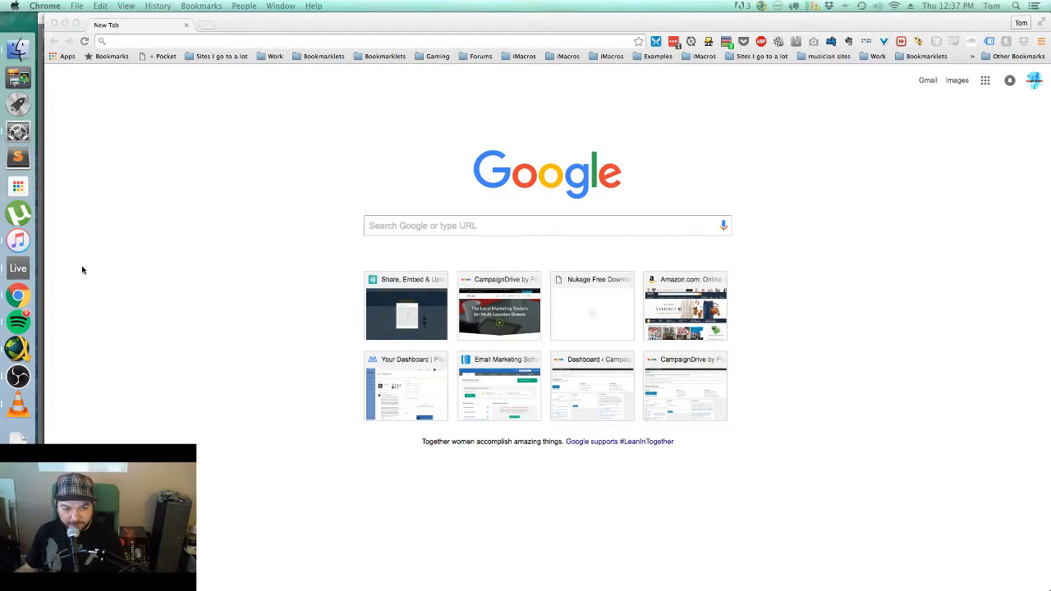
Switch to Ableton Live and look through the samples in the Spluge folder of ! Tom's Samples.
click(18, 268)
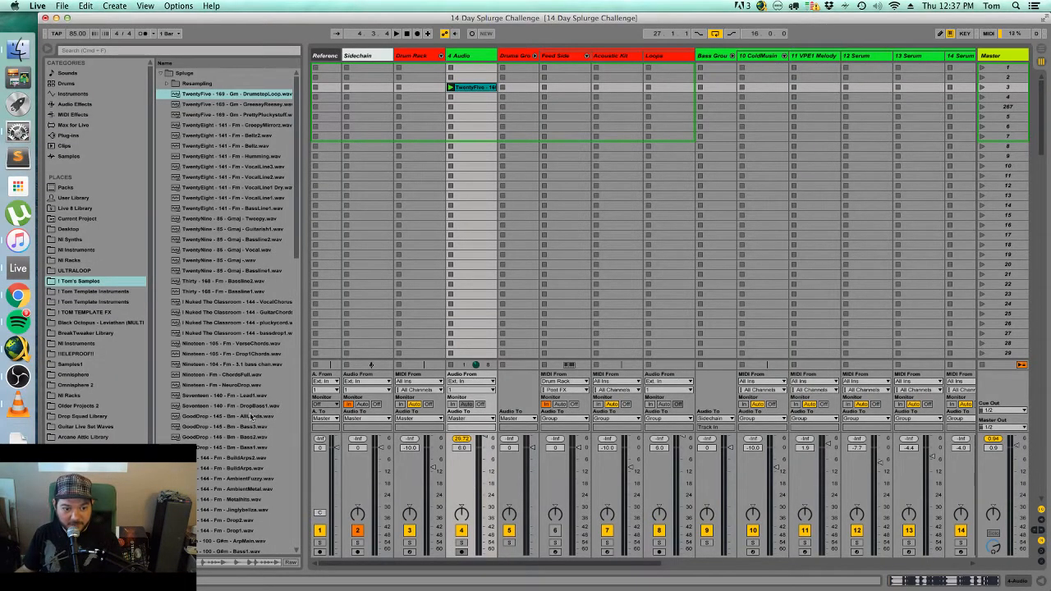
scroll(251, 417, down, 20)
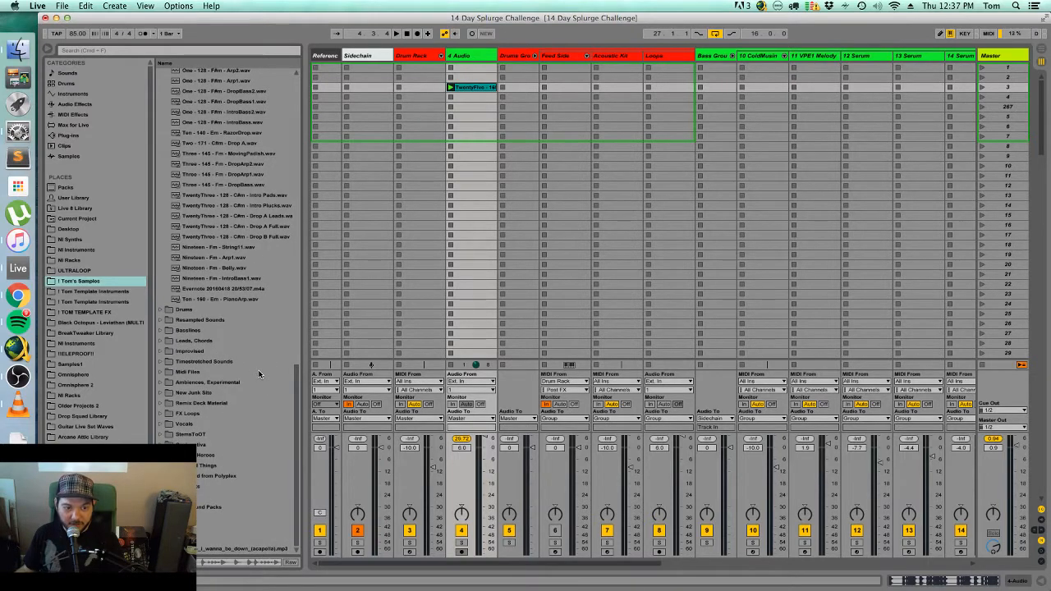
scroll(258, 374, up, 20)
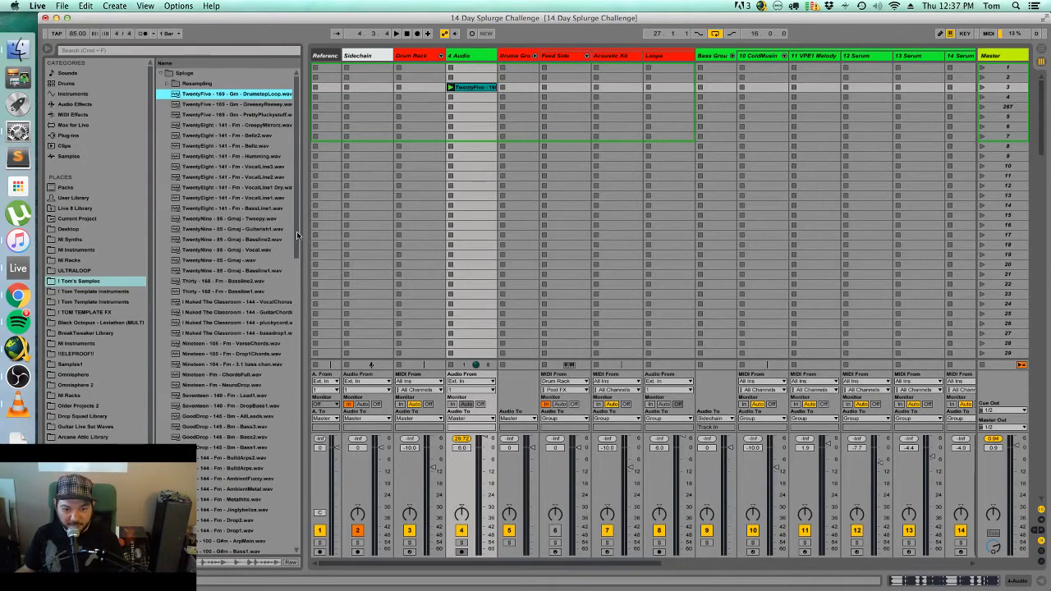
scroll(298, 235, down, 3)
scroll(298, 235, up, 3)
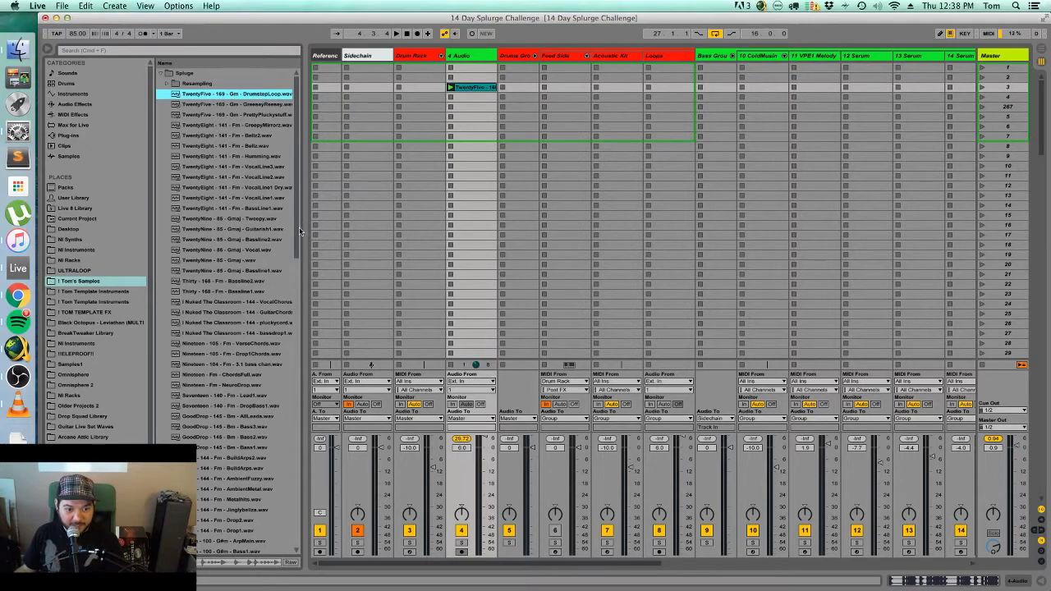
scroll(299, 220, down, 2)
scroll(300, 214, up, 2)
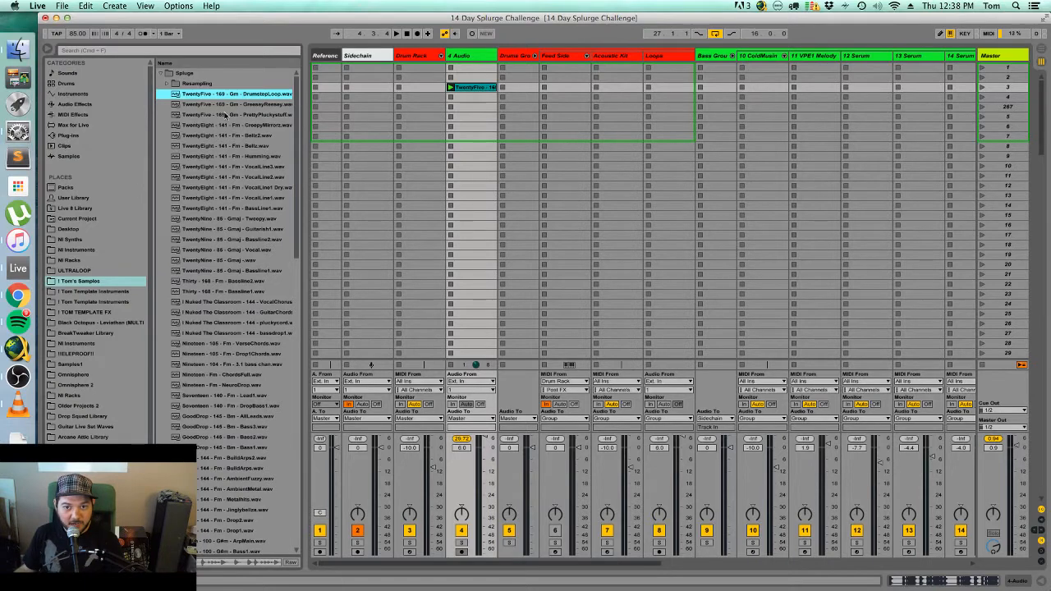
Set the Zoom Display preference to 120 % to enlarge the interface.
key(super+comma)
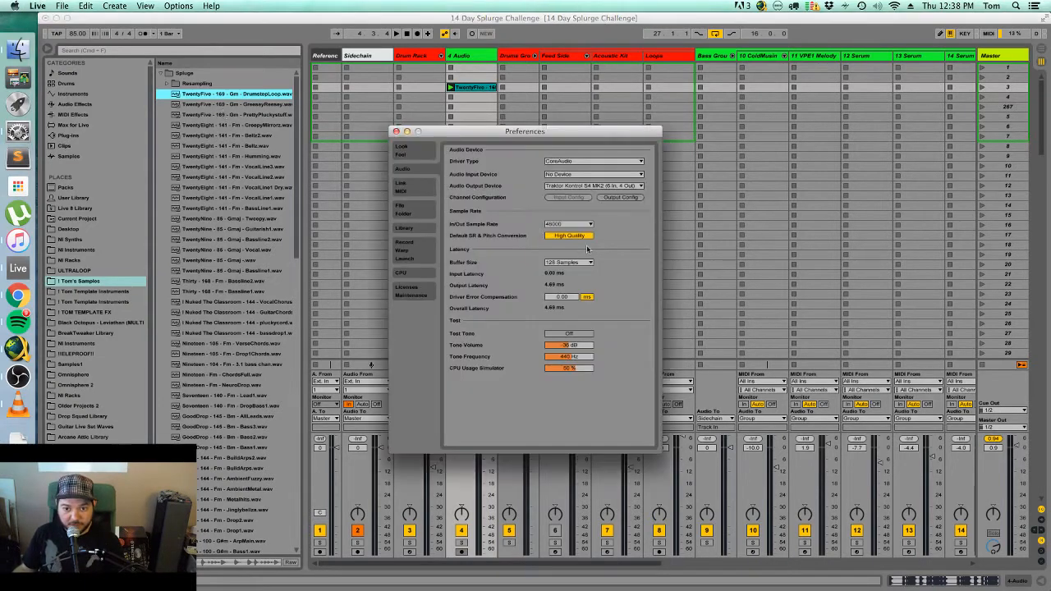
click(427, 151)
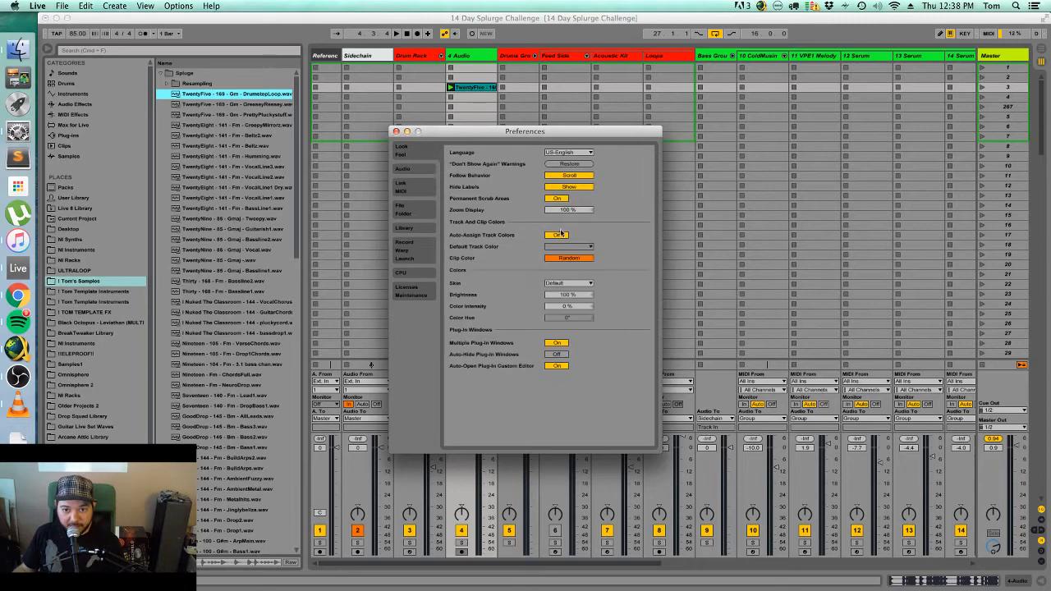
drag(569, 210, 569, 192)
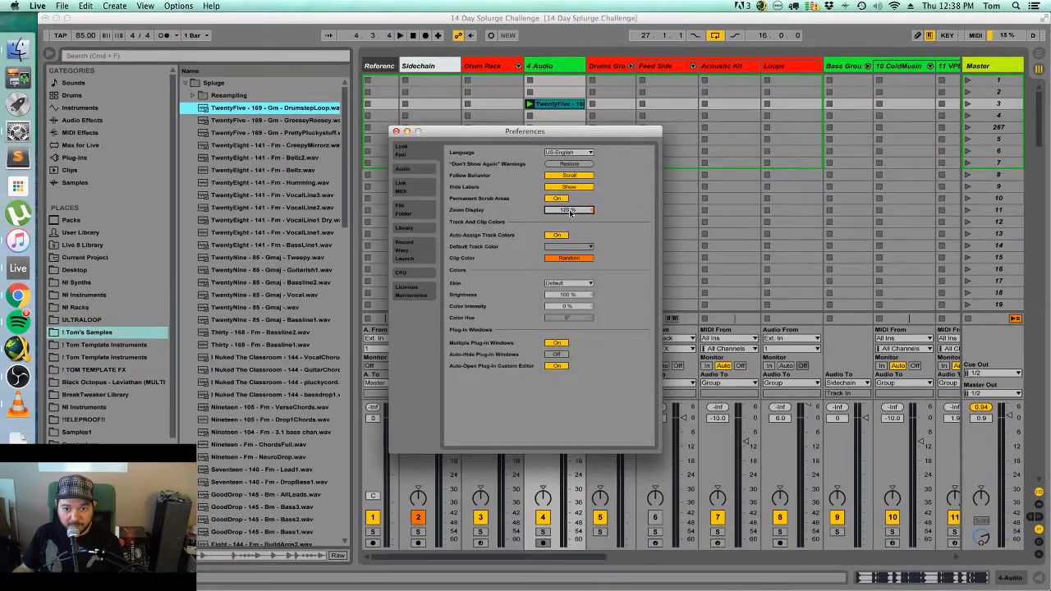
click(396, 131)
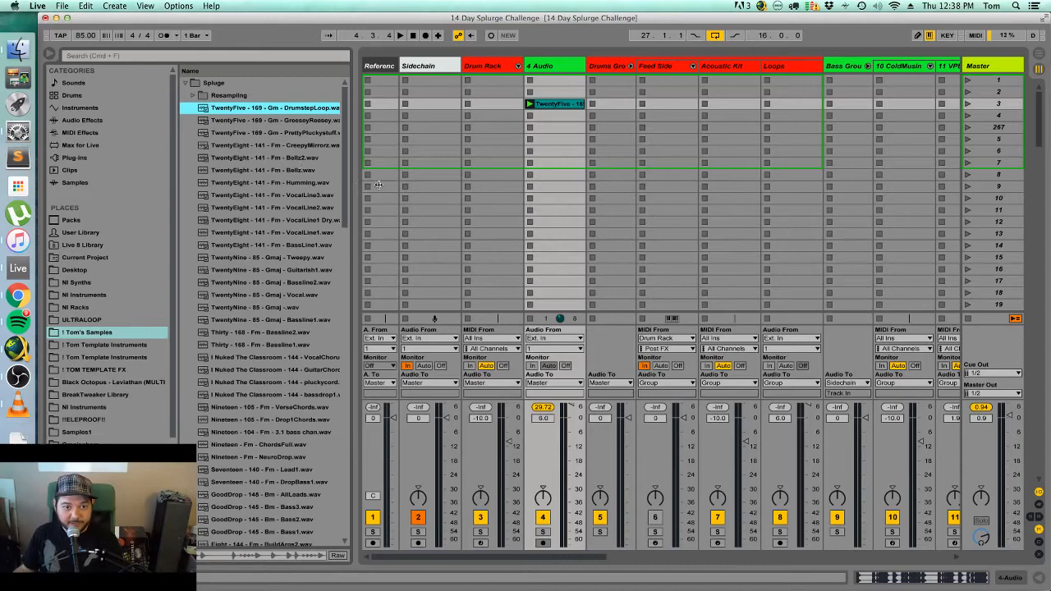
Widen the browser pane so the full sample file names are readable.
drag(356, 185, 481, 186)
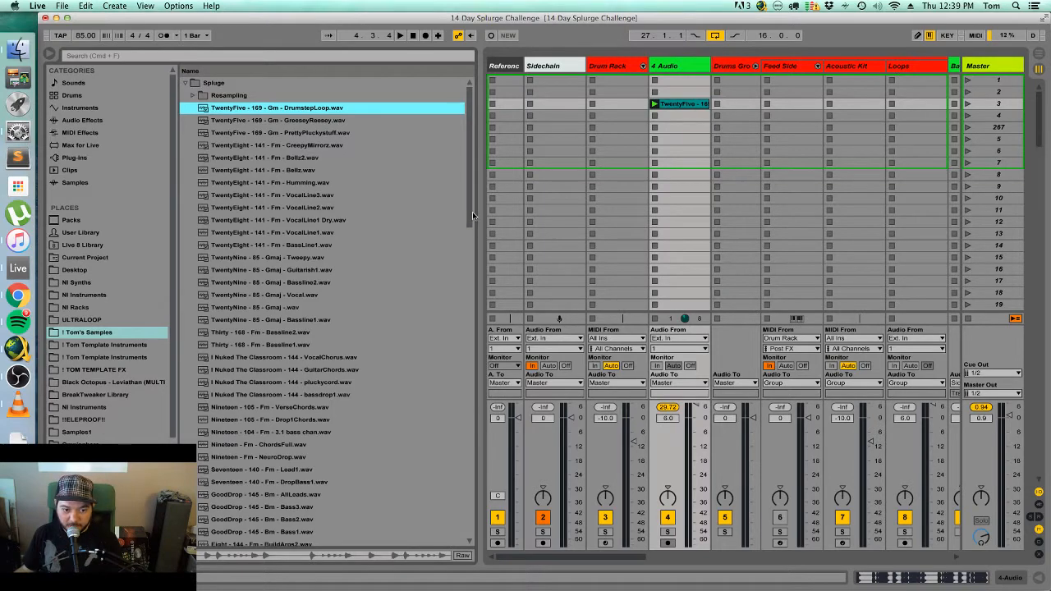
drag(478, 219, 448, 218)
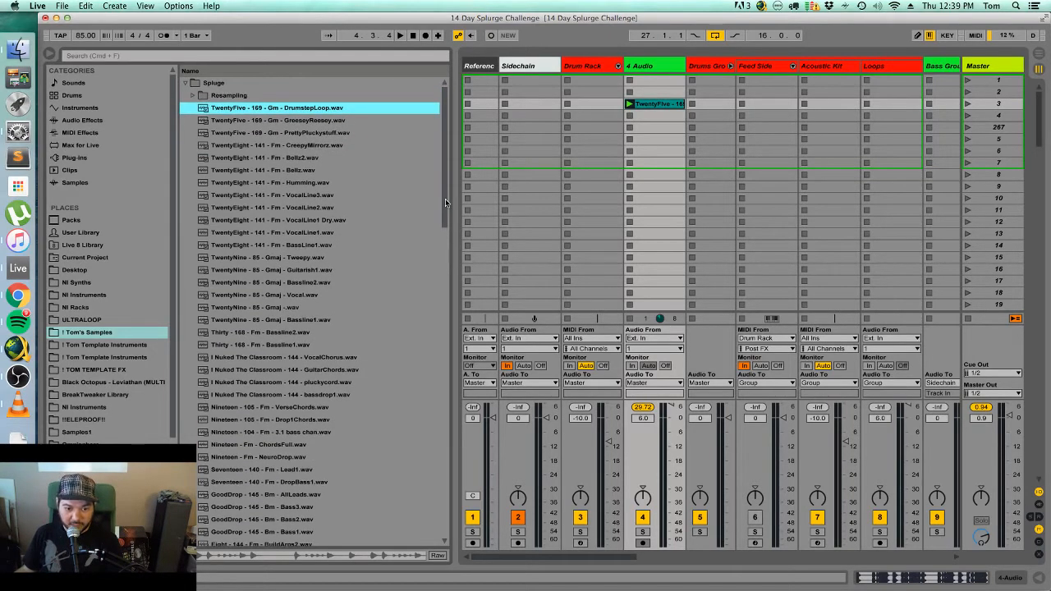
mouse_move(445, 199)
mouse_down()
mouse_move(449, 308)
mouse_move(459, 190)
mouse_up()
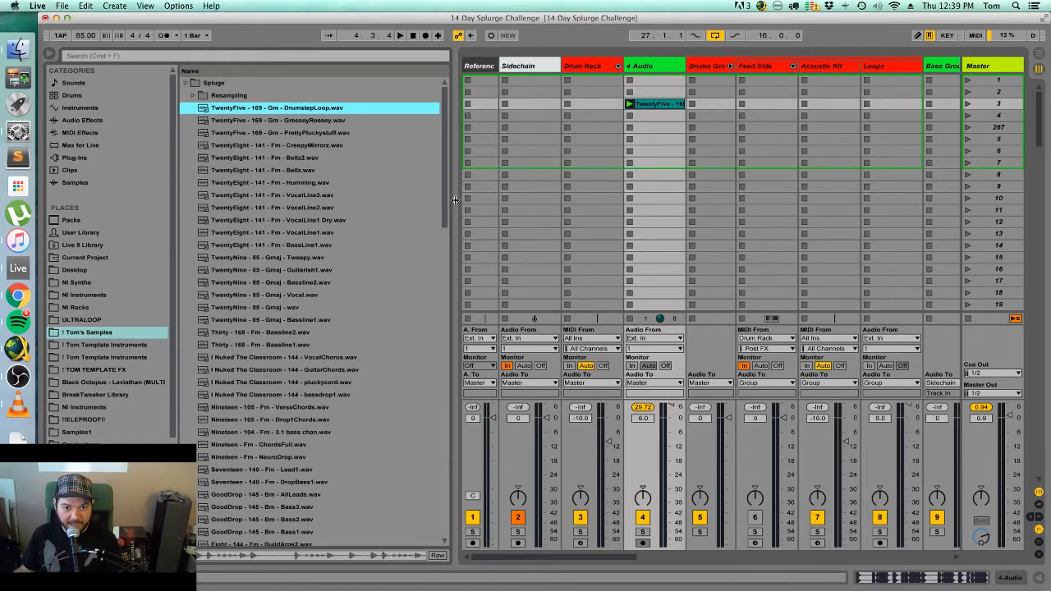
Examine how the samples in the Spluge folder are named by number, tempo, key and part, down to the end of the list.
drag(445, 201, 432, 380)
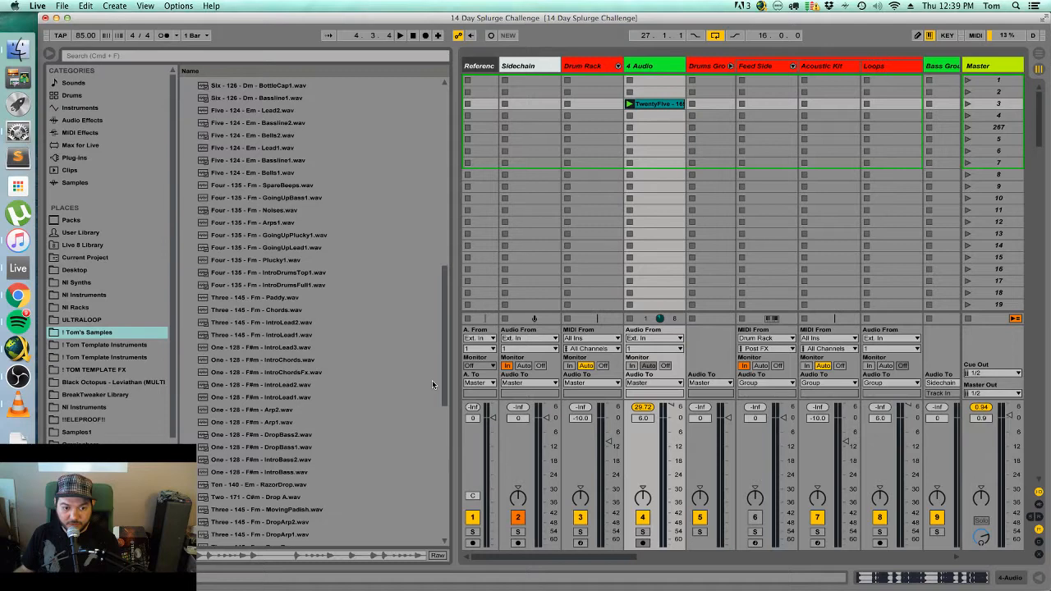
drag(432, 380, 448, 424)
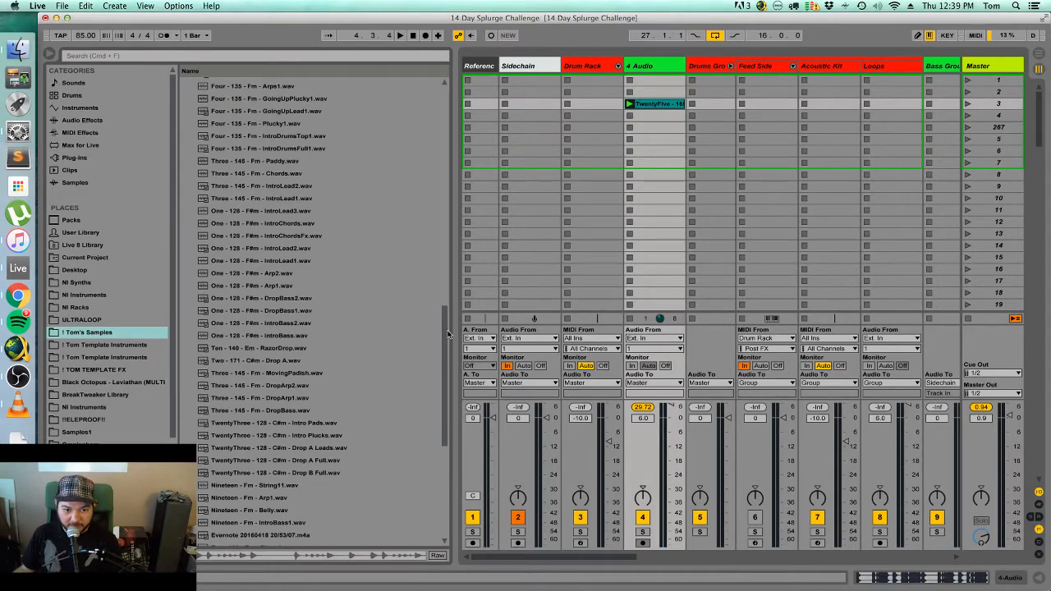
drag(448, 332, 444, 343)
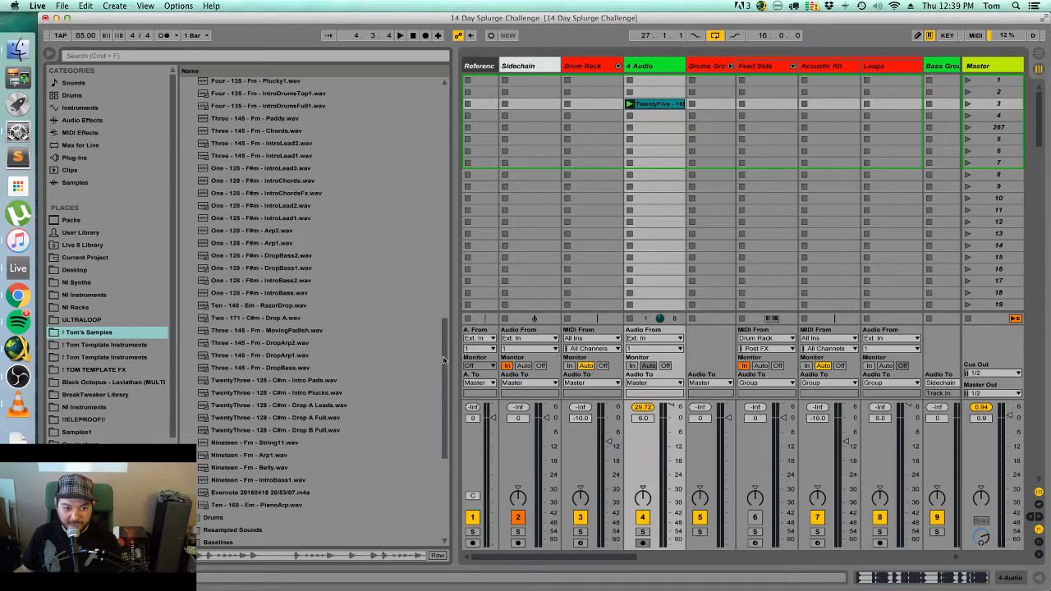
drag(443, 360, 445, 205)
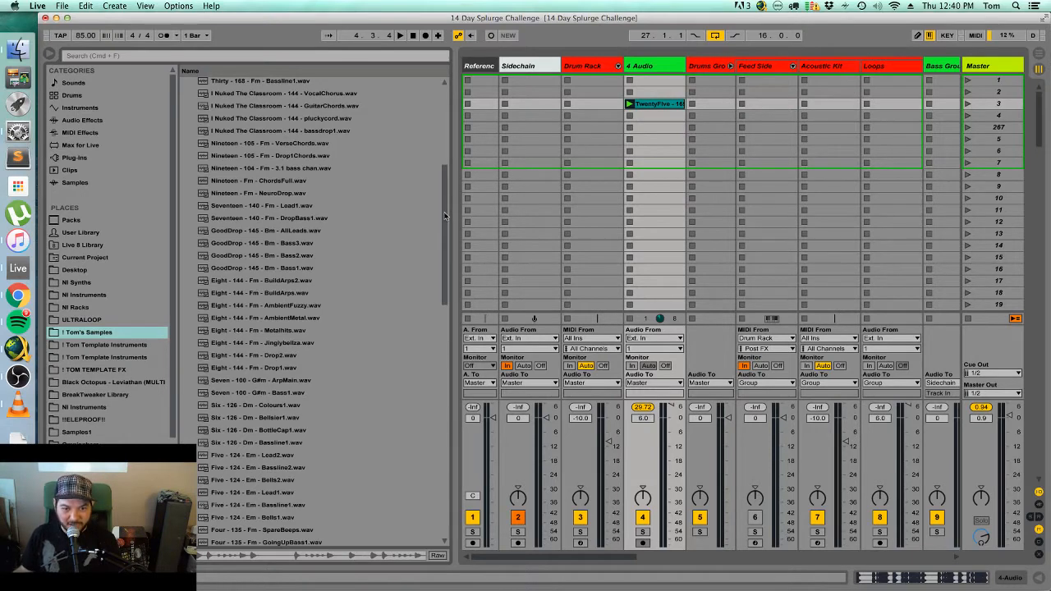
drag(445, 202, 445, 186)
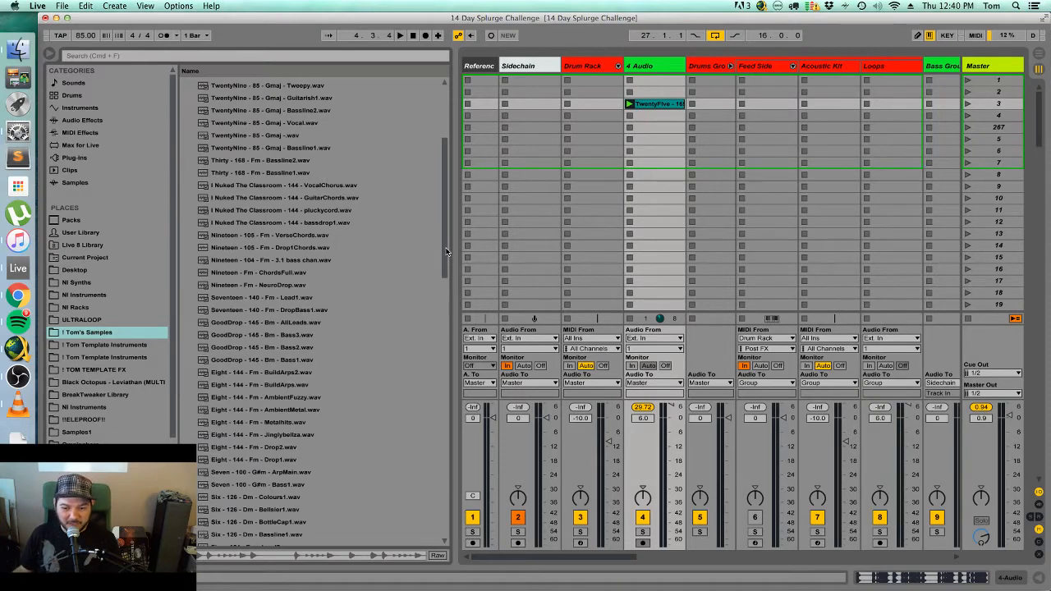
mouse_move(447, 253)
mouse_down()
mouse_move(424, 247)
mouse_move(449, 250)
mouse_up()
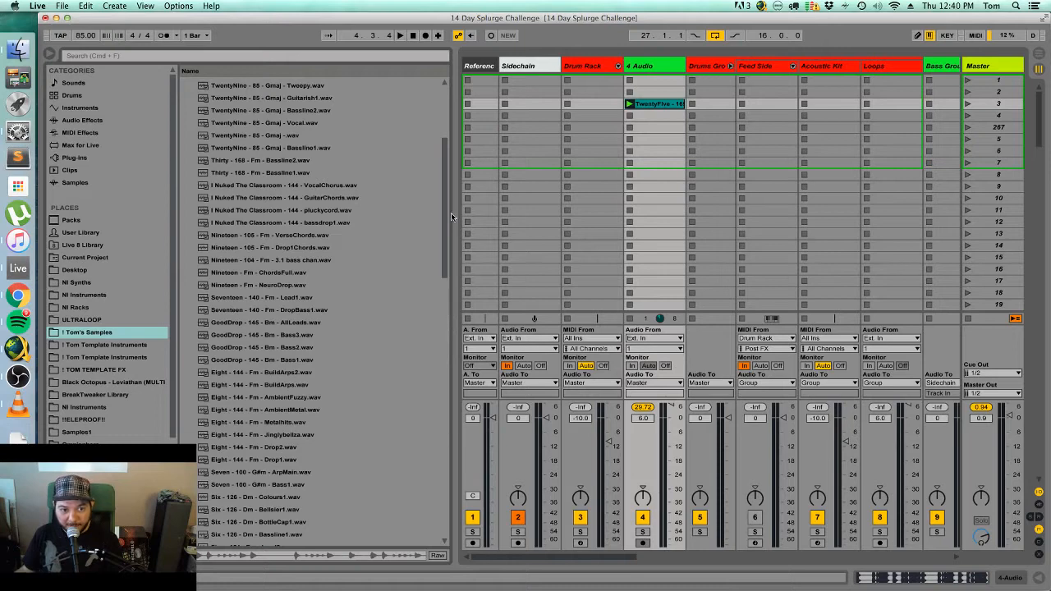
scroll(449, 161, up, 5)
scroll(450, 234, down, 10)
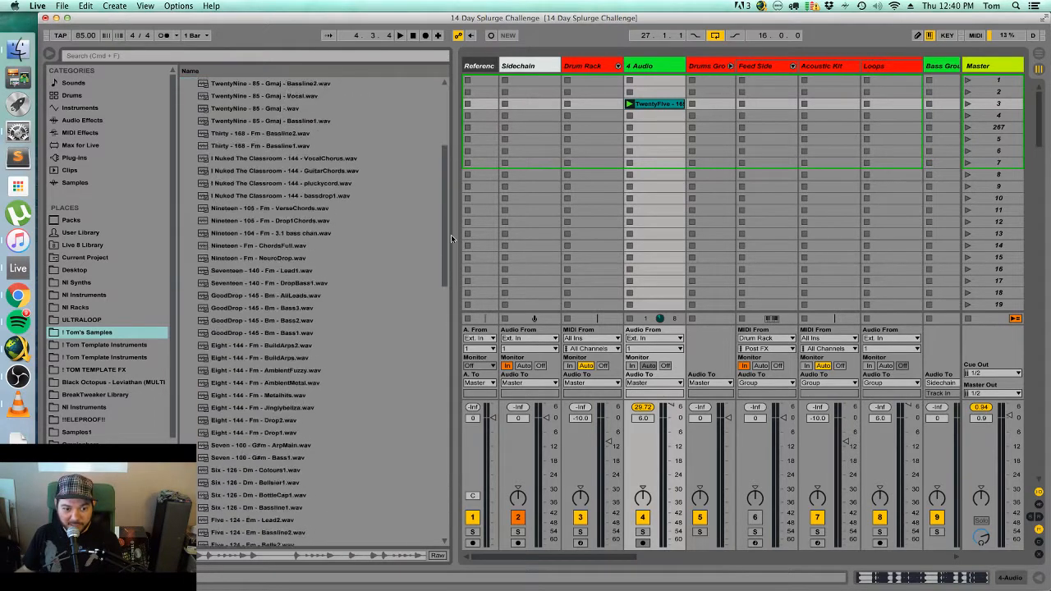
scroll(449, 298, down, 8)
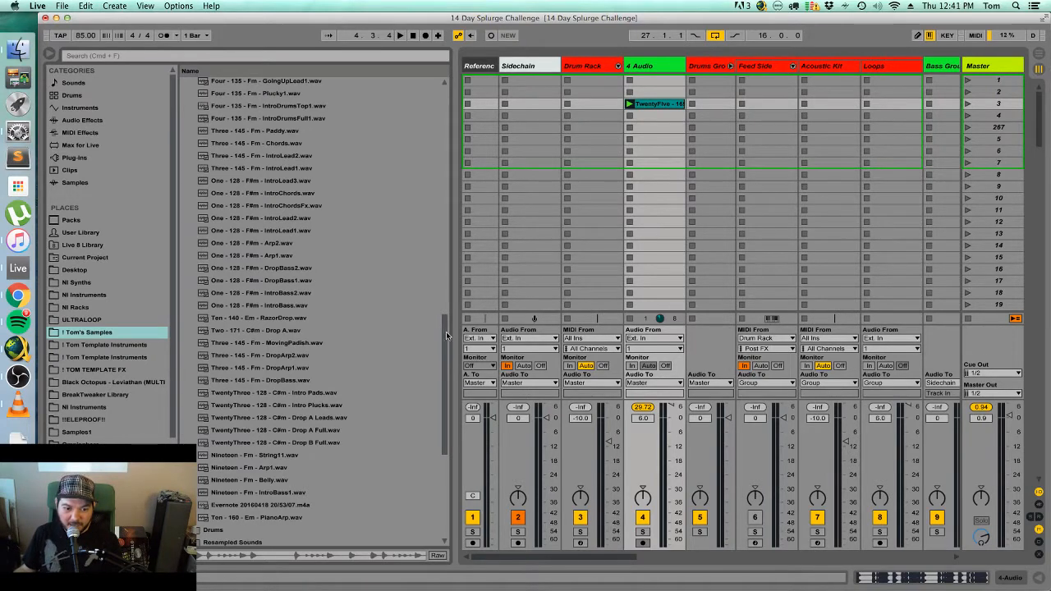
scroll(448, 335, down, 1)
scroll(448, 334, up, 1)
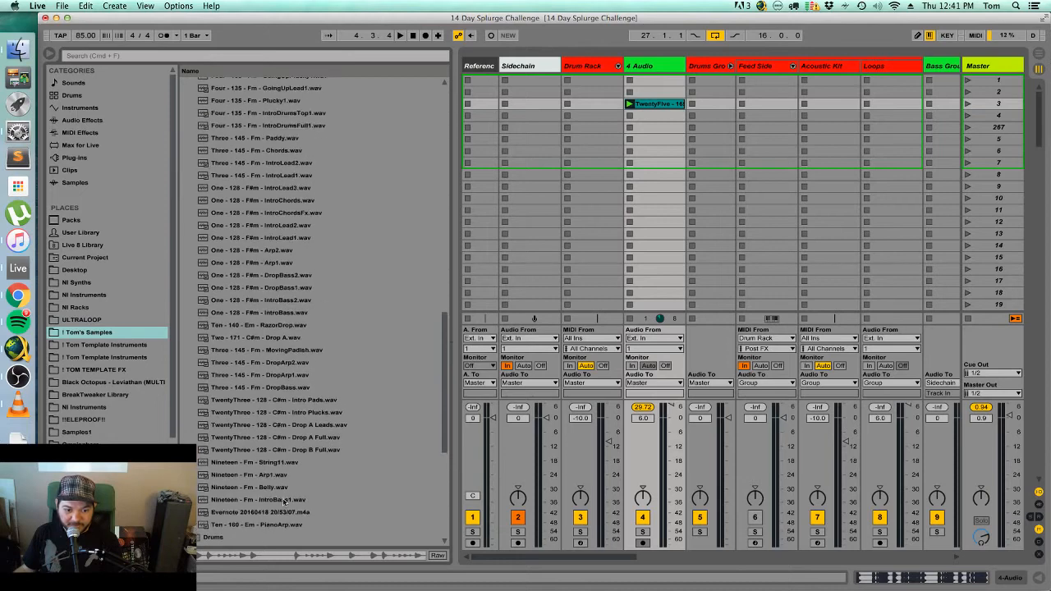
drag(448, 419, 304, 183)
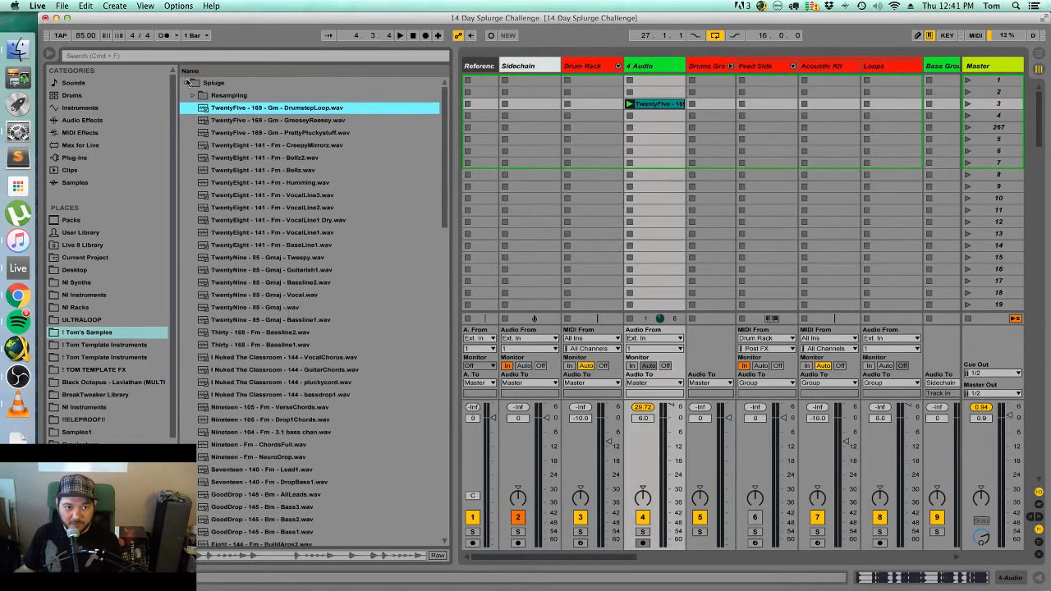
Collapse the Spluge folder to view its sibling sample folders, reopen it and examine the samples inside.
click(185, 83)
click(185, 96)
click(185, 95)
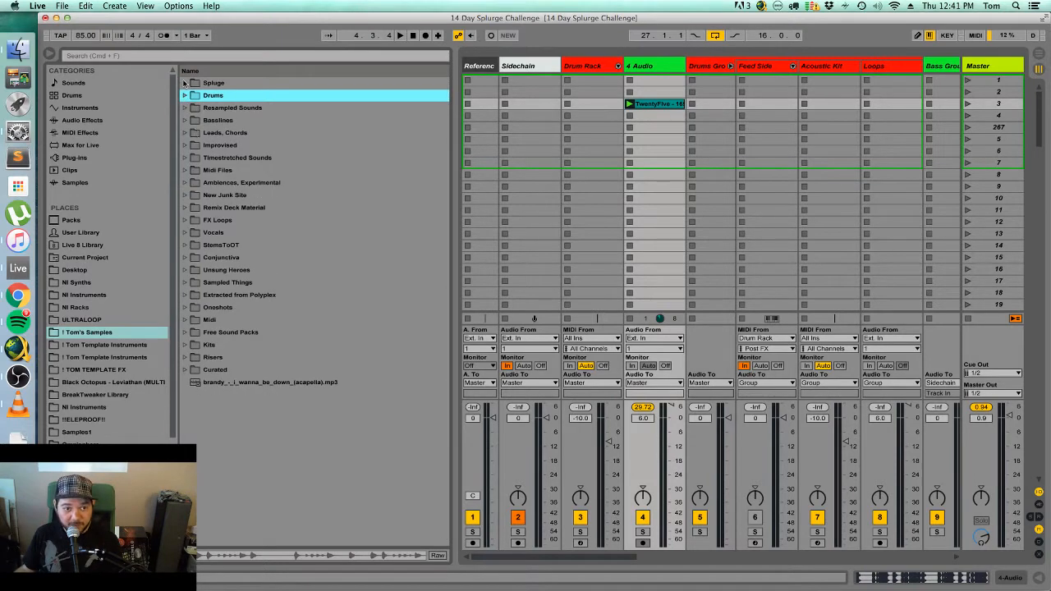
click(186, 83)
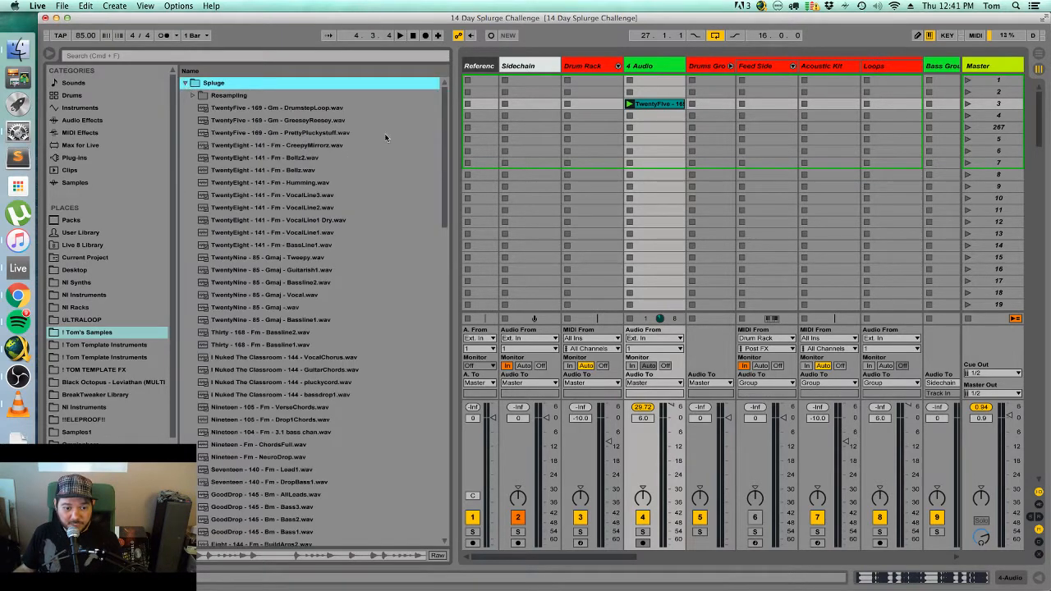
drag(442, 159, 443, 131)
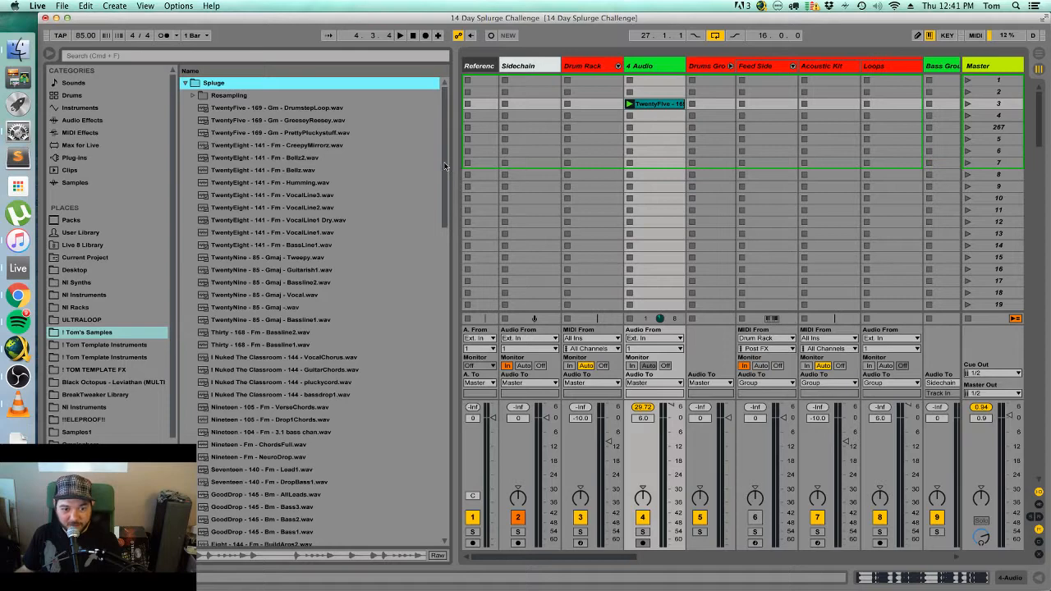
scroll(443, 166, down, 3)
drag(443, 181, 435, 303)
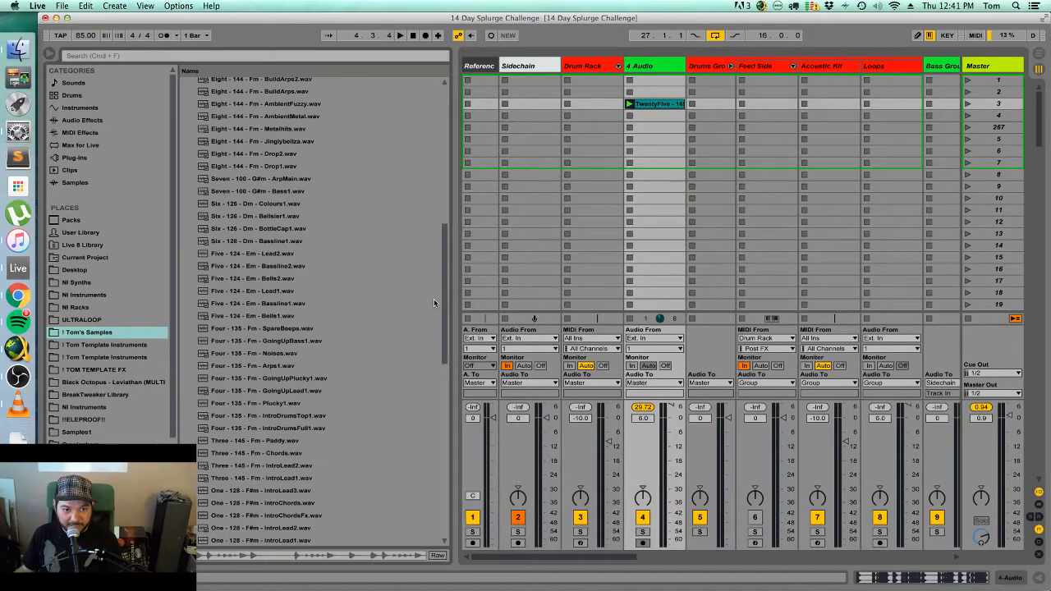
drag(434, 303, 442, 305)
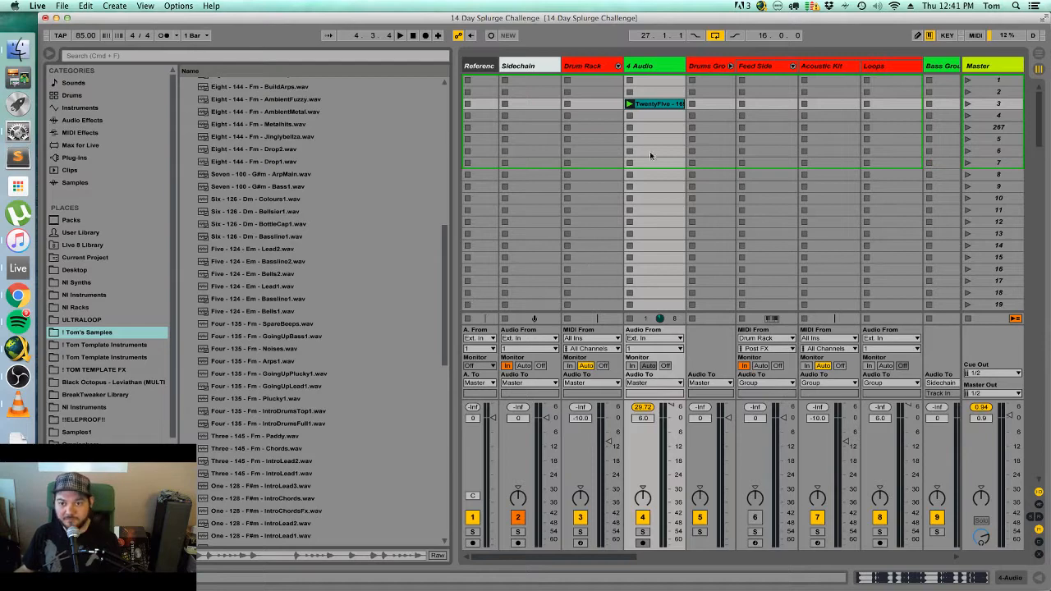
Show the Arrangement View and enlarge its track area by shrinking the clip detail area and narrowing the browser.
key(Tab)
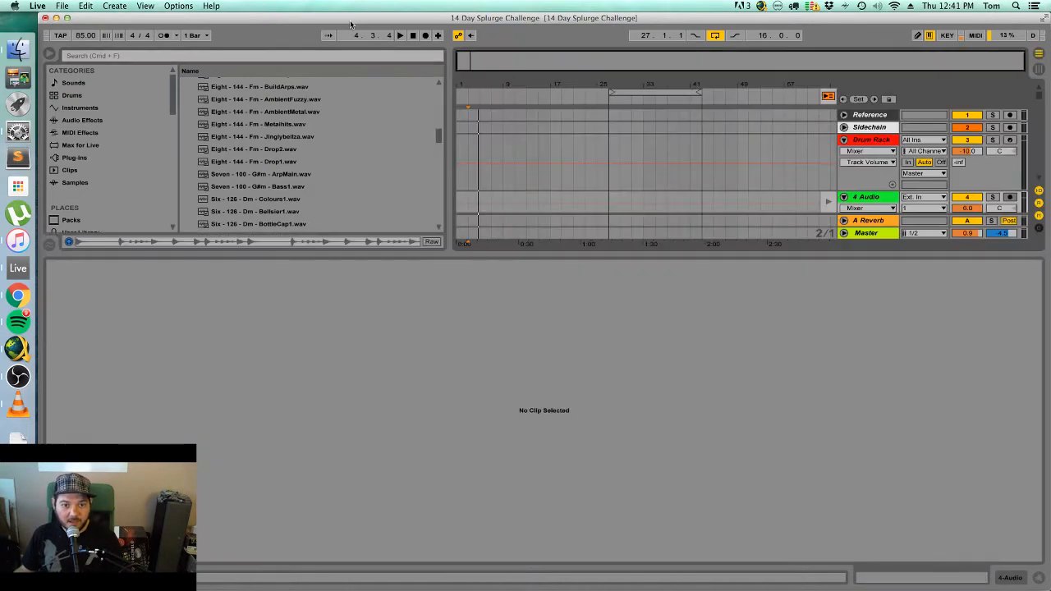
drag(464, 254, 464, 392)
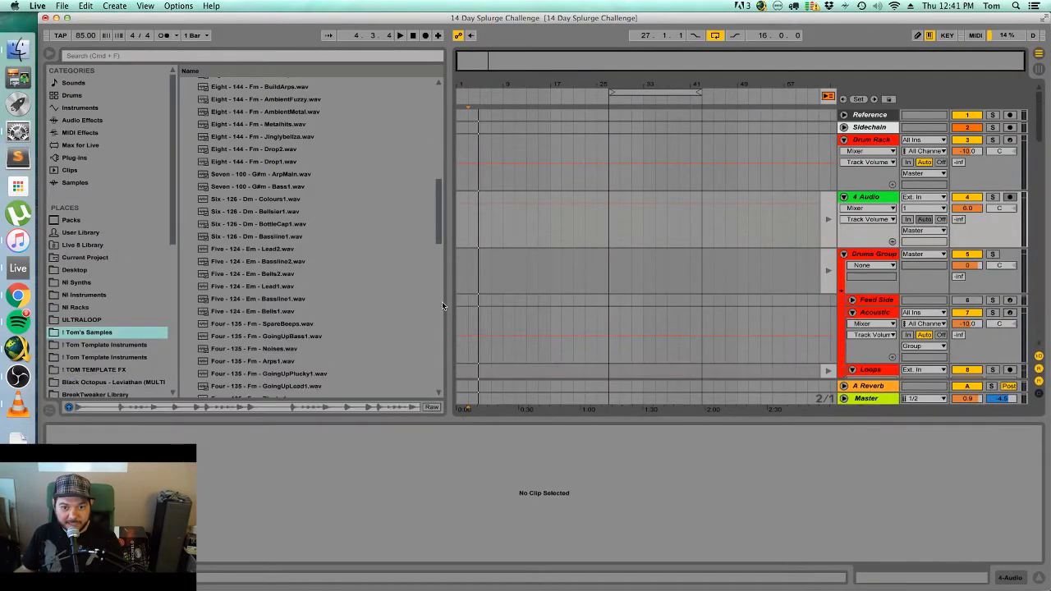
drag(447, 310, 406, 312)
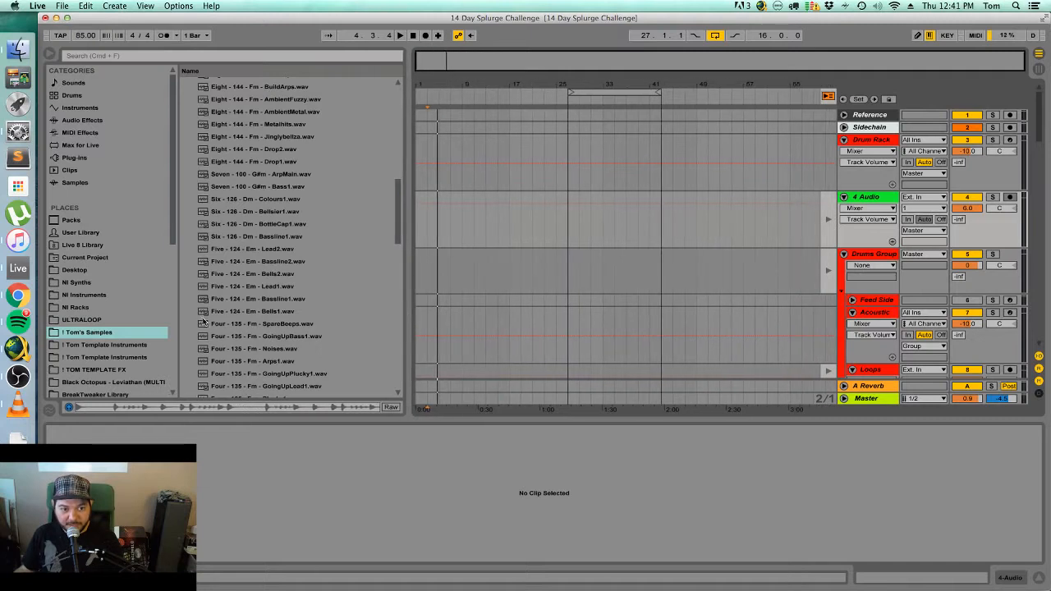
drag(177, 315, 161, 308)
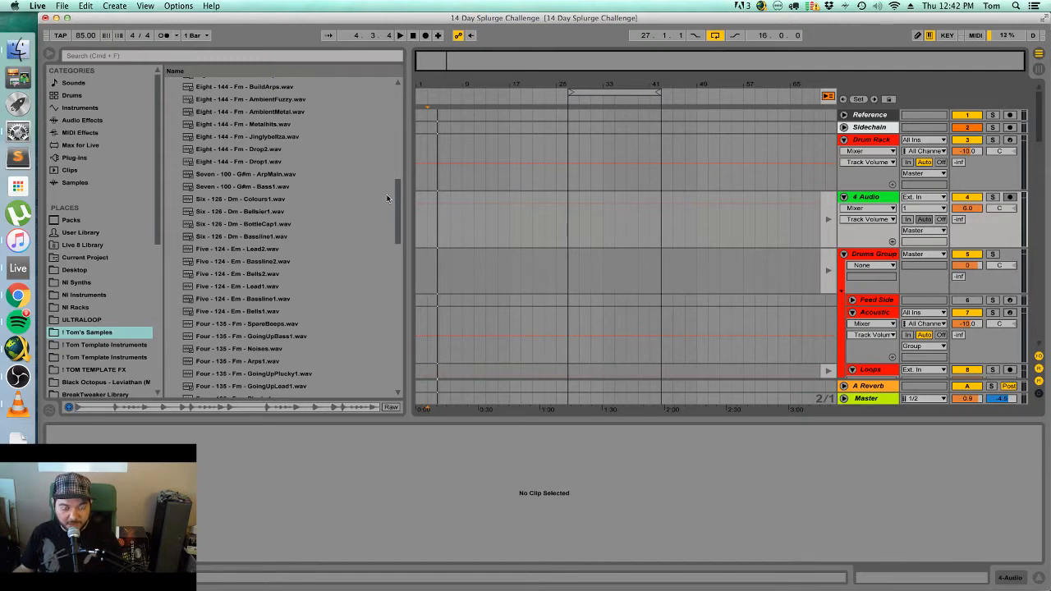
Return to the Session View and narrow the browser pane and its places column to show more tracks.
key(Tab)
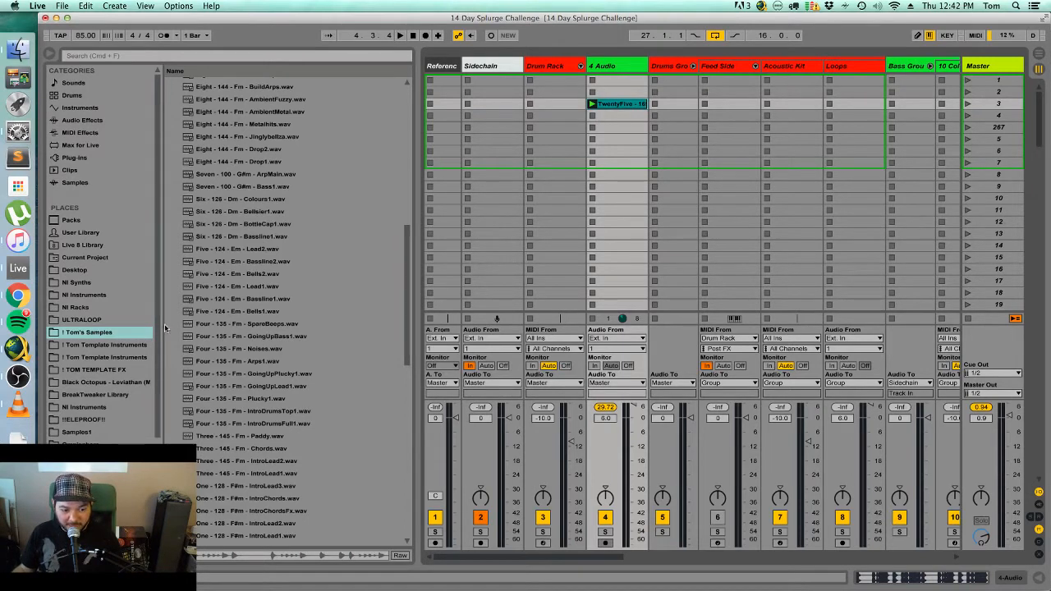
drag(162, 325, 152, 321)
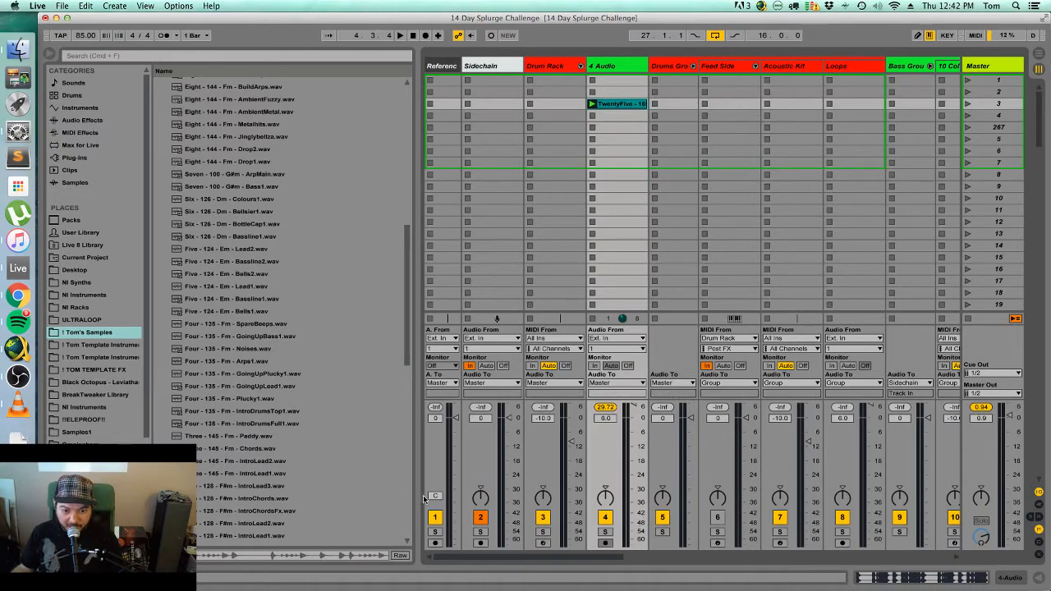
drag(412, 491, 386, 479)
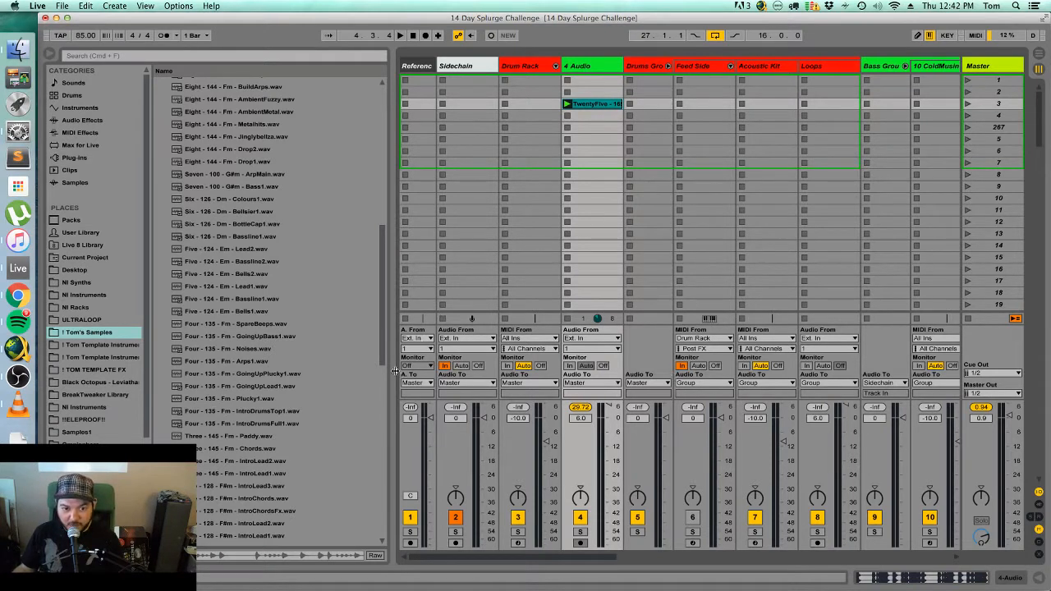
drag(393, 370, 380, 367)
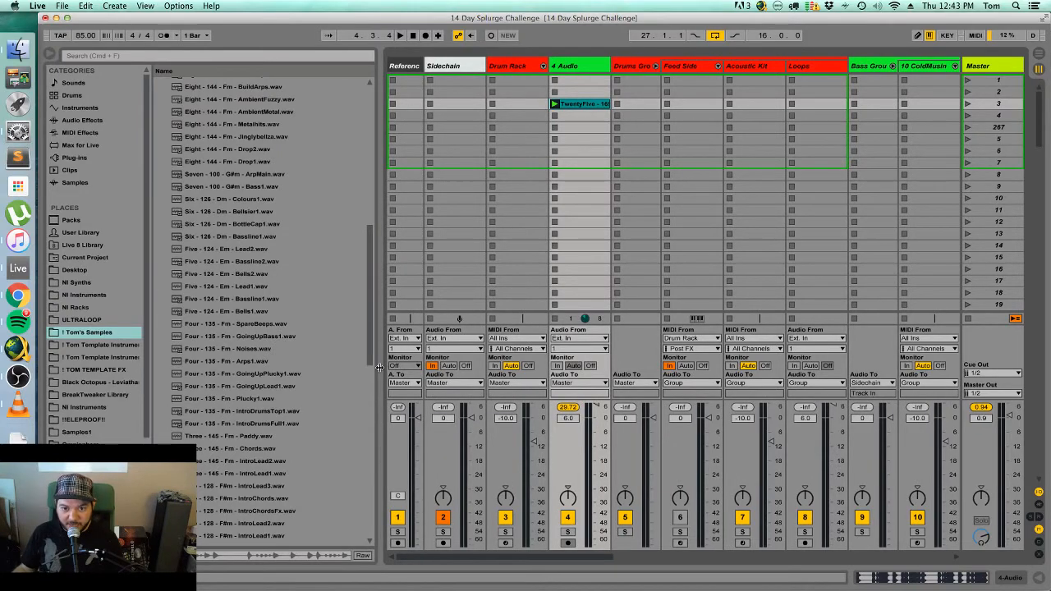
key(Tab)
key(Tab)
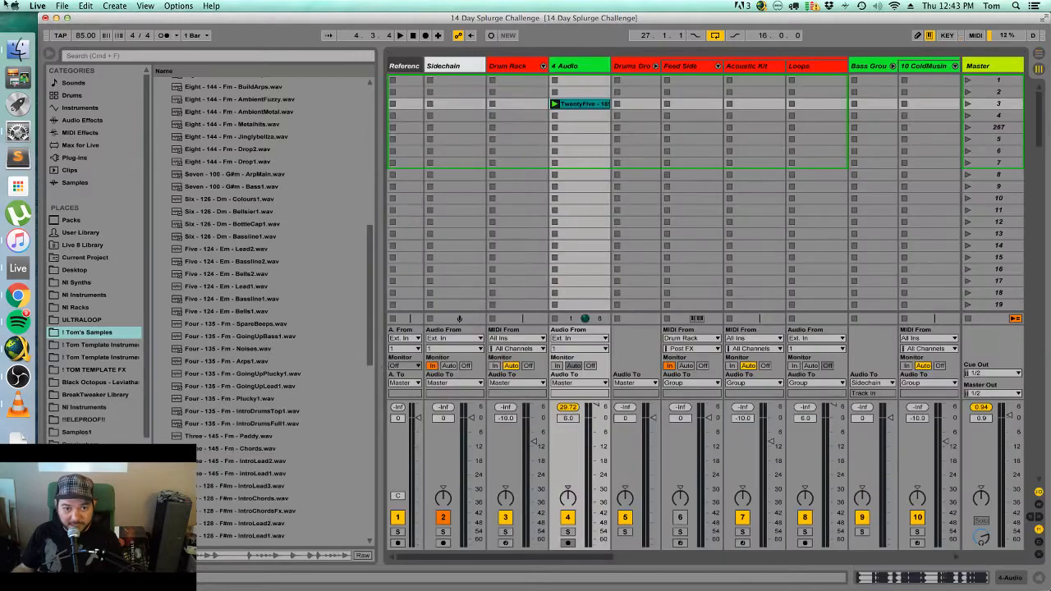
click(114, 6)
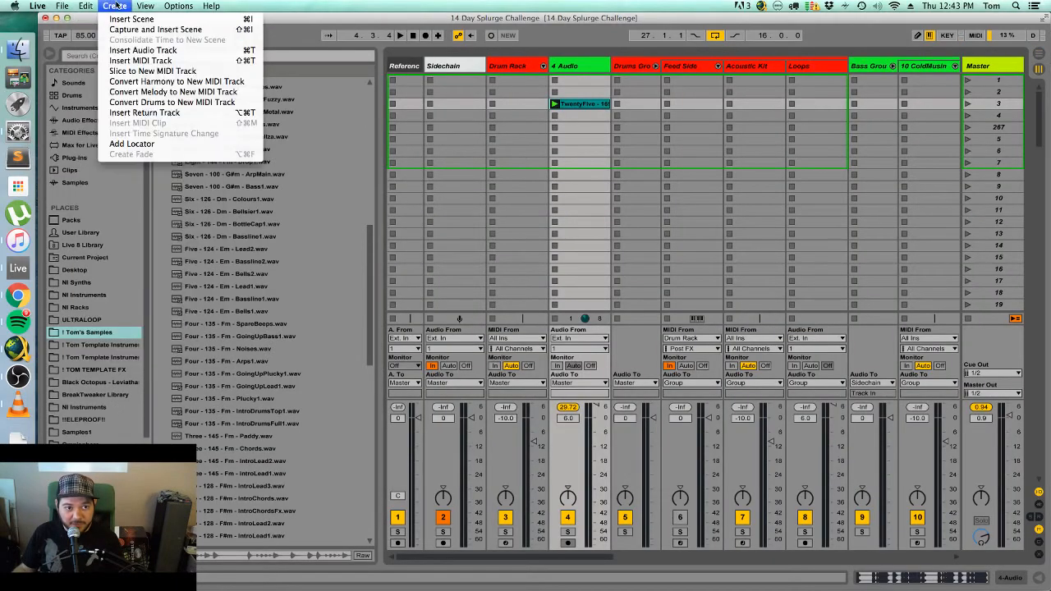
mouse_move(85, 6)
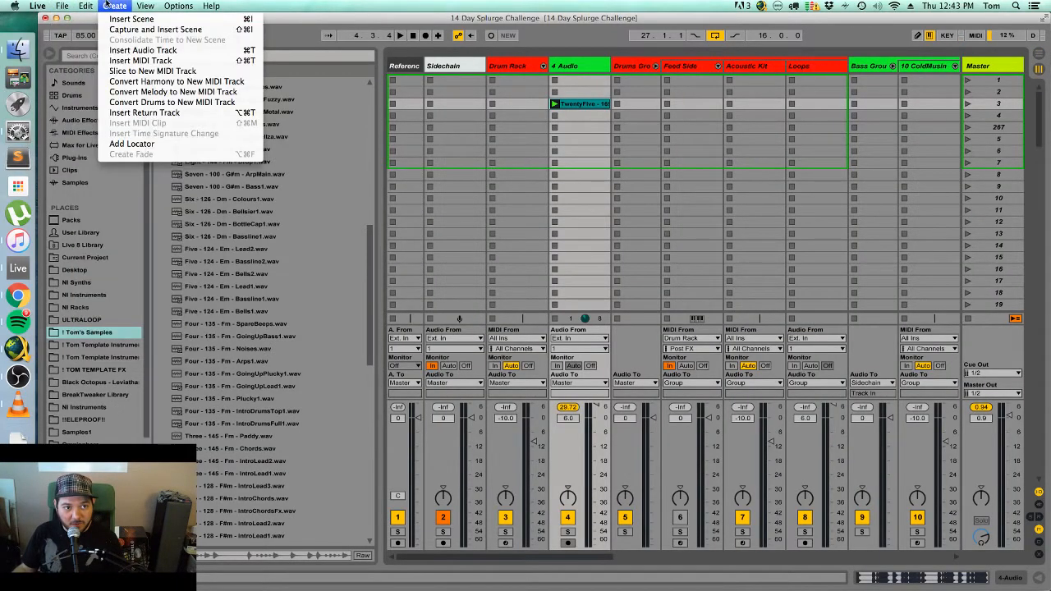
click(148, 6)
mouse_move(147, 20)
mouse_down()
mouse_move(143, 47)
mouse_move(141, 12)
mouse_up()
right_click(18, 263)
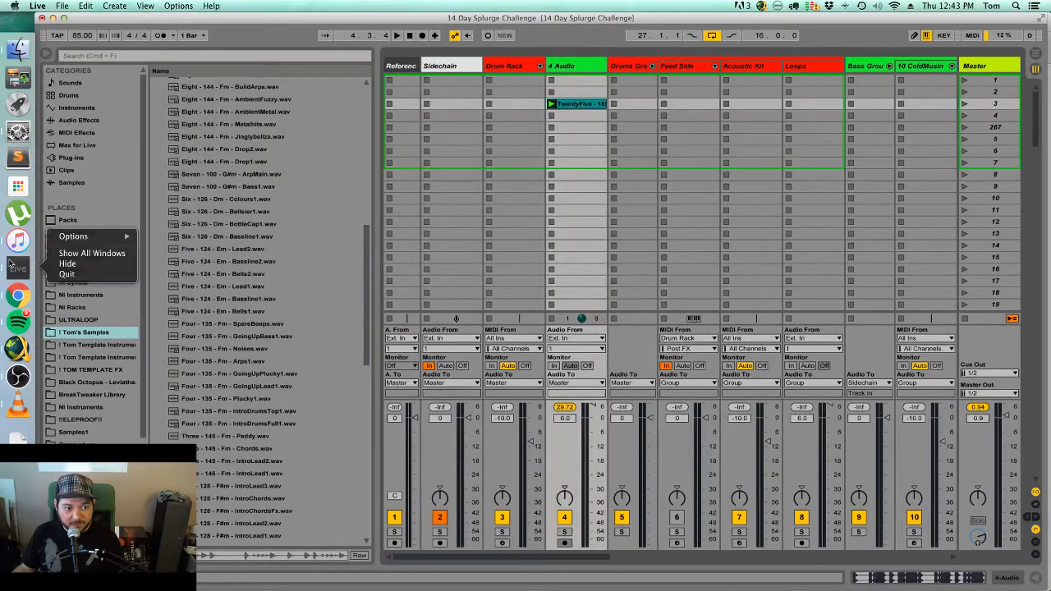
click(115, 5)
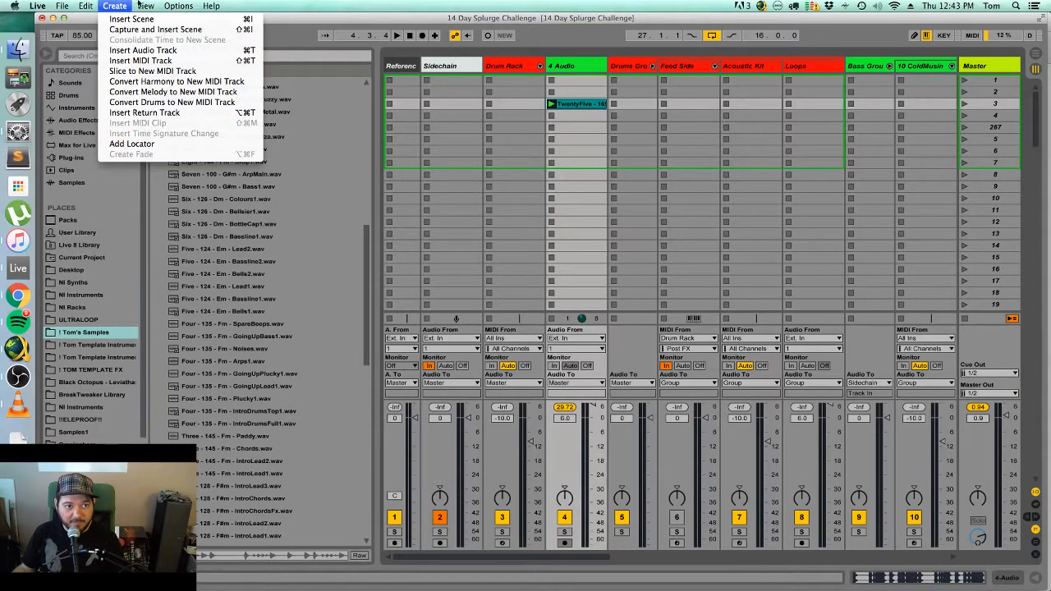
click(146, 6)
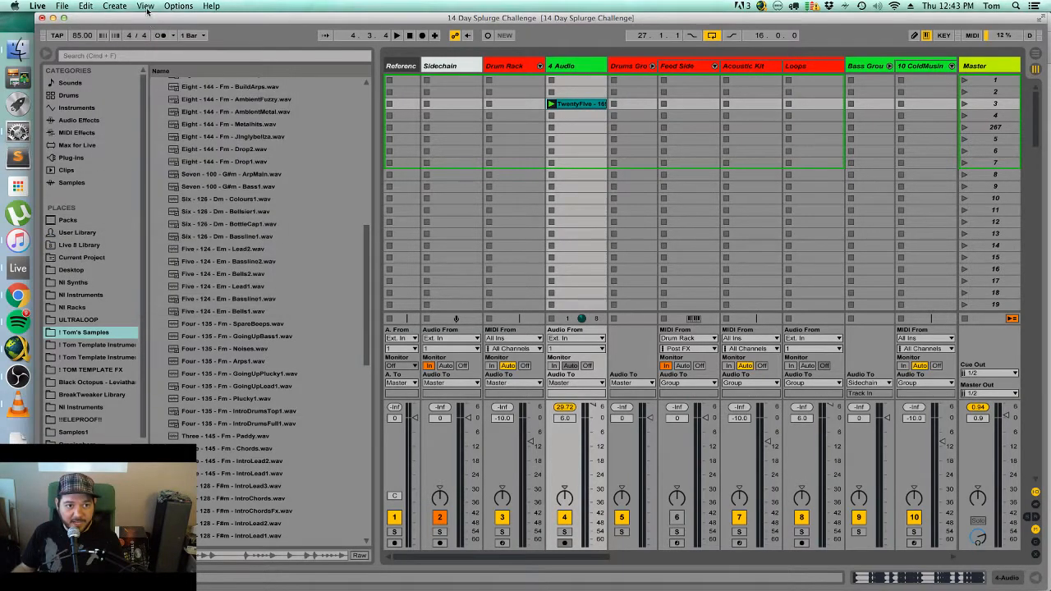
Switch the set's window to full screen and return it to its normal windowed size.
key(ctrl+super+f)
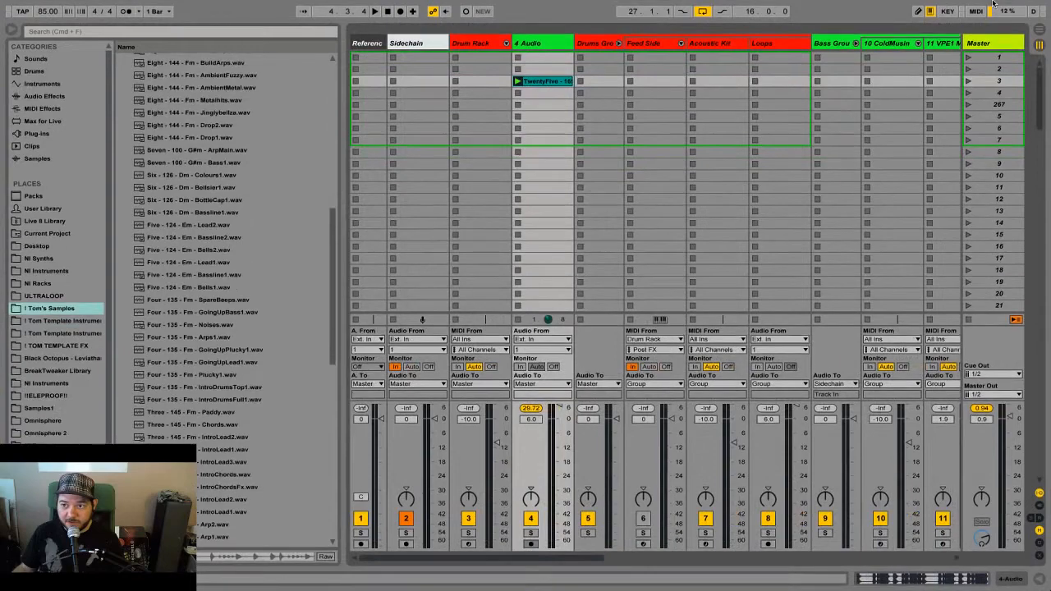
mouse_move(994, 5)
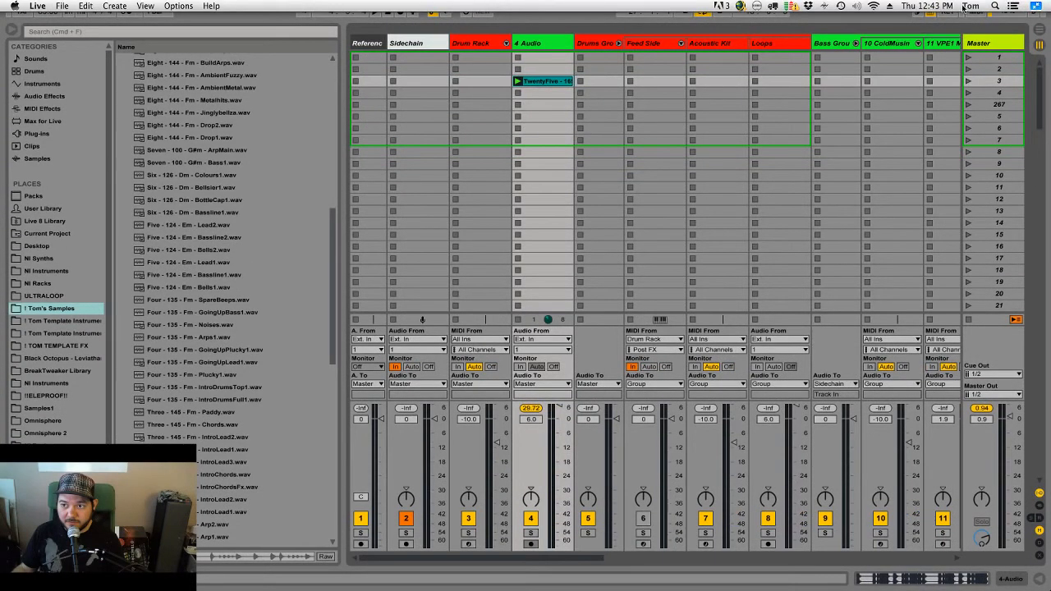
key(ctrl+super+f)
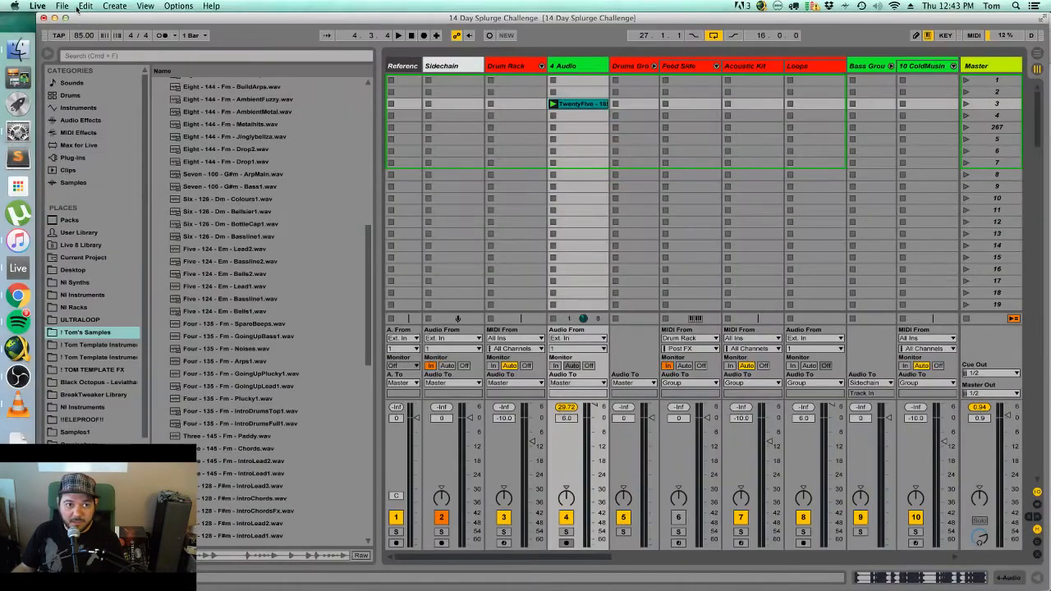
Close and reopen the second window, and move it onto the other display, leaving the Session View on this one.
click(145, 6)
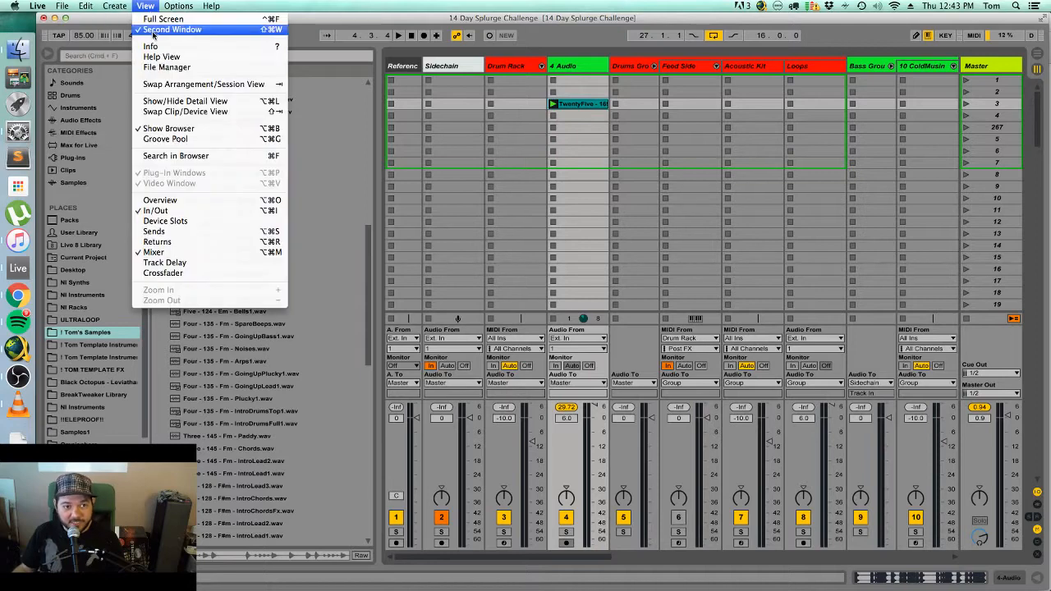
click(153, 33)
click(146, 5)
click(156, 32)
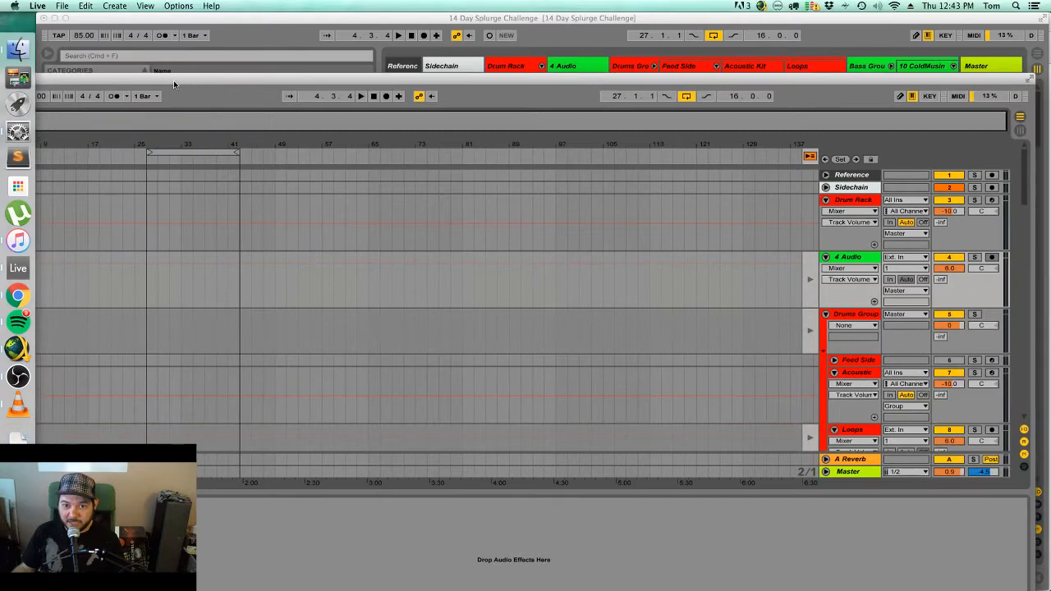
drag(174, 84, 1050, 73)
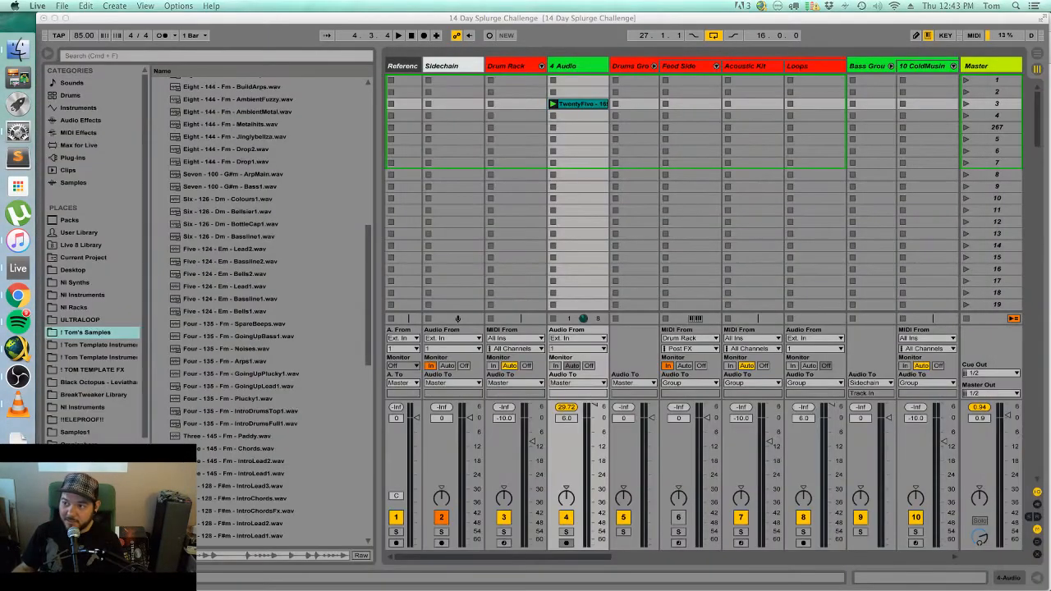
key(Tab)
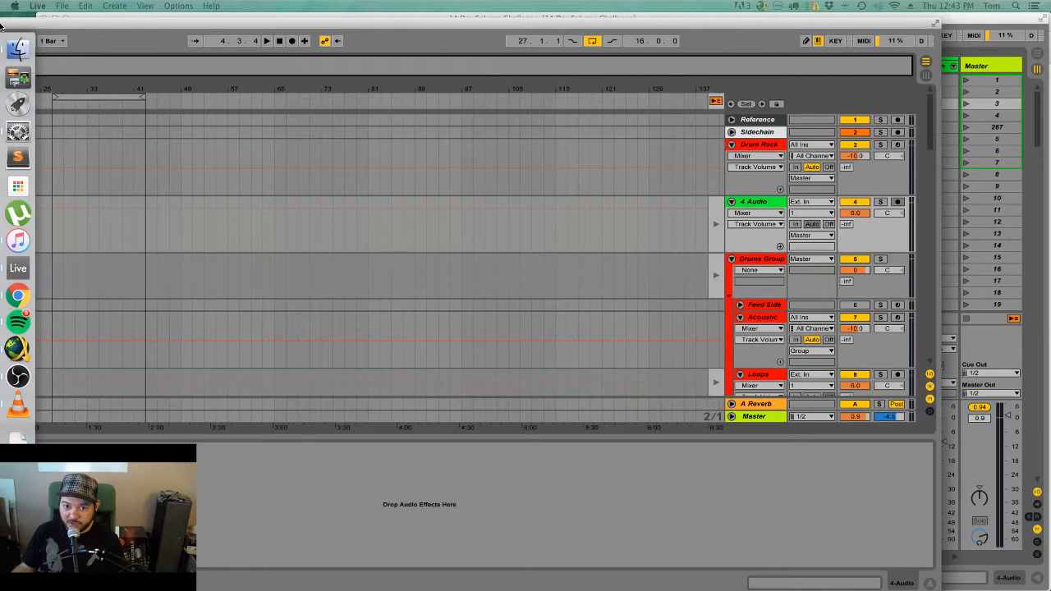
key(Tab)
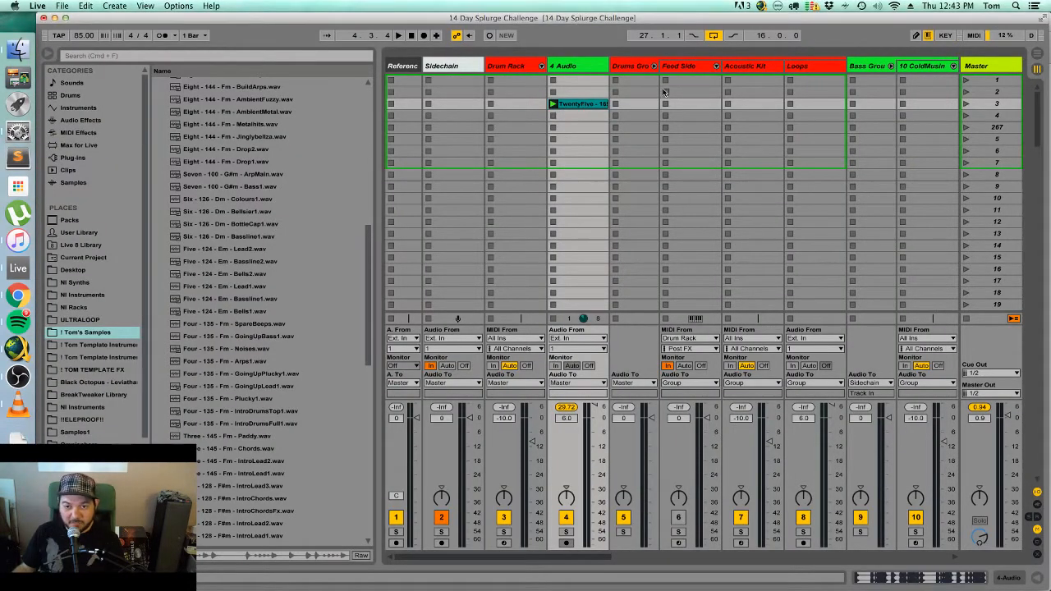
Examine the Spluge sample list from the TwentyFive samples at its start down to the TwentyThree samples.
click(585, 66)
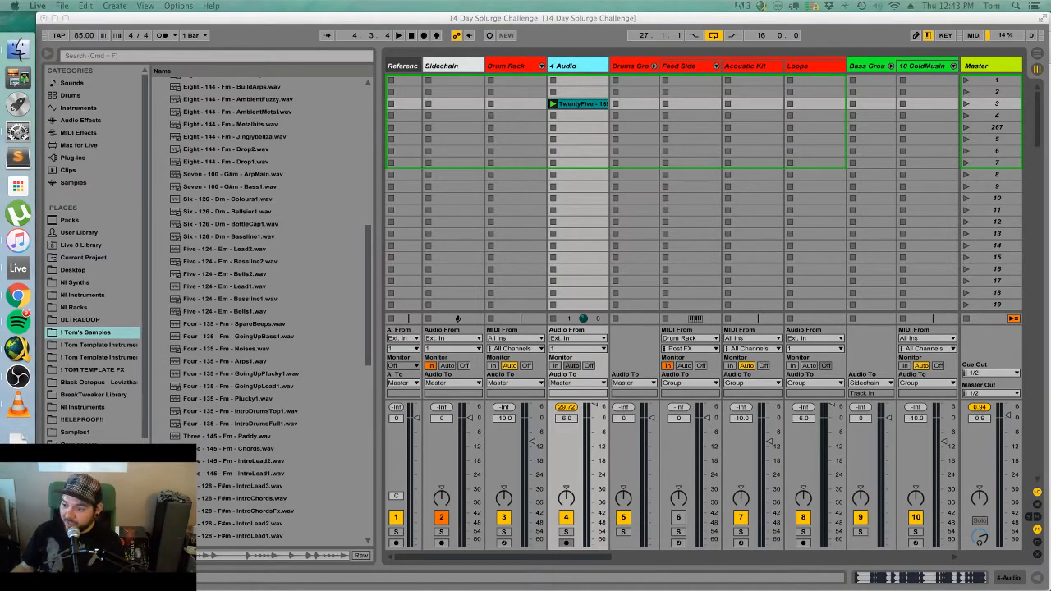
scroll(327, 213, up, 5)
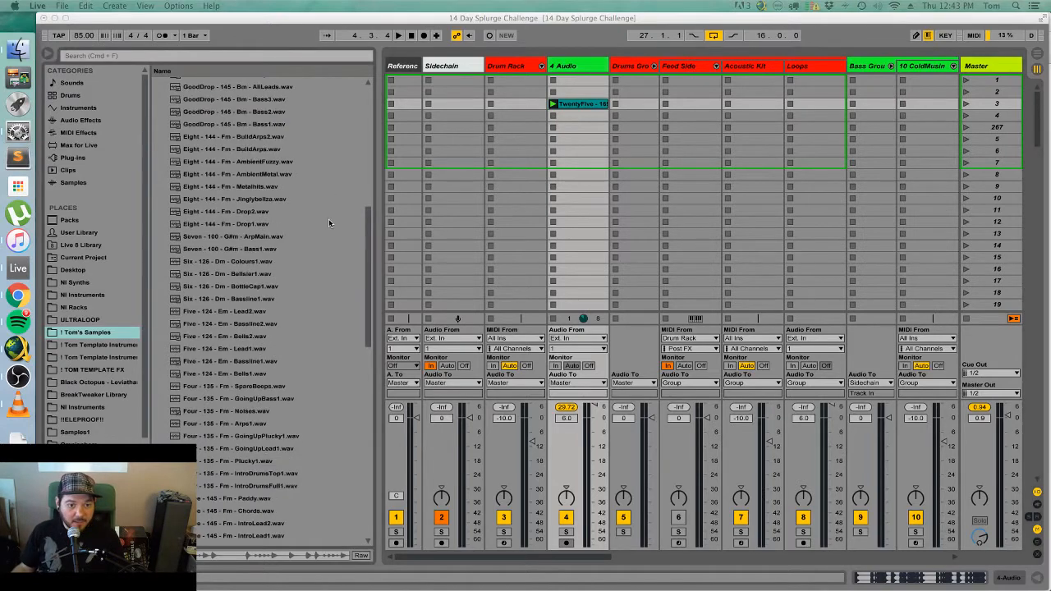
scroll(329, 219, up, 10)
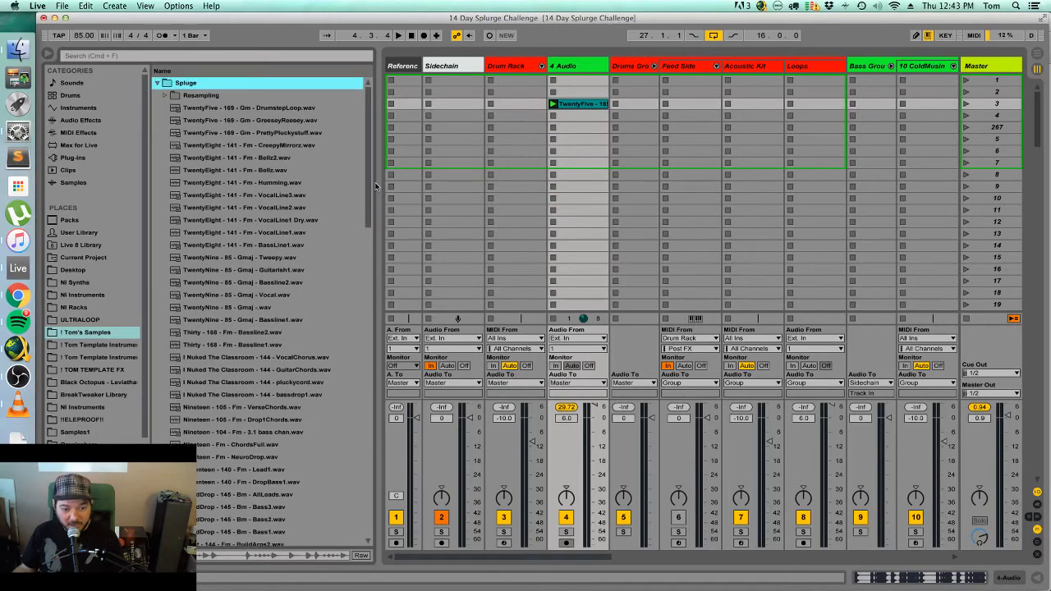
drag(369, 187, 362, 365)
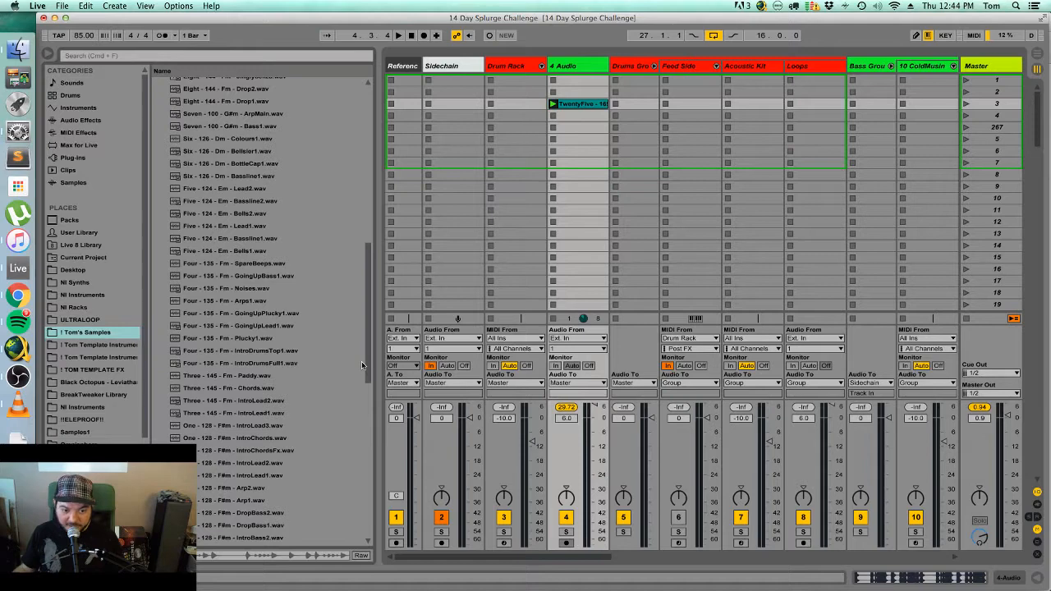
drag(361, 365, 377, 202)
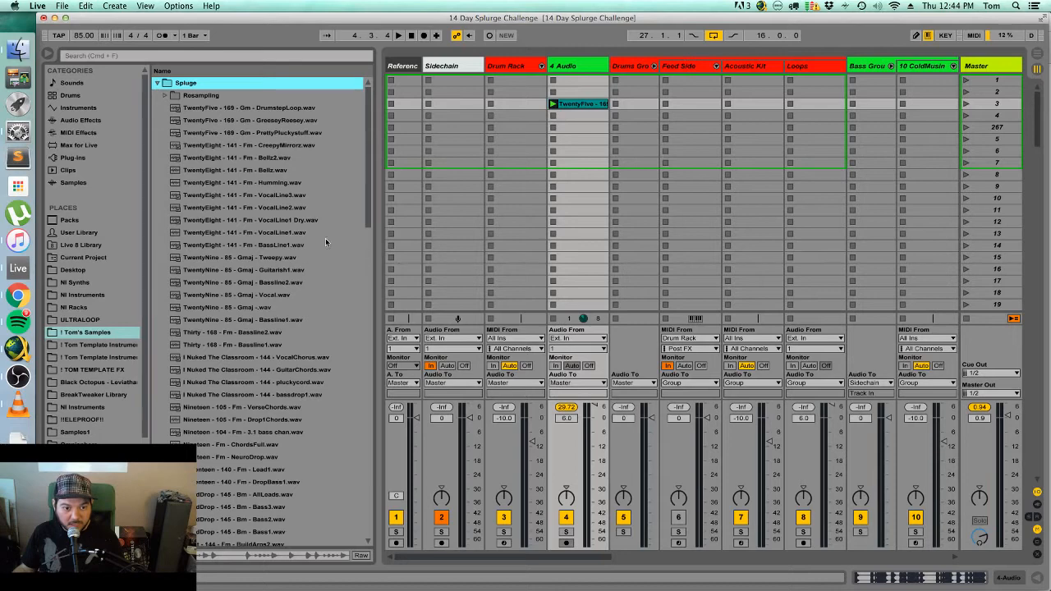
click(582, 66)
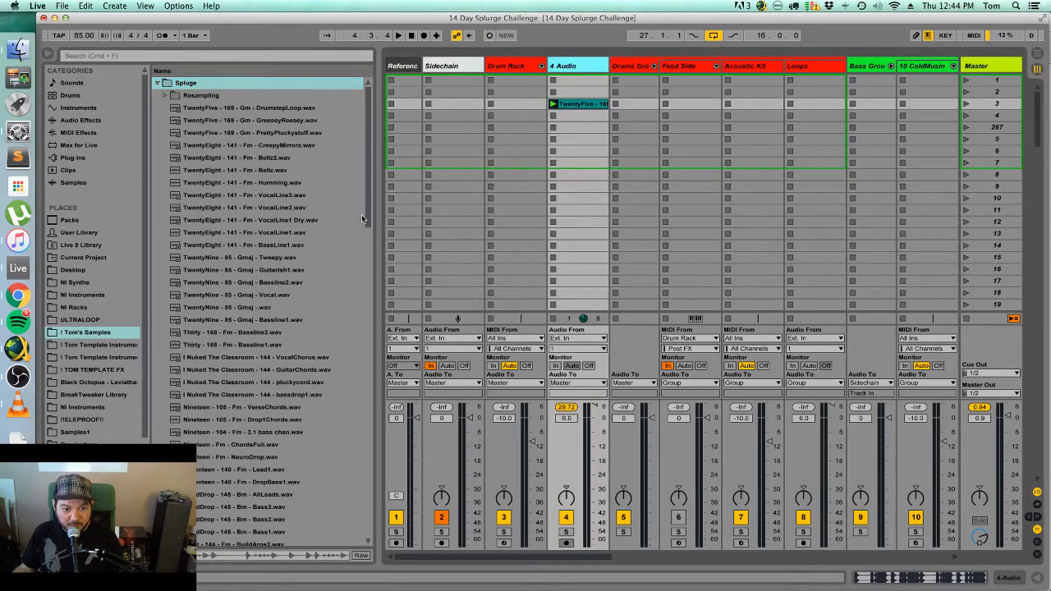
drag(370, 195, 329, 344)
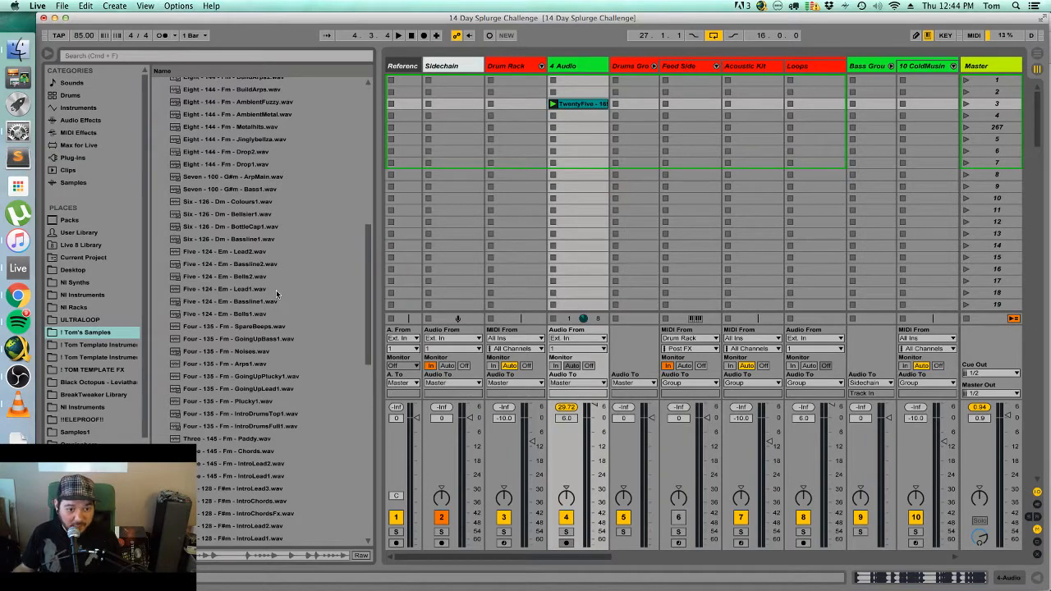
scroll(278, 289, down, 5)
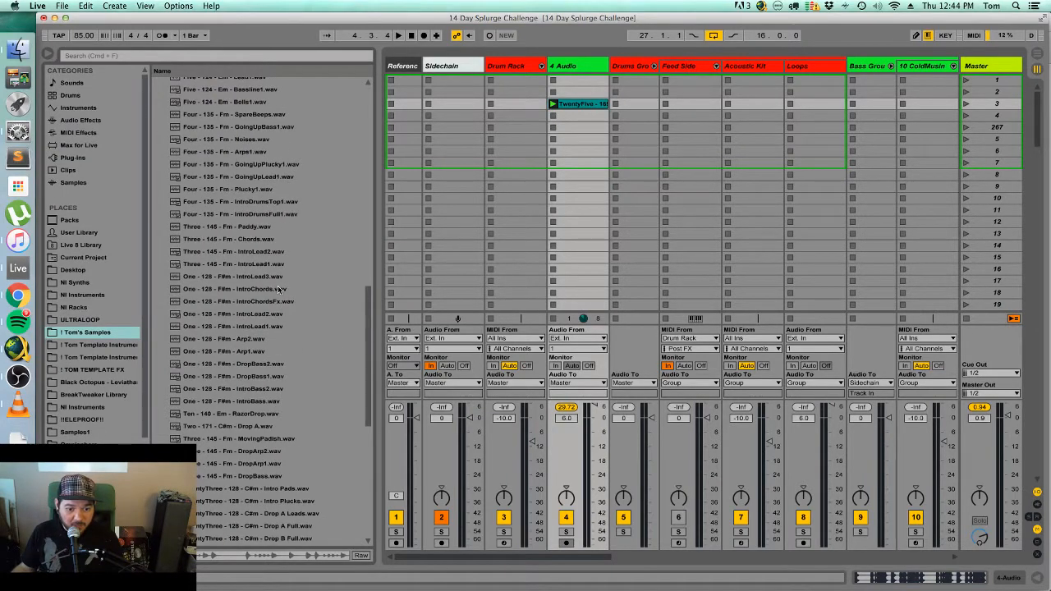
Select the empty scene 5 slot on the 4 Audio track and switch this window to the Arrangement View.
click(596, 142)
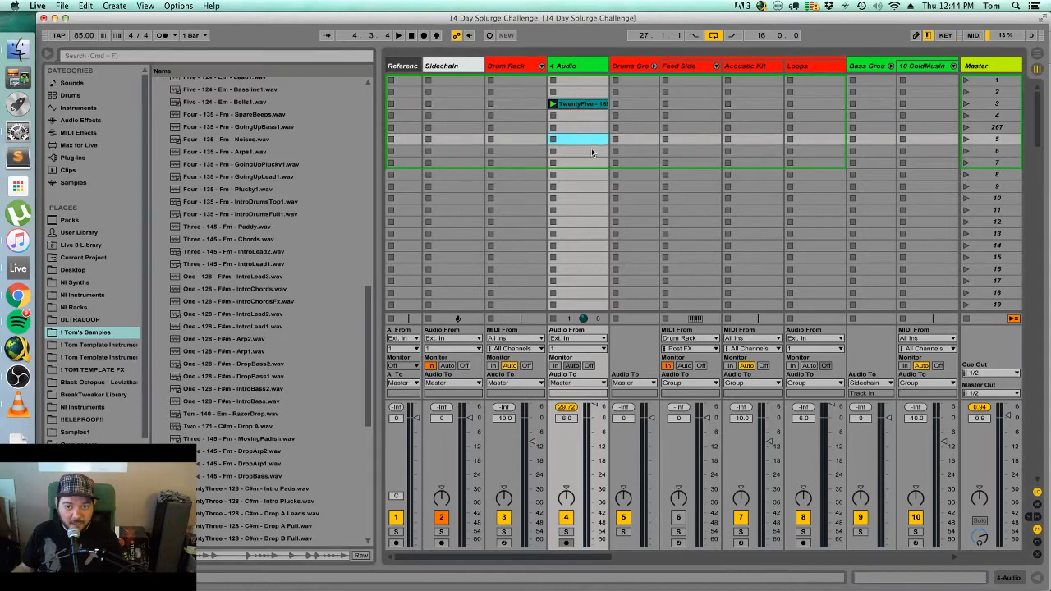
key(Tab)
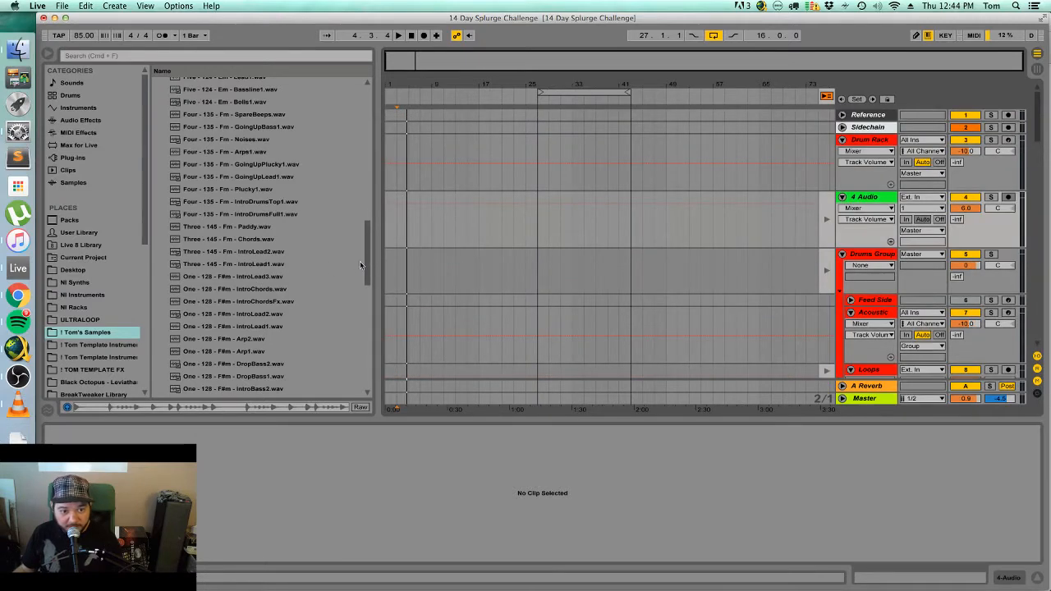
Audition the One - 128 - F#m samples Arp1, Arp2, IntroLead1 and IntroChords, plus IntroLead1 from the Three - 145 - Fm set.
drag(369, 253, 347, 271)
click(269, 287)
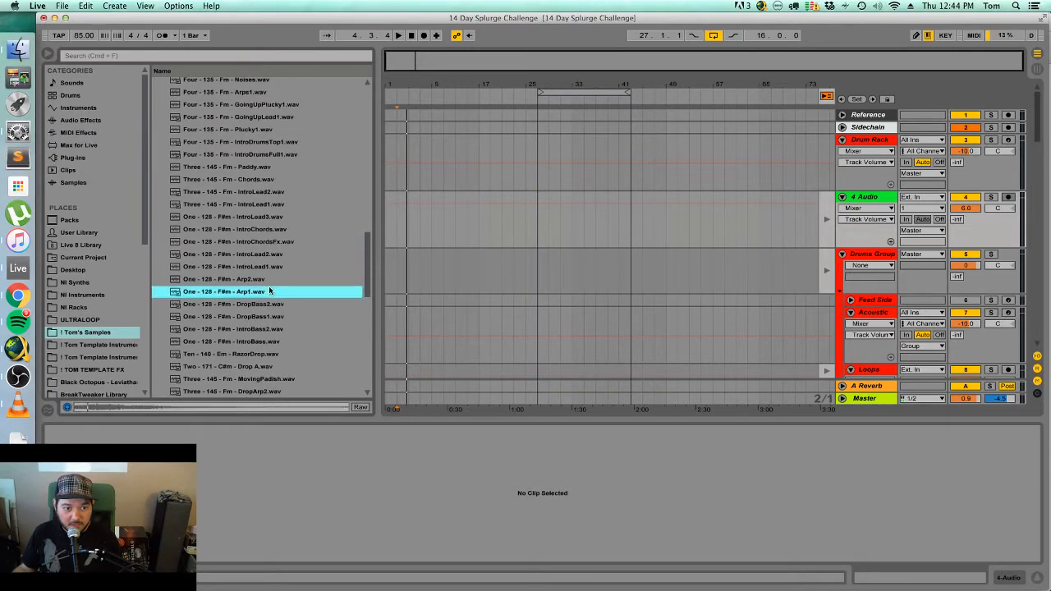
click(270, 280)
click(284, 266)
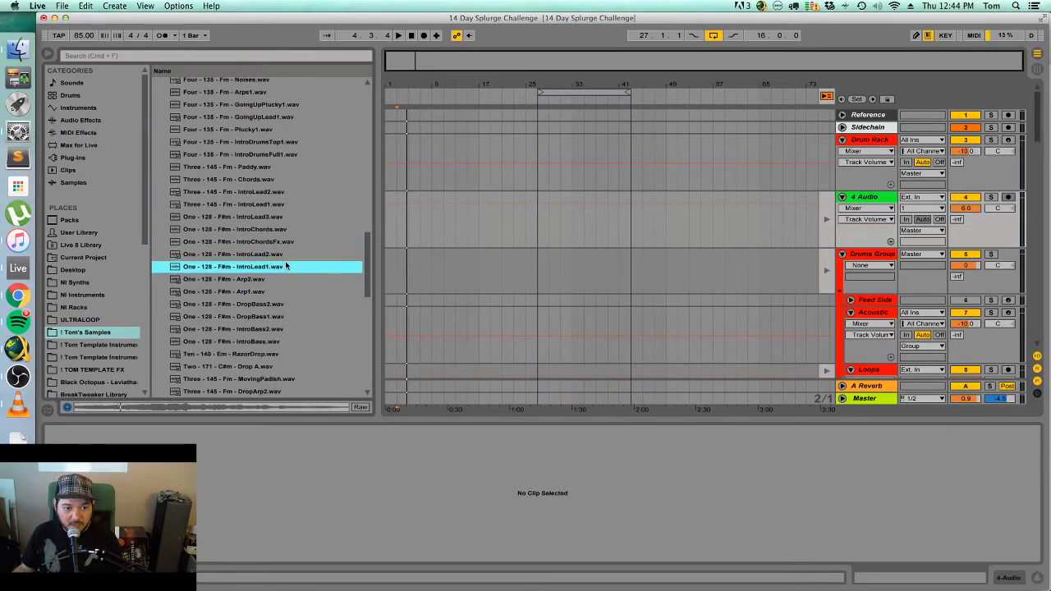
click(298, 229)
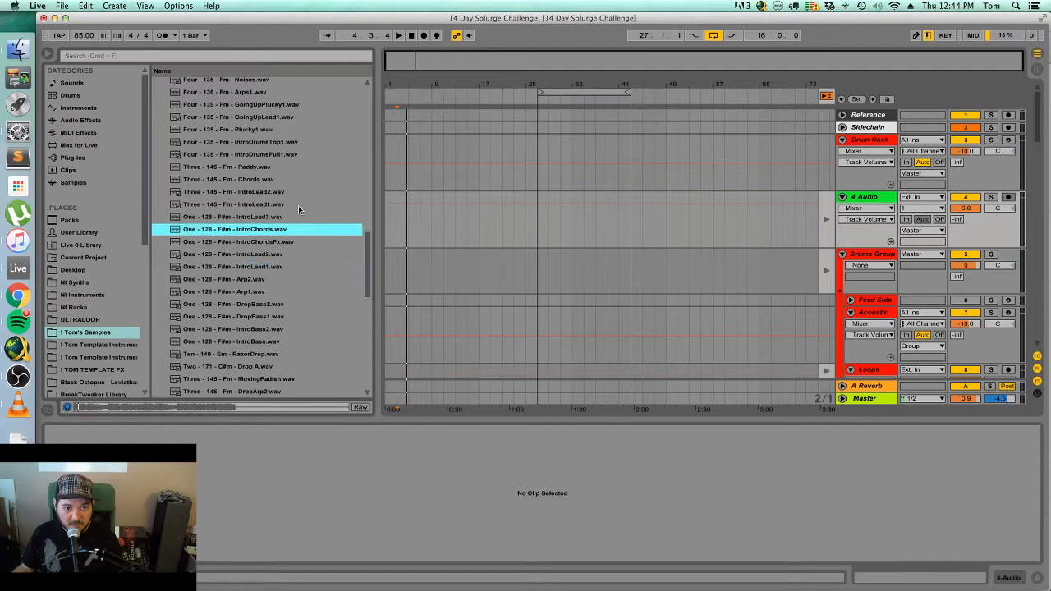
click(288, 204)
scroll(270, 273, up, 2)
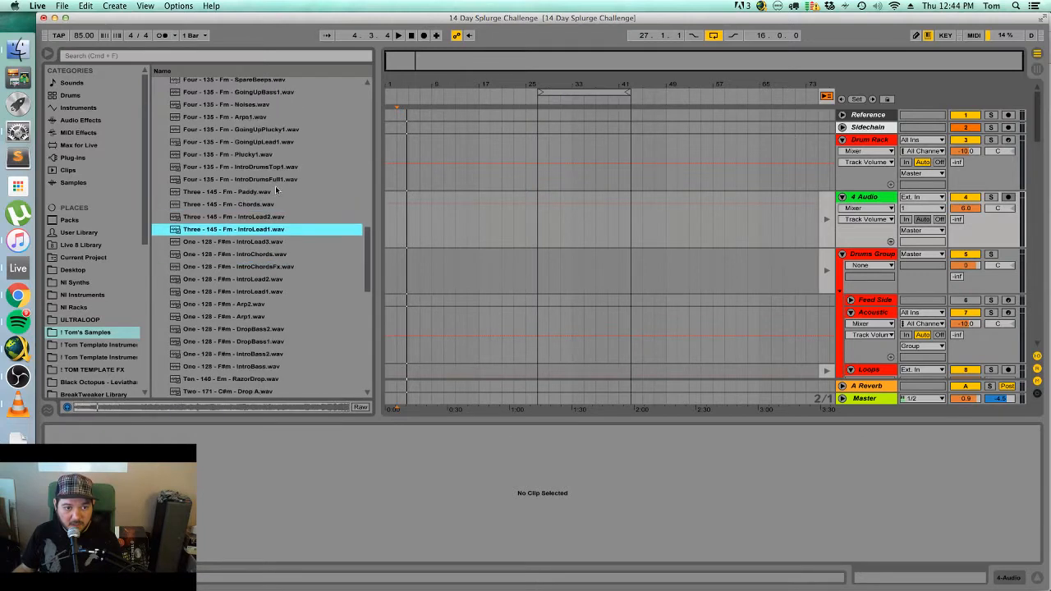
Audition a Four - 135 - Fm sample, the Five - 124 - Em Bells1 and Bells2 samples, and Eight - 144 - Fm - AmbientFuzzy.wav.
click(259, 119)
scroll(274, 192, up, 5)
click(287, 192)
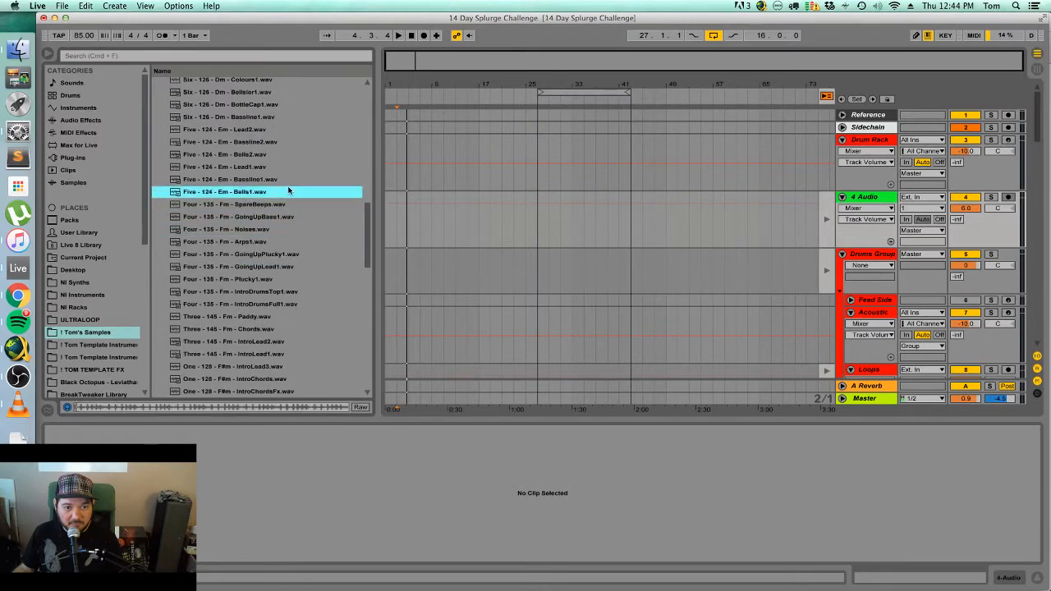
scroll(292, 178, up, 3)
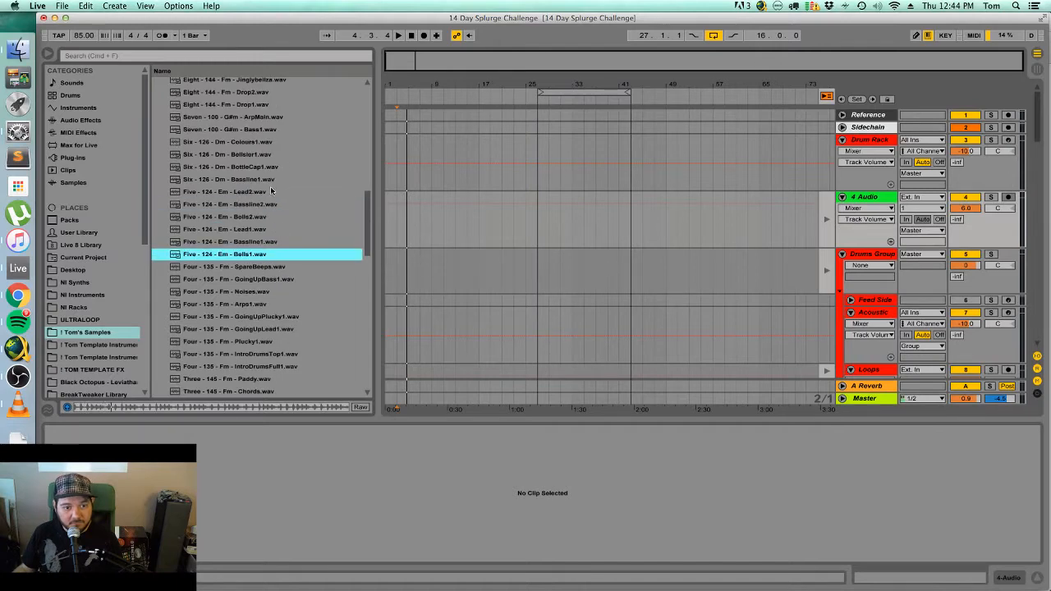
click(270, 216)
scroll(271, 215, up, 5)
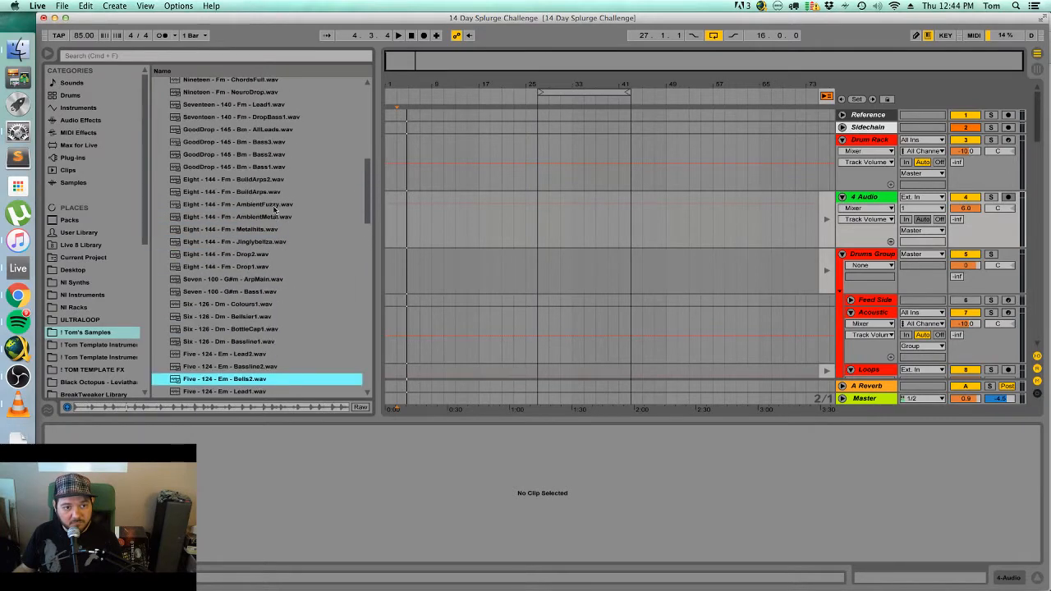
click(271, 206)
scroll(271, 211, up, 4)
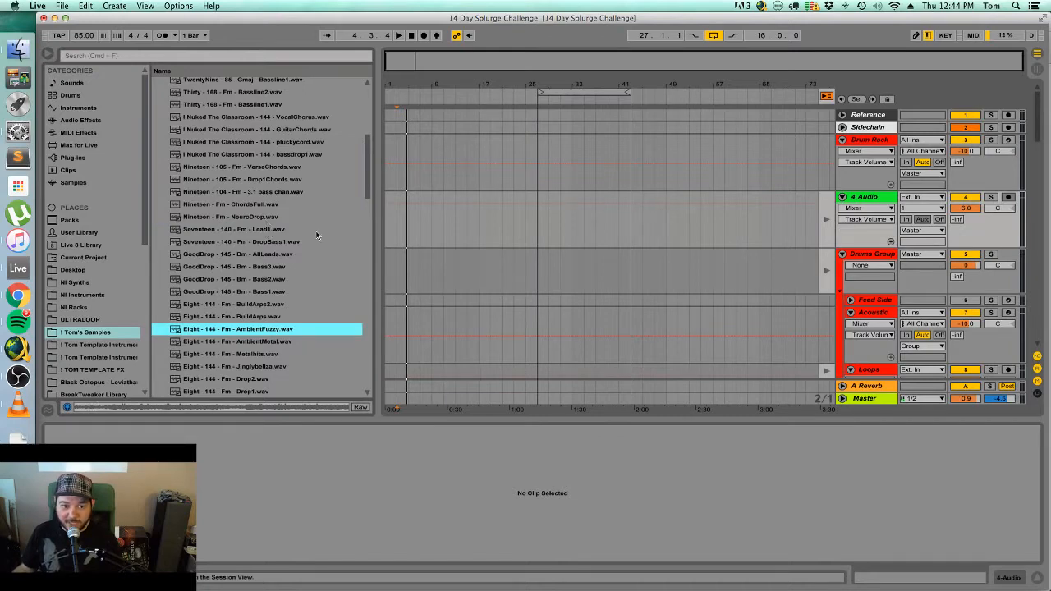
Audition the TwentyFive - 169 - Gm samples DrumstepLoop and GreeseyReesey at the start of the Spluge folder.
scroll(276, 236, up, 4)
scroll(279, 241, up, 4)
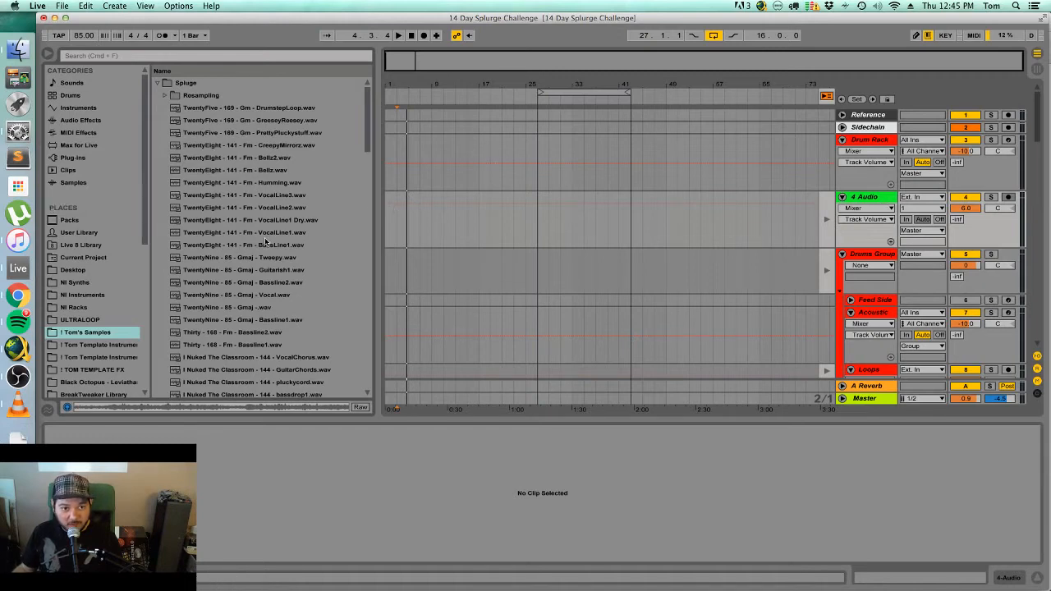
click(302, 112)
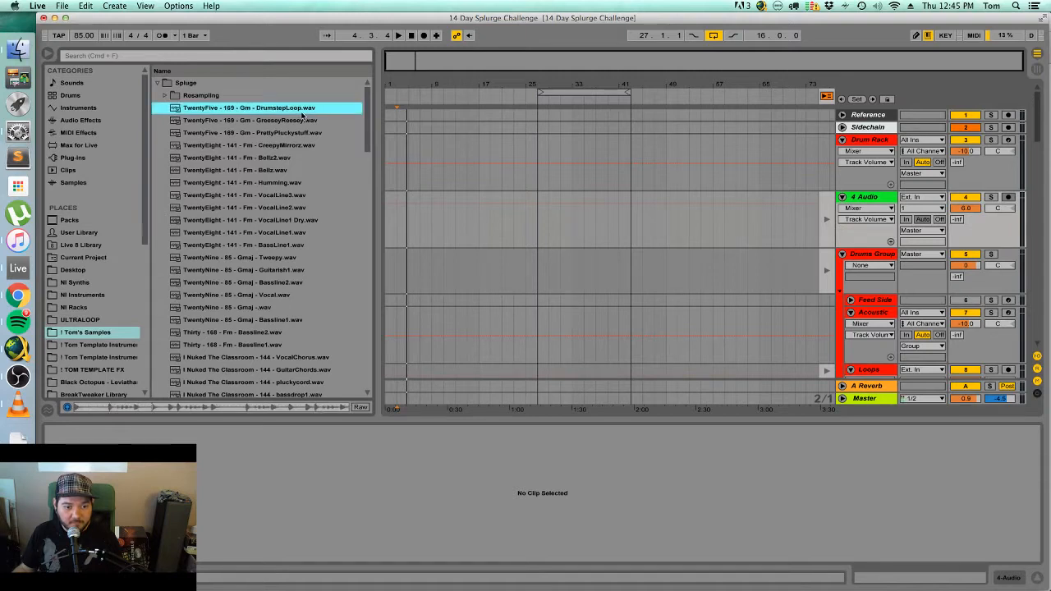
click(304, 121)
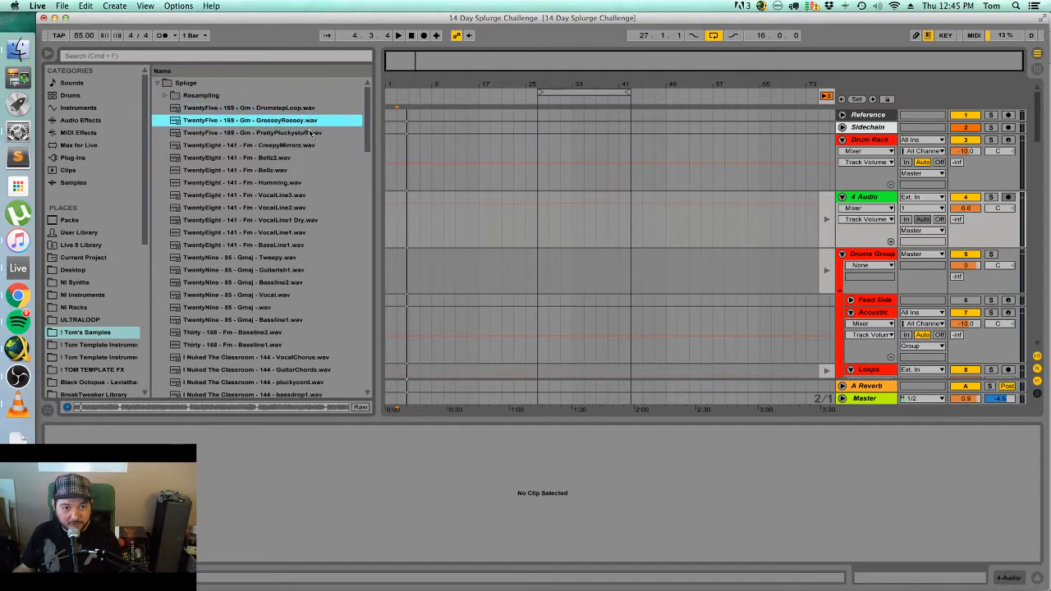
Look through the Spluge folder's sample list, including the contents of its Resampling subfolder and the sample folders below it.
click(310, 133)
click(165, 95)
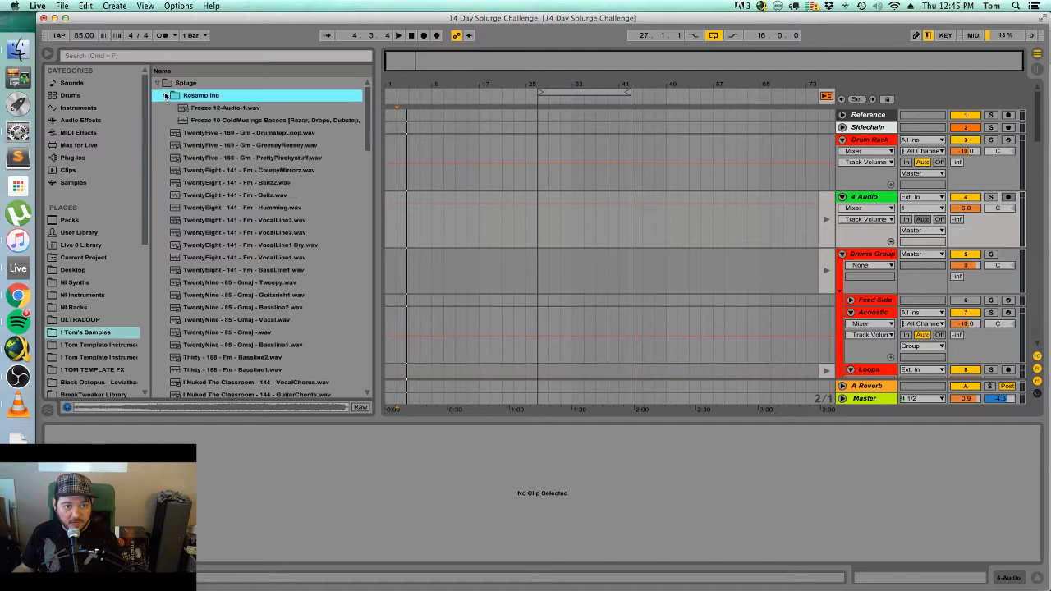
click(165, 95)
scroll(286, 269, down, 15)
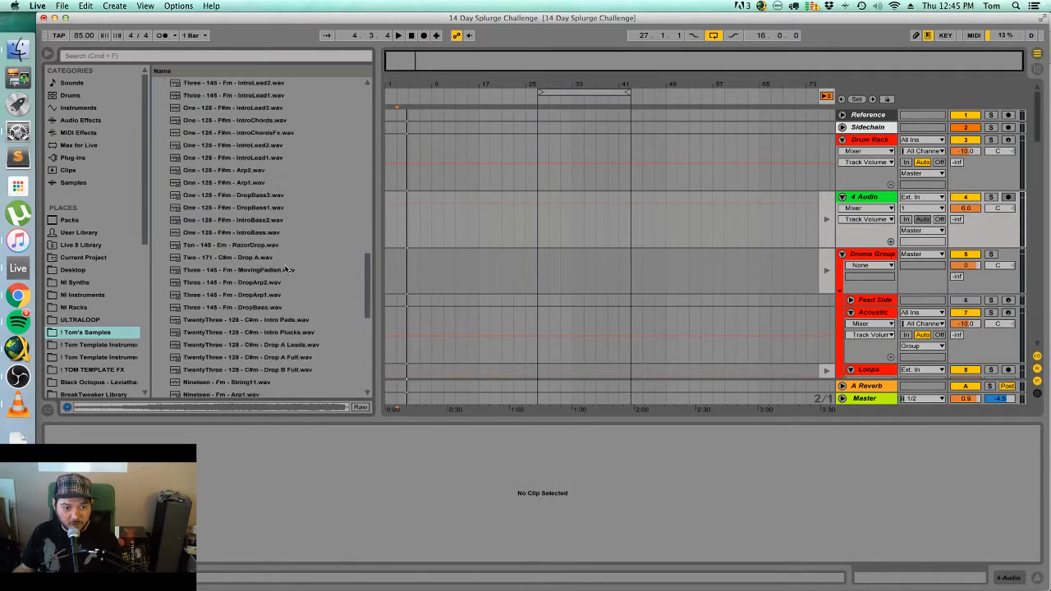
scroll(362, 310, up, 15)
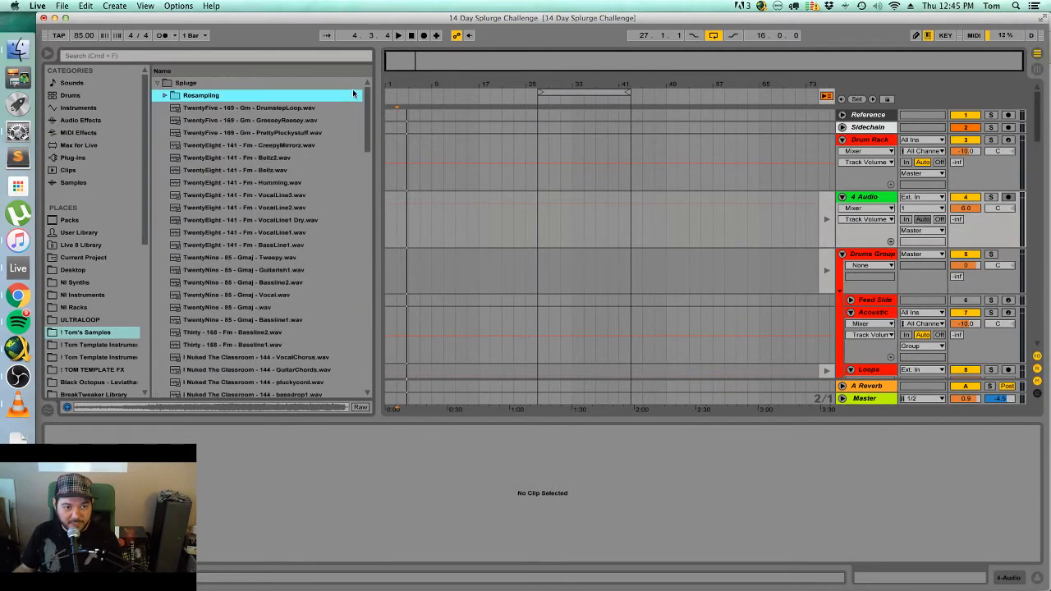
scroll(266, 285, down, 15)
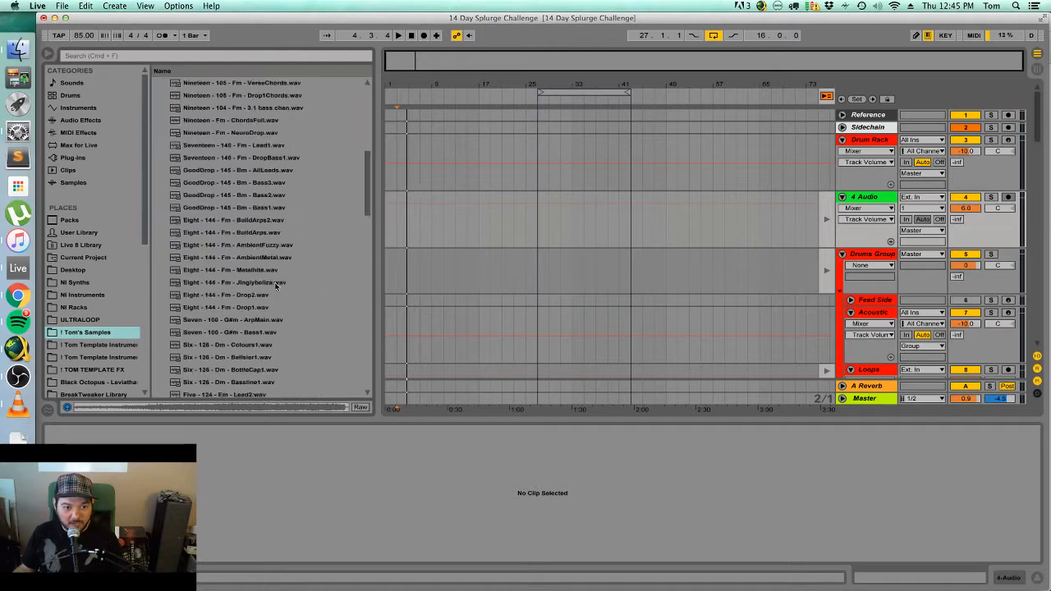
scroll(138, 255, down, 1)
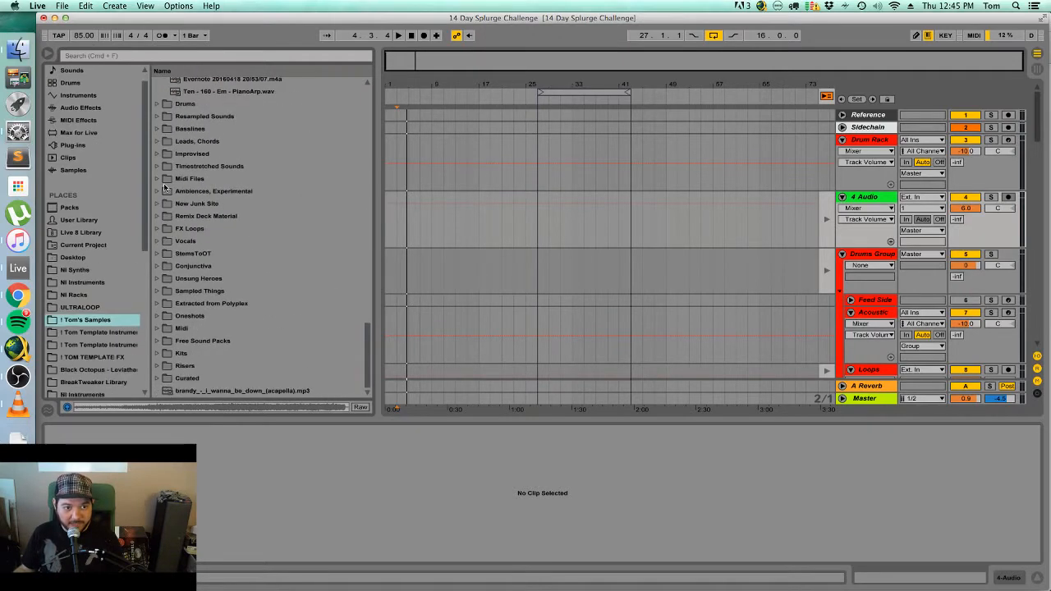
scroll(229, 255, up, 15)
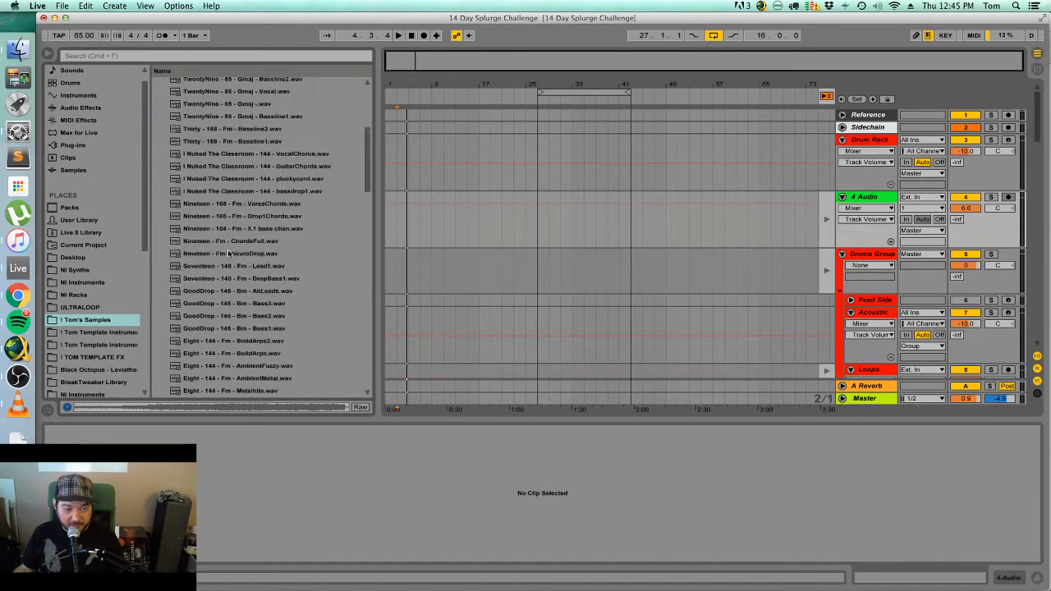
scroll(228, 255, down, 5)
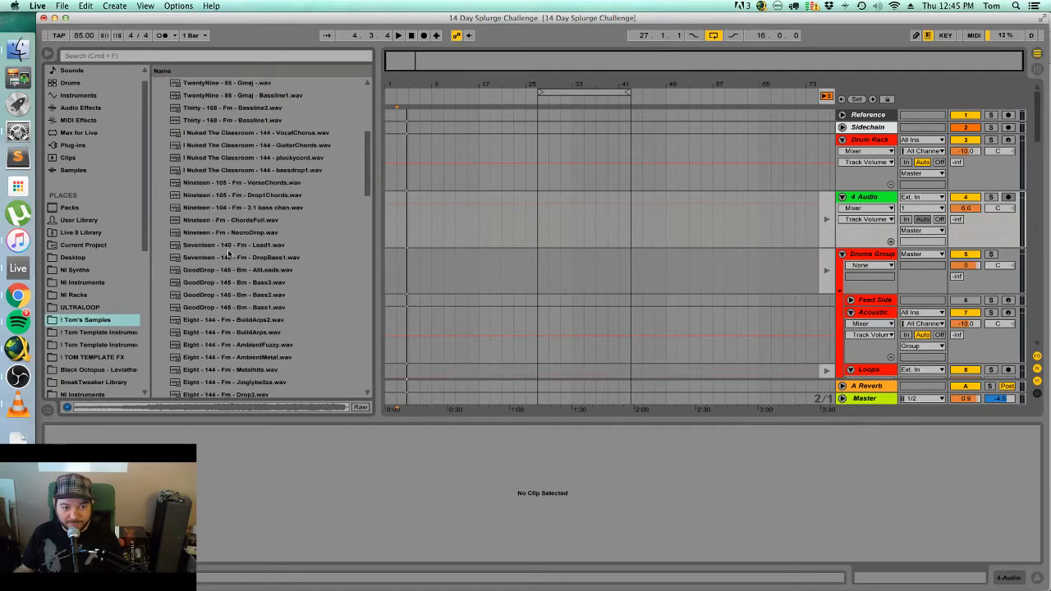
scroll(228, 255, up, 5)
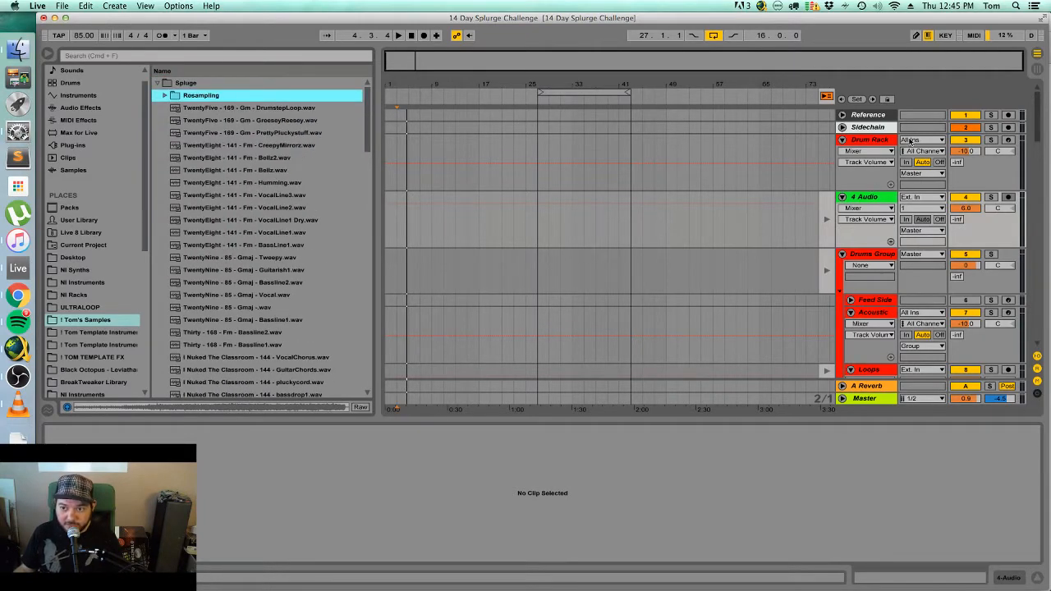
Select the Drum Rack track and show its device chain in the detail view.
click(871, 141)
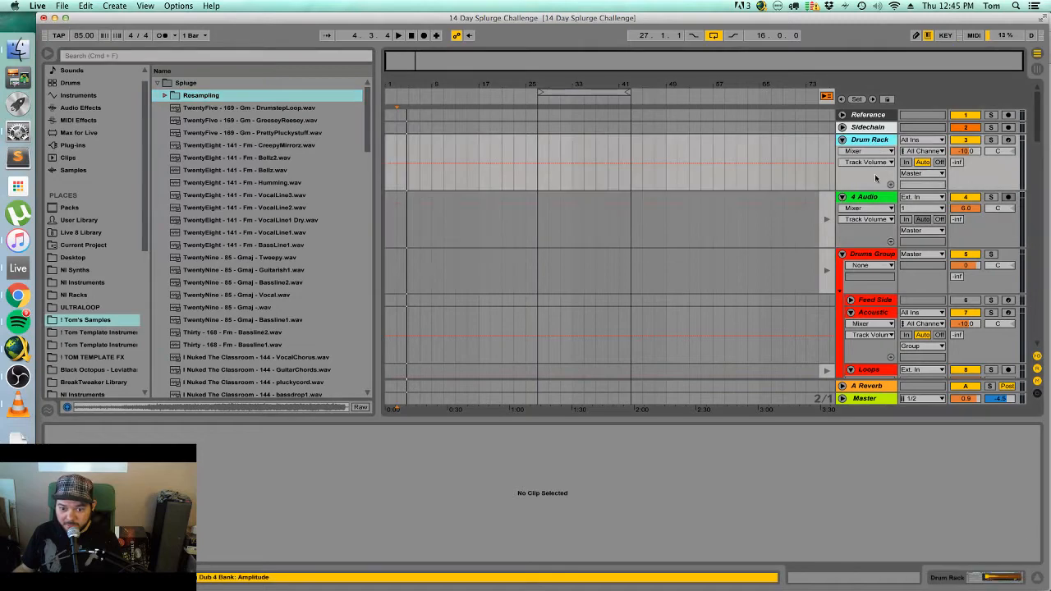
click(1038, 581)
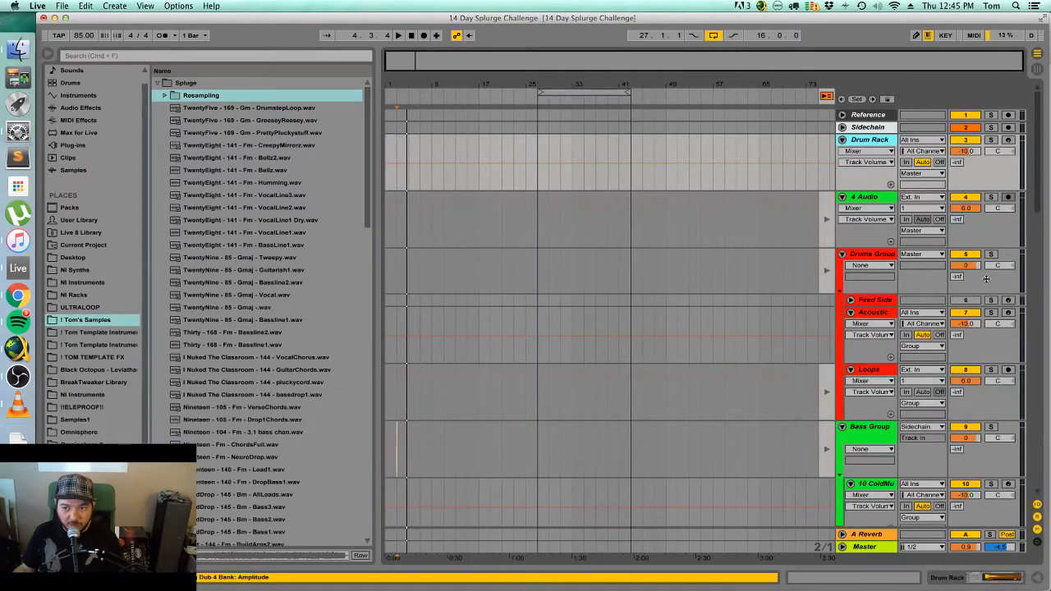
click(979, 580)
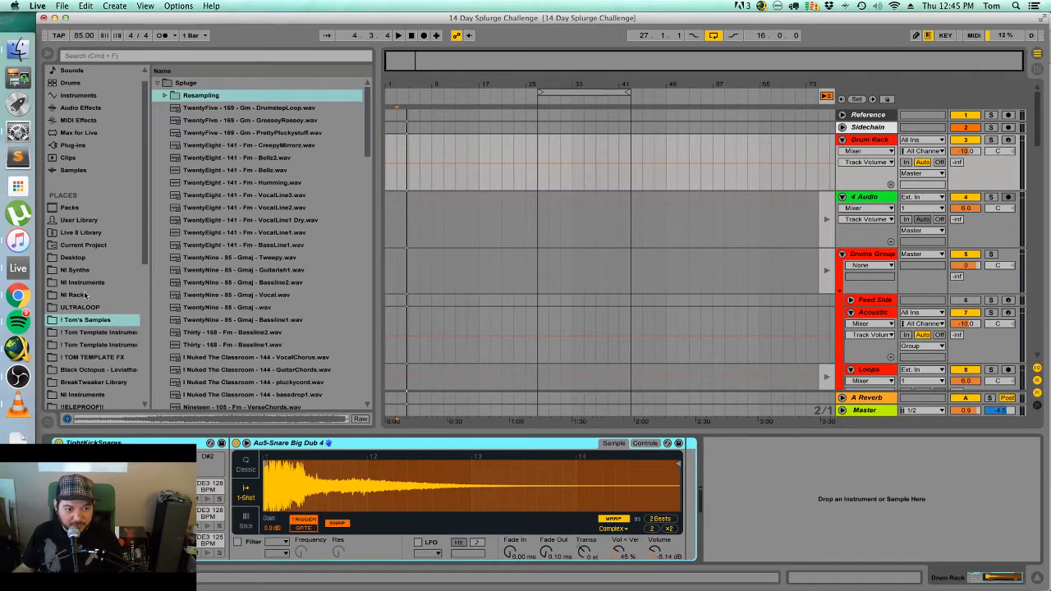
Browse to the Samples1 place in the browser and search it for "tight".
click(93, 144)
scroll(129, 310, down, 10)
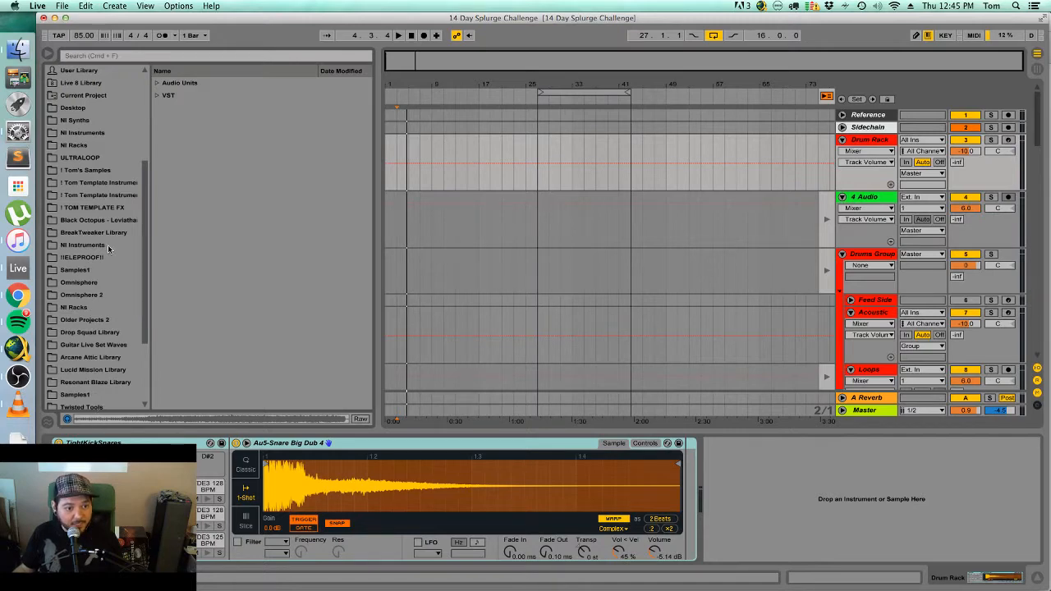
click(82, 257)
click(76, 270)
click(89, 55)
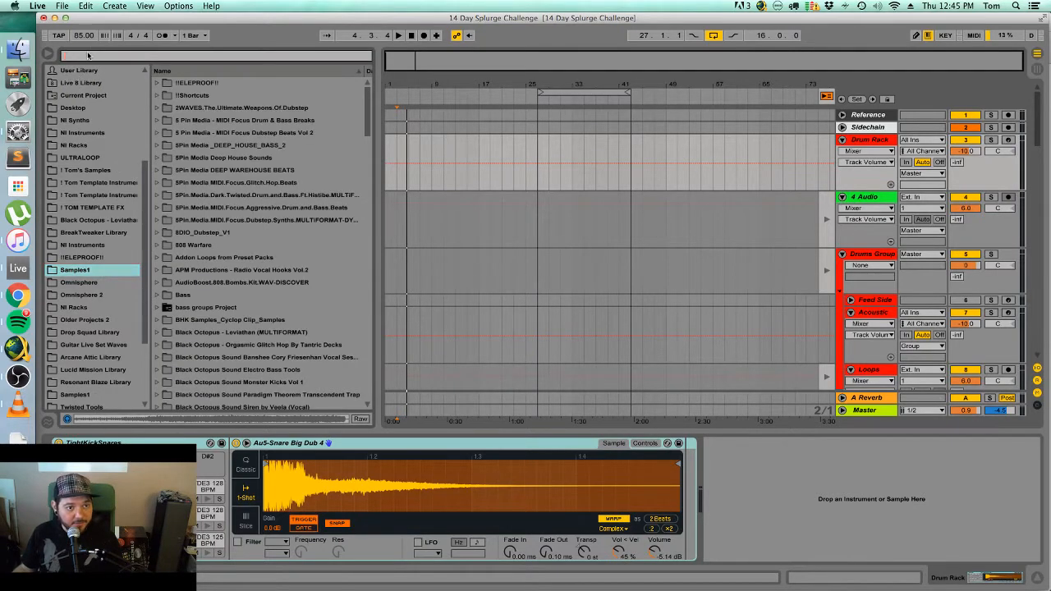
text(tight)
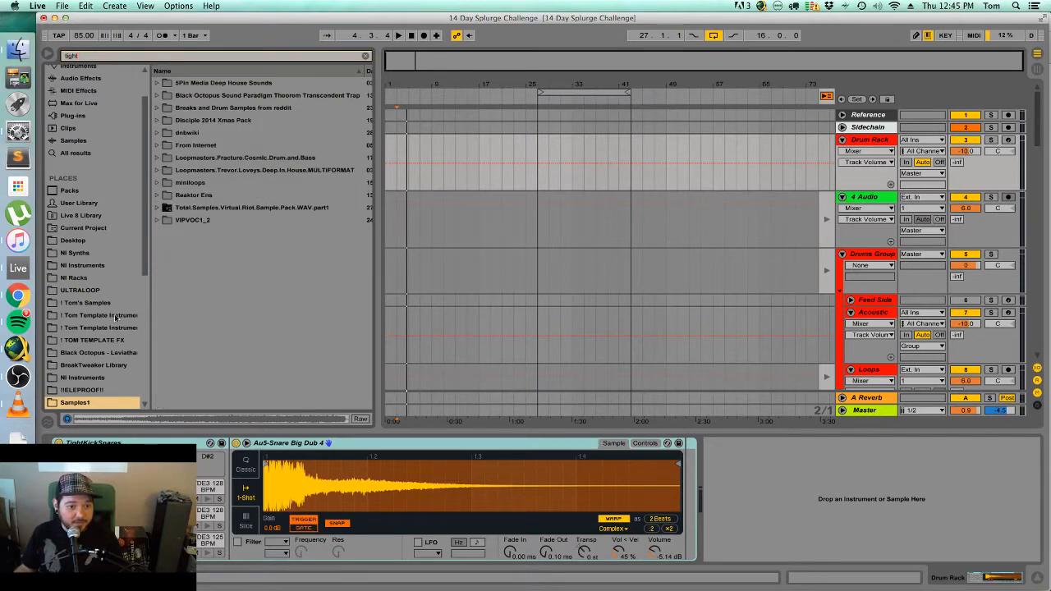
Look for the search matches in the first template instruments place and select GH TightKickSnares.adg in Splurge's Nineteen folder.
scroll(85, 359, down, 3)
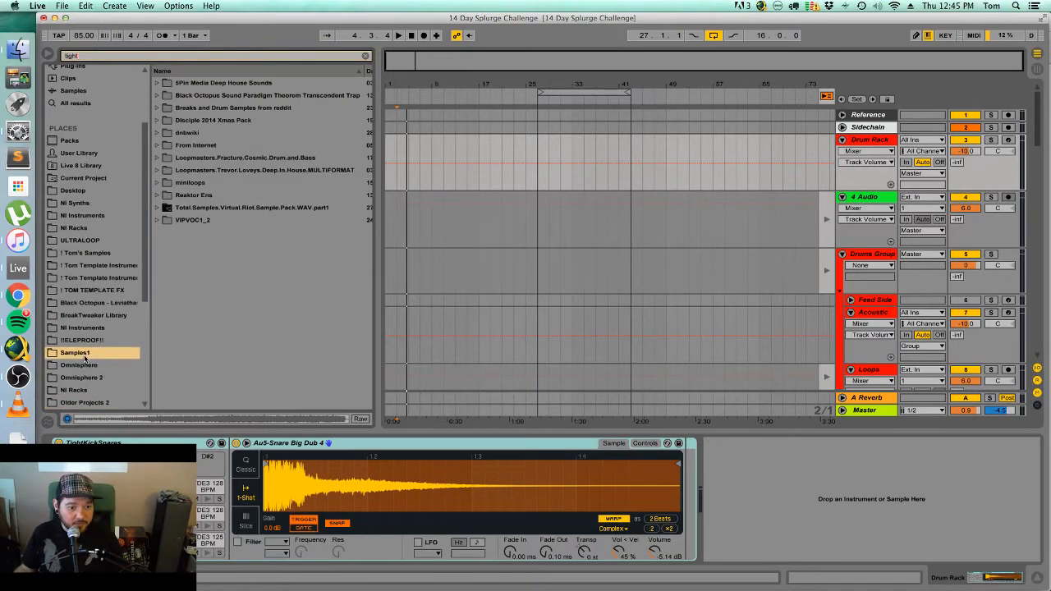
click(121, 266)
click(161, 83)
click(165, 95)
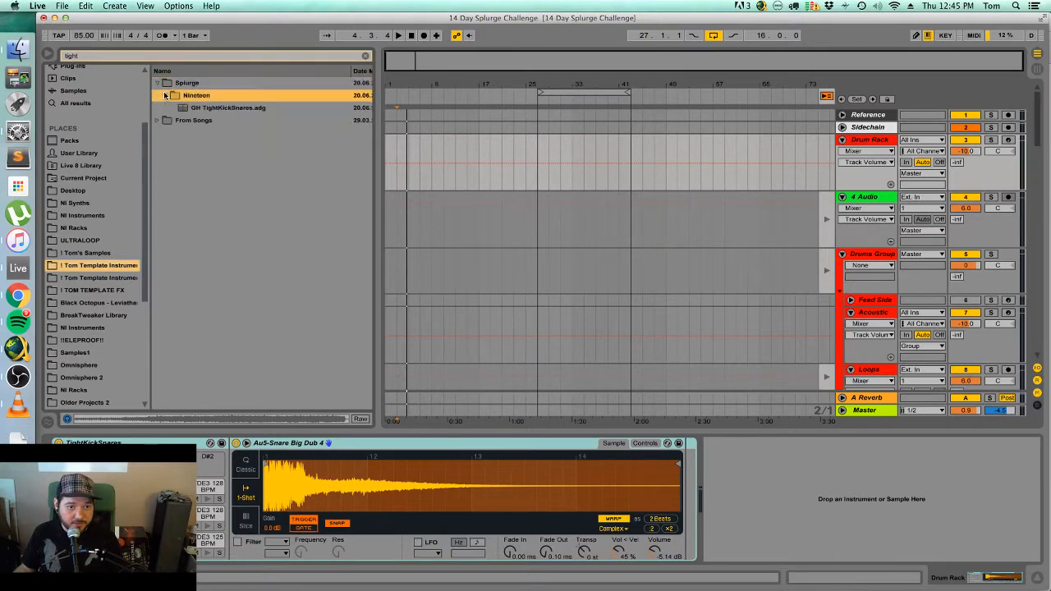
click(187, 108)
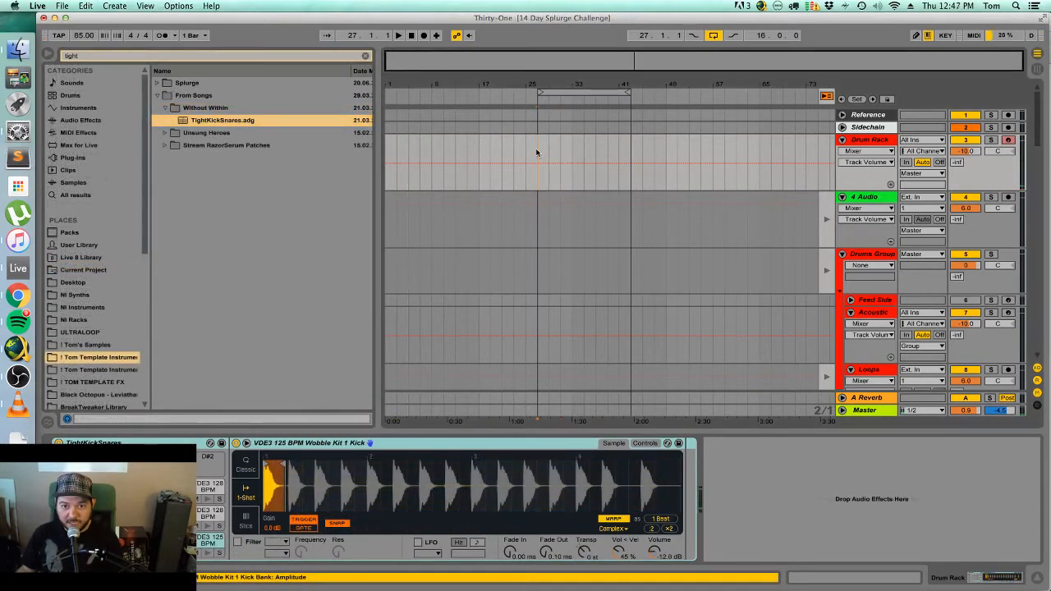
Insert an empty 16-bar MIDI clip over the loop range from bar 27 on the Drum Rack track and open it in an enlarged note editor.
drag(538, 155, 626, 140)
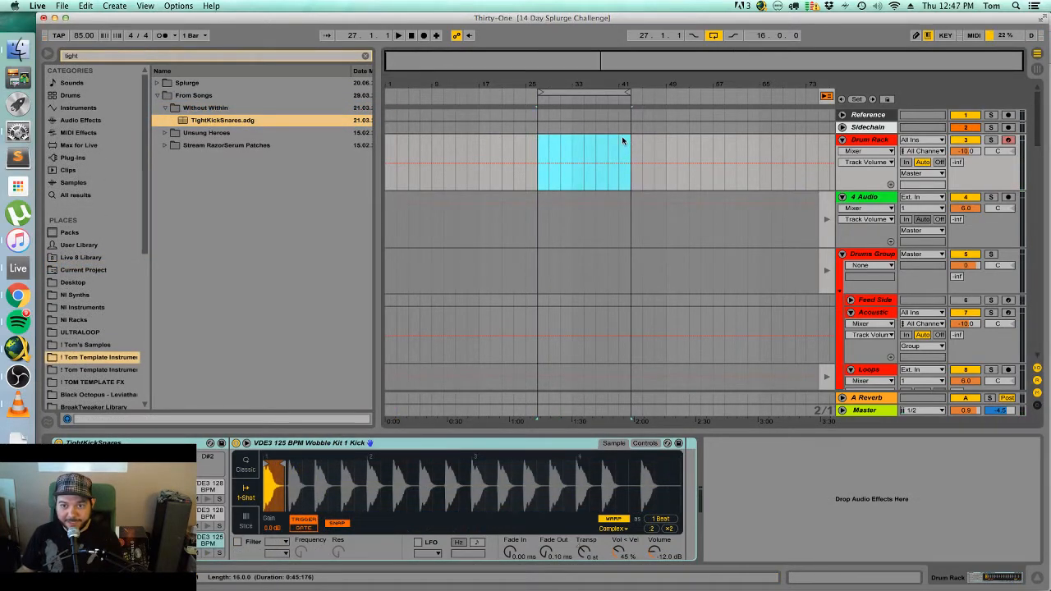
right_click(623, 139)
click(664, 216)
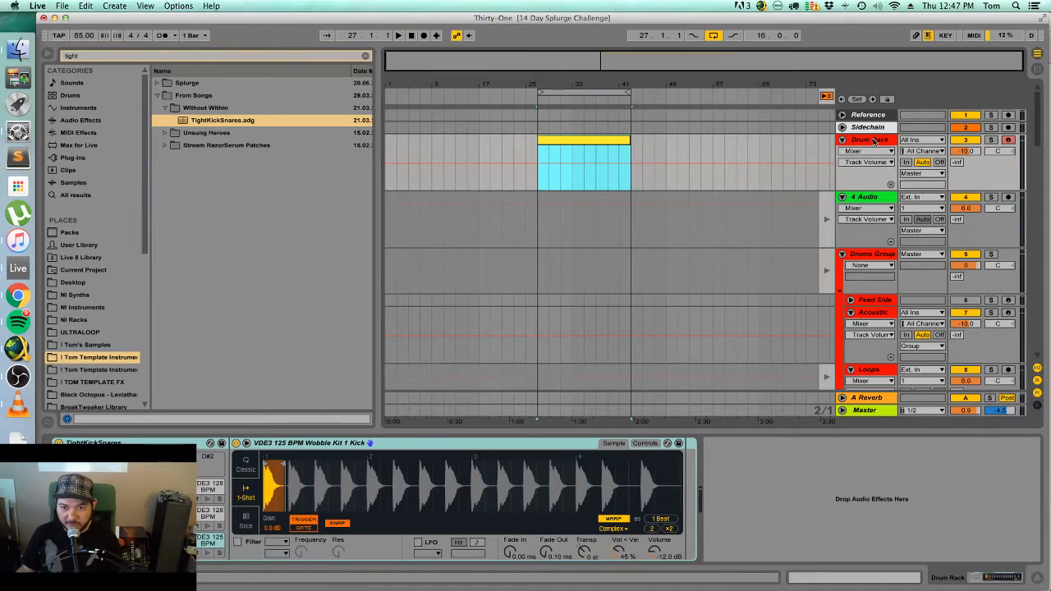
double_click(616, 139)
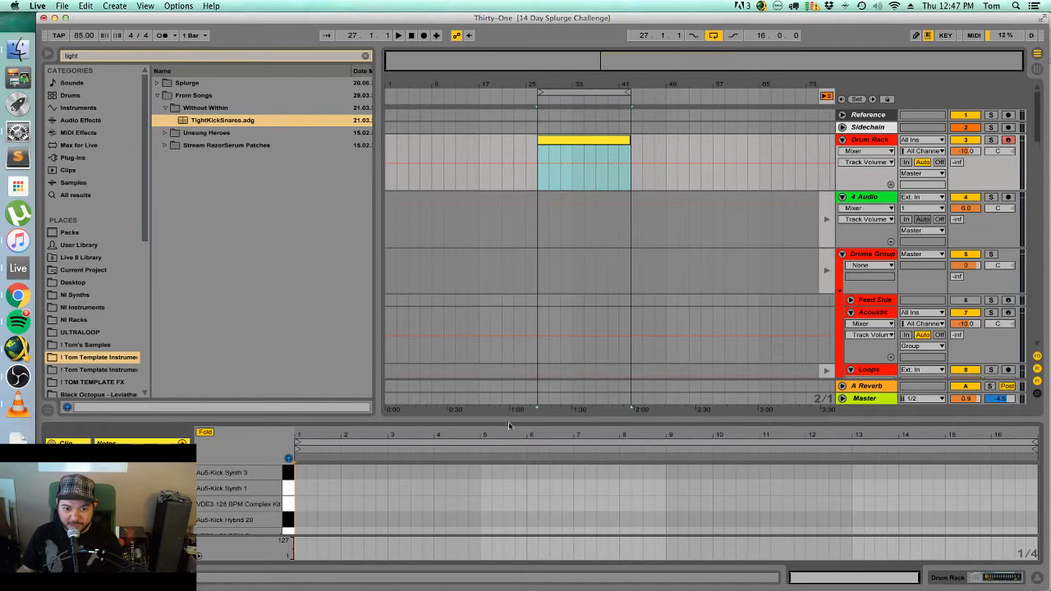
drag(508, 423, 539, 184)
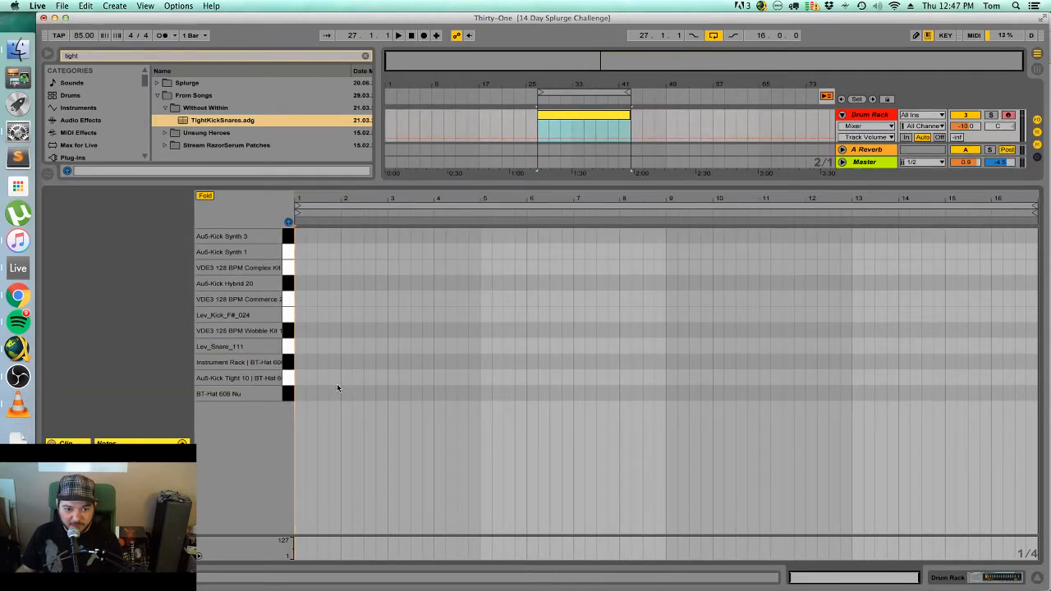
Add an Au5-Kick Tight 10 note at bar 2 of the clip, lengthen it to about 2.75 bars, and play the clip.
double_click(347, 378)
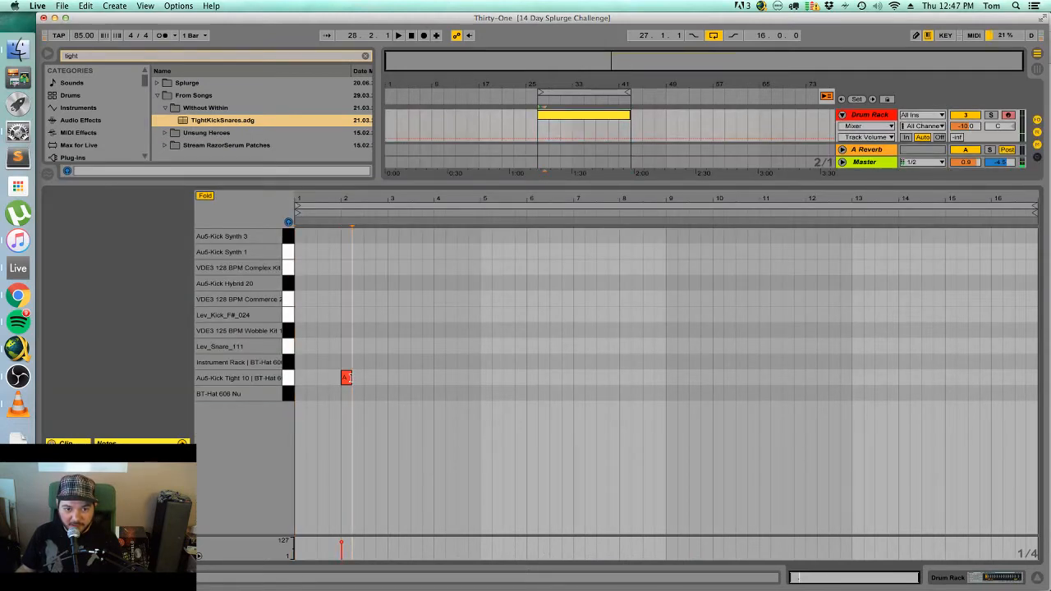
drag(350, 378, 468, 378)
click(552, 131)
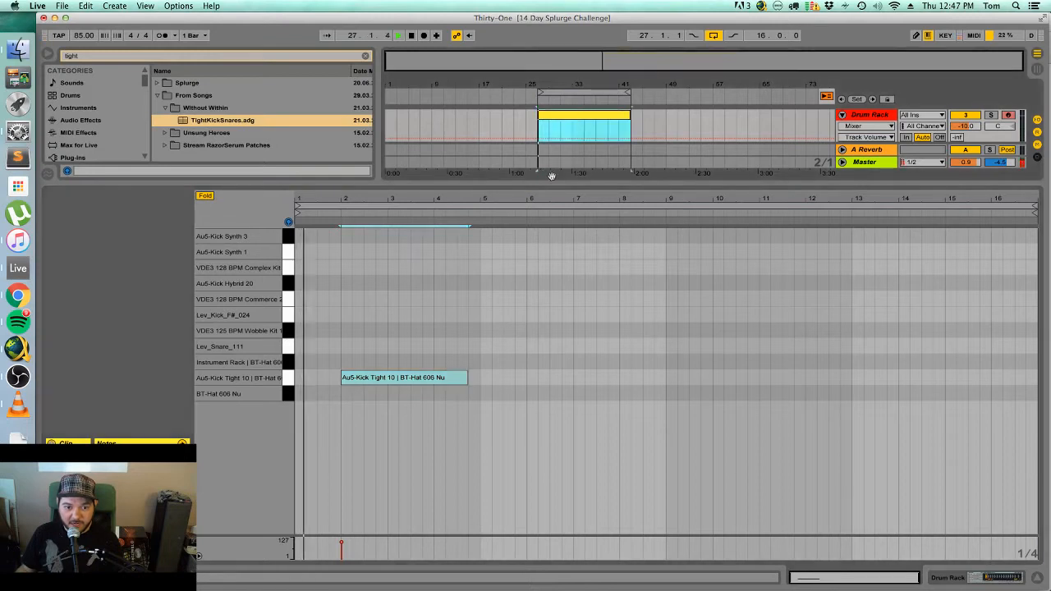
key(space)
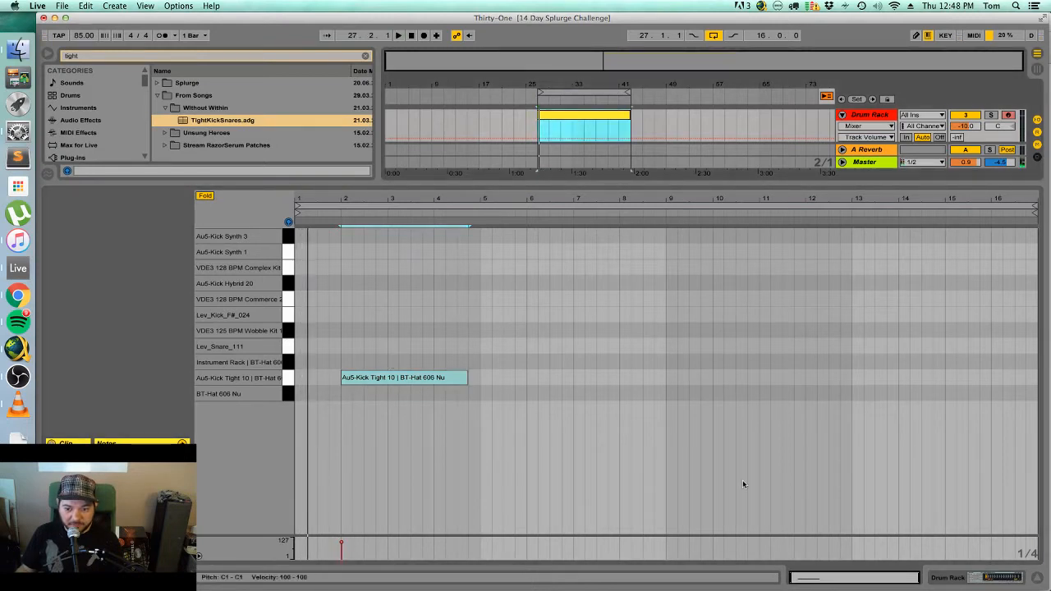
click(557, 117)
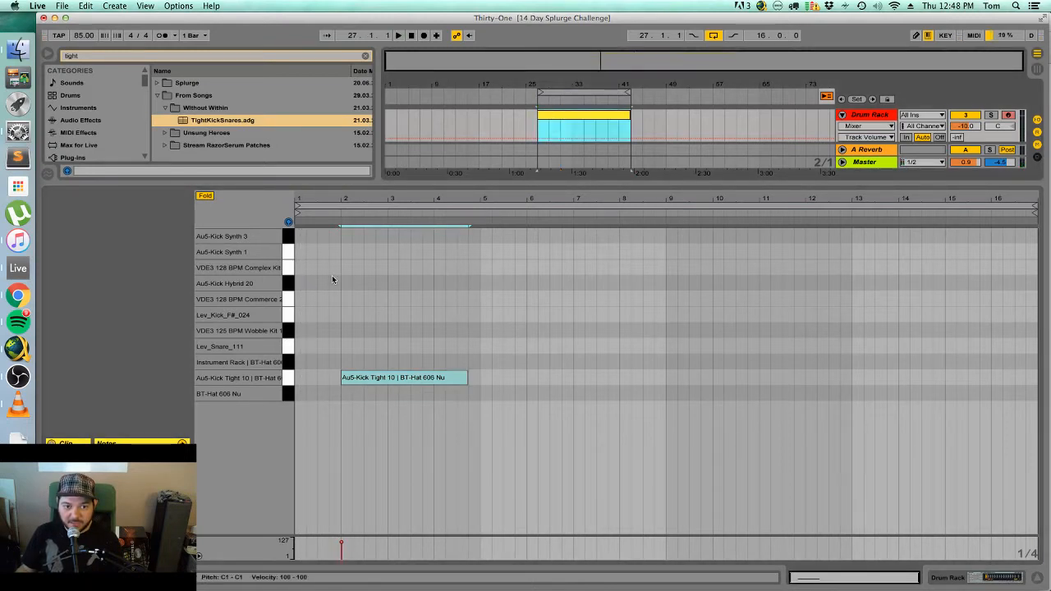
Loop the first half bar of the MIDI clip and play it back.
click(317, 287)
drag(317, 284, 285, 285)
key(super+l)
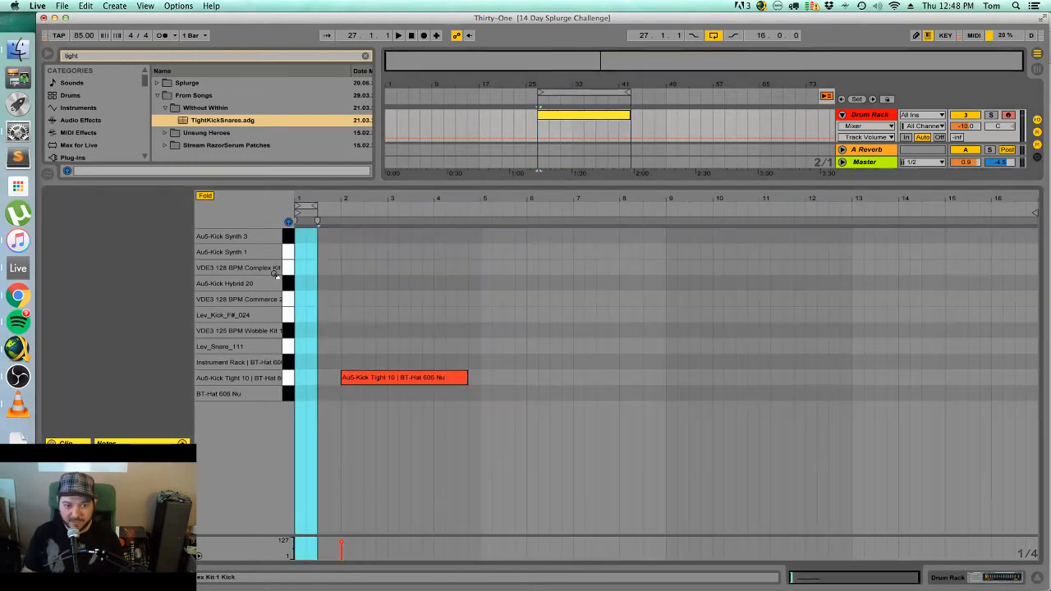
mouse_move(812, 581)
mouse_down()
mouse_move(813, 590)
mouse_move(878, 590)
mouse_move(851, 589)
mouse_up()
key(space)
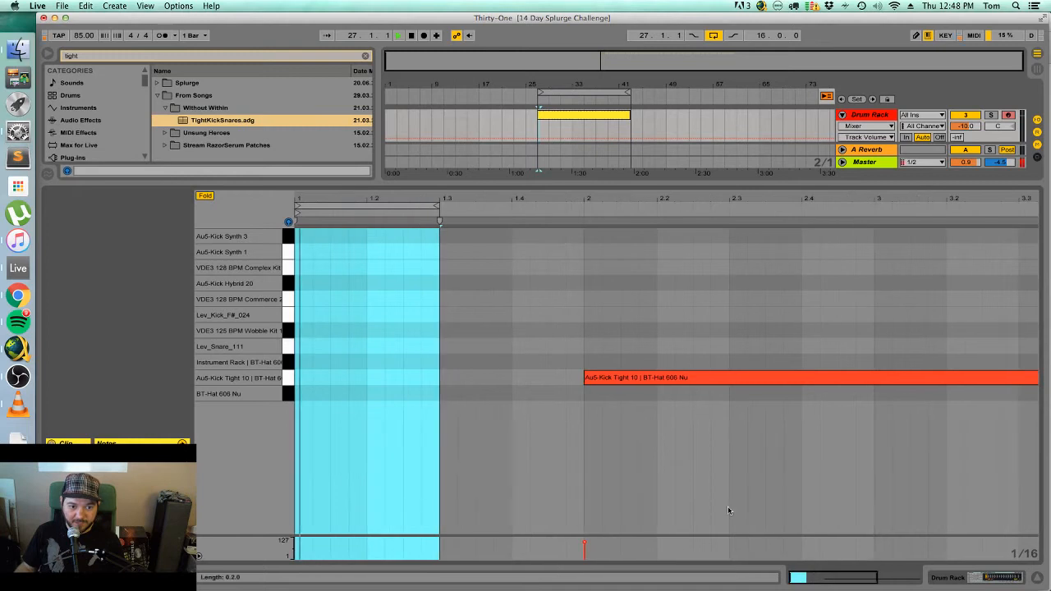
Move the Au5-Kick Tight 10 note to beat 1.3 and extend the clip loop to one full bar.
drag(616, 378, 479, 387)
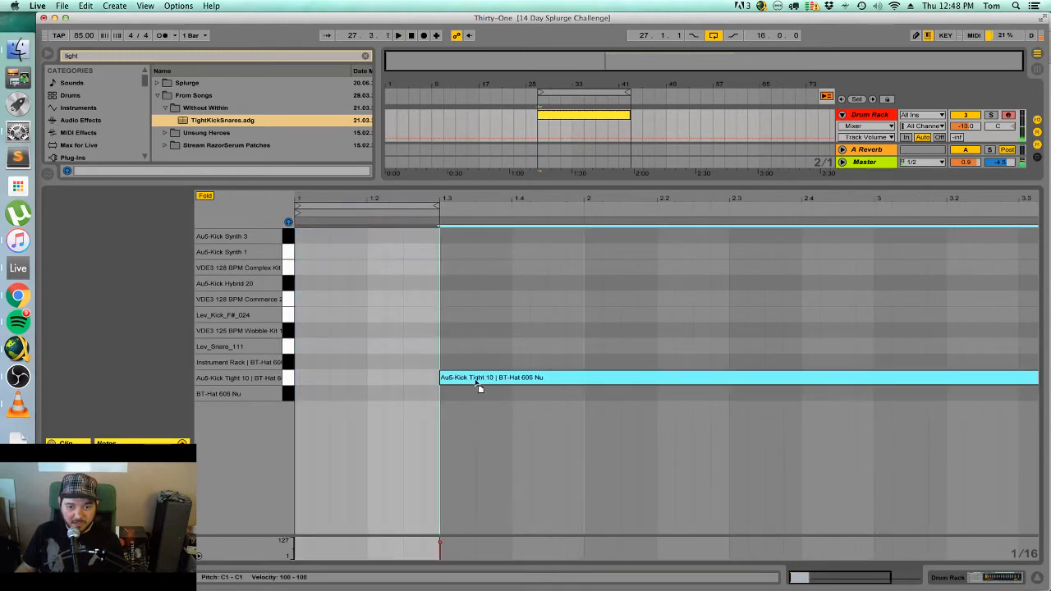
drag(435, 210, 584, 210)
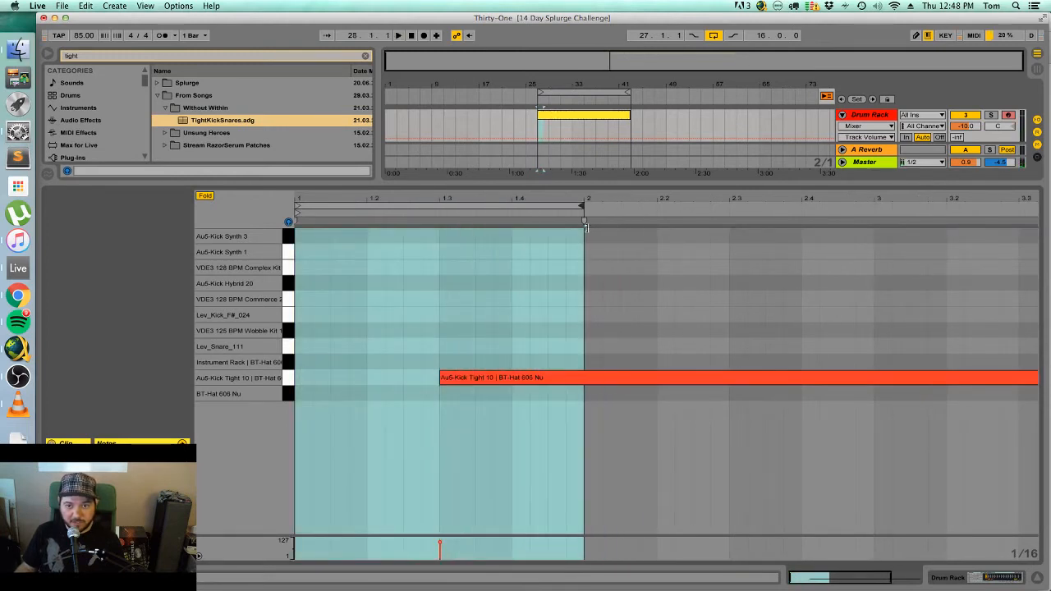
Set the project tempo to 140 BPM.
click(80, 37)
text(140)
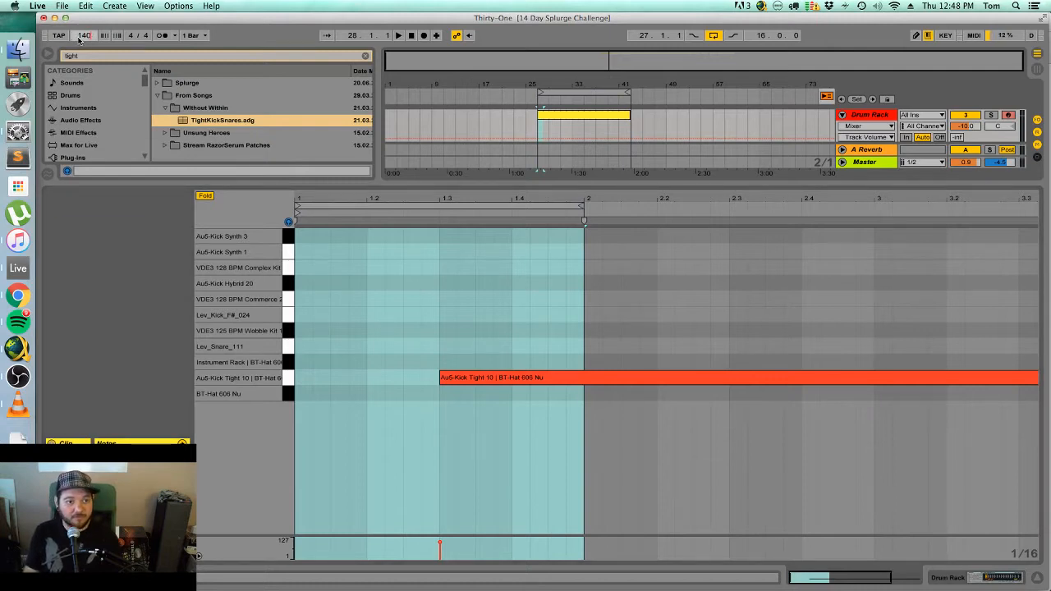
key(Return)
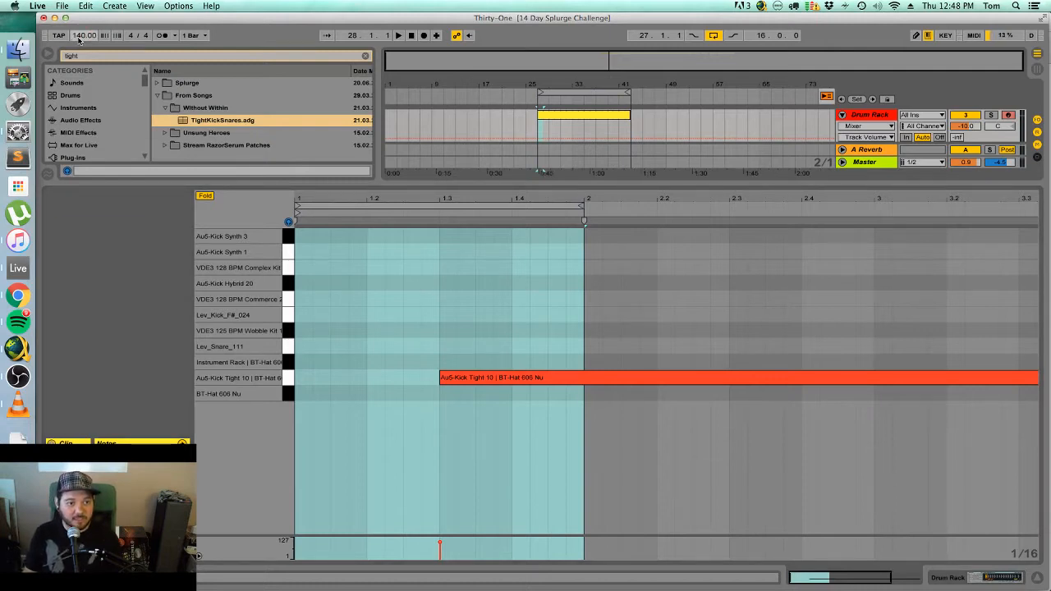
Play the Drum Rack clip from its start and move the Au5-Kick Tight 10 note to beat 1.2.
click(550, 120)
key(space)
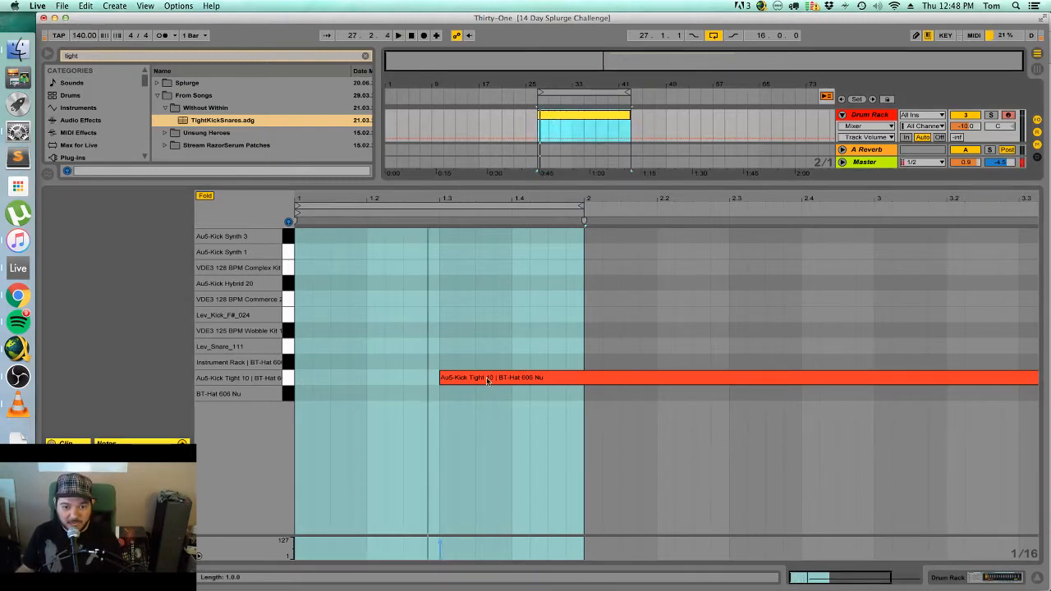
drag(489, 379, 414, 389)
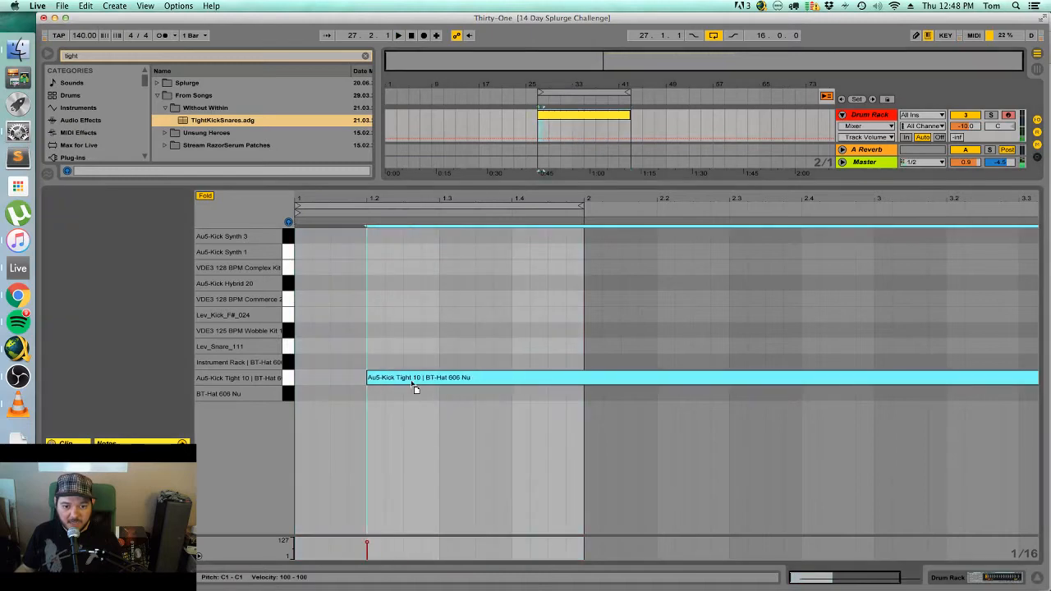
Hide the clip editor, play the arrangement, and deactivate the 4 Audio track.
click(1038, 578)
scroll(664, 410, up, 2)
key(space)
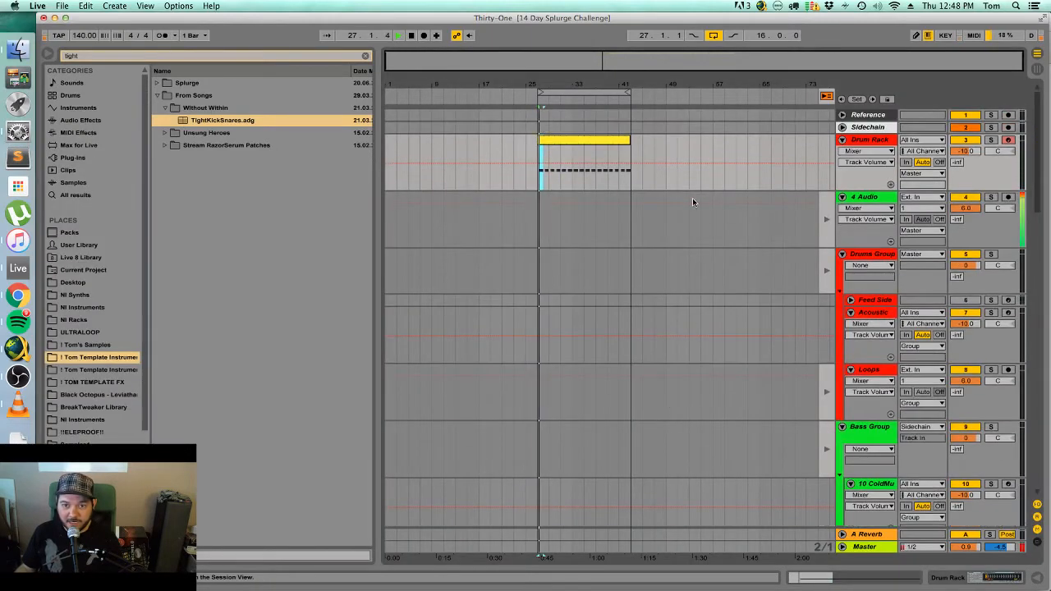
click(976, 198)
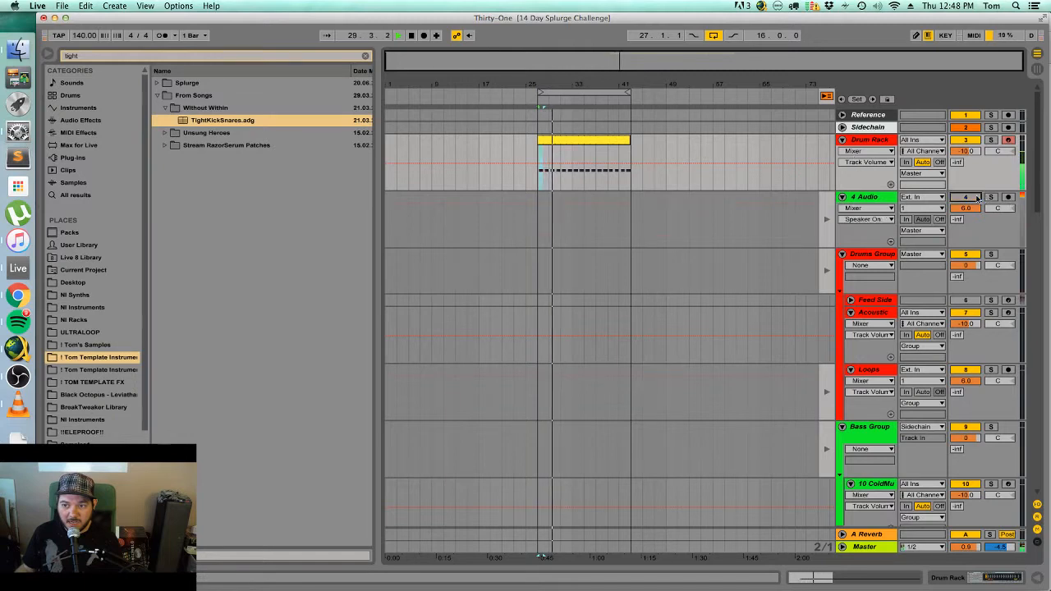
Stop playback, reactivate the 4 Audio track, and play the Drum Rack clip from its start.
key(space)
click(978, 198)
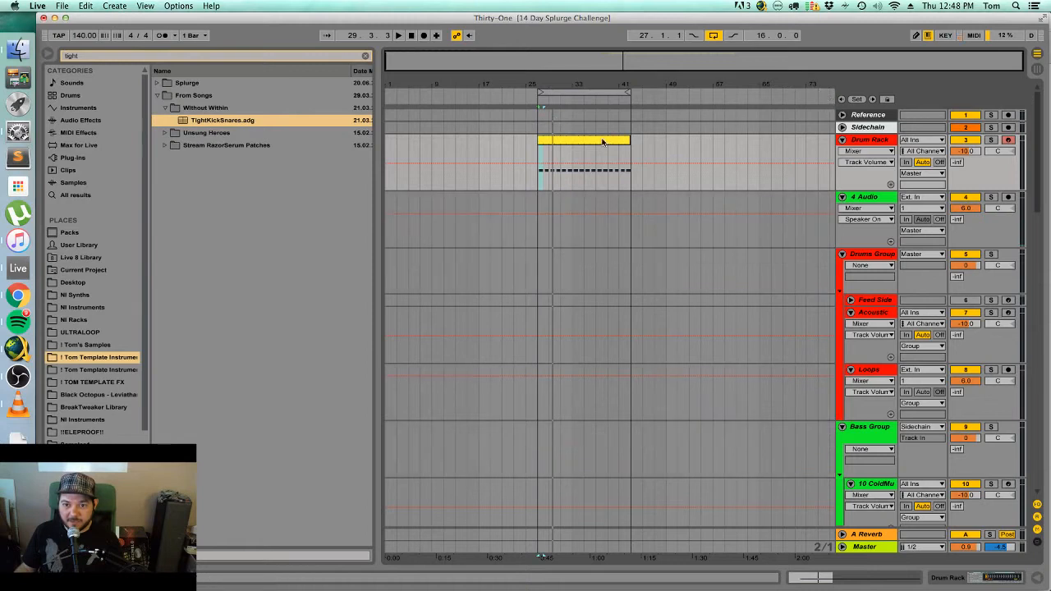
click(565, 140)
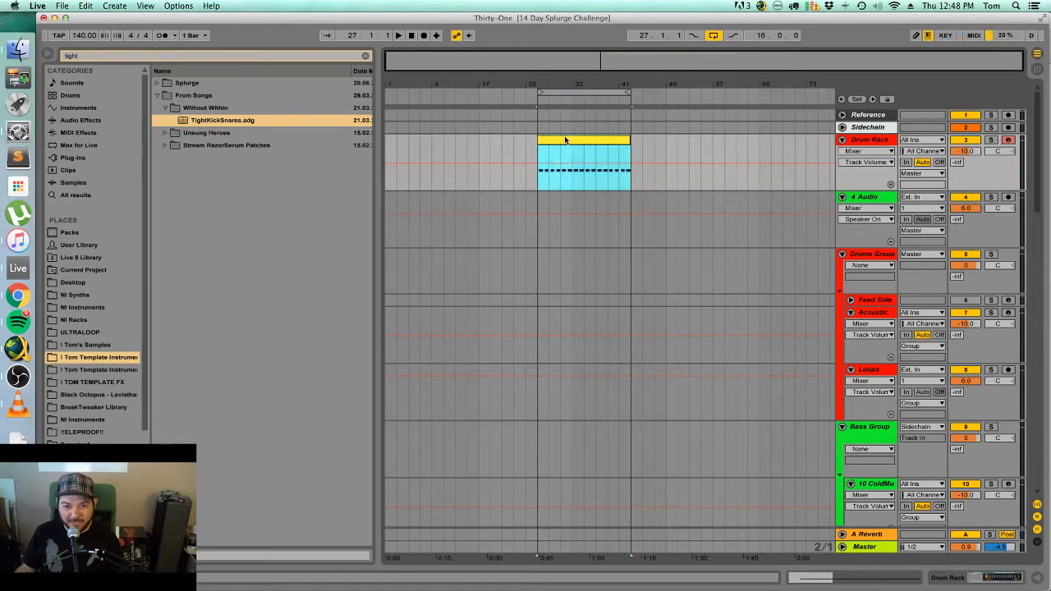
key(space)
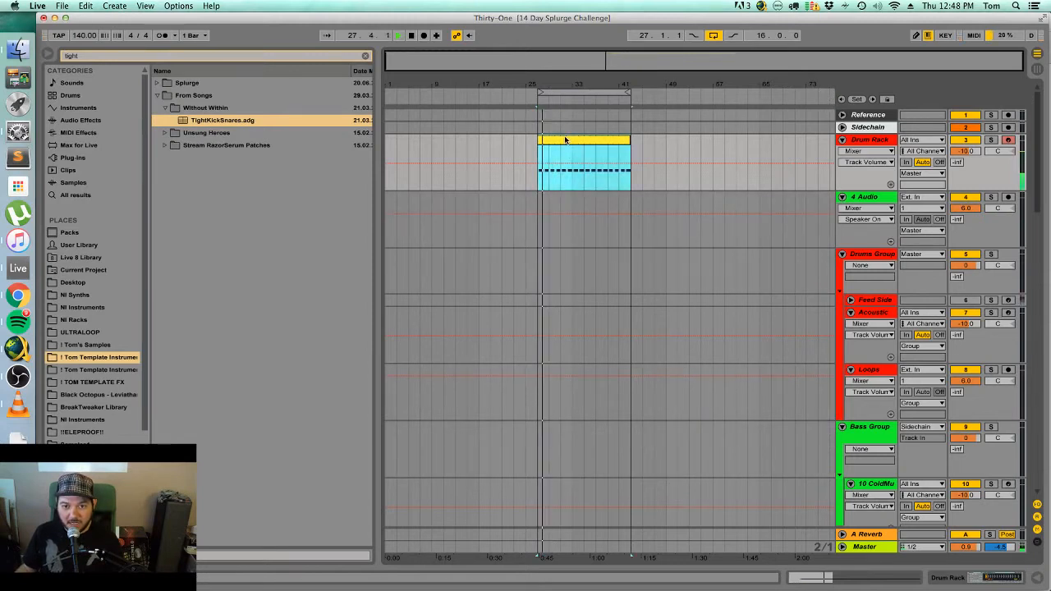
Replace the Drum Rack clip's looping kick note with an Instrument Rack | BT-Hat 606 Nu note at beat 1.3 and play it back.
double_click(565, 141)
drag(406, 378, 410, 362)
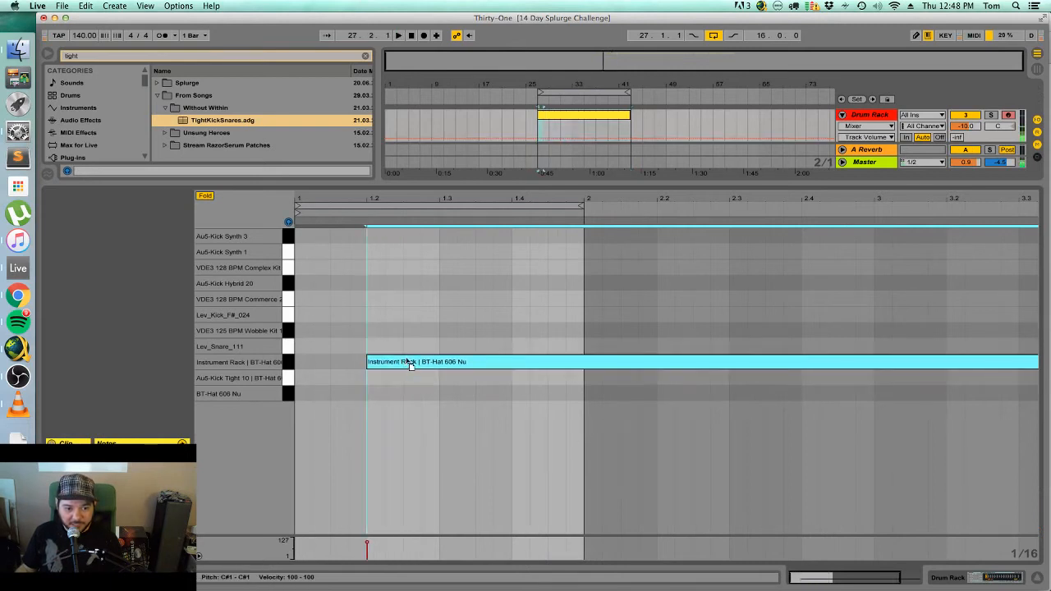
key(space)
key(b)
mouse_move(521, 364)
mouse_down()
mouse_move(446, 359)
mouse_move(819, 362)
mouse_up()
click(448, 362)
click(414, 362)
key(Delete)
key(space)
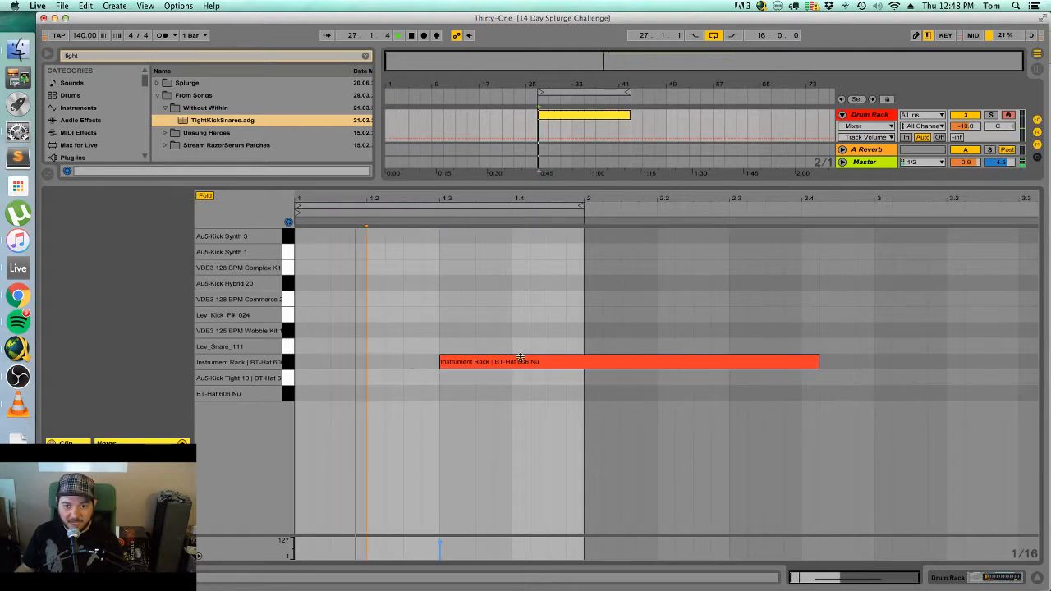
click(521, 361)
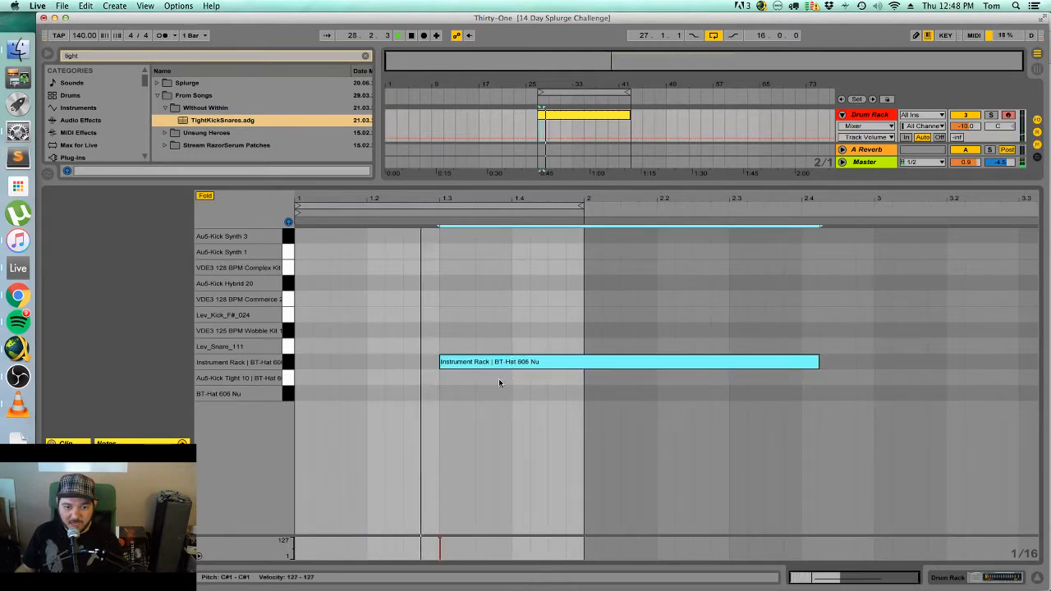
key(space)
Add Au5-Kick Tight 10 notes at beats 1, 1.1.4, 1.2.4, 1.3.4 and 1.4.4, and play the pattern.
double_click(306, 395)
drag(311, 394, 357, 377)
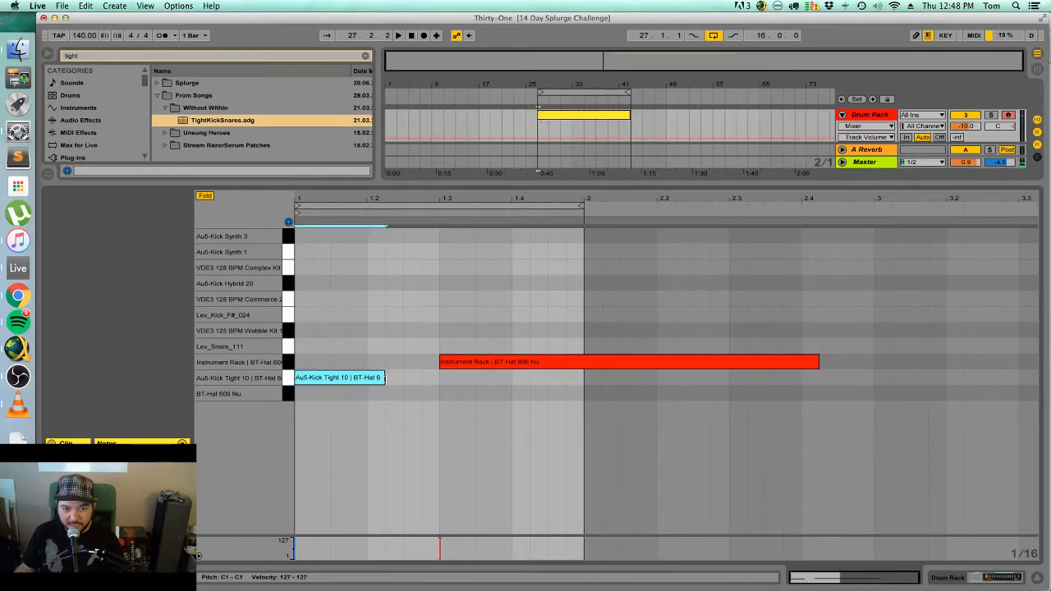
drag(383, 378, 343, 381)
double_click(356, 378)
double_click(432, 378)
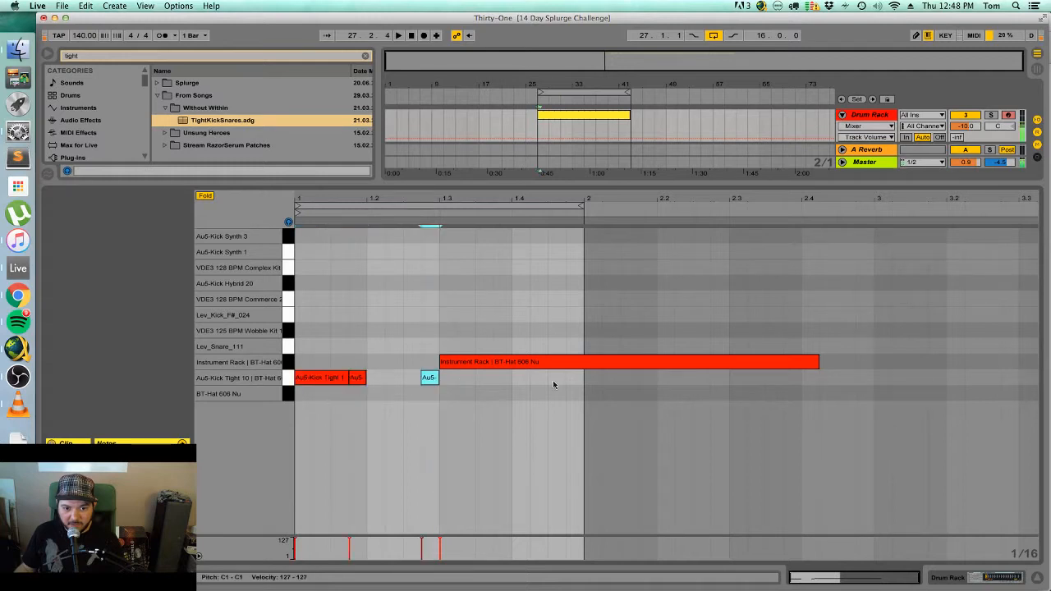
double_click(501, 378)
double_click(574, 378)
key(space)
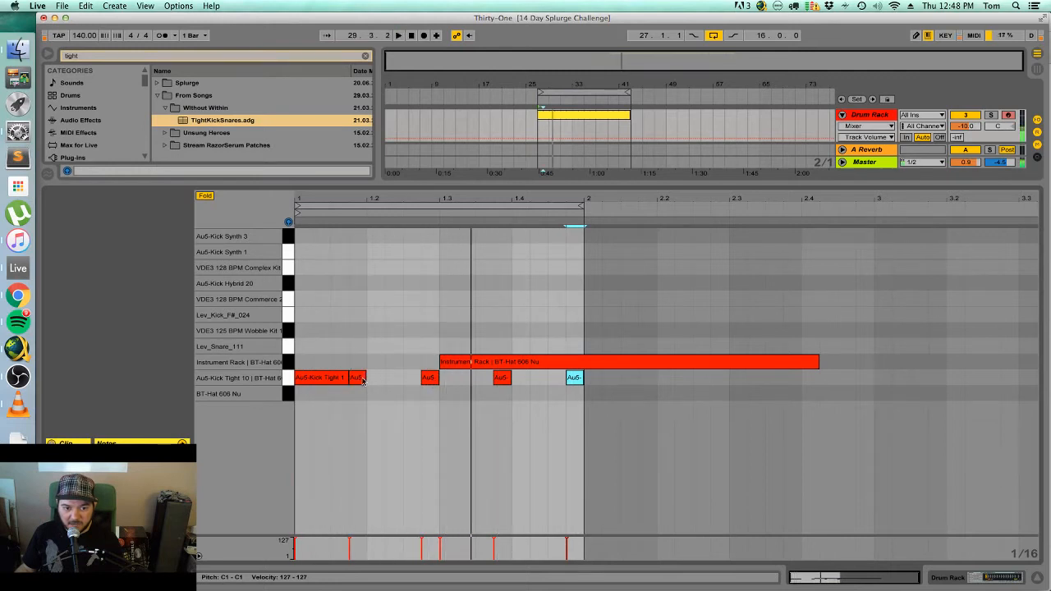
Move the kicks at 1.1.4 and 1.4.4 one sixteenth earlier, trying an extra kick at 1.4.4 and removing it.
drag(360, 382, 341, 384)
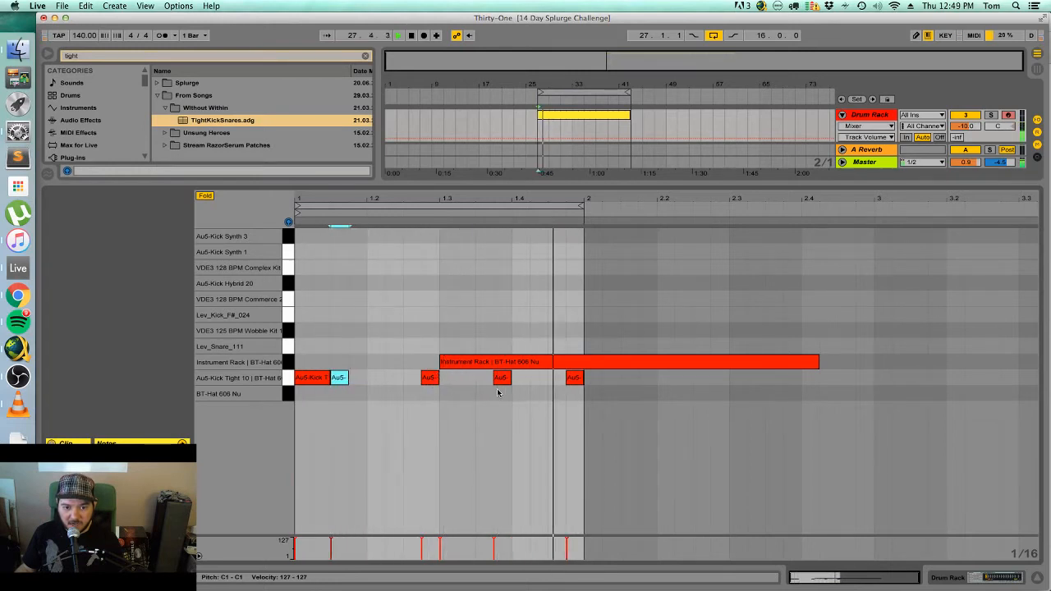
drag(575, 380, 556, 379)
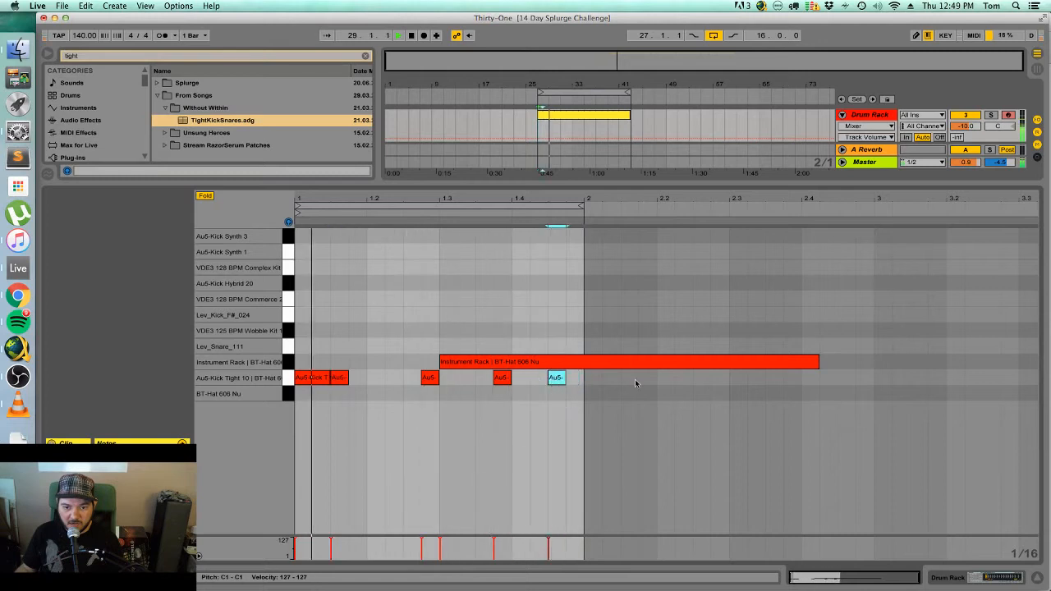
double_click(575, 379)
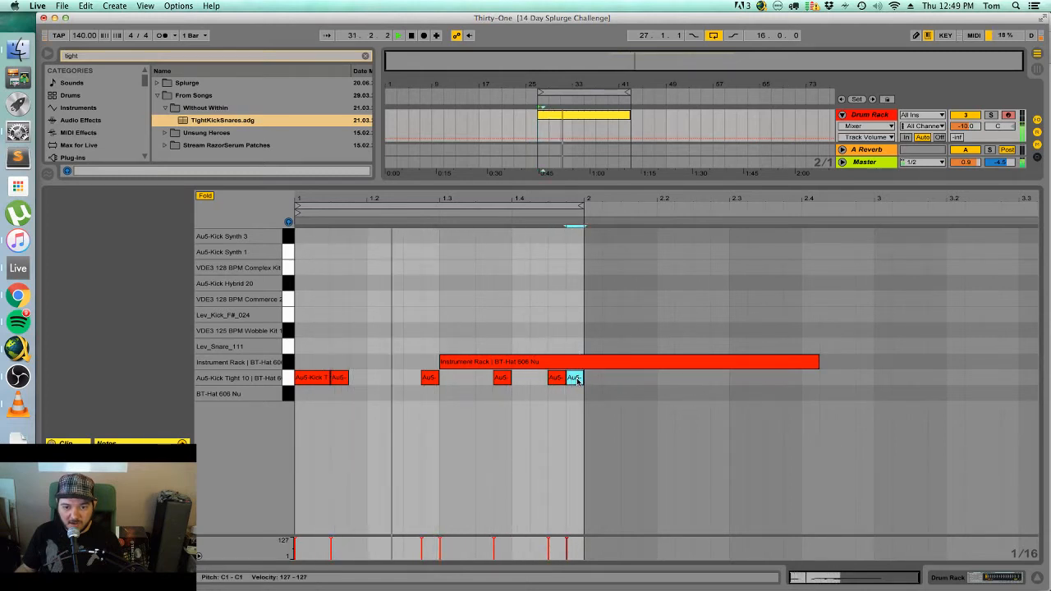
double_click(575, 379)
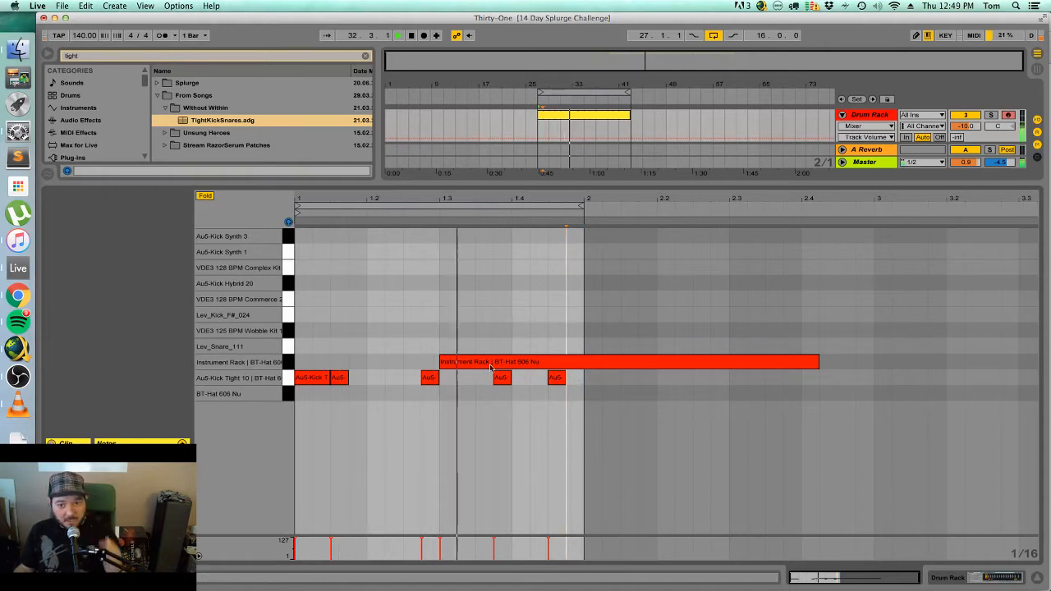
Consolidate the looping Drum Rack clip into one 16-bar clip and hide the clip editor.
click(586, 119)
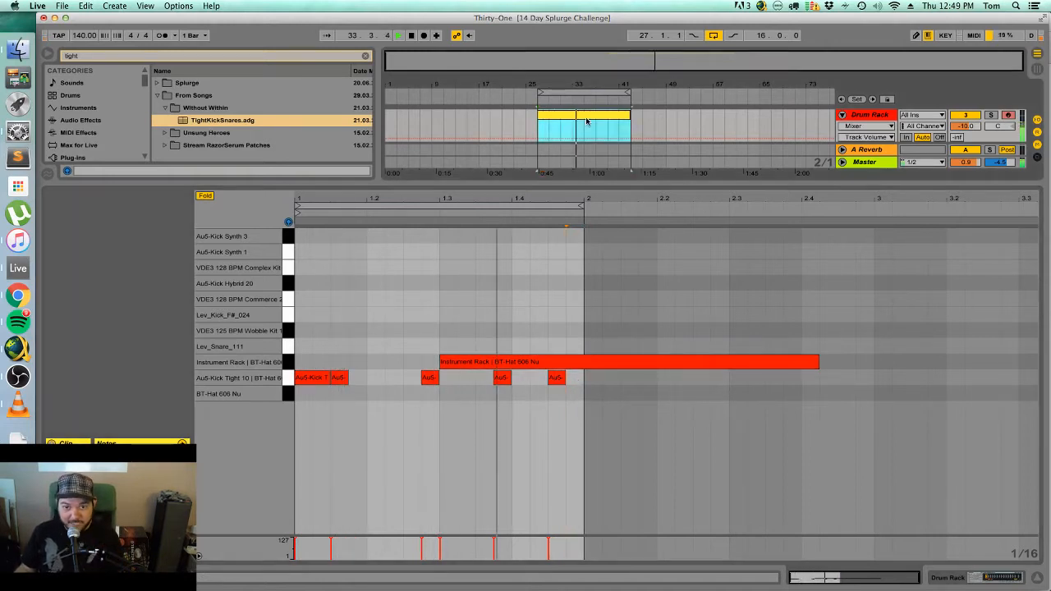
right_click(587, 122)
click(614, 210)
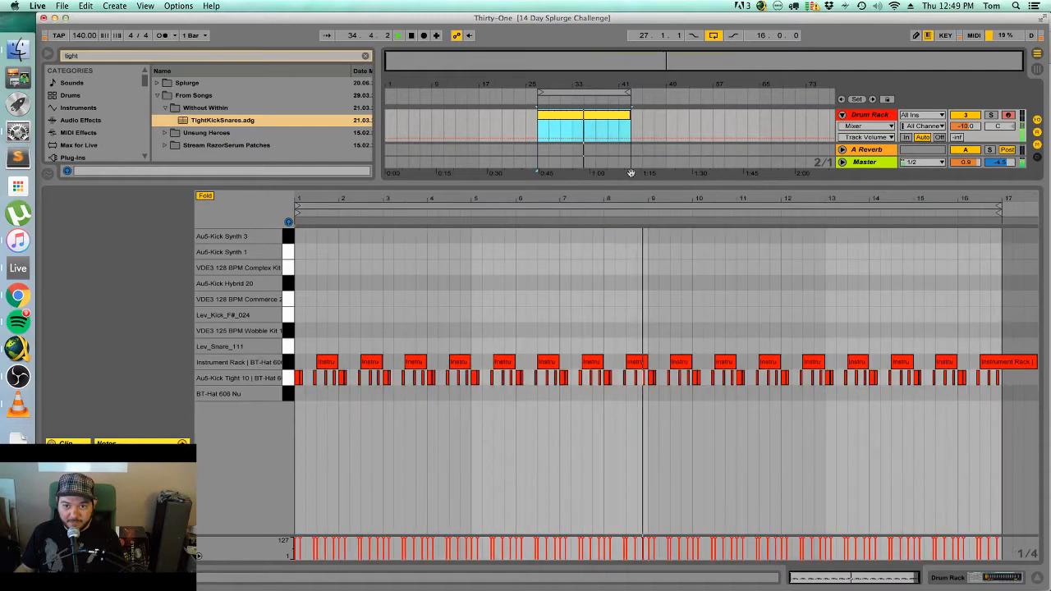
key(super+alt+l)
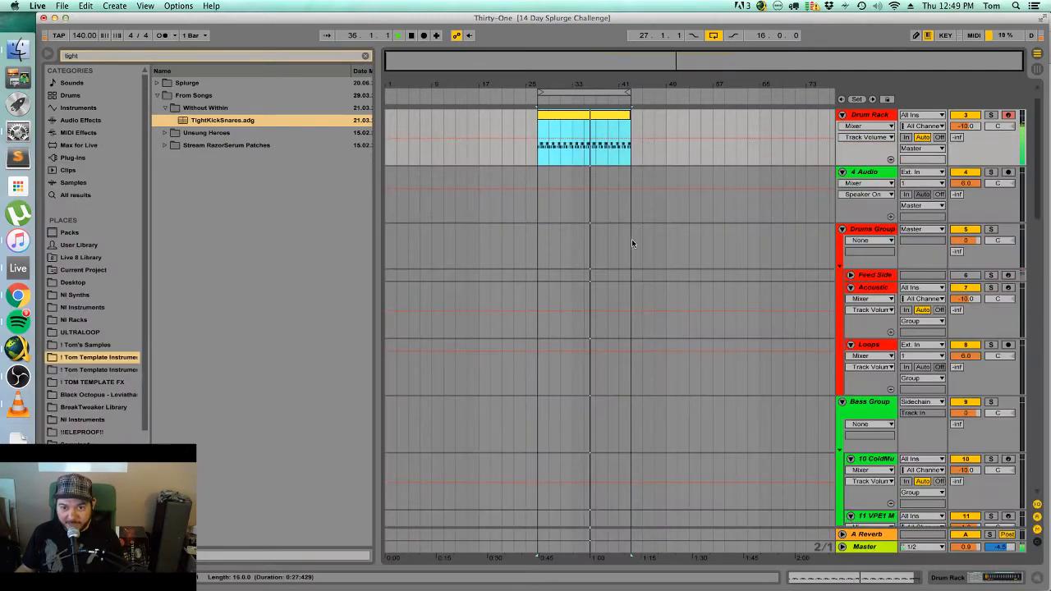
Move the 16-bar Drum Rack clip and the arrangement loop so that both start at bar 29.
drag(628, 68, 612, 102)
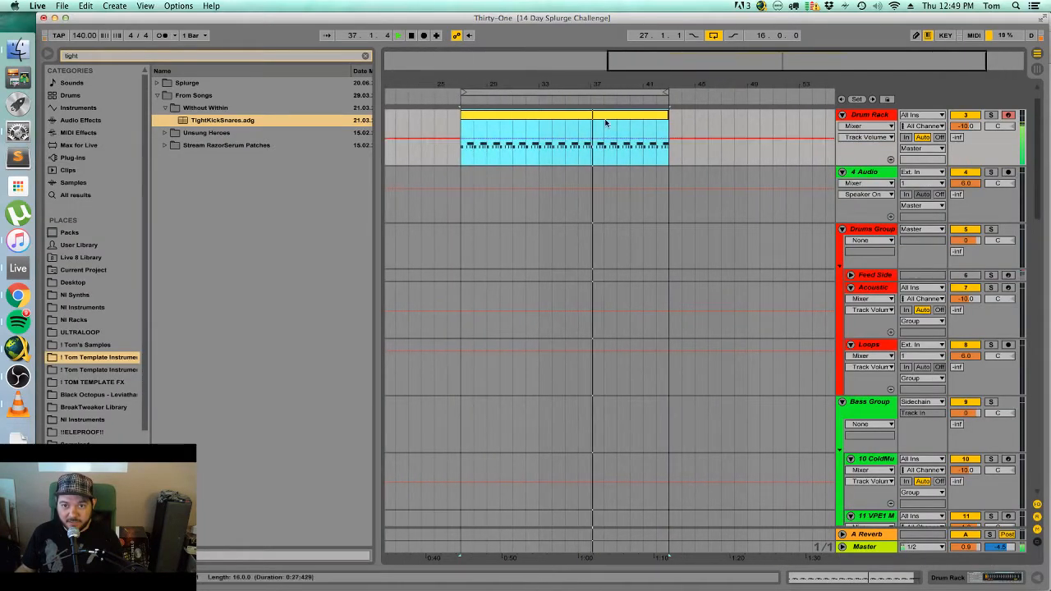
click(541, 127)
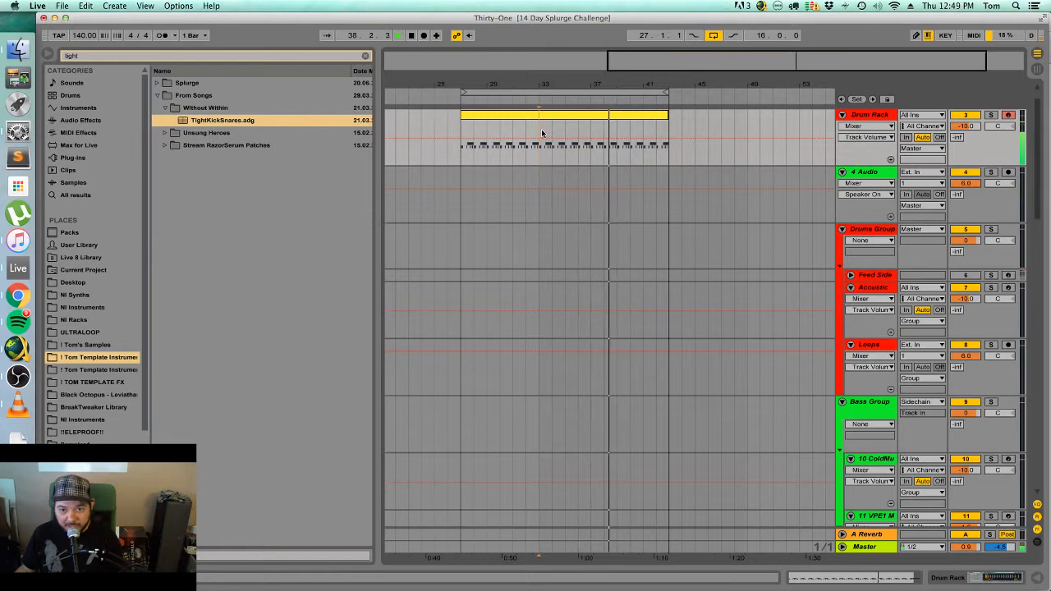
drag(601, 64, 609, 165)
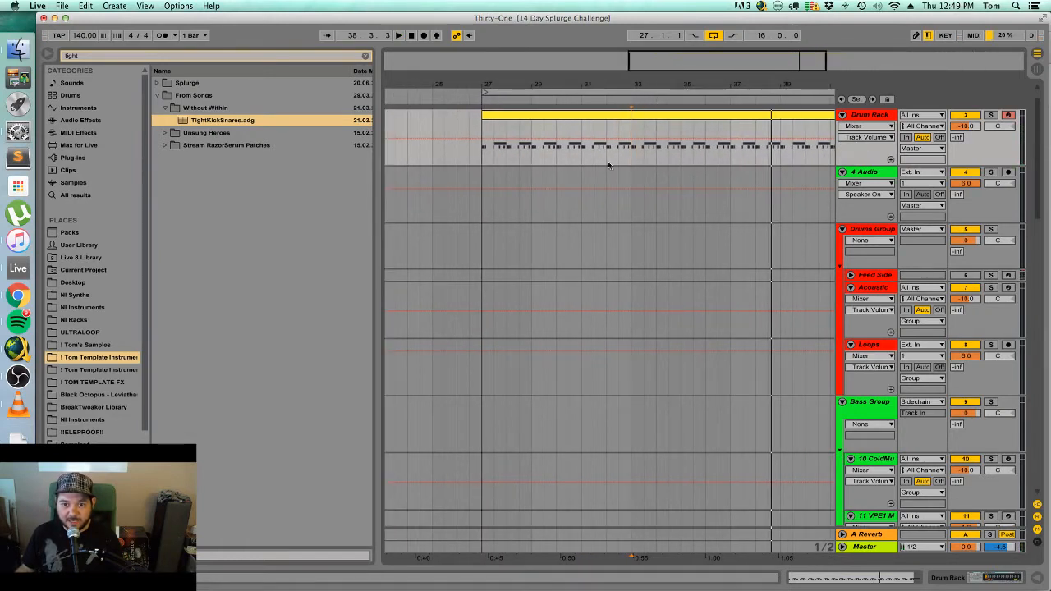
click(529, 116)
drag(533, 113, 584, 139)
drag(534, 219, 730, 220)
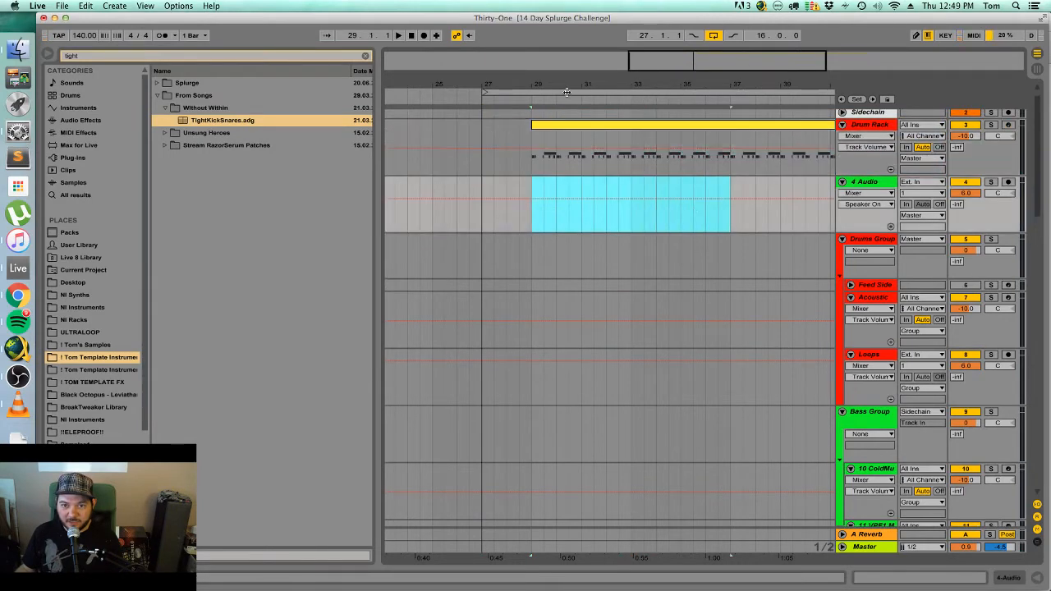
drag(566, 92, 616, 93)
drag(625, 181, 583, 250)
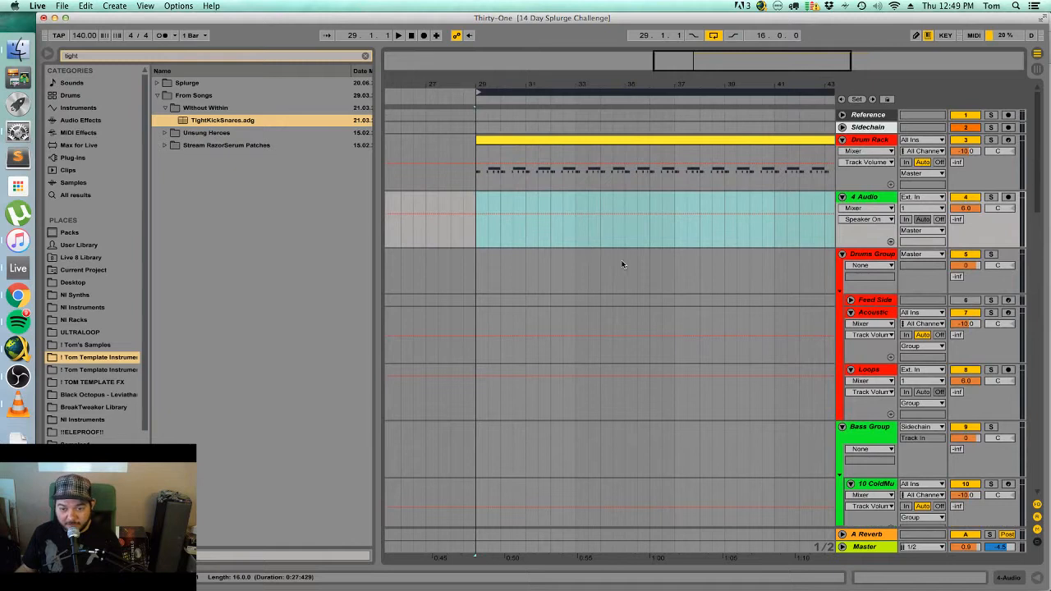
Split the Drum Rack clip at bars 37 and 33, and select the first four-bar section.
click(675, 235)
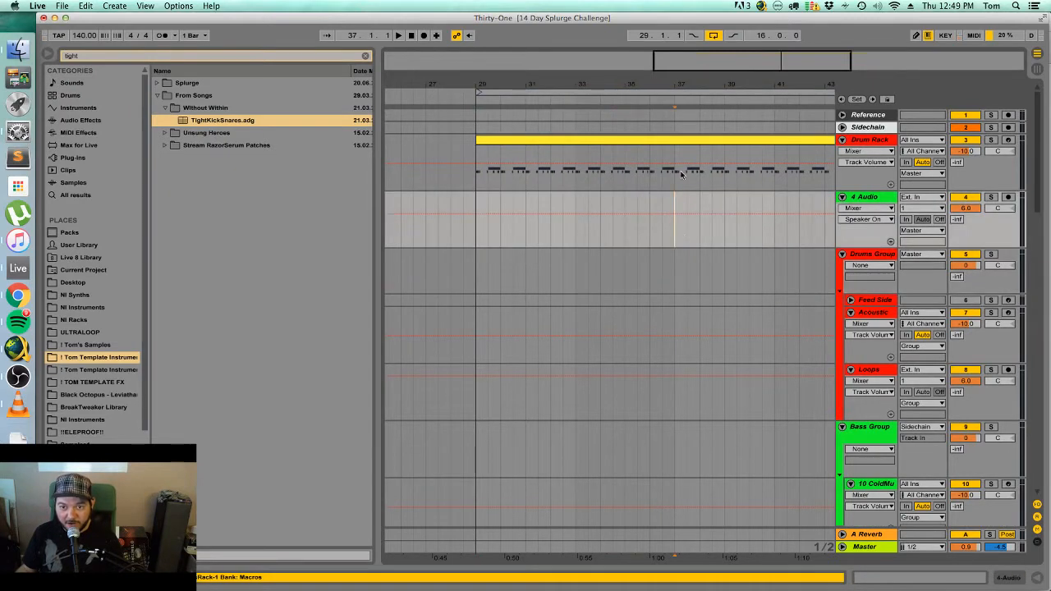
click(681, 173)
key(super+e)
click(529, 145)
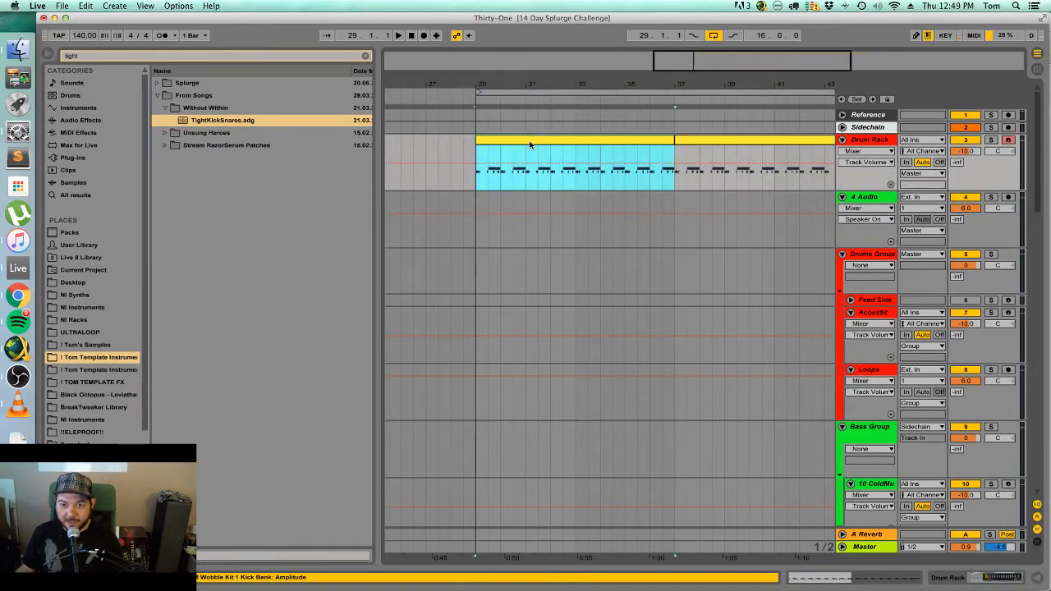
click(573, 190)
click(548, 142)
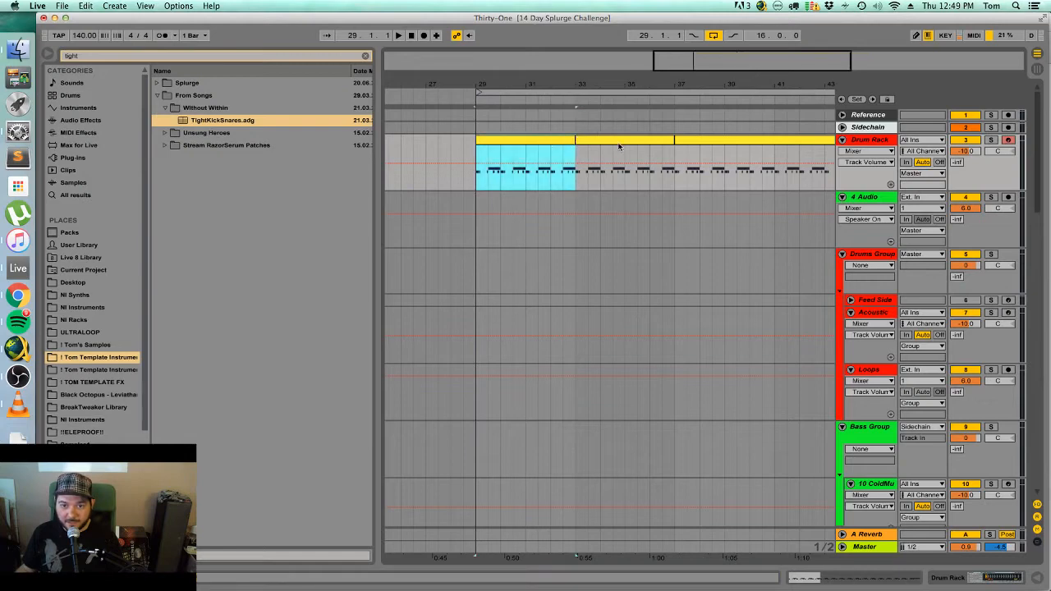
Open the first four-bar Drum Rack clip, delete its kick note at 1.1.3, and audition the pattern.
double_click(524, 140)
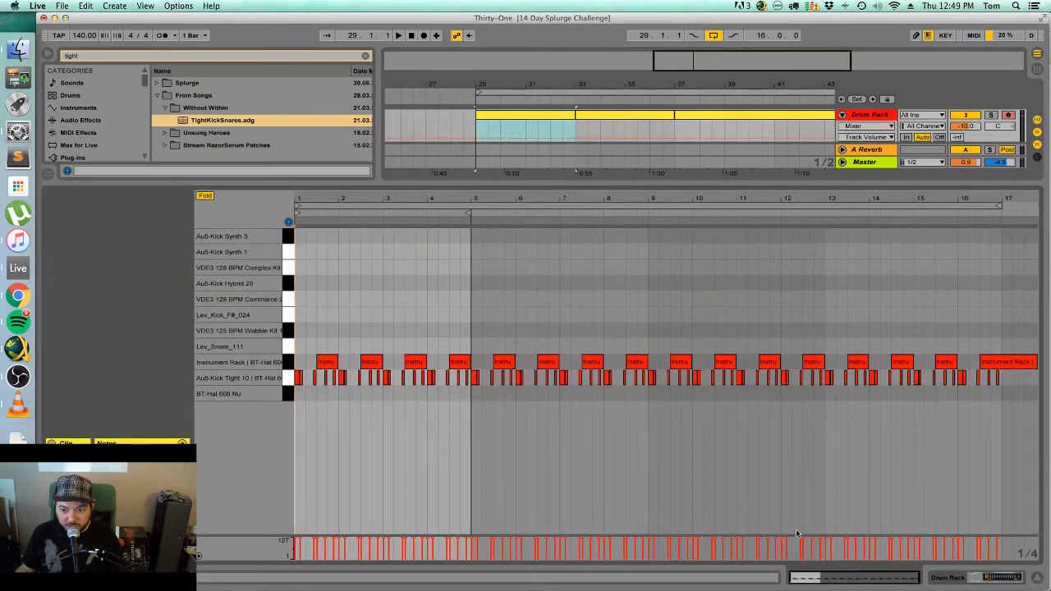
drag(812, 580, 813, 590)
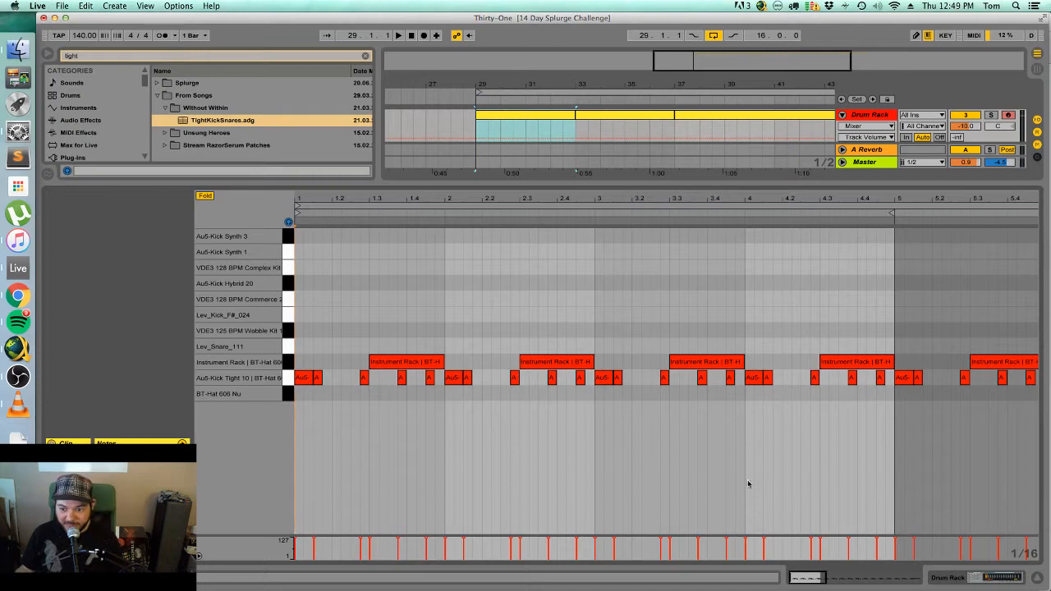
double_click(320, 383)
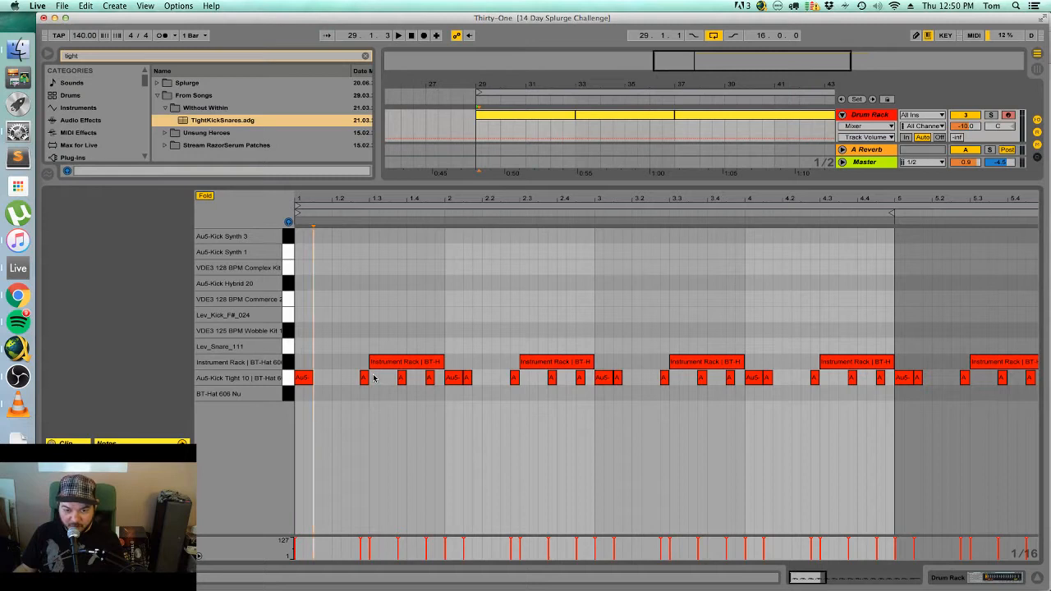
key(space)
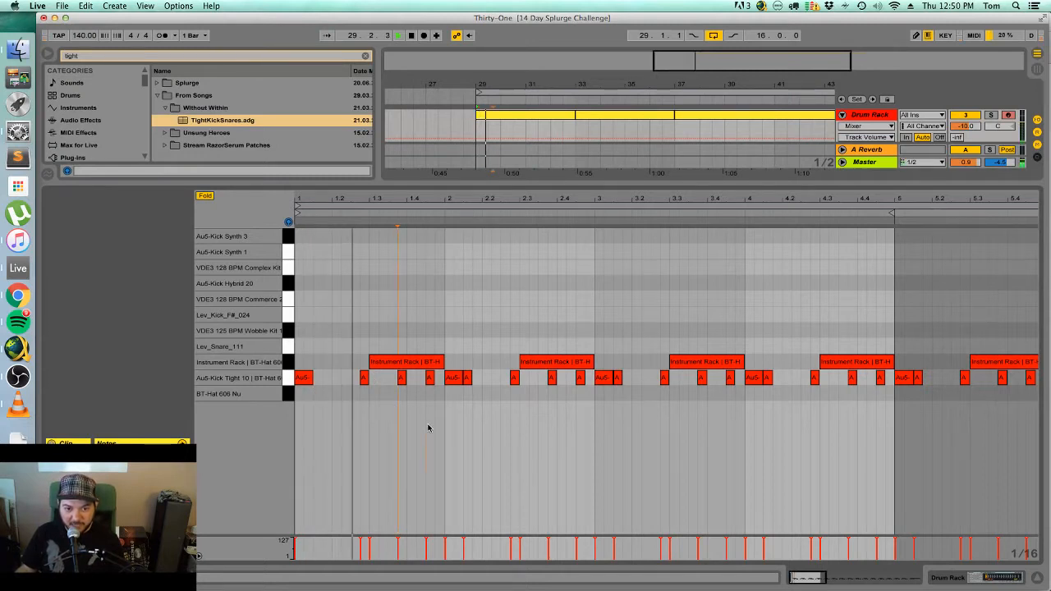
key(space)
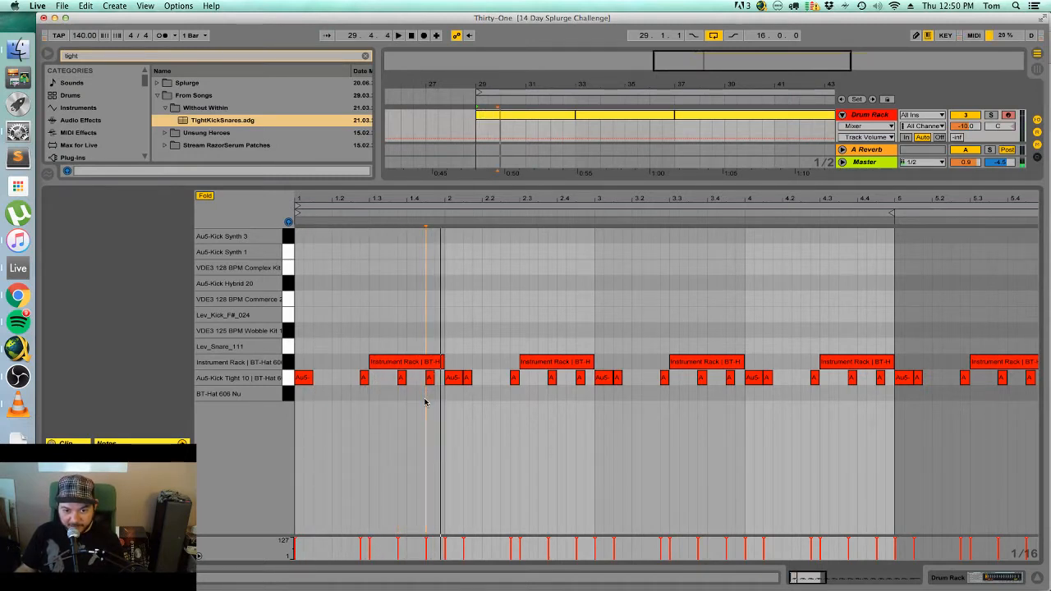
Deactivate the kick note at the start of the clip's second bar and play the pattern.
click(434, 389)
click(453, 378)
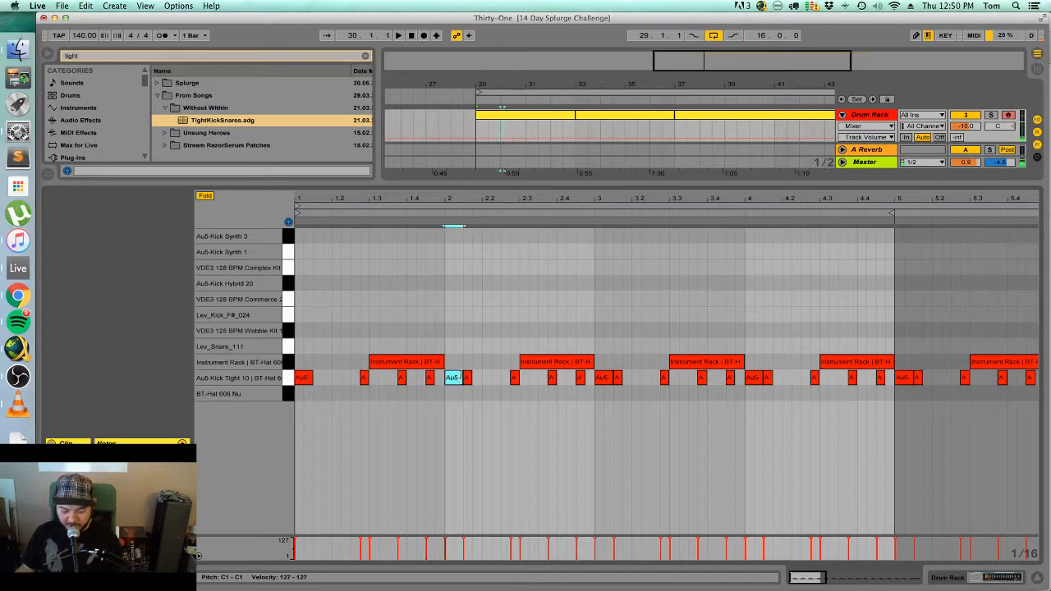
click(428, 442)
key(space)
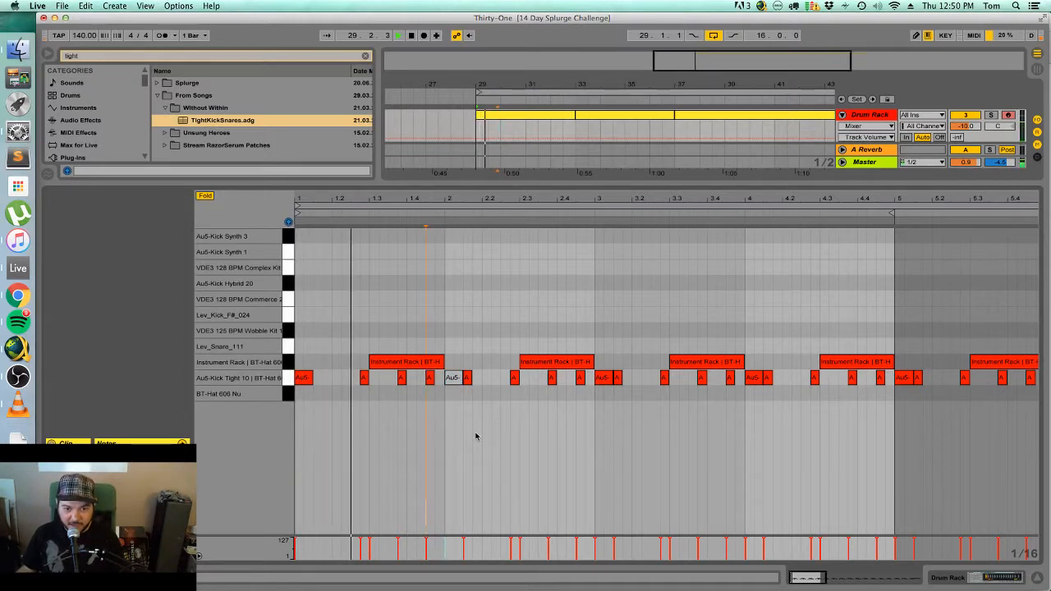
Duplicate the edited four-bar Drum Rack clip to bar 33 and reselect the original at bar 29.
click(562, 117)
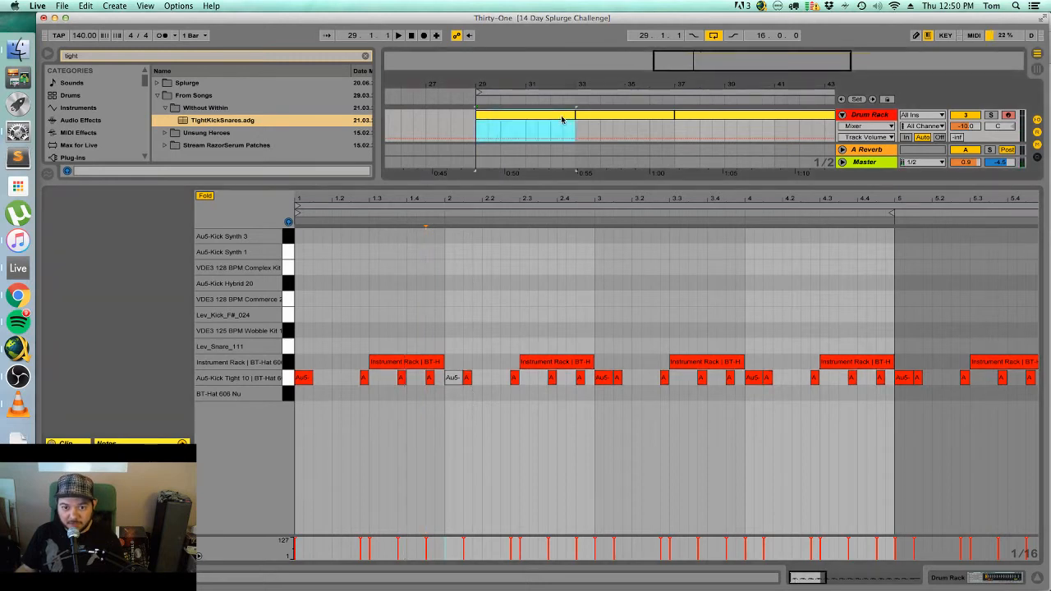
key(super+d)
click(520, 119)
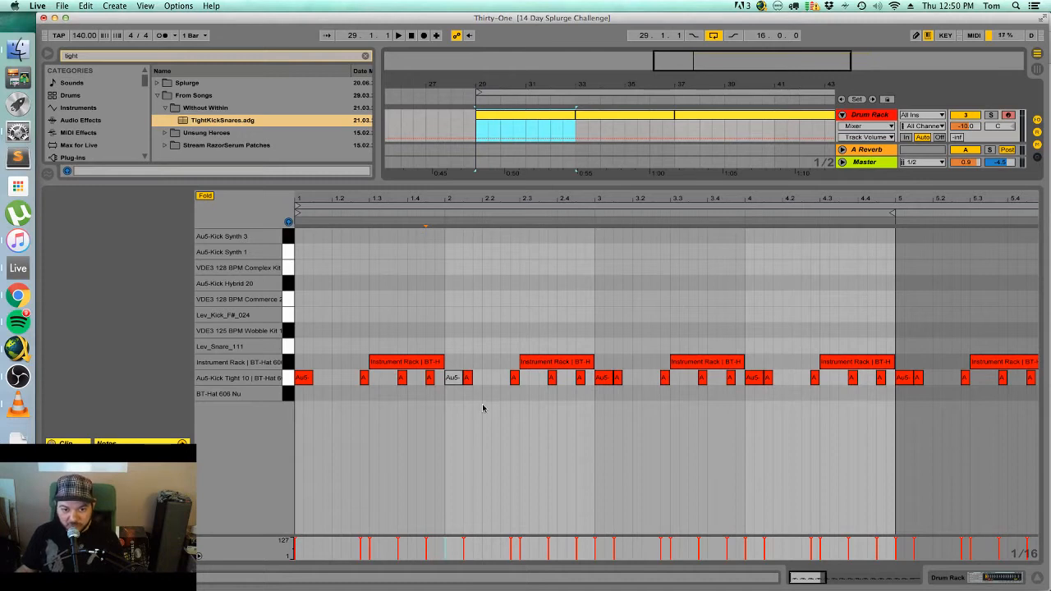
Move the kick at 2.1.3 to beat 2.2, audition it, and lengthen the kick at 1.4.3 to reach bar 2.
drag(468, 380, 486, 379)
key(space)
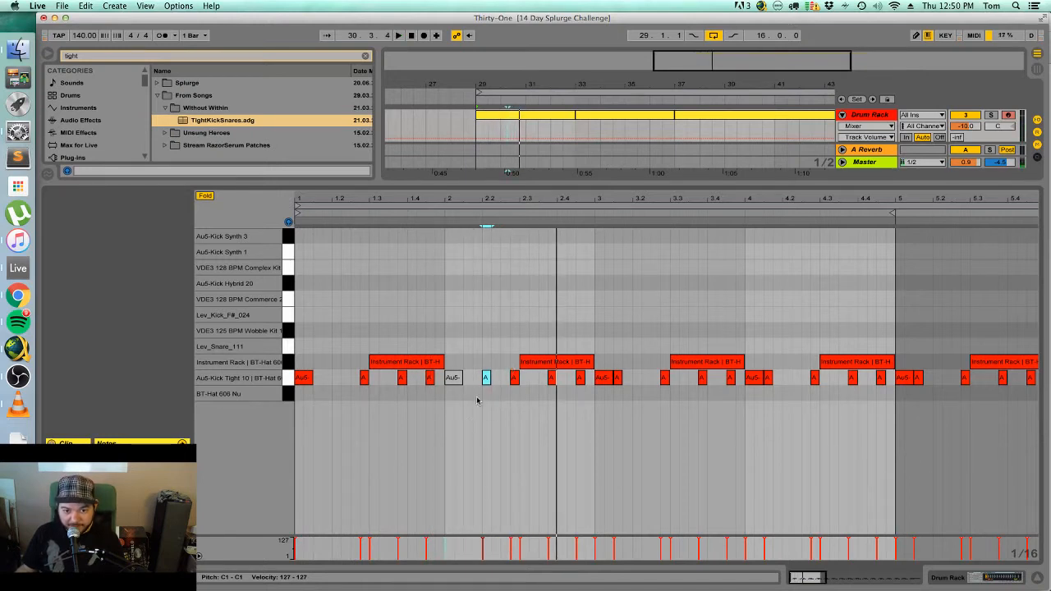
click(432, 378)
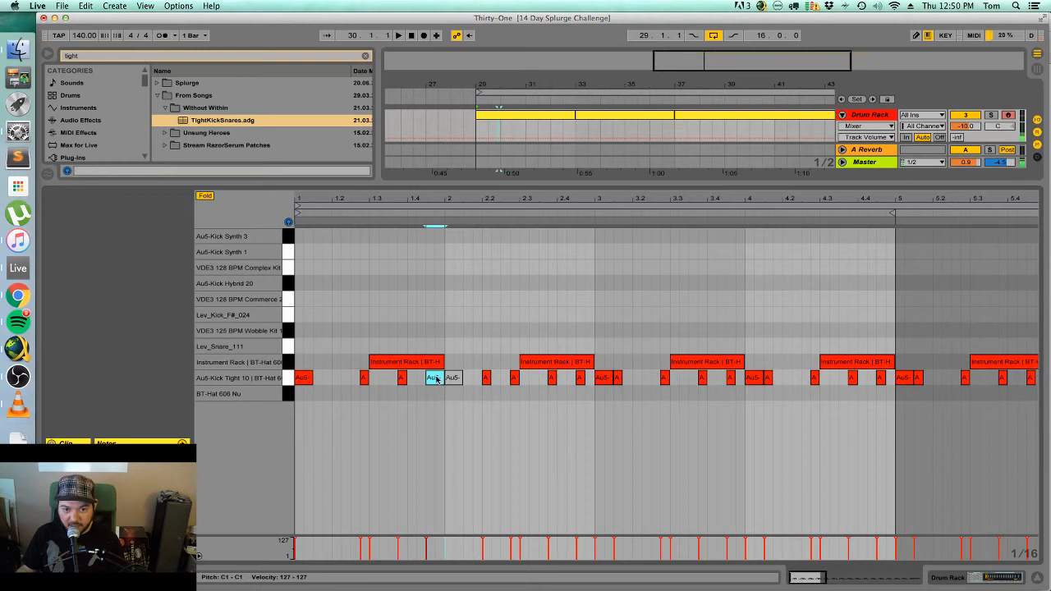
Try the pattern without the kick at 1.4.3 and then without the kick at 2.2, restoring each one.
key(Delete)
key(space)
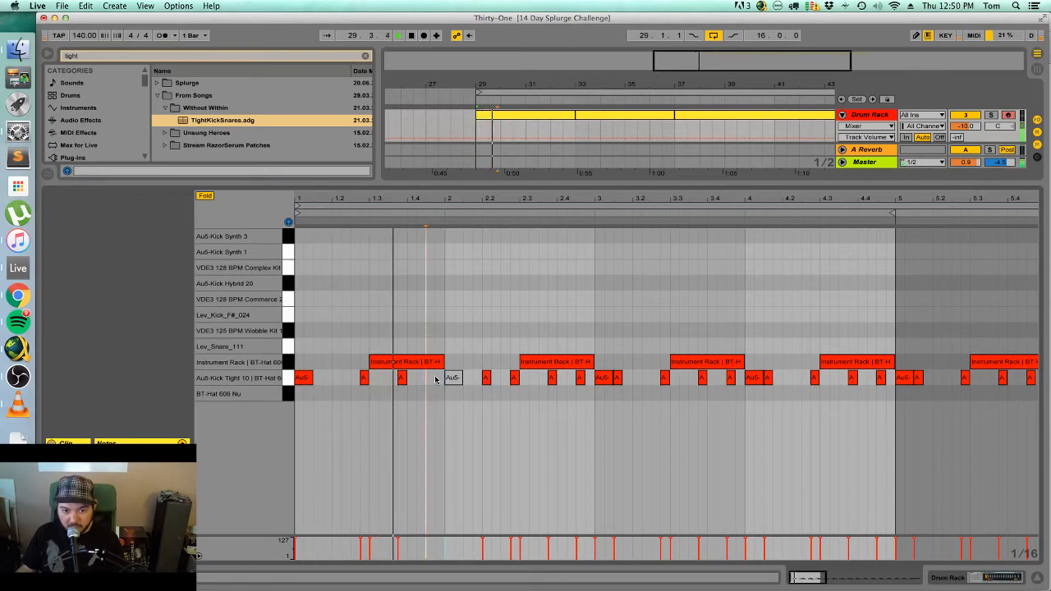
double_click(433, 378)
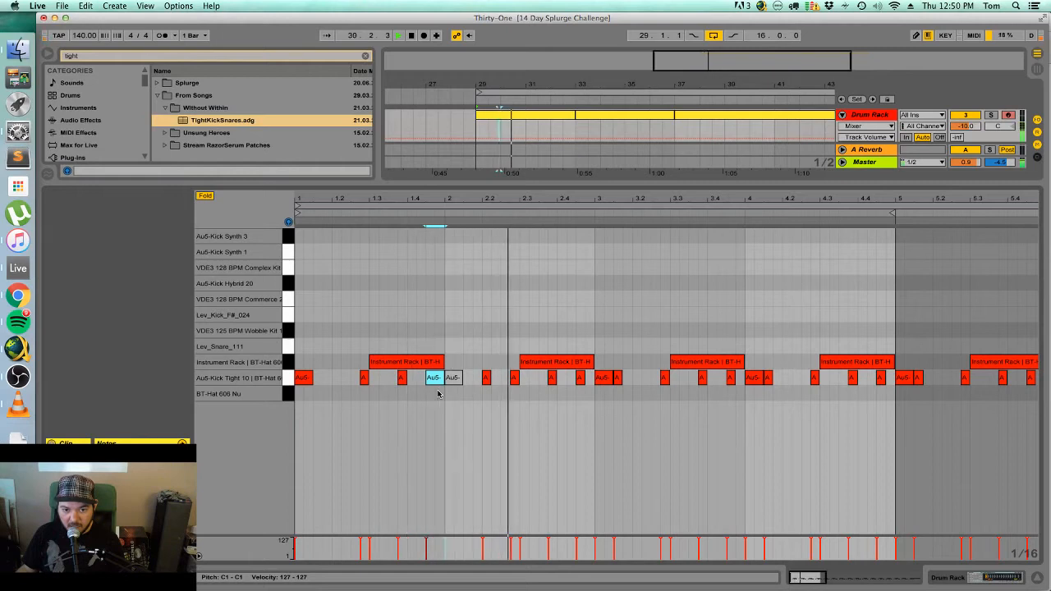
double_click(484, 378)
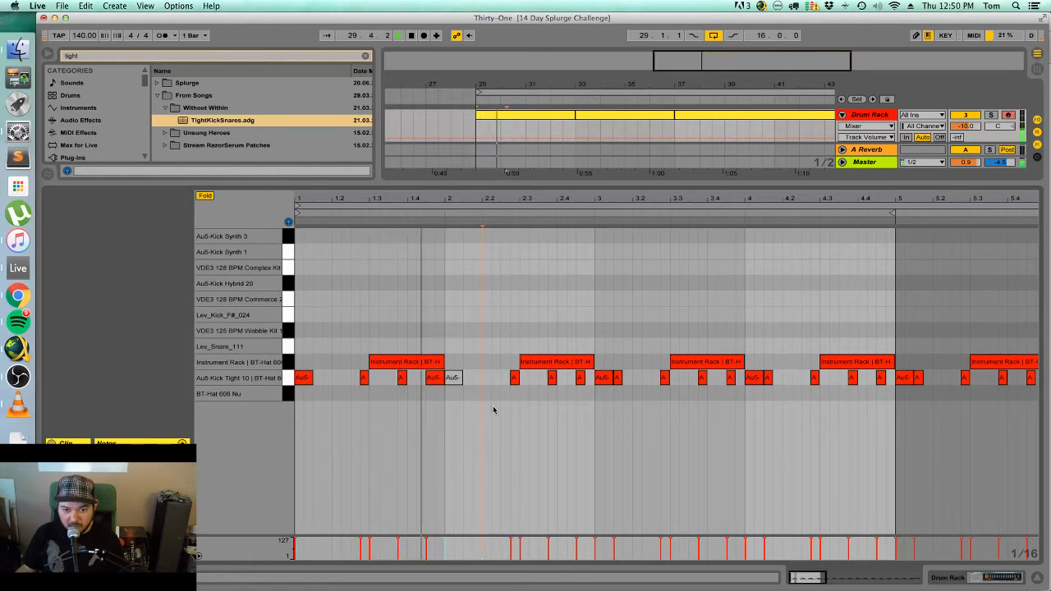
key(super+z)
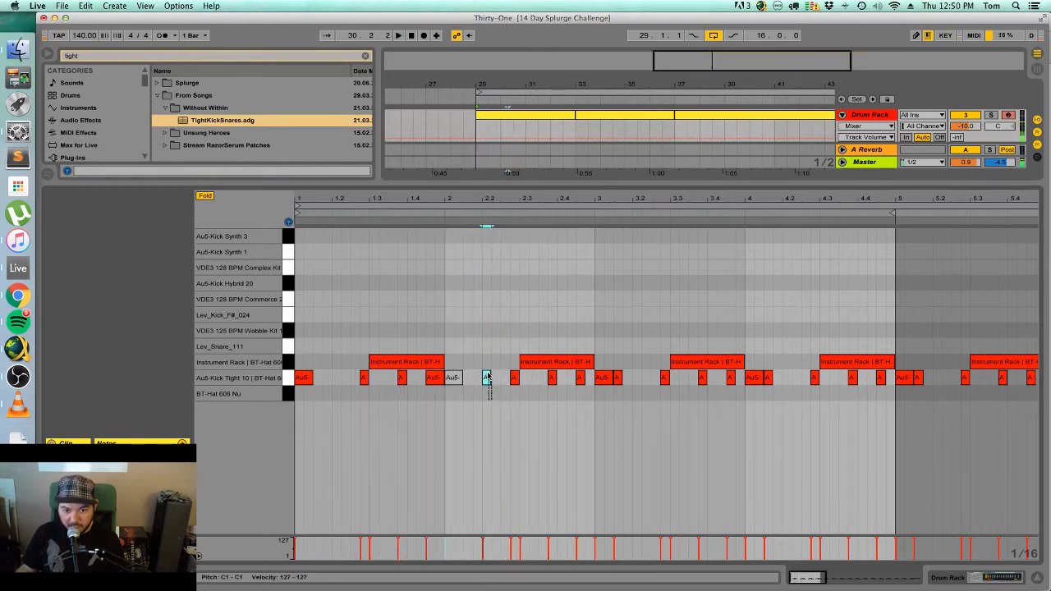
Deactivate the kicks at 1.4.3 and 1.3.4, keeping the kick at 2.2 active, and audition the pattern.
click(492, 409)
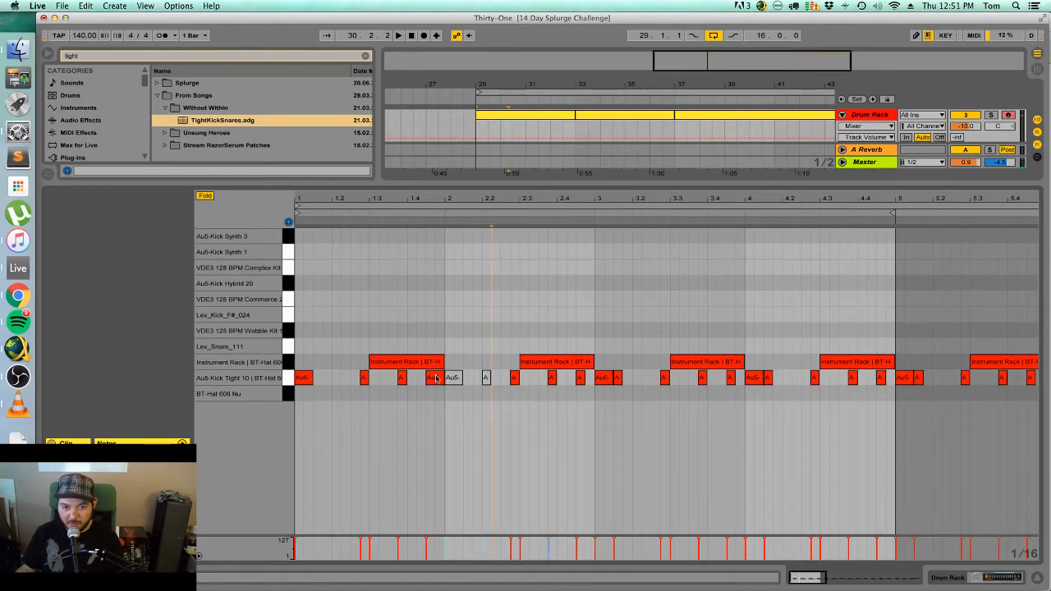
click(434, 378)
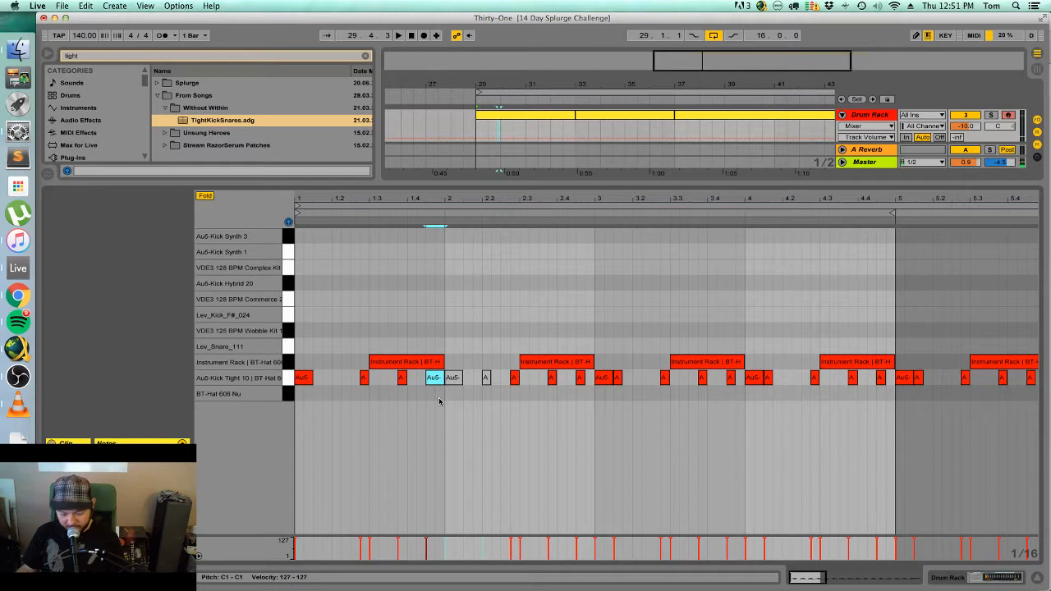
key(0)
drag(474, 402, 495, 372)
key(0)
key(space)
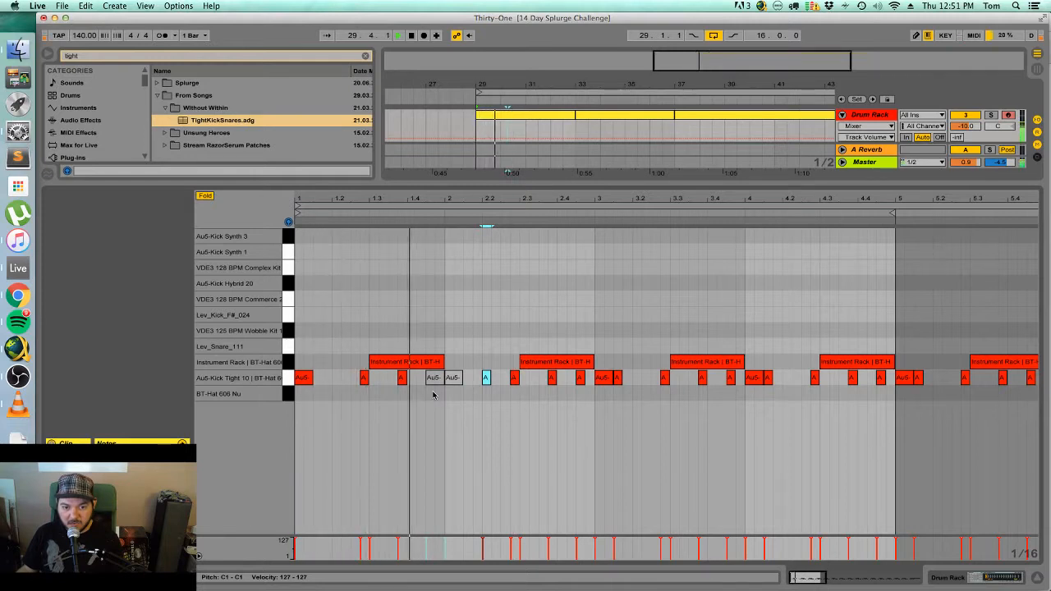
drag(402, 372, 399, 380)
key(0)
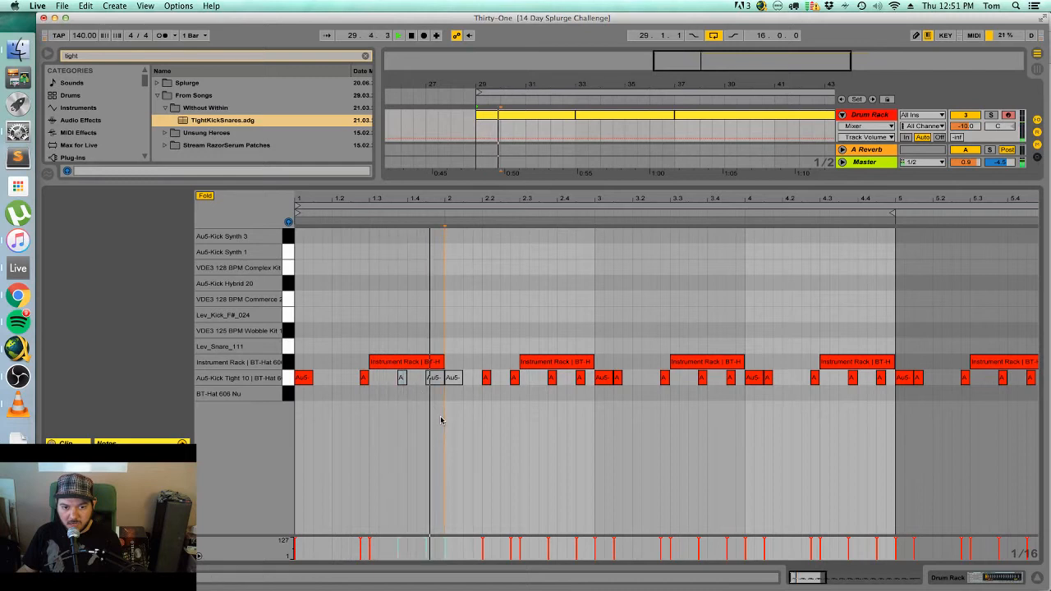
Add a kick at 2.1.3 and deactivate the kick that follows it at beat 2.2.
click(443, 411)
double_click(470, 380)
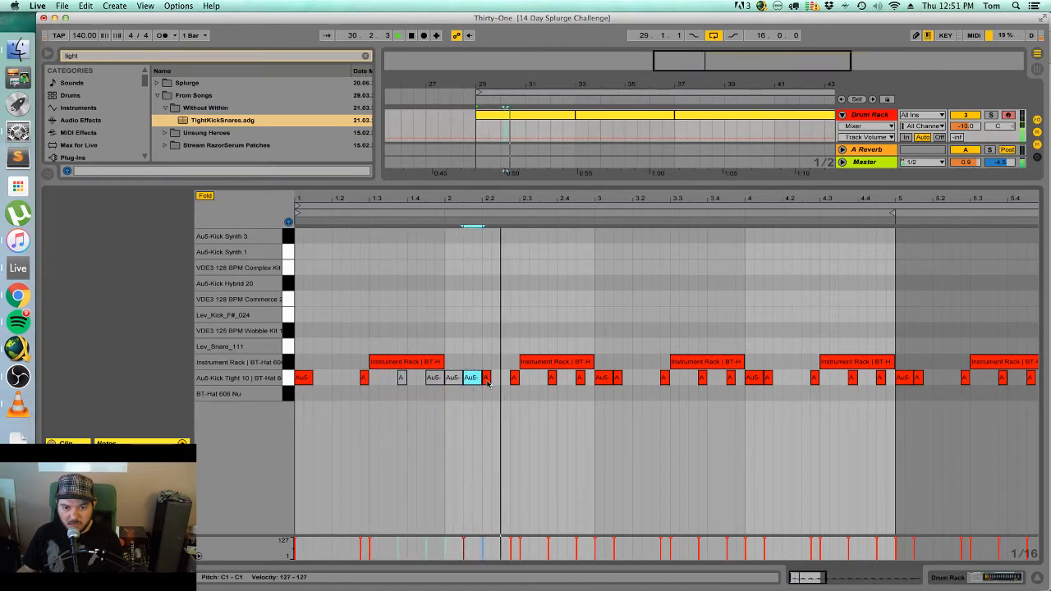
click(486, 380)
key(0)
click(485, 401)
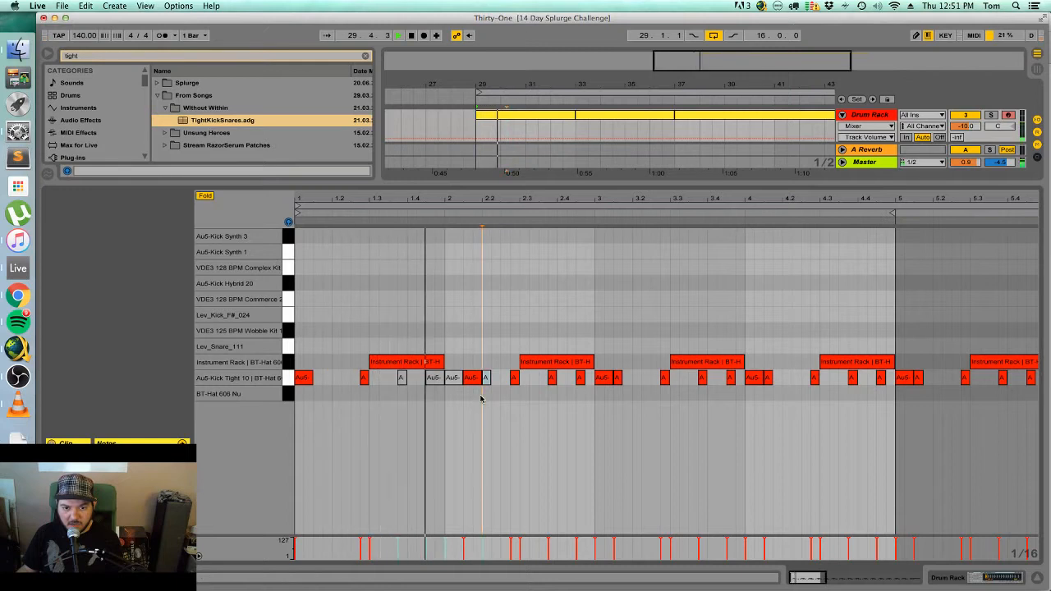
Move the kick just before the first snare from 1.2.4 to 1.2.3 and audition the pattern.
drag(363, 382, 354, 385)
key(space)
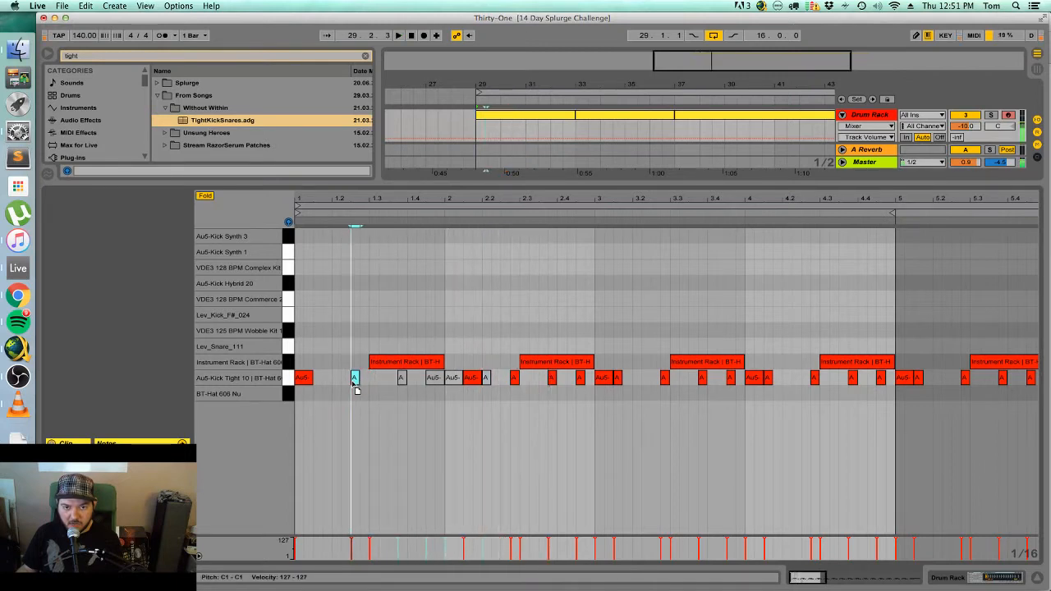
key(space)
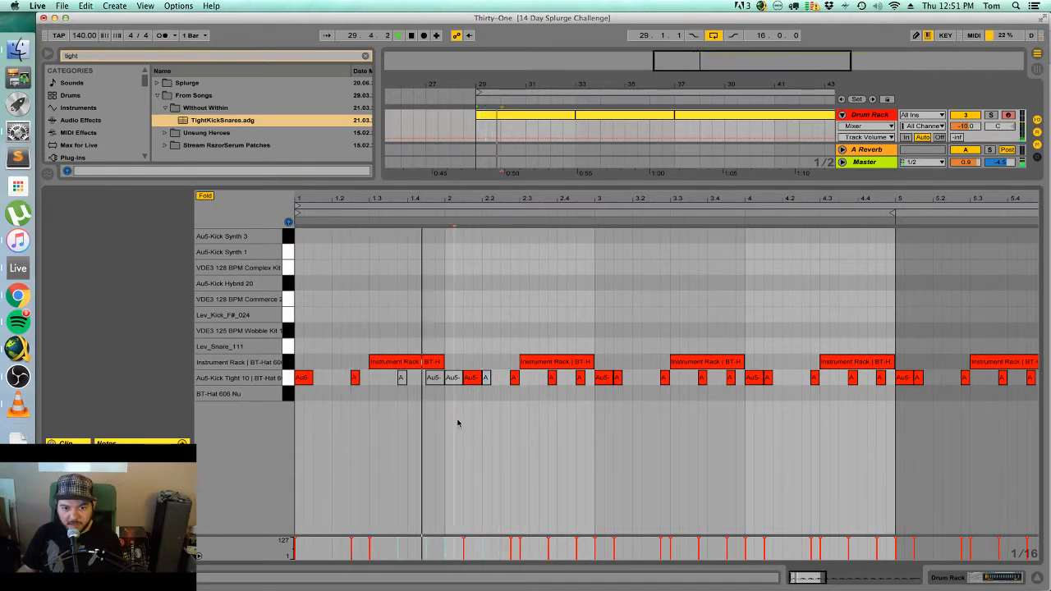
click(454, 423)
Replace the kick at 2.2.4 with a three-sixteenth kick starting at 2.2.3 and play the pattern.
double_click(513, 378)
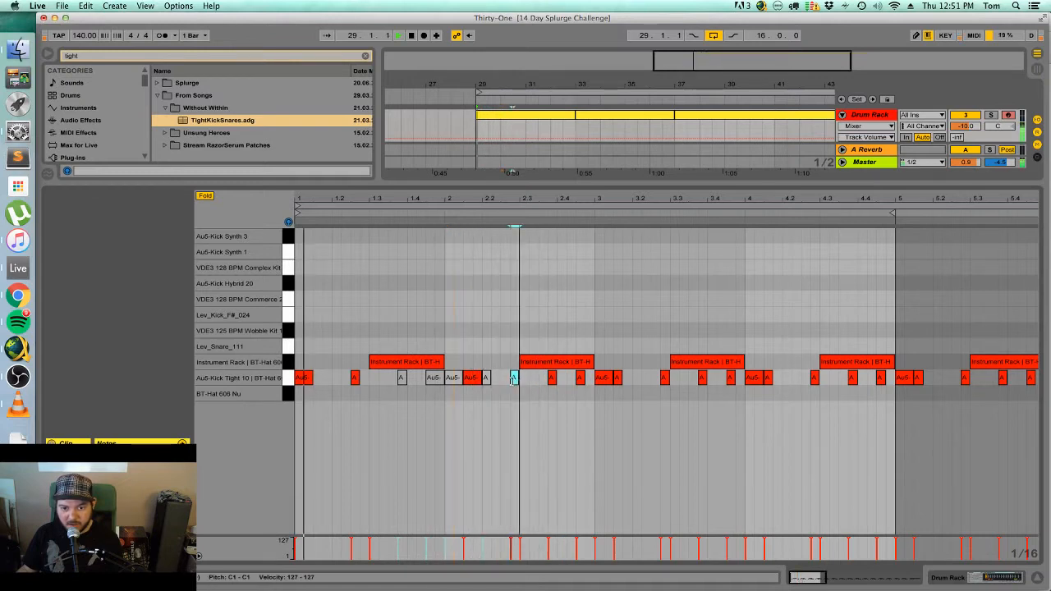
drag(534, 381, 510, 383)
click(521, 420)
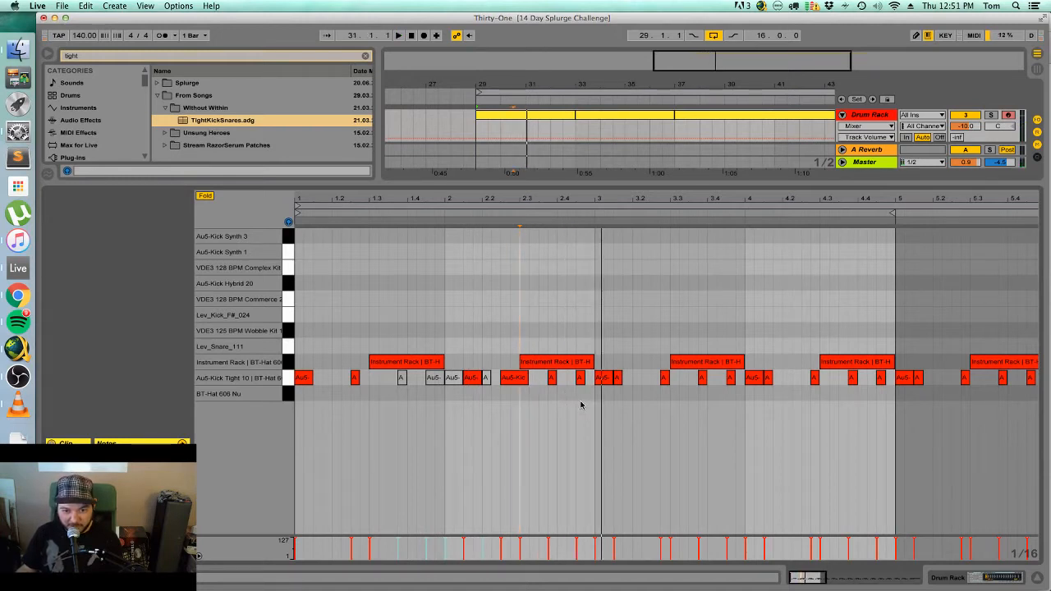
key(space)
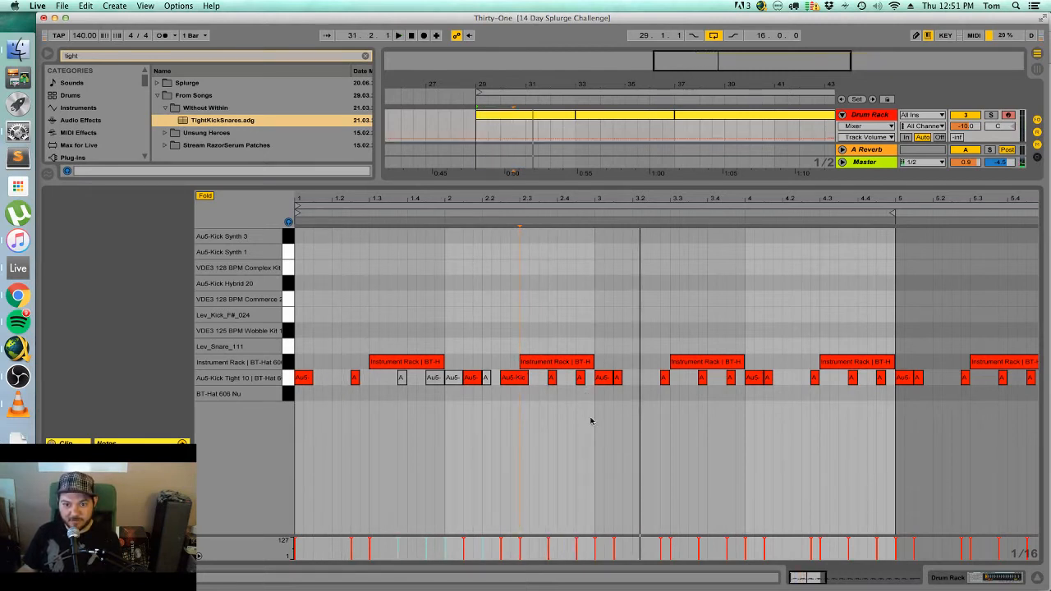
Loop the edited clip's first two bars and play them.
drag(590, 422, 286, 425)
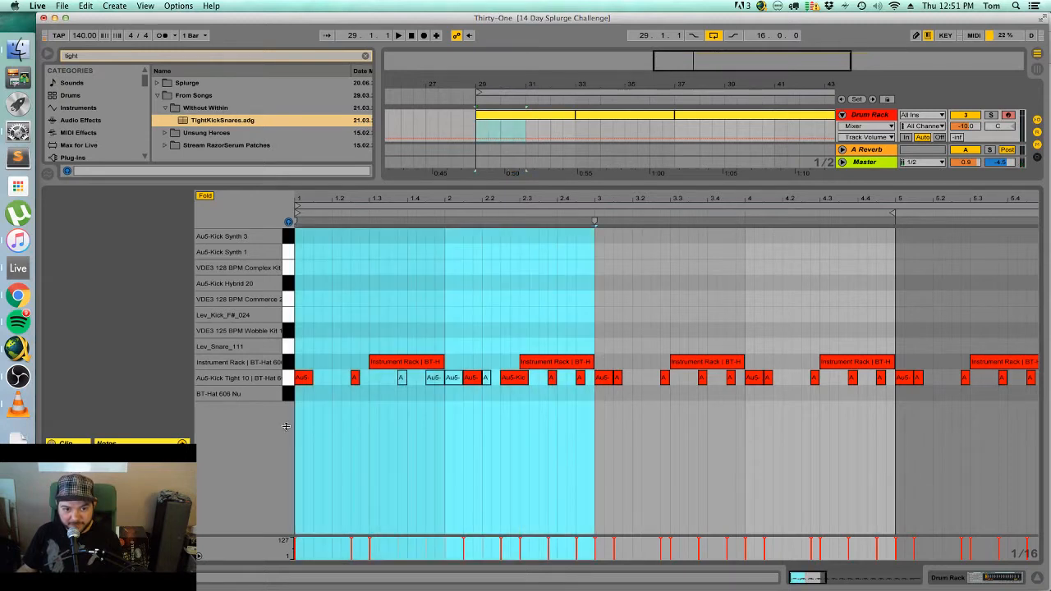
key(super+l)
key(space)
click(444, 467)
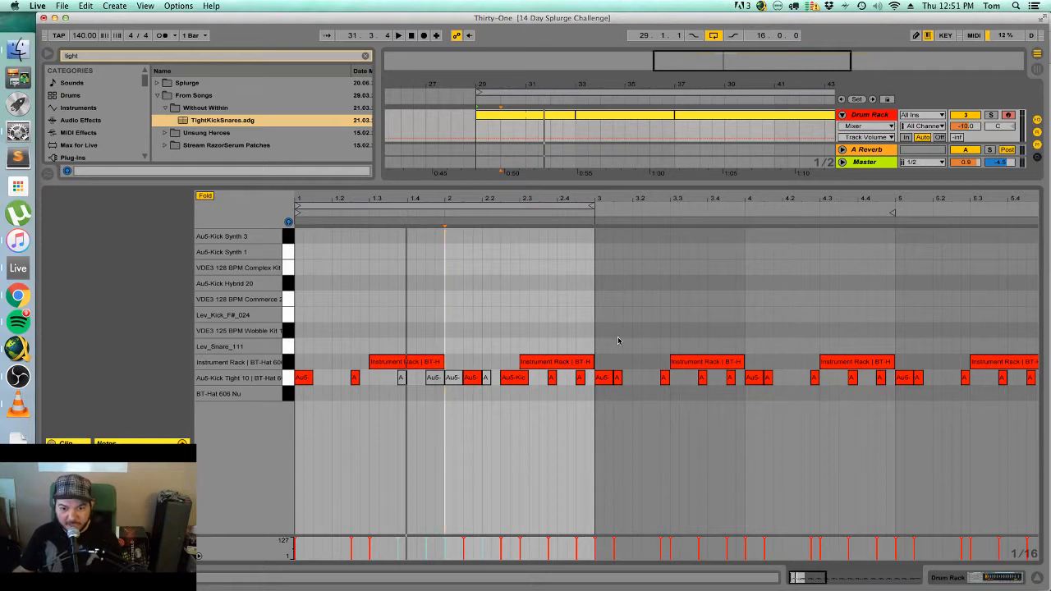
Listen to the arrangement and compare the first Drum Rack clip with the one at bar 33.
click(528, 99)
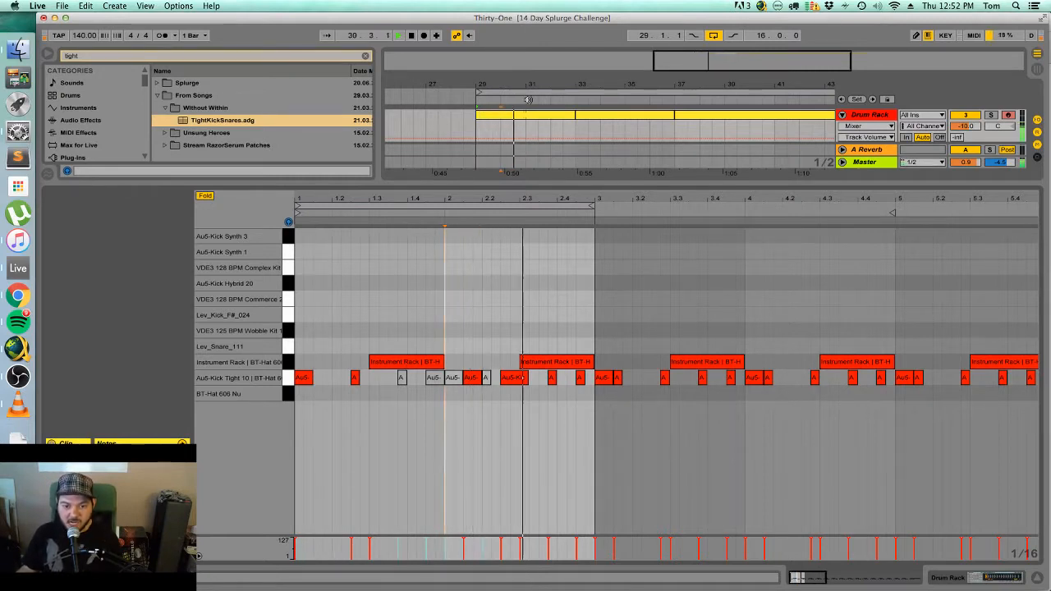
click(561, 115)
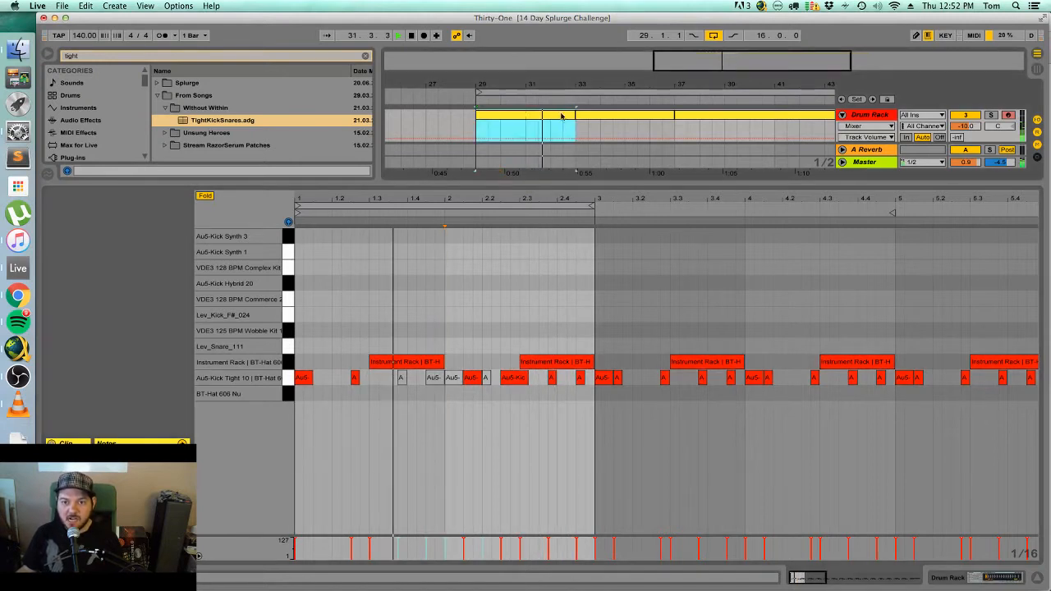
click(614, 123)
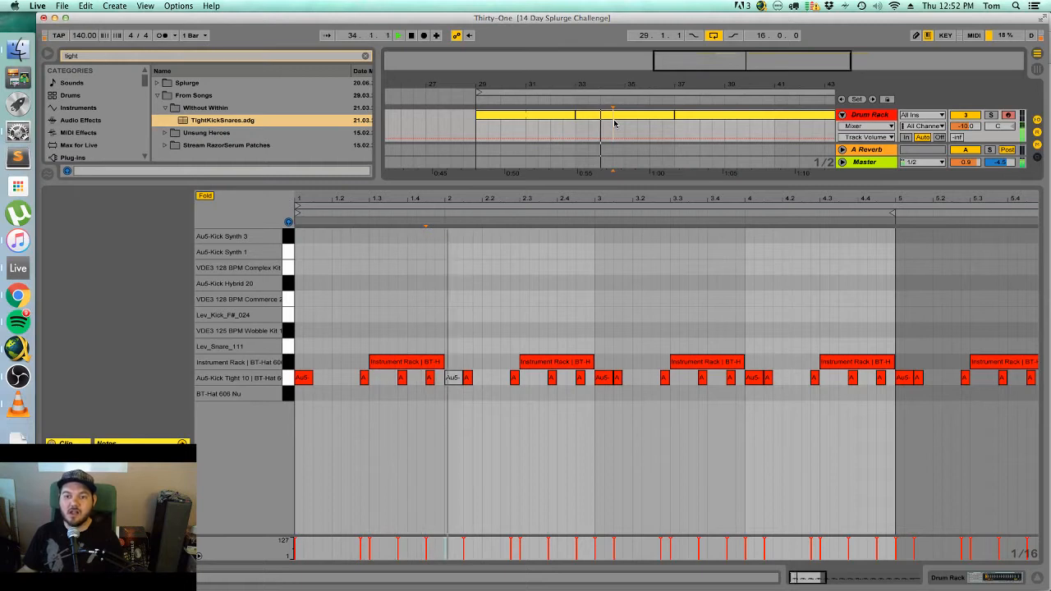
key(space)
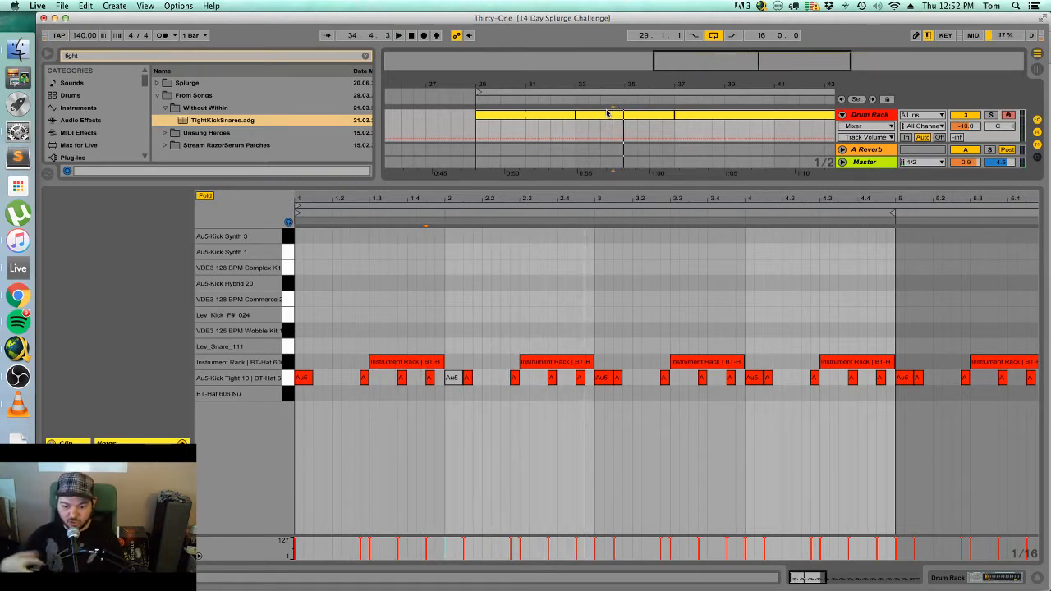
click(550, 116)
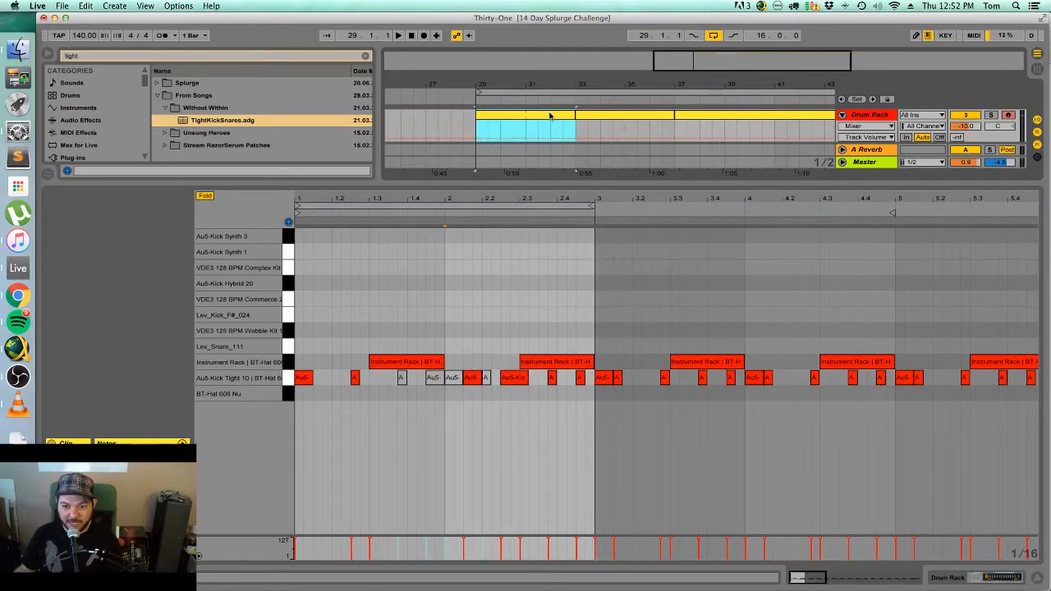
Show the full arrangement and examine the first four-bar Drum Rack clip up close.
click(1035, 581)
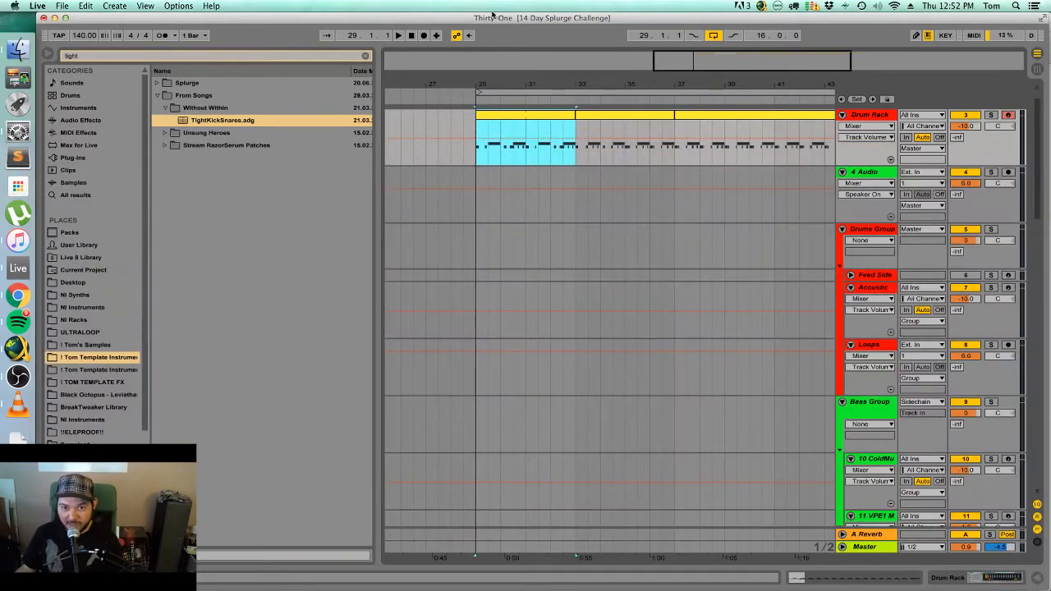
scroll(671, 221, up, 1)
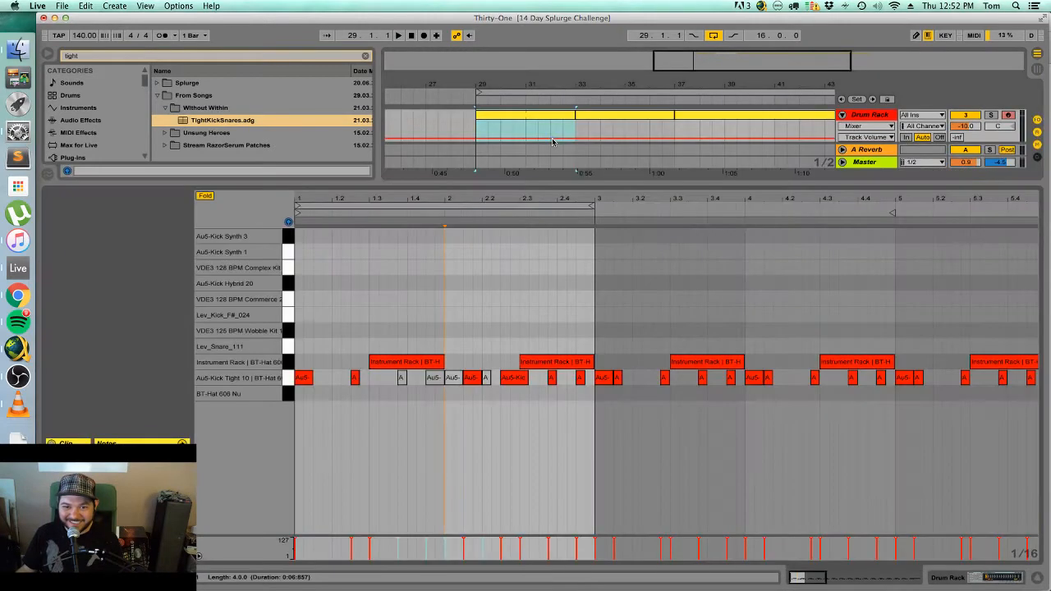
double_click(559, 146)
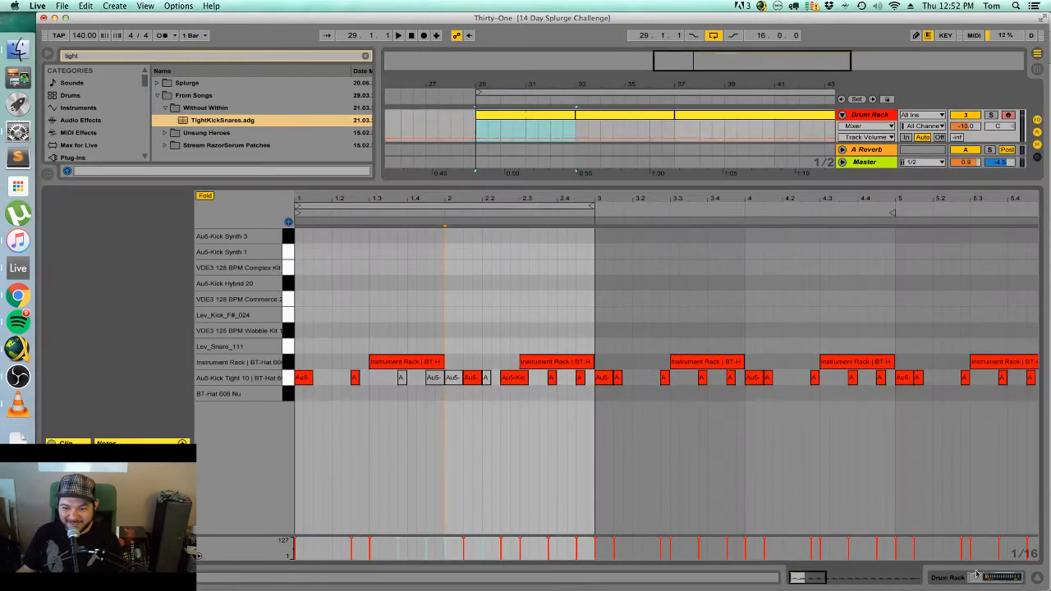
click(1038, 579)
scroll(608, 491, up, 1)
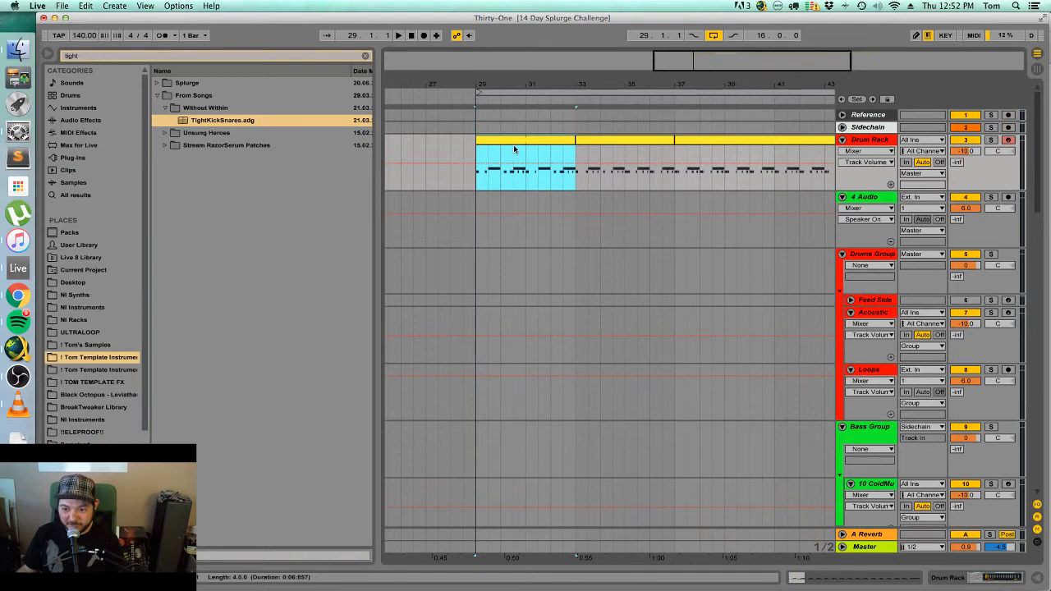
scroll(517, 148, down, 3)
scroll(529, 254, up, 3)
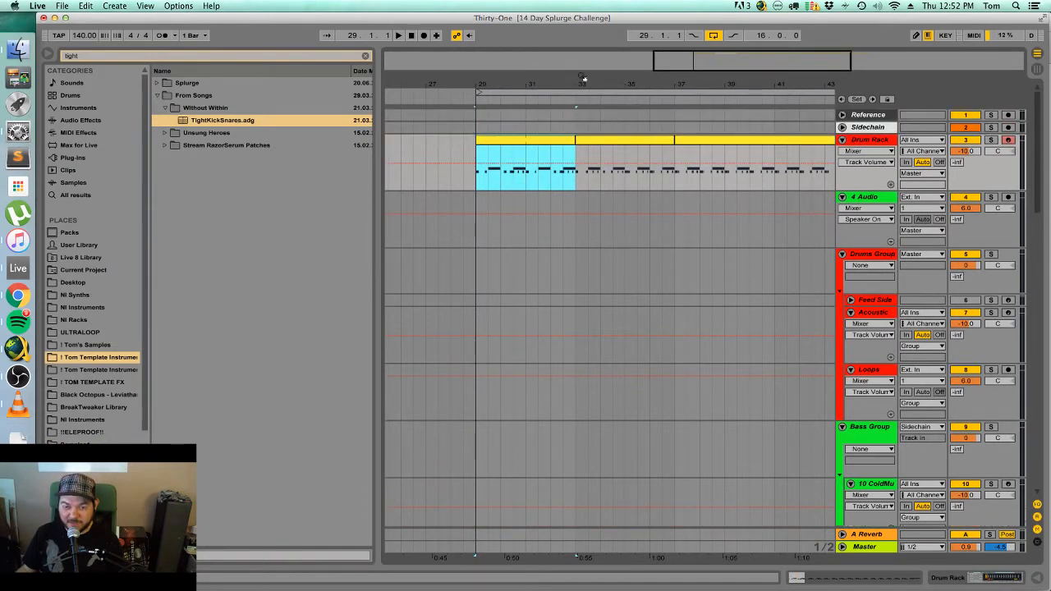
drag(678, 59, 690, 107)
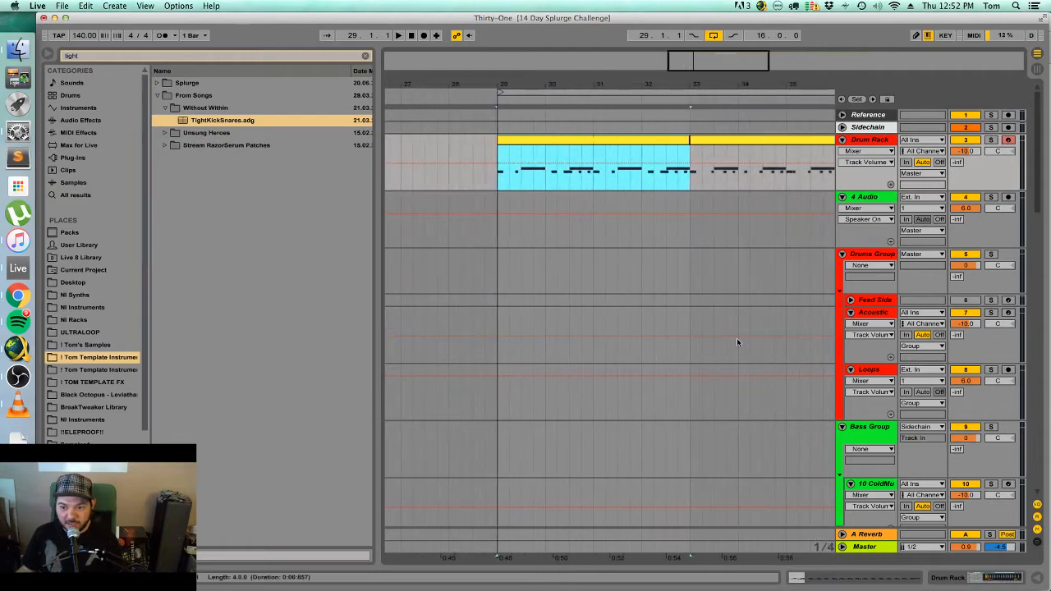
Reopen the first Drum Rack clip and shorten the kick at 2.2.3 to end at beat 2.3.
double_click(597, 139)
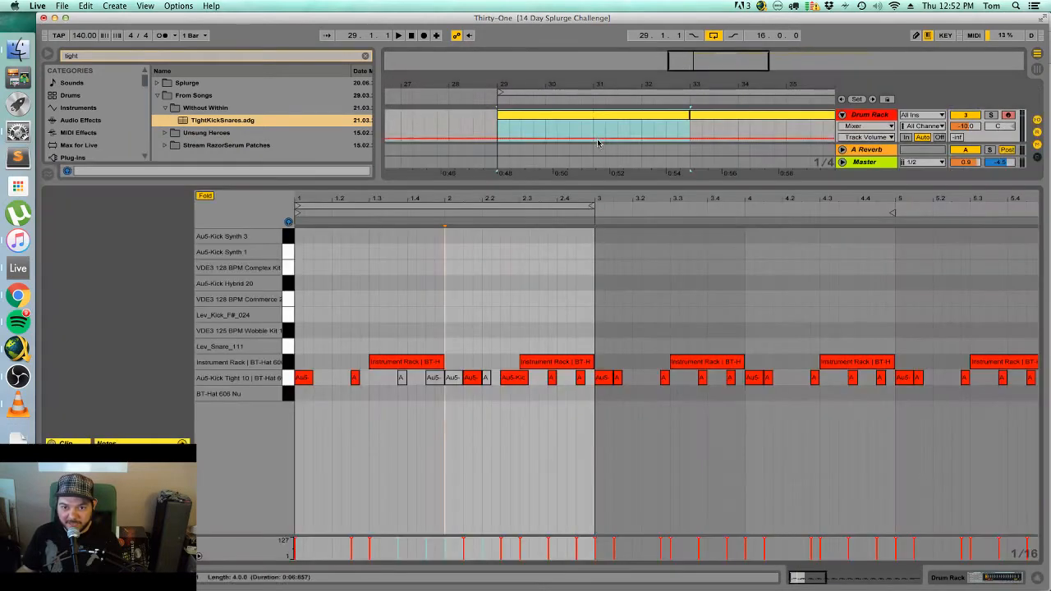
click(514, 378)
drag(518, 379, 519, 378)
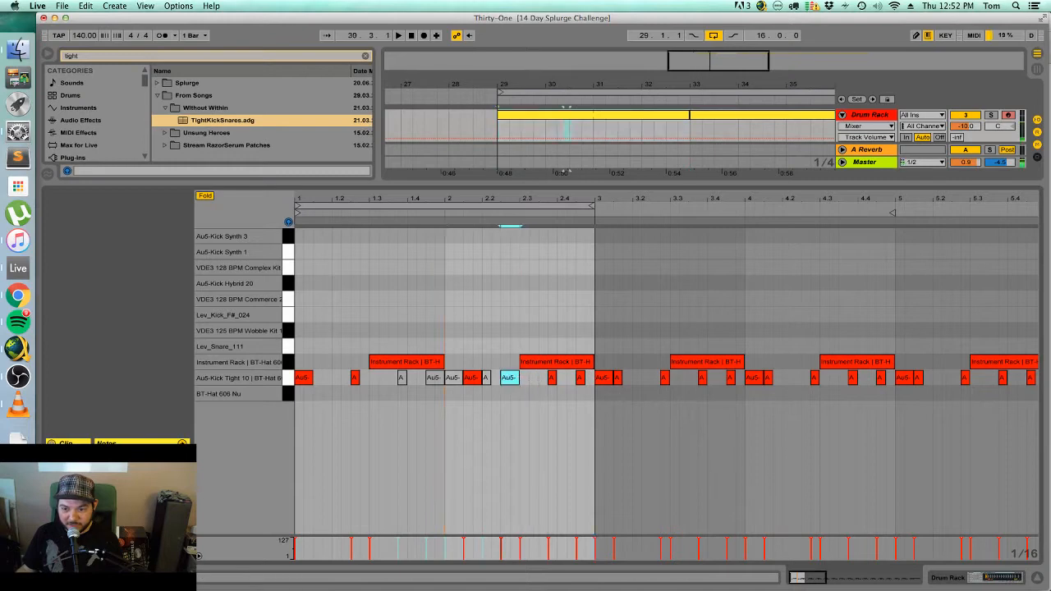
Return to the full arrangement and reselect the first four-bar Drum Rack clip at bar 29.
click(1038, 579)
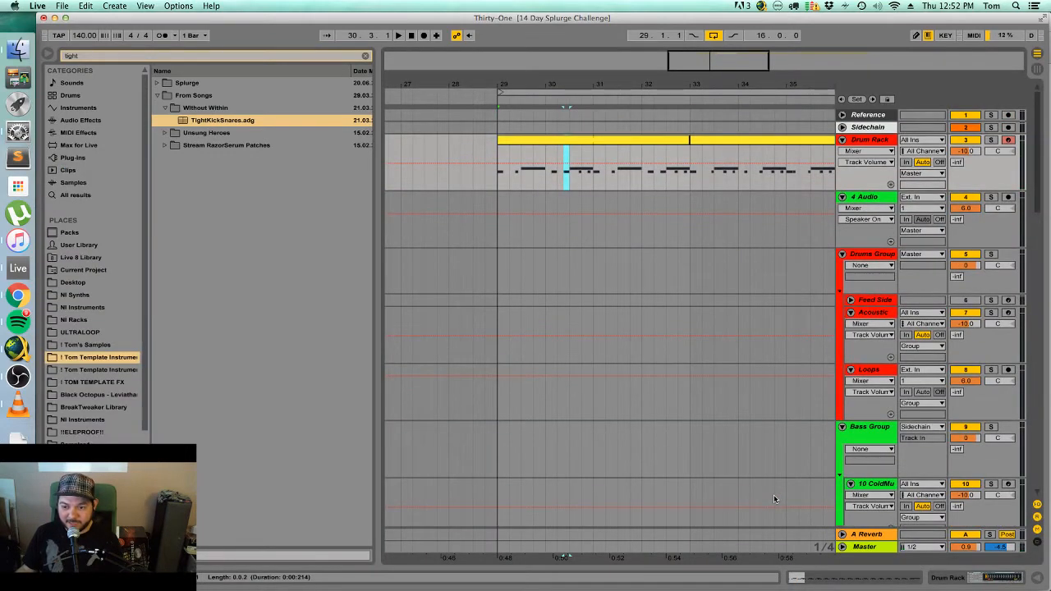
click(689, 175)
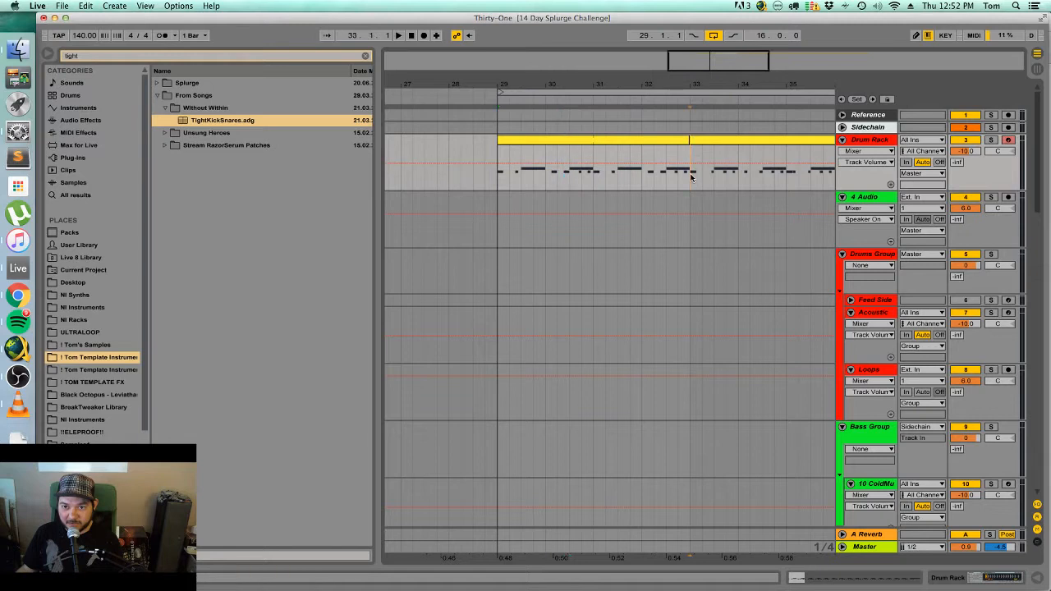
click(647, 141)
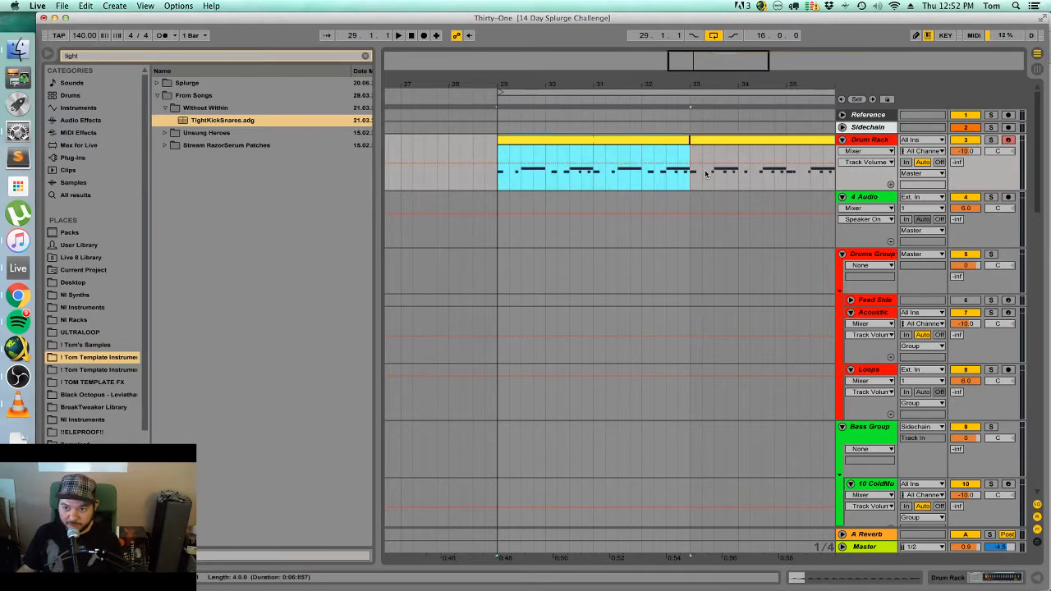
click(886, 140)
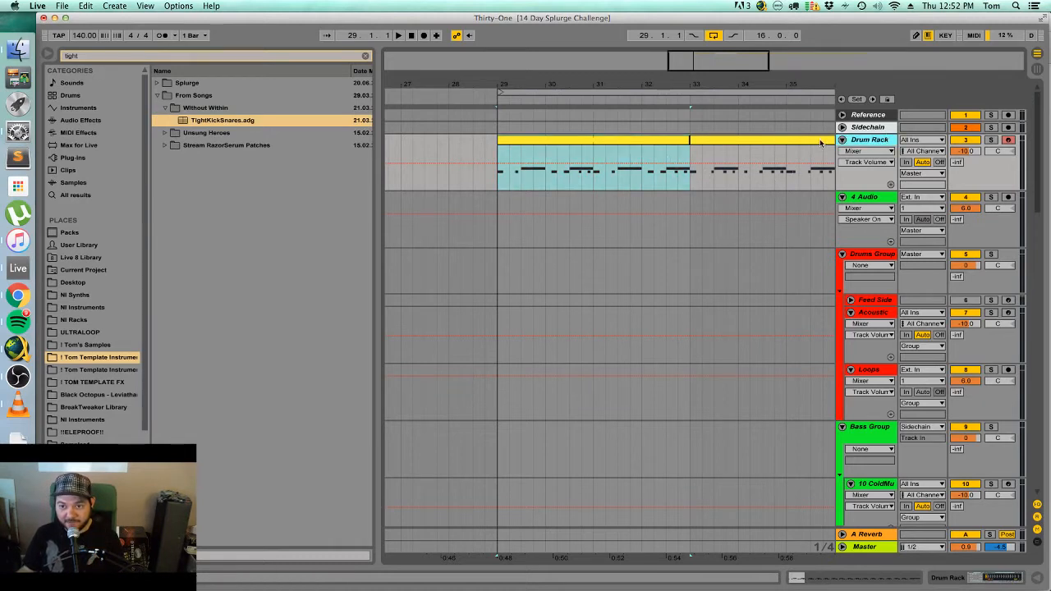
click(674, 140)
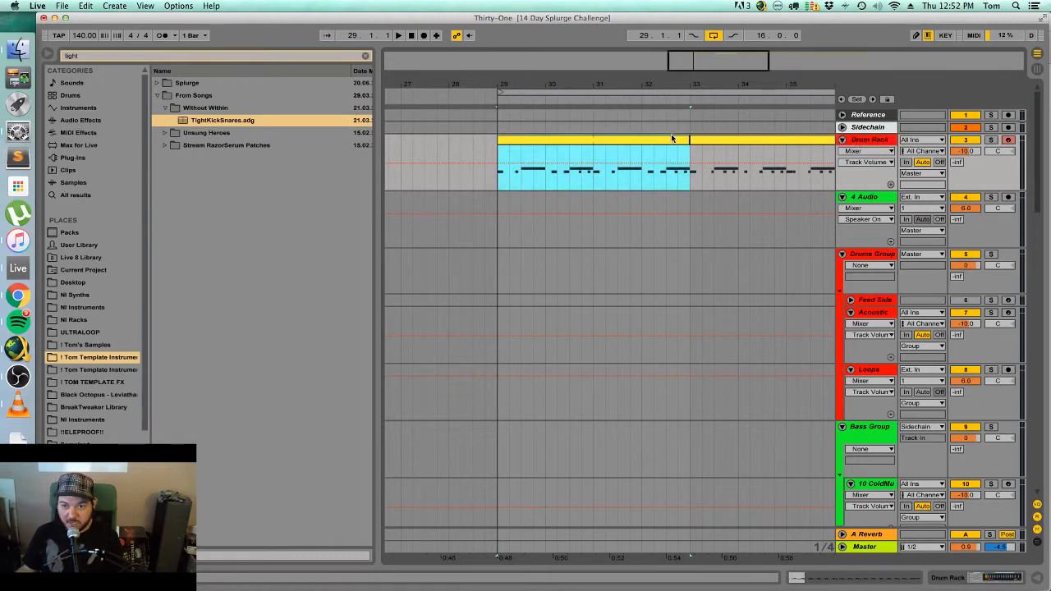
Insert a MIDI track below the Drum Rack track and load the Superior Drummer VST onto it.
click(861, 141)
key(super+shift+t)
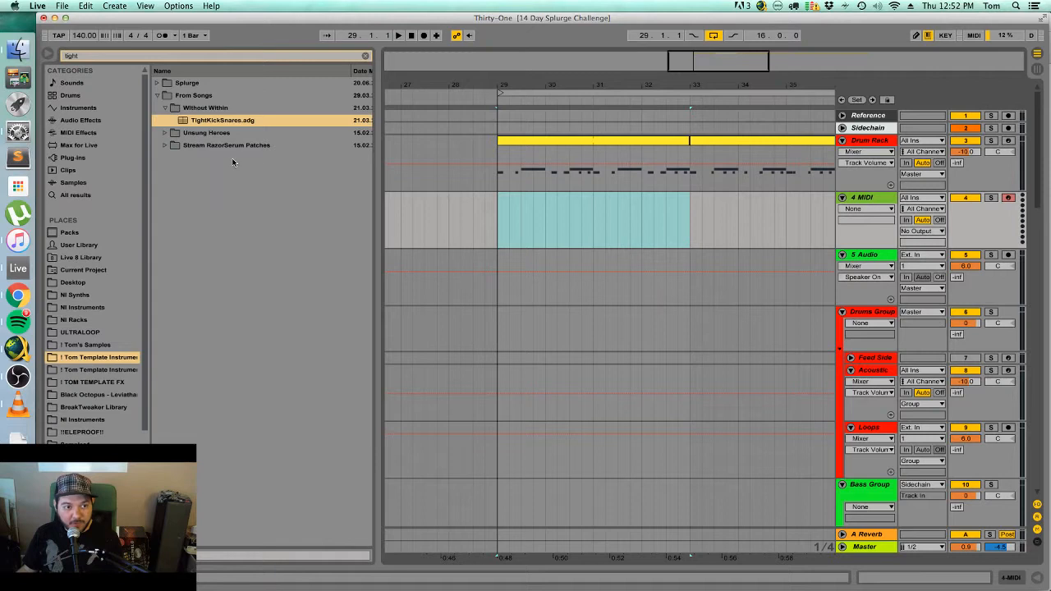
double_click(92, 56)
text(sup)
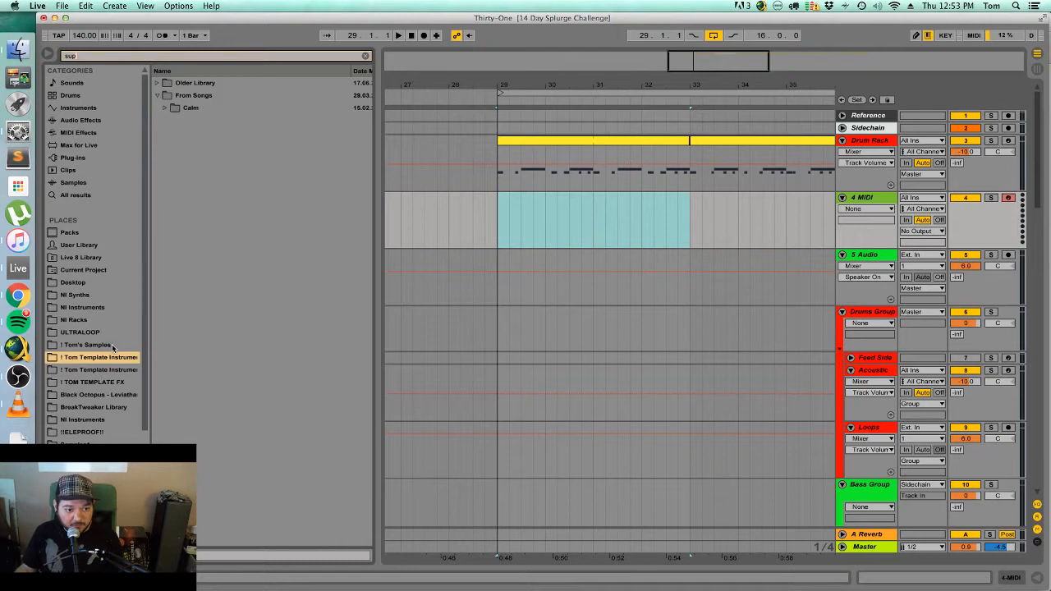
click(158, 84)
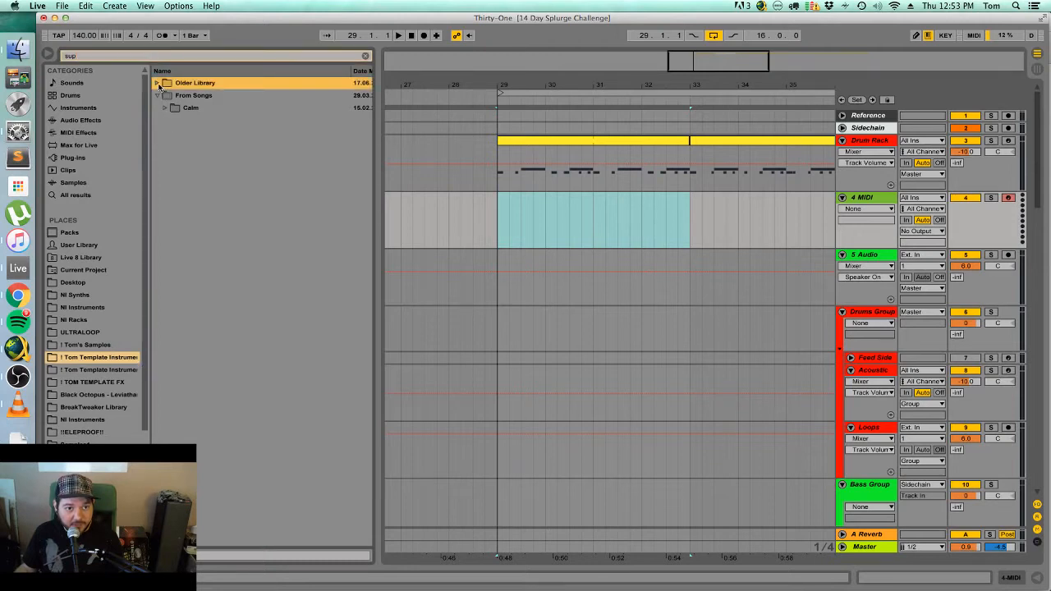
click(82, 157)
click(154, 97)
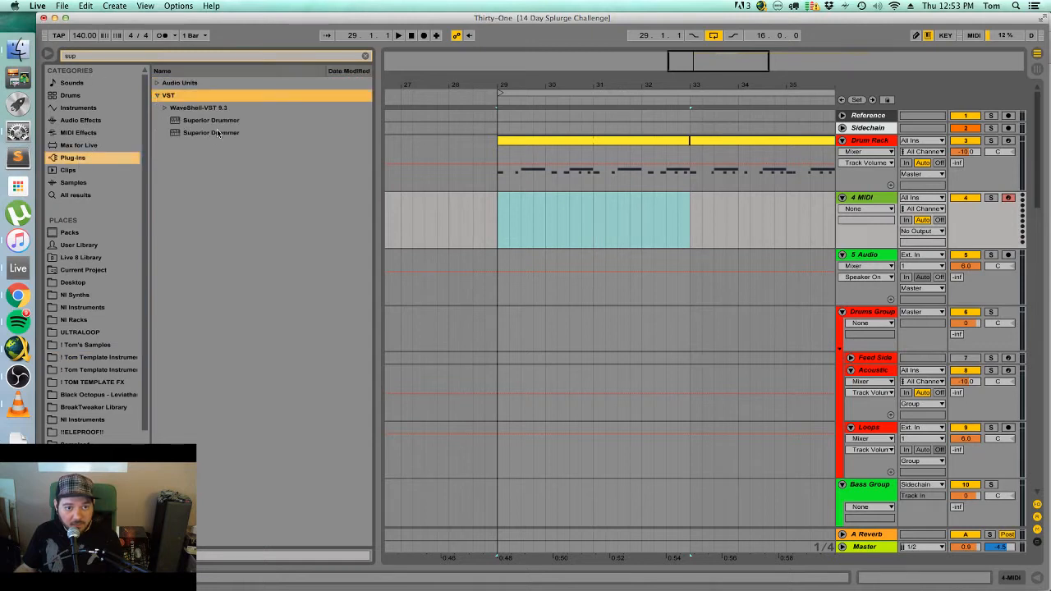
drag(217, 136, 535, 217)
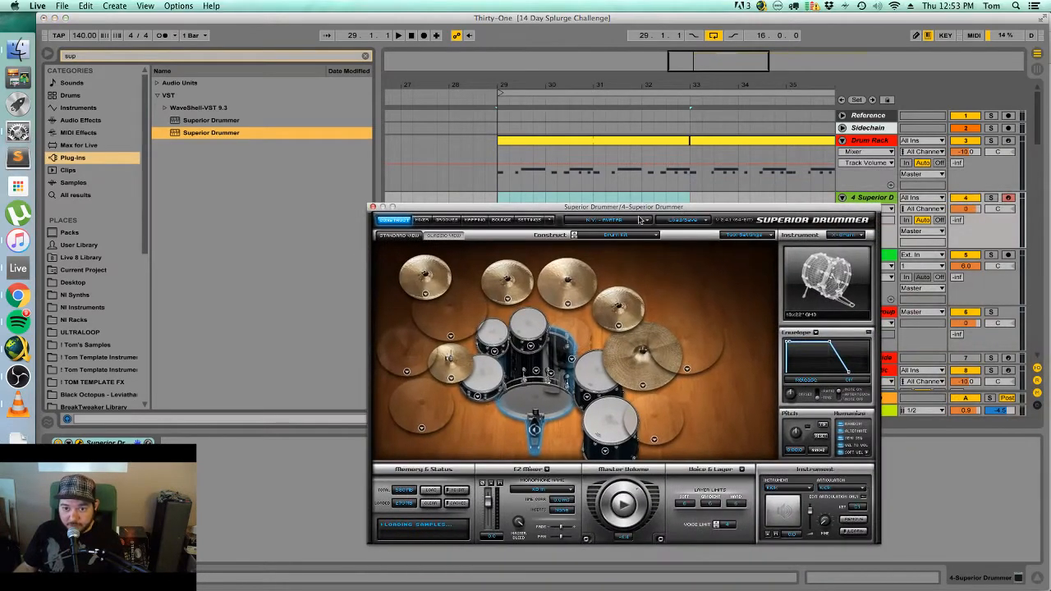
Load the Fat Rat combined user preset from the Joe Sturgis Pack in Superior Drummer and close the plug-in window.
click(637, 220)
click(675, 218)
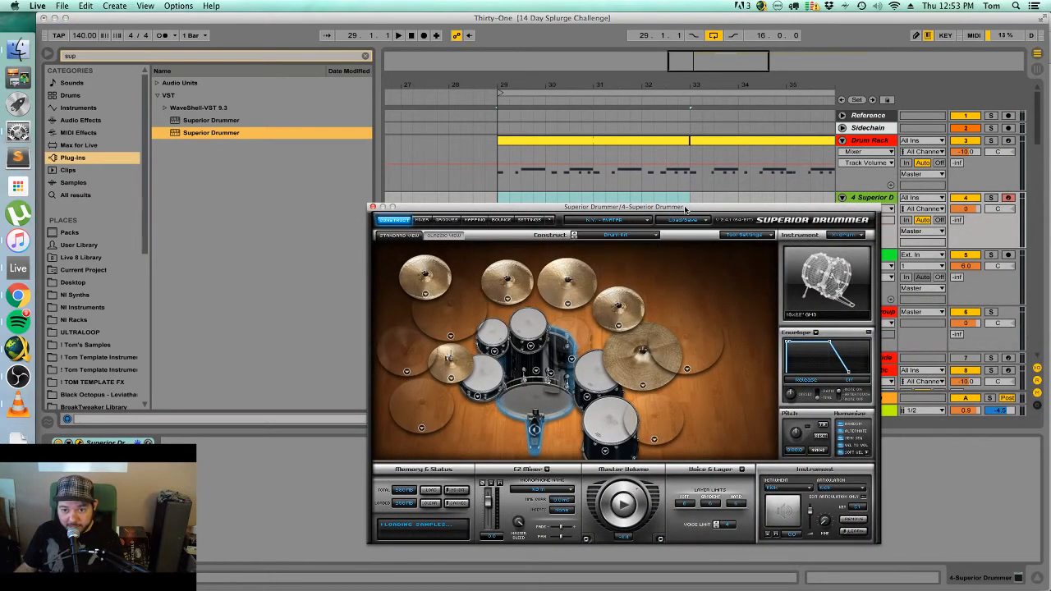
click(631, 222)
click(683, 221)
mouse_move(702, 231)
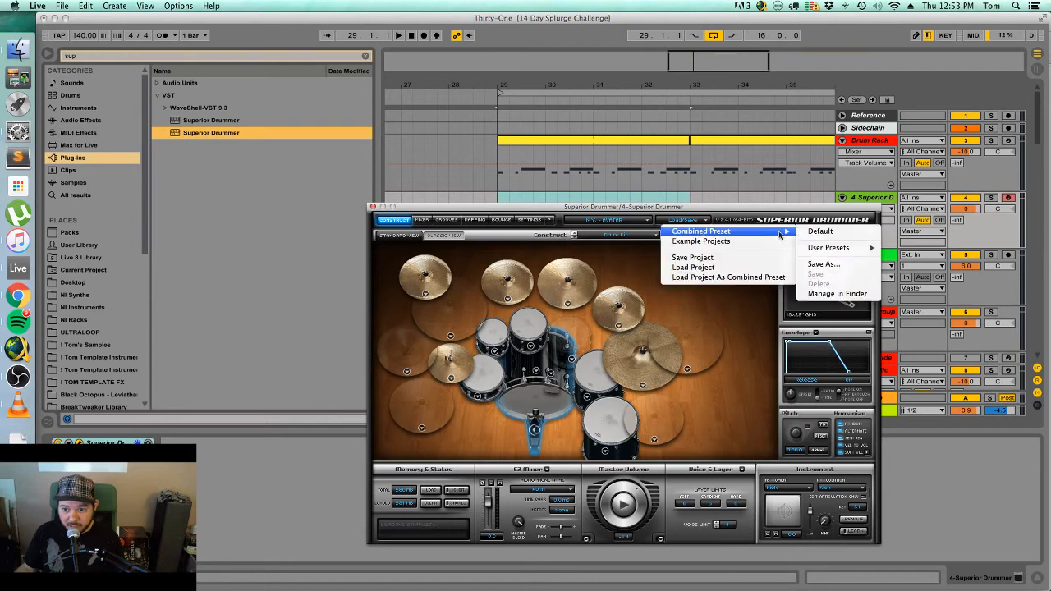
mouse_move(804, 248)
mouse_move(920, 247)
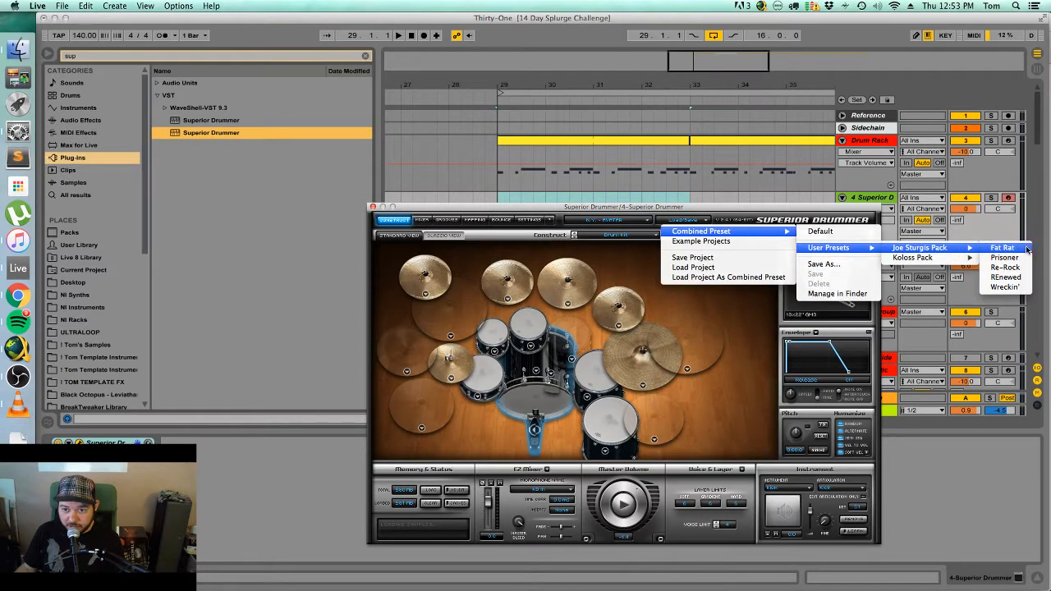
click(1010, 248)
click(695, 474)
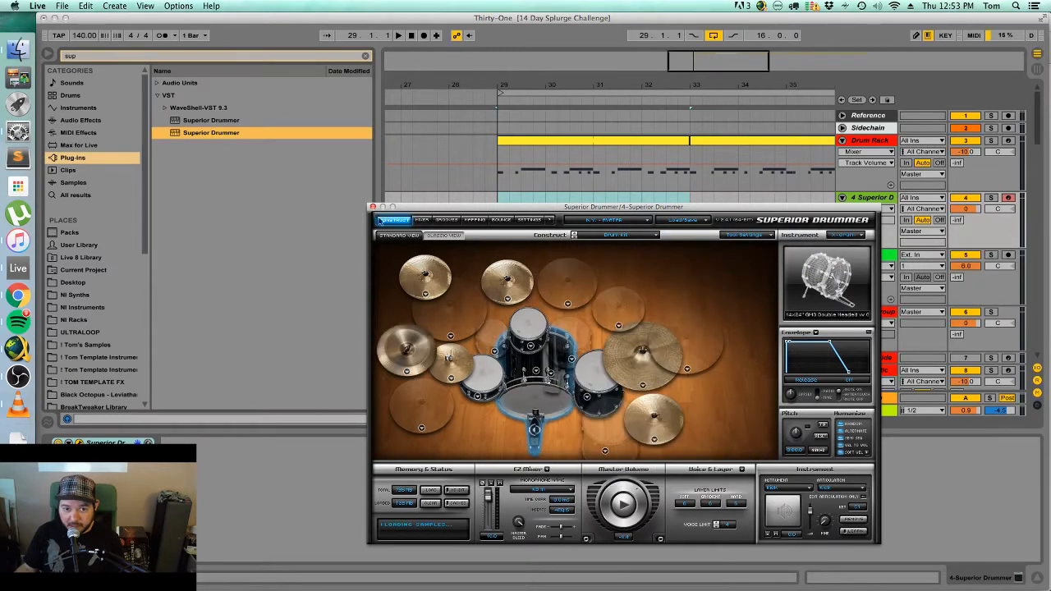
click(373, 206)
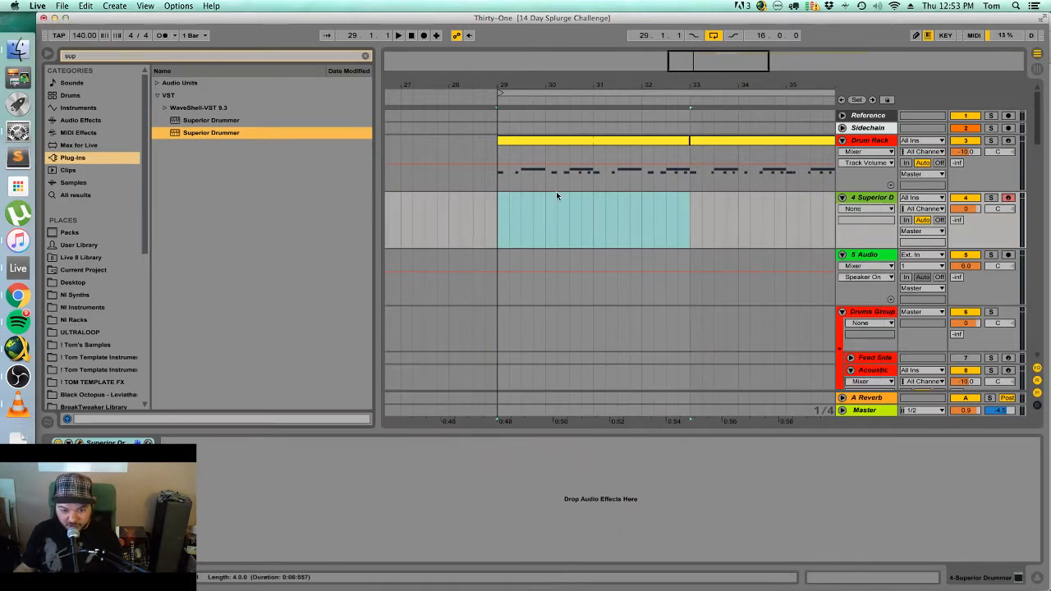
Colour the Superior Drummer track red.
click(495, 222)
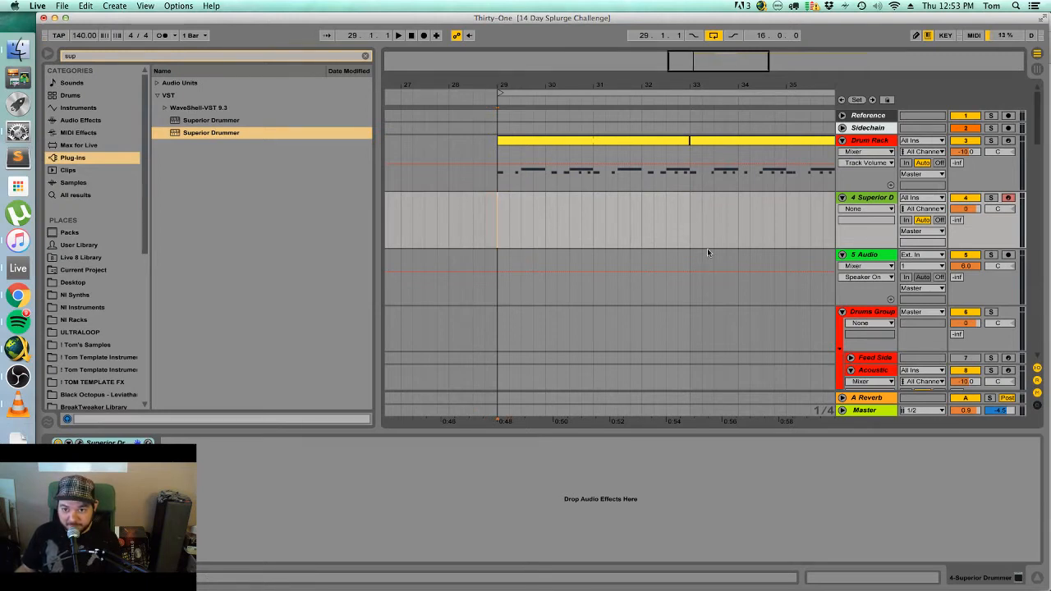
click(872, 204)
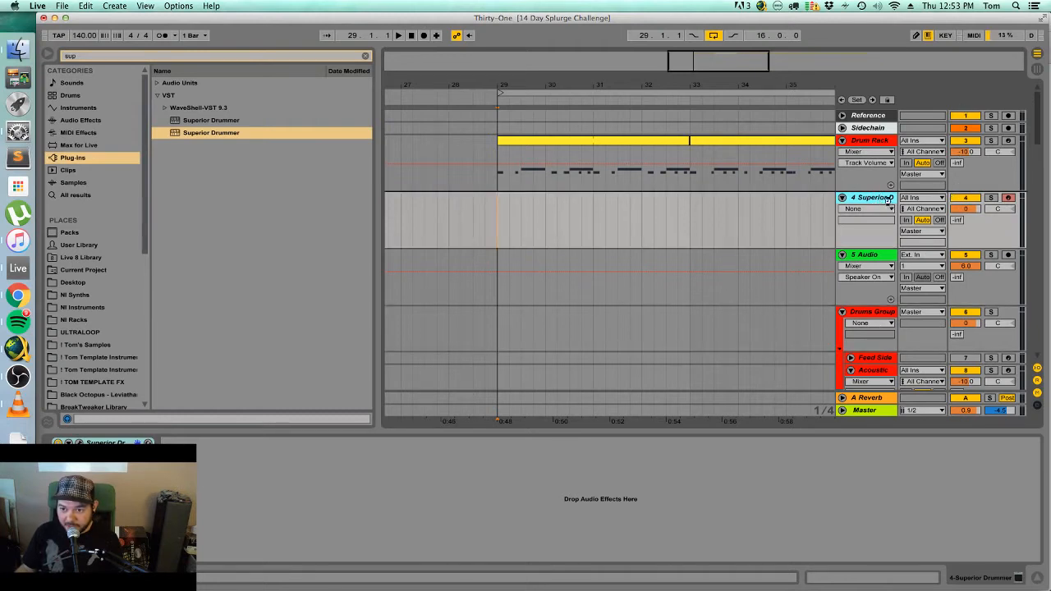
right_click(881, 200)
key(Escape)
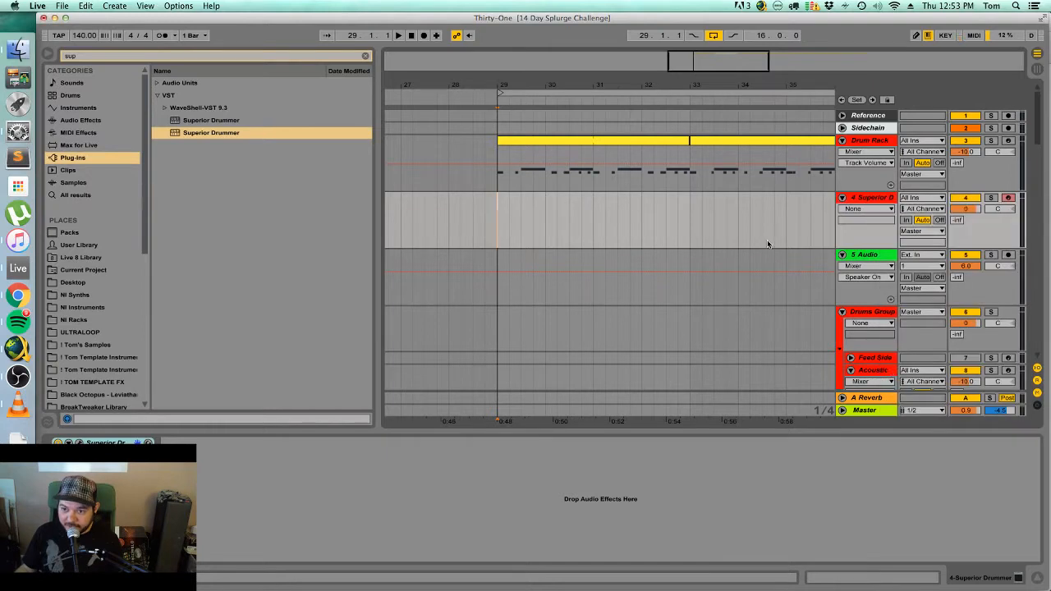
click(675, 209)
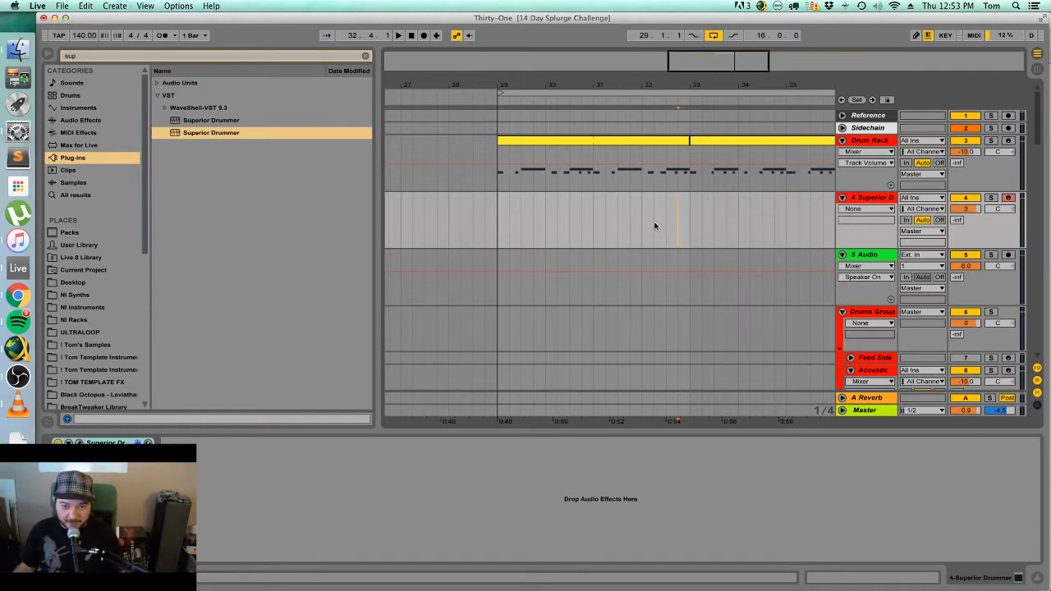
click(655, 225)
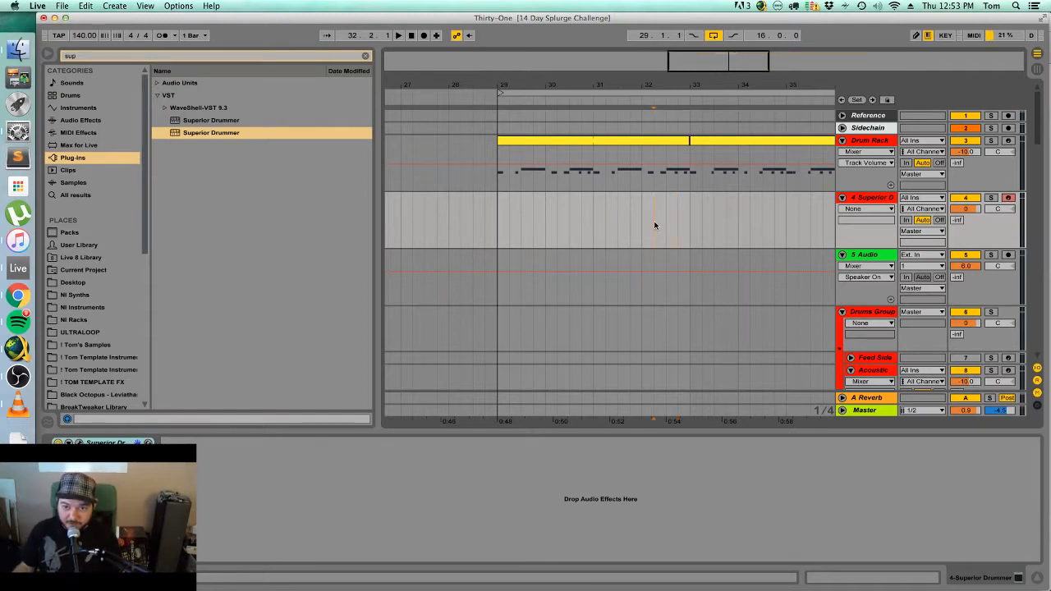
click(643, 221)
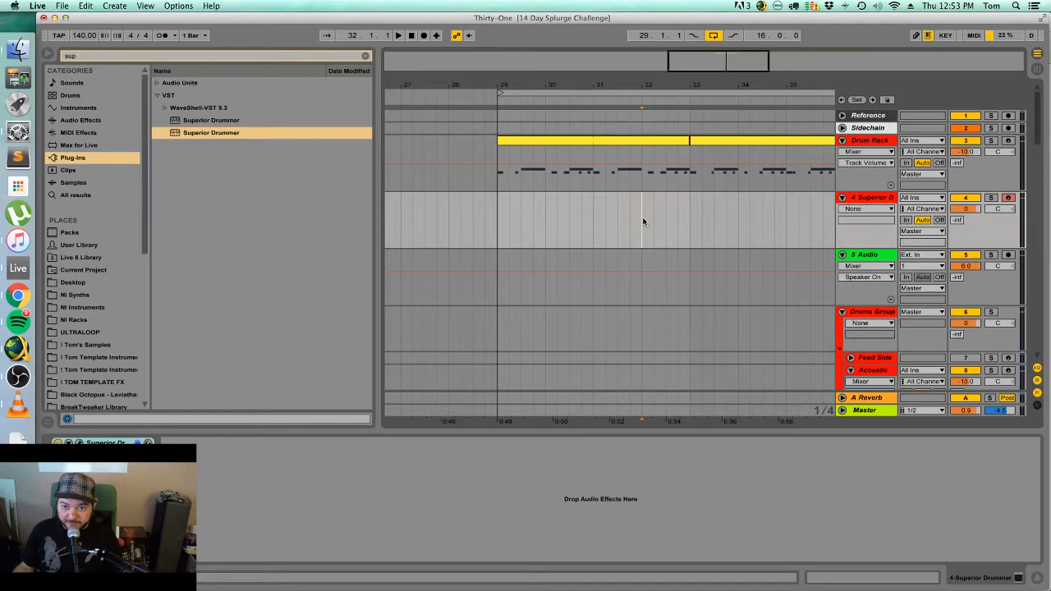
click(500, 213)
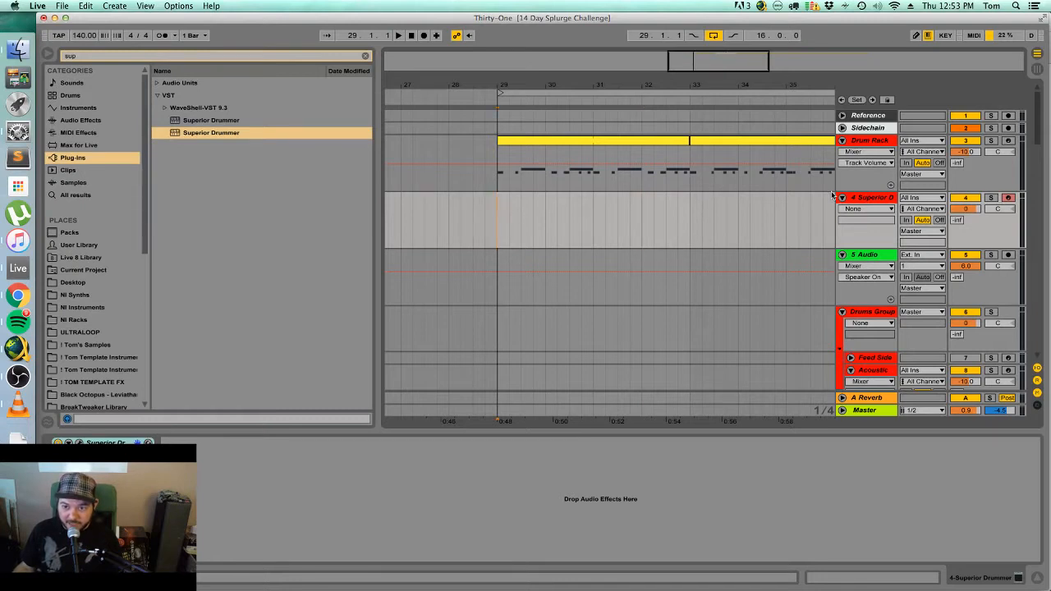
click(869, 200)
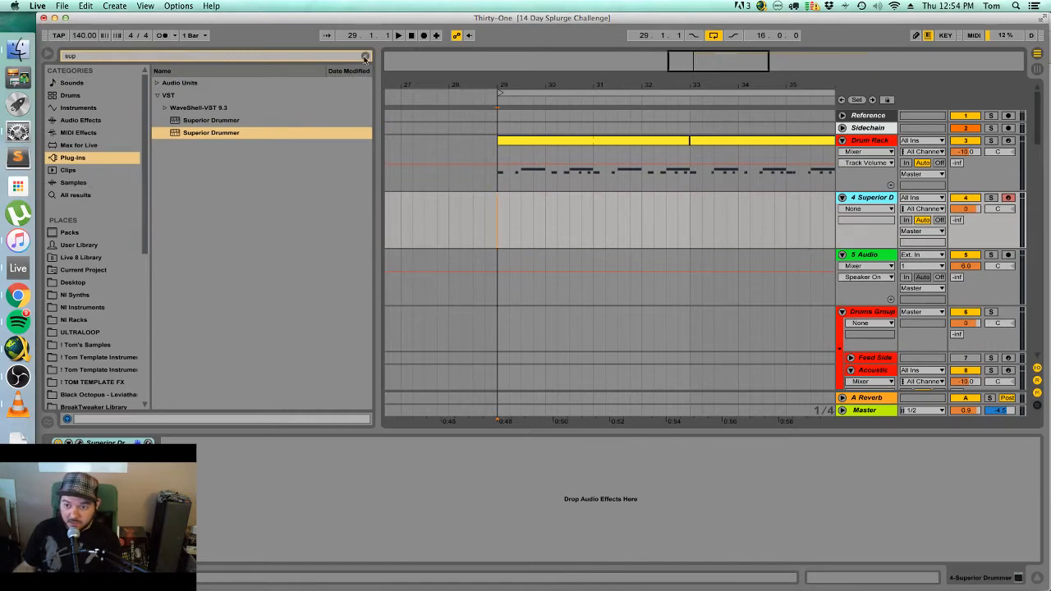
Insert an audio track in the Bass Group and move it above the group's first instrument track.
scroll(394, 267, down, 7)
scroll(559, 315, down, 6)
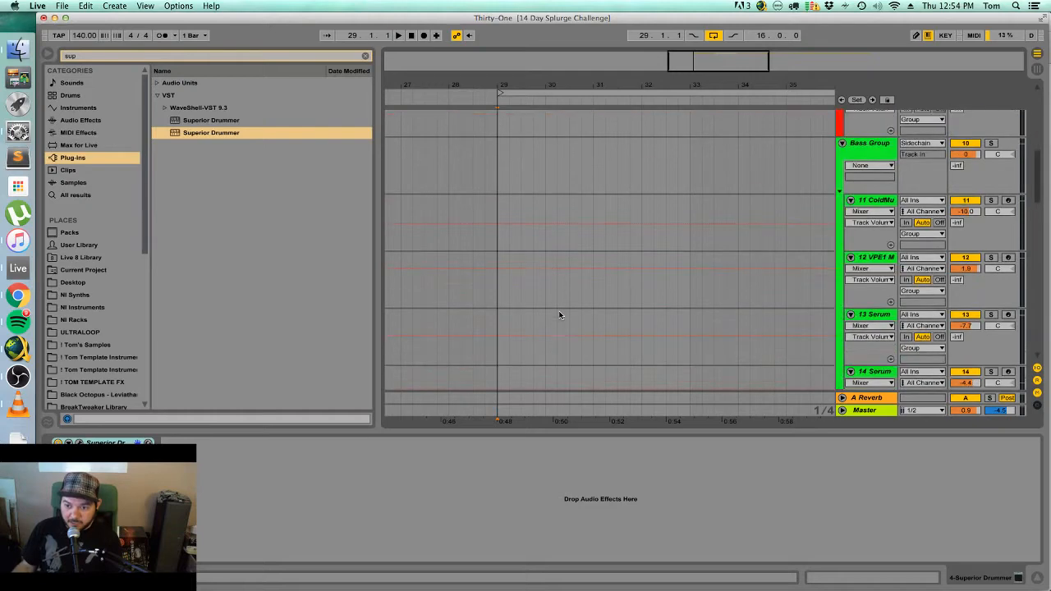
scroll(624, 309, up, 6)
scroll(813, 280, down, 5)
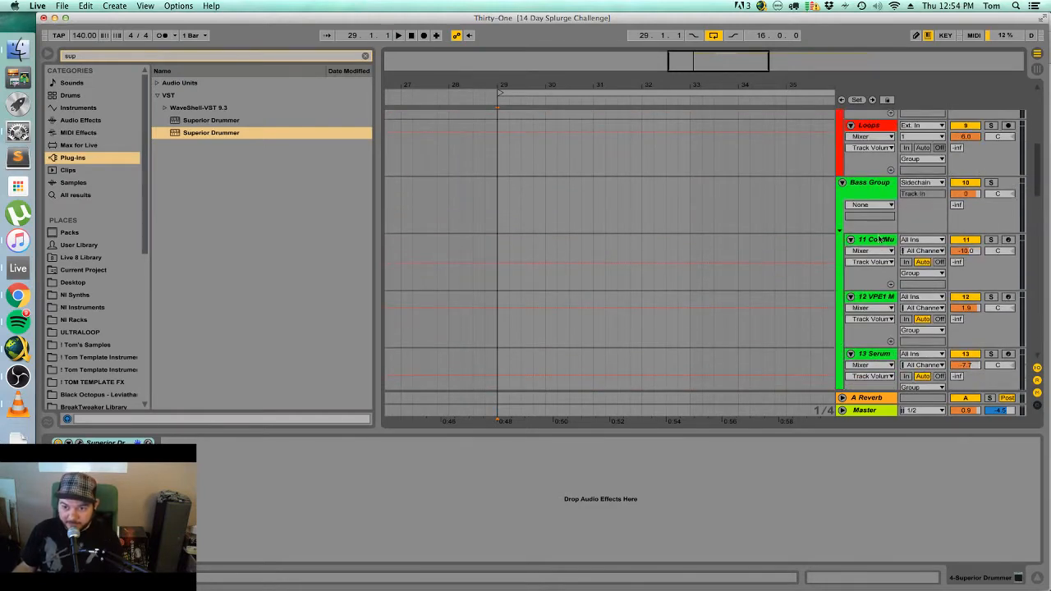
click(880, 239)
key(super+t)
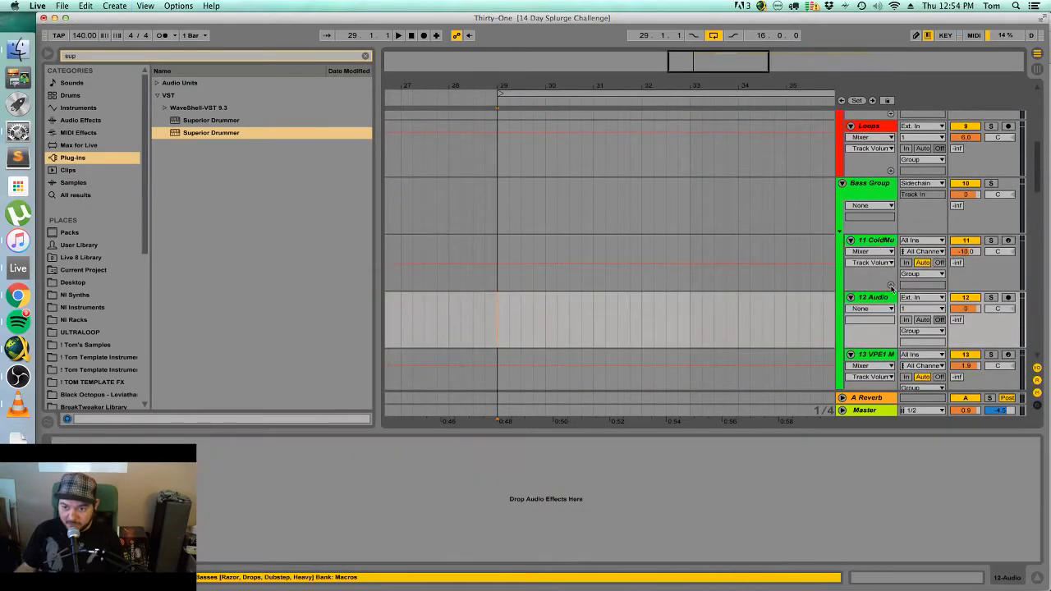
drag(884, 229, 884, 232)
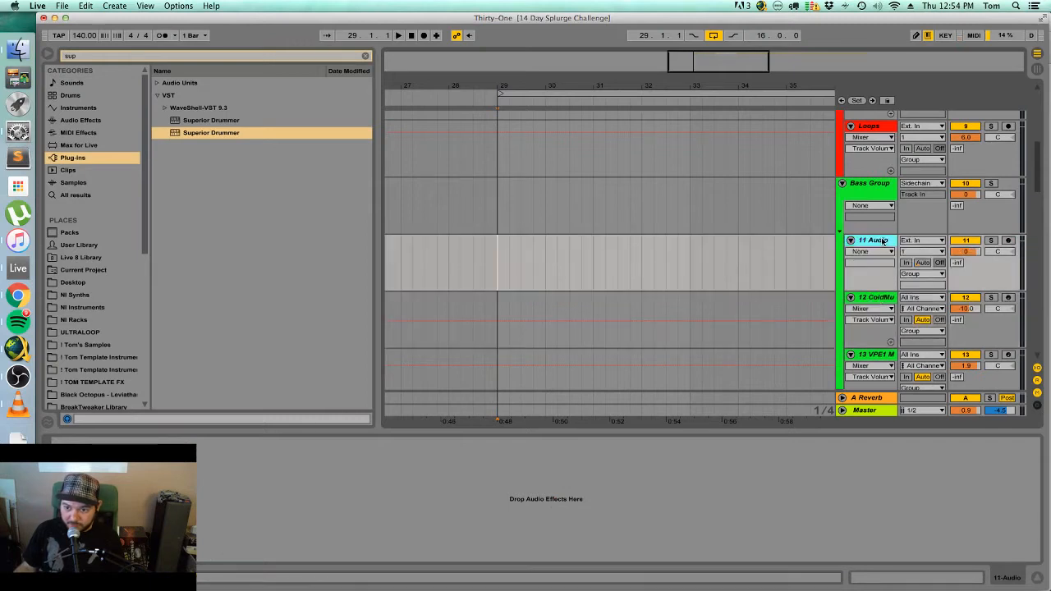
Duplicate the new Bass Group audio track twice and select the first of the three.
key(super+d)
key(super+d)
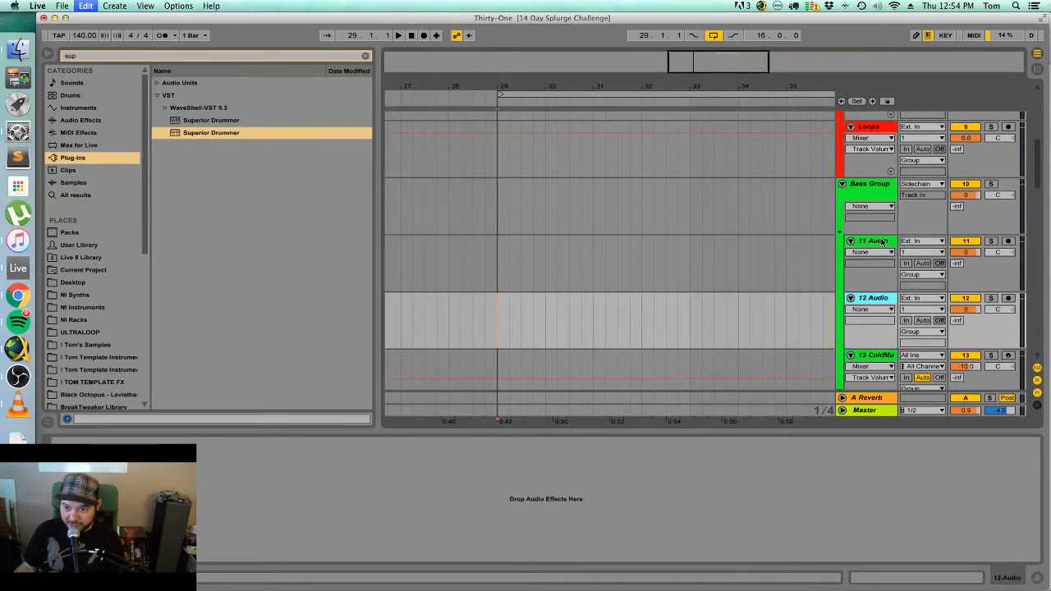
click(882, 241)
Open the personal samples folder in the browser and clear the search filter.
scroll(128, 367, down, 1)
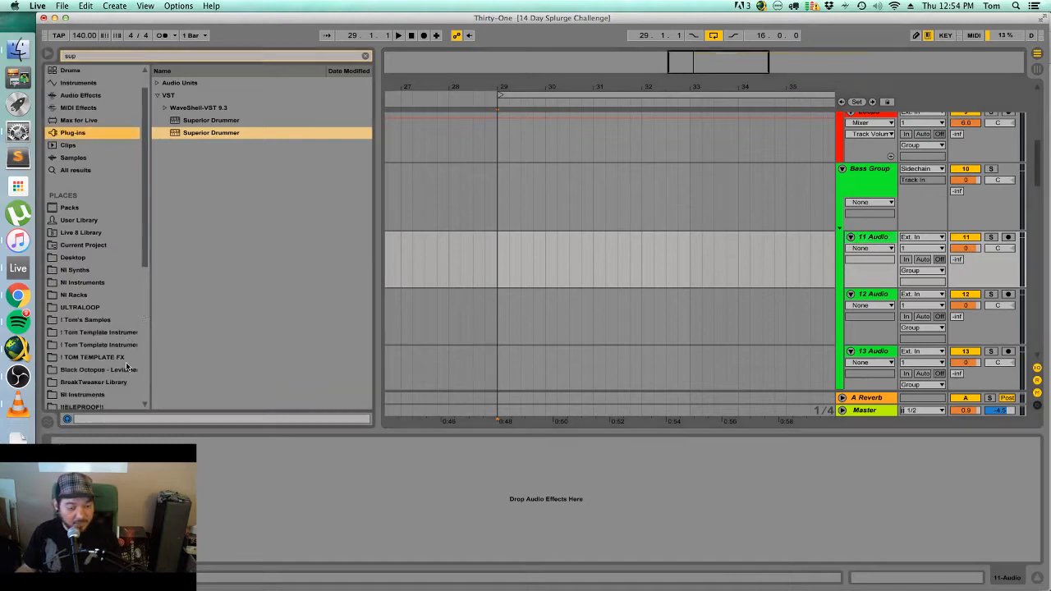
scroll(127, 367, down, 10)
scroll(127, 358, up, 9)
scroll(128, 358, down, 5)
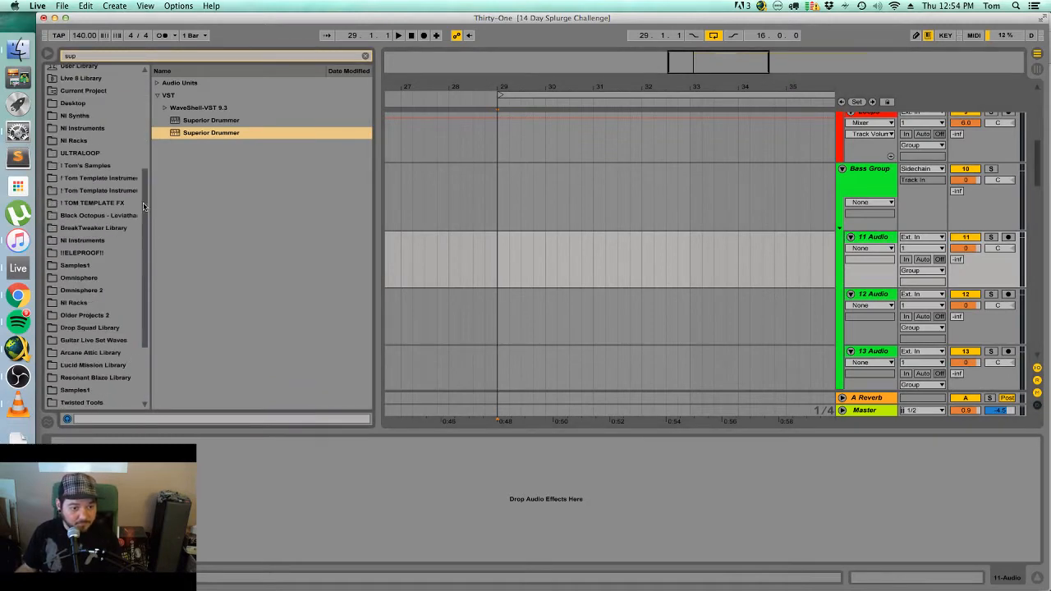
click(114, 167)
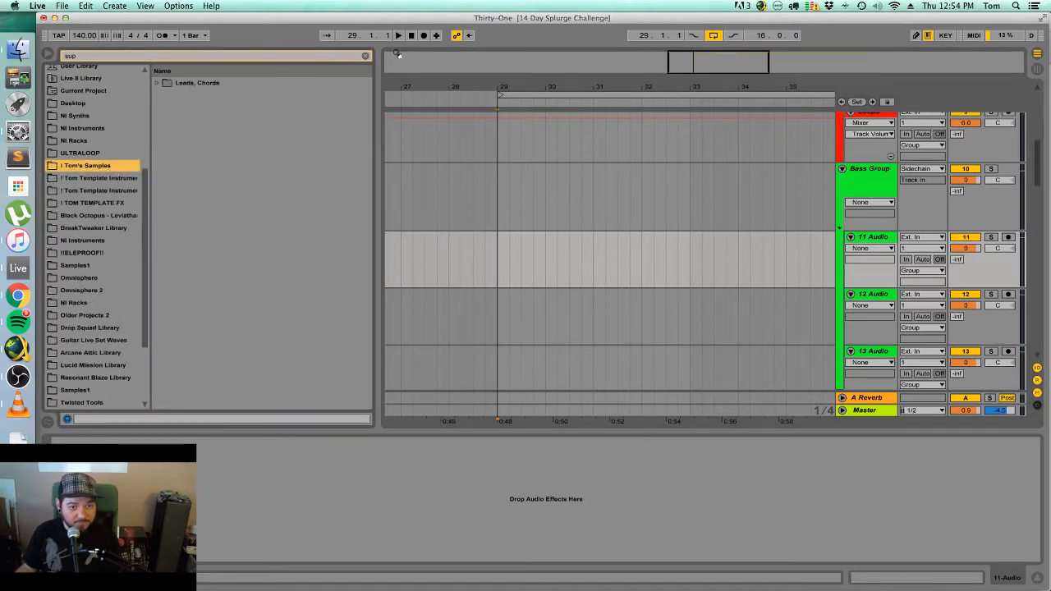
click(366, 55)
Preview several TwentyEight and Nineteen samples, including Humming, VocalLine1, 3.1 bass chan, Drop1Chords and VerseChords.
click(254, 158)
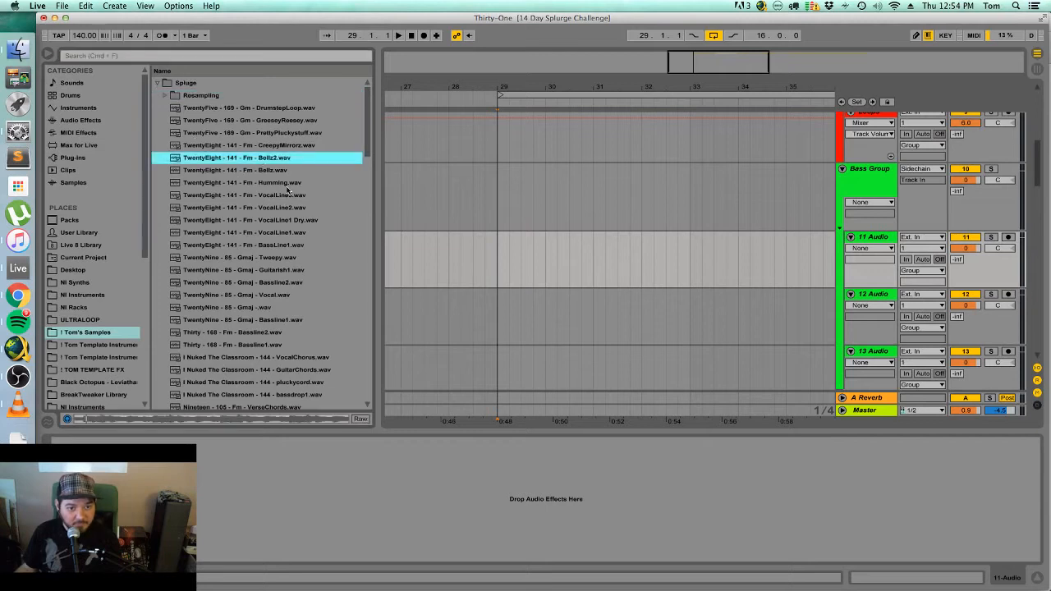
click(289, 182)
click(296, 232)
scroll(295, 312, down, 5)
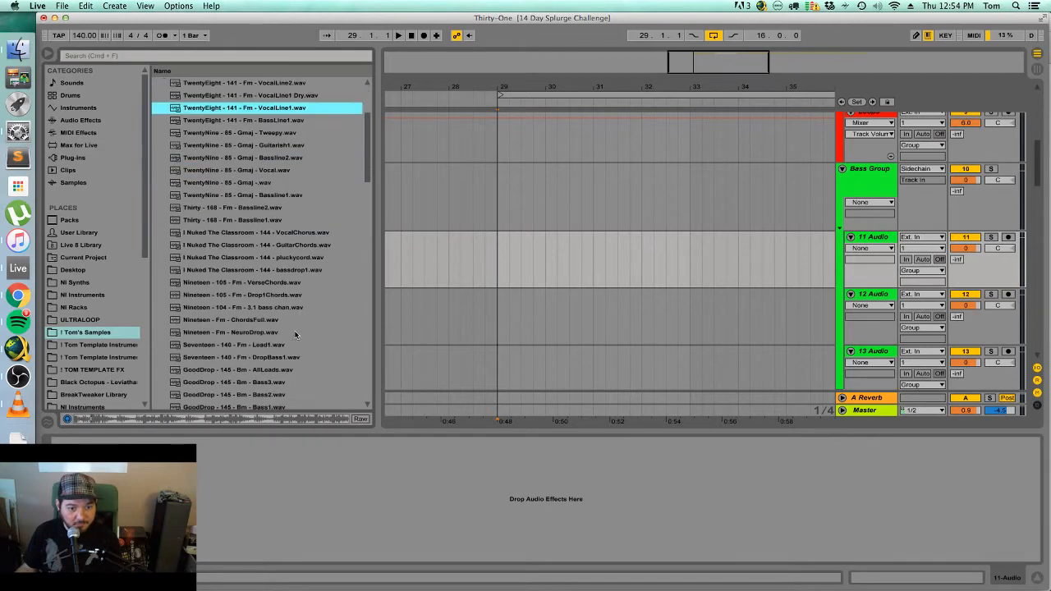
click(297, 307)
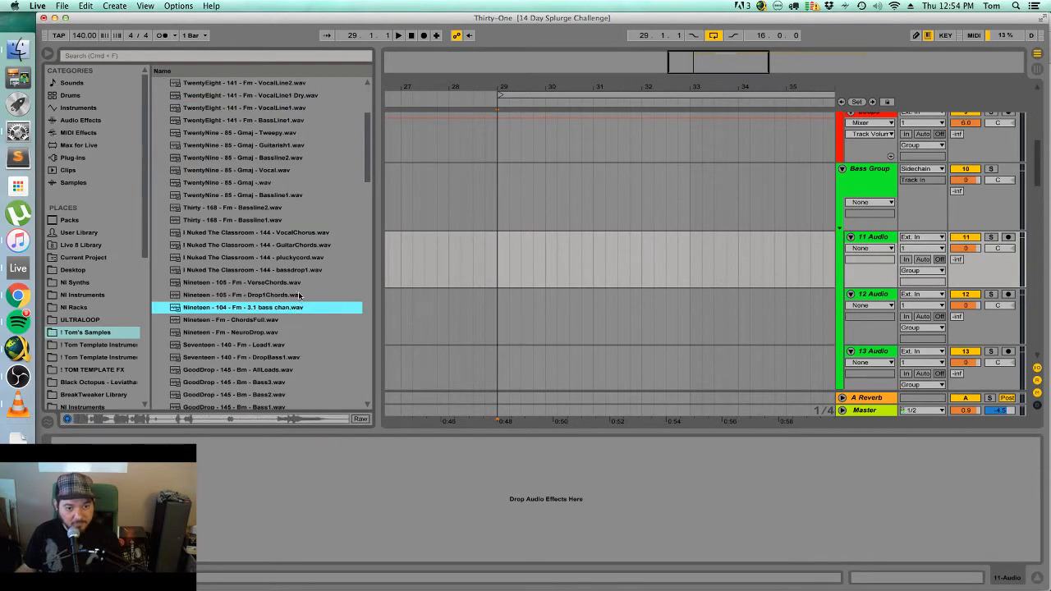
click(303, 295)
click(305, 284)
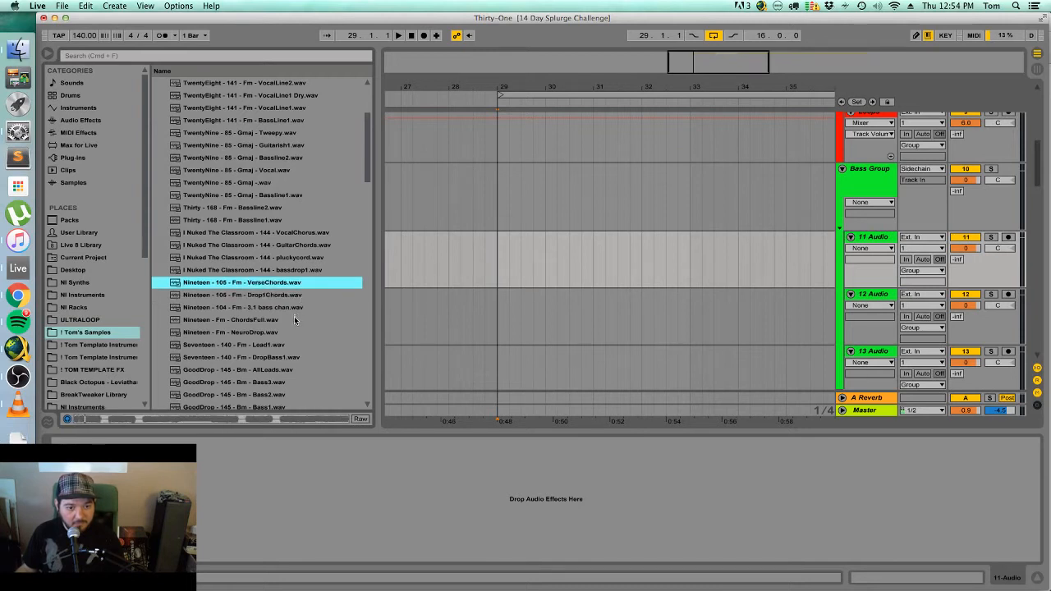
Preview the GoodDrop bass samples Bass3, Bass2 and Bass1.
scroll(300, 321, down, 5)
click(282, 245)
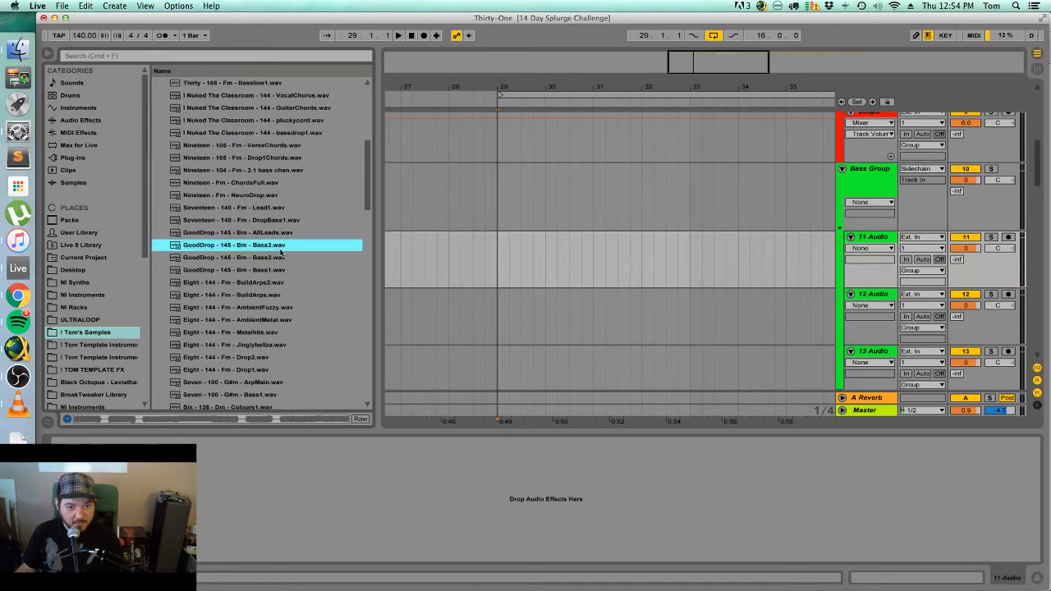
click(286, 259)
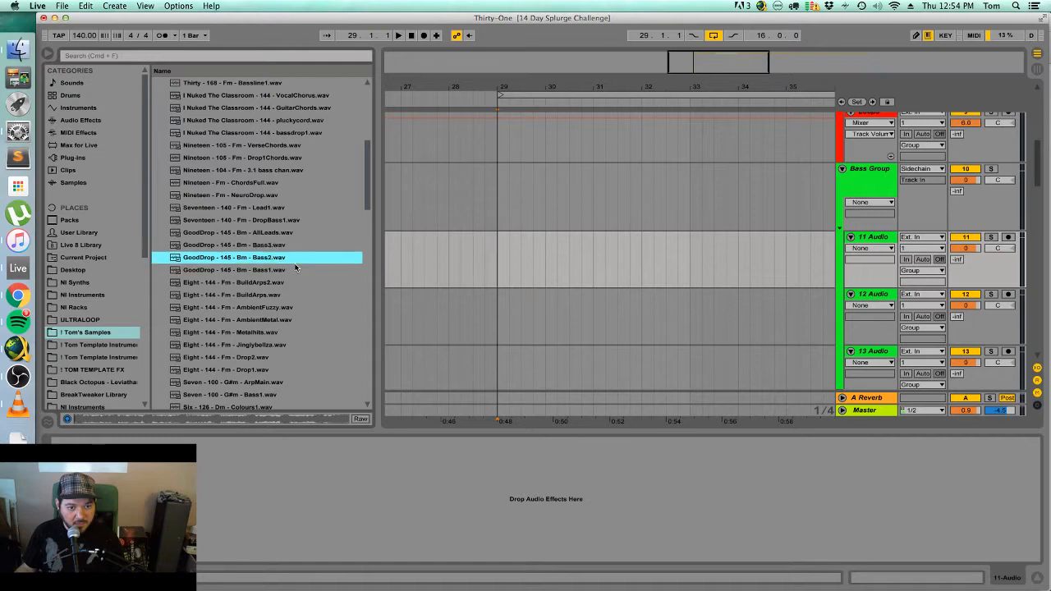
click(296, 271)
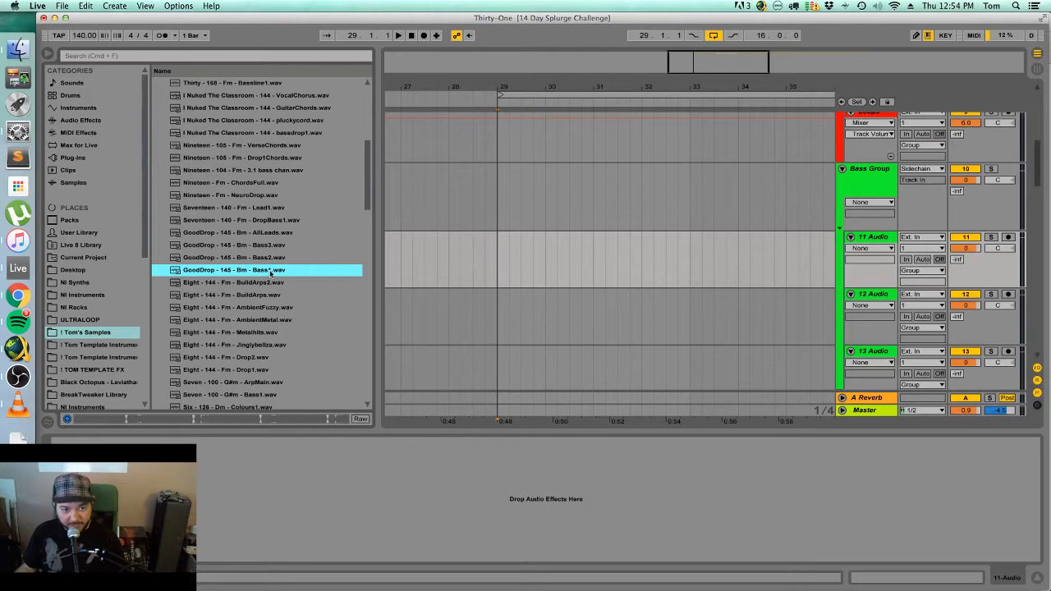
Insert a MIDI track directly below the first audio track in the Bass Group.
click(877, 238)
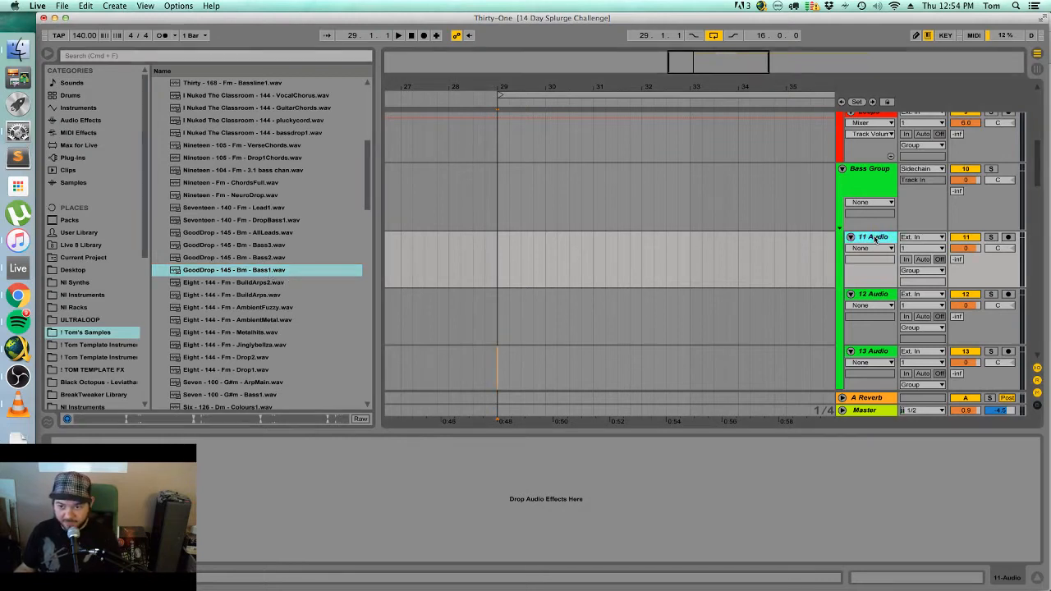
key(super+shift+t)
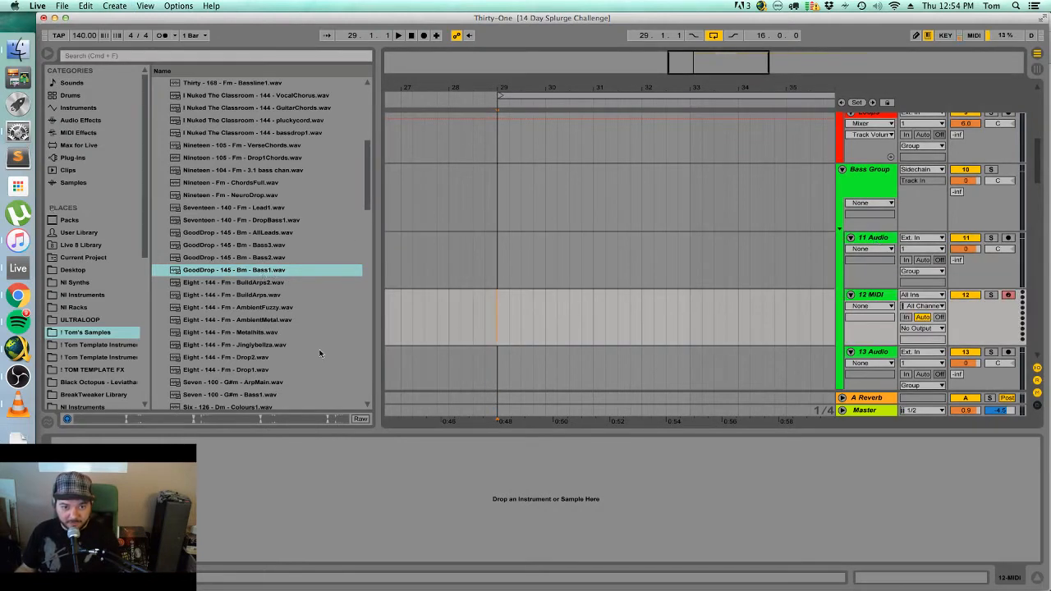
Load GoodDrop - 145 - Bm - Bass1.wav into Simpler on the new MIDI track, adjust its trigger mode and set Vol < Vel to 0%.
drag(260, 270, 408, 525)
click(60, 520)
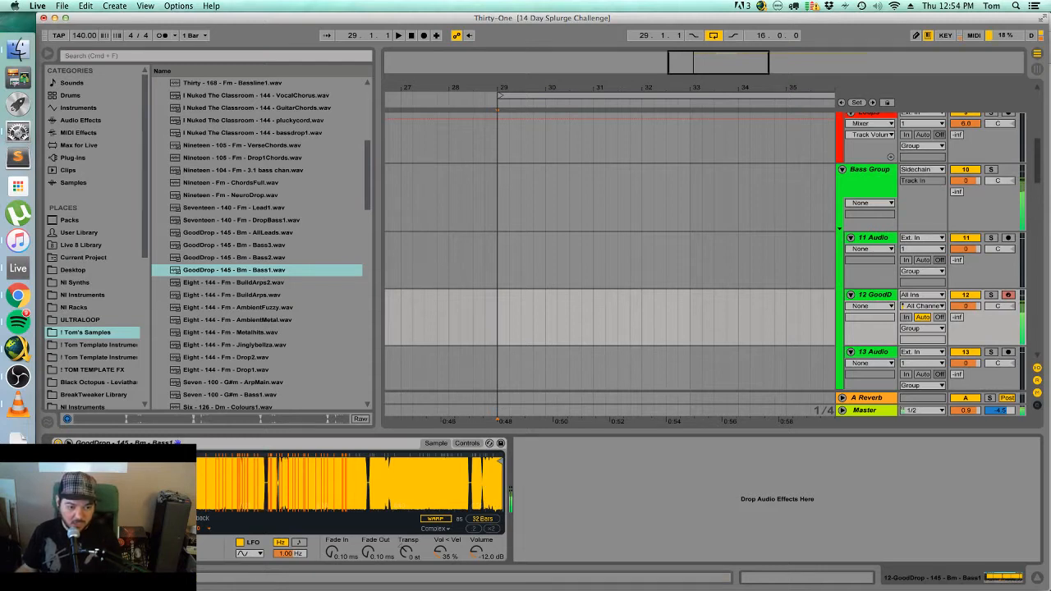
click(202, 533)
click(200, 562)
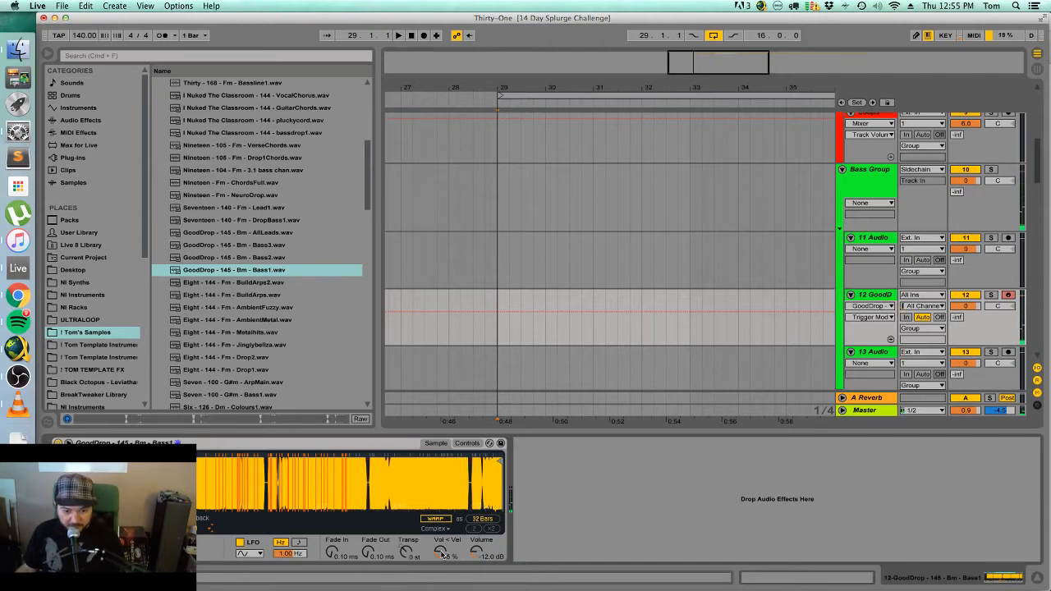
drag(442, 555, 441, 588)
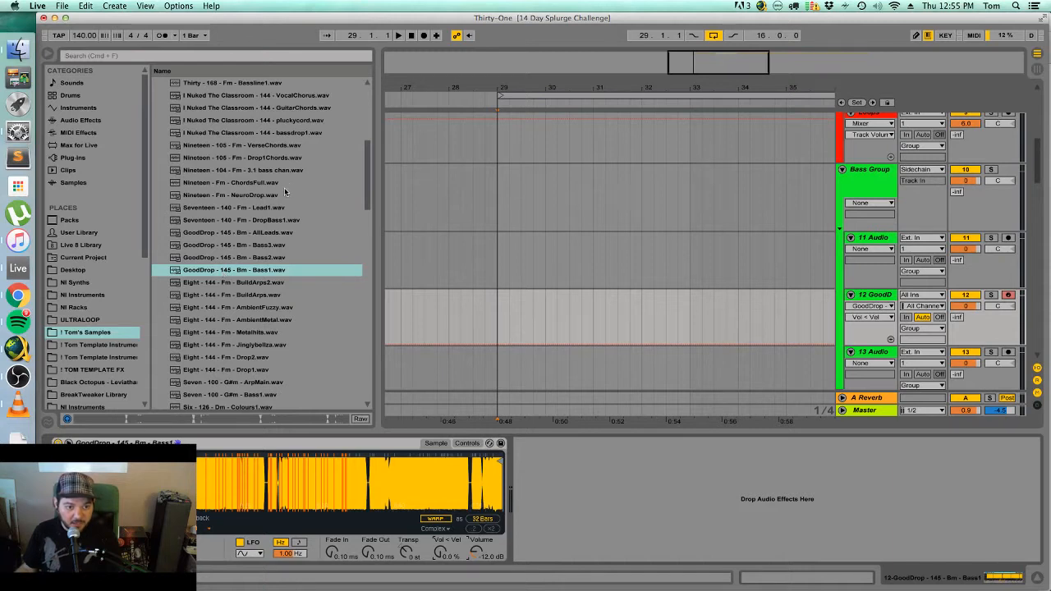
Preview the Seven ArpMain and Bass1, Six Bassline1 and Five Lead2 samples.
scroll(263, 319, down, 3)
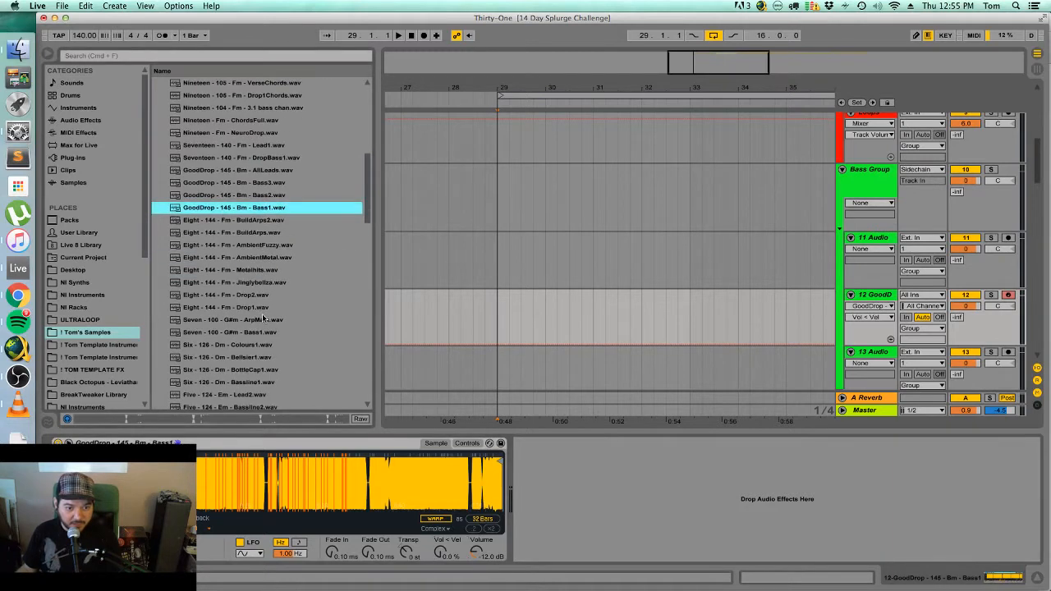
click(263, 319)
click(279, 331)
scroll(278, 337, down, 1)
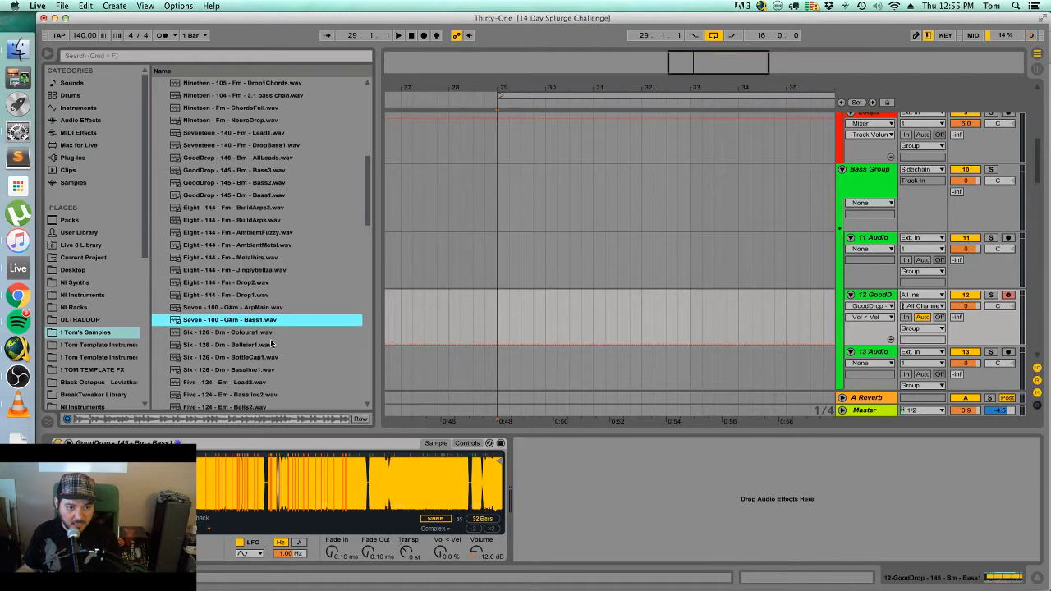
click(269, 371)
click(270, 386)
scroll(295, 313, down, 6)
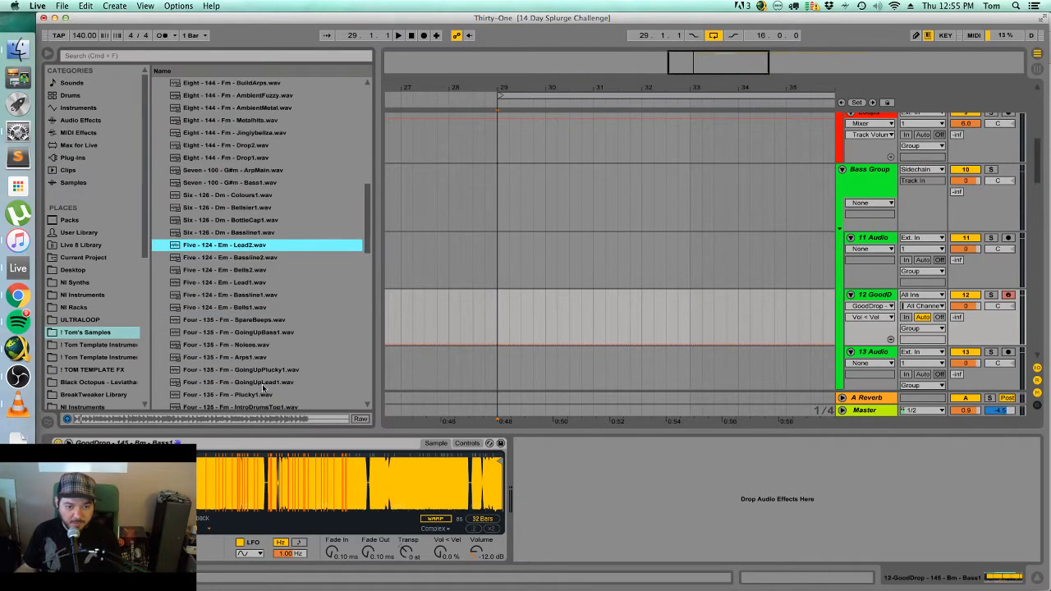
Insert a four-bar MIDI clip at bar 29 on the GoodDrop bass track and open it for note editing.
click(495, 309)
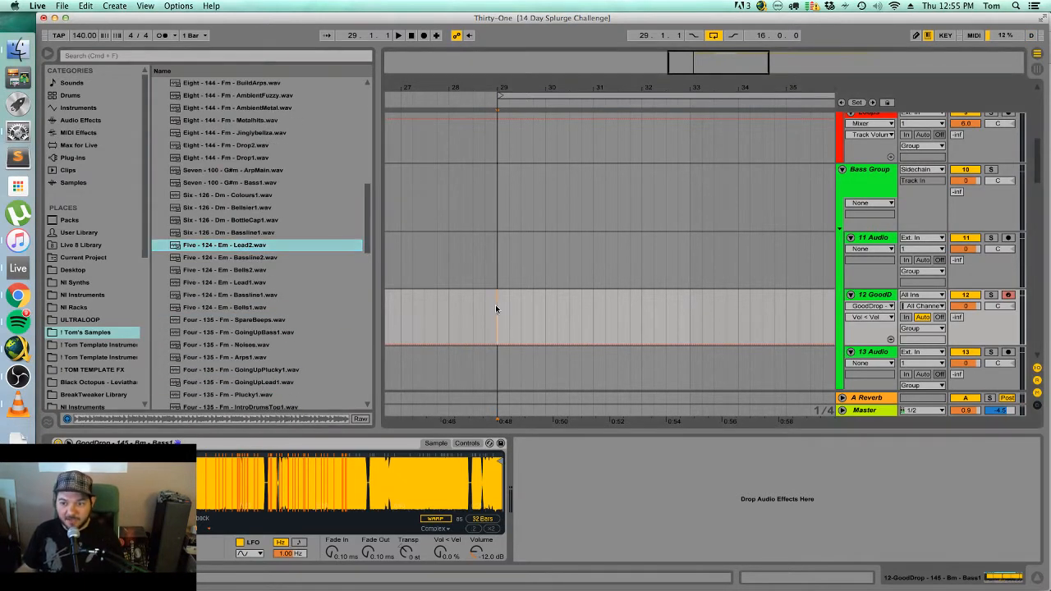
drag(499, 308, 693, 306)
right_click(687, 299)
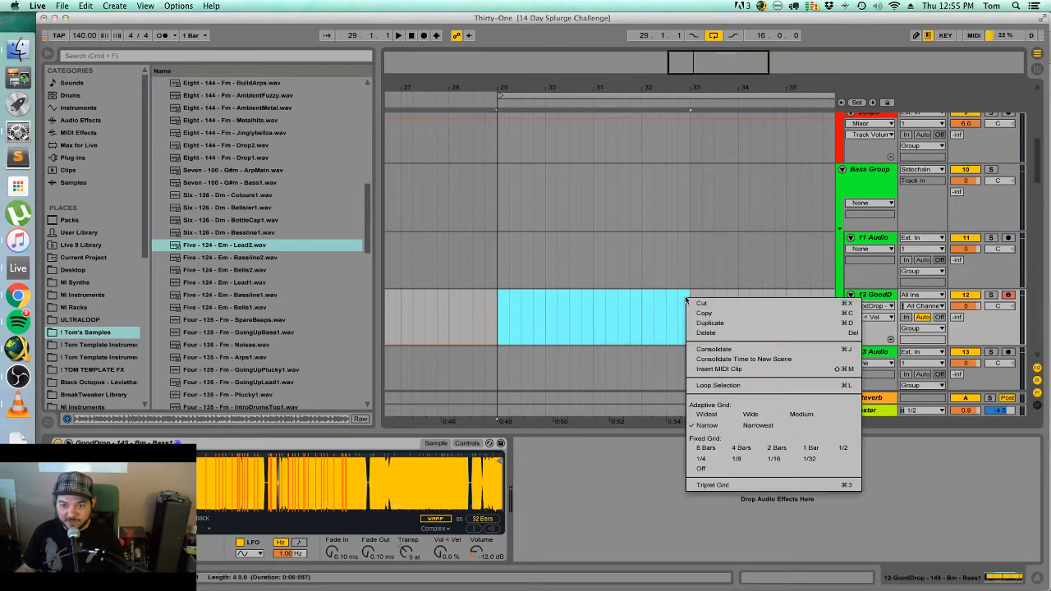
click(743, 369)
double_click(523, 296)
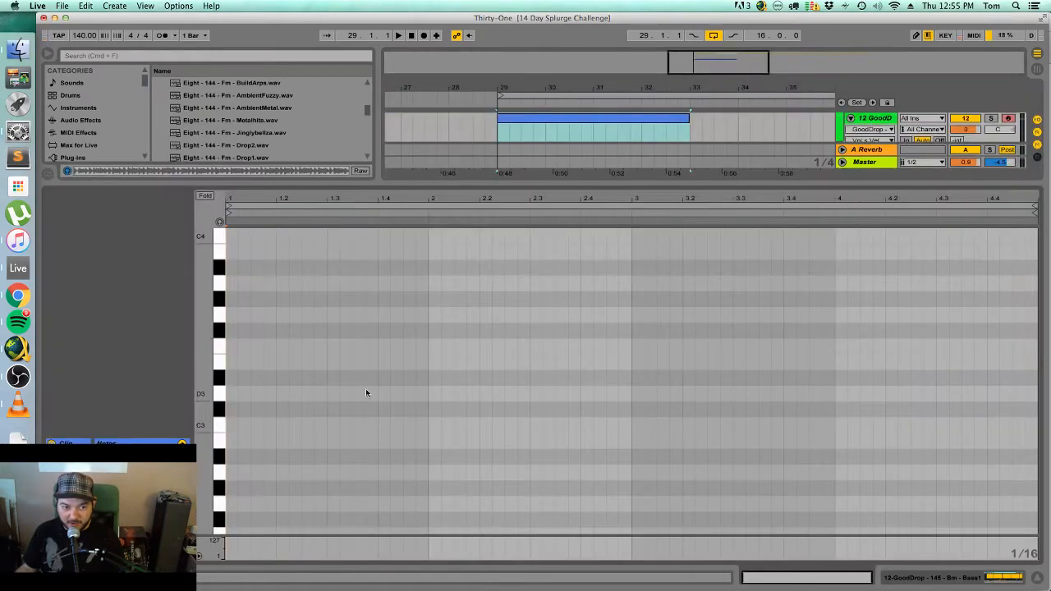
Draw a nearly one-bar note at the start of the clip and move it to F#3.
double_click(234, 396)
drag(237, 395, 415, 395)
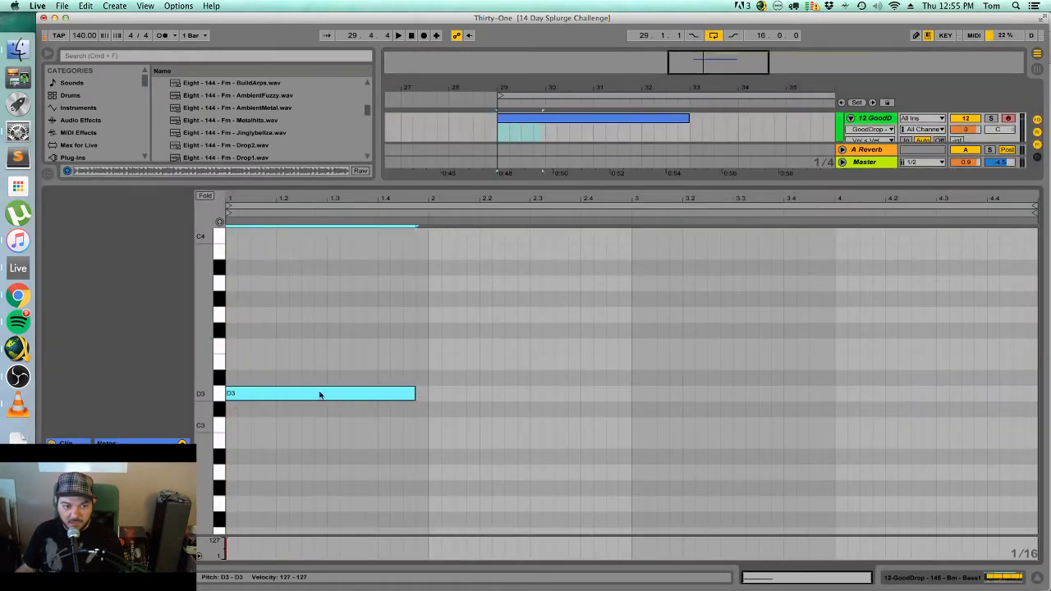
drag(286, 398, 268, 470)
scroll(267, 470, down, 2)
mouse_move(257, 398)
mouse_down()
mouse_move(258, 410)
mouse_move(262, 396)
mouse_up()
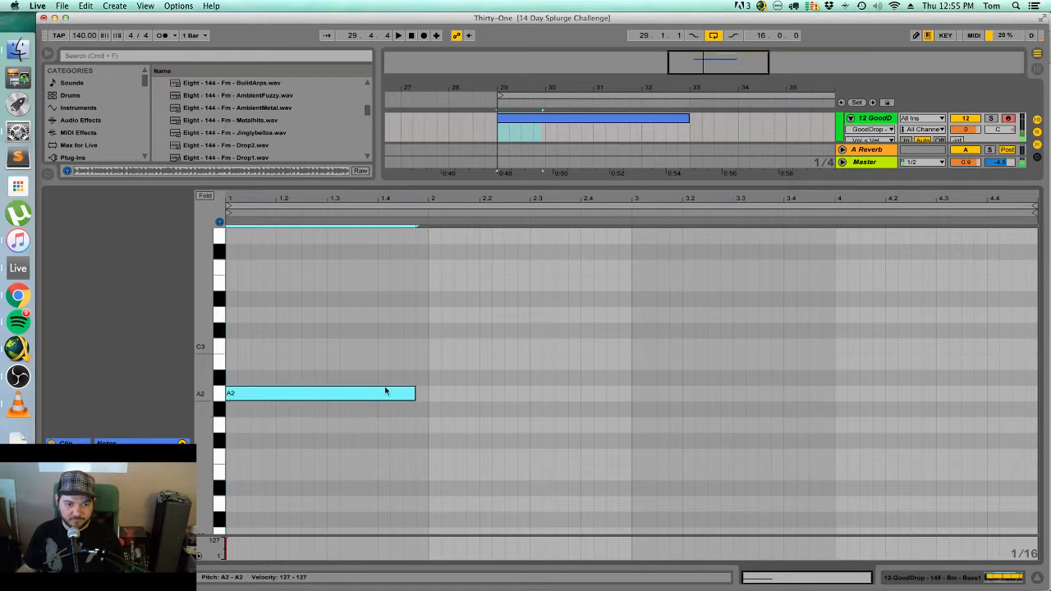
drag(354, 408, 357, 260)
scroll(356, 263, up, 2)
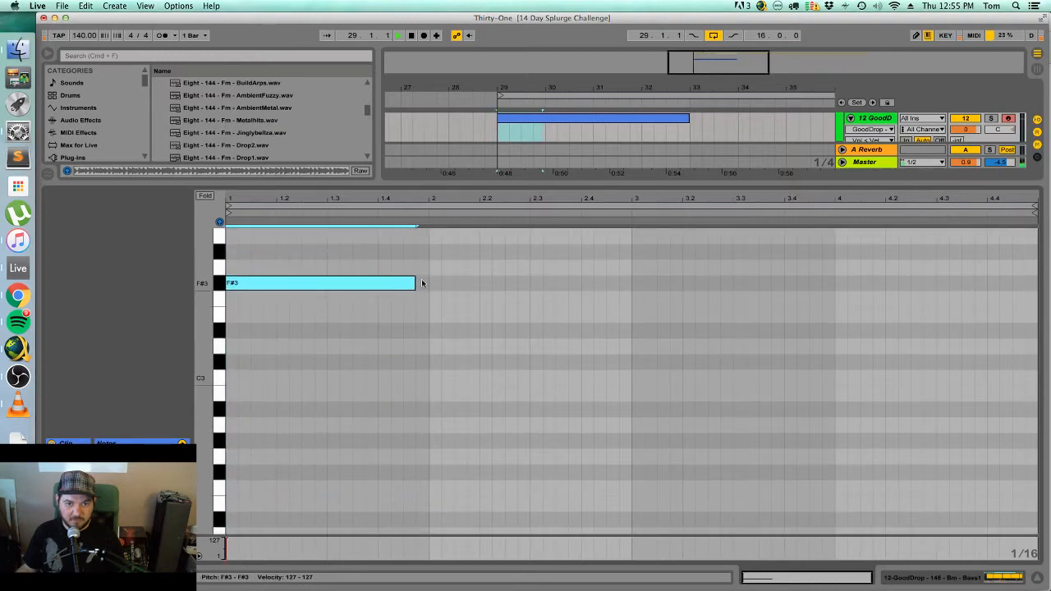
Shorten the F#3 note and duplicate it twice, placing the last copy on G#3 starting at 1.4.3.
key(space)
drag(418, 283, 465, 250)
key(super+d)
key(super+d)
scroll(471, 270, up, 3)
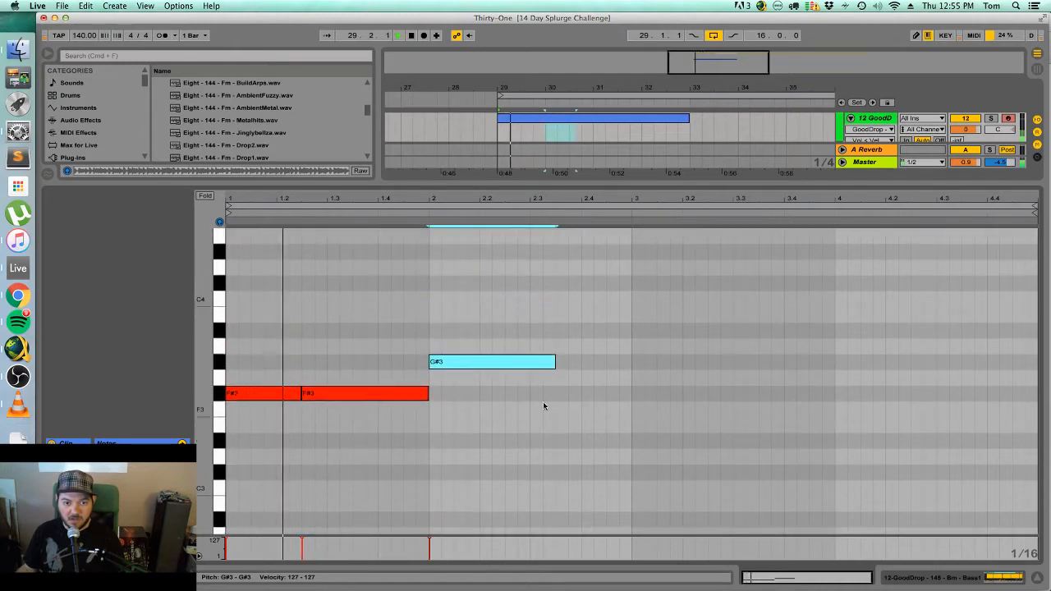
drag(505, 364, 404, 397)
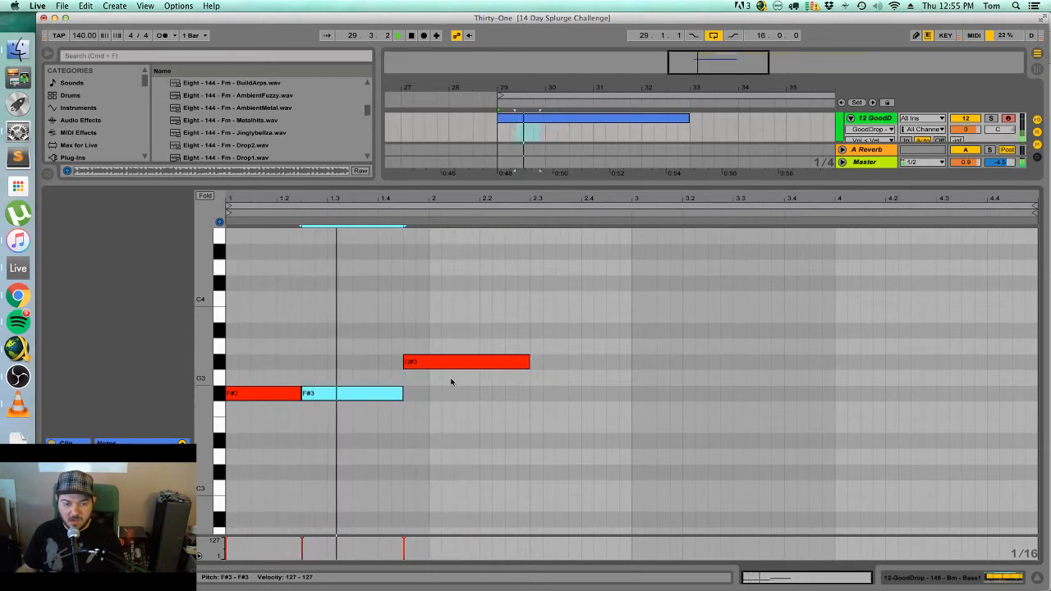
Move the G#3 note to C#4 one sixteenth earlier, trim the preceding F#3 to meet it and end the C#4 at 2.2.
key(space)
drag(466, 362, 422, 282)
click(402, 395)
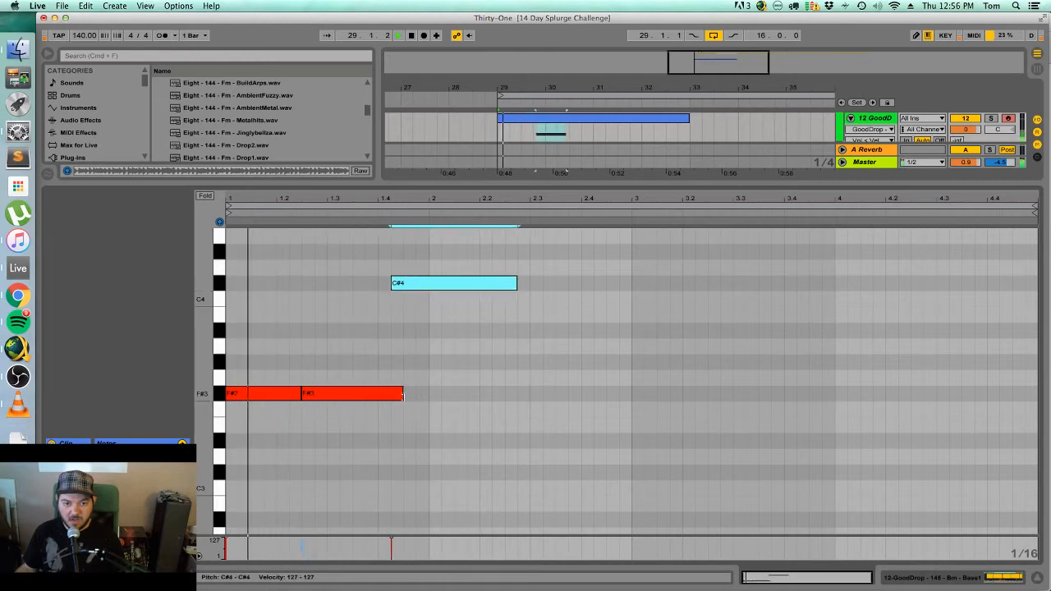
drag(403, 395, 391, 395)
key(space)
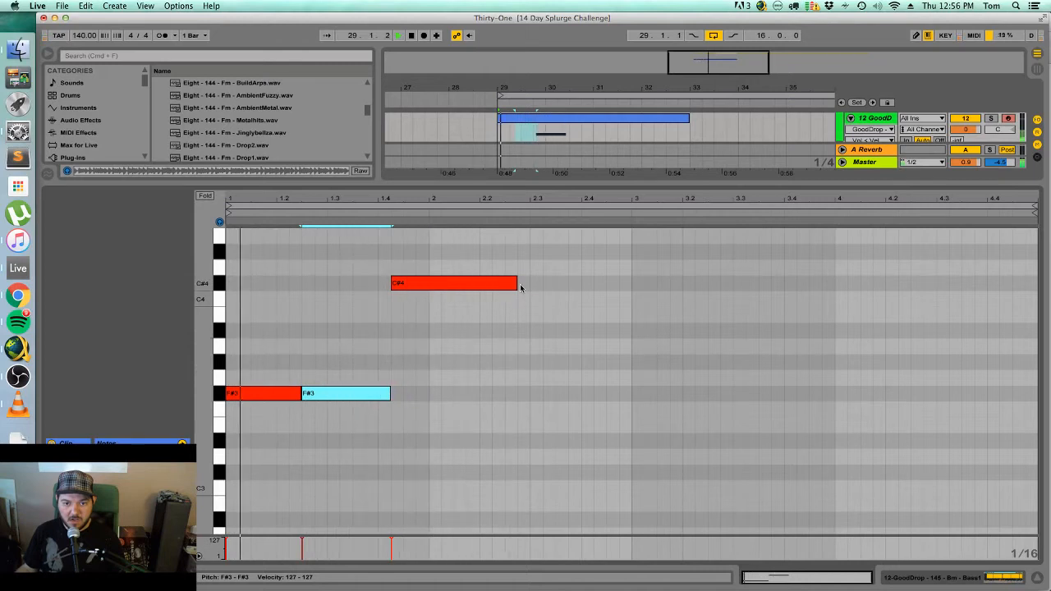
drag(517, 283, 484, 288)
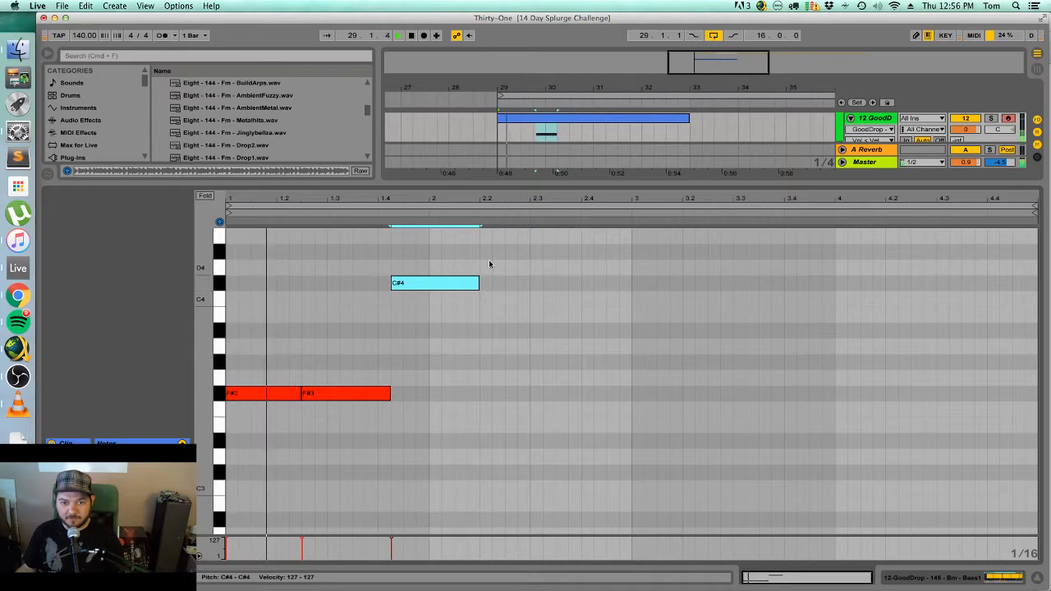
Add an E4 note one beat long at 2.2, right after the C#4 note.
scroll(490, 263, up, 3)
double_click(486, 268)
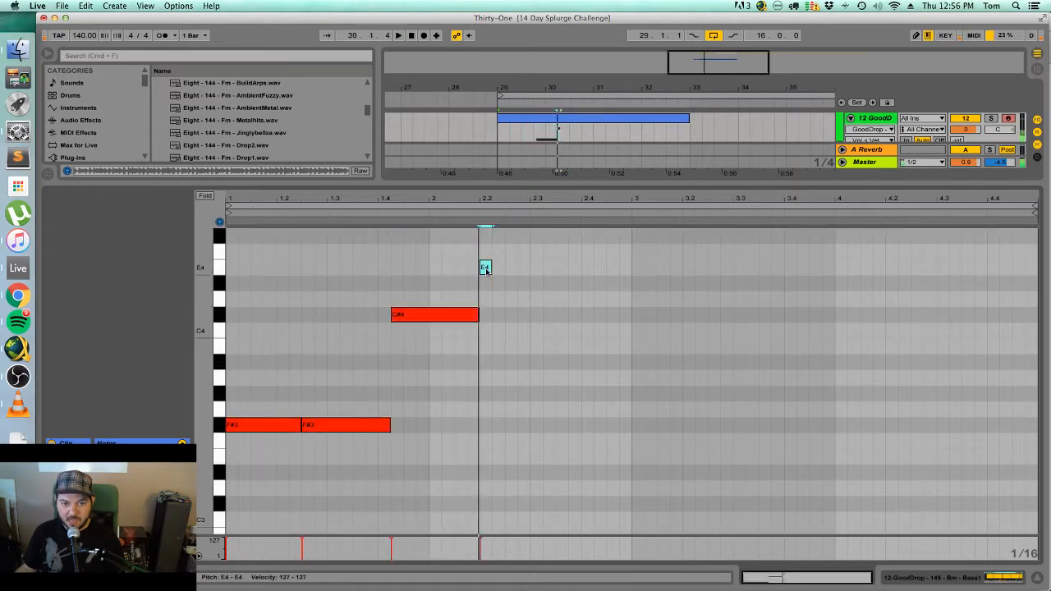
drag(491, 271, 528, 272)
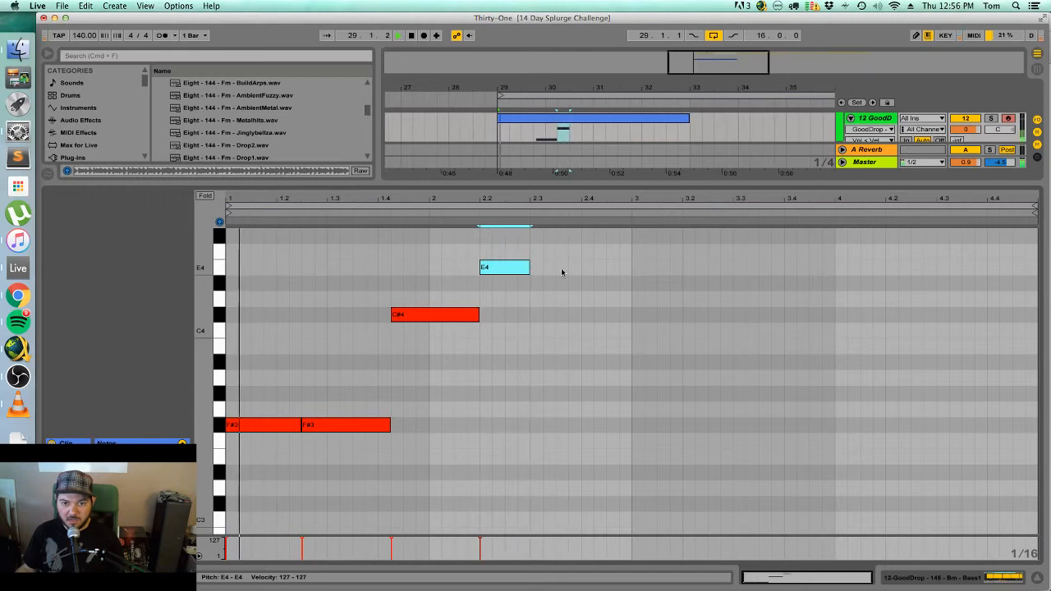
Raise the last note to G#4, extend it to bar 3 and play the pattern back.
scroll(490, 301, up, 3)
drag(491, 301, 581, 269)
scroll(560, 322, up, 3)
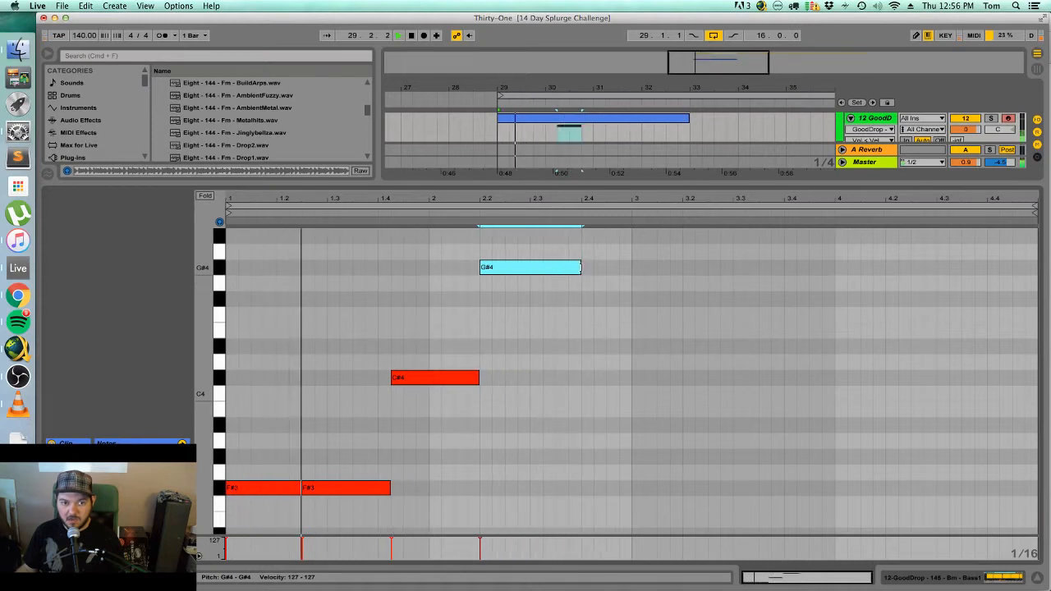
scroll(581, 269, up, 2)
drag(582, 303, 679, 315)
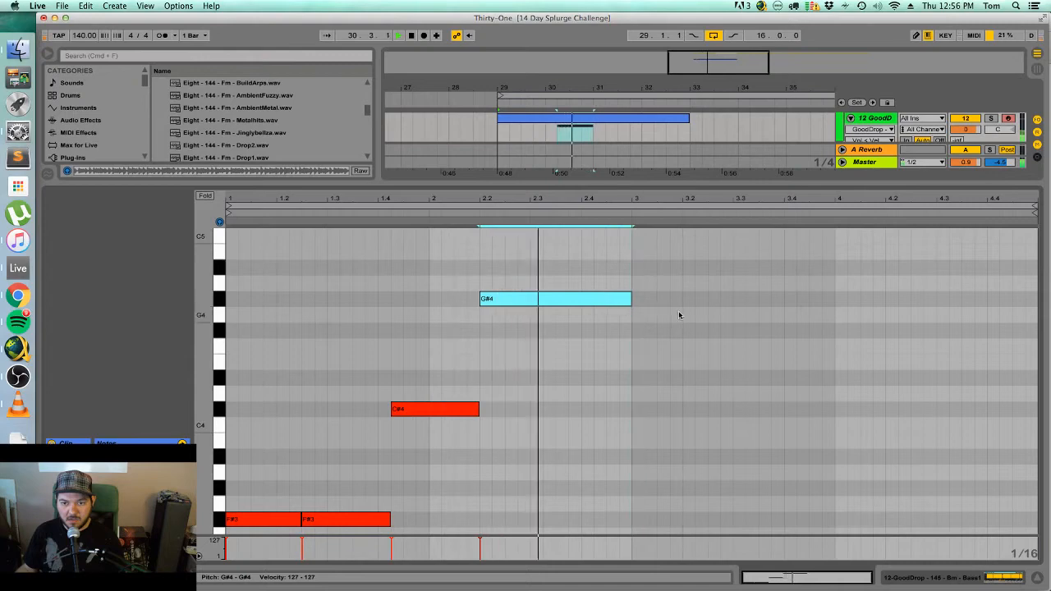
key(space)
key(space)
click(910, 582)
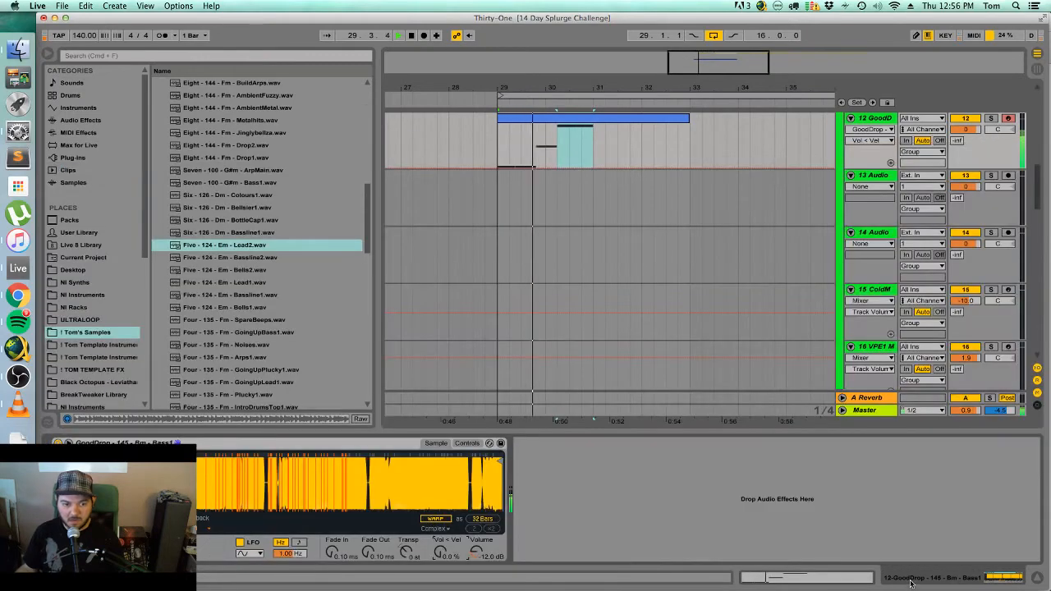
click(854, 580)
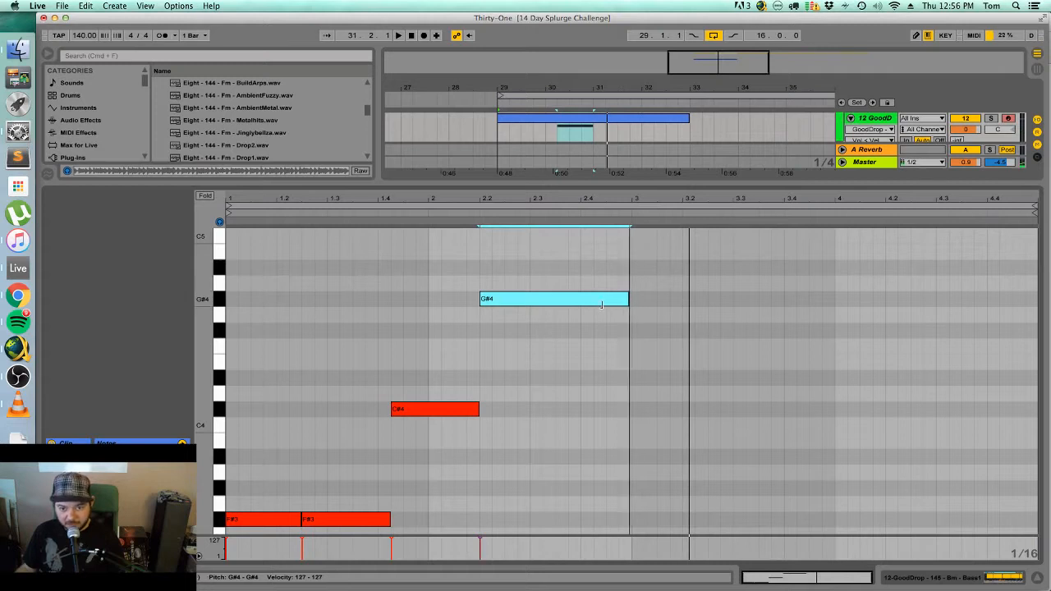
Trim the G#4 note to end at 2.4 and add a copy of it there on F4, ending at bar 3.
drag(602, 305, 604, 257)
click(602, 292)
click(575, 300)
key(ctrl+d)
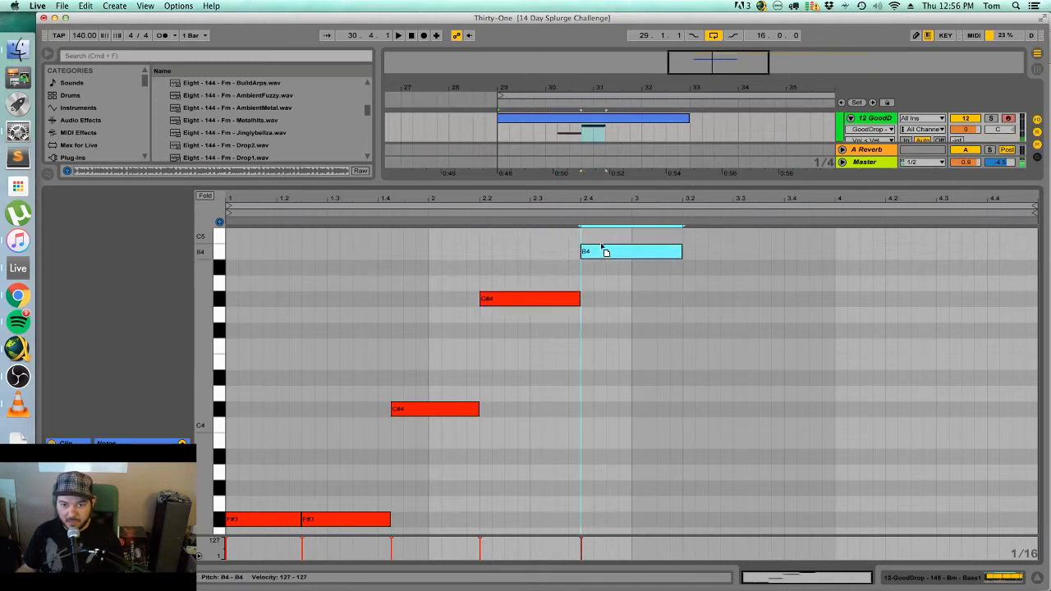
key(Up)
key(Up)
key(Up)
key(Up)
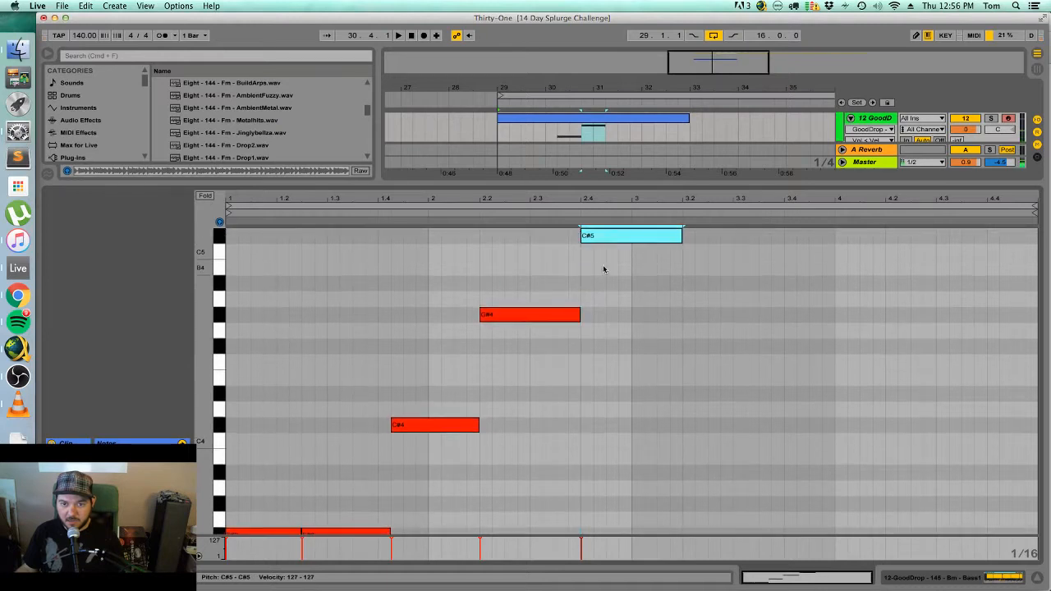
drag(606, 221, 602, 403)
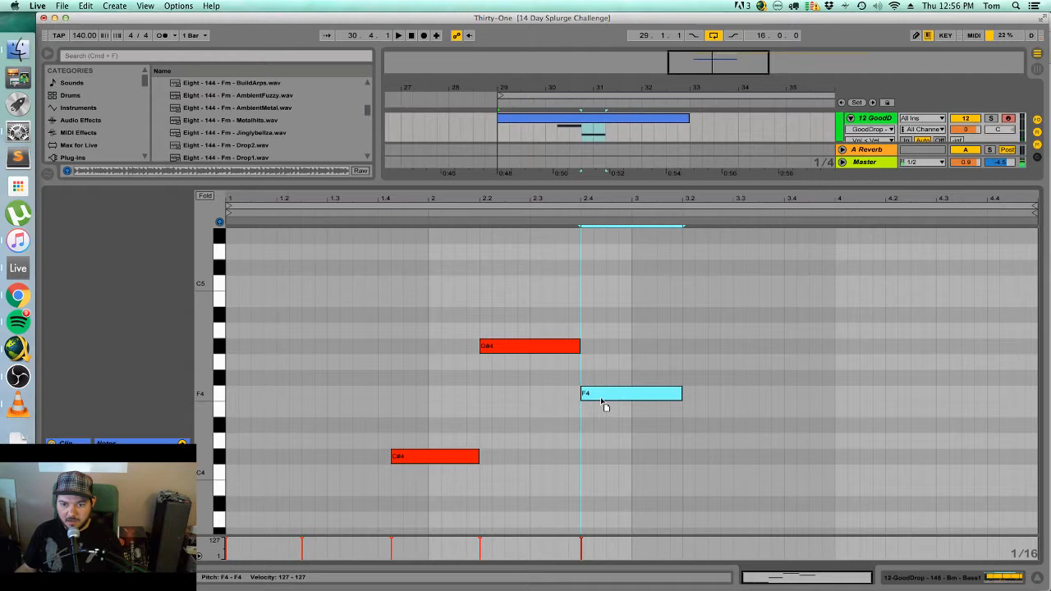
drag(681, 394, 623, 400)
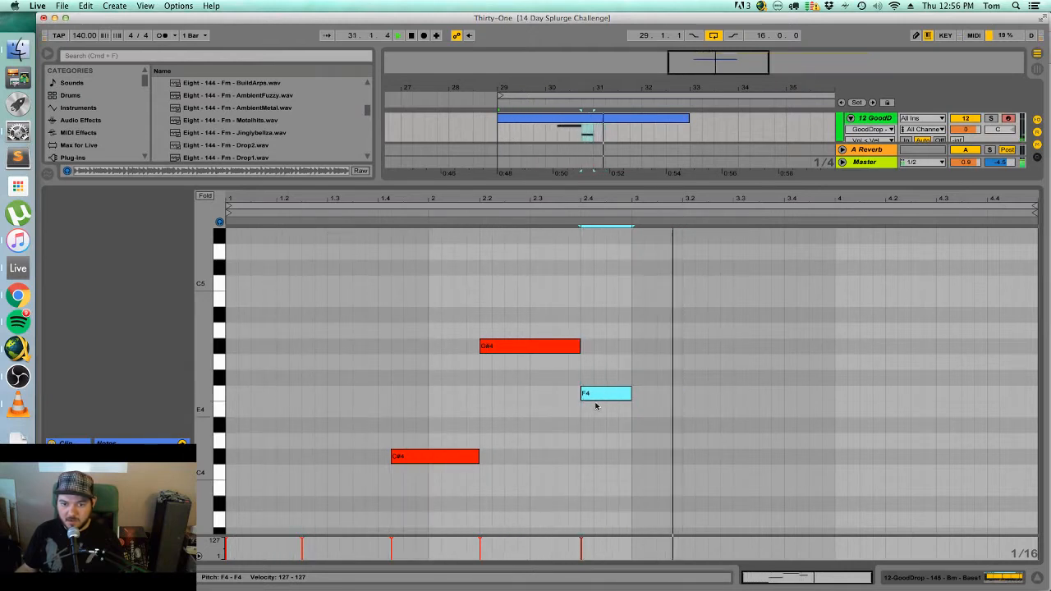
Loop the first two bars of the bass clip and play them back.
drag(630, 315, 227, 316)
key(super+l)
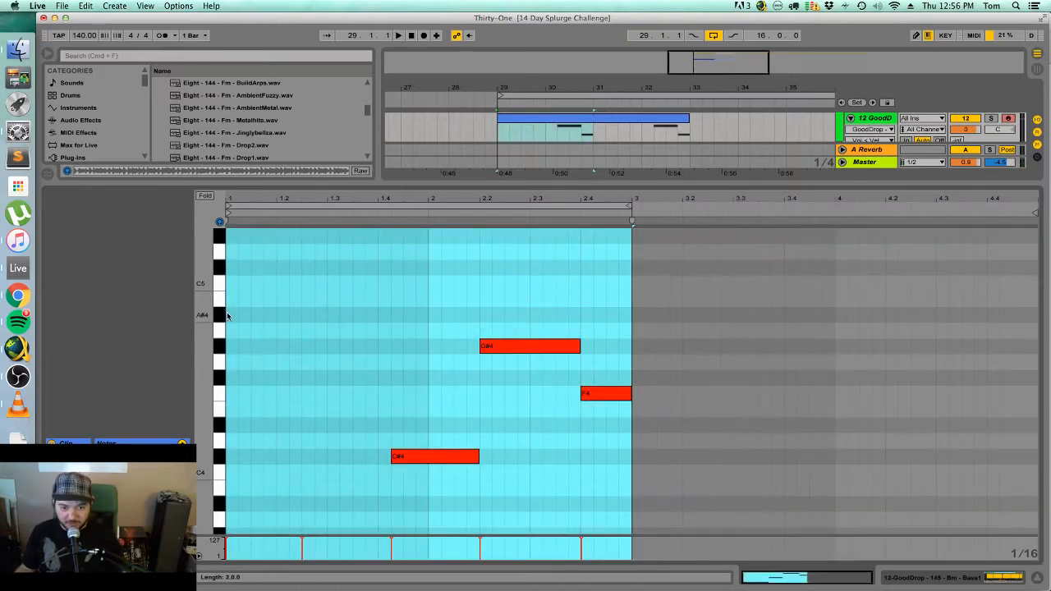
key(space)
scroll(414, 393, down, 3)
scroll(414, 392, up, 5)
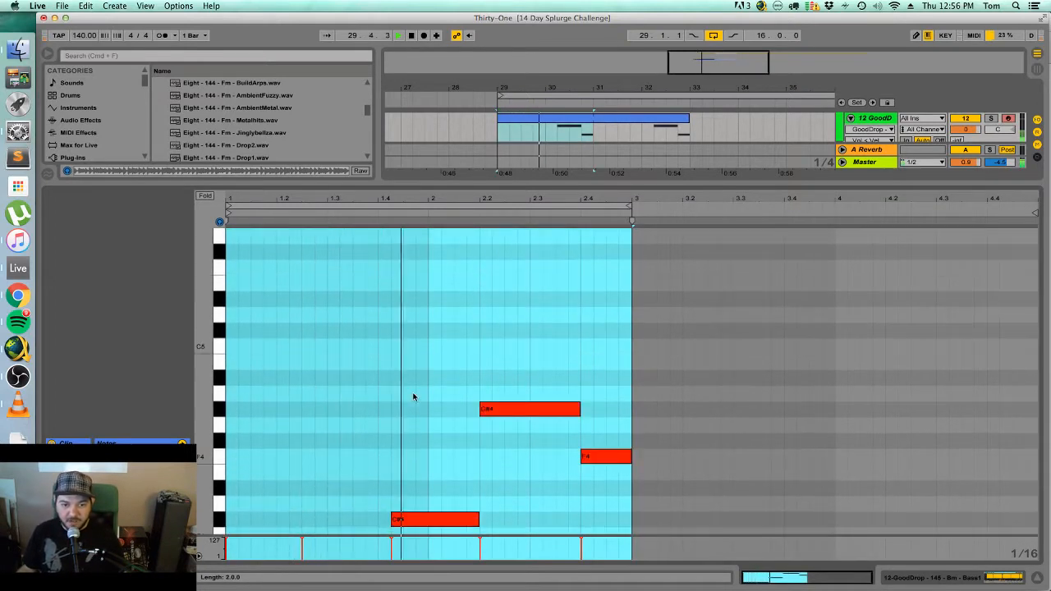
scroll(413, 397, up, 3)
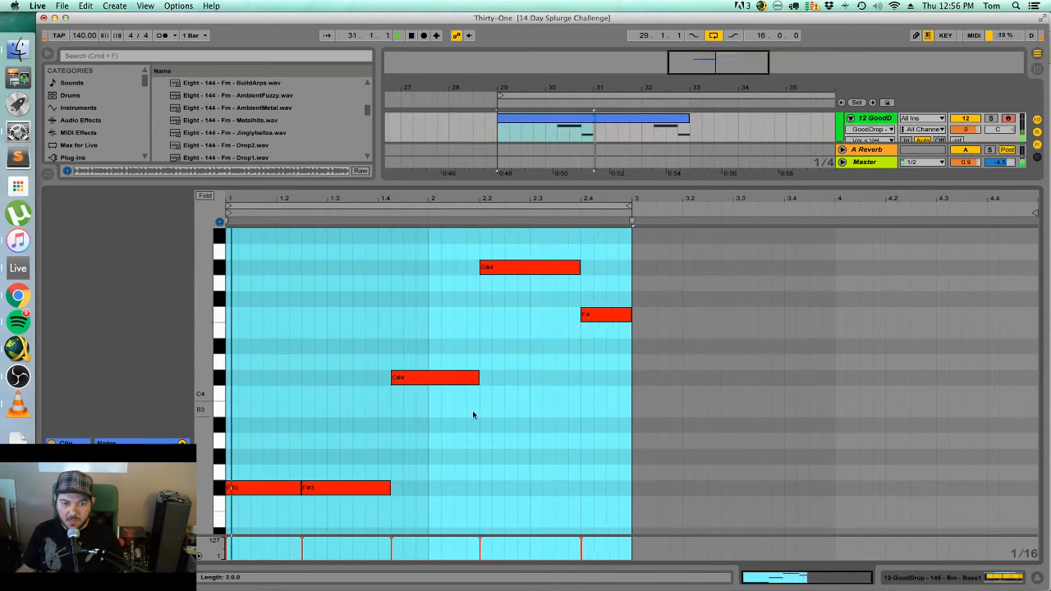
Move the C#4 note to start at 1.4.3 and extend the preceding F#3 note to meet it.
click(428, 455)
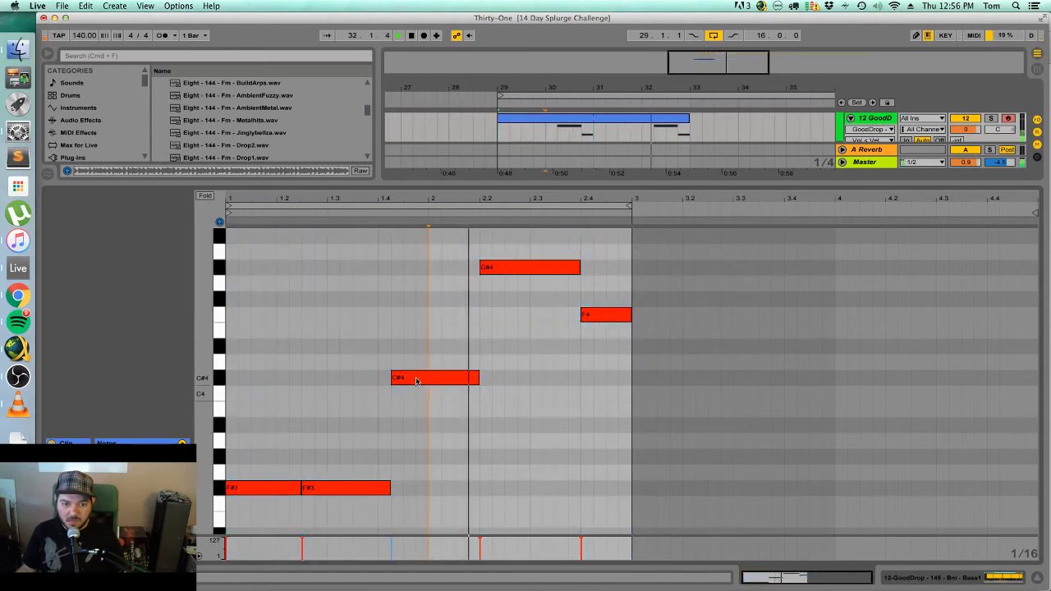
key(space)
drag(417, 381, 402, 382)
key(space)
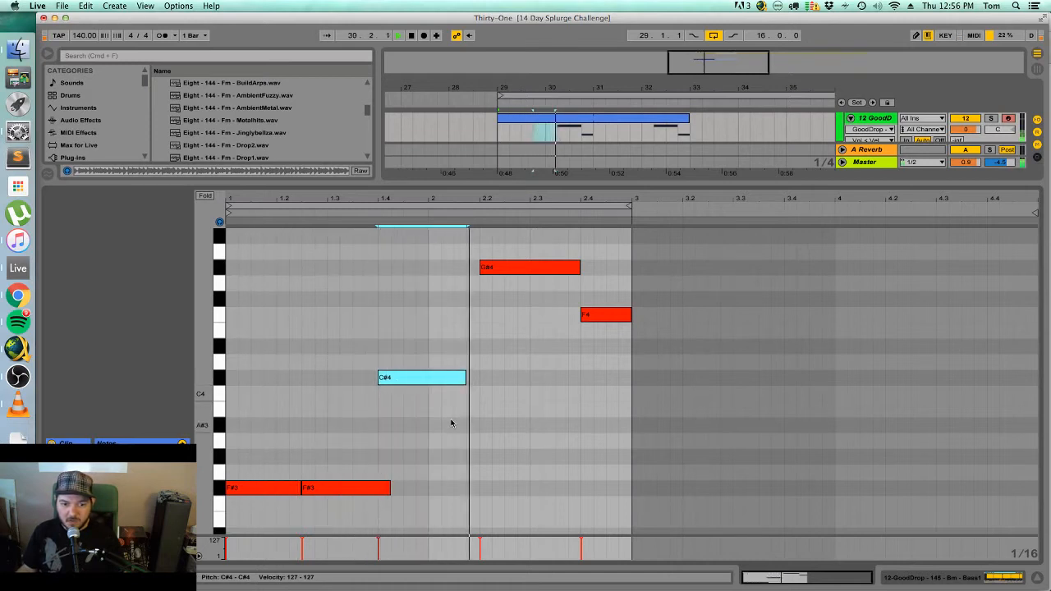
drag(434, 381, 459, 382)
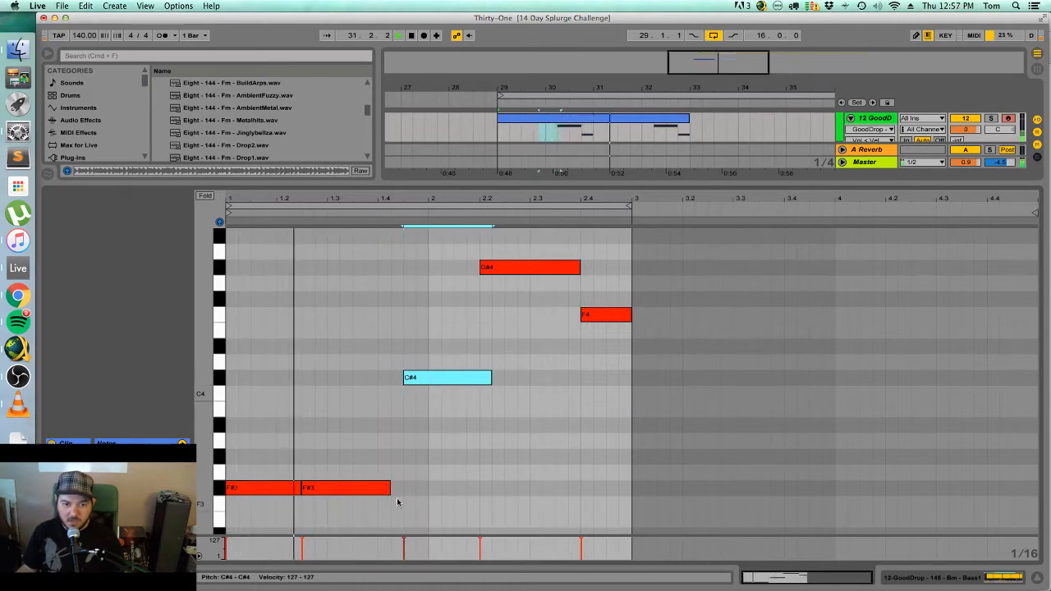
drag(390, 487, 402, 488)
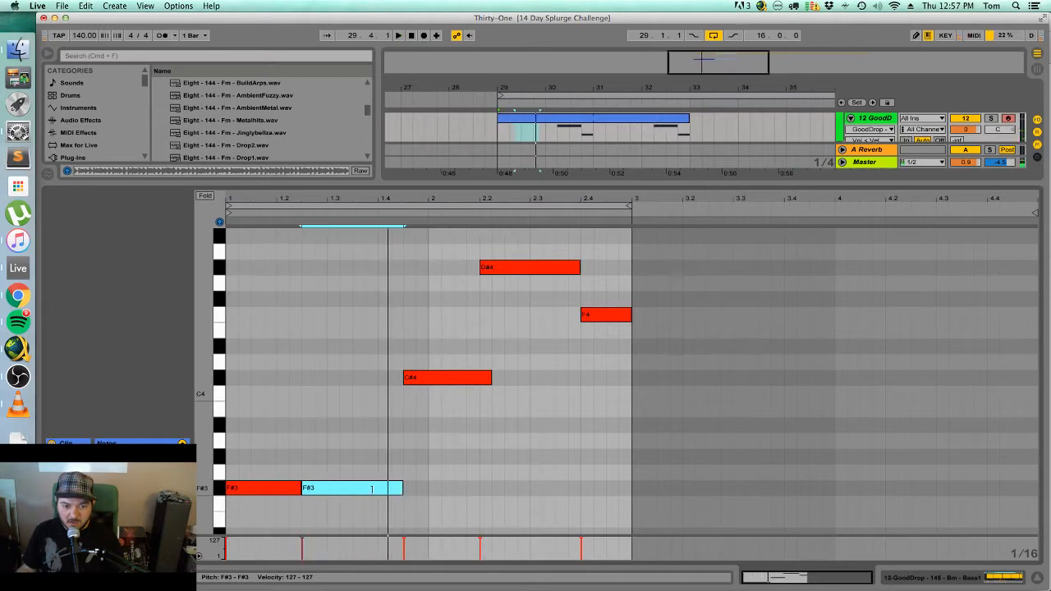
Shorten the second F#3 note to one beat and duplicate it to fill the gap before the C#4 note.
drag(372, 489, 353, 490)
key(super+d)
click(443, 488)
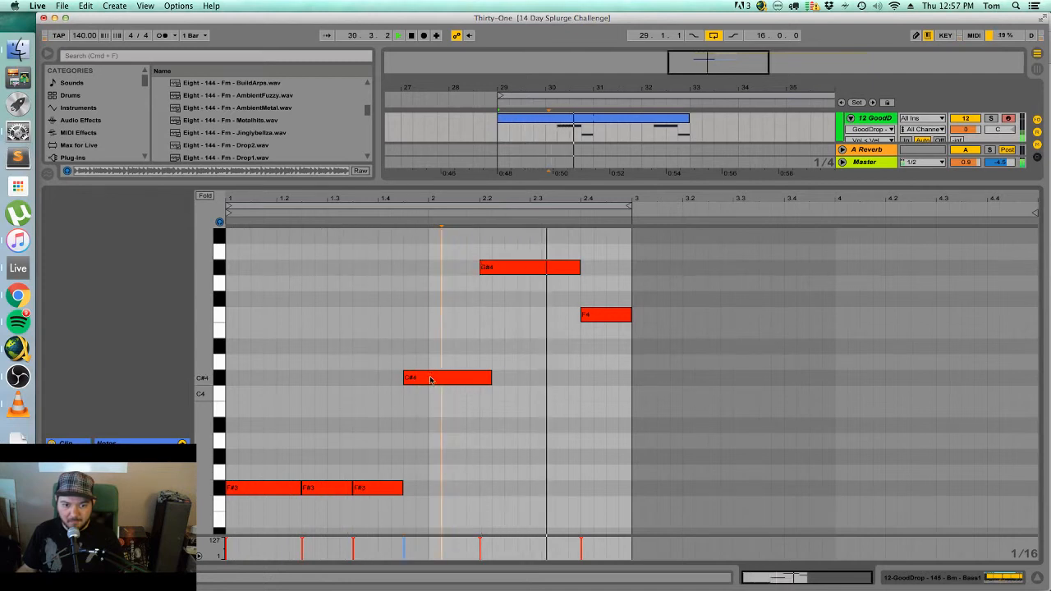
Move the C#4 note to start at 1.4 and extend it to 2.2, and shift the G#4 note one sixteenth earlier.
drag(435, 379, 422, 379)
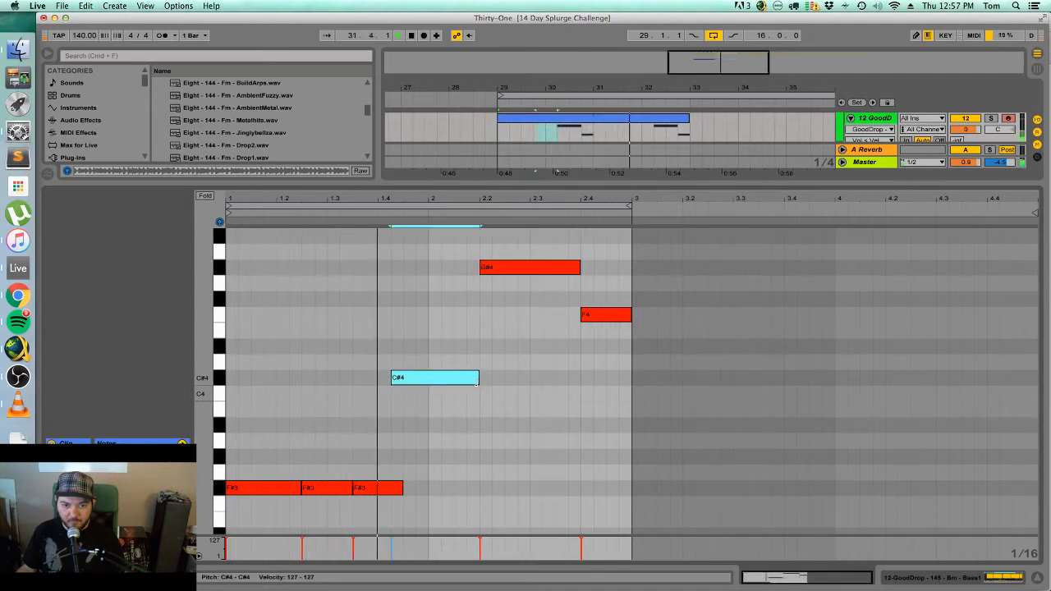
drag(450, 382, 437, 383)
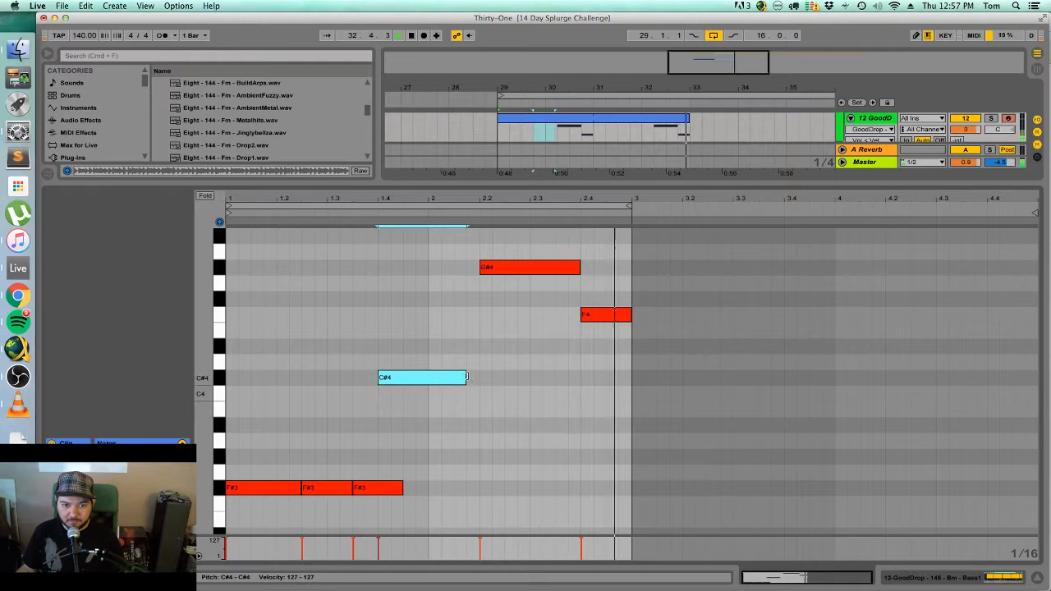
key(space)
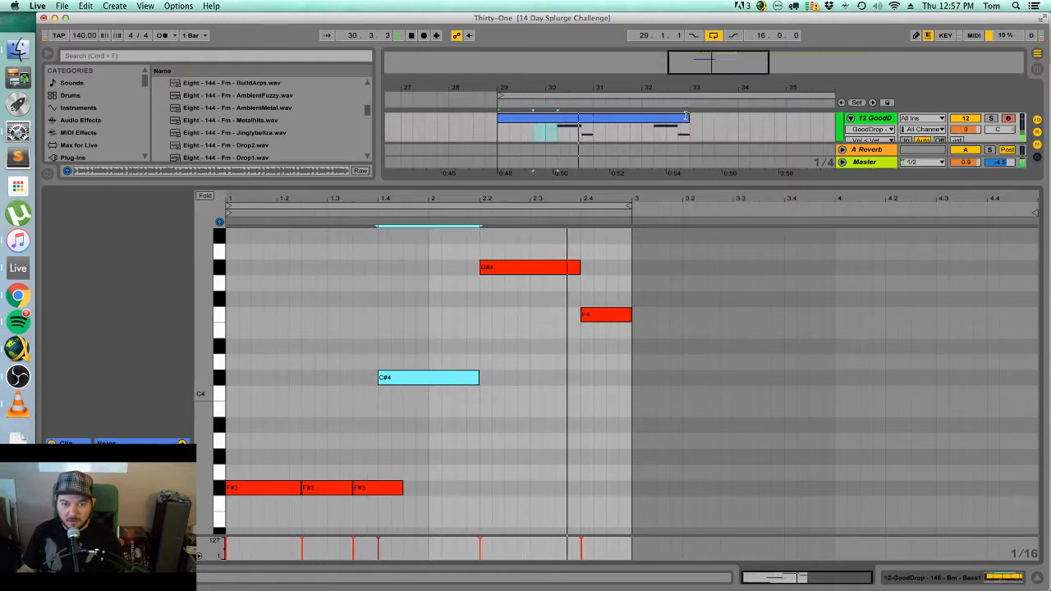
drag(521, 274, 507, 276)
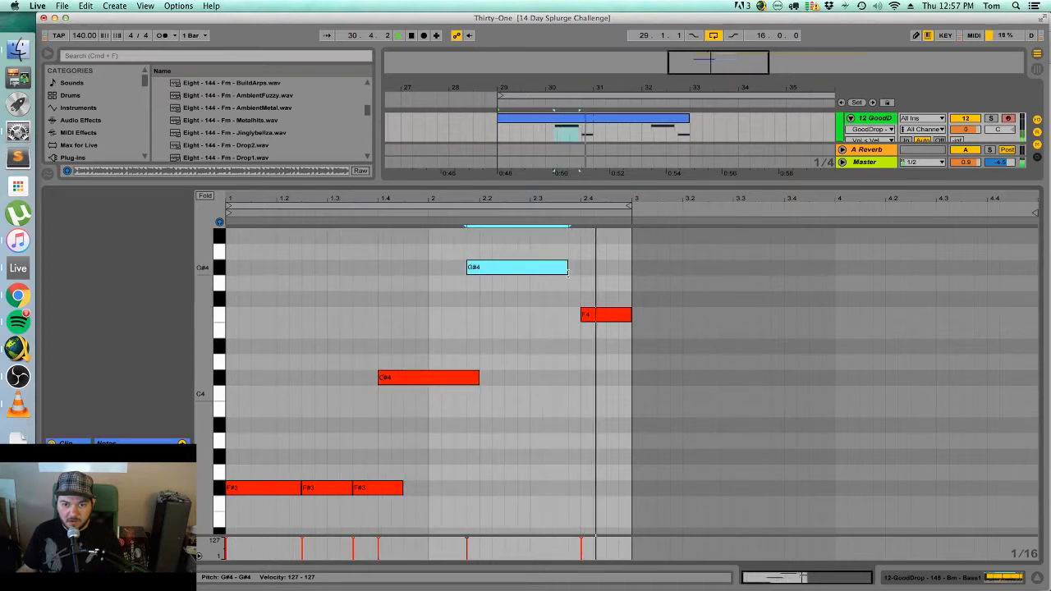
Move the F4 note two sixteenths earlier, shorten it to half a beat and duplicate it twice to reach bar 3.
drag(593, 317, 580, 320)
key(Left)
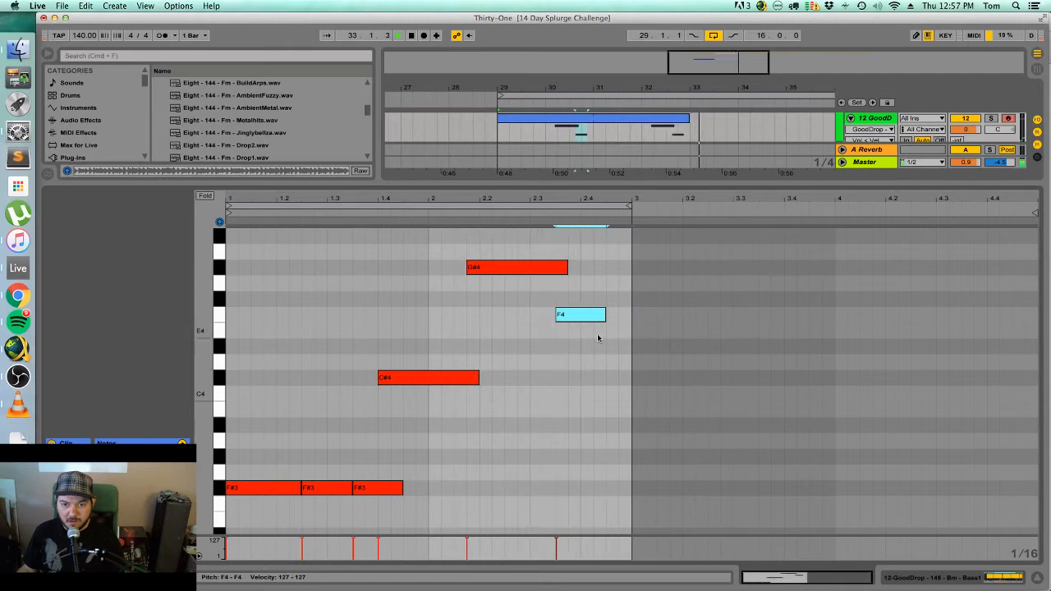
drag(605, 316, 580, 320)
key(super+d)
key(super+d)
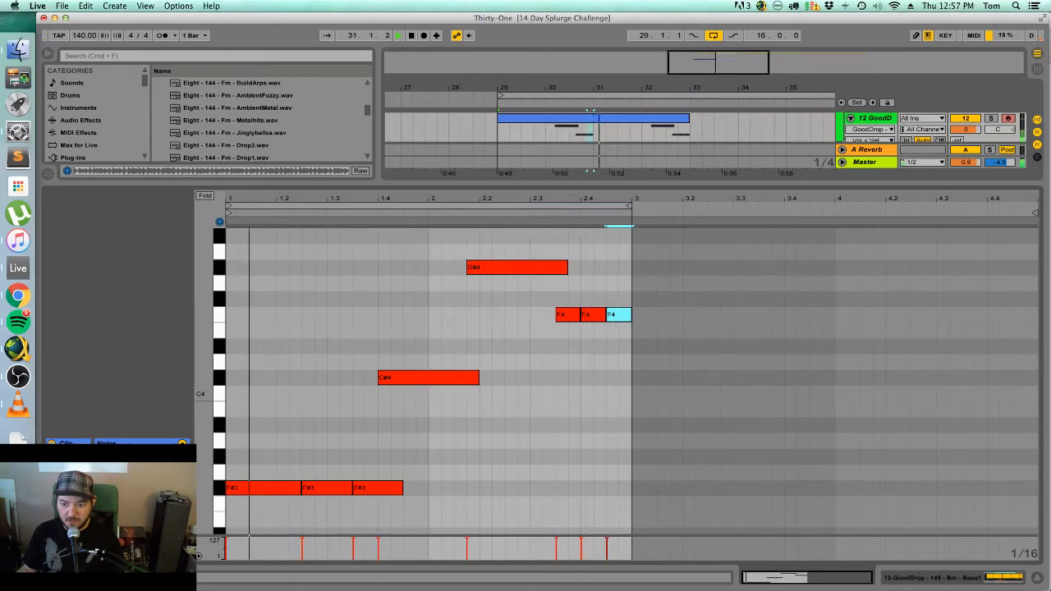
Hide the clip editor and set the arrangement loop to the four-bar GoodDrop bass clip starting at bar 29.
click(1037, 580)
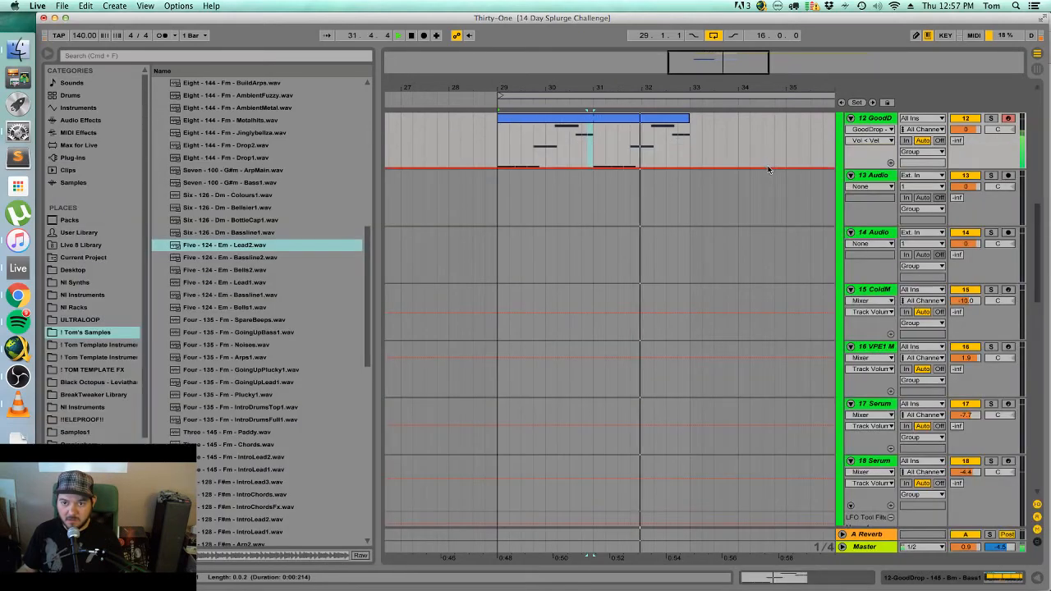
click(677, 123)
scroll(621, 345, up, 5)
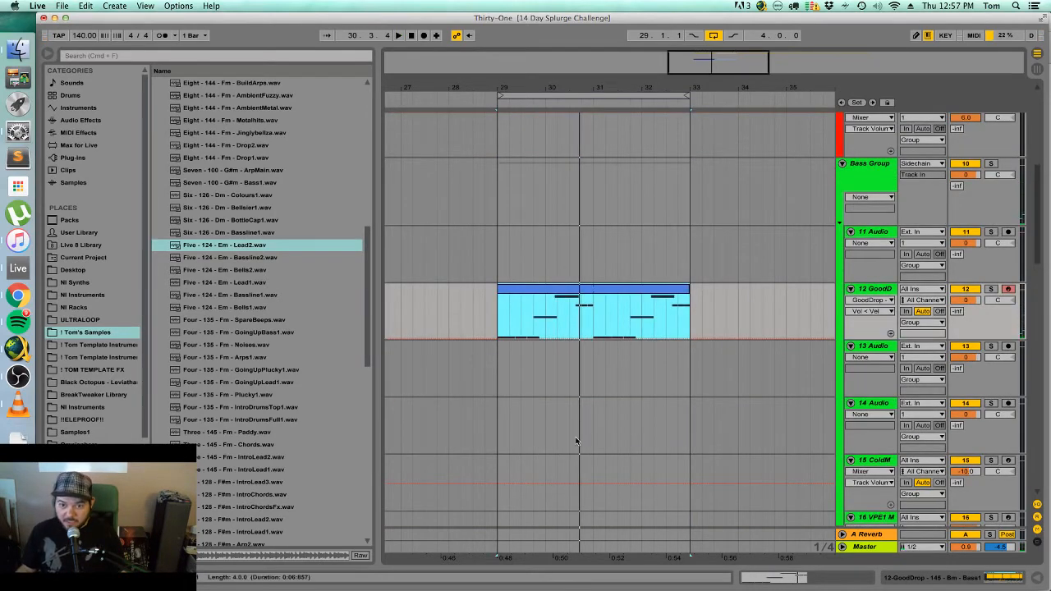
Open the first template instruments folder in the browser and collapse its Older Library folder.
scroll(576, 442, up, 6)
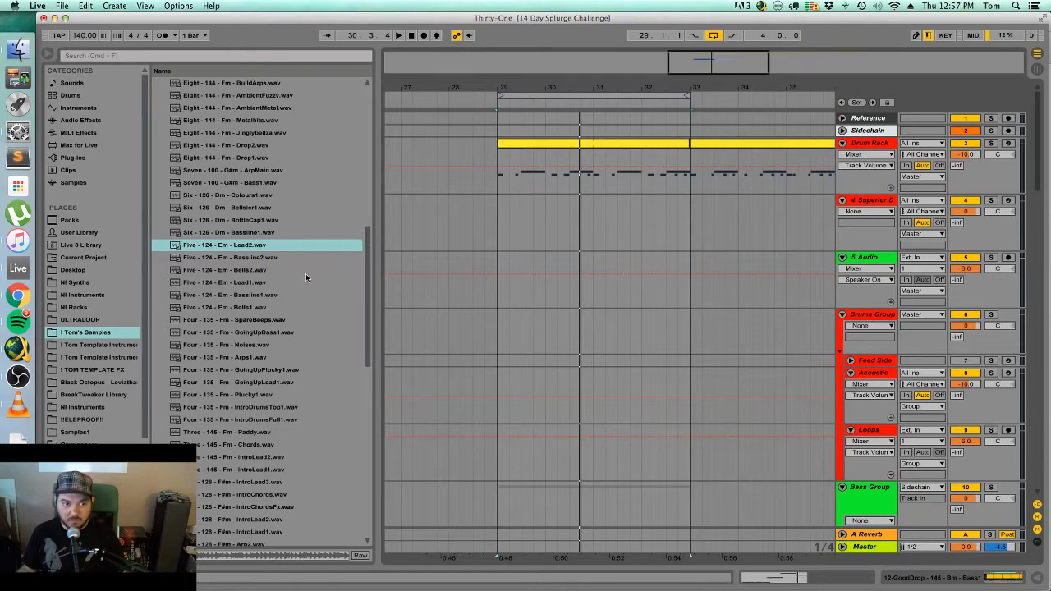
scroll(308, 280, up, 10)
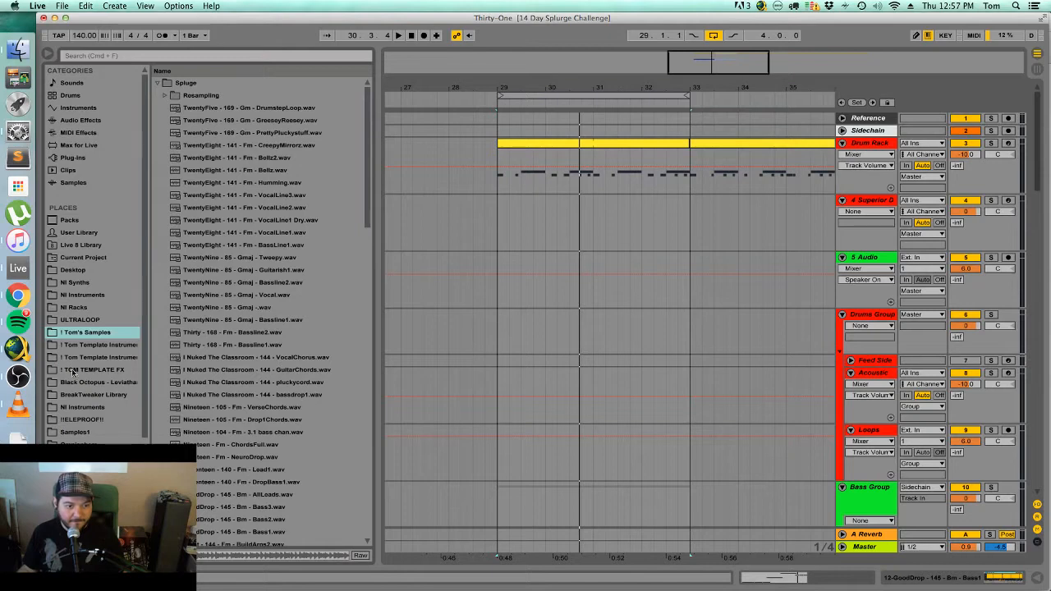
click(128, 347)
click(108, 333)
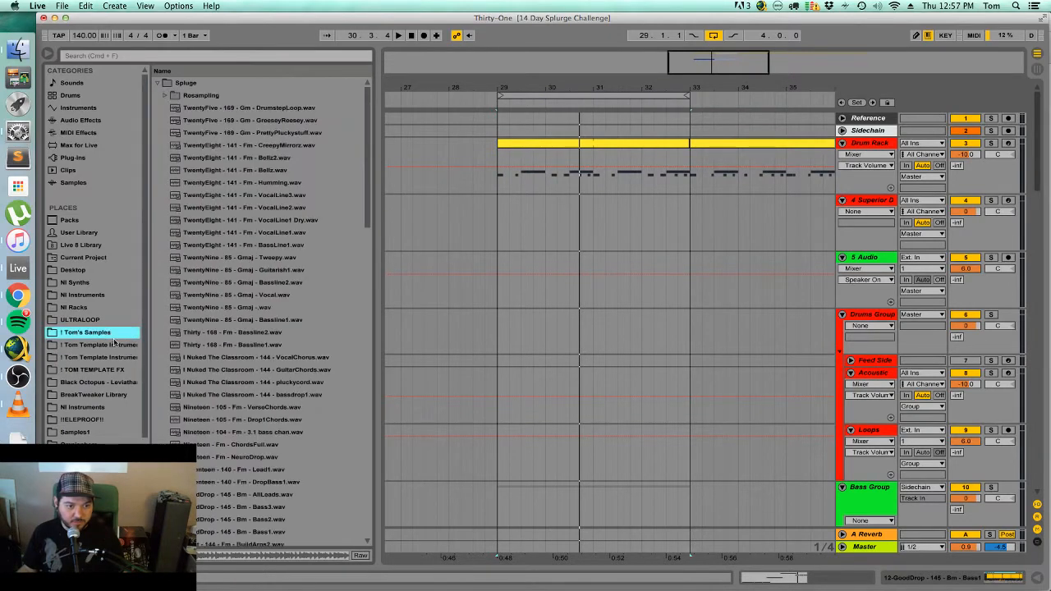
click(113, 343)
click(128, 56)
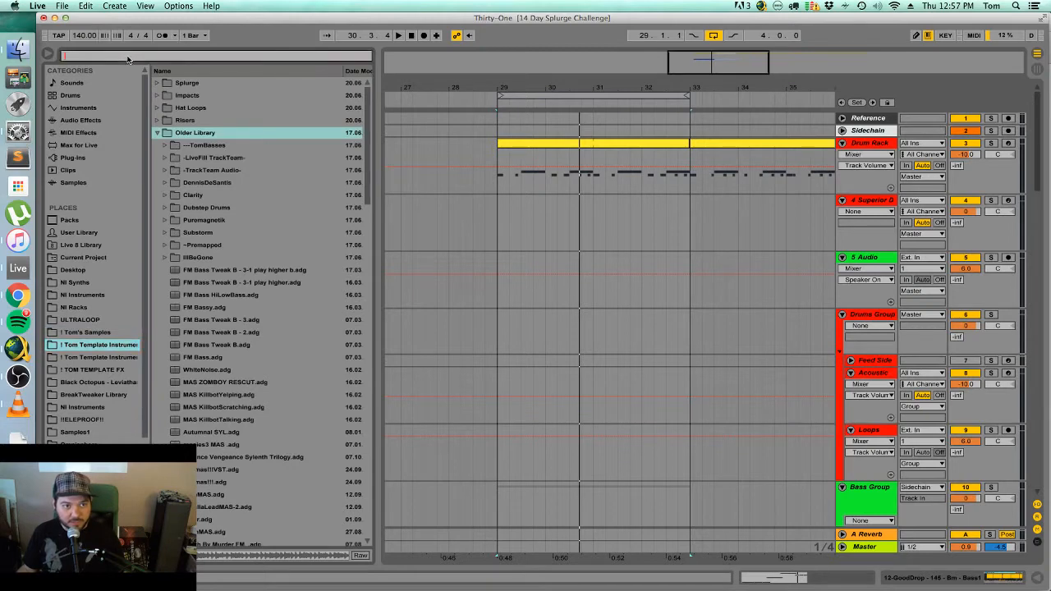
click(158, 133)
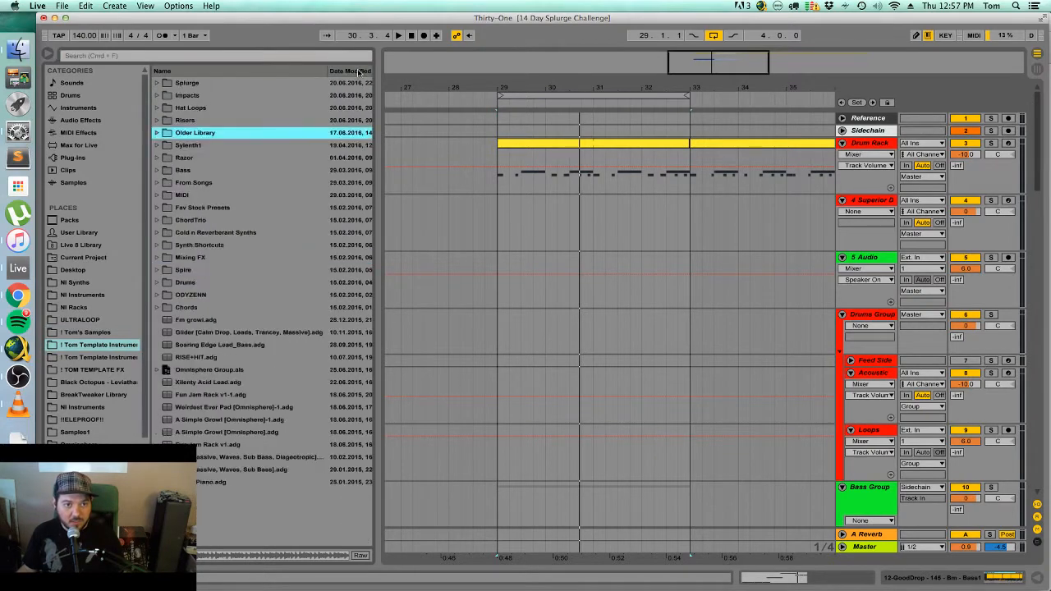
Place Lev_Drumloop_140_04_HH from Hat Loops on the Loops track at bar 29 and split the clip at bar 33.
click(157, 108)
drag(198, 123, 571, 264)
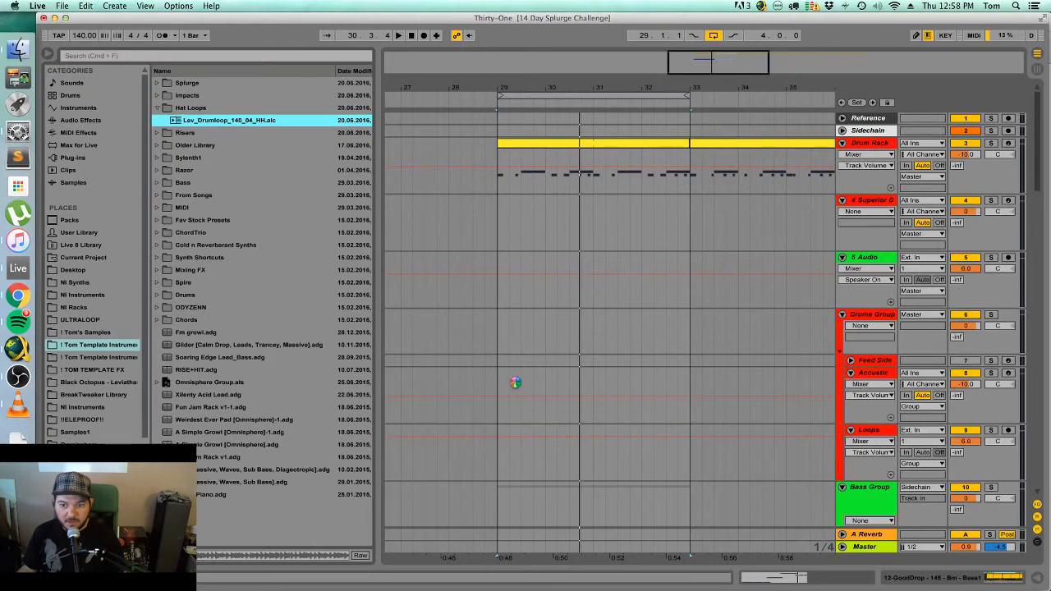
drag(513, 458, 503, 461)
key(space)
click(692, 466)
key(super+e)
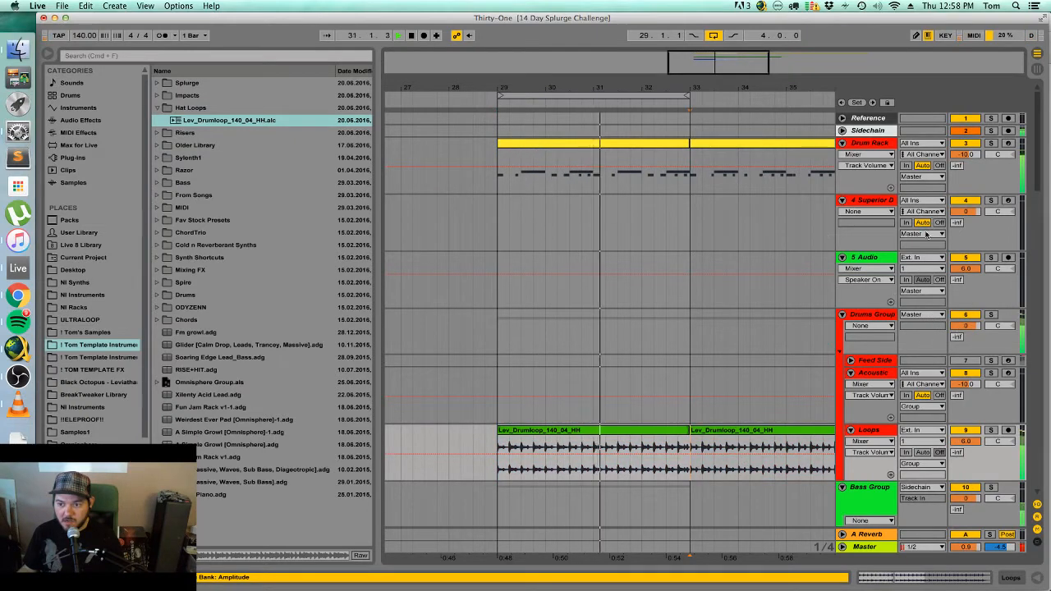
Inspect the device chains of the Drums Group, Feed Side and Sidechain tracks.
click(873, 314)
double_click(873, 314)
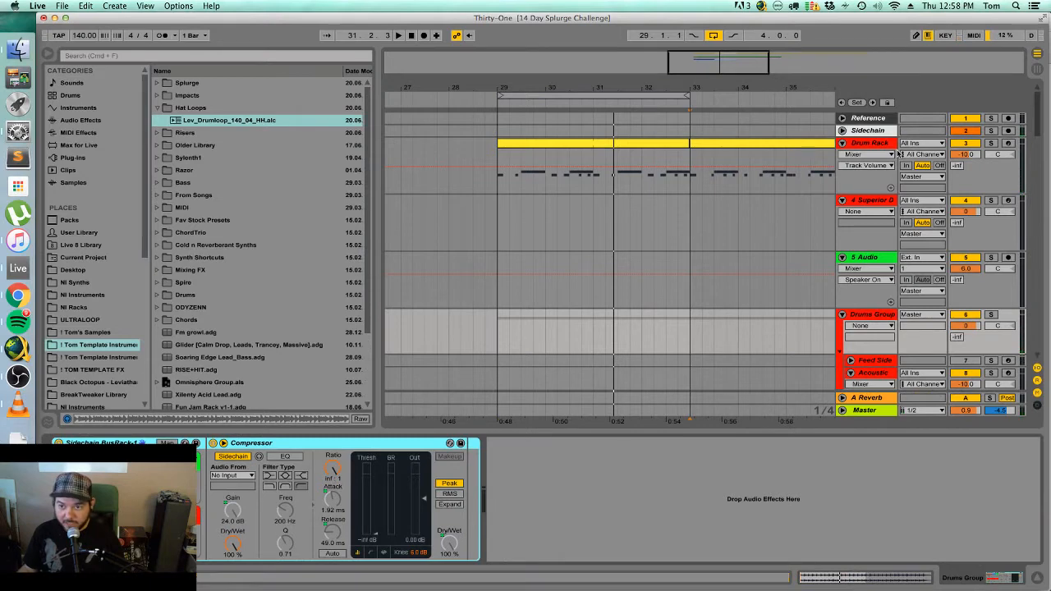
scroll(784, 292, down, 2)
click(885, 334)
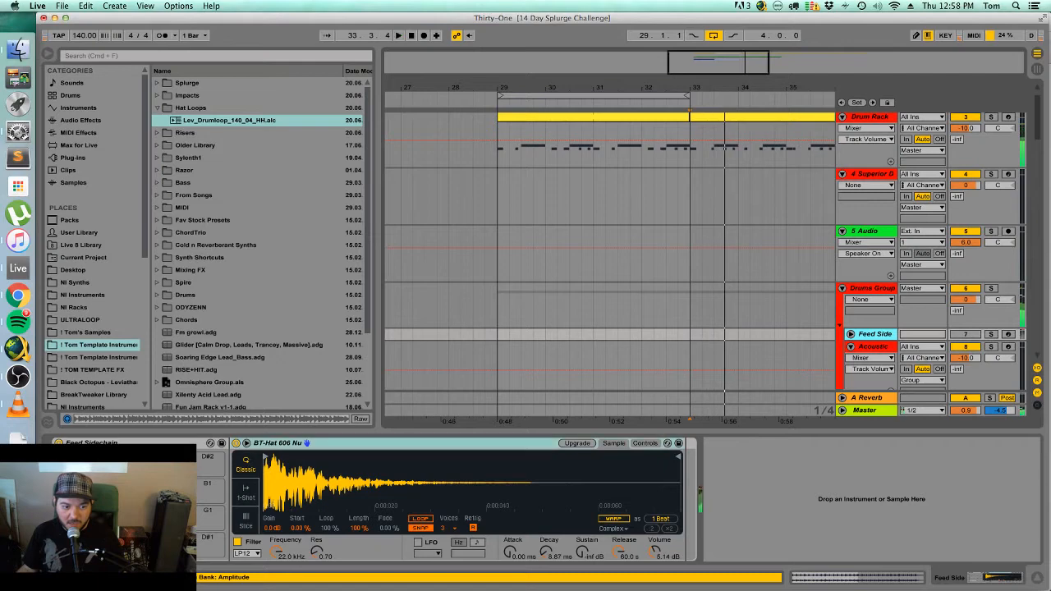
scroll(887, 260, up, 2)
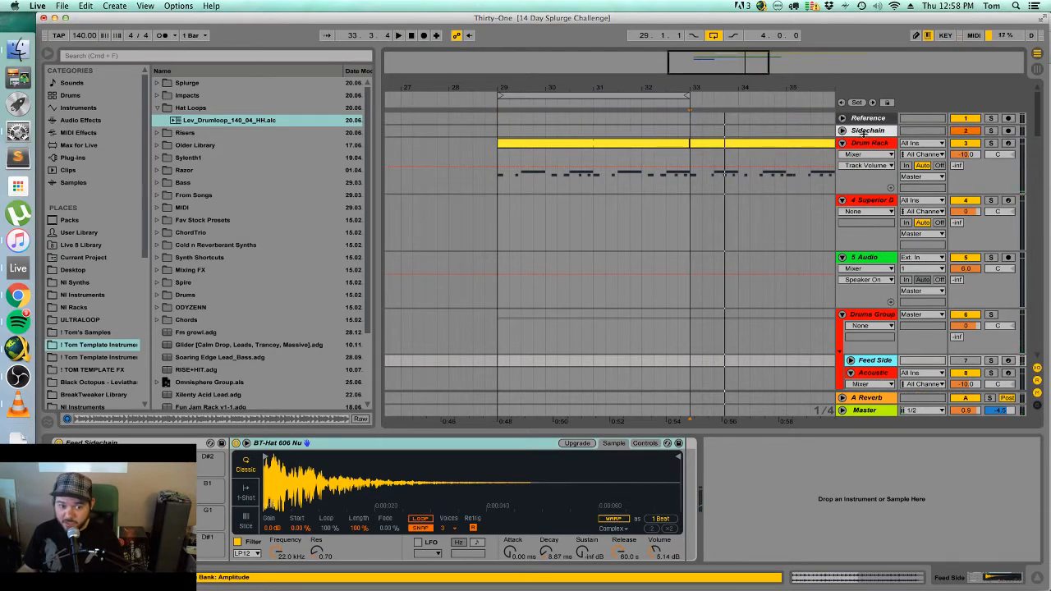
click(864, 130)
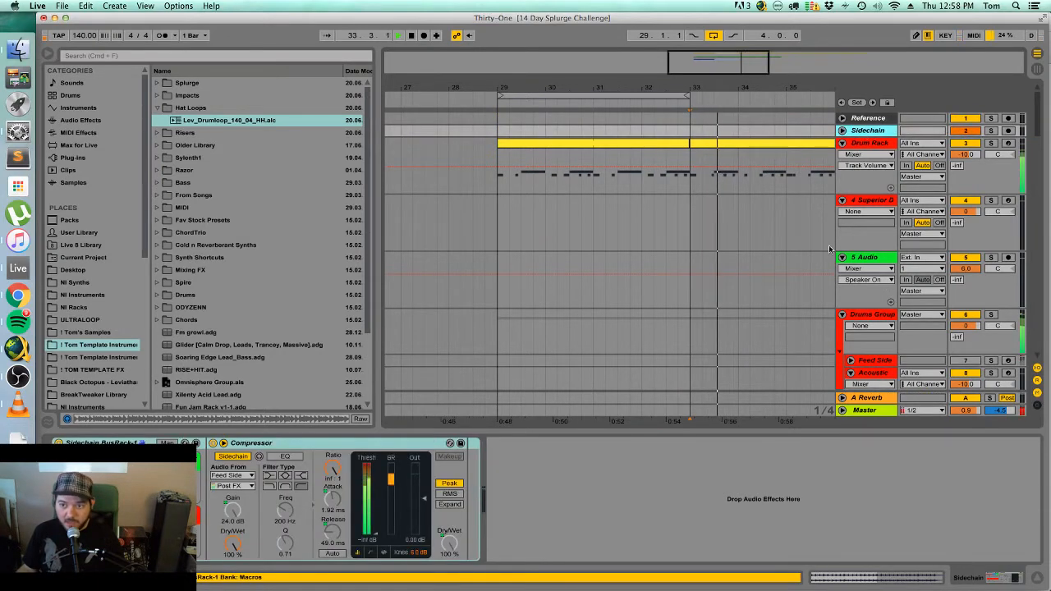
Play the hat loop from bar 29 and examine how the Sidechain track's compressor responds alongside the drum and bass tracks.
scroll(793, 284, down, 6)
key(space)
click(594, 300)
key(space)
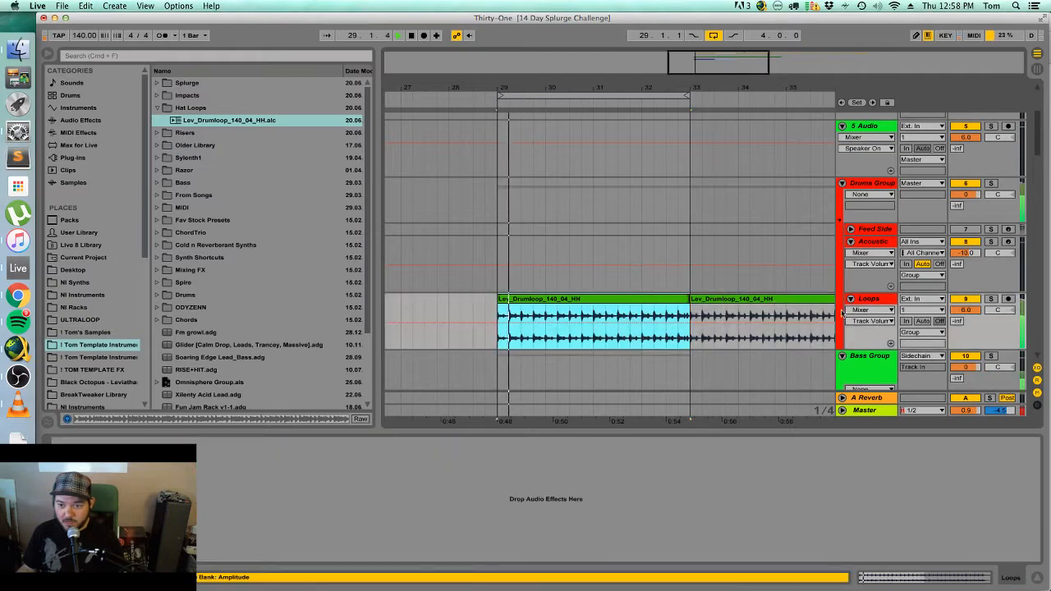
scroll(924, 268, down, 8)
scroll(875, 235, up, 10)
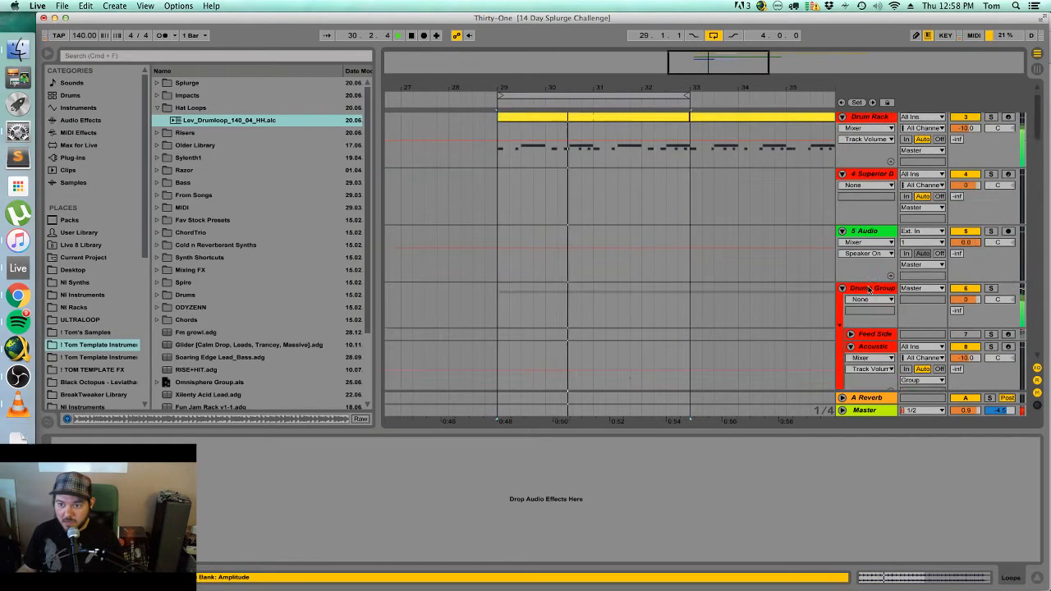
click(877, 132)
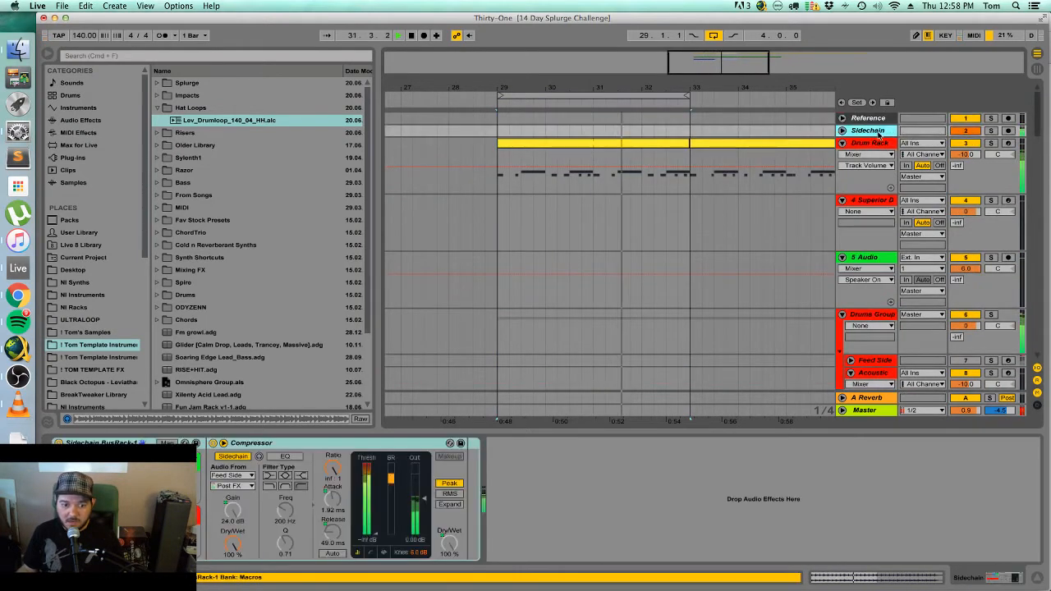
scroll(889, 241, down, 8)
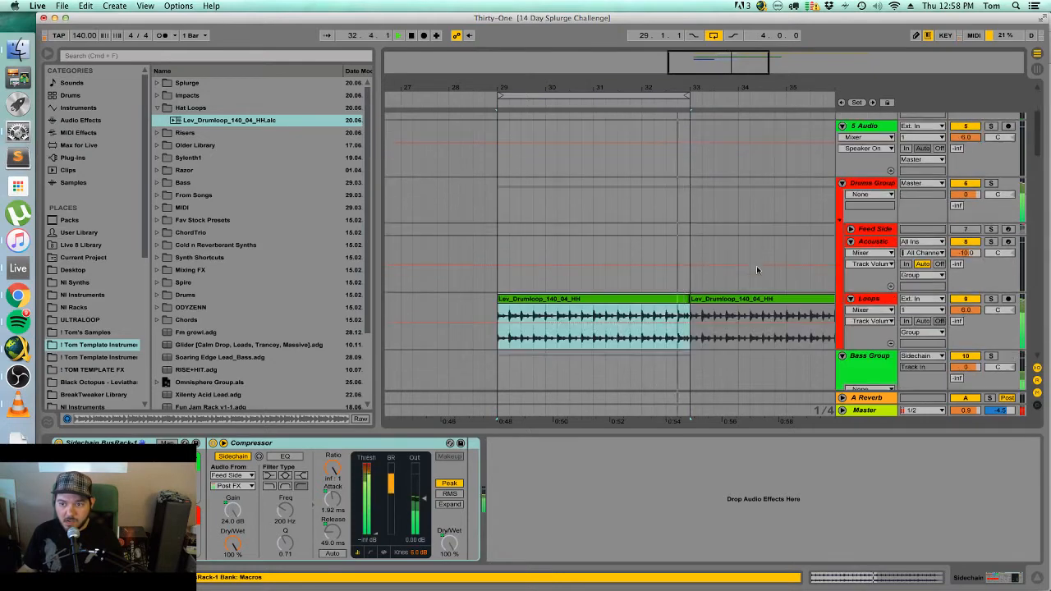
scroll(891, 259, down, 2)
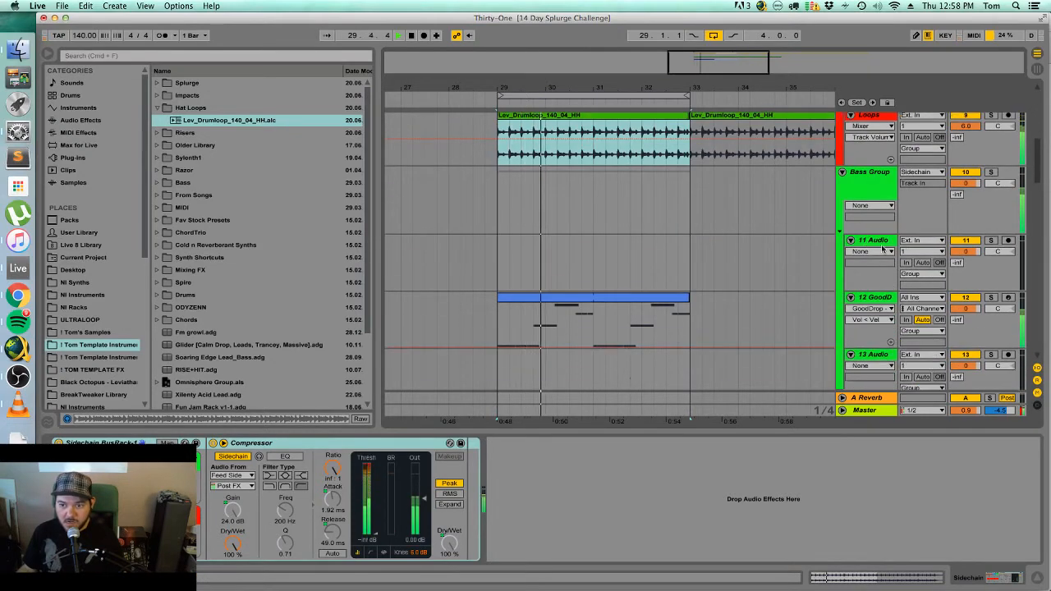
scroll(828, 220, up, 10)
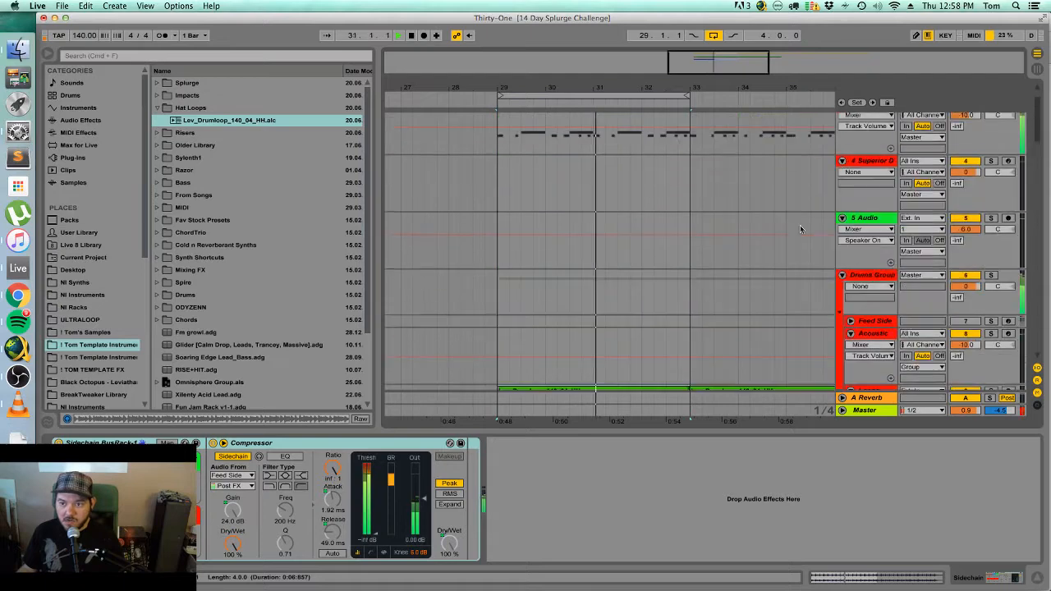
key(space)
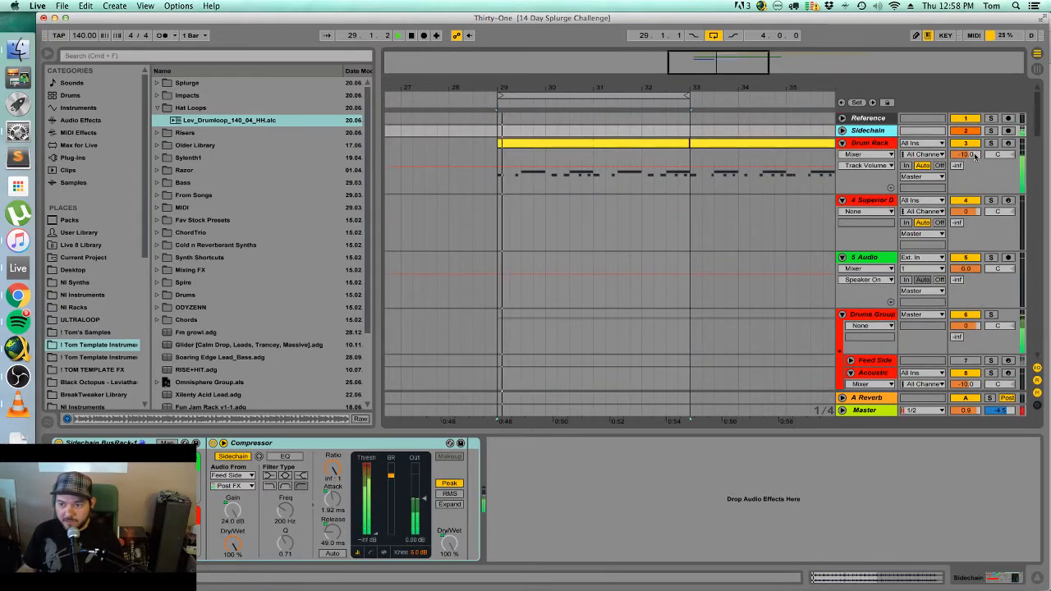
Lower the Loops track volume to -7.4 dB.
scroll(926, 285, down, 4)
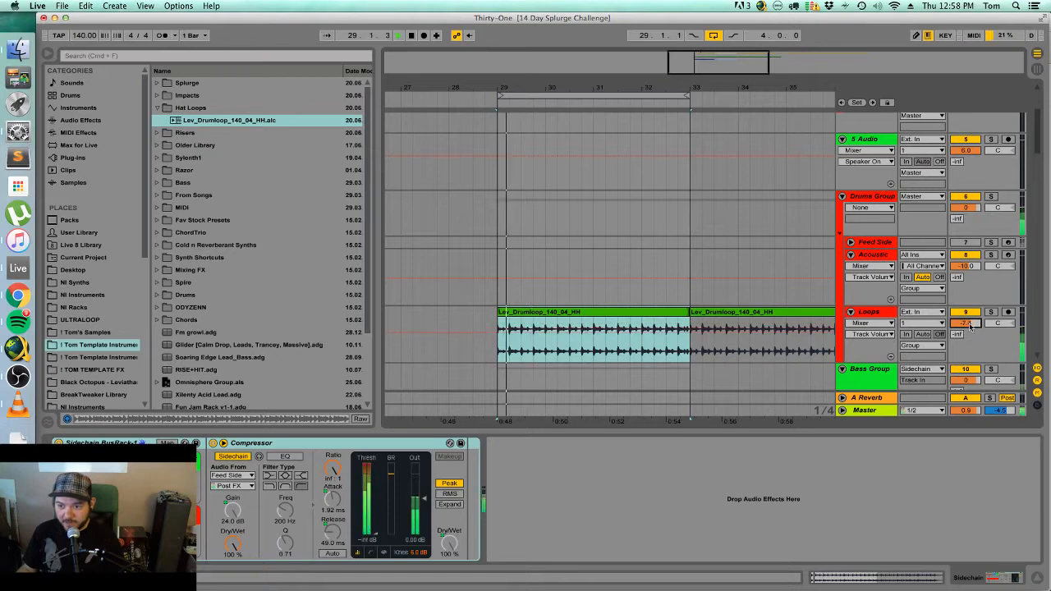
scroll(781, 225, up, 4)
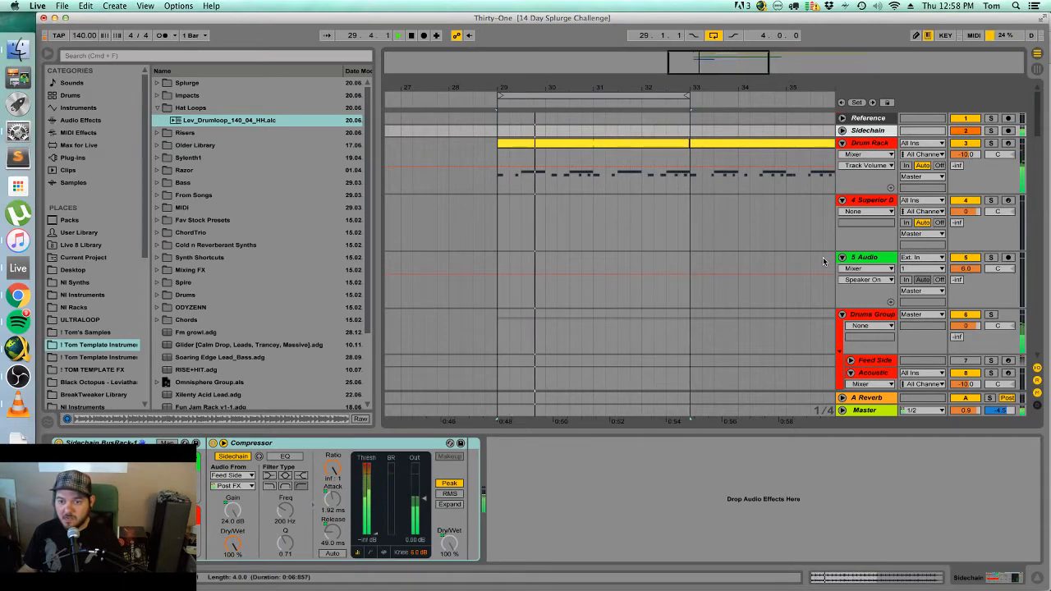
scroll(815, 286, down, 3)
scroll(719, 242, down, 5)
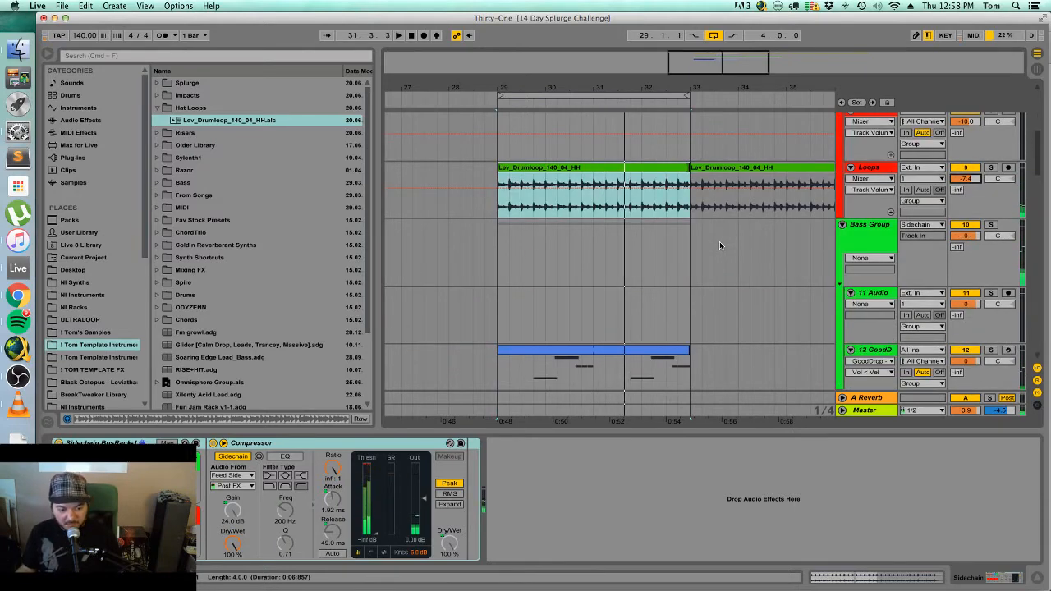
Raise the GoodDrop bass sampler's volume to -1.44 dB and lower its track volume to -7.4 dB during playback.
scroll(762, 283, up, 2)
scroll(822, 262, down, 6)
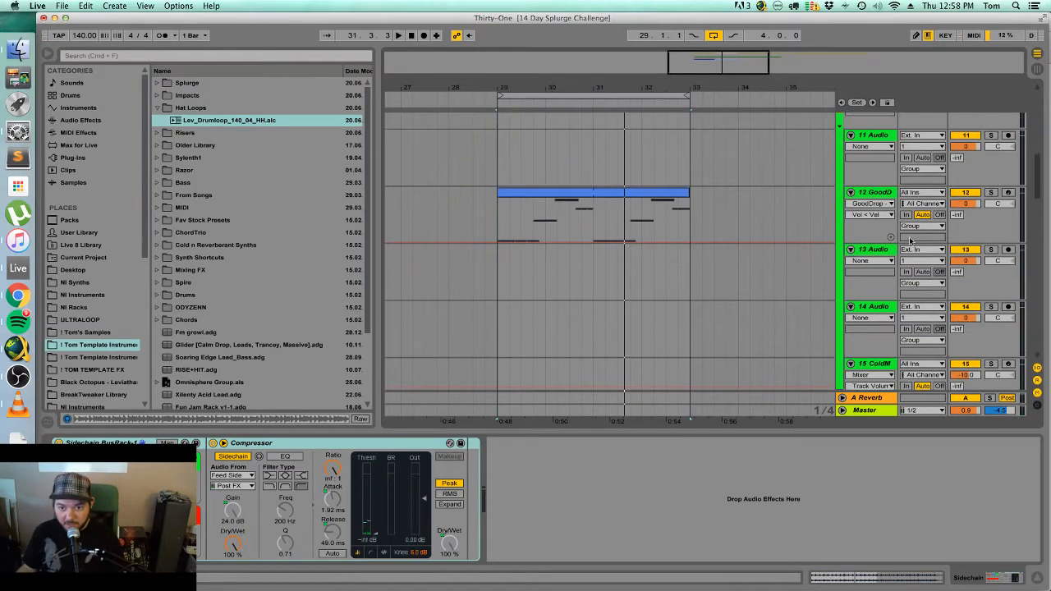
scroll(889, 241, up, 2)
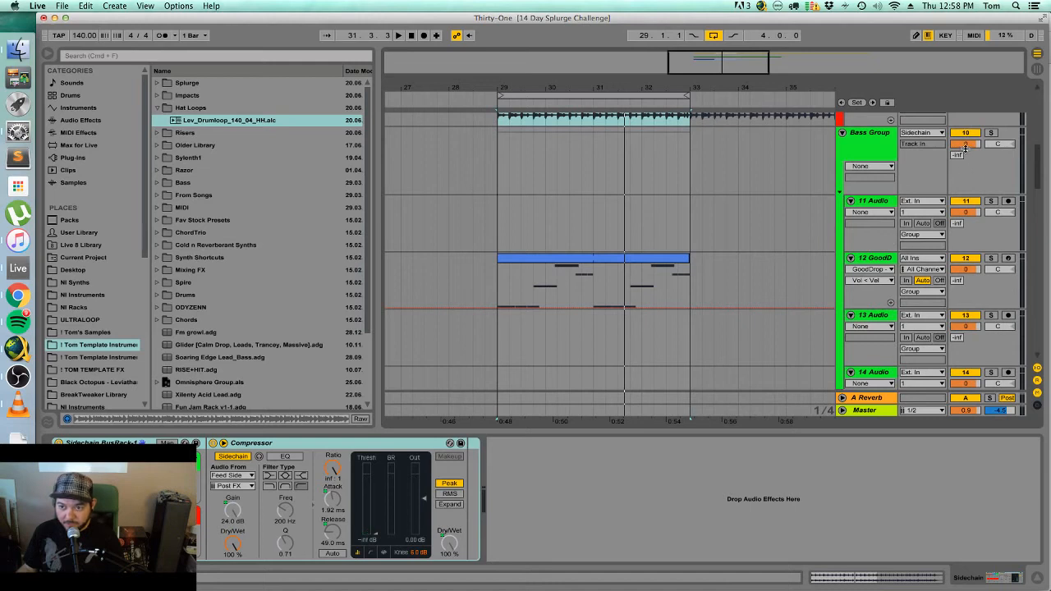
click(605, 261)
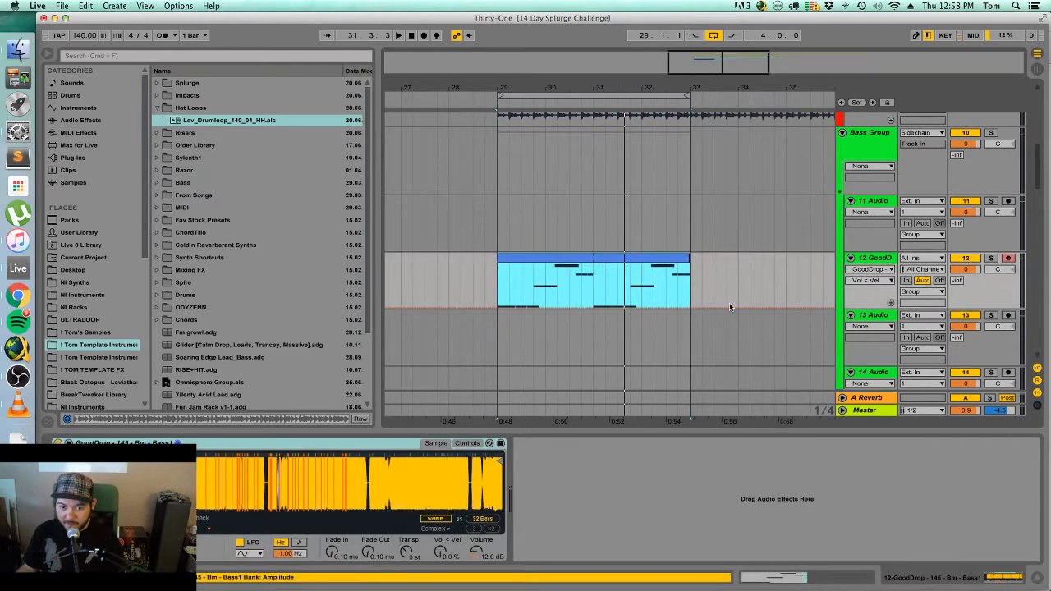
key(space)
mouse_move(476, 553)
mouse_down()
mouse_move(476, 536)
mouse_move(476, 544)
mouse_up()
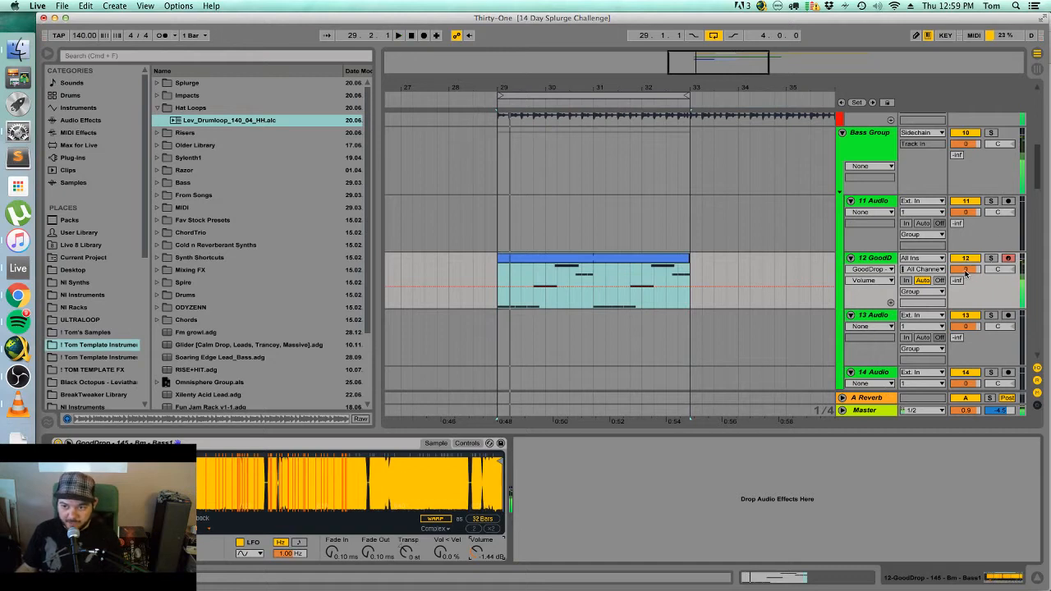
mouse_move(964, 274)
mouse_down()
mouse_move(964, 286)
mouse_move(965, 268)
mouse_up()
Hide the device view and listen to the looped drums and bass while looking over the tracks.
key(space)
key(super+alt+l)
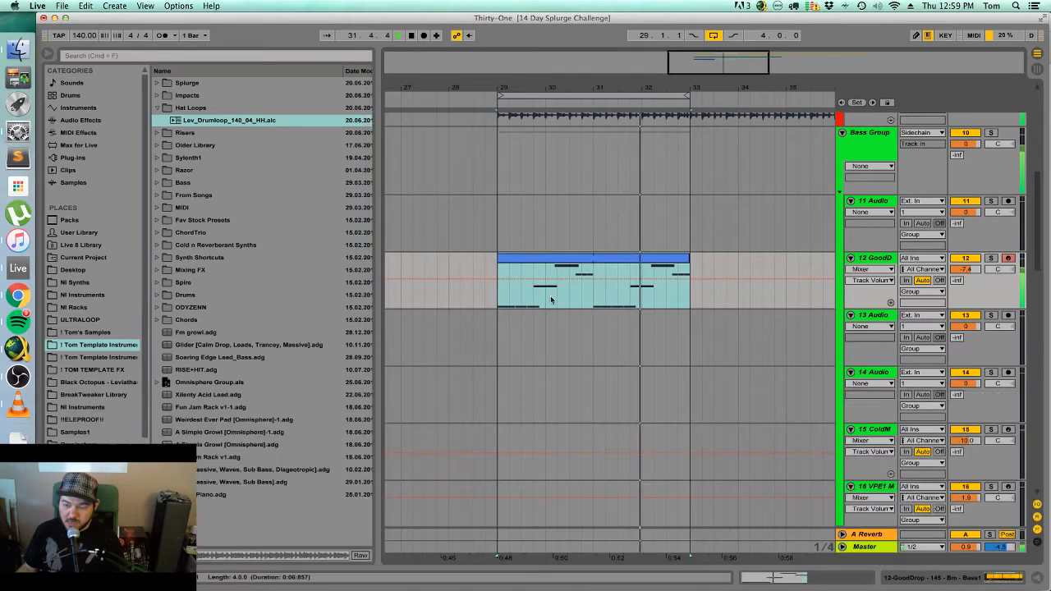
scroll(552, 300, down, 7)
scroll(551, 300, up, 7)
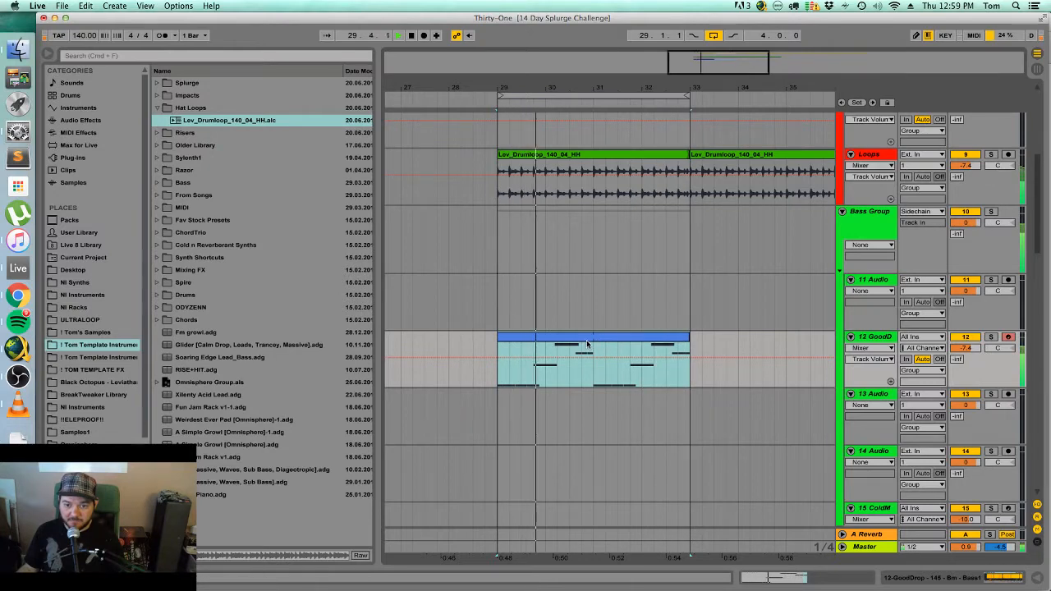
Stop playback and duplicate the four-bar GoodDrop clip at bar 29 so that it continues from bar 33.
key(space)
click(688, 337)
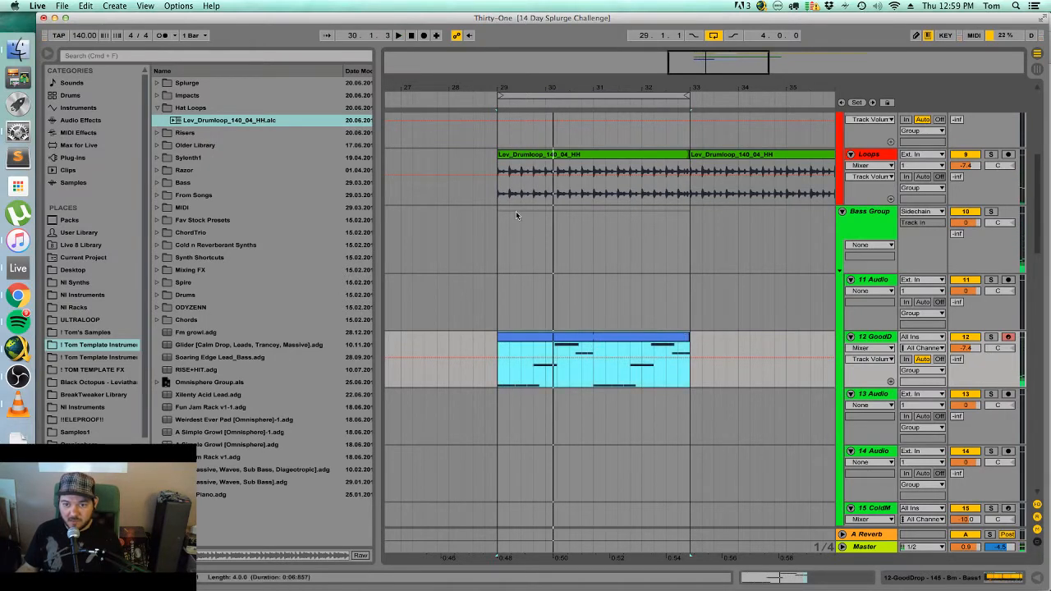
click(89, 5)
click(121, 128)
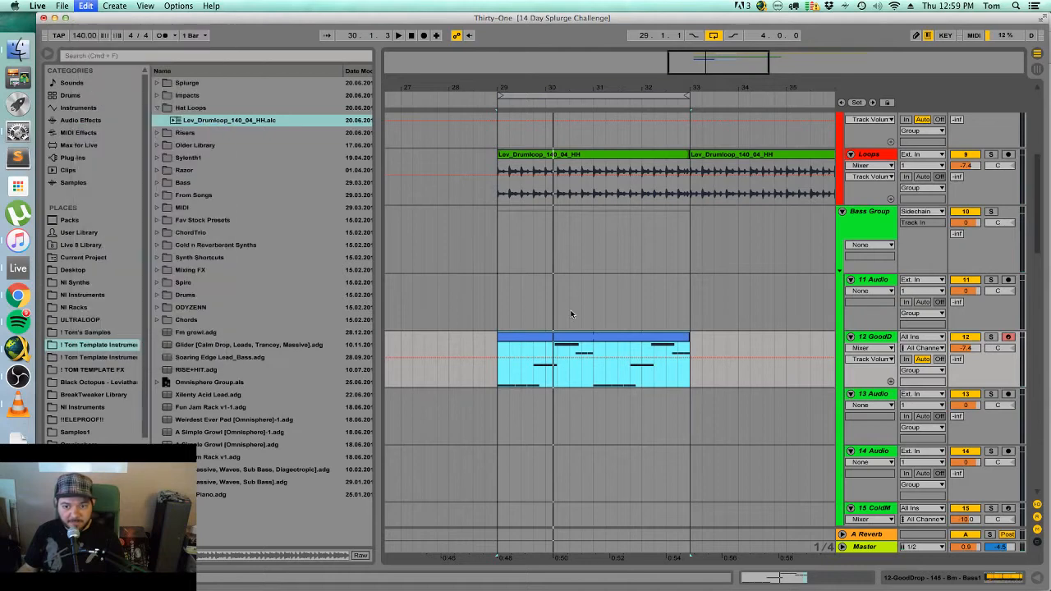
Split the first GoodDrop clip at bar 31 and open the notes of the clip covering bars 29 to 31.
scroll(597, 388, left, 3)
click(580, 358)
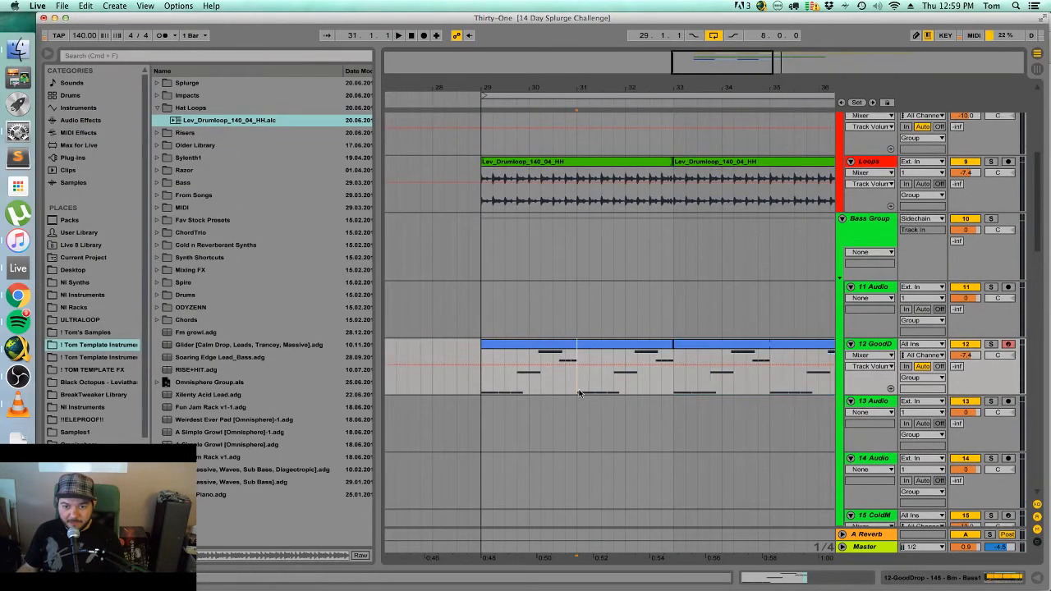
click(552, 348)
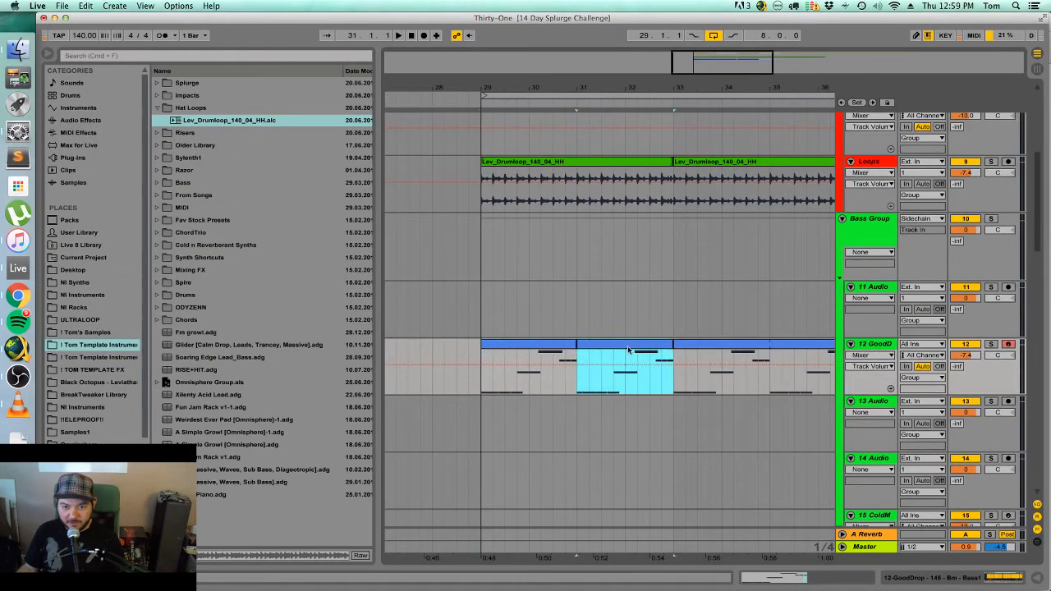
double_click(570, 344)
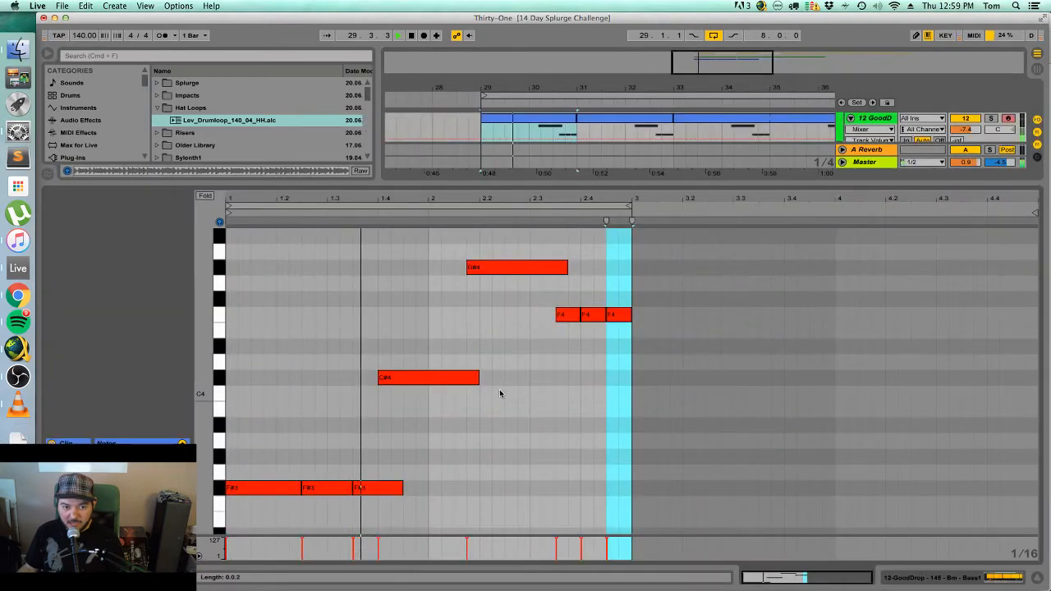
Play the loop while trying the clip's highest note at C#4, then settle it on D5 starting at beat 2.2.
key(space)
drag(510, 267, 529, 379)
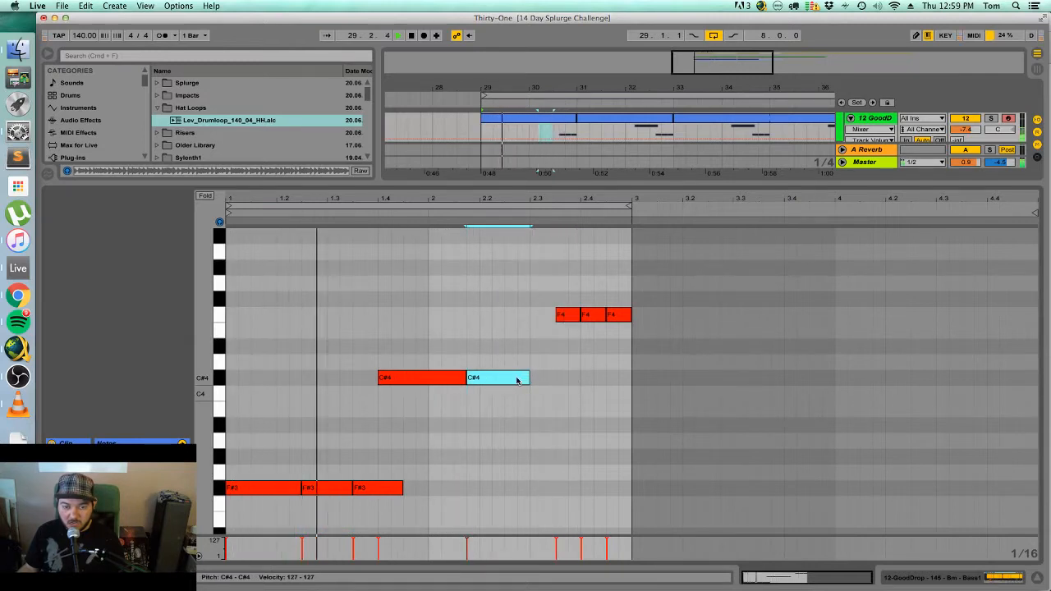
drag(517, 379, 521, 257)
key(Down)
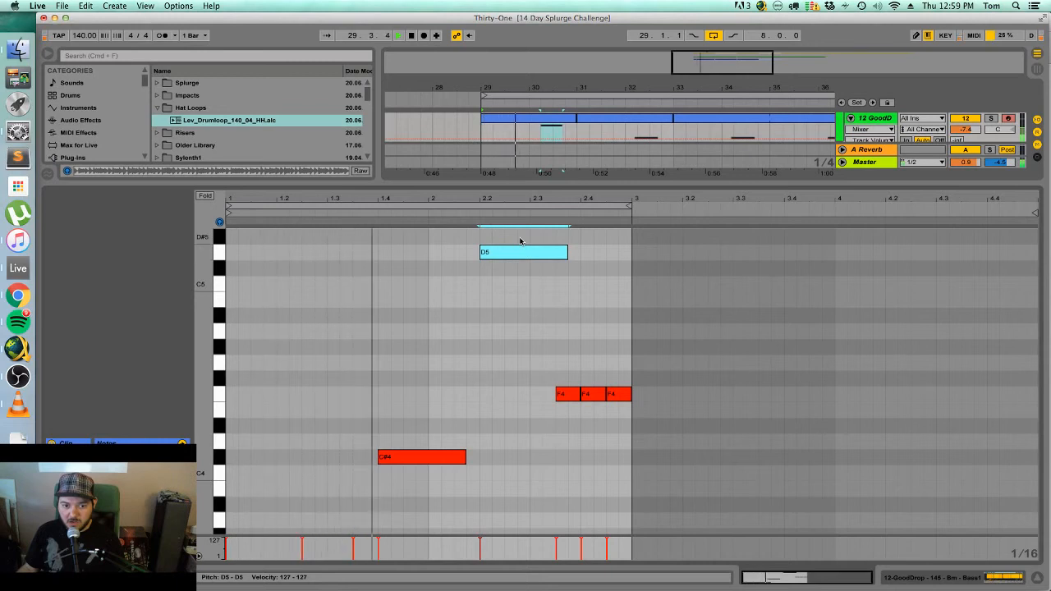
scroll(522, 261, up, 2)
scroll(524, 266, up, 5)
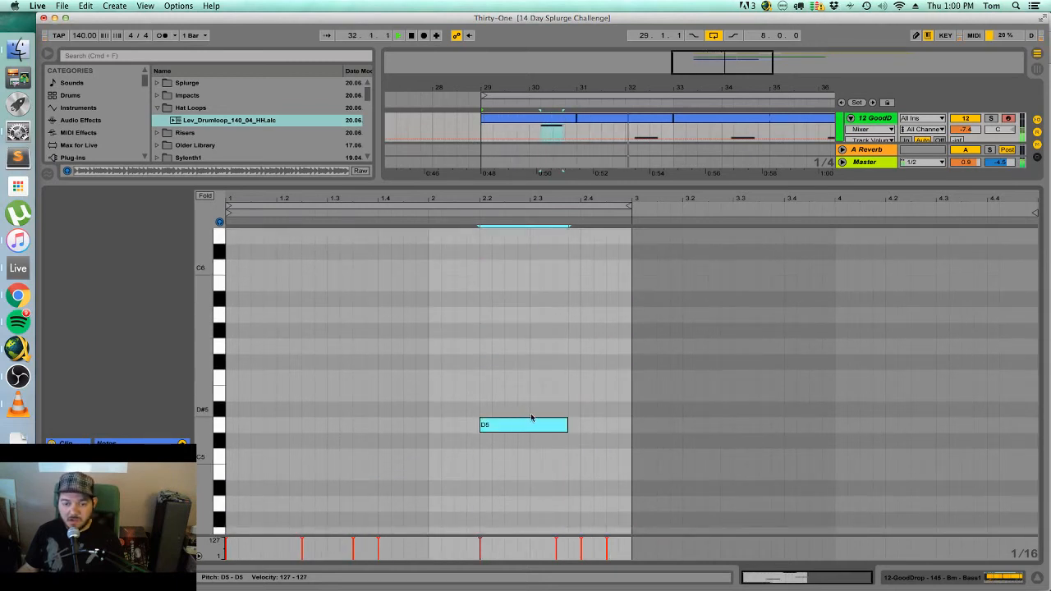
click(565, 124)
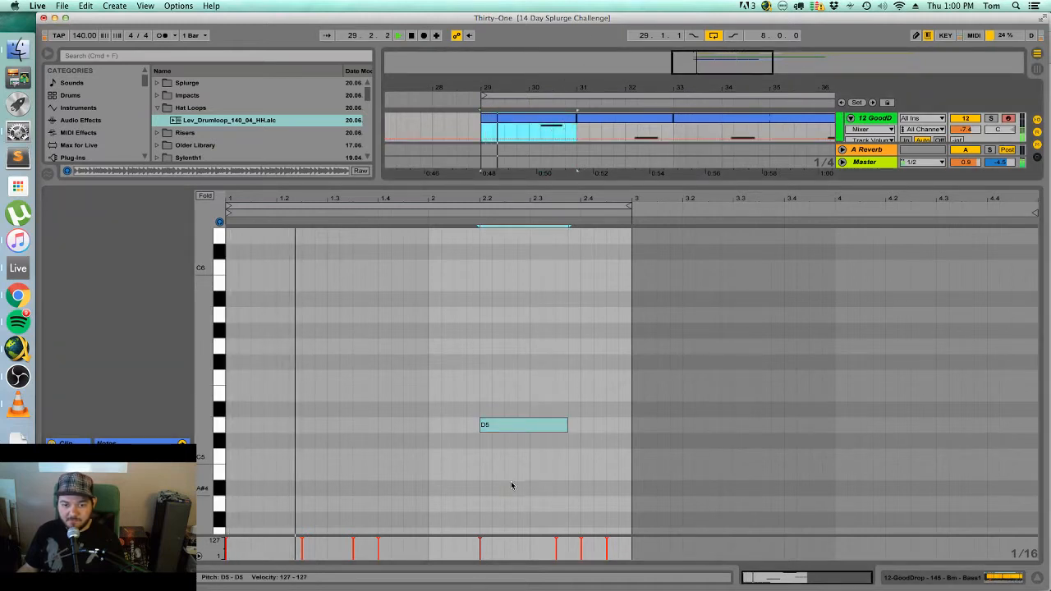
click(519, 425)
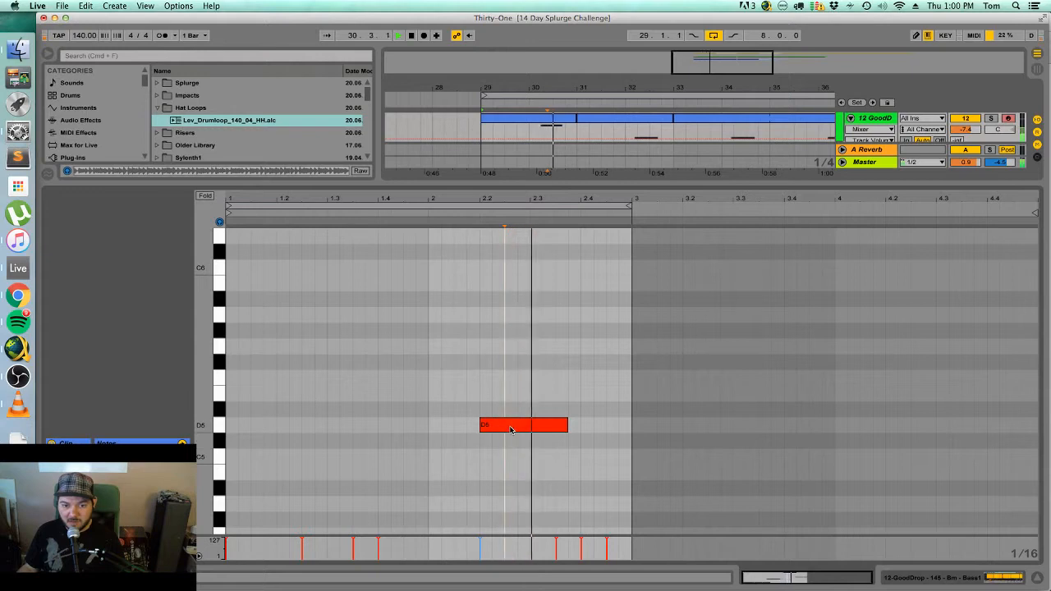
Raise the D5 note to D#5, shorten it, and duplicate it twice to form three consecutive notes from beat 2.2.
mouse_move(517, 425)
mouse_down()
mouse_move(506, 394)
mouse_move(504, 415)
mouse_move(492, 411)
mouse_move(502, 412)
mouse_up()
key(space)
key(super+d)
key(super+d)
key(space)
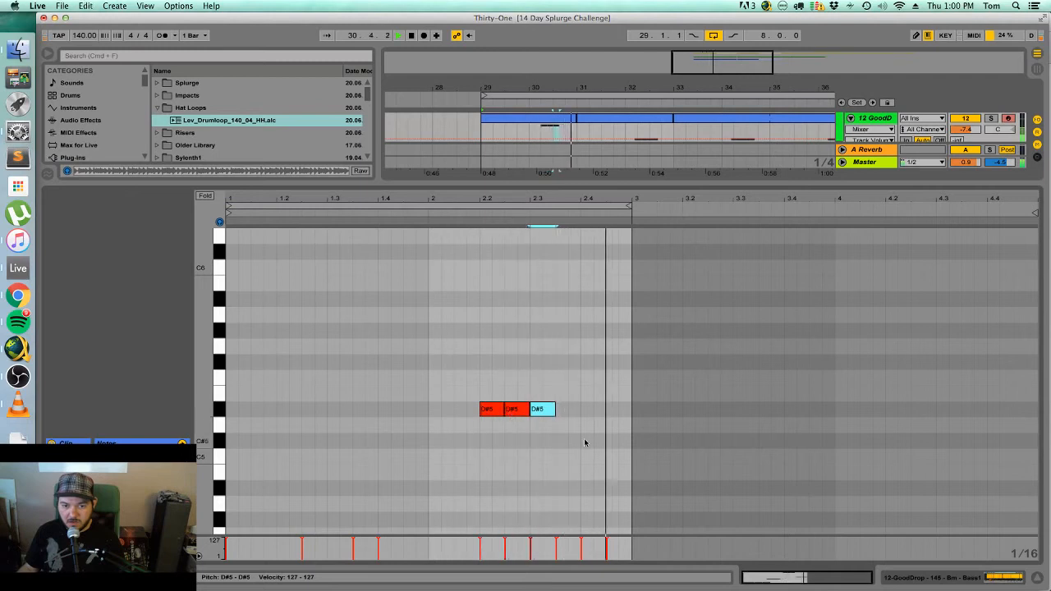
Shorten the three D#5 notes slightly to leave gaps between them and transpose them up to F5.
key(super+a)
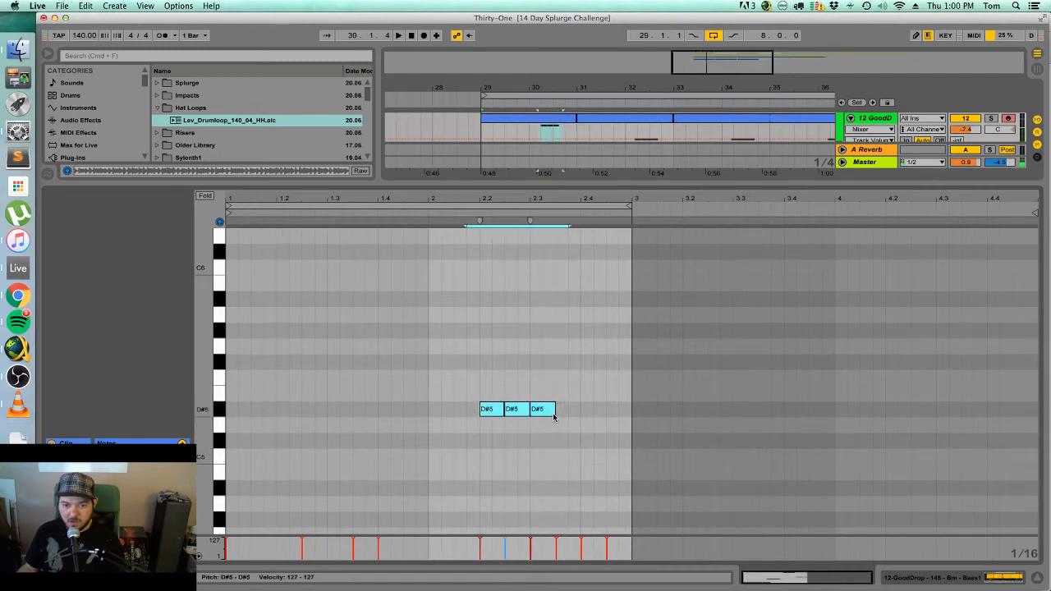
click(567, 431)
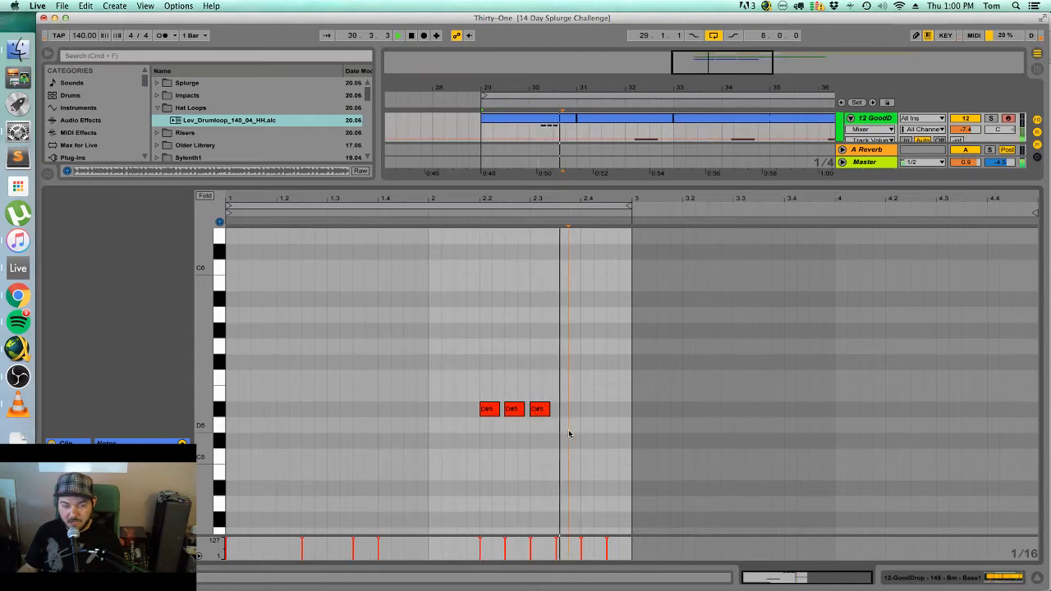
drag(570, 433, 493, 374)
key(space)
key(super+a)
key(space)
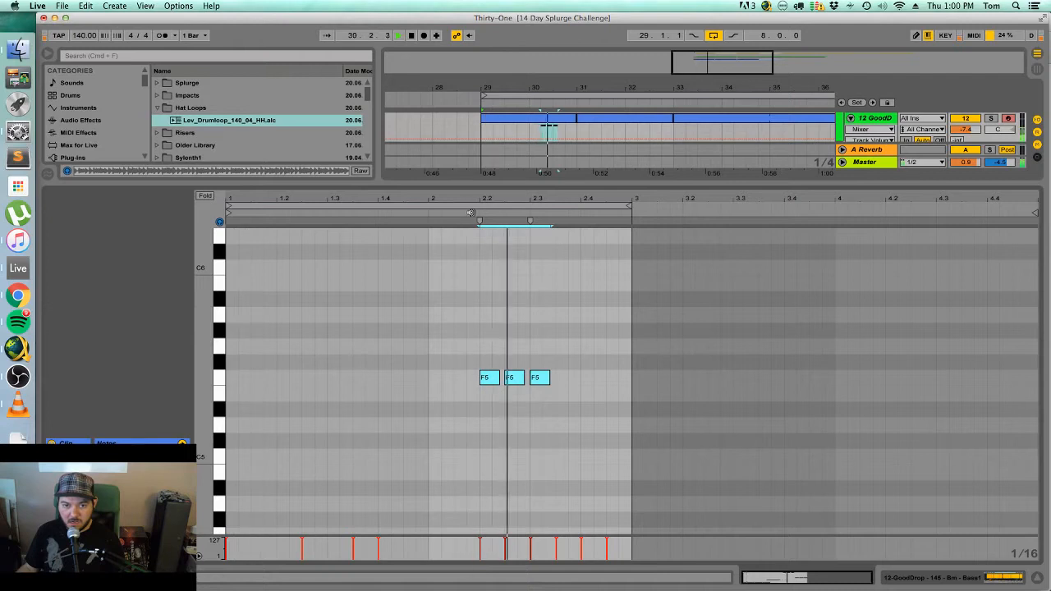
click(539, 429)
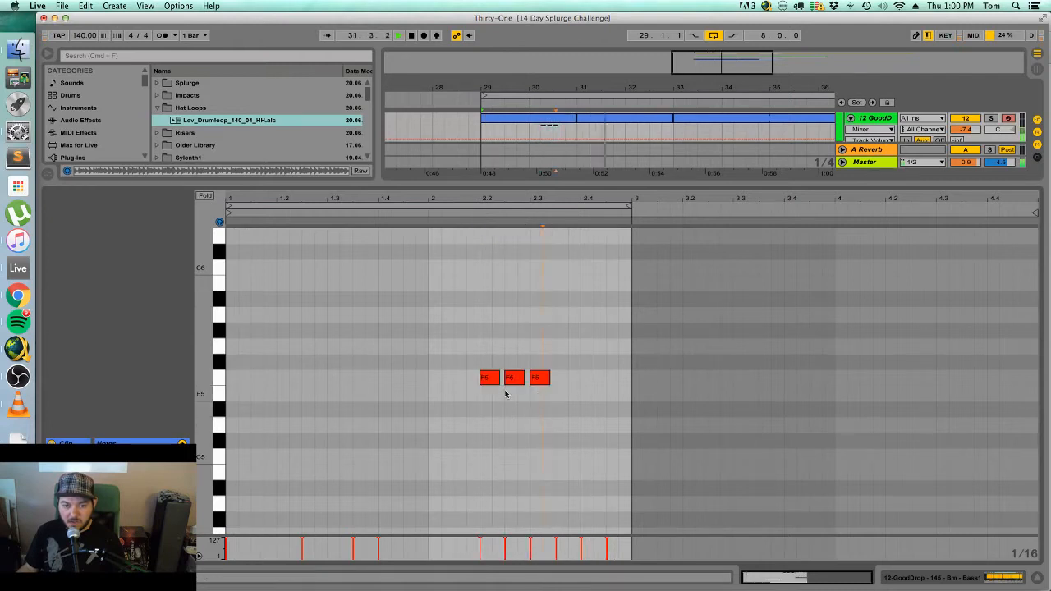
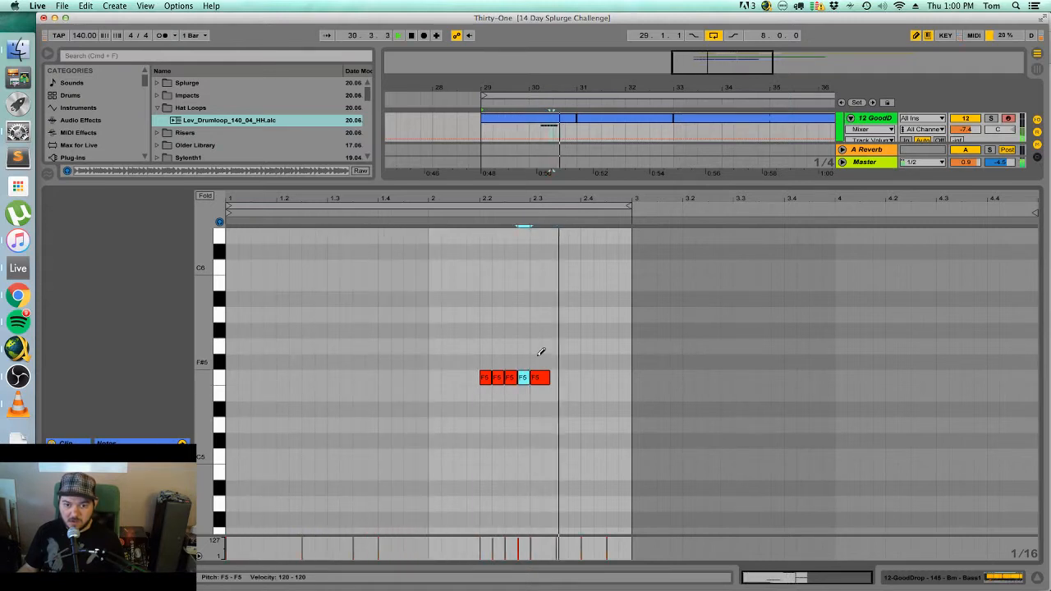
Hide the note editor, loop the two GoodDrop clips across bars 29 to 33, and listen alongside the drum tracks.
click(1037, 579)
click(550, 251)
shift+click(651, 255)
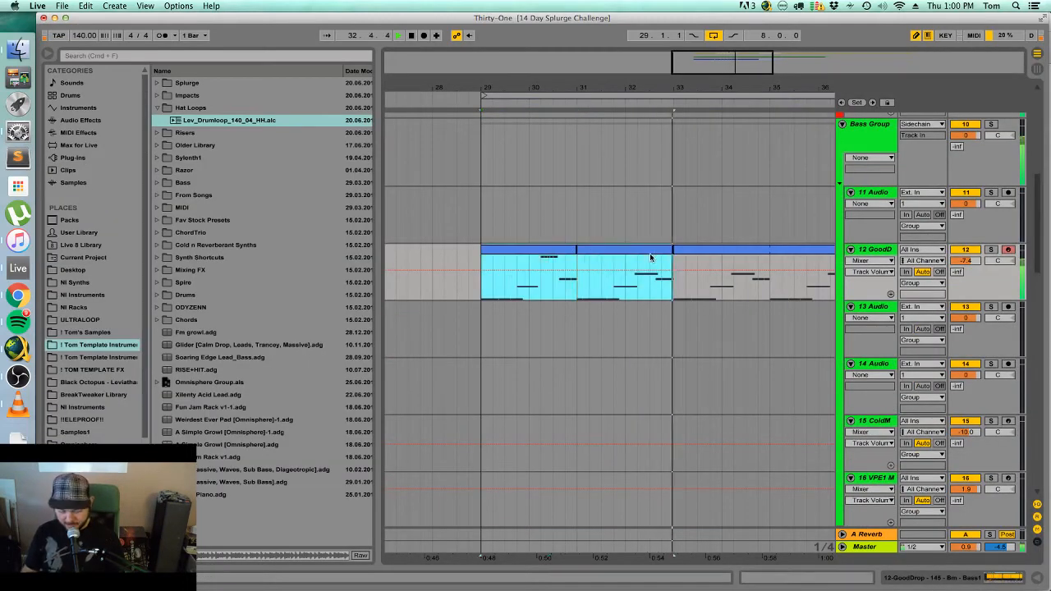
key(super+l)
scroll(649, 271, up, 4)
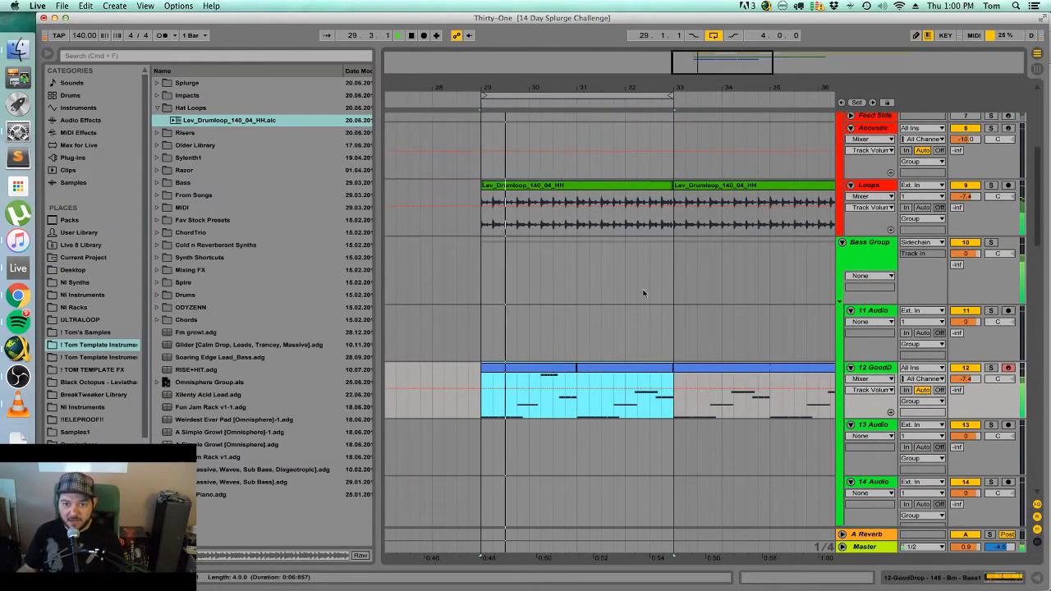
scroll(643, 296, up, 5)
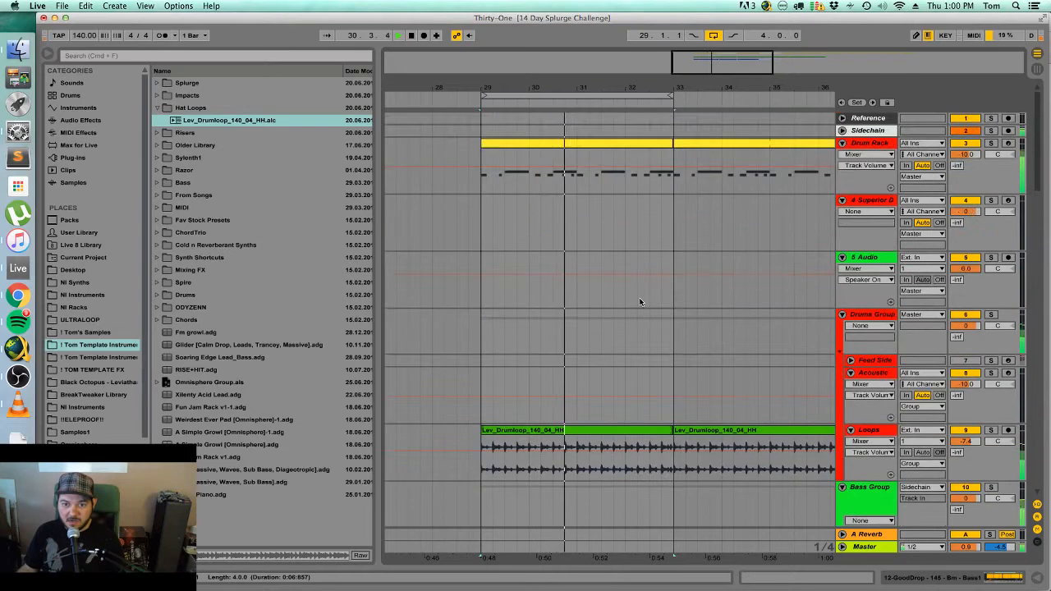
click(705, 151)
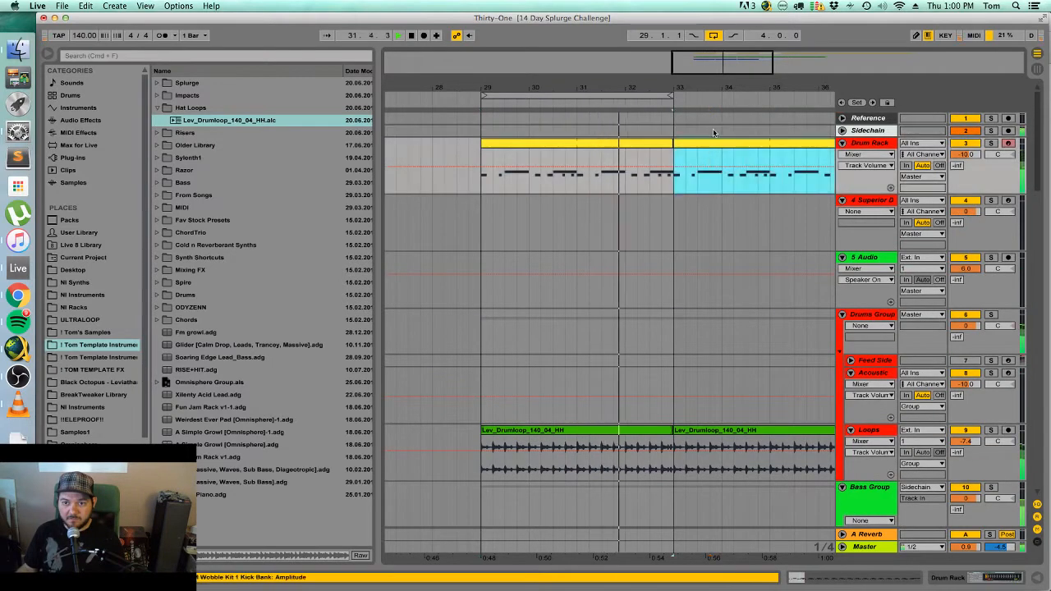
Duplicate the two GoodDrop clips from bars 29 to 33 over the clips in bars 33 to 37.
drag(716, 63, 716, 34)
scroll(644, 408, down, 7)
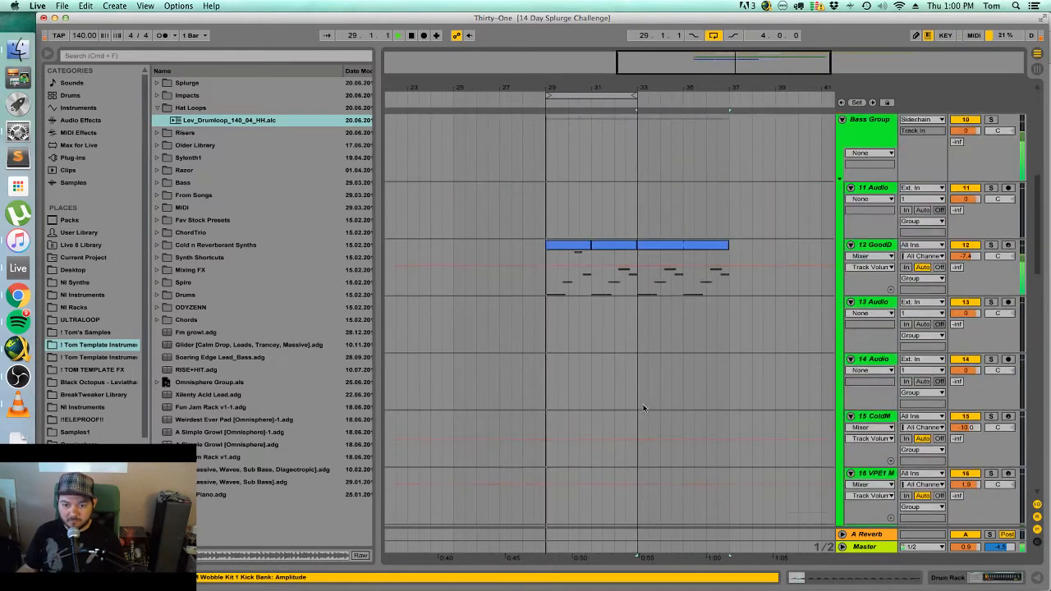
click(568, 244)
shift+click(611, 244)
key(super+d)
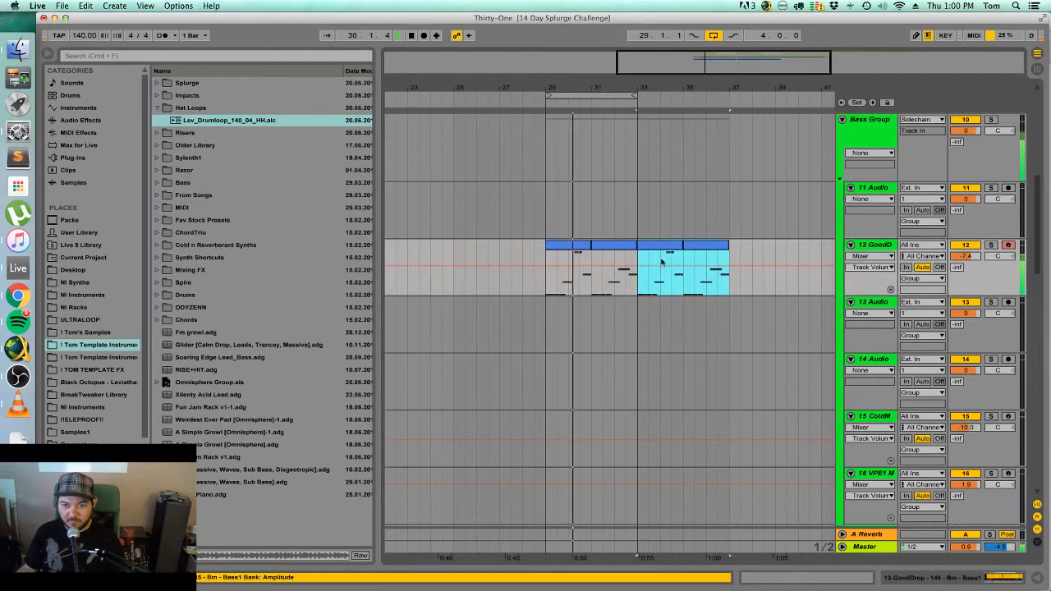
Move the four-bar loop to bar 33 and play it while looking over the Drum Rack clips.
drag(597, 95, 689, 95)
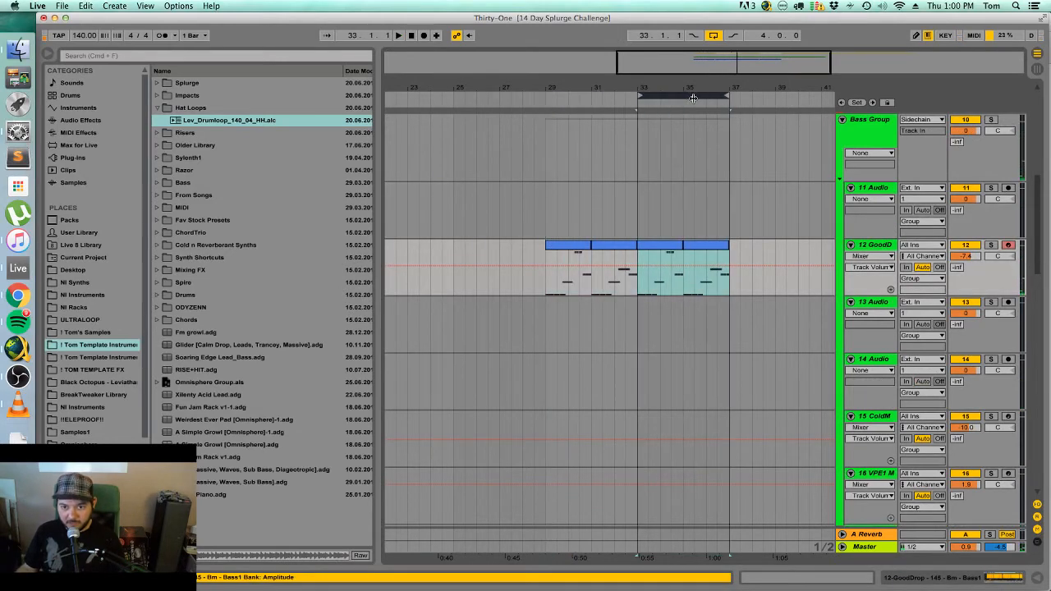
key(space)
scroll(673, 274, up, 7)
scroll(664, 337, up, 2)
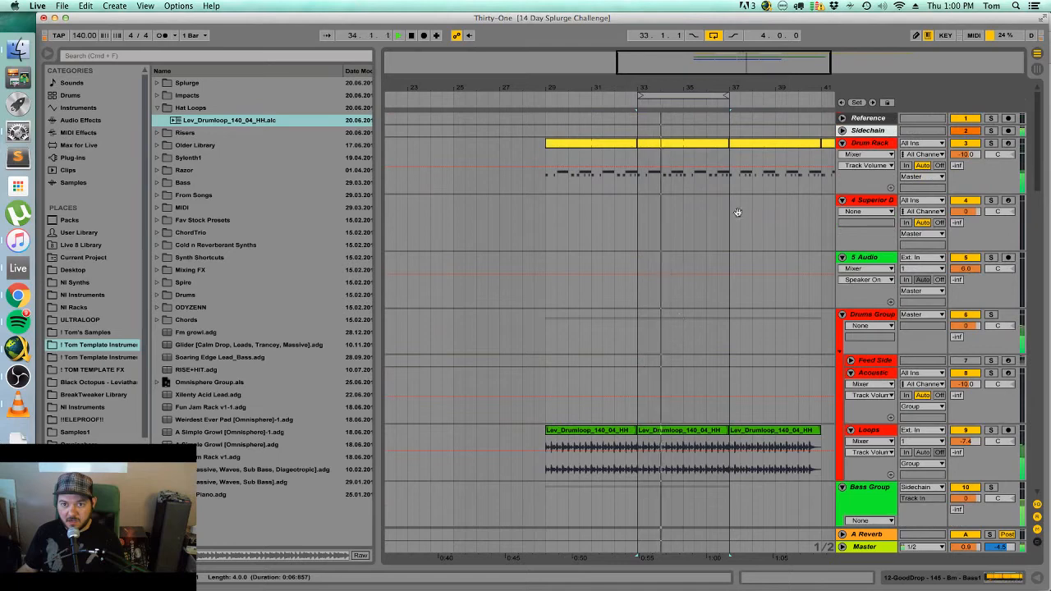
scroll(737, 213, right, 5)
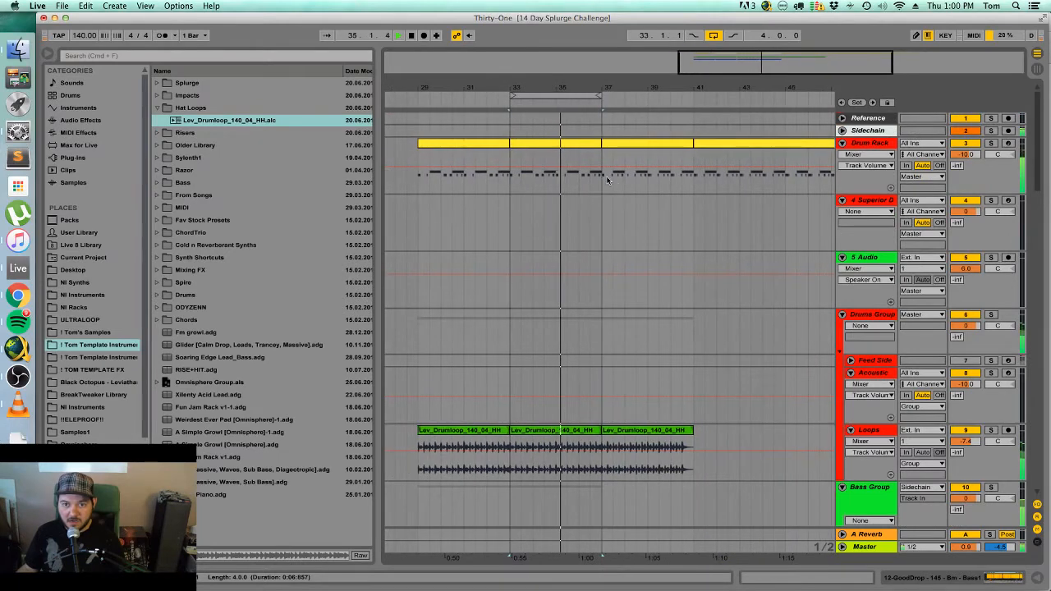
click(607, 180)
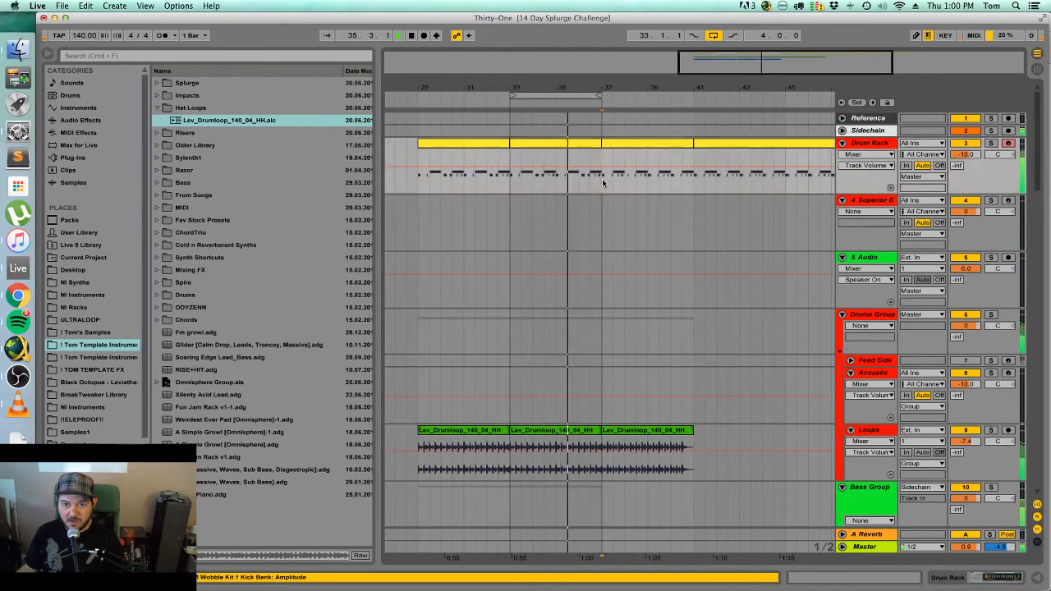
click(666, 146)
click(573, 146)
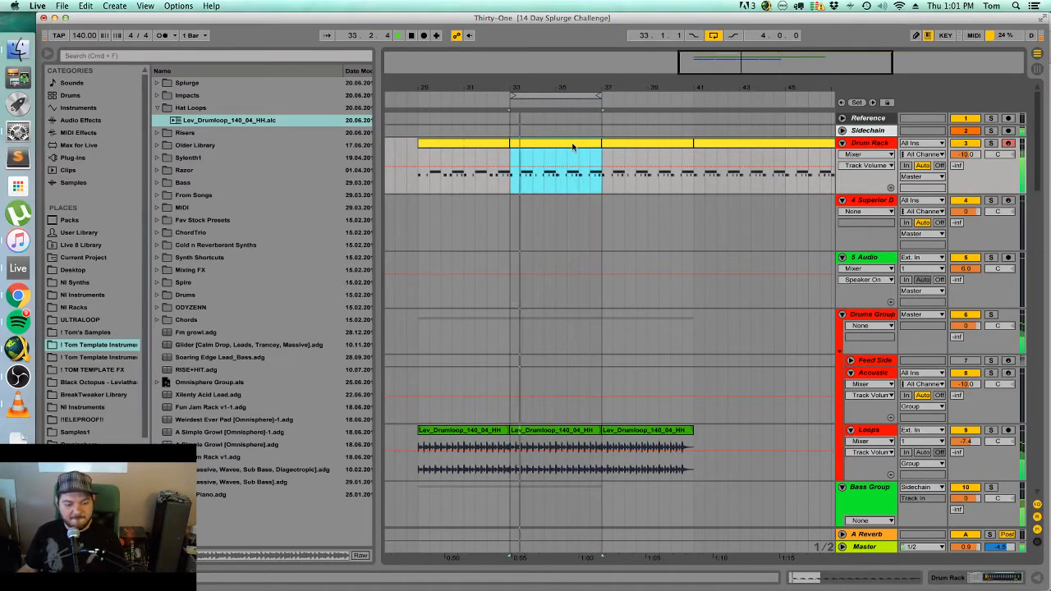
Examine the waveform of the hat loop clip at bar 33 on the Loops track, then hide the clip view.
scroll(580, 370, down, 4)
click(580, 370)
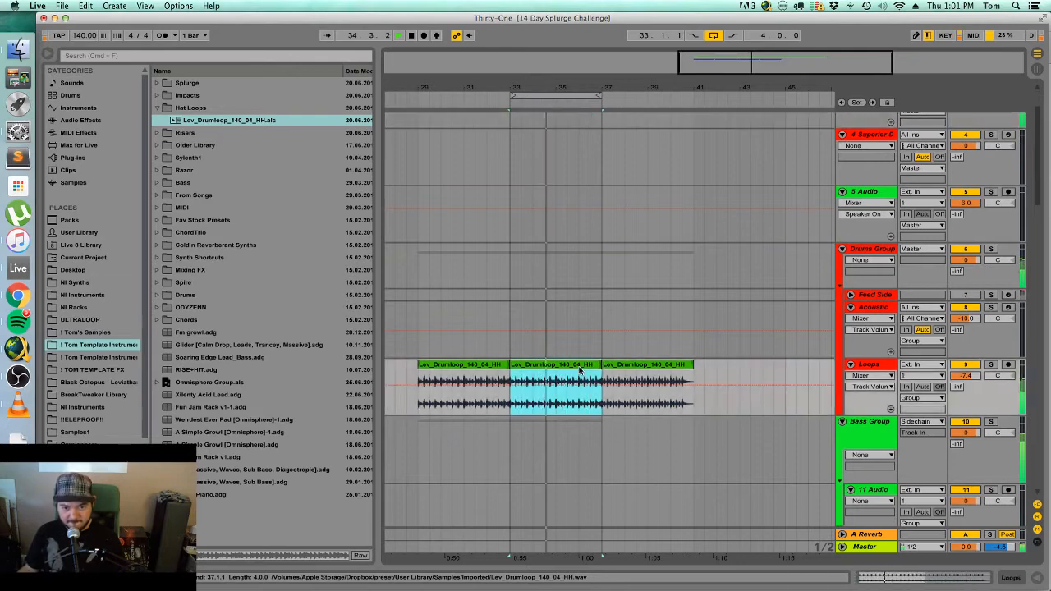
click(885, 309)
double_click(555, 364)
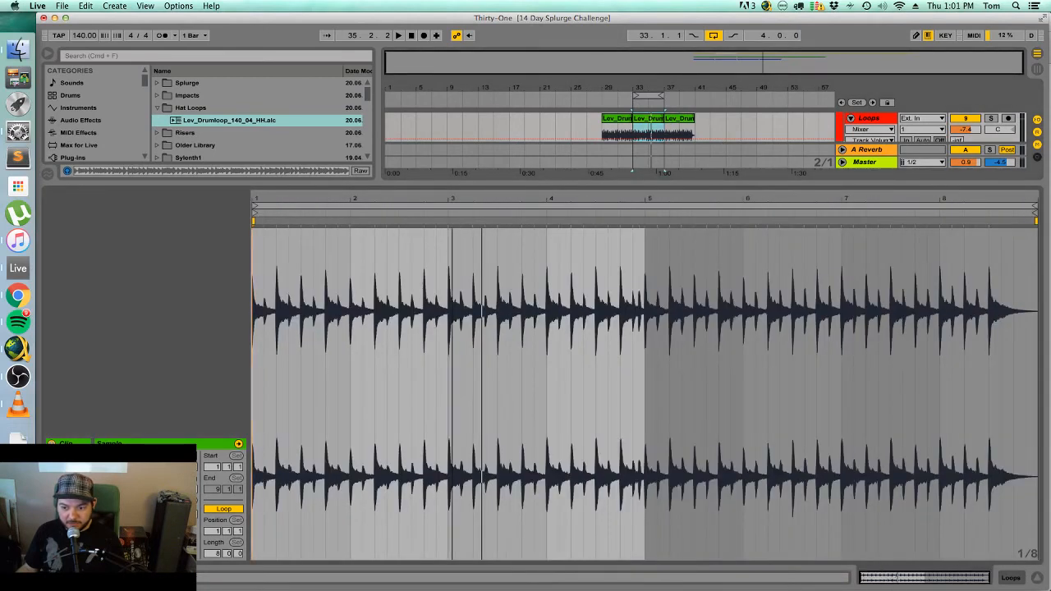
mouse_move(893, 578)
mouse_down()
mouse_move(893, 590)
mouse_move(881, 579)
mouse_up()
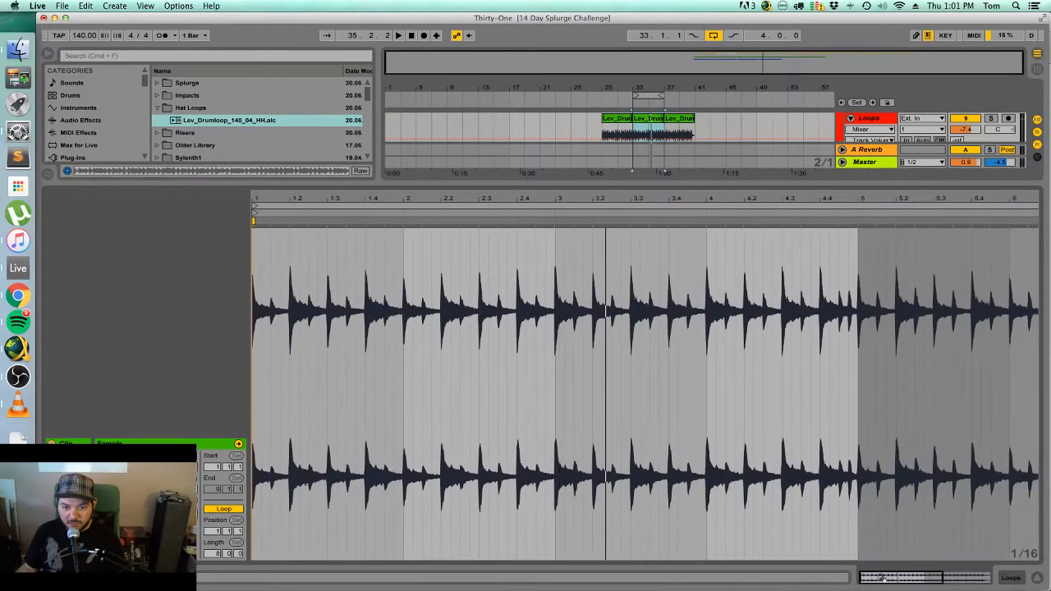
click(1040, 579)
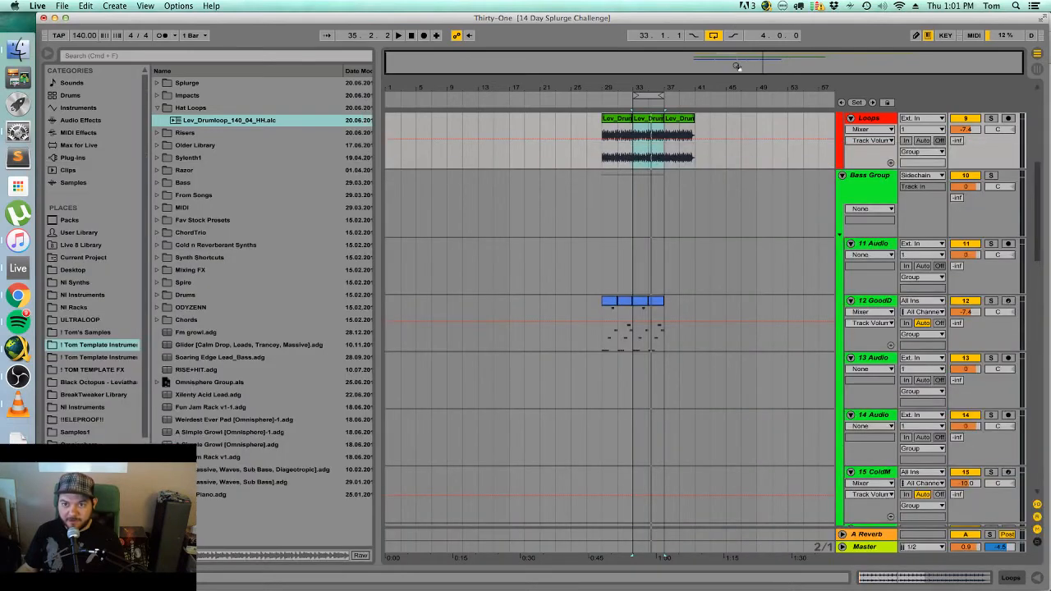
Delete the opening of the hat loop on the Loops track from bar 33 to 33.3.
drag(736, 65, 714, 102)
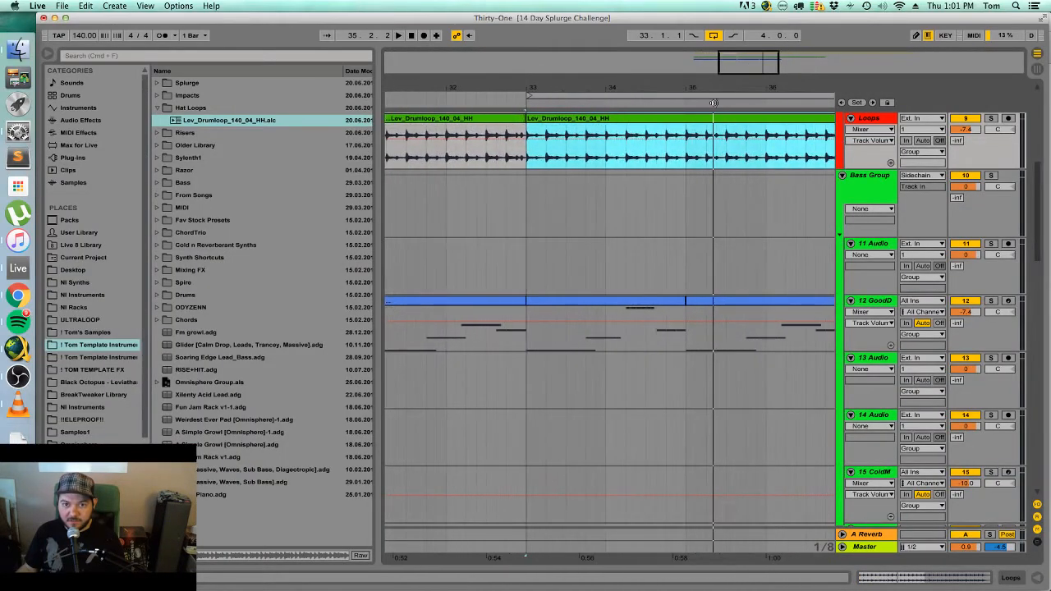
scroll(567, 156, up, 2)
drag(567, 188, 535, 189)
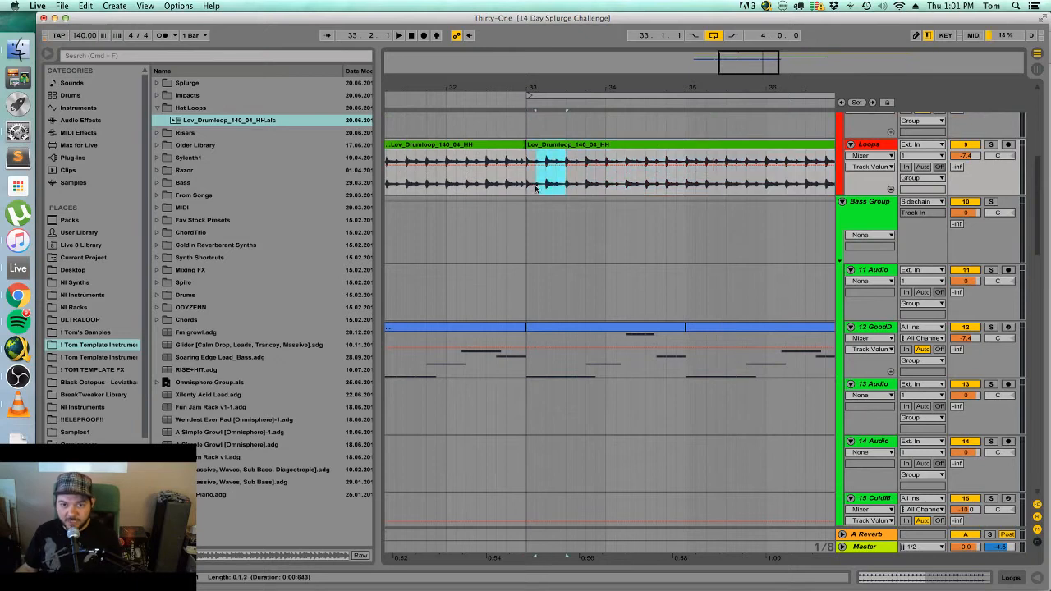
key(Delete)
Play the loop and extend the trimmed hat loop clip's start back to 33.2.
scroll(532, 197, up, 4)
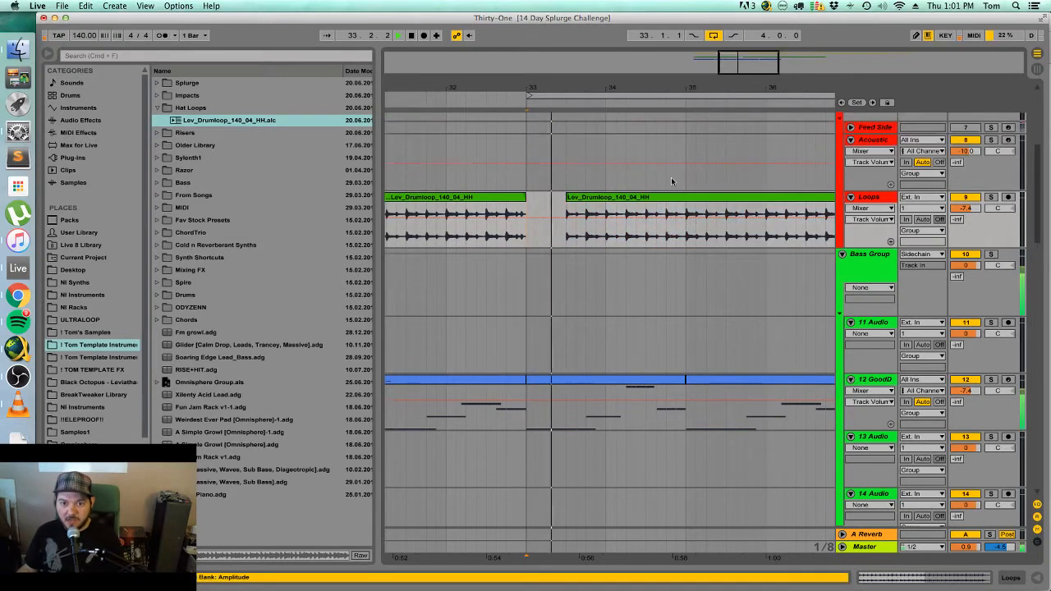
click(570, 197)
drag(571, 197, 548, 197)
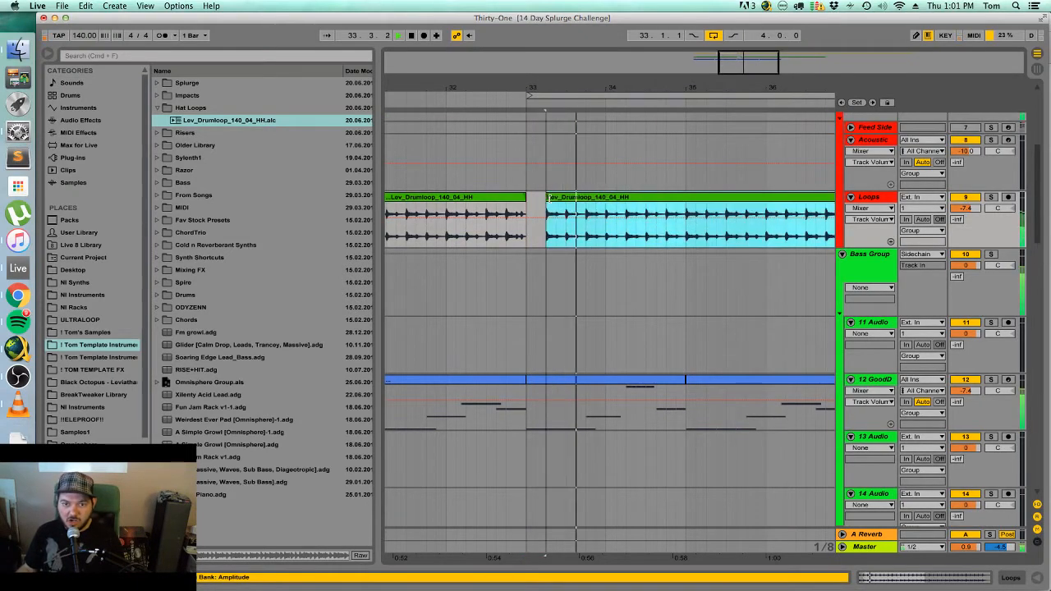
Play from bar 33, undo the last extension of the hat loop clip's start, and replay the loop from there.
click(528, 245)
key(space)
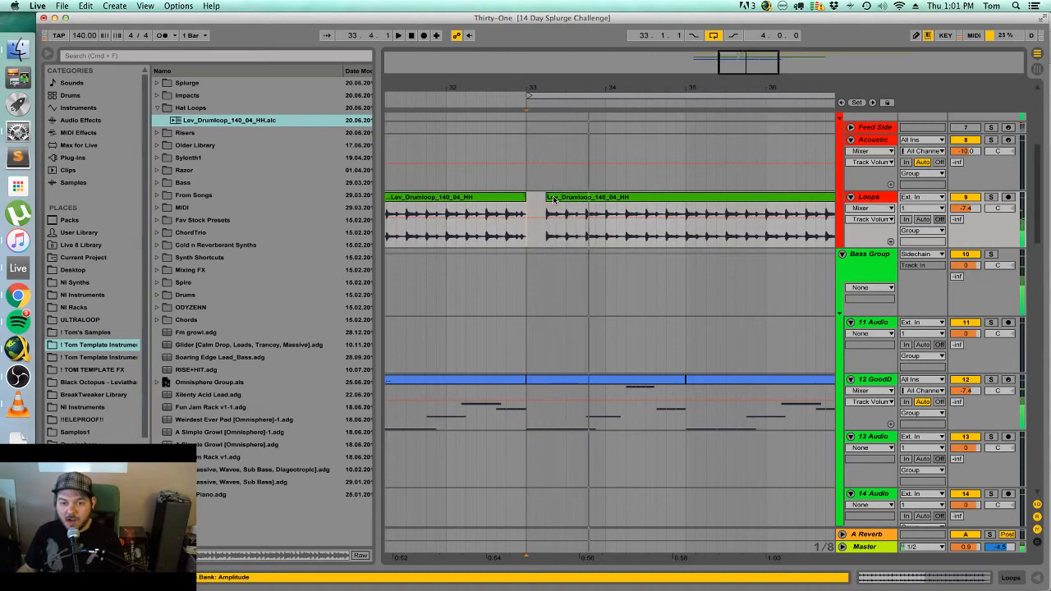
key(super+z)
click(532, 246)
key(space)
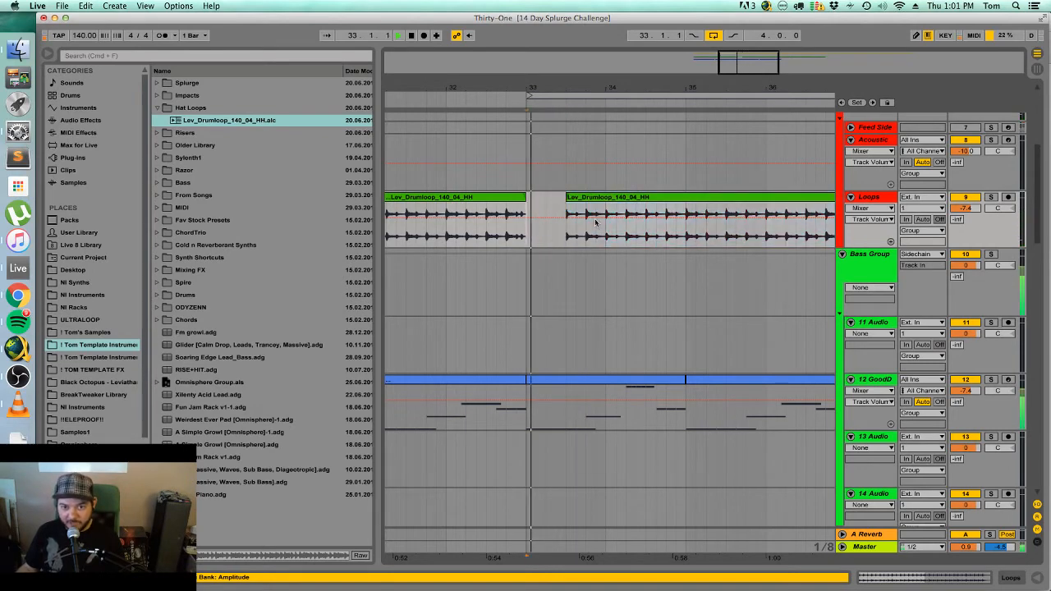
Delete the last beat of bar 34 from the hat loop on the Loops track and play from bar 33.
scroll(674, 218, up, 2)
scroll(707, 283, right, 3)
scroll(707, 282, up, 1)
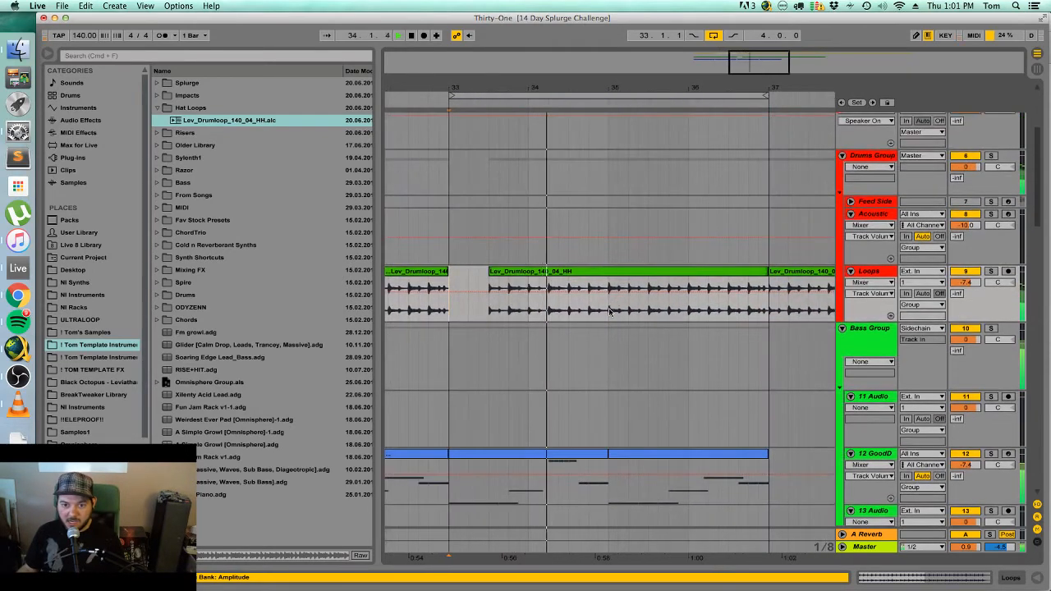
mouse_move(589, 313)
mouse_down()
mouse_move(613, 317)
mouse_move(588, 316)
mouse_up()
key(Delete)
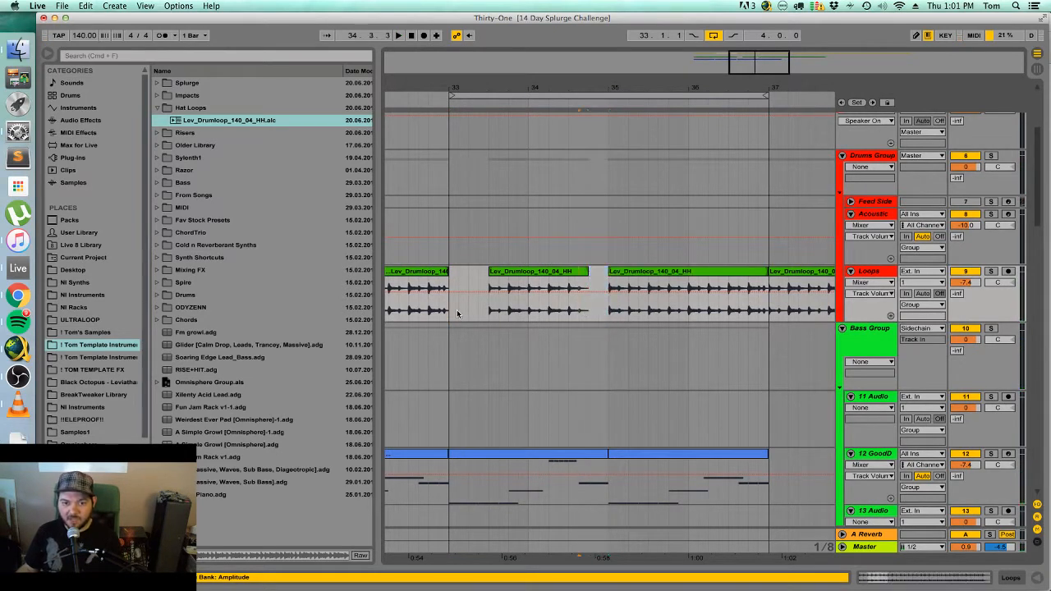
drag(458, 313, 450, 314)
key(Delete)
key(space)
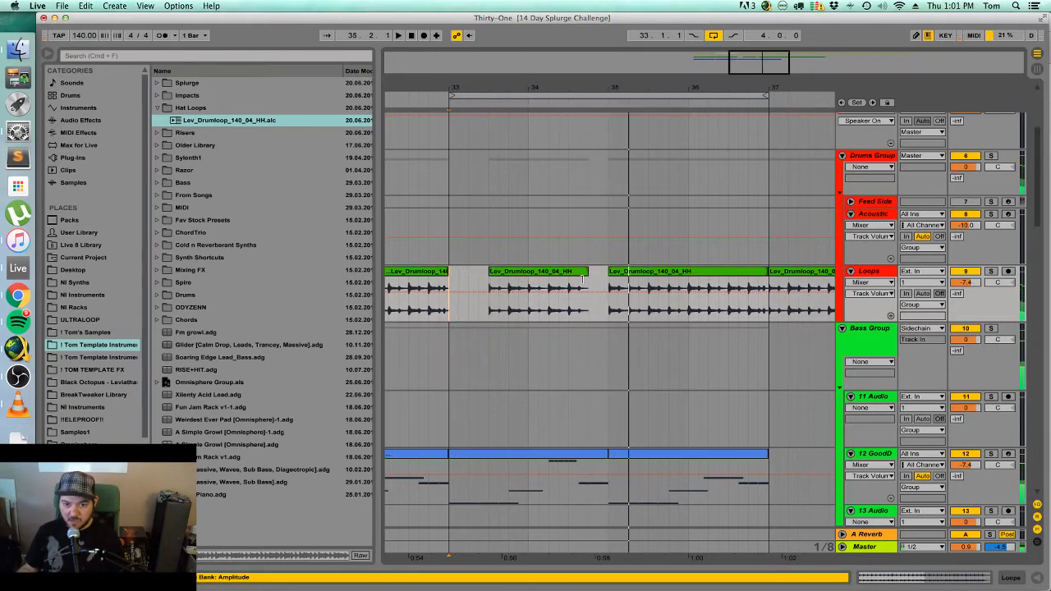
Shorten the hat loop clip before bar 35 to end at 34.3 and play the change.
key(space)
drag(587, 297, 568, 310)
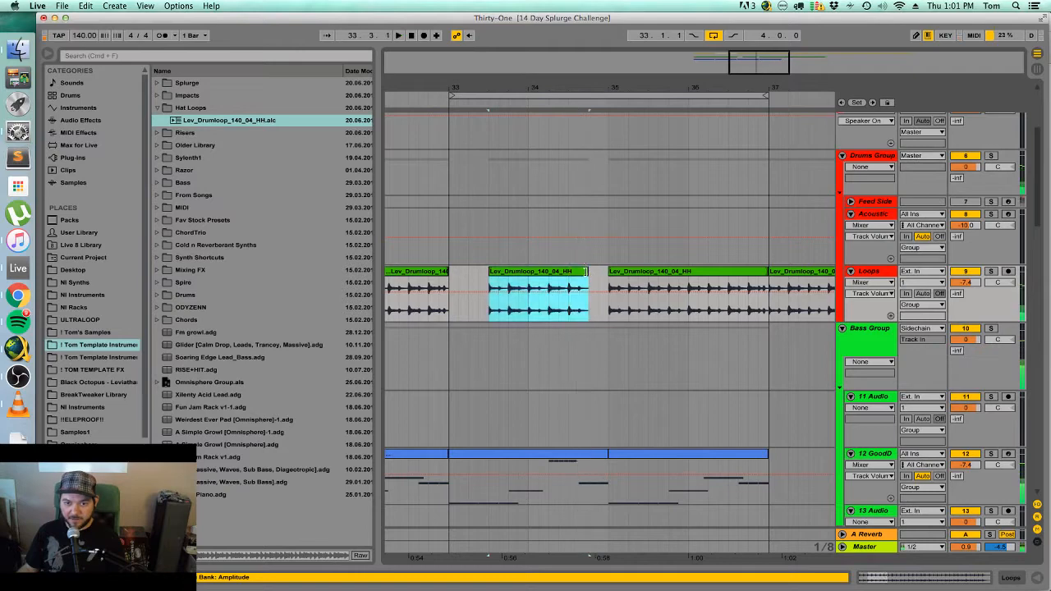
key(space)
click(590, 315)
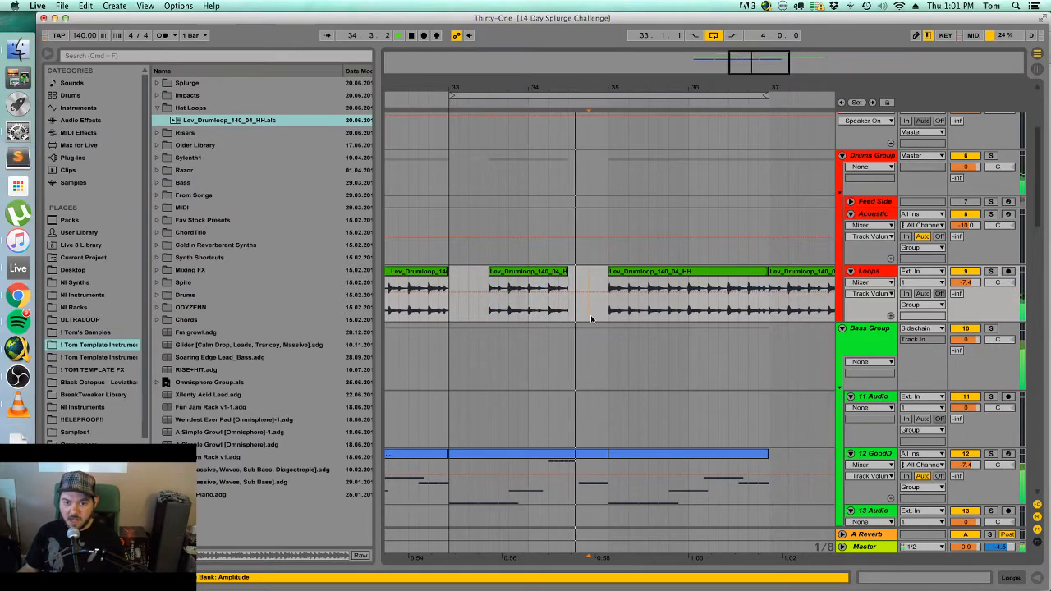
Split the Drum Rack clip at 34.3 and 35, select the two kick notes inside that section, and hide the note editor.
scroll(580, 266, up, 5)
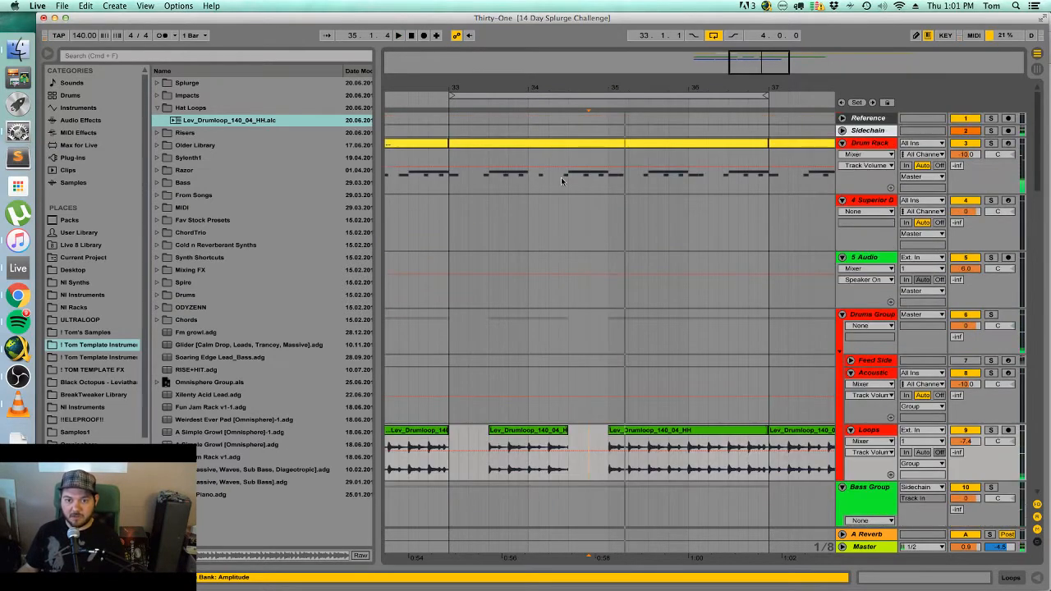
key(space)
click(602, 143)
double_click(602, 141)
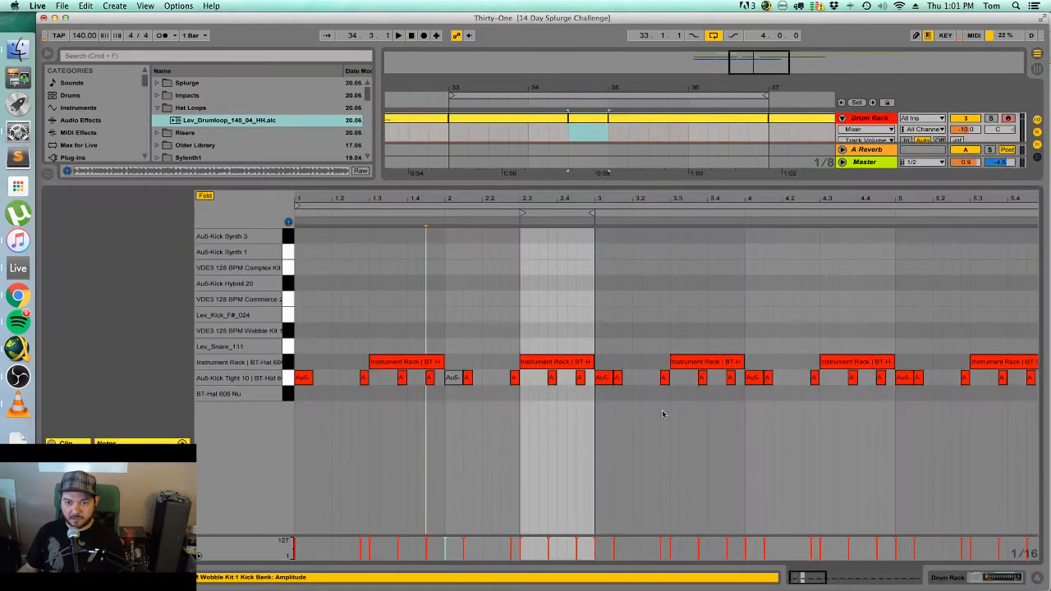
drag(548, 382, 548, 382)
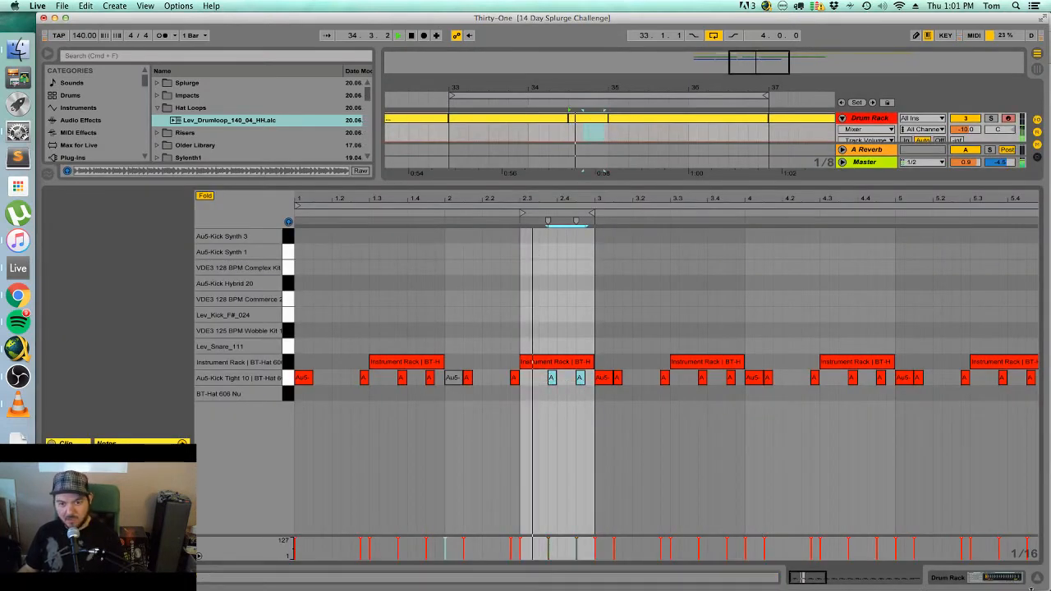
click(1036, 579)
scroll(607, 319, down, 1)
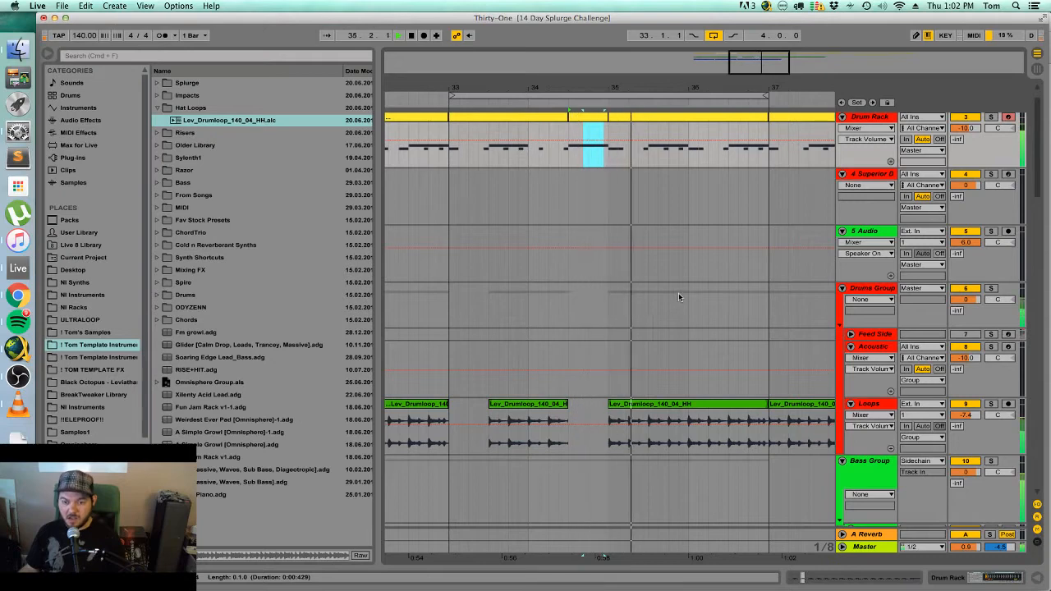
Play from bar 35 and replace the opening F#3 of the GoodDrop clip there with two consecutive eighth notes.
scroll(678, 294, down, 5)
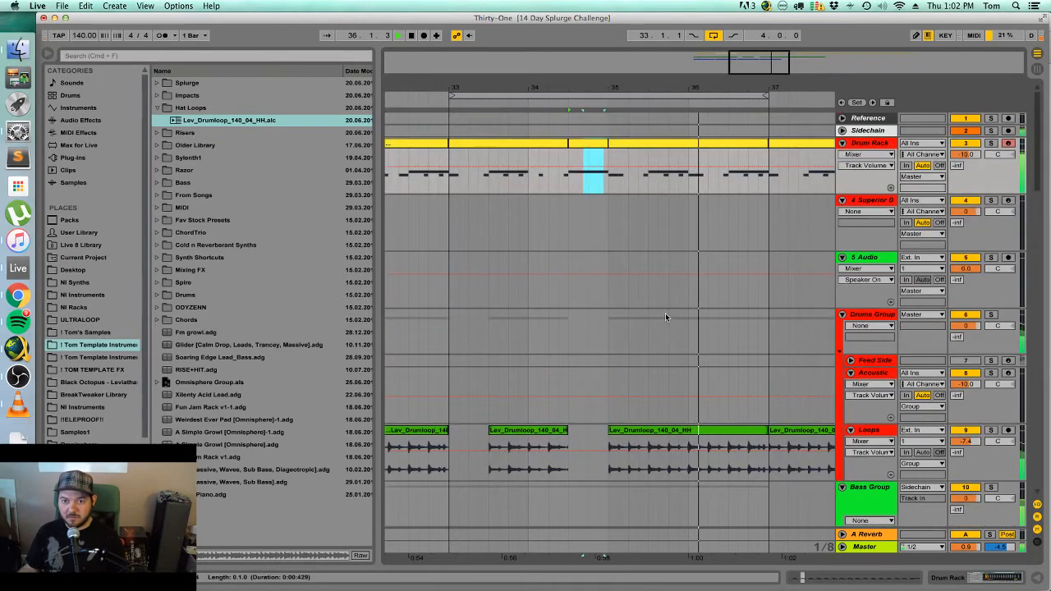
click(612, 179)
key(space)
key(space)
key(space)
scroll(698, 395, down, 5)
scroll(698, 395, down, 5)
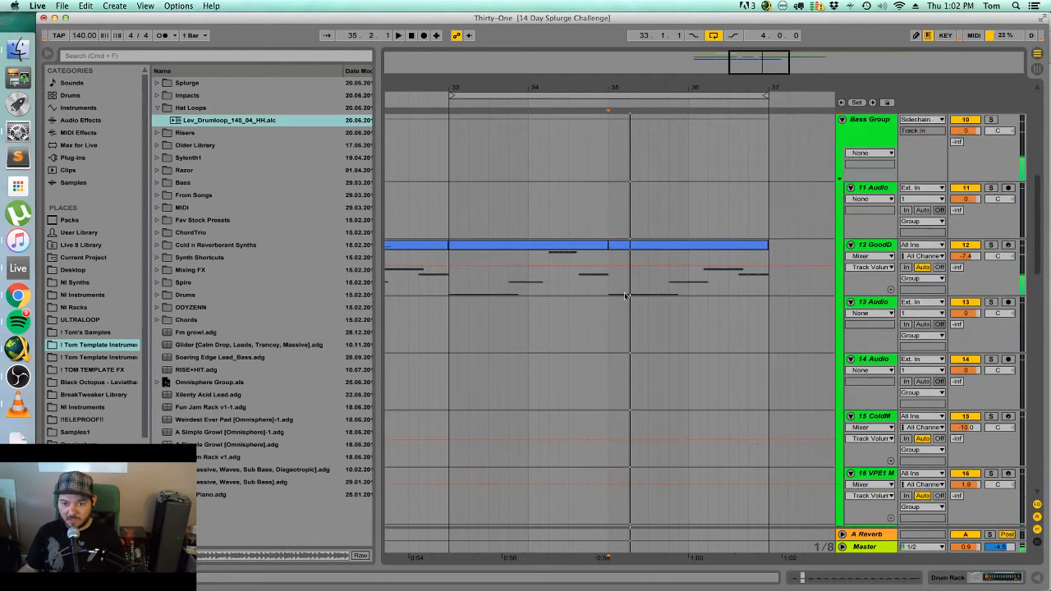
double_click(631, 248)
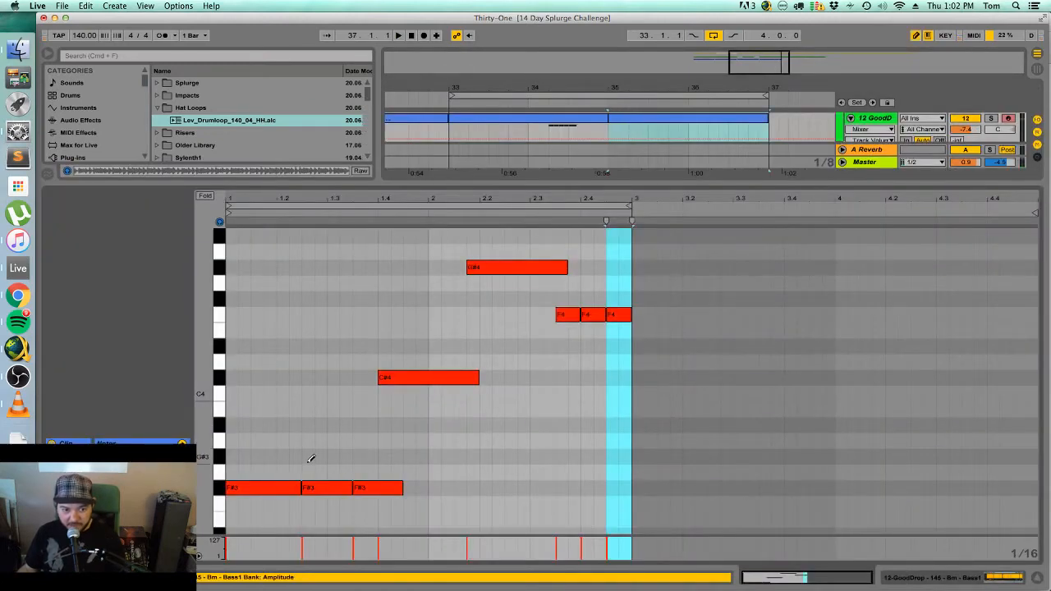
click(257, 488)
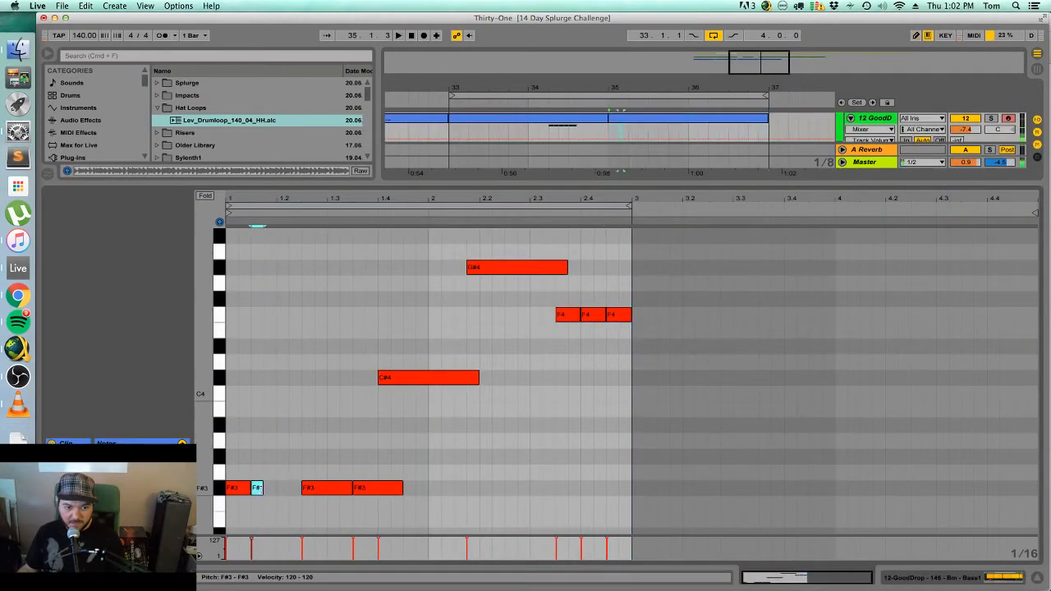
drag(263, 488, 275, 489)
key(space)
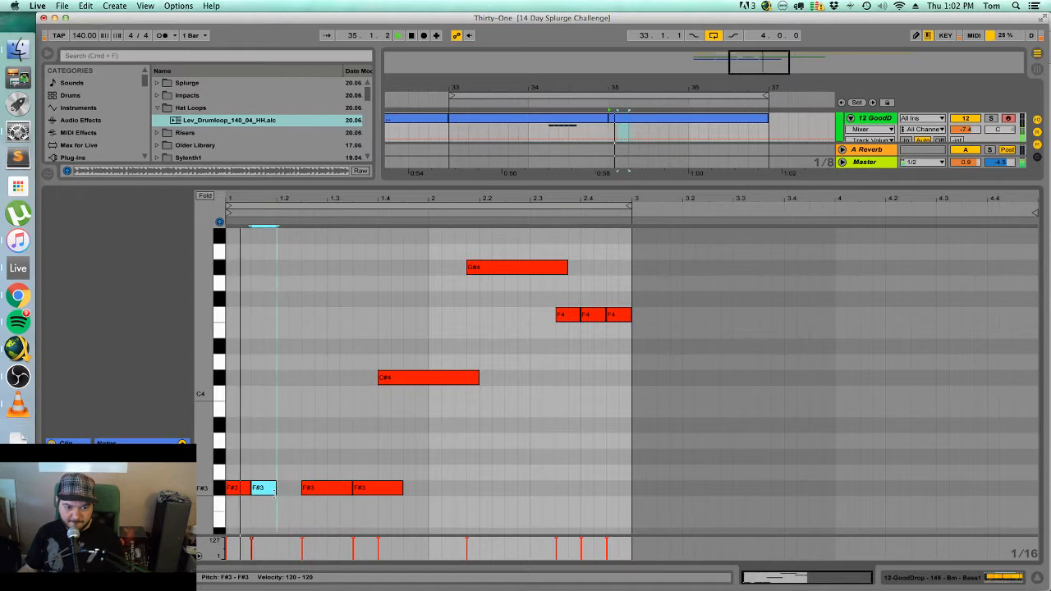
Try an eighth-note A3 at 1.2 in the GoodDrop clip, moving it to a higher pitch.
click(283, 440)
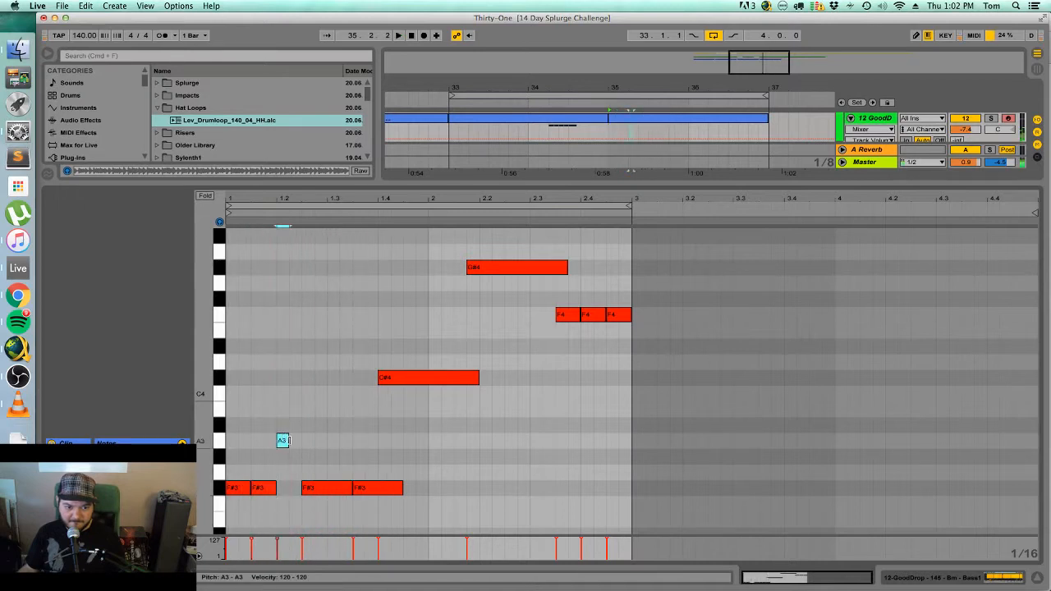
drag(289, 441, 301, 441)
drag(293, 441, 292, 298)
Hide the note editor, stop playback and insert a new MIDI track directly below the GoodDrop track.
click(1037, 578)
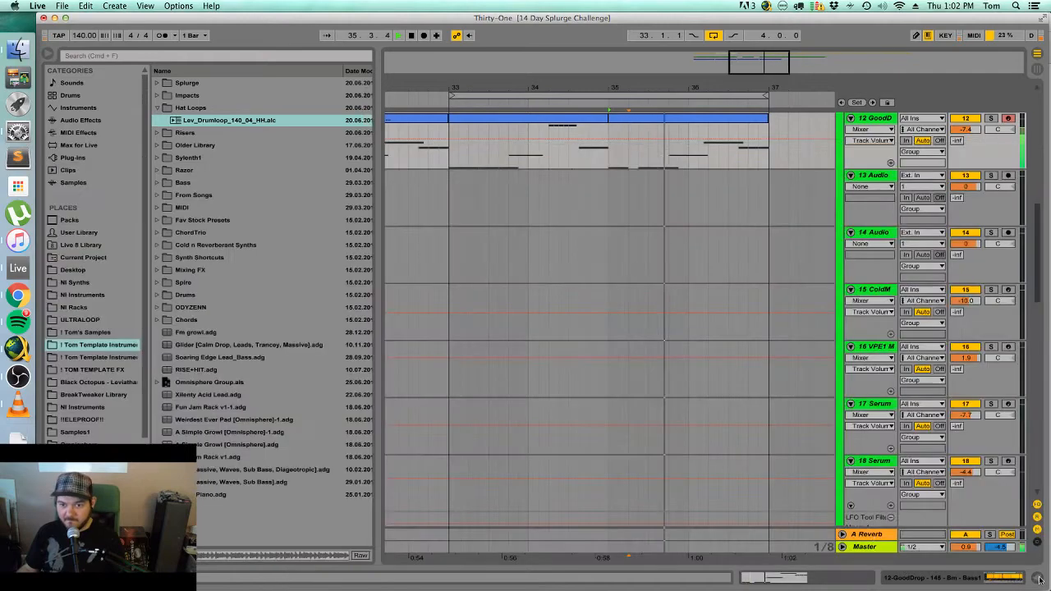
key(space)
click(876, 264)
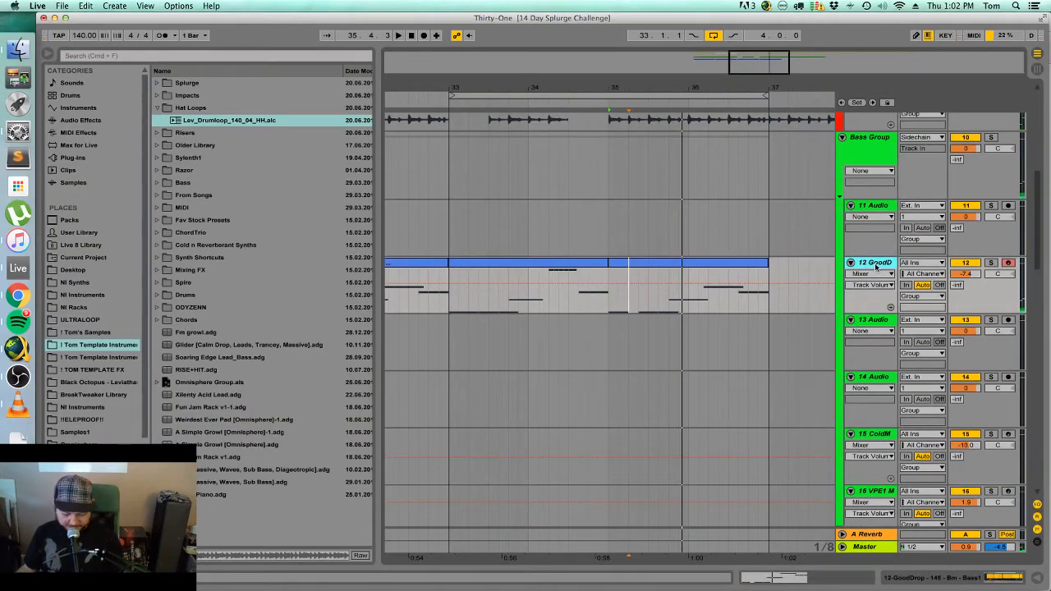
key(super+shift+t)
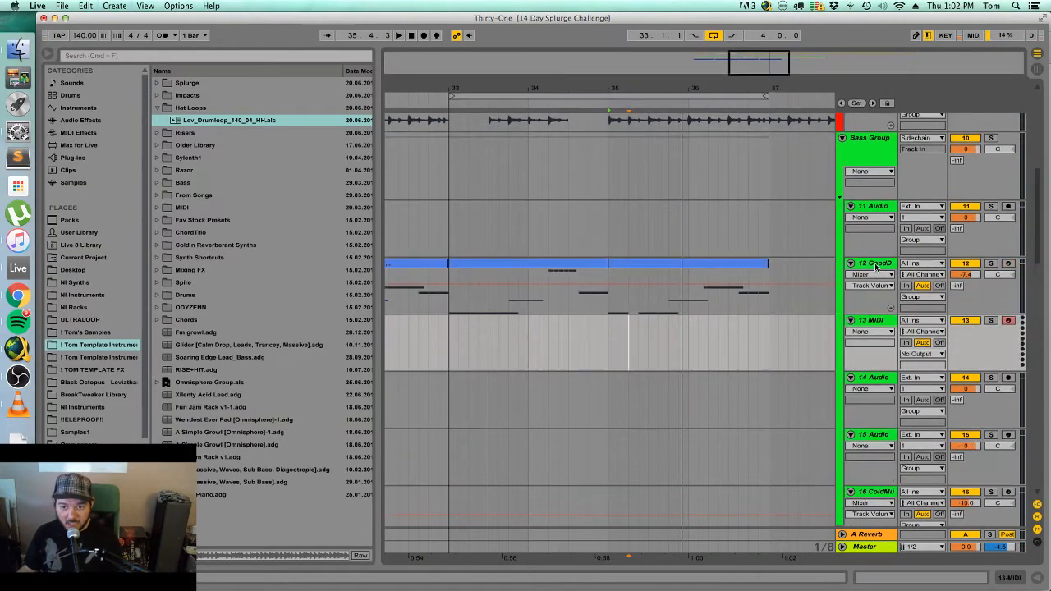
Find "GoodDrop - 145 - Bm - AllLeads.wav" in the personal samples folder and place it at bar 35 on the new track.
scroll(94, 320, down, 5)
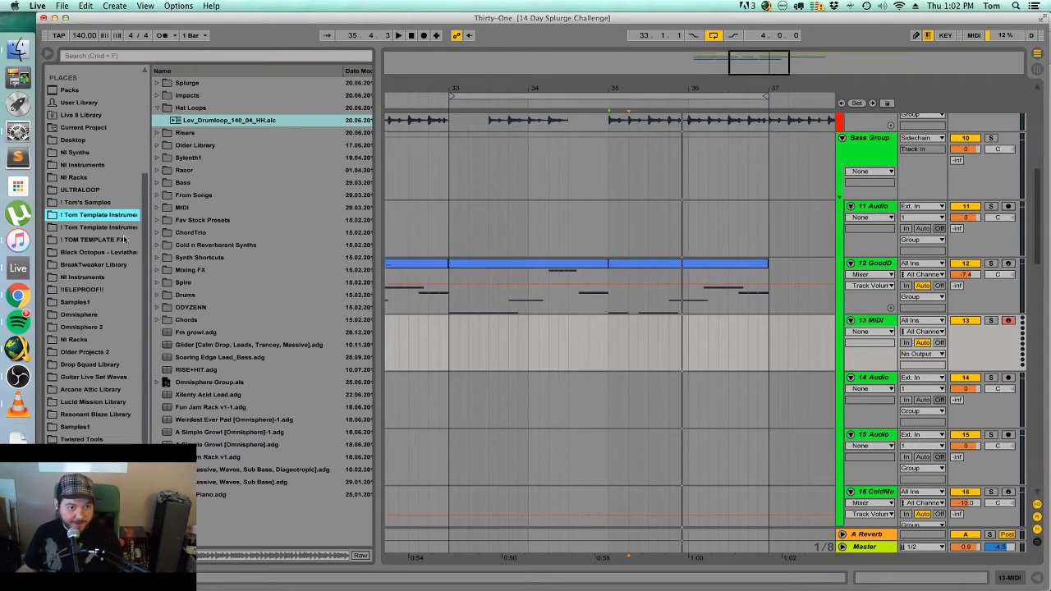
click(110, 203)
click(281, 184)
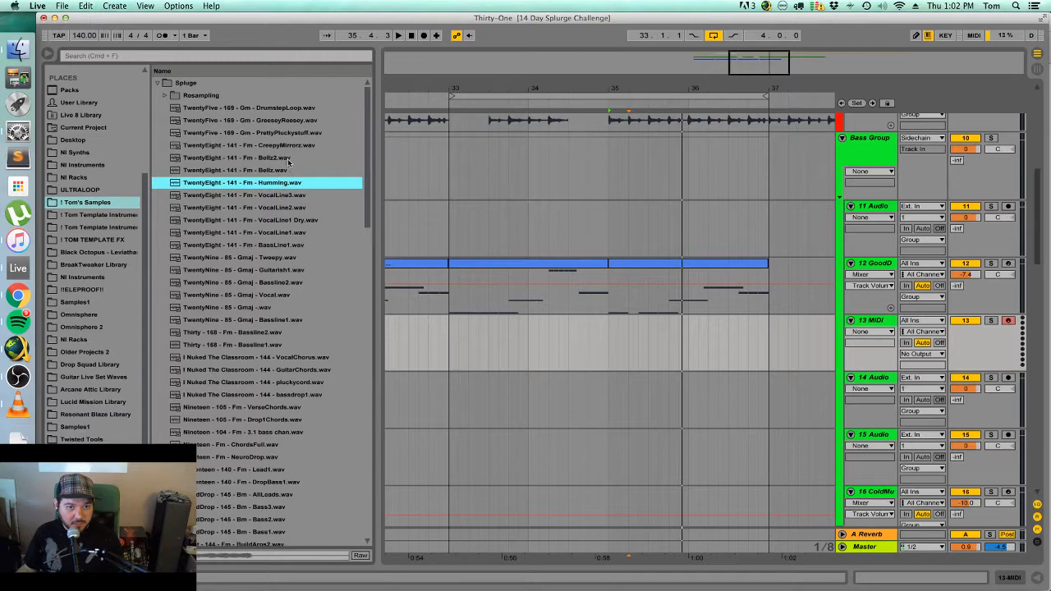
scroll(270, 422, down, 5)
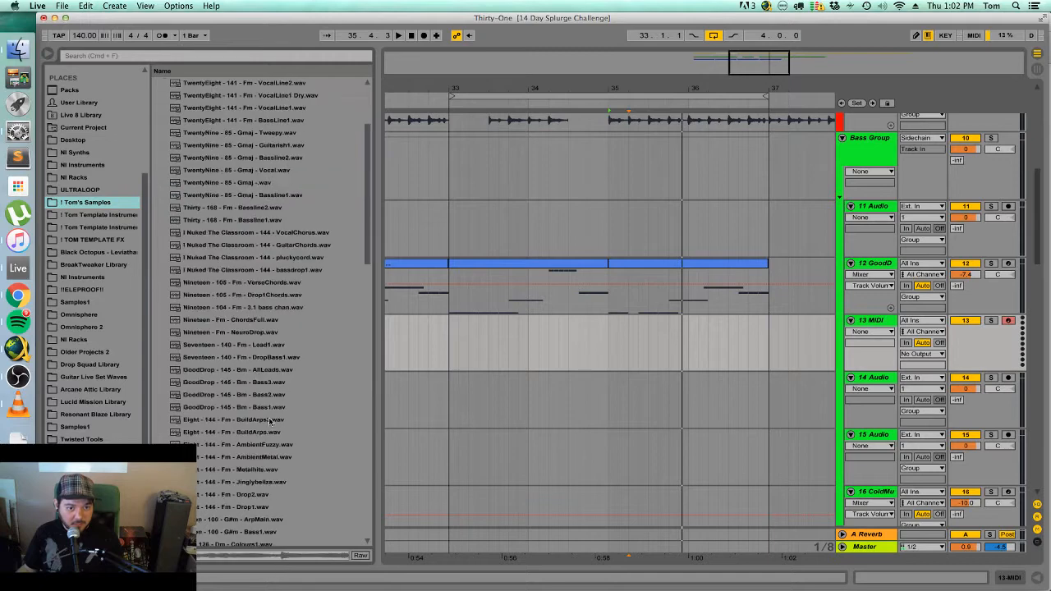
click(287, 371)
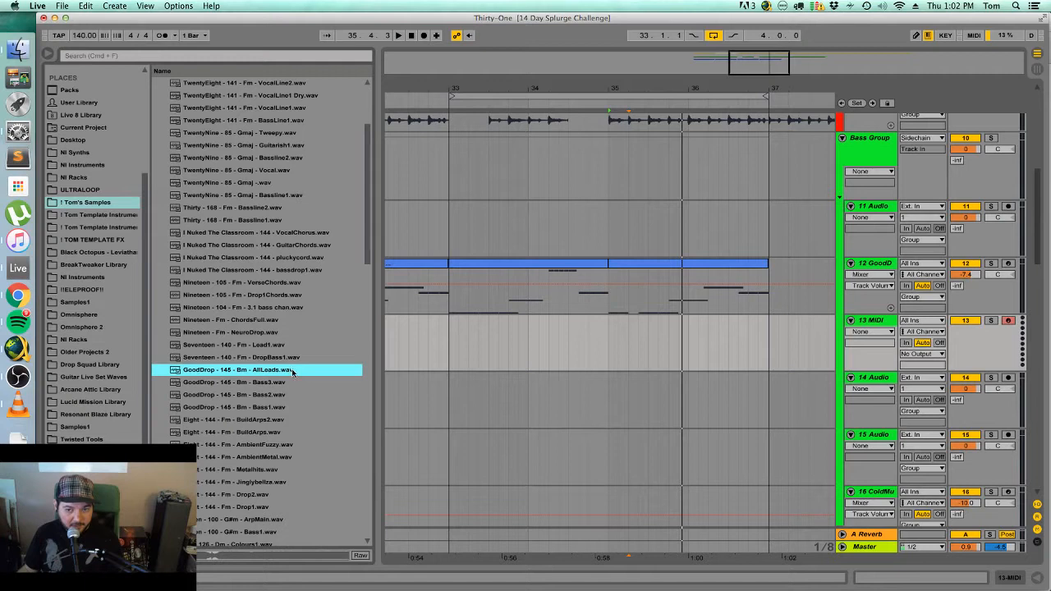
drag(277, 372, 624, 348)
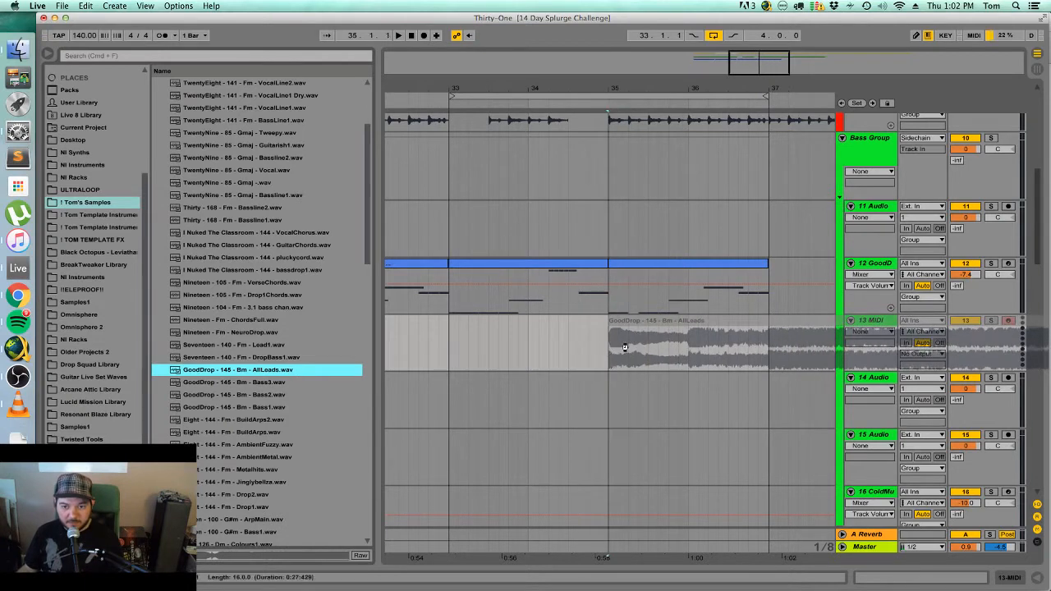
Split the AllLeads clip half a beat before bar 36 and delete all of the audio after the split.
drag(685, 328, 689, 329)
click(707, 345)
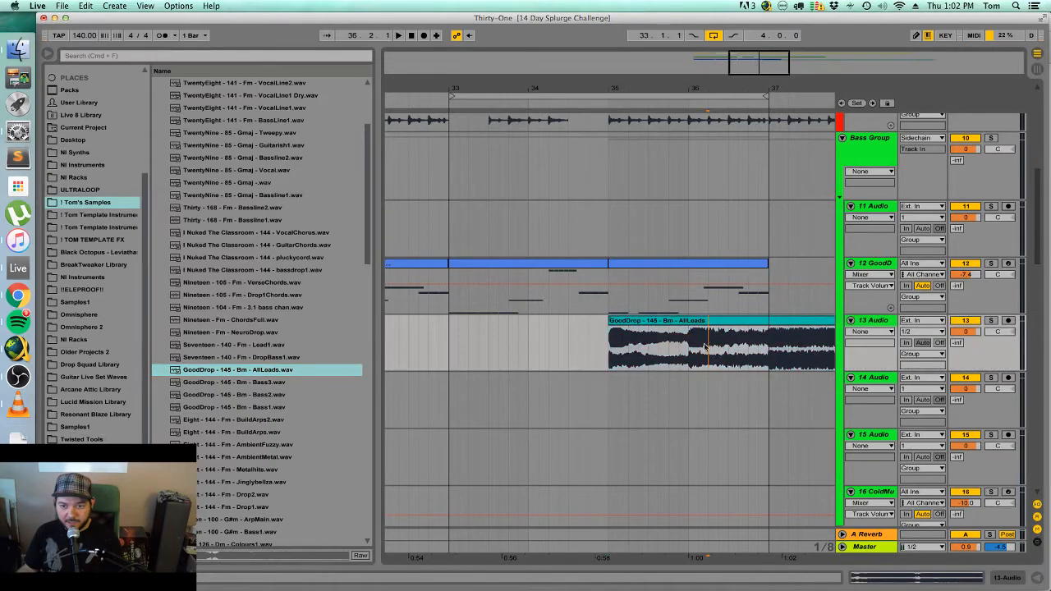
click(676, 349)
key(super+e)
key(Delete)
click(611, 323)
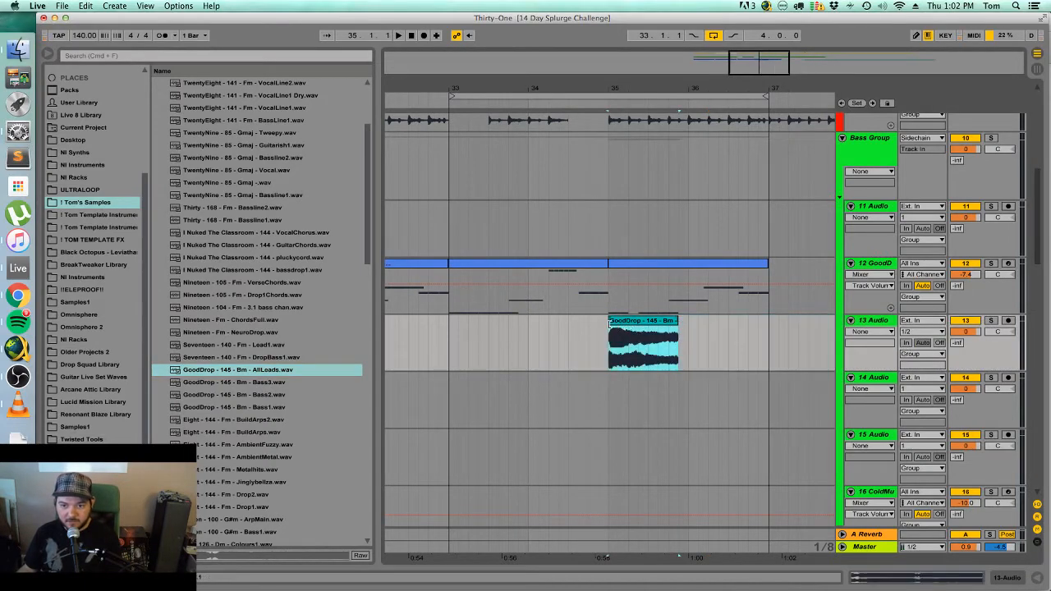
drag(762, 57, 761, 25)
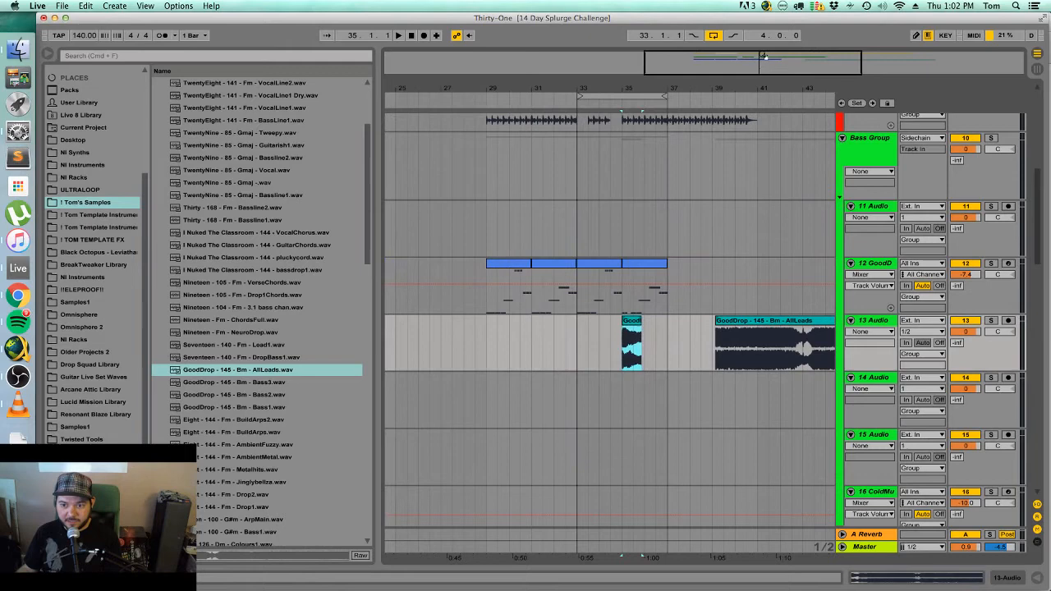
click(773, 321)
key(Delete)
drag(720, 59, 738, 60)
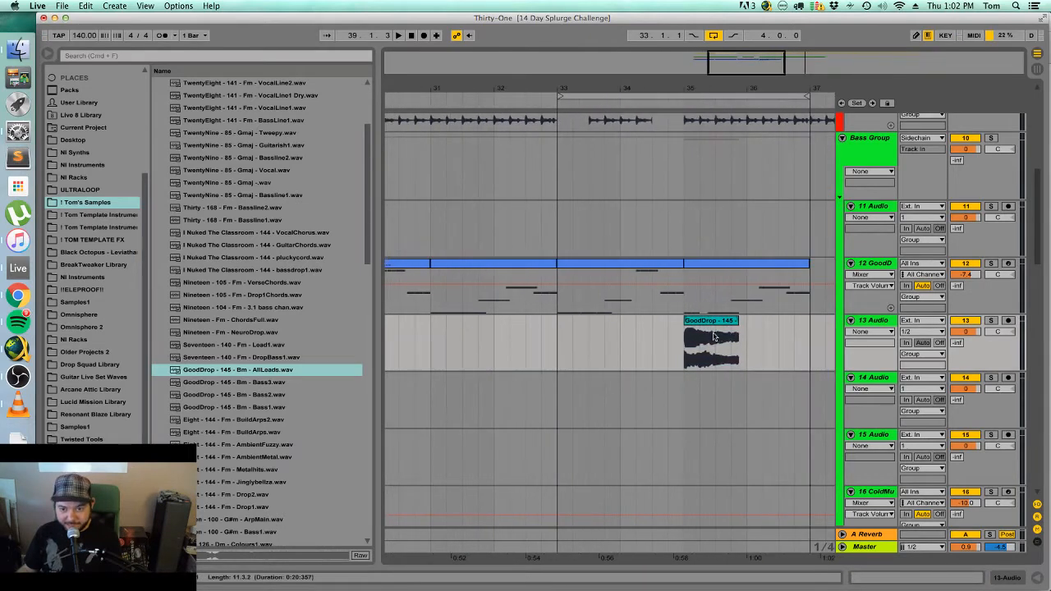
Trim the AllLeads clip to a half-beat slice starting at 35.2 and play the loop around it.
mouse_move(685, 321)
mouse_down()
mouse_move(733, 321)
mouse_move(704, 323)
mouse_up()
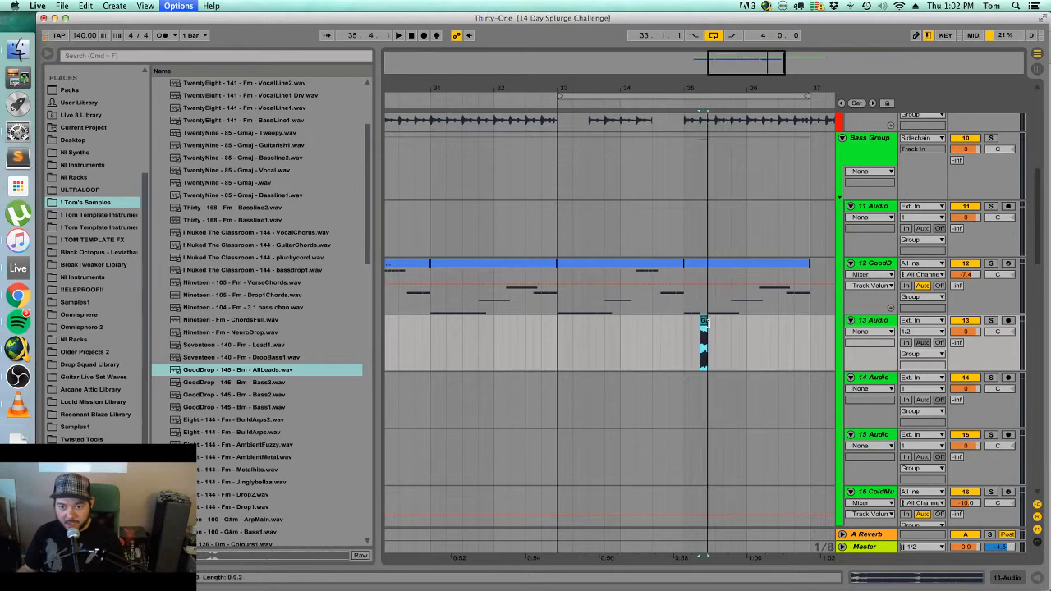
key(space)
click(685, 352)
key(space)
key(space)
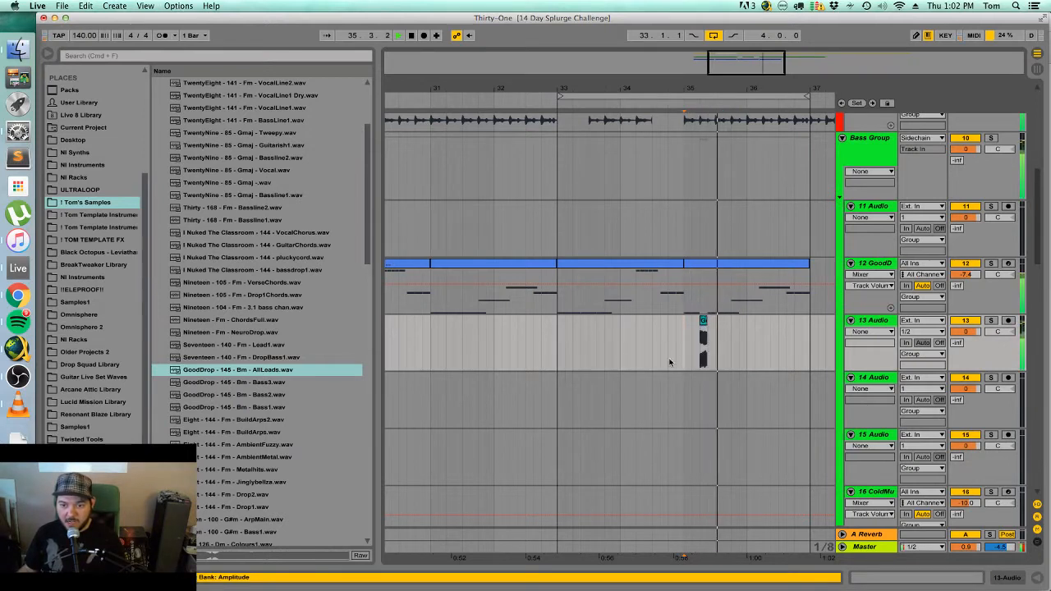
drag(629, 360, 634, 359)
key(space)
key(space)
Move the AllLeads slice's sample start marker into the third beat of its first bar, then leave the clip view.
click(705, 322)
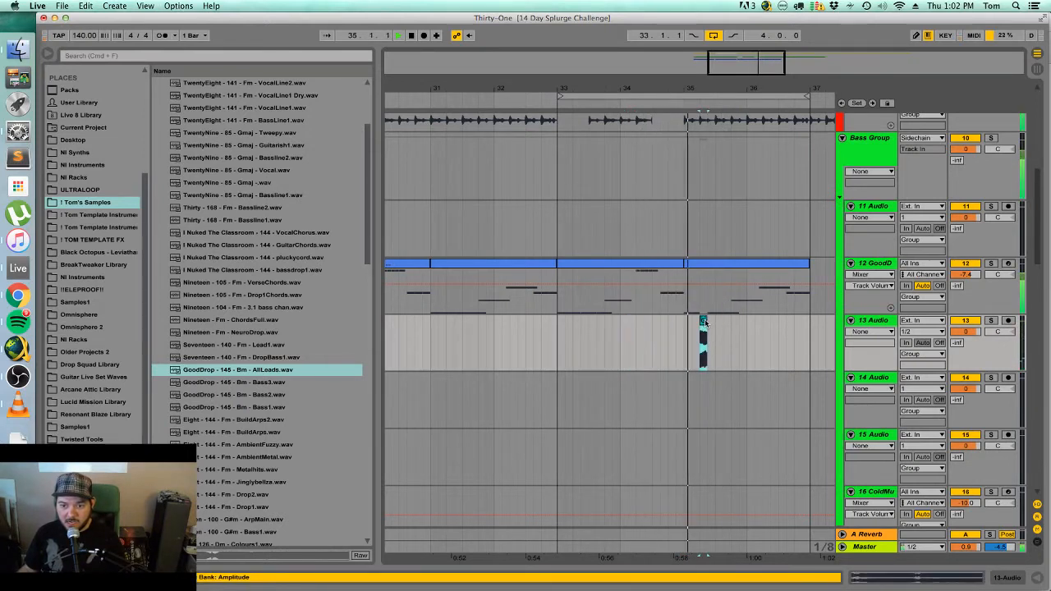
double_click(704, 322)
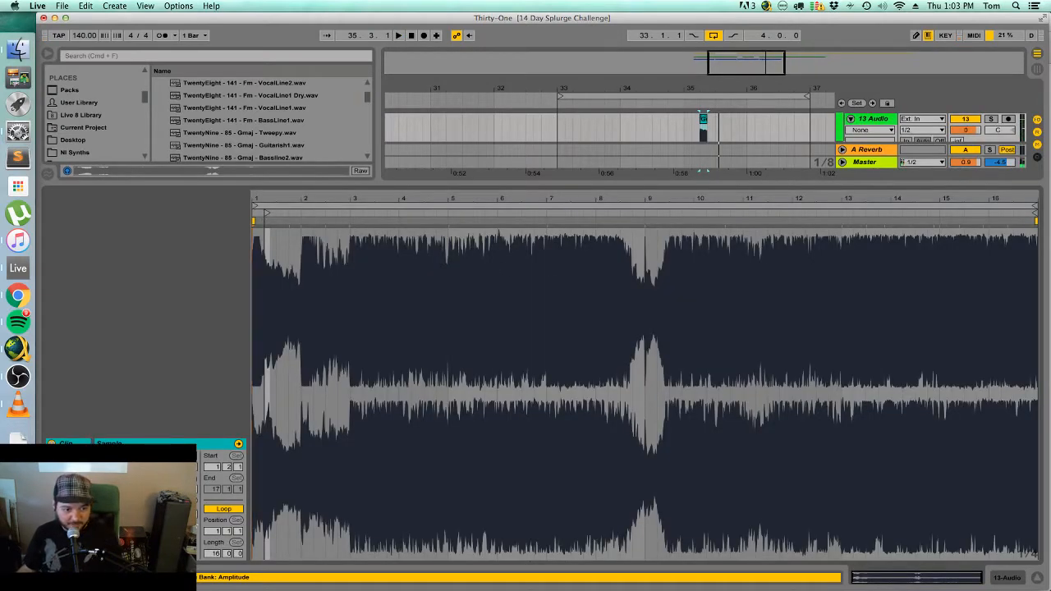
drag(267, 213, 290, 213)
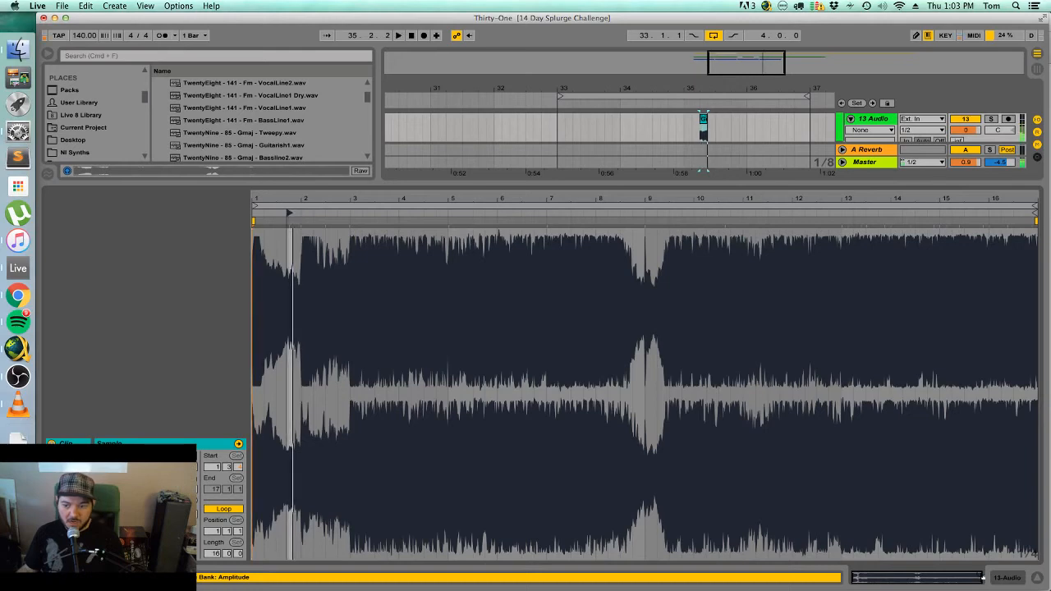
click(1003, 577)
key(space)
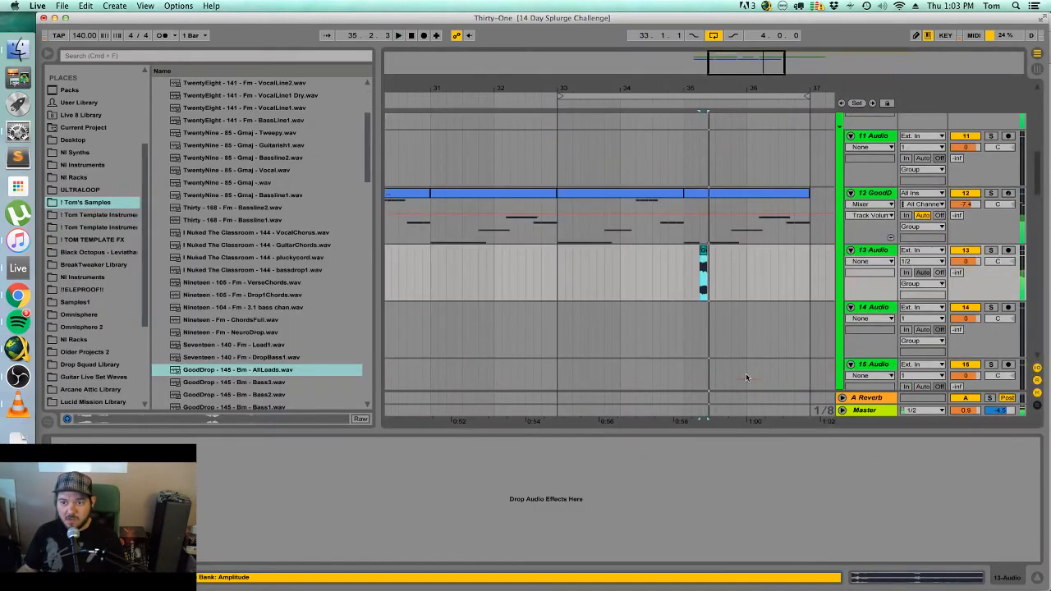
Add a MIDI track below track 13 and load the Kontakt 5 VST onto it.
click(563, 271)
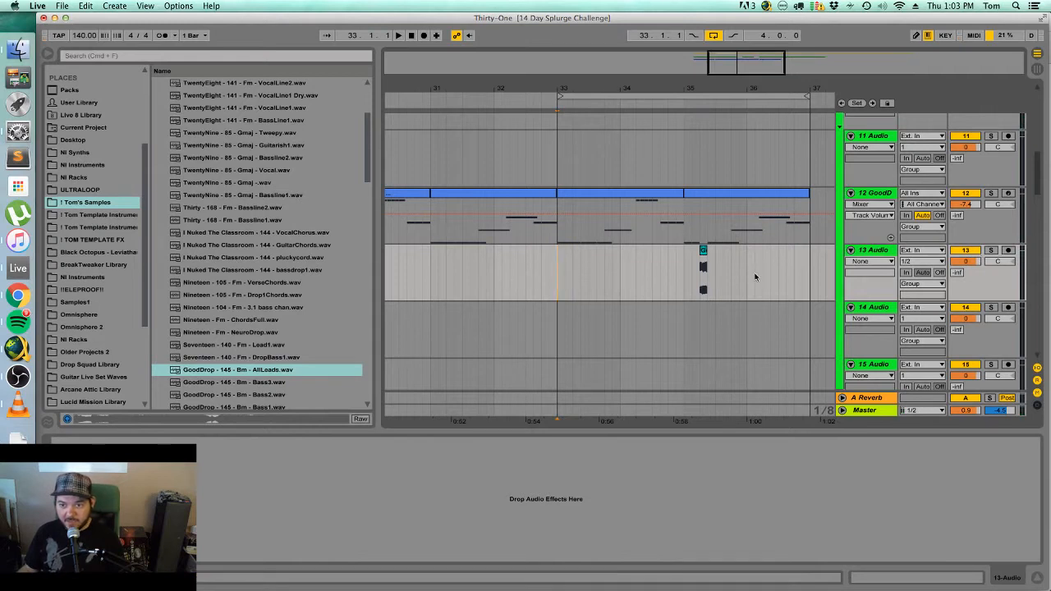
click(883, 251)
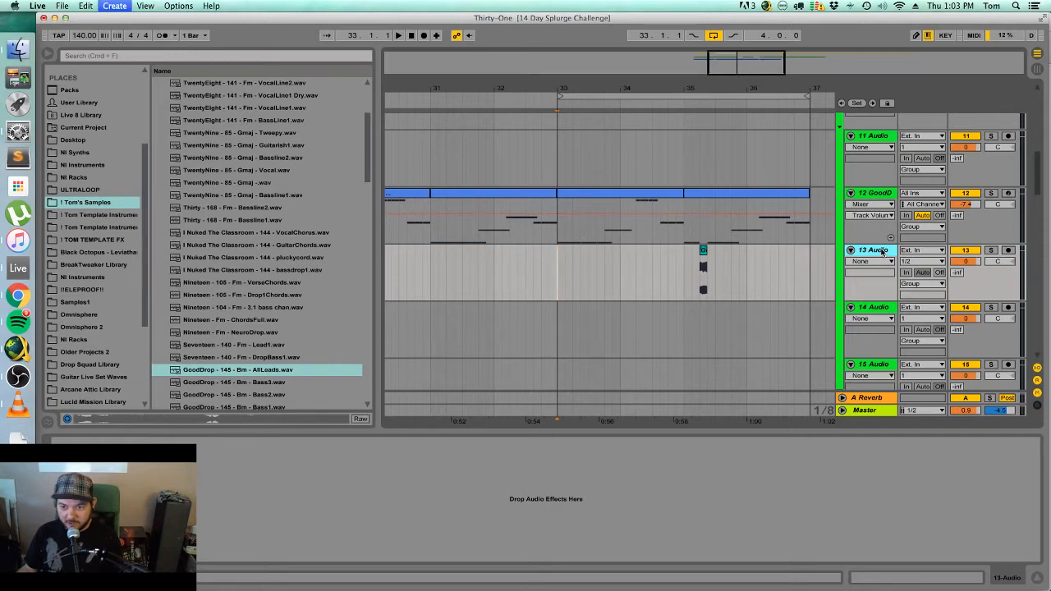
key(super+shift+t)
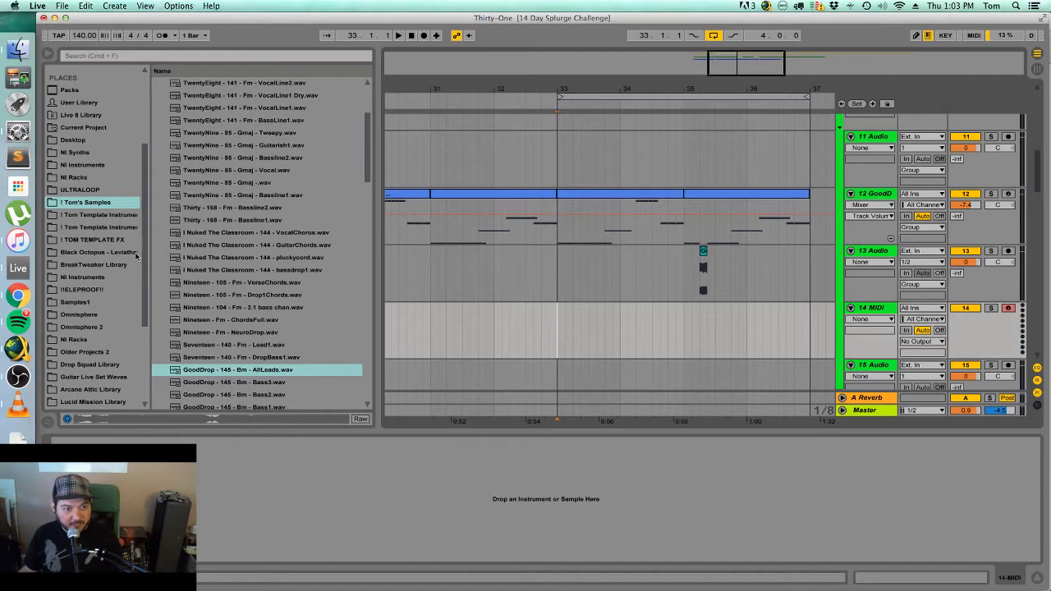
click(95, 55)
text(ko)
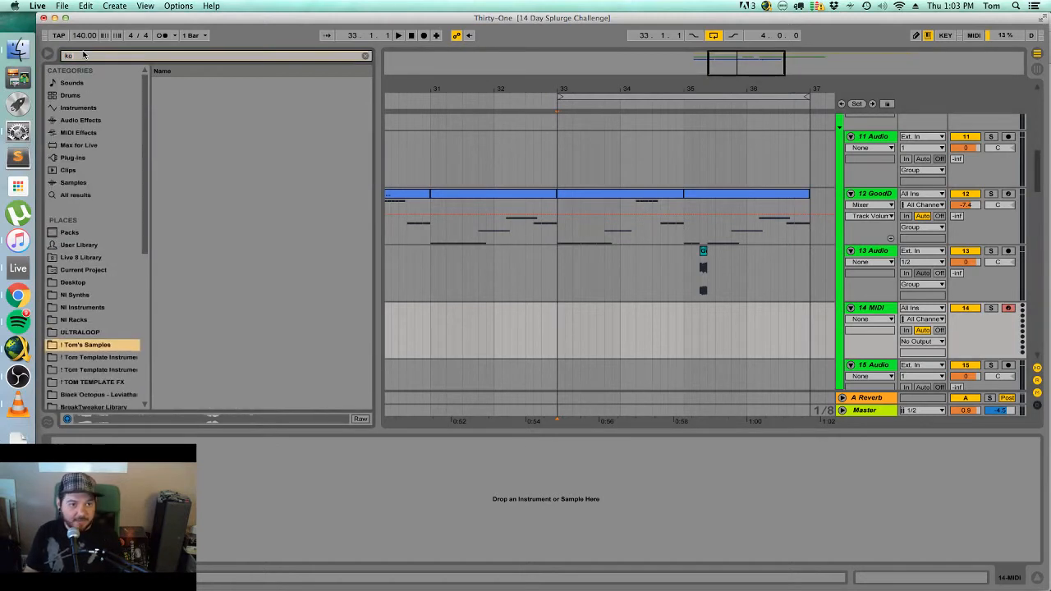
click(98, 158)
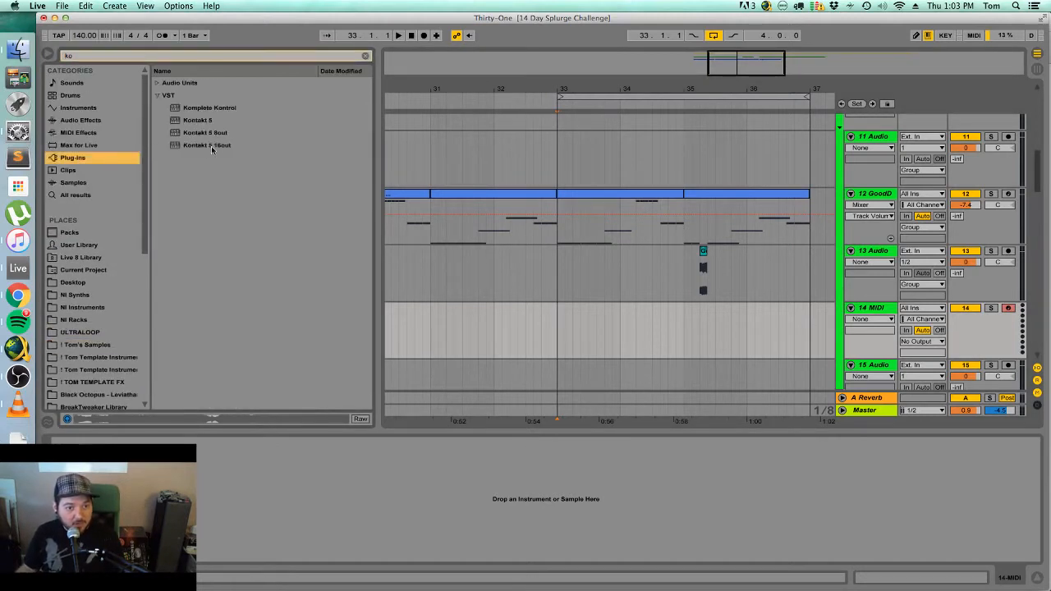
drag(226, 123, 540, 248)
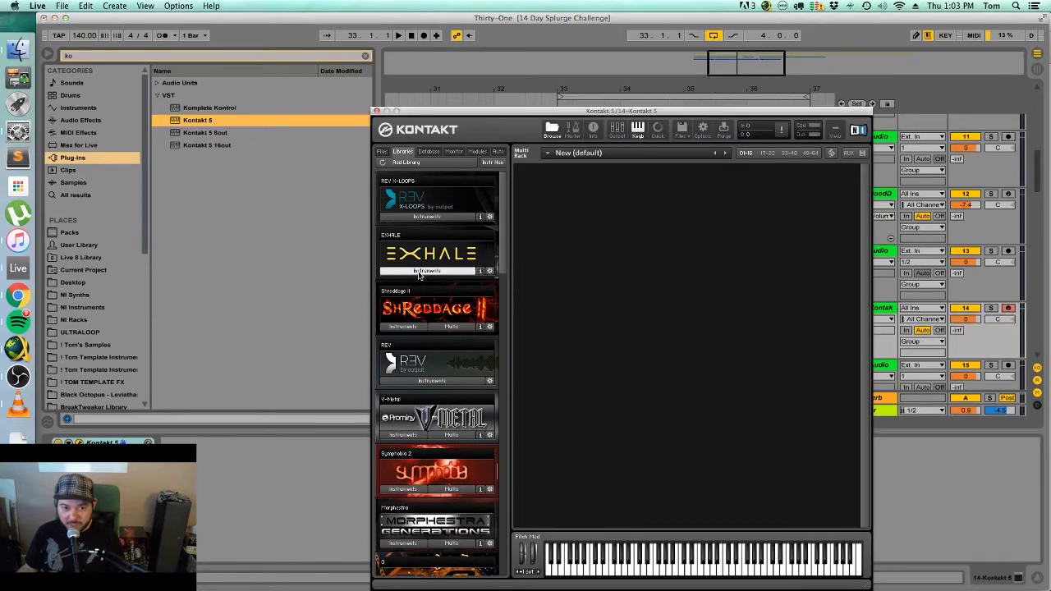
Load the EXHALE instrument into Kontakt and hide the plug-in window.
click(418, 271)
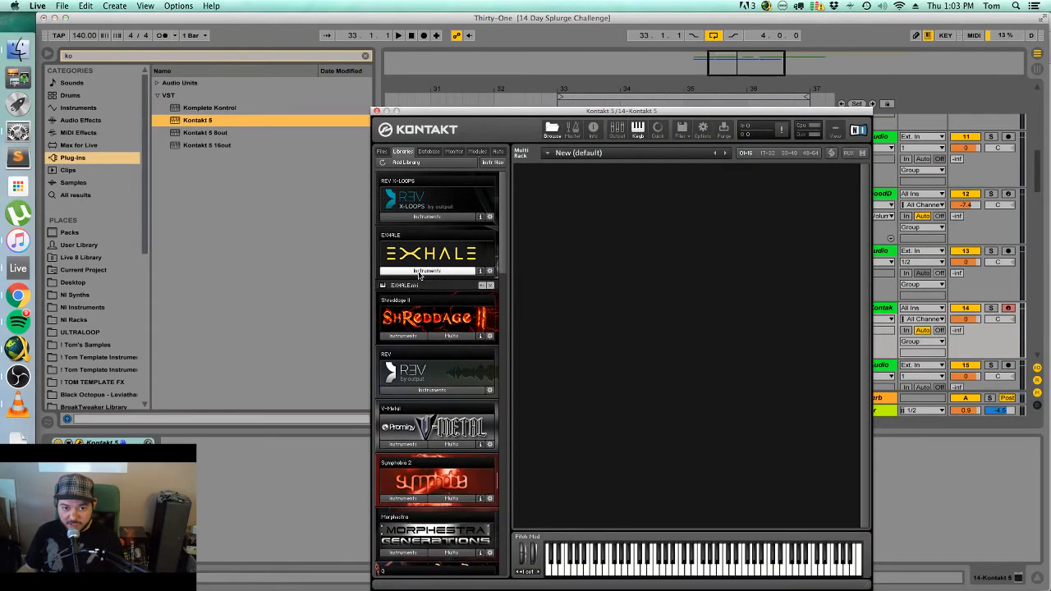
double_click(417, 285)
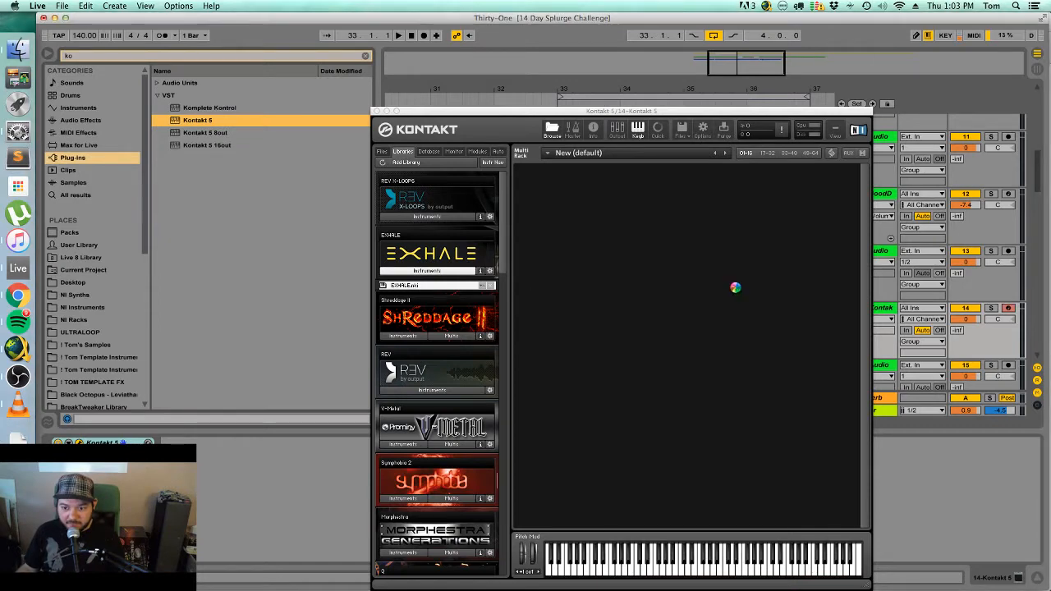
drag(627, 114, 698, 108)
key(alt+super+p)
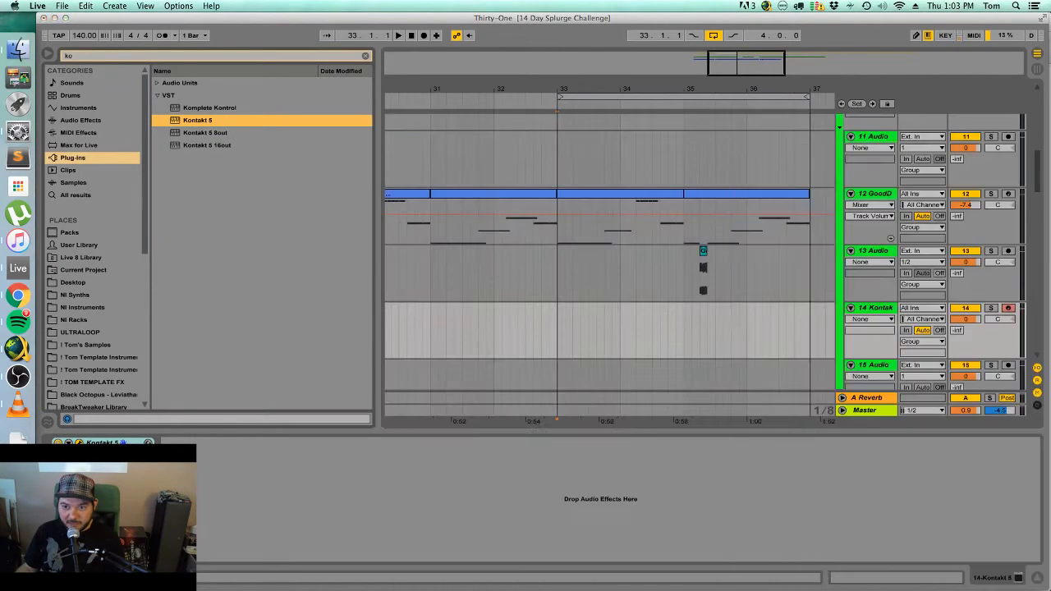
Create an empty MIDI clip from bar 33 to bar 37 on the Kontakt track and open its note editor.
click(597, 320)
drag(559, 323, 804, 317)
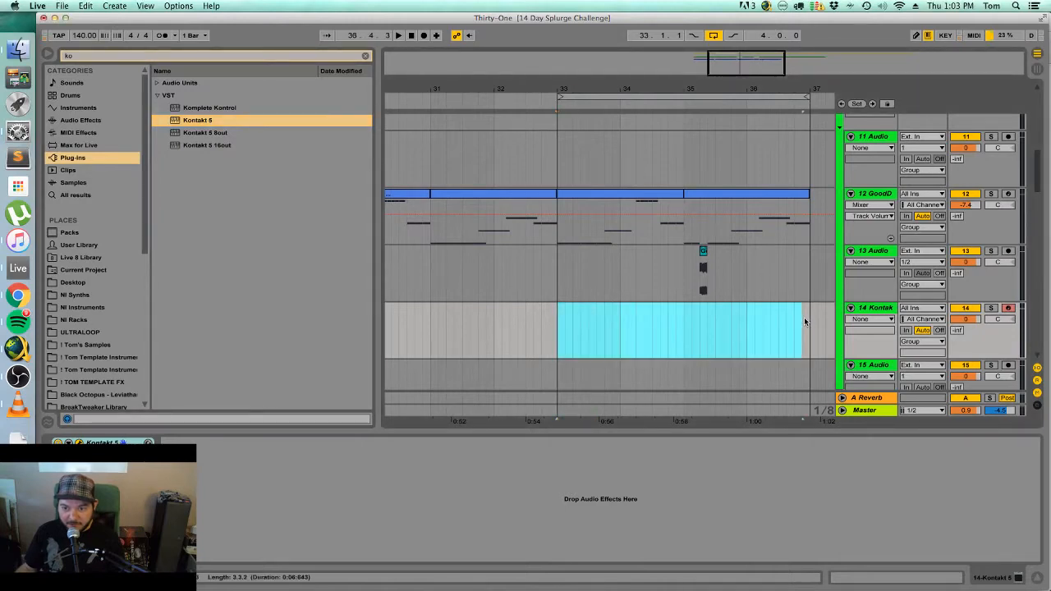
right_click(812, 313)
click(839, 392)
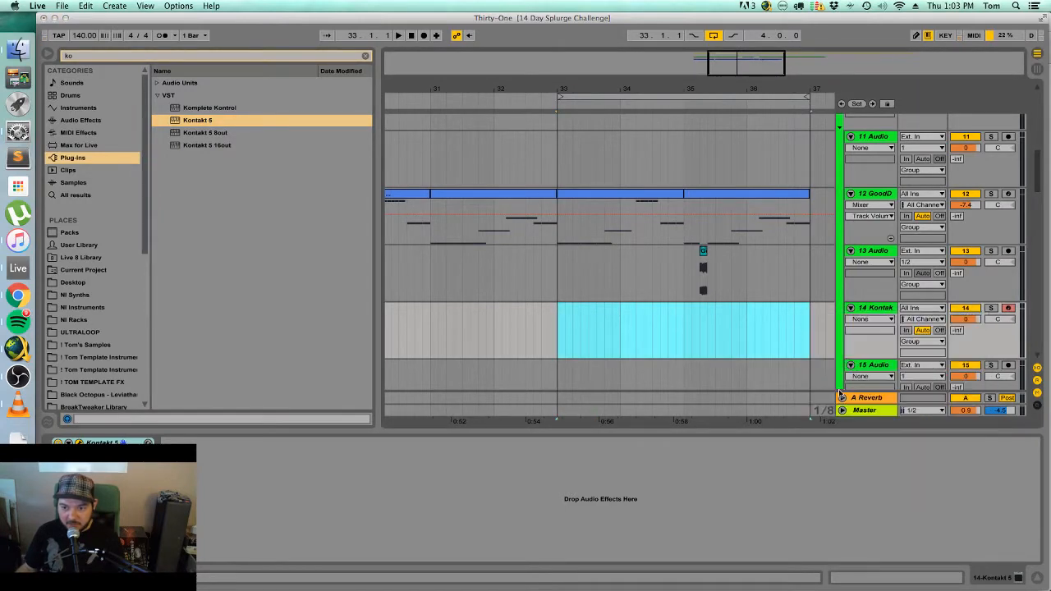
double_click(620, 306)
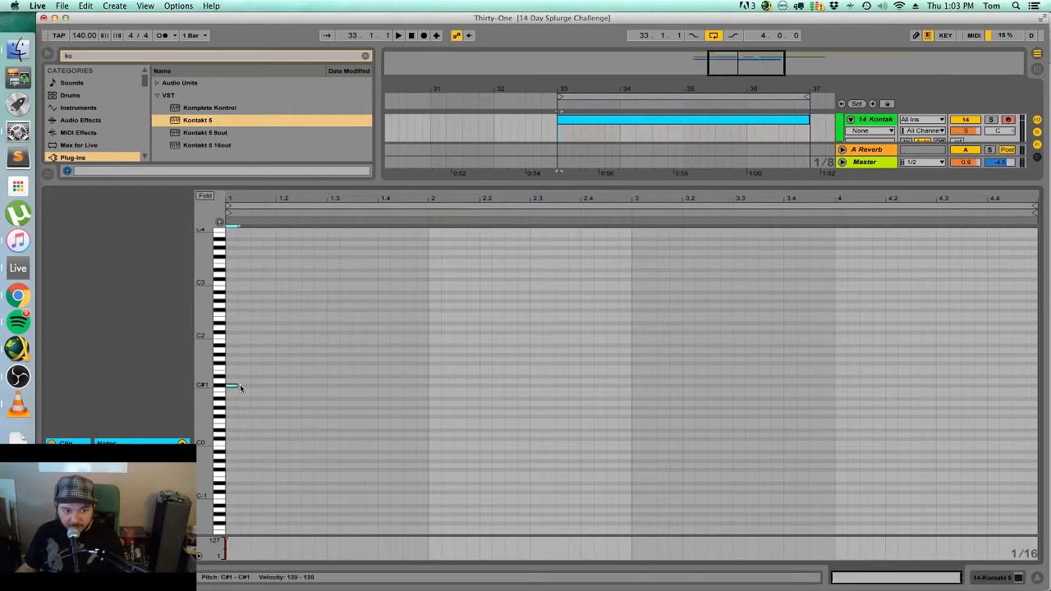
Draw one note spanning all four bars of the clip, transpose it to B2 and audition it.
double_click(240, 385)
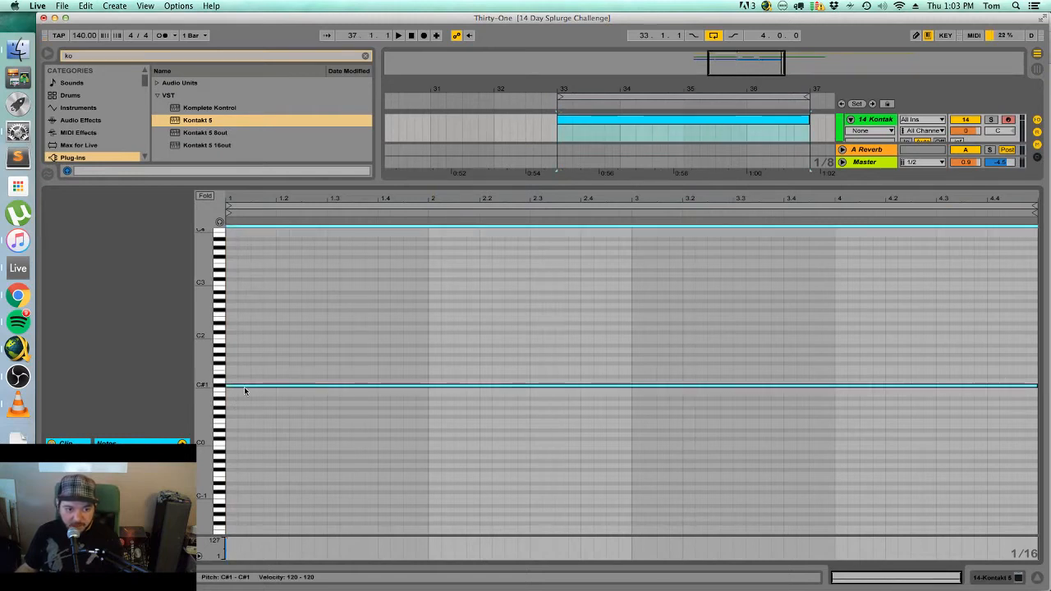
drag(244, 387, 246, 398)
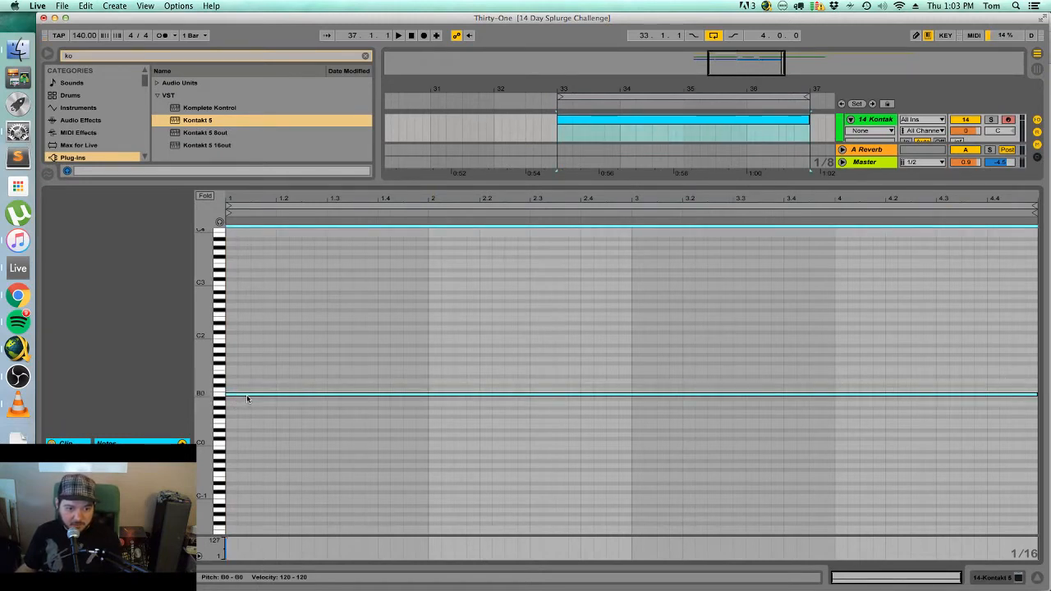
key(shift+Up)
key(space)
key(shift+Up)
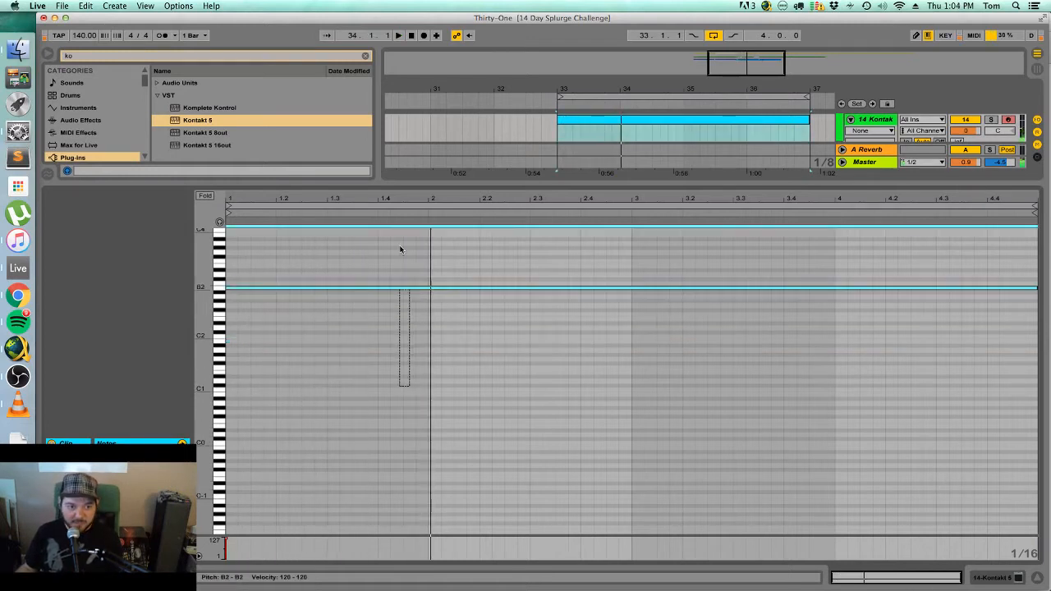
key(Up)
key(space)
key(Down)
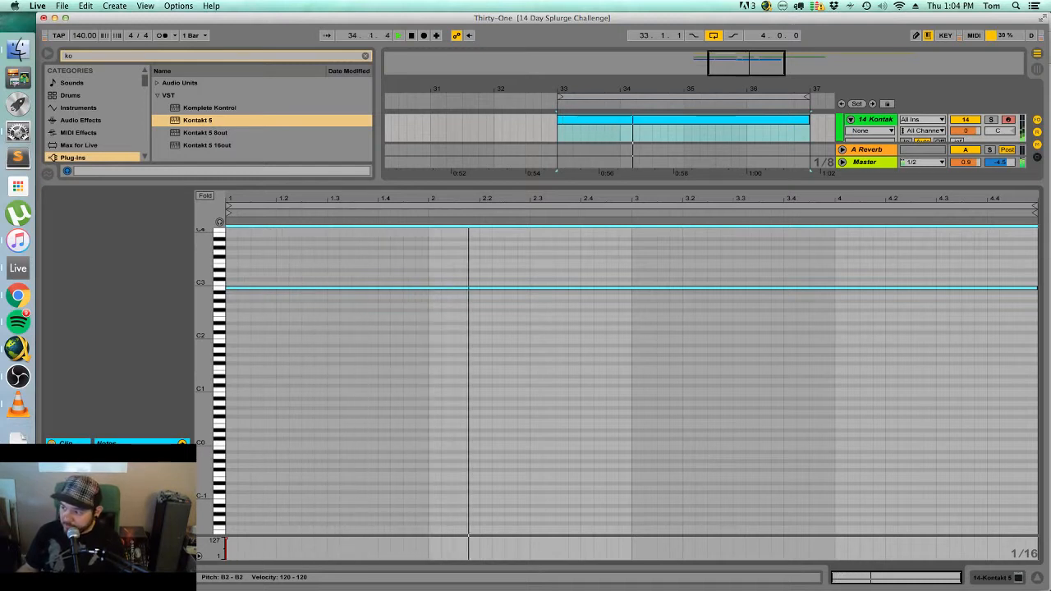
key(space)
key(space)
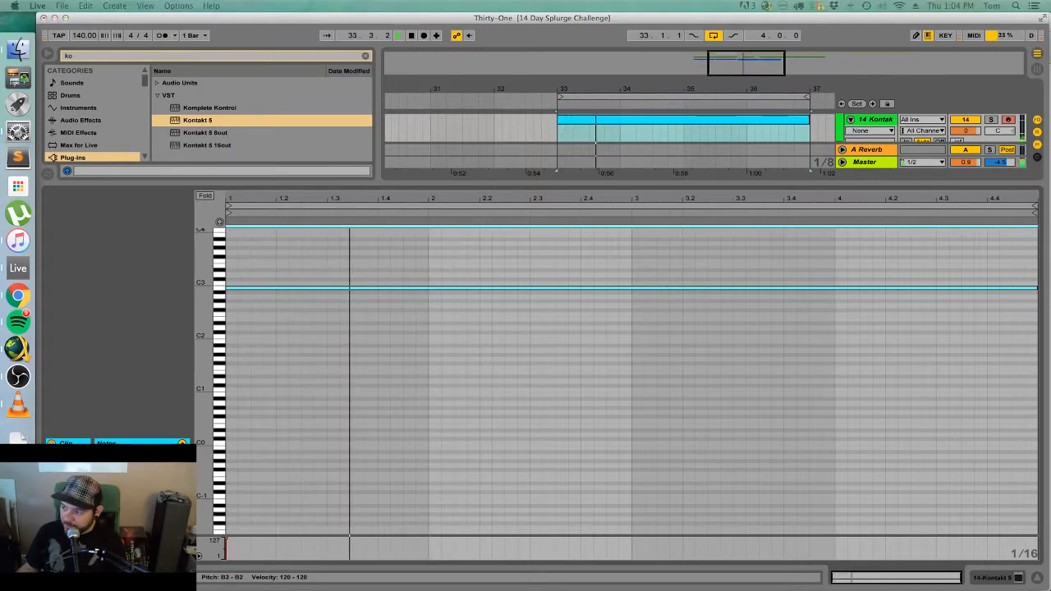
Raise the long note to B3, audition it with a pasted copy at B2, and undo the paste.
scroll(557, 410, up, 5)
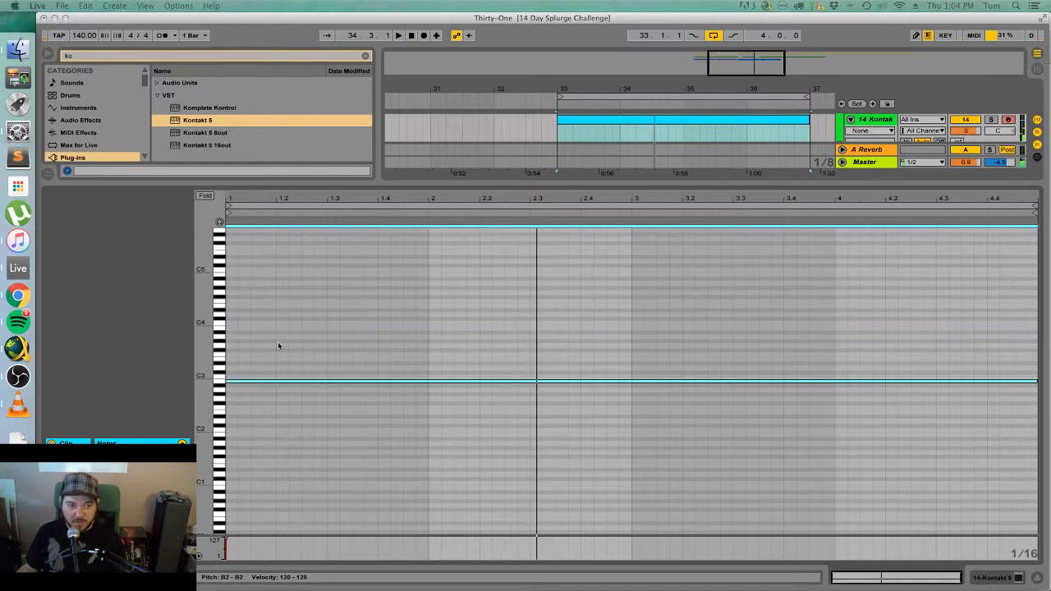
drag(279, 345, 274, 427)
key(super+c)
key(shift+Up)
key(super+v)
key(space)
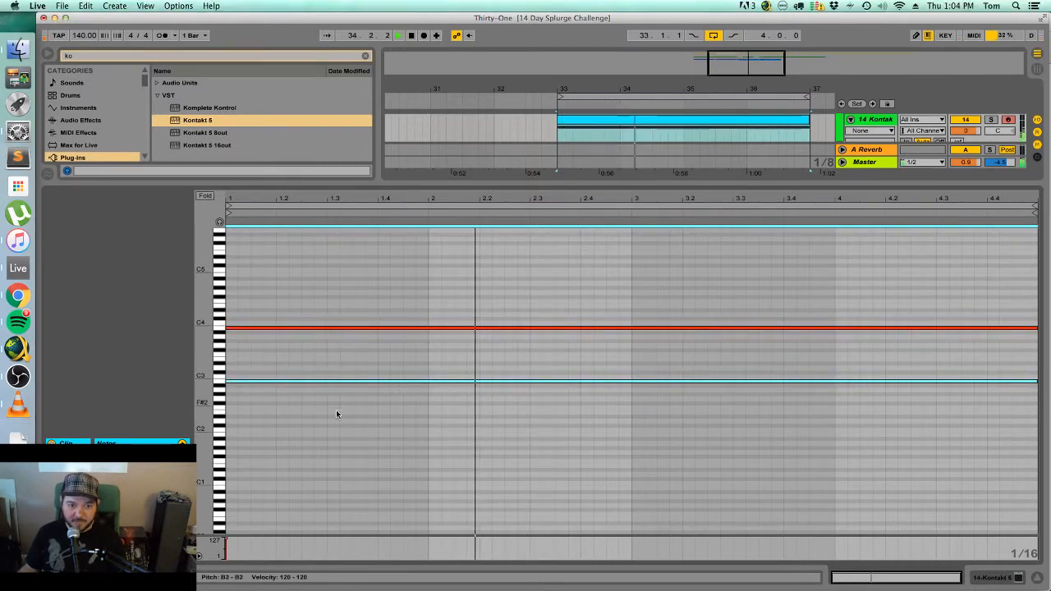
key(space)
key(super+z)
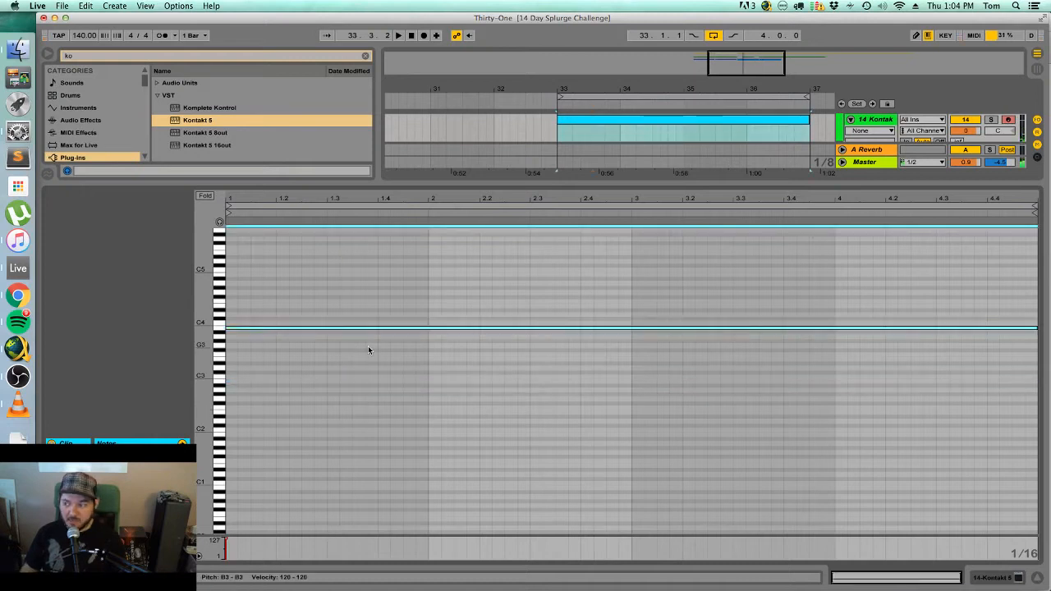
Raise the B3 note an octave to B4, paste a copy back at B3 and play the octave pair.
key(super+c)
key(shift+Up)
key(super+v)
key(space)
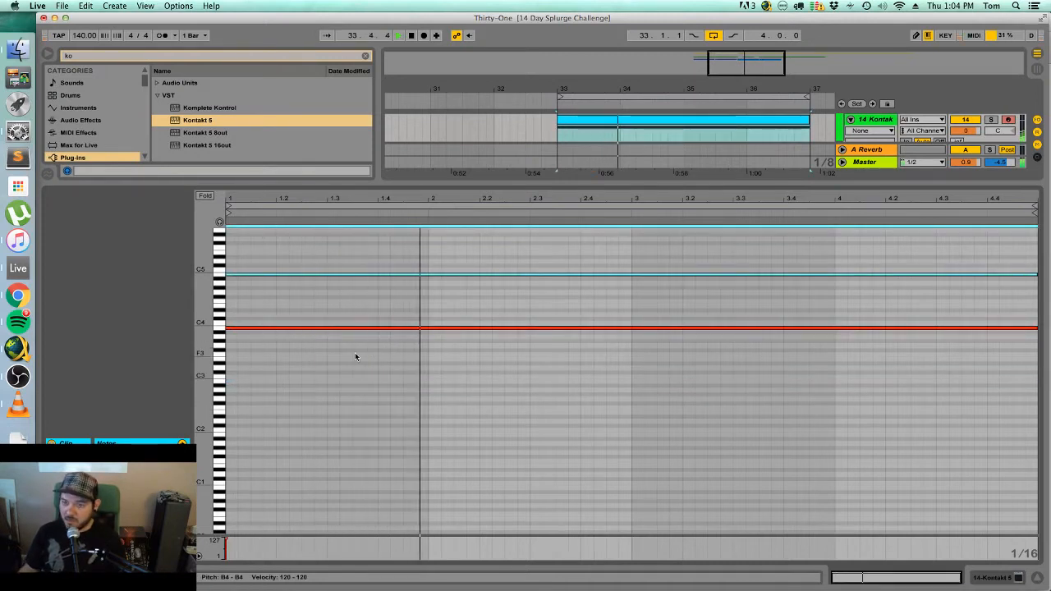
Add a D#4 note between the two octave notes, extend it across all four bars and audition the chord.
double_click(243, 310)
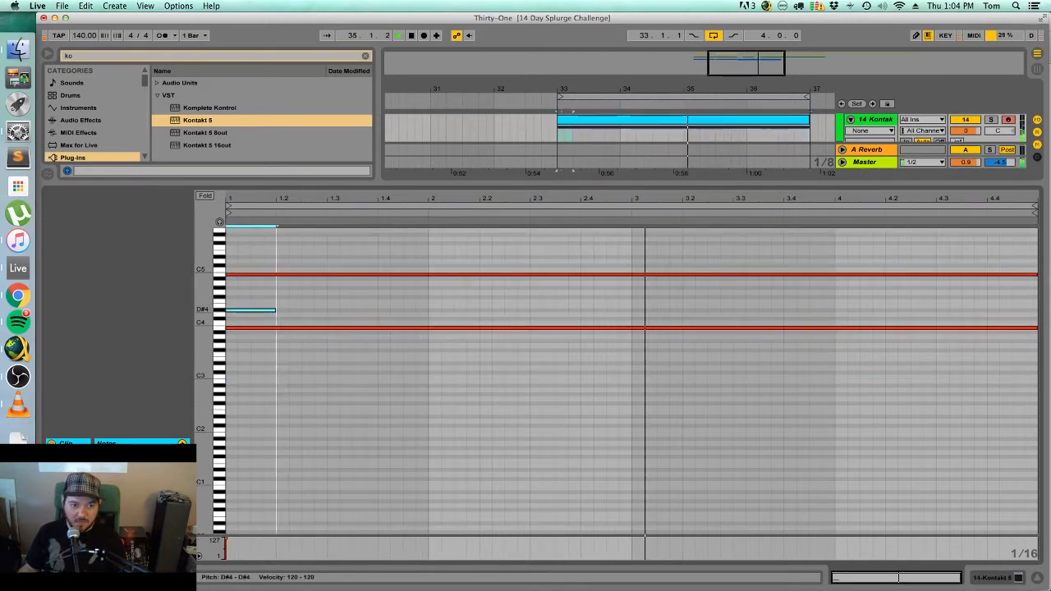
drag(276, 311, 1037, 311)
key(space)
key(space)
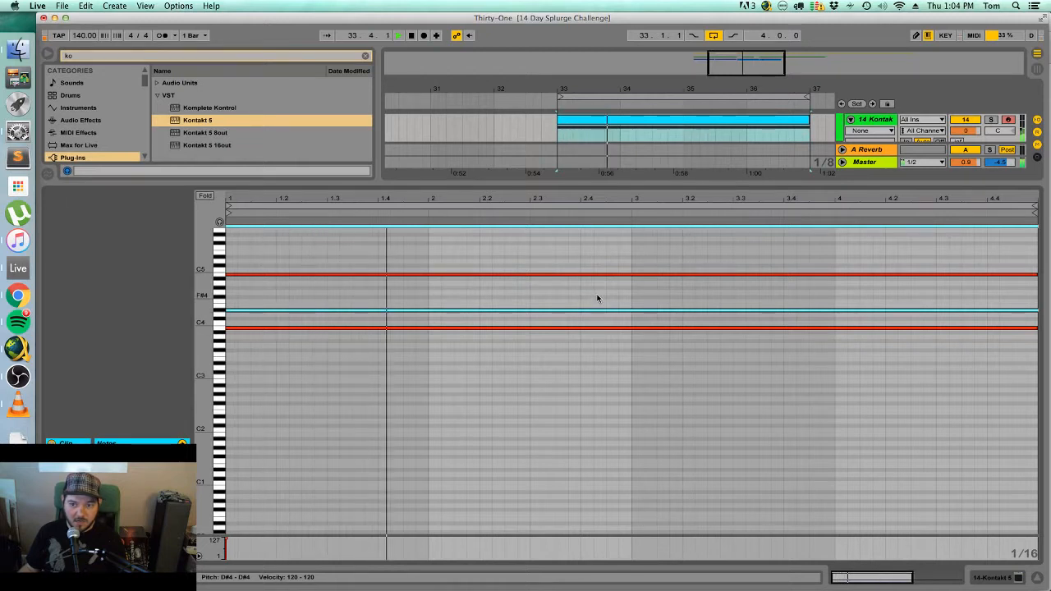
Transpose the chord's middle note to F#4 while auditioning it, close the note editor and stop playback.
click(1038, 579)
click(671, 149)
scroll(723, 187, up, 3)
double_click(723, 187)
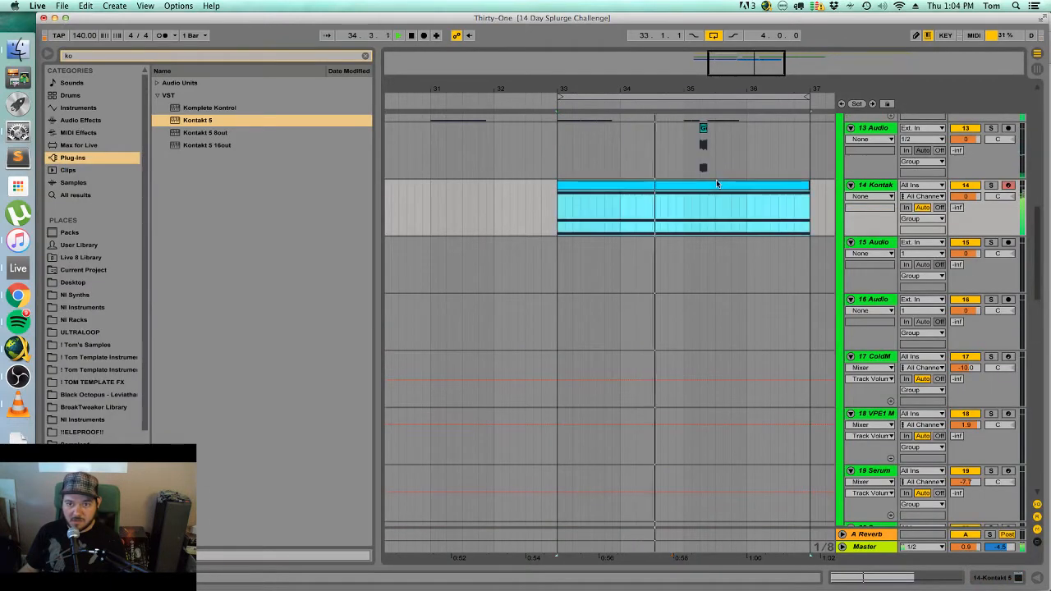
key(space)
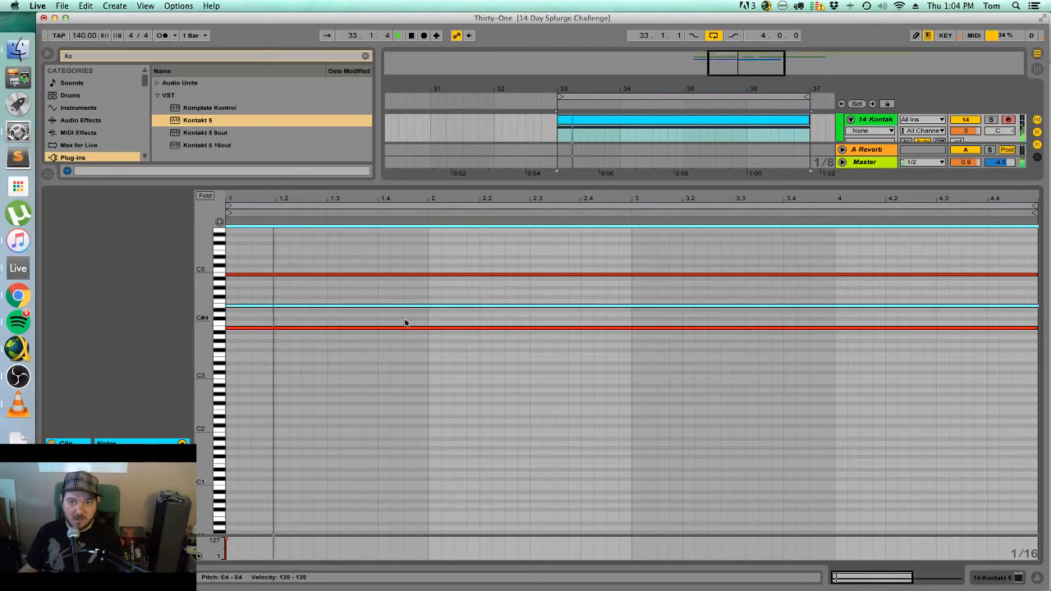
key(space)
key(Up)
key(space)
key(Up)
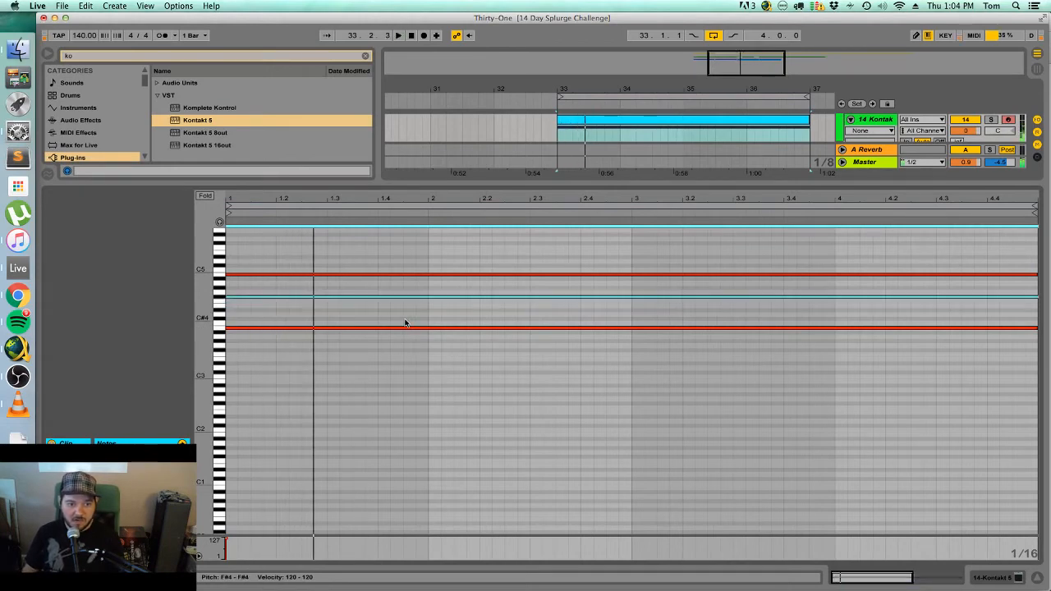
click(1029, 582)
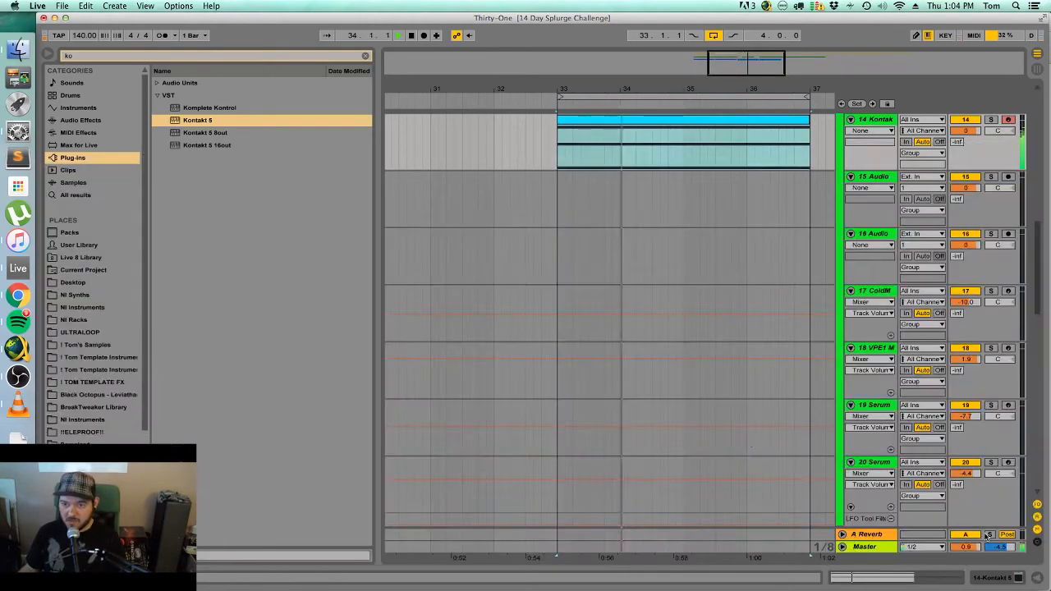
scroll(669, 293, up, 5)
key(space)
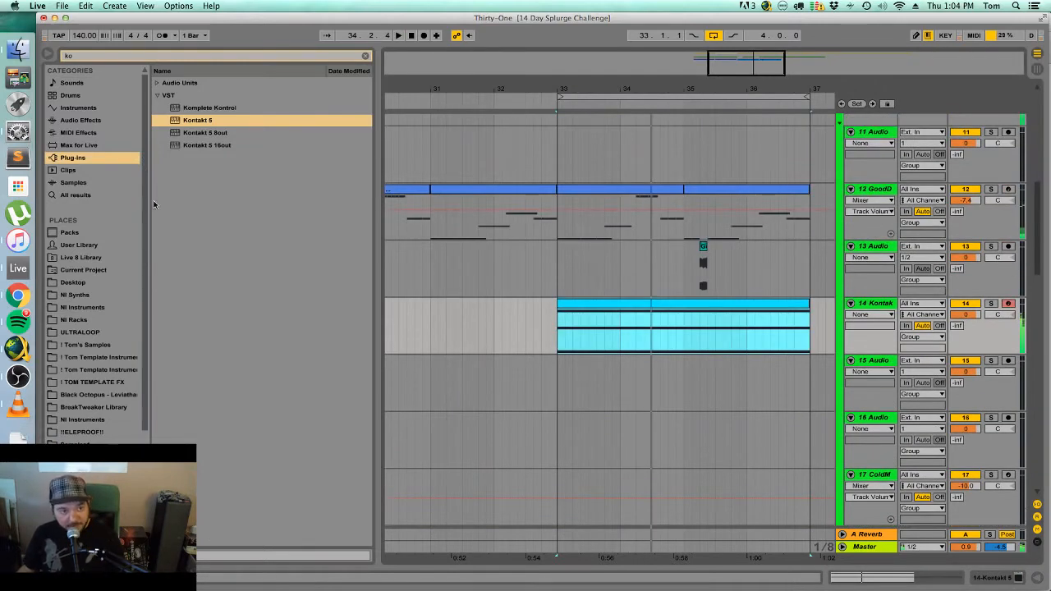
Fold track 13 and tracks 15 through 25 in the Bass Group, keeping the Kontakt track expanded.
scroll(739, 329, up, 3)
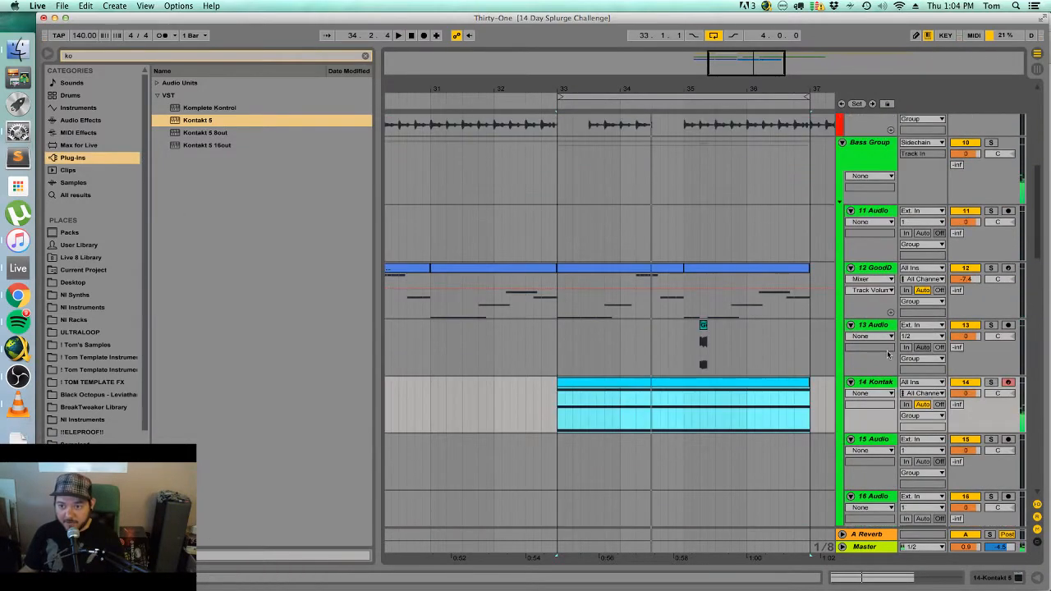
scroll(890, 367, down, 1)
scroll(879, 359, up, 1)
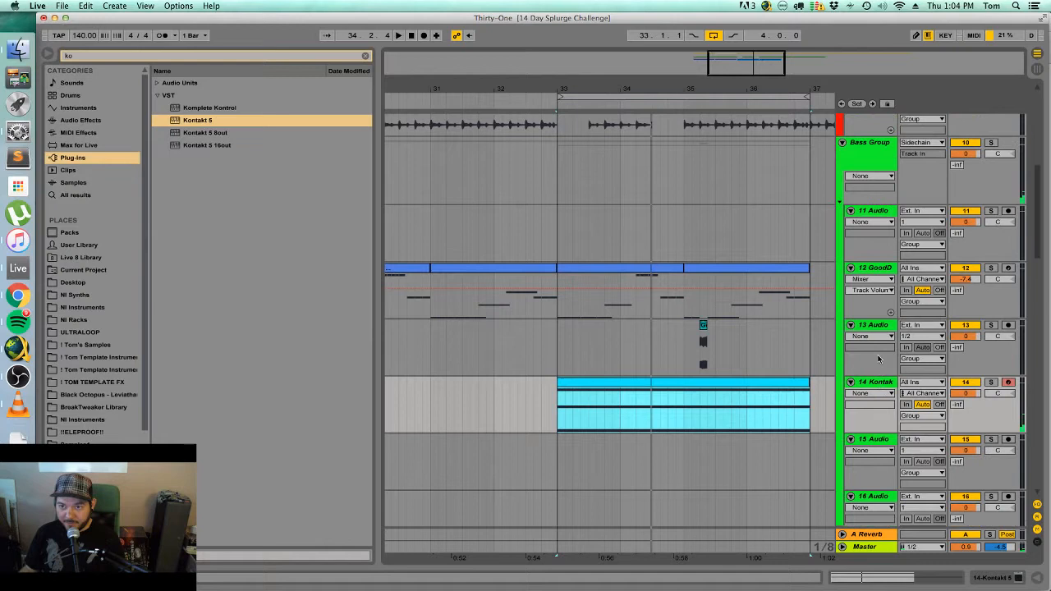
click(851, 326)
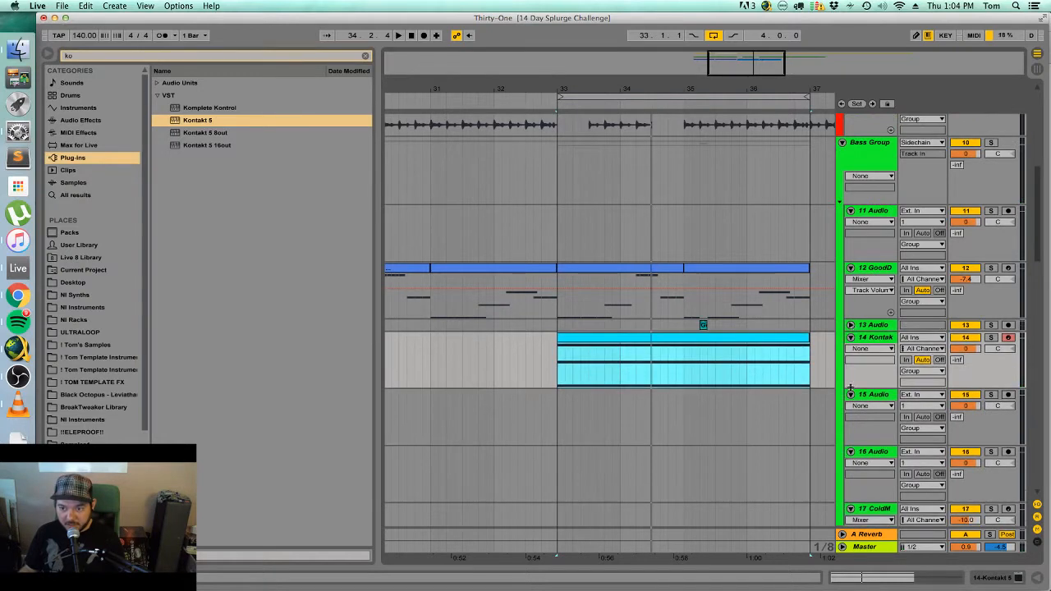
click(851, 396)
double_click(874, 407)
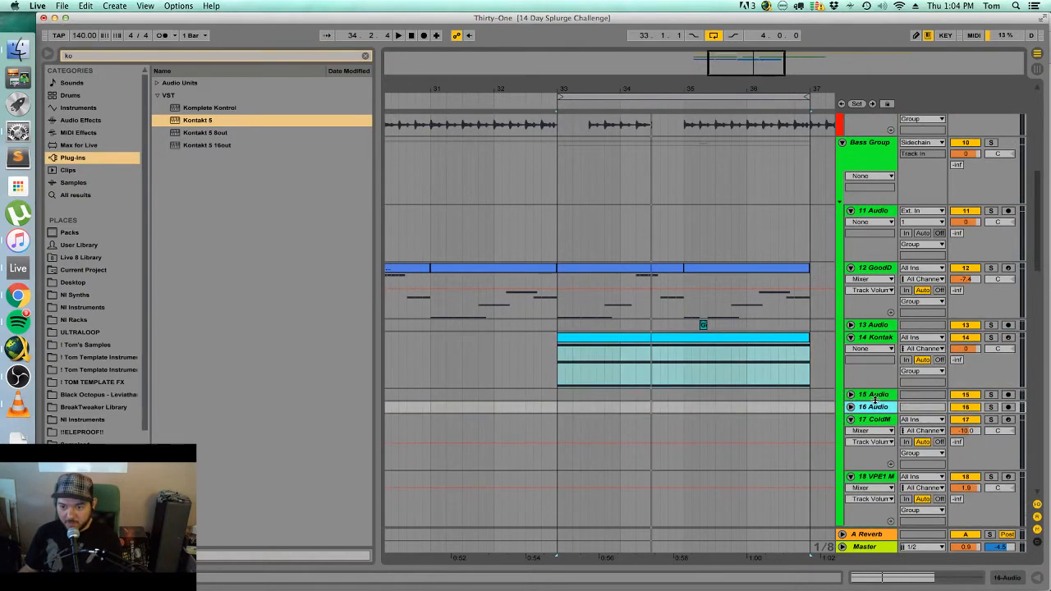
double_click(874, 420)
key(Down)
key(Left)
key(Down)
key(Left)
scroll(877, 404, down, 3)
key(Down)
key(Left)
key(Down)
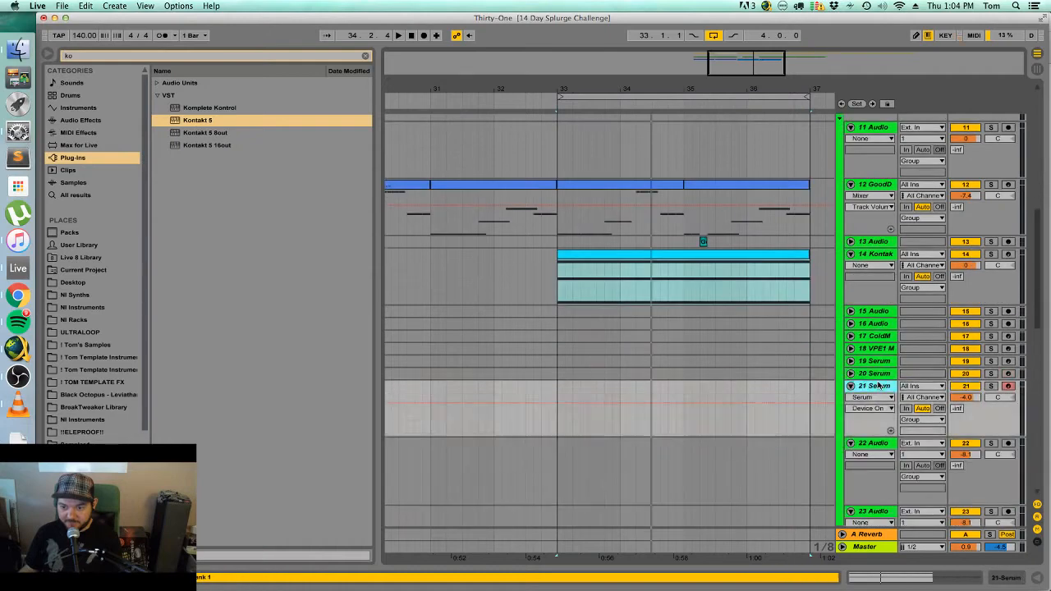
key(Left)
scroll(879, 385, up, 1)
key(Down)
key(Left)
key(Down)
key(Left)
key(Down)
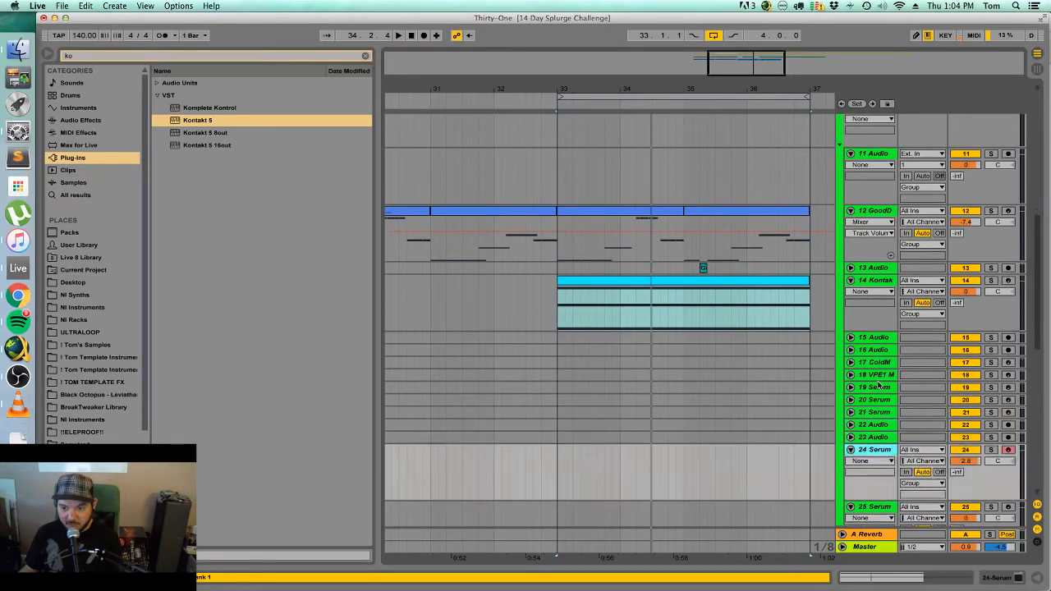
key(Left)
key(Down)
key(Left)
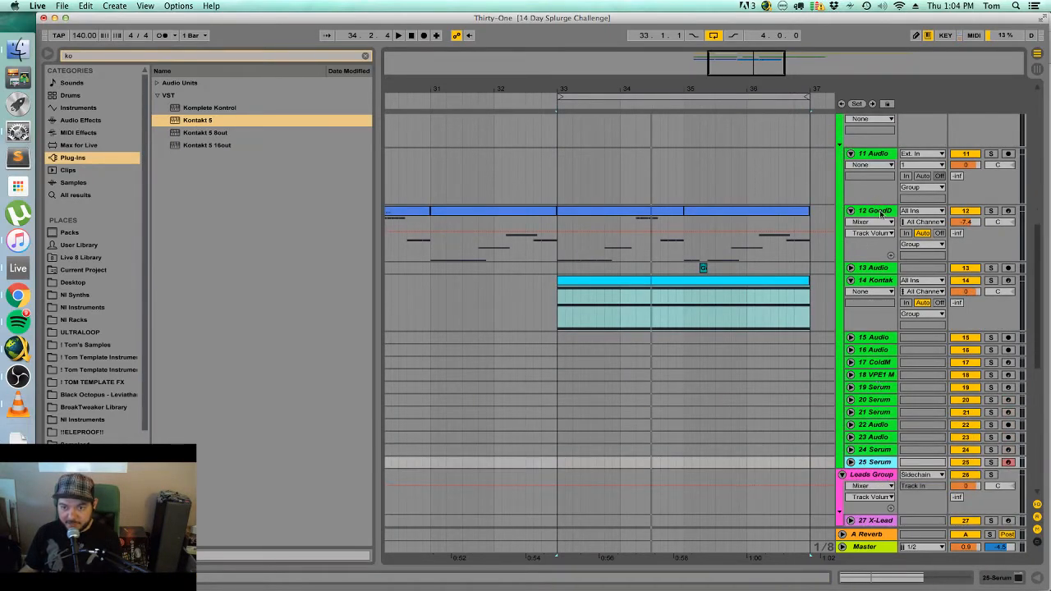
Move the Kontakt track out of the Bass Group into the Leads Group, directly above the X-Lead track.
click(872, 281)
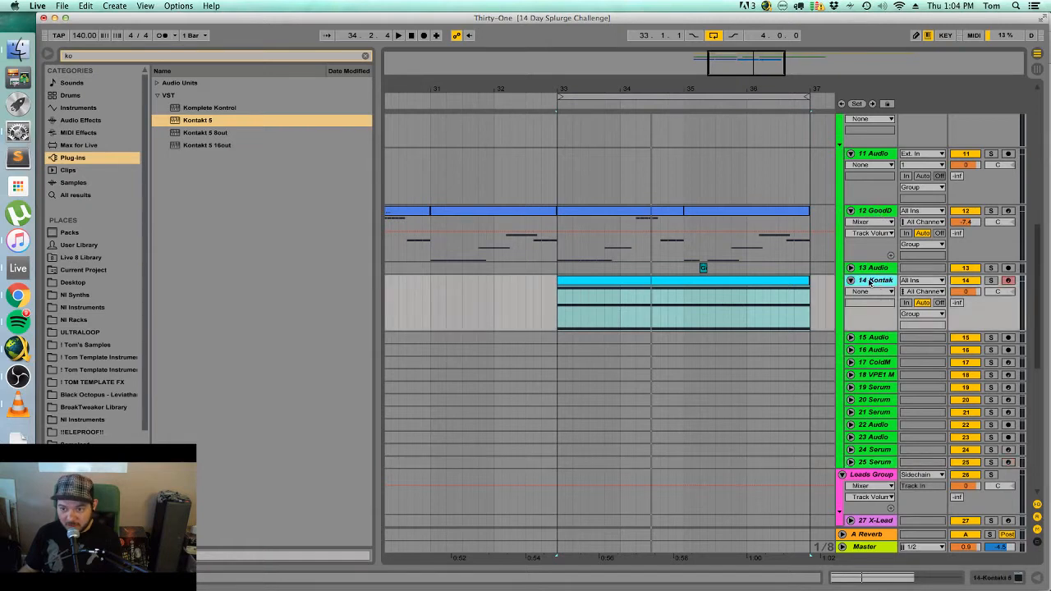
drag(887, 358, 887, 496)
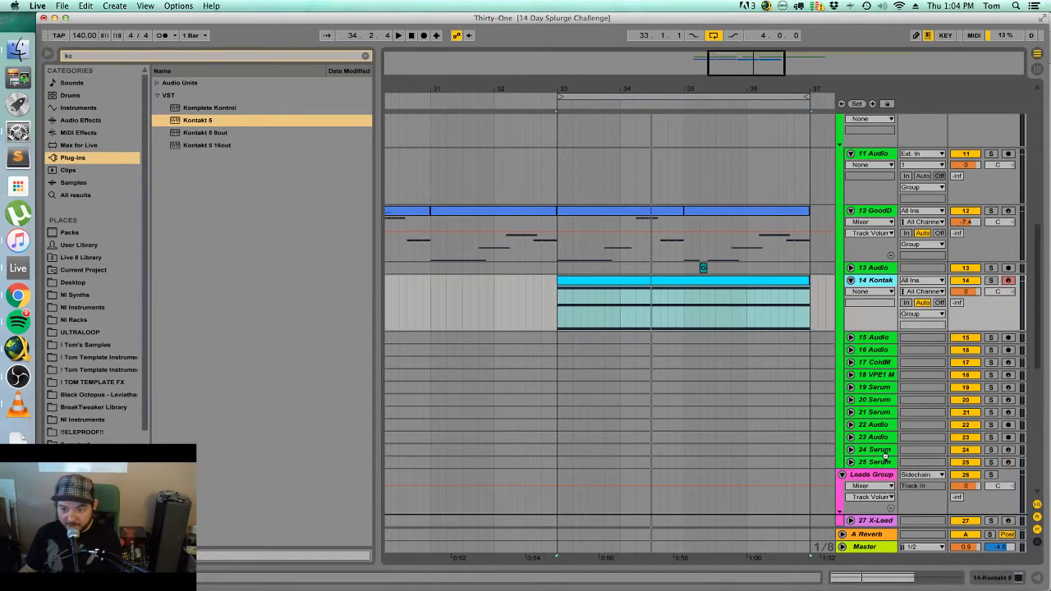
drag(885, 454, 886, 457)
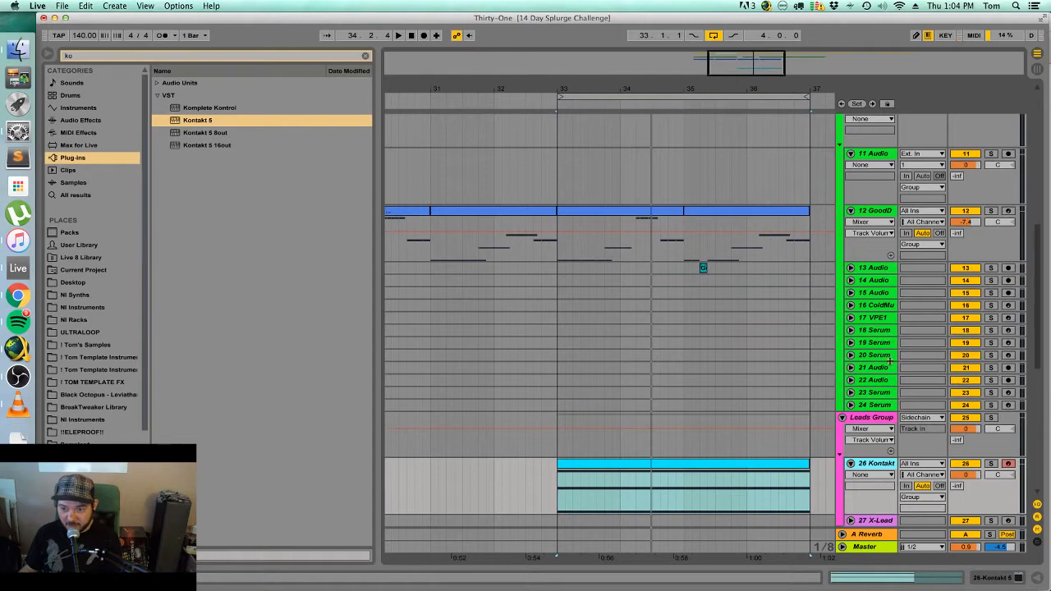
Select the GoodDrop bass clip starting at bar 33, play the looped section to check the bass with the Kontakt part, and stop playback.
scroll(586, 363, up, 3)
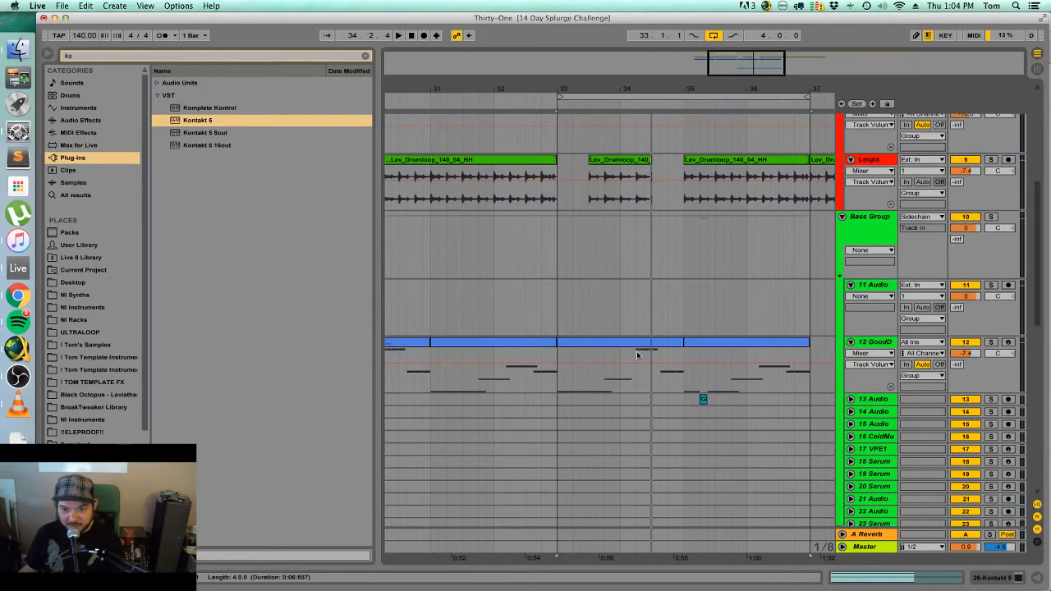
click(612, 342)
key(space)
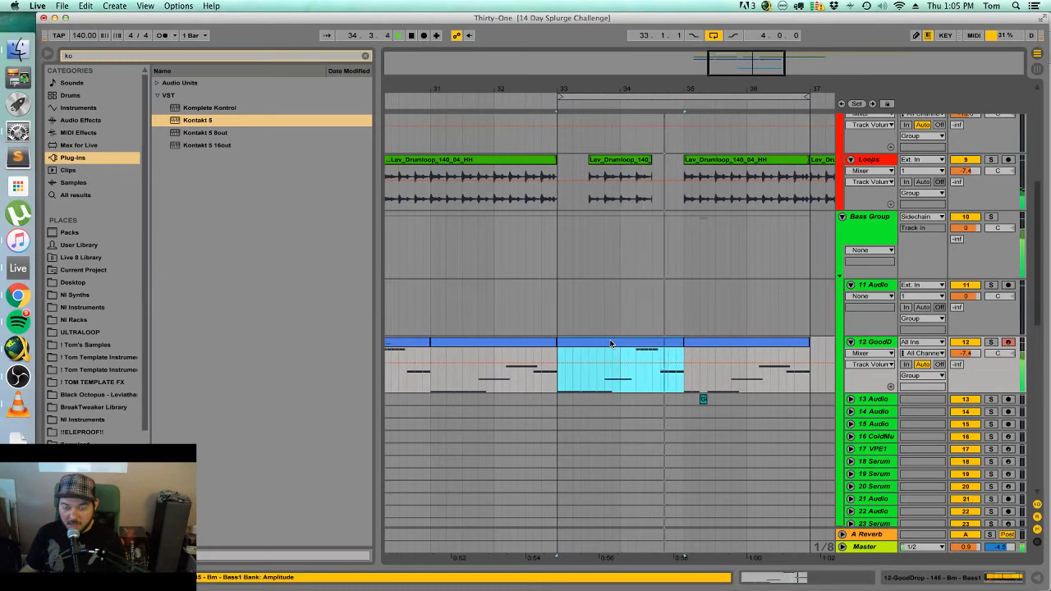
scroll(612, 343, down, 5)
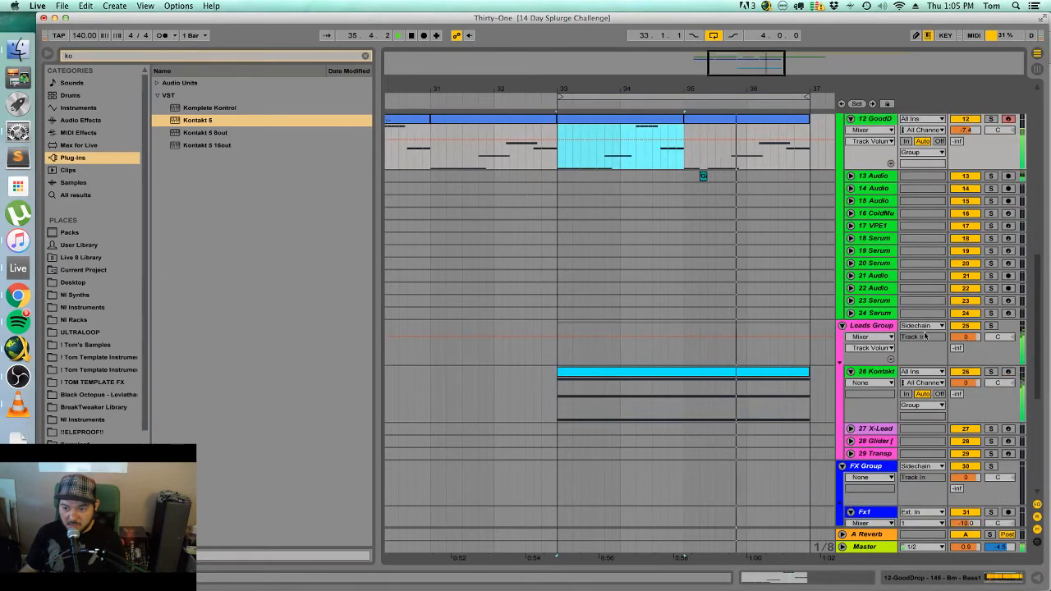
scroll(804, 419, up, 5)
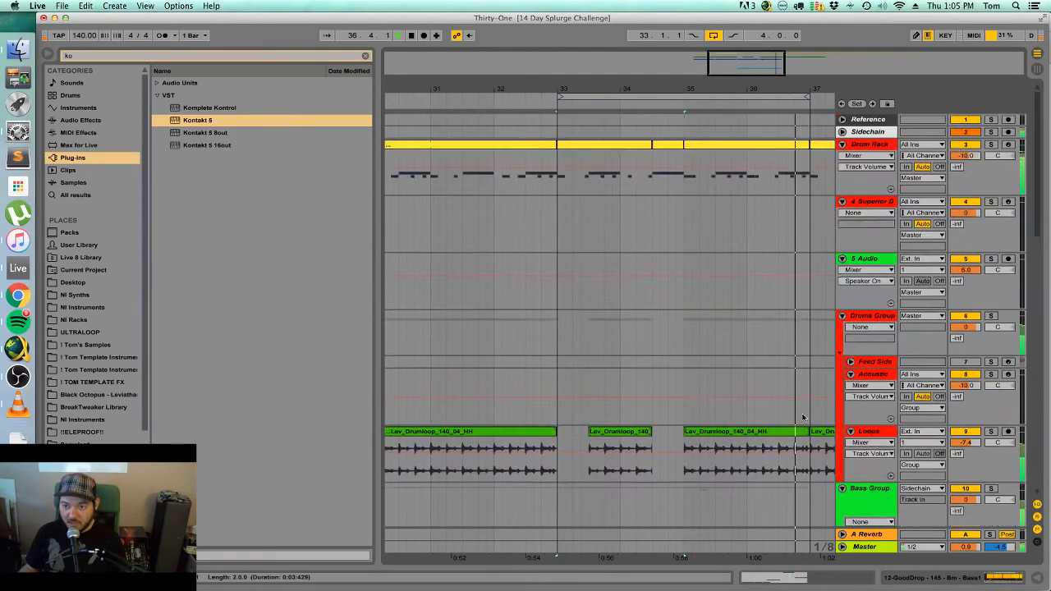
key(space)
Select the Sidechain track to bring up its devices.
click(871, 133)
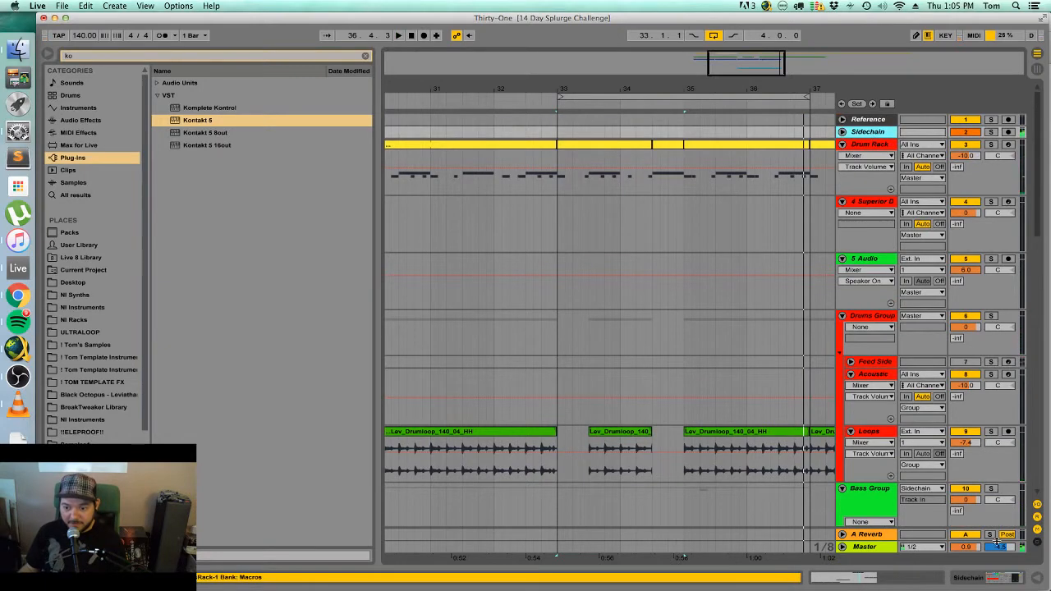
Copy the Sidechain BusRack-1 with its compressor from the Sidechain track onto the 26 Kontakt track, after the Kontakt 5 instrument.
click(992, 579)
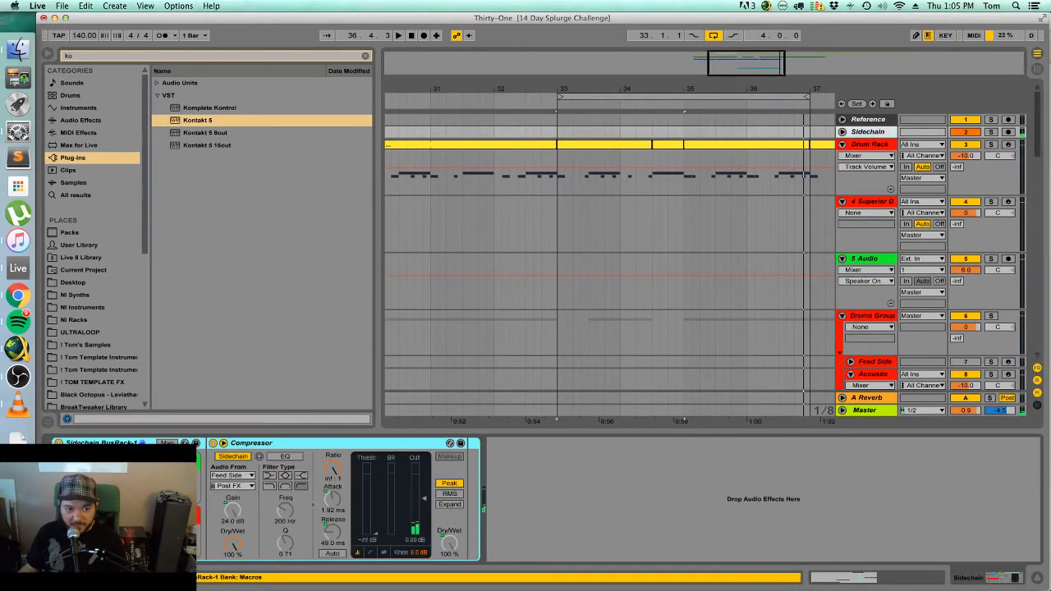
scroll(588, 316, down, 15)
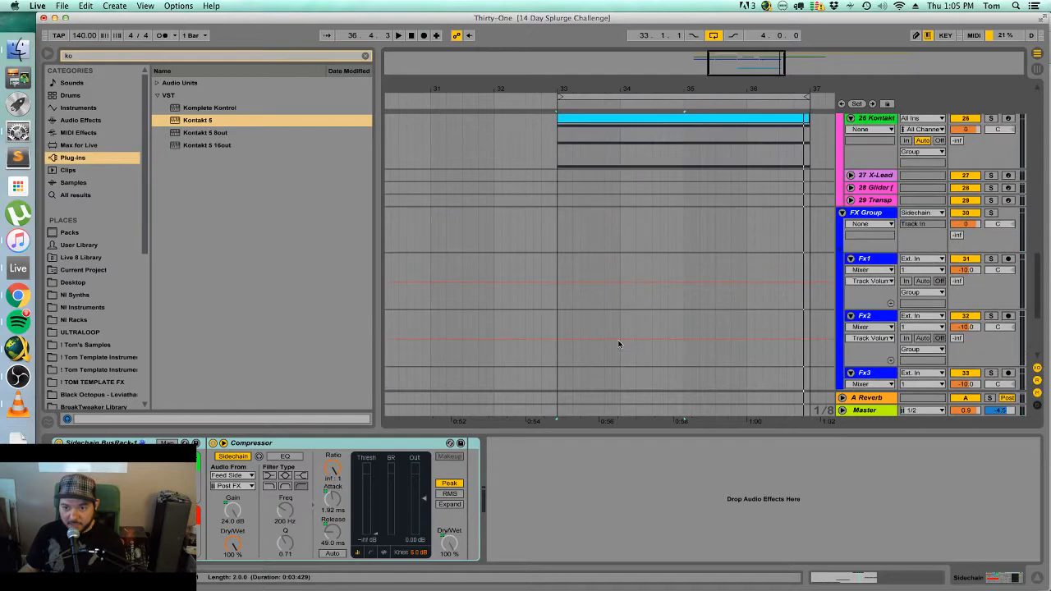
scroll(896, 161, up, 2)
click(874, 156)
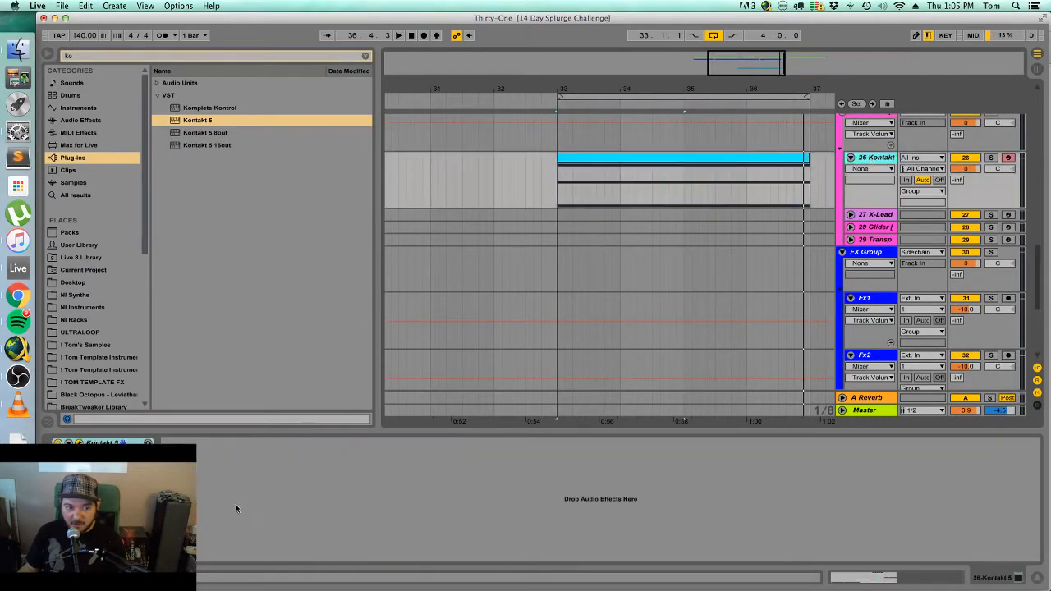
click(439, 507)
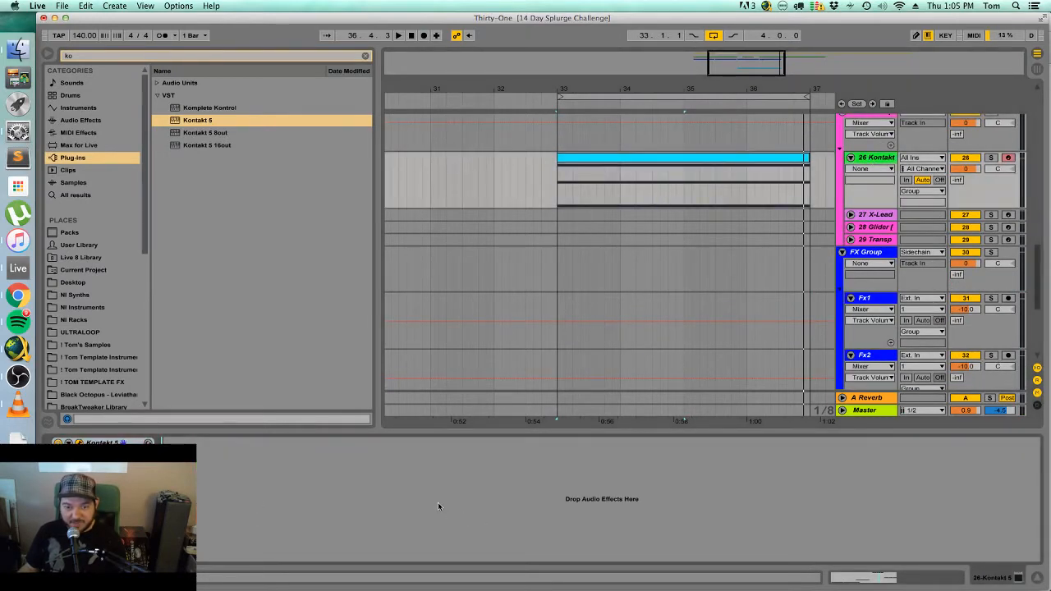
key(super+v)
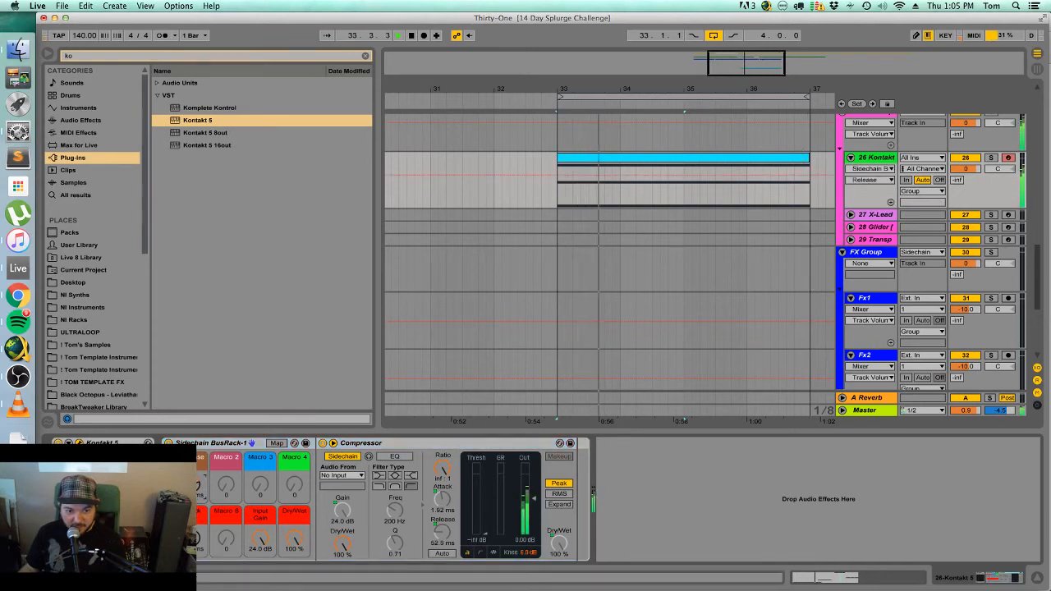
Set the Kontakt track compressor's sidechain input to the Feed Sidechain track, tapped at Pre FX.
click(342, 476)
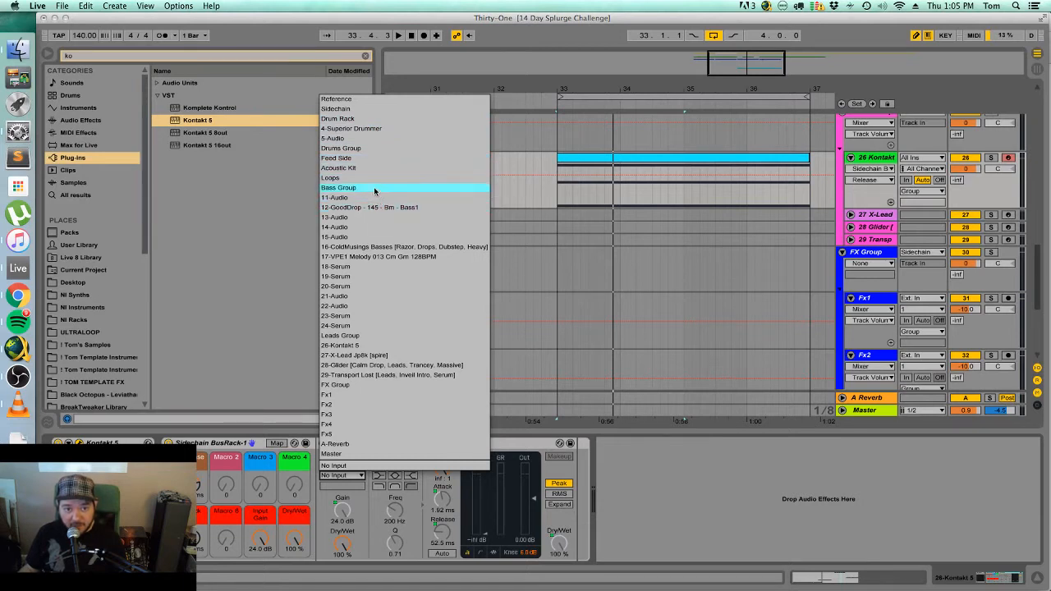
click(377, 160)
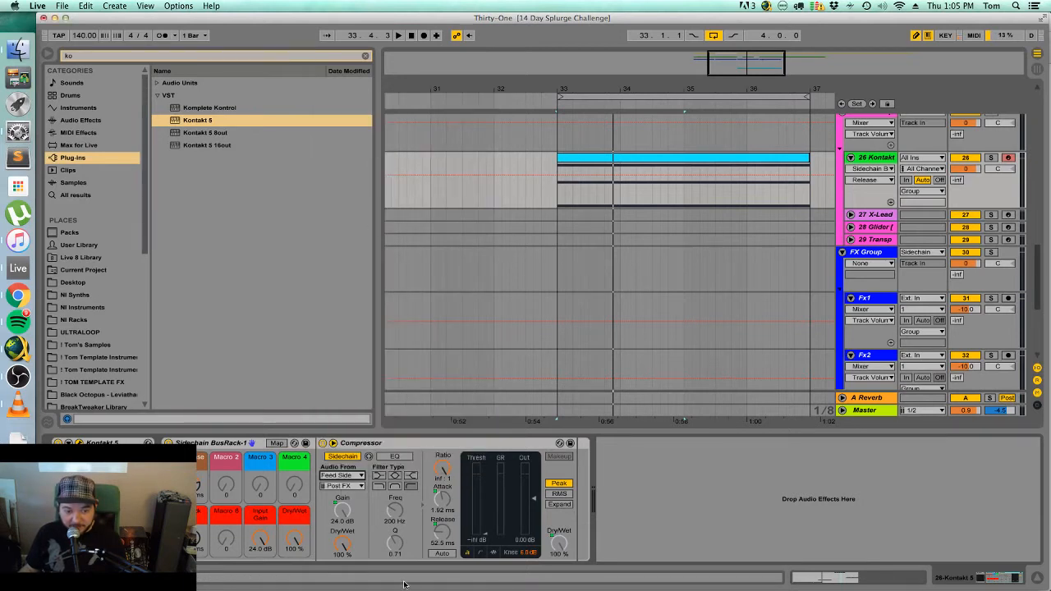
click(341, 485)
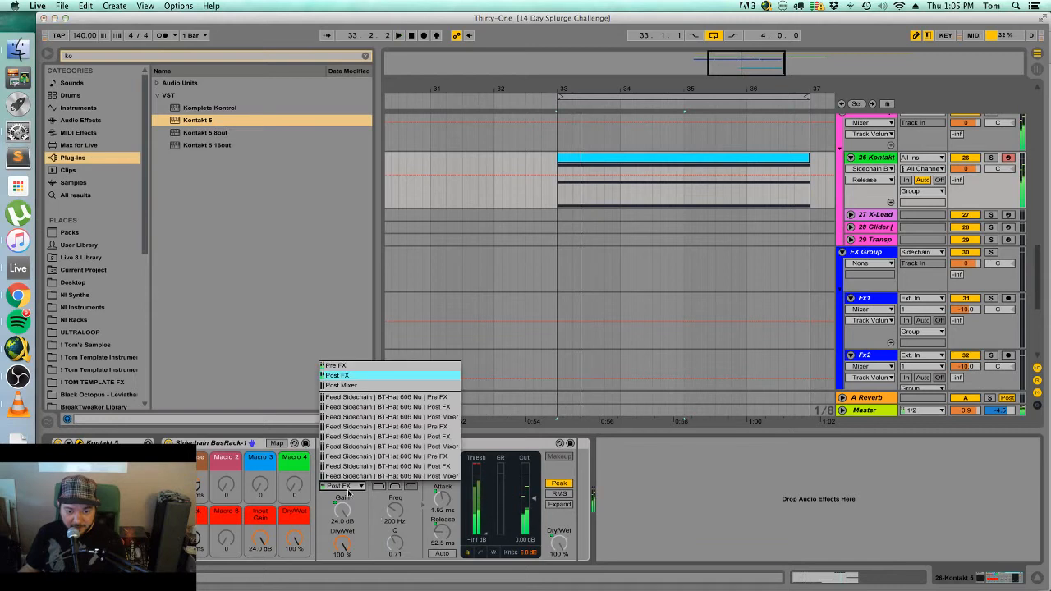
click(346, 364)
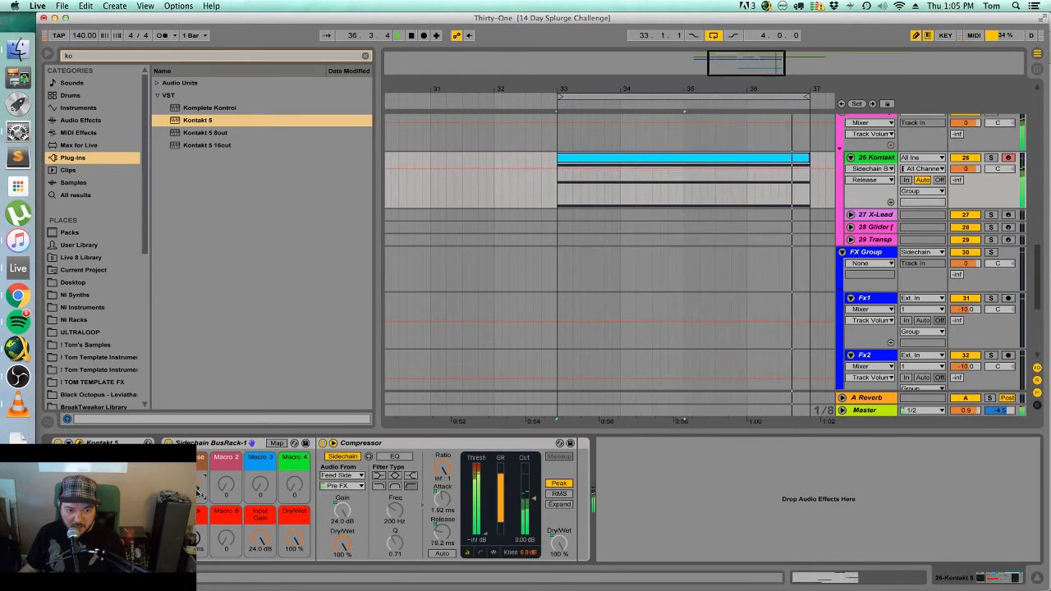
Lower the compressor's threshold to about -26.3 dB and the Kontakt track's volume to -10.5 dB.
click(488, 524)
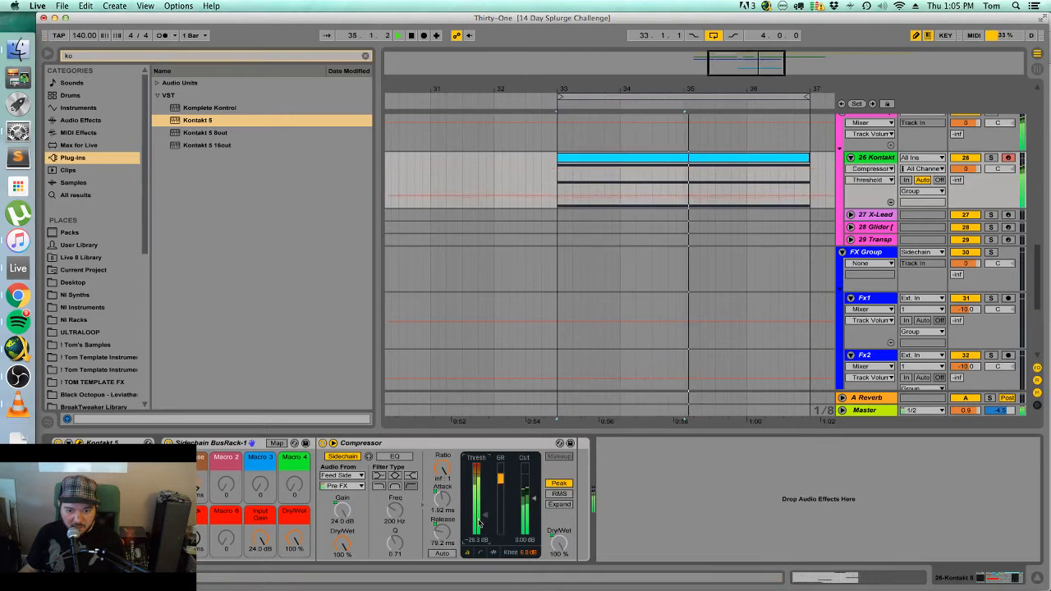
drag(965, 169, 965, 198)
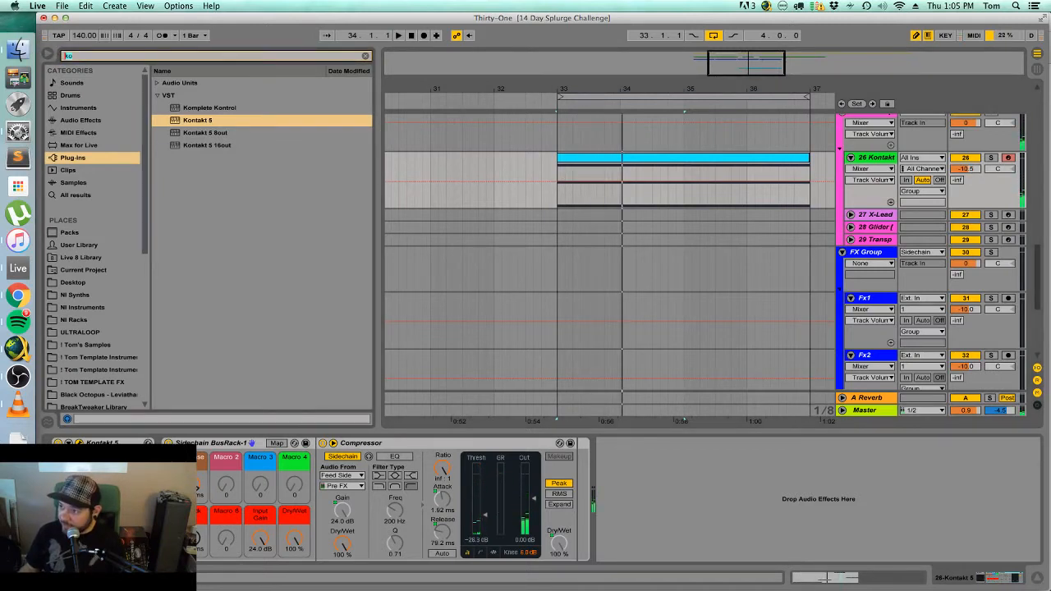
Open the Kontakt 5 instrument window and try out the Rhythm and Reverb macros of Exhale's Silk Philharmonic preset.
click(78, 444)
drag(586, 170, 551, 87)
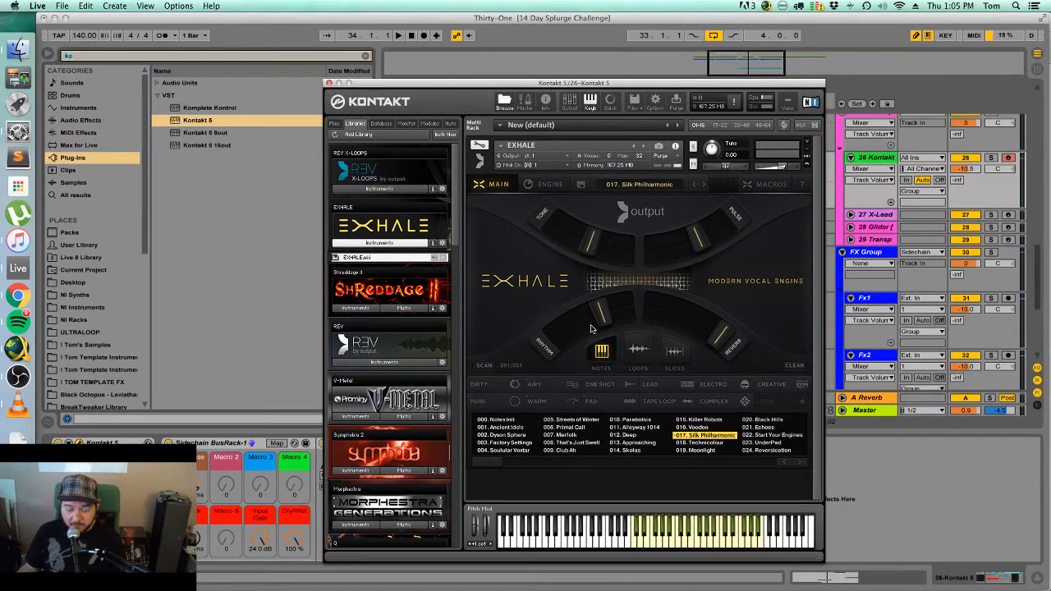
drag(594, 324, 506, 371)
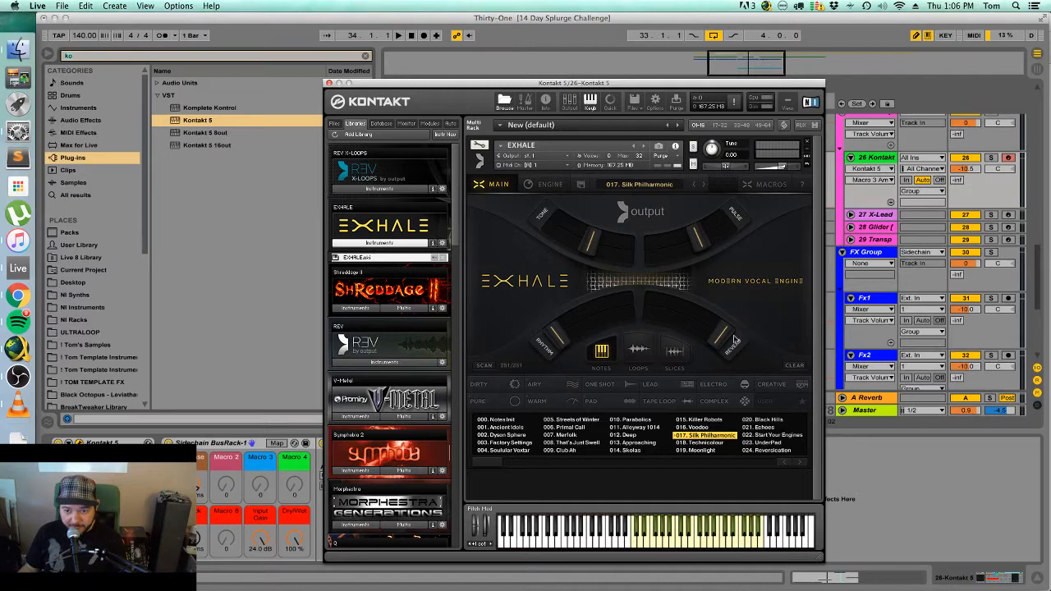
drag(695, 319, 721, 322)
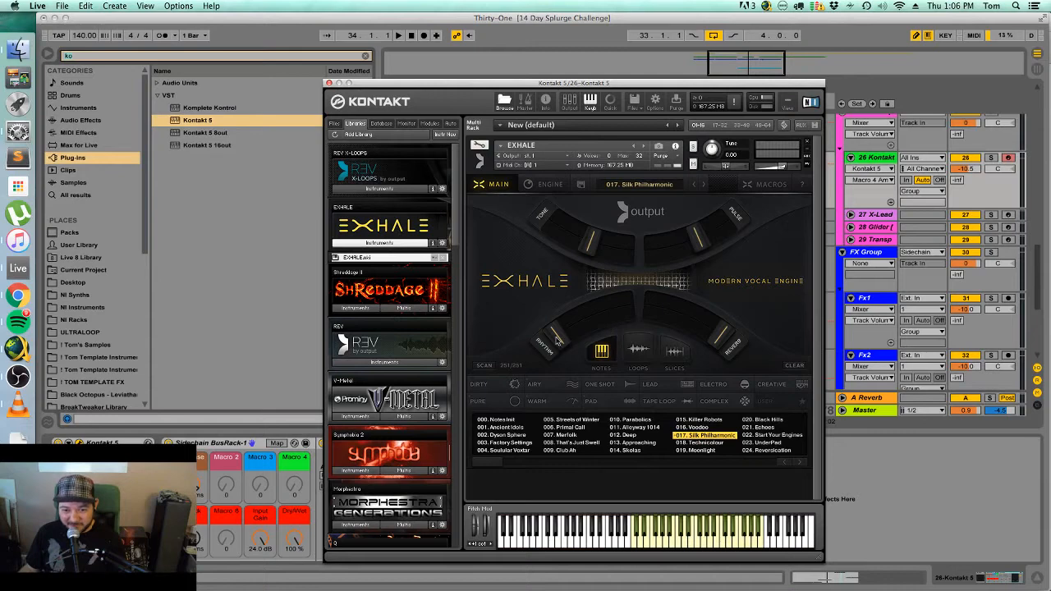
Select and play the Kontakt clip at bar 33, and solo its track with the Kontakt window beside the arrangement.
key(Escape)
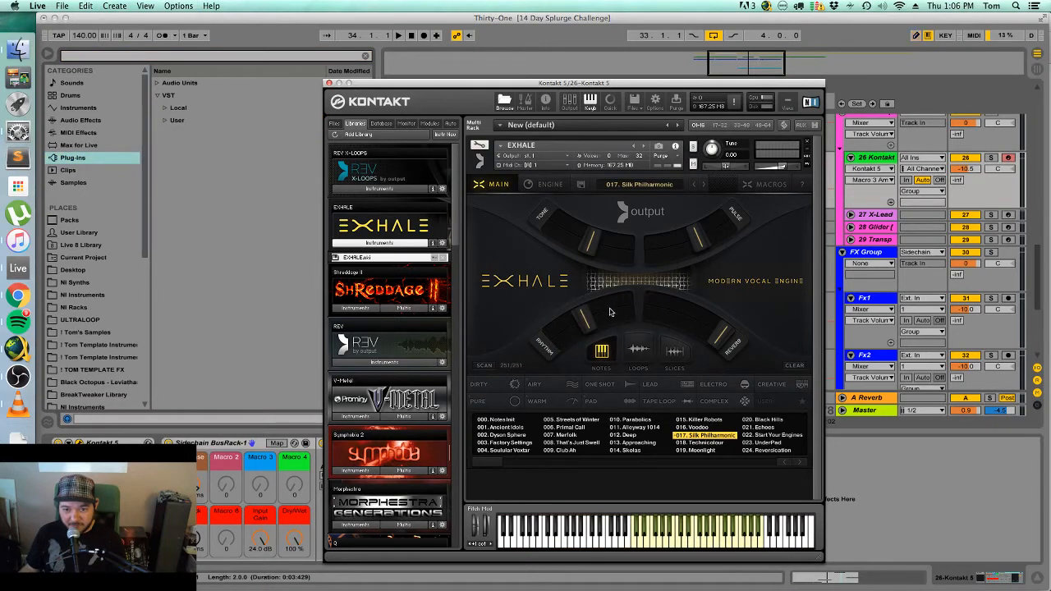
drag(646, 83, 1050, 97)
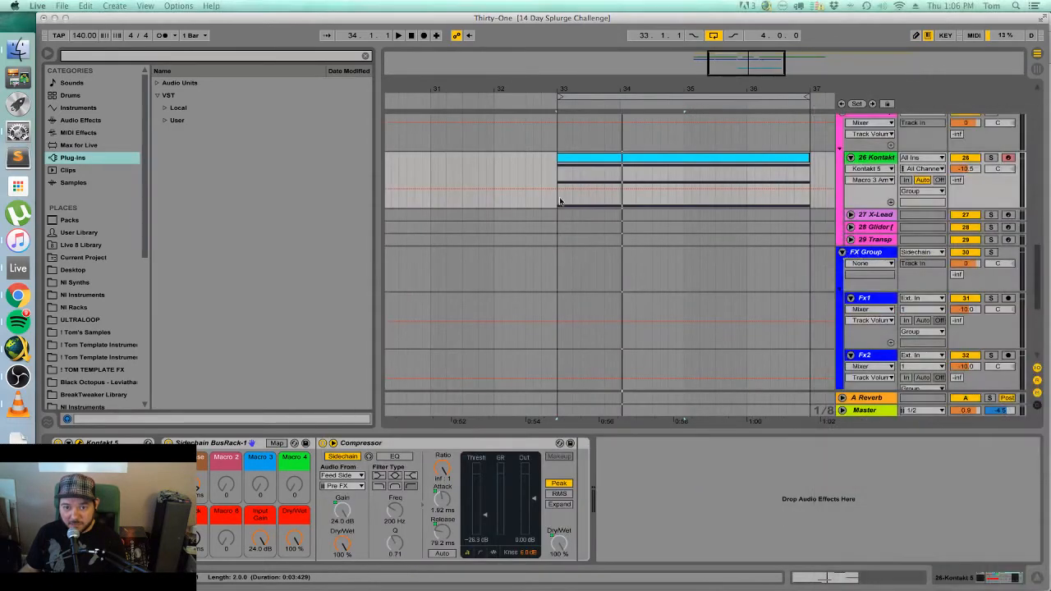
click(578, 163)
key(space)
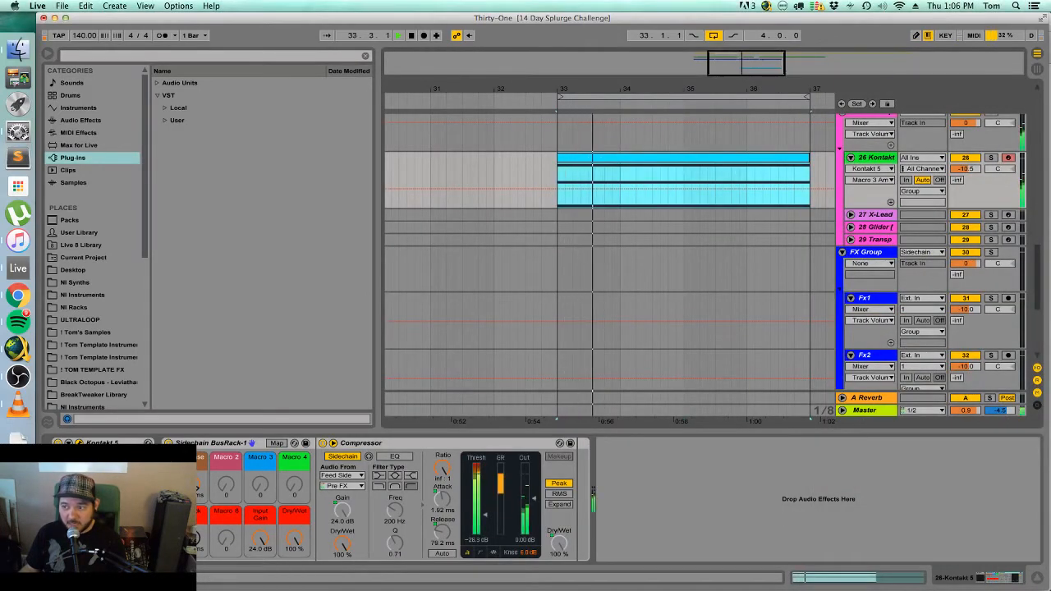
drag(1050, 202, 398, 115)
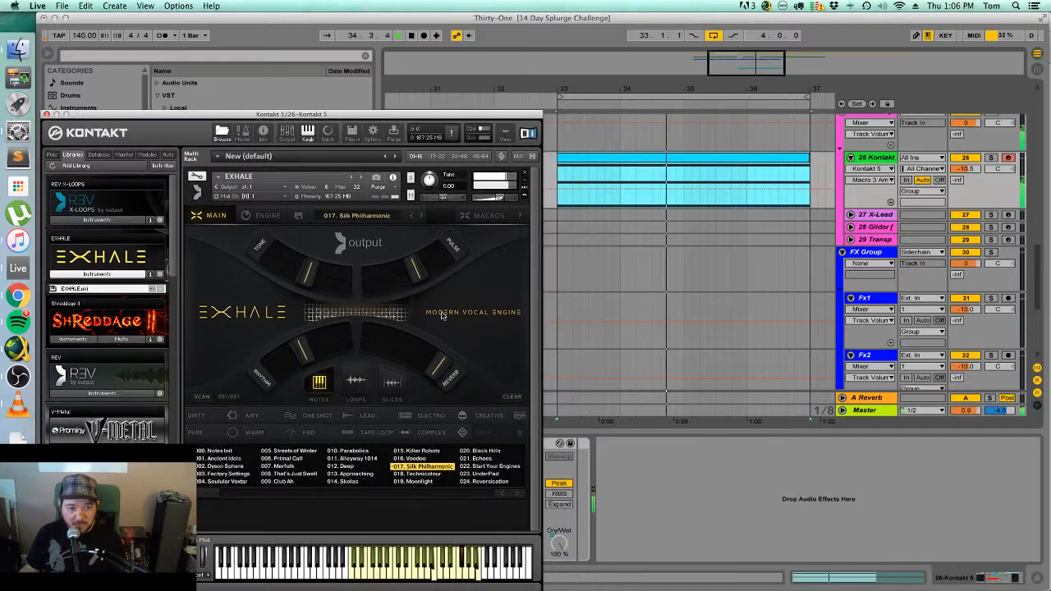
click(992, 158)
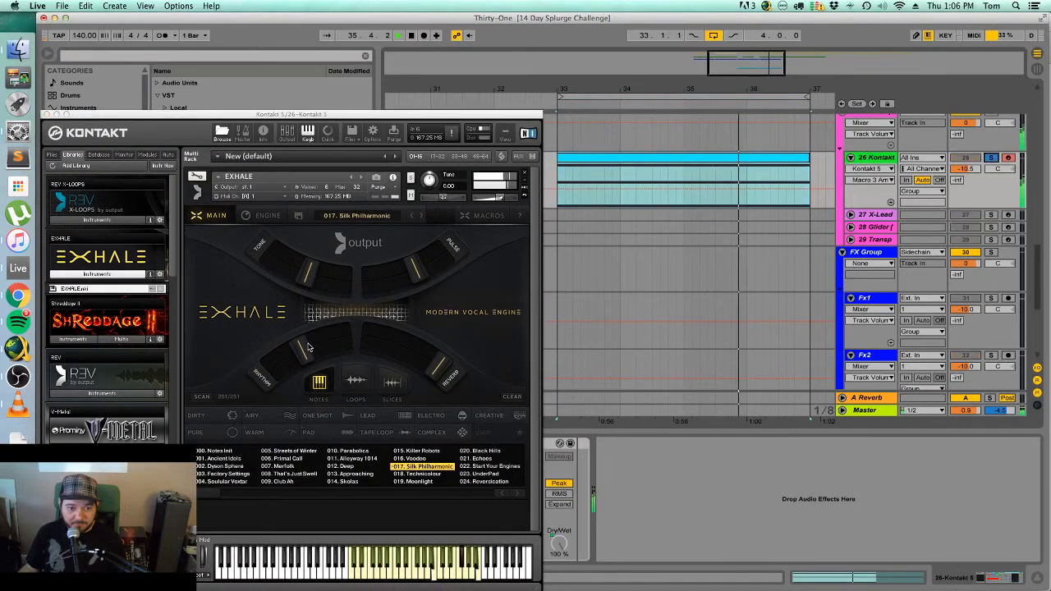
During playback, try raising and lowering the Rhythm and Reverb macros of Silk Philharmonic and adjusting its Tone and Pulse macros.
drag(308, 347, 464, 331)
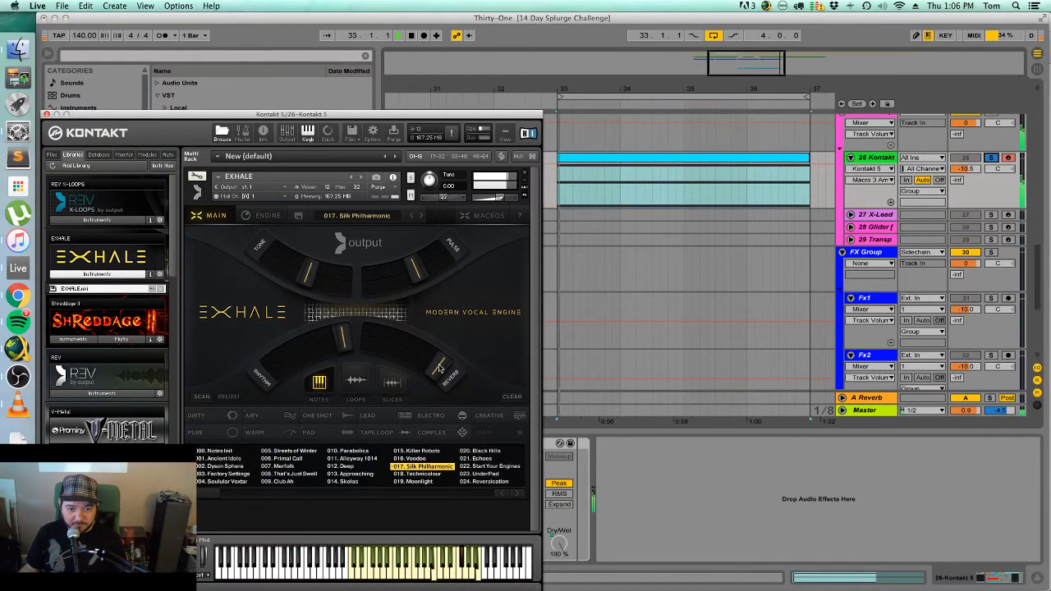
drag(440, 368, 280, 336)
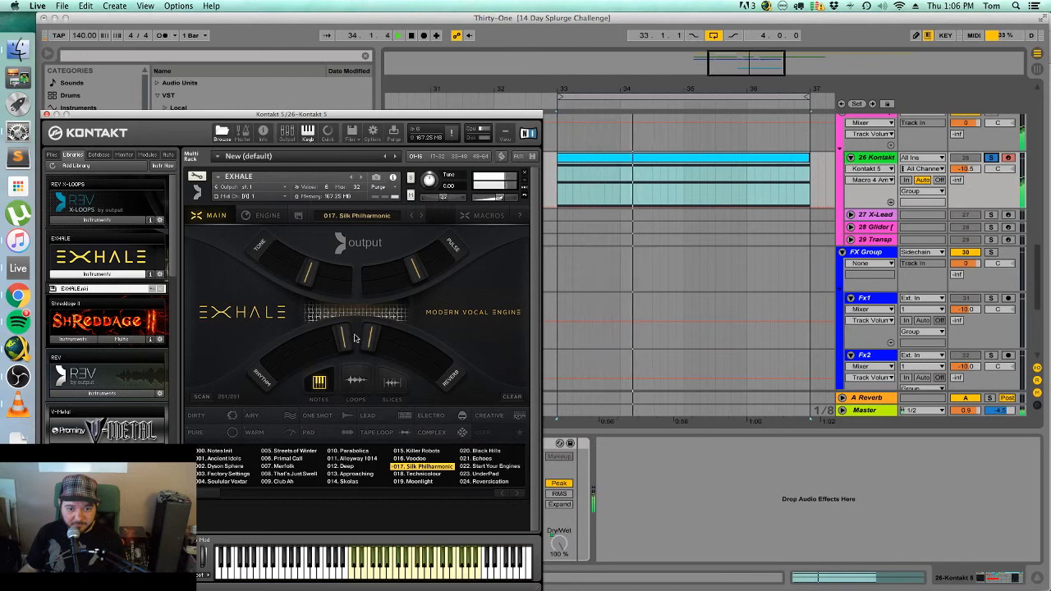
drag(416, 270, 329, 281)
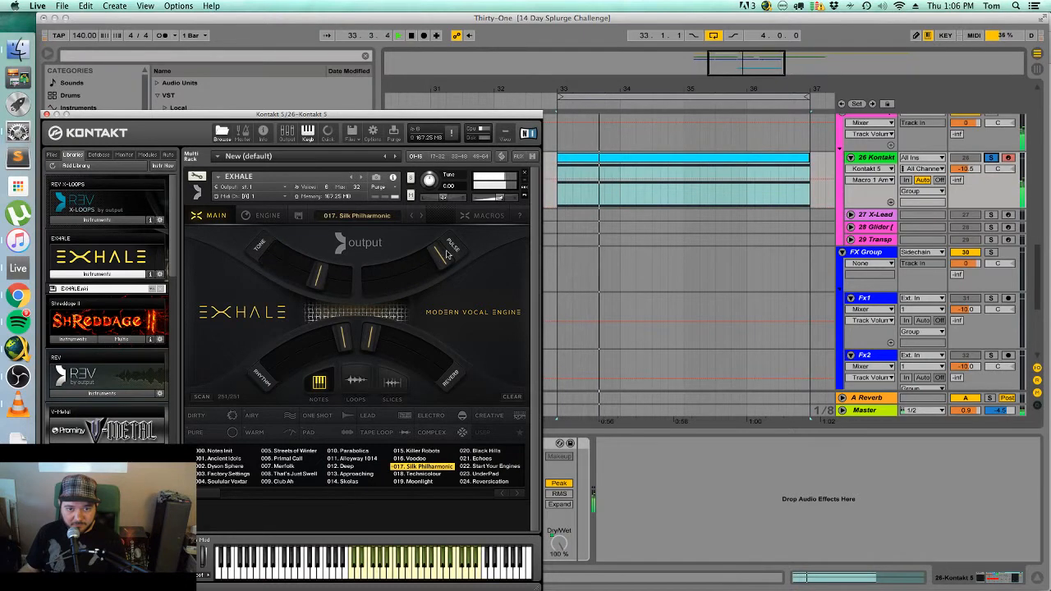
drag(439, 256, 420, 270)
drag(339, 340, 242, 403)
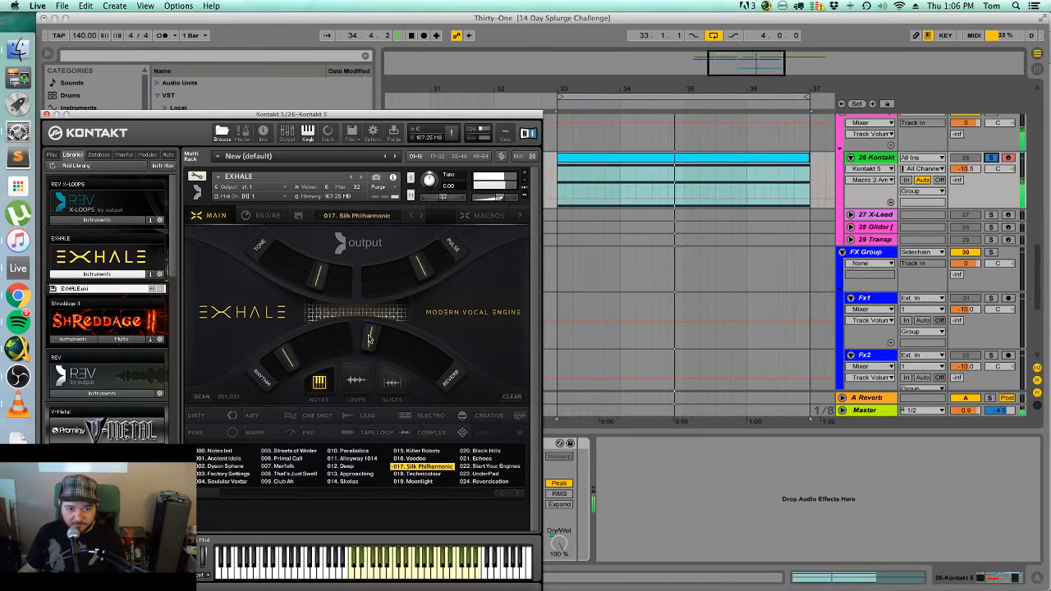
drag(287, 364, 269, 377)
drag(444, 376, 478, 359)
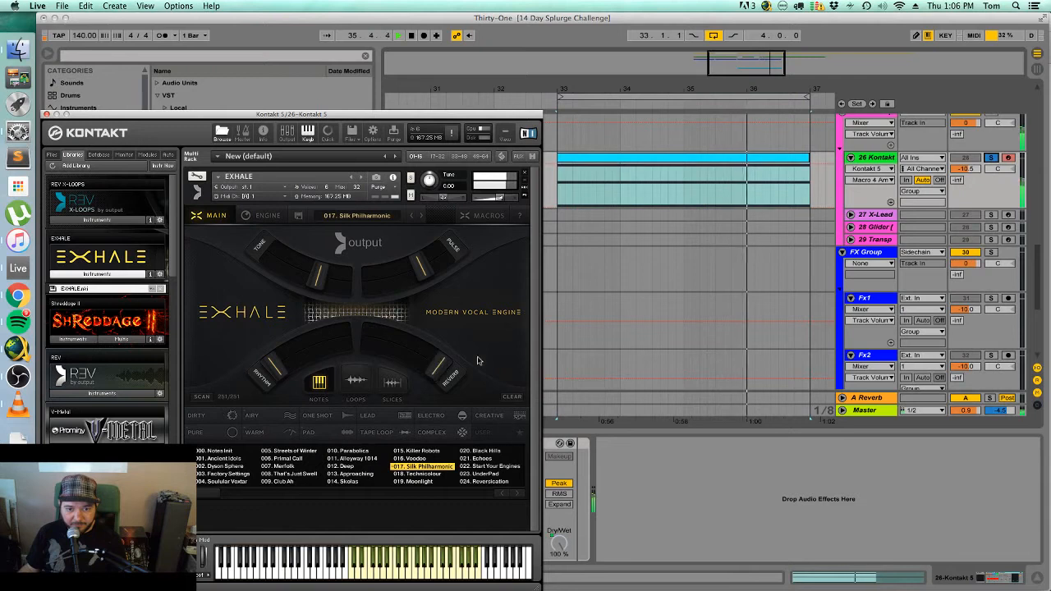
Try Silk Philharmonic with the Pulse macro near its outer end and a changed Tone macro, and close the Kontakt window.
drag(435, 260, 512, 235)
drag(312, 271, 338, 286)
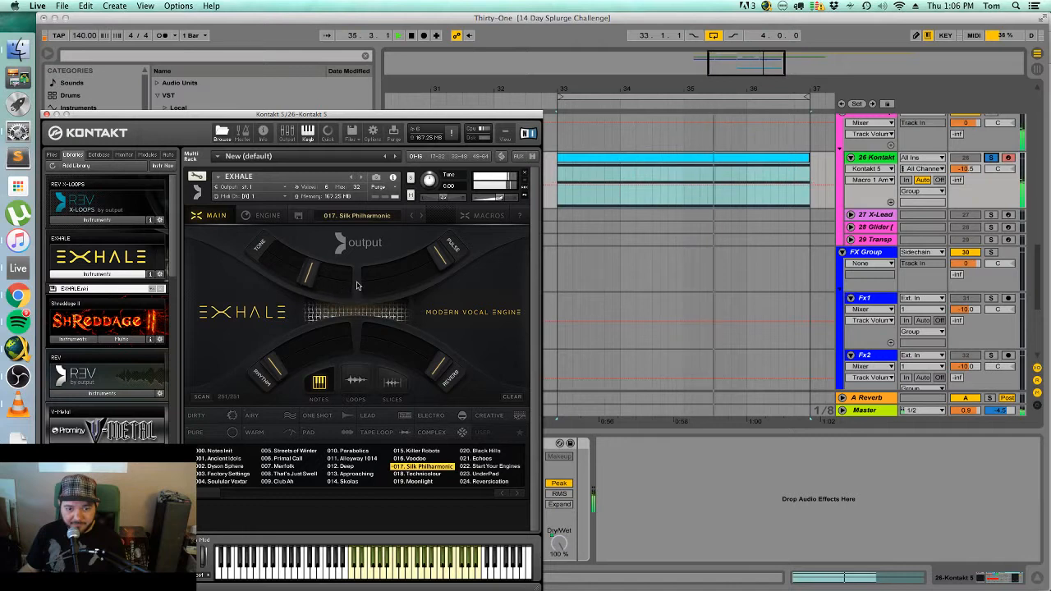
mouse_move(437, 258)
mouse_down()
mouse_move(391, 278)
mouse_move(437, 251)
mouse_up()
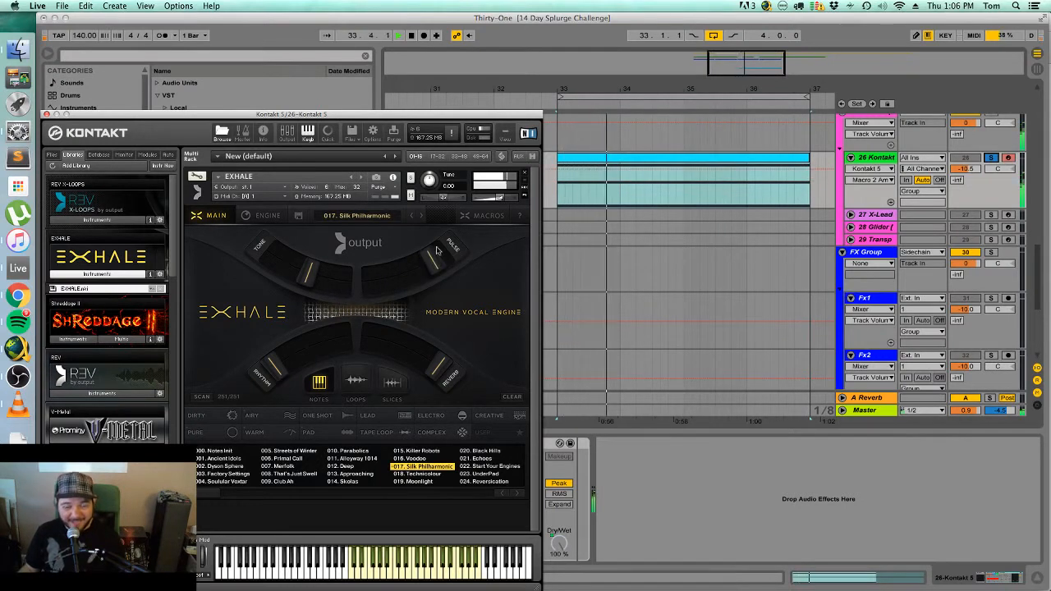
click(47, 114)
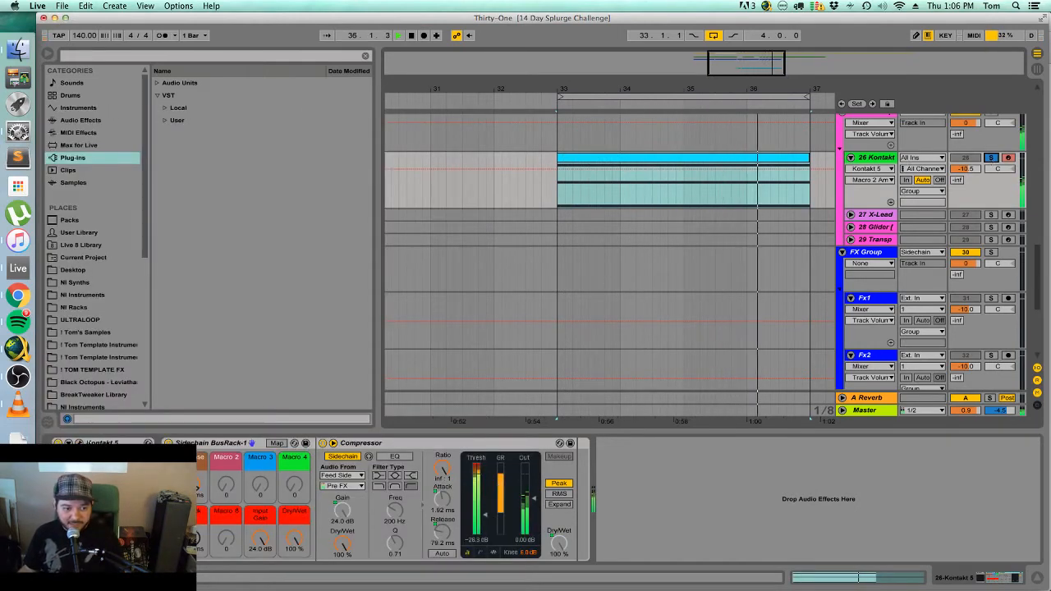
Reopen the Kontakt instrument and audition the Exhale presets Technicolour, Moonlight, Echoes and Black Hills.
click(102, 444)
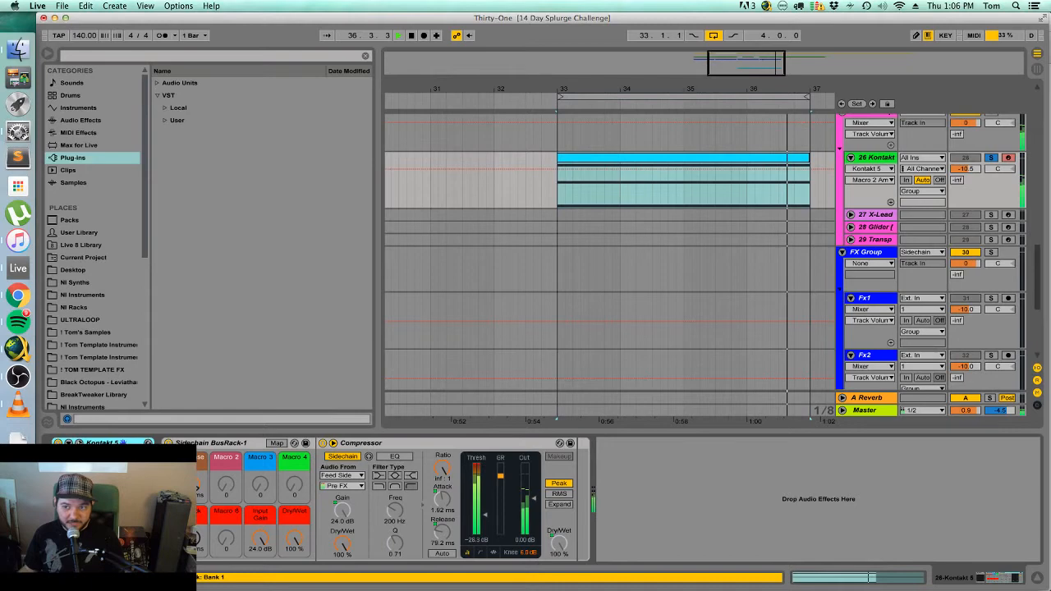
click(79, 443)
click(426, 410)
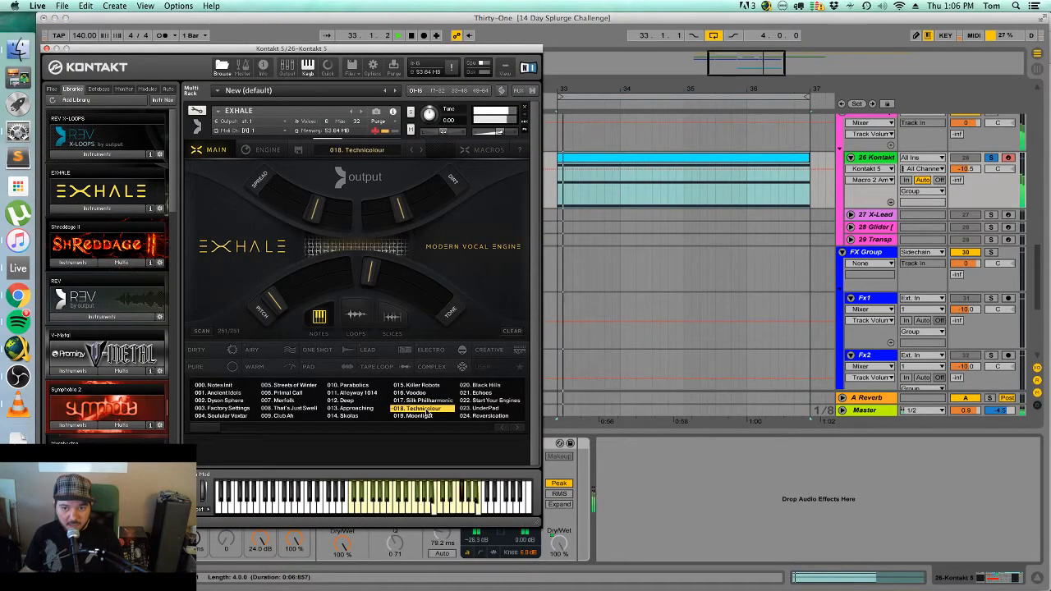
click(419, 415)
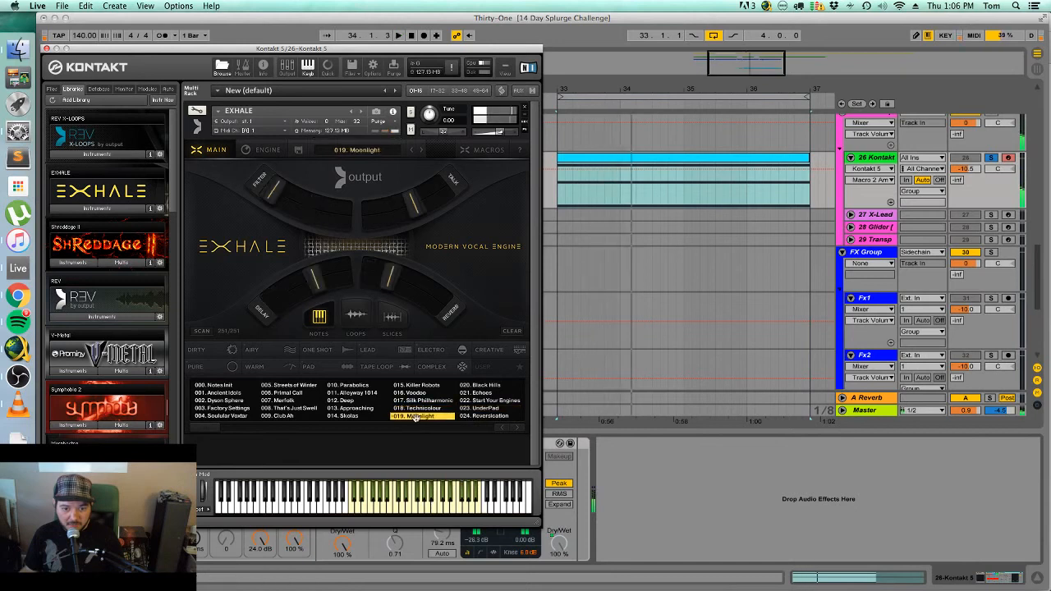
click(497, 395)
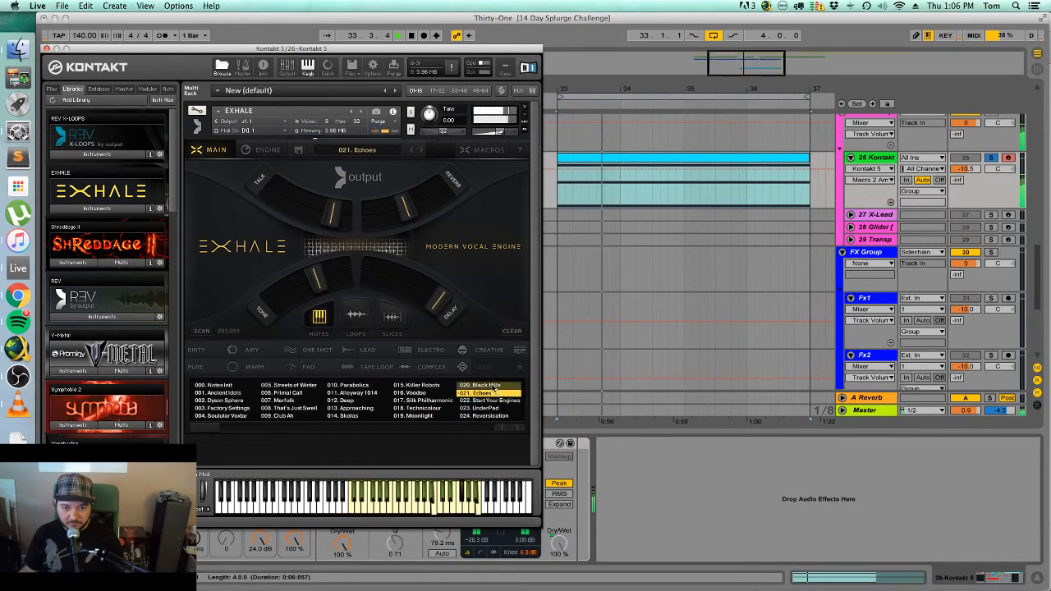
click(493, 386)
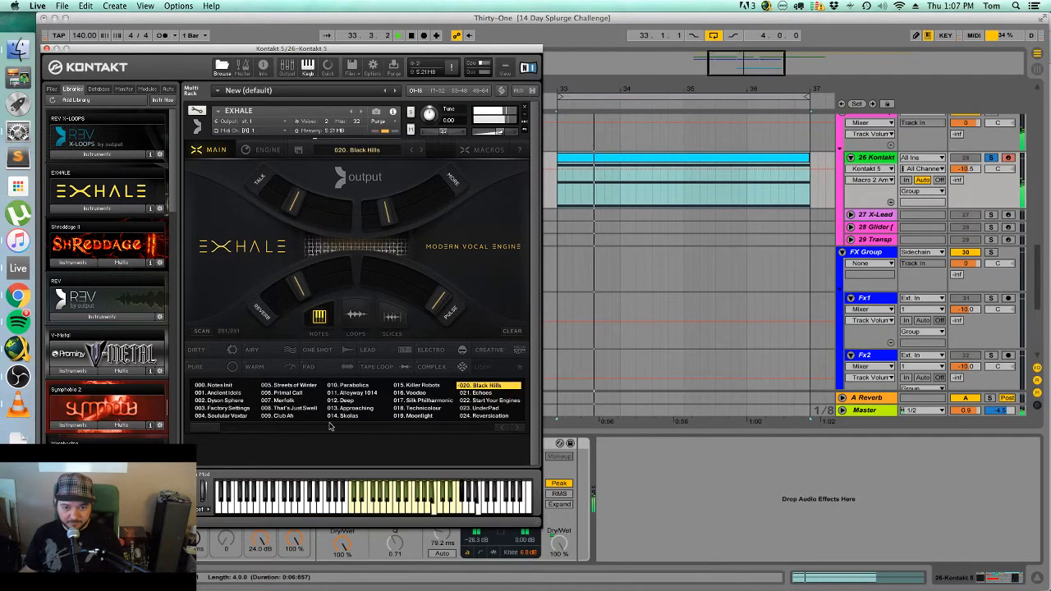
Browse further through Exhale's presets, try 193. Clicky Wobble, and load 188. Future Exe with the clip playing.
drag(216, 432, 422, 429)
click(354, 408)
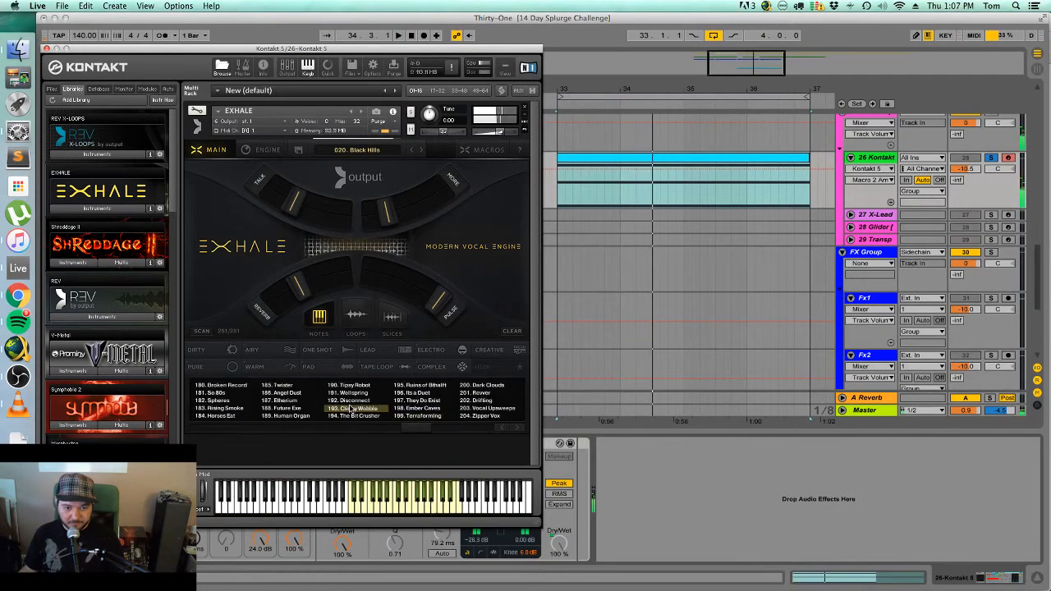
click(283, 408)
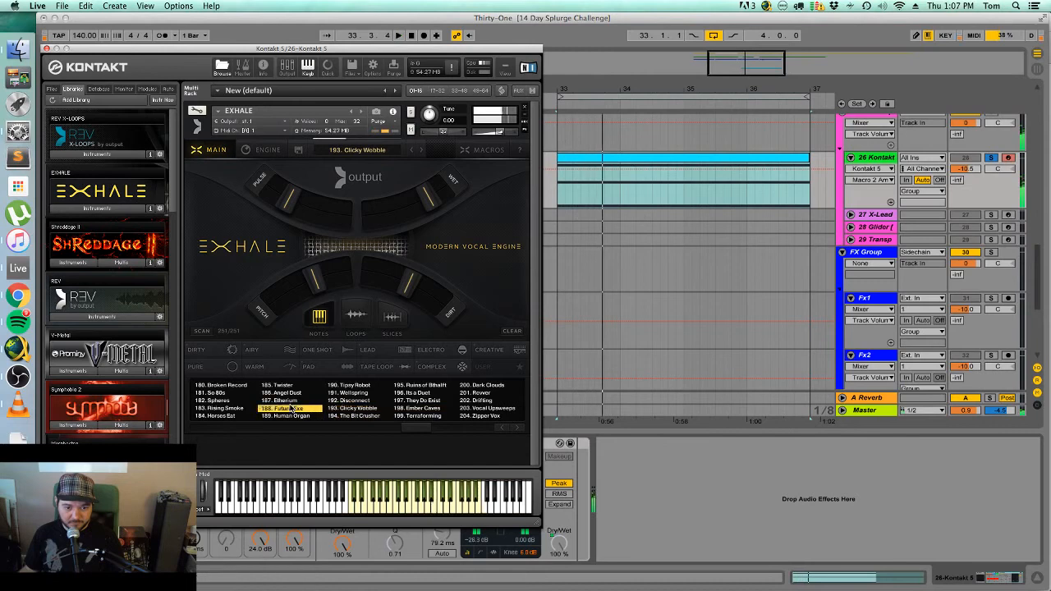
key(space)
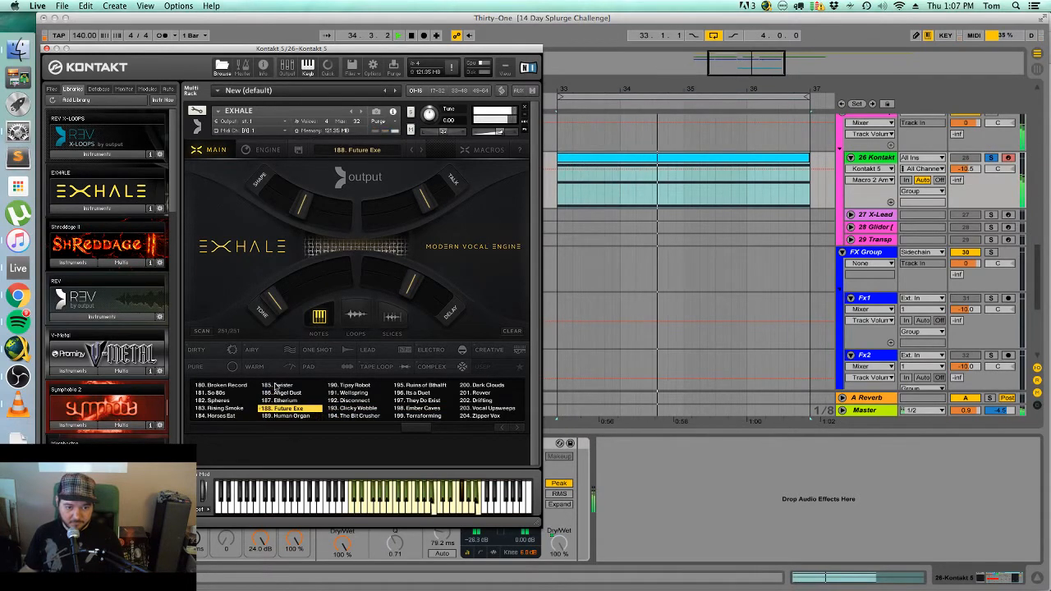
Audition the Exhale presets 182. Spheres, 180. Broken Record, 179. Smooth Calls, 177. Vacuum Cleaner and 175. So Smooth against the clip.
key(space)
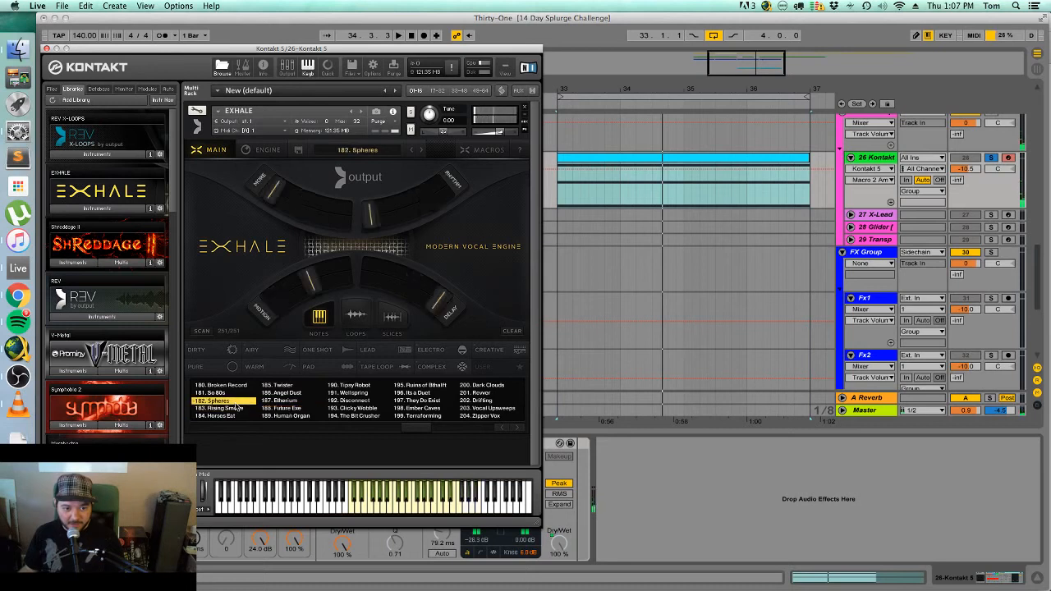
key(space)
click(223, 387)
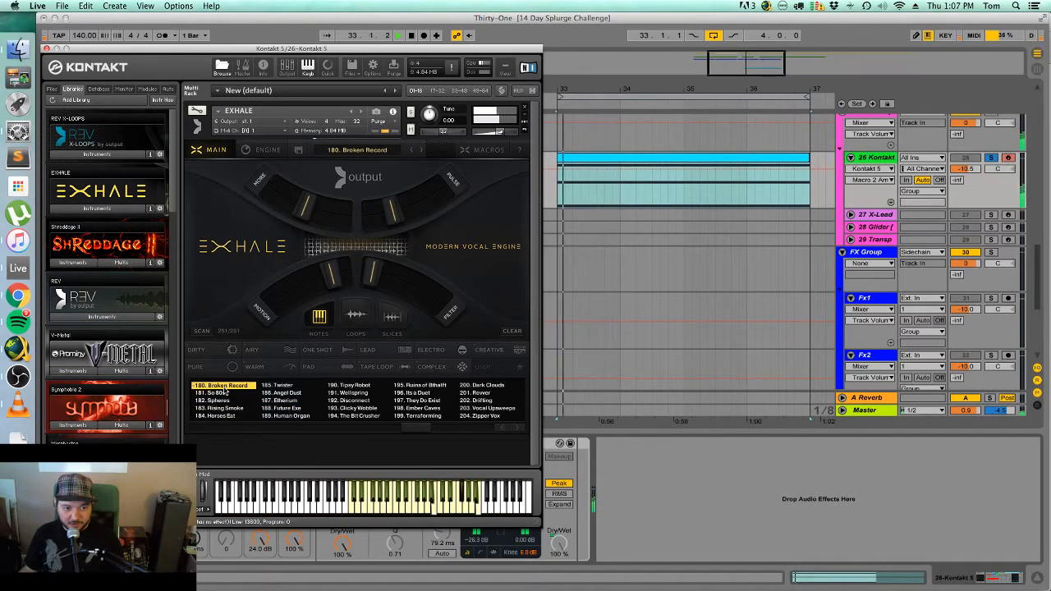
drag(405, 427, 394, 417)
click(283, 415)
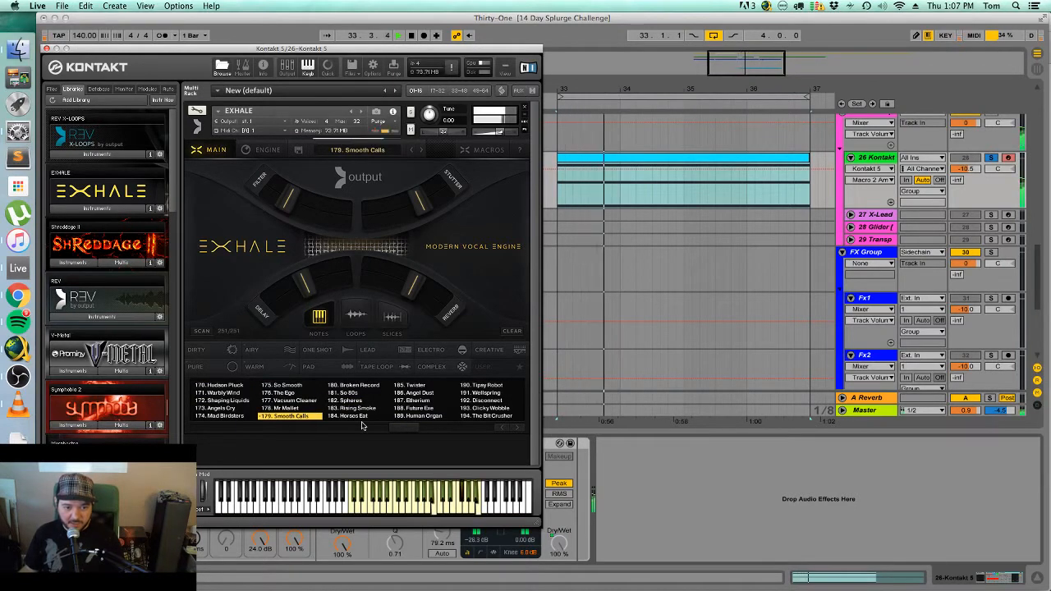
click(299, 402)
click(291, 395)
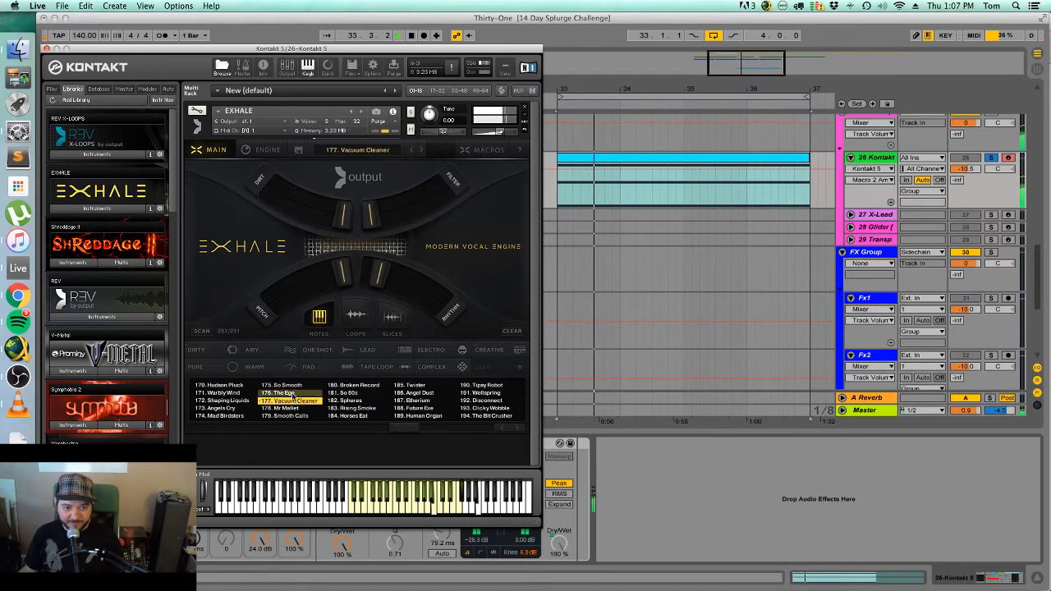
click(283, 386)
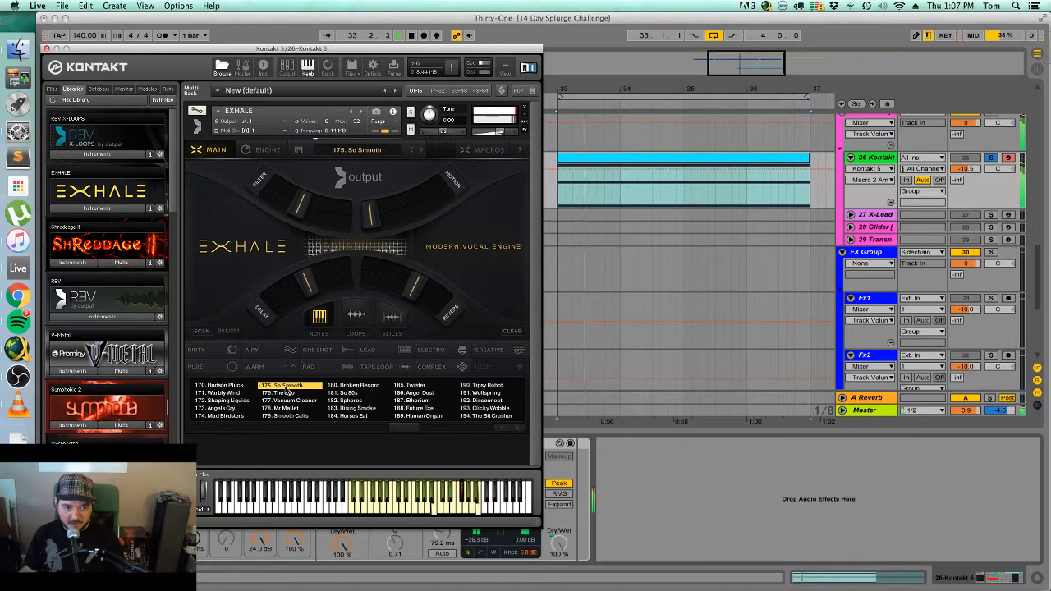
Audition the Exhale presets 171. Warbly Wind and 170. Hudson Pluck, trying 173. Angels Cry before and after them.
click(224, 408)
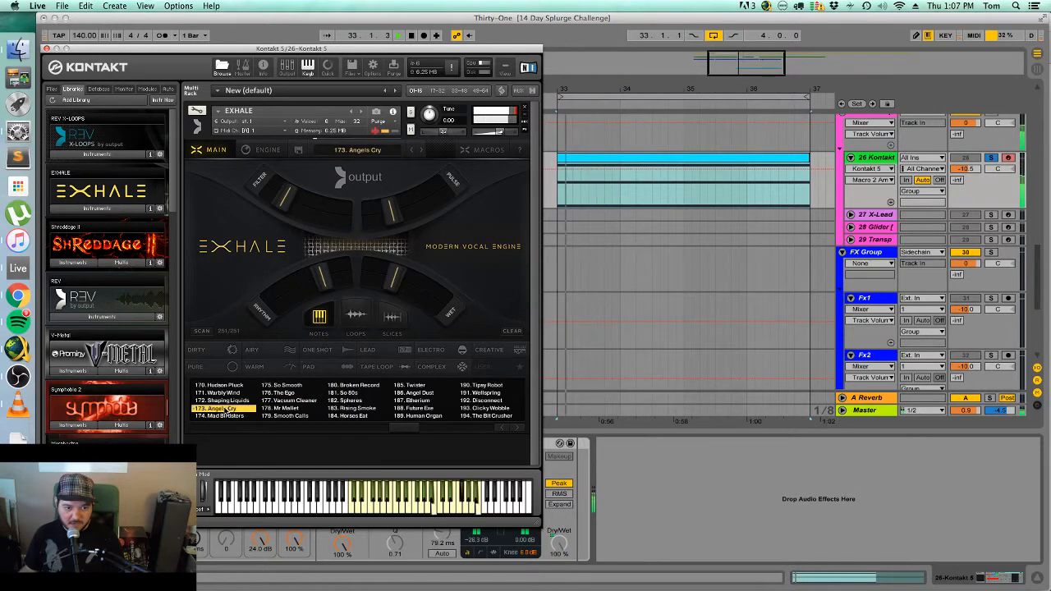
click(222, 393)
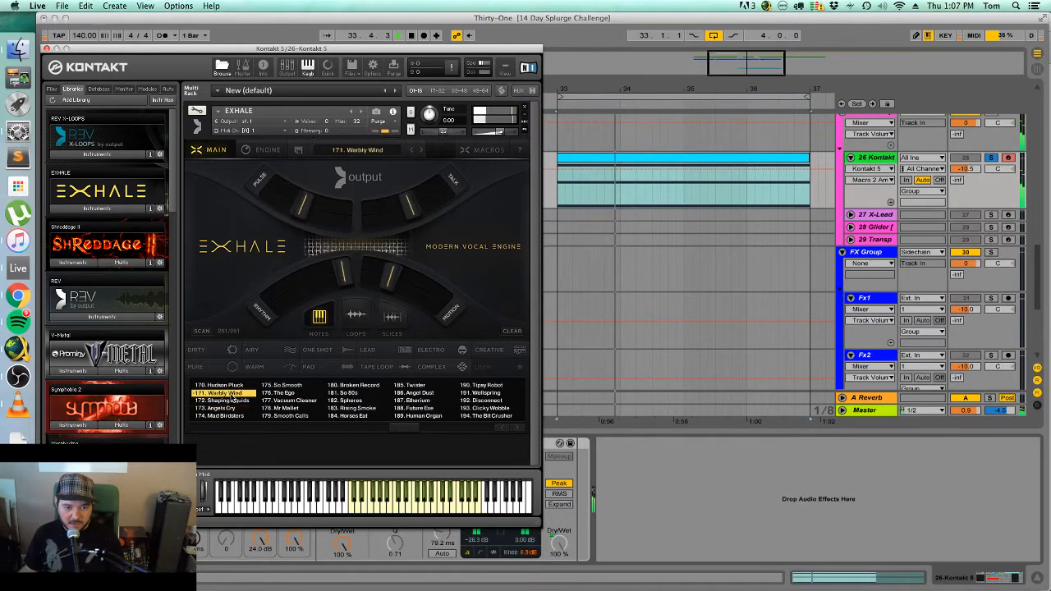
click(234, 400)
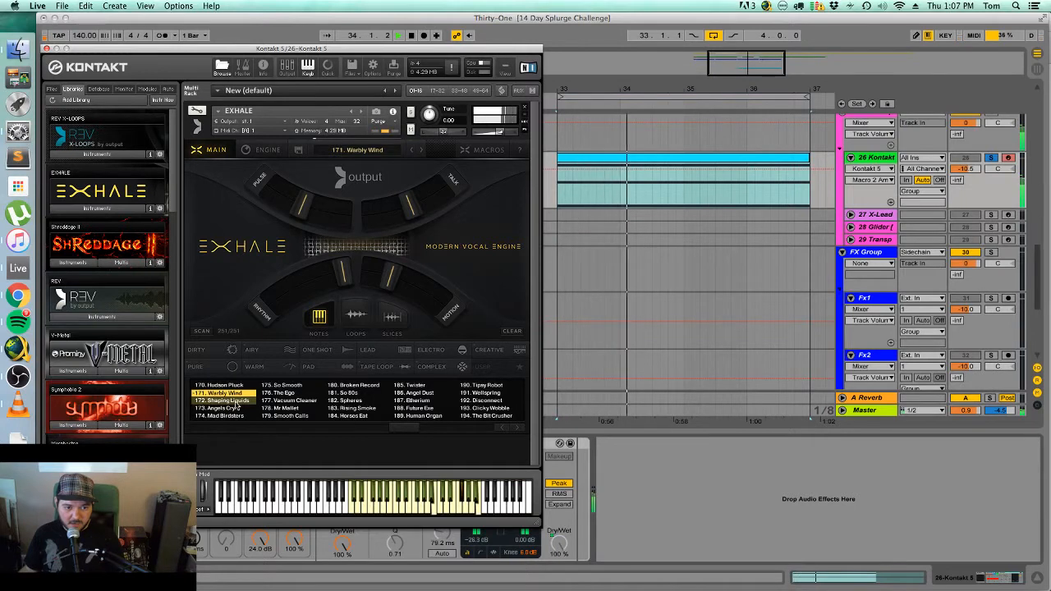
click(242, 385)
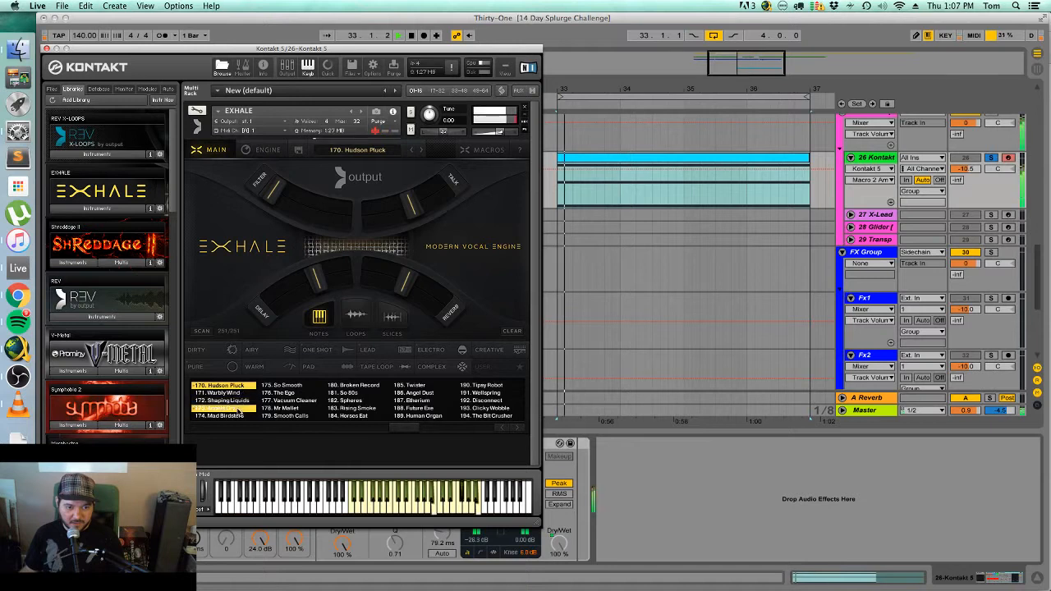
click(238, 408)
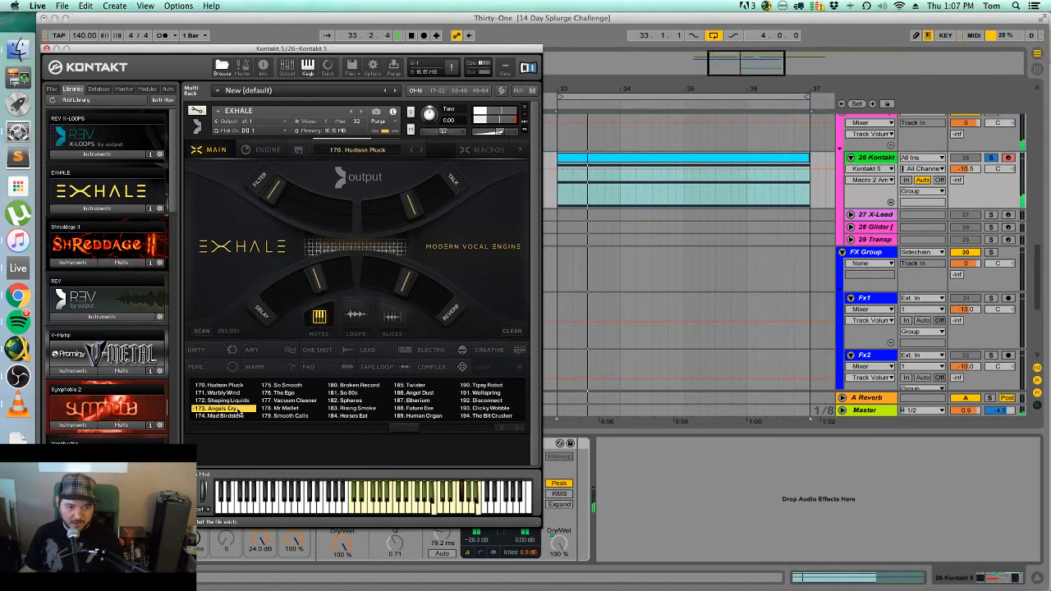
Audition the earlier Exhale presets 168. Vita Flumine, 163. Bounce To Center, 161. Silent Films, 157. Lunar Orbit, 156. Babylon and 155. Power Boost.
drag(400, 427, 388, 428)
click(339, 409)
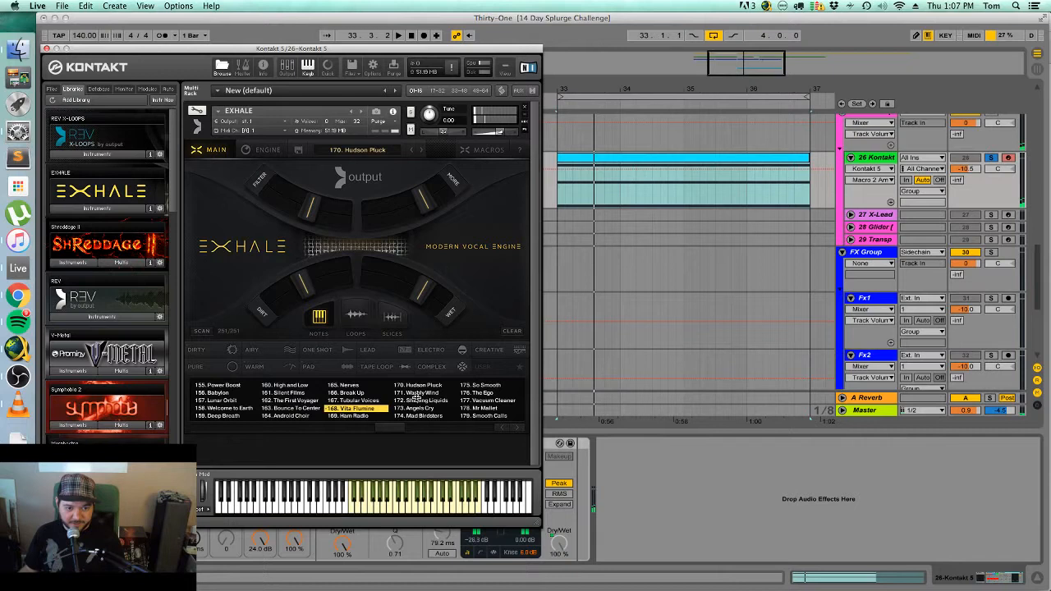
click(292, 408)
click(287, 393)
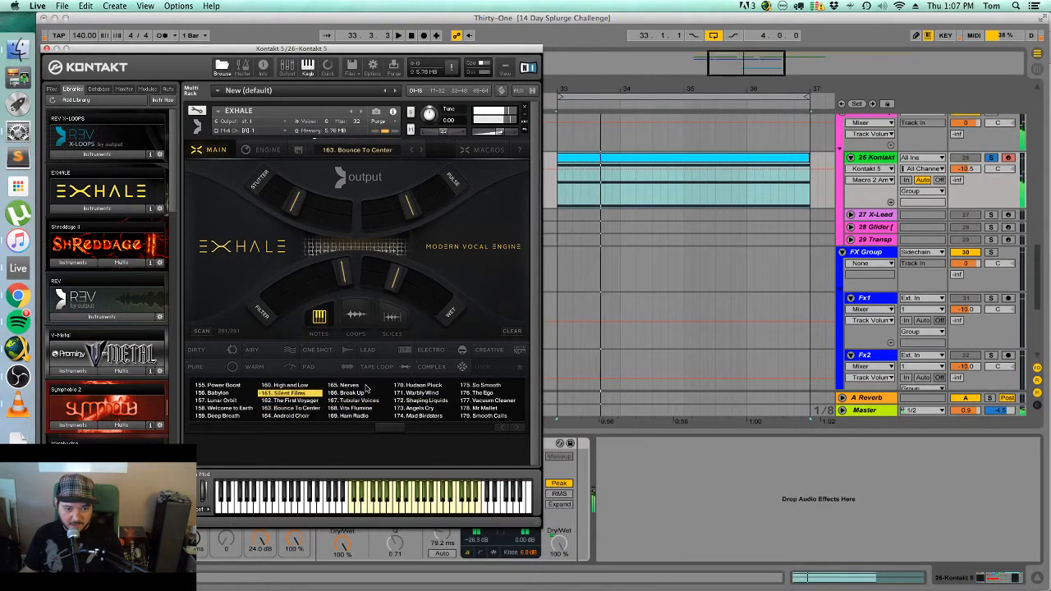
click(237, 401)
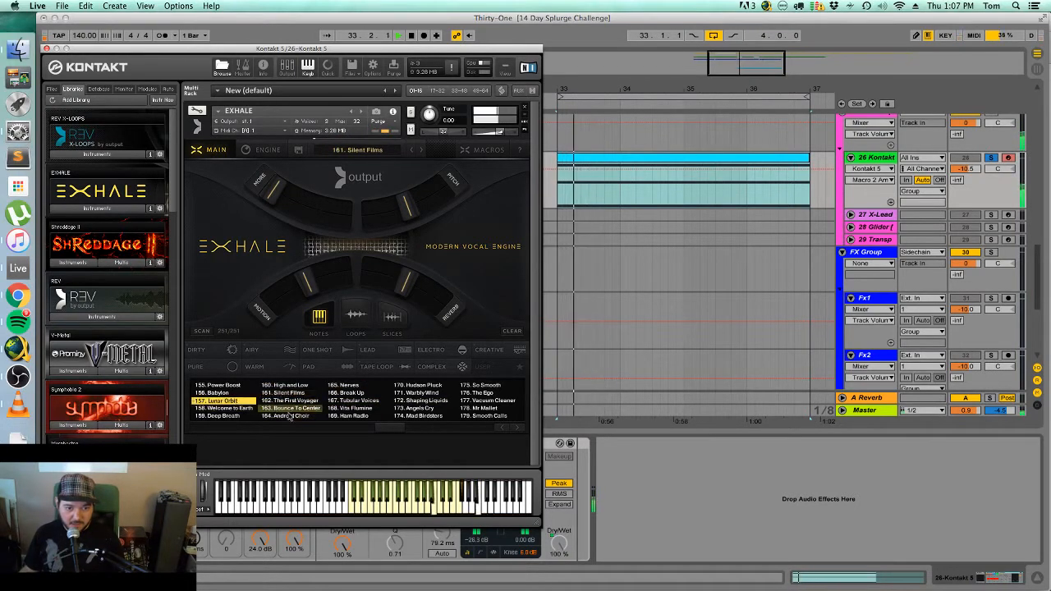
click(232, 394)
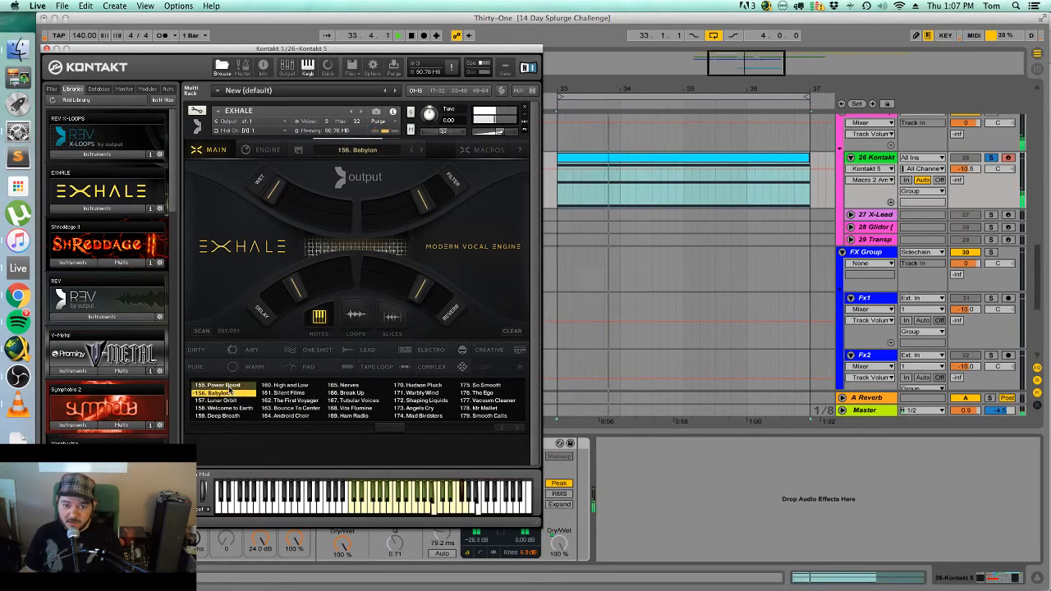
click(230, 386)
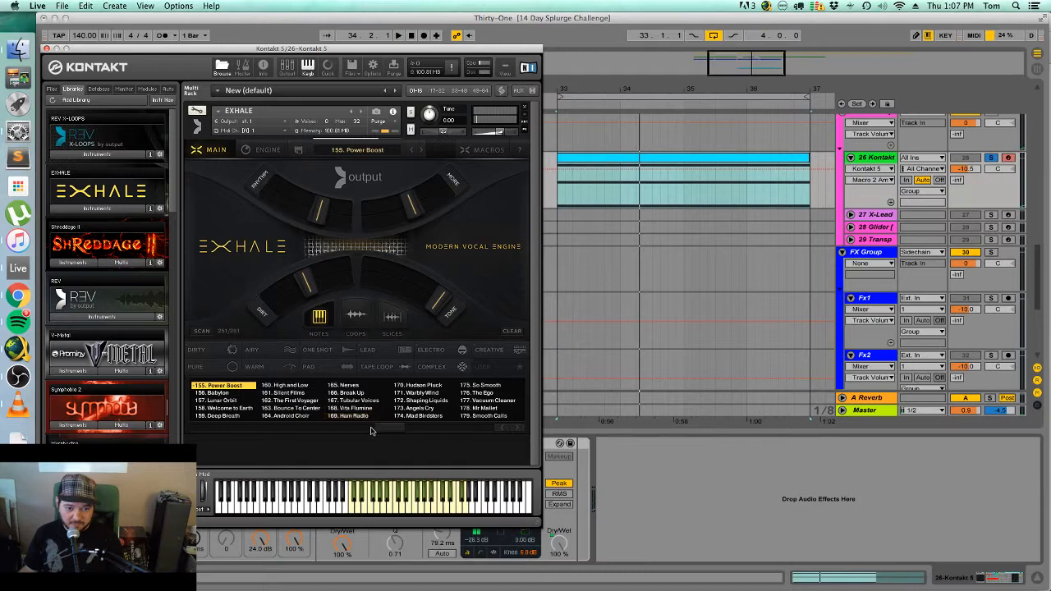
Load the Exhale preset 143. Neurons and take the Kontakt track out of solo to hear it with the full mix.
scroll(371, 430, up, 4)
click(284, 408)
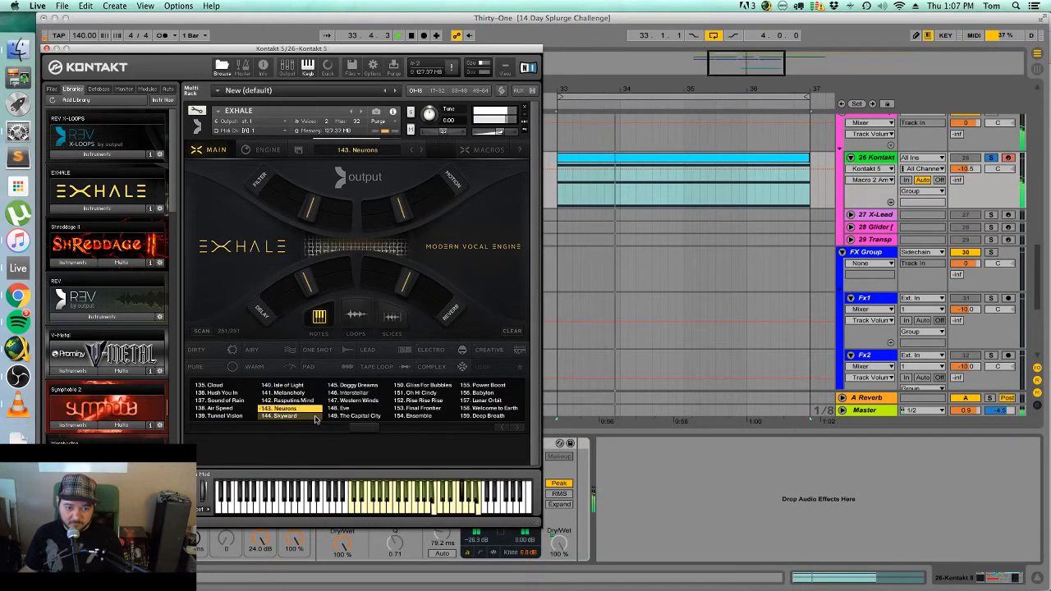
click(991, 158)
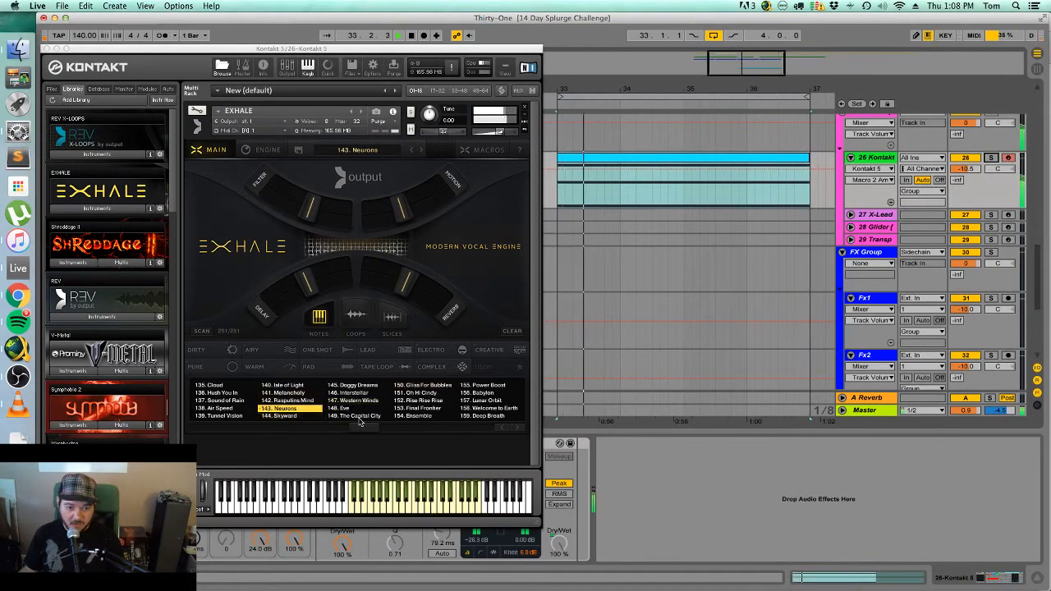
Load the Exhale preset 138. Air Speed, listen to it in the mix, stop playback and close the Kontakt window.
drag(364, 428, 359, 430)
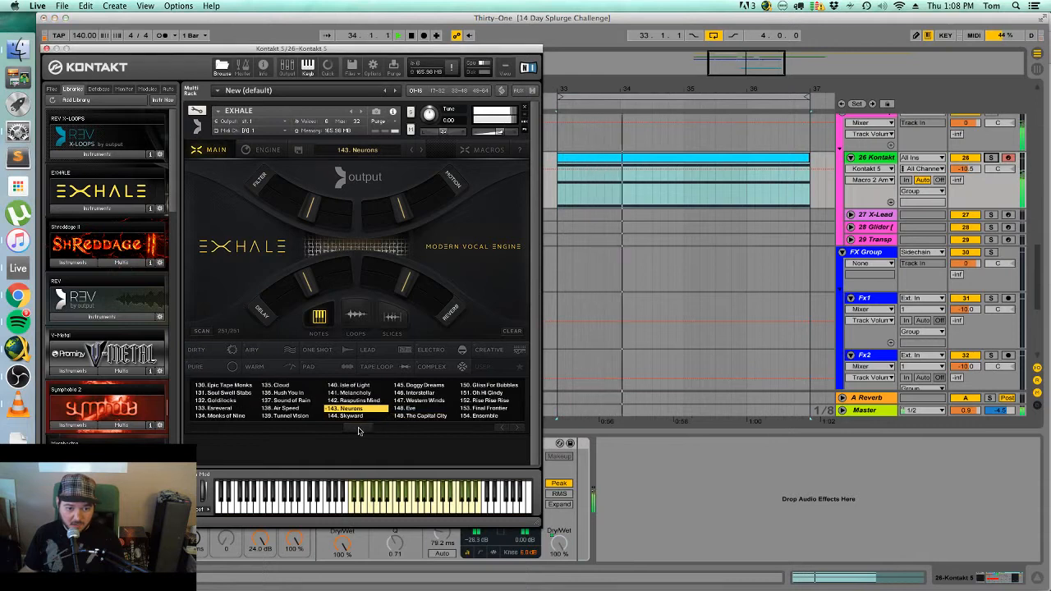
click(290, 408)
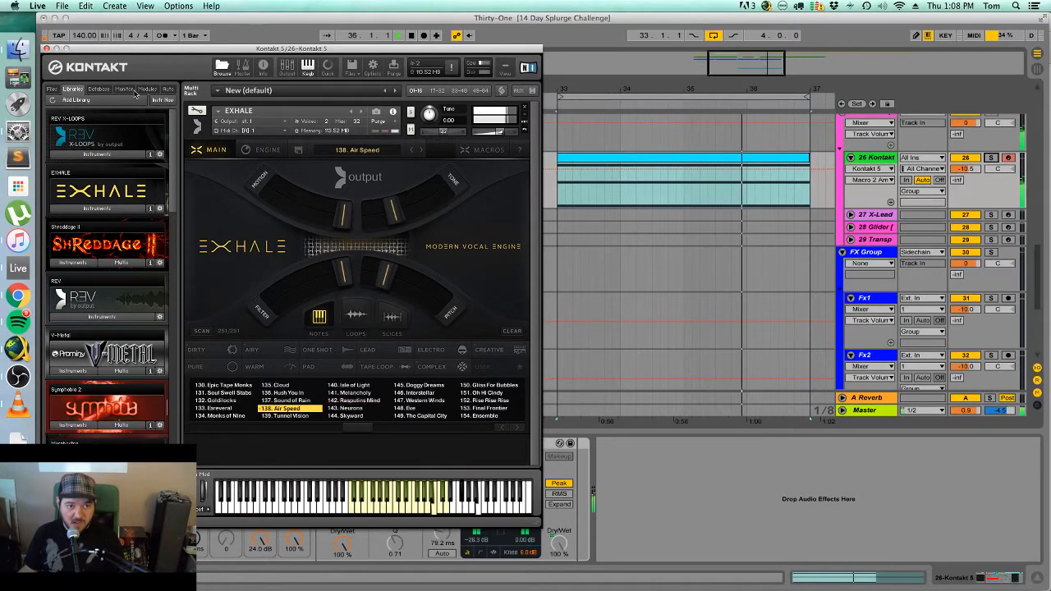
key(space)
click(47, 49)
Unfold the 13 Audio track, play its GoodDrop clip near bar 35 extended, and restore the clip to its short length.
scroll(656, 233, down, 1)
scroll(654, 234, up, 10)
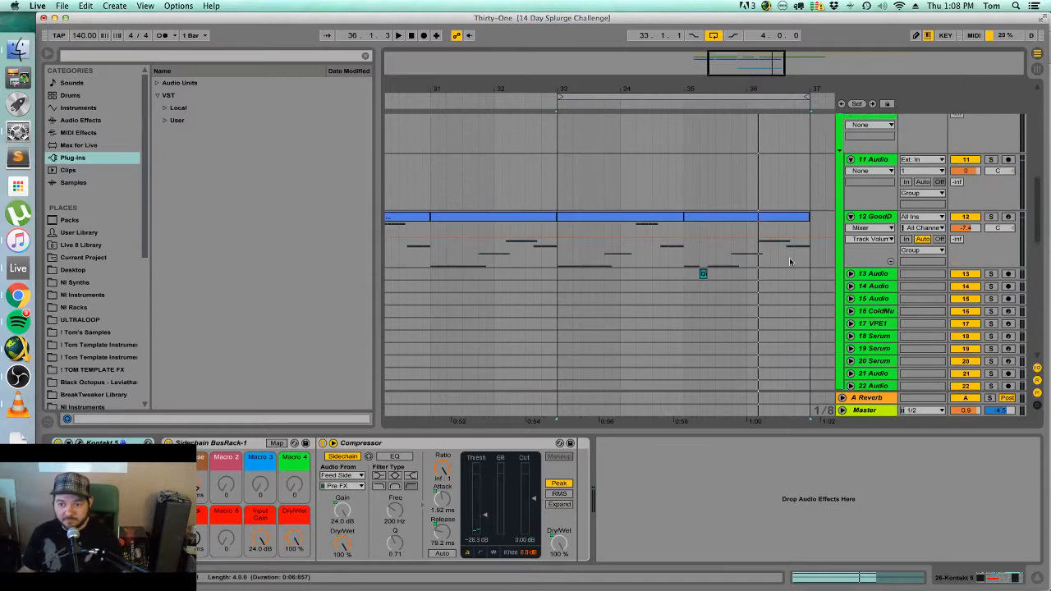
click(851, 274)
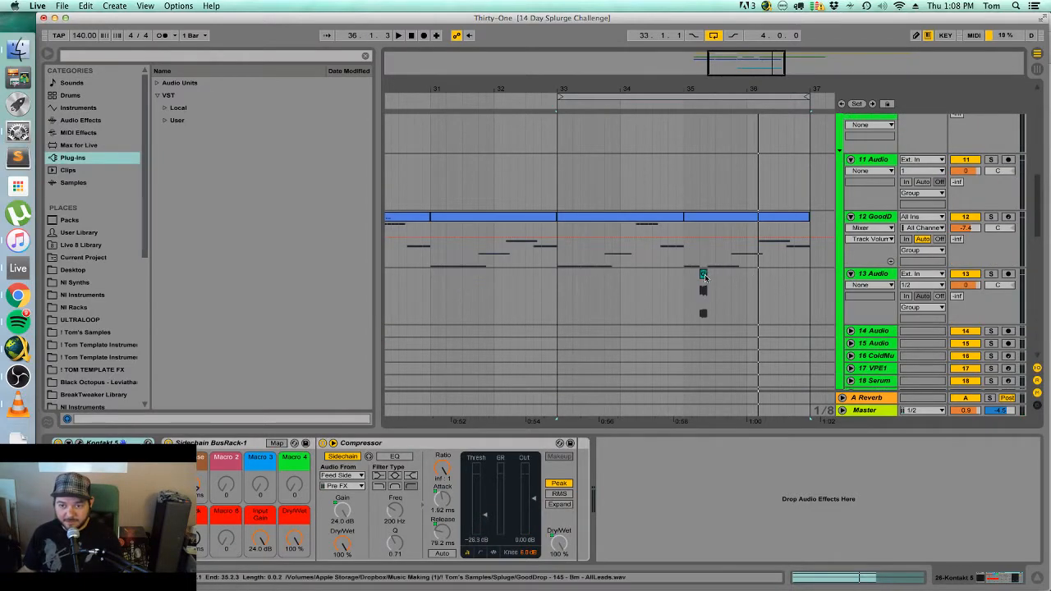
click(704, 276)
click(708, 279)
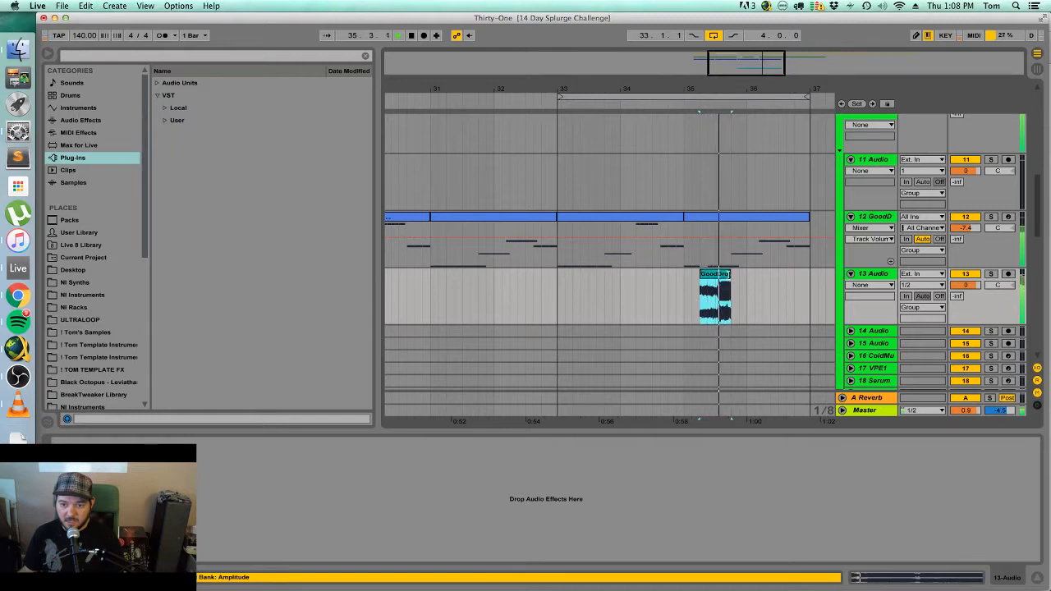
drag(731, 278, 706, 278)
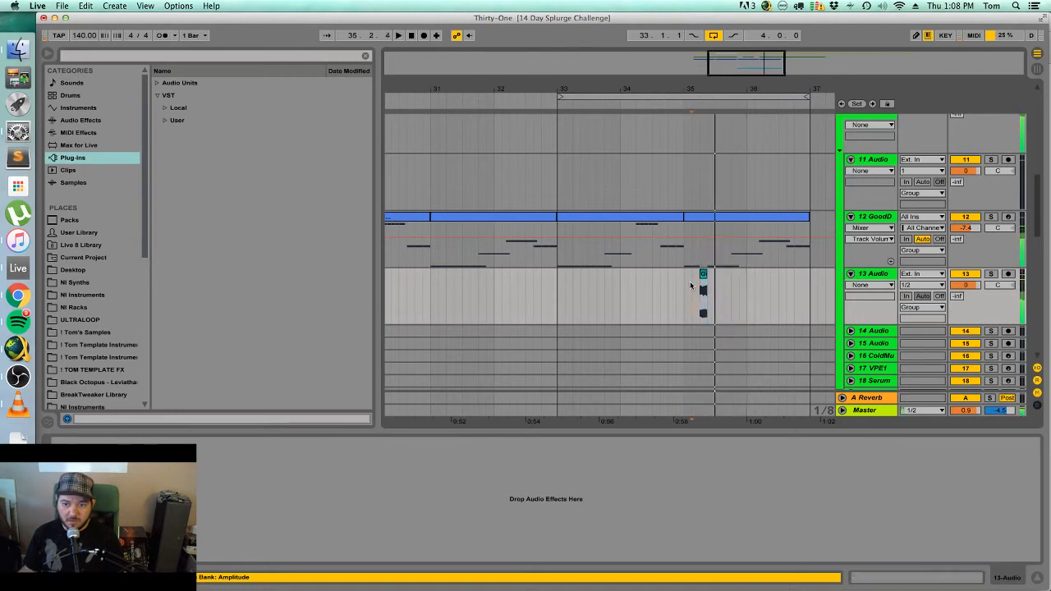
Inspect the waveform of the short GoodDrop clip on 13 Audio and reveal its source file in the browser.
click(865, 278)
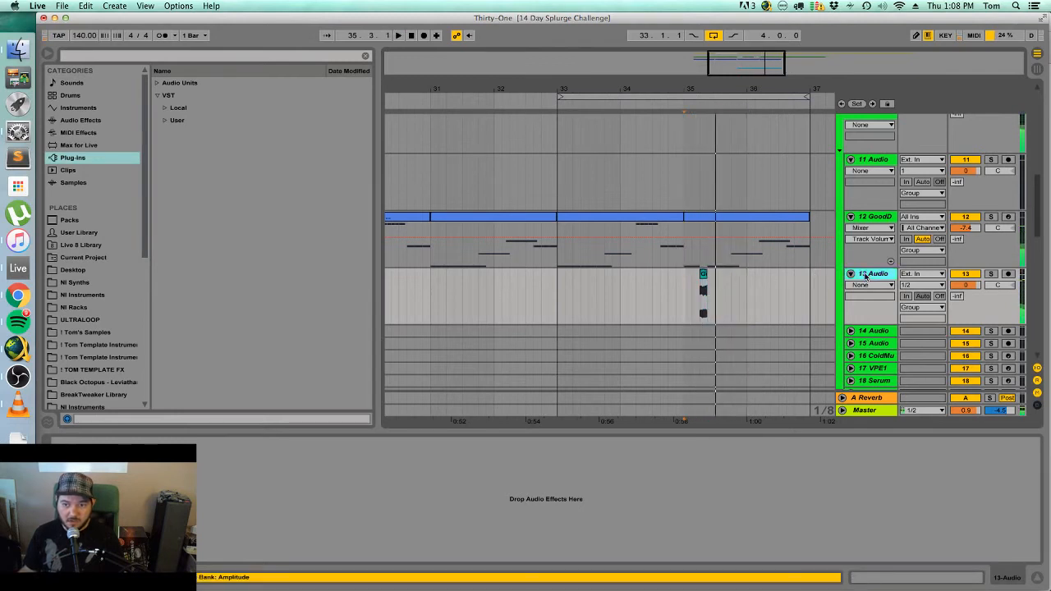
double_click(702, 274)
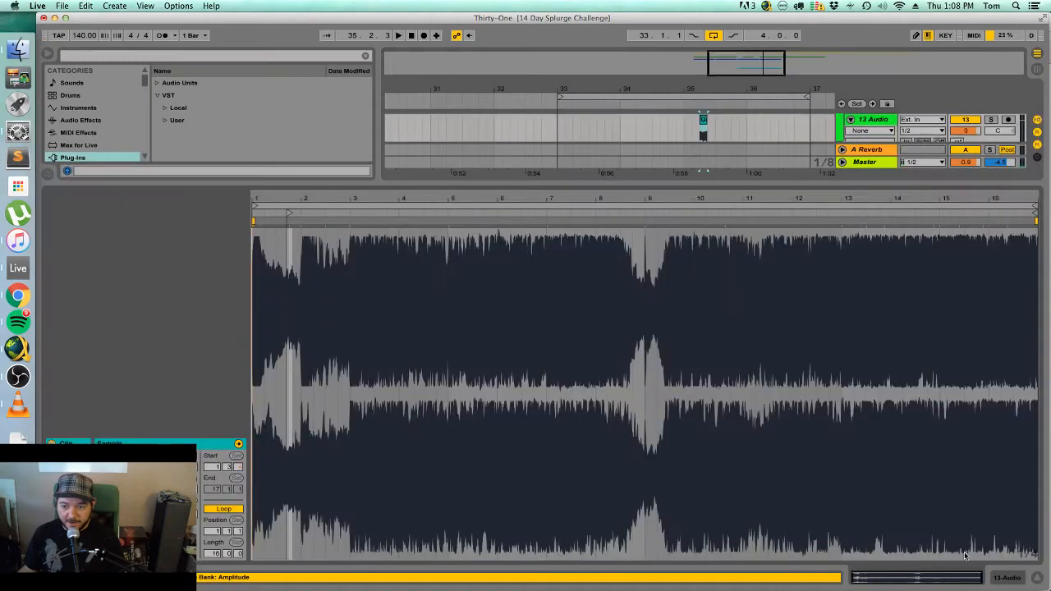
click(1045, 577)
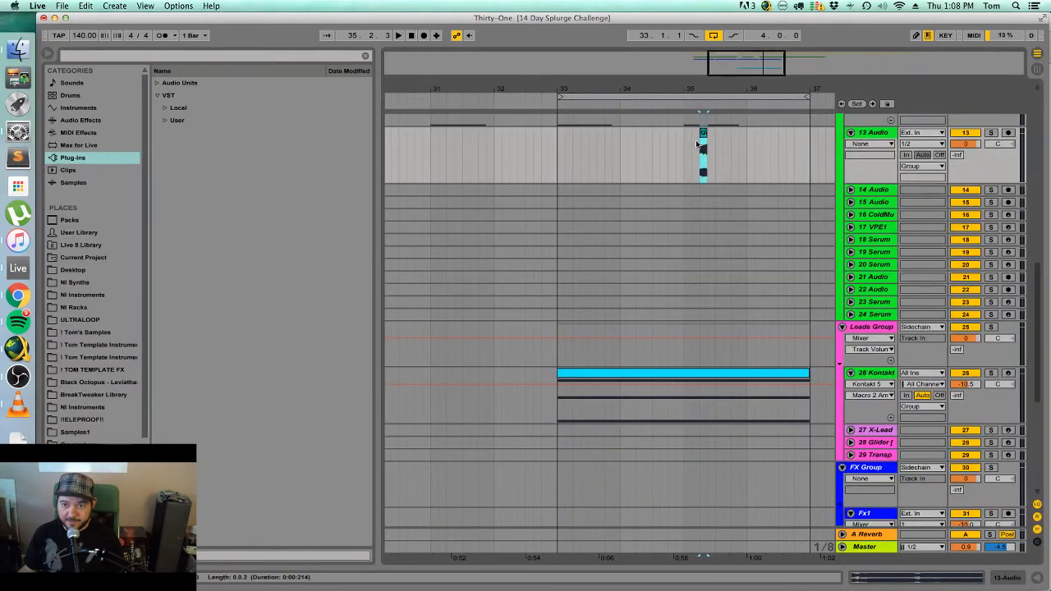
right_click(702, 137)
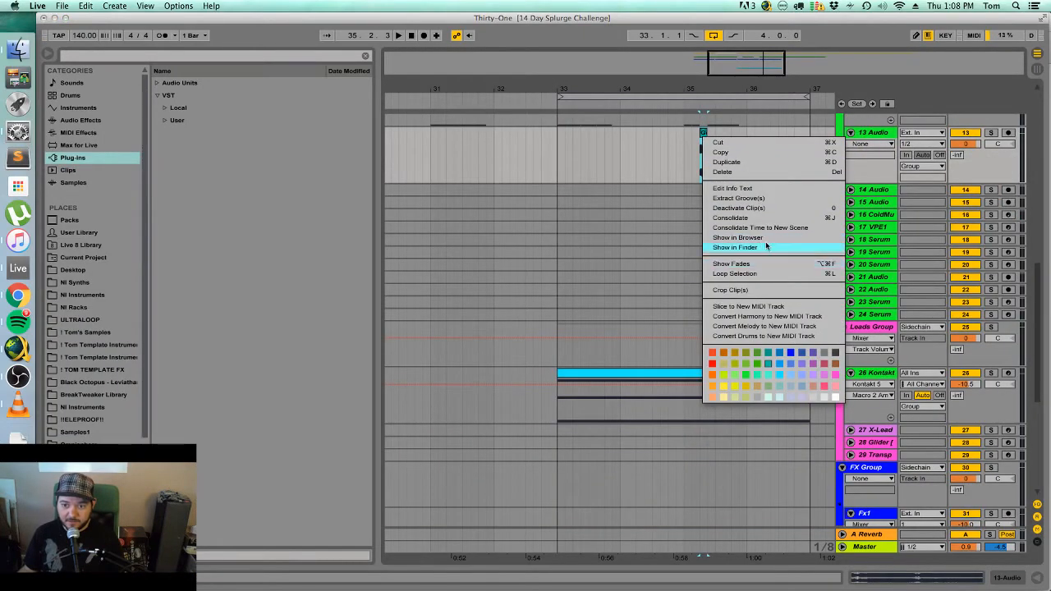
click(743, 238)
Preview samples in the revealed folder, including AmbientMetal, the G#m ArpMain and Bass1, GoodDrop AllLeads and Seventeen Lead1.
click(274, 463)
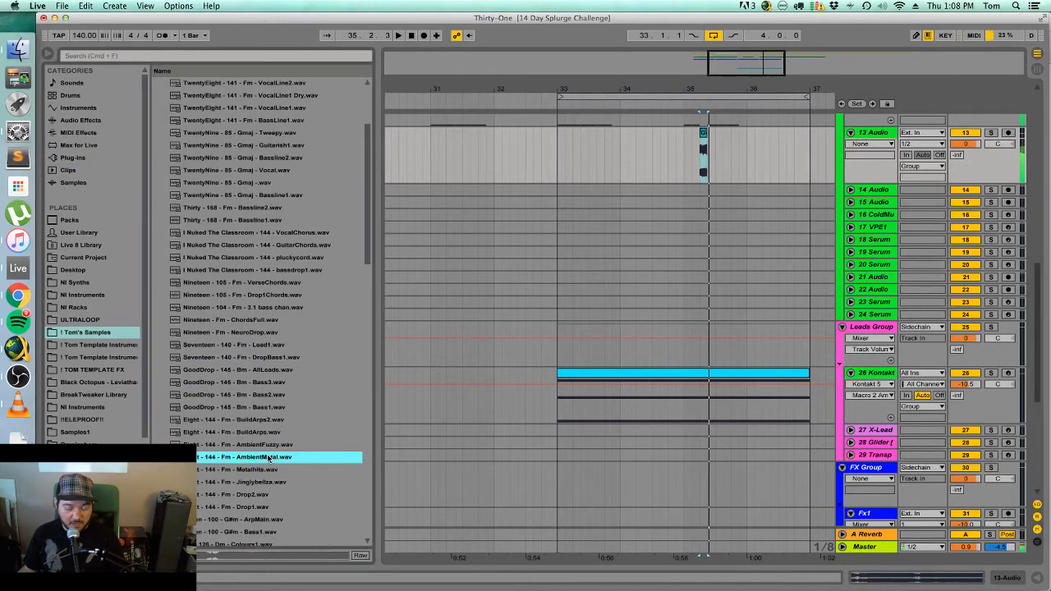
scroll(287, 464, down, 3)
click(286, 462)
click(288, 470)
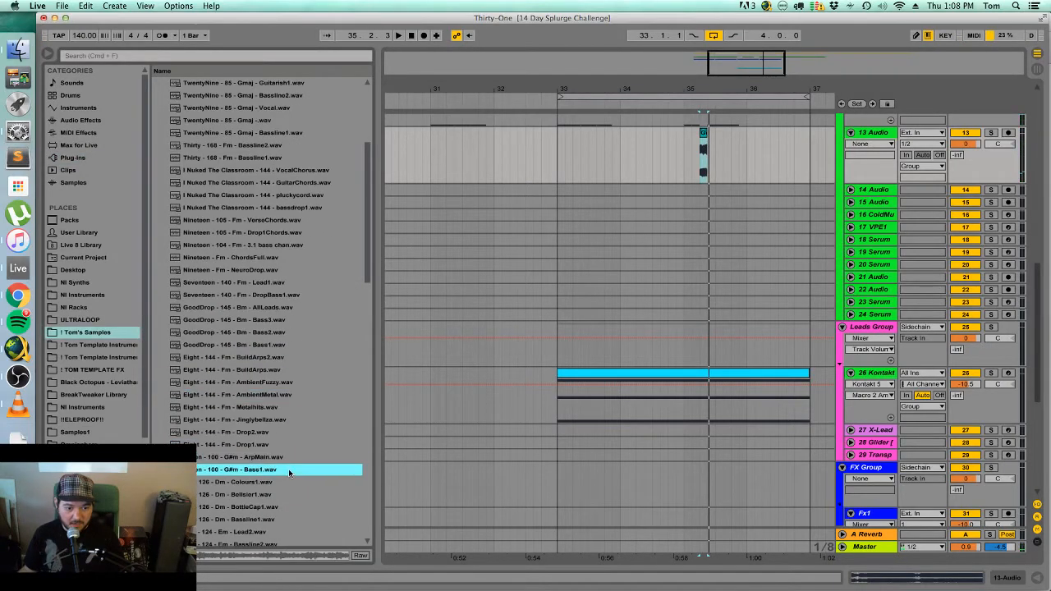
click(308, 308)
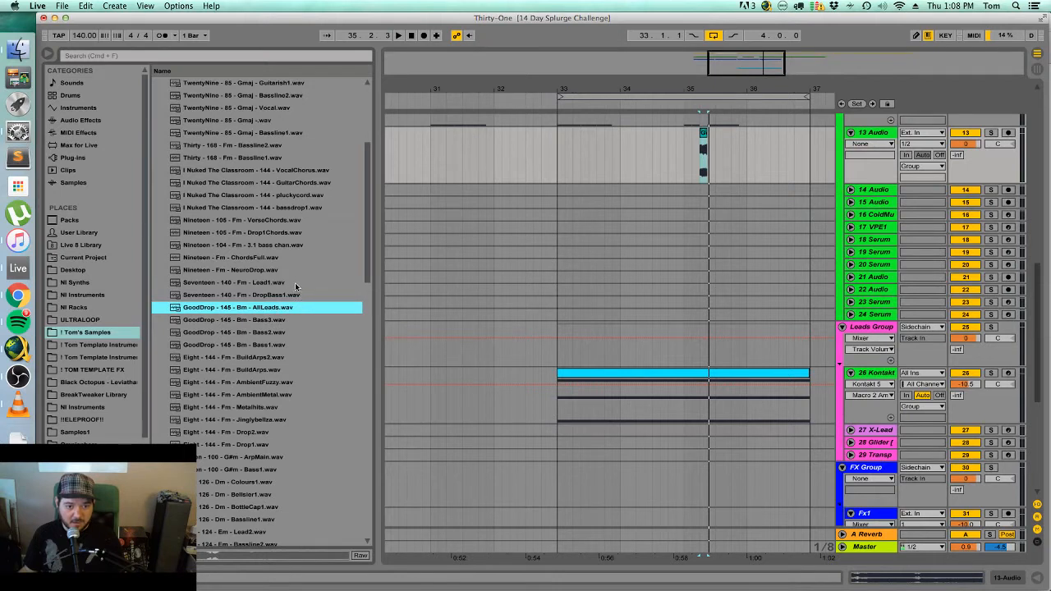
click(295, 284)
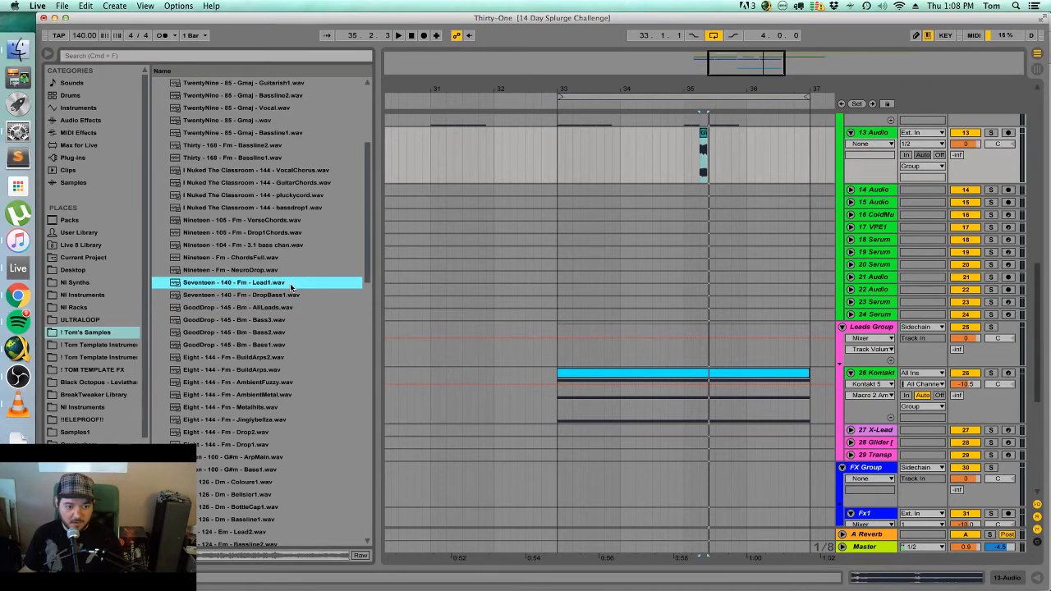
Preview the Nineteen samples 3.1 bass chan, NeuroDrop, VerseChords and Drop1Chords, and Seventeen Lead1 again.
scroll(291, 317, up, 2)
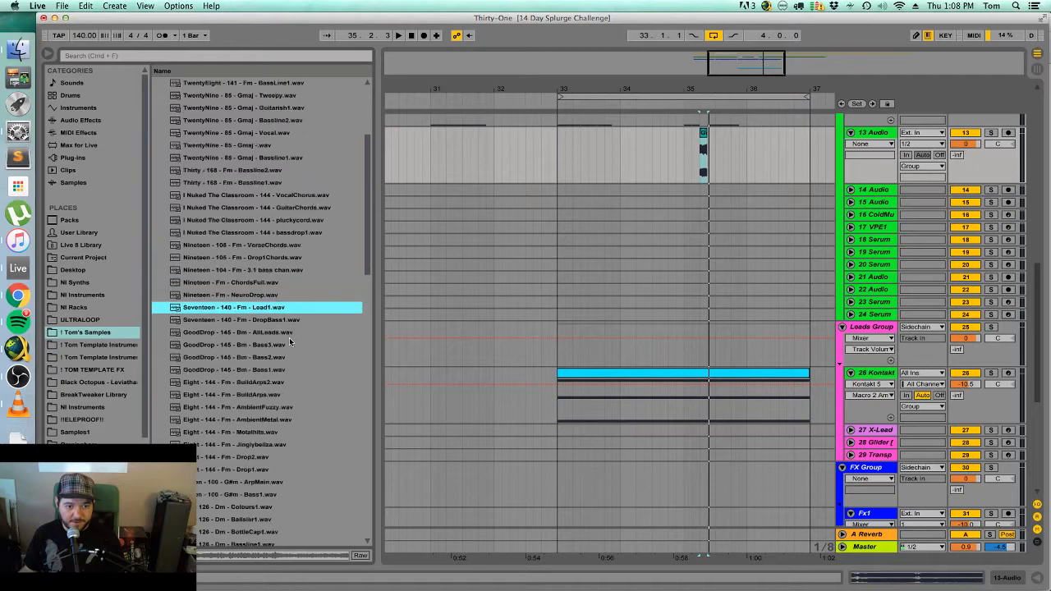
click(315, 268)
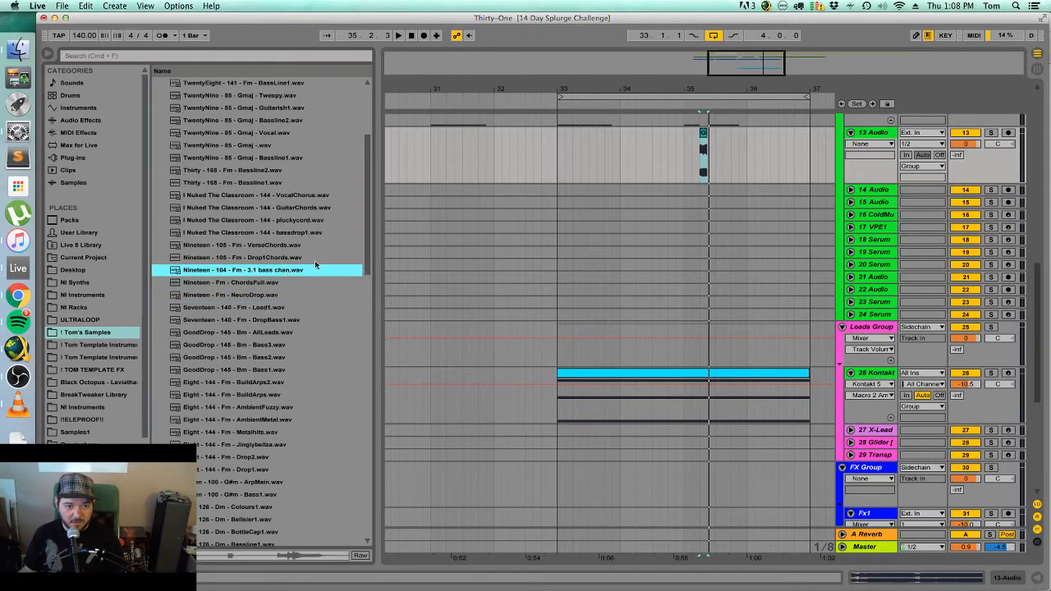
click(286, 307)
click(290, 294)
click(291, 246)
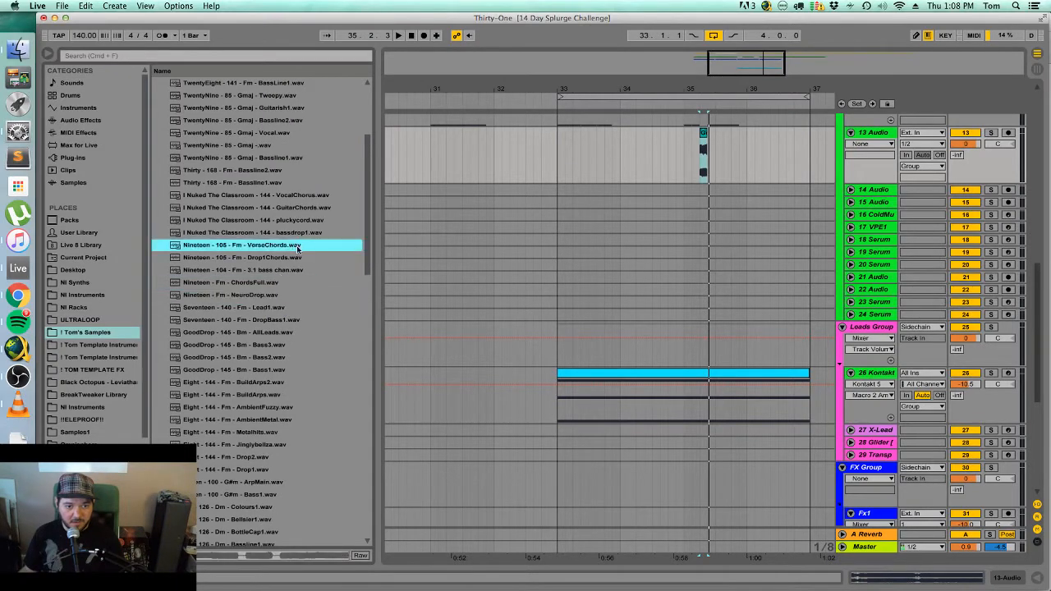
click(303, 258)
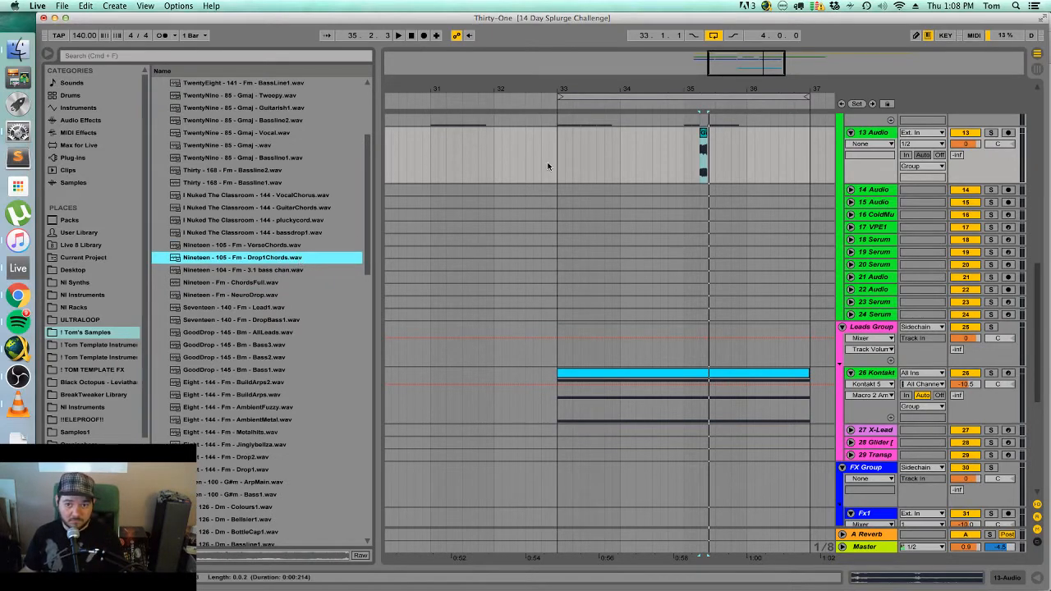
Deactivate the short GoodDrop clip near bar 35 on 13 Audio and open the 12 GoodD MIDI clip starting at bar 35.
key(space)
scroll(557, 154, up, 5)
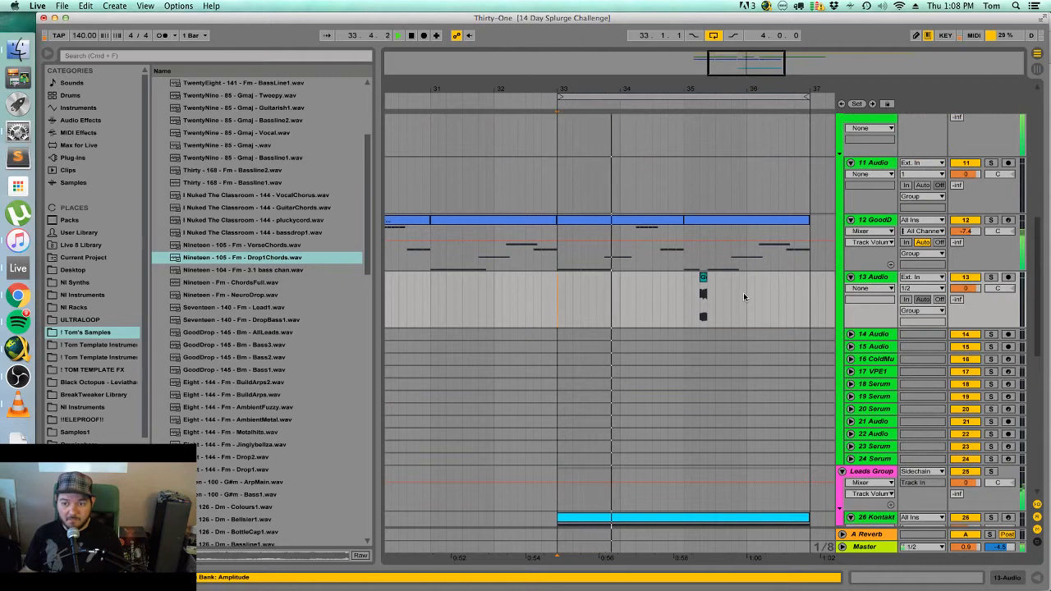
click(703, 277)
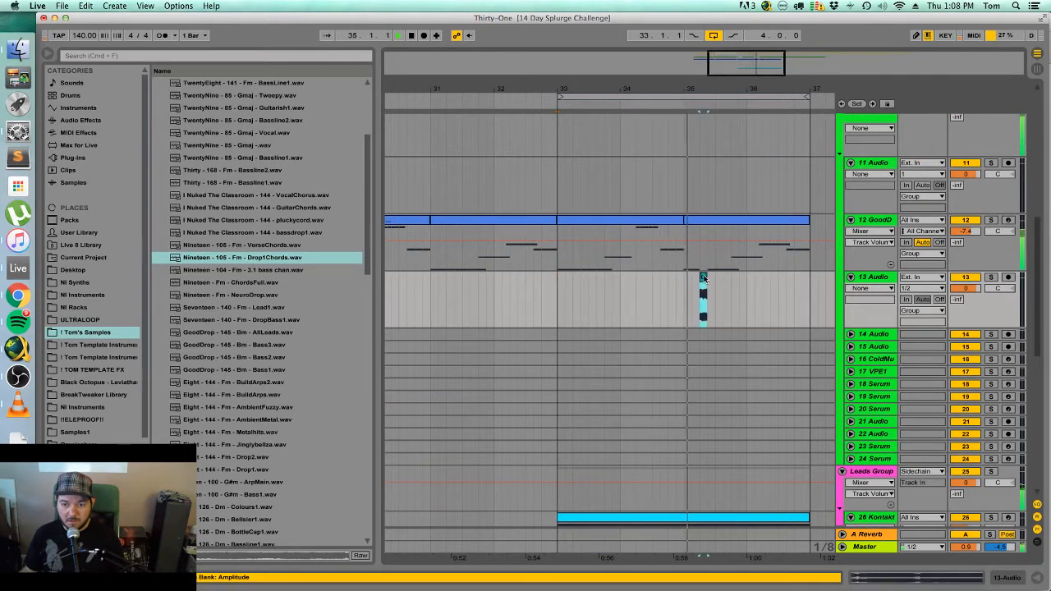
click(685, 296)
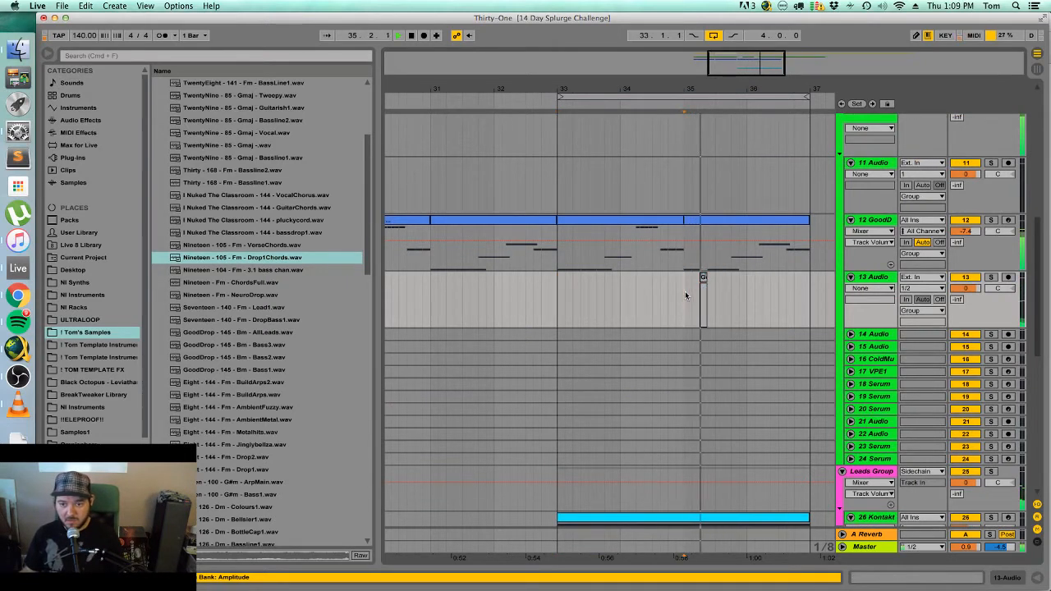
key(space)
double_click(694, 220)
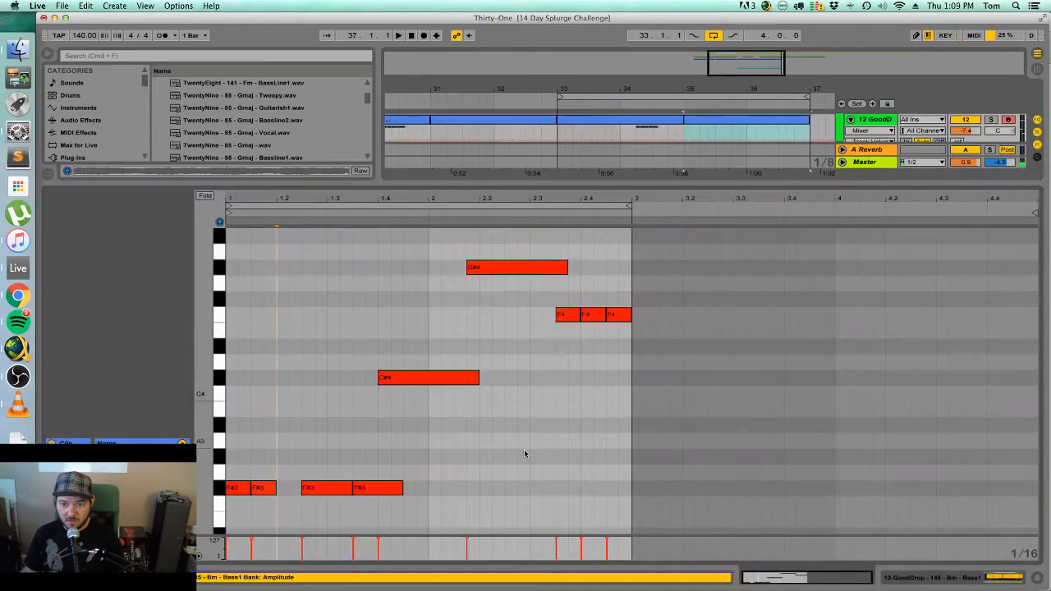
Try filling the gap after beat 1.2 with short F#3 notes, refining the grid to 1/32.
key(b)
click(283, 488)
key(space)
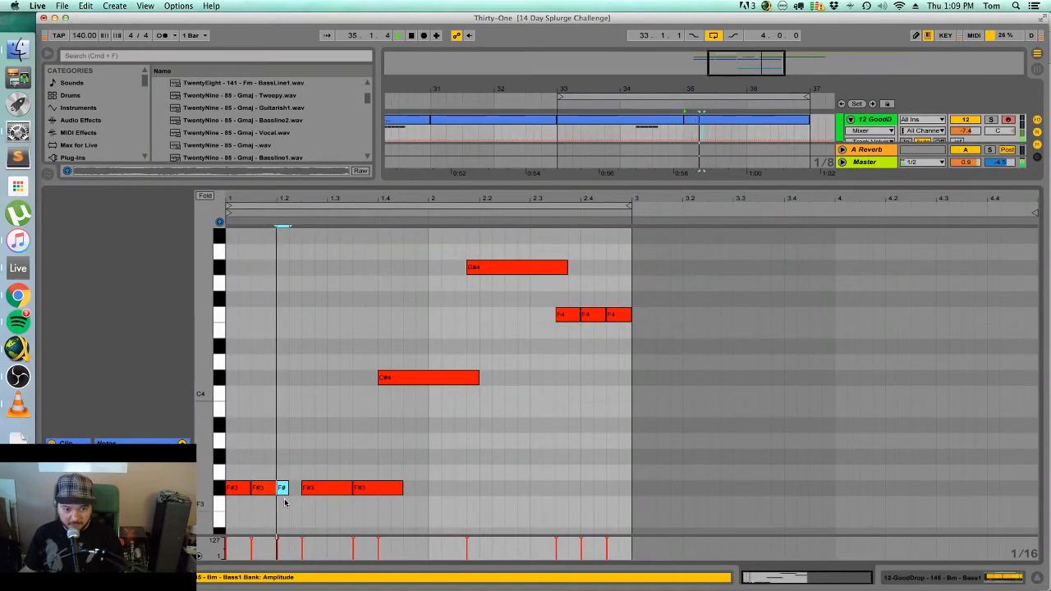
click(294, 487)
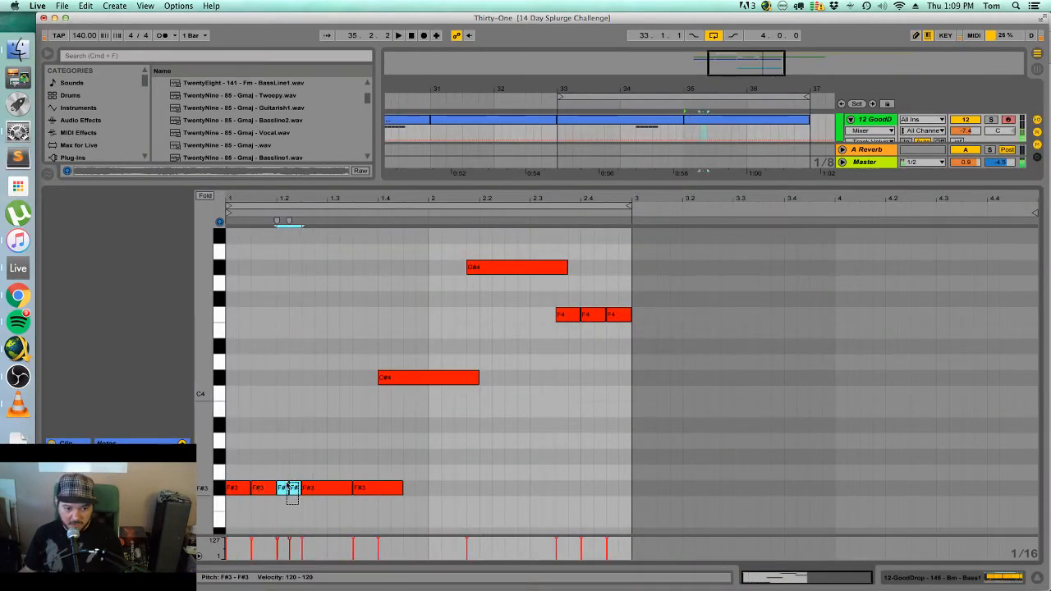
drag(300, 488, 294, 488)
key(space)
drag(758, 577, 759, 588)
click(329, 488)
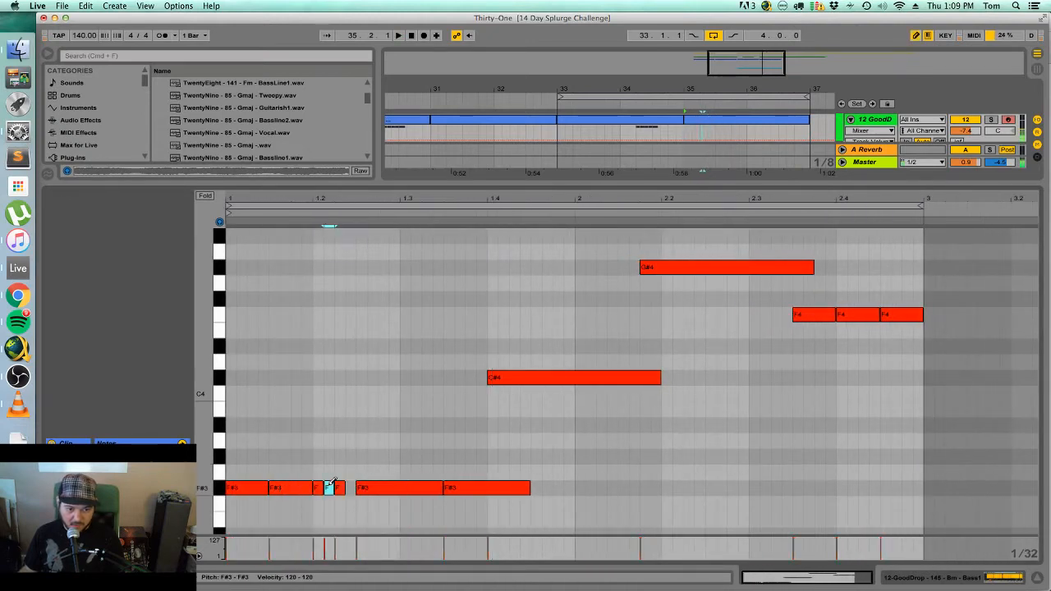
Replace the short F#3 notes after beat 1.2 with three 1/32 F3 notes starting at beat 1.2.
drag(328, 503, 352, 504)
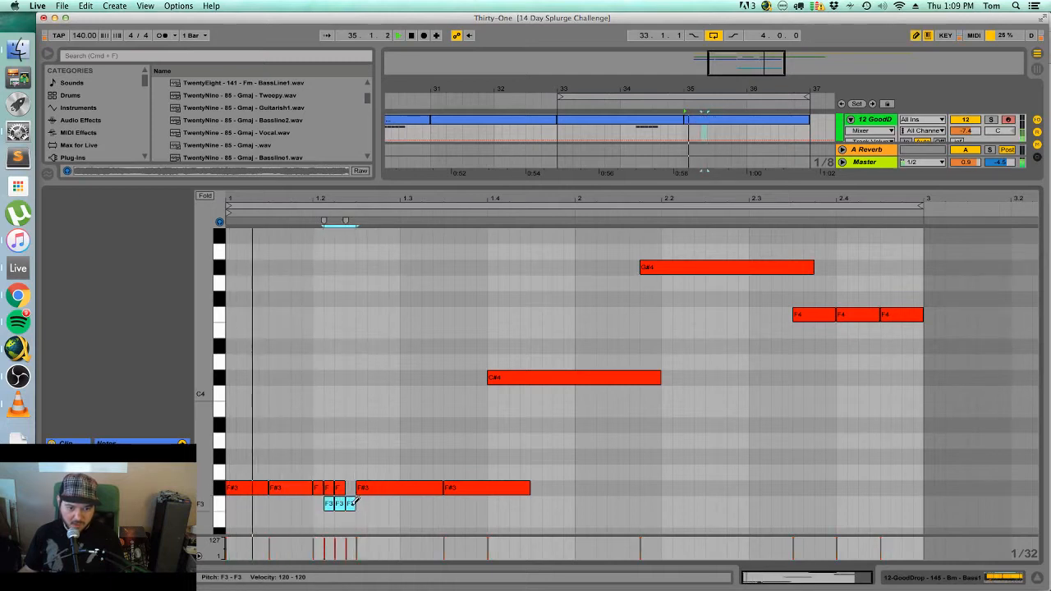
click(340, 489)
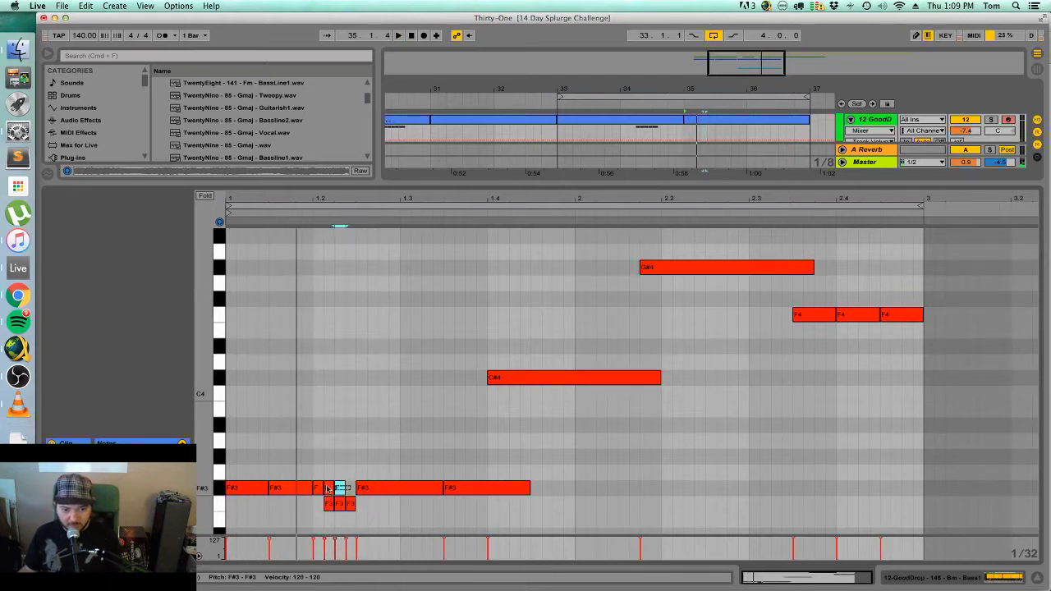
key(Delete)
drag(375, 515, 321, 497)
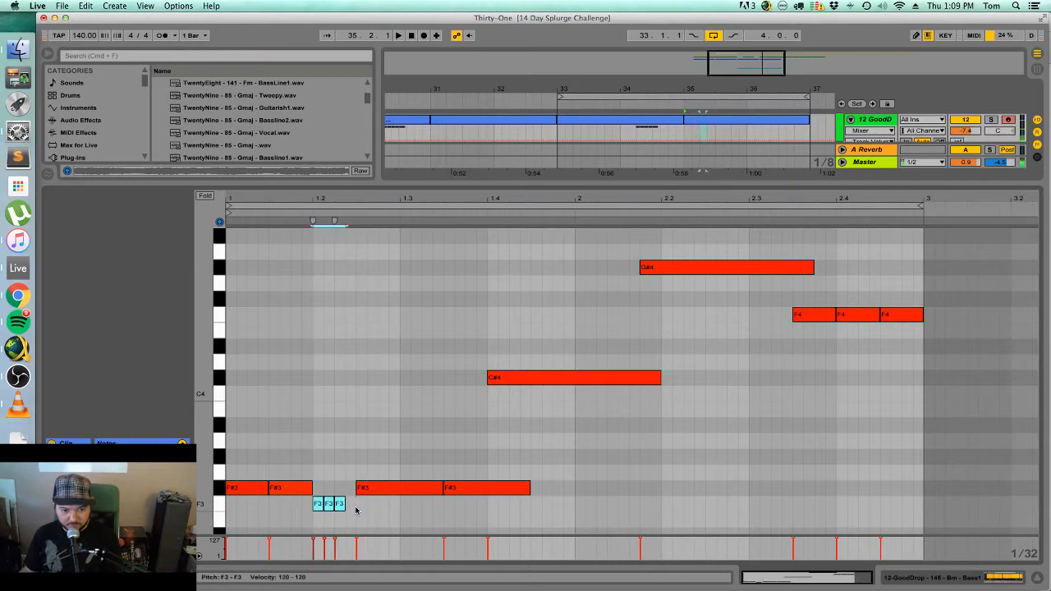
click(349, 507)
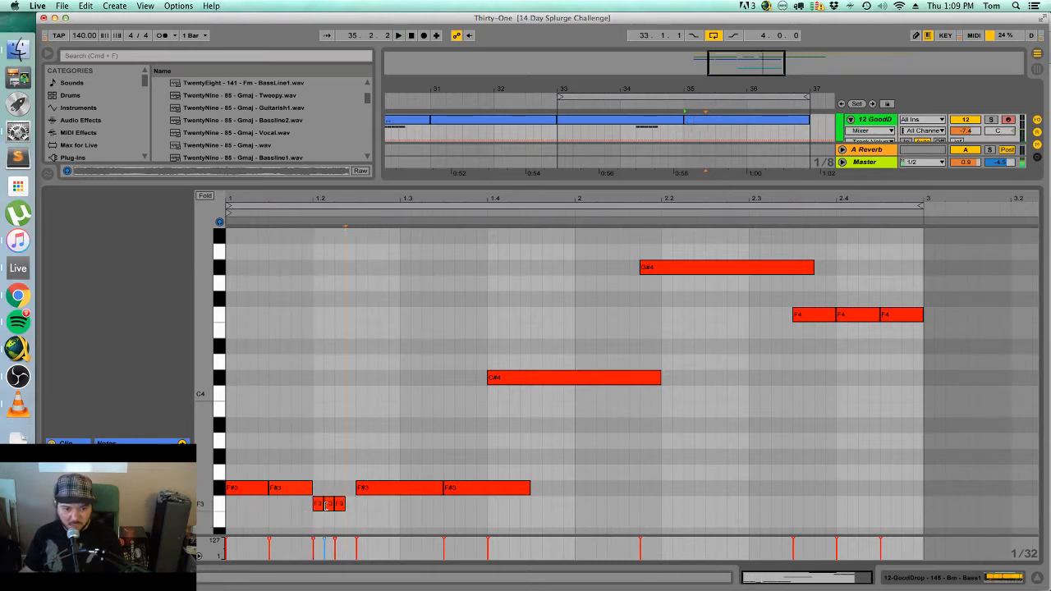
Lengthen the first short F3 note so it spans beat 1.2 to 1.3, replacing the other two, and play the clip.
drag(323, 504, 400, 504)
key(space)
key(space)
key(space)
key(space)
key(space)
key(space)
key(space)
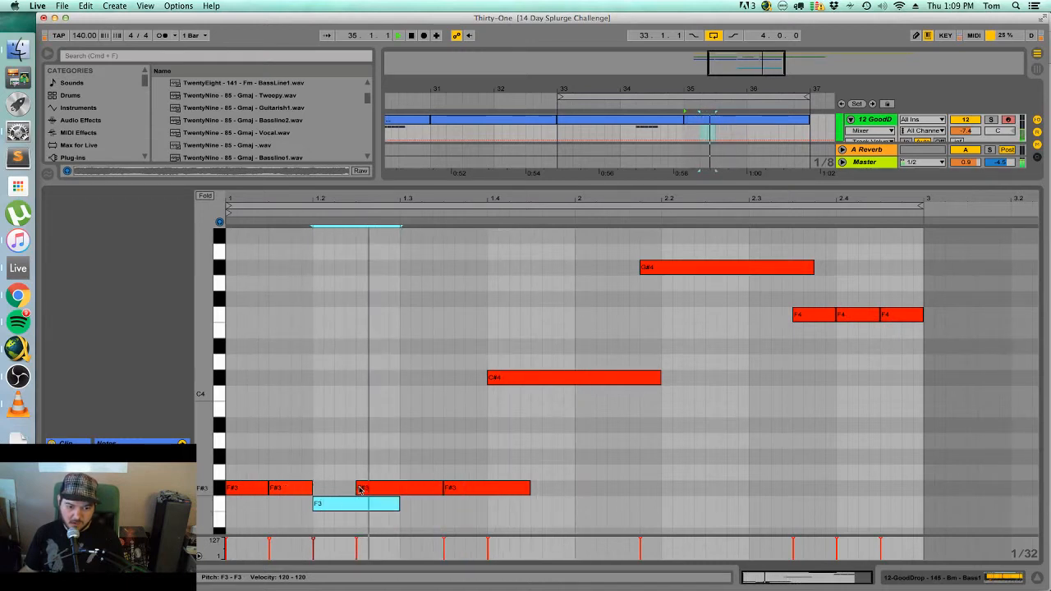
Trim the start of the F#3 note above the long F3 to beat 1.3 and audition the bassline.
drag(358, 488, 400, 487)
key(space)
key(space)
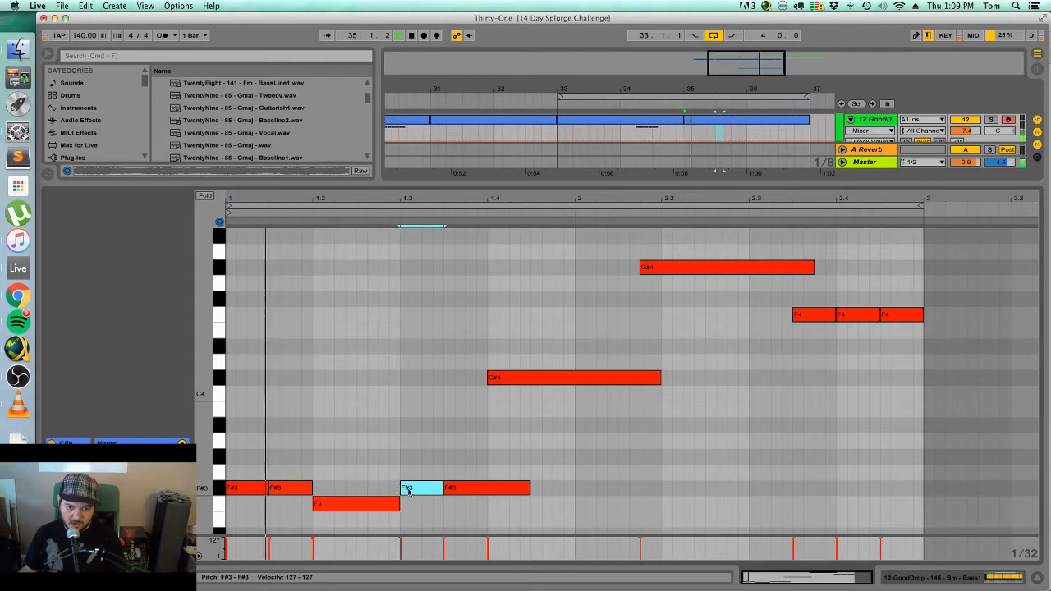
key(space)
key(space)
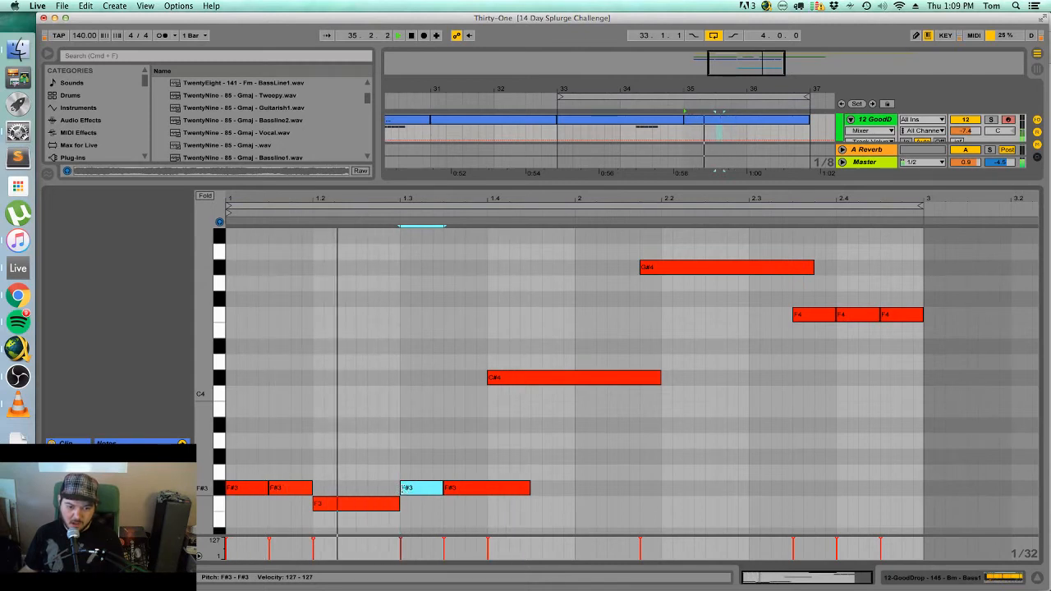
Try starting the trimmed F#3 note 1/32 before beat 1.3, play it, and restore its start to beat 1.3.
drag(401, 488, 391, 488)
key(space)
key(space)
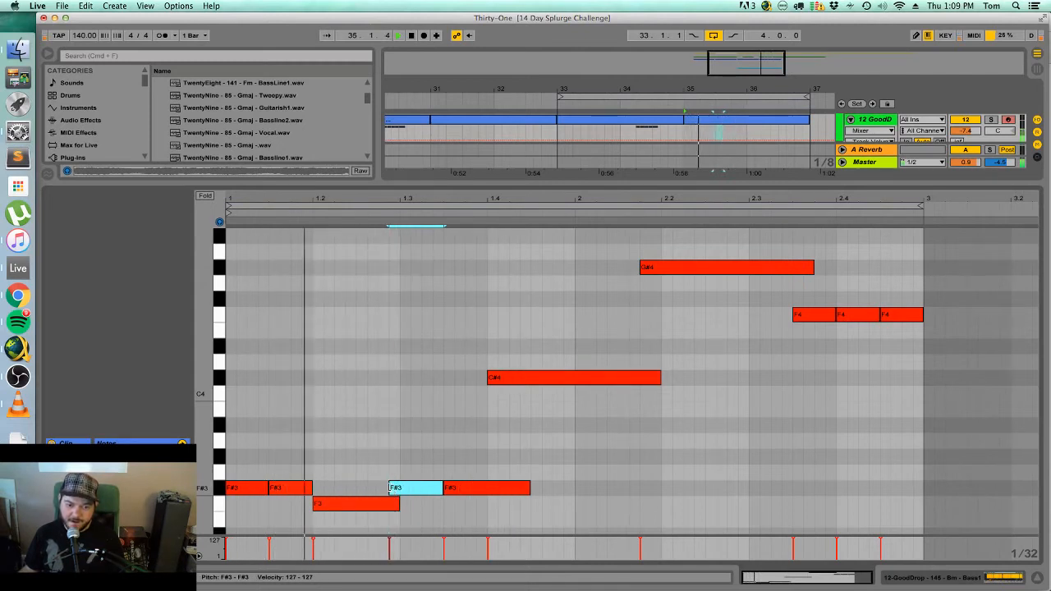
key(space)
key(space)
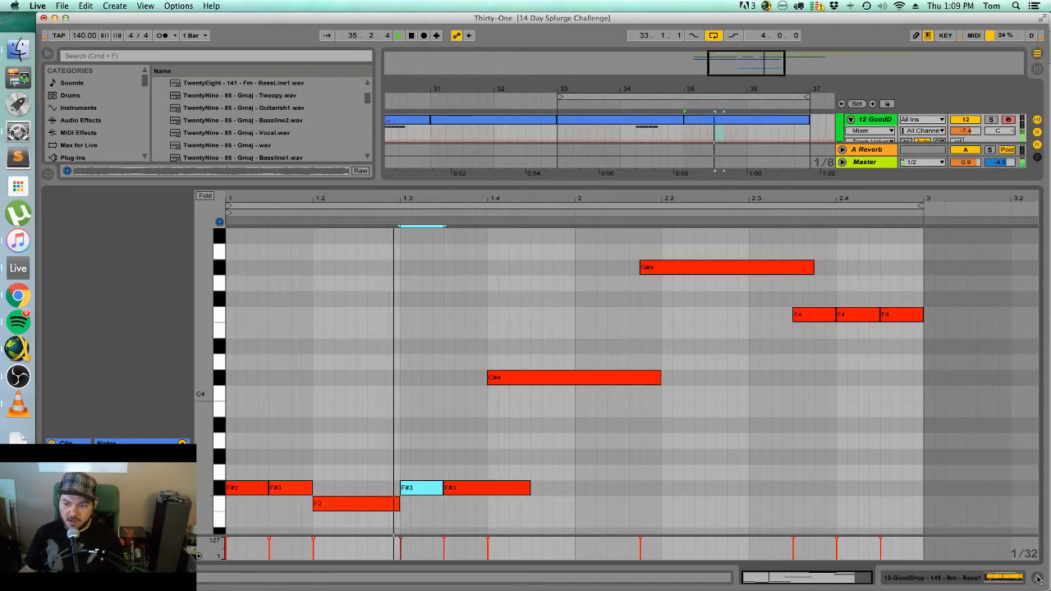
Hide the note editor and look over the Loops and bass tracks around bars 33 to 37 during playback.
key(super+alt+l)
scroll(703, 444, up, 5)
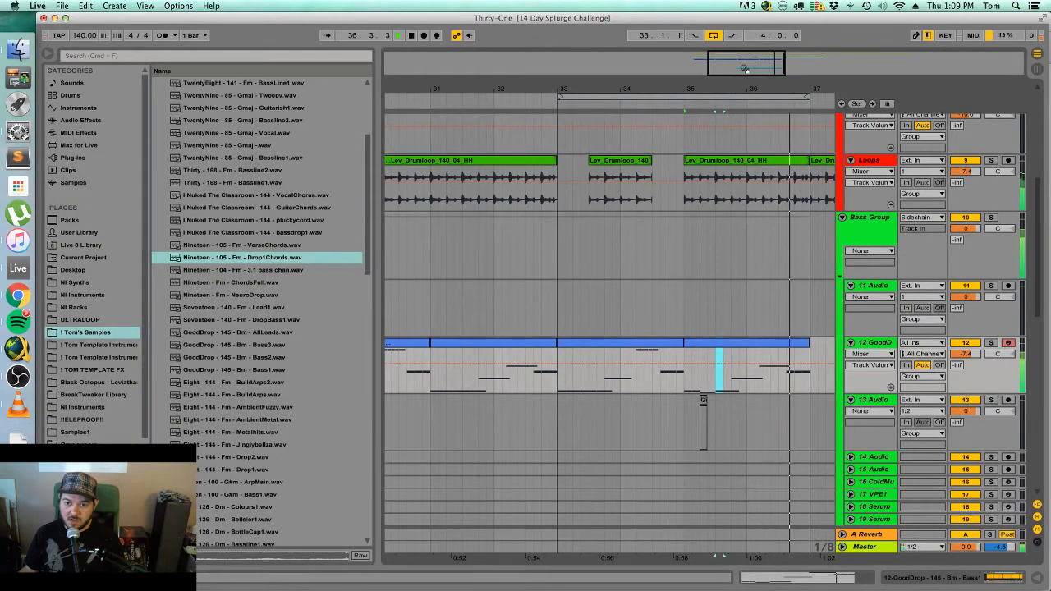
drag(744, 68, 745, 51)
scroll(605, 226, down, 2)
scroll(605, 226, right, 3)
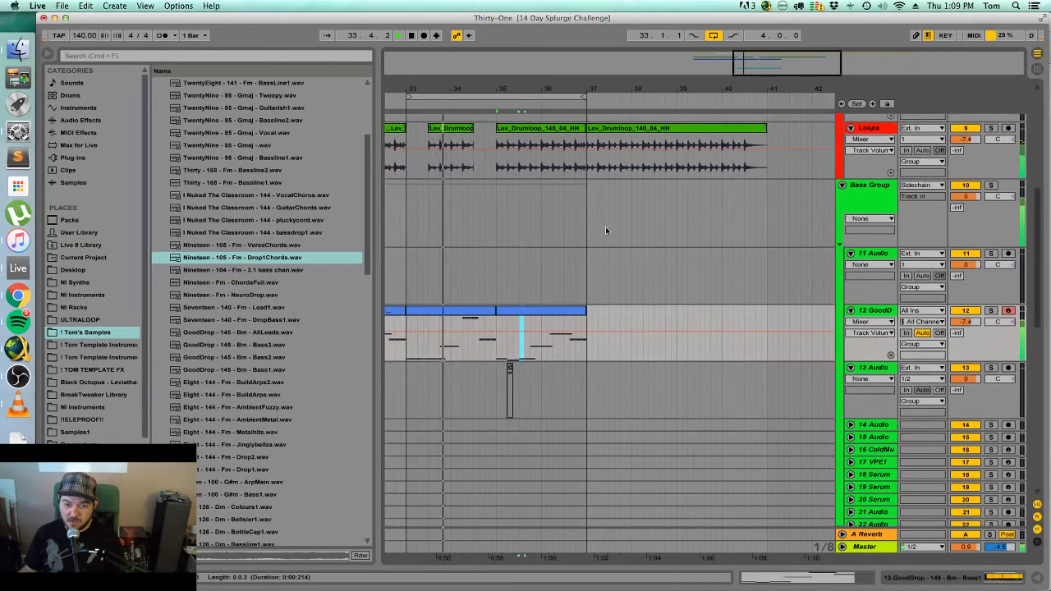
scroll(579, 298, up, 5)
scroll(658, 296, down, 3)
scroll(657, 296, left, 2)
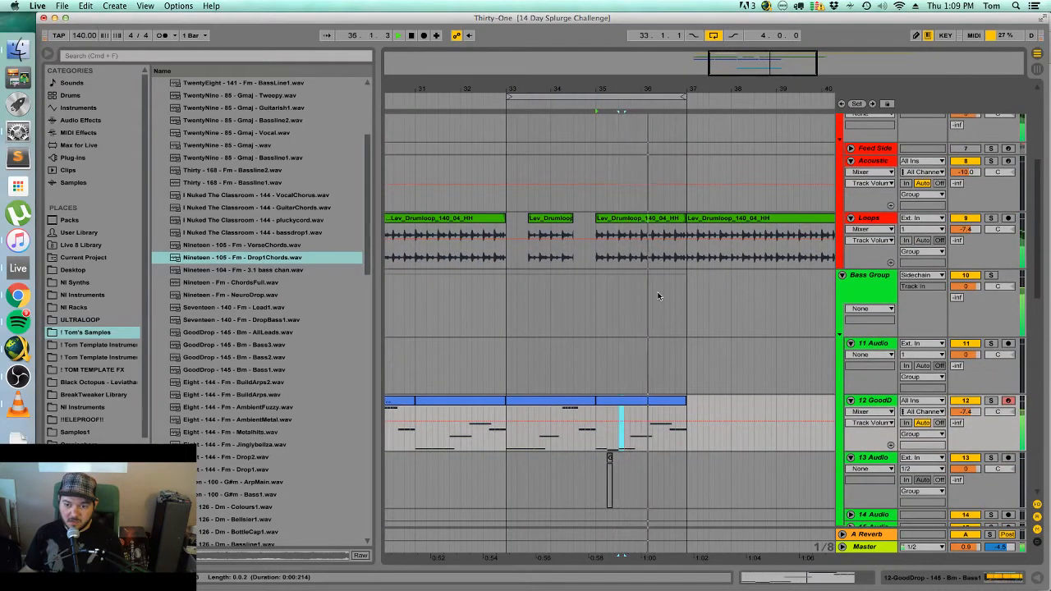
Show the device chain of the 12 GoodD track and search the plug-ins for "rb".
double_click(882, 400)
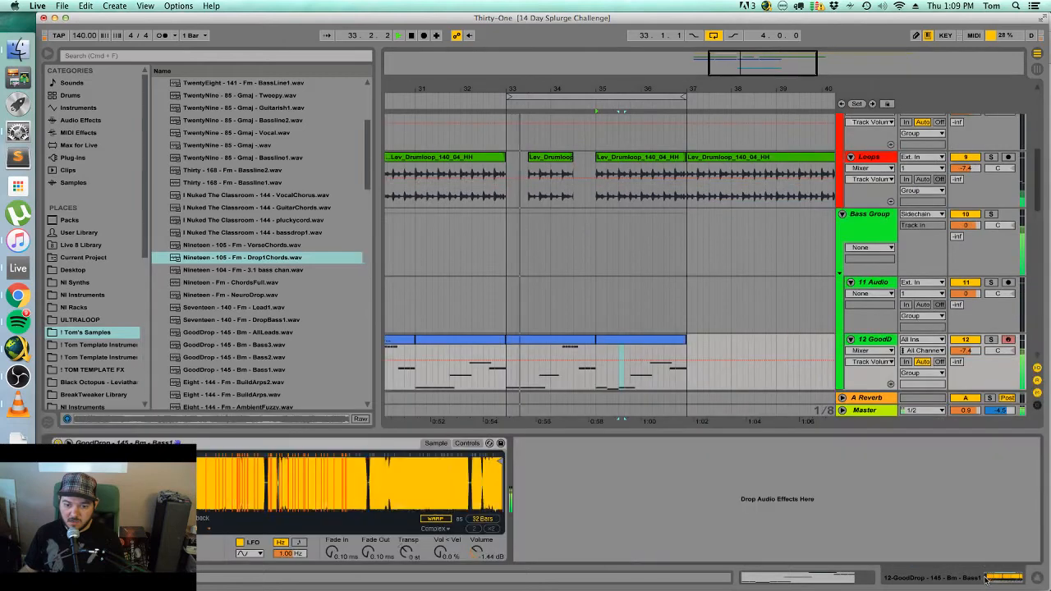
key(space)
click(101, 161)
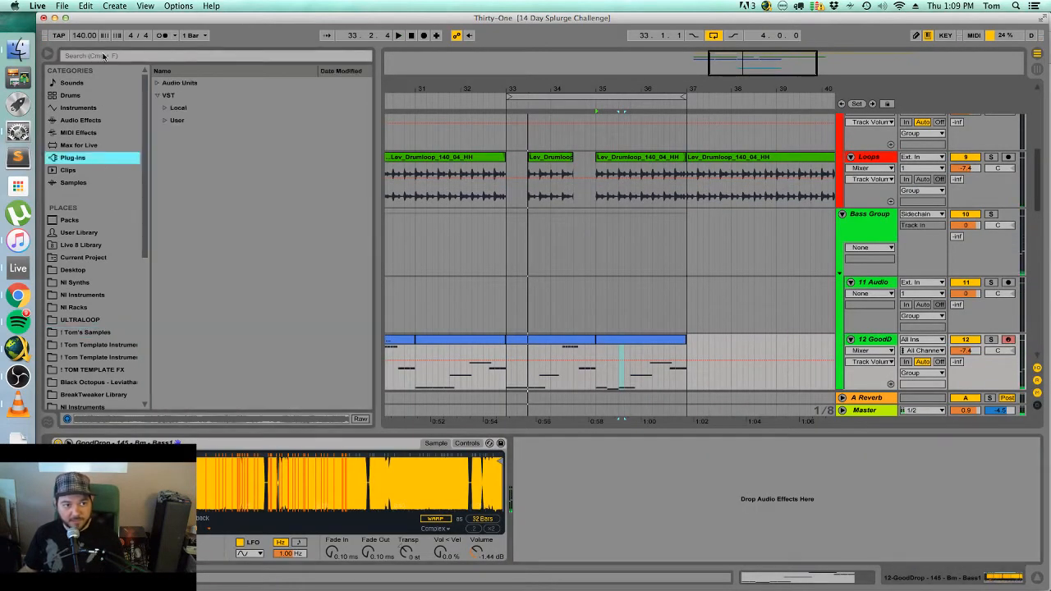
click(103, 56)
text(re)
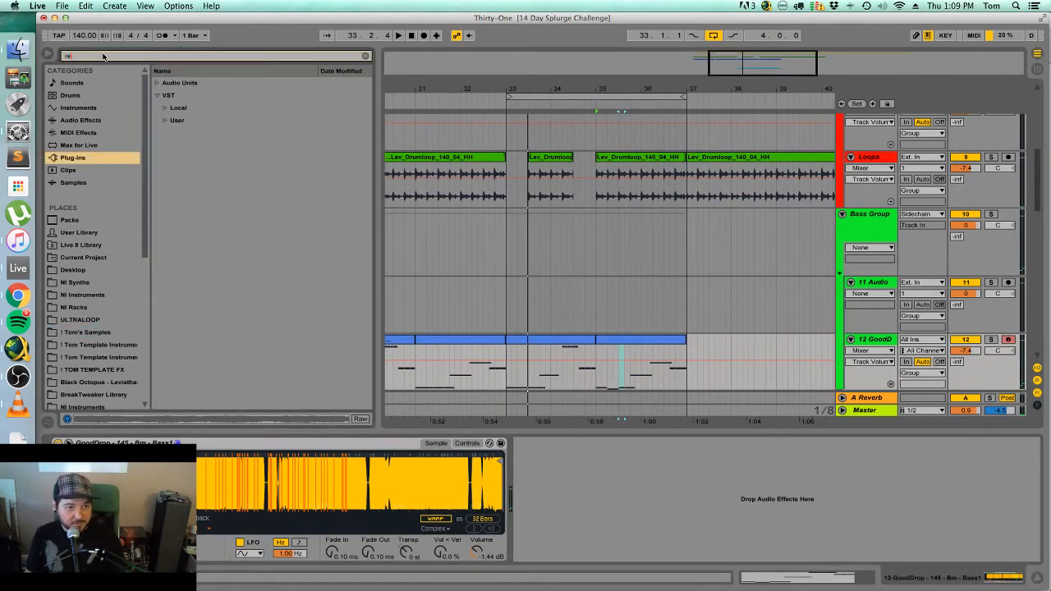
key(BackSpace)
text(b)
Load RBass Stereo from WaveShell-VST 9.3 onto 12 GoodD and move it to the Bass Group.
click(156, 87)
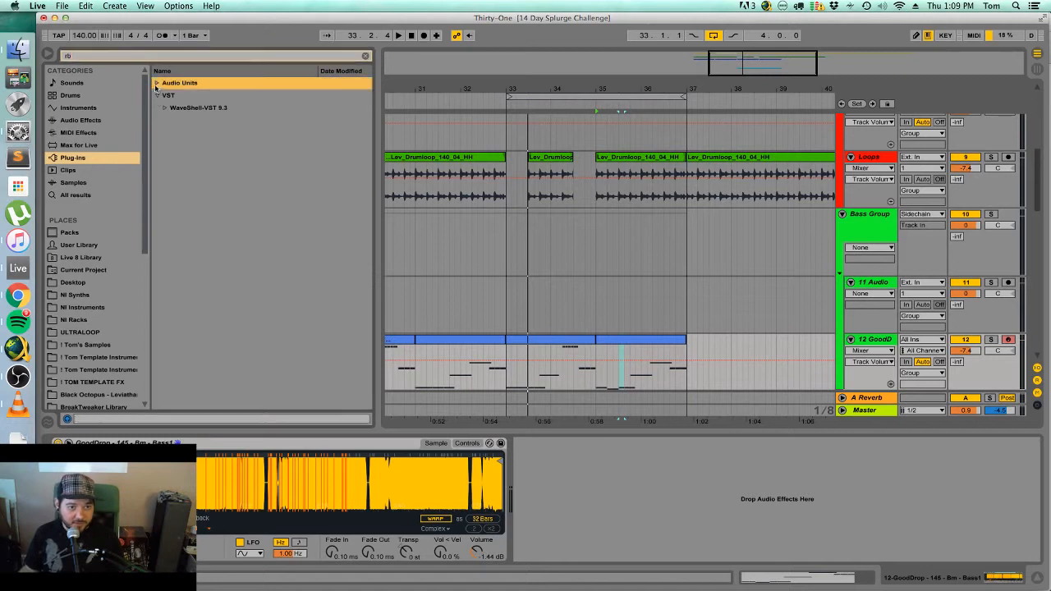
click(164, 106)
click(242, 135)
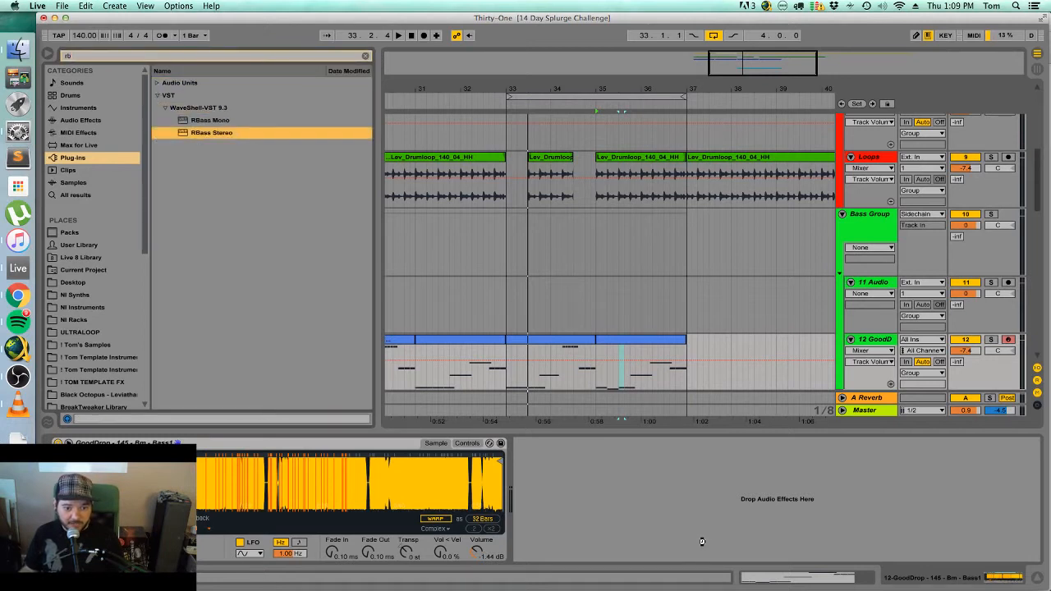
drag(702, 542, 702, 542)
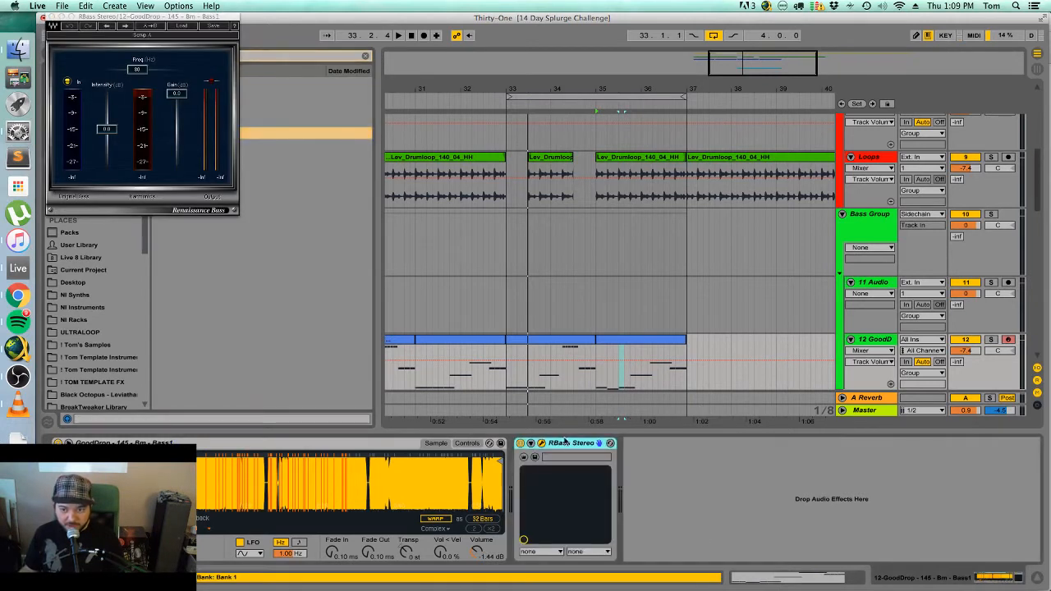
click(857, 234)
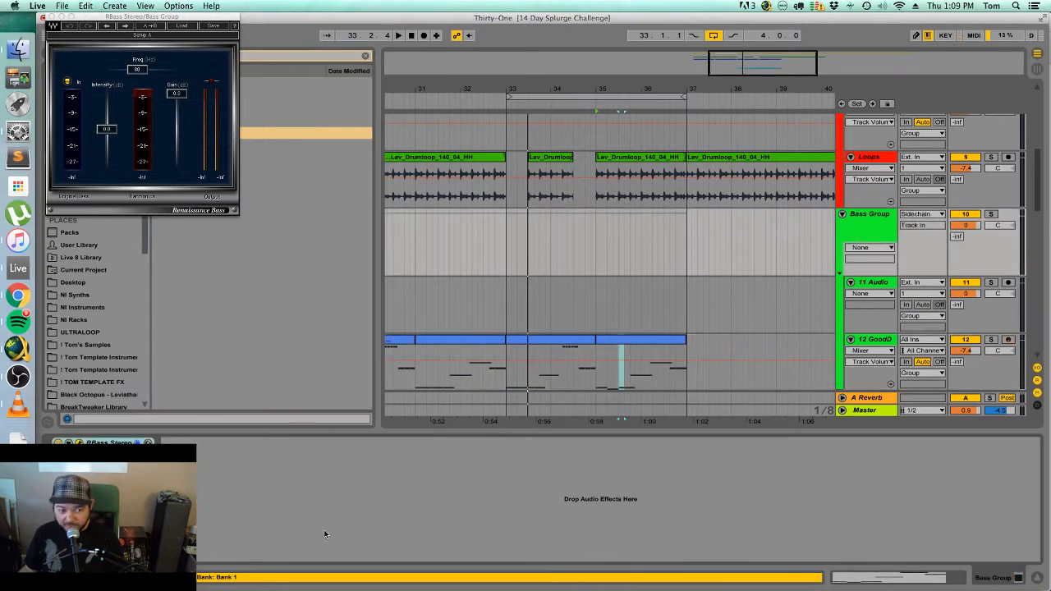
Audition RBass on the Bass Group both soloed and unsoloed, close its plug-in window and stop playback.
key(space)
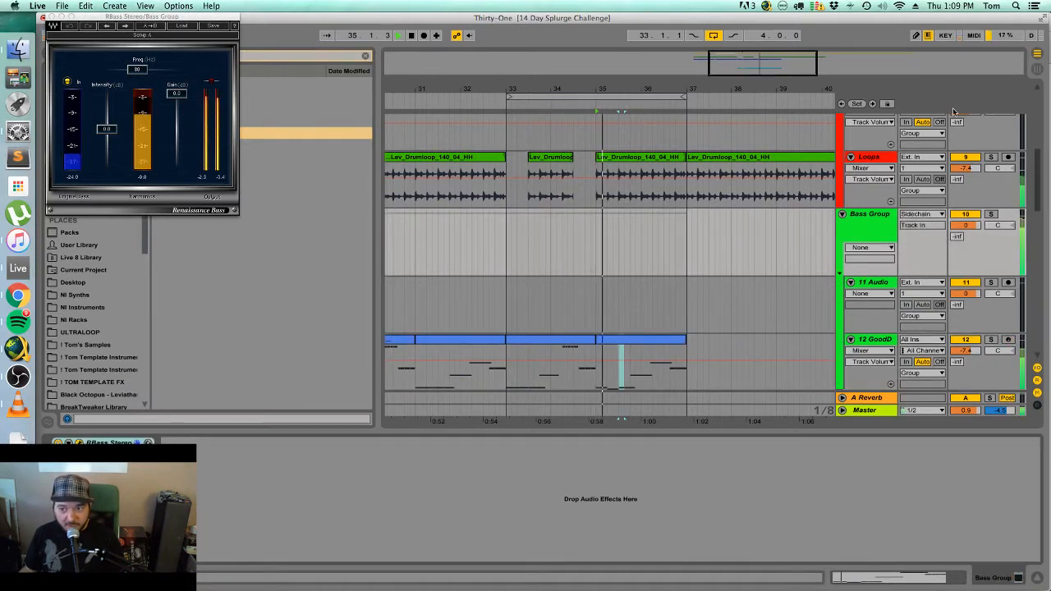
click(990, 214)
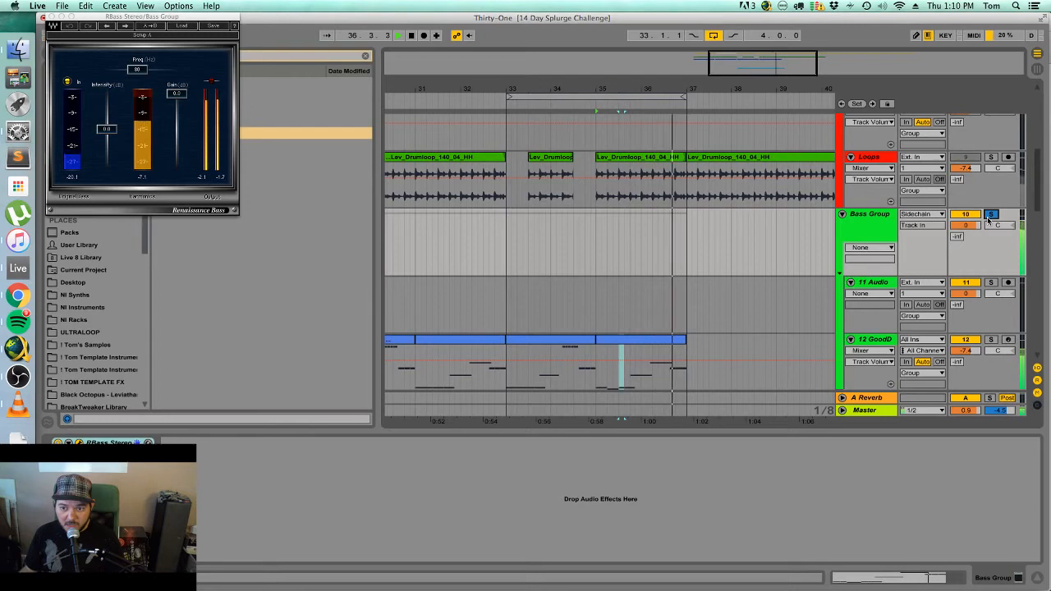
click(991, 215)
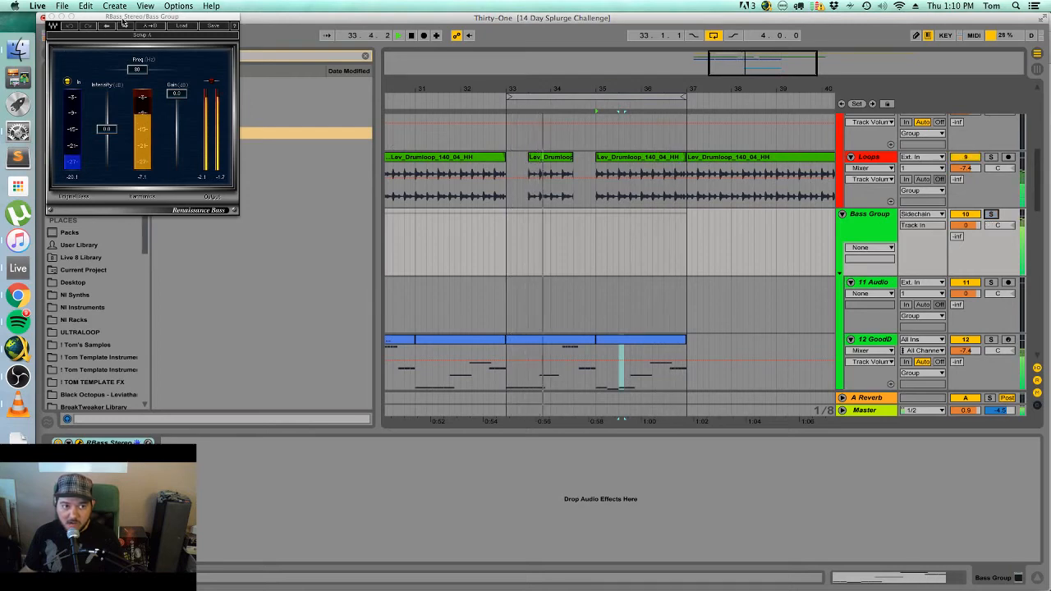
drag(63, 18, 621, 369)
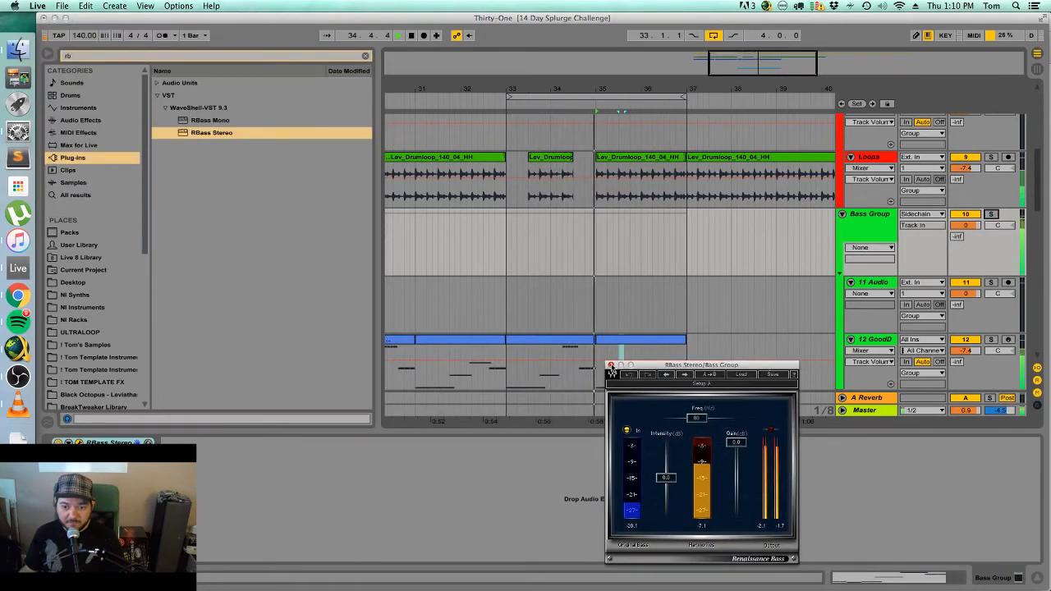
click(611, 365)
key(space)
Search the plug-ins for "phat", add OneKnob Phatter Stereo to the Bass Group, and set its knob to about 2.5.
text(phat)
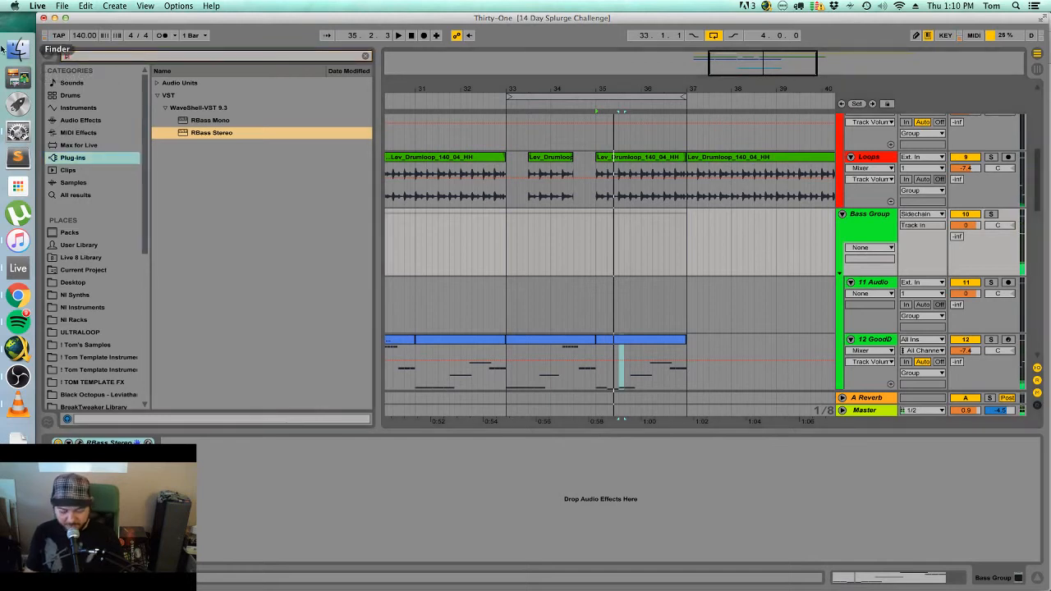
click(166, 121)
click(164, 108)
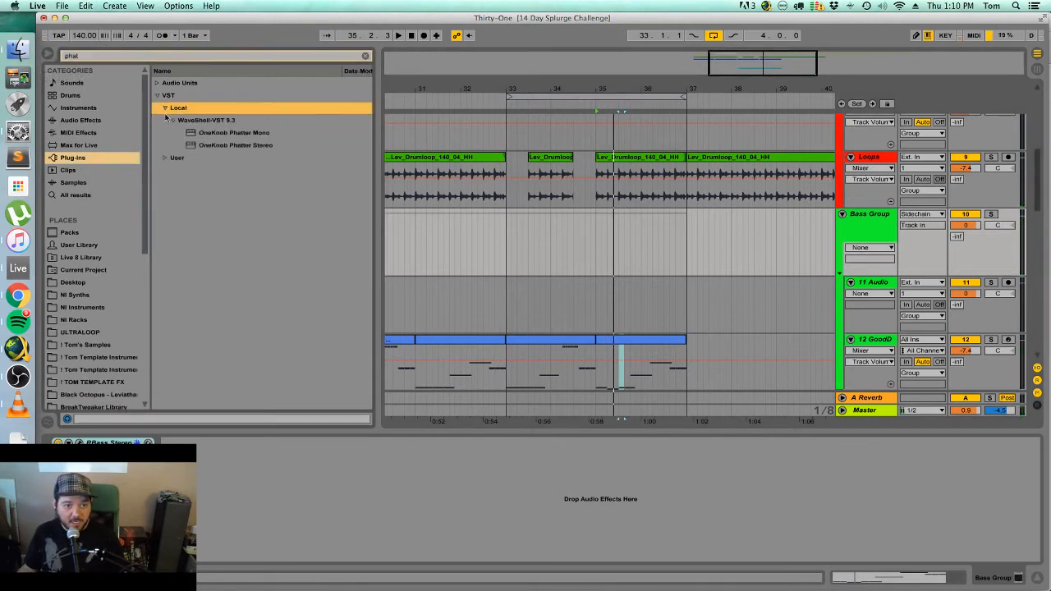
double_click(272, 146)
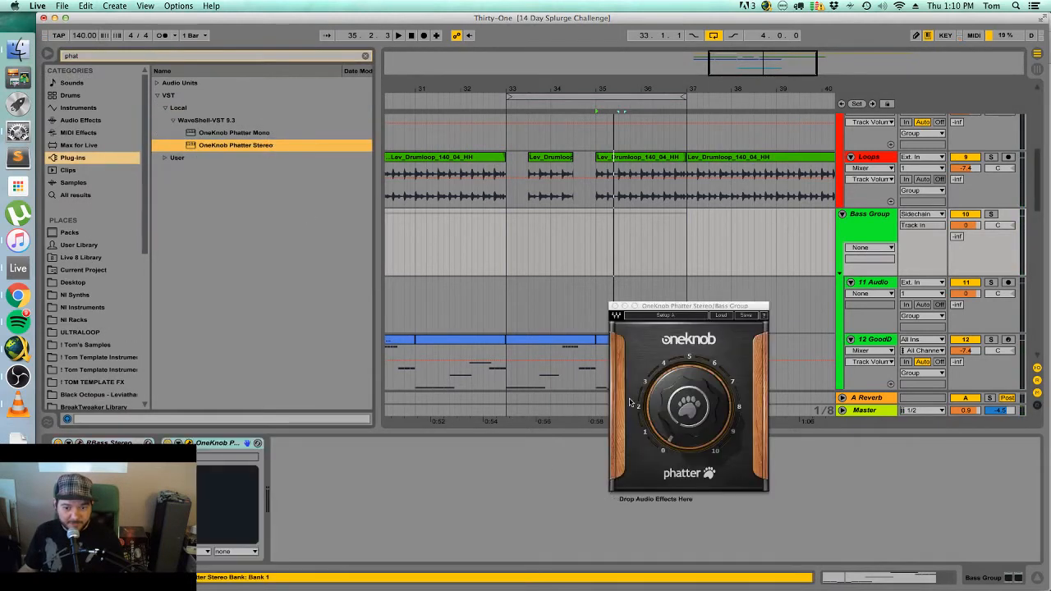
drag(689, 407, 688, 417)
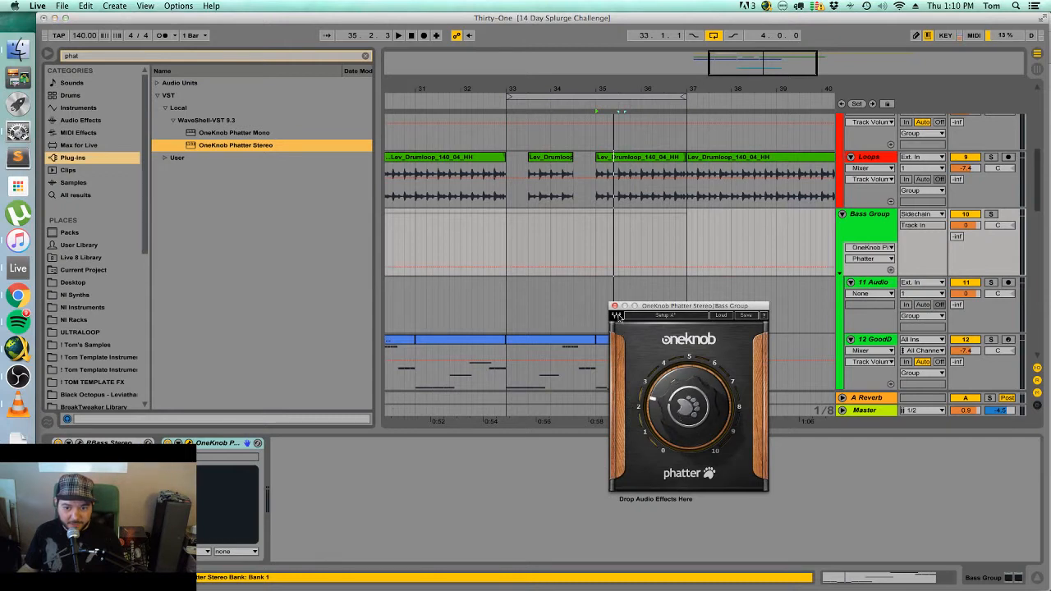
click(614, 306)
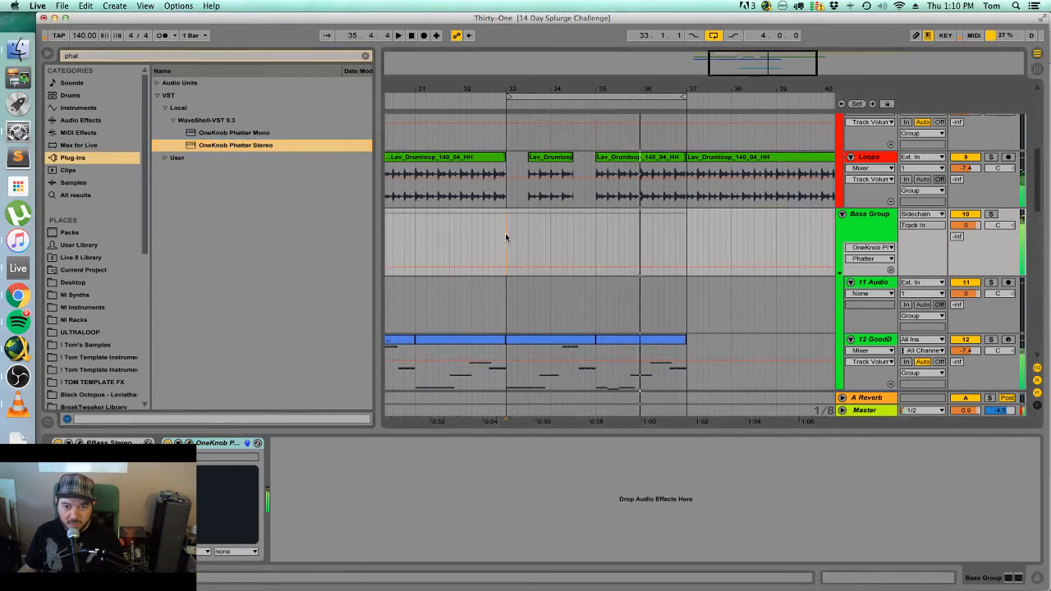
Stop playback, search the audio effects for "ott", and add the OTT.adv Multiband Dynamics preset to the Bass Group after OneKnob Phatter.
key(space)
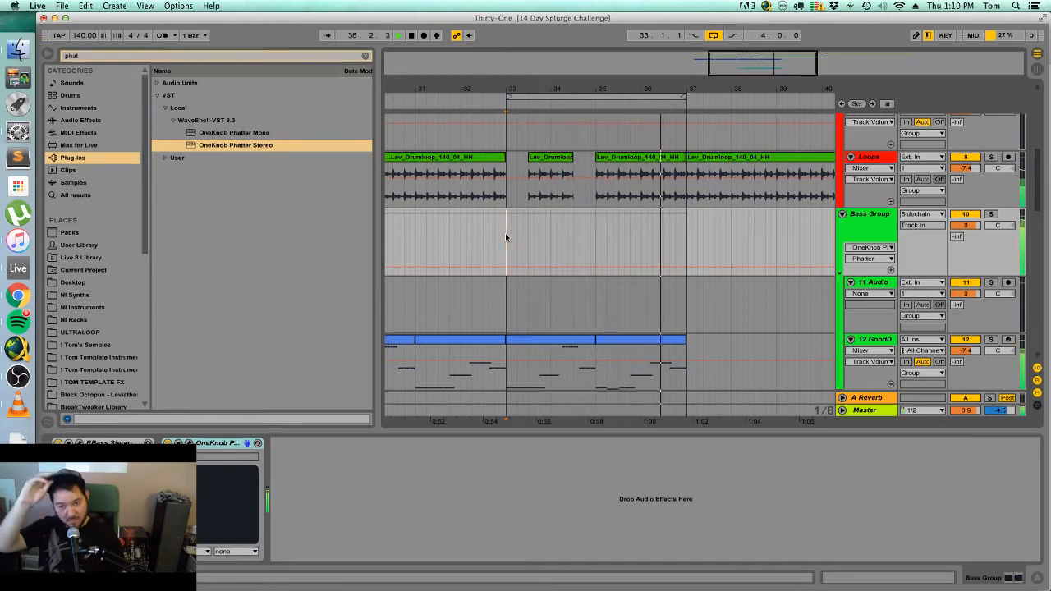
key(space)
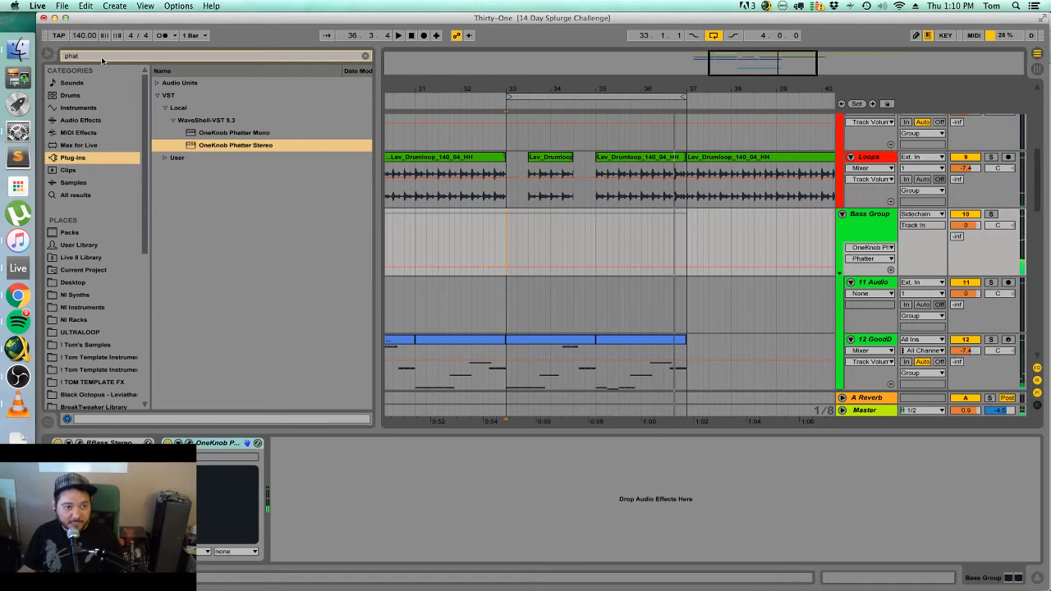
click(103, 133)
click(103, 120)
click(93, 58)
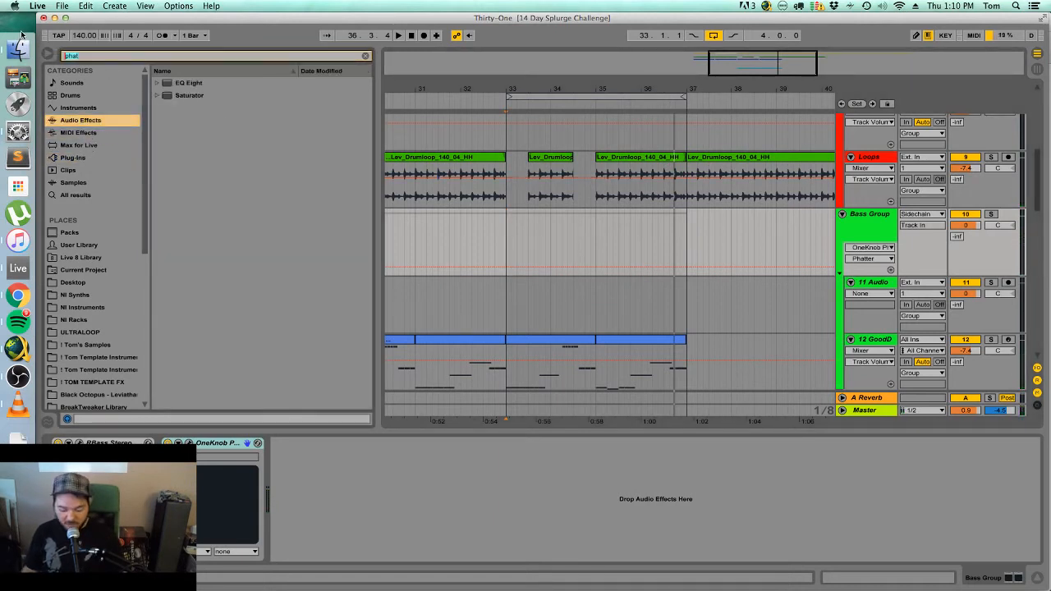
click(168, 97)
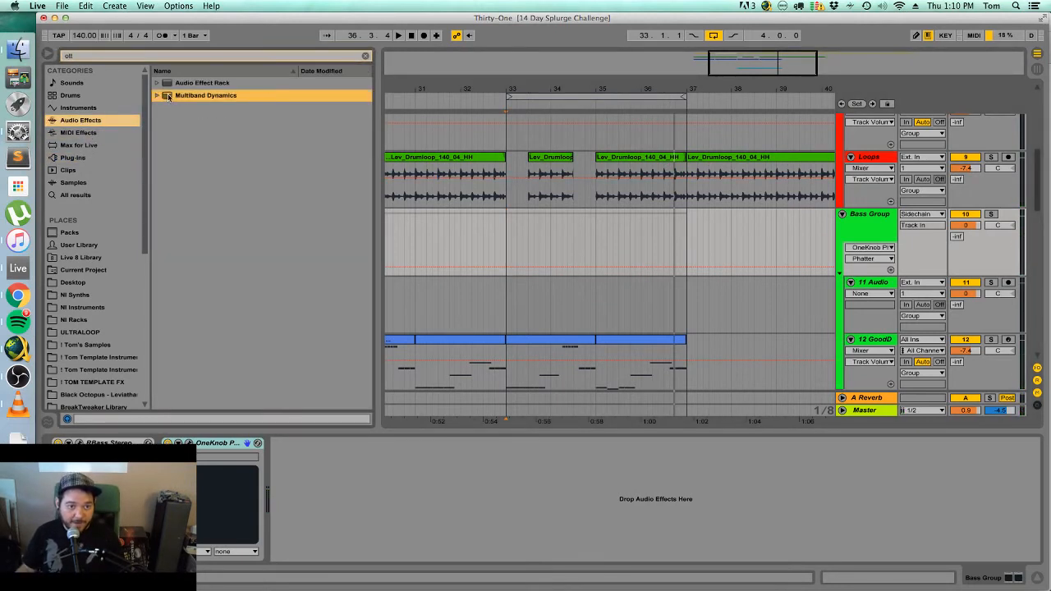
click(156, 96)
click(201, 145)
drag(404, 444, 403, 447)
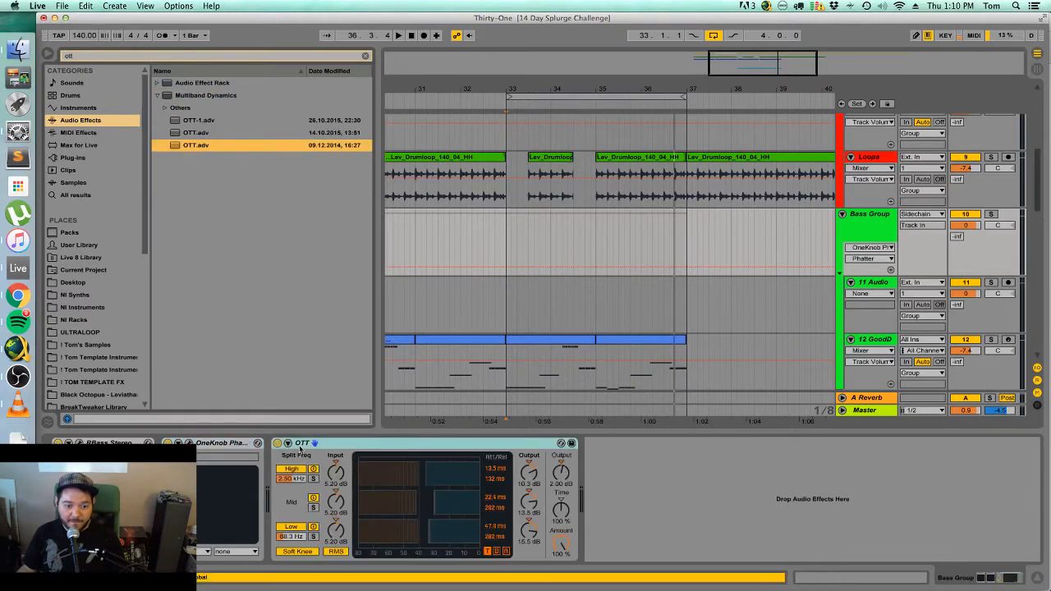
Audition OTT with the Bass Group soloed and adjust its master output gain, trying about 3.4 dB.
key(space)
click(562, 472)
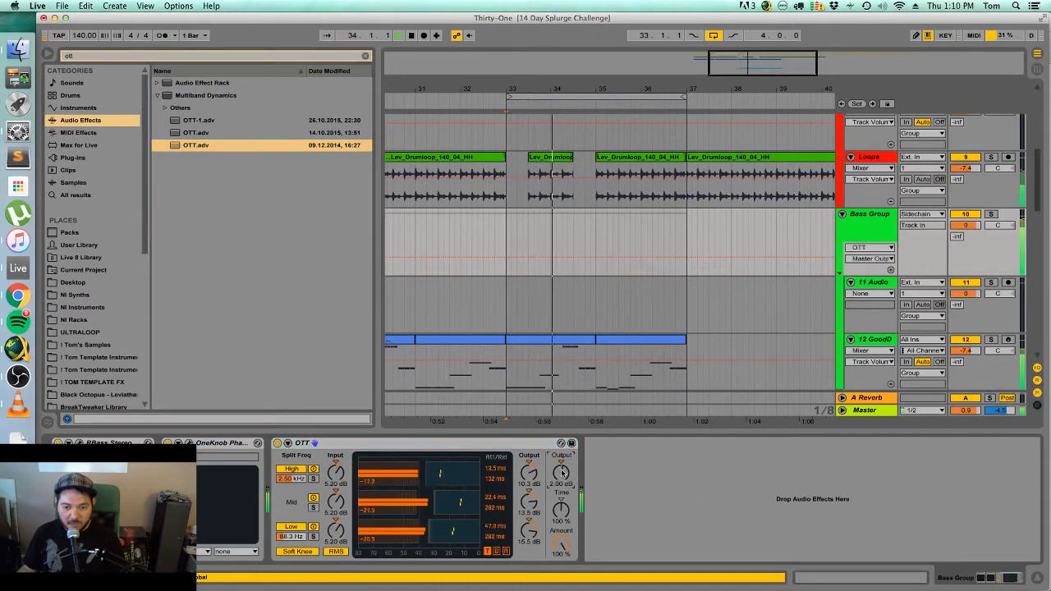
click(884, 220)
click(991, 214)
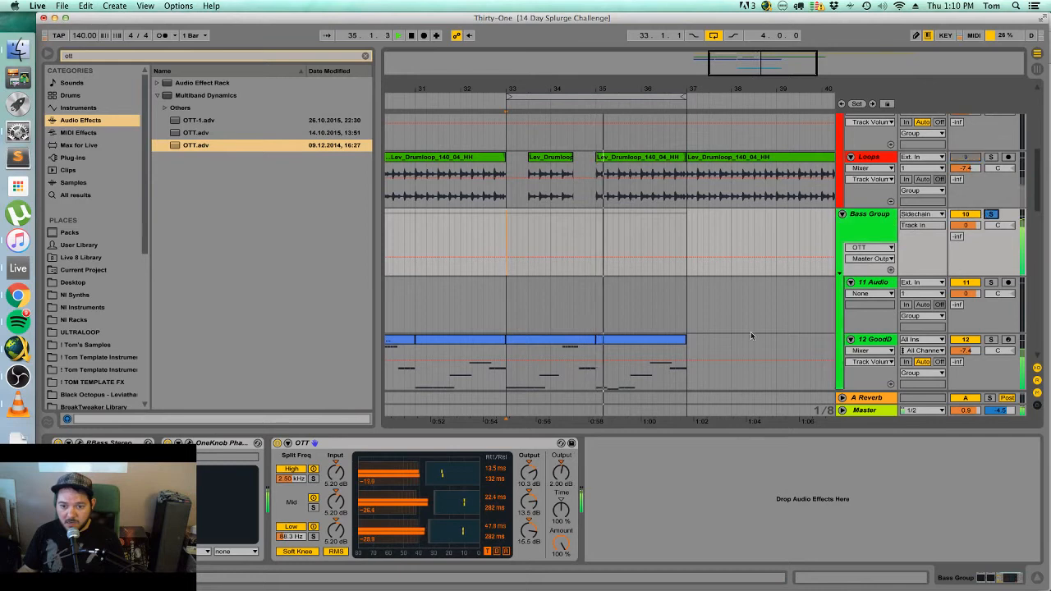
key(space)
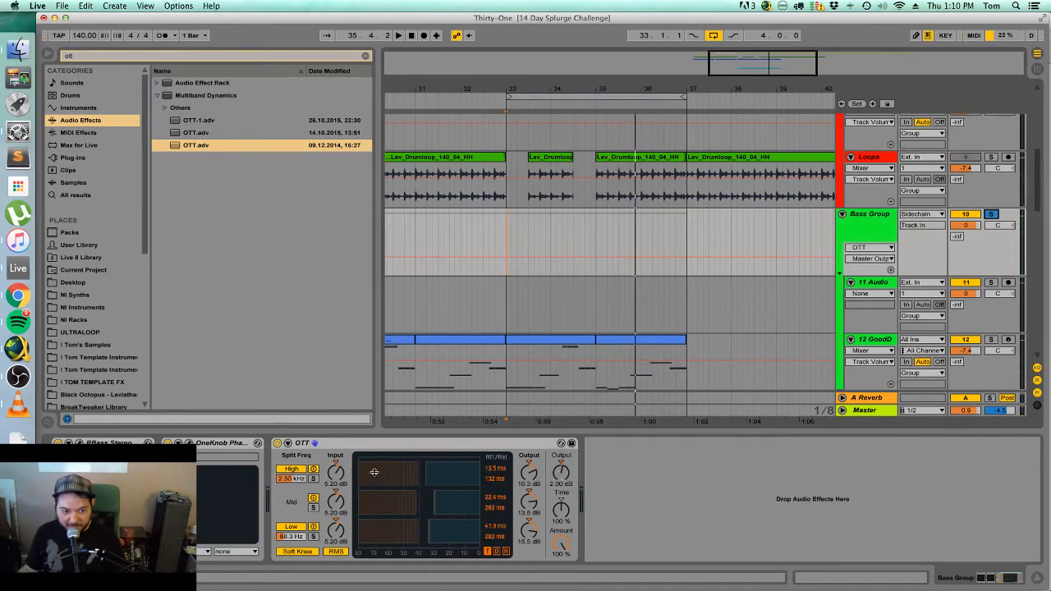
key(space)
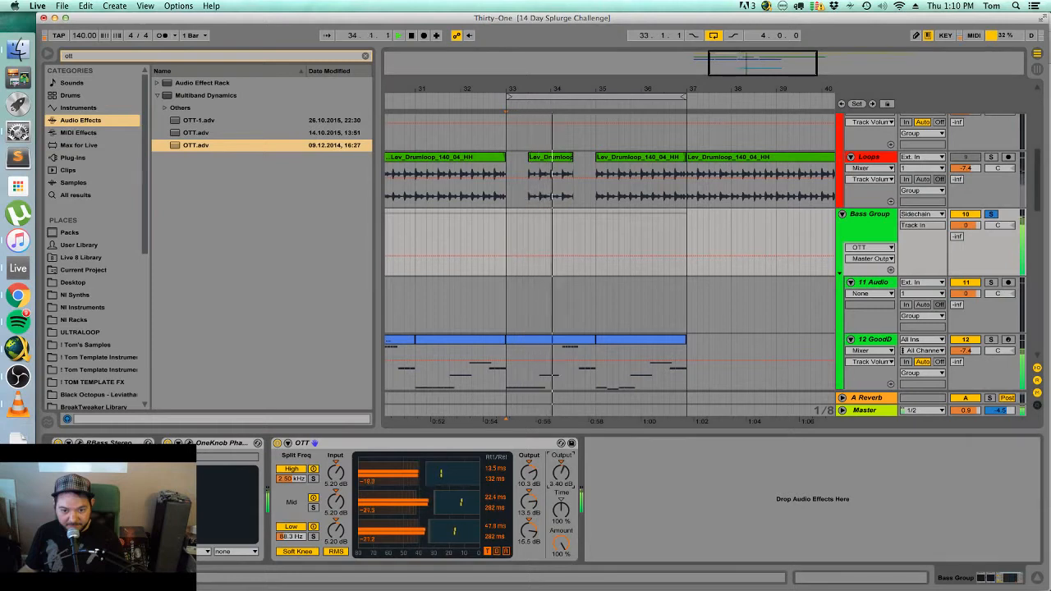
Examine the signal level in the Master's FabFilter Pro-L during playback, close its window, and unsolo the Bass Group.
click(857, 411)
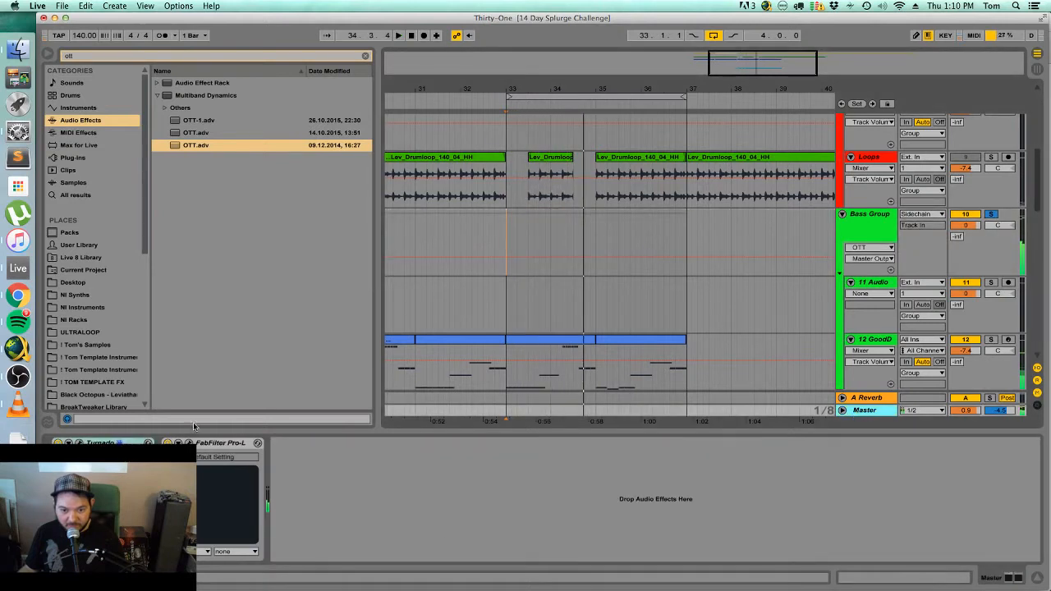
key(space)
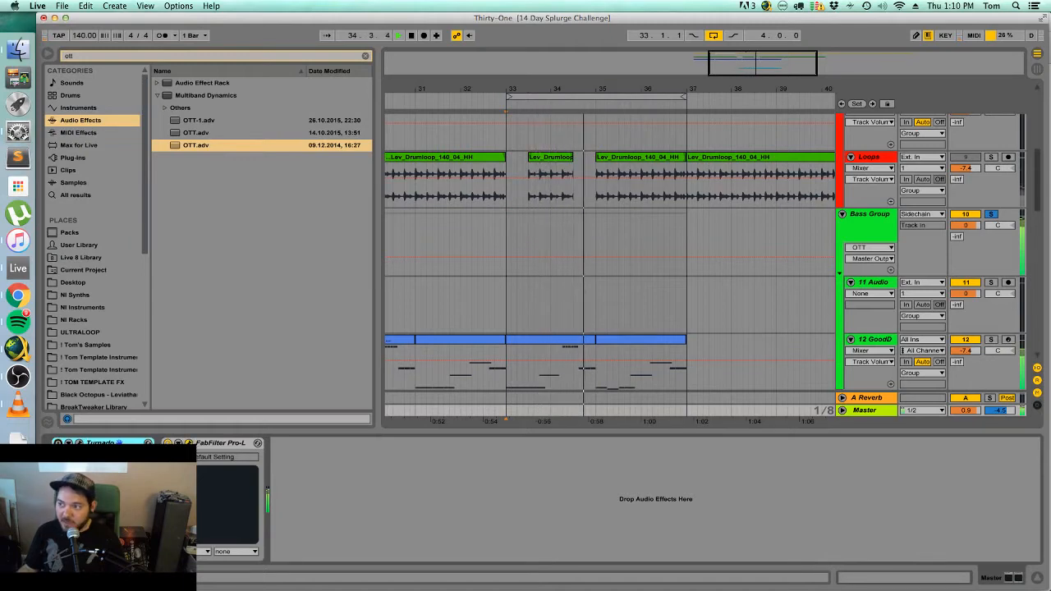
click(188, 443)
drag(759, 219, 654, 302)
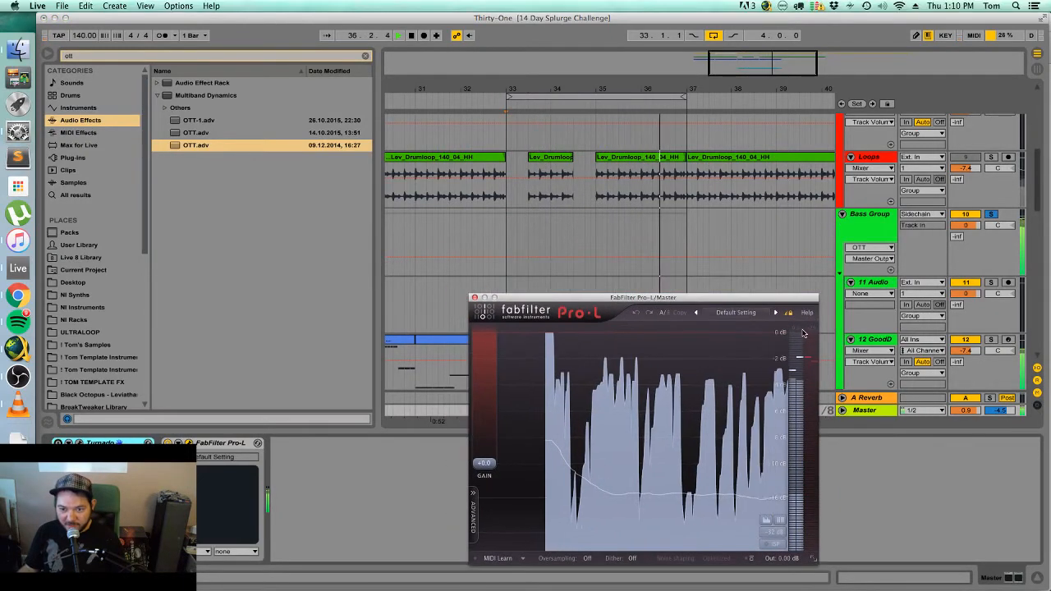
click(474, 298)
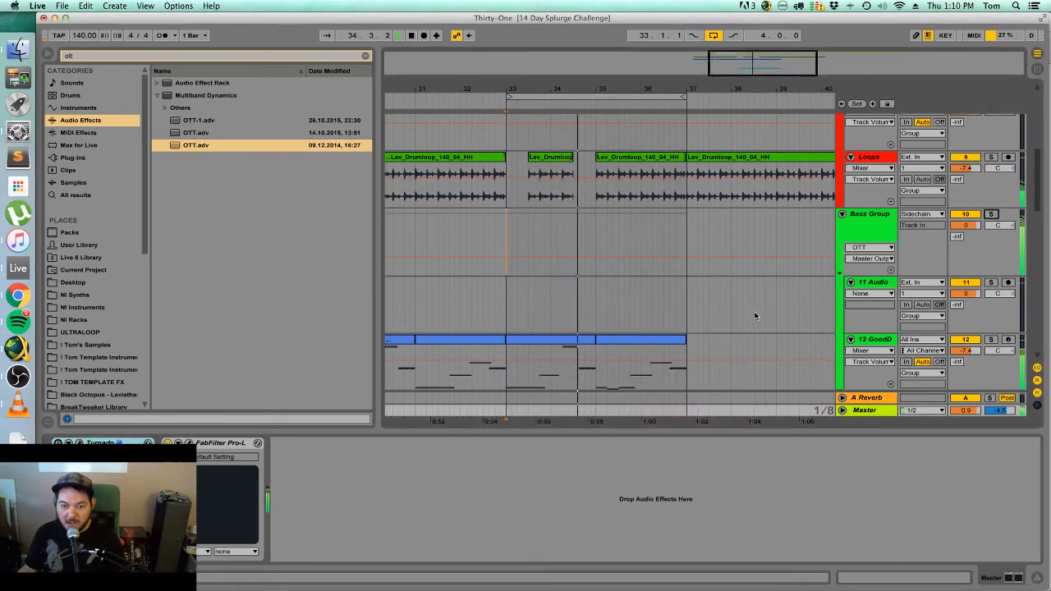
Select the two 12 GoodD clips from bar 33 to 37 and duplicate that time, extending the looped drop to bar 41.
click(568, 339)
shift+click(646, 338)
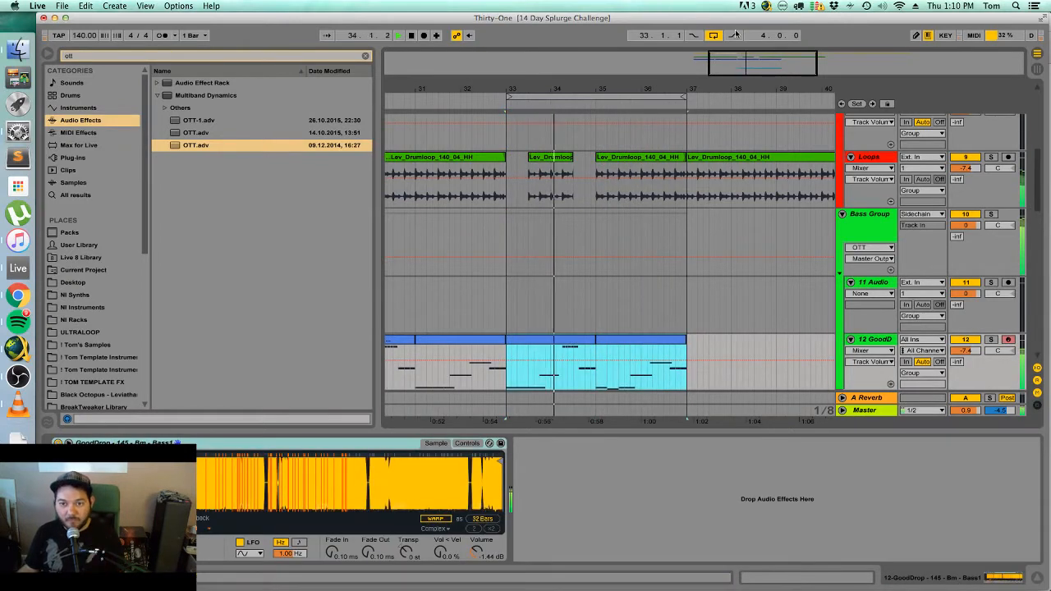
drag(538, 89, 538, 74)
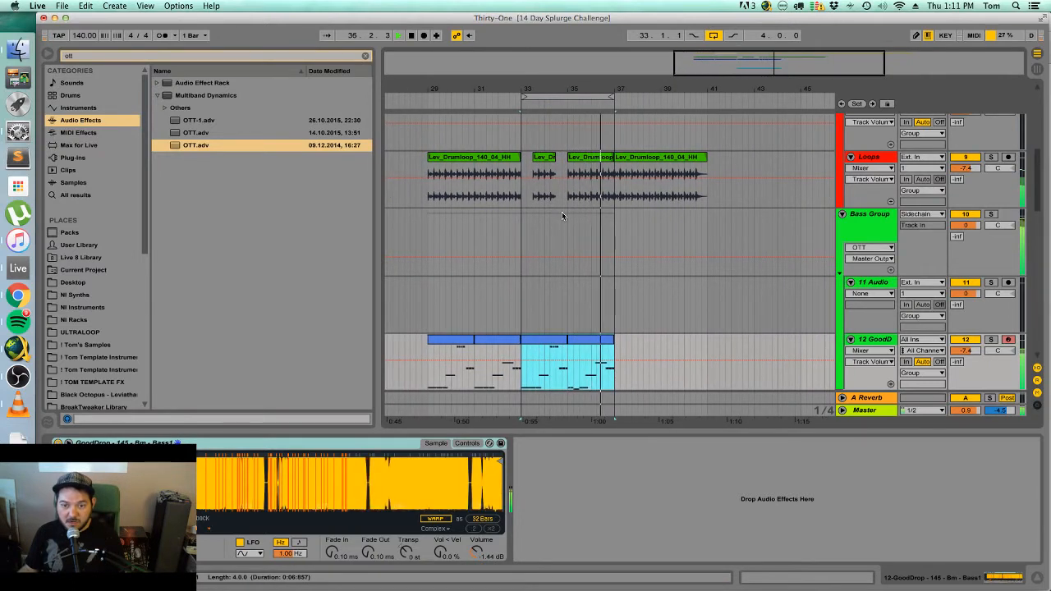
click(85, 4)
click(124, 128)
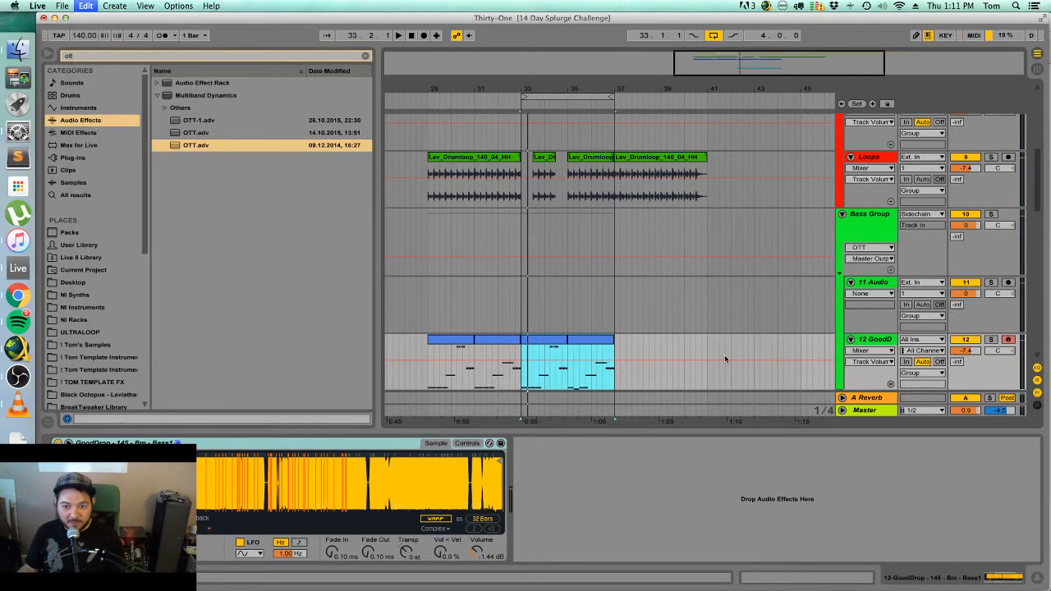
click(548, 334)
click(551, 339)
click(681, 339)
Insert a new audio track directly below 26 Kontakt in the Leads Group.
scroll(704, 330, down, 3)
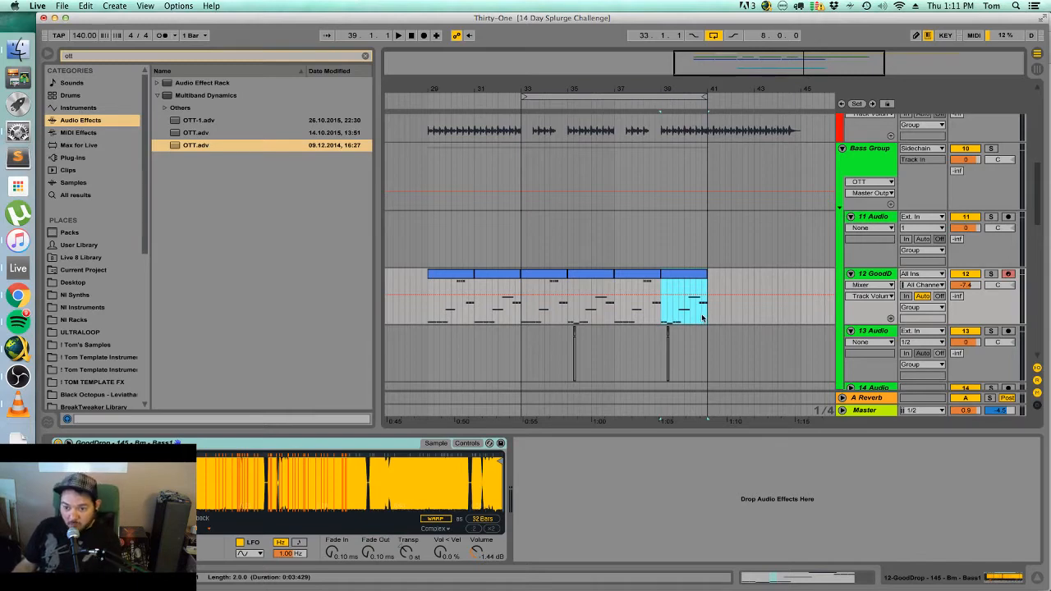
scroll(702, 317, down, 10)
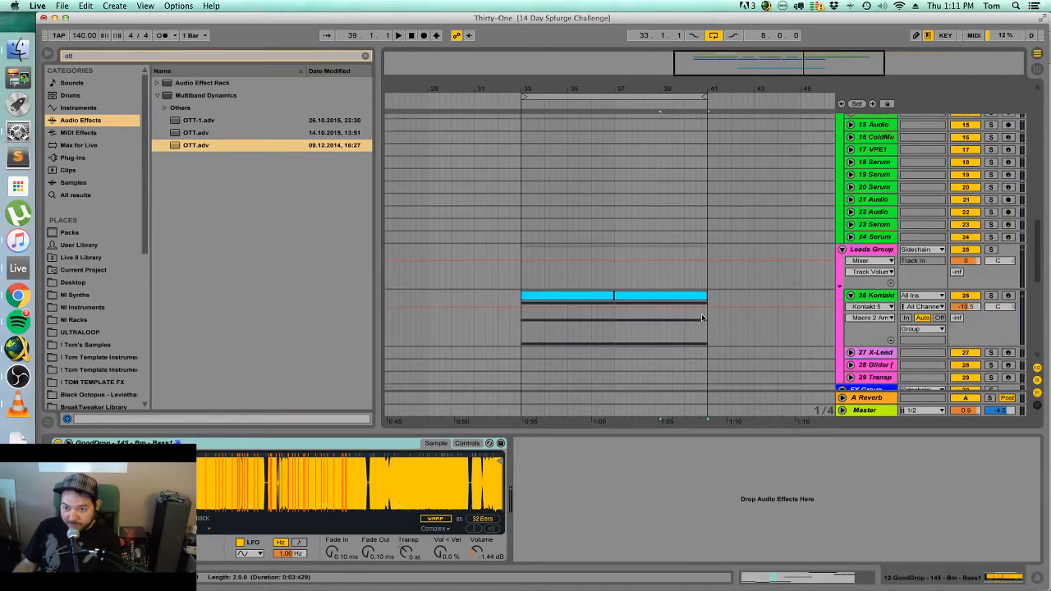
click(876, 294)
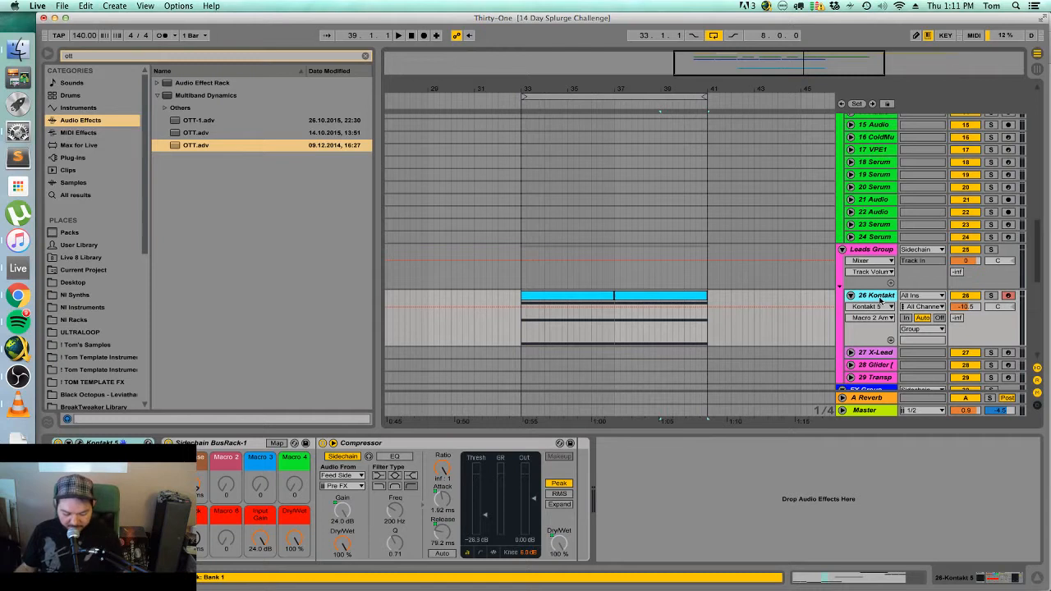
key(super+t)
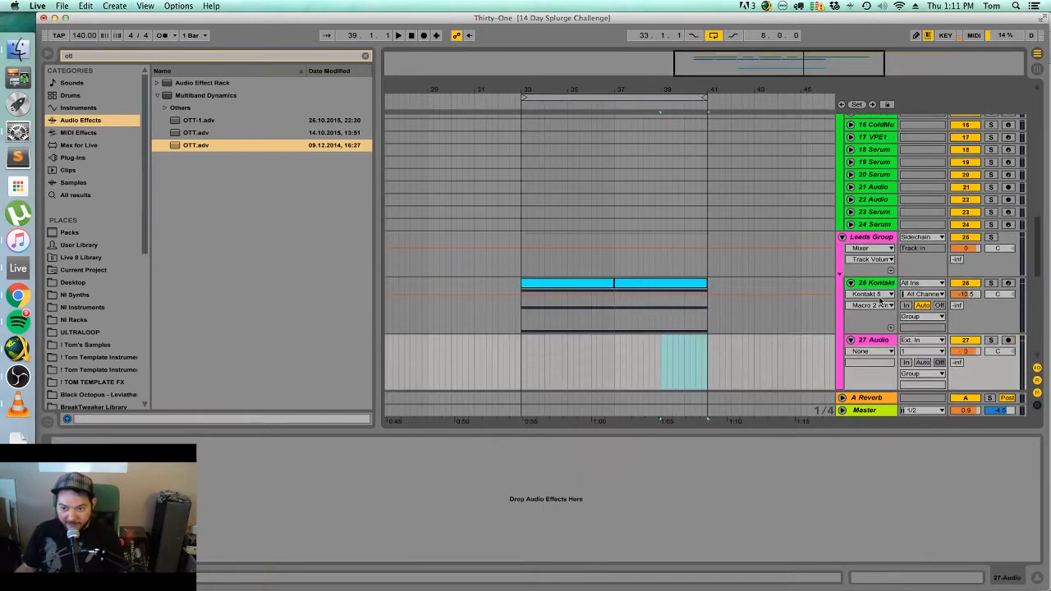
Clear the search and preview the Spluge samples VocalLine3, VocalLine2, Bellz2, CreepyMirrorz and PrettyPluckystuff from the personal samples folder.
click(117, 346)
click(365, 56)
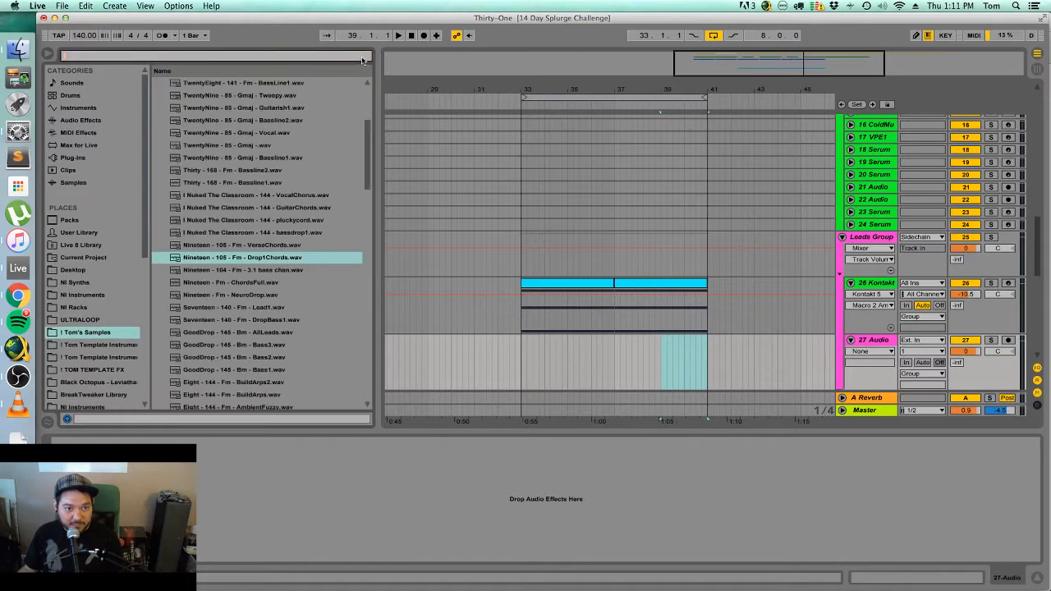
scroll(285, 358, up, 5)
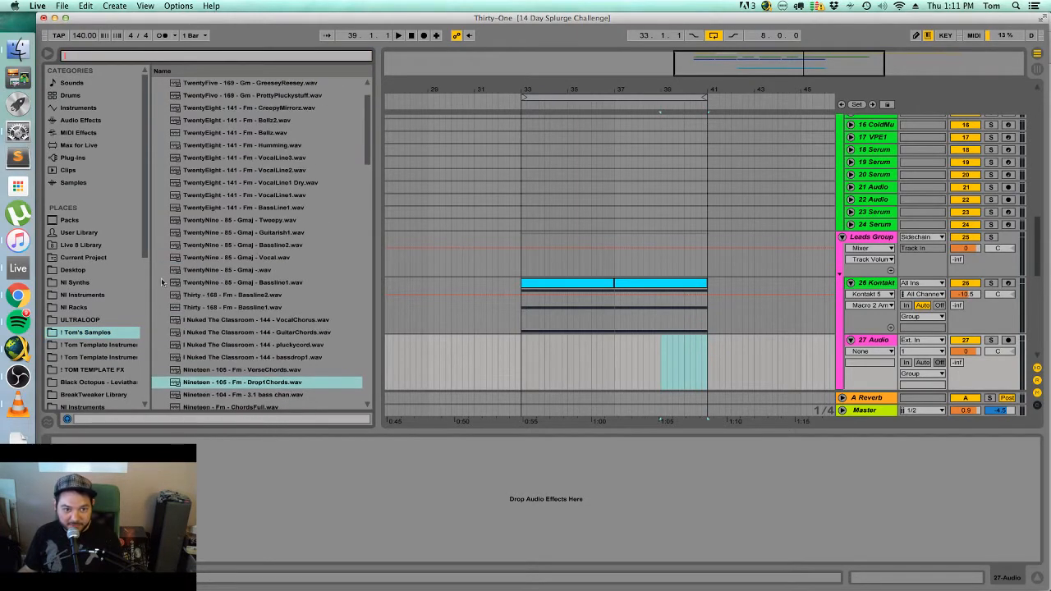
scroll(204, 327, up, 3)
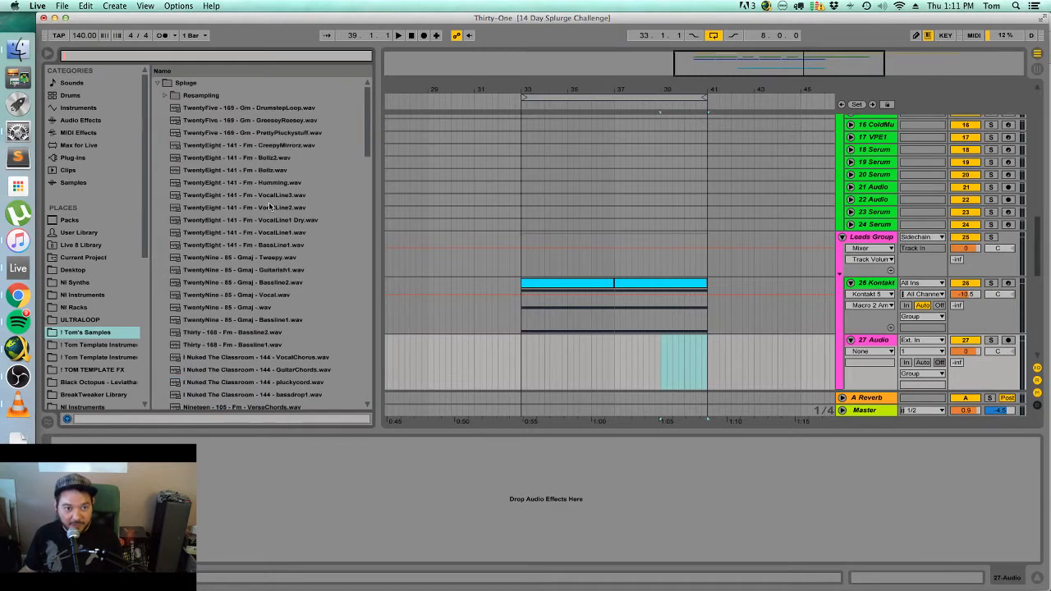
click(300, 197)
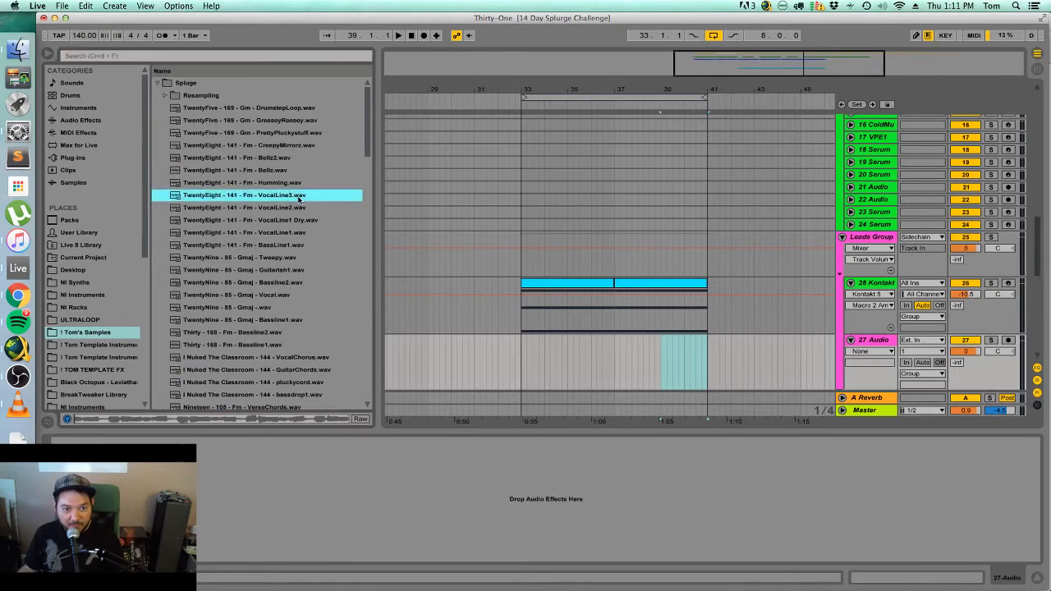
click(298, 209)
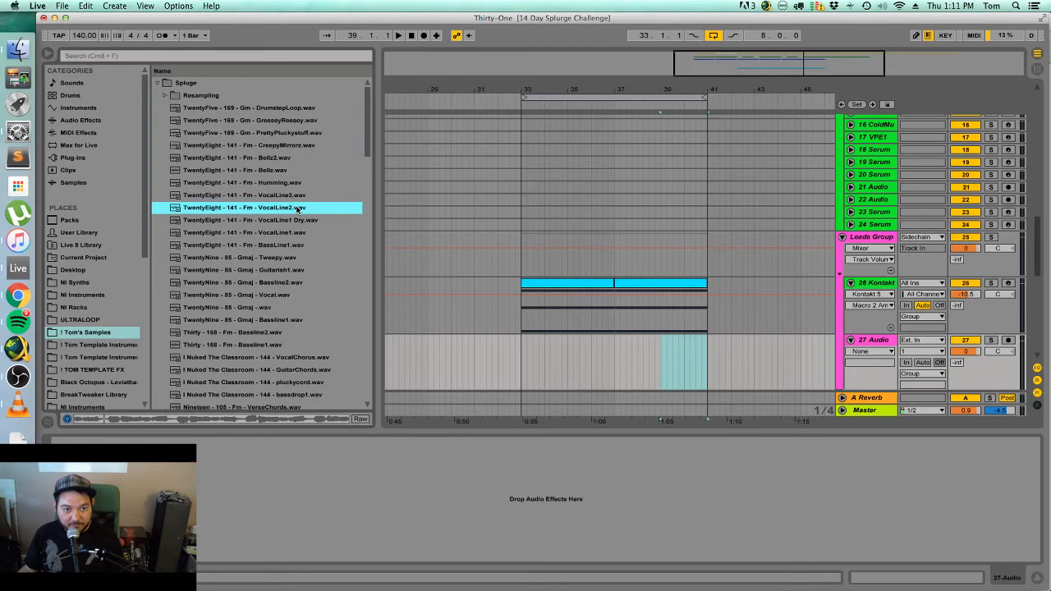
click(303, 159)
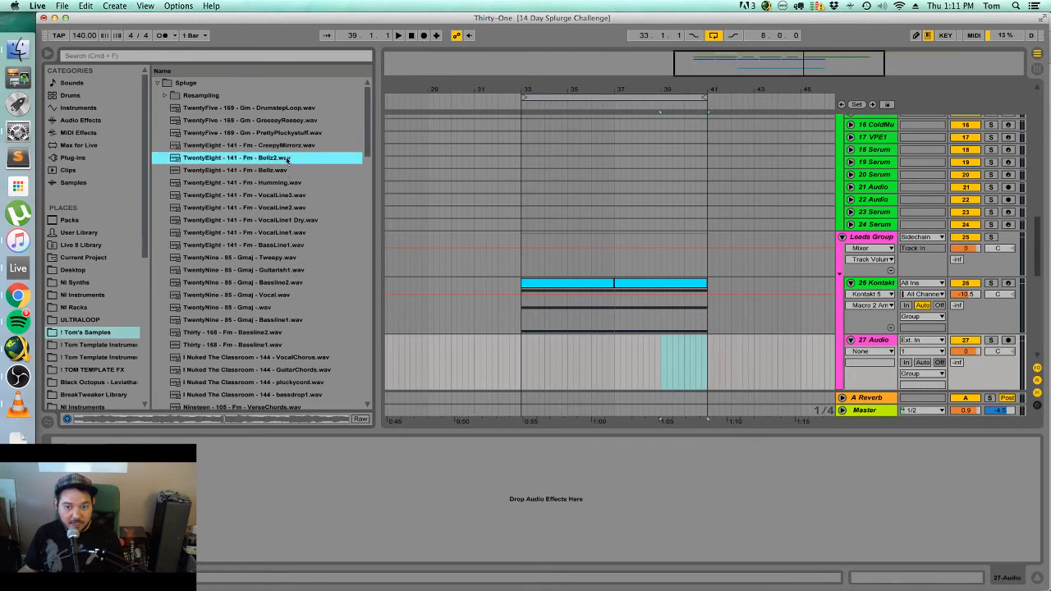
click(288, 133)
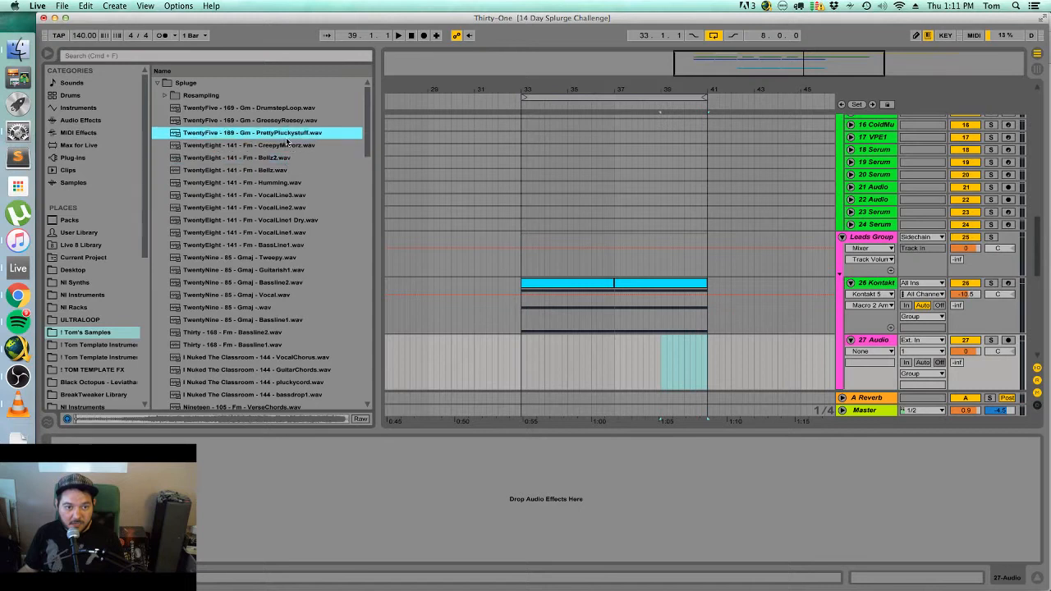
click(291, 146)
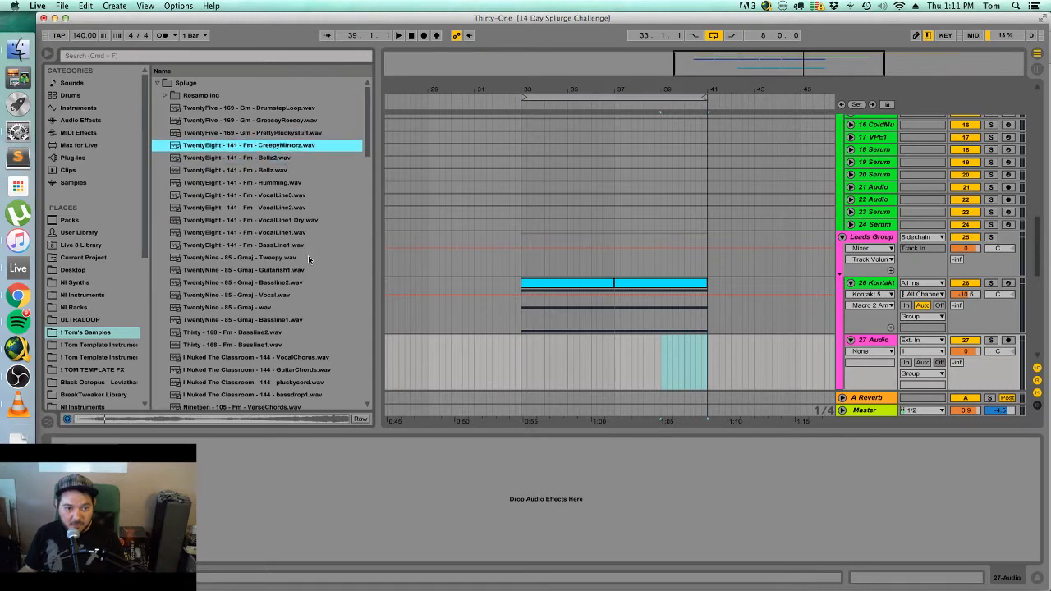
click(319, 133)
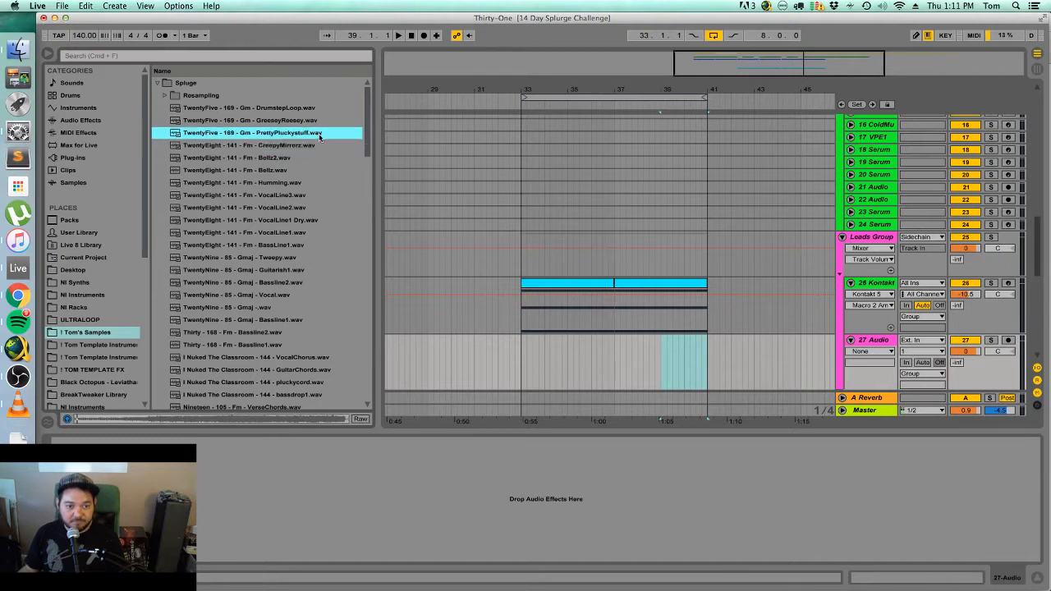
Place TwentyFive - 169 - Gm - PrettyPluckystuff.wav on 27 Audio so it runs through the drop, and play it from bar 33.
drag(319, 133, 526, 374)
drag(715, 345, 520, 380)
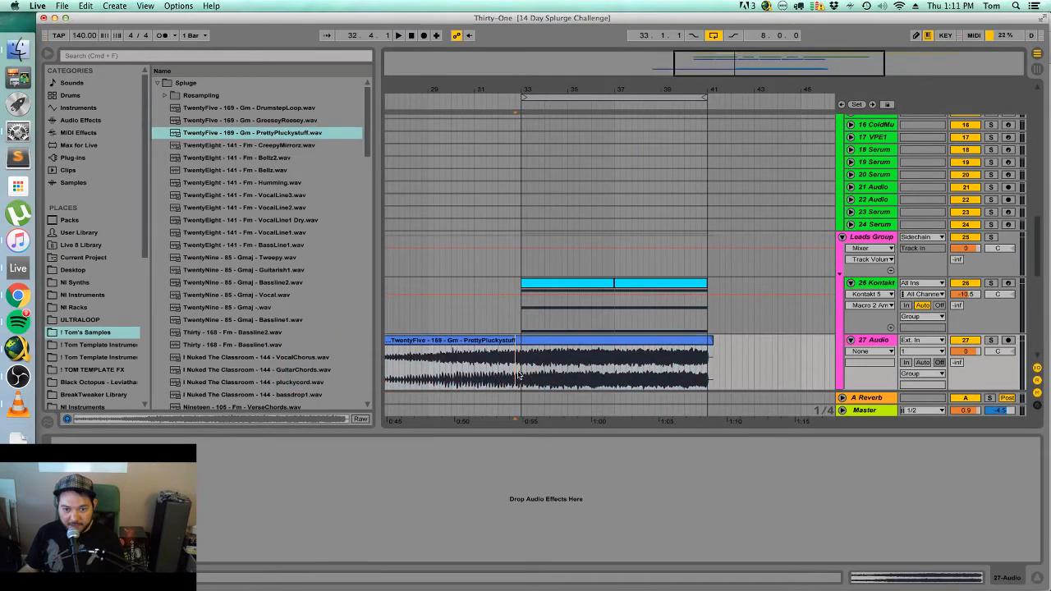
key(space)
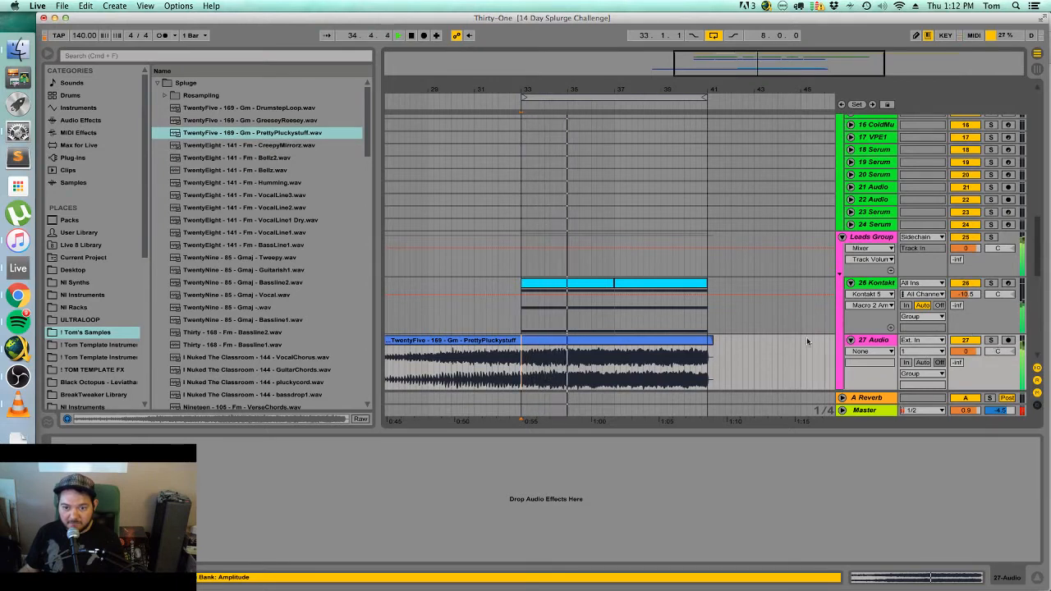
Trim the PrettyPluckystuff clip's end to bar 41 and split it at bar 33, with the 27 Audio volume set to -4.8.
drag(713, 341, 707, 340)
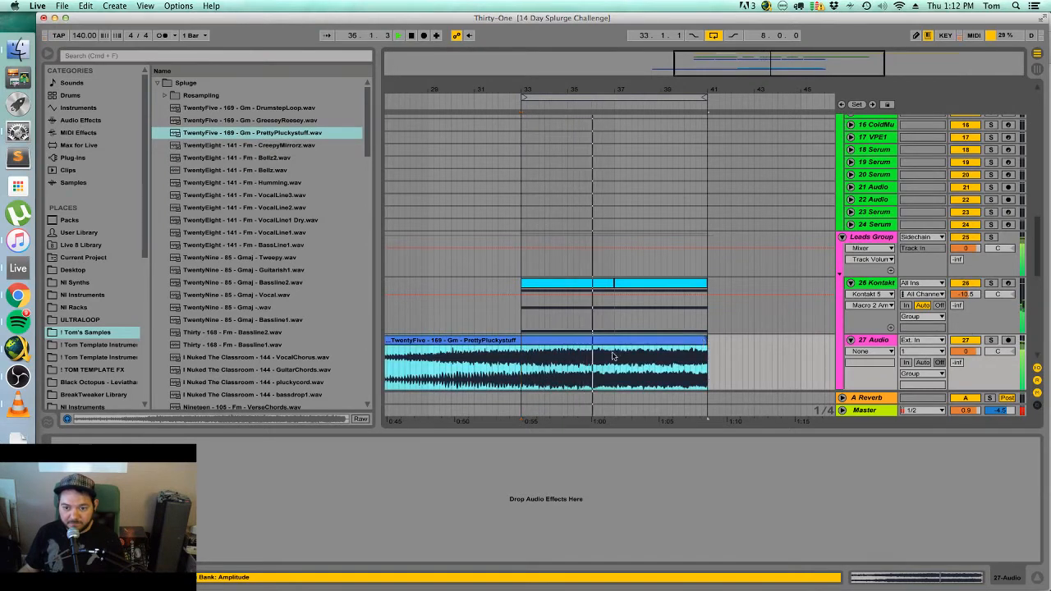
click(523, 367)
key(super+e)
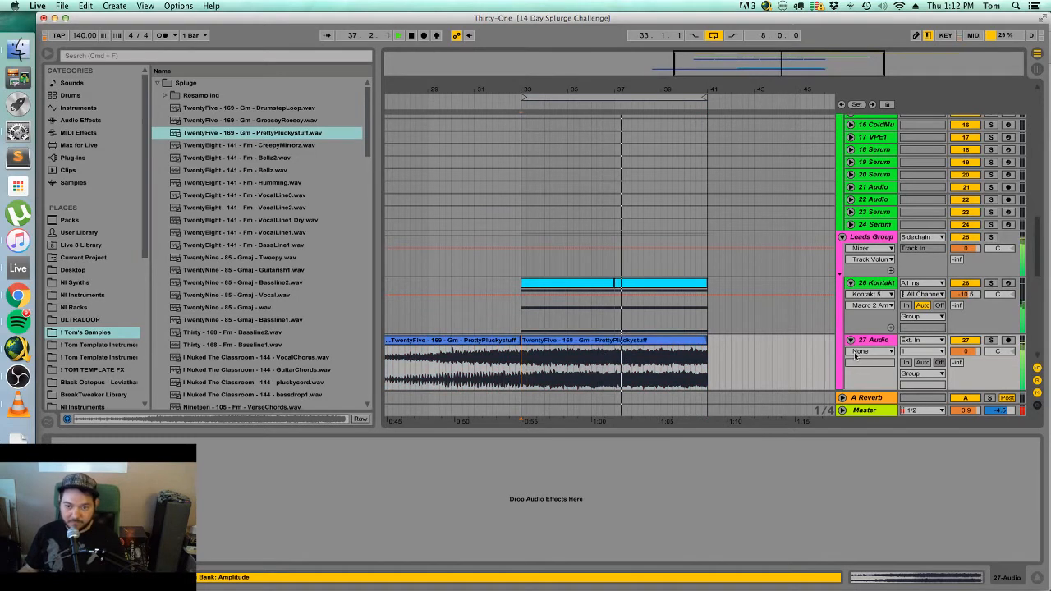
drag(974, 351, 966, 355)
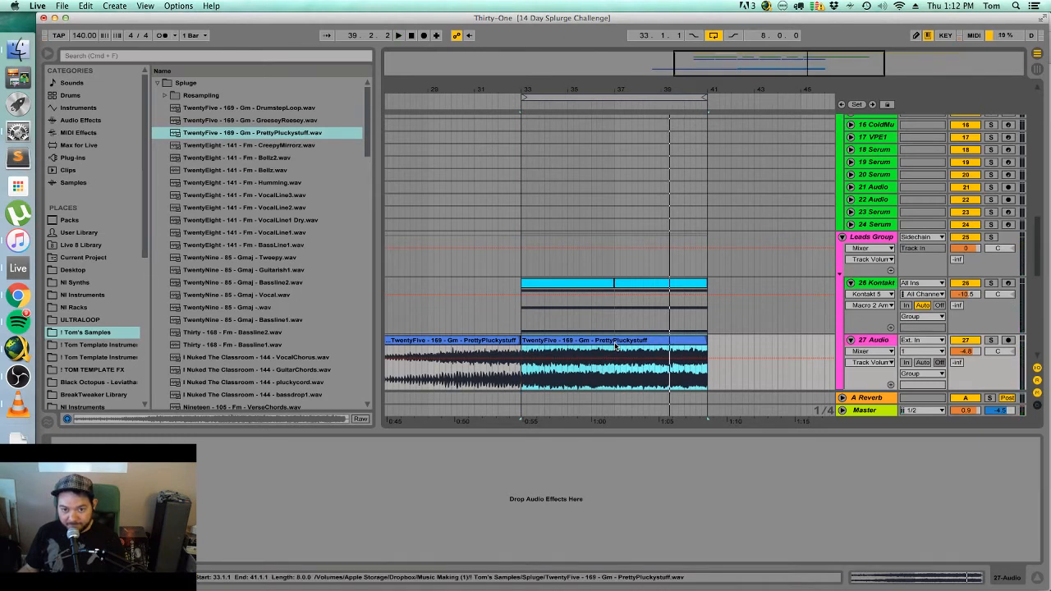
Examine the notes of the 26 Kontakt clip starting at bar 33 and that track's device chain.
double_click(598, 285)
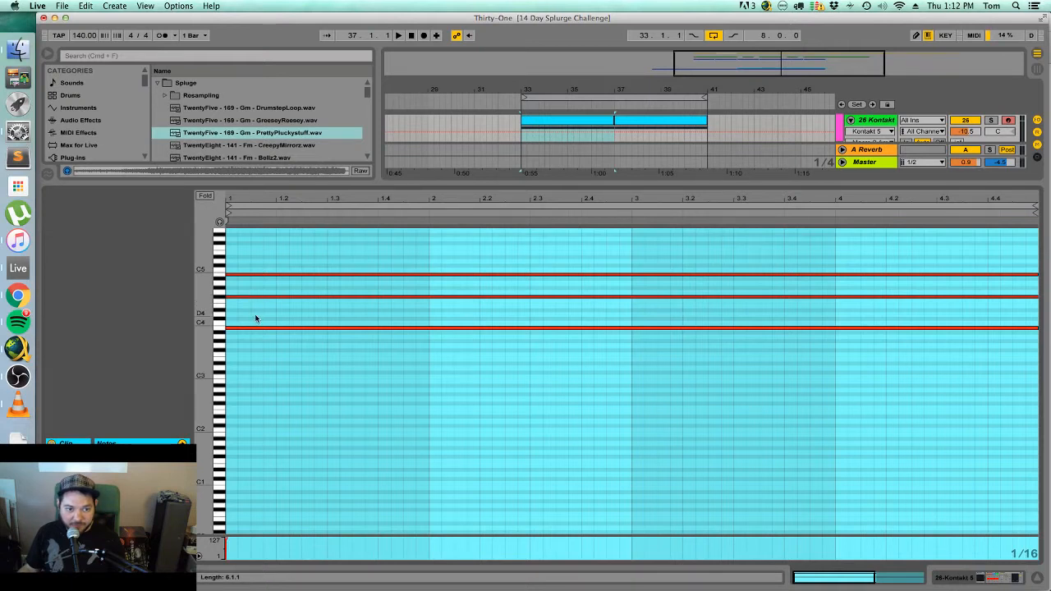
click(979, 579)
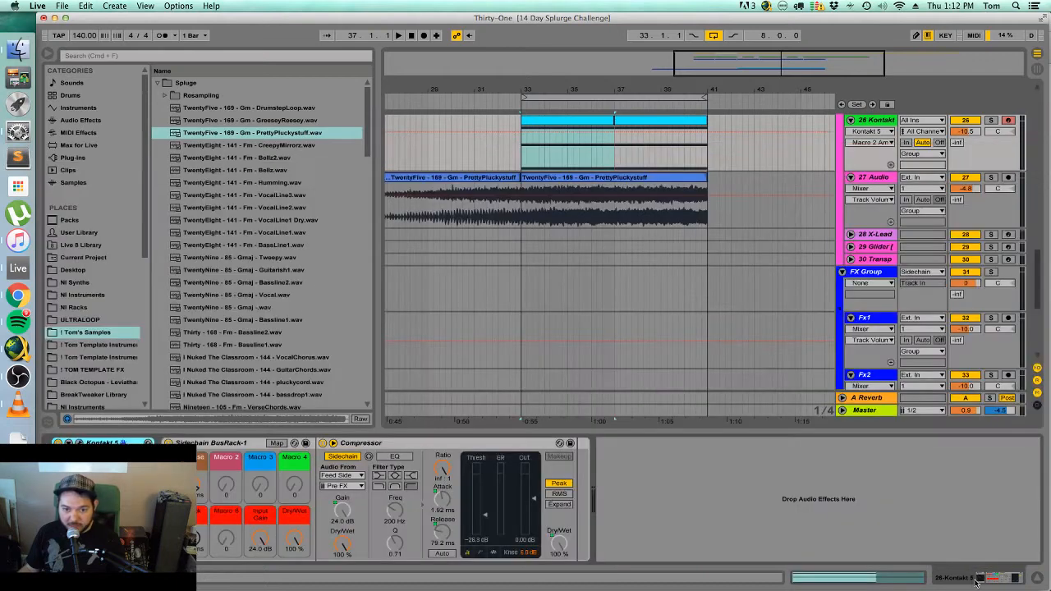
click(630, 179)
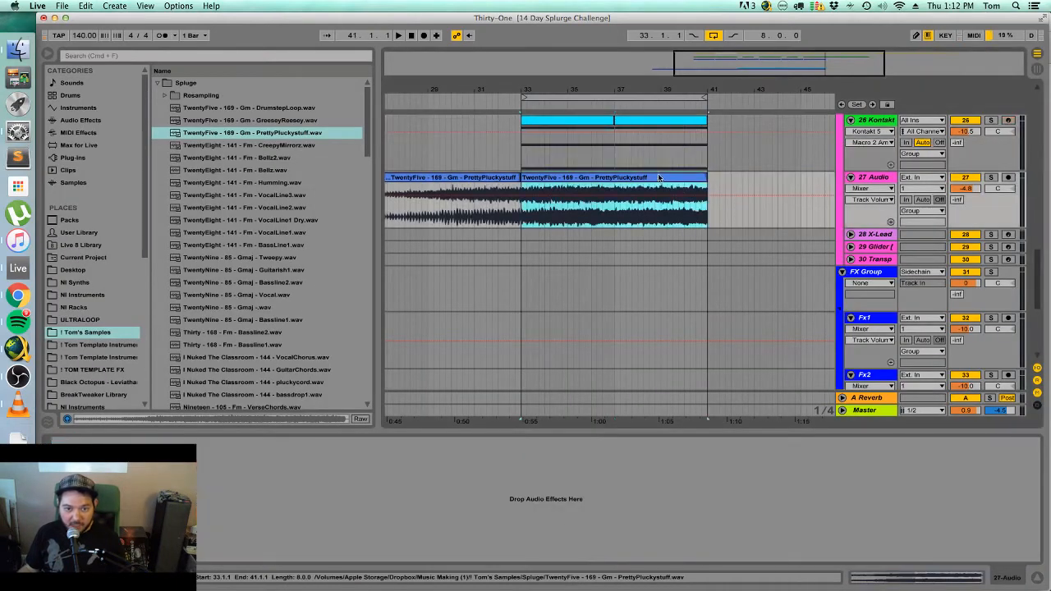
Open the PrettyPluckystuff clip at bar 33 and listen to 27 Audio briefly soloed, then with the full mix.
double_click(629, 180)
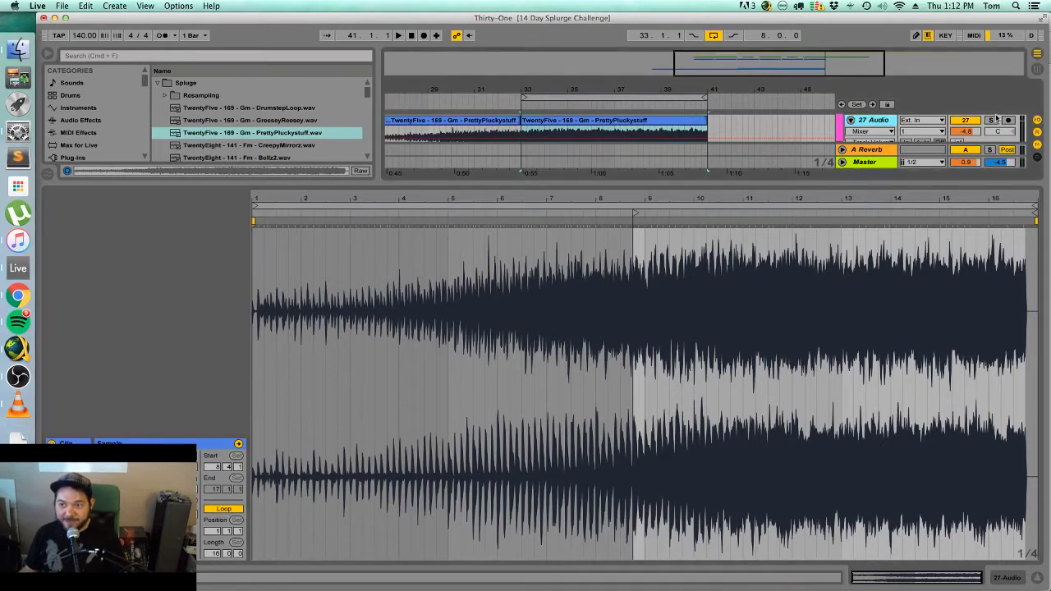
click(992, 121)
key(space)
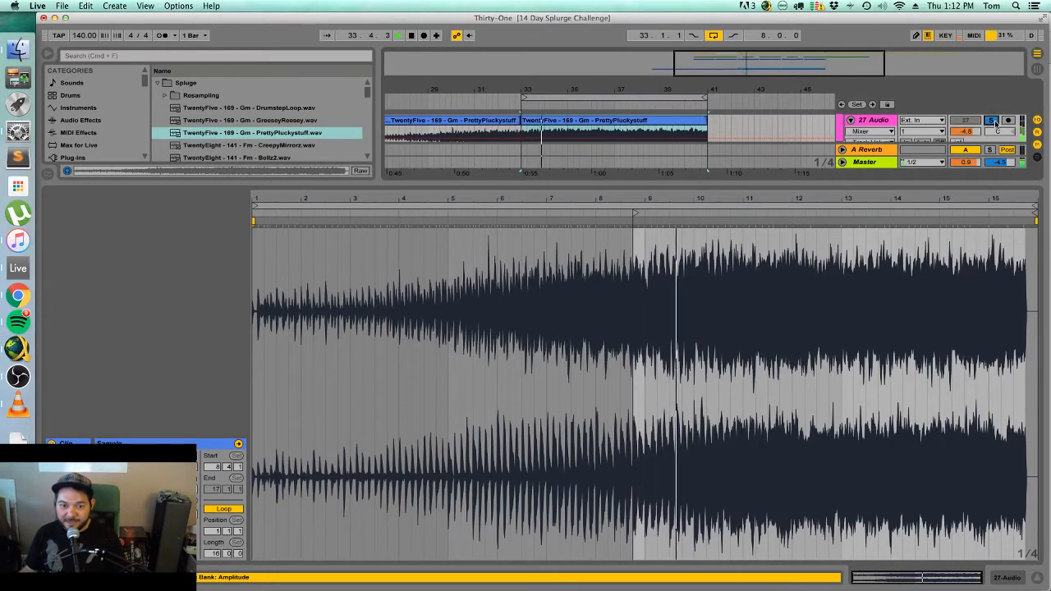
click(993, 122)
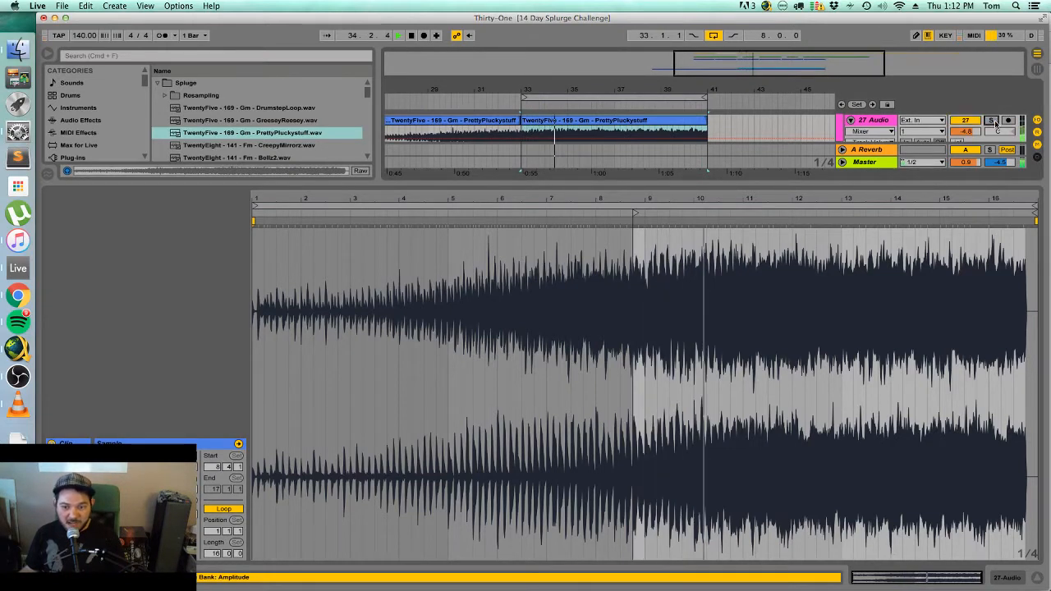
Lower the 27 Audio volume to -10.6 while the drop plays, and stop playback.
click(1038, 578)
scroll(683, 271, up, 4)
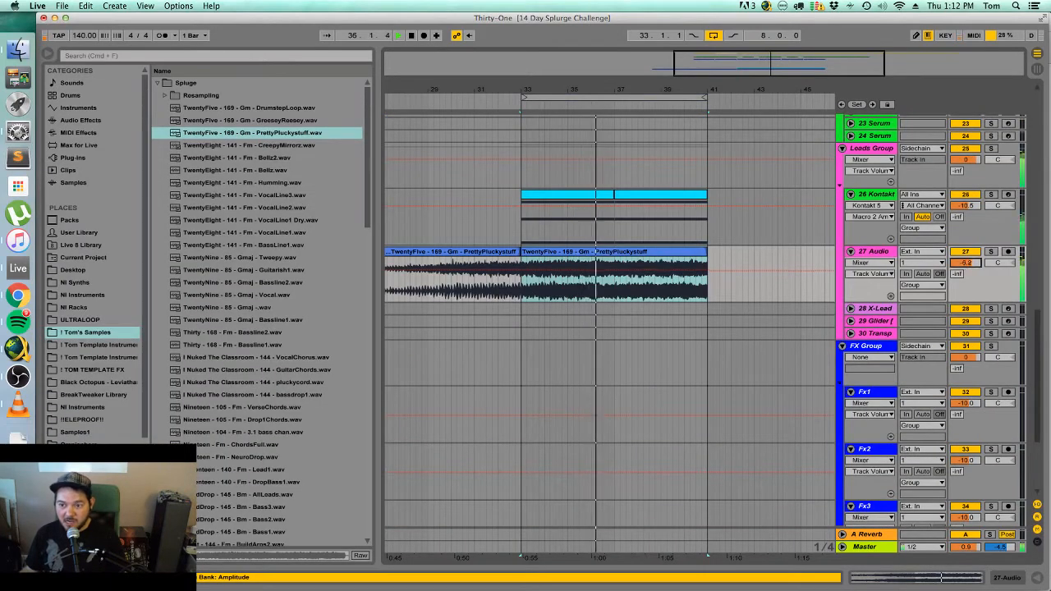
drag(965, 264, 965, 270)
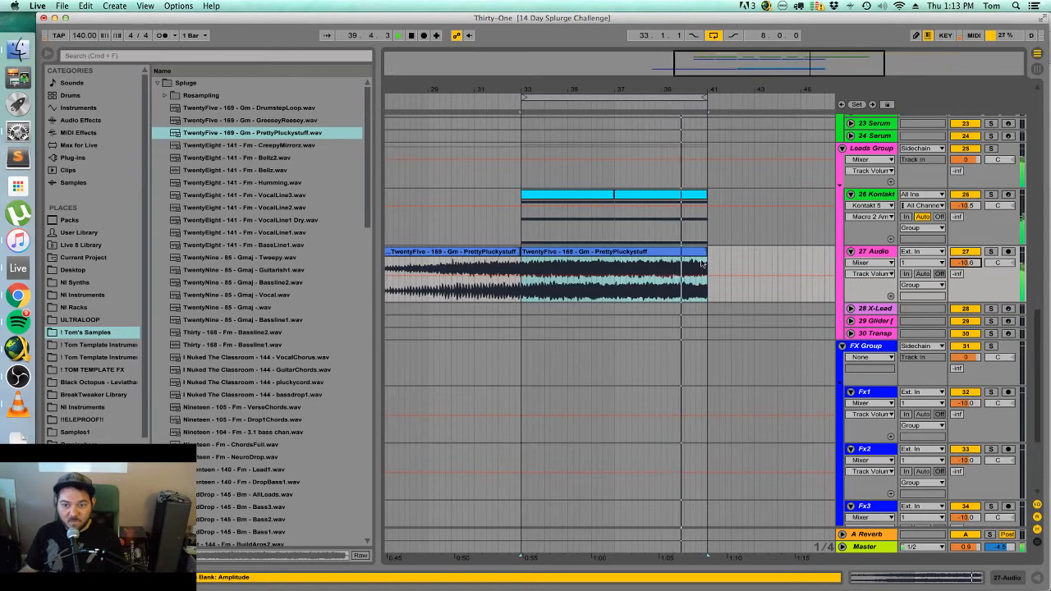
key(space)
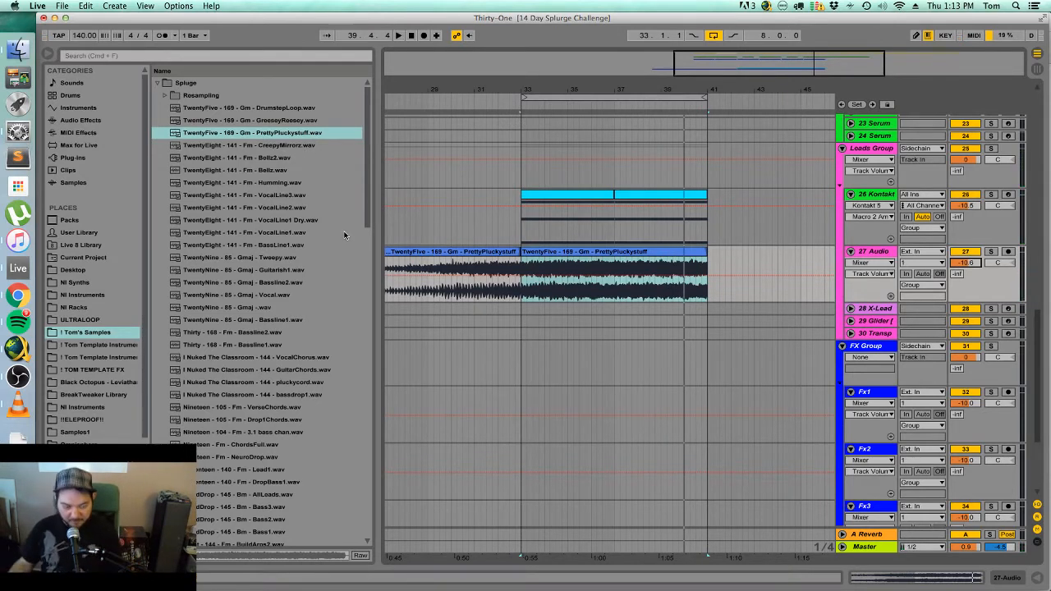
Preview the Spluge samples Tweepy, Bellz2, GreeseyReesey, PrettyPluckystuff and CreepyMirrorz.
click(295, 258)
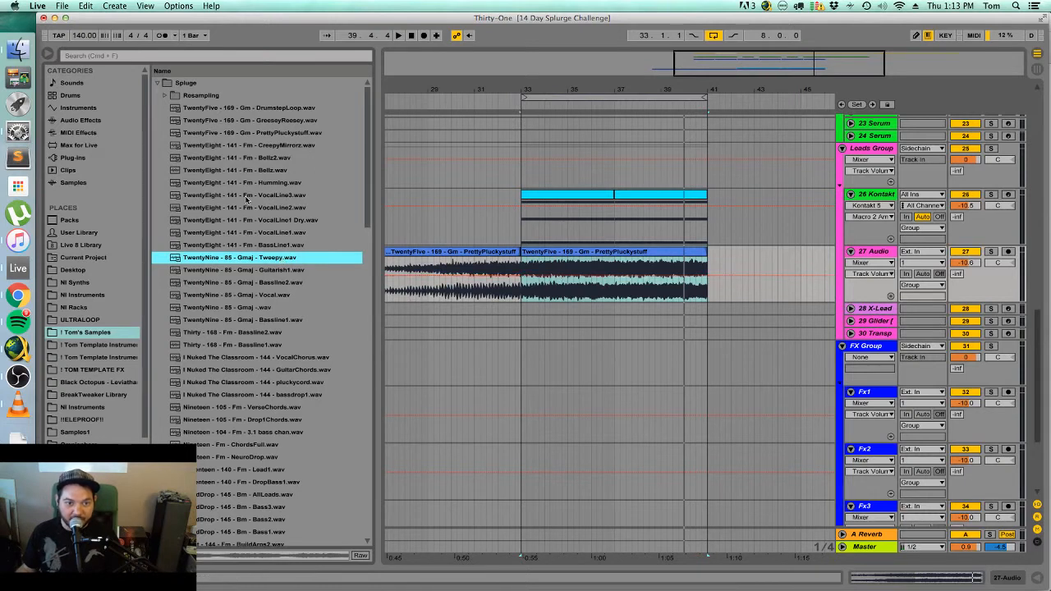
click(291, 158)
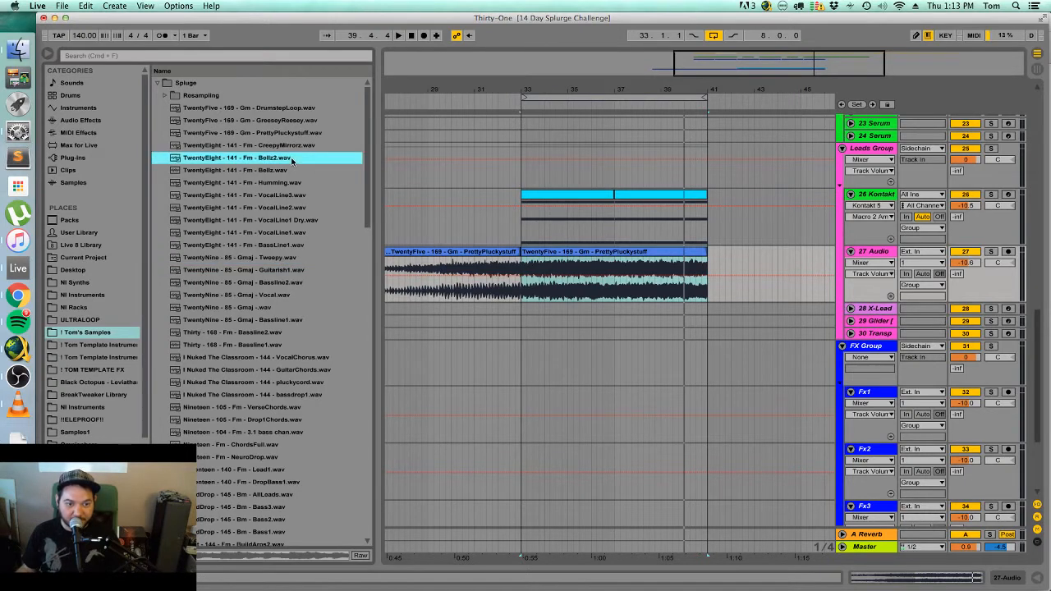
click(307, 120)
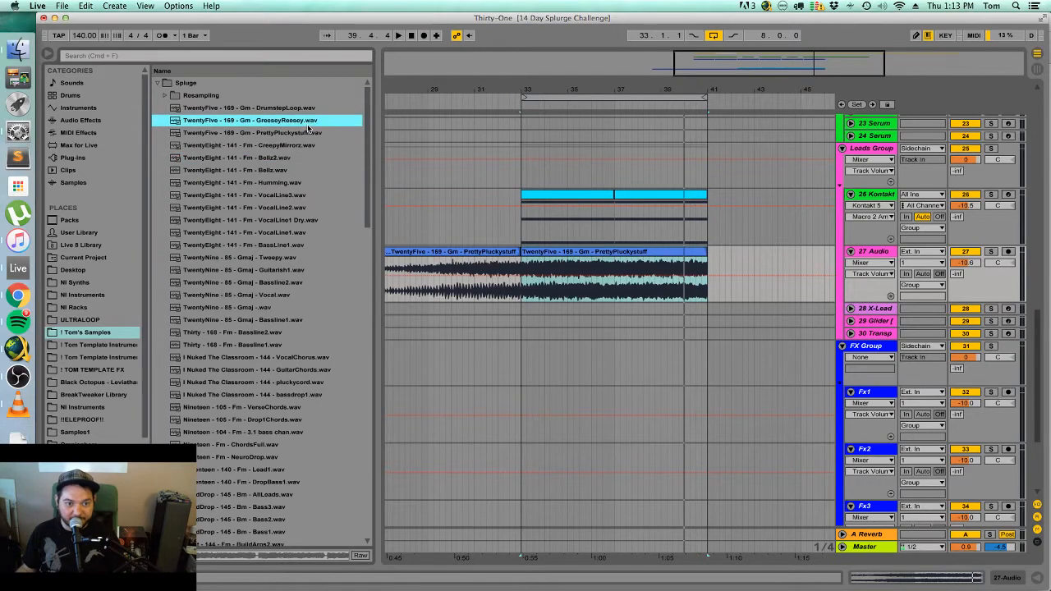
click(308, 132)
click(310, 145)
Preview the GoodDrop samples Bass3 and AllLeads and the Eight samples BuildArps and BuildArps2.
scroll(305, 362, down, 3)
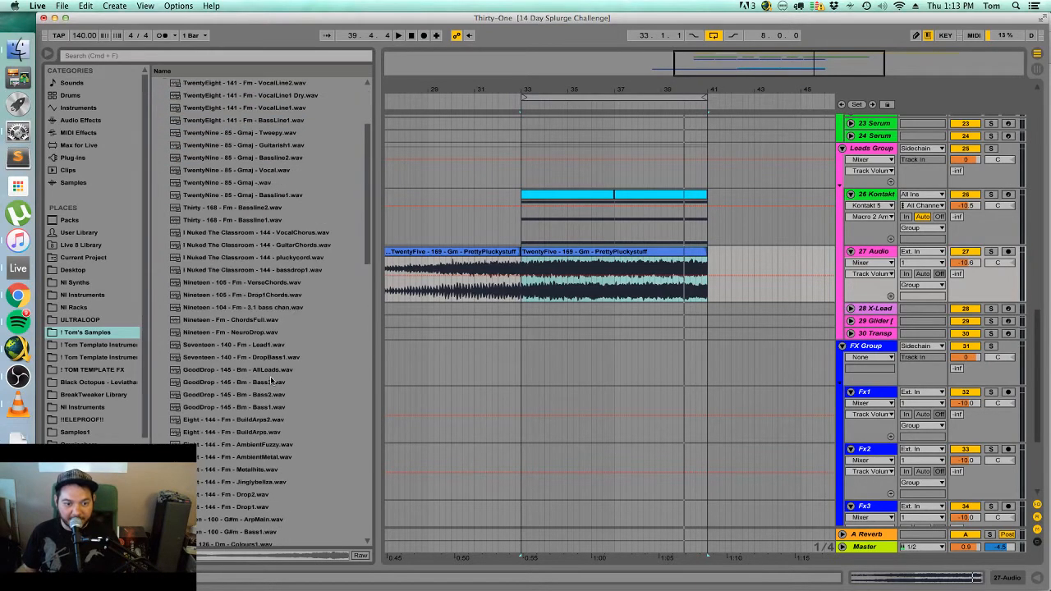
click(316, 382)
click(291, 369)
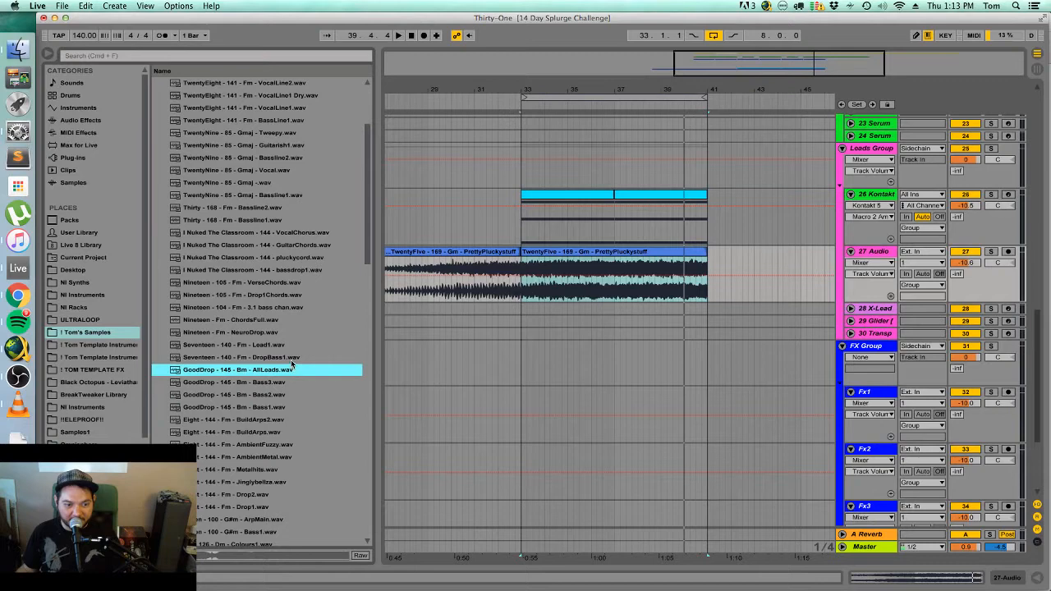
click(288, 433)
scroll(292, 429, down, 2)
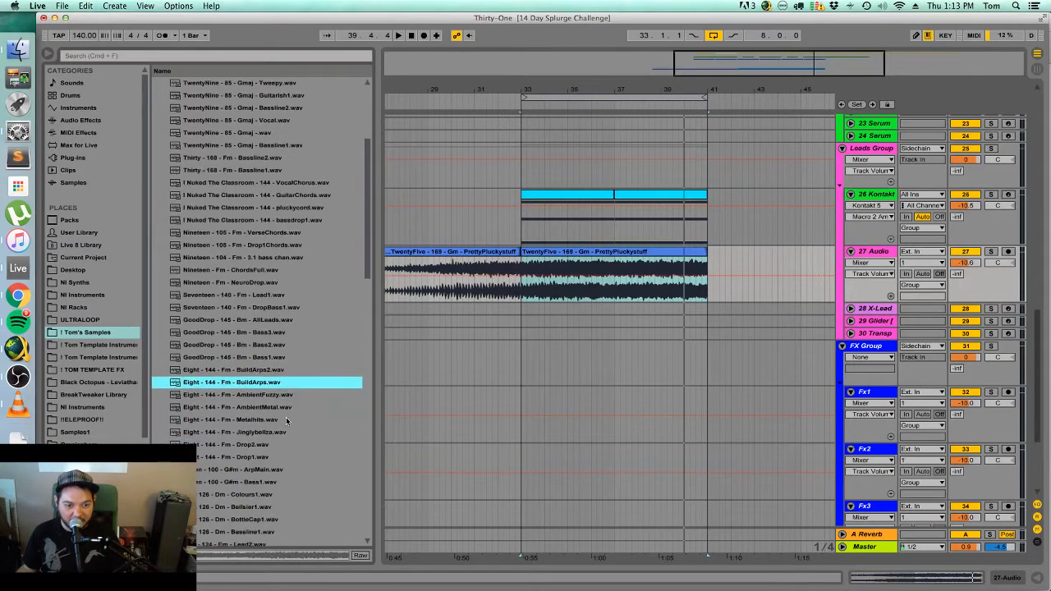
click(287, 375)
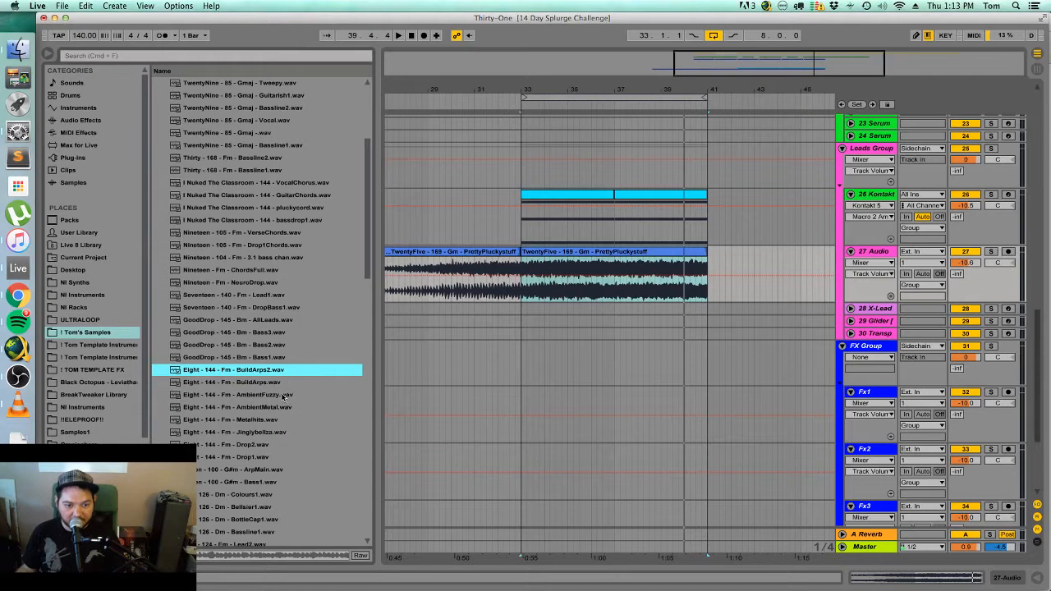
Preview the Eight - 144 - Fm samples AmbientMetal, Metalhits, Jinglybellza, Drop2 and Drop1.
click(287, 409)
click(283, 421)
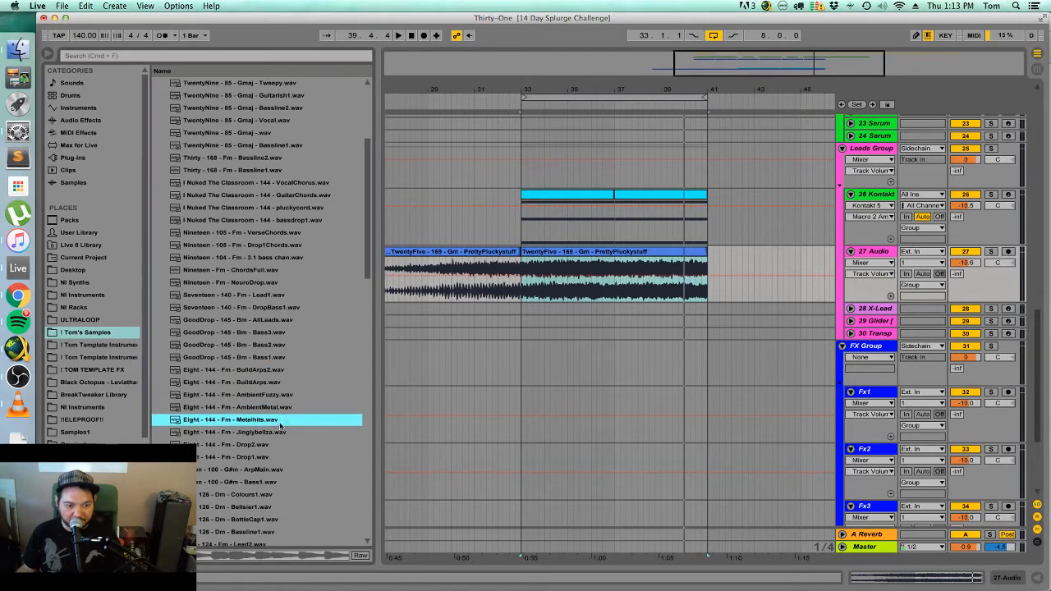
click(279, 433)
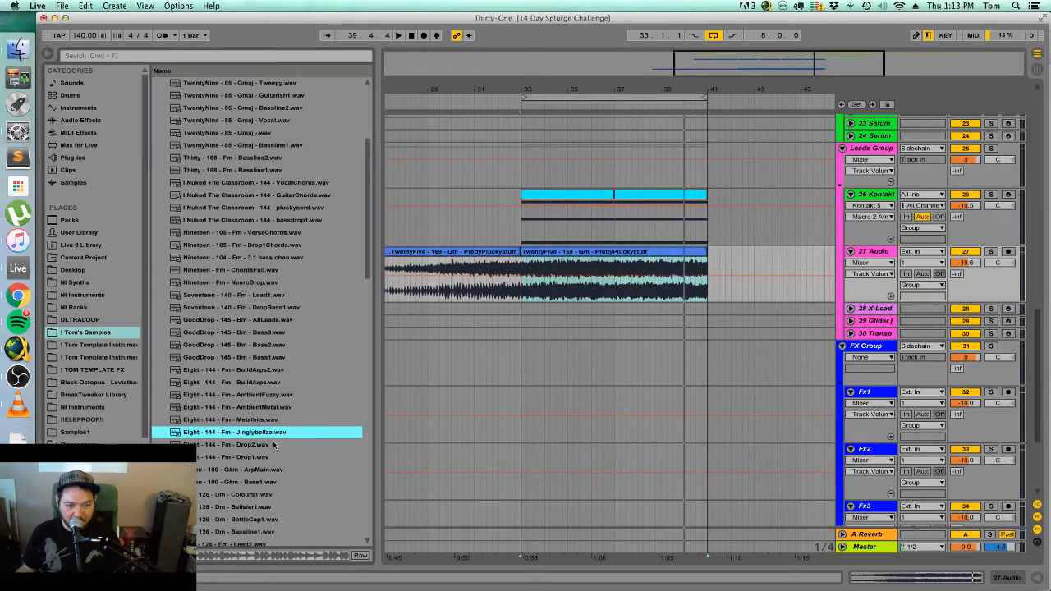
click(274, 444)
scroll(276, 436, down, 1)
click(276, 433)
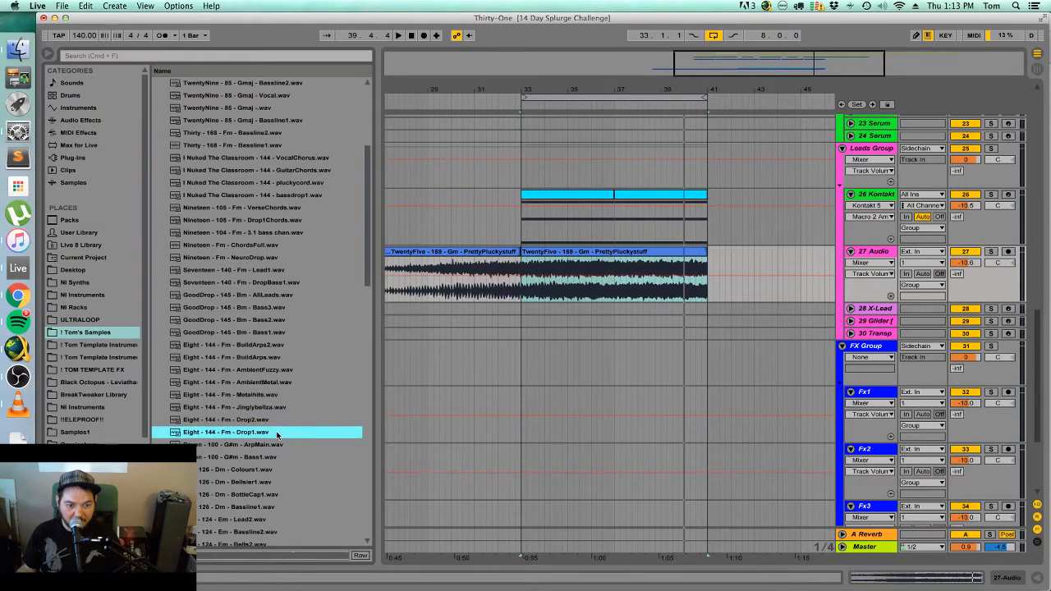
Preview the Seven - 100 - G#m samples ArpMain and Bass1.
scroll(277, 433, down, 2)
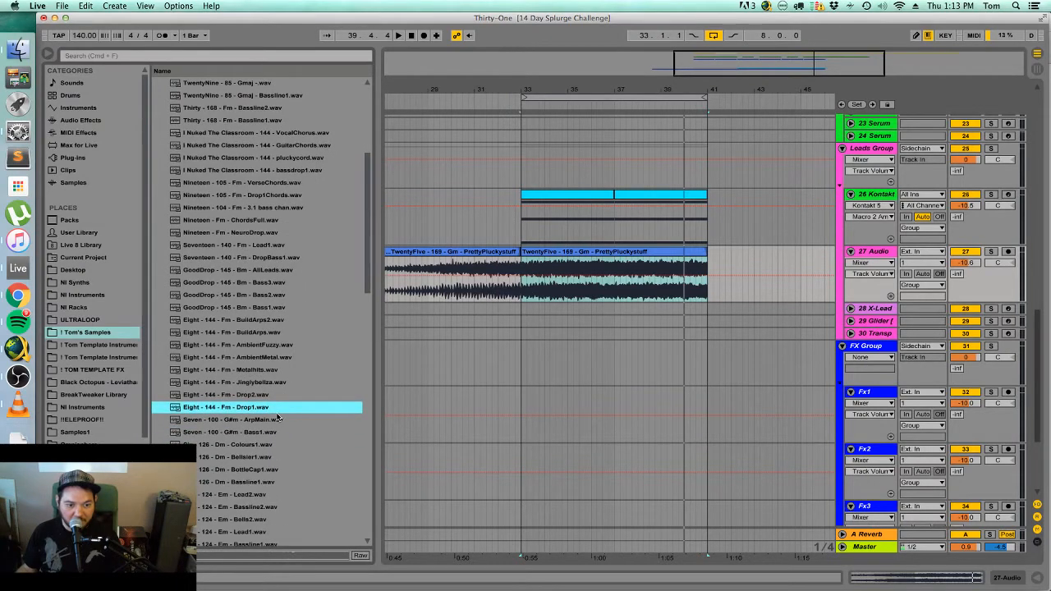
click(281, 421)
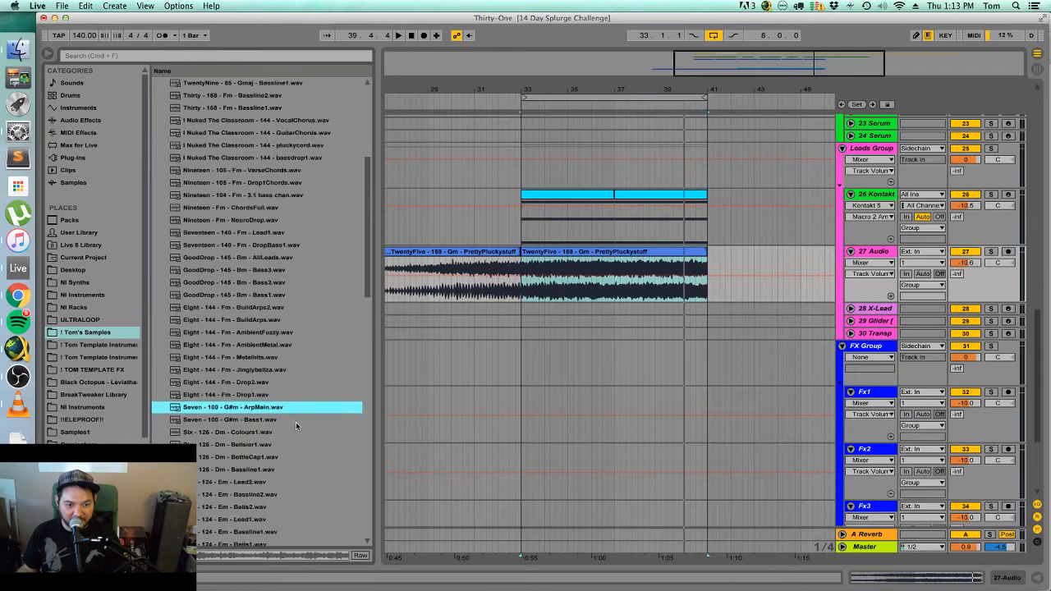
scroll(291, 419, down, 2)
click(287, 396)
scroll(288, 396, down, 1)
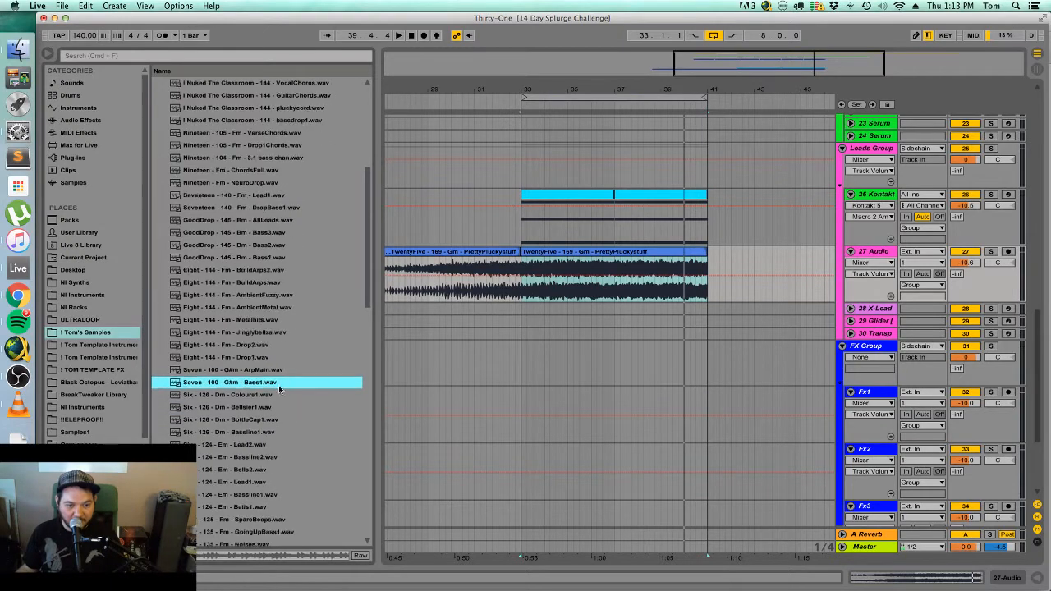
Insert a new audio track below 27 Audio and duplicate the PrettyPluckystuff drop clip on 27 Audio to bars 41 to 49.
click(866, 251)
key(super+t)
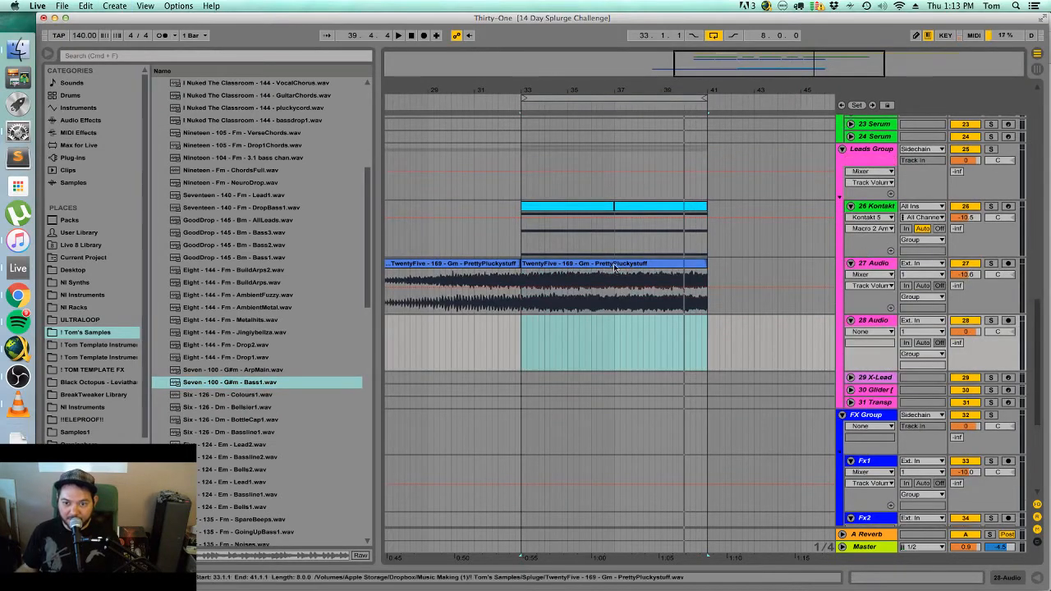
click(612, 289)
key(super+d)
drag(611, 294, 609, 330)
Deactivate the Drum Rack clips from bar 41 to 53 and the Lev_Drumloop_140_04_HH clip at bar 41 on Loops.
key(space)
scroll(608, 330, up, 10)
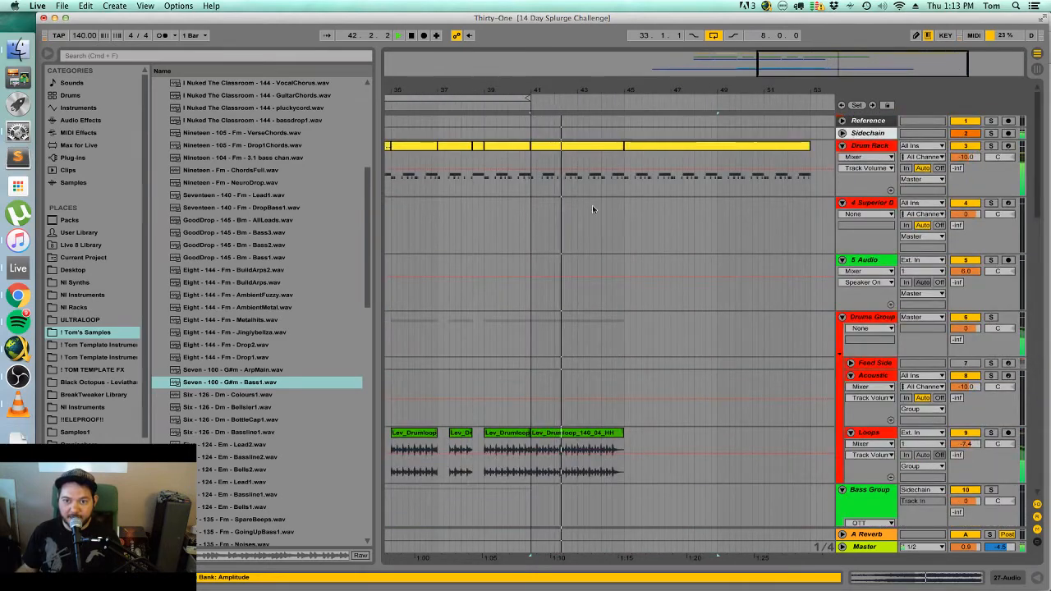
click(574, 149)
key(super+d)
scroll(627, 387, down, 15)
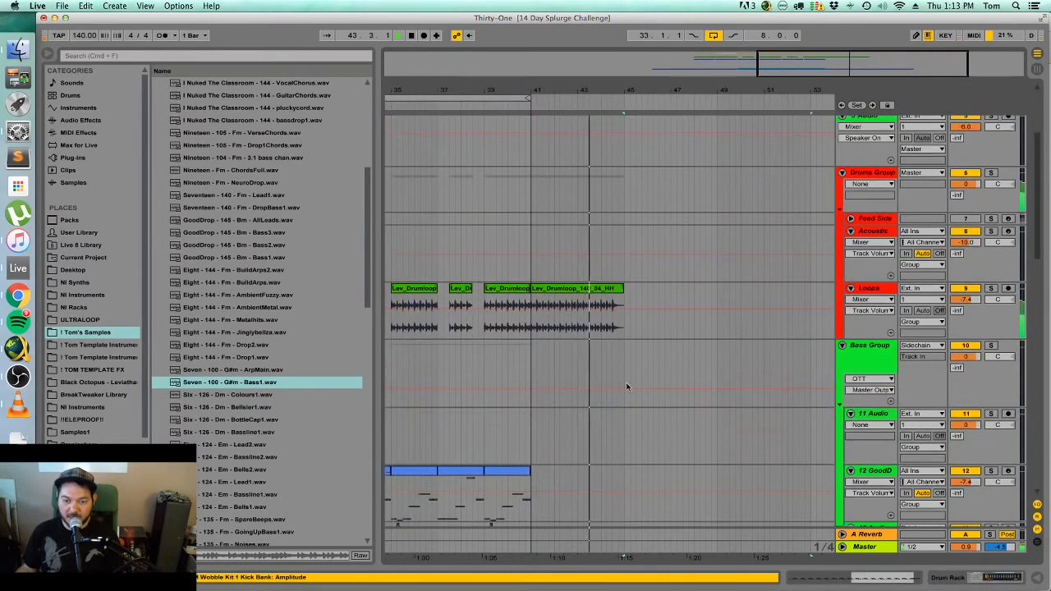
scroll(586, 353, up, 15)
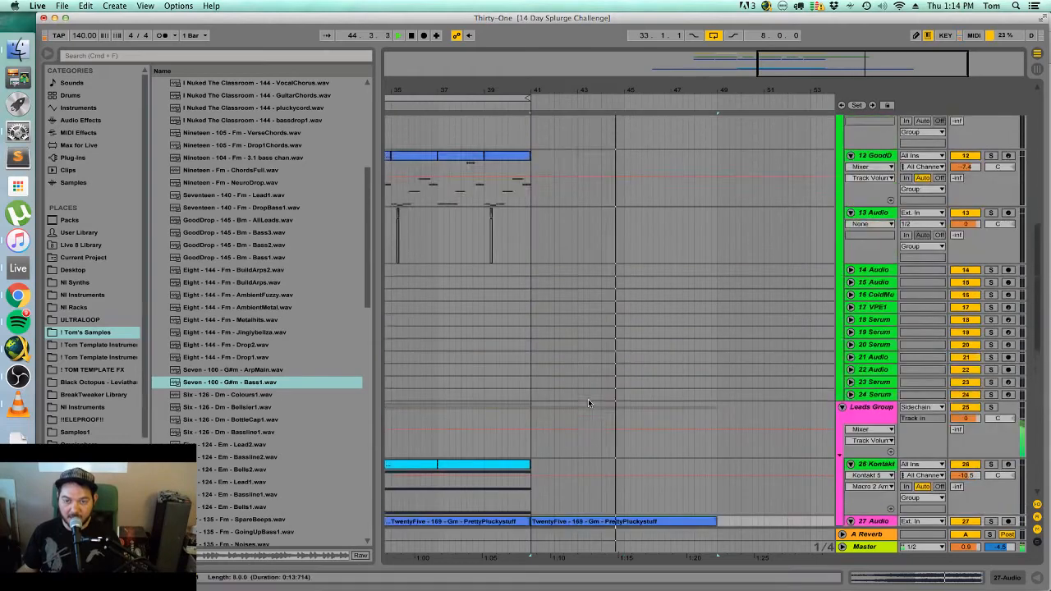
click(590, 432)
key(space)
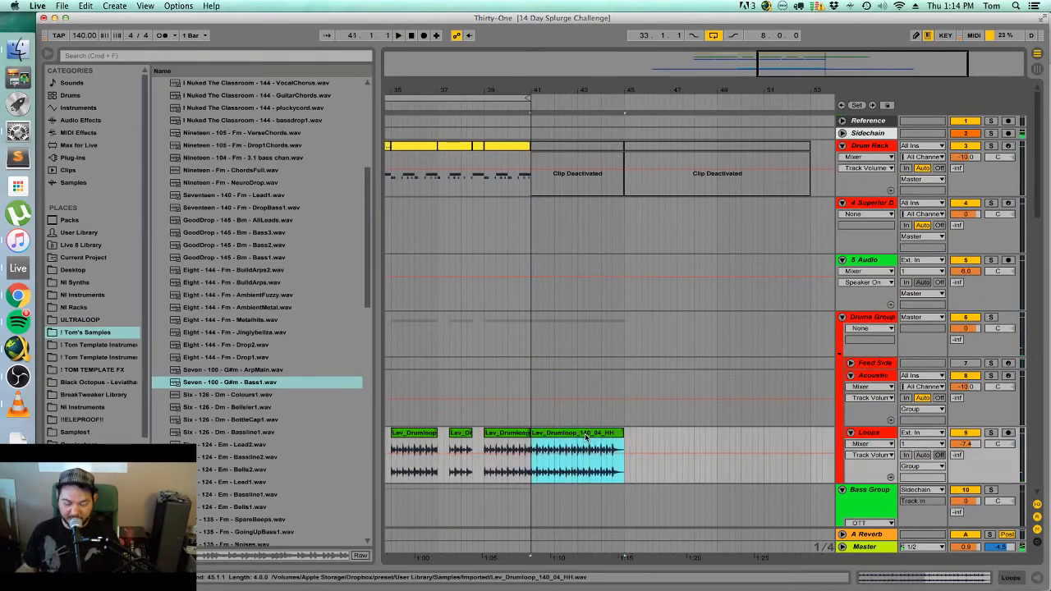
key(0)
Play the duplicated PrettyPluckystuff clip from bar 41 and place Seven - 100 - G#m - Bass1.wav on 28 Audio at bar 41.
scroll(599, 423, down, 10)
scroll(600, 420, down, 5)
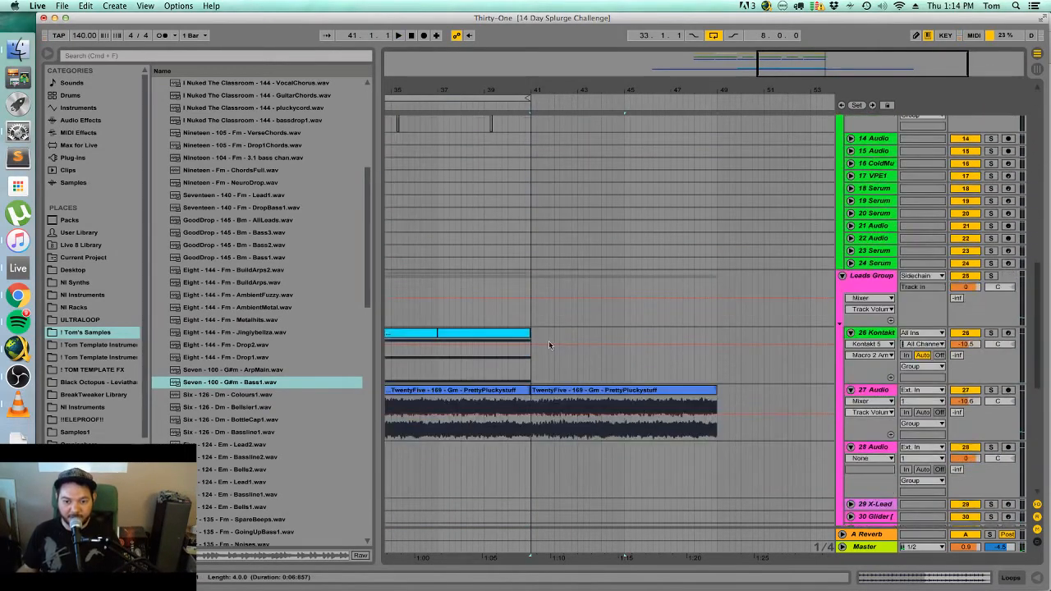
click(560, 393)
scroll(565, 384, down, 3)
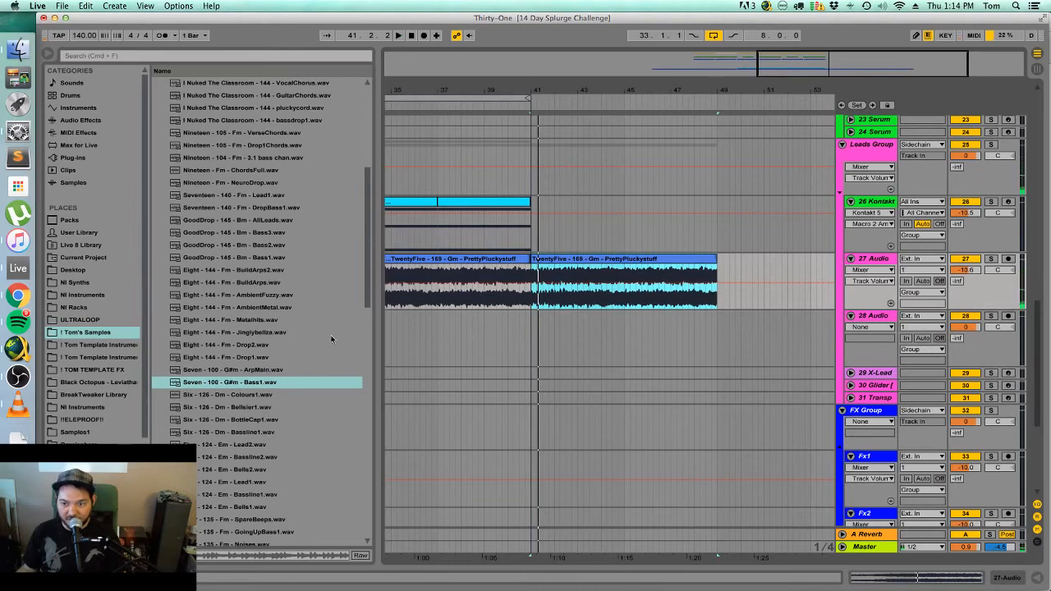
drag(249, 383, 533, 337)
Open the Seven - 100 - G#m - Bass1 clip, play it from bar 41, and extend its end to bar 49.
click(591, 261)
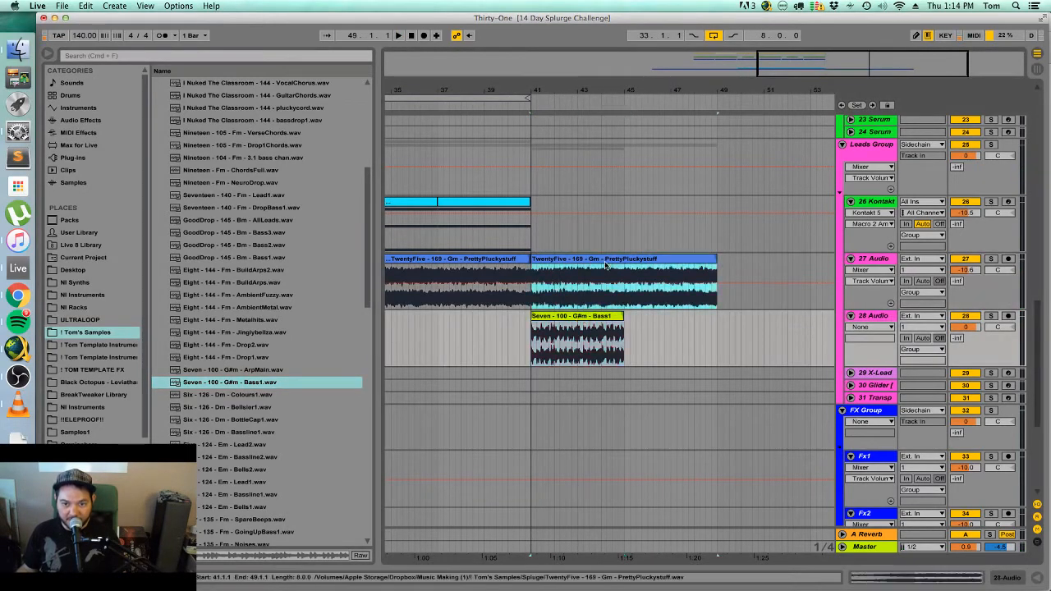
click(588, 318)
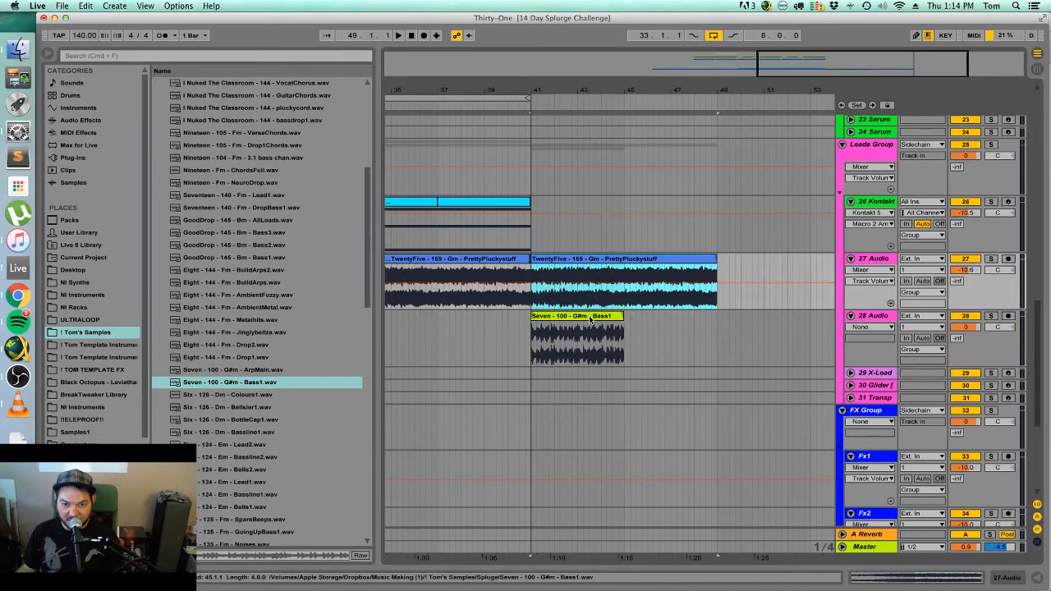
click(590, 320)
double_click(591, 320)
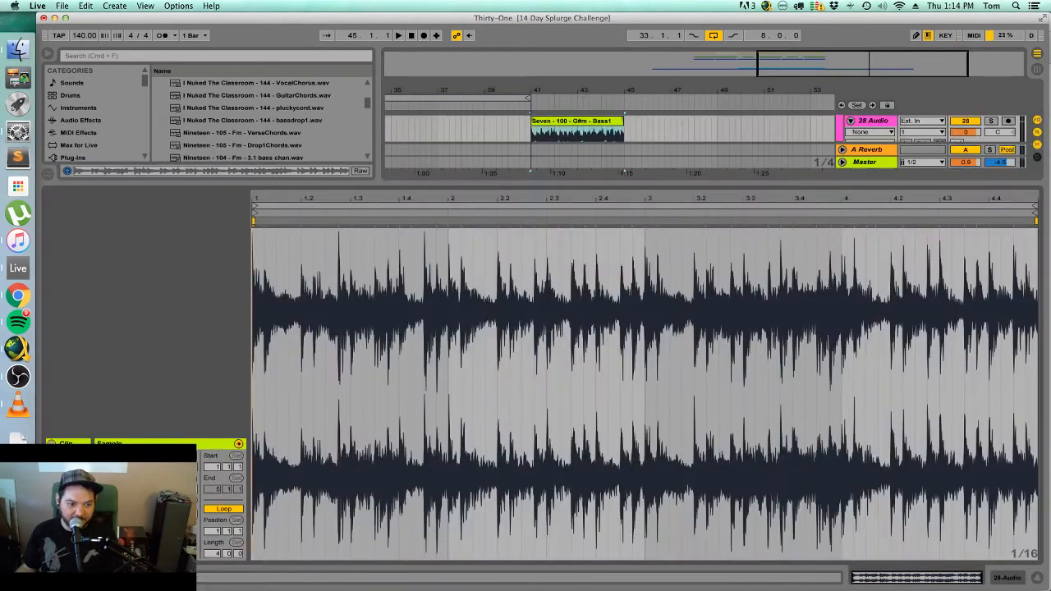
key(space)
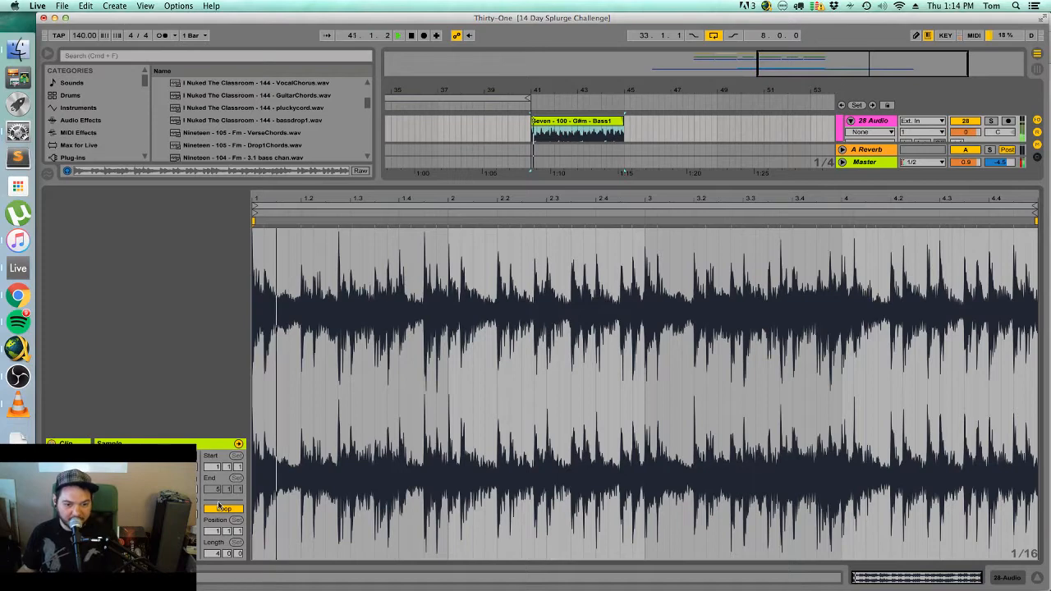
key(super+alt+l)
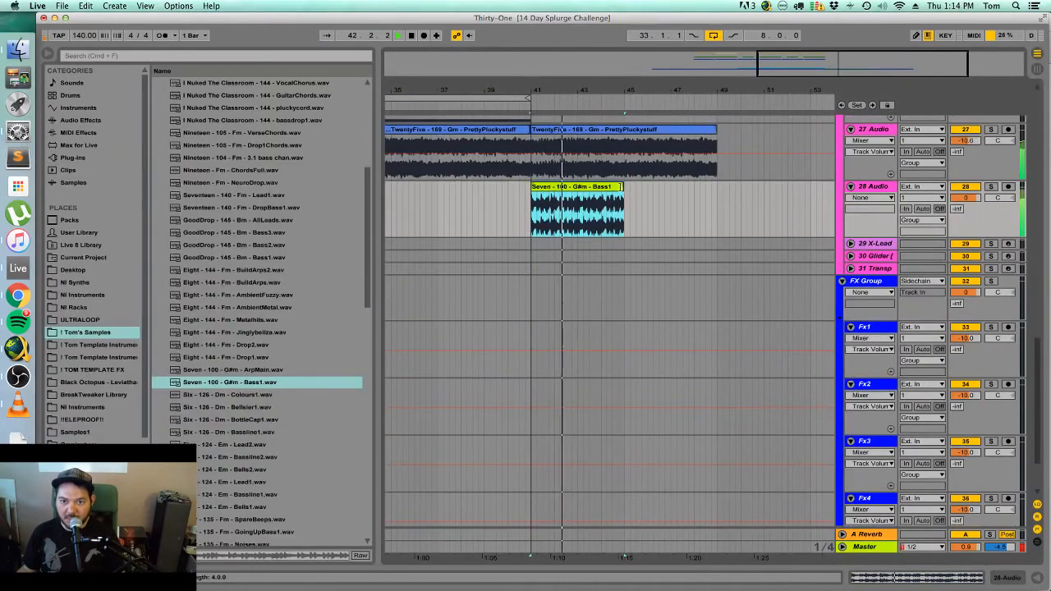
drag(623, 189, 704, 189)
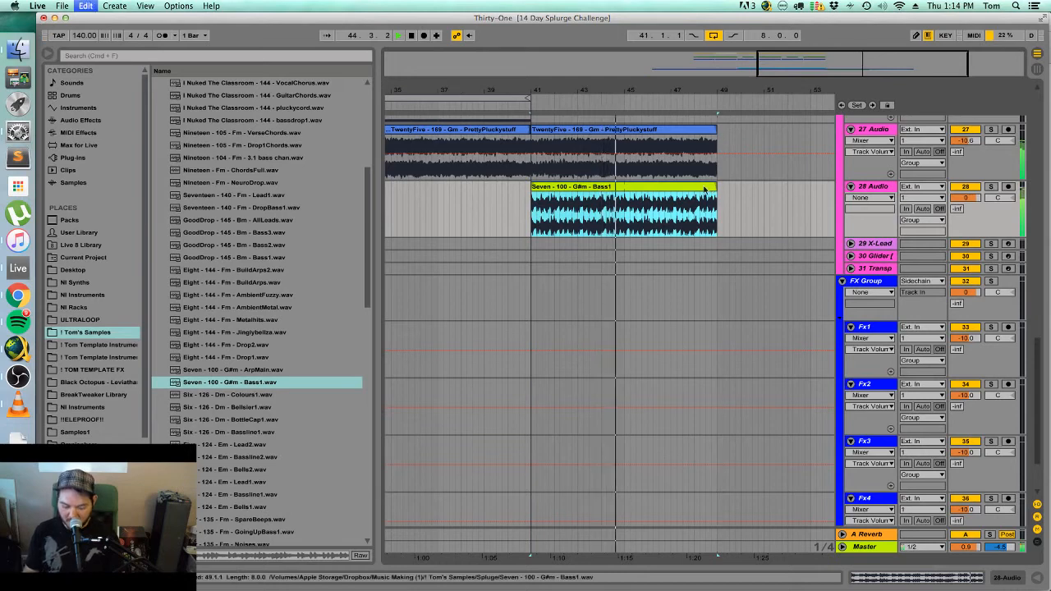
Loop bars 41 to 49 around the Seven - 100 - G#m - Bass1 clip and play it against the PrettyPluckystuff clip on 27 Audio.
key(super+l)
double_click(693, 190)
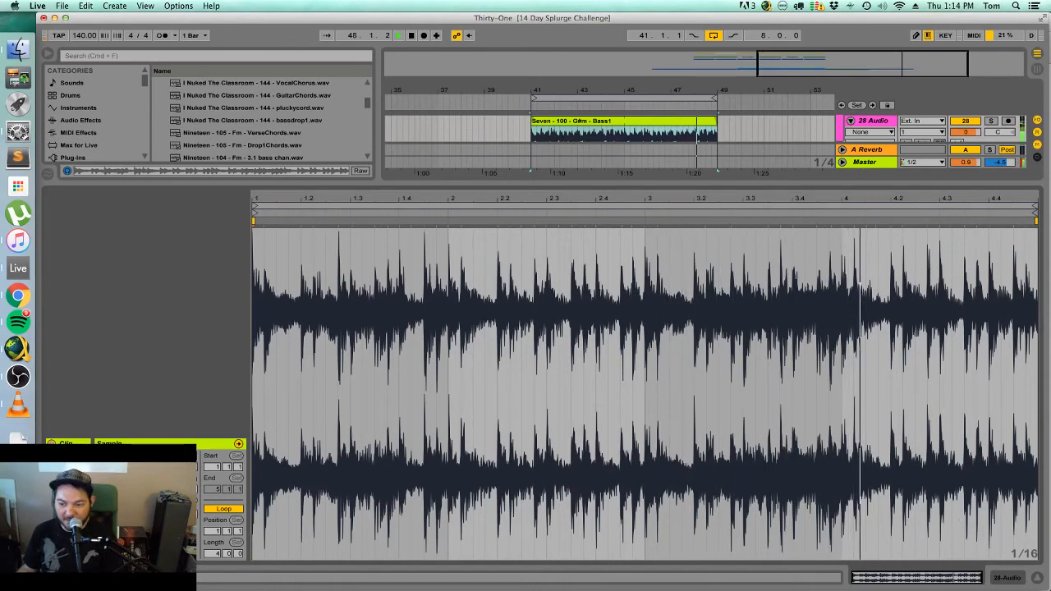
click(1037, 579)
scroll(630, 277, up, 1)
scroll(629, 278, up, 1)
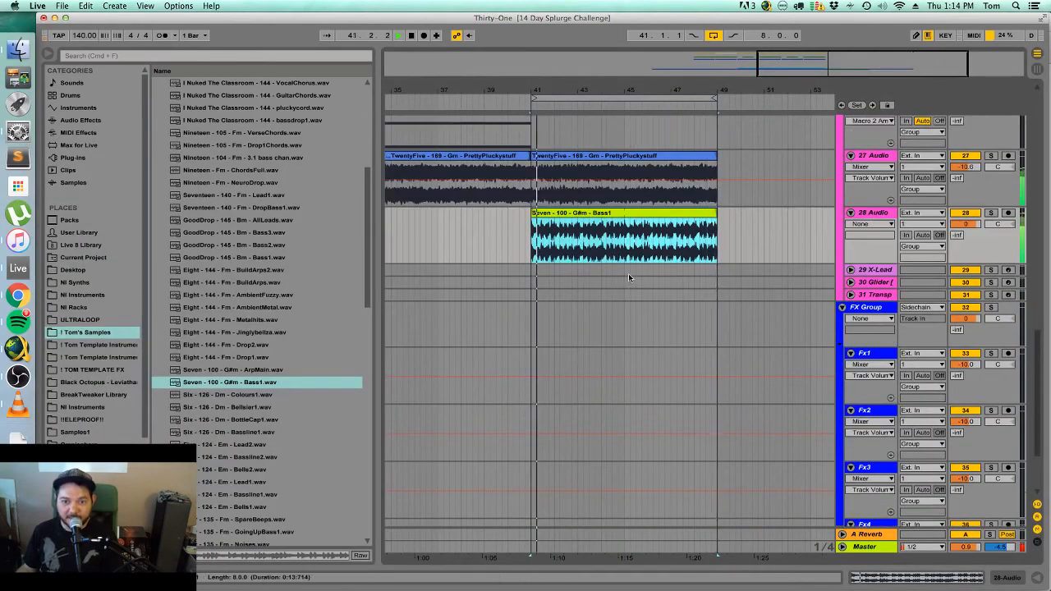
click(614, 156)
click(611, 214)
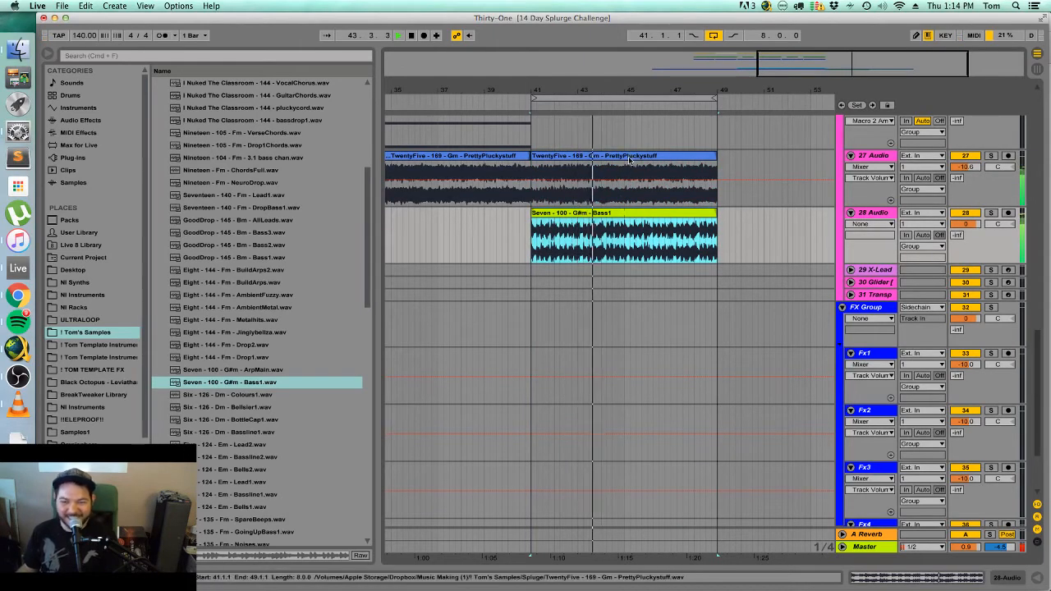
click(630, 158)
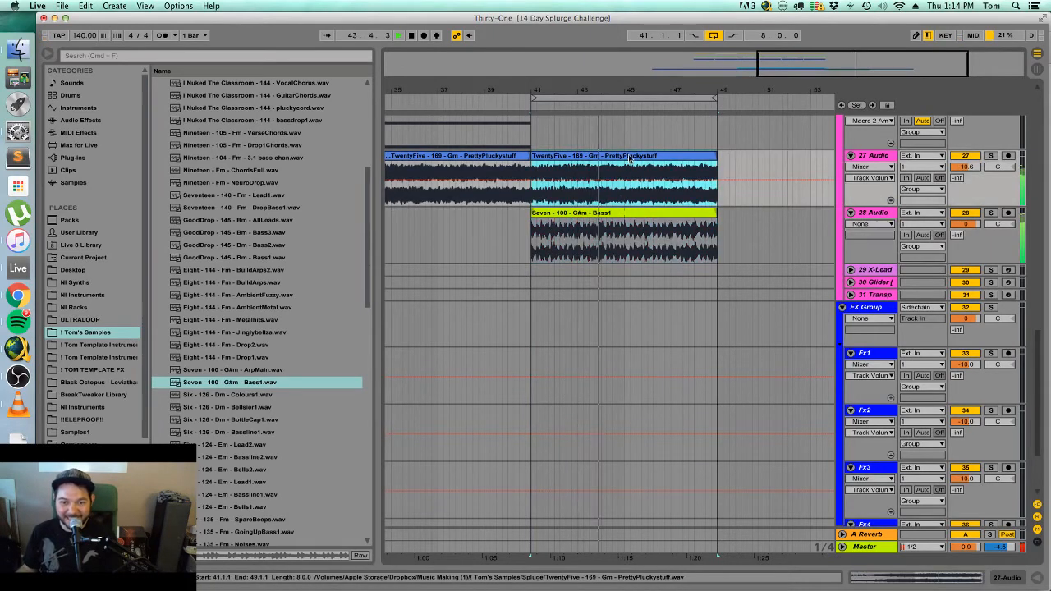
Insert an audio track below 28 Audio and place Seven - 100 - G#m - ArpMain.wav on it from bar 41 to 49.
click(877, 214)
key(super+t)
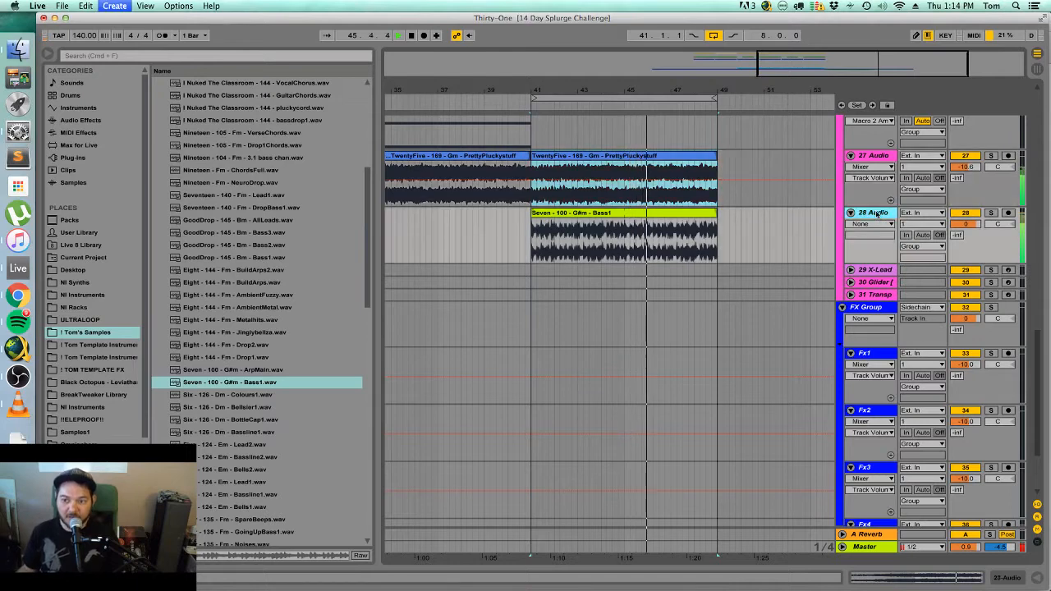
click(254, 372)
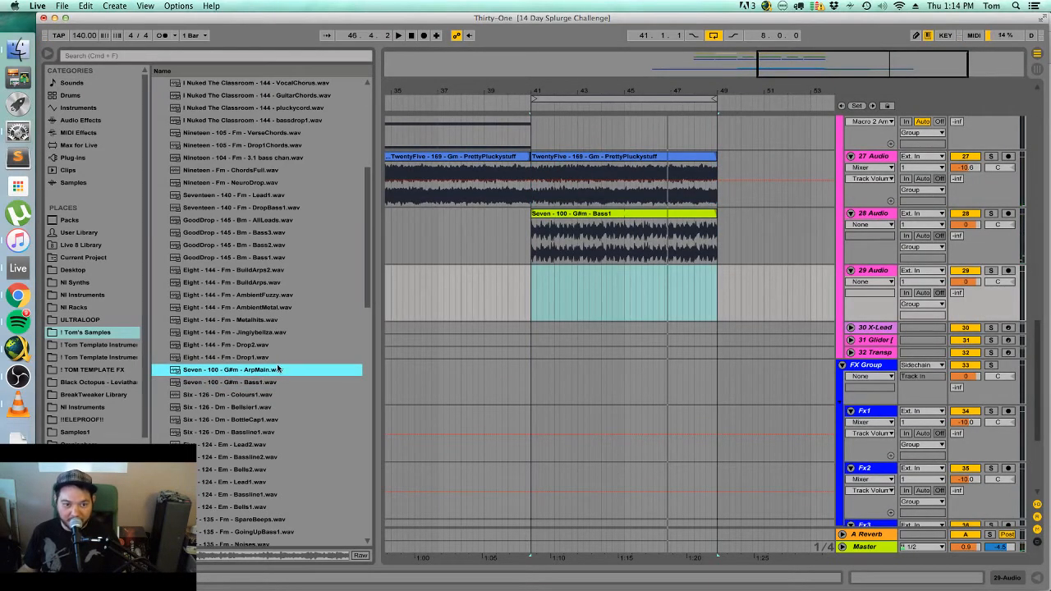
drag(277, 370, 716, 267)
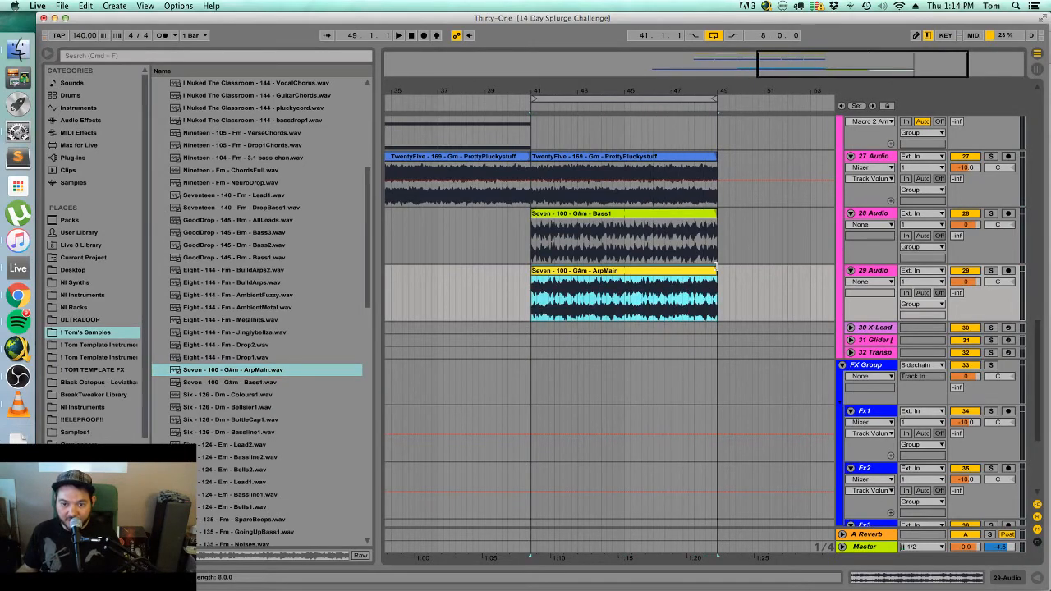
Examine the Seven - 100 - G#m Bass1 and ArpMain clips in the sample view and play the loop from bar 41.
double_click(617, 221)
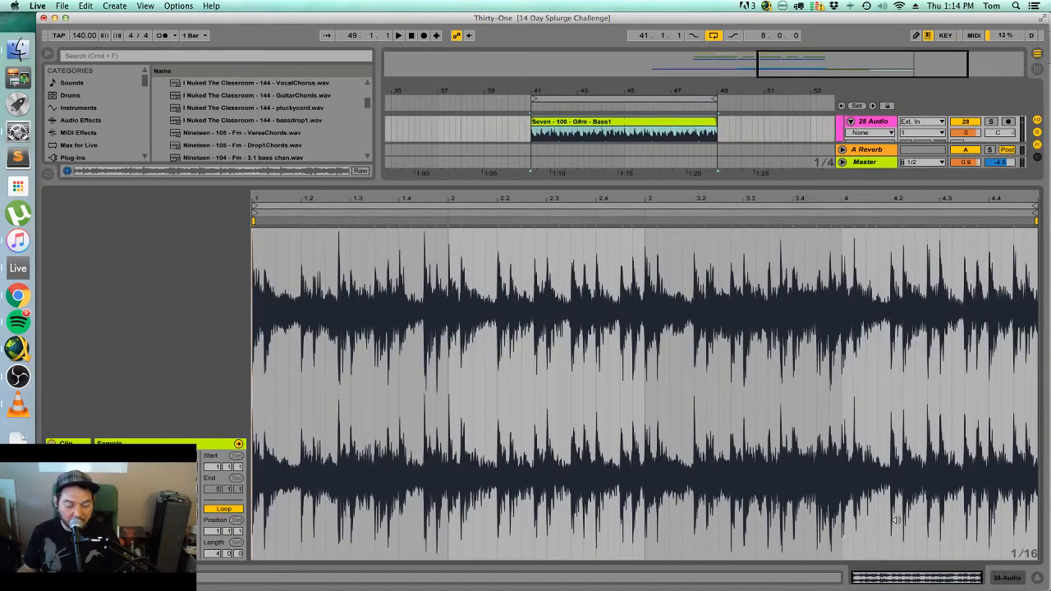
click(1034, 579)
double_click(650, 175)
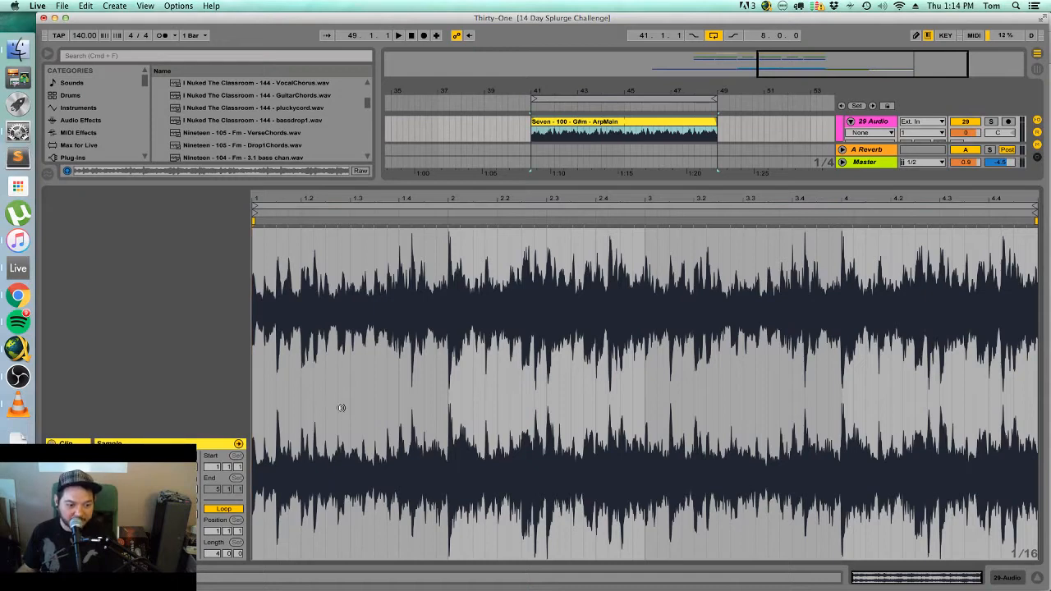
click(1037, 577)
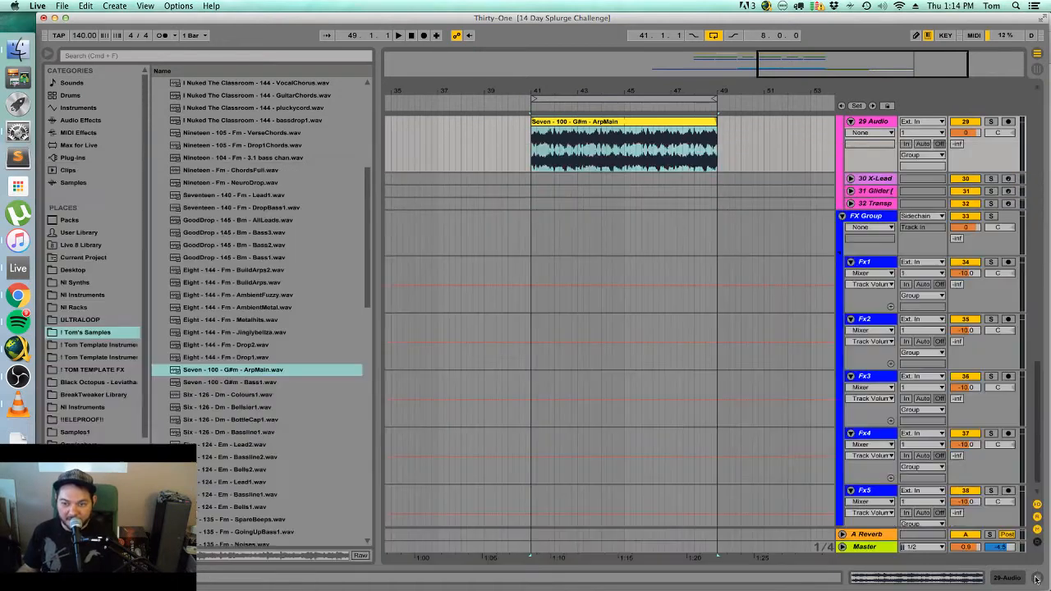
scroll(637, 247, up, 5)
key(space)
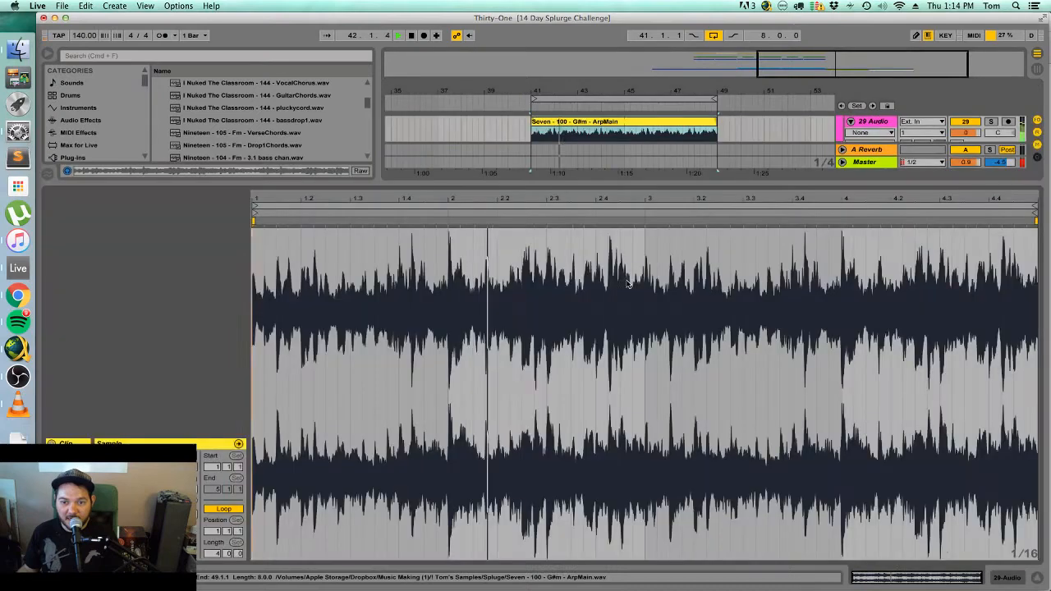
double_click(637, 284)
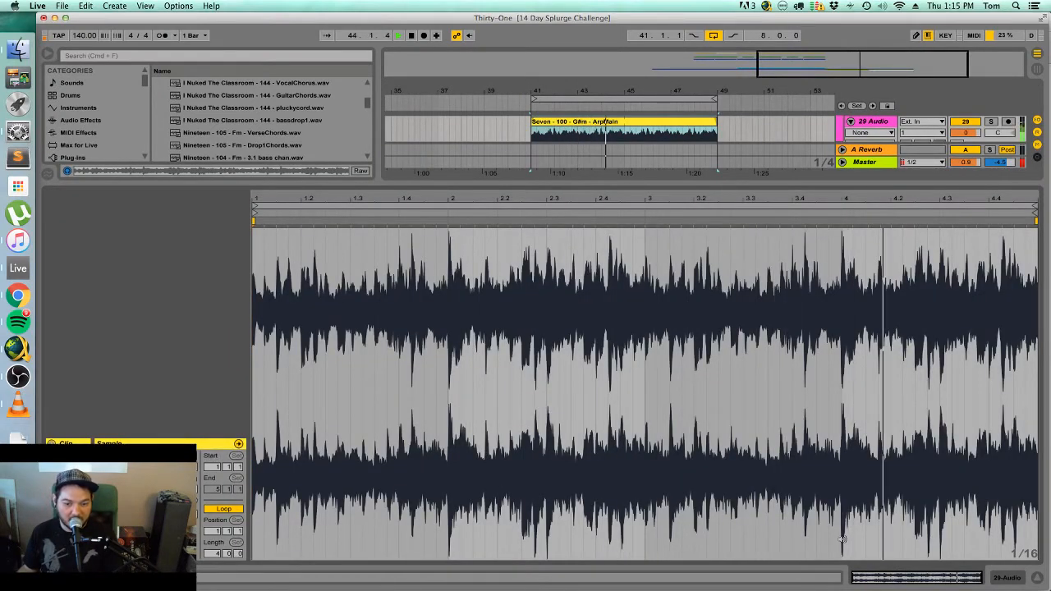
click(1037, 577)
scroll(643, 420, up, 3)
scroll(643, 420, up, 4)
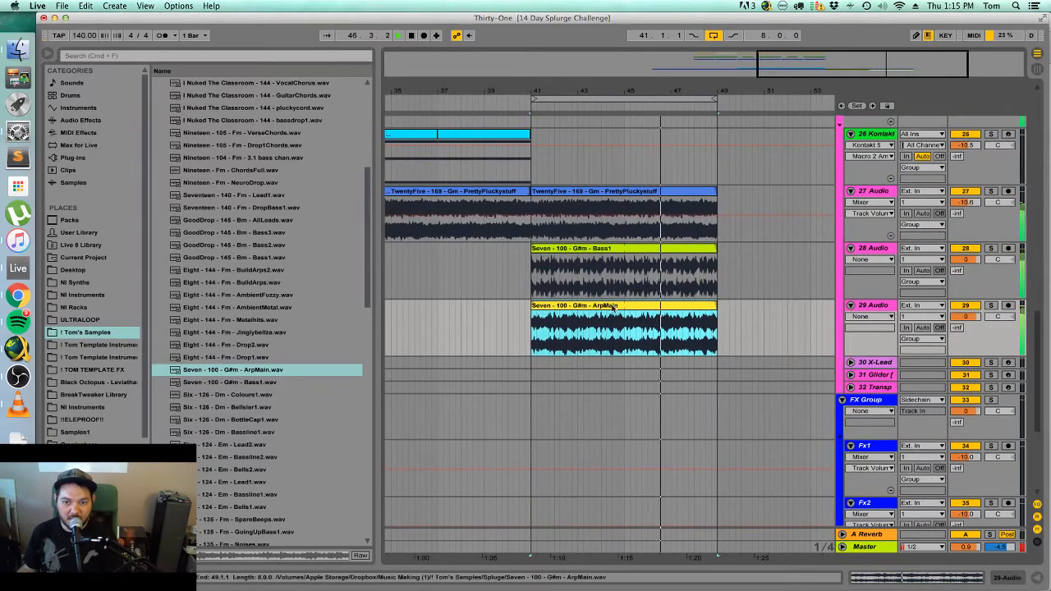
Recheck the Bass1 and ArpMain samples during playback, and deactivate the ArpMain clip on 29 Audio.
click(602, 259)
double_click(602, 259)
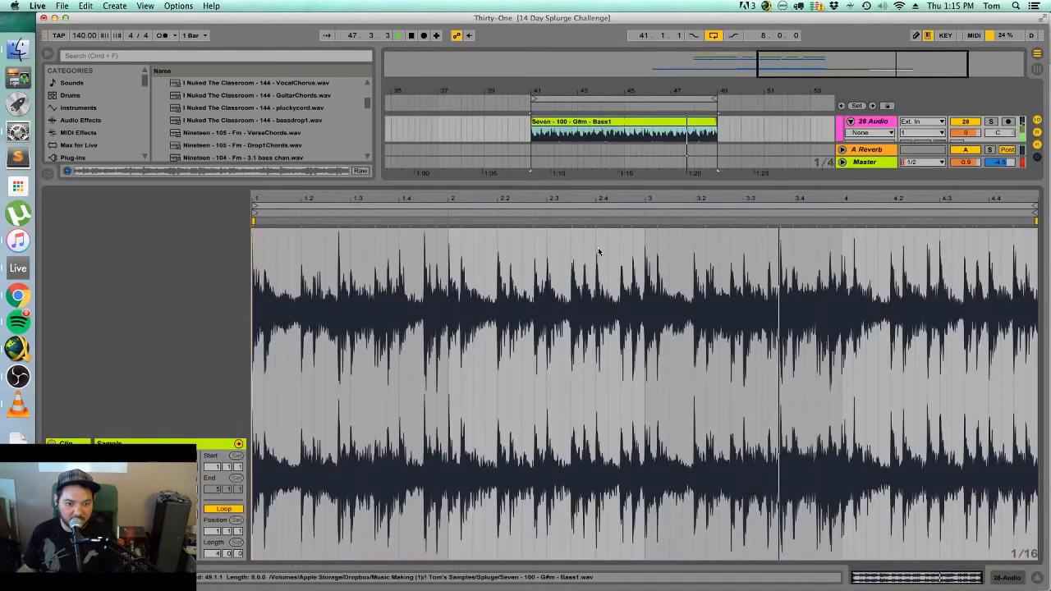
click(1036, 579)
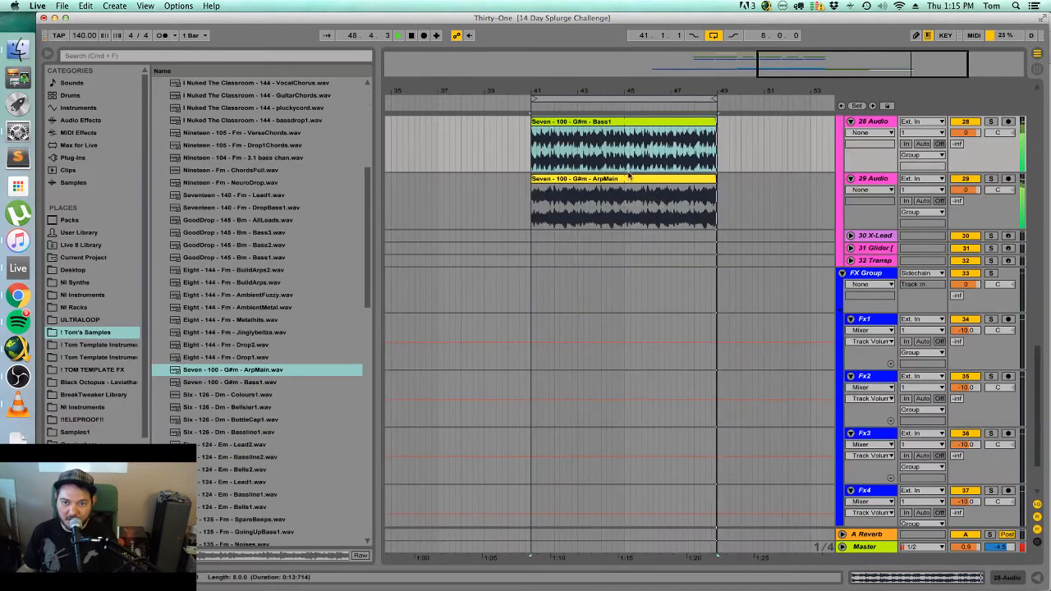
key(Down)
click(1036, 579)
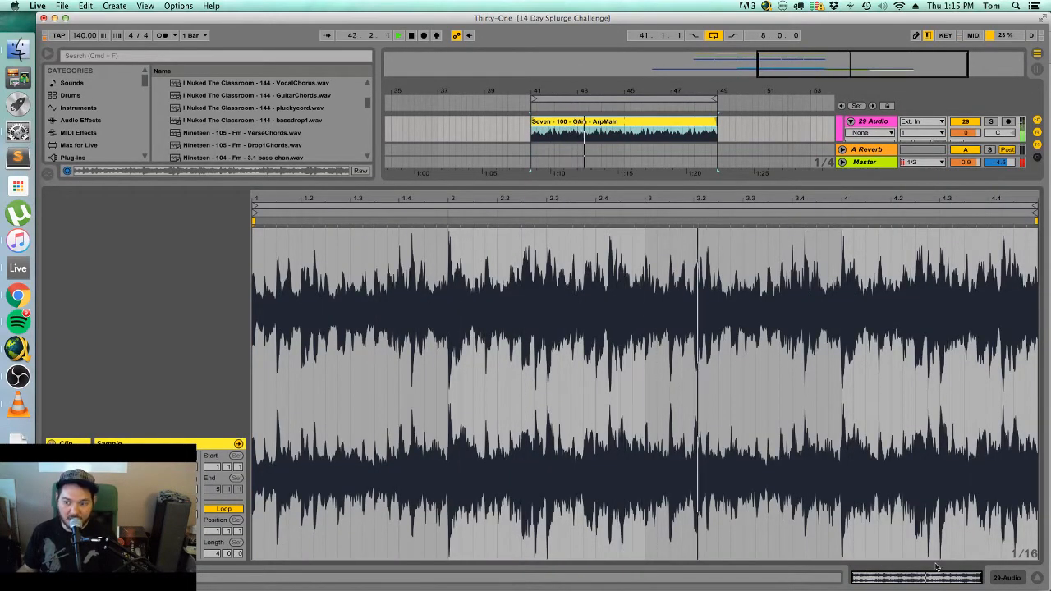
click(1036, 579)
scroll(664, 286, up, 4)
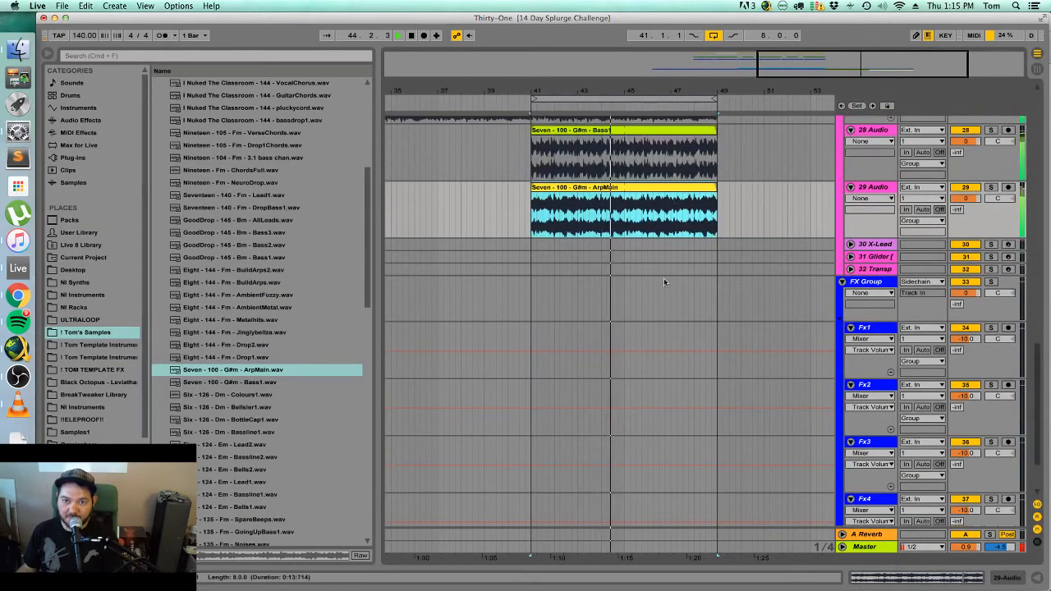
key(0)
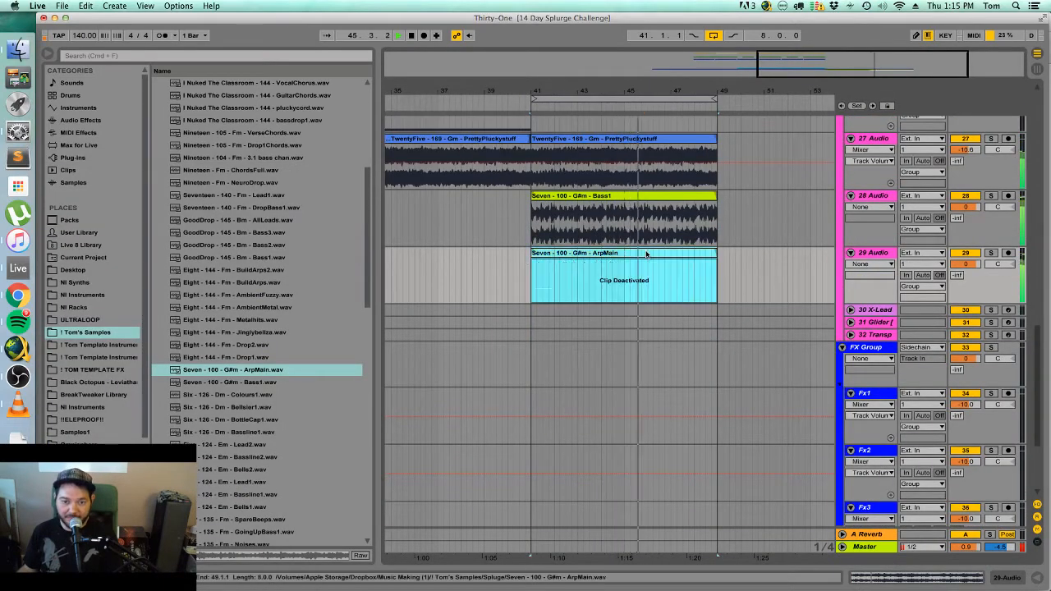
Preview Six - 126 - Dm - Colours1.wav and Six - 126 - Dm - BottleCap1.wav, and select the 28 Audio track.
click(277, 396)
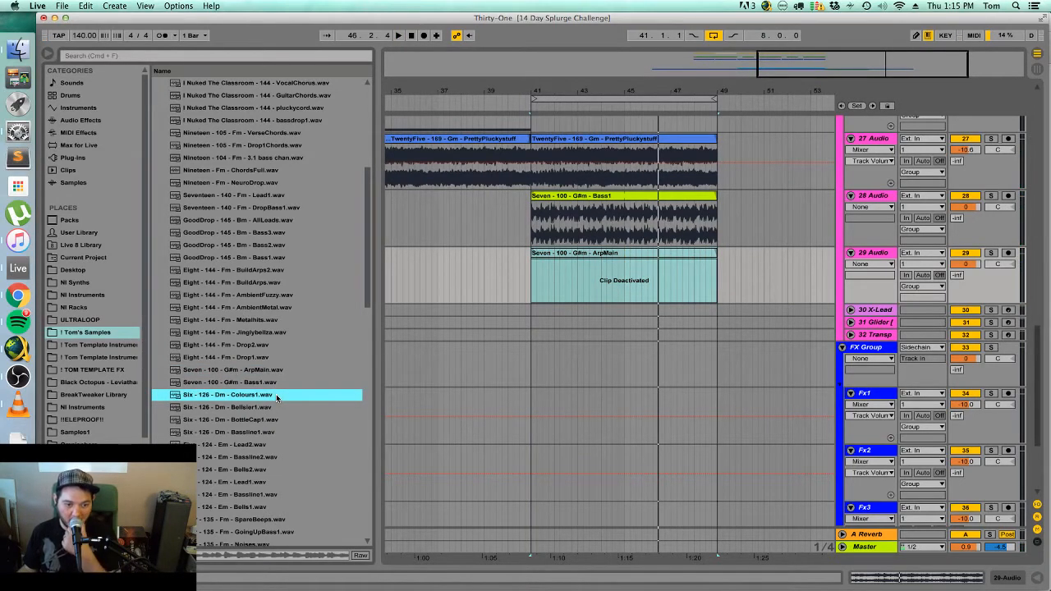
click(287, 421)
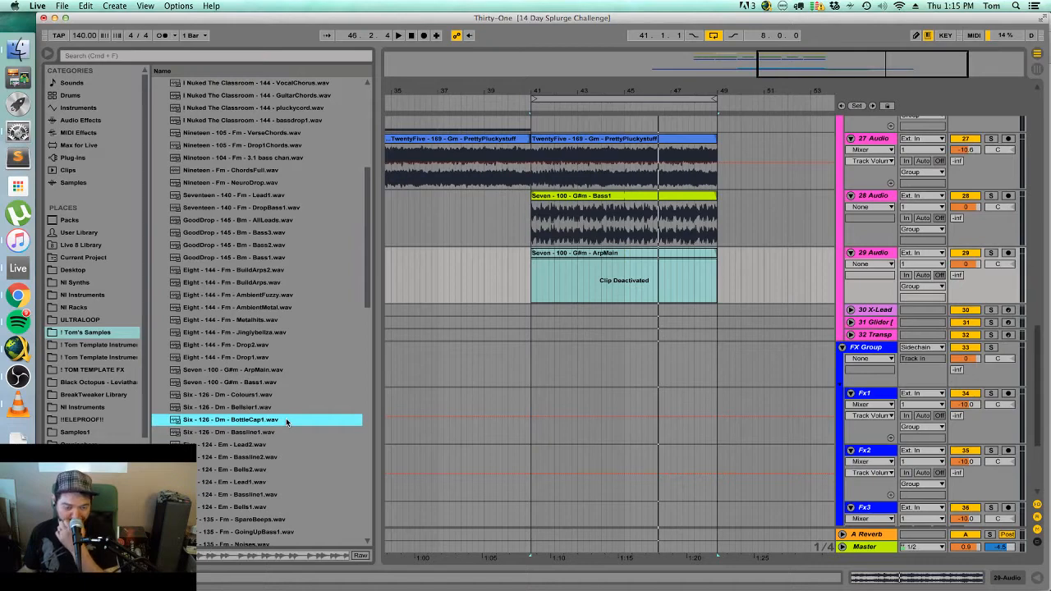
scroll(618, 384, down, 5)
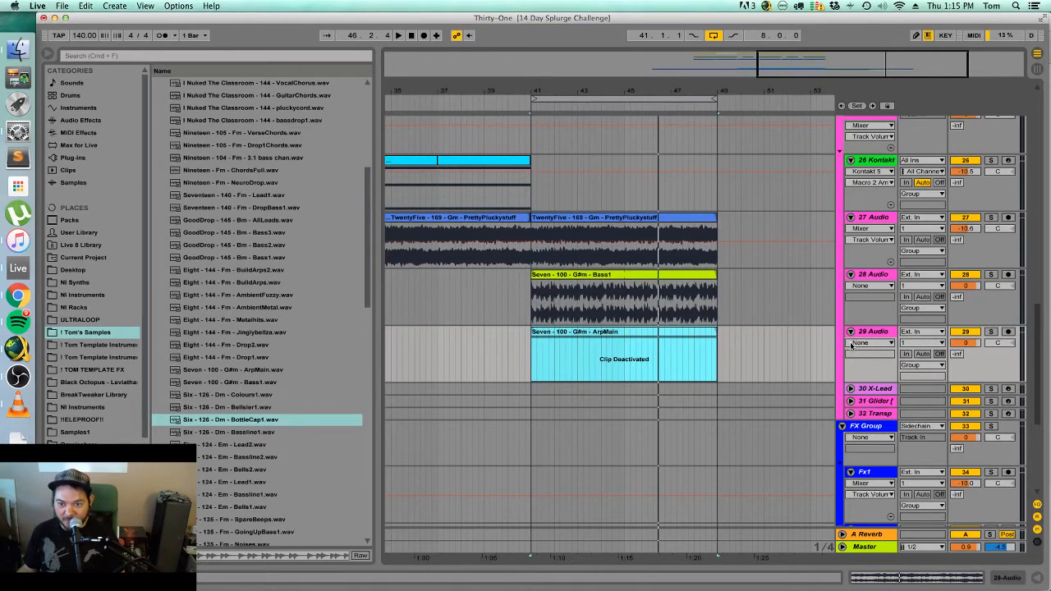
click(878, 276)
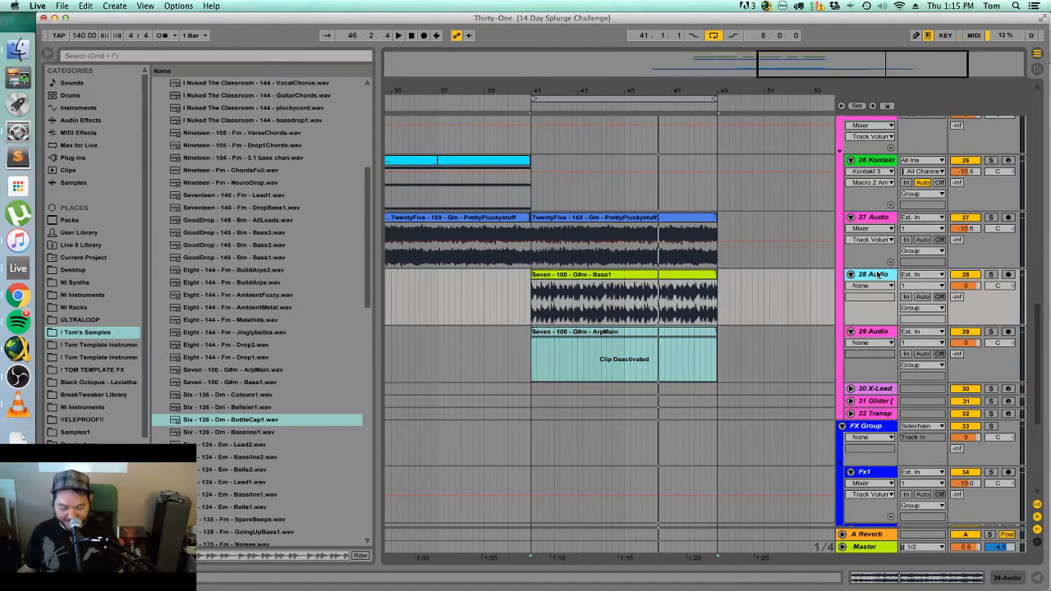
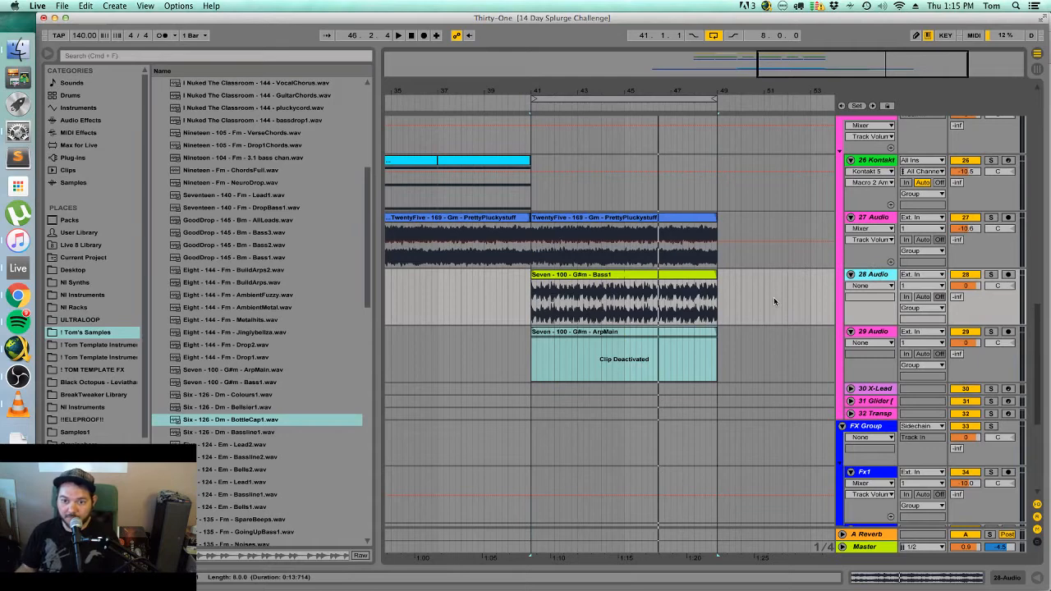
Unfold the 30 X-Lead track and insert an empty MIDI clip on it from bar 41 to 49.
click(850, 389)
drag(528, 409, 670, 409)
drag(763, 406, 721, 391)
right_click(714, 393)
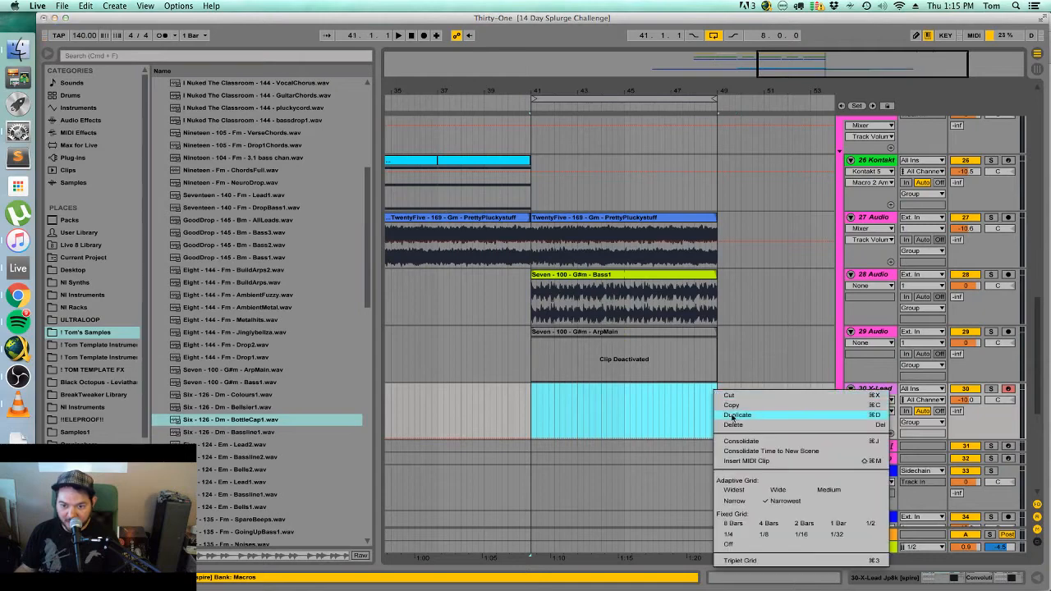
click(750, 455)
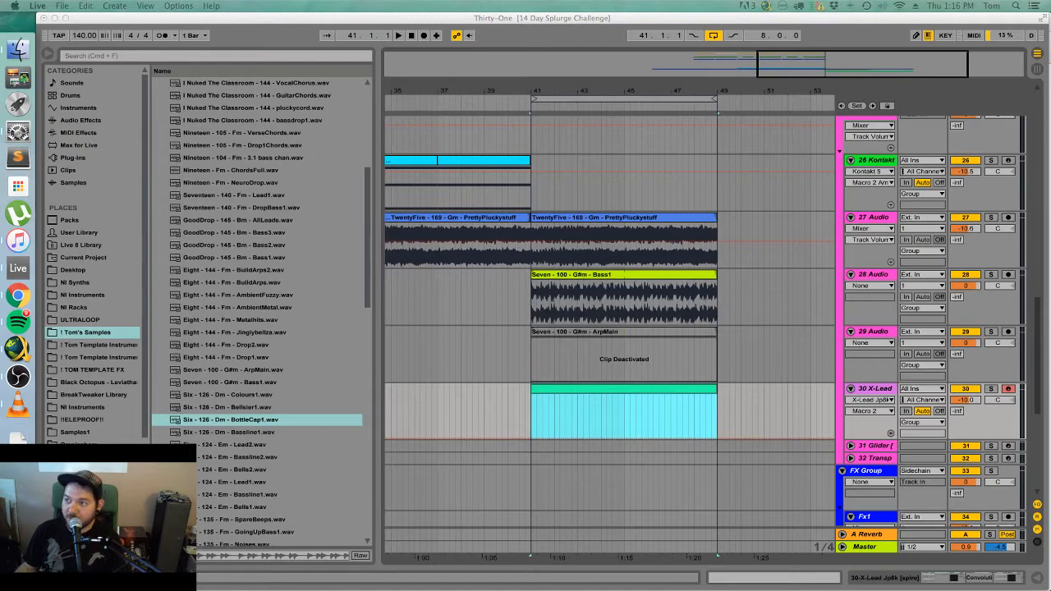
click(656, 389)
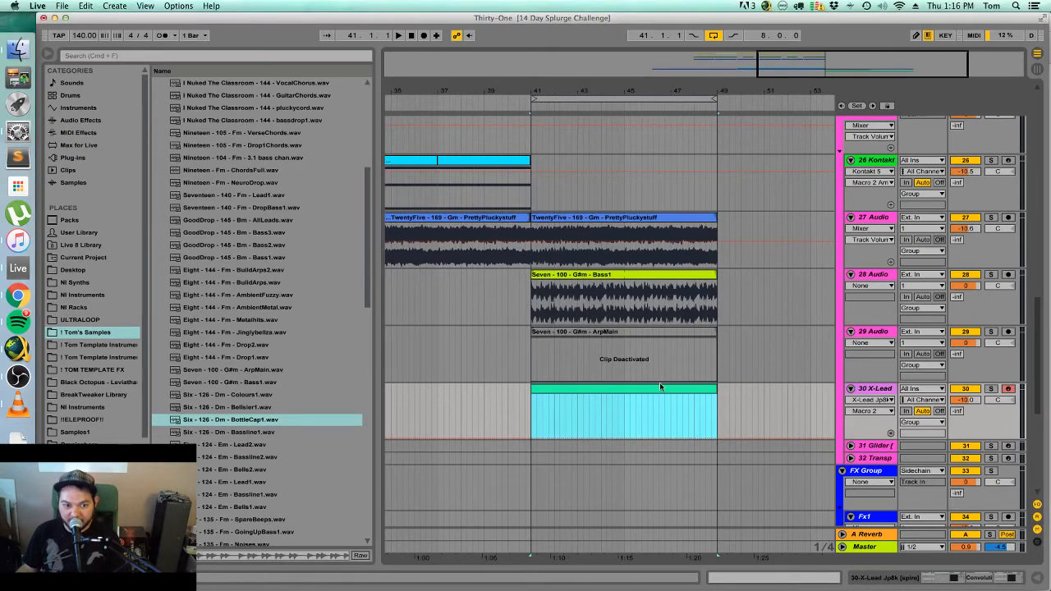
scroll(650, 421, up, 5)
scroll(650, 412, down, 5)
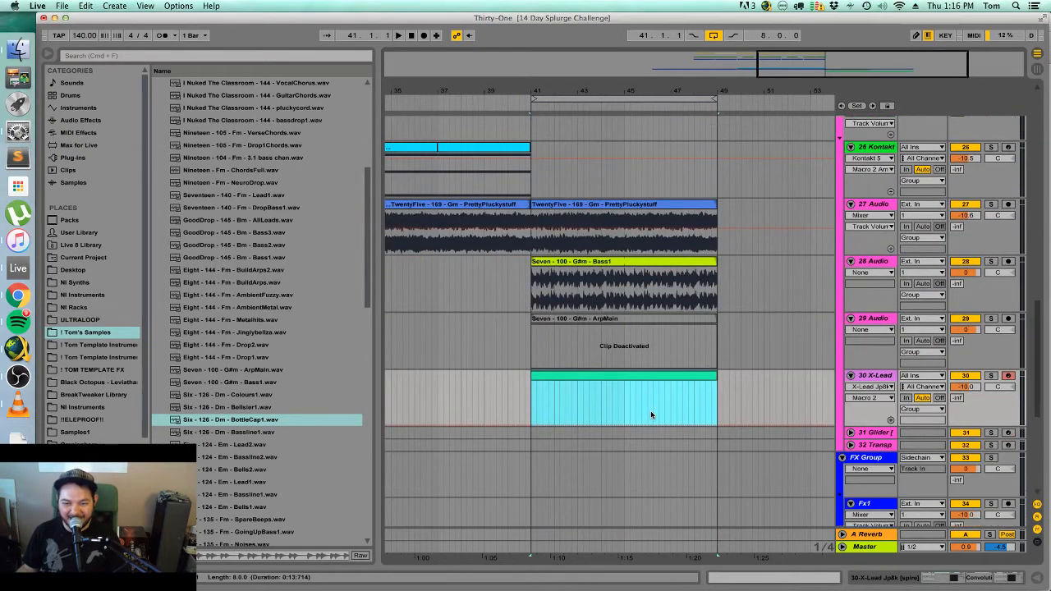
Open the new X-Lead MIDI clip and draw one sustained D#4 note across its full eight bars.
double_click(614, 376)
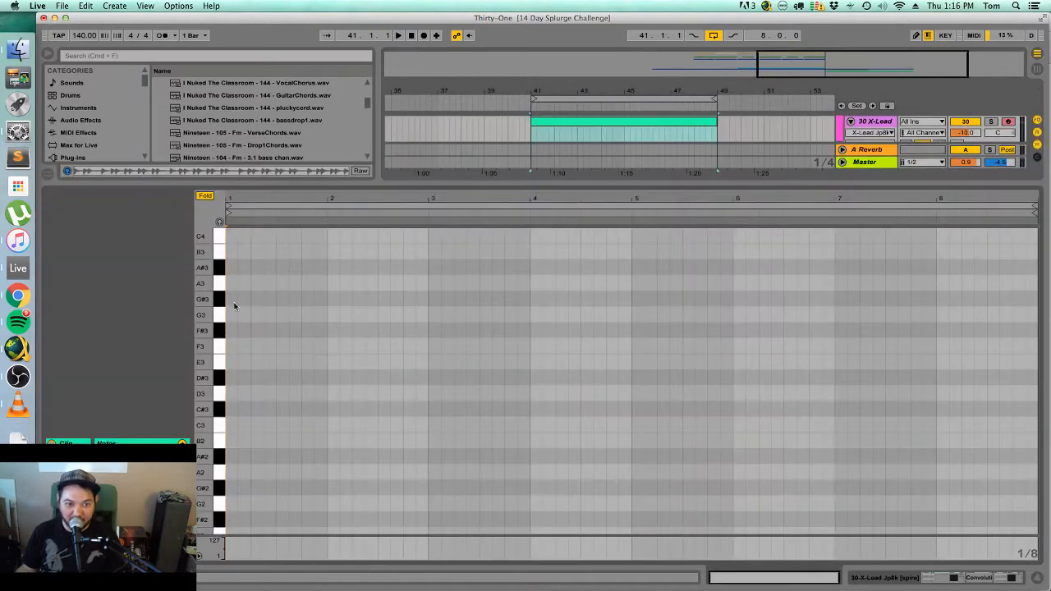
scroll(234, 306, up, 3)
drag(229, 314, 1038, 314)
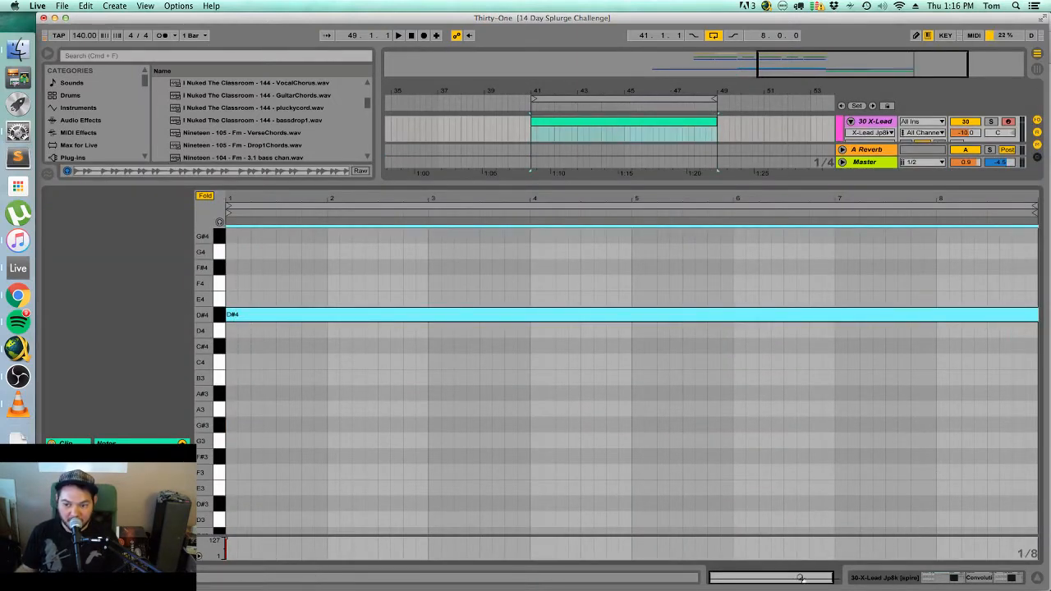
scroll(375, 304, up, 2)
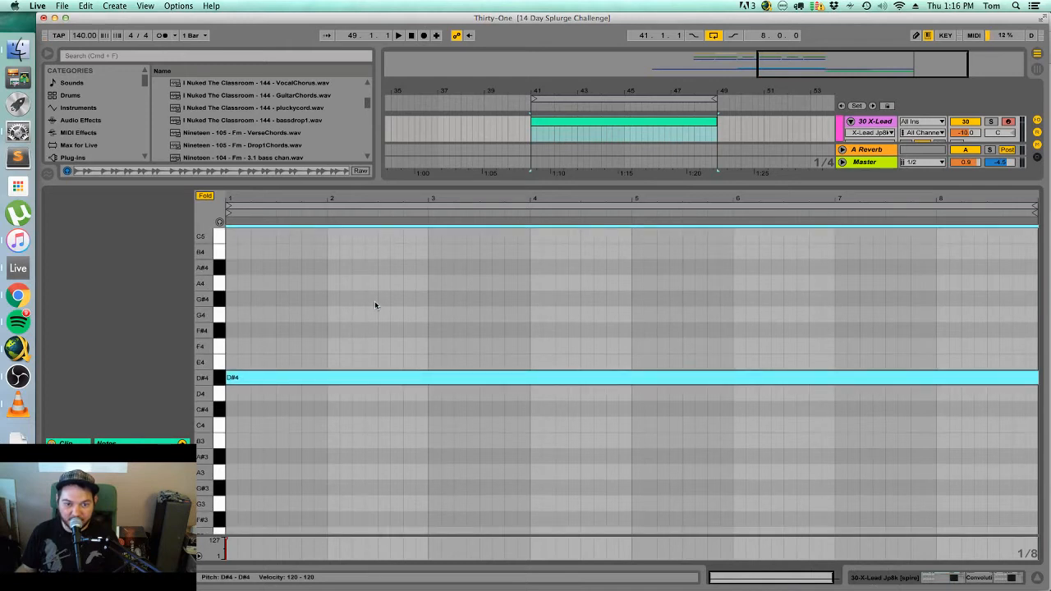
scroll(375, 301, up, 4)
scroll(376, 296, down, 5)
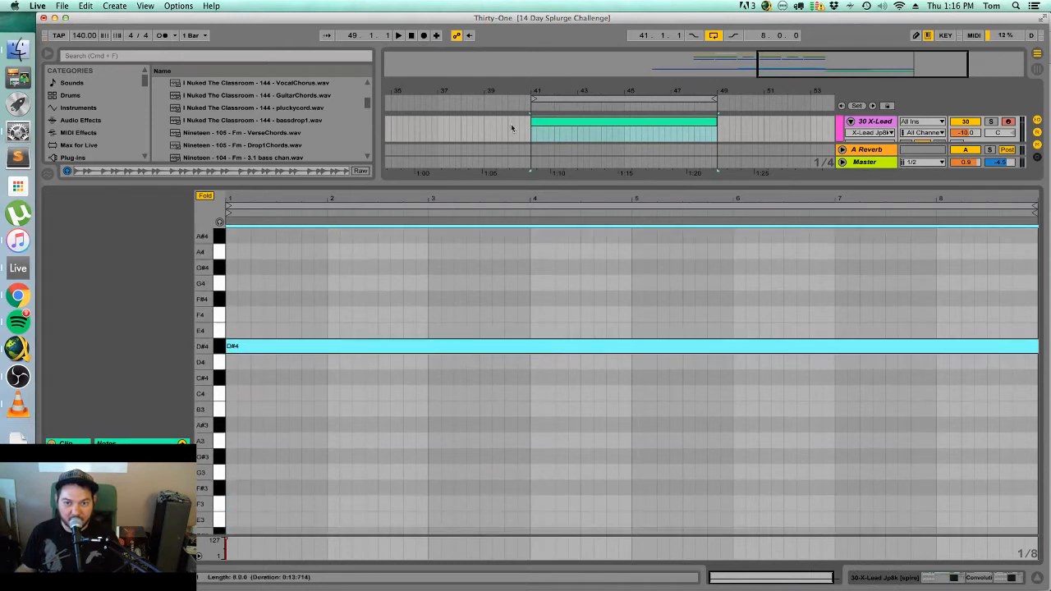
Enlarge the arrangement area above the note editor, solo 30 X-Lead, and play its D#4 note from bar 41.
click(565, 128)
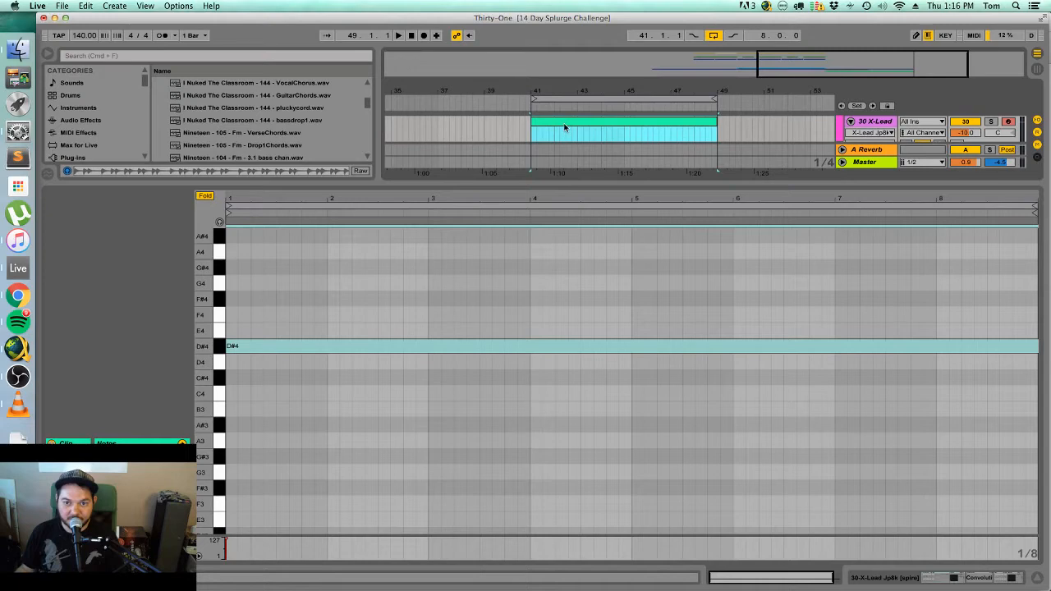
drag(541, 206, 556, 276)
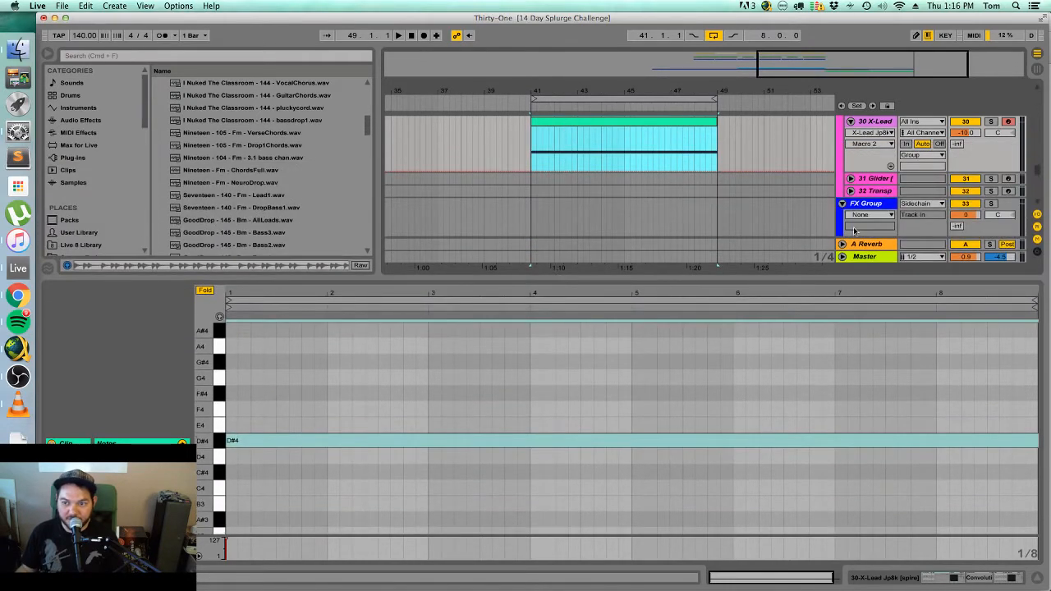
click(991, 122)
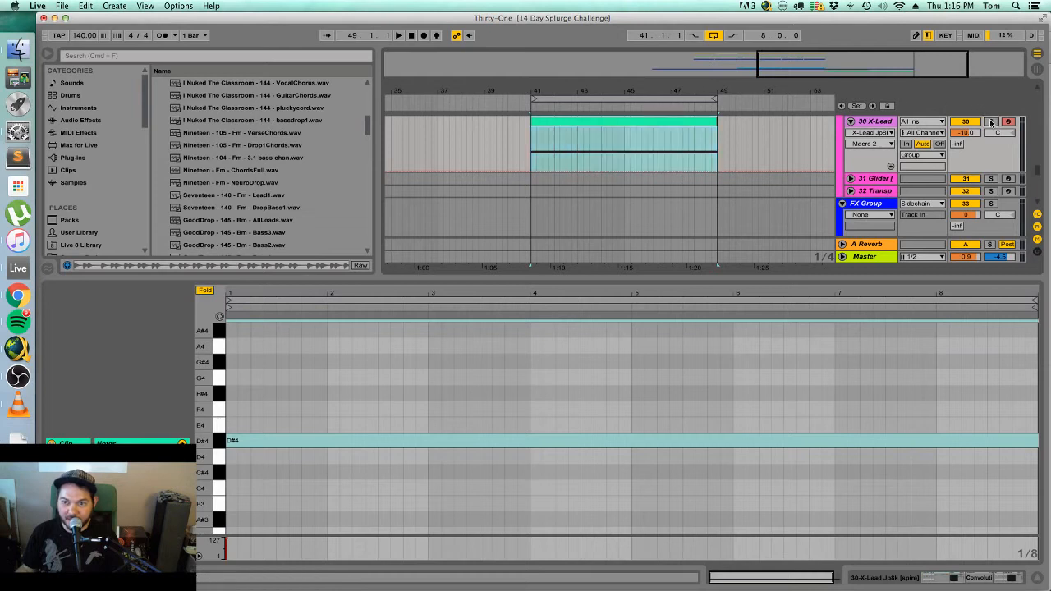
key(space)
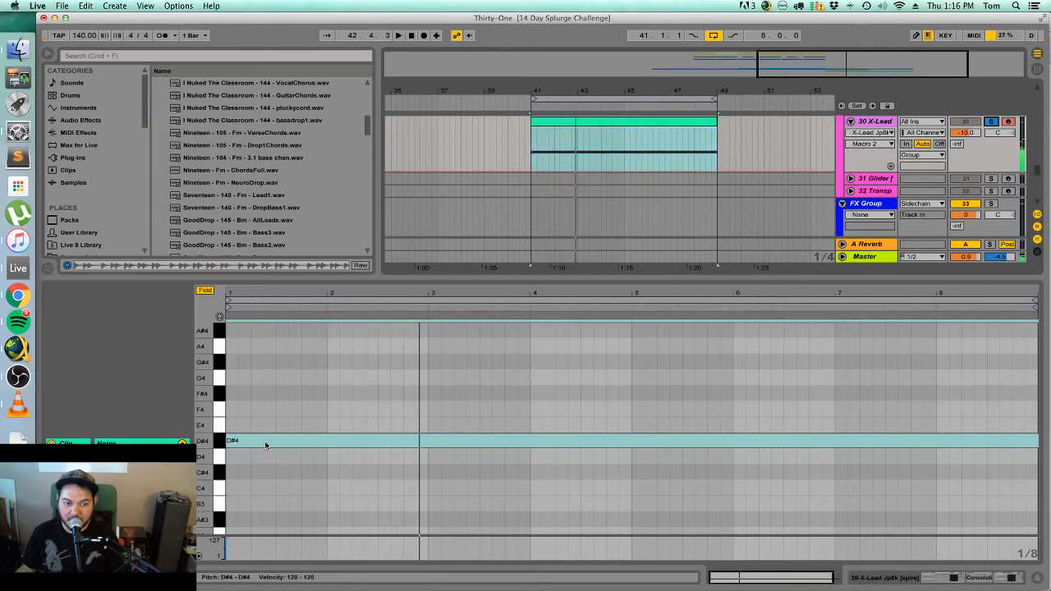
Try a G4 above the sustained D#4 in the X-Lead clip, and replace both with one eight-bar B3 note.
drag(263, 443, 265, 377)
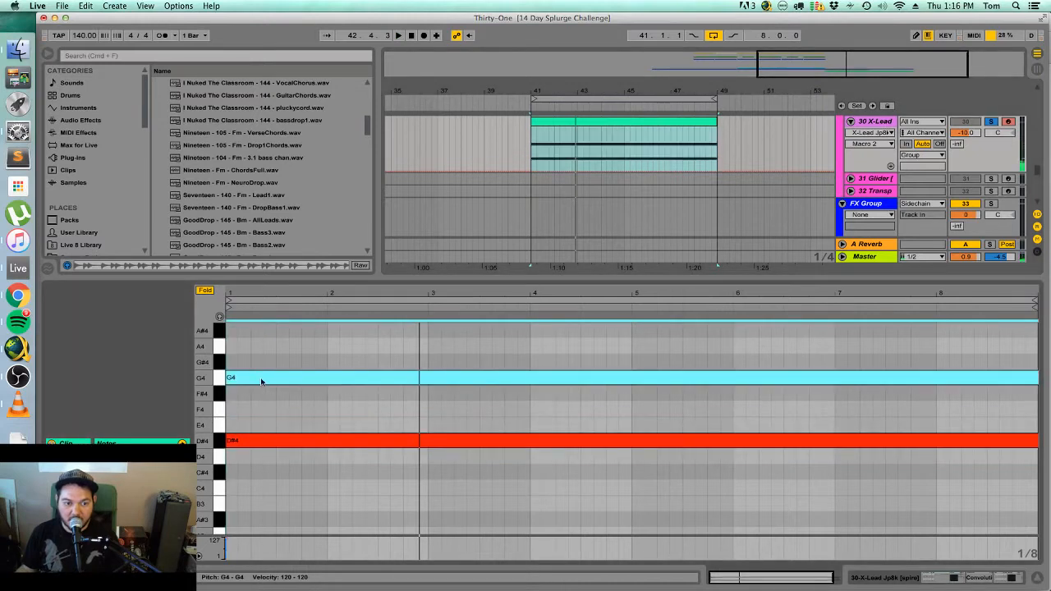
scroll(584, 203, up, 3)
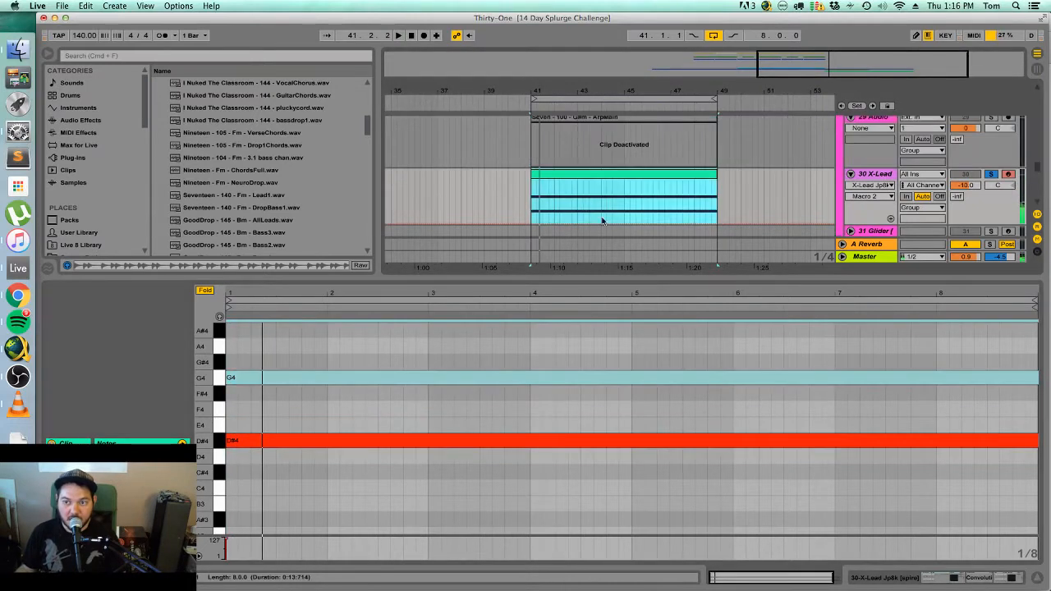
drag(279, 415, 263, 502)
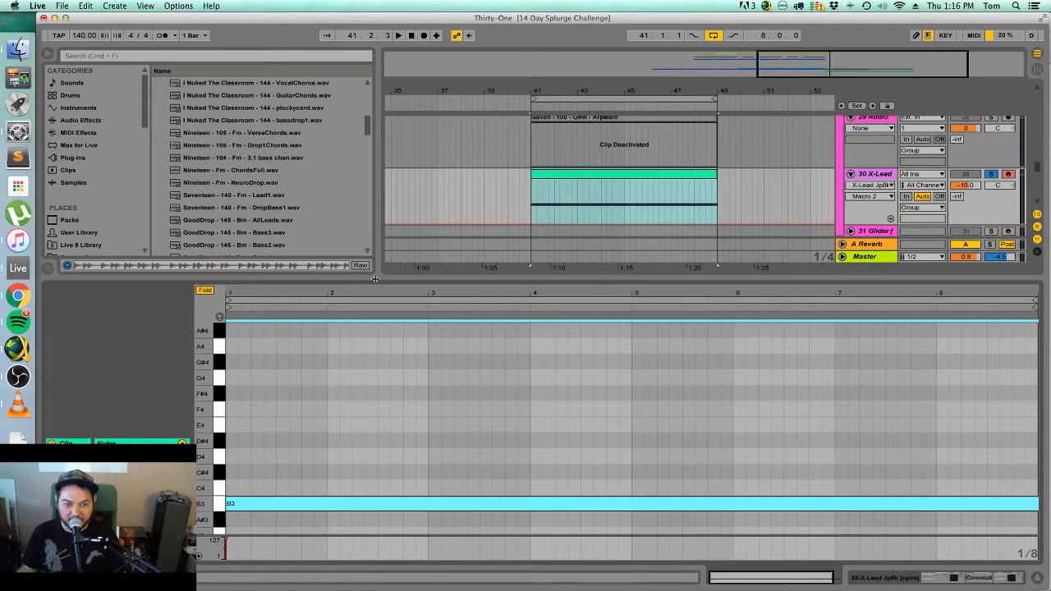
scroll(428, 451, down, 1)
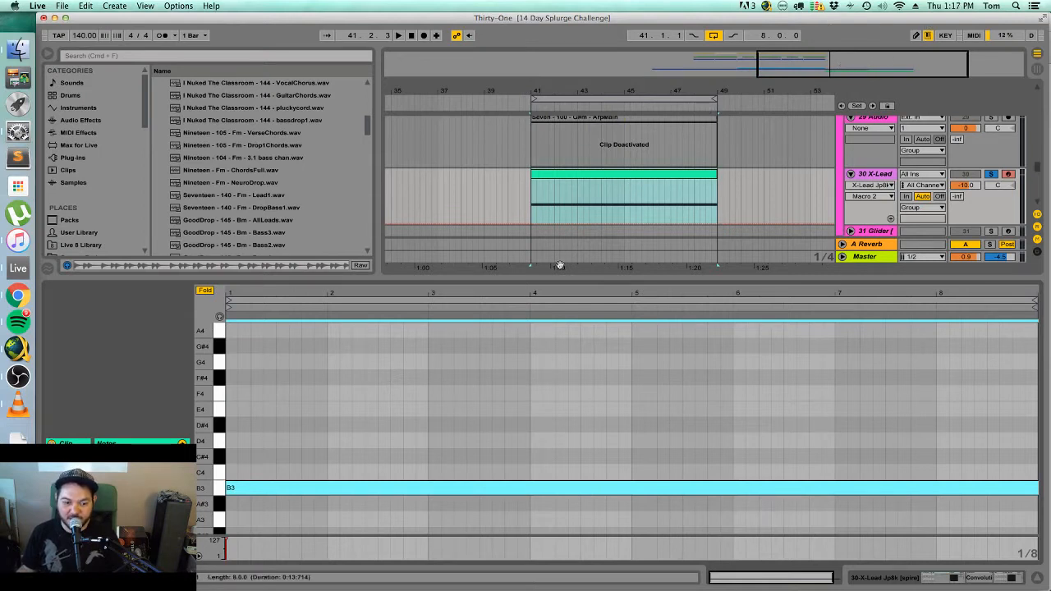
click(360, 366)
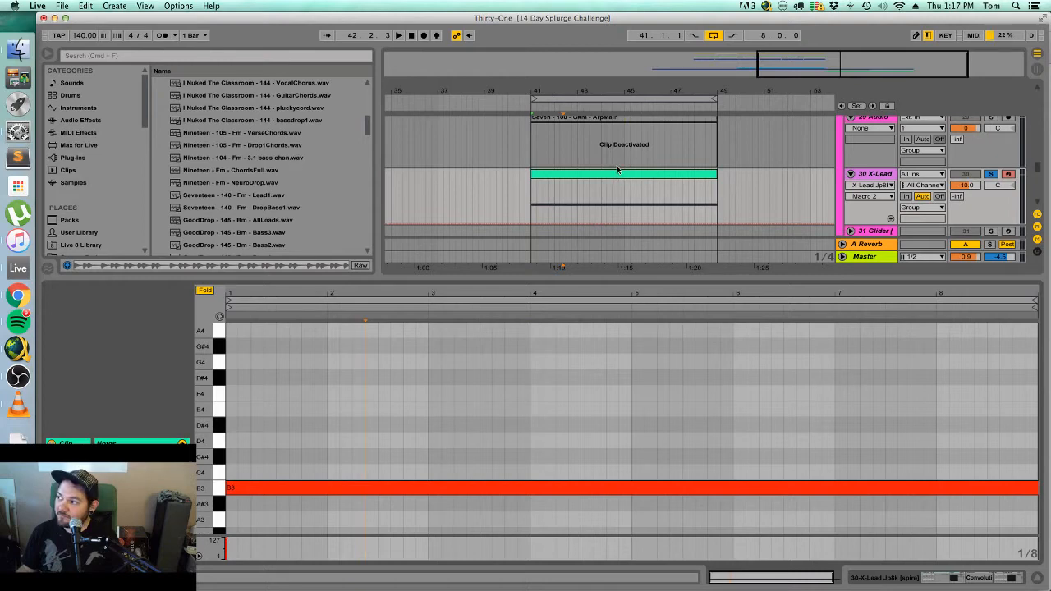
click(1037, 578)
scroll(803, 446, up, 5)
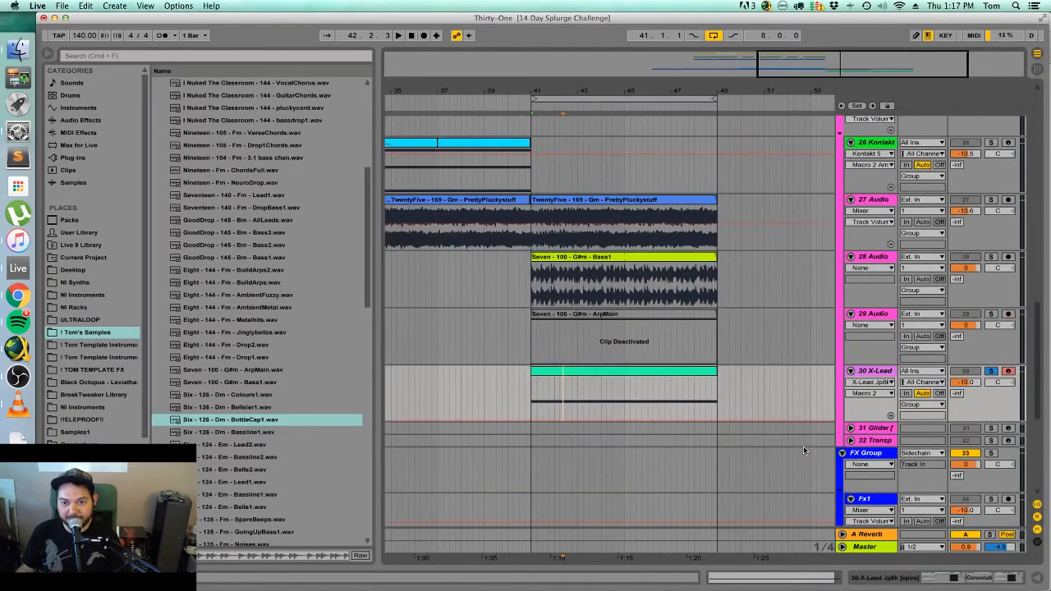
scroll(803, 450, down, 1)
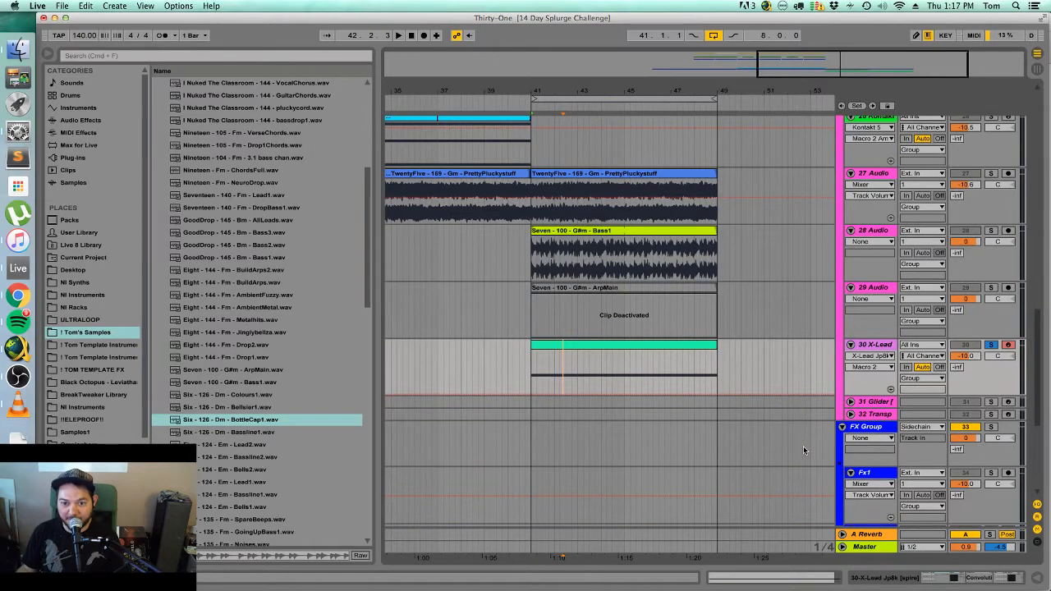
click(662, 349)
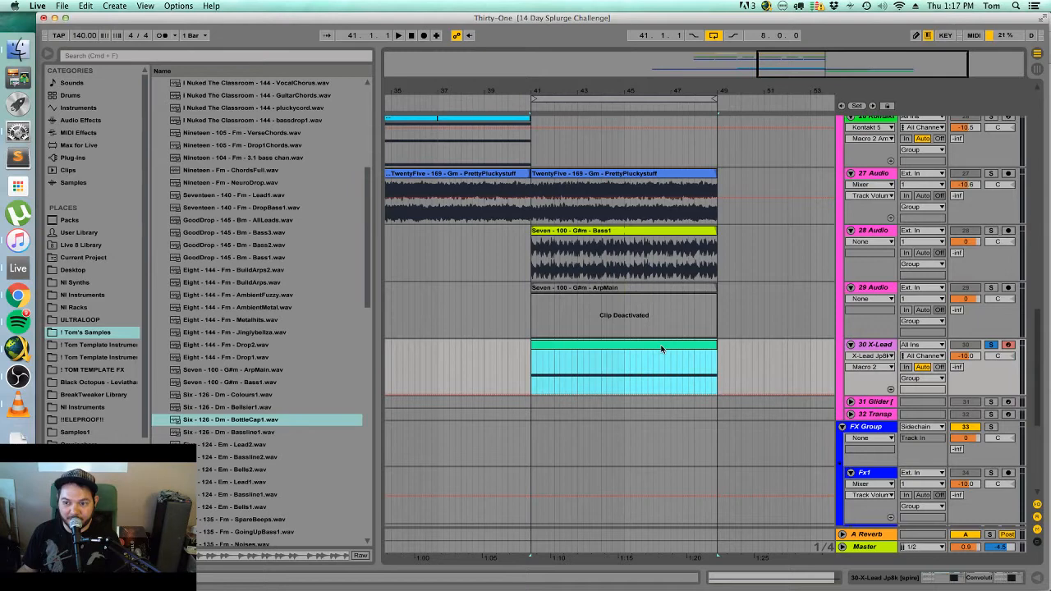
Reopen the X-Lead clip and split its B3 into a four-bar note and a second B3 running from bar 5 to late bar 8.
double_click(662, 349)
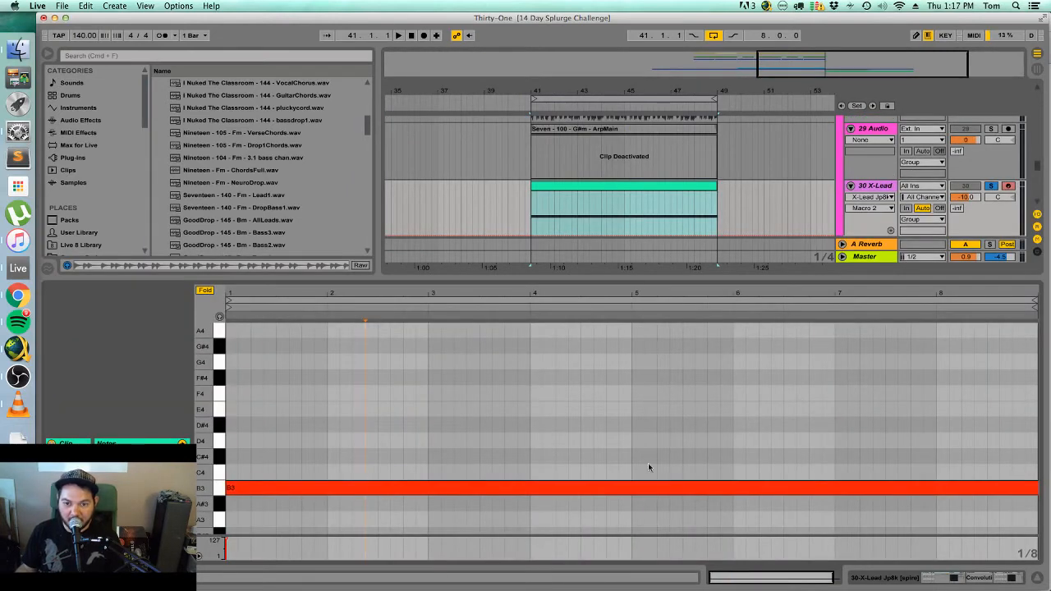
click(668, 491)
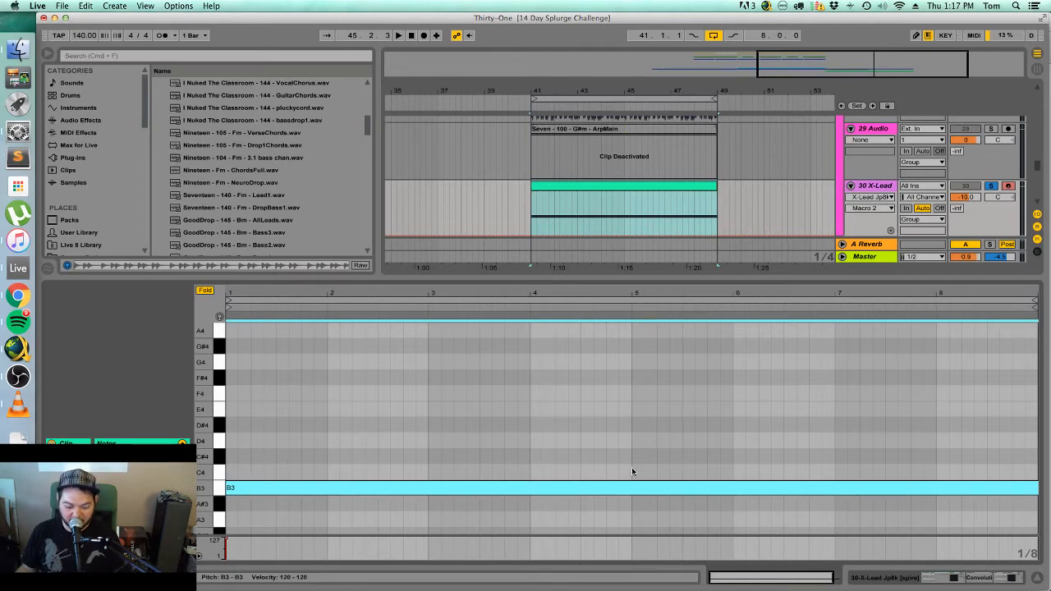
key(b)
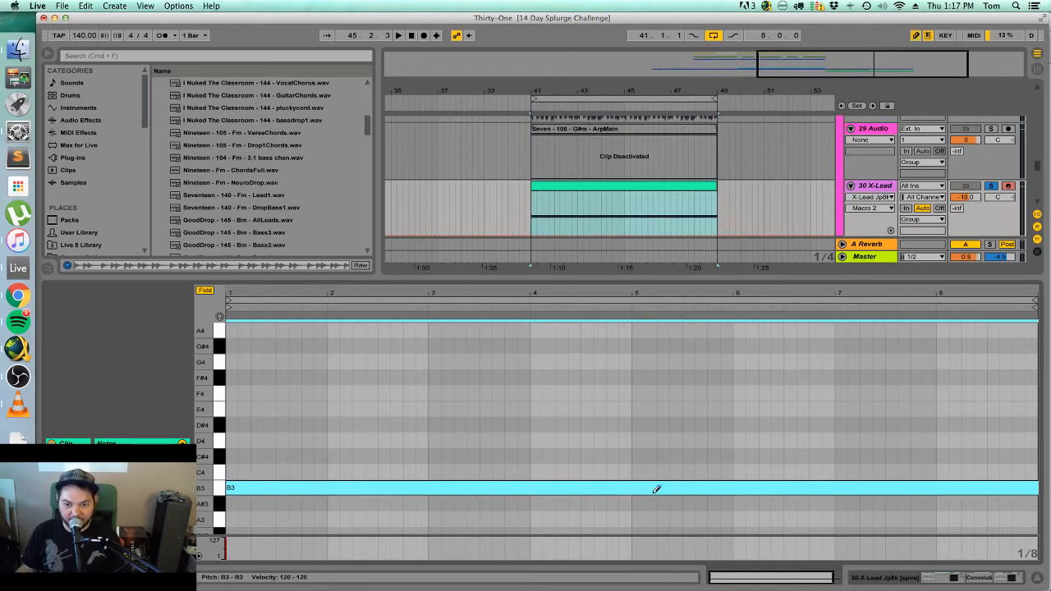
click(645, 485)
click(655, 485)
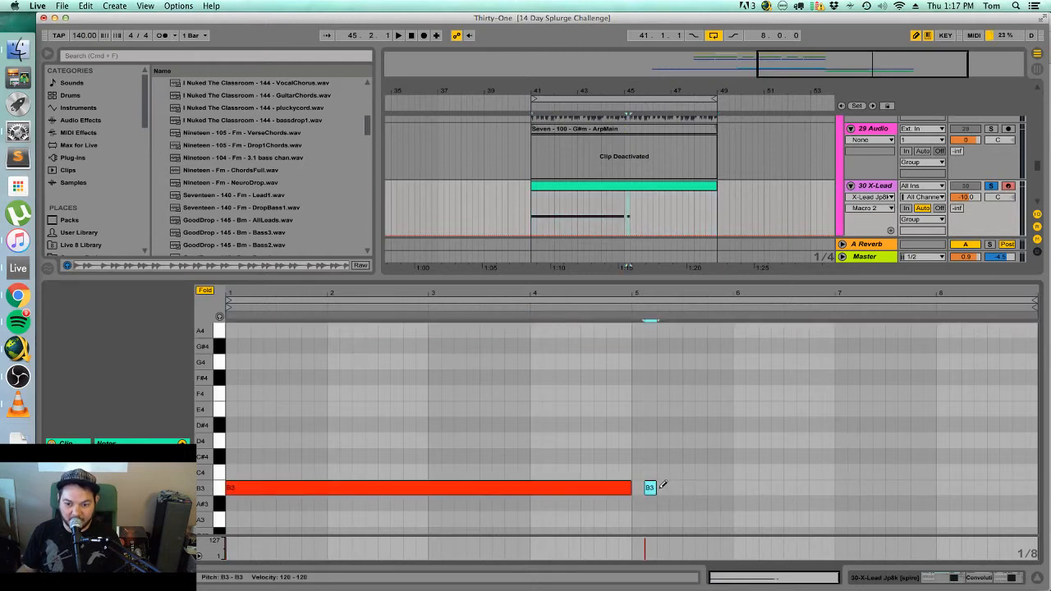
key(b)
drag(657, 489, 1037, 489)
drag(745, 493, 733, 496)
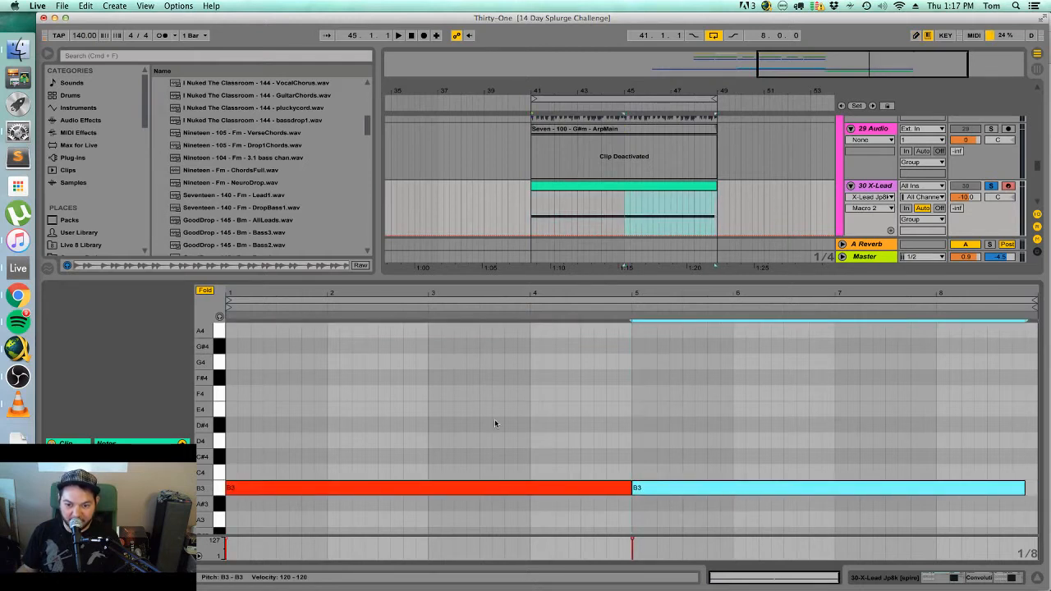
Play the X-Lead clip from bar 41, shorten the first B3 to two bars, and play it again.
click(638, 189)
key(space)
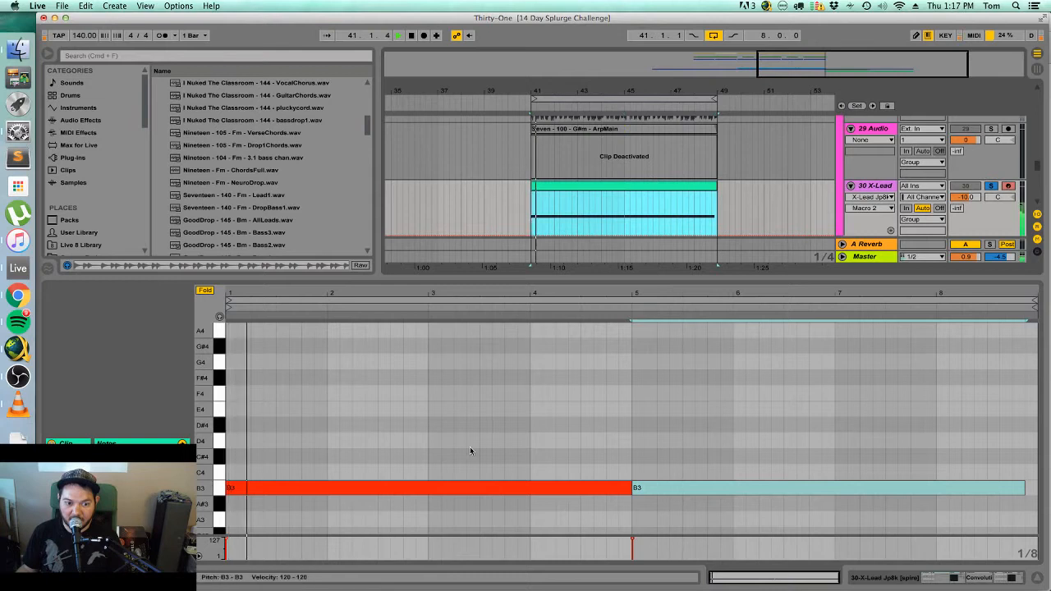
click(476, 453)
key(space)
drag(630, 489, 424, 488)
key(space)
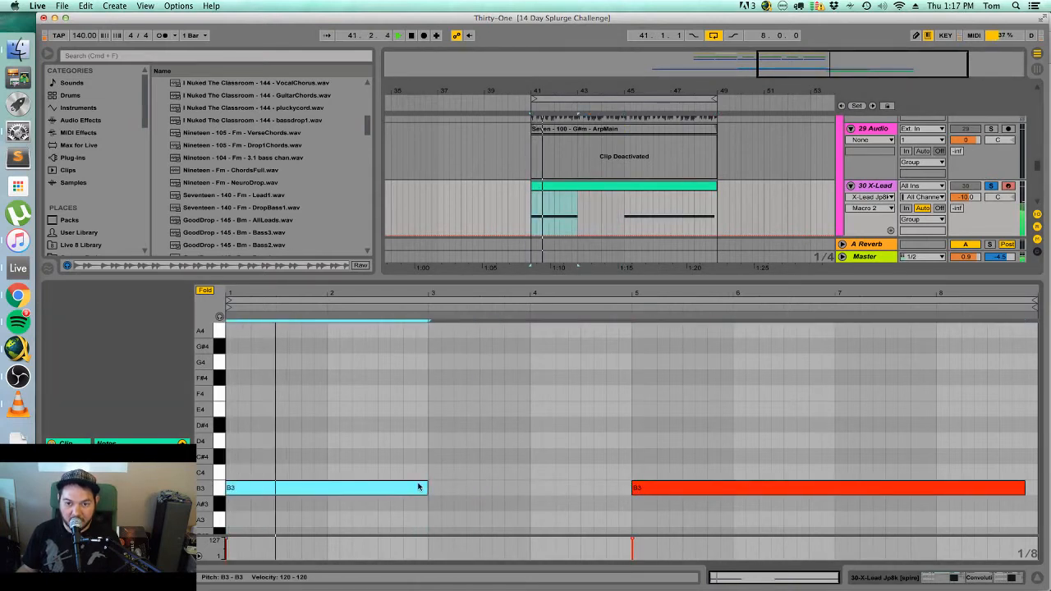
Try a two-bar D#4 note above the first B3 and play the pair.
double_click(231, 424)
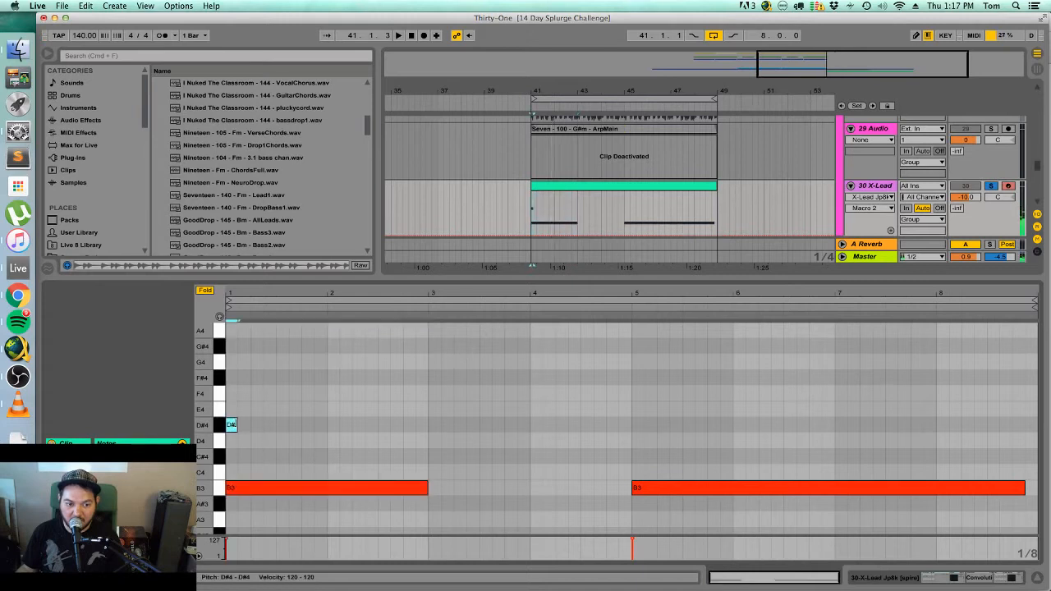
key(space)
drag(237, 424, 428, 425)
key(space)
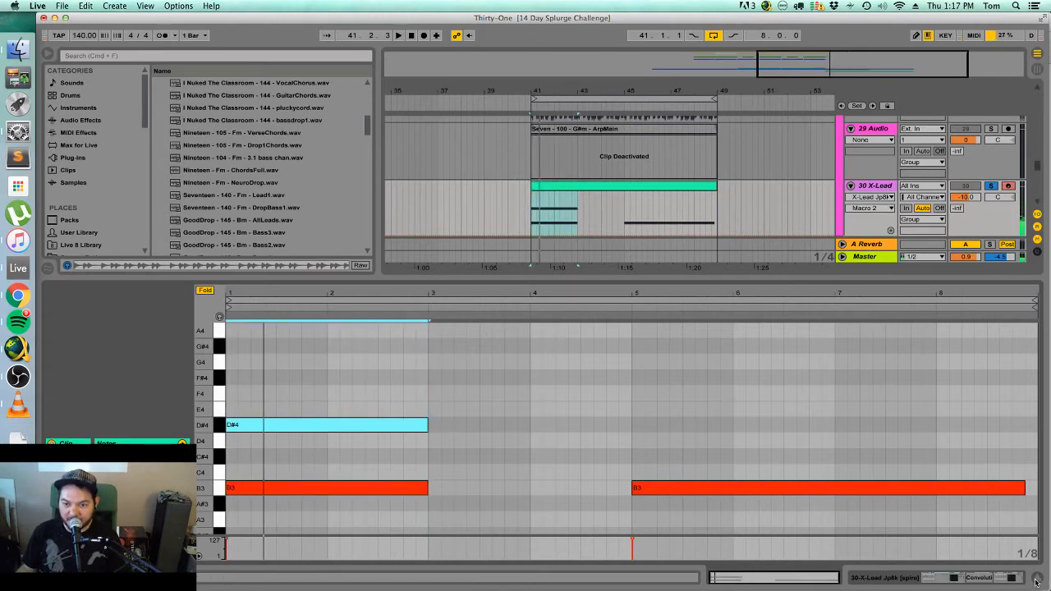
Delete the D#4 and the second B3, and extend the first B3 to bar 5 of the clip.
drag(538, 403, 374, 464)
key(Delete)
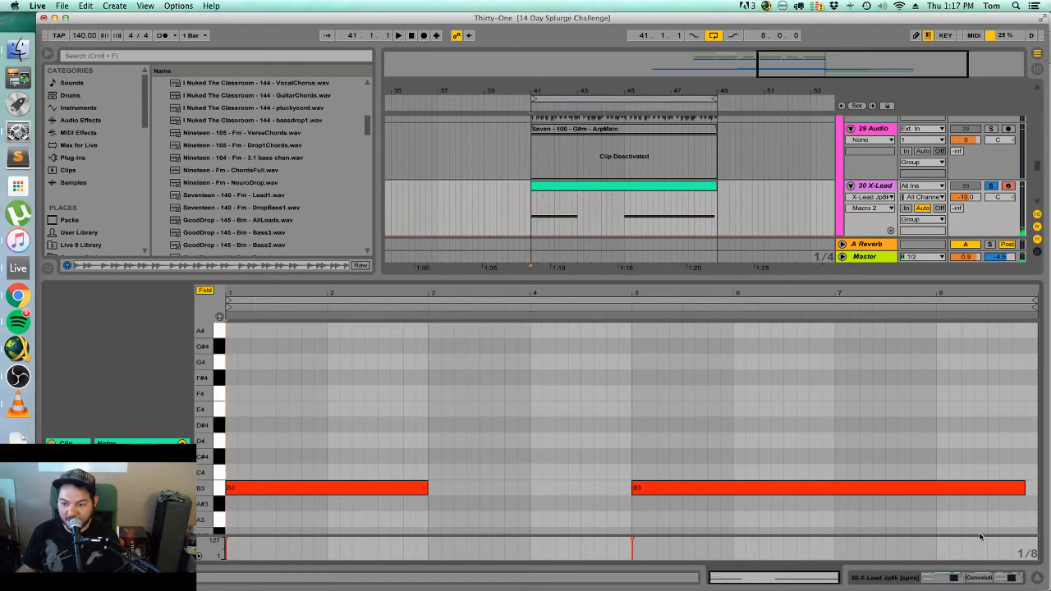
drag(426, 488, 632, 486)
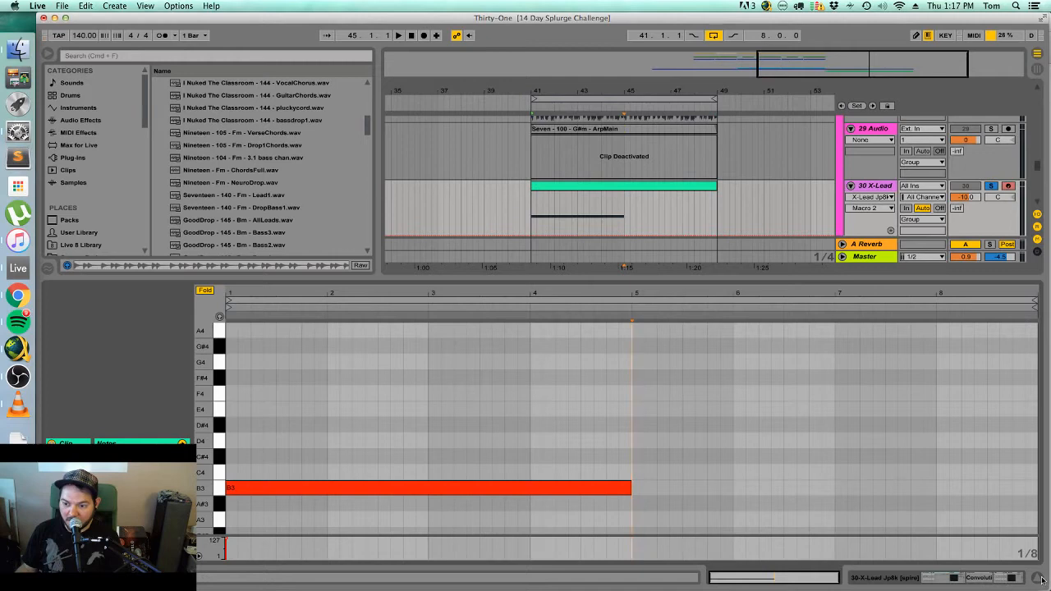
Unsolo 30 X-Lead and play it with the other tracks from bar 41 in the full arrangement area.
key(super+alt+l)
scroll(731, 384, up, 5)
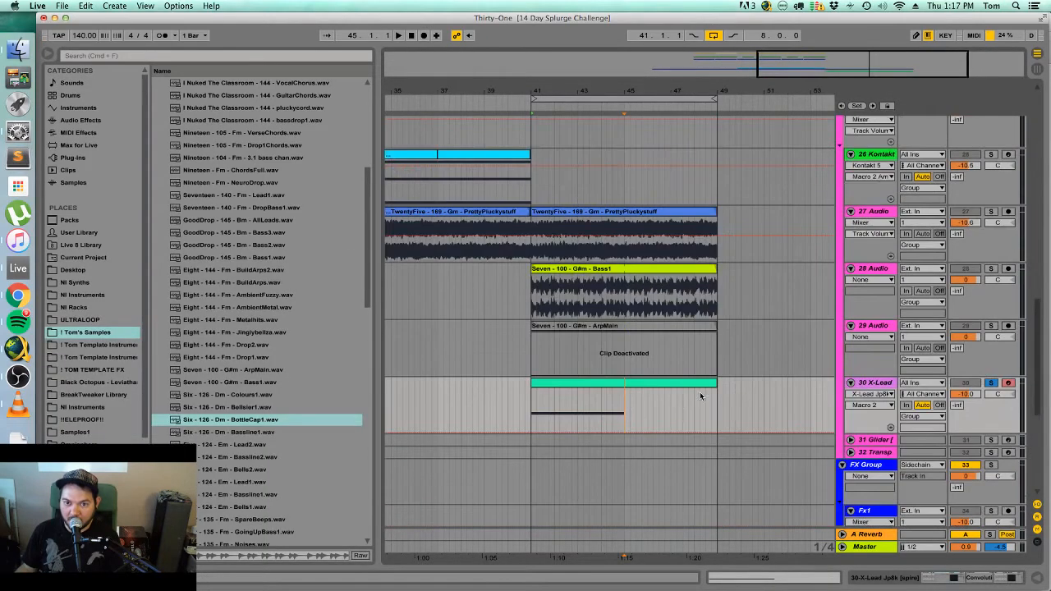
click(610, 271)
click(648, 213)
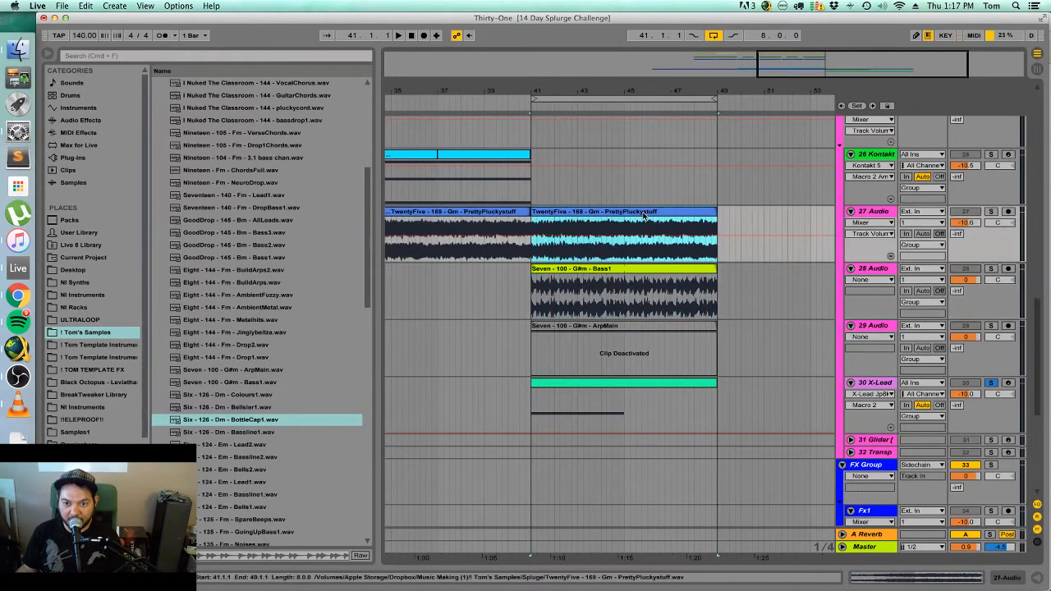
click(992, 213)
click(992, 213)
key(space)
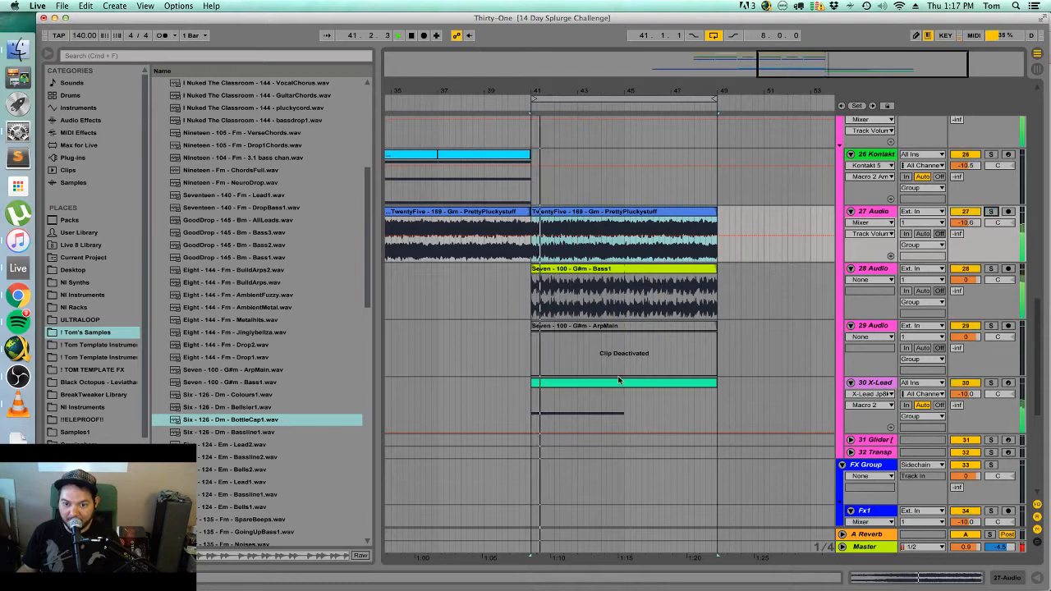
key(space)
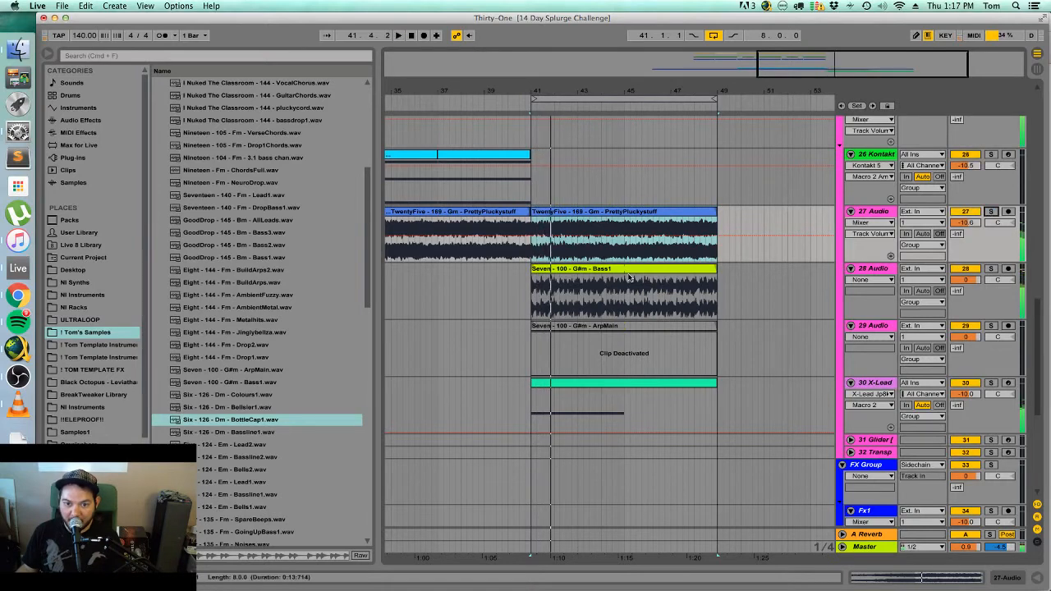
Reopen the X-Lead clip's notes and turn off Fold to show all the keys.
click(618, 390)
double_click(618, 389)
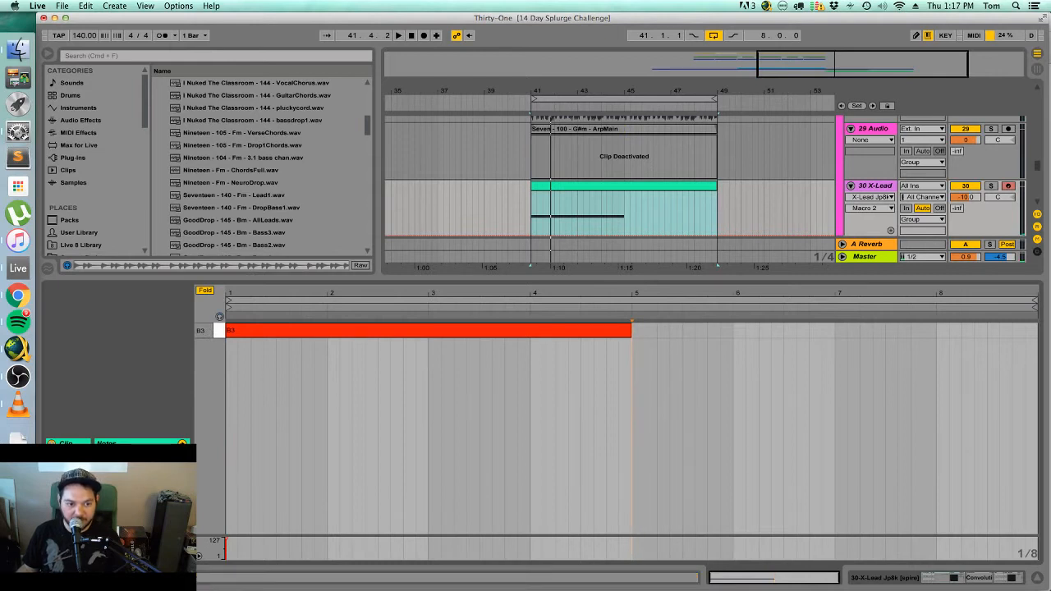
click(64, 556)
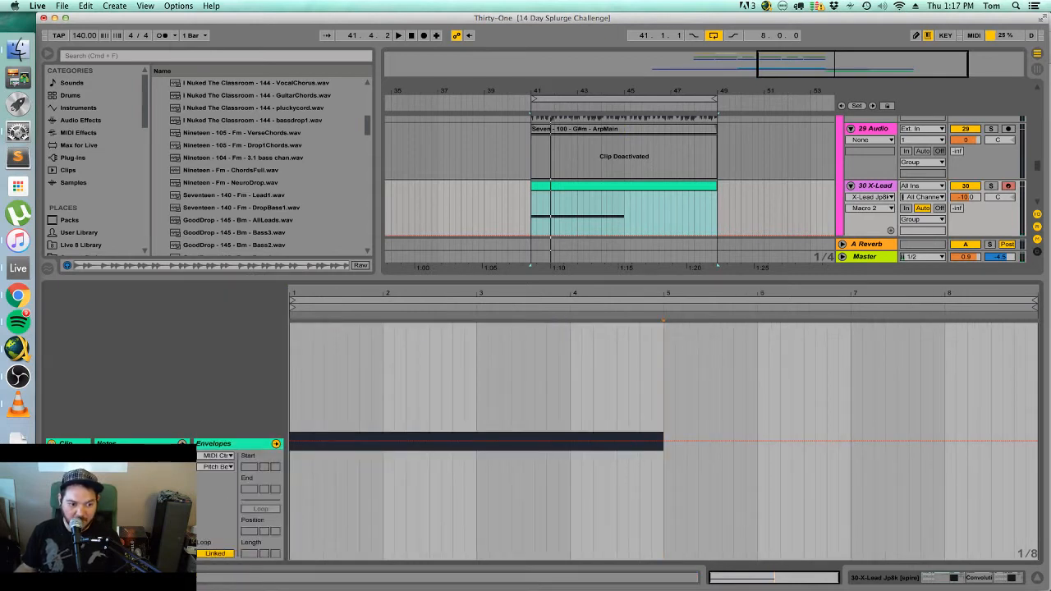
click(64, 556)
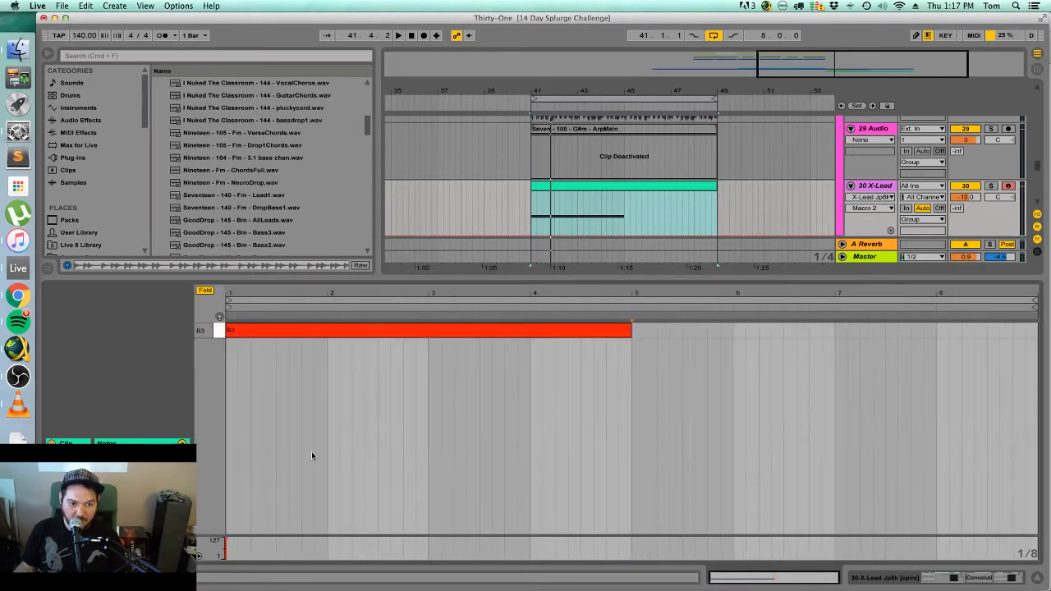
click(206, 290)
scroll(340, 387, up, 3)
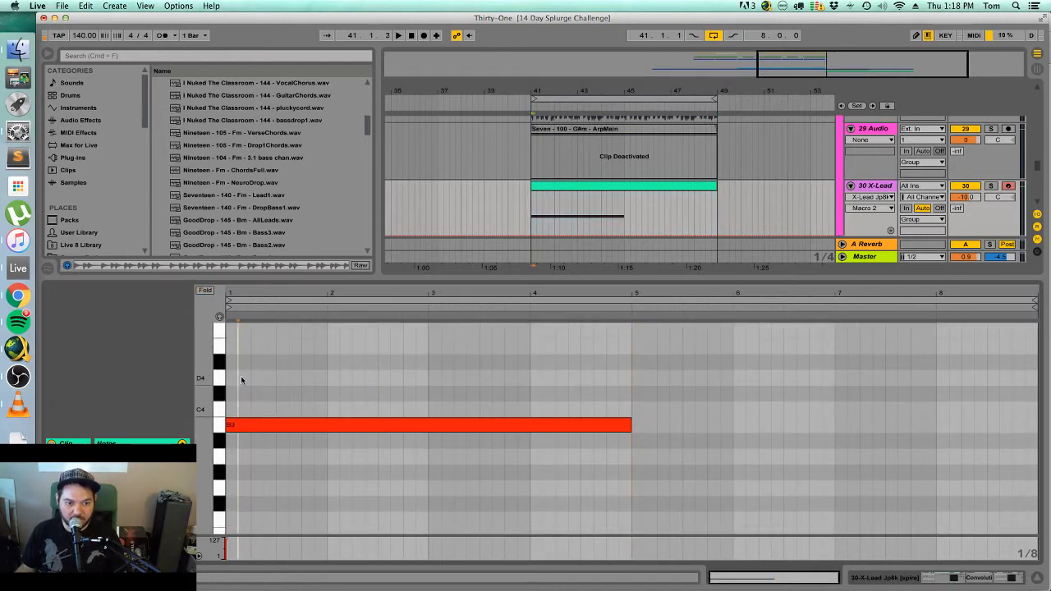
Turn on note preview and add a two-bar F#4 note at the start of the X-Lead clip.
double_click(241, 377)
key(Up)
key(Up)
key(Left)
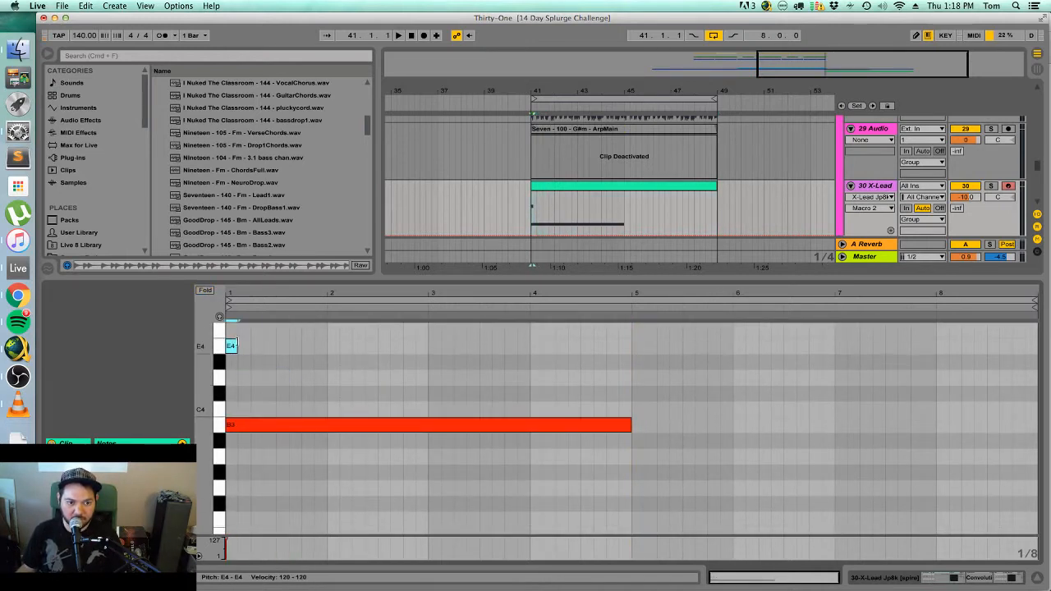
click(219, 317)
drag(233, 345, 429, 322)
Move the four-bar B3 note to C4 starting at bar 3, and play the clip from its start.
click(380, 430)
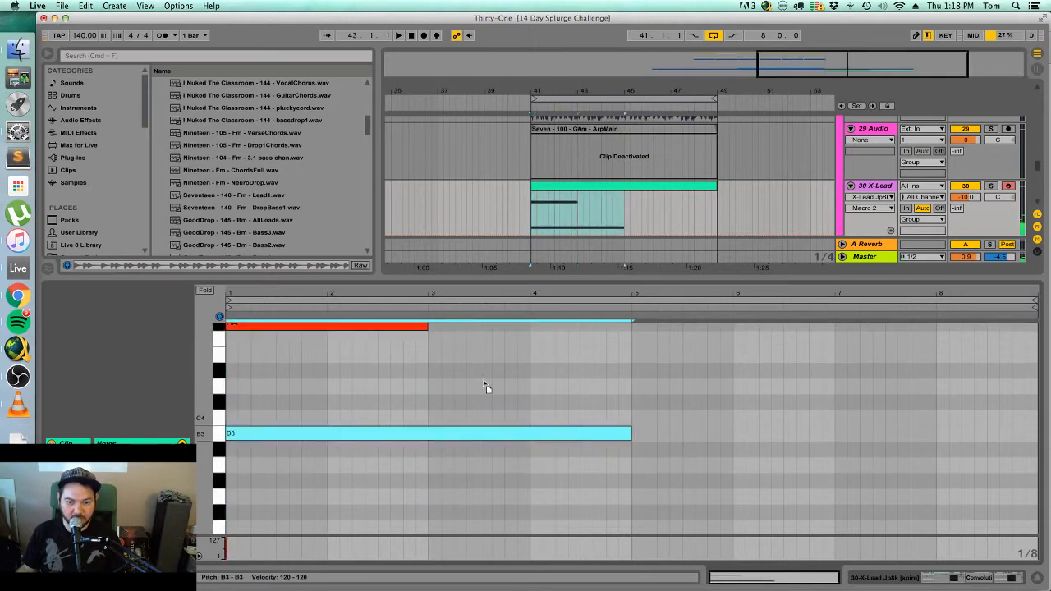
drag(341, 433, 537, 422)
key(space)
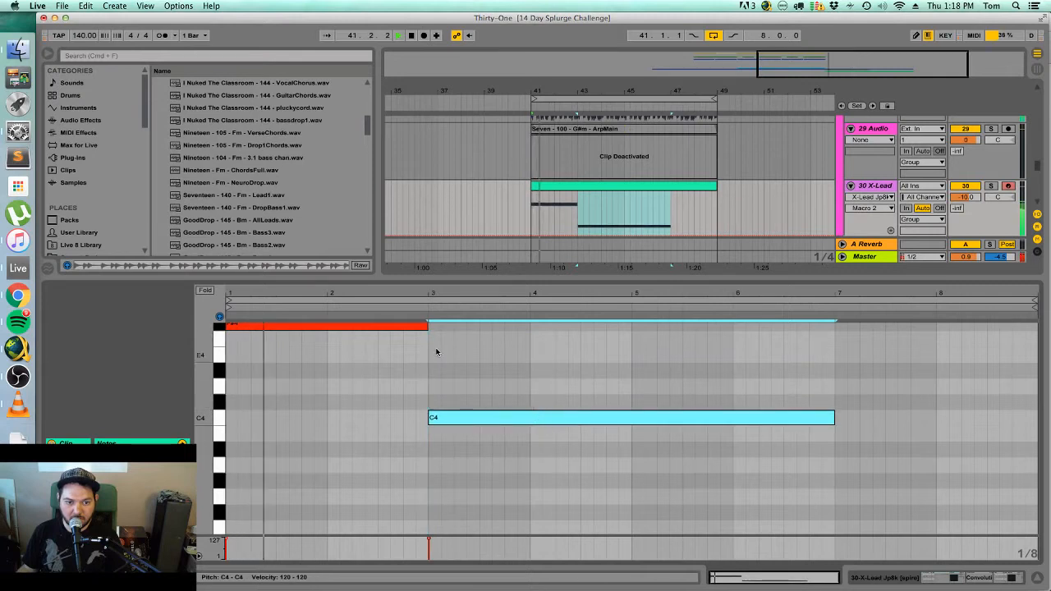
key(space)
Shorten the F#4 note to half a bar and duplicate it directly after itself.
drag(427, 324, 277, 326)
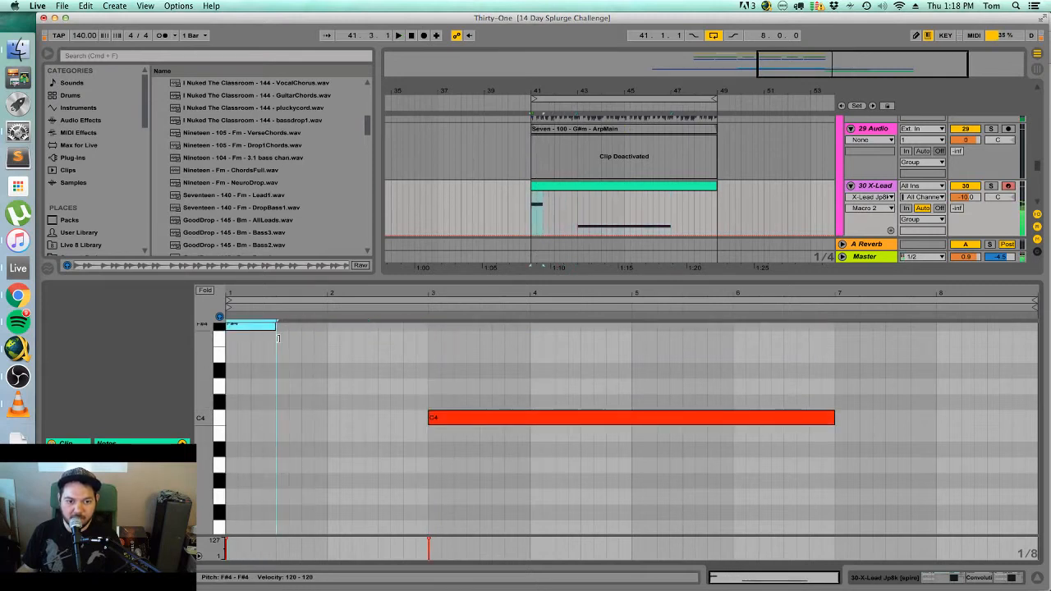
key(space)
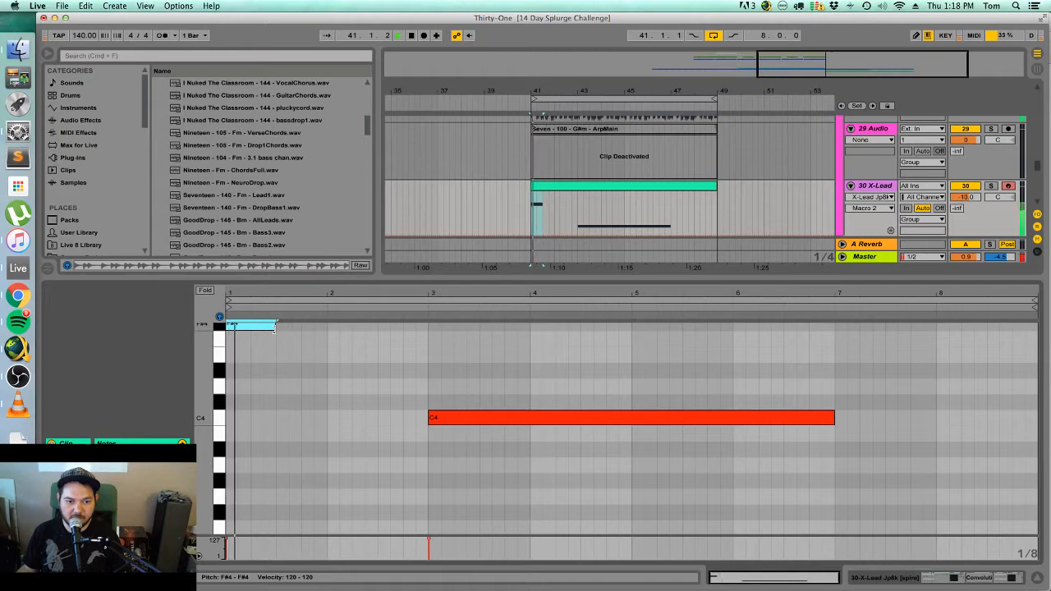
key(super+d)
key(space)
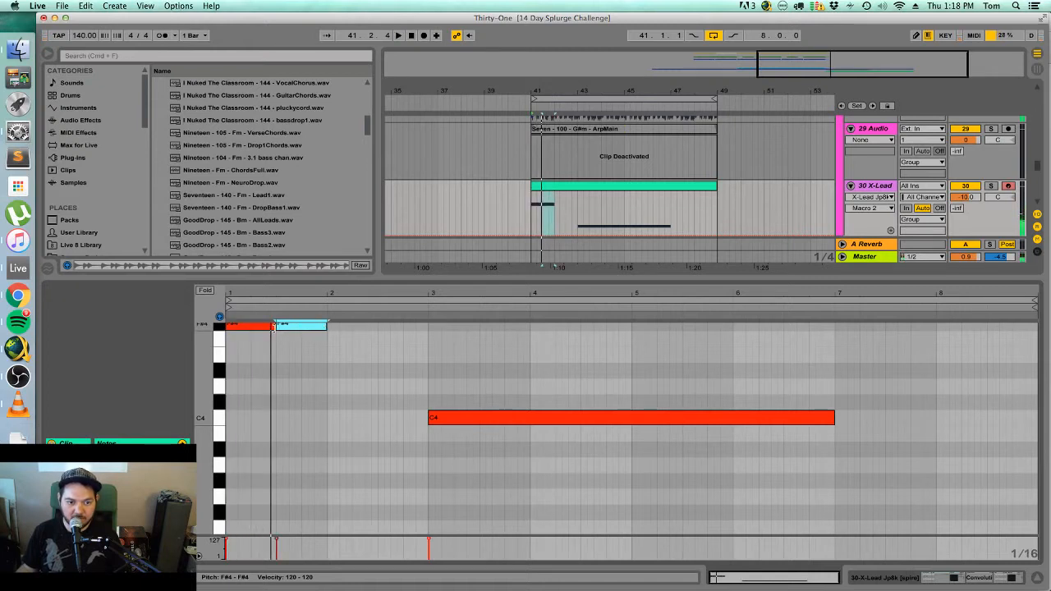
Lower the second note to D4, starting a sixteenth before mid-bar 1, and place a one-bar B3 across bar 2.
drag(274, 327, 493, 457)
key(space)
key(space)
key(super+d)
double_click(449, 433)
double_click(450, 420)
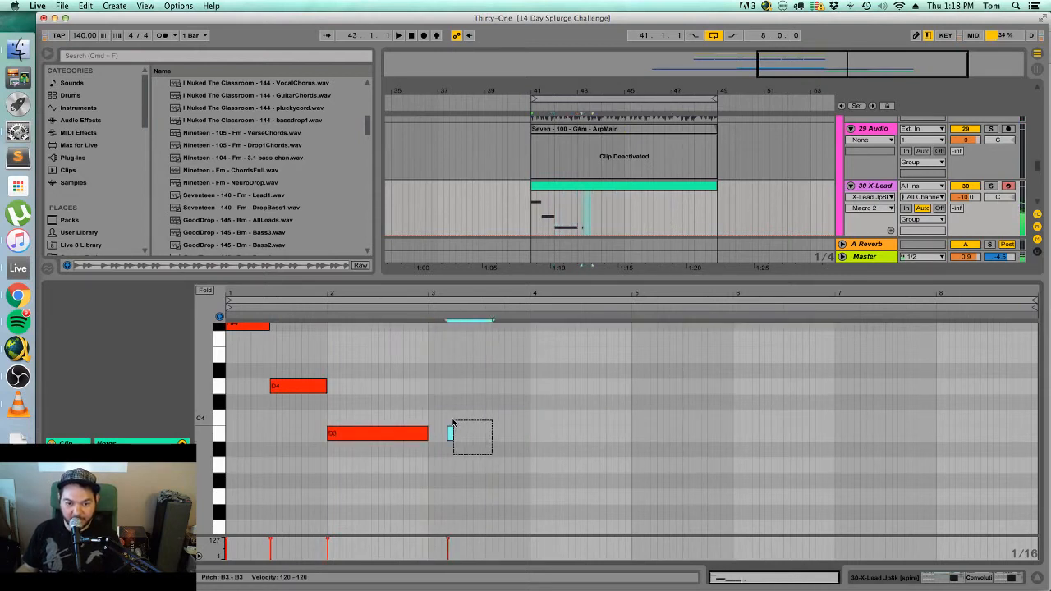
Delete the stray short B3 after bar 3 and loop the X-Lead clip over its first two bars.
key(Delete)
drag(427, 392, 226, 362)
key(super+l)
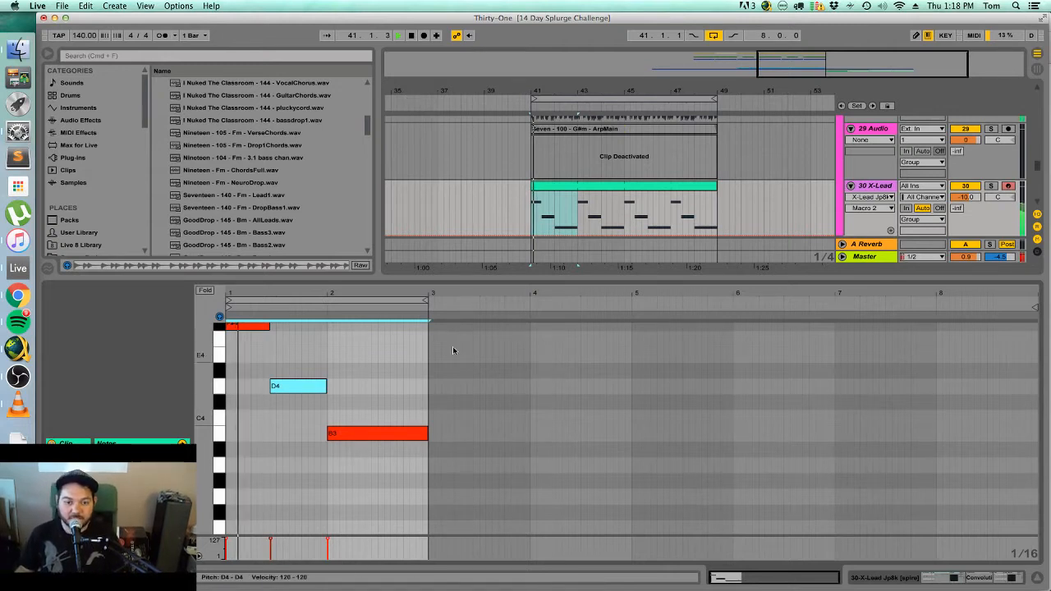
Transpose all the X-Lead clip's notes down one octave to F#3, D3 and B2, and play the result.
scroll(451, 386, up, 5)
scroll(443, 410, down, 5)
scroll(405, 390, up, 2)
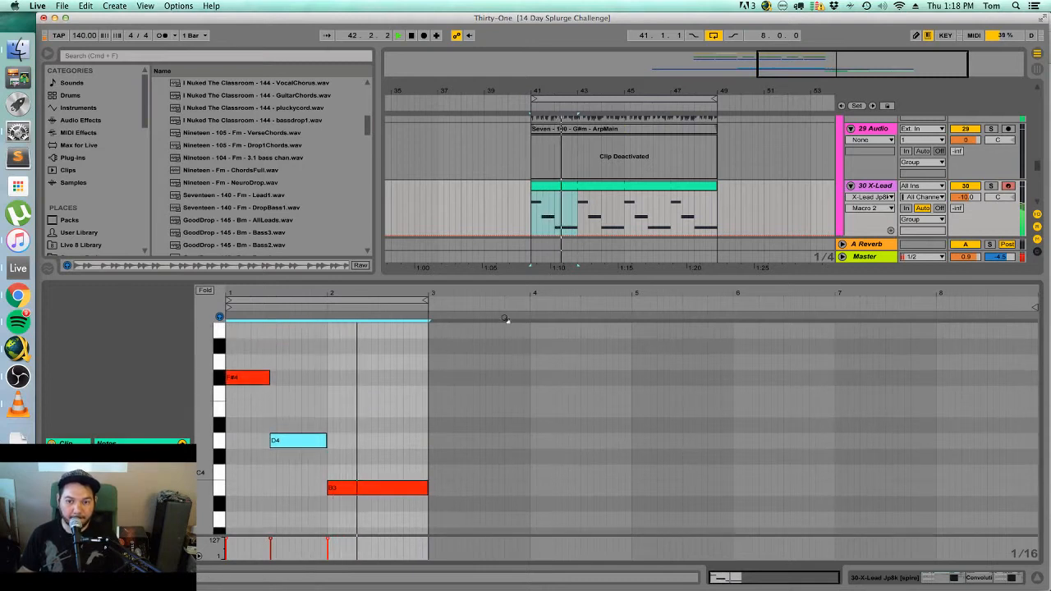
key(space)
drag(470, 498, 211, 345)
key(shift+Down)
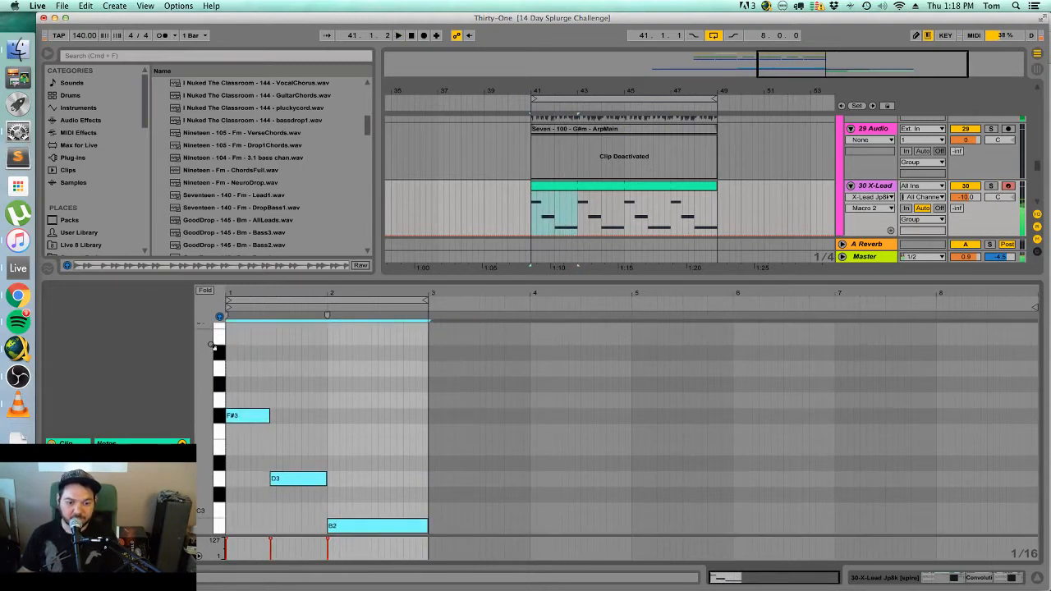
click(403, 386)
key(space)
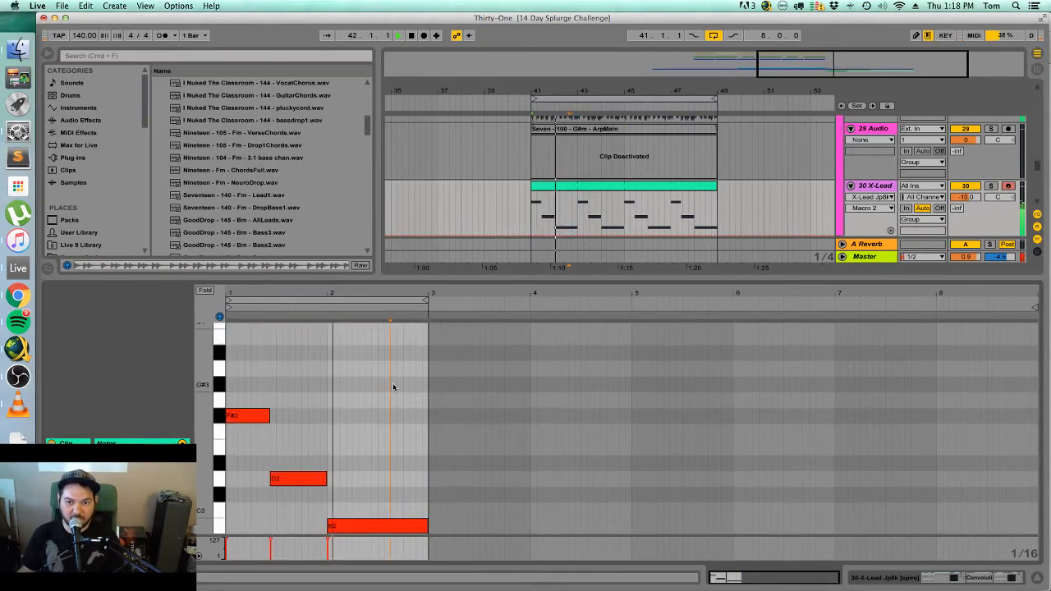
Stretch the Seven Bass1 clip on track 28 to half speed so its loop is 8 bars long.
click(1038, 578)
scroll(653, 243, up, 4)
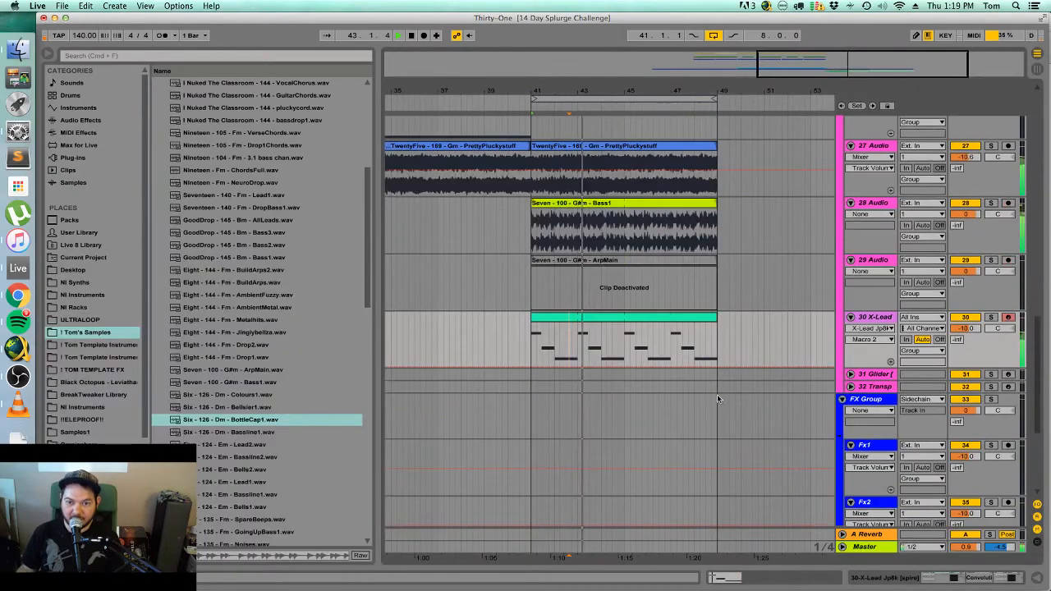
key(space)
click(610, 204)
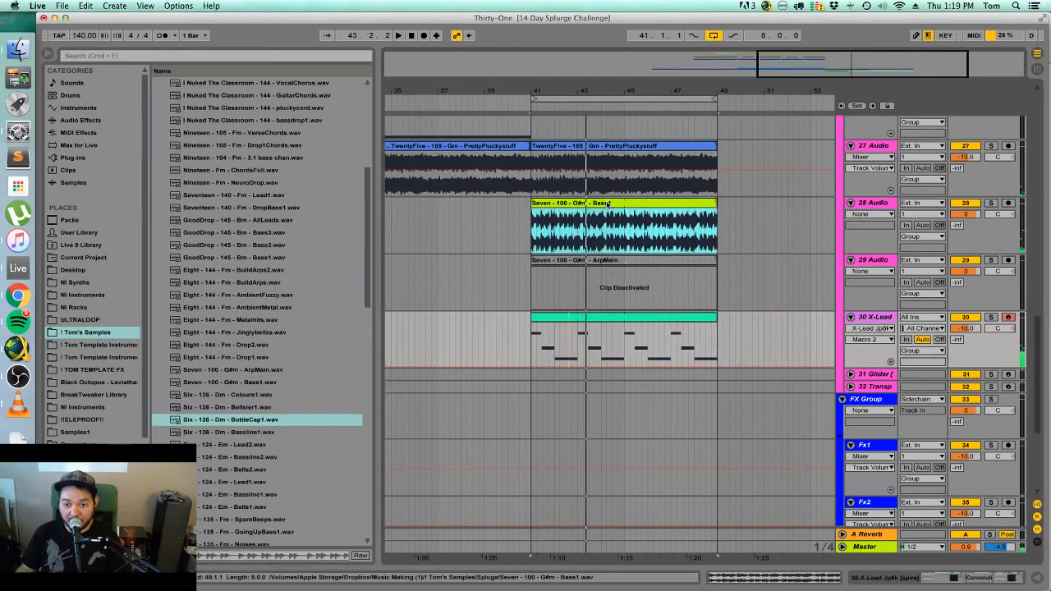
double_click(622, 203)
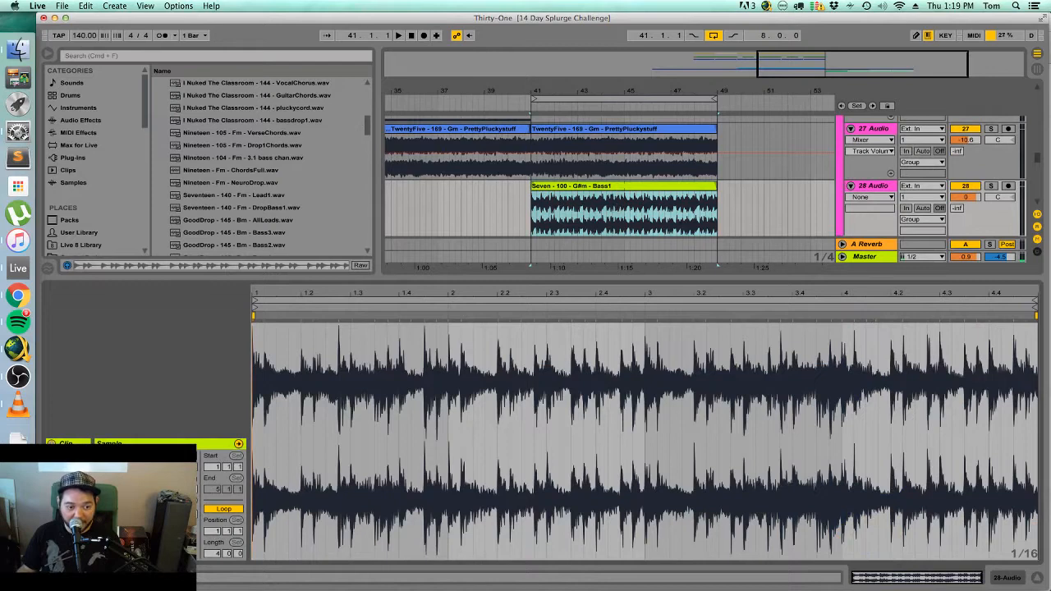
click(186, 500)
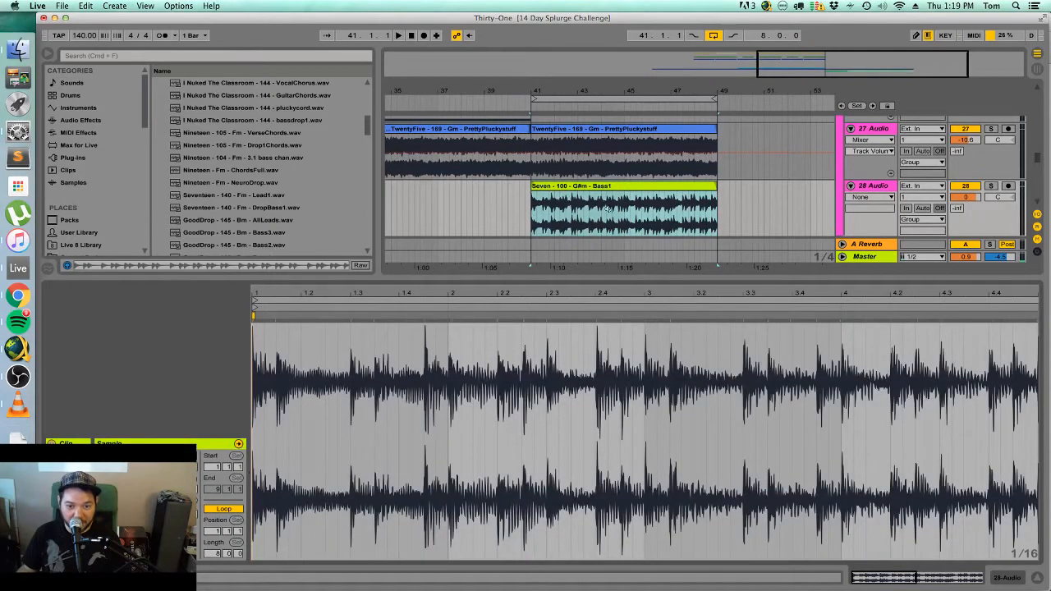
Play the stretched bass clip with track 28 soloed, then unsolo it to hear it with the other tracks.
key(space)
click(991, 187)
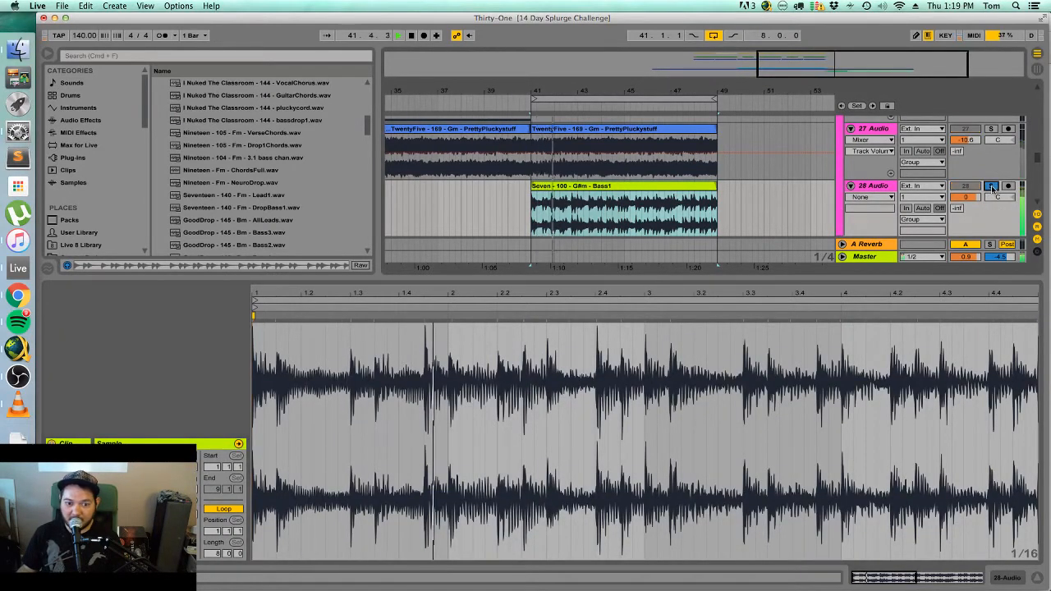
click(991, 186)
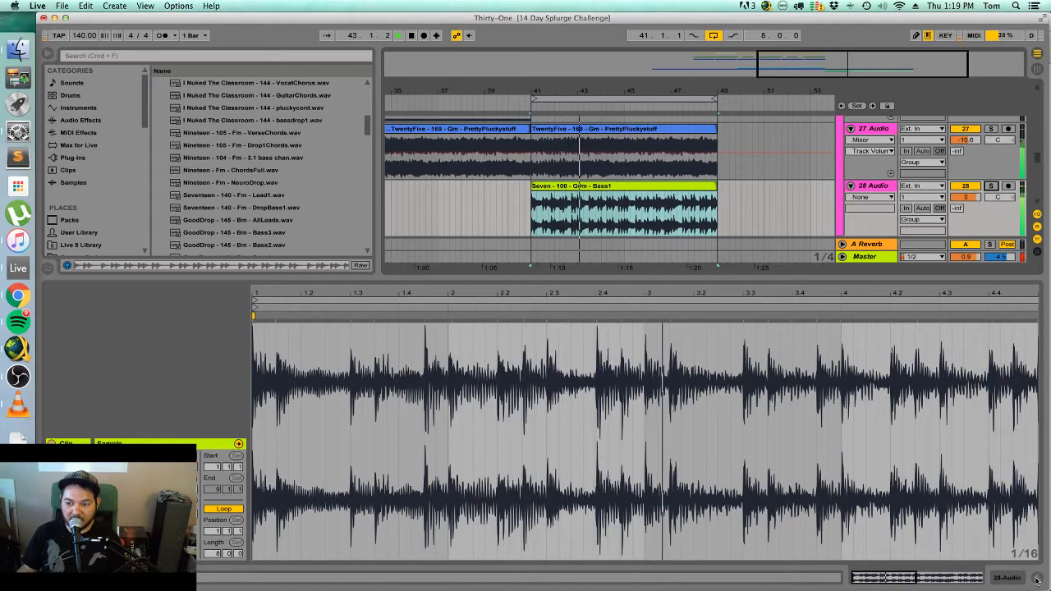
click(1036, 579)
Stretch the X-Lead clip's melody to double length so its loop spans four bars.
scroll(663, 168, up, 2)
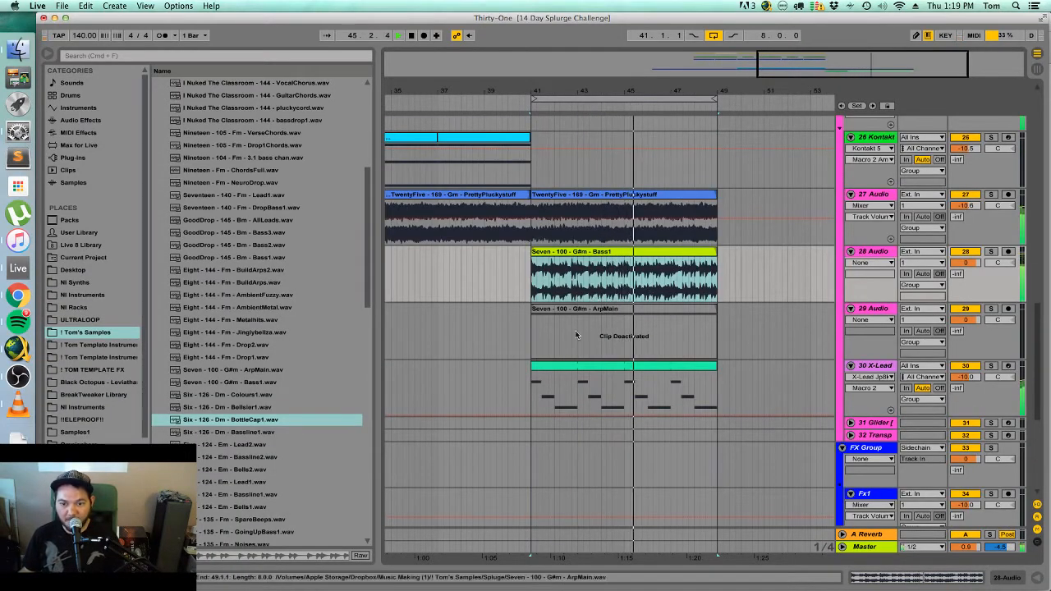
double_click(577, 386)
click(298, 480)
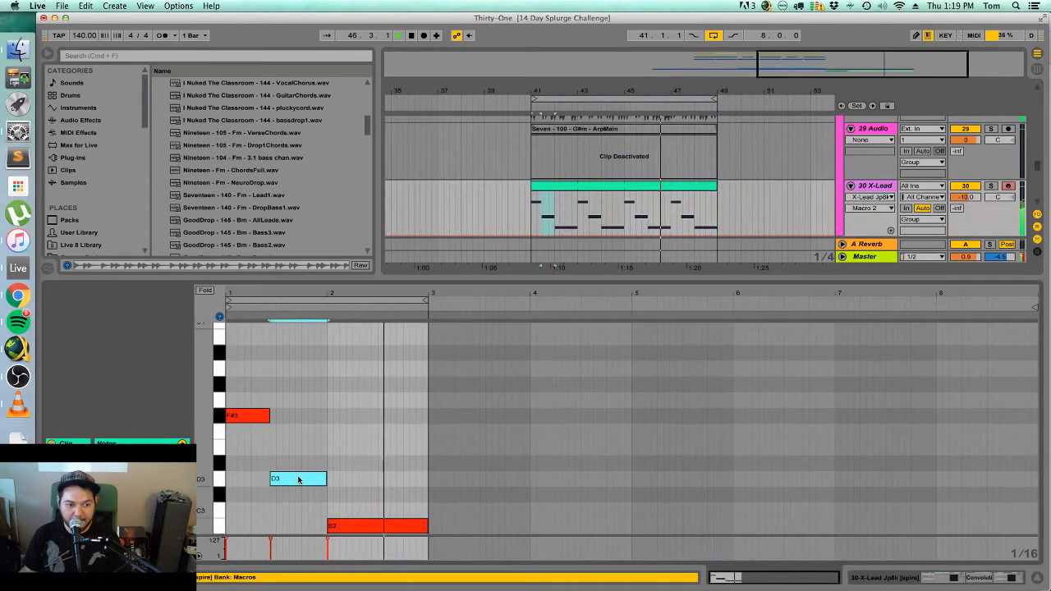
key(super+a)
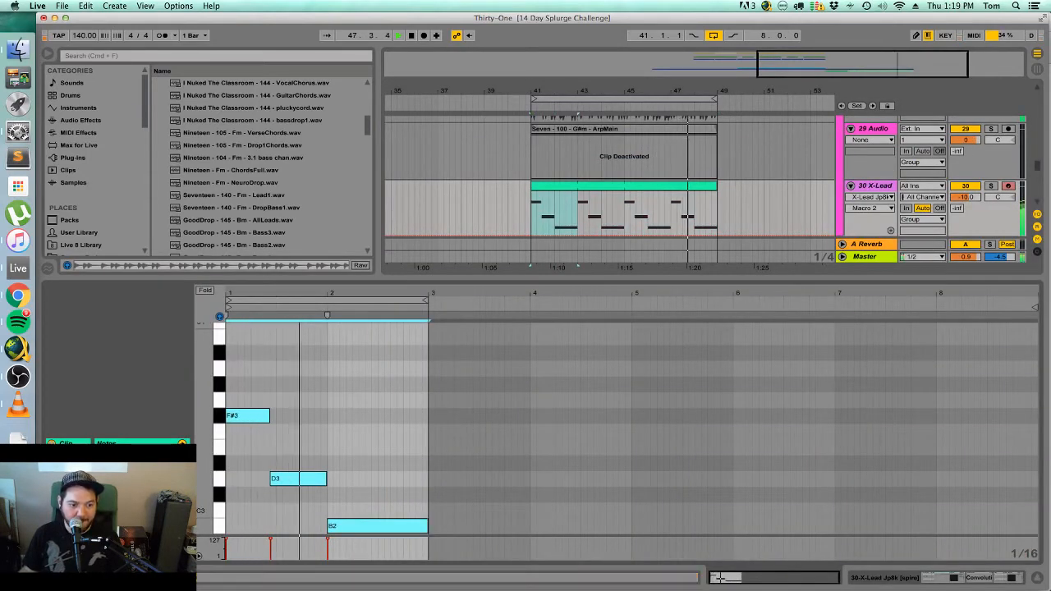
click(66, 555)
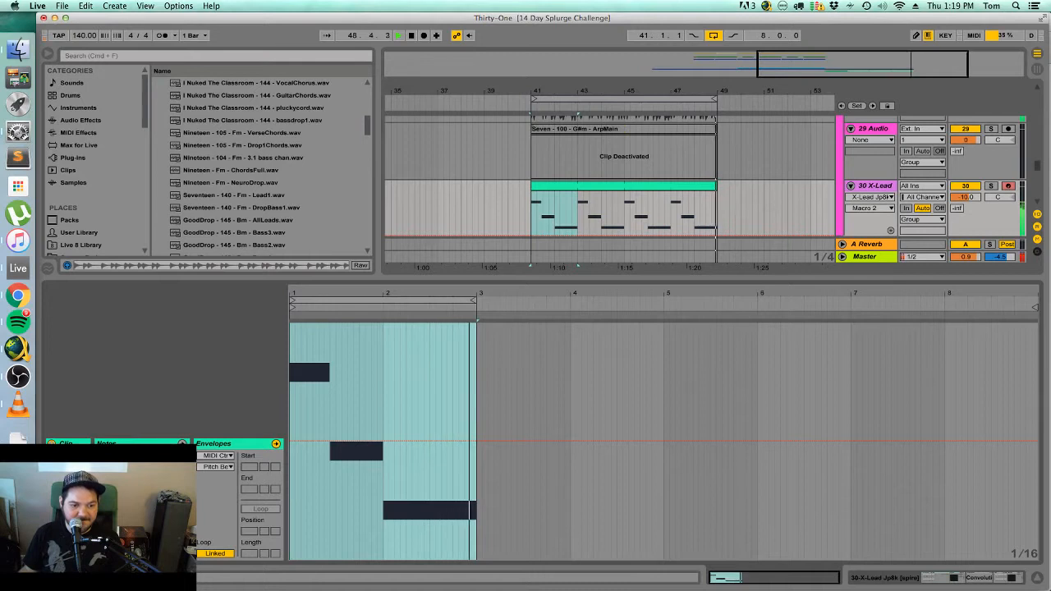
click(58, 555)
click(58, 556)
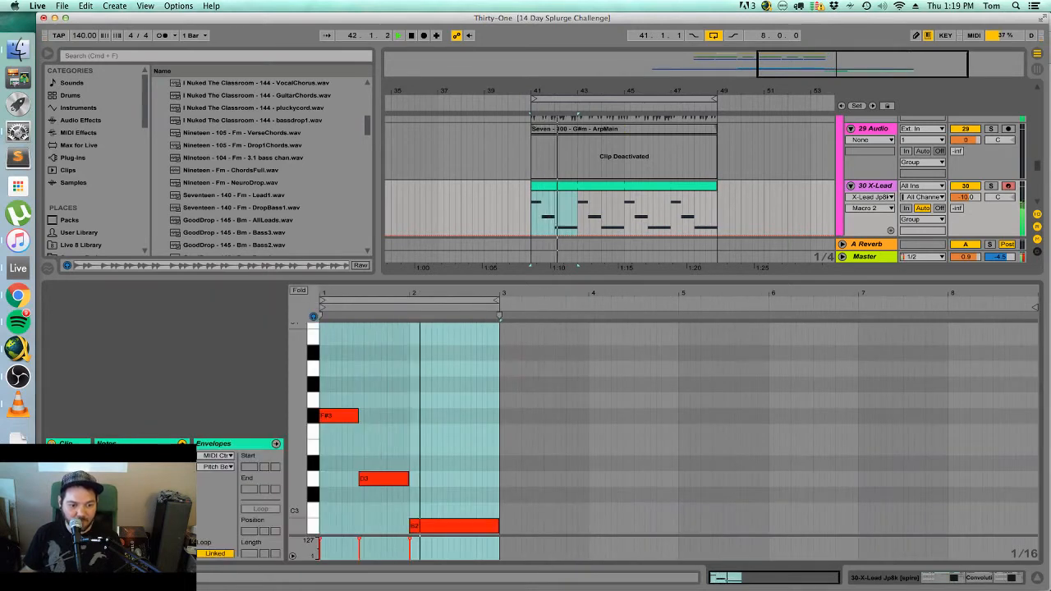
click(125, 467)
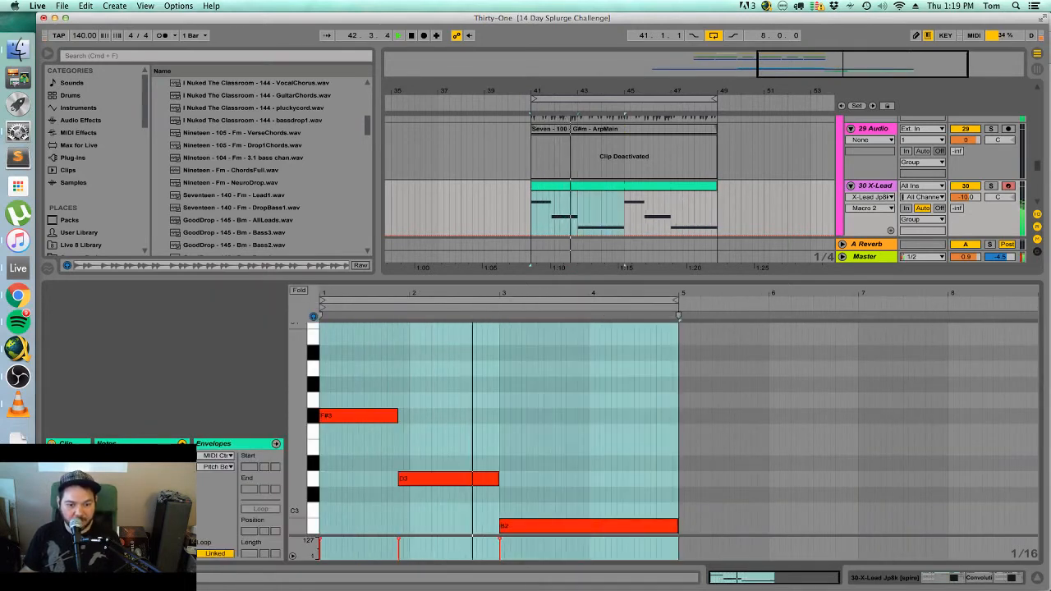
click(638, 399)
click(652, 188)
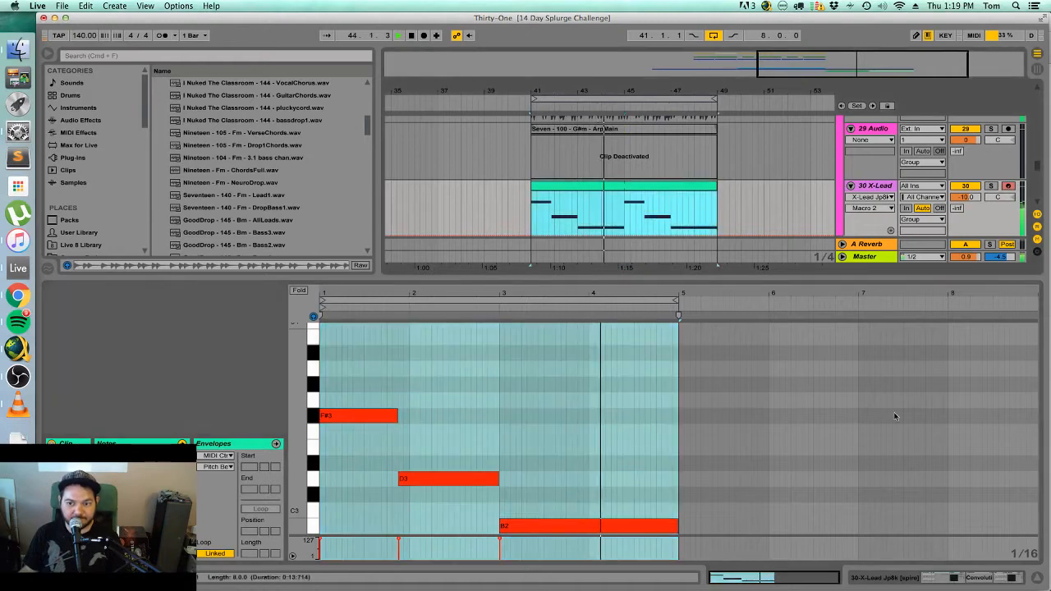
click(1036, 582)
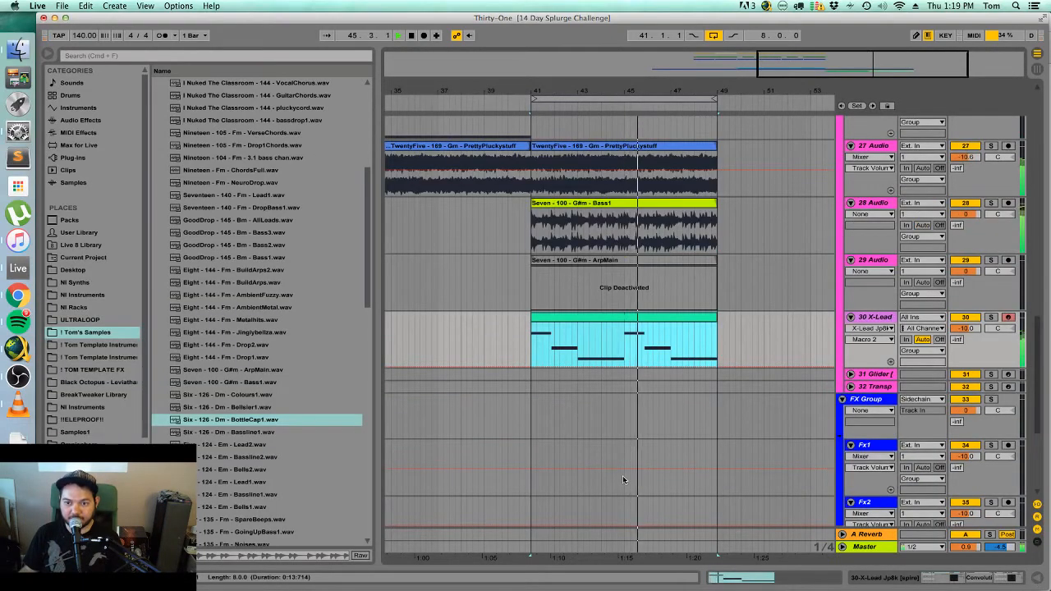
Deactivate the Seven Bass1 clip on track 28.
scroll(622, 480, up, 2)
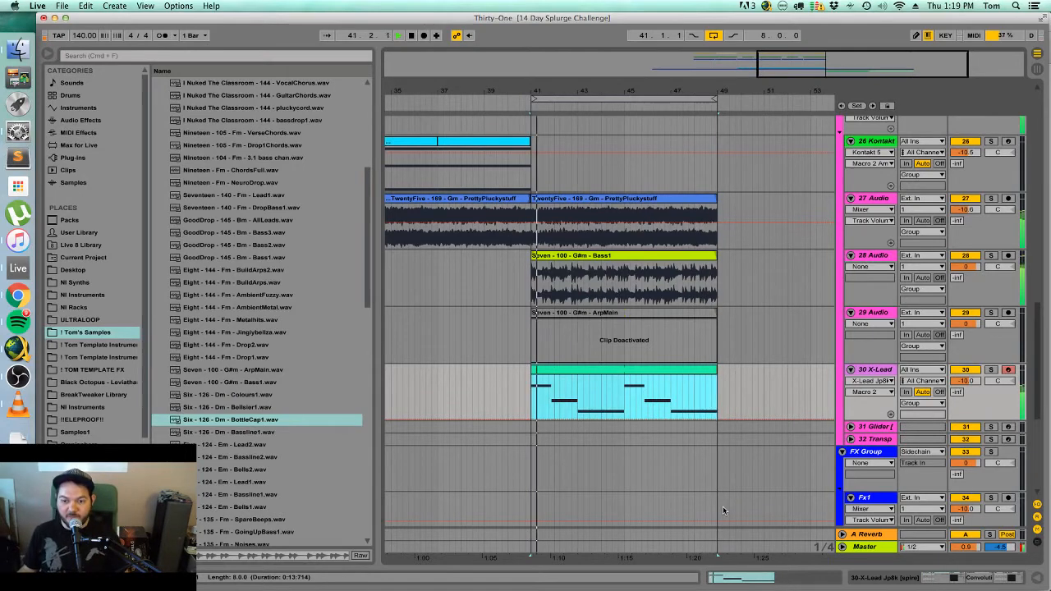
click(631, 255)
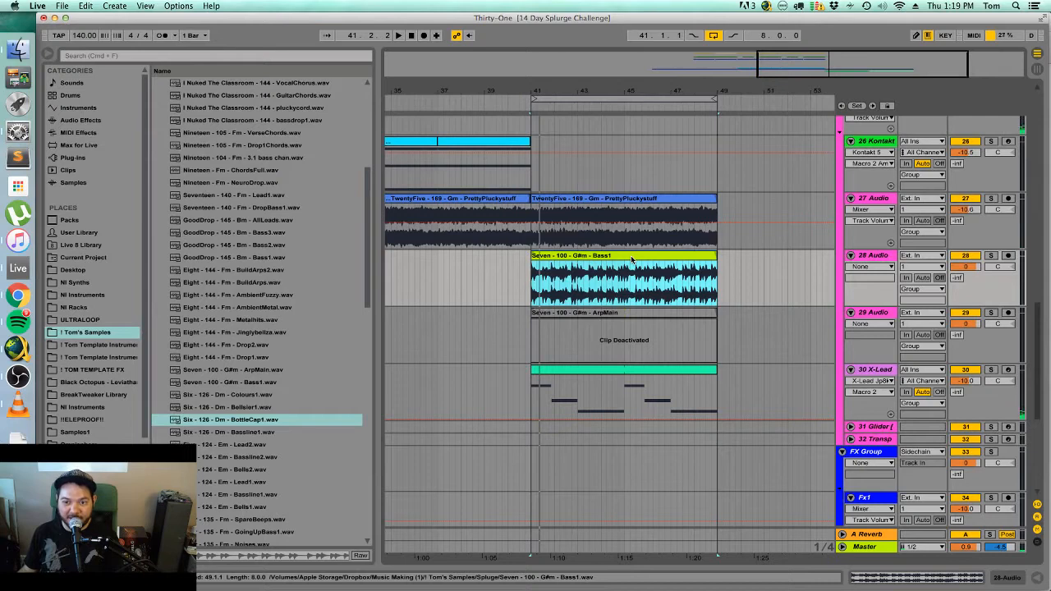
key(0)
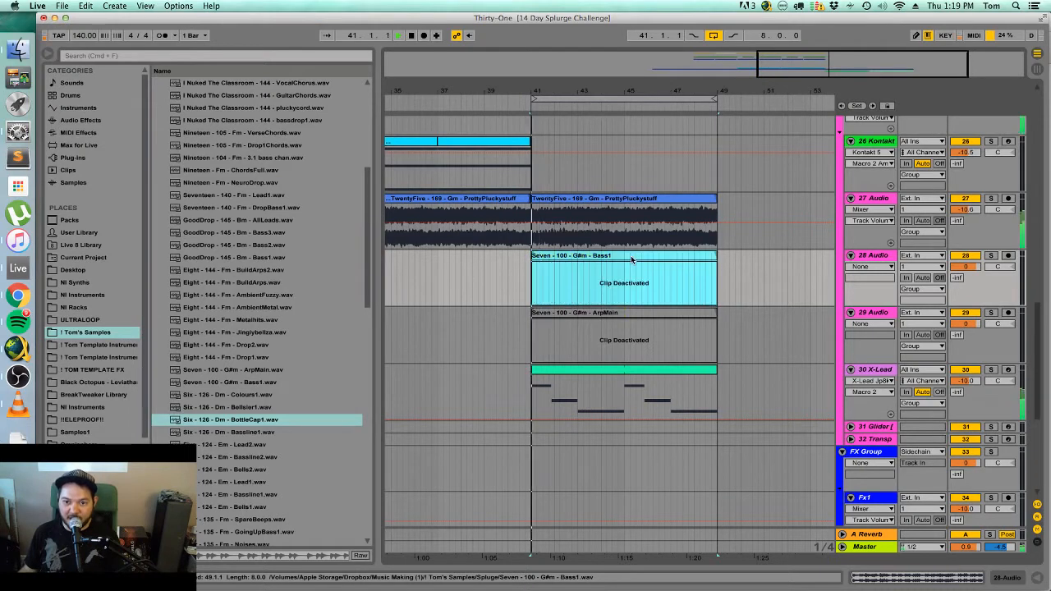
Draw an A3 note in the X-Lead clip above the F#3, reaching to the start of bar 2.
double_click(607, 381)
key(super+a)
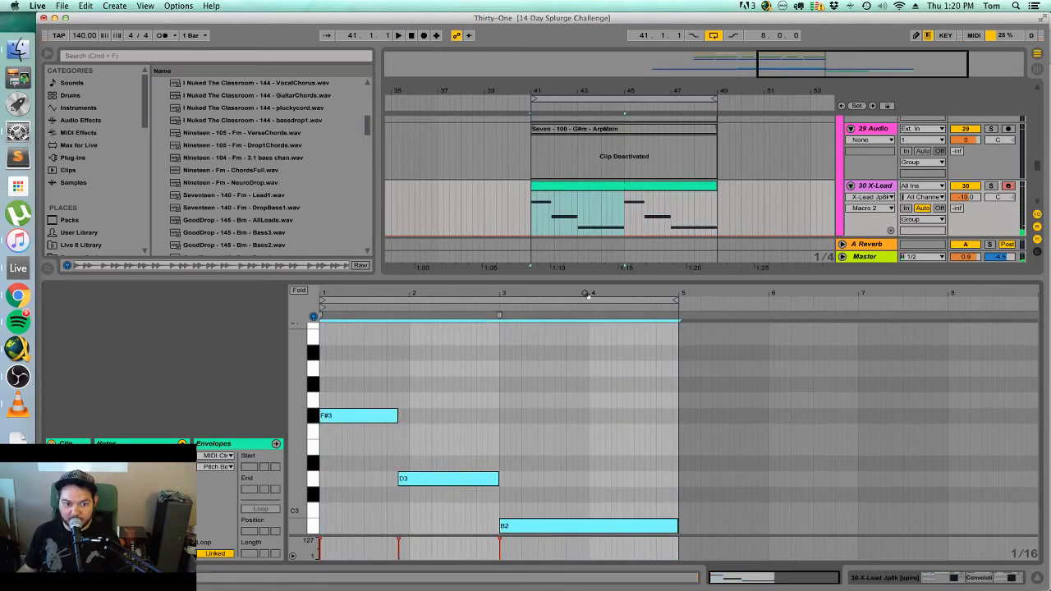
click(327, 369)
drag(331, 369, 410, 372)
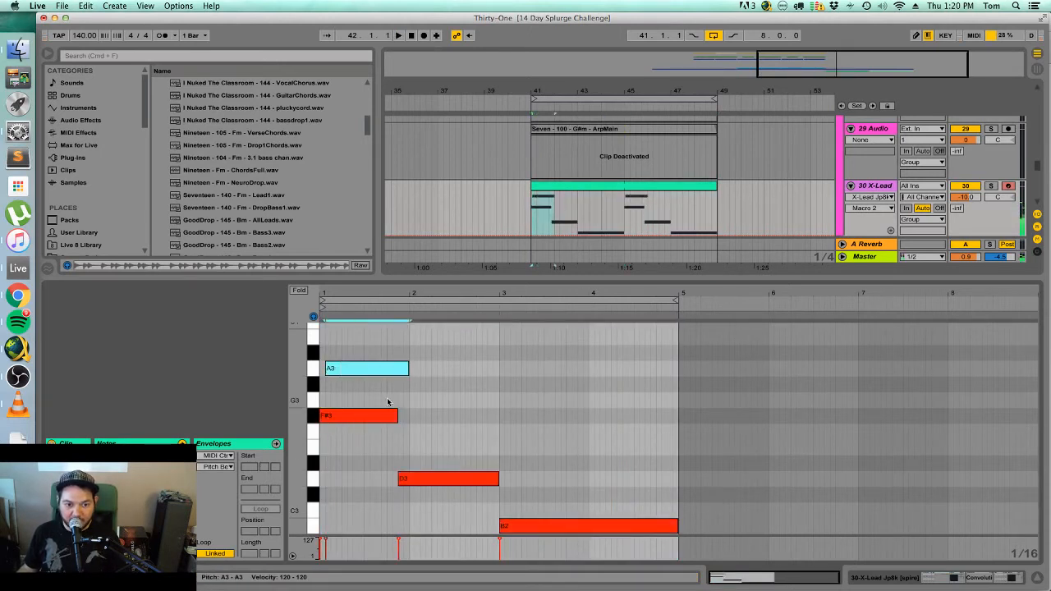
Raise the new note to B3 at the start of bar 1 and trim its end to match the F#3 below.
scroll(389, 403, up, 4)
scroll(375, 411, down, 2)
drag(369, 415, 366, 401)
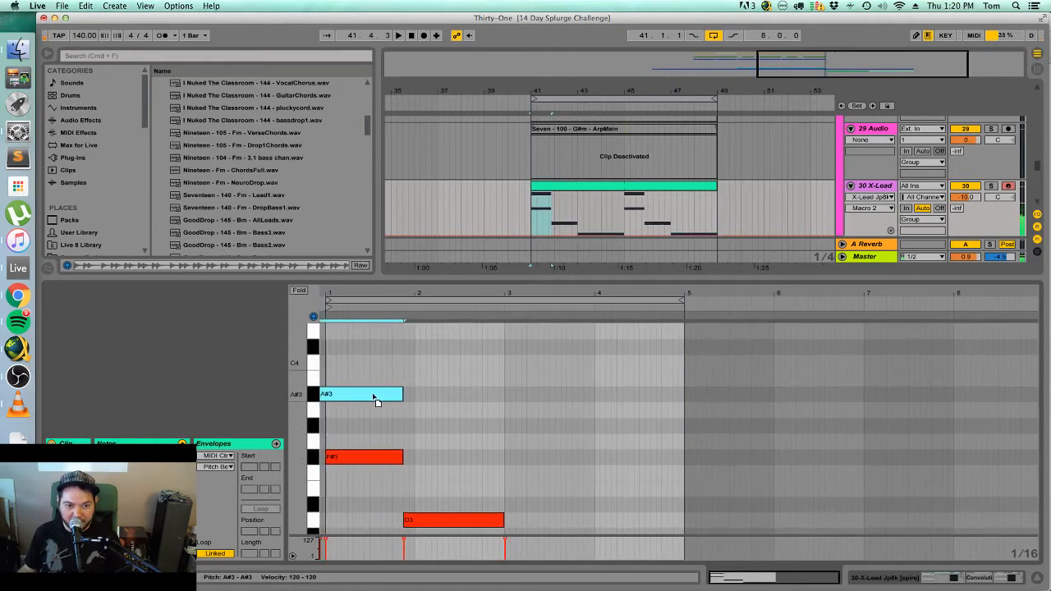
drag(367, 396, 373, 382)
key(space)
scroll(423, 426, up, 4)
key(space)
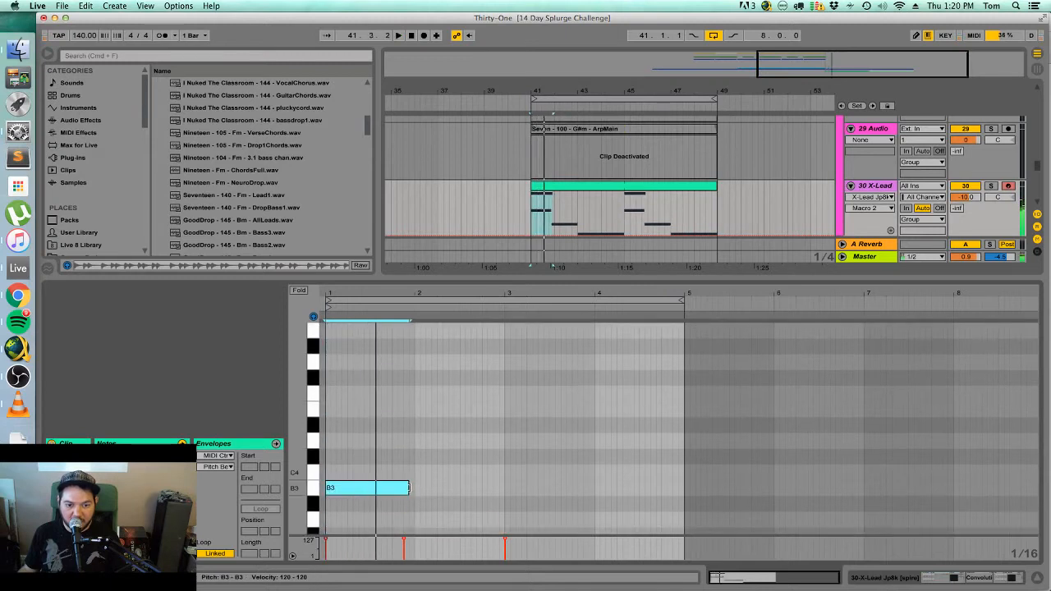
drag(409, 488, 407, 457)
Duplicate the B3 note directly after itself and lower the copy to F#3, trying G3 first.
scroll(413, 482, down, 2)
scroll(407, 462, down, 4)
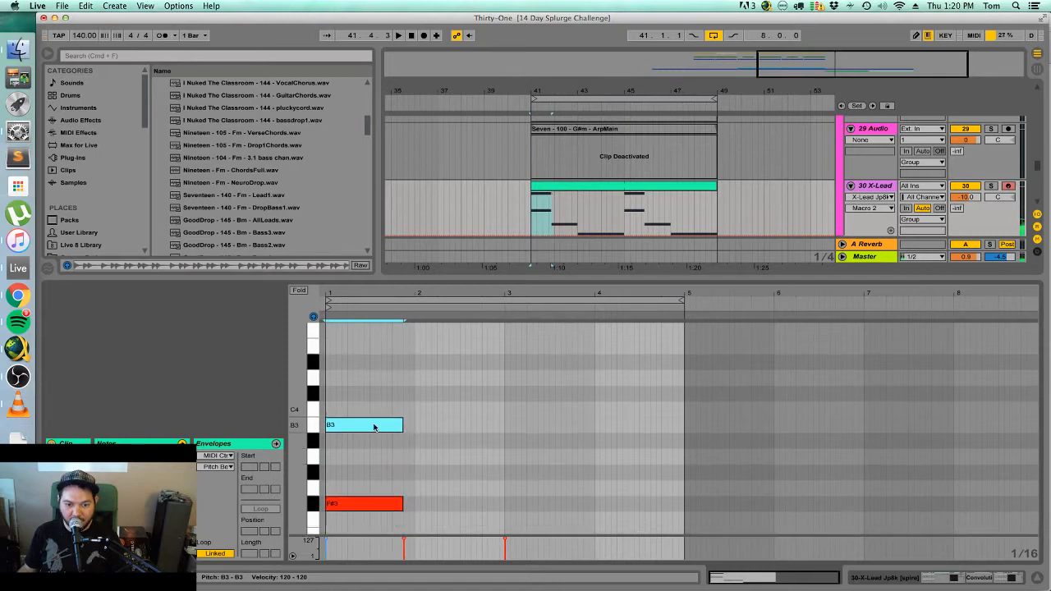
key(super+d)
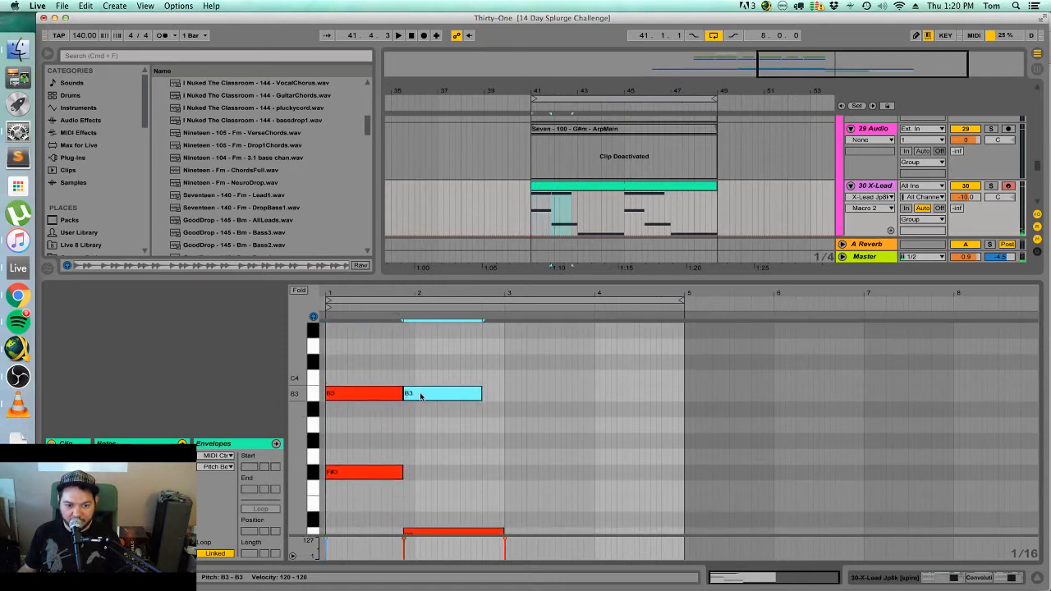
drag(426, 398, 429, 461)
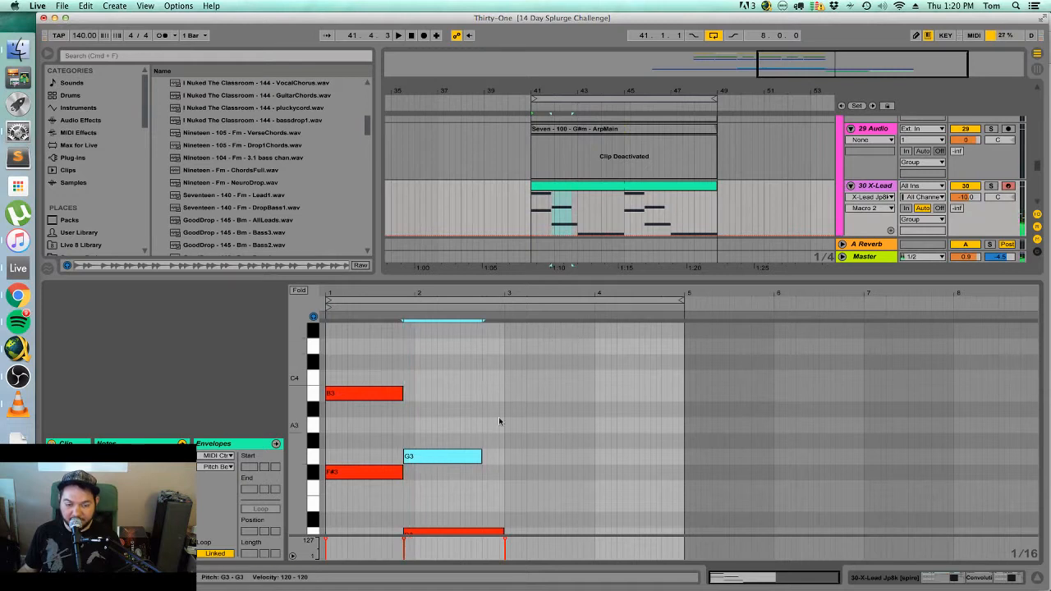
scroll(477, 460, down, 2)
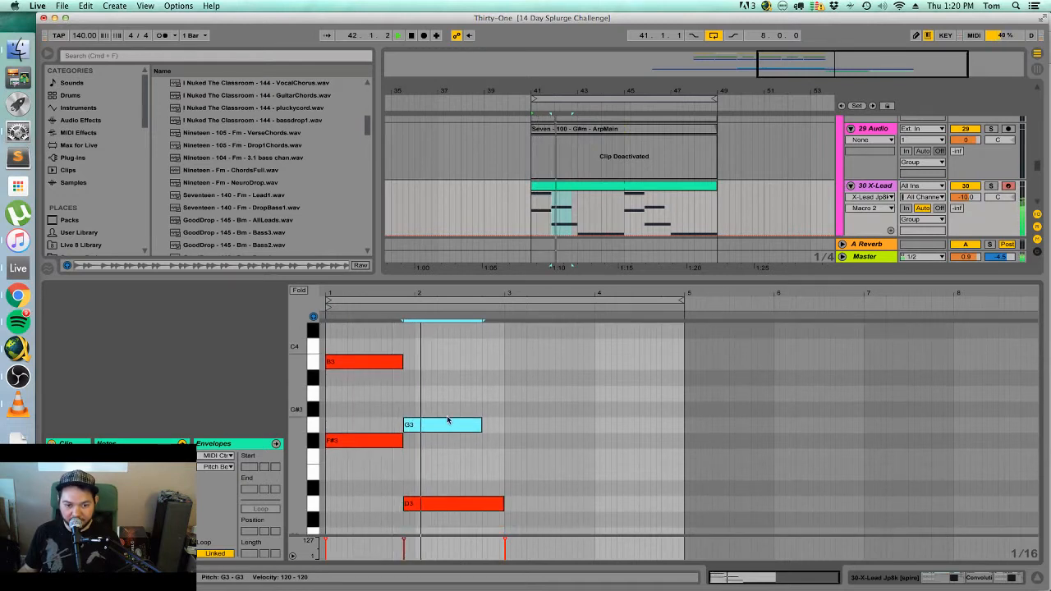
drag(454, 431, 441, 443)
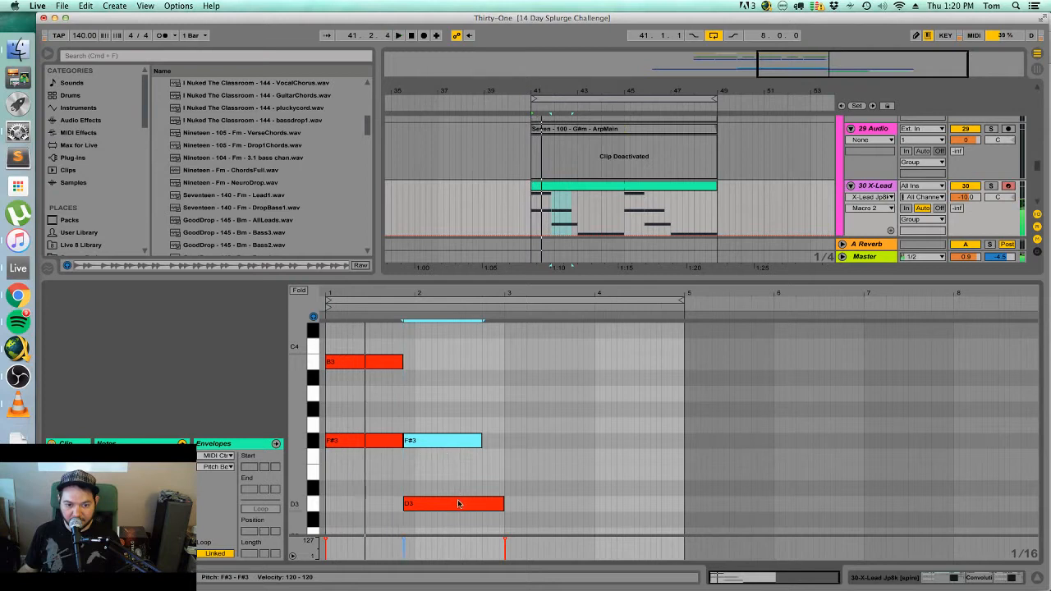
Shift the first chord change to bar 2, extending B3 and F#3 and starting the second F#3 and D3 there.
scroll(426, 493, down, 1)
drag(428, 505, 416, 405)
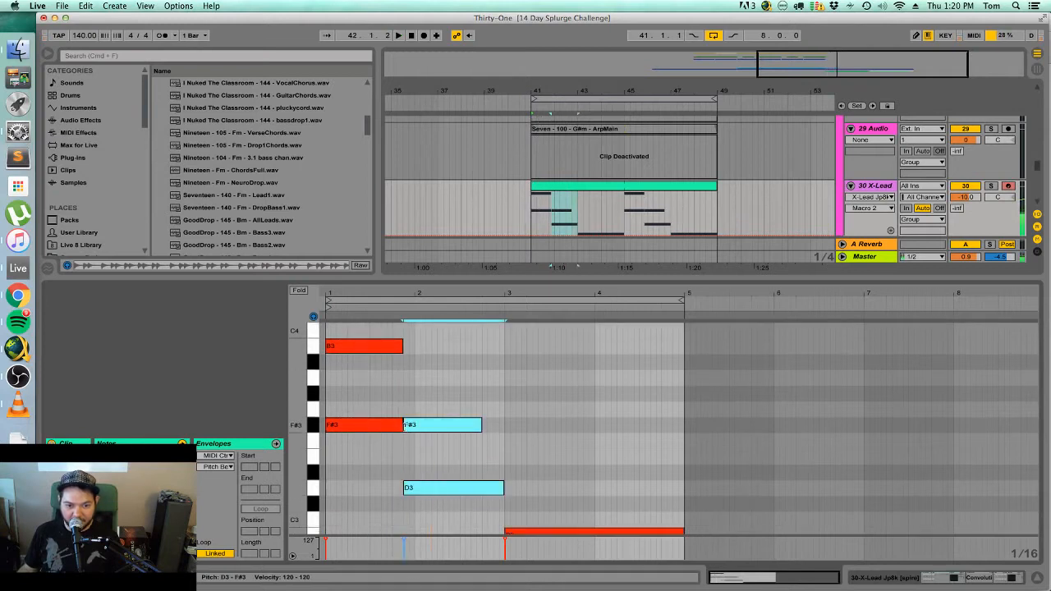
drag(390, 447, 416, 348)
click(510, 442)
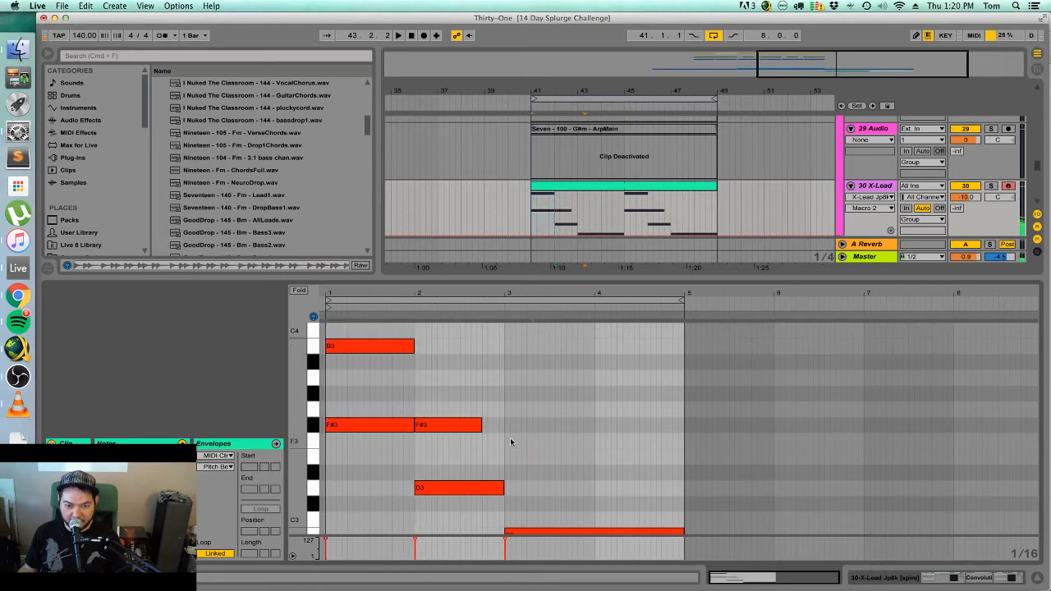
Lengthen the second F#3 to end at bar 3, and add a D3 across bars 3 and 4 above the lowest note.
drag(479, 427, 505, 427)
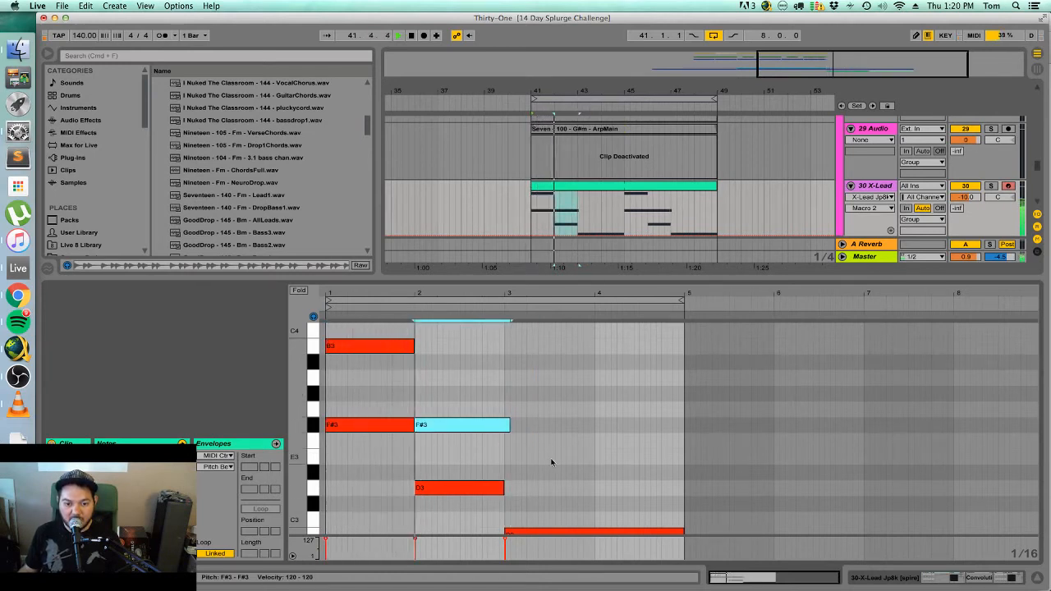
double_click(512, 487)
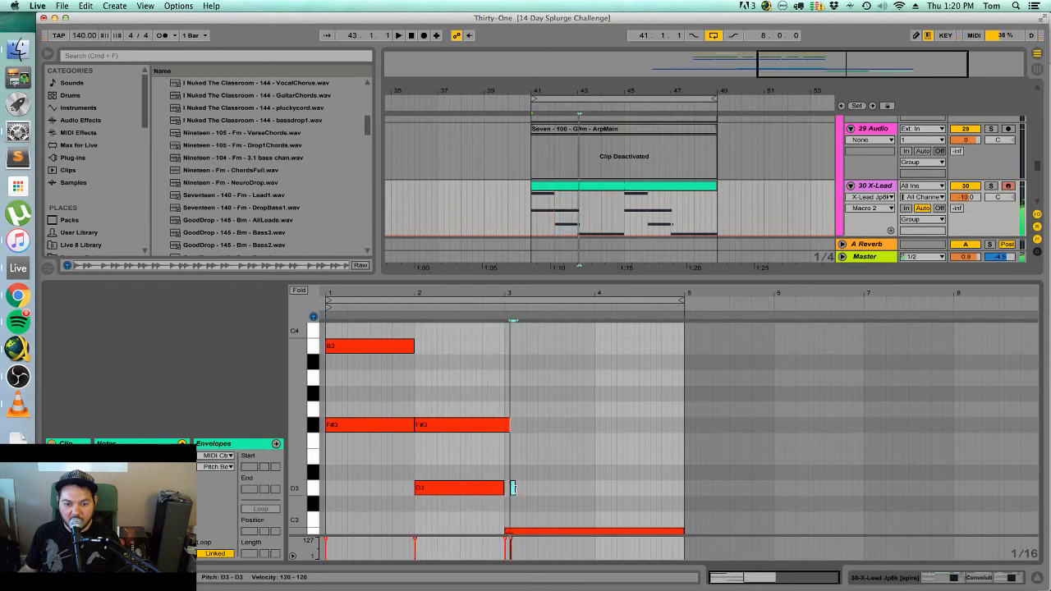
drag(512, 488, 689, 489)
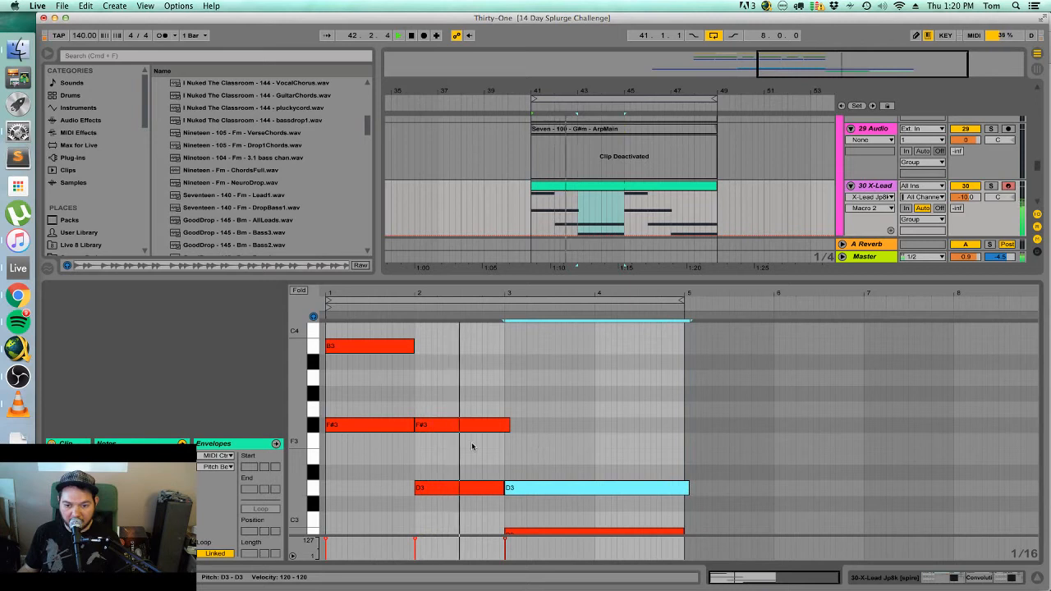
drag(508, 425, 504, 424)
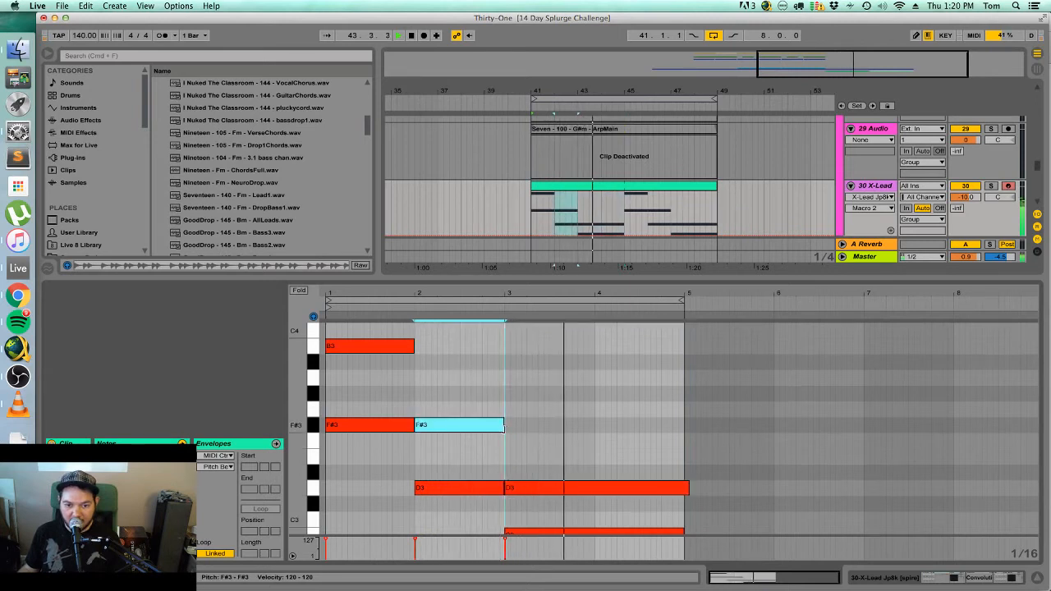
Duplicate the F#3 in bar 1, raise the copy an octave to F#4, and play it back.
scroll(401, 424, down, 2)
scroll(401, 425, up, 4)
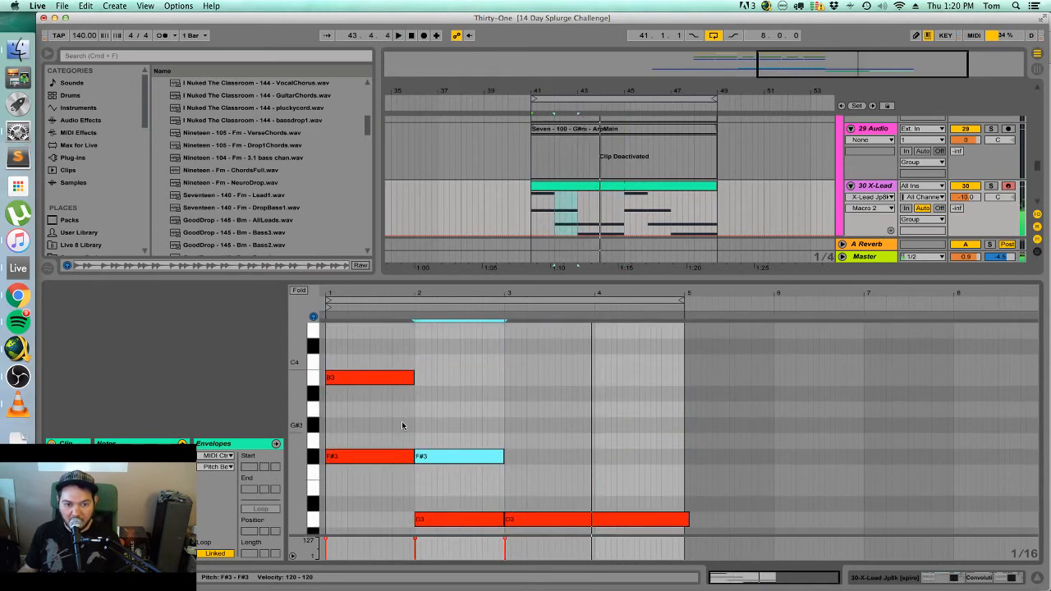
click(380, 380)
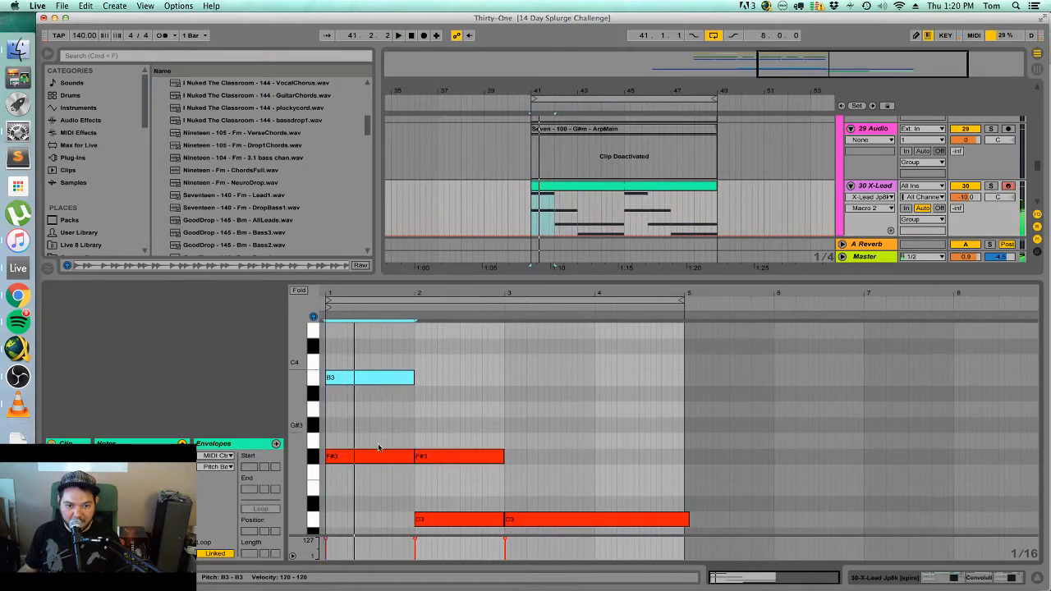
click(376, 470)
click(381, 457)
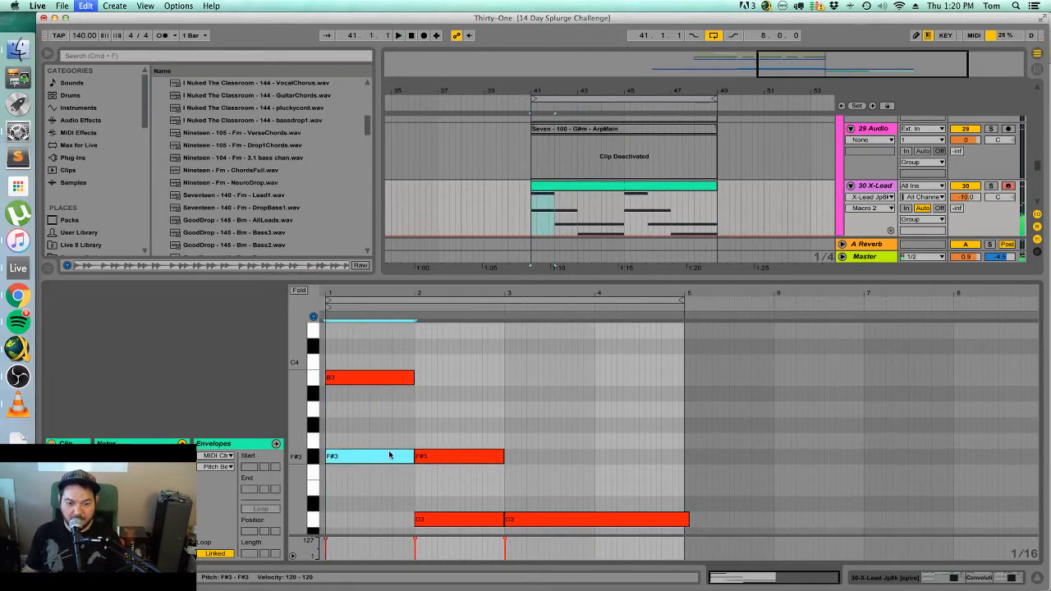
key(shift+Up)
key(space)
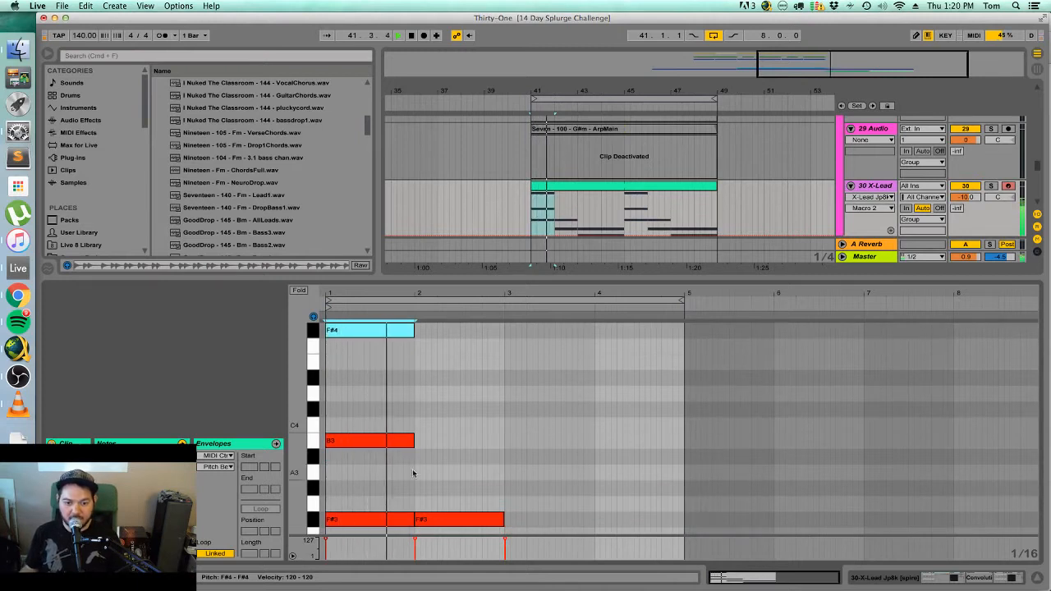
Duplicate the F#3 in bar 2 and place the copy at D4, trying F#4 and D#3 first.
click(440, 522)
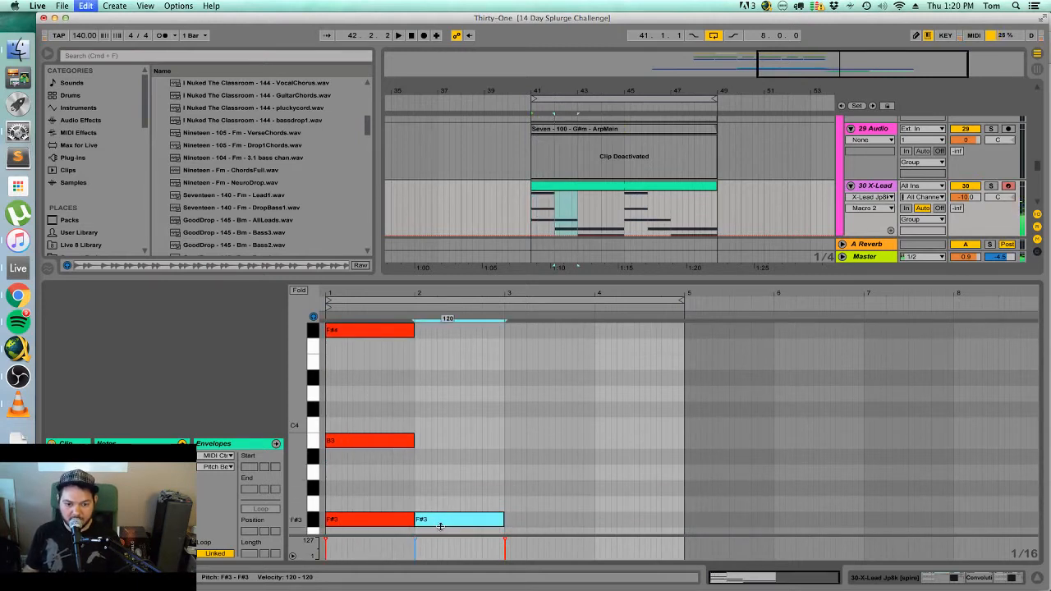
key(shift+Up)
scroll(583, 459, down, 3)
scroll(563, 461, up, 1)
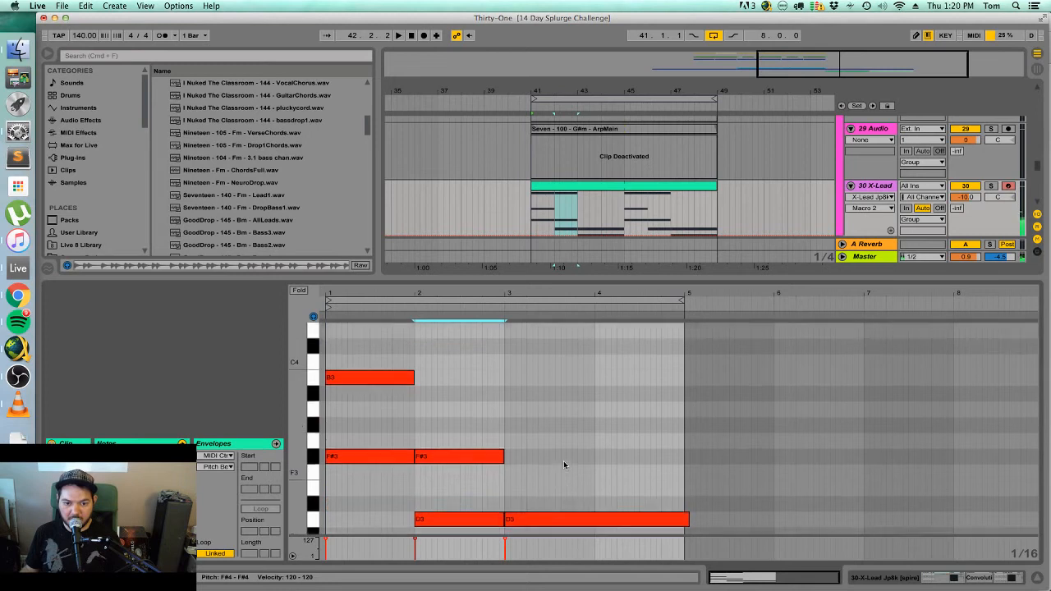
key(shift+Down)
key(Down)
key(Down)
key(Down)
key(Down)
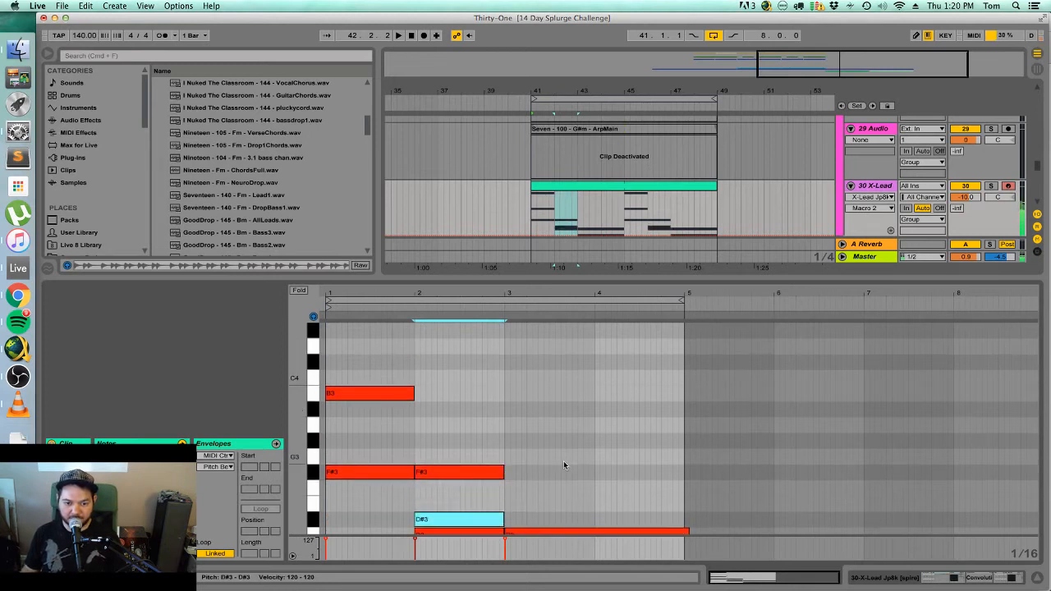
key(shift+Up)
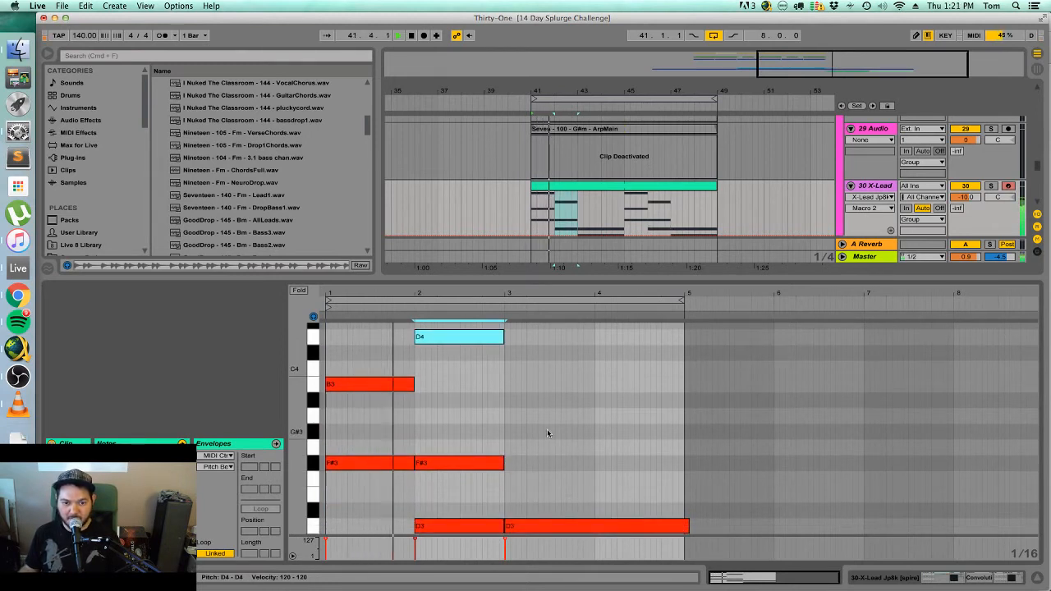
Duplicate the B2 spanning bars 3 and 4 an octave higher at B3 and play the progression.
scroll(525, 466, up, 2)
scroll(509, 470, up, 2)
scroll(534, 489, down, 4)
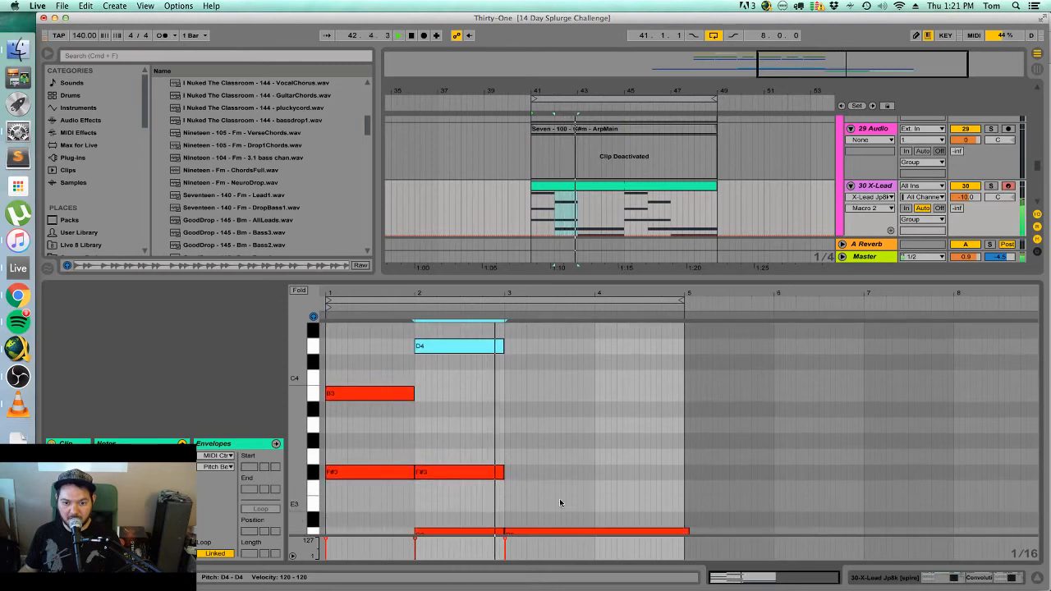
scroll(557, 501, down, 2)
click(549, 506)
scroll(533, 483, down, 1)
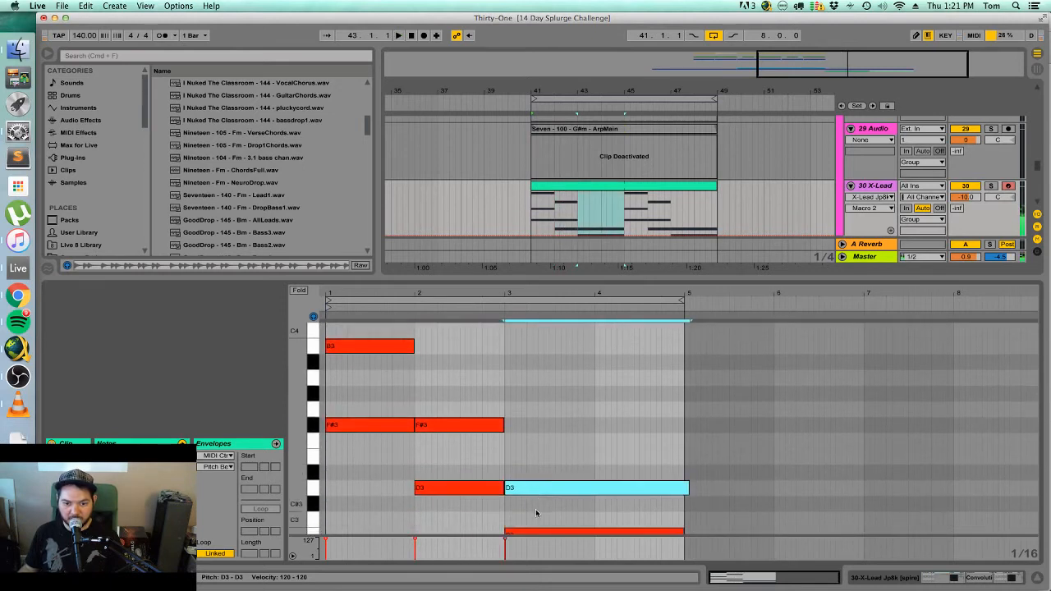
click(532, 531)
key(super+c)
key(shift+Up)
key(super+v)
key(space)
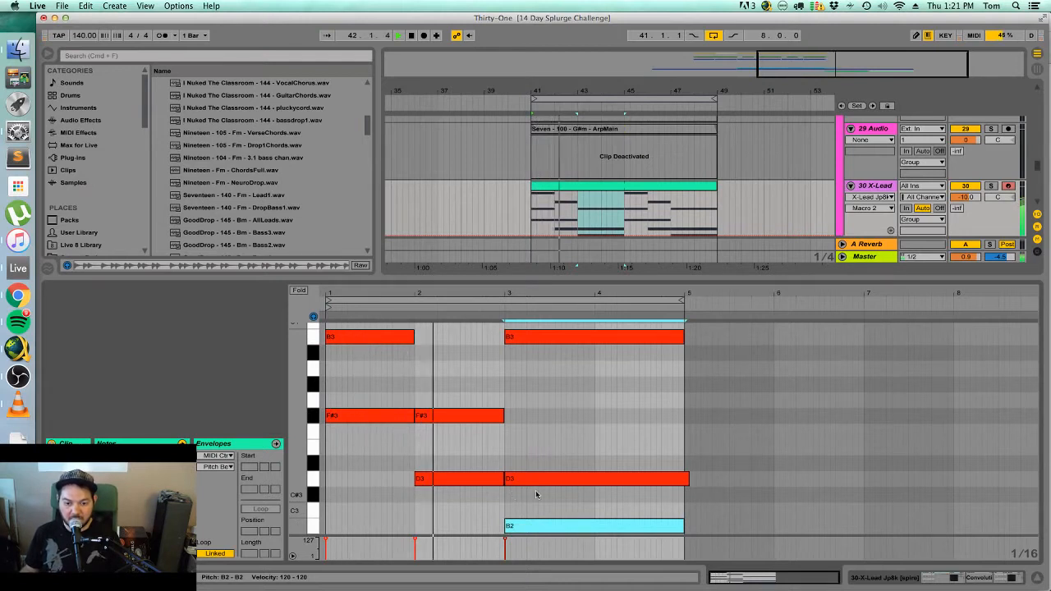
Stop playback and split the X-Lead clip at bar 45 so its second half can be edited separately.
click(614, 424)
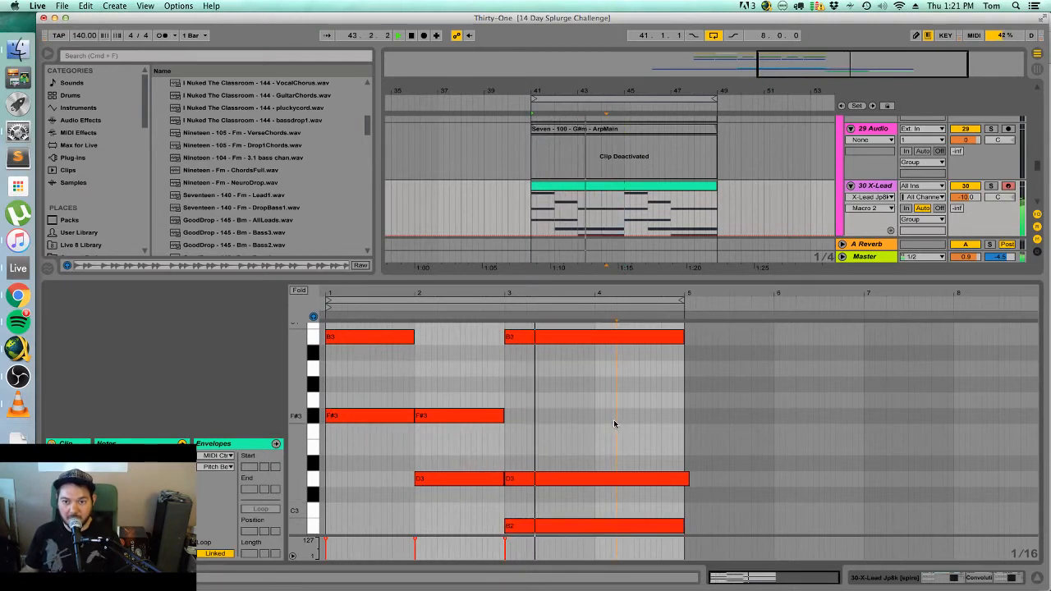
key(space)
click(634, 190)
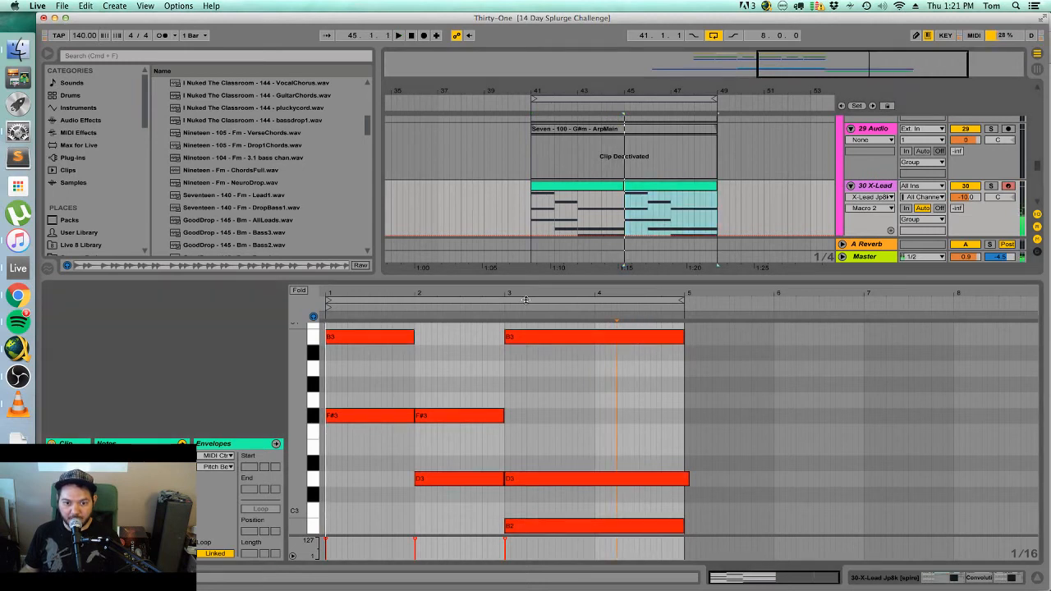
In the second X-Lead clip, lower the bar 1 notes B3, F#3 and F#4 by one octave each.
scroll(449, 413, up, 3)
scroll(372, 451, up, 1)
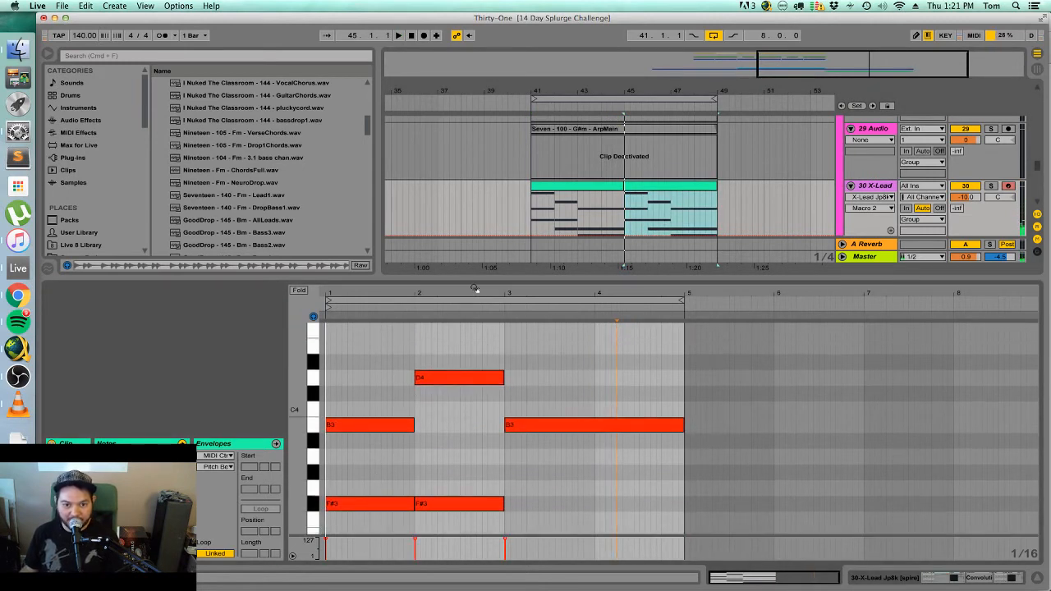
click(375, 424)
key(shift+Down)
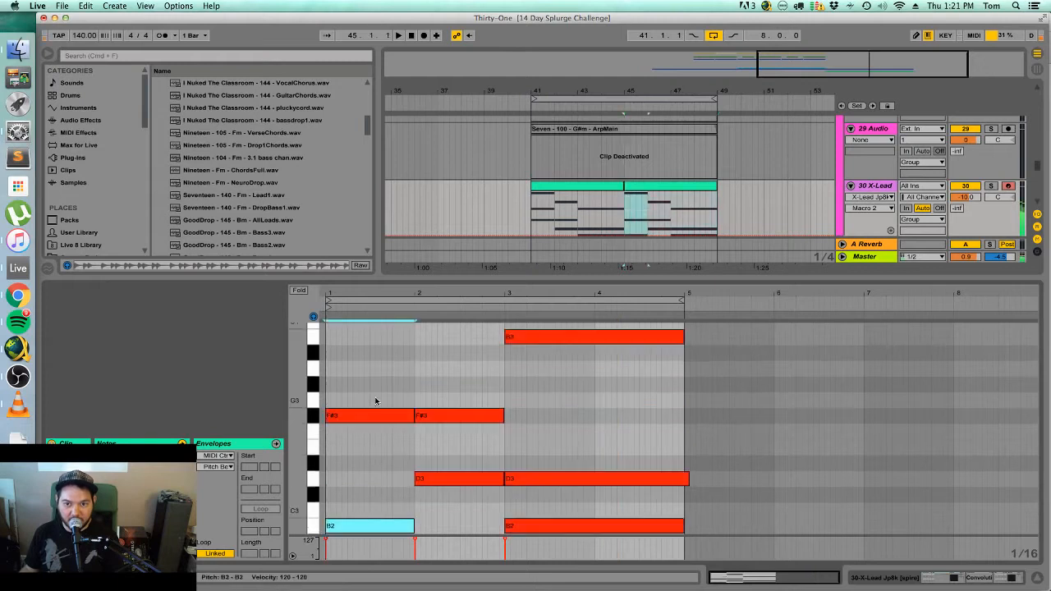
click(391, 415)
key(shift+Down)
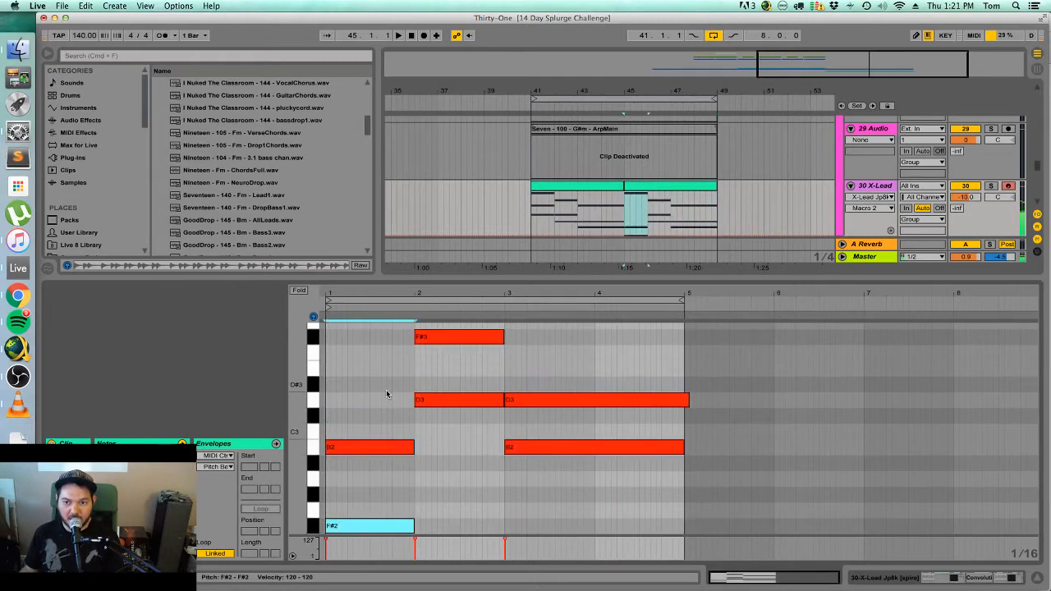
scroll(387, 419, up, 5)
scroll(386, 445, up, 6)
drag(376, 528, 380, 466)
key(shift+Down)
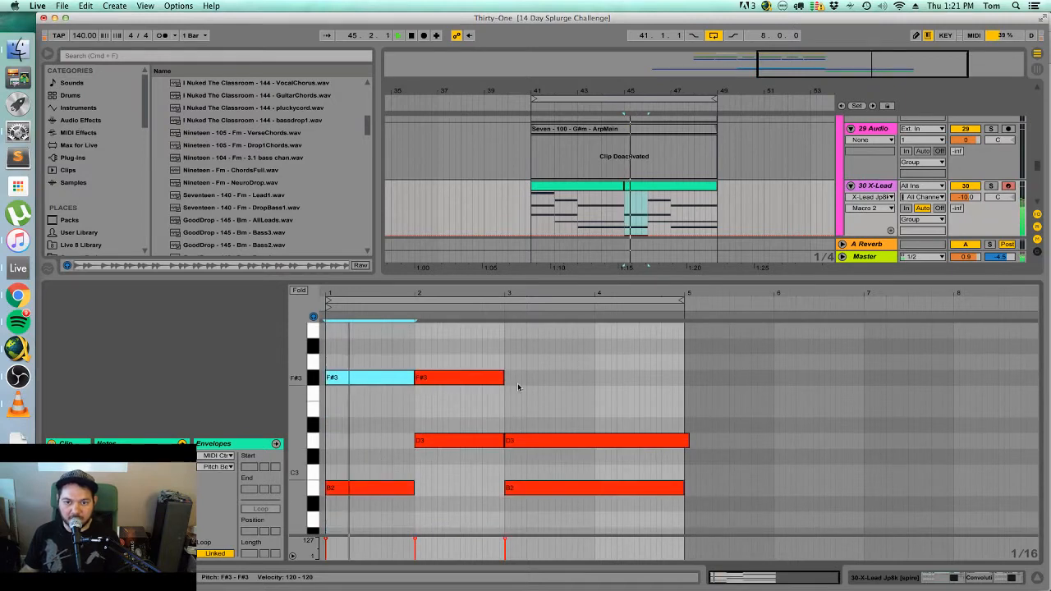
Lower the D4 in bar 2 of the second clip by an octave to D3.
scroll(519, 427, up, 5)
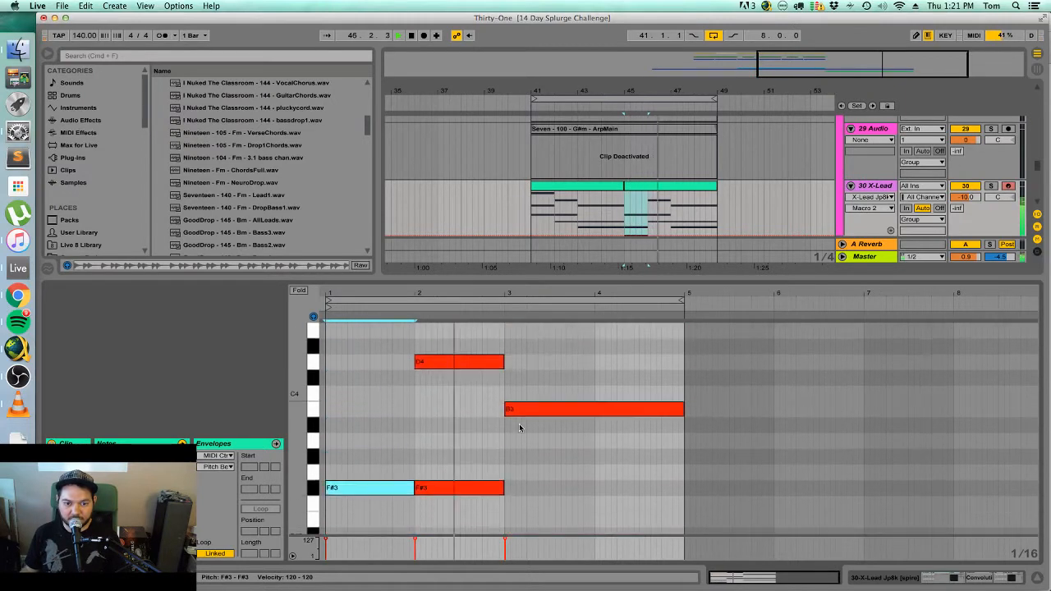
click(448, 362)
key(shift+Down)
scroll(480, 456, down, 4)
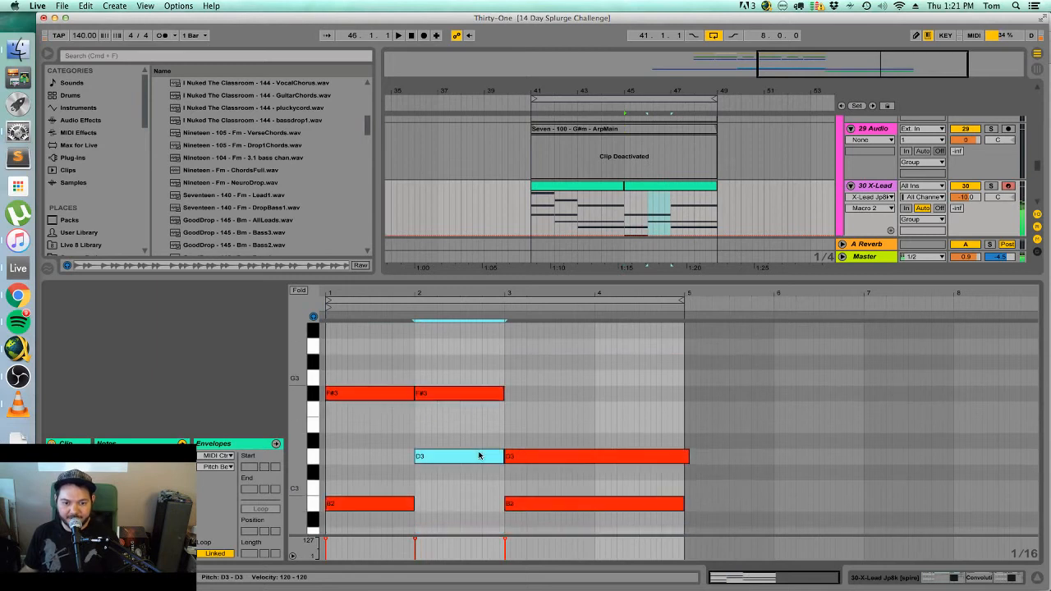
scroll(474, 483, down, 3)
scroll(474, 484, up, 3)
Try a copy of the bar 2 D3 an octave lower at D2.
key(super+c)
key(super+v)
key(shift+Down)
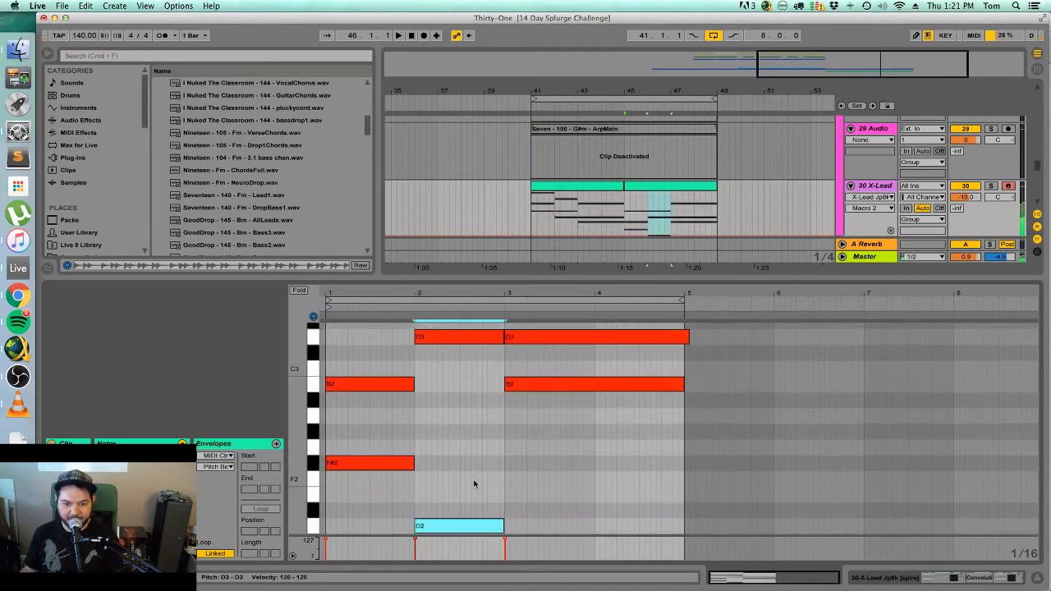
key(shift+Up)
scroll(474, 483, up, 3)
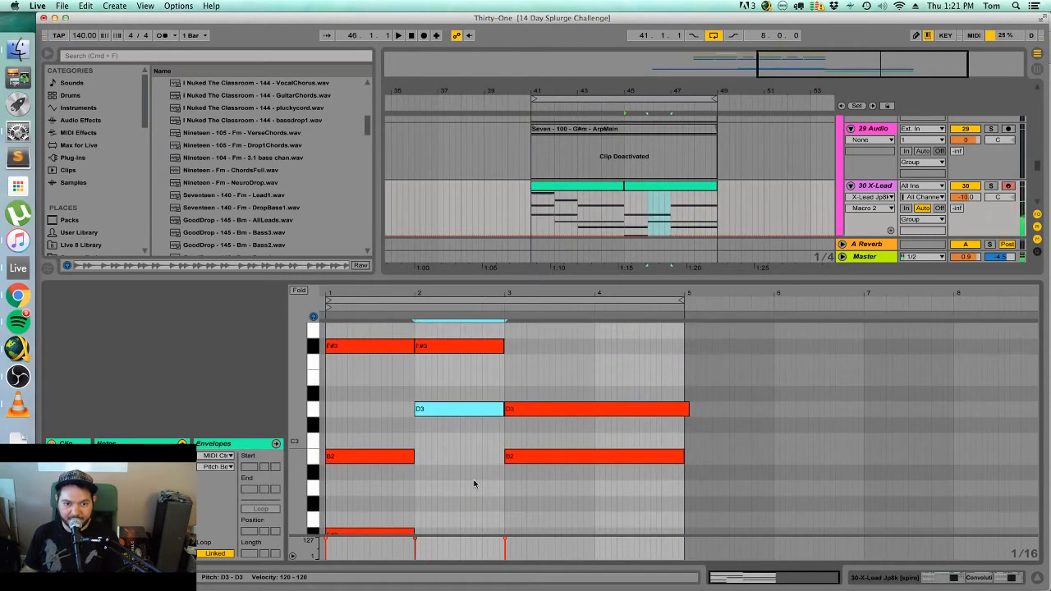
key(shift+Down)
key(shift+Up)
scroll(474, 484, up, 3)
Add an F#2 in bar 2 an octave below the F#3 and play the second clip.
click(458, 319)
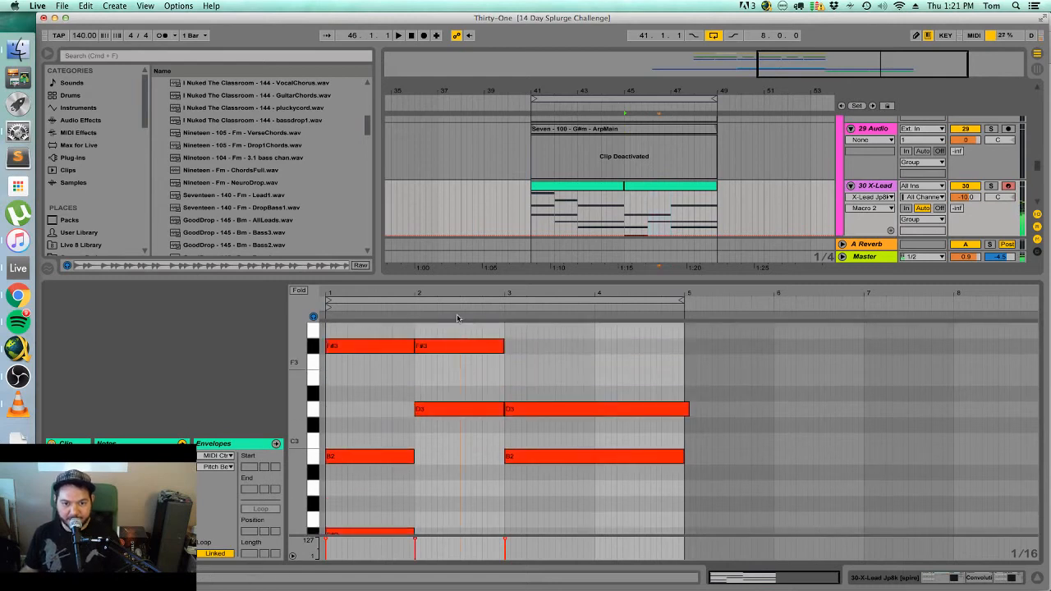
click(456, 319)
key(shift+Down)
key(space)
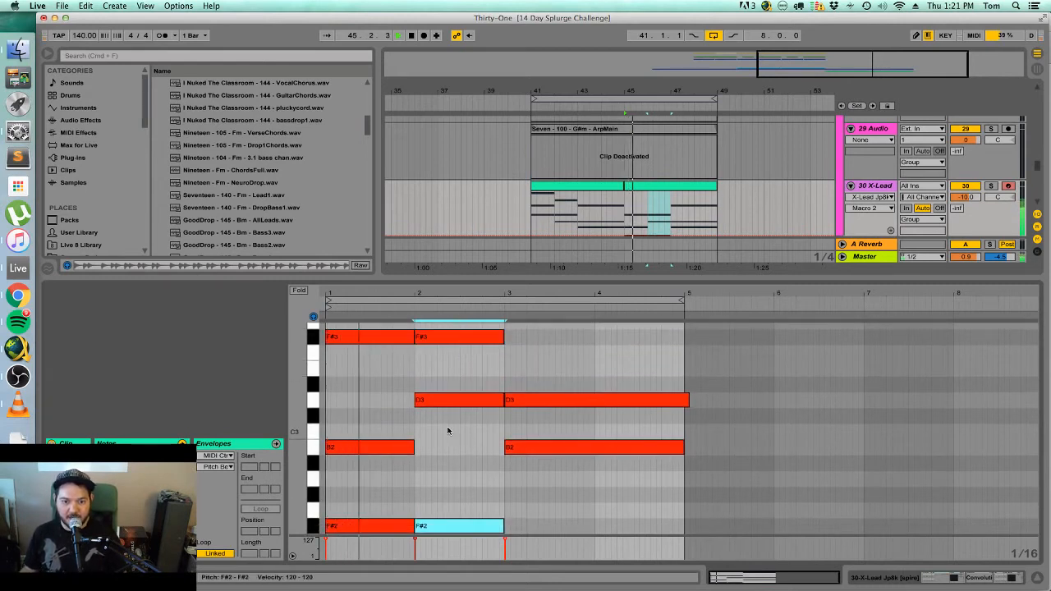
click(442, 448)
scroll(441, 462, up, 2)
scroll(493, 458, up, 2)
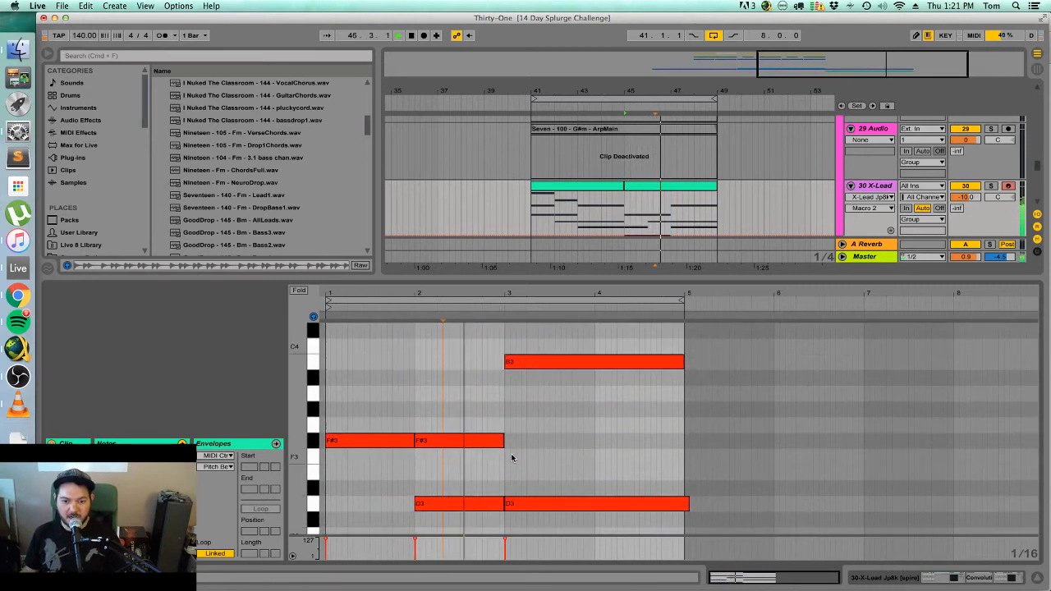
Try raising the B2 across bars 3 and 4 by an octave, then return it to B2.
scroll(600, 450, down, 3)
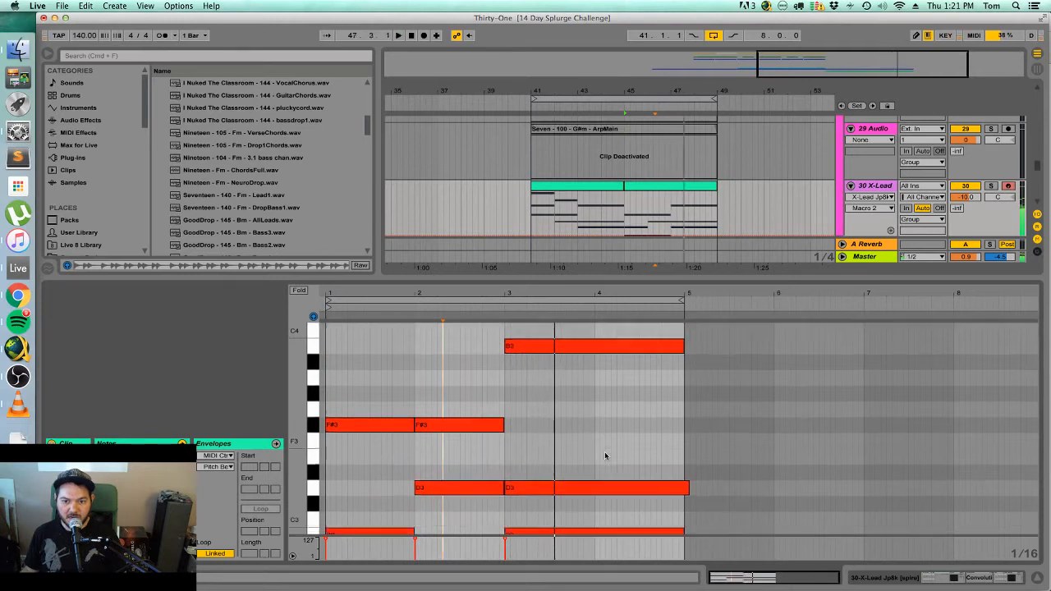
click(592, 503)
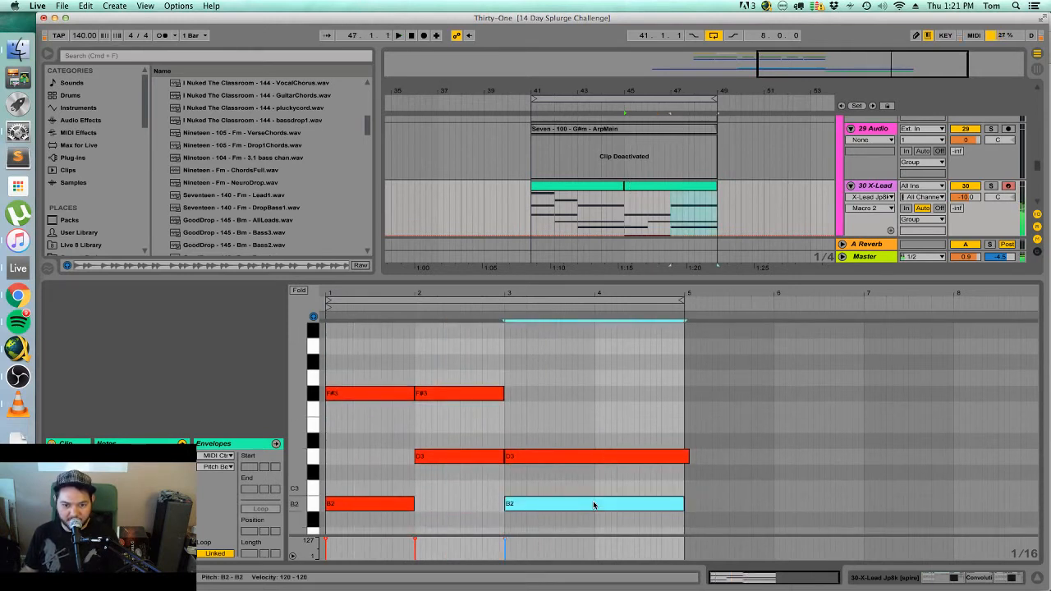
key(shift+Up)
key(shift+Down)
key(shift+Up)
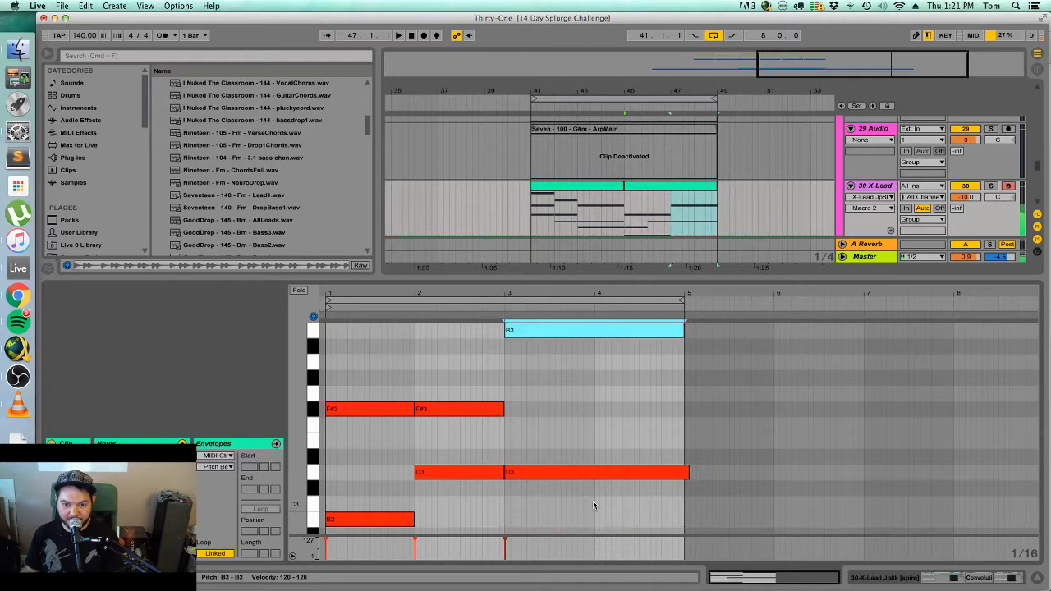
key(shift+Down)
Add a D4 above the B3 at bar 3, extend it to just past bar 6, and play it back.
scroll(590, 489, up, 4)
click(503, 402)
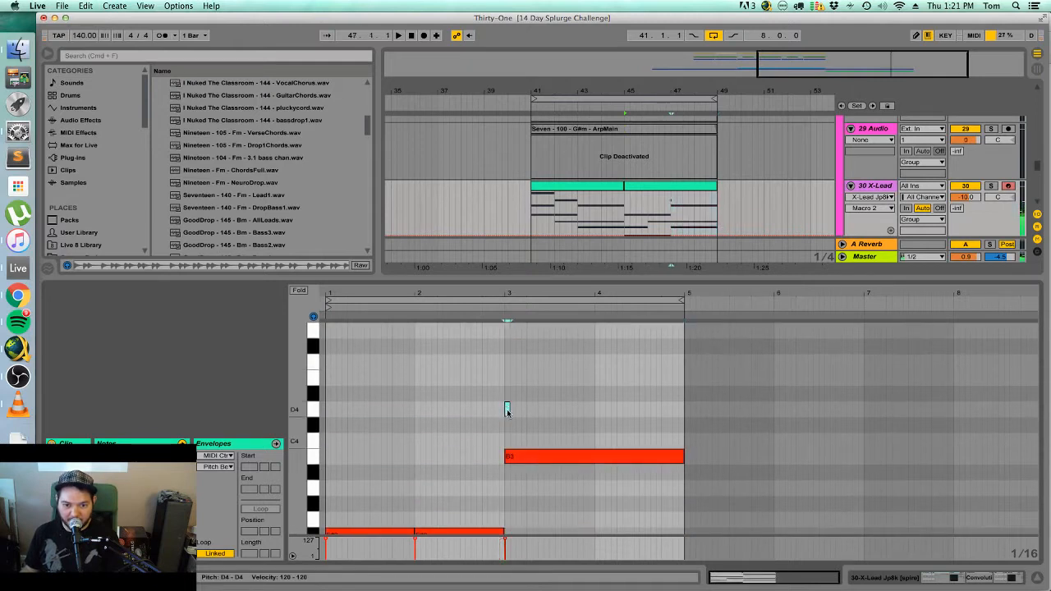
drag(509, 408, 790, 408)
scroll(610, 425, down, 2)
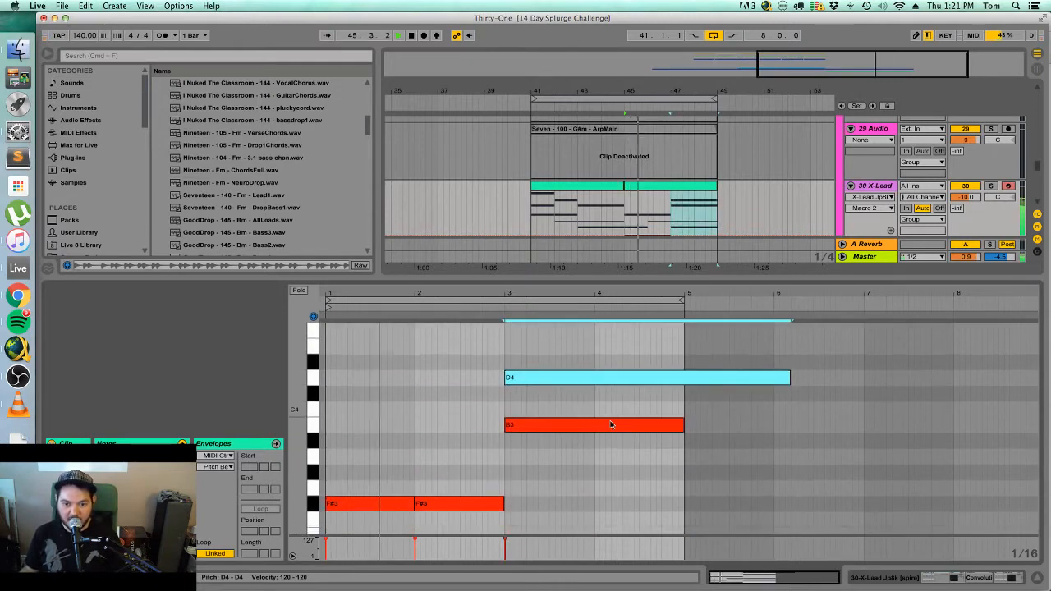
click(599, 414)
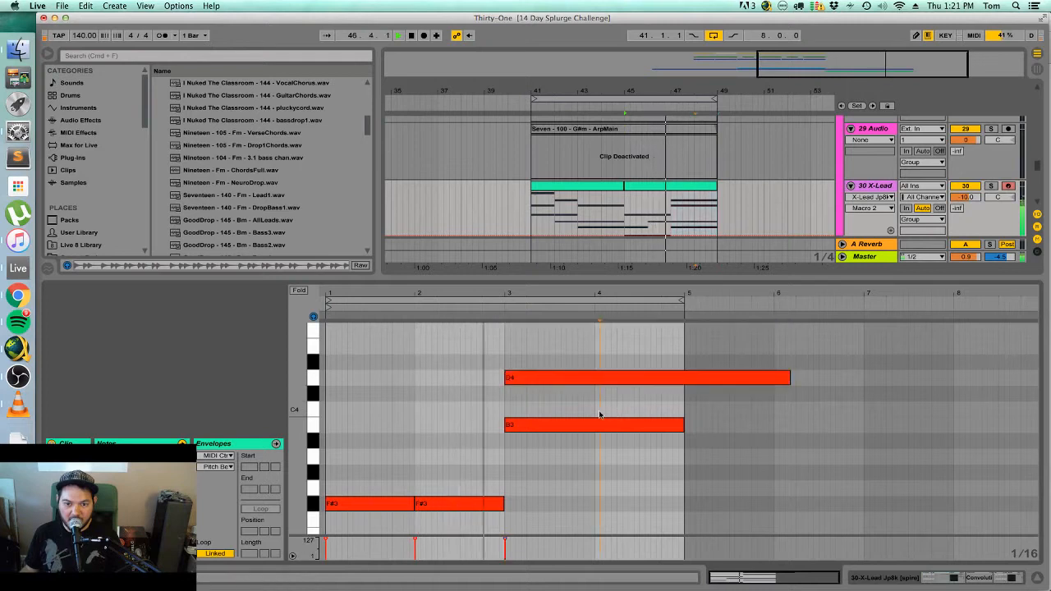
scroll(599, 415, down, 2)
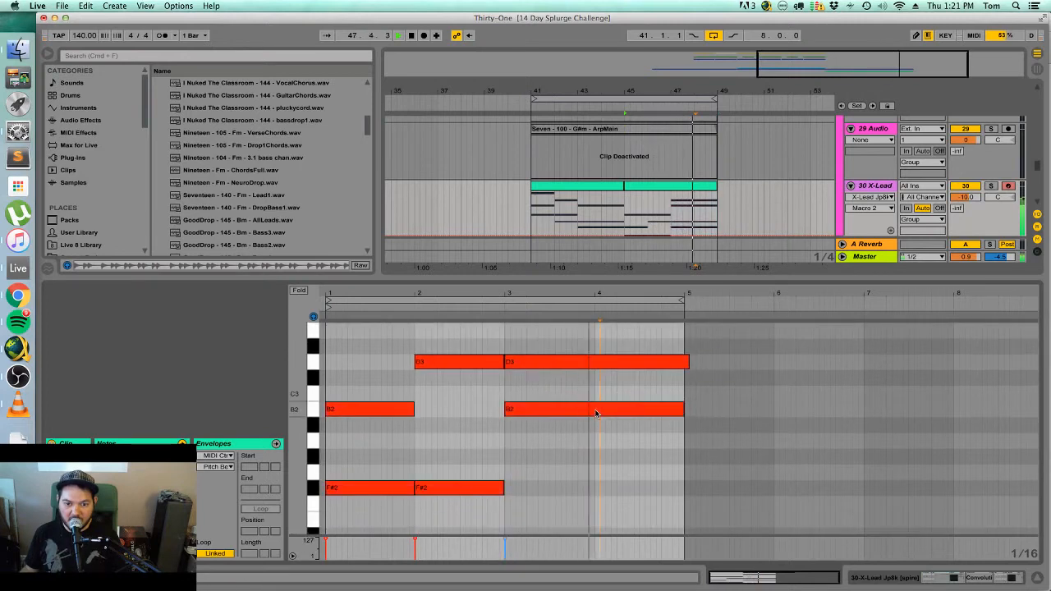
Add an F#4 above the D4 at bar 3, extending just past bar 6, and listen to the chord.
scroll(516, 350, up, 2)
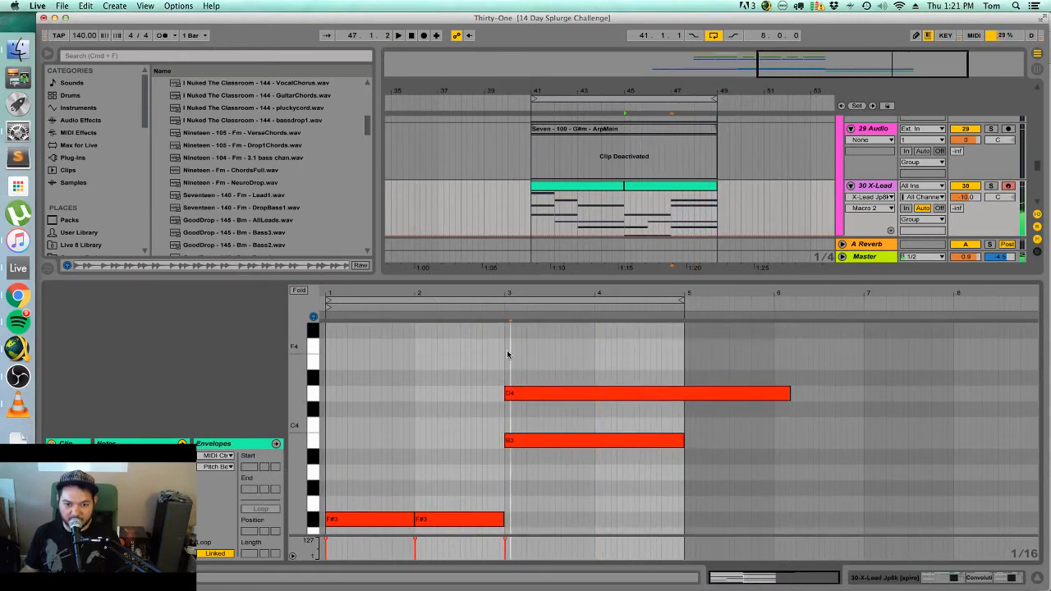
drag(513, 363, 589, 343)
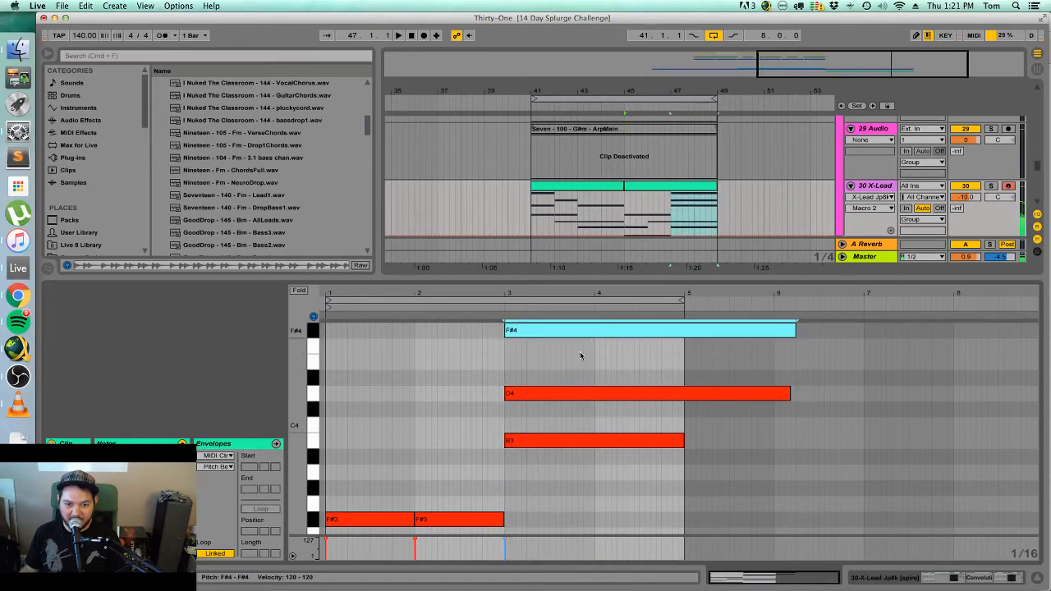
scroll(582, 390, down, 9)
scroll(582, 390, up, 8)
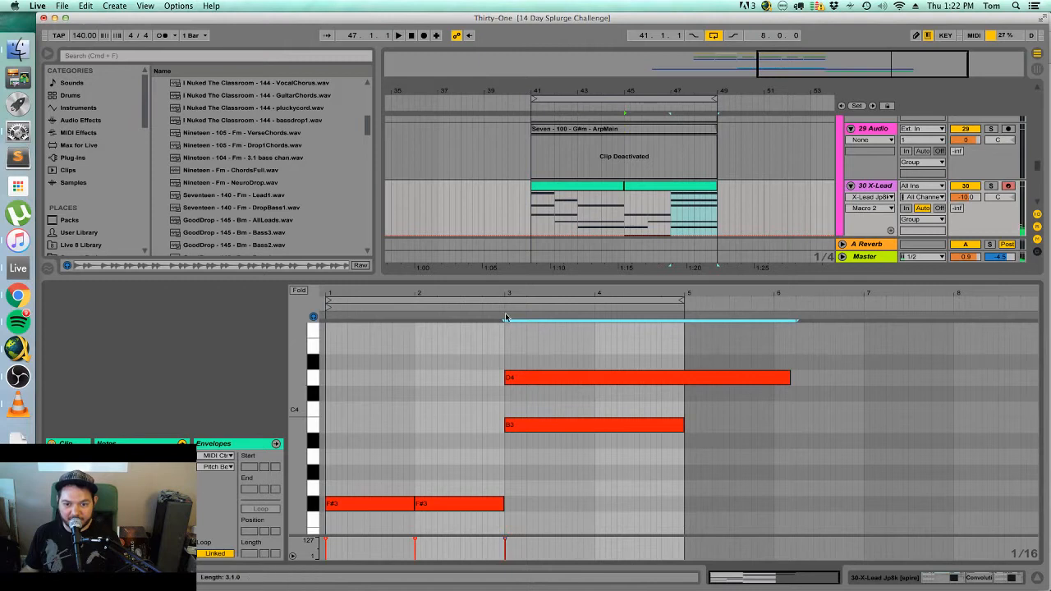
scroll(506, 327, up, 2)
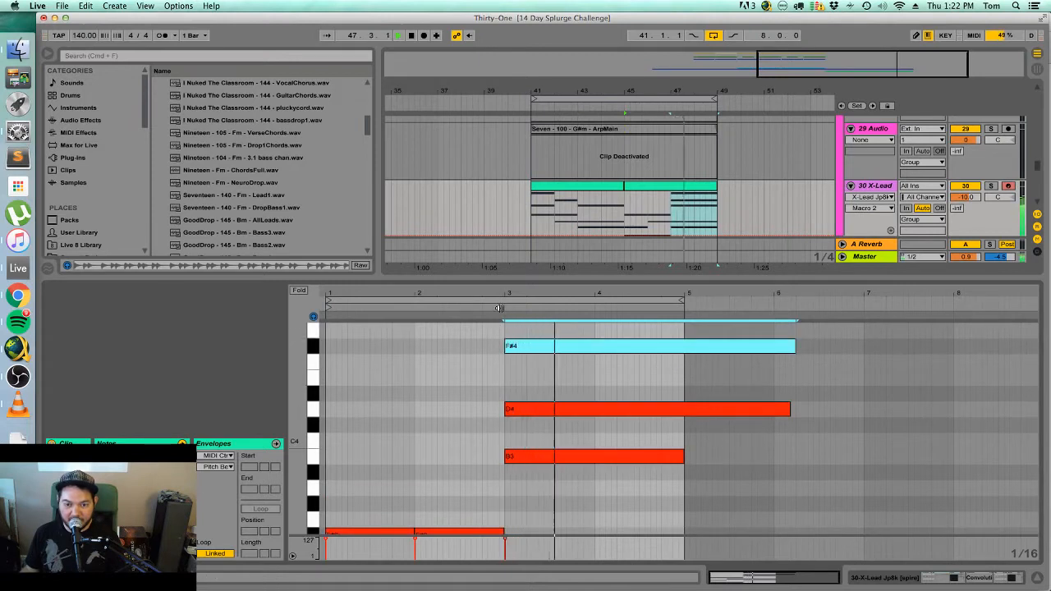
Trim the F#4 and D4 notes starting at bar 3 so both end at bar 5.
click(798, 346)
drag(793, 345, 688, 349)
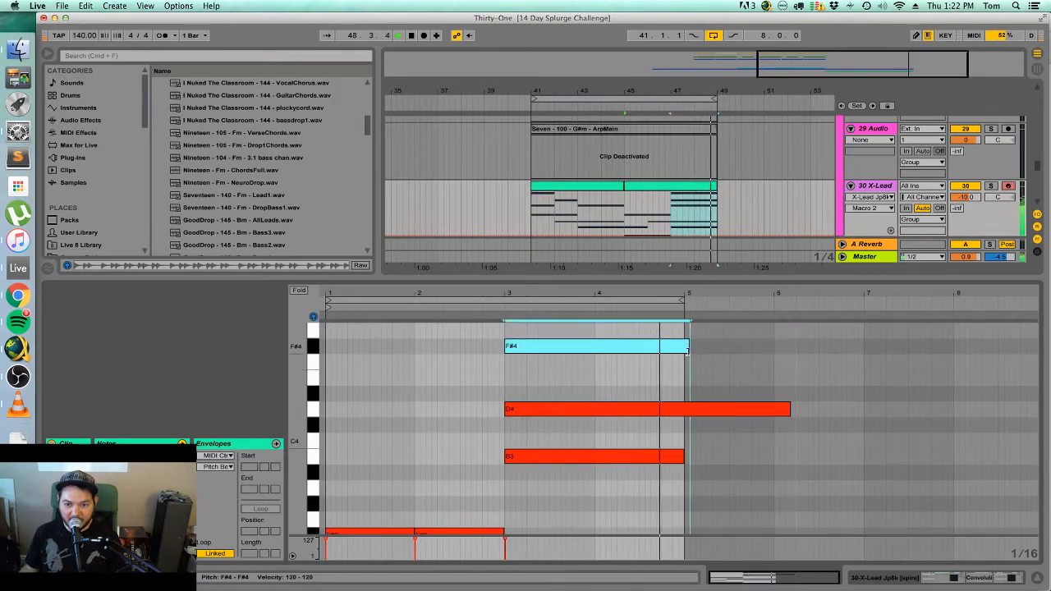
drag(789, 411, 683, 415)
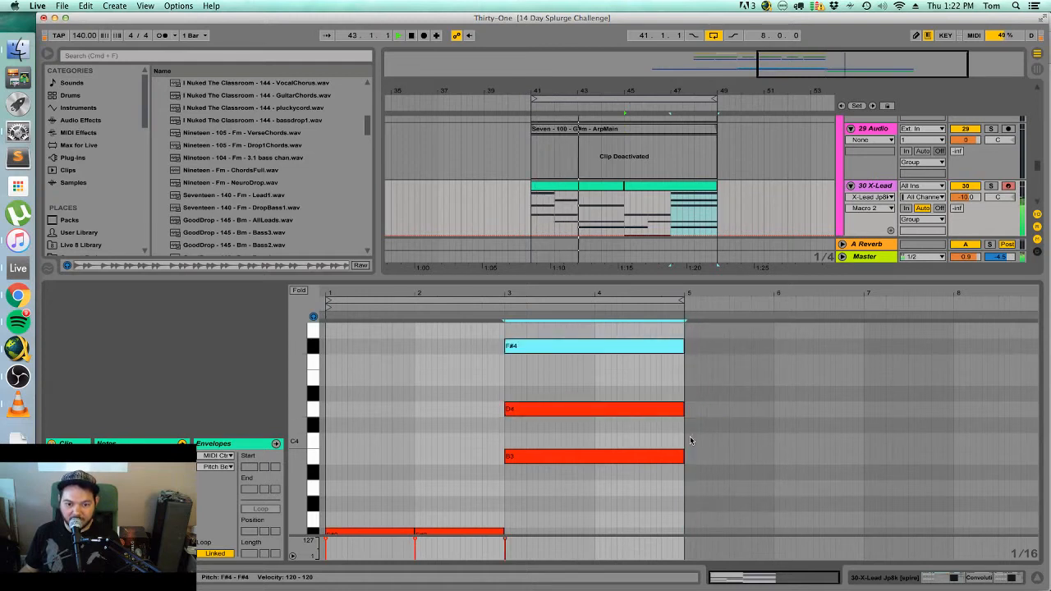
scroll(690, 441, down, 5)
scroll(690, 452, up, 4)
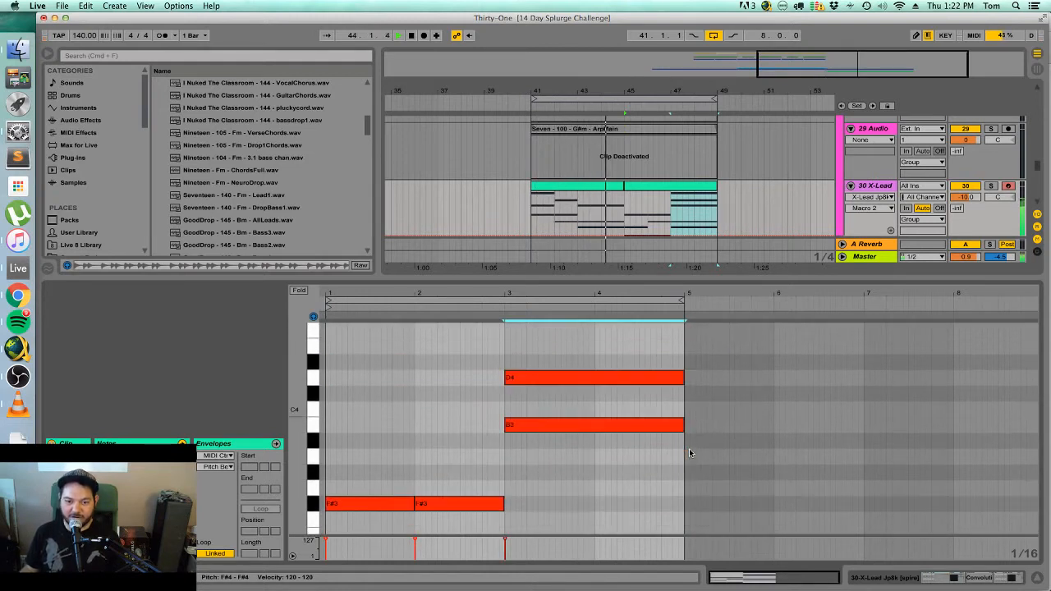
scroll(689, 453, up, 2)
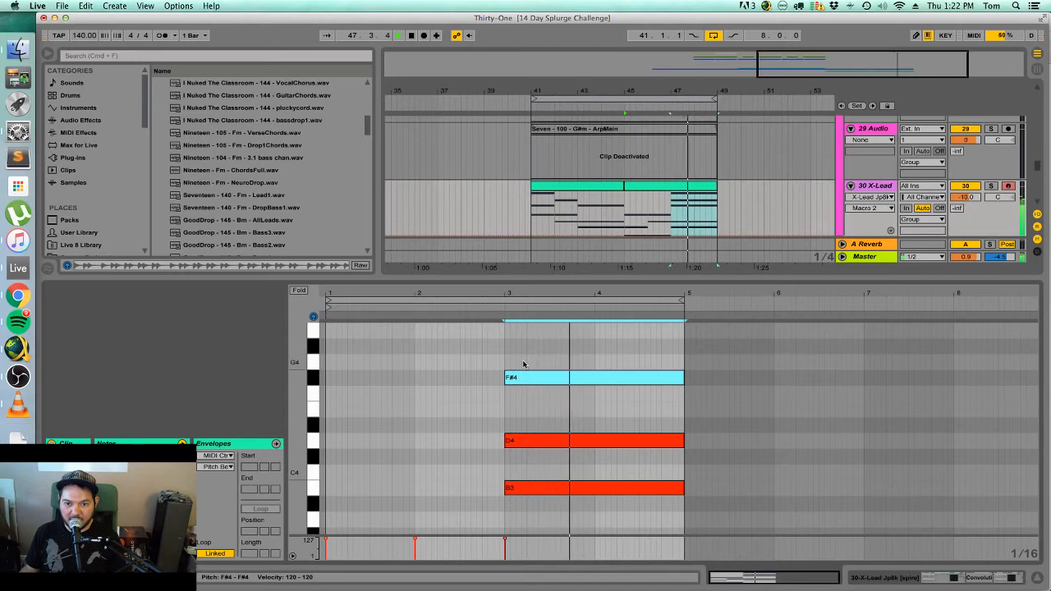
Raise the F#4 across bars 3 and 4 to G4 and listen to the chord.
key(space)
mouse_move(528, 379)
mouse_down()
mouse_move(529, 338)
mouse_move(517, 362)
mouse_up()
click(500, 324)
key(space)
key(space)
key(space)
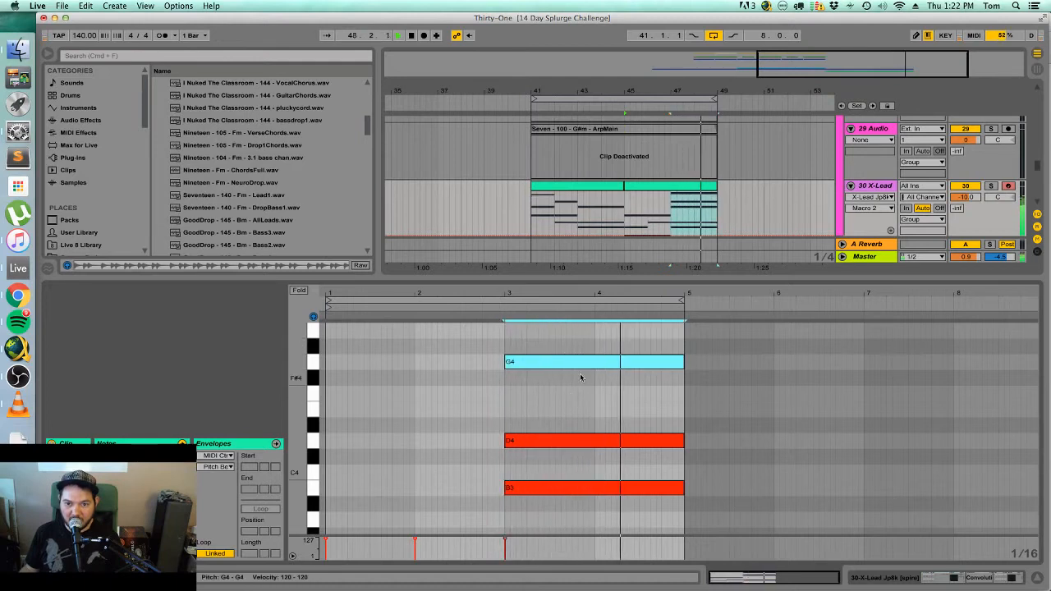
Move the G4 to start at bar 4, trim it to end at bar 5, and fill bar 3 with an F#4.
key(space)
mouse_move(612, 366)
mouse_down()
mouse_move(697, 374)
mouse_move(669, 374)
mouse_up()
click(508, 385)
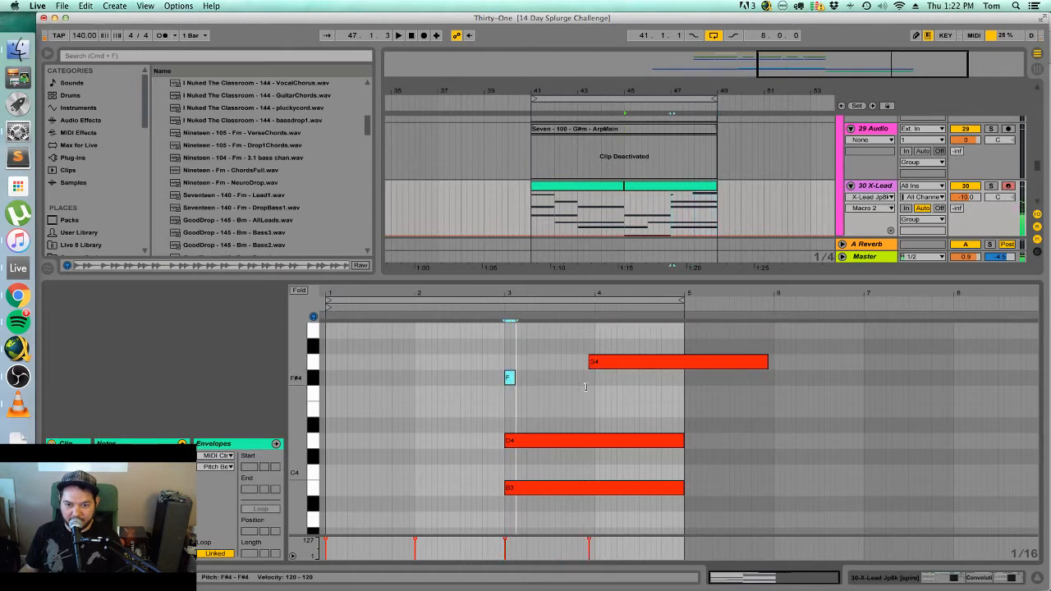
mouse_move(586, 387)
mouse_down()
mouse_move(612, 370)
mouse_move(595, 376)
mouse_up()
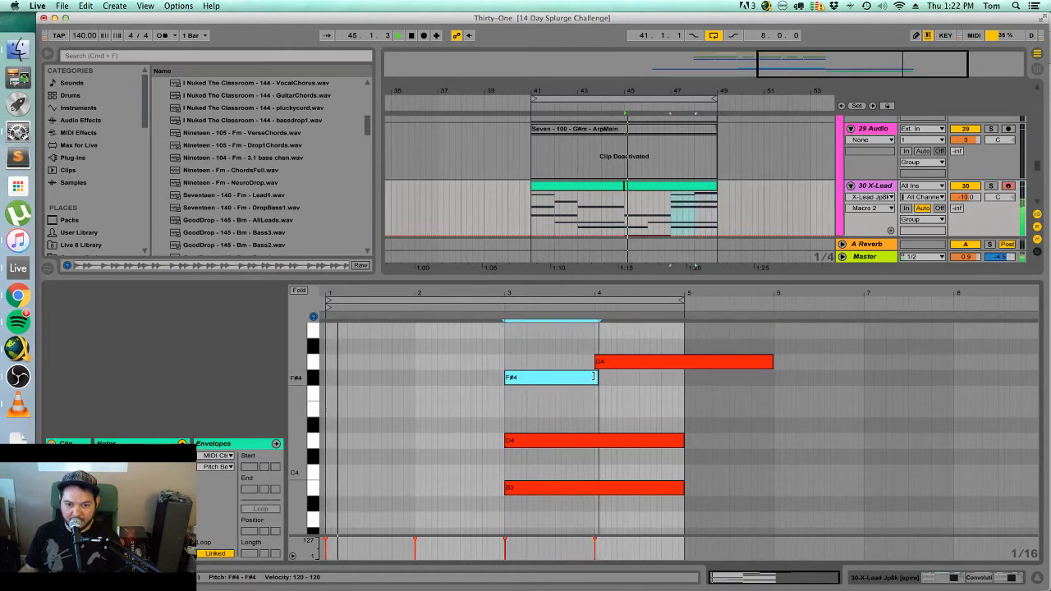
click(748, 403)
click(766, 364)
drag(766, 364, 684, 366)
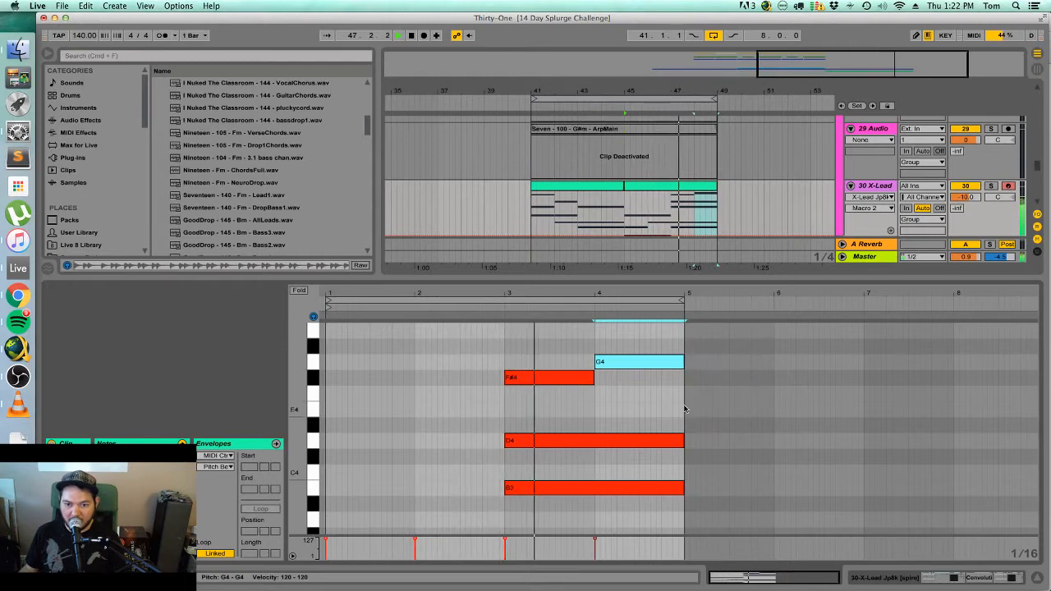
click(740, 395)
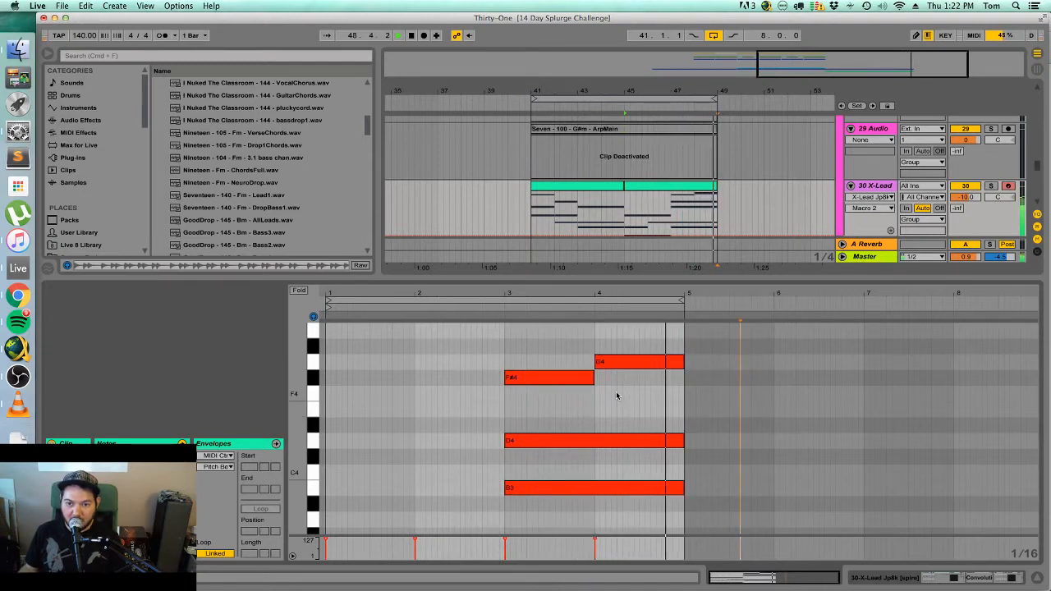
Raise the G4 in bar 4 to B4.
scroll(649, 365, up, 3)
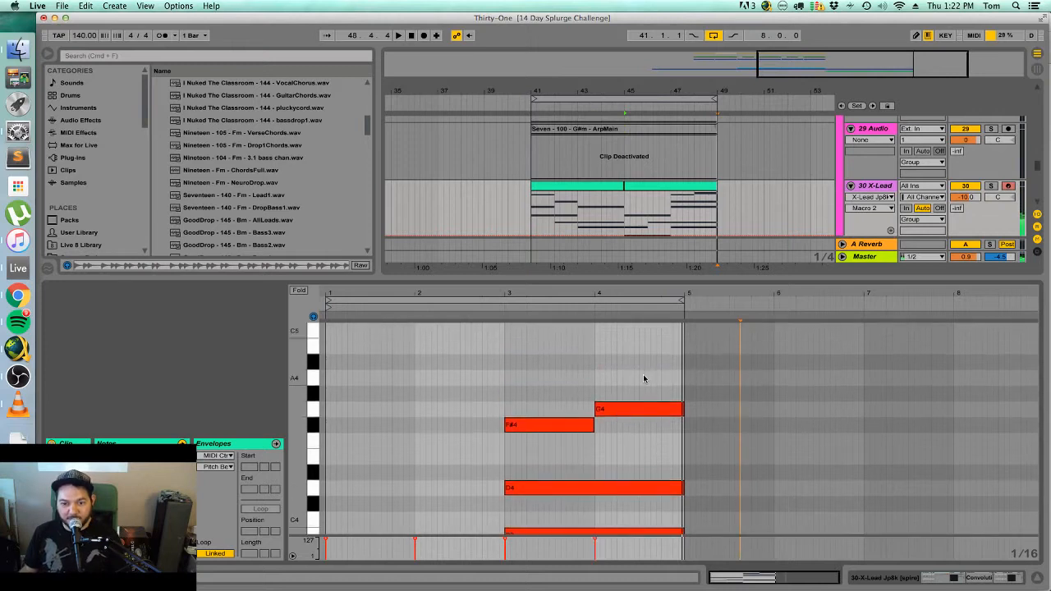
drag(627, 413, 630, 345)
scroll(624, 452, down, 7)
scroll(625, 452, up, 12)
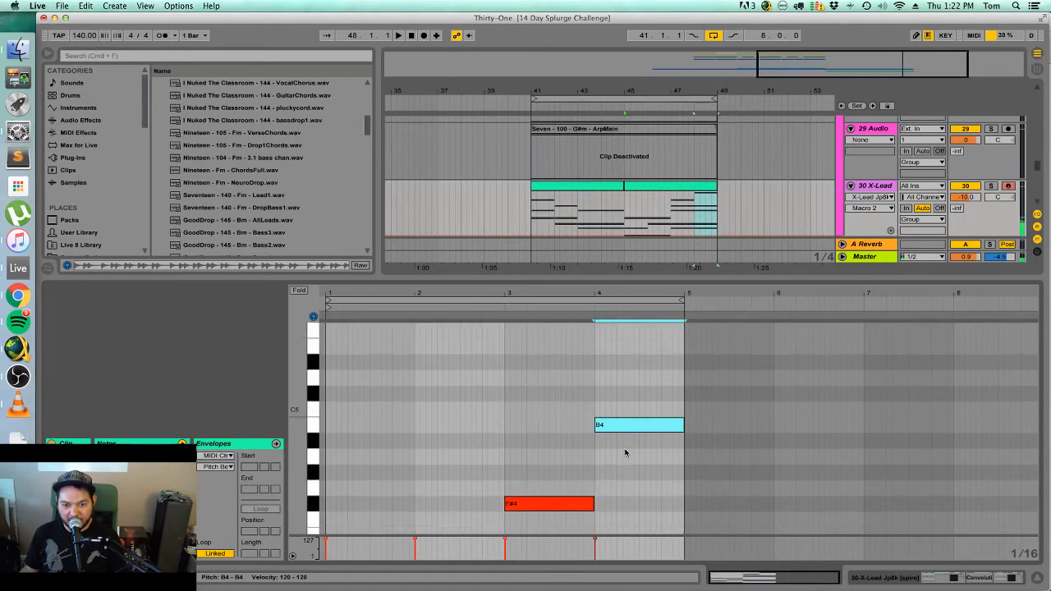
scroll(624, 452, down, 8)
scroll(624, 452, up, 2)
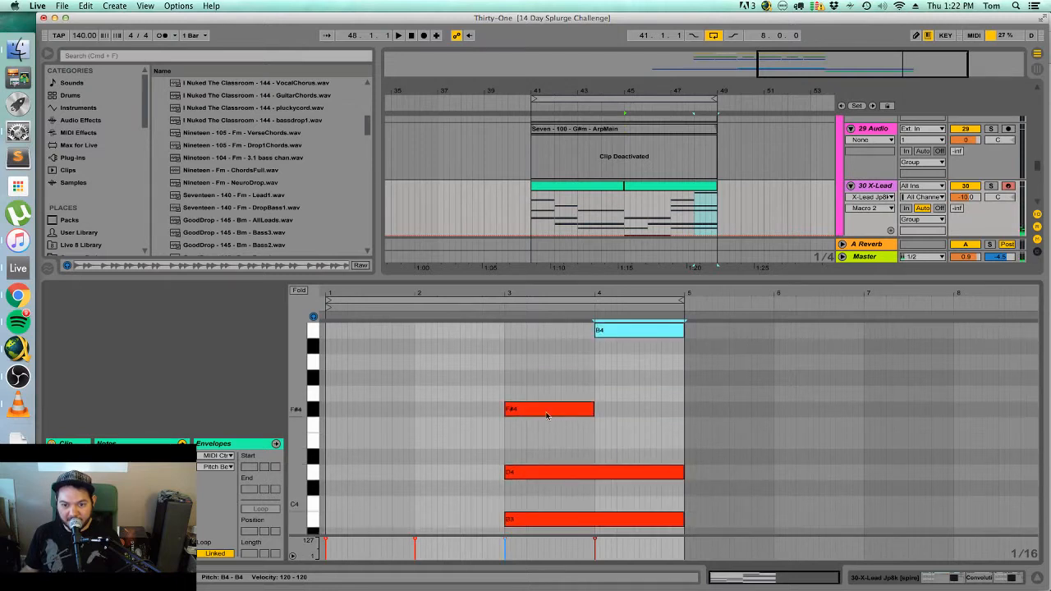
Raise the F#4 in bar 3 to A4 and play the clip while reviewing its lower notes.
drag(534, 409, 533, 361)
click(497, 321)
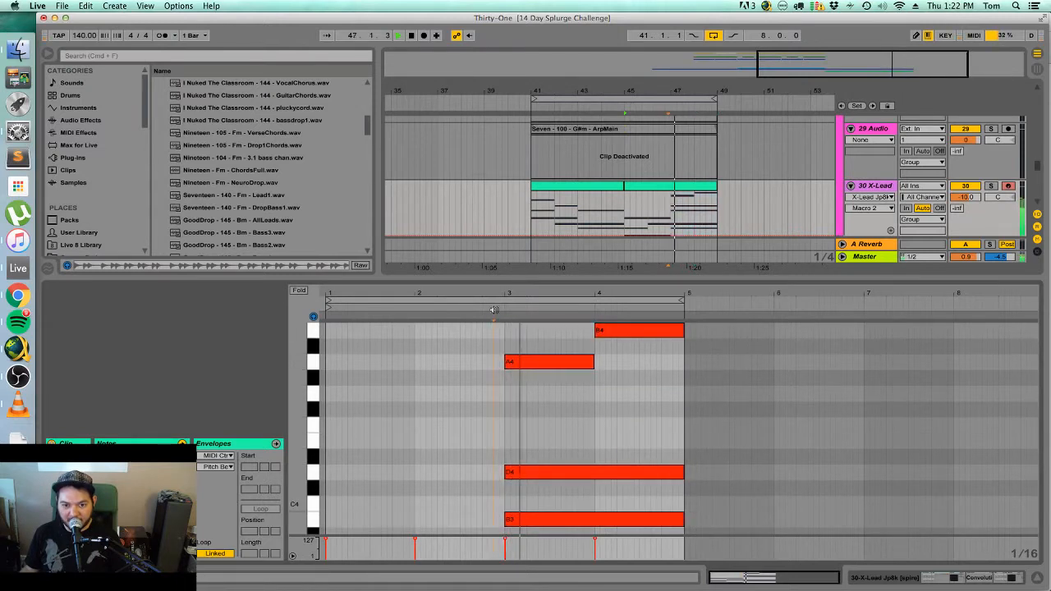
scroll(642, 433, down, 5)
scroll(630, 472, down, 12)
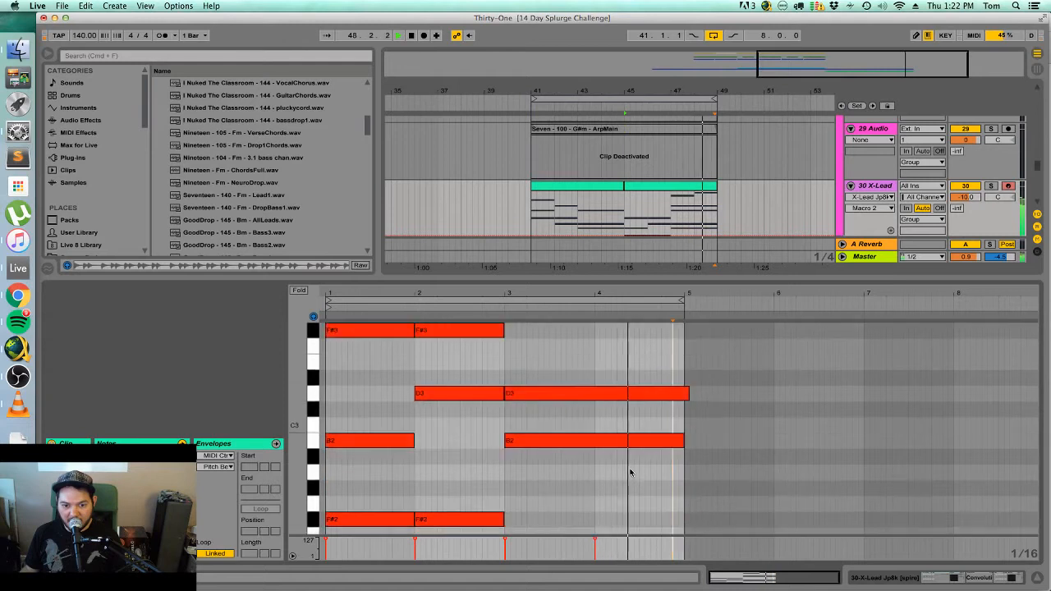
scroll(630, 472, up, 13)
scroll(631, 473, down, 2)
scroll(630, 474, up, 8)
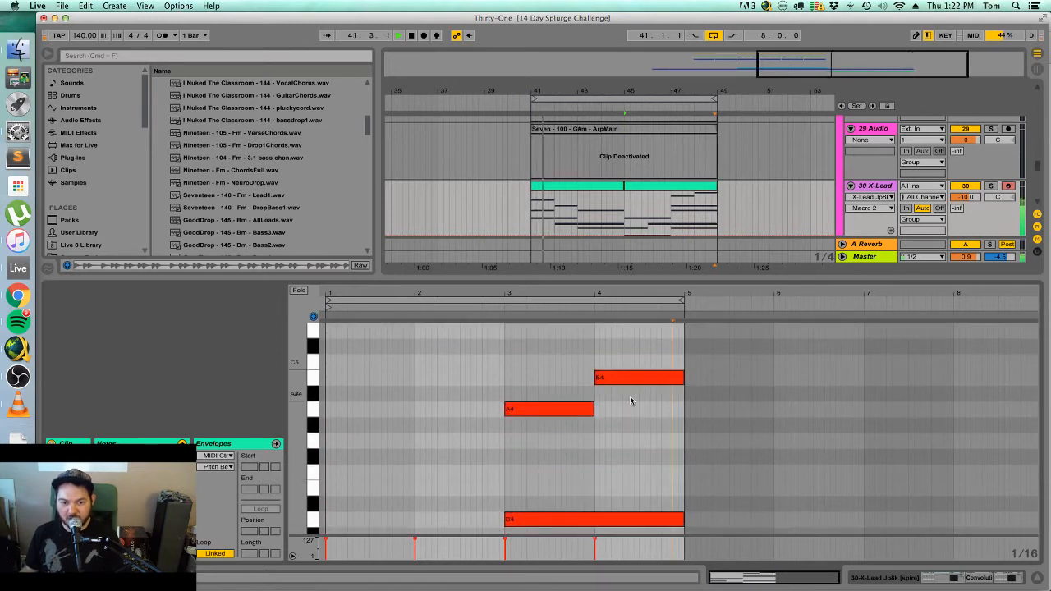
Try lowering the A4 and B4 by an octave and adding a short F#4 at bar 3, then revert both changes.
drag(634, 356, 575, 451)
key(shift+Down)
scroll(577, 454, down, 2)
key(shift+Up)
scroll(579, 460, up, 4)
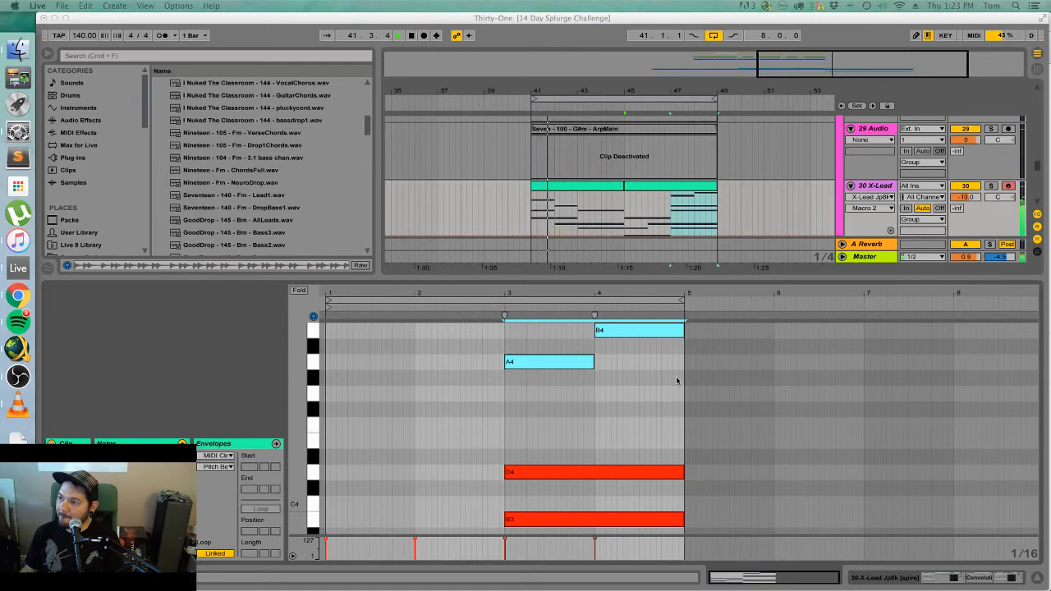
double_click(507, 409)
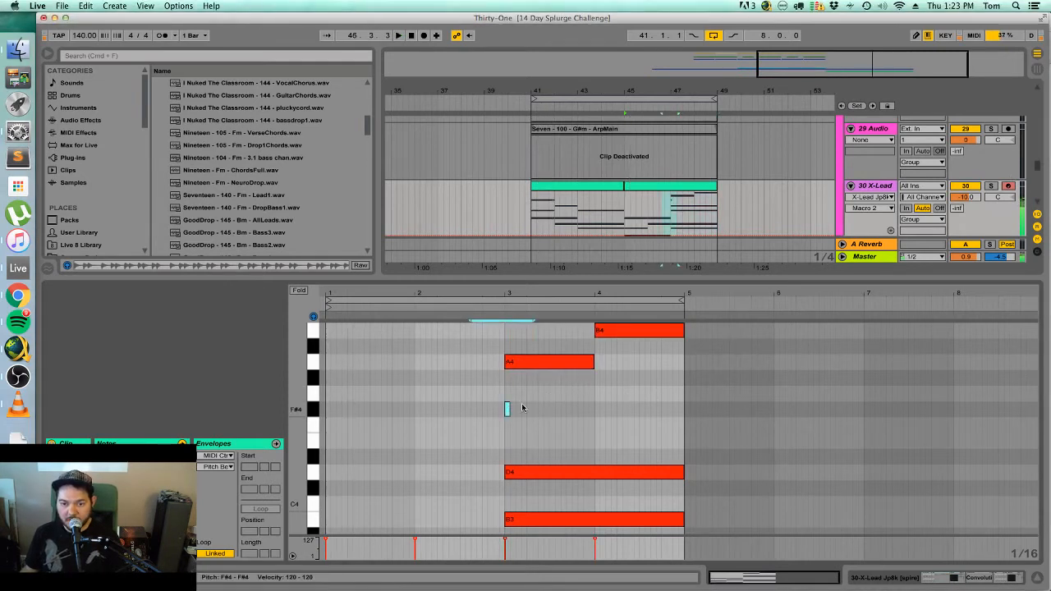
key(space)
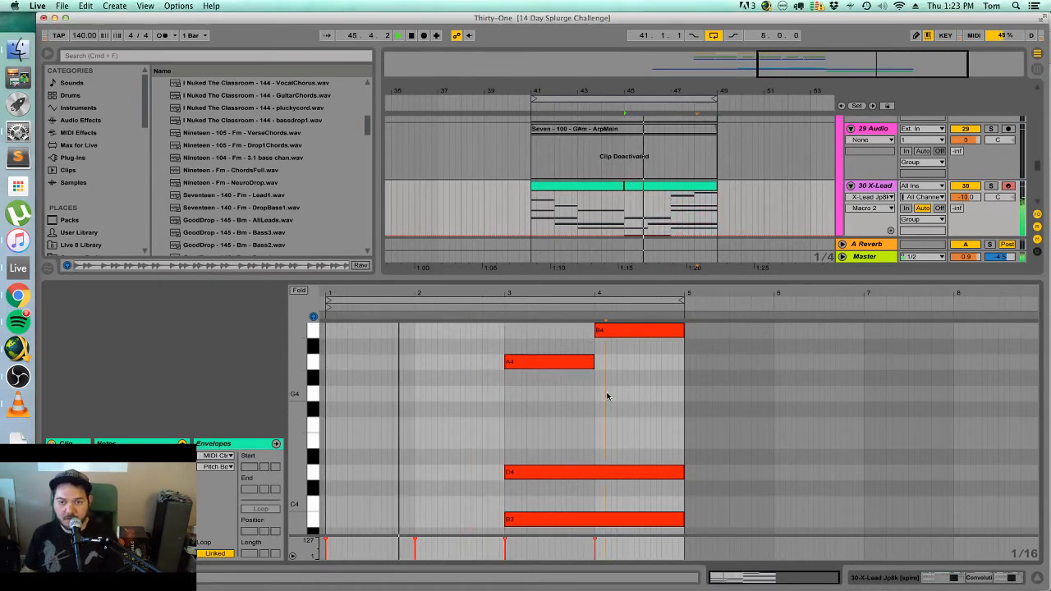
Move the B4 to start halfway through bar 4 and extend the bar 3 A4 to meet it.
scroll(607, 396, down, 2)
scroll(606, 395, up, 3)
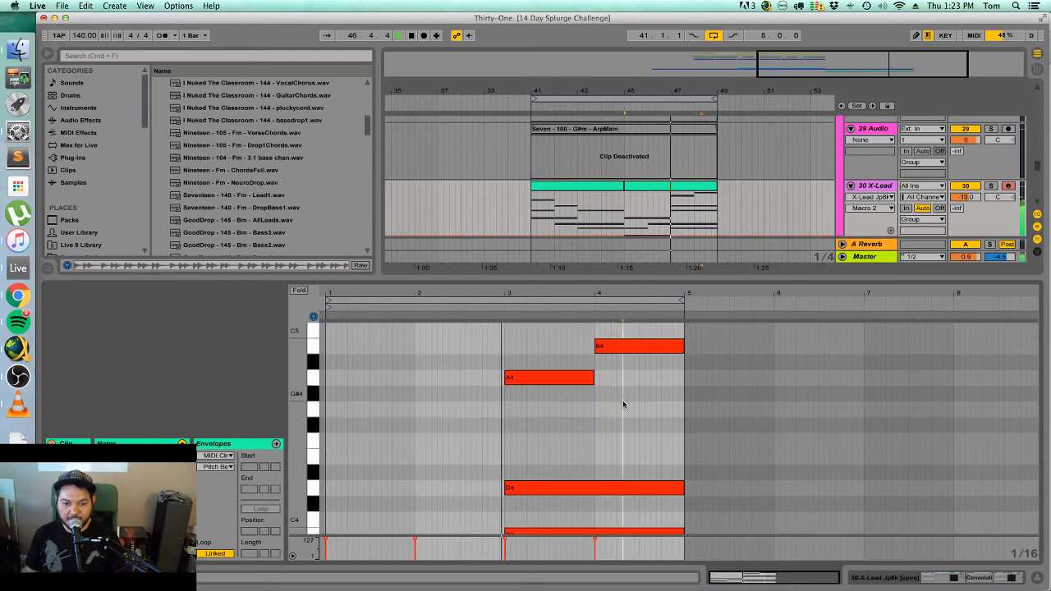
drag(625, 350, 670, 350)
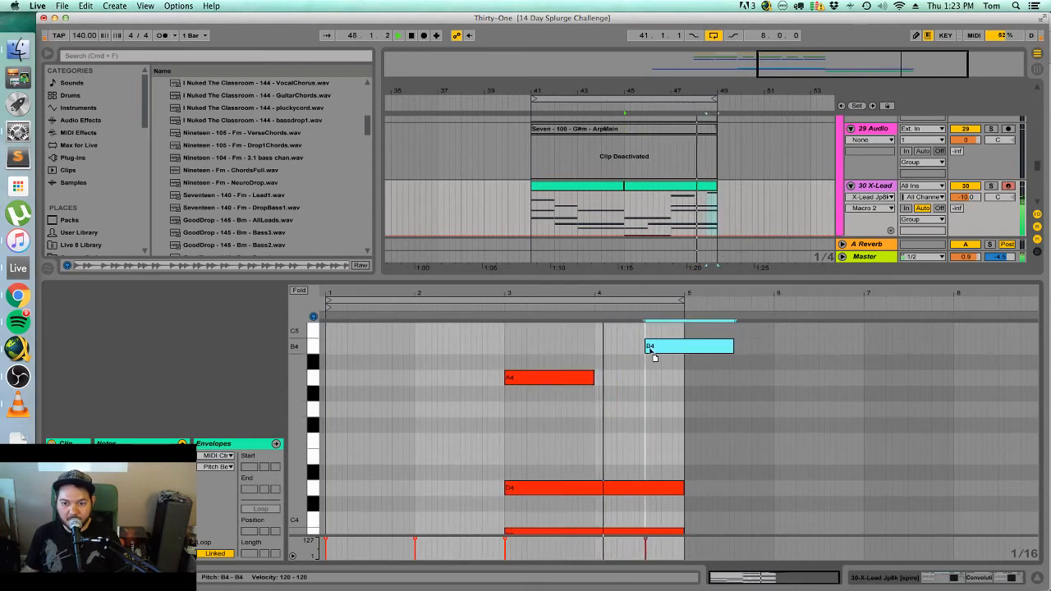
drag(594, 378, 640, 377)
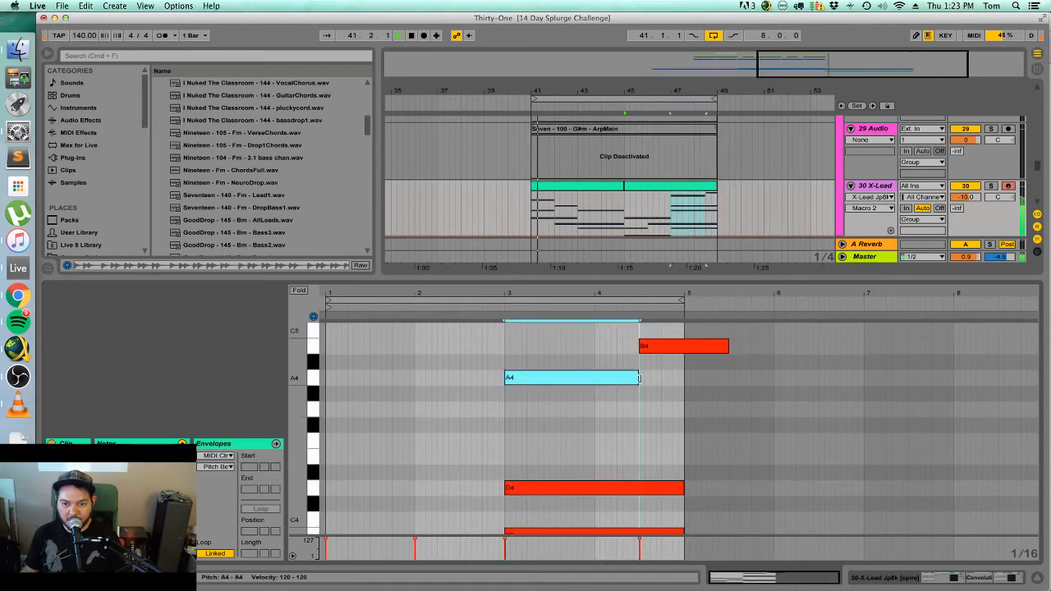
In the first X-Lead clip, end the bar 3 B3 halfway through bar 4, fill the remainder with a D4, and play it.
click(606, 191)
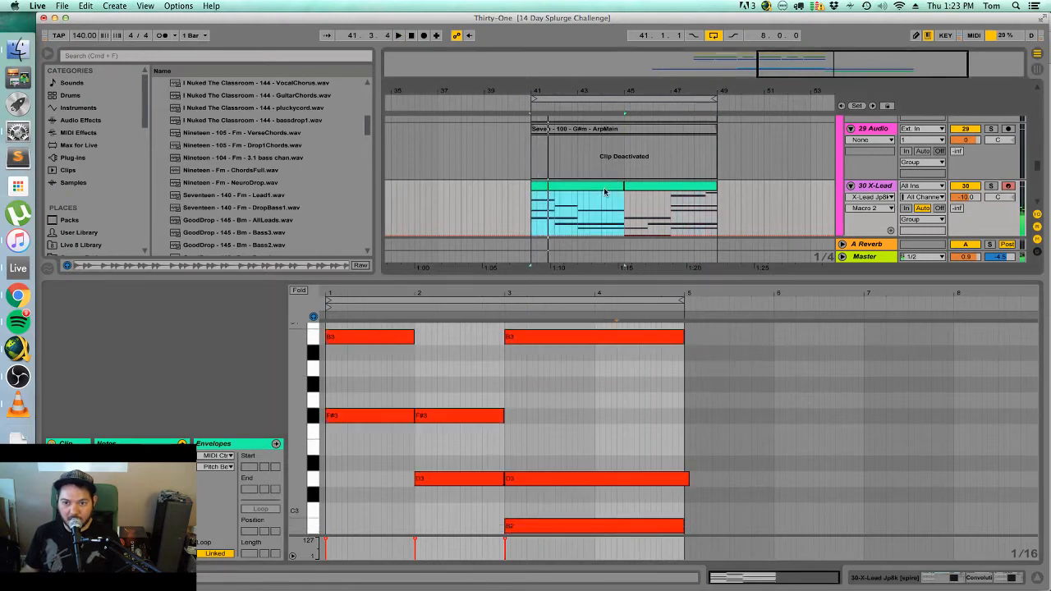
scroll(662, 364, up, 5)
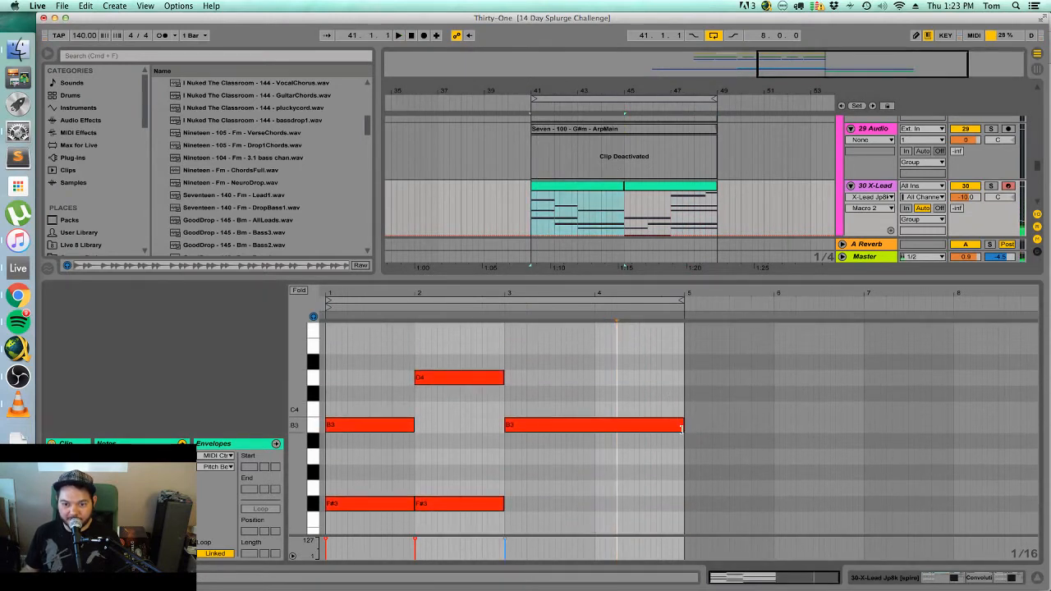
drag(683, 427, 654, 429)
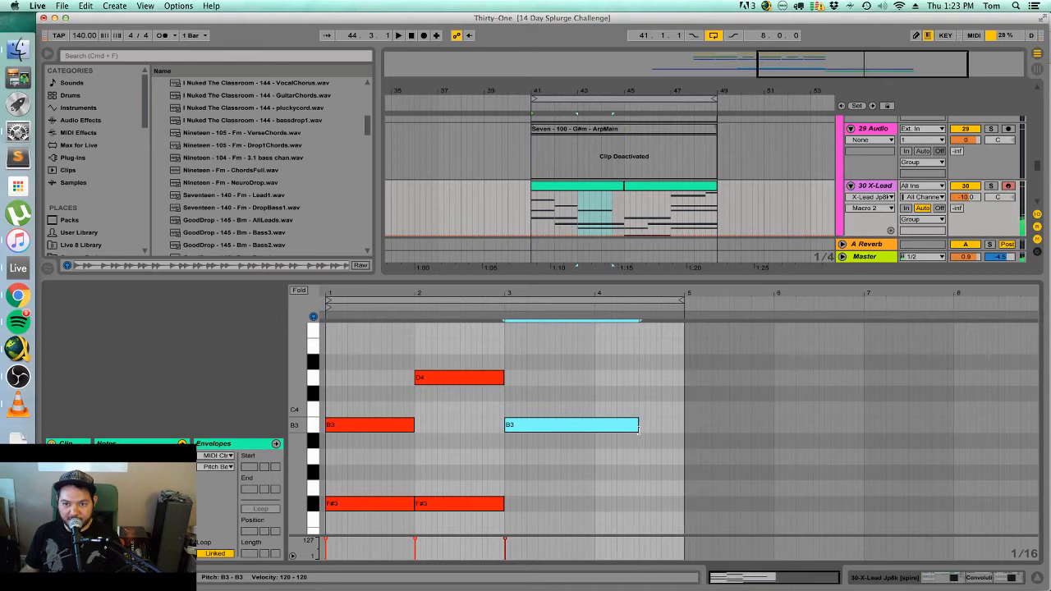
double_click(653, 394)
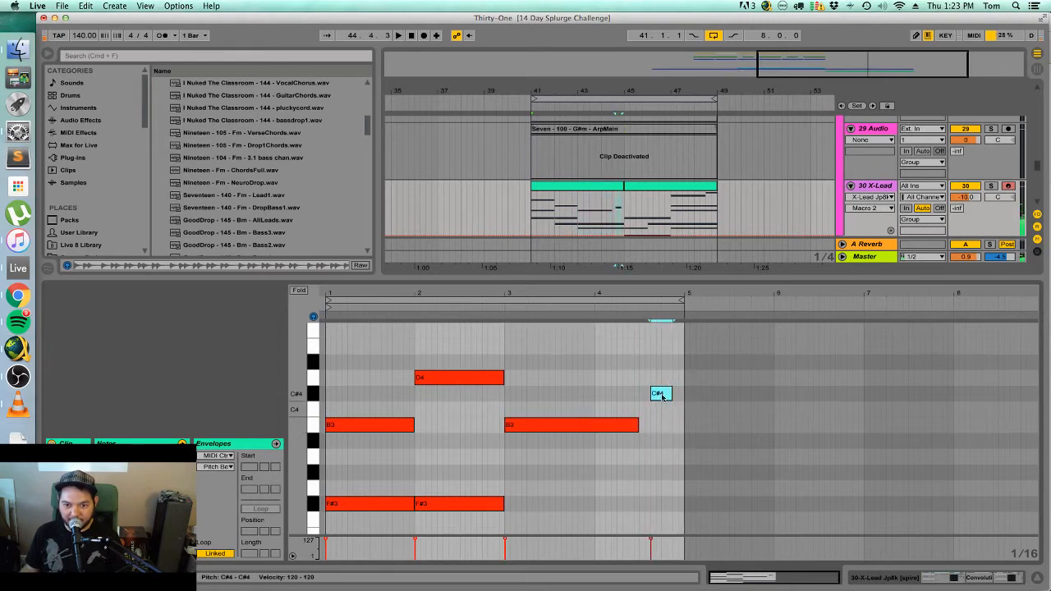
drag(662, 396, 689, 377)
key(space)
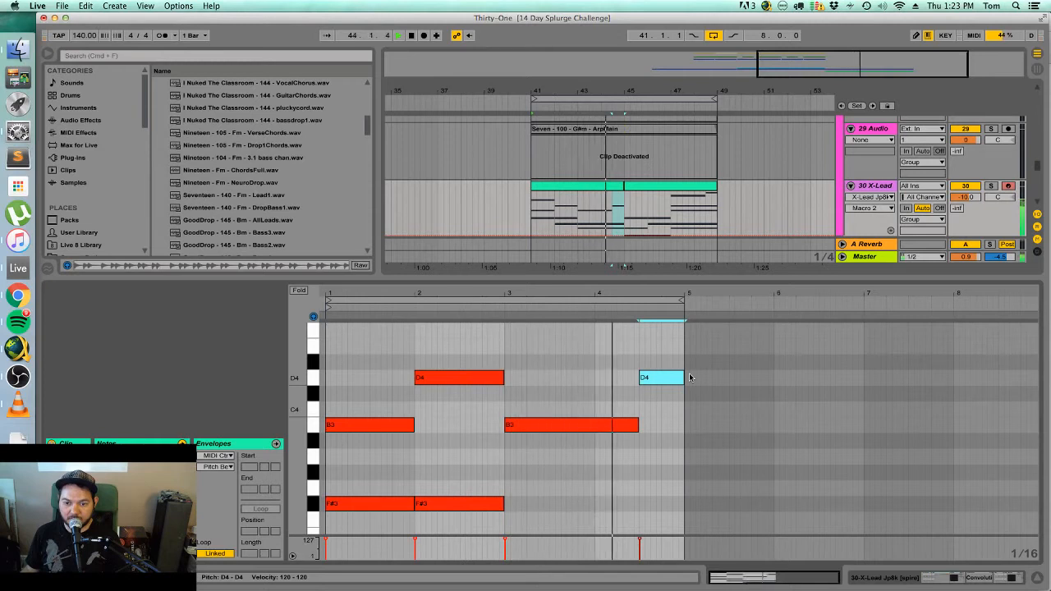
End the bar 3 D3 halfway through bar 4 and add an F#3 from there to just past bar 5.
scroll(691, 403, down, 2)
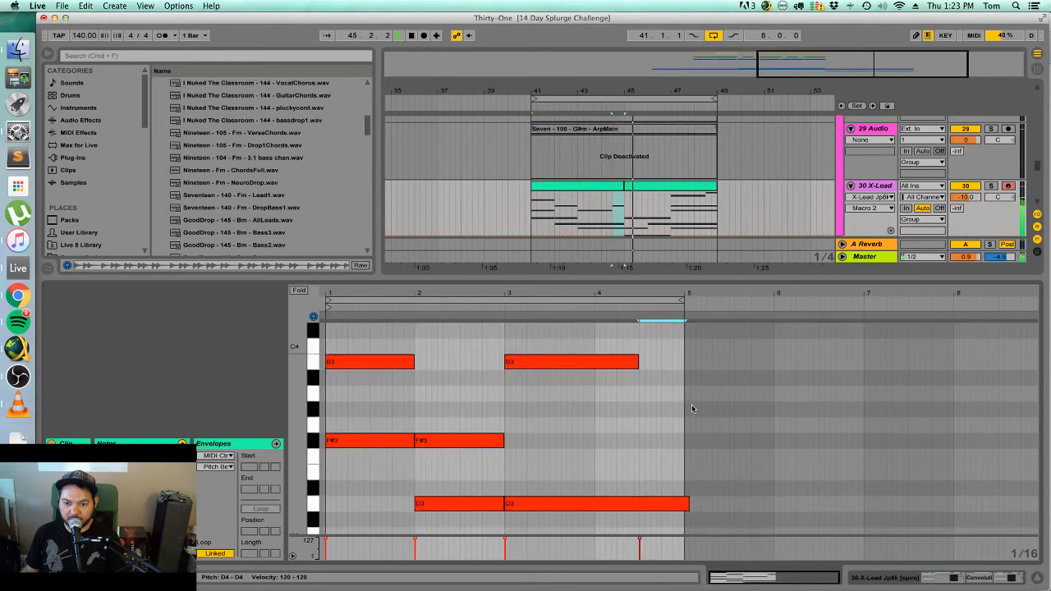
drag(690, 503, 639, 506)
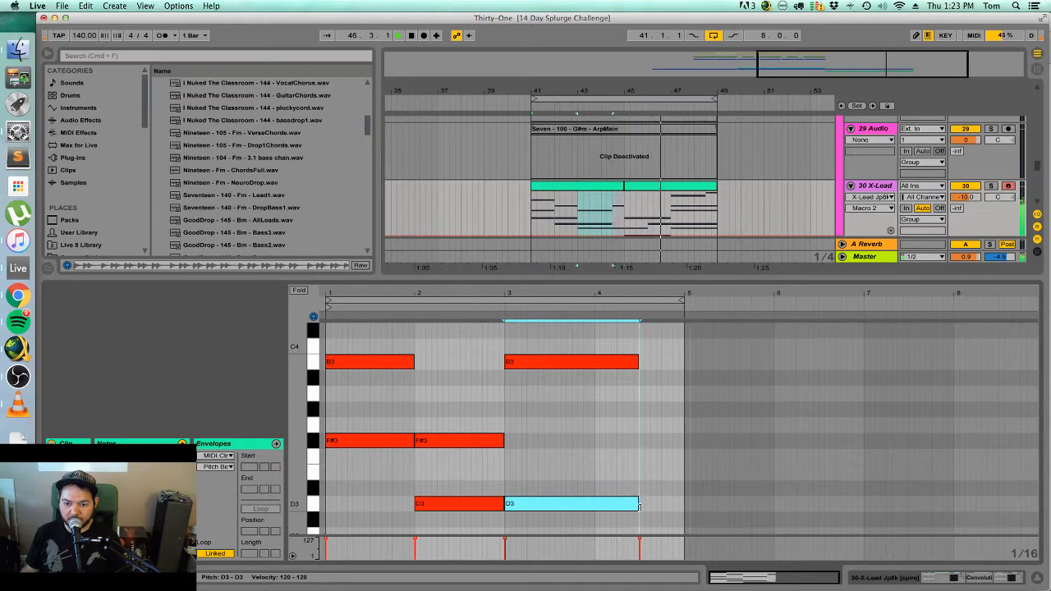
click(641, 441)
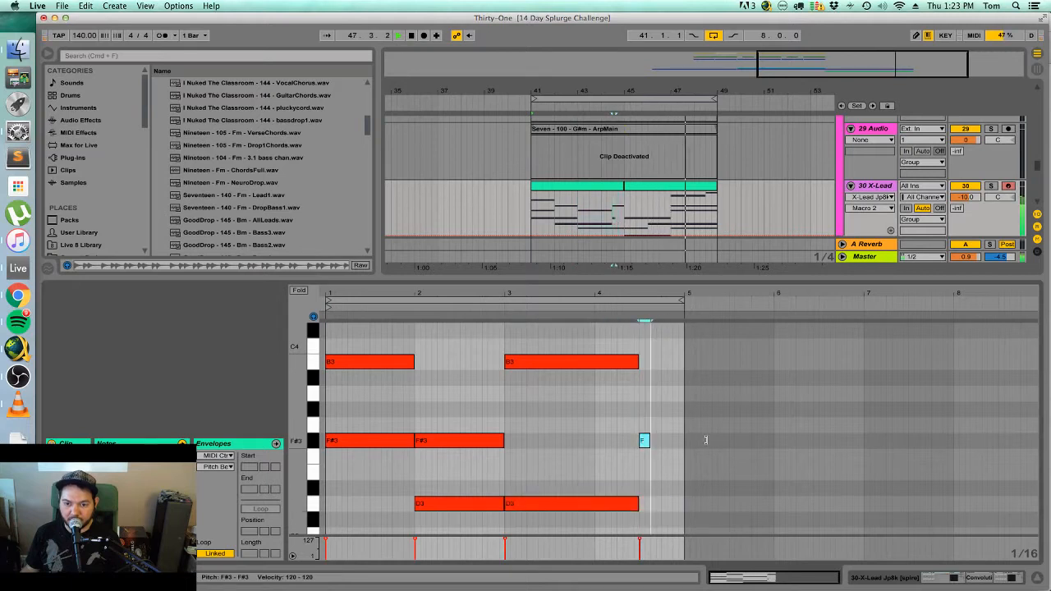
drag(705, 440, 706, 441)
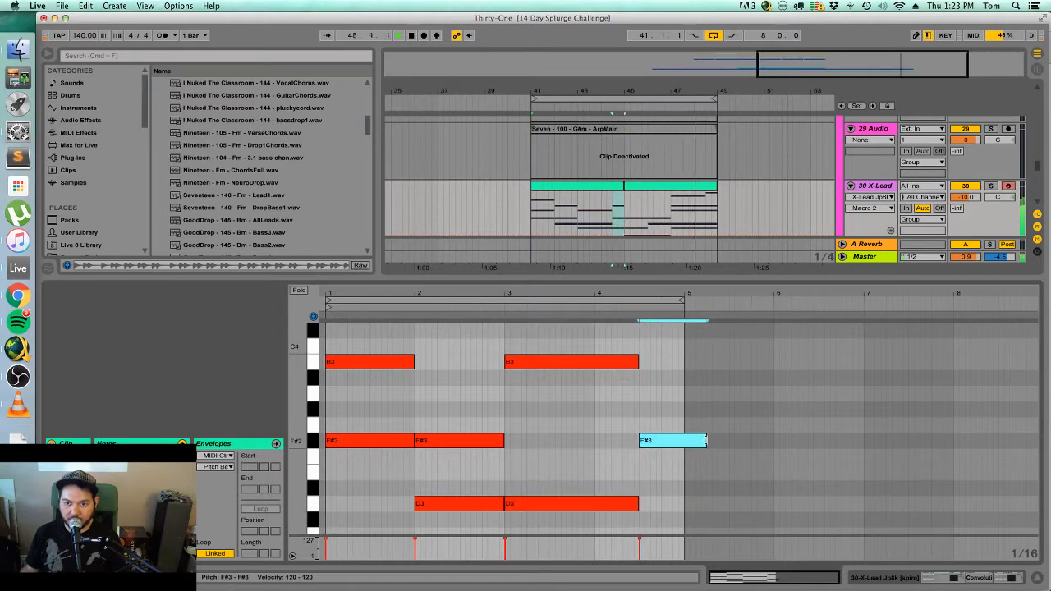
In the second X-Lead clip, lower the A4 starting at bar 3 by an octave to A3 and listen to the chord.
click(700, 190)
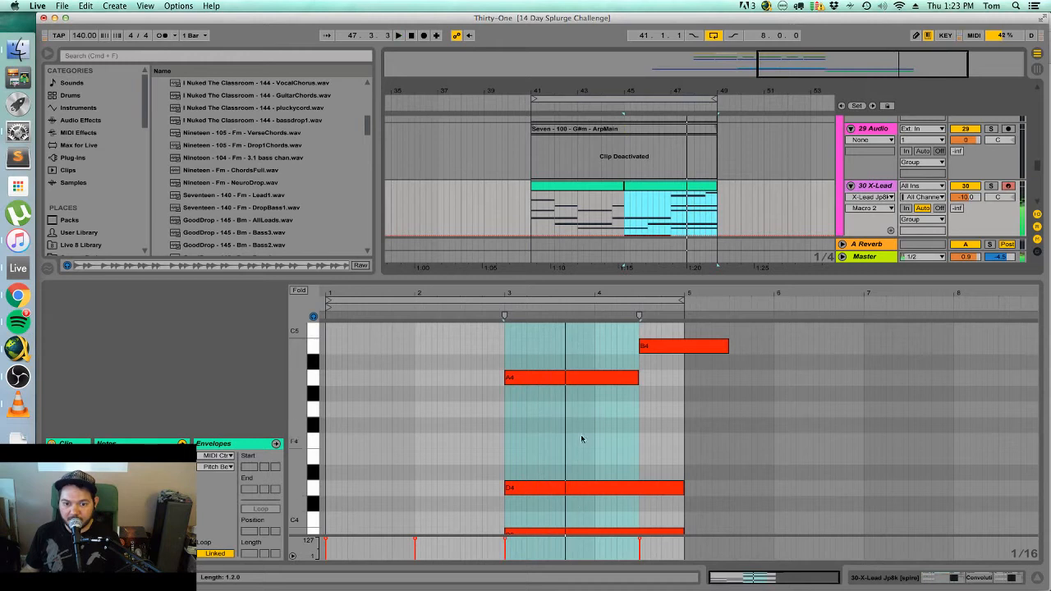
drag(569, 415, 575, 370)
key(shift+Down)
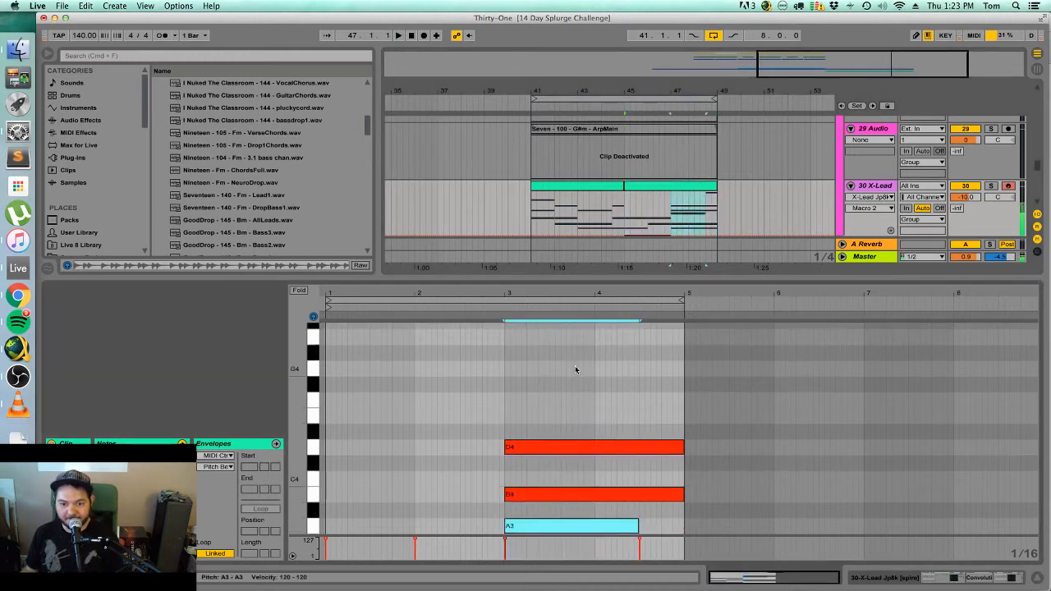
scroll(576, 369, down, 3)
scroll(638, 442, down, 2)
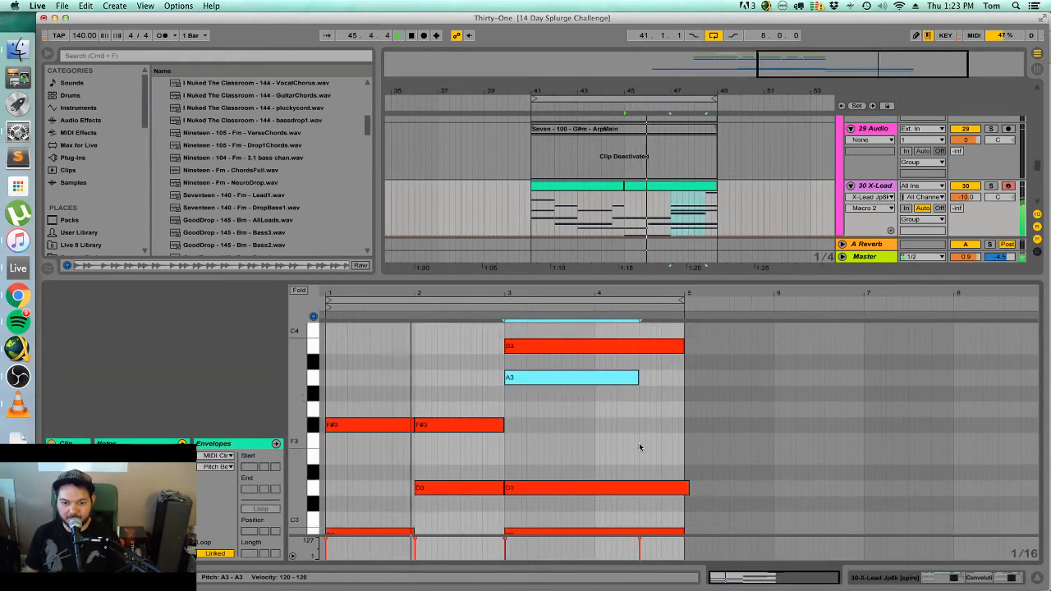
scroll(646, 438, up, 2)
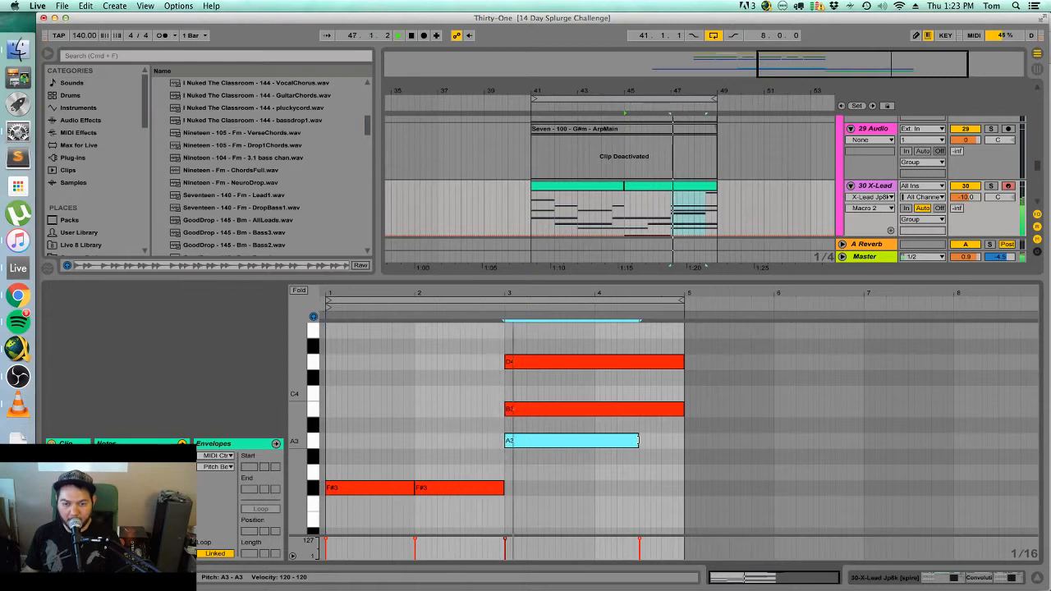
scroll(638, 441, up, 4)
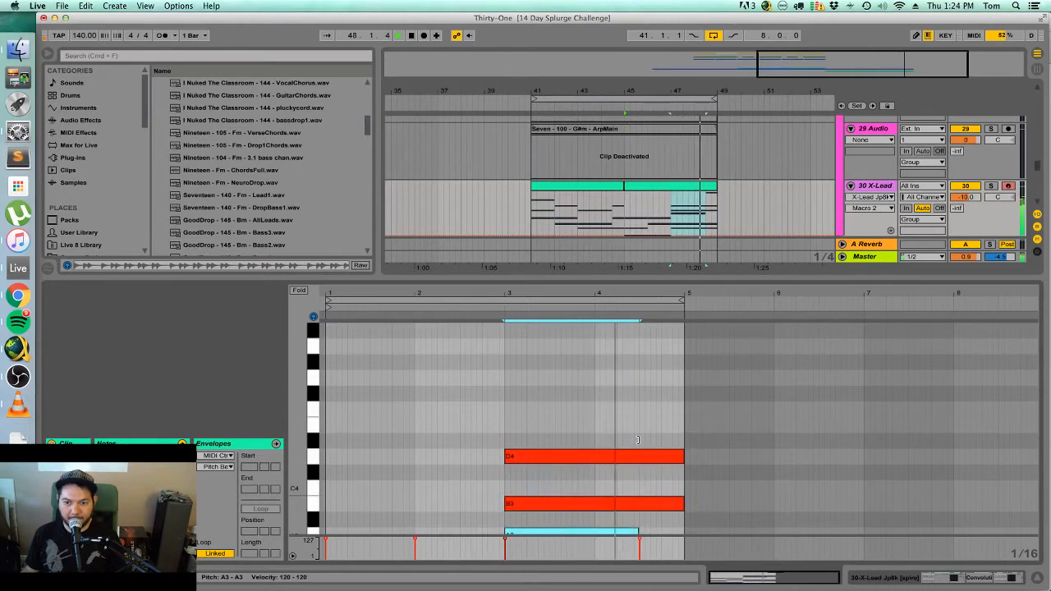
In the second X-Lead clip, add short G4 and A4 notes just before the B4 in bar 4.
scroll(637, 441, up, 3)
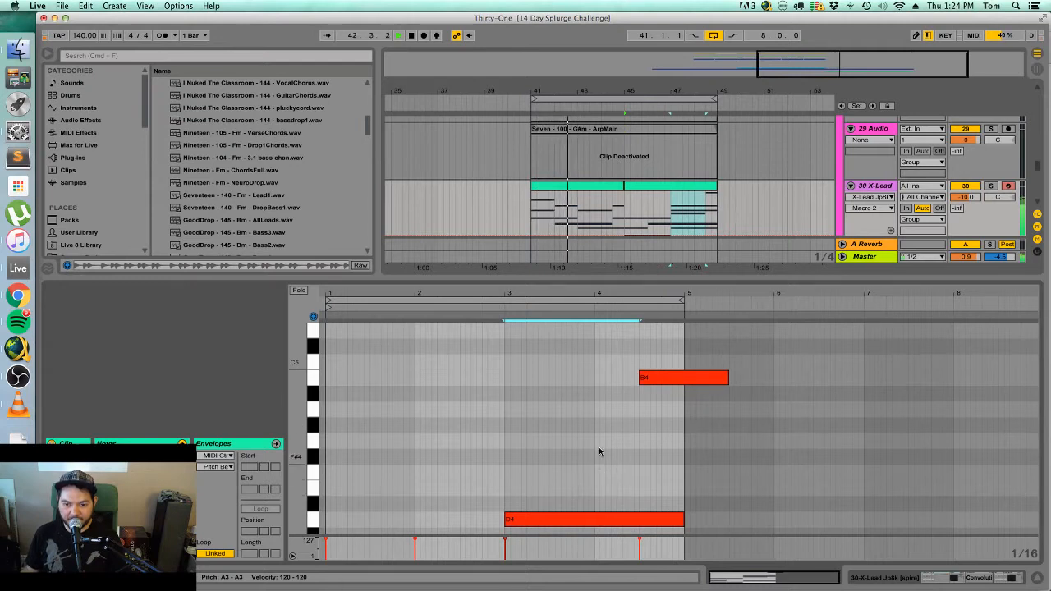
click(597, 441)
key(Right)
key(Right)
key(Right)
key(Right)
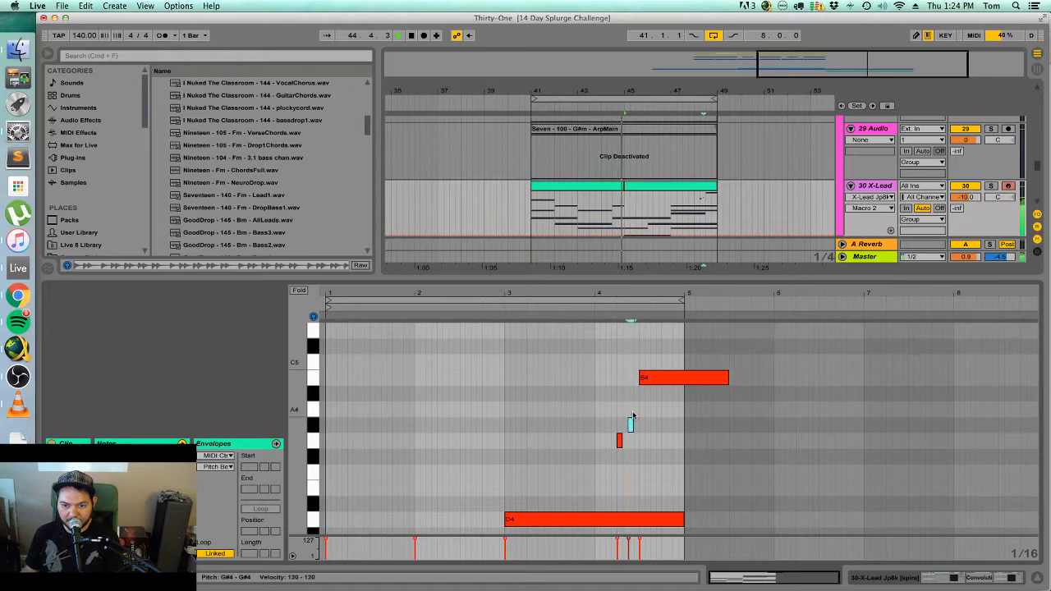
key(Up)
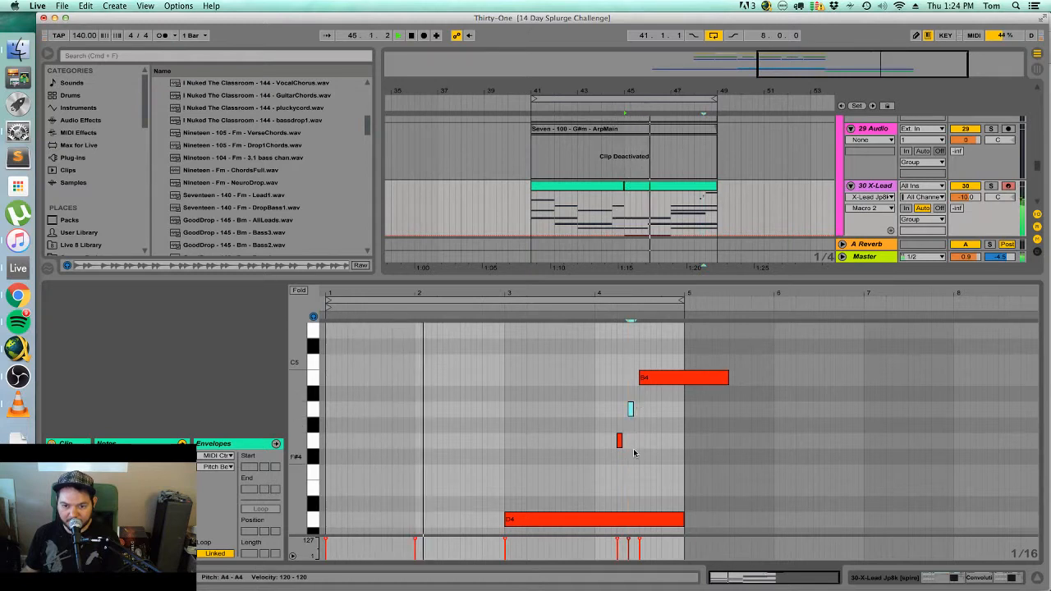
Shift the short G4 and A4 later towards the B4 and lead into them with short E4 and F#4 notes.
drag(637, 454, 616, 404)
key(Right)
drag(638, 464, 615, 436)
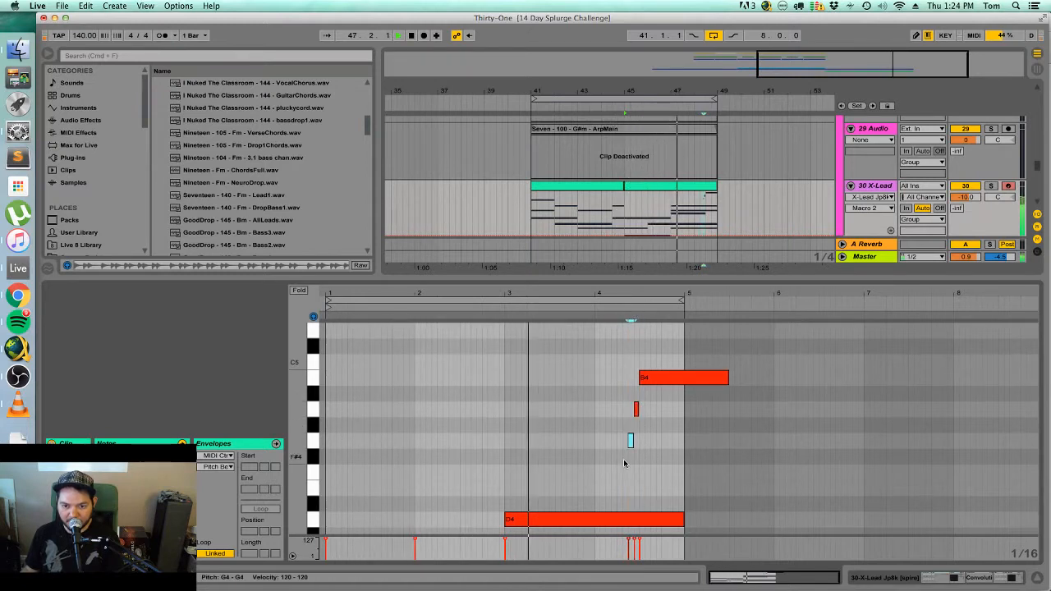
double_click(624, 460)
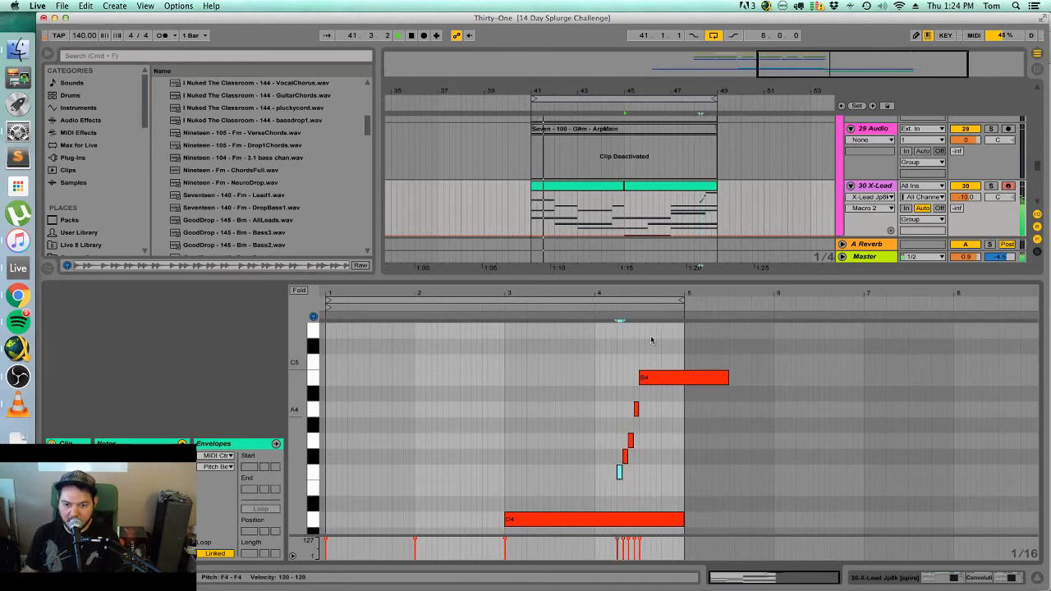
key(Down)
key(Down)
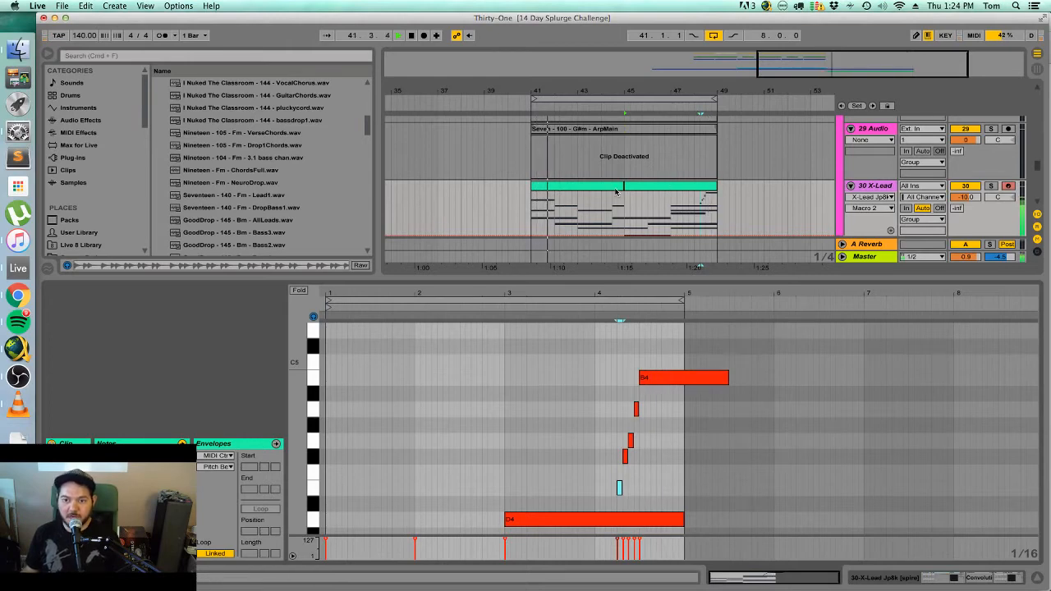
Consolidate the two X-Lead clips between bars 41 and 49 into a single eight-bar clip.
shift+click(625, 148)
right_click(642, 188)
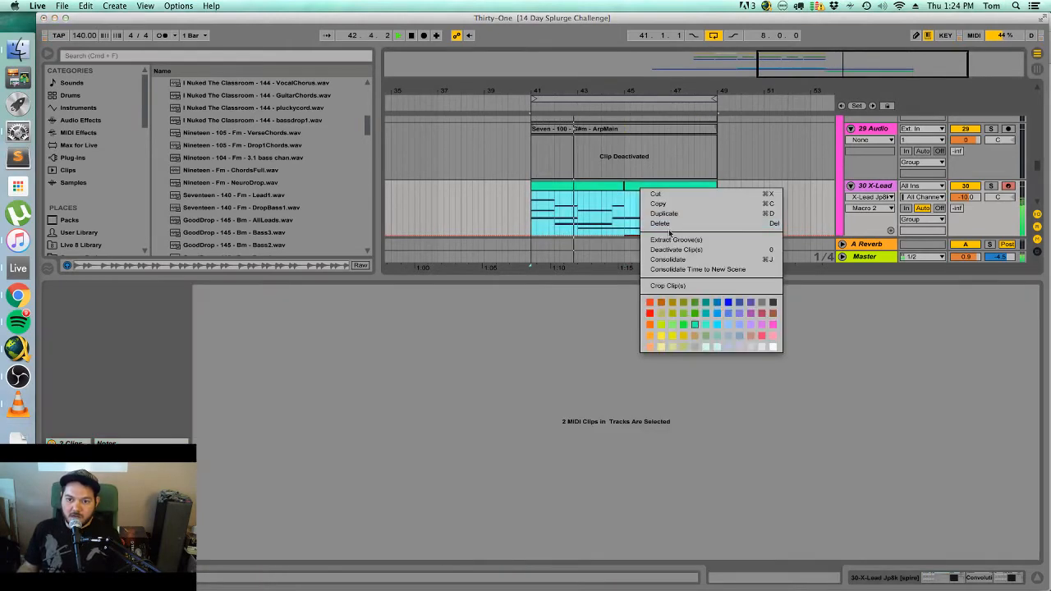
click(673, 261)
click(646, 344)
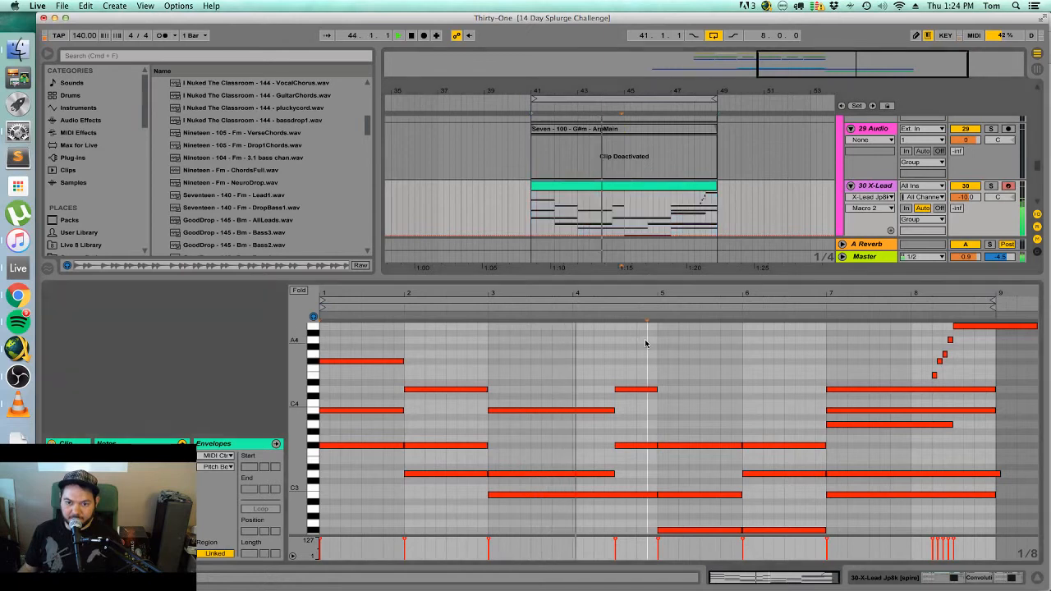
Transpose all notes of the consolidated X-Lead clip down one octave and fold the piano roll to the used pitches.
key(super+a)
key(shift+Down)
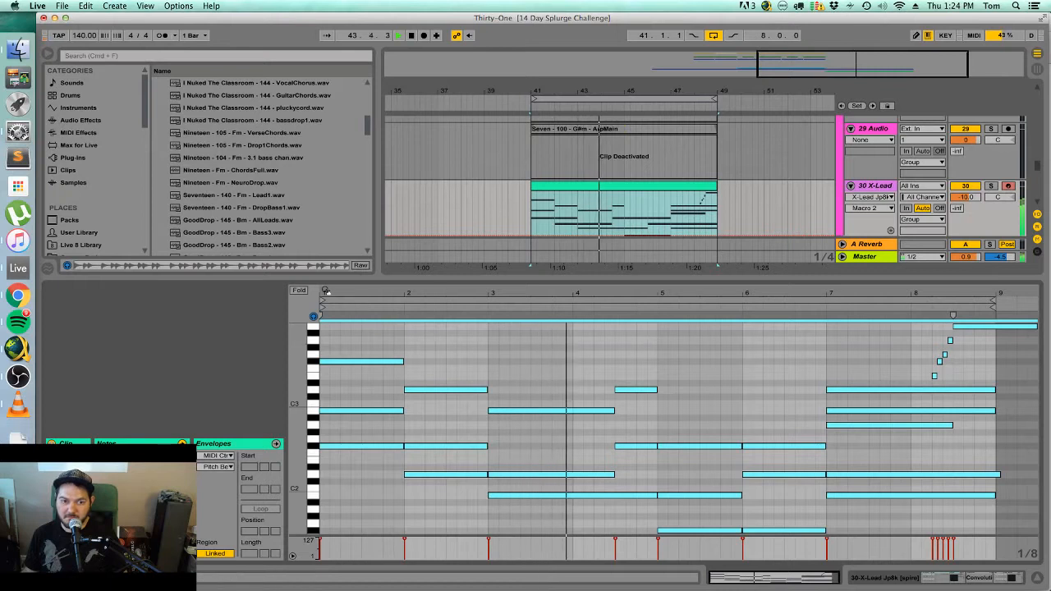
click(294, 291)
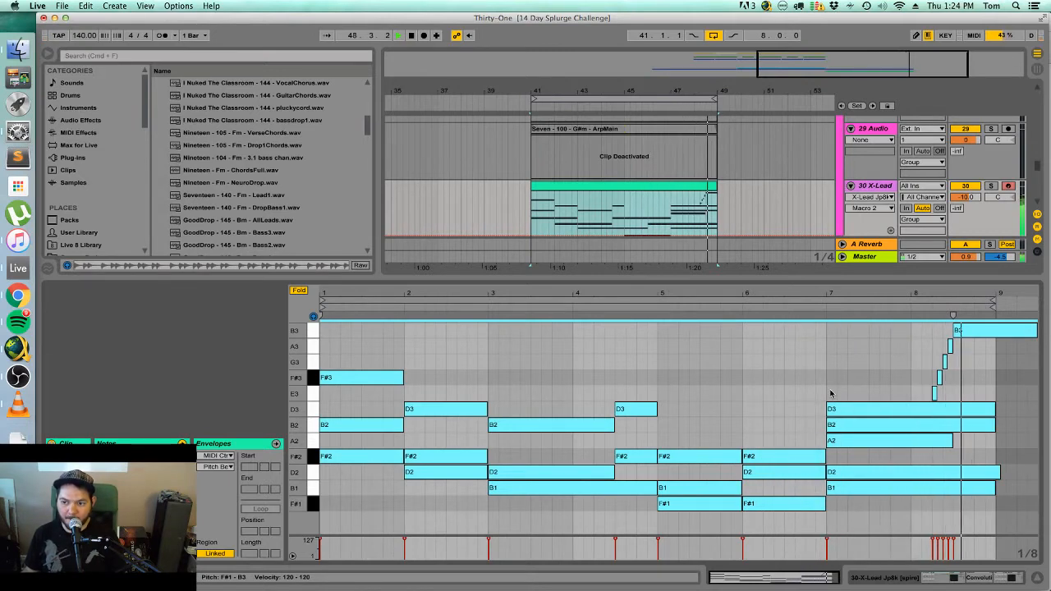
Deactivate the PrettyPluckystuff clip from bar 33 to 41 on track 27 Audio and play the arrangement from bar 33.
key(super+alt+l)
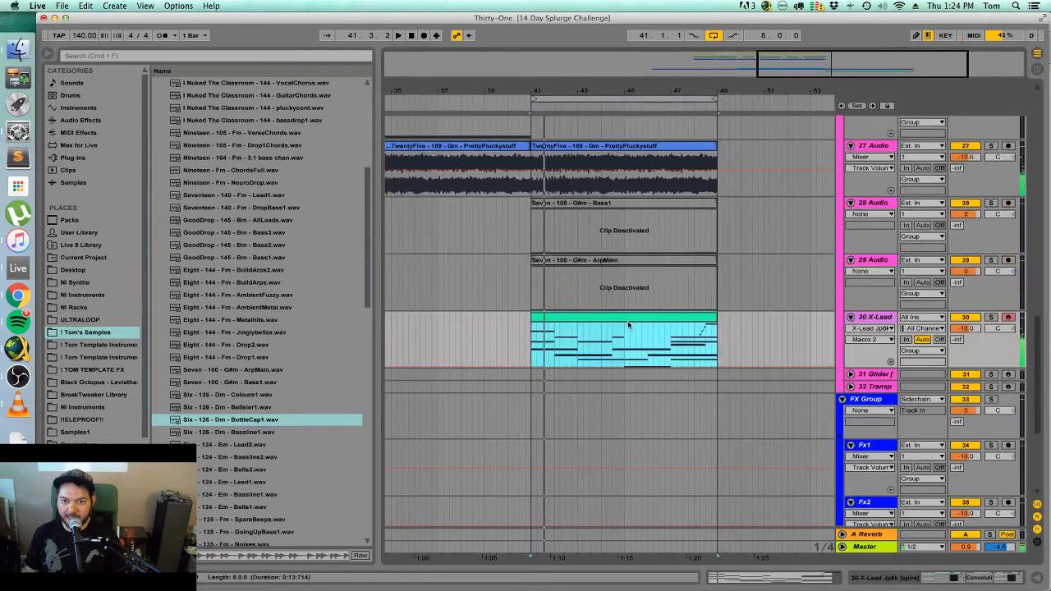
scroll(628, 325, up, 4)
scroll(628, 325, down, 1)
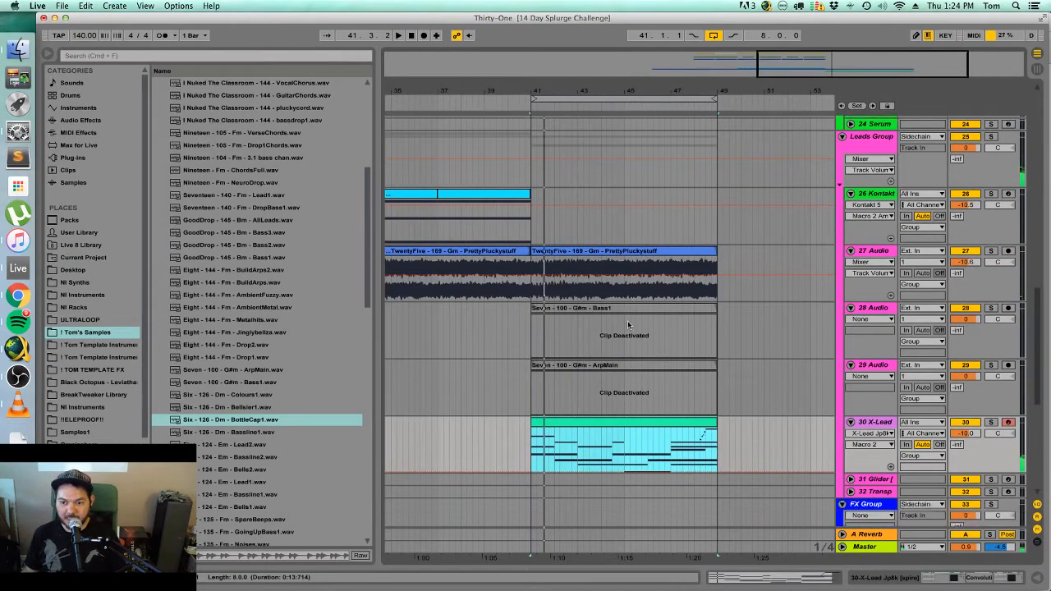
drag(793, 55, 630, 57)
click(561, 433)
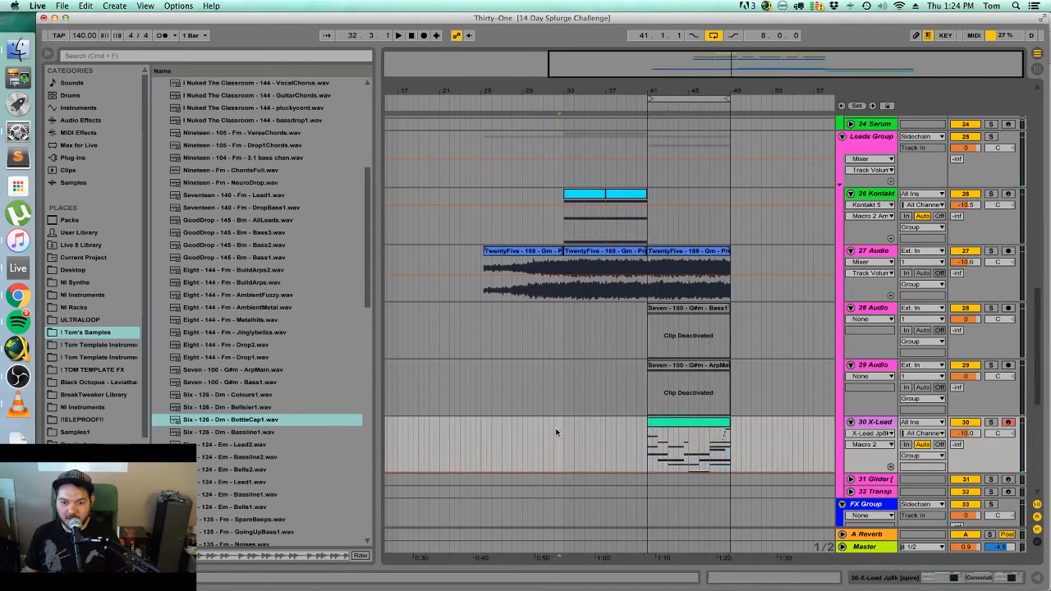
click(683, 424)
click(591, 258)
key(0)
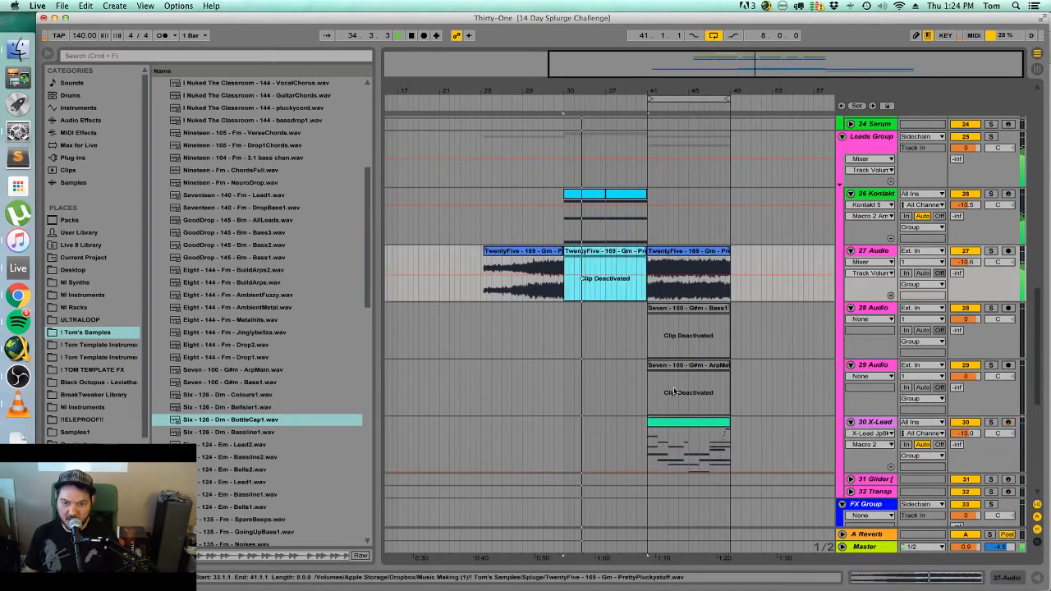
click(680, 422)
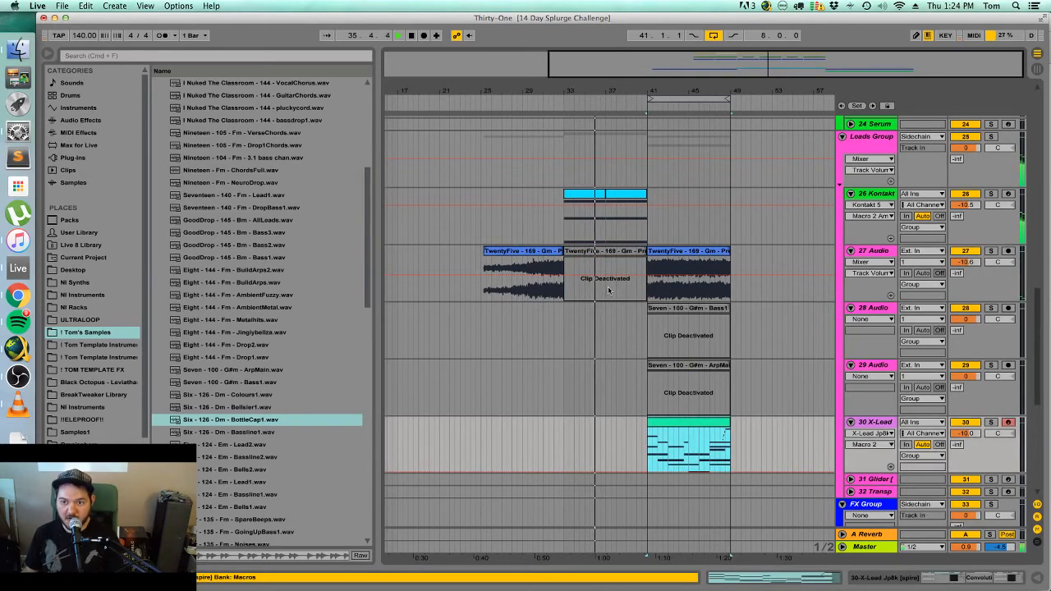
Raise the 26 Kontakt track's volume to -3.8 and duplicate its two clips to fill bars 41 to 49.
drag(966, 205, 966, 189)
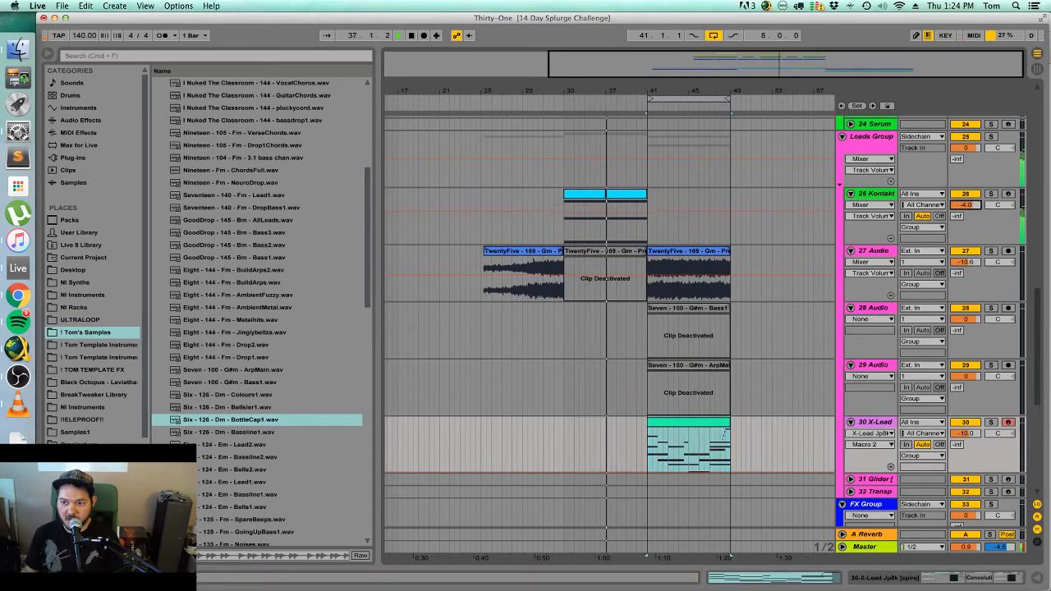
click(598, 194)
shift+click(611, 194)
key(ctrl+d)
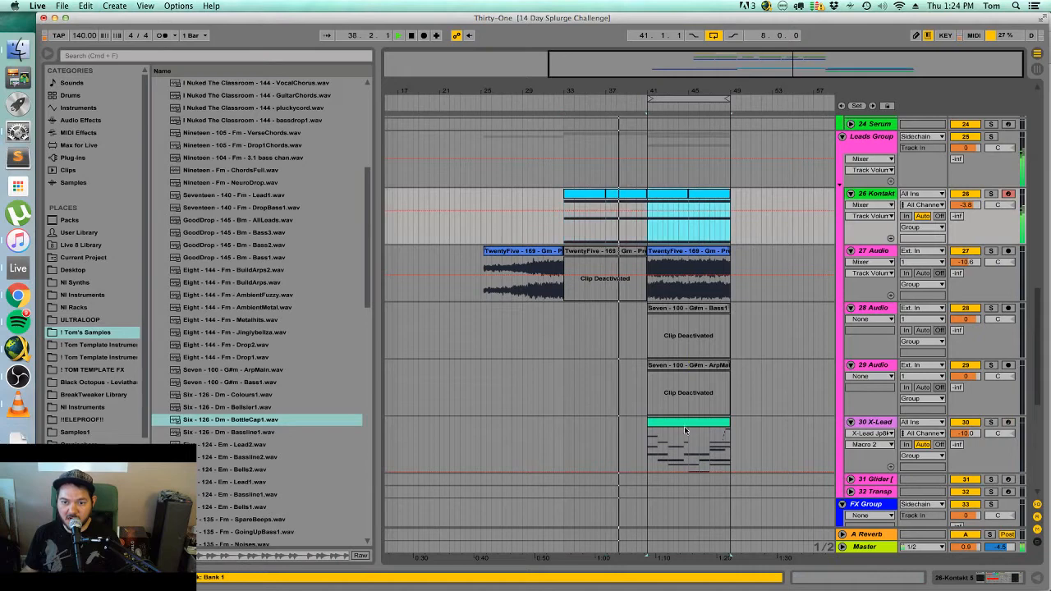
click(677, 426)
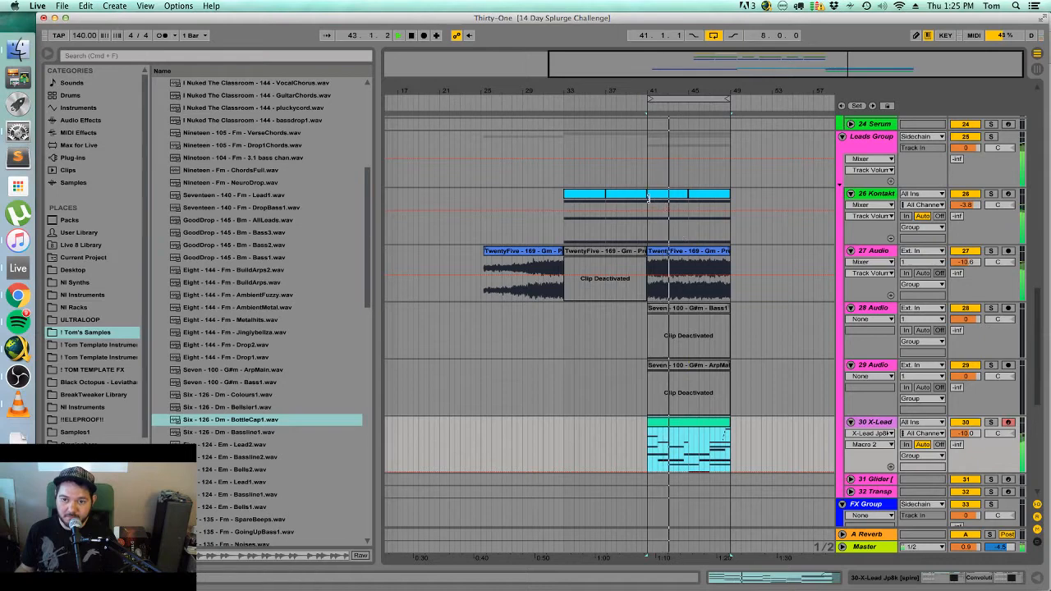
Duplicate the time from bar 33 to 41 across the whole arrangement.
click(588, 197)
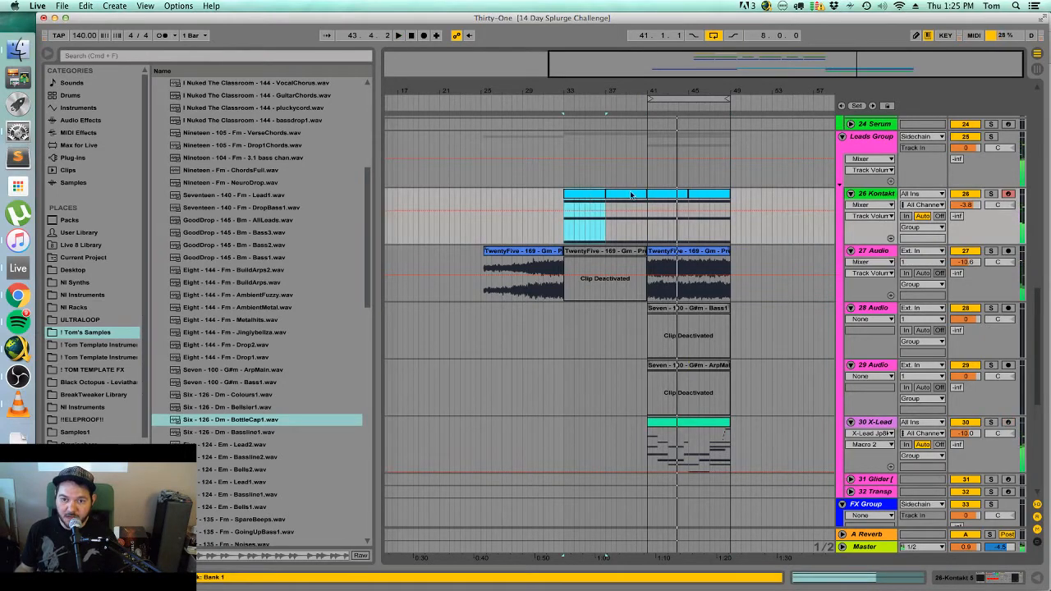
scroll(631, 195, up, 10)
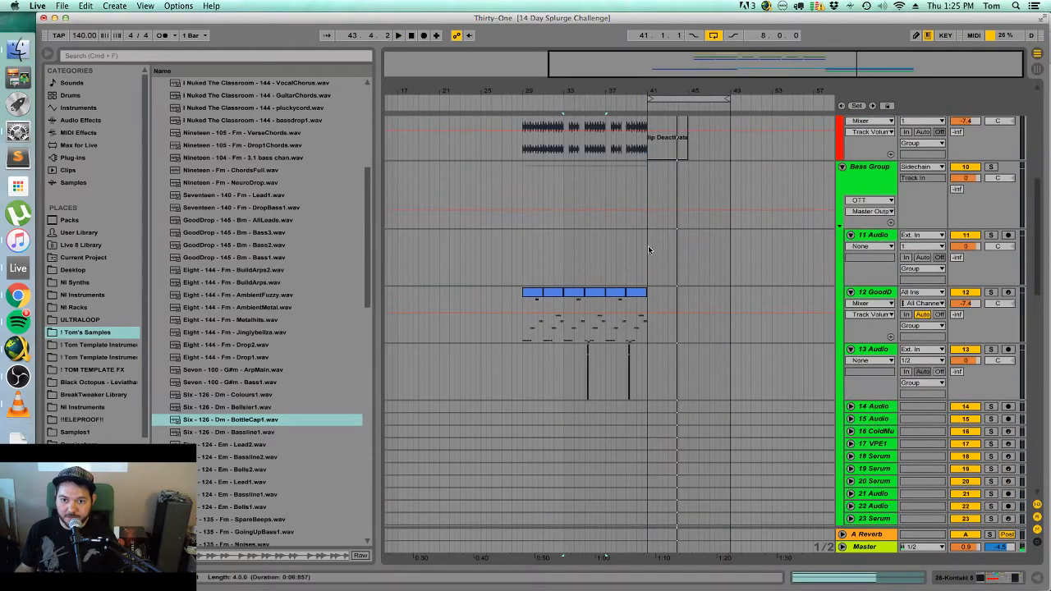
scroll(648, 249, up, 3)
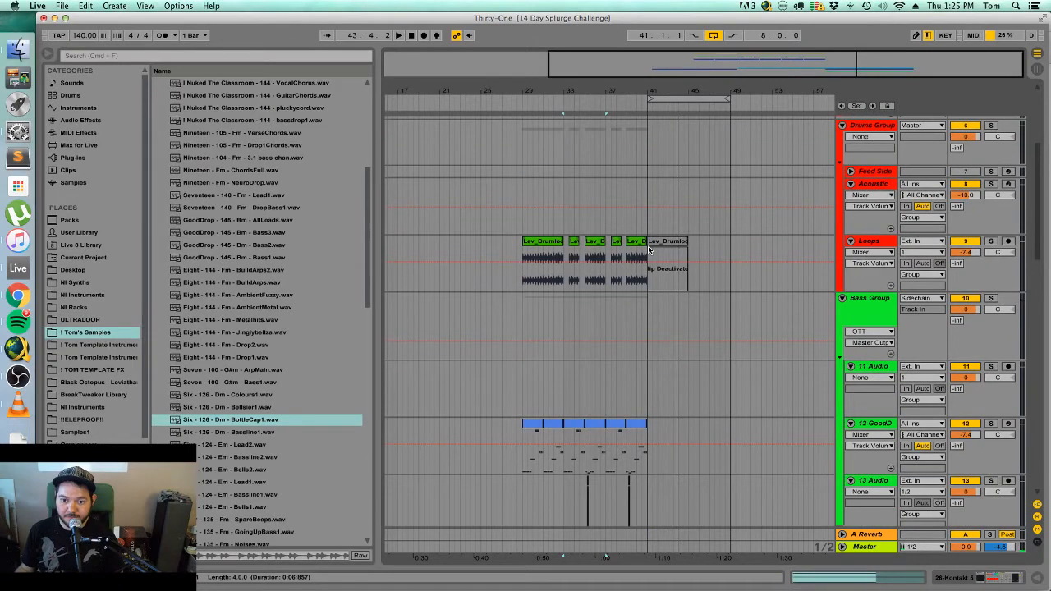
scroll(648, 249, down, 6)
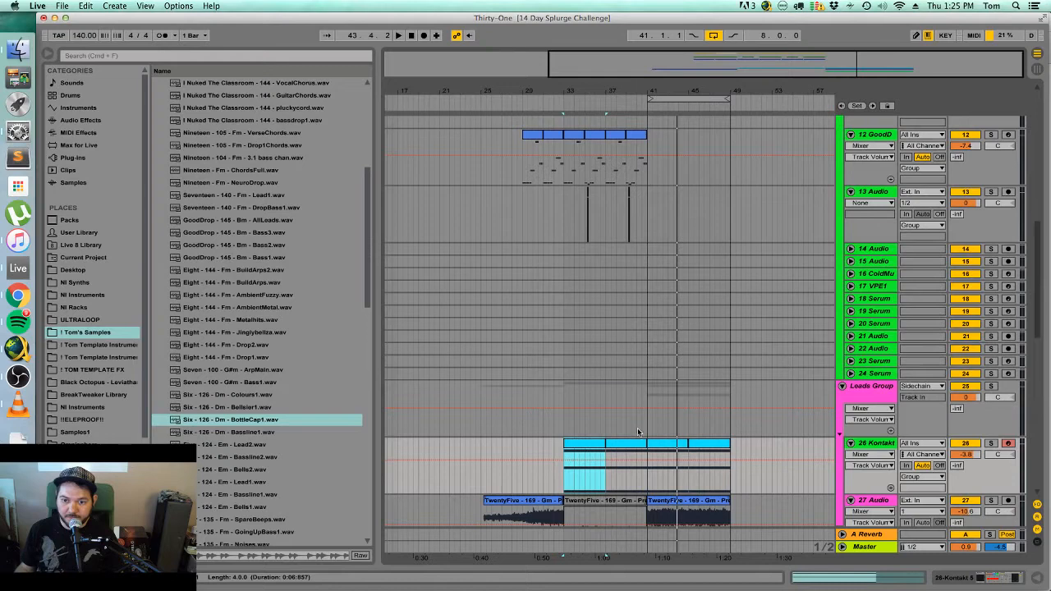
shift+click(639, 444)
click(84, 4)
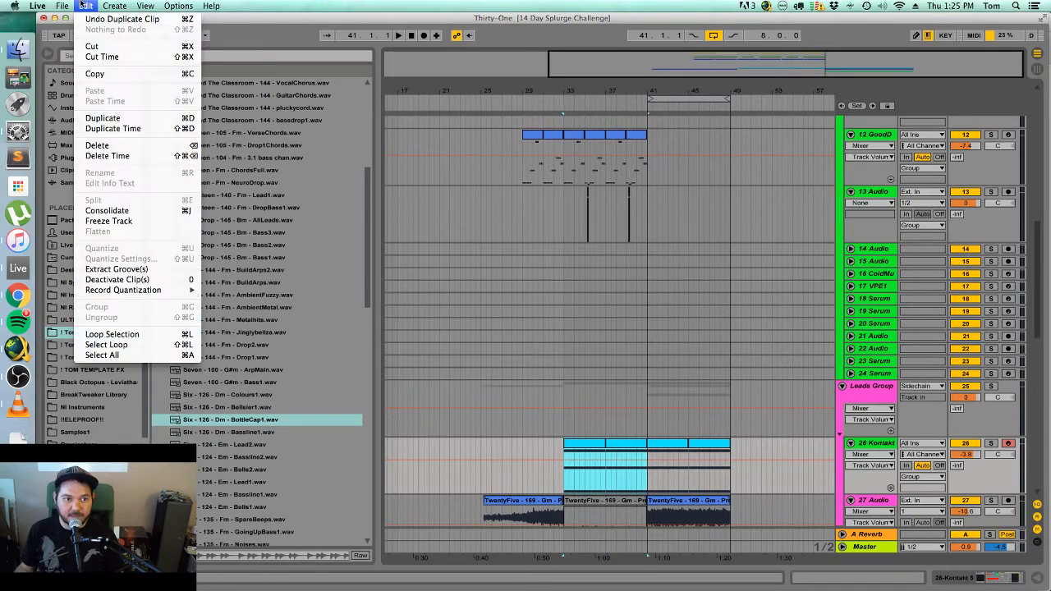
click(116, 129)
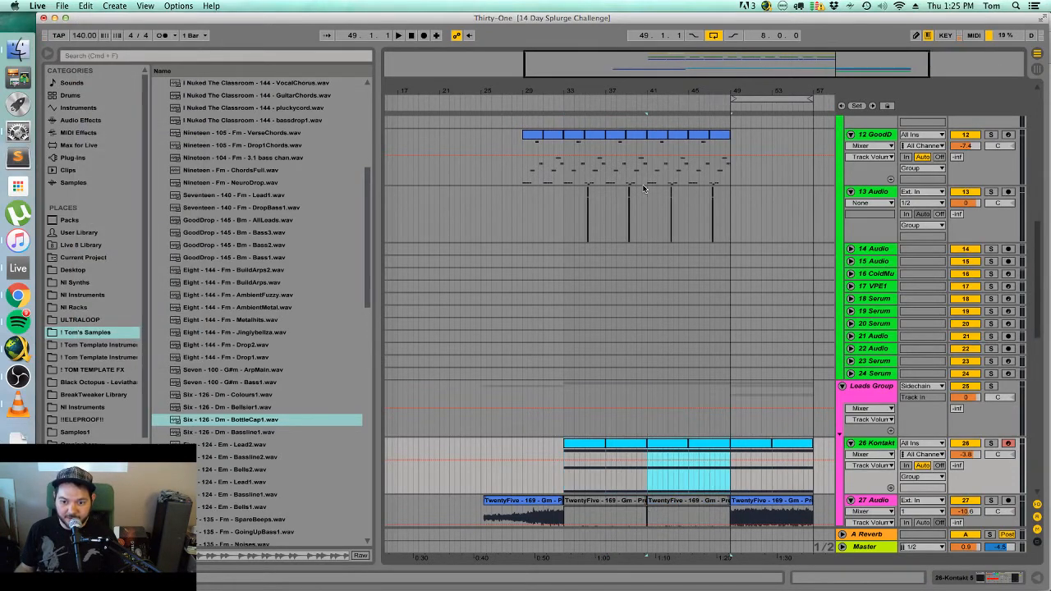
Duplicate the time from bar 49 to 57 so the second drop section spans 16 bars.
scroll(791, 411, right, 5)
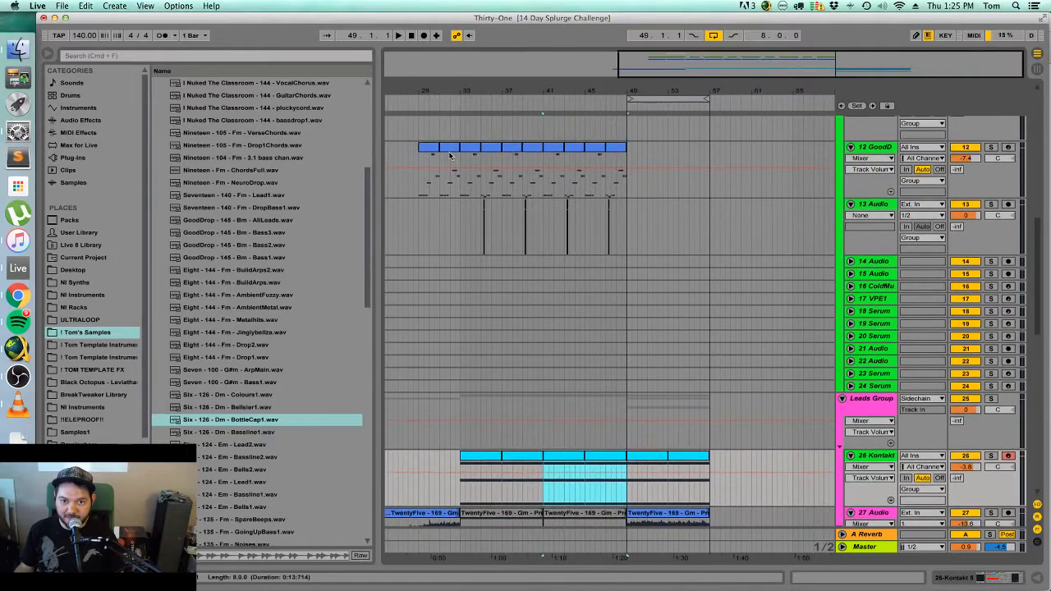
scroll(661, 276, down, 3)
key(super+d)
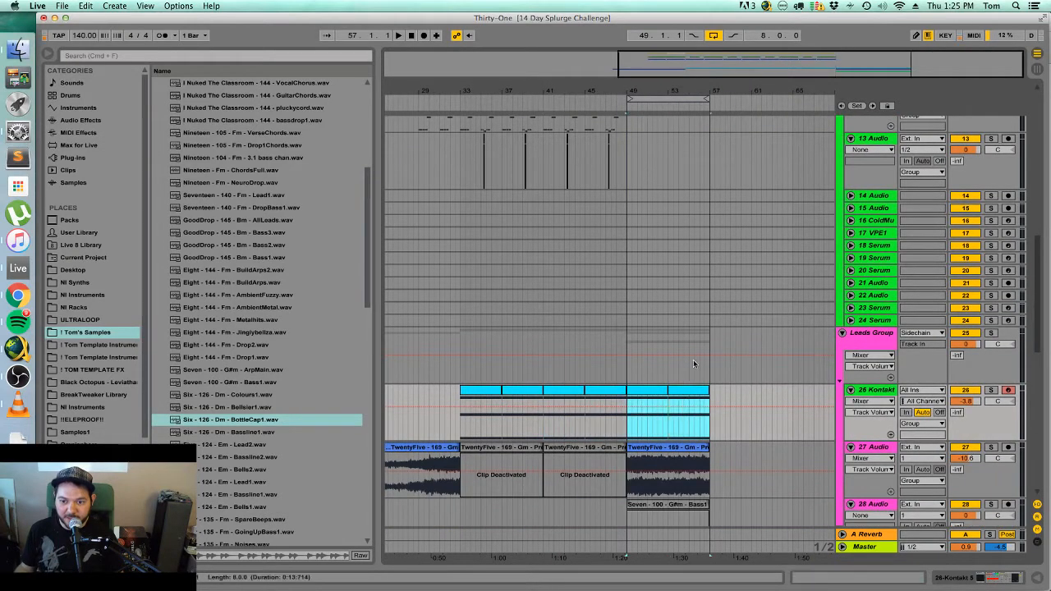
click(72, 4)
mouse_move(80, 5)
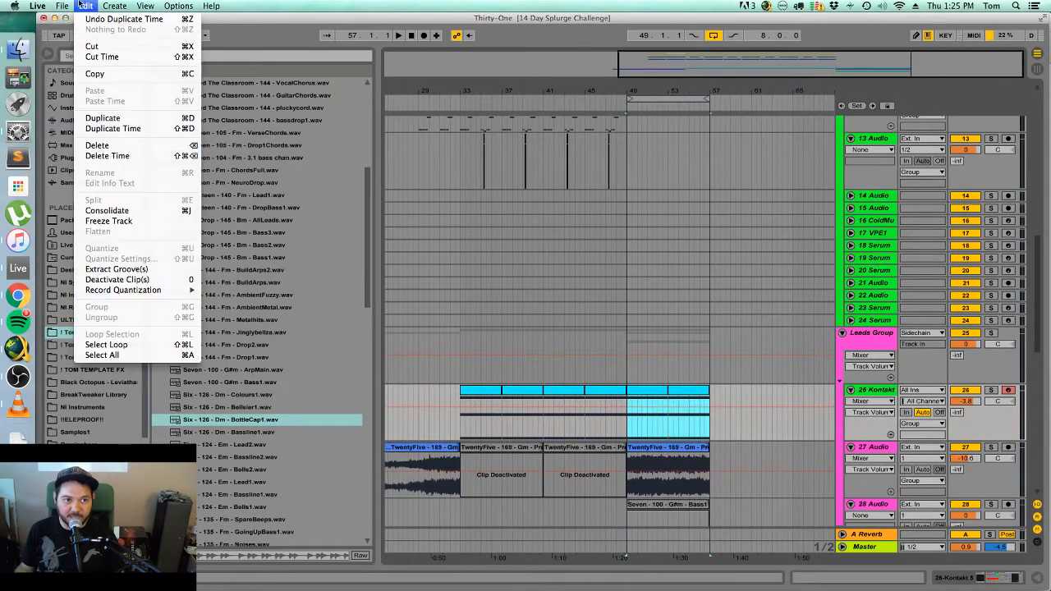
click(164, 129)
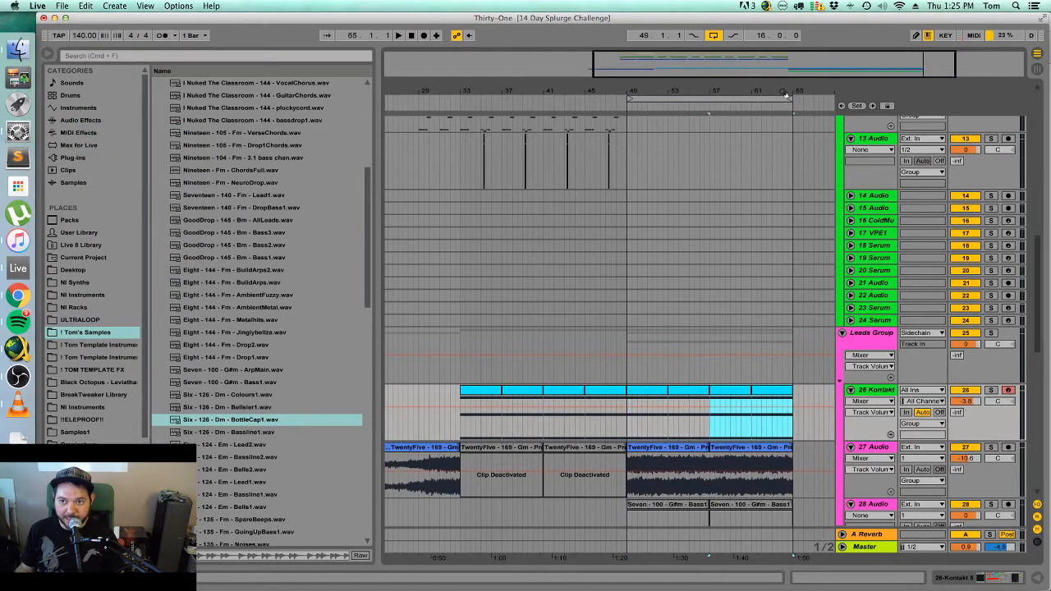
Select the looped range from bar 49 to 65 across all tracks and copy it.
drag(786, 95, 795, 69)
drag(520, 403, 564, 396)
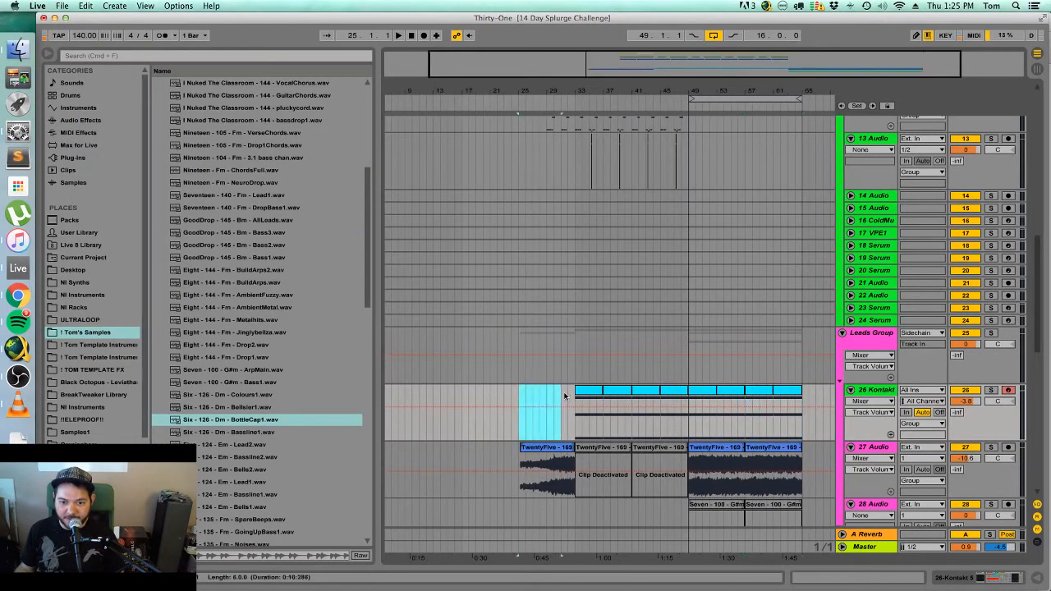
drag(690, 398, 798, 394)
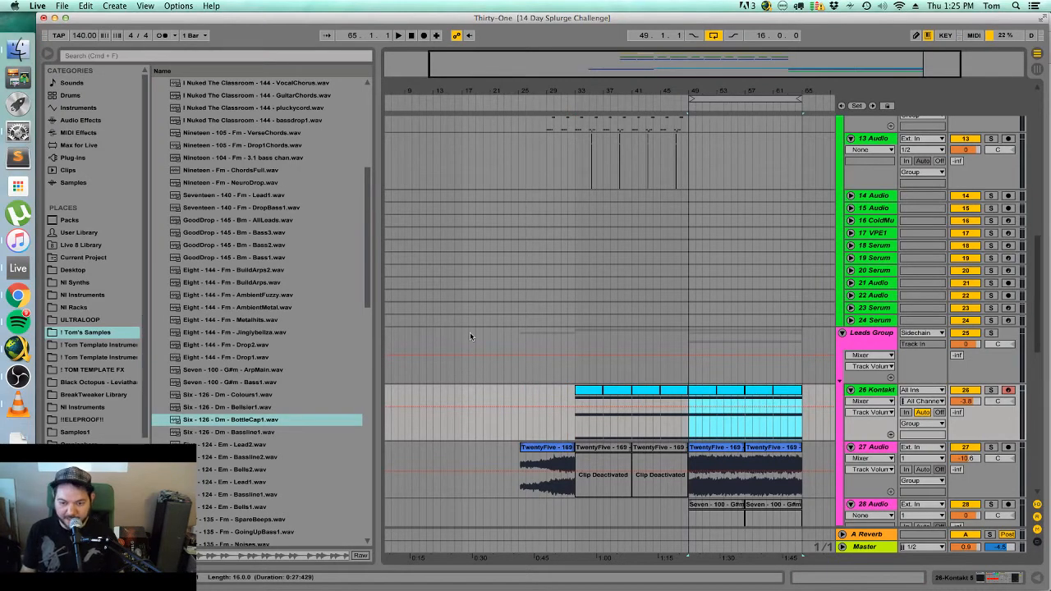
key(super+l)
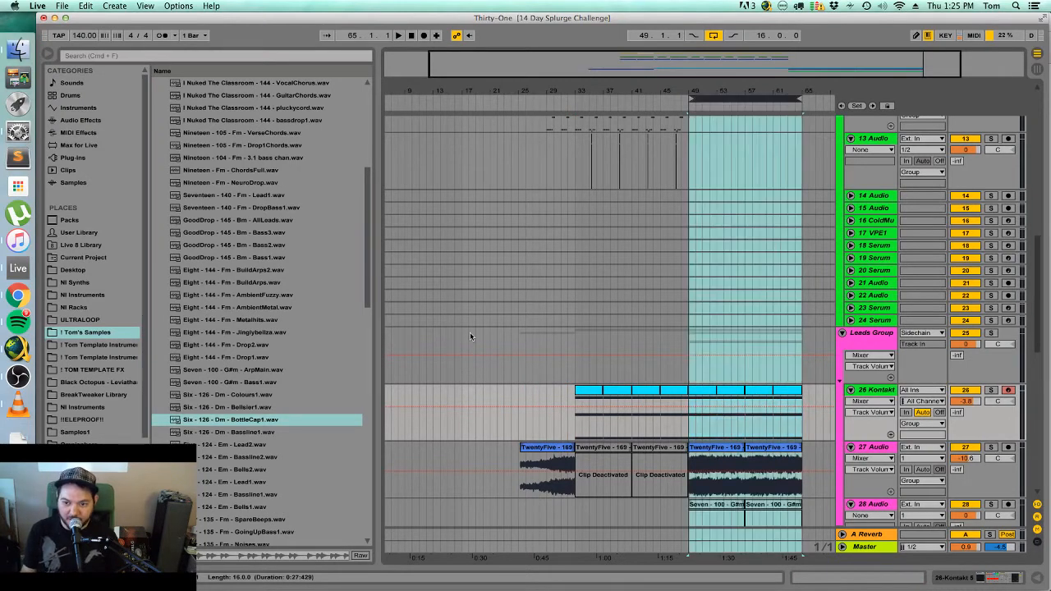
Widen the grid to four bars and try to paste the copied section at bar 9 from the 26 Kontakt track.
click(425, 397)
key(super+2)
key(super+2)
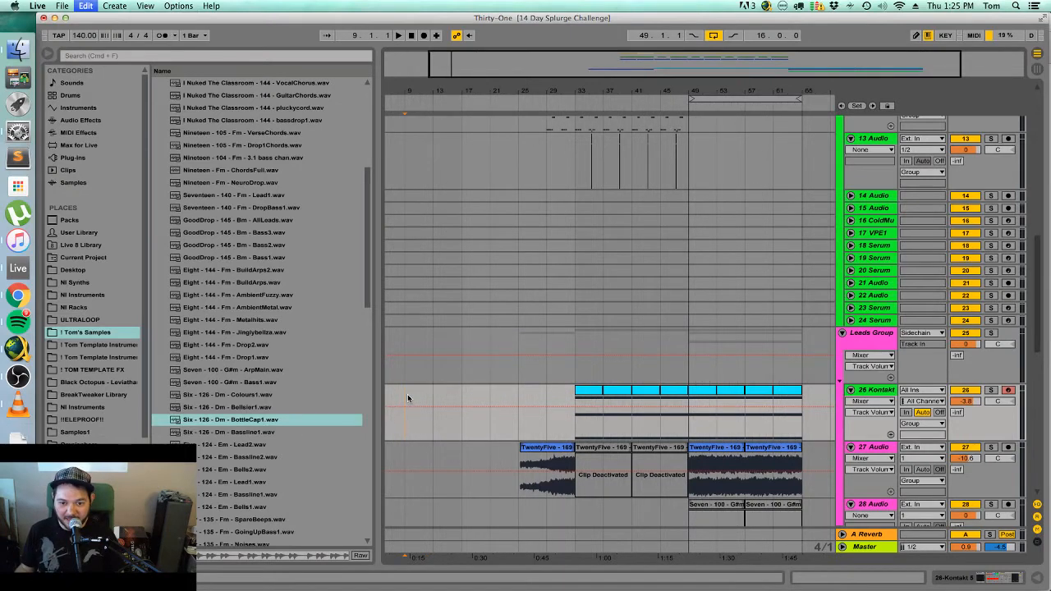
key(super+v)
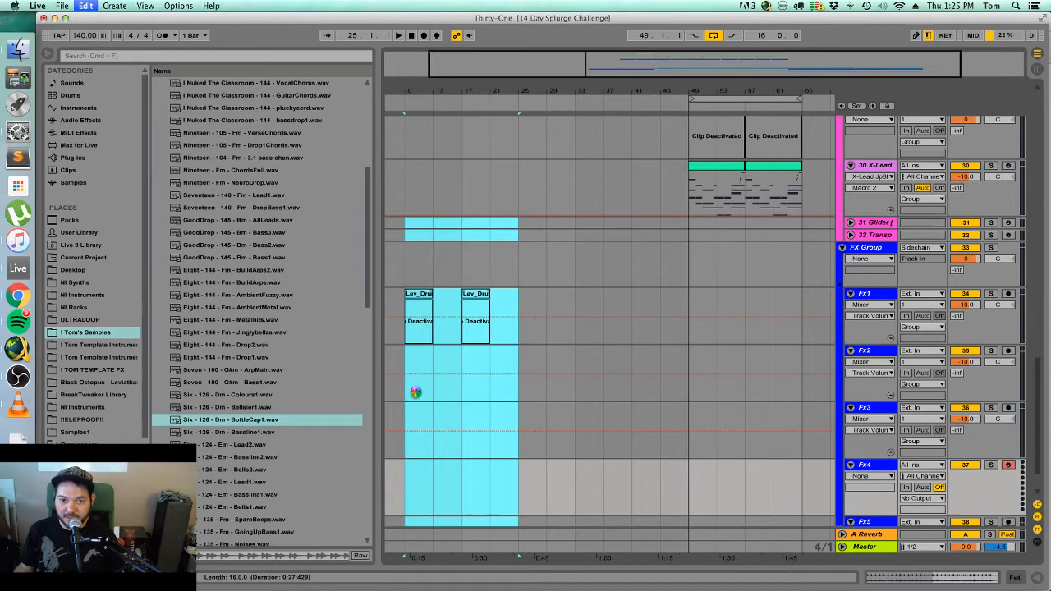
Undo the misplaced paste and paste the copied section at bar 9 starting from the Reference track.
scroll(416, 395, up, 15)
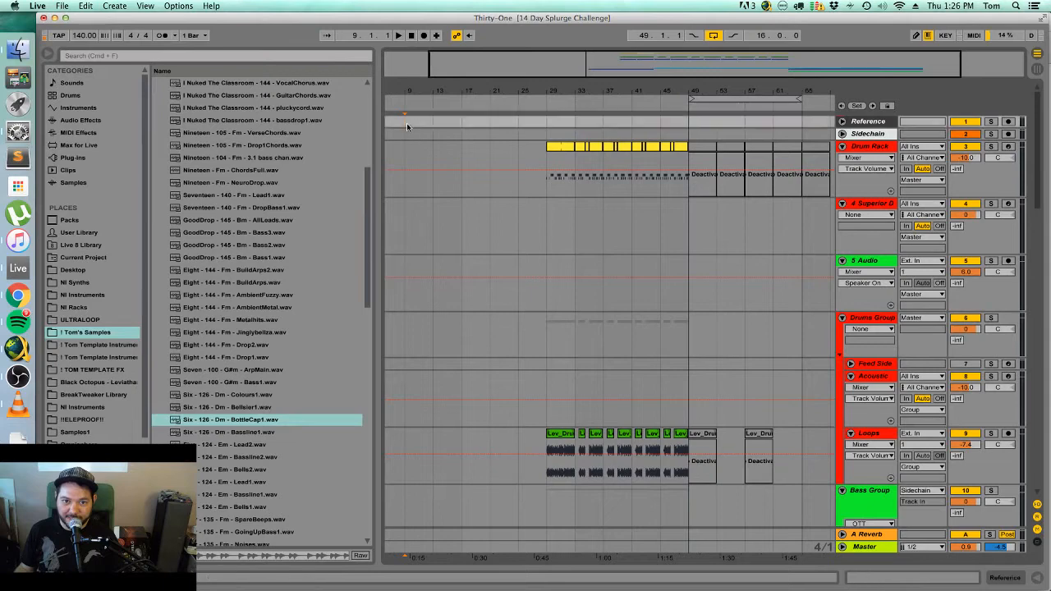
scroll(564, 424, down, 15)
scroll(564, 424, down, 5)
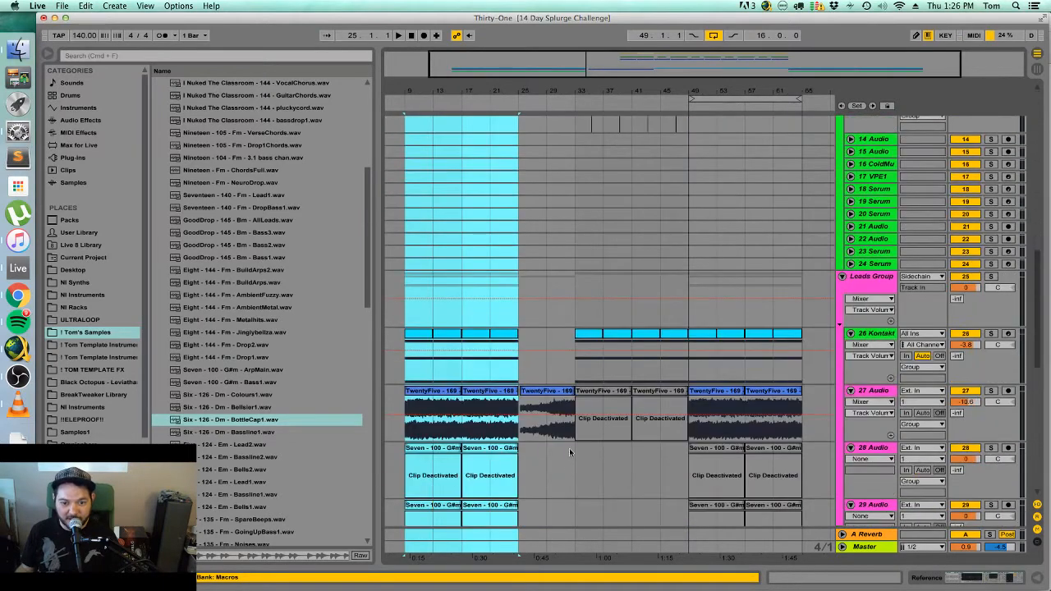
Review the drum, bass and lead tracks across the arrangement and play the drop section from bar 33.
scroll(689, 303, up, 3)
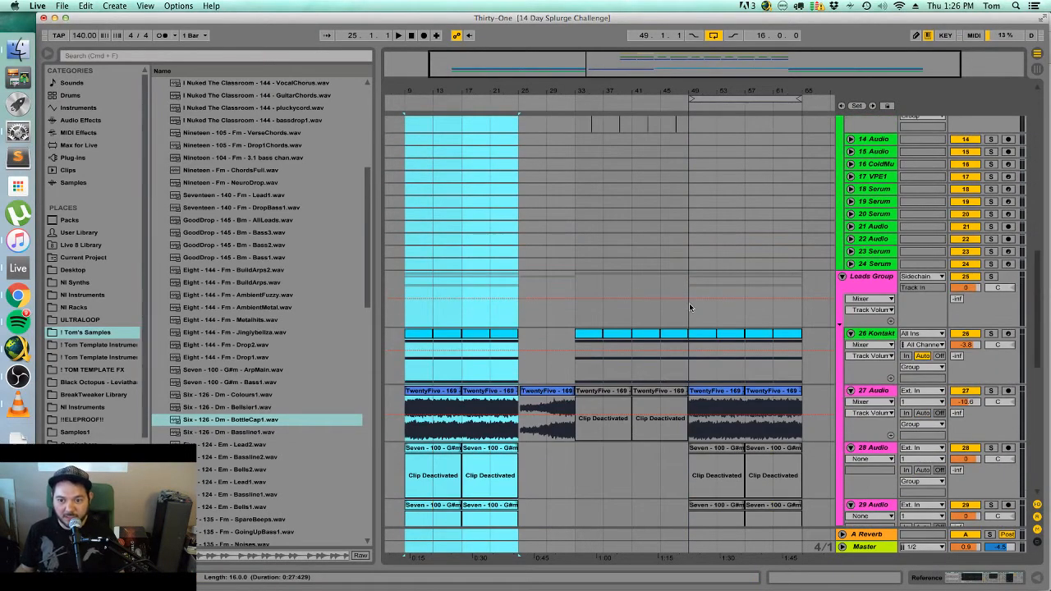
click(576, 317)
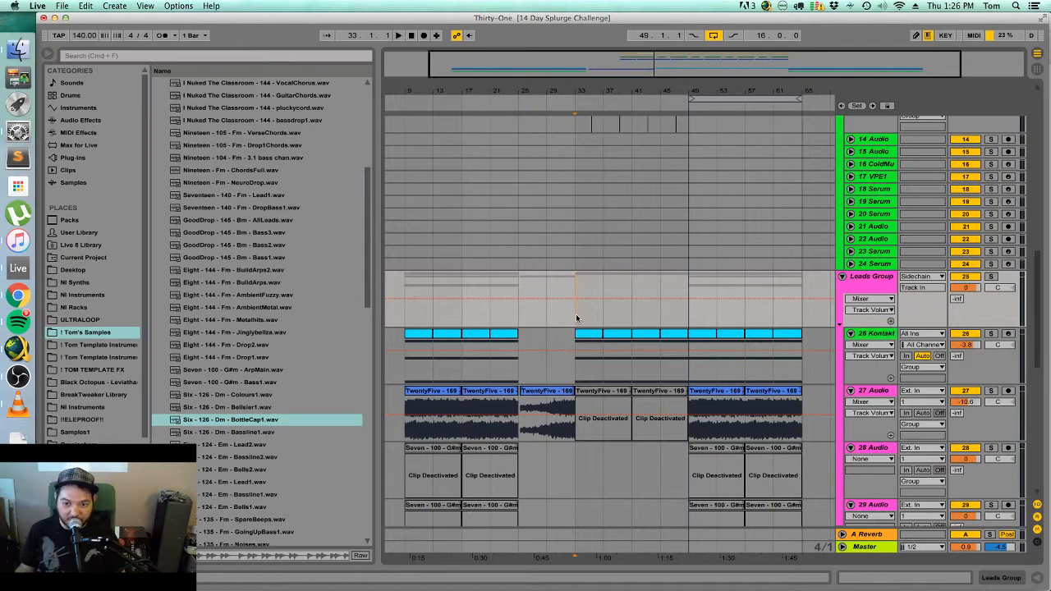
scroll(604, 389, up, 12)
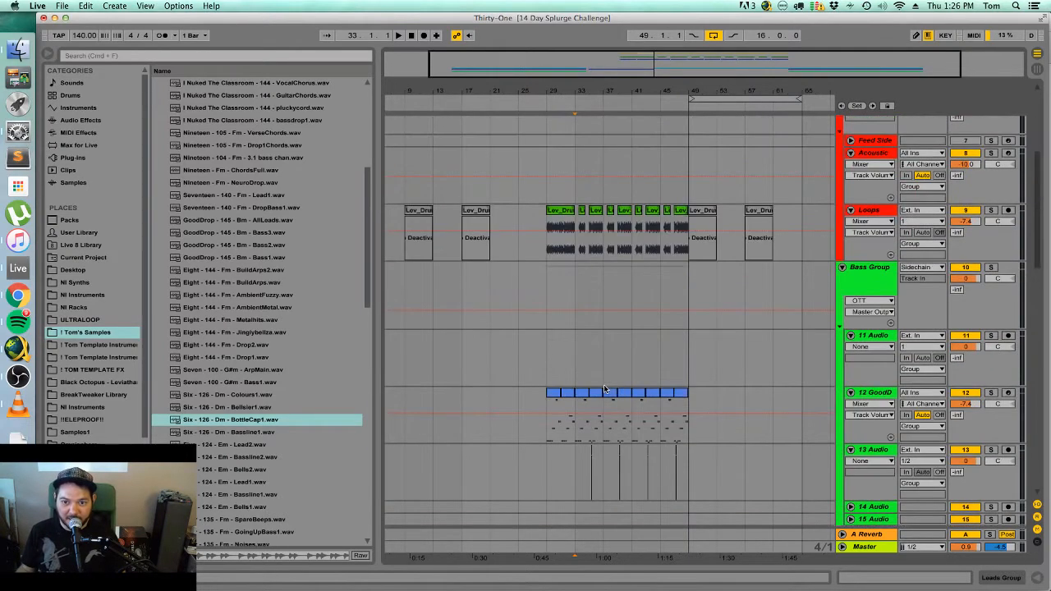
scroll(604, 389, down, 8)
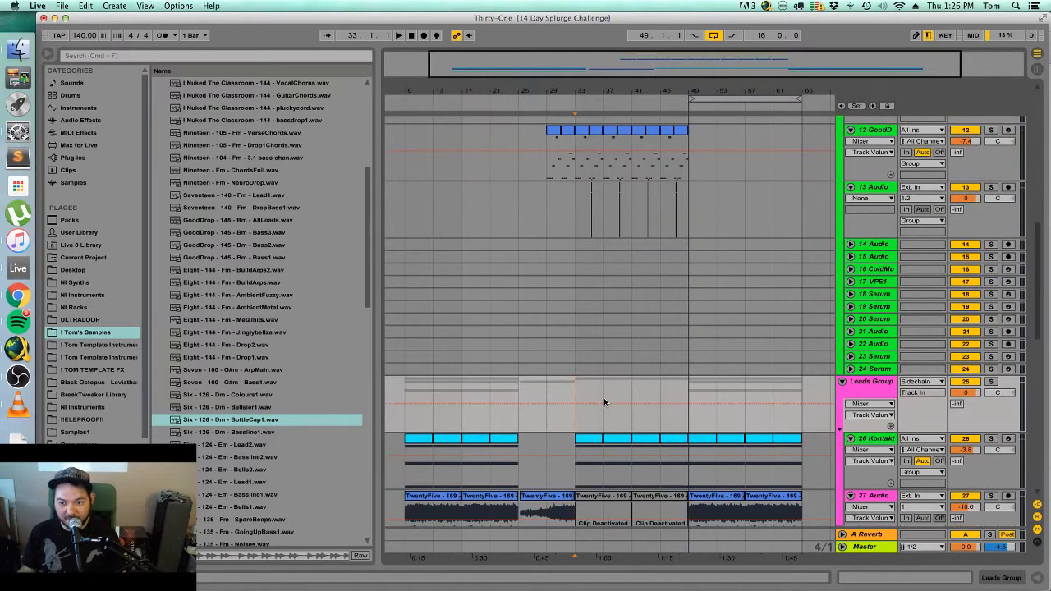
scroll(603, 401, down, 4)
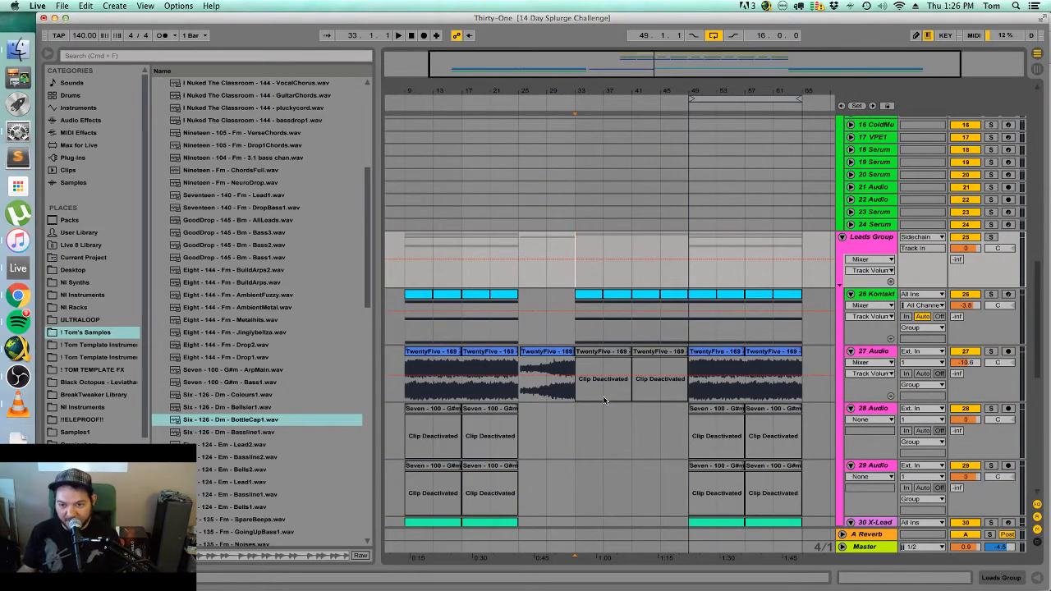
scroll(587, 378, up, 15)
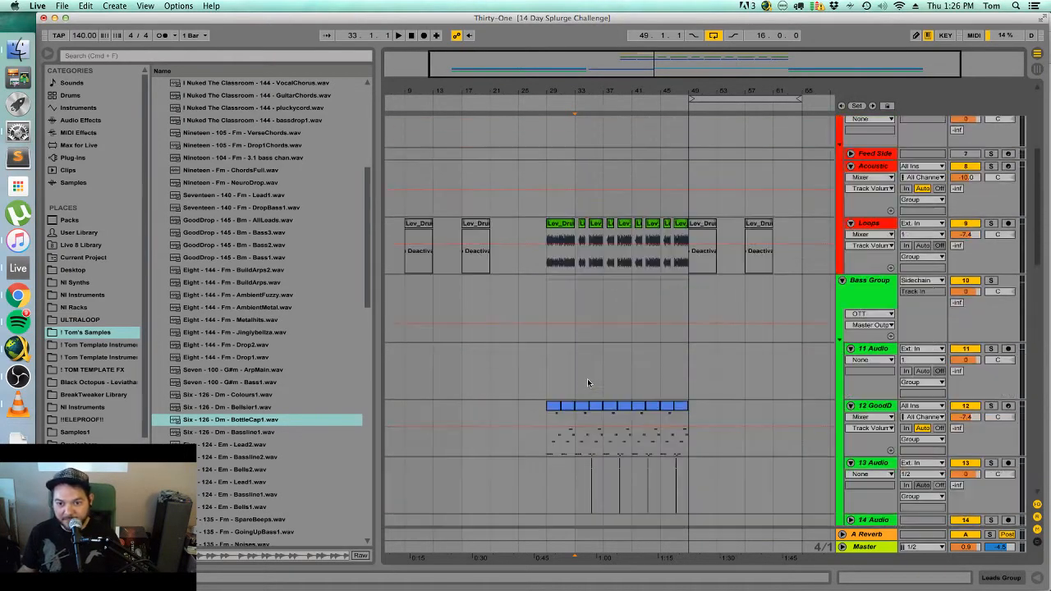
scroll(587, 378, up, 3)
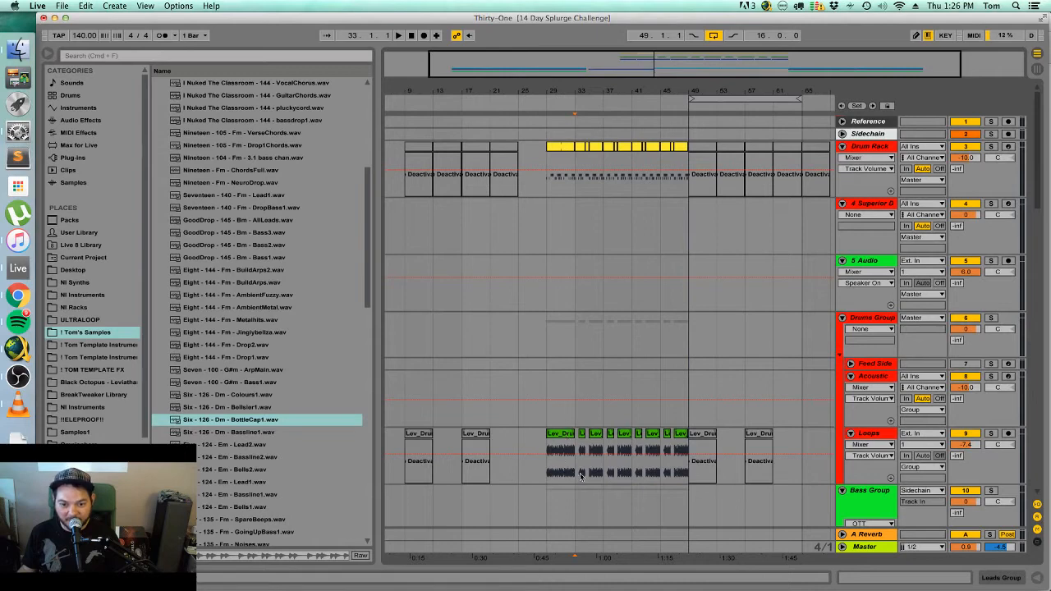
scroll(587, 378, down, 15)
key(space)
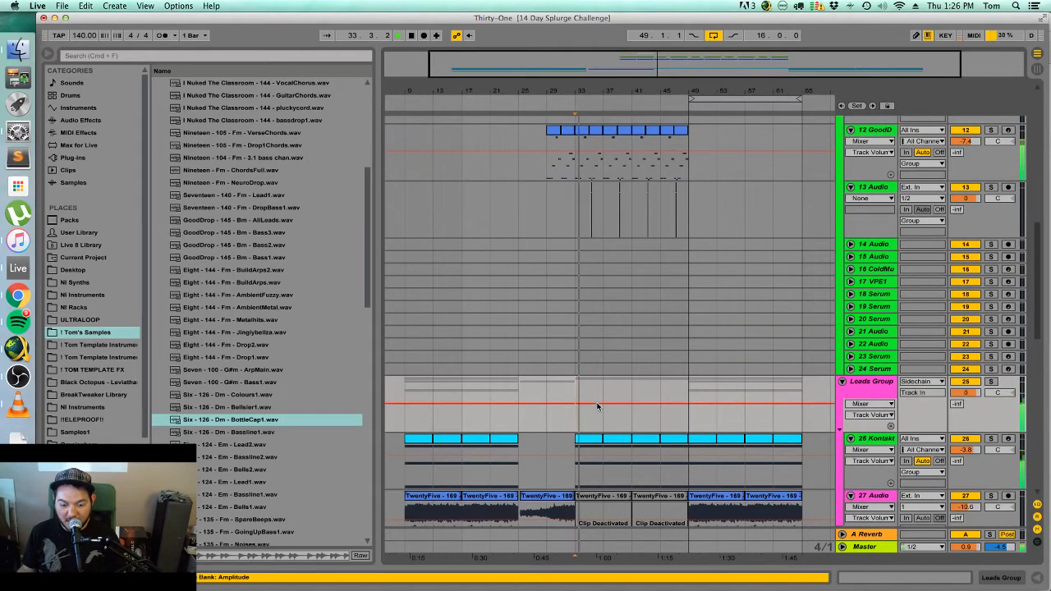
scroll(598, 406, up, 5)
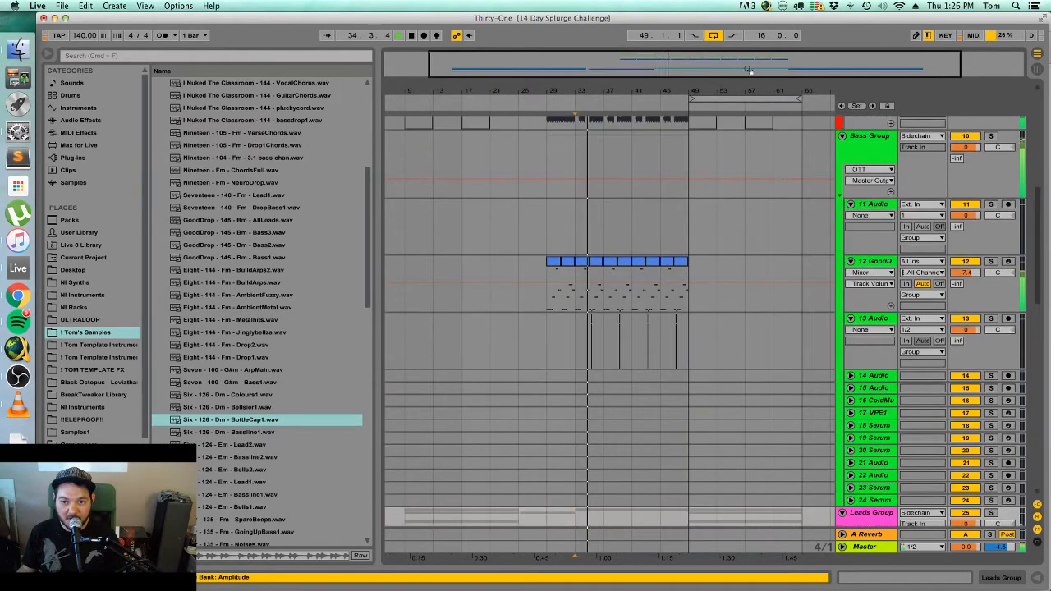
Consolidate the Drum Rack clips between bars 33 and 49 into one clip and open its notes for editing.
drag(763, 65, 763, 123)
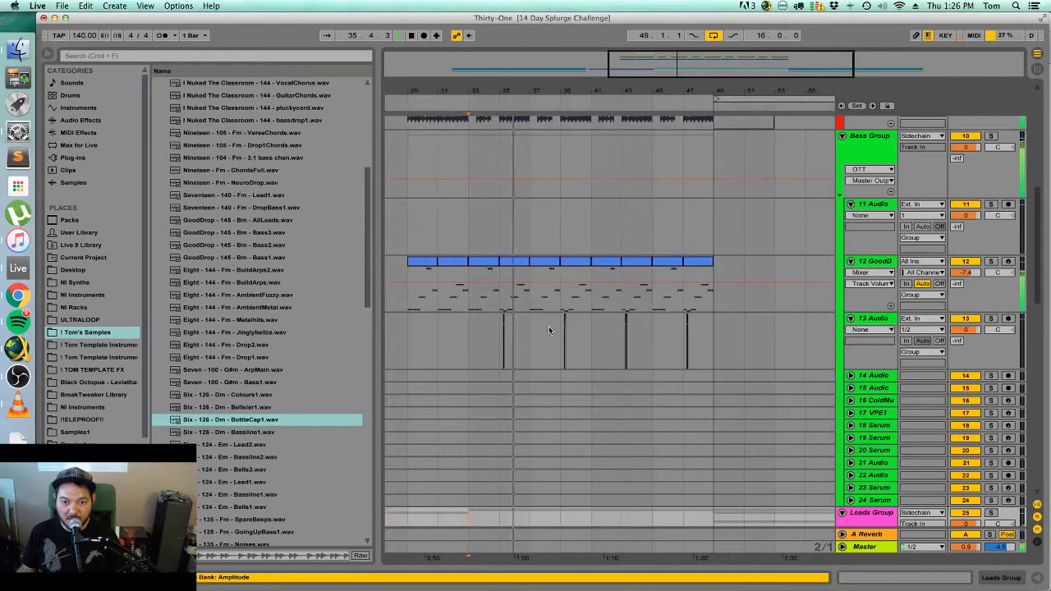
scroll(548, 326, up, 15)
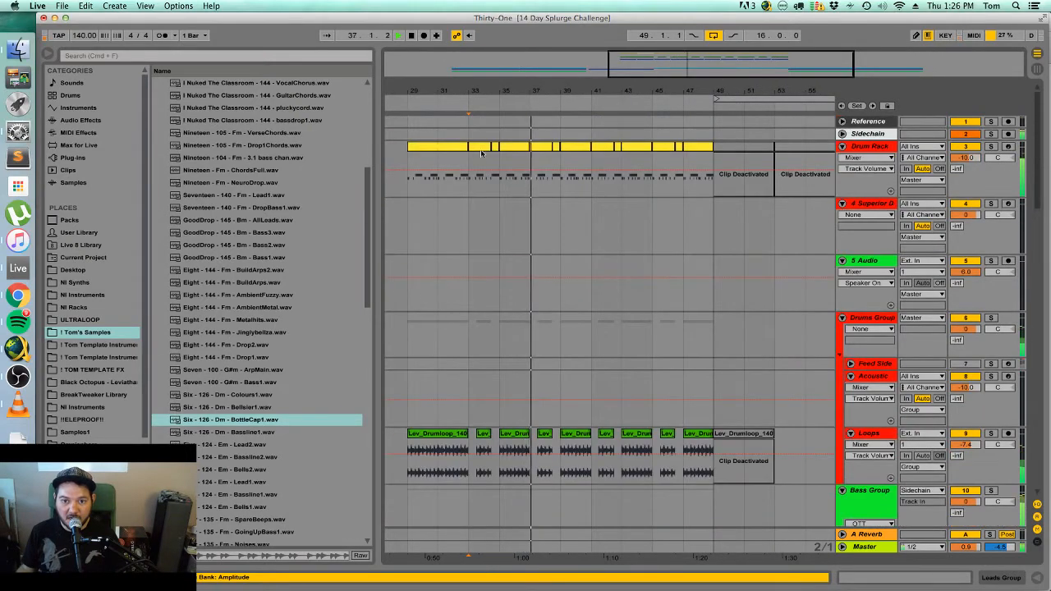
drag(485, 146, 697, 150)
right_click(697, 150)
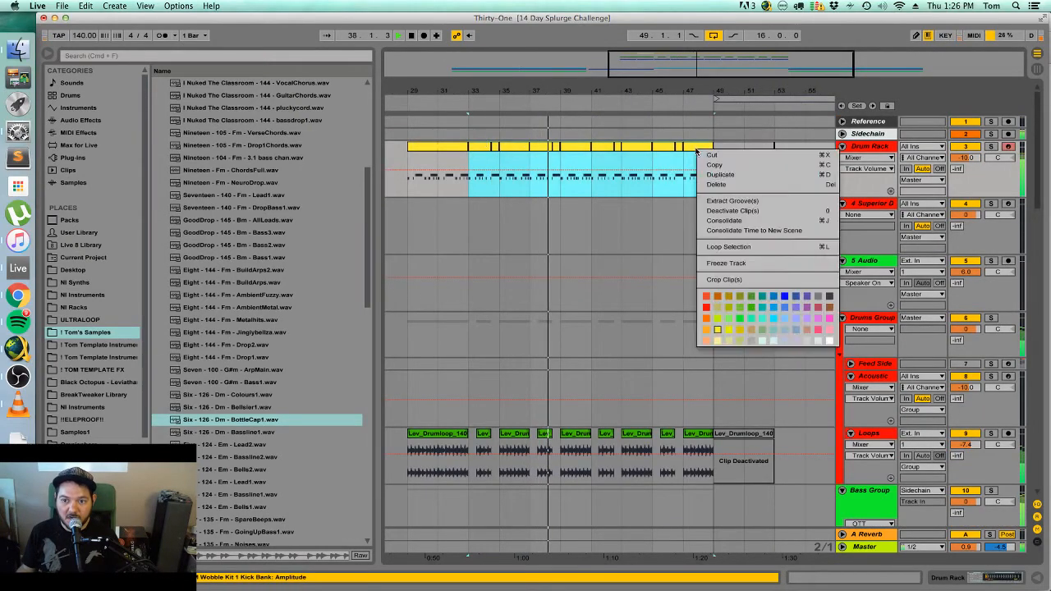
click(742, 220)
double_click(615, 145)
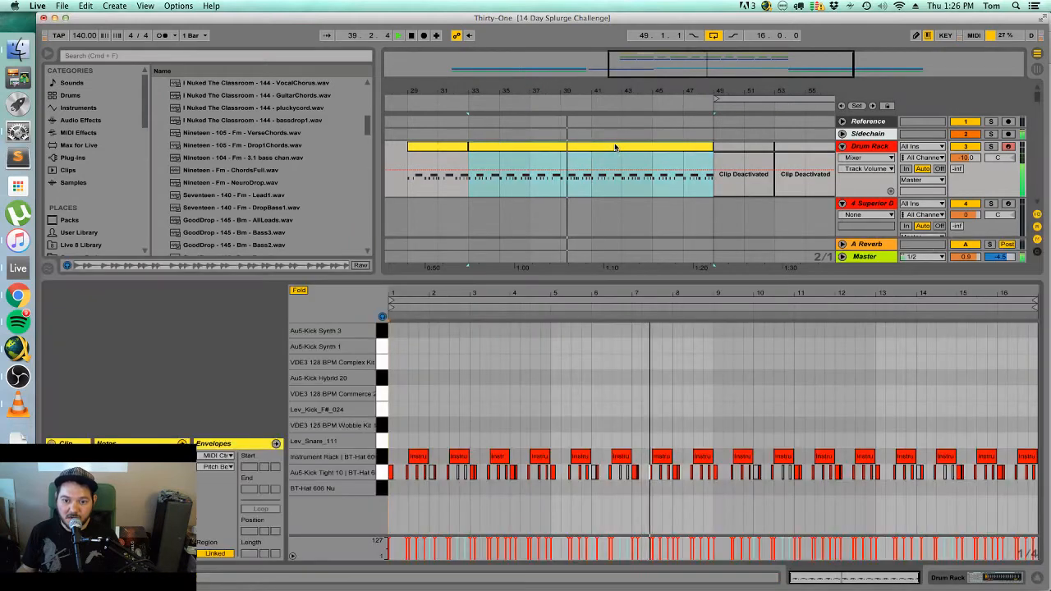
drag(809, 588, 811, 577)
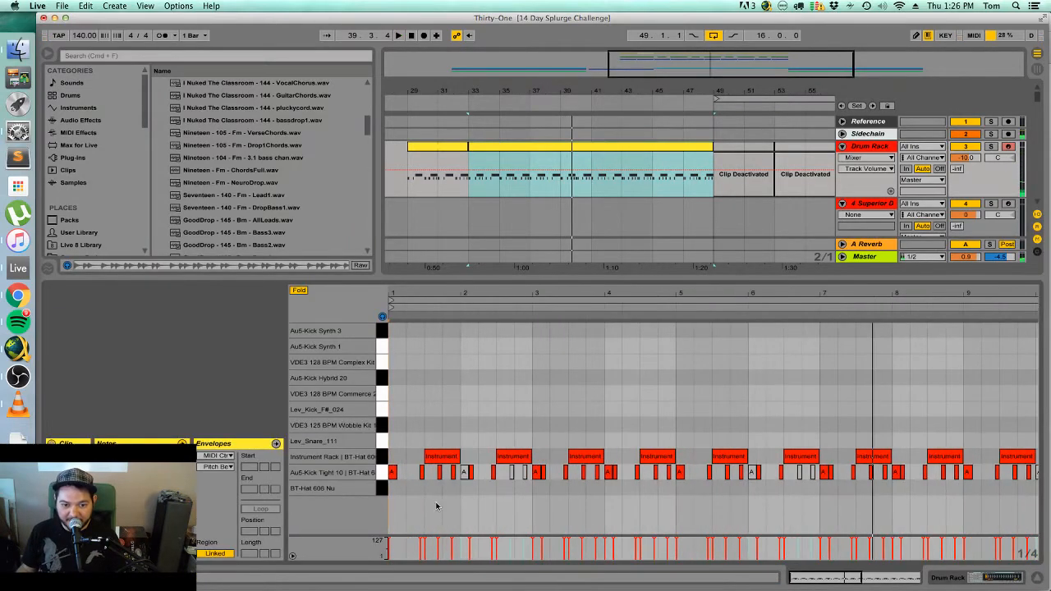
Try deactivating the kick note just before the snare in bar 1 of the clip and audition the pattern.
key(space)
drag(423, 491, 416, 477)
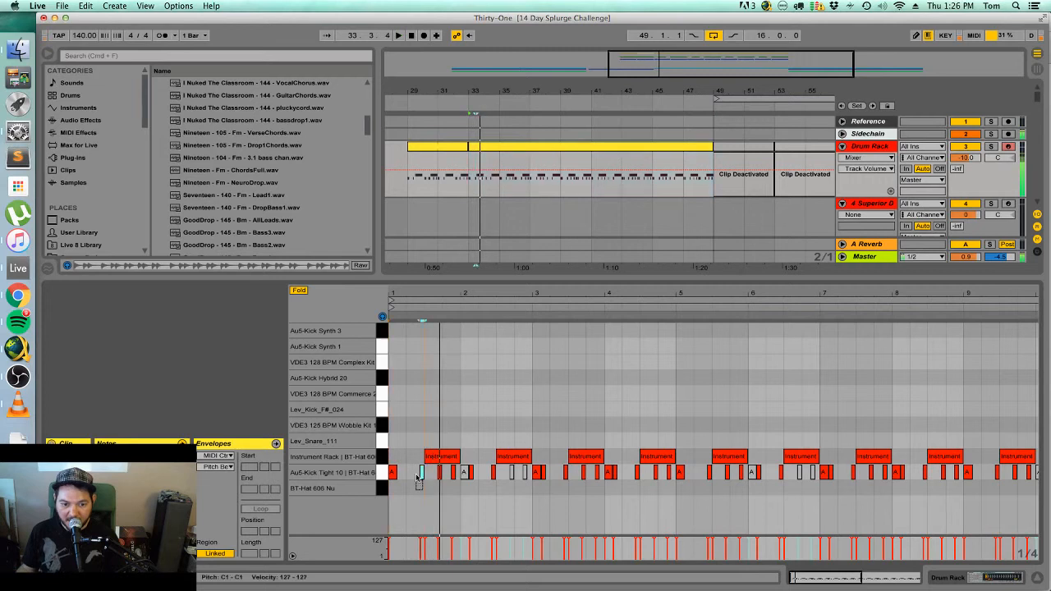
key(0)
key(space)
click(498, 505)
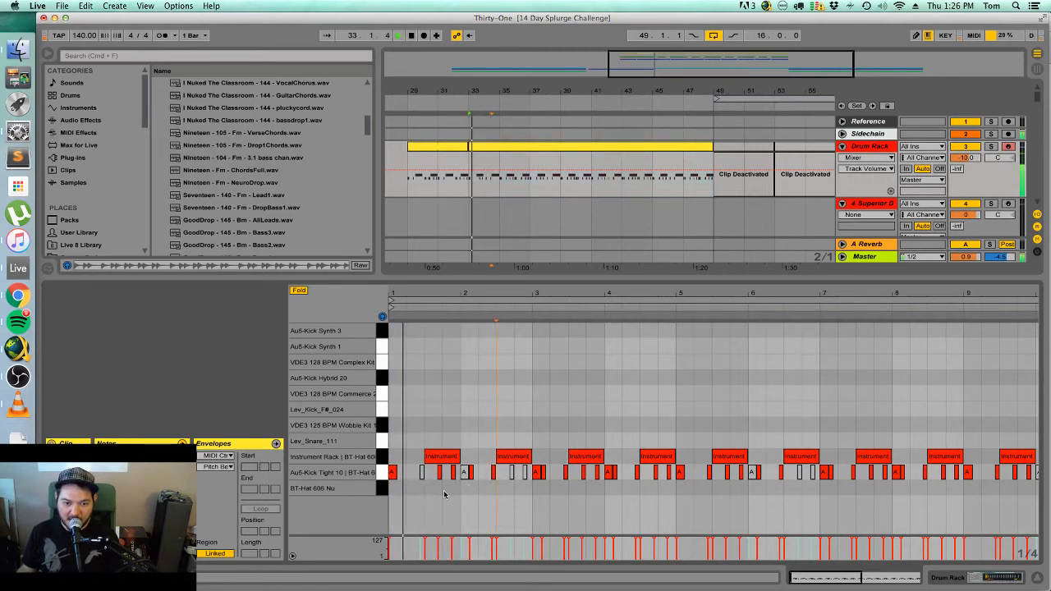
click(422, 474)
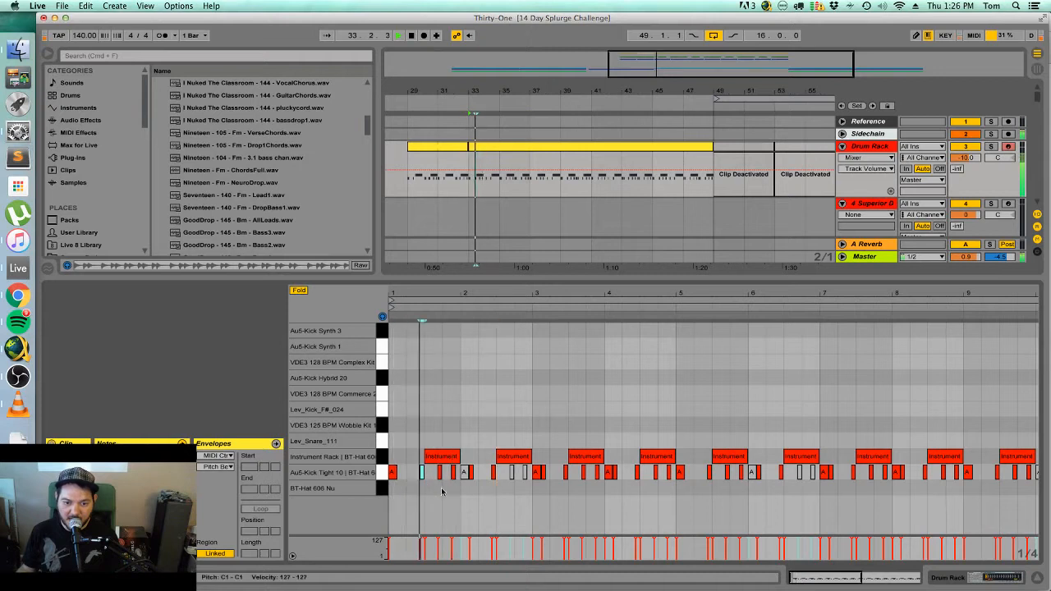
Deactivate the kick at the middle of bar 1, the one just after bar 3's downbeat, and both at bar 4's start, then audition.
click(440, 473)
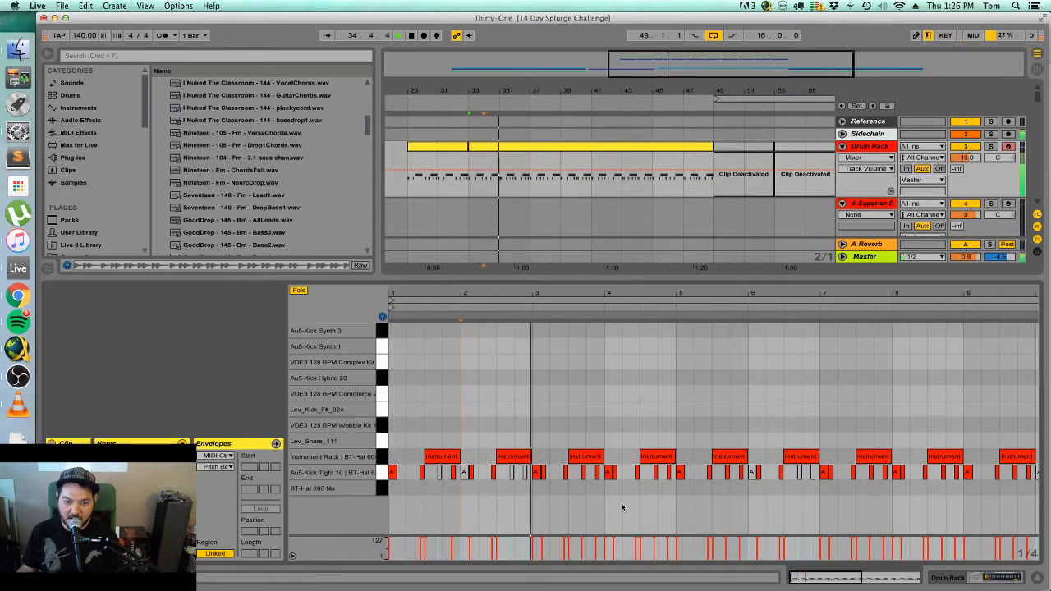
key(space)
key(space)
click(543, 473)
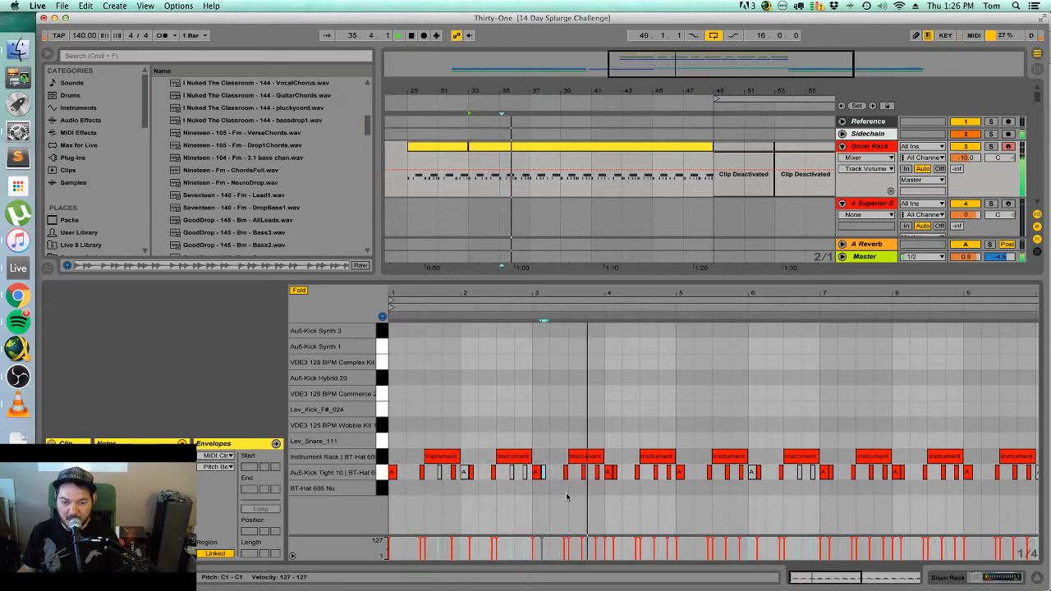
click(615, 475)
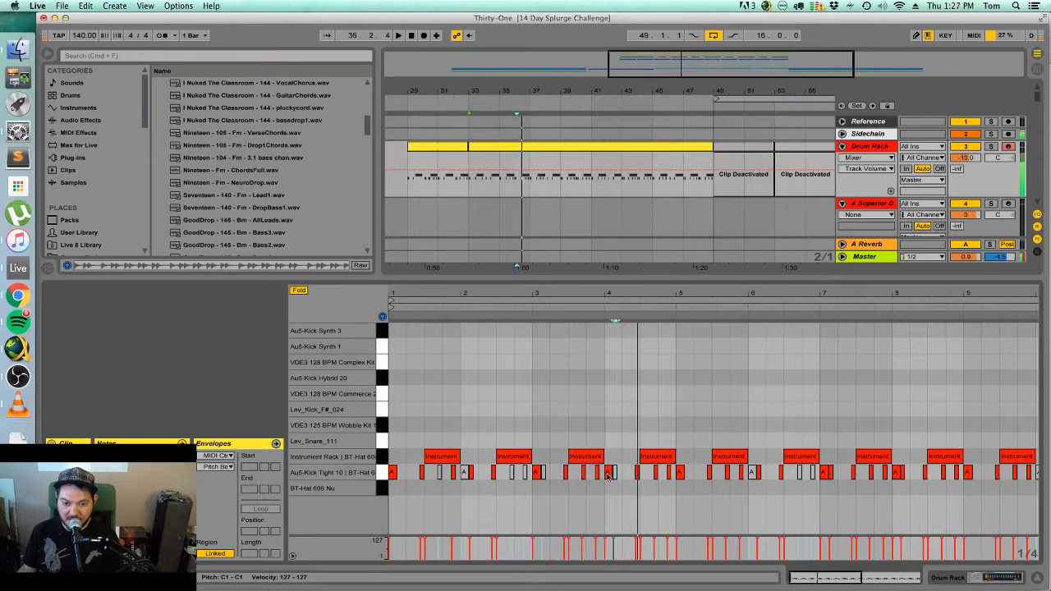
click(608, 473)
key(space)
key(space)
click(643, 494)
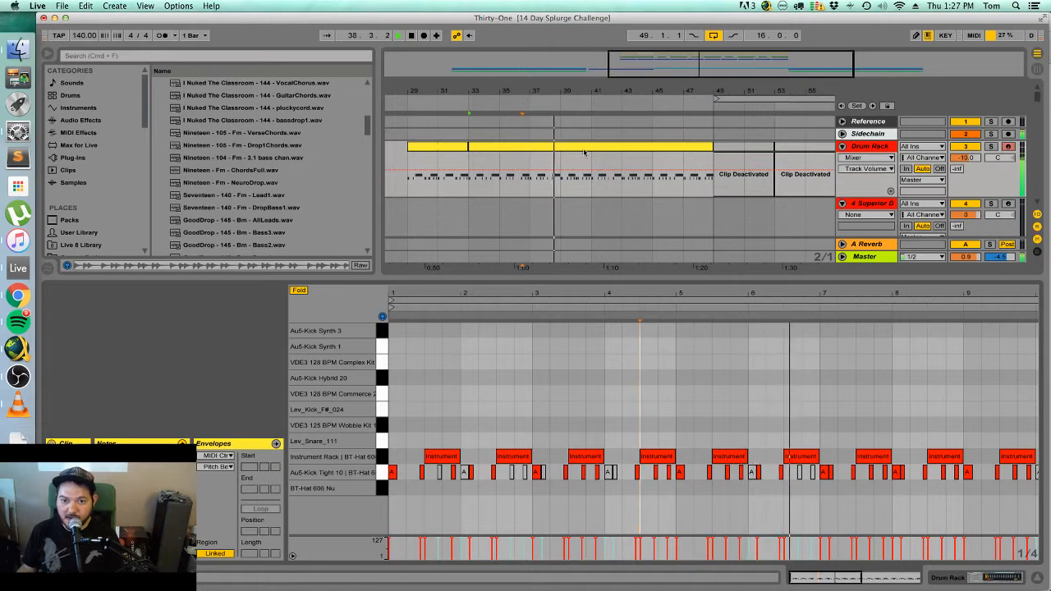
key(space)
key(space)
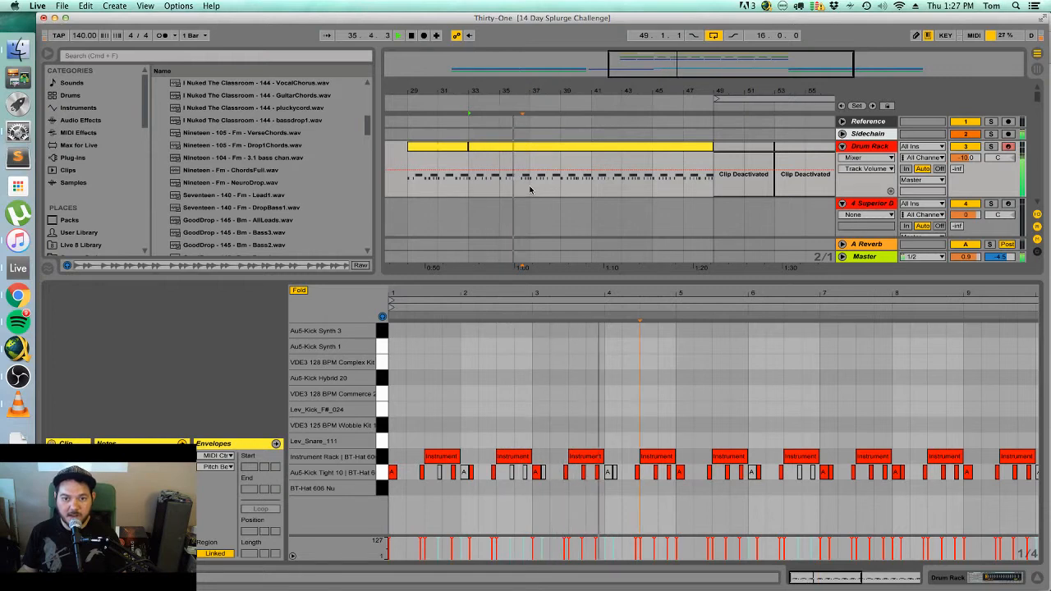
Duplicate the edited four-bar drum section from bars 33 to 37 three times to fill up to bar 49, and close the note editor.
drag(529, 189, 474, 180)
key(super+d)
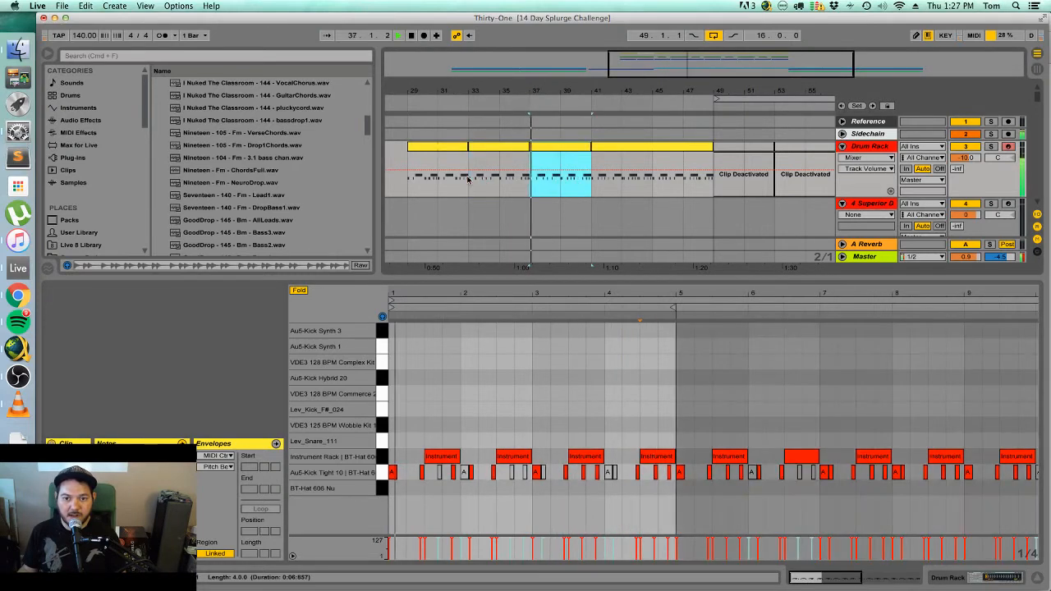
key(super+d)
key(super+d)
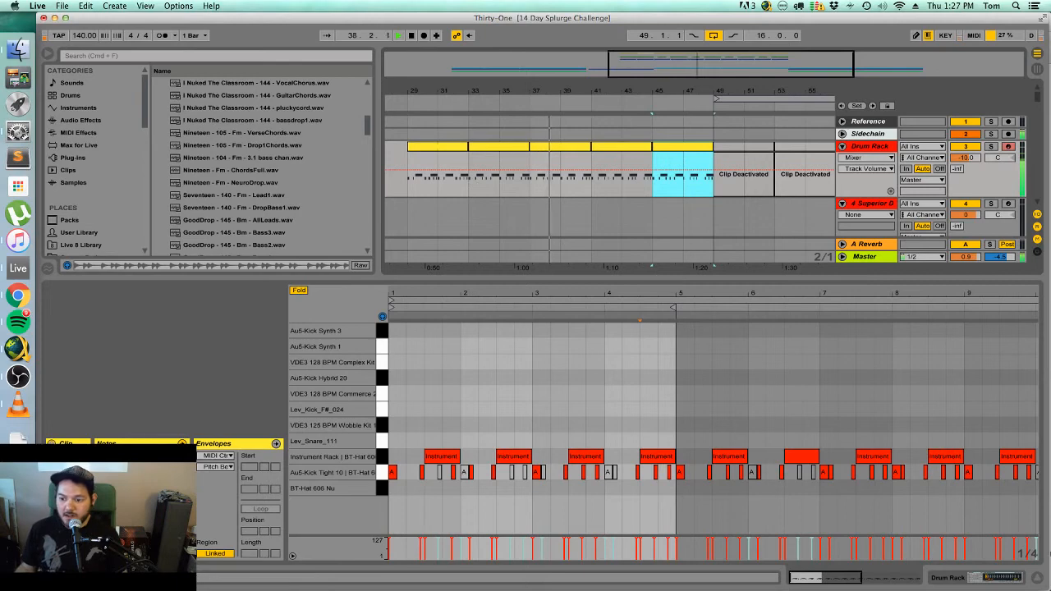
click(1038, 579)
Stop playback and move the Kontakt track out of the Leads Group, placing it directly above the group.
scroll(659, 363, down, 5)
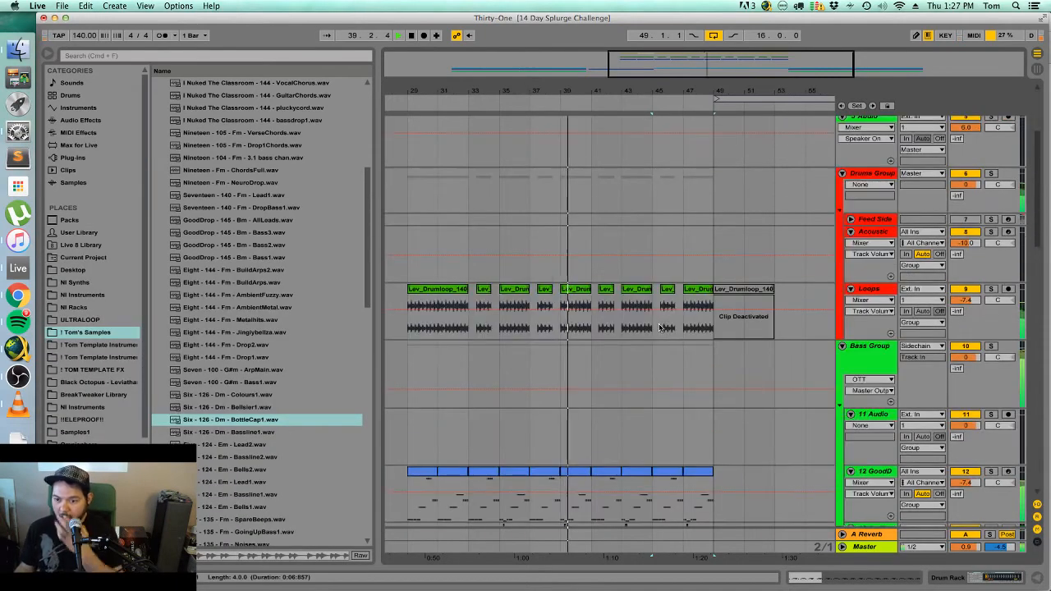
scroll(658, 362, down, 2)
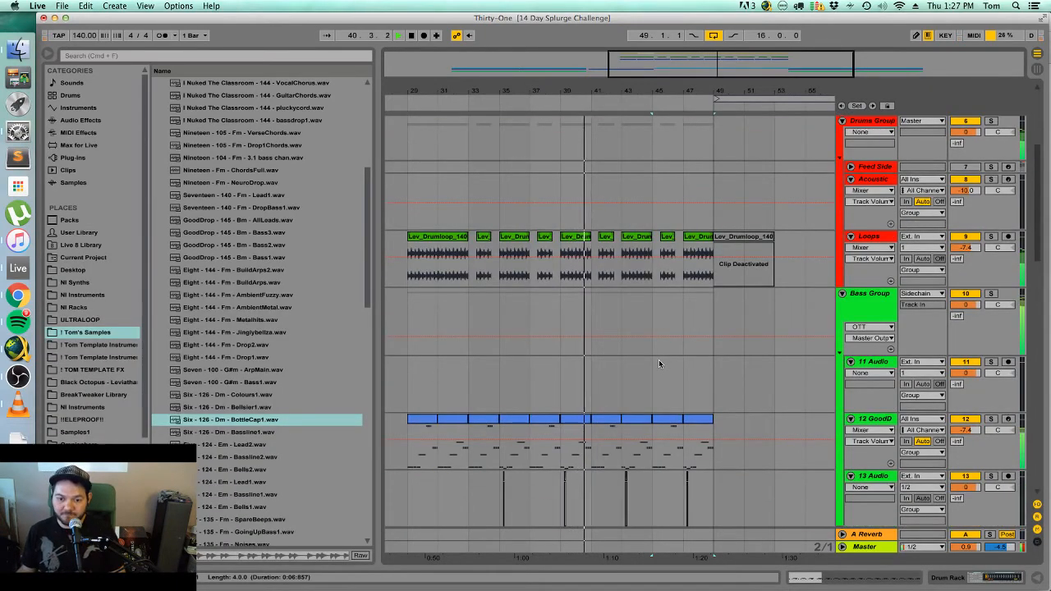
scroll(658, 364, down, 1)
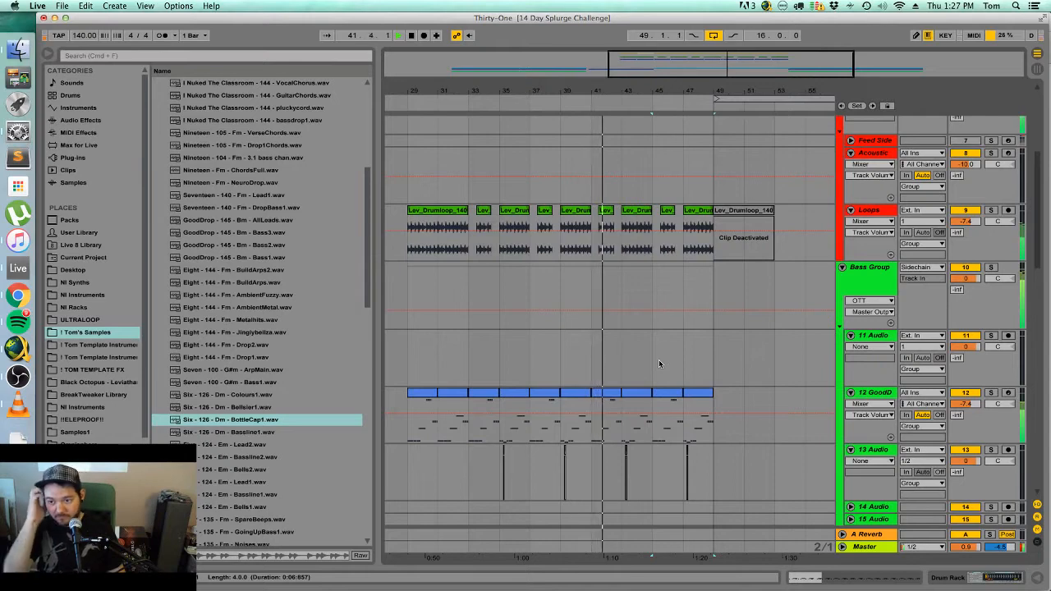
scroll(659, 364, down, 12)
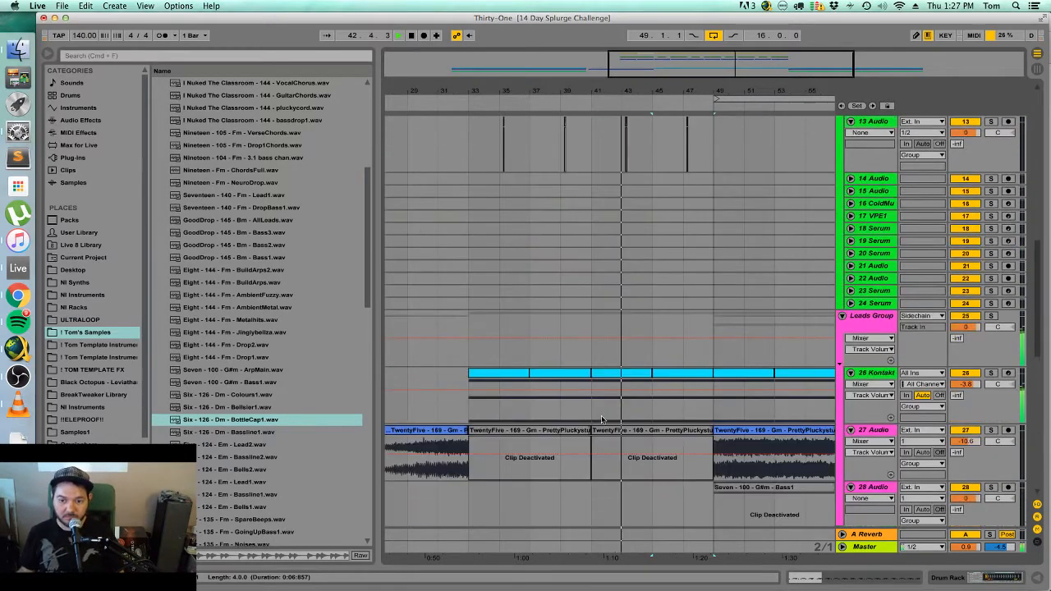
scroll(600, 416, down, 7)
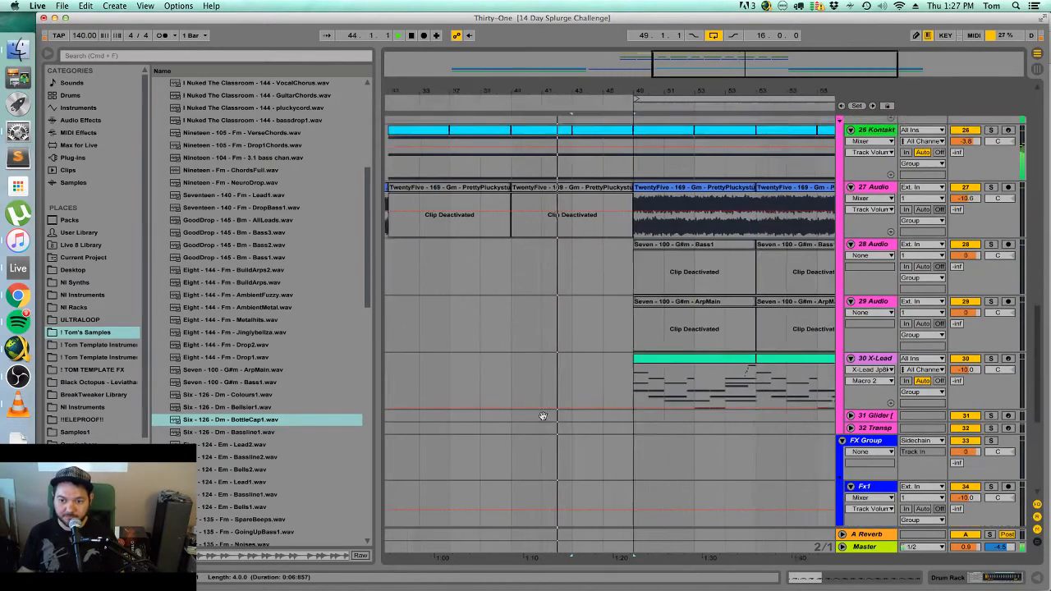
scroll(529, 408, up, 5)
key(space)
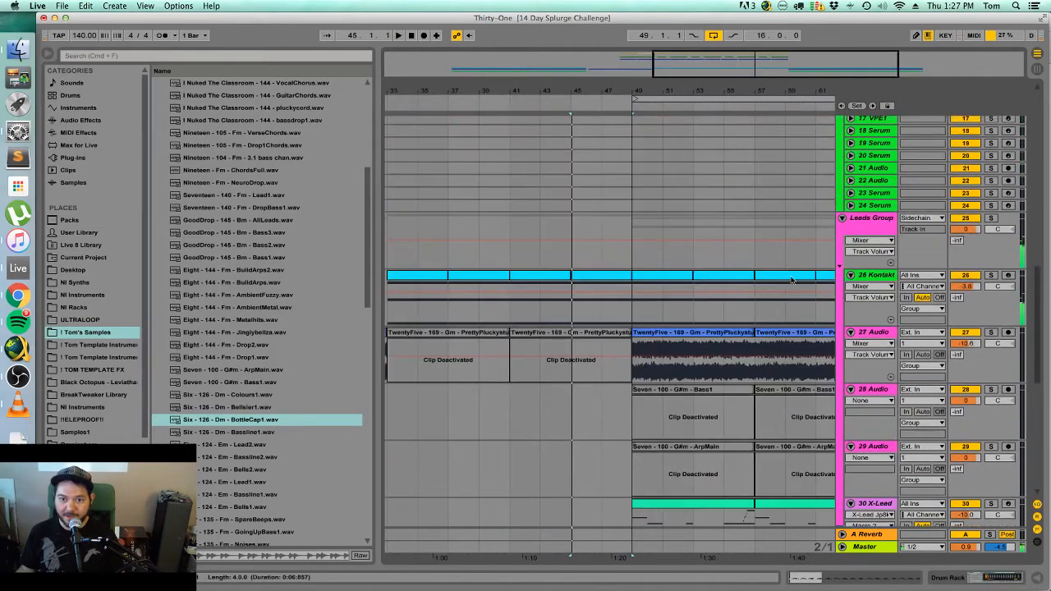
click(883, 279)
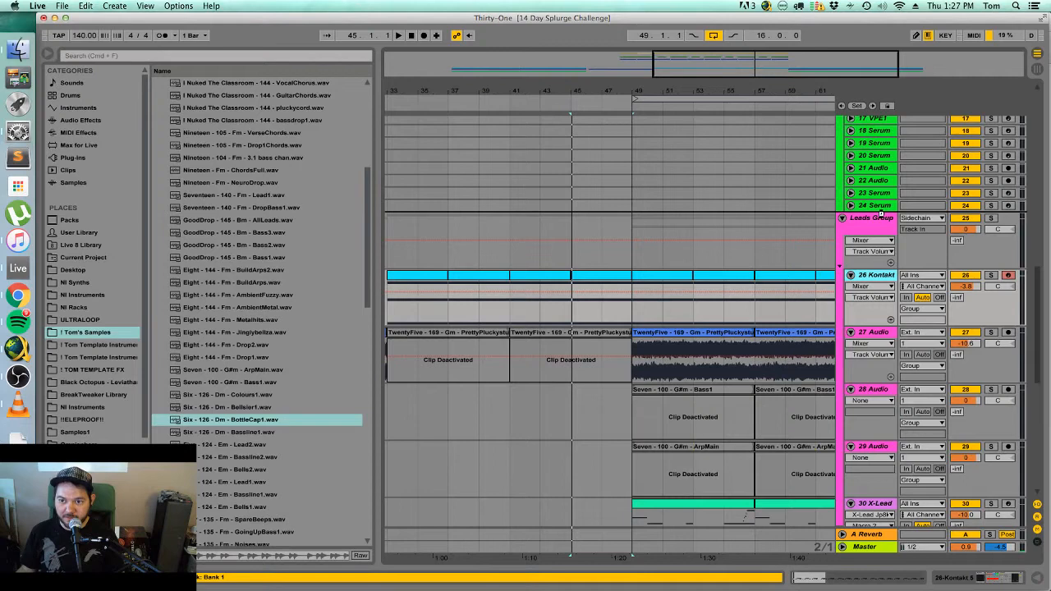
drag(881, 215, 884, 217)
Add the Utility audio effect to the Leads Group.
click(873, 280)
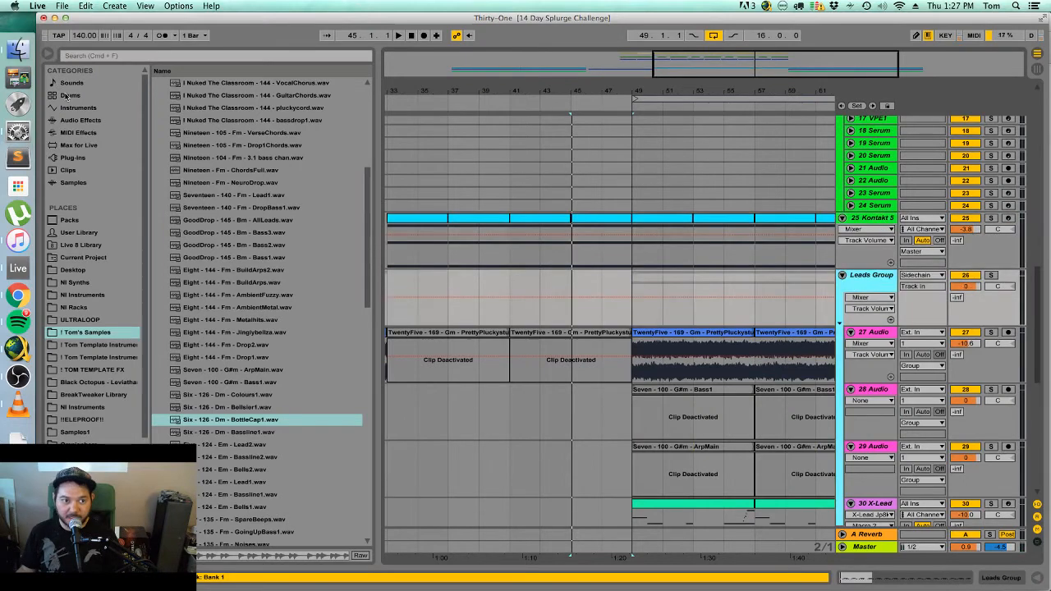
click(91, 133)
click(95, 121)
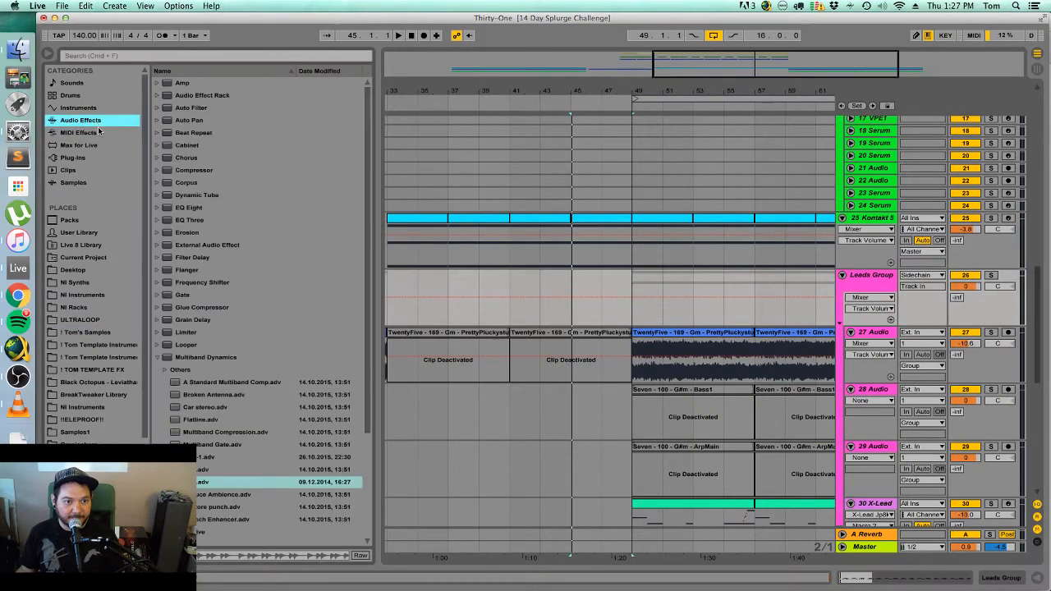
click(99, 132)
click(98, 121)
click(155, 358)
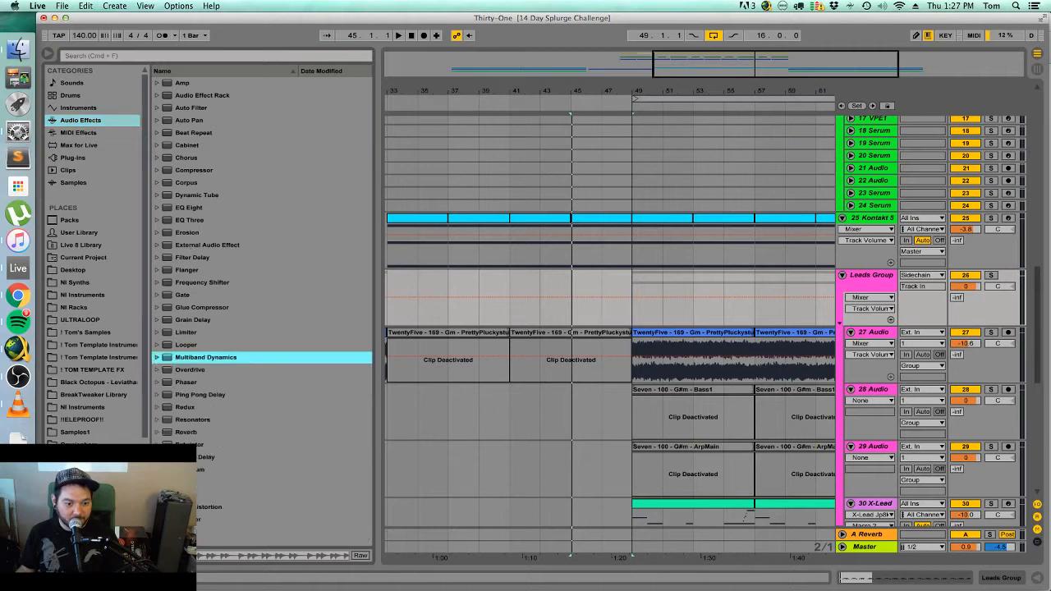
click(198, 496)
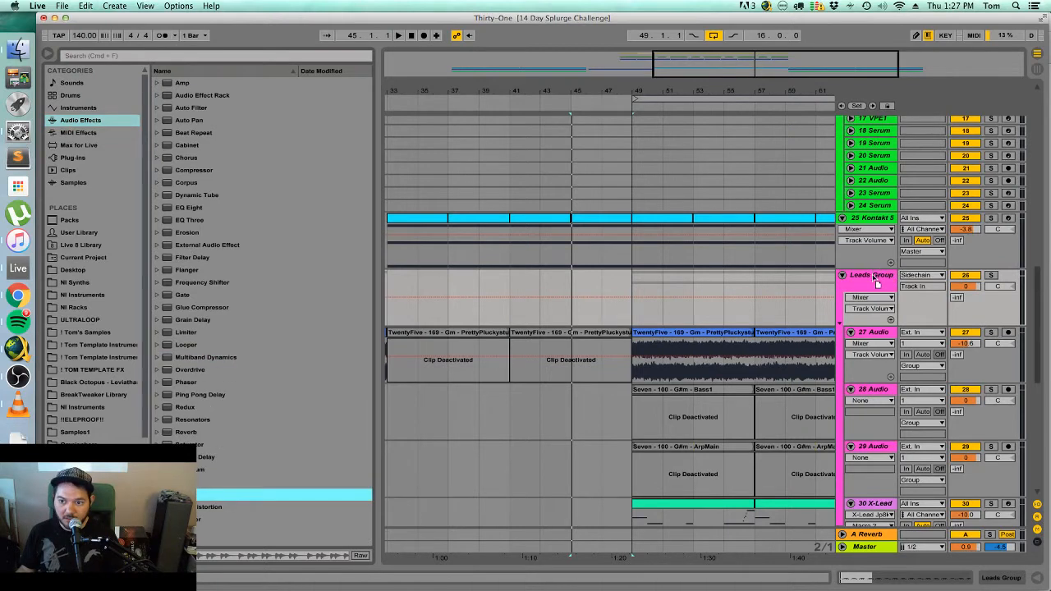
double_click(873, 274)
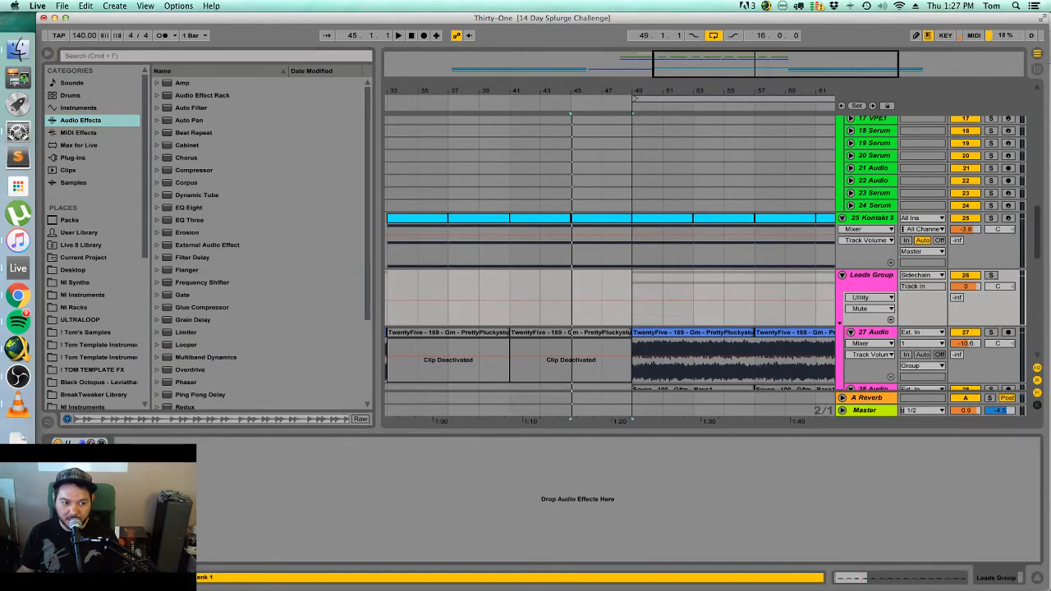
Copy the two X-Lead clips starting at bar 49 to bars 33 through 49 on the same track.
scroll(596, 320, down, 5)
scroll(597, 321, down, 6)
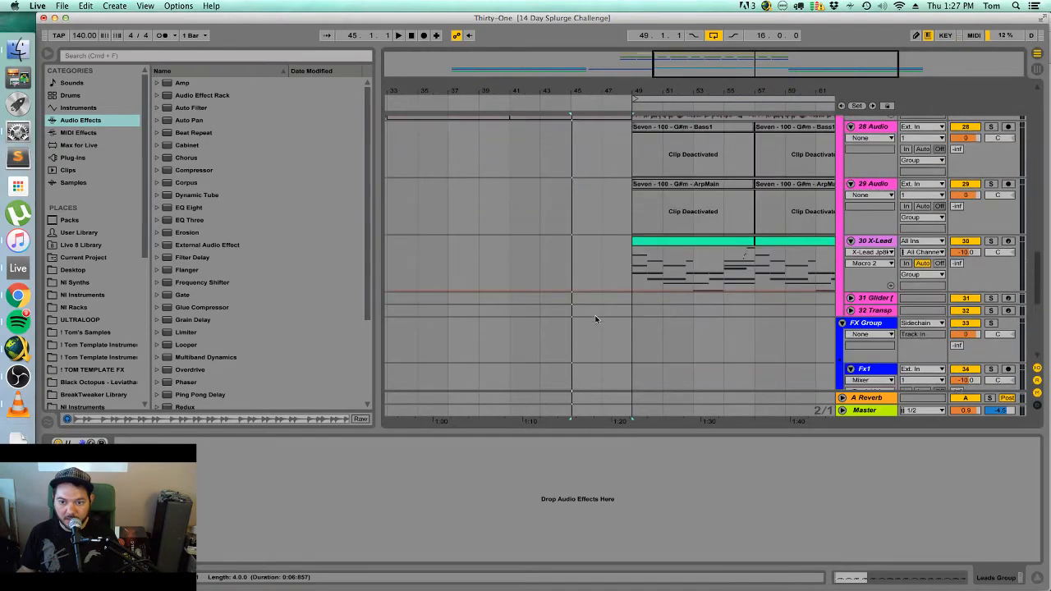
click(681, 215)
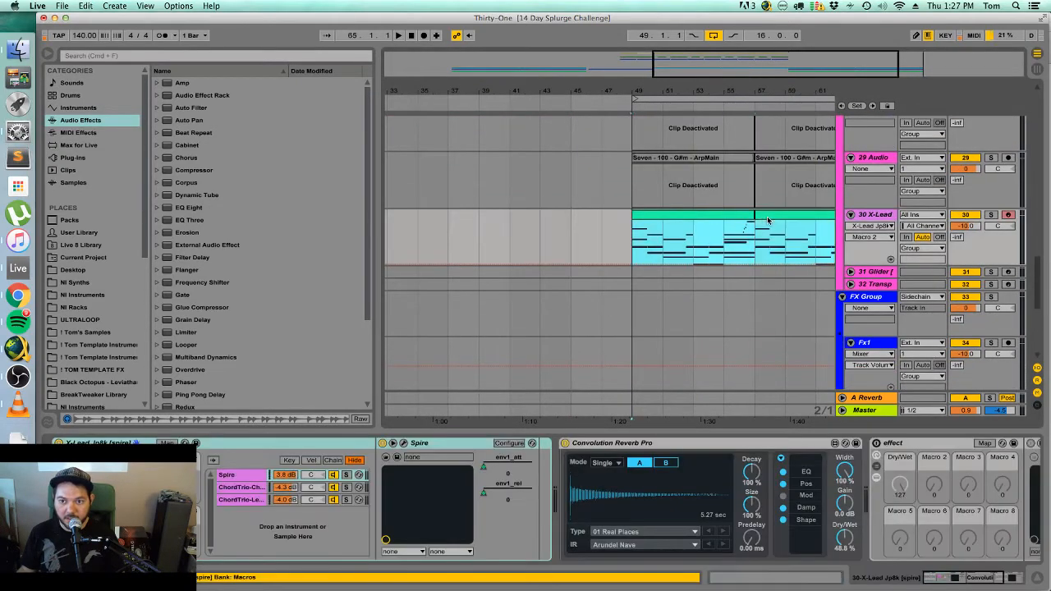
click(450, 235)
click(632, 223)
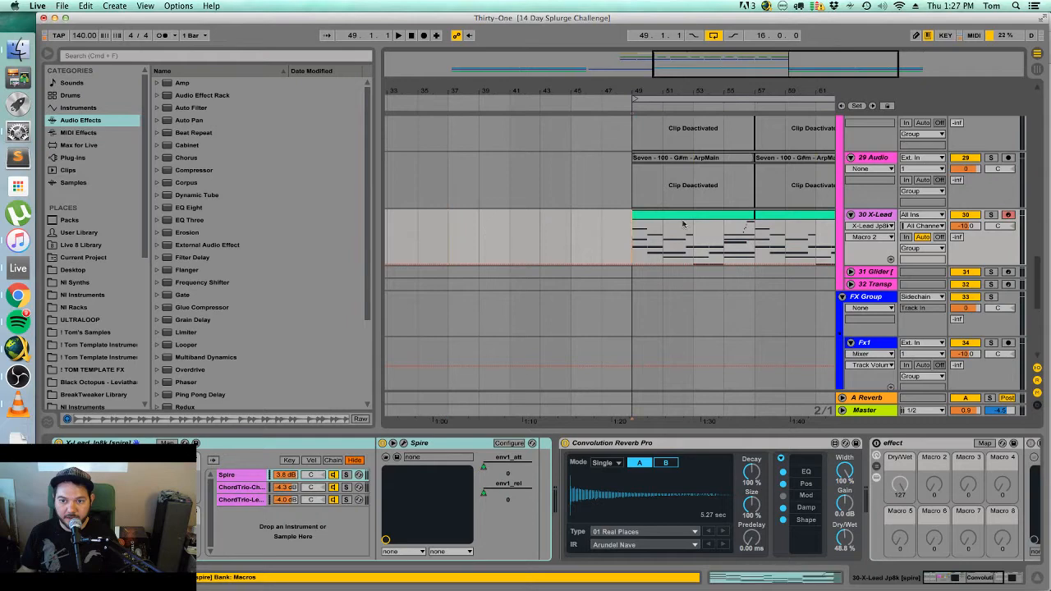
click(806, 216)
shift+click(688, 215)
drag(688, 215, 472, 228)
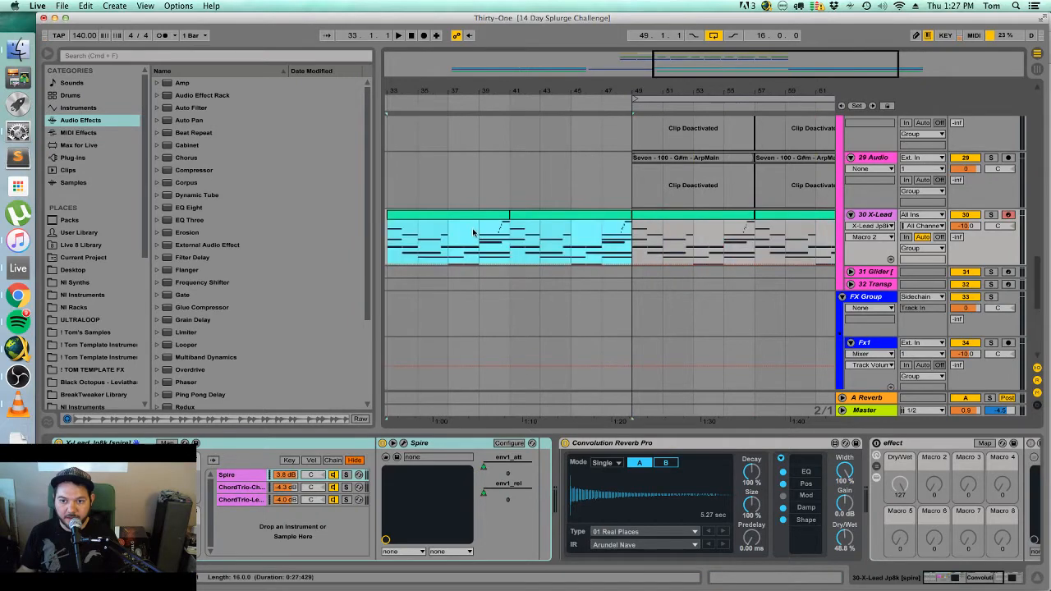
Draw a lowered two-bar segment in the Leads Group's Utility Mute automation from bar 33 to 35, and play it back.
scroll(542, 250, left, 2)
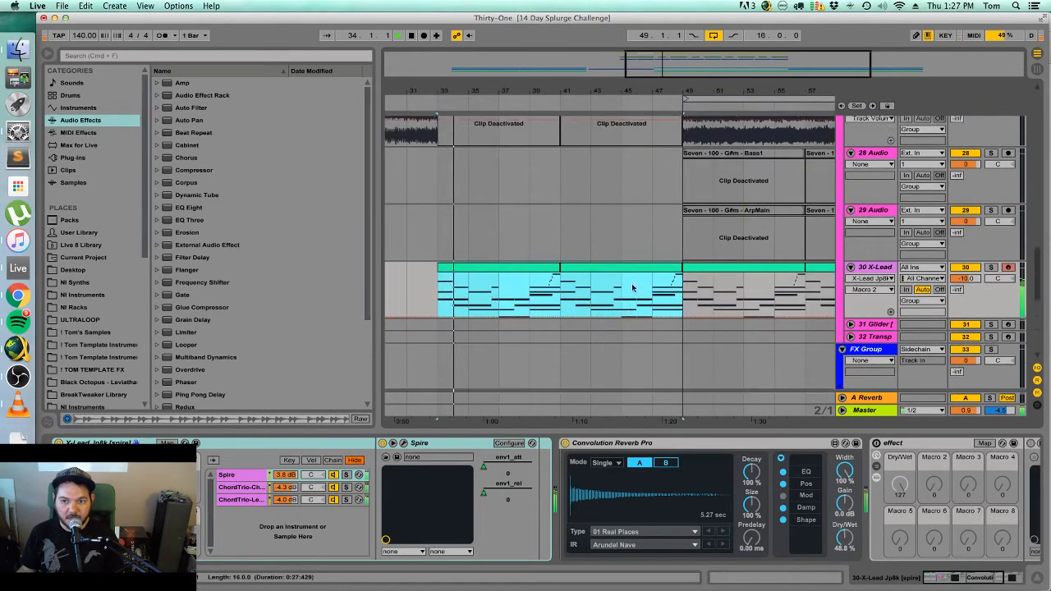
scroll(661, 266, up, 5)
click(890, 150)
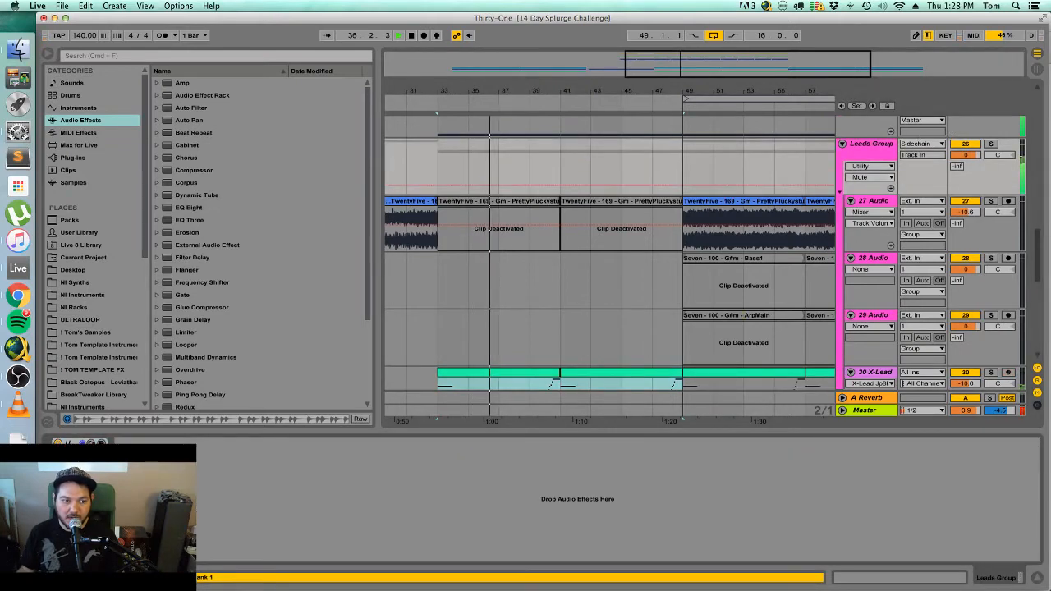
click(539, 369)
scroll(538, 363, up, 2)
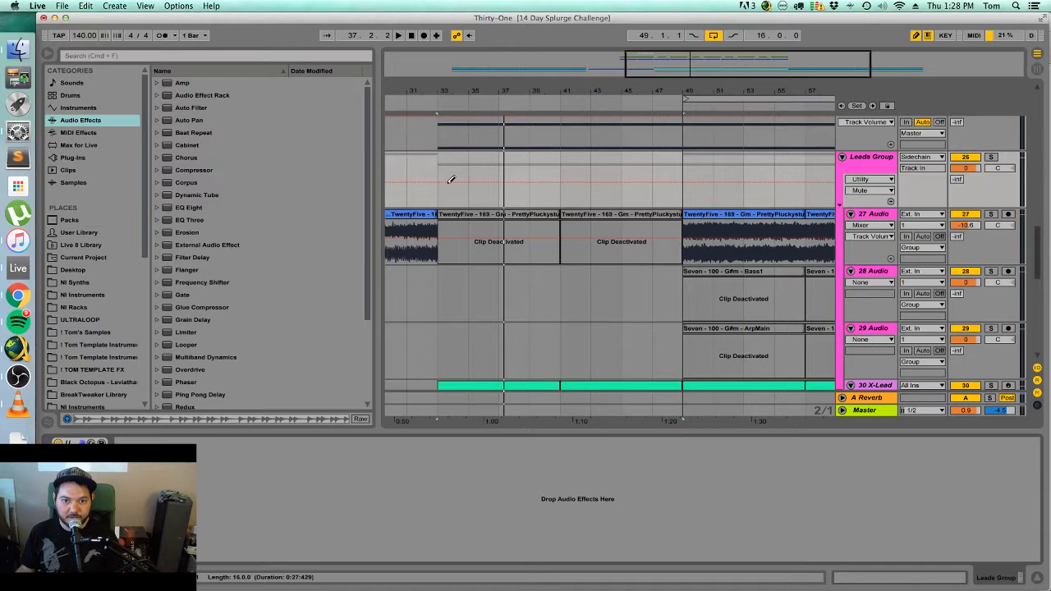
drag(451, 179, 451, 193)
key(space)
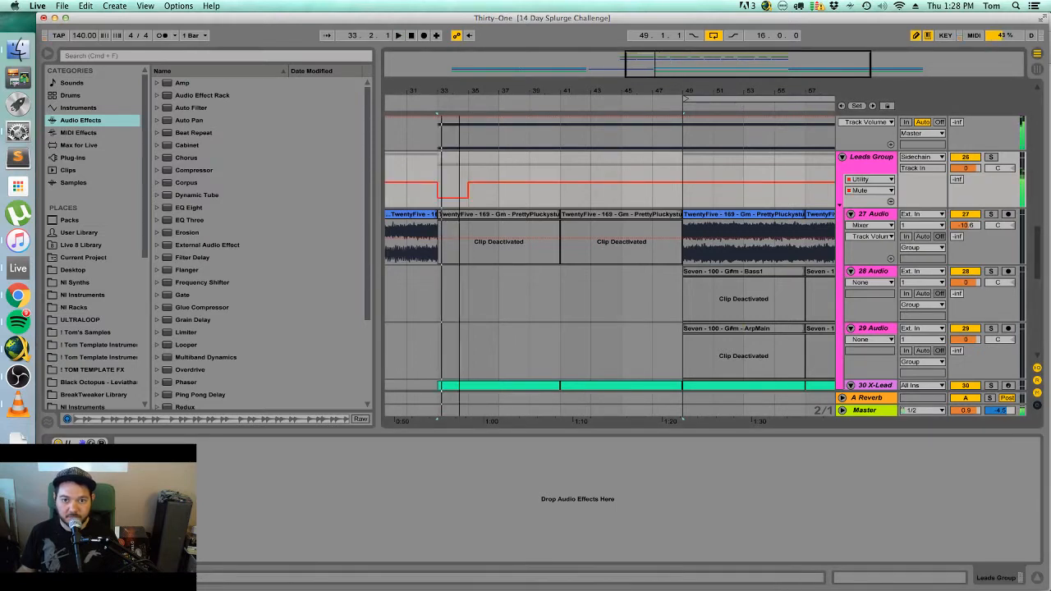
Flatten the lowered segment after bar 33 in the Leads Group's Utility Mute automation while playing the section back.
drag(674, 75, 641, 92)
key(space)
mouse_move(540, 183)
mouse_down()
mouse_move(528, 179)
mouse_move(522, 198)
mouse_move(534, 179)
mouse_up()
key(super+1)
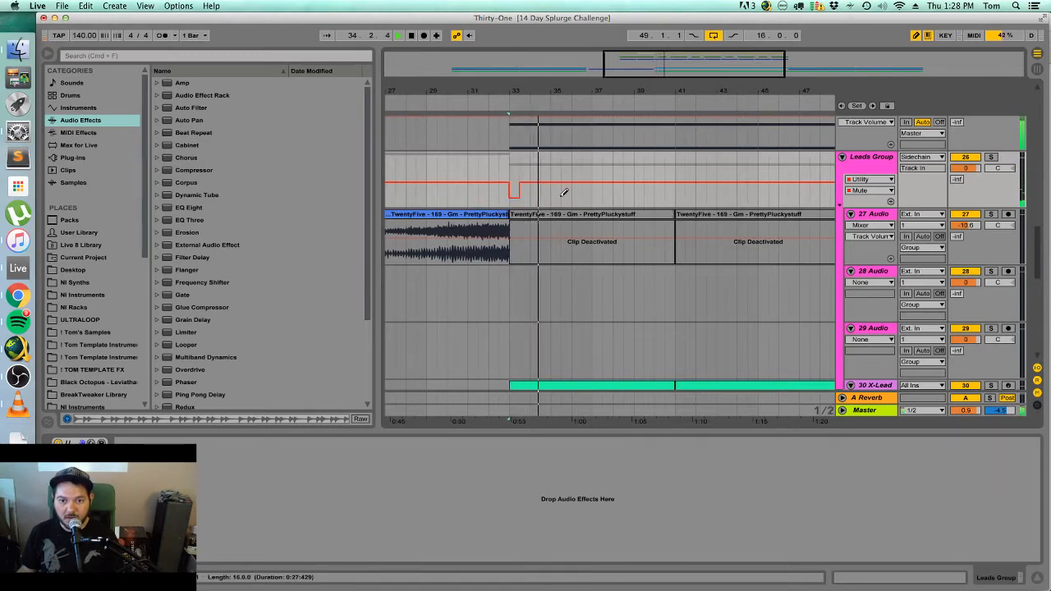
drag(558, 180, 514, 176)
Look through the tracks from drums and bass to the leads during playback, and stop playback.
mouse_move(732, 62)
mouse_down()
mouse_move(751, 41)
mouse_move(806, 41)
mouse_up()
click(747, 99)
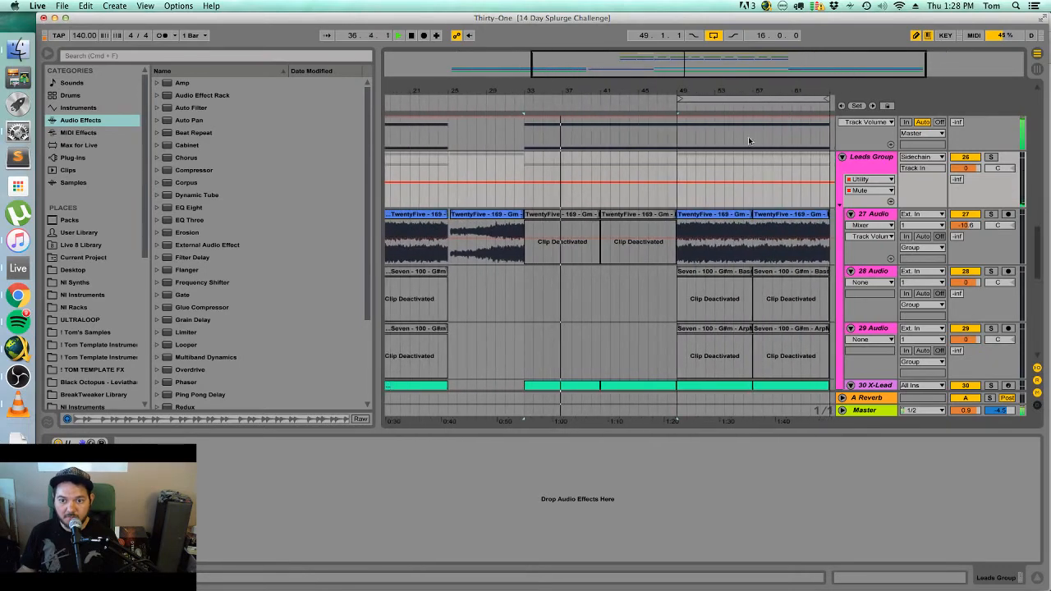
scroll(680, 280, up, 15)
scroll(680, 280, up, 5)
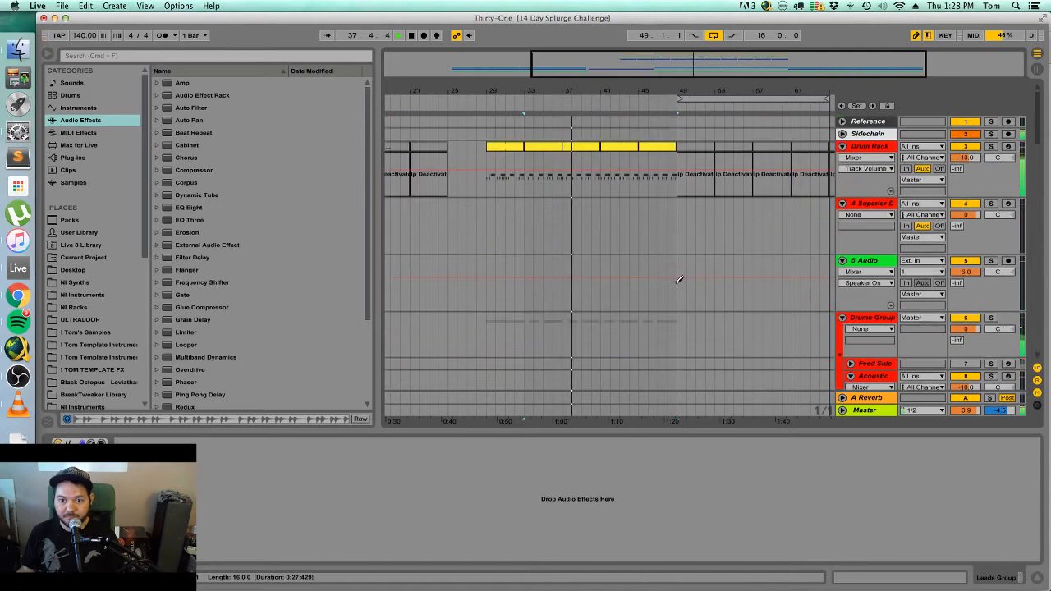
scroll(680, 280, down, 6)
drag(788, 74, 789, 115)
scroll(641, 268, down, 11)
scroll(641, 268, up, 3)
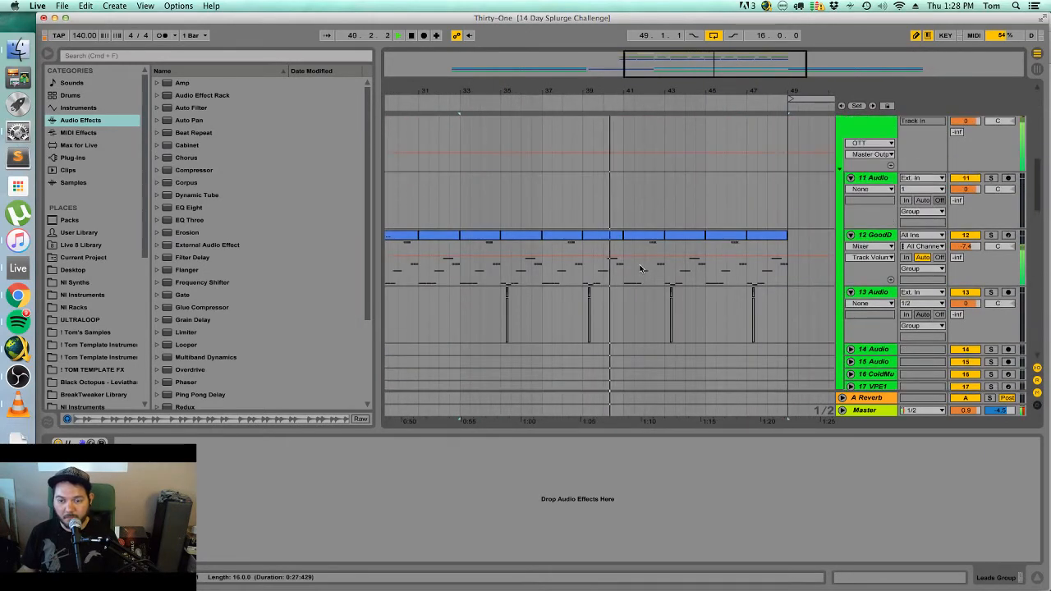
scroll(641, 269, down, 15)
key(space)
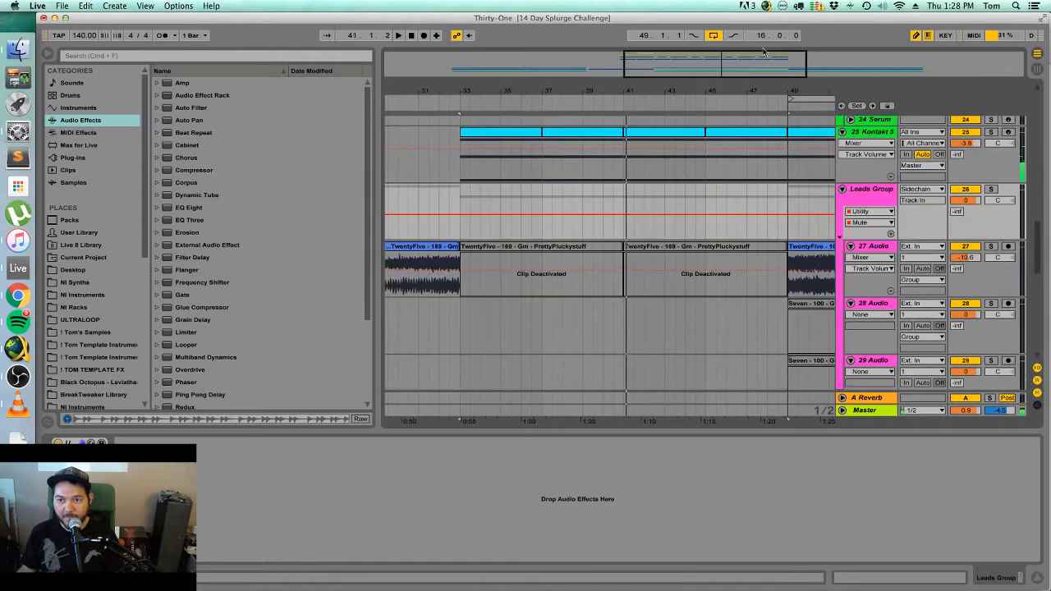
Select the Superior Drummer track and play the arrangement from bar 29 to review the drum section.
drag(625, 90, 625, 73)
key(minus)
scroll(689, 221, up, 20)
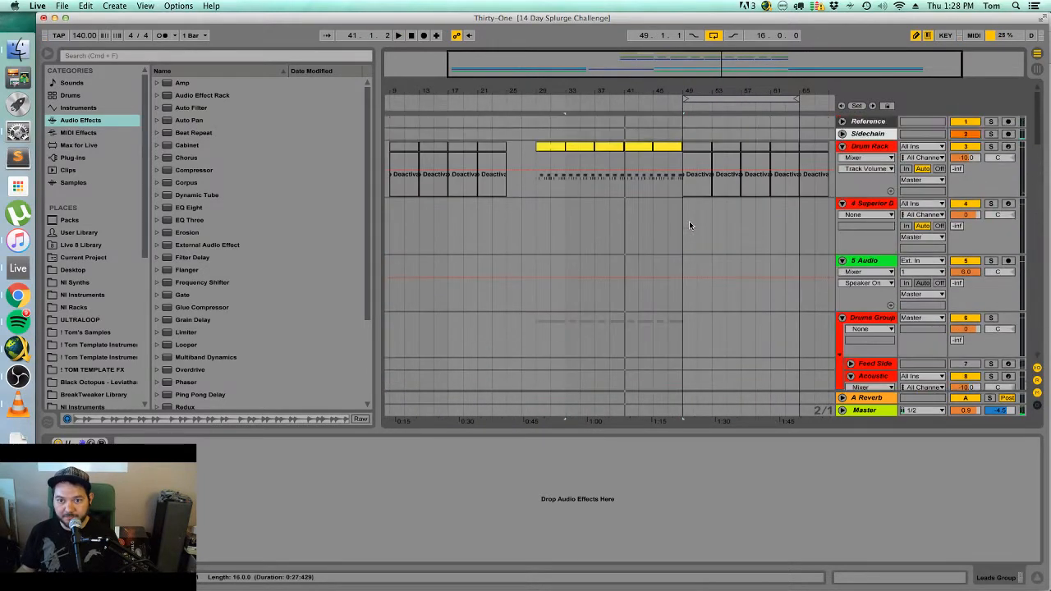
key(plus)
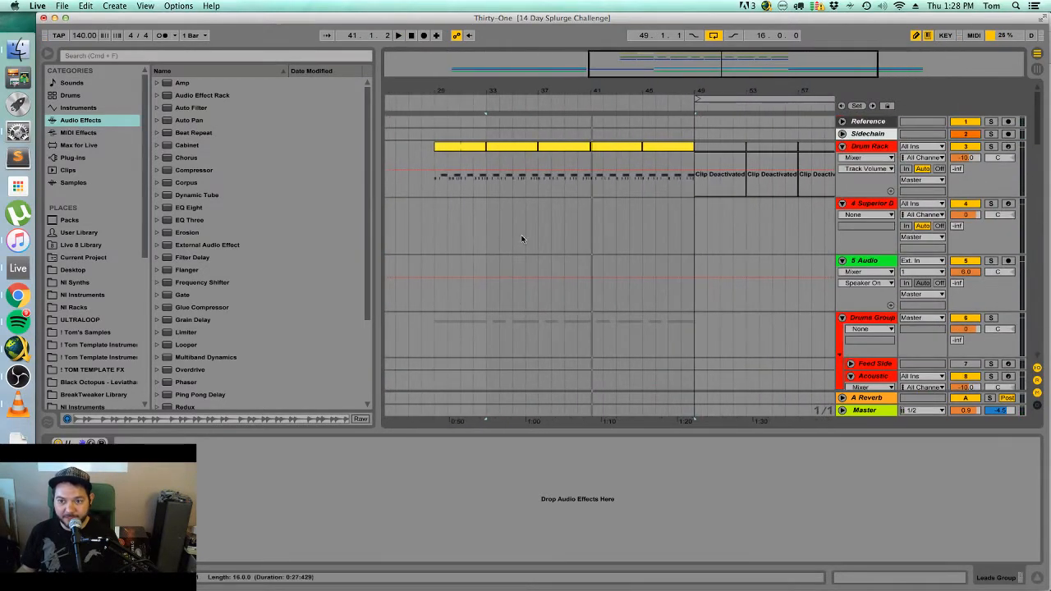
click(856, 209)
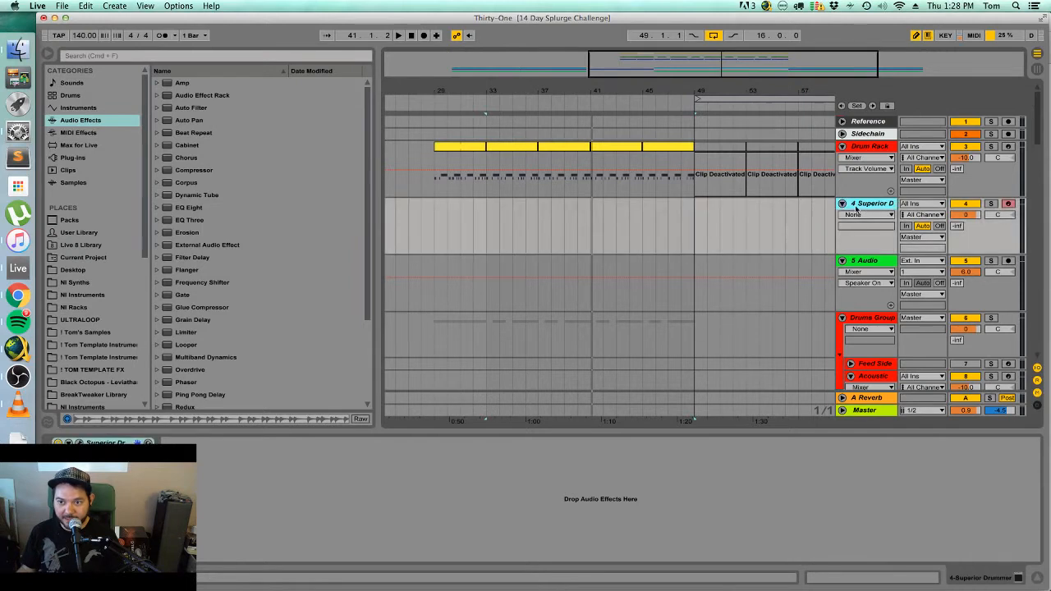
click(438, 222)
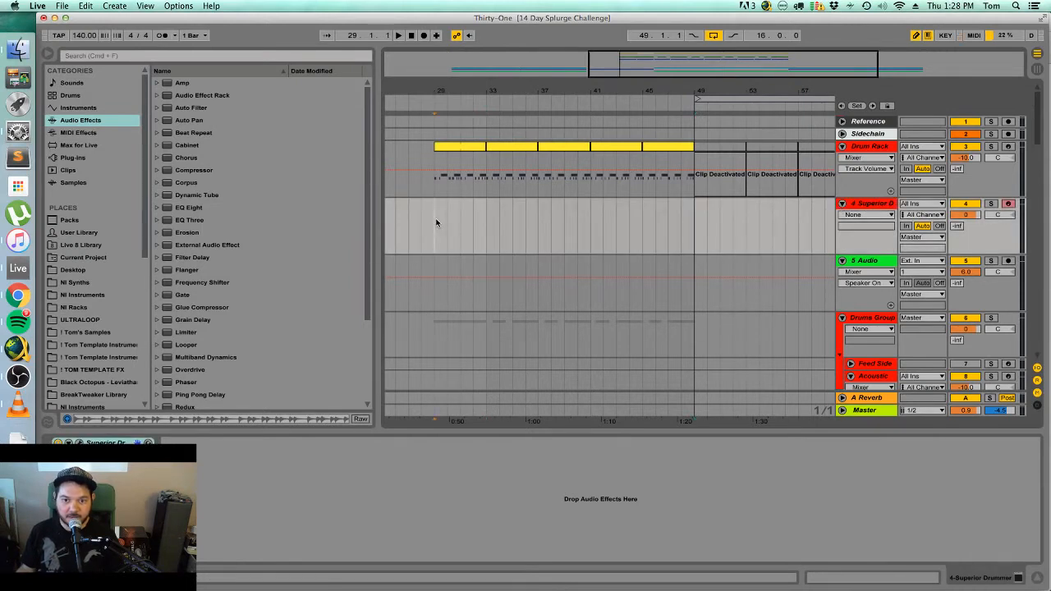
drag(625, 66, 620, 115)
key(space)
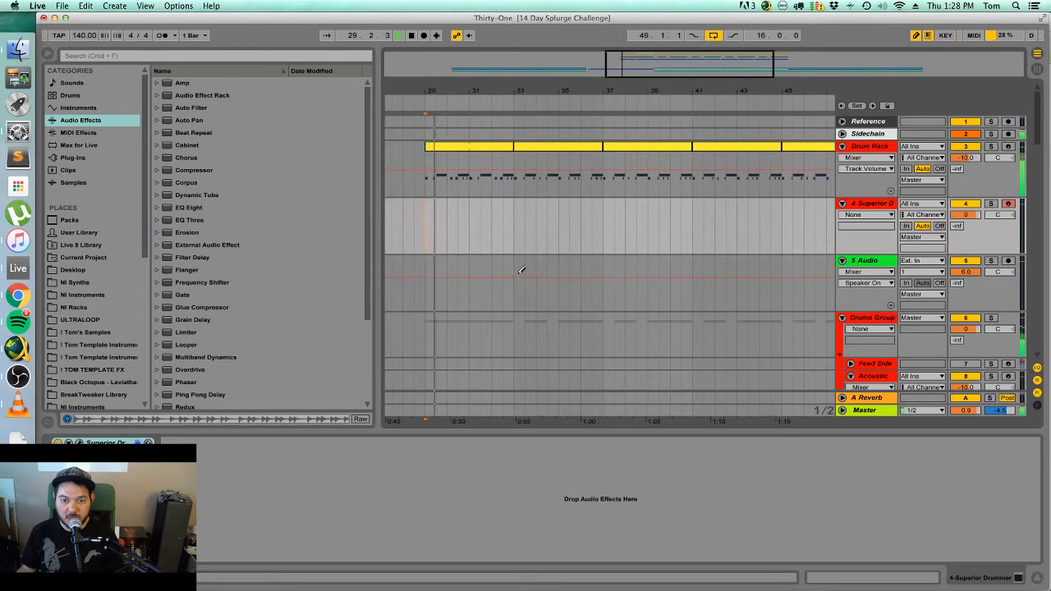
drag(655, 65, 645, 97)
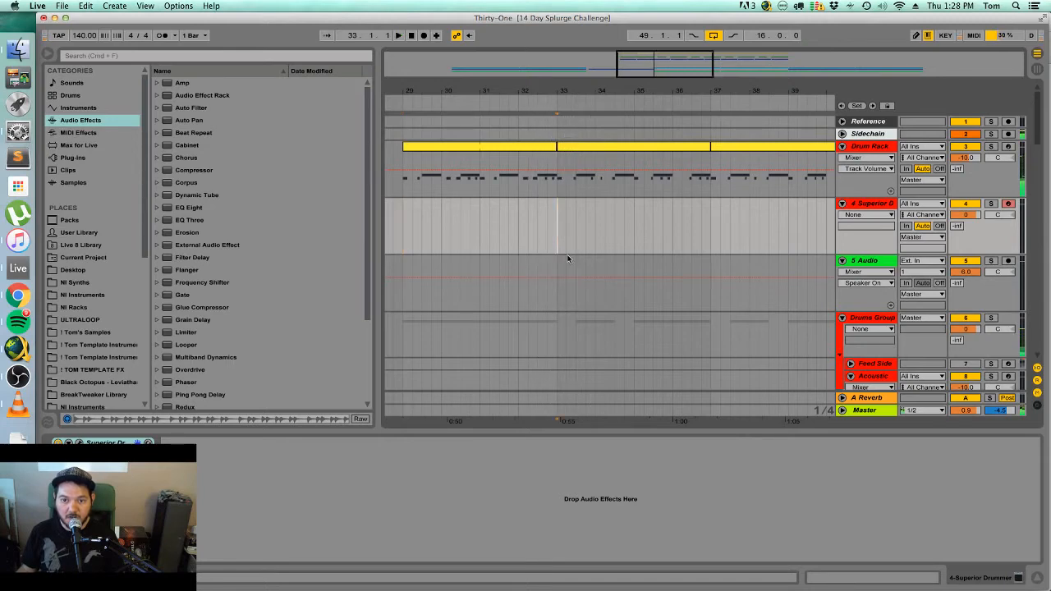
Examine the GoodDrop bass clips at bars 37, 29 and 45, playing back from bar 29 and from bar 45.
scroll(565, 263, down, 8)
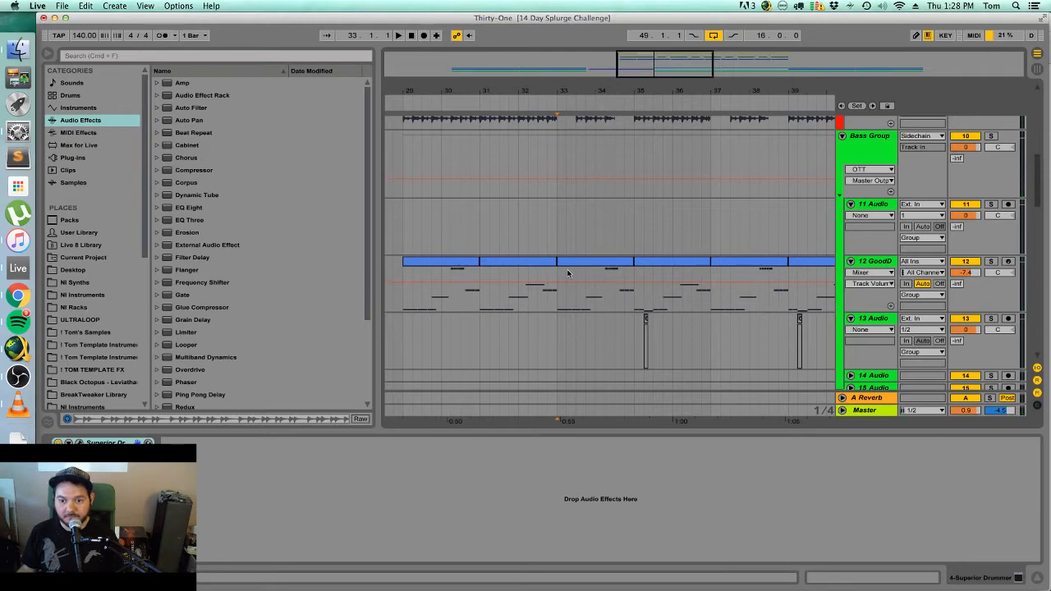
click(786, 261)
scroll(610, 230, right, 5)
scroll(715, 230, left, 3)
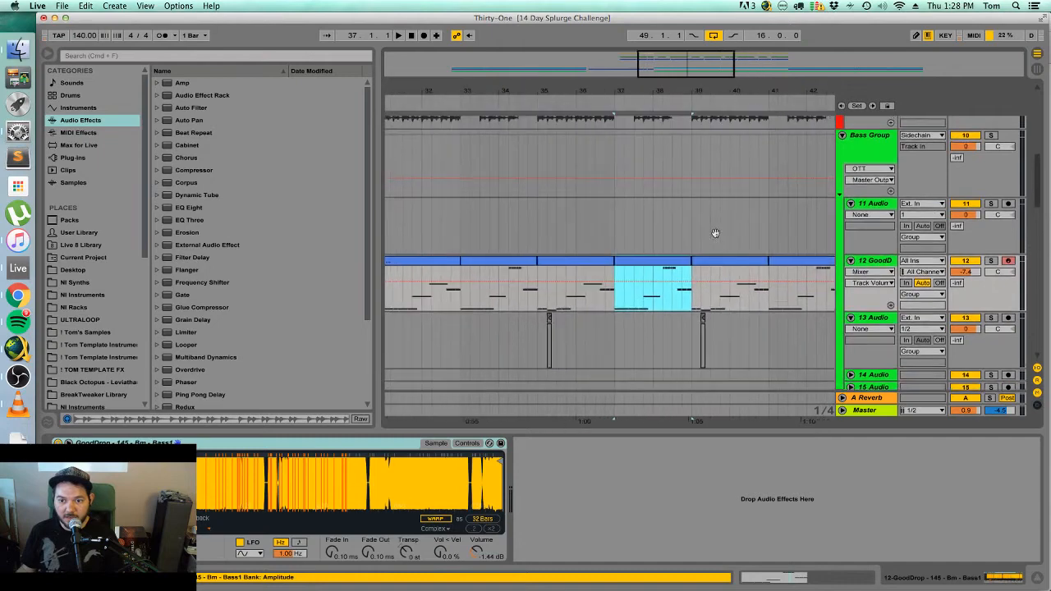
drag(582, 91, 582, 51)
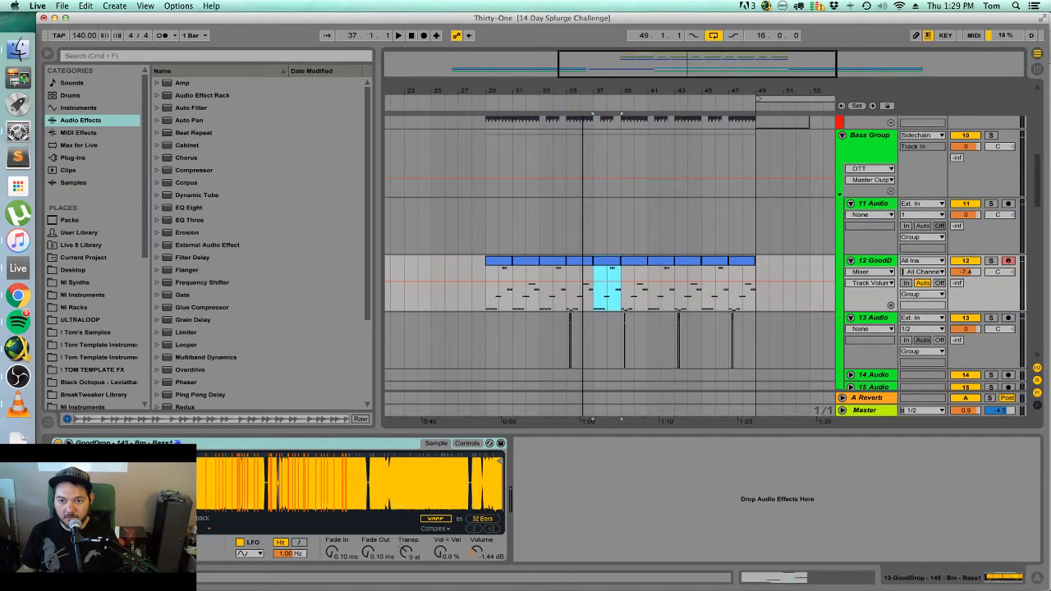
click(498, 235)
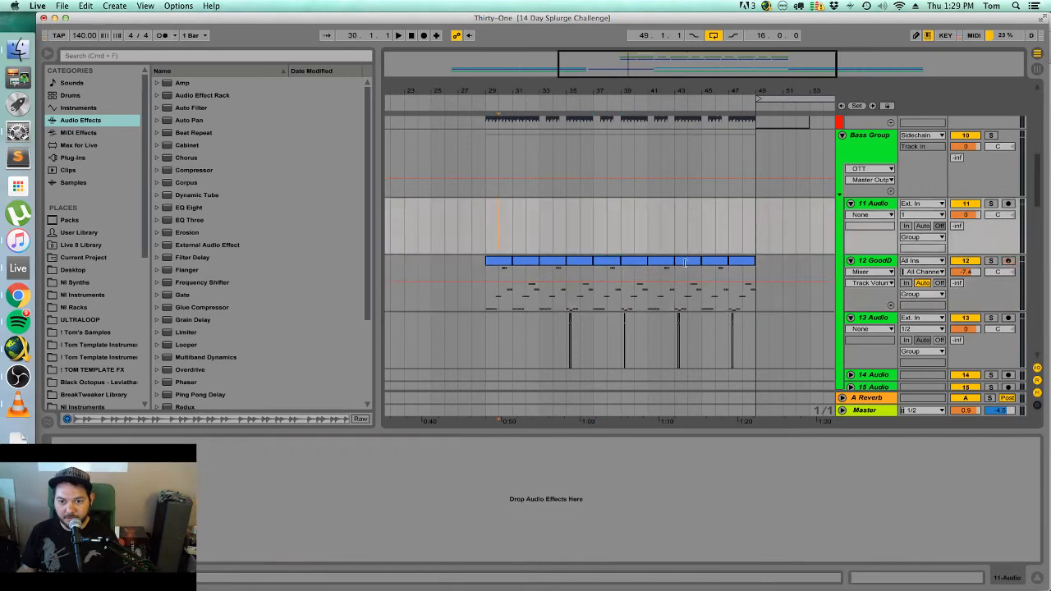
click(504, 269)
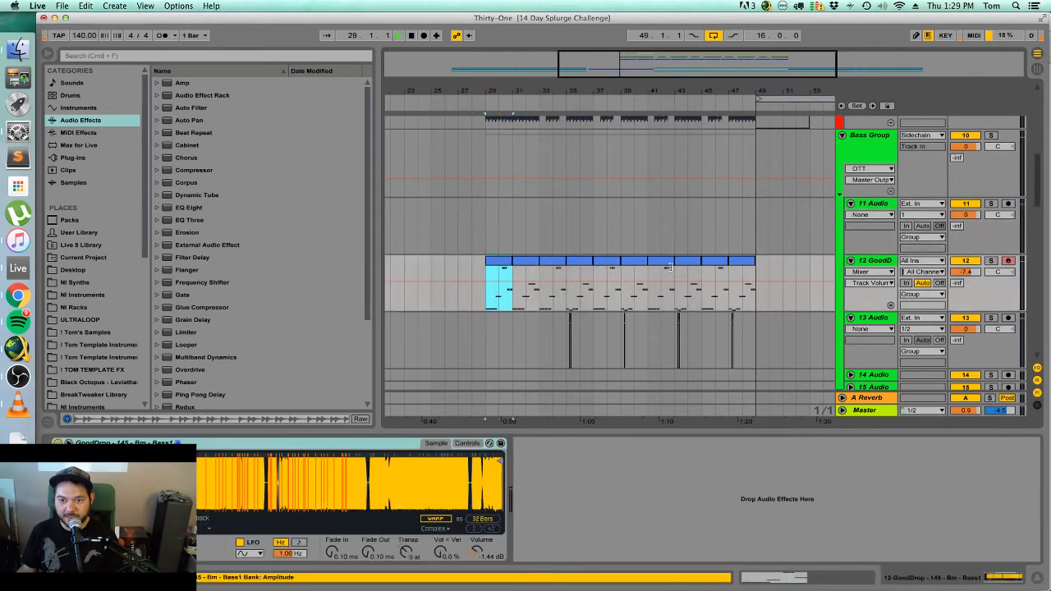
key(space)
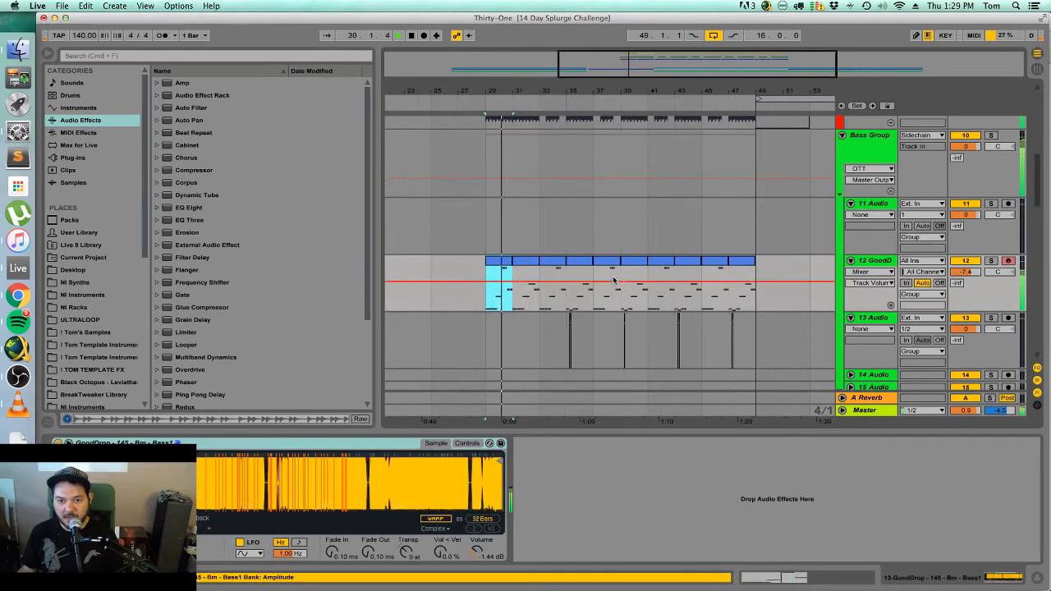
click(720, 267)
key(space)
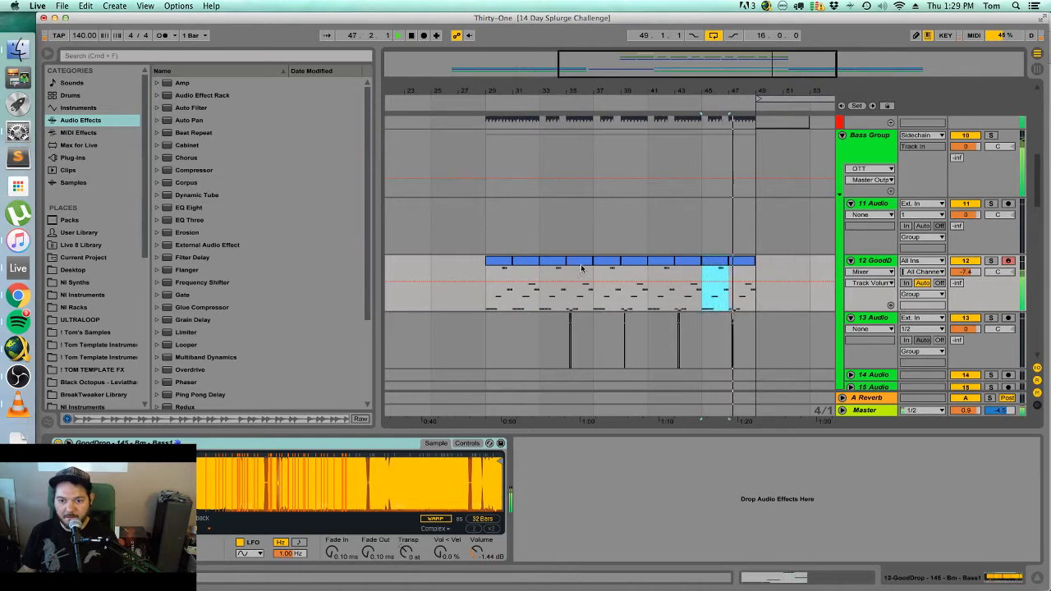
Cut the time of the last two GoodDrop clips, bars 45 to 49, from the arrangement and play from bar 41.
click(746, 261)
key(space)
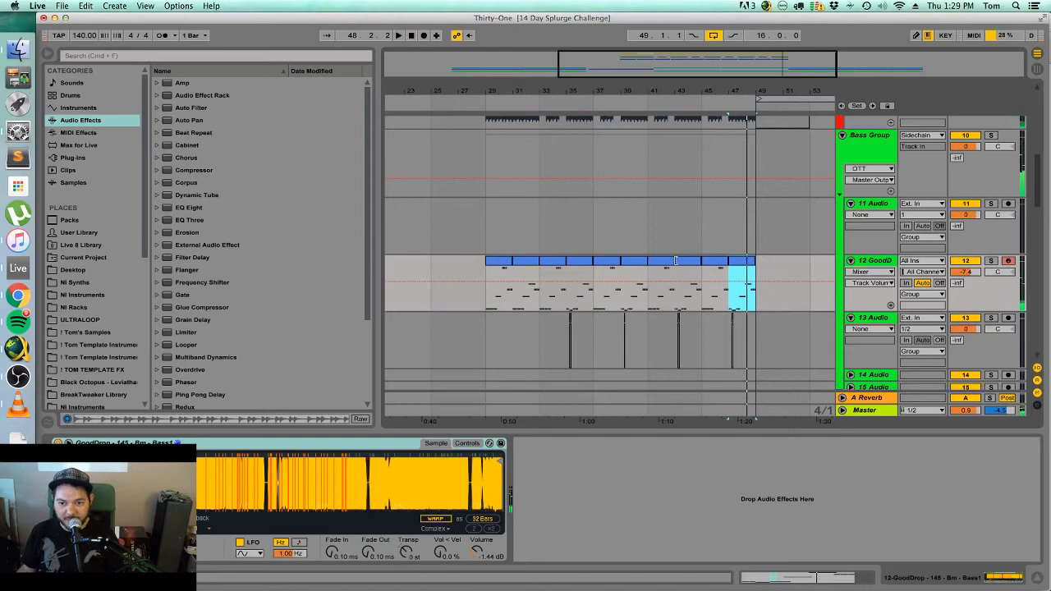
shift+click(712, 261)
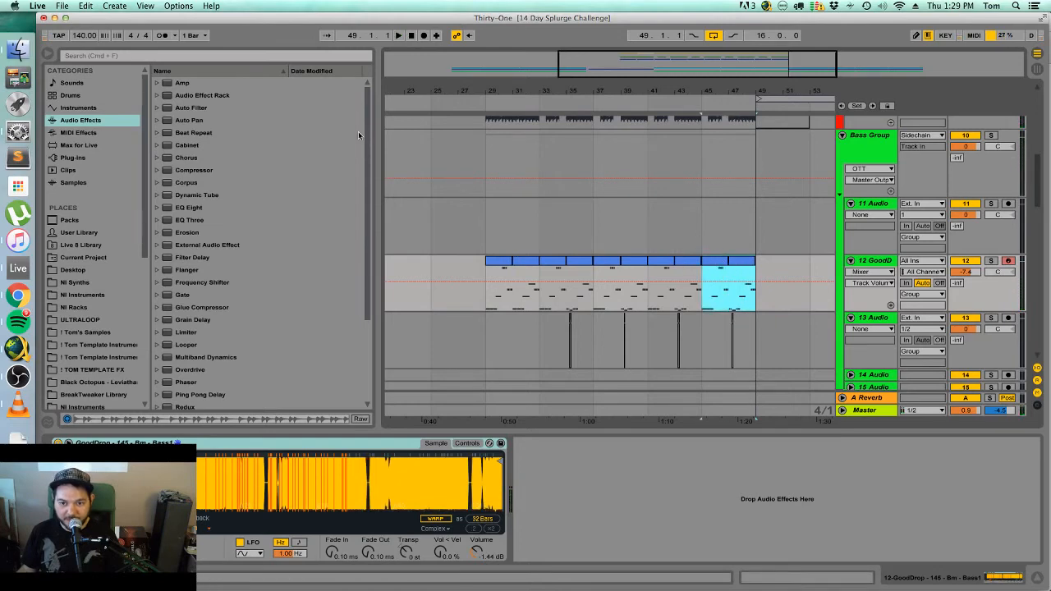
click(87, 6)
click(107, 58)
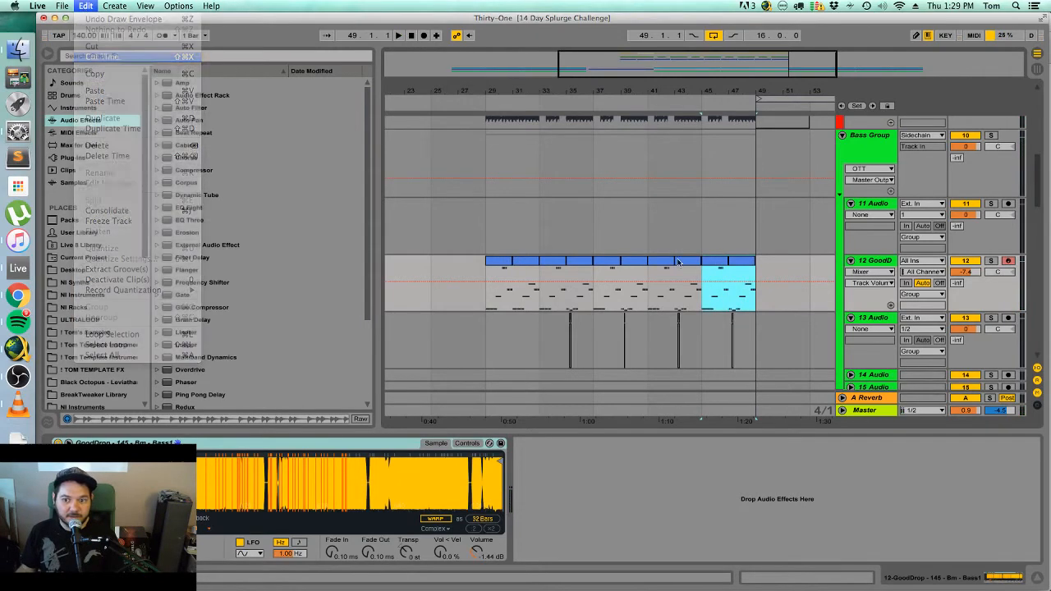
click(653, 242)
key(space)
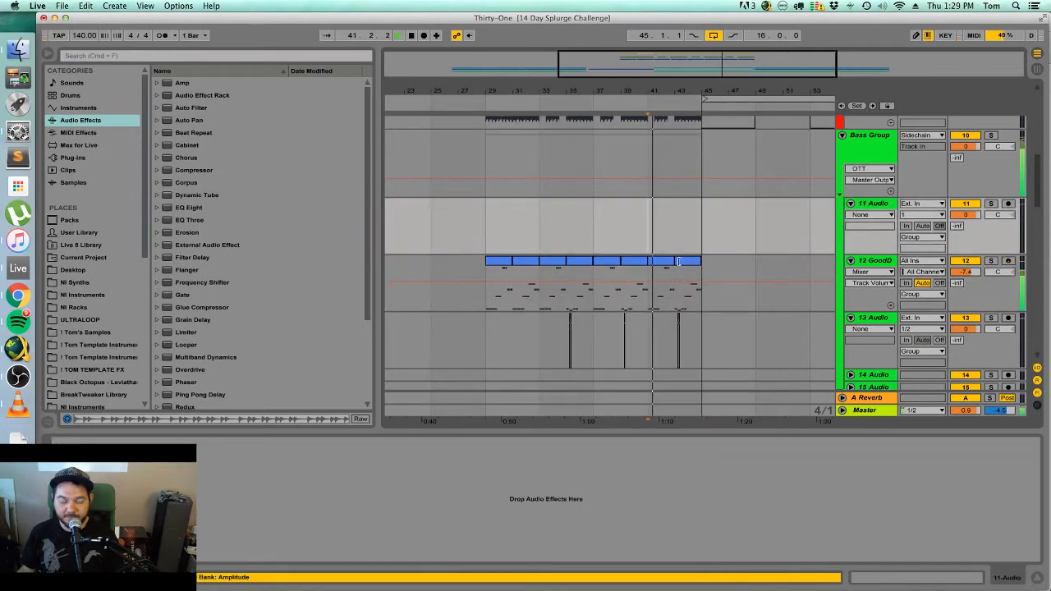
Play the arrangement from the start of the drums at bar 29, and stop around bar 31.
scroll(678, 262, up, 10)
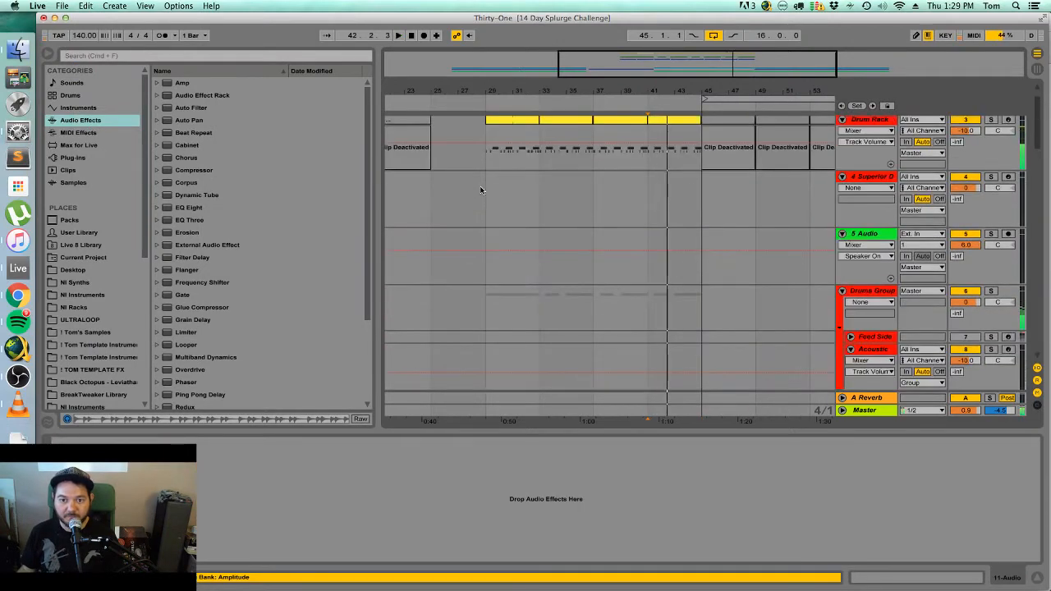
click(483, 198)
key(space)
scroll(486, 202, down, 4)
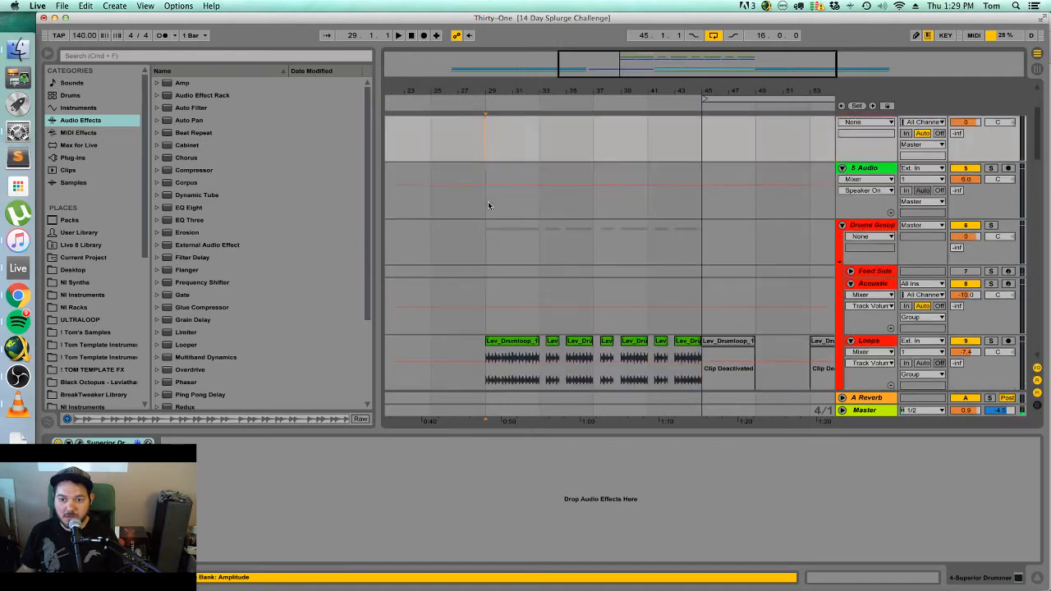
scroll(488, 201, up, 4)
drag(559, 91, 625, 122)
key(space)
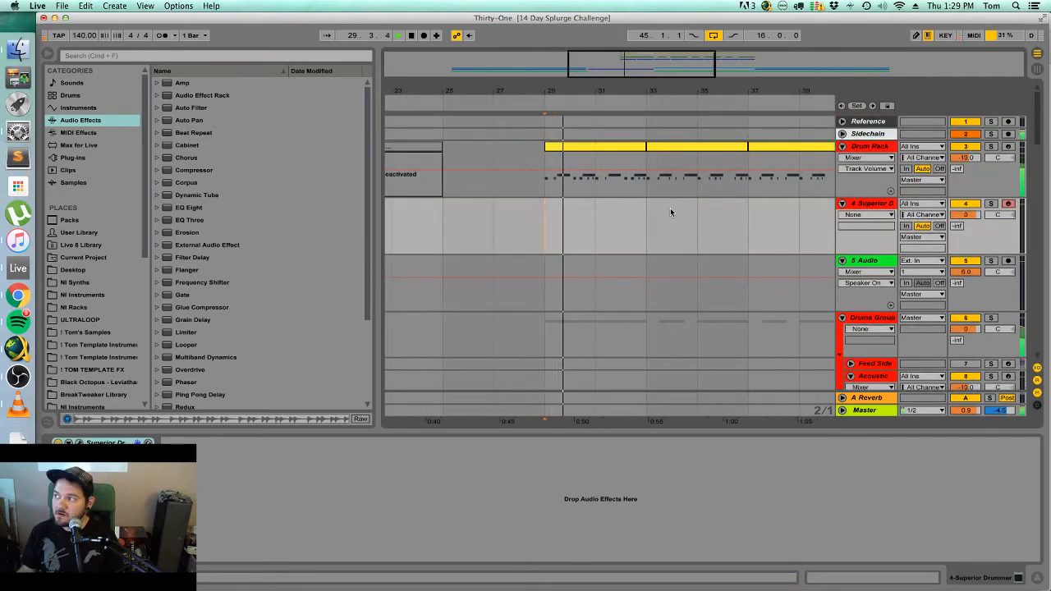
drag(668, 56, 659, 62)
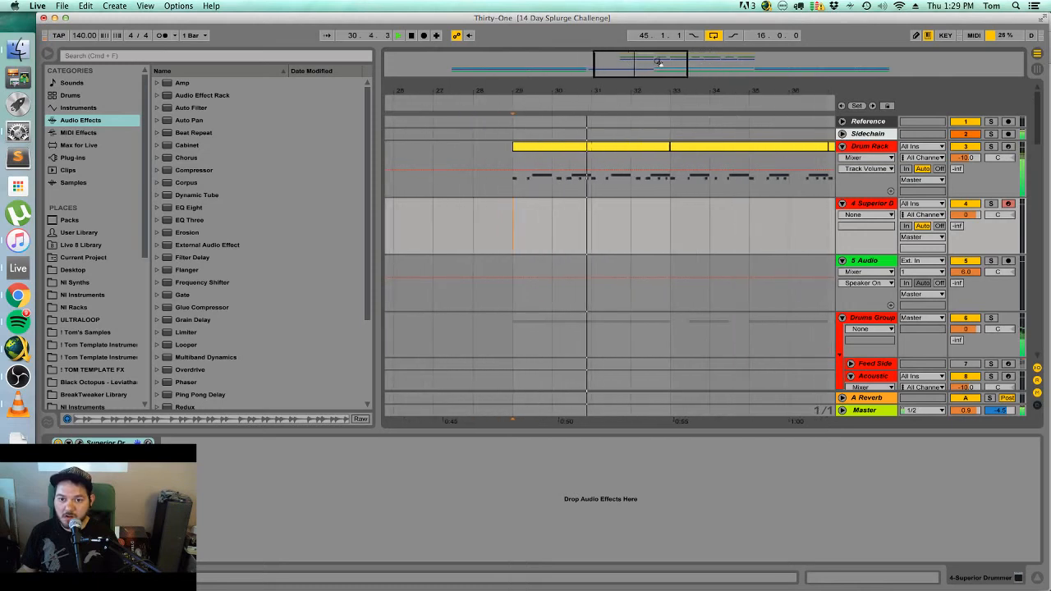
key(space)
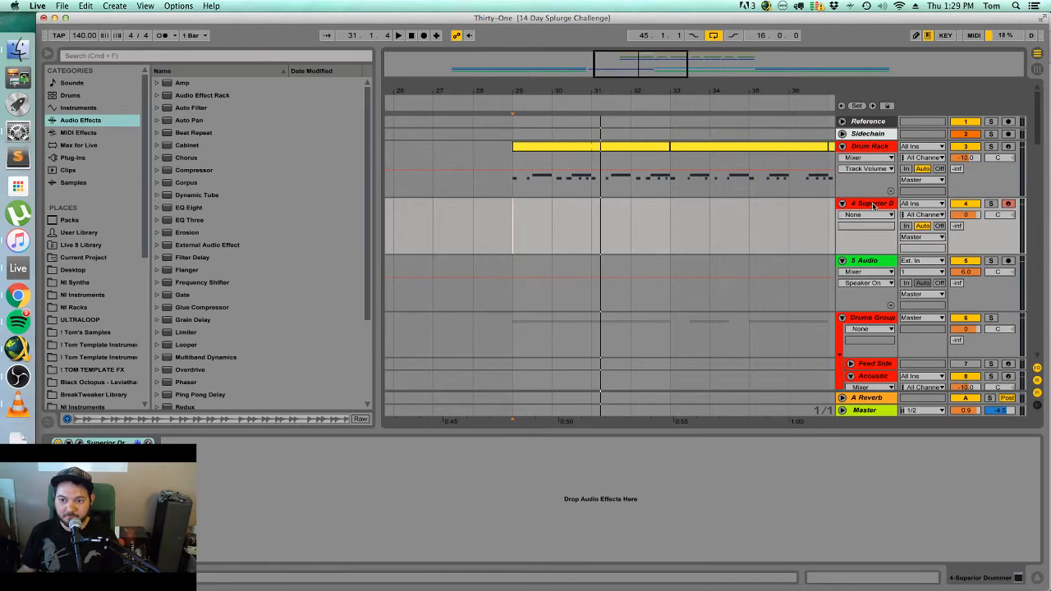
Check the FX Group tracks and open the Black Octopus Sound sample folder in the browser.
scroll(874, 206, down, 3)
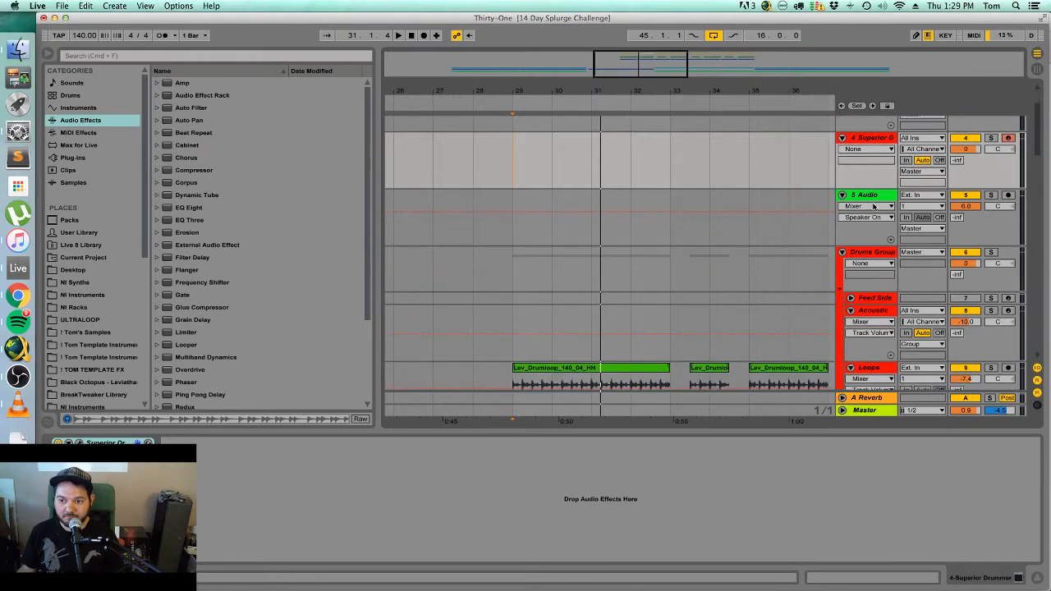
scroll(874, 206, down, 15)
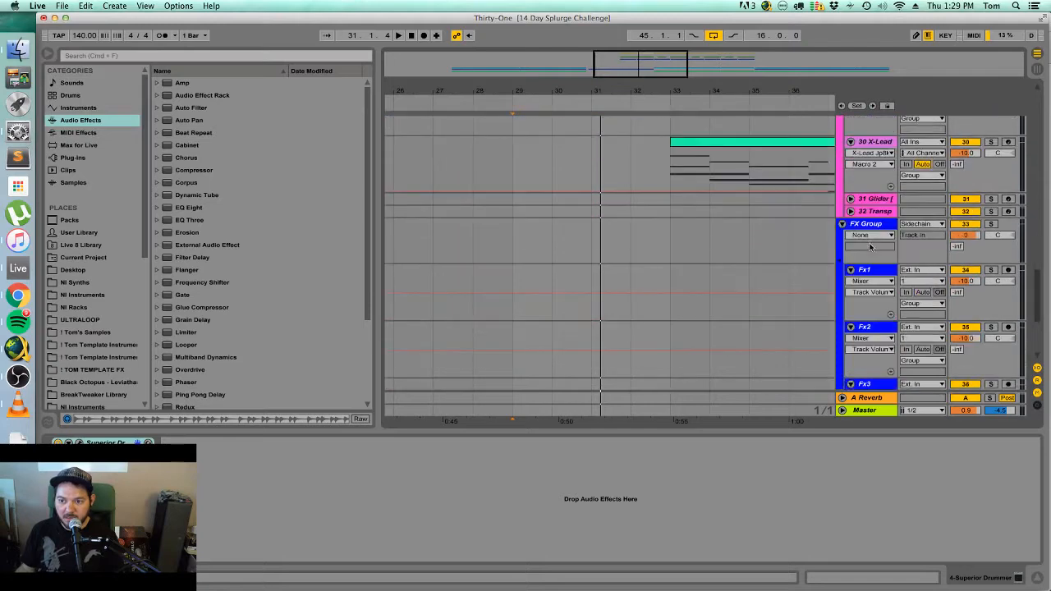
scroll(126, 353, down, 5)
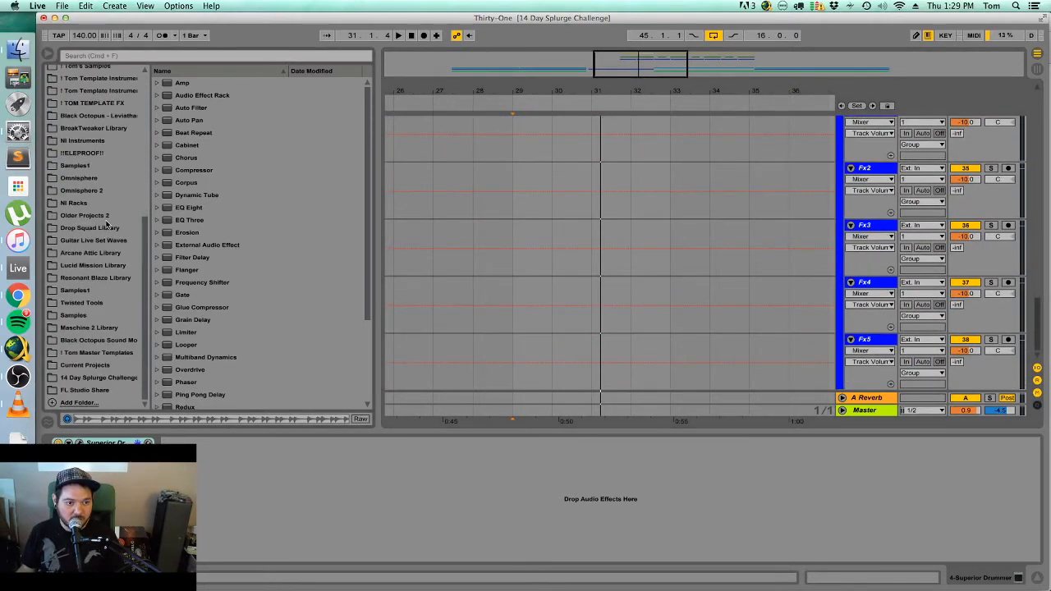
click(98, 340)
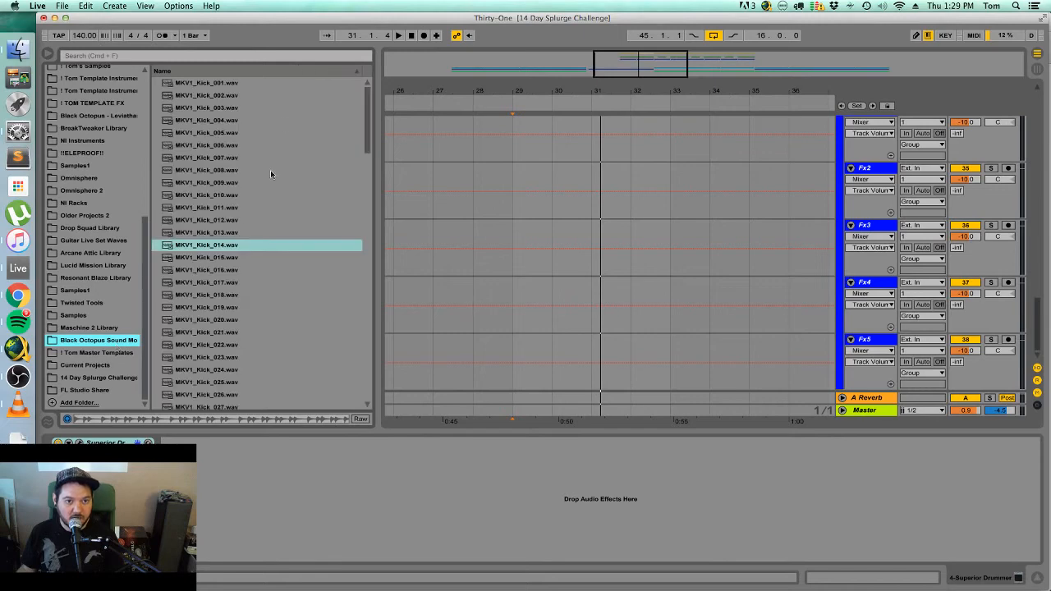
scroll(580, 363, up, 15)
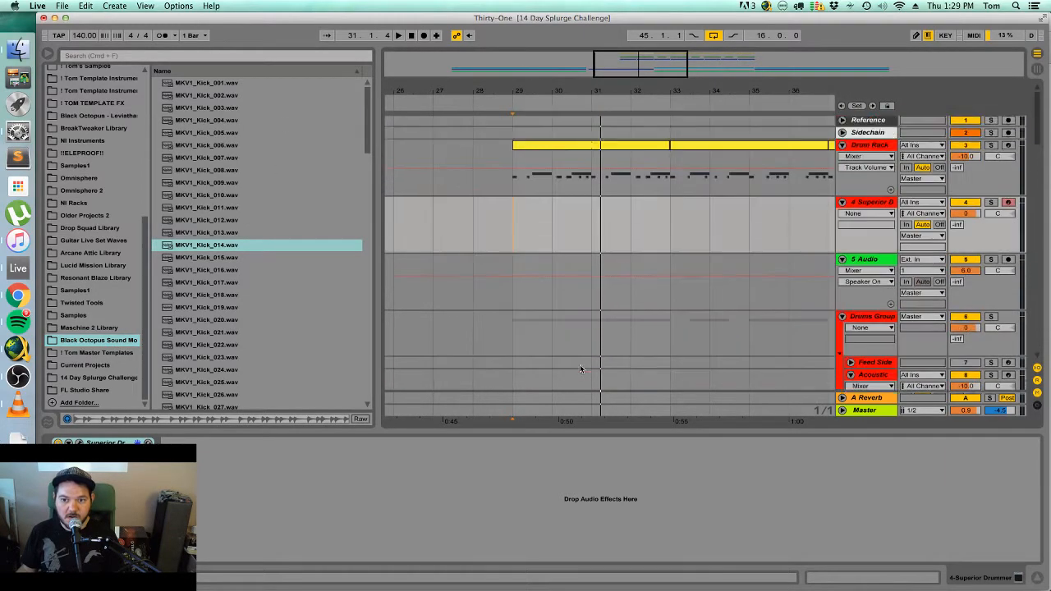
Insert a time signature change at bar 29, where the drum loops start.
drag(679, 90, 671, 29)
scroll(646, 302, down, 9)
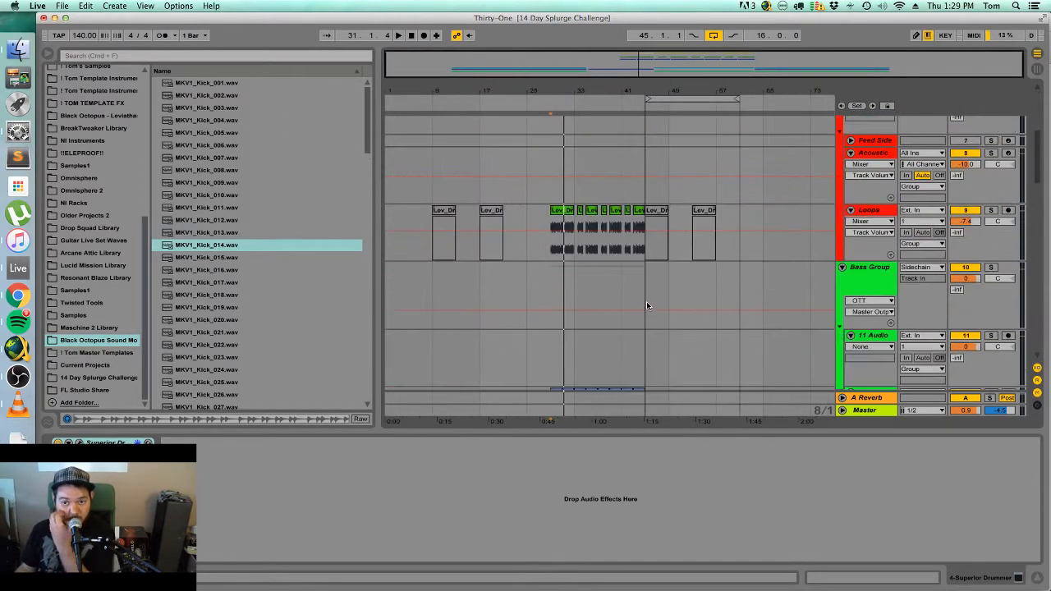
scroll(554, 249, up, 2)
click(573, 218)
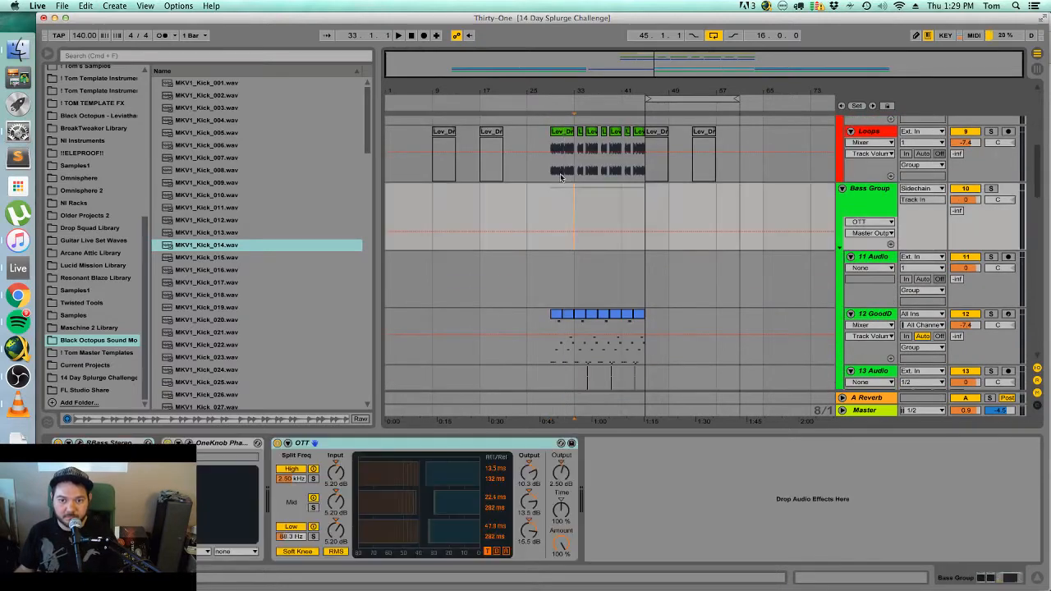
drag(689, 65, 680, 111)
click(498, 99)
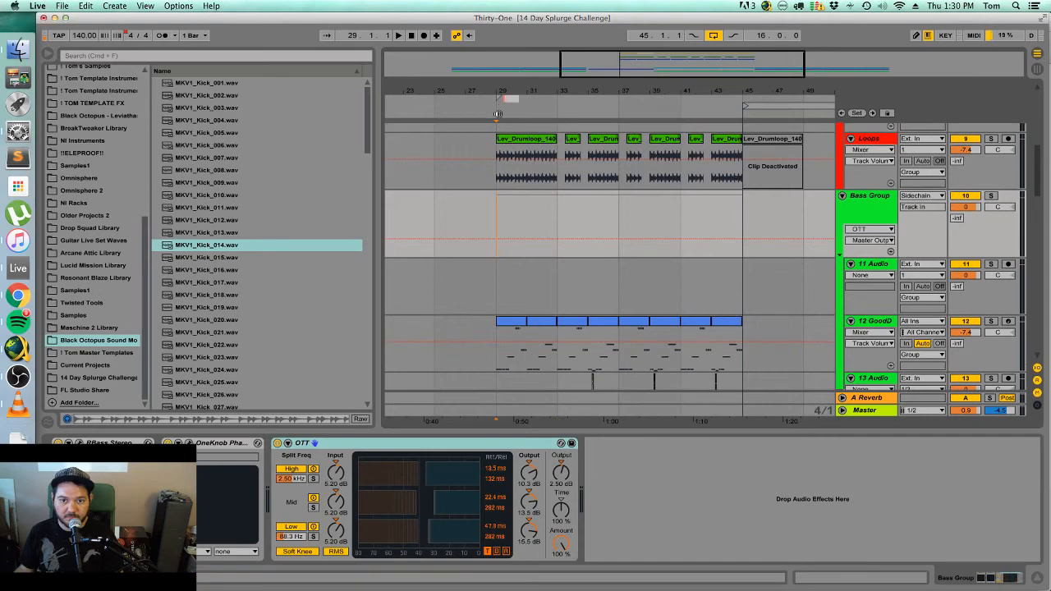
Play the arrangement from bar 29 in the Kontakt gap, and check the drum loop and GoodDrop clips there.
scroll(734, 180, down, 10)
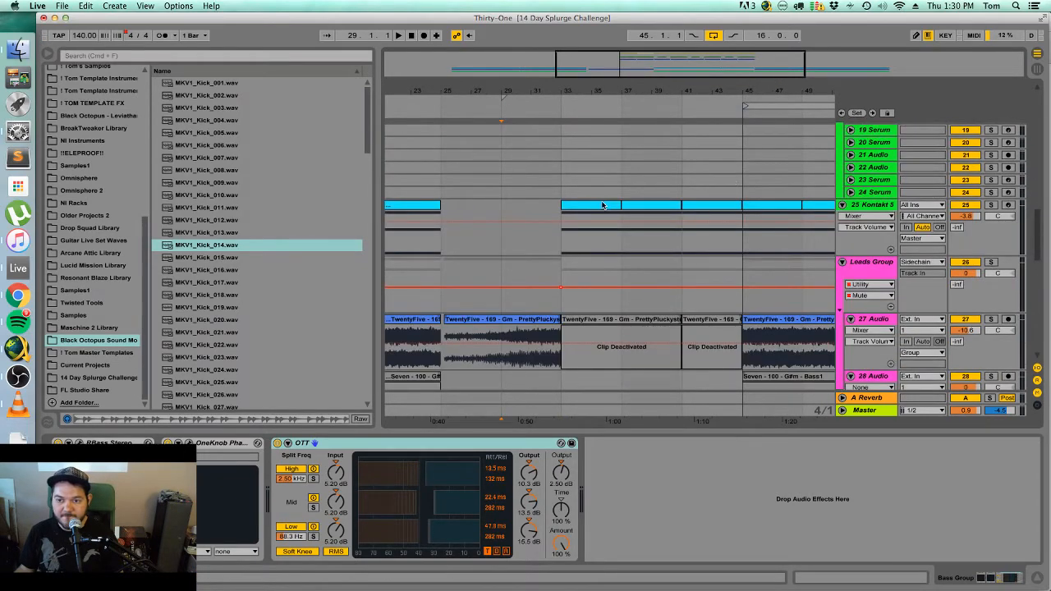
click(602, 206)
click(501, 217)
key(space)
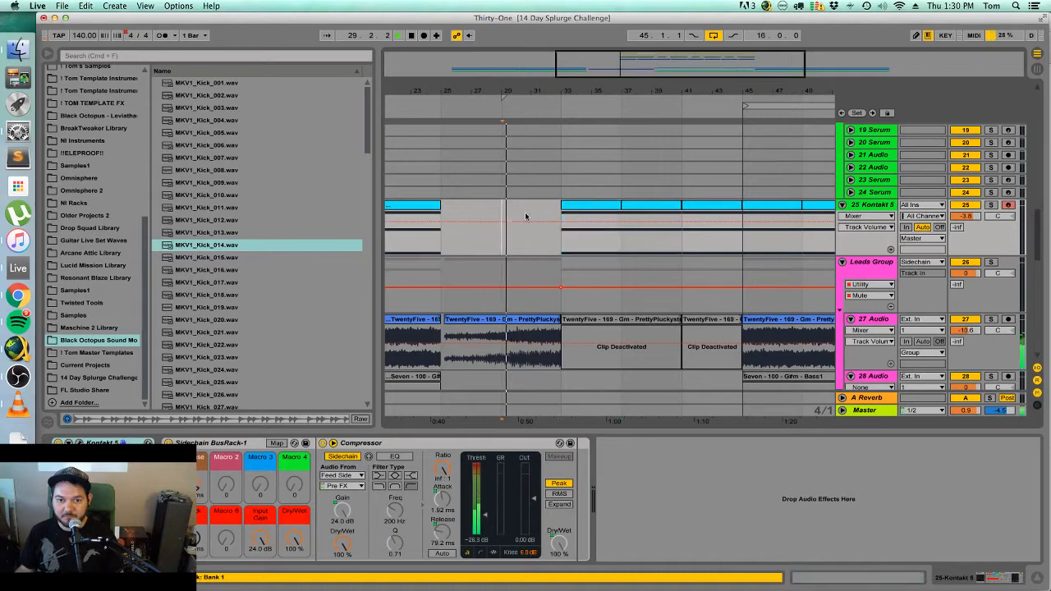
scroll(529, 217, up, 15)
scroll(566, 213, down, 5)
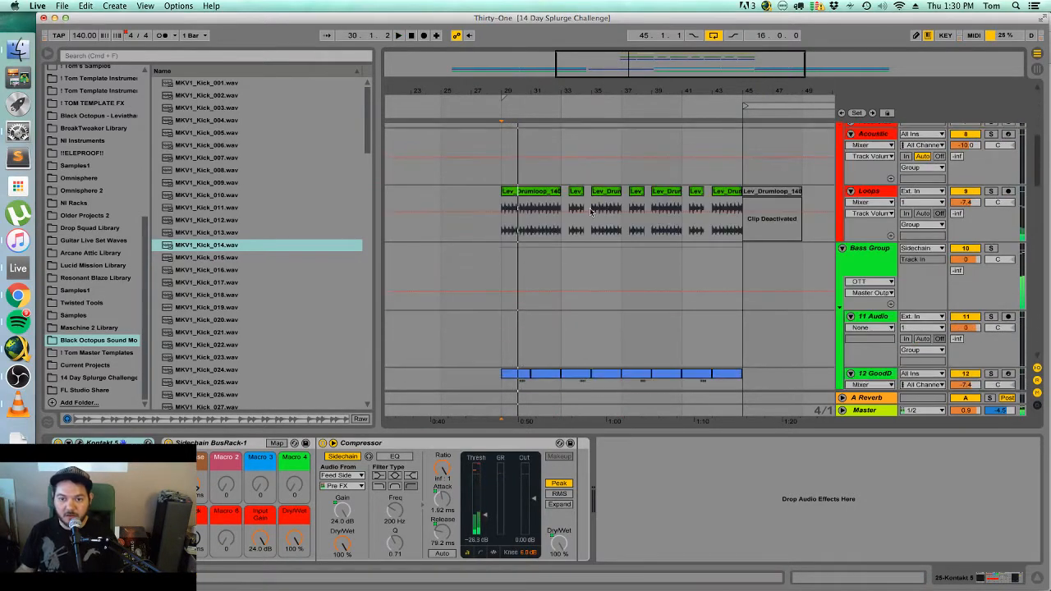
scroll(591, 209, down, 8)
scroll(592, 207, up, 6)
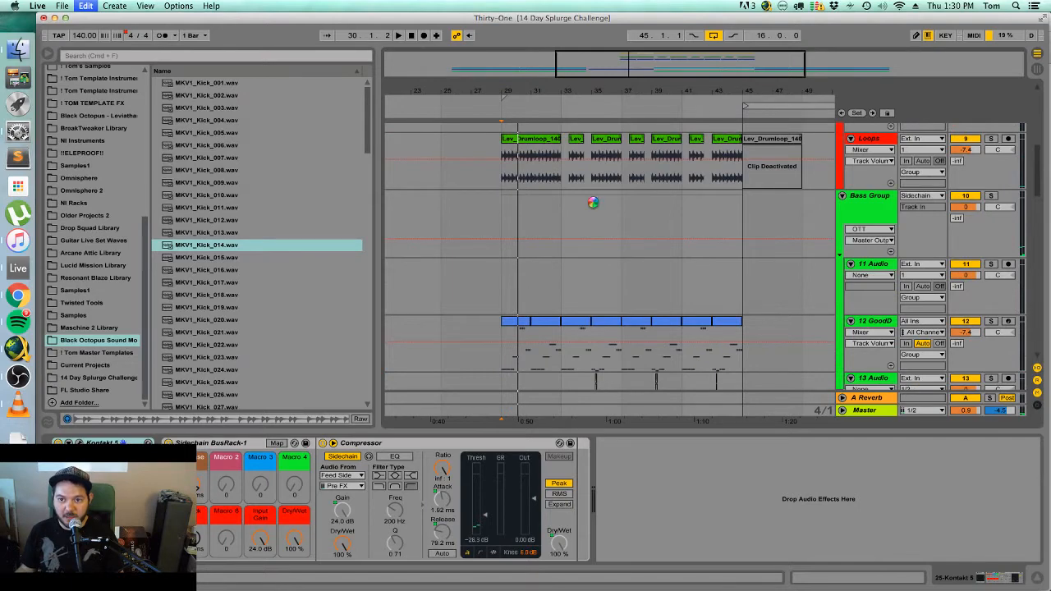
Undo the time signature change and the removal of bars 45 to 49, and cut the time of bars 29 to 33 instead.
key(super+z)
key(super+z)
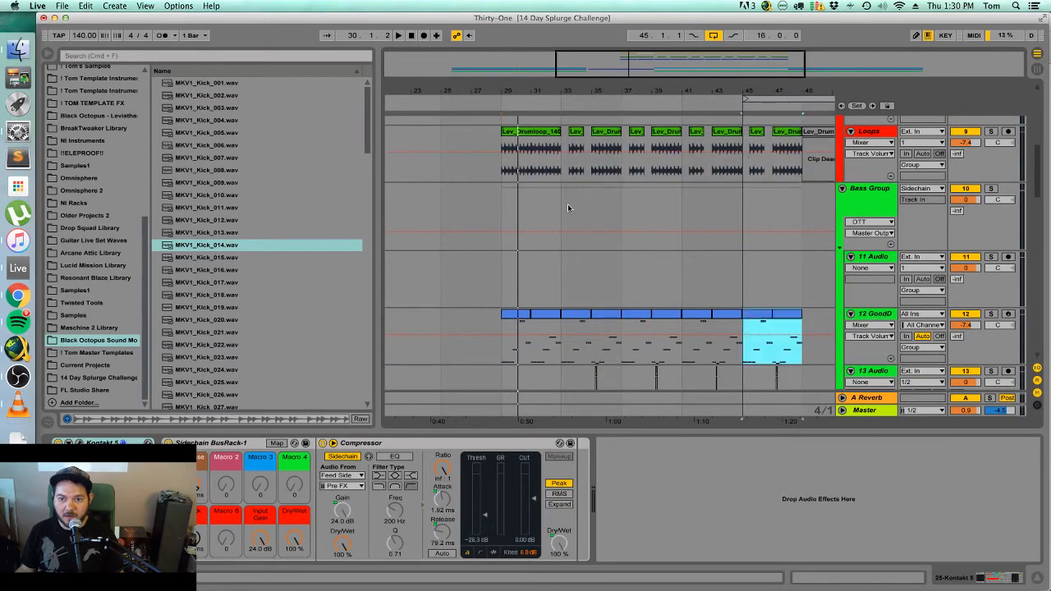
drag(563, 201, 503, 202)
click(115, 6)
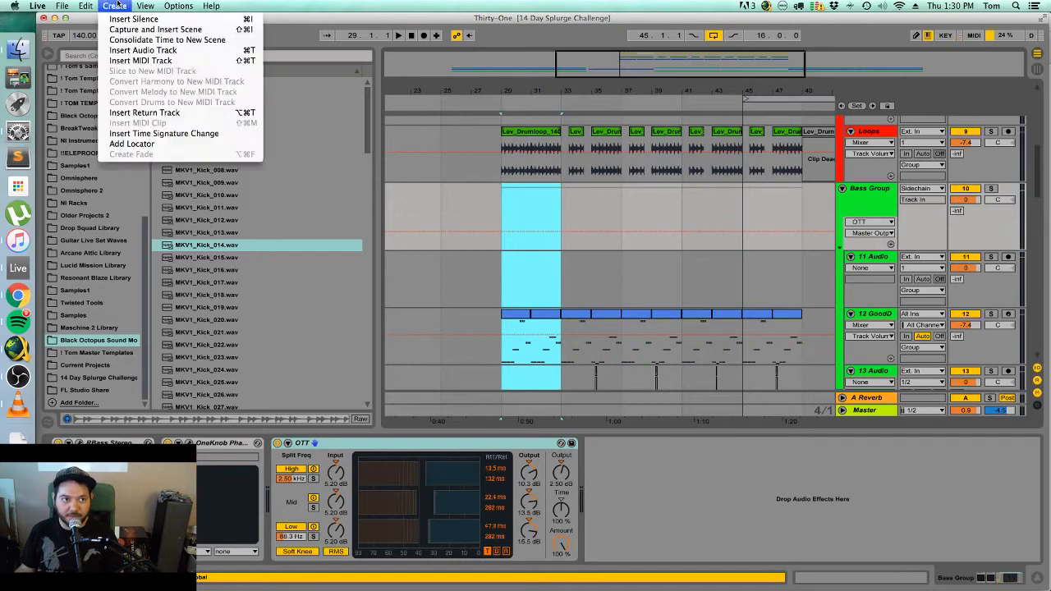
mouse_move(86, 5)
click(123, 56)
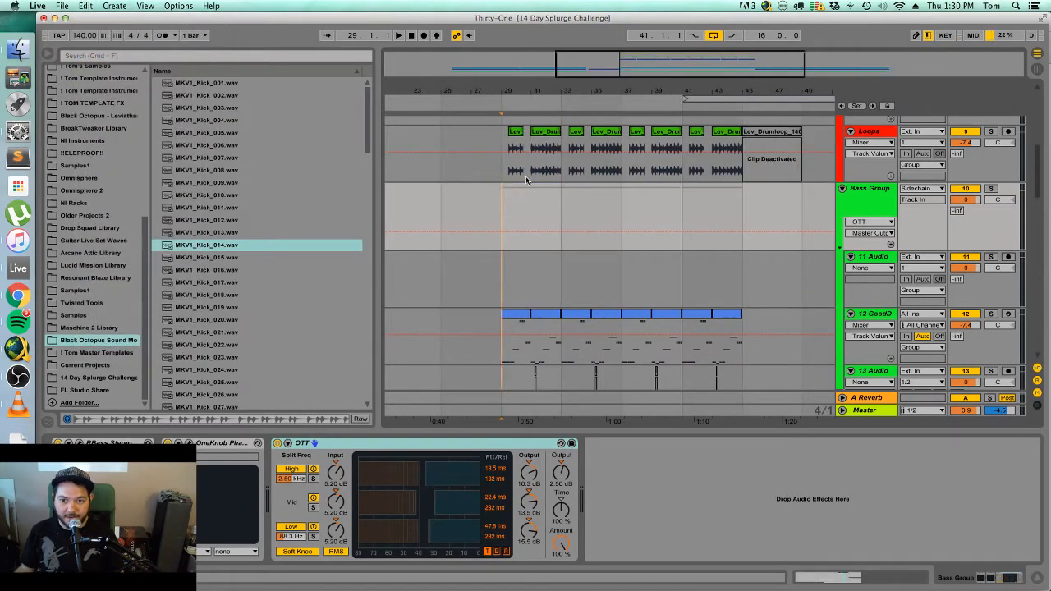
Select the time span of the 16-bar loop from bar 41 and check the Kontakt and lead clips around it.
click(767, 100)
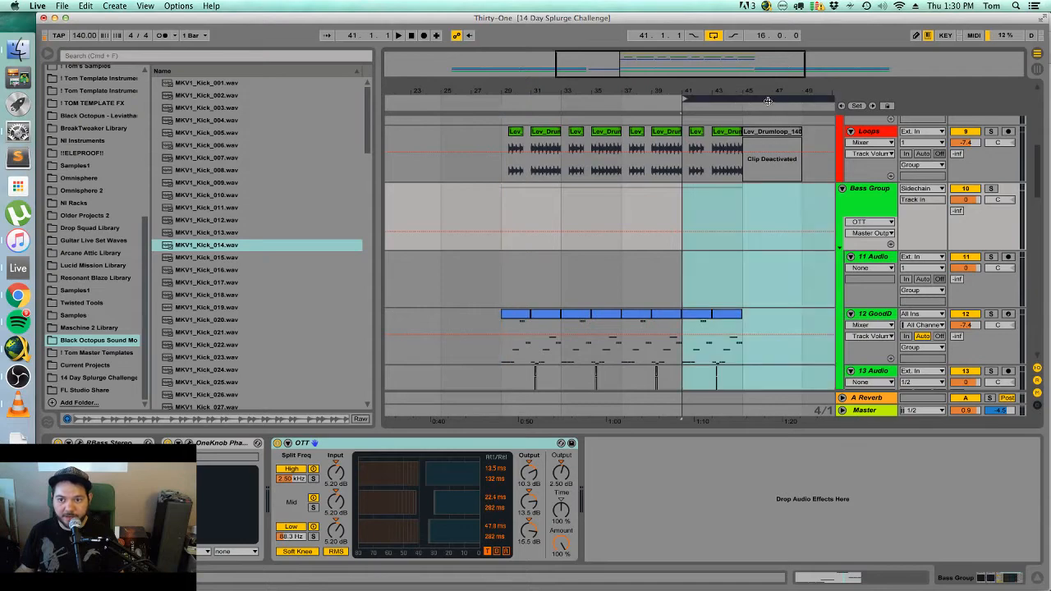
scroll(725, 203, down, 10)
scroll(725, 203, right, 5)
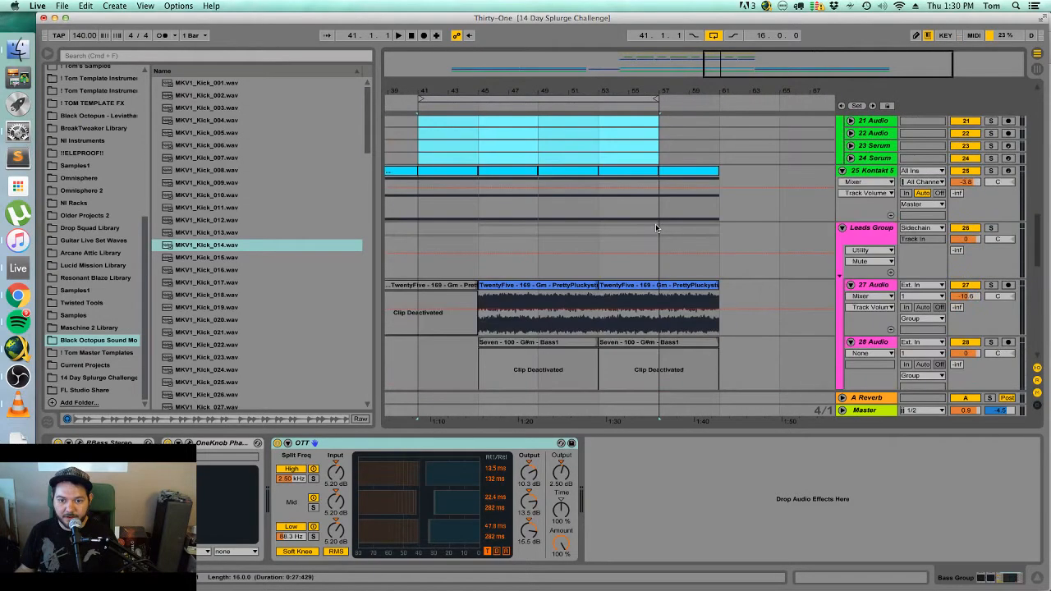
scroll(656, 228, up, 1)
drag(609, 91, 609, 49)
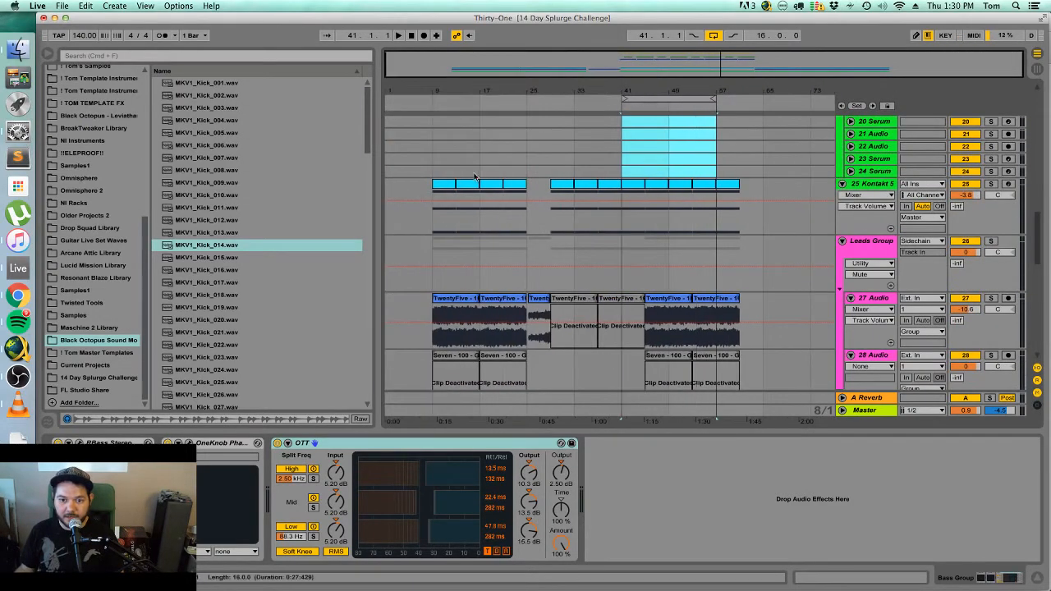
Add a locator at bar 29, where the drop starts, and set the insert point there.
click(528, 158)
scroll(567, 284, up, 10)
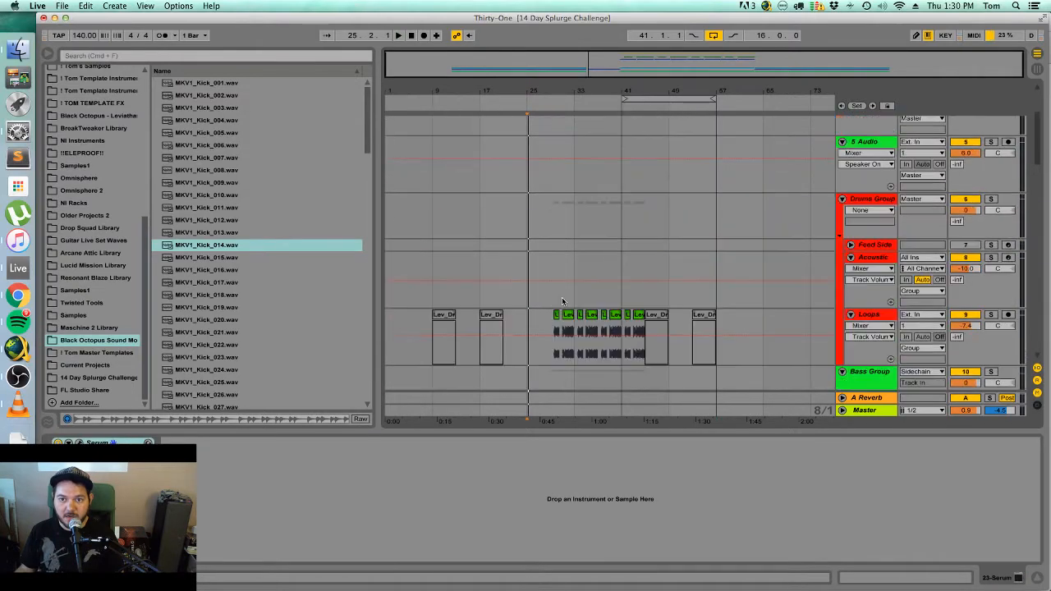
scroll(562, 297, down, 2)
drag(633, 70, 571, 128)
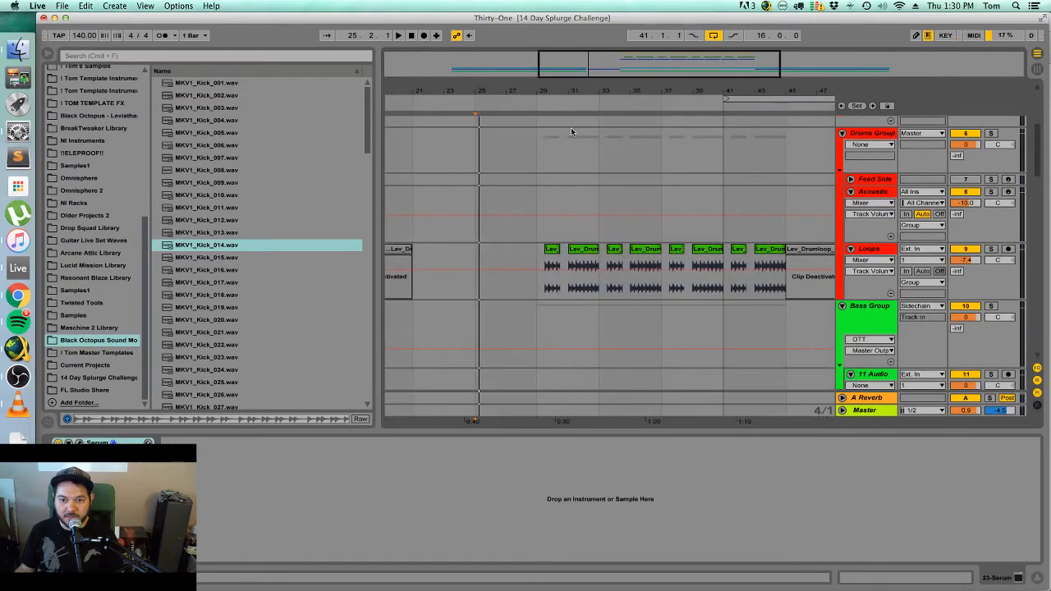
right_click(540, 103)
click(566, 131)
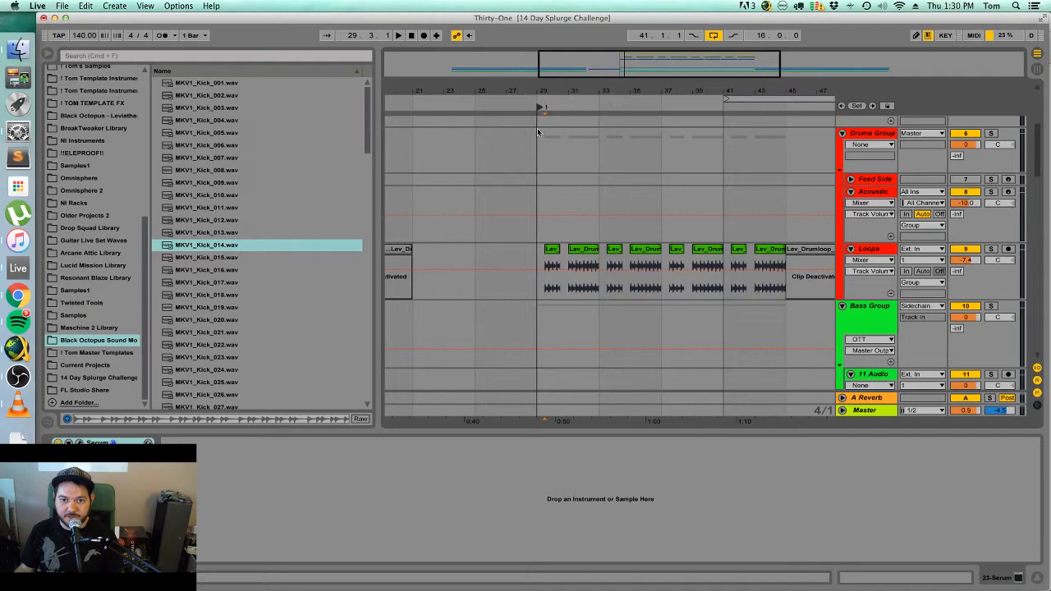
click(538, 131)
Insert a time signature change at the bar 29 locator and set the insert point in the Drums Group there.
drag(795, 71, 791, 39)
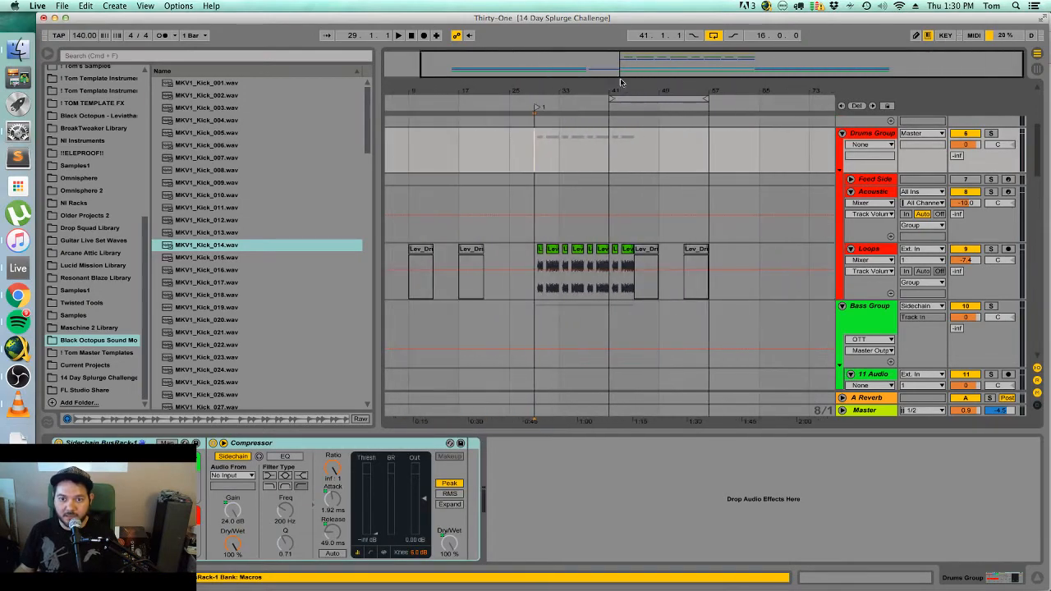
right_click(534, 109)
click(561, 107)
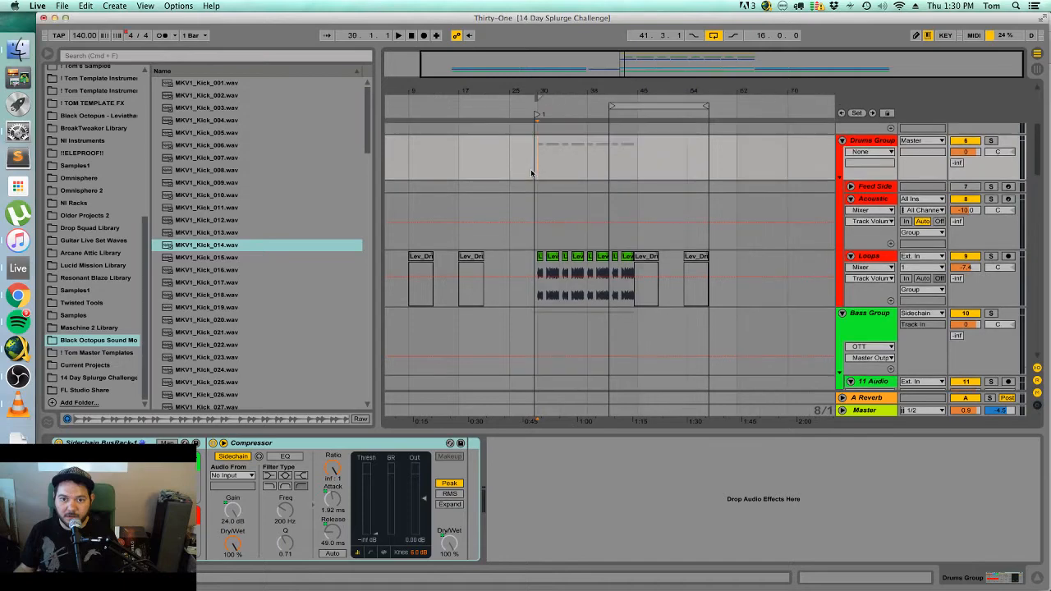
mouse_move(693, 52)
mouse_down()
mouse_move(679, 90)
mouse_move(658, 99)
mouse_up()
click(655, 157)
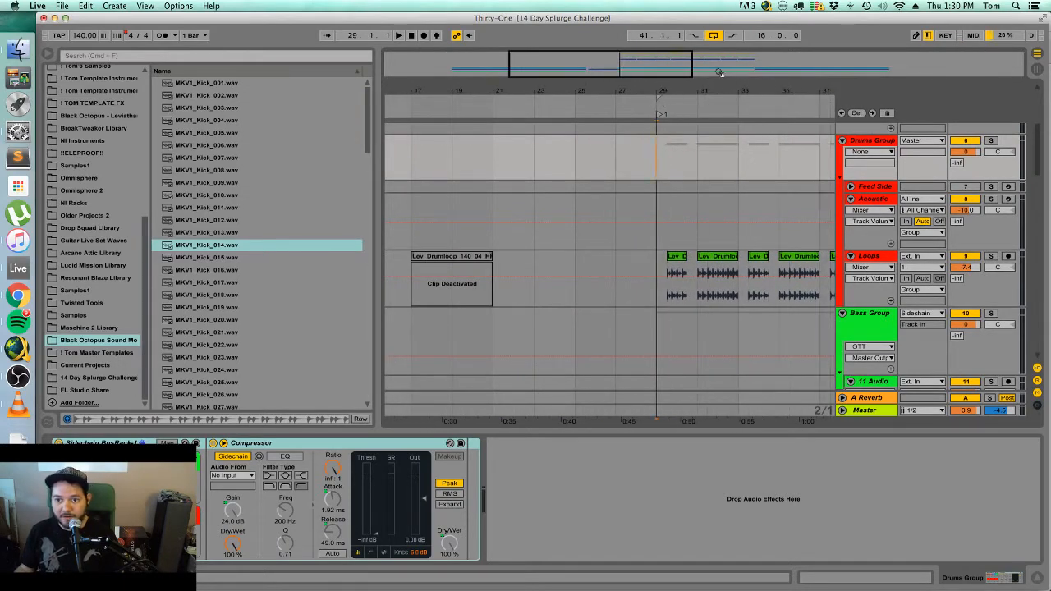
Select the X-Lead clip starting at bar 17 and play the arrangement from there.
drag(746, 90, 686, 74)
scroll(672, 182, down, 15)
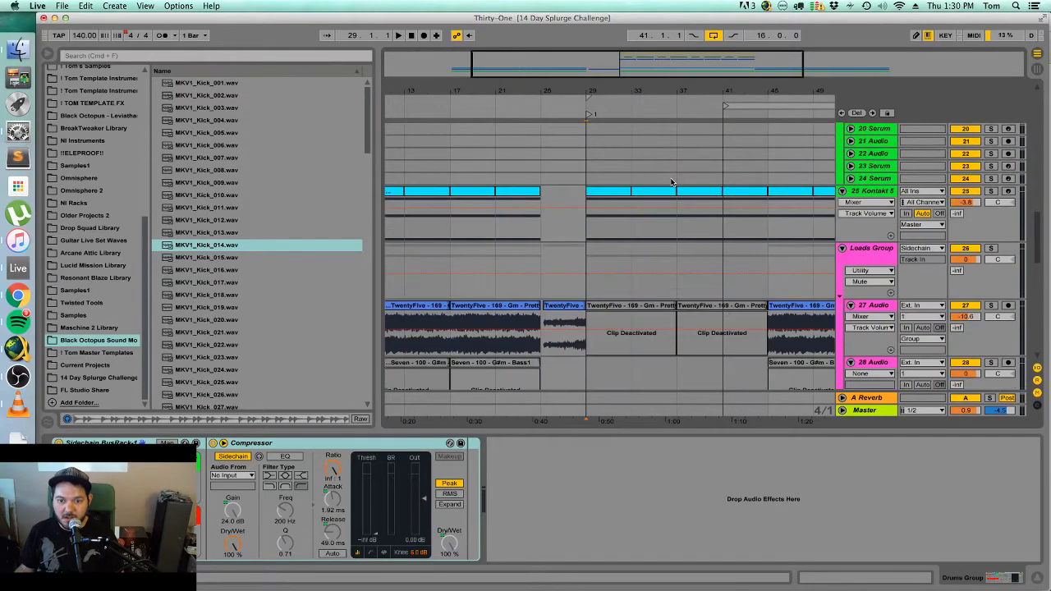
scroll(665, 189, down, 3)
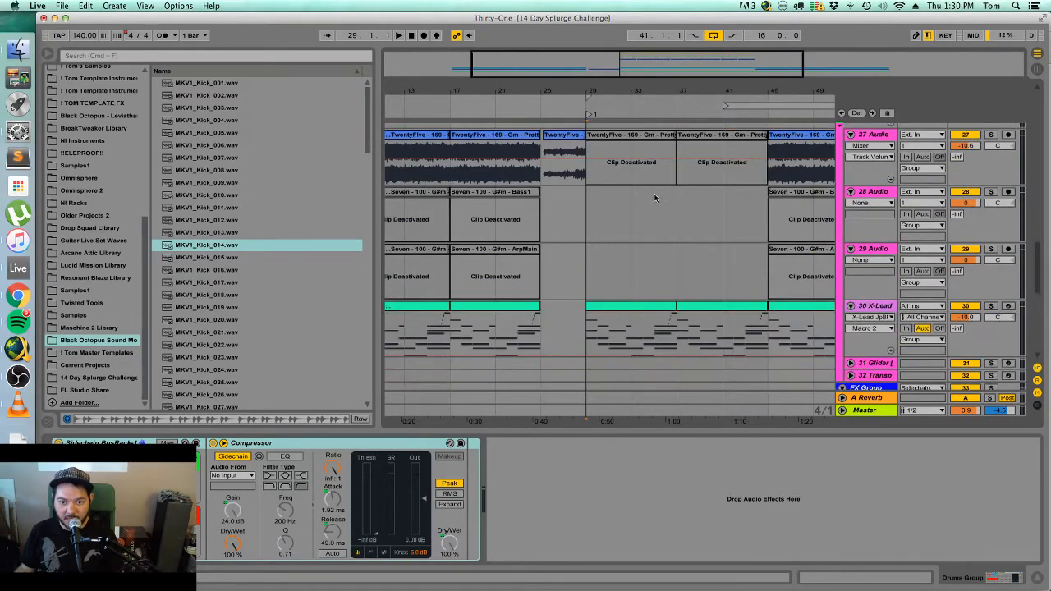
click(525, 317)
key(space)
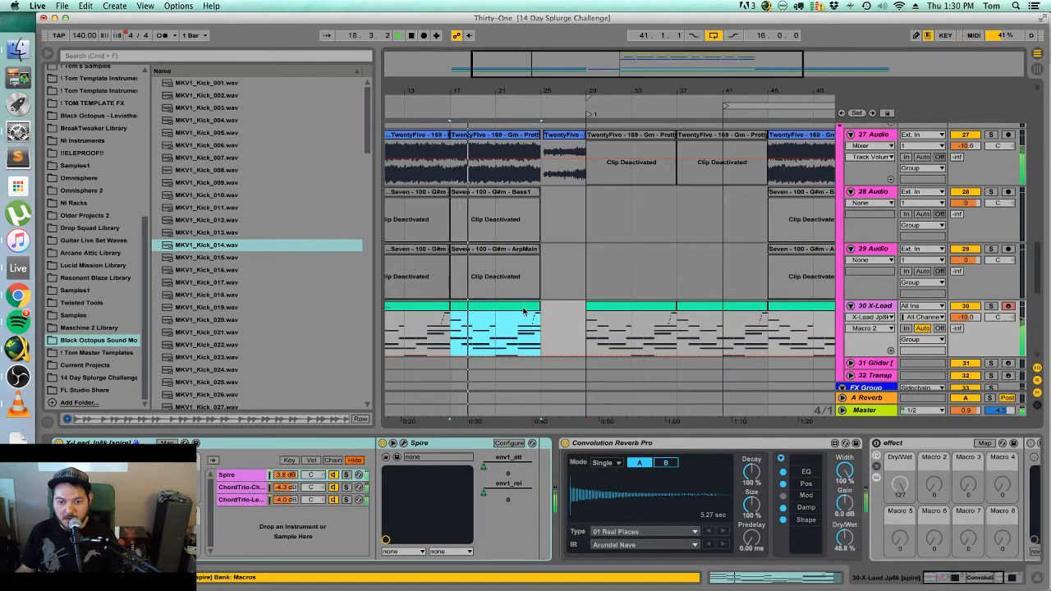
Play from bar 25 in the gap on the Kontakt track and follow the lead audio leading into bar 29.
scroll(517, 307, up, 5)
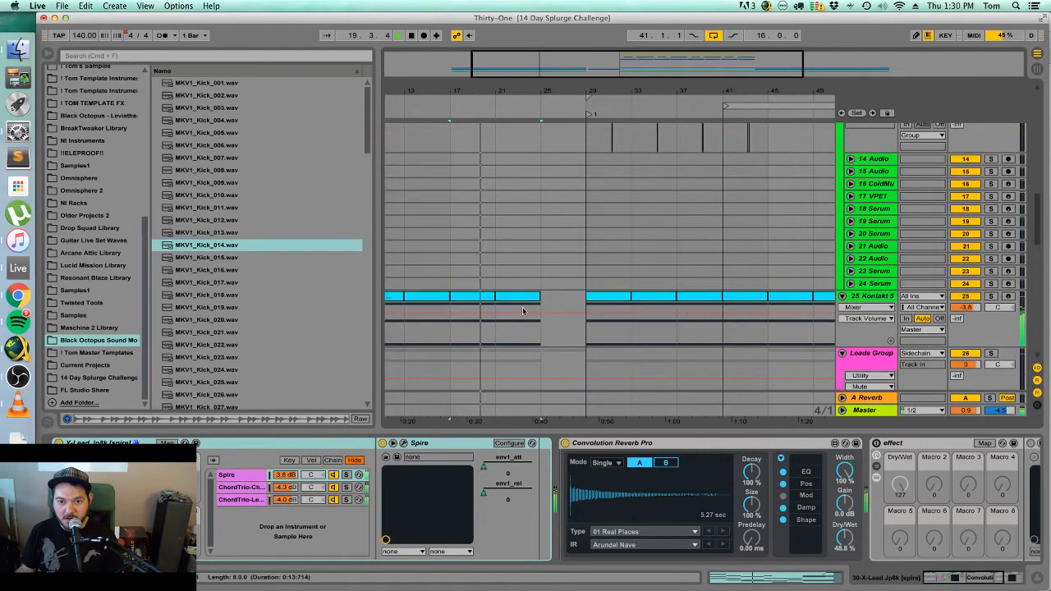
click(488, 299)
click(545, 299)
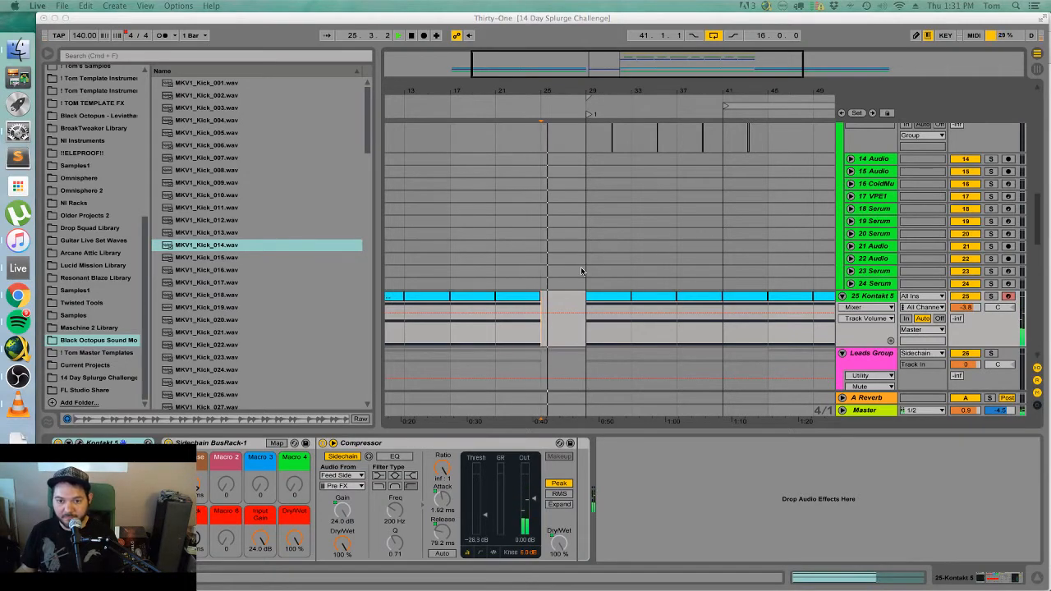
scroll(595, 275, down, 5)
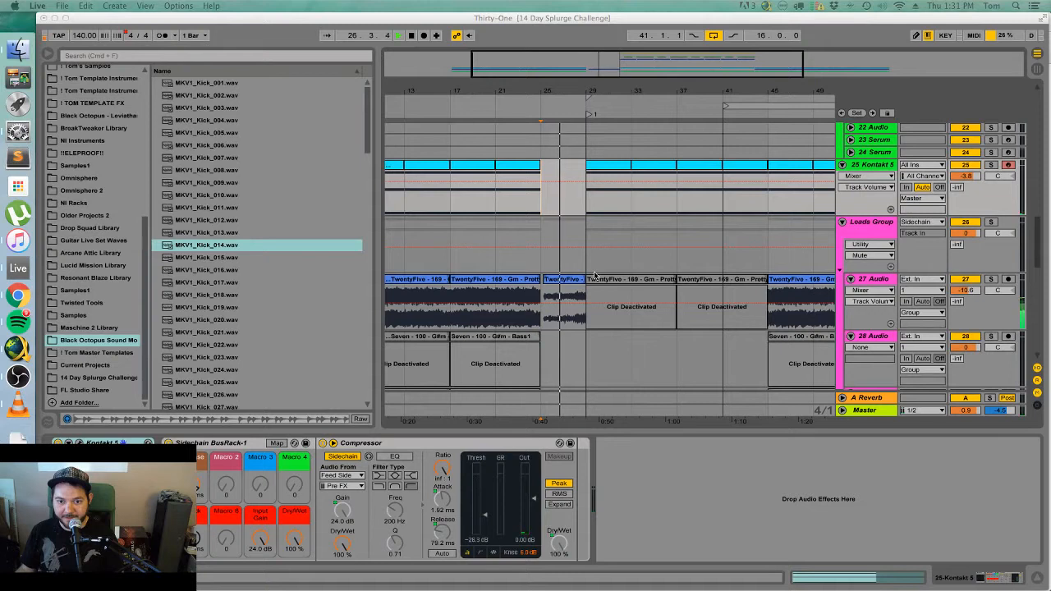
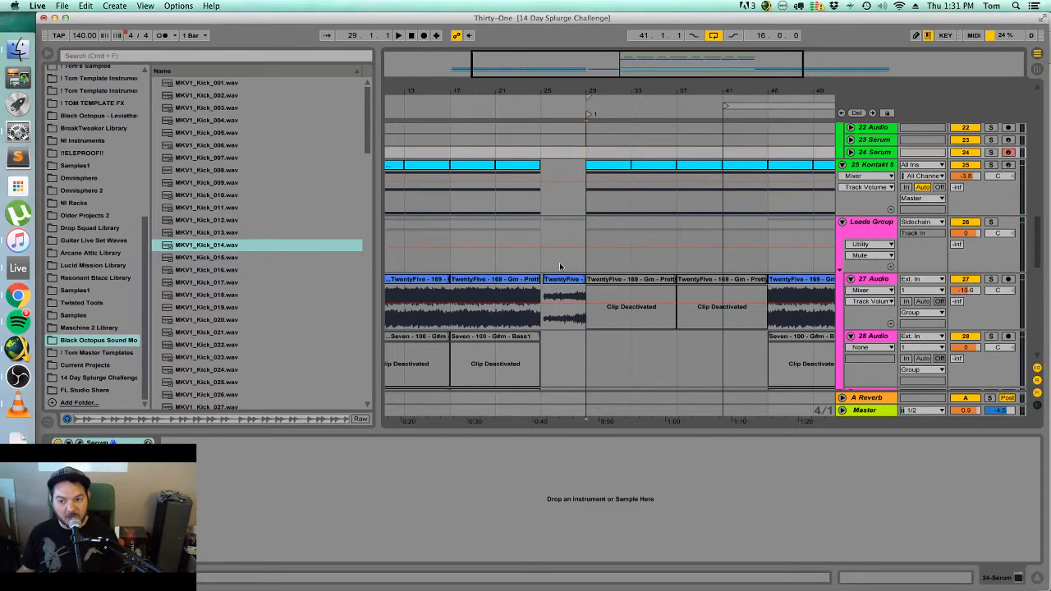
Examine the drum, bass and lead tracks around the start of the drop at bar 29.
scroll(556, 332, down, 5)
scroll(556, 333, down, 2)
scroll(556, 335, up, 4)
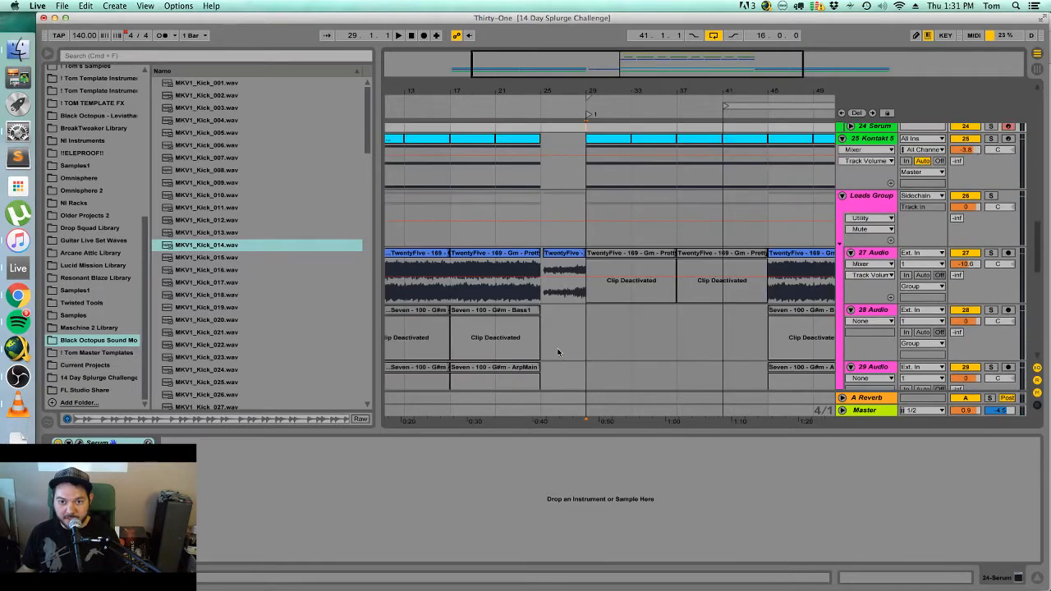
scroll(557, 353, down, 4)
scroll(558, 352, down, 3)
scroll(558, 352, up, 15)
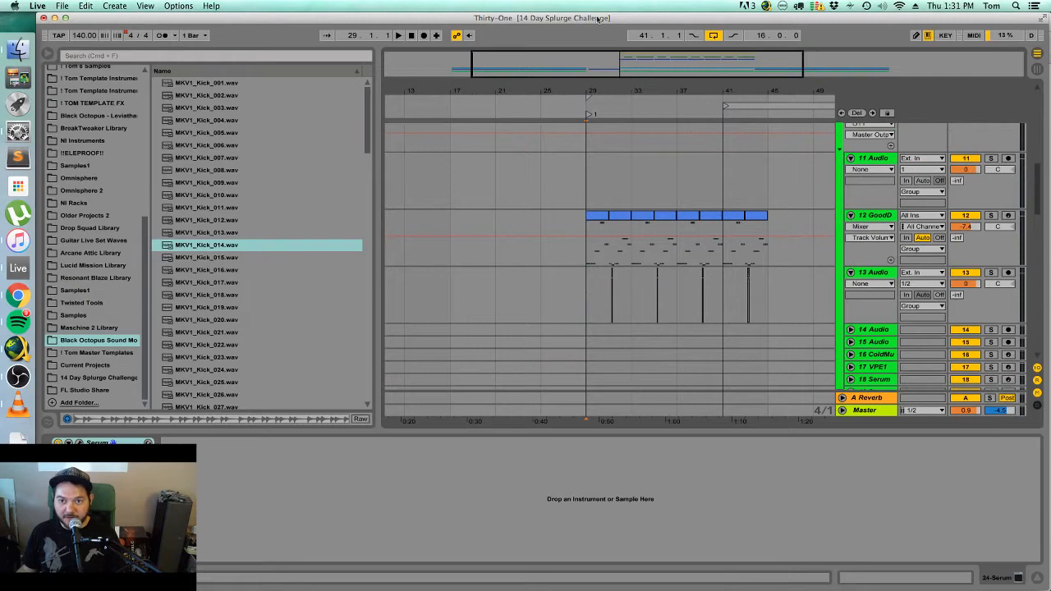
scroll(623, 213, up, 6)
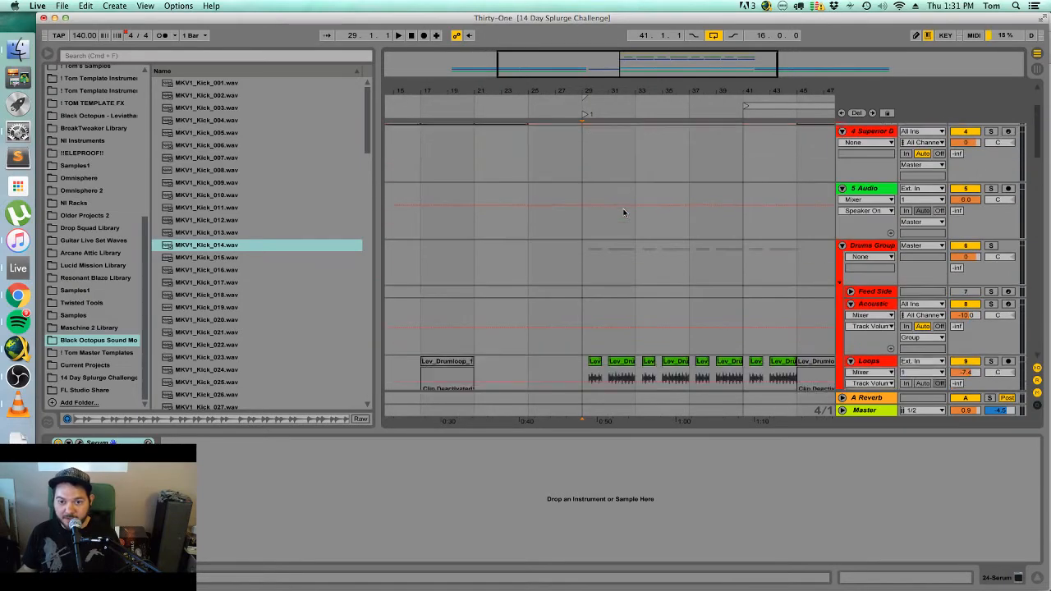
scroll(623, 213, down, 6)
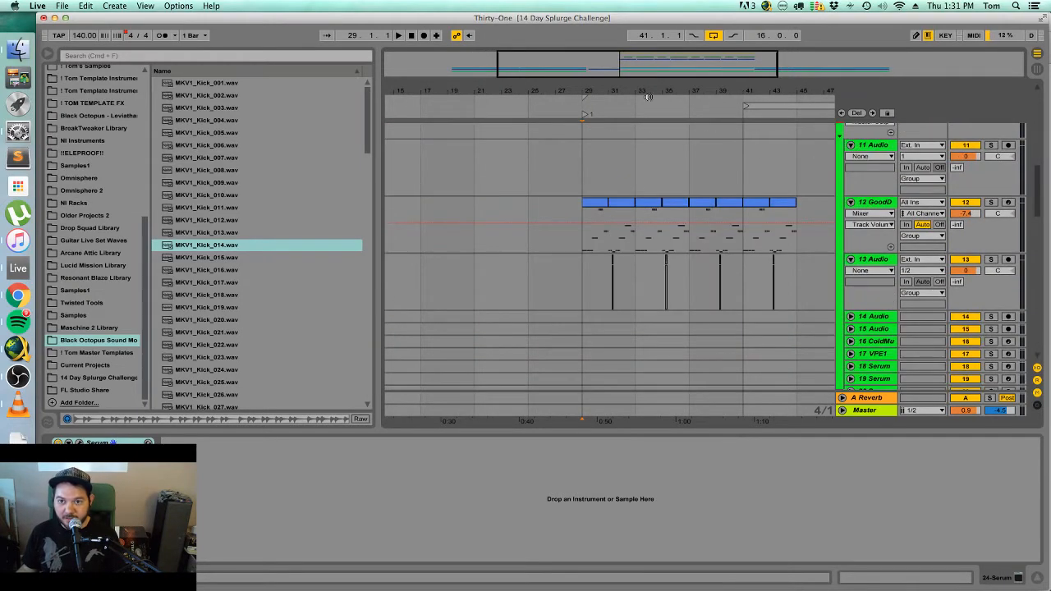
scroll(565, 326, up, 10)
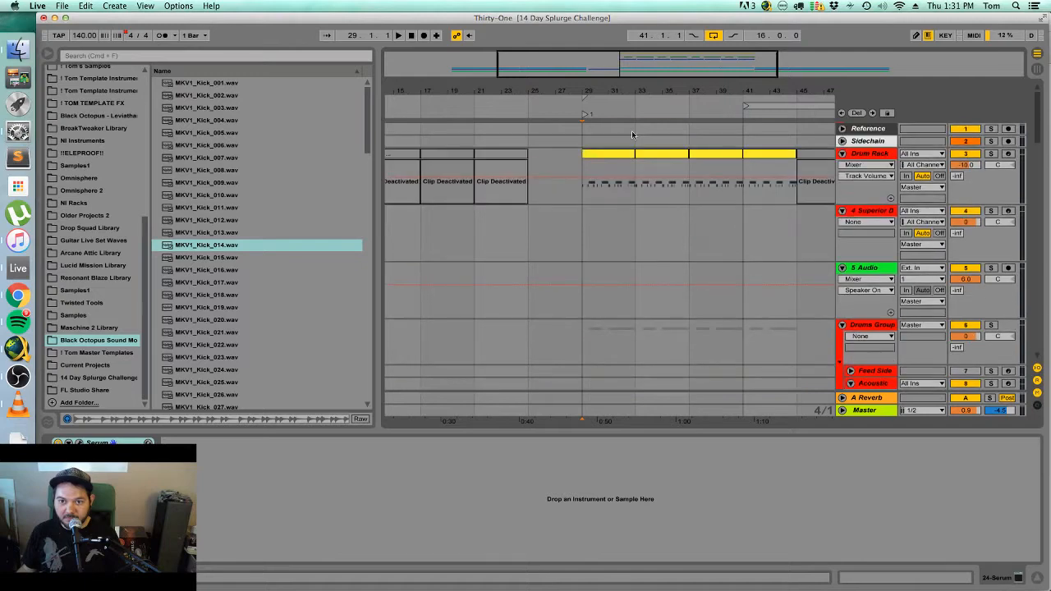
drag(633, 78, 633, 147)
scroll(554, 191, down, 3)
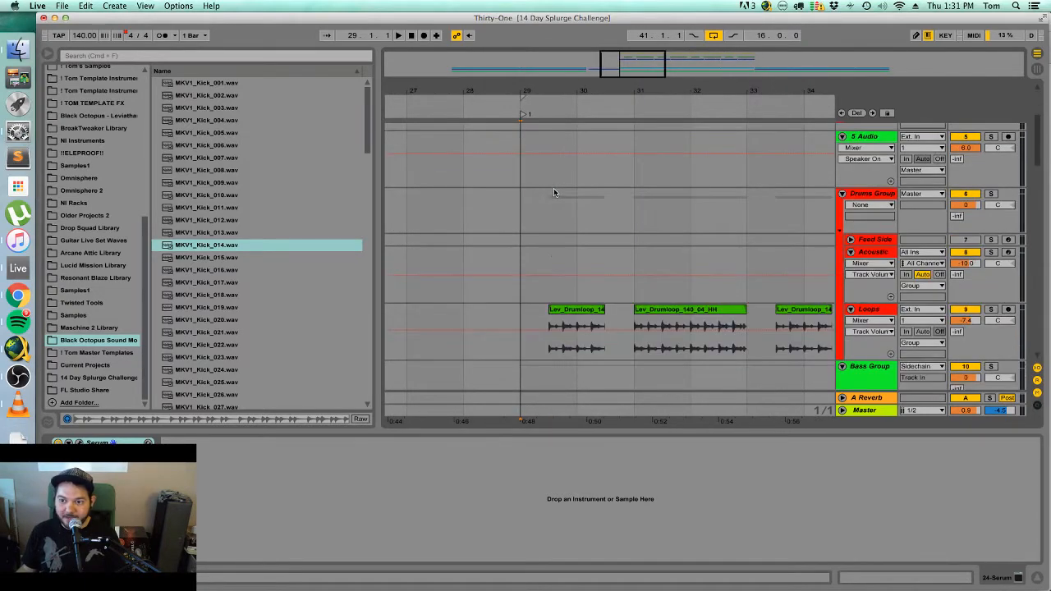
scroll(553, 193, down, 10)
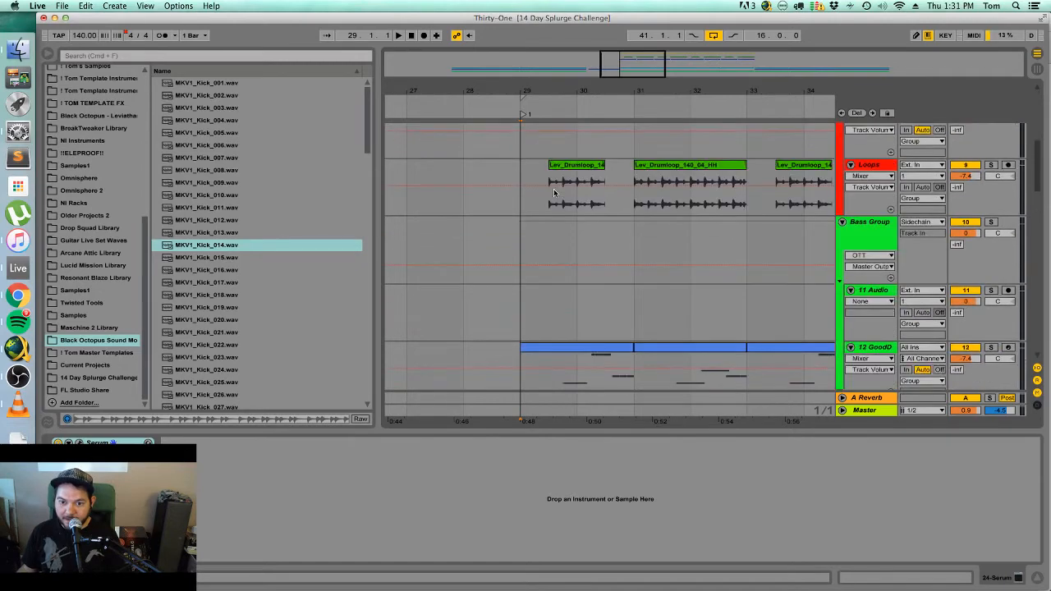
scroll(554, 192, down, 10)
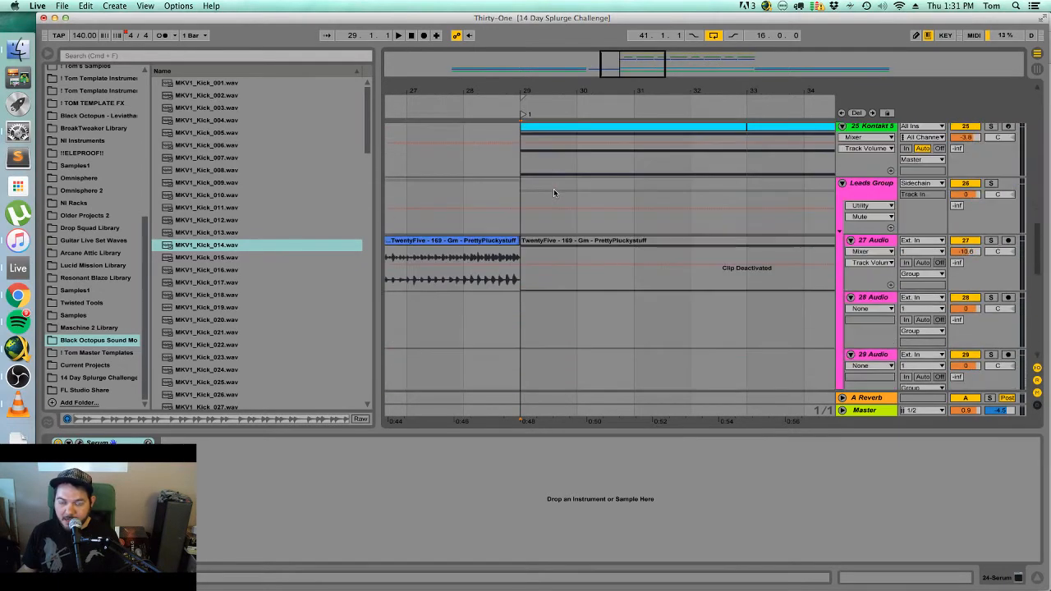
scroll(553, 192, up, 3)
scroll(553, 192, down, 3)
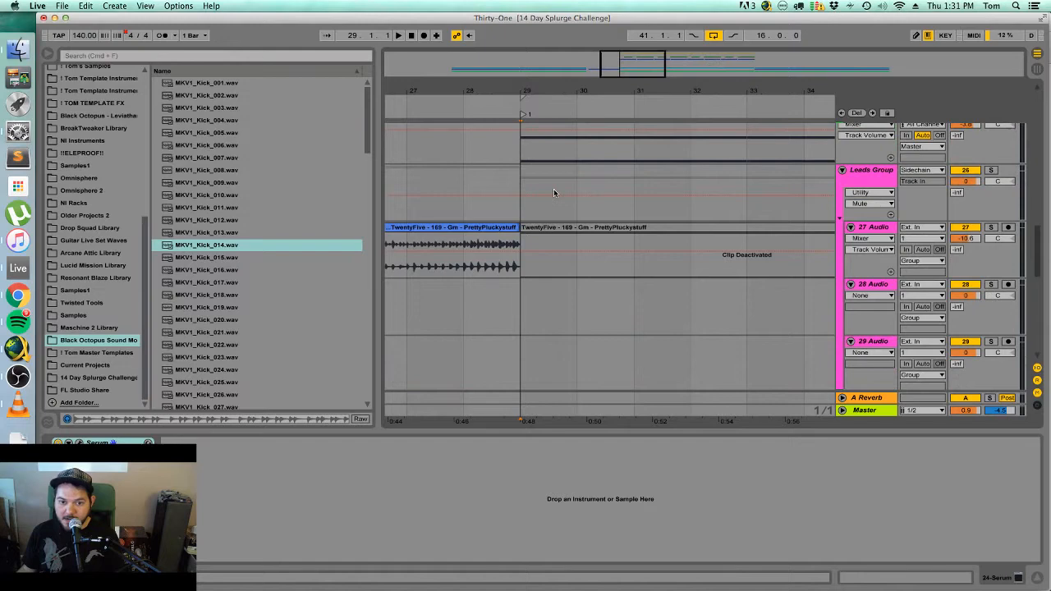
Examine the lead, FX and drum tracks before and after bar 29 across the whole arrangement.
scroll(554, 192, down, 15)
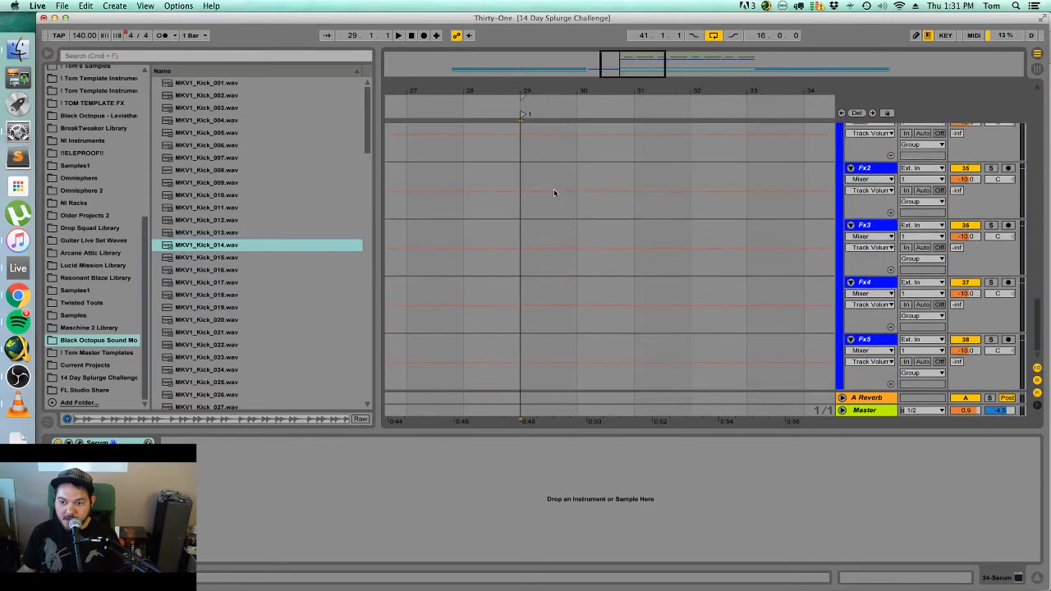
scroll(553, 192, up, 6)
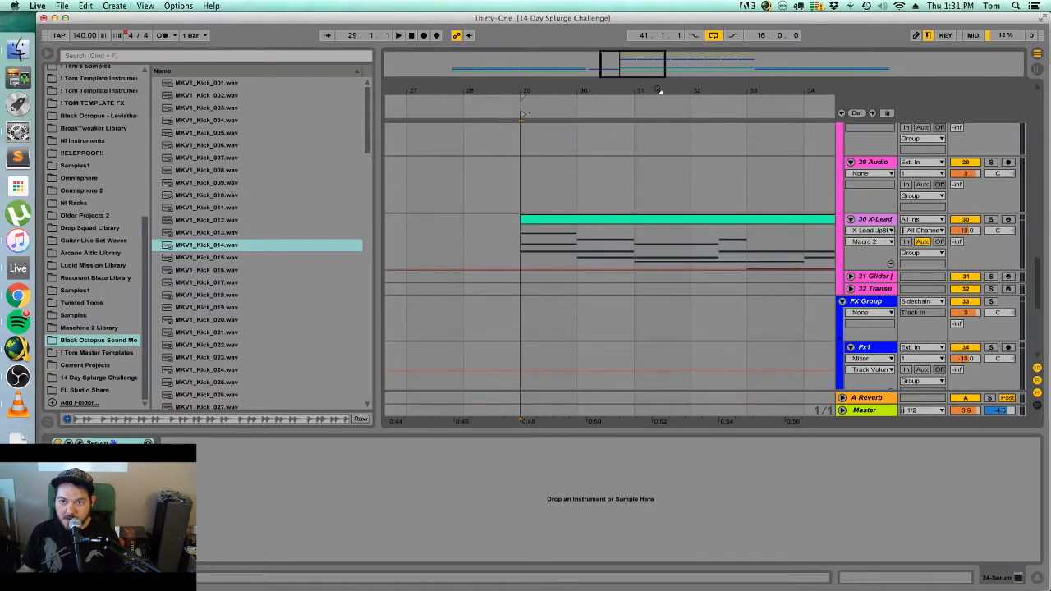
drag(636, 66, 624, 40)
scroll(587, 322, up, 15)
scroll(587, 325, up, 8)
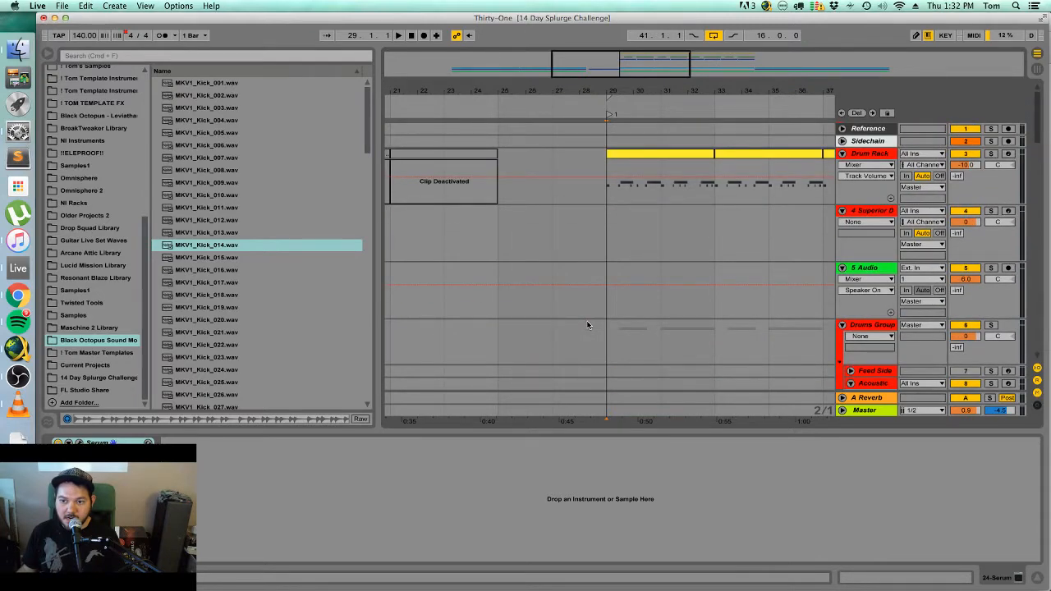
scroll(588, 325, down, 8)
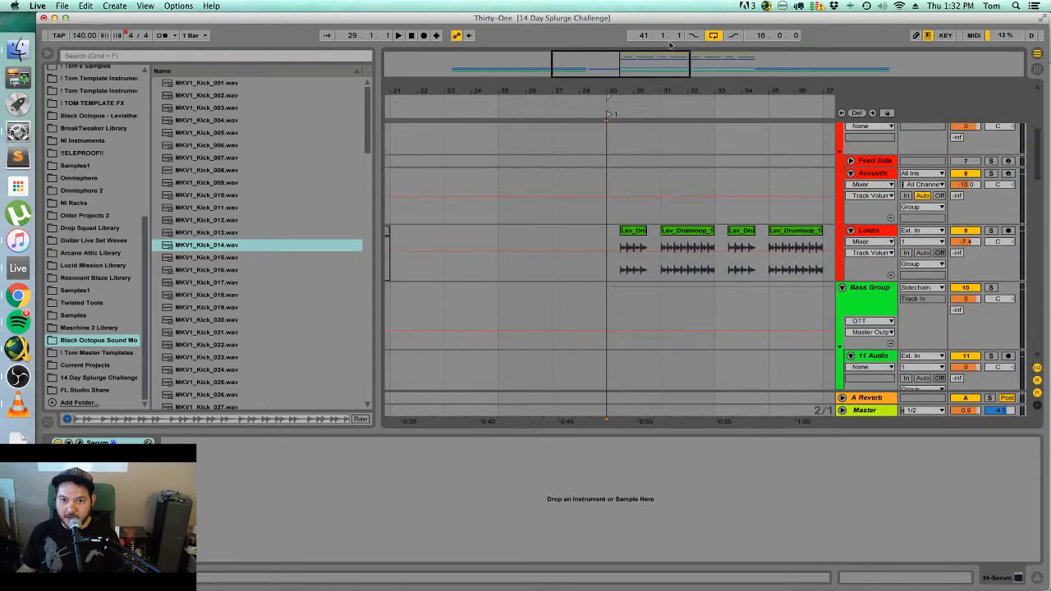
drag(741, 90, 739, 45)
scroll(646, 256, down, 1)
scroll(634, 278, down, 15)
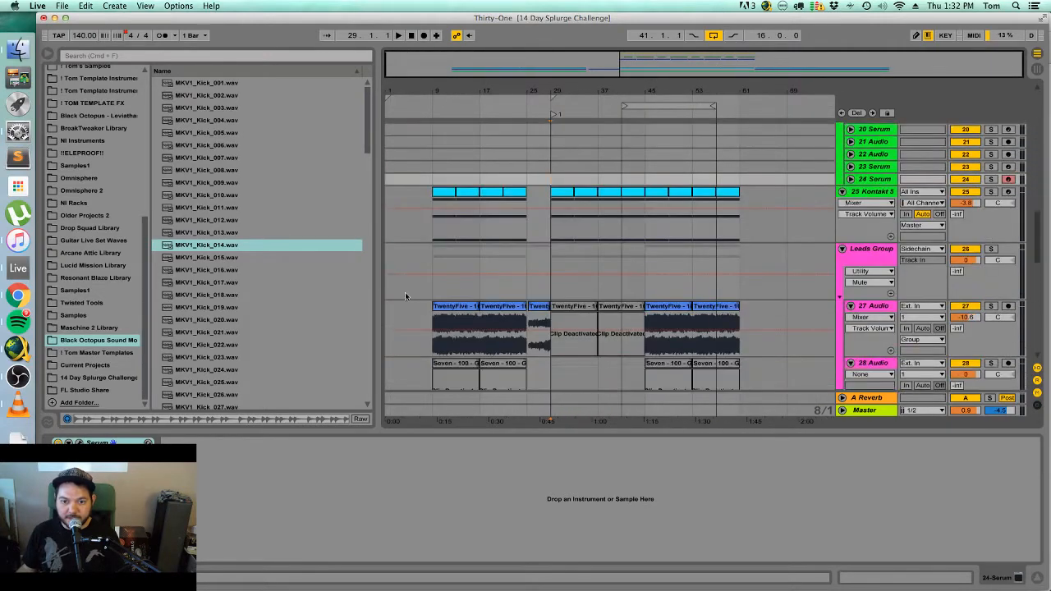
Play from the lead clip at bar 9 and draw the Leads Group's Utility mute automation off from bar 9 to bar 29.
click(457, 305)
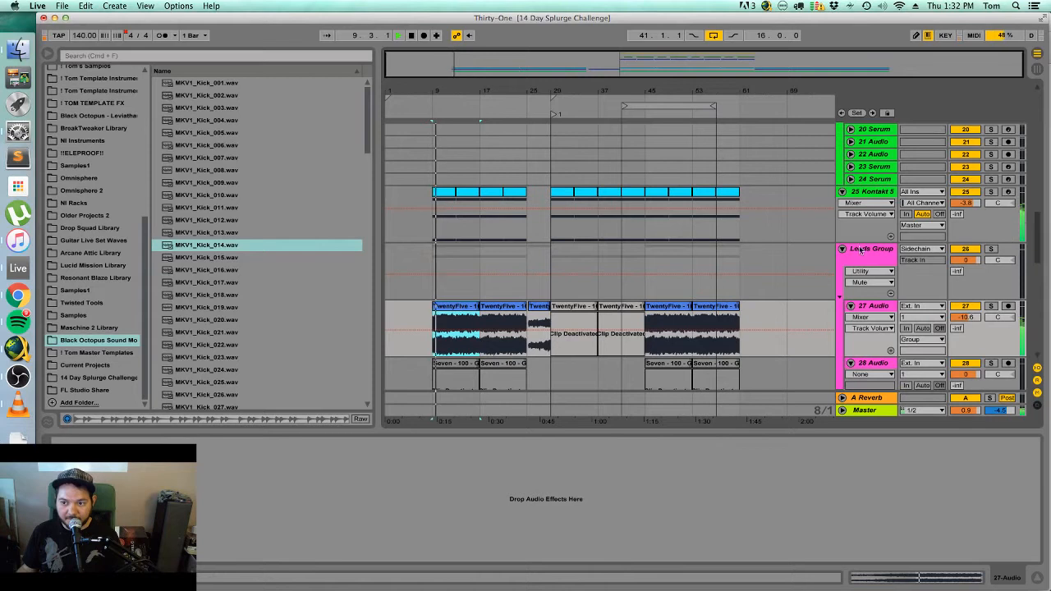
click(860, 250)
key(b)
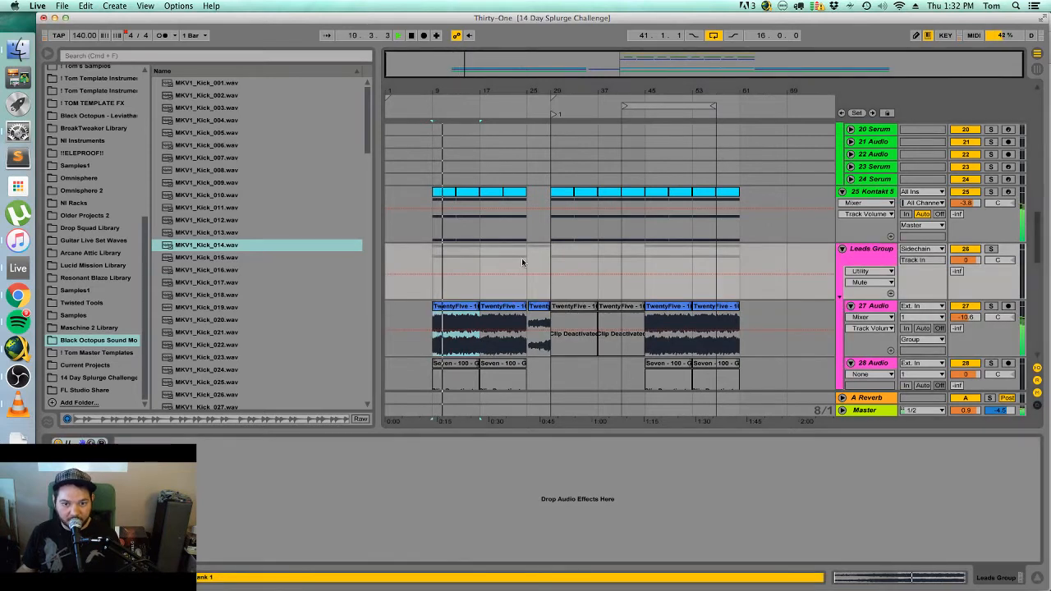
drag(440, 253, 484, 305)
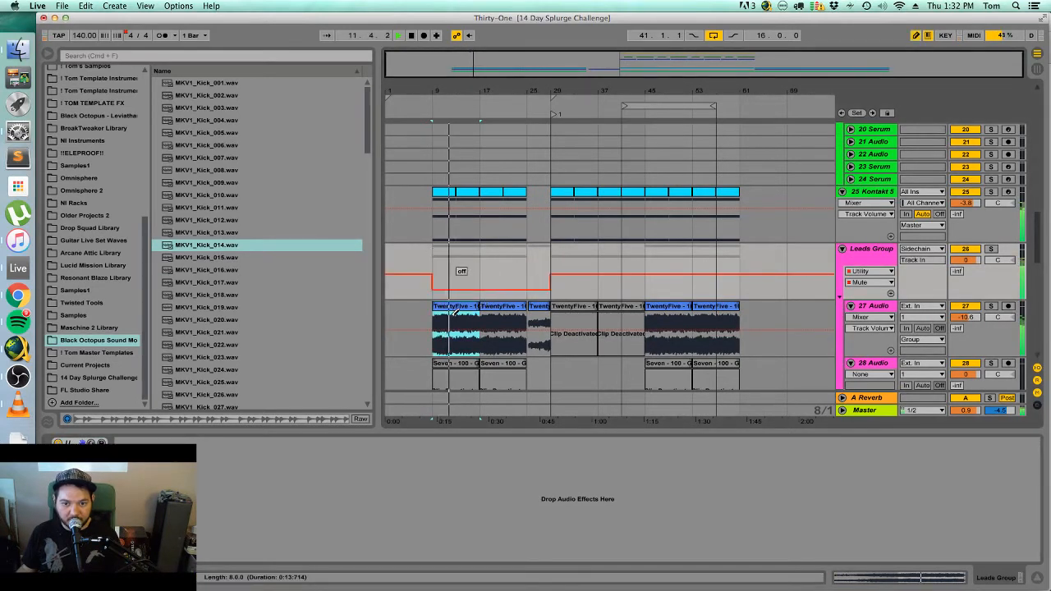
Insert an empty MIDI clip on the Superior Drummer track from bar 9 to bar 25 and open it for note editing.
drag(564, 82, 562, 96)
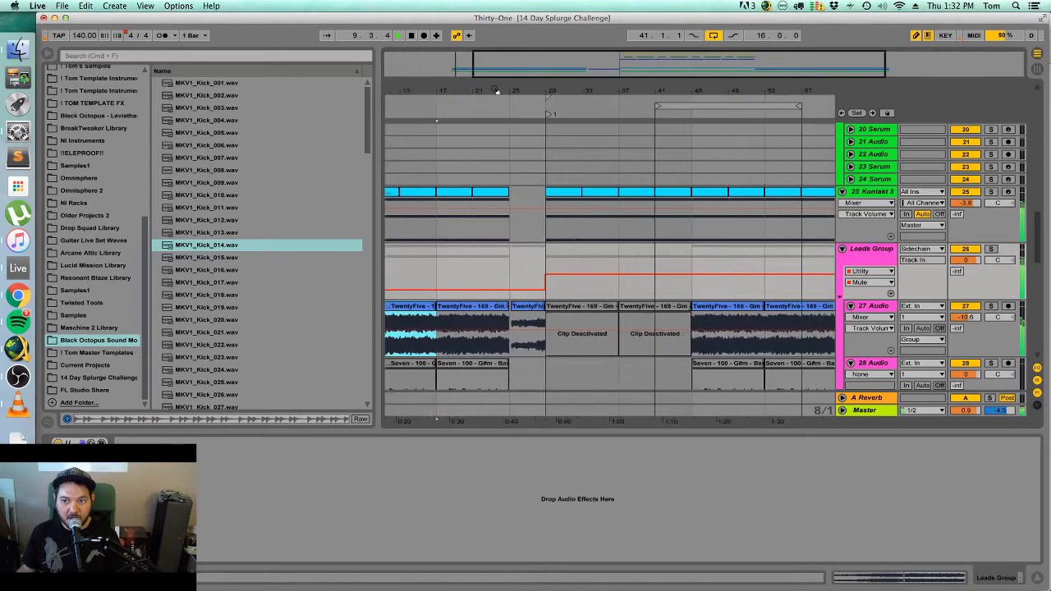
scroll(431, 231, up, 20)
drag(439, 226, 618, 237)
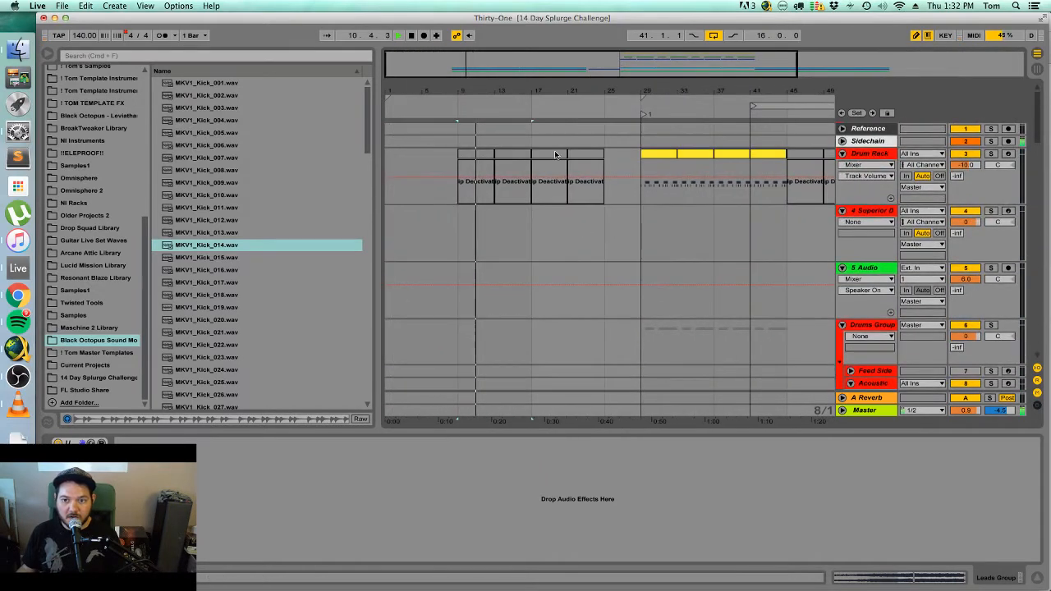
drag(460, 234, 604, 225)
right_click(597, 218)
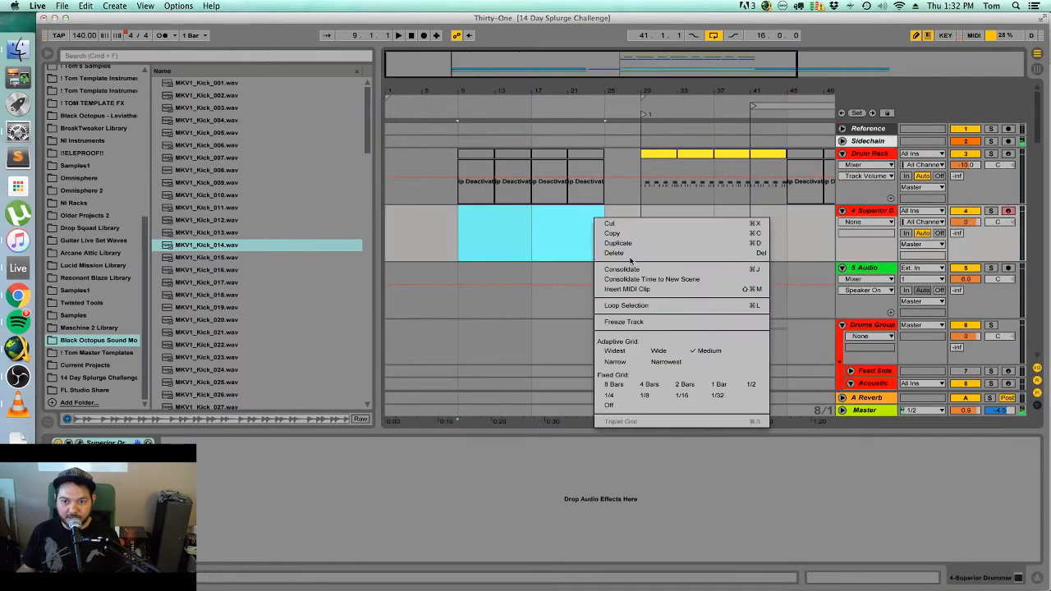
click(634, 285)
double_click(491, 218)
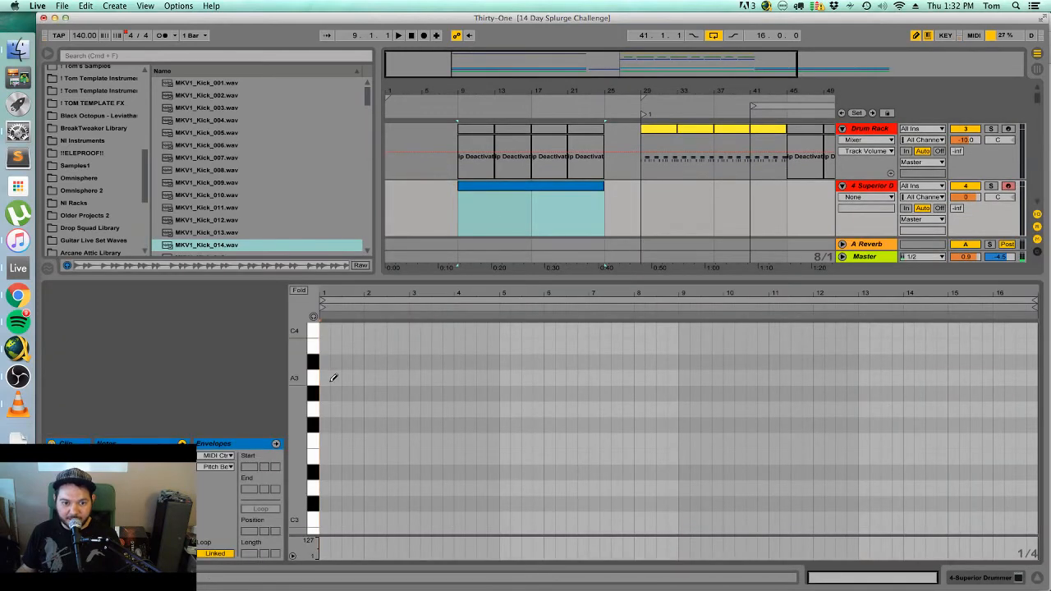
Add a note at the start of the Superior Drummer clip and move it down to the C1 kick.
double_click(329, 364)
drag(326, 365, 333, 430)
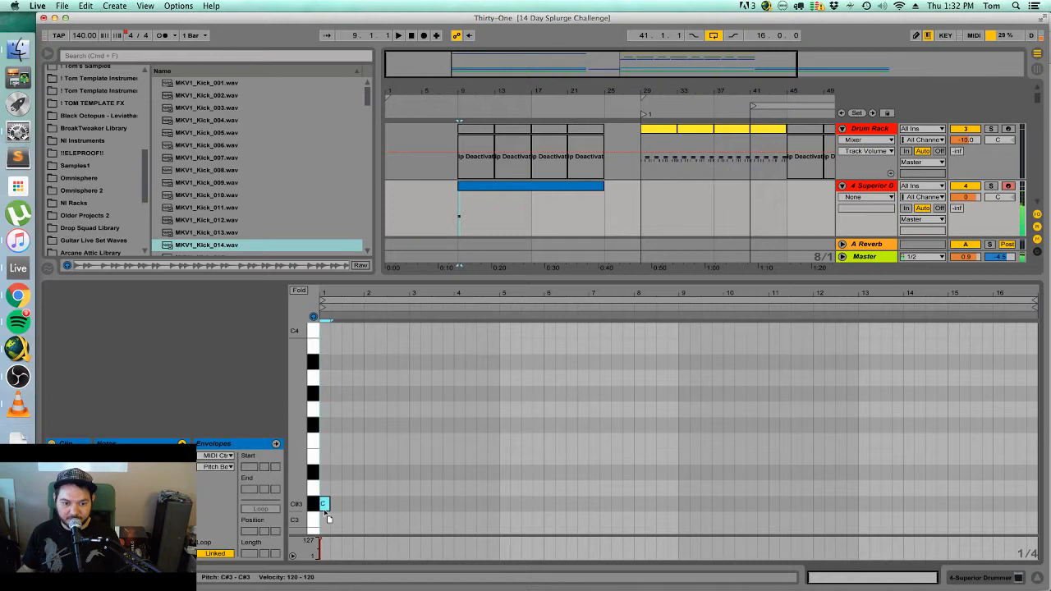
drag(326, 567, 342, 413)
Duplicate the C1 kick note in half-bar steps from bar 1 into bar 5 of the clip and play it back.
key(super+d)
key(super+d)
double_click(372, 410)
key(super+d)
key(super+d)
key(super+d)
key(super+d)
key(super+d)
key(super+d)
key(super+d)
key(super+d)
key(super+d)
key(space)
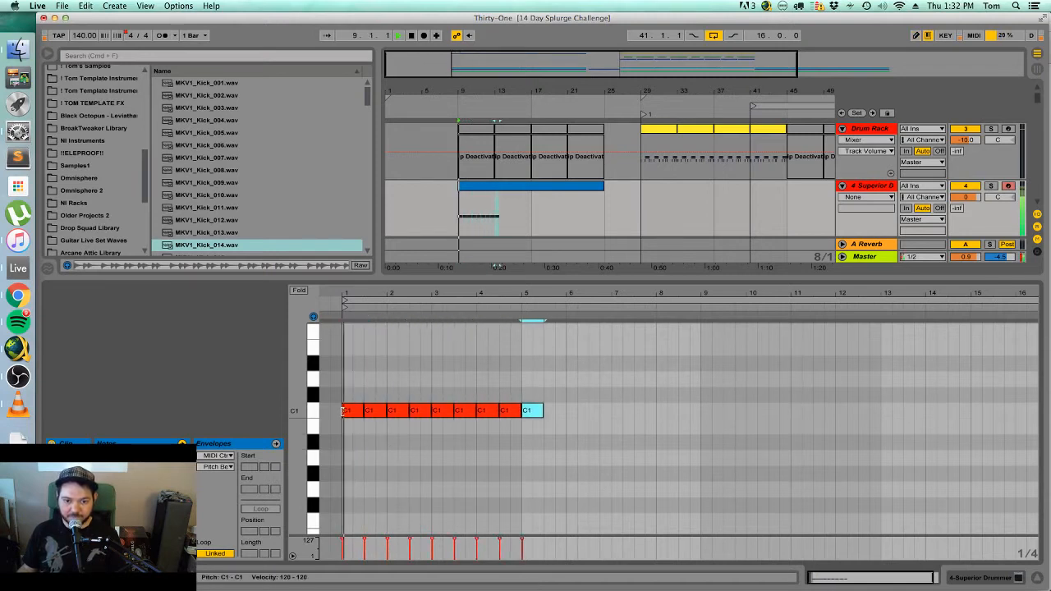
Fill the clip's first bar with four quarter-note C1 kicks and loop that bar.
key(space)
click(356, 410)
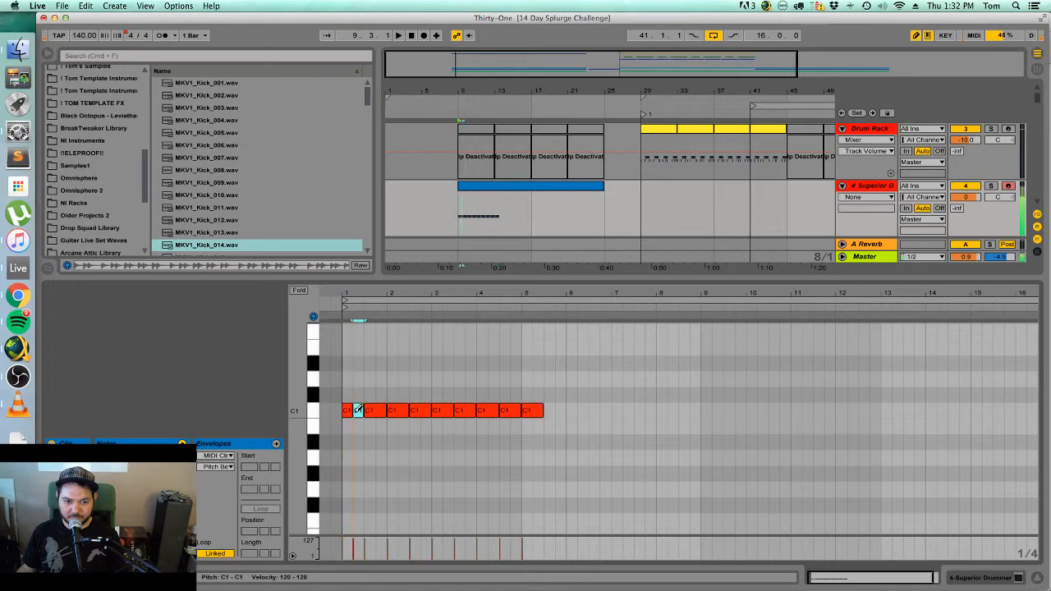
key(space)
click(370, 410)
click(371, 409)
key(space)
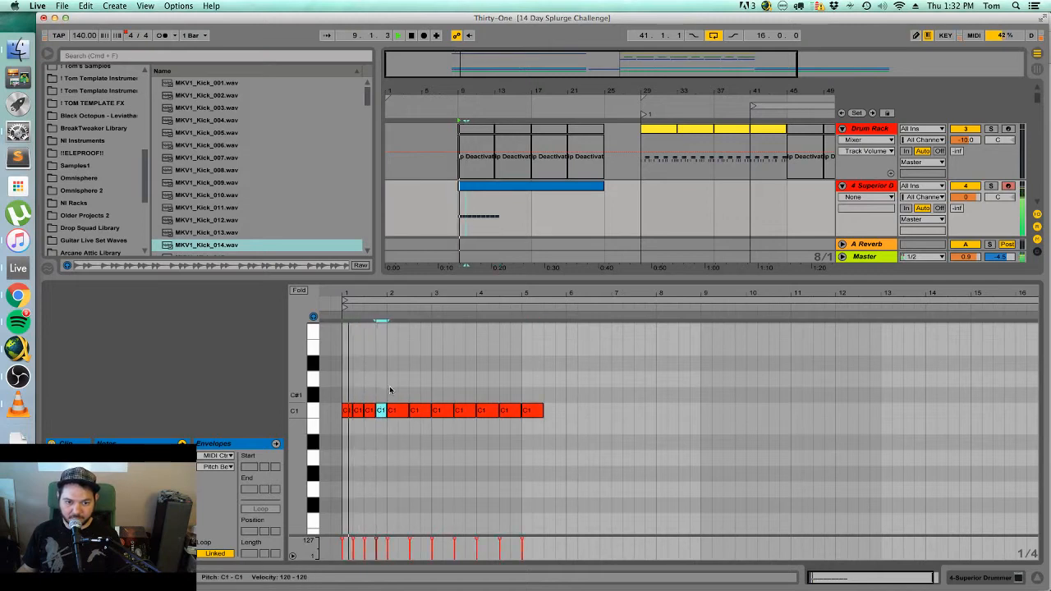
drag(390, 390, 345, 391)
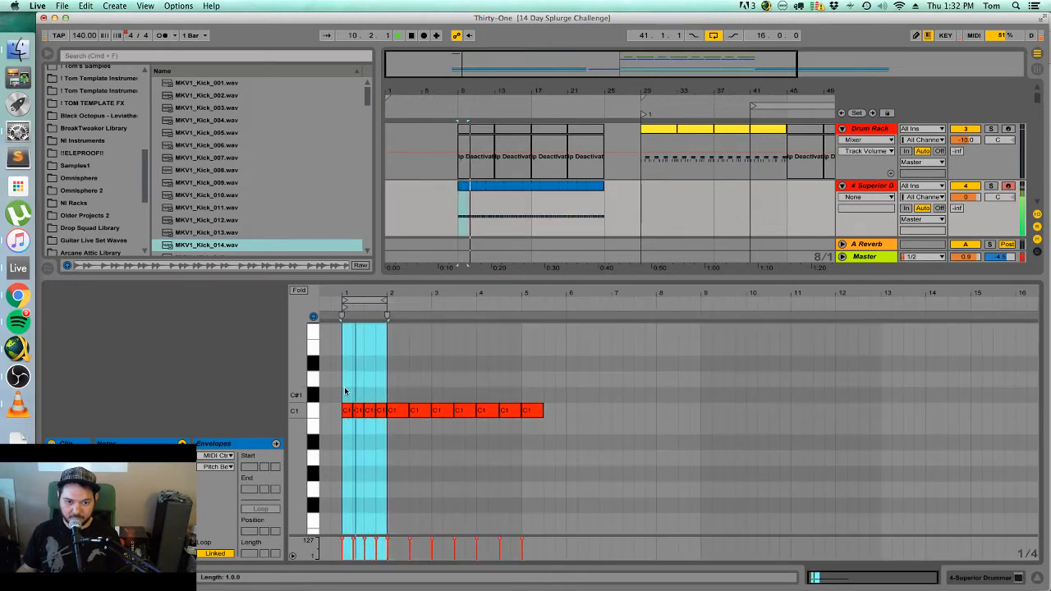
Add A#1 cymbal hits on all four beats of the clip's looped first bar.
scroll(410, 367, up, 5)
click(370, 377)
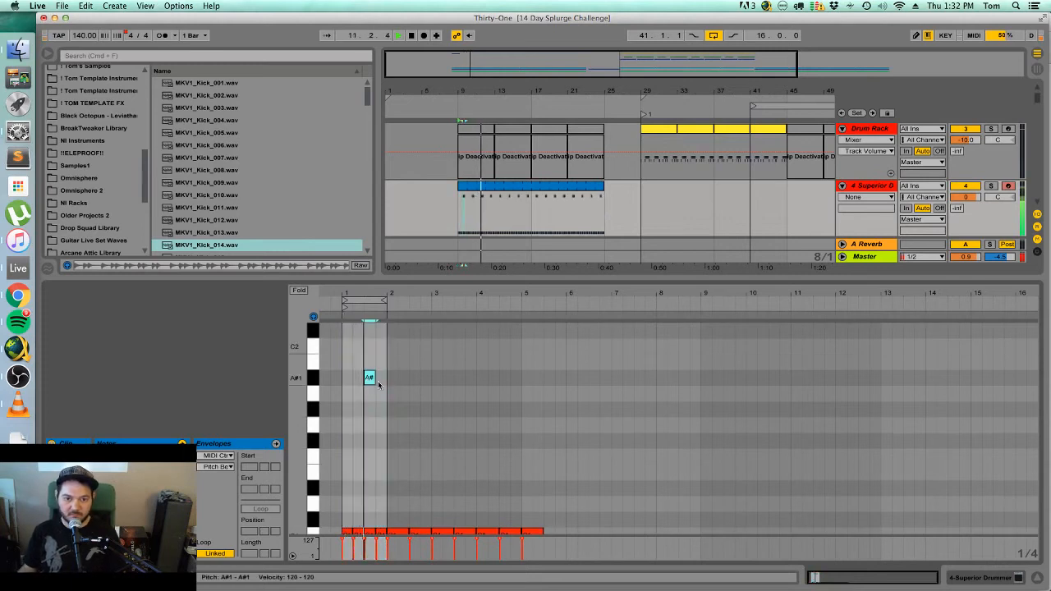
drag(368, 377, 347, 377)
click(372, 384)
double_click(372, 384)
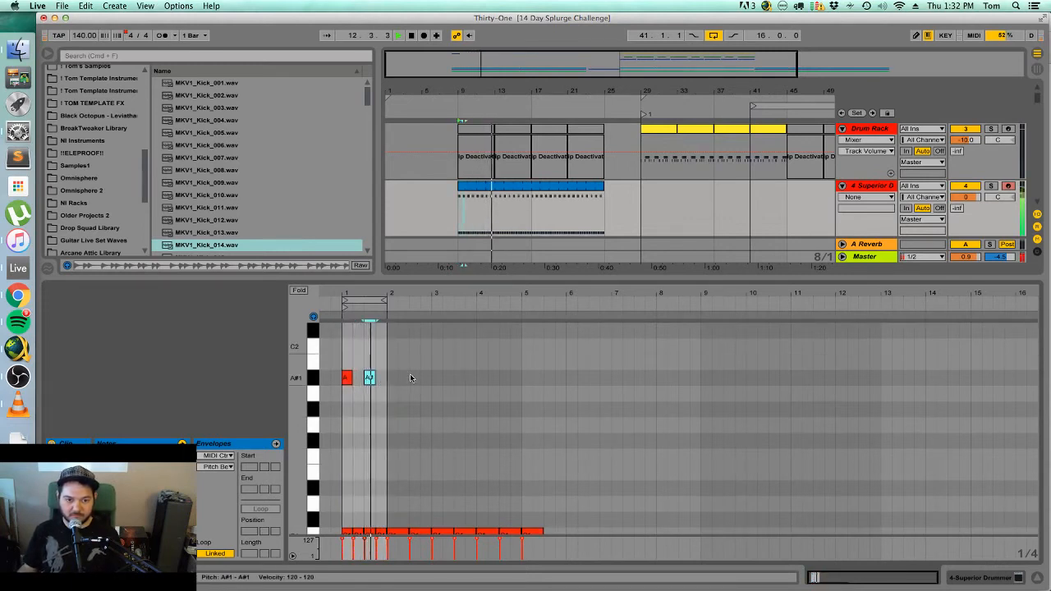
double_click(361, 382)
double_click(380, 380)
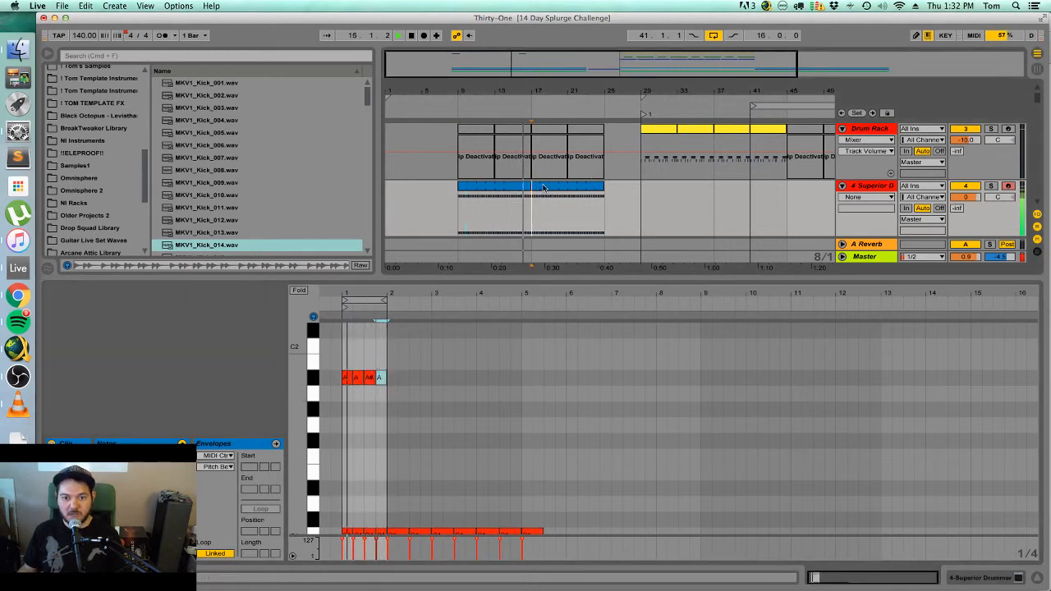
Split the Superior Drummer clip at bar 17 and place a D1 snare on beat 3 of the second part's looped bar.
click(543, 188)
double_click(370, 482)
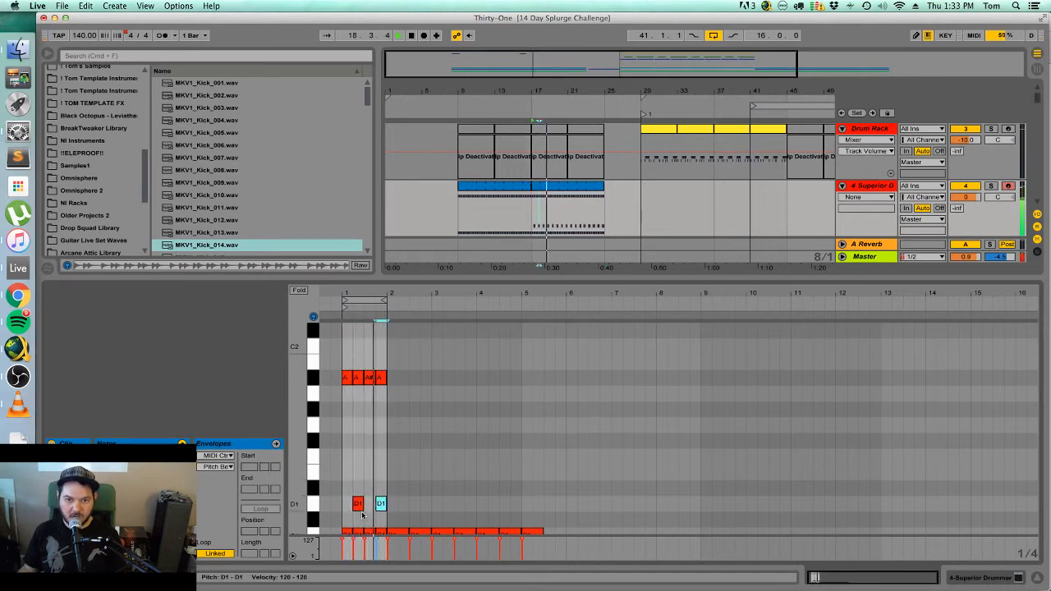
mouse_move(359, 505)
mouse_down()
mouse_move(348, 506)
mouse_move(370, 509)
mouse_up()
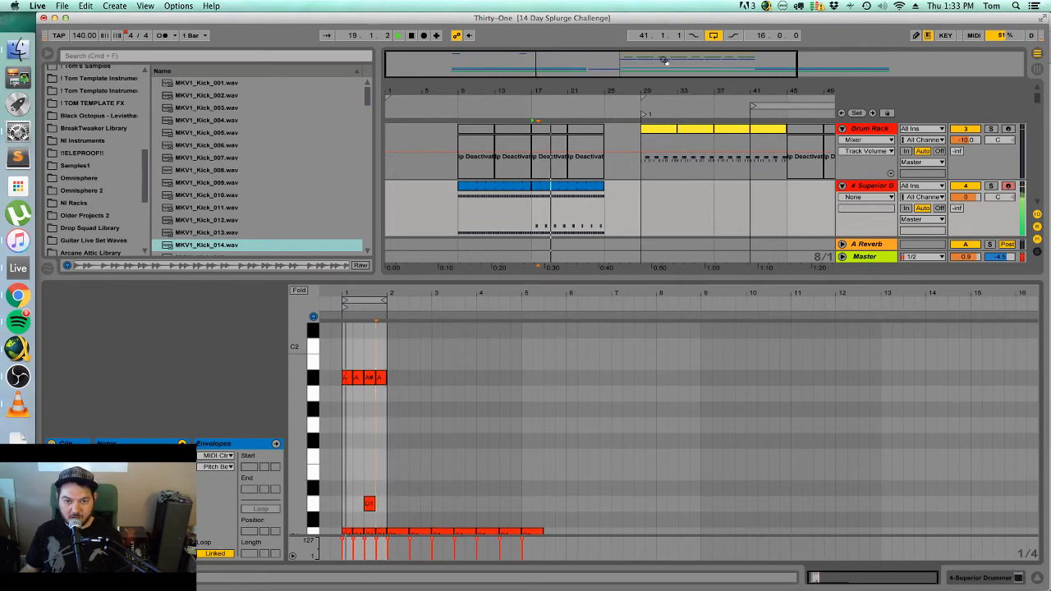
Consolidate the Superior Drummer clip spanning bars 17 to 25 into one continuous clip.
drag(665, 62, 619, 89)
click(521, 188)
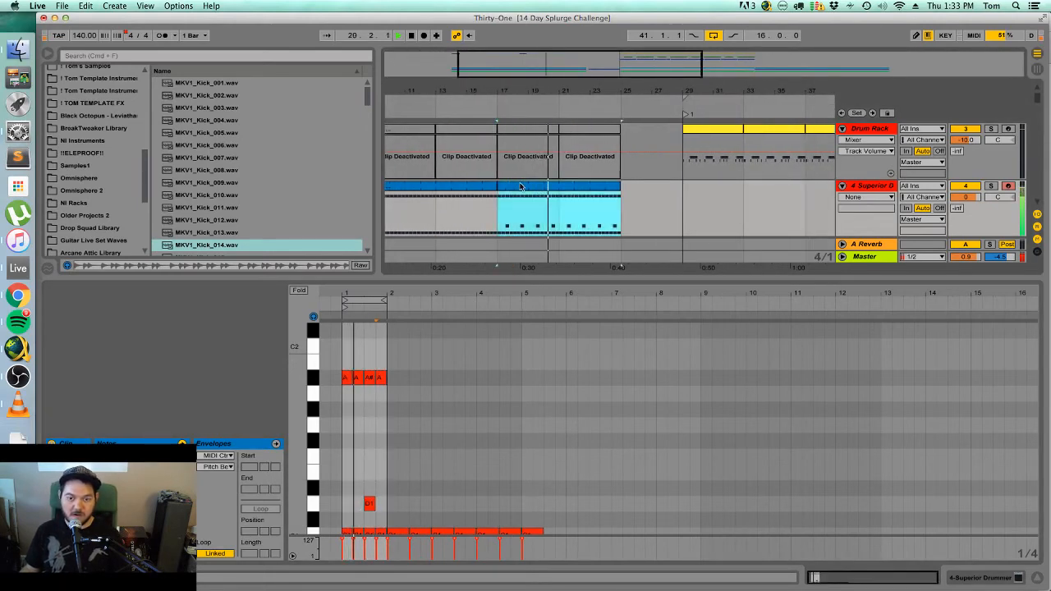
right_click(521, 187)
click(575, 279)
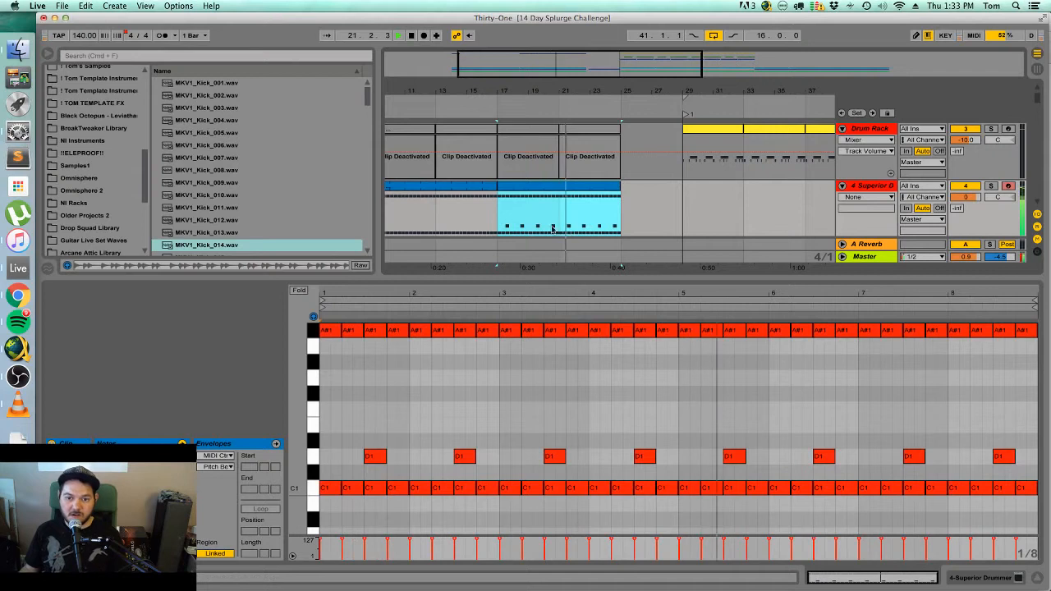
scroll(518, 464, down, 1)
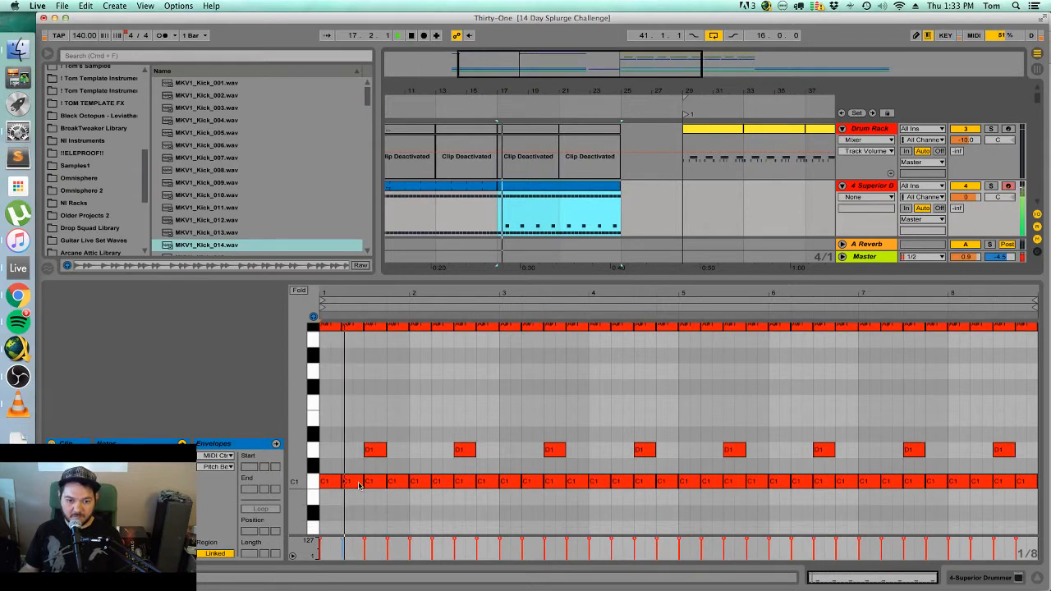
Shift bar 1's second kick to the off-beat as an eighth note, remove the beat 3 kicks in bars 1 and 2, and loop both bars.
click(359, 485)
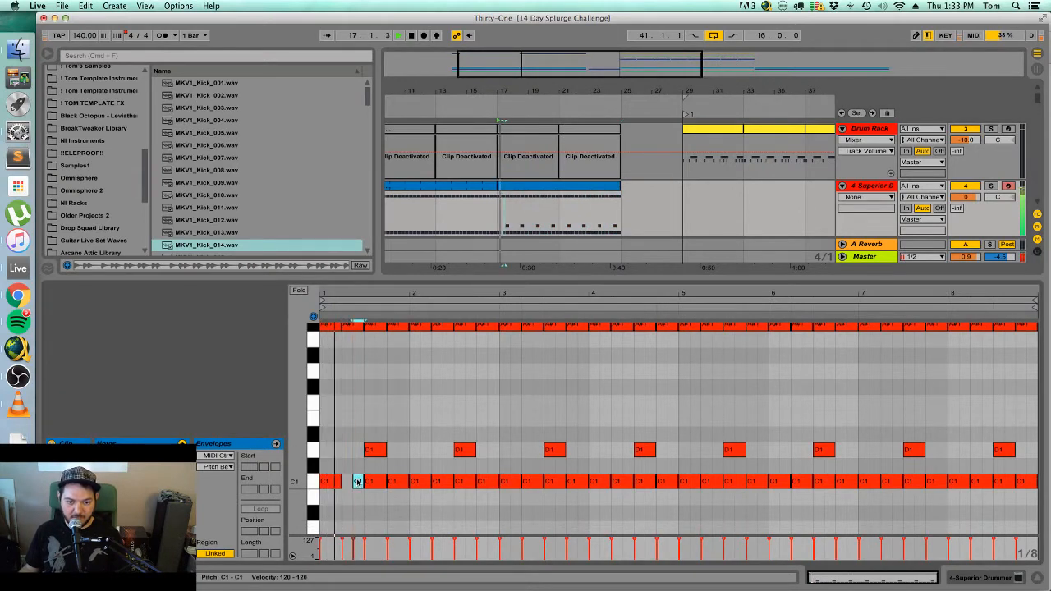
double_click(373, 485)
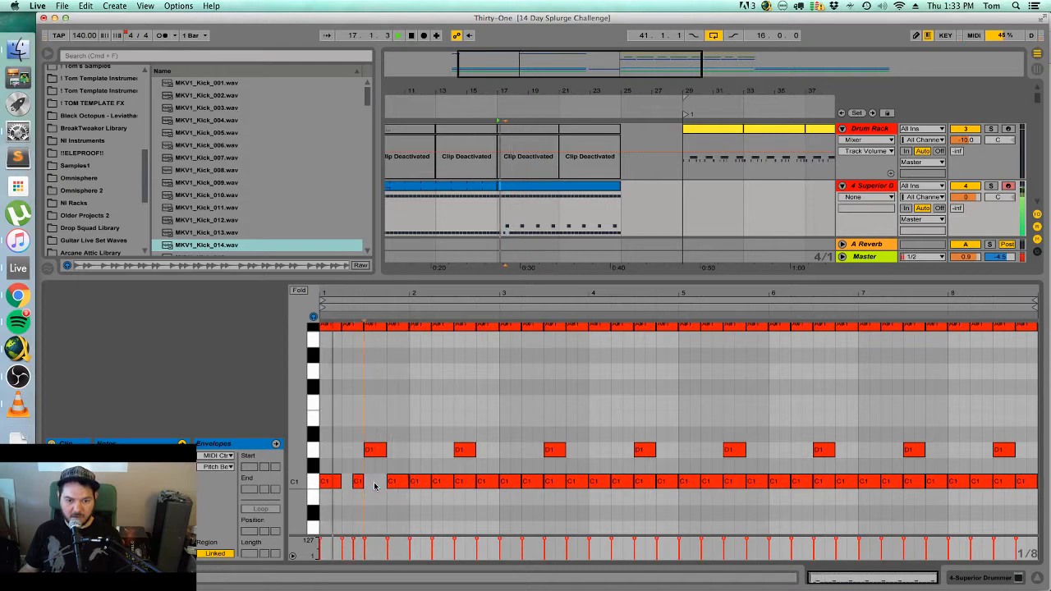
double_click(465, 487)
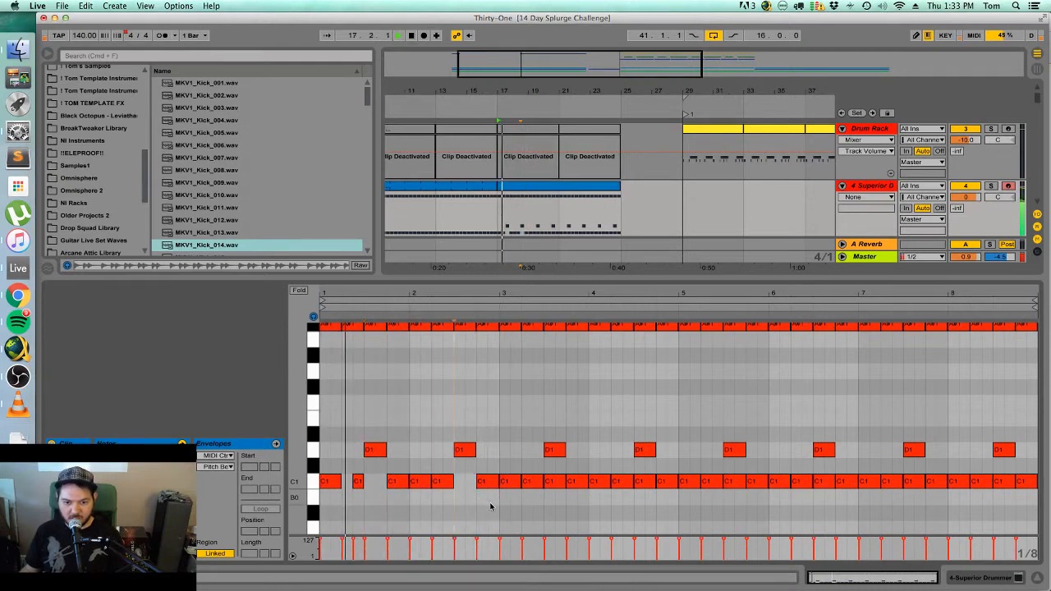
drag(496, 507, 319, 510)
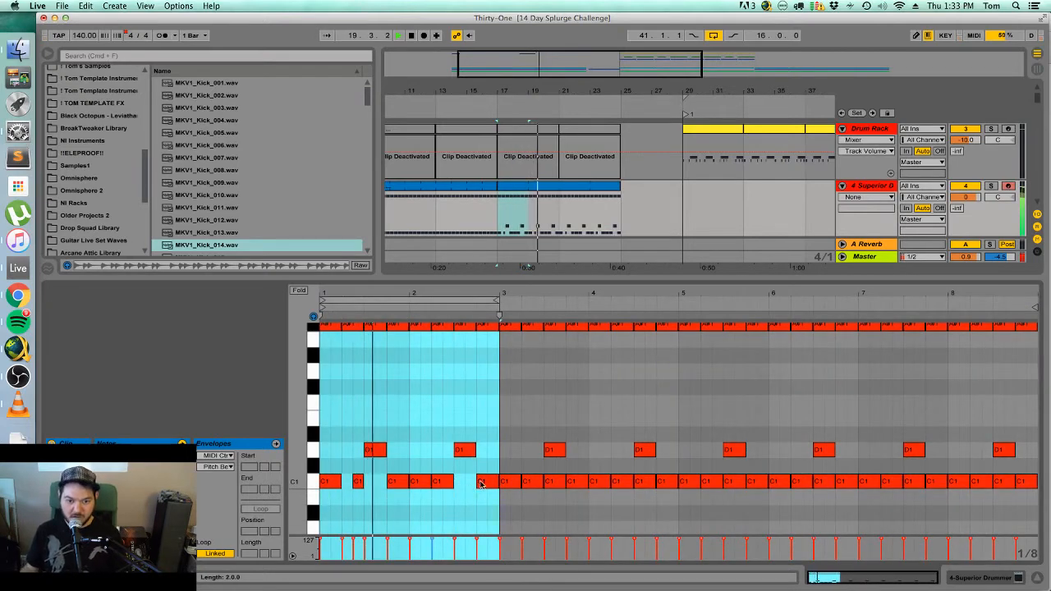
Replace the beat 4 kick in bar 2 with an off-beat eighth-note C1 and add another on the off-beat after beat 3.
double_click(485, 485)
double_click(483, 484)
double_click(484, 485)
key(b)
click(488, 482)
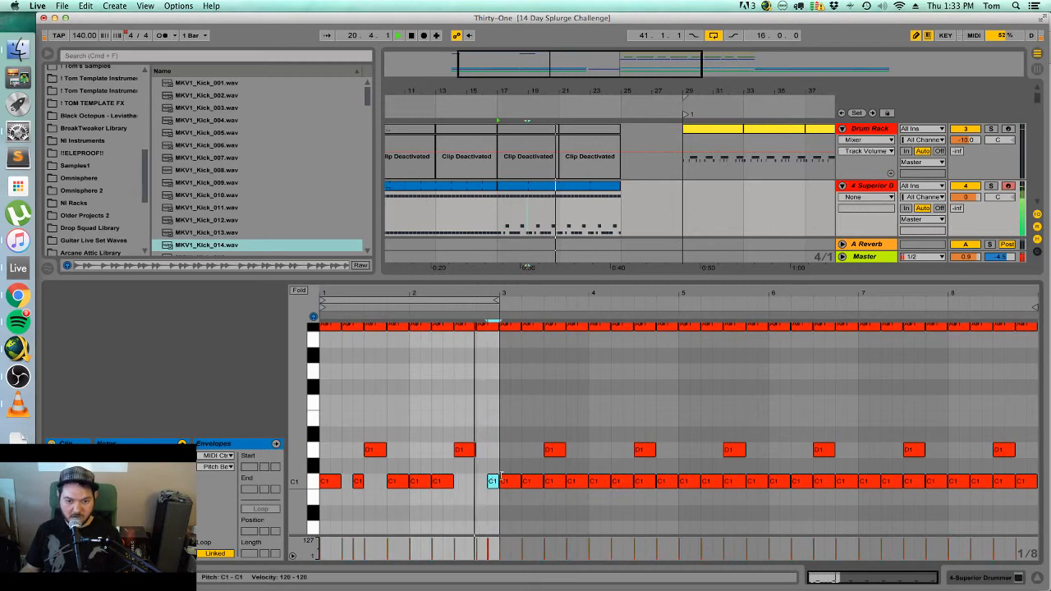
click(470, 482)
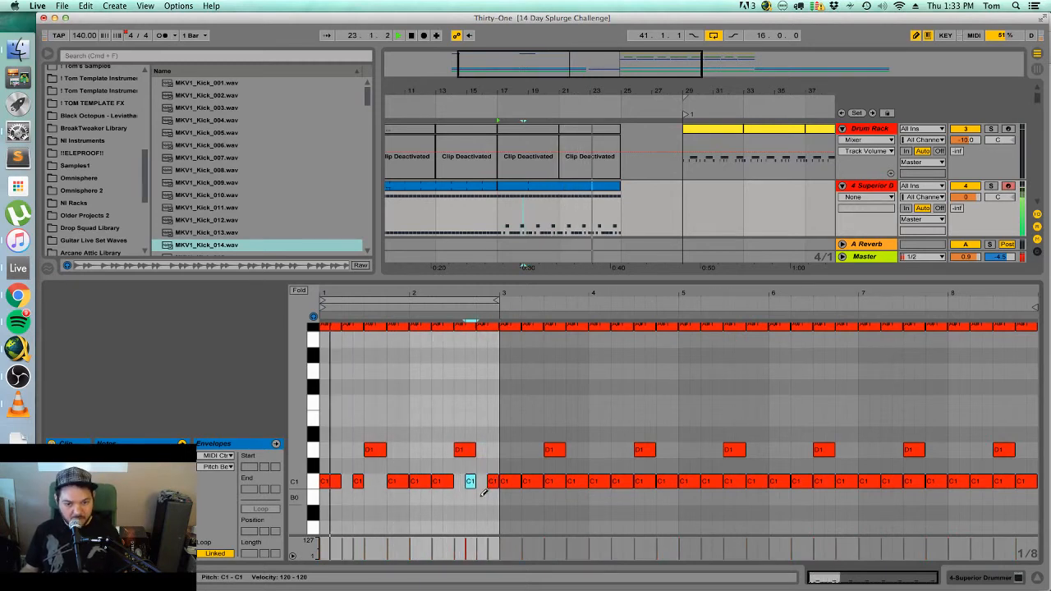
Set the velocity of the two D1 snares in the looped bars to 127 and select the clip at bar 17.
click(600, 186)
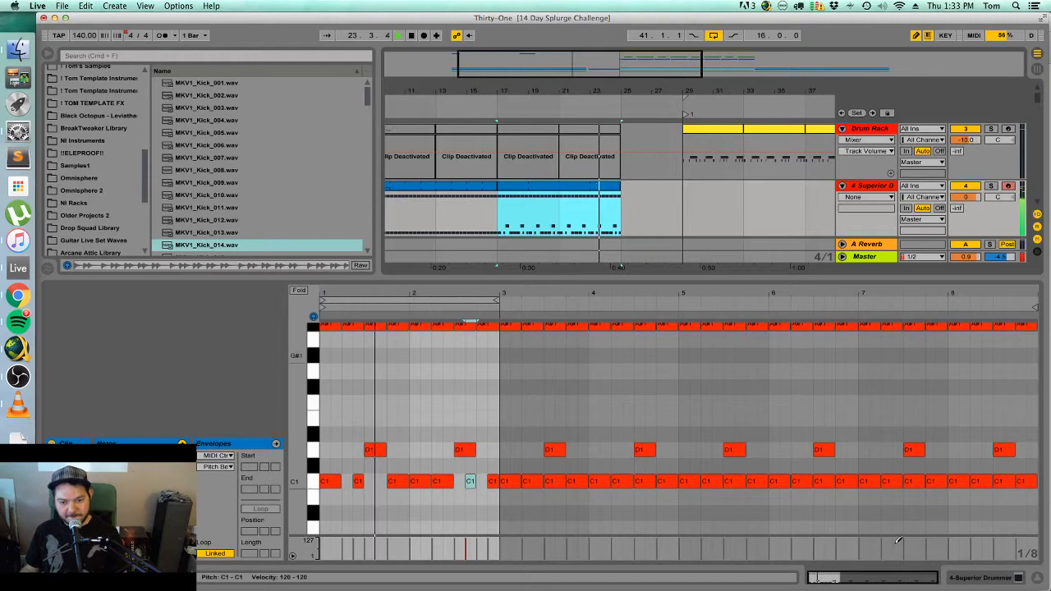
click(1025, 574)
double_click(600, 215)
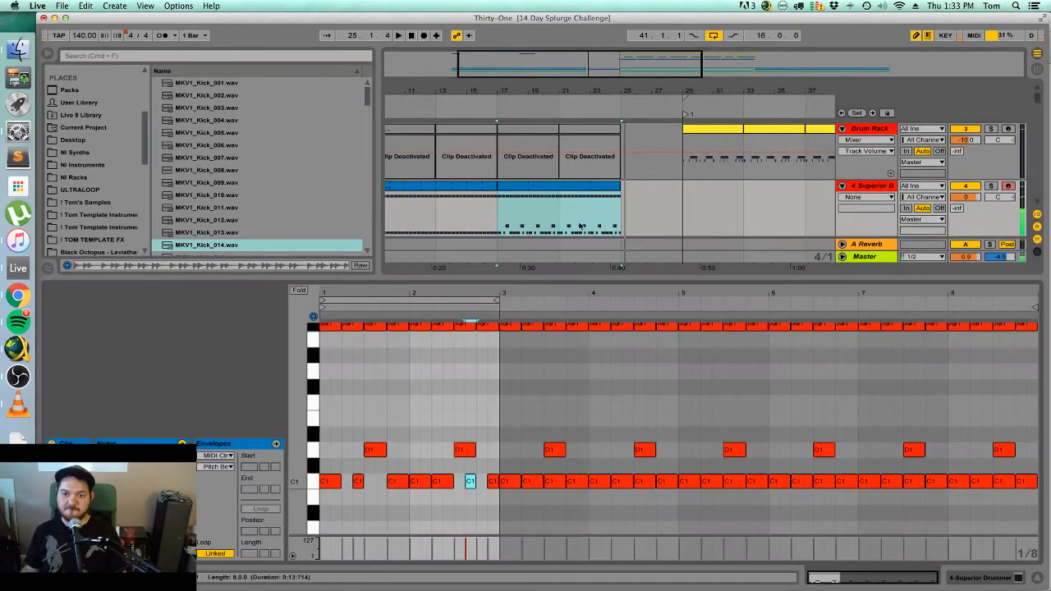
drag(485, 457, 382, 457)
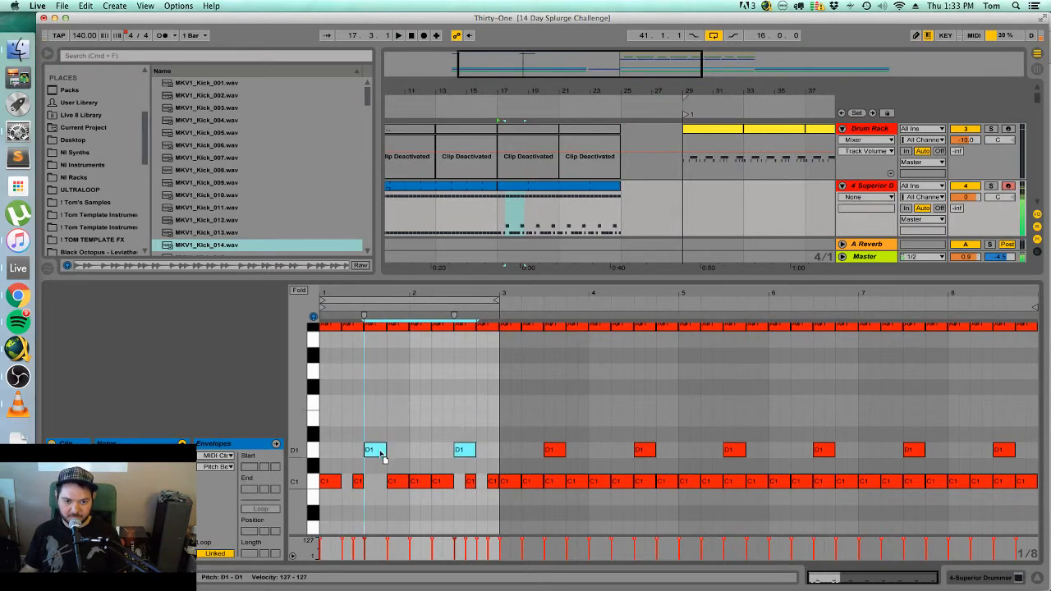
click(520, 188)
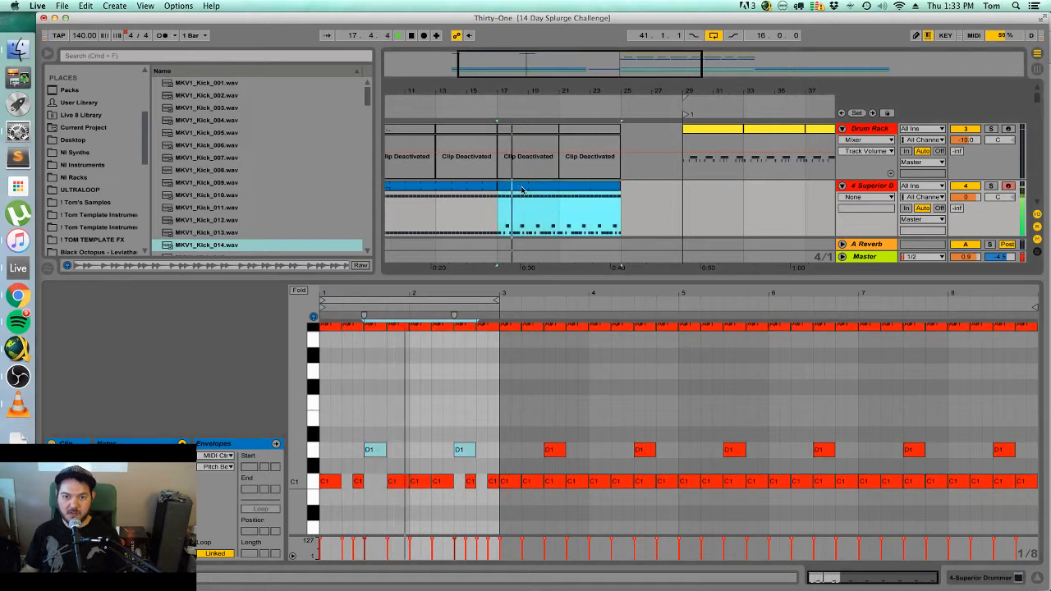
Split the Superior Drummer clip starting at bar 17 at bars 20 and 21 and open the separate bar 20 clip.
click(553, 205)
key(super+1)
key(super+1)
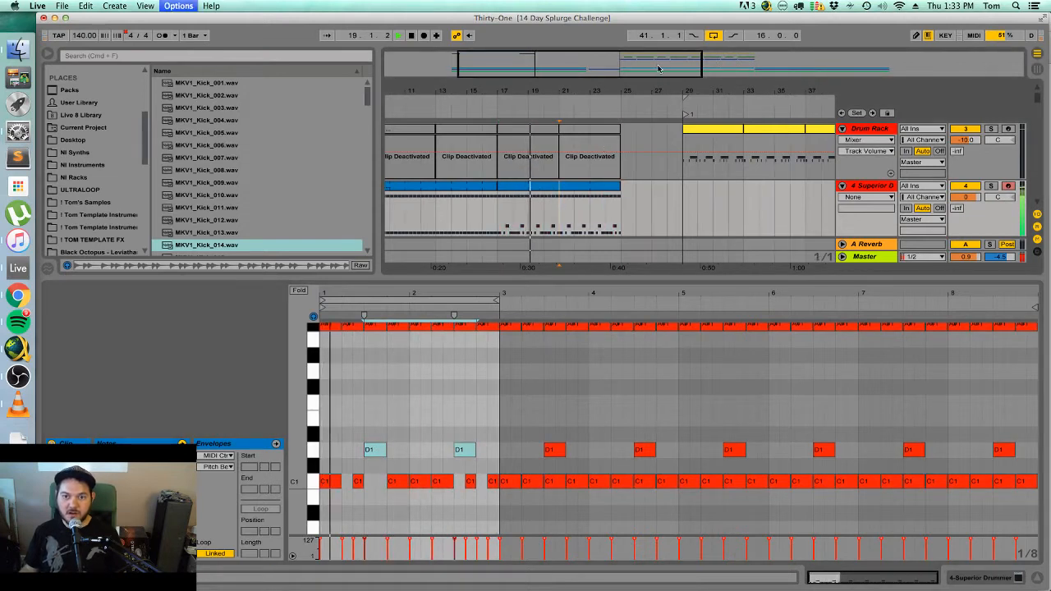
mouse_move(660, 70)
mouse_down()
mouse_move(659, 89)
mouse_move(641, 90)
mouse_up()
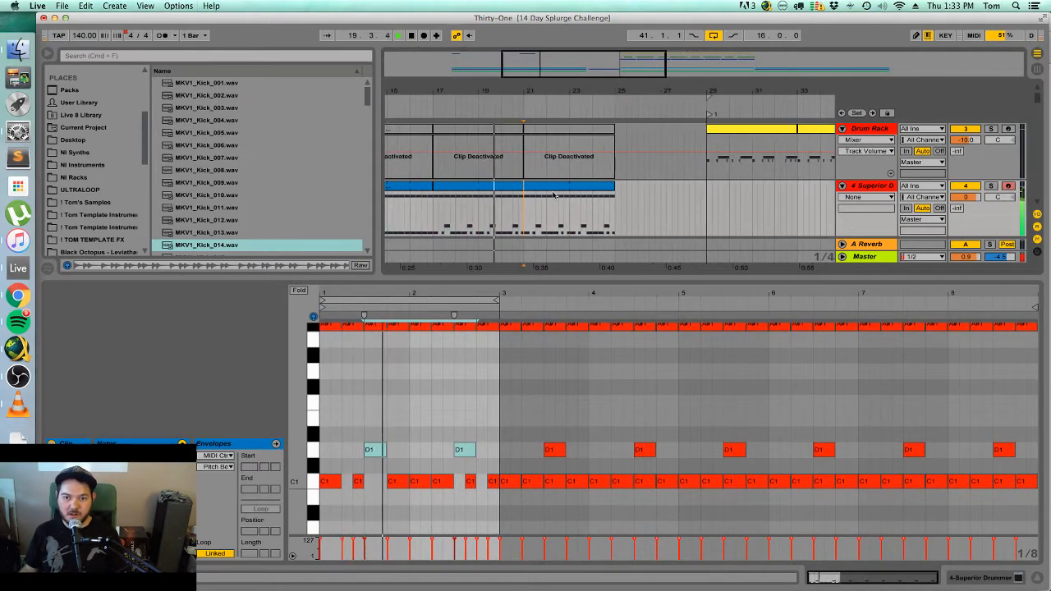
click(498, 209)
key(space)
click(501, 211)
key(space)
key(super+e)
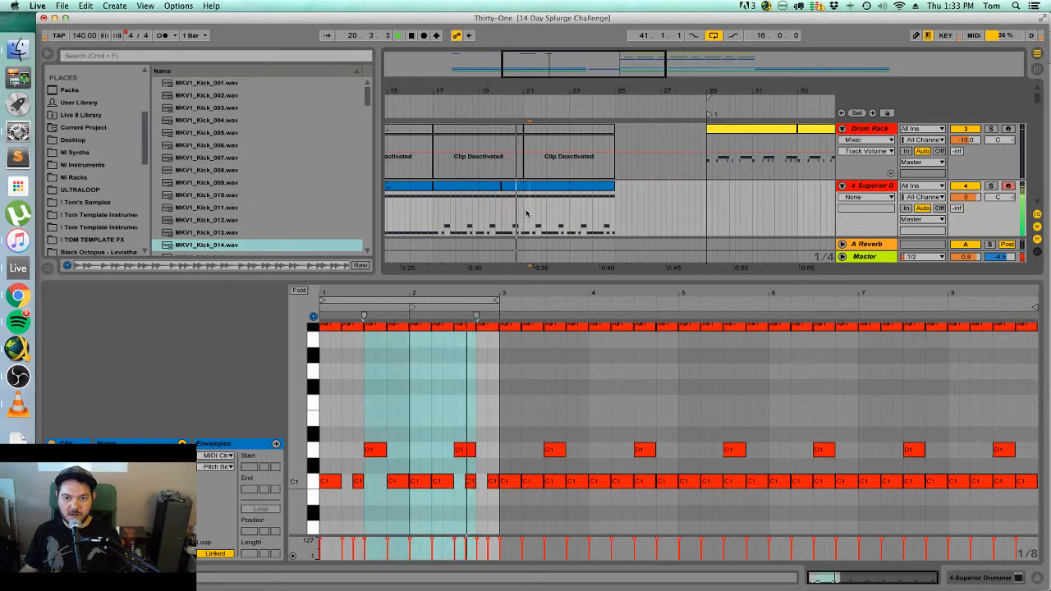
click(523, 210)
key(super+e)
click(517, 194)
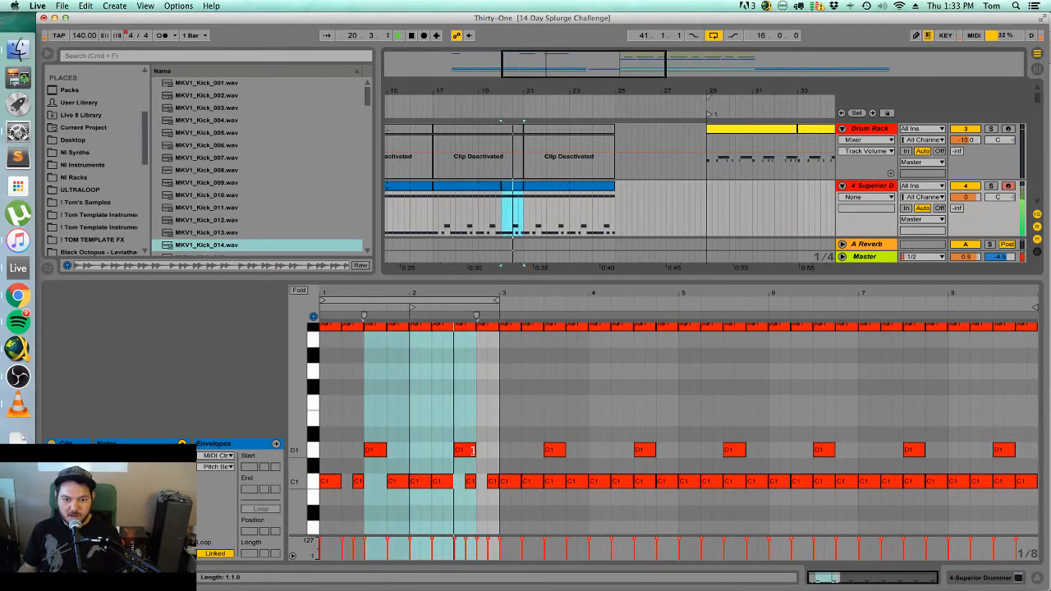
Program a bar 20 fill from beat 3 with sixteenth-note pairs on D1, A1, G1 and F1, removing the kick on beat 4's off-beat.
drag(476, 453, 465, 452)
drag(456, 293, 585, 470)
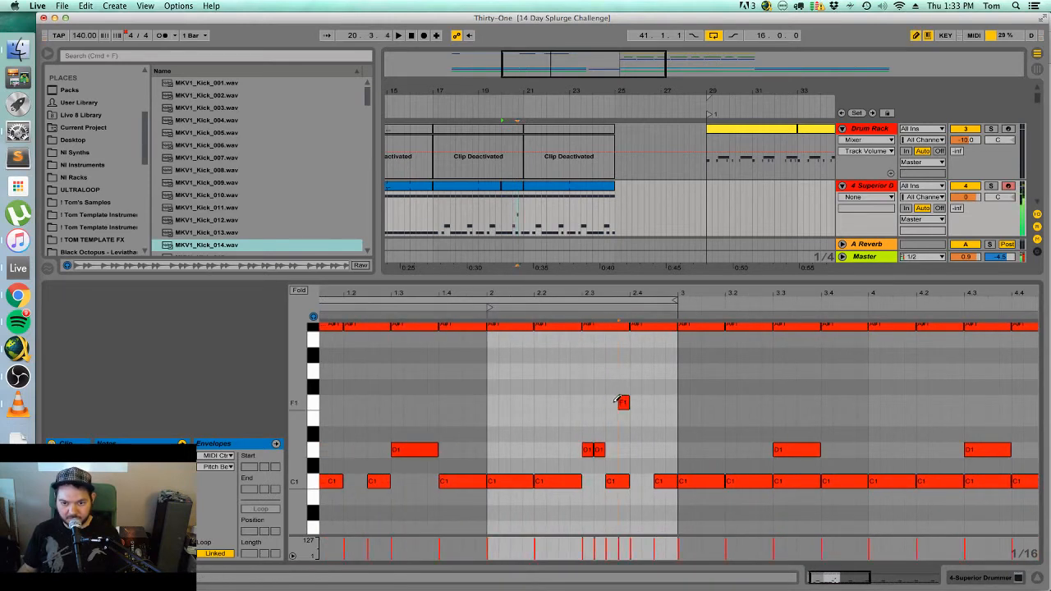
click(613, 356)
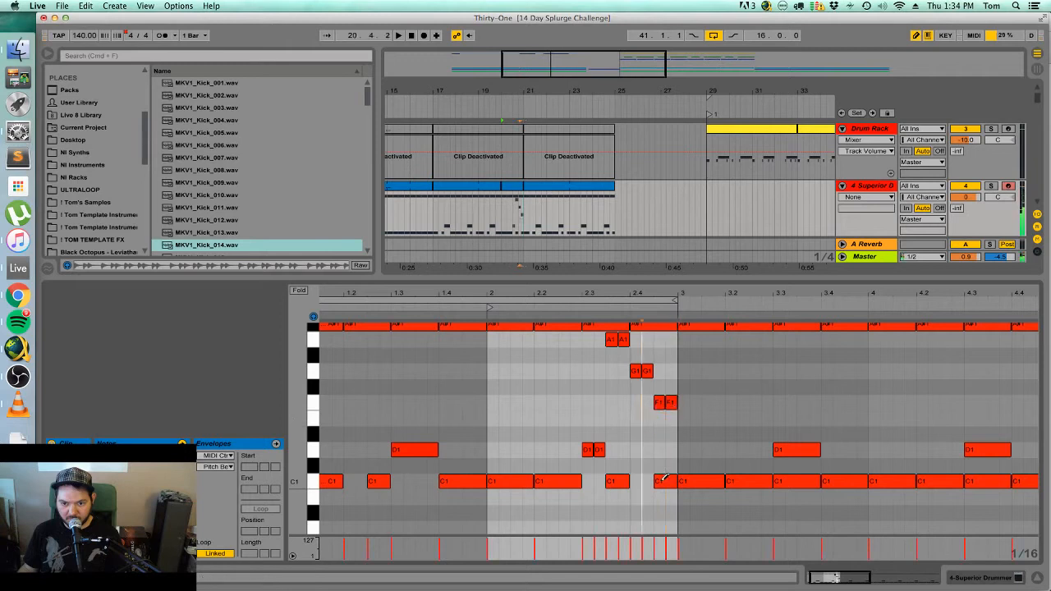
click(663, 478)
key(space)
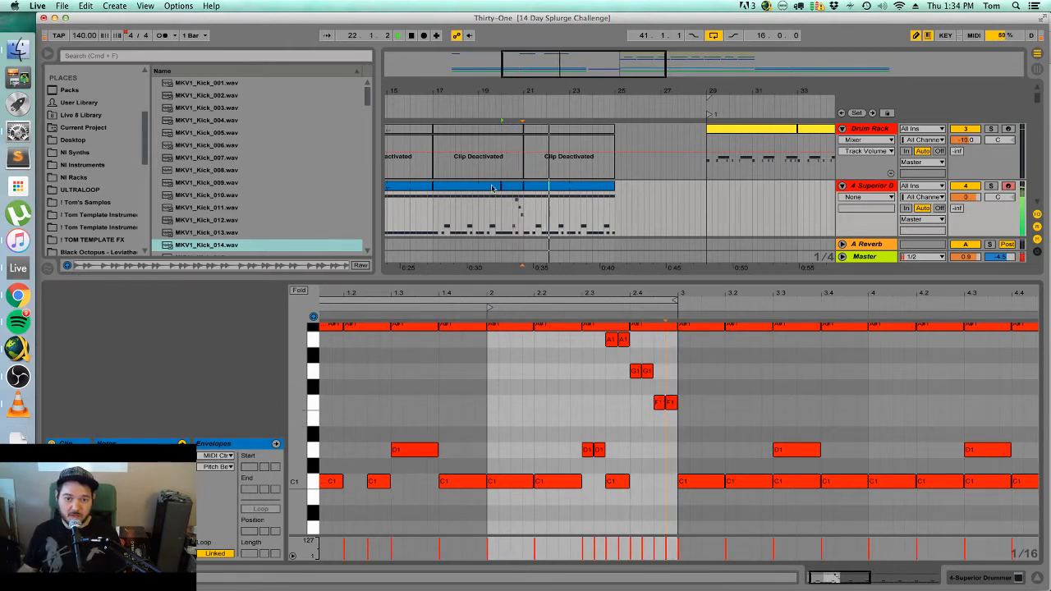
Duplicate the two Superior Drummer clips spanning bars 17 to 21 over bars 21 to 25 and open the bar 24 copy.
shift+click(516, 189)
key(super+d)
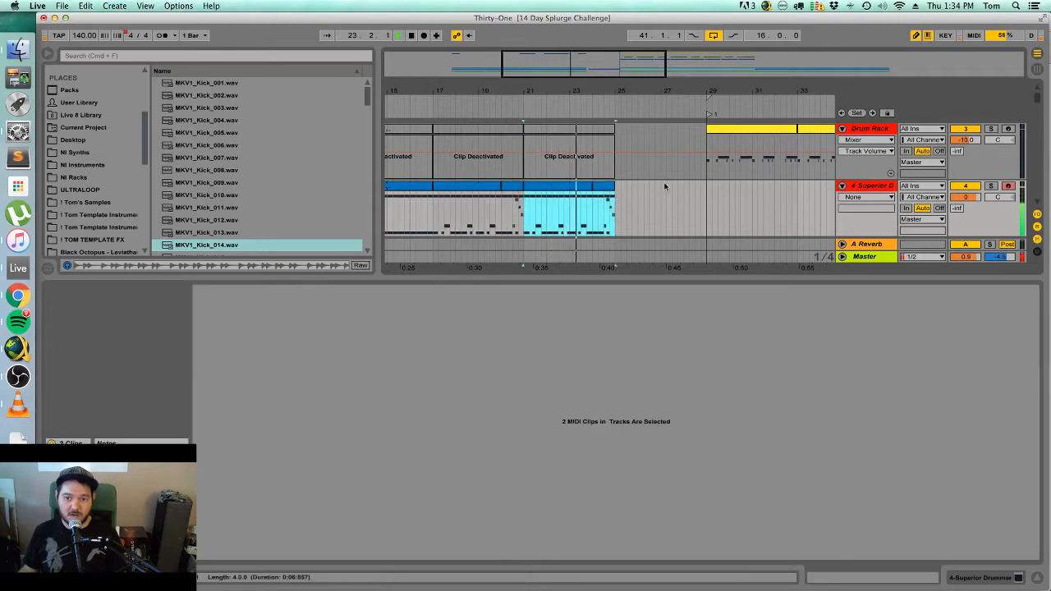
click(604, 186)
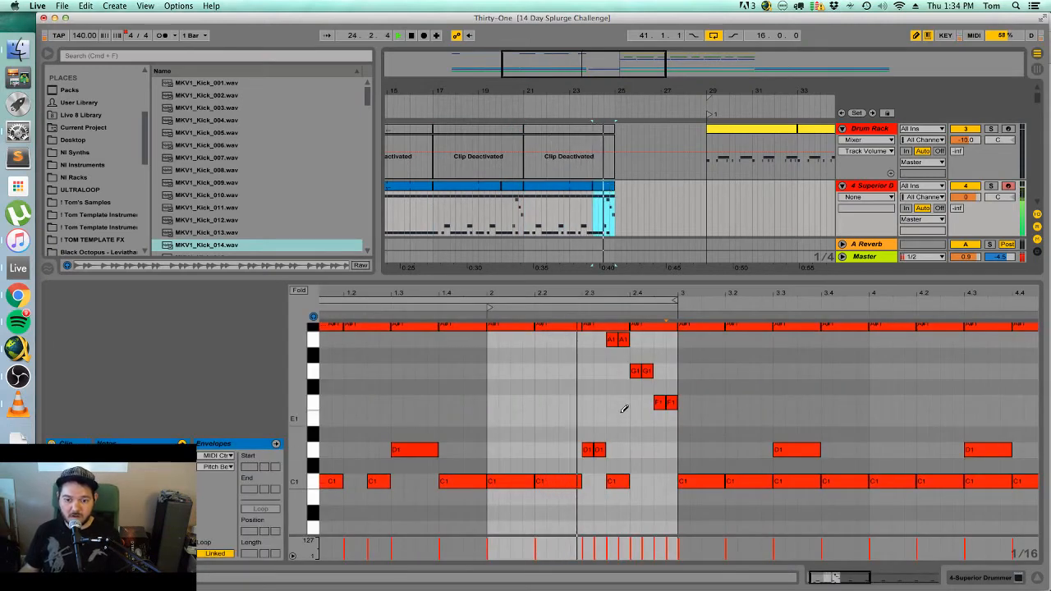
Delete the A1, G1 and F1 tom notes and the second sixteenth-note D1 from the bar 24 fill.
key(space)
drag(678, 454, 606, 333)
key(BackSpace)
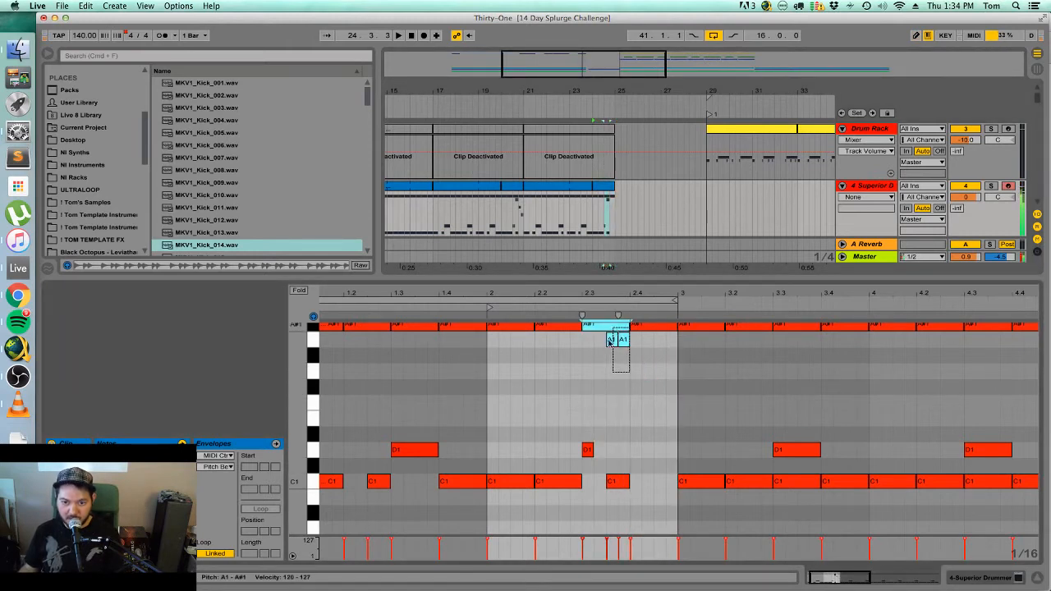
key(BackSpace)
key(space)
Lengthen bar 24's beat 3 D1 slightly, add D1 on beat 4 and its off-beat, and add sixteenth-note D#1 hits before beat 3 and between them.
click(588, 450)
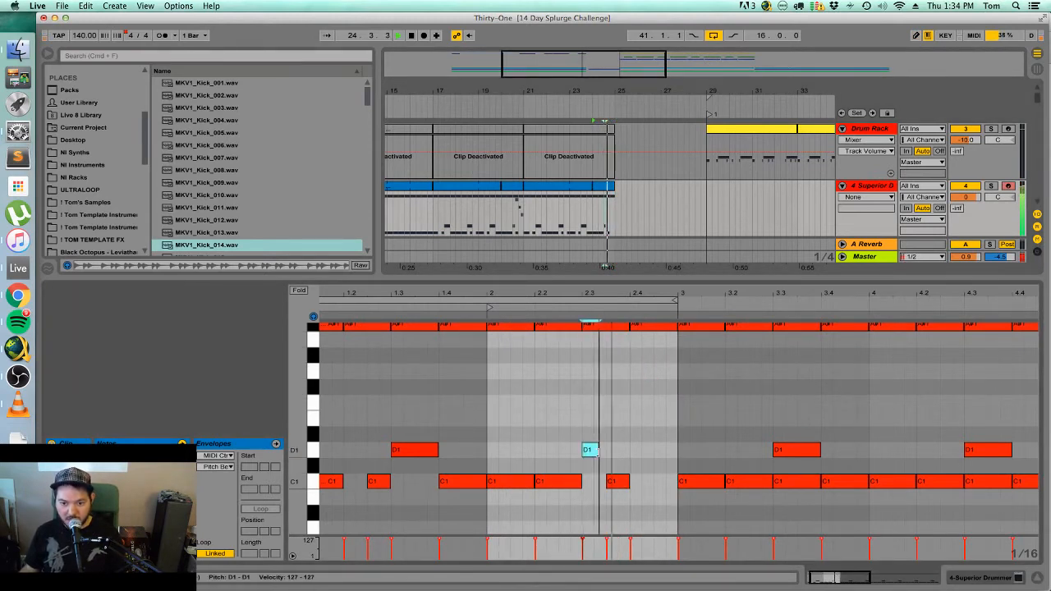
key(space)
click(576, 434)
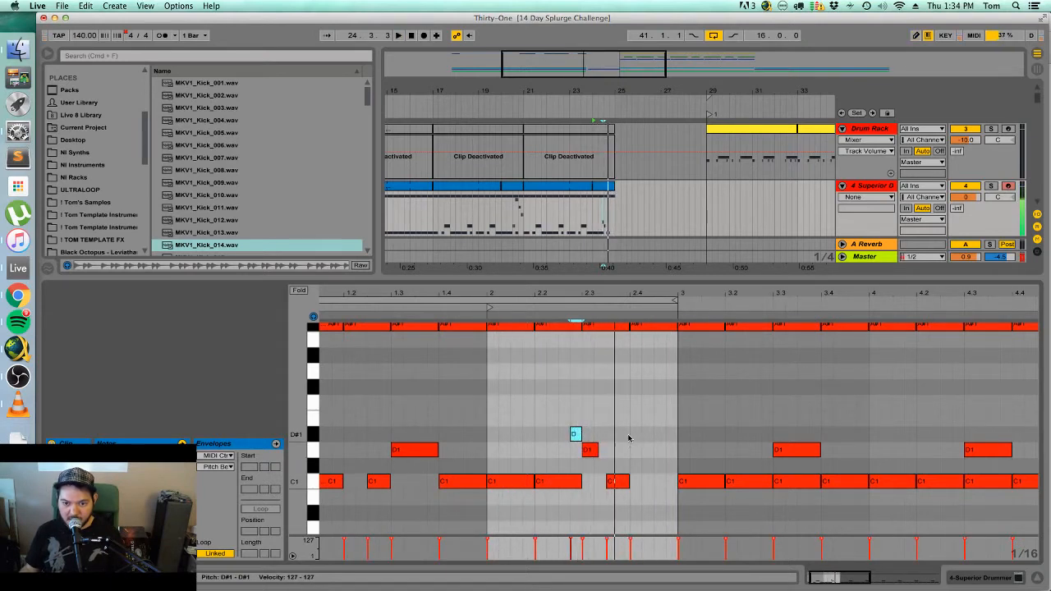
click(624, 435)
click(659, 451)
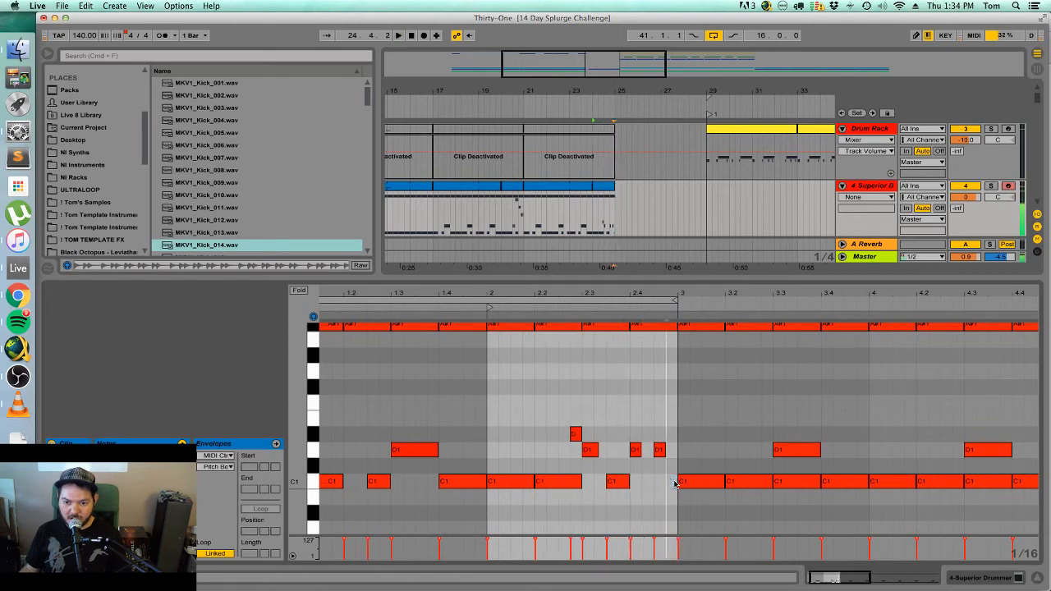
click(648, 440)
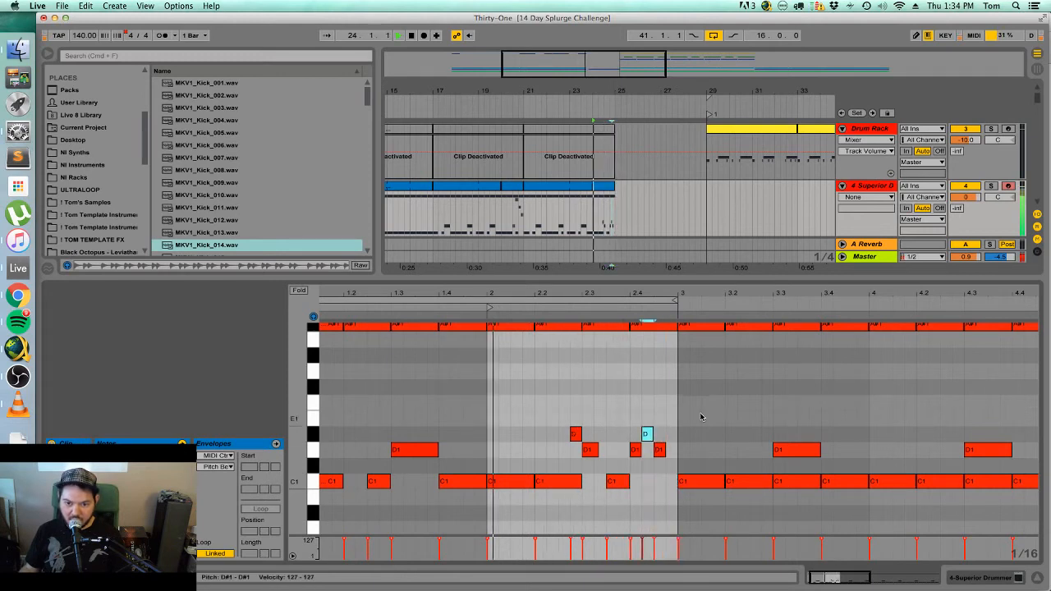
Try an extra sixteenth-note D#1 just before beat 4 in the bar 24 fill.
double_click(621, 437)
double_click(650, 434)
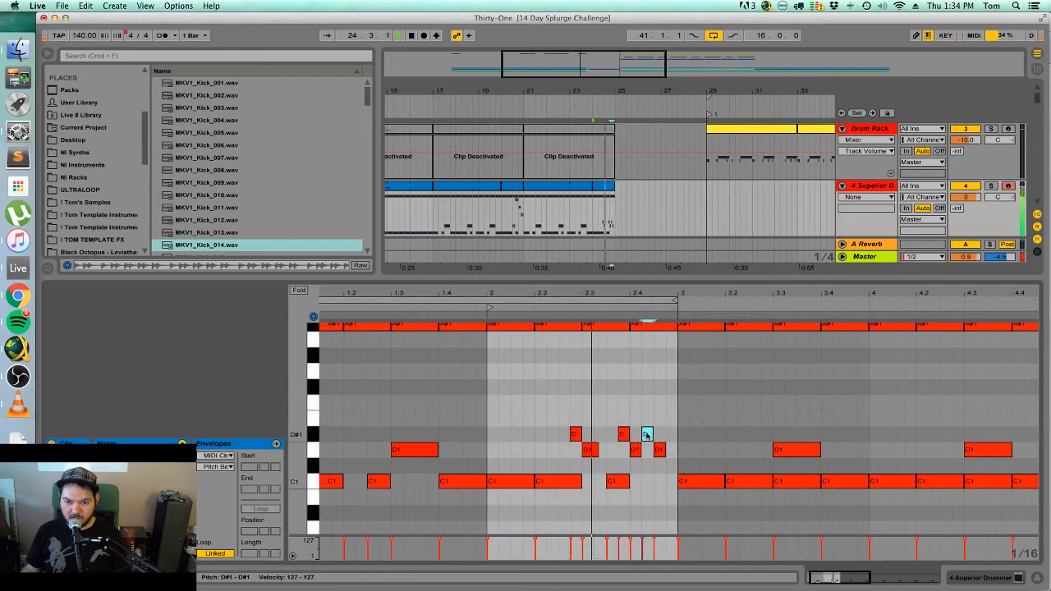
double_click(651, 433)
shift+click(624, 434)
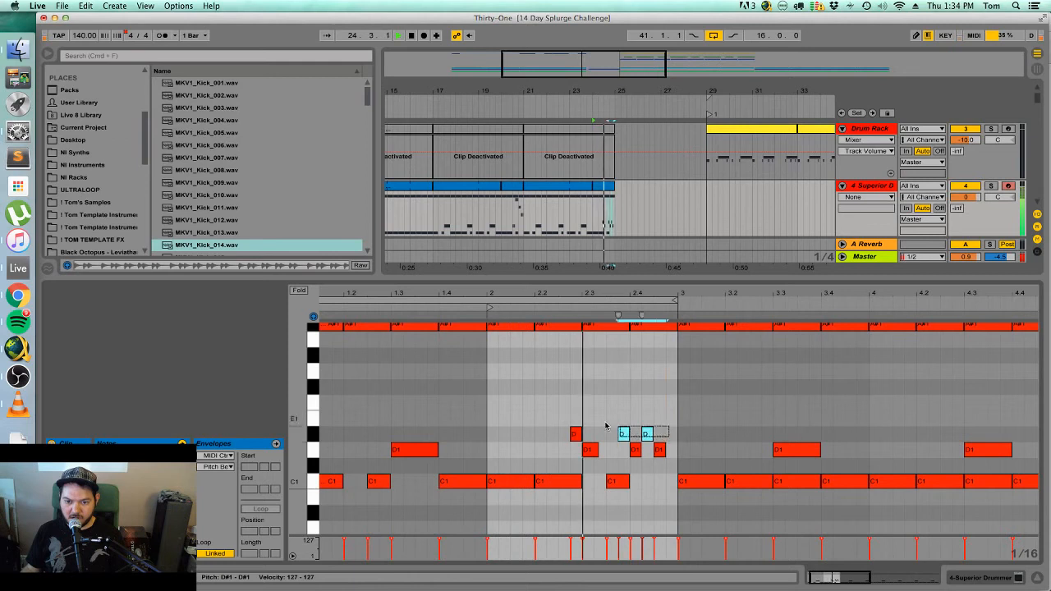
mouse_move(624, 433)
mouse_down()
mouse_move(624, 420)
mouse_move(626, 436)
mouse_up()
double_click(624, 434)
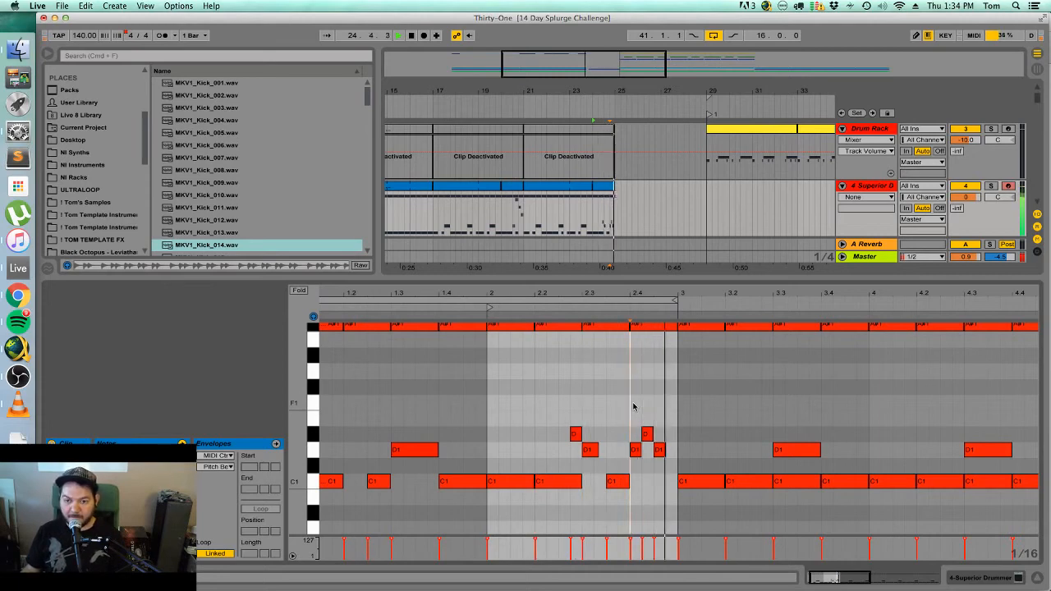
Play back the Superior Drummer part from the clips at bars 21 and 17.
click(583, 188)
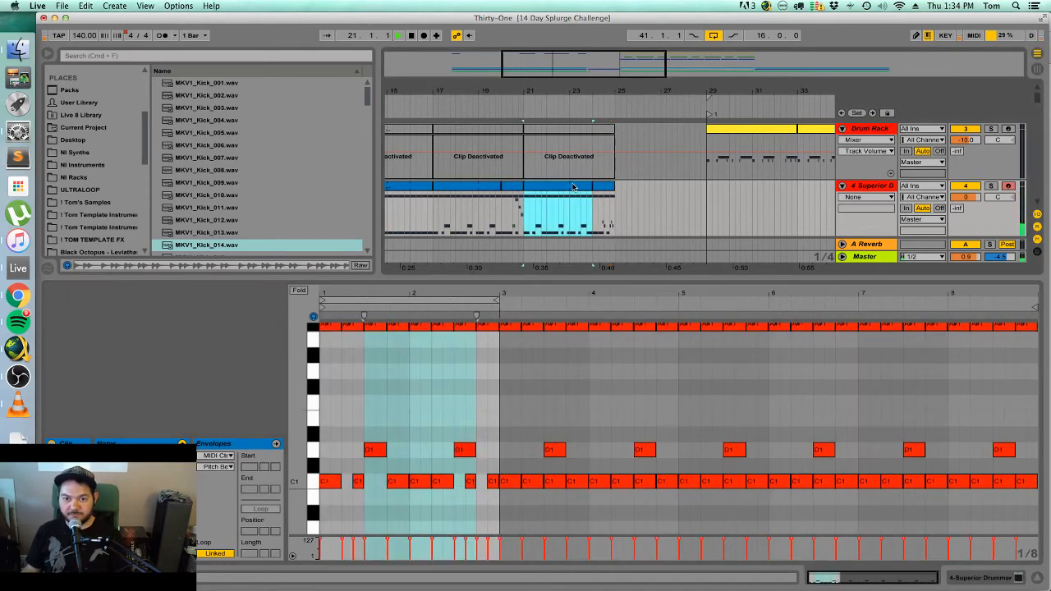
key(space)
drag(637, 75, 735, 71)
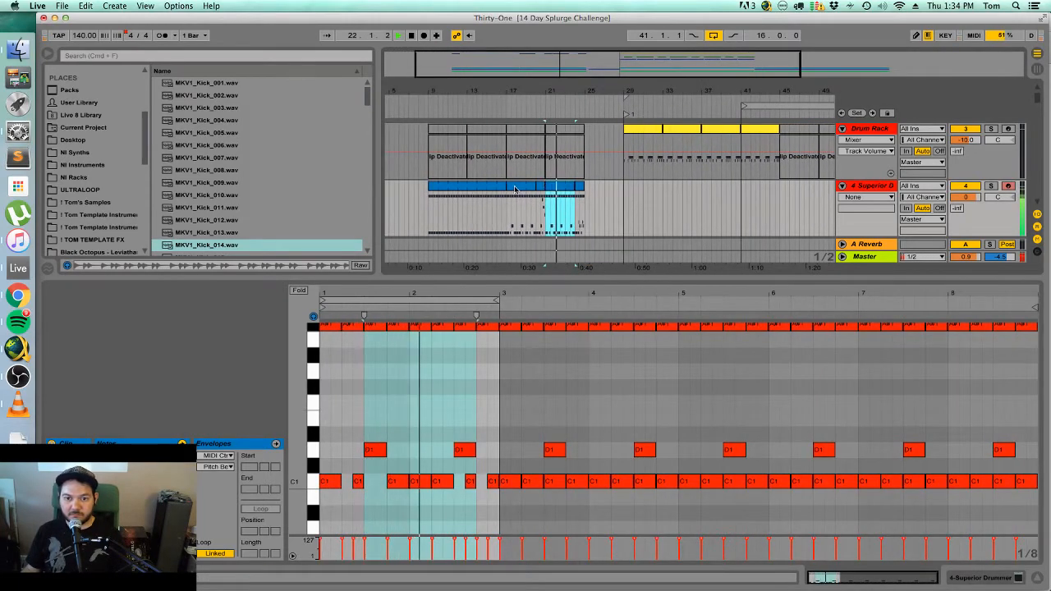
click(515, 186)
key(space)
key(space)
Deactivate the beat 1 and 3 A#1 notes in the bar 9 clip's looped bar and transpose all four down to A1.
click(480, 187)
key(space)
key(space)
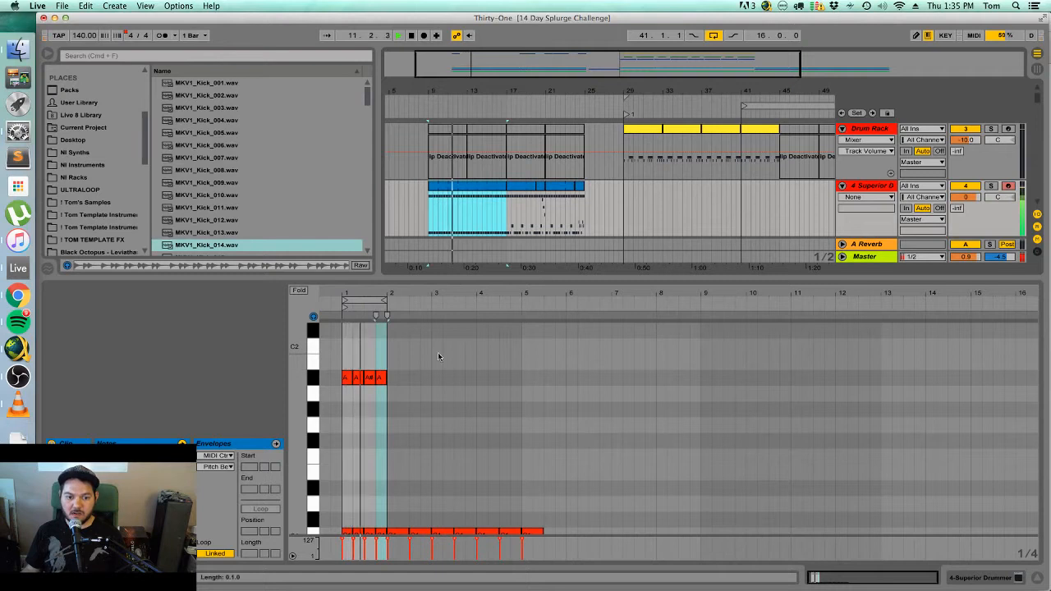
click(351, 377)
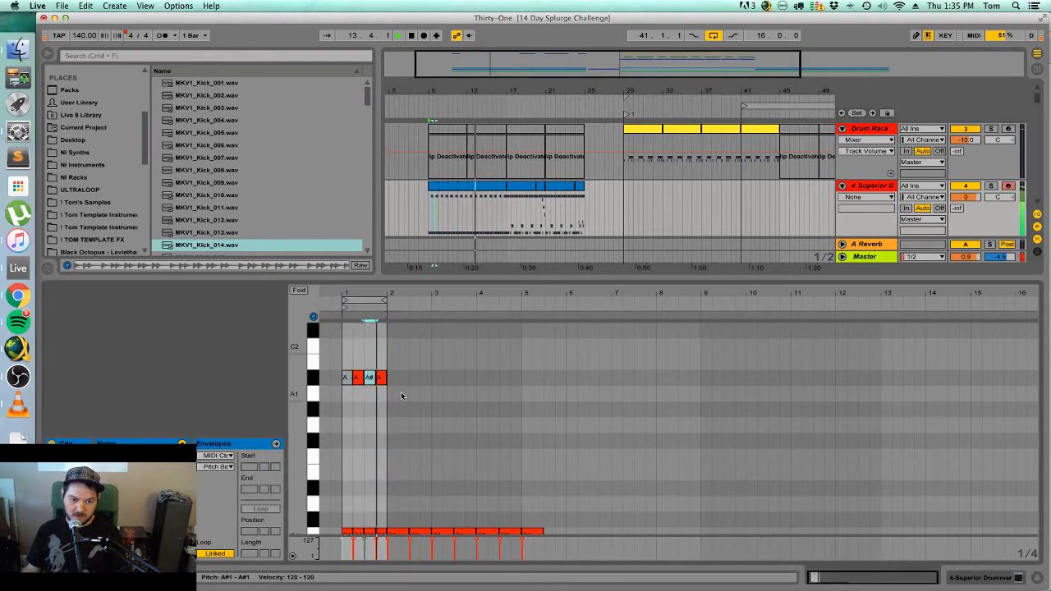
key(super+a)
key(Down)
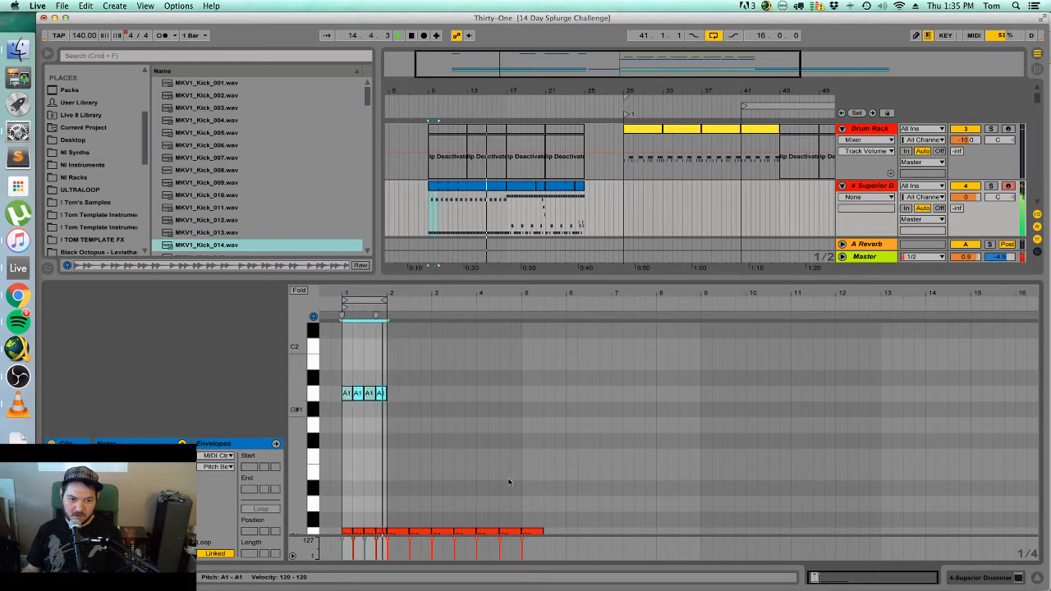
Add eighth-note B1 hits on beats 1 and 3 and a G1 on beat 1's off-beat, and shorten beat 2's A1 to an eighth.
mouse_move(394, 297)
mouse_down()
mouse_move(378, 297)
mouse_move(386, 362)
mouse_move(386, 321)
mouse_up()
key(super+space)
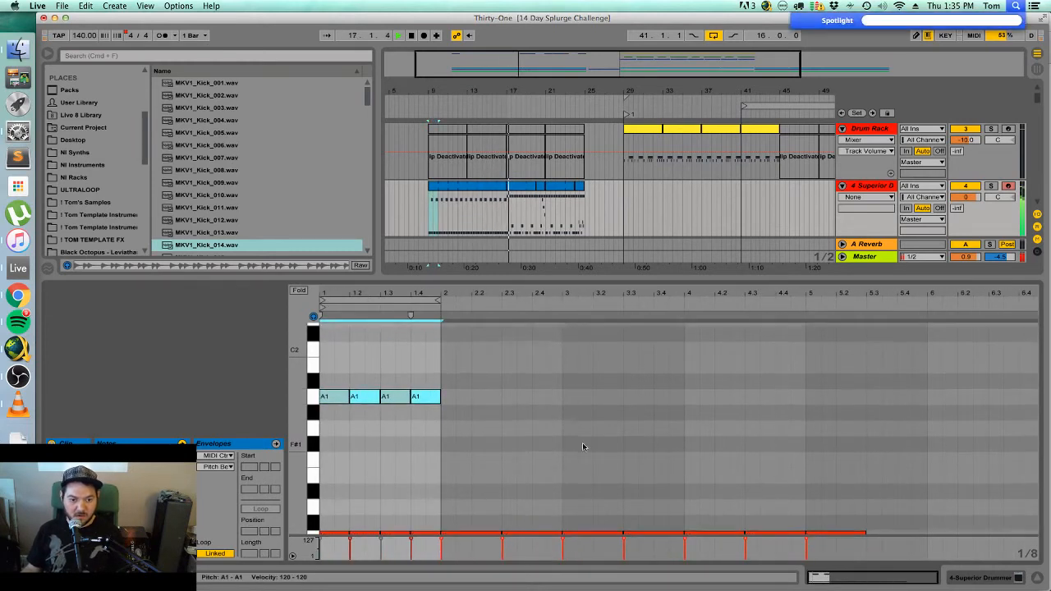
click(471, 408)
click(355, 435)
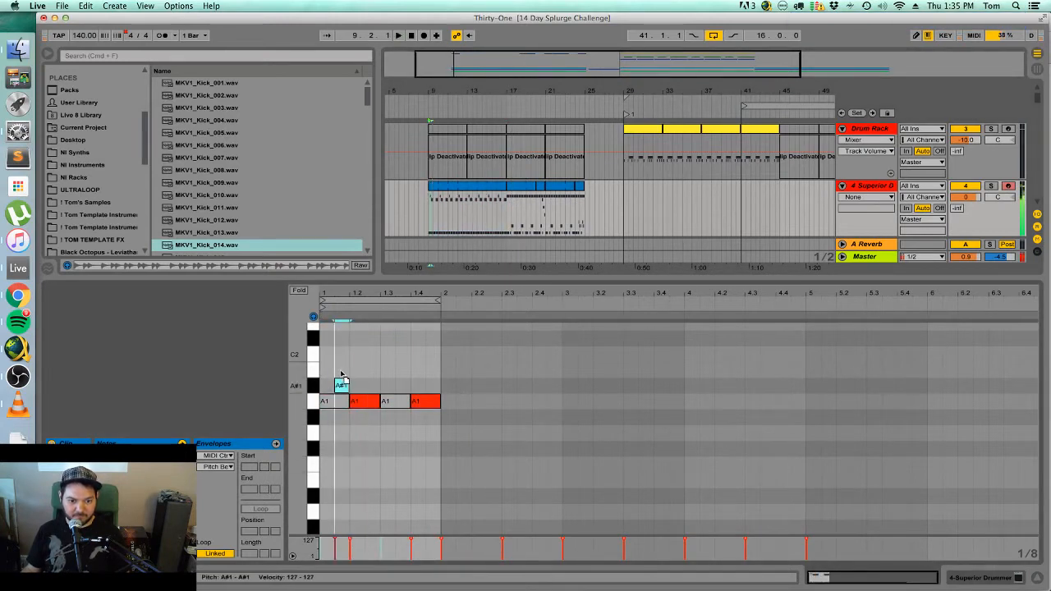
drag(341, 375, 342, 372)
double_click(390, 370)
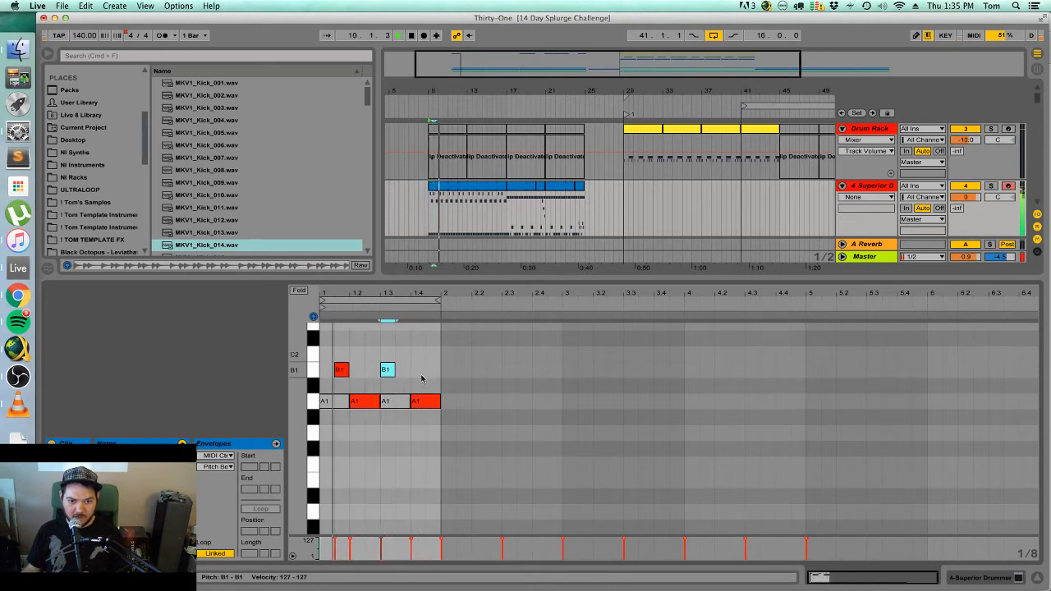
drag(332, 374, 326, 373)
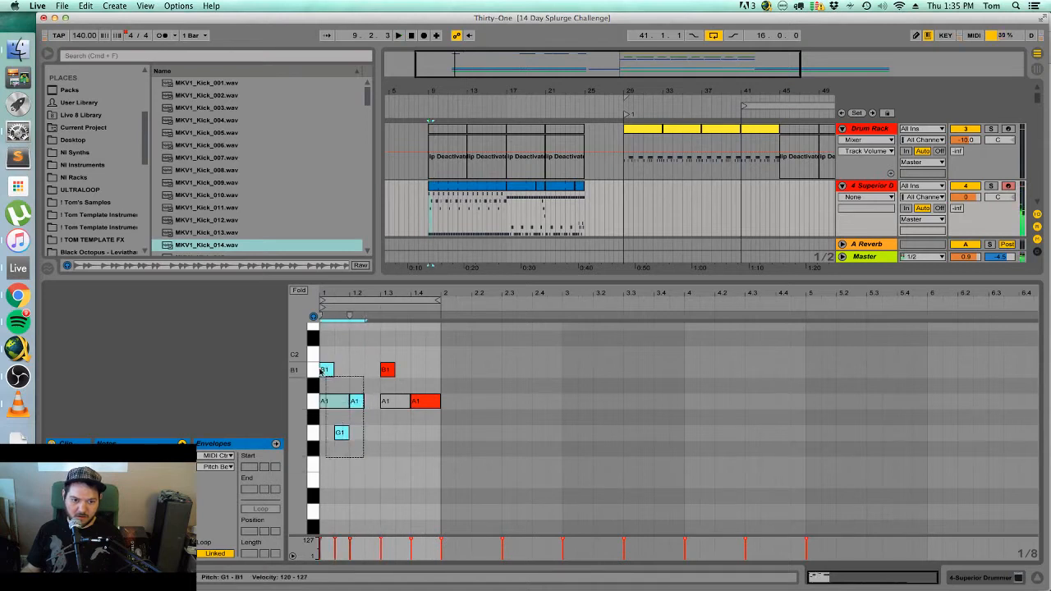
Delete the B1 and A1 notes on beats 3 and 4 of the looped bar.
drag(442, 432, 369, 348)
key(Delete)
key(space)
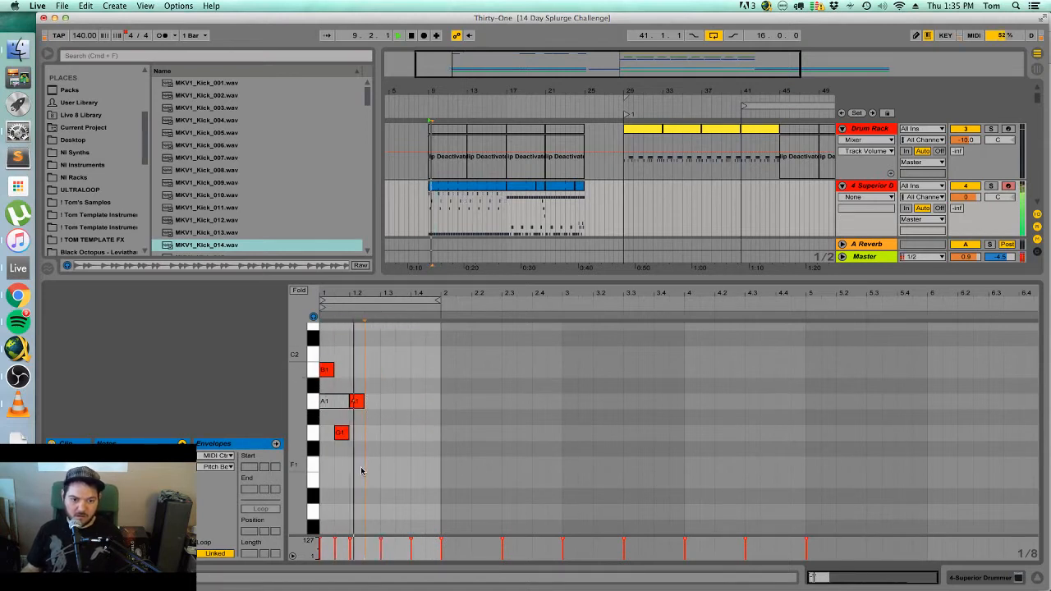
Try looping only the first one and a half beats of the bar 9 clip.
key(super+a)
key(super+l)
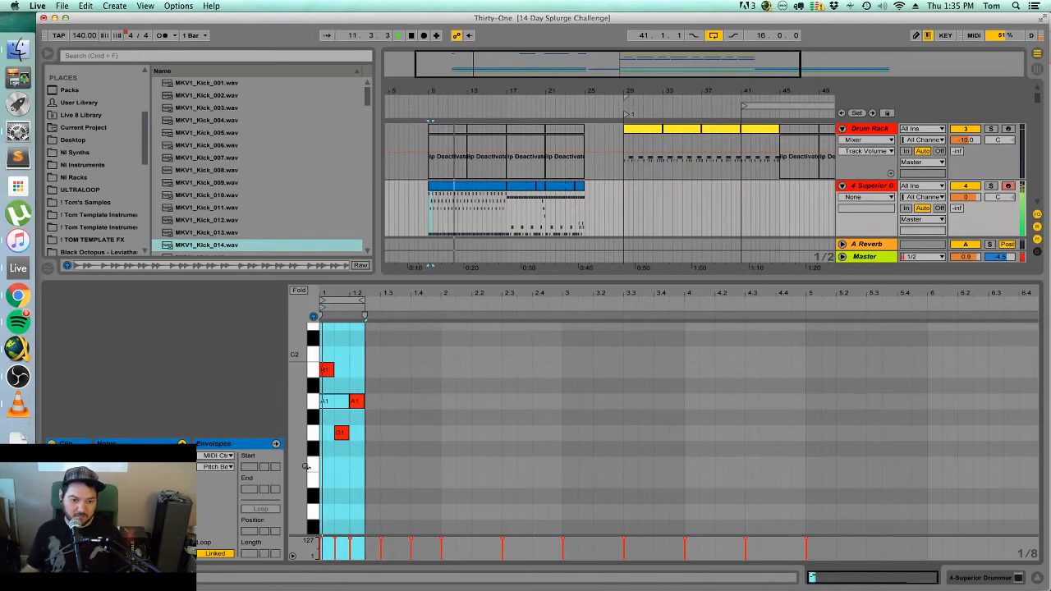
key(space)
key(super+z)
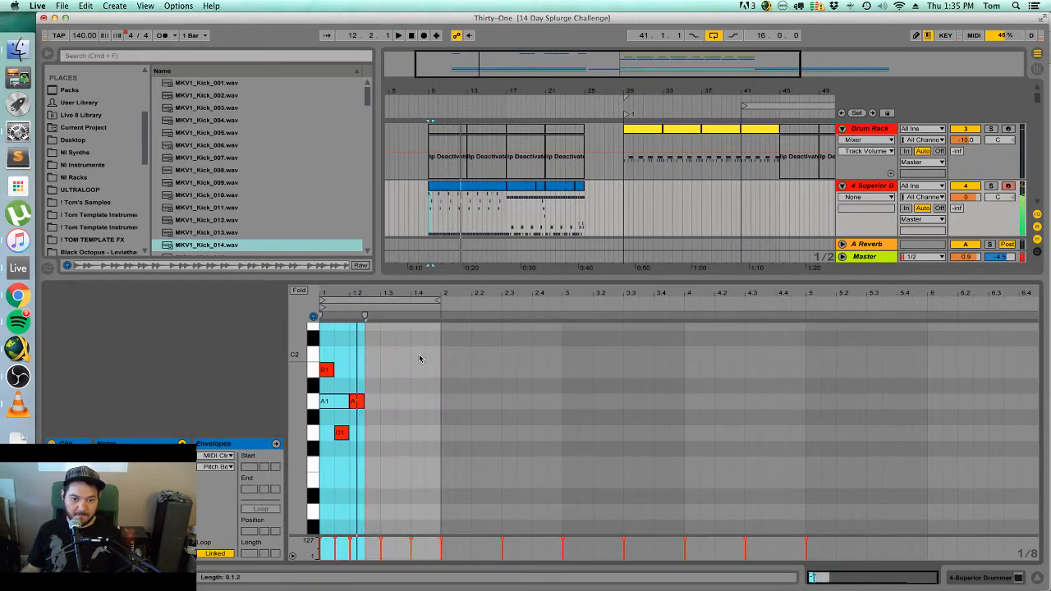
Duplicate the three-hit B1, G1, A1 pattern right after itself and lower the notes' velocities to a 60 to 97 range.
click(396, 420)
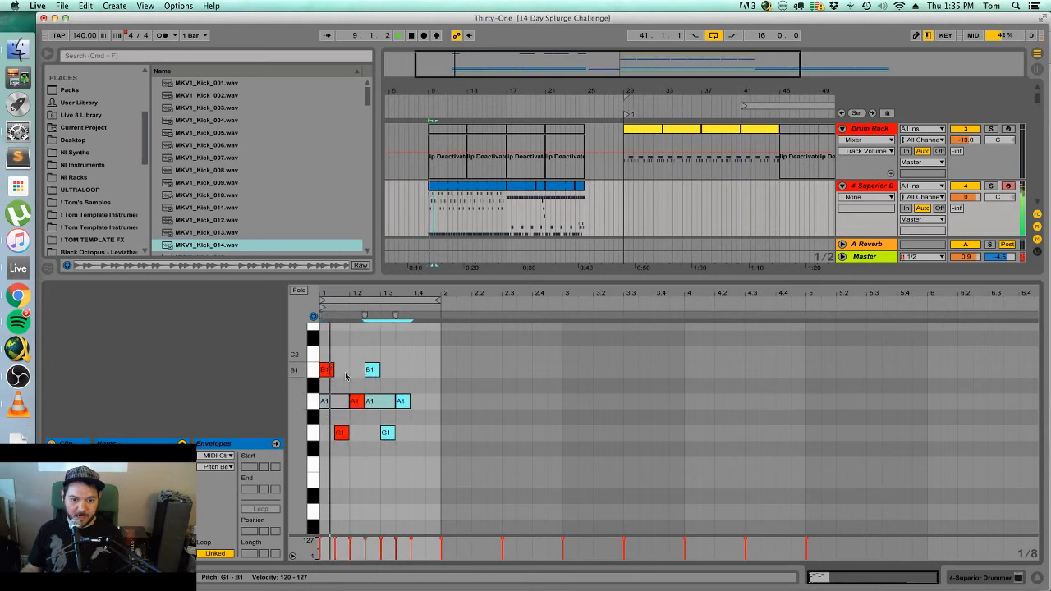
drag(405, 406, 265, 329)
key(space)
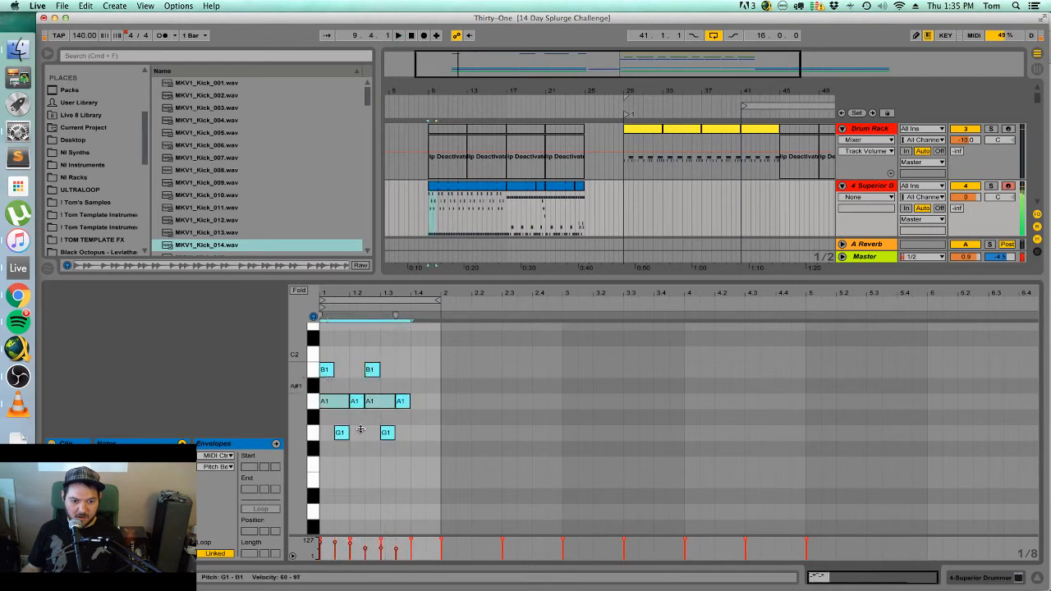
click(367, 424)
key(space)
Turn the first G1 into two sixteenth notes at velocity 91 and duplicate the updated three-hit group over the second one.
click(343, 432)
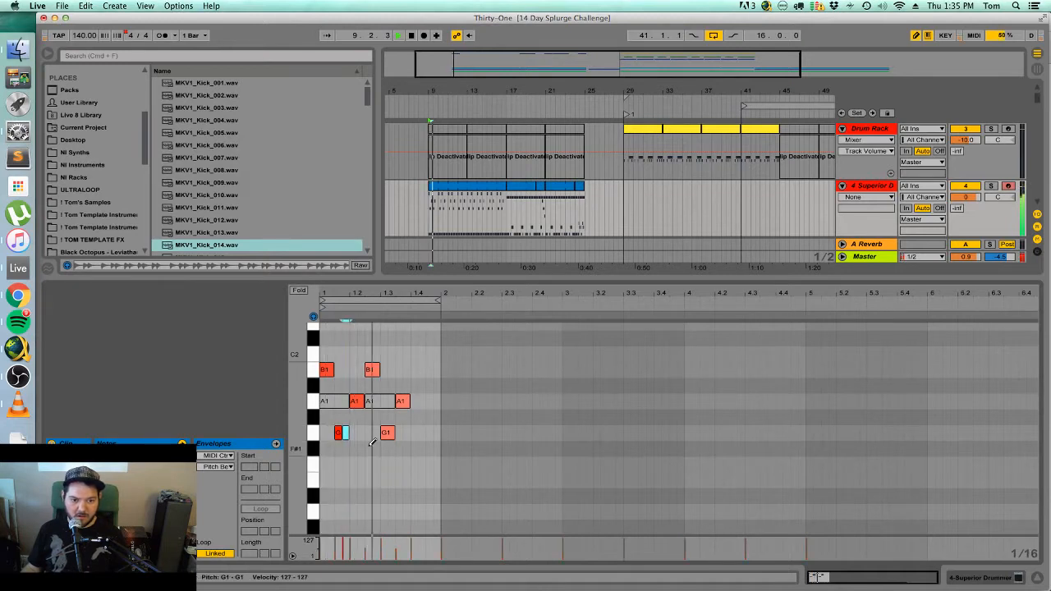
drag(326, 439, 351, 430)
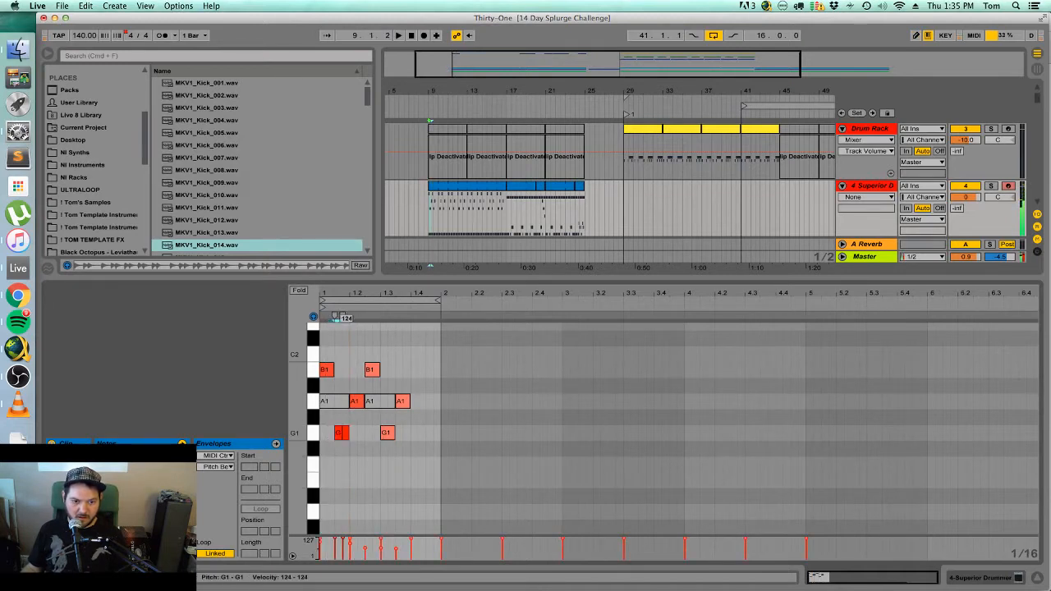
key(space)
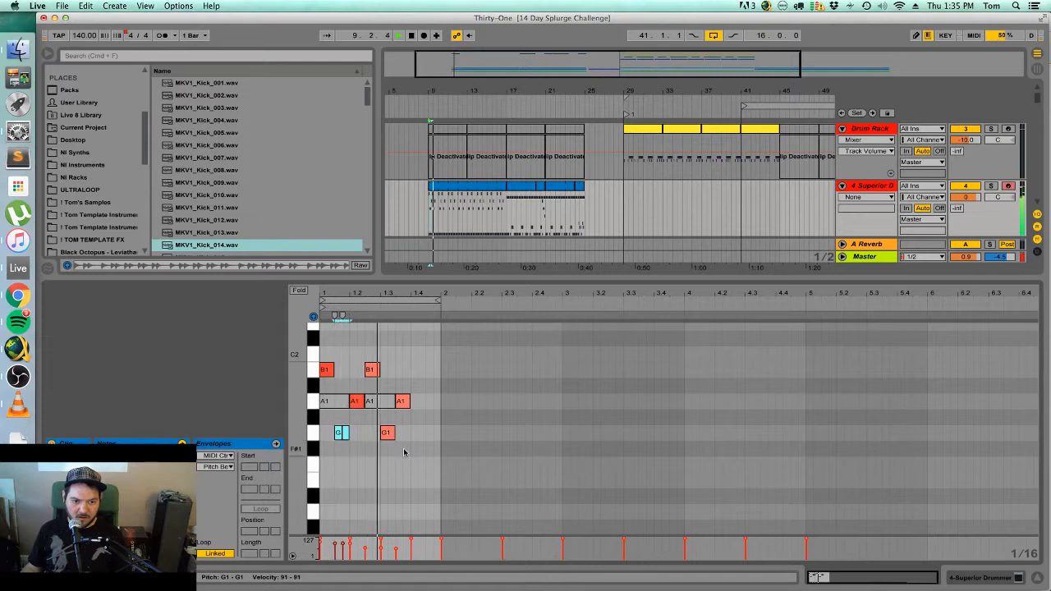
key(space)
drag(353, 454, 323, 364)
key(super+d)
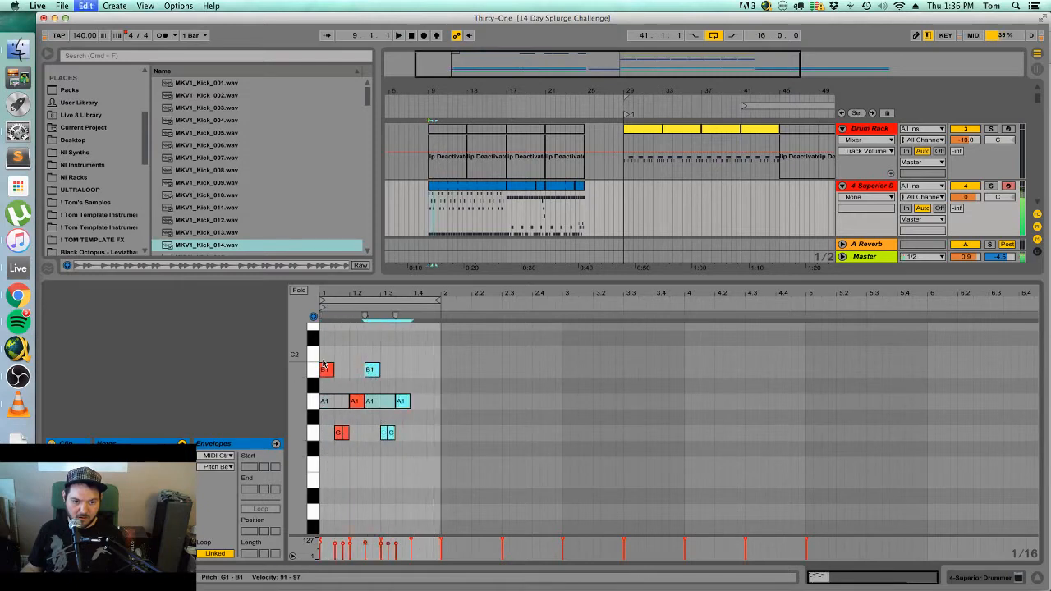
Duplicate the B1, G1, A1 hit group once more after the existing ones and extend the clip's loop to two bars.
key(super+d)
key(space)
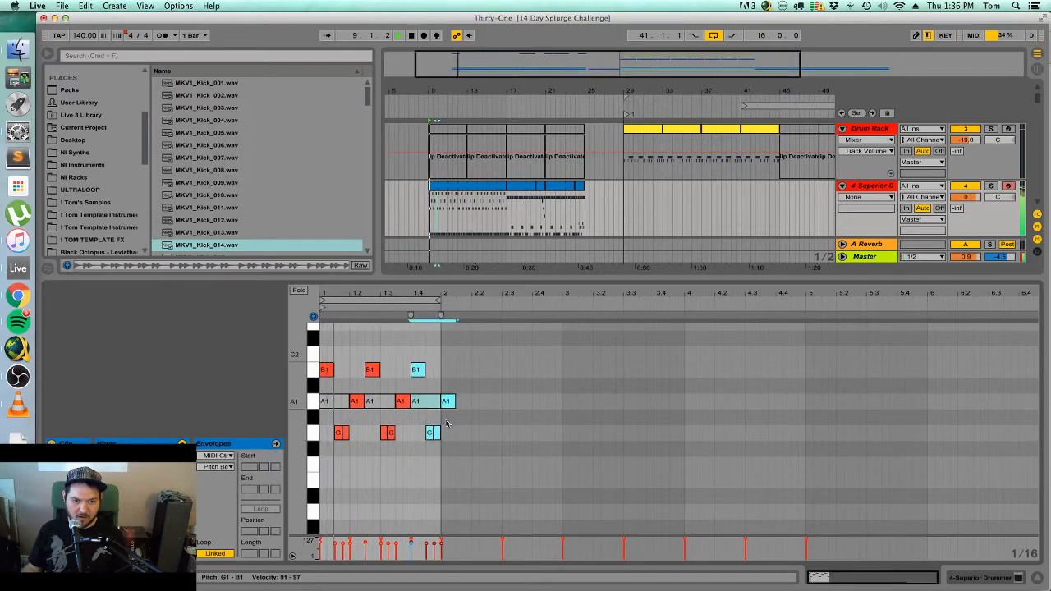
click(414, 465)
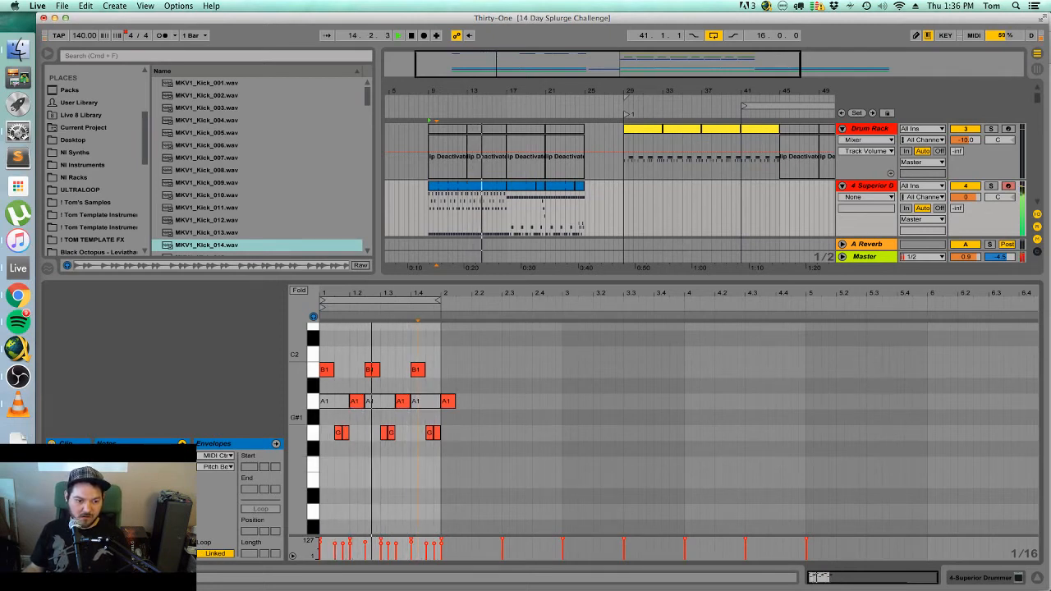
key(Return)
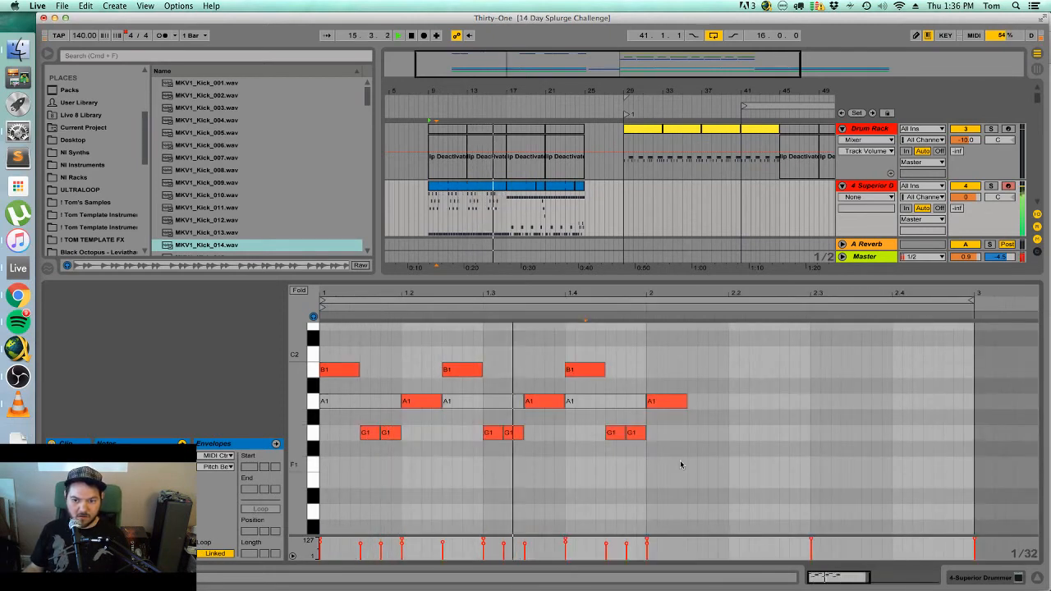
Duplicate the whole three-group tom pattern right after itself so it fills the second bar.
drag(684, 464, 320, 332)
key(super+d)
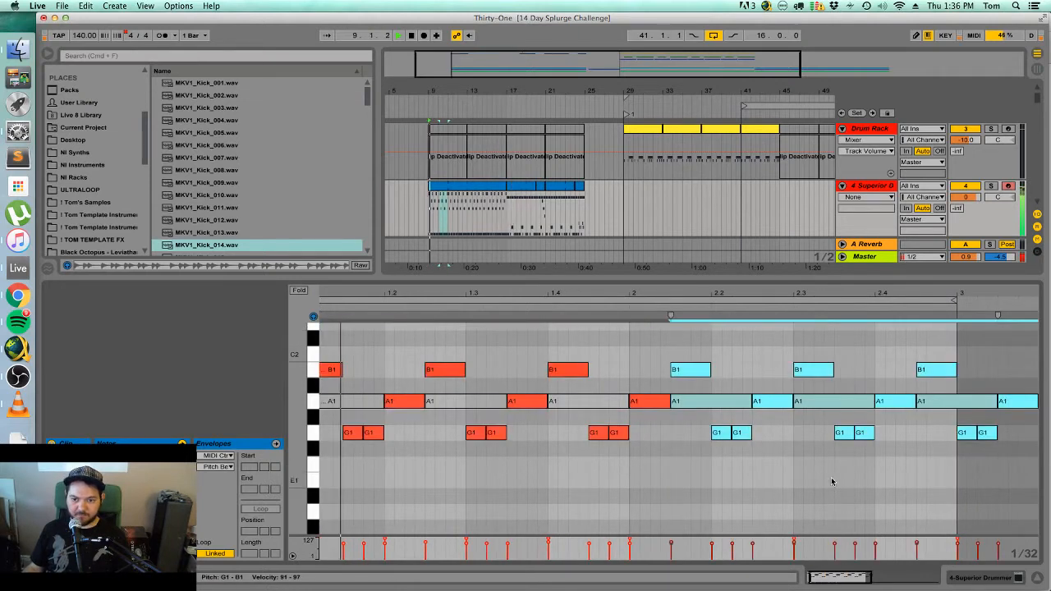
click(832, 481)
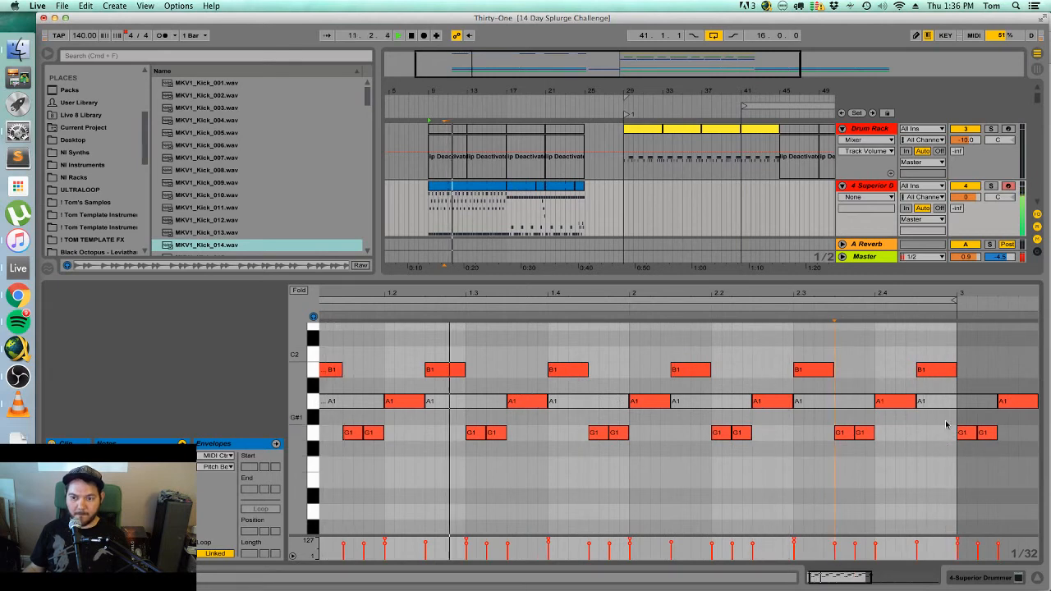
Raise the paired G1 hits within the two looped bars to C2.
scroll(374, 444, up, 5)
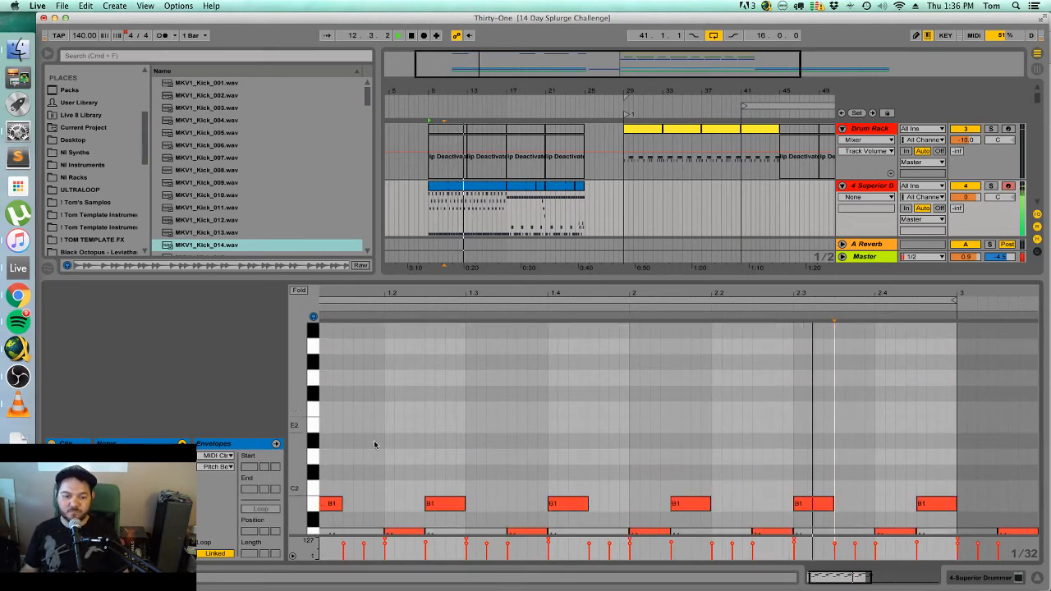
scroll(373, 444, down, 1)
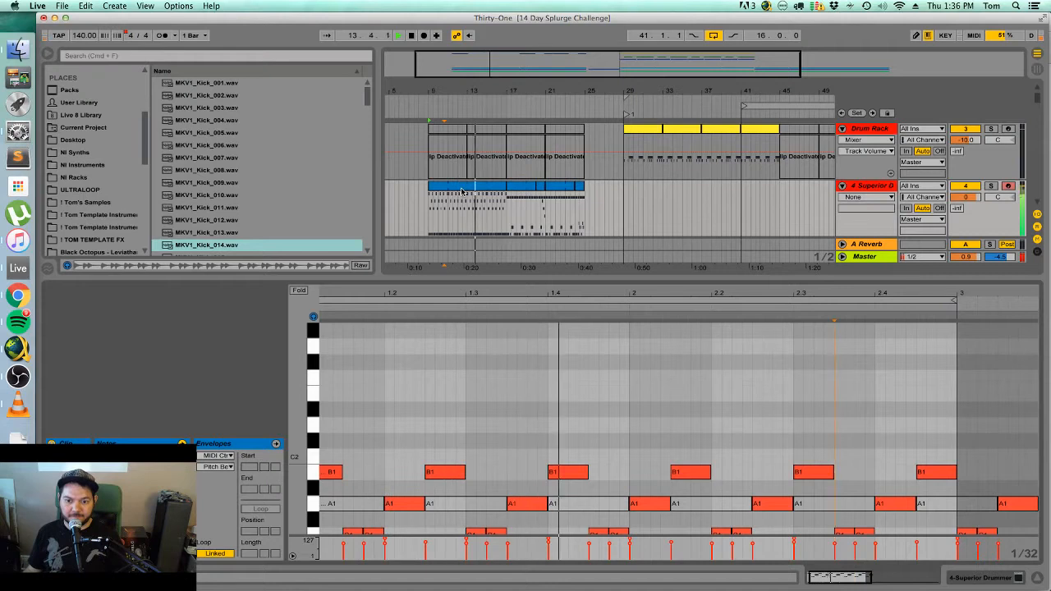
scroll(944, 509, down, 1)
drag(948, 523, 325, 383)
click(474, 504)
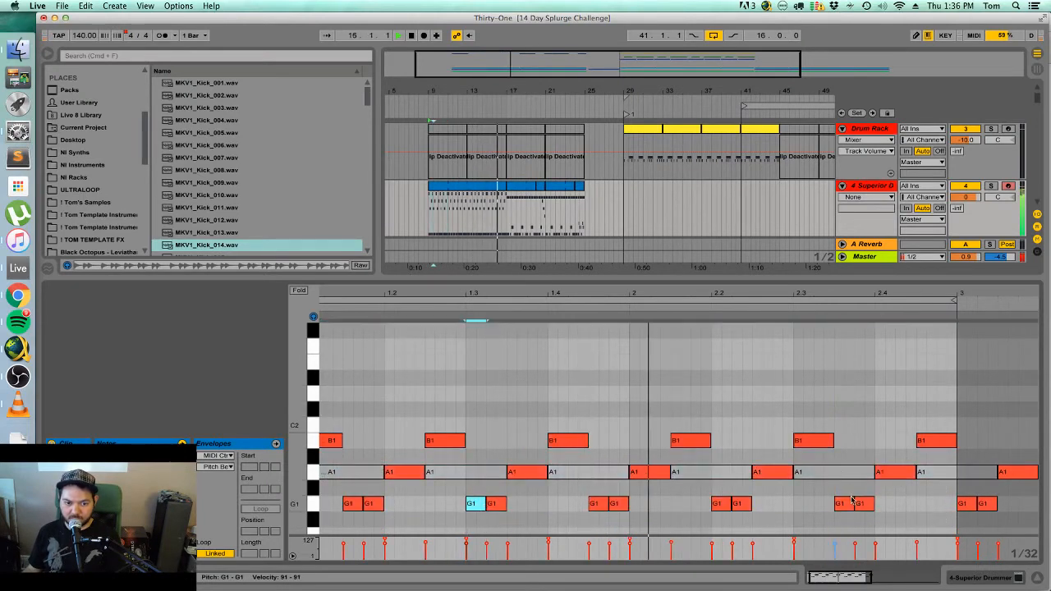
click(846, 504)
drag(891, 515, 336, 509)
key(Up)
key(Up)
key(Up)
key(Up)
key(Up)
key(Up)
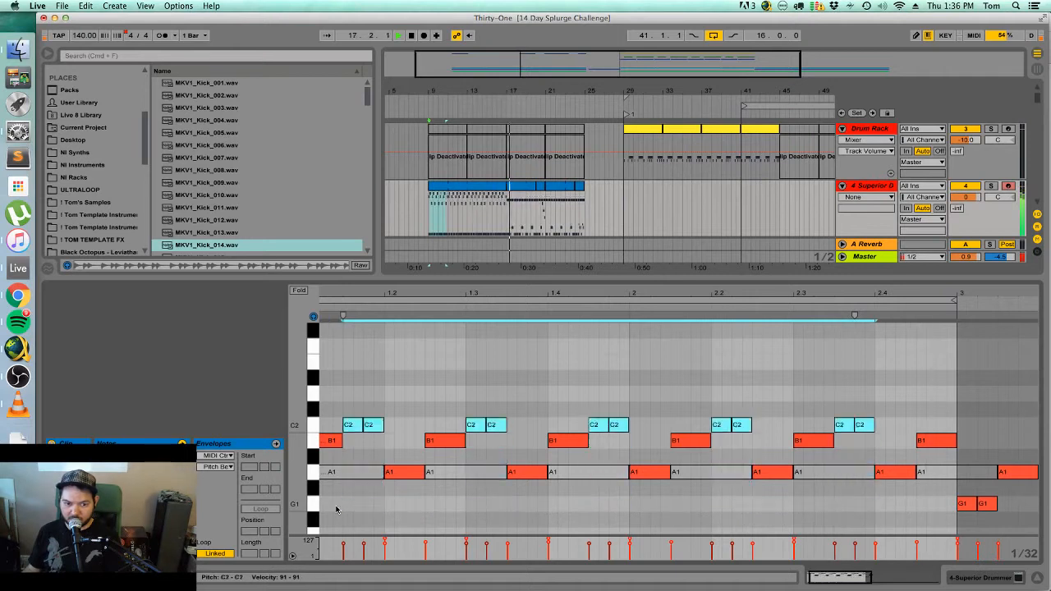
Try the paired C2 hits at D2 and F2, and bring them back to C2.
key(Up)
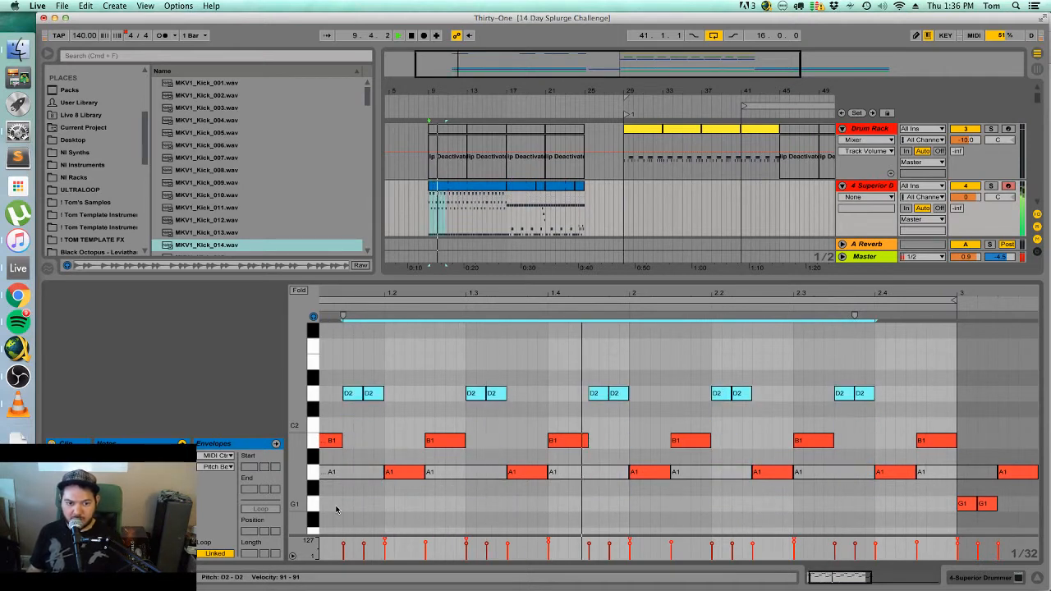
key(Up)
key(Up)
key(Up)
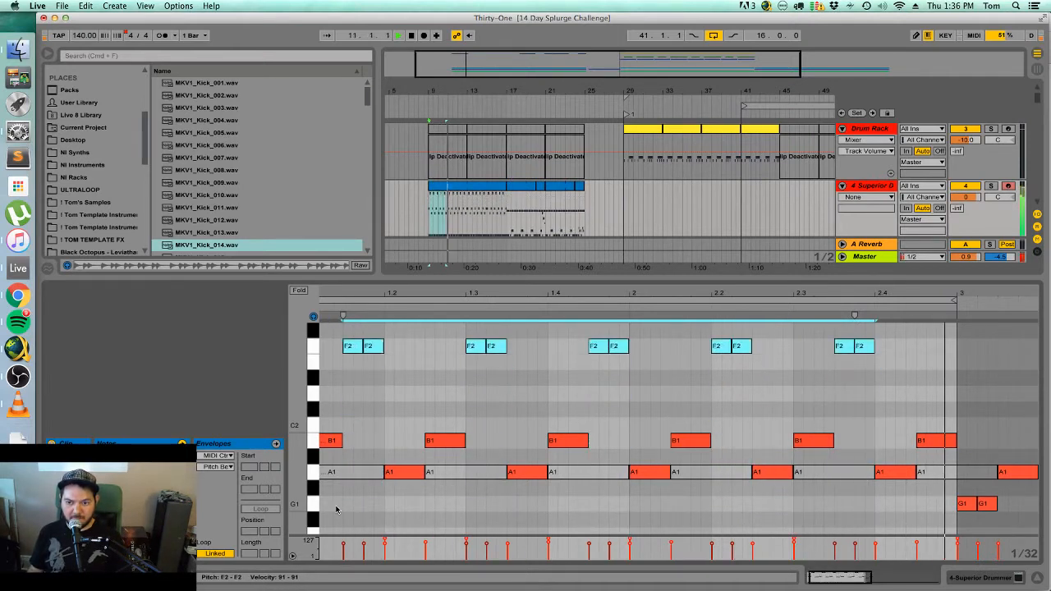
key(Down)
key(Down)
key(Down)
key(Down)
key(Down)
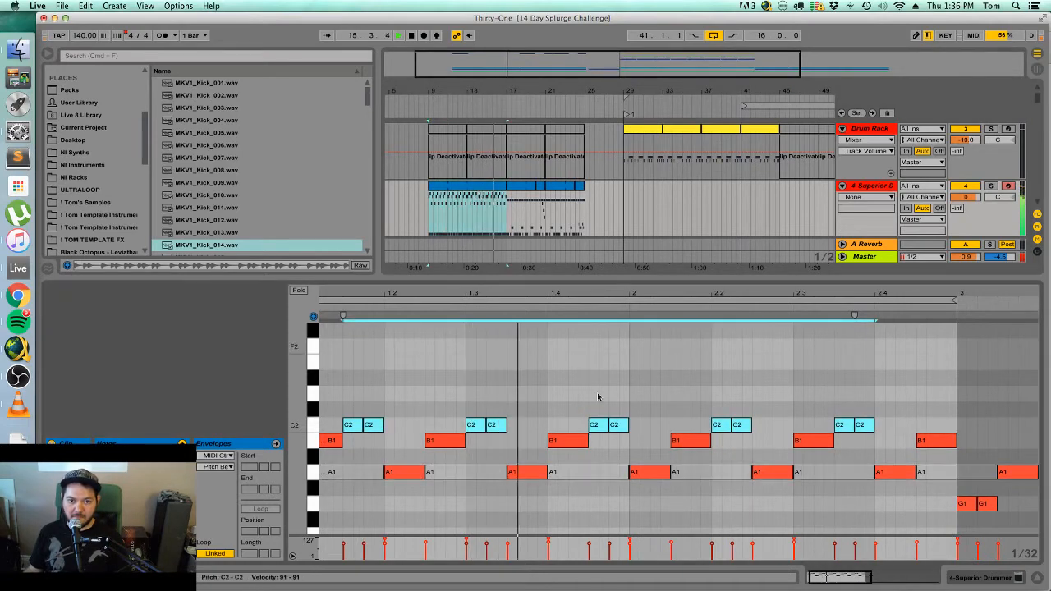
Duplicate the first bar's four C1 kick notes into the second bar.
scroll(735, 498, down, 5)
scroll(735, 499, down, 3)
drag(620, 430, 348, 388)
key(super+d)
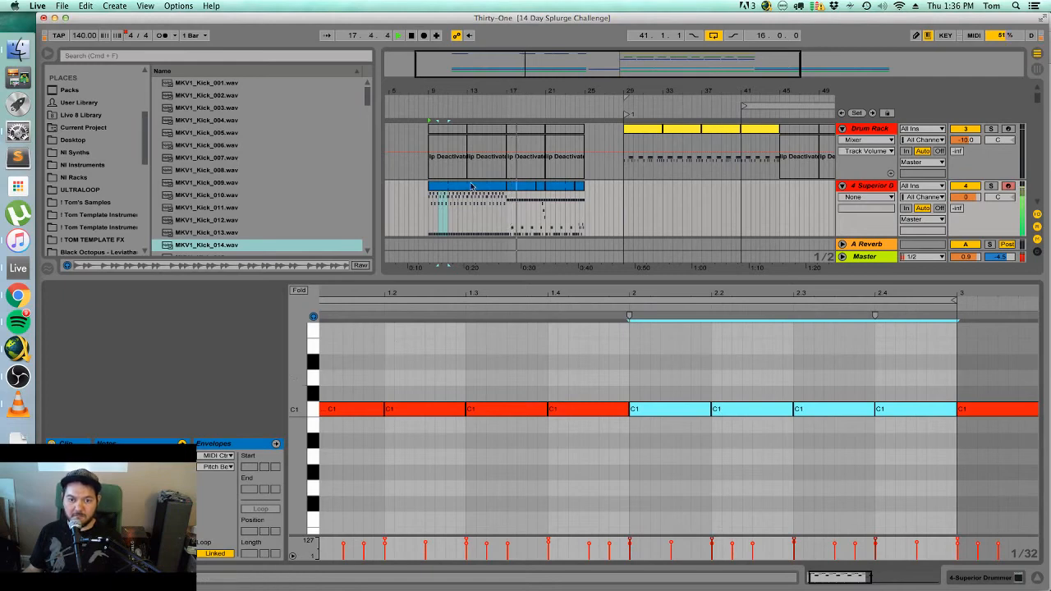
Add a long E2 cymbal note at the start of the looped pattern, ending between beats 2.2 and 2.3, at velocity 127.
scroll(495, 505, up, 8)
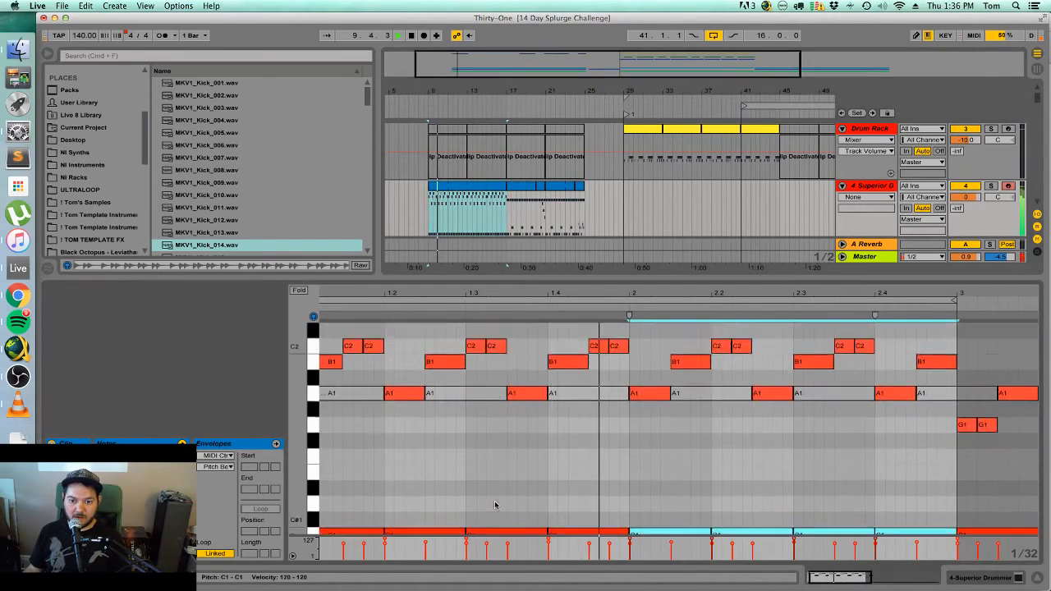
scroll(495, 505, up, 6)
scroll(793, 403, left, 2)
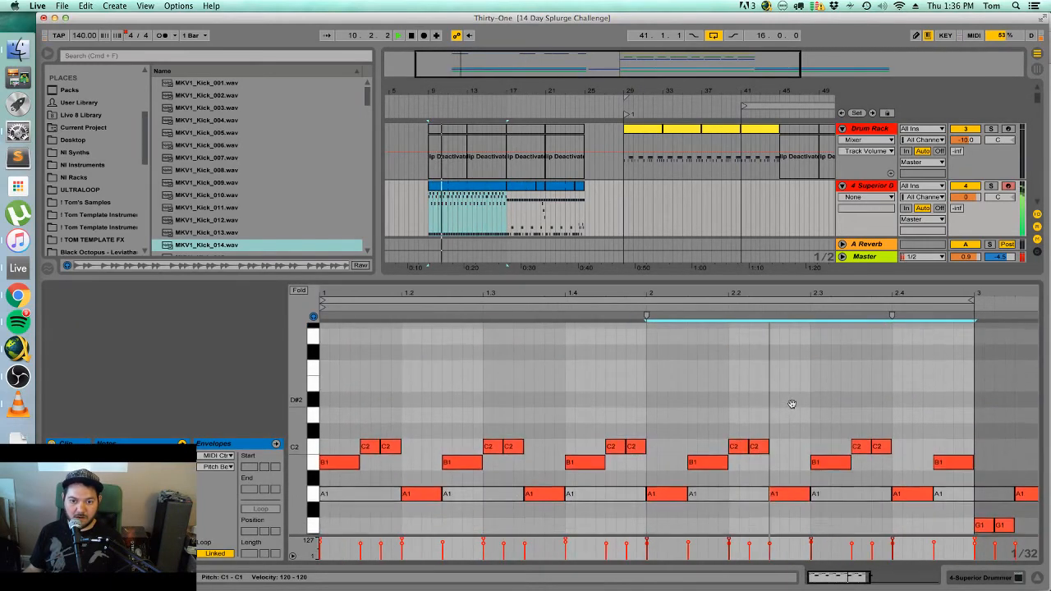
key(space)
click(327, 381)
drag(866, 415, 782, 398)
key(space)
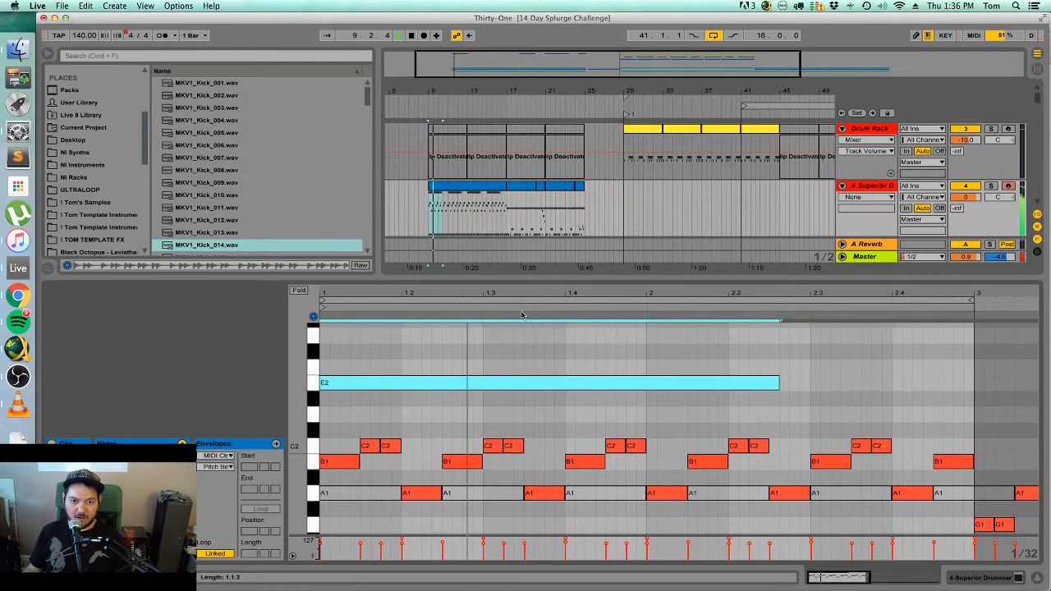
drag(506, 383, 506, 379)
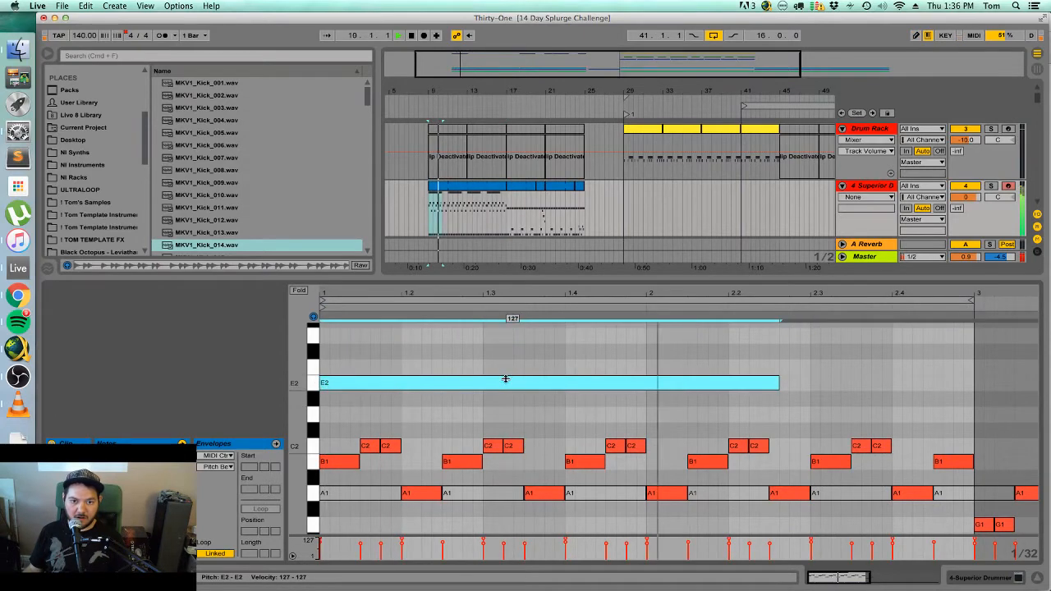
Add an E2 cymbal note at the start of the bar 17 clip and extend it to about 4.4.
click(519, 187)
scroll(345, 364, up, 6)
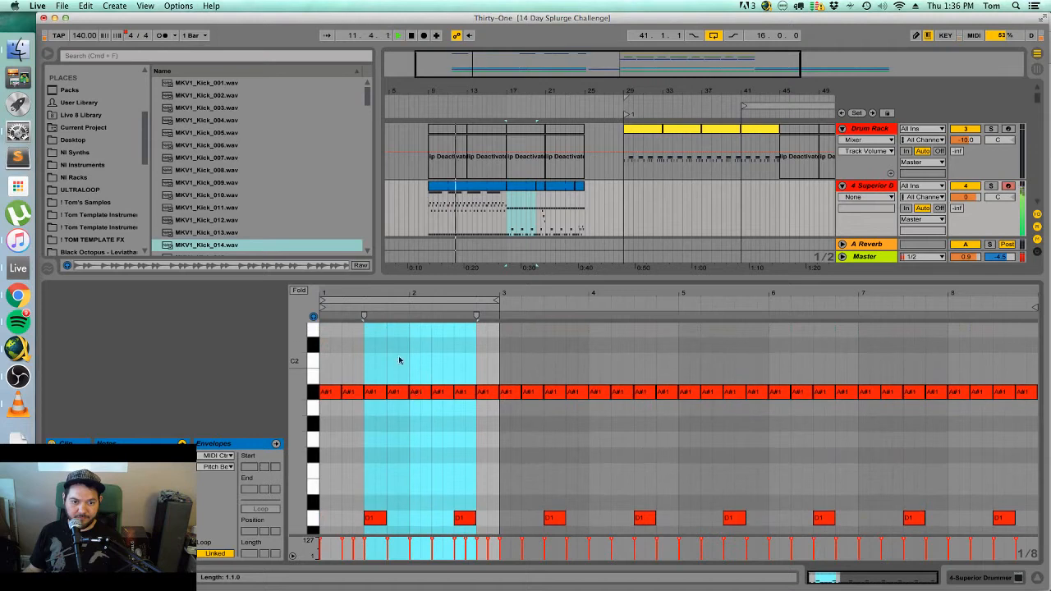
scroll(337, 351, up, 3)
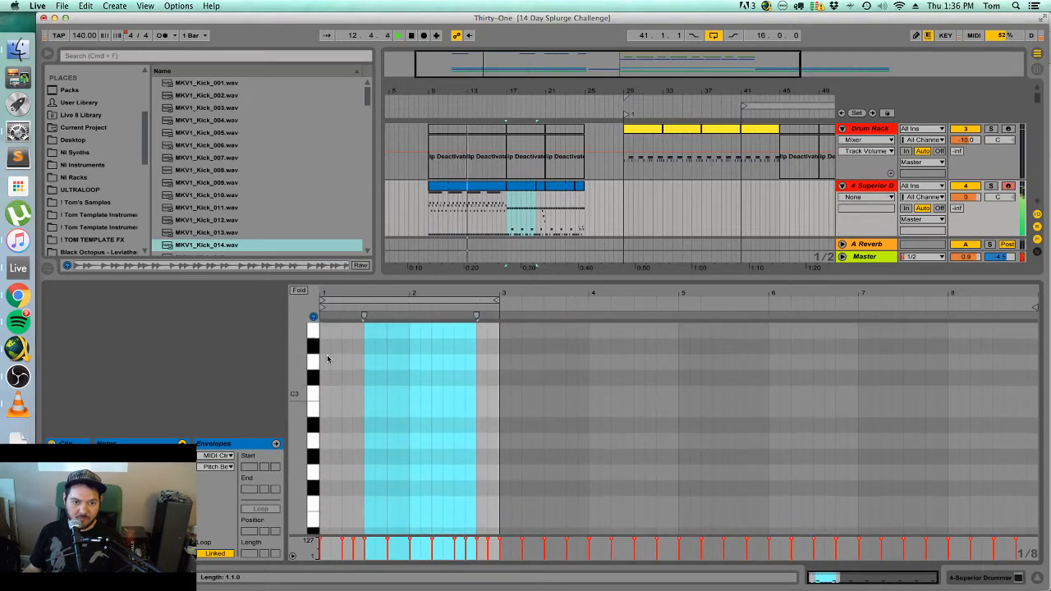
scroll(336, 411, down, 3)
click(325, 442)
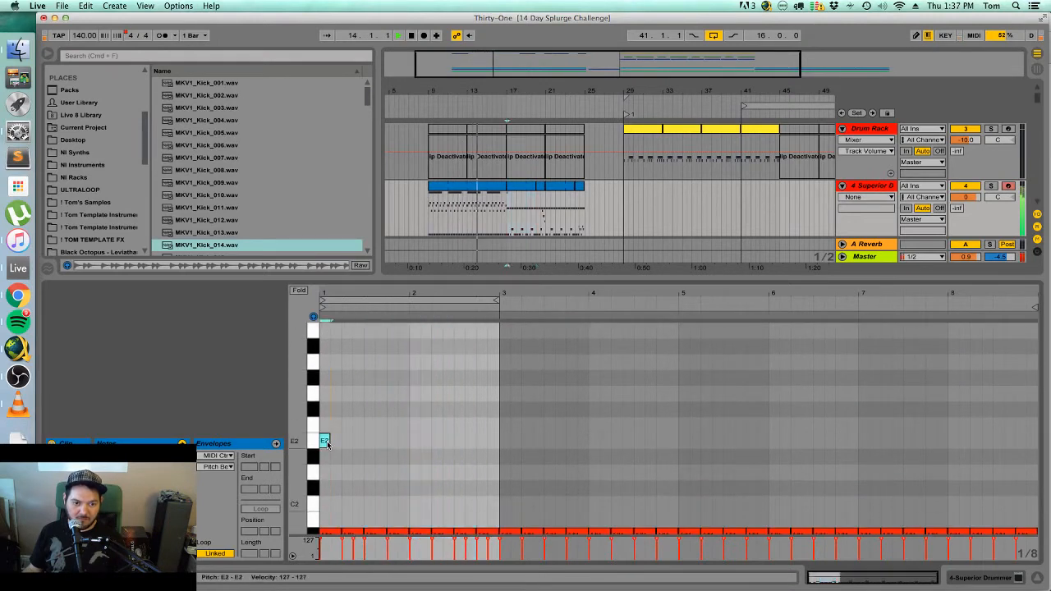
drag(353, 443, 655, 442)
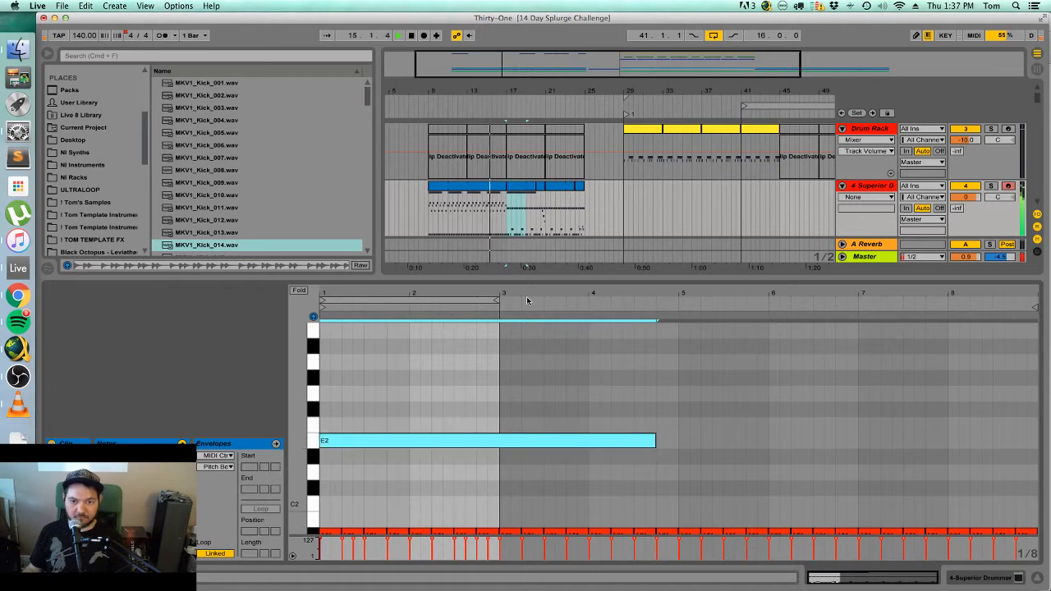
Consolidate the four Superior Drummer clips between bars 17 and 25 into one clip.
click(529, 189)
shift+click(576, 185)
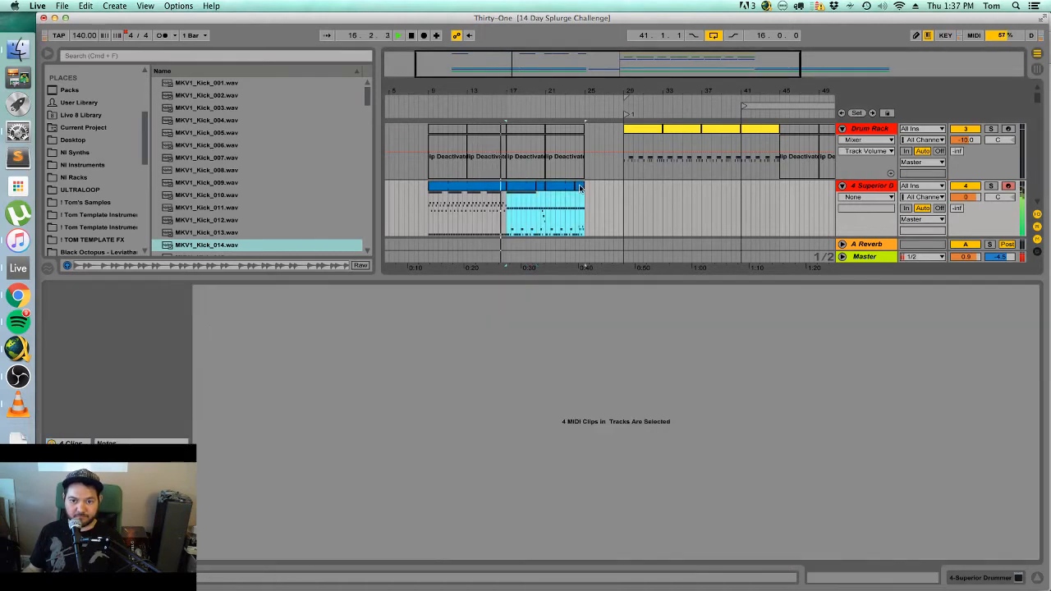
right_click(579, 187)
click(627, 251)
right_click(563, 186)
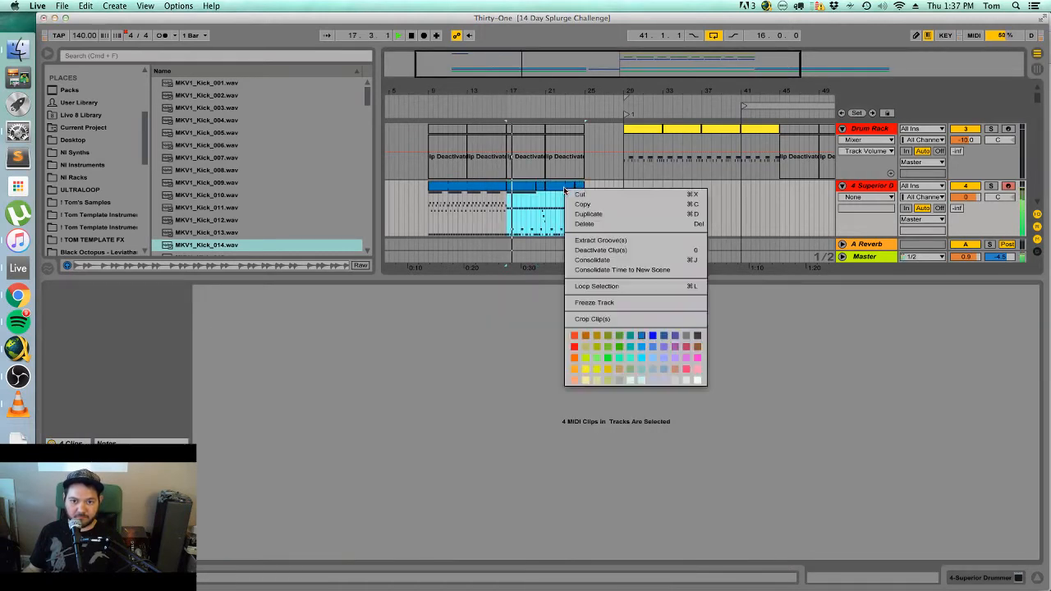
click(584, 261)
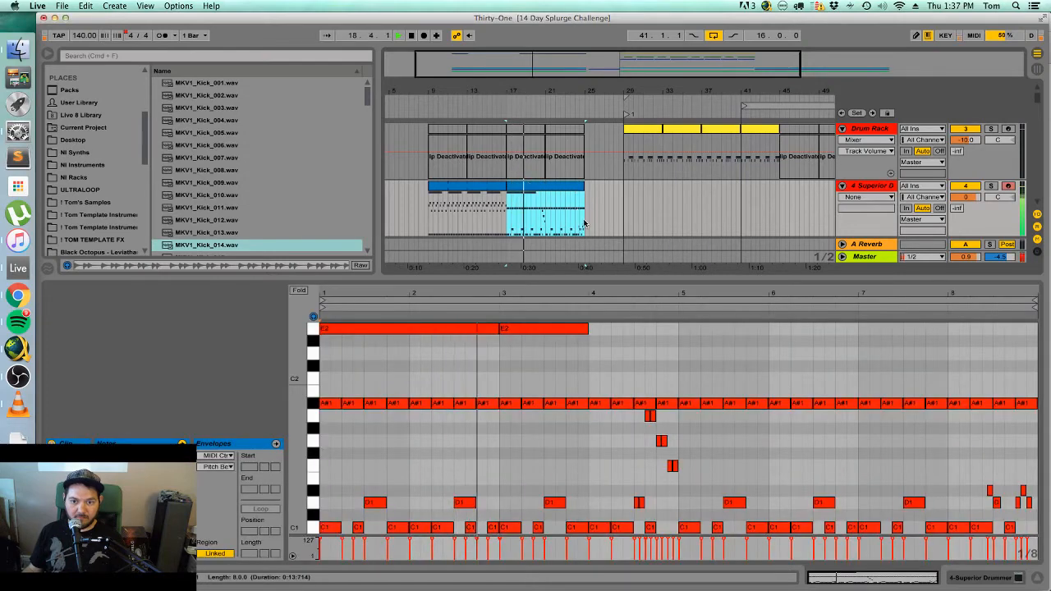
Copy the last bar of the consolidated clip, containing the fill, onto bar 16.
drag(584, 224, 576, 225)
scroll(566, 222, down, 1)
key(super+c)
click(500, 211)
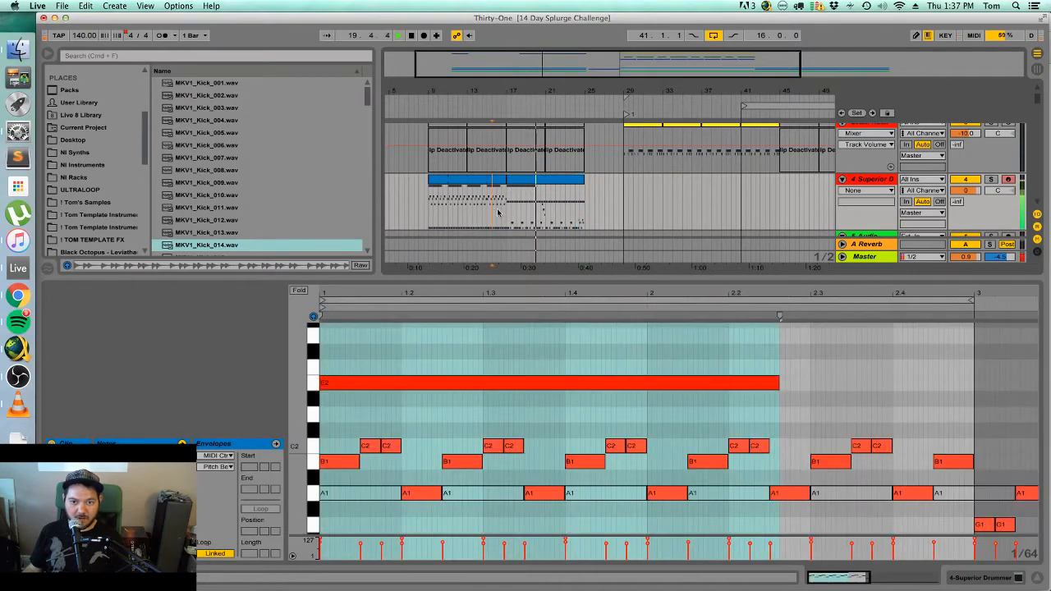
click(498, 225)
click(506, 181)
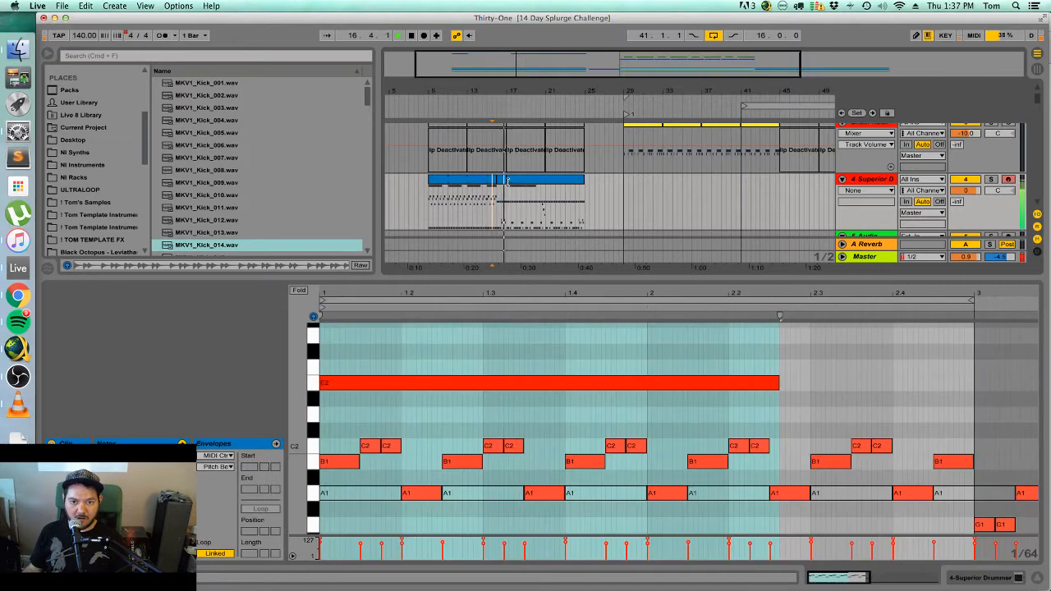
Delete the A#1 notes over the fill in the one-bar clip at bar 16.
click(503, 181)
scroll(802, 389, down, 2)
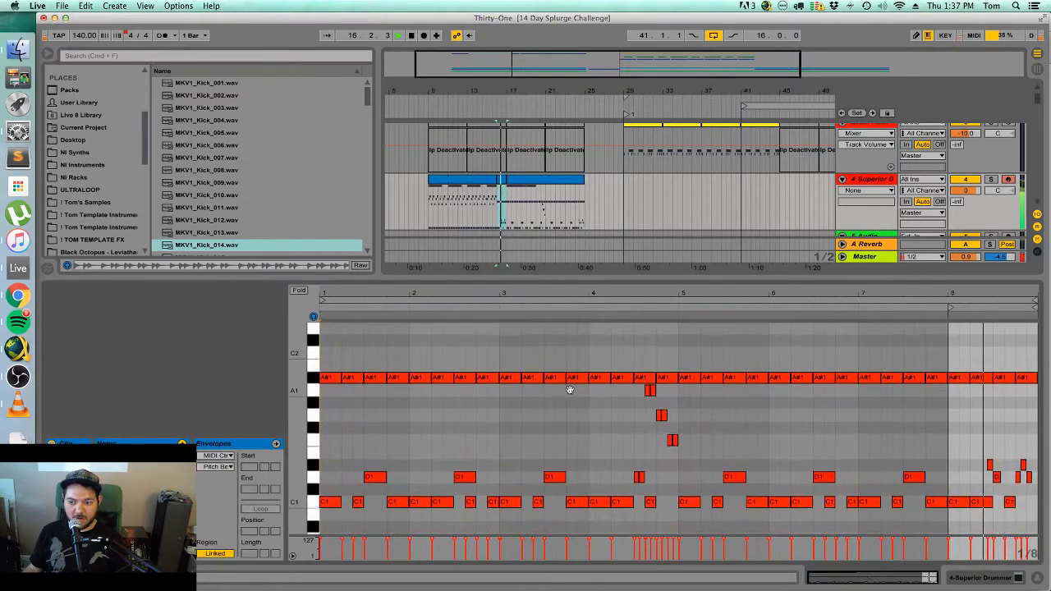
drag(945, 393, 1040, 370)
key(Delete)
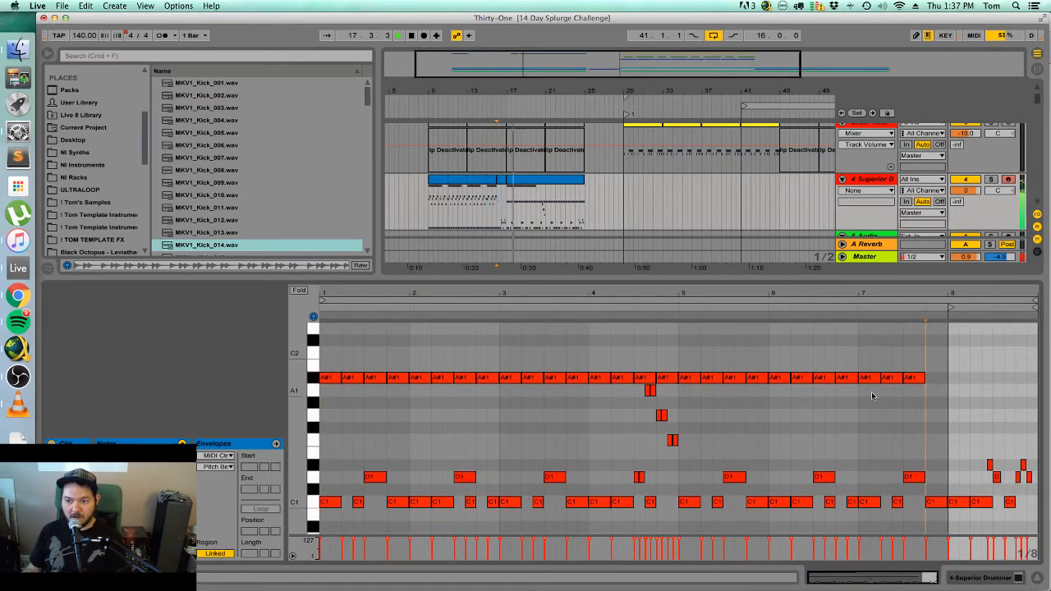
Play through the bar 16 fill and delete its C1 kick on beat 2.
click(503, 181)
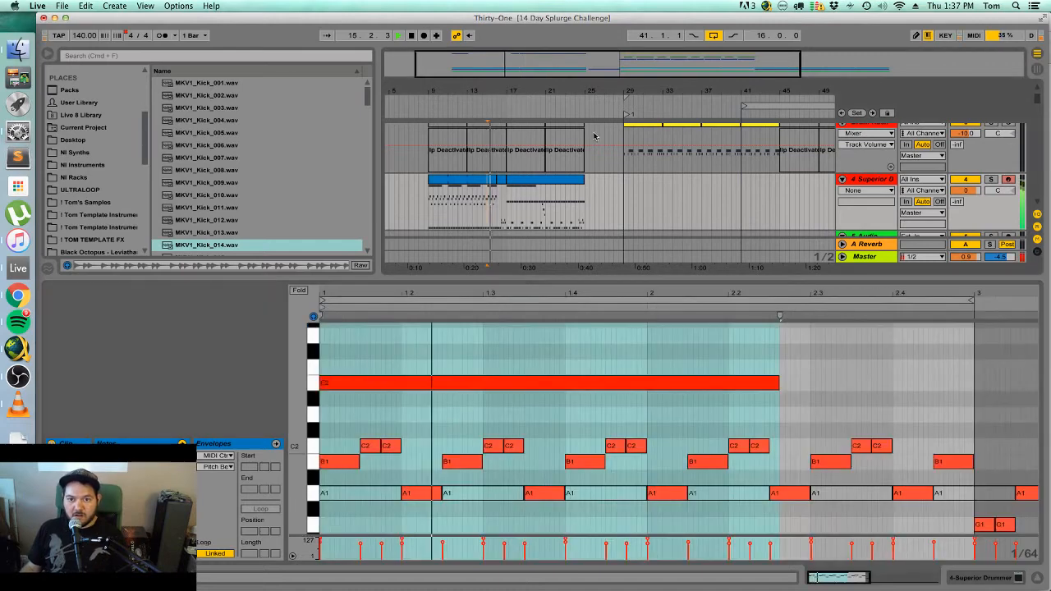
click(502, 182)
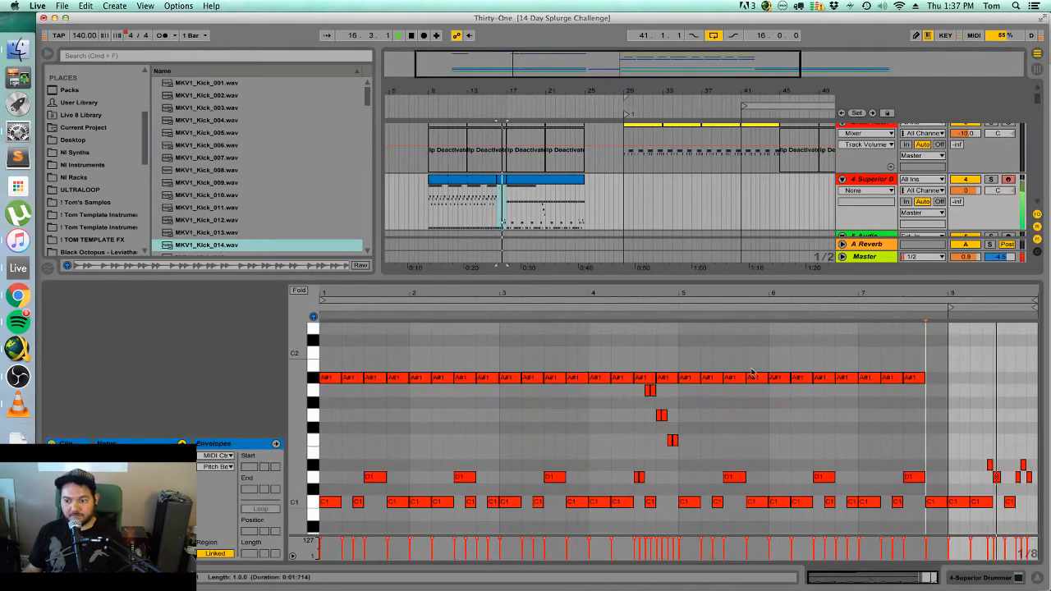
key(space)
click(982, 502)
key(Delete)
click(489, 210)
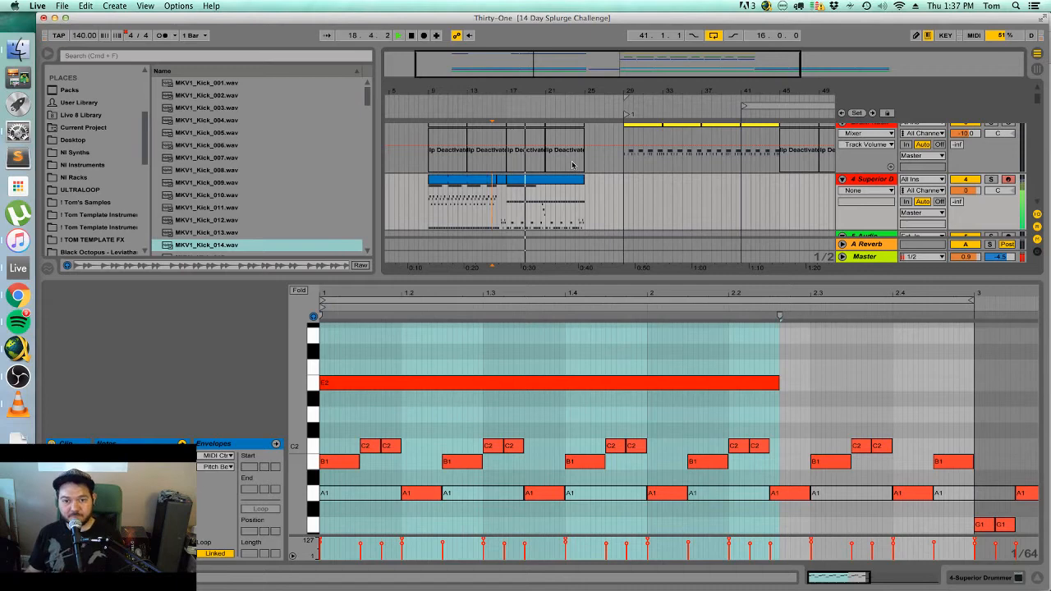
Add a one-bar E2 cymbal note at bar 5 of the consolidated clip and a short E2 at bar 8.
drag(717, 62, 663, 87)
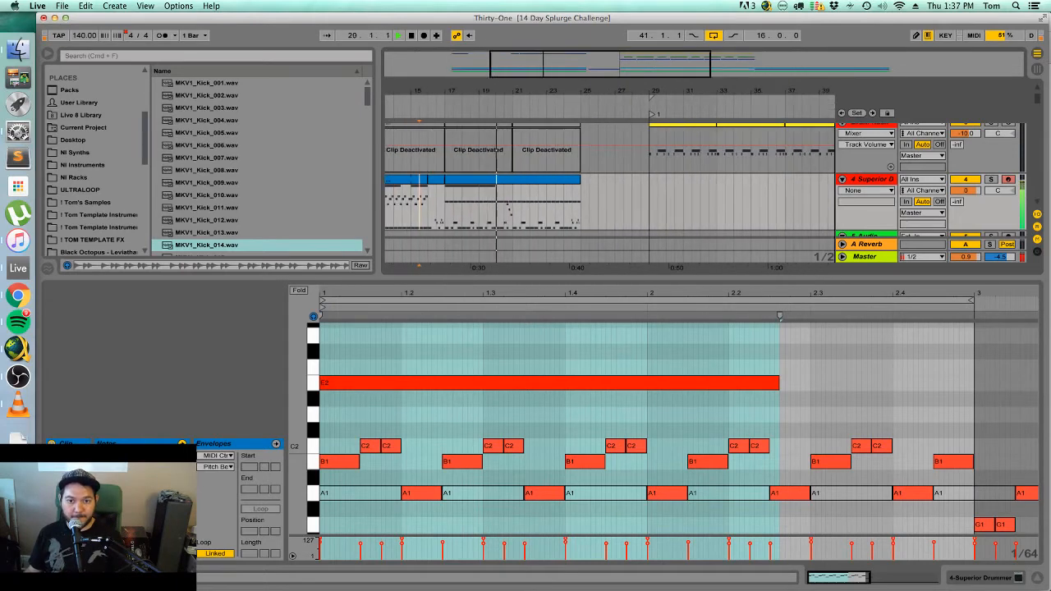
click(529, 182)
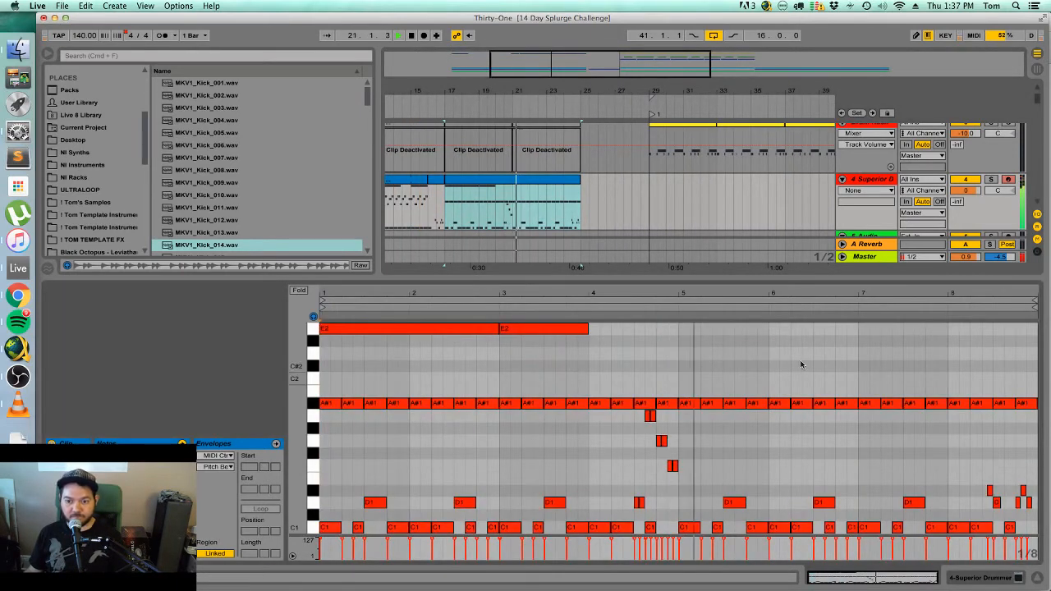
double_click(684, 328)
drag(690, 329, 768, 329)
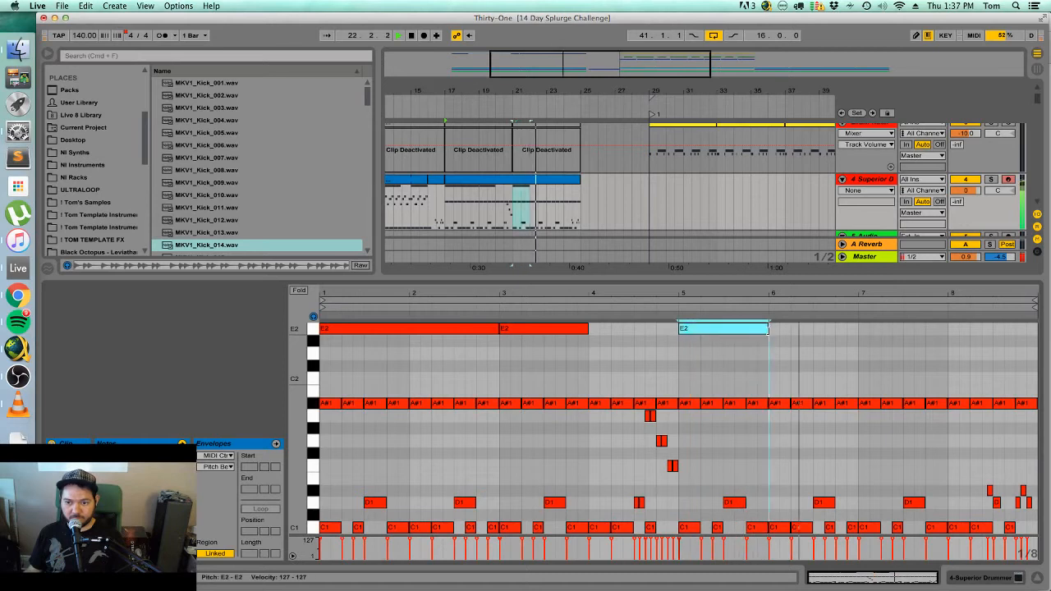
double_click(955, 331)
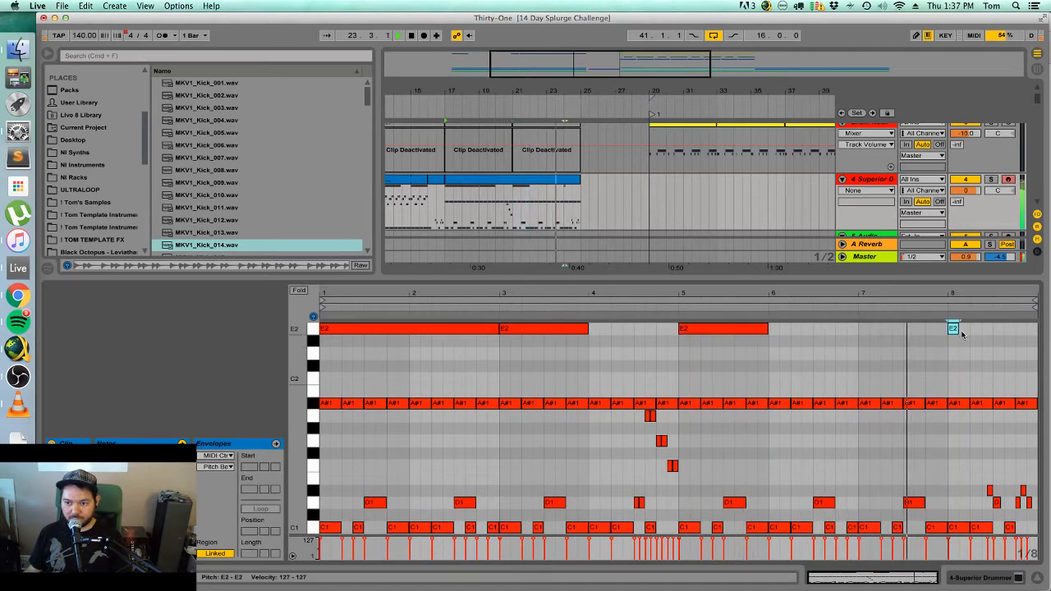
Lengthen the short E2 cymbal note at bar 8 of the consolidated clip to one beat and duplicate it onto the next beat.
mouse_move(961, 331)
mouse_down()
mouse_move(1016, 336)
mouse_move(969, 328)
mouse_up()
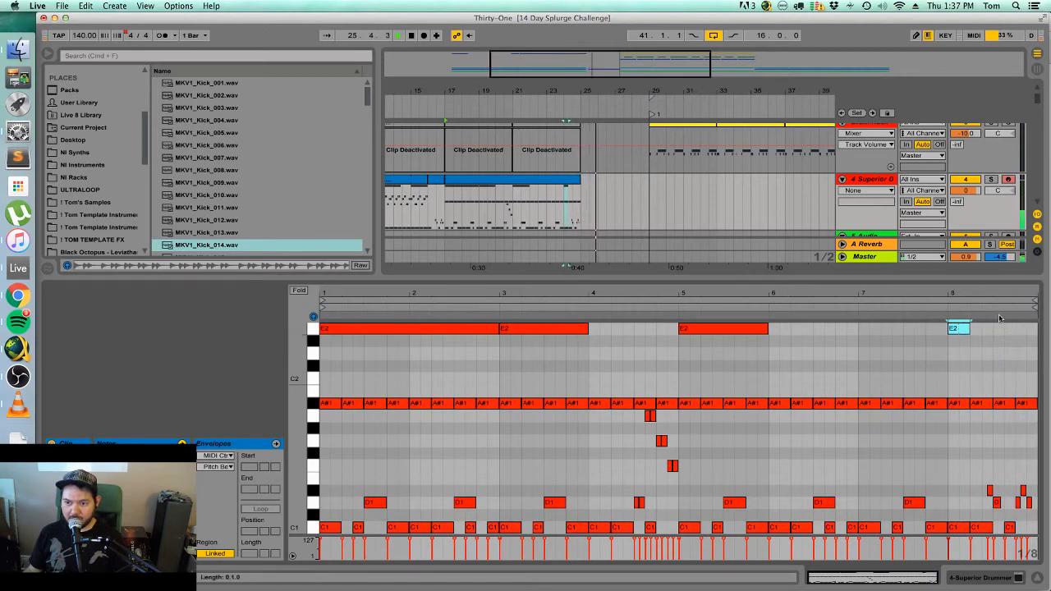
key(super+d)
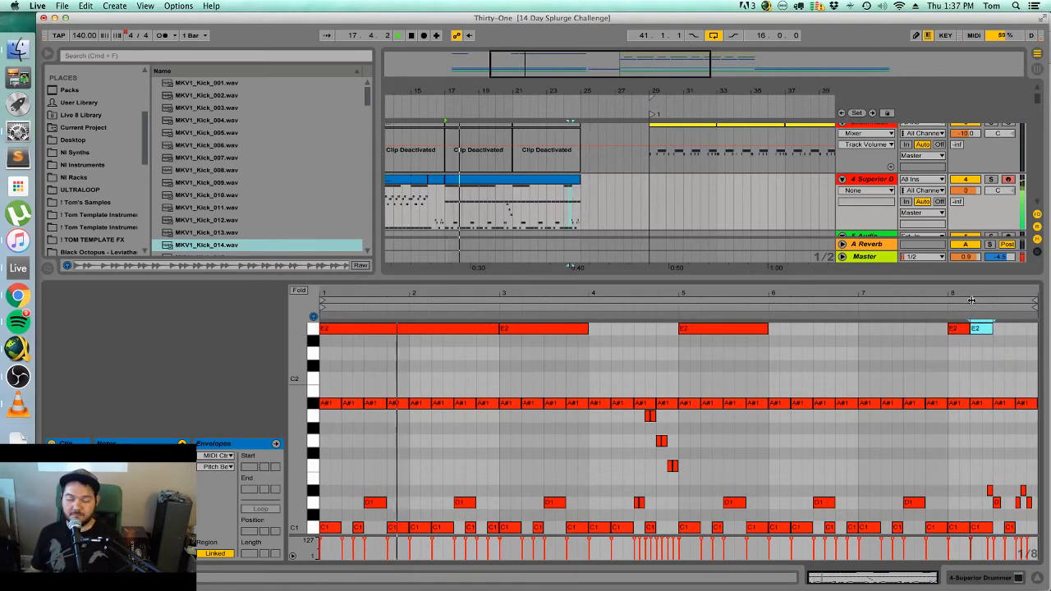
key(super+alt+l)
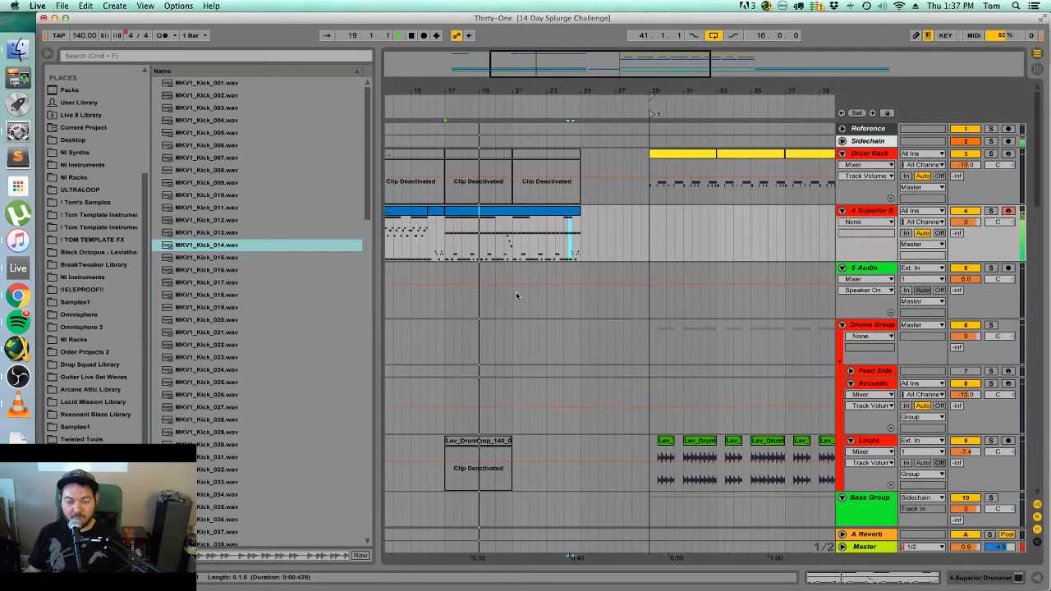
Audition the X-Lead track in solo during playback, unsolo it and review the other tracks between bars 17 and 29.
scroll(546, 328, down, 5)
scroll(546, 332, down, 5)
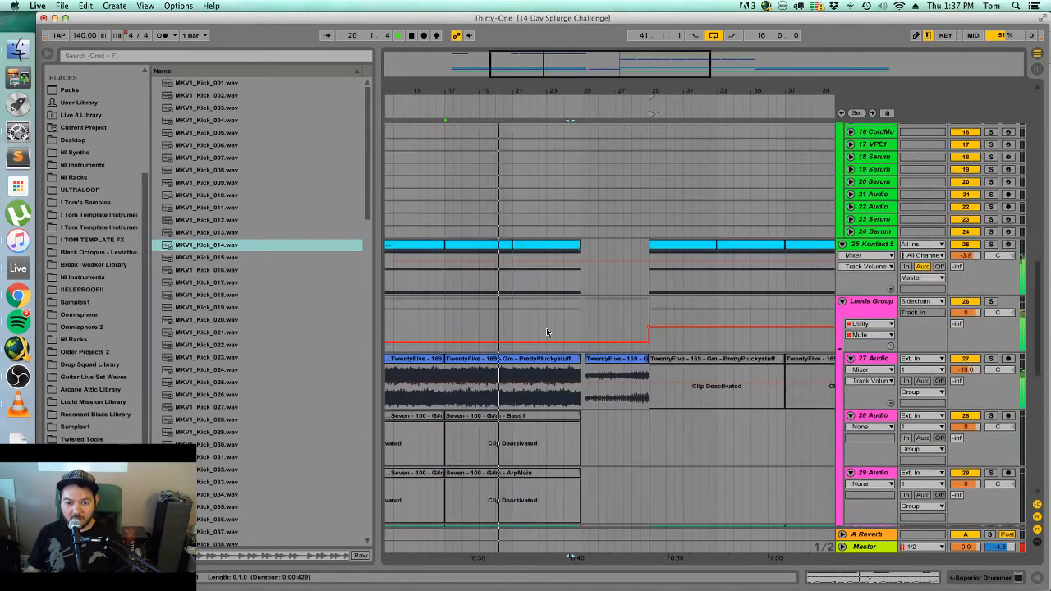
scroll(545, 312, down, 5)
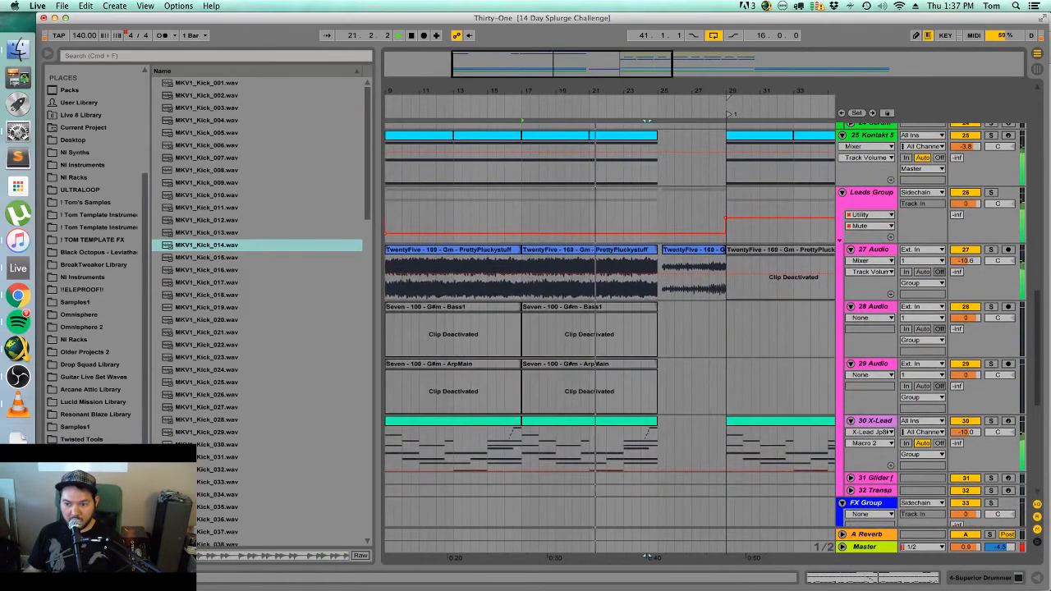
click(991, 421)
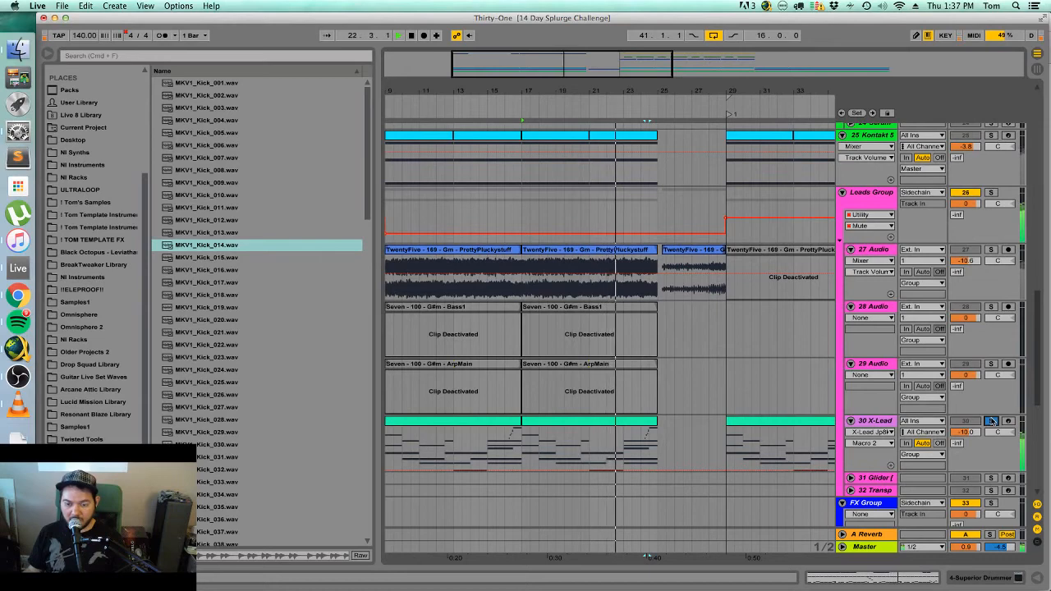
click(991, 420)
scroll(665, 388, up, 10)
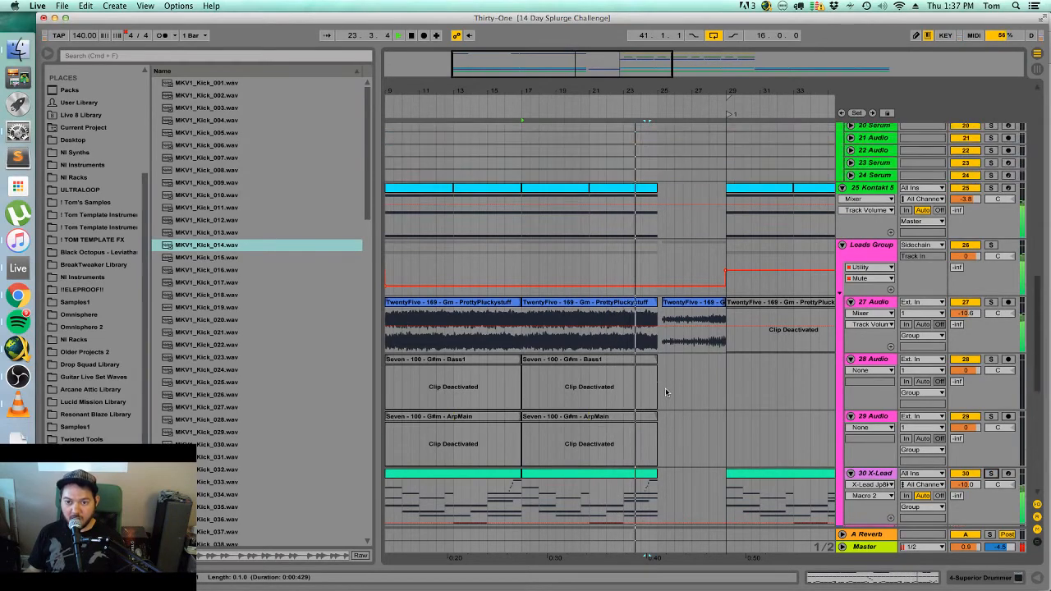
scroll(666, 392, up, 8)
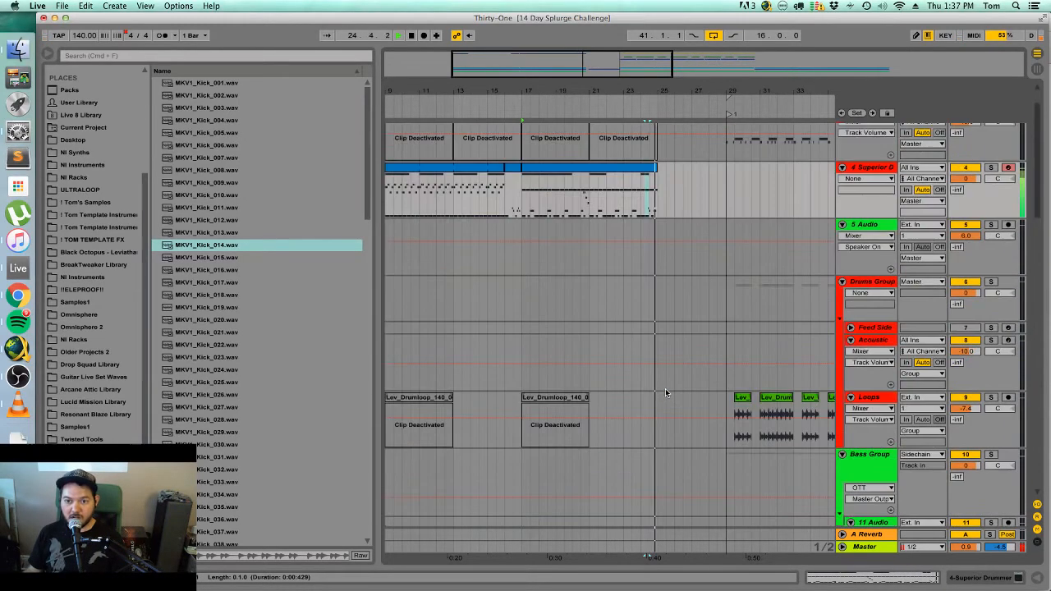
scroll(666, 393, up, 2)
Delete the PrettyPluckystuff audio clip between bars 25 and 29 on the 27 Audio track.
scroll(665, 393, down, 15)
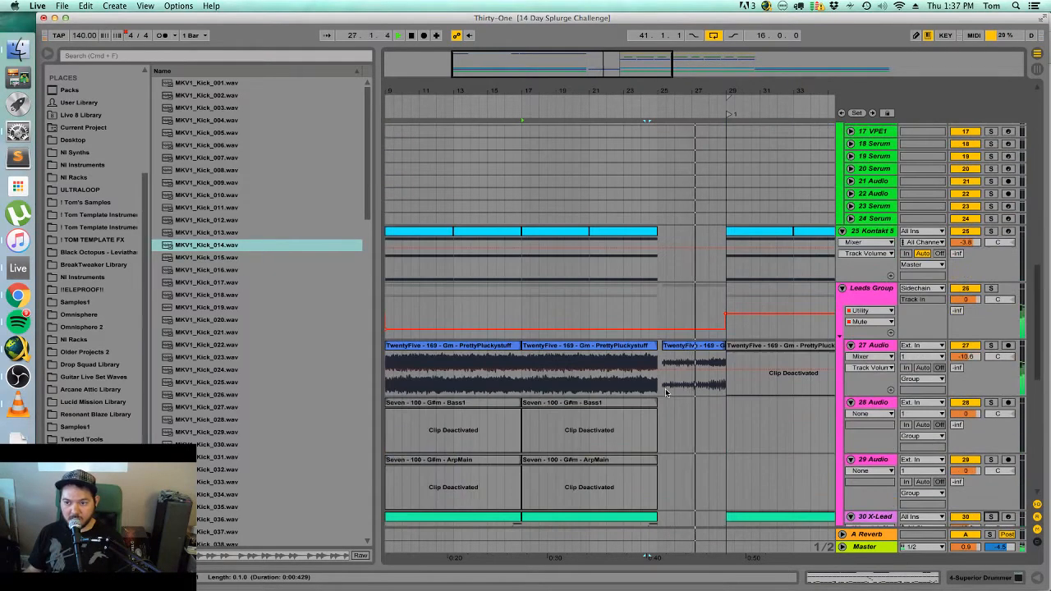
click(694, 350)
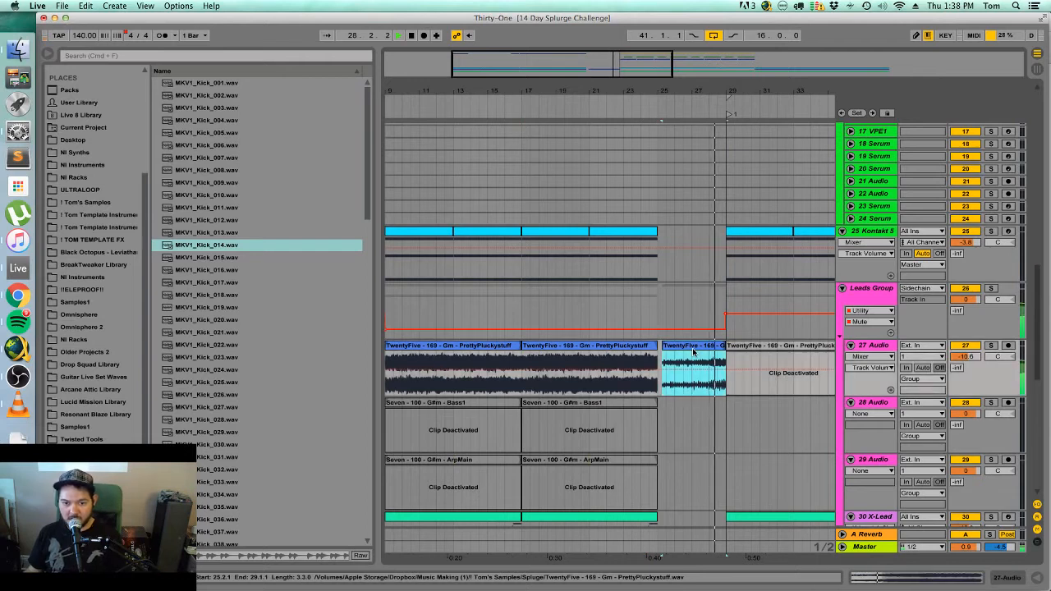
key(Delete)
click(648, 347)
key(space)
key(space)
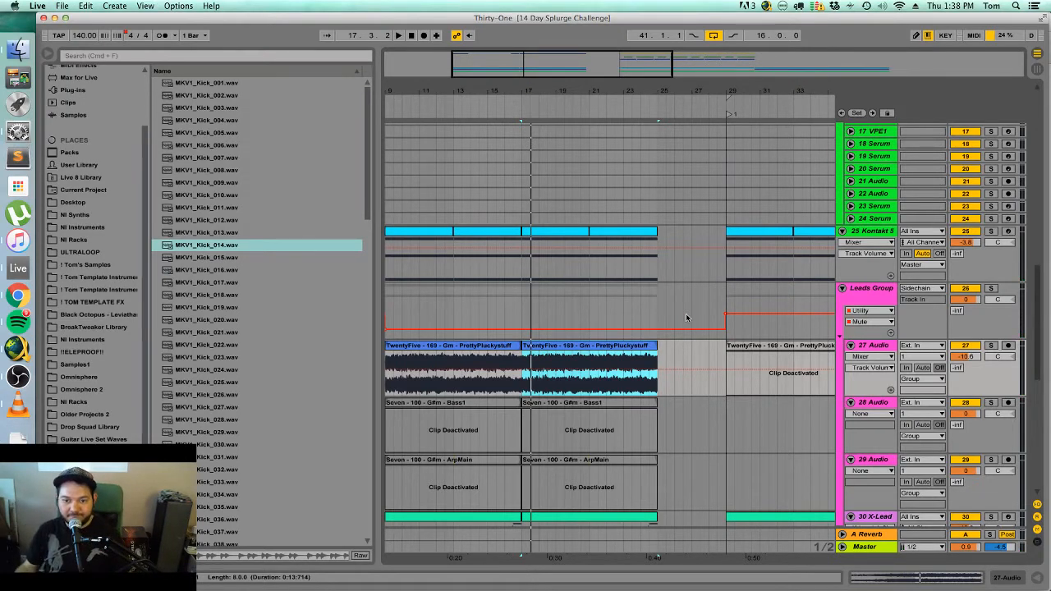
Insert an empty four-bar MIDI clip on the Superior Drummer track from bar 25 to 29 and open its notes.
scroll(687, 318, up, 15)
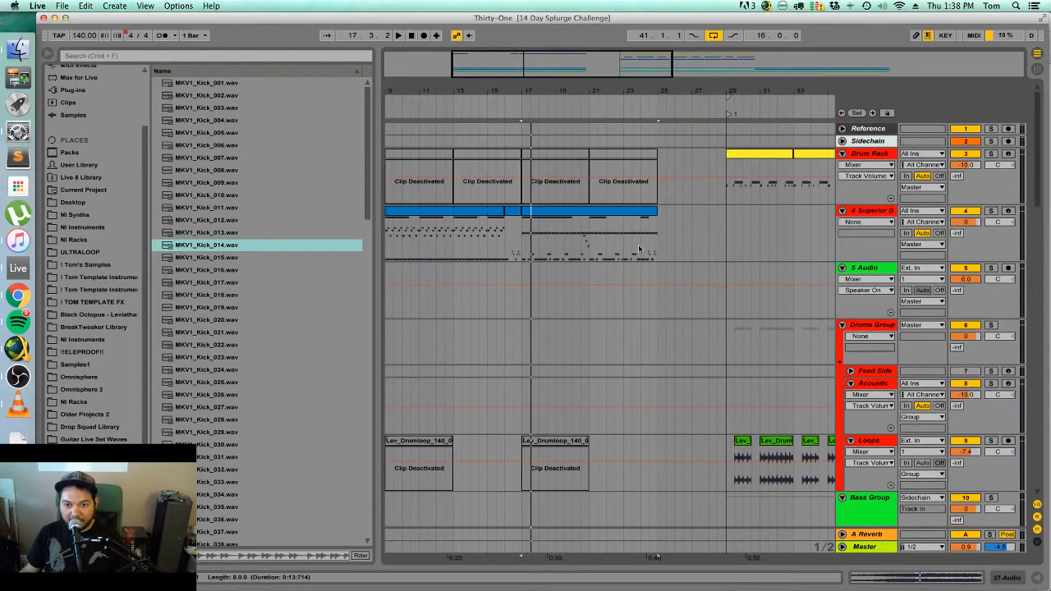
drag(659, 250, 720, 237)
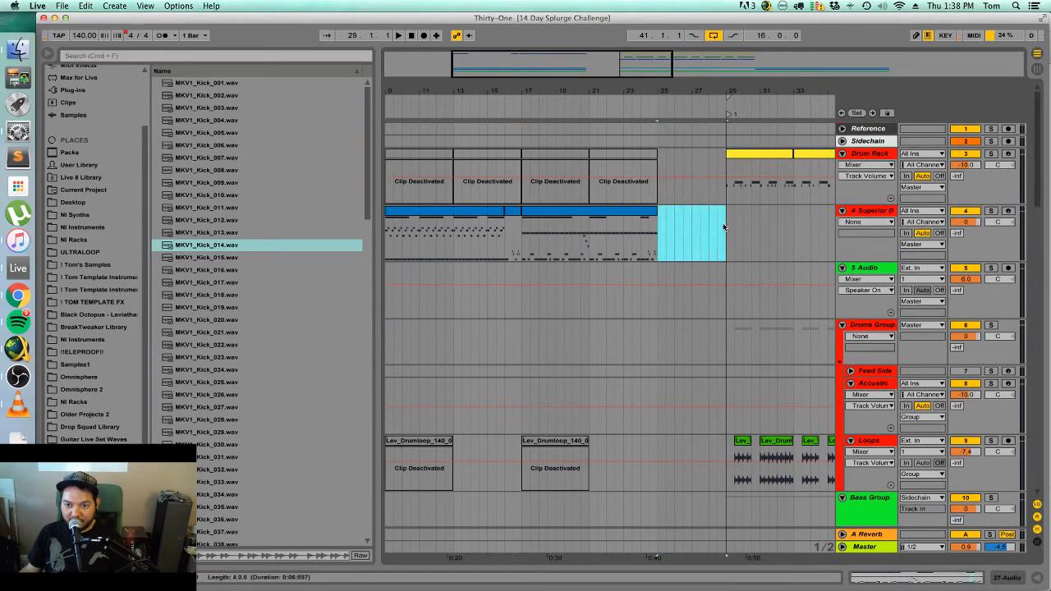
right_click(723, 223)
click(739, 293)
double_click(697, 215)
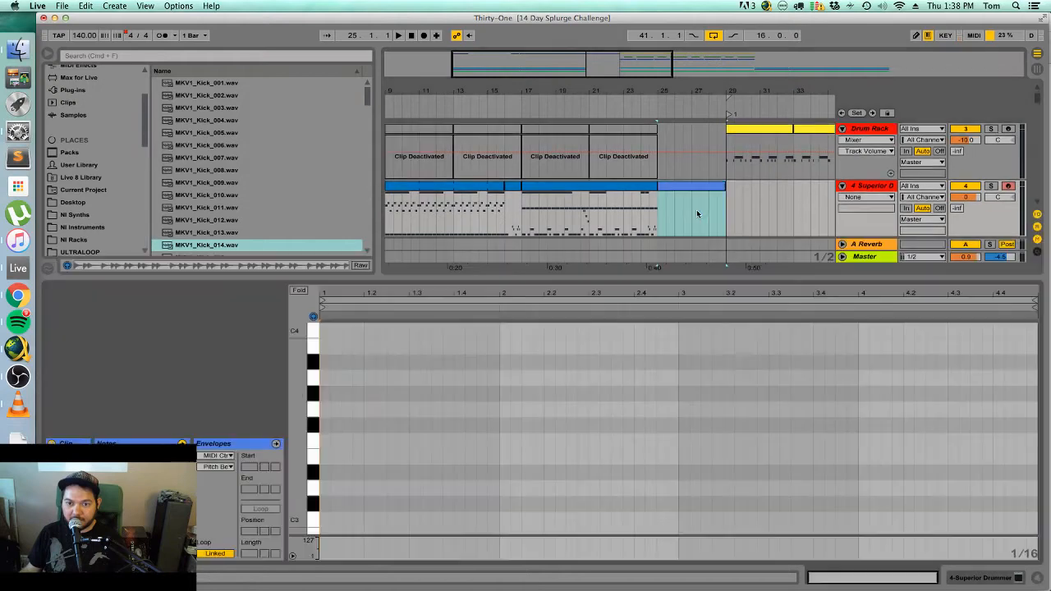
Add a sixteenth note at the start of the new clip and move it down towards the D1 snare.
double_click(333, 489)
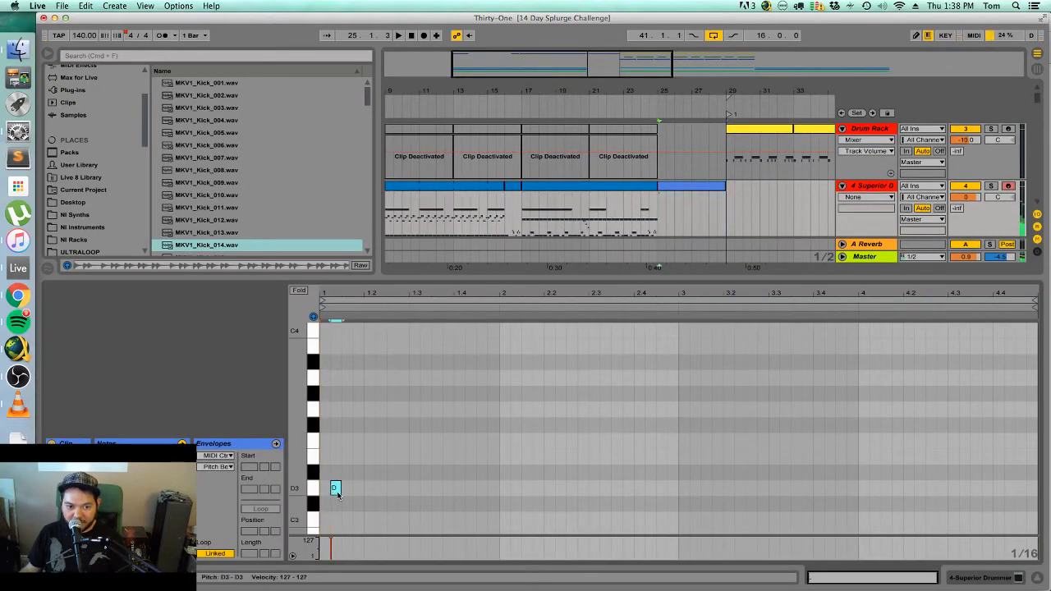
key(Down)
key(Down)
key(Down)
key(Down)
key(Down)
key(Down)
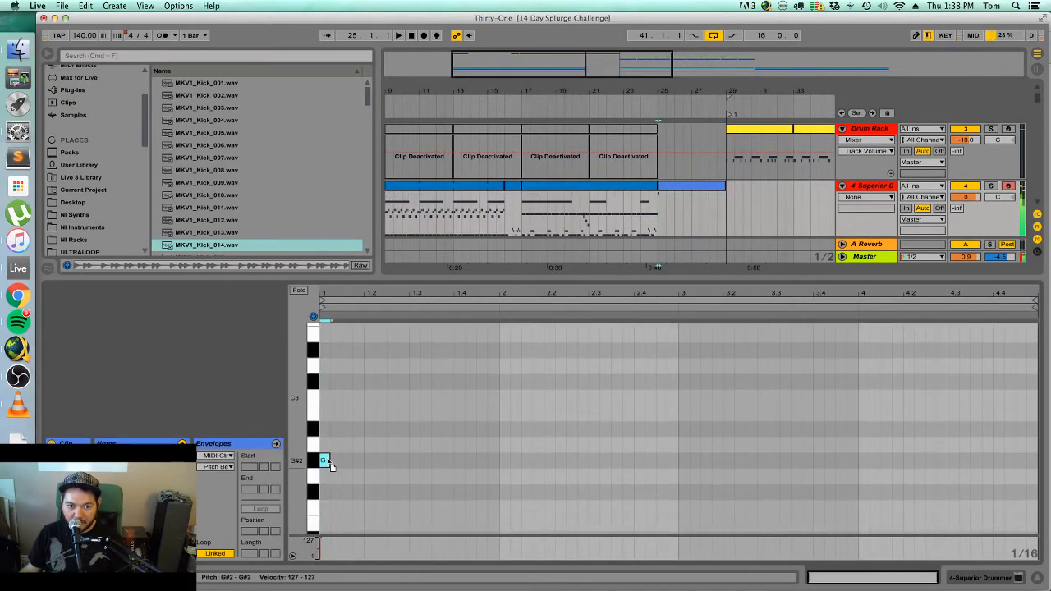
drag(331, 465, 328, 521)
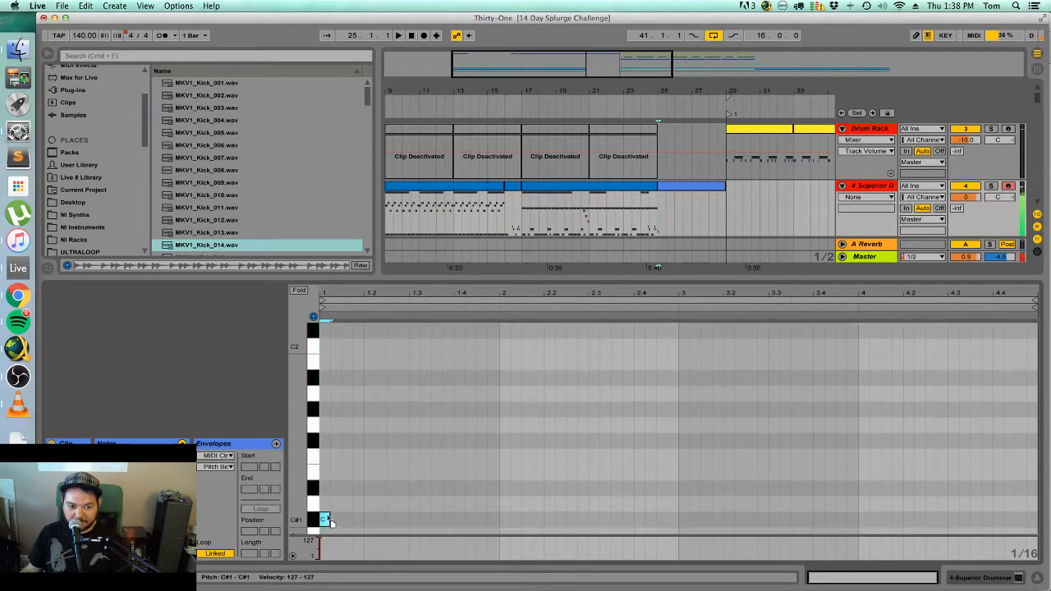
Duplicate the D1 snare note as continuous sixteenths until the roll fills the whole four-bar clip.
key(super+d)
key(space)
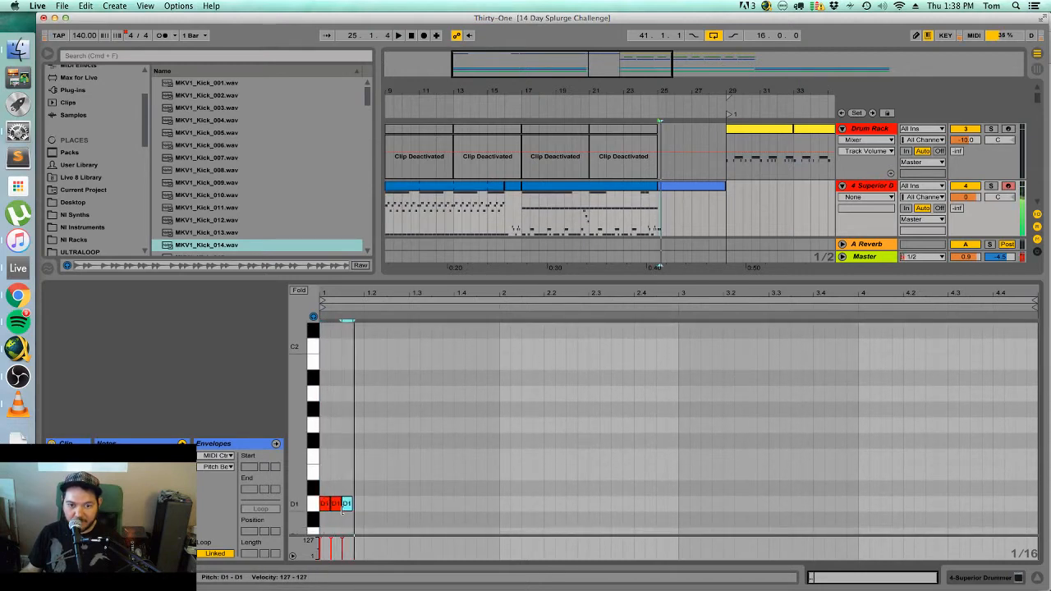
key(super+d)
key(super+d)
key(super+d)
key(super+d)
key(super+d)
key(super+d)
key(super+d)
key(super+d)
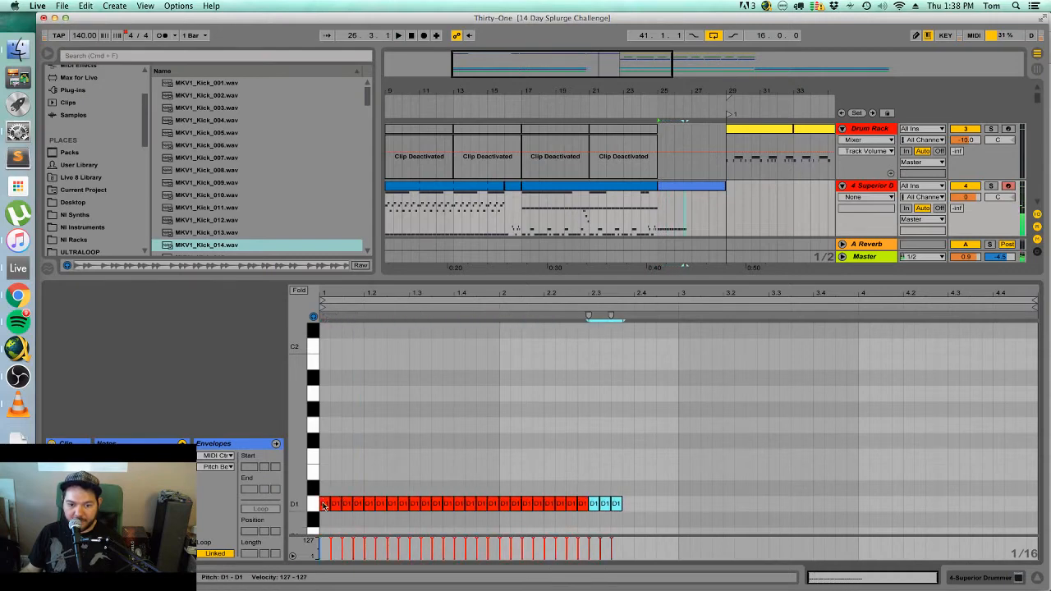
key(super+a)
key(super+d)
key(super+d)
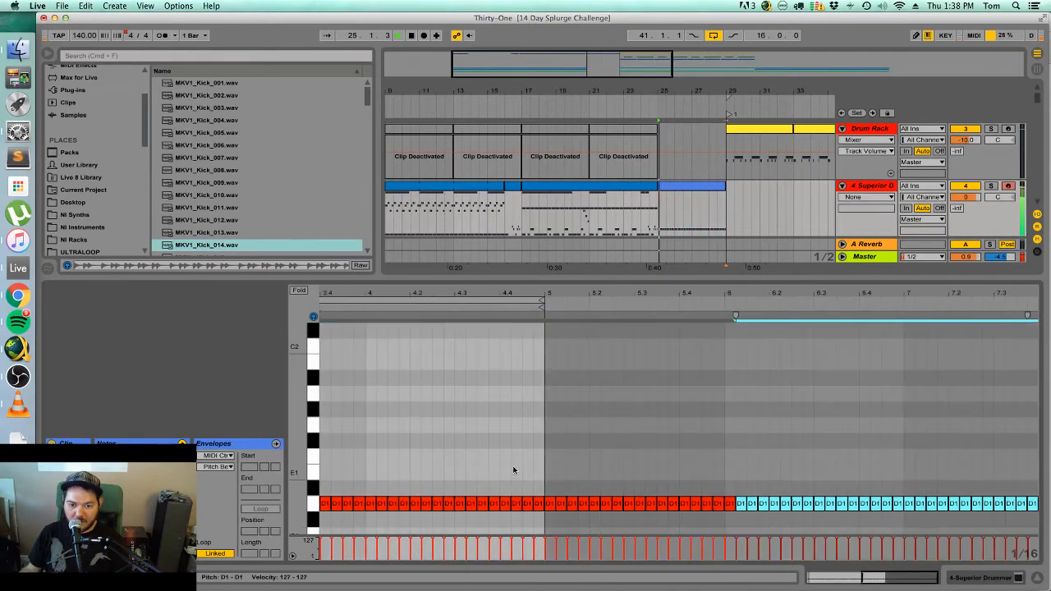
Draw a rising velocity ramp over the D1 roll from bar 1 to bar 3 of the clip and play it back.
key(minus)
click(692, 521)
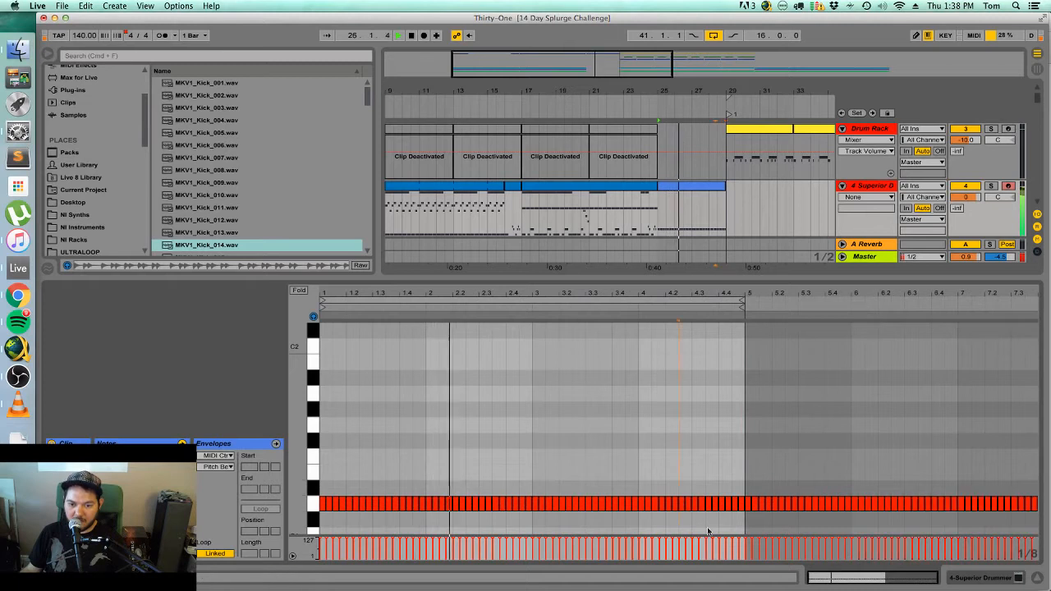
click(581, 504)
key(space)
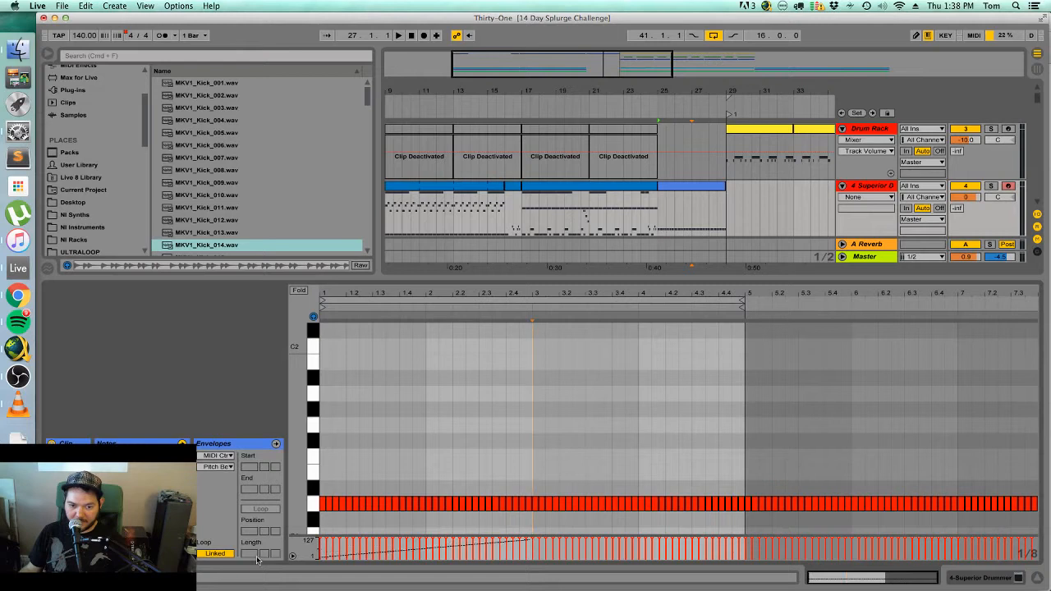
key(space)
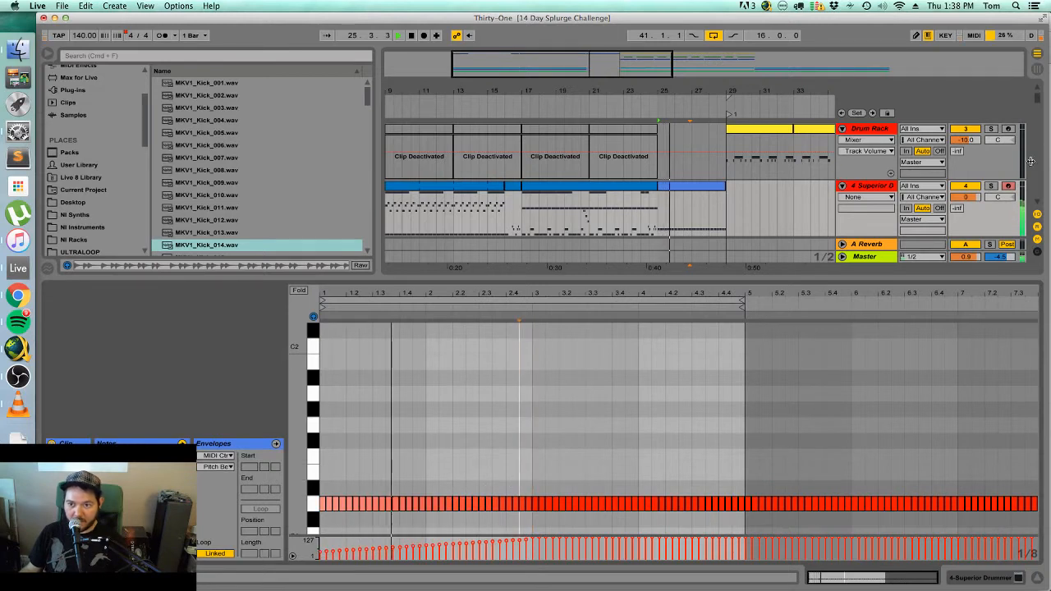
click(992, 187)
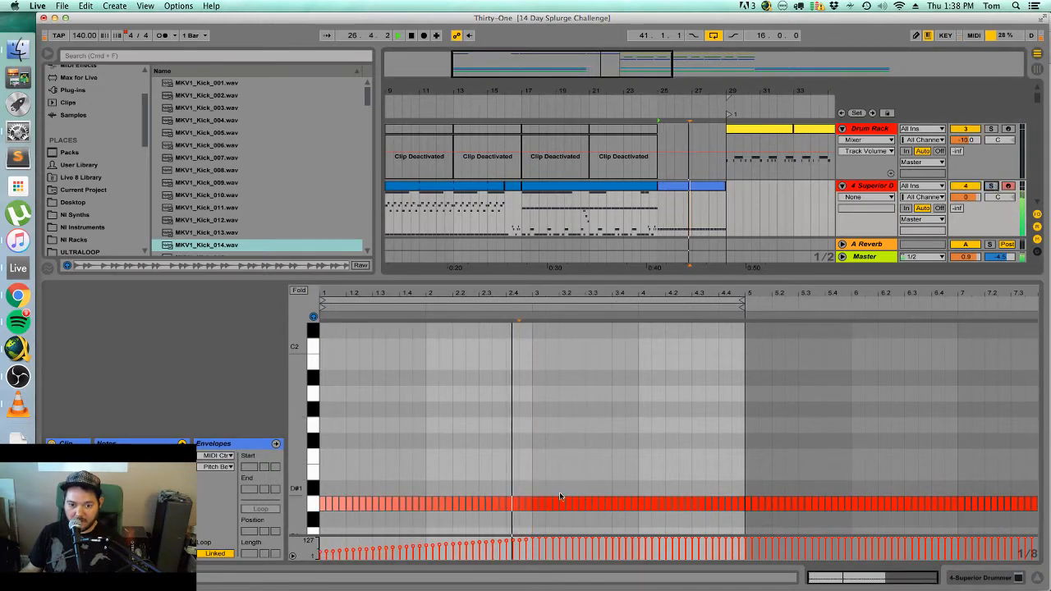
key(space)
Delete the section of the snare roll clip between bars 25 and 27 and play from bar 25.
drag(693, 221, 667, 217)
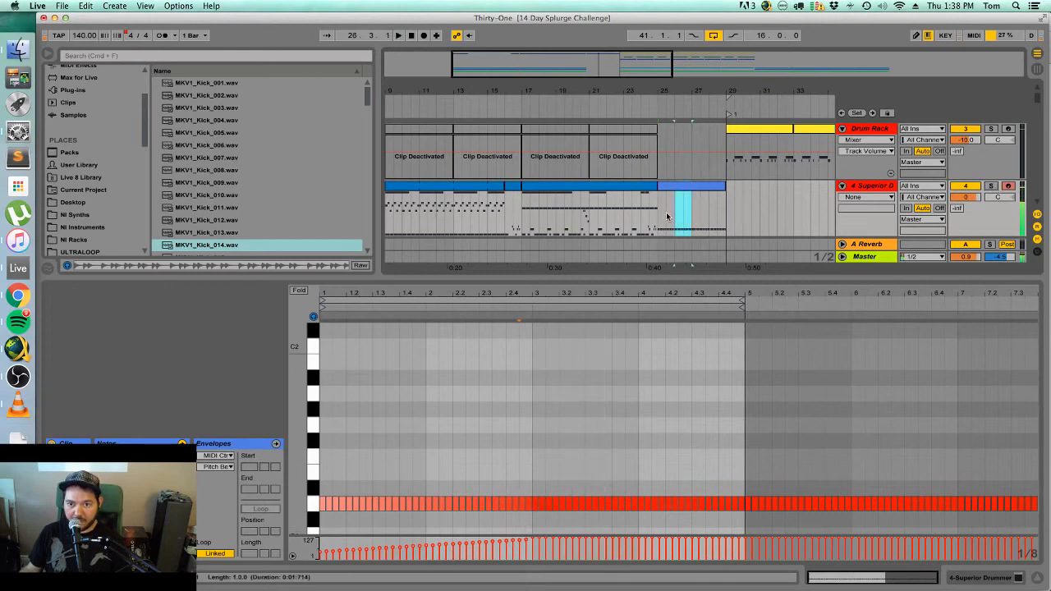
key(Delete)
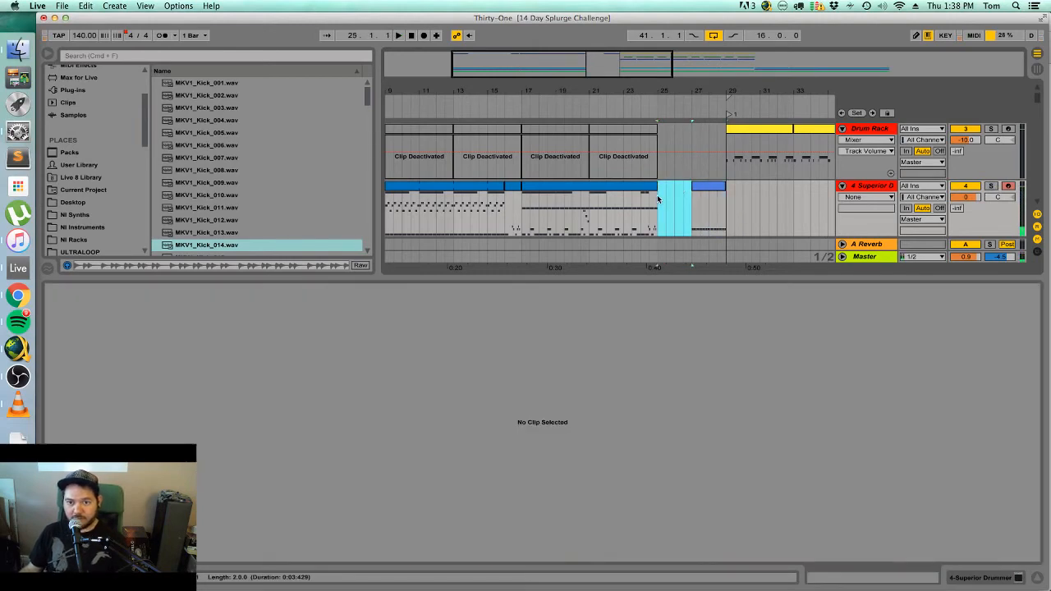
click(742, 168)
key(space)
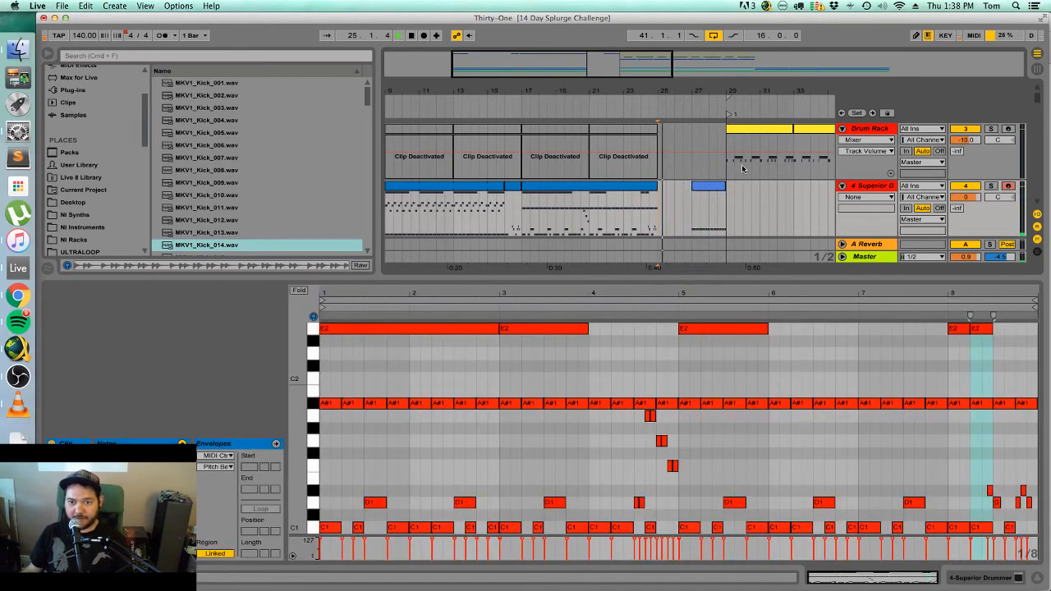
click(1037, 580)
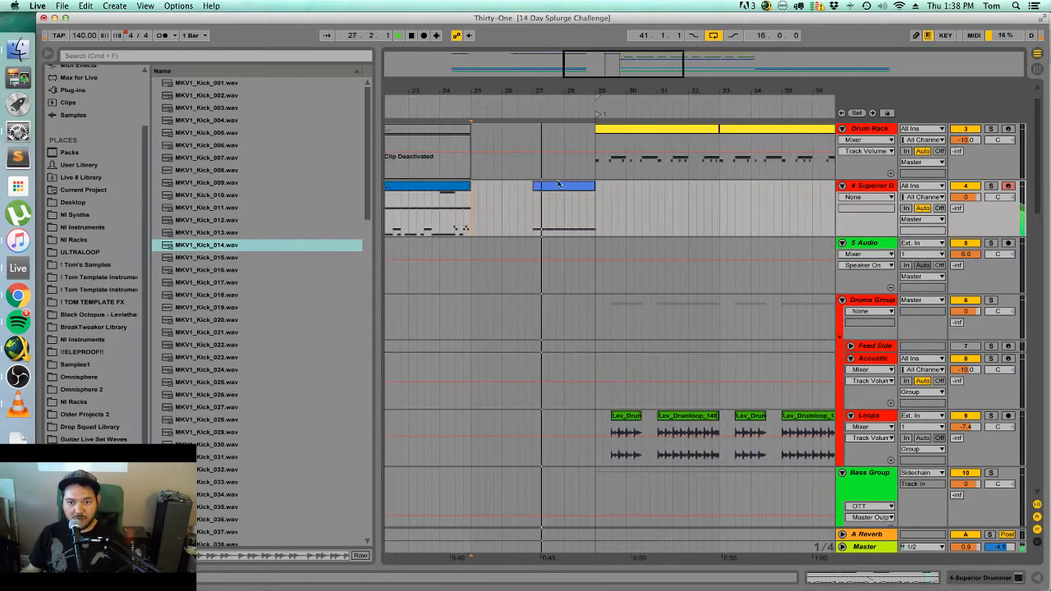
Delete the D1 notes after beat 2.3 up to beat 3.2 of the roll and raise the velocity of the last note before the gap.
double_click(559, 185)
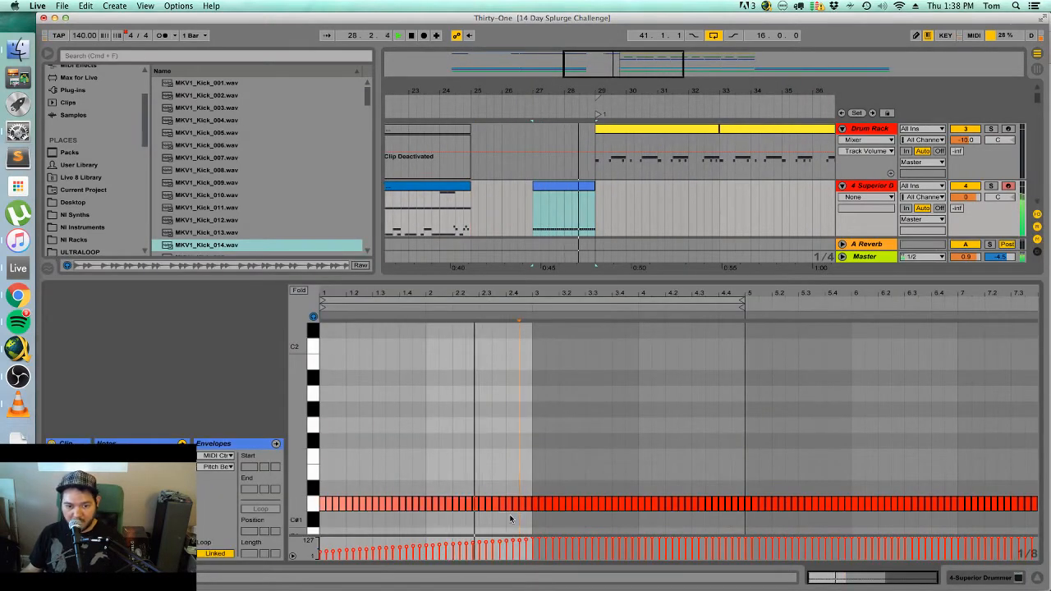
key(space)
drag(490, 520, 560, 491)
key(Delete)
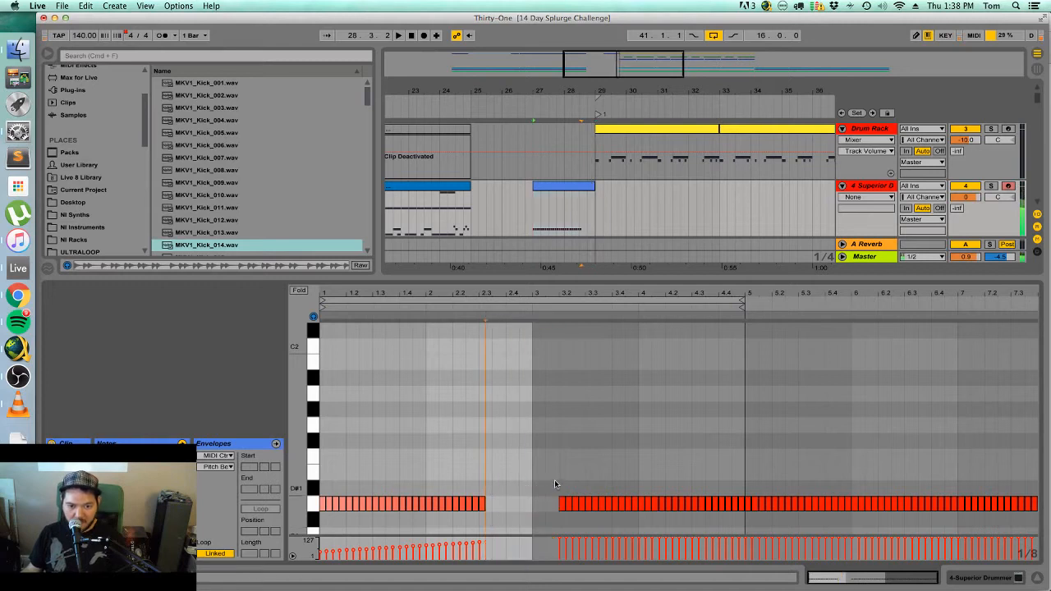
key(space)
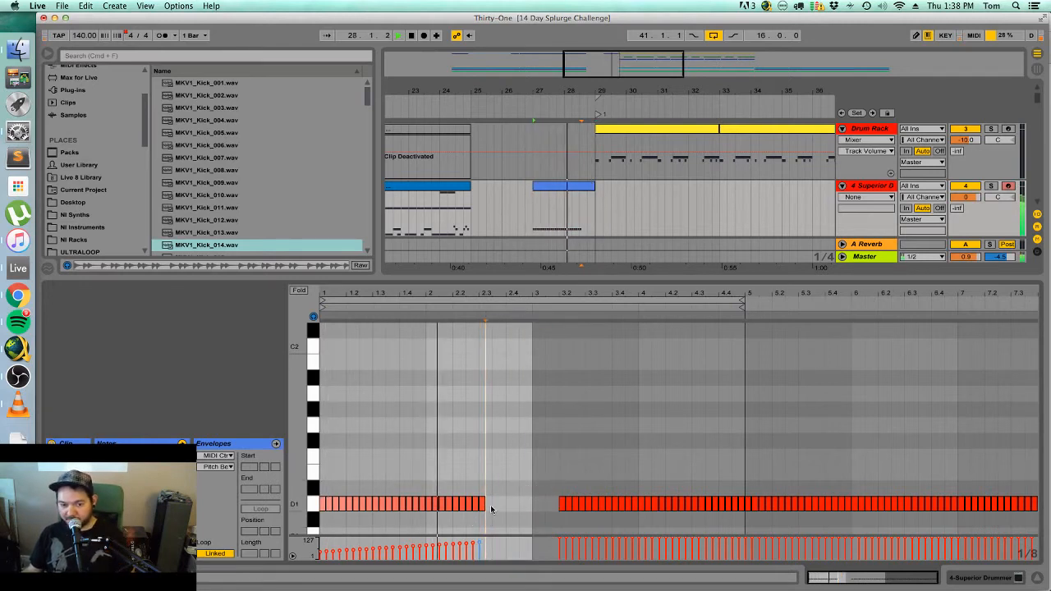
click(482, 503)
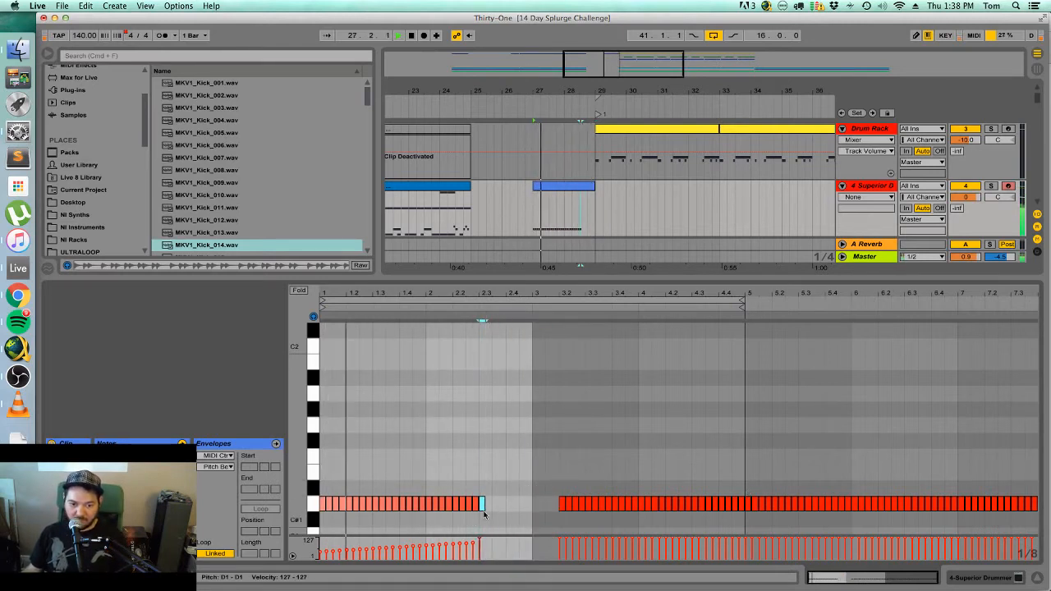
Open the first clip of the 12 GoodDrop track at bar 29 and extend its opening F#3 note to beat 1.4, replacing the shorter F#3 notes.
key(shift+Tab)
scroll(648, 286, up, 1)
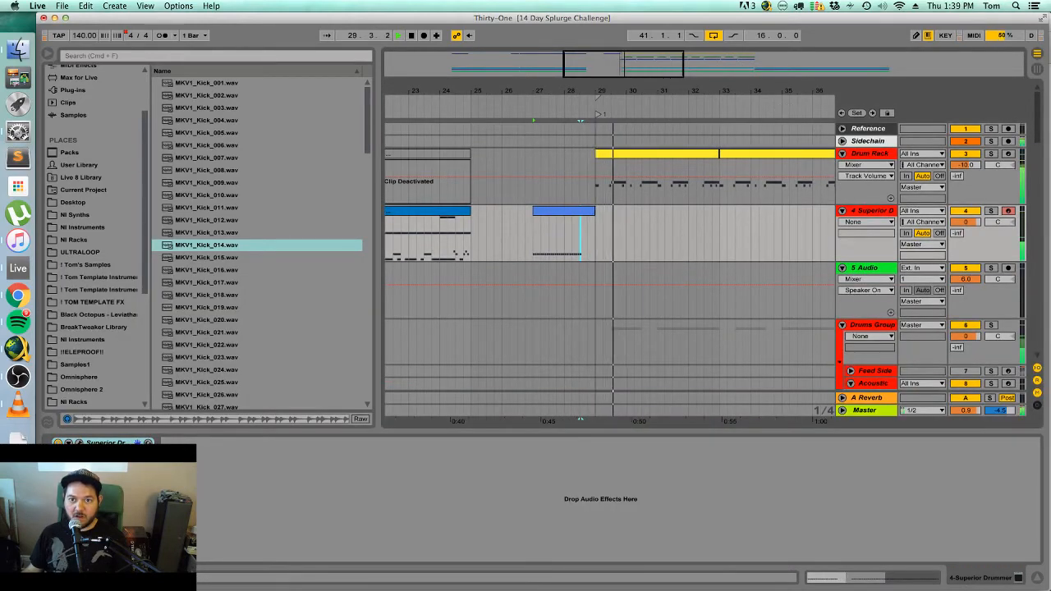
drag(707, 91, 707, 66)
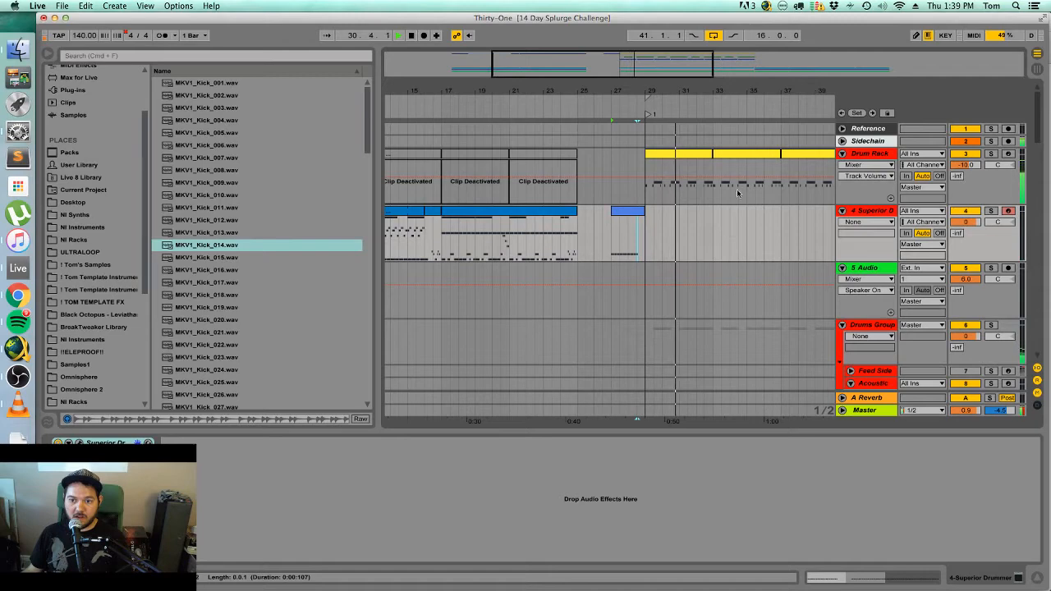
scroll(772, 262, down, 5)
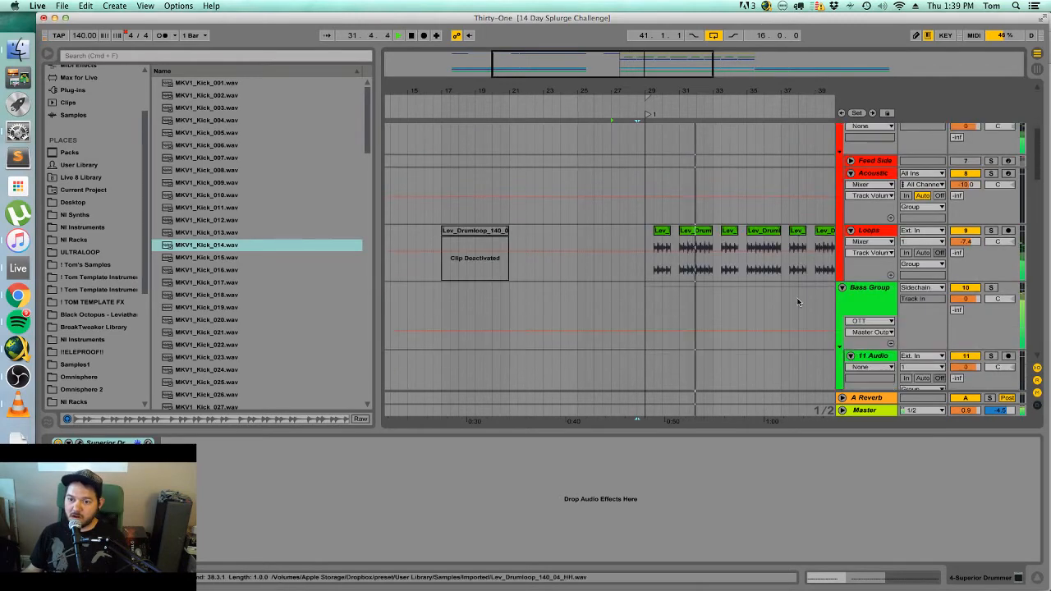
scroll(797, 302, down, 6)
scroll(683, 182, up, 1)
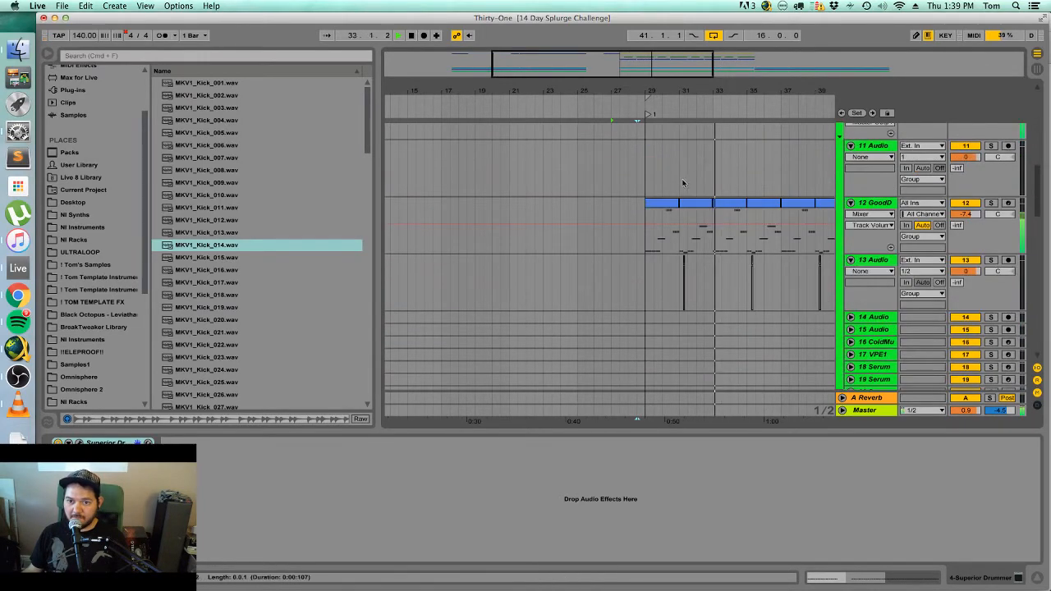
double_click(645, 215)
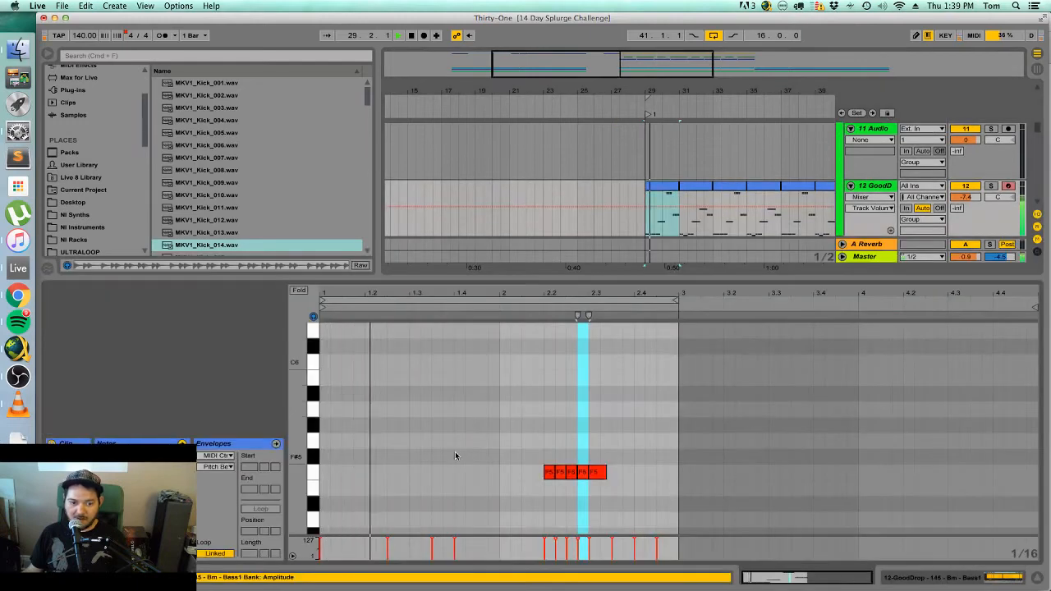
key(space)
scroll(458, 433, down, 5)
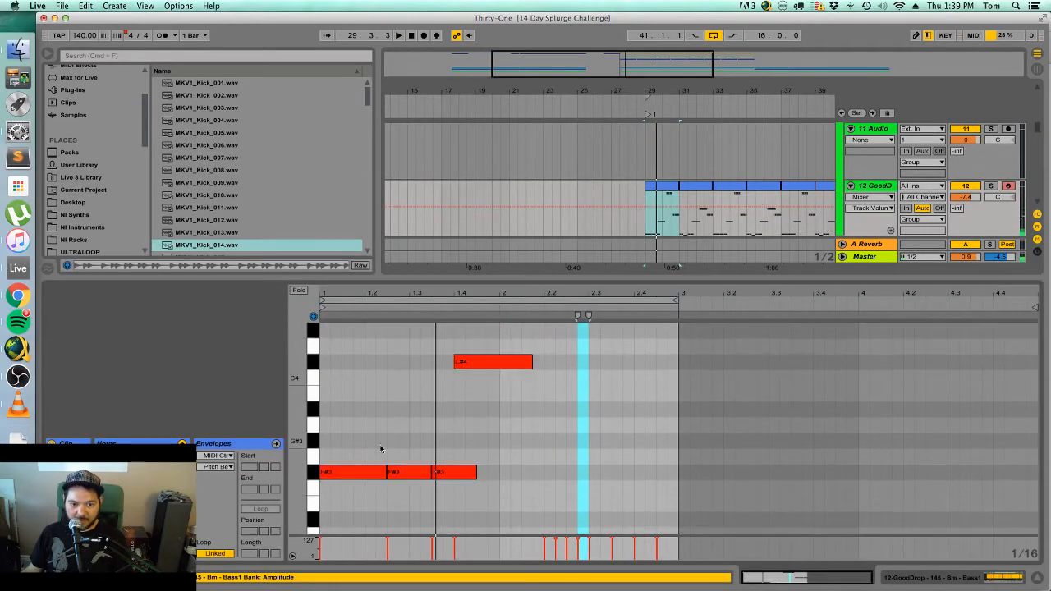
drag(384, 472, 457, 477)
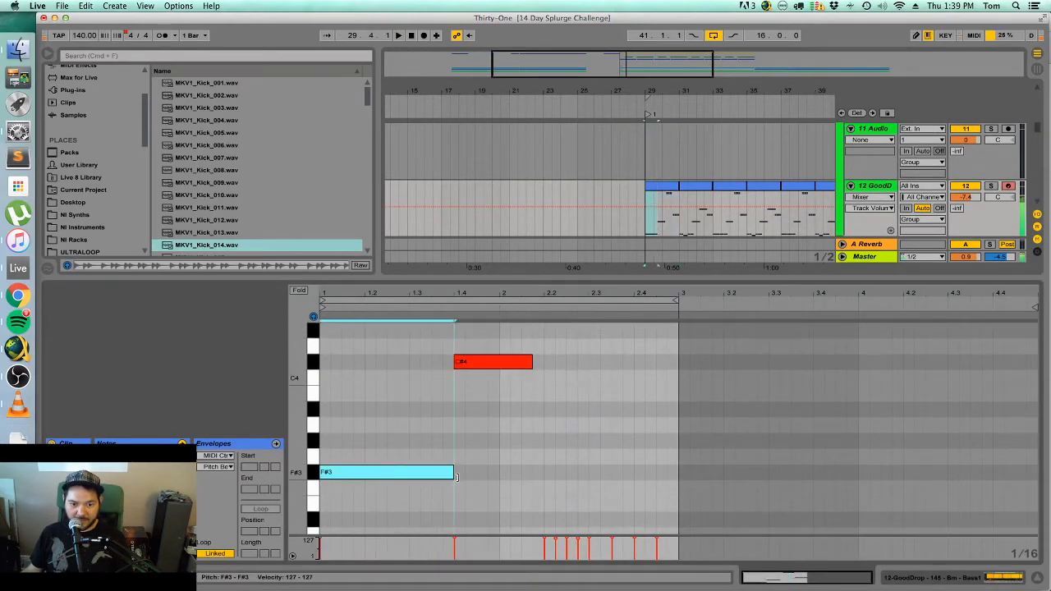
Move the bass clip's opening note down to C1, shorten it to end at beat 1.3 and play it back.
scroll(399, 464, down, 2)
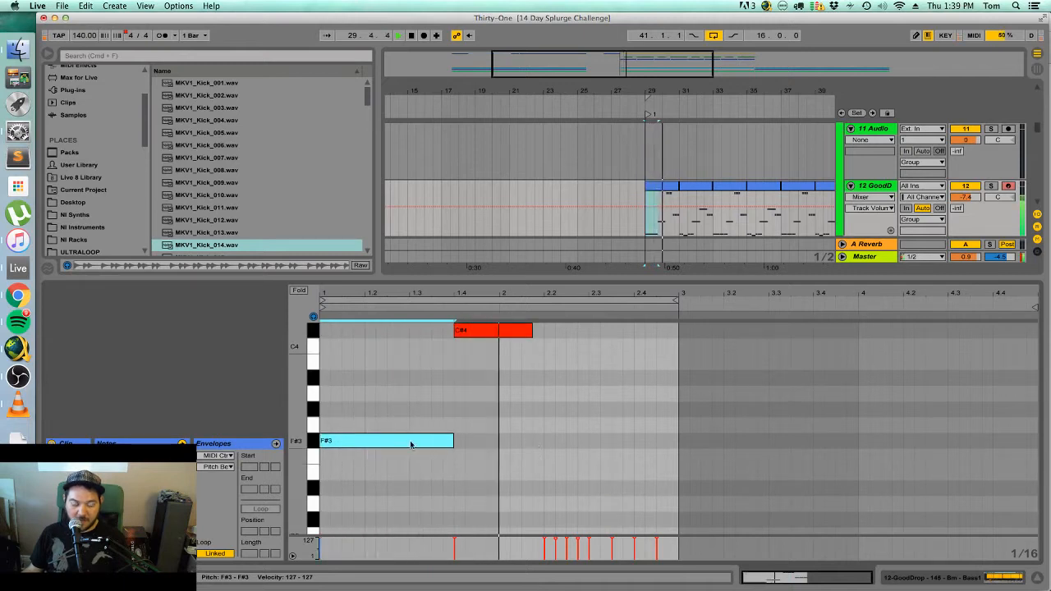
drag(400, 444, 403, 496)
key(space)
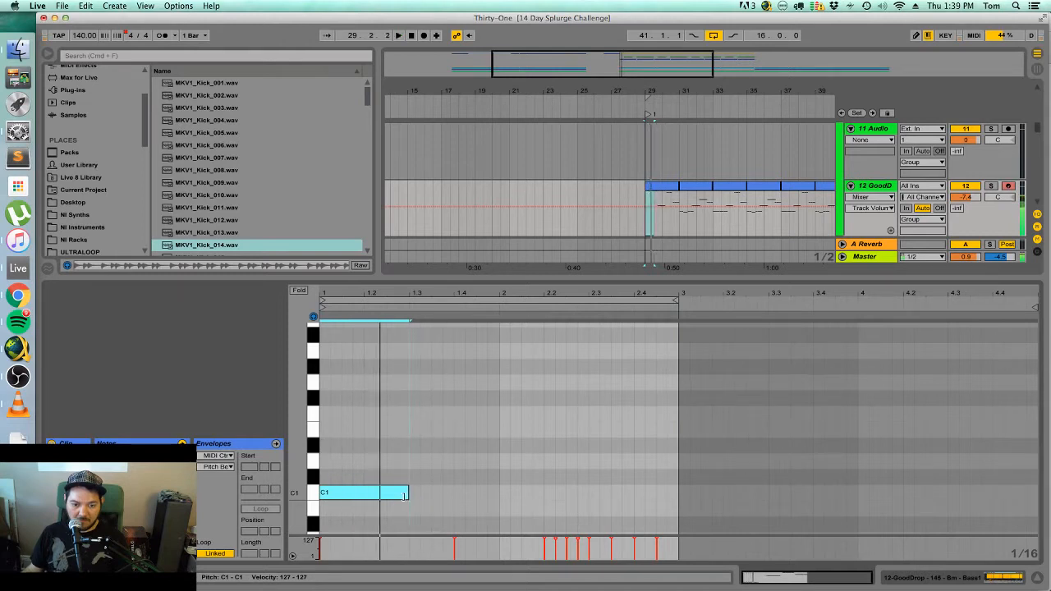
Add a D3 note from beat 1.3 to 1.4 in the bass clip and play it back.
scroll(418, 411, up, 5)
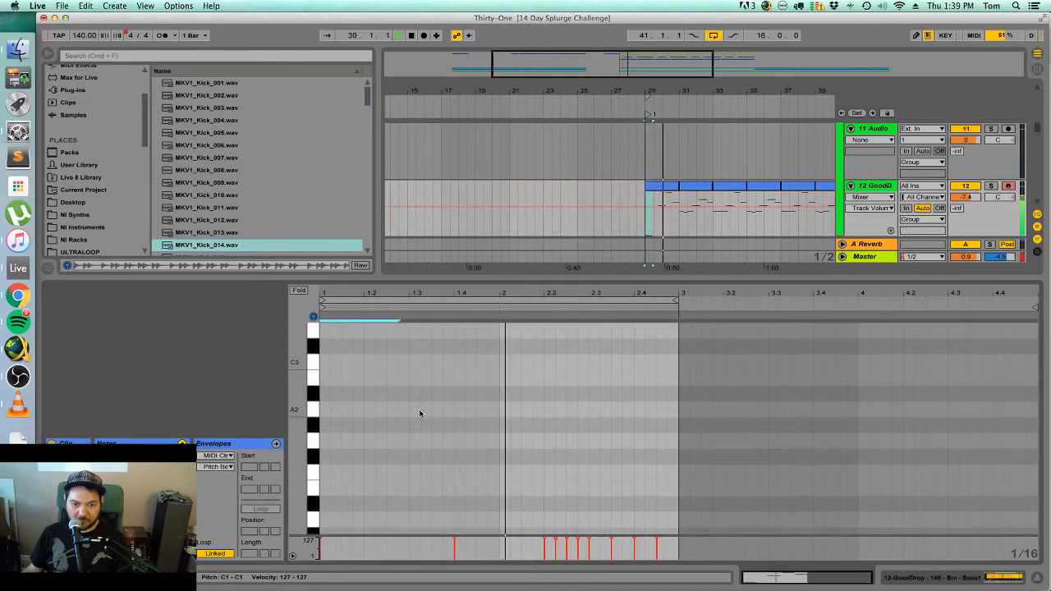
scroll(419, 415, up, 8)
double_click(420, 426)
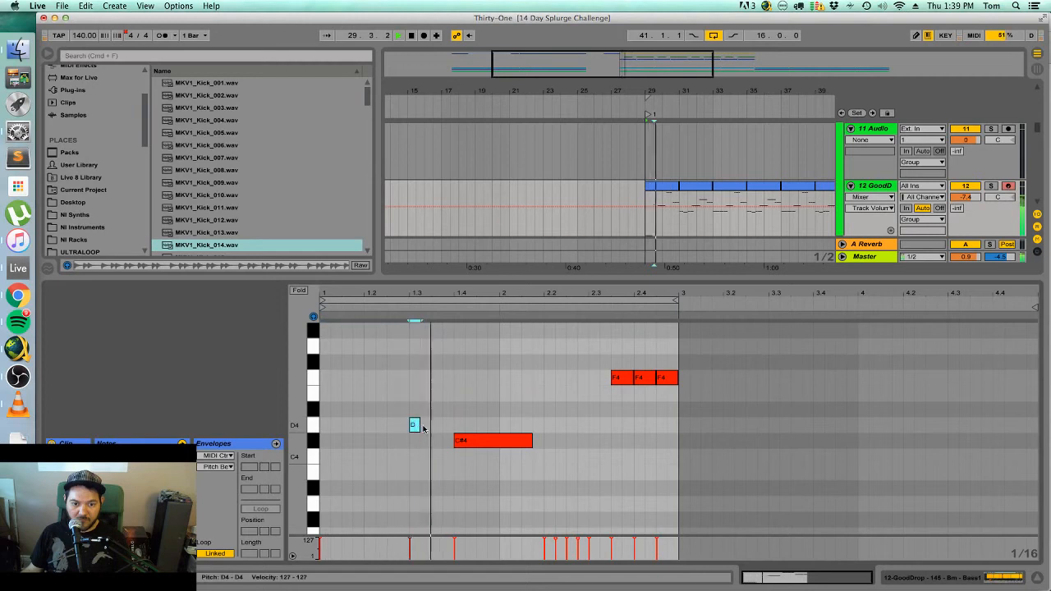
mouse_move(428, 425)
mouse_down()
mouse_move(452, 426)
mouse_move(427, 506)
mouse_move(448, 532)
mouse_move(476, 514)
mouse_move(433, 486)
mouse_move(439, 430)
mouse_move(421, 411)
mouse_move(430, 410)
mouse_up()
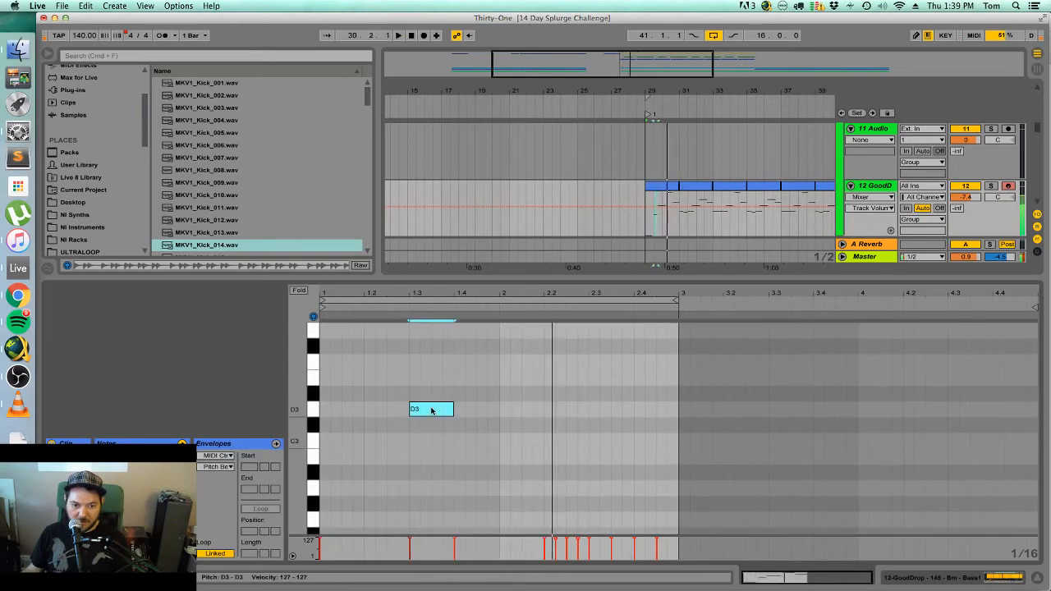
click(543, 446)
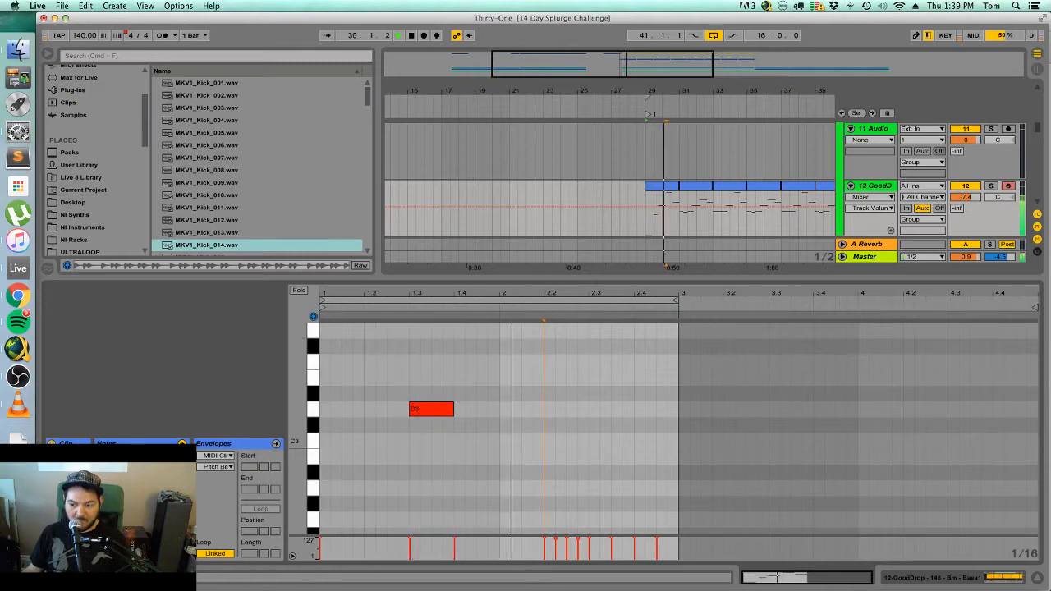
Check the device chains on the Bass Group and the Master track.
click(1039, 578)
scroll(716, 359, up, 5)
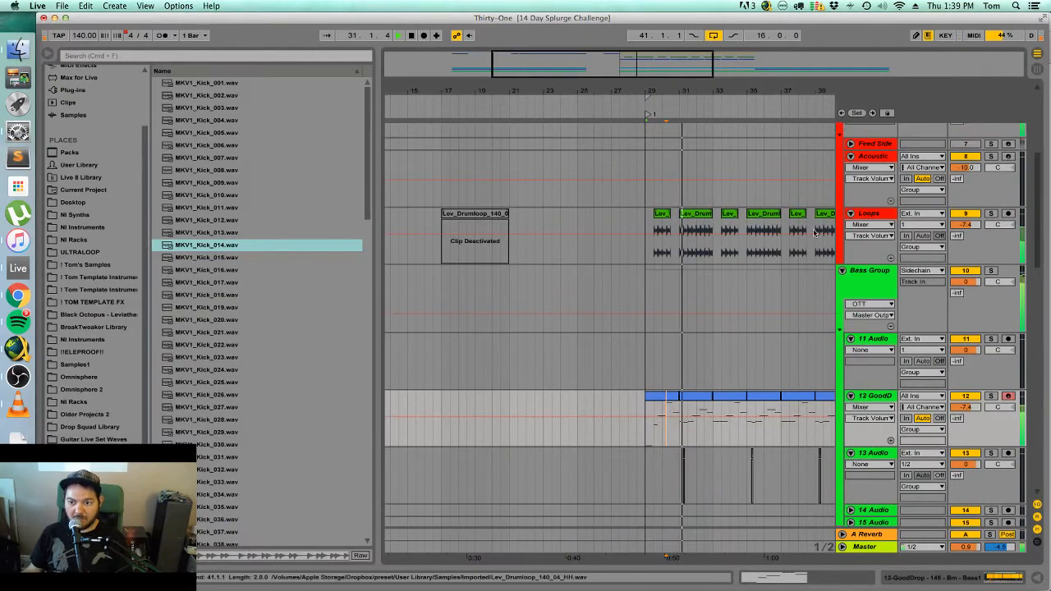
click(929, 315)
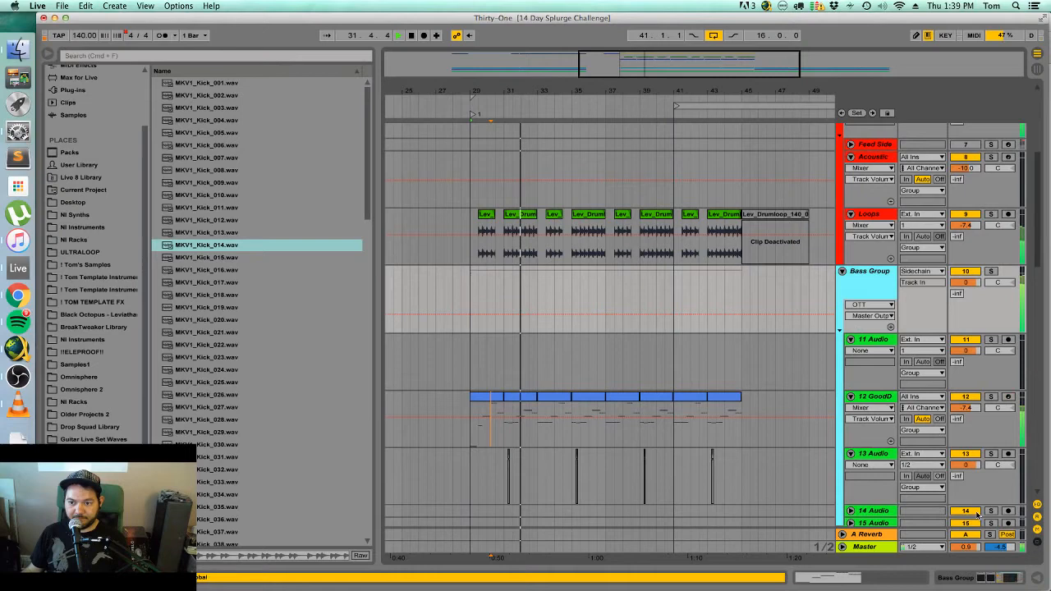
click(1035, 579)
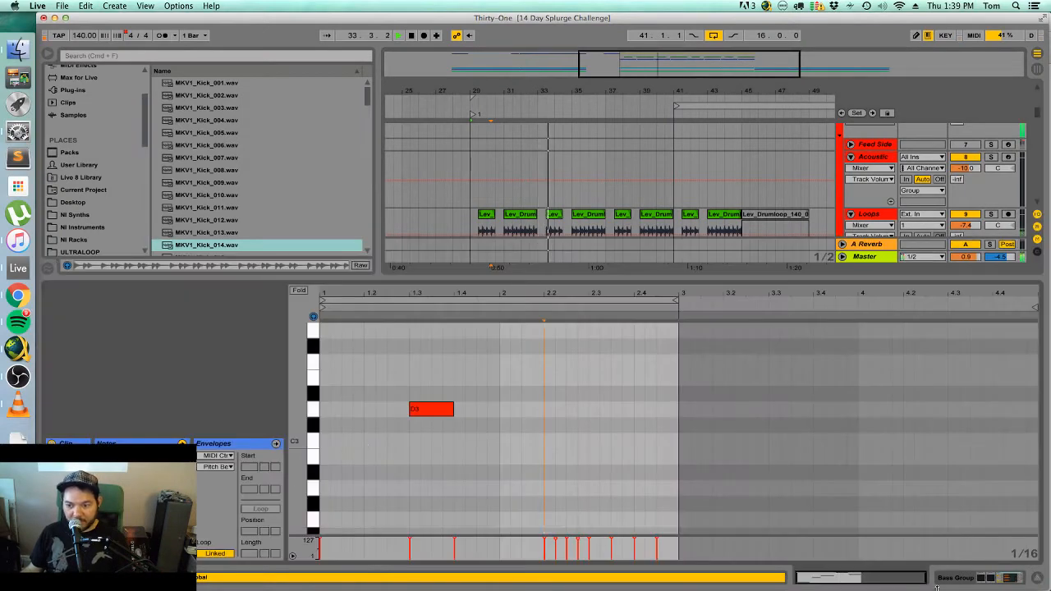
click(864, 259)
click(996, 581)
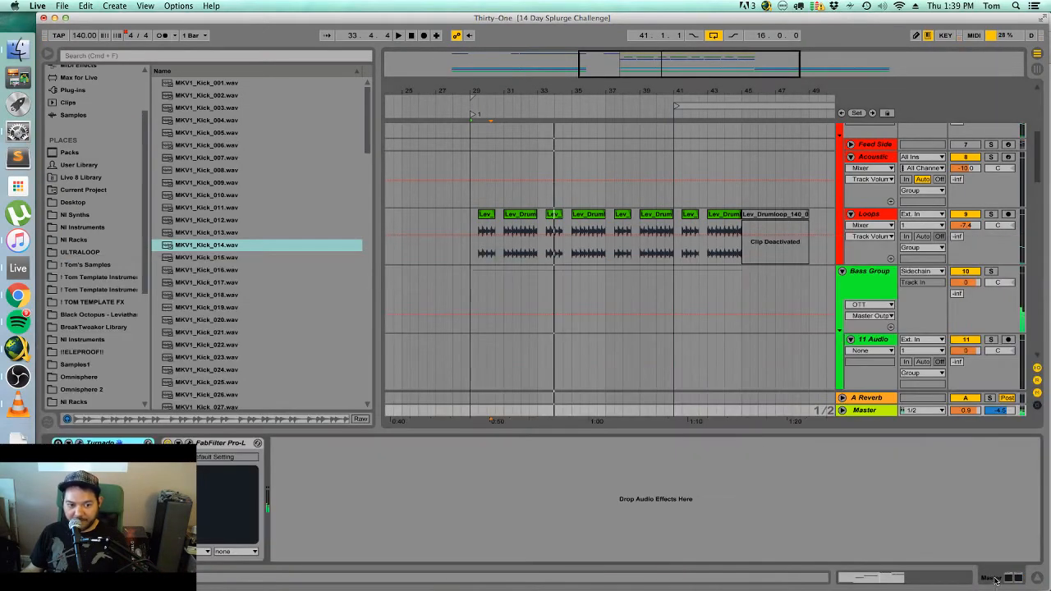
scroll(665, 308, up, 1)
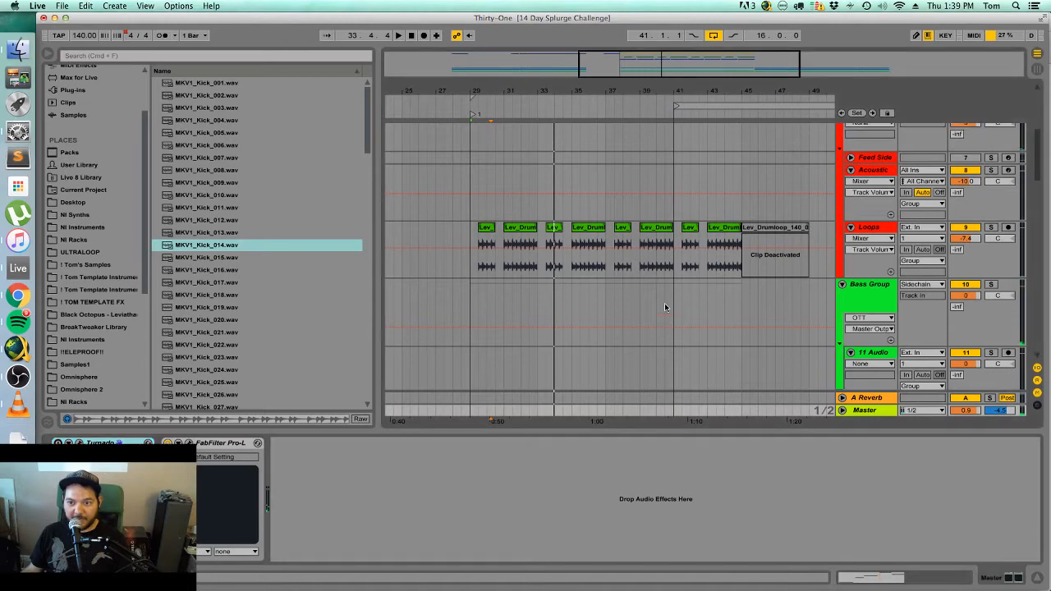
click(1035, 579)
Play the arrangement briefly from bar 25, at the start of the gap before the drop.
scroll(646, 371, up, 5)
drag(675, 92, 674, 67)
click(562, 249)
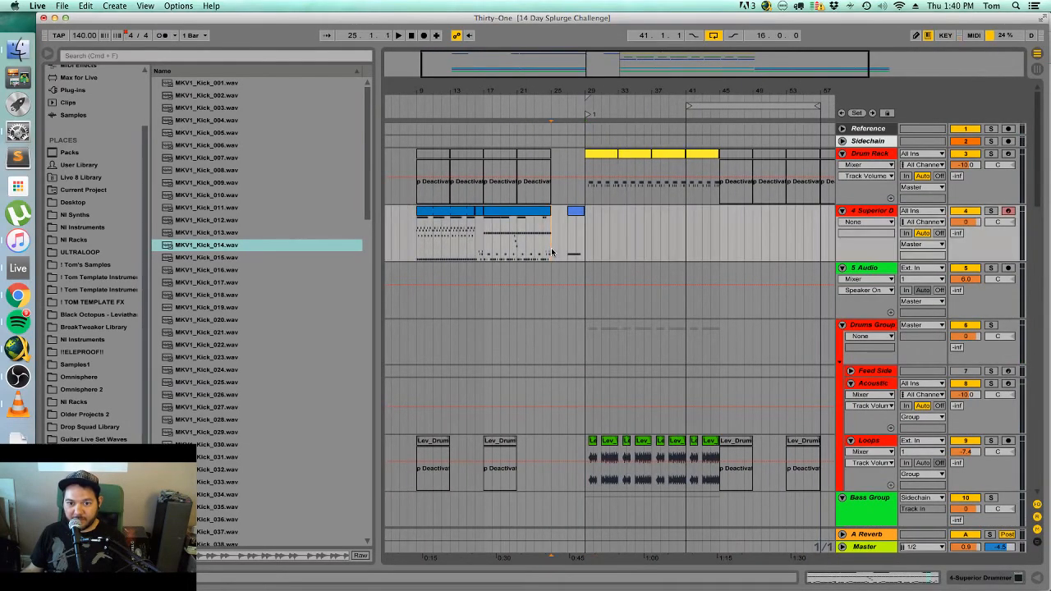
scroll(615, 370, down, 6)
scroll(622, 371, down, 15)
key(space)
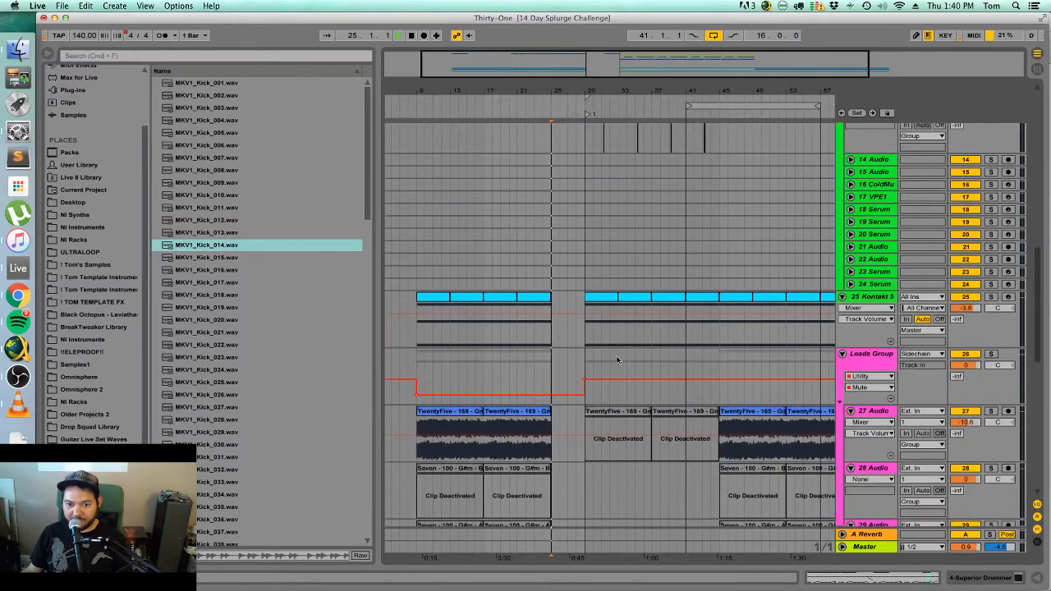
scroll(547, 408, down, 2)
key(space)
Fill bars 25 to 29 of the 27 Audio track with four copies of a one-bar section of the PrettyPluckystuff clip.
drag(614, 98, 604, 152)
scroll(762, 355, down, 15)
scroll(762, 356, up, 5)
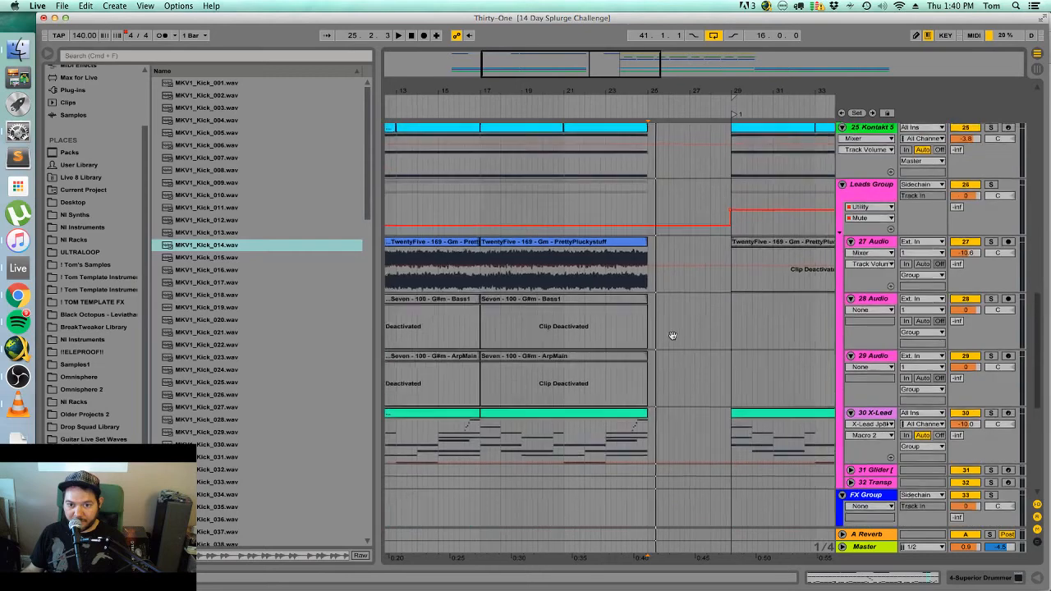
scroll(675, 329, left, 5)
scroll(553, 308, right, 1)
scroll(553, 308, right, 2)
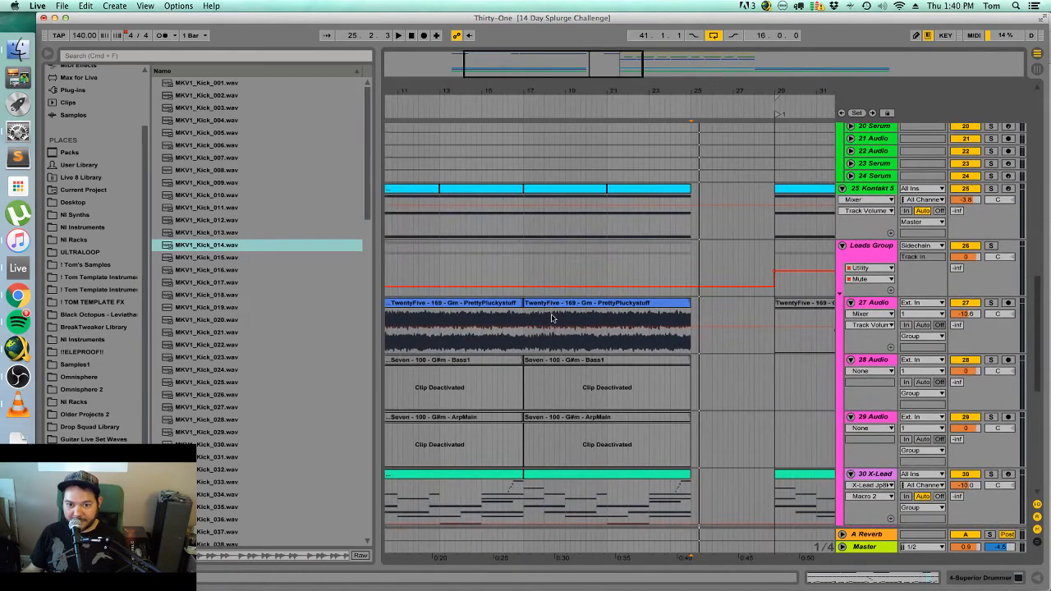
click(546, 317)
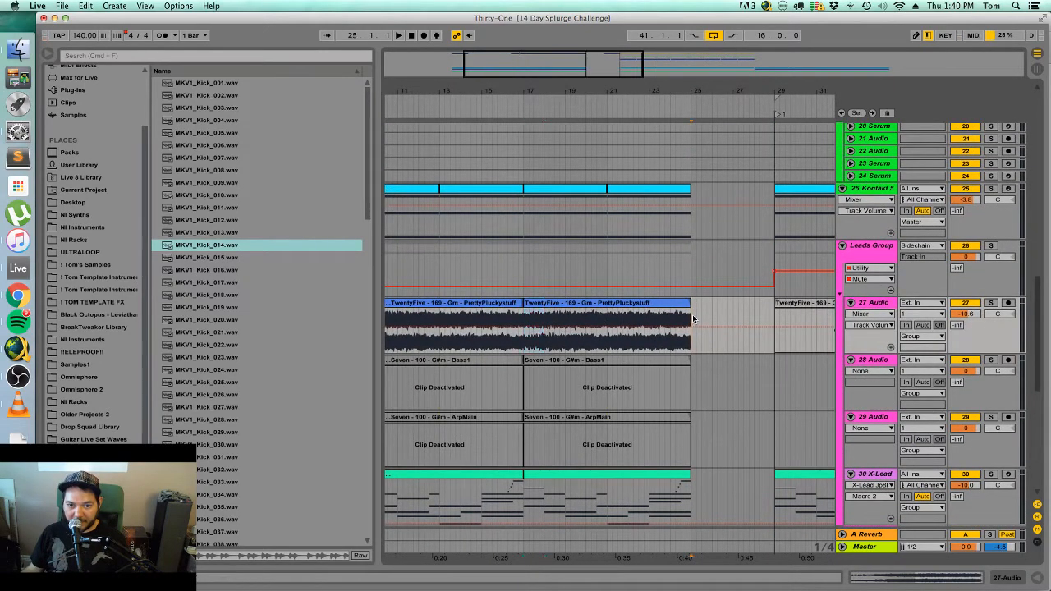
key(super+v)
key(super+v)
key(super+v)
key(super+v)
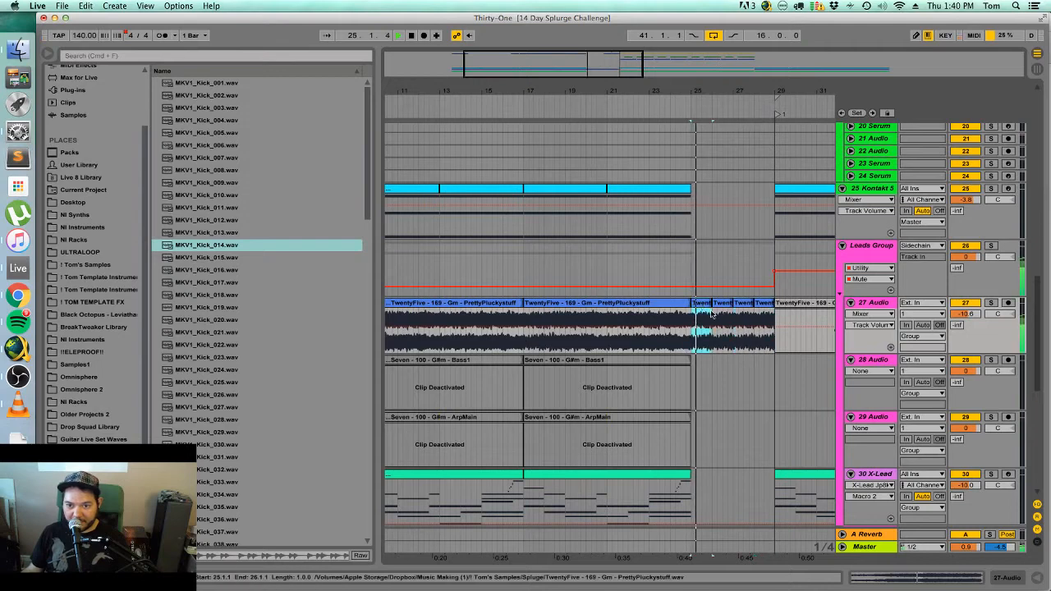
Duplicate a one-beat slice of the PrettyPluckystuff clip from bar 25 repeatedly until it fills the gap up to bar 29.
click(688, 273)
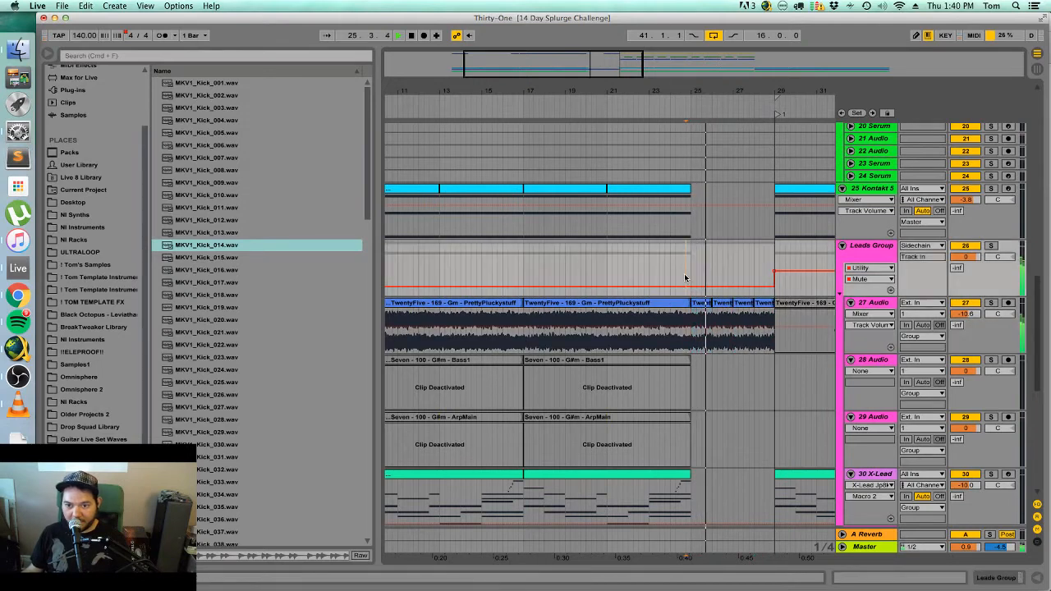
click(685, 320)
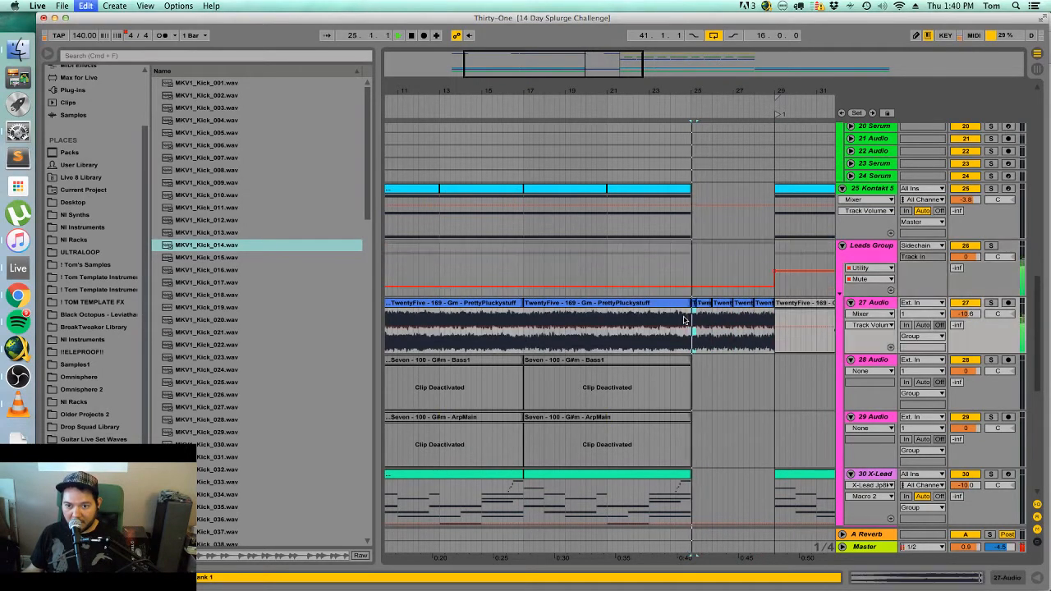
key(super+d)
key(super+d)
key(super+d)
key(super+d)
key(super+d)
key(super+d)
key(super+d)
key(super+d)
key(super+d)
key(super+d)
key(super+d)
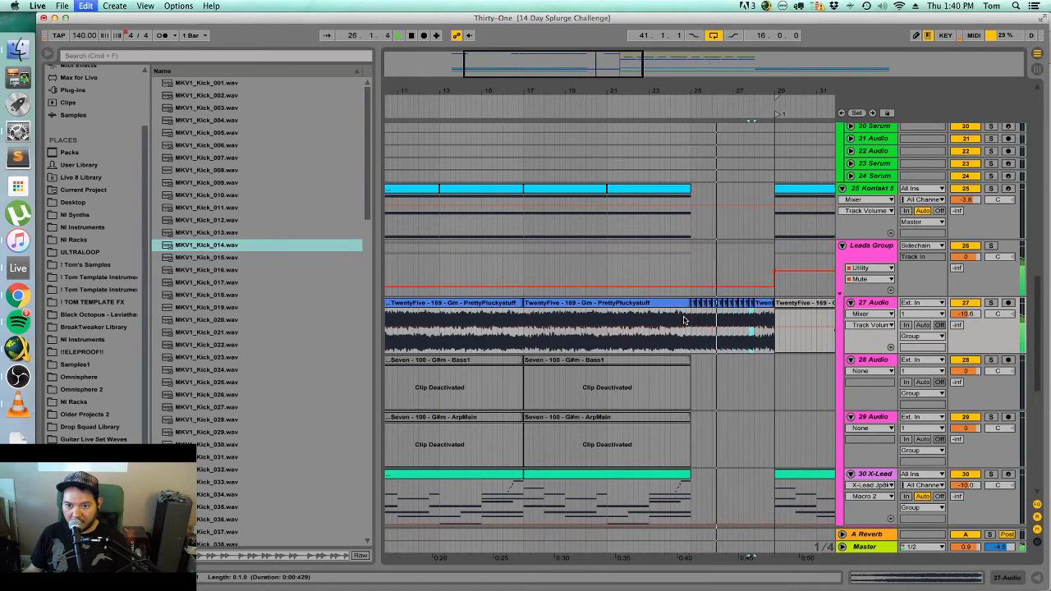
key(super+d)
key(super+d)
key(super+d)
key(super+d)
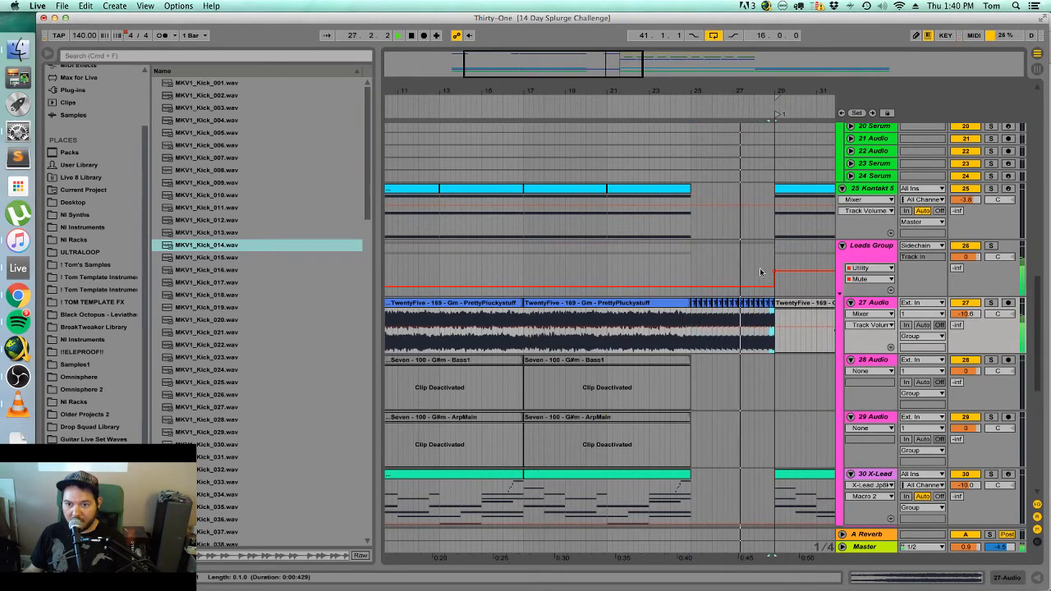
Find Ping Pong Delay among the audio effects and add it to the 27 Audio track.
drag(772, 90, 701, 131)
click(879, 304)
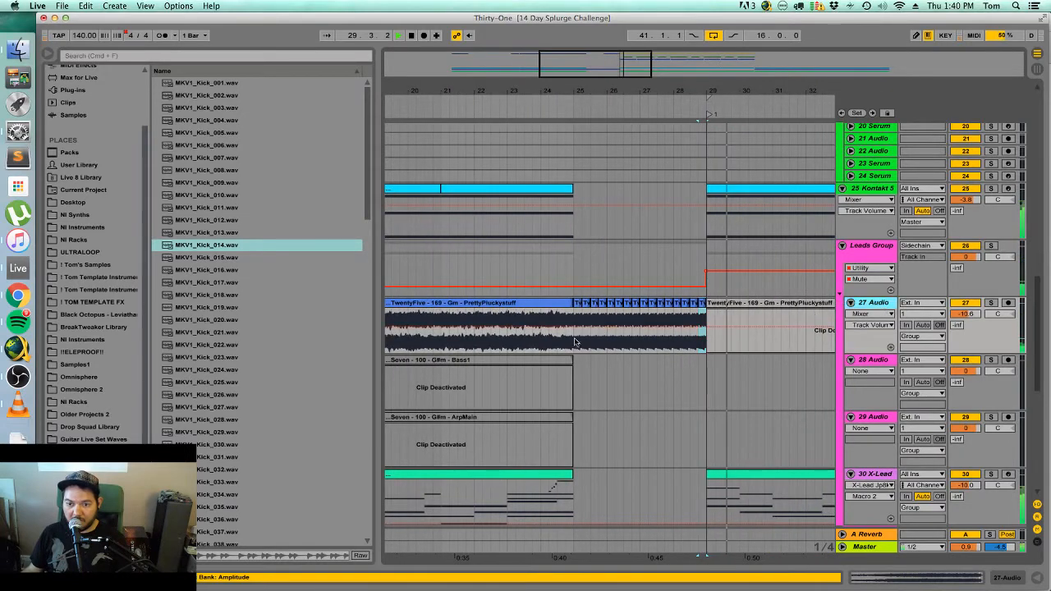
click(73, 90)
click(81, 120)
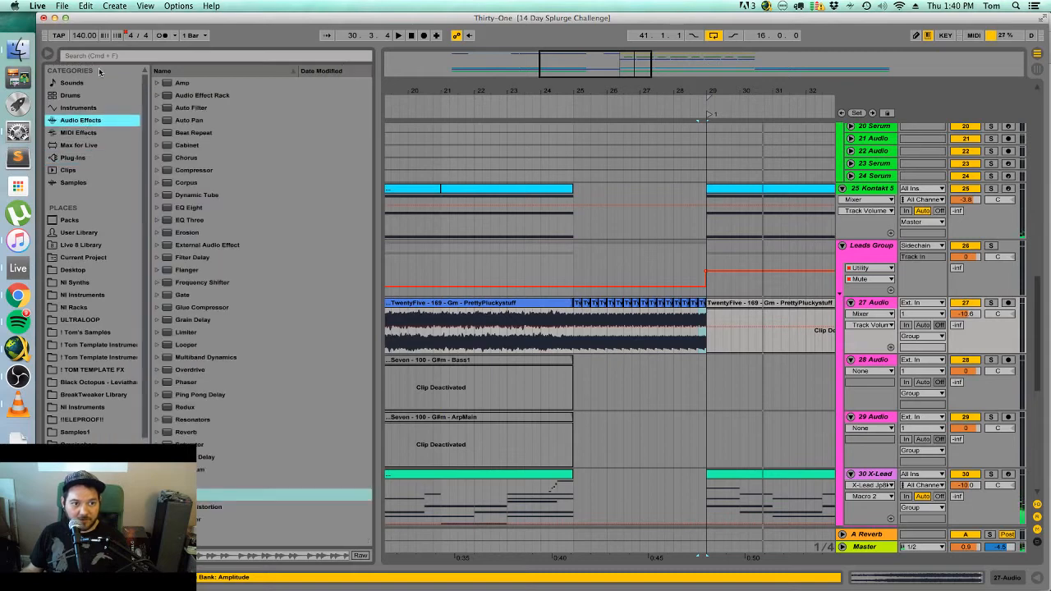
key(super+f)
text(fade)
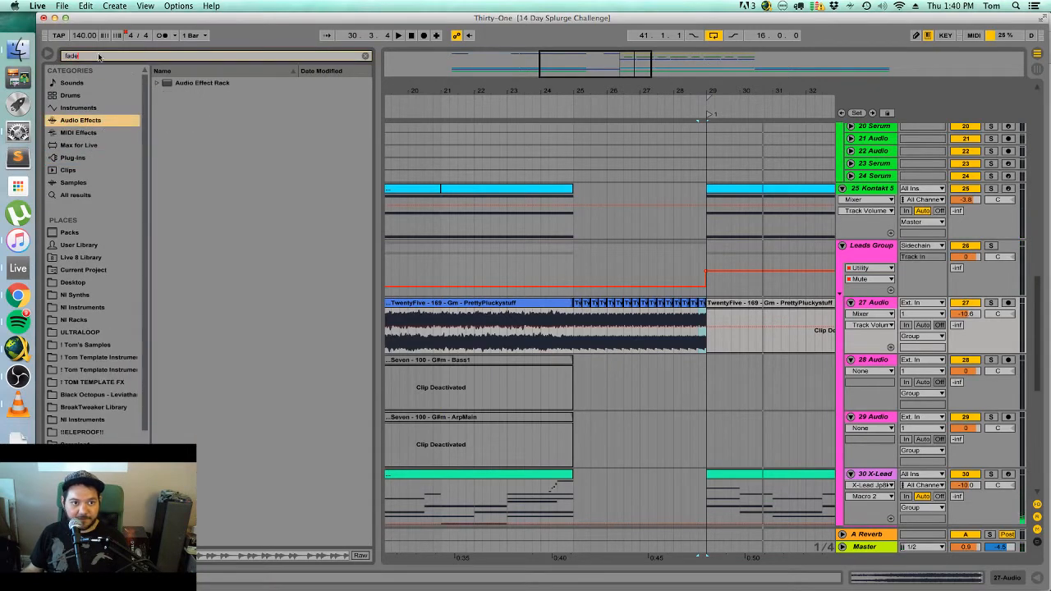
text(ping)
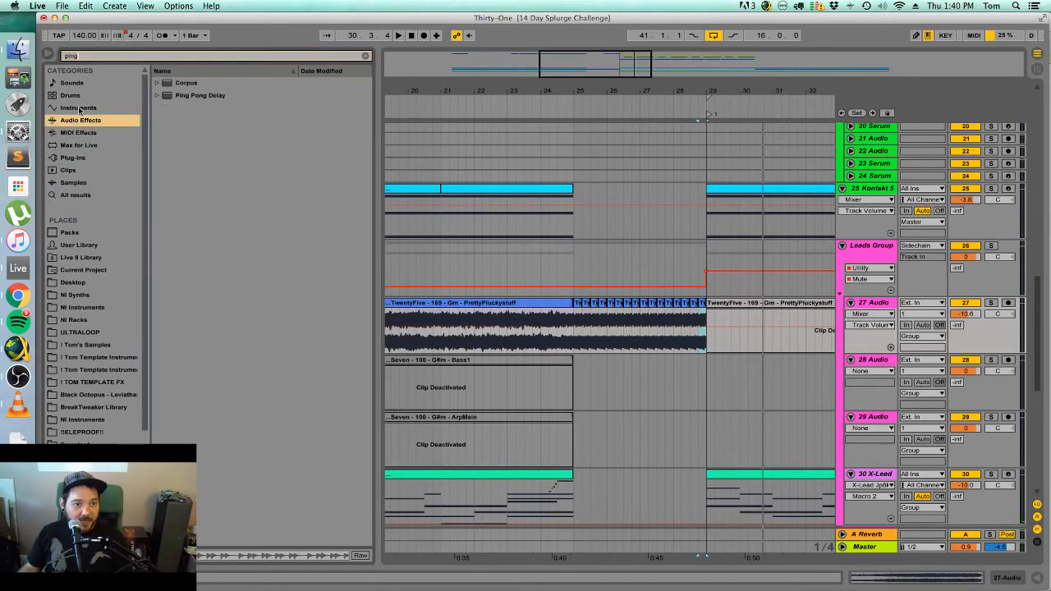
click(172, 94)
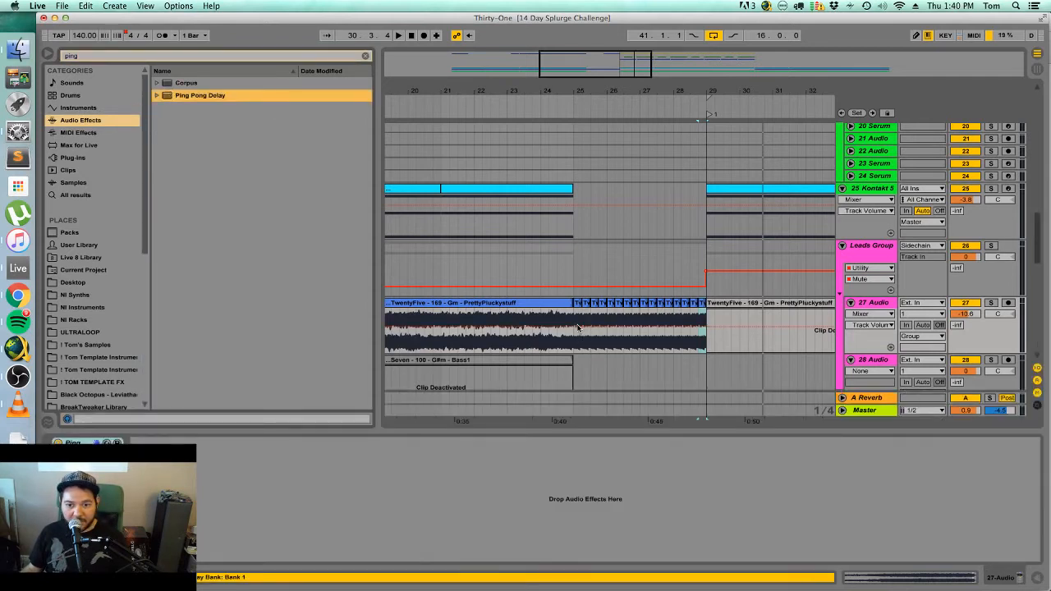
Delete the chopped clips between bars 25 and 29 on 27 Audio and show the Ping Pong Delay's Dry/Wet automation.
drag(578, 330, 642, 330)
key(Delete)
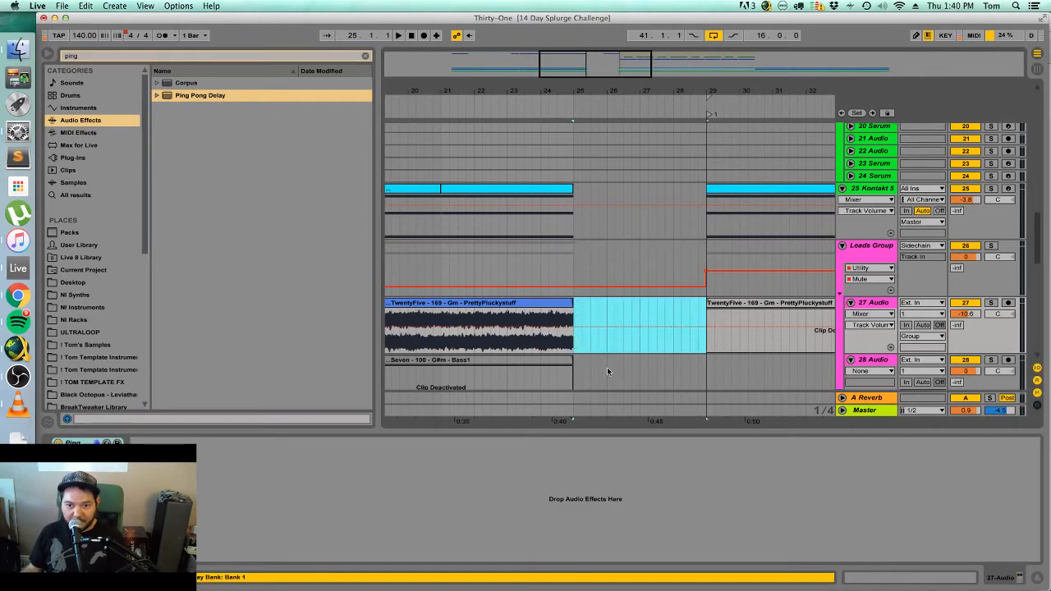
click(110, 546)
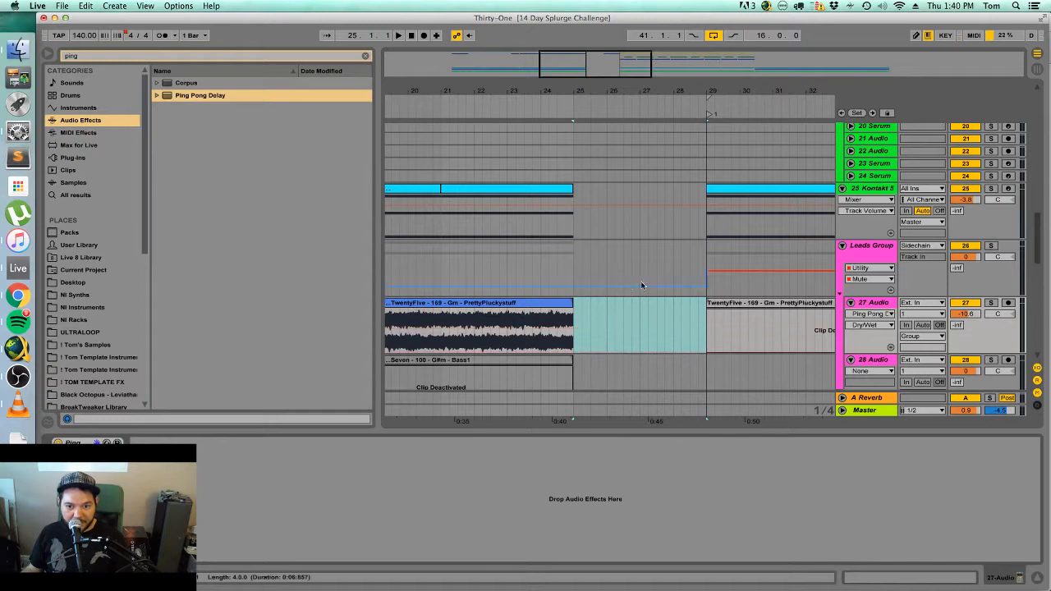
Draw the Ping Pong Delay Dry/Wet automation on 27 Audio so it rises from bar 25 and falls back before bar 29.
click(570, 321)
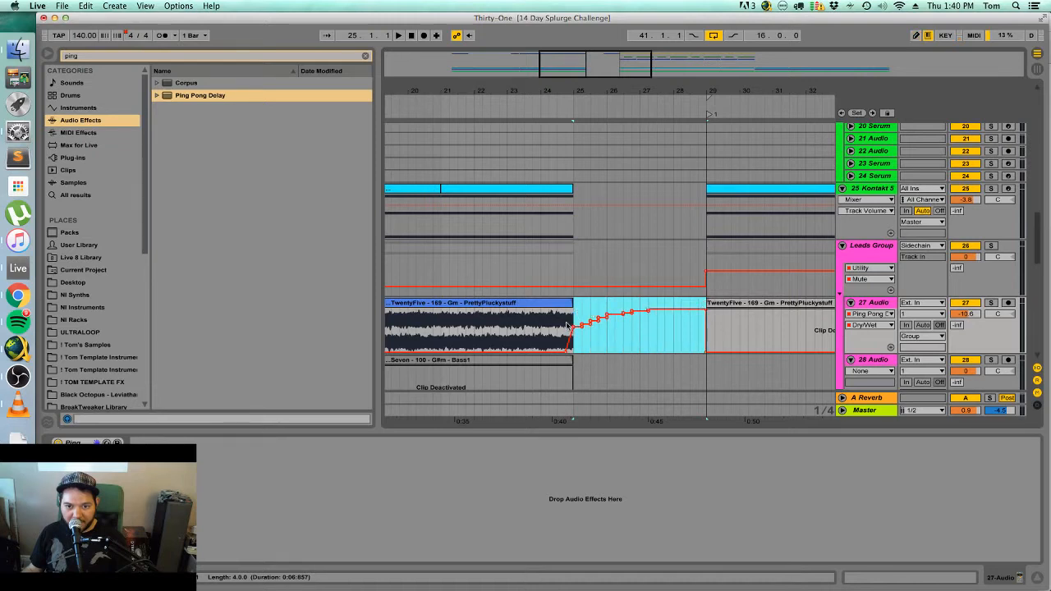
key(space)
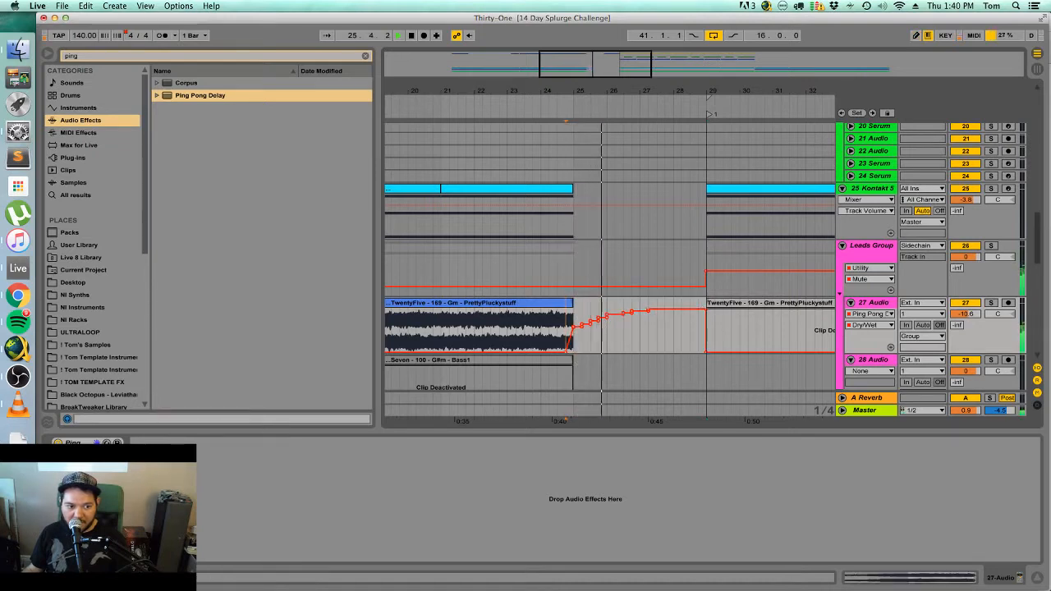
click(74, 547)
click(106, 547)
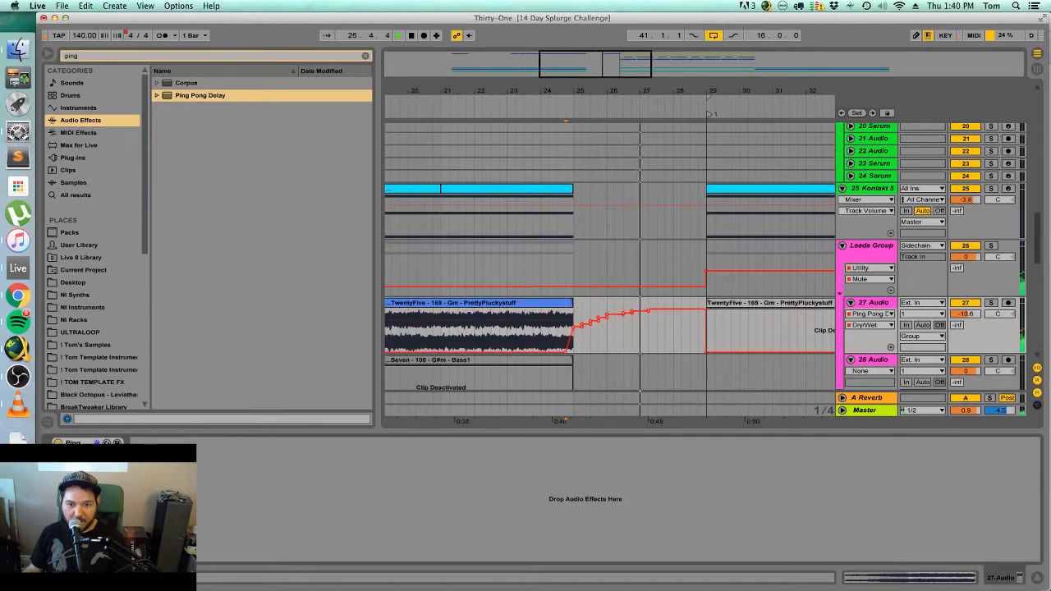
drag(685, 358, 702, 361)
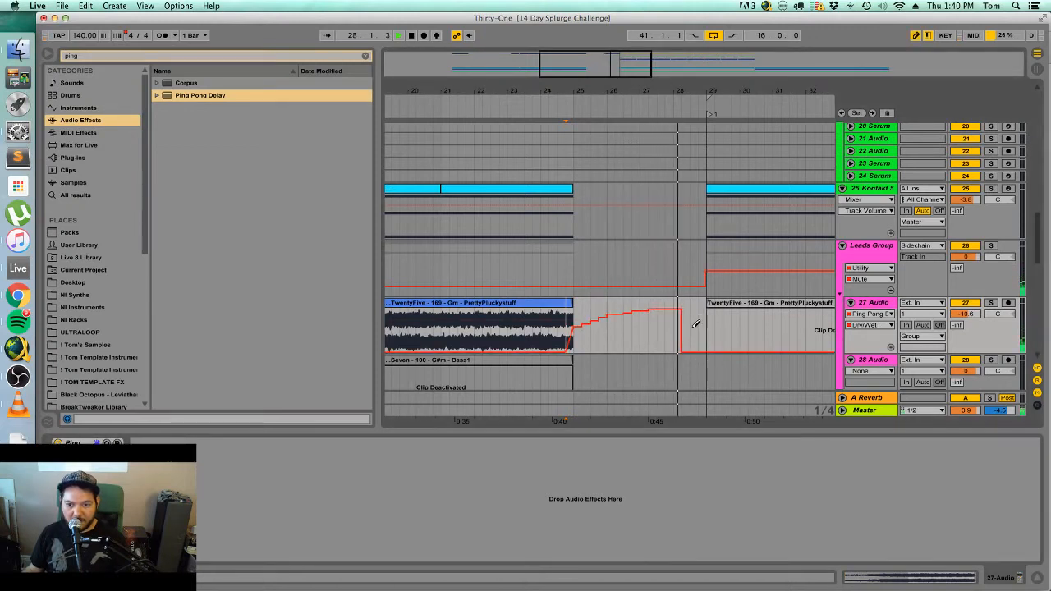
click(681, 353)
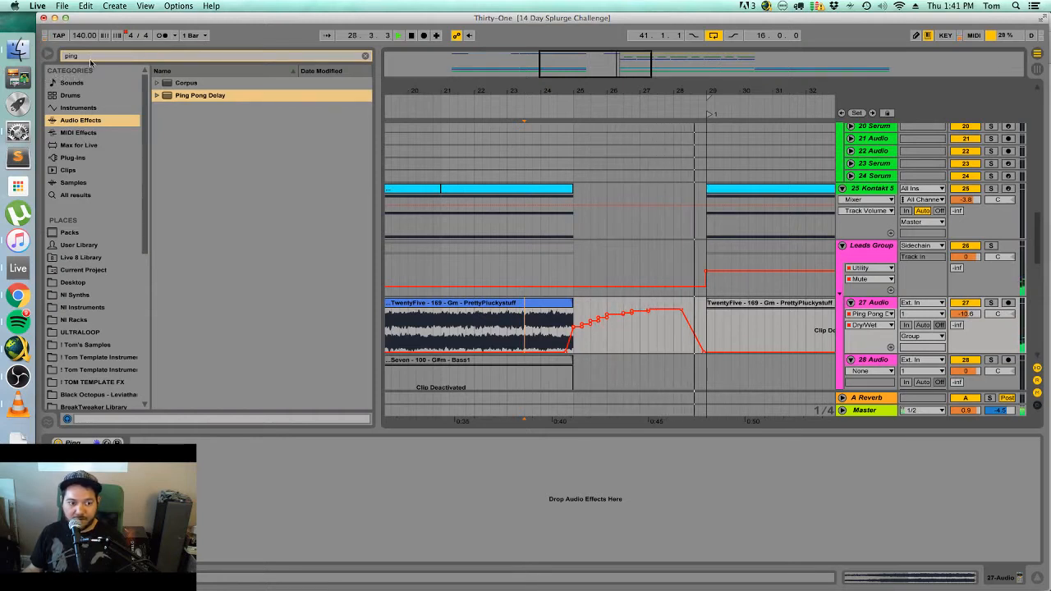
Search the audio effects for ott and add the Multiband Dynamics OTT preset to the 27 Audio track.
drag(88, 58, 2, 50)
key(BackSpace)
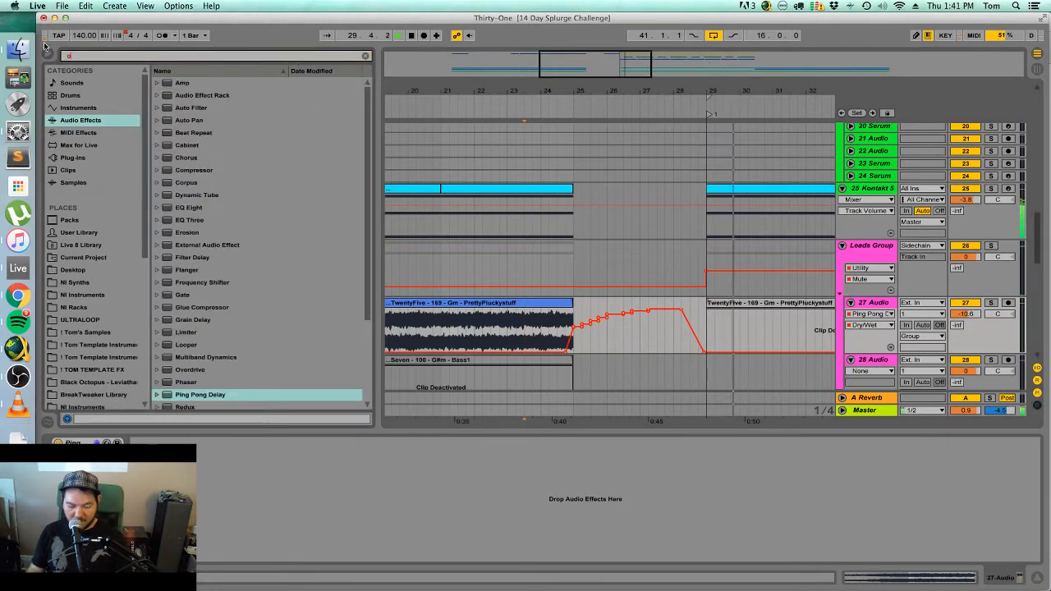
text(ott)
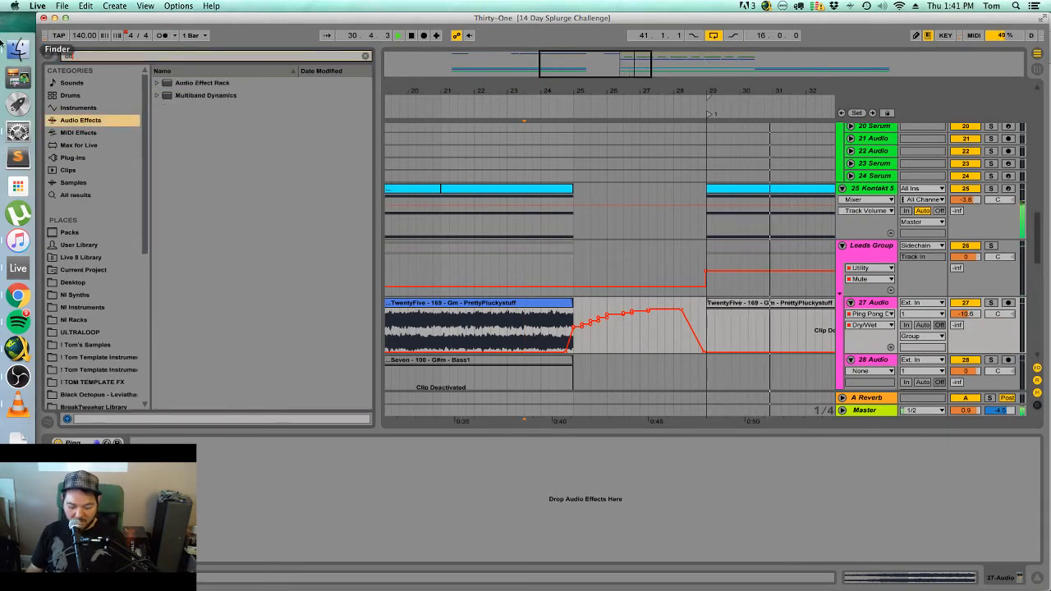
click(157, 96)
click(204, 146)
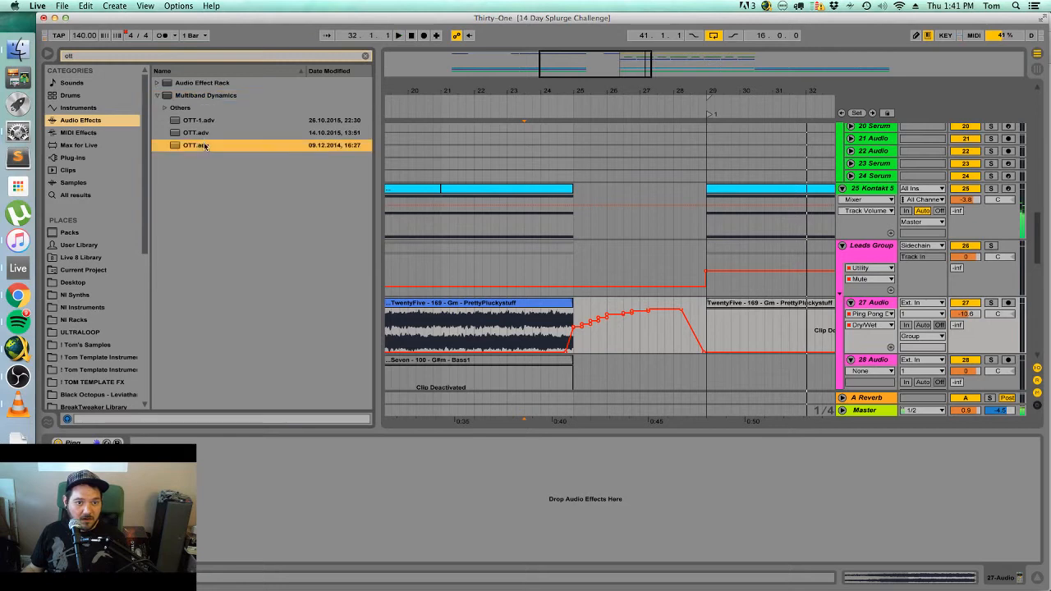
Set the OTT effect's Amount to 0% and show its automation in a new lane.
click(420, 542)
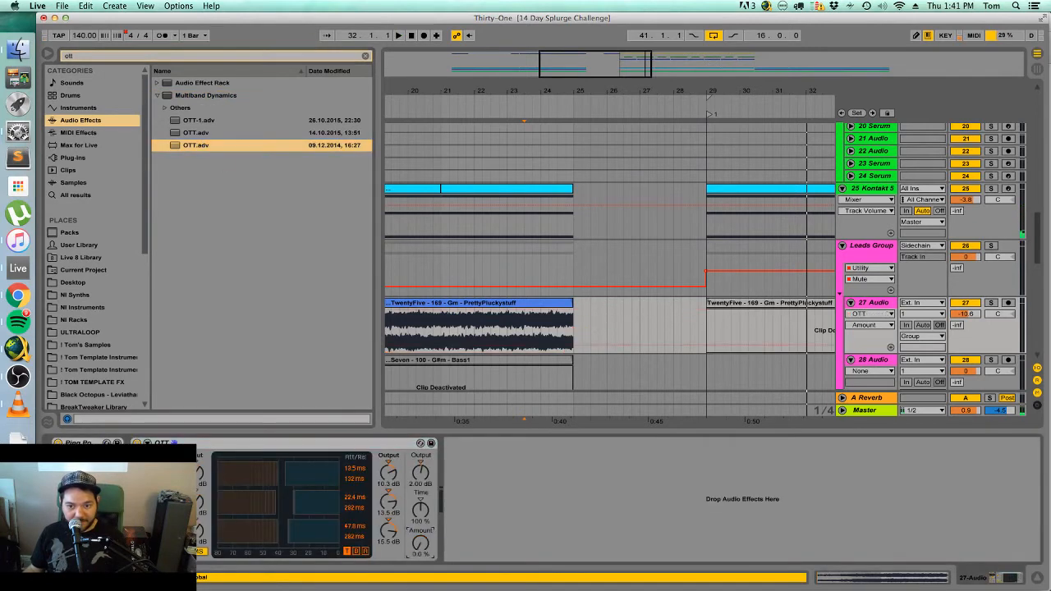
right_click(421, 542)
click(472, 486)
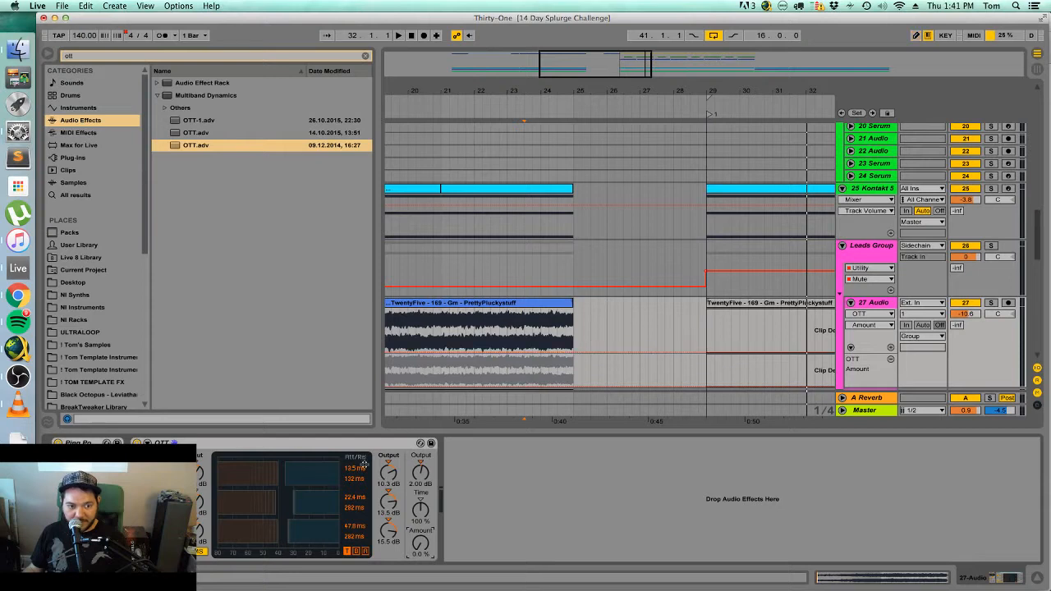
Show the Ping Pong Delay Dry/Wet lane and copy its automation curve from bar 24.3 to past bar 29.
click(890, 348)
mouse_move(731, 360)
mouse_down()
mouse_move(558, 377)
mouse_move(733, 375)
mouse_up()
click(558, 376)
key(super+c)
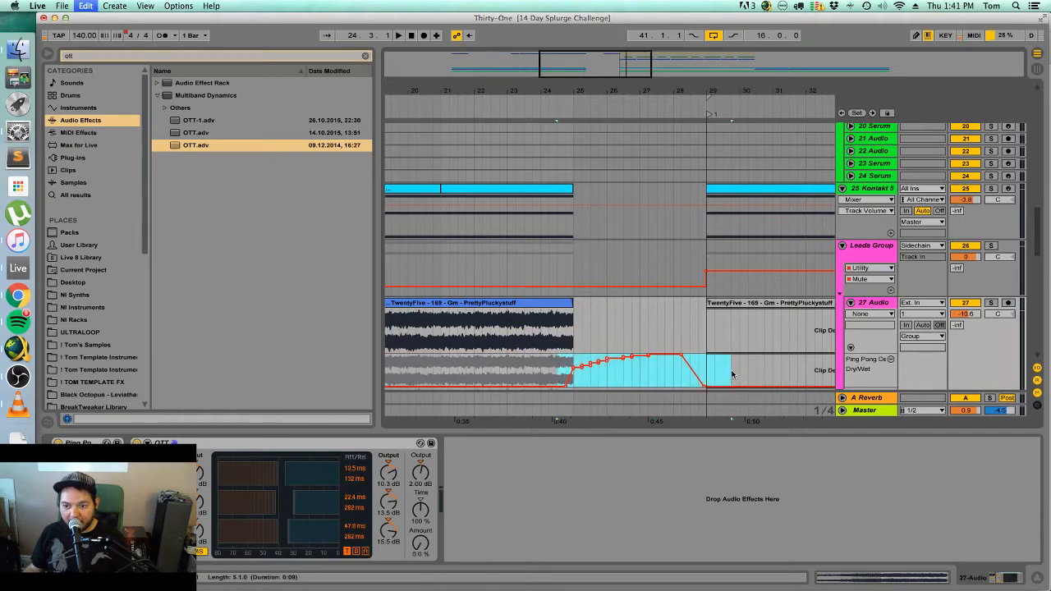
Paste the copied curve at bar 24.3 in a new OTT Amount automation lane and raise OTT's Output to 5.30 dB.
right_click(424, 540)
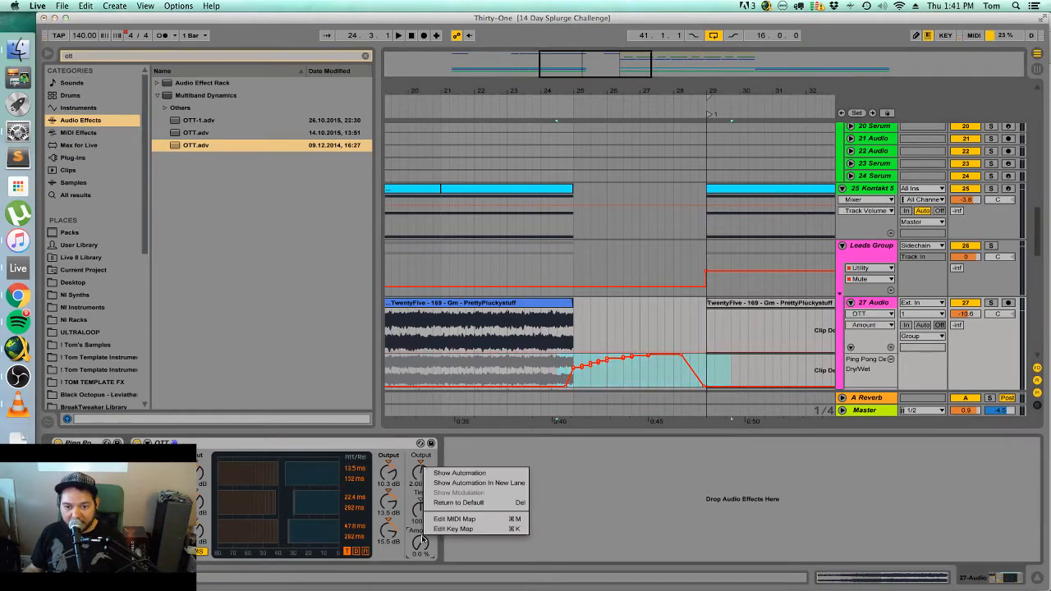
click(456, 492)
click(565, 377)
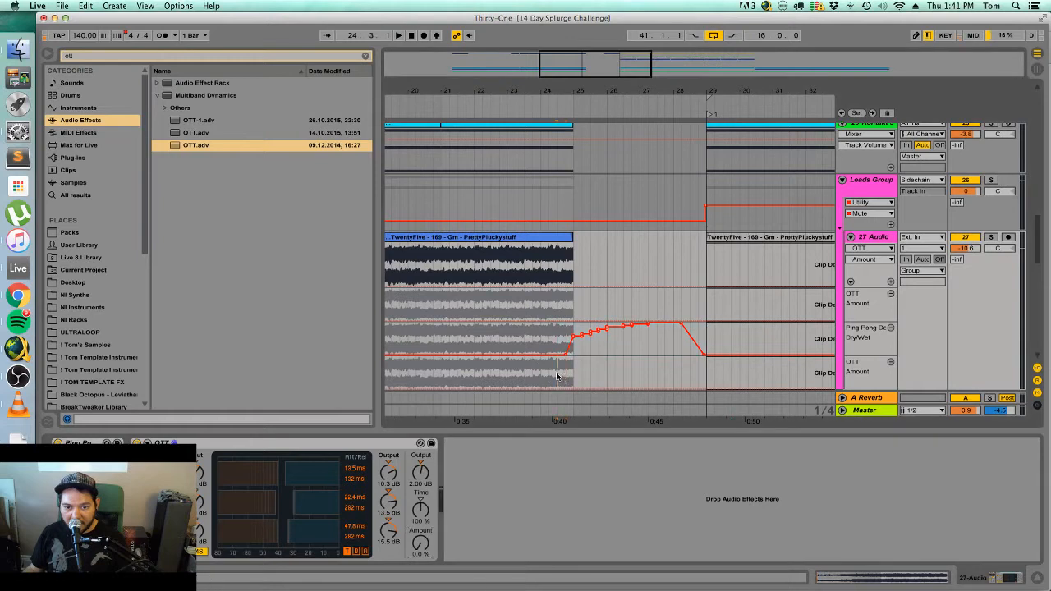
key(super+v)
key(space)
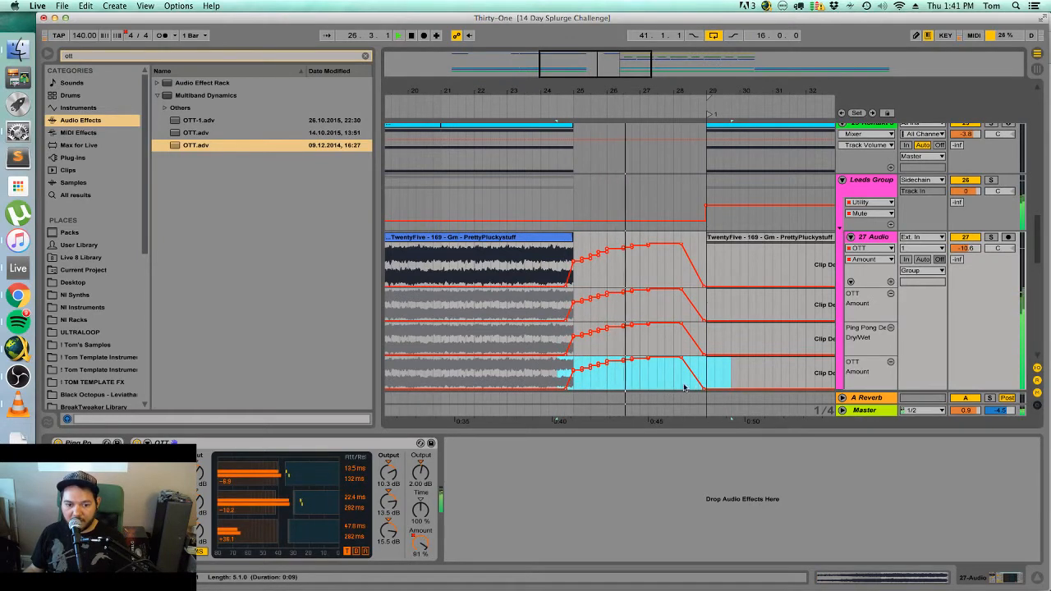
drag(420, 473, 420, 470)
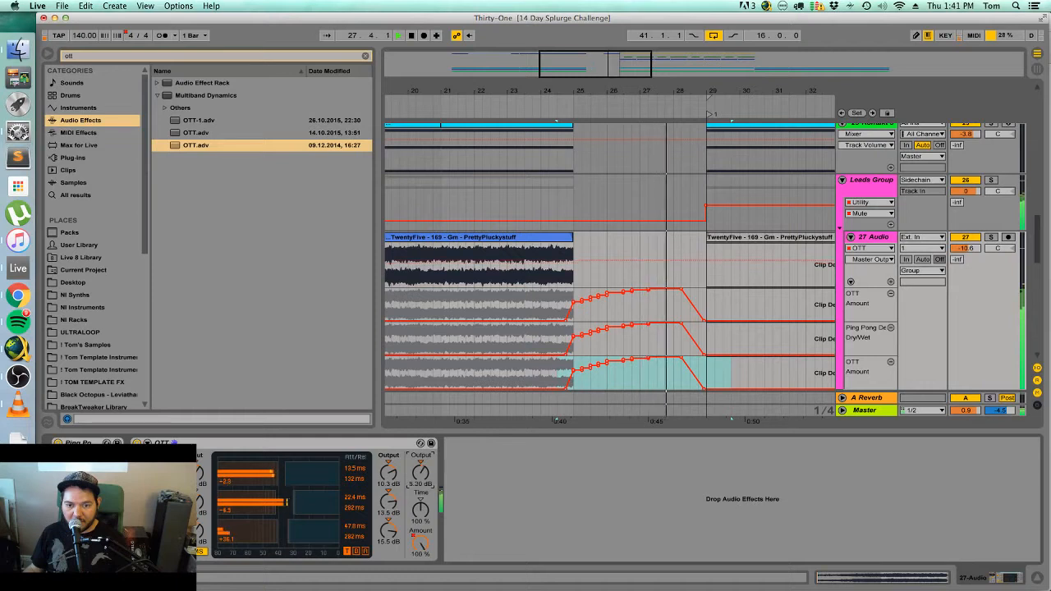
Reshape the OTT Amount and Ping Pong Delay Dry/Wet curves so both drop off sharply at about bar 28.3.
click(687, 364)
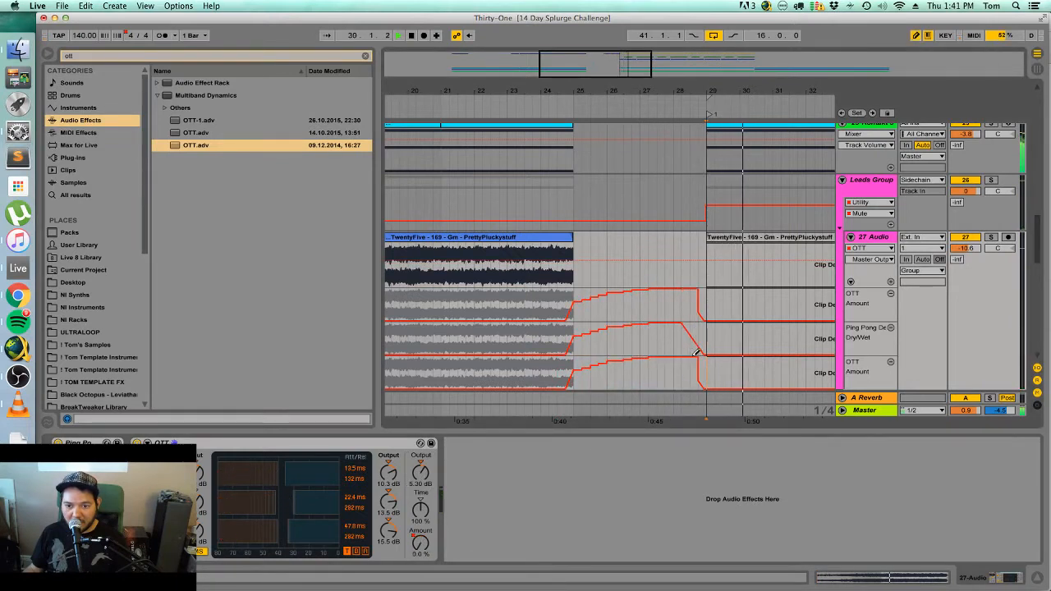
click(690, 378)
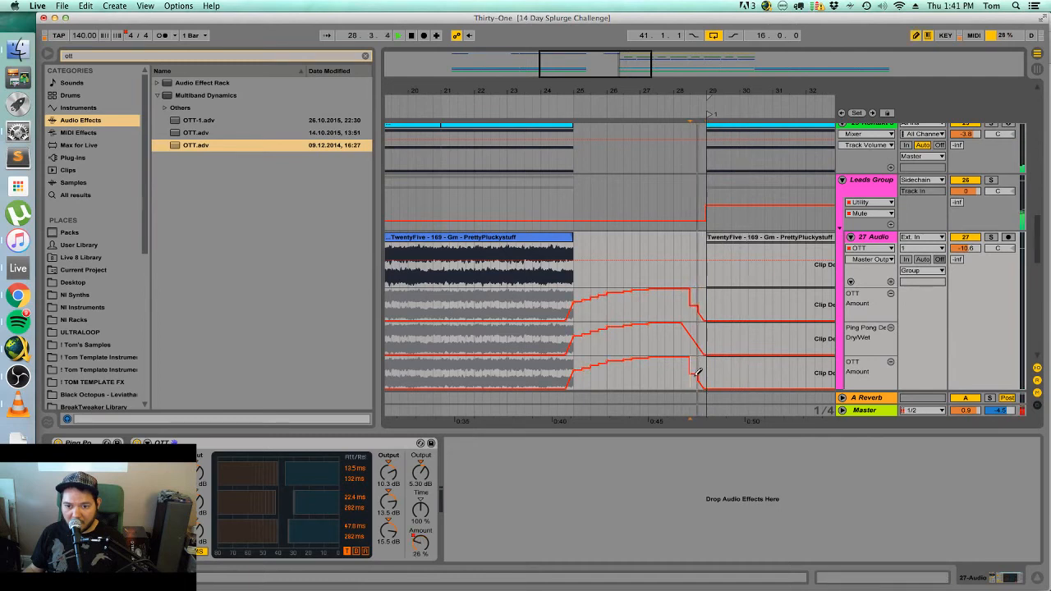
drag(696, 374, 695, 382)
key(b)
key(b)
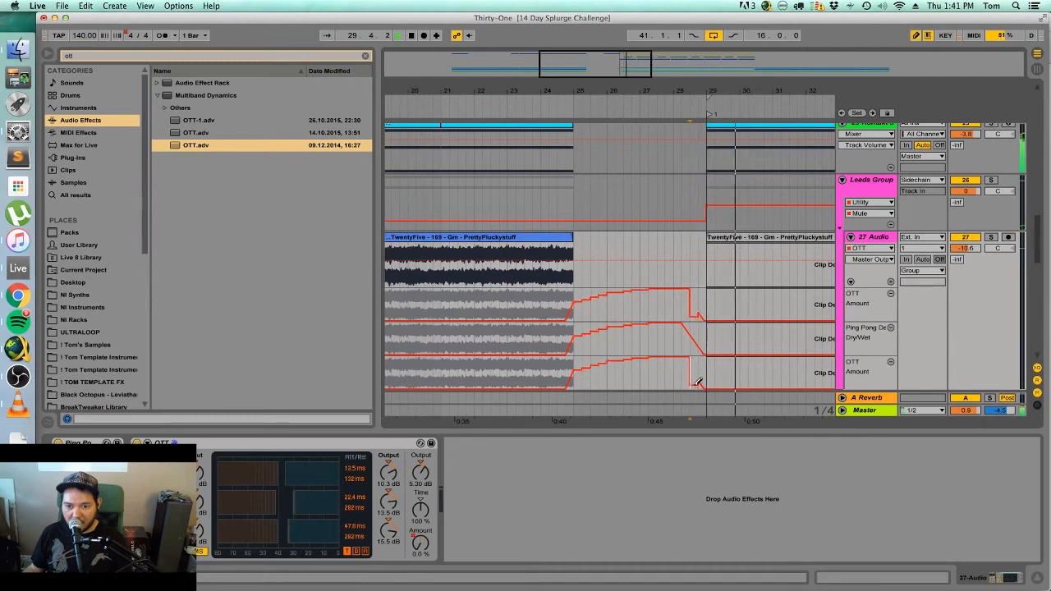
click(559, 370)
key(space)
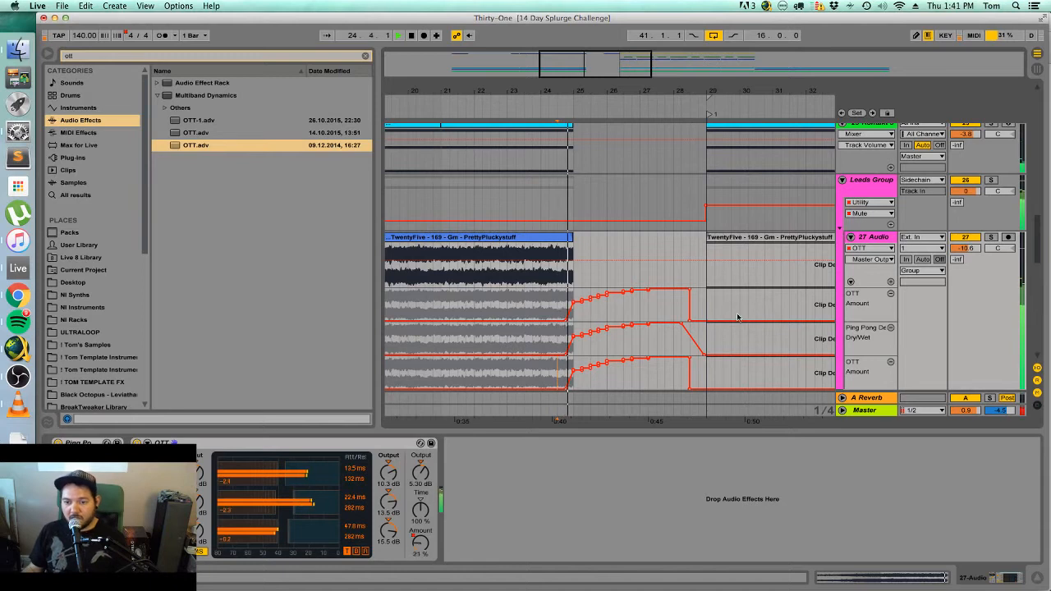
key(b)
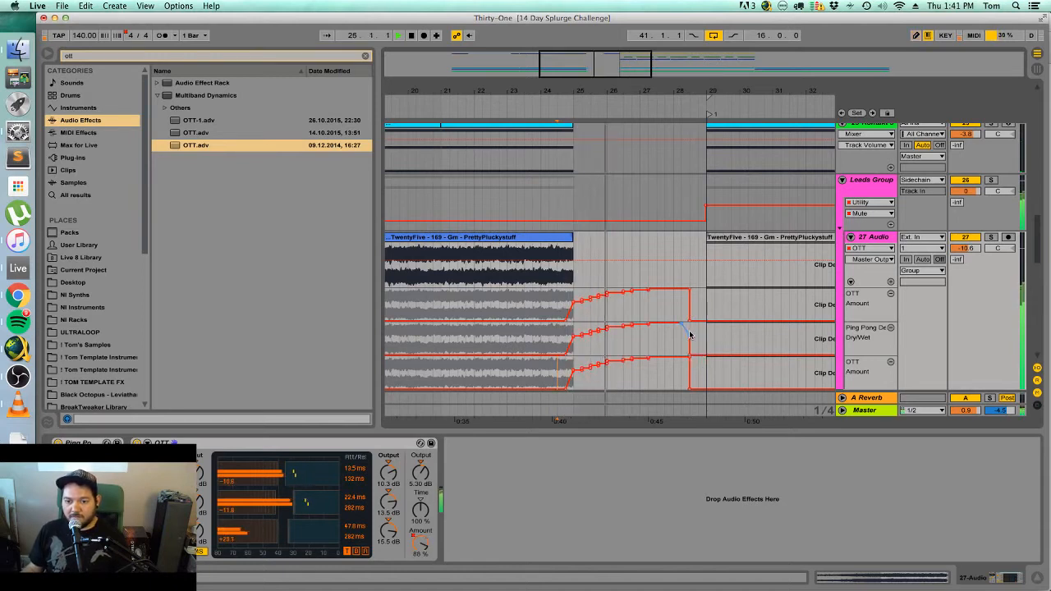
key(b)
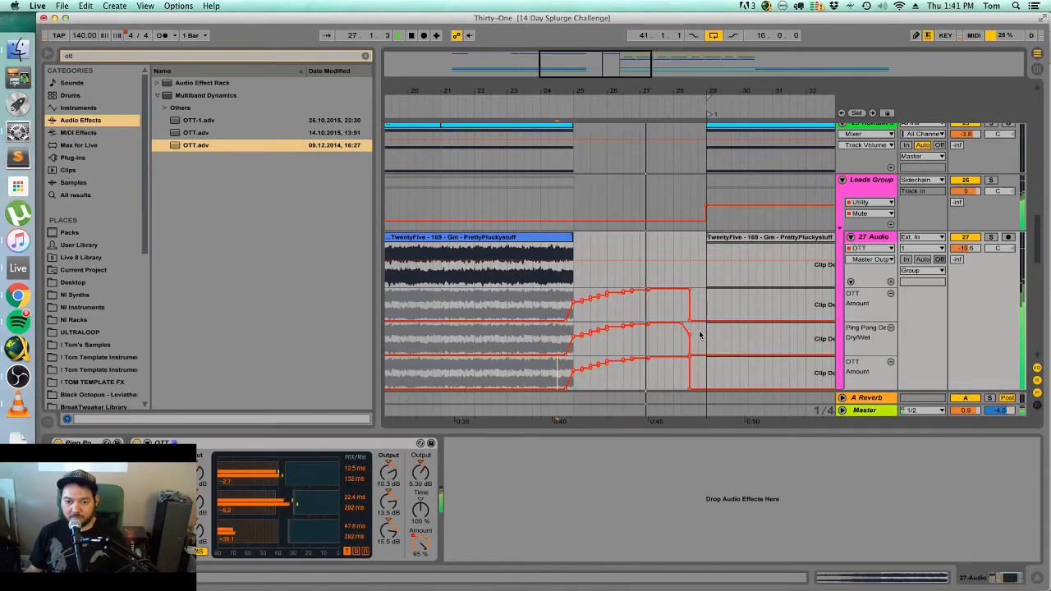
Consolidate bars 25 to 29 of the 4 Superior Drummer track into one four-bar MIDI clip.
scroll(595, 387, up, 15)
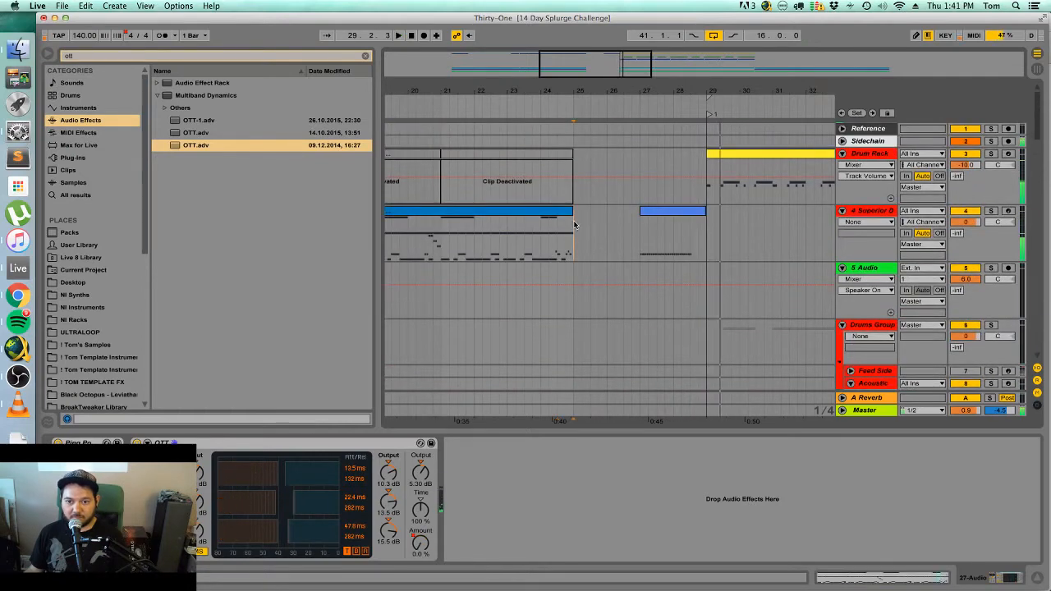
key(space)
drag(573, 226, 698, 256)
right_click(700, 218)
click(747, 308)
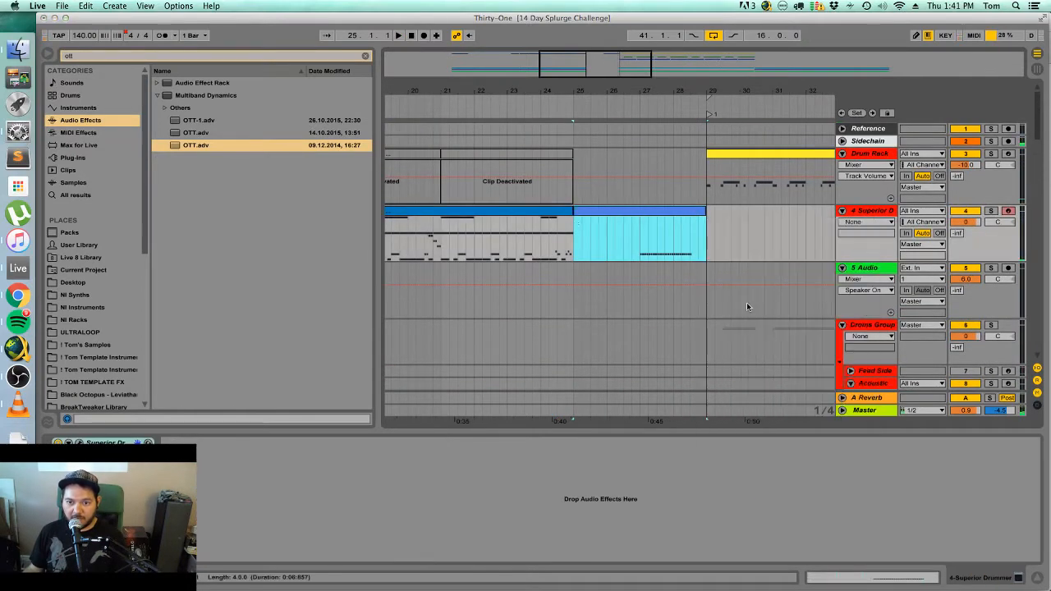
Open the consolidated drum clip and fill its first two bars with one-beat C1 notes, removing the extra one at bar 3.
double_click(584, 216)
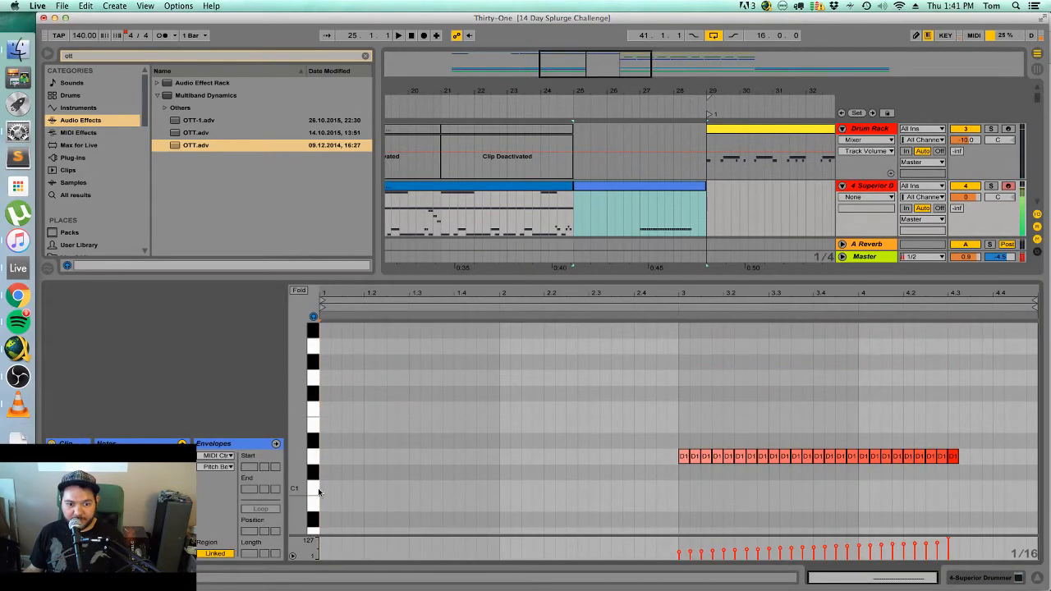
double_click(322, 491)
drag(329, 487, 392, 497)
key(space)
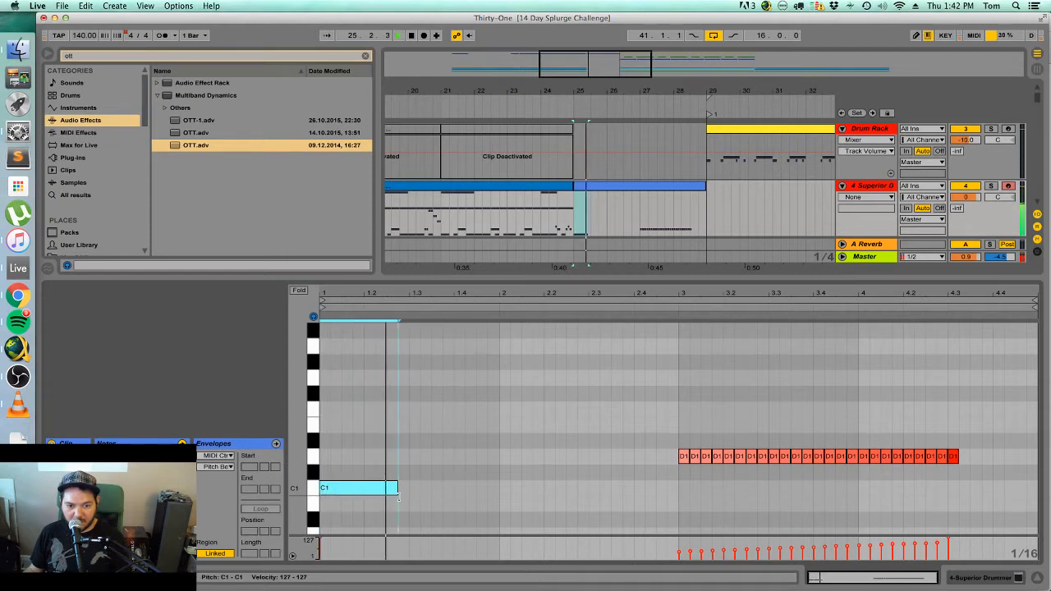
key(space)
key(super+d)
key(super+d)
key(super+d)
key(super+d)
key(super+d)
key(super+d)
key(super+d)
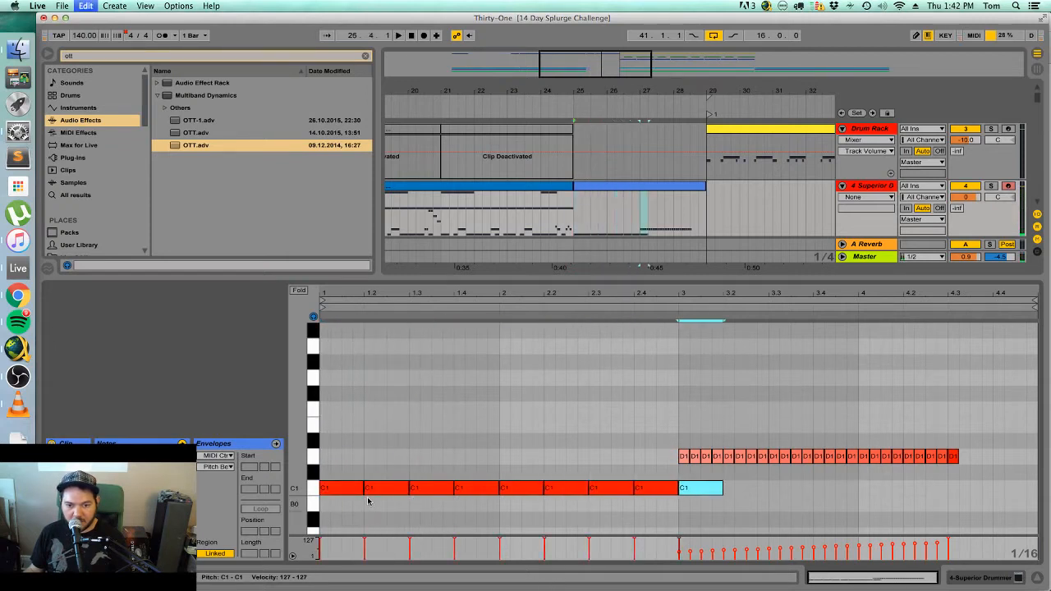
key(space)
double_click(689, 488)
Select all the C1 notes in the first two bars of the drum clip and lower their velocity.
drag(697, 502, 344, 471)
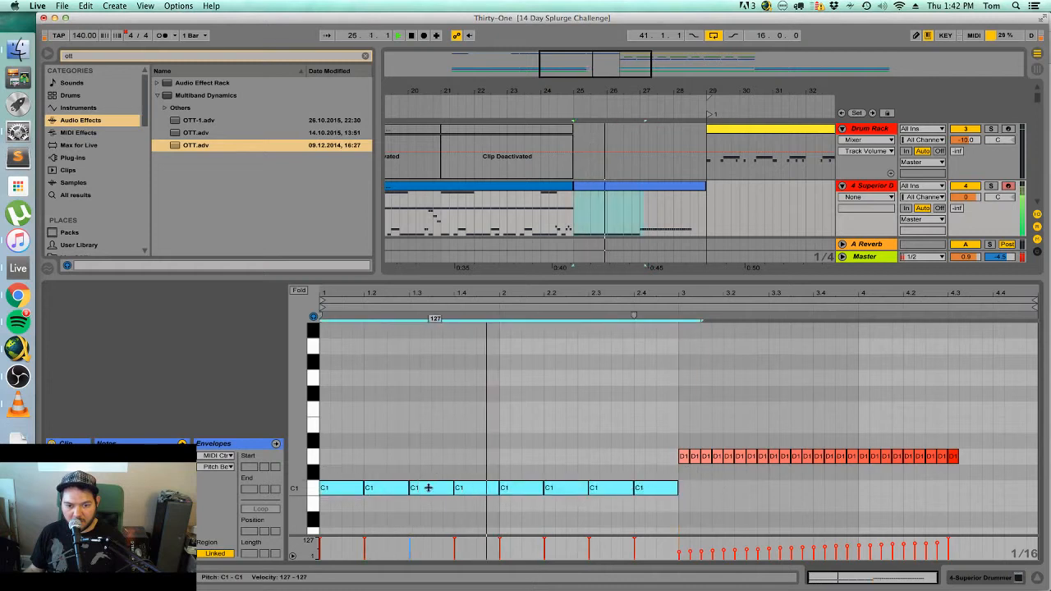
drag(430, 488, 431, 512)
key(space)
Add a one-beat A#1 note at the start of the drum clip and duplicate it across the first two bars.
double_click(336, 456)
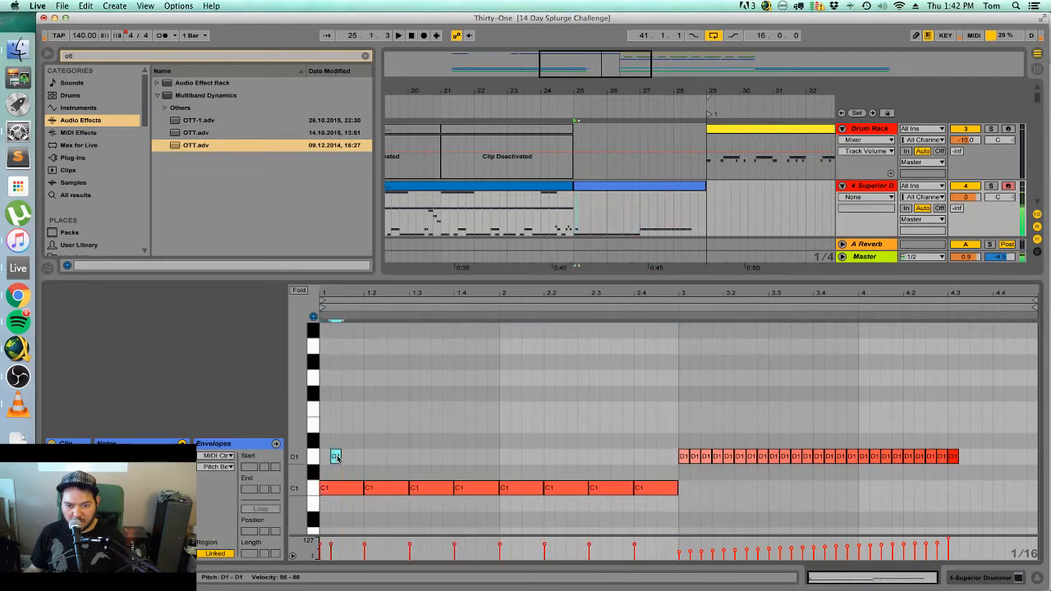
drag(335, 457, 364, 330)
key(super+d)
key(super+d)
key(super+d)
key(super+d)
key(super+d)
key(super+d)
key(super+d)
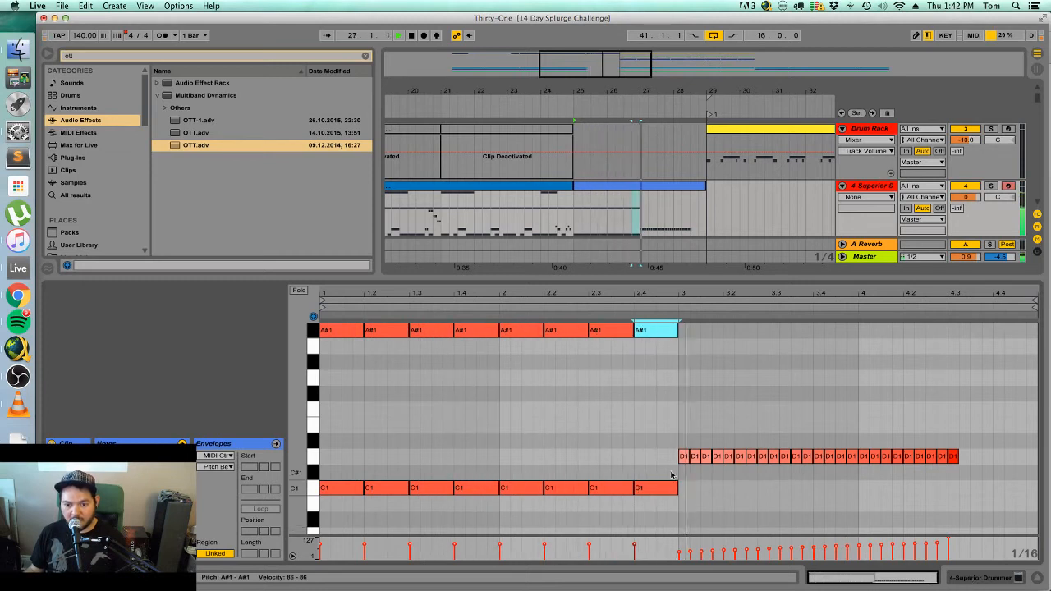
Fill bars 3 and 4 of the drum clip with half-bar C1 notes and set their velocity to 96.
drag(684, 492, 767, 497)
key(super+d)
key(super+d)
key(super+d)
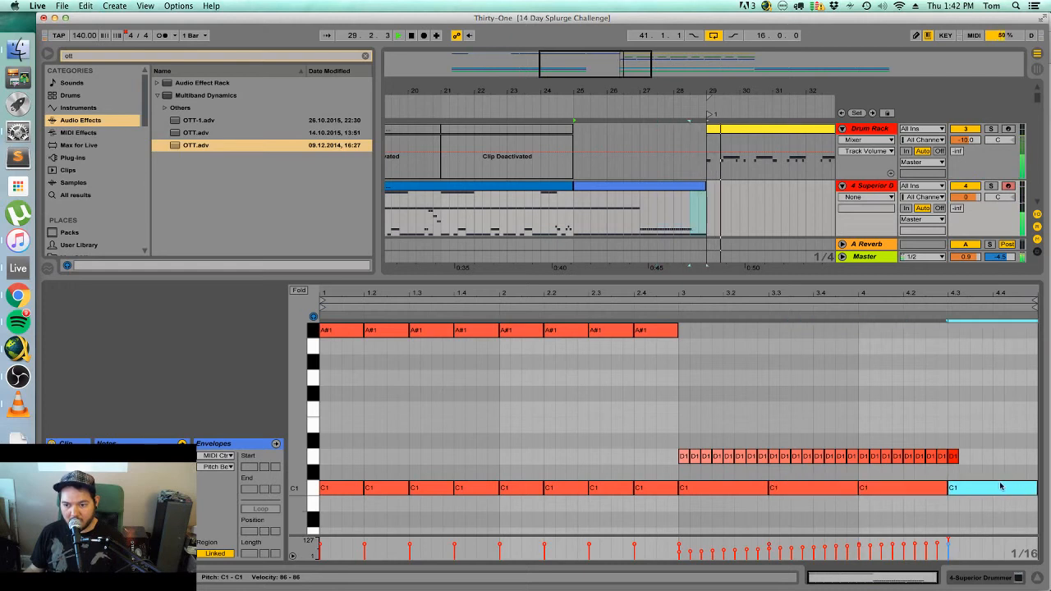
drag(982, 507, 710, 481)
drag(710, 488, 709, 479)
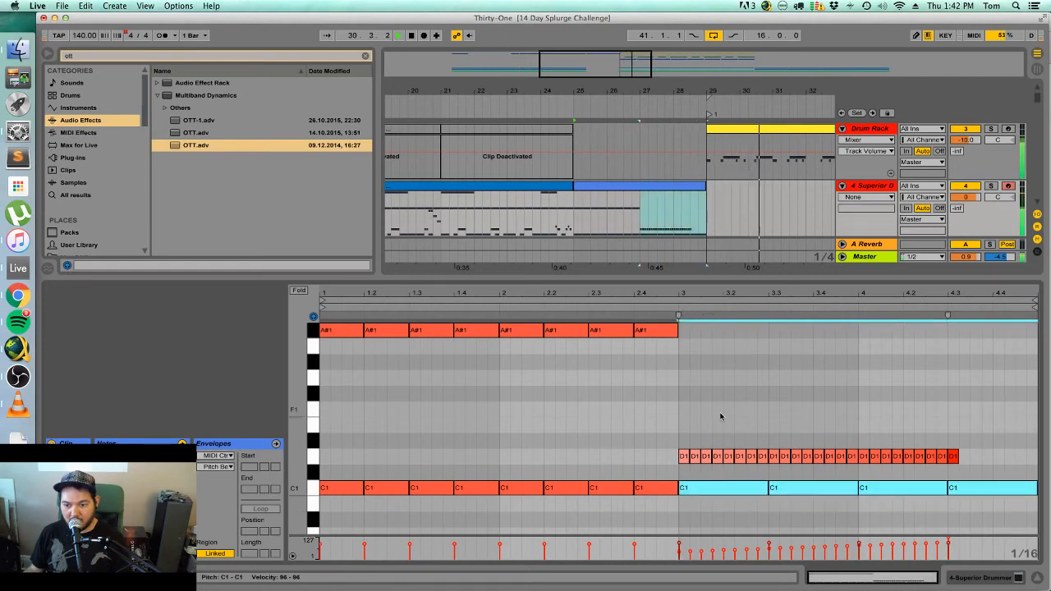
Add a one-bar C#2 note at bar 3 of the drum clip, duplicate it into bar 4, and return to the device view.
key(space)
key(space)
scroll(685, 361, up, 4)
mouse_move(682, 345)
mouse_down()
mouse_move(948, 352)
mouse_move(847, 347)
mouse_move(859, 350)
mouse_up()
key(super+d)
scroll(857, 427, down, 10)
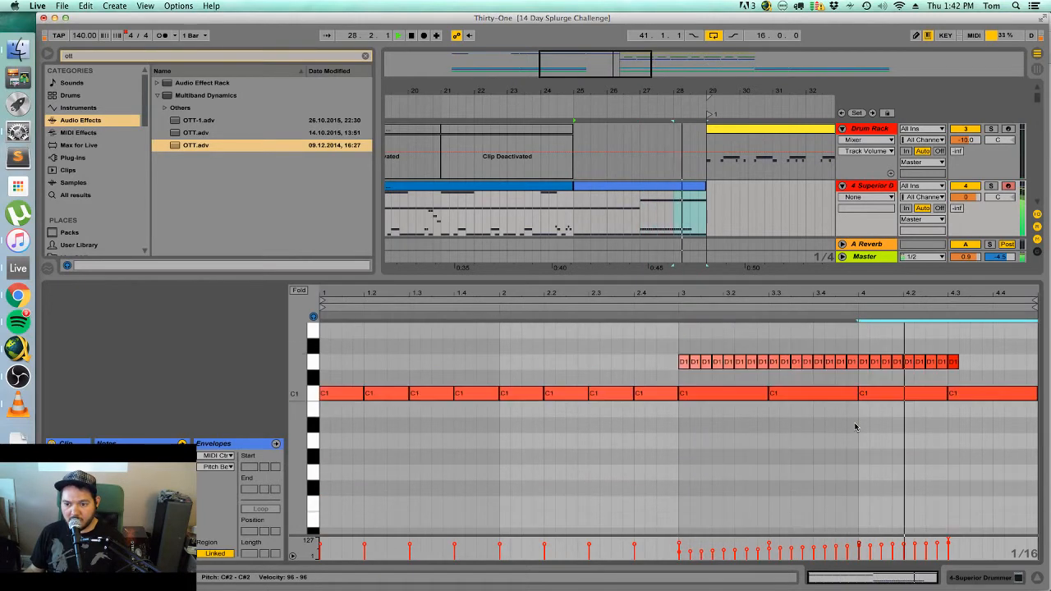
click(942, 573)
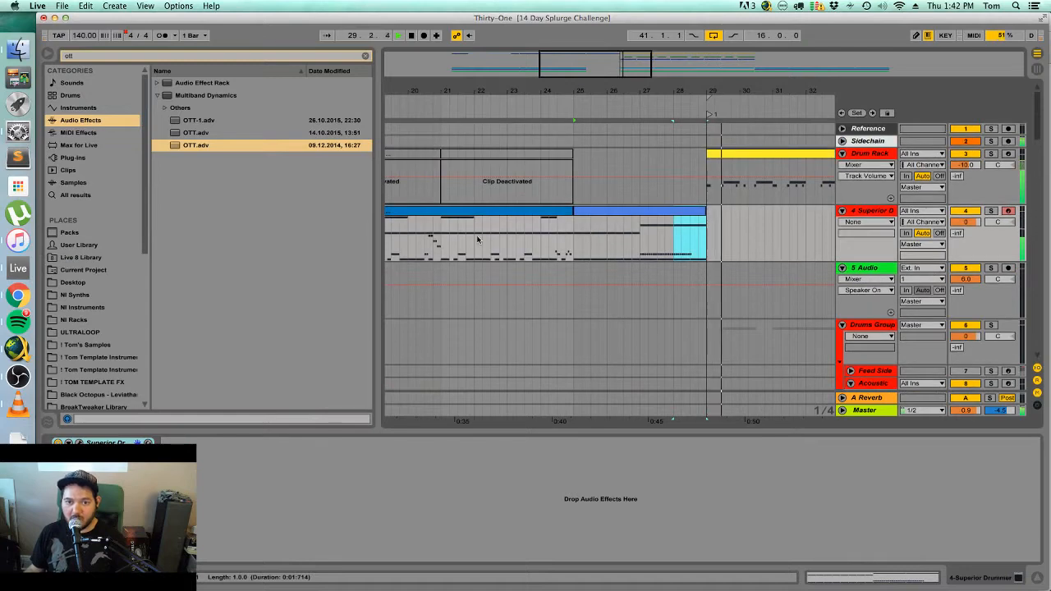
Play the arrangement from about bar 22 and review the lead tracks between bars 25 and 29.
scroll(593, 280, down, 15)
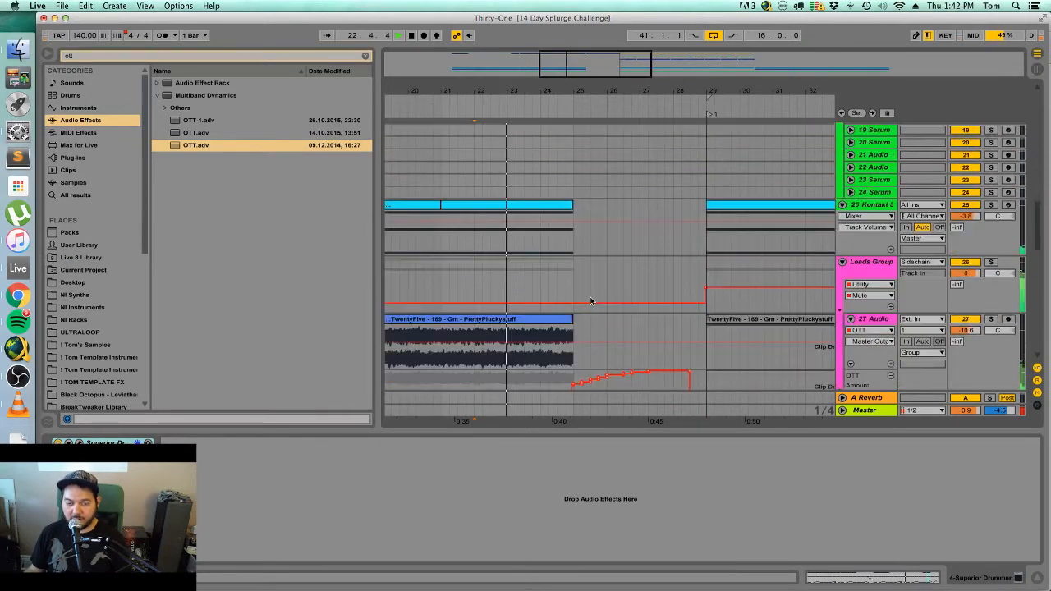
scroll(590, 300, down, 5)
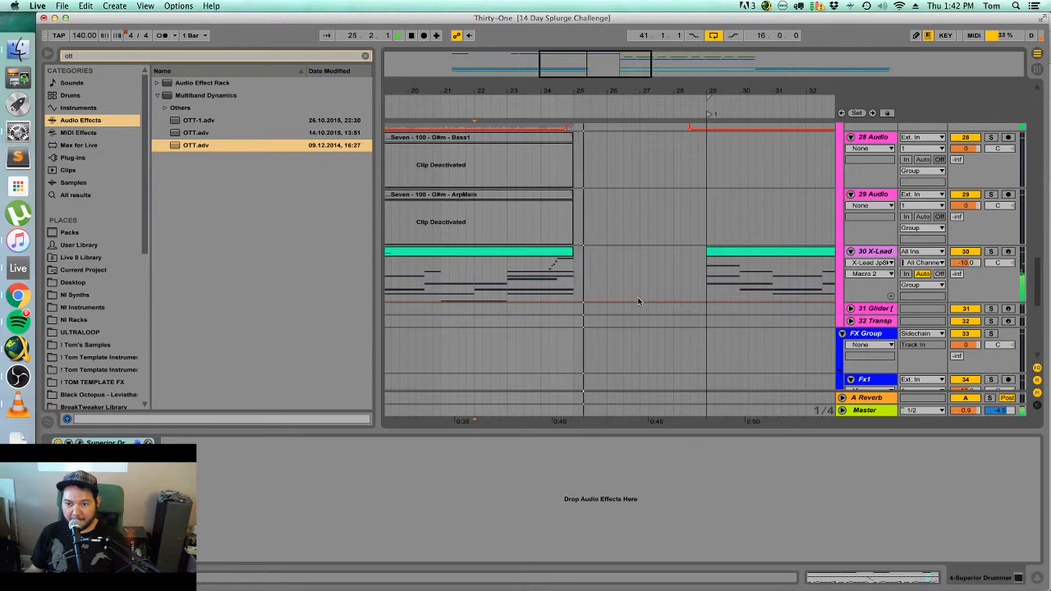
Play through the drop at bar 29 and review the drum, loop, bass and lead tracks around it.
scroll(638, 300, up, 15)
scroll(638, 300, up, 10)
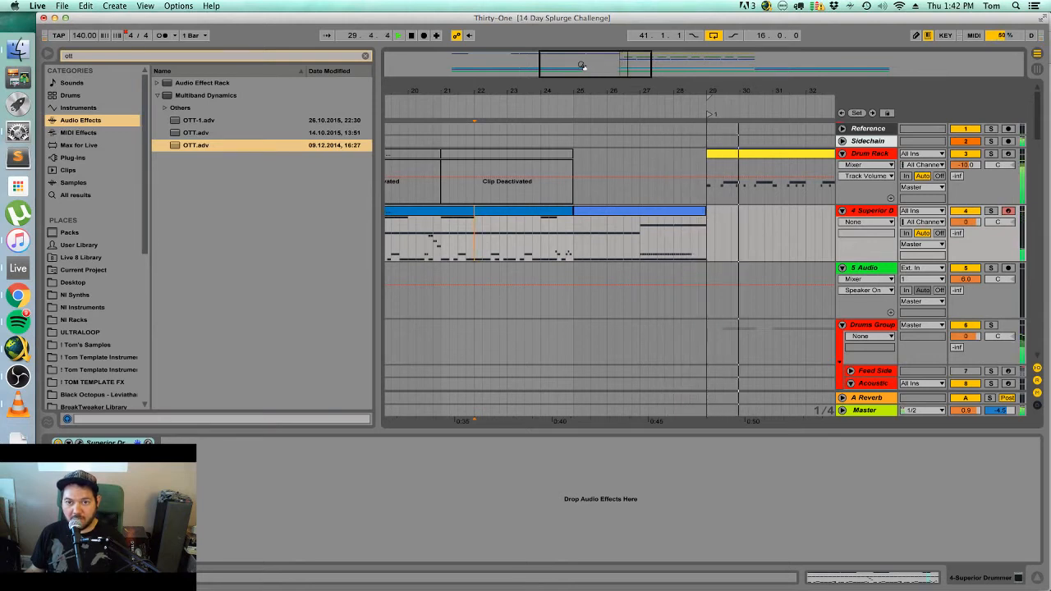
drag(582, 66, 610, 65)
scroll(608, 271, down, 15)
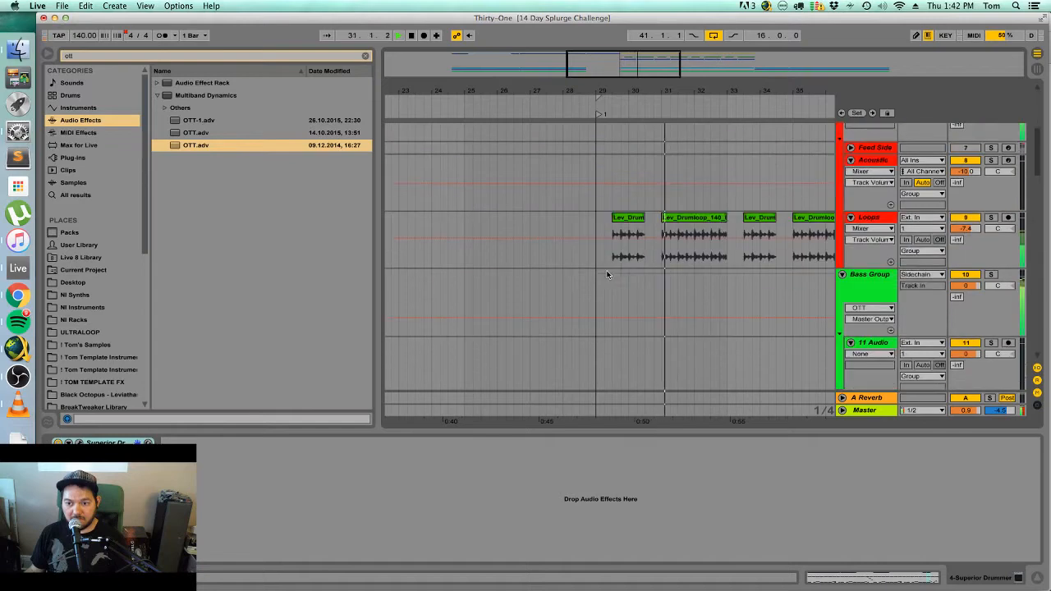
scroll(610, 266, up, 3)
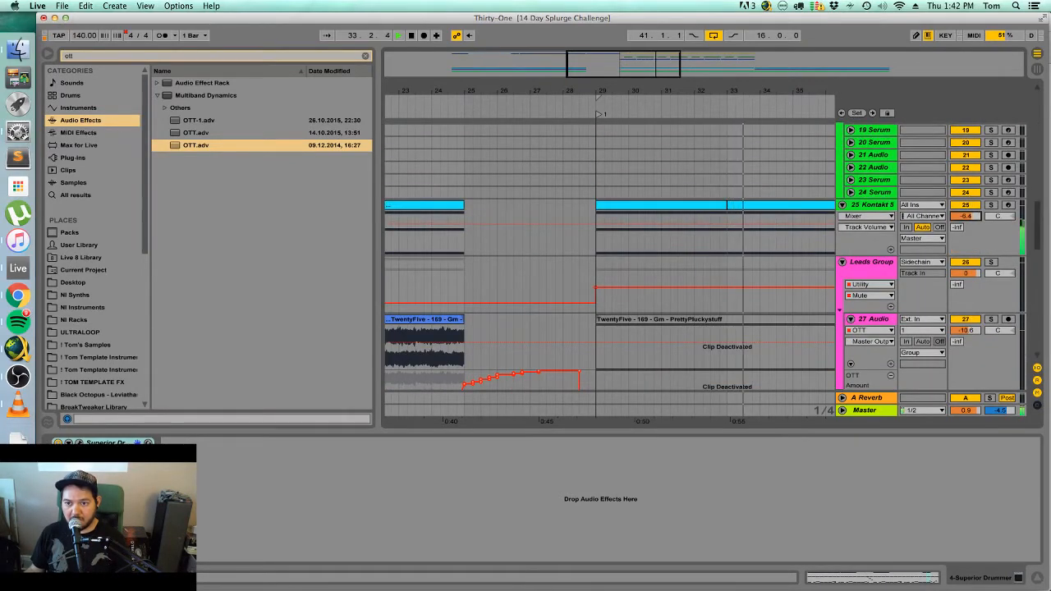
scroll(625, 237, up, 3)
scroll(625, 237, right, 2)
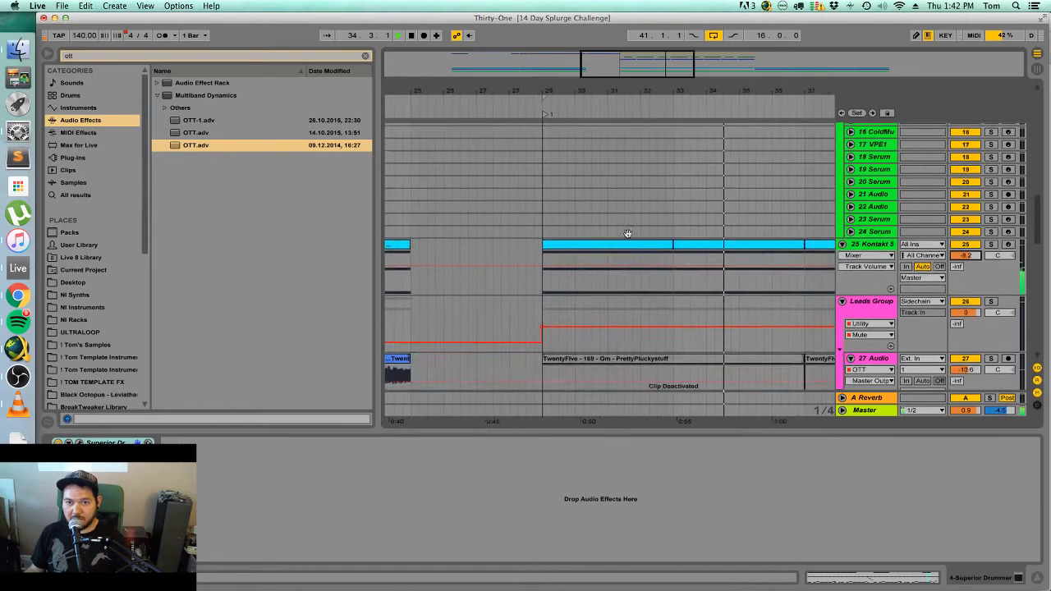
scroll(625, 244, up, 10)
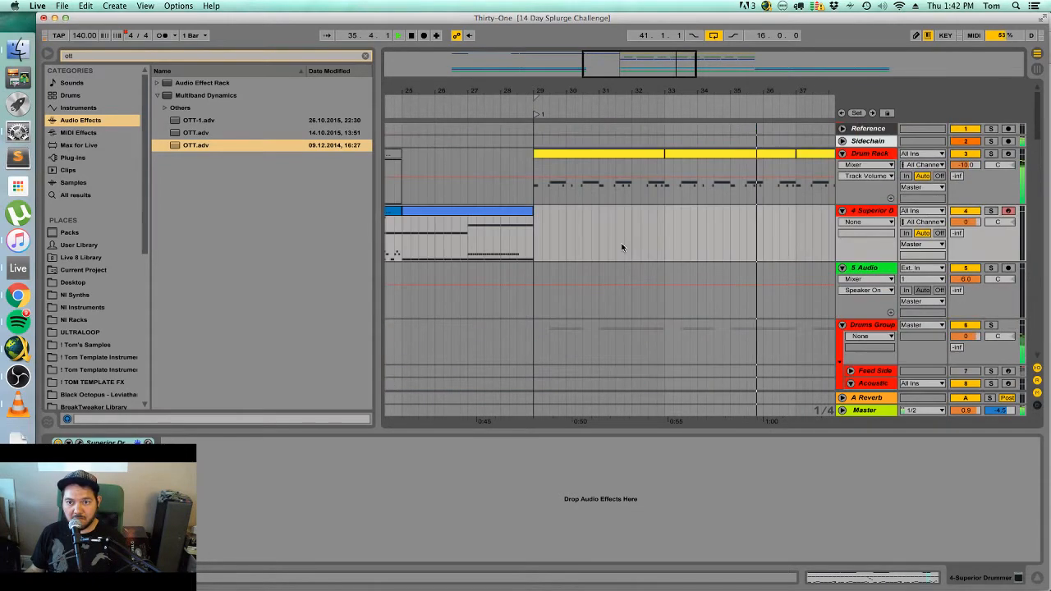
drag(626, 65, 600, 59)
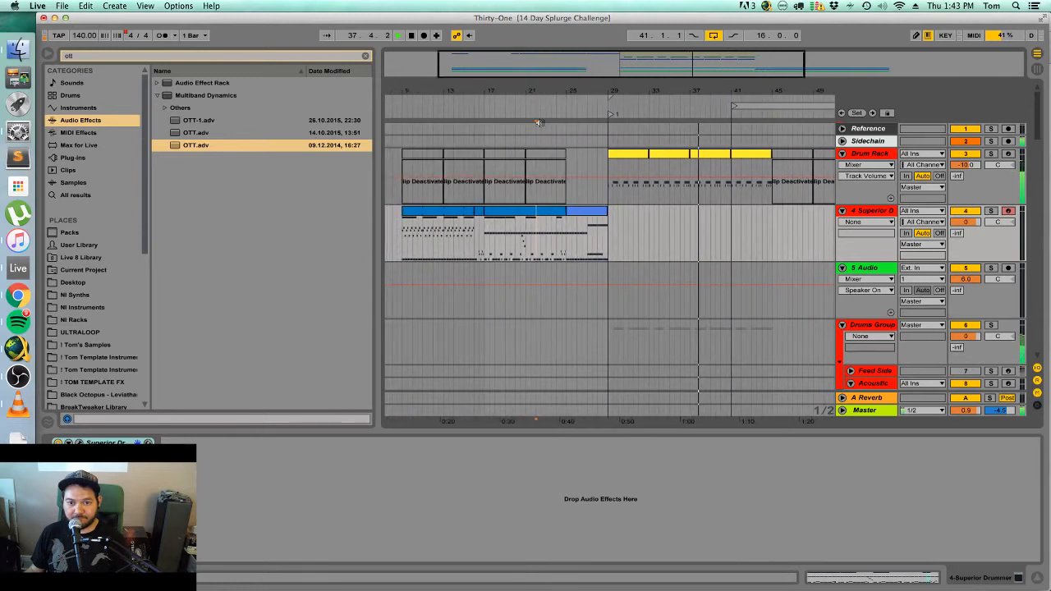
Play the arrangement from the drum clip at bar 17, and from the first Superior Drummer clip at bar 9.
click(509, 212)
key(space)
key(space)
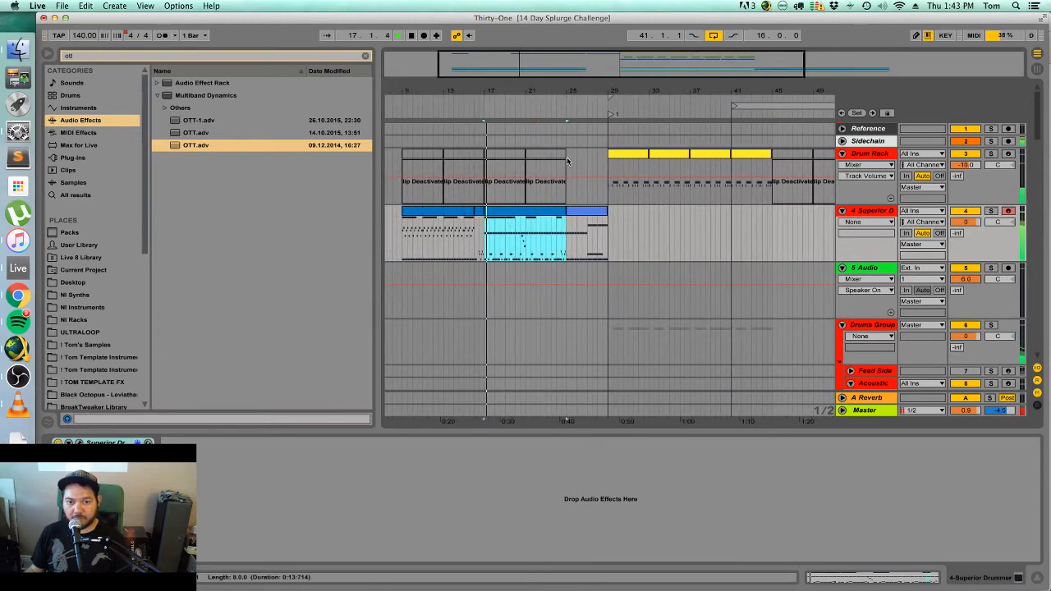
click(436, 212)
key(space)
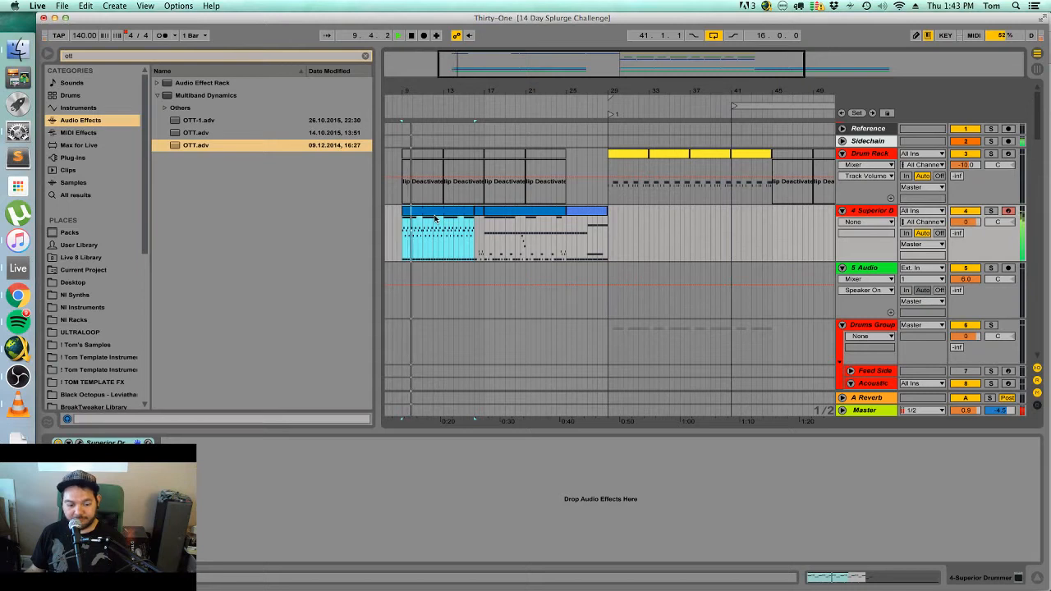
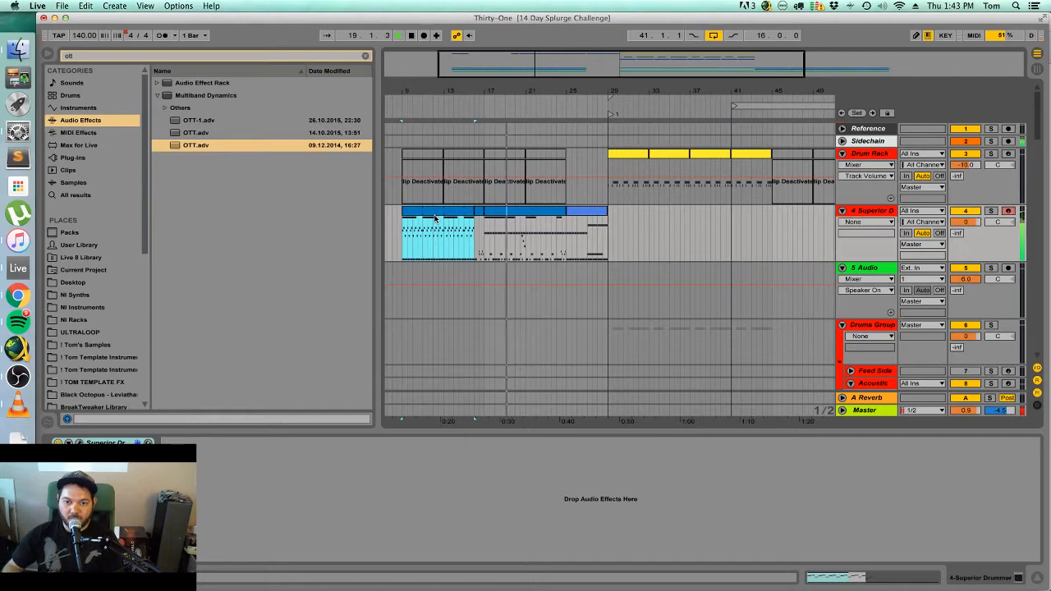
Deactivate the Kontakt 5 clips between bars 9 and 17.
scroll(557, 221, down, 15)
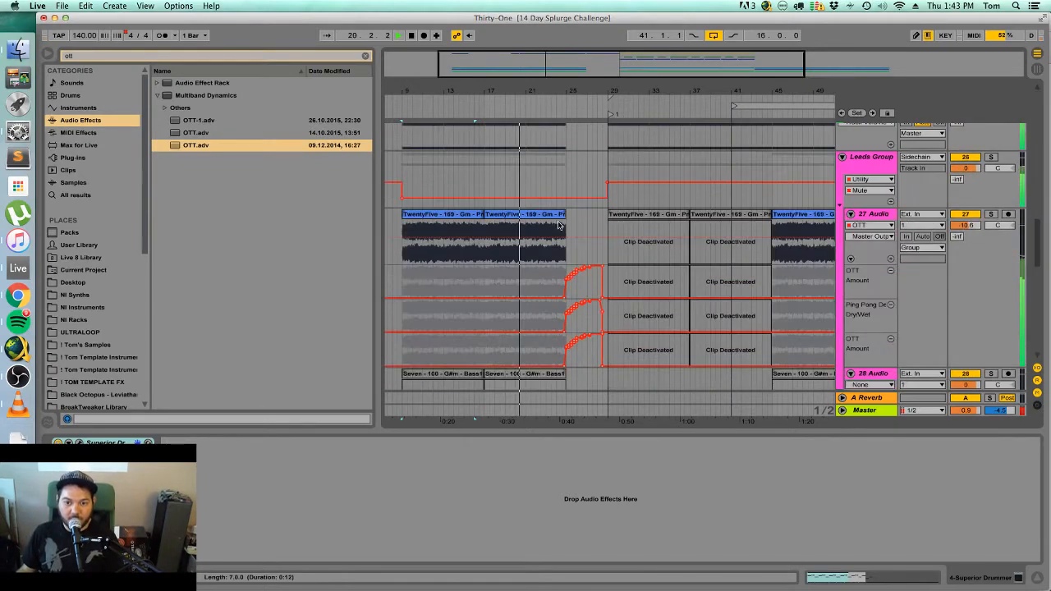
scroll(558, 221, up, 3)
click(470, 183)
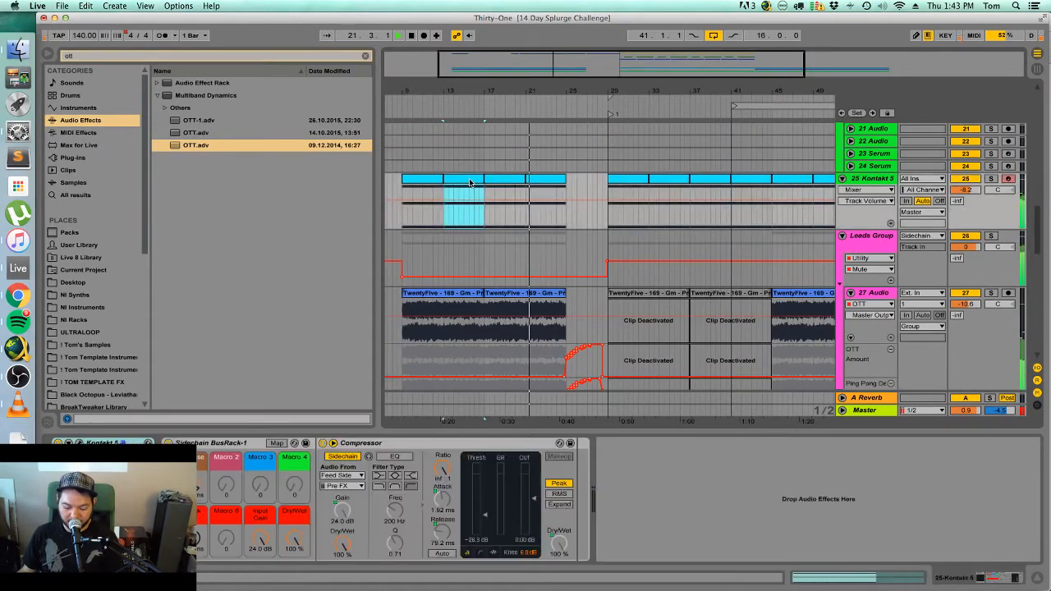
scroll(487, 215, down, 6)
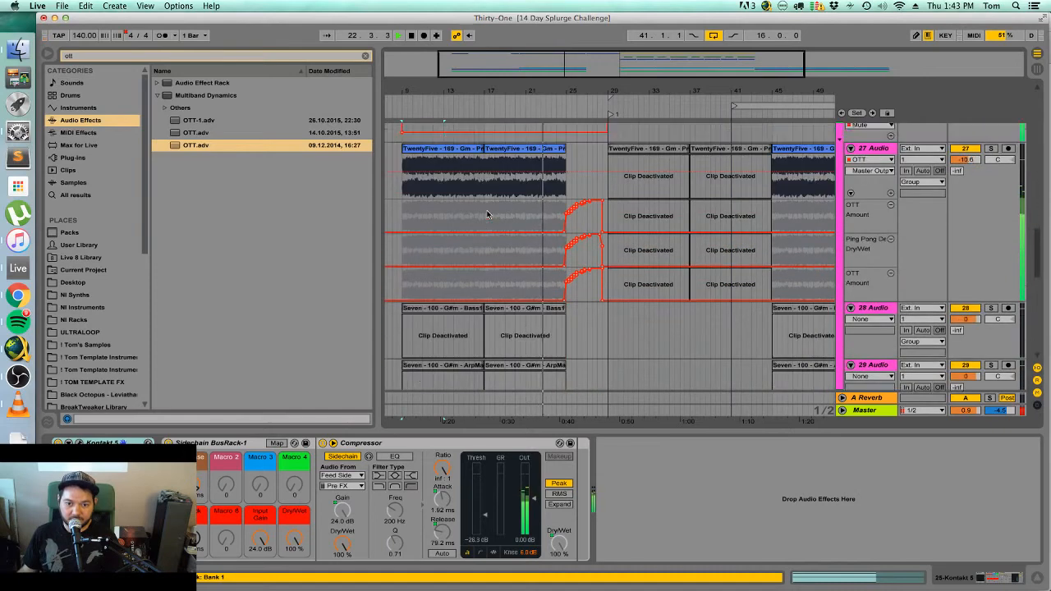
Extend the second PrettyPluckystuff clip on the 27 Audio track back to start at bar 9, and play from there.
scroll(487, 214, up, 1)
click(396, 175)
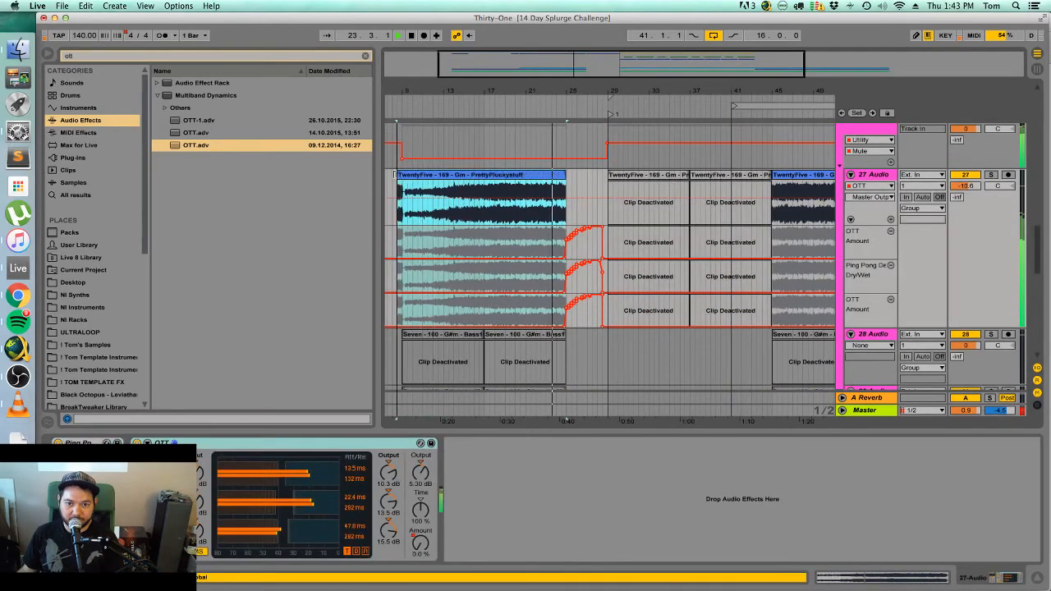
drag(394, 175, 411, 175)
key(space)
key(space)
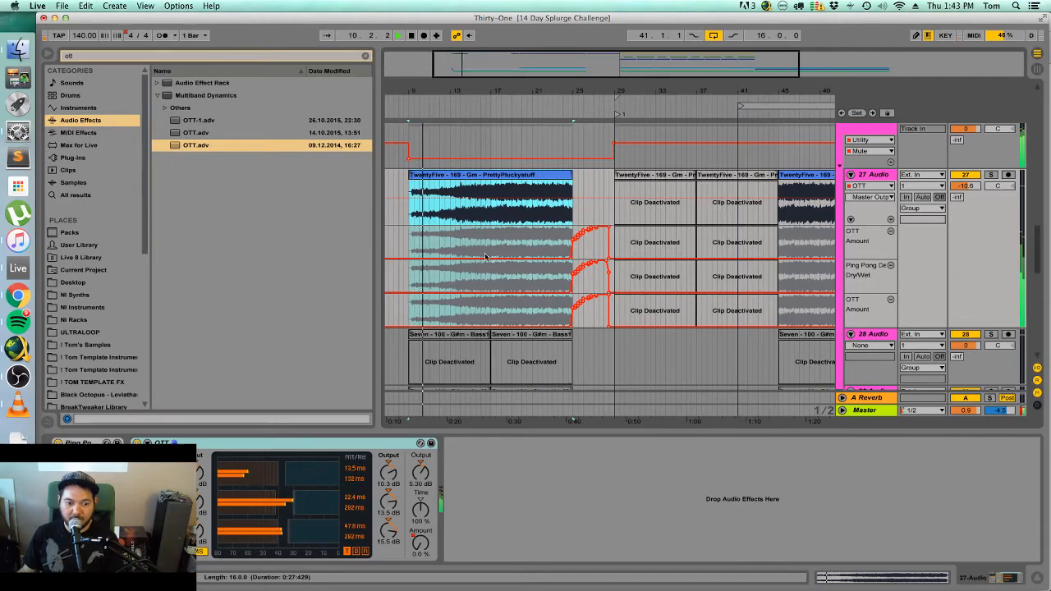
Listen on from about bar 10 and examine the lead automation, Kontakt, loop and drum tracks leading into bar 25.
scroll(487, 258, down, 4)
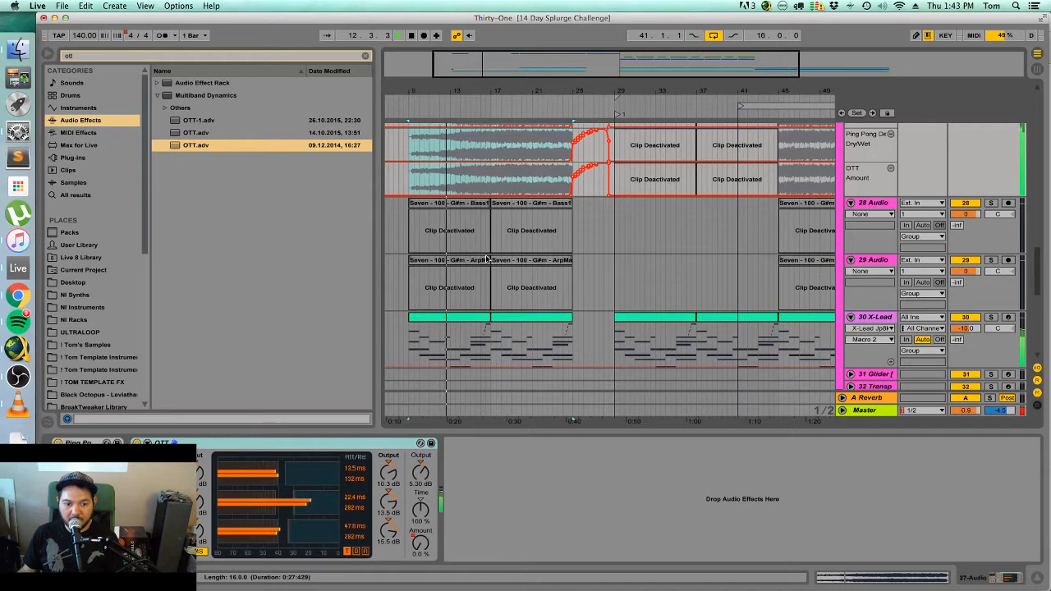
scroll(501, 254, up, 2)
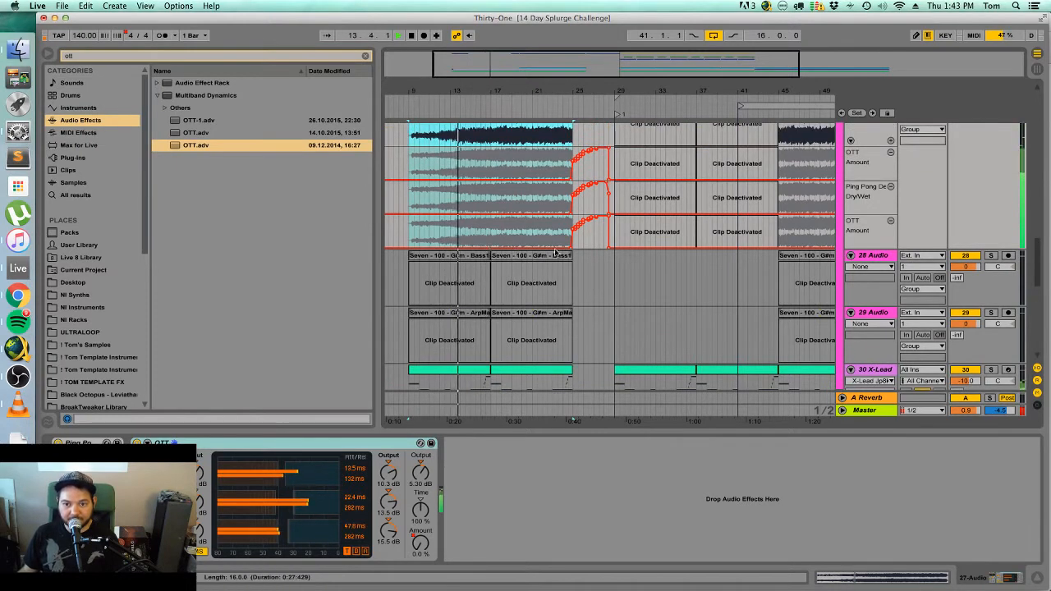
mouse_move(569, 248)
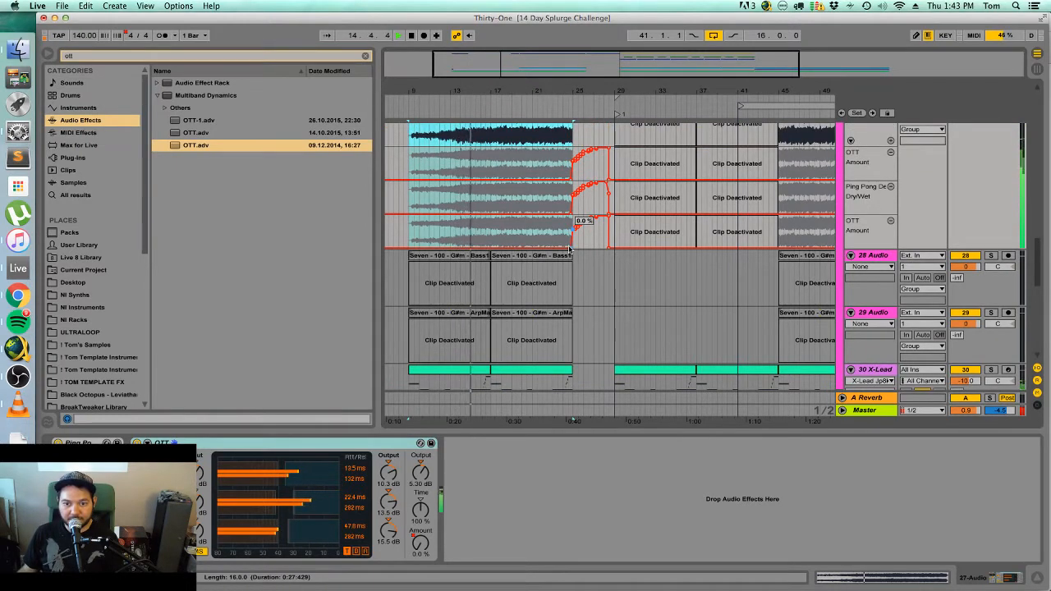
scroll(570, 249, down, 4)
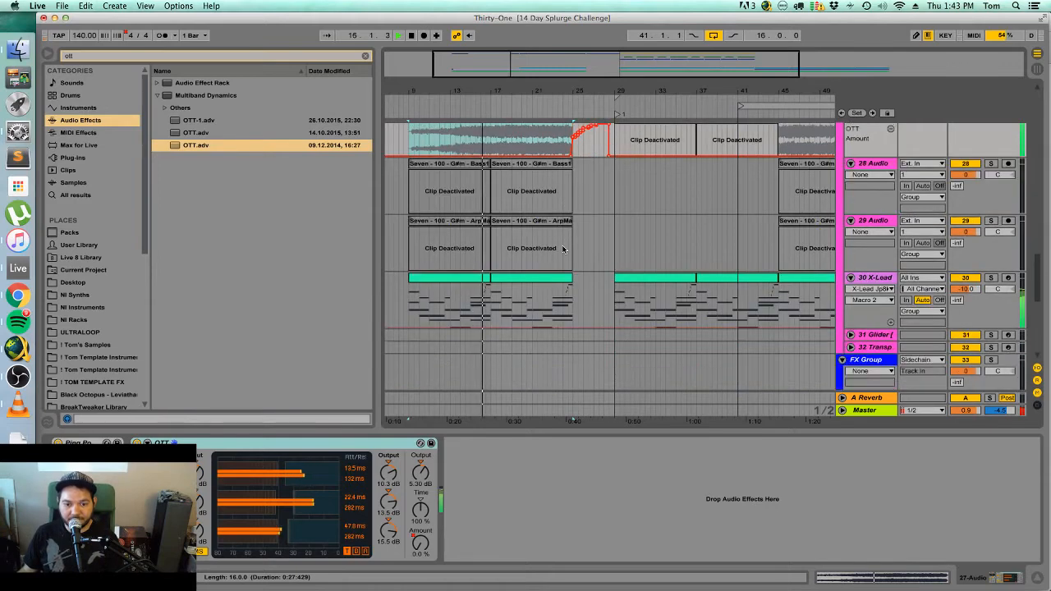
scroll(564, 250, up, 5)
scroll(564, 250, down, 2)
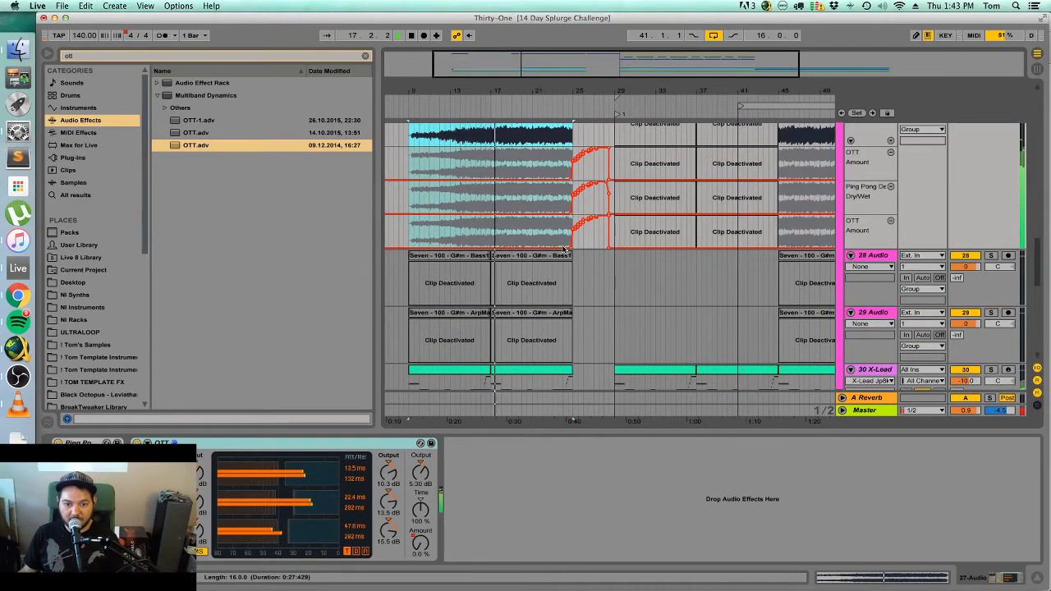
scroll(564, 249, down, 3)
scroll(564, 249, up, 5)
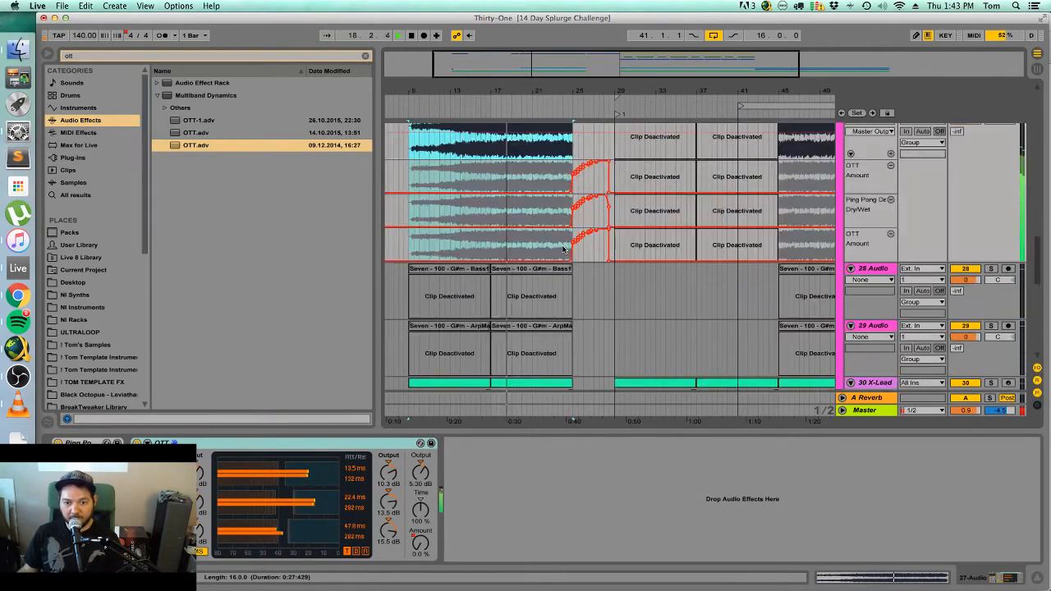
scroll(564, 249, up, 10)
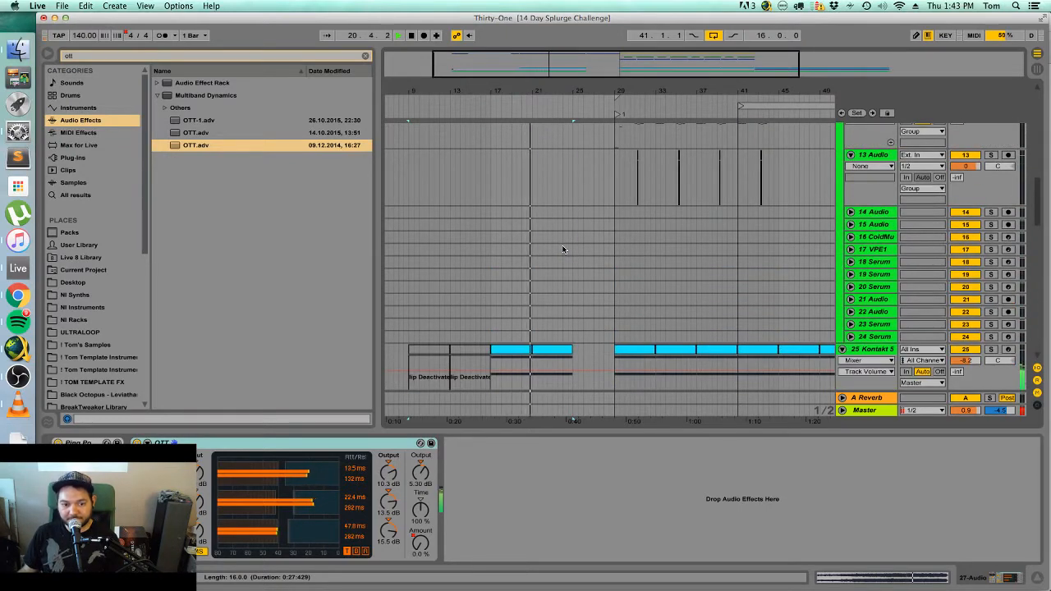
scroll(563, 249, up, 10)
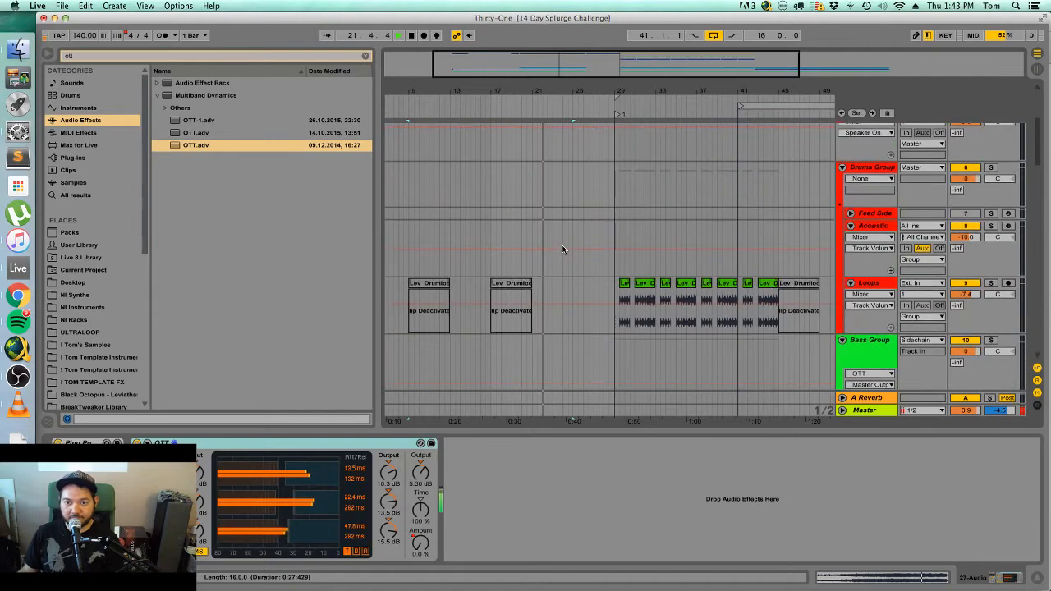
scroll(564, 248, up, 1)
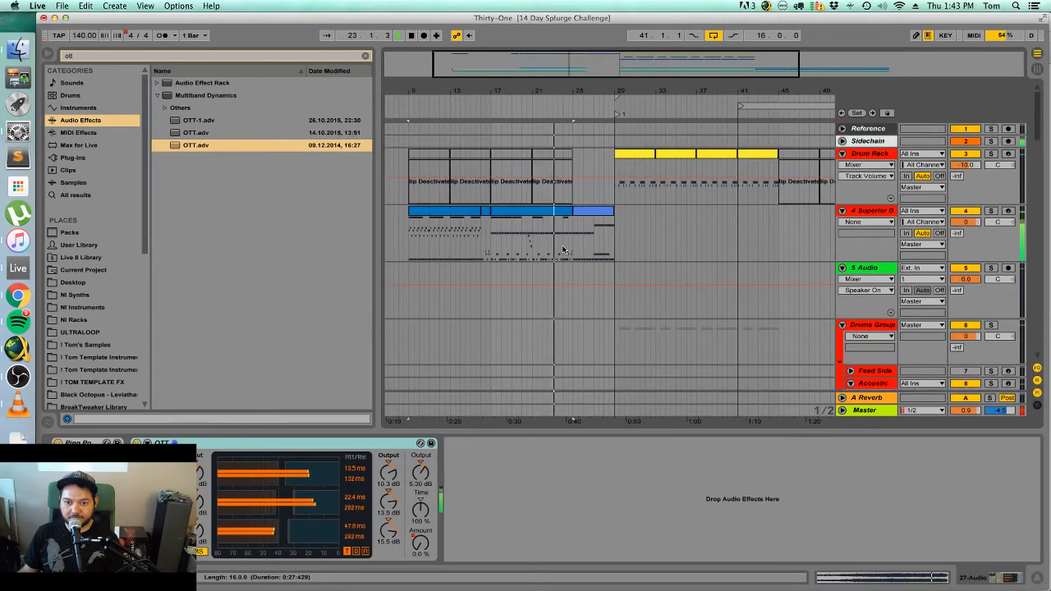
Split the Superior Drummer build-up clip at bar 27 and open its first half for note editing.
drag(708, 92, 708, 119)
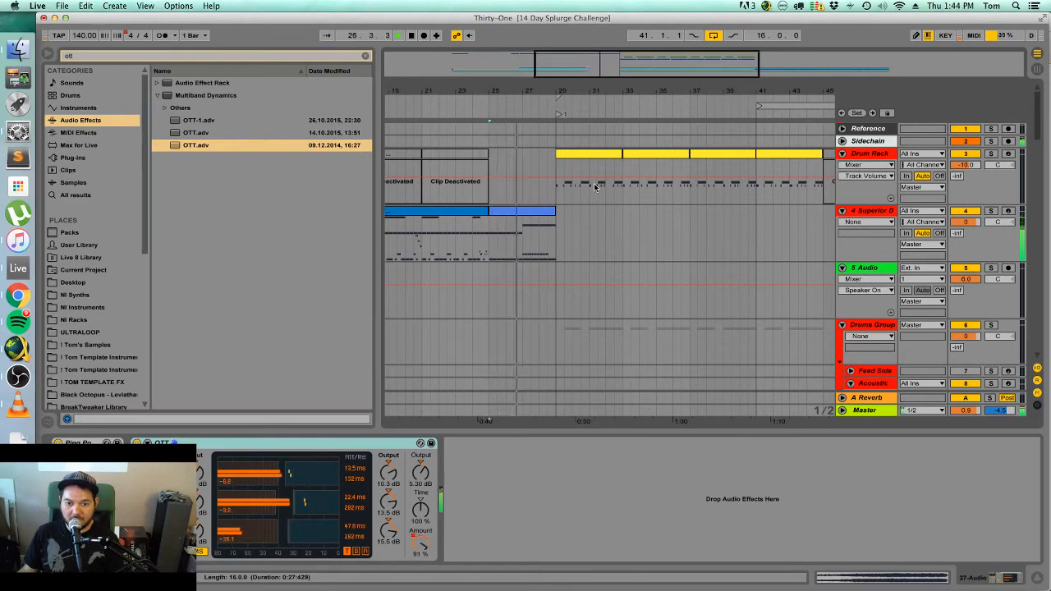
mouse_move(616, 65)
mouse_down()
mouse_move(611, 89)
mouse_move(596, 89)
mouse_up()
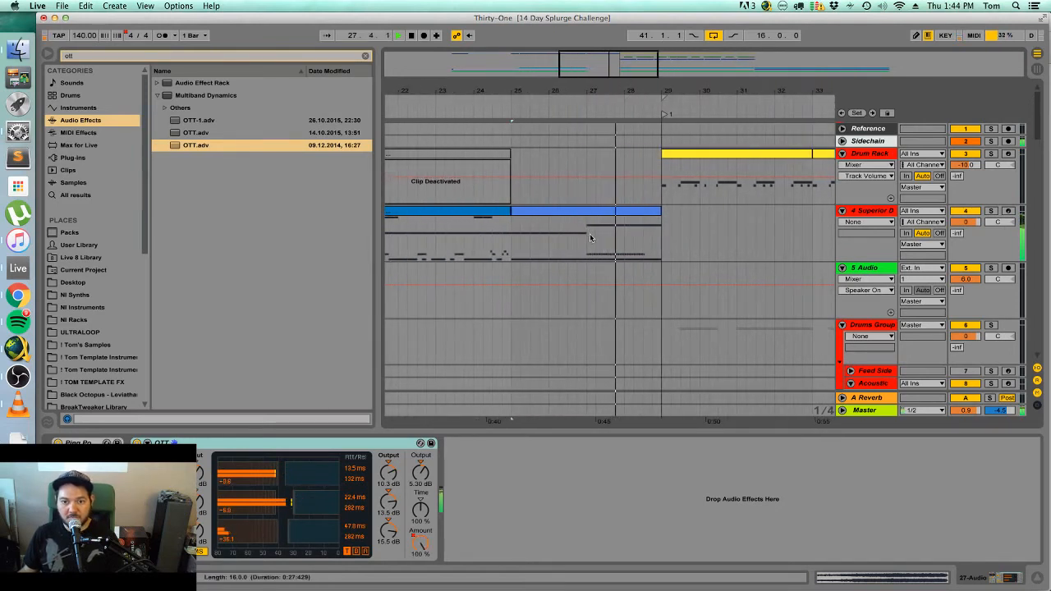
click(590, 234)
key(super+e)
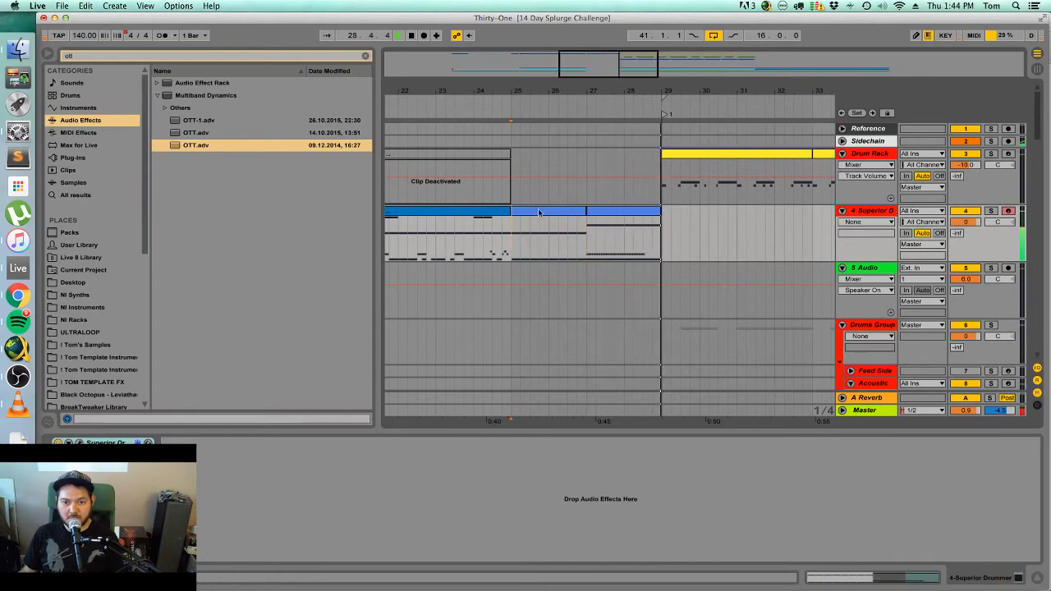
double_click(519, 238)
scroll(611, 469, up, 1)
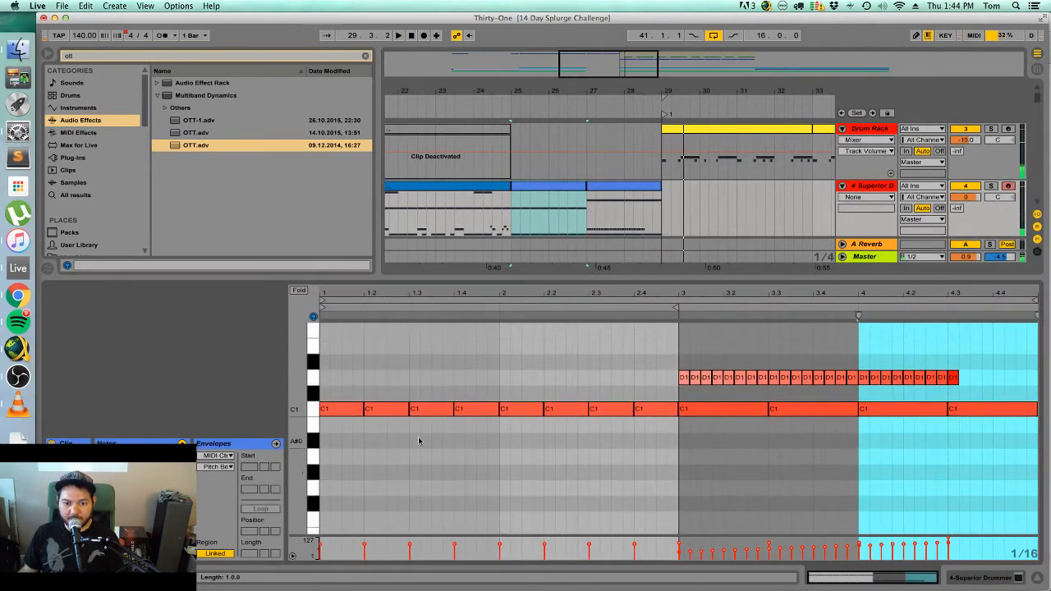
Try to thin out the kick by deleting every second C1 note in the clip's first two bars, and play it.
double_click(392, 413)
click(483, 413)
key(Delete)
click(566, 409)
key(Delete)
click(657, 409)
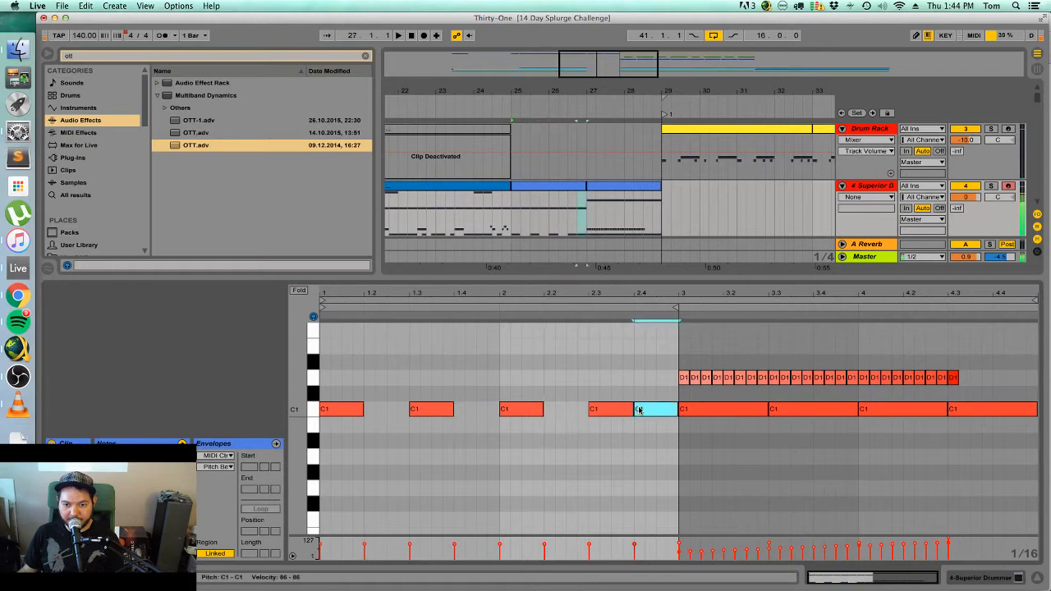
key(Delete)
key(space)
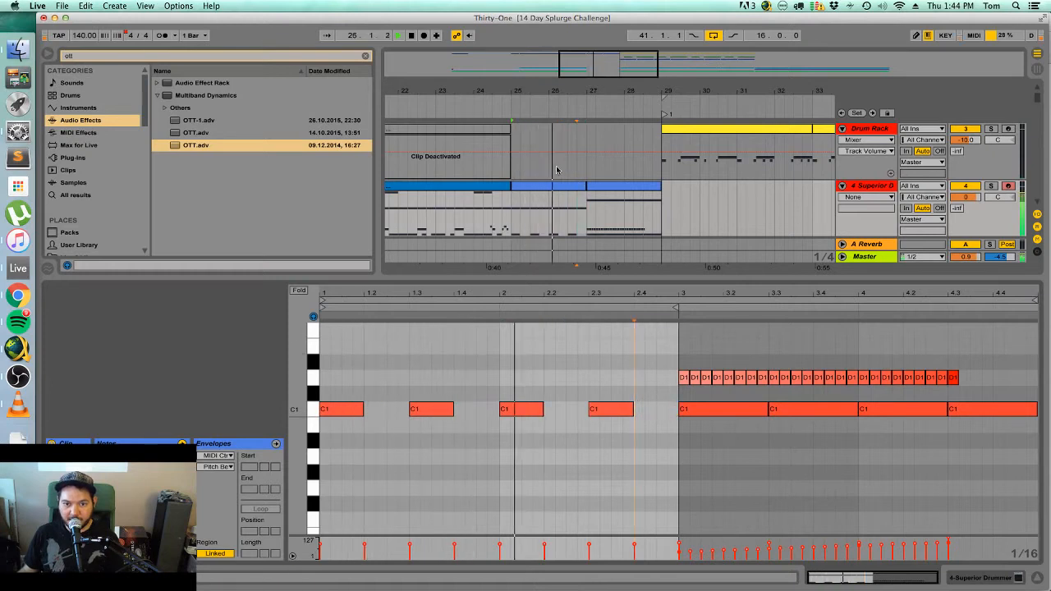
key(space)
Undo the C1 note deletions in the drum clip.
key(super+z)
key(super+z)
key(super+z)
key(super+z)
key(super+z)
key(super+z)
key(super+z)
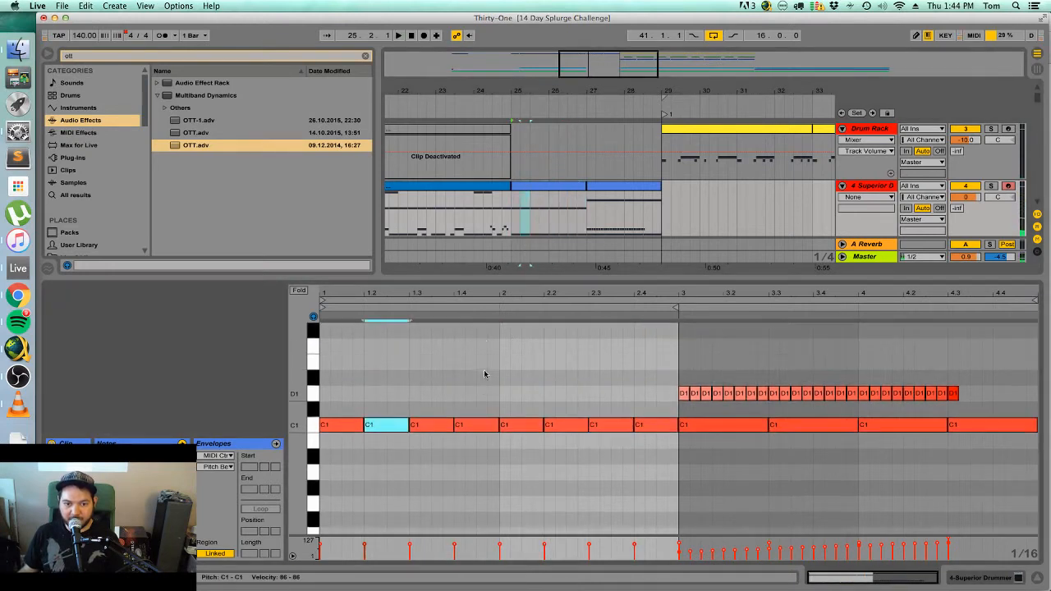
Delete every second A#1 note in the first two bars of the drum clip and play the result.
key(super+shift+z)
key(super+shift+z)
key(super+shift+z)
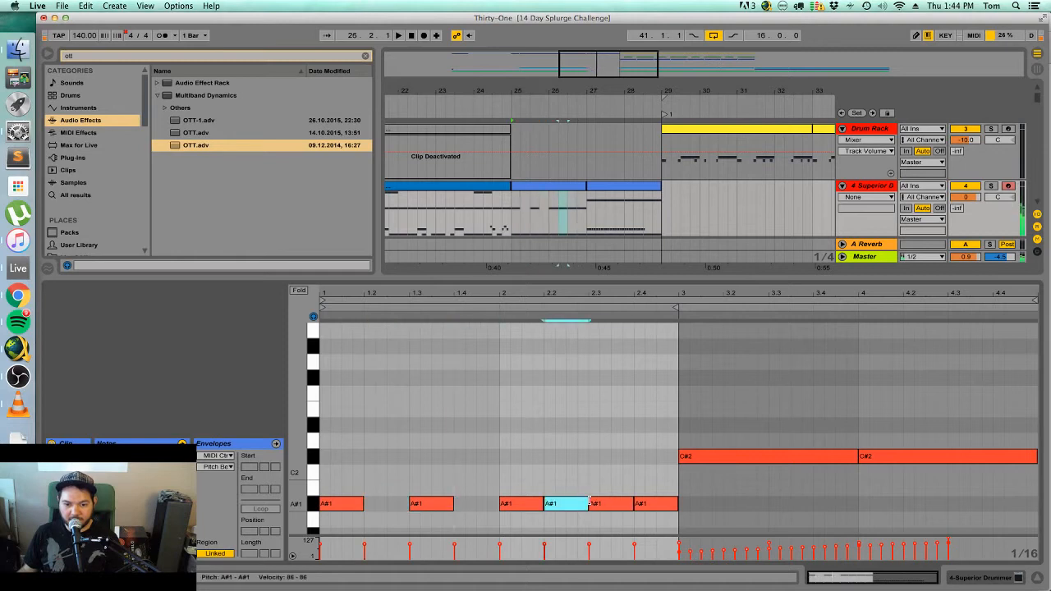
key(space)
scroll(606, 423, down, 1)
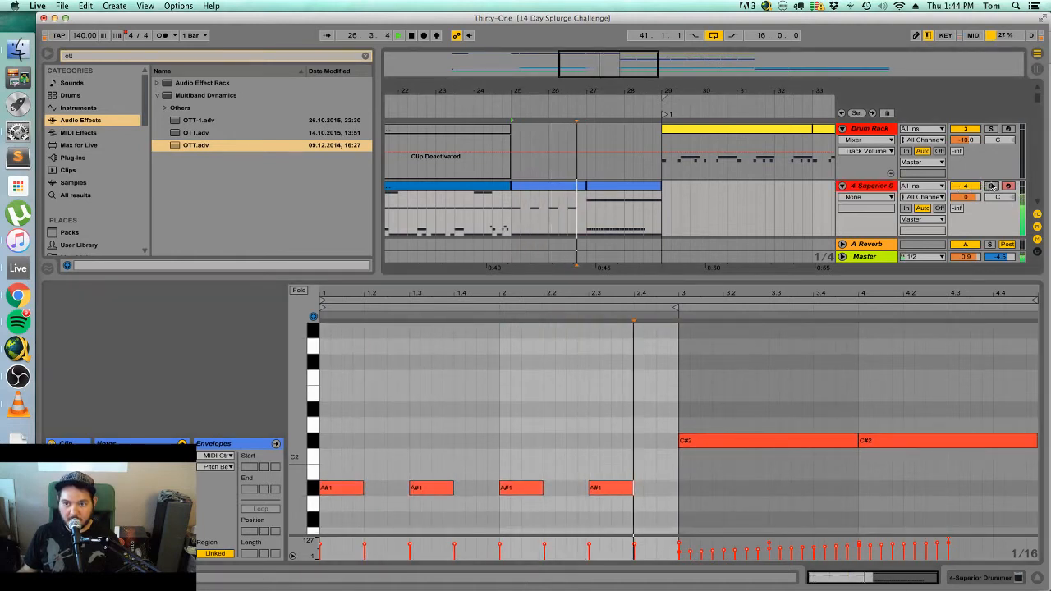
Listen to the soloed Superior Drummer track from about bar 24, clear the solo and hide the clip editor.
click(545, 156)
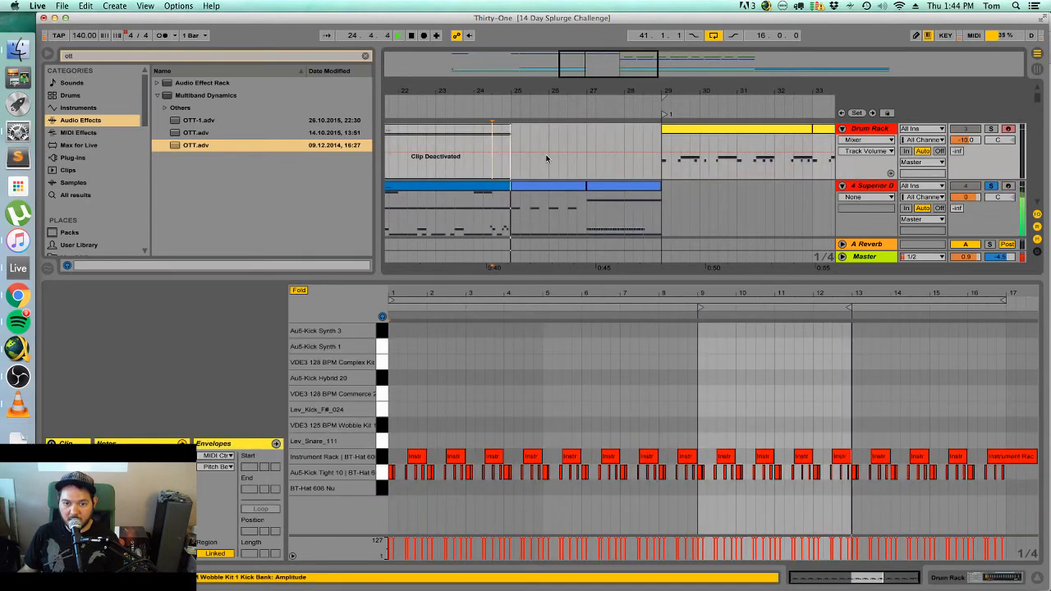
scroll(534, 201, up, 3)
click(530, 197)
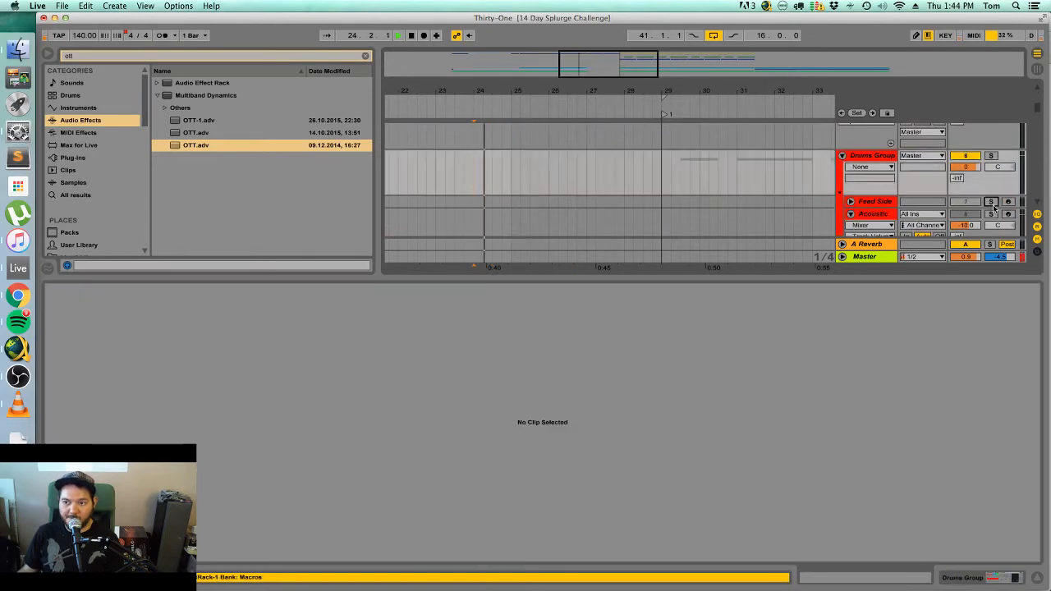
click(1032, 570)
scroll(598, 370, down, 10)
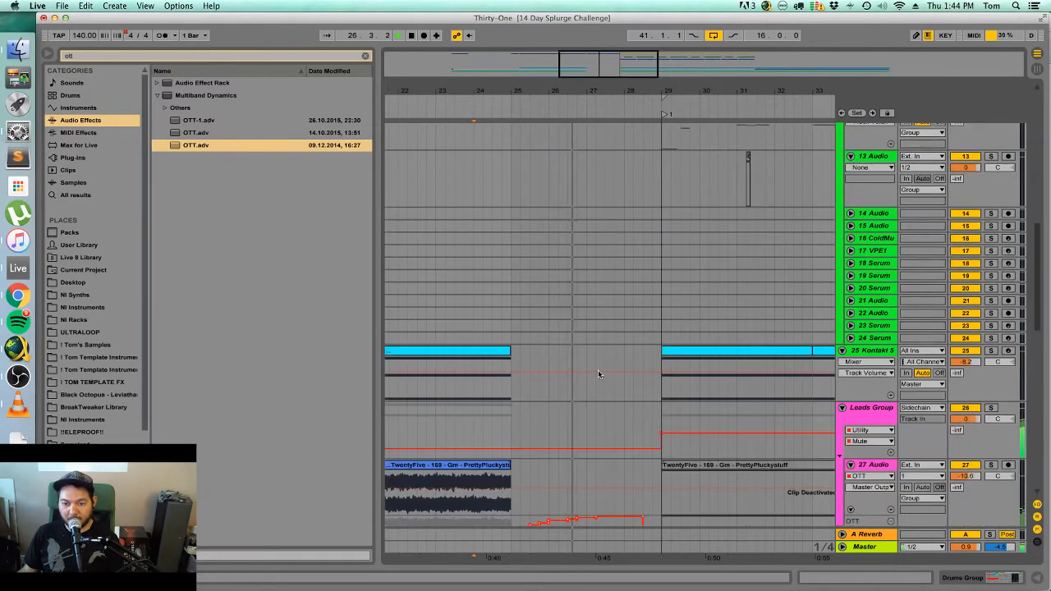
Find the Kontakt 5 VST plug-in and add it on a new MIDI track directly below Fx1 in the FX Group.
scroll(598, 374, down, 3)
scroll(598, 374, down, 4)
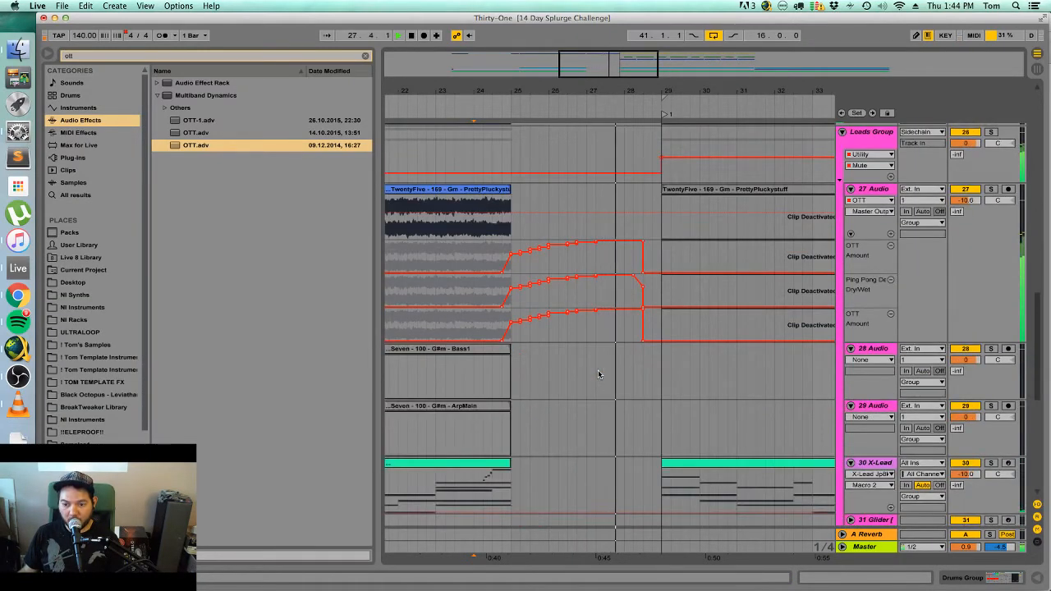
scroll(598, 374, down, 8)
scroll(597, 373, up, 2)
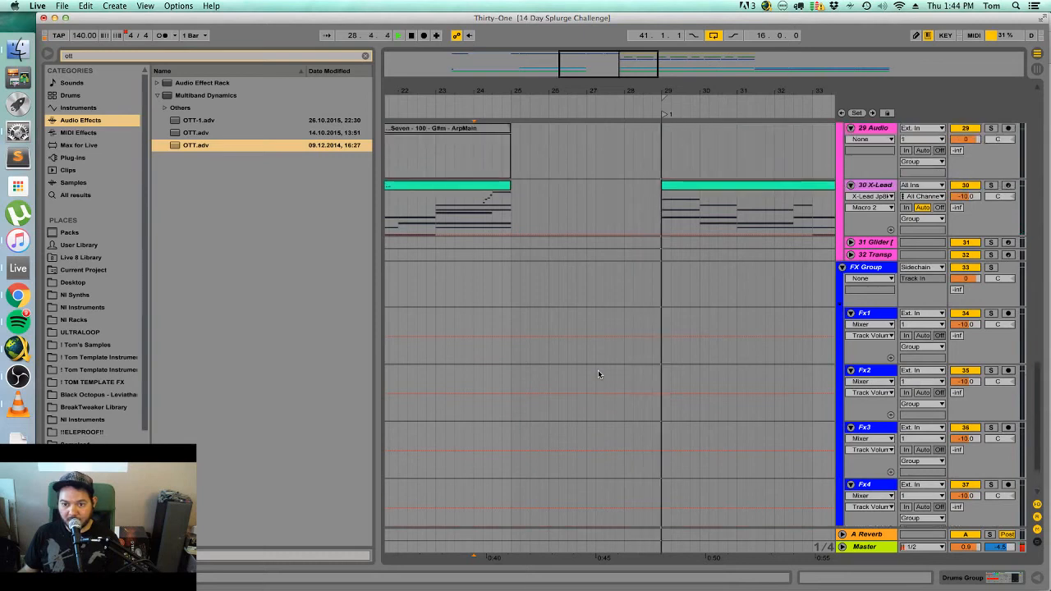
click(880, 316)
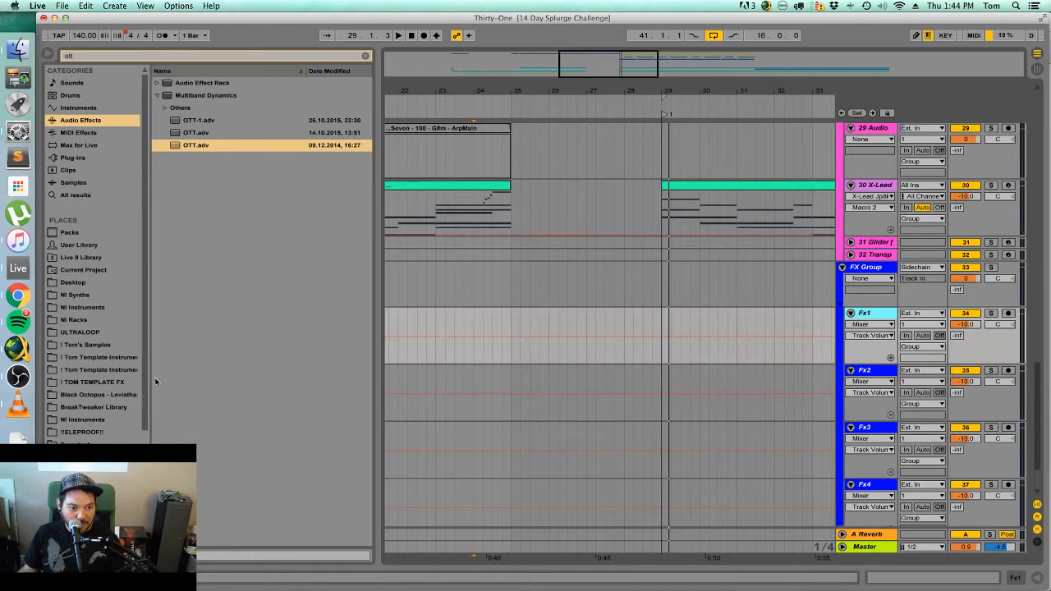
click(74, 157)
click(87, 56)
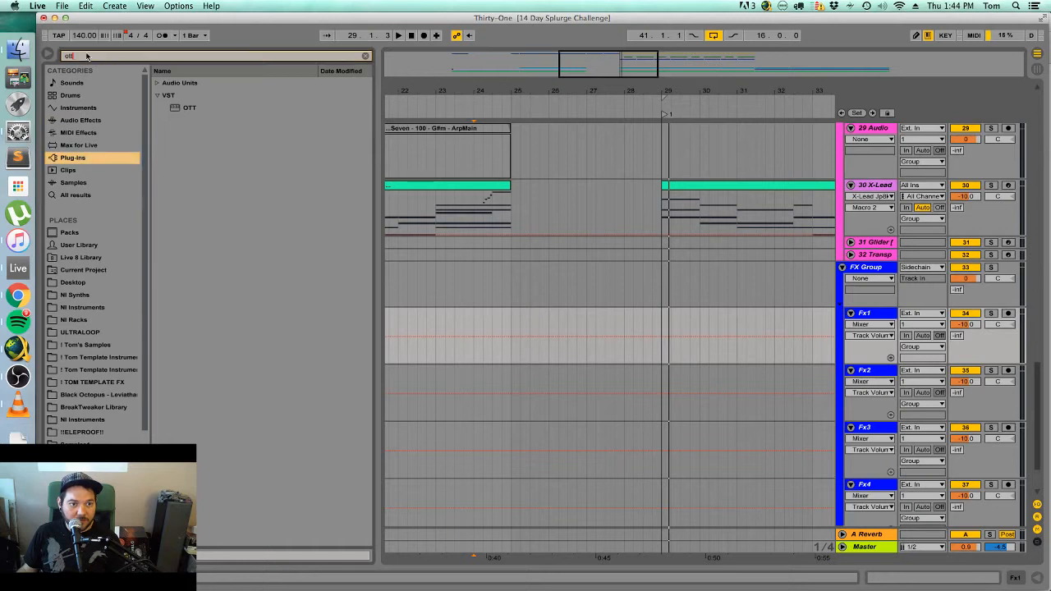
text(kojn)
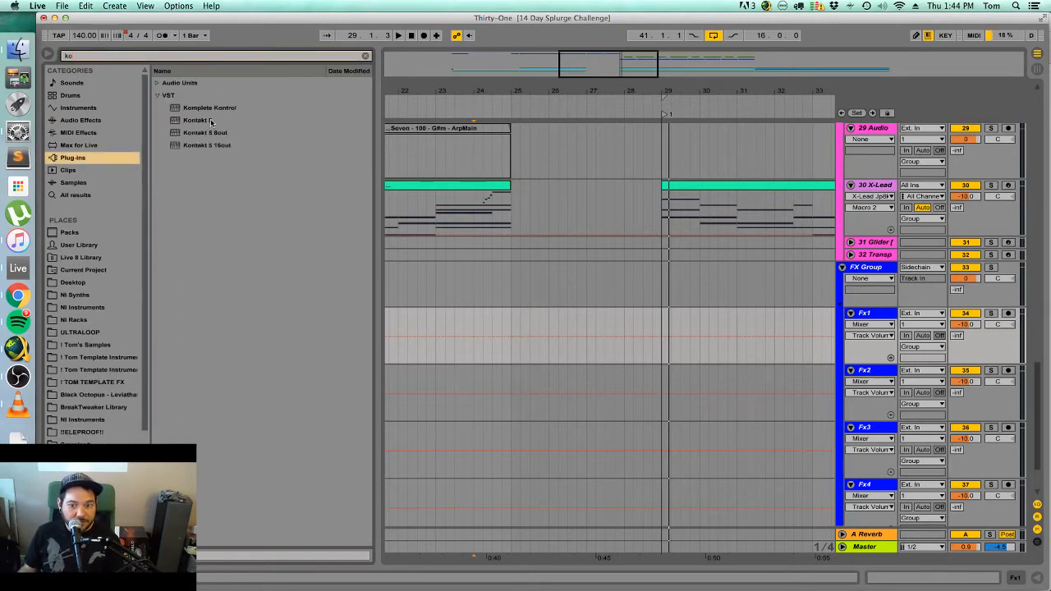
drag(211, 122, 665, 359)
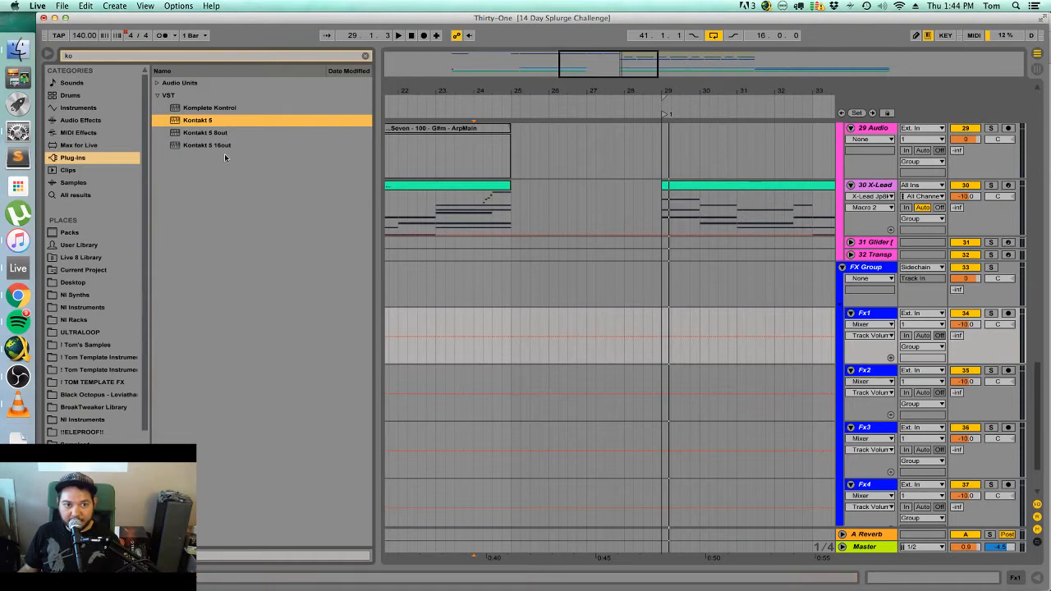
click(878, 314)
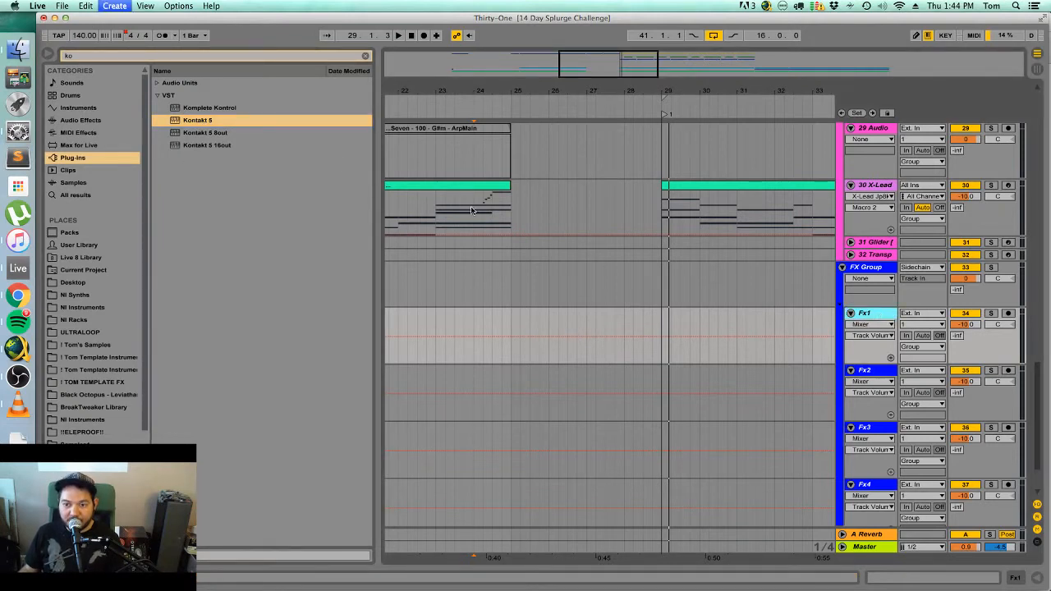
key(super+shift+t)
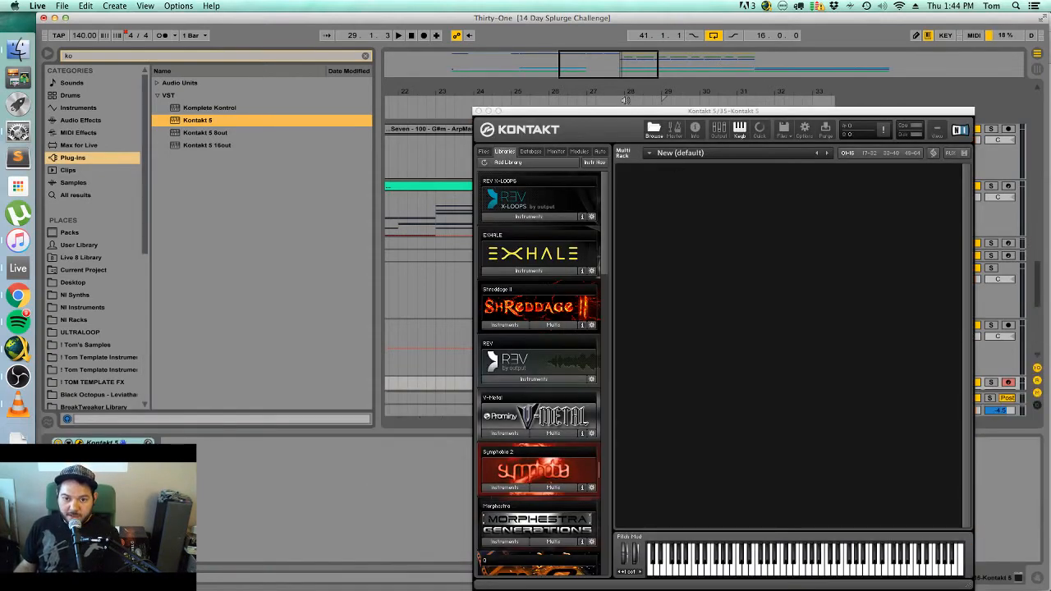
Load the PERC Damage Hits MW instrument from the Damage library's Percussive Kits, Hybrid FX Kits, and audition its sounds.
drag(605, 110, 453, 76)
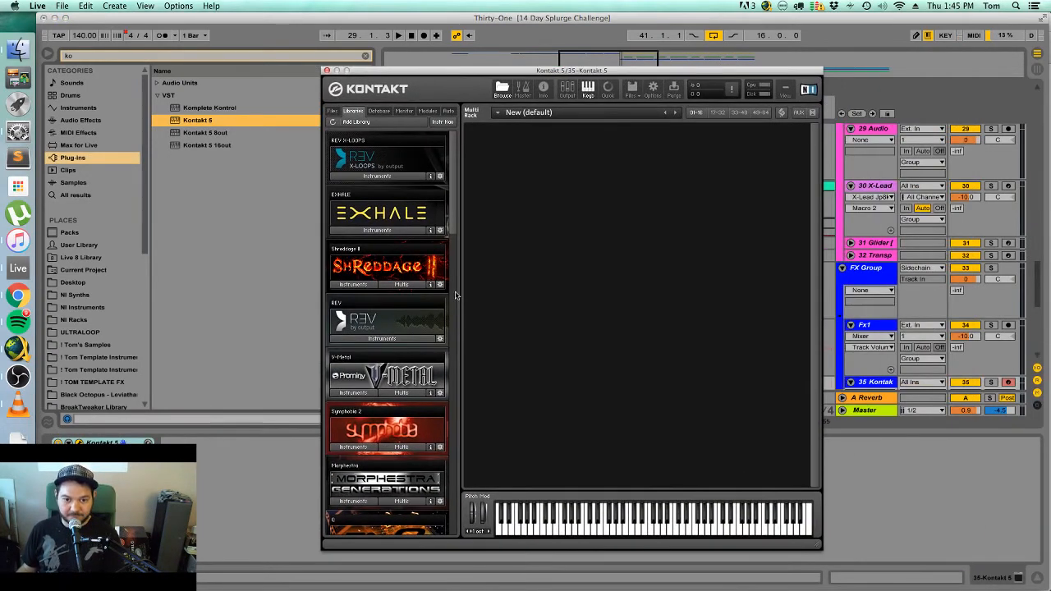
scroll(451, 316, down, 10)
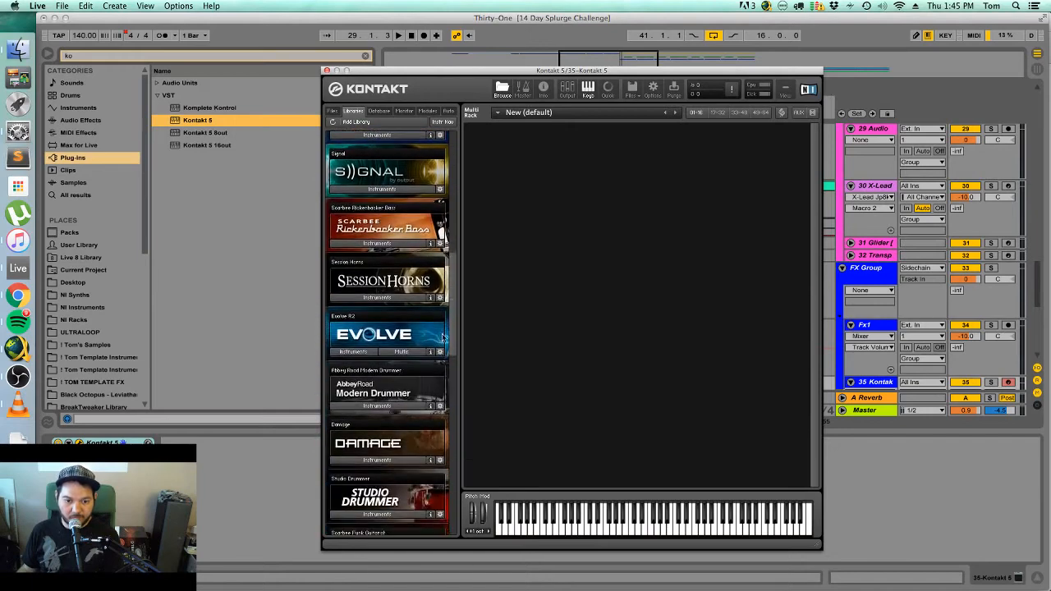
scroll(443, 336, down, 3)
click(375, 387)
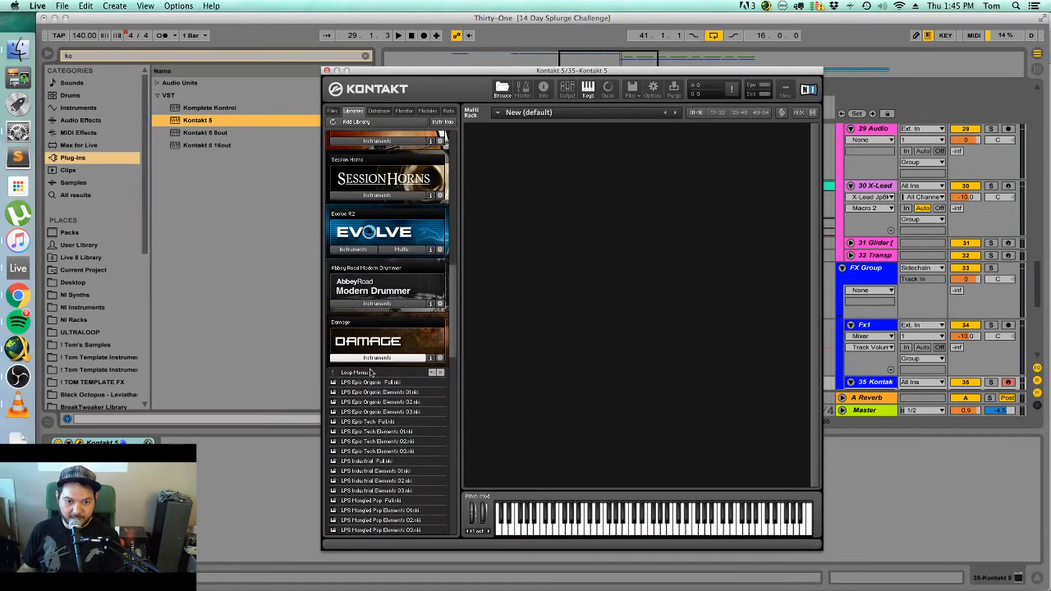
click(370, 373)
mouse_move(459, 332)
mouse_down()
mouse_move(457, 375)
mouse_move(462, 244)
mouse_move(457, 331)
mouse_up()
click(386, 385)
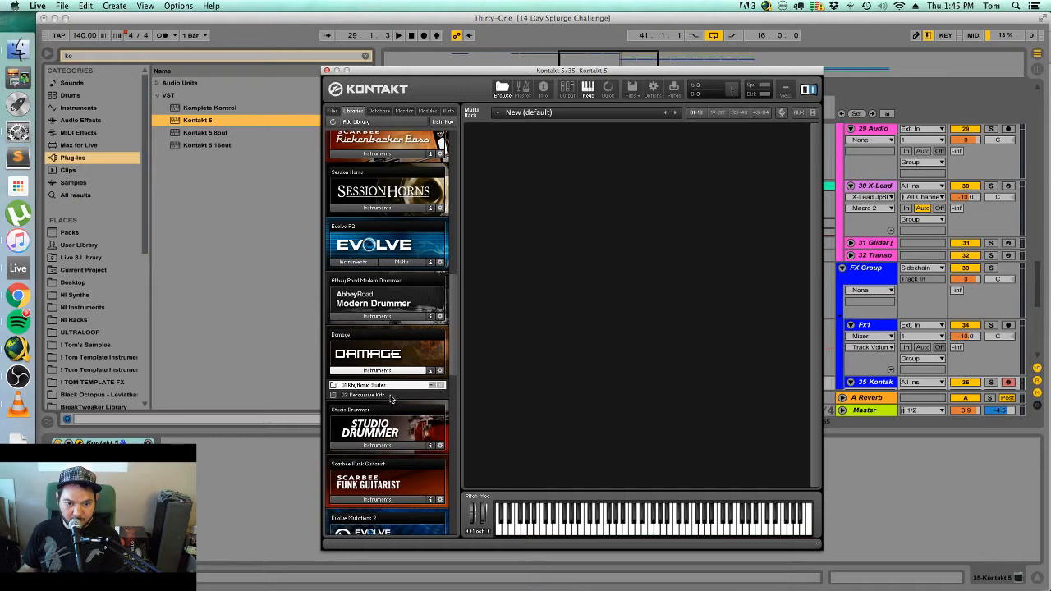
click(391, 395)
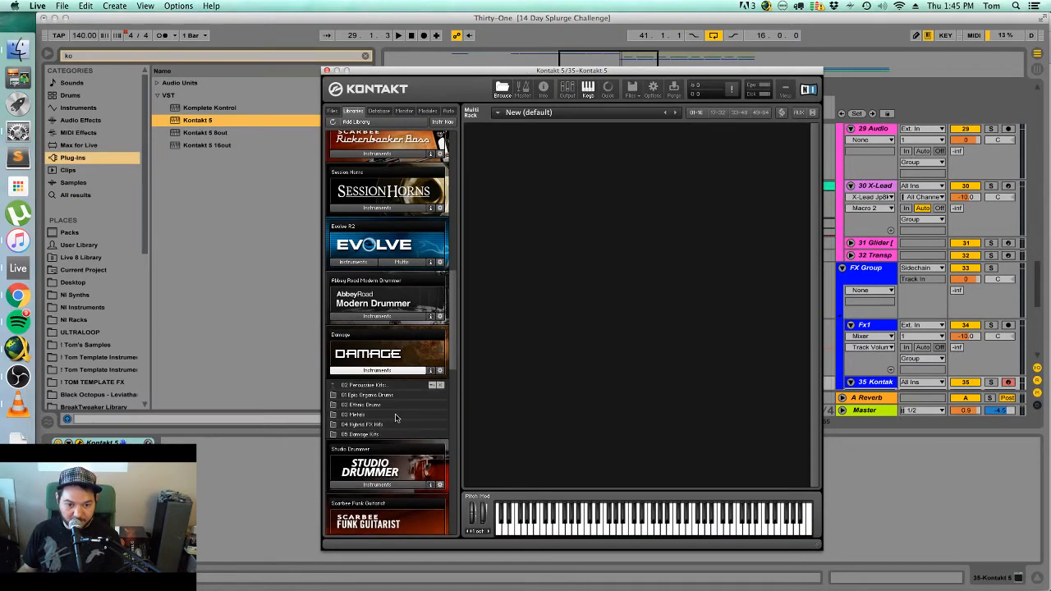
click(394, 425)
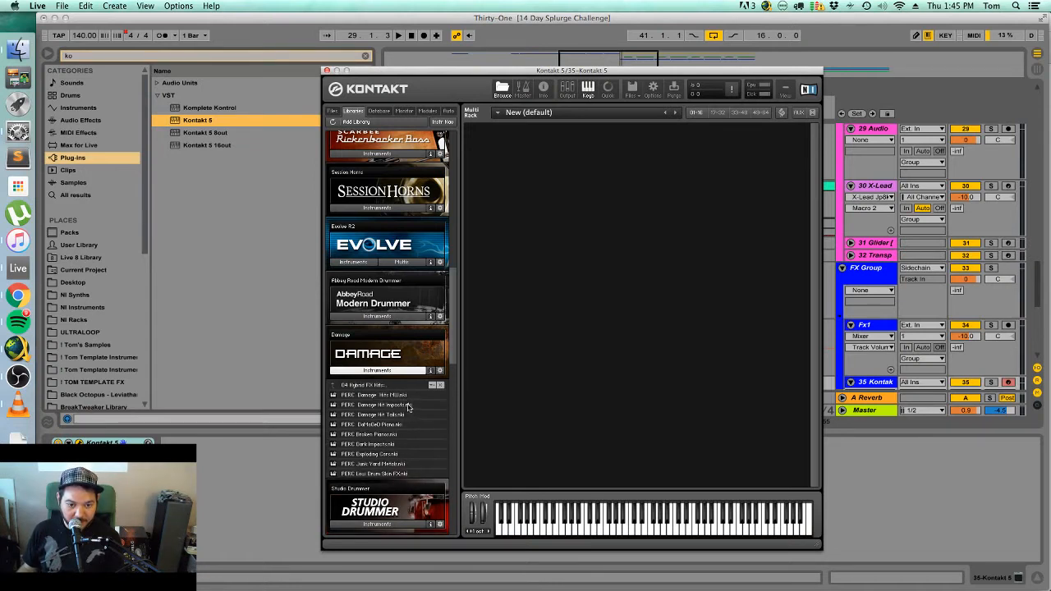
click(404, 396)
drag(619, 339, 619, 341)
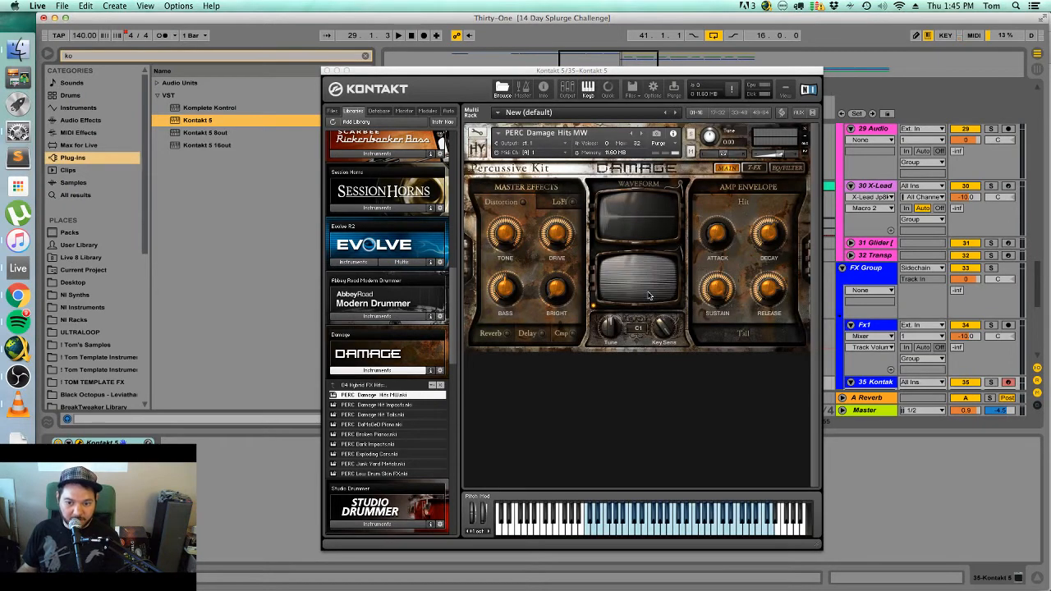
click(643, 532)
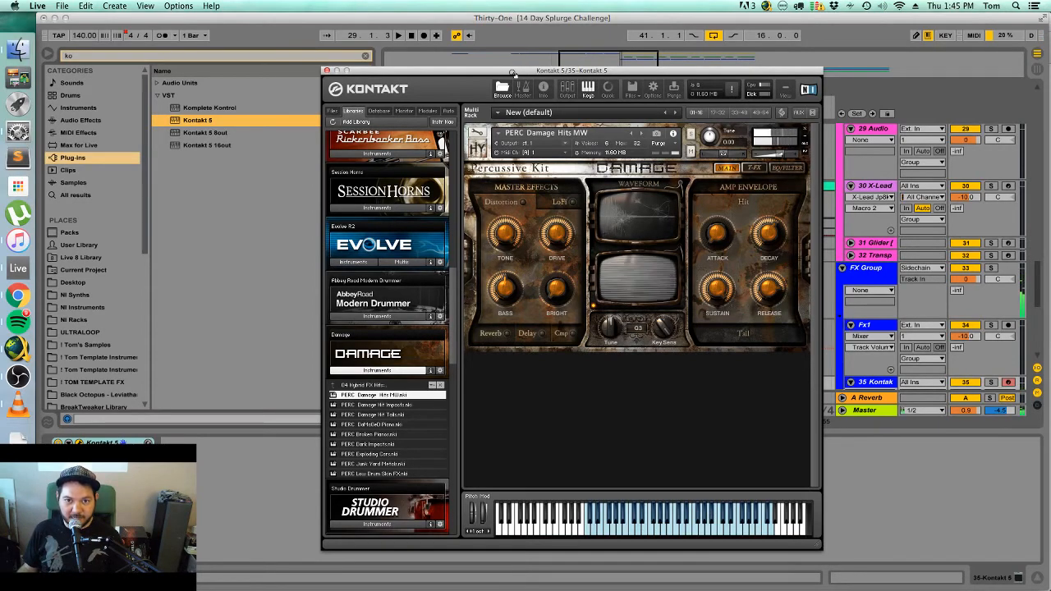
Move the Kontakt window aside and insert an empty MIDI clip from bar 25 to bar 29 on the Kontakt track.
drag(512, 70, 972, 482)
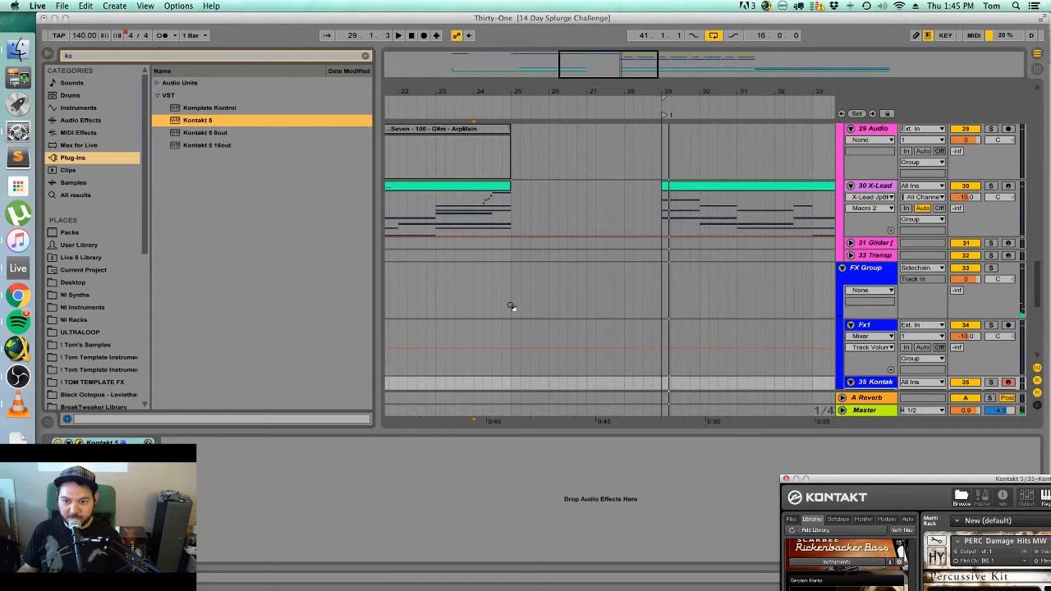
scroll(522, 329, down, 2)
drag(512, 335, 664, 328)
right_click(654, 316)
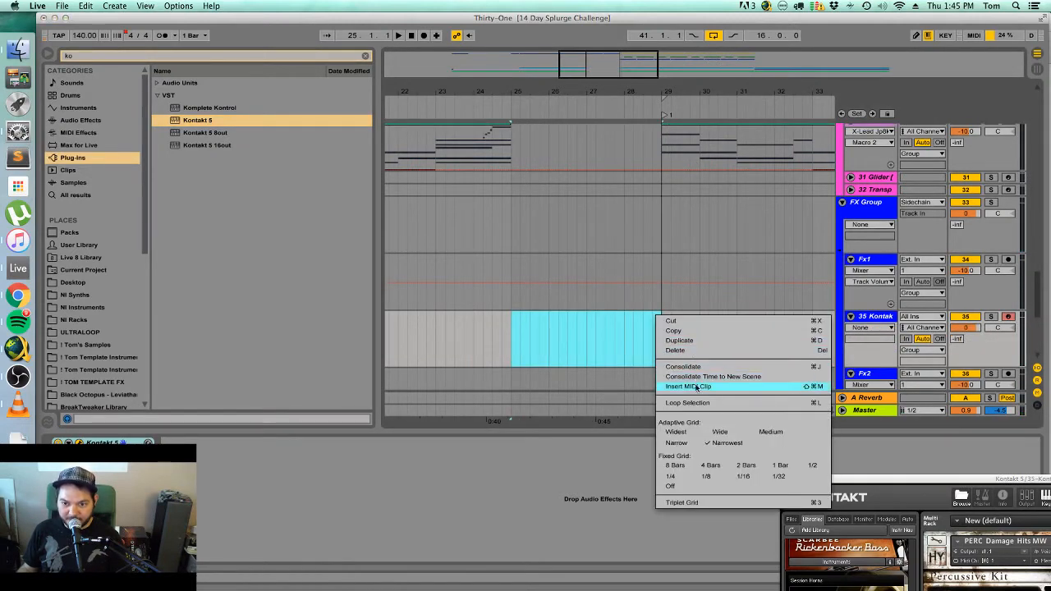
click(686, 385)
Fill the Kontakt clip with a single F3 note held for all four bars, and play the track soloed.
click(326, 450)
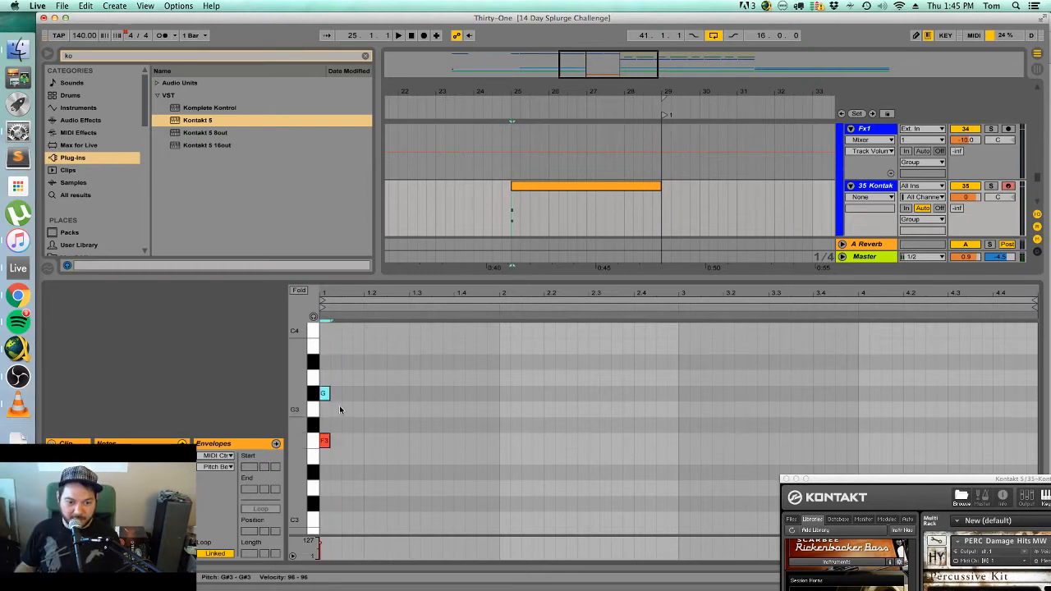
drag(330, 442, 1039, 442)
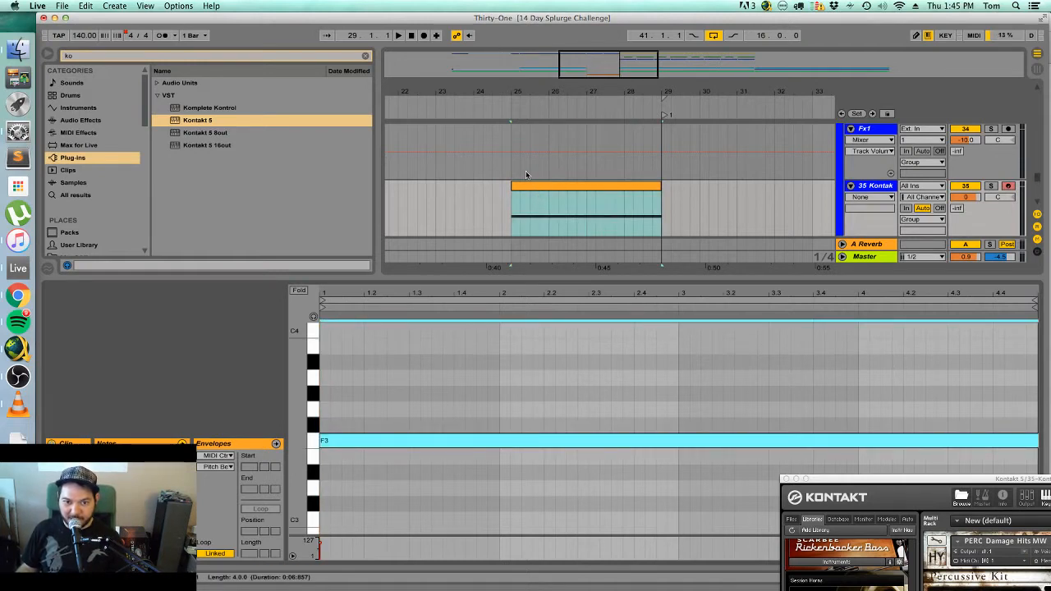
click(536, 196)
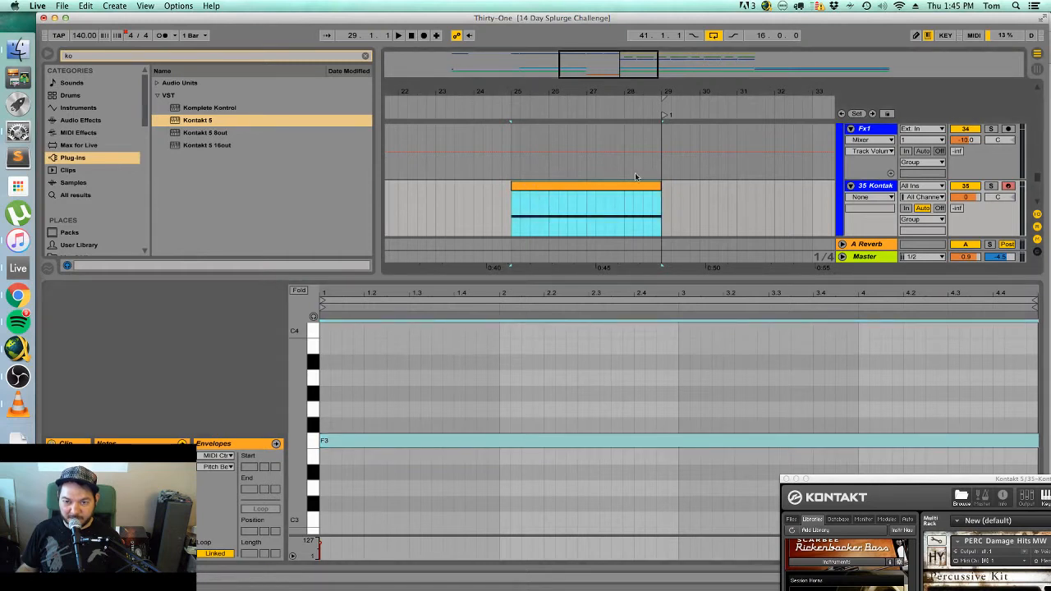
click(528, 188)
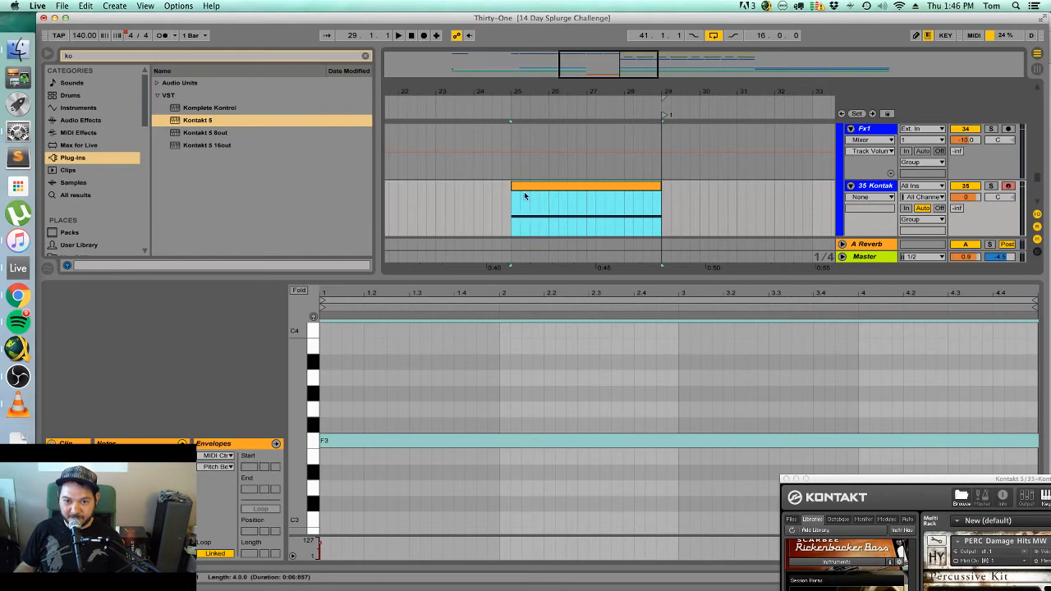
click(532, 188)
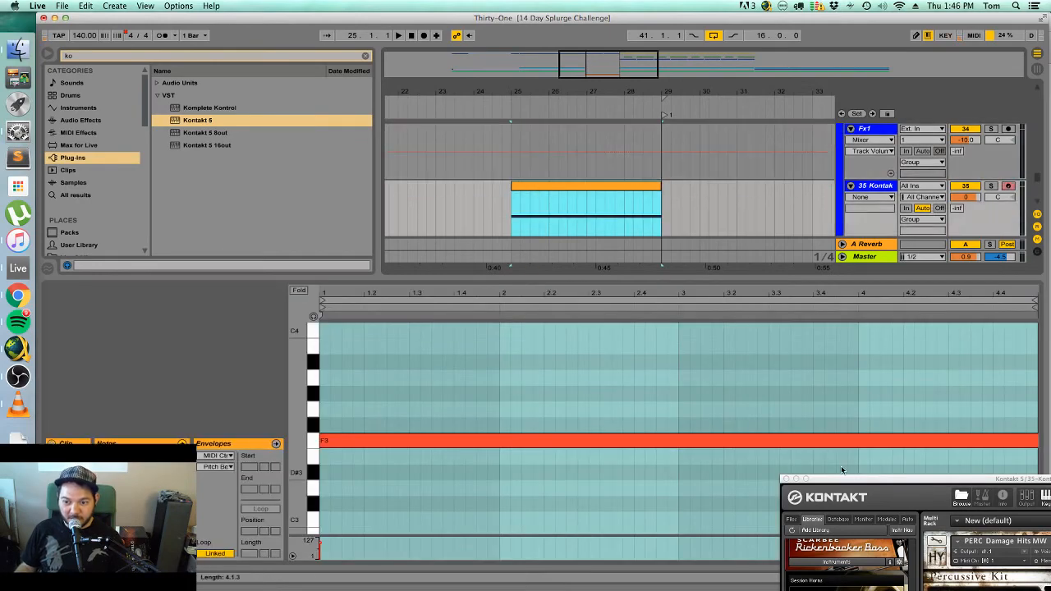
drag(841, 482, 1050, 213)
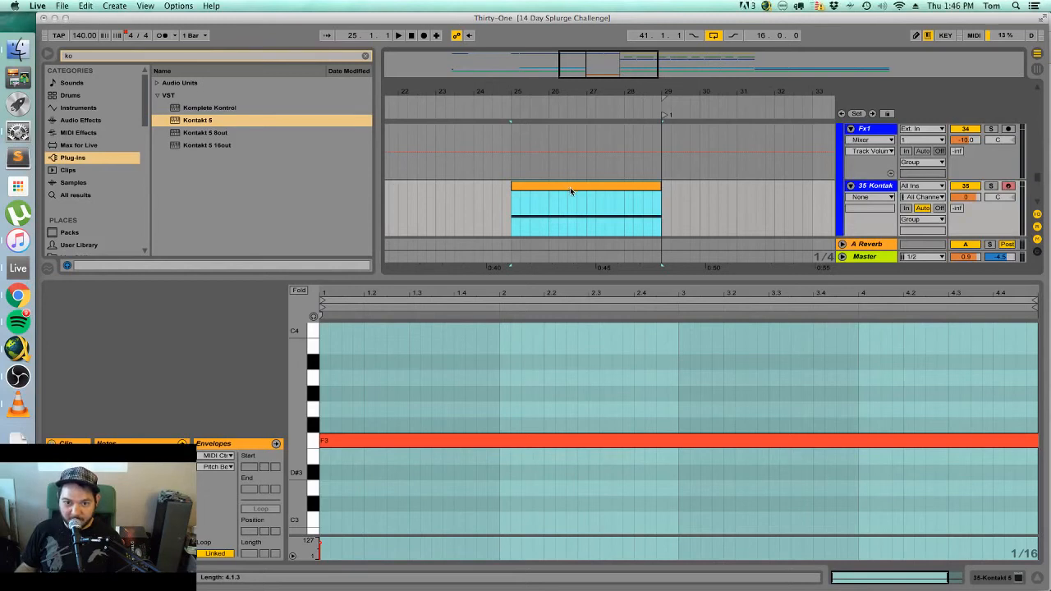
key(space)
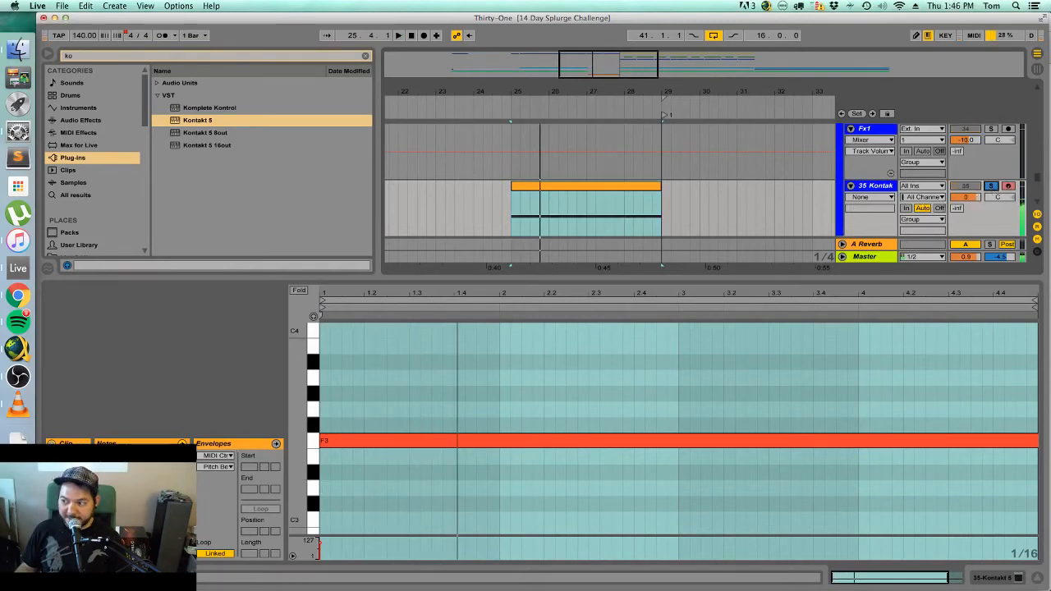
Show the clip's MIDI Ctrl modulation envelope (controller 1), draw it at maximum over the whole clip and listen.
click(214, 455)
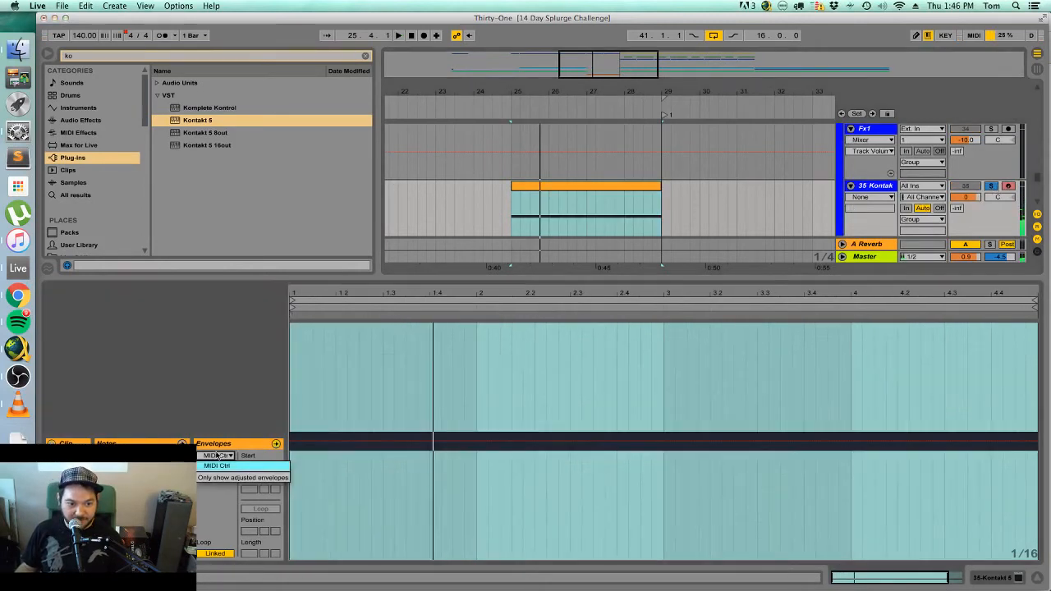
click(219, 464)
click(219, 467)
click(268, 35)
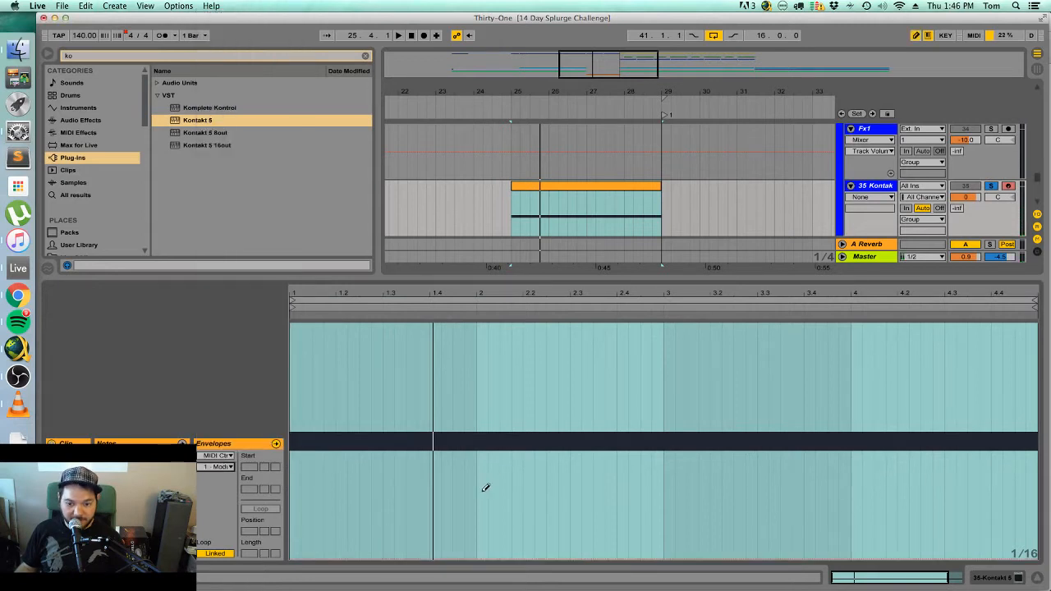
drag(457, 335, 446, 315)
key(space)
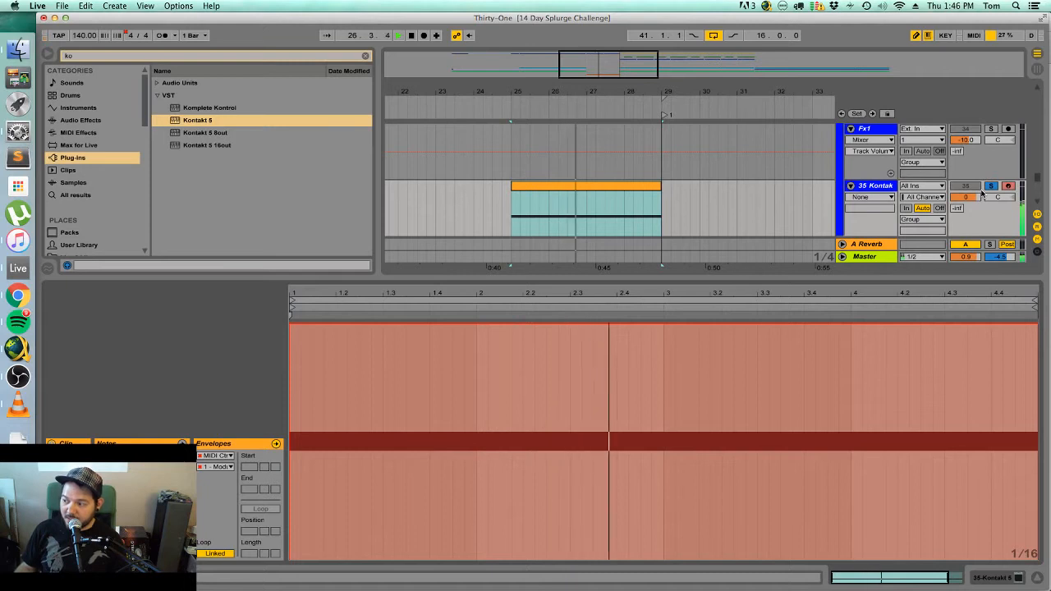
key(space)
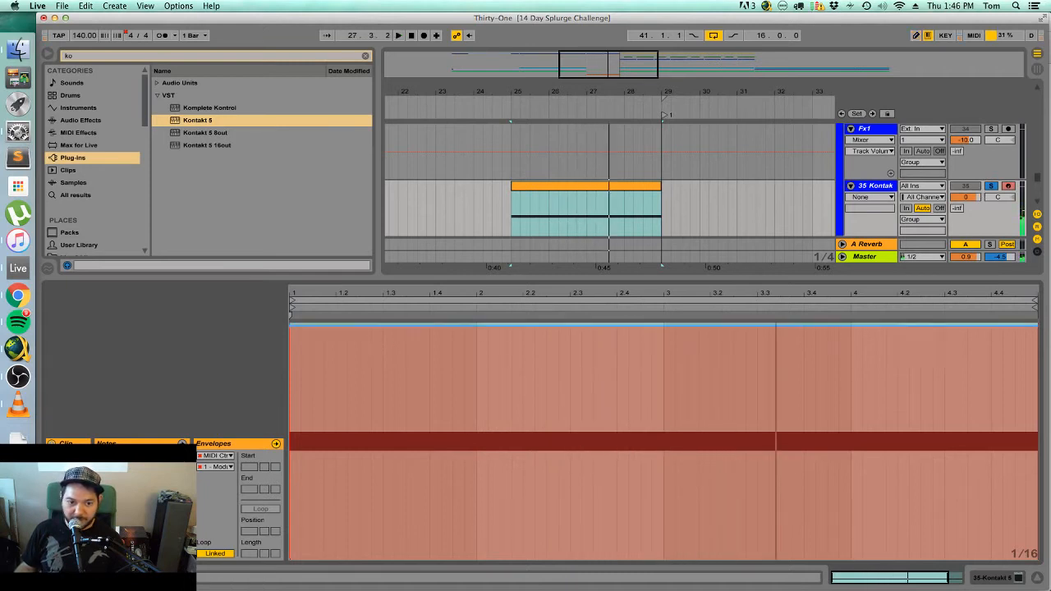
Reshape the modulation envelope with a small dip in the first beat and a straight fall to zero at the clip's end, and play it.
mouse_move(353, 327)
mouse_down()
mouse_move(331, 346)
mouse_move(337, 327)
mouse_up()
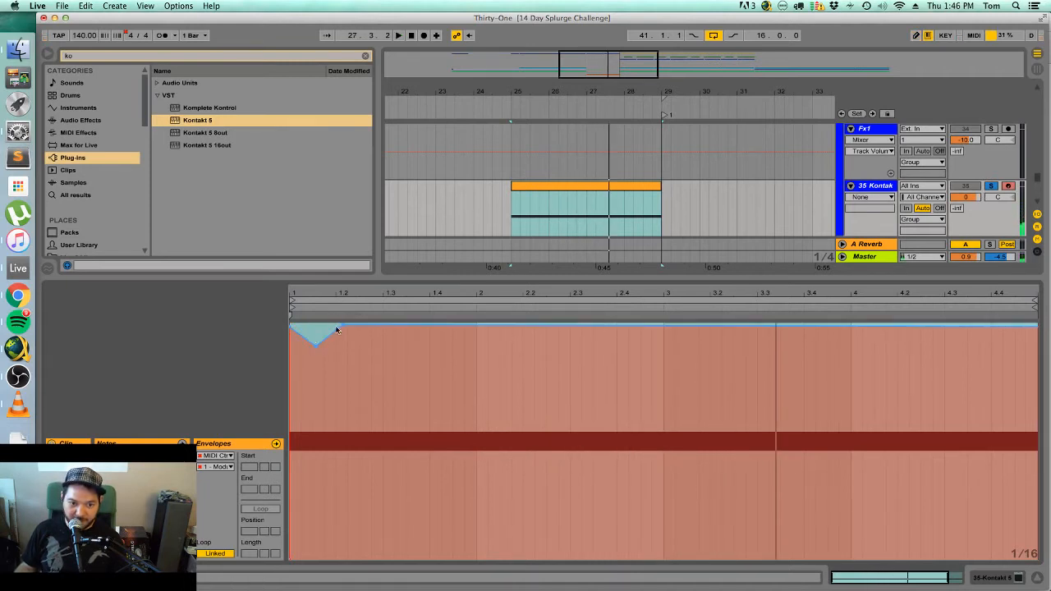
key(space)
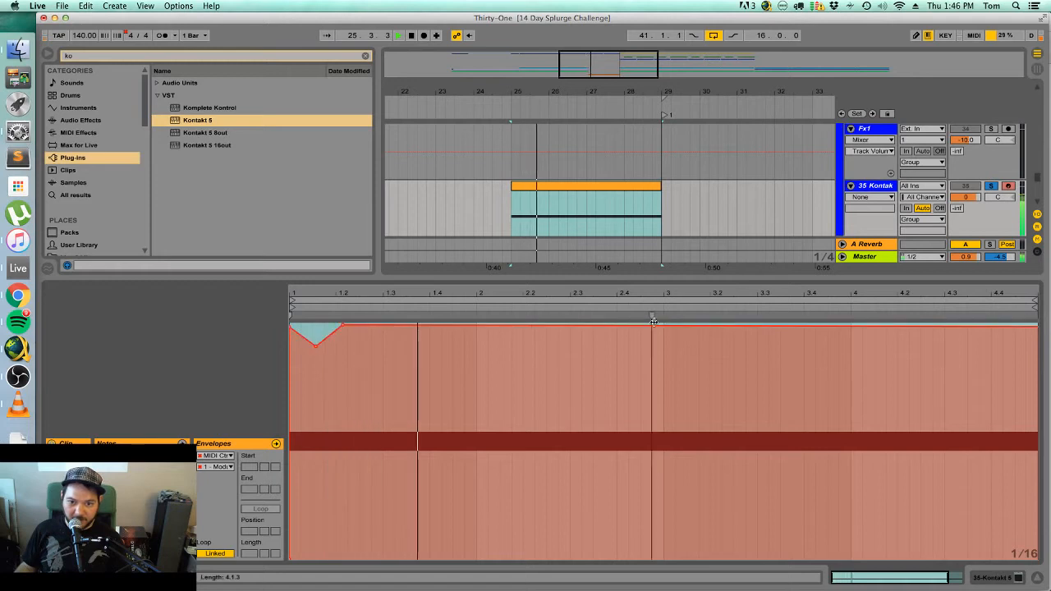
drag(657, 329, 657, 342)
drag(805, 339, 1036, 553)
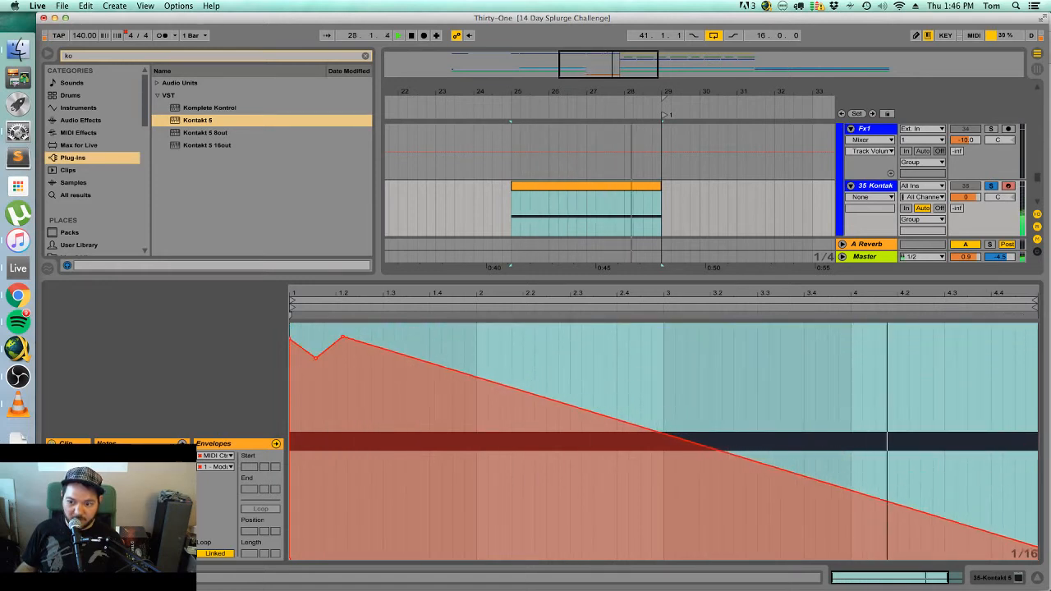
click(634, 188)
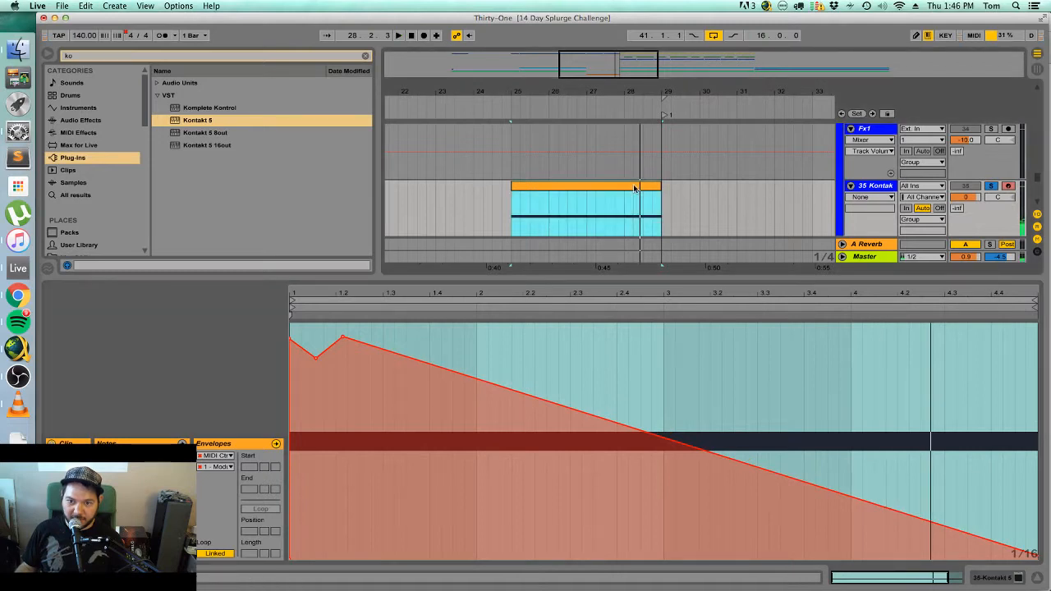
key(space)
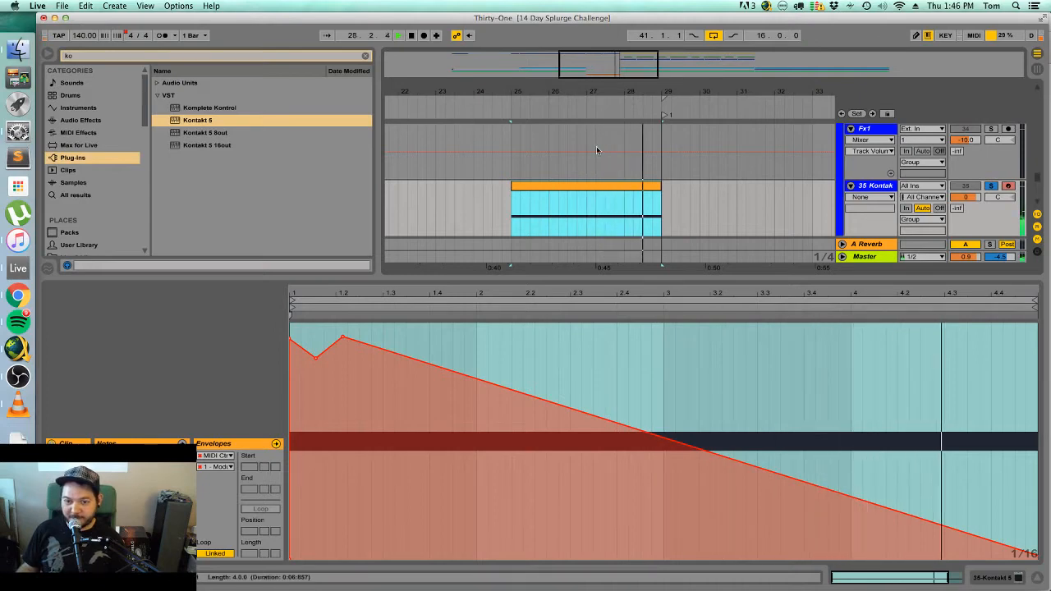
scroll(575, 189, down, 1)
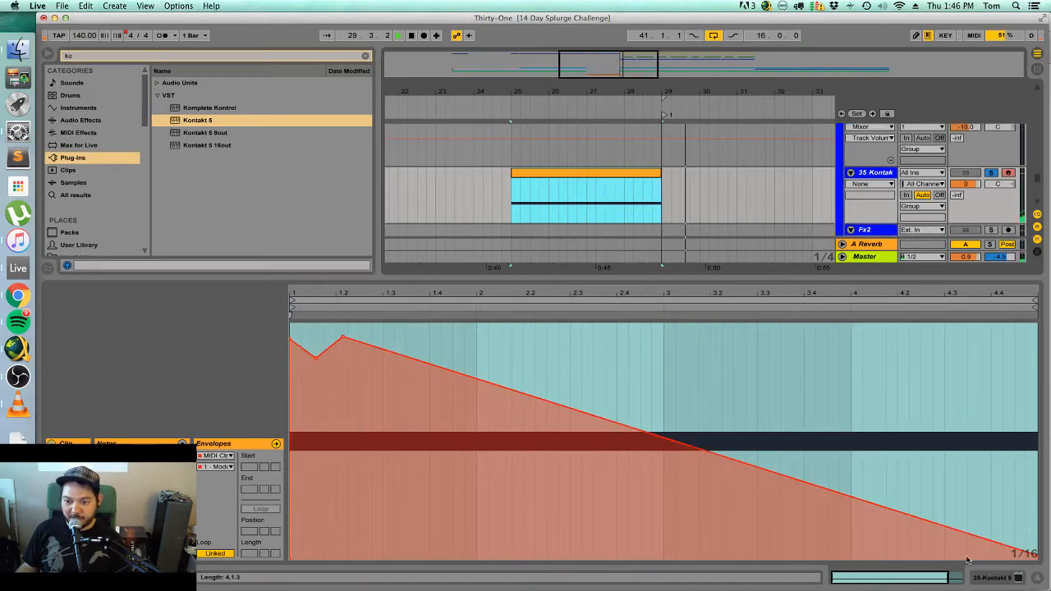
Close the clip's detail view and insert a new MIDI track directly below the Kontakt track.
click(1036, 579)
scroll(649, 257, up, 1)
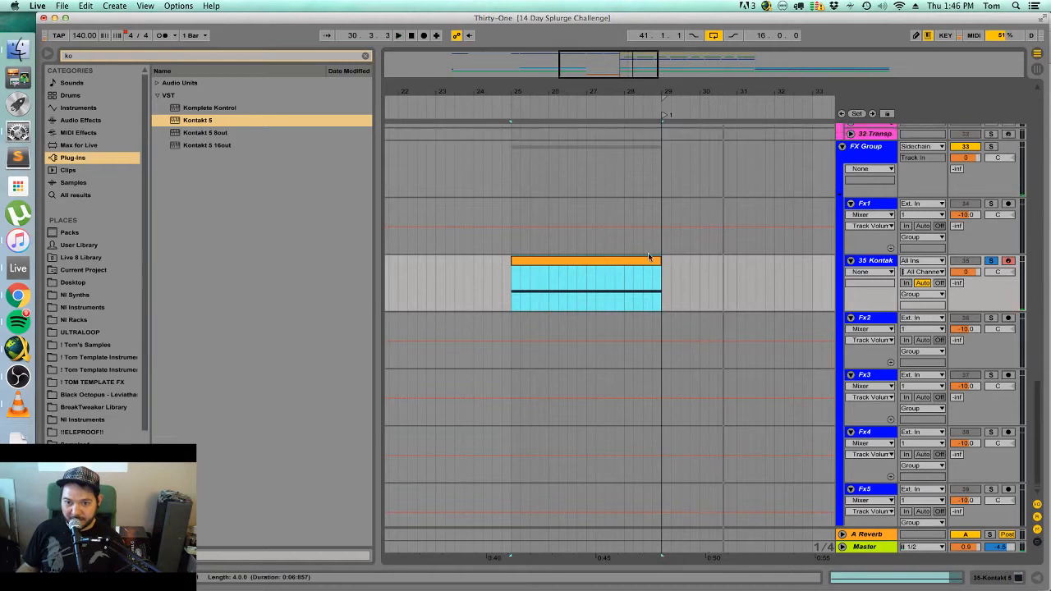
click(884, 262)
key(super+t)
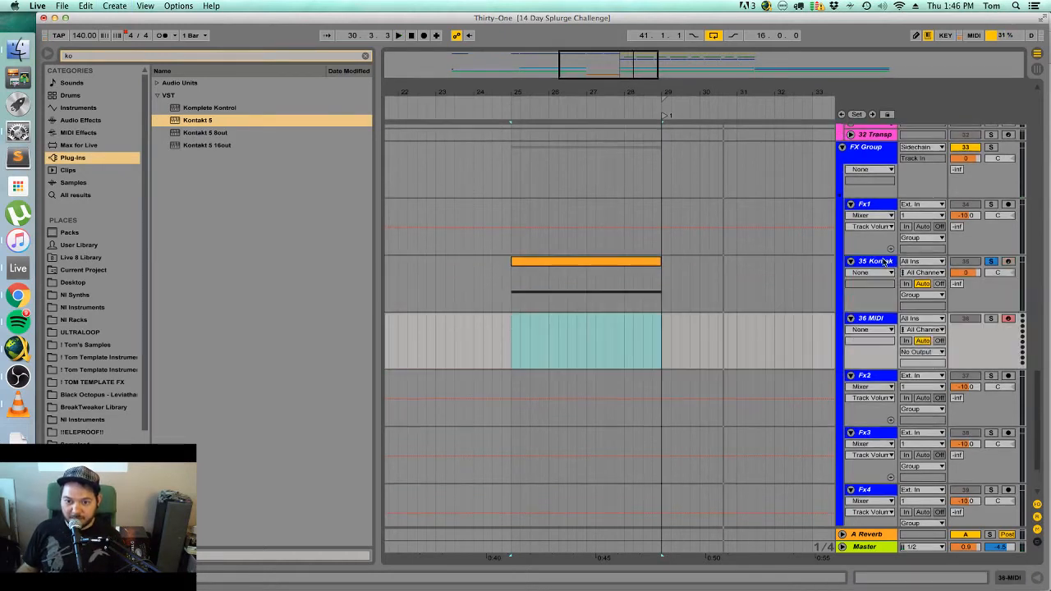
Try copying the four-bar Kontakt clip to bar 25 of the new MIDI track, and delete the copy.
click(591, 262)
key(super+c)
click(521, 317)
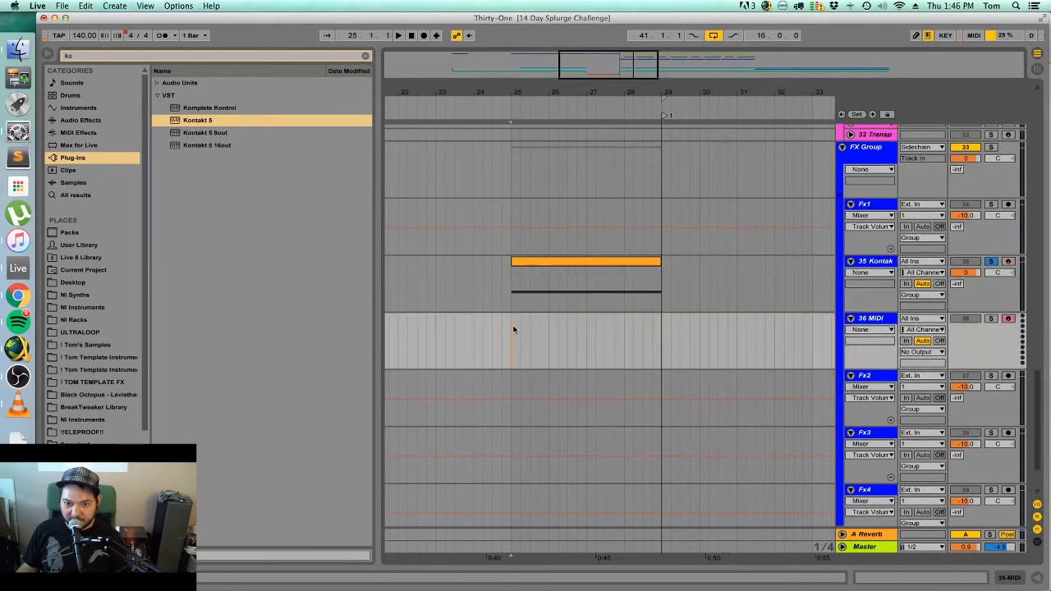
key(super+v)
click(872, 265)
click(603, 264)
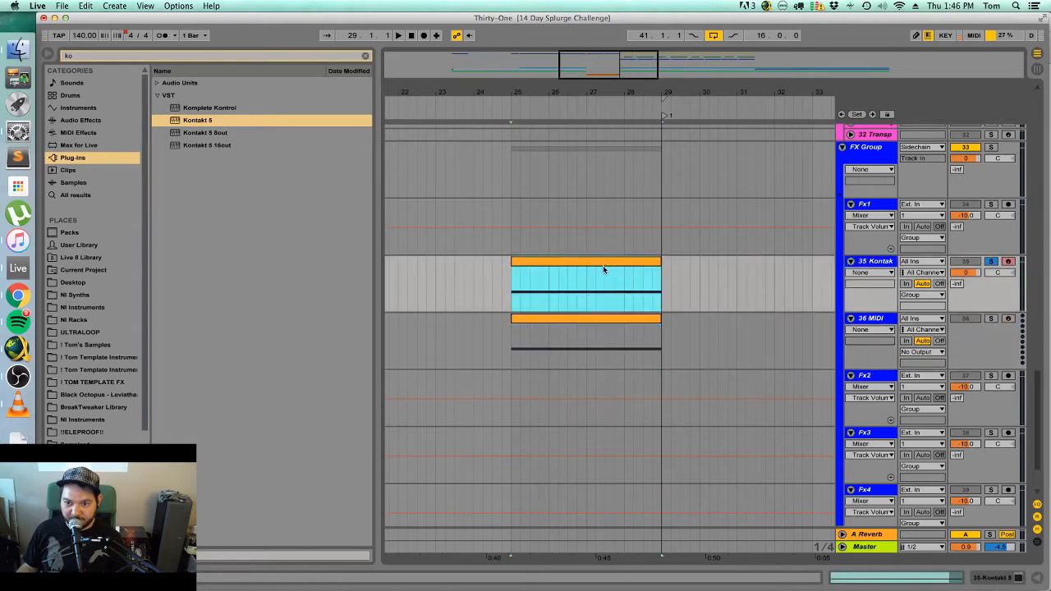
click(588, 321)
key(Delete)
Add a G#3 note held for all four bars above the F3 in the Kontakt clip and start playback.
click(603, 265)
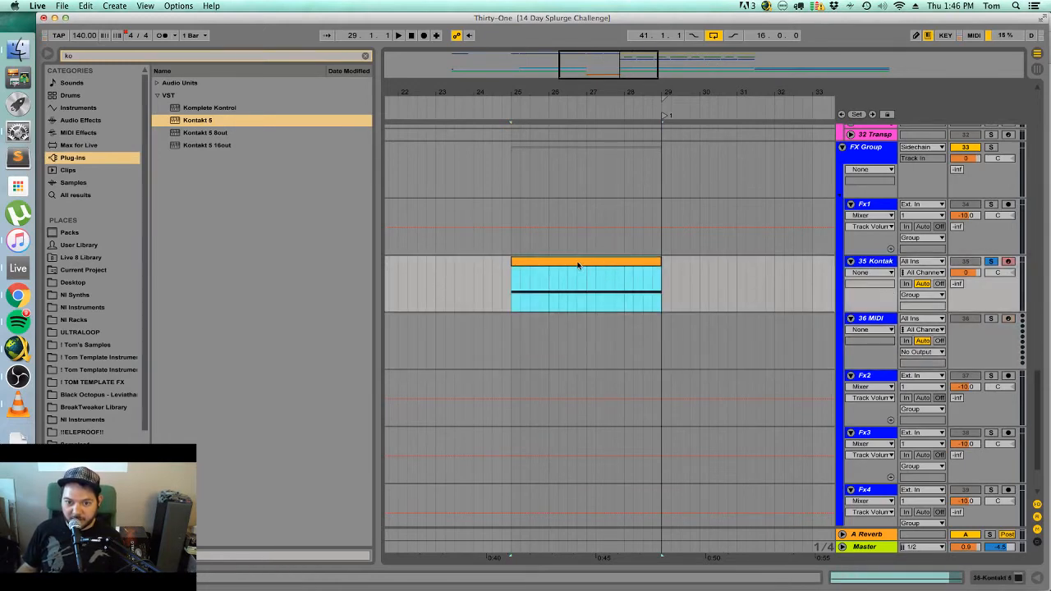
double_click(603, 266)
click(70, 556)
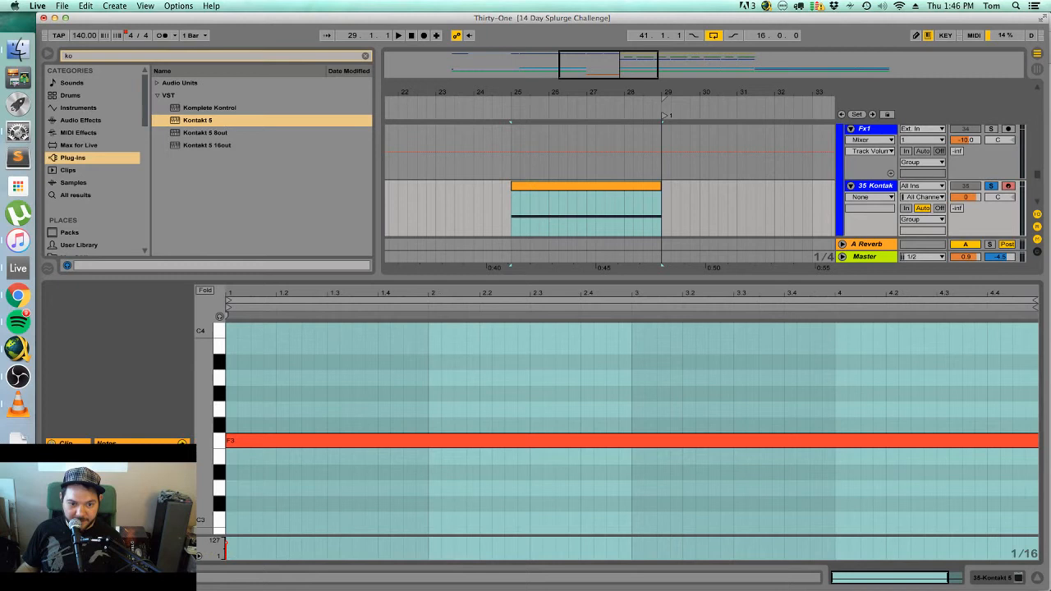
click(237, 393)
double_click(234, 394)
drag(237, 394, 1036, 392)
key(space)
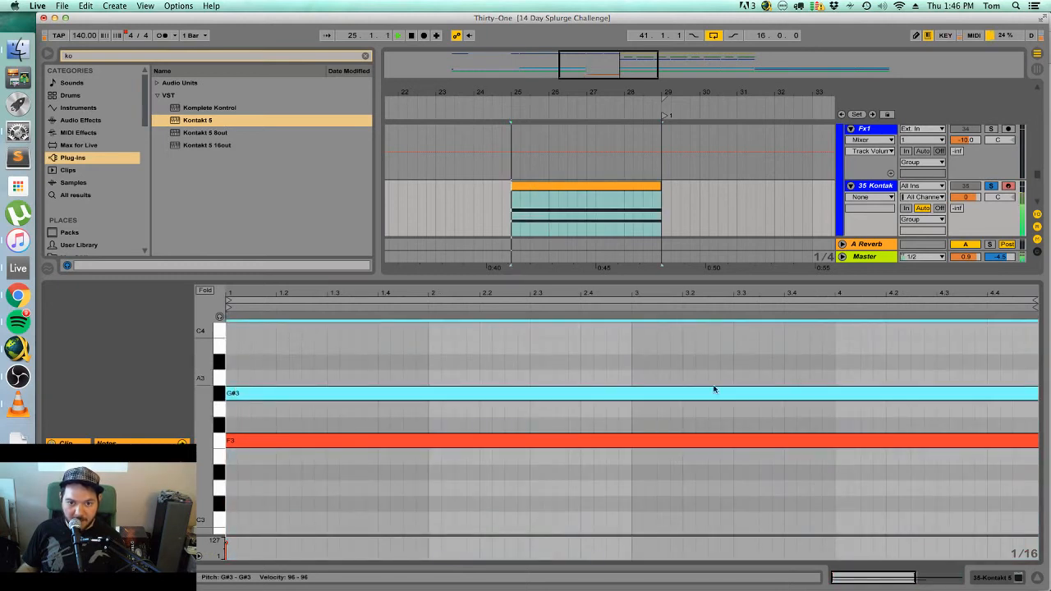
Add a third note at B3 held for all four bars and raise it to D#4 while listening.
scroll(305, 416, up, 2)
click(236, 374)
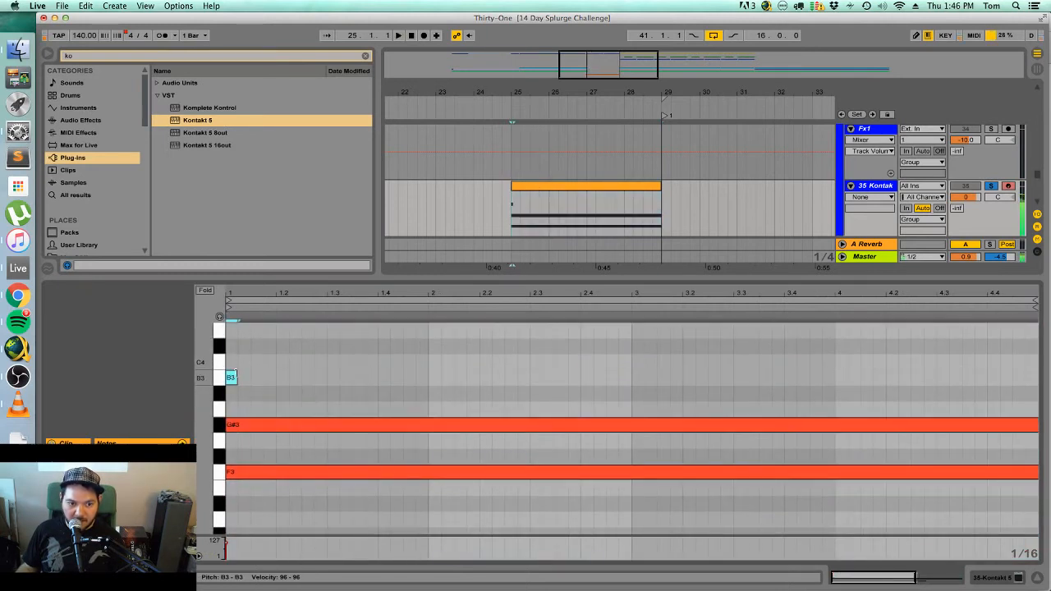
double_click(236, 376)
drag(273, 376, 1036, 376)
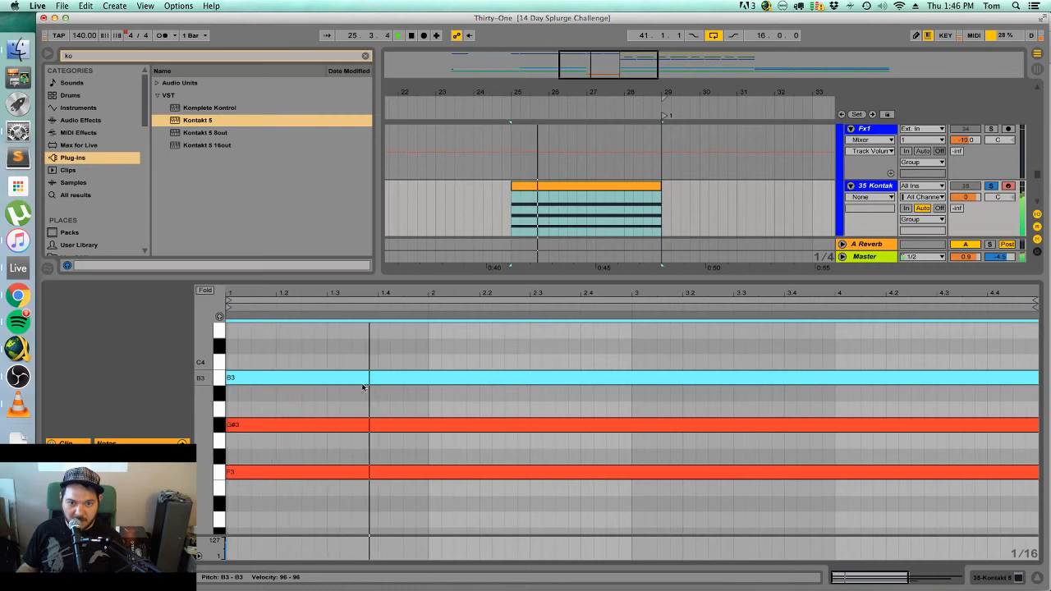
drag(364, 381, 364, 346)
double_click(367, 346)
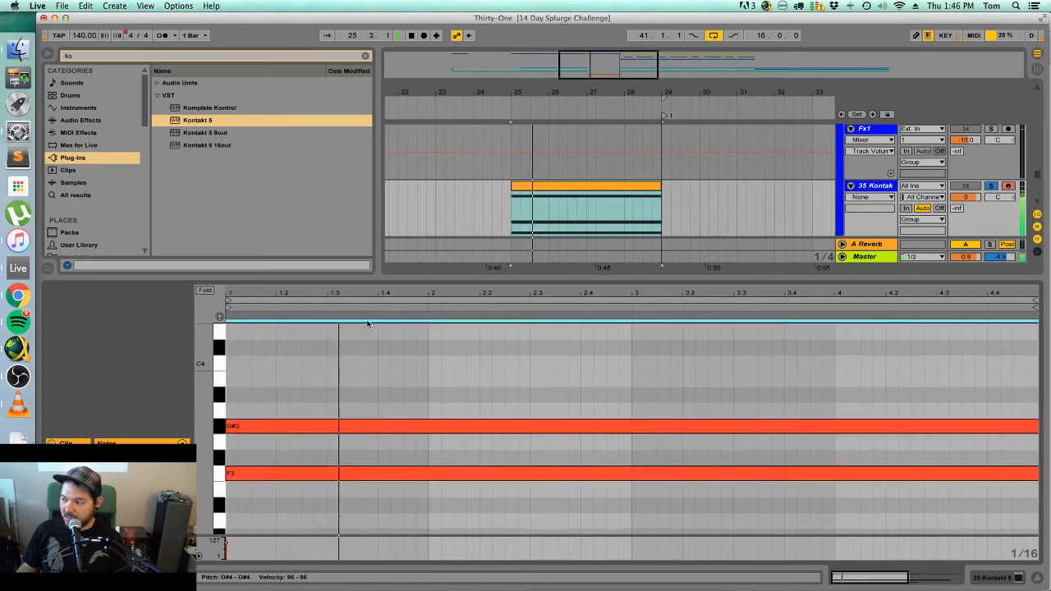
scroll(598, 404, up, 3)
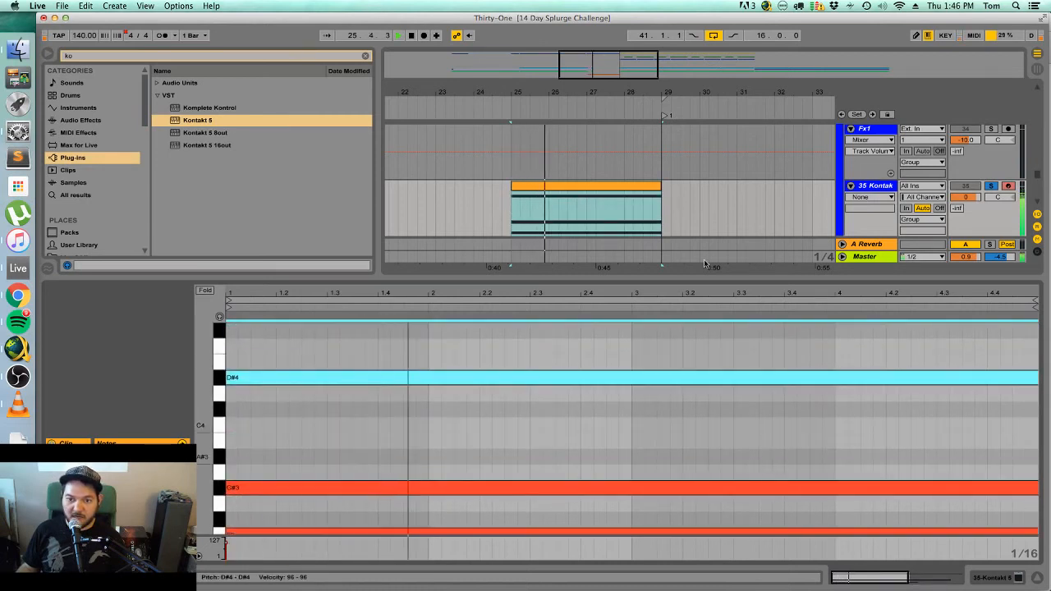
Close the note editor, unsolo the Kontakt track and play the full arrangement from bar 24 into the chord.
click(1038, 578)
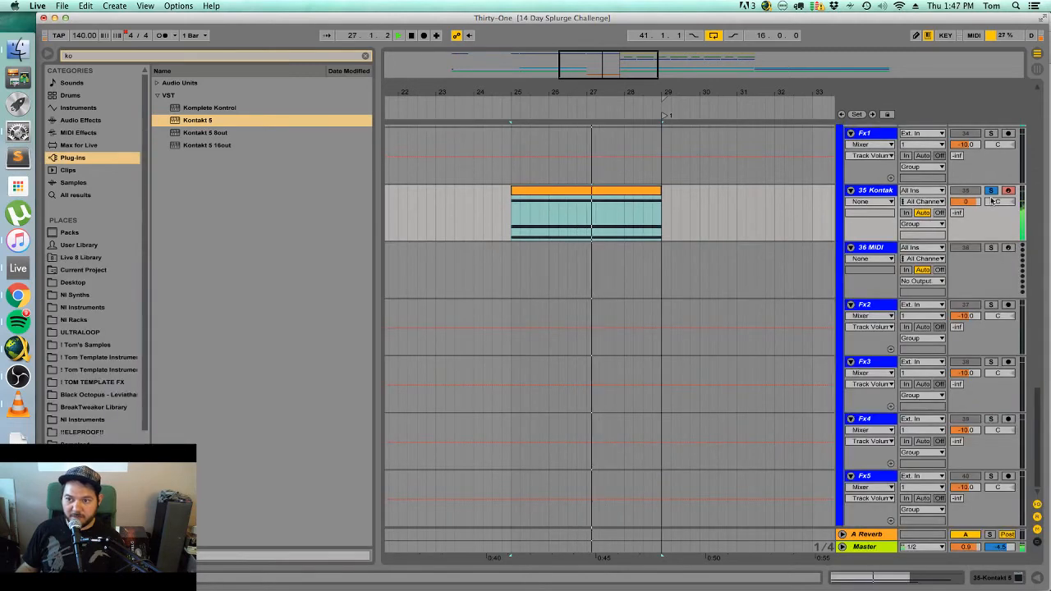
scroll(467, 231, up, 4)
click(484, 336)
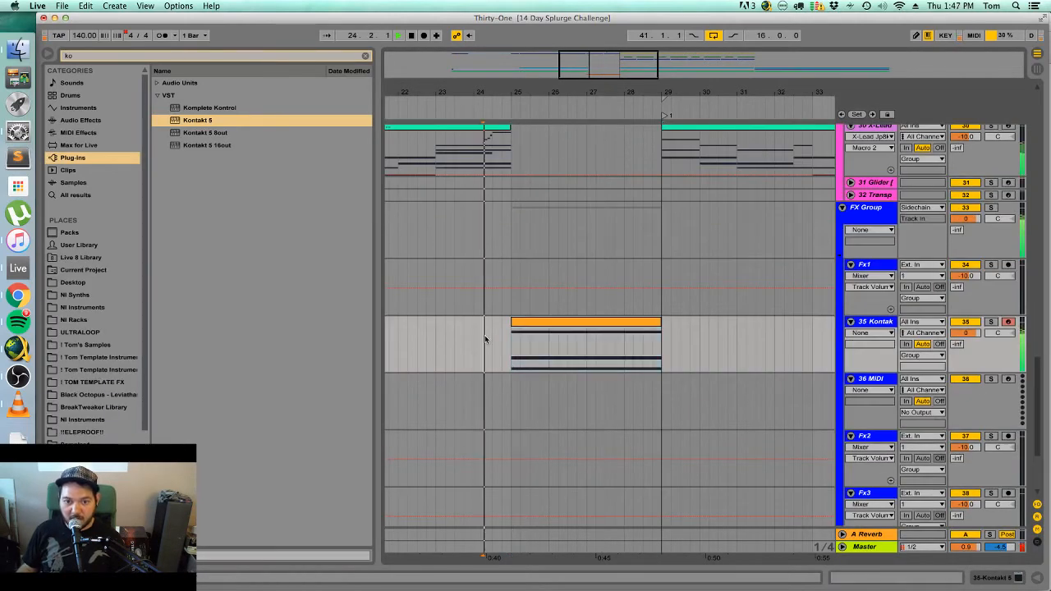
scroll(511, 361, up, 3)
scroll(523, 359, down, 3)
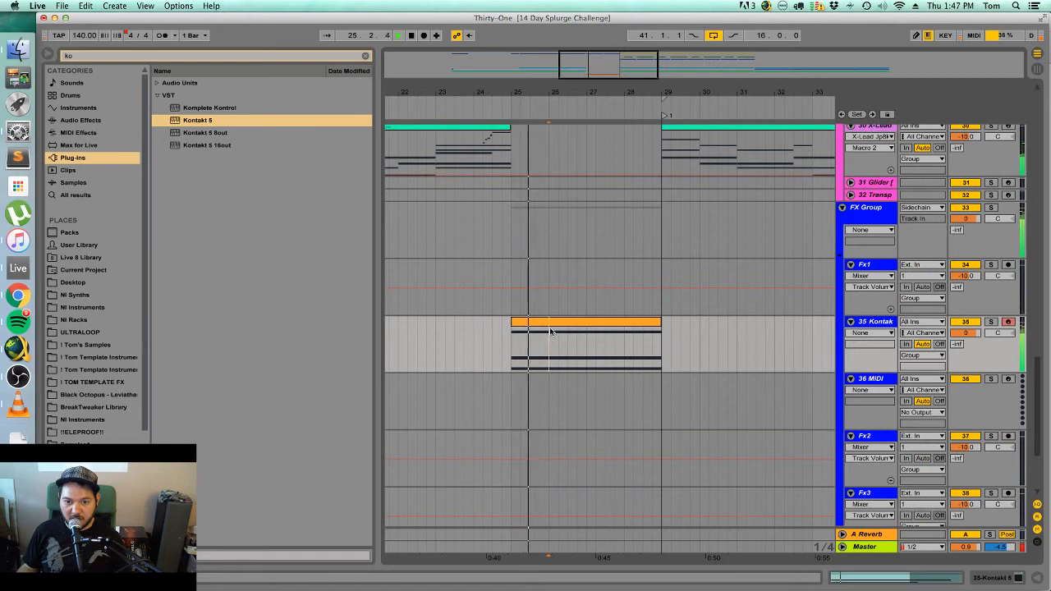
Place a deactivated copy of track 35's orange clip at bar 29 and shorten the original to end about half a bar before it.
click(550, 325)
key(super+d)
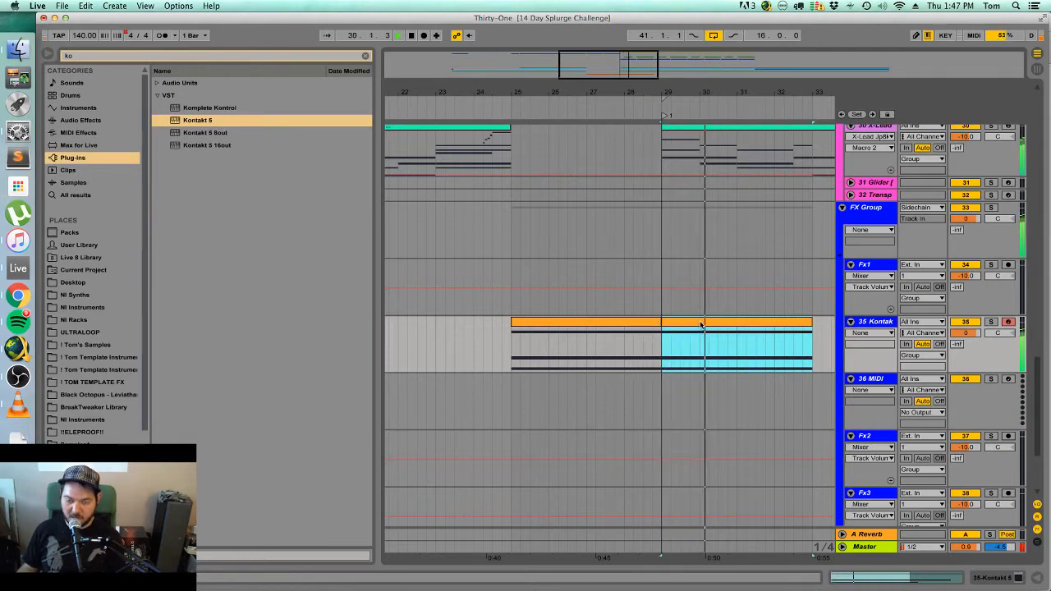
key(0)
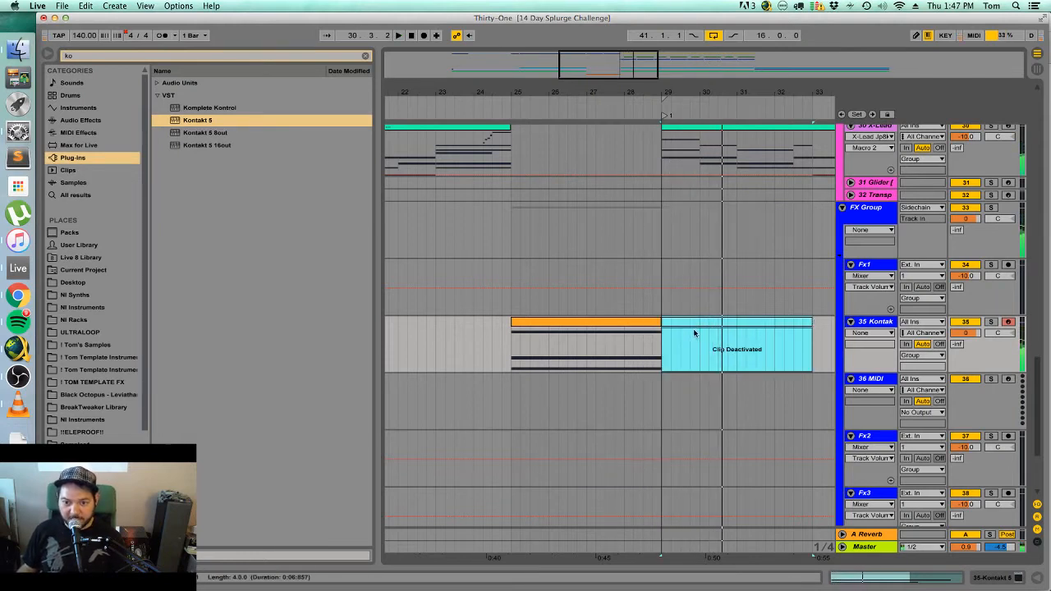
drag(654, 323, 643, 322)
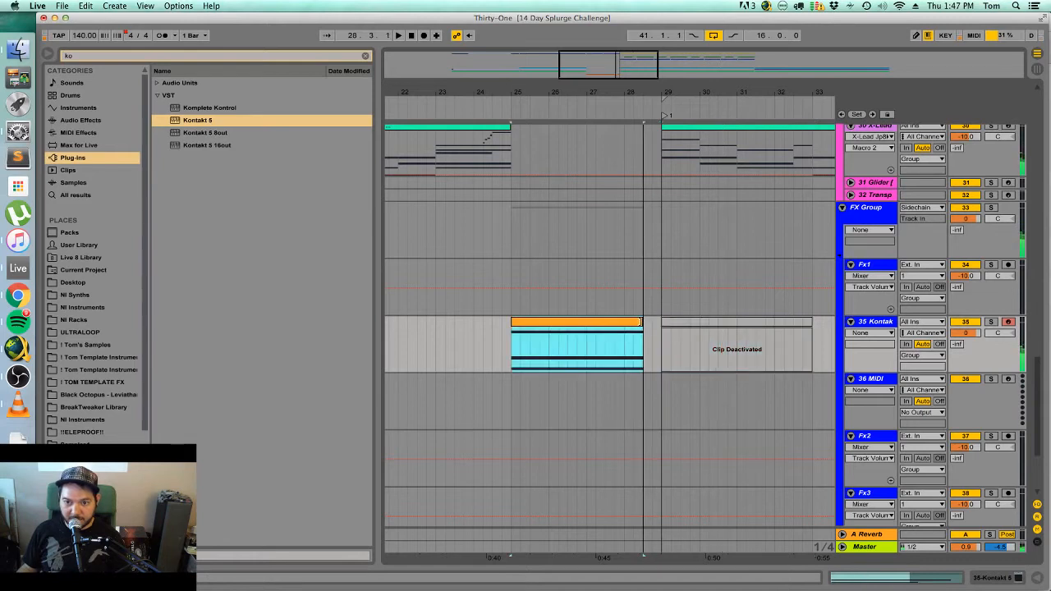
Clear the browser search and open the FX - Impacts folder in the Black Octopus Leviathan sample library.
click(865, 266)
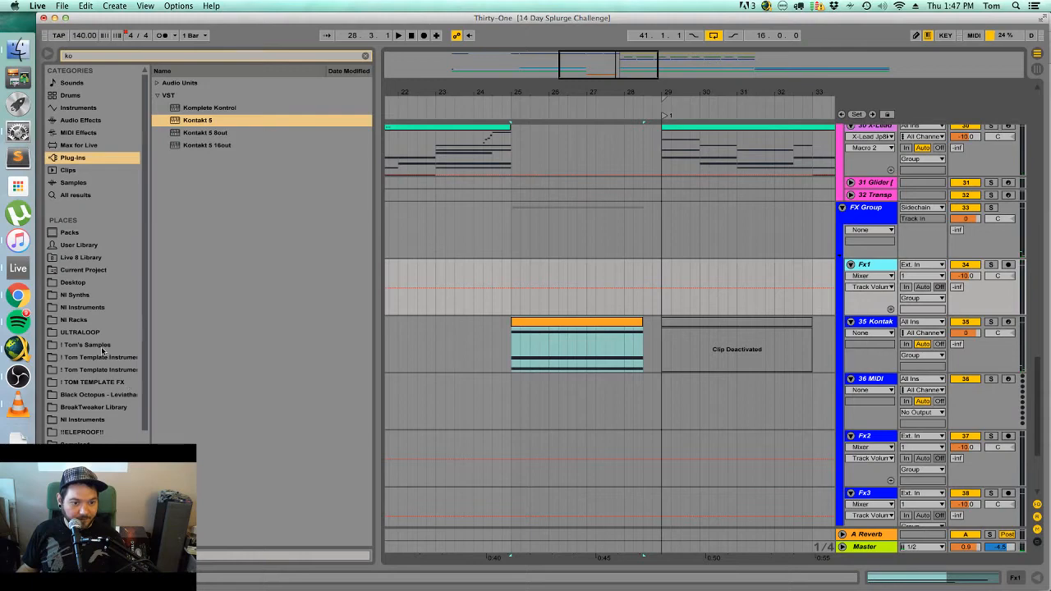
click(101, 348)
click(366, 56)
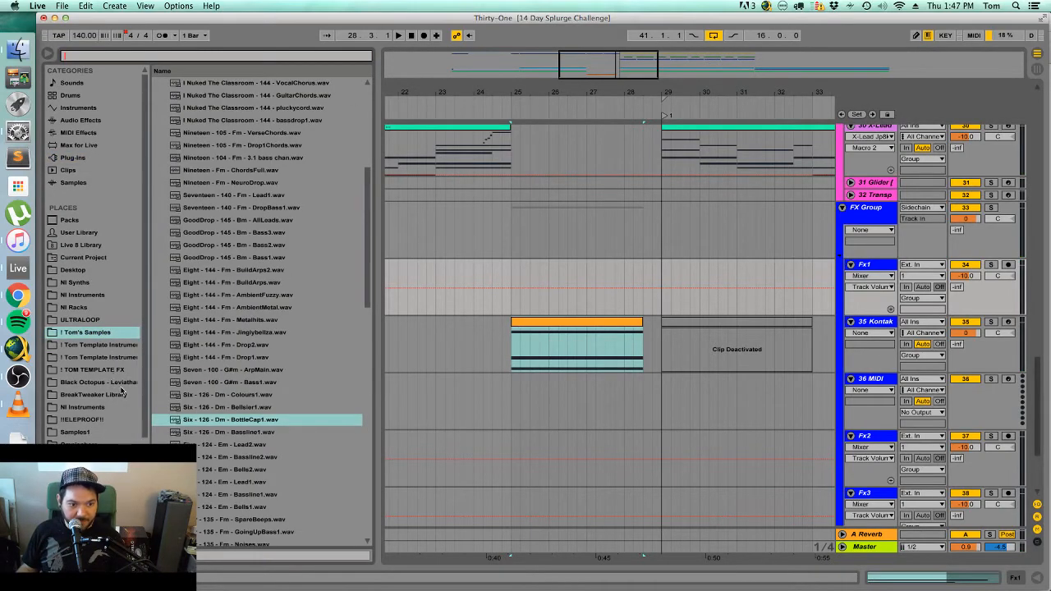
click(124, 383)
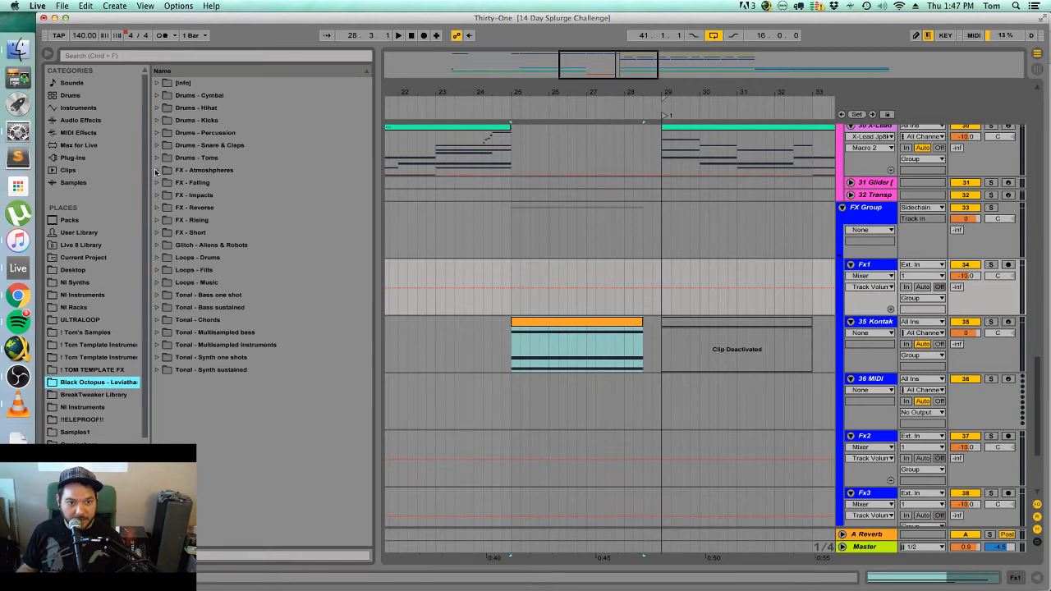
click(155, 195)
Audition the Biff_Splash, Circus_Dive, Ignition and Landmine impact samples.
click(247, 245)
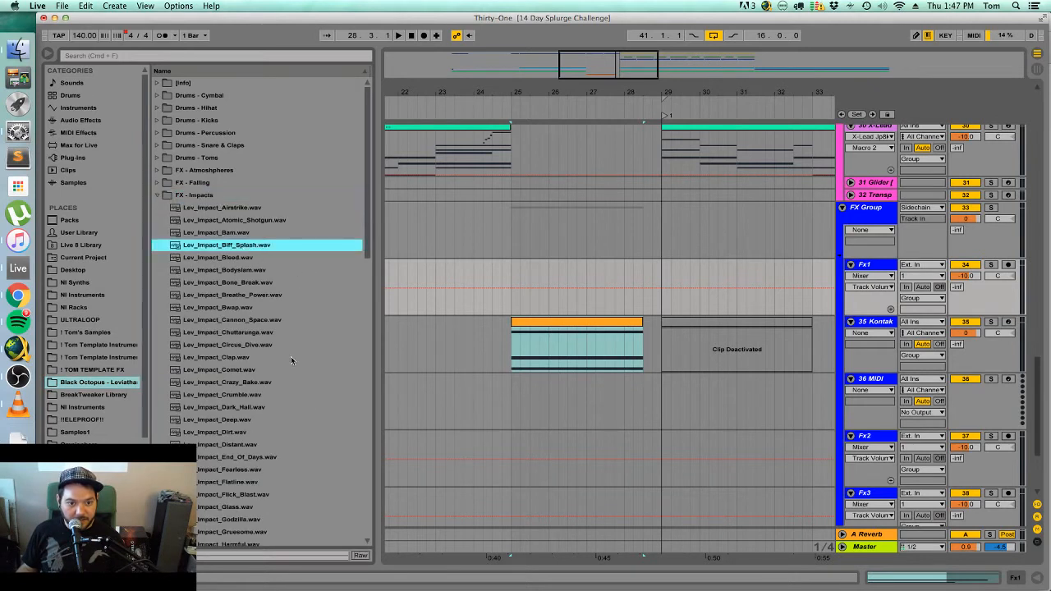
click(247, 346)
scroll(284, 366, down, 6)
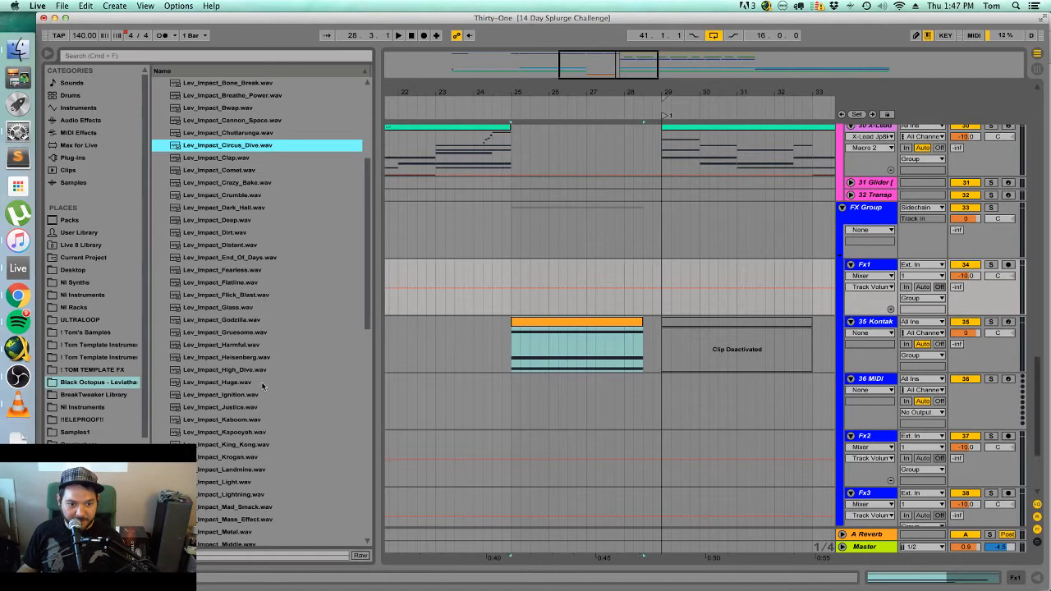
click(258, 395)
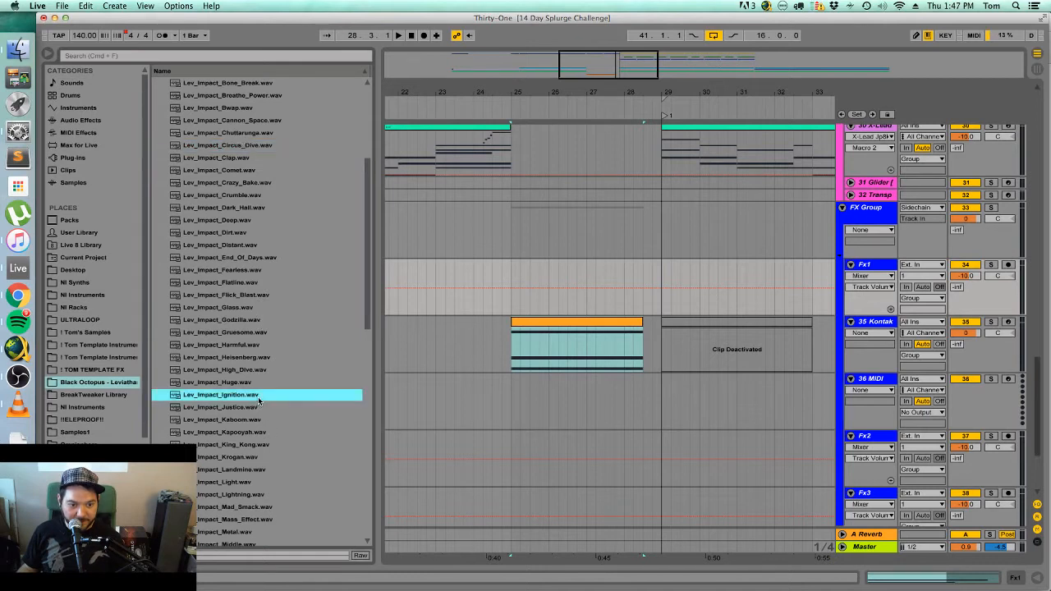
click(268, 469)
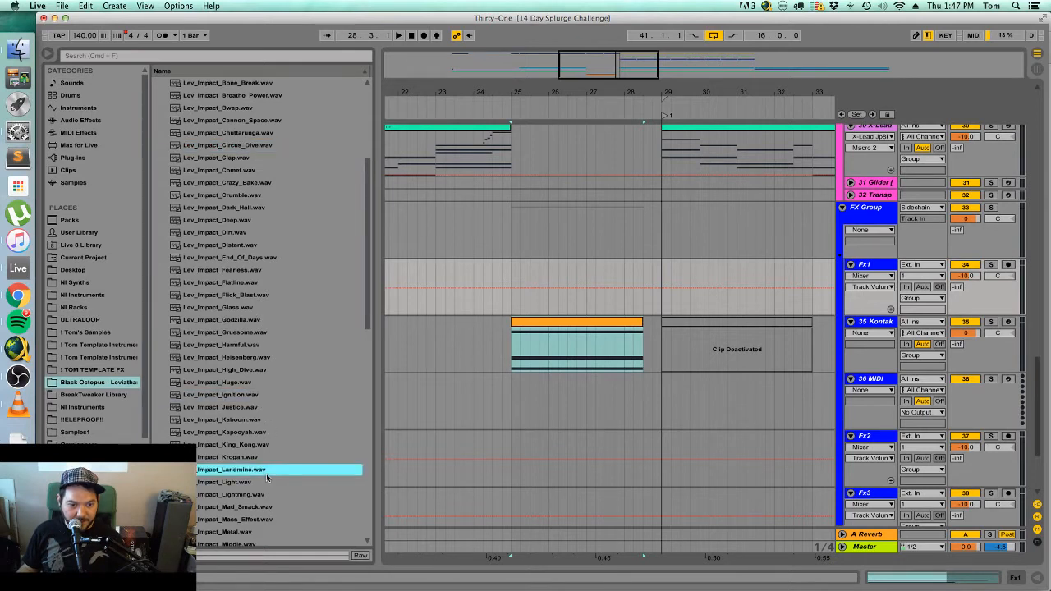
Create an audio track below the FX Group and place the Lev_Impact_Landmine sample on it at bar 29.
click(882, 220)
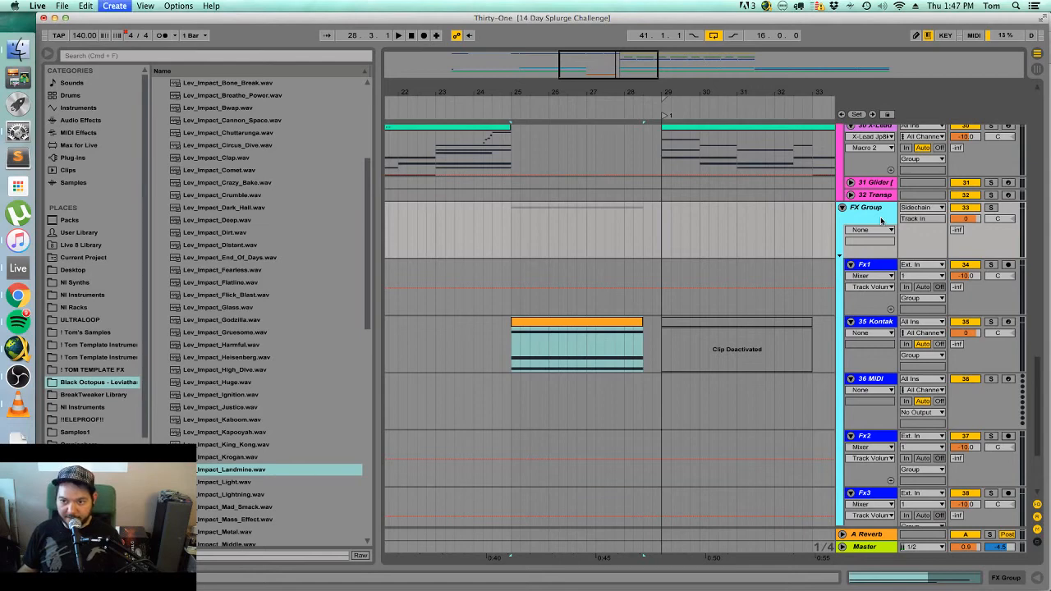
key(super+t)
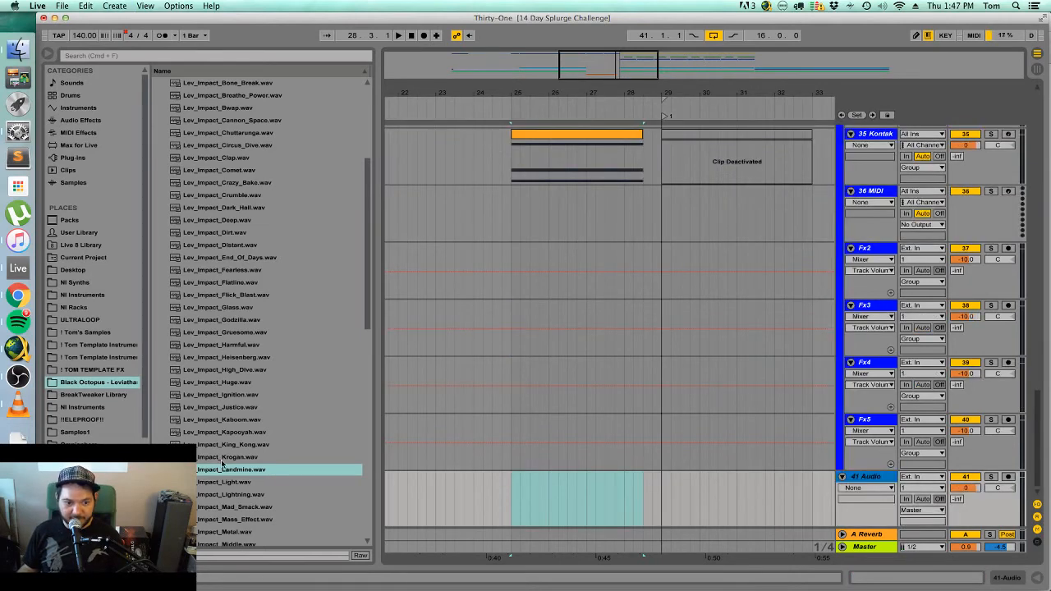
drag(222, 465, 693, 516)
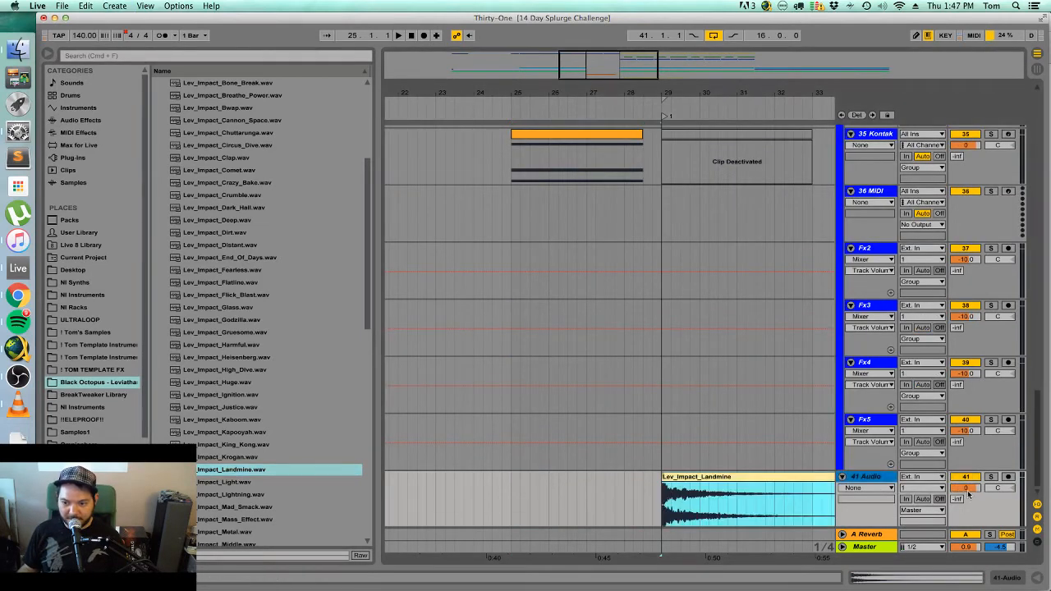
Raise the new audio track's volume slightly above 0 dB and play back the impact from bar 29.
drag(968, 491, 968, 482)
key(space)
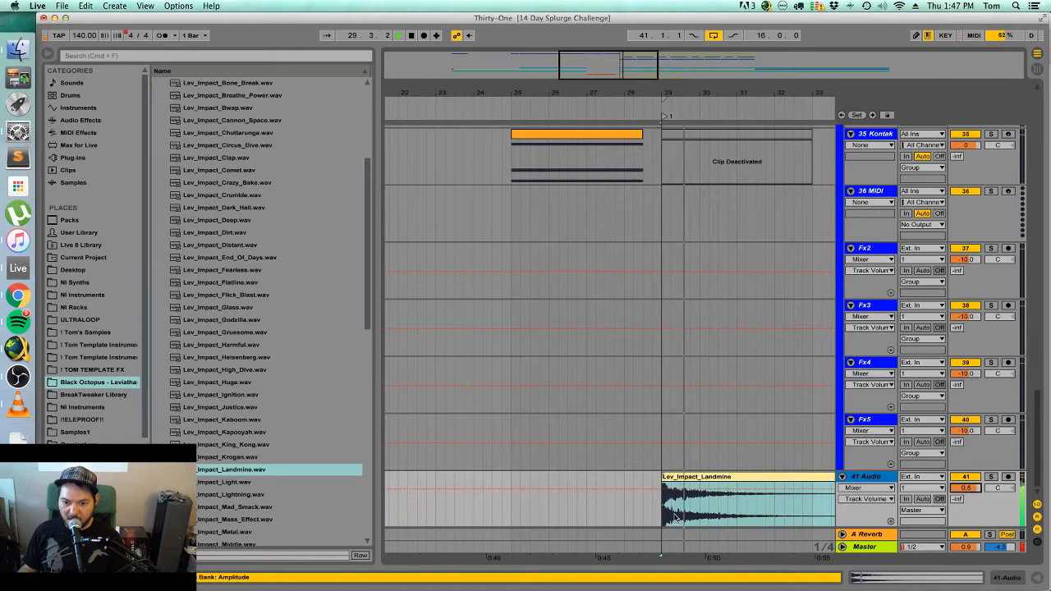
key(space)
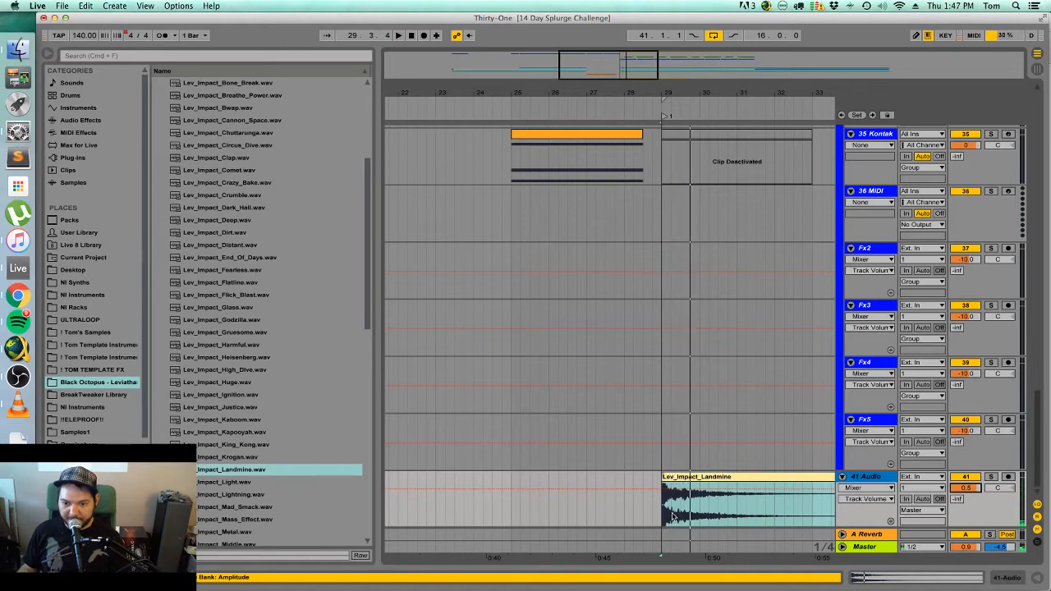
key(space)
key(space)
Delete the first half bar of the Lev_Impact_Landmine clip and play back the passage around bar 29.
drag(672, 508, 680, 508)
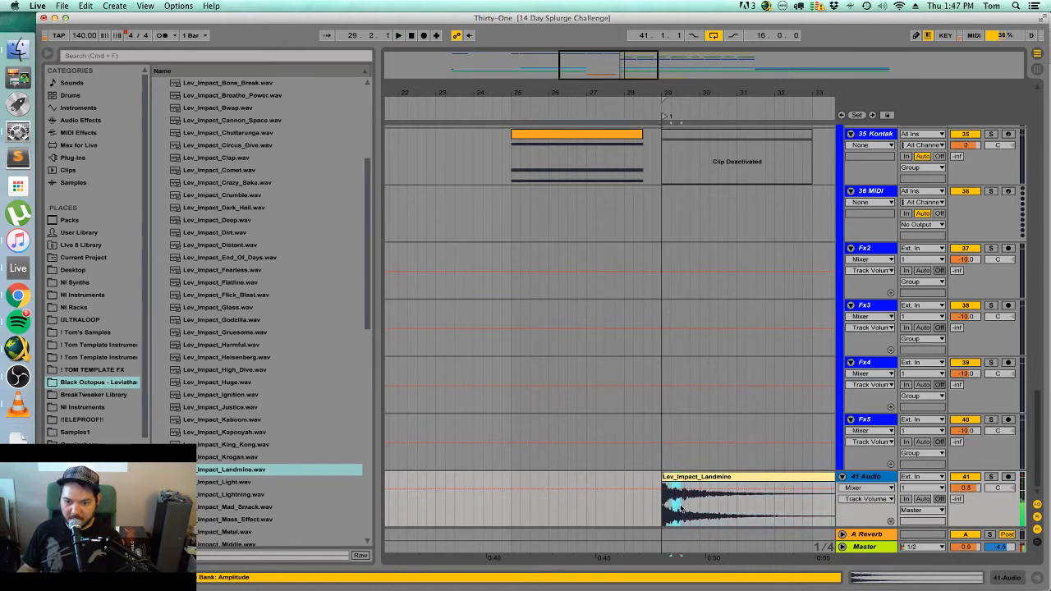
key(Delete)
key(space)
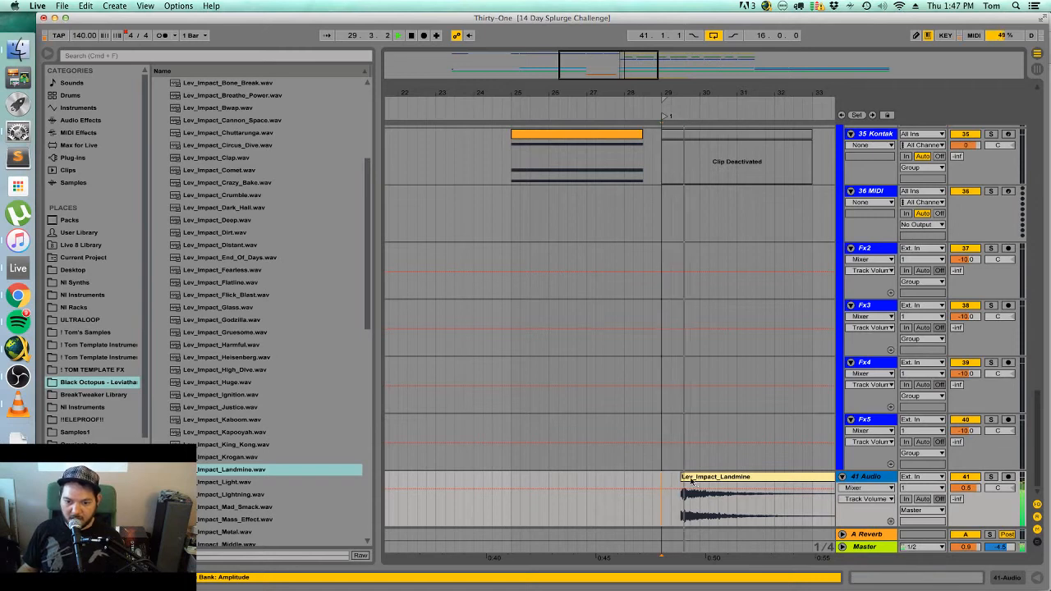
click(652, 510)
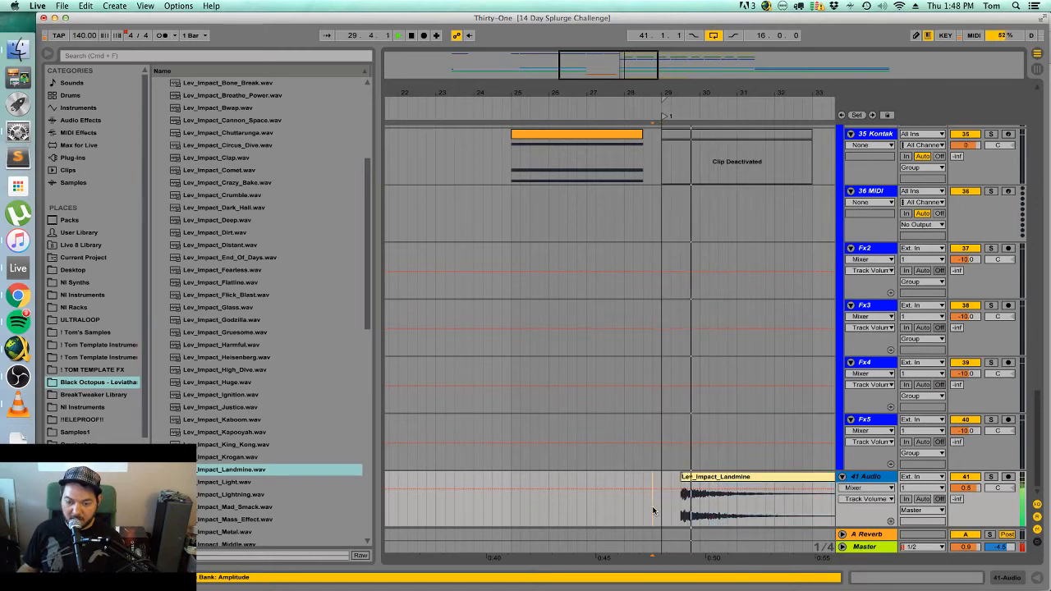
scroll(661, 507, up, 15)
key(space)
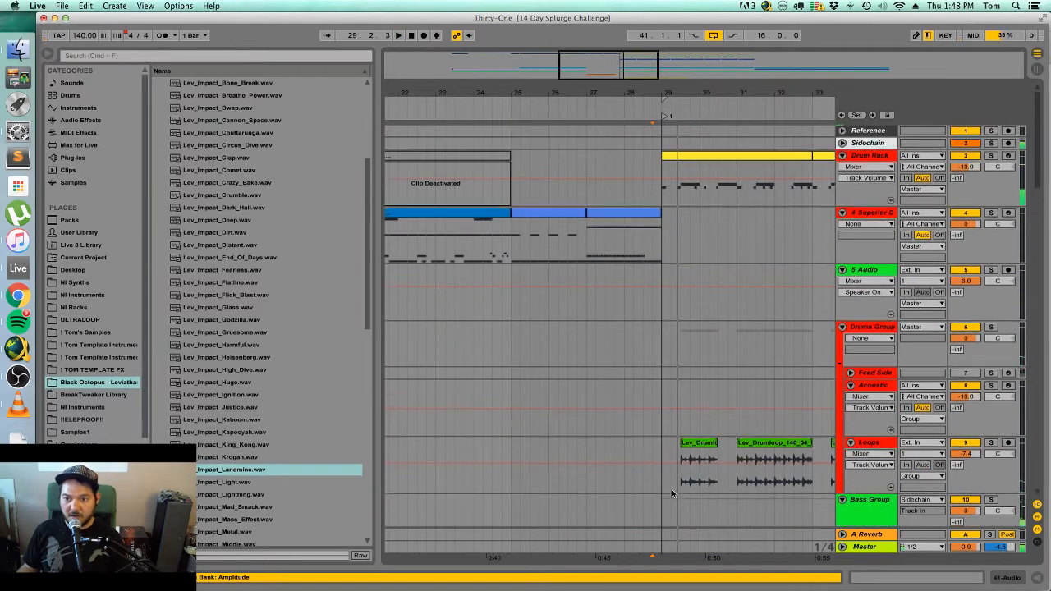
Find the Utility audio effect and add it to track 25, Kontakt 5.
scroll(733, 334, down, 10)
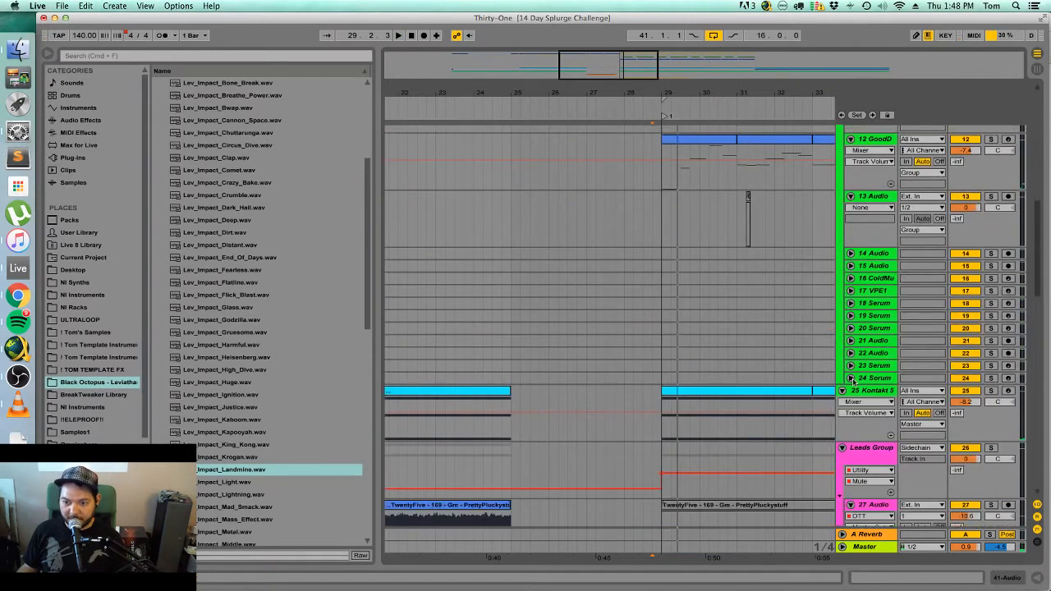
click(662, 415)
click(97, 121)
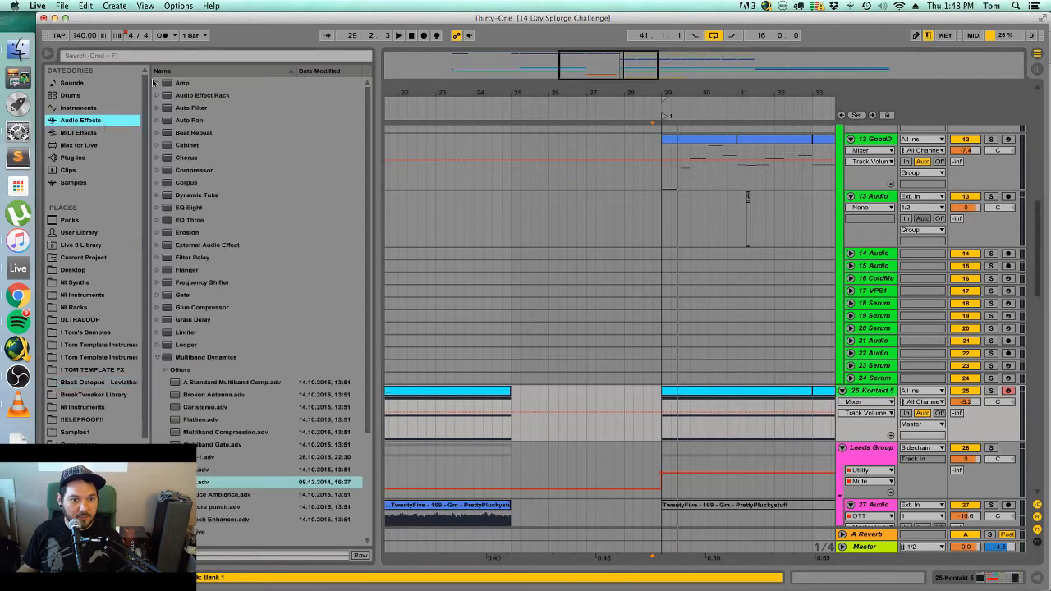
click(51, 55)
text(ut)
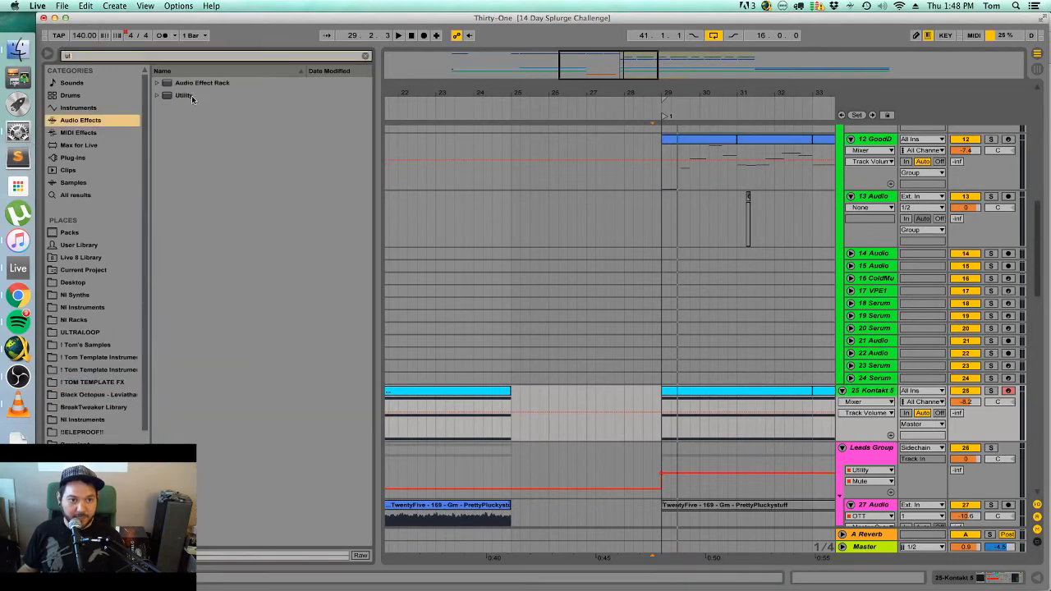
key(Down)
key(Return)
scroll(819, 353, down, 2)
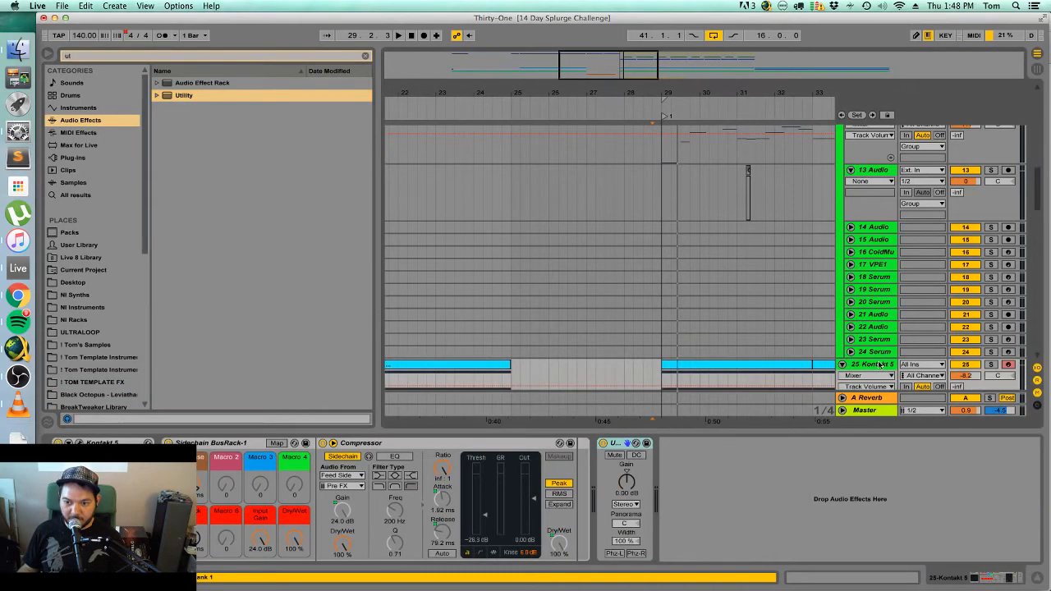
Automate the Utility's Mute on for the first half of bar 29 on track 25 and play back the result.
right_click(621, 457)
click(640, 458)
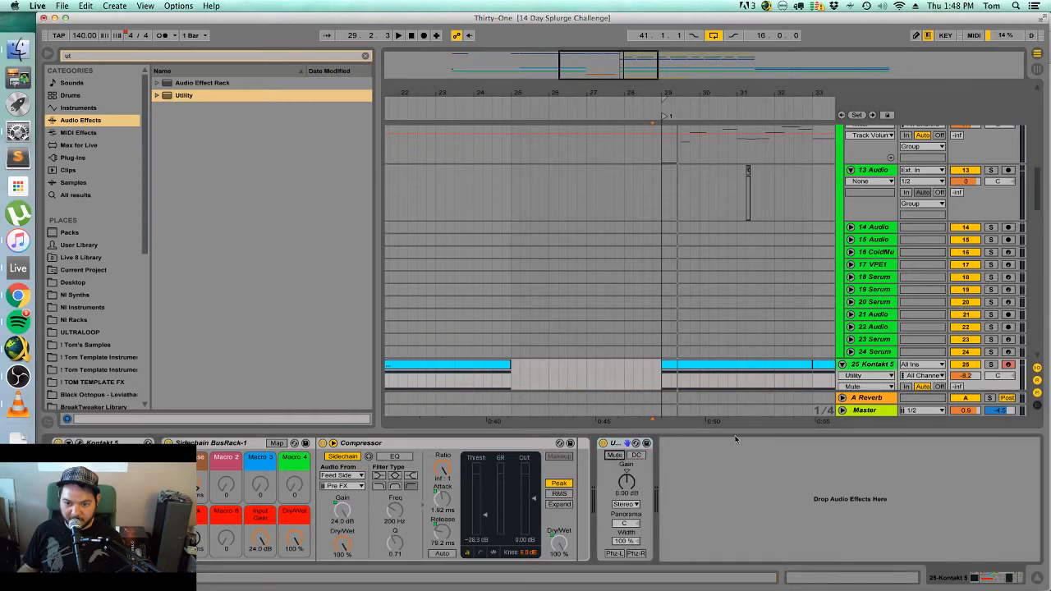
key(b)
click(675, 327)
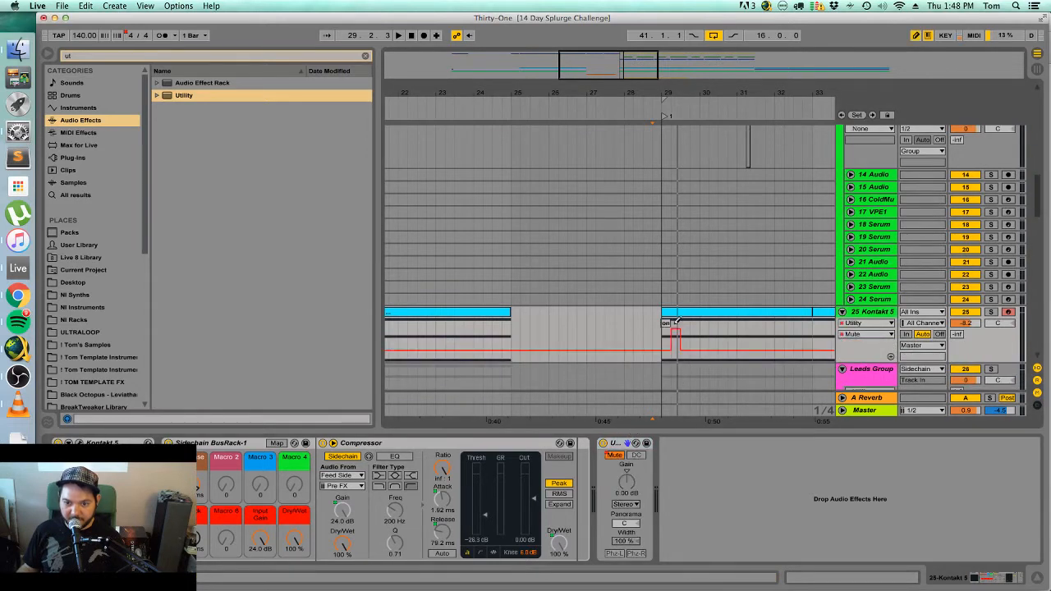
key(space)
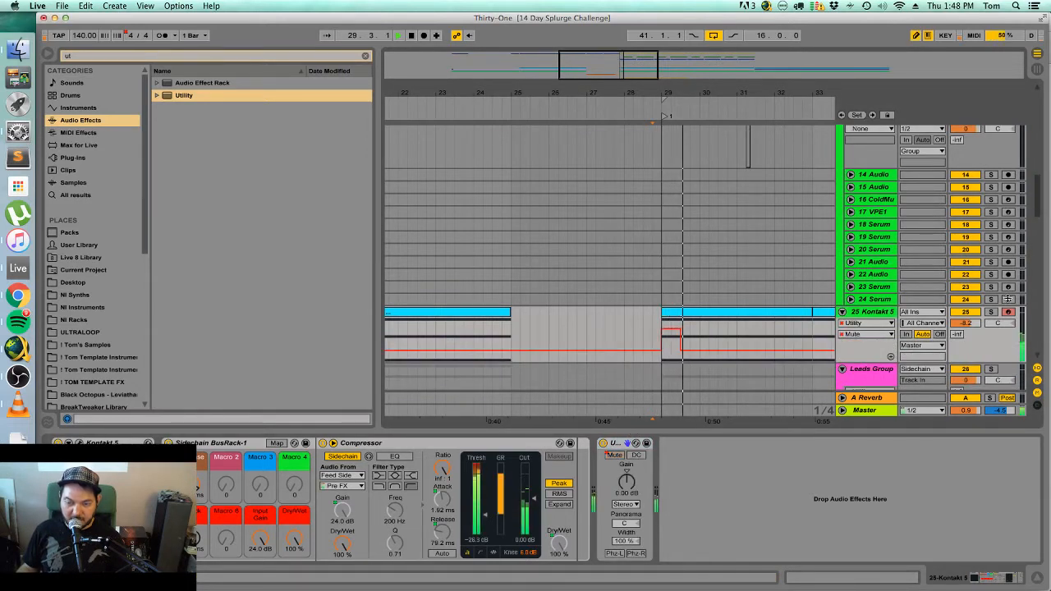
key(space)
click(1039, 581)
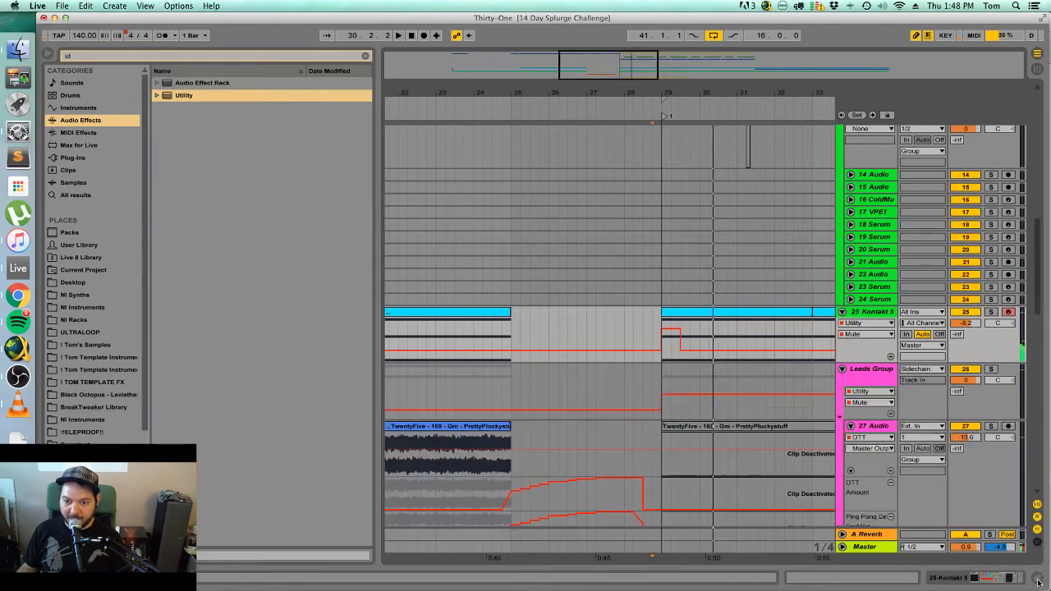
Play the transition into bar 29 repeatedly and review the bass, lead and FX tracks across the arrangement.
key(space)
scroll(722, 305, up, 4)
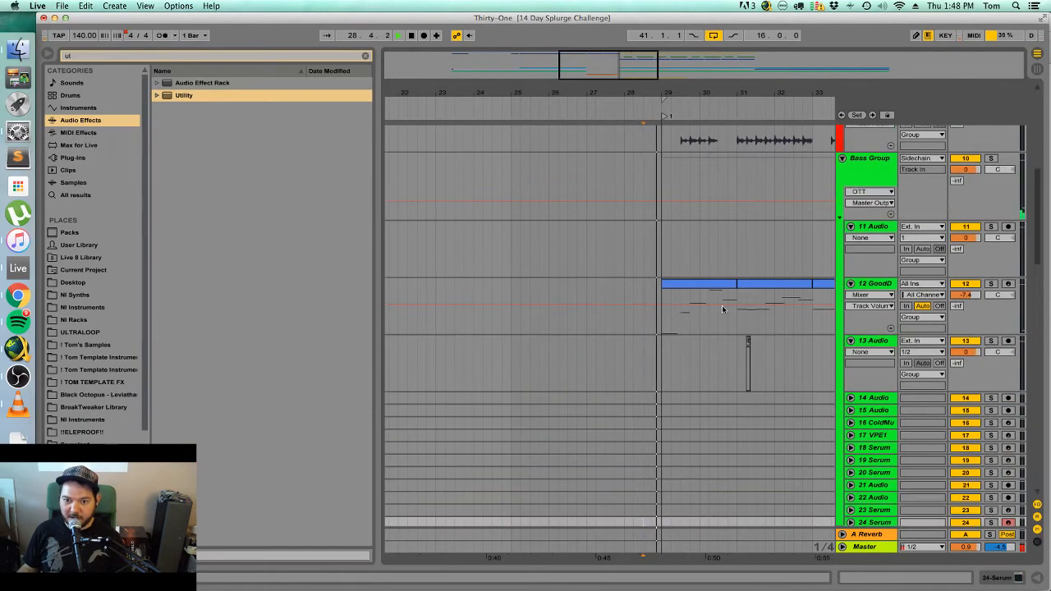
scroll(722, 305, down, 8)
key(space)
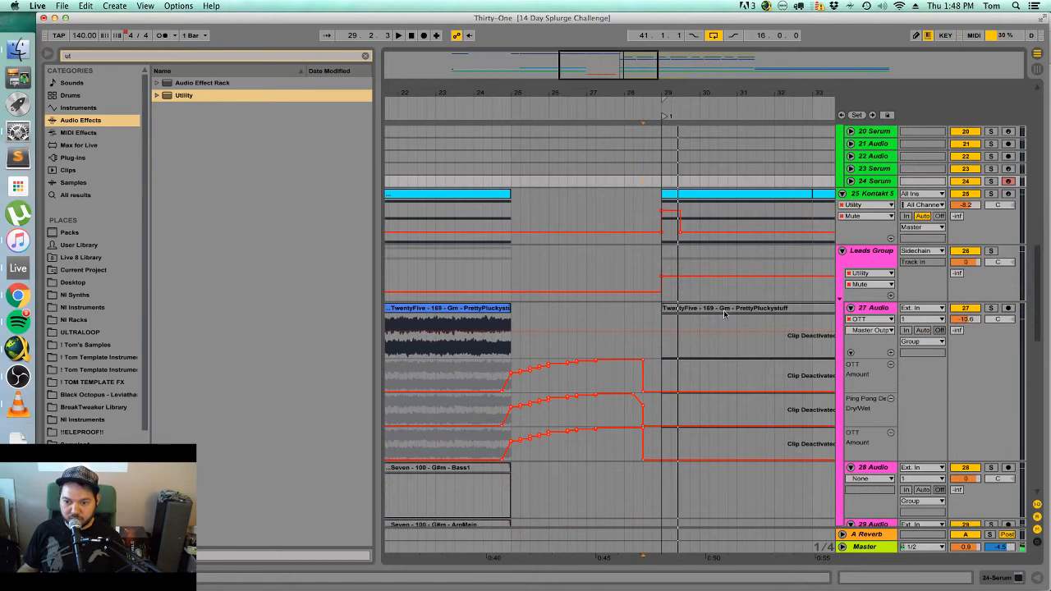
scroll(724, 314, down, 14)
scroll(726, 317, up, 2)
key(space)
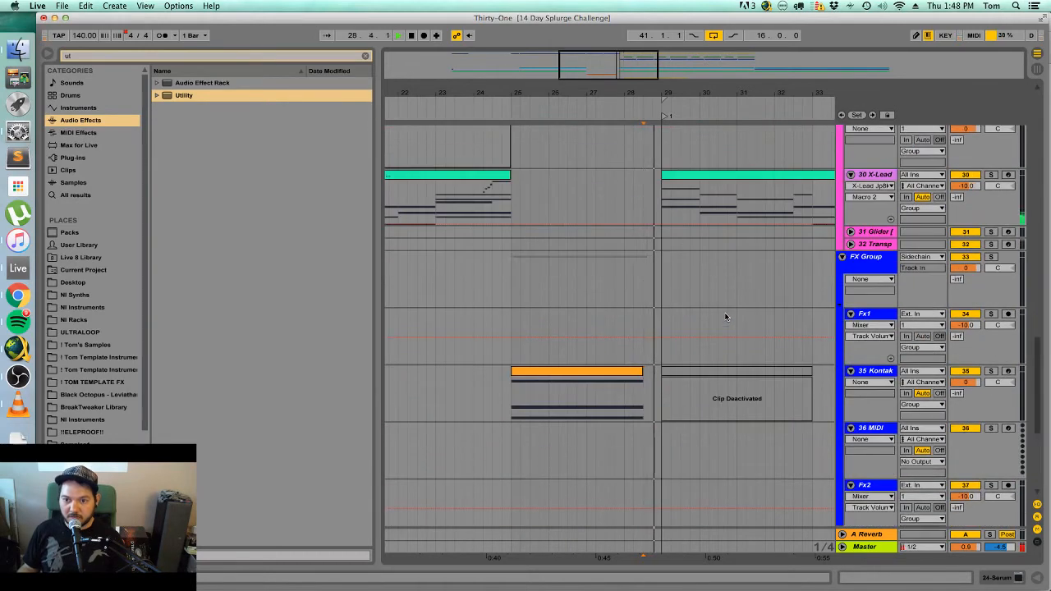
scroll(725, 317, up, 15)
key(space)
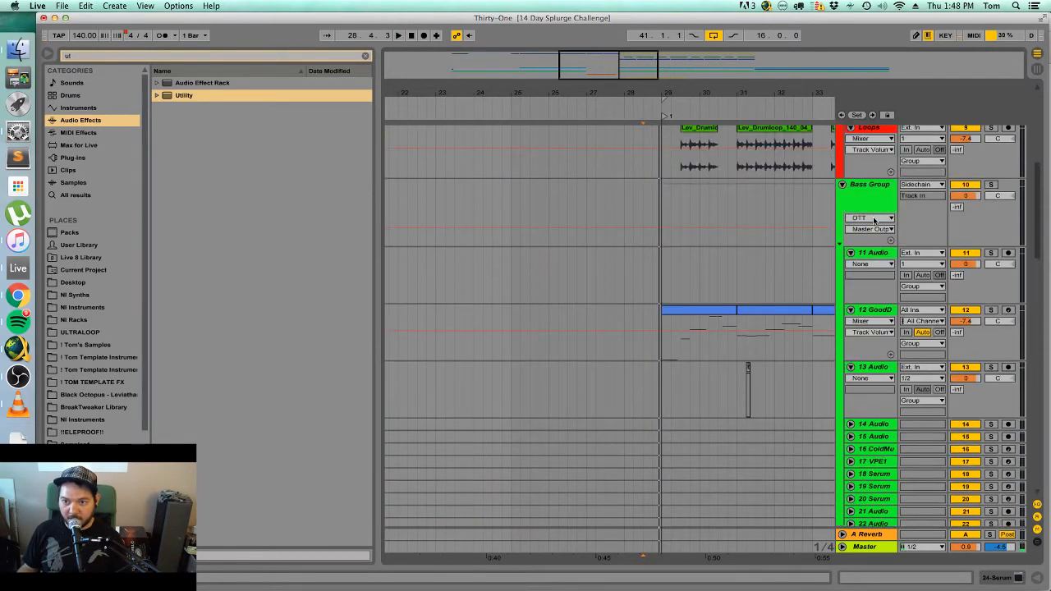
Raise the OTT high-band output gain on the Bass Group to 12.1 dB and listen to the drop.
click(870, 224)
click(992, 580)
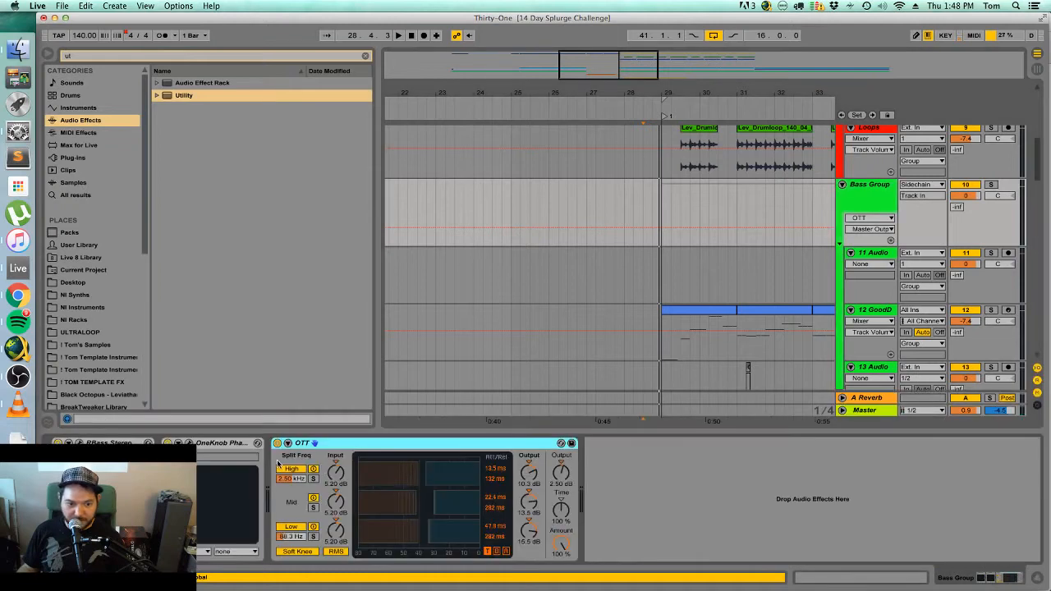
click(539, 480)
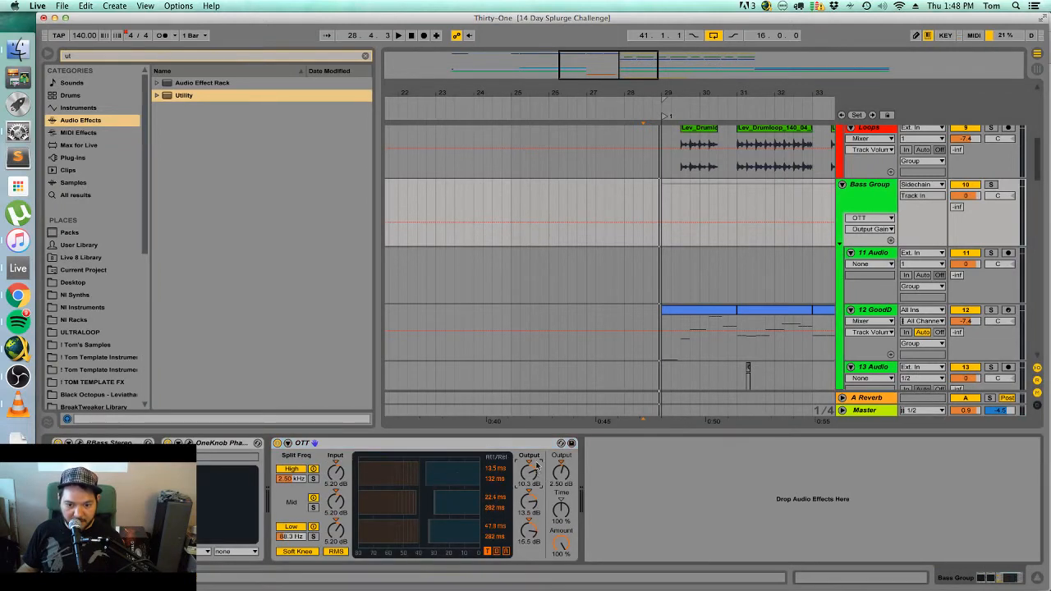
key(space)
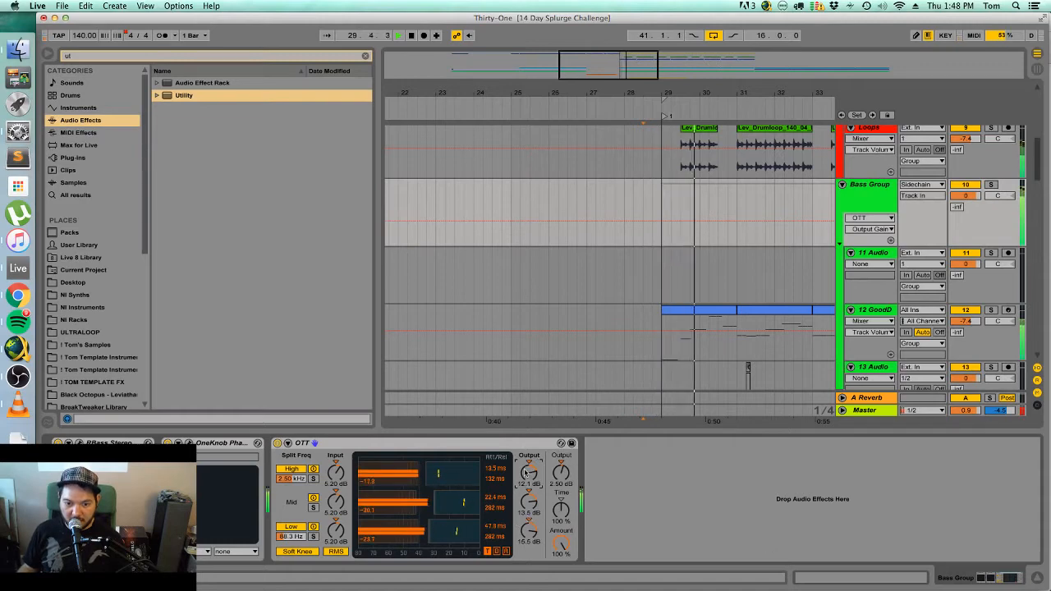
click(1037, 579)
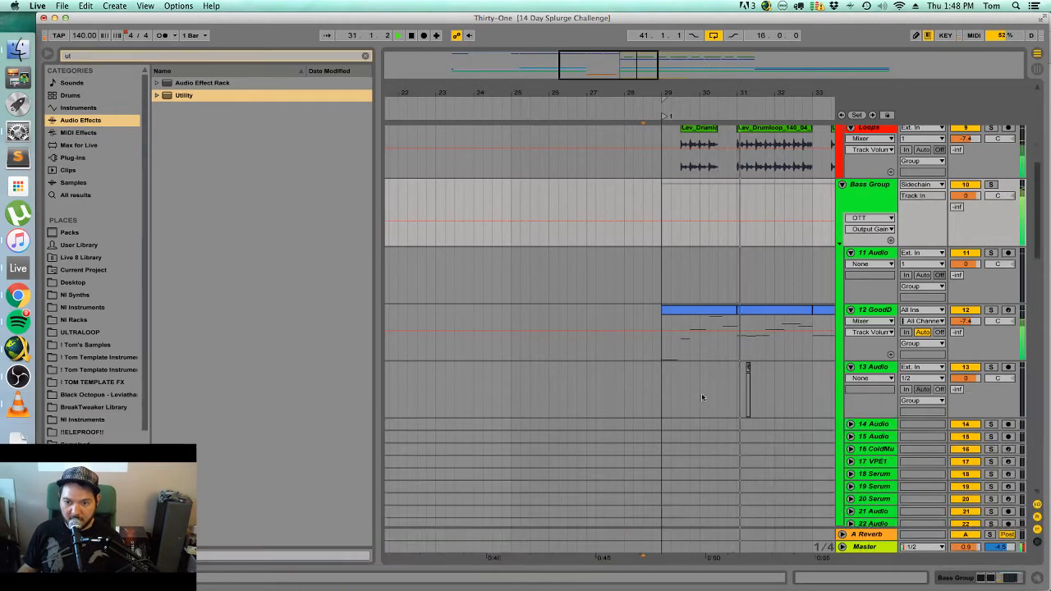
Raise the FabFilter Pro-L limiter gain on the Master track to +7.2 dB and listen to the drop.
scroll(702, 392, down, 4)
key(space)
scroll(698, 403, down, 10)
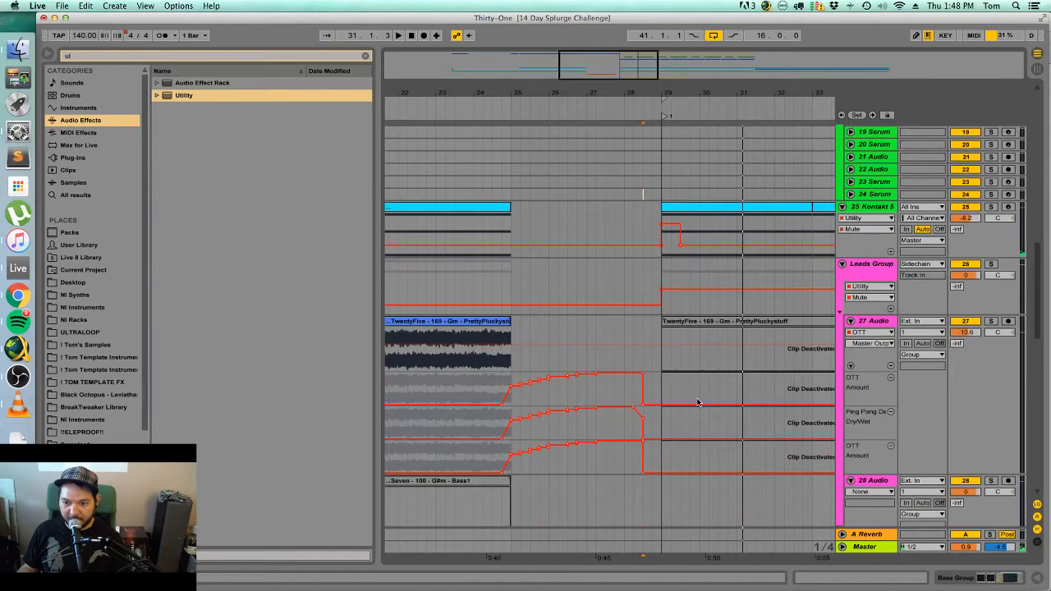
double_click(864, 548)
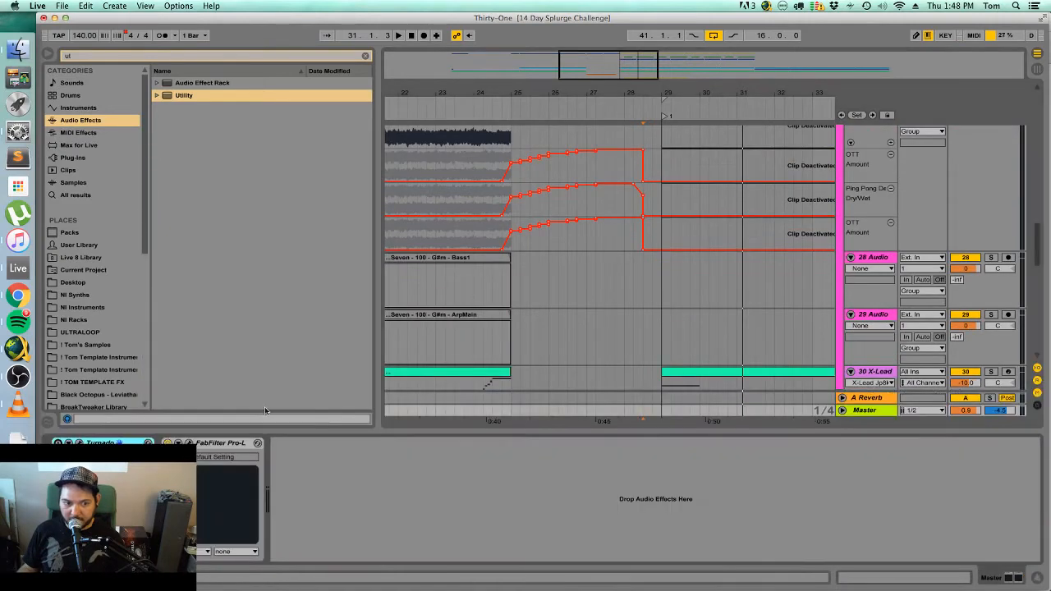
click(189, 443)
key(space)
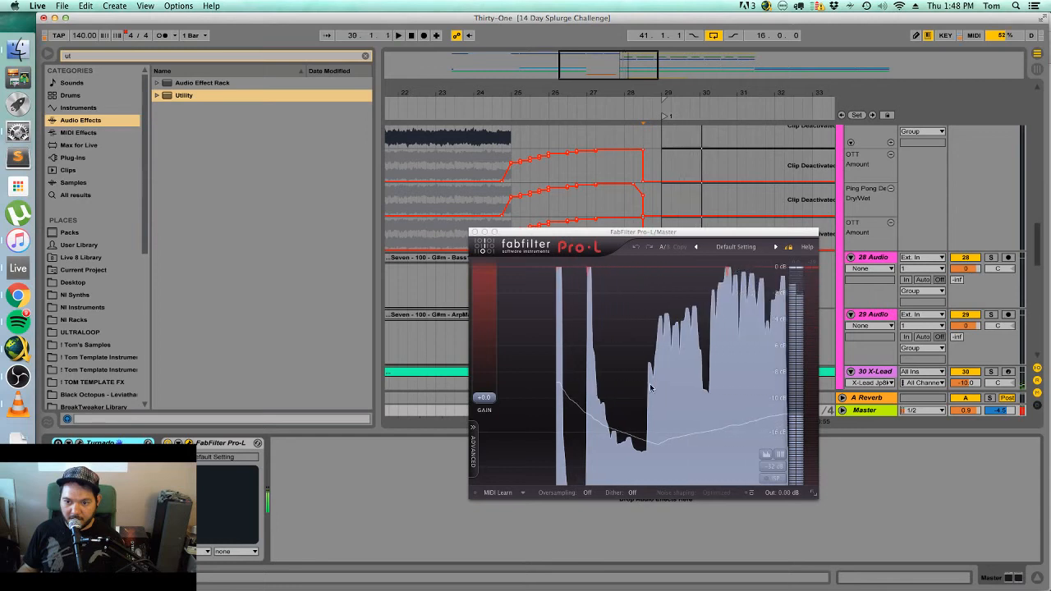
drag(496, 399, 489, 388)
mouse_move(489, 374)
mouse_down()
mouse_move(491, 356)
mouse_move(490, 366)
mouse_up()
key(space)
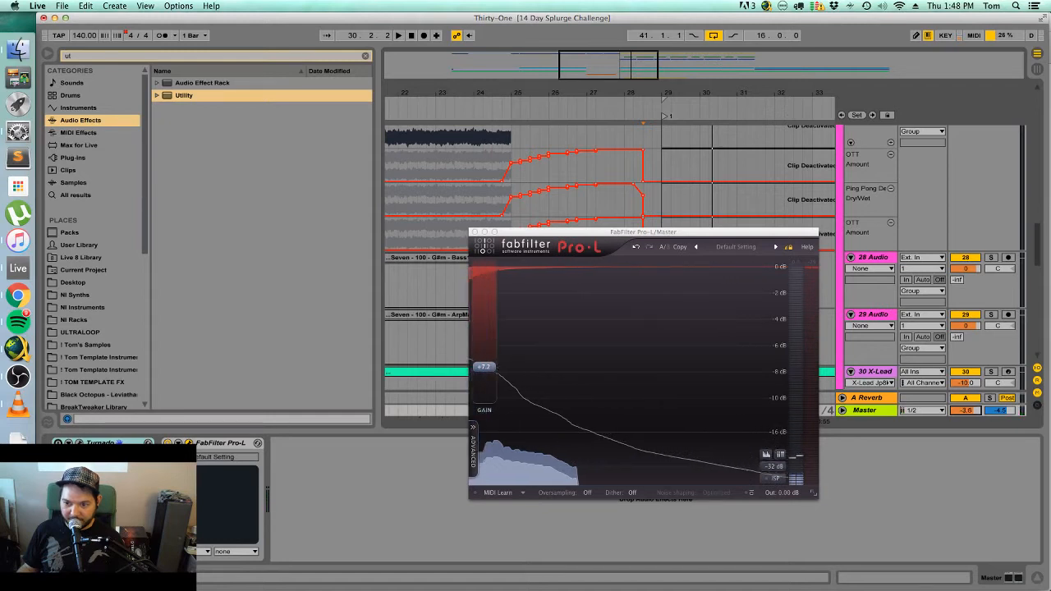
key(space)
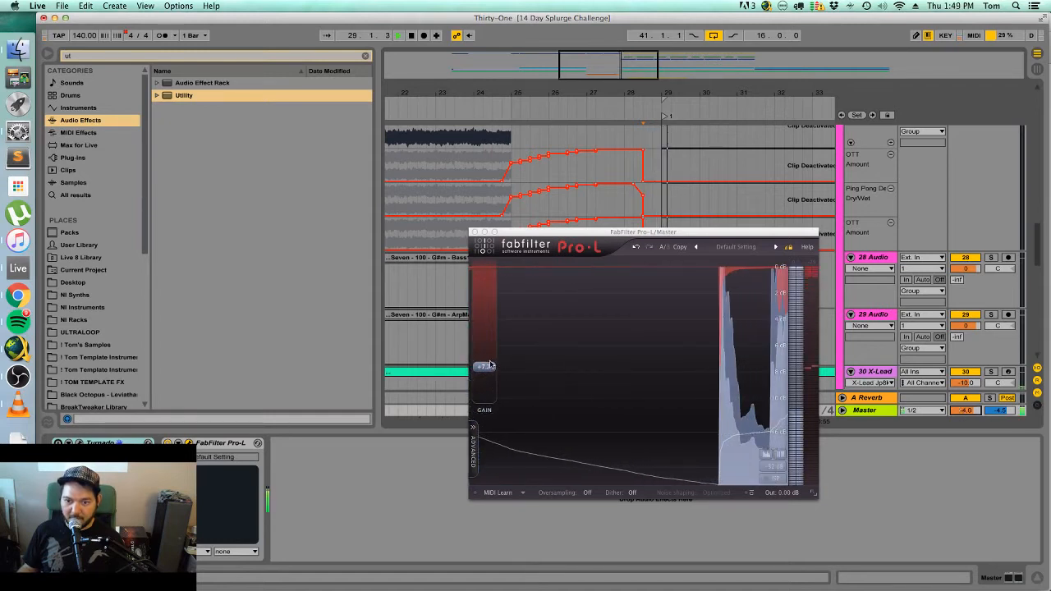
click(474, 234)
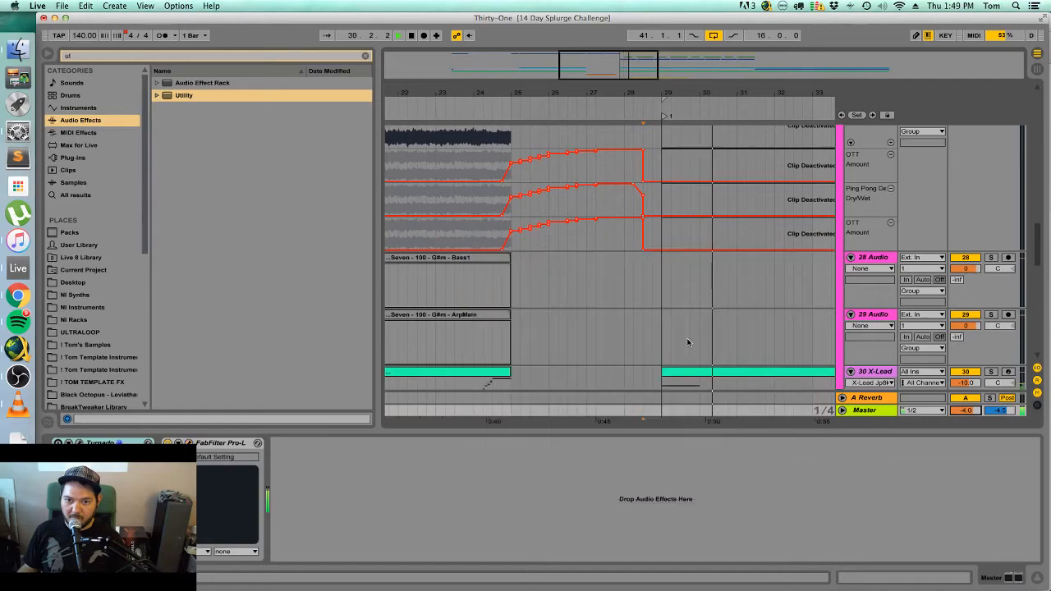
click(1037, 578)
Review the tracks around the drop, clear the browser search and open the Black Octopus Leviathan pack's FX - Rising folder.
scroll(622, 323, up, 15)
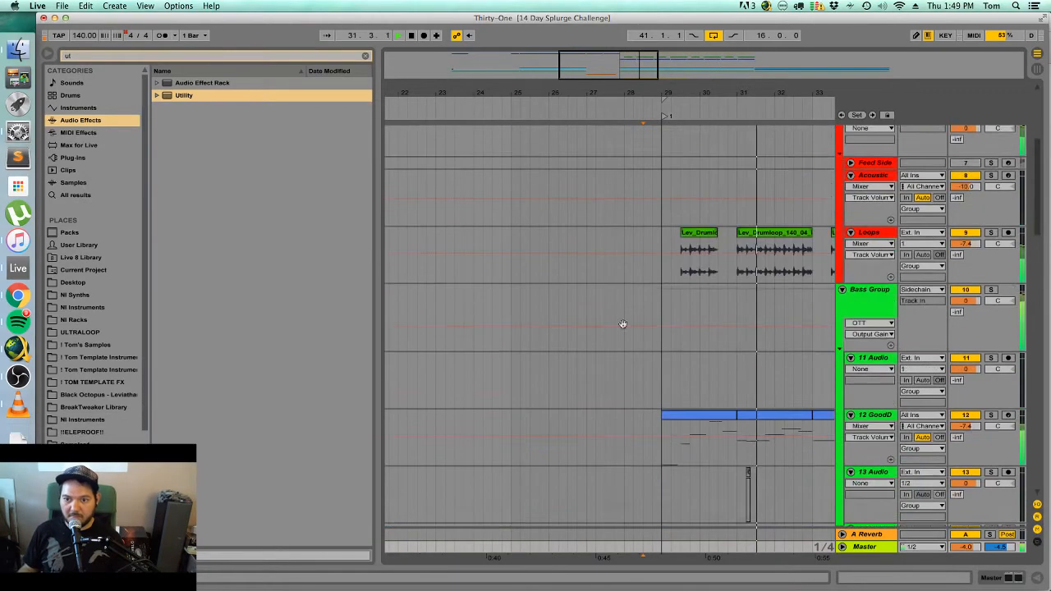
scroll(502, 379, down, 15)
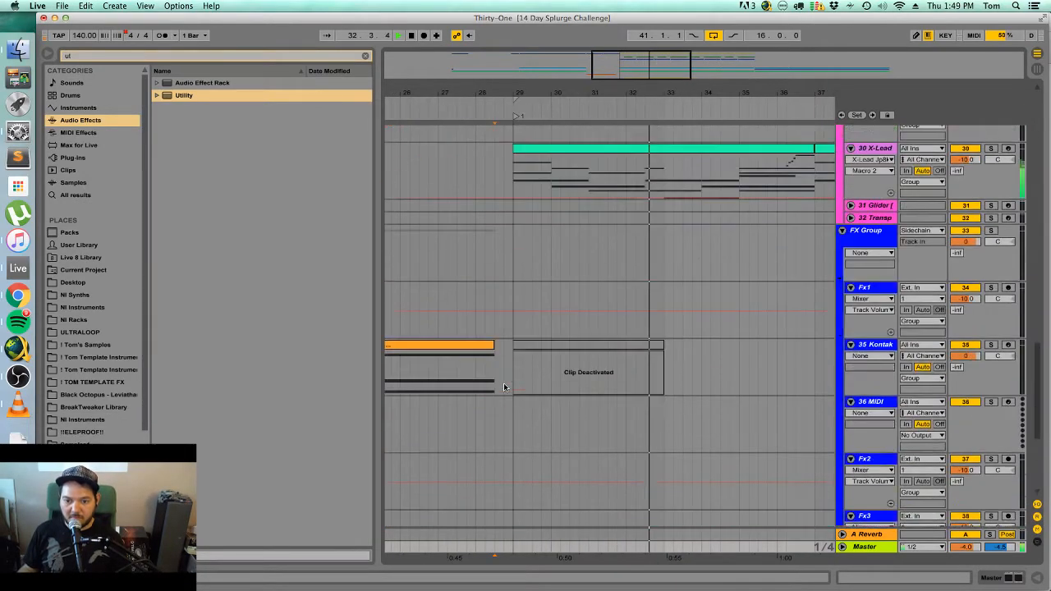
scroll(503, 383, down, 2)
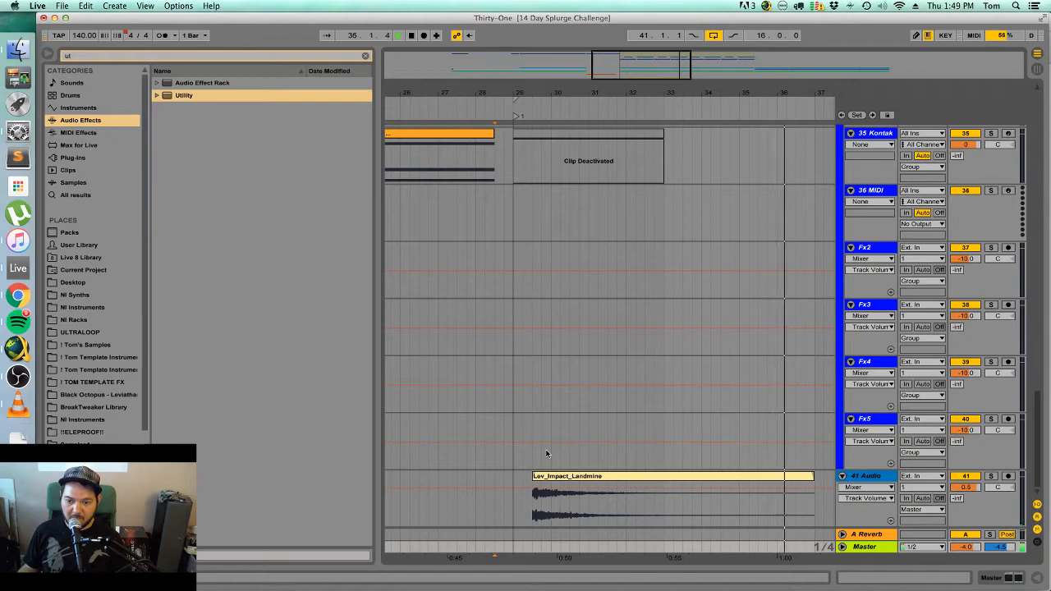
scroll(665, 464, up, 3)
scroll(660, 460, up, 1)
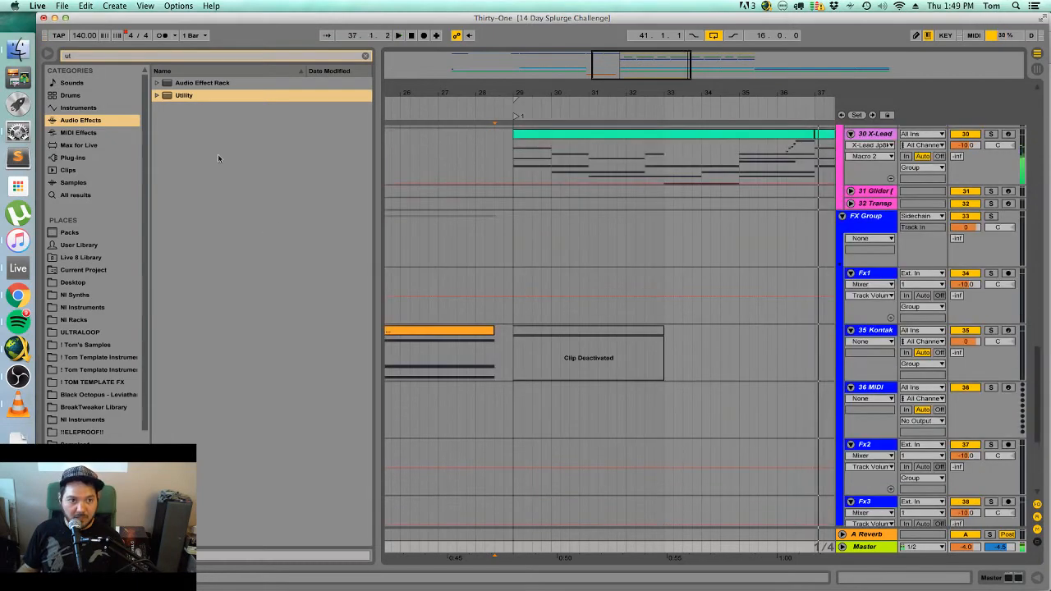
click(367, 56)
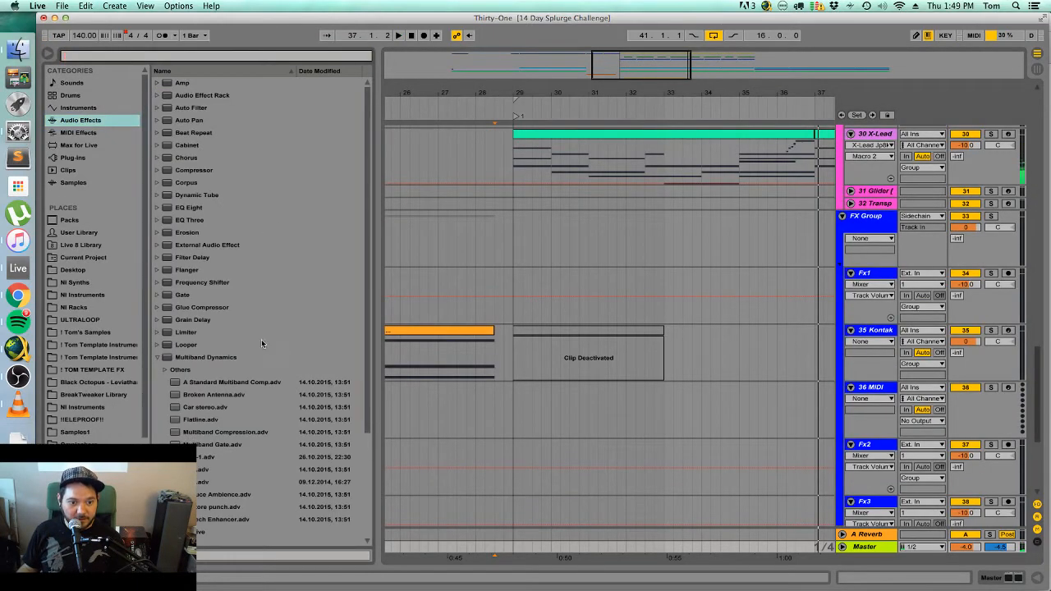
click(121, 383)
scroll(256, 419, up, 5)
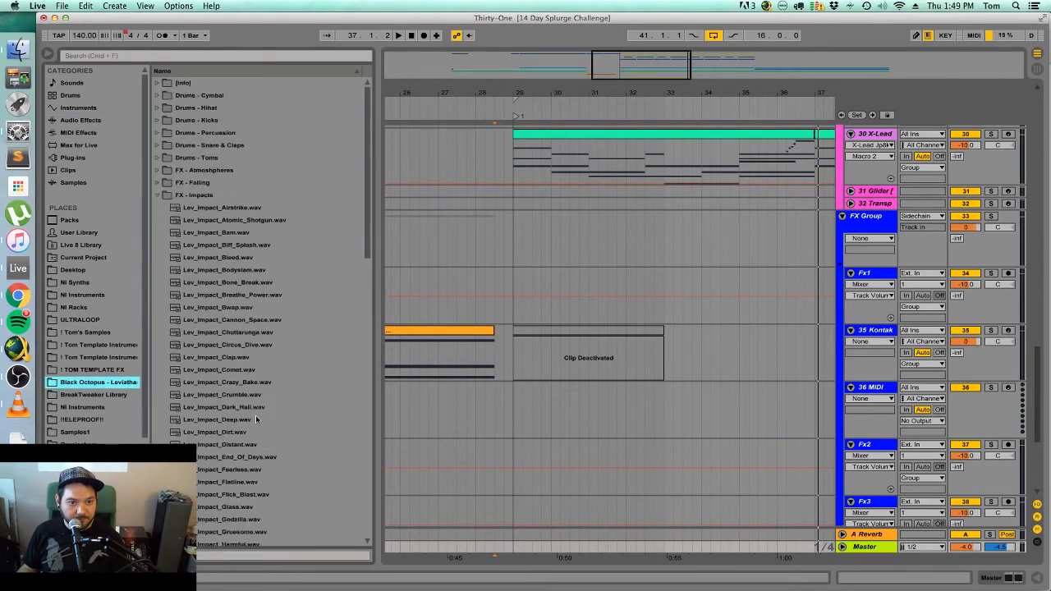
click(157, 196)
click(160, 212)
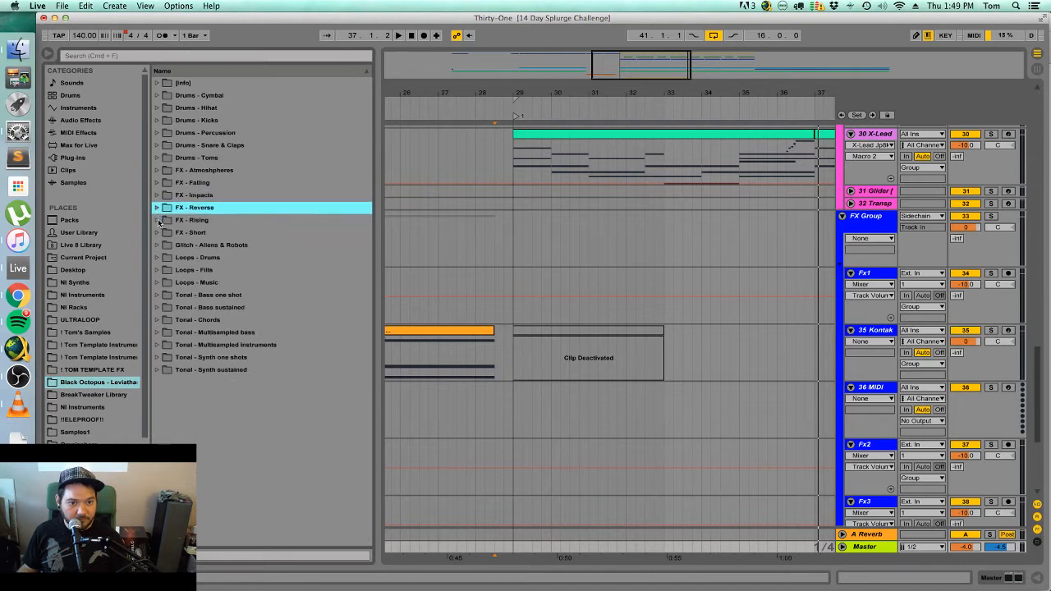
click(158, 220)
Audition the 110 riser samples in the FX - Rising folder, from Booster down to Jetlag.
click(205, 259)
click(276, 296)
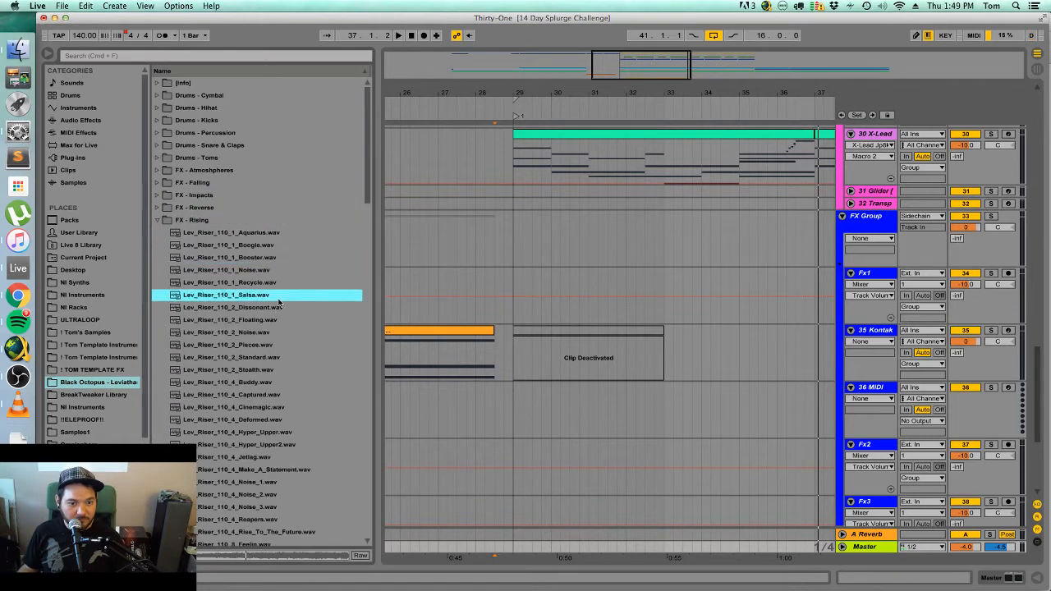
click(287, 345)
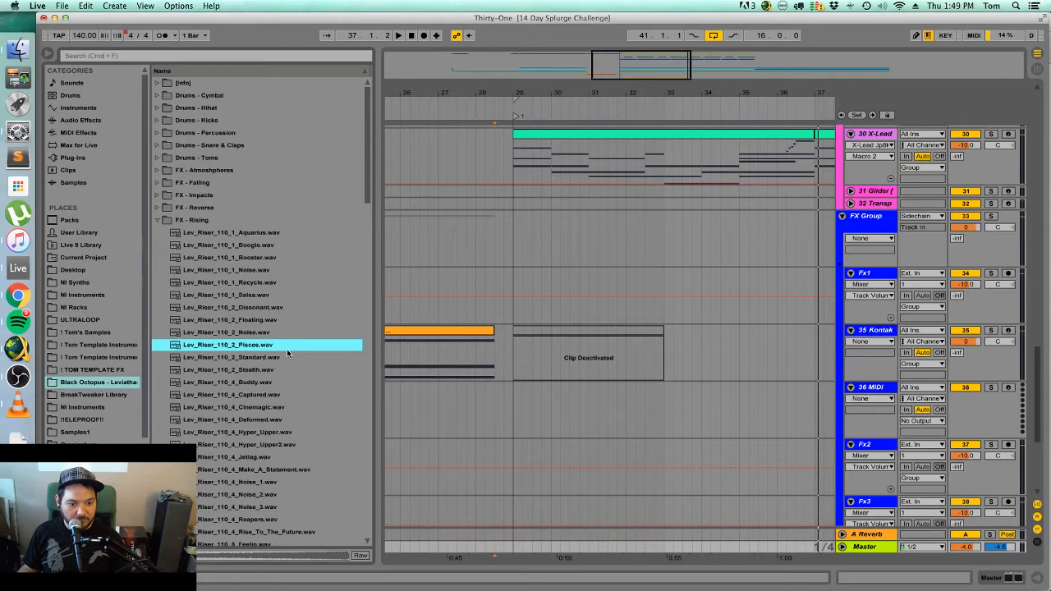
click(285, 369)
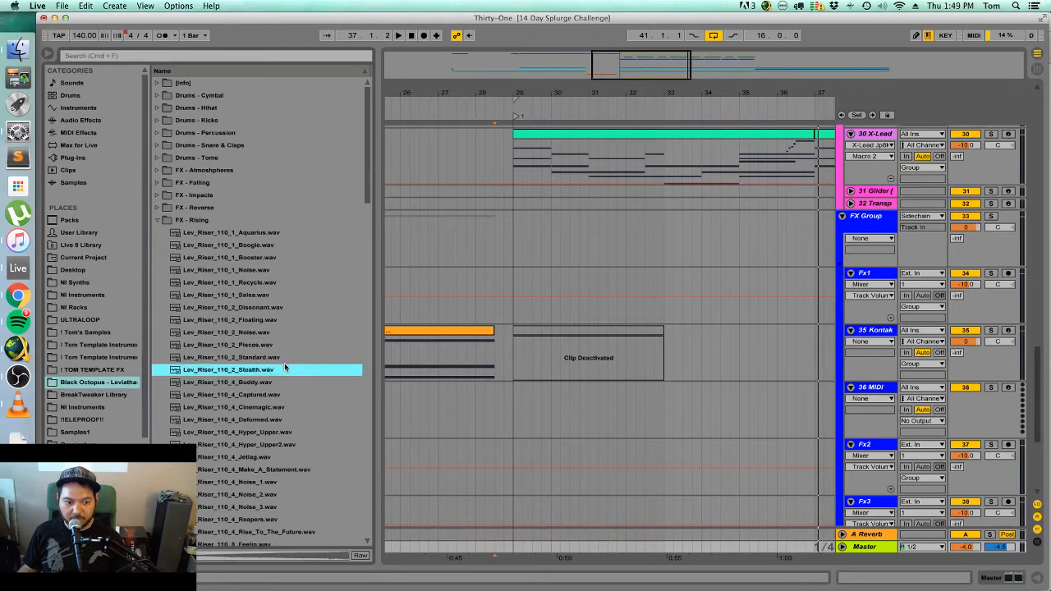
click(285, 408)
click(287, 434)
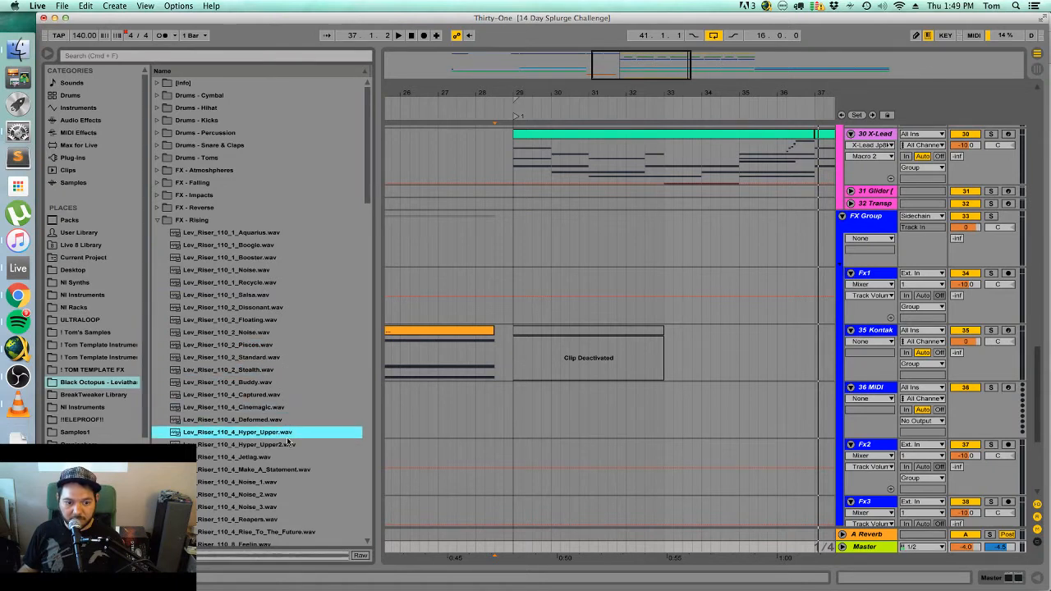
click(288, 446)
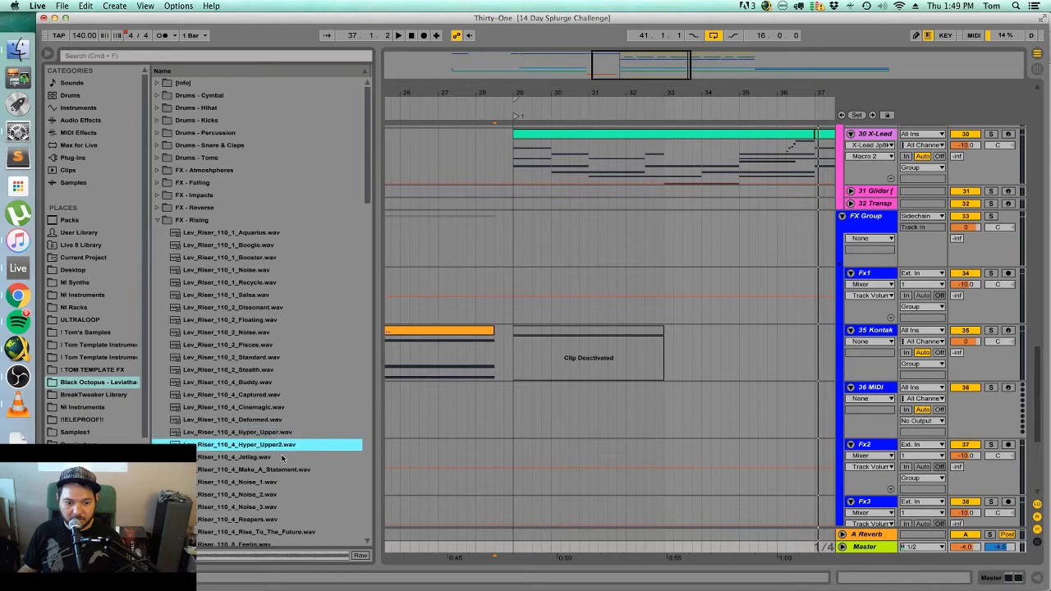
click(282, 457)
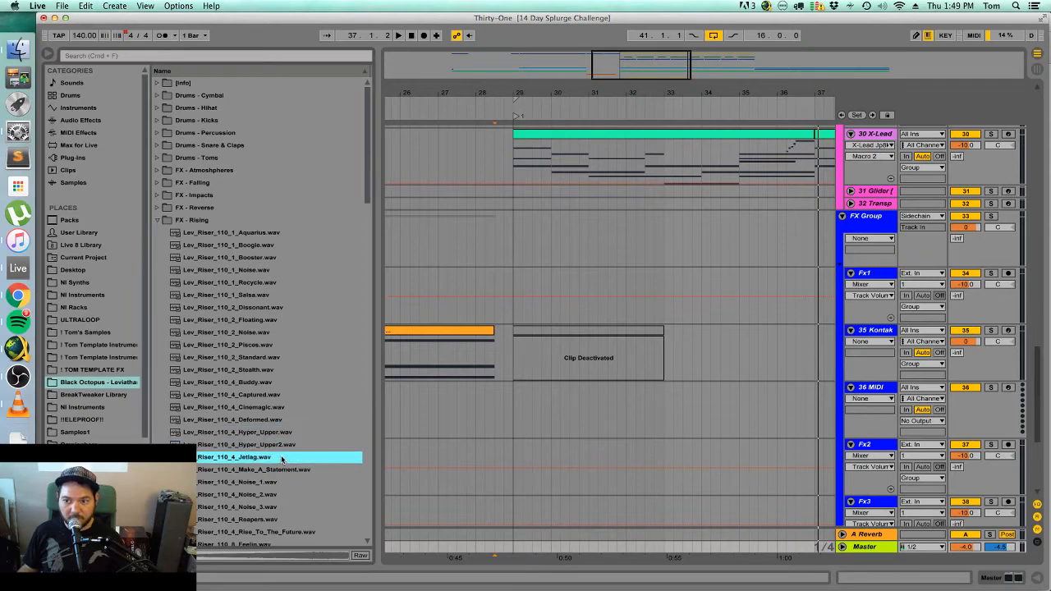
Place the Jetlag riser sample on the Fx1 track from bar 25 into bar 28 and listen to its waveform in context.
scroll(444, 445, left, 5)
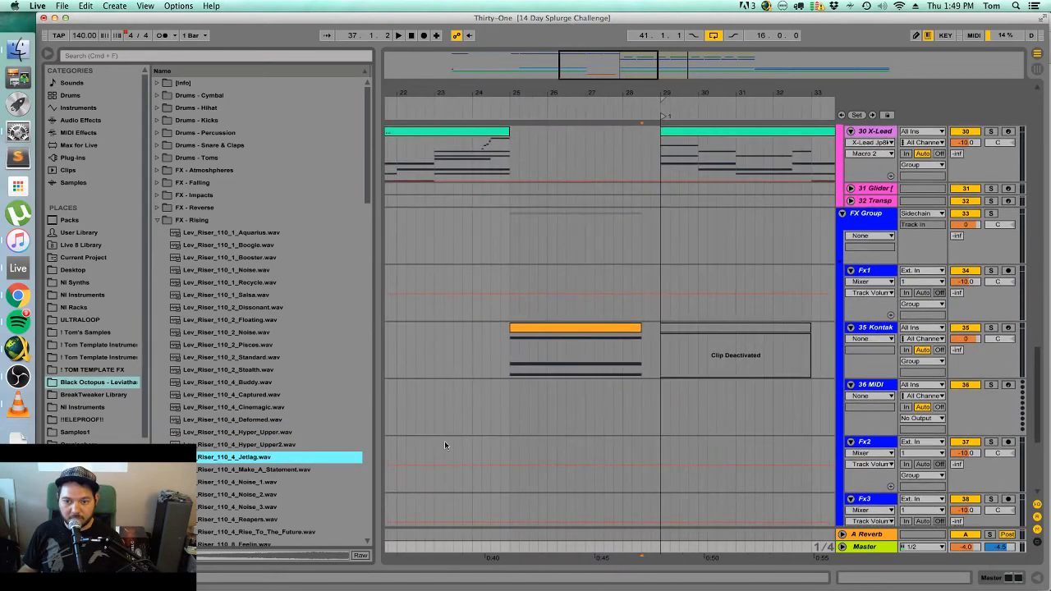
drag(423, 303, 510, 271)
key(space)
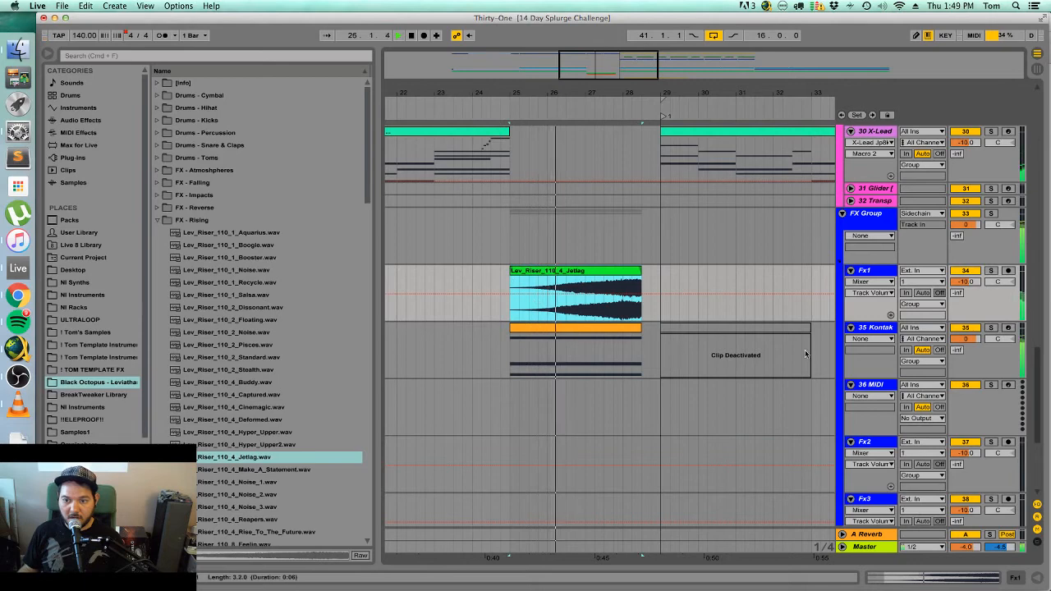
double_click(599, 272)
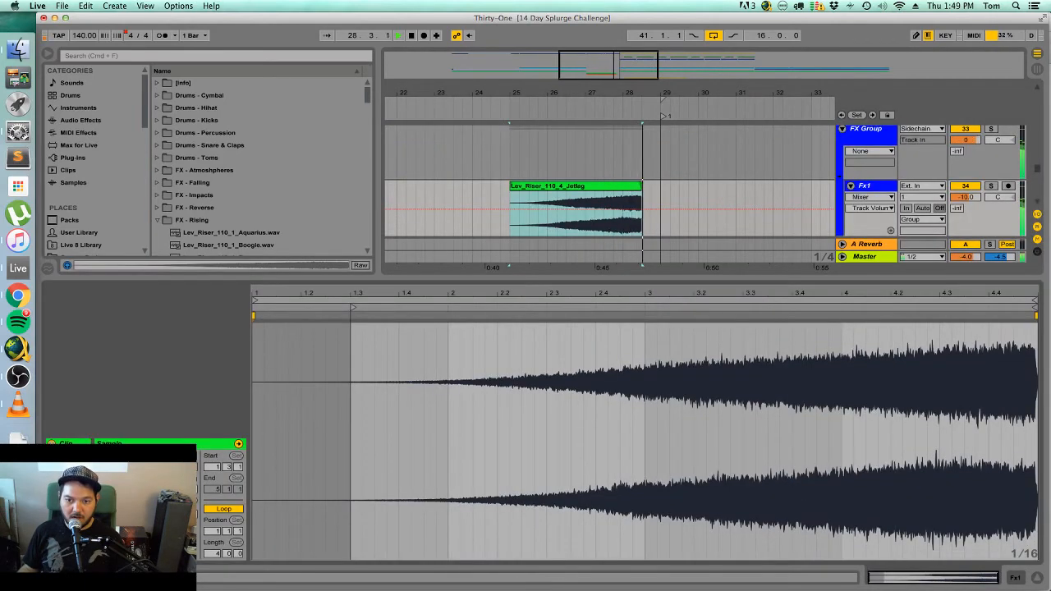
Copy the Jetlag riser clip on the Fx1 track to bar 33.
key(minus)
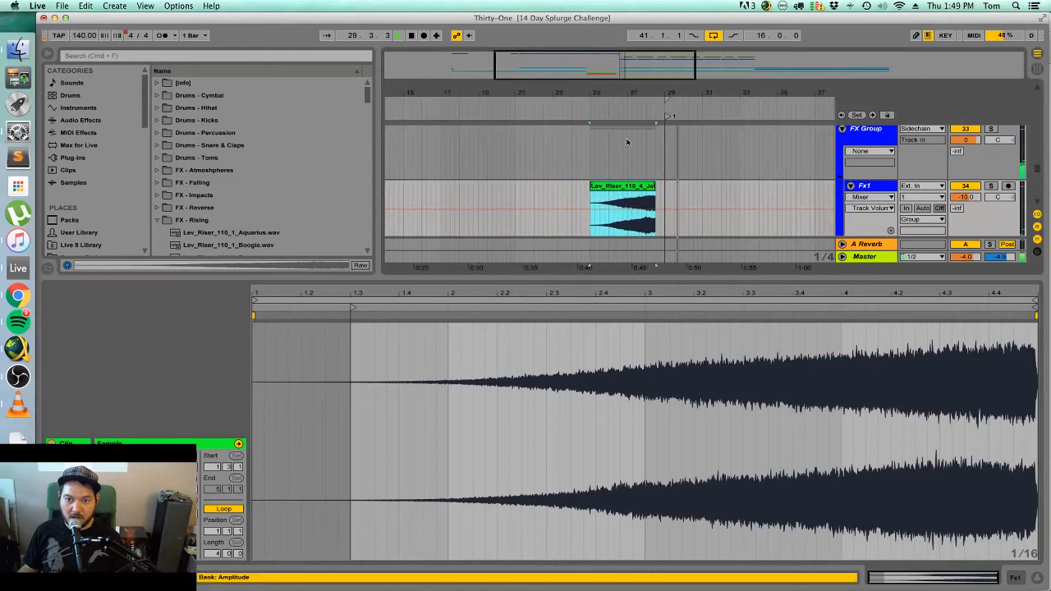
drag(703, 193, 586, 195)
click(697, 198)
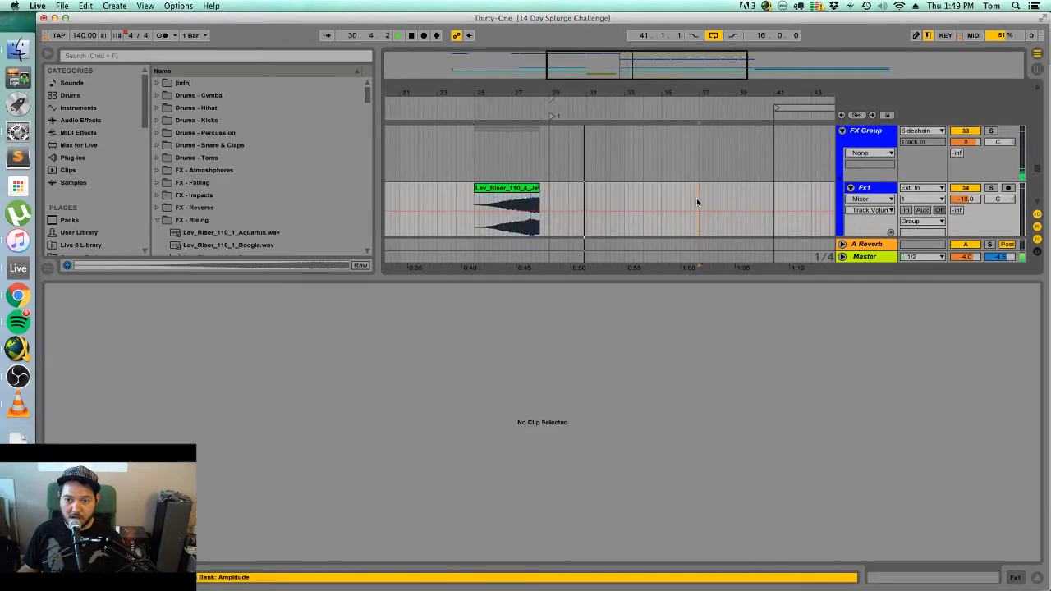
click(629, 197)
key(super+v)
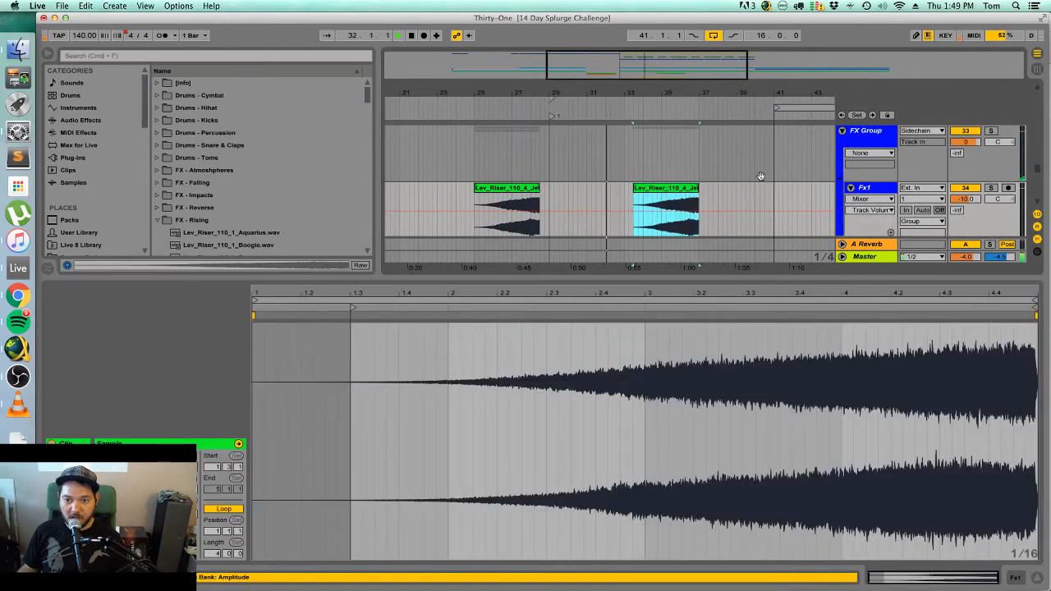
Deactivate the copied riser clip at bar 33 on Fx1 and hide the clip detail view.
drag(760, 174, 604, 169)
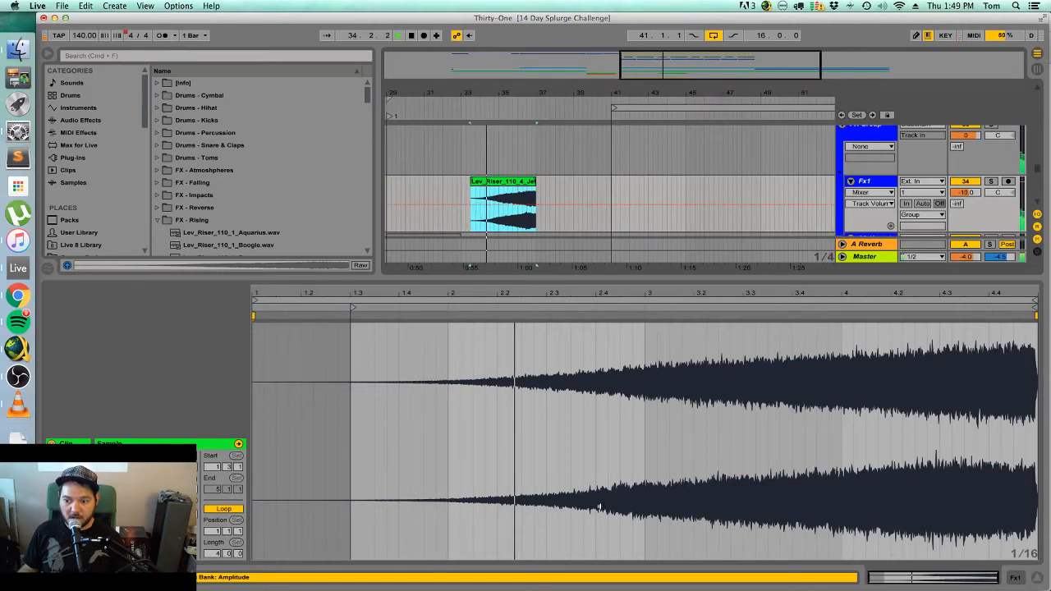
drag(751, 92, 787, 24)
scroll(676, 204, up, 1)
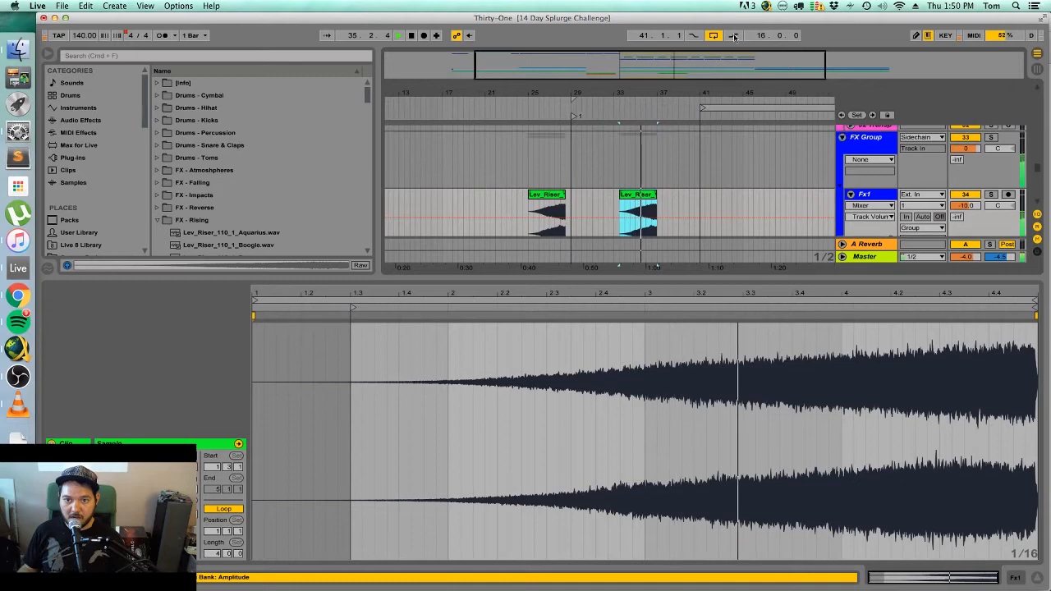
drag(674, 93, 671, 165)
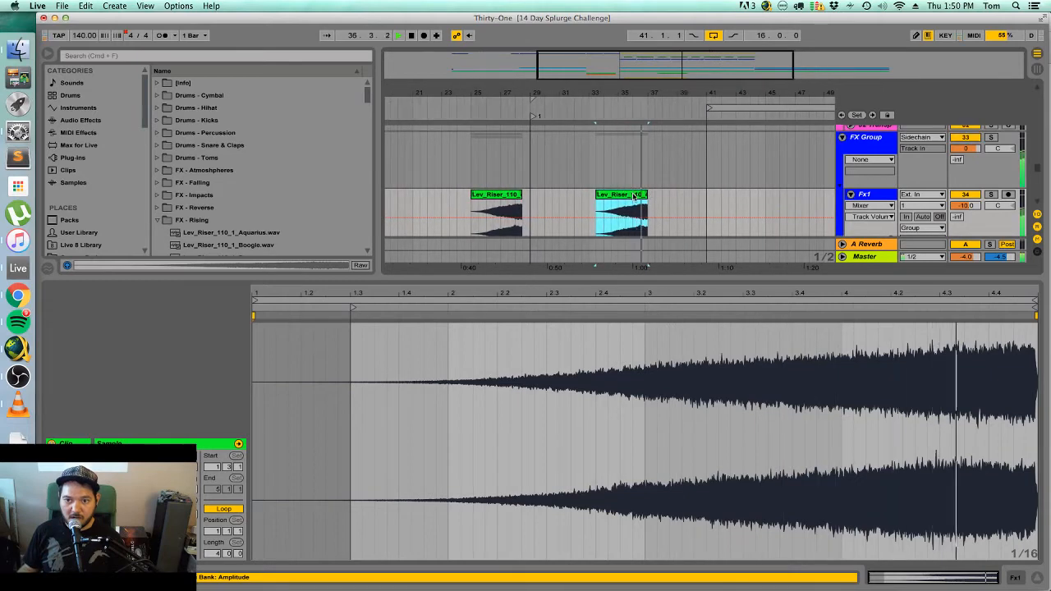
key(0)
click(1033, 575)
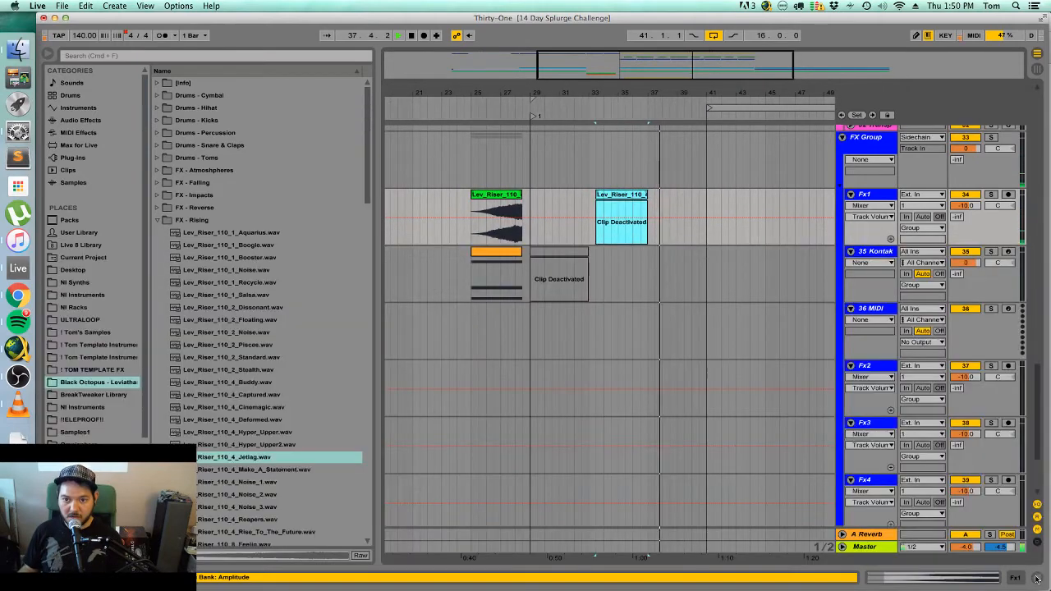
Duplicate the Drum Rack clips spanning bars 29 to 45 so that the copies start at bar 45.
scroll(657, 426, up, 8)
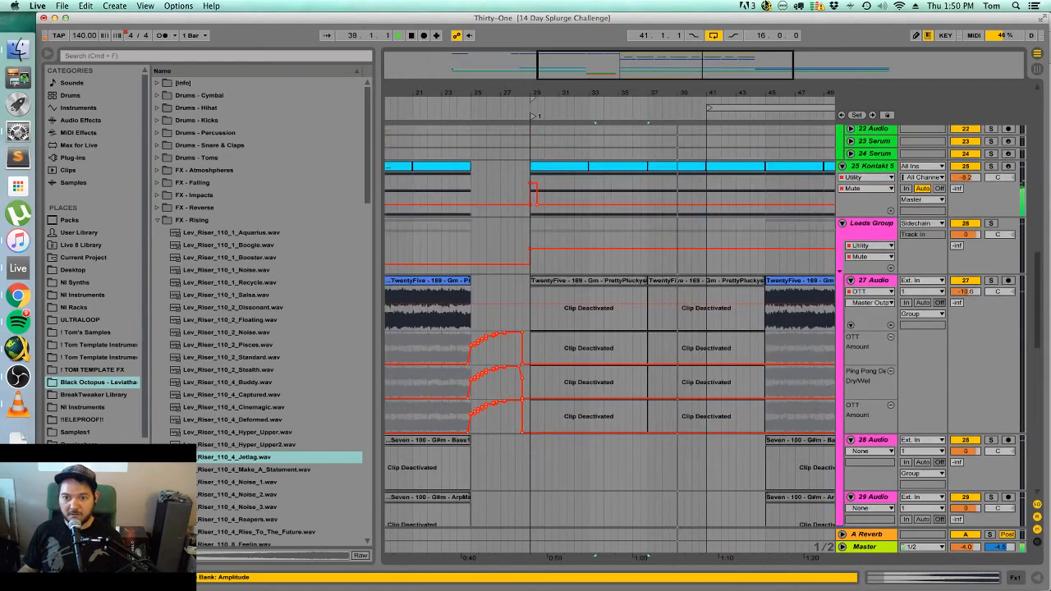
drag(744, 55, 744, 25)
drag(737, 185, 647, 165)
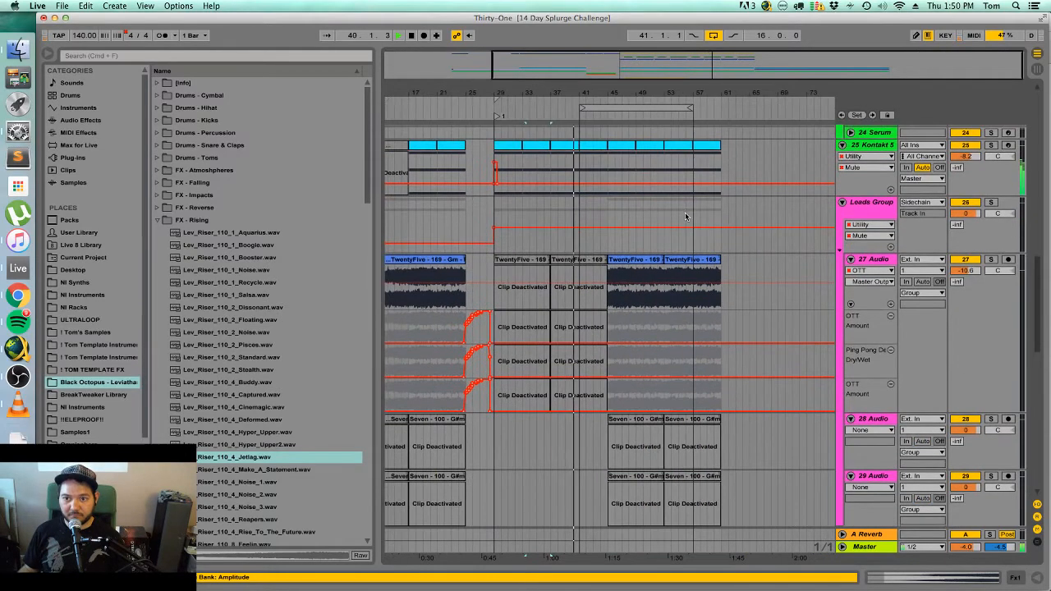
scroll(687, 217, up, 12)
scroll(652, 287, up, 6)
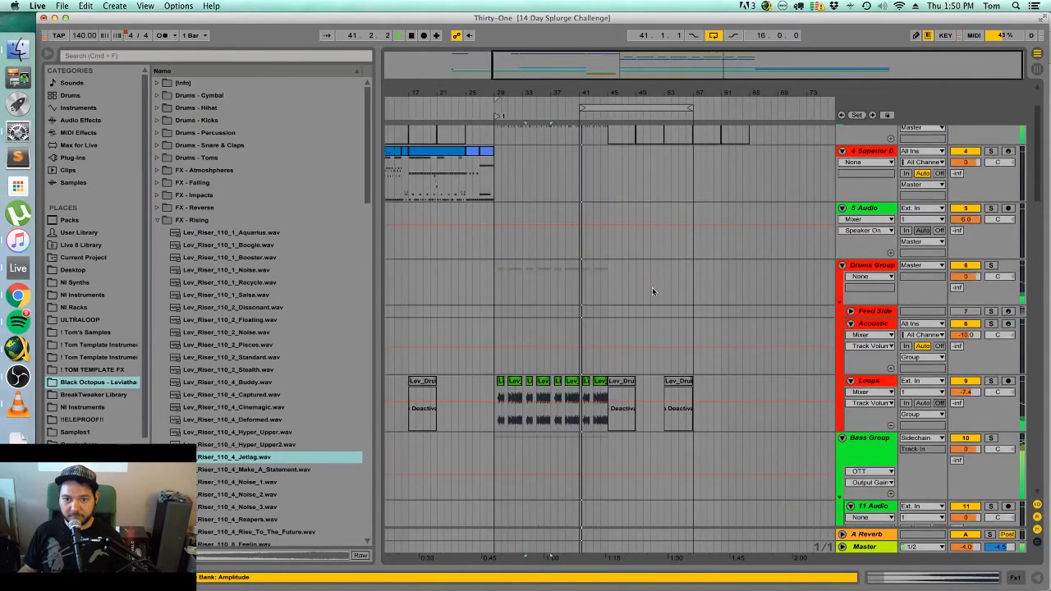
click(507, 164)
shift+click(580, 159)
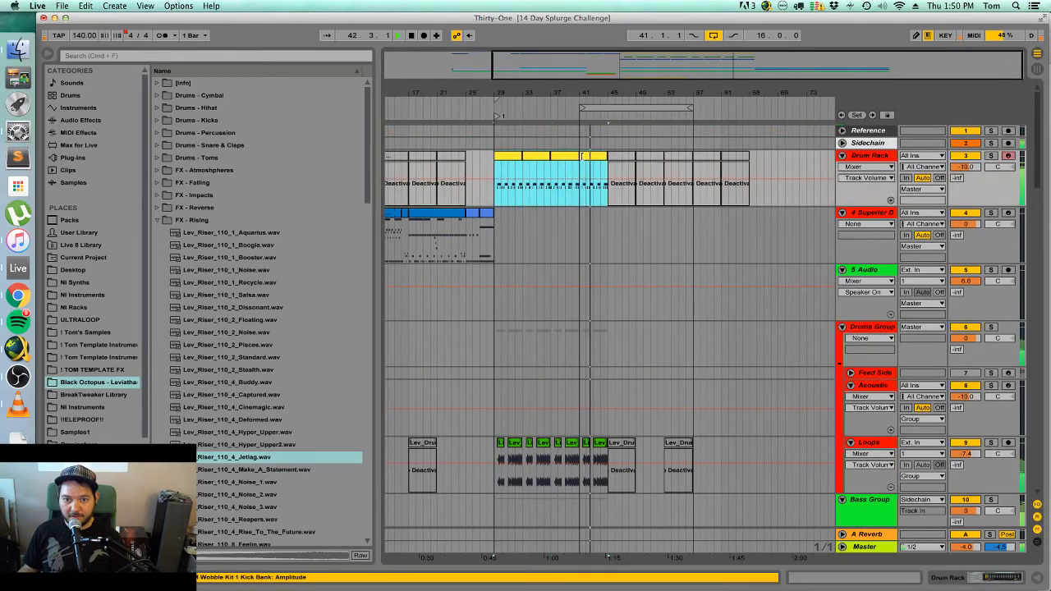
key(ctrl+d)
Draw the Leads Group's Utility Mute automation to off from bar 45 to about bar 72.
scroll(709, 288, down, 2)
scroll(709, 284, down, 3)
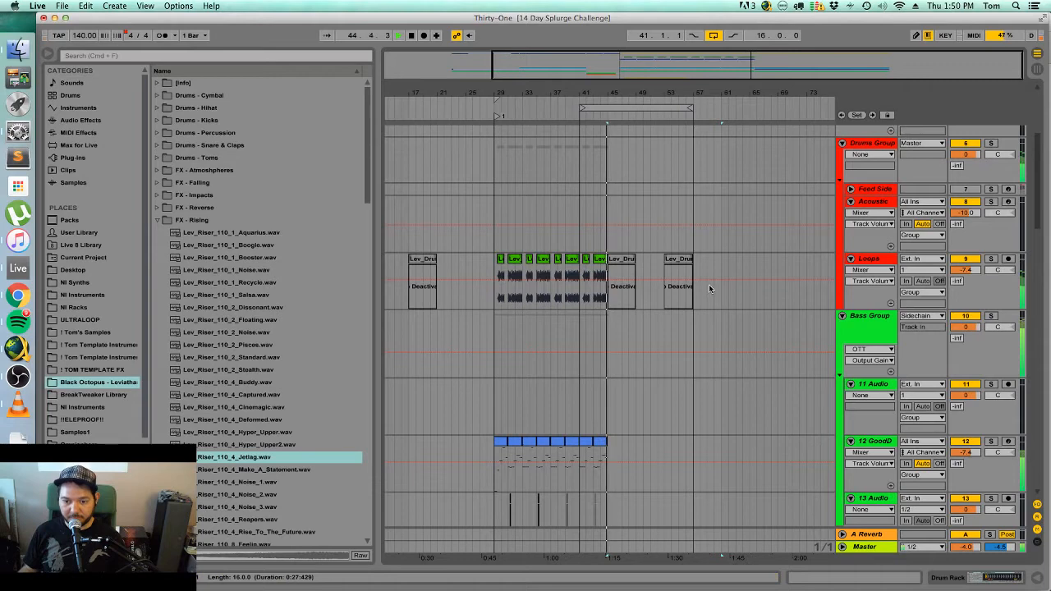
scroll(708, 284, down, 7)
scroll(710, 288, down, 5)
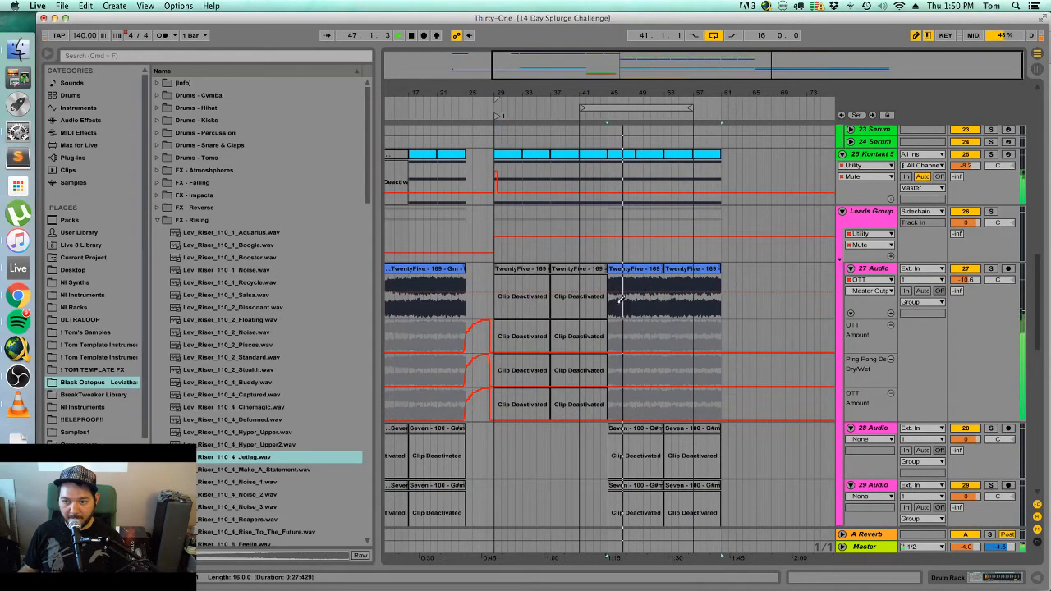
click(868, 212)
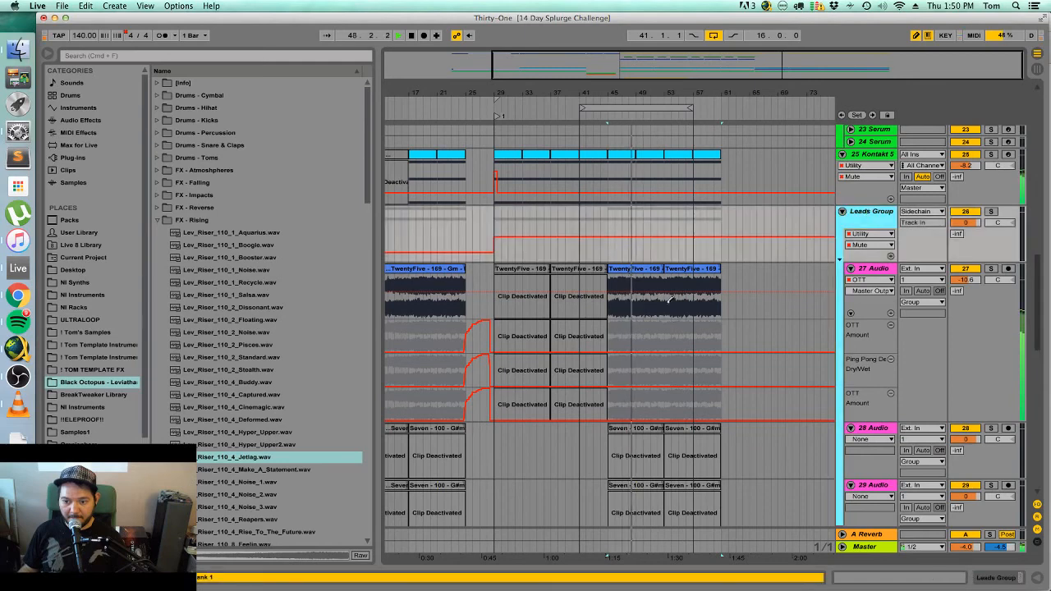
drag(609, 251, 797, 257)
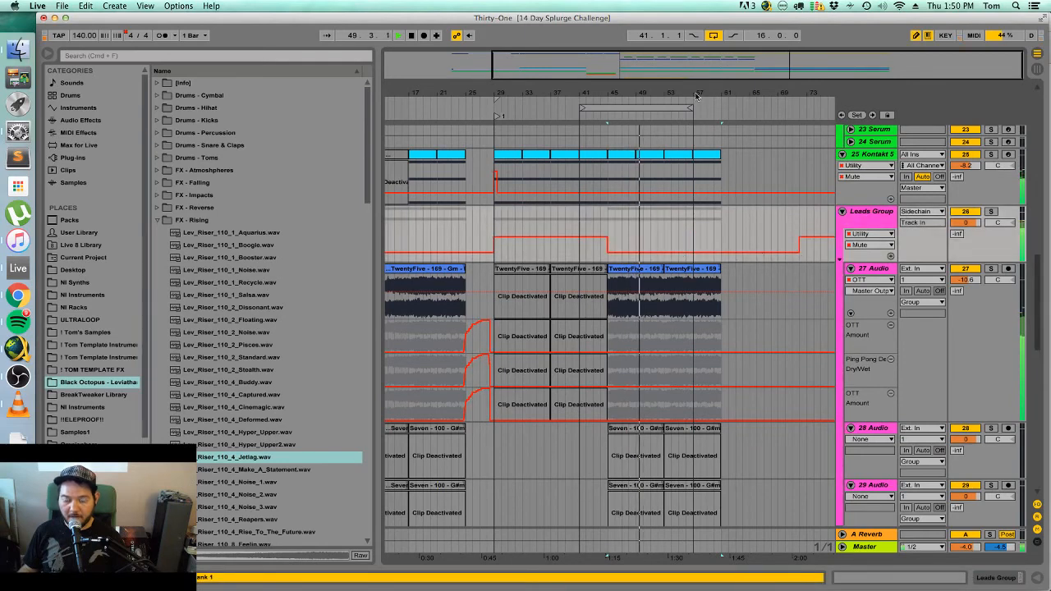
Extend the arrangement loop to 20 bars, running from bar 41 to bar 61.
drag(692, 108, 719, 111)
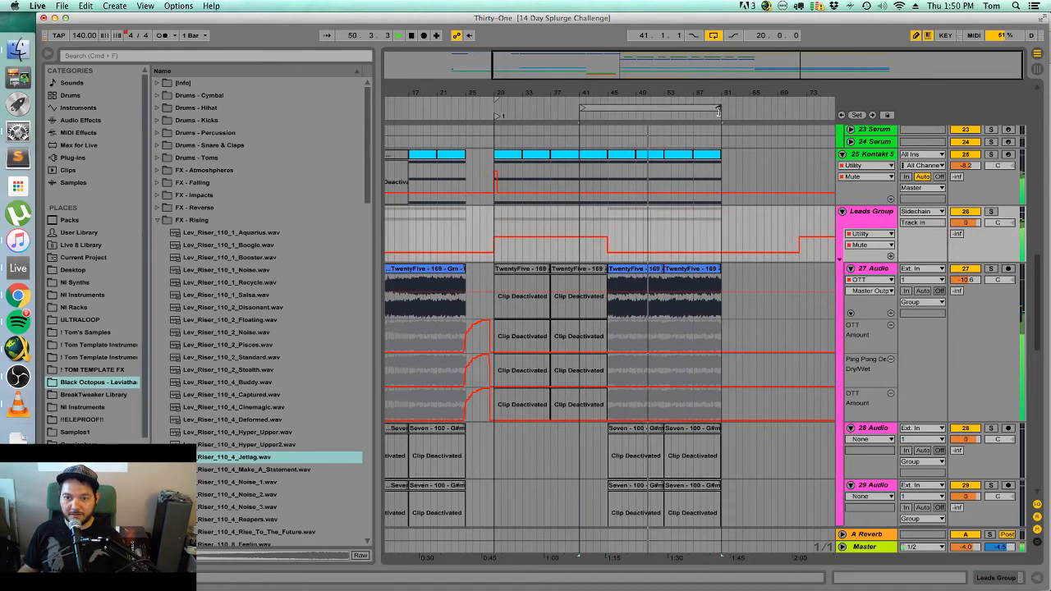
scroll(716, 280, down, 8)
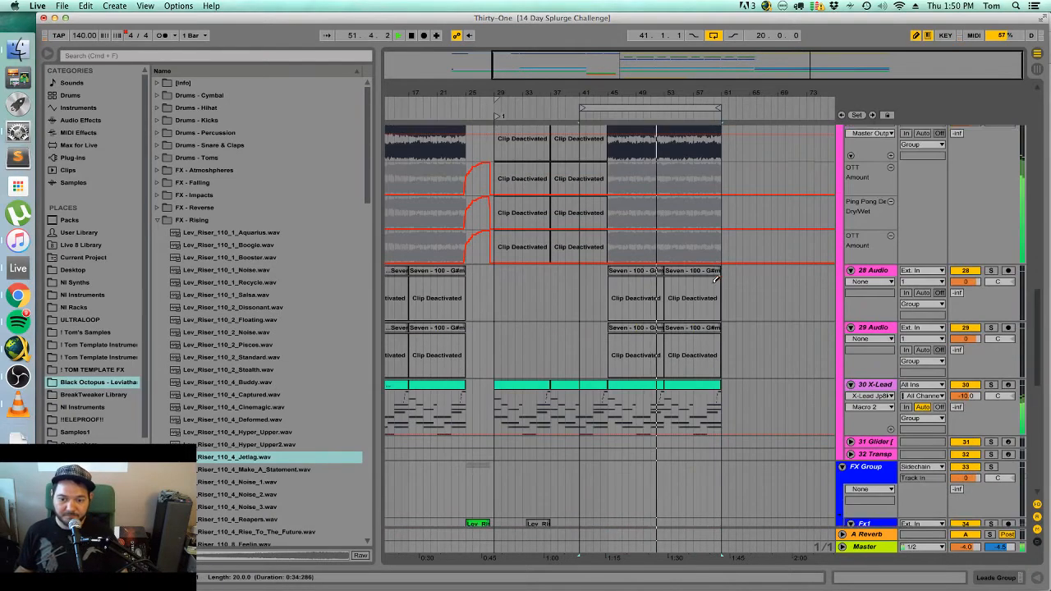
scroll(716, 280, down, 2)
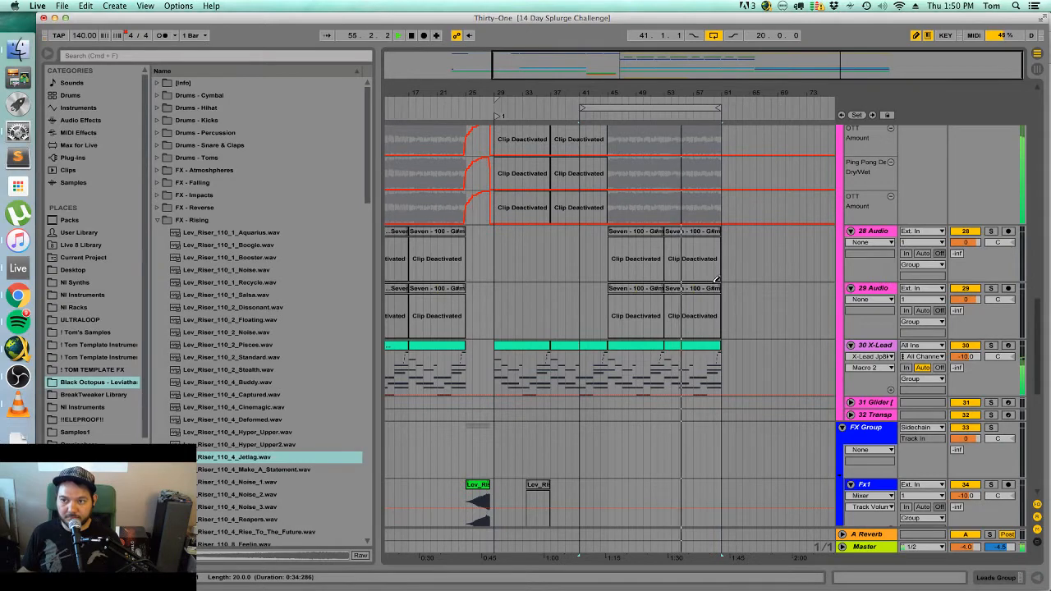
scroll(716, 280, up, 15)
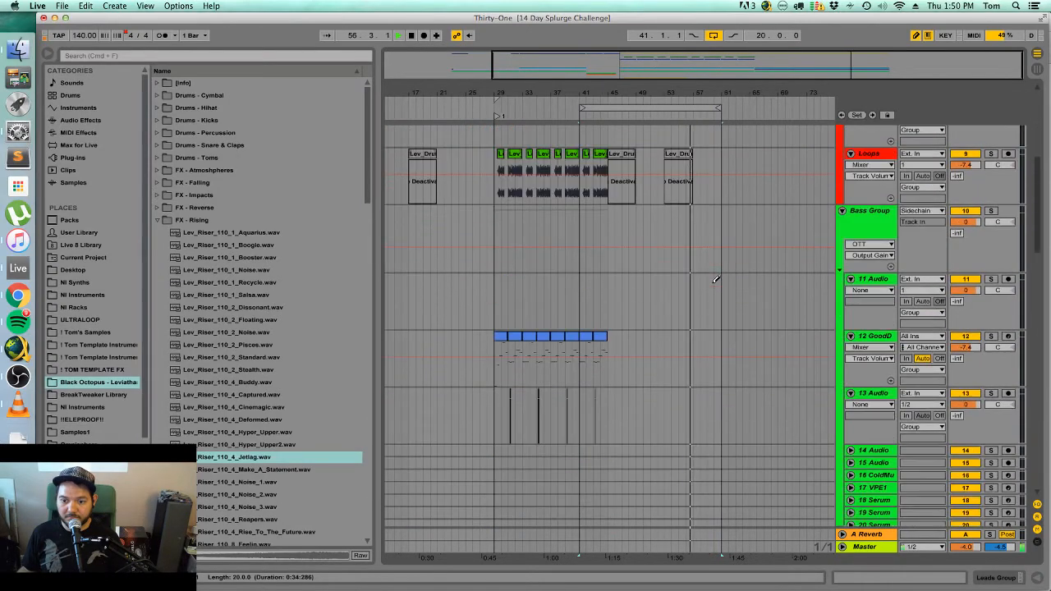
scroll(714, 282, down, 10)
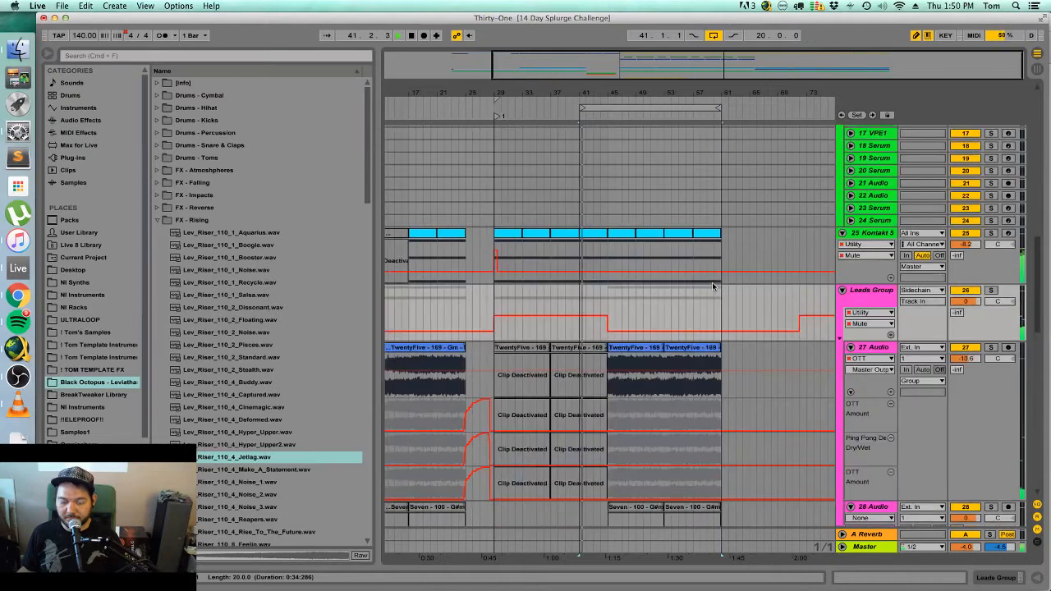
Play the drop from bar 29 and examine the lead, FX and drum tracks around it.
click(8, 376)
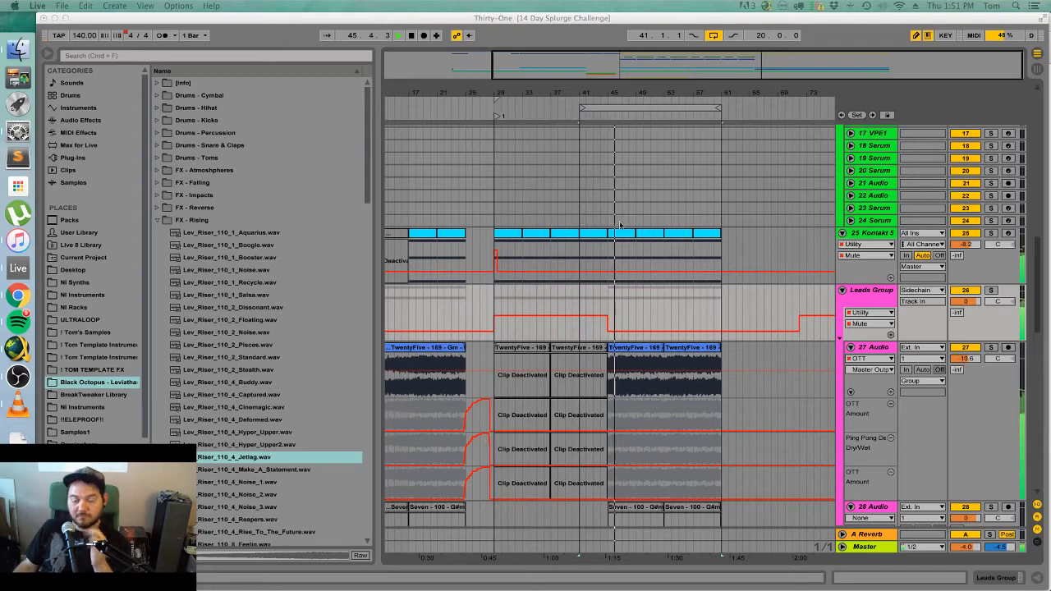
click(516, 237)
key(space)
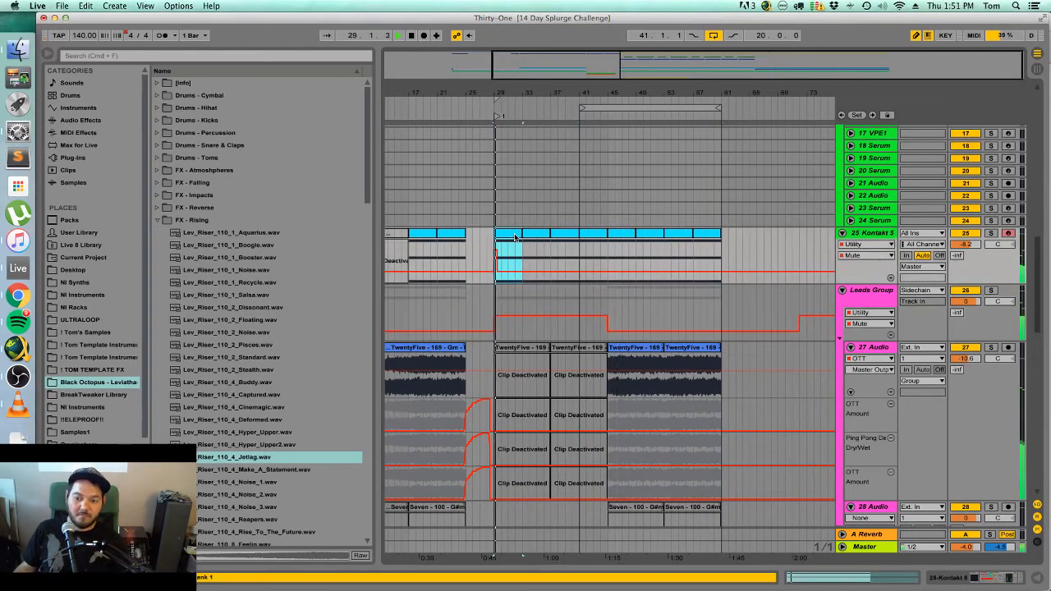
drag(457, 93, 462, 123)
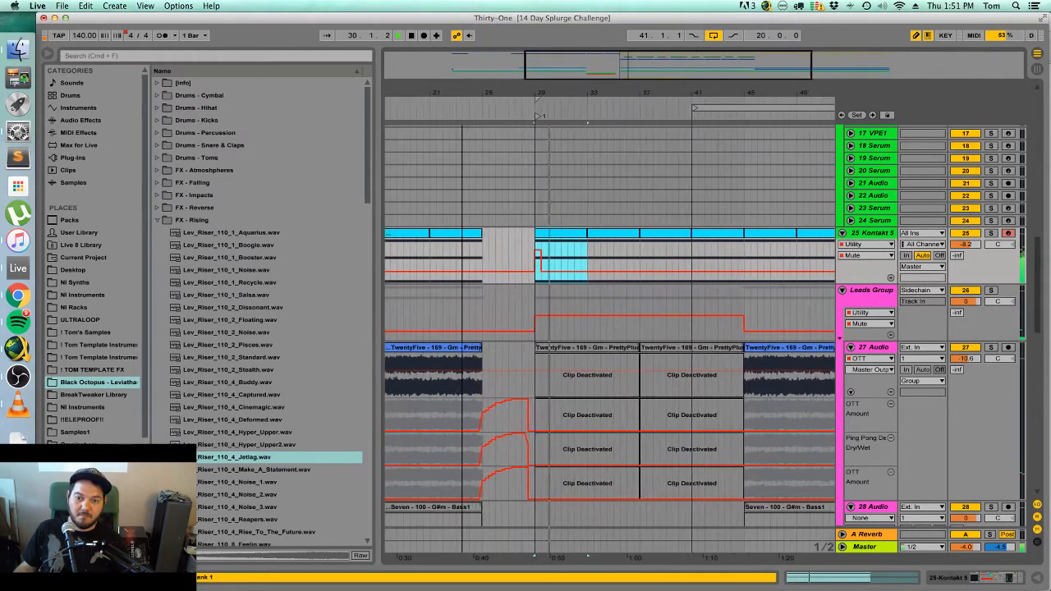
drag(573, 61, 611, 66)
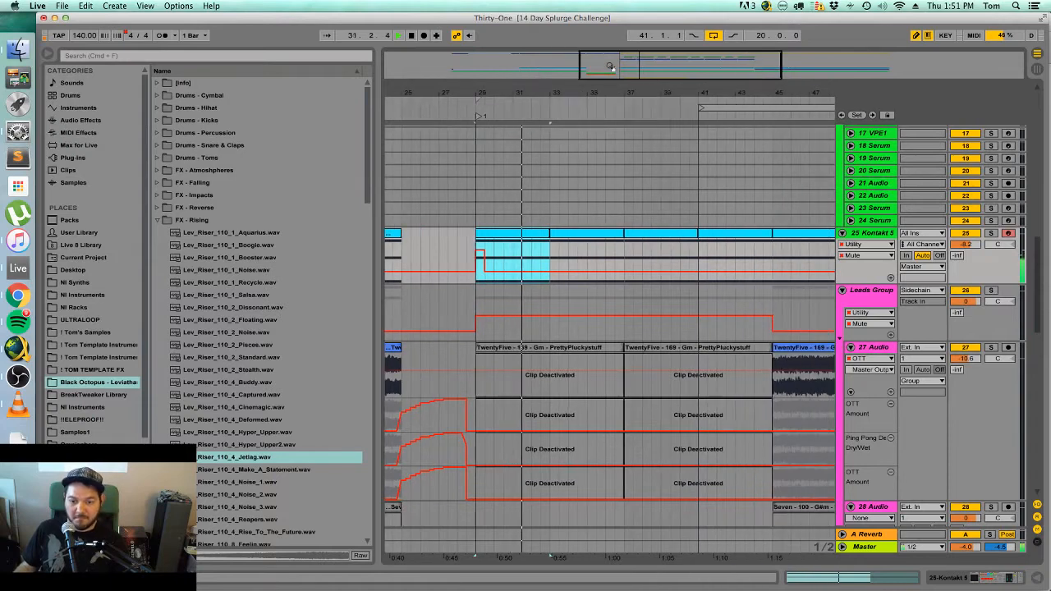
scroll(704, 251, down, 10)
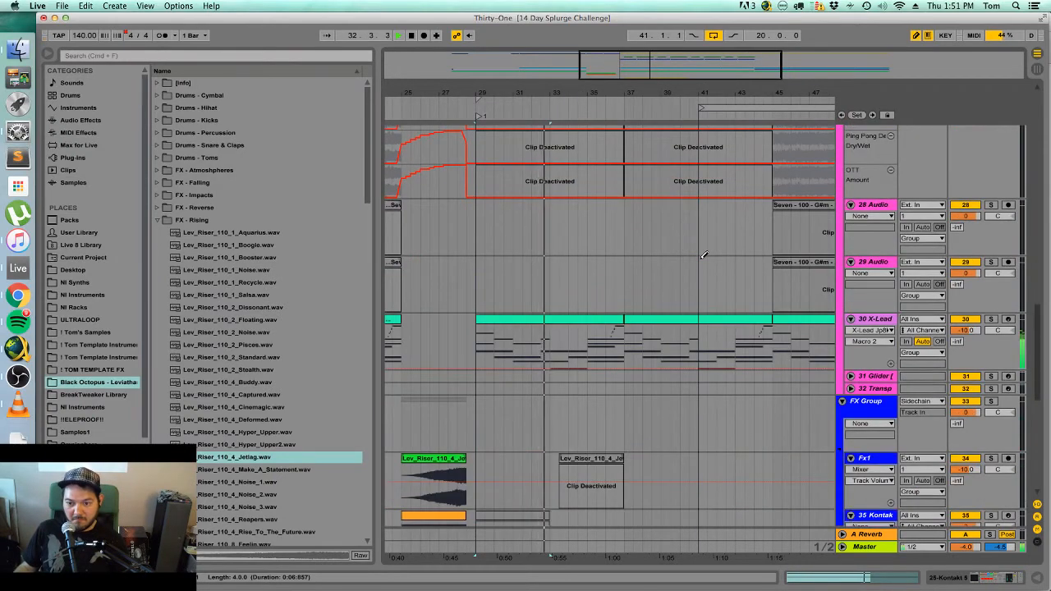
scroll(702, 239, down, 8)
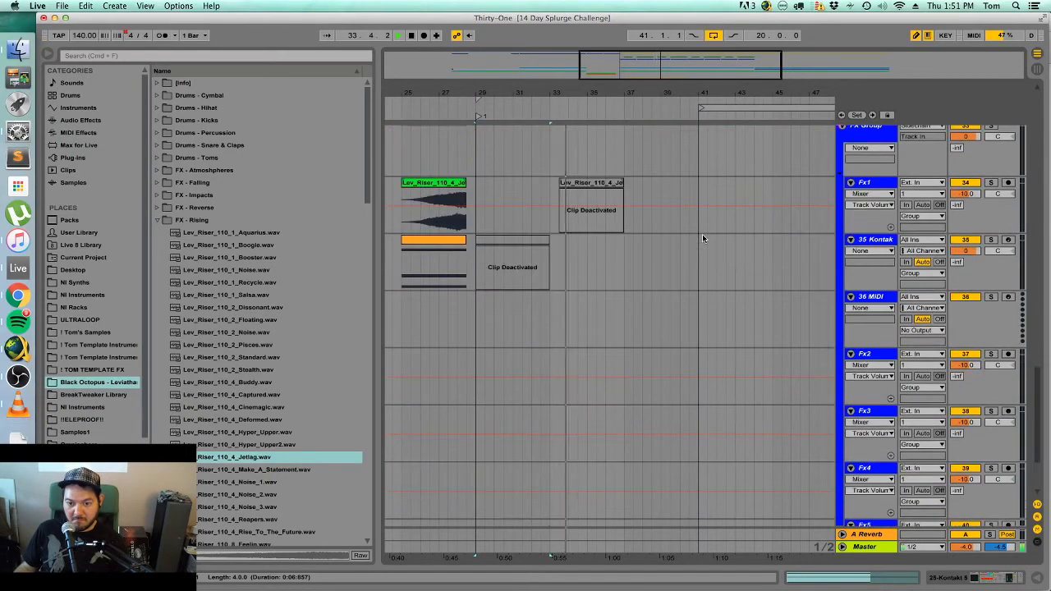
scroll(702, 238, up, 12)
scroll(702, 238, up, 15)
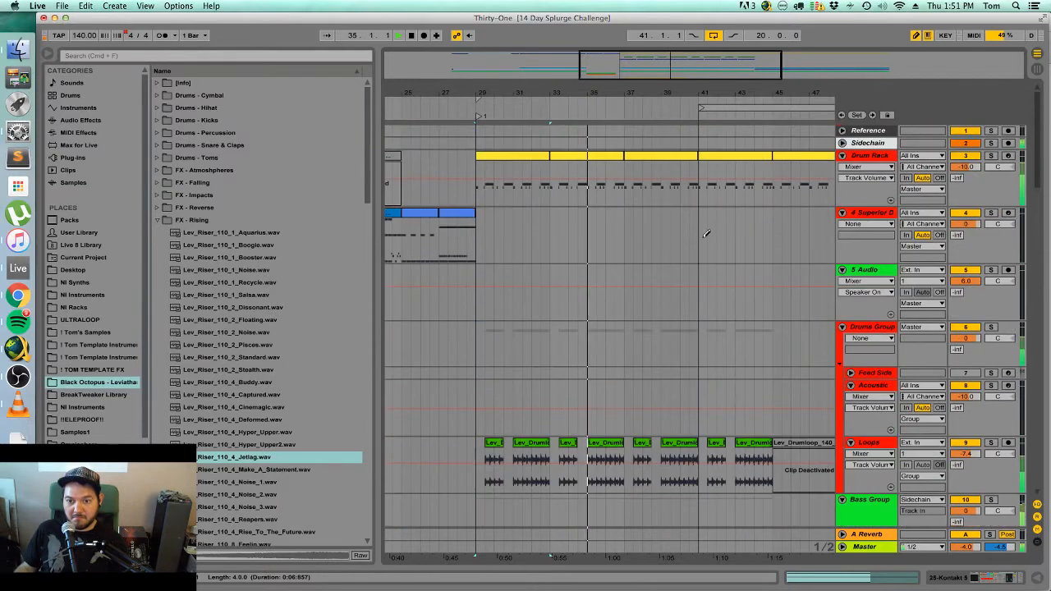
Leave draw mode, play from the Superior Drummer section at bars 9 to 16, and examine the lead and FX tracks leading into bar 29.
key(b)
click(675, 223)
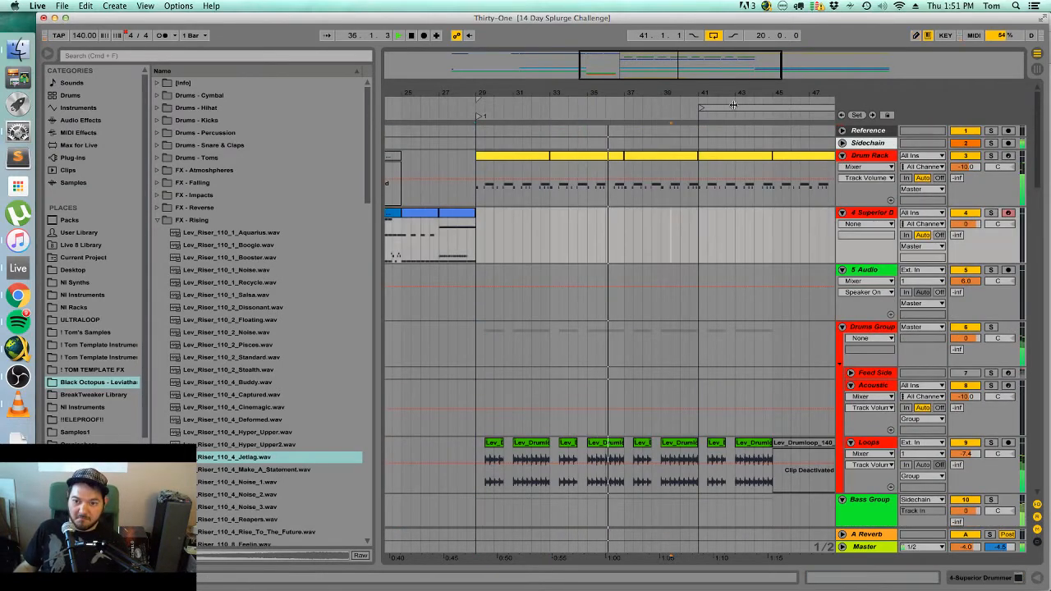
drag(727, 94, 727, 71)
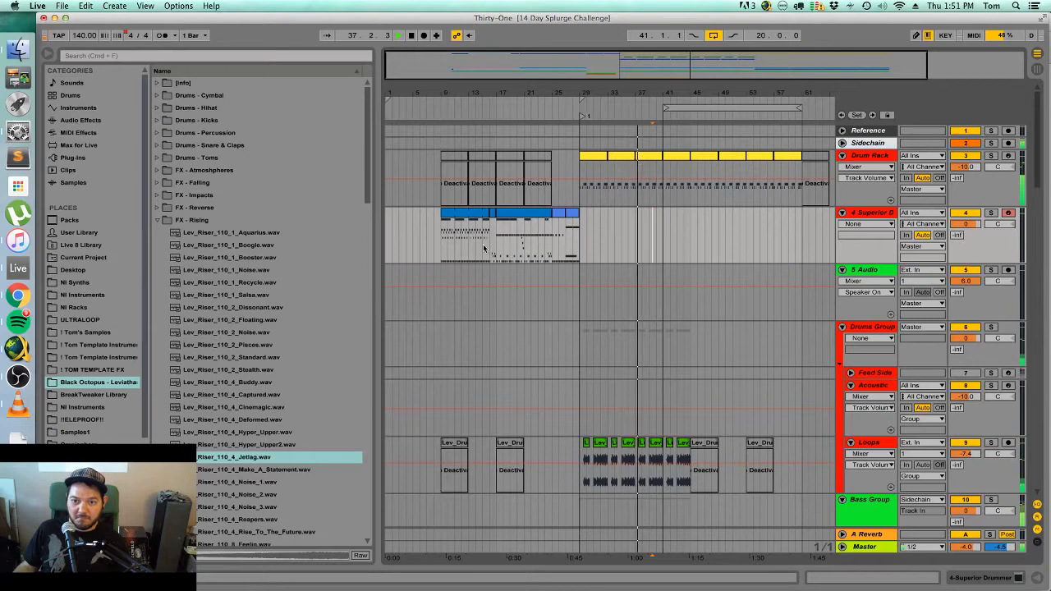
drag(441, 238, 489, 240)
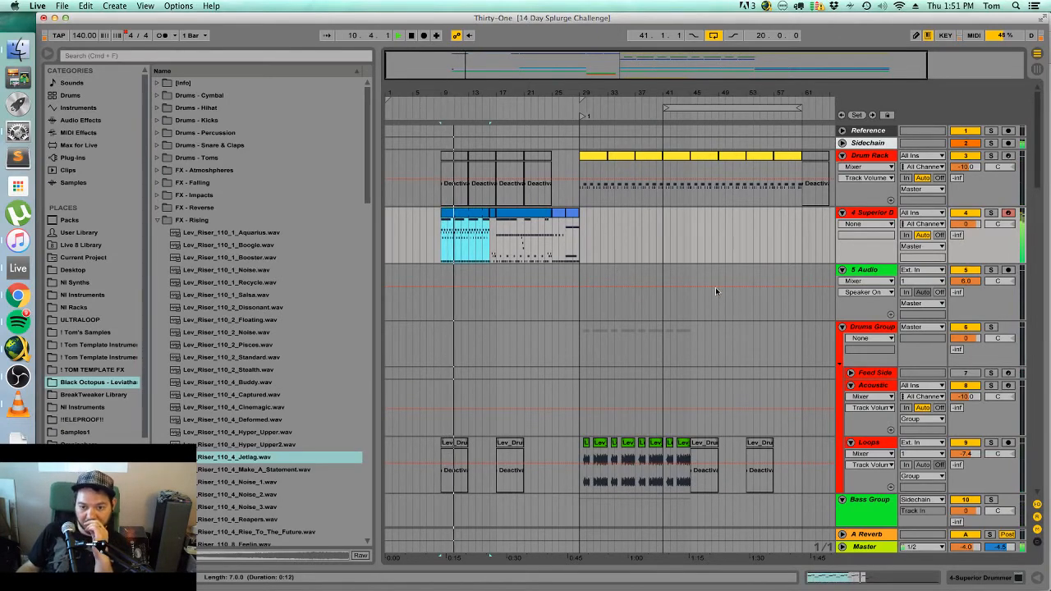
scroll(715, 307, down, 10)
scroll(715, 312, down, 3)
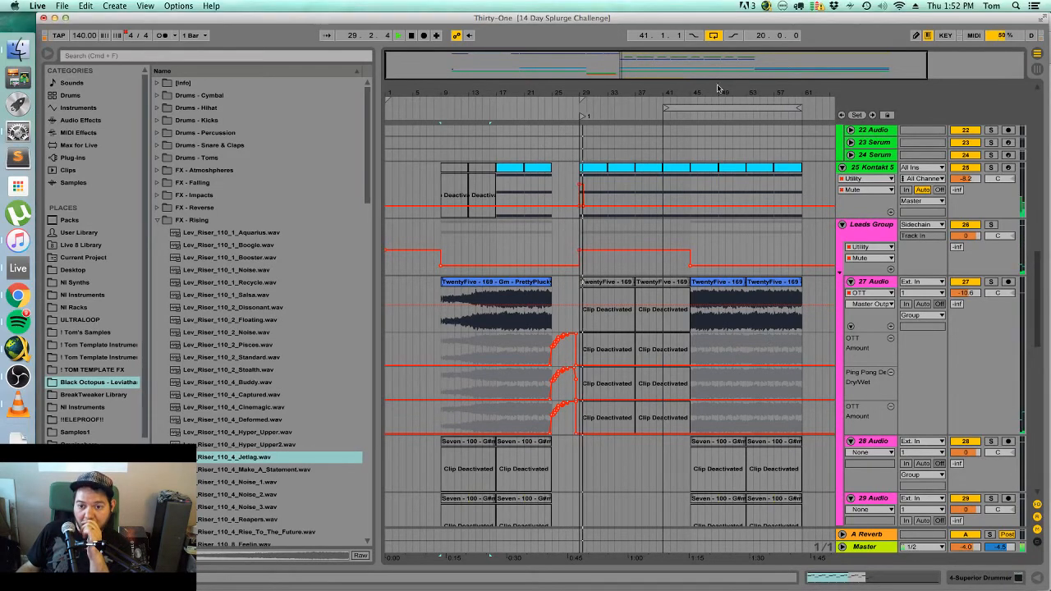
drag(721, 89, 722, 136)
scroll(590, 308, down, 6)
scroll(591, 308, down, 1)
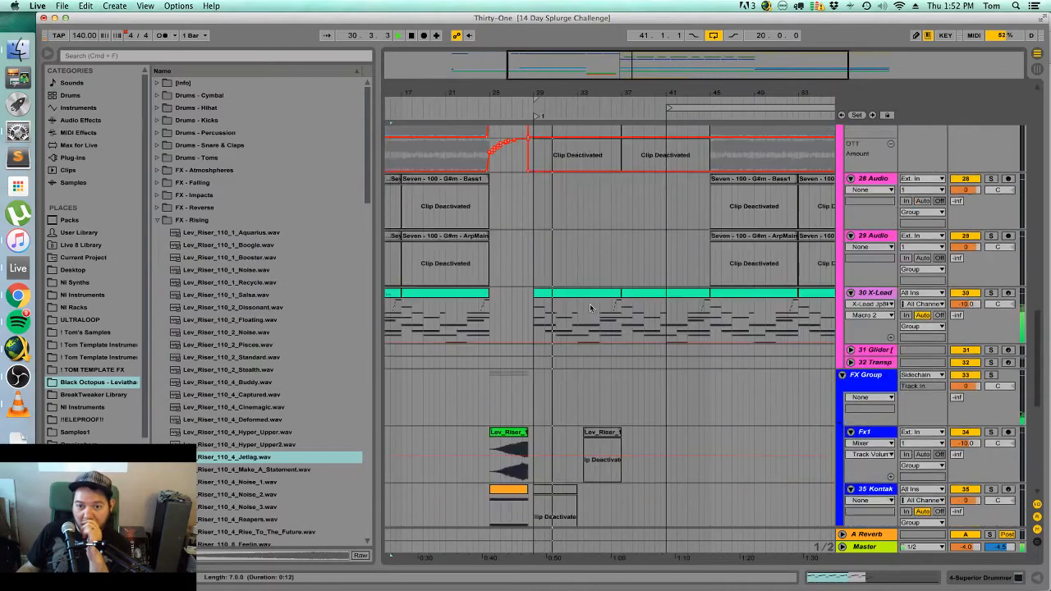
scroll(590, 308, up, 2)
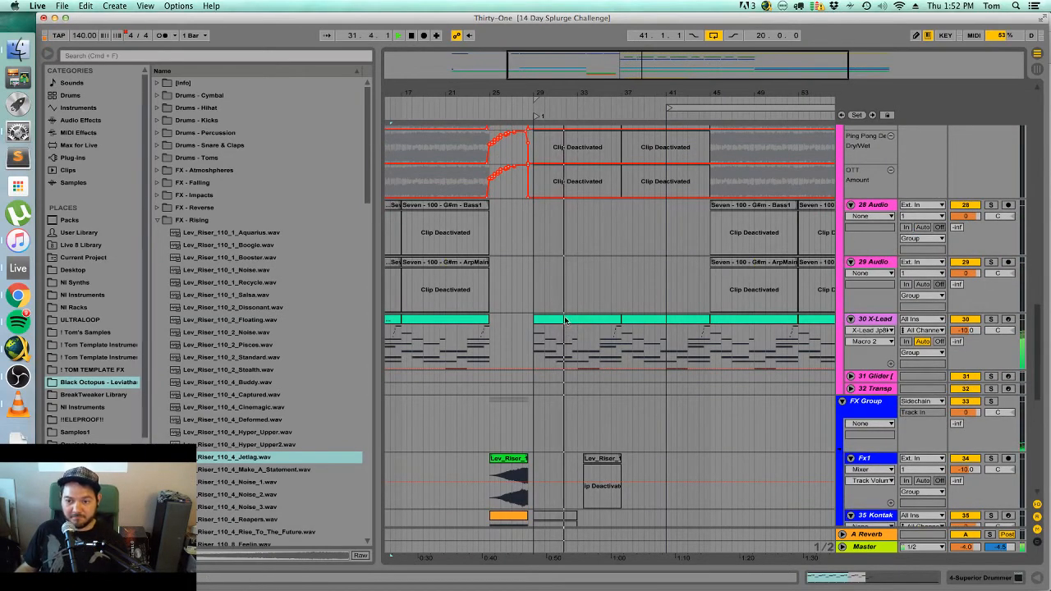
Unmute the Leads Group between bars 29 and 45 by drawing its Utility Mute automation to off.
click(565, 320)
scroll(575, 316, left, 1)
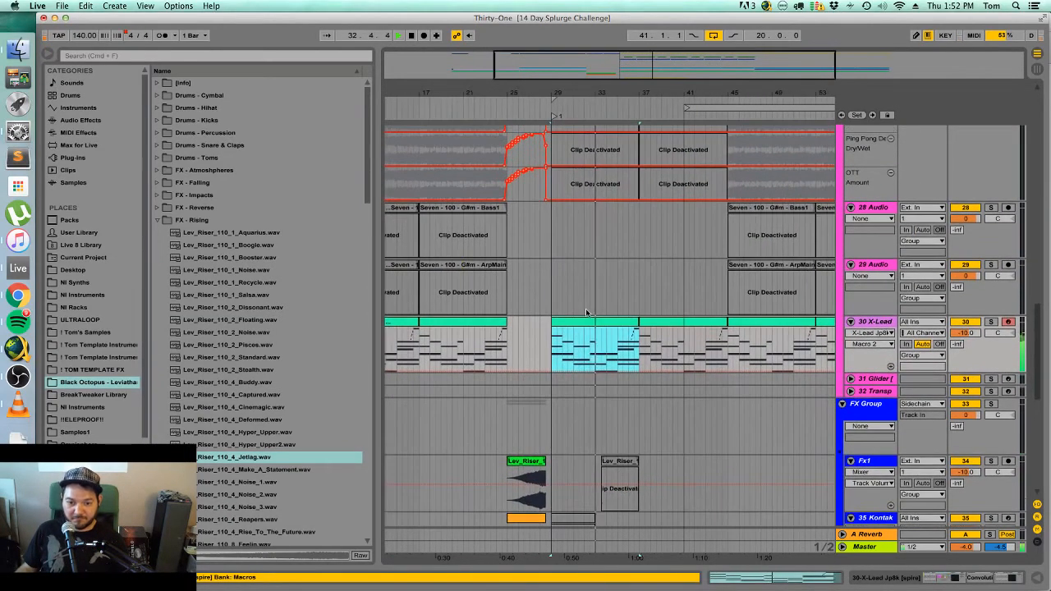
scroll(663, 331, up, 8)
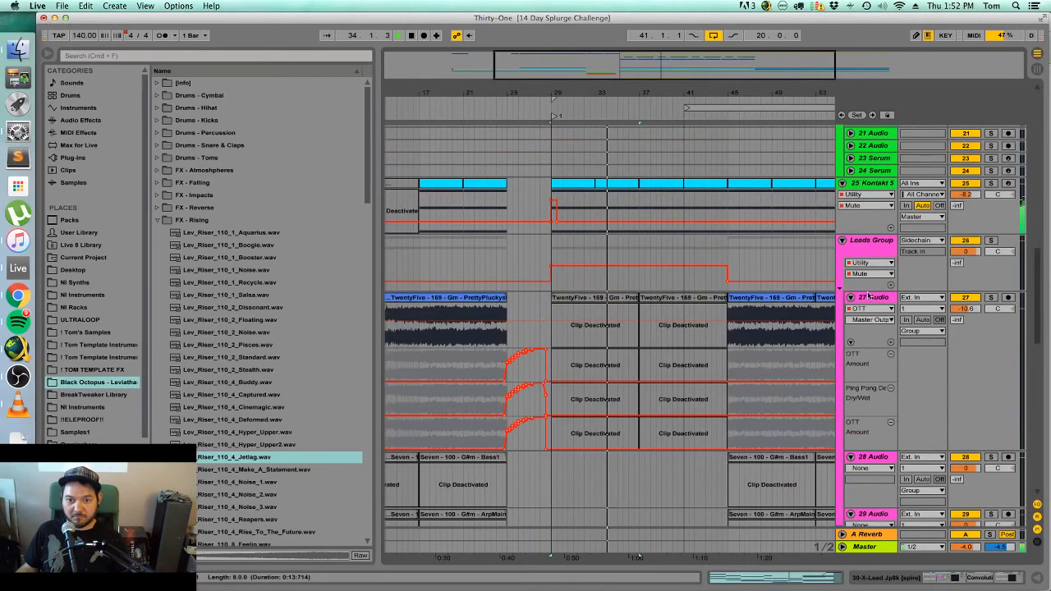
scroll(649, 263, down, 3)
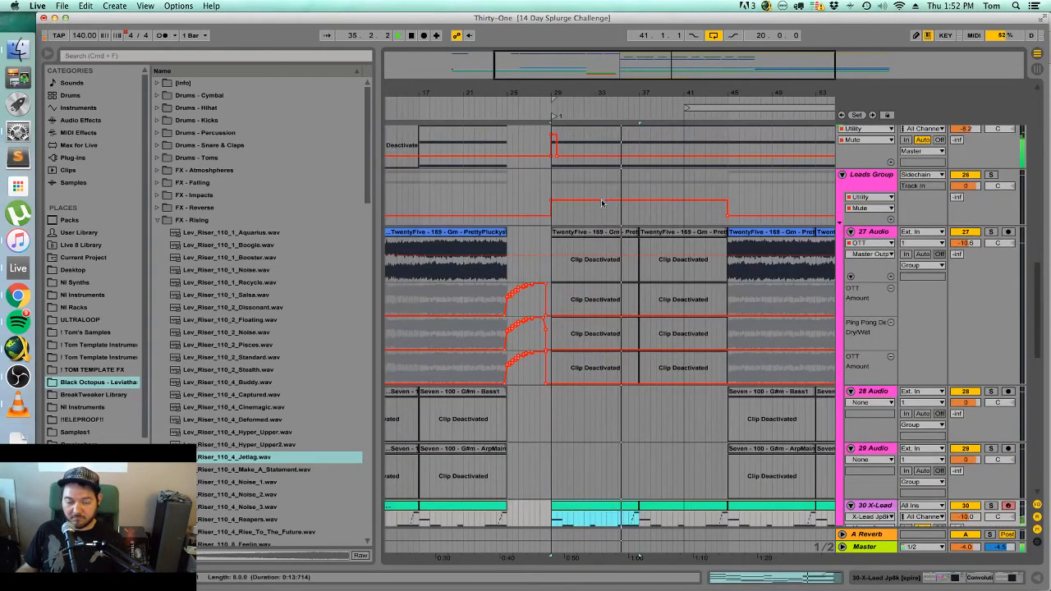
key(b)
mouse_move(562, 211)
mouse_down()
mouse_move(723, 212)
mouse_move(549, 244)
mouse_up()
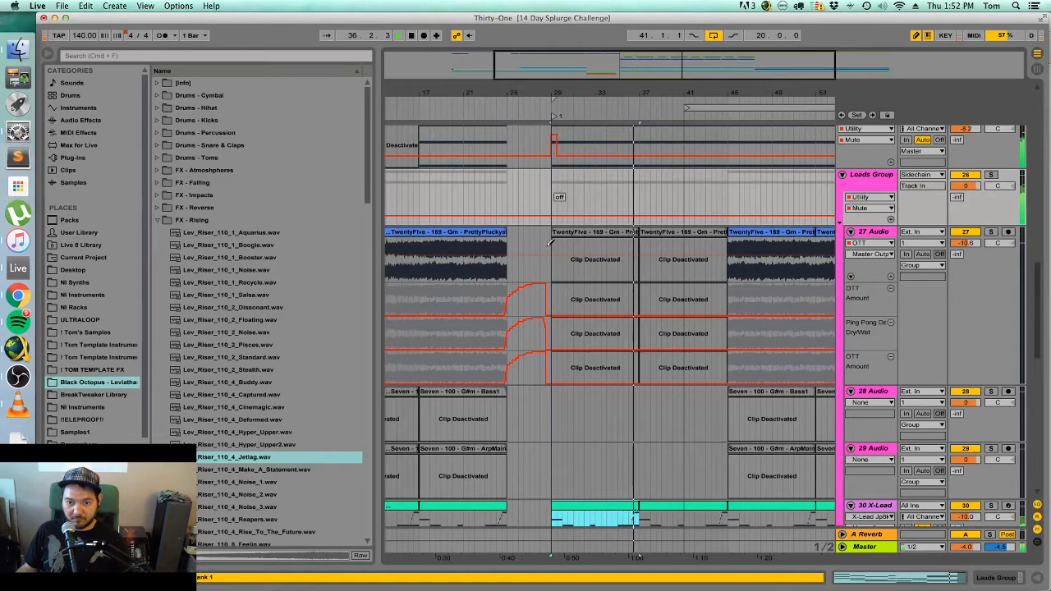
Reactivate the TwentyFive audio clip at bar 29 on the 27 Audio track and restart playback from there.
click(612, 232)
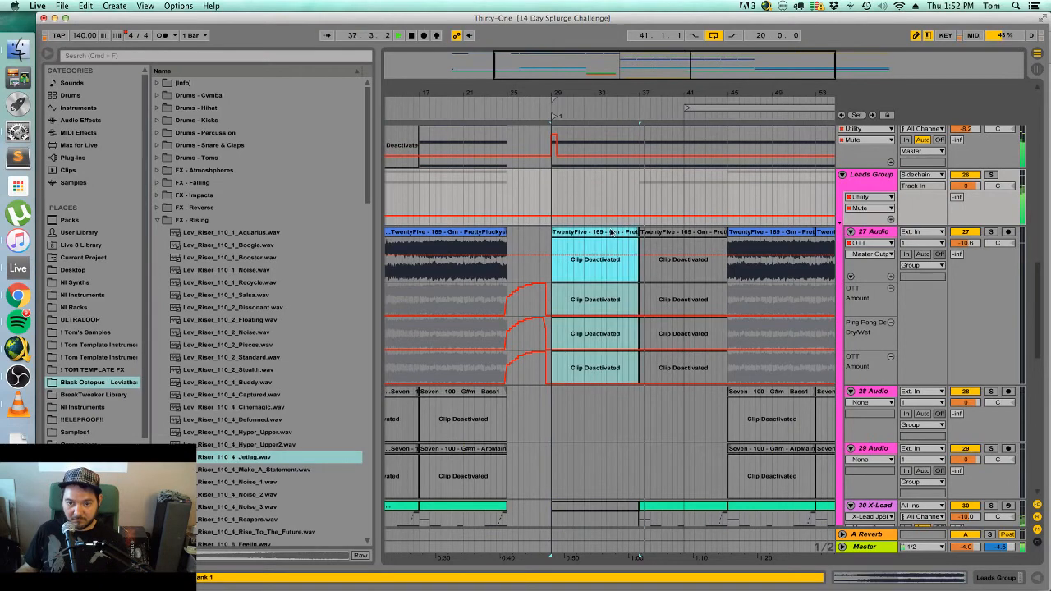
key(0)
key(space)
key(space)
Reactivate the X-Lead MIDI clip spanning bars 29 to 37.
click(667, 232)
scroll(679, 304, down, 8)
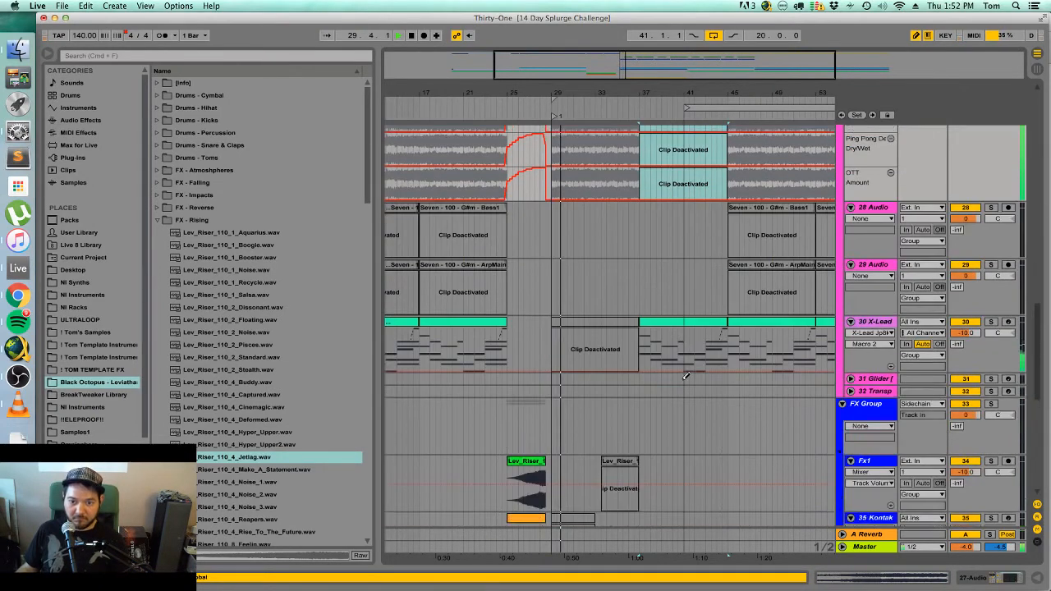
scroll(686, 376, down, 4)
scroll(610, 262, up, 1)
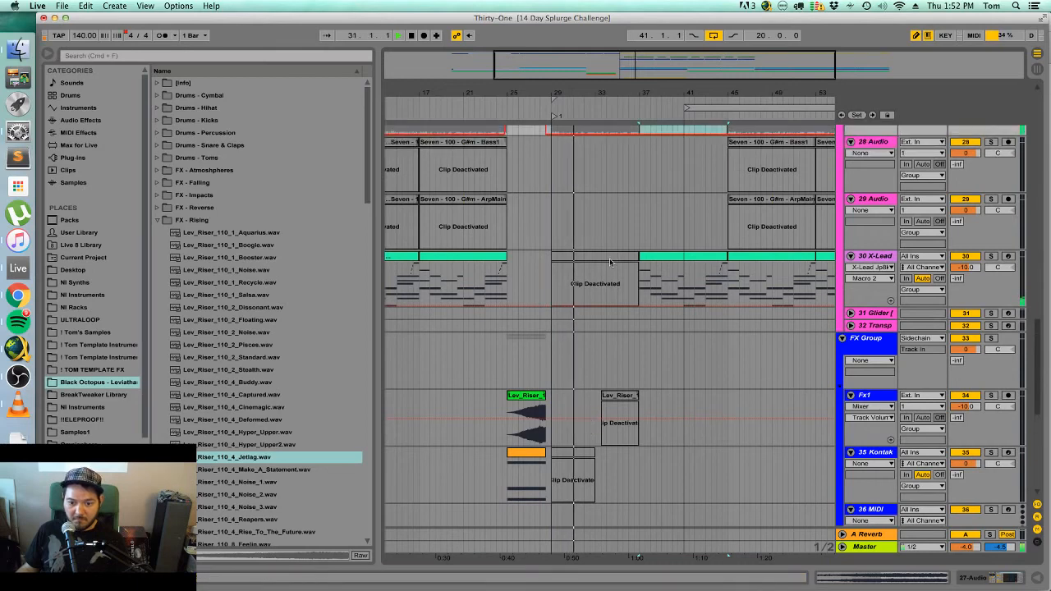
click(611, 262)
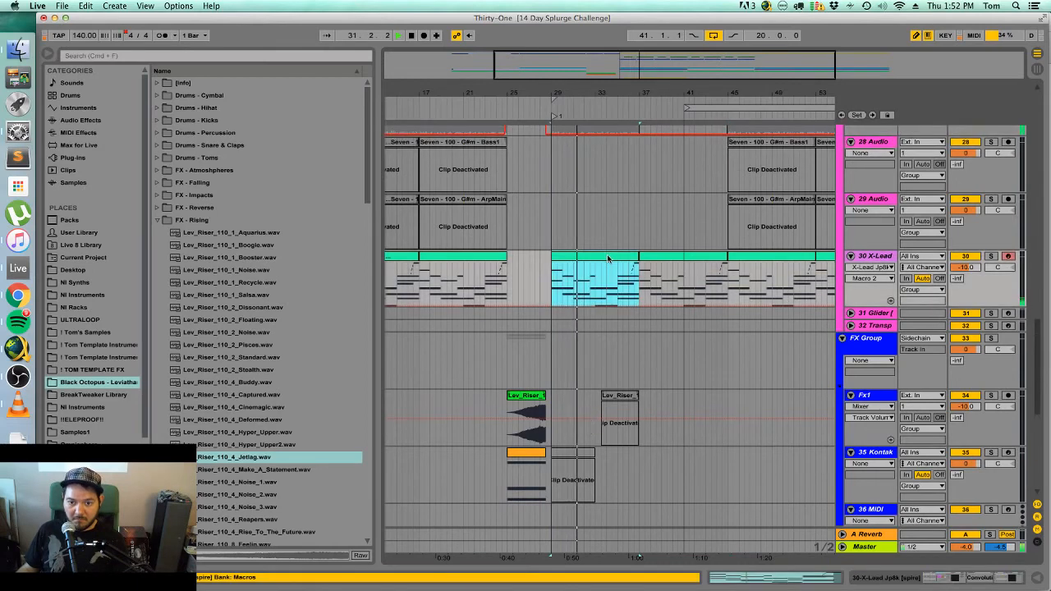
click(677, 260)
Deactivate the four Kontakt clips on track 25 between bars 29 and 45.
scroll(657, 238, up, 14)
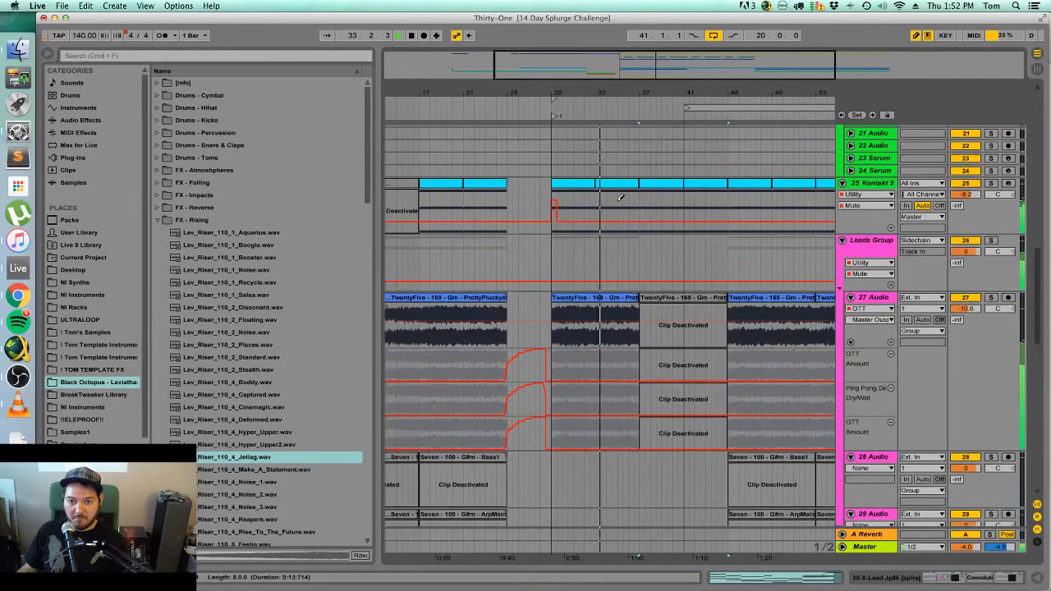
click(582, 184)
key(0)
click(619, 184)
key(0)
click(657, 184)
key(0)
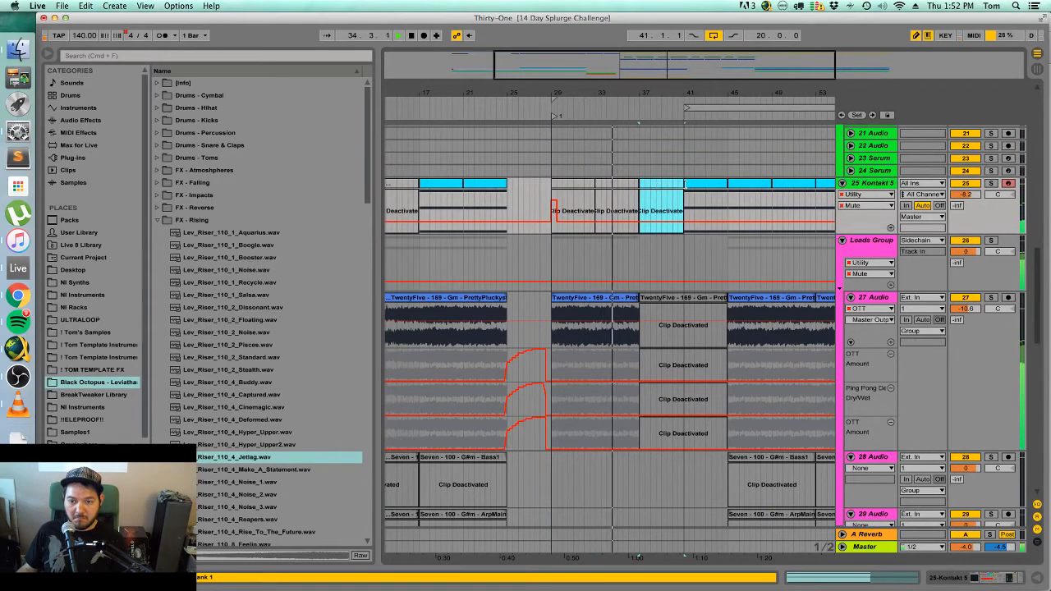
click(703, 184)
key(0)
Reactivate the TwentyFive audio clip spanning bars 37 to 45 on the 27 Audio track.
click(627, 305)
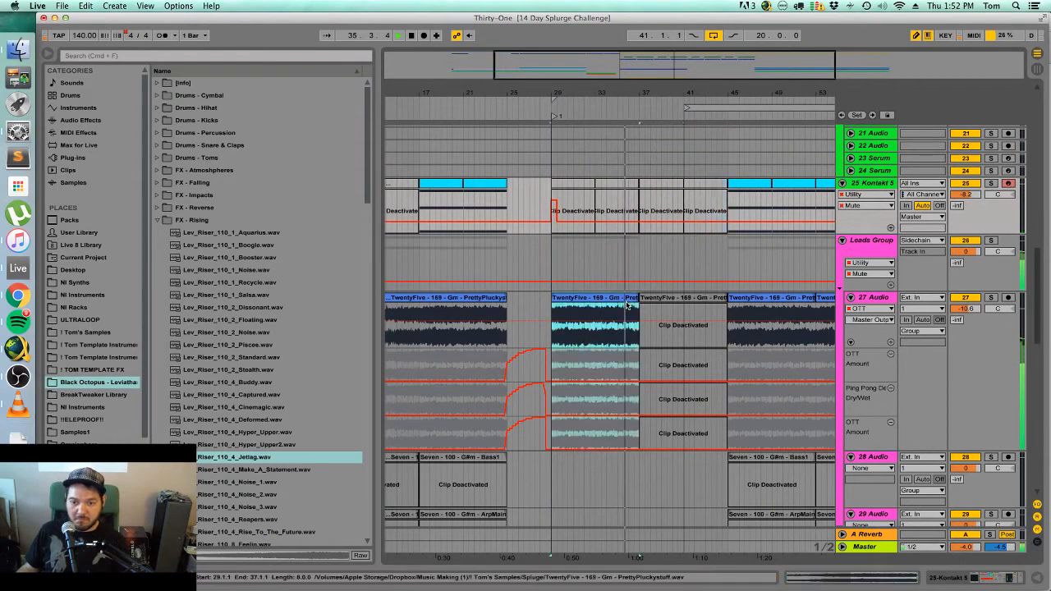
click(682, 300)
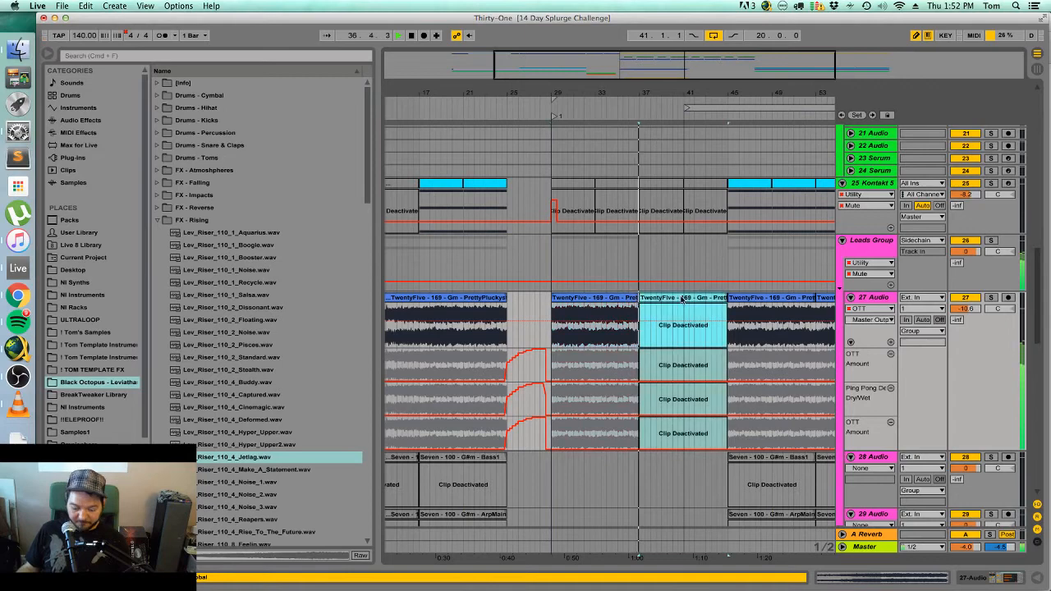
key(0)
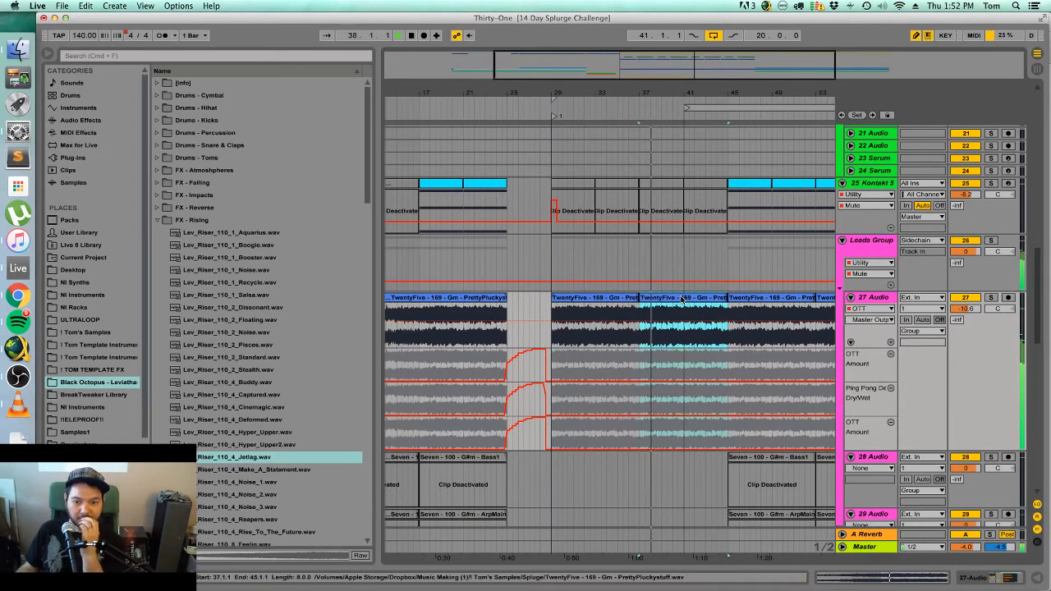
Open the sampler on the 12 GoodDrop bass track and display its Transpose automation in the arrangement.
scroll(682, 301, up, 10)
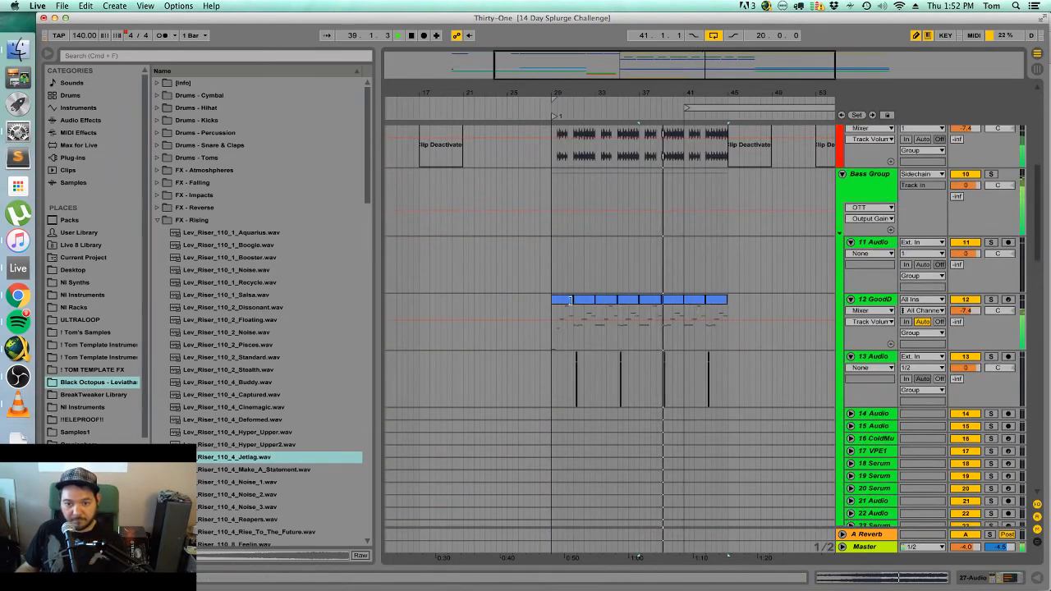
click(571, 300)
double_click(571, 301)
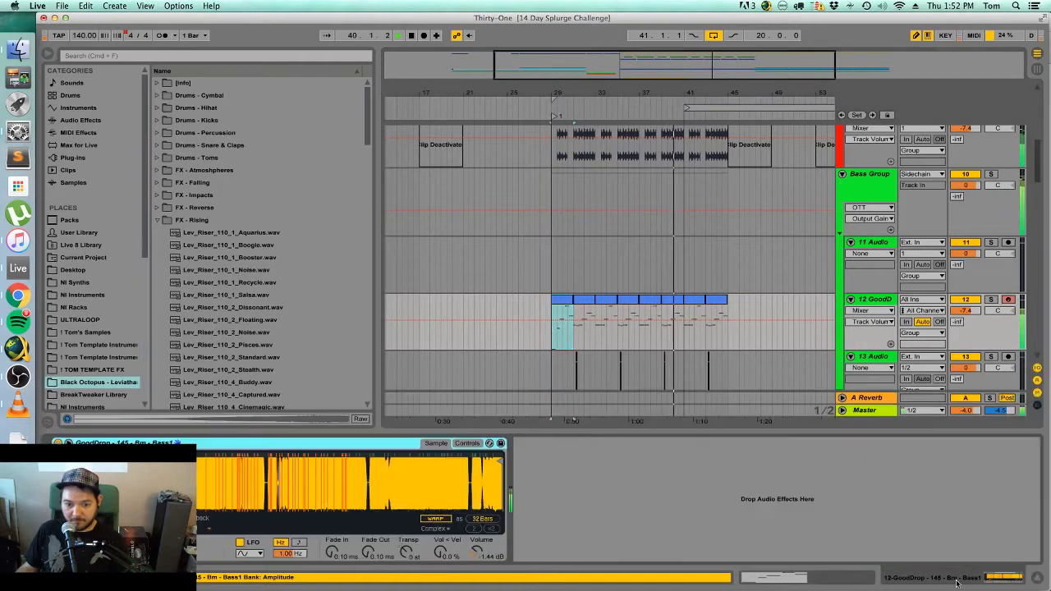
click(404, 555)
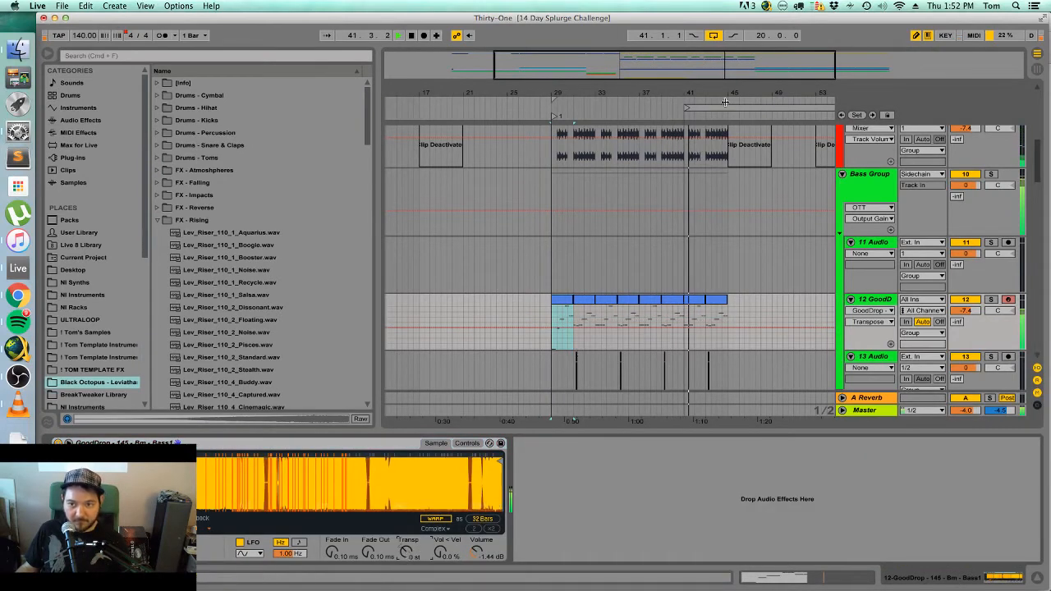
drag(656, 93, 704, 218)
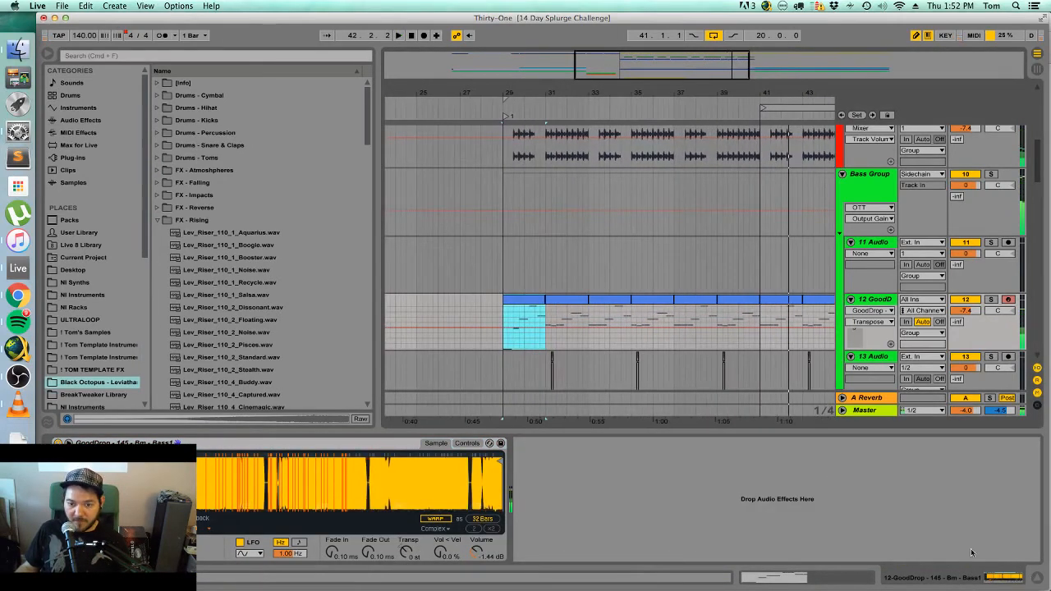
Set the GoodDrop bass sample's warp mode to Tones and play the drop from bar 29.
click(700, 475)
click(435, 528)
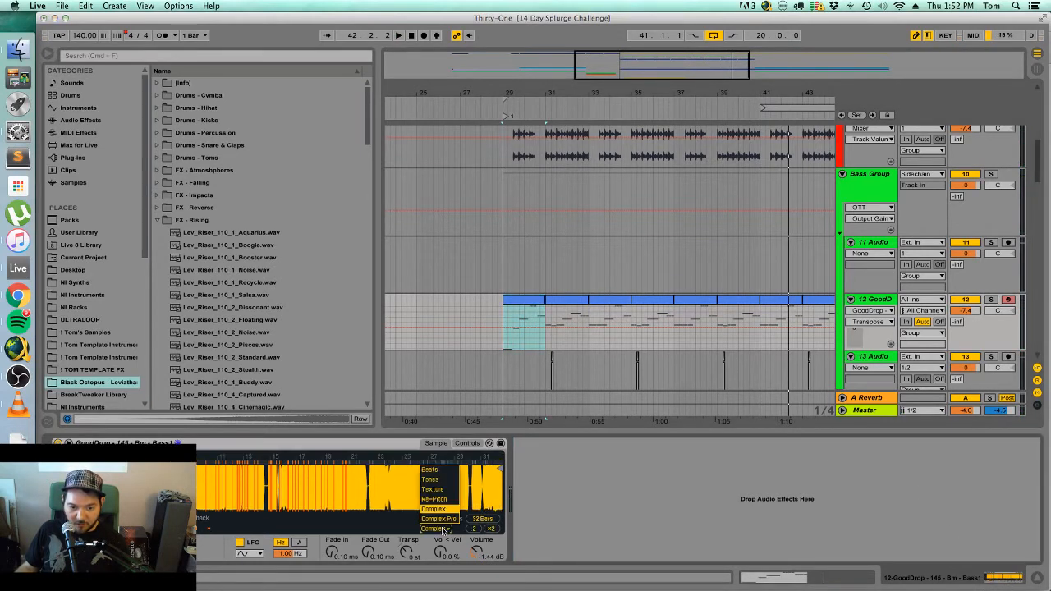
click(430, 479)
key(space)
key(plus)
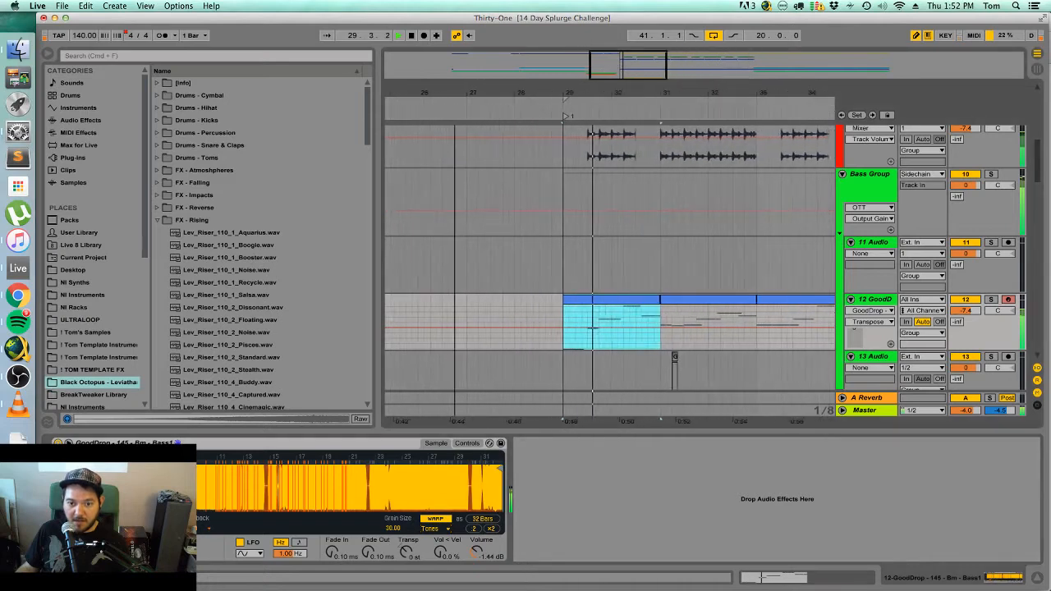
drag(608, 93, 536, 98)
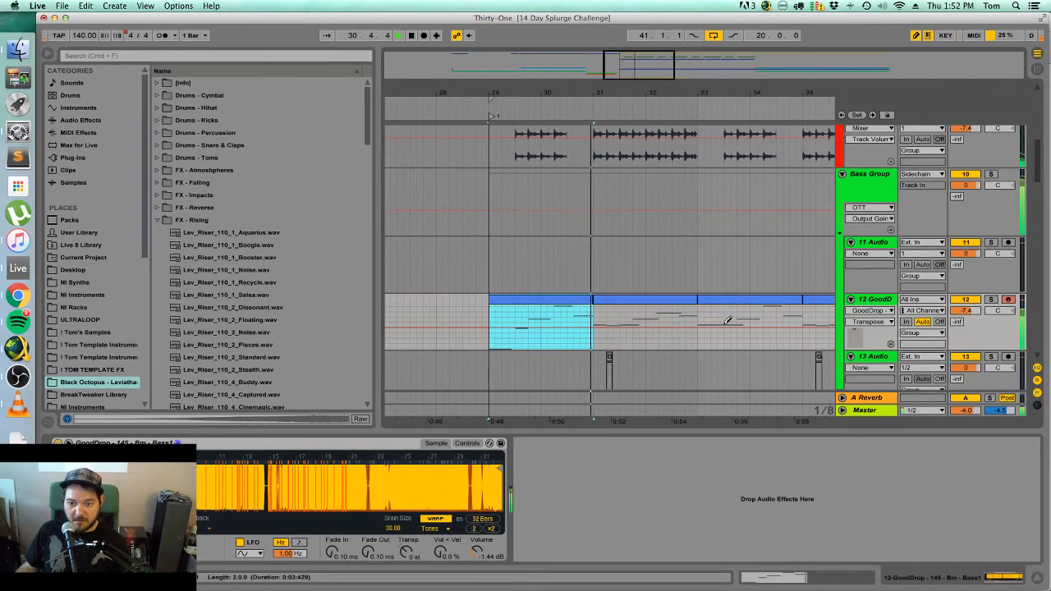
Draw Transpose automation of +2 st on the GoodDrop track from bar 33 to 35, with a short higher step around bar 34.
mouse_move(702, 316)
mouse_down()
mouse_move(560, 313)
mouse_move(598, 331)
mouse_move(657, 331)
mouse_move(561, 331)
mouse_up()
key(b)
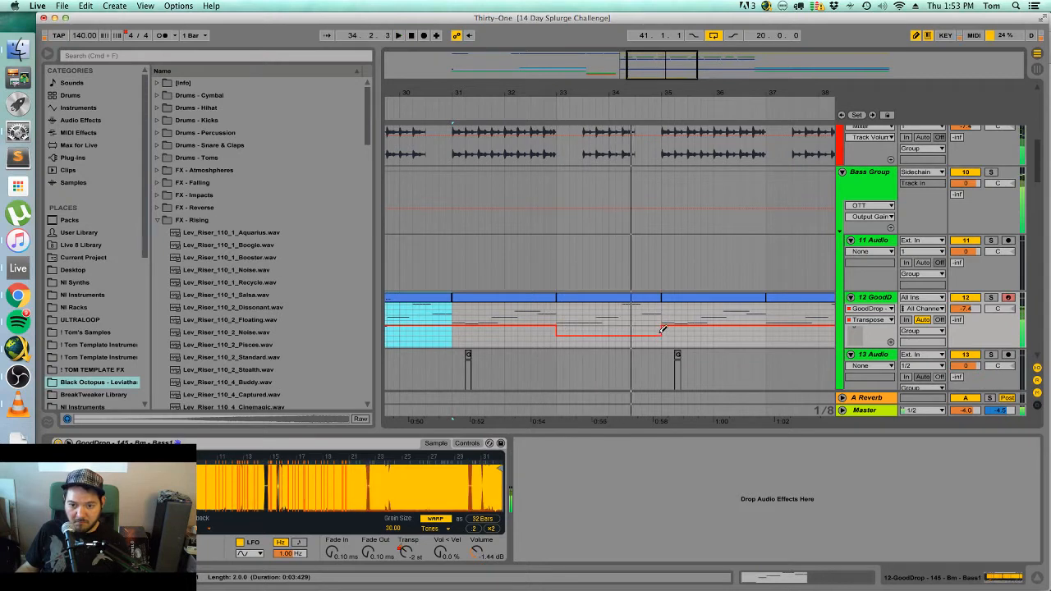
drag(655, 311, 659, 312)
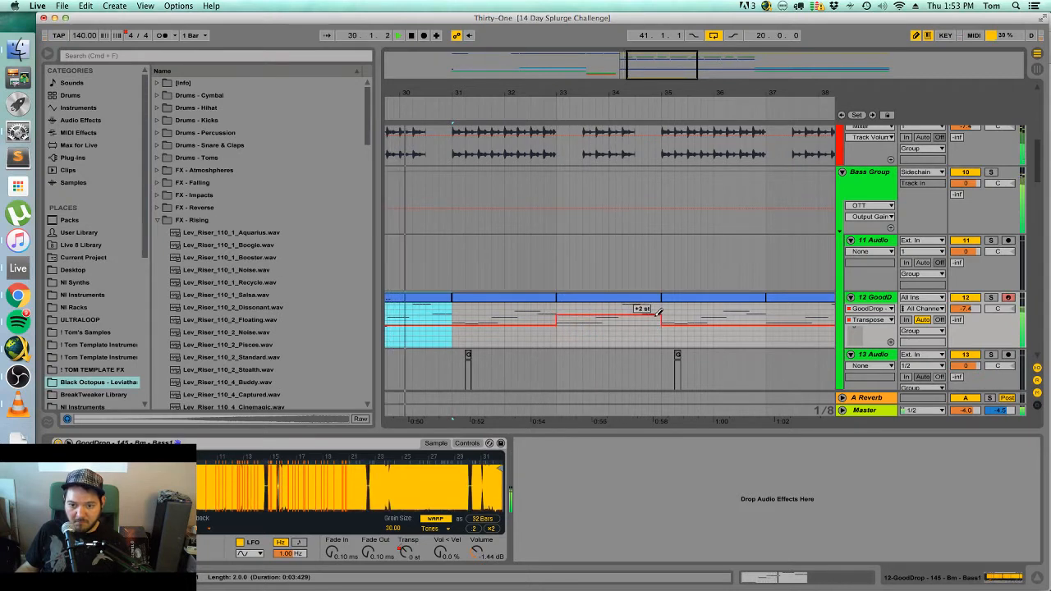
click(581, 299)
key(space)
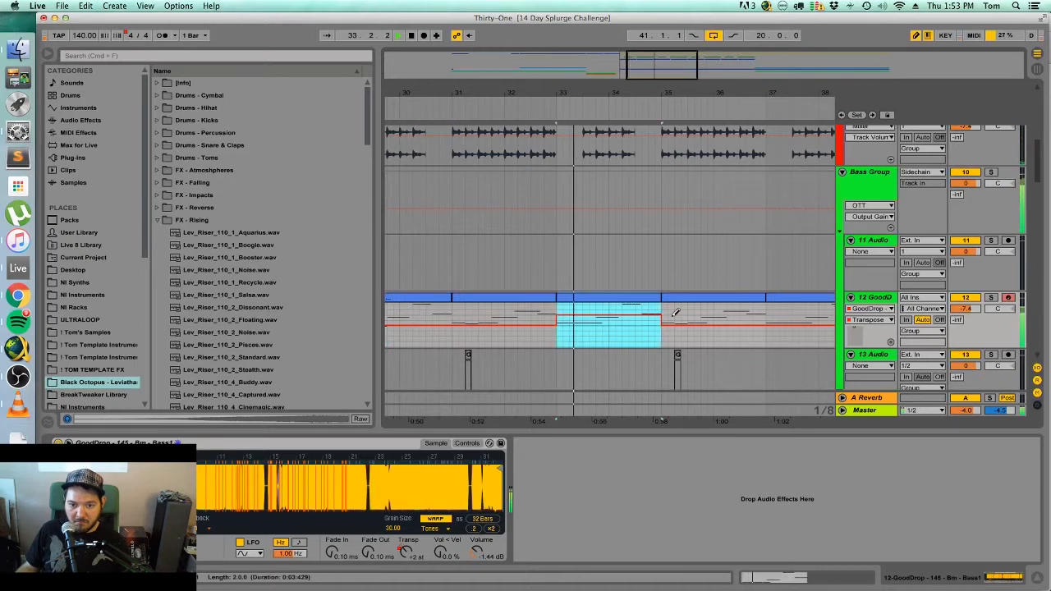
scroll(632, 307, right, 4)
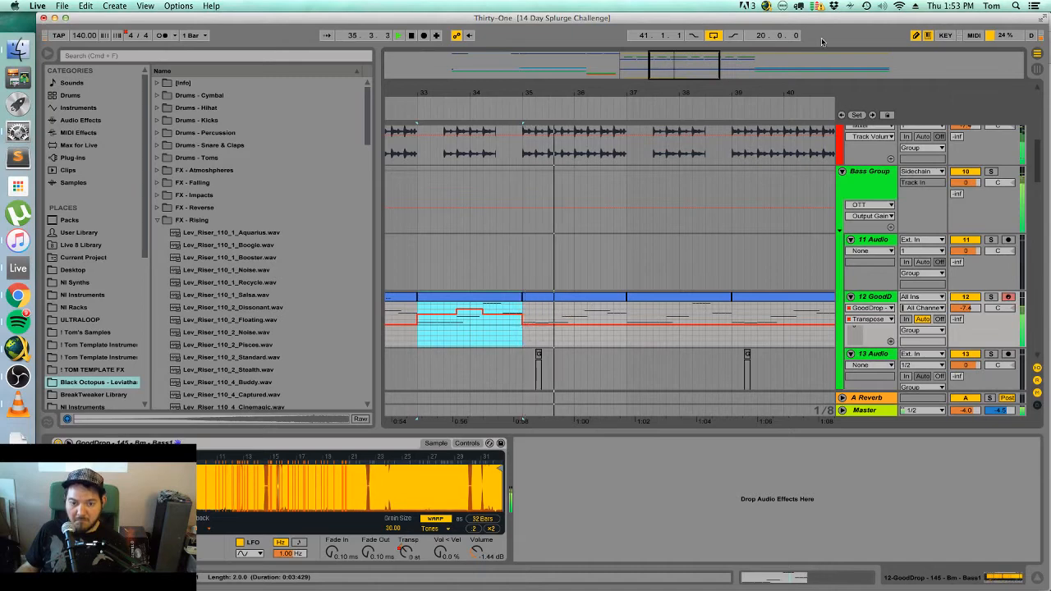
Show the GoodDrop Transpose automation in its own enlarged lane and move the arrangement loop to start at bar 45.
drag(676, 66, 673, 21)
key(b)
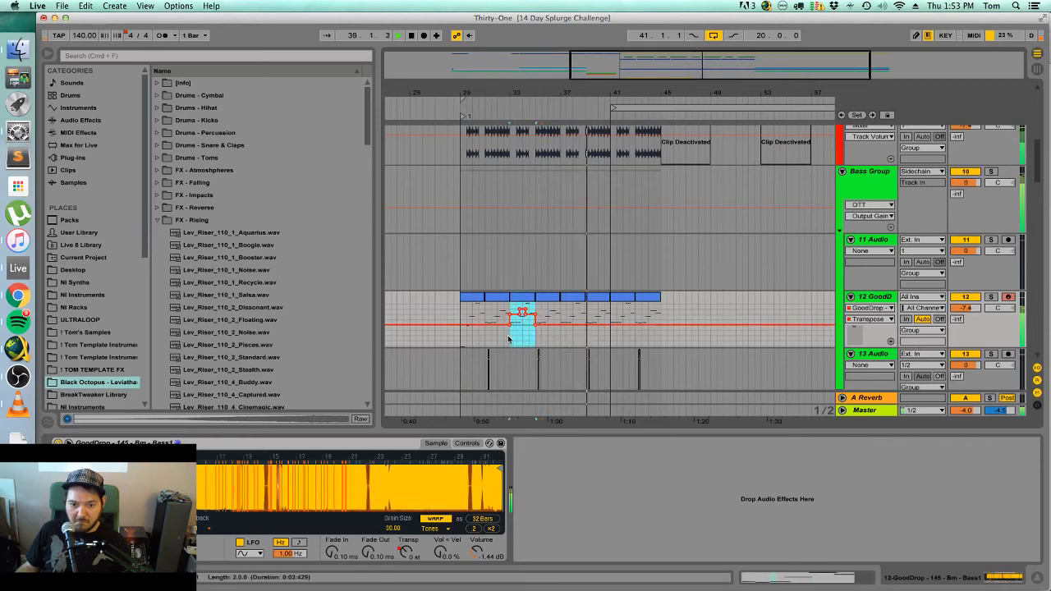
click(891, 341)
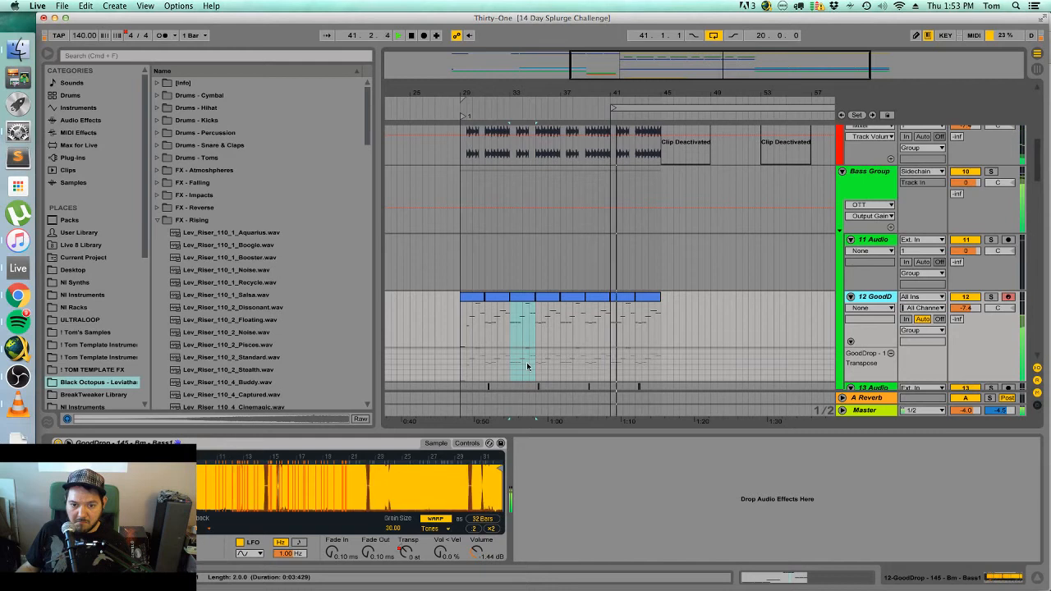
key(space)
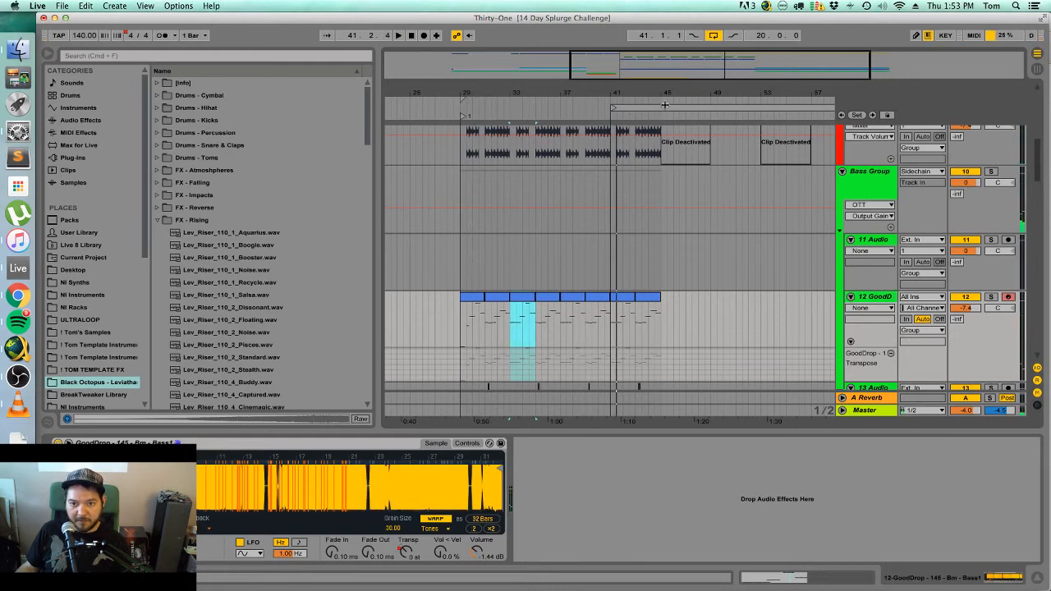
click(665, 105)
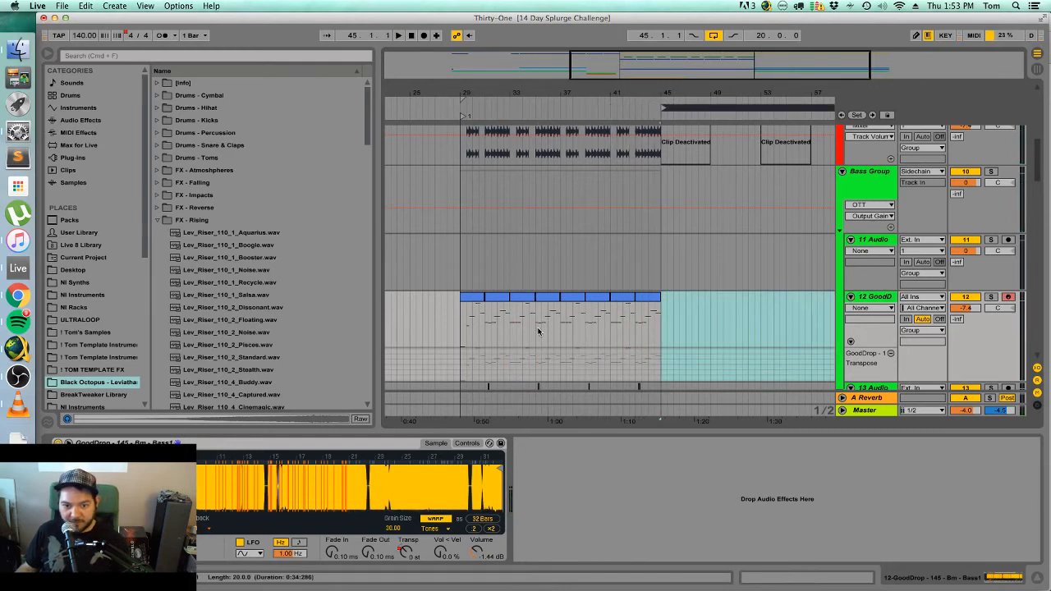
scroll(715, 343, down, 1)
drag(873, 355, 873, 391)
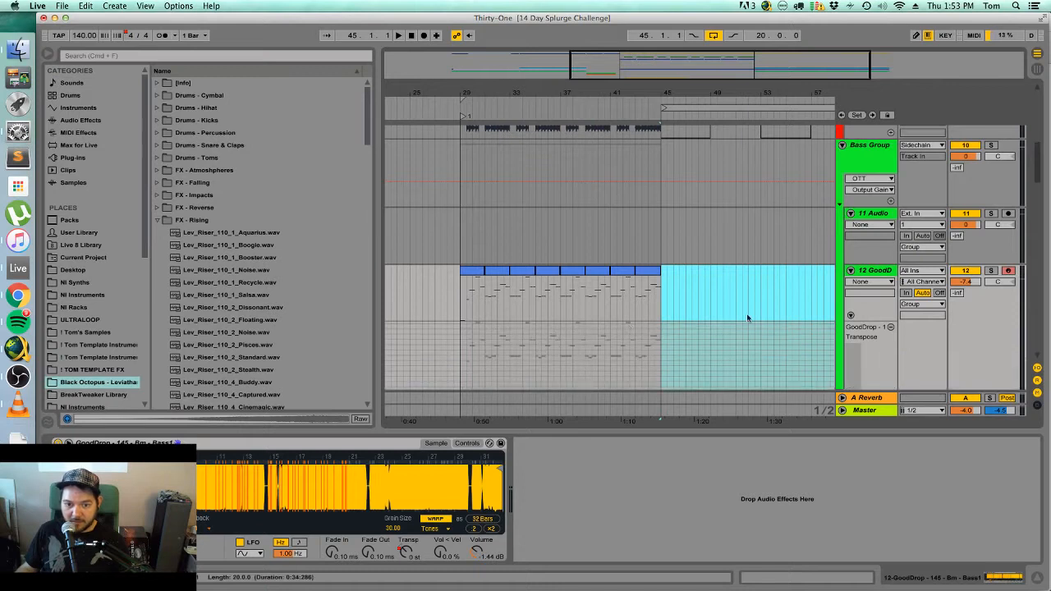
Duplicate the GoodDrop Transpose automation from bars 29 to 37 onto bars 37 to 45.
scroll(708, 356, down, 2)
drag(460, 366, 563, 367)
key(super+d)
click(563, 363)
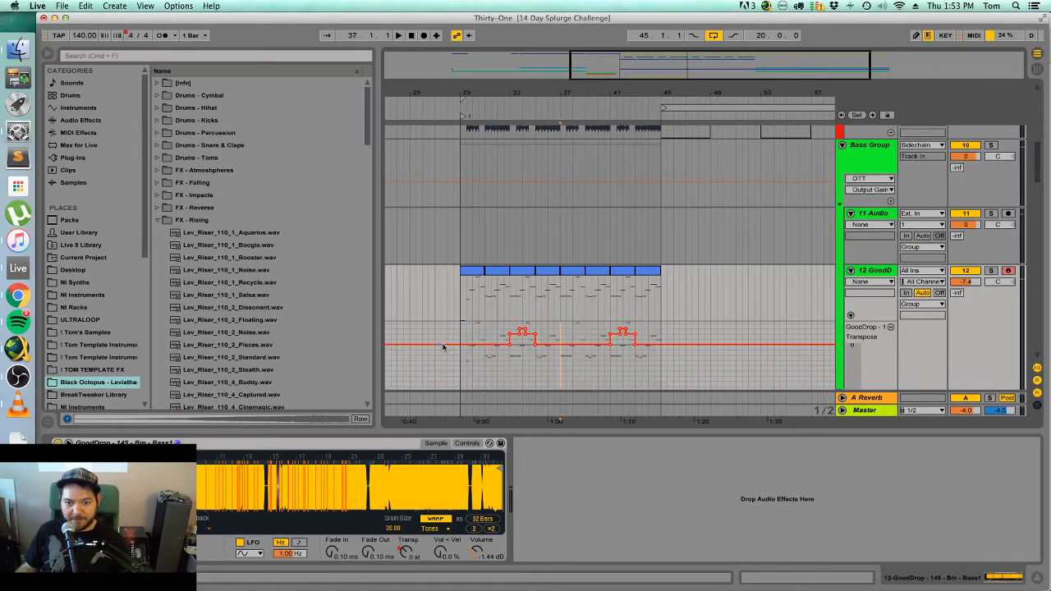
Play the drop from bar 29 and listen to the transposed bass together with the drum loops.
click(458, 336)
key(space)
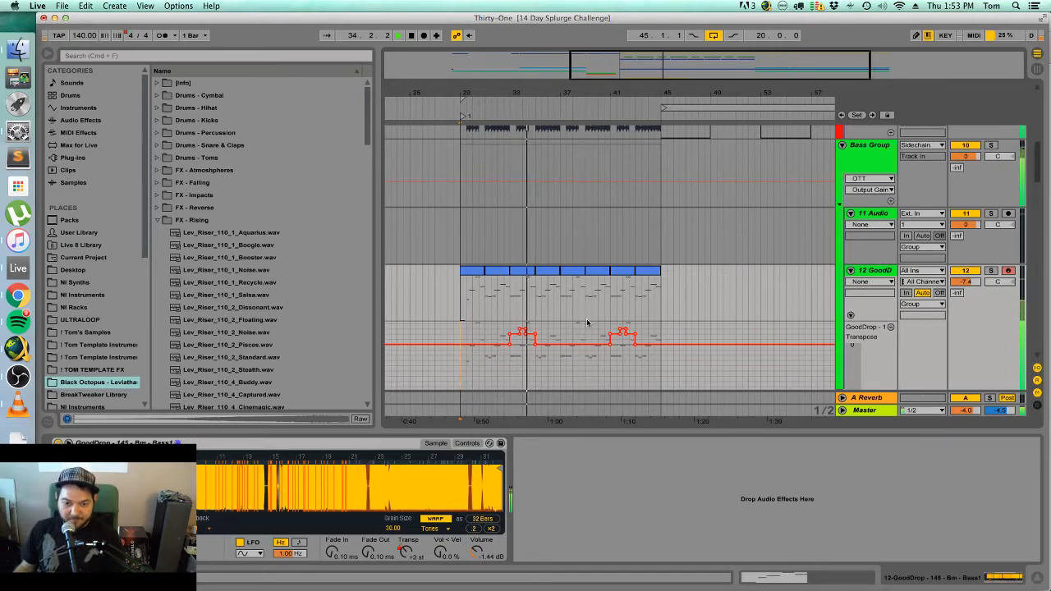
scroll(586, 325, down, 5)
scroll(587, 325, up, 2)
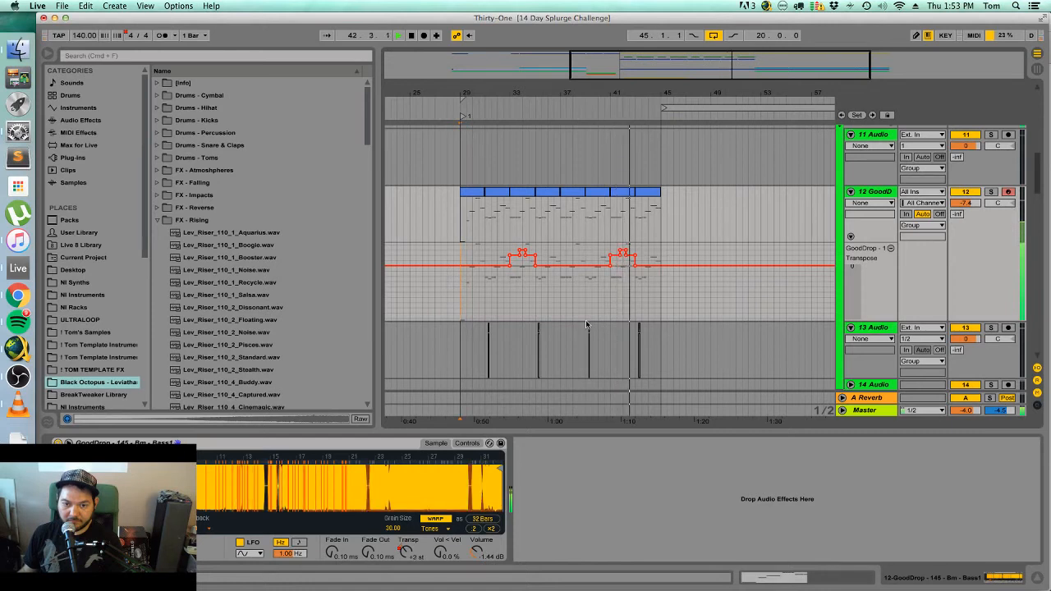
click(473, 192)
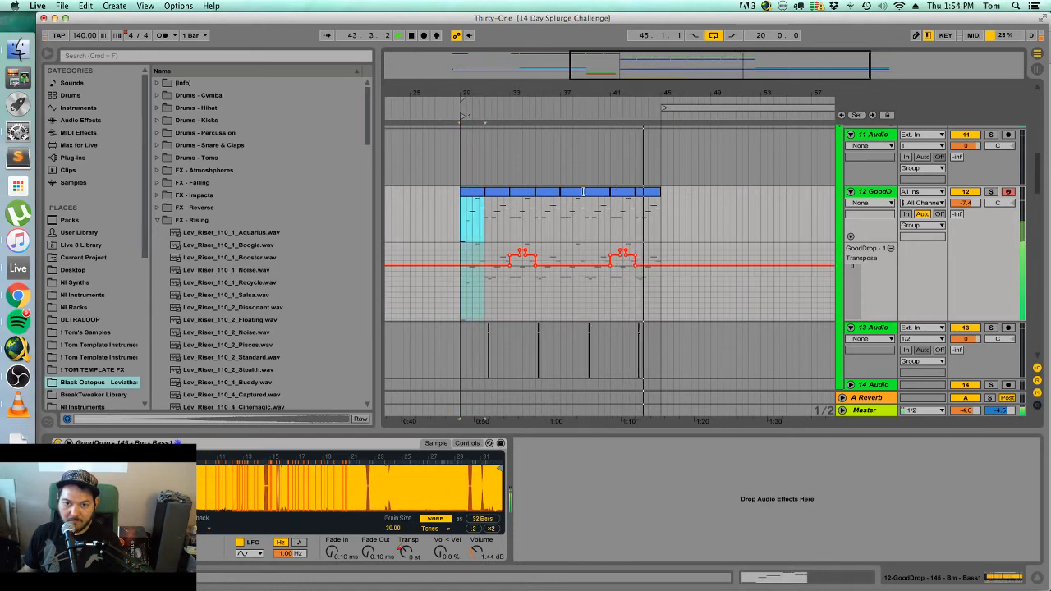
click(662, 212)
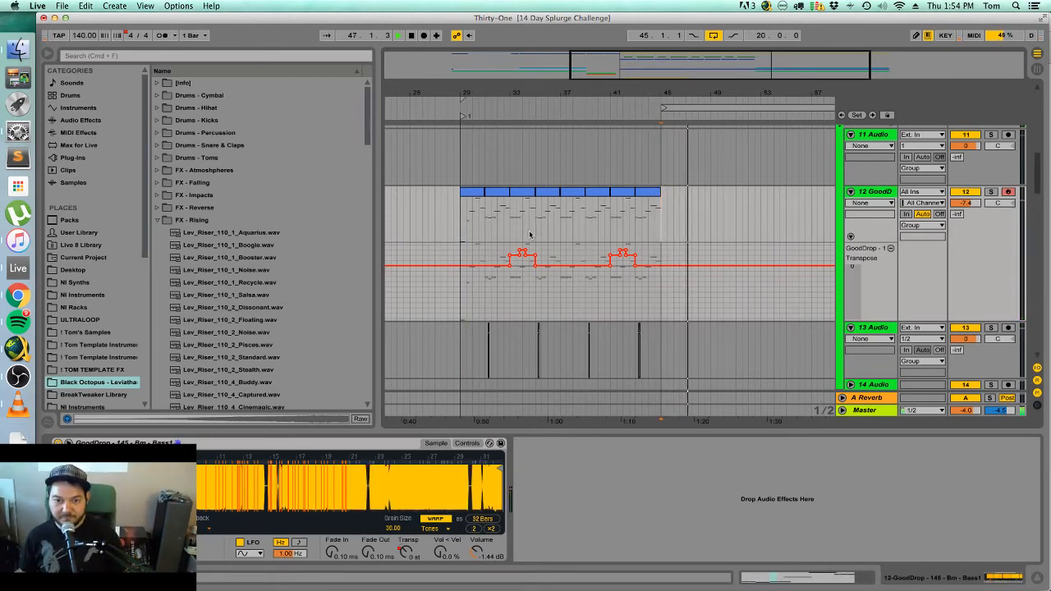
click(479, 192)
scroll(551, 217, up, 3)
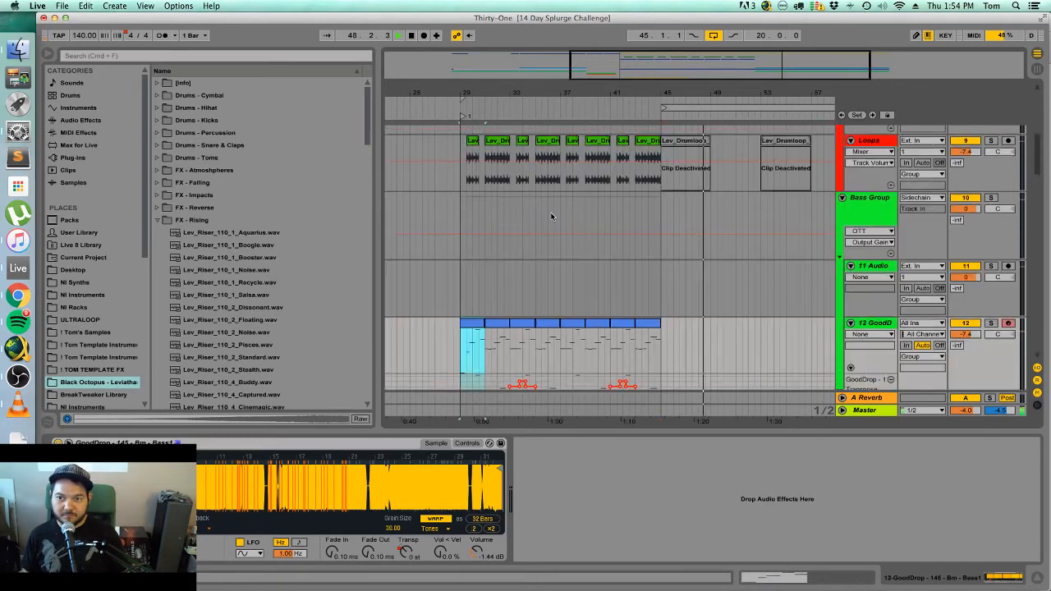
scroll(552, 217, down, 4)
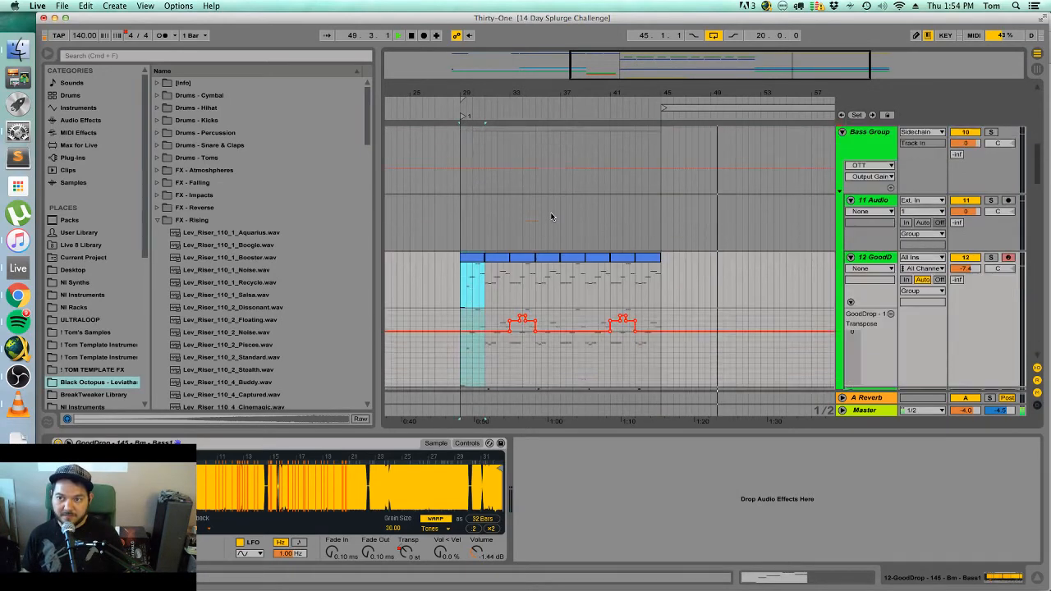
key(space)
key(space)
drag(494, 90, 488, 168)
key(space)
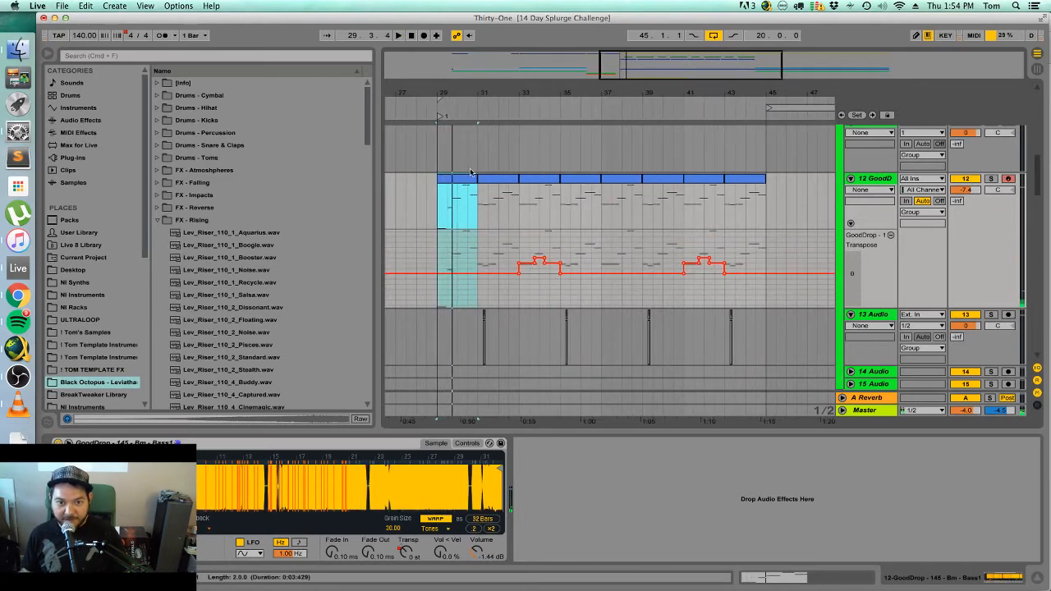
Replace the chopped drum loop clips on the Loops track with one continuous Lev_Drumloop_140_04_HH clip from bar 29 to 45.
scroll(541, 240, up, 10)
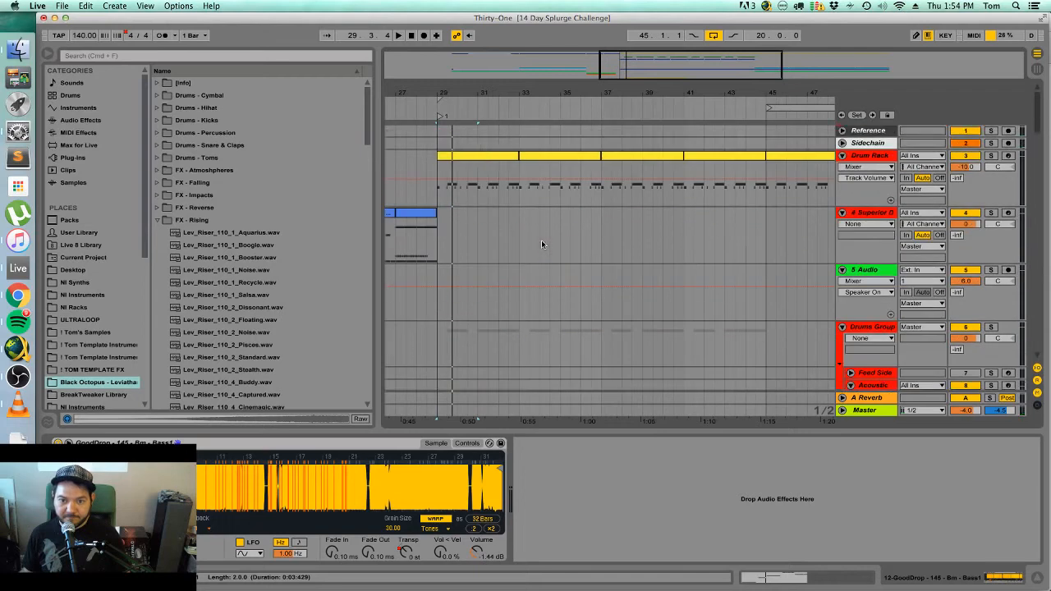
scroll(852, 321, down, 4)
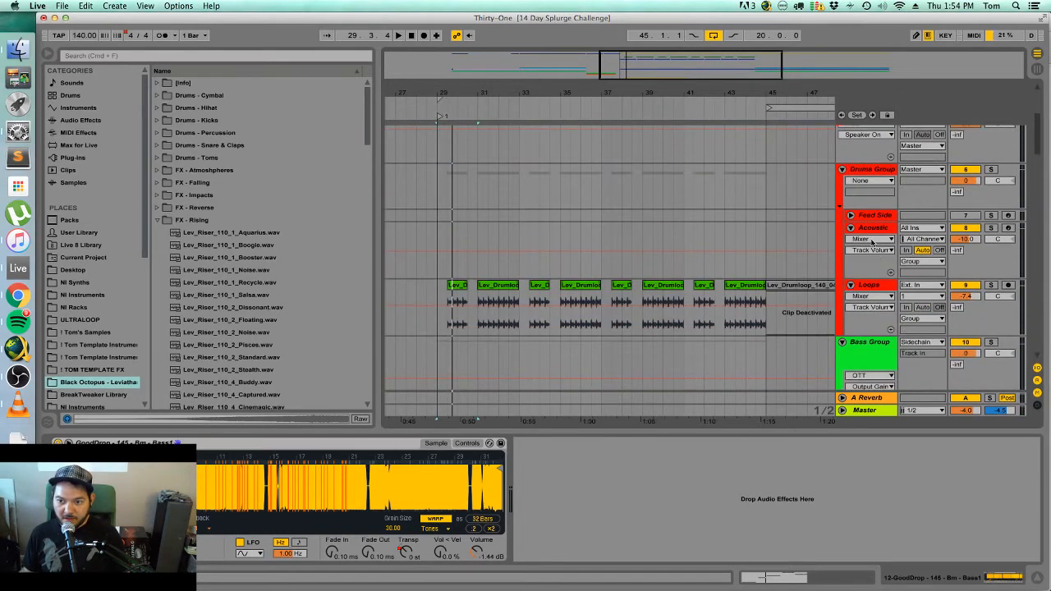
click(873, 230)
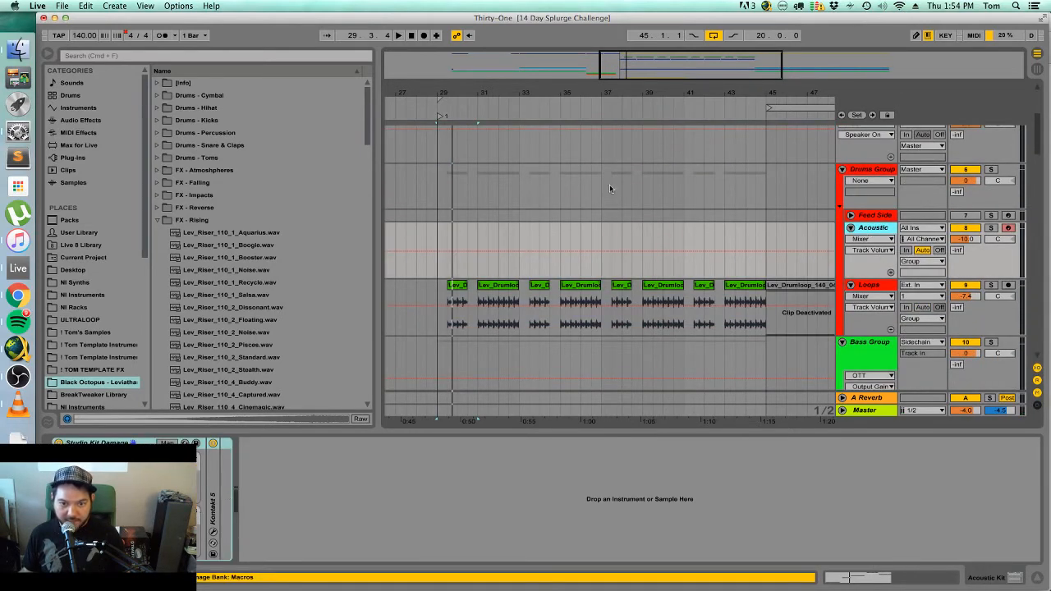
drag(435, 240, 758, 240)
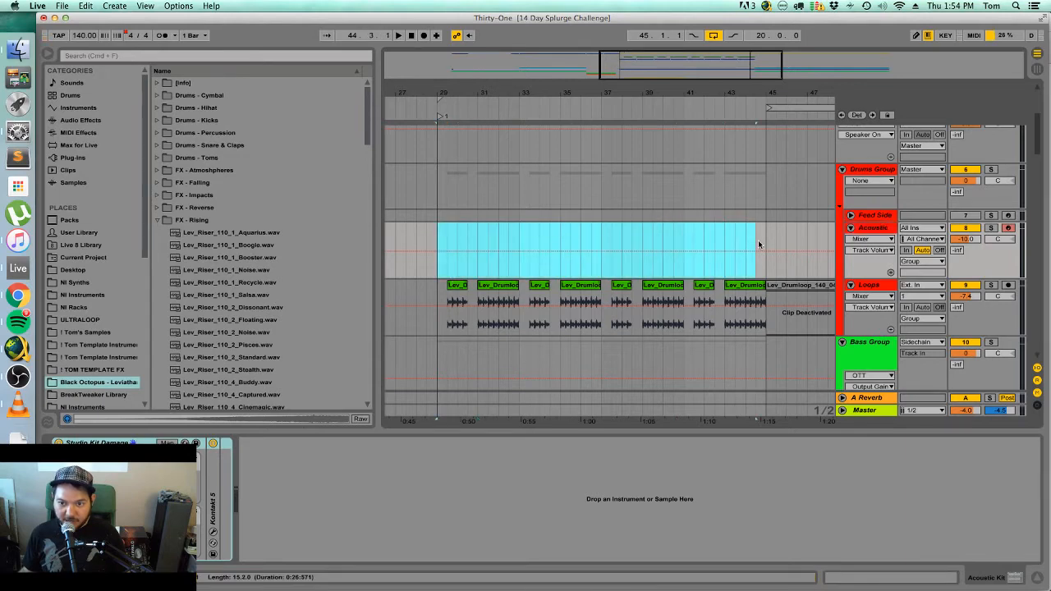
click(450, 286)
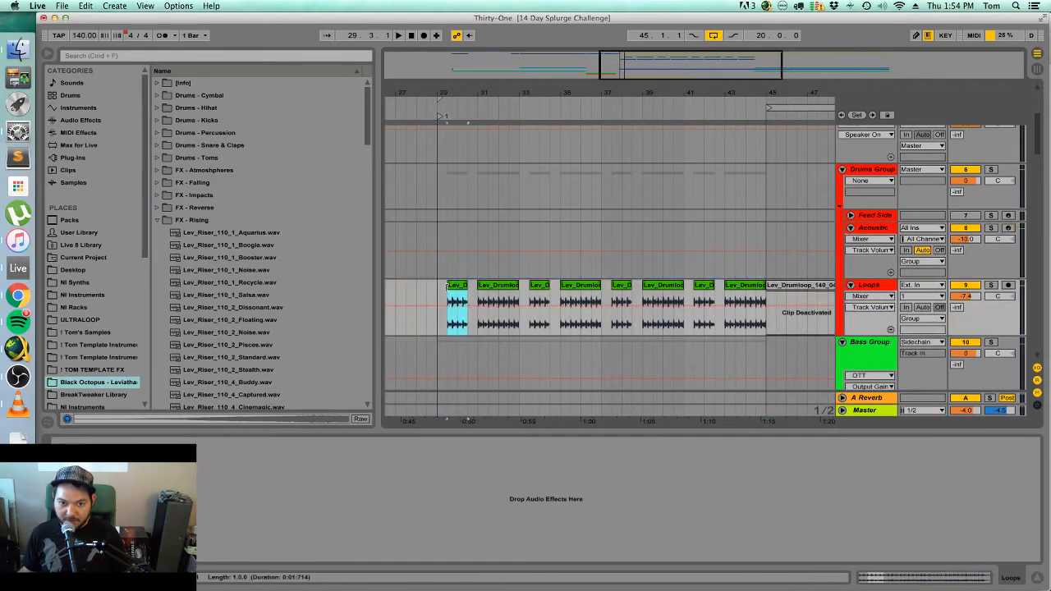
drag(465, 294, 763, 302)
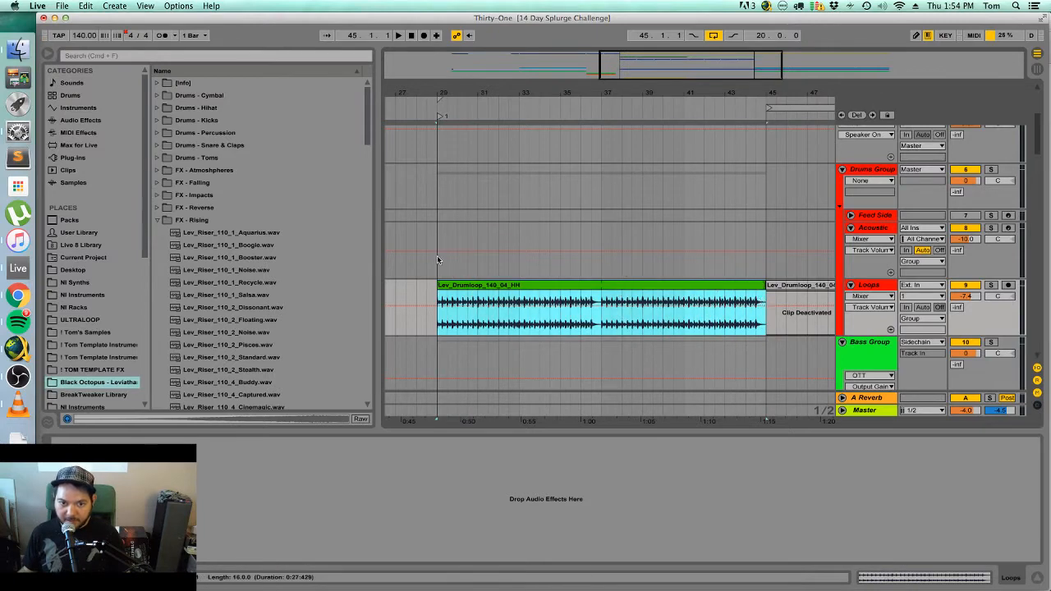
Insert an empty MIDI clip on the Acoustic Kit track from bar 29 to 45 and open it for note editing.
drag(439, 240, 788, 248)
right_click(769, 242)
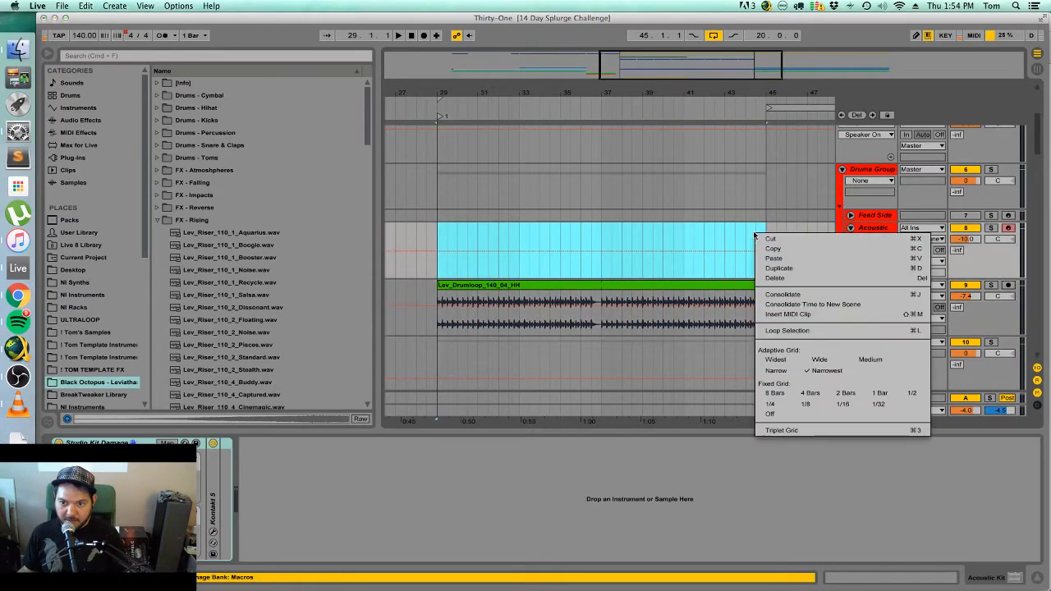
click(788, 317)
double_click(516, 233)
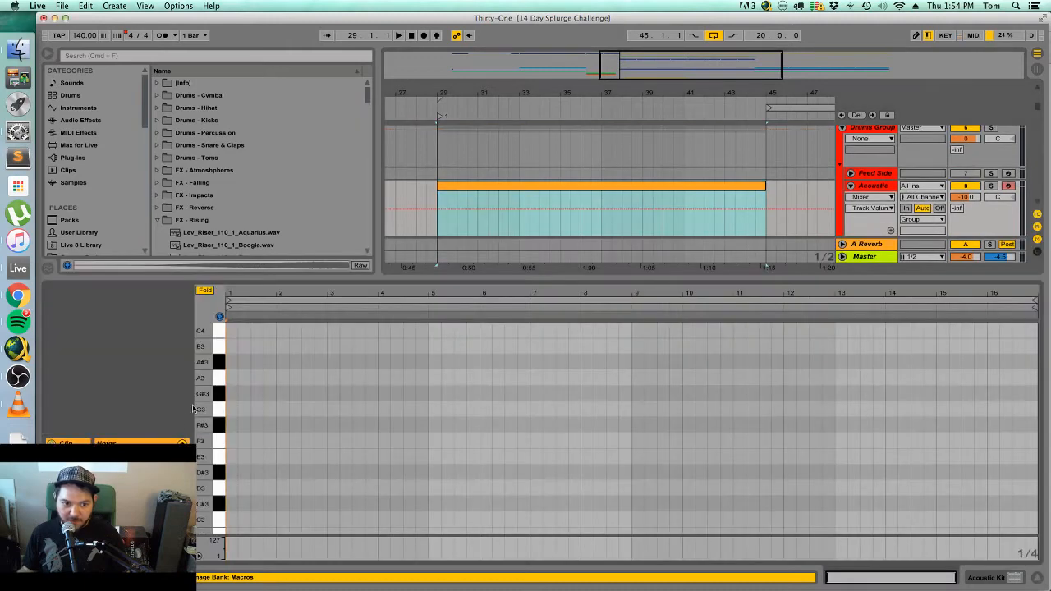
Add a D#3 note about one and a half bars long at the start of the Acoustic Kit clip.
click(241, 395)
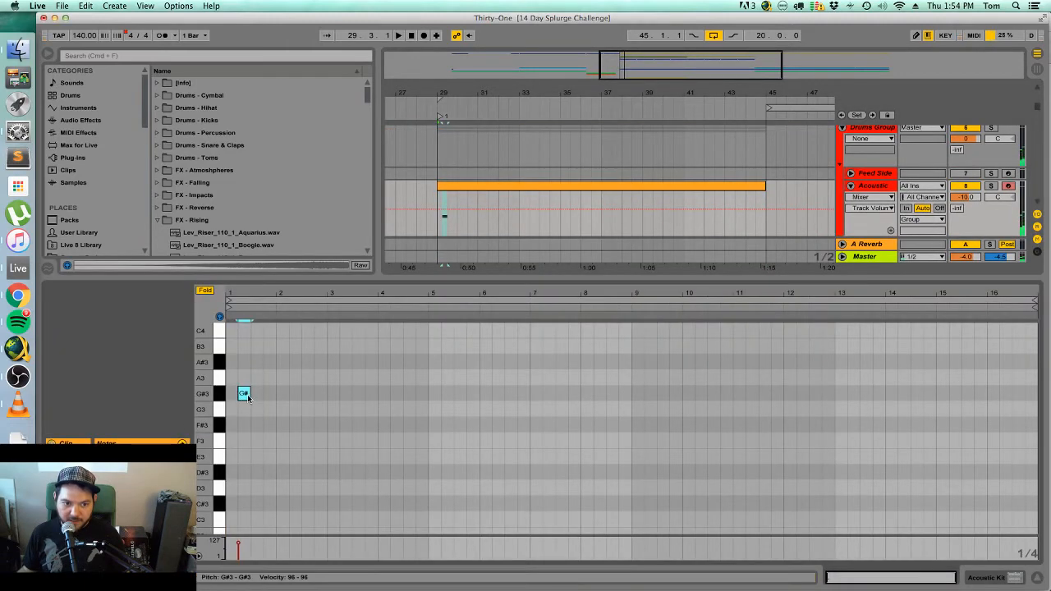
mouse_move(247, 394)
mouse_down()
mouse_move(234, 396)
mouse_move(301, 395)
mouse_move(251, 361)
mouse_move(254, 348)
mouse_move(254, 491)
mouse_up()
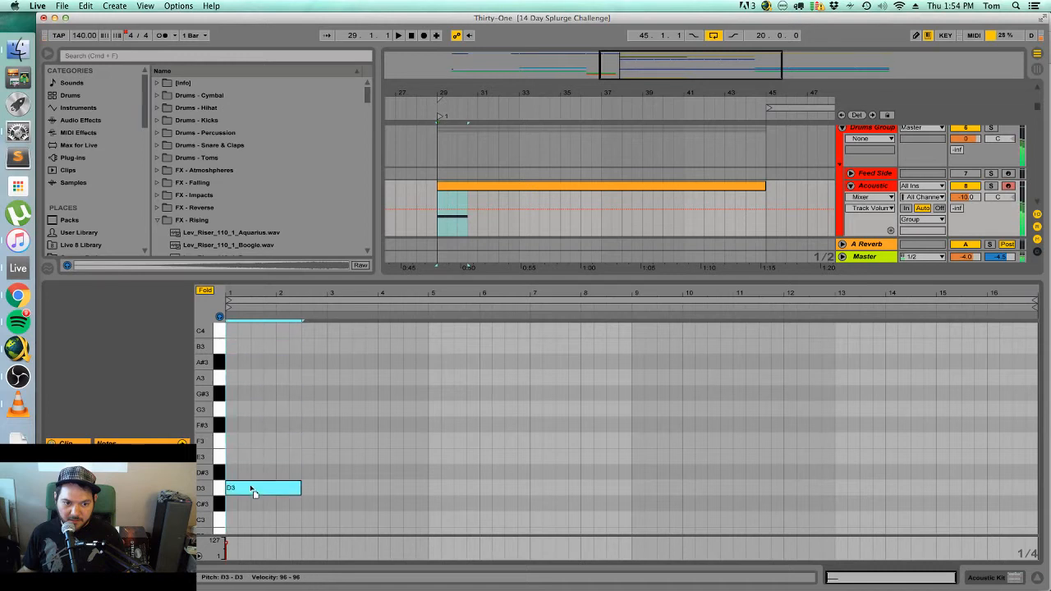
key(Up)
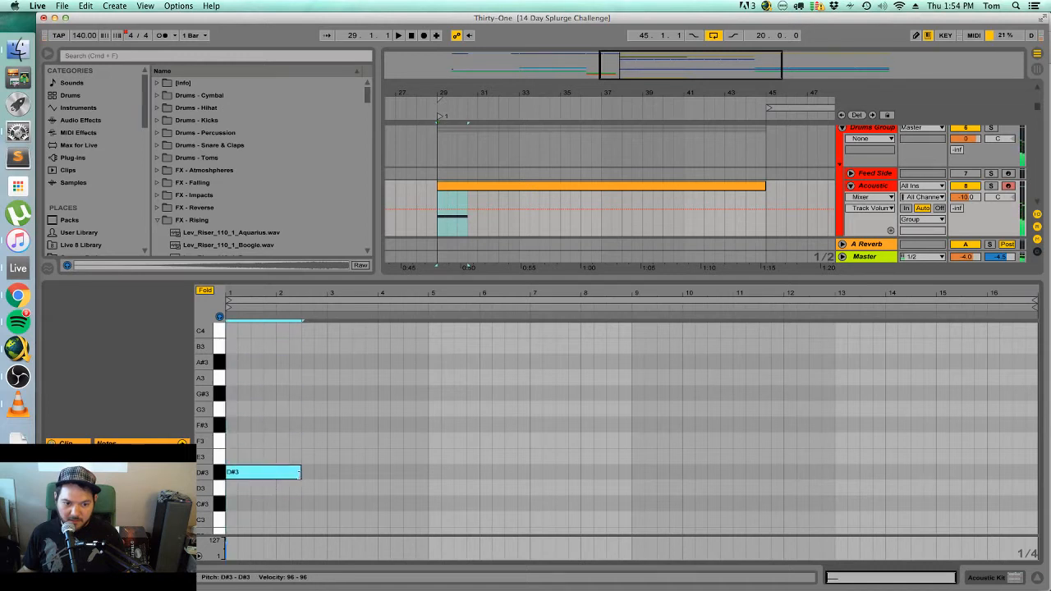
Shorten the D#3 note to one beat, duplicate it at velocity 127, and loop the first half bar of the Acoustic Kit clip.
drag(252, 476, 218, 486)
key(super+d)
key(space)
key(space)
key(super+l)
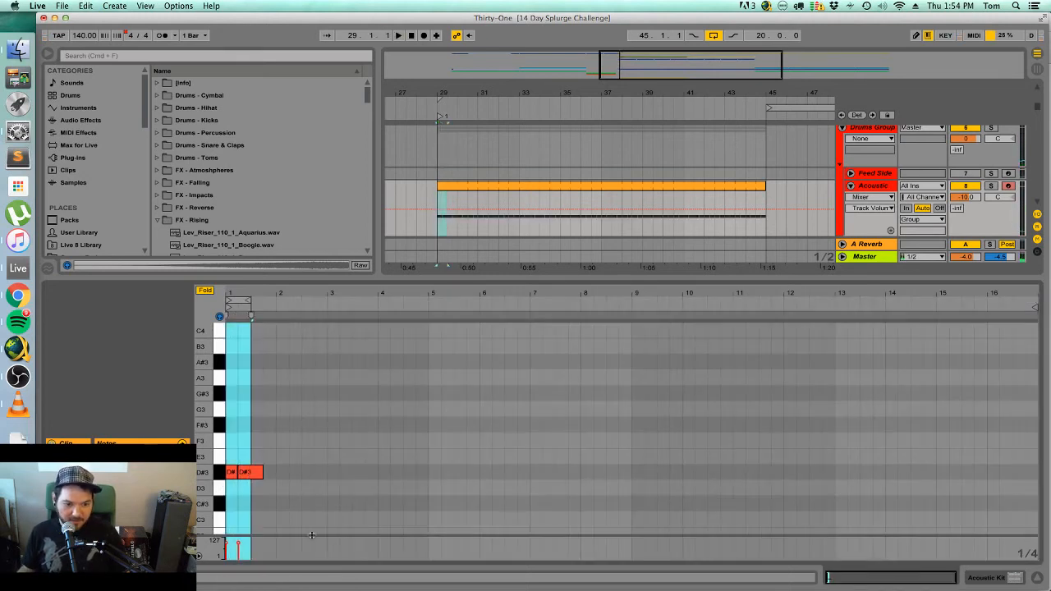
click(260, 473)
key(super+a)
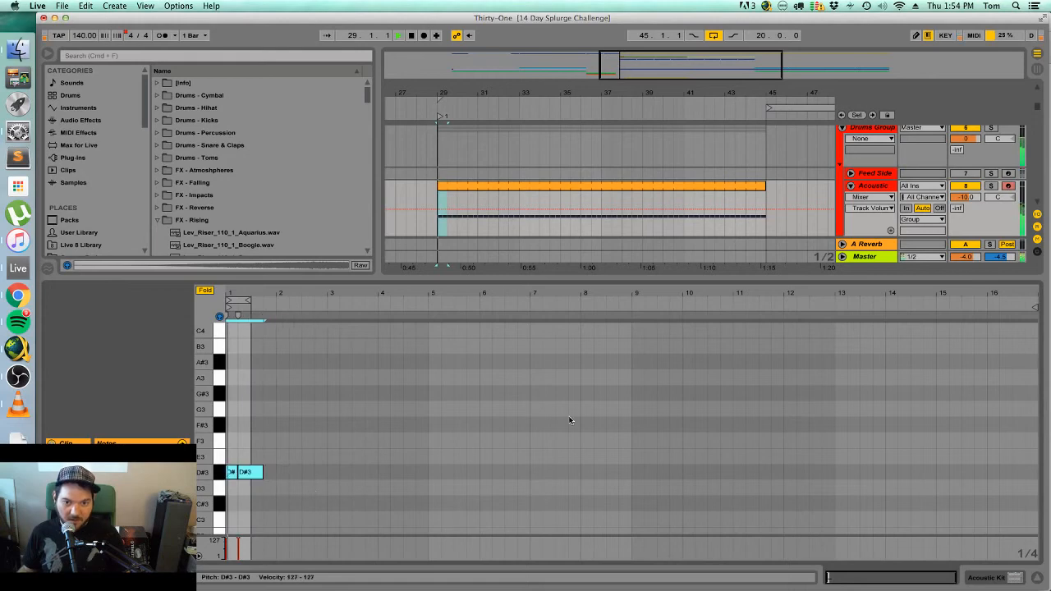
click(1038, 577)
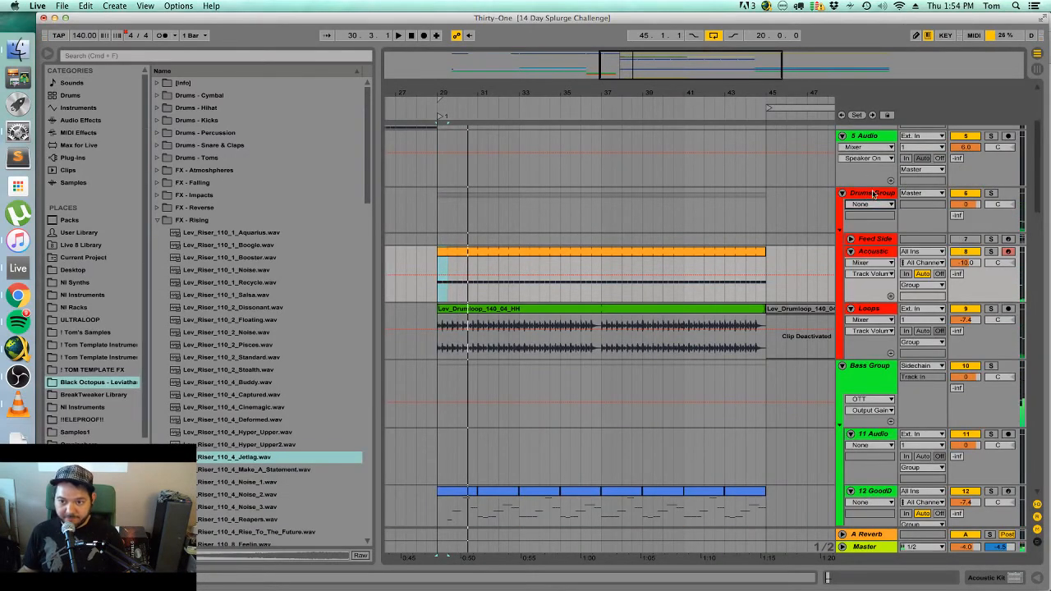
Find the Utility audio effect in the browser and add it to the end of the Drums Group device chain.
click(760, 192)
click(101, 121)
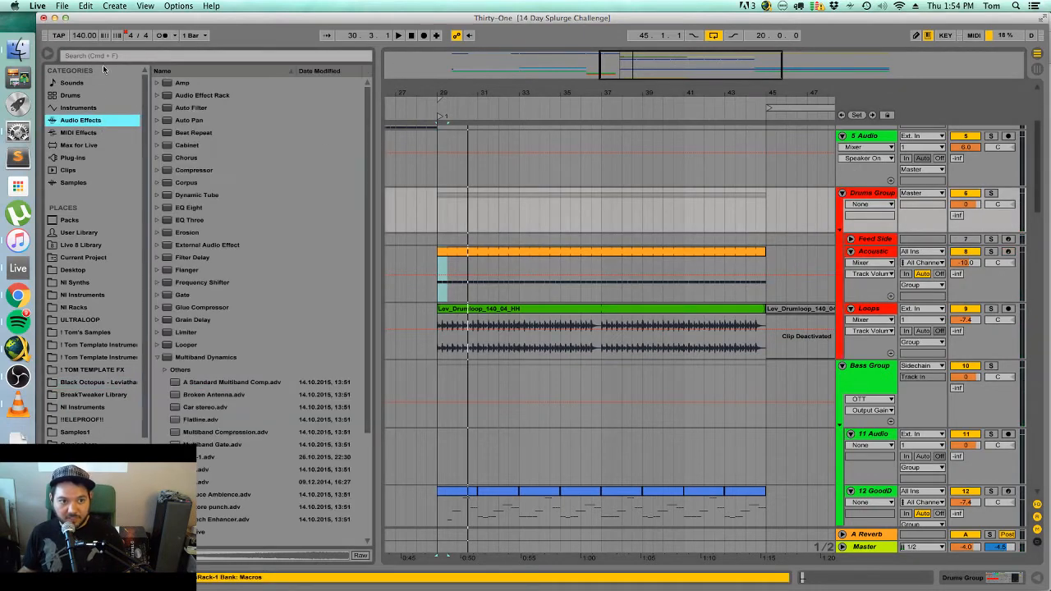
click(82, 132)
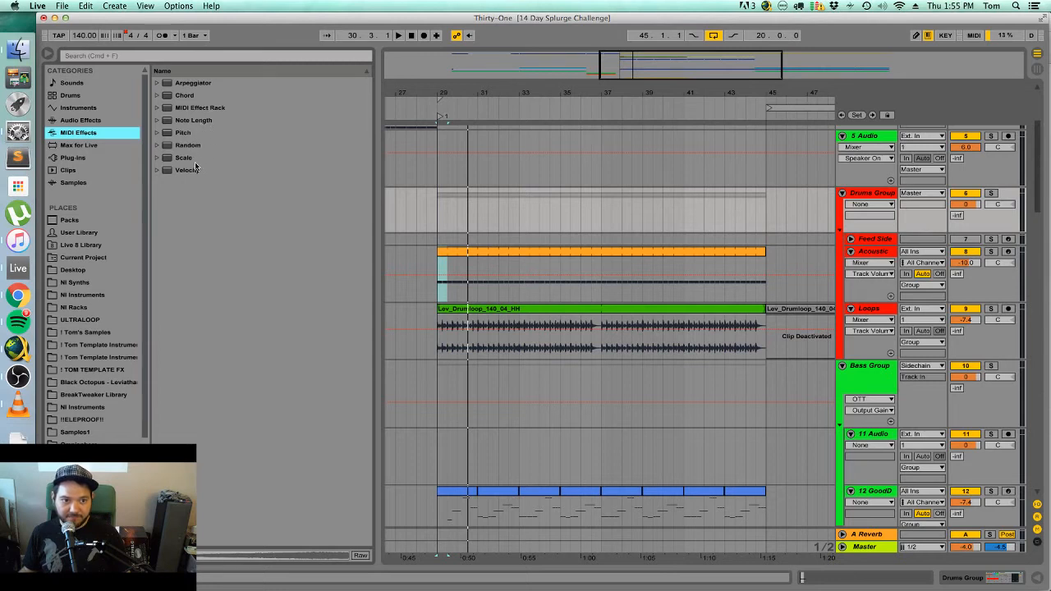
click(96, 121)
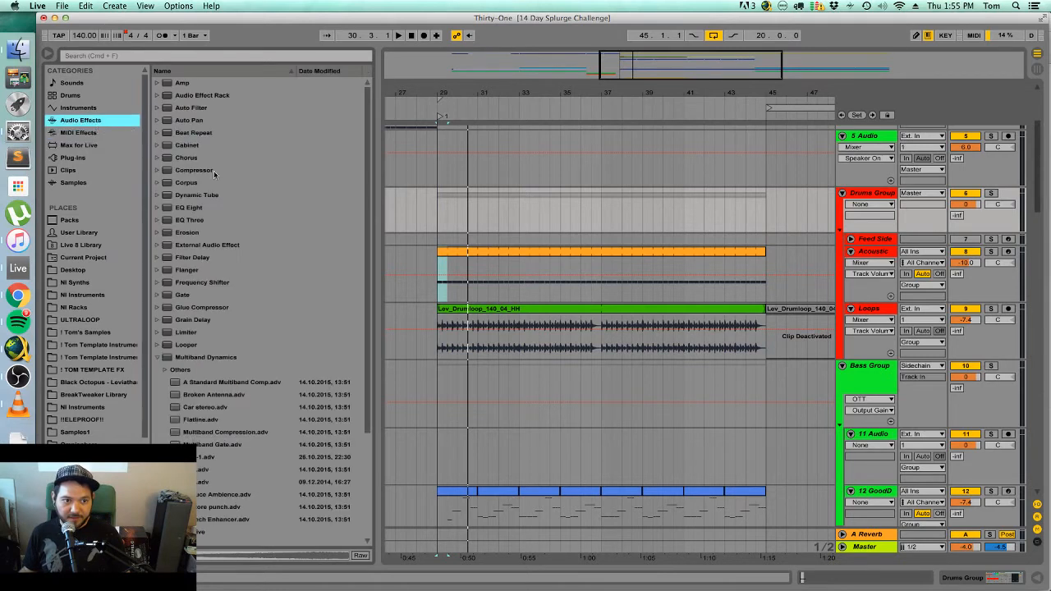
click(159, 360)
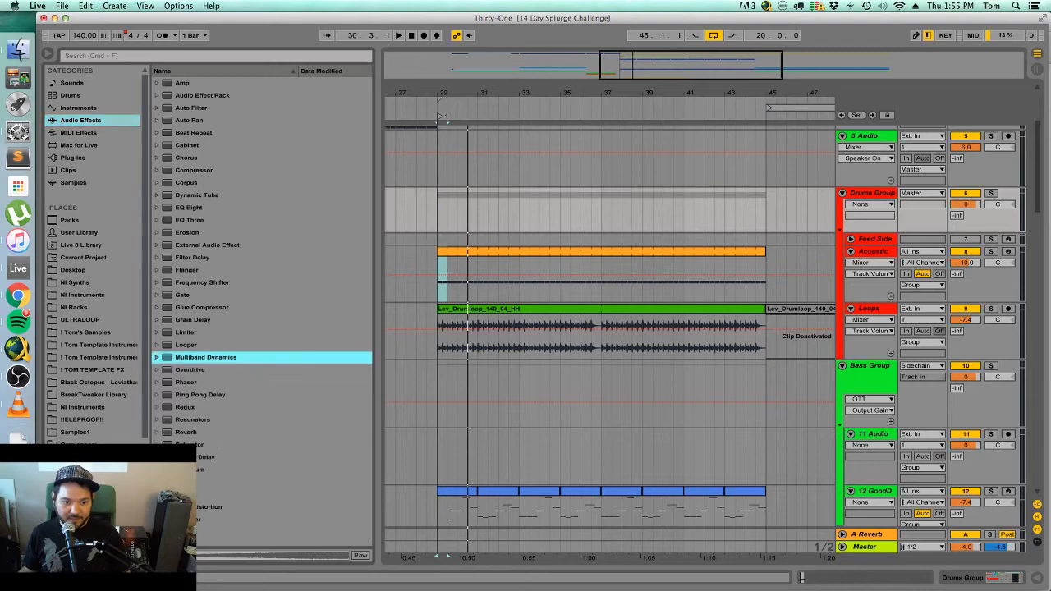
double_click(238, 494)
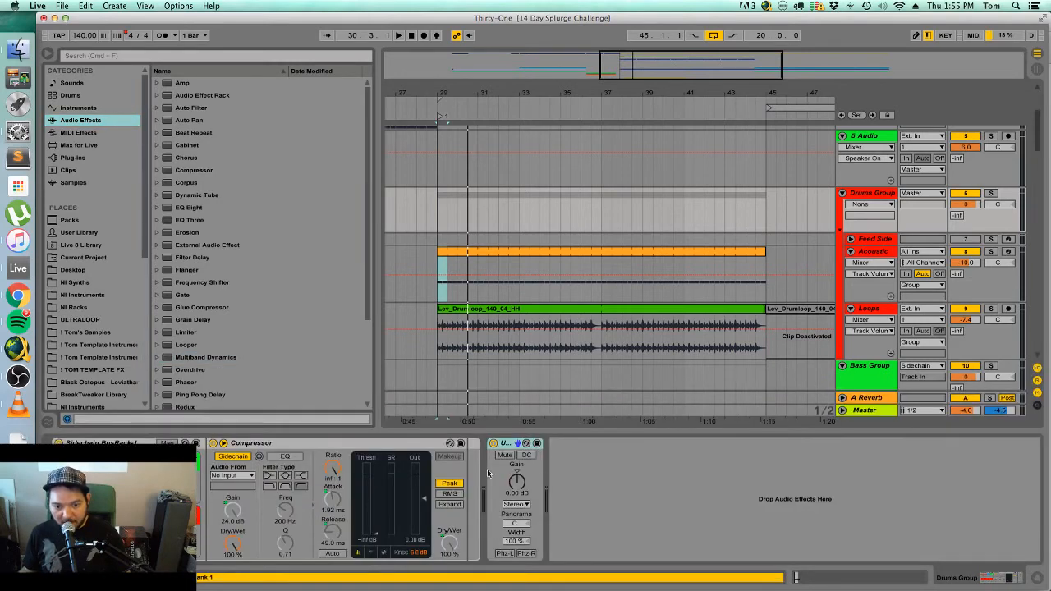
Draw half-bar Utility Mute automation pulses on the Drums Group at bars 29, 33, 37 and 41.
click(499, 457)
click(448, 212)
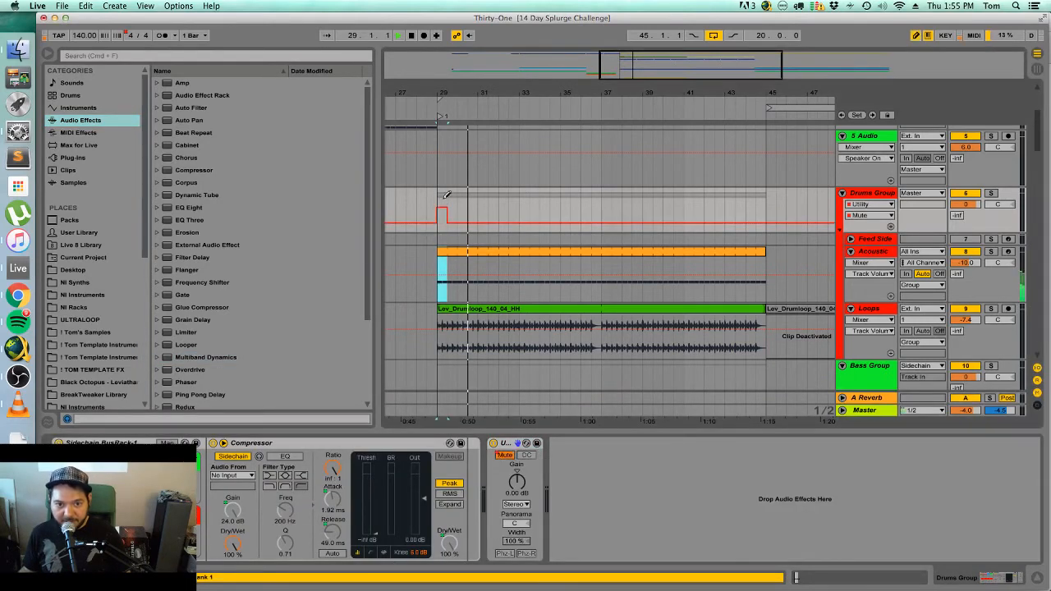
key(space)
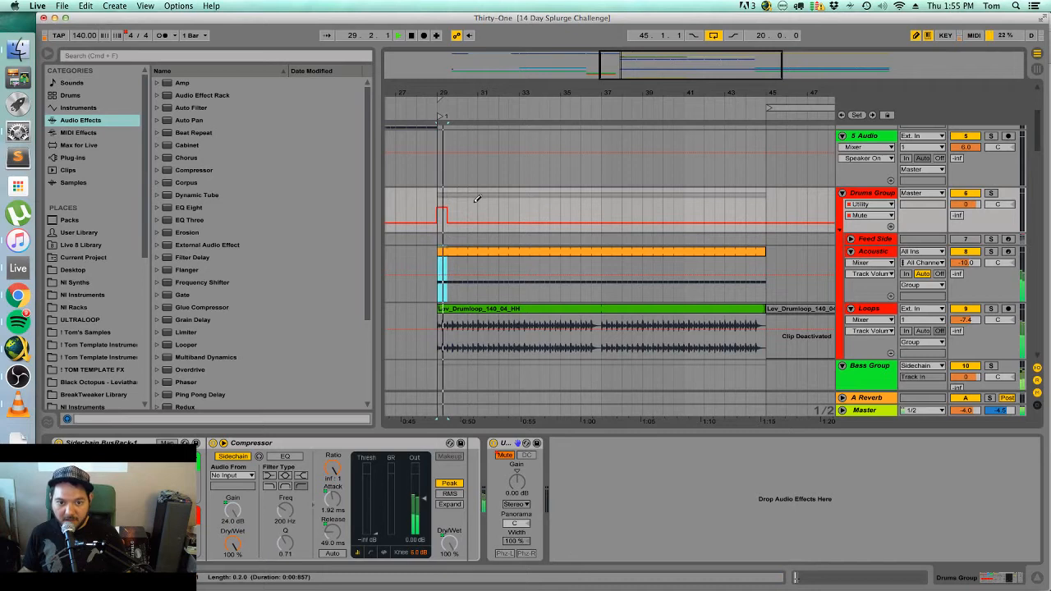
click(525, 211)
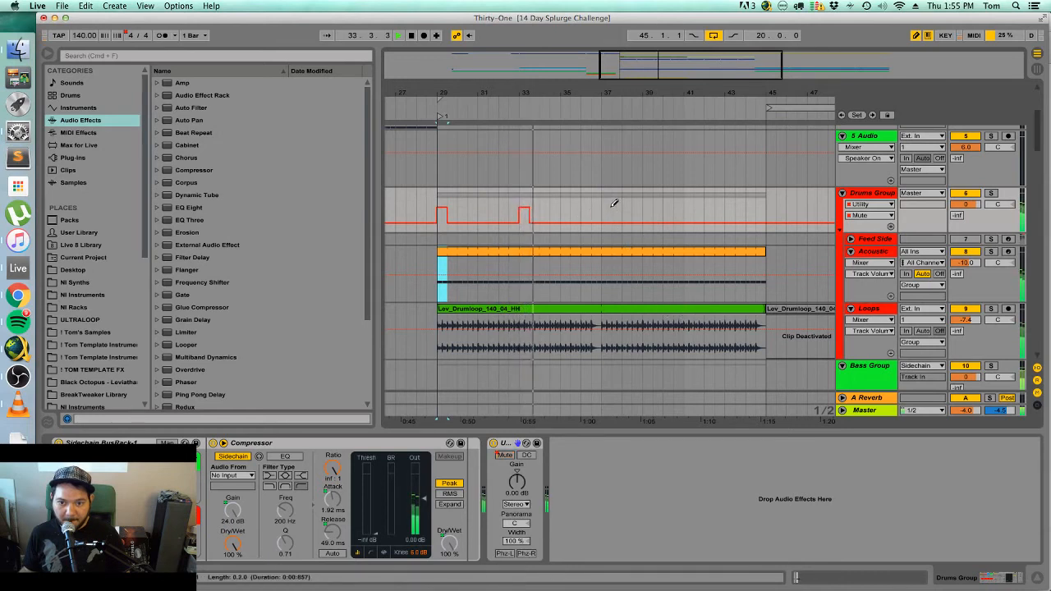
click(606, 211)
Deactivate the Lev_Drumloop_140_04_HH clip from bar 29 to 45 and set the Acoustic Kit track's volume to -5.4 dB.
click(657, 312)
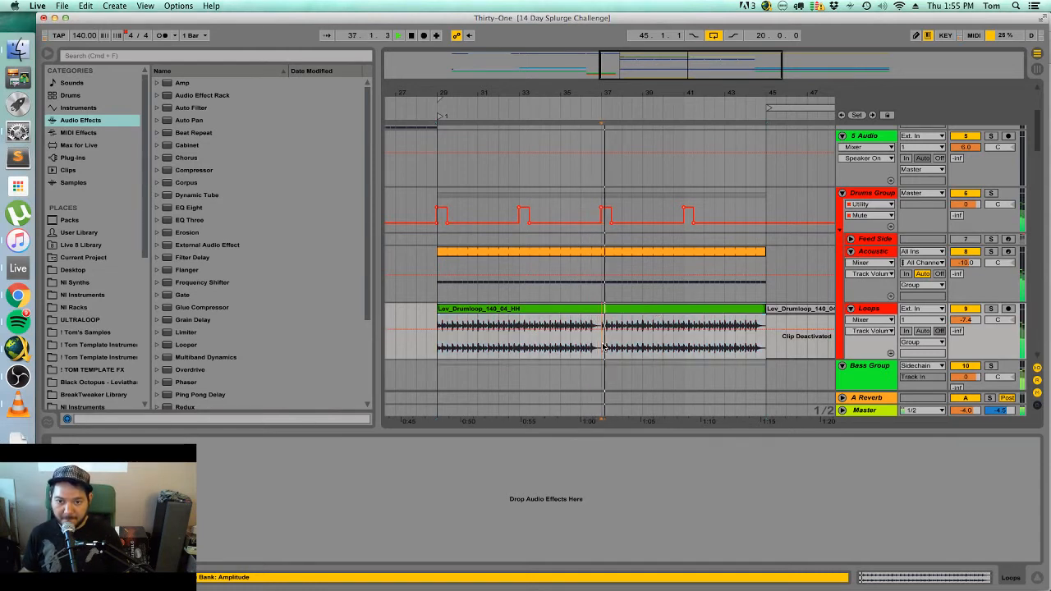
key(0)
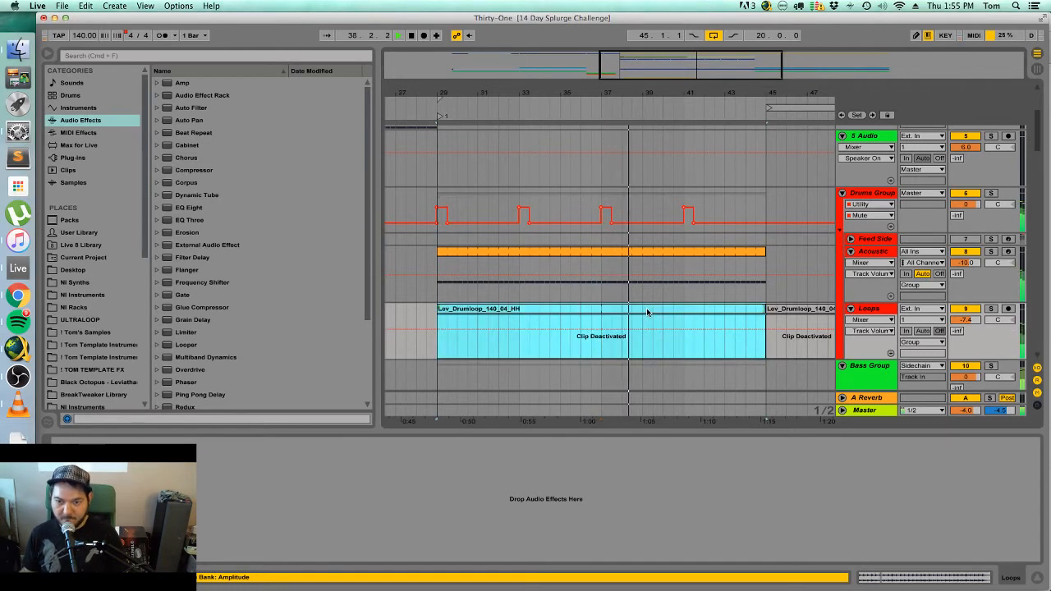
mouse_move(970, 263)
mouse_down()
mouse_move(970, 251)
mouse_move(967, 268)
mouse_up()
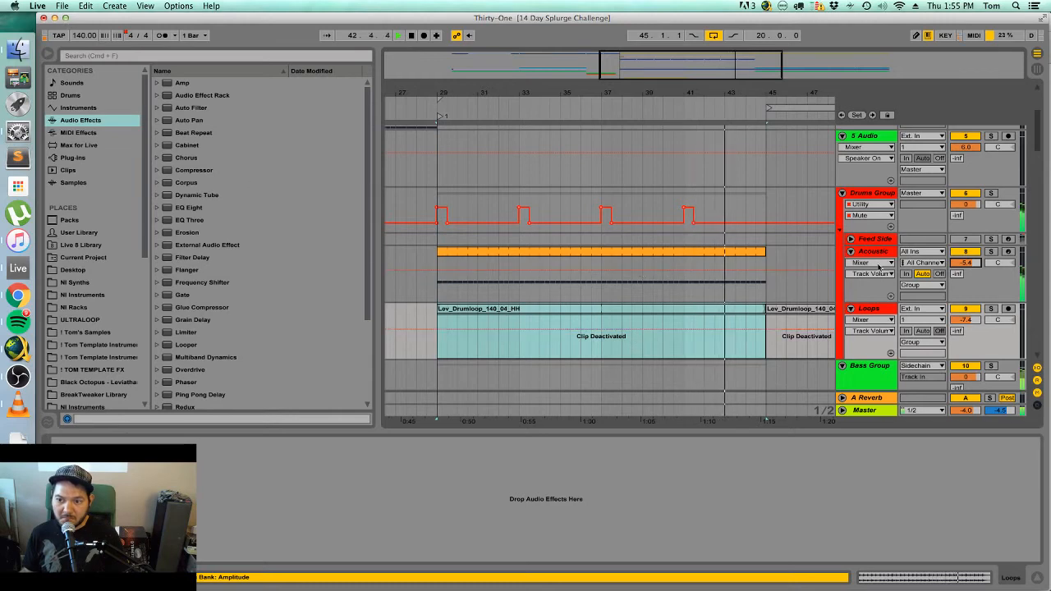
Set the arrangement loop to bars 37 to 45 using the bass clips and play that section.
scroll(556, 242, down, 10)
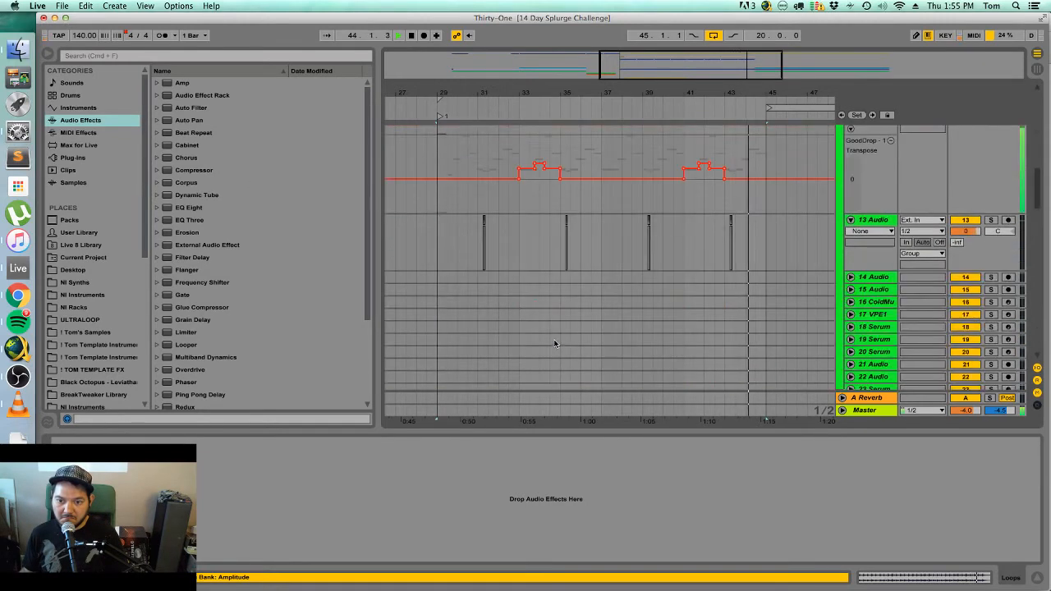
scroll(555, 336, up, 5)
scroll(556, 343, up, 4)
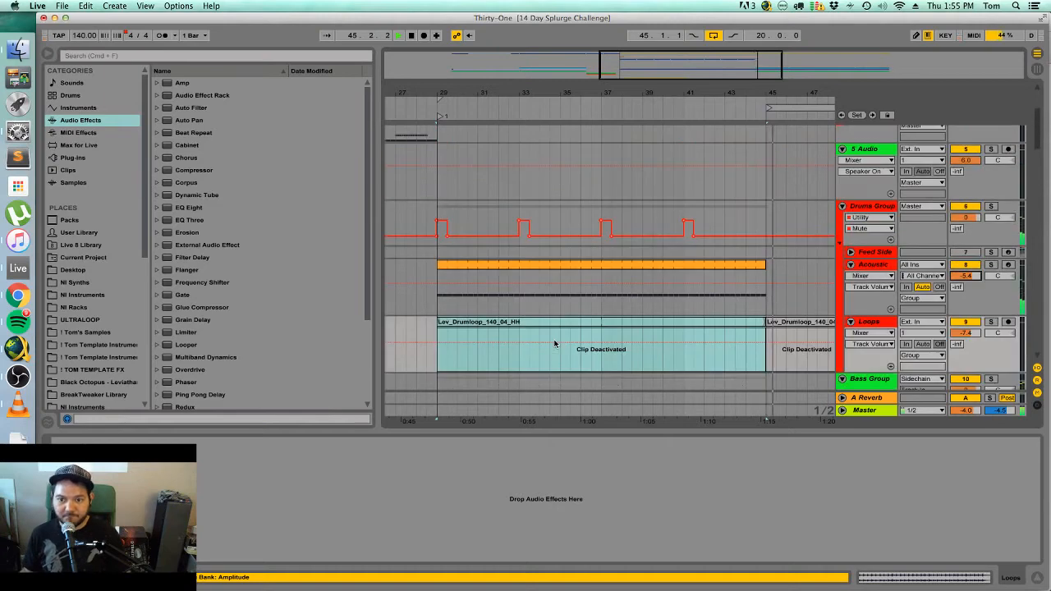
scroll(520, 294, down, 4)
click(470, 359)
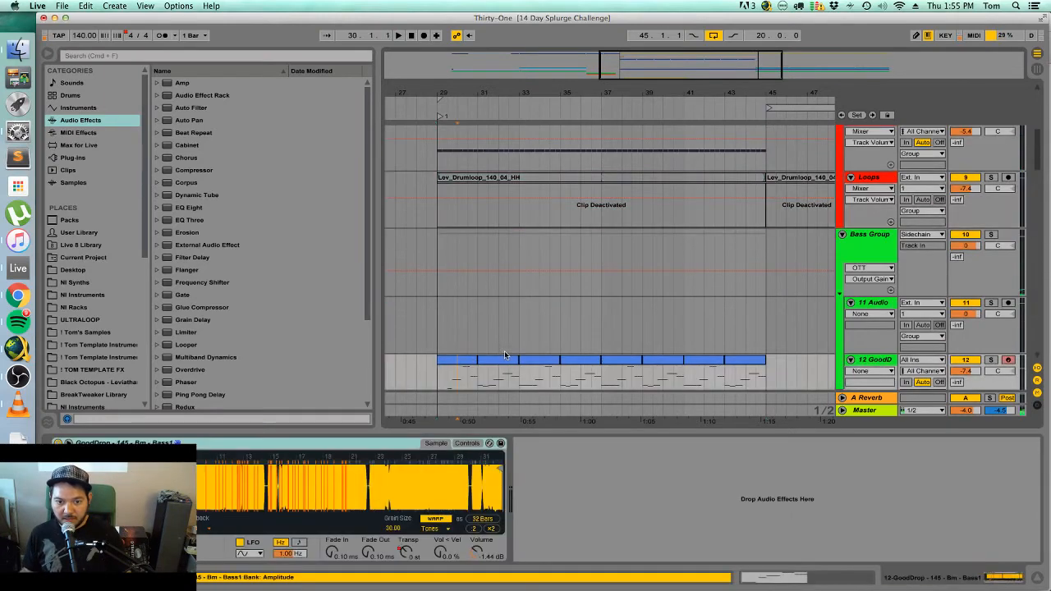
drag(640, 358, 762, 359)
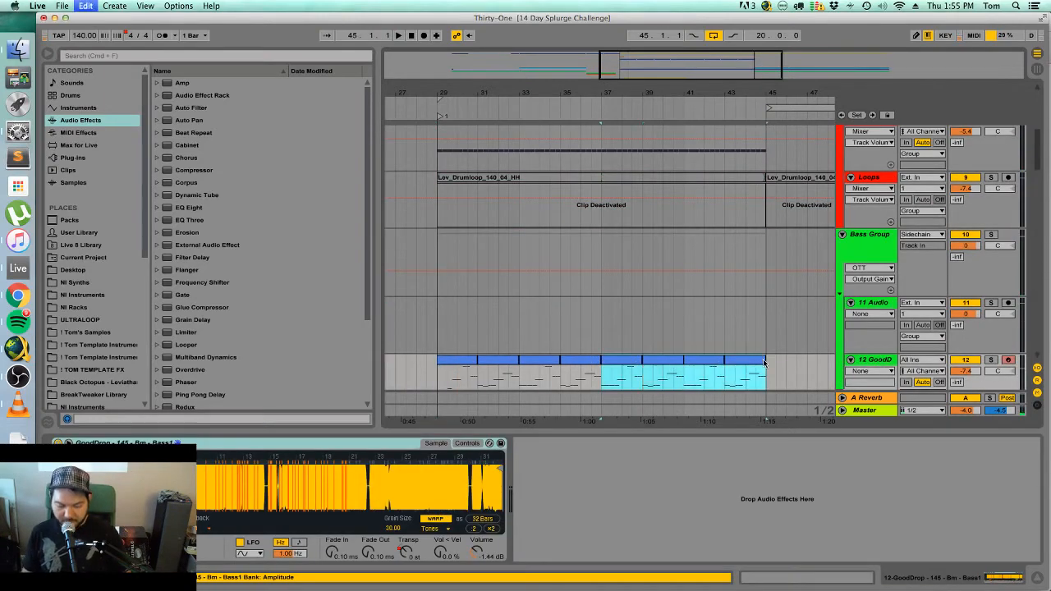
key(super+l)
key(space)
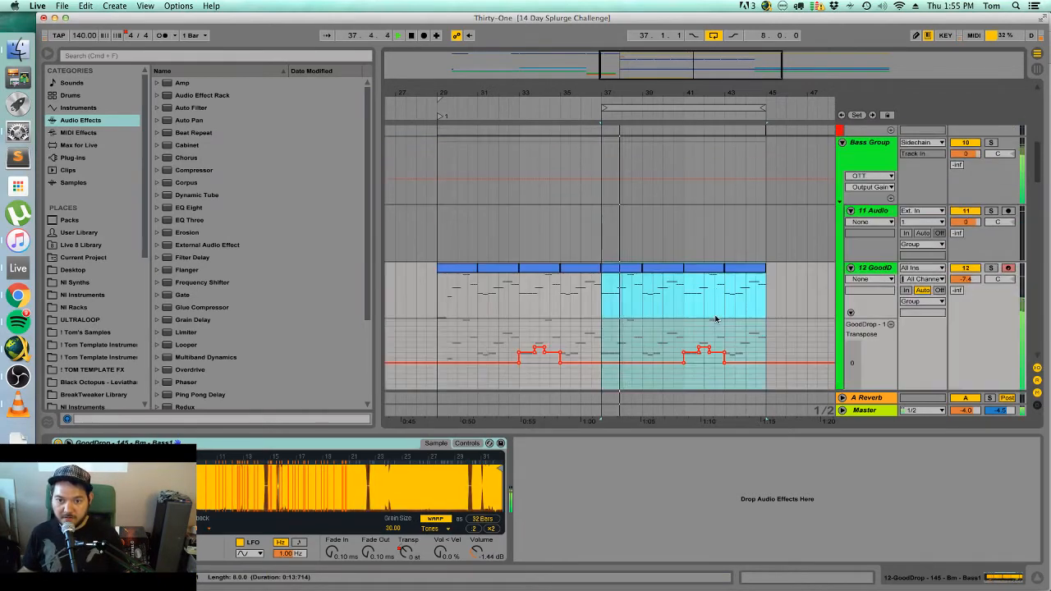
Play the second half of the drop from bar 37 again to hear the bass against the drums.
key(space)
click(460, 269)
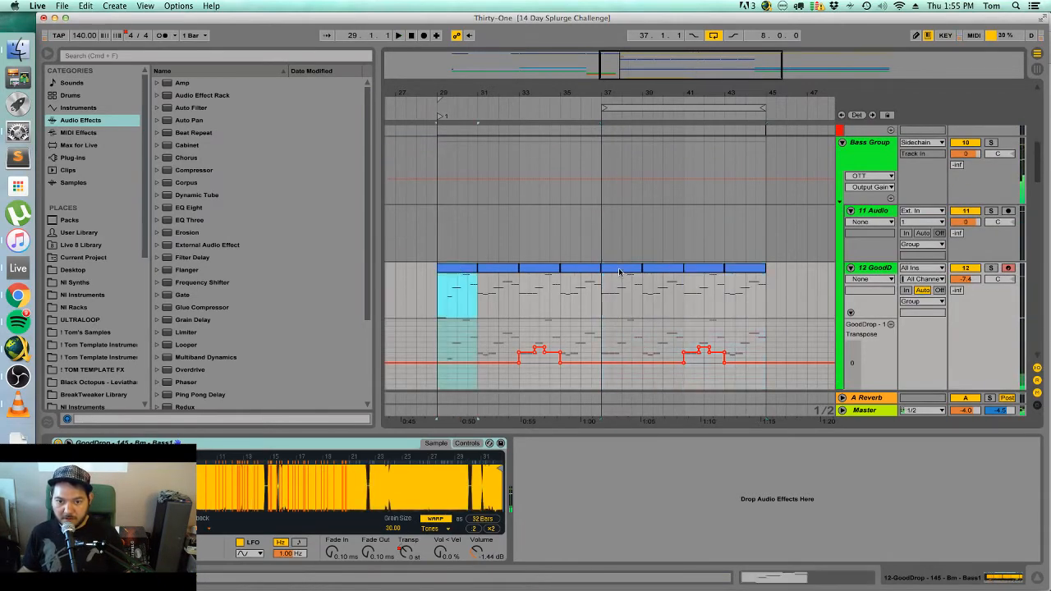
click(619, 272)
key(space)
scroll(722, 335, up, 10)
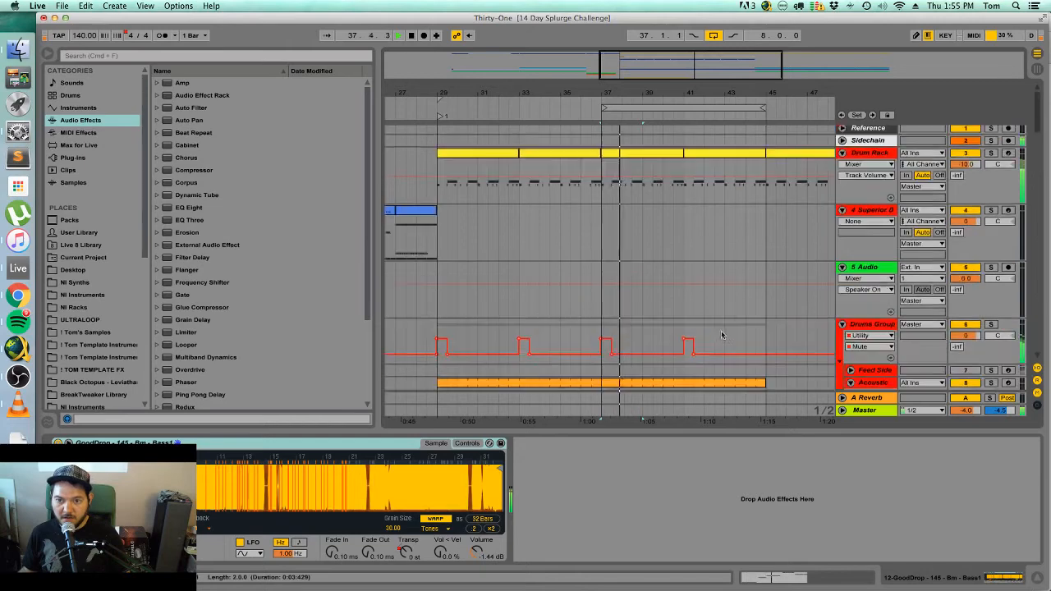
key(space)
Consolidate the two Drum Rack clips from bar 37 to 45 into one clip and open its notes for editing.
click(662, 155)
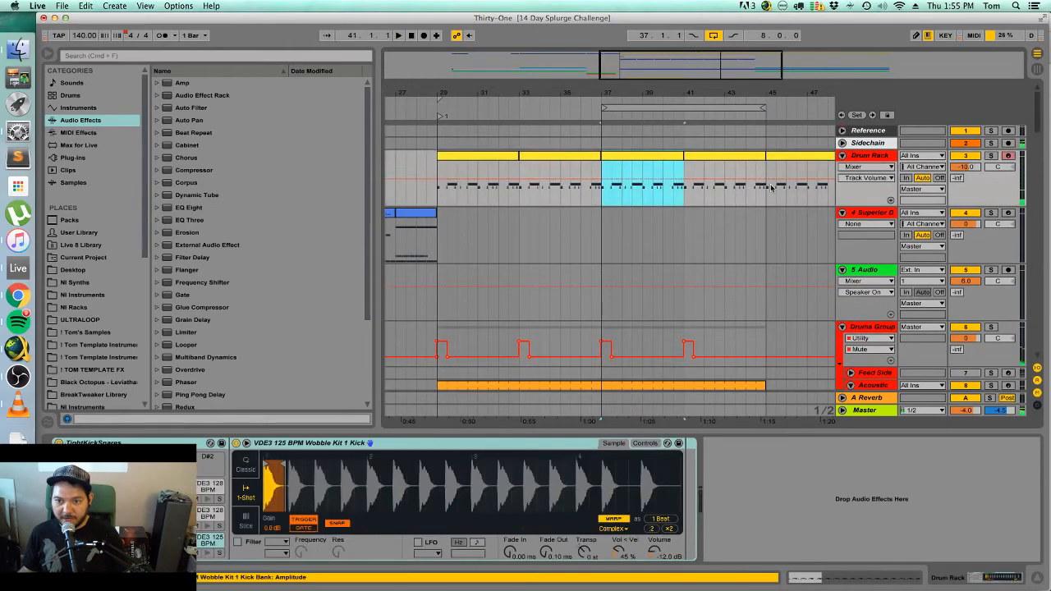
shift+click(765, 190)
right_click(737, 156)
click(774, 235)
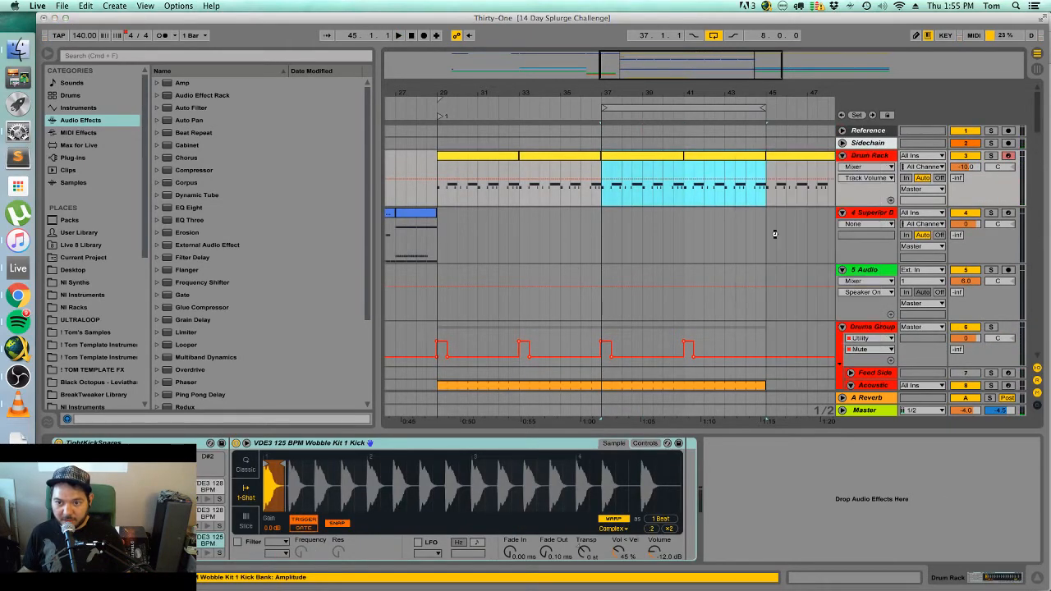
double_click(633, 157)
drag(833, 579, 821, 589)
Delete the short Au5-Kick Tight 10 note just before beat 1.3 in the Drum Rack clip and play the result.
key(space)
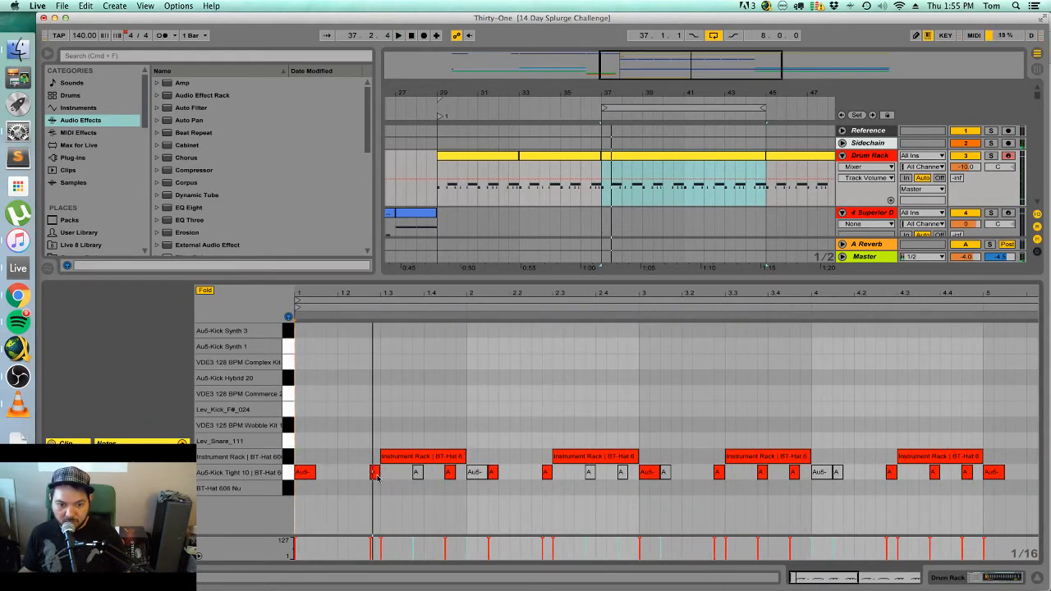
drag(377, 476, 367, 478)
key(space)
key(space)
key(Delete)
key(space)
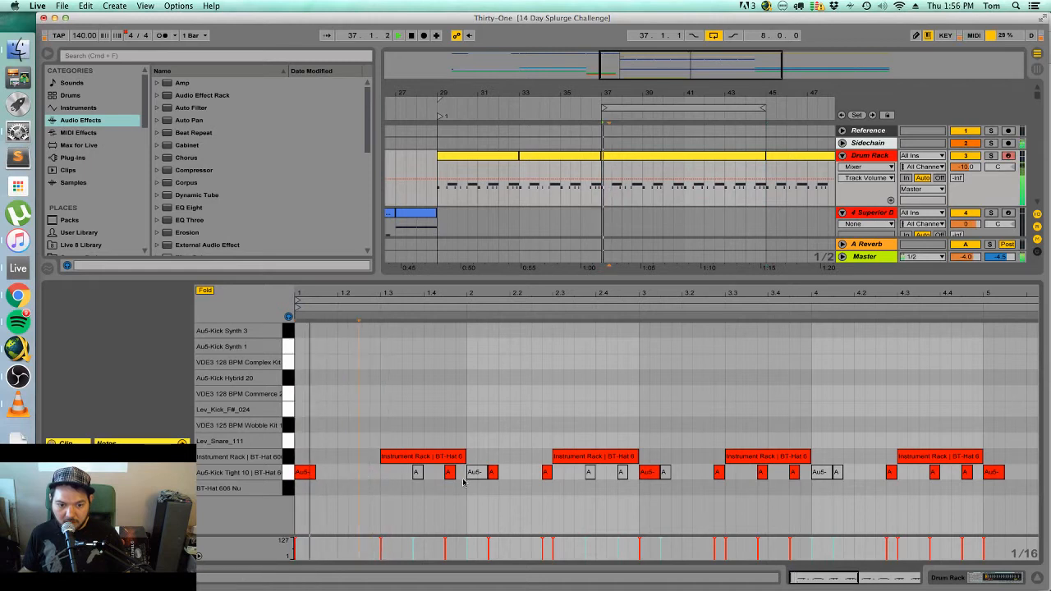
key(space)
Lengthen the Au5-Kick Tight 10 note just before bar 2 to one beat, duplicate it twice and listen to the pattern.
drag(455, 472, 487, 472)
key(space)
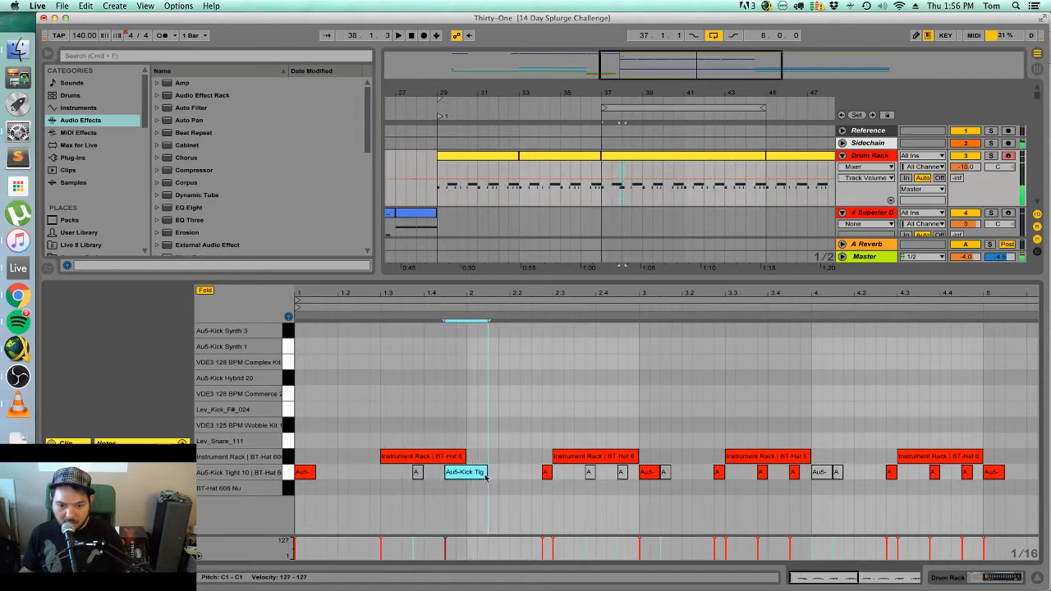
key(super+d)
key(super+d)
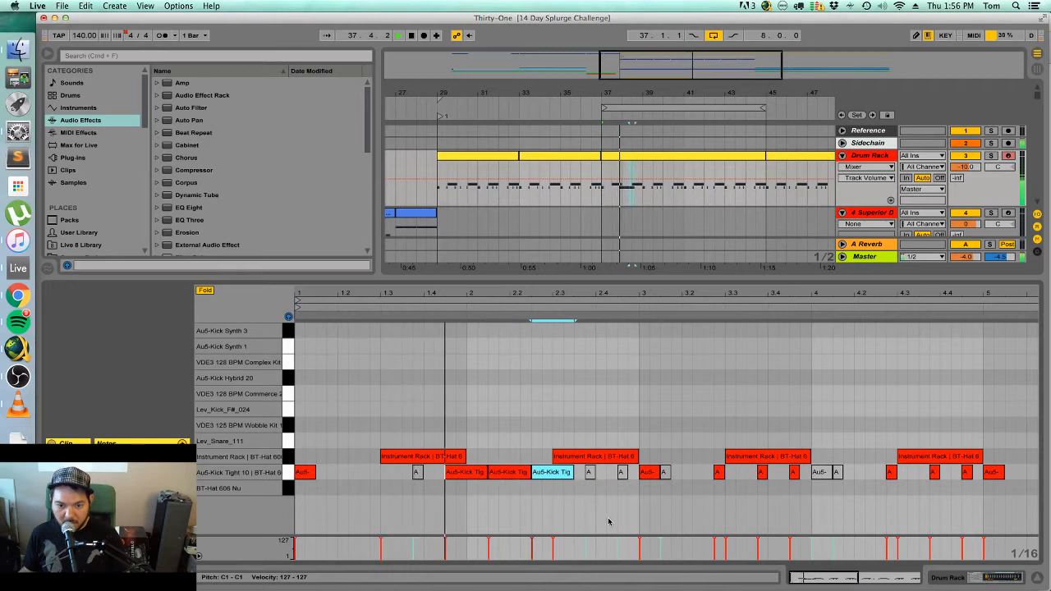
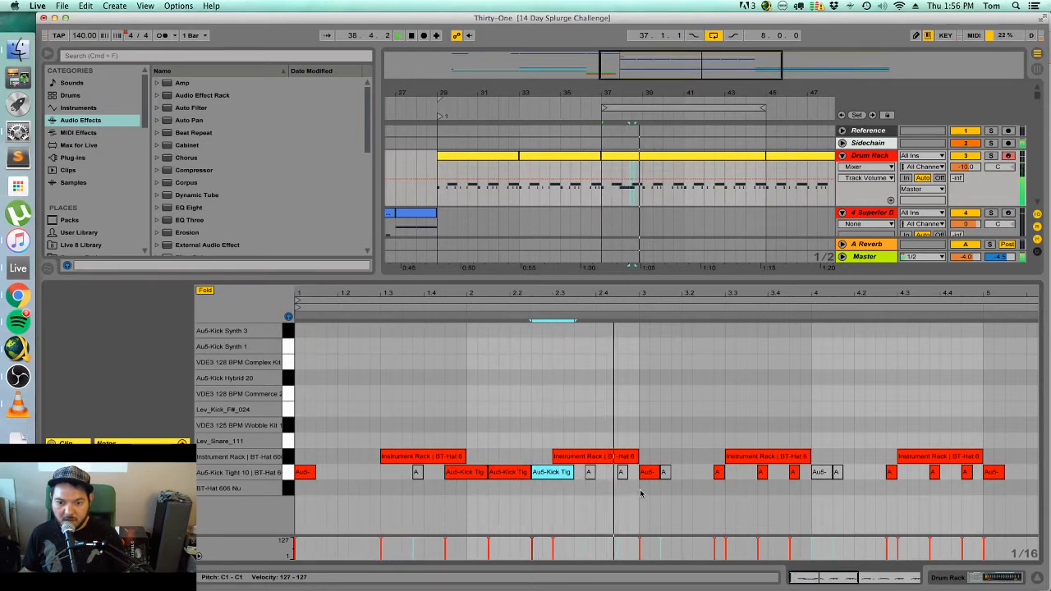
key(space)
Duplicate the edited Drum Rack section of bars 37 to 41 over bars 41 to 45, play it and close the note editor.
click(687, 157)
drag(683, 171, 603, 176)
key(super+d)
key(space)
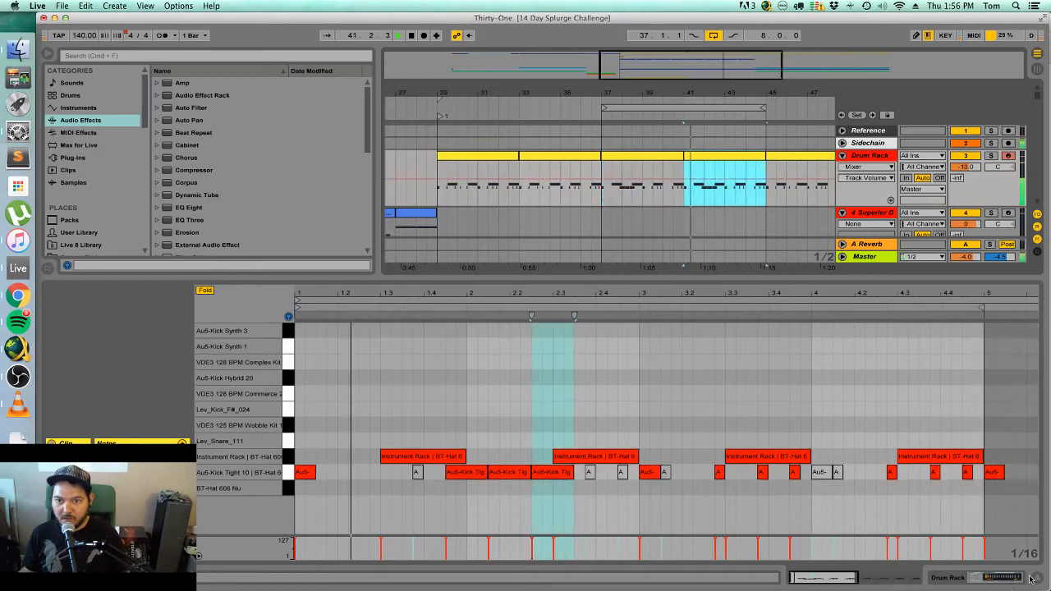
click(631, 157)
key(space)
key(space)
key(space)
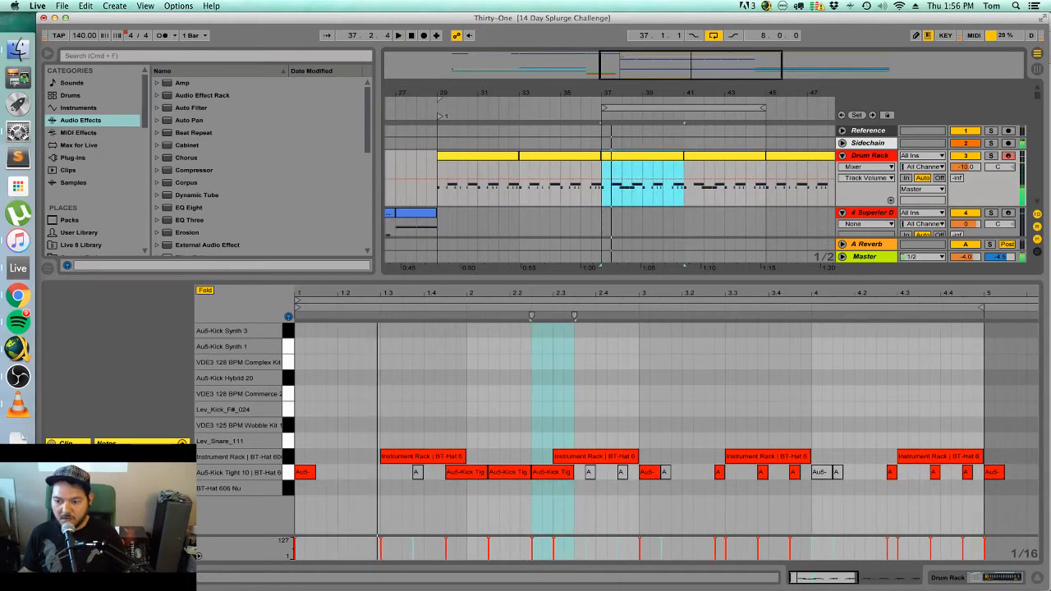
click(1036, 581)
Try to draw Utility Mute automation on the Leads Group at bar 37 and play the section.
scroll(642, 480, down, 10)
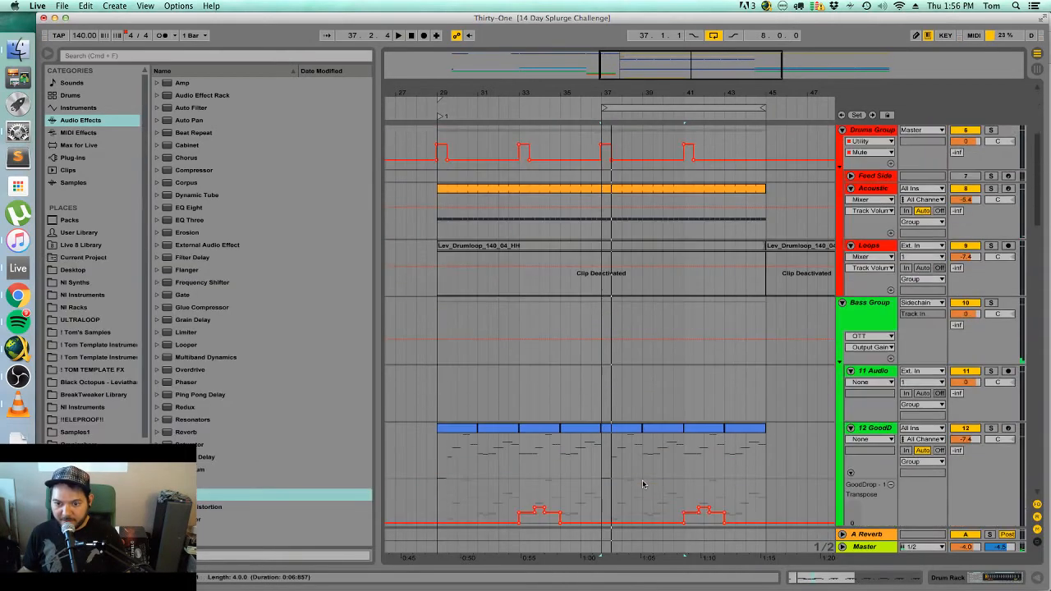
scroll(643, 484, down, 3)
scroll(643, 484, up, 10)
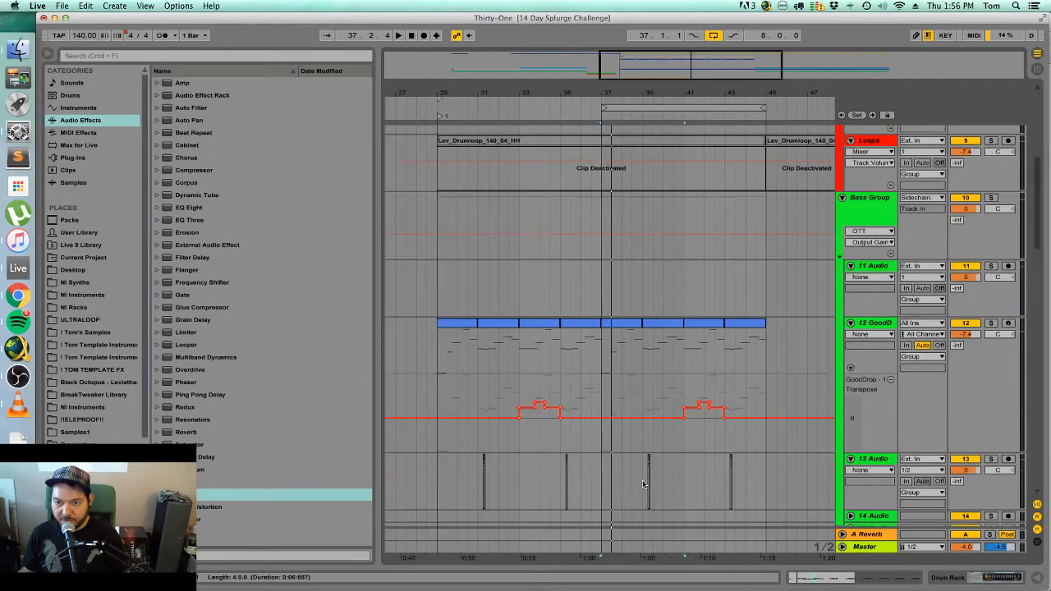
scroll(642, 483, down, 6)
scroll(643, 483, down, 5)
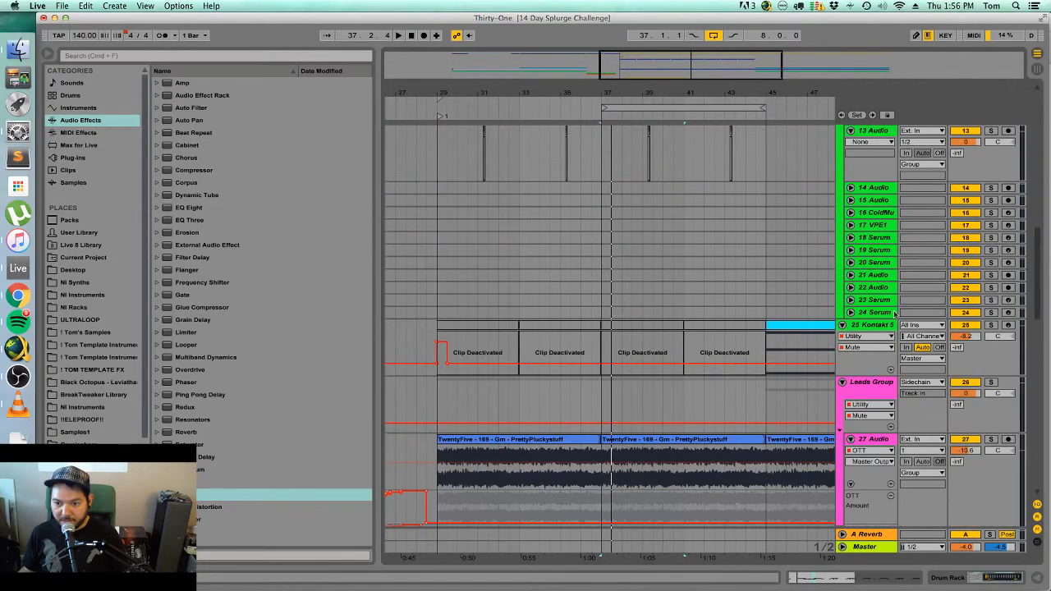
click(856, 384)
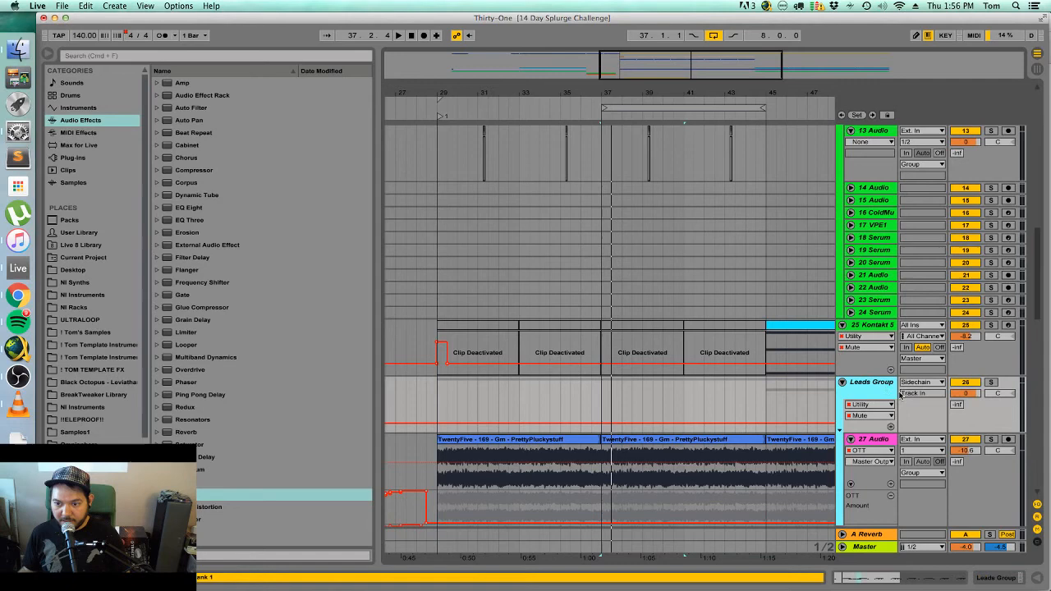
key(b)
click(605, 401)
key(space)
drag(651, 93, 651, 263)
key(b)
key(space)
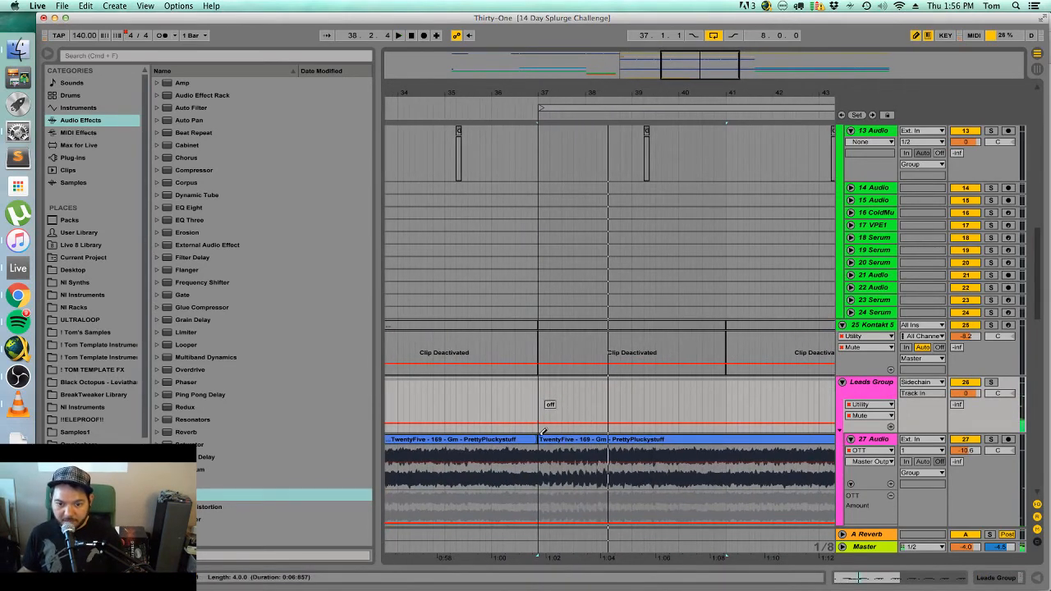
Search the audio effects for "filt" and add an Auto Filter to the Leads Group.
right_click(878, 400)
click(932, 493)
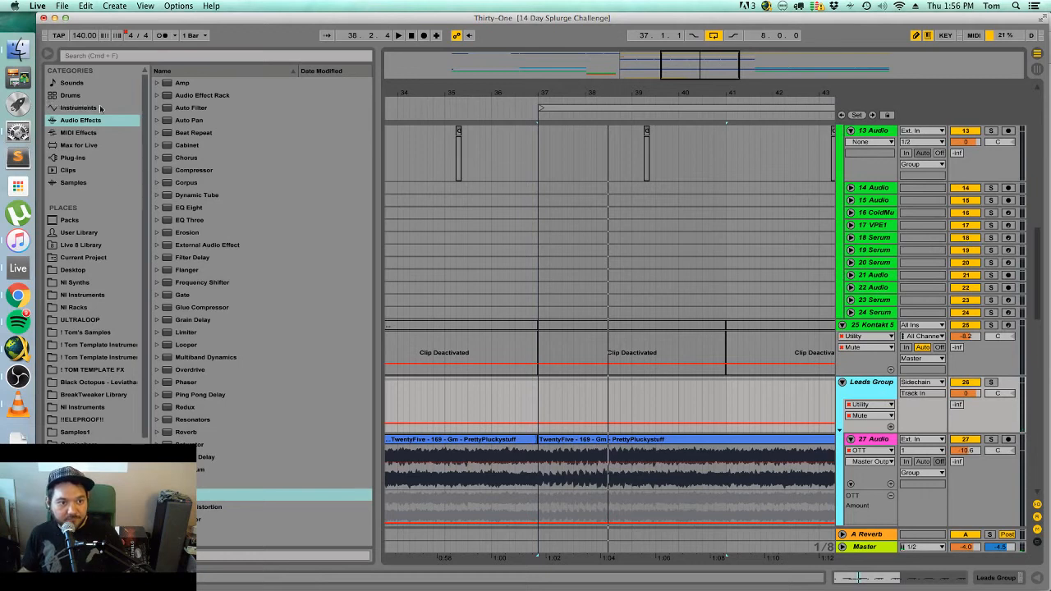
click(99, 110)
click(96, 120)
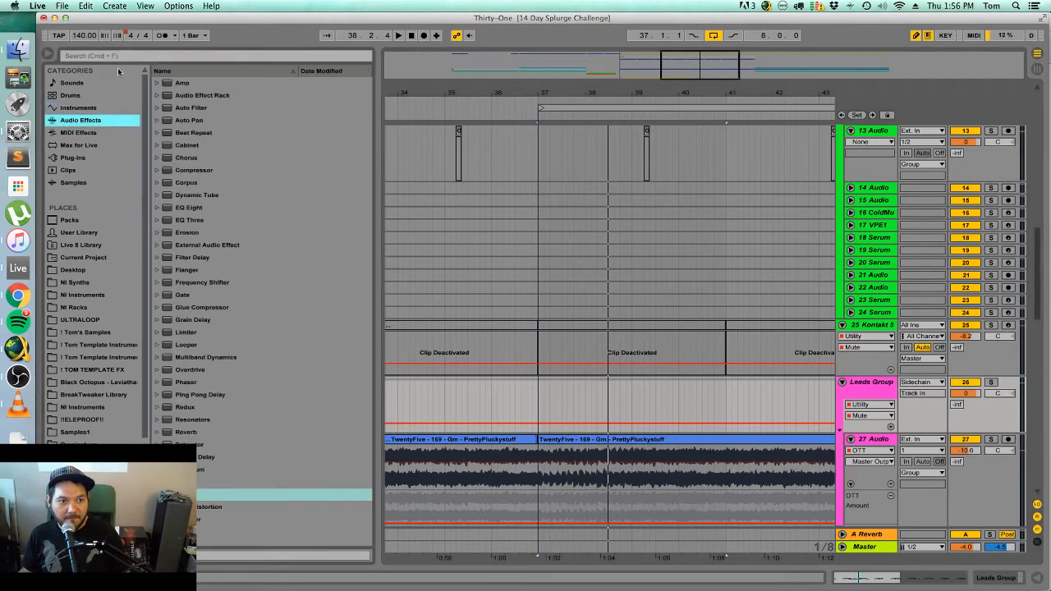
click(106, 57)
text(low)
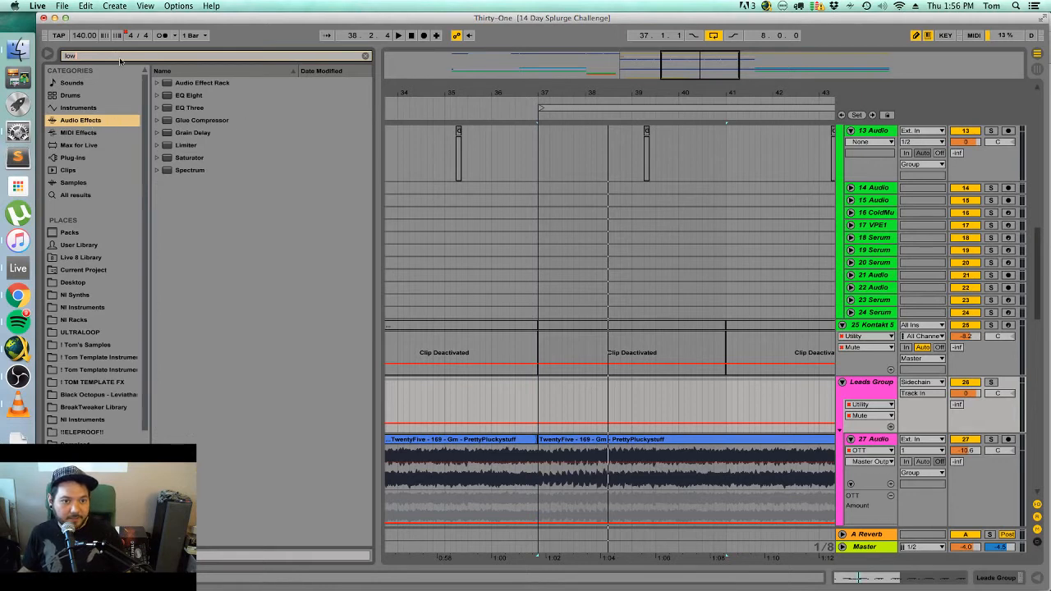
text(filt)
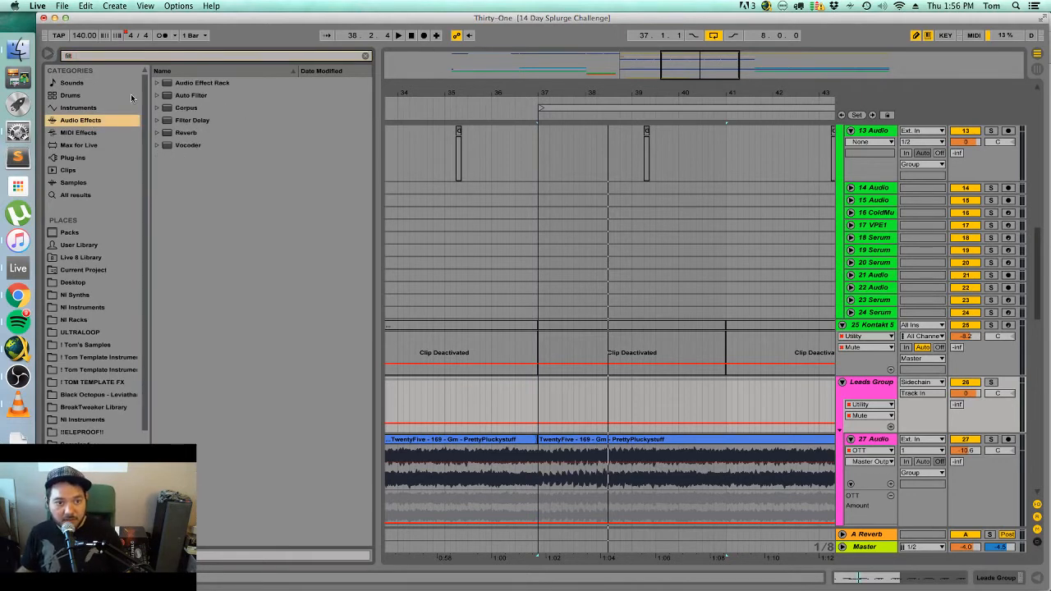
key(Down)
click(197, 95)
key(Return)
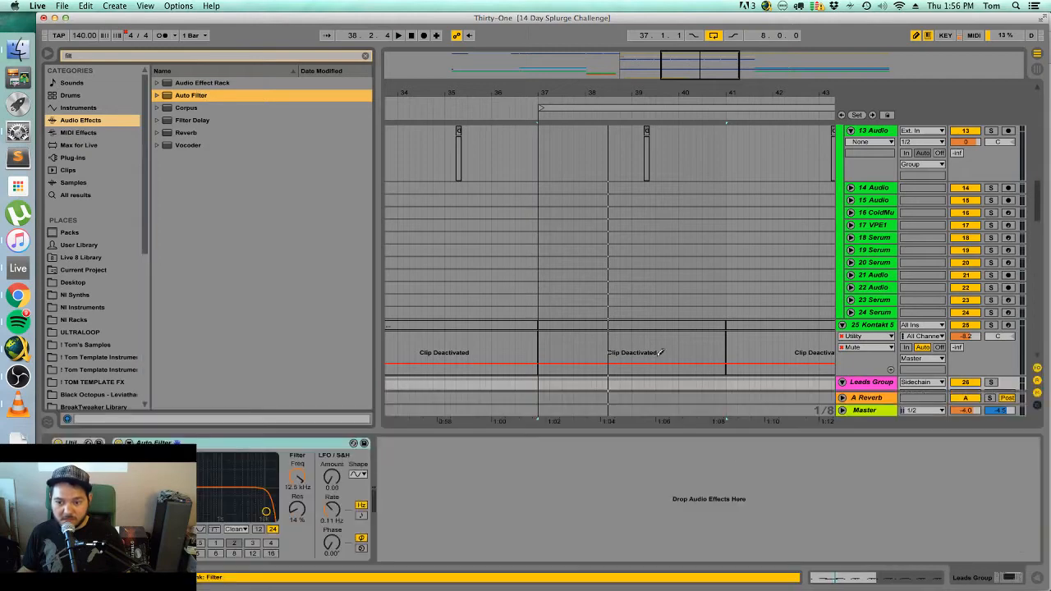
Set the Auto Filter to 26 Hz and 24% resonance, and draw a one-beat frequency rise to 19.9 kHz at bar 37.
scroll(674, 303, down, 4)
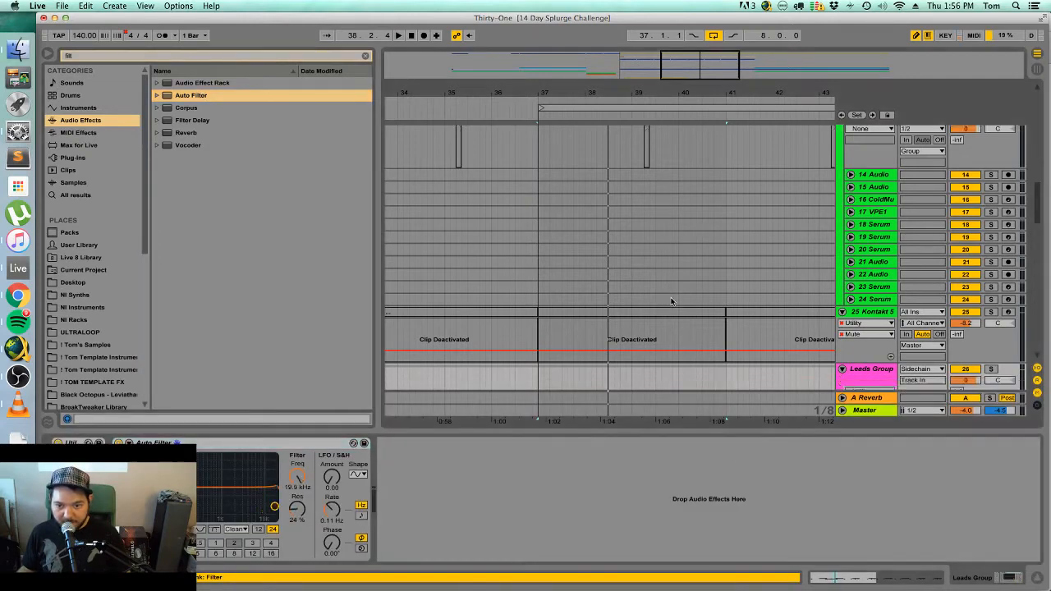
drag(297, 477, 297, 574)
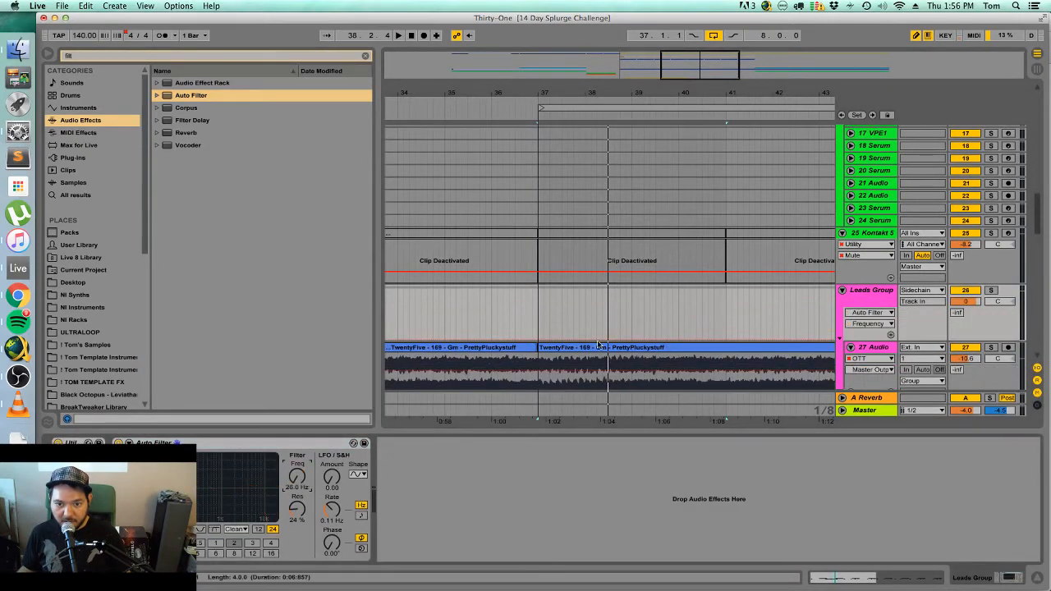
drag(551, 317, 544, 294)
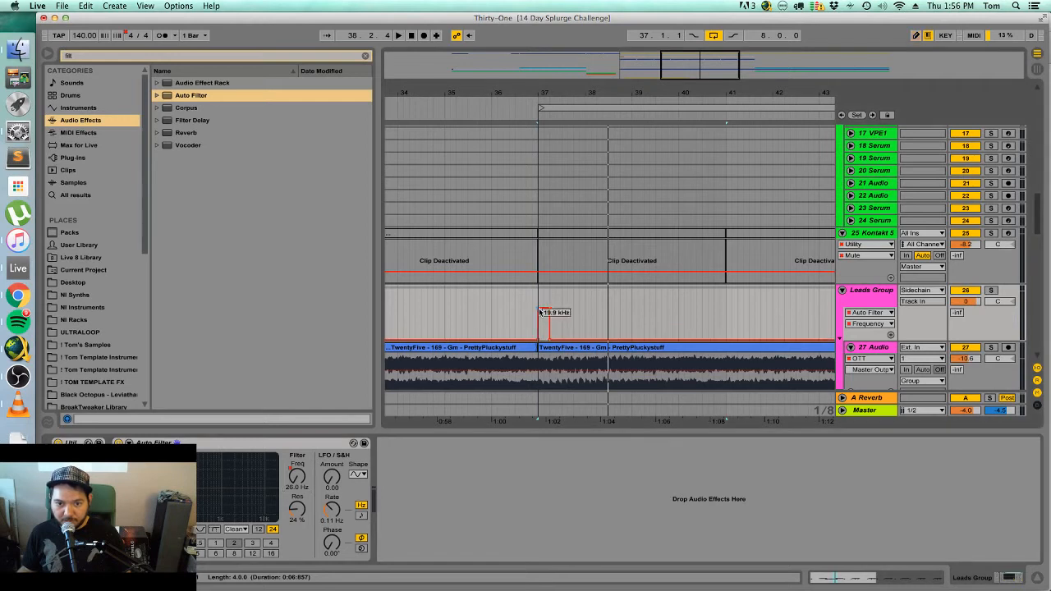
key(space)
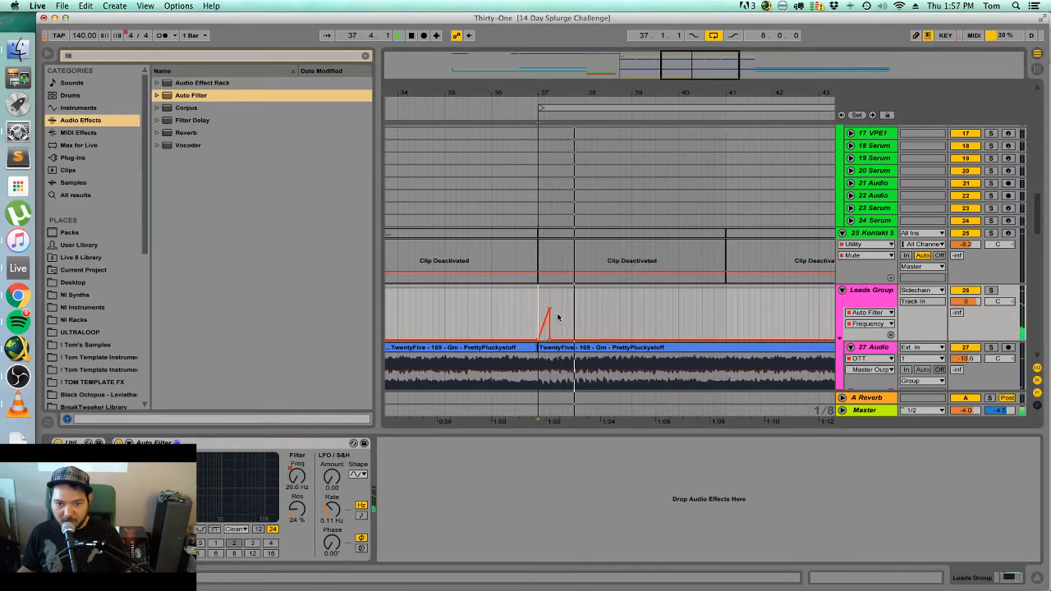
Extend the raised Auto Filter frequency on the Leads Group to two beats after bar 37 and listen.
key(b)
drag(557, 312, 555, 308)
key(space)
key(space)
key(space)
key(space)
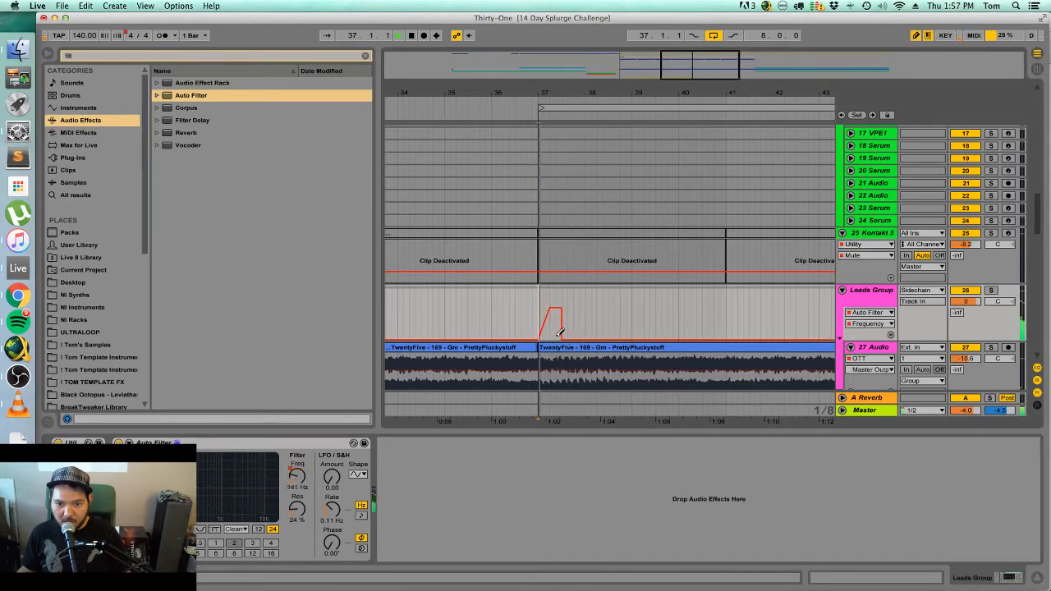
key(space)
Activate the deactivated X-Lead clip starting at bar 37, play it and show the track's devices.
scroll(591, 312, down, 5)
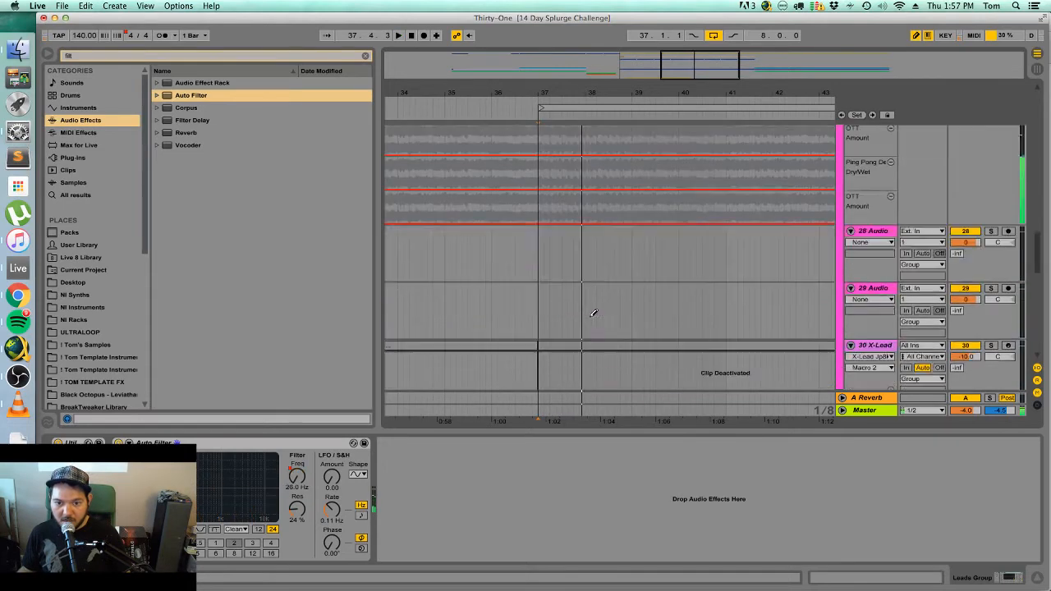
scroll(590, 316, down, 8)
scroll(591, 316, down, 6)
scroll(591, 317, up, 6)
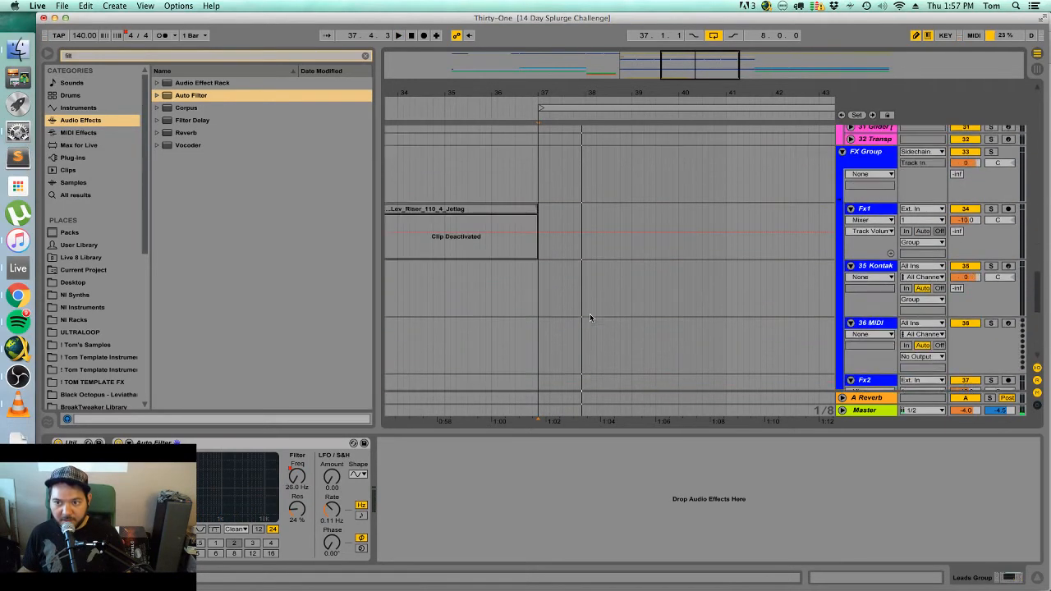
scroll(590, 314, up, 8)
click(597, 335)
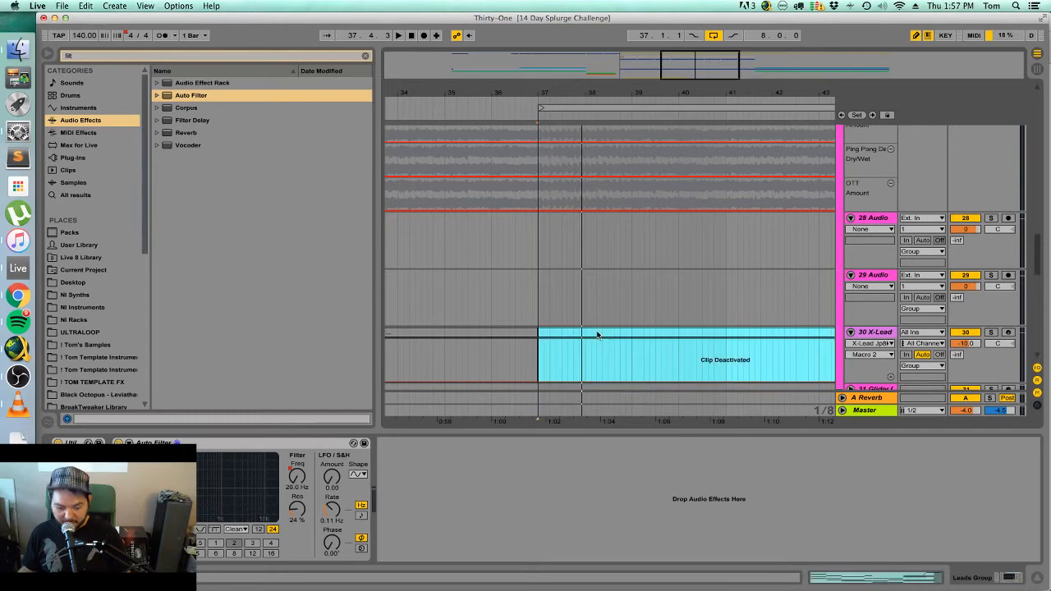
key(0)
key(space)
key(space)
double_click(597, 334)
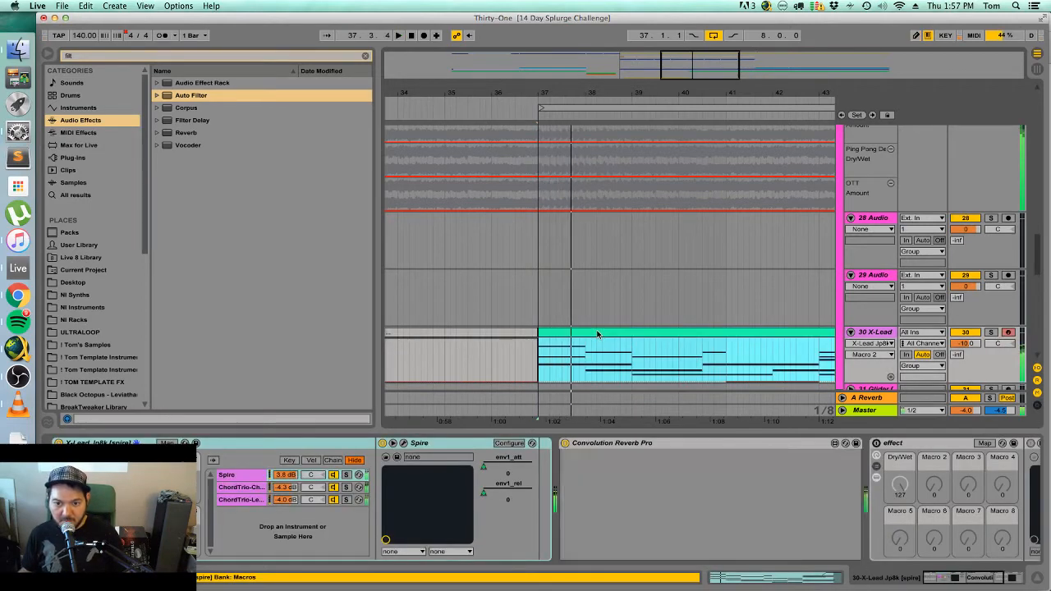
Add the Chord MIDI effect in front of the X-Lead instrument rack and audition the track.
key(shift+Tab)
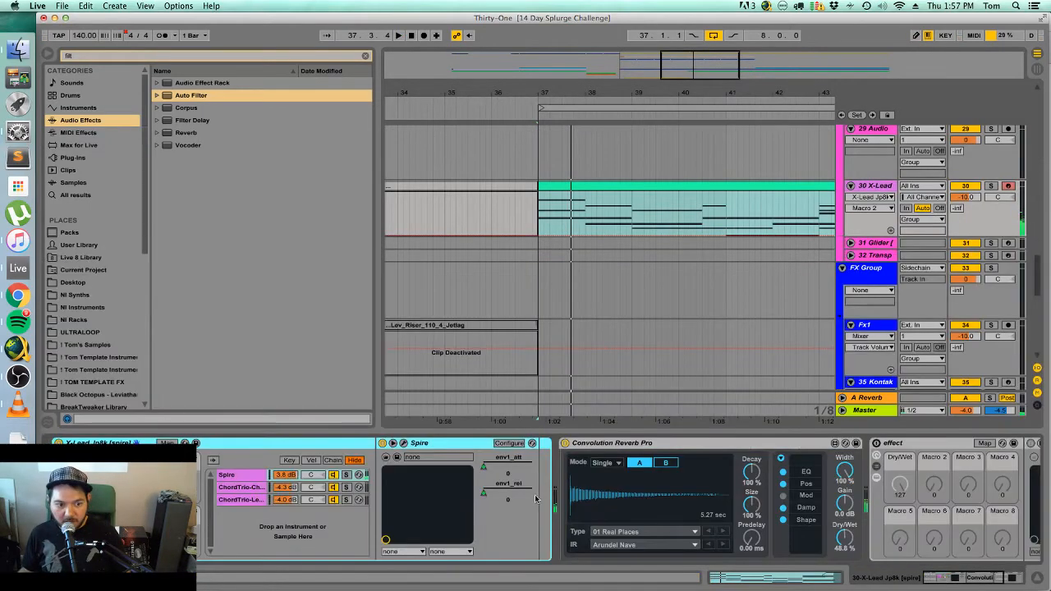
click(78, 132)
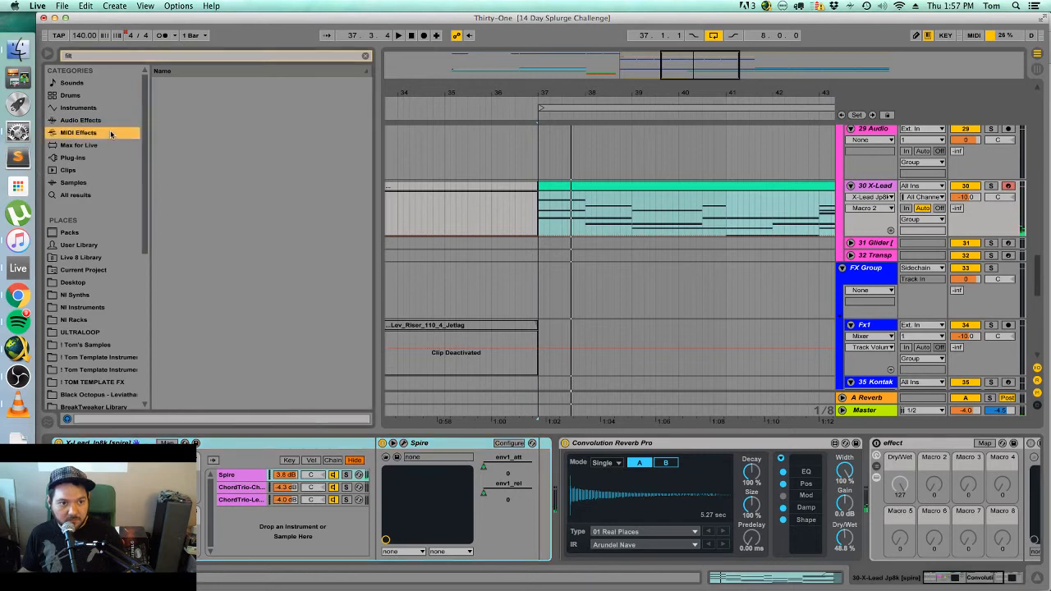
click(366, 55)
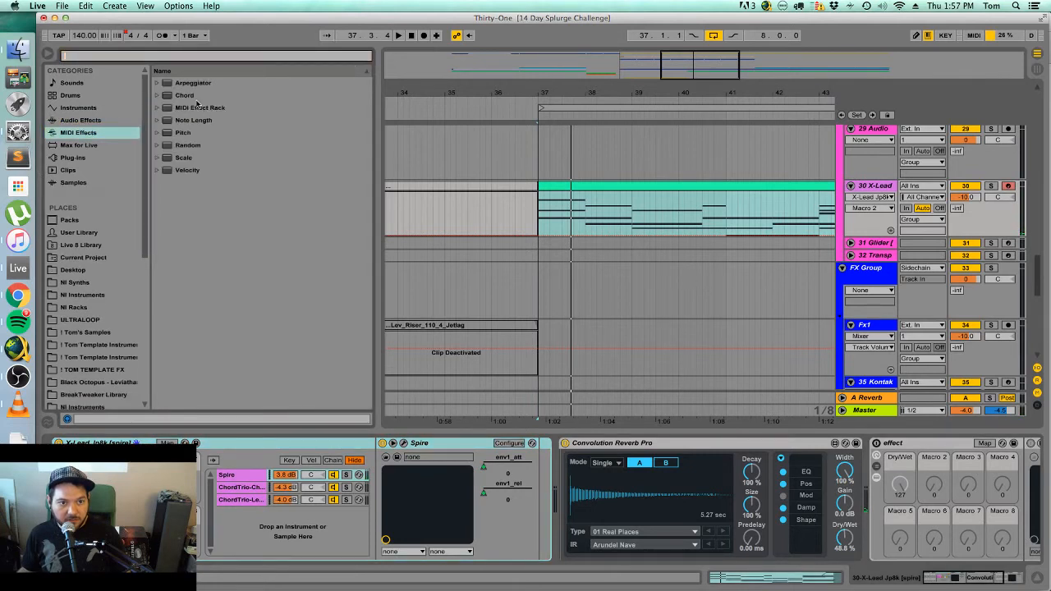
click(184, 95)
key(Return)
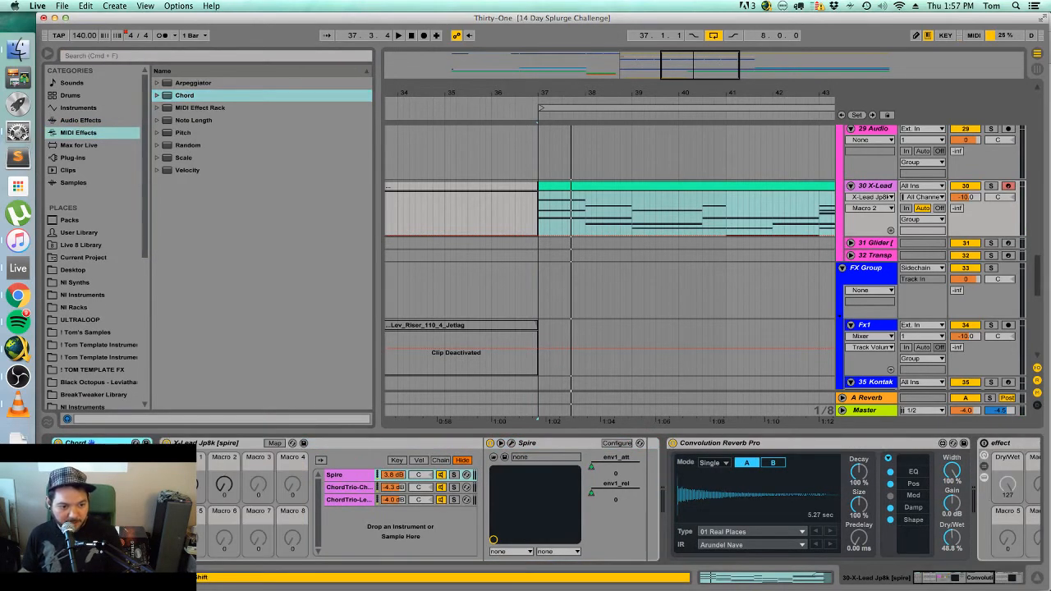
click(991, 186)
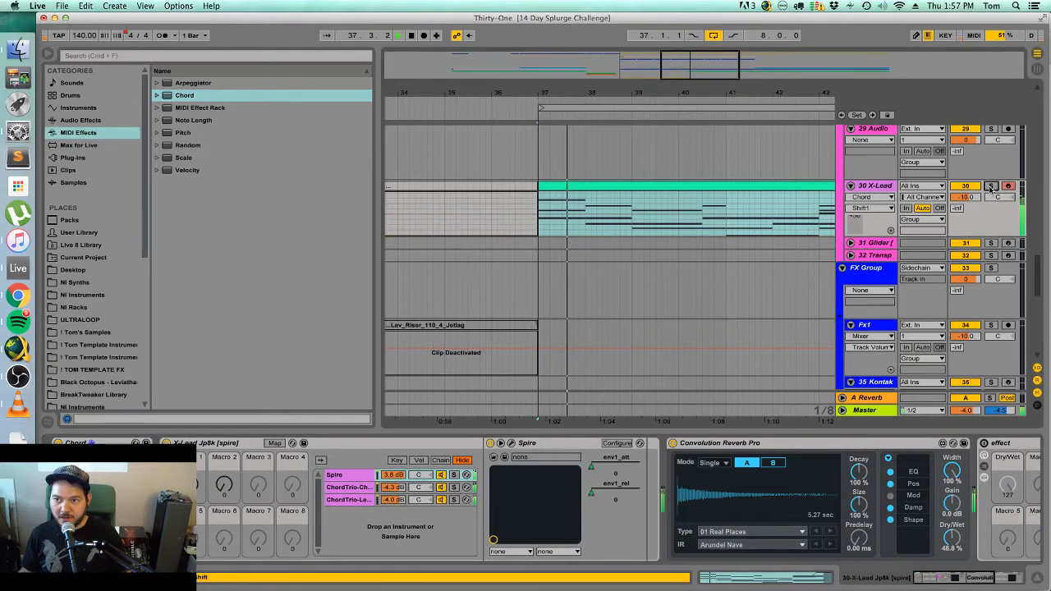
click(991, 186)
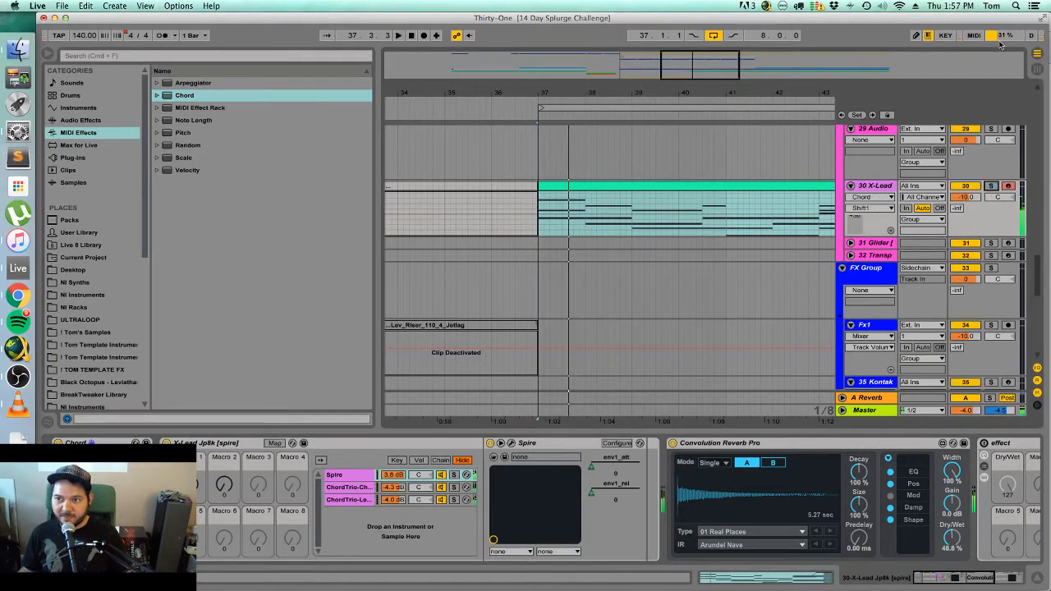
Inspect the Spire and both ChordTrio chains in the X-Lead rack and listen to the track soloed.
scroll(829, 316, up, 3)
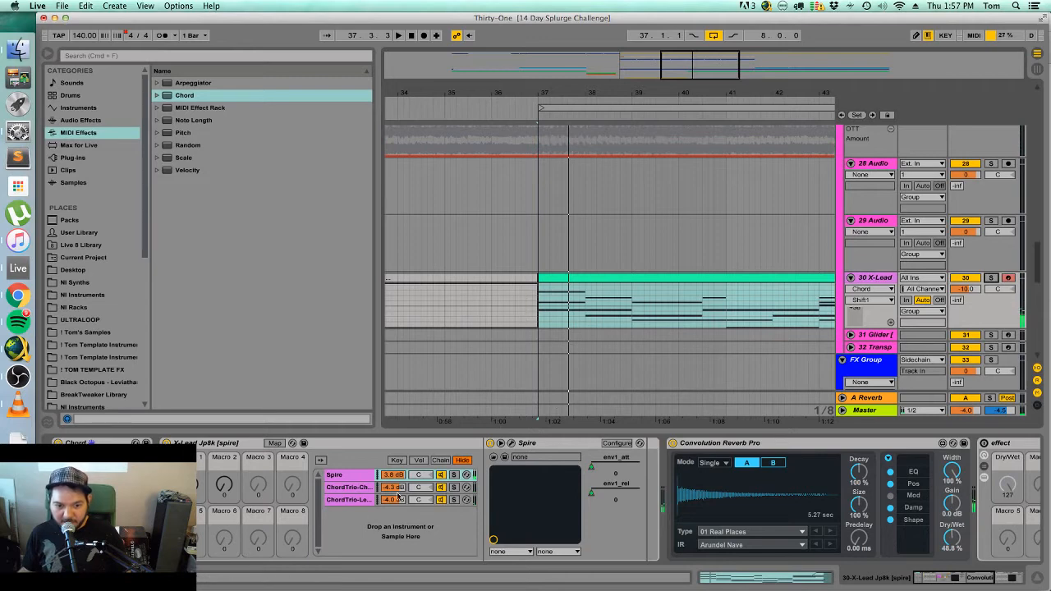
click(350, 487)
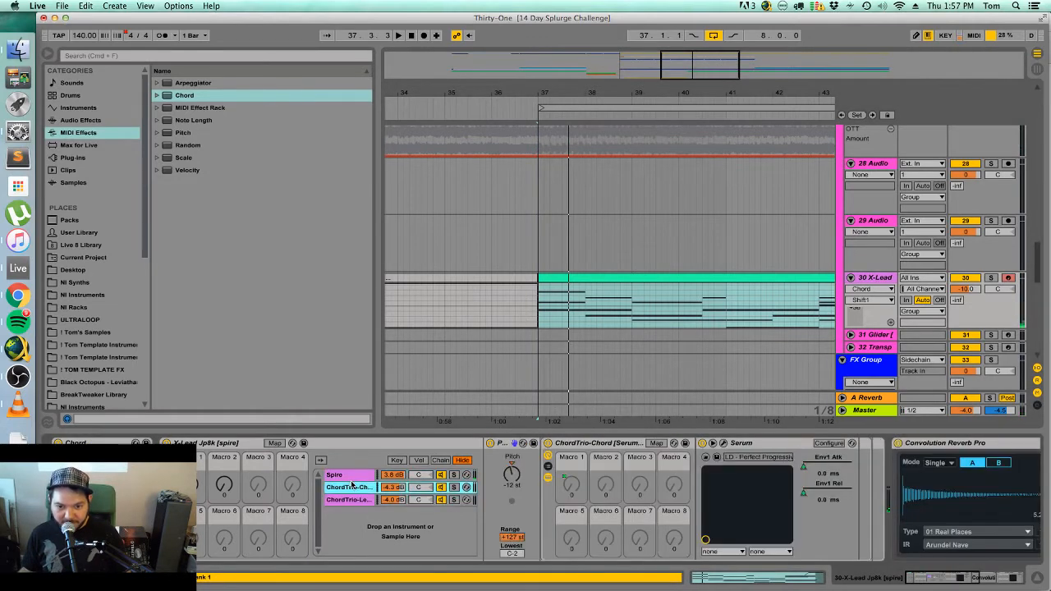
click(340, 475)
click(349, 488)
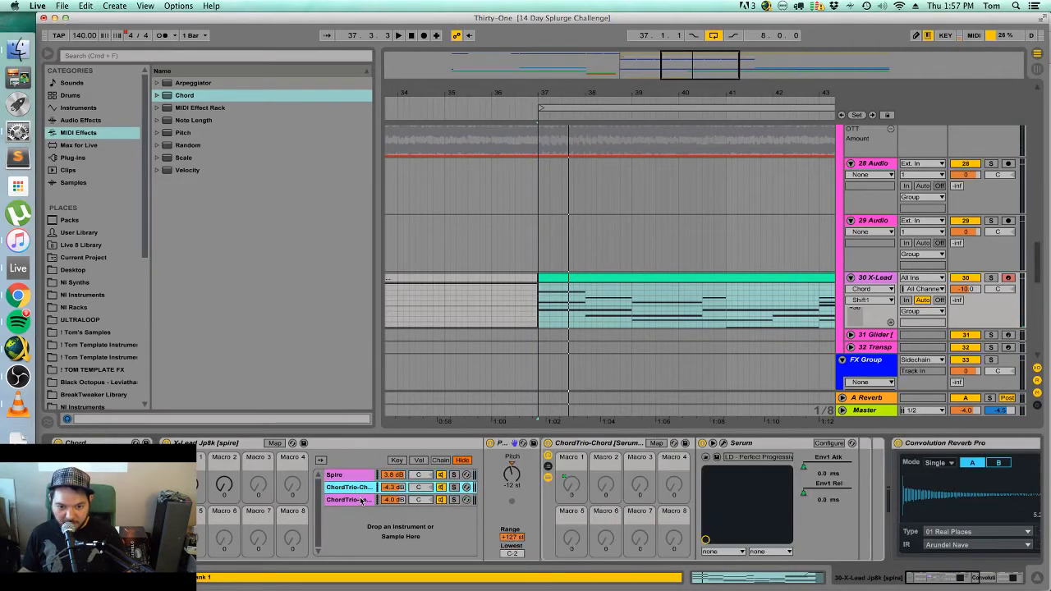
click(356, 501)
click(358, 477)
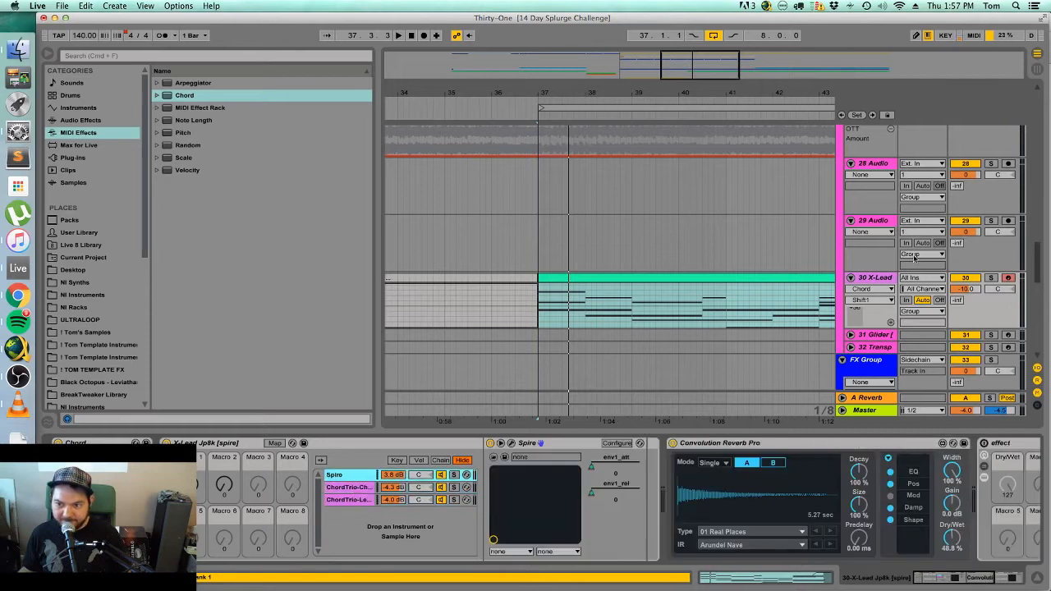
click(991, 279)
key(space)
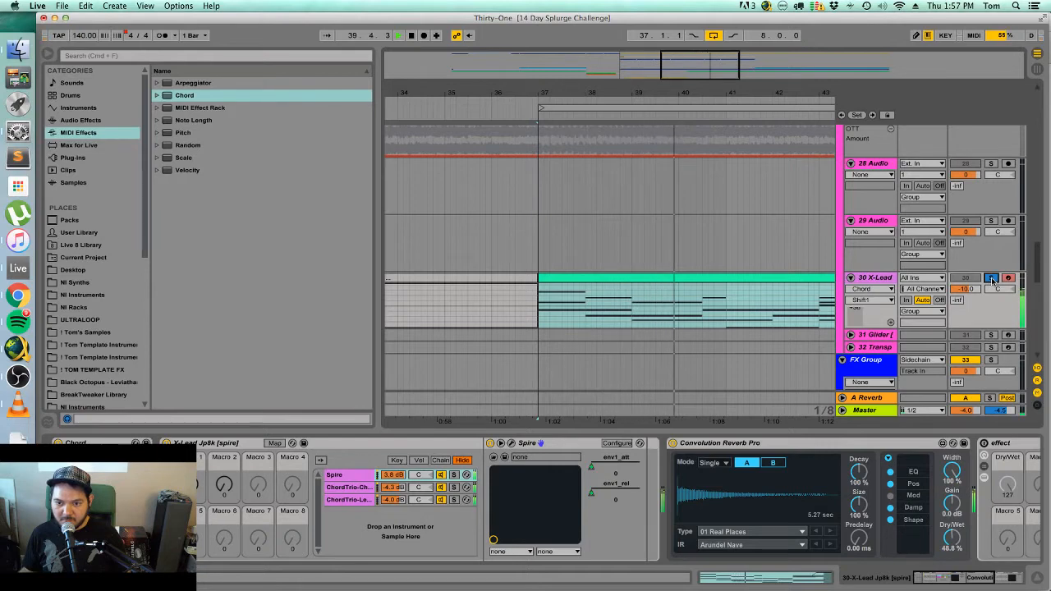
click(992, 279)
Extend the Leads Group's raised filter frequency to three beats after bar 37 and play it.
scroll(641, 262, up, 5)
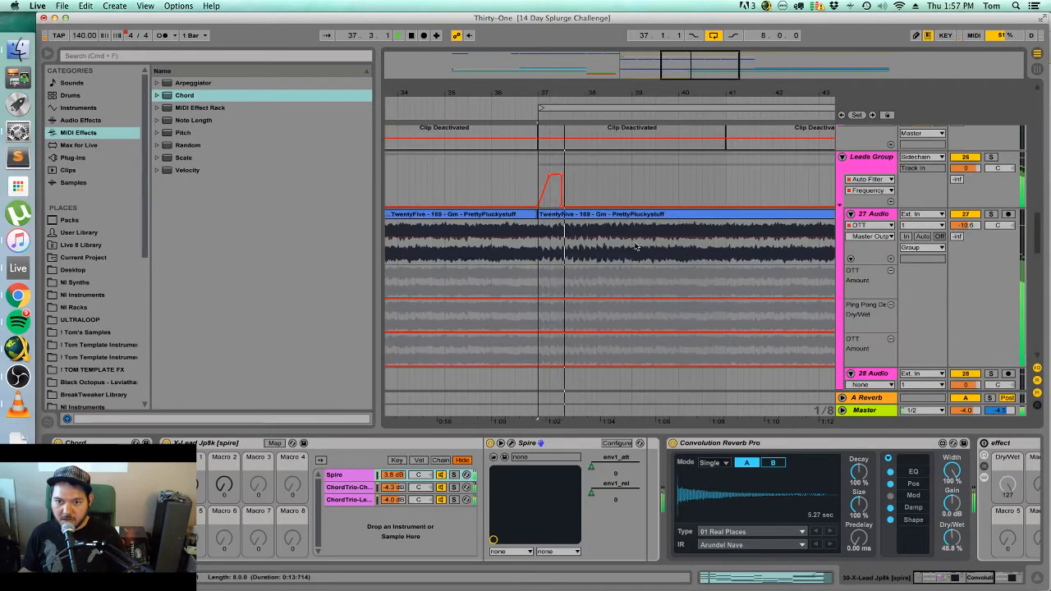
scroll(608, 288, up, 5)
scroll(603, 294, down, 2)
key(space)
key(space)
key(b)
drag(564, 266, 573, 265)
key(space)
key(space)
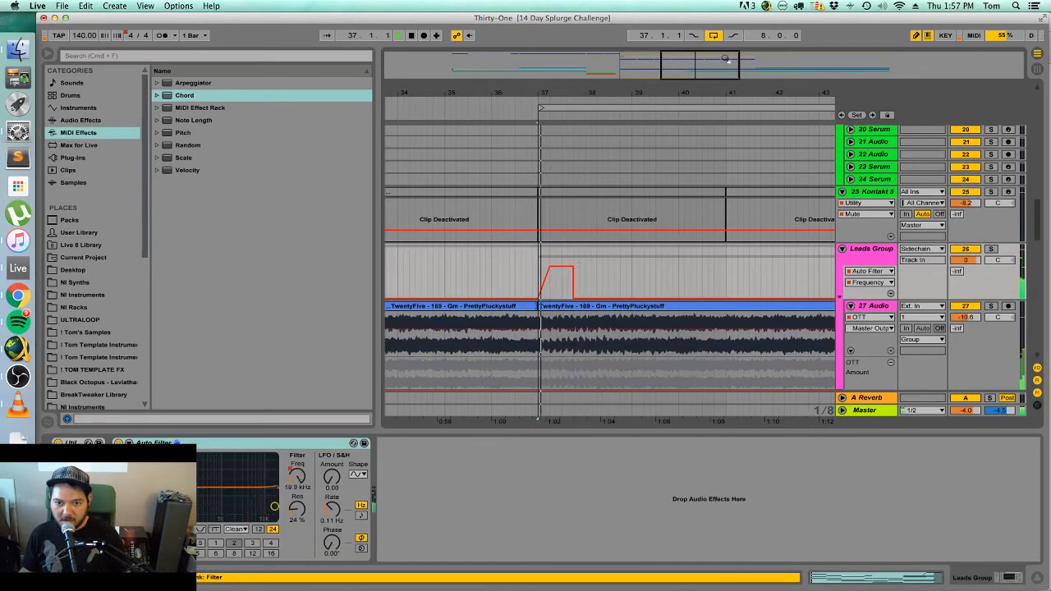
Lengthen the Leads Group's filter opening by an eighth note, reshape it into a single ramp from bar 37, and listen.
drag(610, 93, 646, 208)
key(space)
key(space)
click(587, 265)
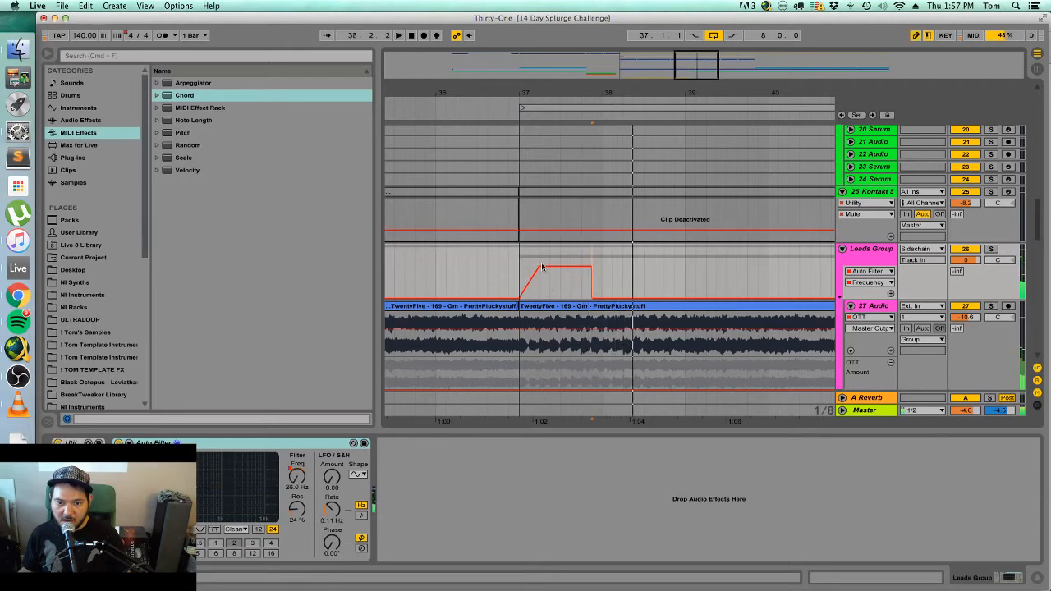
key(space)
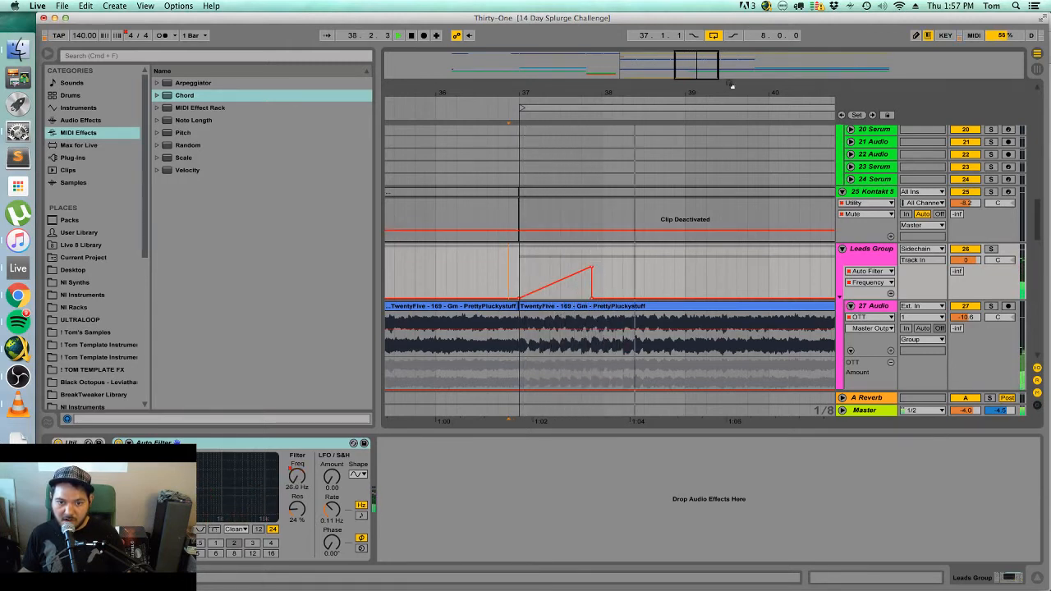
click(869, 248)
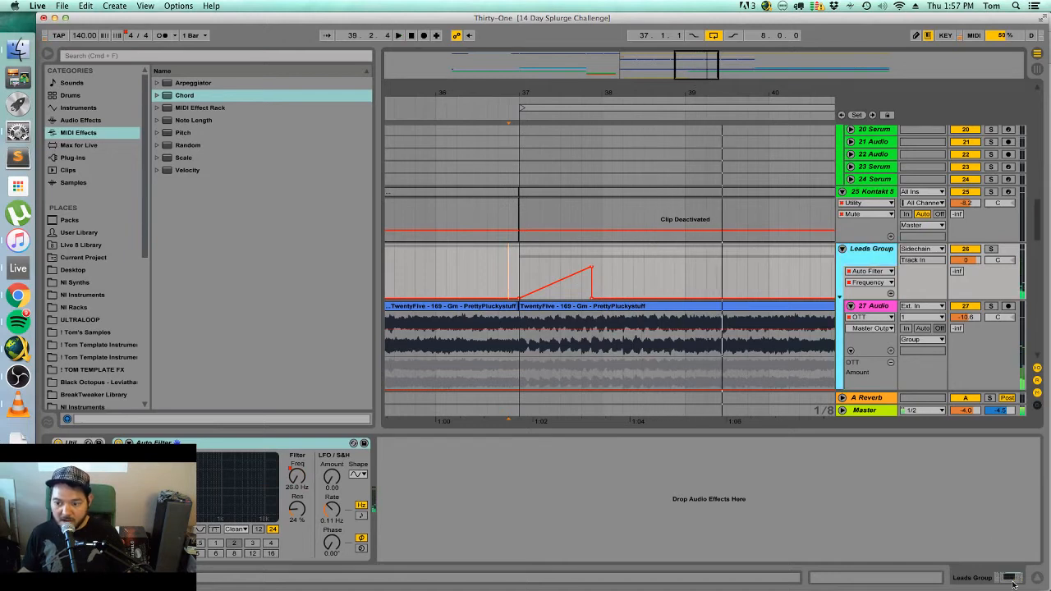
Search the audio effects for "ping" and add a Ping Pong Delay after the Auto Filter on the Leads Group.
click(672, 514)
click(86, 56)
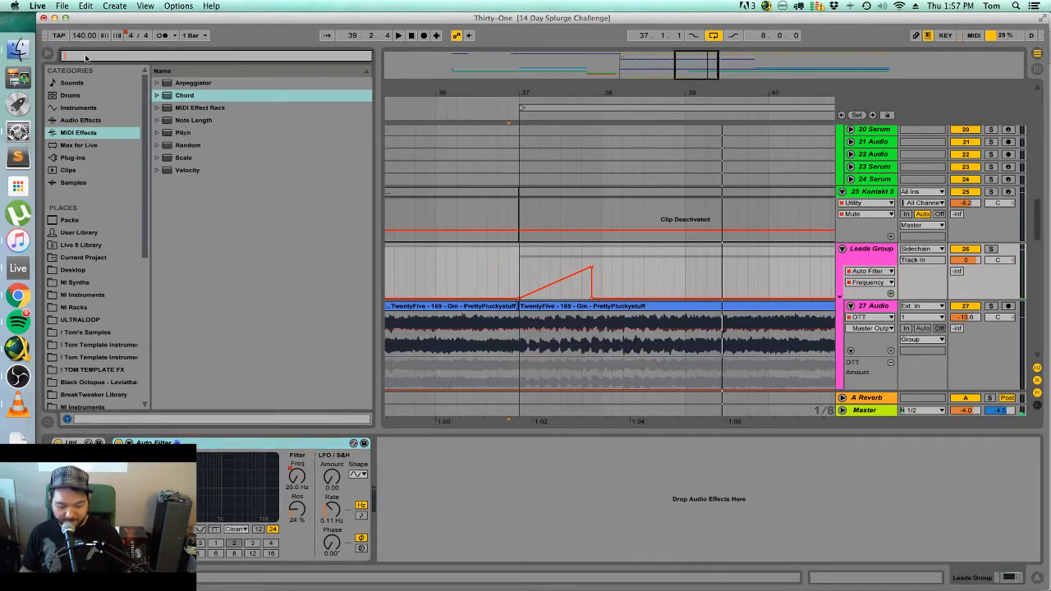
text(ping)
click(123, 119)
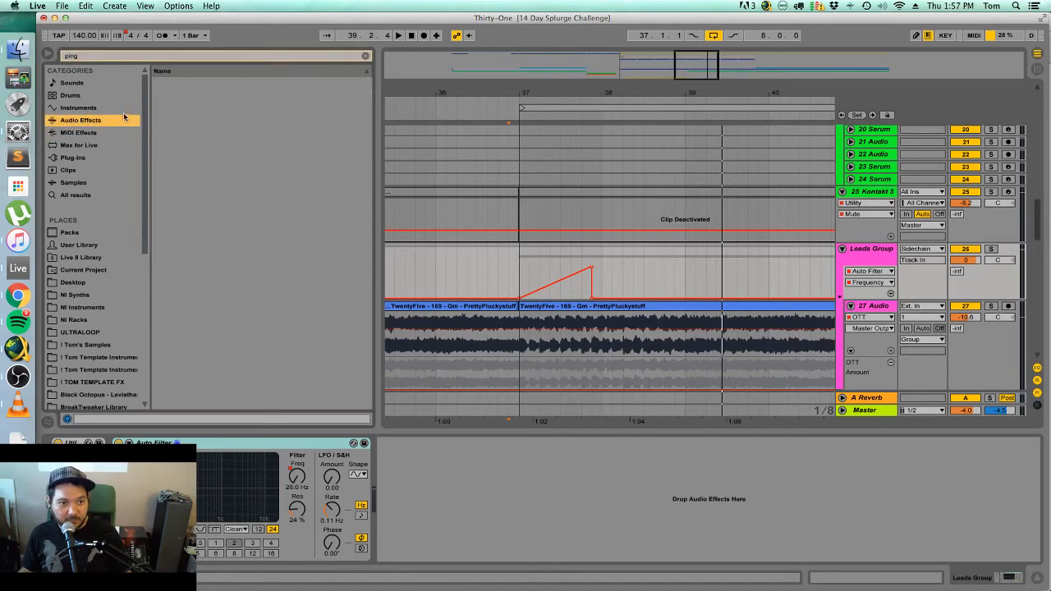
click(228, 96)
drag(564, 509, 543, 498)
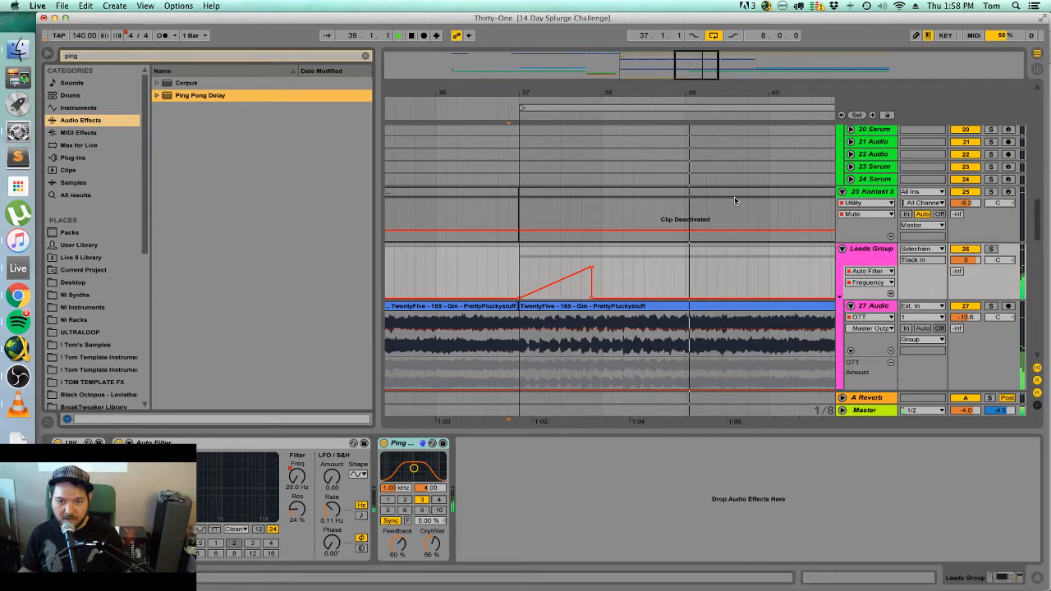
Show the Leads Group's Auto Filter Frequency automation in its own separate lane.
drag(723, 72, 734, 60)
key(b)
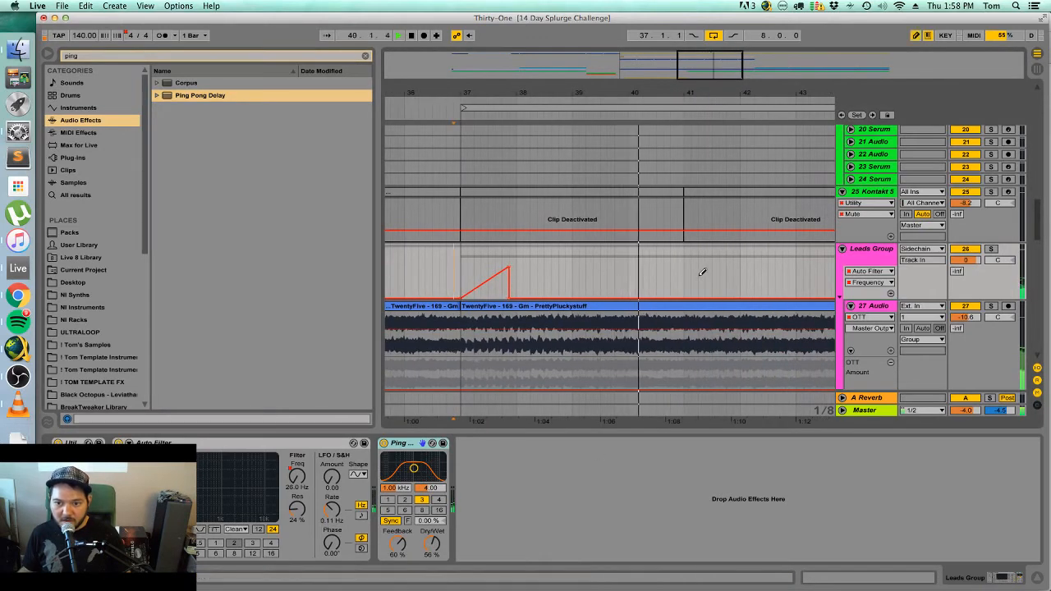
key(space)
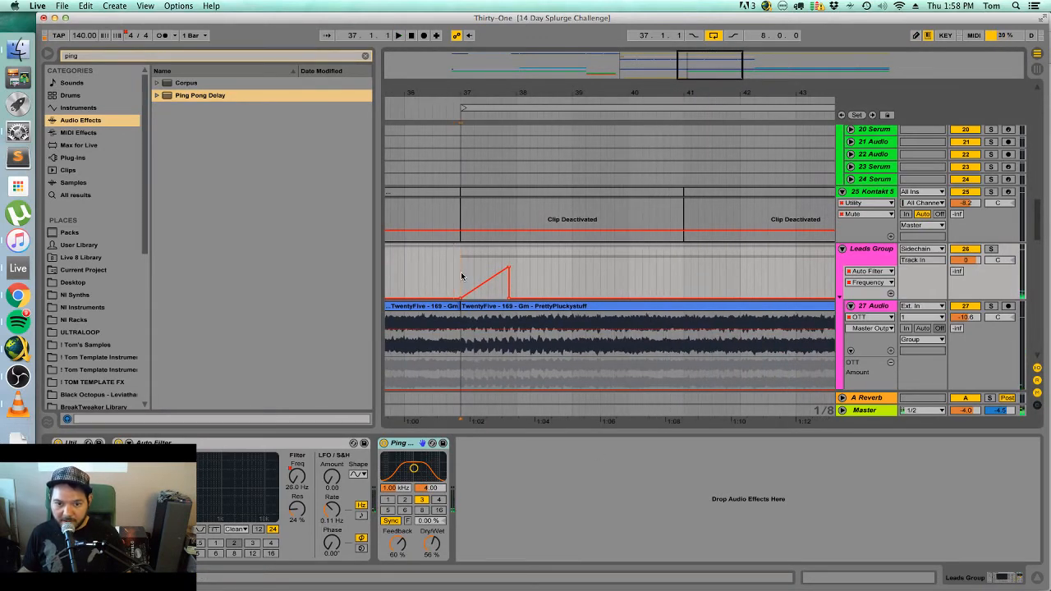
drag(461, 272, 538, 275)
click(892, 293)
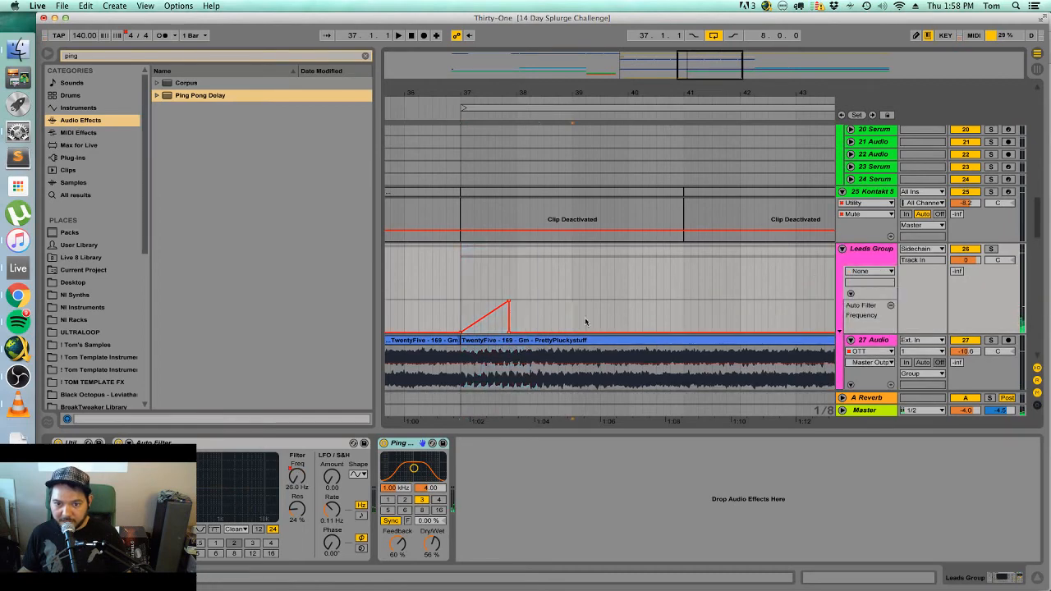
Select the filter automation from bar 37 to 41 and duplicate it three times along the lane.
drag(685, 317, 443, 317)
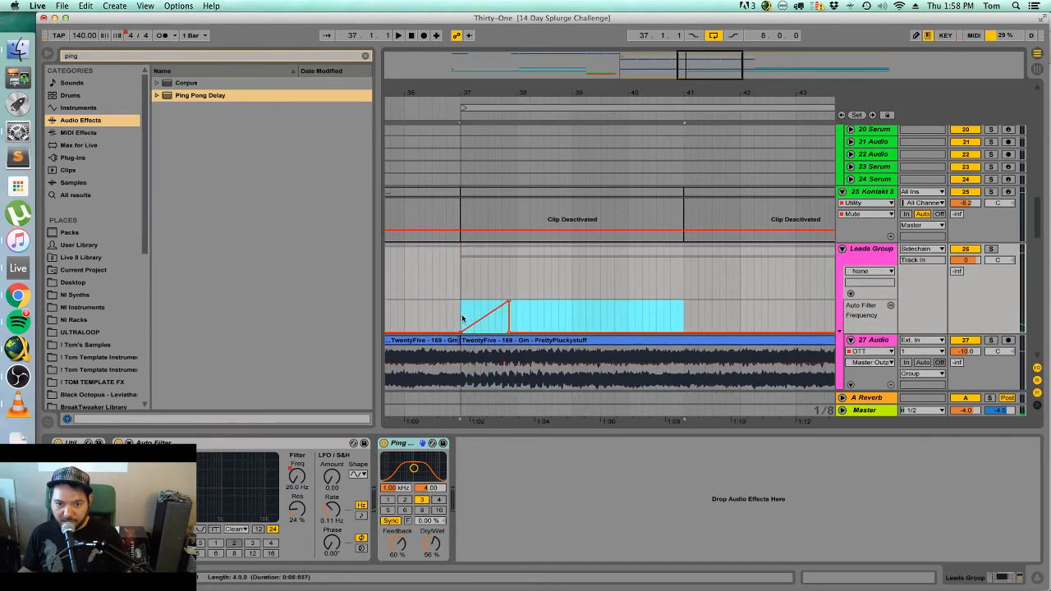
key(super+d)
key(super+d)
key(super+d)
scroll(461, 319, left, 6)
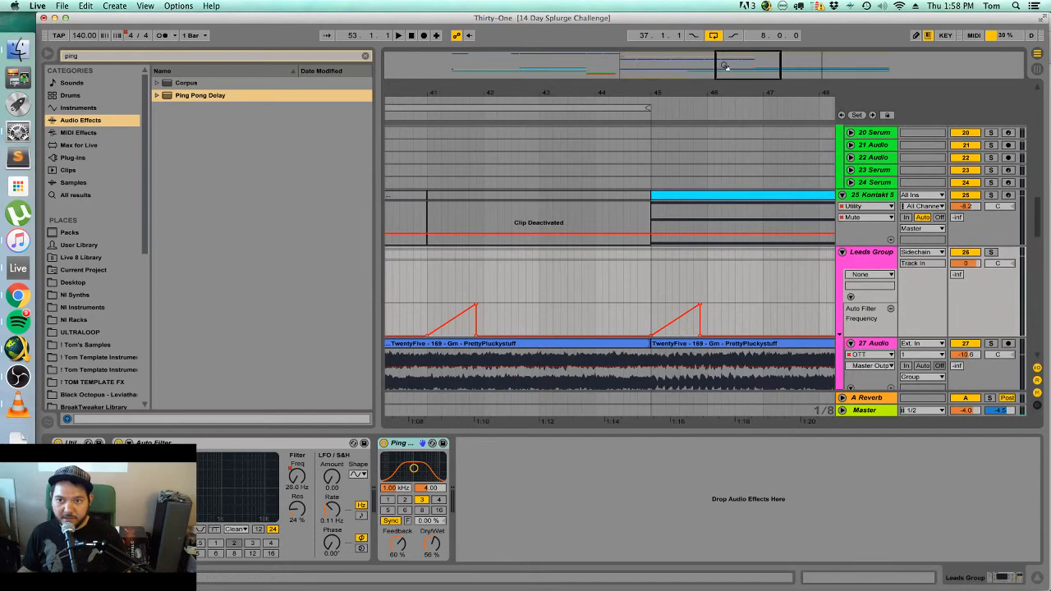
drag(724, 66, 609, 283)
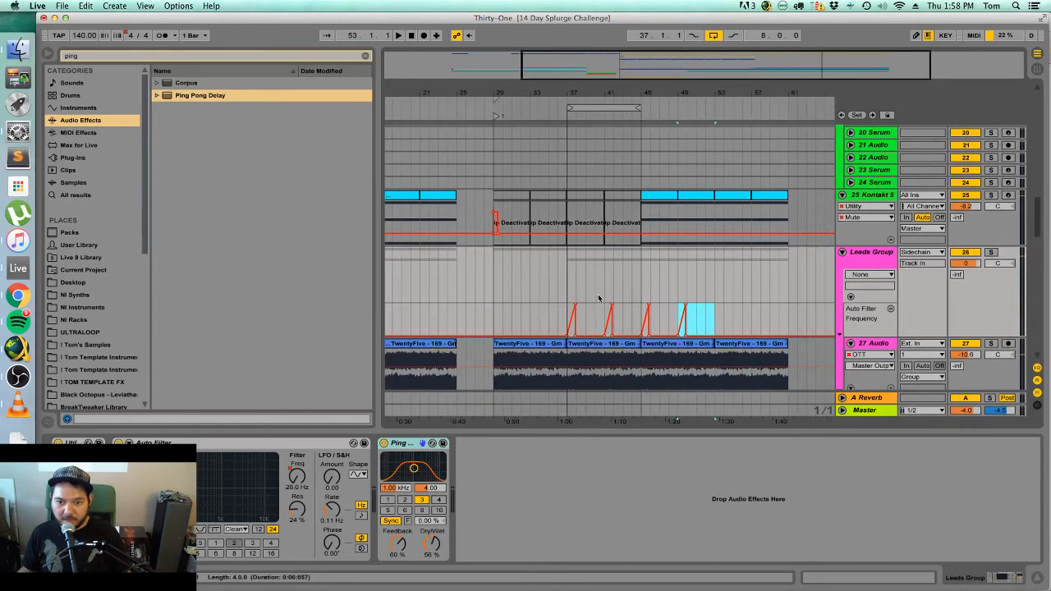
Play the arrangement from bar 37 to hear the repeated filter ramps.
click(572, 286)
key(space)
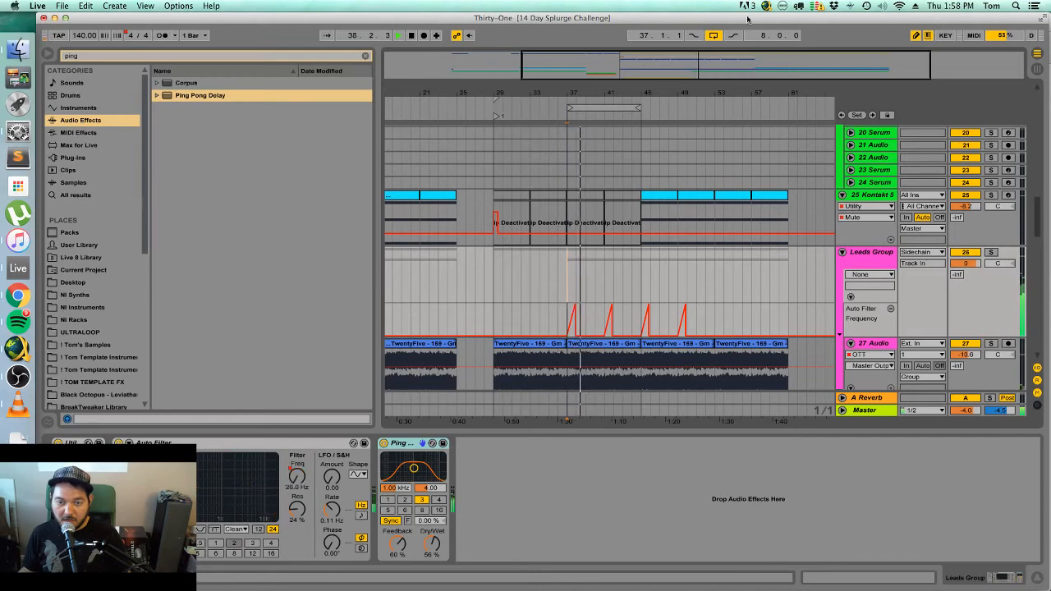
drag(744, 65, 700, 121)
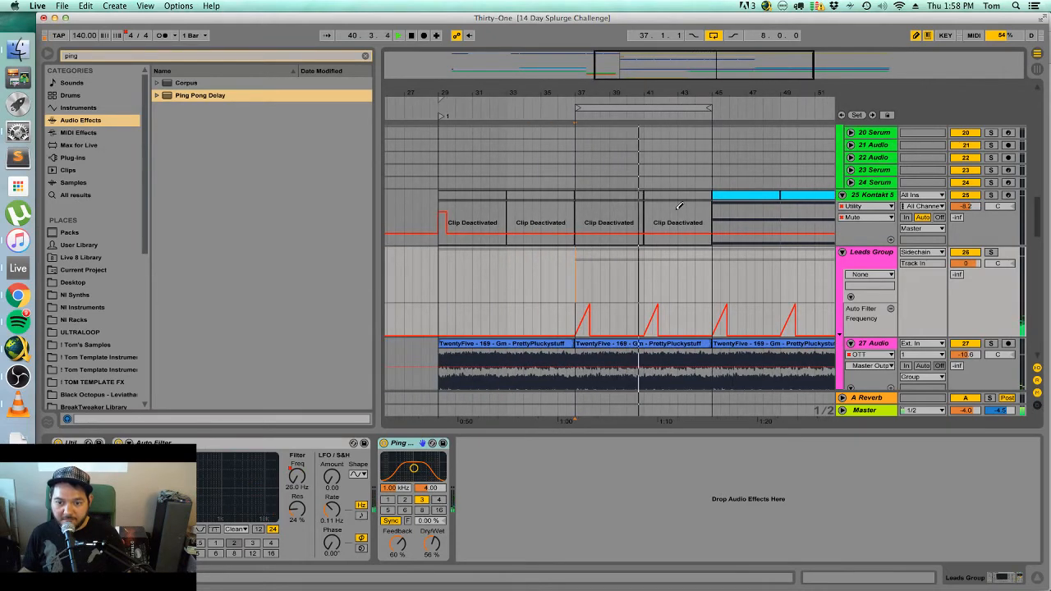
Open the GoodDrop track's MIDI clip at bar 37 and fold the note editor to the used pitches.
scroll(680, 206, up, 5)
scroll(679, 206, up, 10)
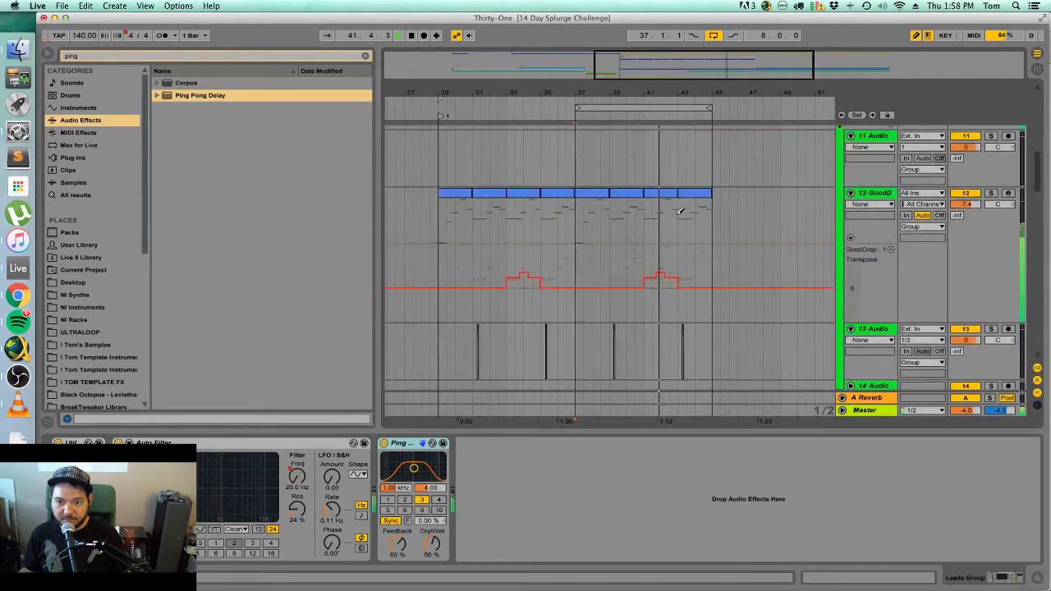
scroll(679, 212, down, 8)
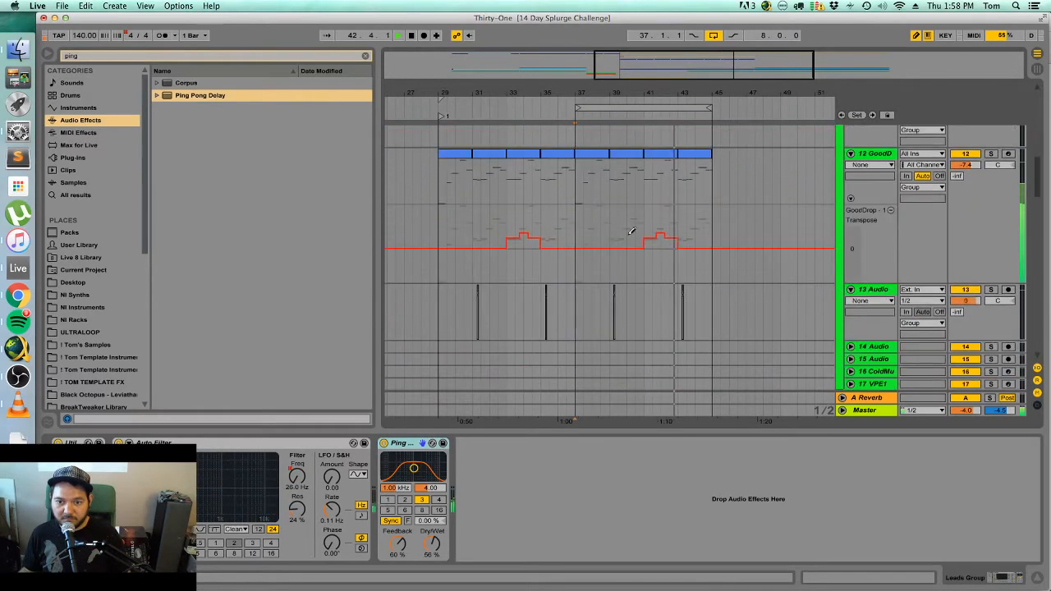
double_click(593, 156)
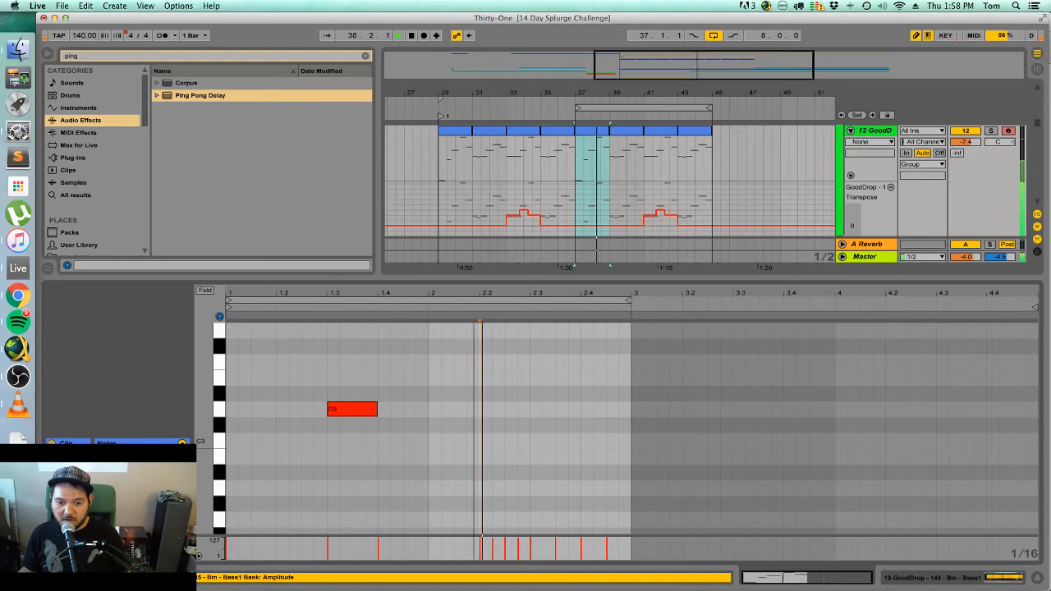
scroll(528, 491, up, 4)
scroll(528, 491, down, 10)
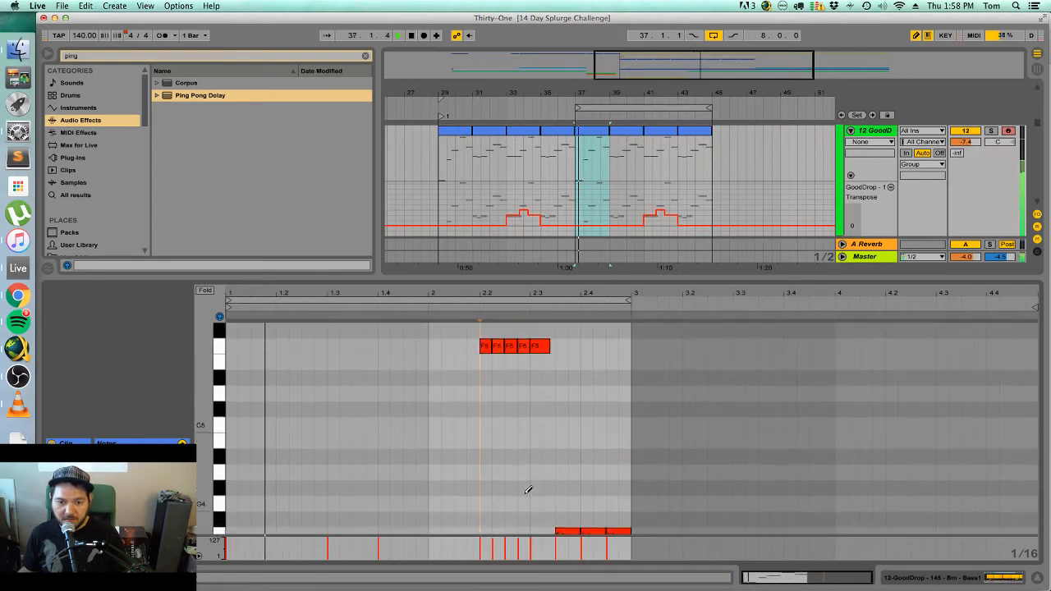
scroll(509, 491, down, 8)
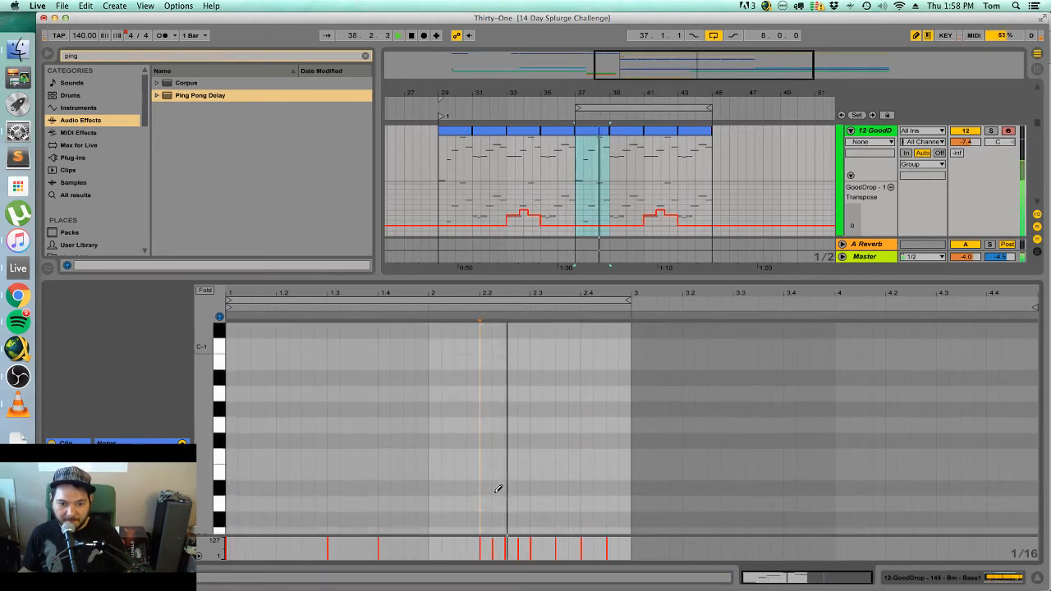
scroll(498, 490, up, 15)
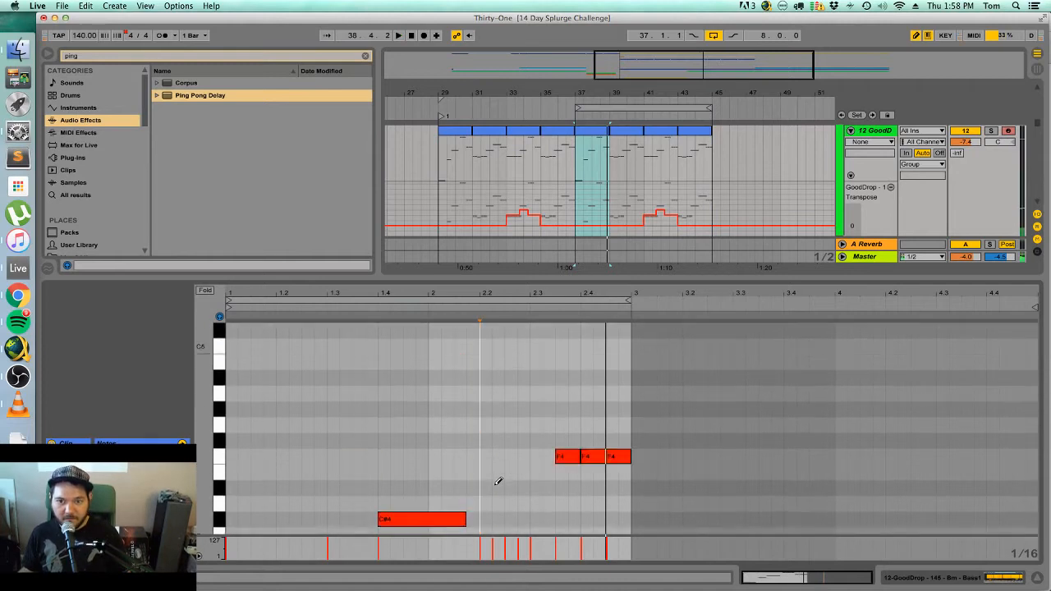
key(f)
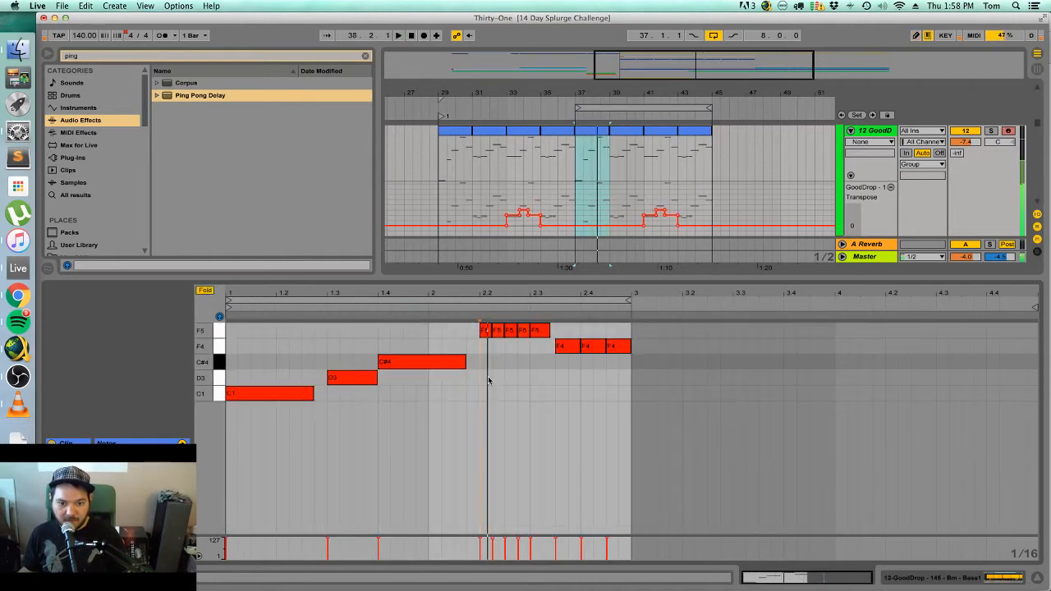
key(space)
key(space)
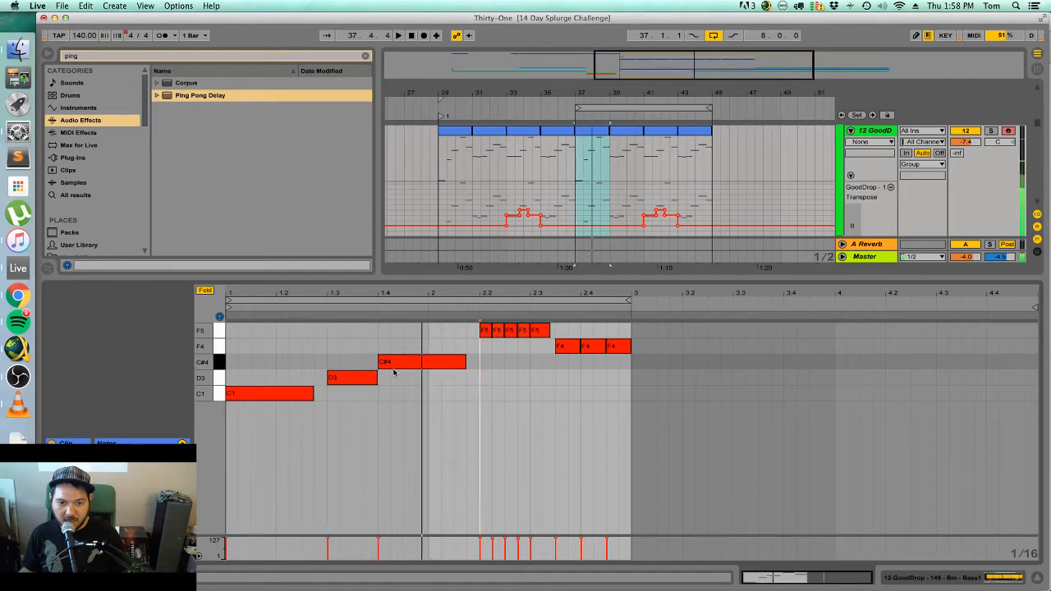
Move the C#4 note a sixteenth earlier and shorten it to three sixteenths.
drag(407, 365, 394, 366)
key(space)
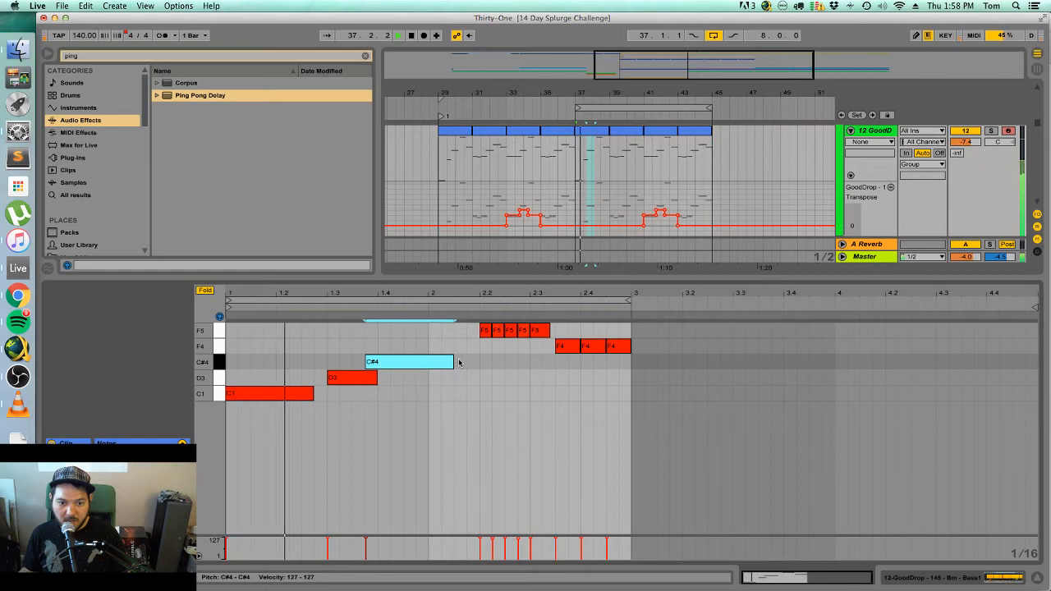
drag(453, 363, 419, 364)
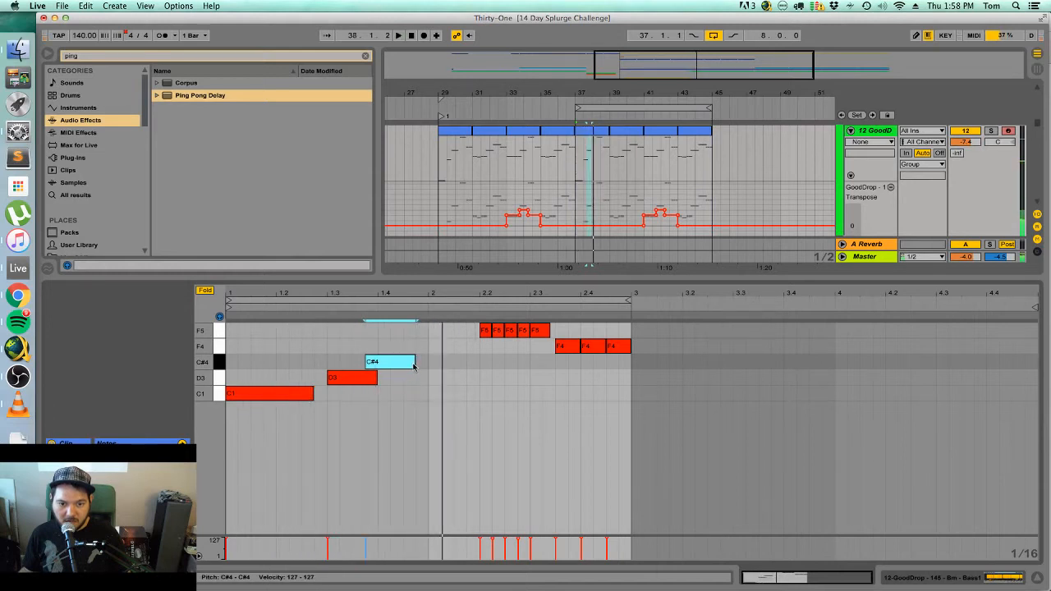
drag(404, 361, 395, 362)
Place three consecutive quarter-length D3 notes right after the C#4, deactivate the first four F5 notes and delete the fifth.
click(413, 387)
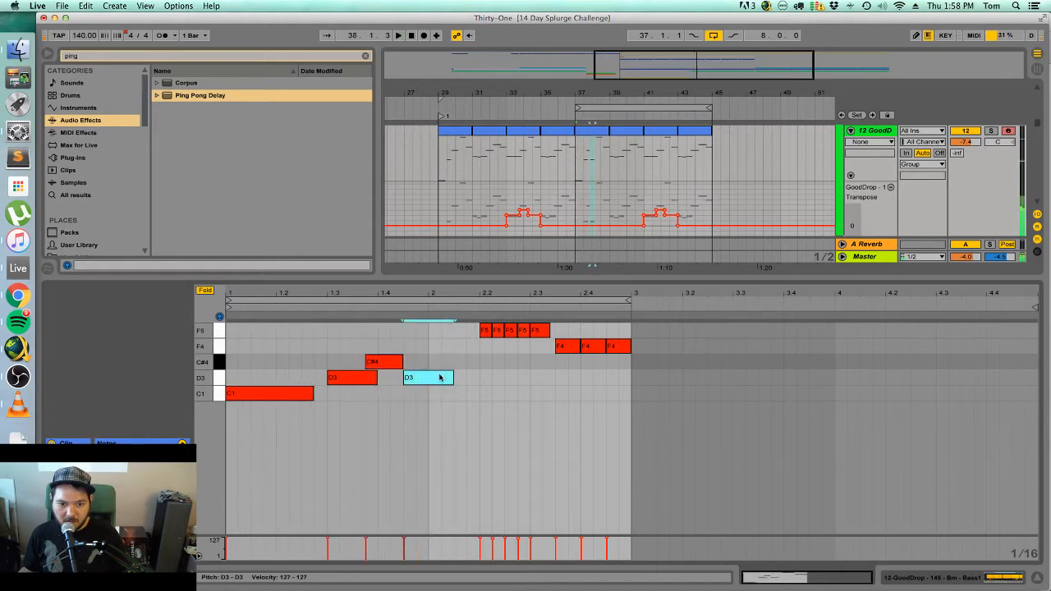
key(super+d)
key(super+d)
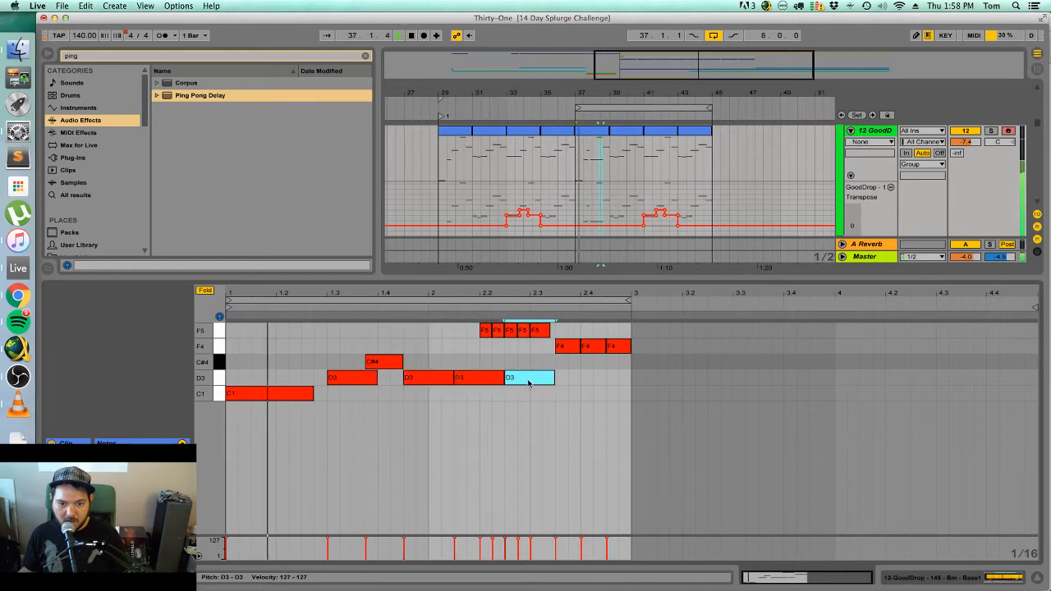
drag(526, 361, 480, 325)
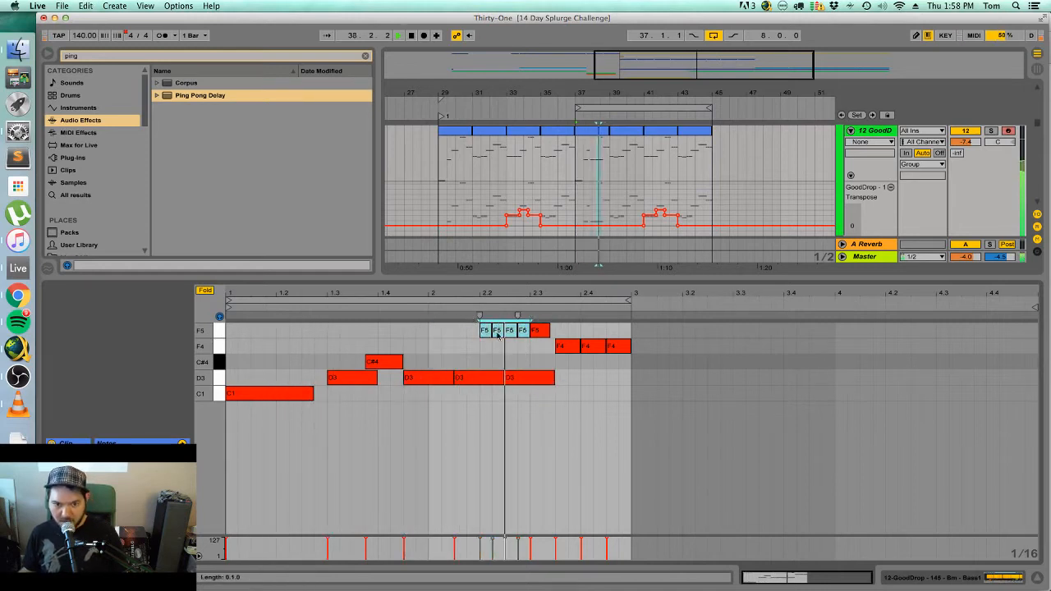
double_click(542, 337)
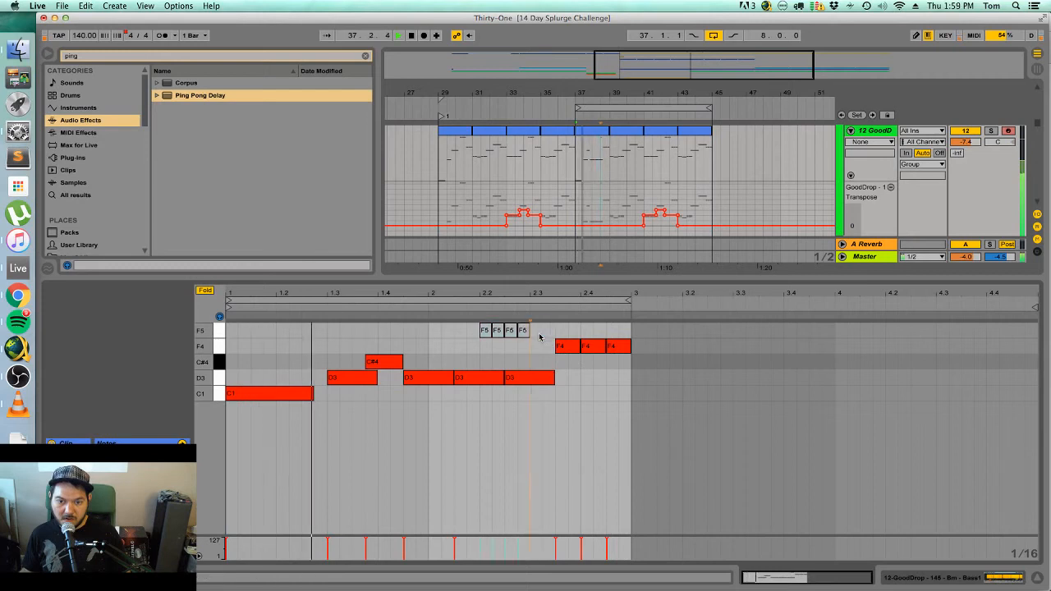
Stretch the first F4 note over the two after it to seven sixteenths, unfold the editor and transpose it to G4.
drag(579, 345, 652, 343)
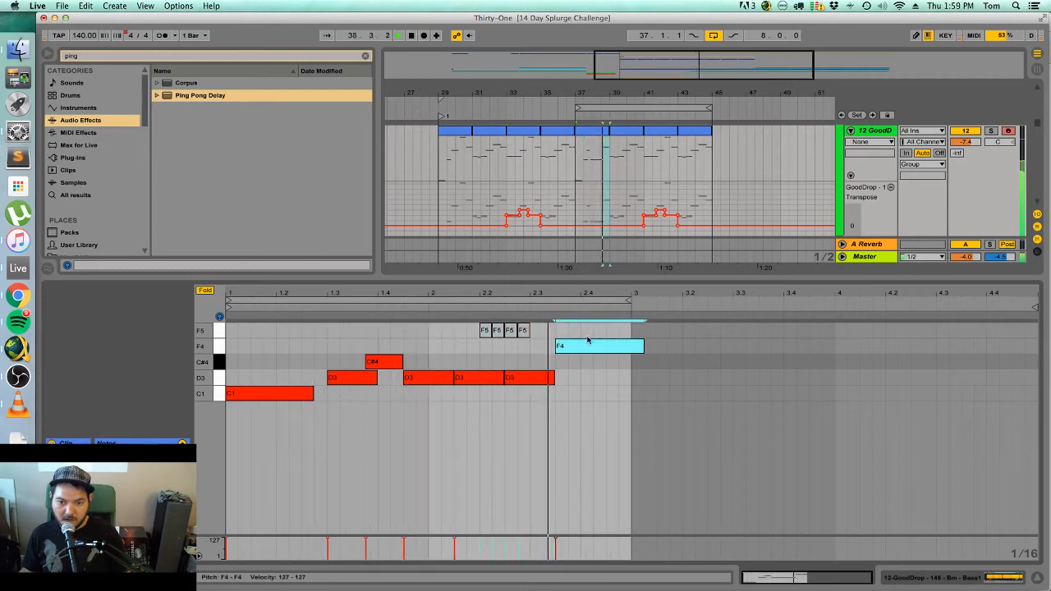
drag(591, 360, 589, 383)
drag(590, 338, 588, 315)
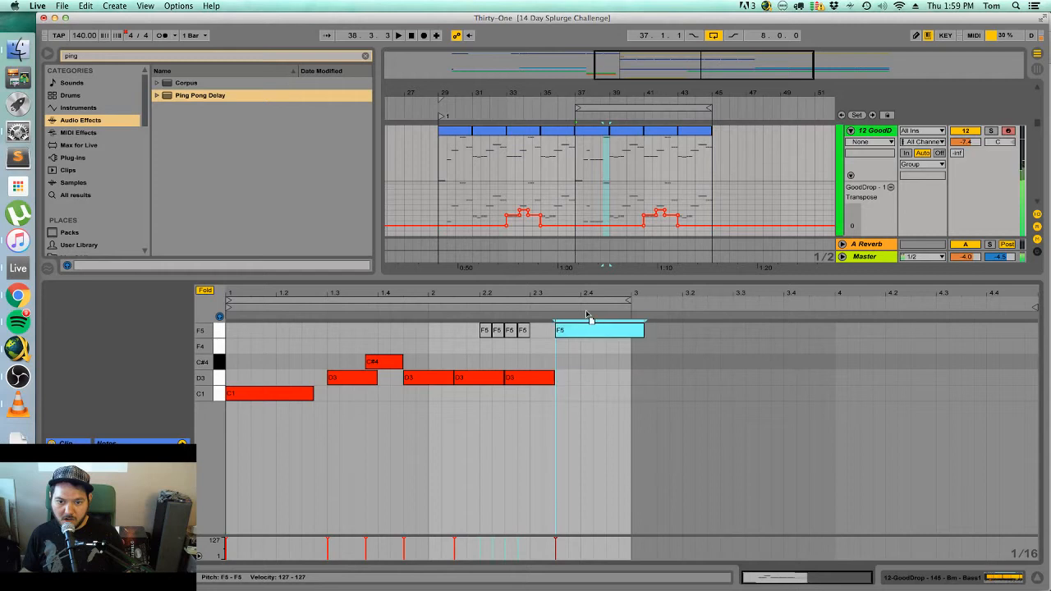
click(206, 291)
mouse_move(579, 466)
mouse_down()
mouse_move(580, 522)
mouse_move(582, 486)
mouse_up()
scroll(583, 443, down, 8)
key(space)
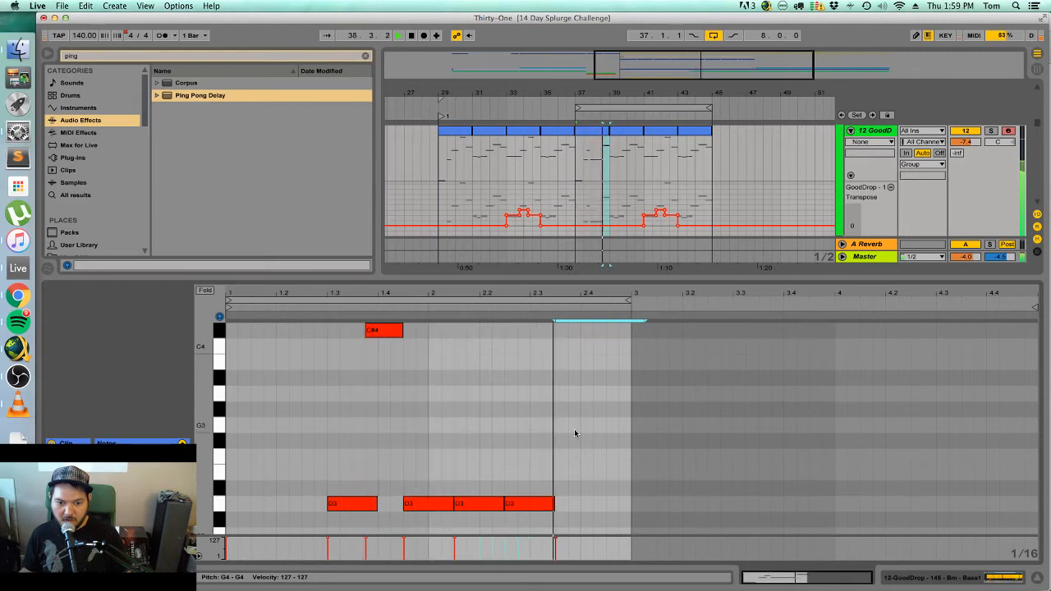
Raise the first D3 note, on beat 1.3, to B3 and play the clip.
scroll(496, 459, down, 5)
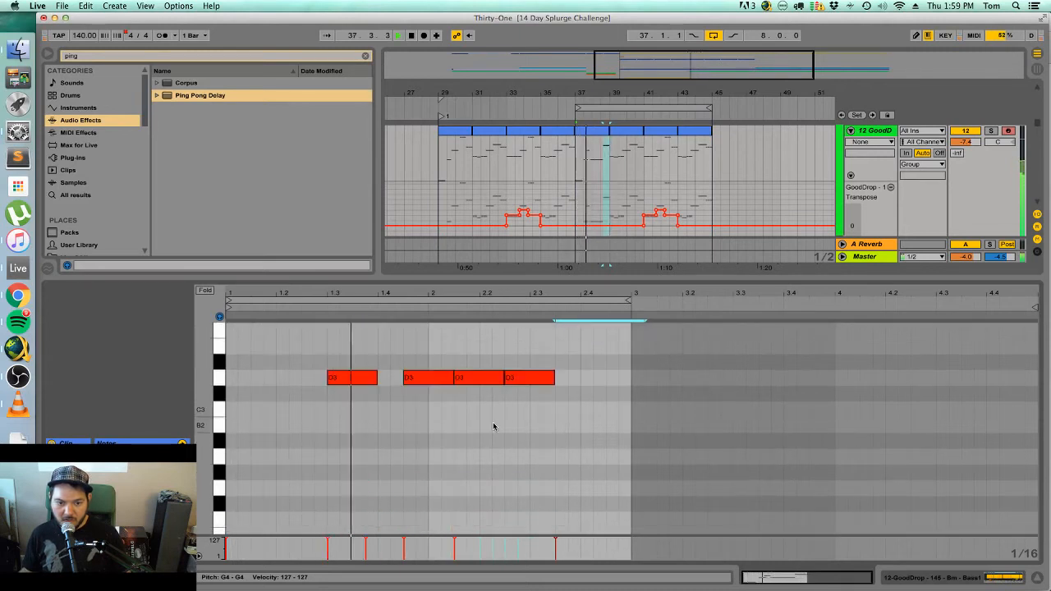
scroll(415, 411, up, 1)
key(space)
drag(340, 408, 343, 314)
scroll(345, 411, up, 1)
key(space)
click(356, 363)
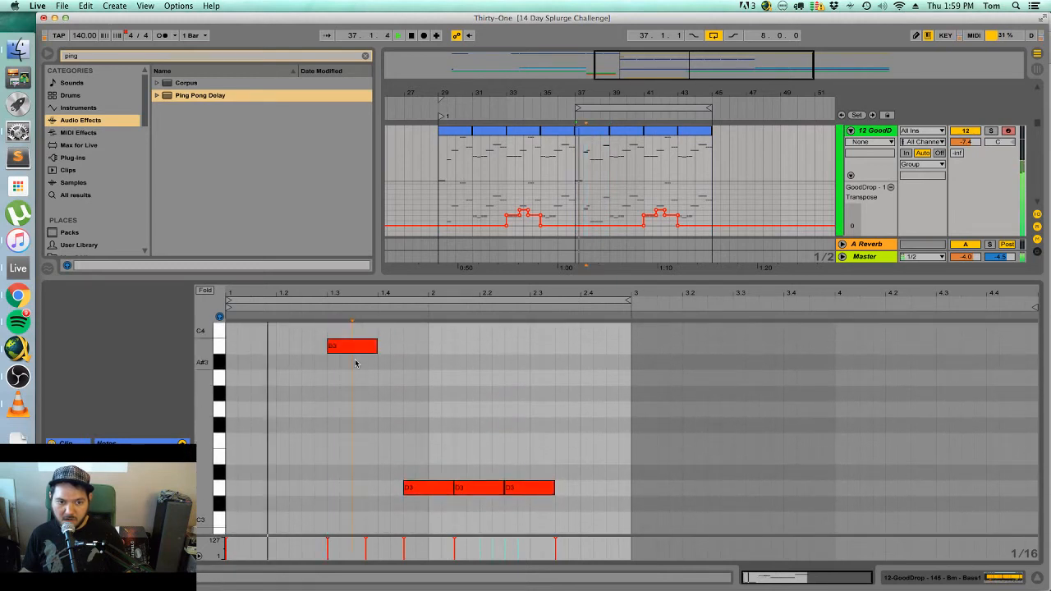
Delete the C#4 note and lengthen the B3 note until it meets the first of the three D3 notes.
scroll(359, 419, up, 2)
scroll(351, 461, down, 3)
scroll(352, 462, up, 2)
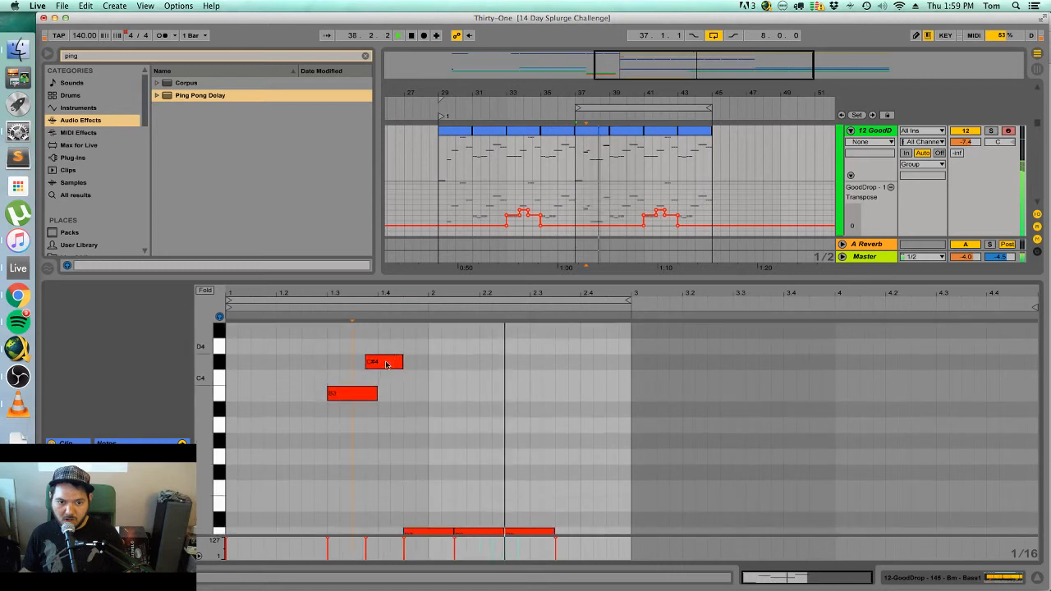
double_click(384, 365)
drag(376, 394, 402, 396)
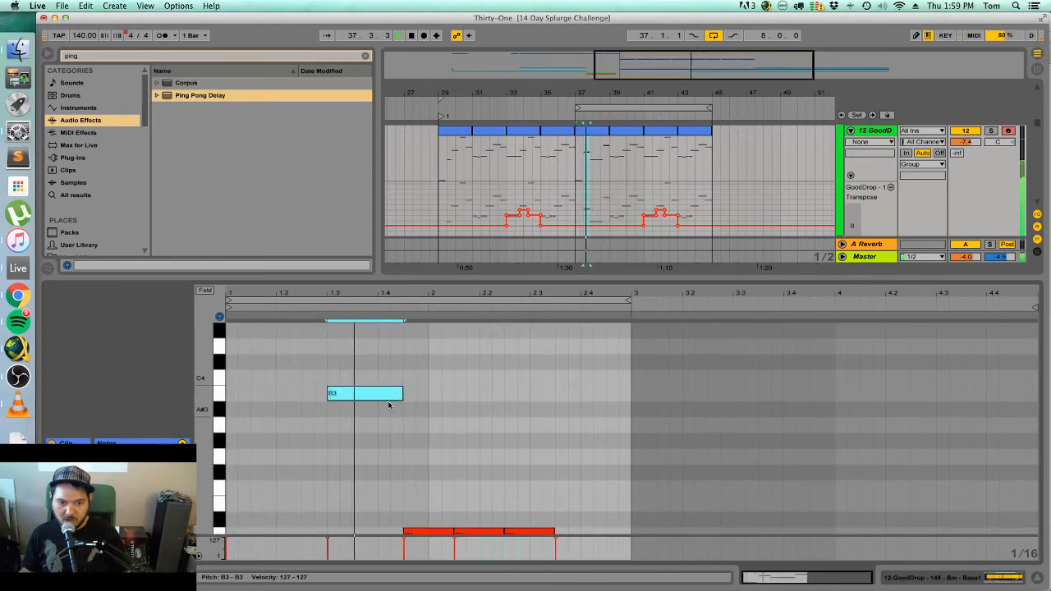
Lengthen the opening C1 note to beat 1.3 so it meets the B3, and look over the remaining notes.
scroll(315, 493, down, 10)
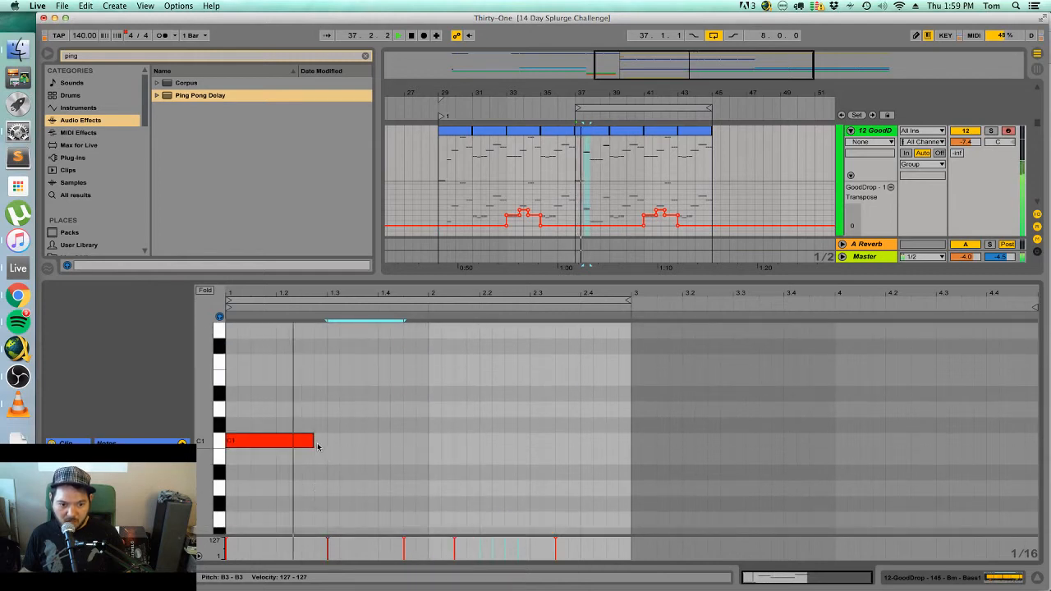
drag(313, 444, 327, 443)
scroll(346, 485, up, 10)
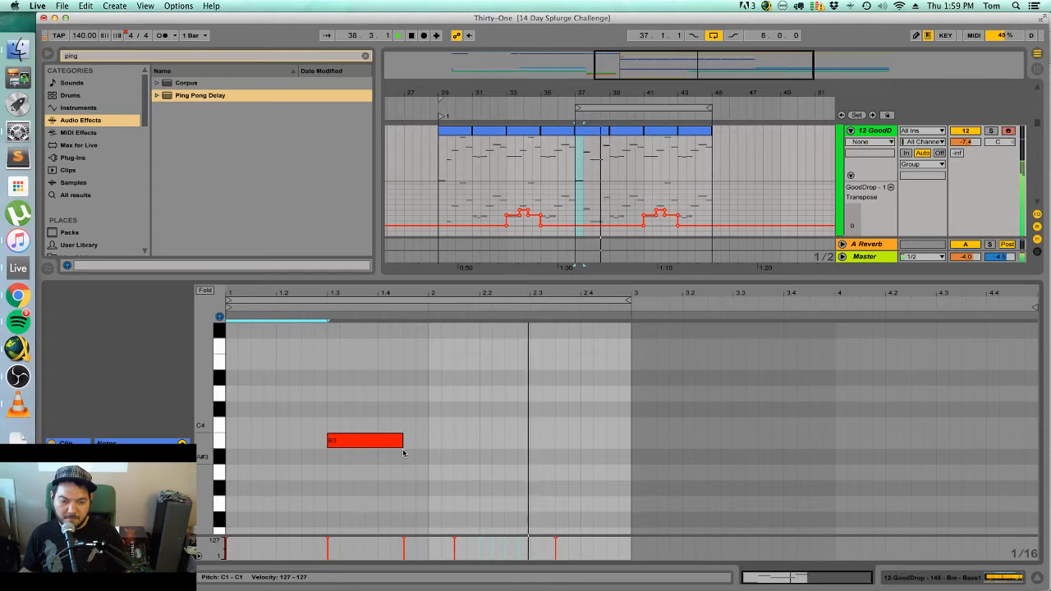
scroll(403, 456, down, 10)
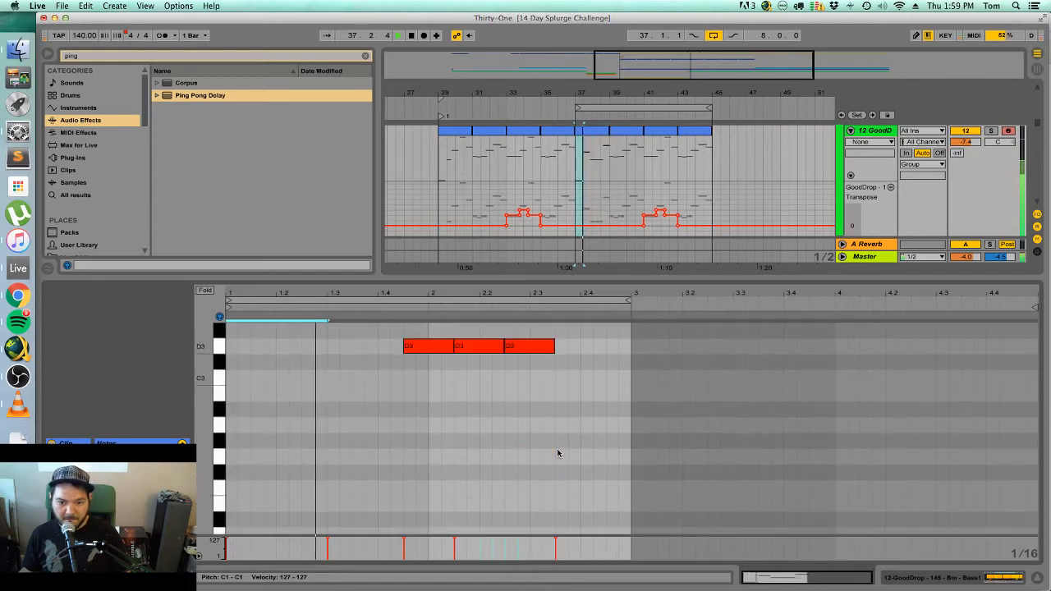
Move the B3 note on beat 1.3 to A#3 and raise it again by about six semitones.
scroll(557, 453, up, 10)
click(363, 426)
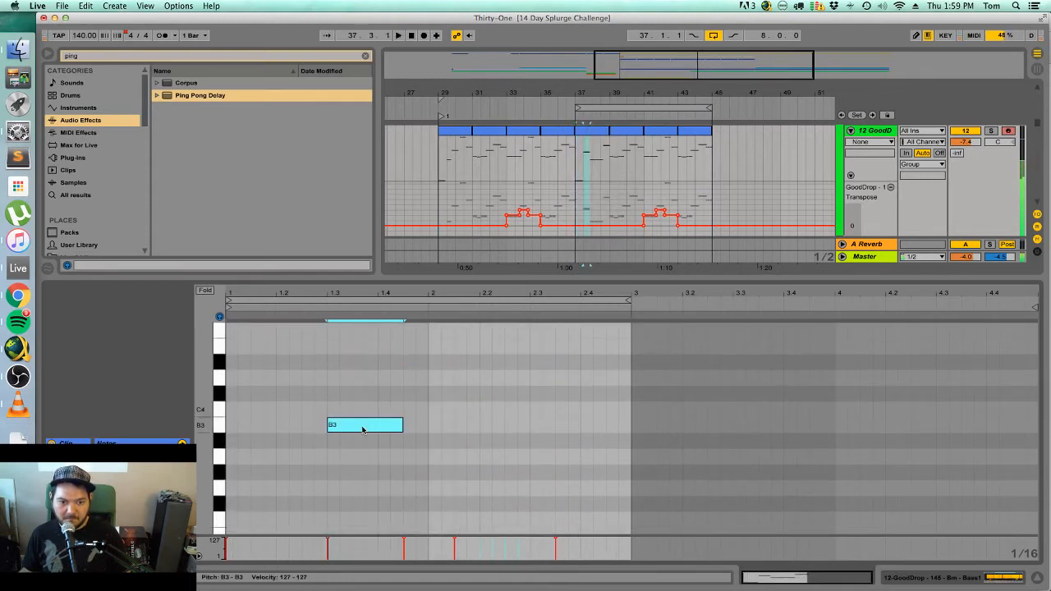
drag(362, 429, 365, 444)
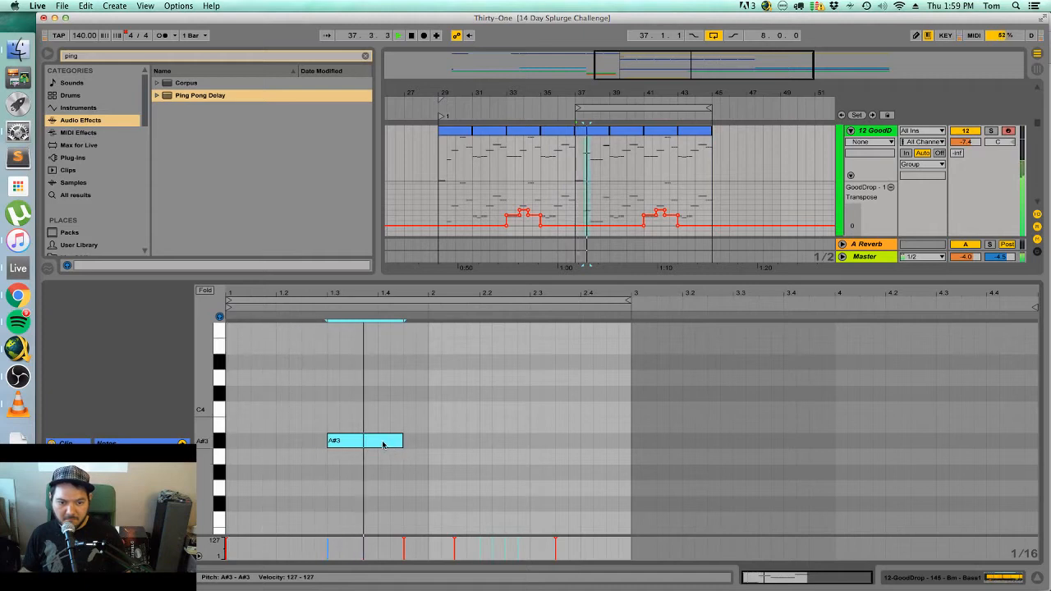
scroll(381, 452, down, 5)
scroll(382, 452, up, 4)
drag(365, 425, 352, 329)
Transpose the three consecutive D3 notes to D#3 and shorten the last one so it ends at beat 2.3.
scroll(605, 475, down, 10)
drag(588, 458, 420, 377)
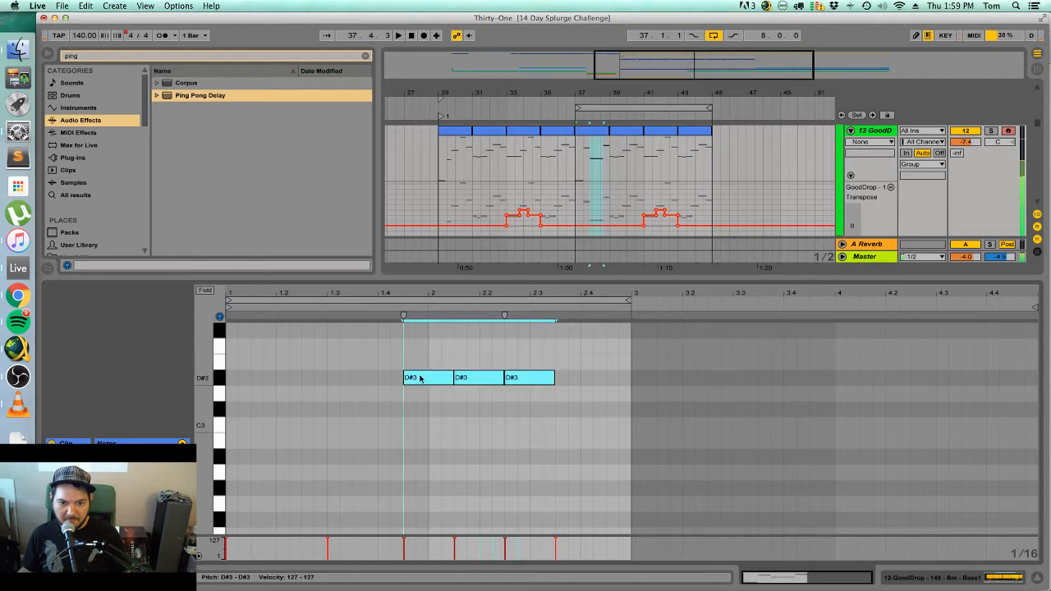
click(481, 421)
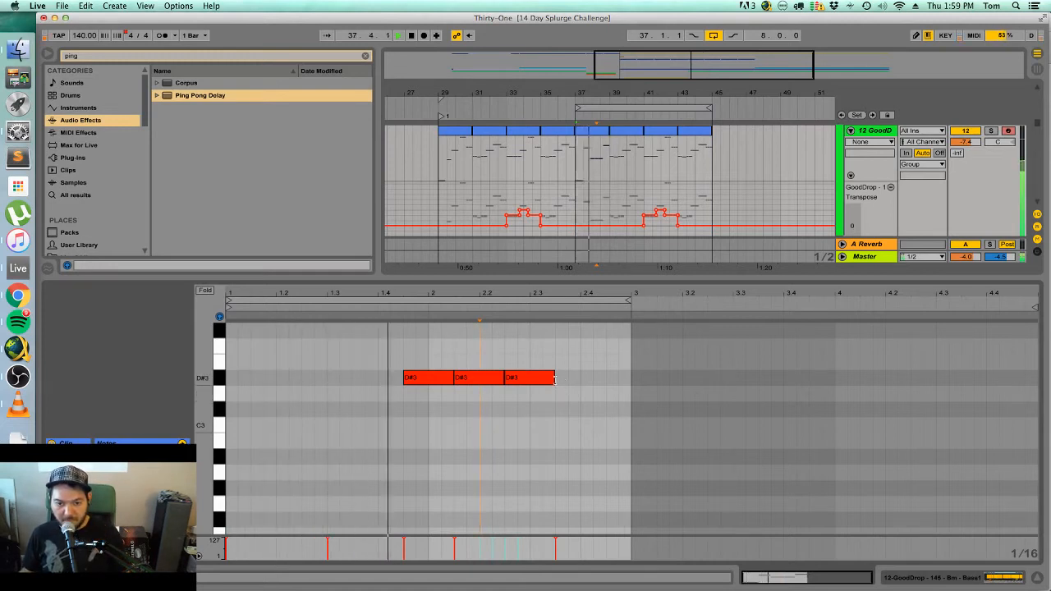
drag(555, 378, 530, 378)
Add a G3 note at beat 2.3 and stretch it slightly past the clip's end at bar 3.
double_click(536, 395)
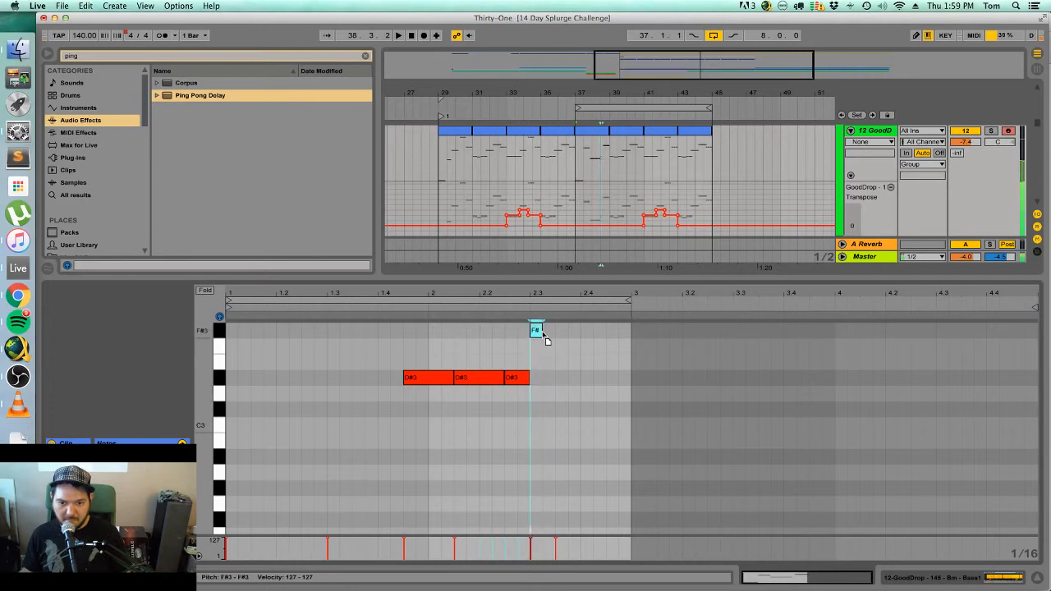
drag(537, 330, 649, 335)
click(661, 378)
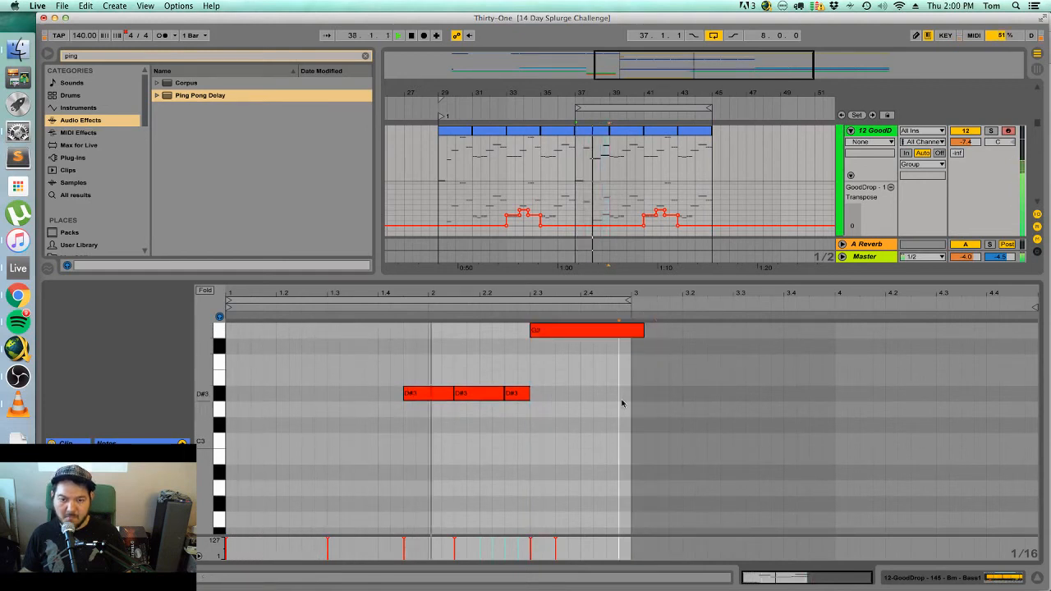
Copy the GoodDrop clip at bar 37 over the clip at bar 41, with the automation envelopes locked to their song positions.
click(598, 133)
click(649, 133)
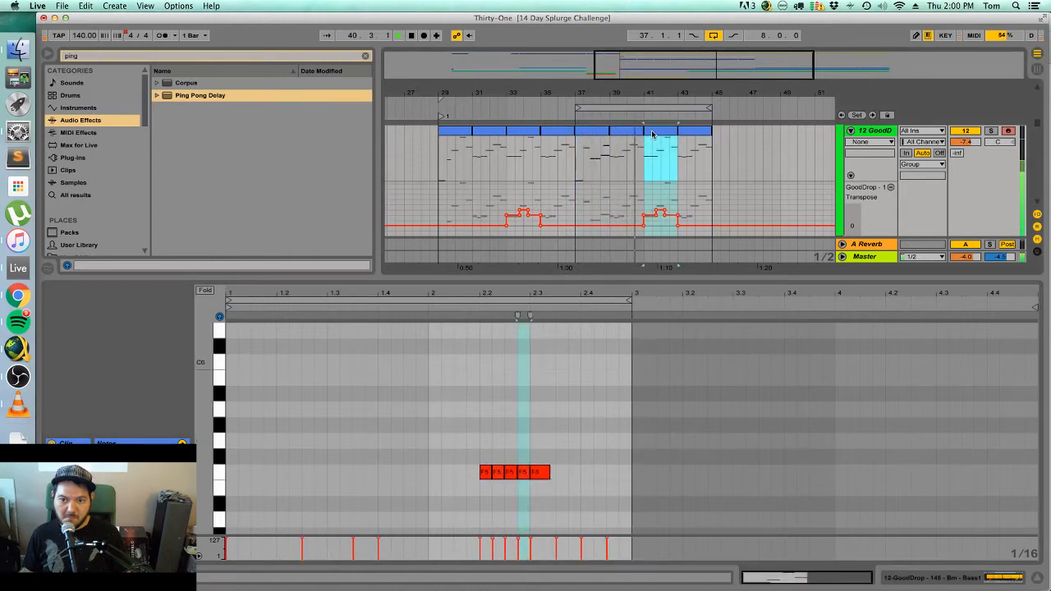
key(super+v)
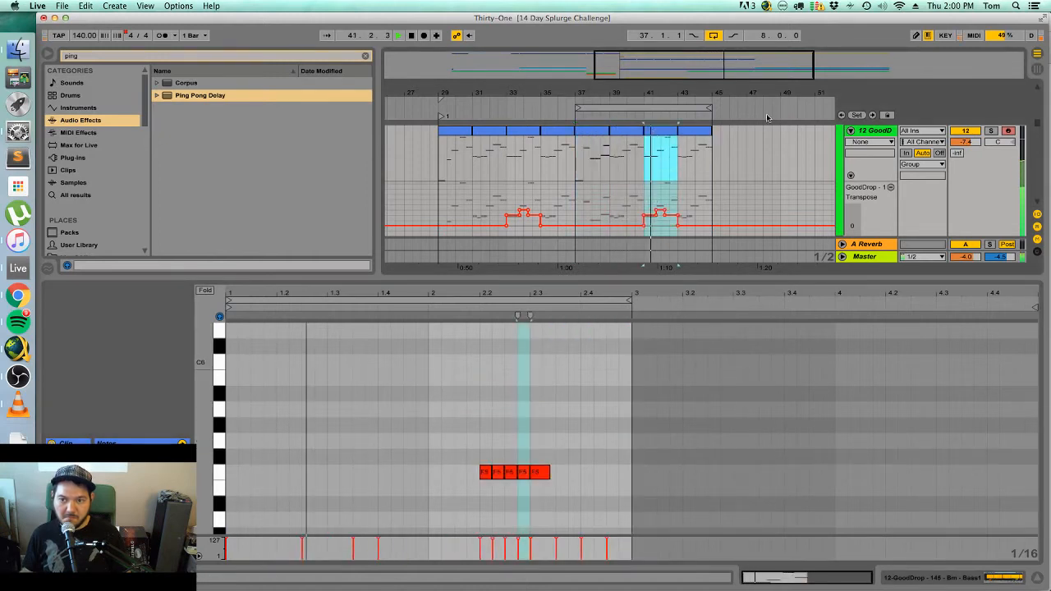
click(887, 115)
click(658, 133)
click(659, 134)
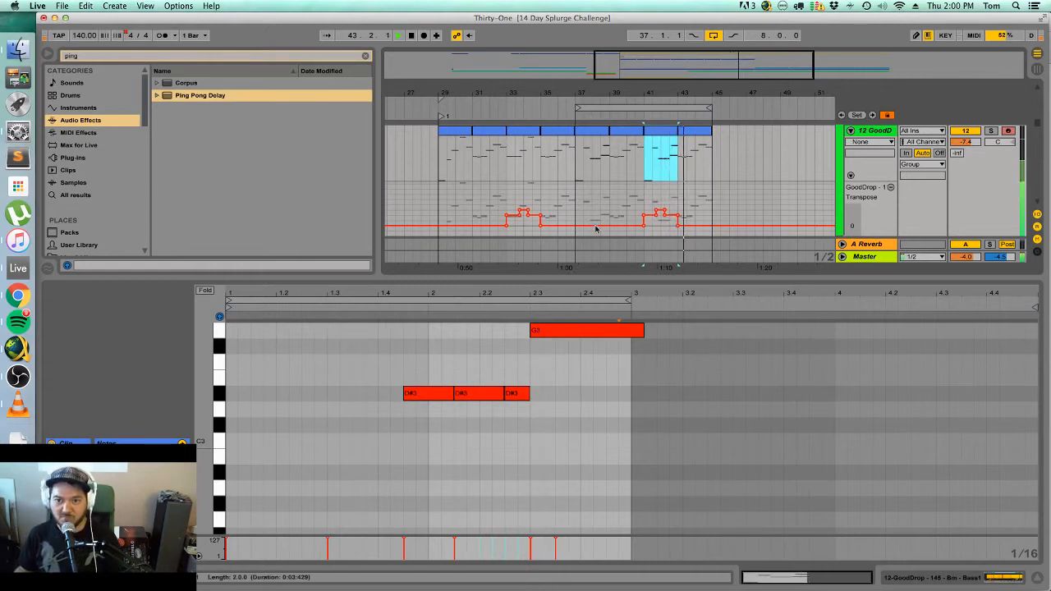
Draw raised Auto Filter Frequency blocks on the Leads Group from 39.3 to 41 and from bar 44 to 45.
click(1038, 581)
scroll(622, 307, down, 10)
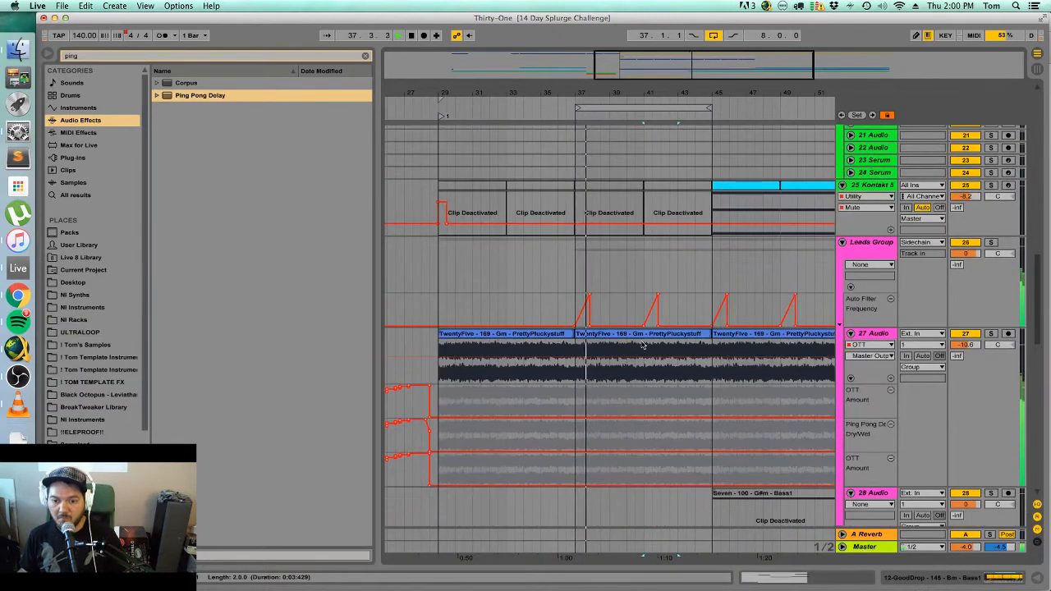
key(b)
click(616, 292)
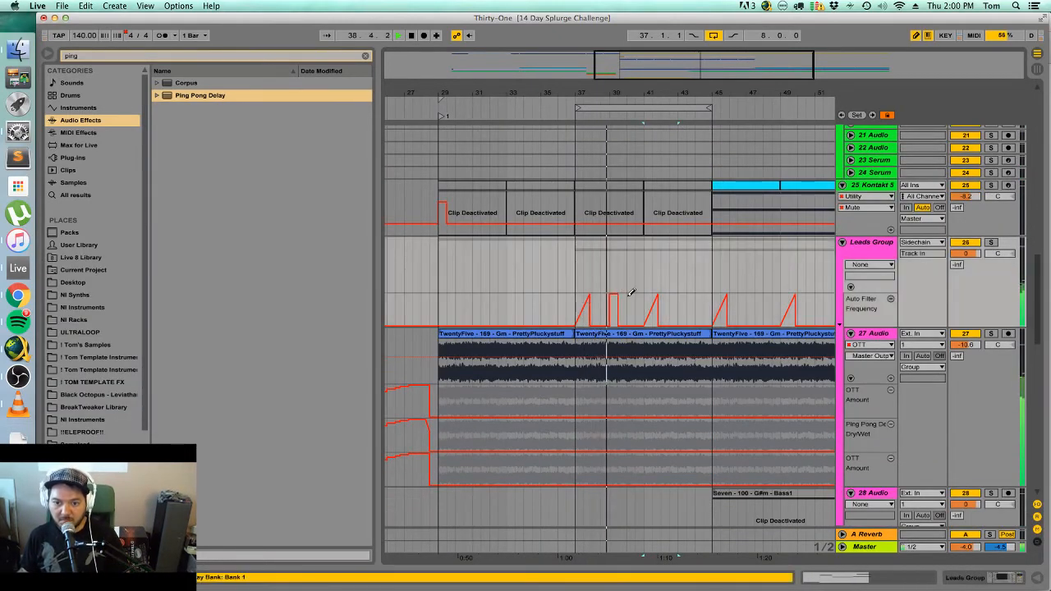
click(616, 323)
drag(622, 293, 632, 293)
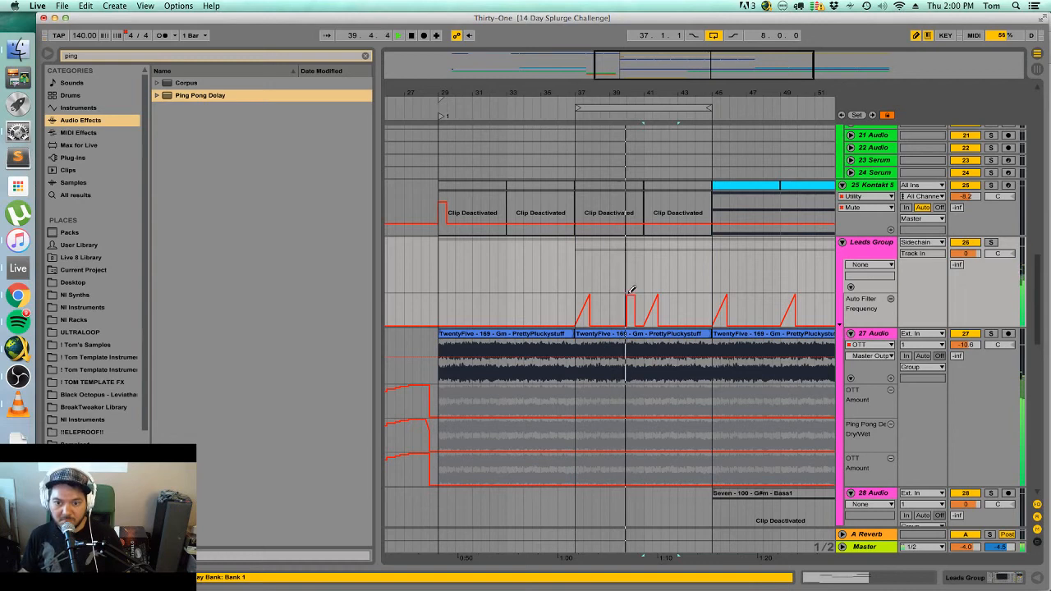
click(639, 293)
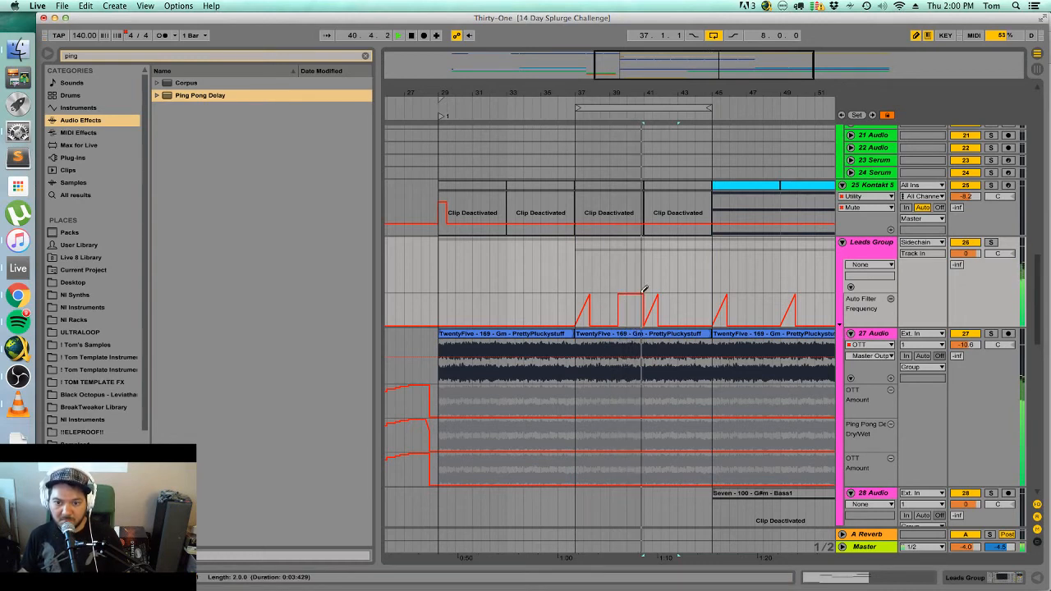
click(699, 293)
drag(700, 292, 698, 285)
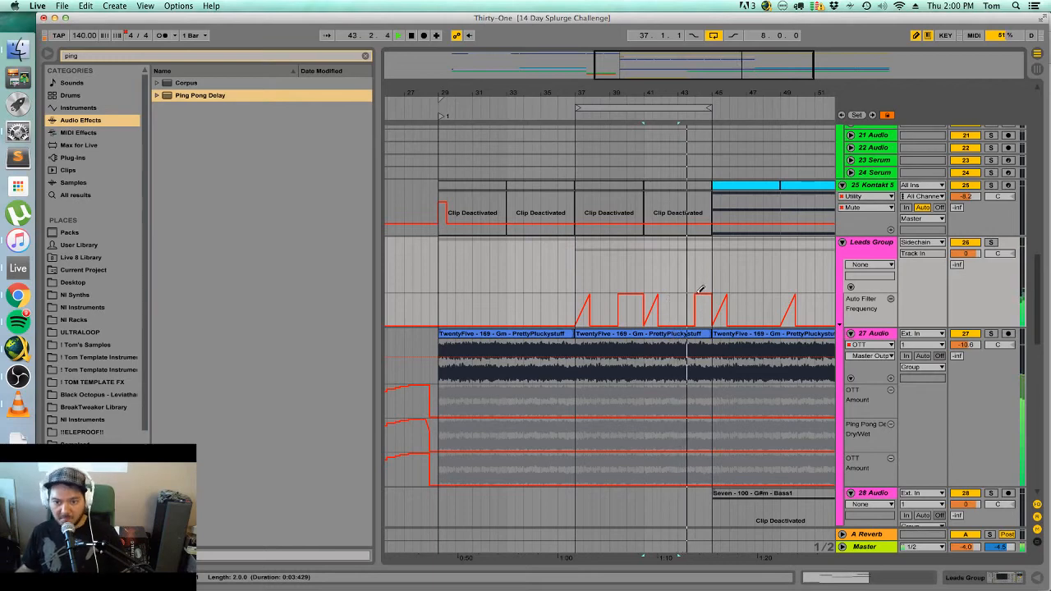
Zoom in on the GoodDrop clips around bar 41, set the song tempo to 144 BPM and resume playback.
scroll(690, 306, up, 15)
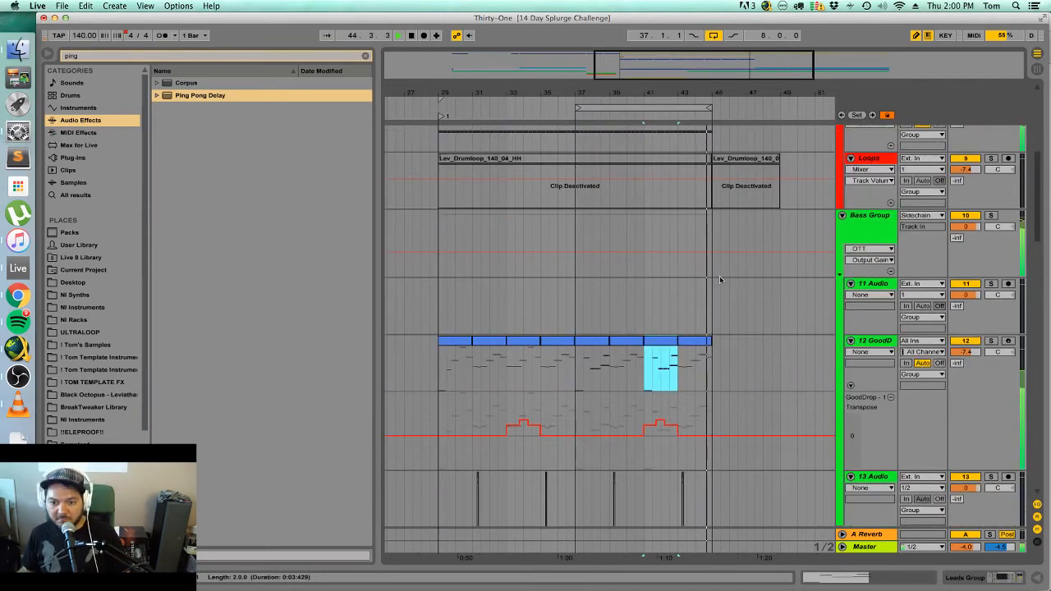
drag(758, 67, 757, 107)
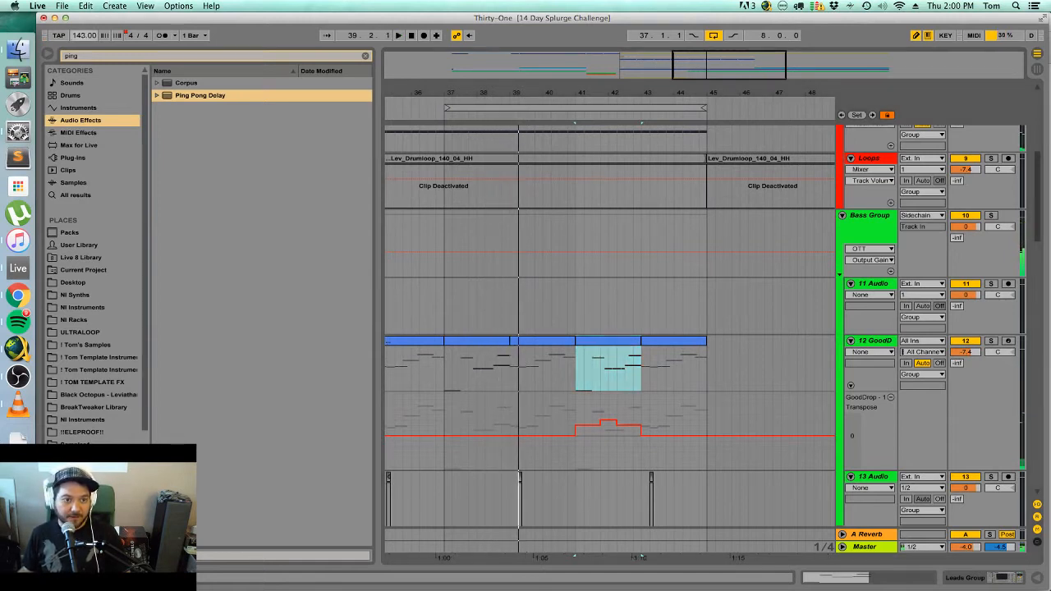
key(space)
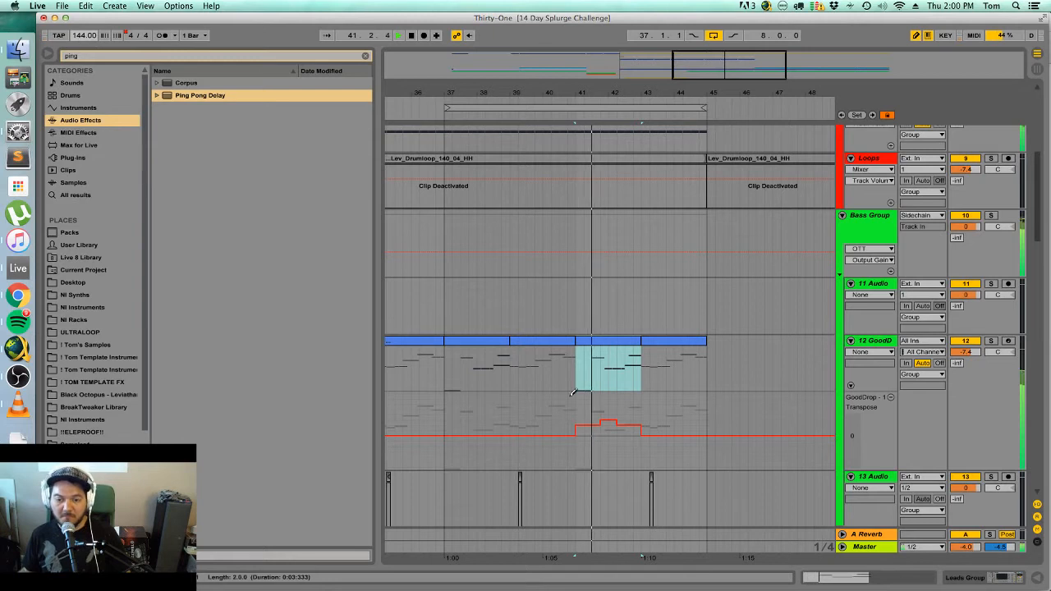
Play the bar 41 clip and draw a higher GoodDrop Transpose step around bar 42, extending it to beat 42.3.
drag(728, 64, 732, 77)
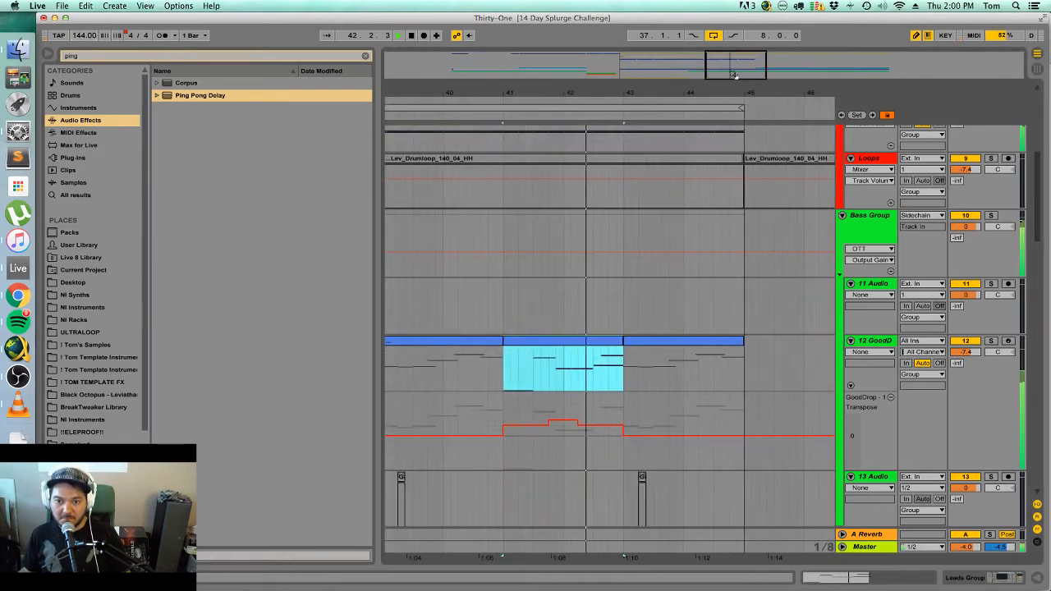
key(space)
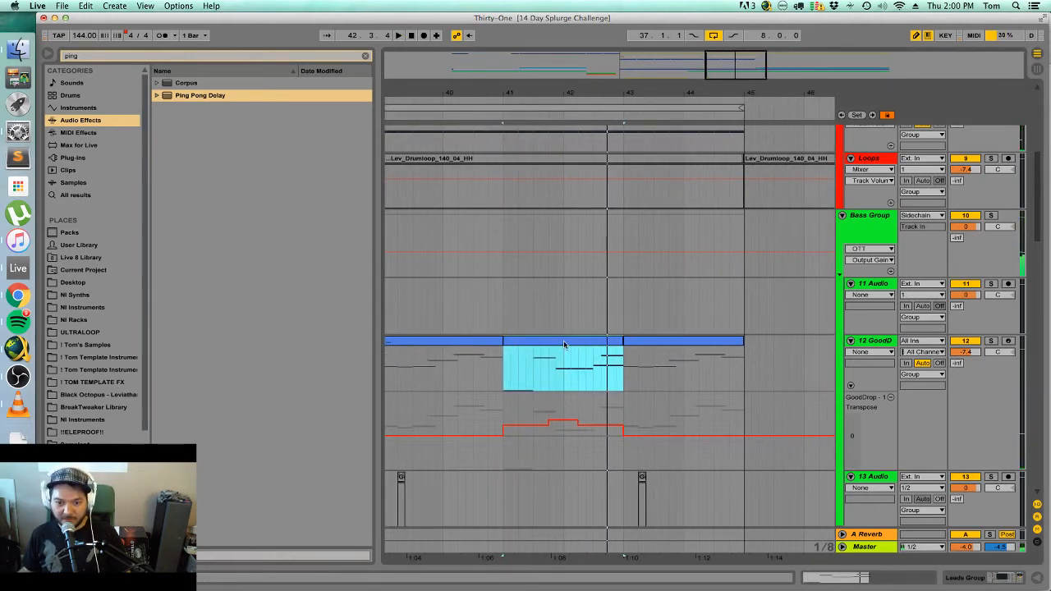
key(space)
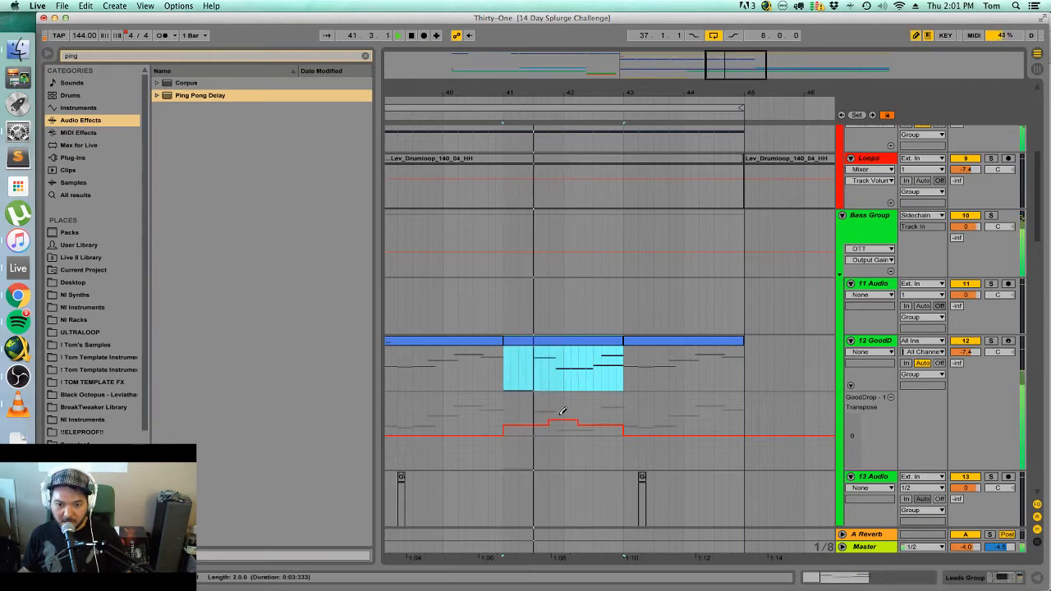
drag(563, 411, 572, 413)
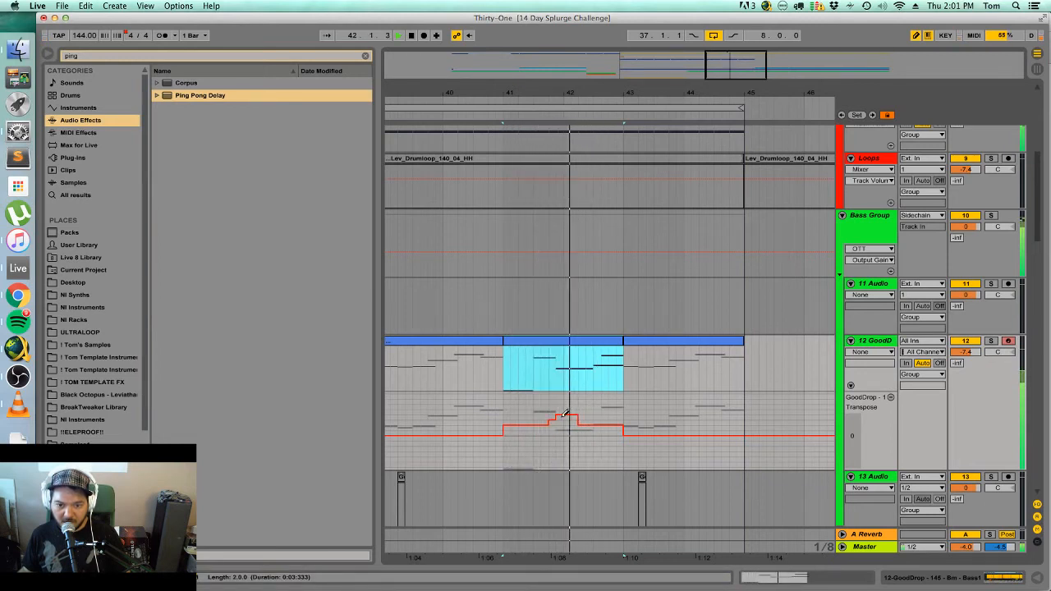
drag(565, 413, 592, 413)
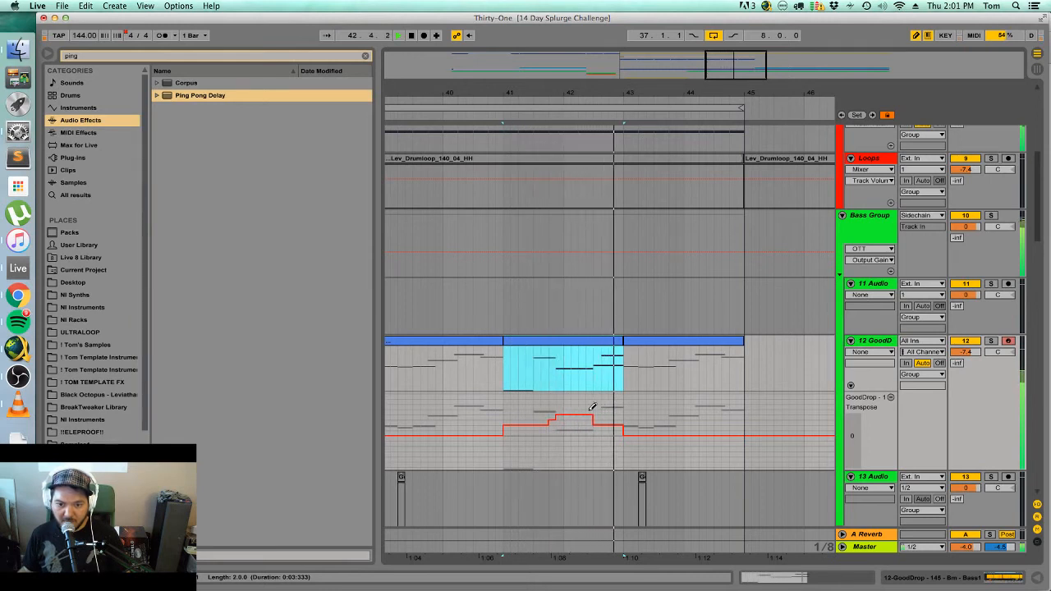
Try GoodDrop Transpose changes at the start of bar 43: a dip, +2 st, and a raised step from 43.2 to 43.3.
click(632, 439)
click(636, 343)
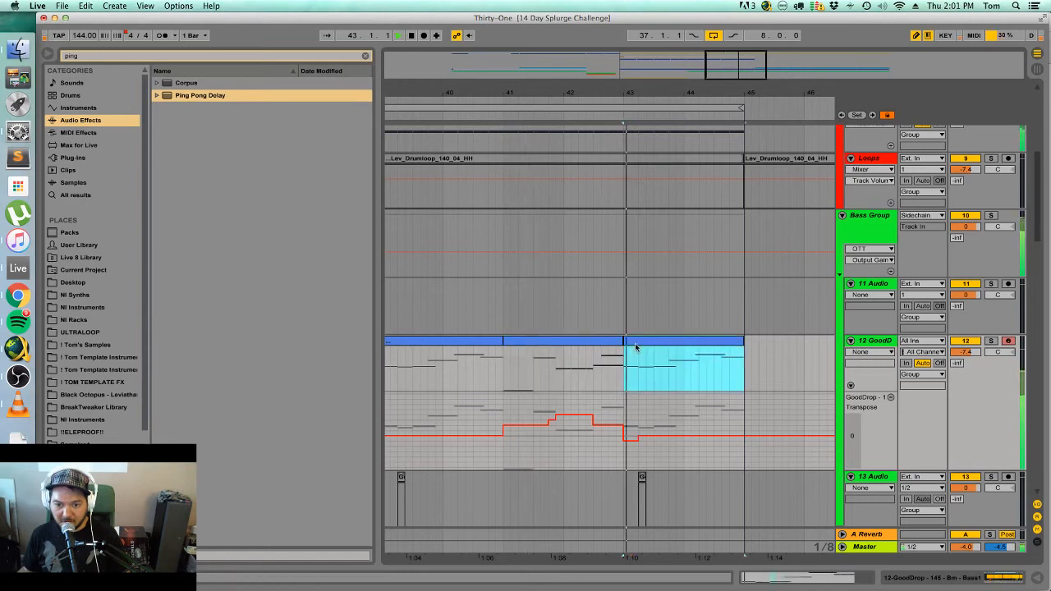
key(space)
key(space)
click(634, 445)
key(space)
key(space)
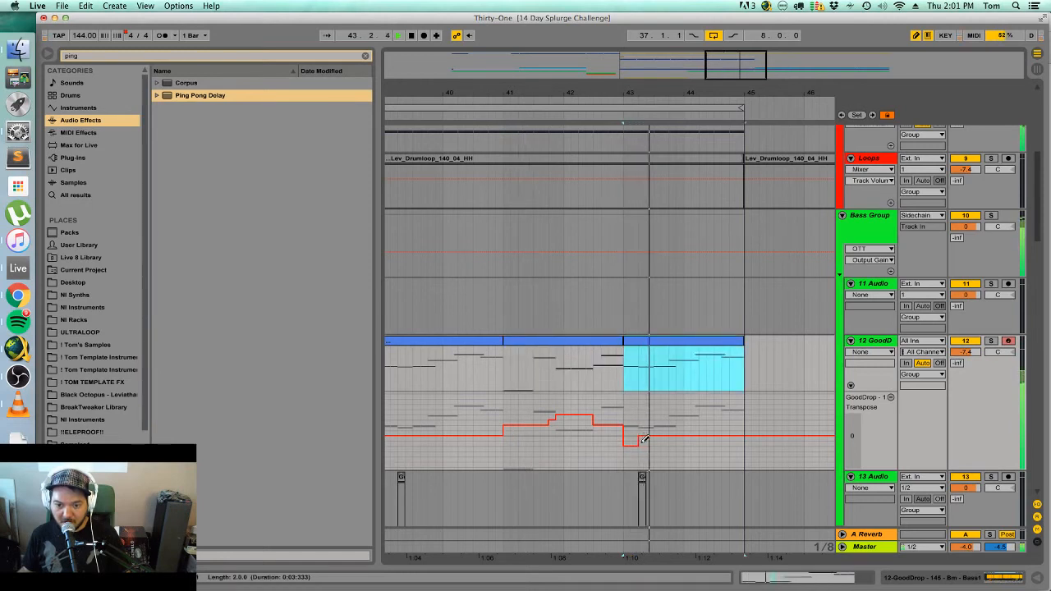
drag(630, 444, 634, 424)
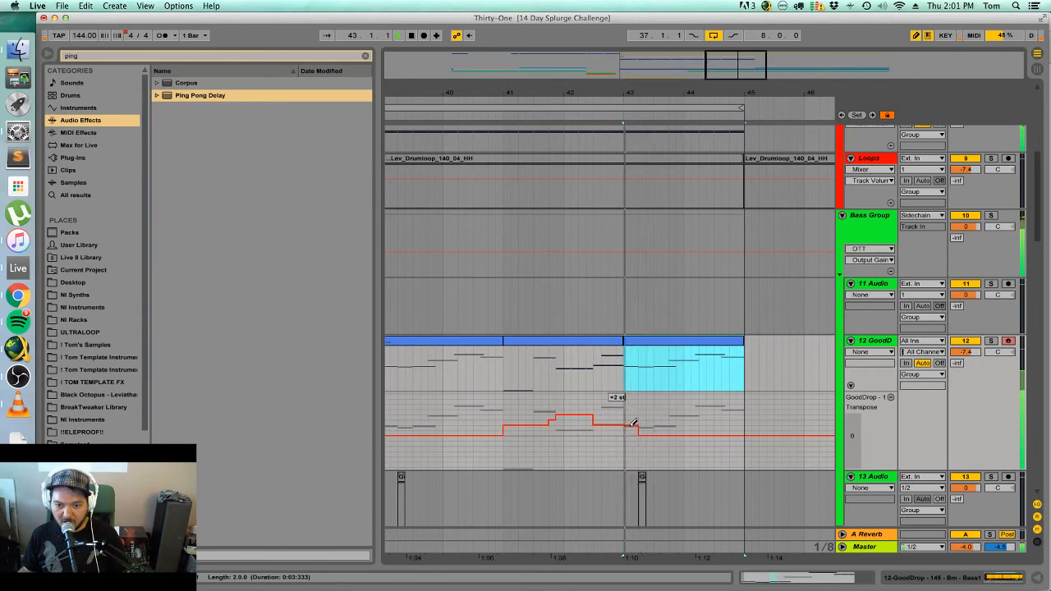
key(space)
key(space)
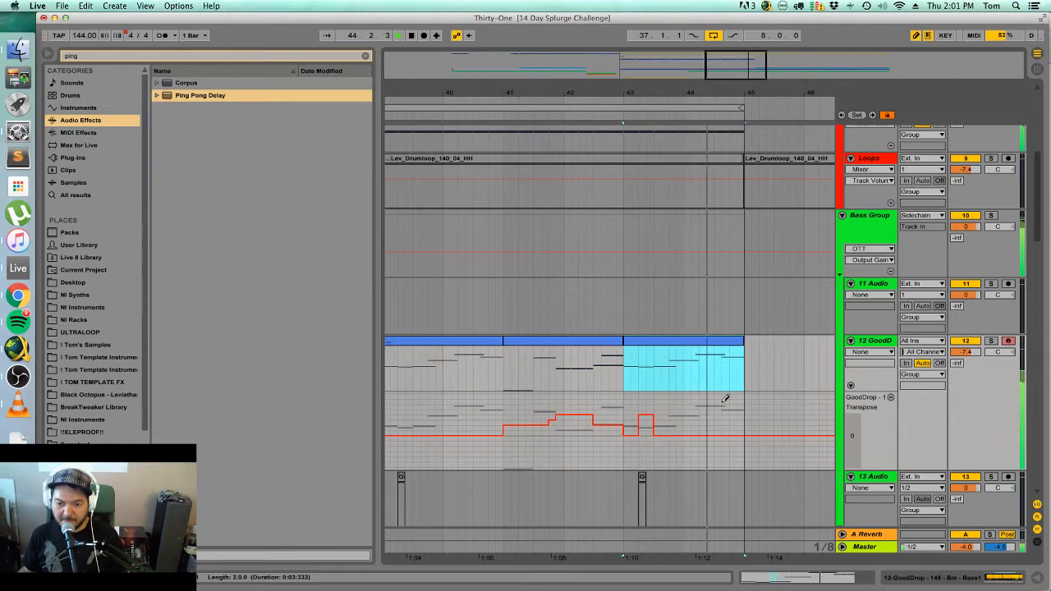
key(space)
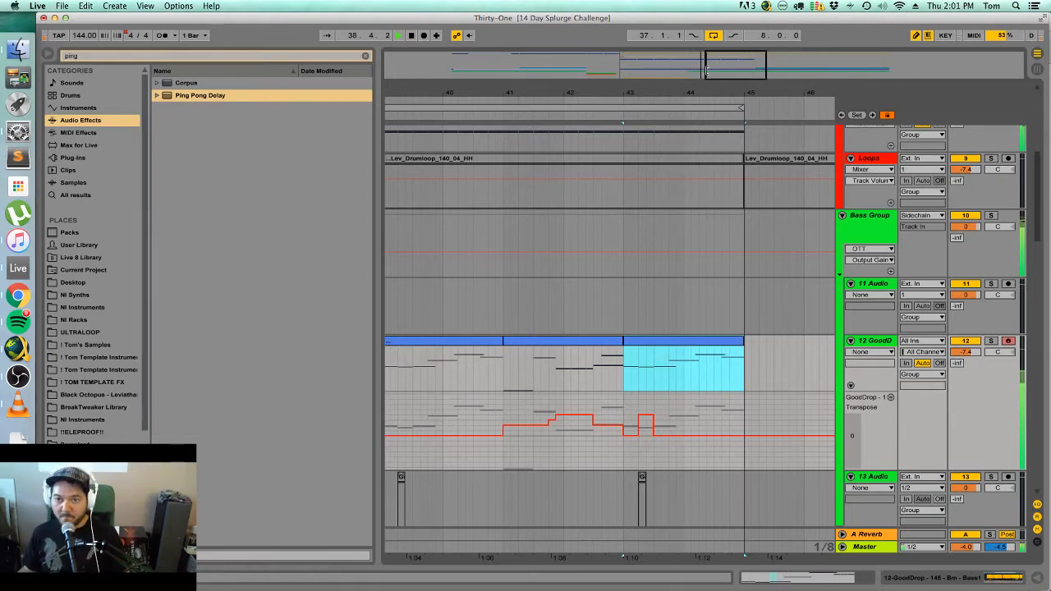
Undo all of the GoodDrop track's Transpose automation and review the bass tracks while the loop plays.
drag(712, 66, 688, 45)
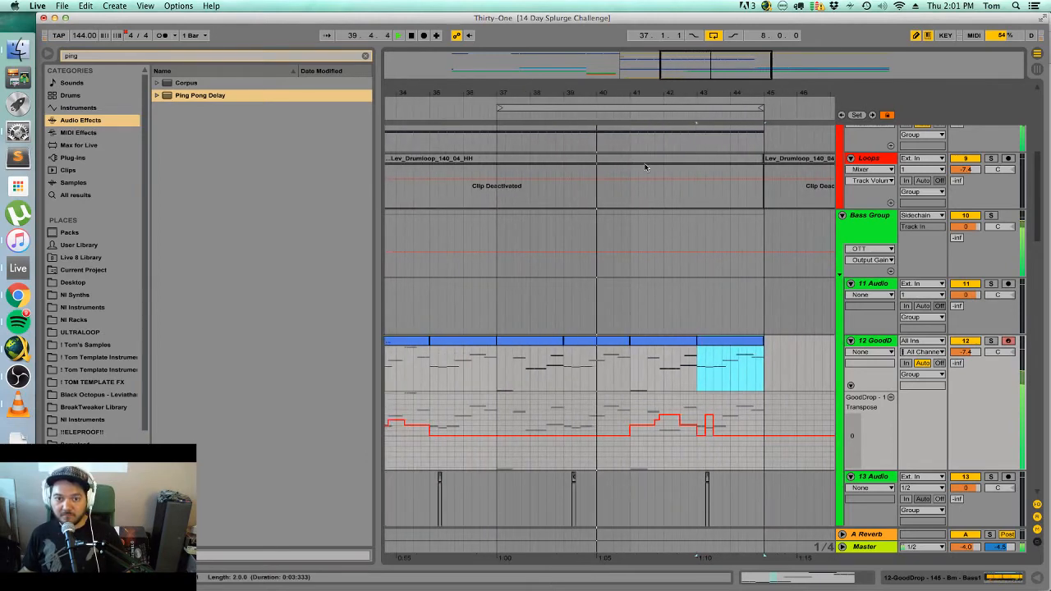
scroll(644, 254, down, 5)
key(super+z)
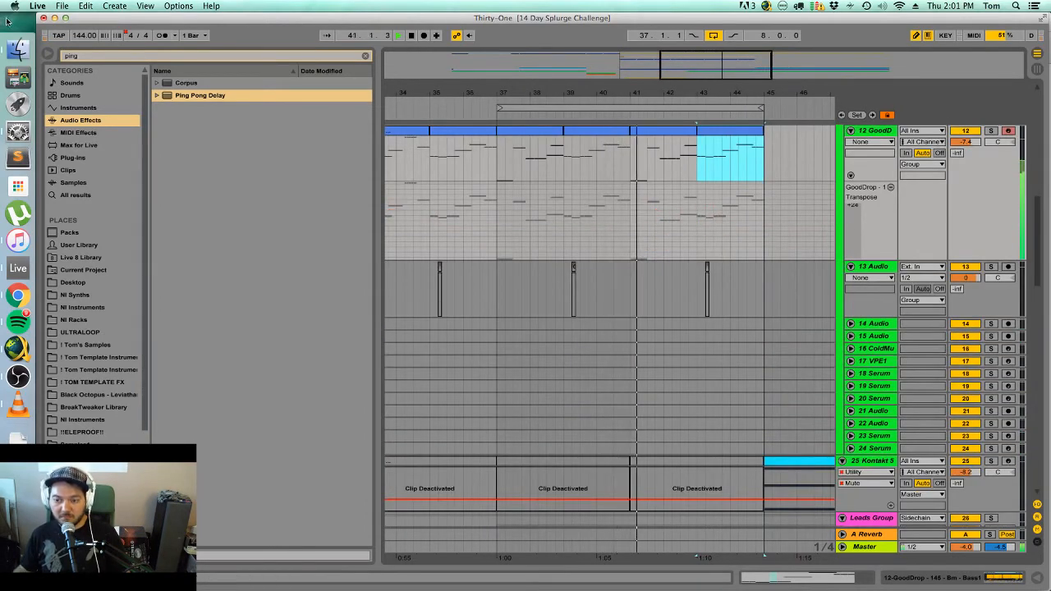
scroll(698, 354, up, 3)
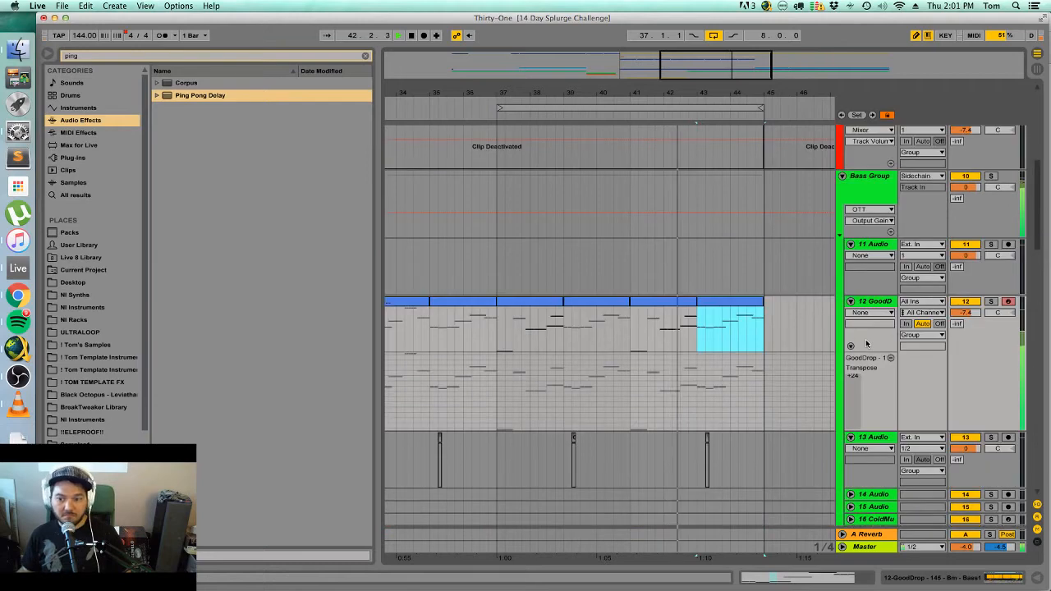
scroll(739, 353, up, 2)
scroll(866, 343, up, 2)
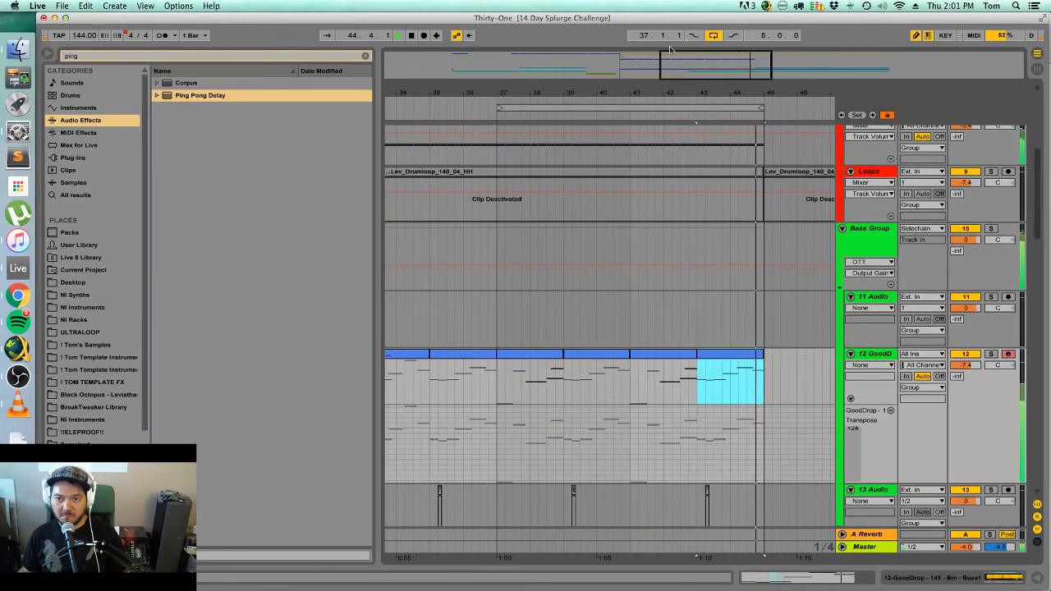
Zoom out to the whole drop and select the 25 Kontakt 5 track above the Leads Group.
drag(547, 92, 547, 66)
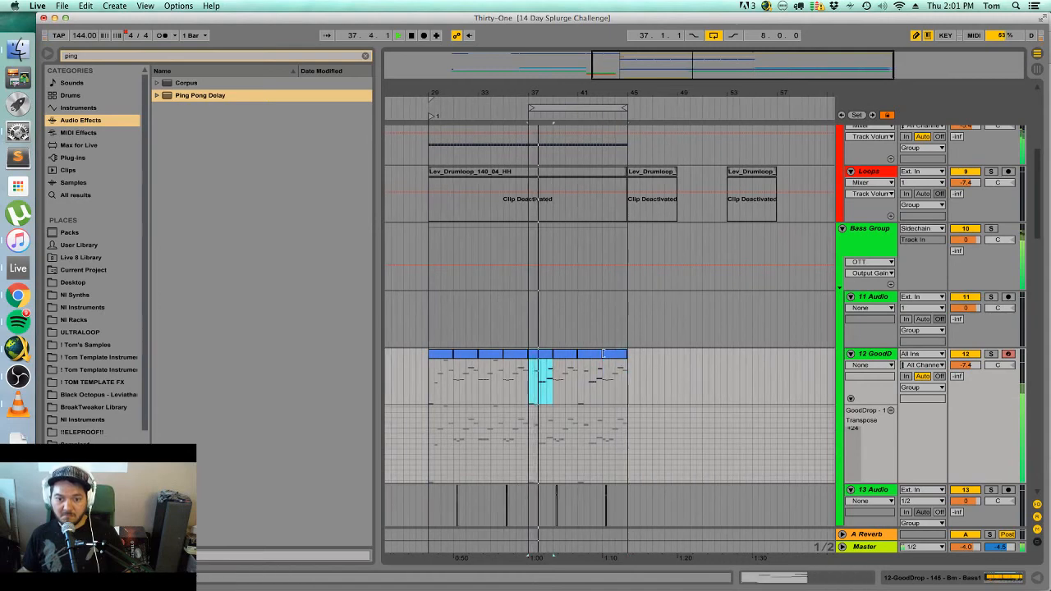
scroll(618, 354, down, 10)
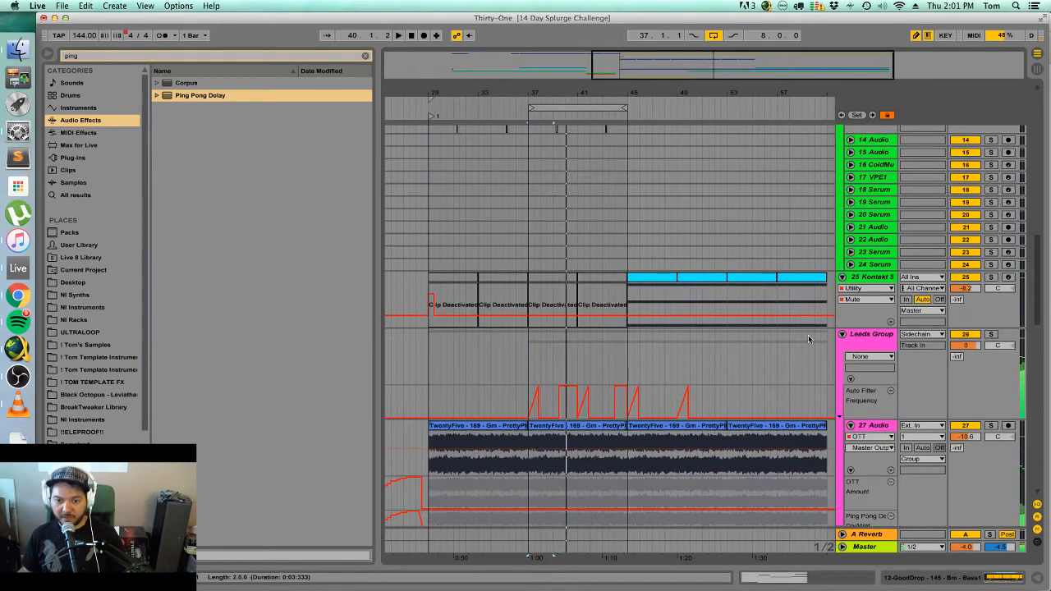
click(872, 277)
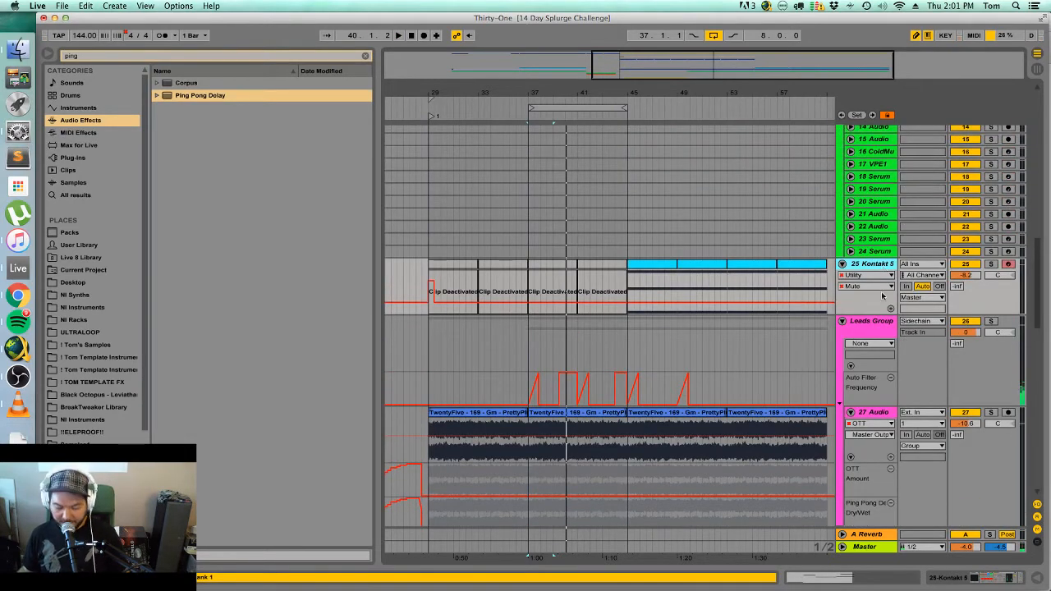
scroll(878, 360, down, 3)
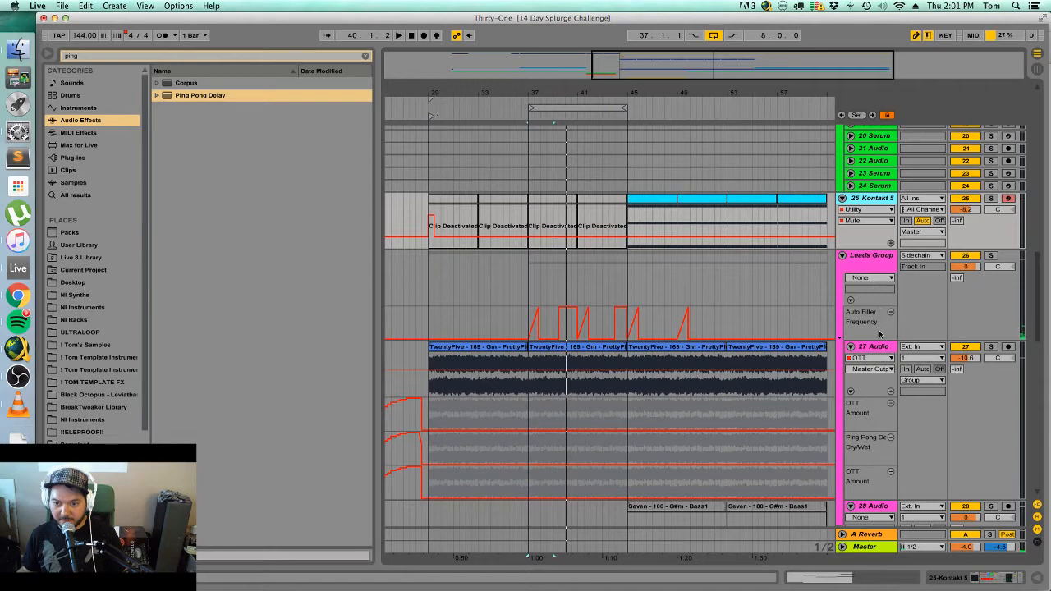
Insert a new MIDI track directly below the 27 Audio track in the Leads Group.
scroll(871, 361, down, 3)
click(883, 281)
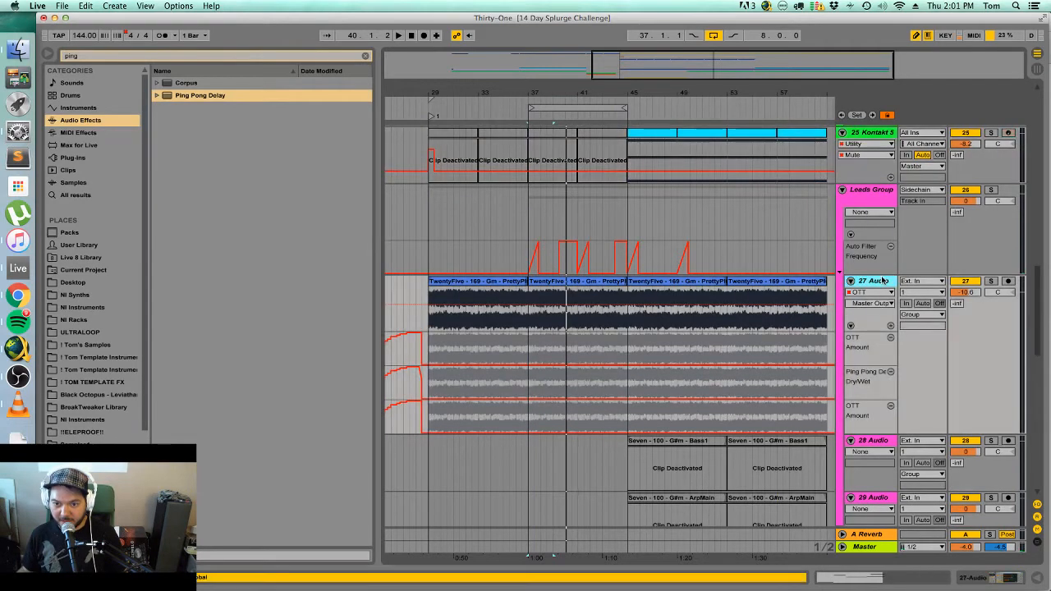
key(super+shift+t)
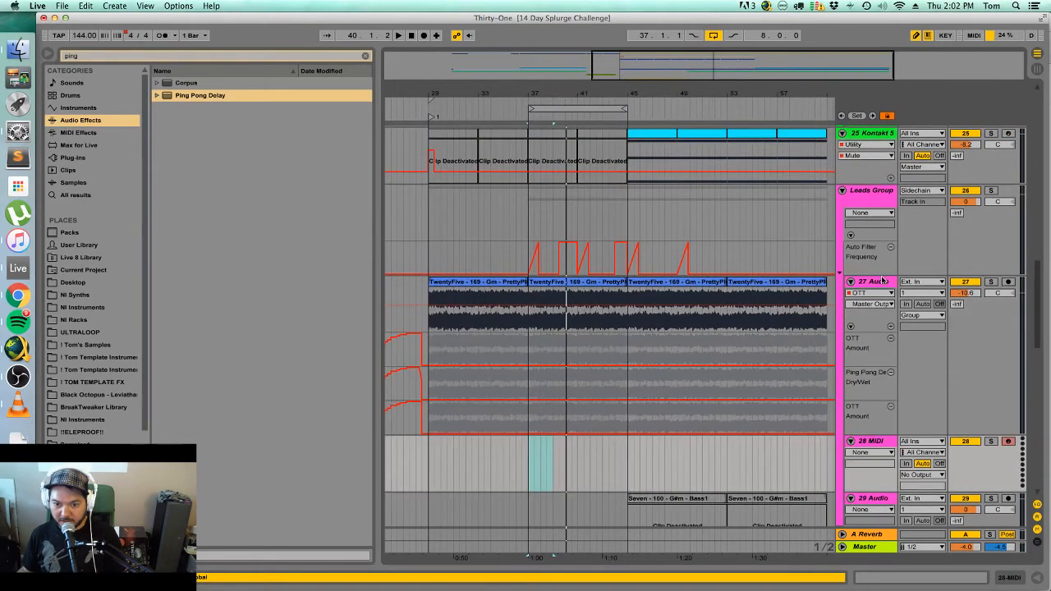
Clear the browser search, widen the places list and open the Splurge folder inside the template instruments folder.
click(365, 57)
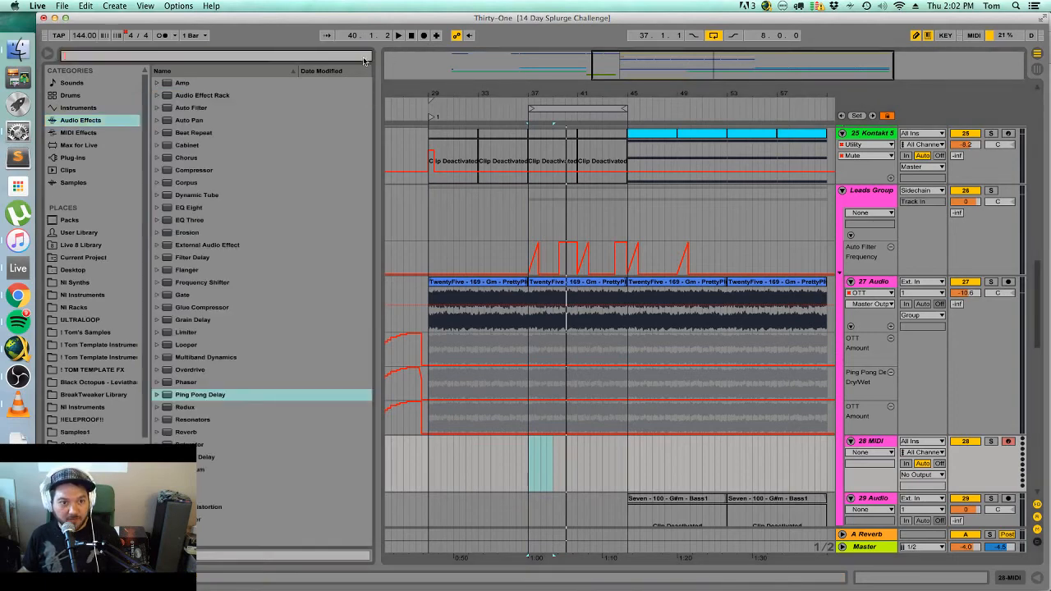
click(118, 344)
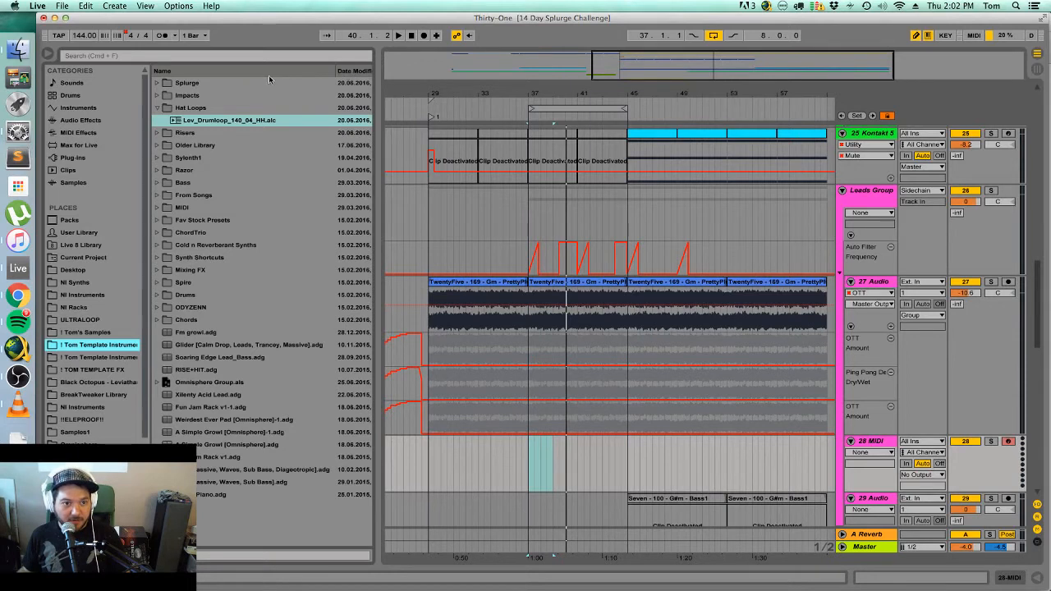
click(153, 359)
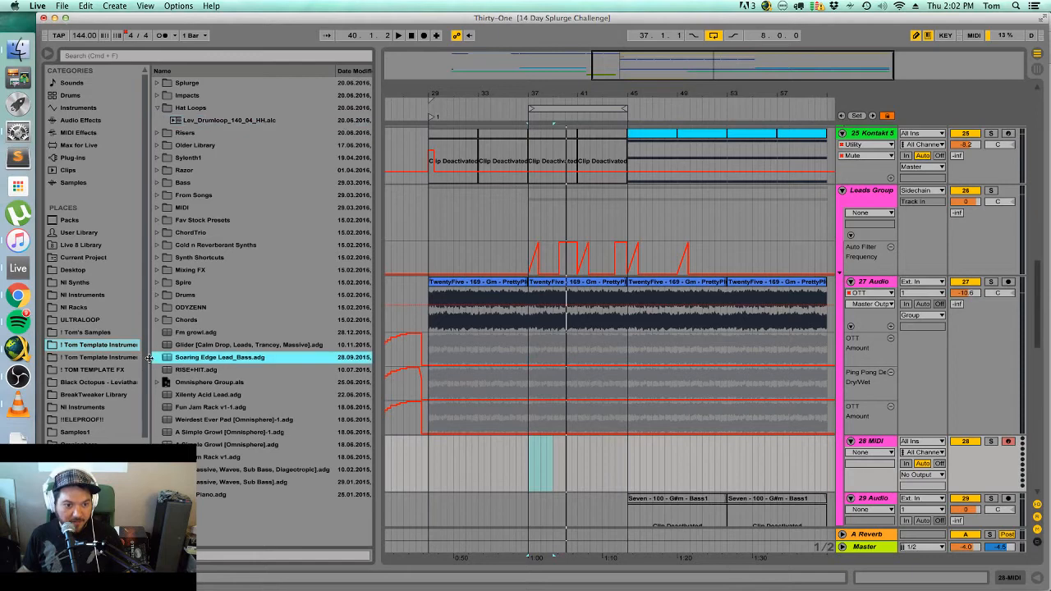
drag(152, 359, 179, 356)
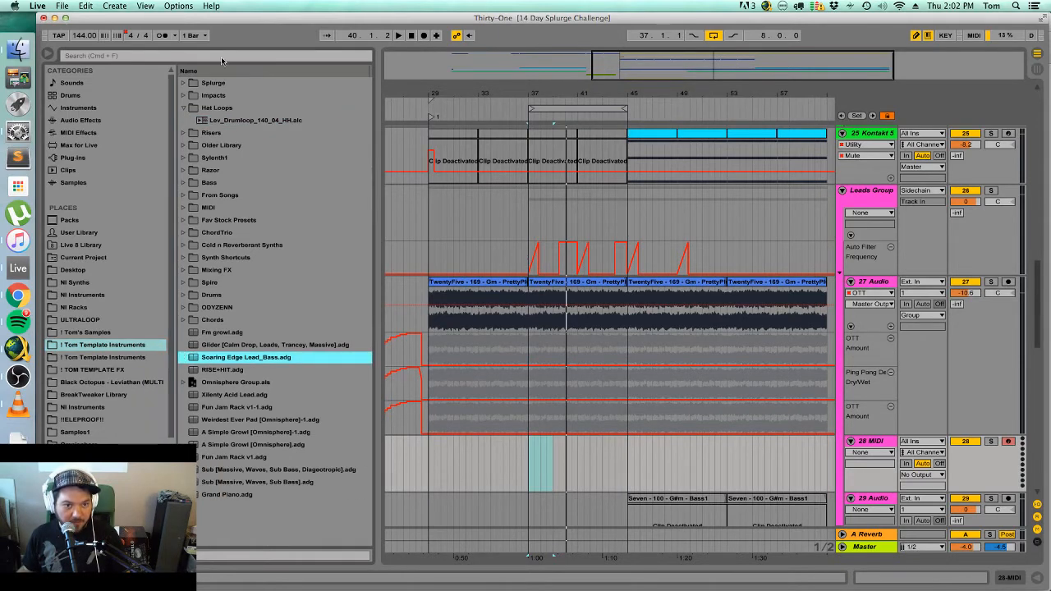
click(186, 84)
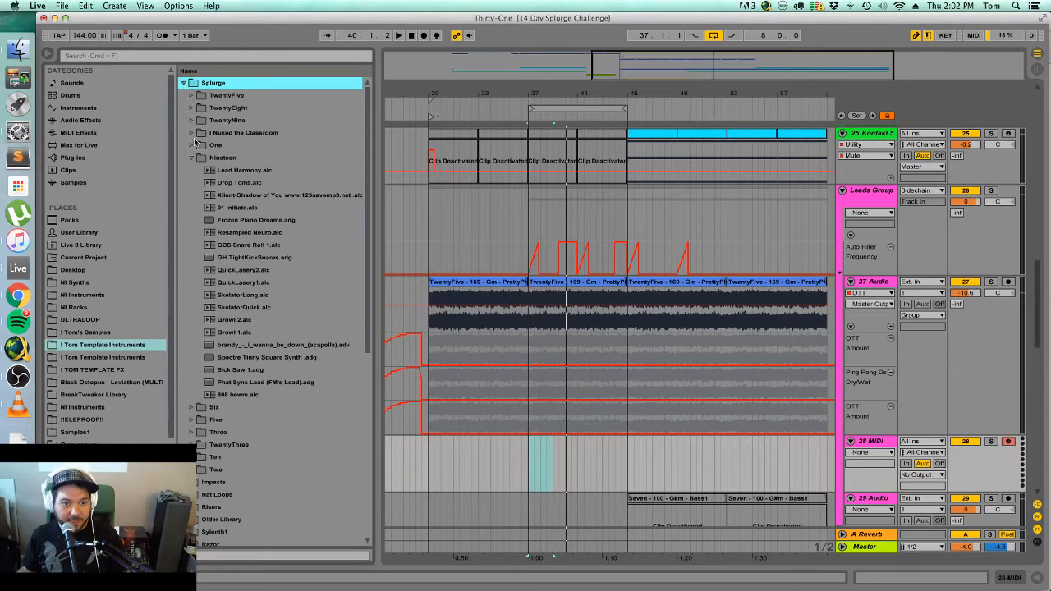
Load the Nineteen folder's Phat Sync Lead (FM's Lead).adg onto the 28 MIDI track and close the Serum window.
mouse_move(260, 172)
mouse_down()
mouse_move(270, 184)
mouse_move(252, 175)
mouse_up()
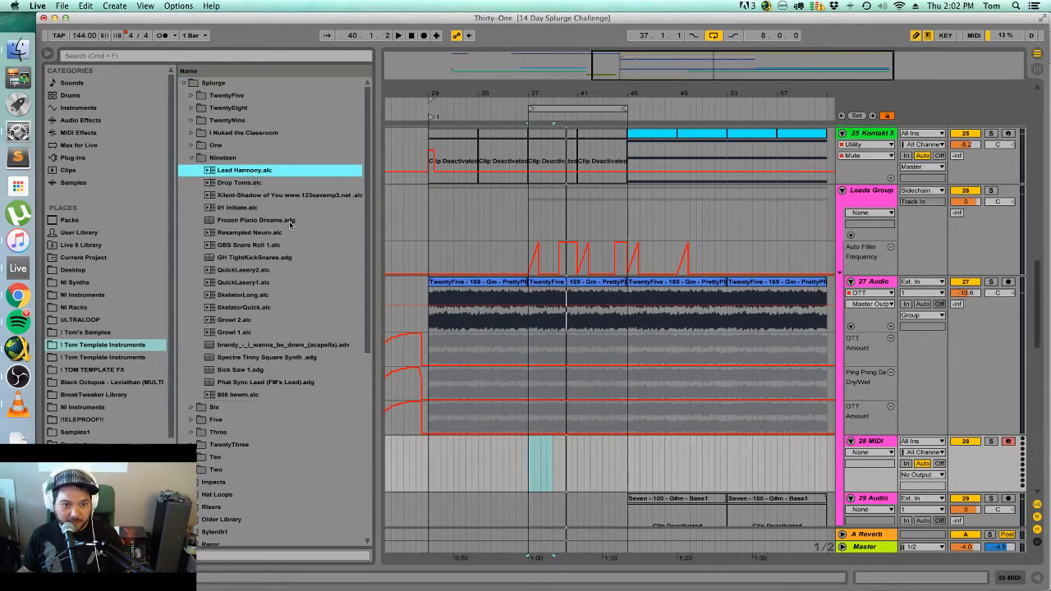
click(261, 383)
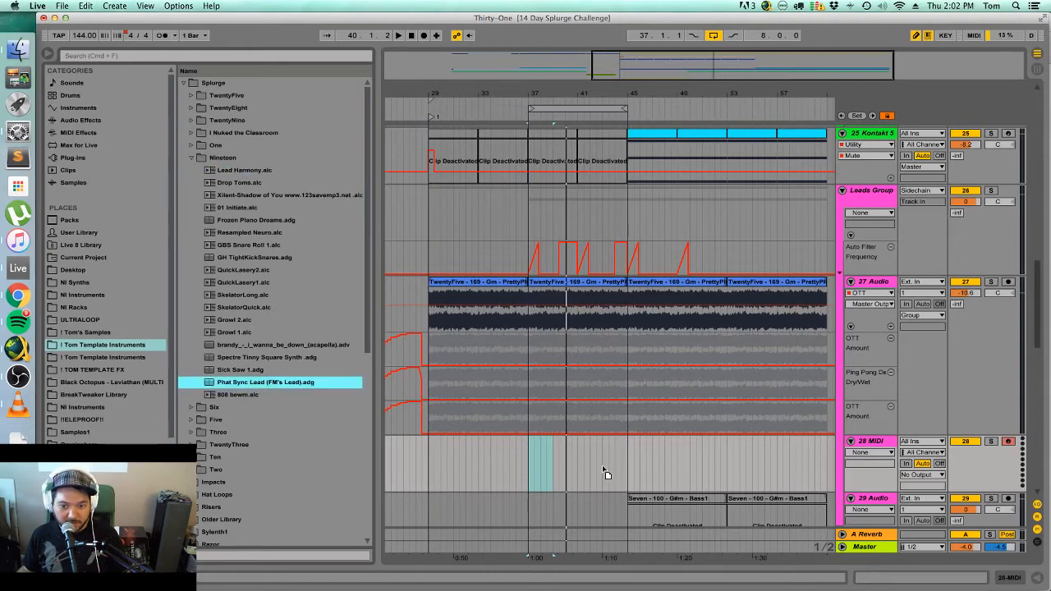
drag(570, 436, 571, 440)
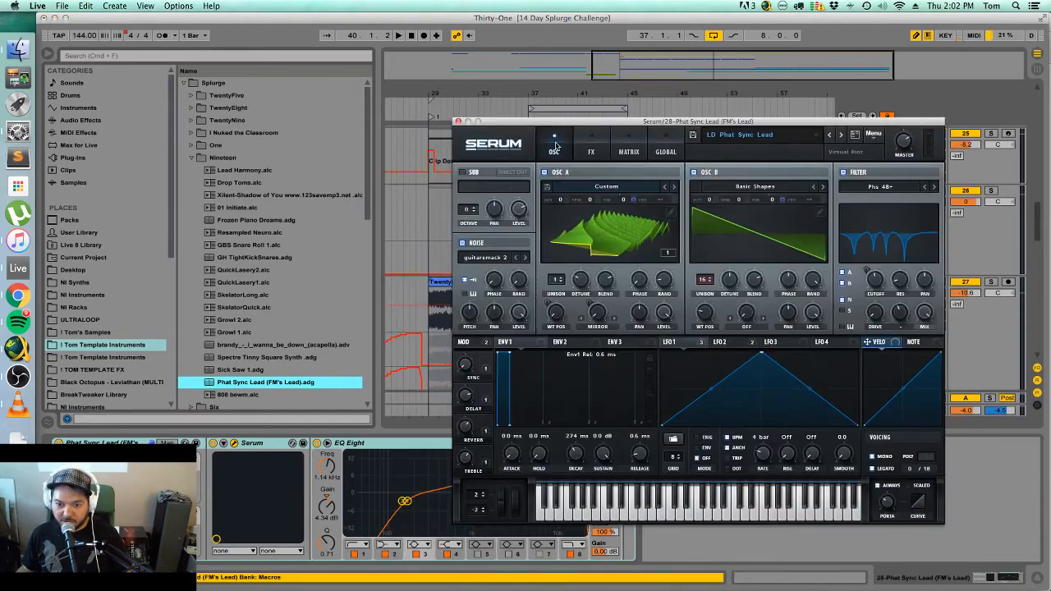
click(458, 121)
Play from bar 37, then insert a half-bar MIDI clip at 40.3 on the Phat Sync Lead track and open it for note editing.
scroll(606, 244, down, 5)
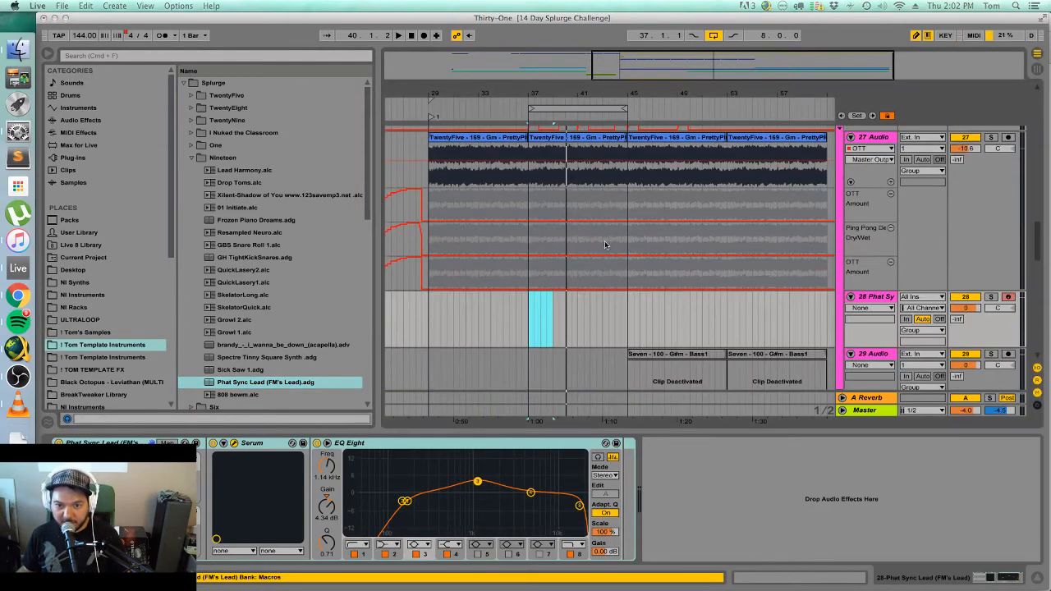
click(528, 324)
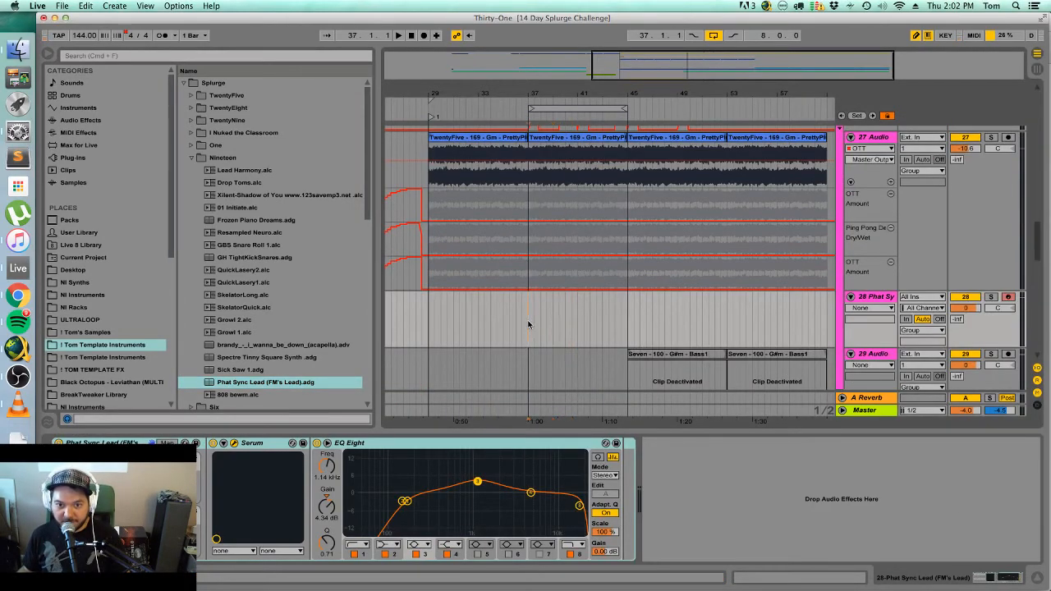
drag(717, 59, 713, 113)
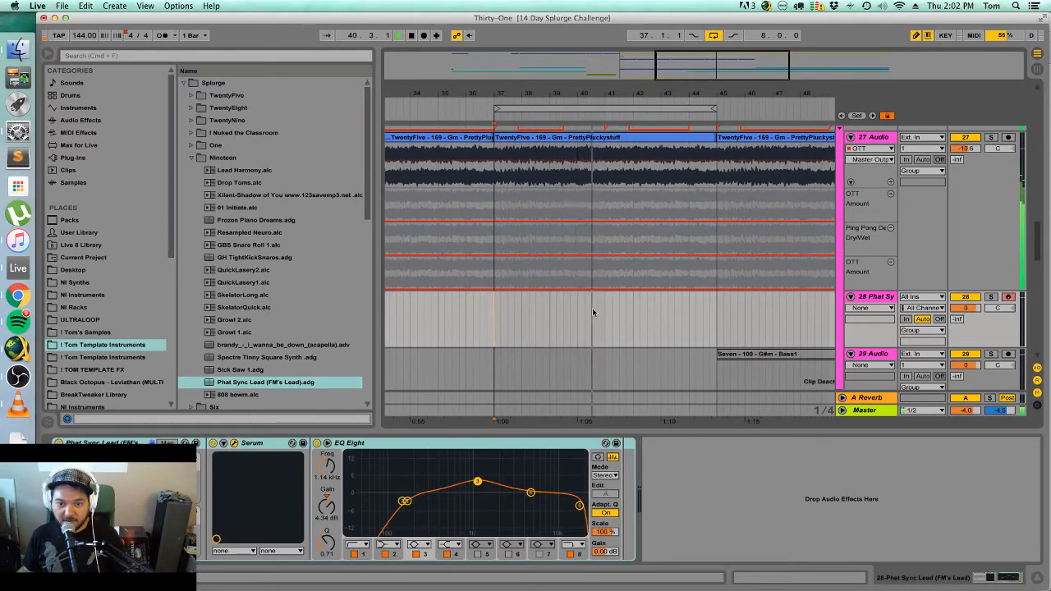
key(space)
drag(592, 308, 600, 306)
right_click(605, 300)
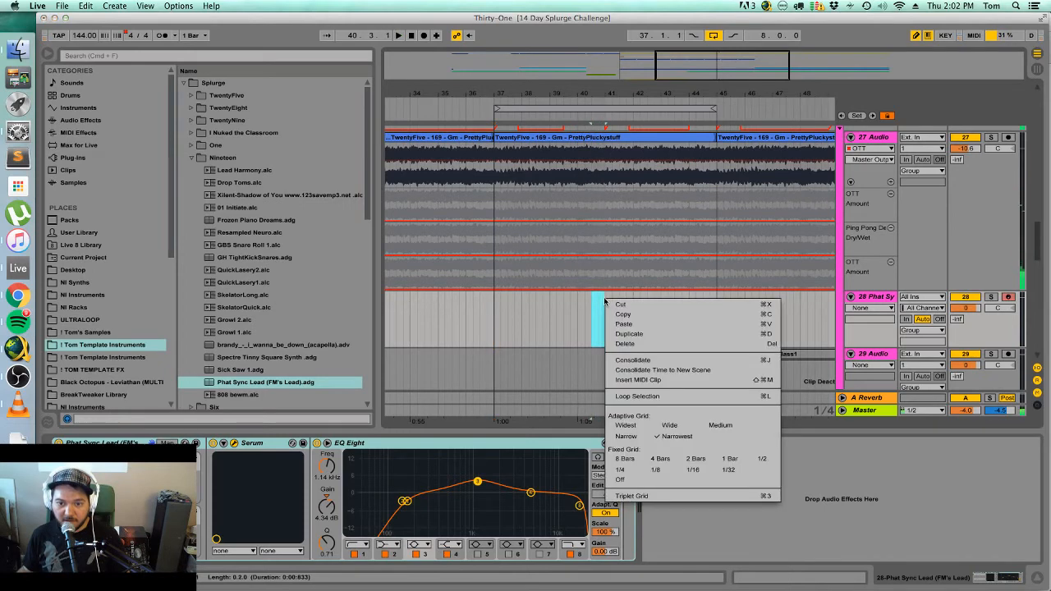
click(628, 379)
double_click(597, 298)
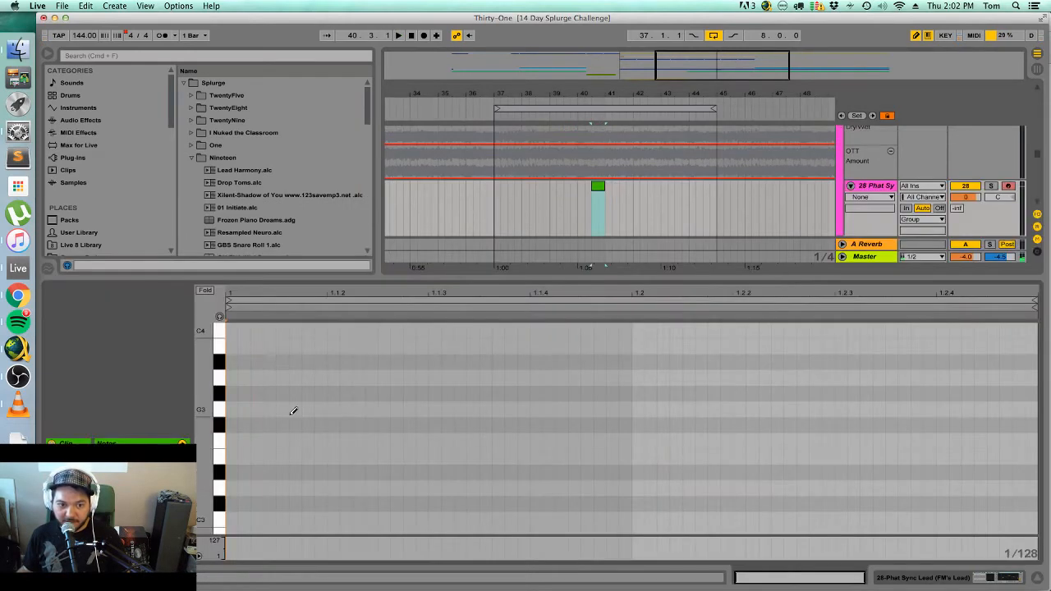
Draw a G3 note from the clip's start to about 1.1.3 and raise it two octaves to G5.
click(232, 408)
drag(249, 409, 440, 409)
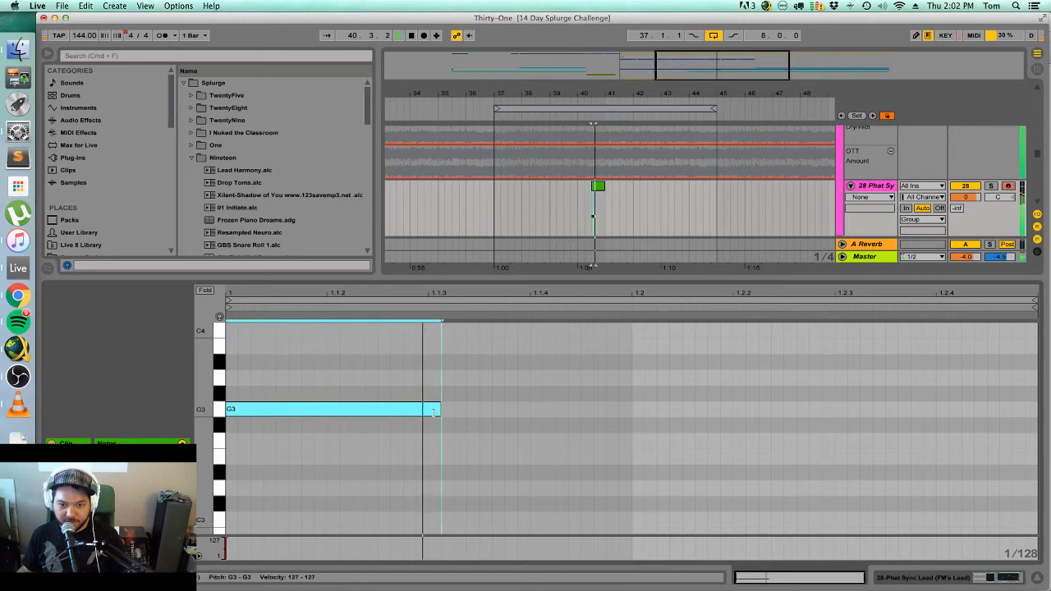
key(shift+Up)
key(shift+Up)
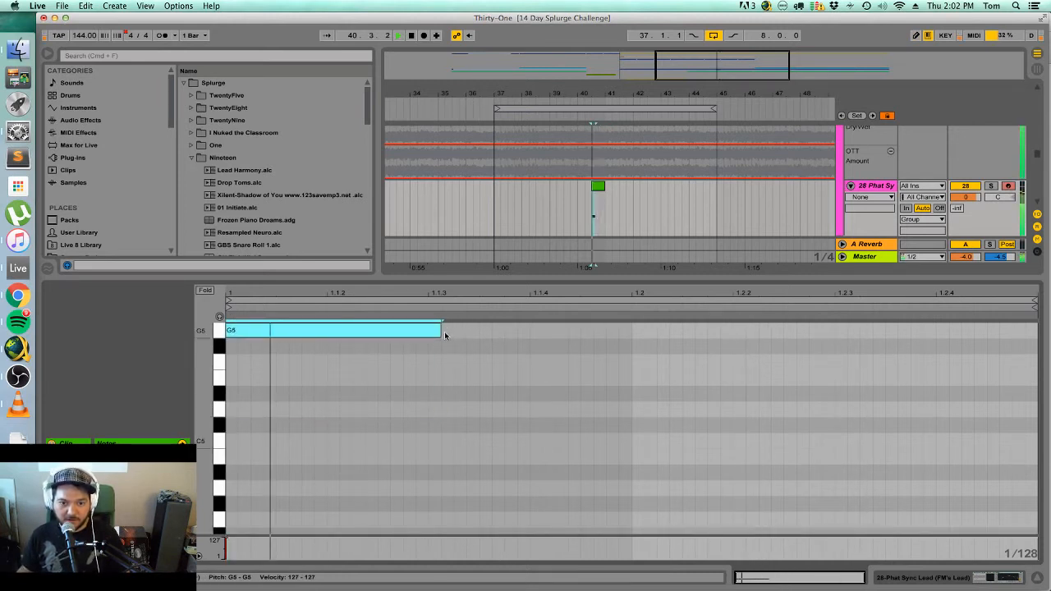
Duplicate the G5 note, lower the copy to F#5, and shorten it to end at 1.2.
key(super+d)
drag(544, 335, 556, 346)
key(space)
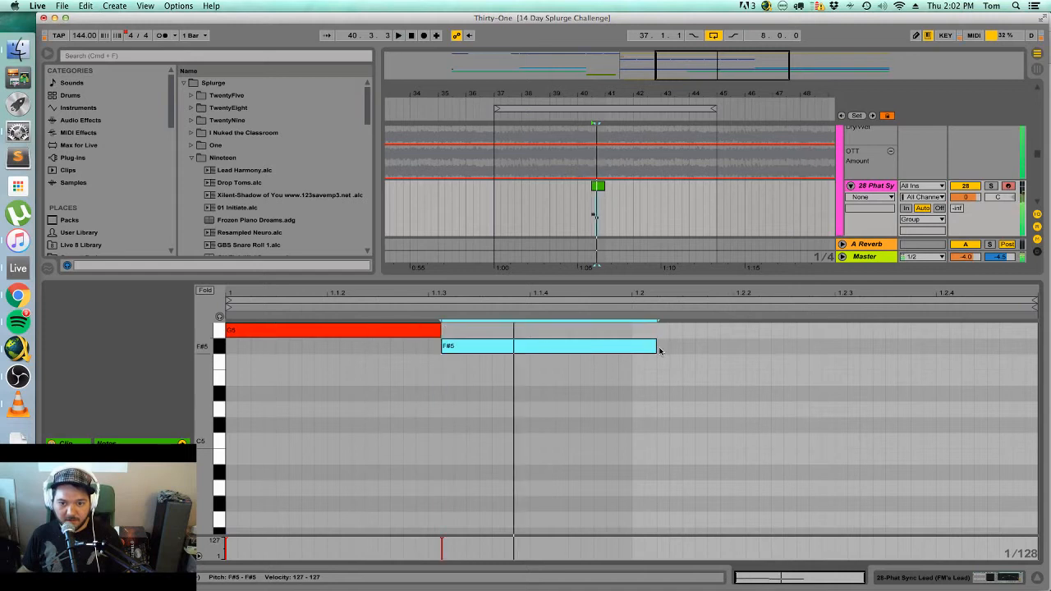
click(660, 349)
key(space)
double_click(644, 349)
key(super+z)
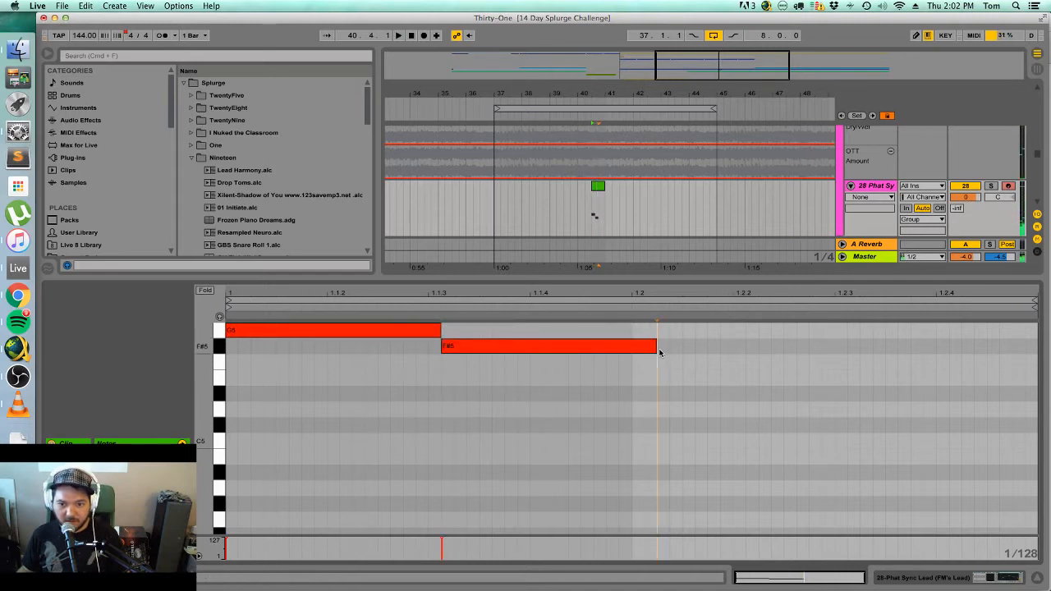
drag(656, 352, 631, 351)
Duplicate the F#5 note, lower the copy to D5, and extend it to the end of the clip.
key(super+d)
key(Down)
key(Down)
key(Down)
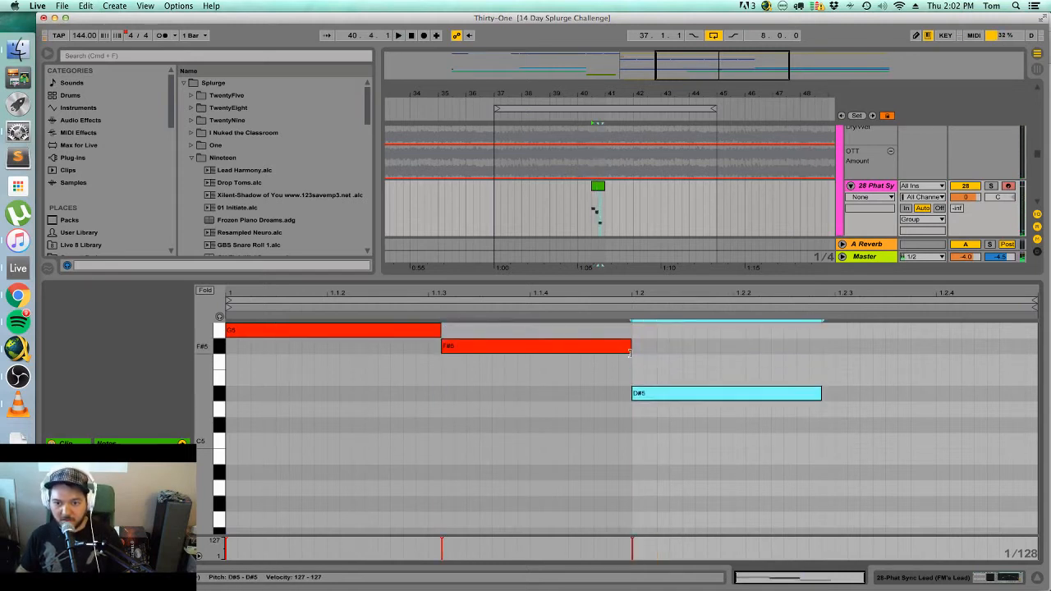
key(space)
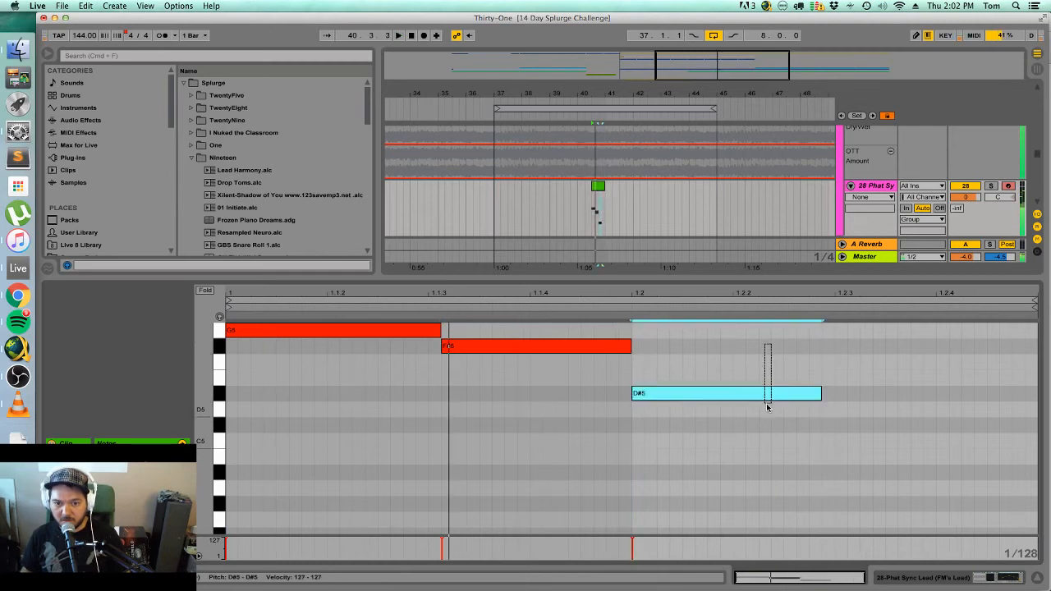
key(Down)
drag(822, 409, 1039, 408)
Transpose all three notes of the lead clip down one octave to G4, F#4 and D4.
click(718, 361)
key(super+a)
scroll(718, 360, up, 4)
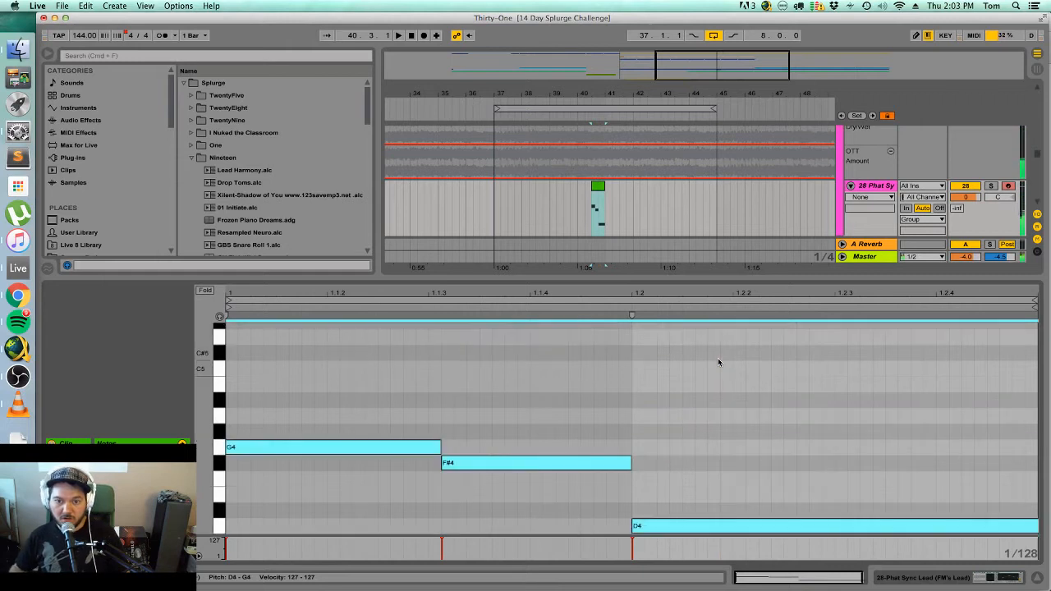
key(space)
Audition the lead clip from just before it, briefly soloing its track, and hide the clip view.
click(571, 216)
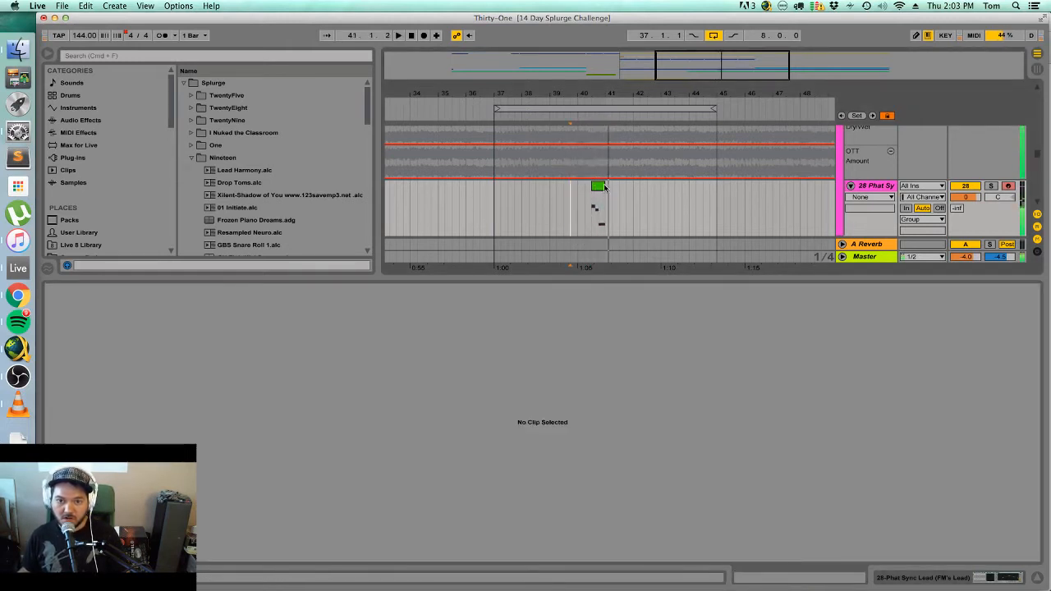
click(993, 186)
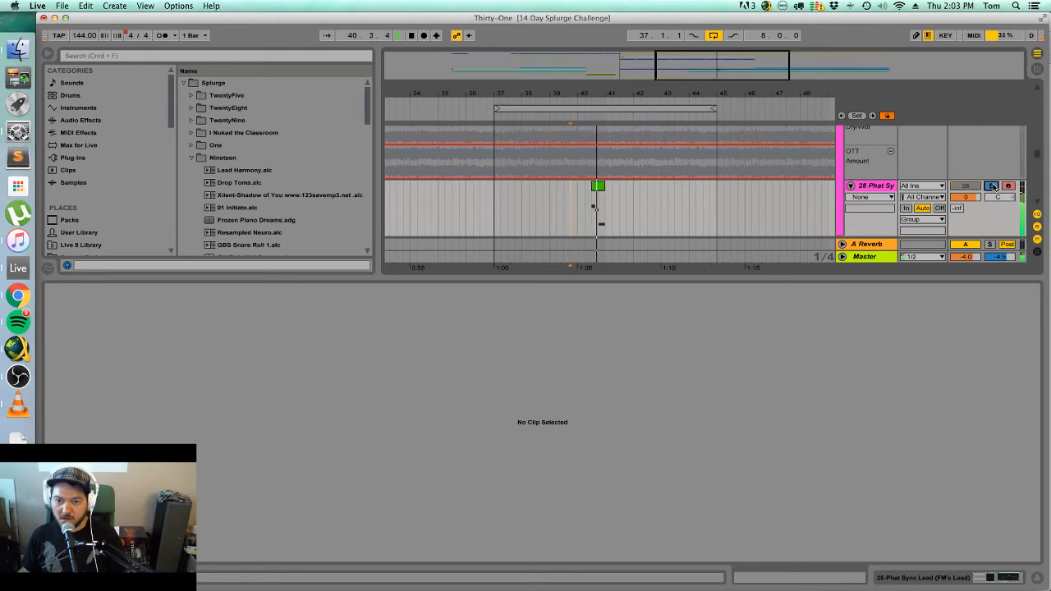
click(993, 187)
key(space)
click(1038, 578)
Move the Phat Sync Lead track out of the Leads Group to the position directly above it.
scroll(820, 417, up, 4)
scroll(820, 417, up, 3)
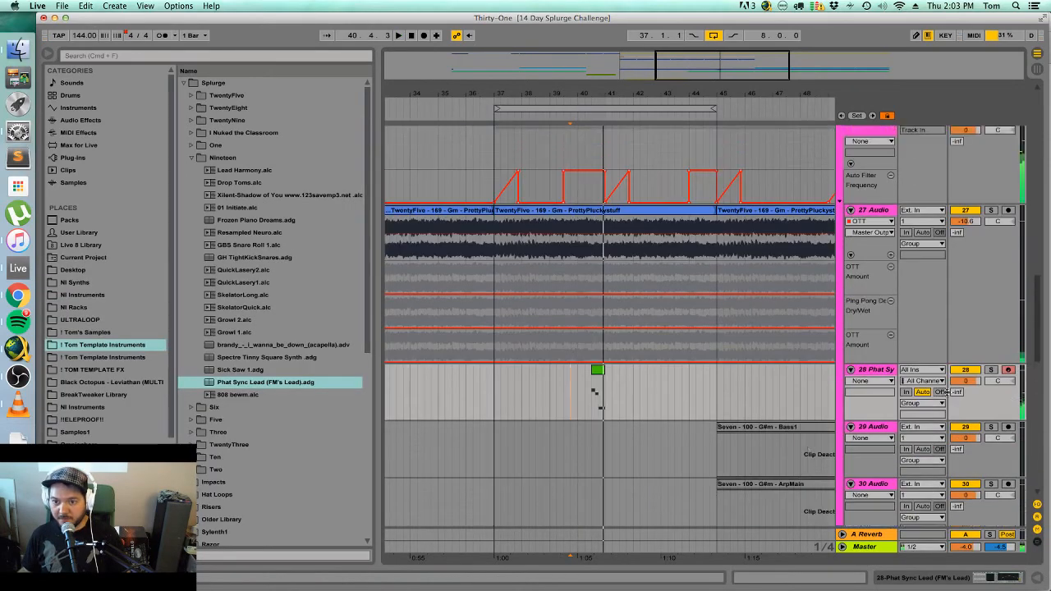
scroll(870, 146, up, 2)
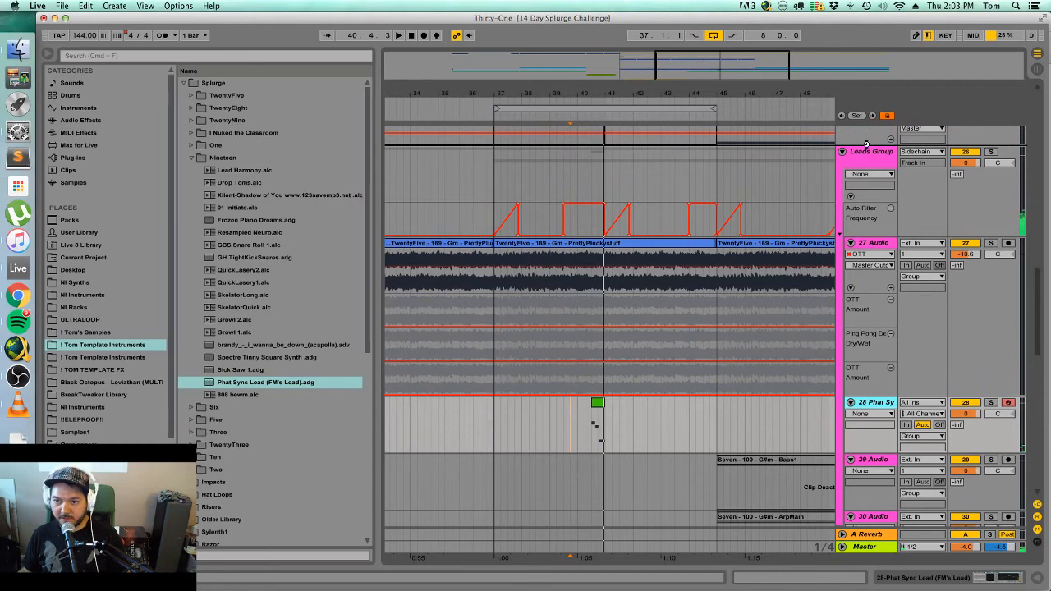
drag(862, 148, 864, 148)
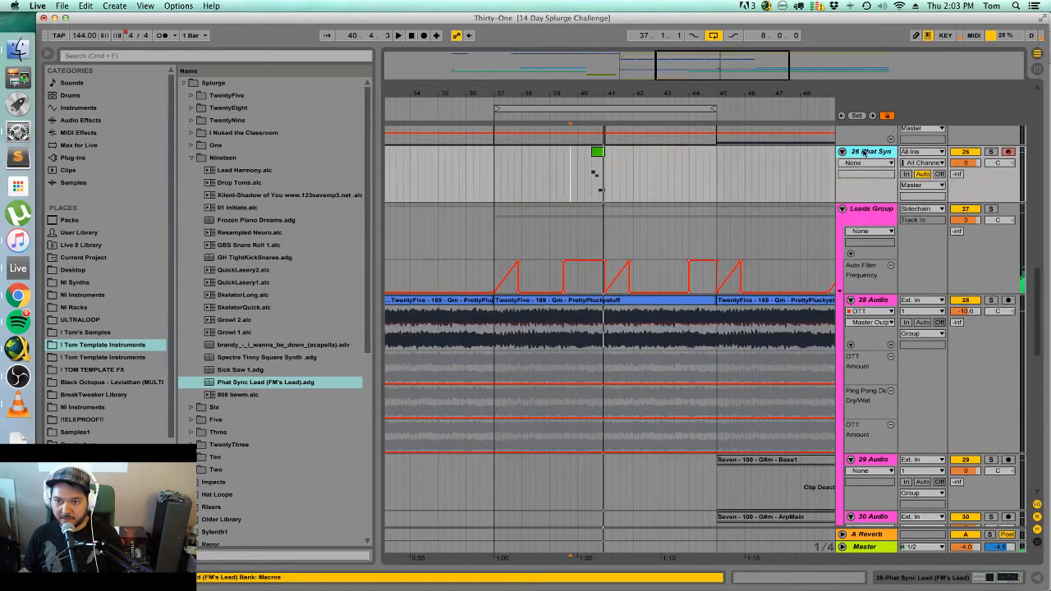
Move the Phat Sync Lead clip one beat later so it starts at 40.4.
key(space)
click(600, 154)
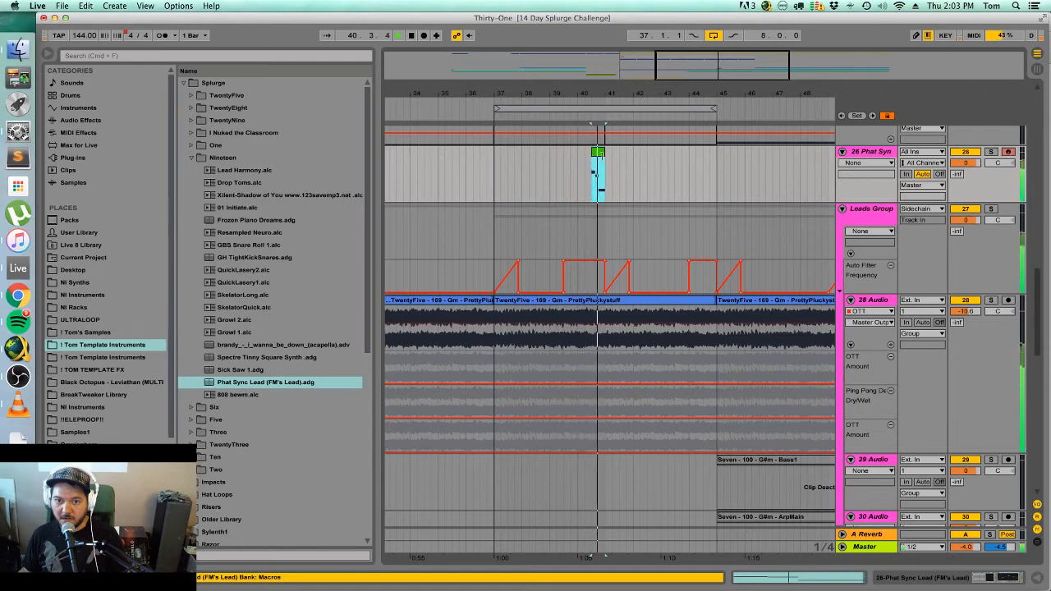
click(574, 173)
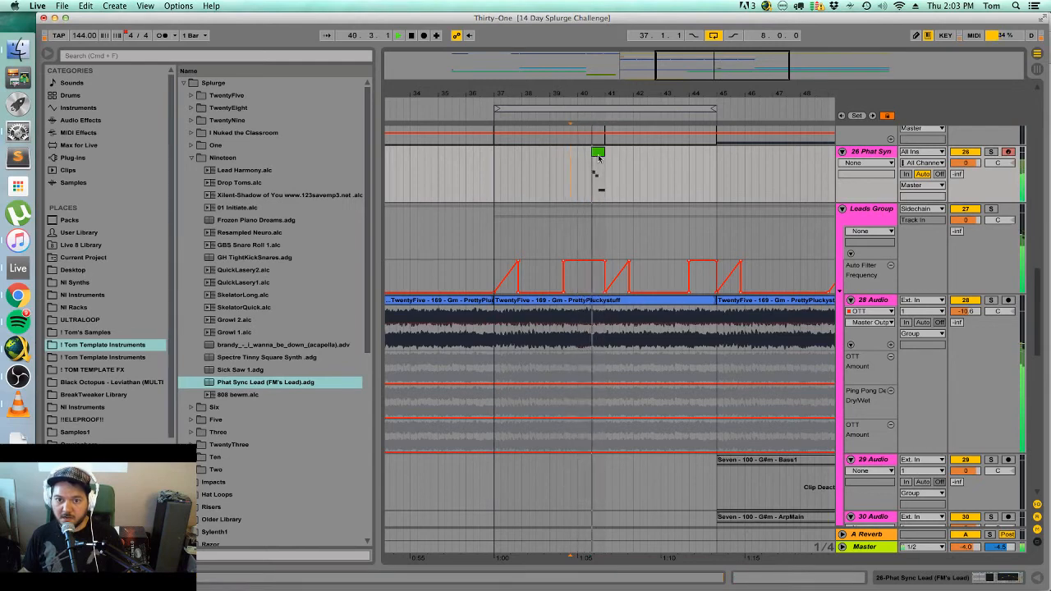
key(space)
drag(688, 62, 688, 70)
mouse_move(667, 153)
mouse_down()
mouse_move(684, 155)
mouse_move(664, 172)
mouse_up()
Play the repositioned lead clip several times from around bar 40 to check its timing.
key(space)
key(space)
key(space)
click(635, 177)
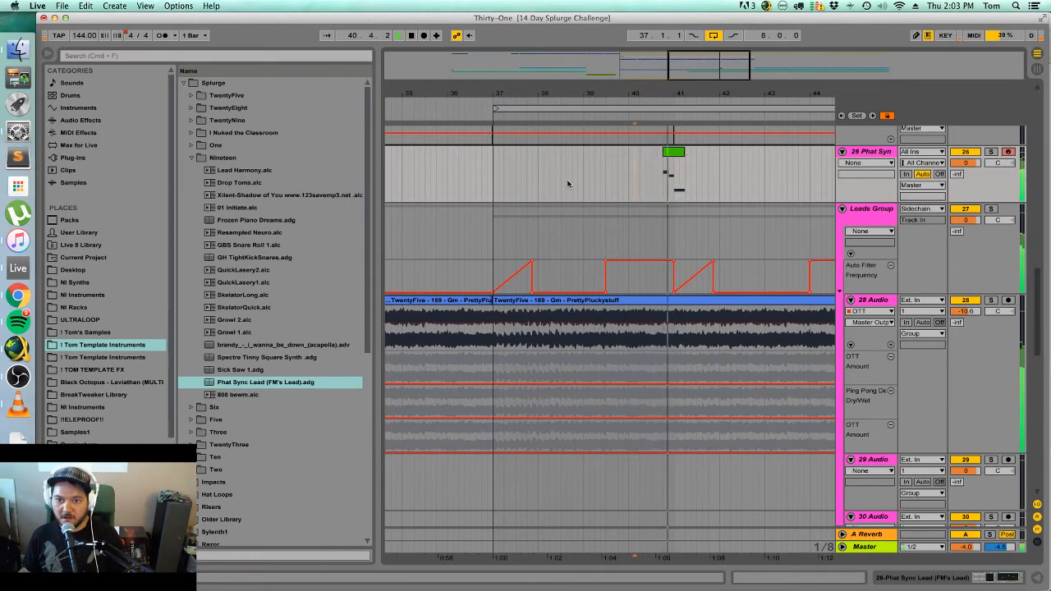
click(630, 177)
key(space)
key(space)
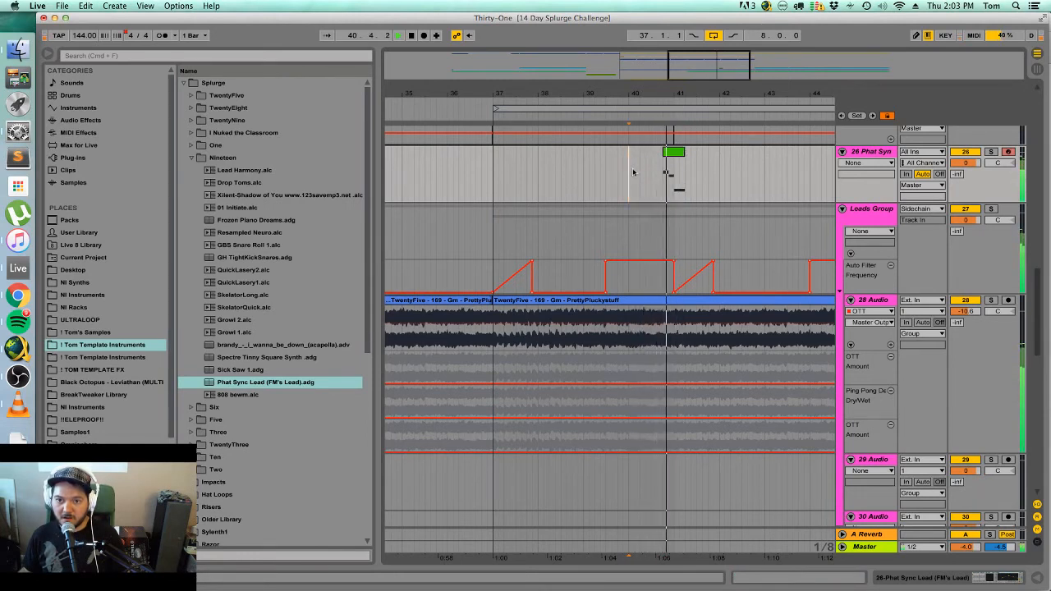
key(space)
Extend the start of the Phat Sync Lead clip back to 40.2.3.
key(Left)
key(Left)
key(Left)
key(Left)
key(Left)
key(Left)
key(Left)
drag(664, 153, 646, 153)
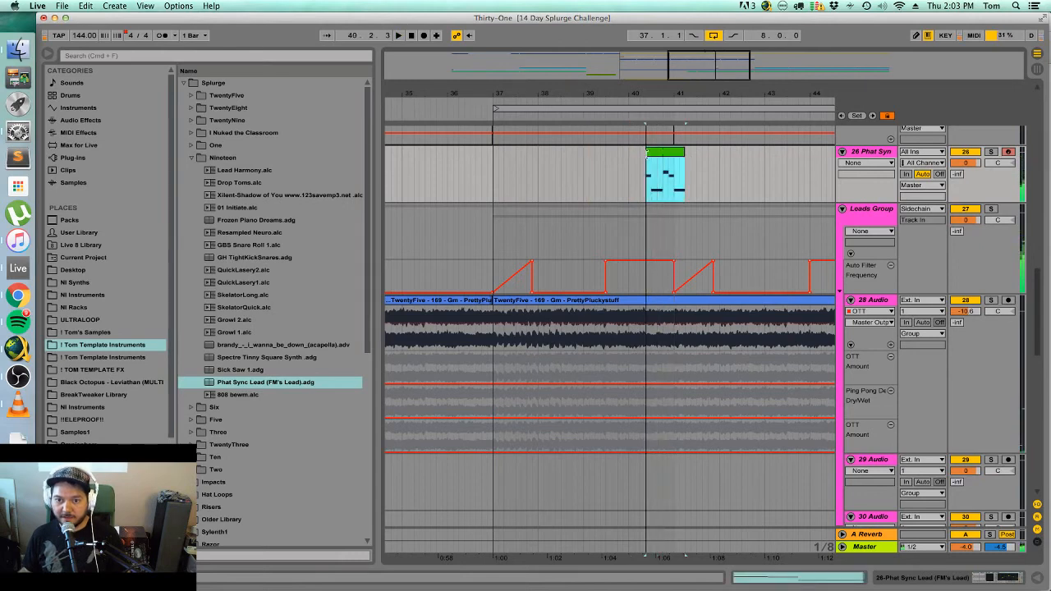
right_click(656, 154)
click(674, 254)
Play the extended clip from bar 39 and delete its F#4 and D4 notes before 1.4.
click(585, 176)
key(space)
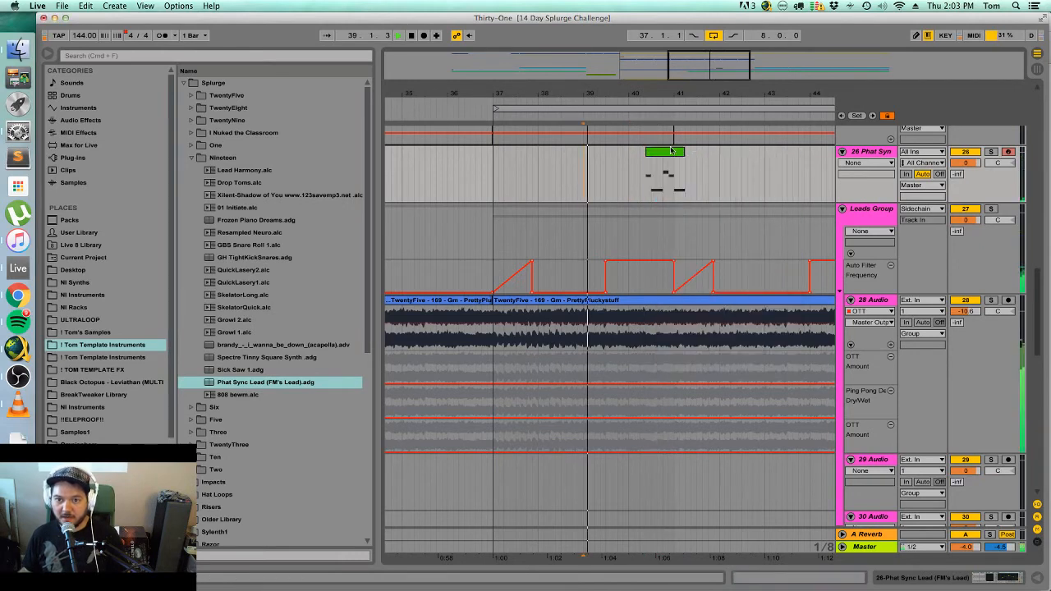
double_click(665, 153)
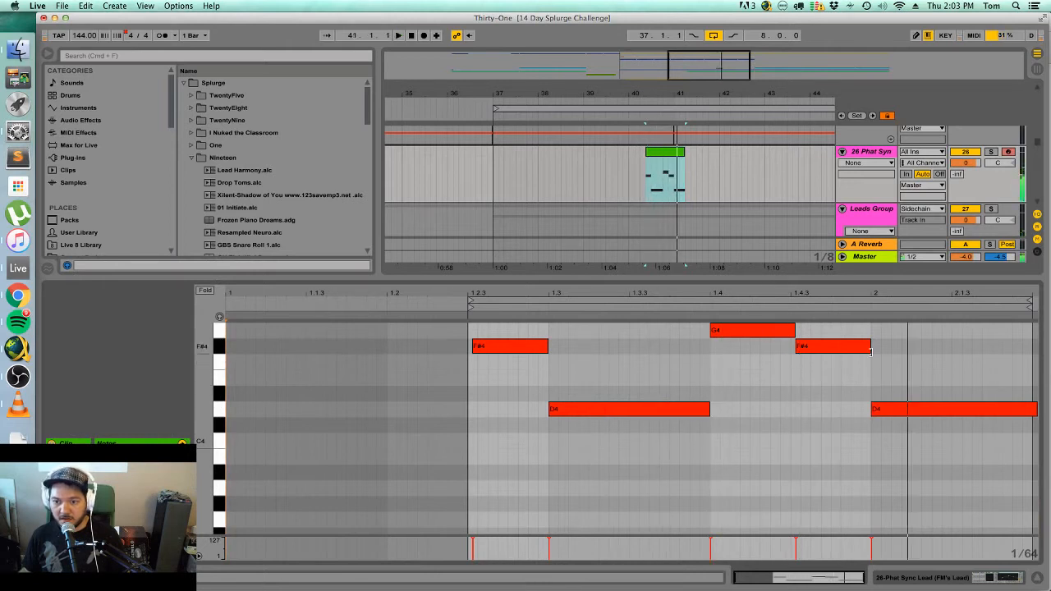
drag(712, 445, 457, 320)
key(Delete)
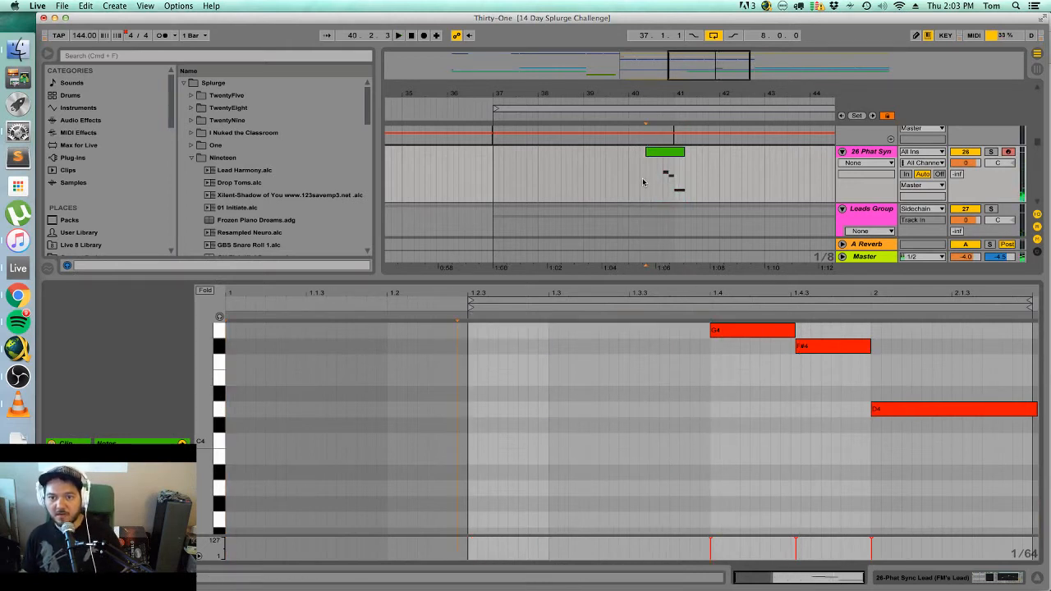
Move the Phat Sync Lead clip an eighth note earlier so it starts at 40.2, and trim its end to bar 41.
click(643, 182)
click(668, 153)
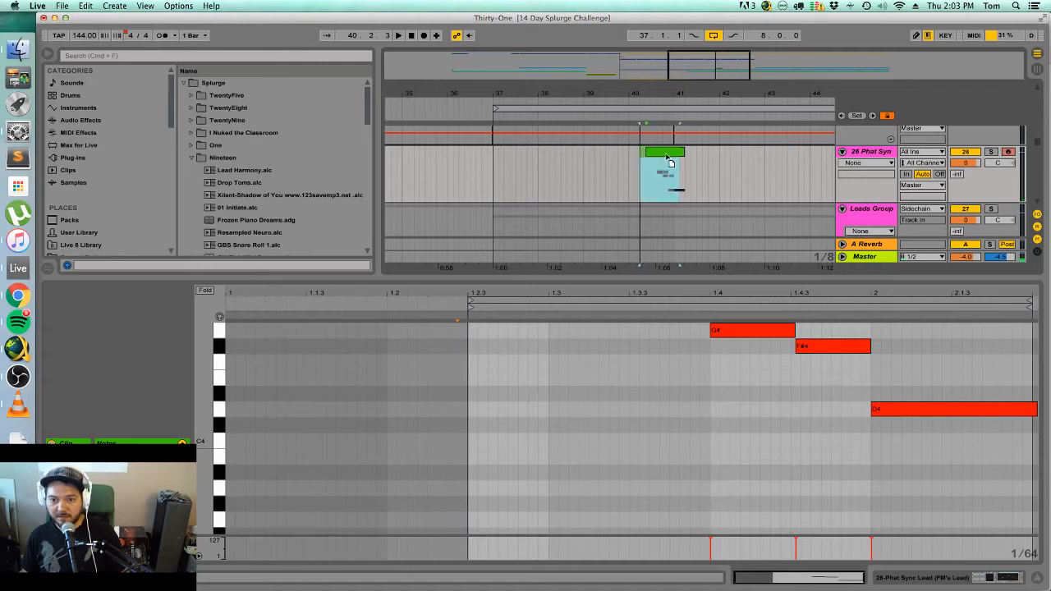
drag(667, 156, 664, 172)
key(super+z)
key(space)
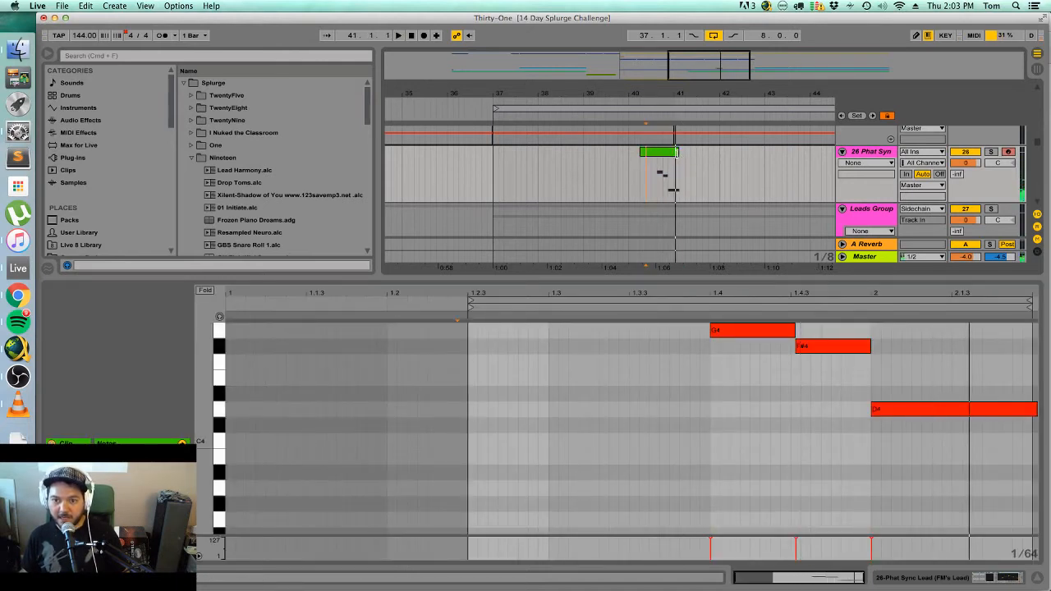
click(669, 154)
click(617, 177)
click(659, 155)
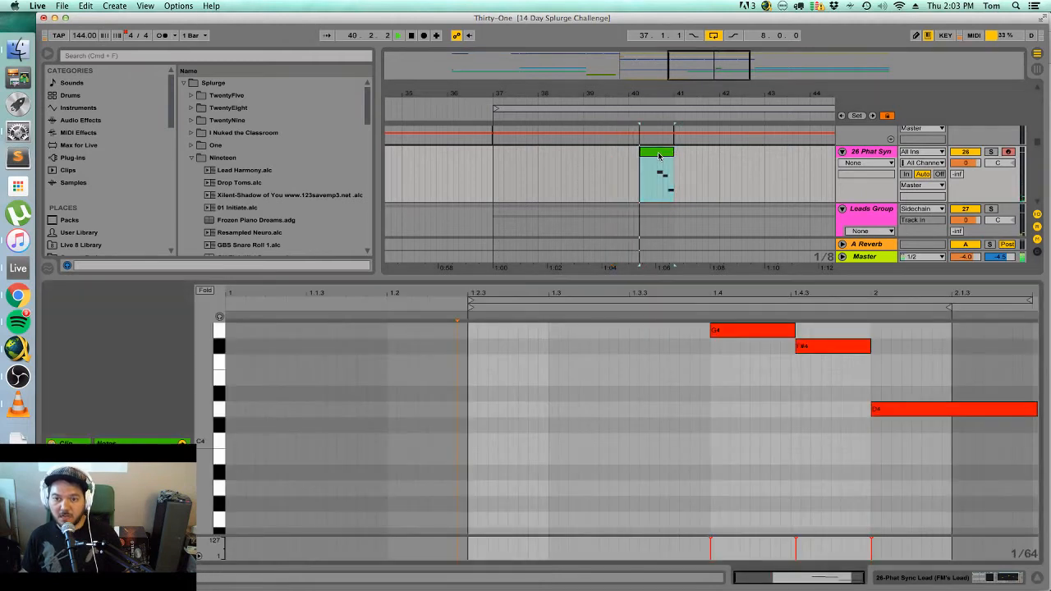
key(space)
Add a rising run of short G#3, A#3, D4 and D#4 notes from about 1.3 in the Phat Sync Lead clip and play it.
click(551, 501)
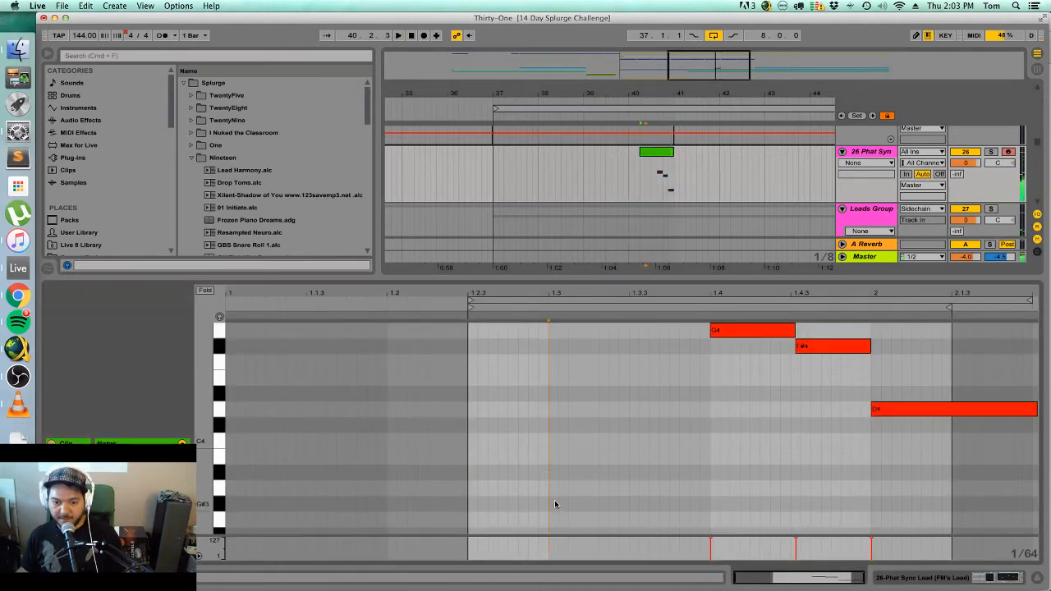
double_click(552, 503)
scroll(559, 497, down, 2)
mouse_move(555, 475)
mouse_down()
mouse_move(595, 478)
mouse_move(565, 475)
mouse_up()
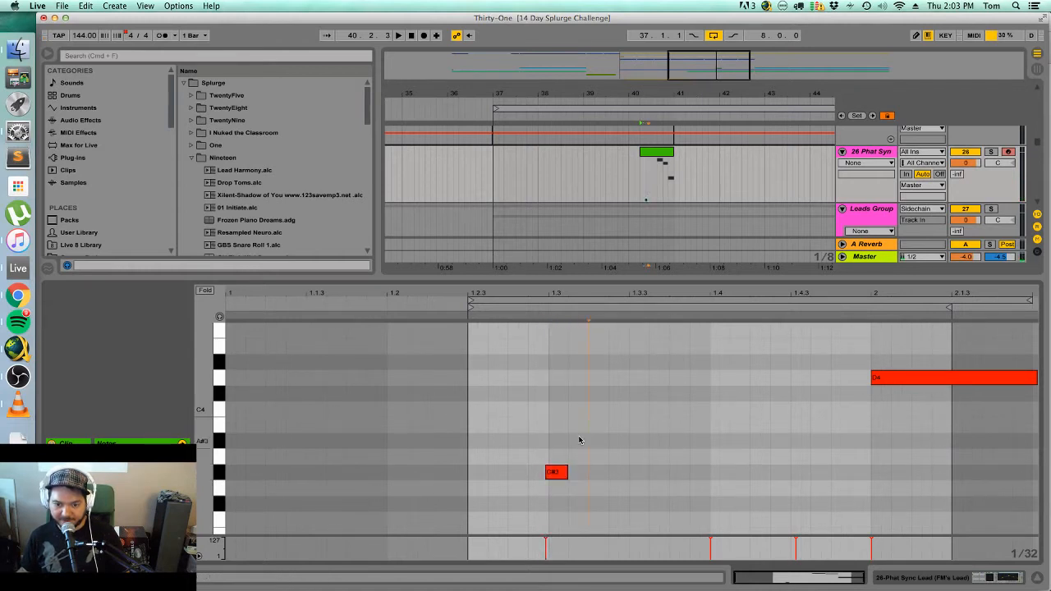
click(576, 441)
click(598, 378)
click(639, 362)
key(space)
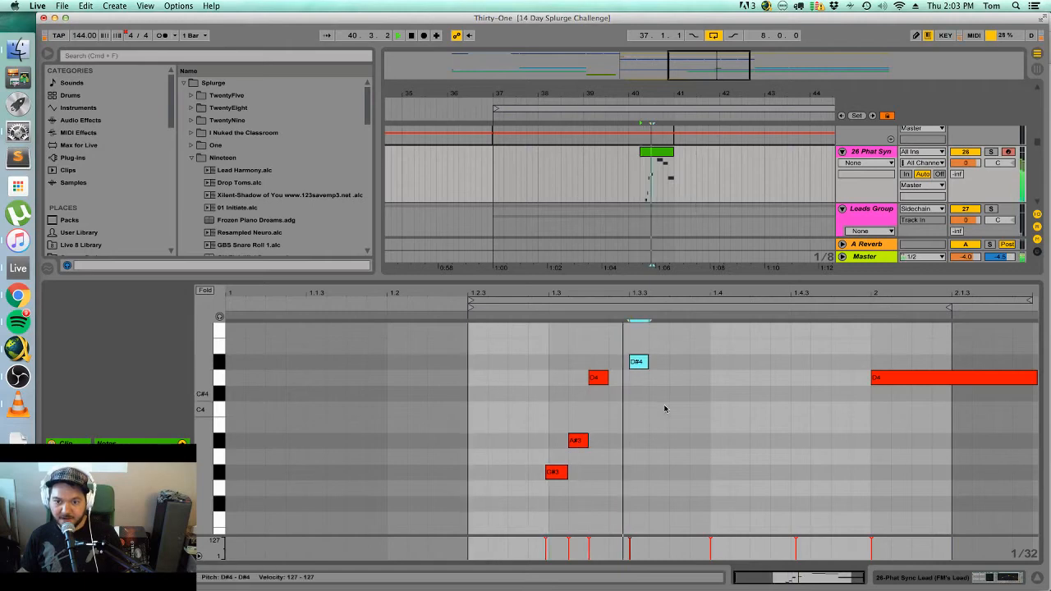
key(space)
Find the Scale MIDI effect's C Minor preset, load it on the Phat Sync Lead track and play the fill.
click(979, 585)
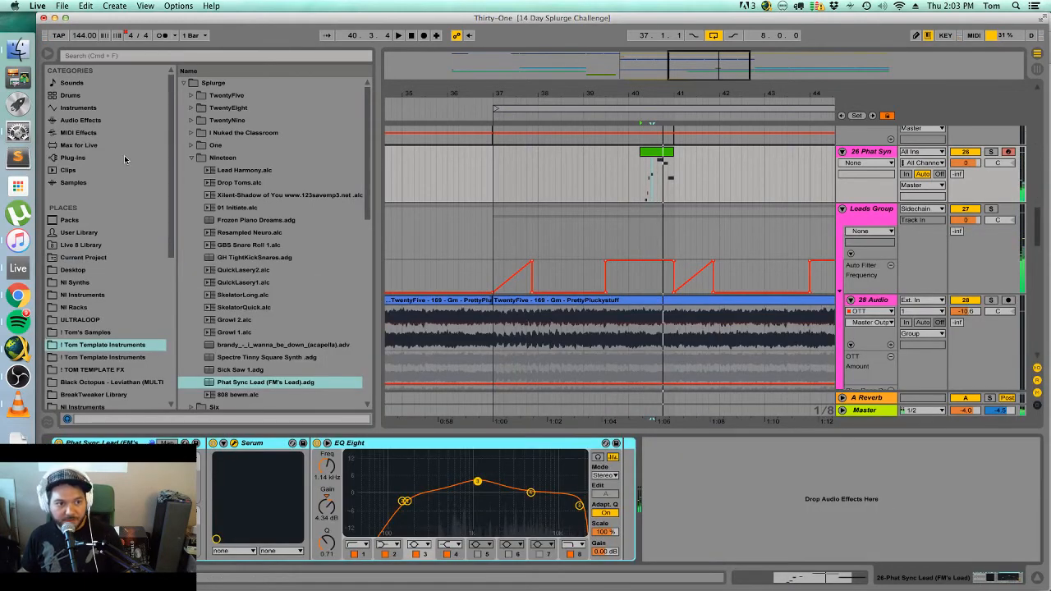
click(124, 158)
click(86, 132)
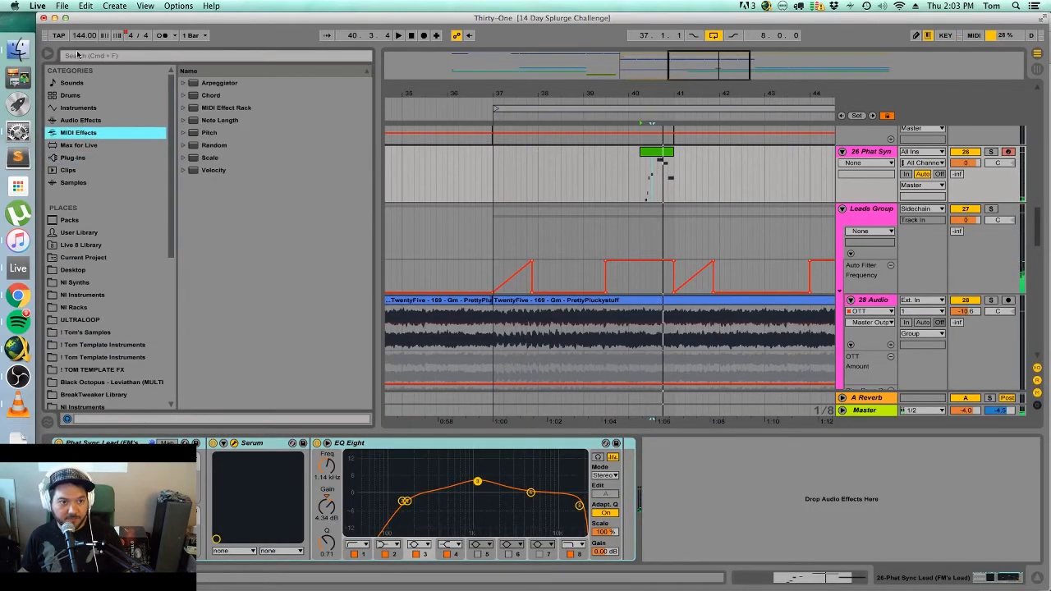
key(super+f)
text(scal)
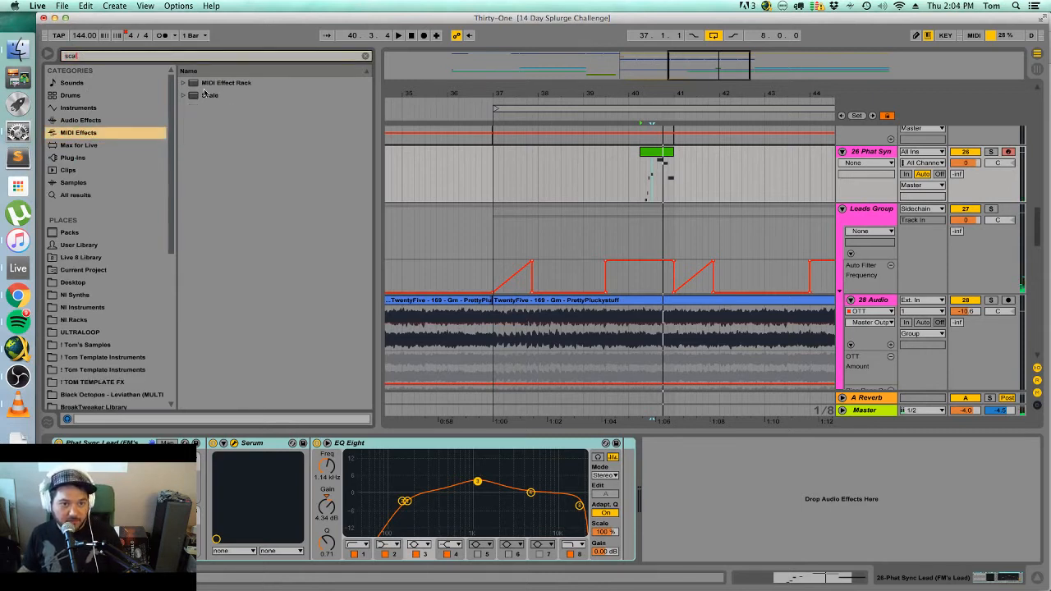
click(183, 95)
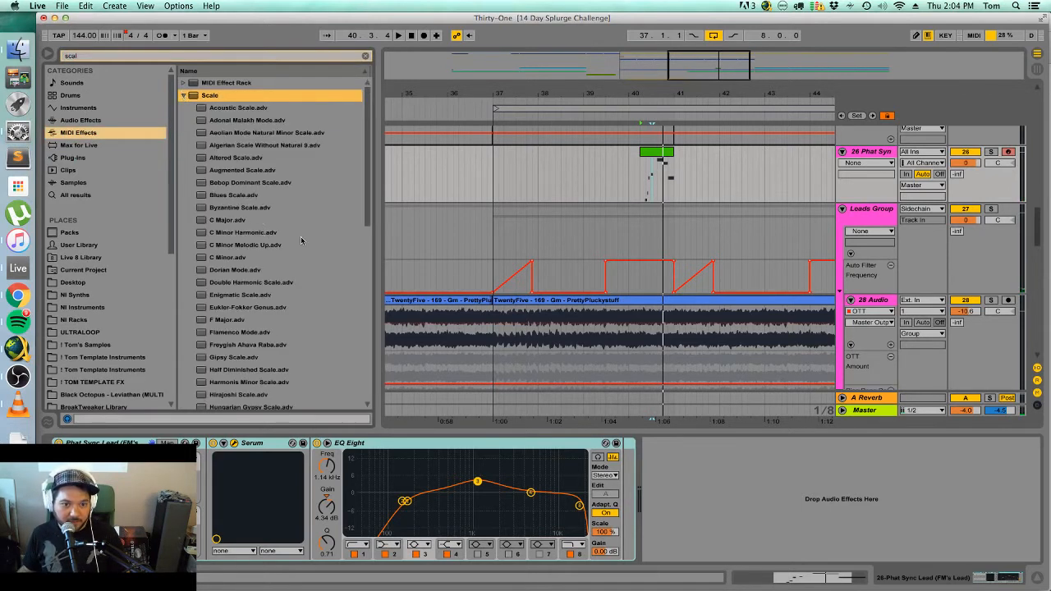
click(236, 260)
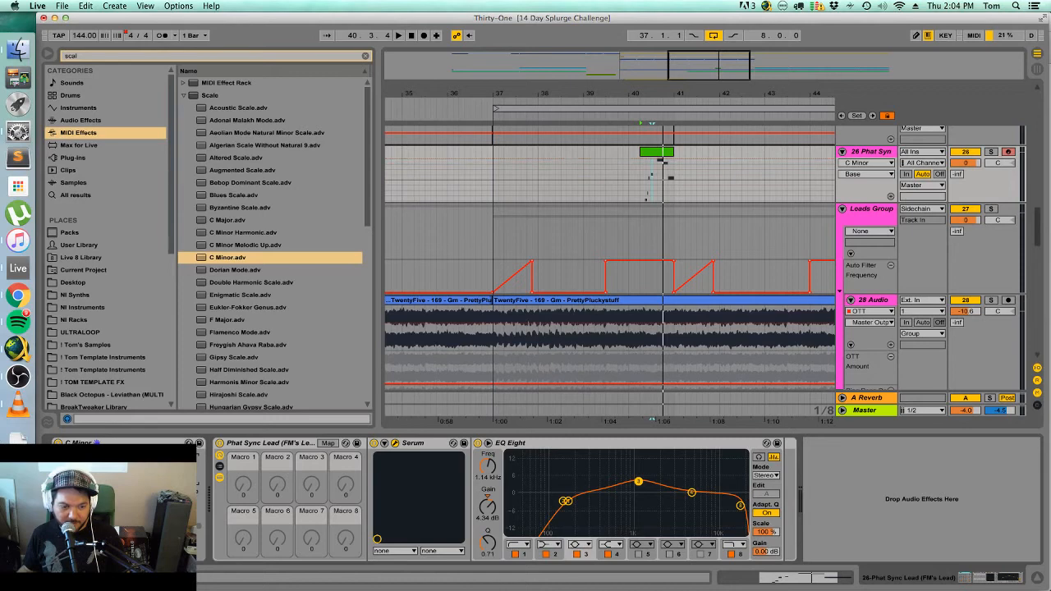
key(space)
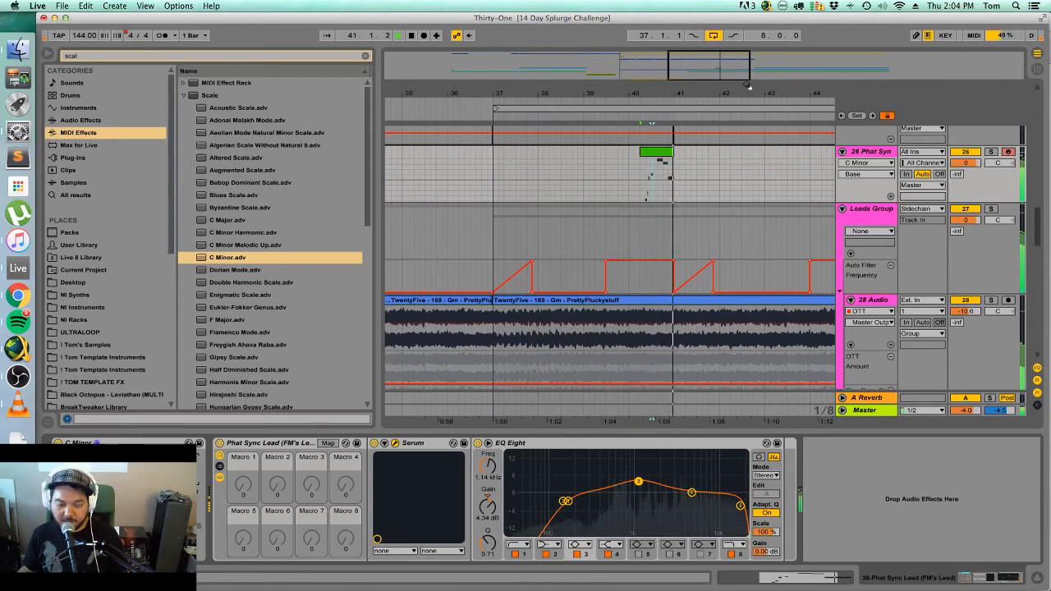
Add a short F4 note between 1.3.3 and 1.4 in the lead clip and lower the run's first note to F3.
double_click(660, 153)
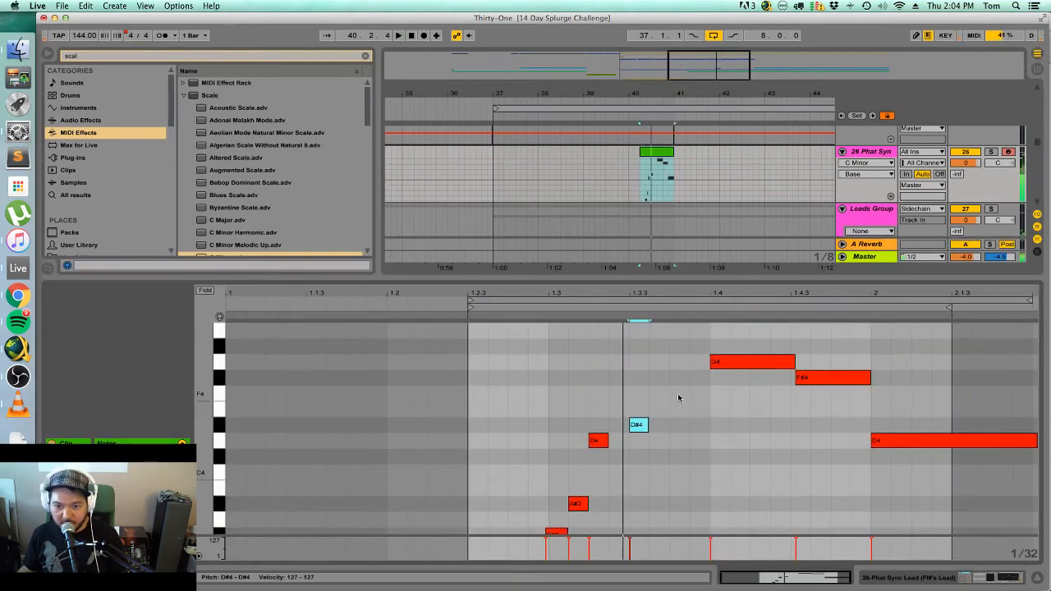
scroll(661, 402, down, 2)
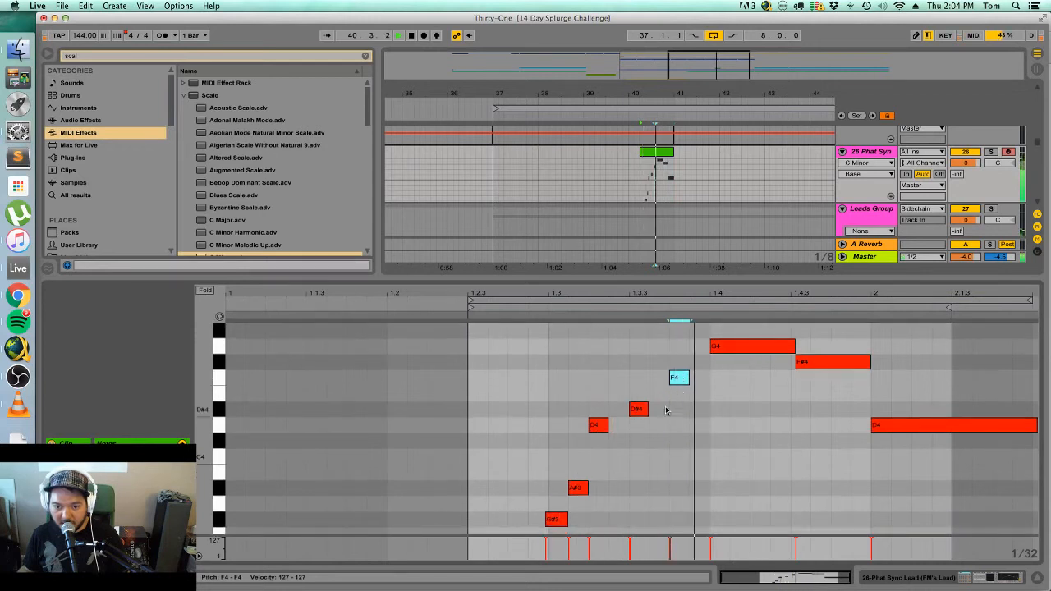
scroll(624, 403, down, 5)
drag(556, 425, 556, 457)
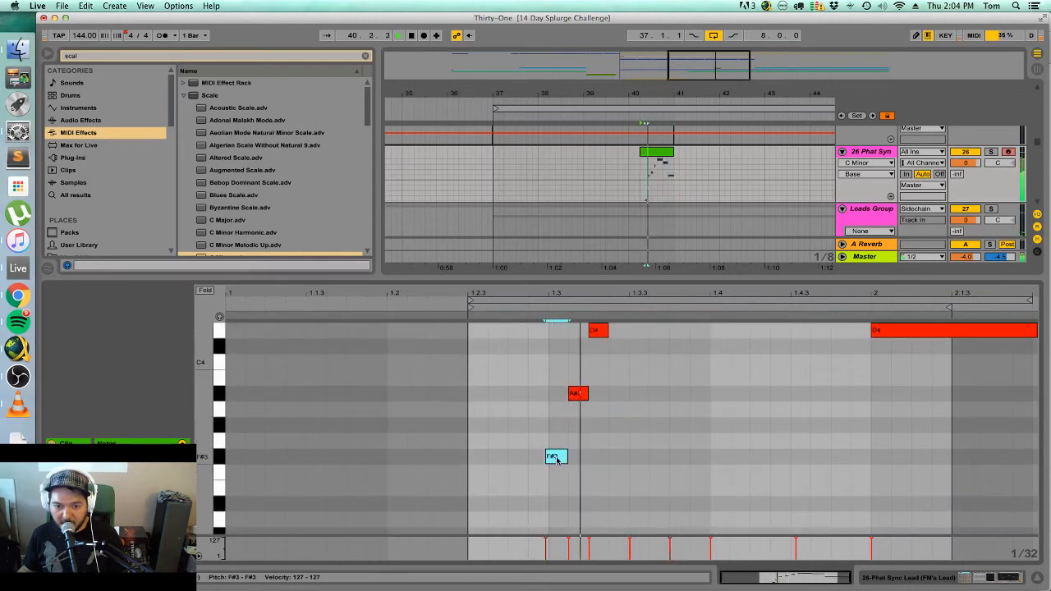
key(Down)
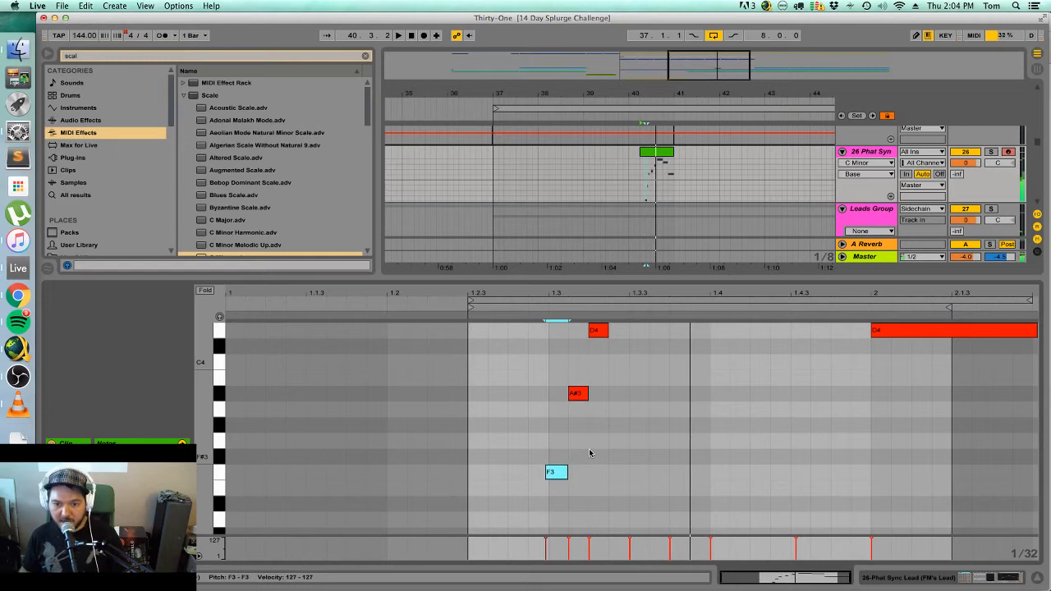
Lower the third note of the rising run to C4 while the lead clip plays.
click(577, 392)
click(597, 330)
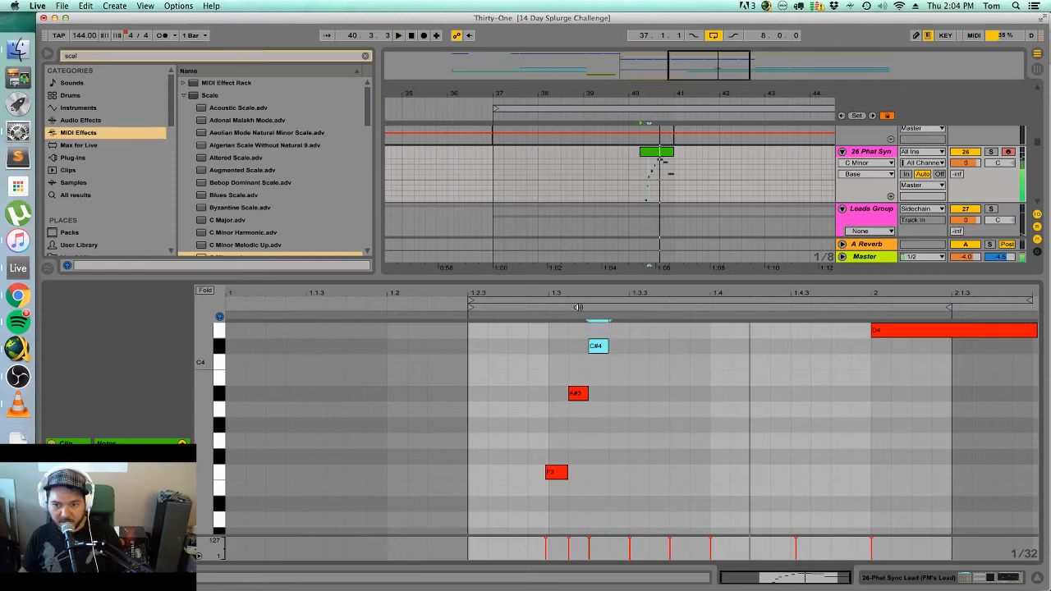
key(Down)
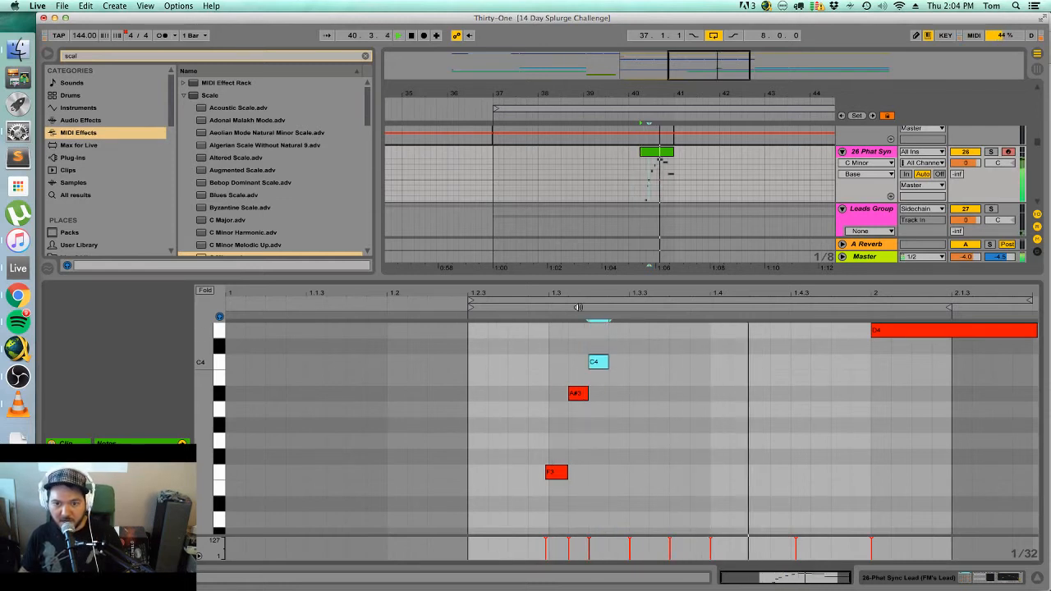
scroll(610, 404, down, 5)
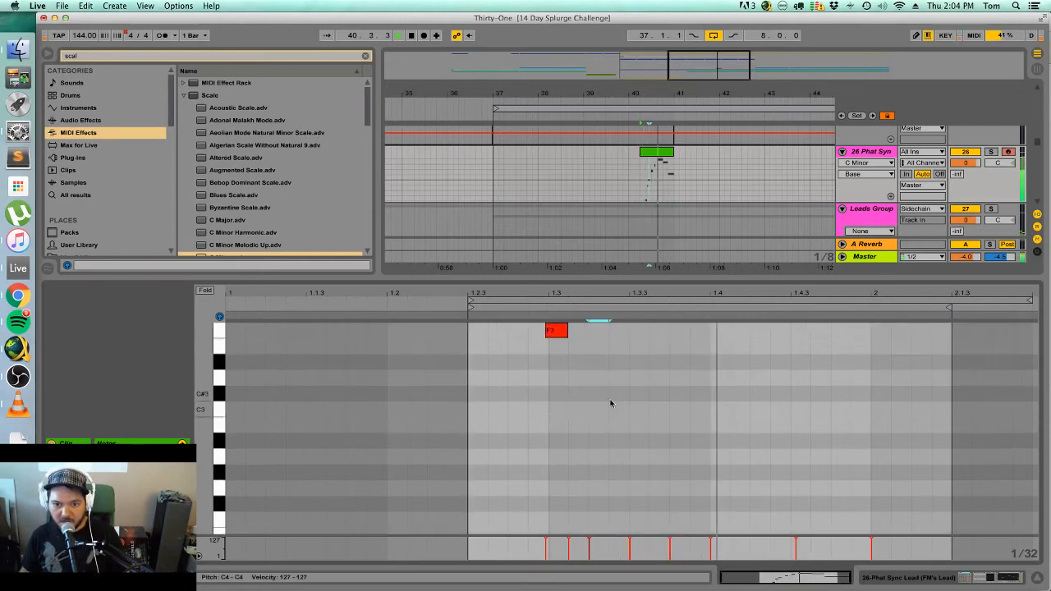
scroll(610, 403, up, 6)
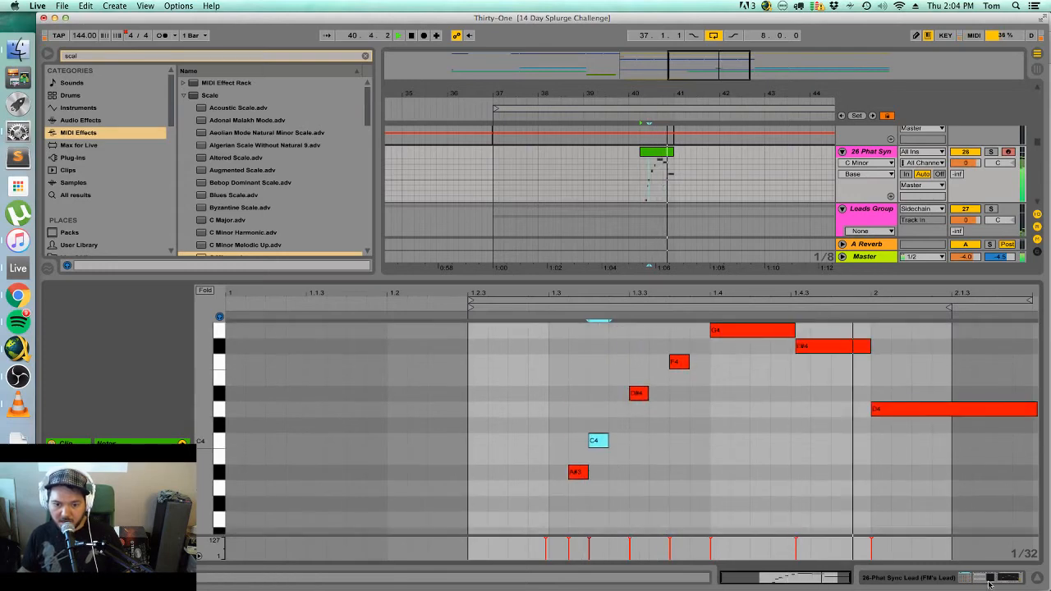
Turn off the Ping Pong Delay on the Leads Group during playback.
click(1038, 578)
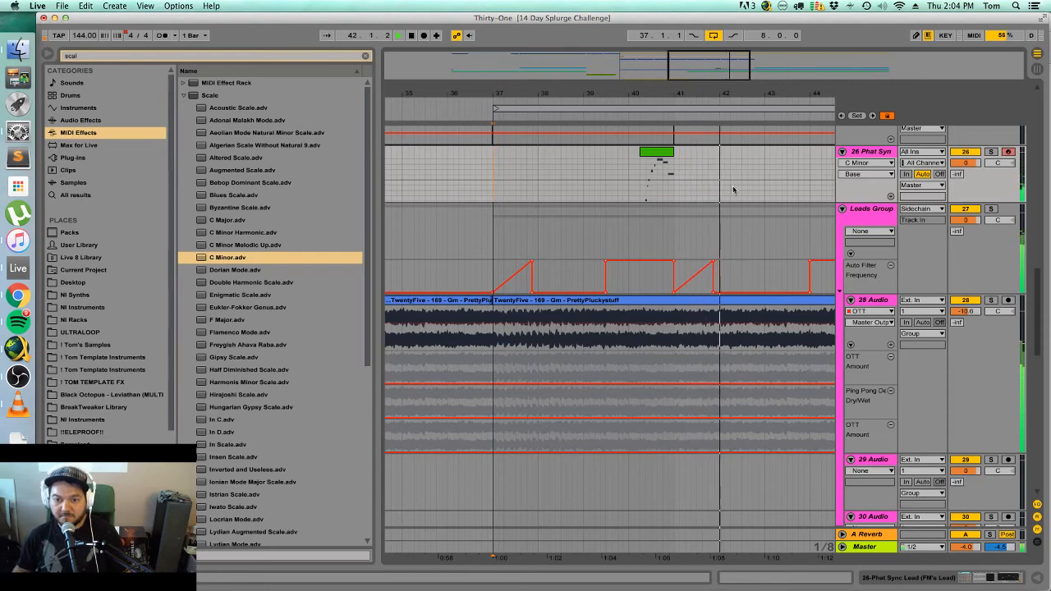
double_click(872, 210)
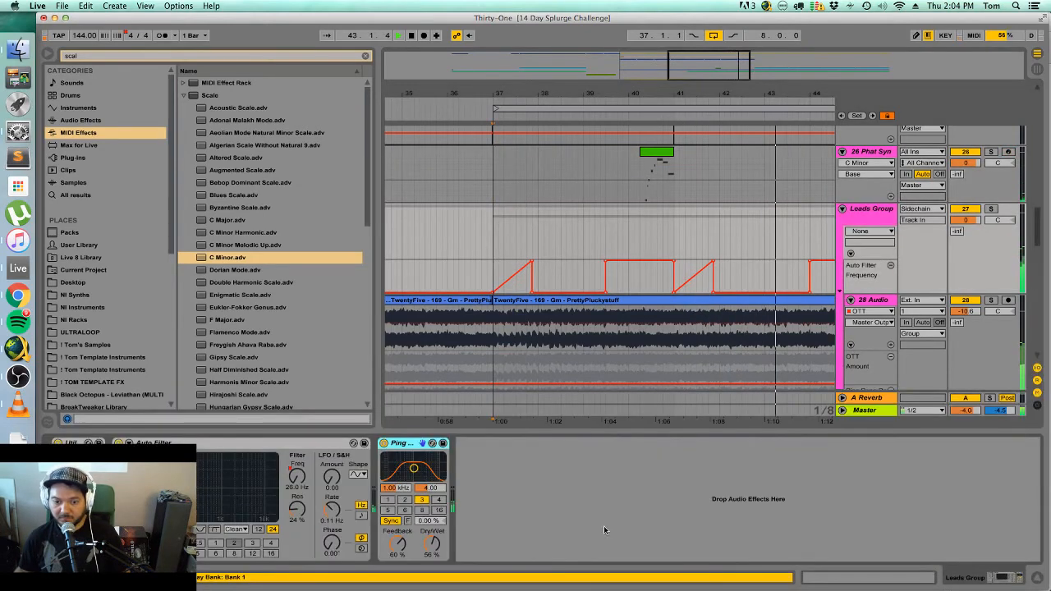
click(383, 444)
scroll(660, 277, up, 5)
scroll(659, 277, right, 4)
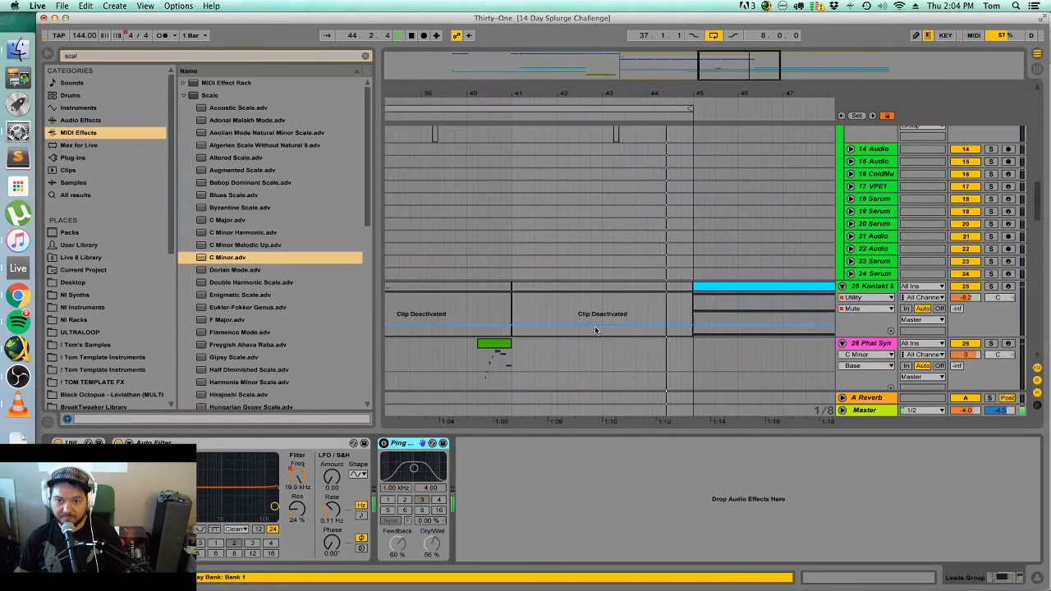
Listen to the loop from bar 37, select bars 37 to 41 on the Phat Sync Lead track and stop playback.
click(1028, 585)
scroll(673, 194, down, 5)
scroll(674, 194, left, 2)
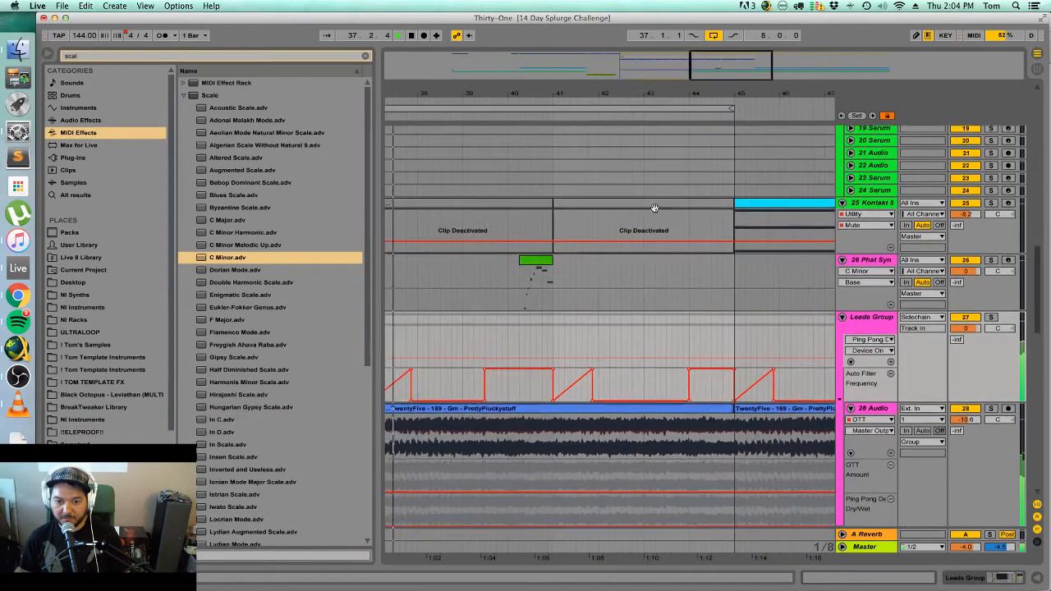
drag(413, 246, 590, 252)
key(space)
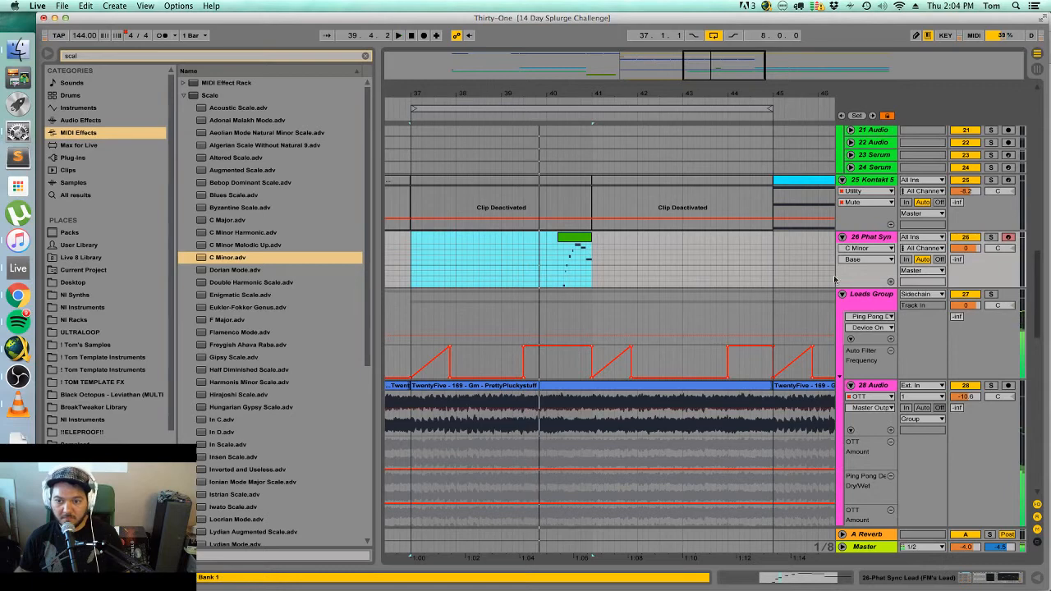
scroll(792, 312, up, 5)
scroll(749, 349, up, 4)
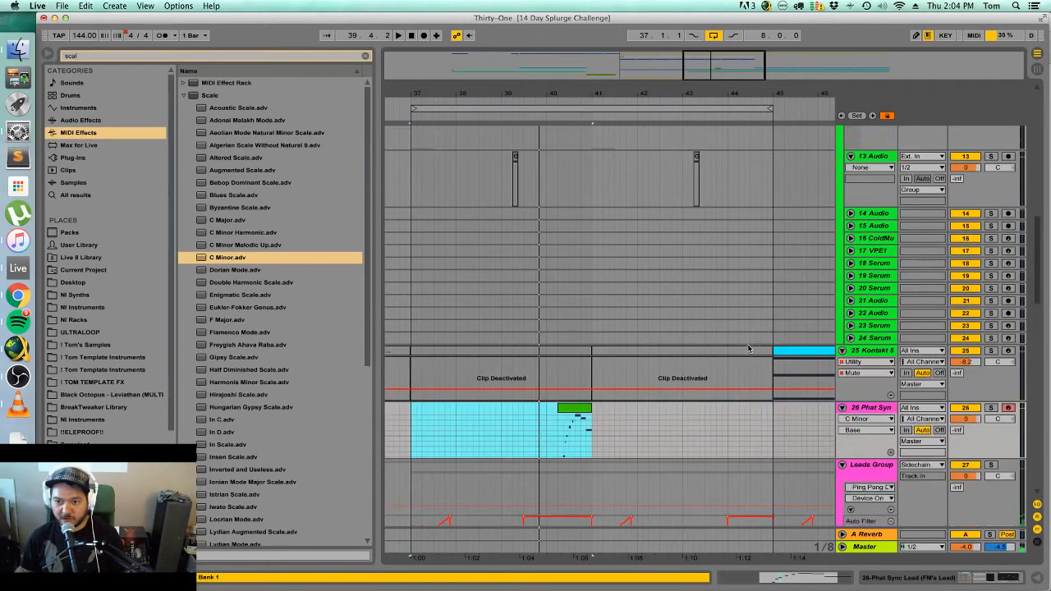
scroll(748, 349, up, 5)
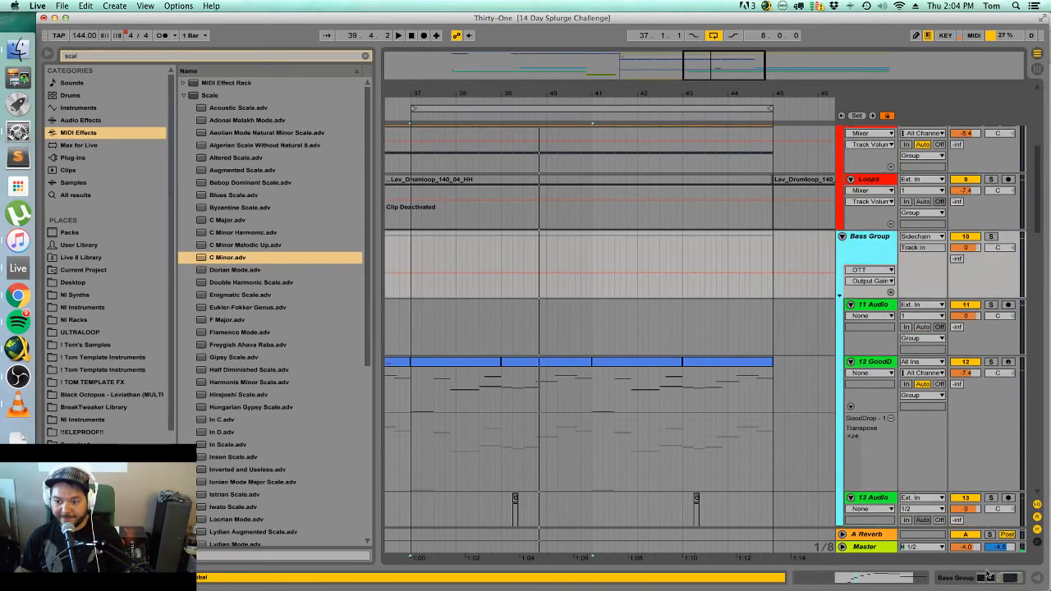
click(1038, 581)
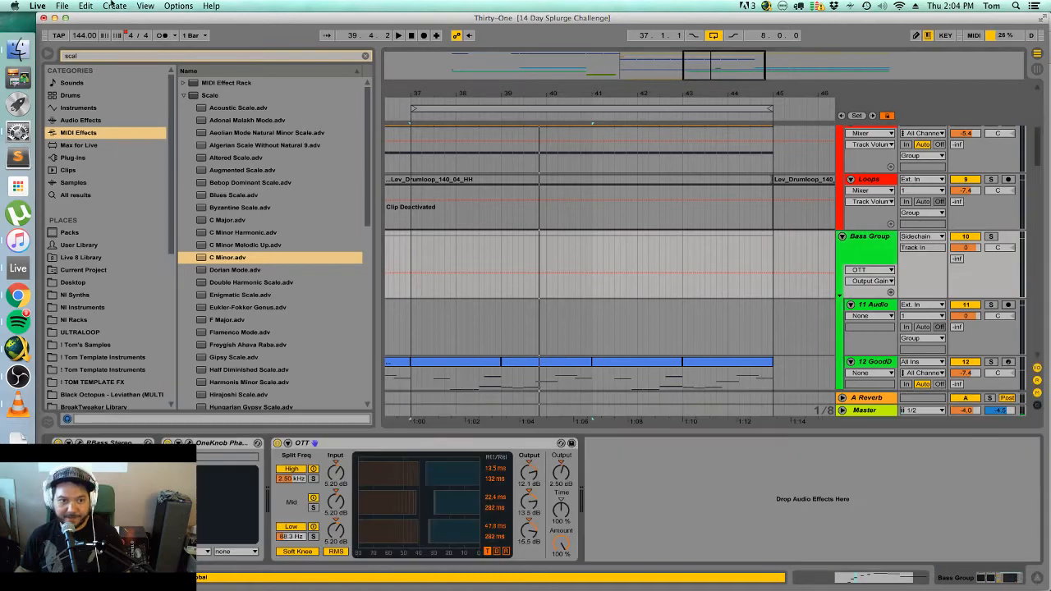
click(82, 56)
text(re)
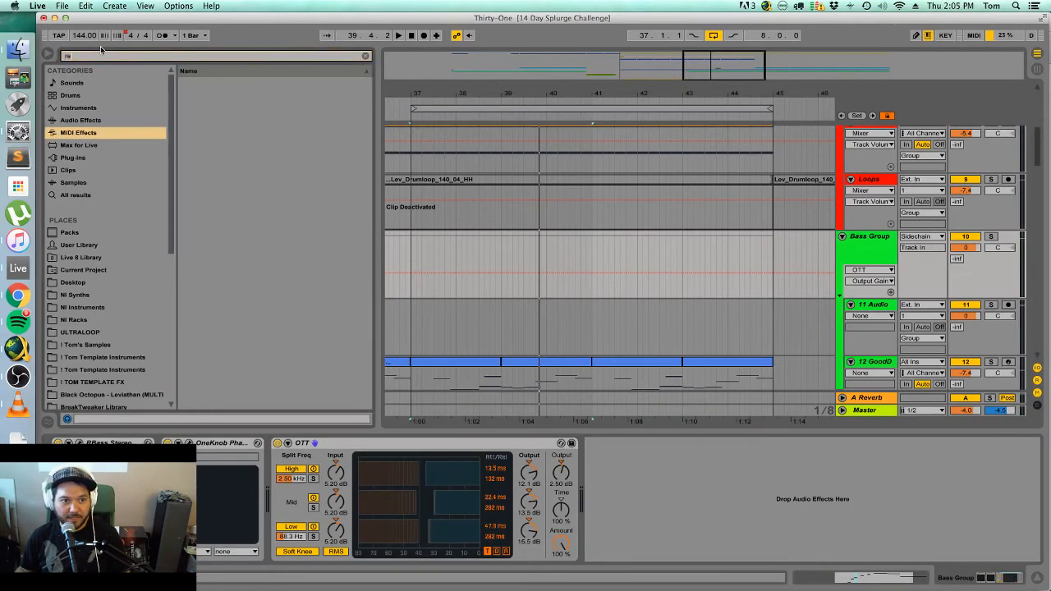
click(110, 120)
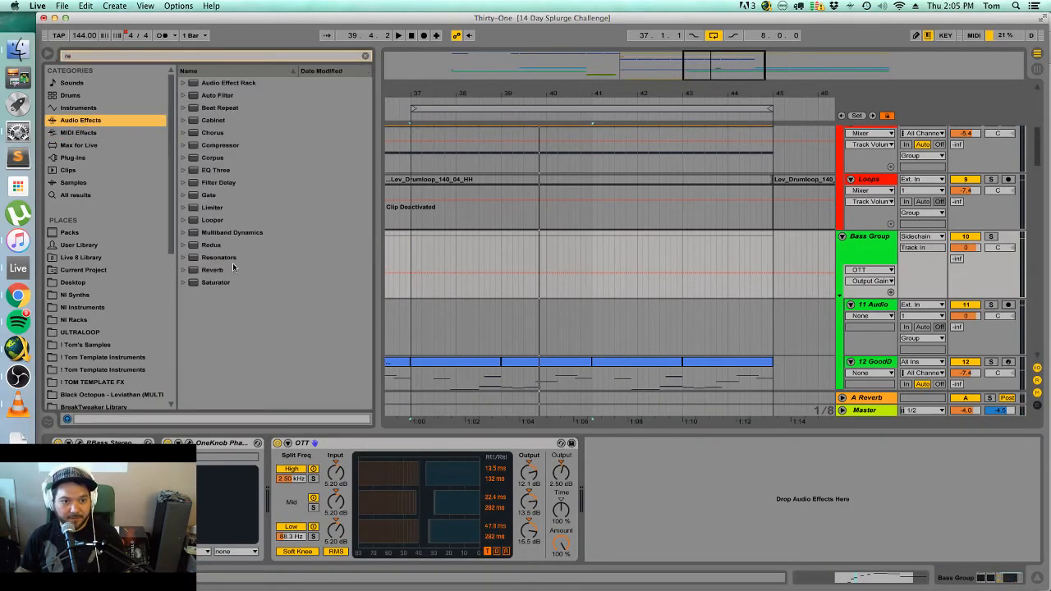
drag(233, 269, 886, 585)
Play the Bass Group soloed and enable the Reverb's Lo Cut, with the input filter at about 1.36 kHz and 5.46 bandwidth.
key(space)
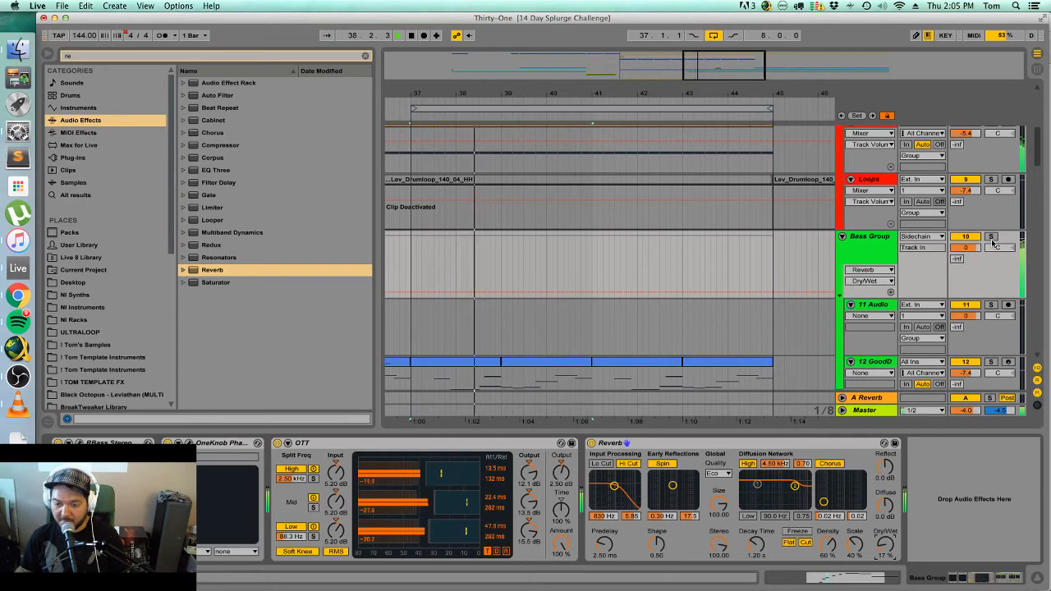
click(991, 237)
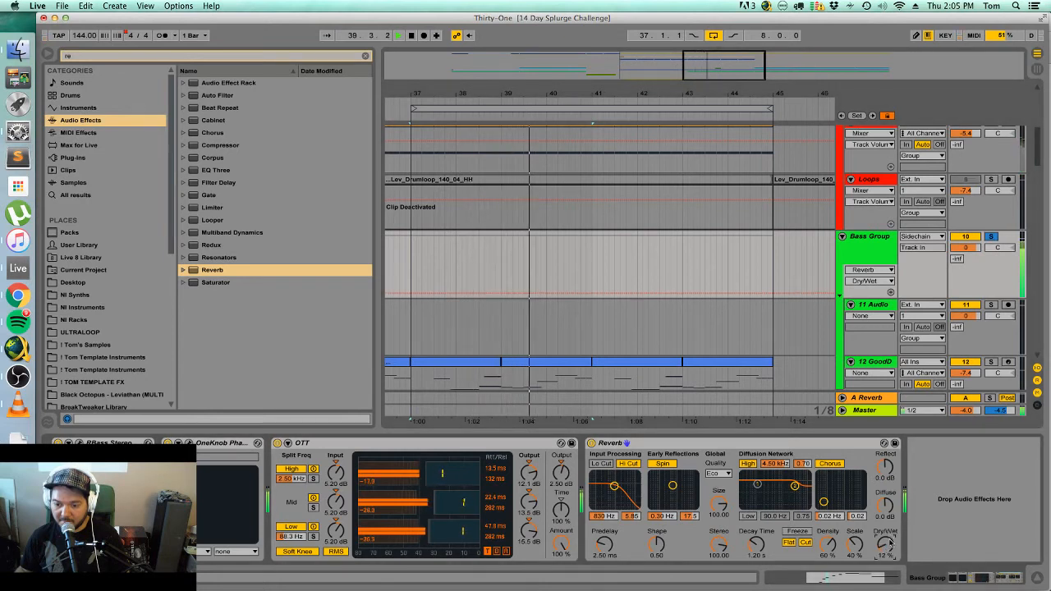
click(601, 466)
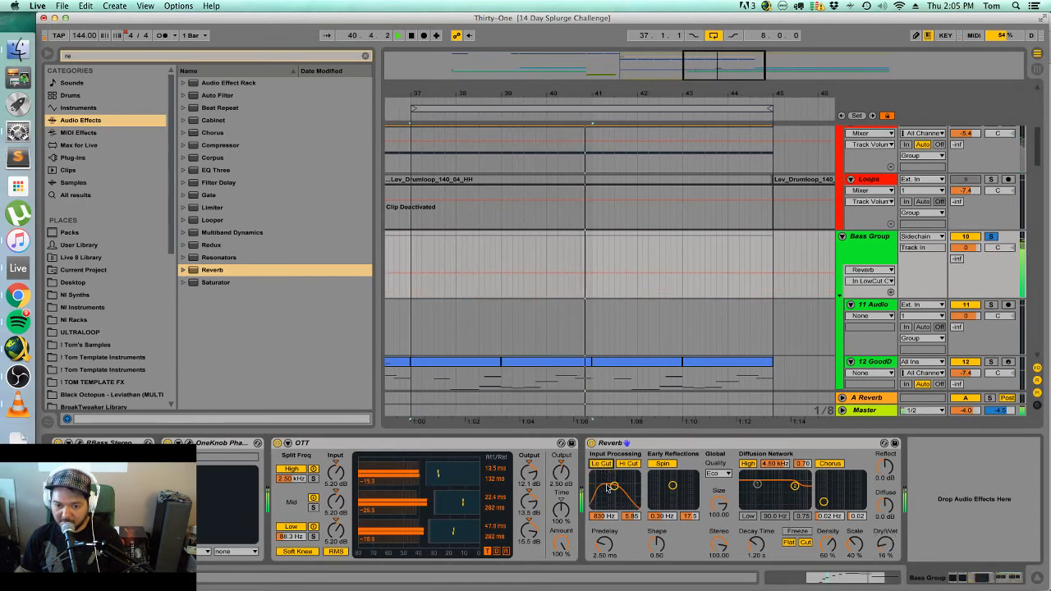
drag(615, 486, 618, 487)
key(space)
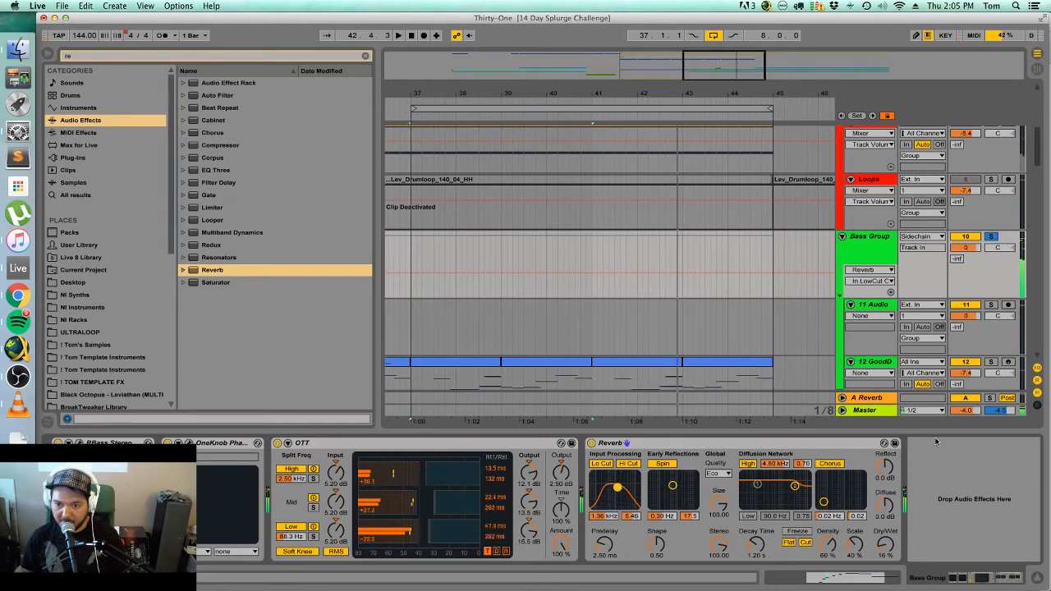
Lower the Bass Group Reverb's Dry/Wet to 13% and raise its Quality to High, replaying the bass.
drag(889, 546, 889, 548)
click(714, 475)
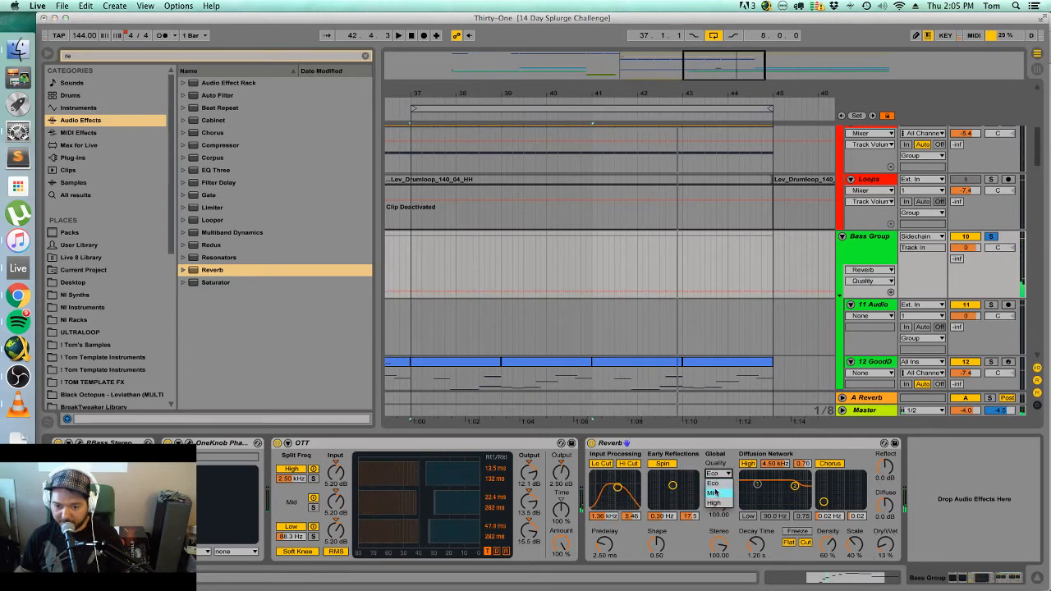
click(716, 493)
key(space)
click(721, 476)
click(719, 503)
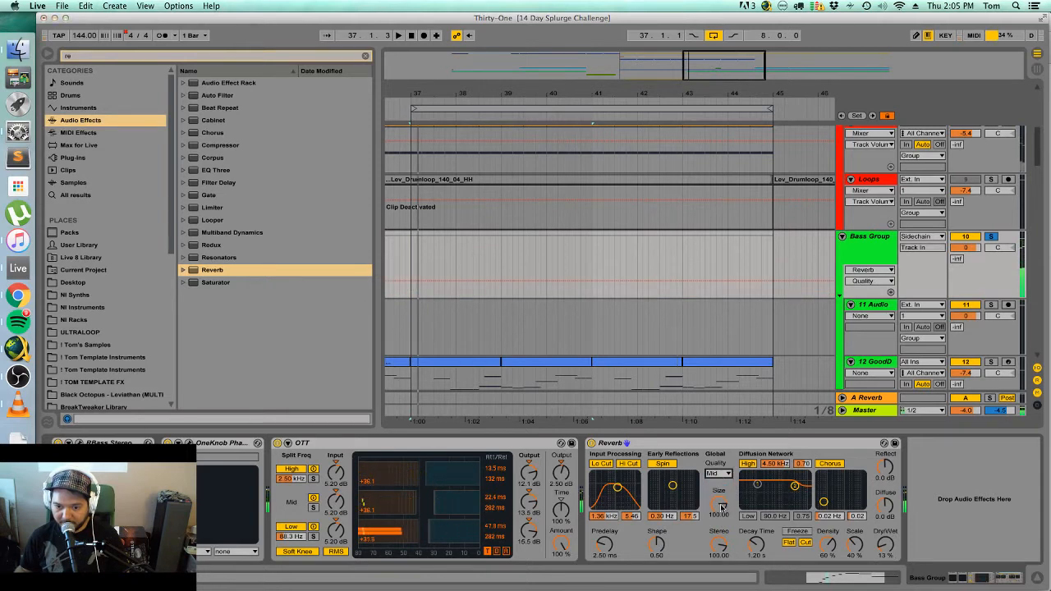
Set the Reverb's Size to 1.23, Decay Time to 932 ms and Stereo to 120 while auditioning the bass.
drag(720, 504, 720, 534)
key(space)
key(space)
key(space)
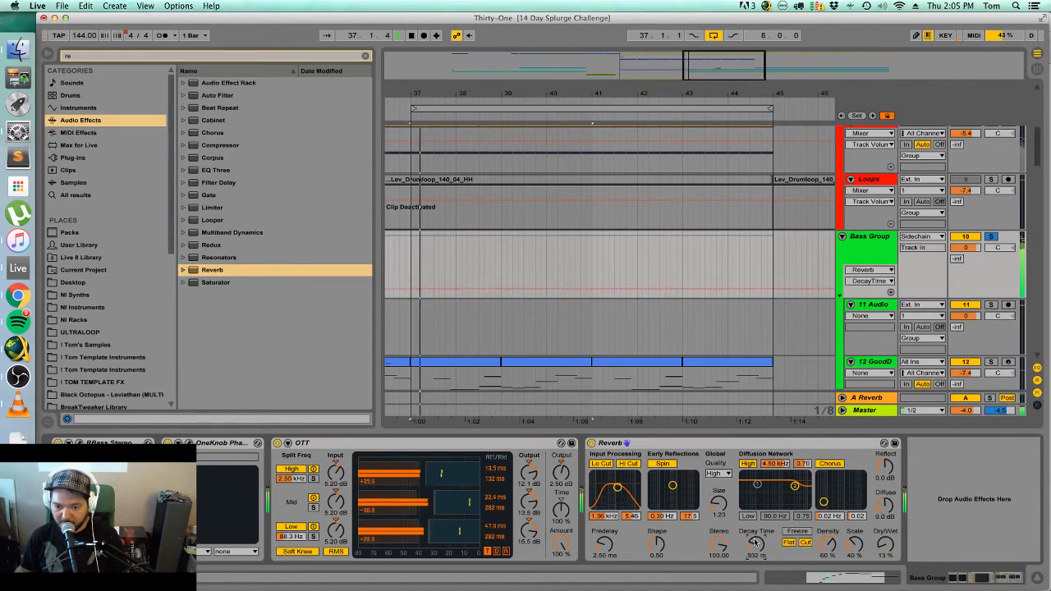
drag(723, 549, 726, 543)
key(space)
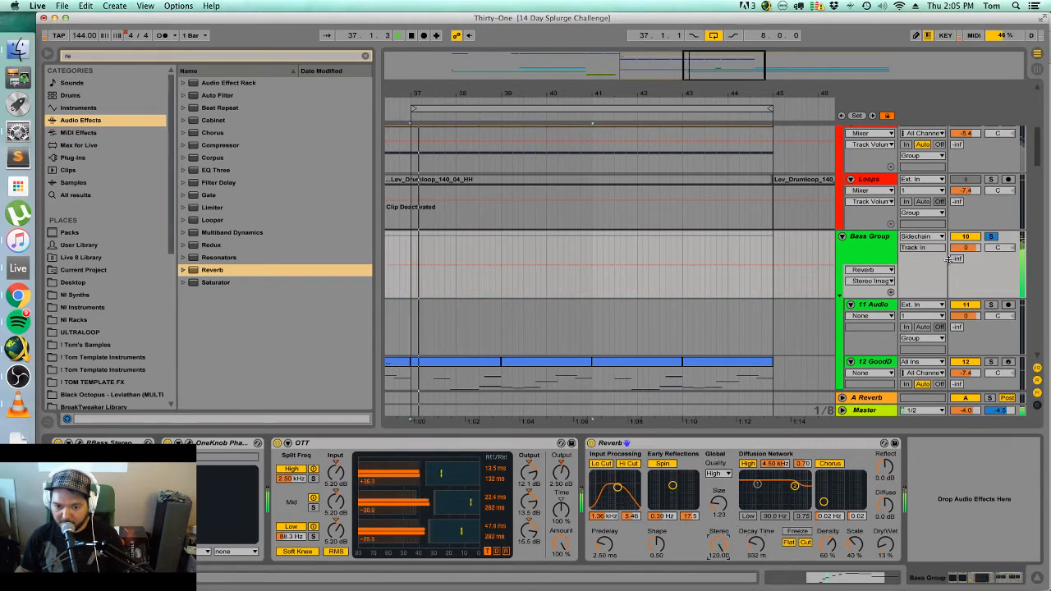
Unsolo the Bass Group and set the Reverb's Dry/Wet to 11% against the full mix.
click(993, 238)
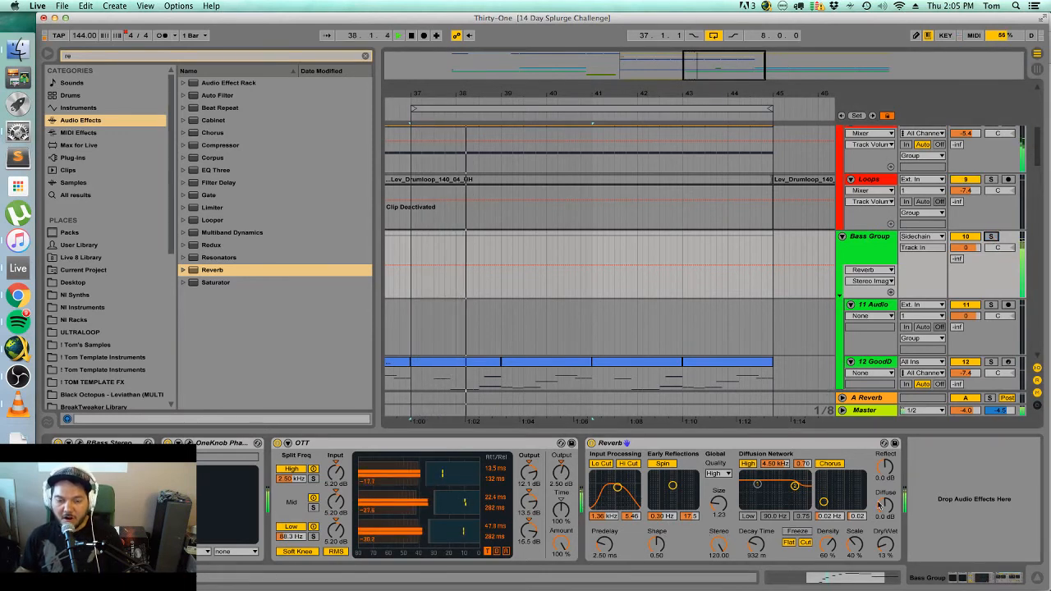
click(884, 544)
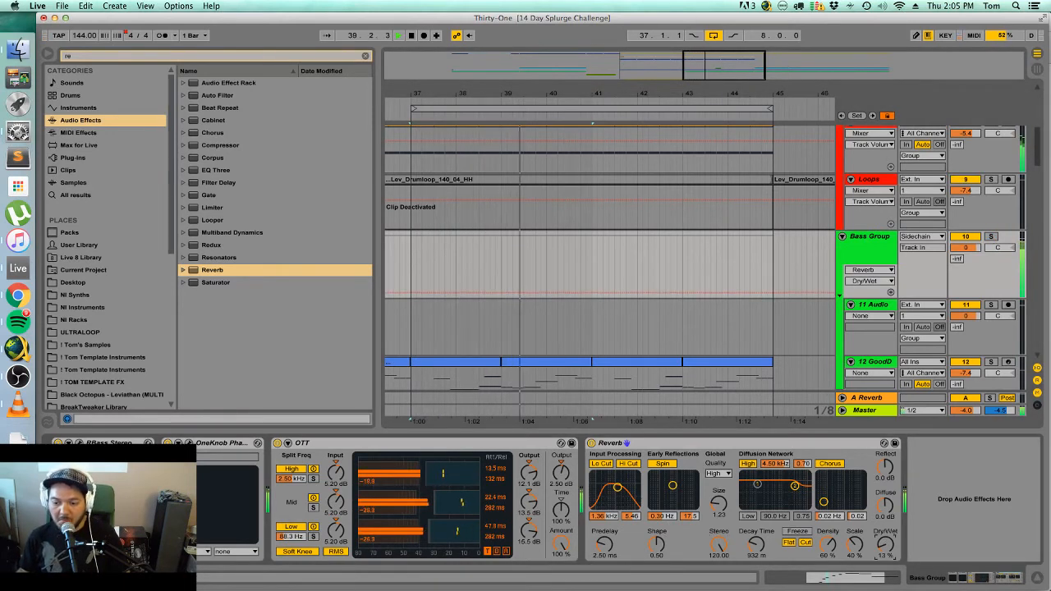
Open the Phat Sync Lead fill clip at bar 40, resume playback and close the clip's note editor.
scroll(555, 328, down, 10)
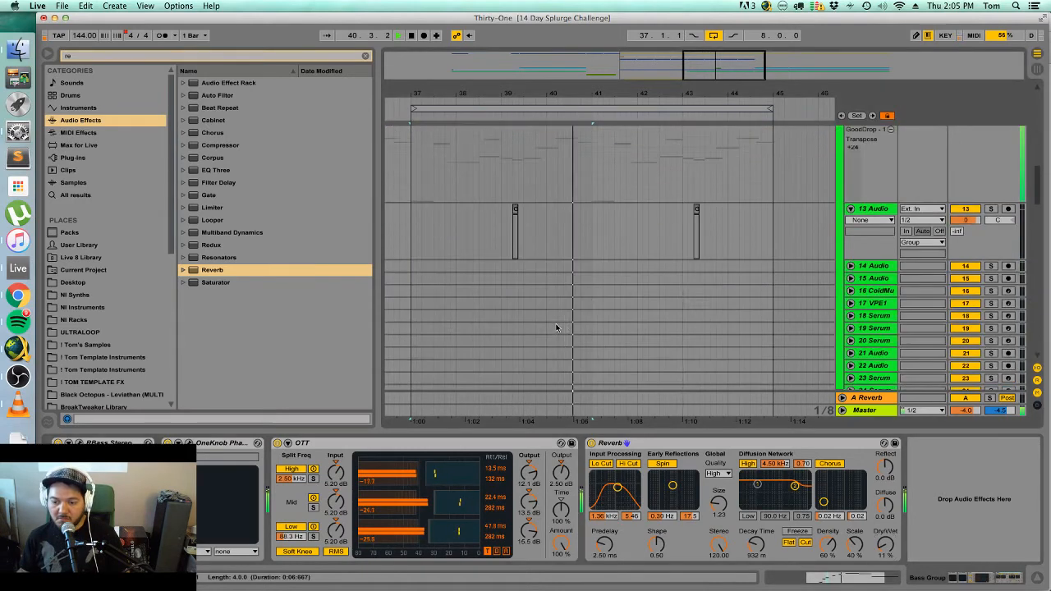
double_click(575, 250)
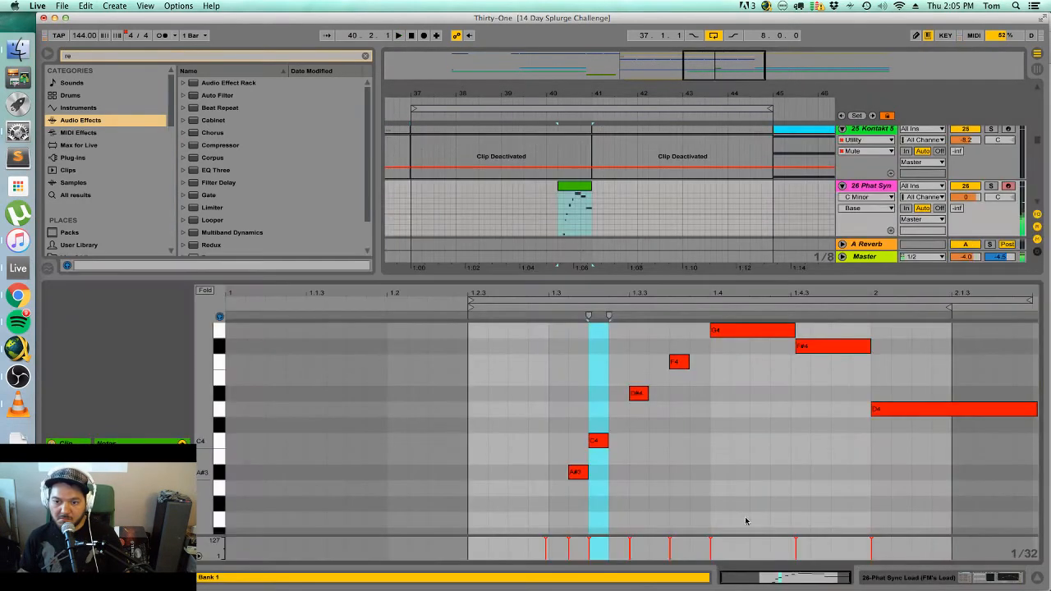
key(space)
key(super+alt+l)
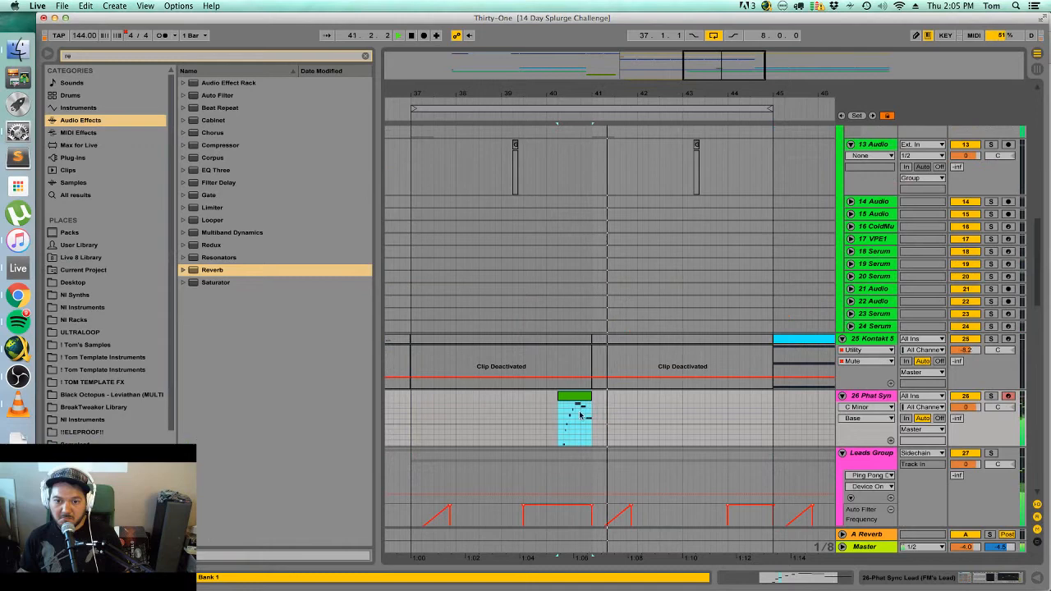
Play from bar 41 on the GoodDrop track to hear its Transpose automation.
scroll(725, 383, up, 5)
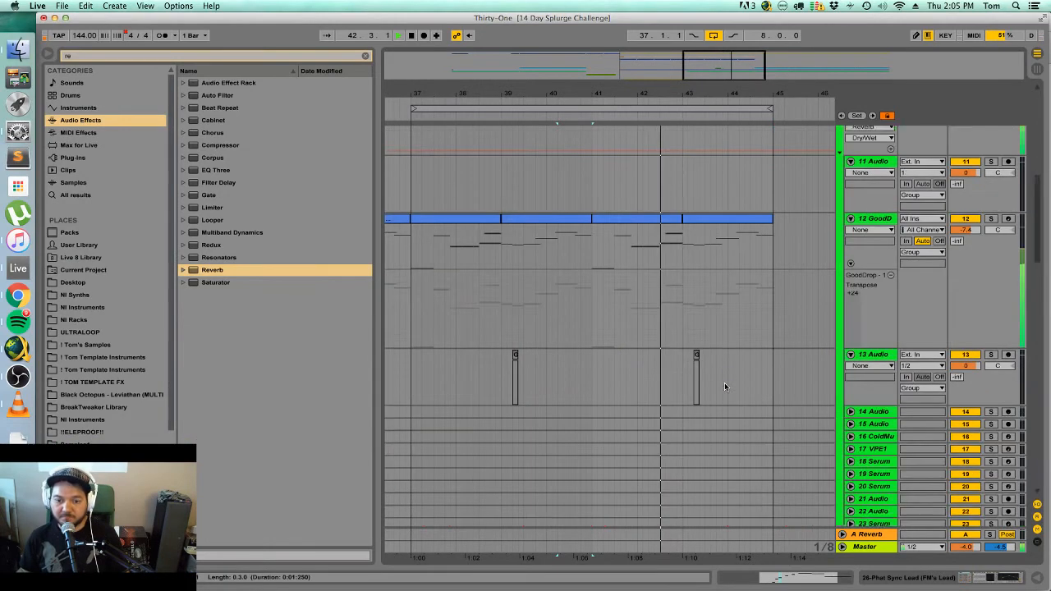
scroll(723, 383, down, 8)
scroll(723, 384, up, 8)
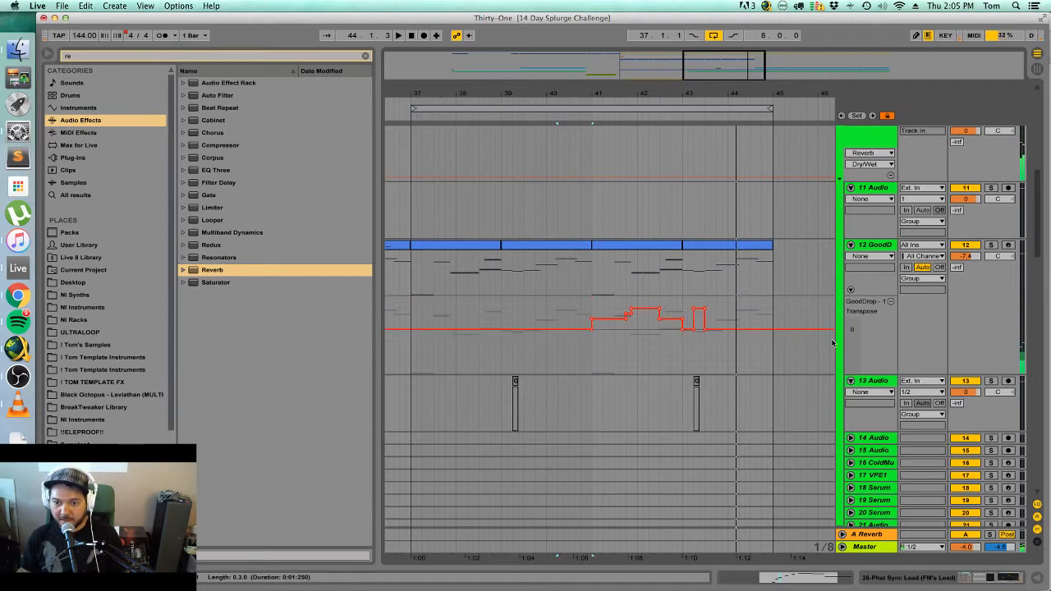
click(591, 303)
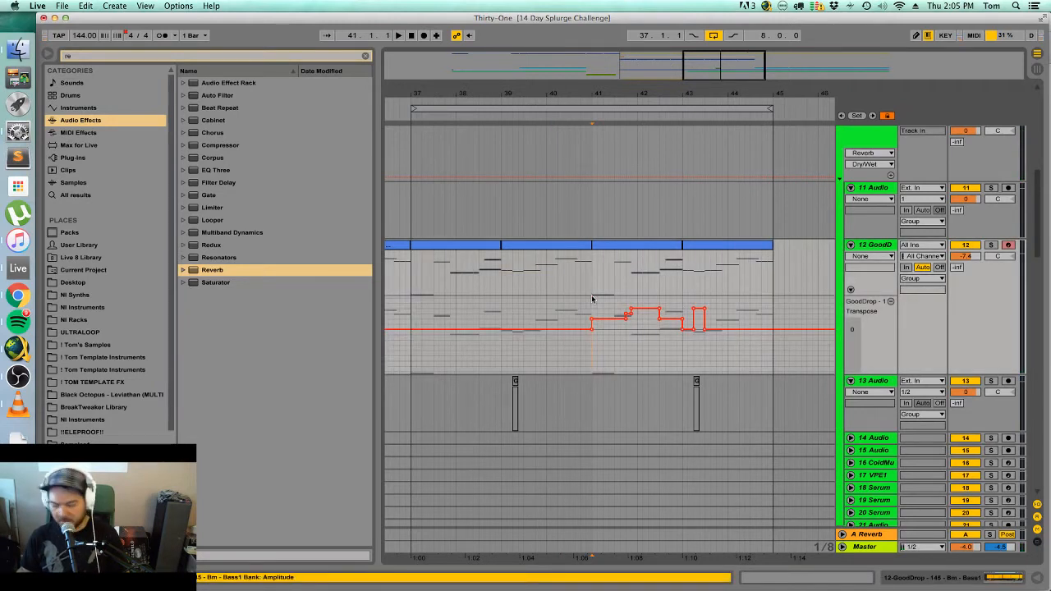
key(space)
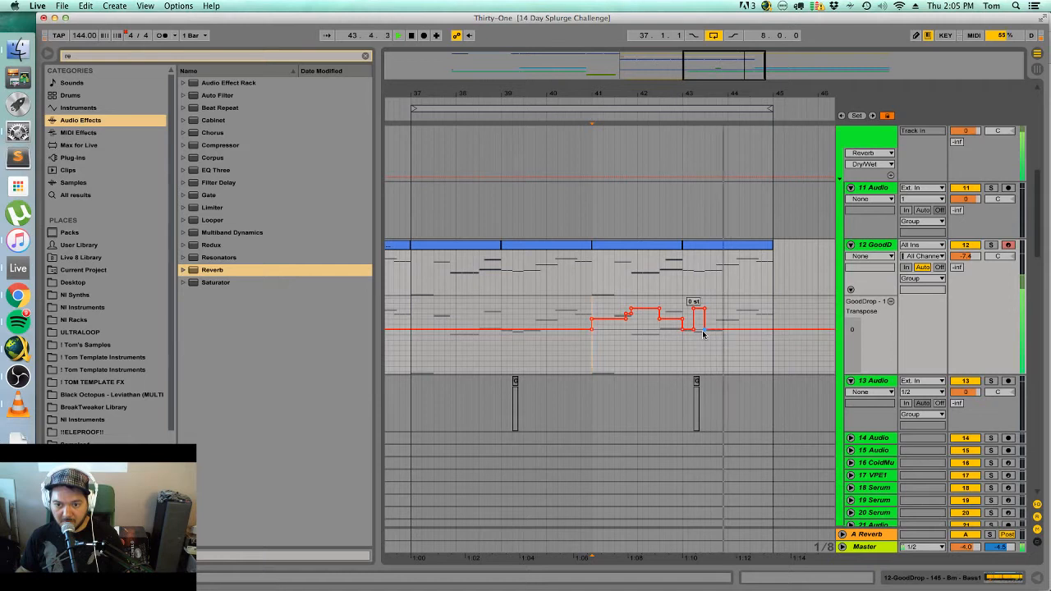
Redraw the raised Transpose step on beat 2 of bar 43 on the GoodDrop track lower, replaying from bar 43.
key(b)
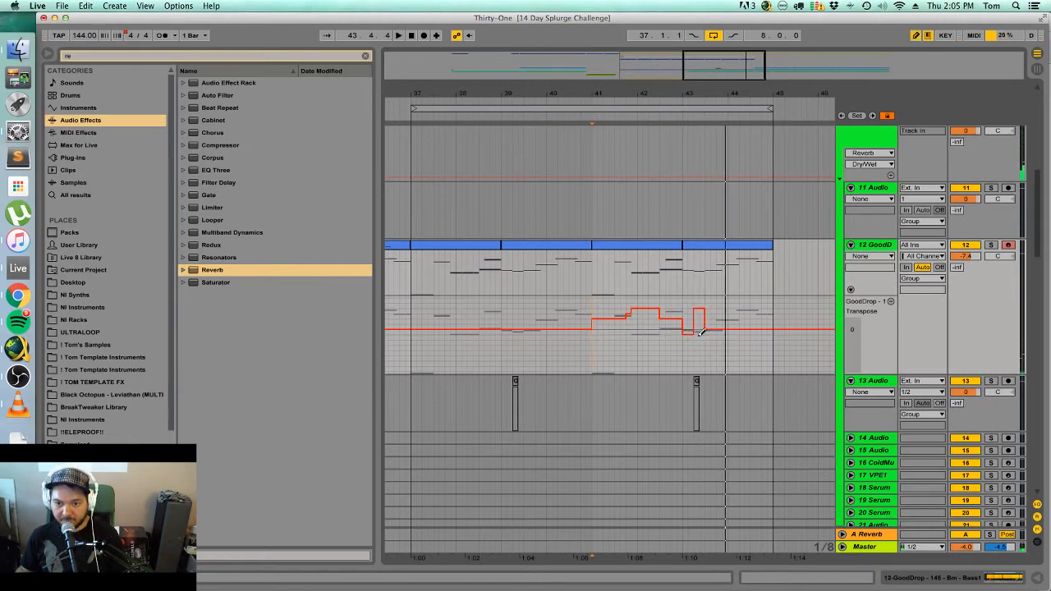
click(696, 245)
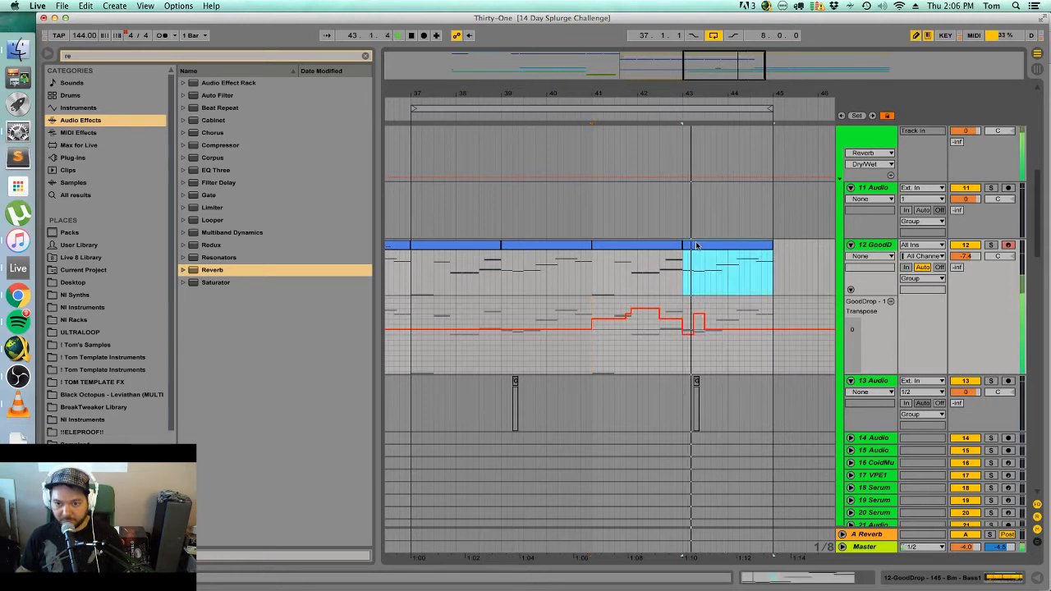
key(space)
key(space)
click(698, 323)
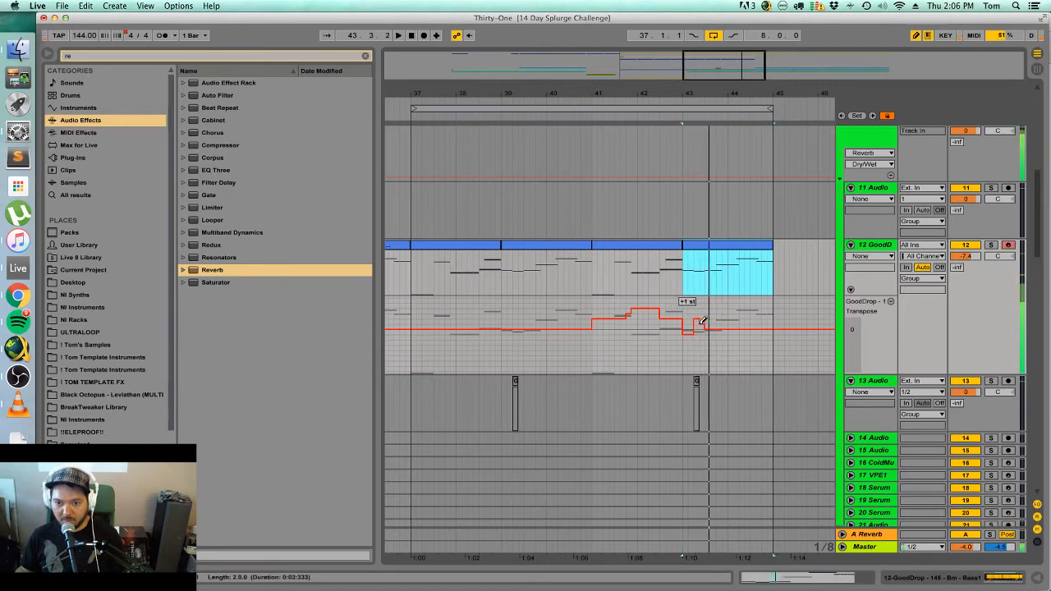
key(space)
click(698, 319)
key(space)
key(space)
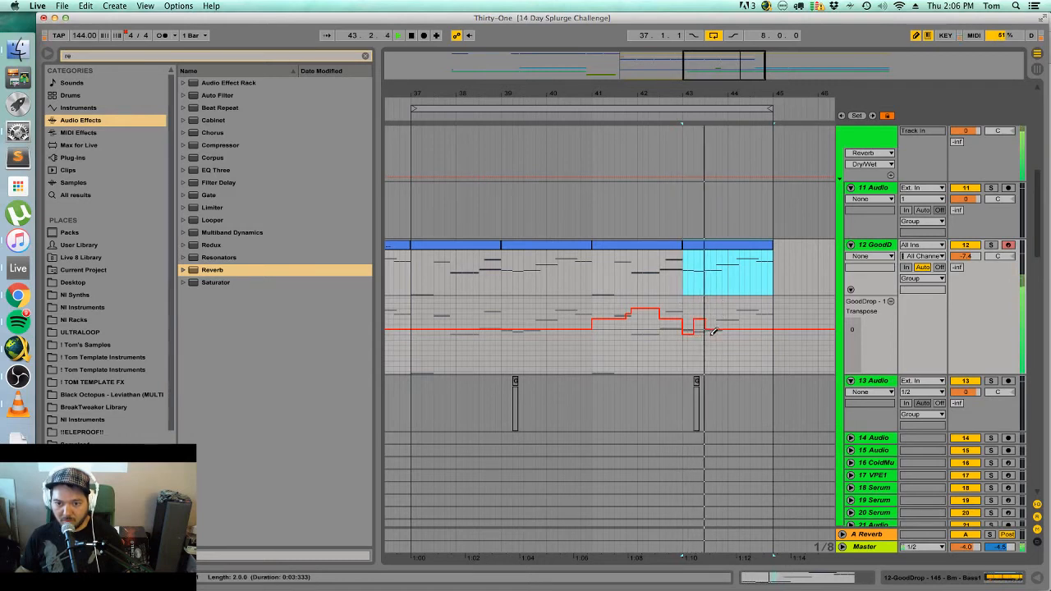
Draw a Transpose step slightly below 0 on beat 3 of bar 43 and replay the passage.
click(713, 332)
key(space)
key(space)
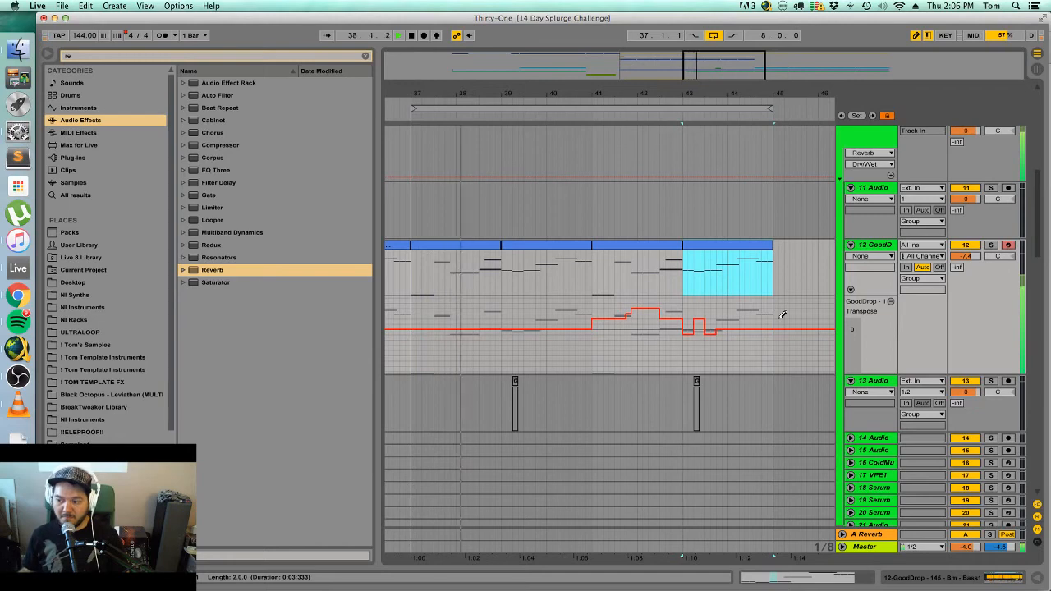
Play from bar 39 and draw a +1 st Transpose step on beat 2 of bar 39 on the GoodDrop track.
scroll(575, 378, down, 8)
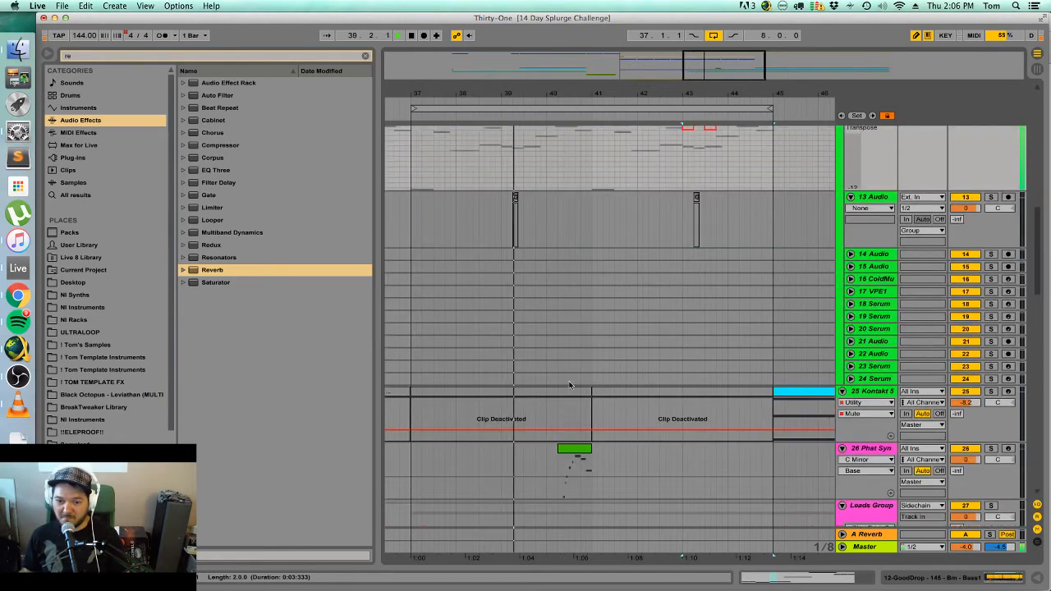
scroll(584, 379, up, 8)
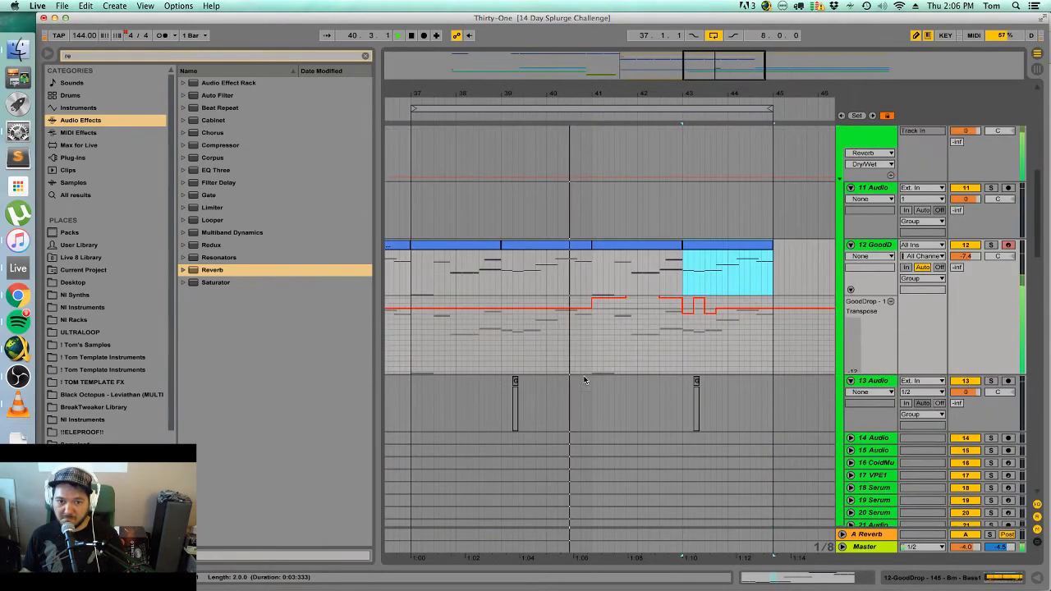
key(b)
click(504, 326)
key(space)
key(space)
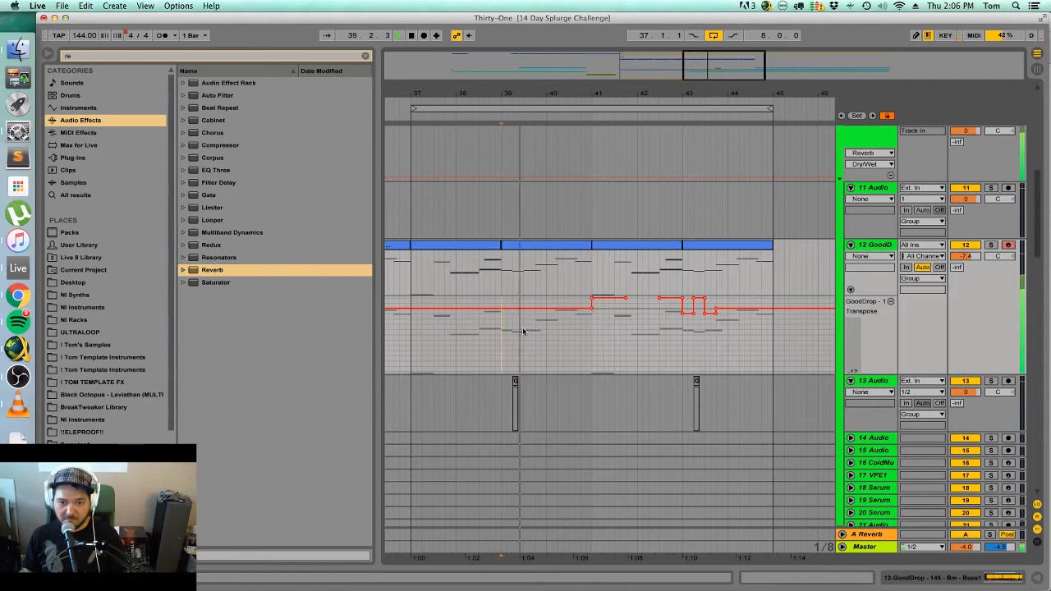
key(space)
key(space)
key(space)
drag(522, 312, 524, 332)
key(space)
key(space)
key(b)
click(519, 324)
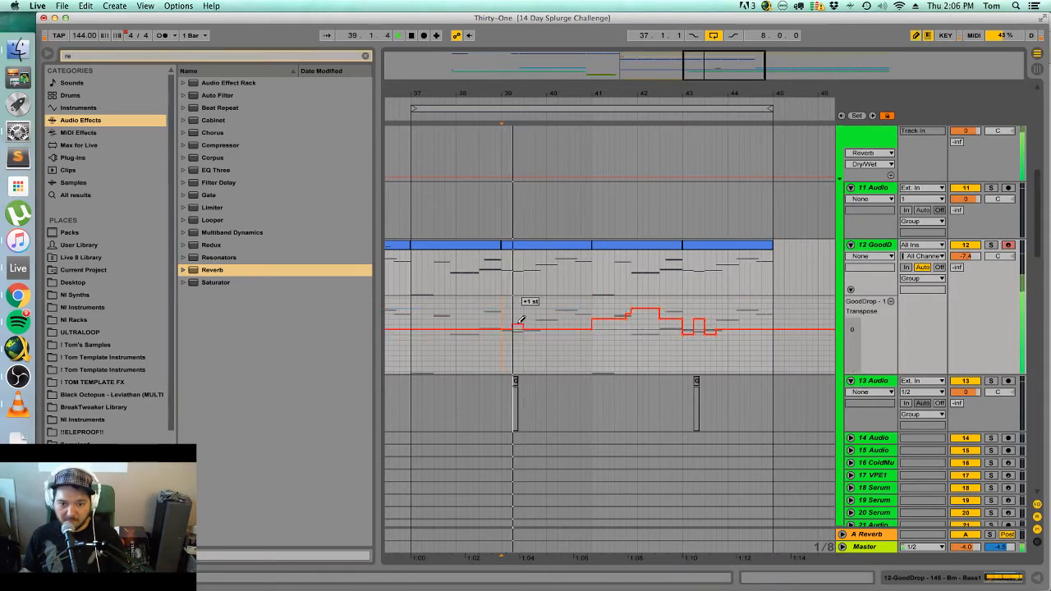
key(space)
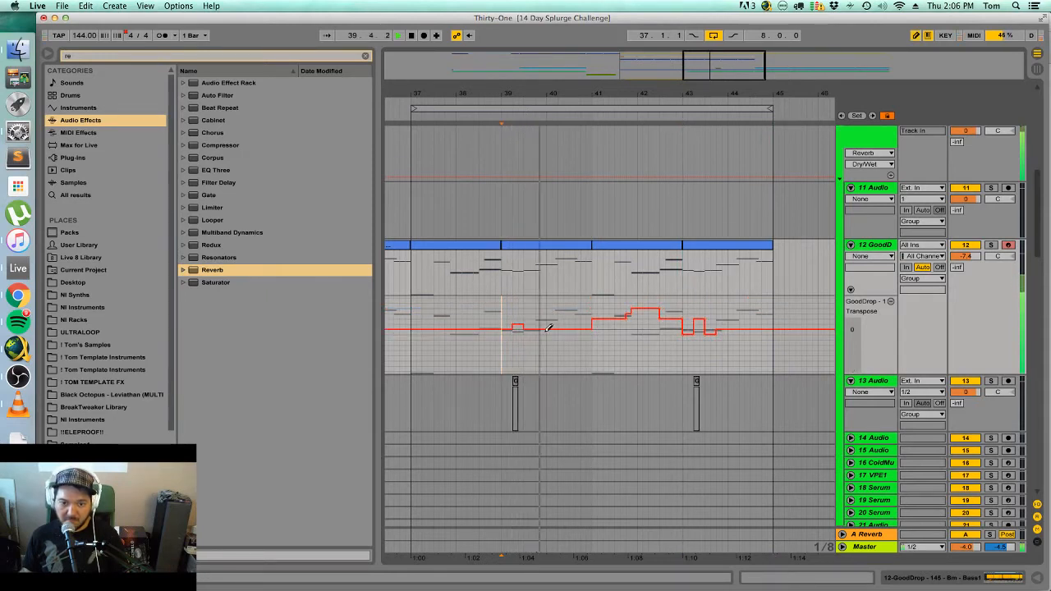
Listen to the edited bar 37 loop with the Phat Sync Lead fill clip selected, and stop playback.
scroll(638, 462, down, 12)
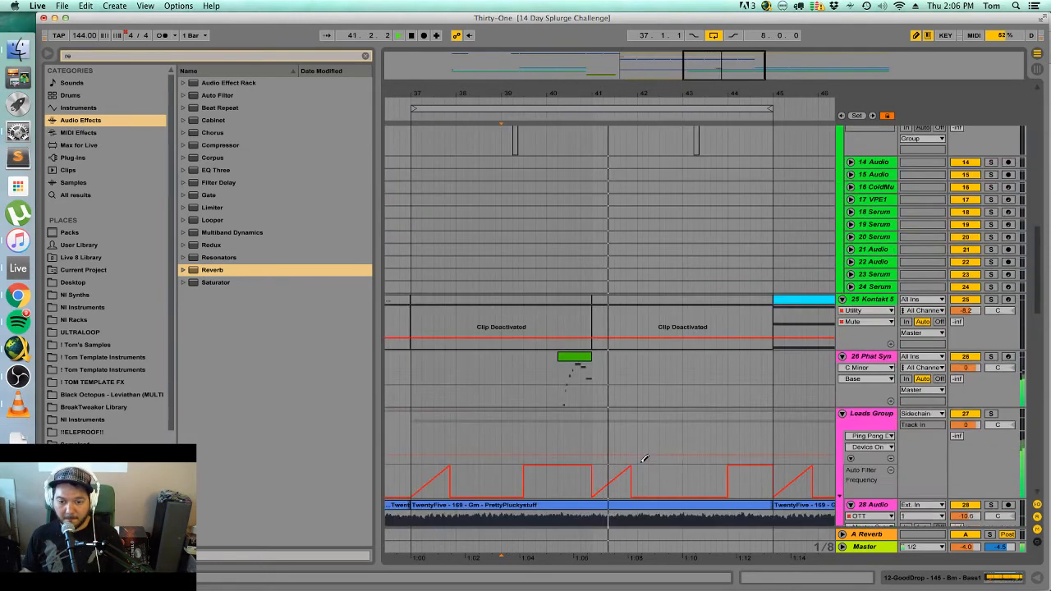
click(575, 359)
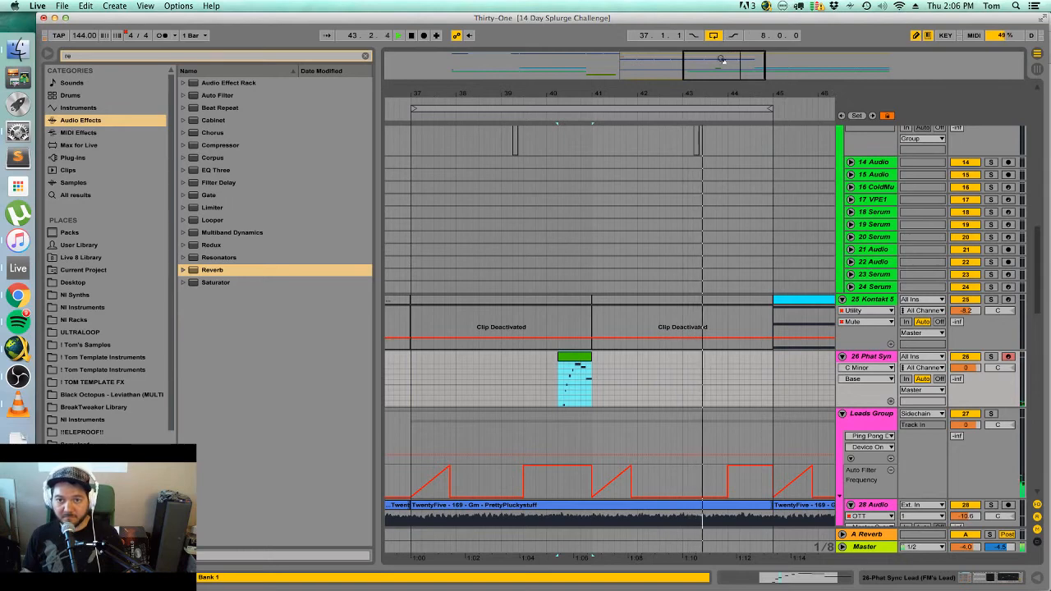
drag(593, 93, 593, 59)
key(minus)
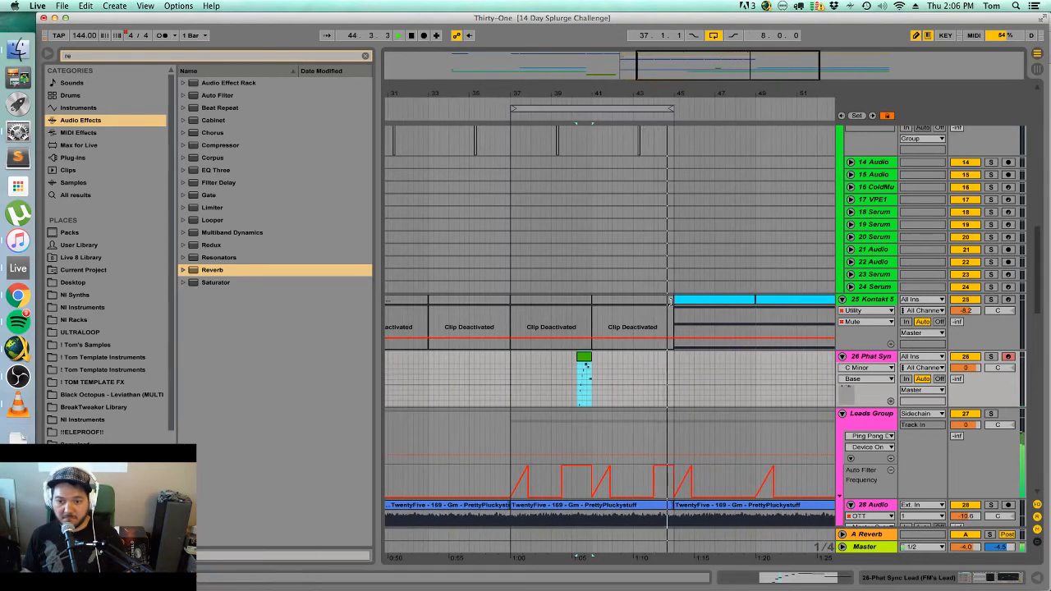
scroll(671, 302, up, 10)
scroll(671, 302, up, 3)
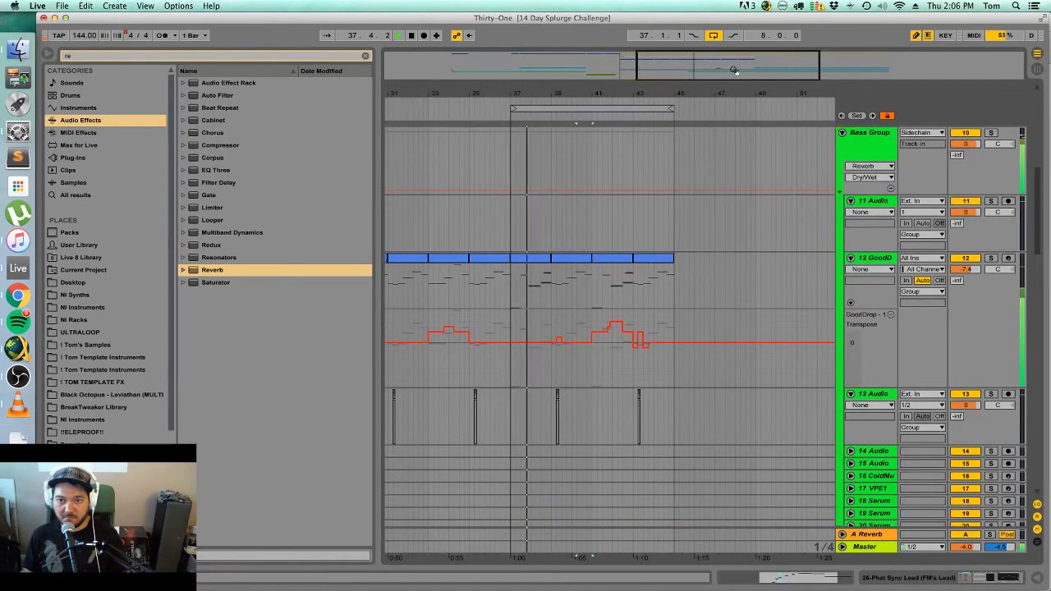
key(super+z)
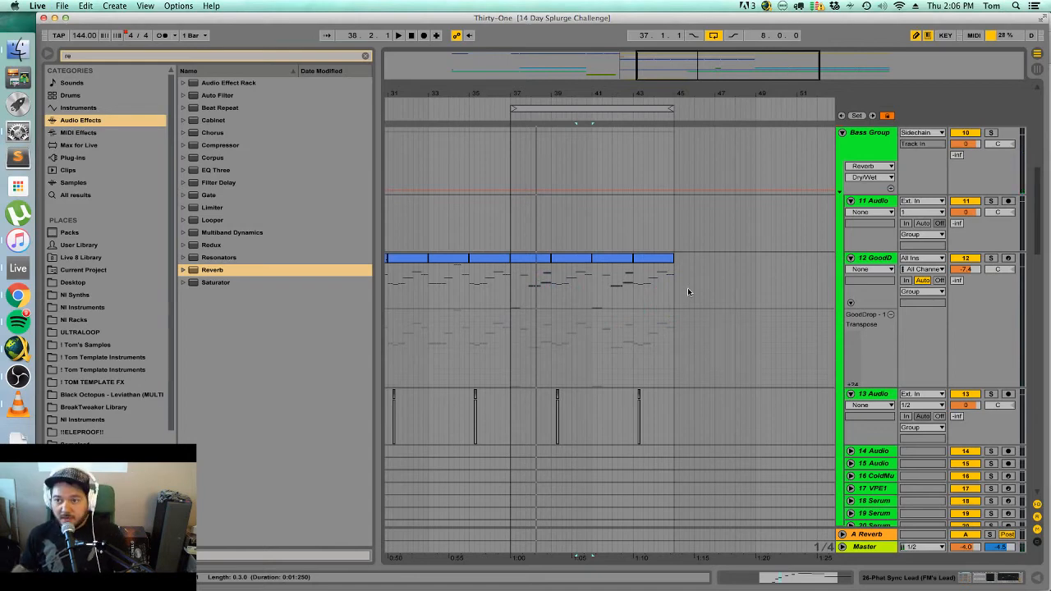
Select bars 37 to 45 on the GoodDrop track and duplicate that time across the arrangement.
drag(514, 279, 656, 259)
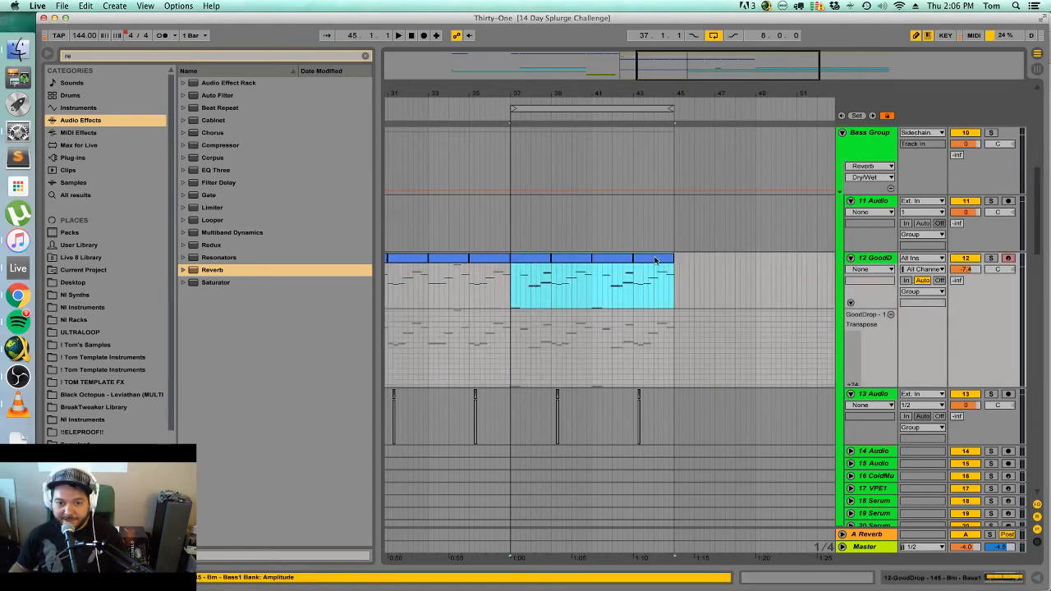
click(86, 5)
click(107, 129)
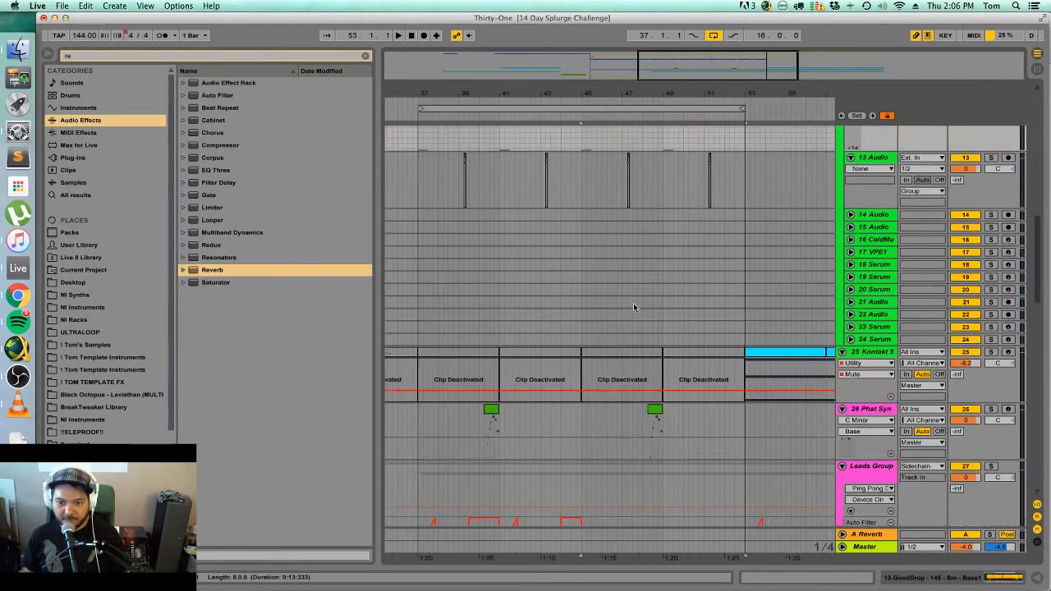
Examine the clips and automation across the drum, bass and lead tracks in the duplicated bars 45 to 53.
scroll(635, 311, down, 6)
scroll(635, 316, up, 5)
scroll(608, 247, down, 2)
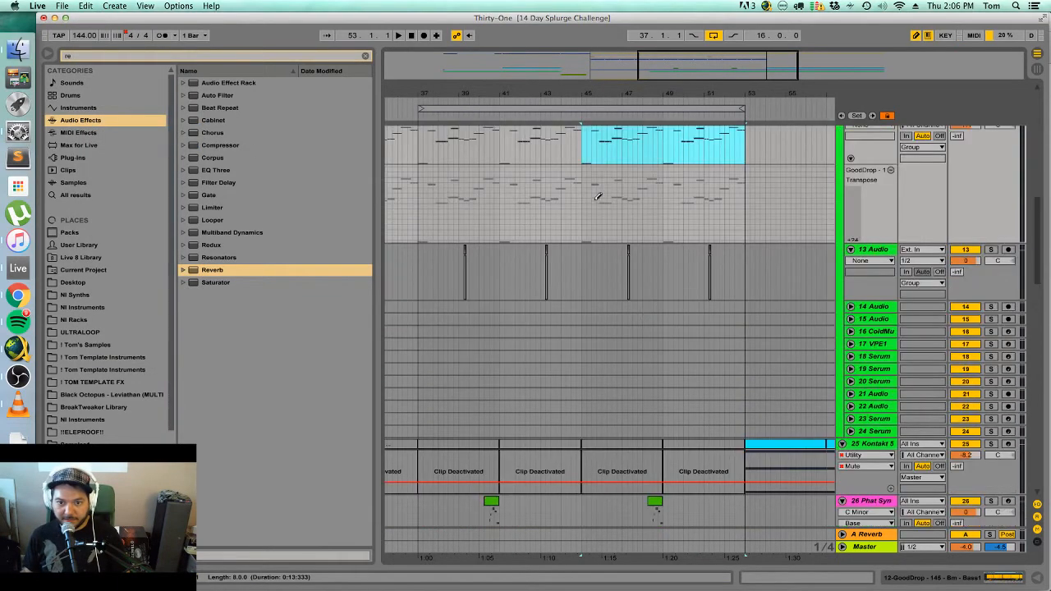
click(571, 154)
scroll(615, 344, up, 6)
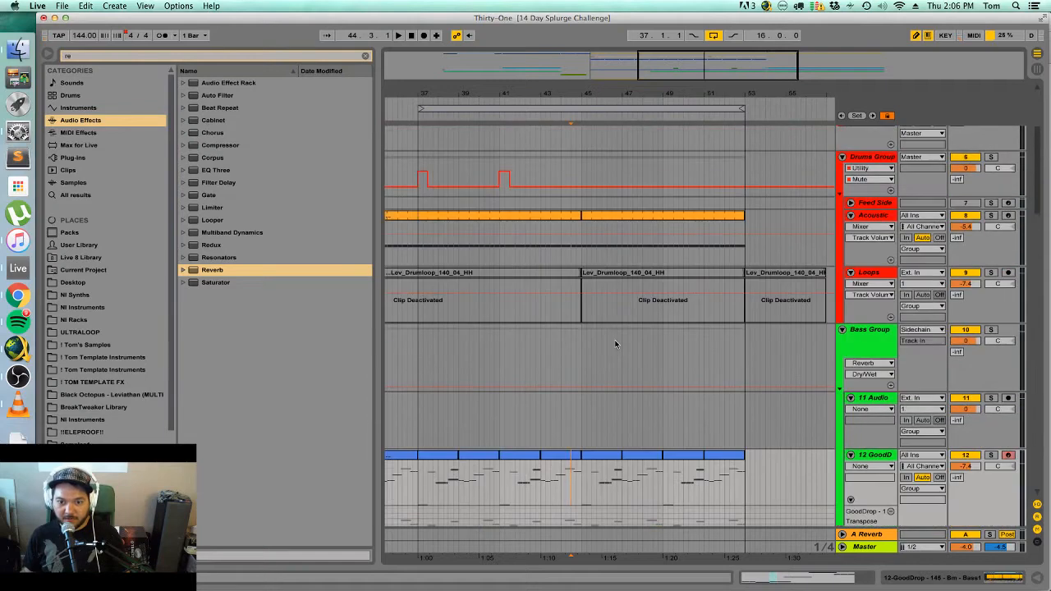
scroll(615, 344, down, 8)
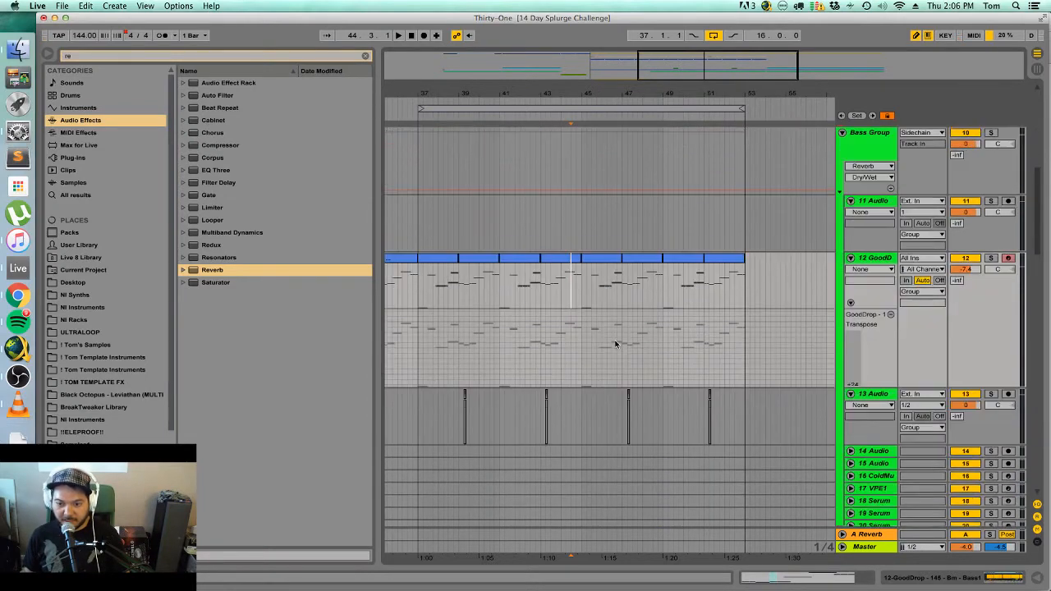
scroll(616, 344, up, 4)
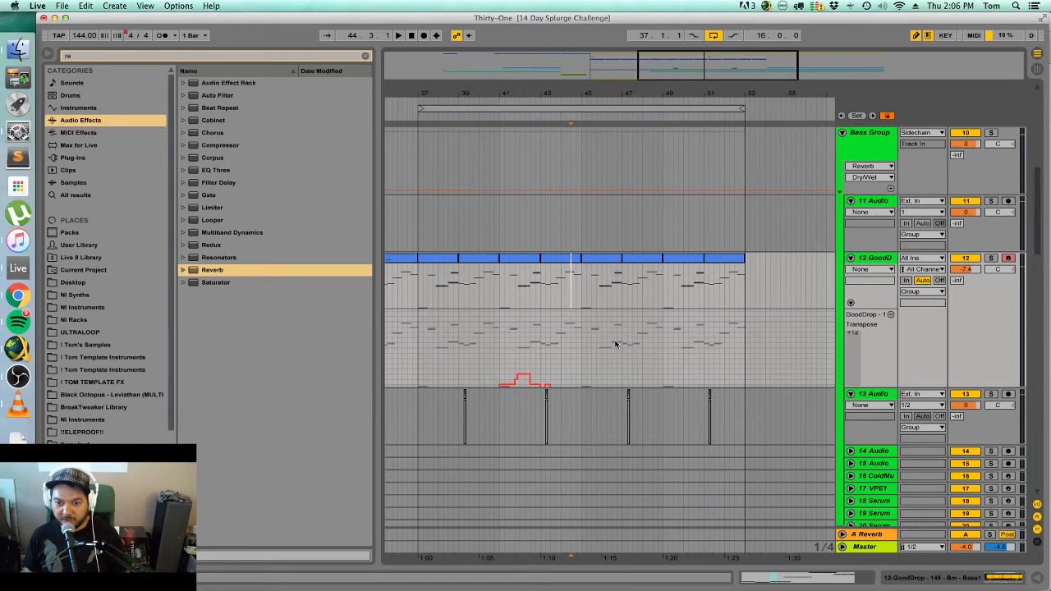
scroll(680, 430, down, 1)
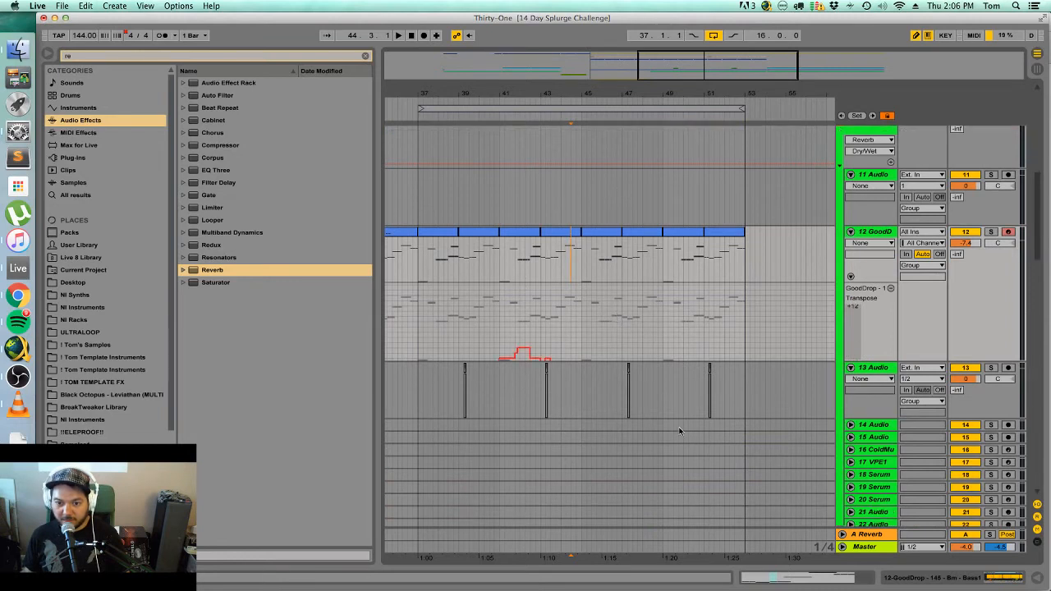
Listen around bar 44, turn off Draw Mode, and delete the Transpose automation envelope on the GoodDrop track.
click(597, 237)
key(space)
key(space)
key(b)
click(568, 258)
key(space)
key(space)
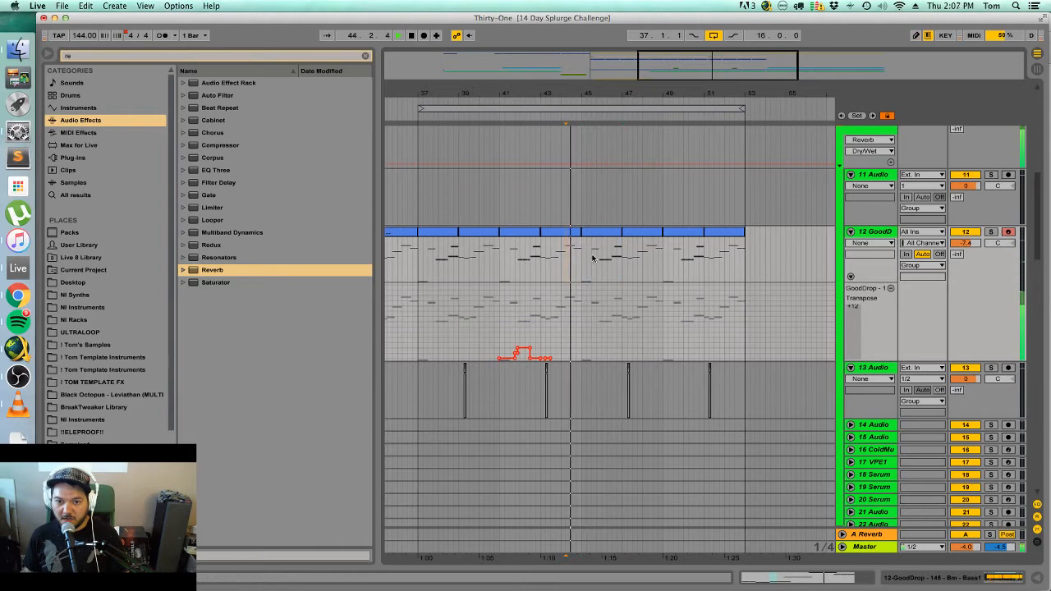
click(568, 235)
key(super+BackSpace)
Review the bass and lead tracks around bars 43 to 47 during playback, and place the insert marker at bar 45 on GoodDrop.
key(space)
scroll(766, 405, down, 4)
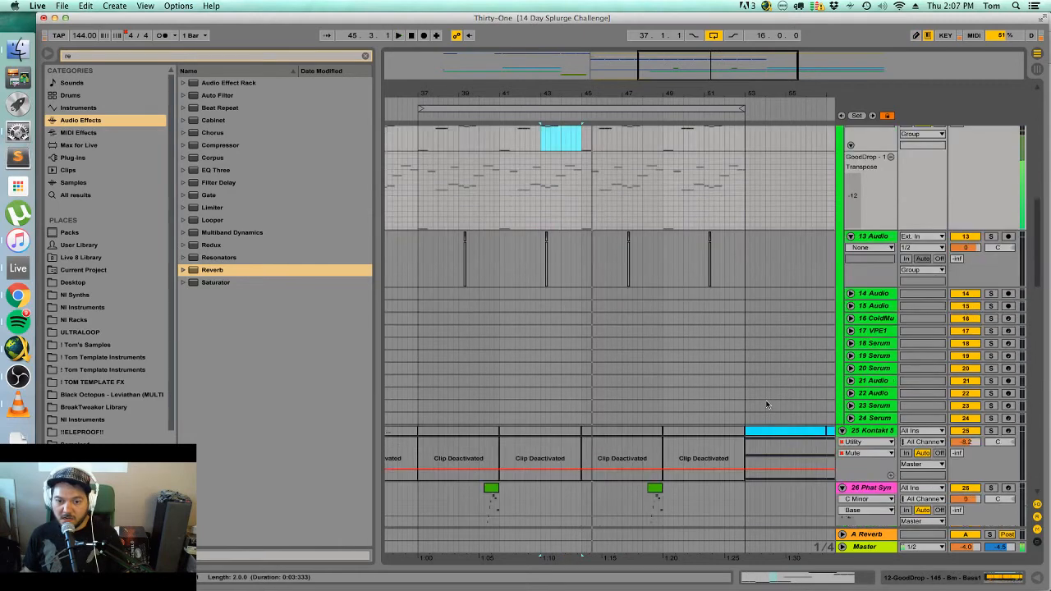
scroll(766, 405, down, 7)
key(space)
drag(693, 63, 613, 335)
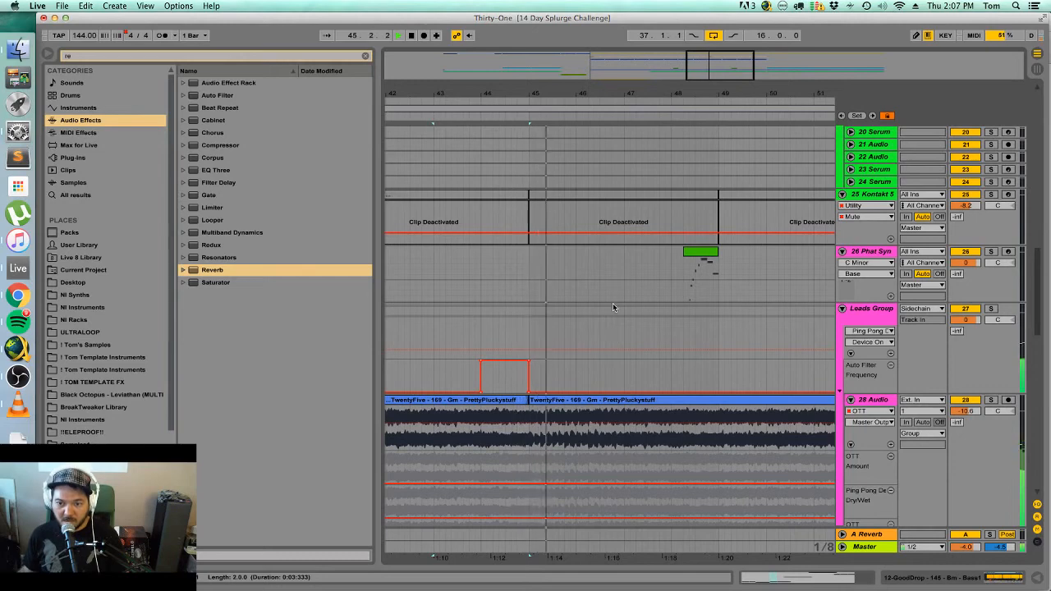
scroll(612, 307, up, 10)
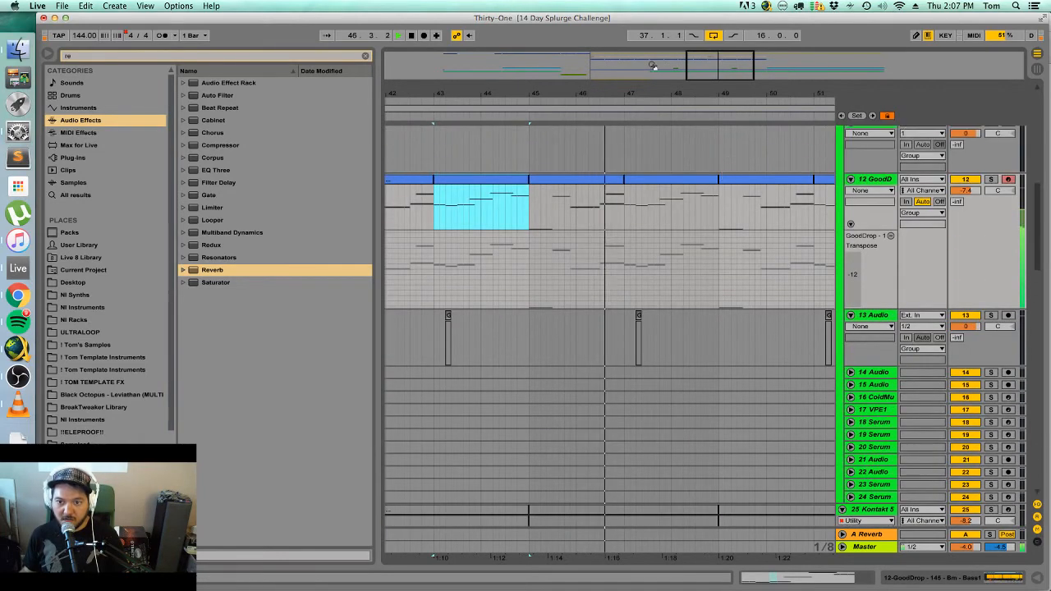
drag(653, 65, 636, 109)
key(space)
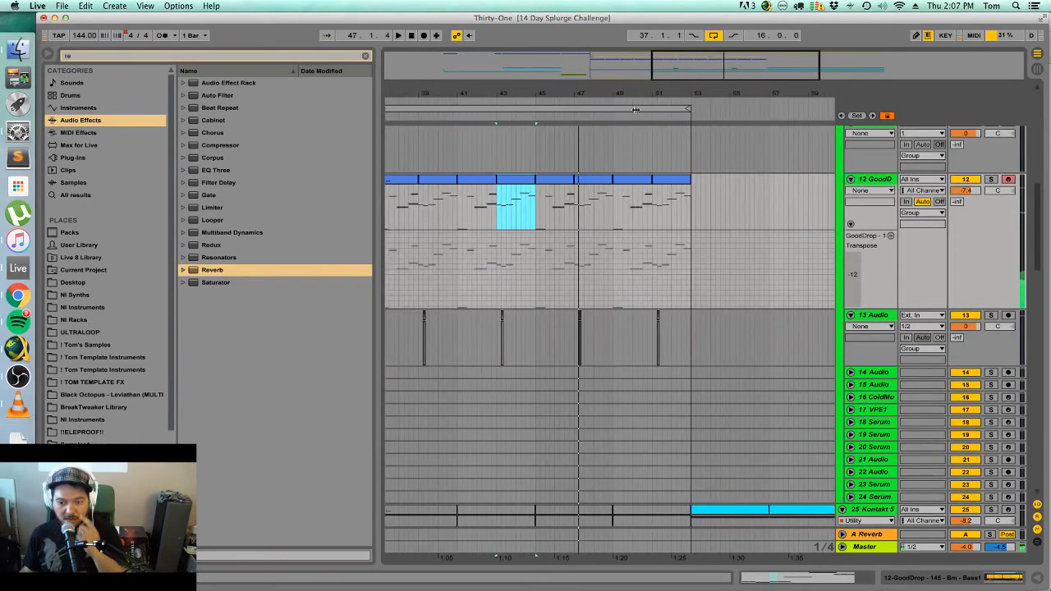
drag(698, 65, 698, 97)
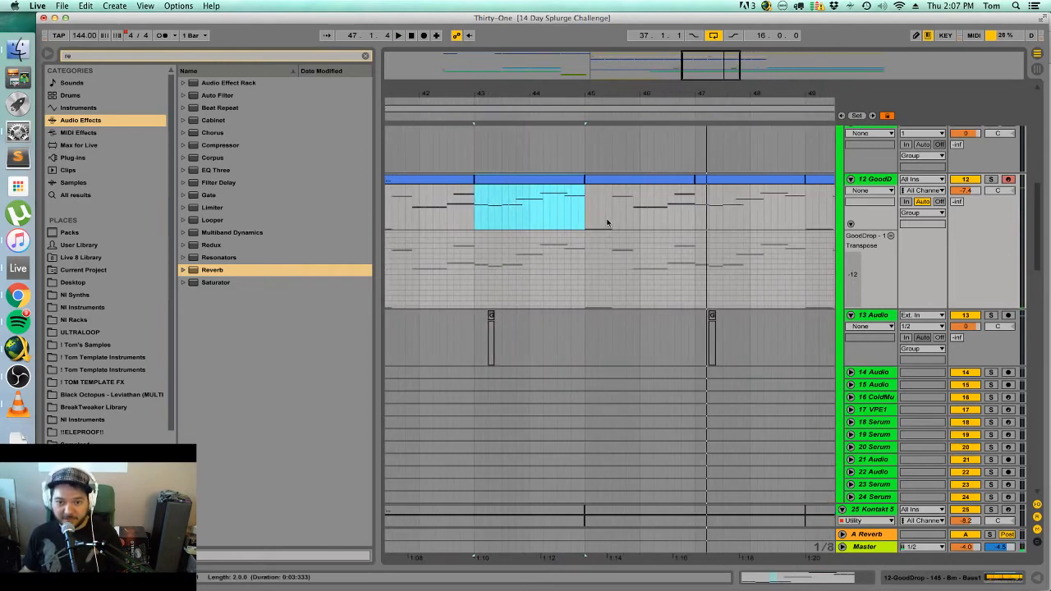
click(586, 204)
scroll(678, 189, right, 3)
scroll(625, 213, up, 2)
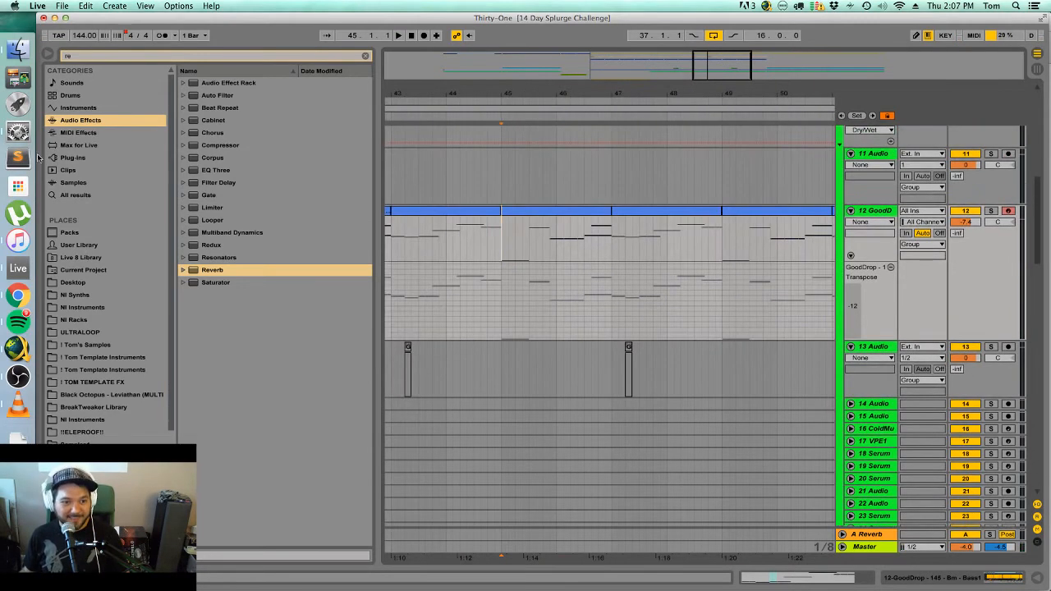
Search the personal samples folder and the first template instruments folder for "cha", and narrow the samples search to "chan".
click(123, 345)
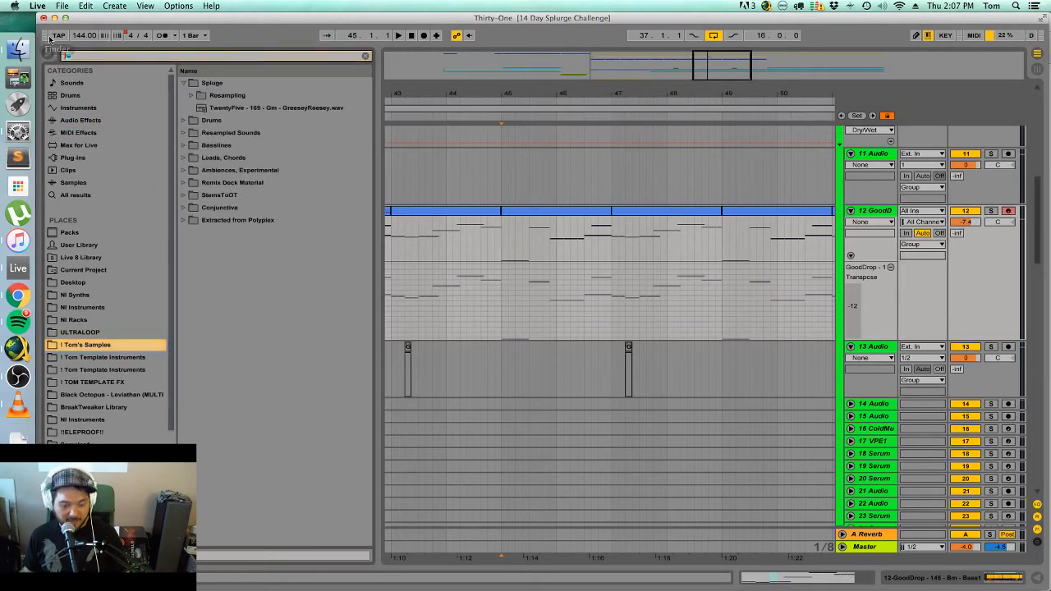
text(cha)
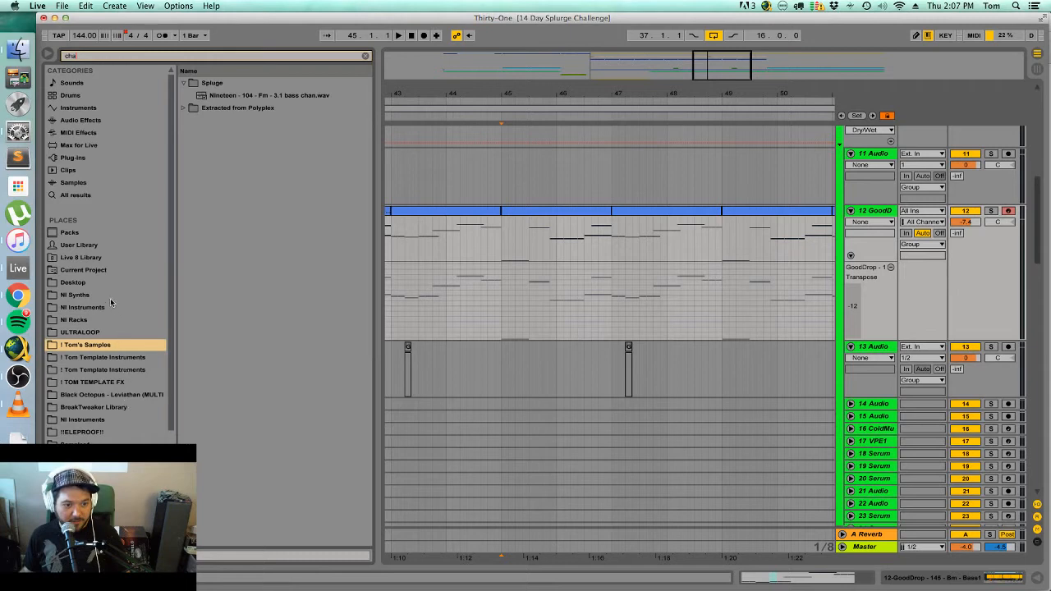
click(132, 357)
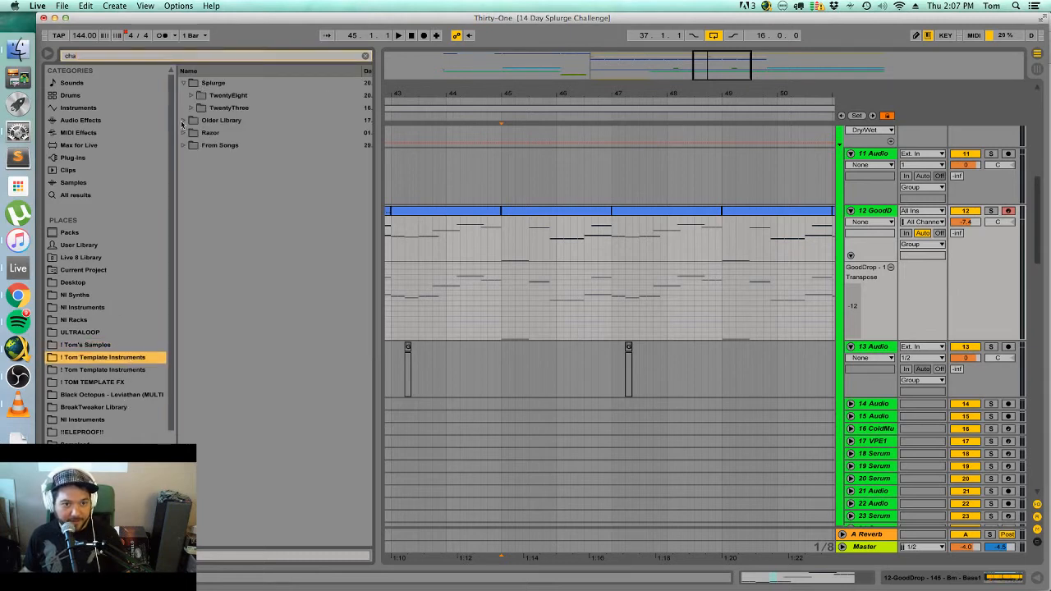
click(108, 346)
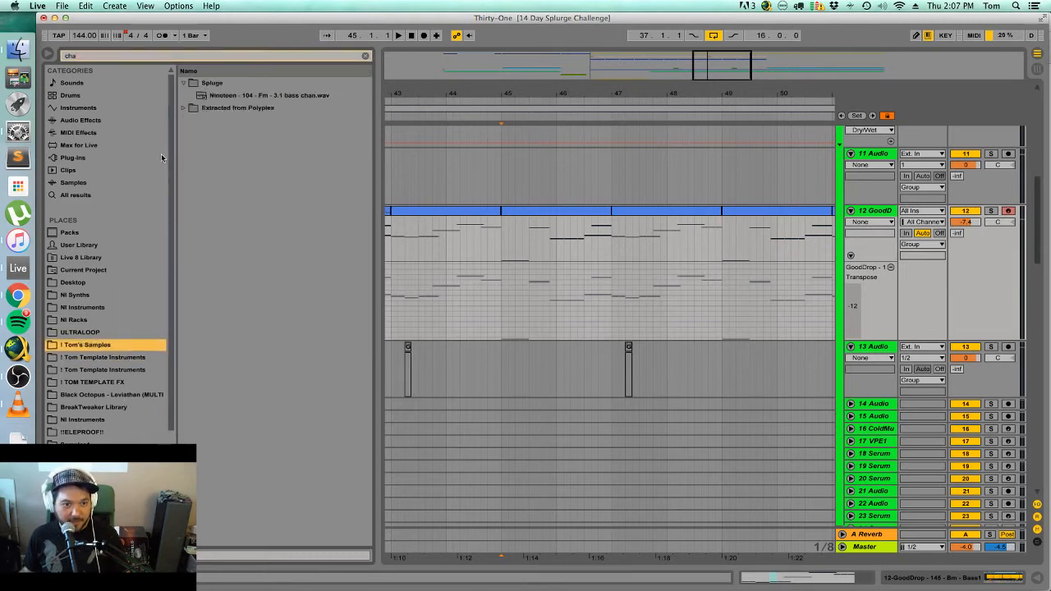
click(185, 109)
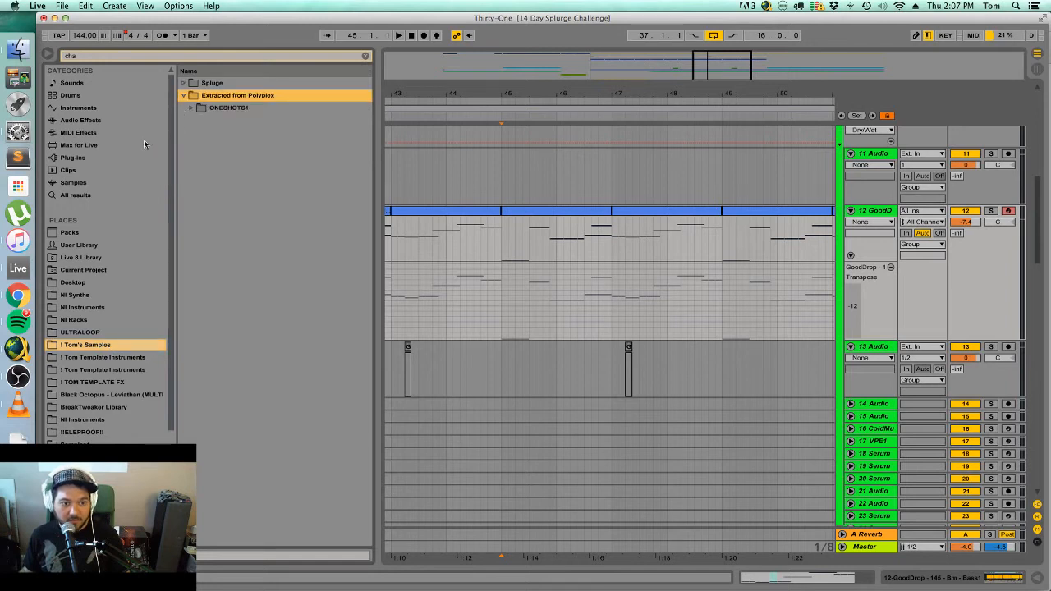
text(n)
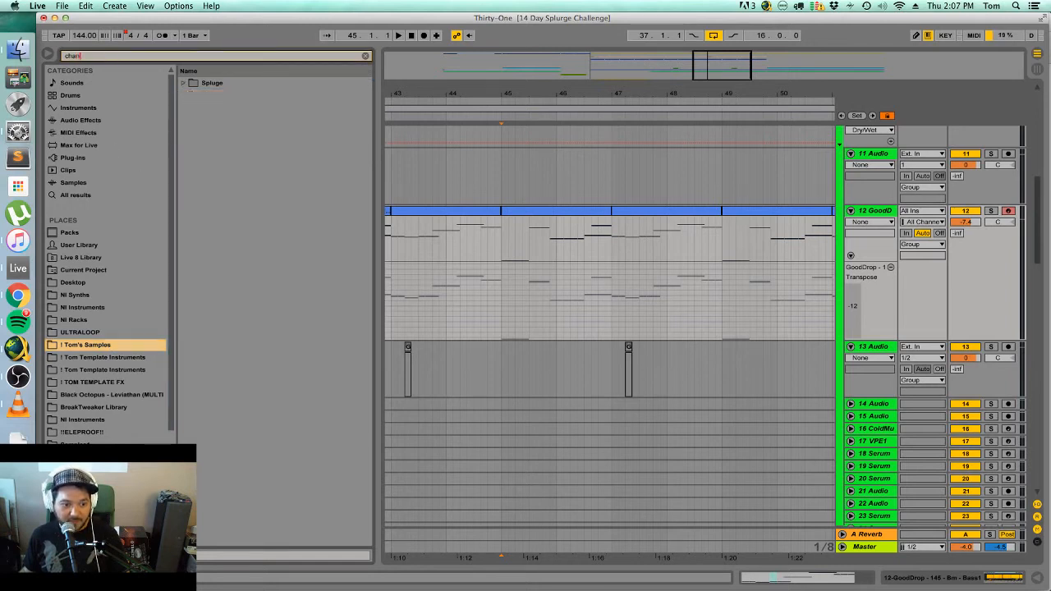
Search the general samples library for "chant" and expand the From Internet folder.
click(109, 443)
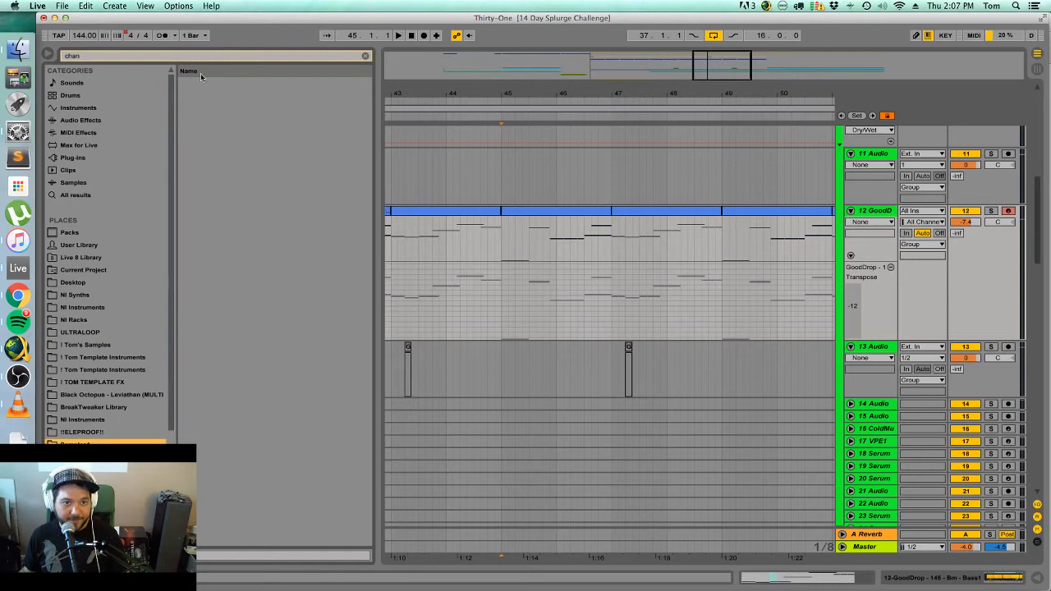
click(123, 55)
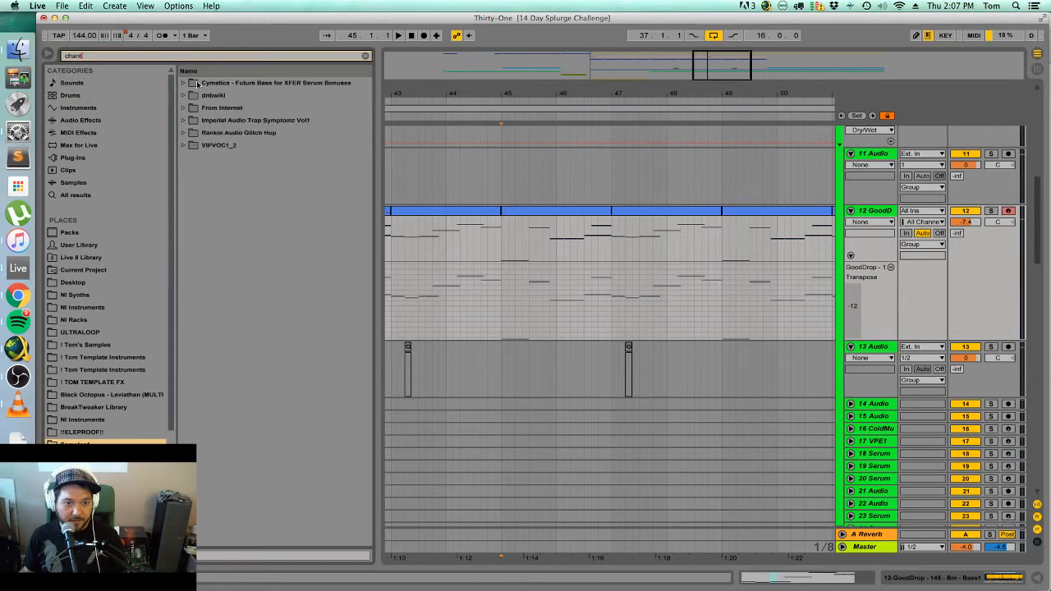
click(213, 109)
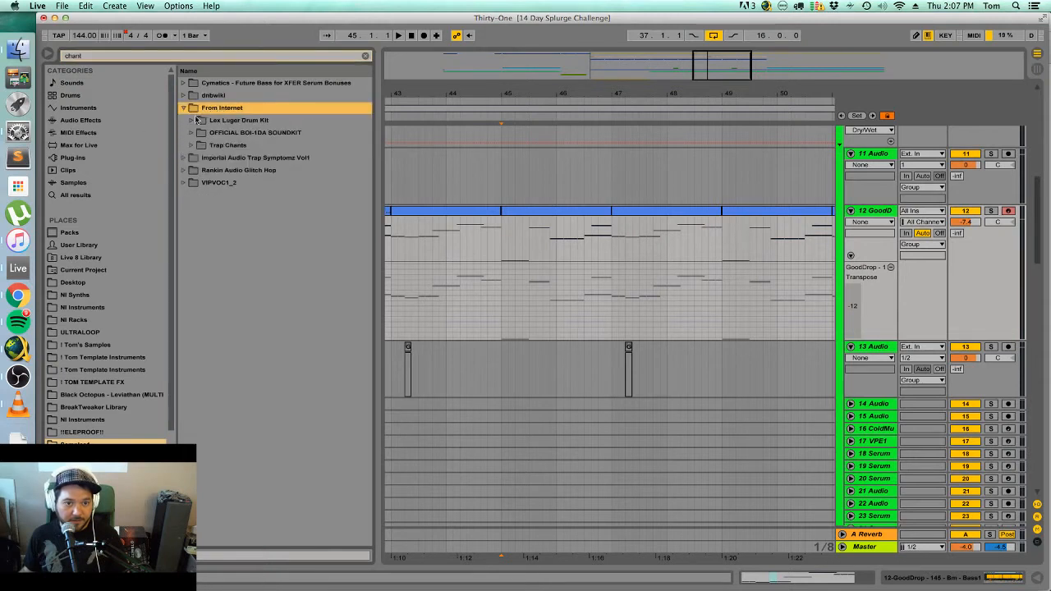
Open the Lex Luger Drum Kit's Chants & Lex Sound FX folder and audition chant samples, ending on Chant_15.wav.
click(195, 121)
click(203, 134)
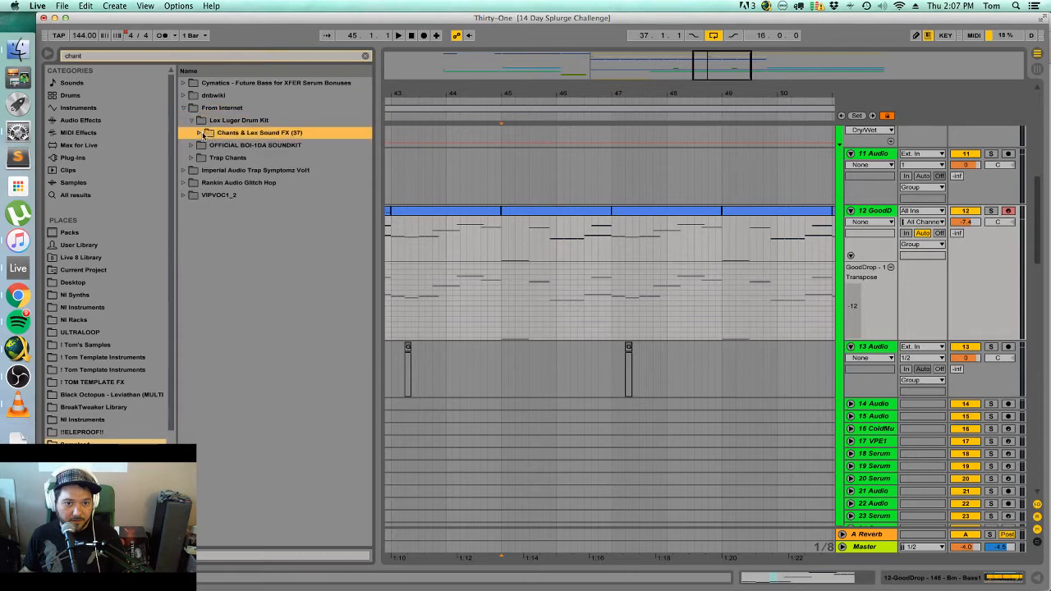
click(200, 133)
click(261, 307)
click(271, 358)
click(283, 319)
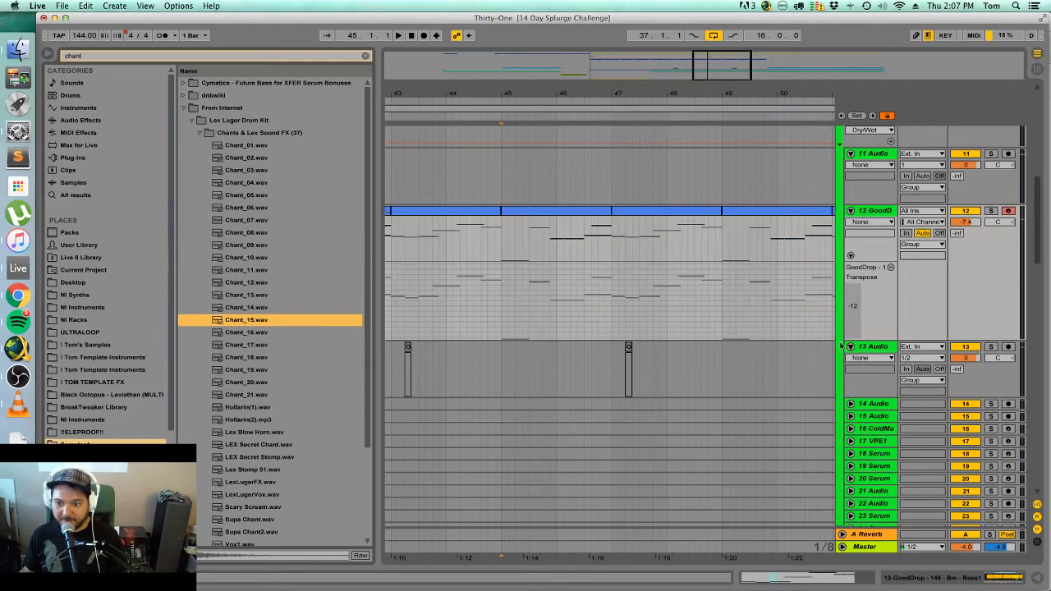
Place Chant_15.wav on the 13 Audio track just before beat 47.2 and start playback to audition it.
drag(253, 321, 629, 370)
click(619, 372)
key(space)
click(613, 375)
key(space)
key(space)
Play back the chant in context from around bar 45 through bar 48.
mouse_move(573, 94)
mouse_down()
mouse_move(558, 140)
mouse_move(511, 144)
mouse_up()
key(space)
key(space)
key(space)
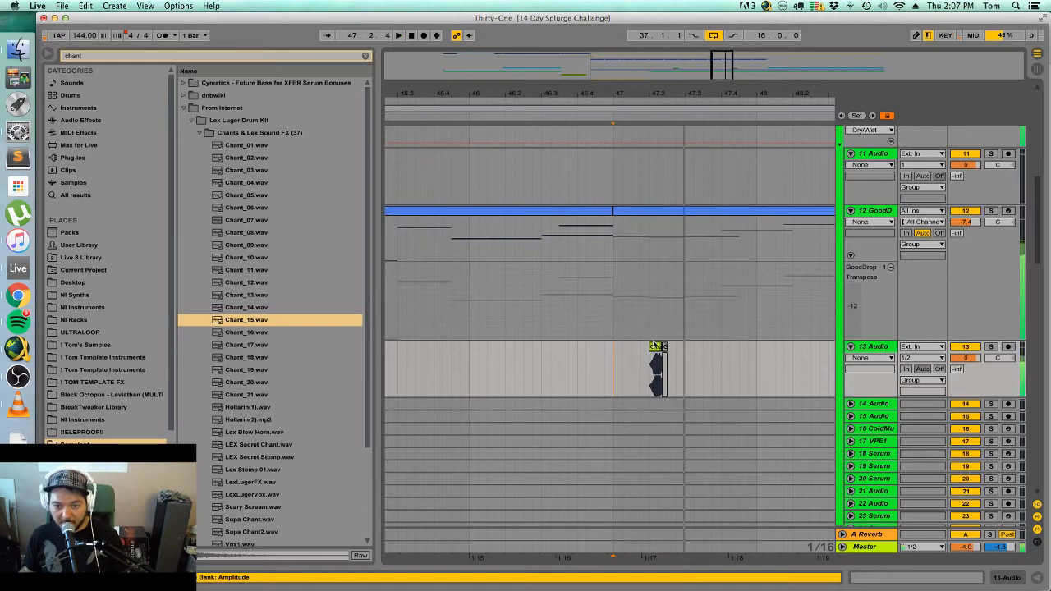
click(419, 376)
key(space)
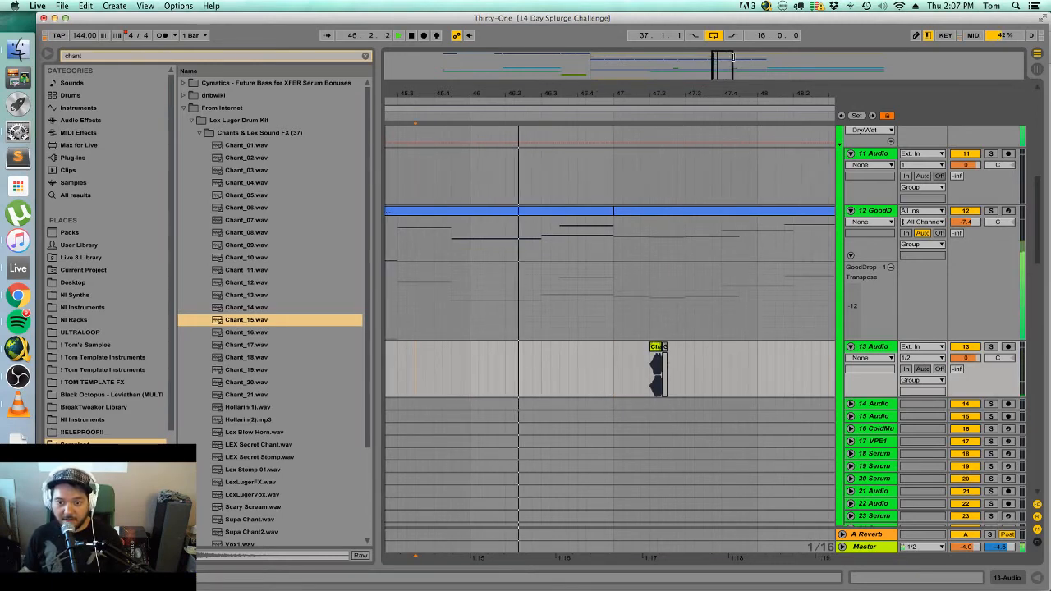
drag(668, 93, 606, 33)
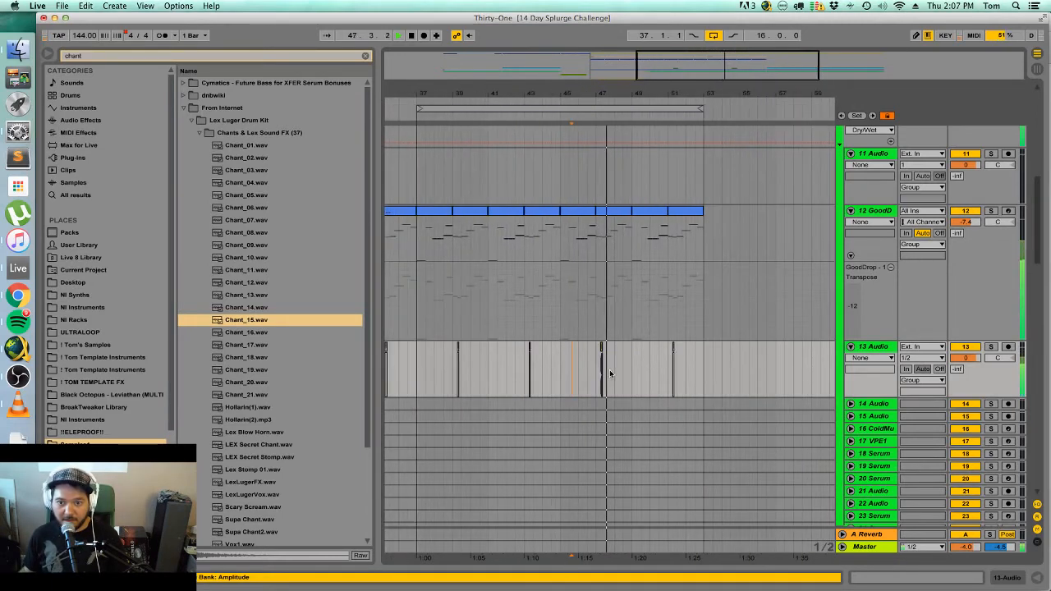
drag(749, 64, 726, 108)
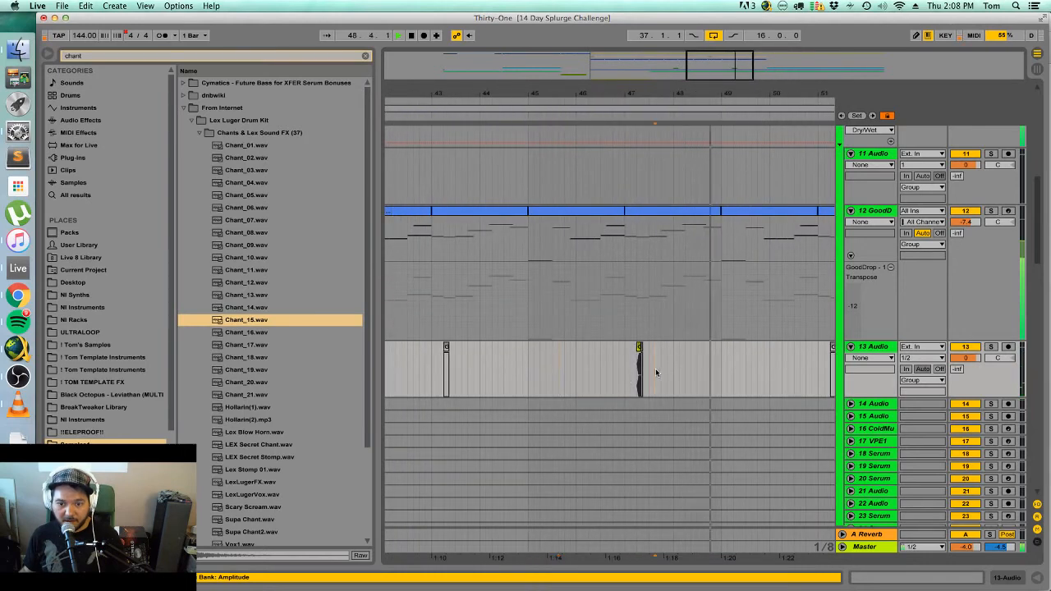
Cut the chant clip out of bar 47 and paste it at the start of bar 45 on 13 Audio.
drag(655, 373, 637, 372)
key(Delete)
click(528, 352)
key(super+v)
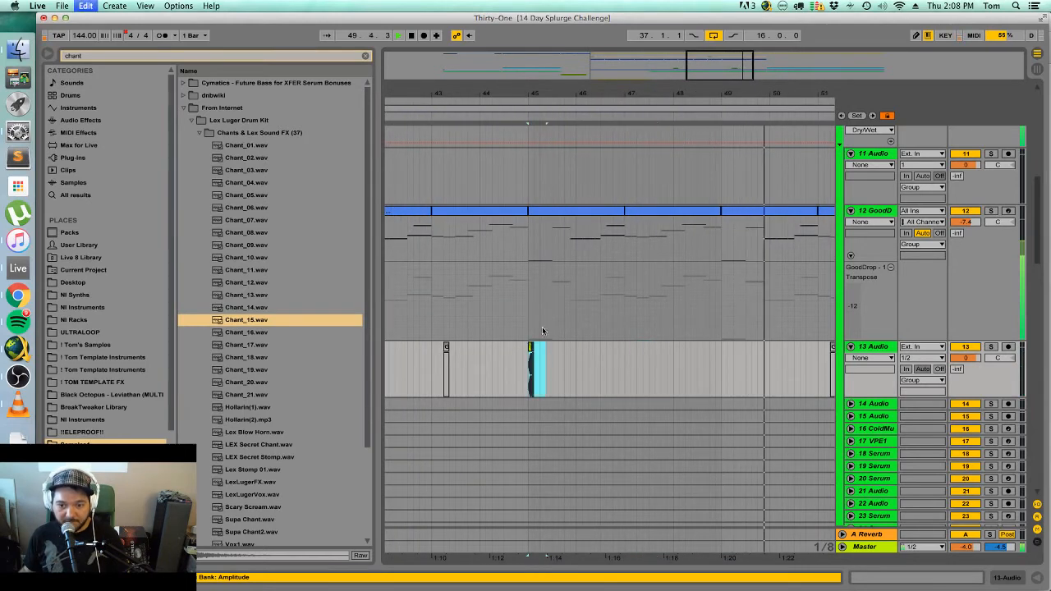
Remove the leftover fragment beside the Chant_15 clip and lengthen Chant_15 just after the start of bar 45.
drag(723, 62, 716, 107)
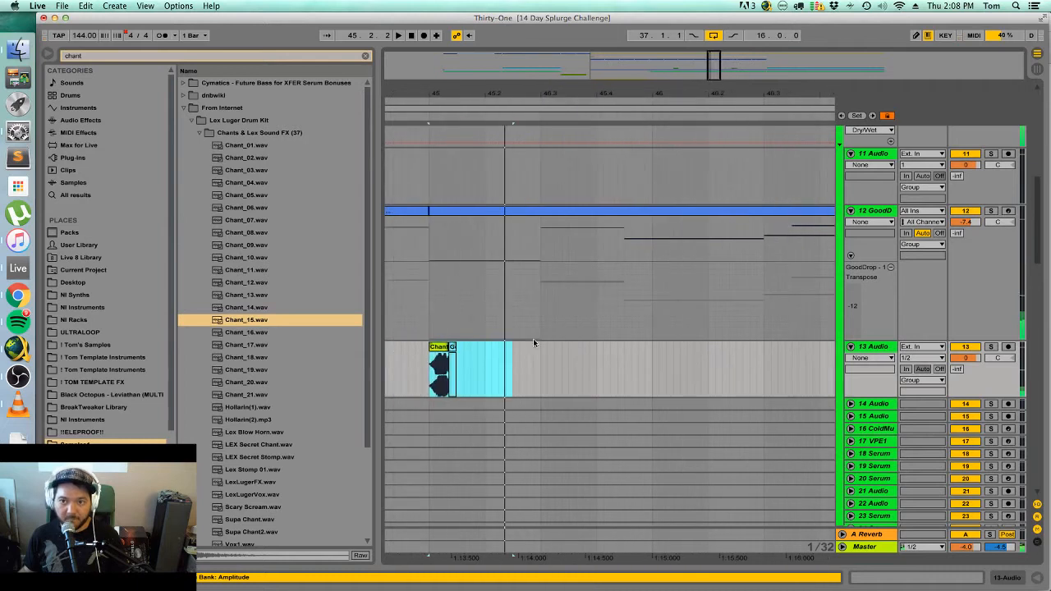
scroll(558, 358, left, 3)
click(592, 375)
drag(544, 354, 559, 355)
click(515, 359)
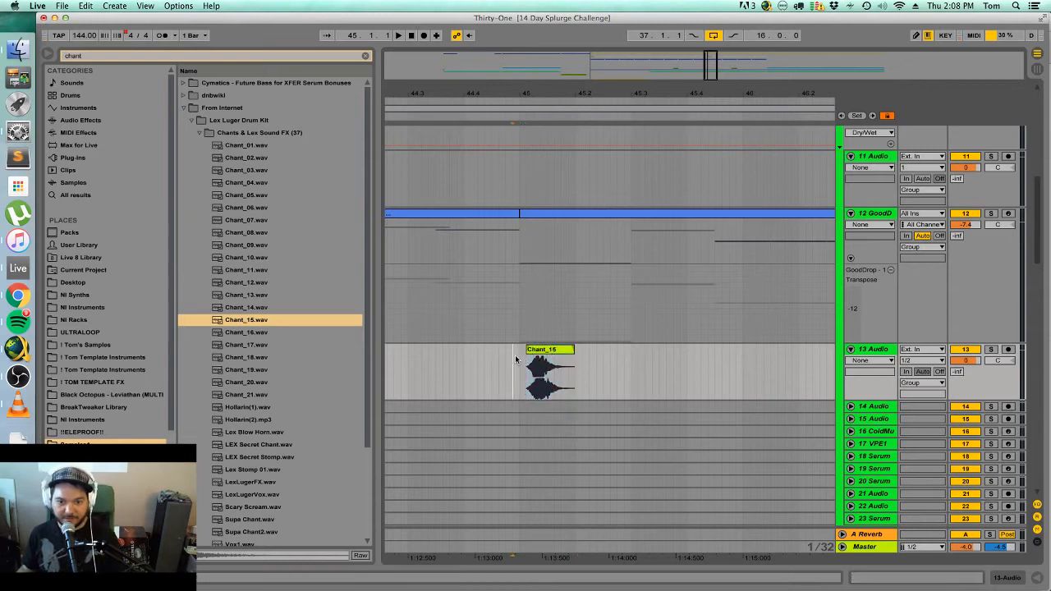
Audition Chant_15, shift the clip later to a sixteenth before beat 45.2, and play it again.
click(472, 362)
key(space)
key(space)
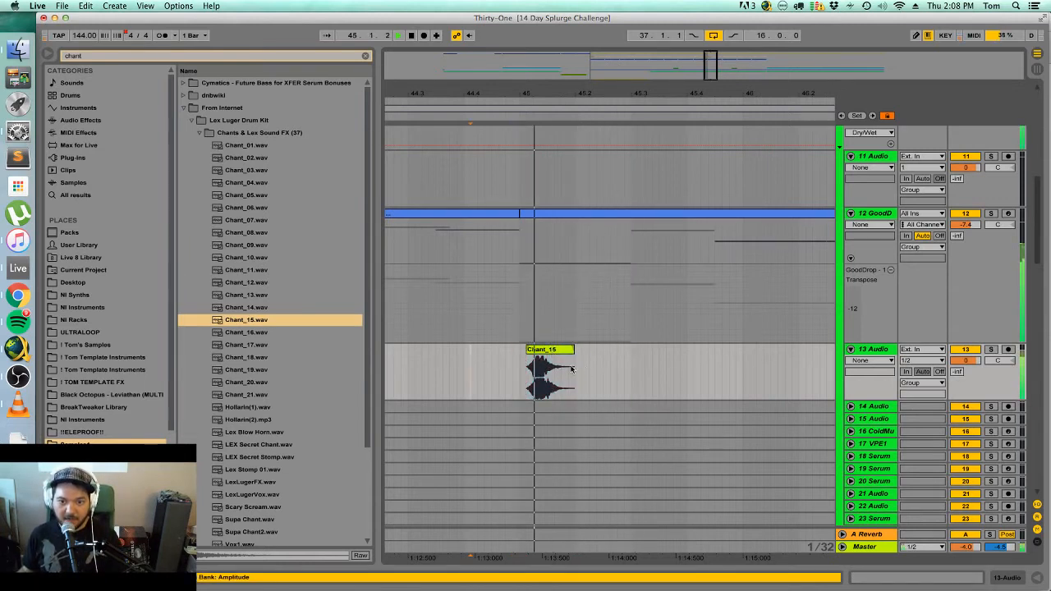
key(space)
drag(562, 351, 596, 351)
click(500, 361)
key(space)
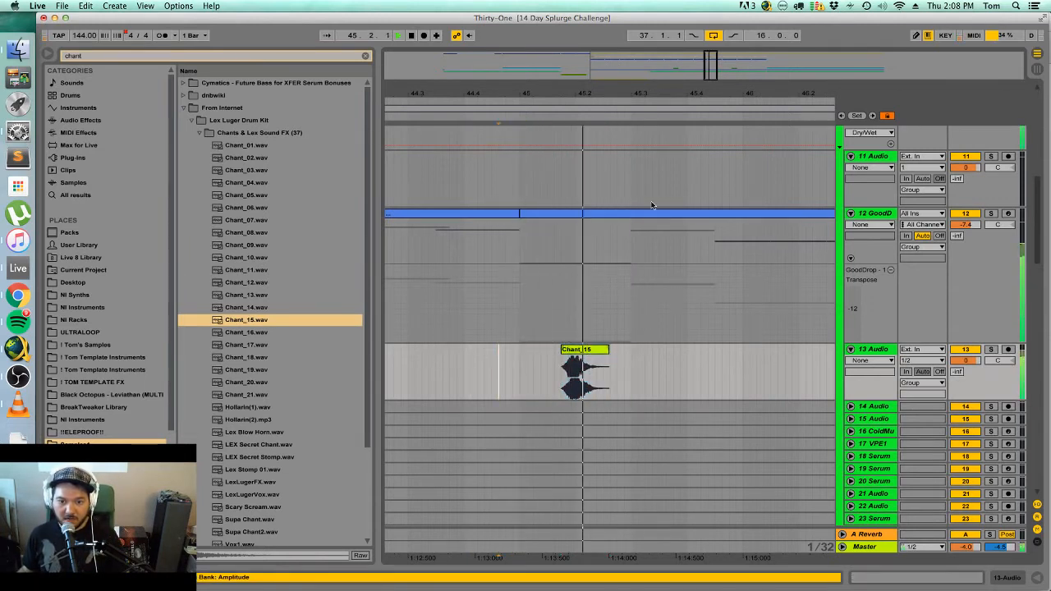
key(space)
Clear the first two beats of bar 45 from the 12 GoodD bass track and audition the gap.
drag(605, 236, 521, 238)
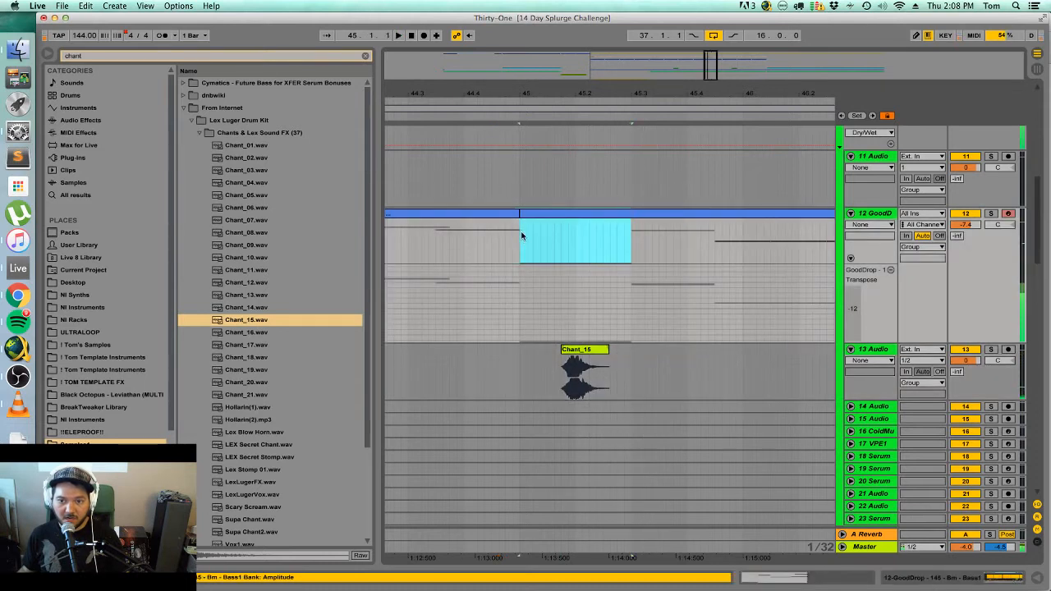
click(445, 238)
key(space)
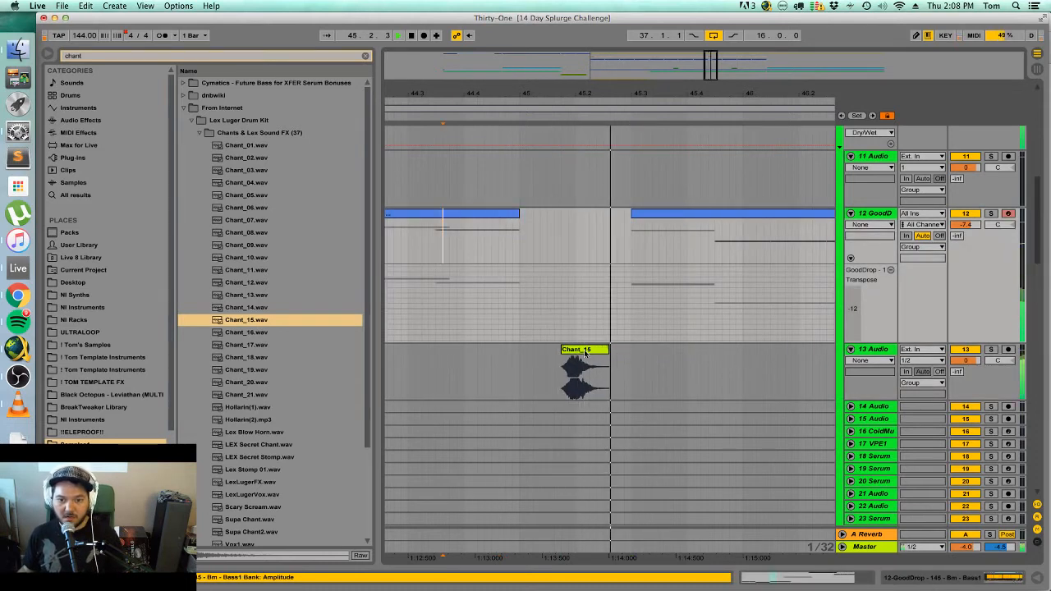
key(space)
Move the Chant_15 clip to beat 45.2 and audition the new timing.
mouse_move(591, 351)
mouse_down()
mouse_move(626, 351)
mouse_move(595, 357)
mouse_up()
click(504, 375)
key(space)
key(space)
click(508, 373)
key(space)
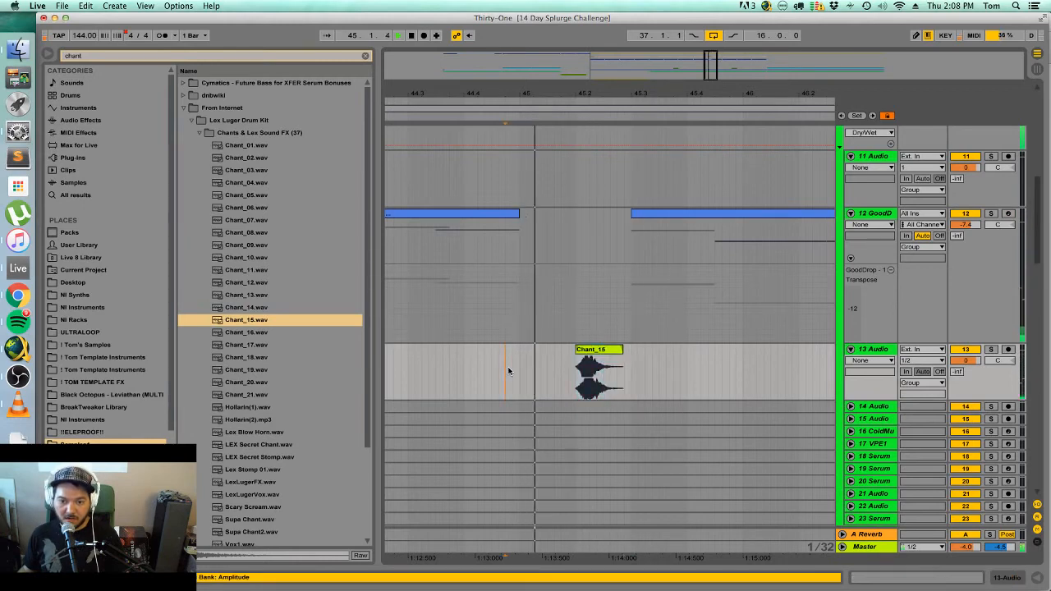
Draw a two-beat Utility Mute automation pulse at bar 45 on the Drums Group and play it back.
drag(588, 93, 588, 53)
scroll(681, 198, up, 10)
key(space)
key(space)
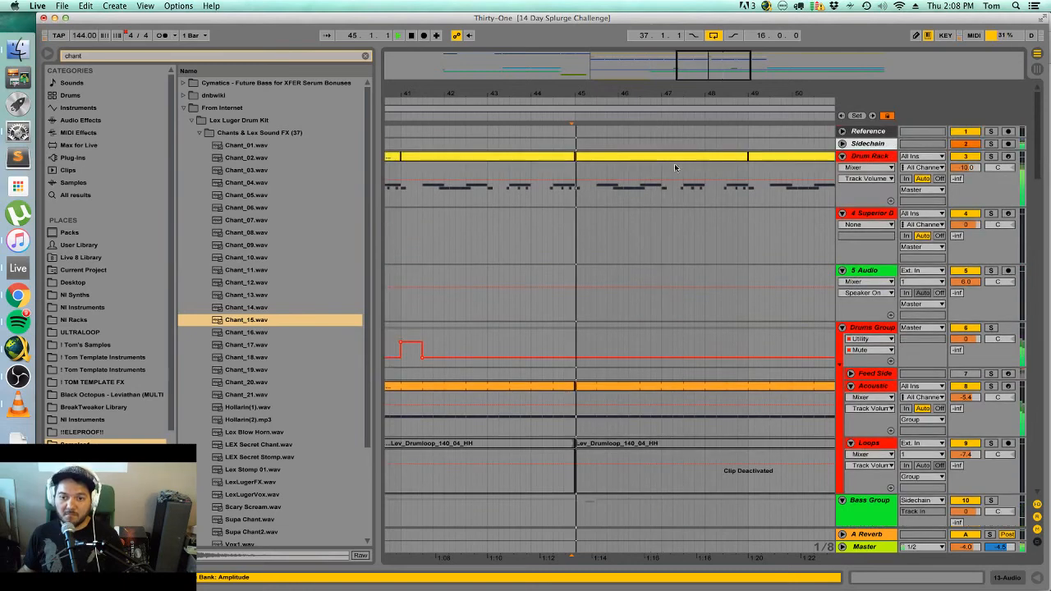
key(b)
click(583, 337)
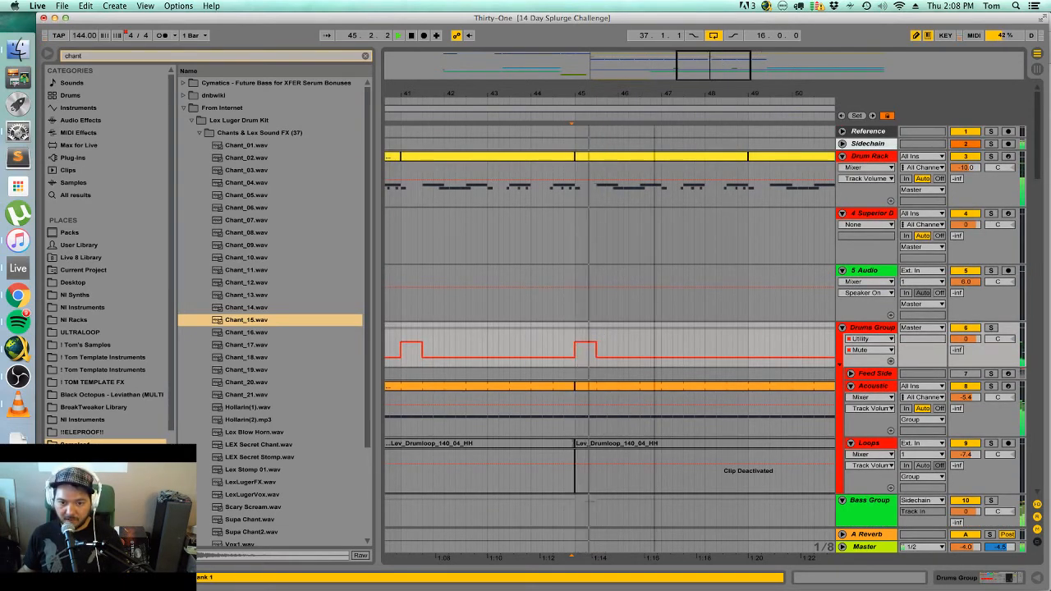
Unlock the automation envelopes and duplicate the time of bars 37 to 45.
key(minus)
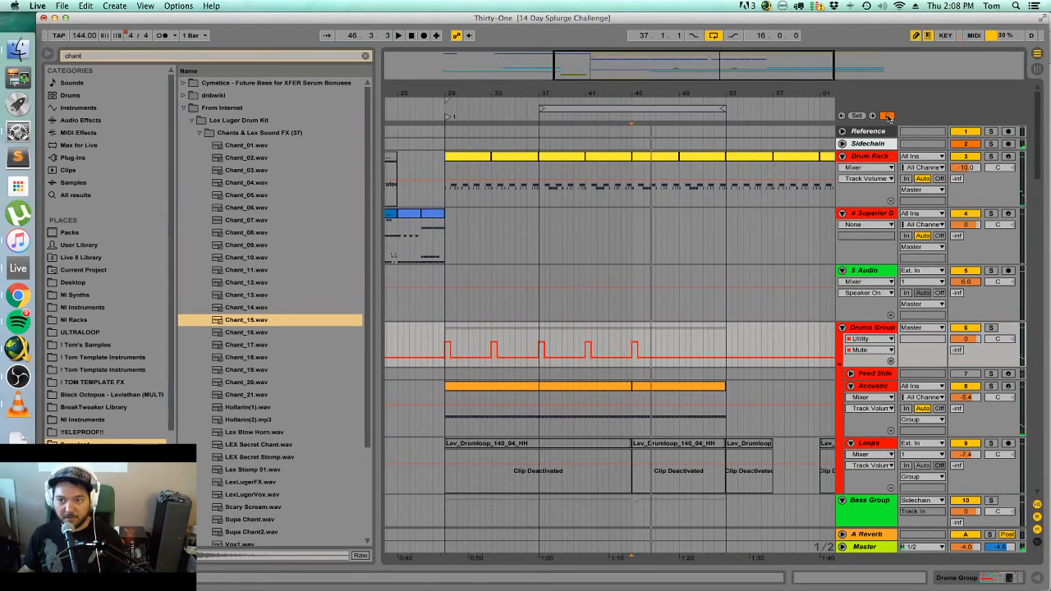
scroll(592, 371, down, 5)
scroll(592, 370, up, 3)
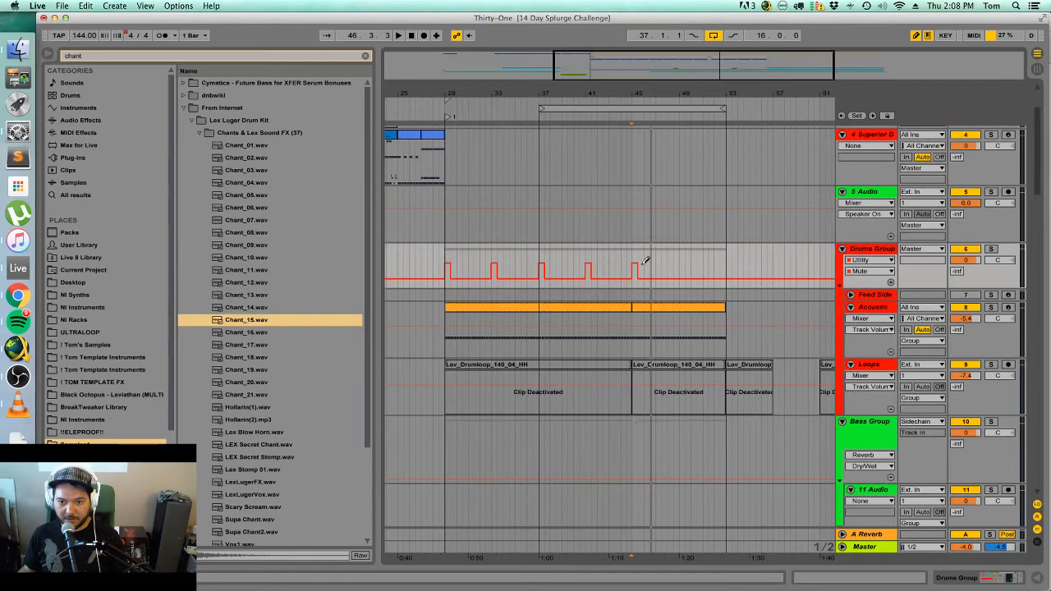
drag(633, 250, 543, 254)
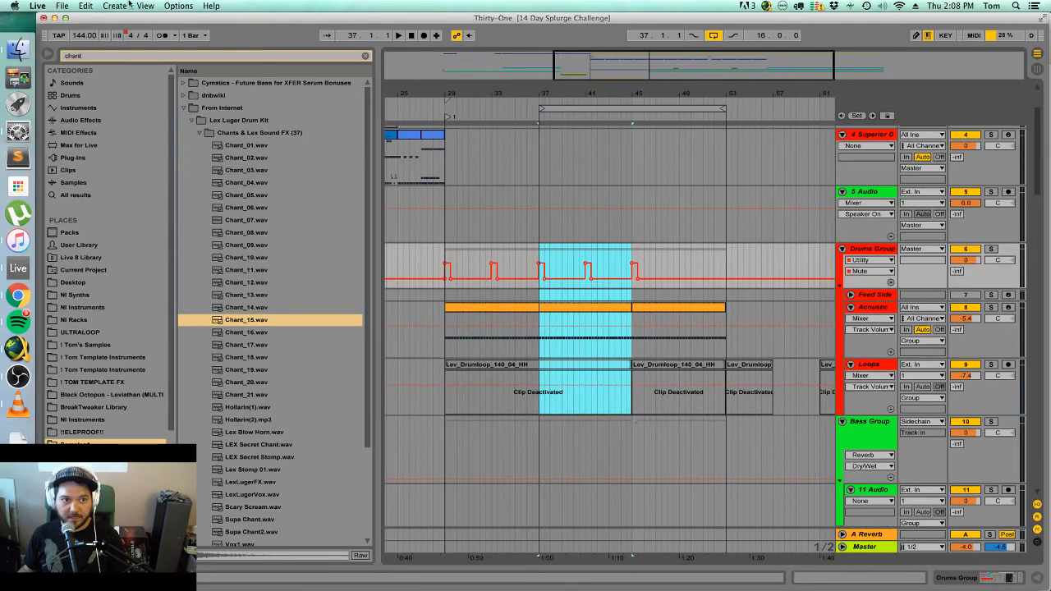
click(86, 6)
click(137, 129)
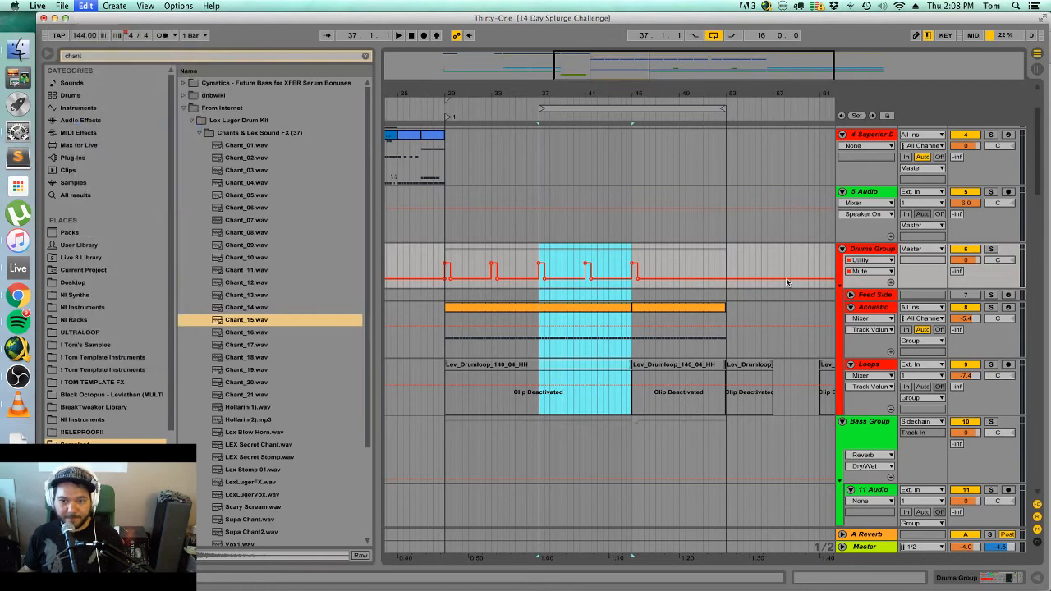
Cut the chant clip at bar 53 on 13 Audio and paste it at bar 45.
drag(738, 253, 821, 256)
scroll(719, 361, down, 10)
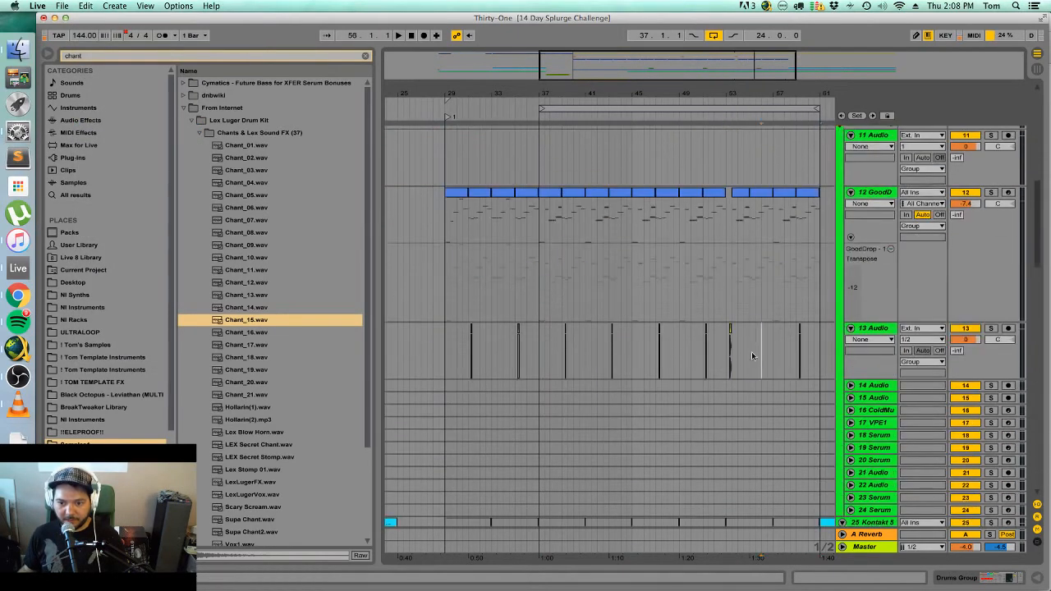
drag(752, 355, 728, 353)
key(Delete)
click(629, 341)
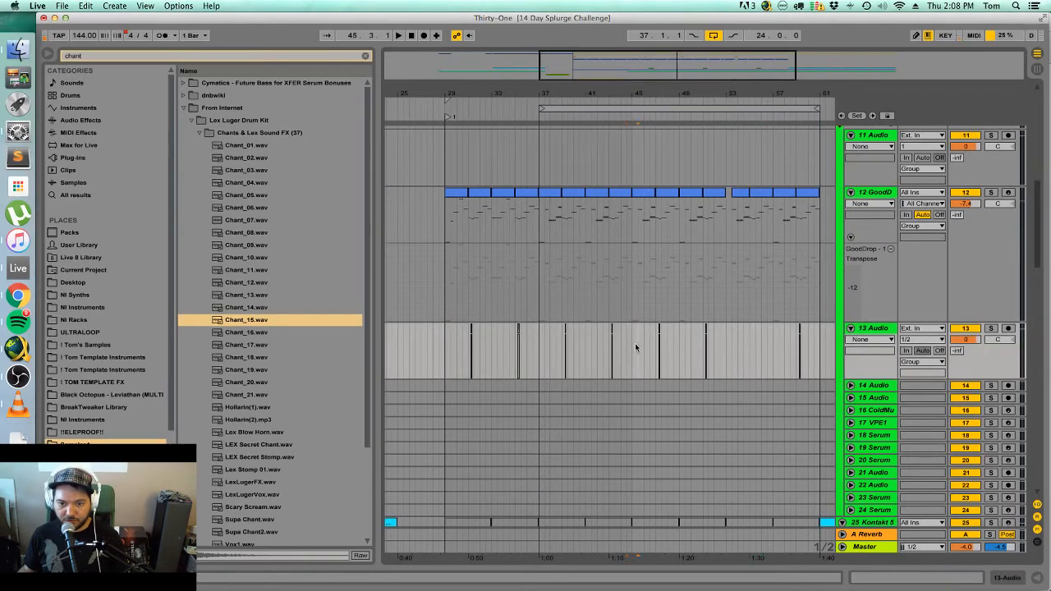
key(super+v)
click(631, 349)
key(super+v)
Select the Acoustic clip spanning bars 53 to 61 and delete that time from the arrangement.
scroll(636, 348, up, 10)
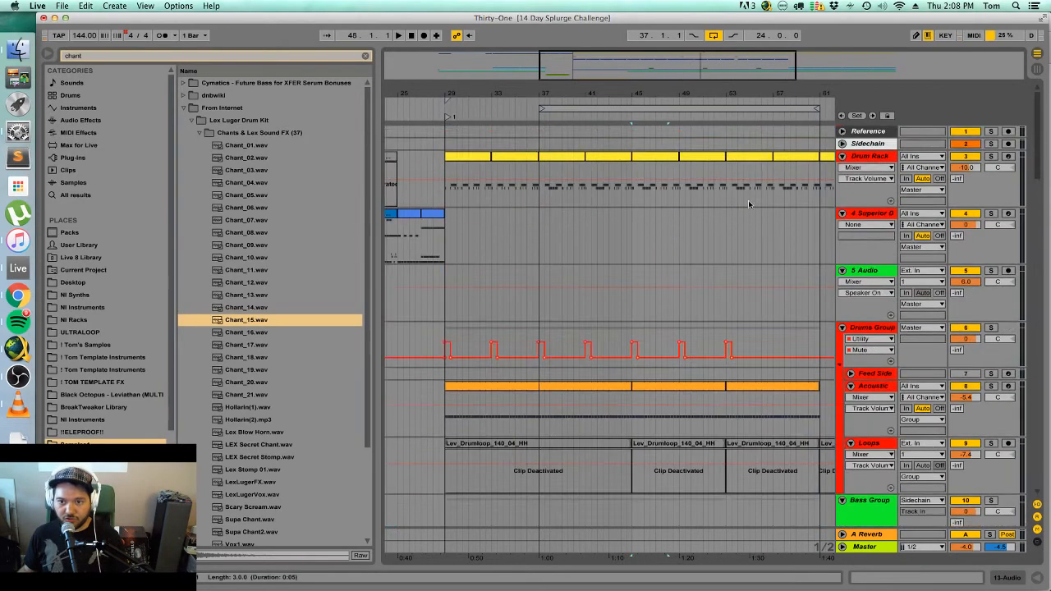
click(759, 385)
click(115, 5)
mouse_move(85, 6)
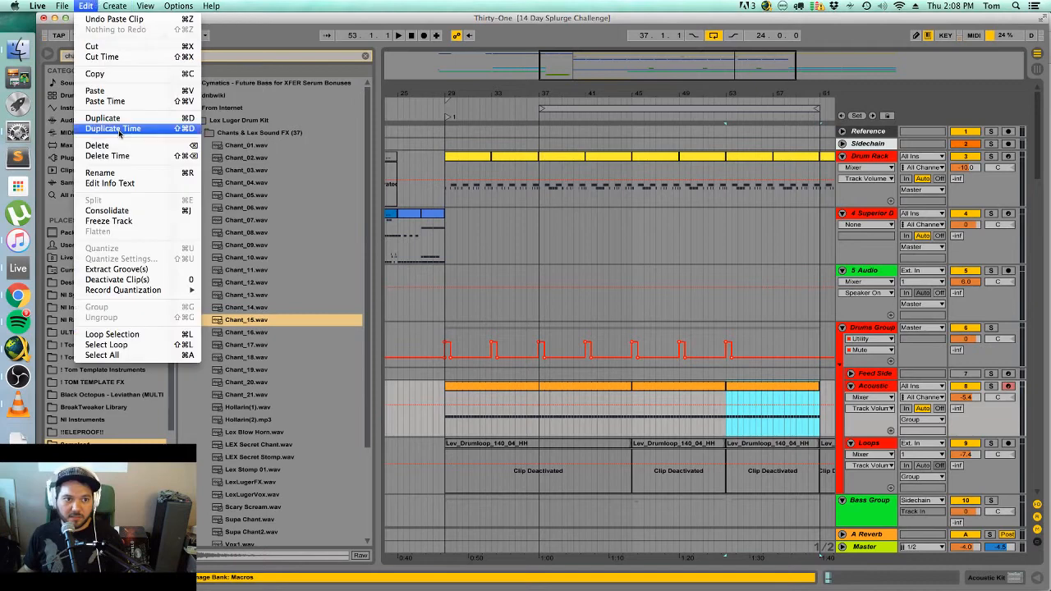
click(107, 155)
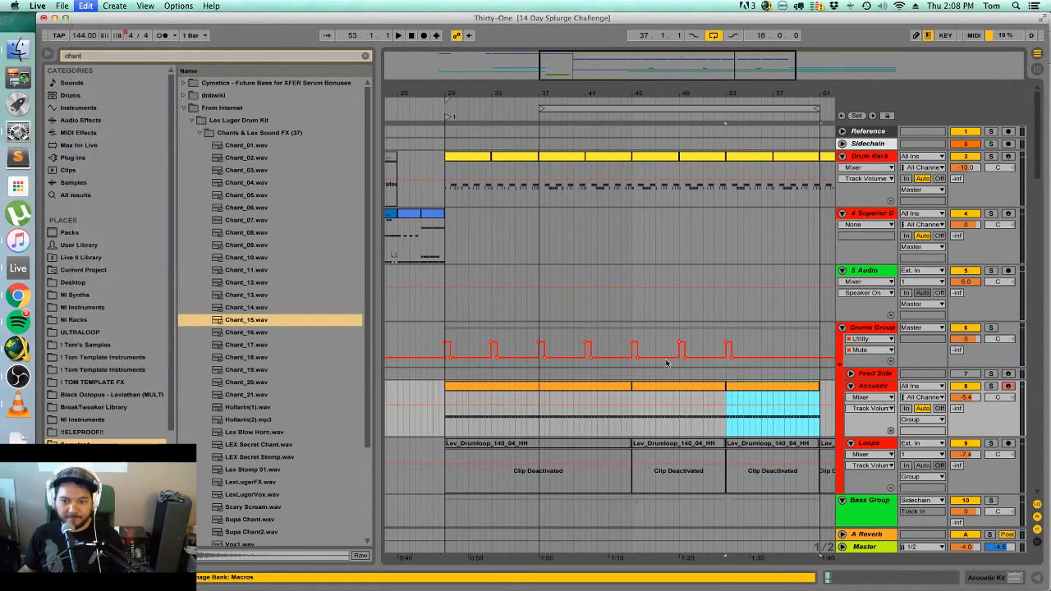
Play the arrangement from just before bar 37 to review the edited section.
click(566, 389)
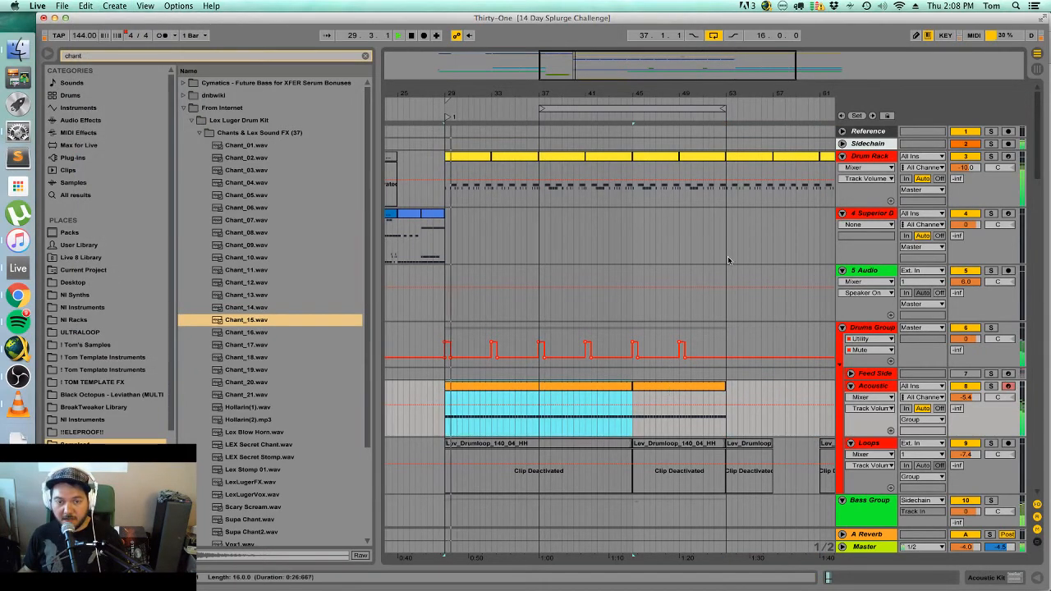
click(535, 427)
key(space)
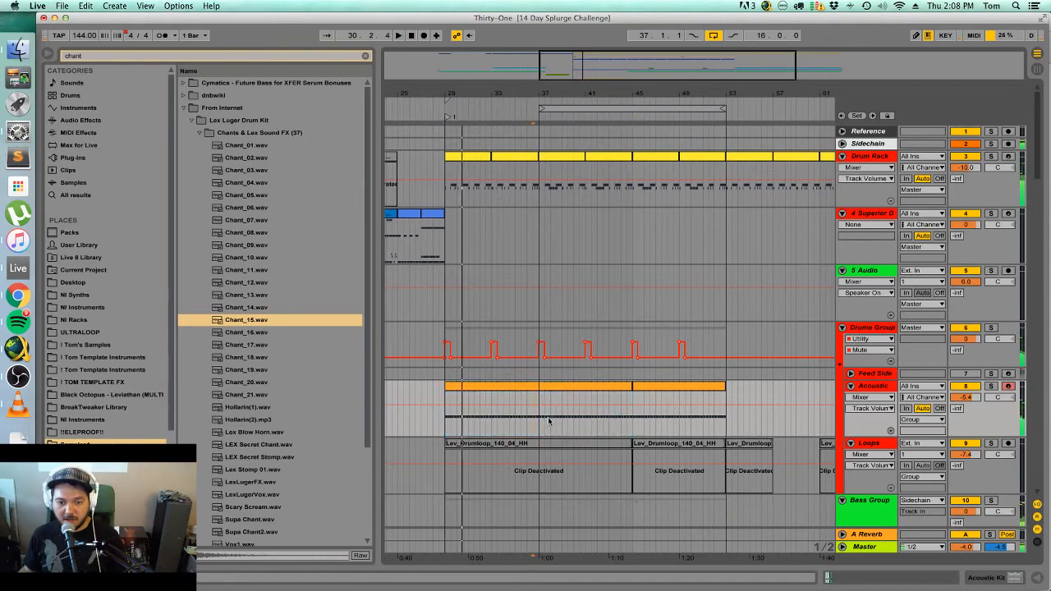
Duplicate the Lev_Impact_Landmine clip further along its audio track.
scroll(580, 420, down, 15)
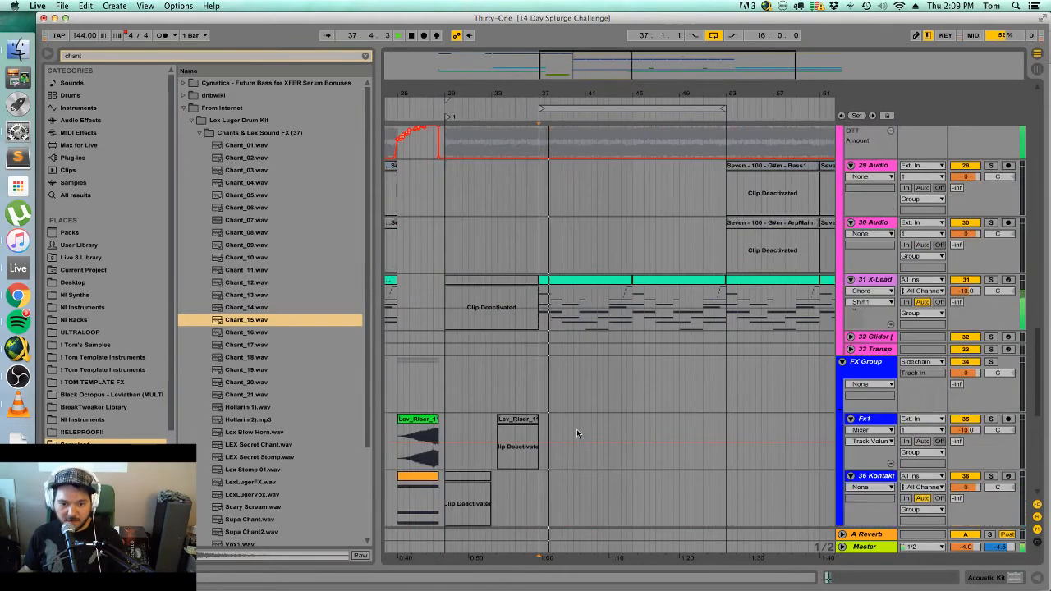
scroll(577, 434, down, 5)
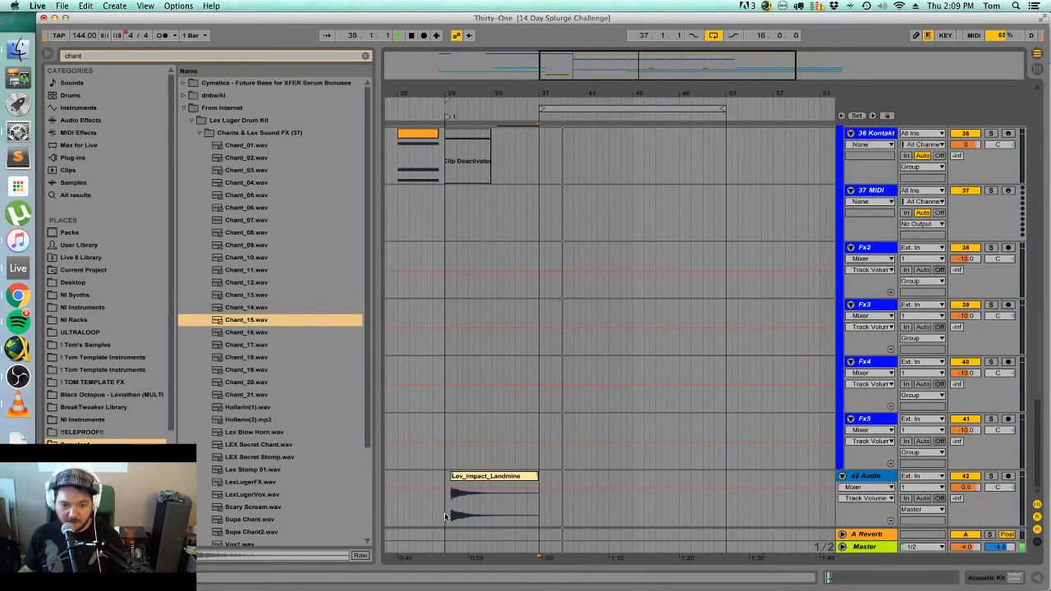
click(538, 516)
key(super+d)
scroll(615, 441, up, 3)
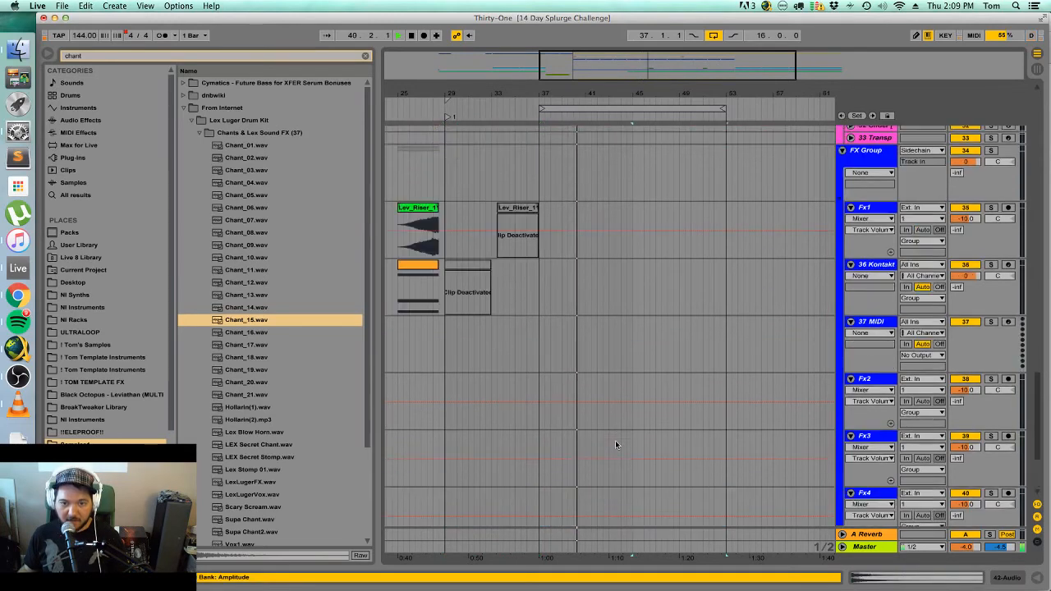
Copy the first Lev_Riser clip on Fx1 and place the copy so it ends at bar 53.
scroll(631, 412, up, 3)
scroll(631, 412, down, 6)
scroll(552, 369, up, 3)
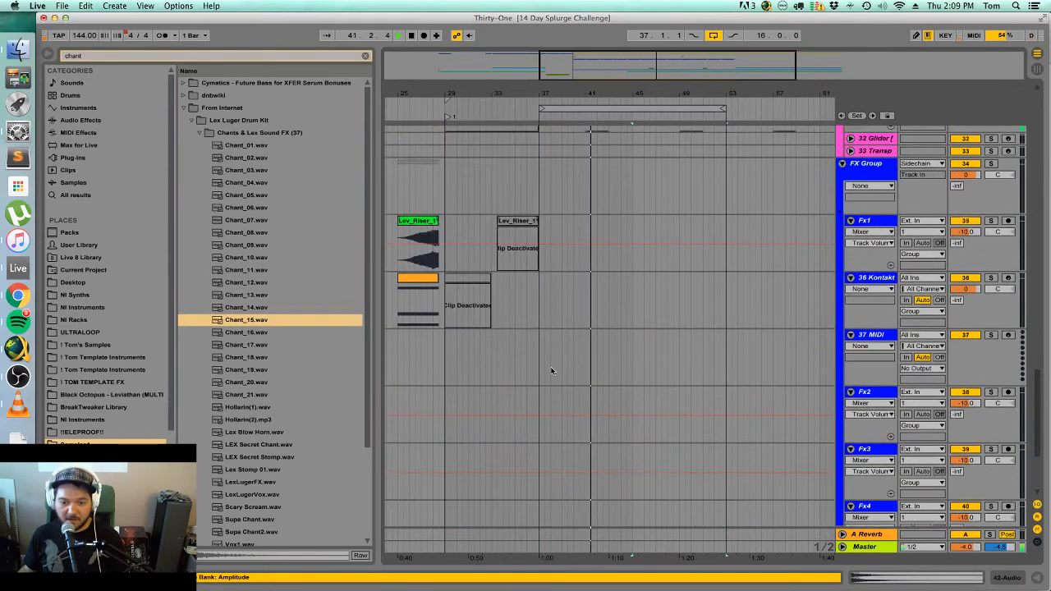
click(432, 243)
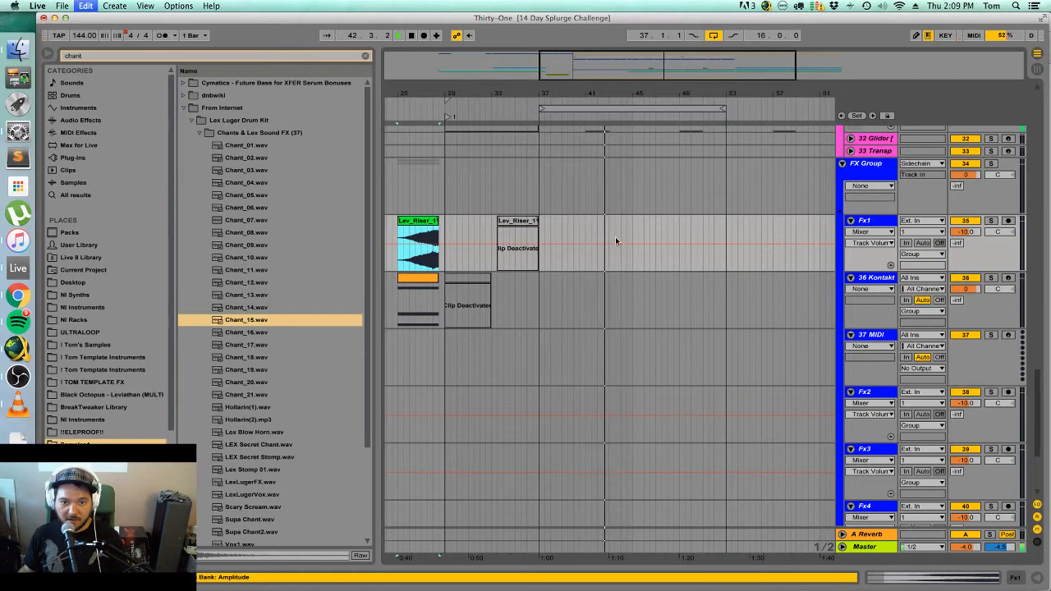
click(676, 227)
key(super+v)
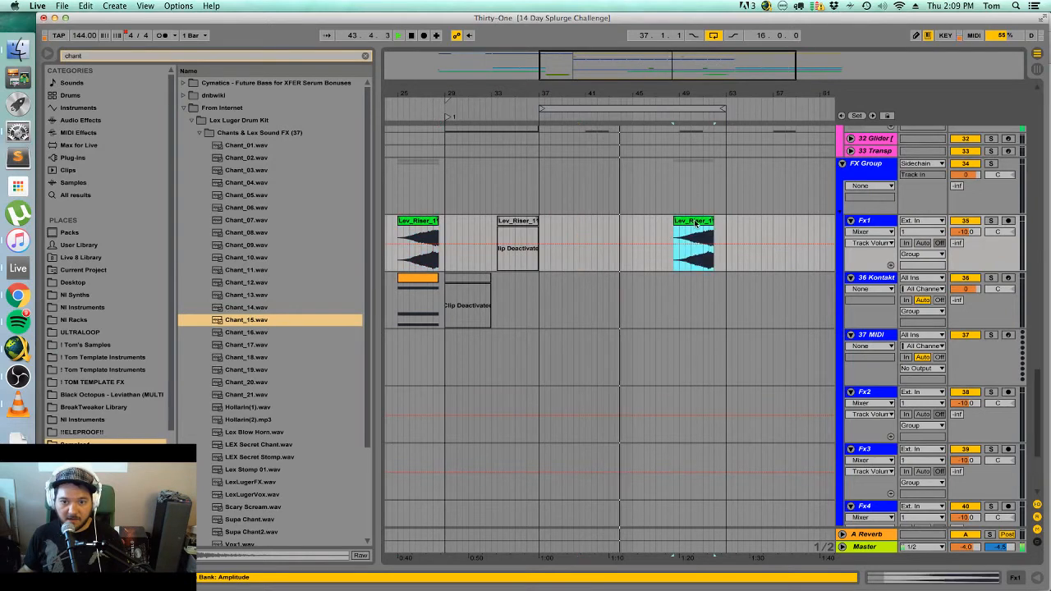
drag(704, 224, 716, 230)
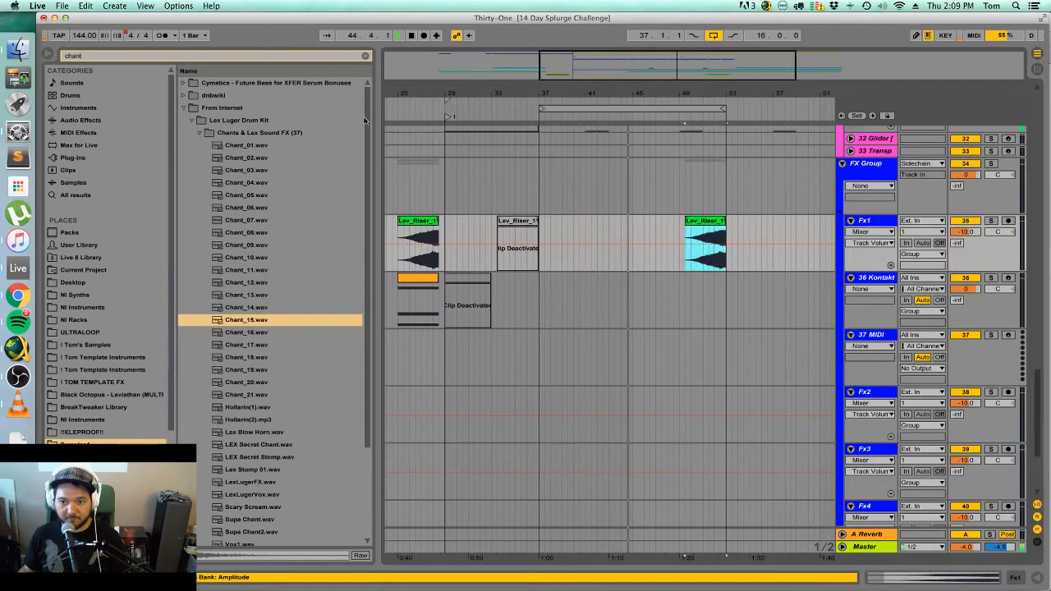
Find the Auto Filter audio effect in the browser and add it to the Fx1 track.
click(99, 121)
click(108, 56)
text(au)
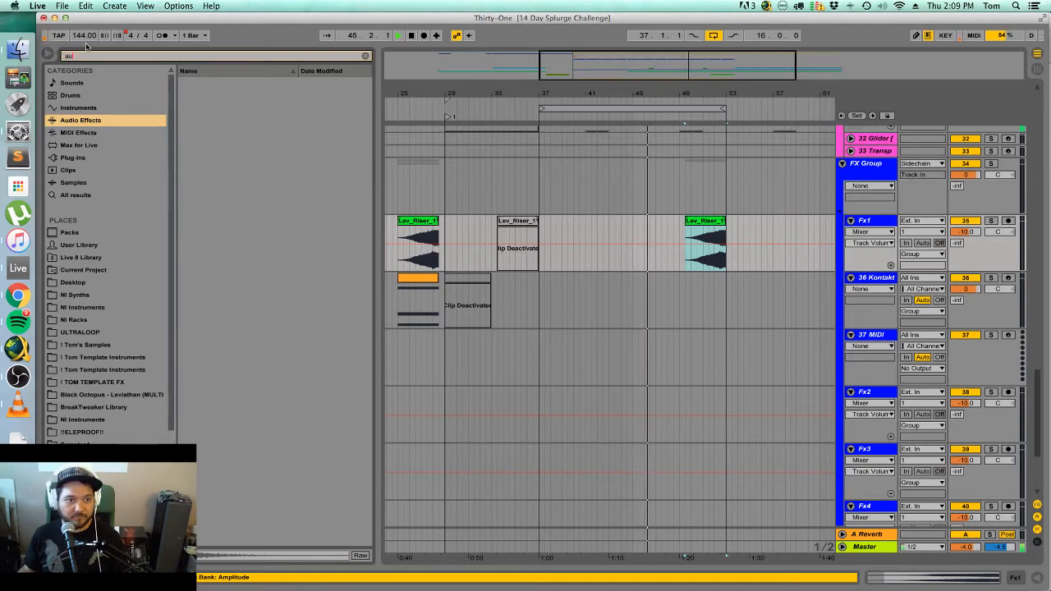
click(232, 110)
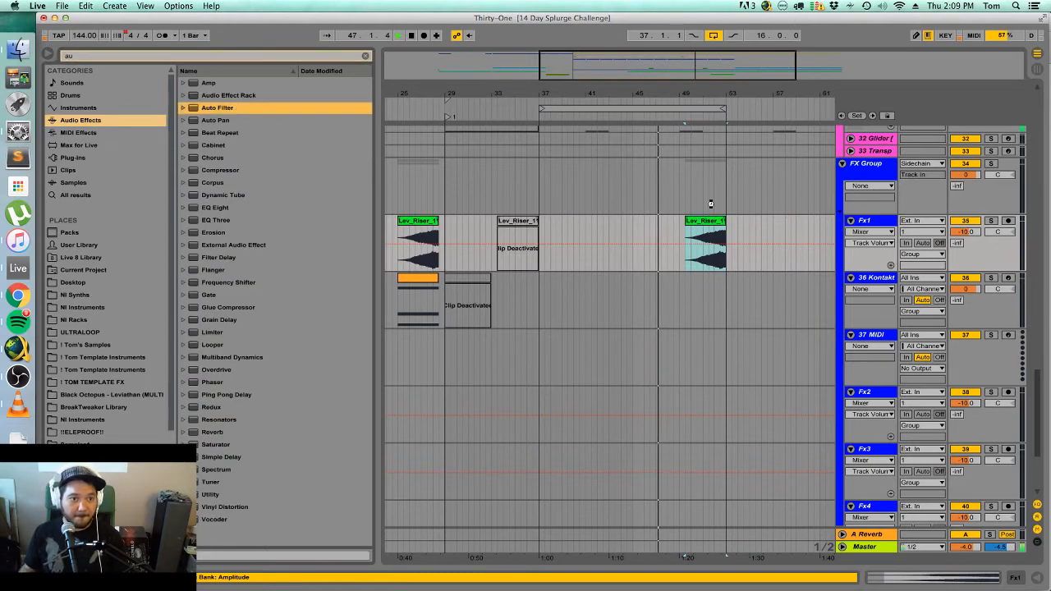
drag(884, 225, 882, 224)
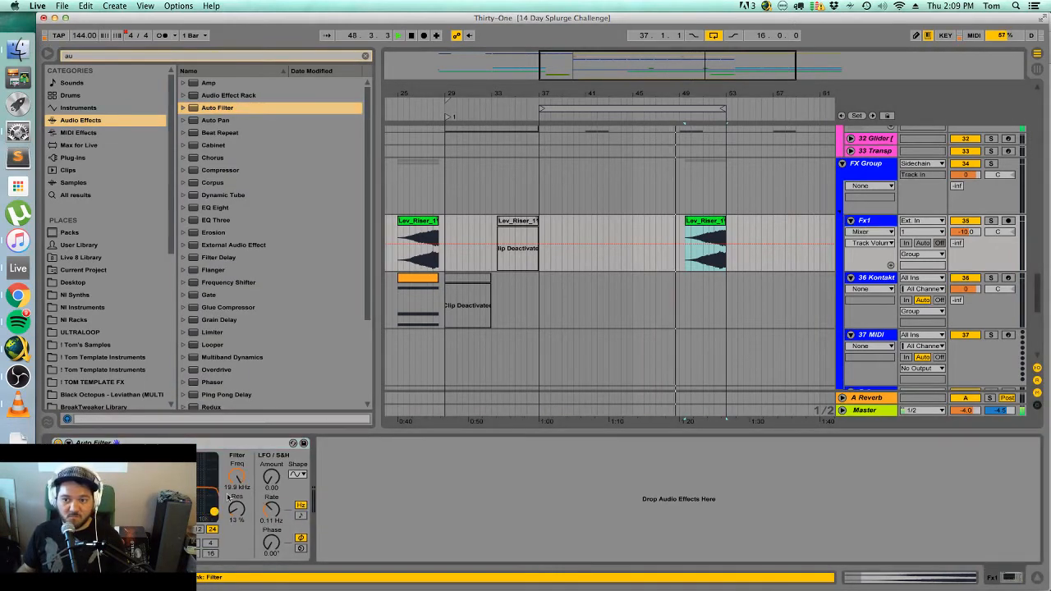
With Fx1 soloed, set its Auto Filter to LFO amount 30.0, square shape, synced 1/16 rate, 787 Hz frequency and 55% resonance.
drag(266, 481, 266, 410)
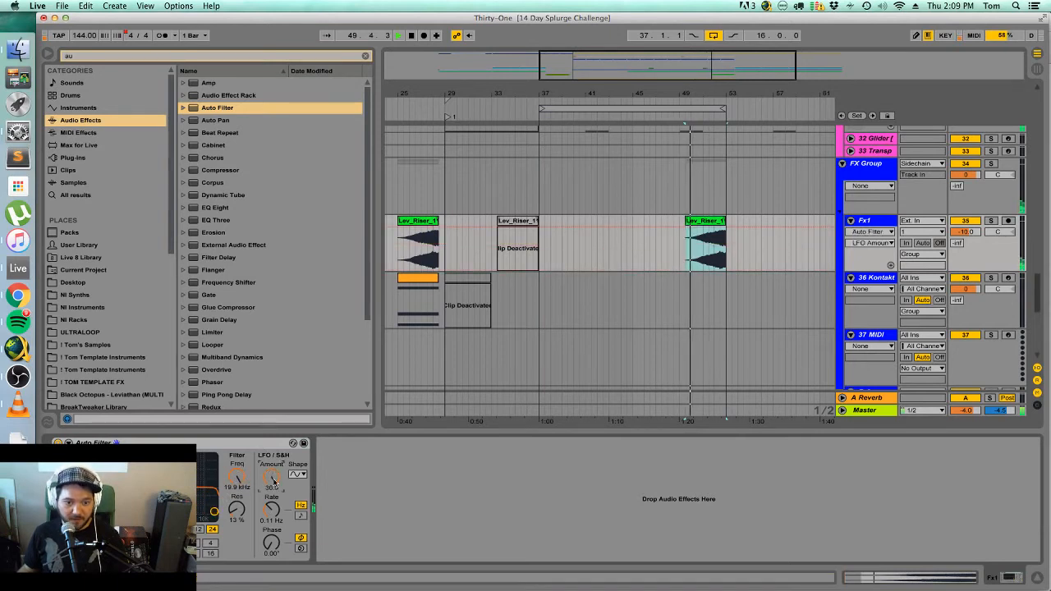
click(299, 474)
click(301, 498)
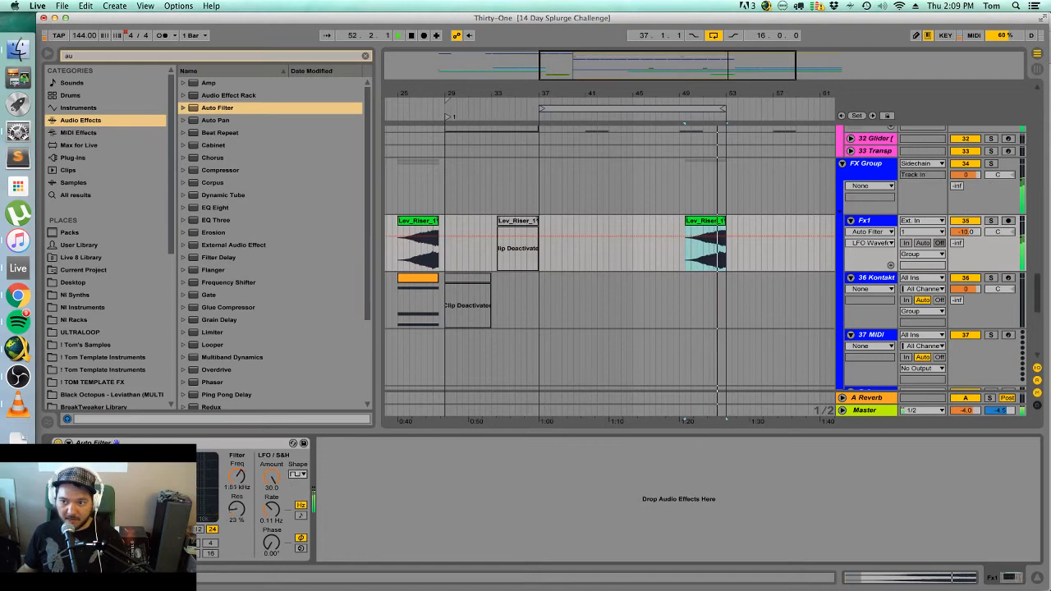
click(991, 220)
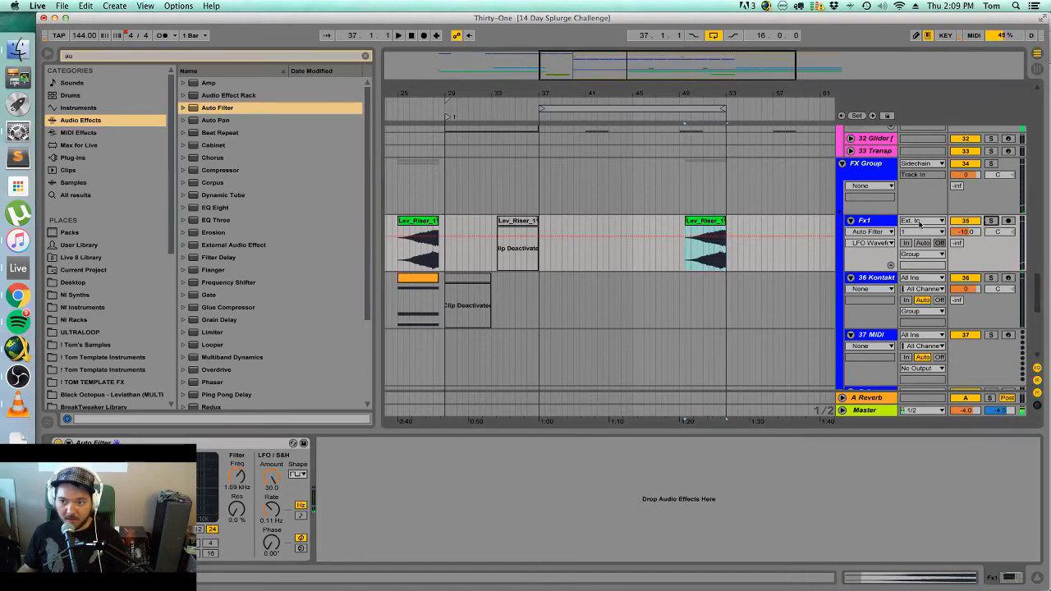
click(704, 230)
key(space)
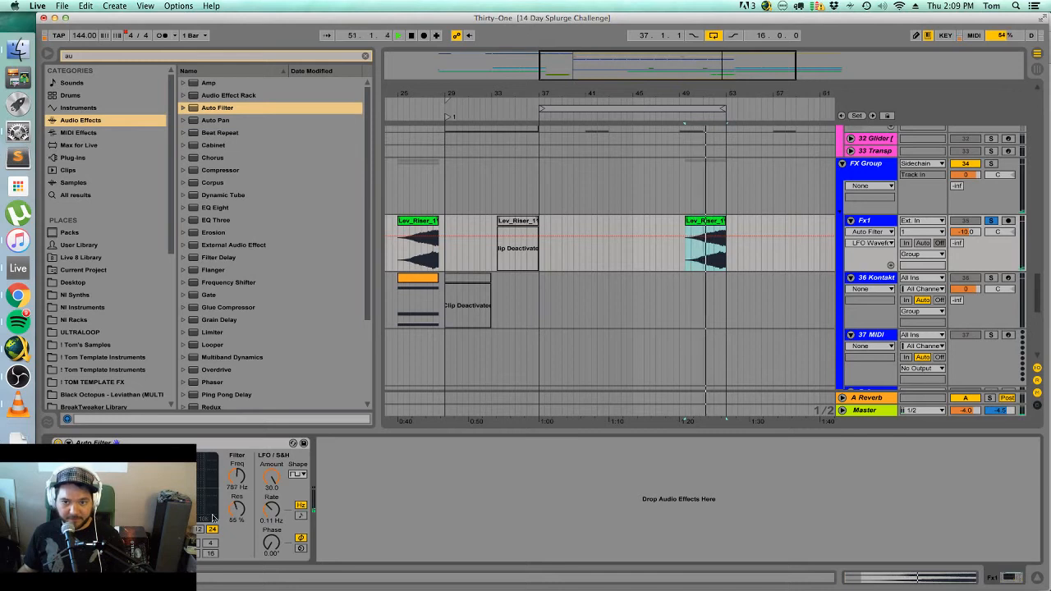
click(300, 515)
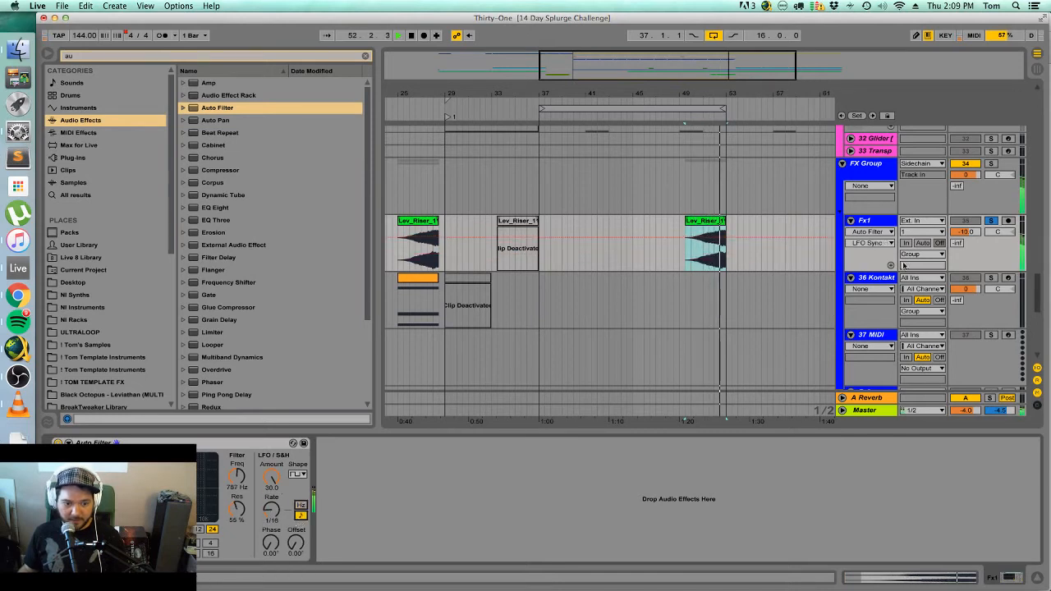
Automate the Auto Filter to be on only across the Fx1 riser clip ending at bar 53, audition it and unsolo the track.
key(space)
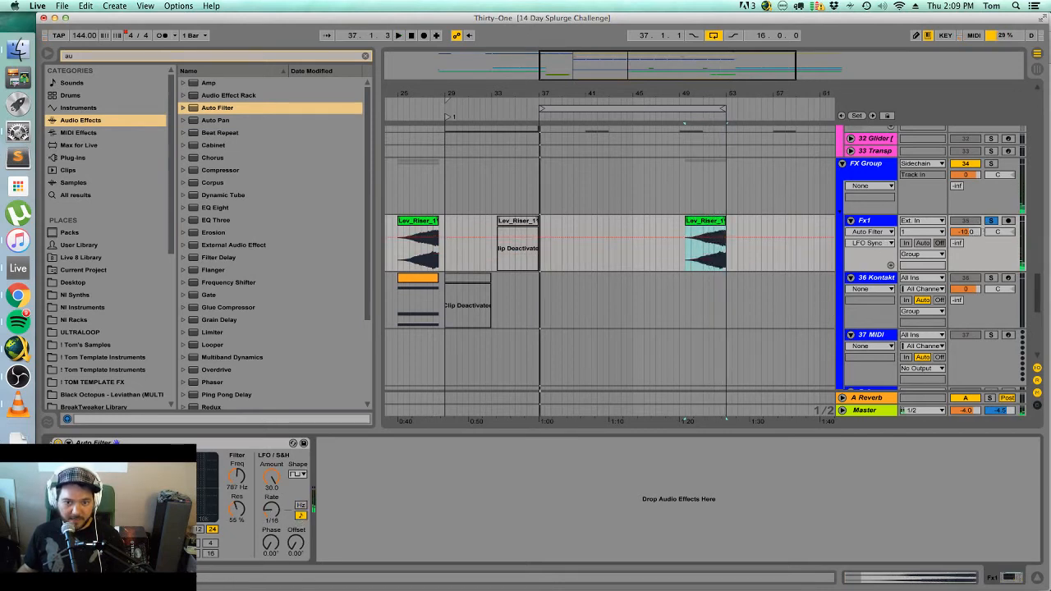
click(604, 308)
drag(688, 224, 729, 222)
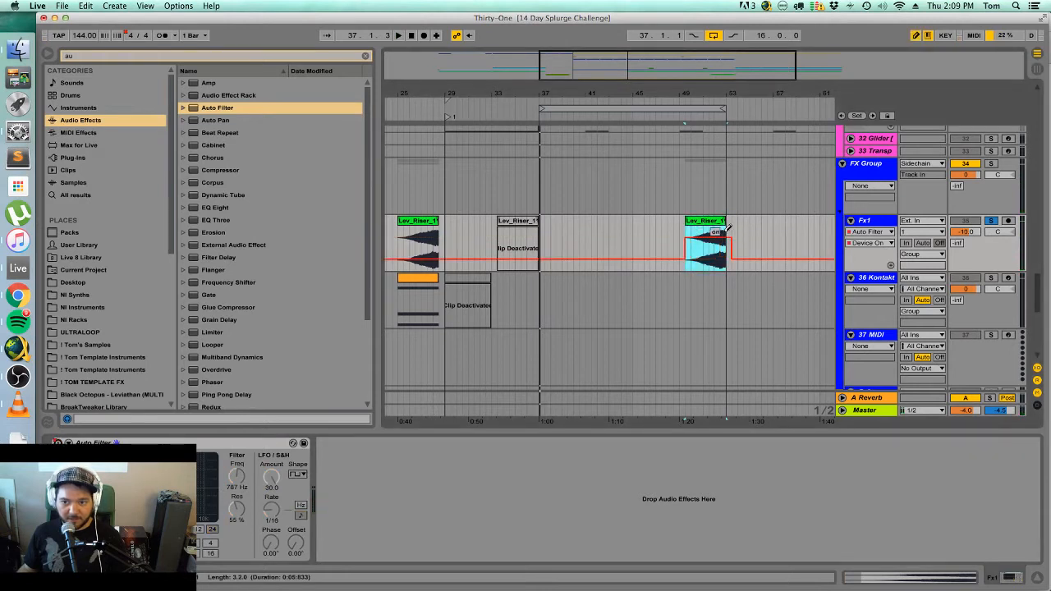
key(space)
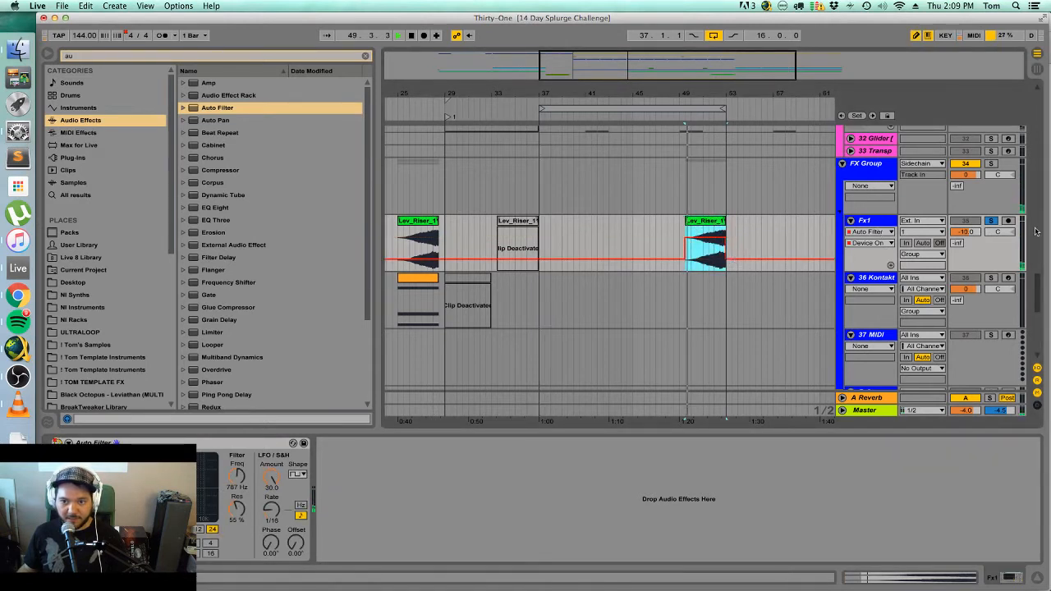
click(992, 220)
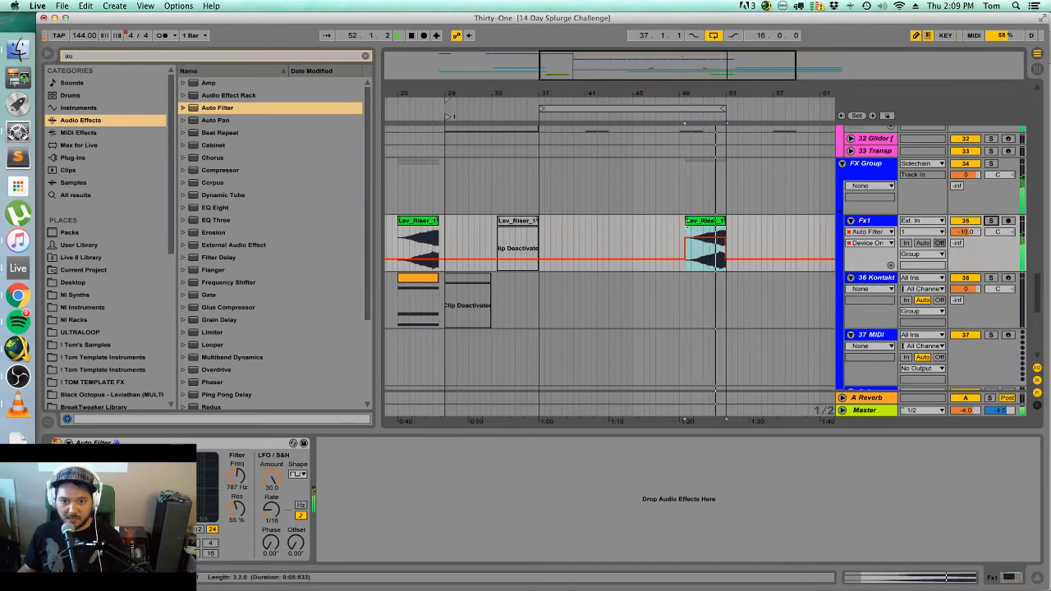
Examine the Fx1 riser's waveform and the lead tracks' clips and automation around bars 37 to 53 during playback.
key(shift+Tab)
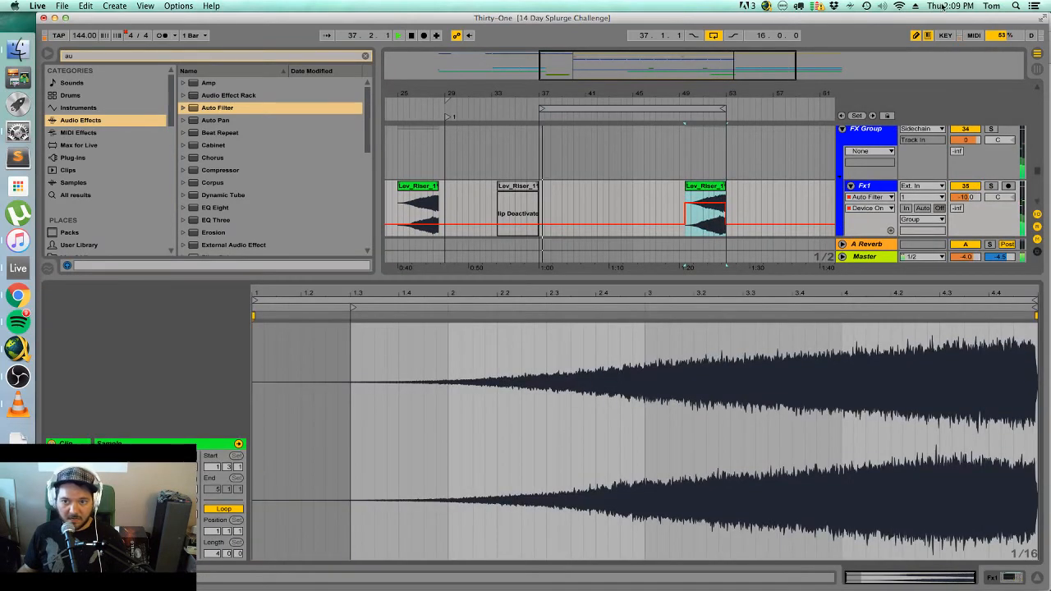
key(z)
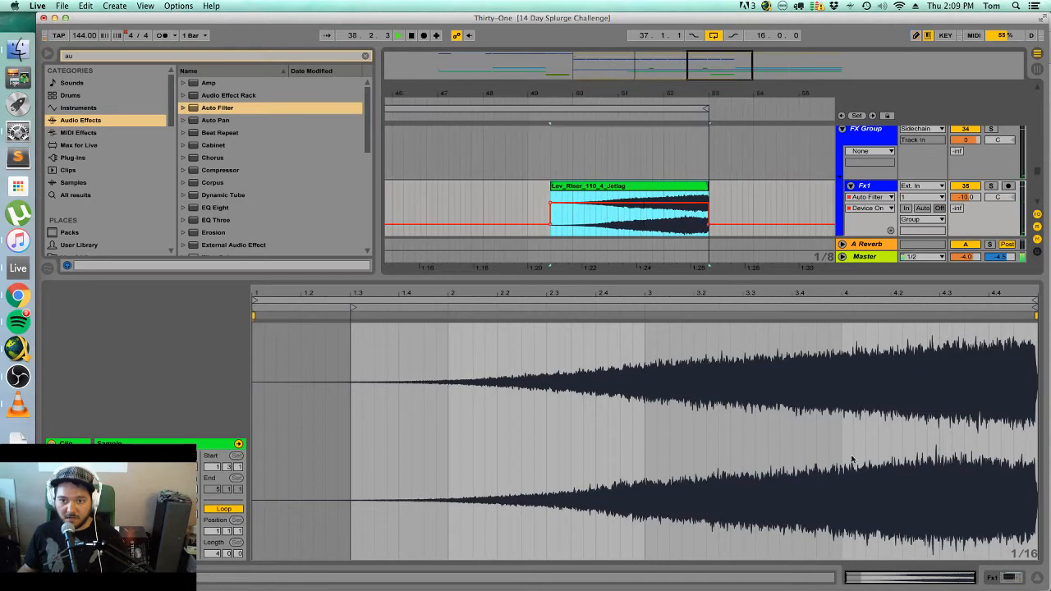
click(1032, 572)
scroll(687, 317, up, 1)
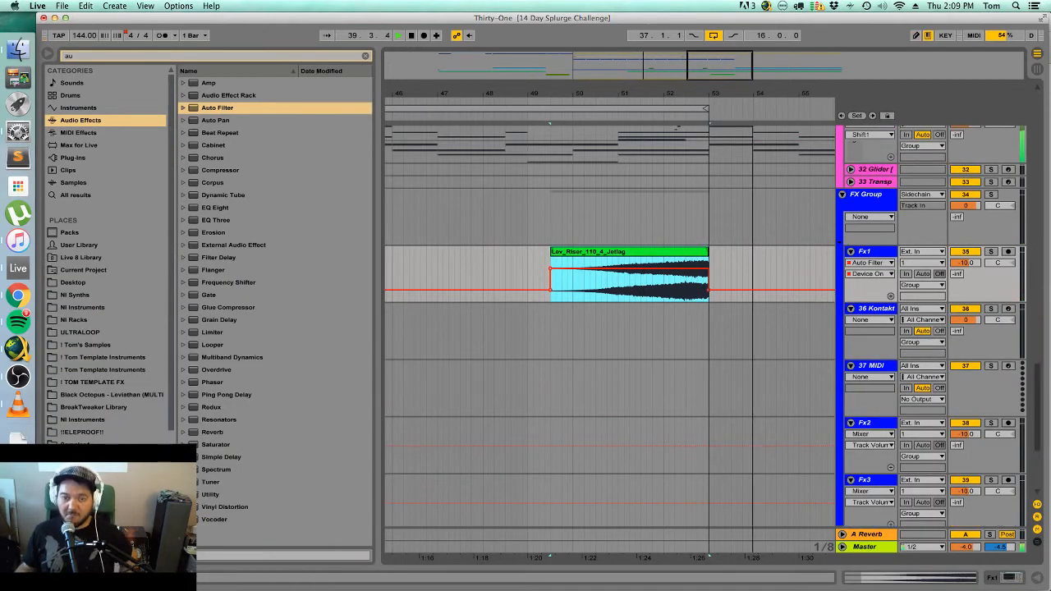
key(x)
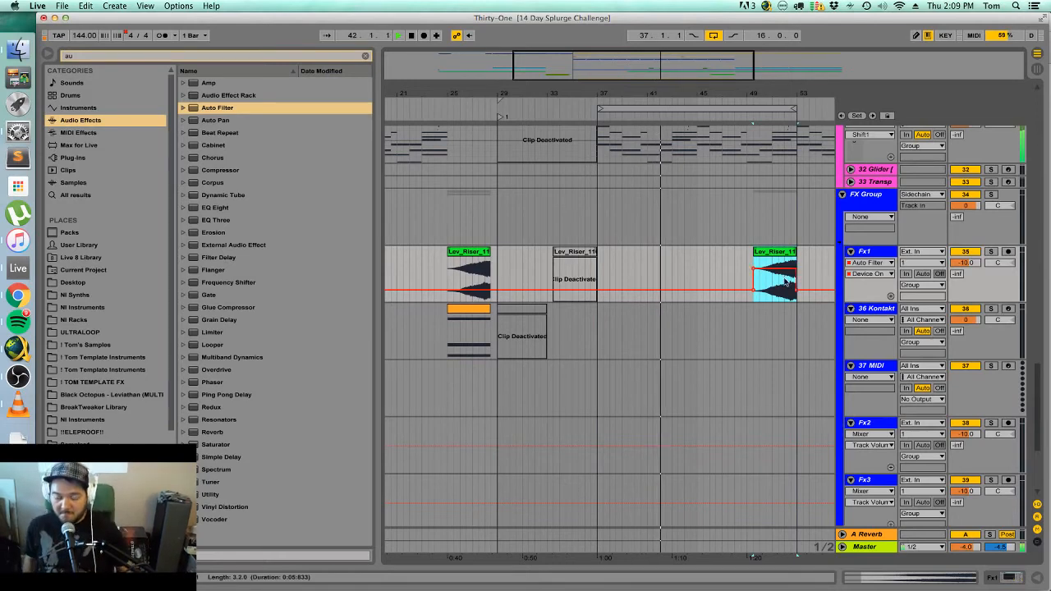
scroll(784, 281, up, 4)
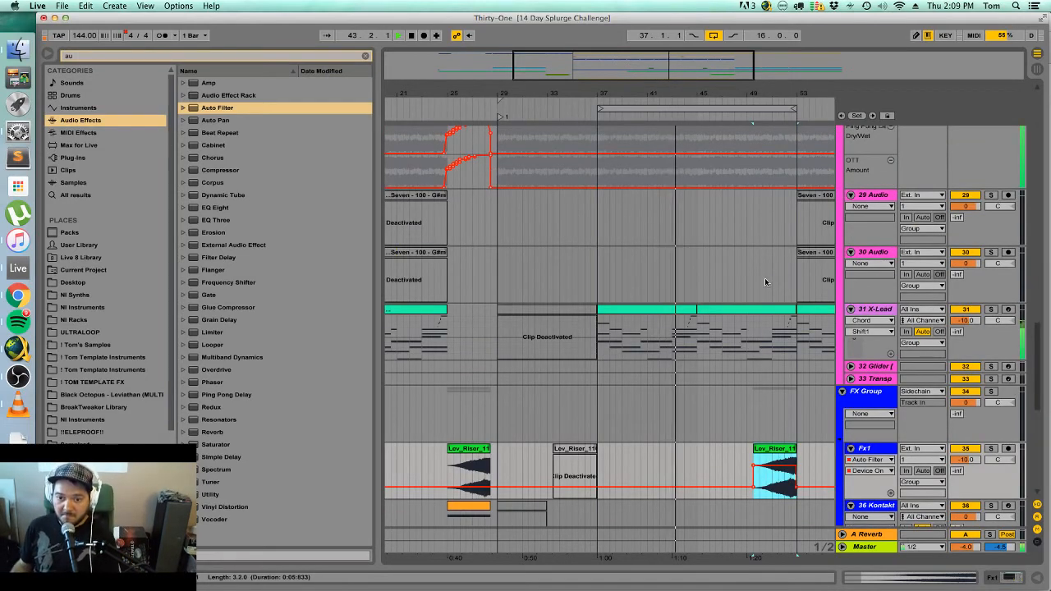
scroll(748, 270, up, 7)
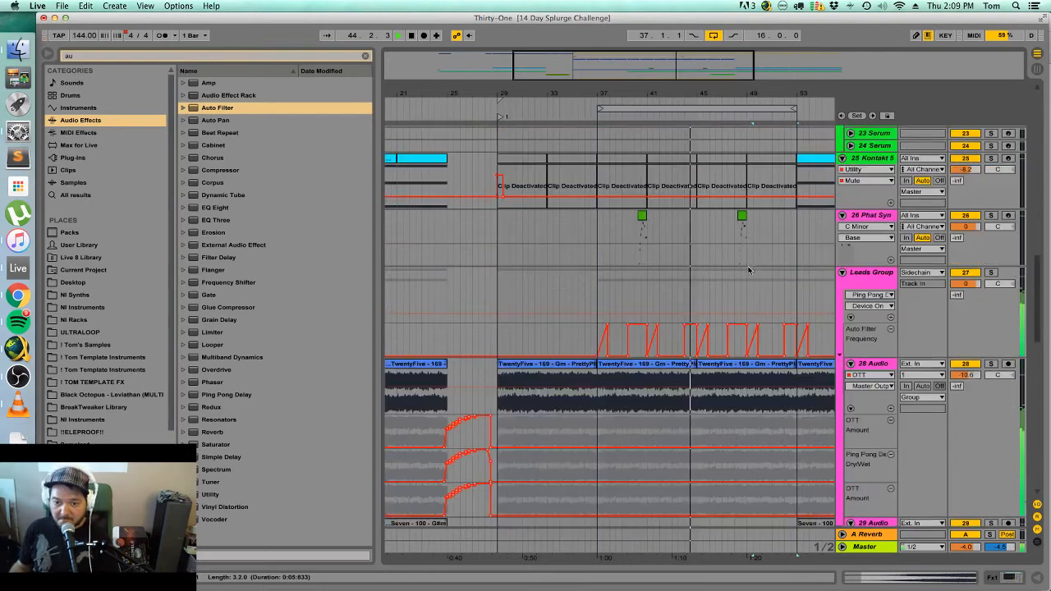
scroll(748, 269, up, 3)
scroll(748, 279, down, 5)
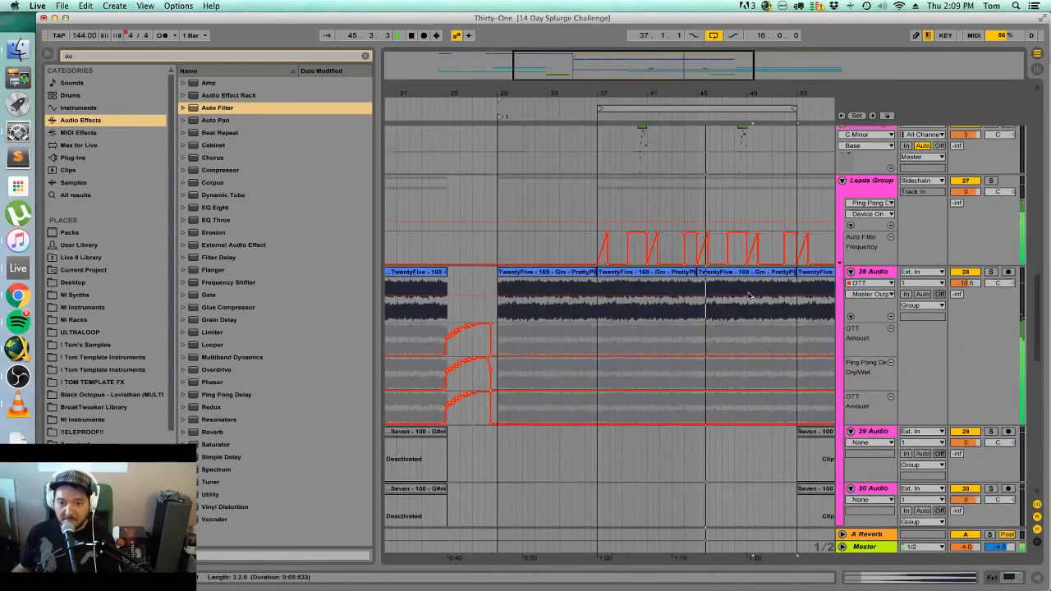
scroll(749, 296, down, 3)
scroll(749, 279, up, 3)
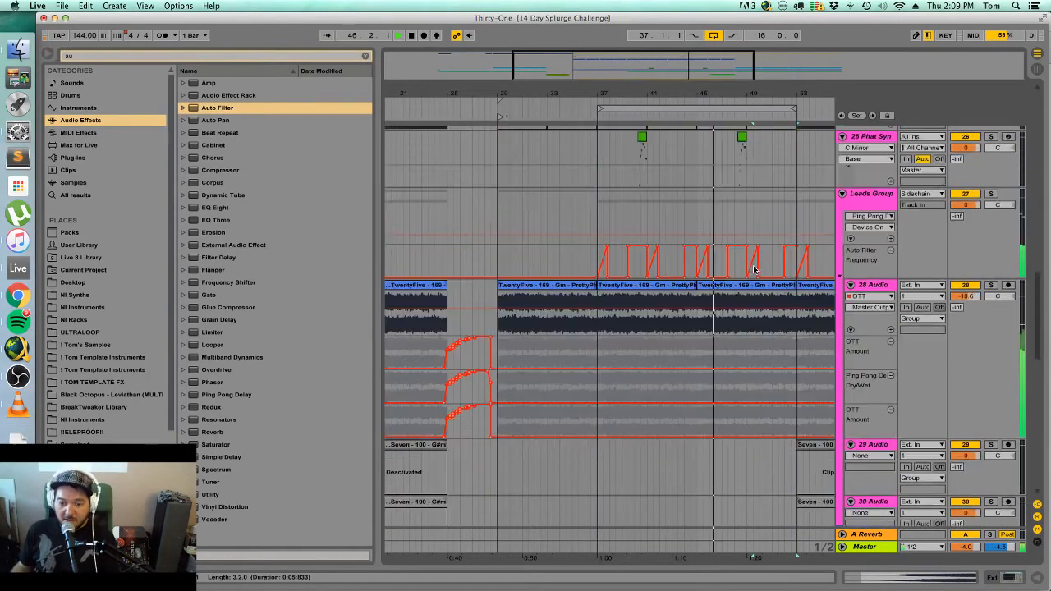
click(704, 279)
key(b)
key(space)
scroll(724, 287, down, 15)
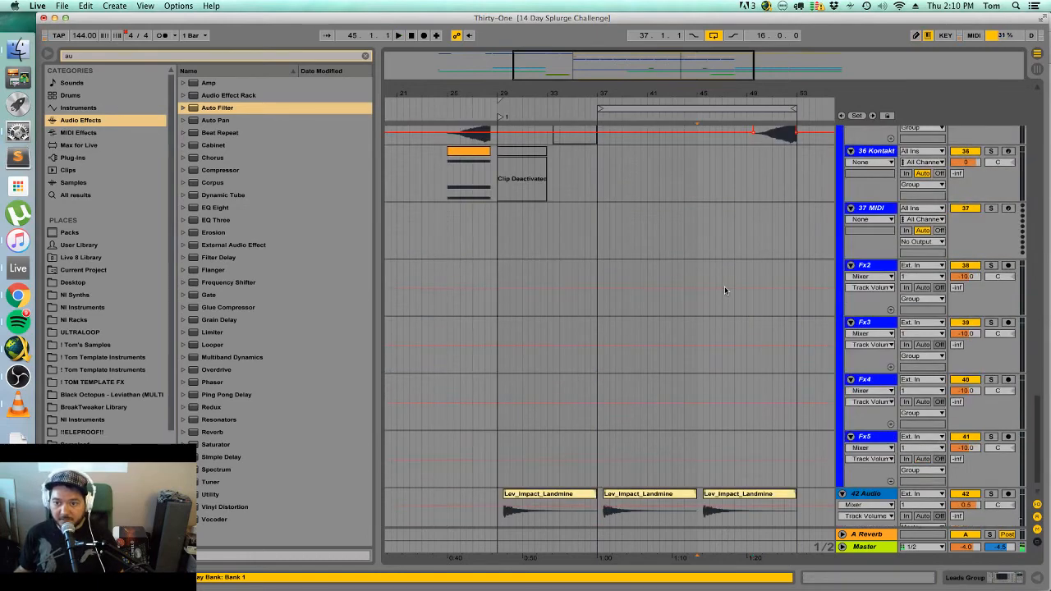
scroll(739, 288, up, 20)
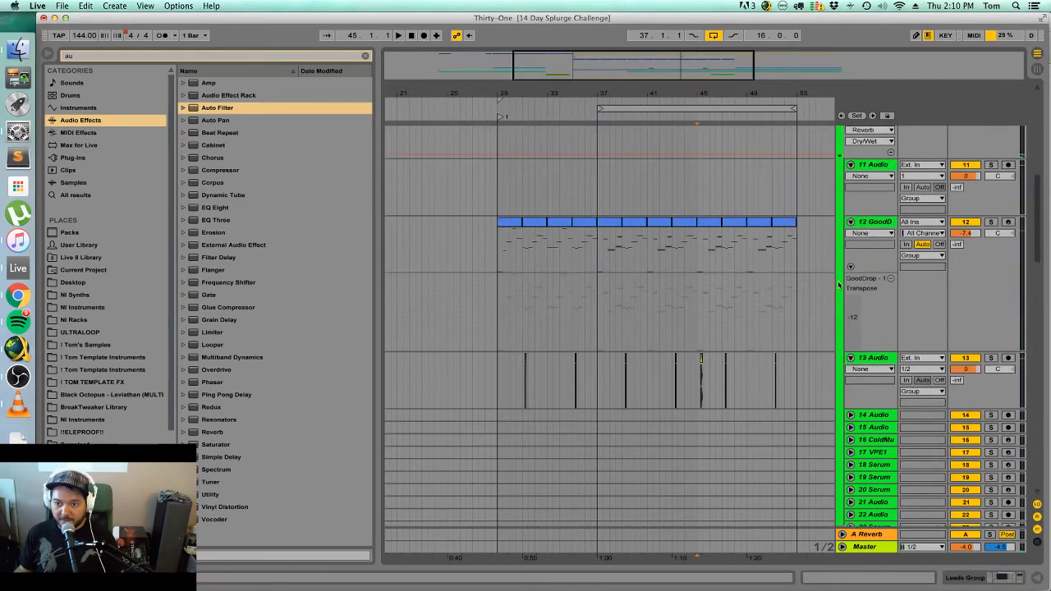
scroll(838, 285, up, 3)
click(883, 230)
click(83, 59)
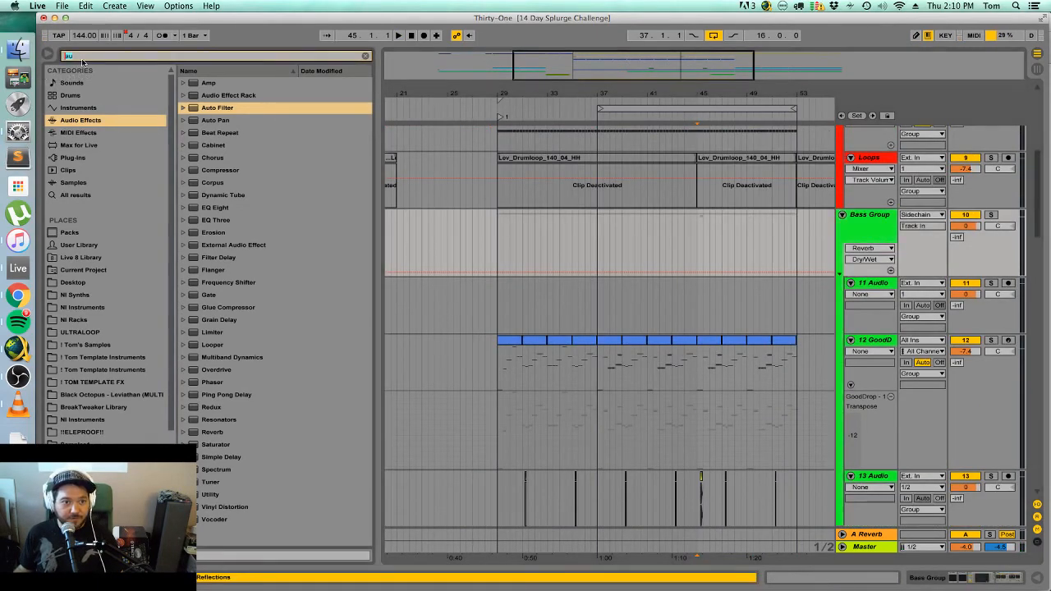
click(205, 95)
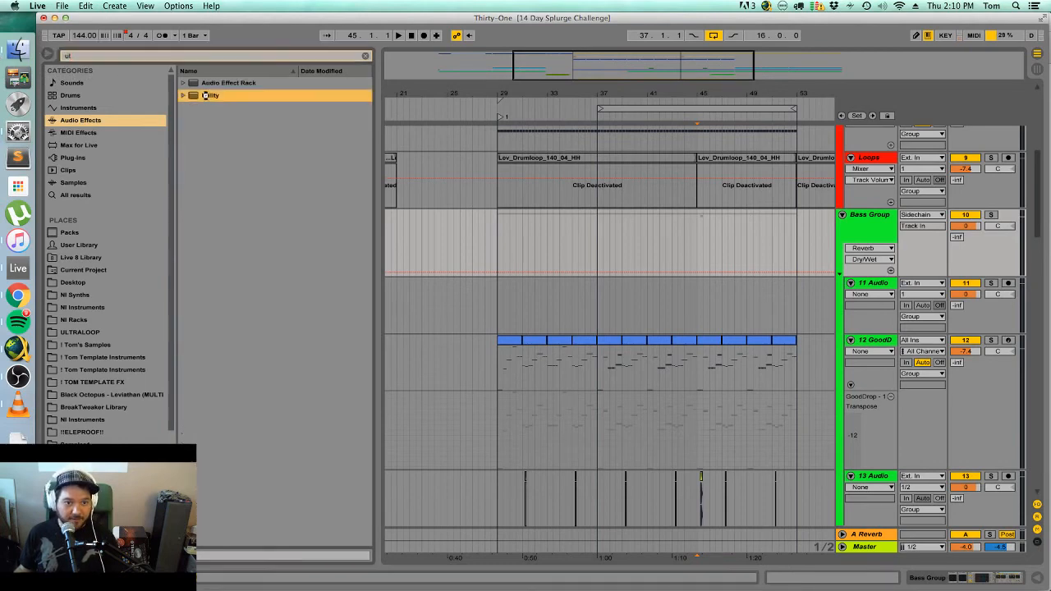
drag(734, 208, 736, 217)
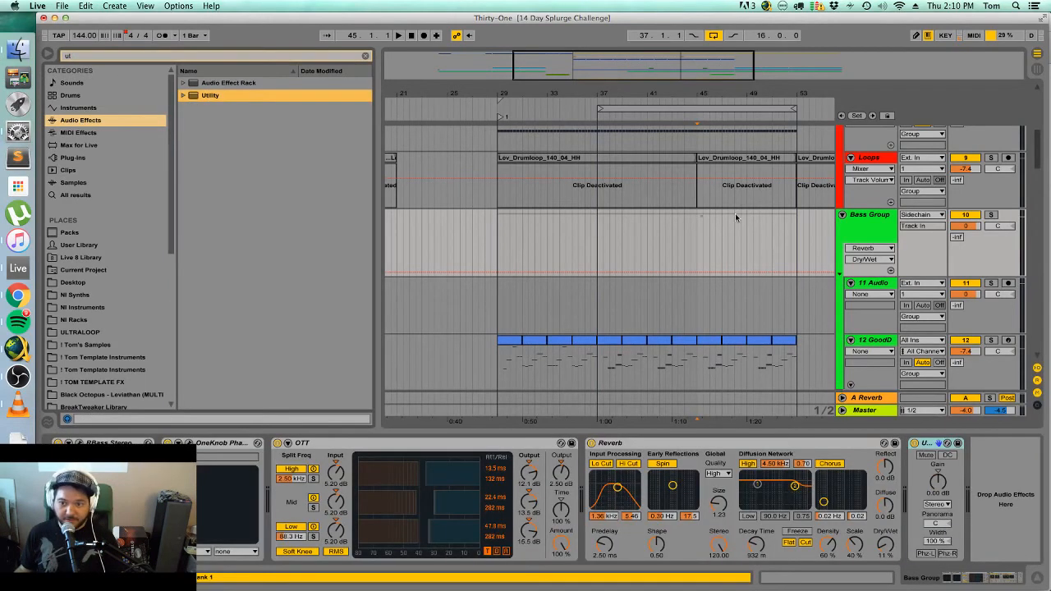
Automate Utility's Mute on the Bass Group for the first half of bar 45 and audition the break.
right_click(928, 456)
click(689, 245)
key(b)
click(706, 246)
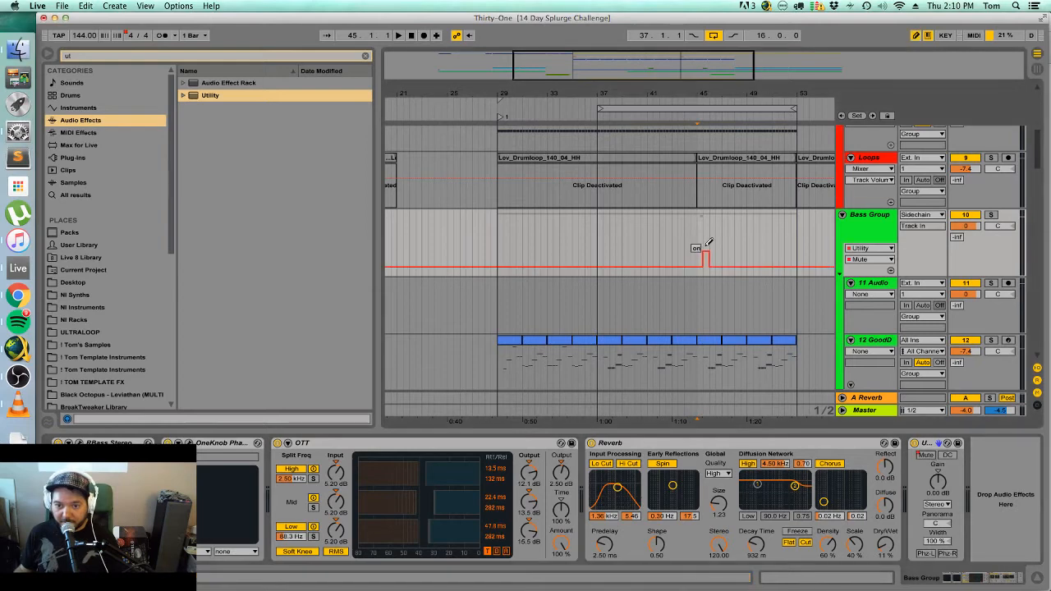
key(space)
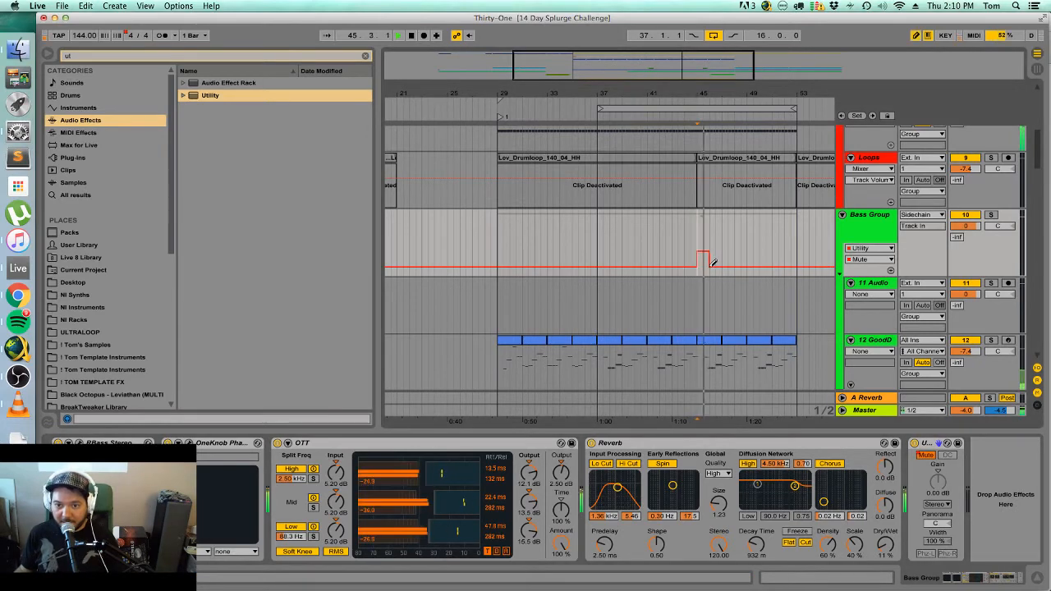
key(b)
key(plus)
key(plus)
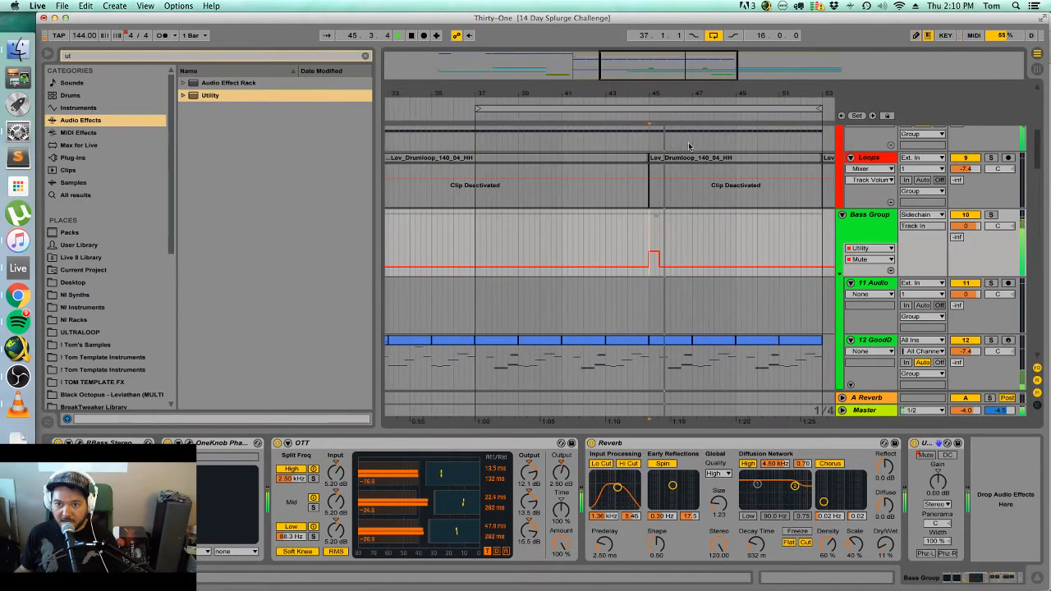
key(space)
Move the short audio clip at bar 45 from 13 Audio to the same position on Fx2 and audition it.
scroll(698, 305, down, 5)
scroll(714, 308, down, 2)
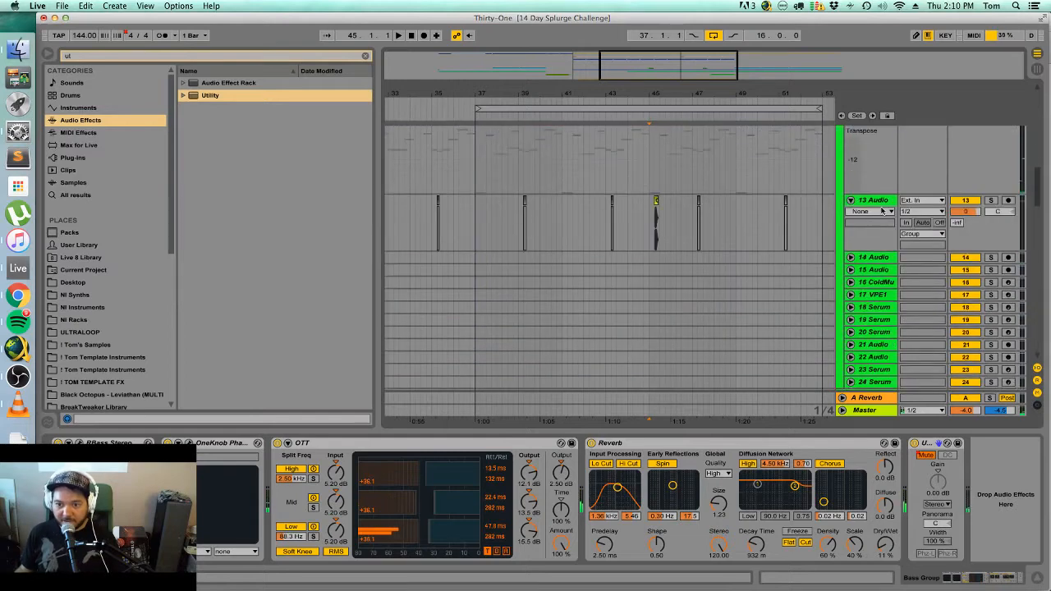
click(675, 225)
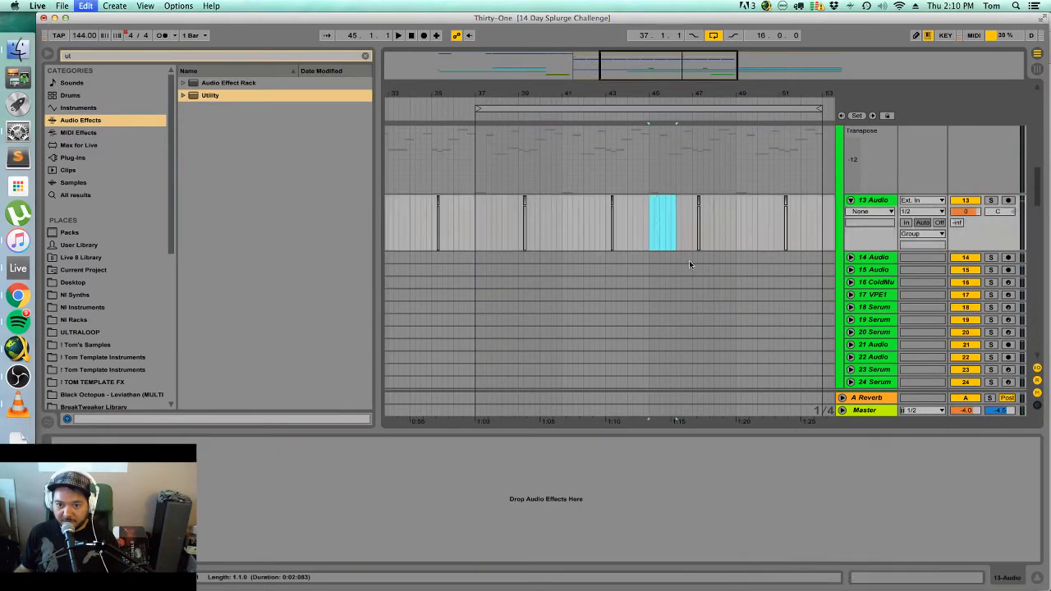
scroll(694, 280, down, 15)
scroll(699, 322, down, 4)
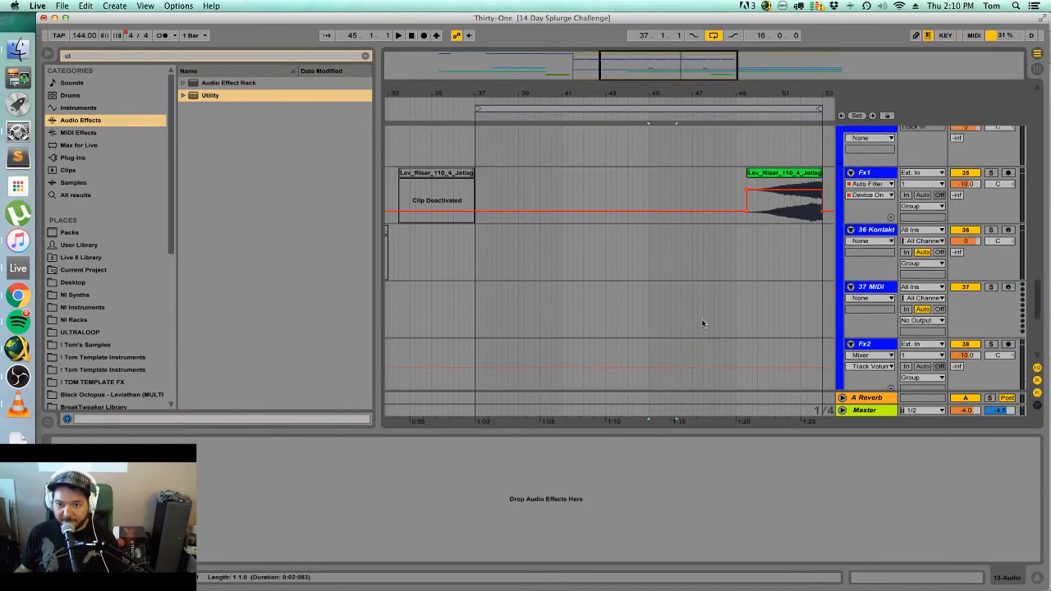
scroll(652, 333, down, 2)
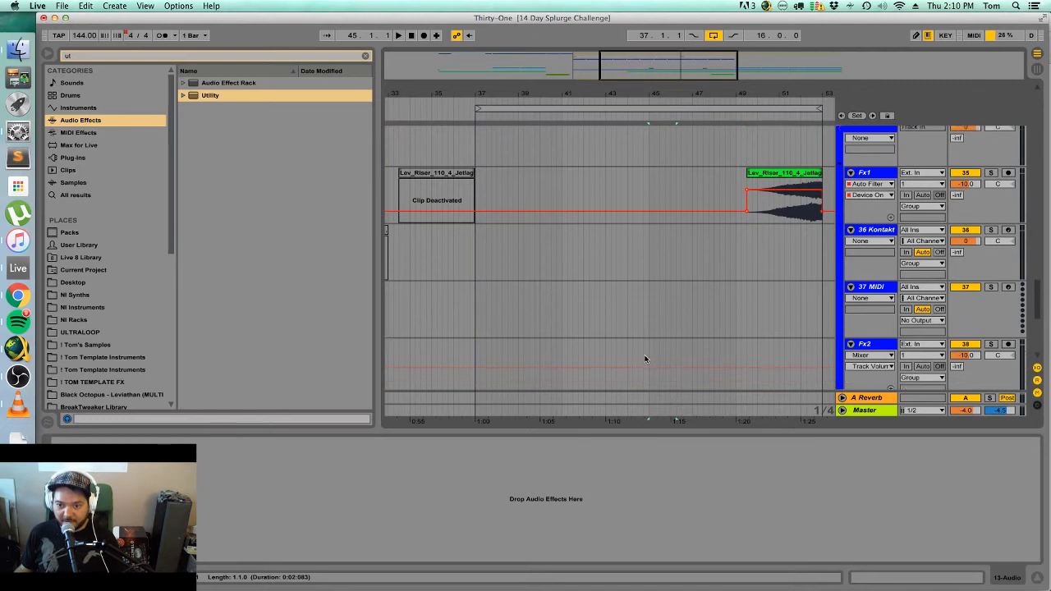
click(649, 326)
key(ctrl+v)
key(space)
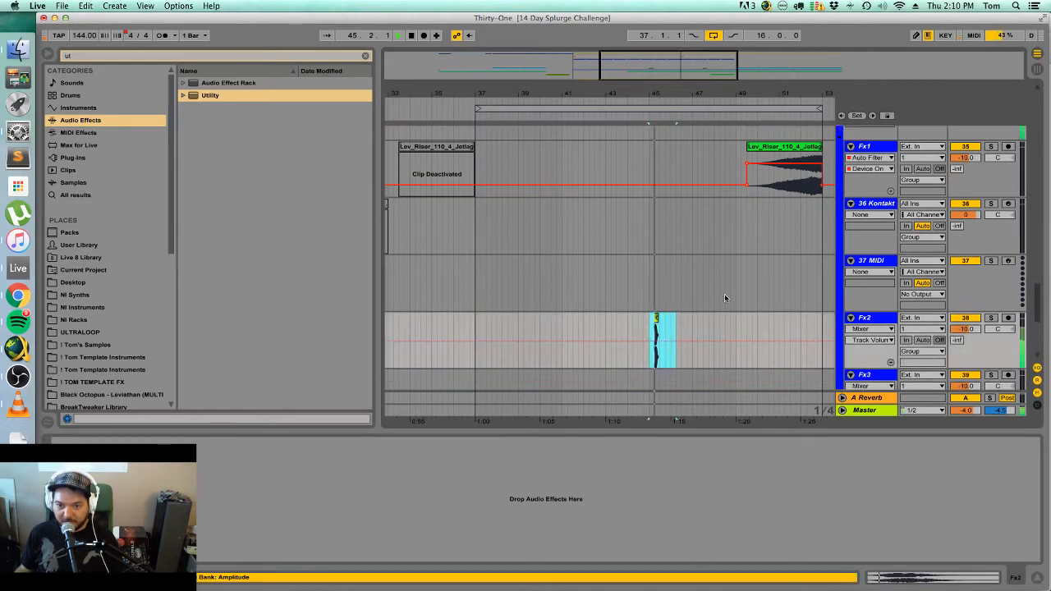
click(645, 294)
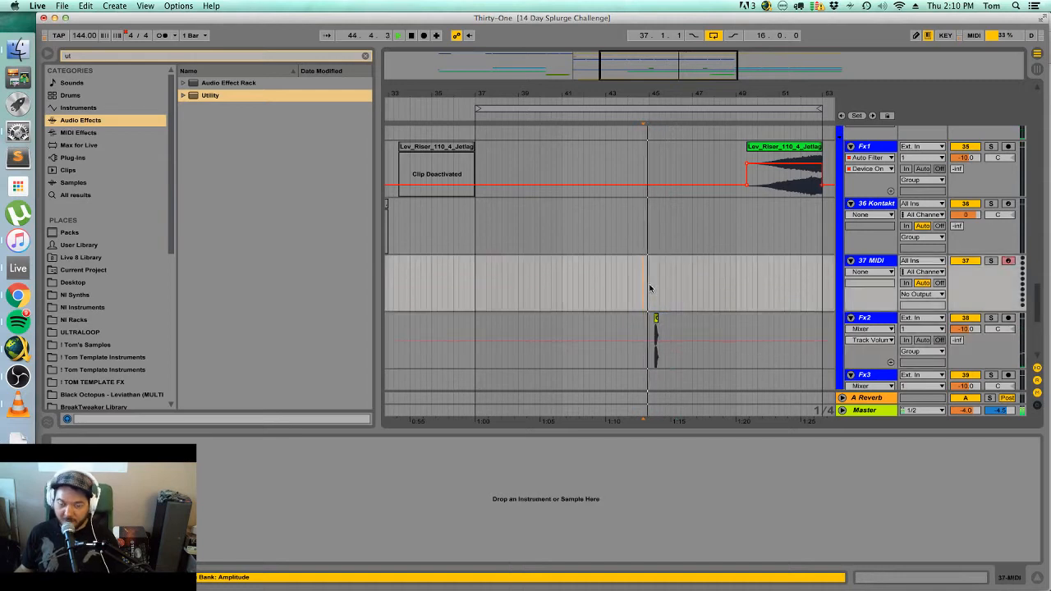
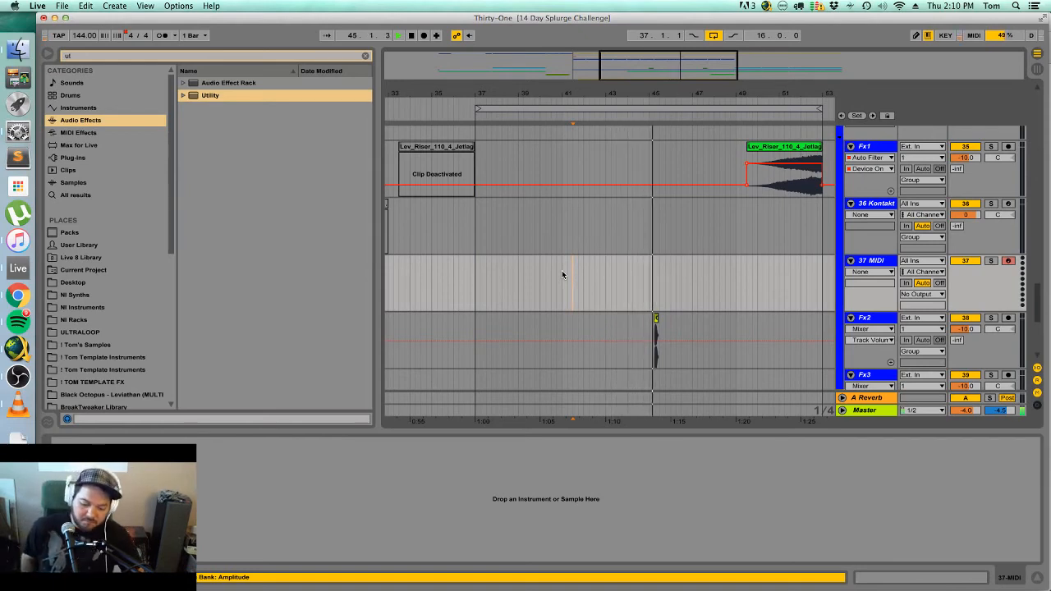
Stop playback and open the 26-Phat Sync Lead clip at bar 48 for note editing.
scroll(657, 287, up, 8)
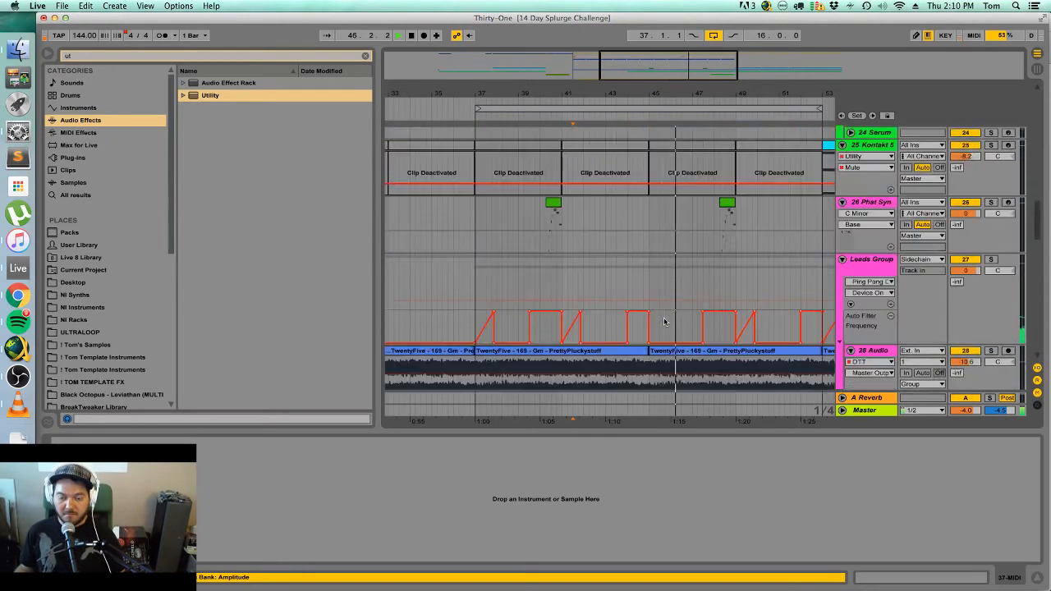
scroll(665, 322, up, 10)
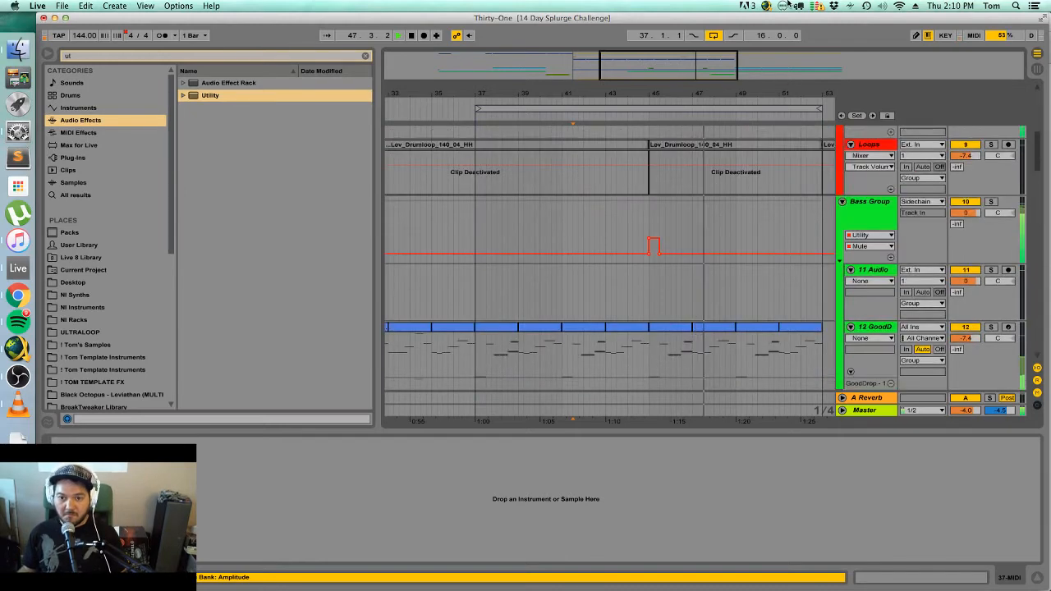
scroll(702, 246, down, 5)
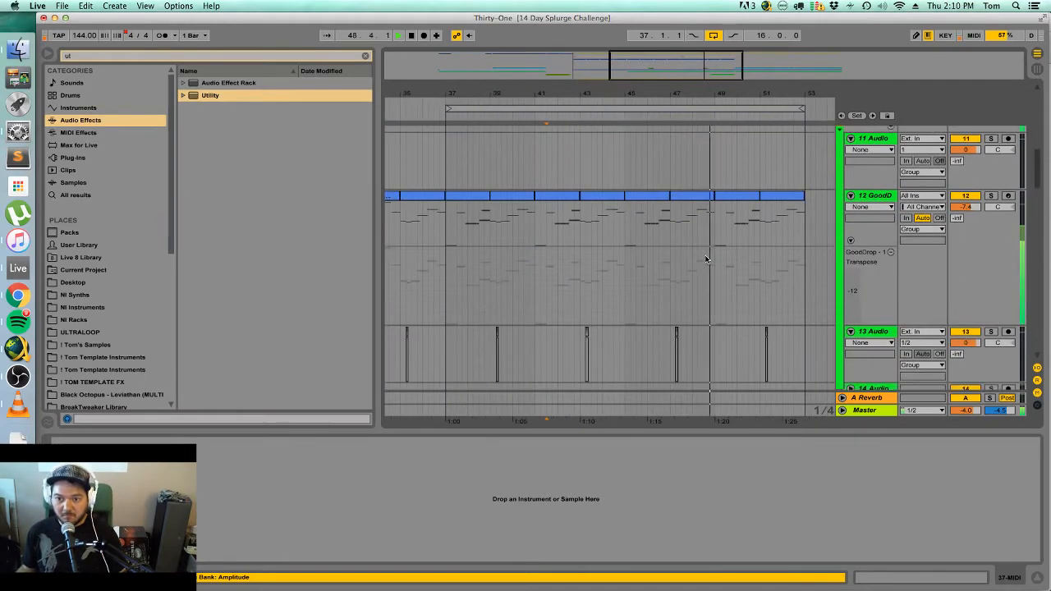
scroll(705, 250, up, 2)
scroll(705, 251, down, 12)
key(space)
double_click(709, 294)
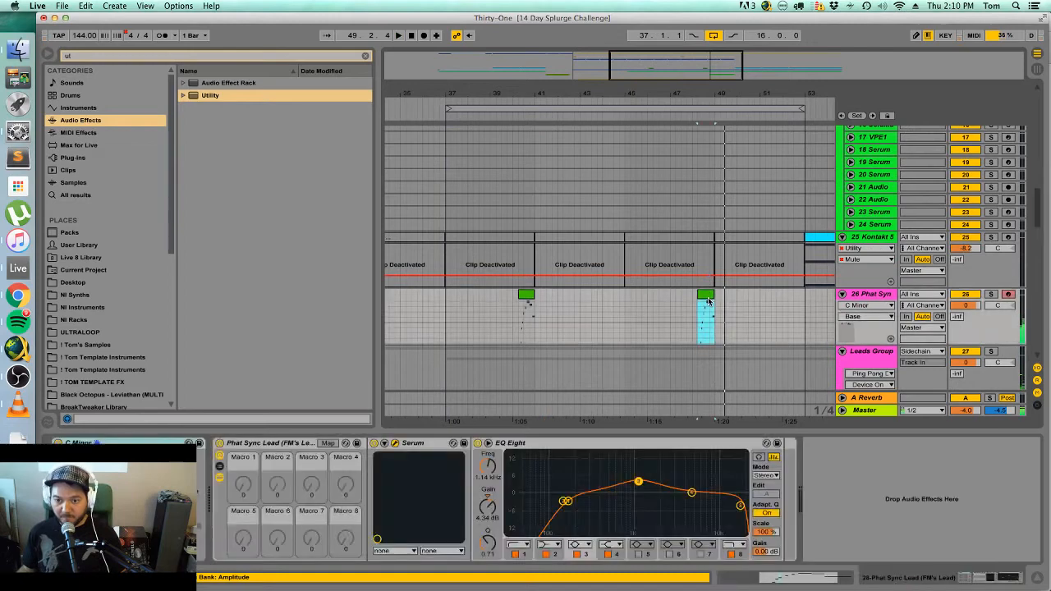
click(805, 508)
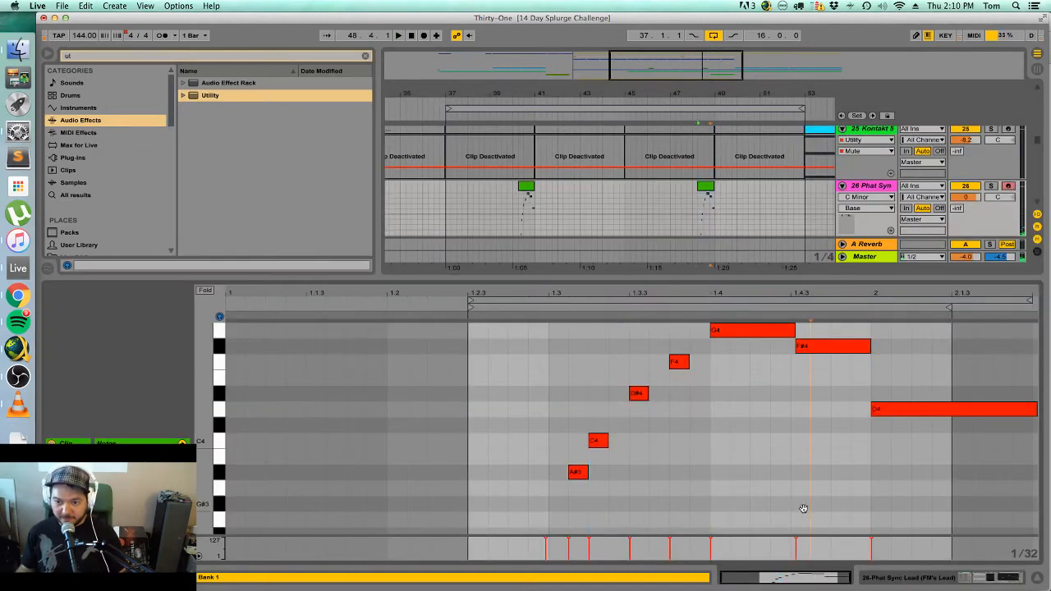
Transpose all notes of the bar 48 Phat Sync Lead clip up seven semitones, auditioning the pitch during the change.
key(super+a)
key(Up)
key(Up)
key(Up)
key(Up)
key(space)
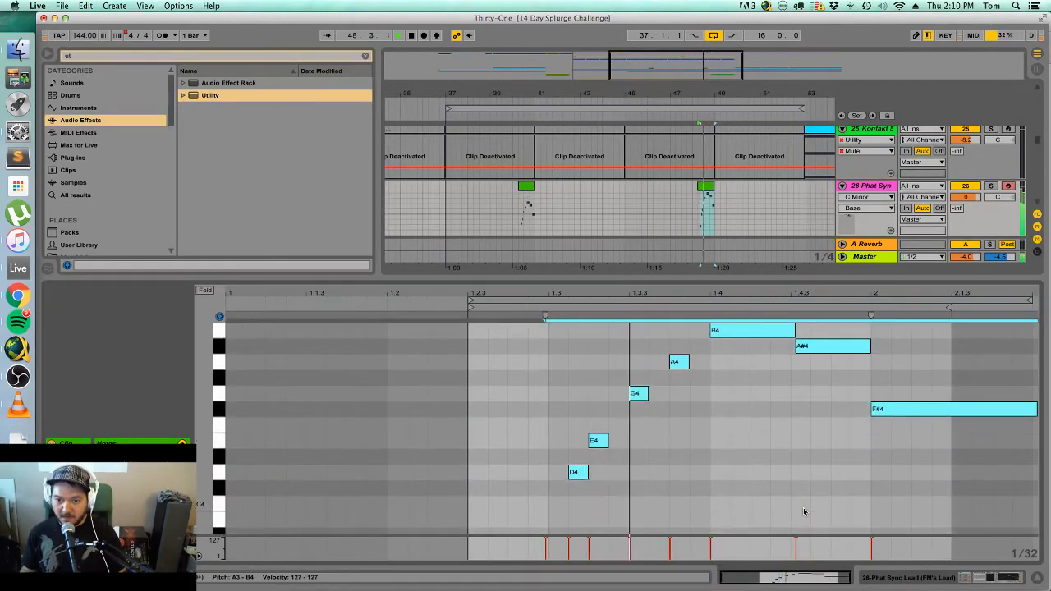
key(Up)
key(Up)
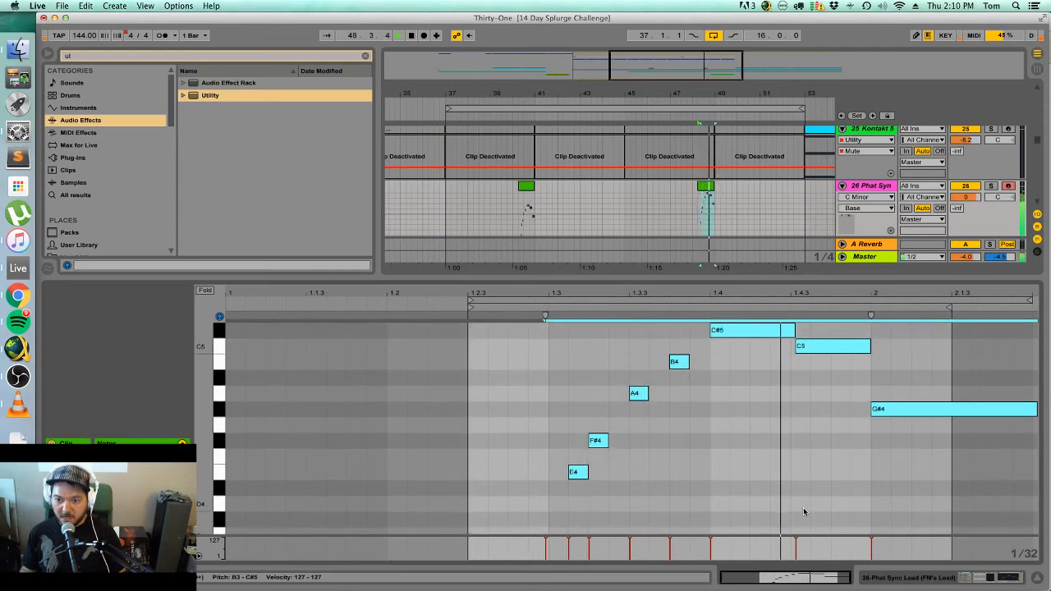
key(Up)
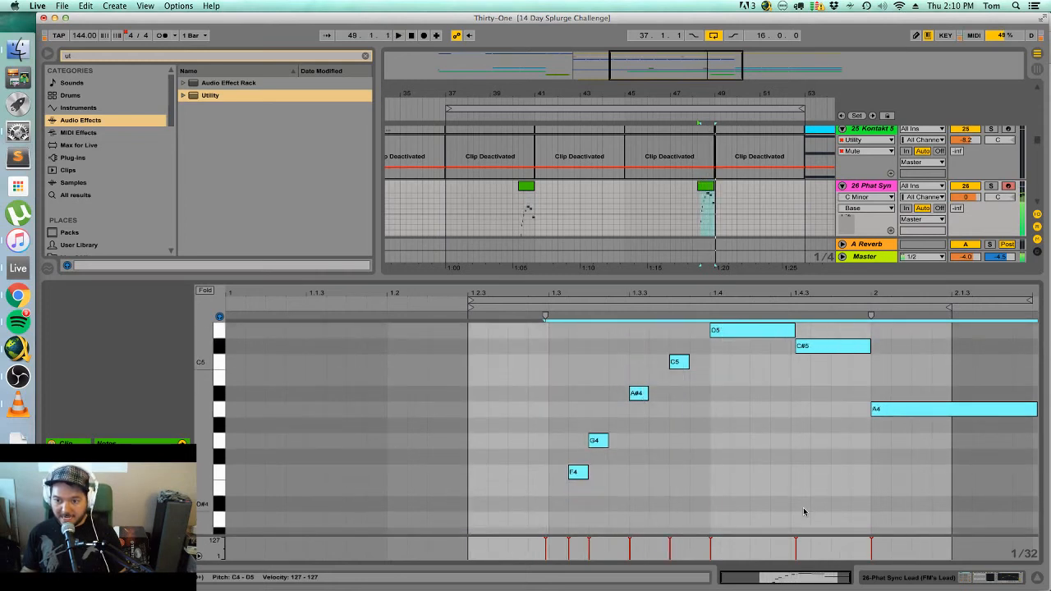
Raise the clip's final long note to D5 and audition the phrase against the arrangement.
scroll(821, 497, up, 2)
drag(900, 473, 899, 393)
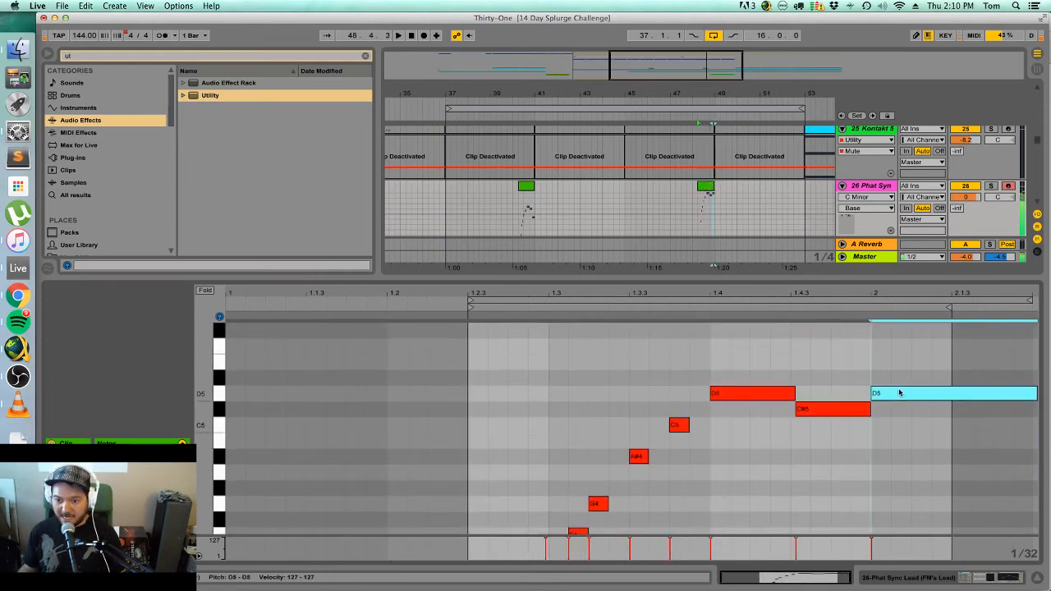
click(876, 454)
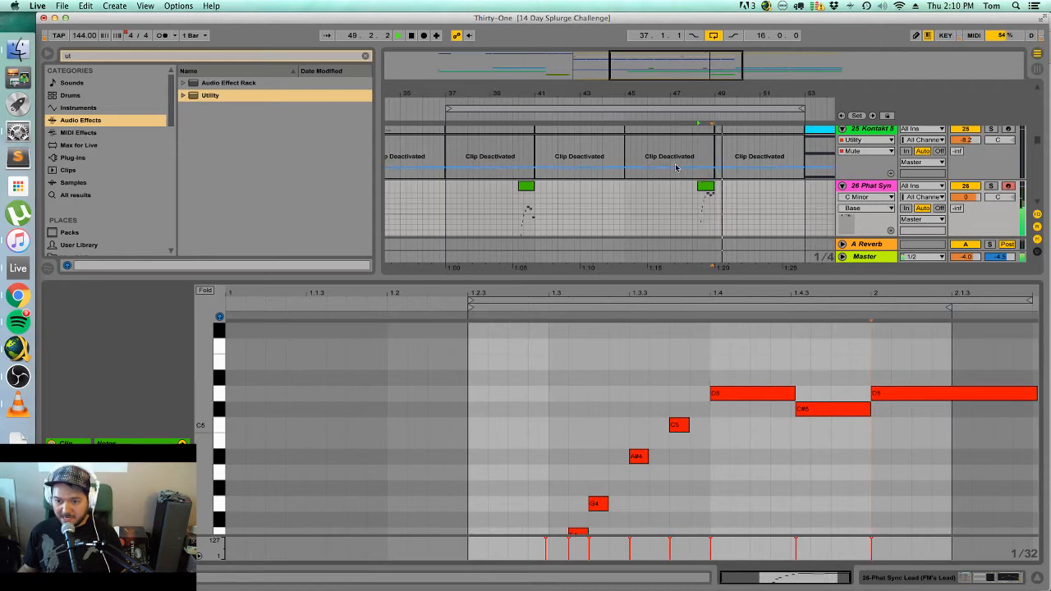
click(620, 208)
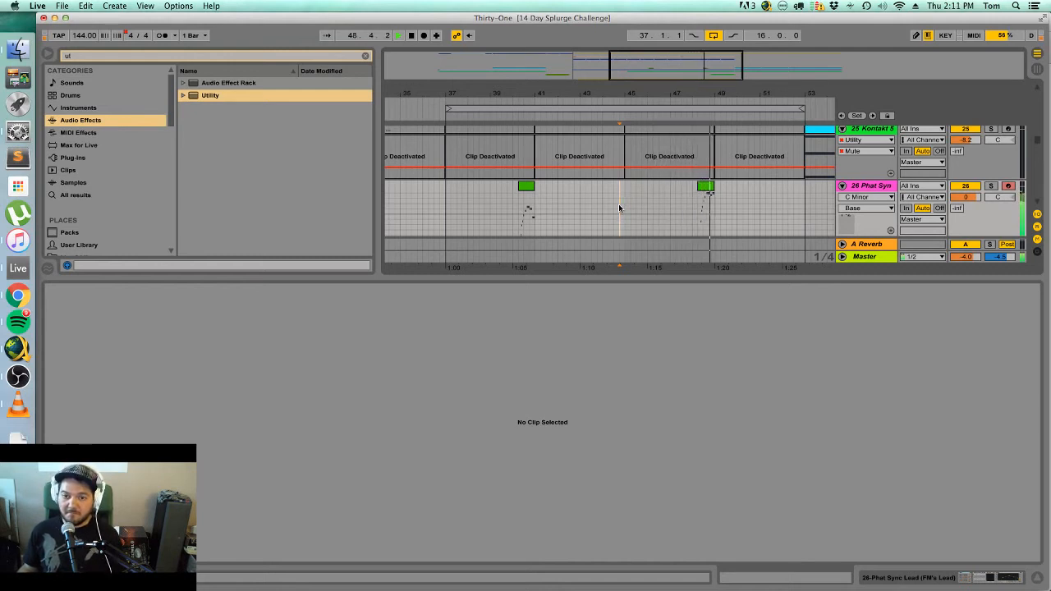
Close the clip editor and examine the lead, FX, drum and bass tracks around bars 29 to 61 during playback.
click(1024, 571)
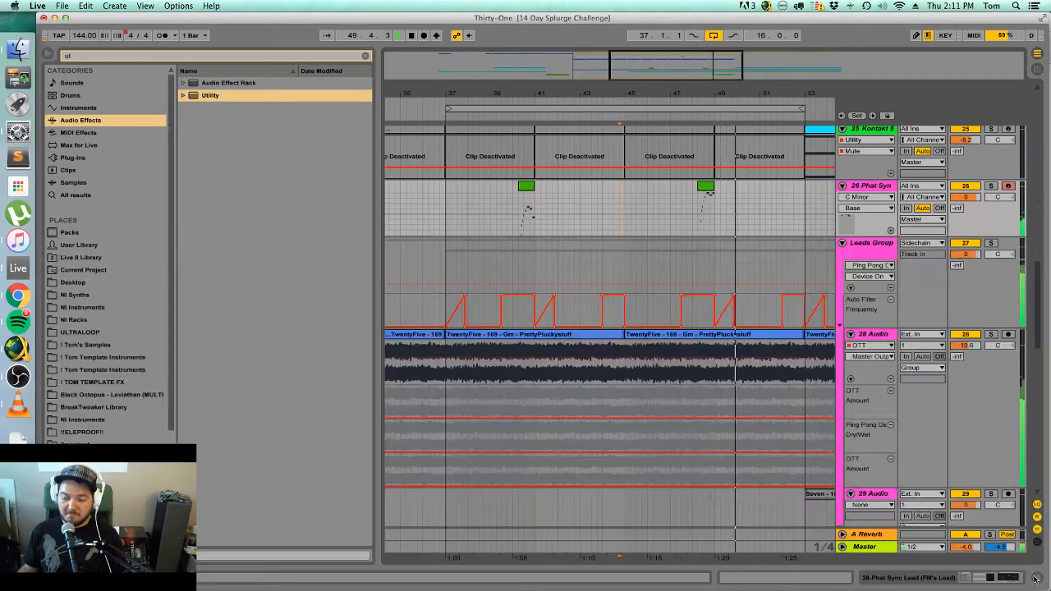
scroll(625, 464, down, 5)
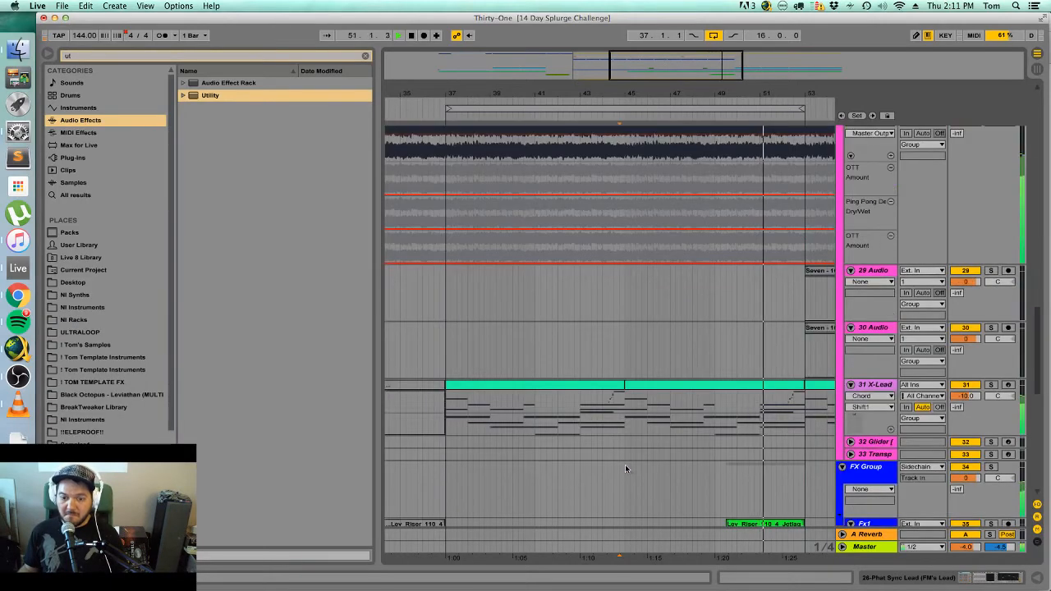
scroll(588, 489, down, 4)
scroll(586, 488, up, 1)
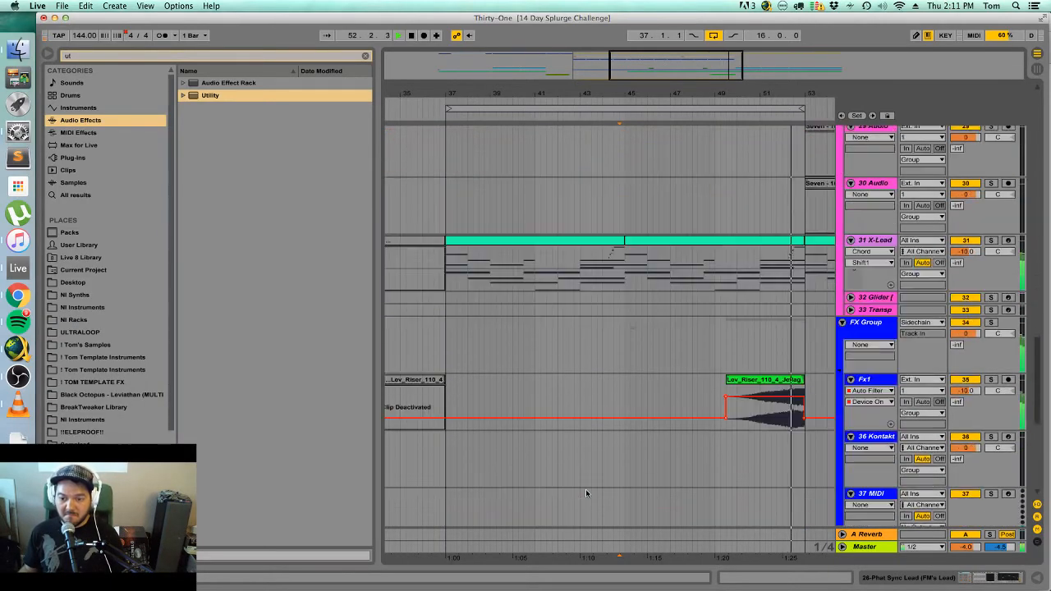
scroll(585, 490, down, 5)
scroll(587, 494, up, 10)
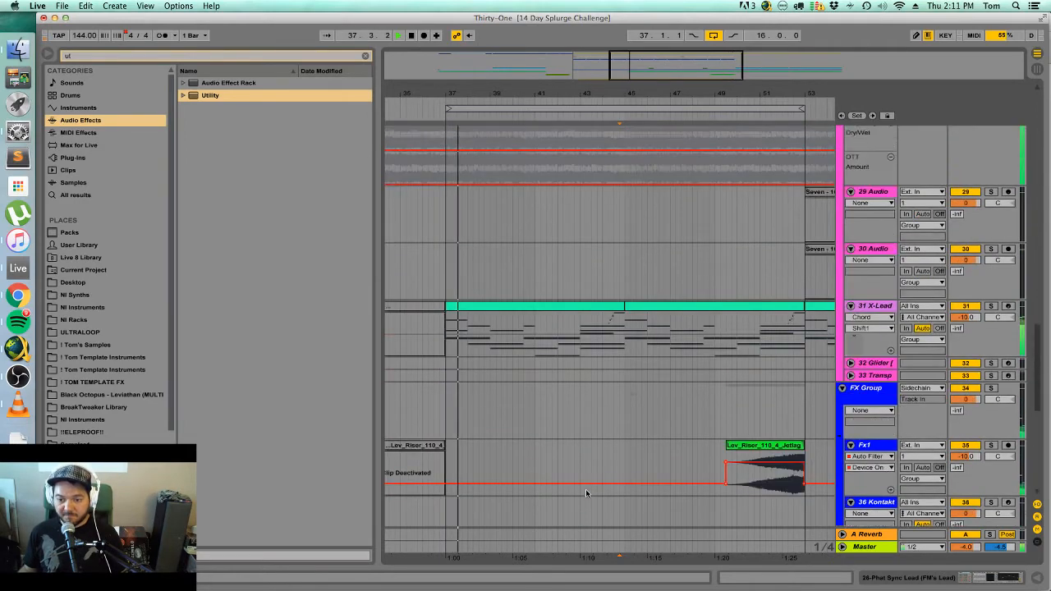
key(minus)
key(minus)
key(minus)
key(minus)
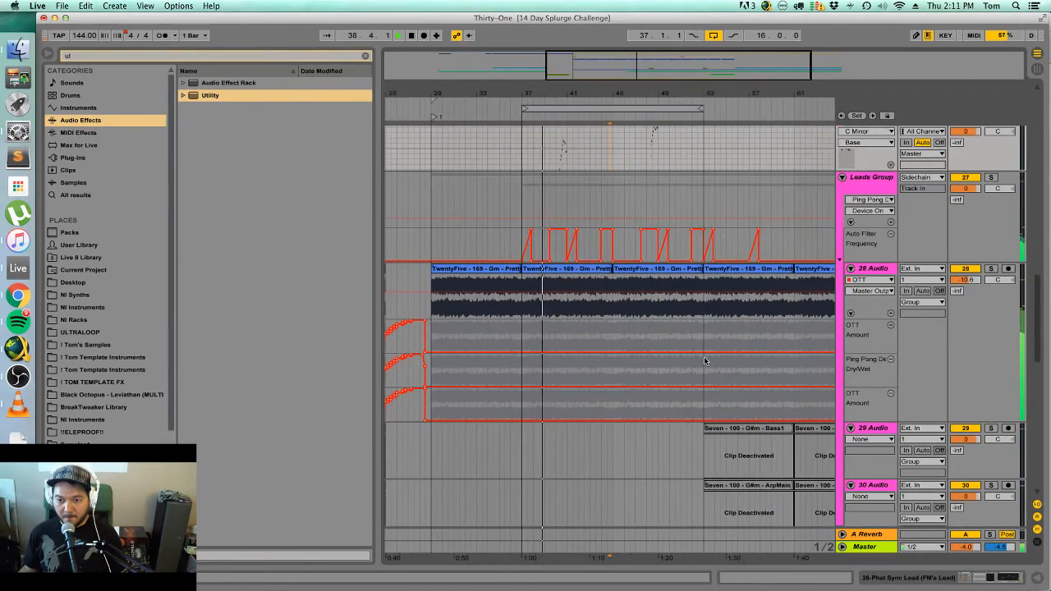
scroll(670, 338, up, 6)
scroll(666, 345, up, 8)
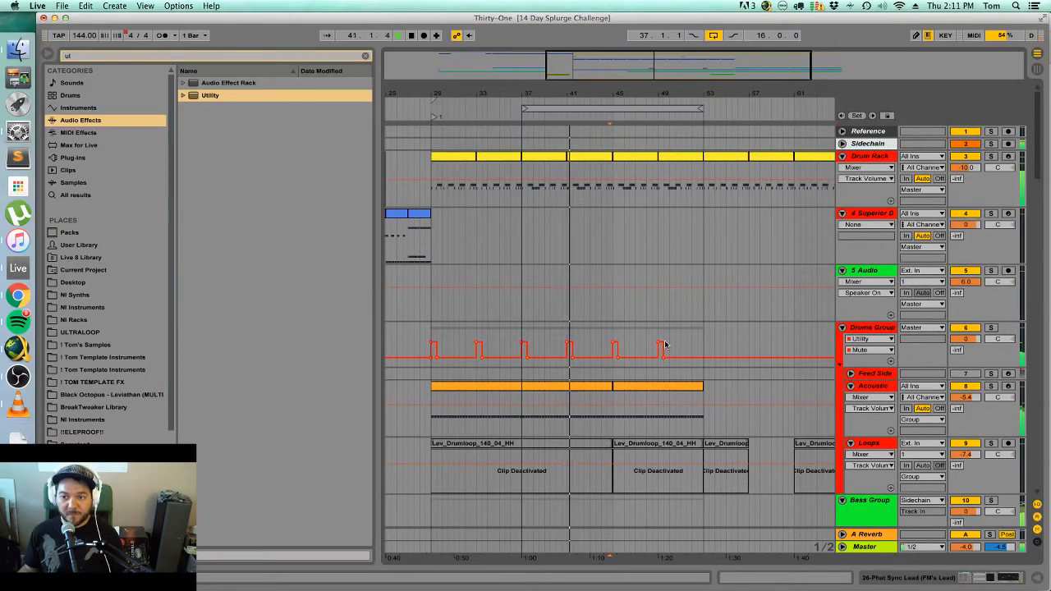
scroll(663, 353, down, 2)
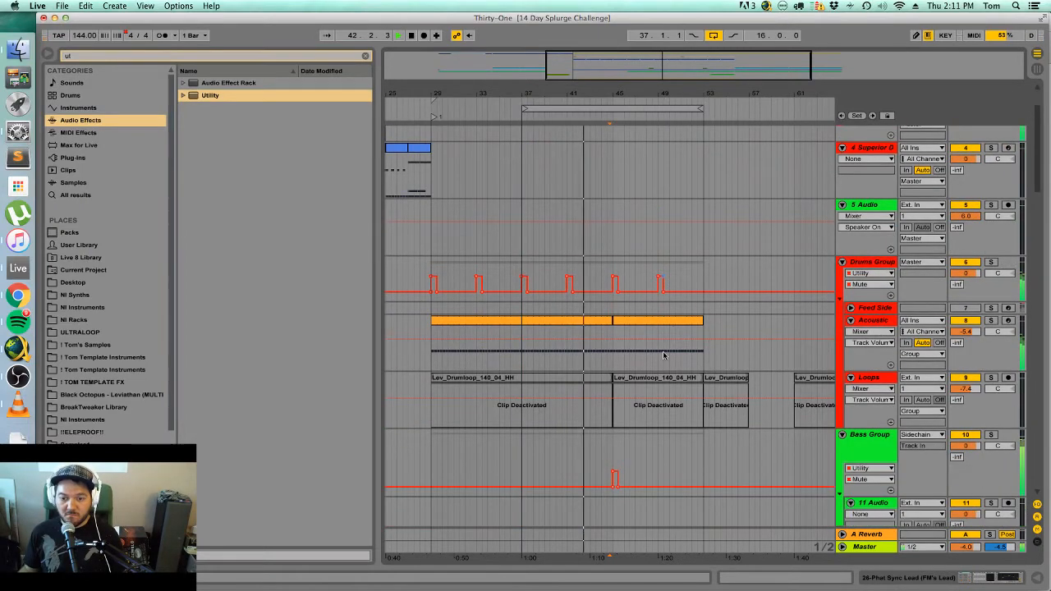
scroll(662, 349, up, 2)
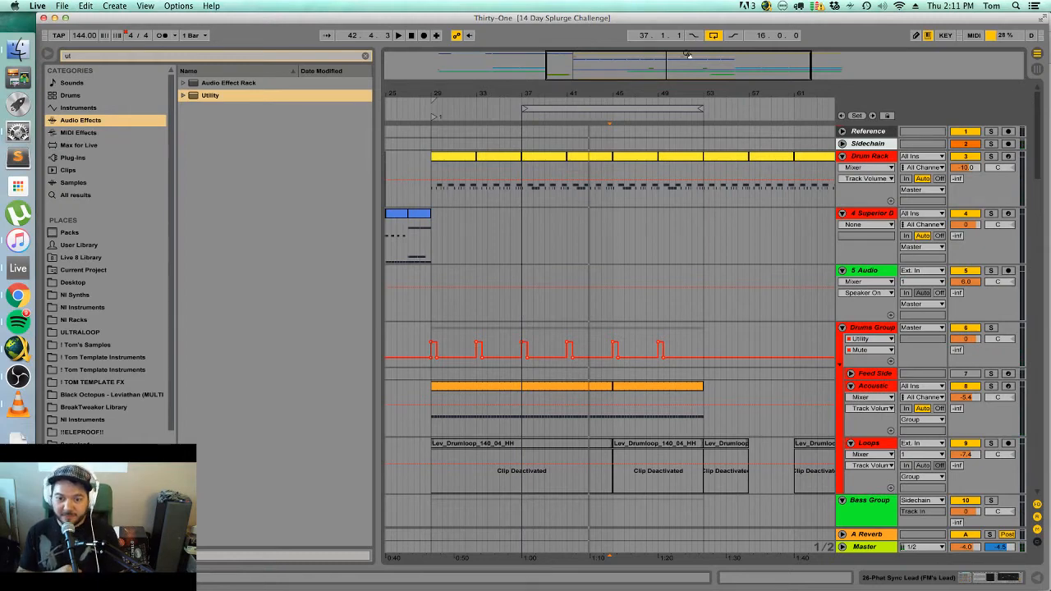
Audition the drop from bar 37 to the middle of bar 42, focusing on the drum tracks, and stop there.
click(520, 231)
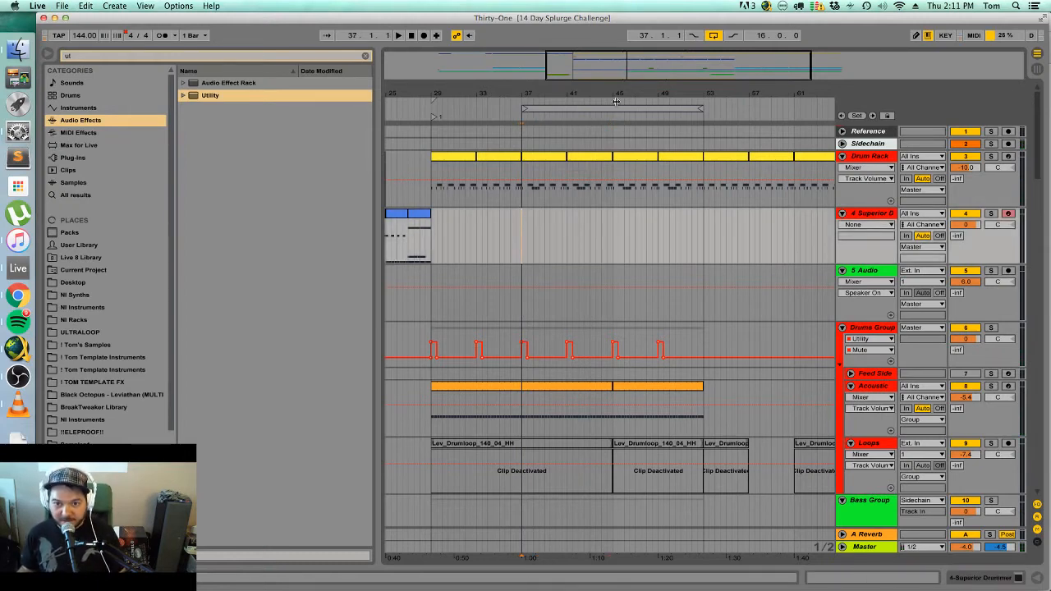
key(plus)
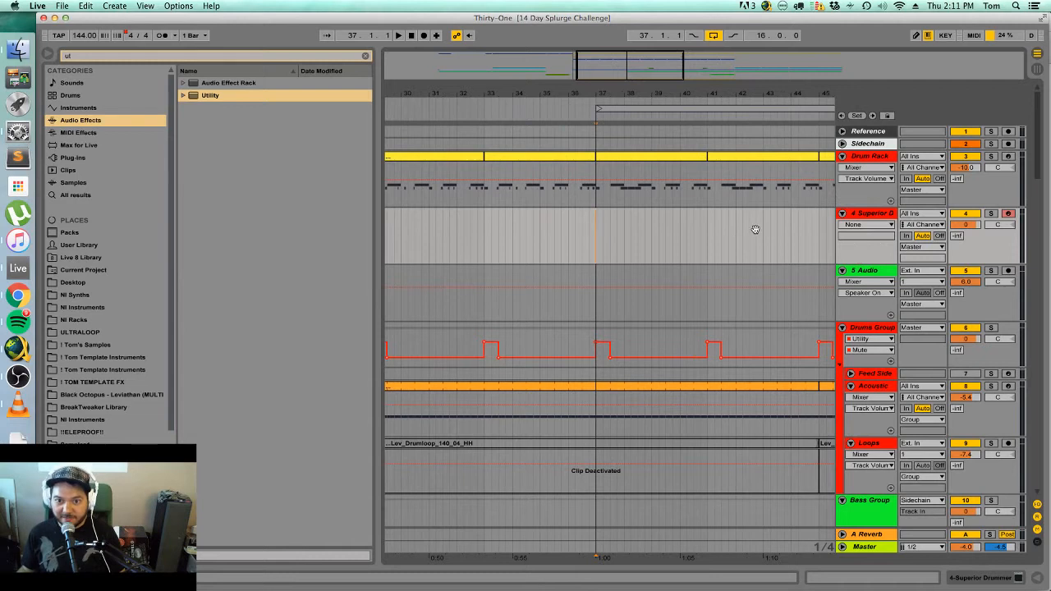
key(space)
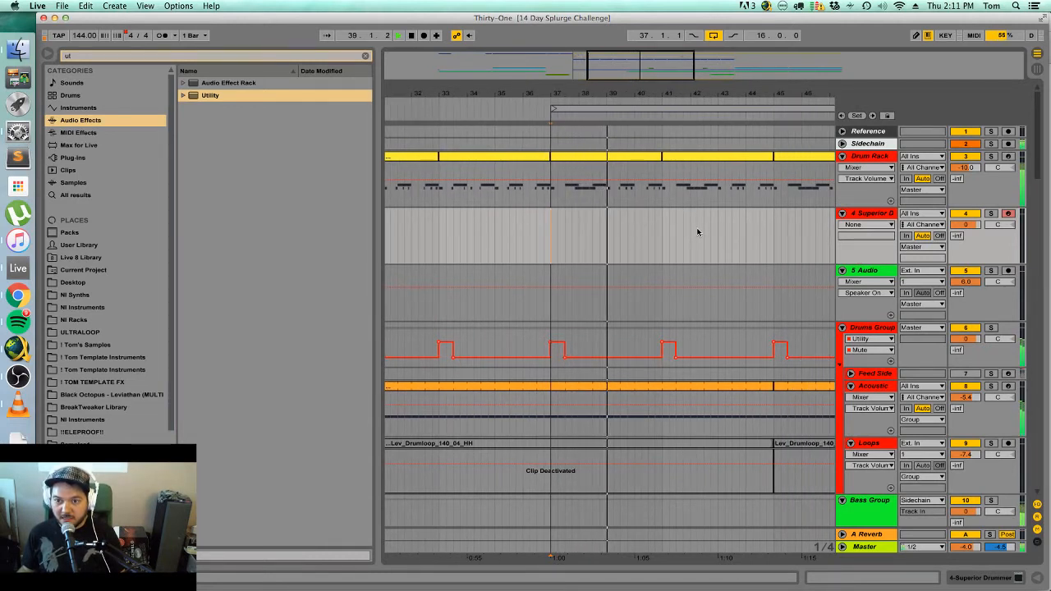
key(space)
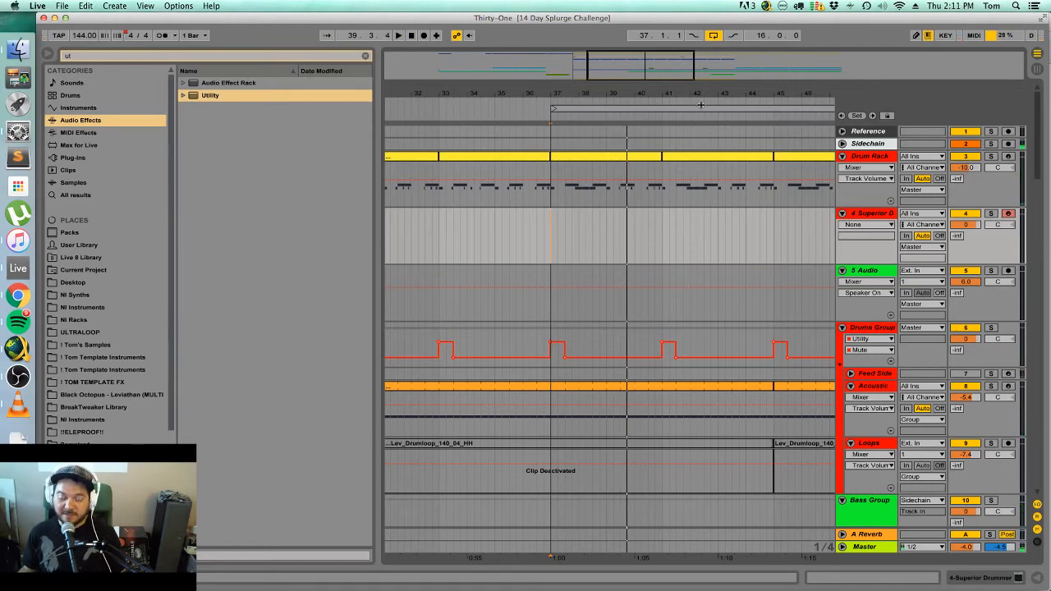
drag(673, 67, 712, 67)
key(space)
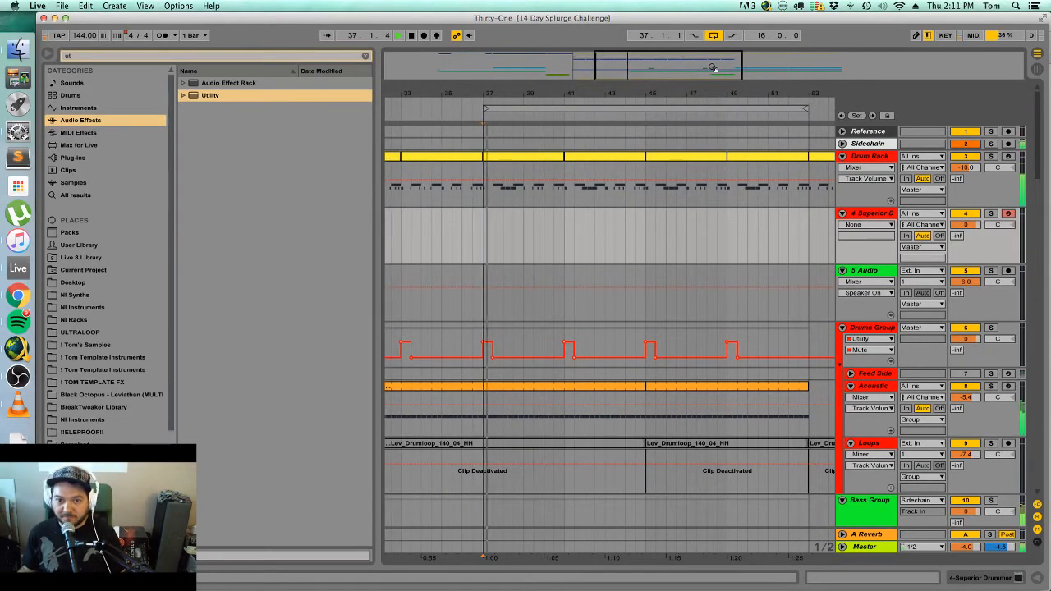
drag(667, 71, 666, 84)
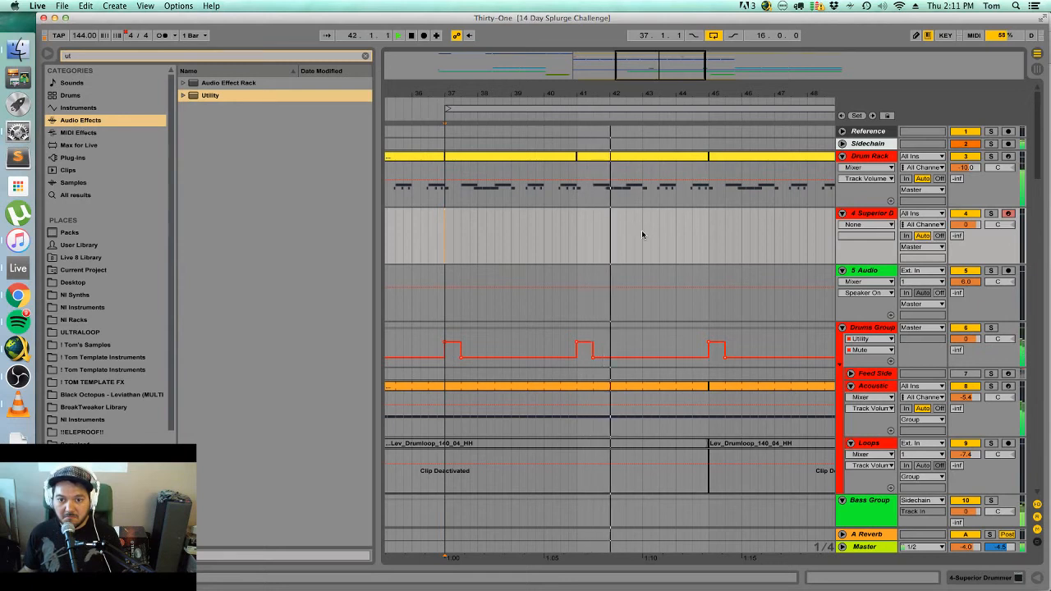
key(space)
Insert an empty half-bar MIDI clip on 4-Superior Drummer in the second half of bar 42 and open it.
drag(628, 238, 642, 238)
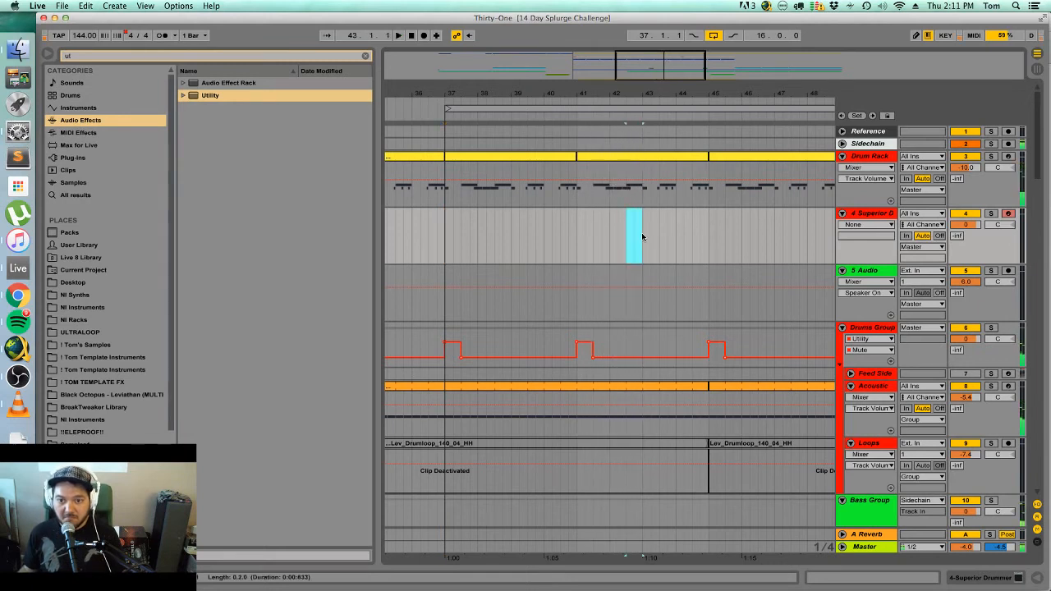
right_click(640, 221)
click(649, 291)
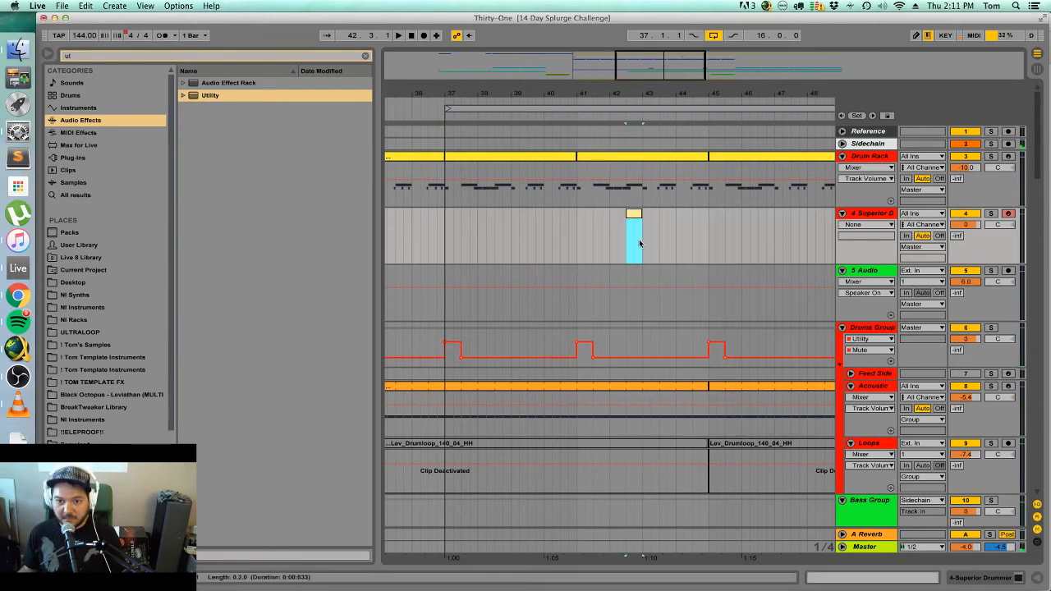
double_click(634, 216)
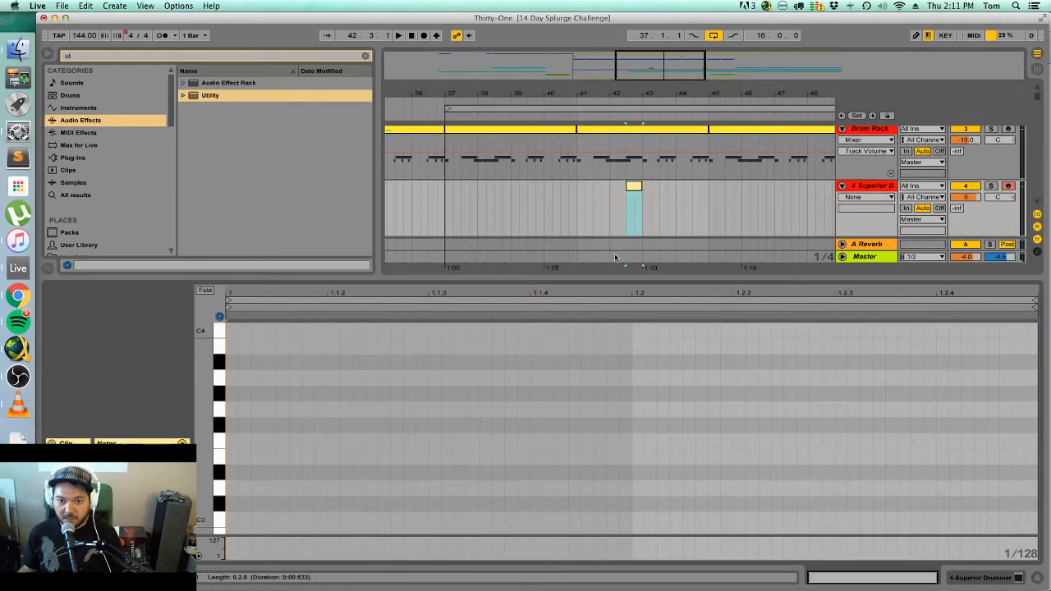
Add an A4 note at the start of the clip and extend it to 1.1.3.
double_click(232, 363)
drag(236, 362, 389, 363)
scroll(323, 362, up, 3)
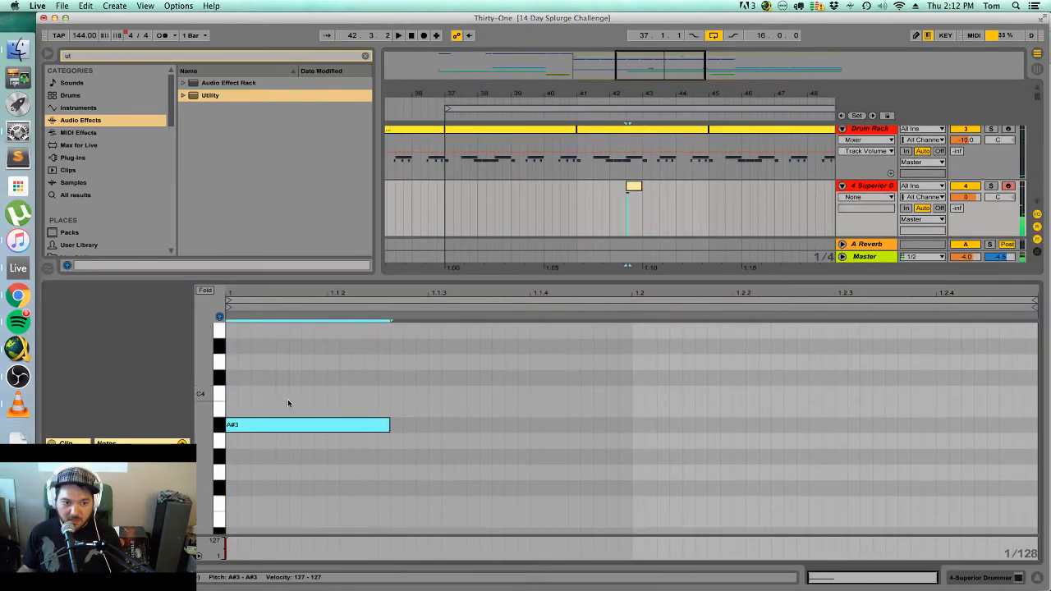
drag(283, 425, 309, 218)
drag(275, 376, 284, 465)
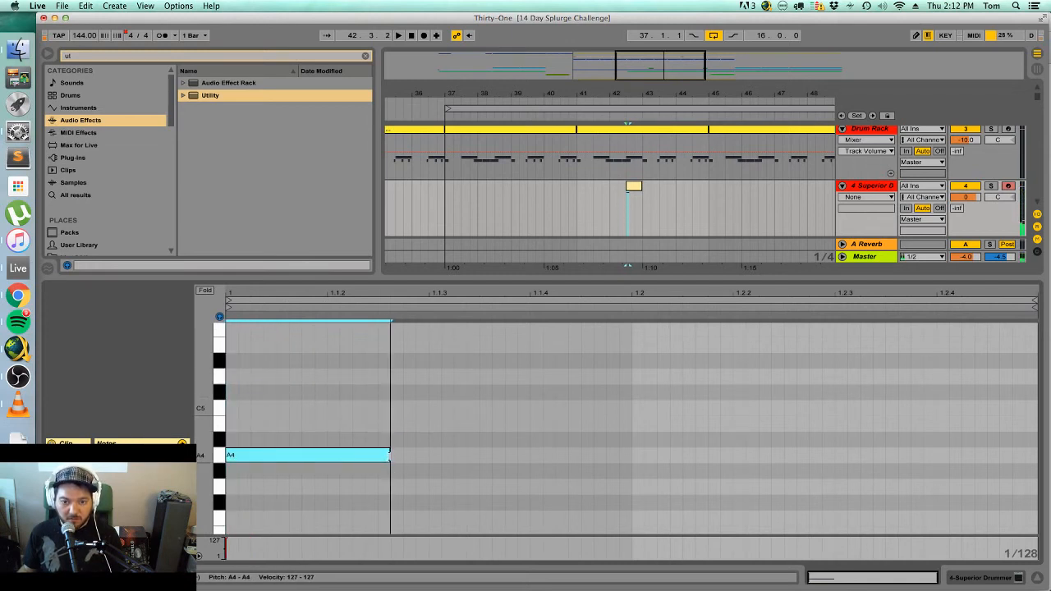
drag(389, 455, 426, 455)
Duplicate the note twice to continue the descending fill, placing the copies on G4 at 1.1.3 and F4 at 1.2.
key(super+d)
drag(493, 455, 504, 485)
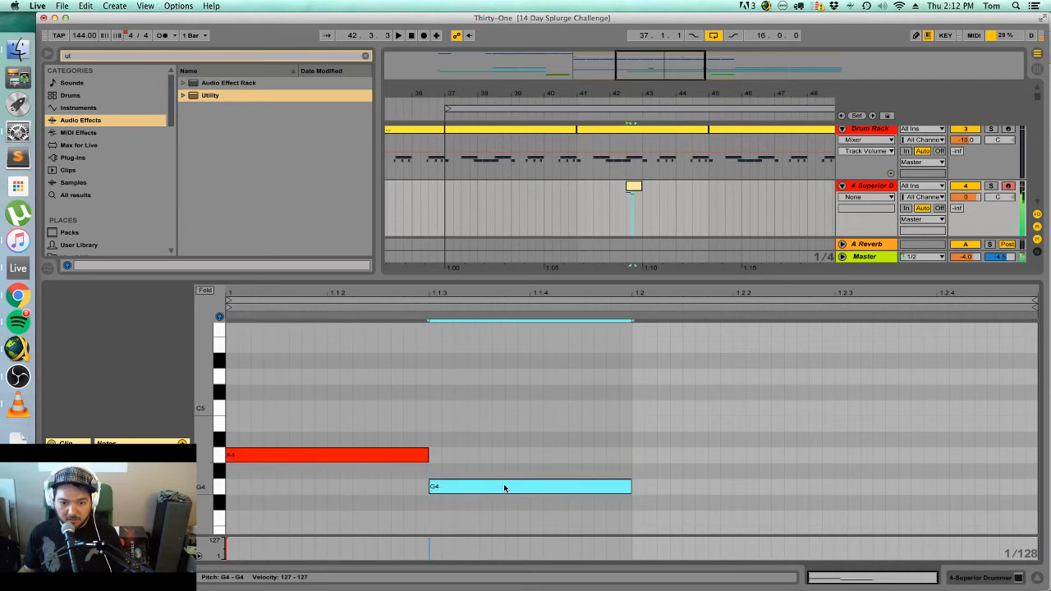
key(super+d)
drag(669, 488, 672, 519)
scroll(756, 505, down, 3)
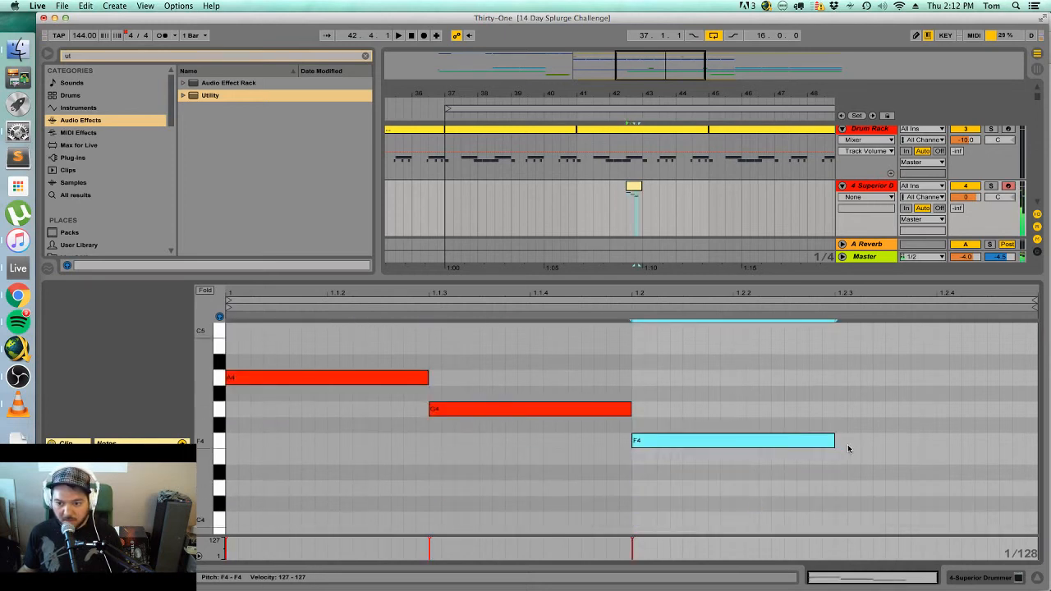
Shorten the F4 note to two 1/32-triplet grid units and duplicate it six times to fill the rest of the clip.
drag(835, 441, 692, 443)
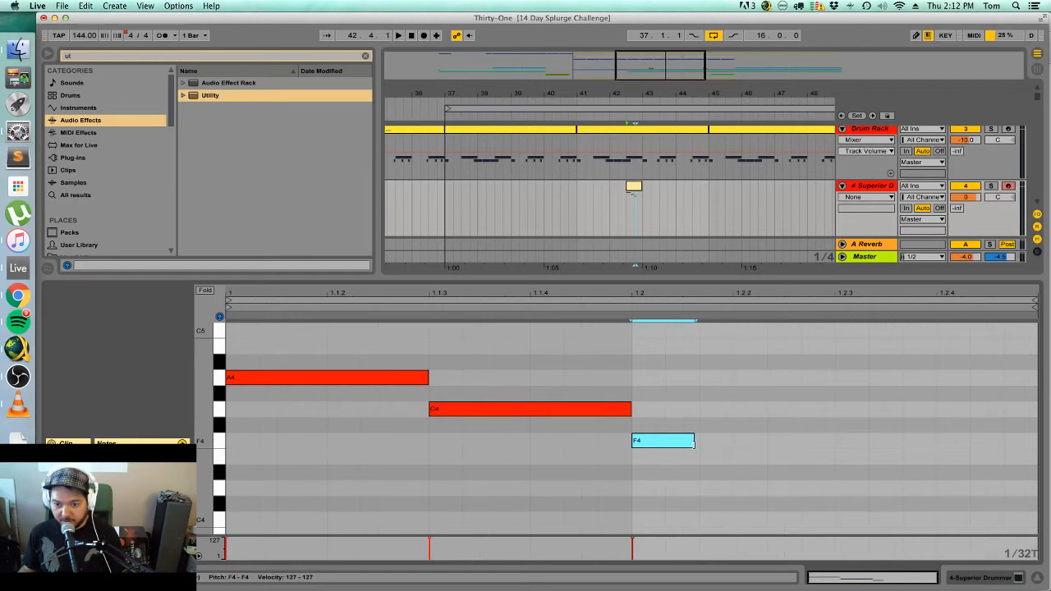
key(ctrl+d)
key(ctrl+d)
key(ctrl+d)
key(ctrl+d)
key(ctrl+d)
key(ctrl+d)
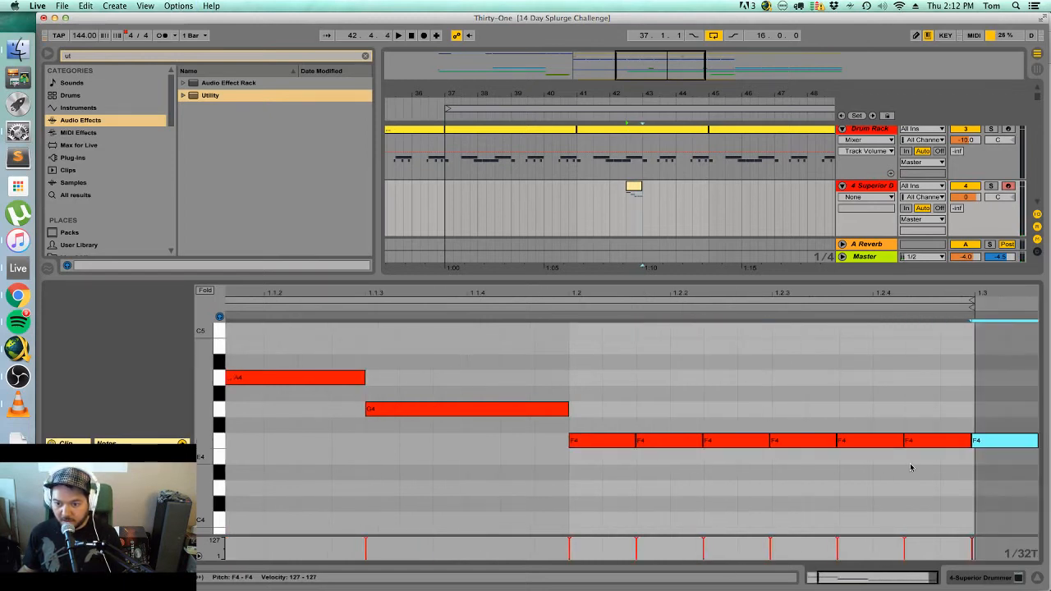
Select the repeated F4 notes, align them to the 1/32-triplet grid and audition the drum fill.
drag(977, 477, 625, 423)
key(ctrl+l)
key(space)
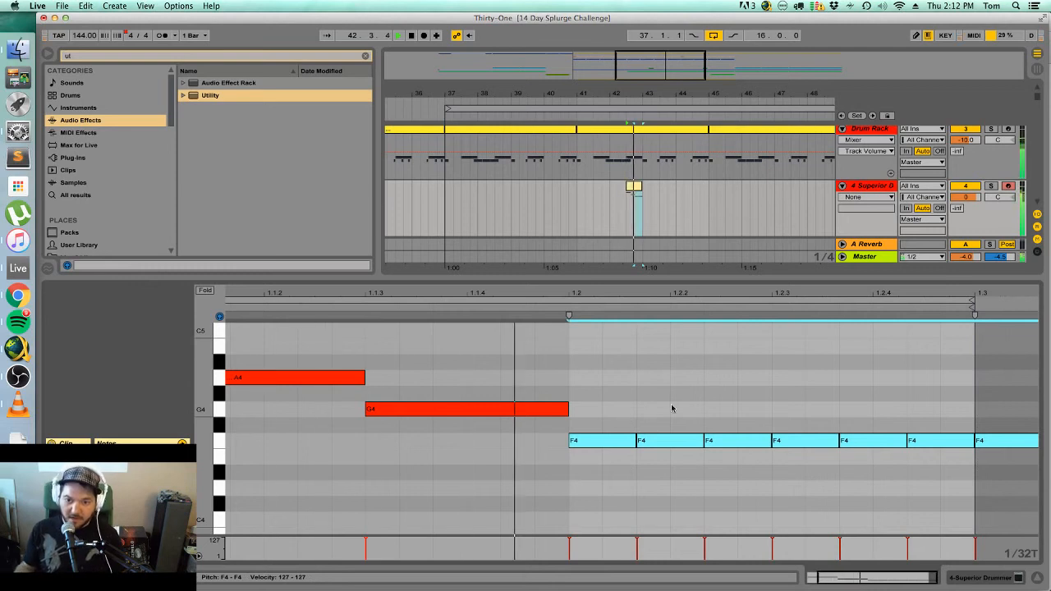
Extend the first F4 note at 1.2 over the second repeat so it lasts four 1/32-triplet grid units.
key(space)
click(814, 495)
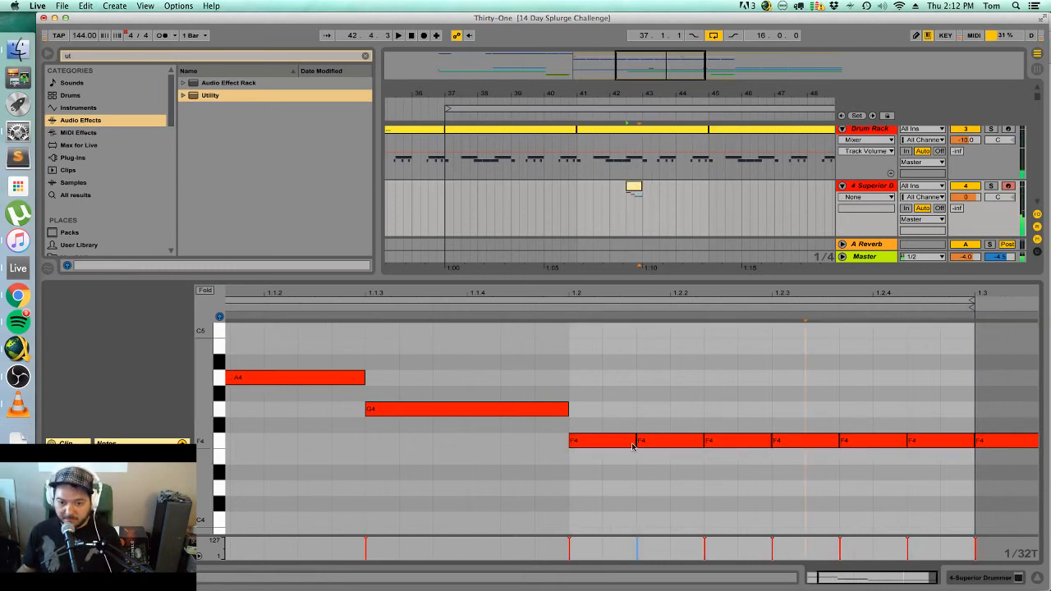
drag(632, 446, 692, 444)
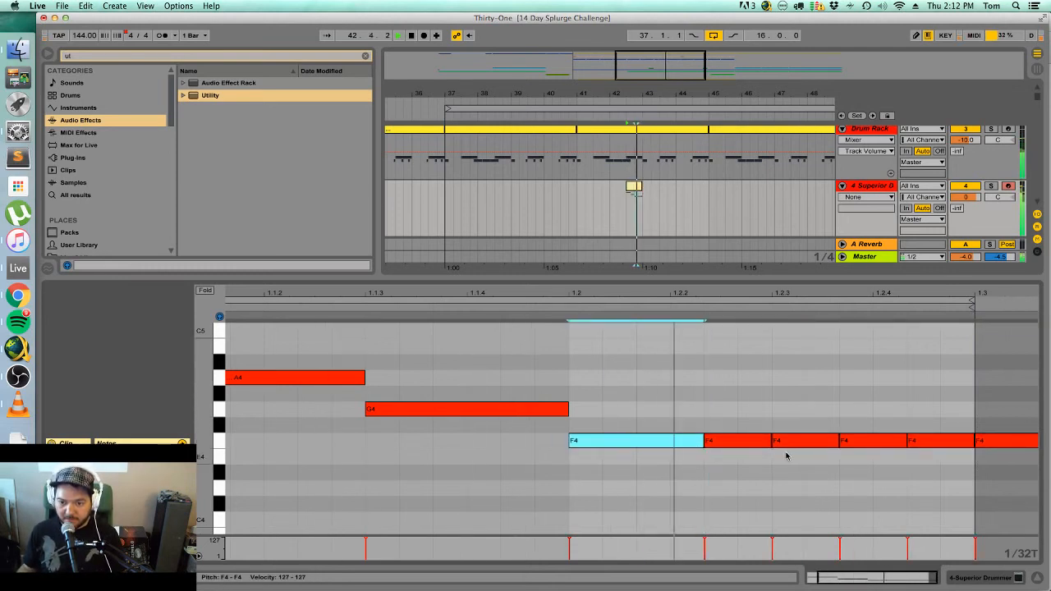
Raise the next two F4 repeats to A4 and the following two to G4, and audition the fill.
key(space)
mouse_move(771, 478)
mouse_down()
mouse_move(982, 403)
mouse_move(943, 349)
mouse_move(945, 330)
mouse_move(946, 380)
mouse_move(876, 376)
mouse_move(873, 424)
mouse_move(873, 416)
mouse_up()
click(942, 389)
key(space)
key(space)
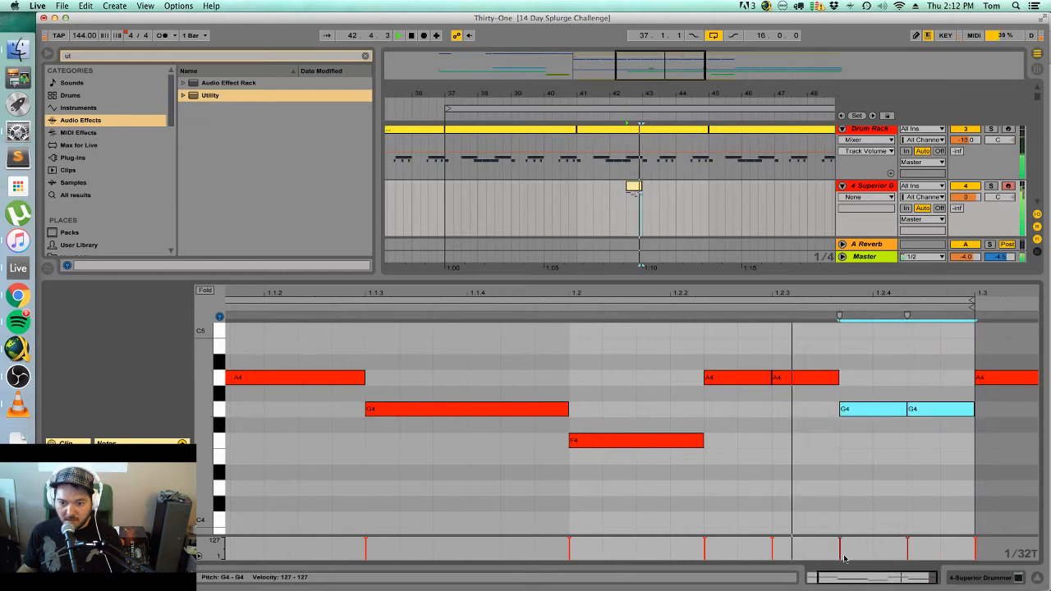
drag(832, 577, 821, 534)
key(space)
key(space)
click(607, 206)
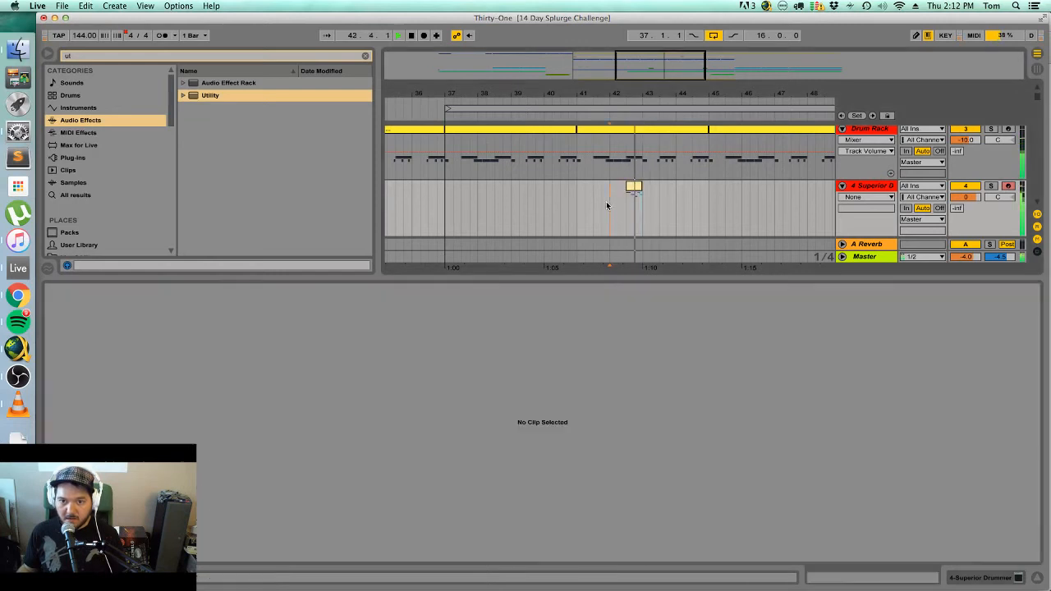
Duplicate the fill clip to start at bar 43 and delete all notes in the copy.
click(633, 186)
key(super+d)
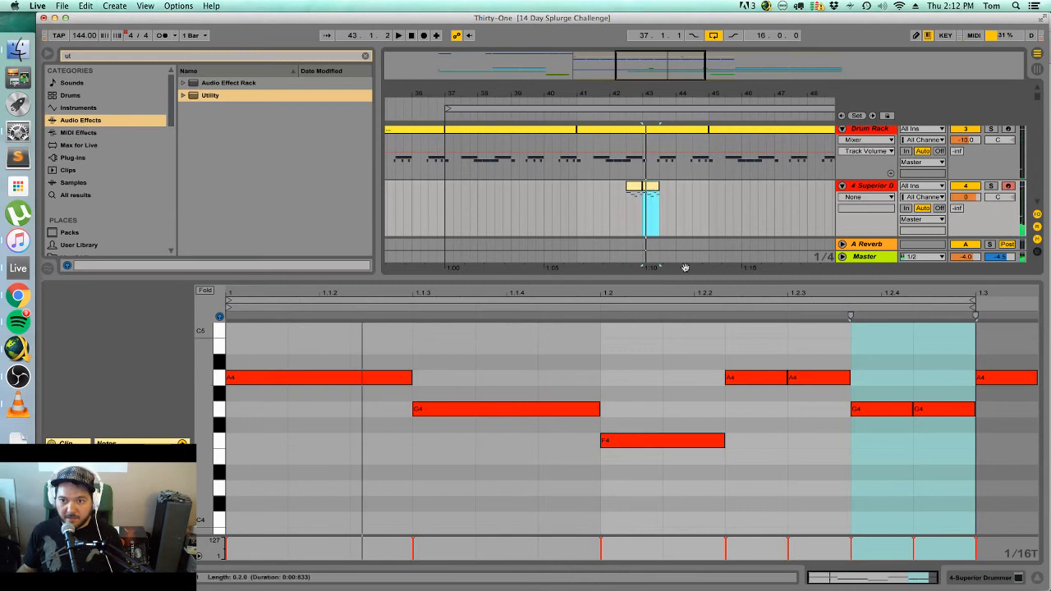
key(super+a)
key(Delete)
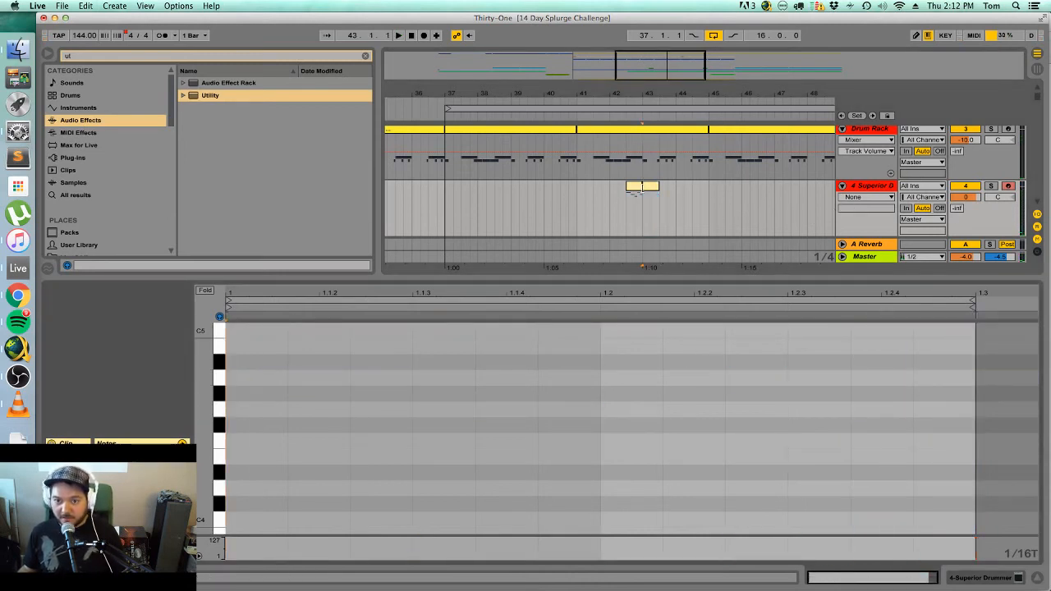
Show the track volume modulation of the Superior Drummer track and audition the original fill clip.
click(649, 185)
right_click(970, 199)
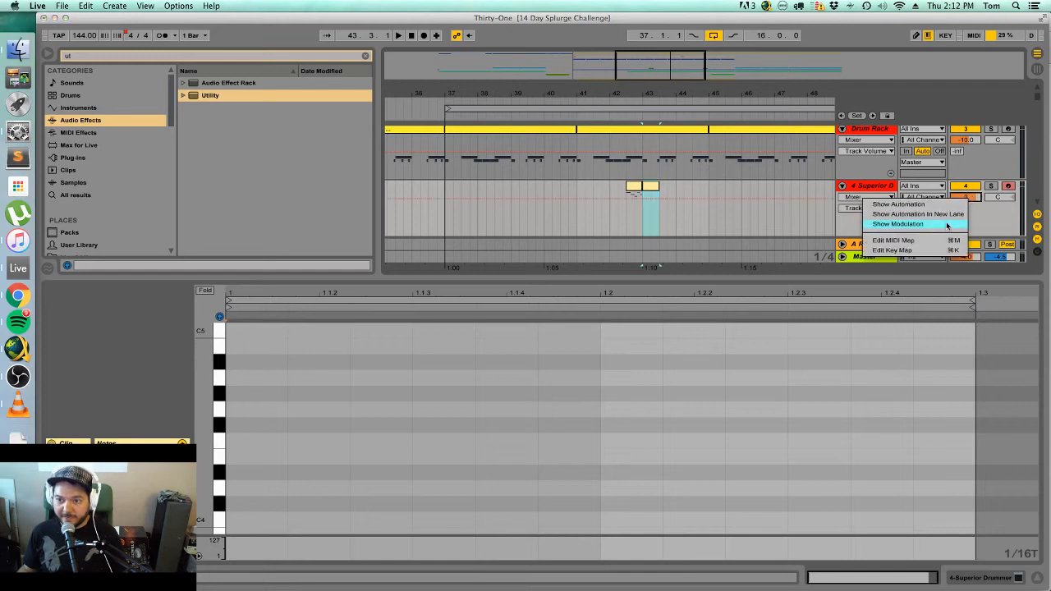
click(948, 227)
mouse_move(294, 556)
mouse_down()
mouse_move(557, 586)
mouse_move(1034, 581)
mouse_up()
click(633, 189)
key(space)
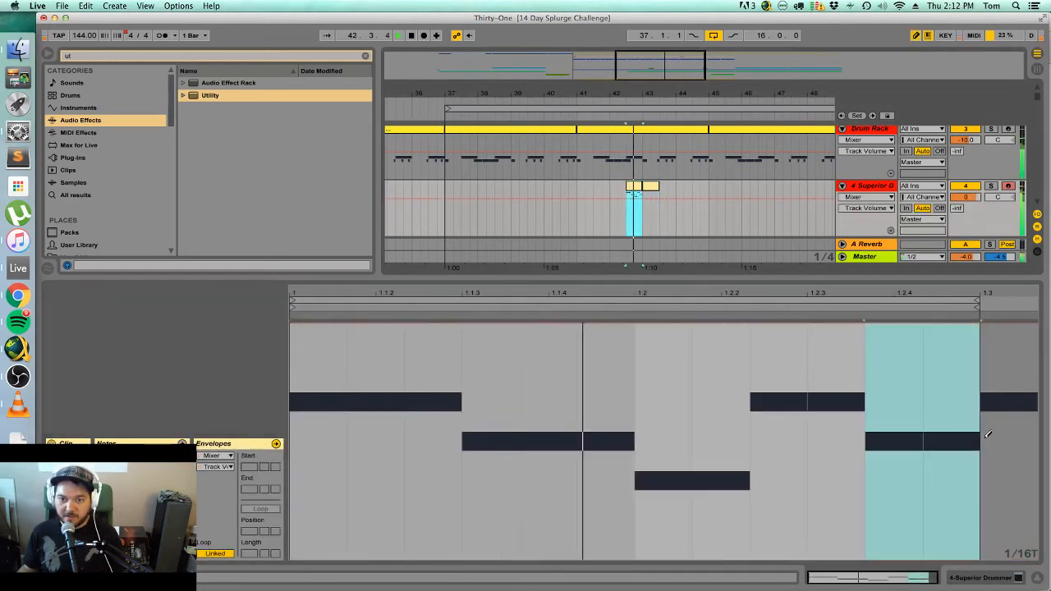
click(1039, 581)
key(space)
key(space)
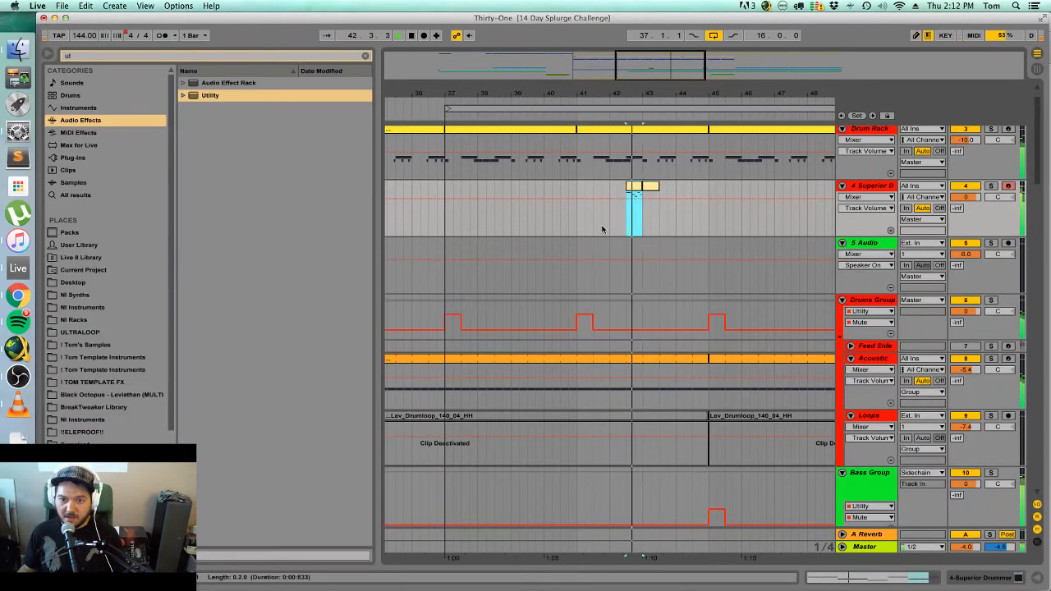
Reopen the original fill clip and display its MIDI Ctrl Pitch Bend envelope.
key(b)
key(space)
click(622, 215)
double_click(633, 186)
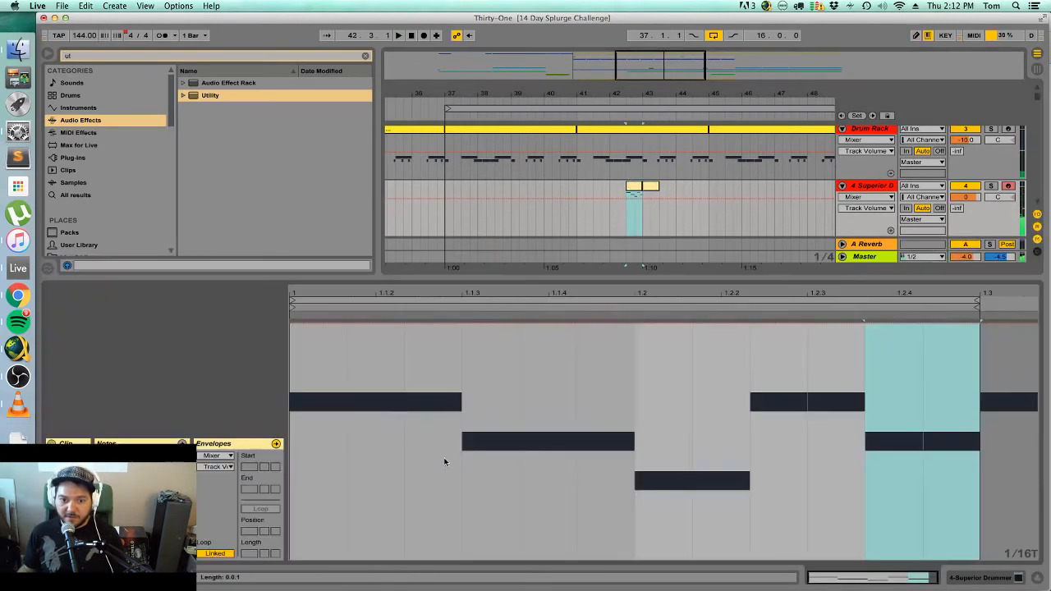
click(213, 455)
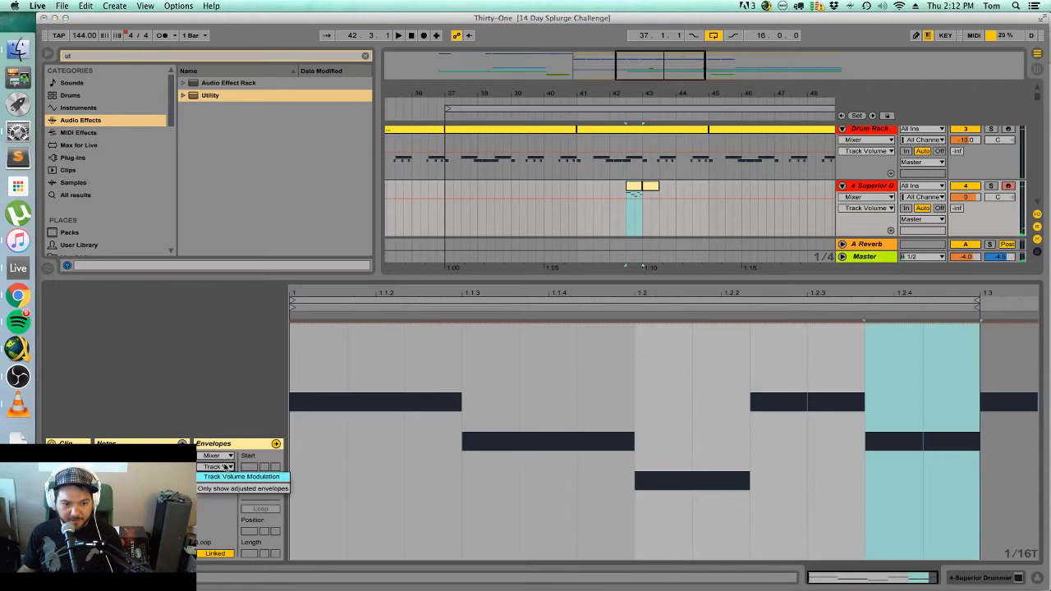
click(222, 468)
click(227, 466)
click(375, 427)
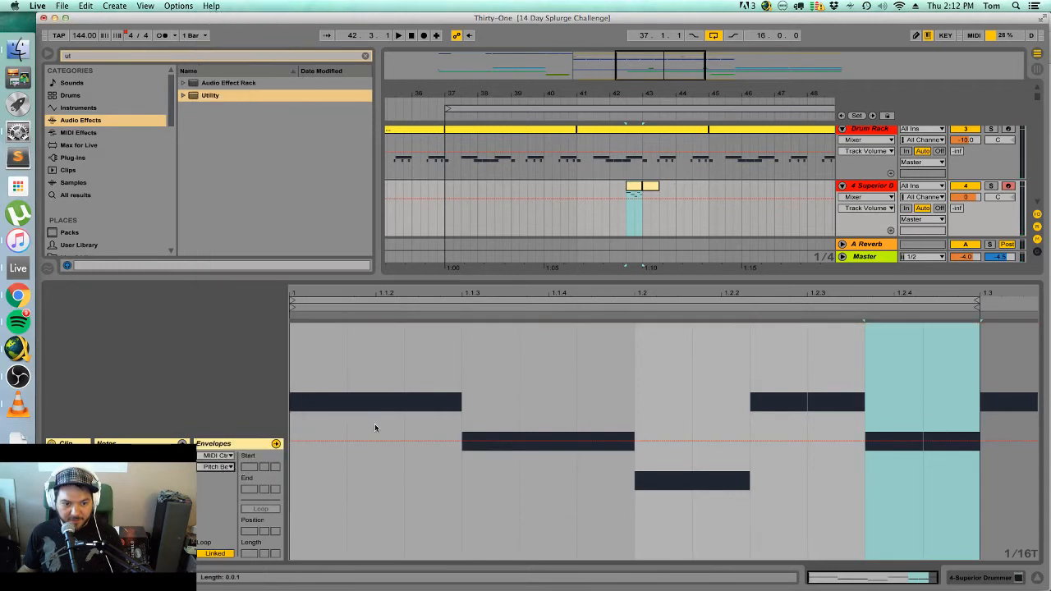
Draw a strongly downward pitch bend across the whole fill clip and audition it.
key(b)
mouse_move(375, 362)
mouse_down()
mouse_move(316, 354)
mouse_move(952, 319)
mouse_up()
key(space)
drag(342, 478, 970, 515)
key(space)
key(space)
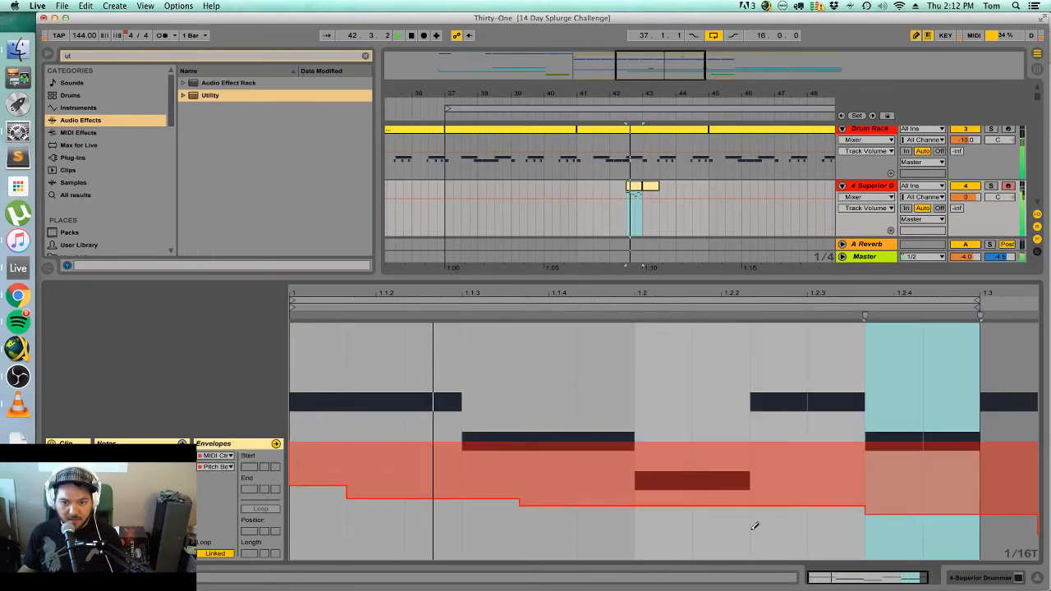
mouse_move(477, 525)
mouse_down()
mouse_move(345, 538)
mouse_move(969, 567)
mouse_up()
key(space)
key(space)
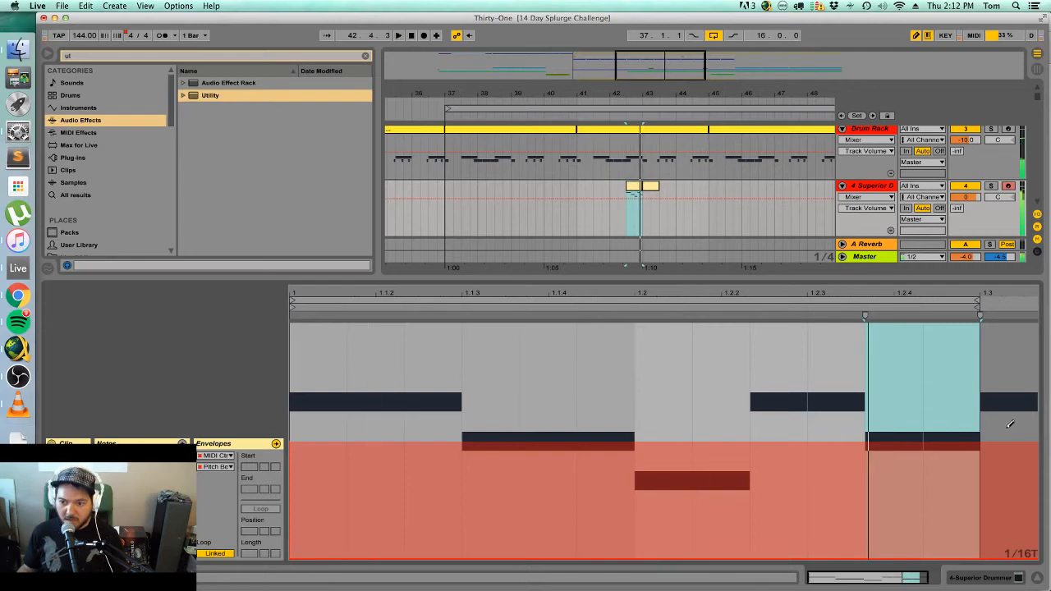
Redraw the pitch bend envelope close to its centre, bent slightly upward over the first note, and audition the fill.
drag(1009, 436, 309, 416)
key(space)
key(space)
key(space)
key(shift+Tab)
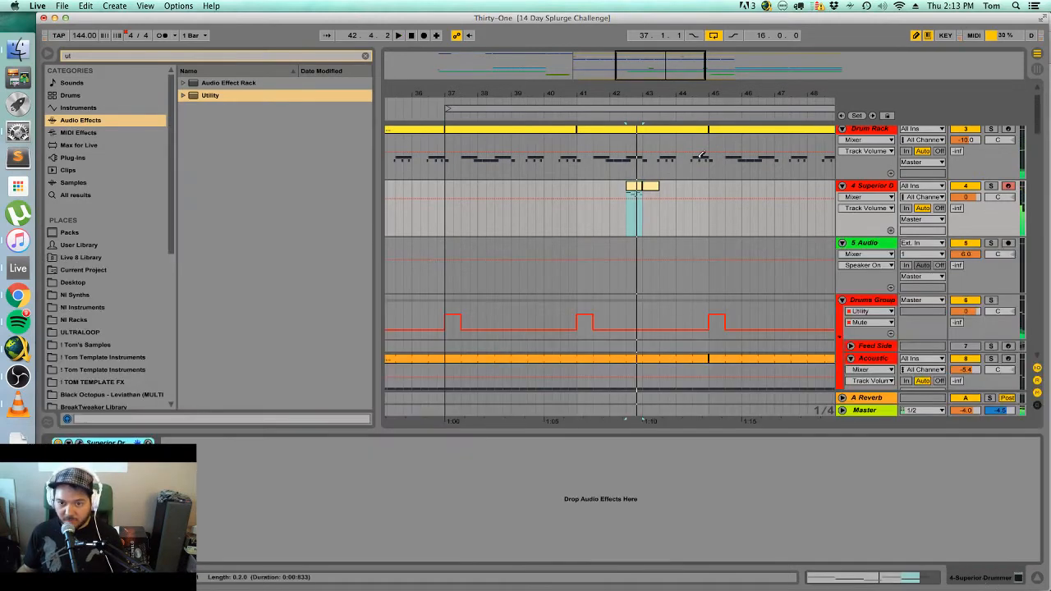
key(shift+Tab)
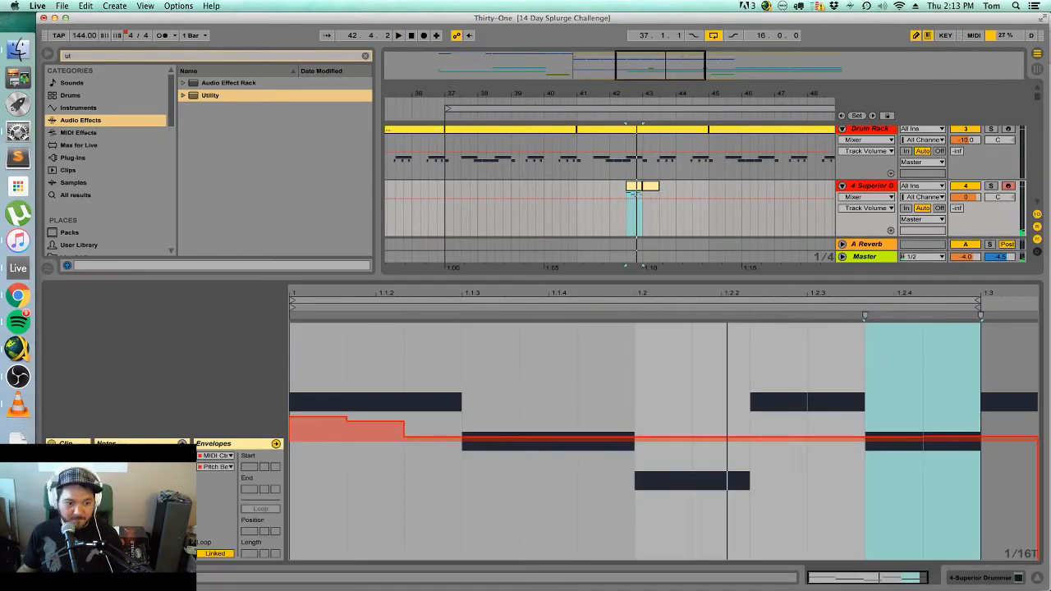
Return to the clip's notes and raise the first note to A#4 and the second to A4.
click(63, 554)
click(305, 379)
scroll(302, 402, up, 2)
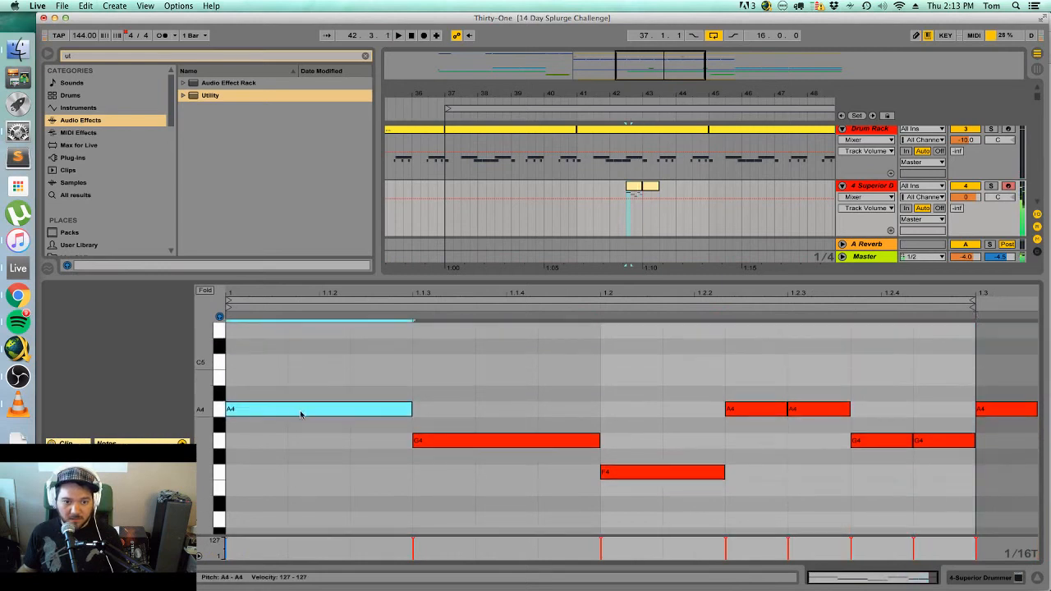
mouse_move(301, 413)
mouse_down()
mouse_move(303, 328)
mouse_move(306, 397)
mouse_up()
drag(455, 444, 460, 421)
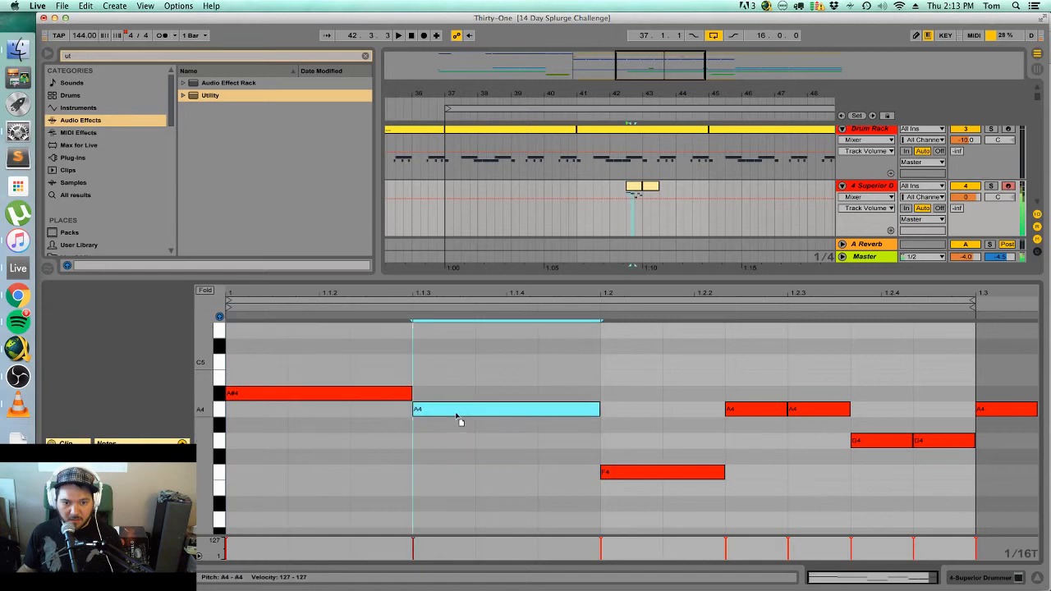
Lower the F4 note at 1.2 to D4 and the two short G4 notes to C4.
drag(608, 473, 624, 525)
key(space)
drag(935, 463, 876, 442)
drag(870, 442, 869, 523)
Lower the two short A4 notes to D4 and raise the note at 1.2 to G4.
drag(855, 458, 746, 476)
scroll(747, 464, down, 3)
drag(749, 420, 780, 464)
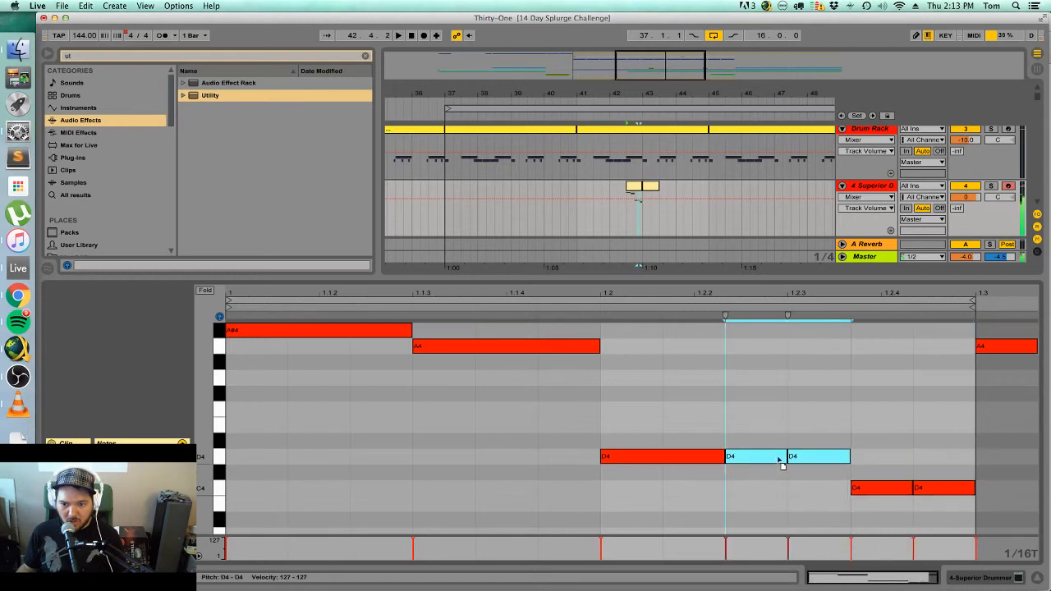
drag(704, 456, 742, 378)
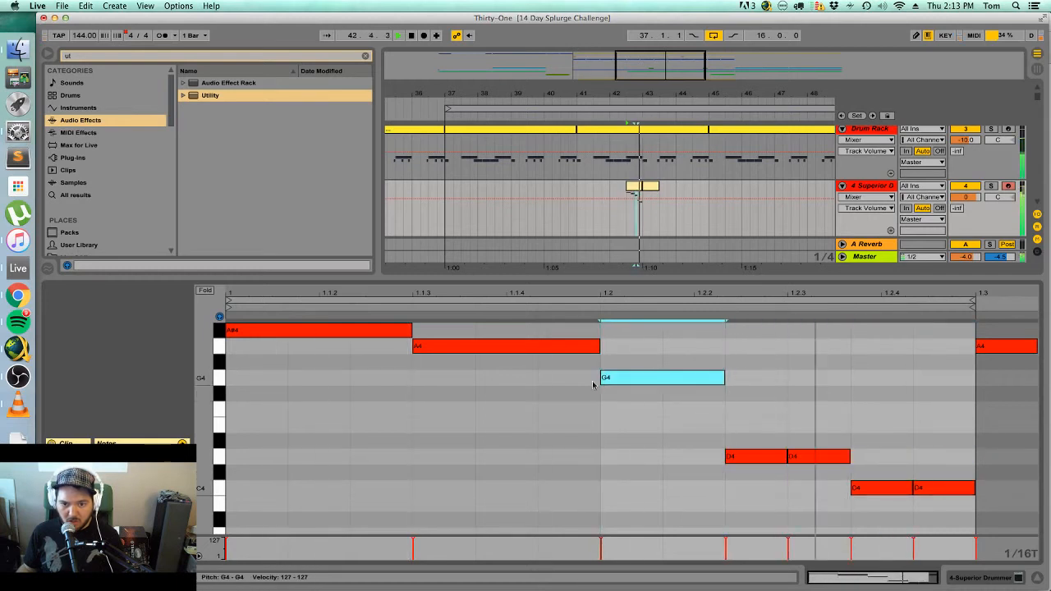
Audition the fill and draw a Utility Mute block on the Bass Group from 42.3 to 43.
click(606, 226)
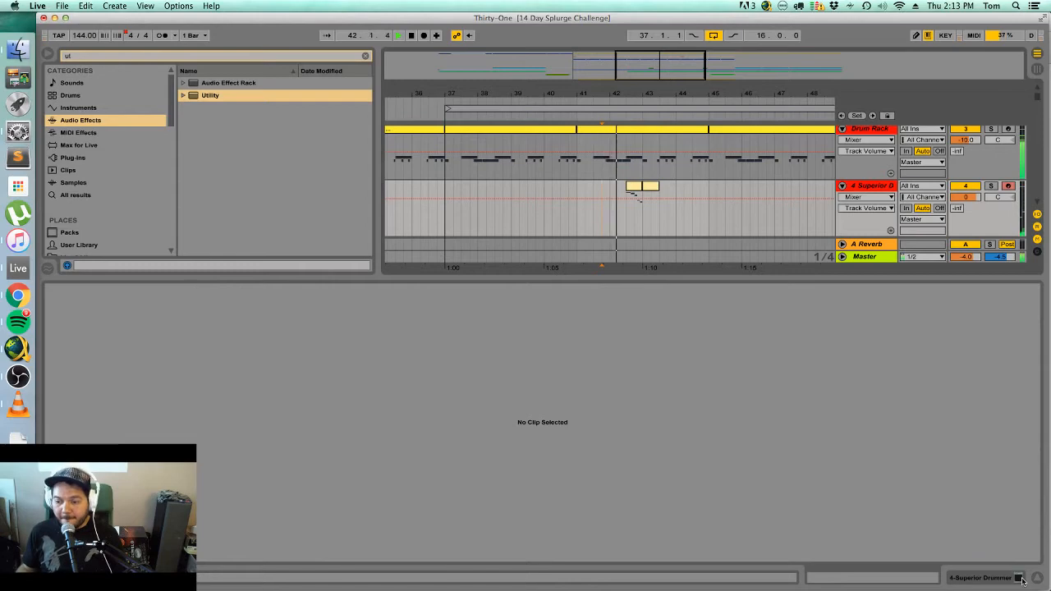
click(1036, 577)
scroll(651, 369, down, 8)
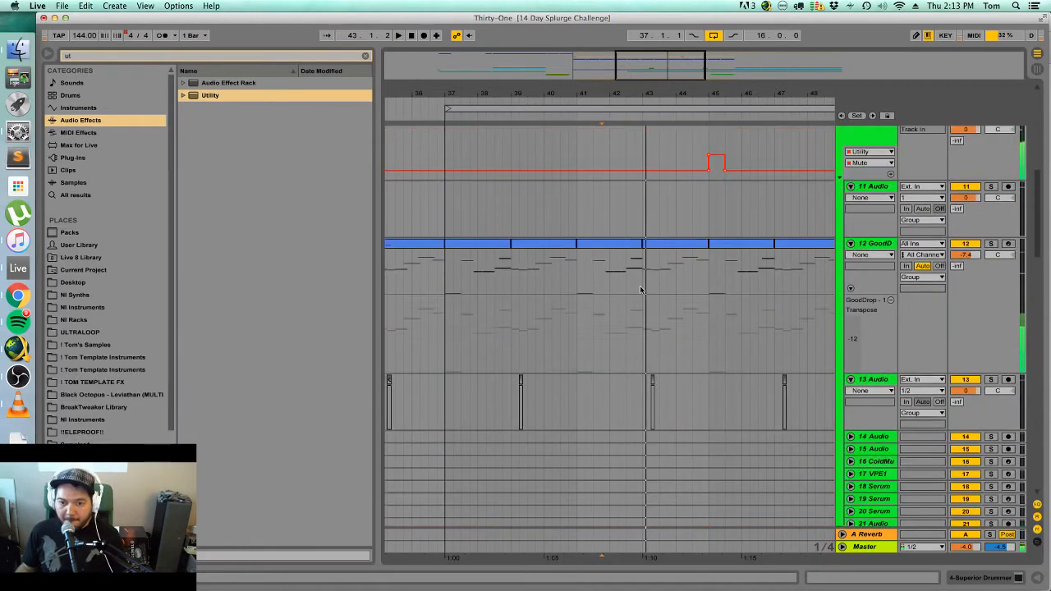
scroll(642, 289, up, 1)
click(638, 177)
key(space)
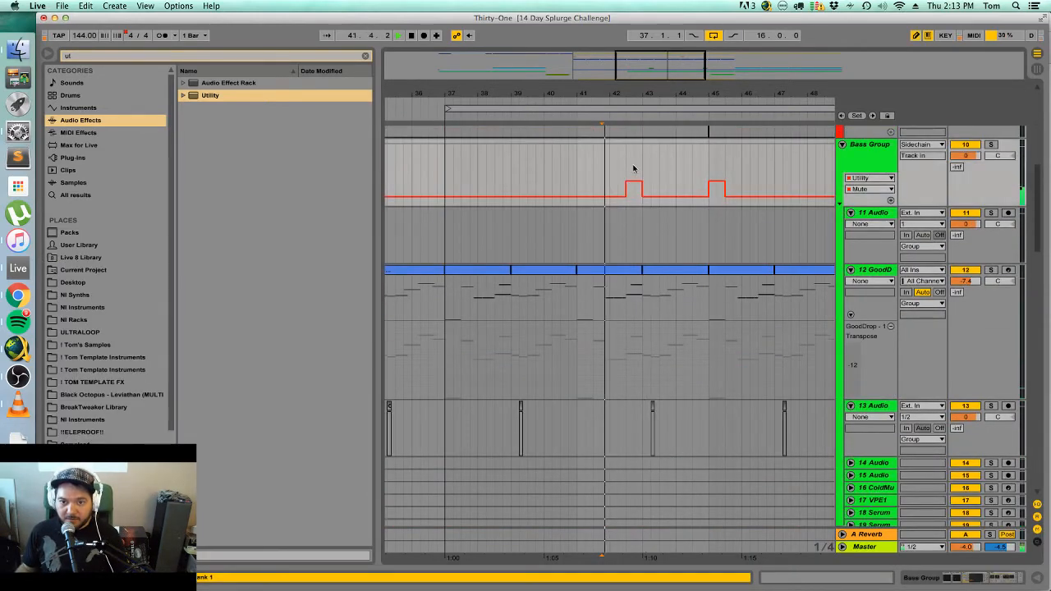
Try starting the Bass Group mute at 42.4, and put its start back at 42.3.
scroll(641, 205, up, 5)
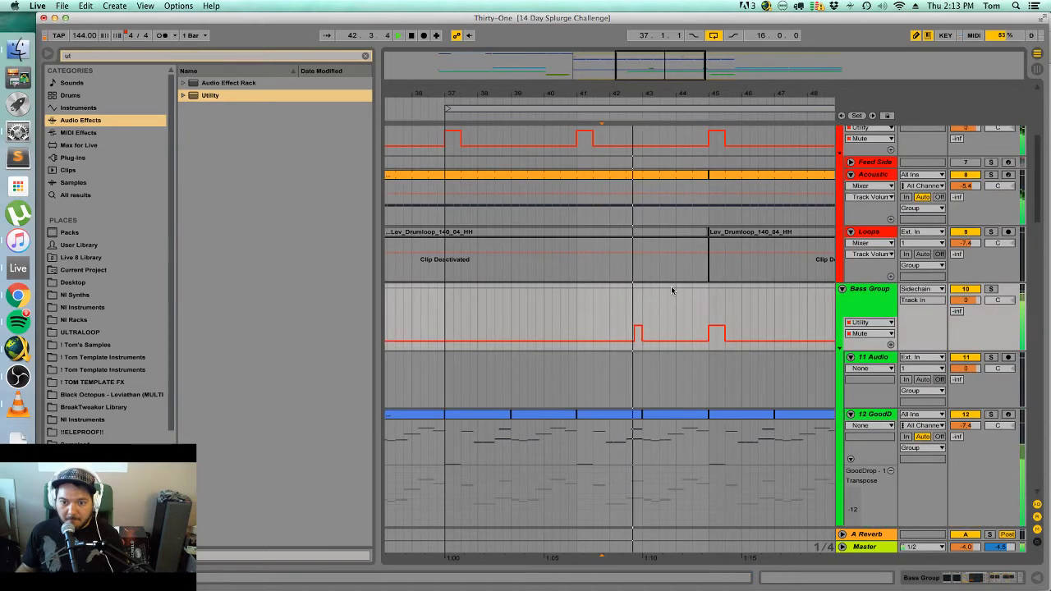
key(space)
click(631, 326)
key(b)
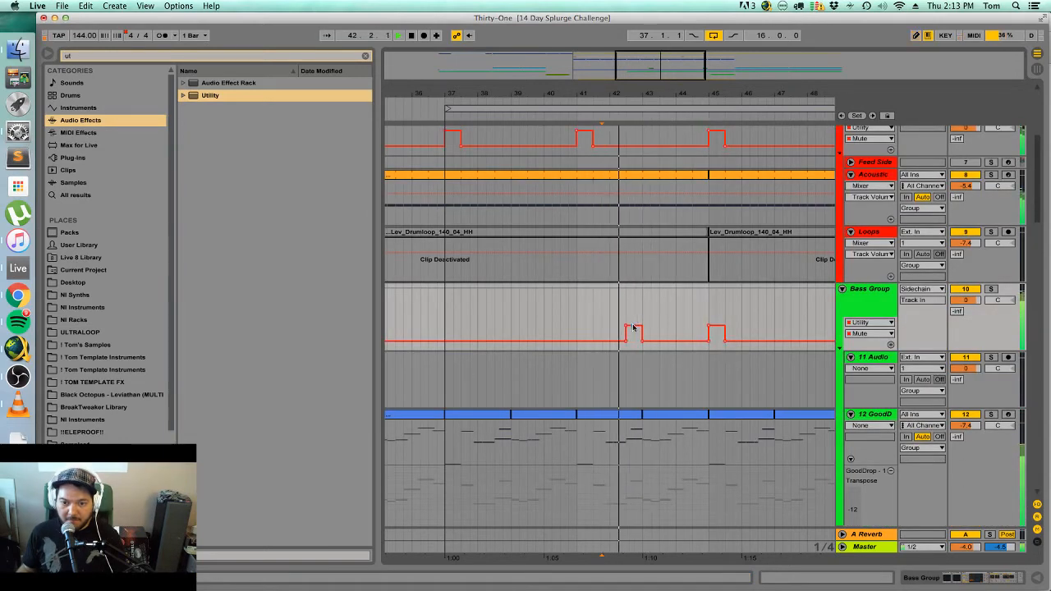
Mute the Drums Group from 42.3 to 43 and cut the first beat off the fill clip so it starts at 42.4.
scroll(649, 322, up, 5)
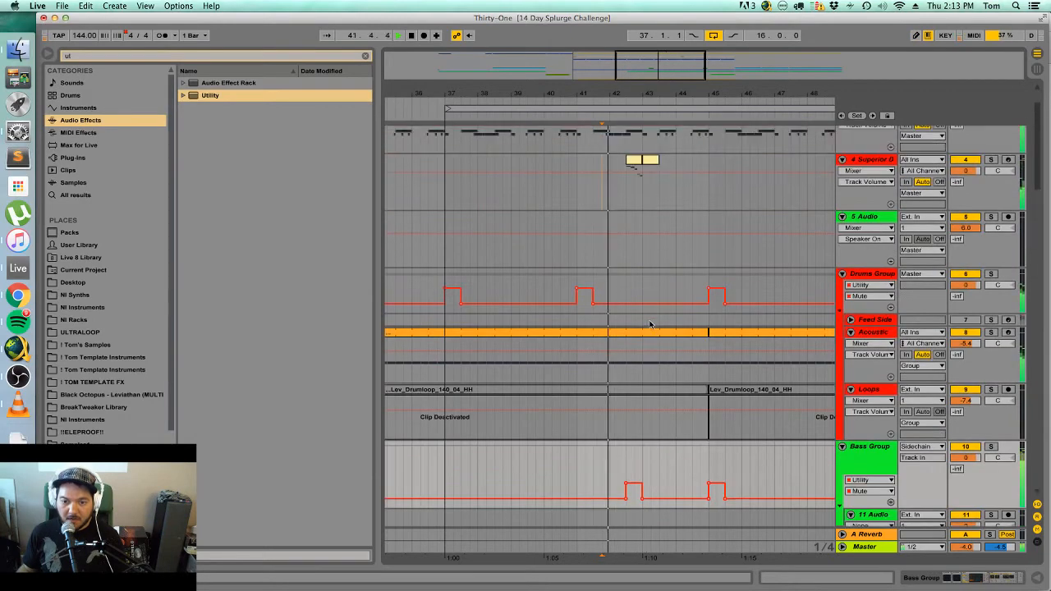
click(643, 285)
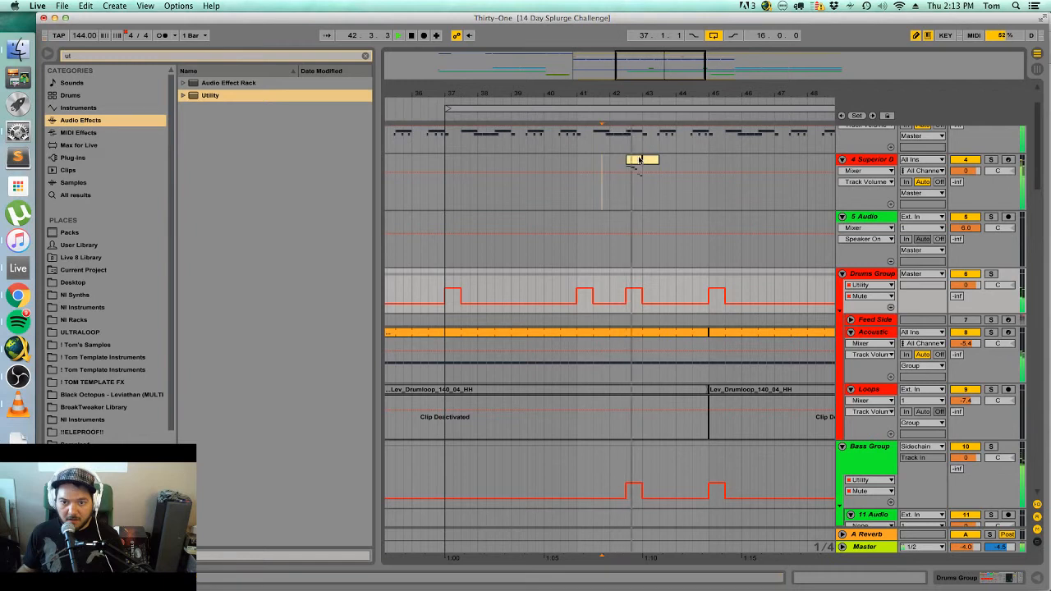
click(637, 177)
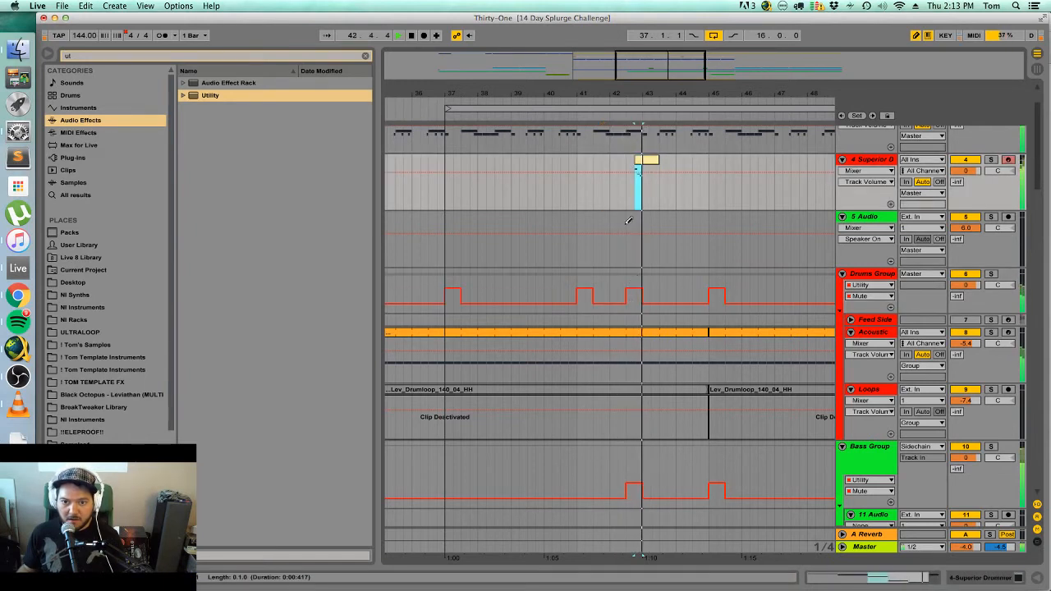
click(613, 188)
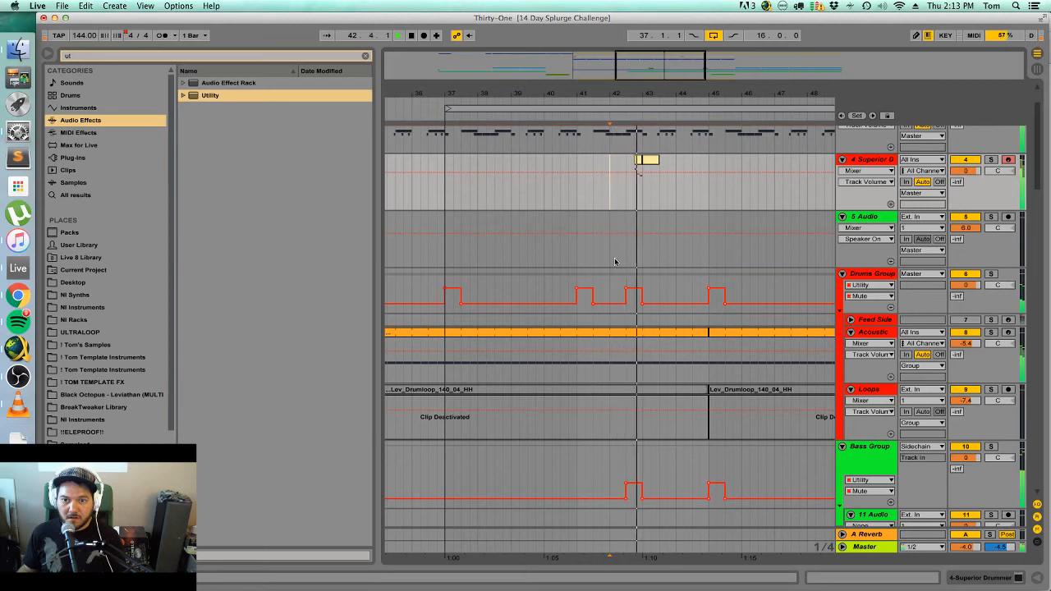
Delete the second D4 and the second C4 note from the trimmed fill clip and audition it.
key(space)
click(638, 170)
double_click(638, 161)
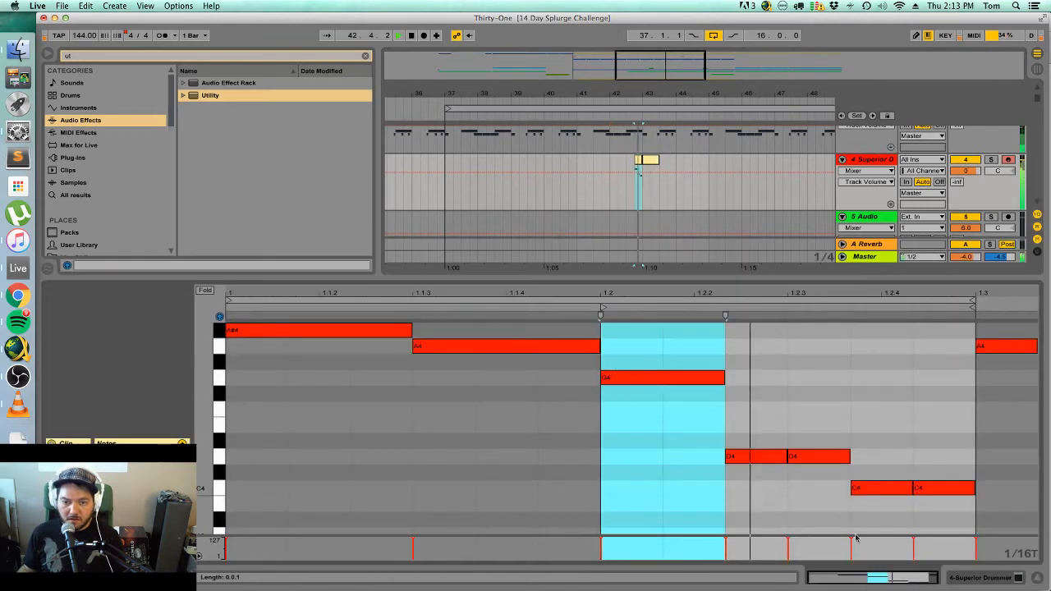
double_click(796, 457)
double_click(921, 488)
key(space)
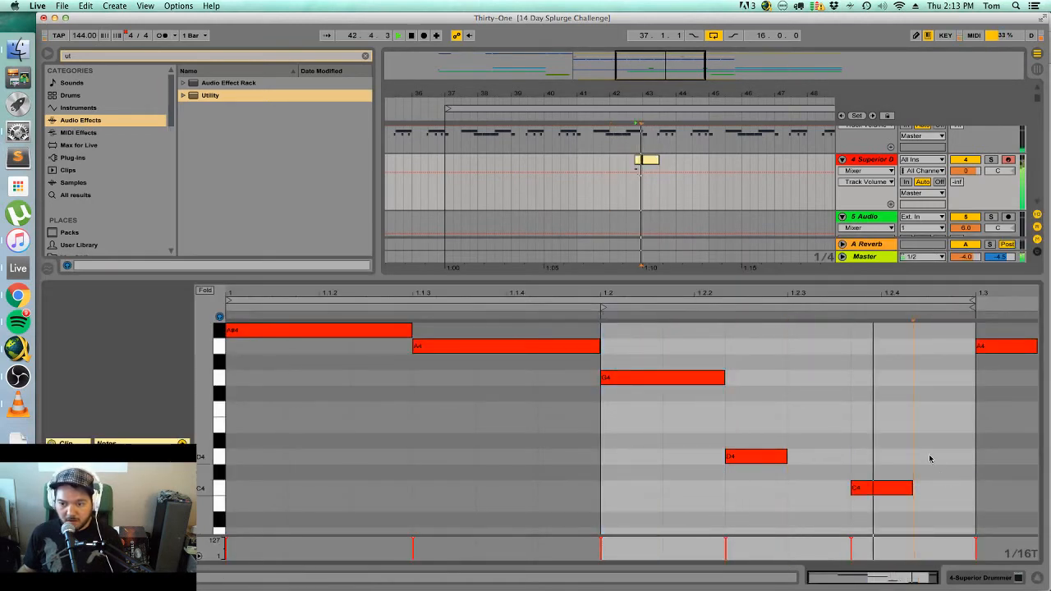
key(space)
key(space)
Move the remaining D4 note to 1.2.3 and audition the fill.
drag(762, 458, 834, 458)
key(space)
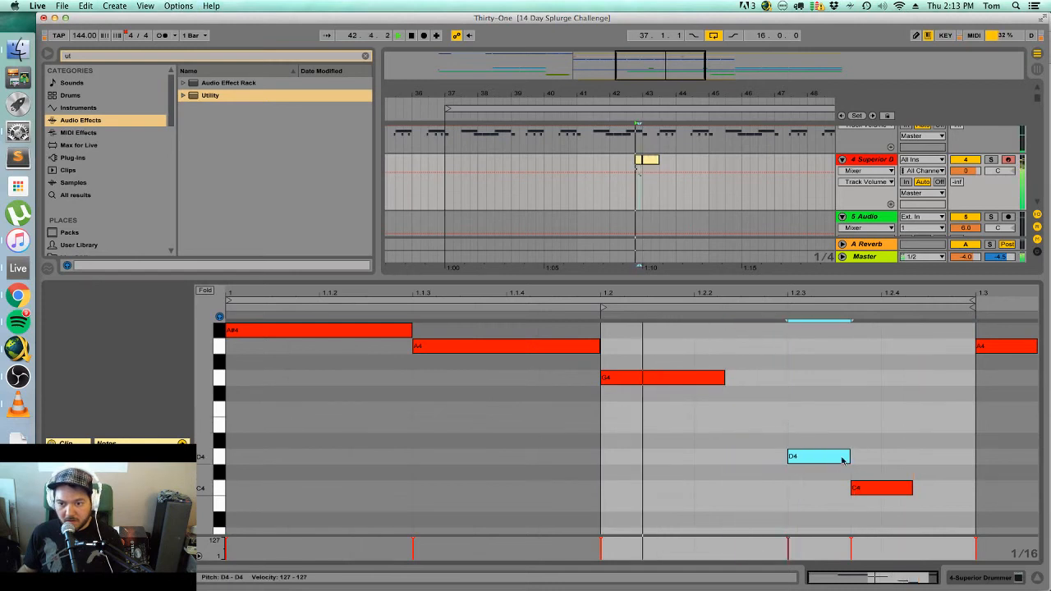
key(space)
key(space)
Move the C4 note to 1.2.4 and audition the fill from bar 42.
drag(876, 490, 913, 493)
key(space)
key(space)
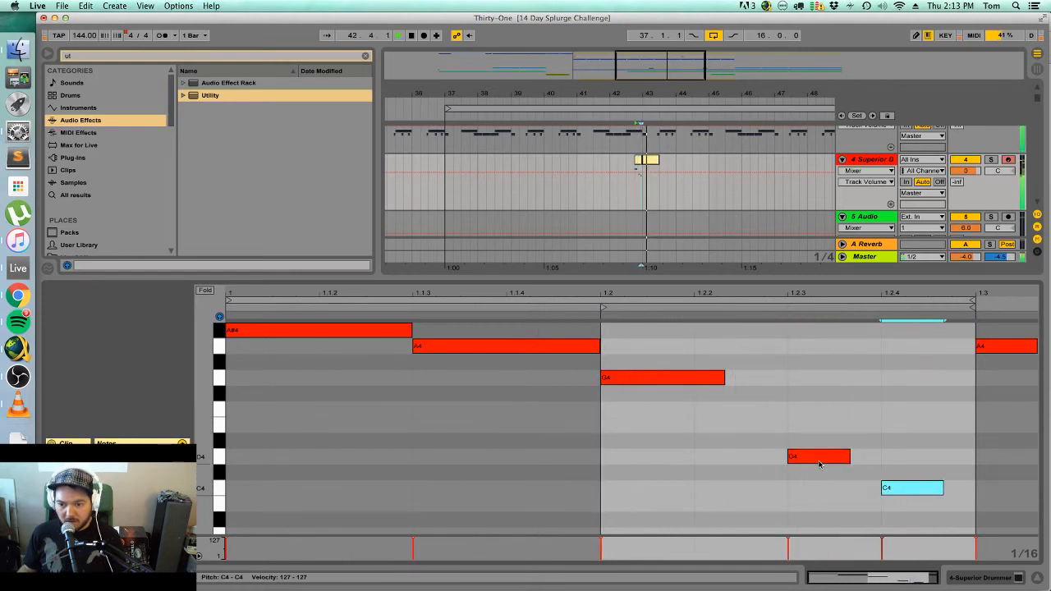
click(608, 191)
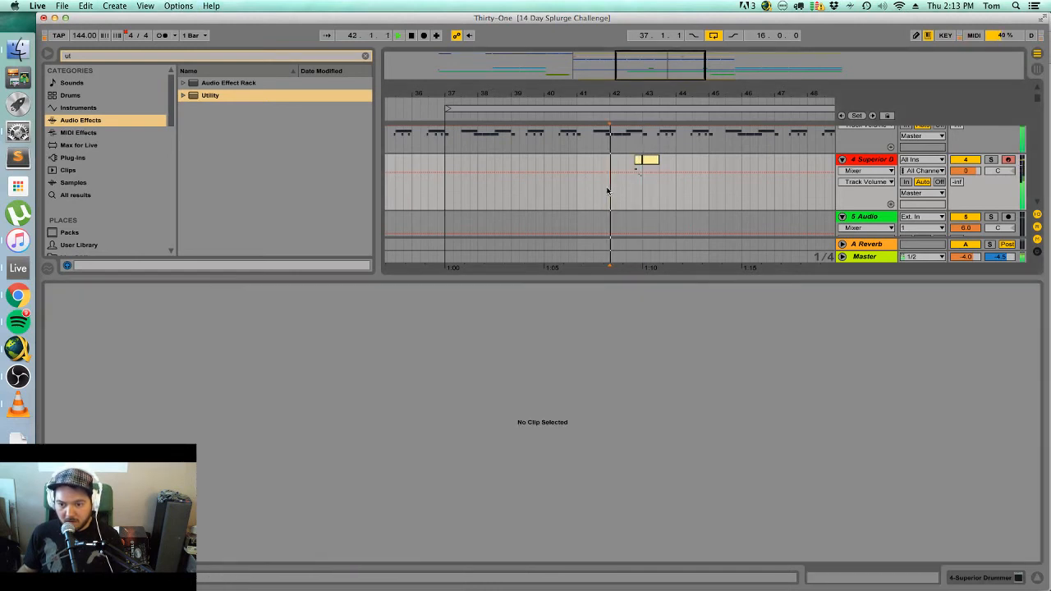
click(639, 161)
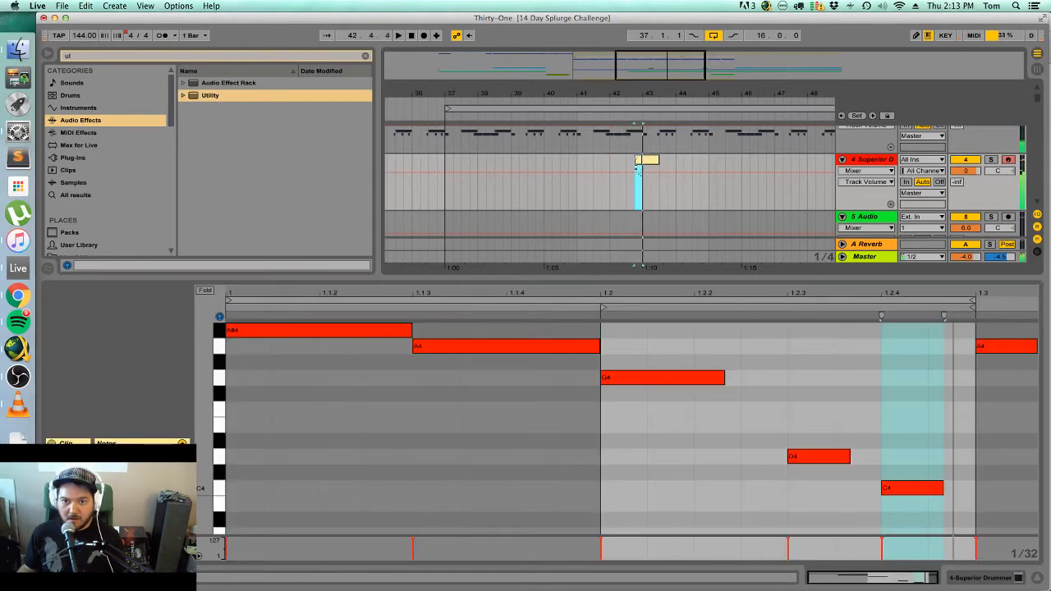
Extend the start of the fill clip back to 42.3 and audition the fill.
drag(638, 161, 628, 161)
key(space)
key(space)
key(space)
click(626, 415)
key(space)
key(space)
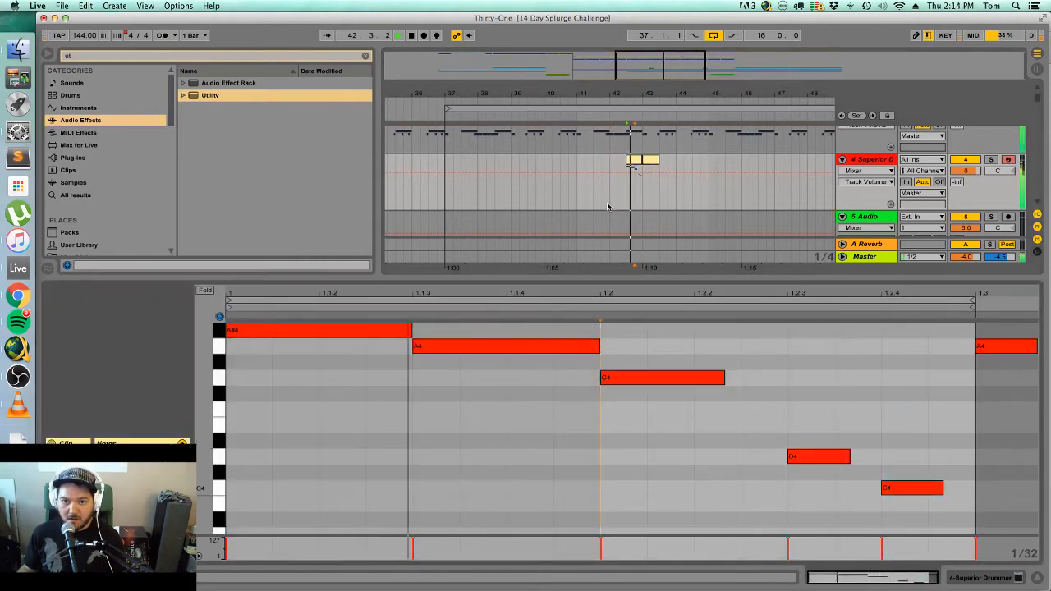
Audition the fill from bar 41 and trim the fill clip's start to 42.4.
click(609, 200)
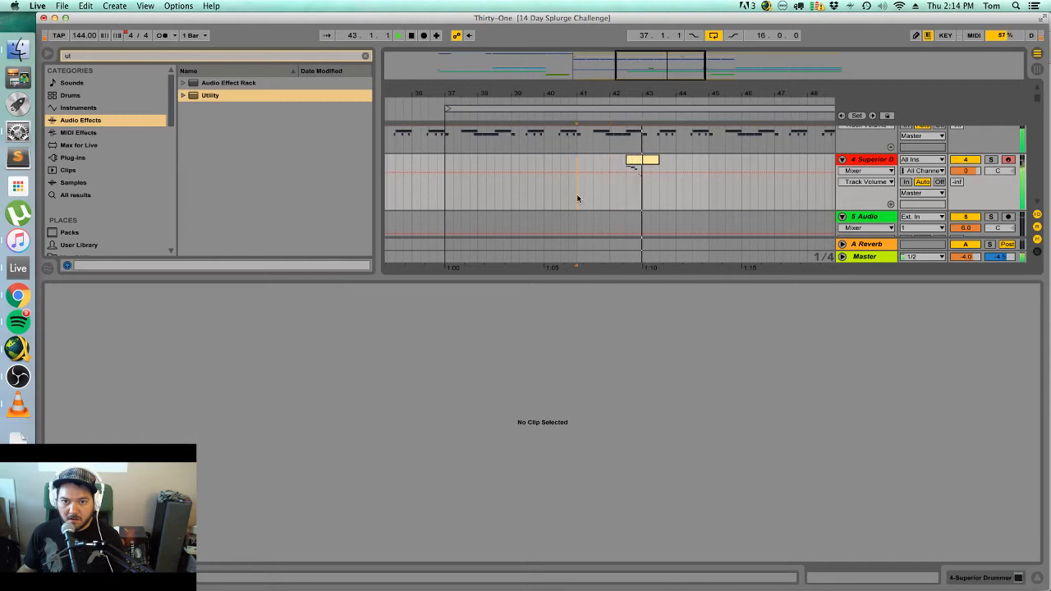
click(577, 197)
key(space)
key(space)
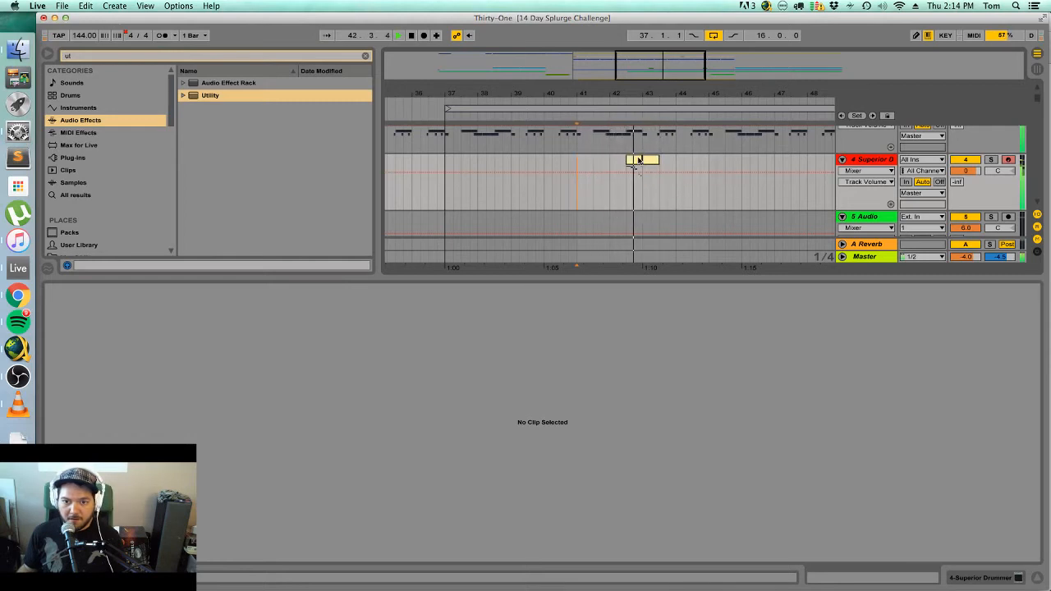
click(639, 161)
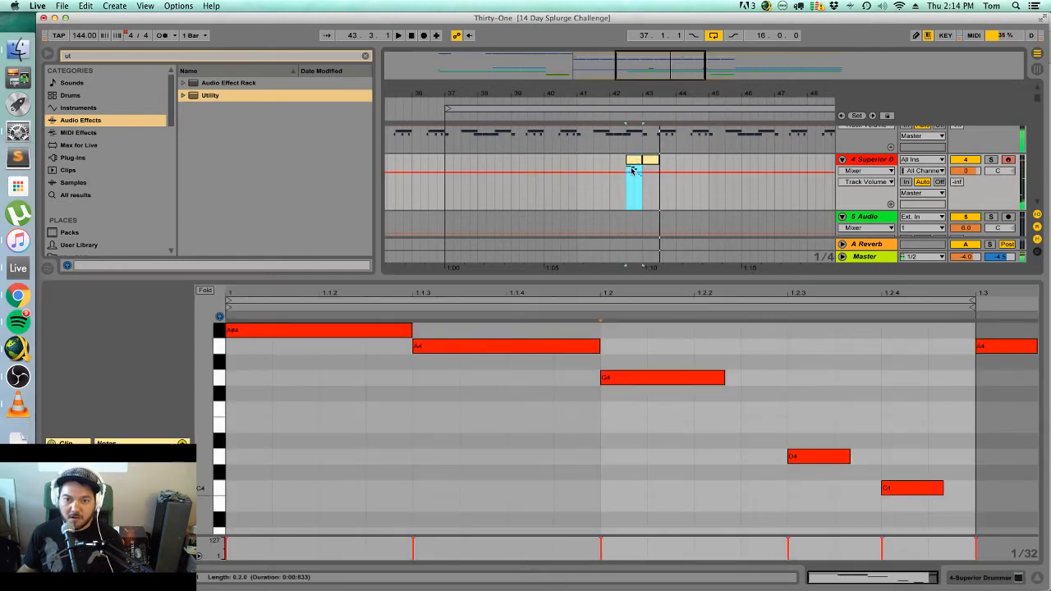
drag(633, 170, 637, 170)
click(602, 194)
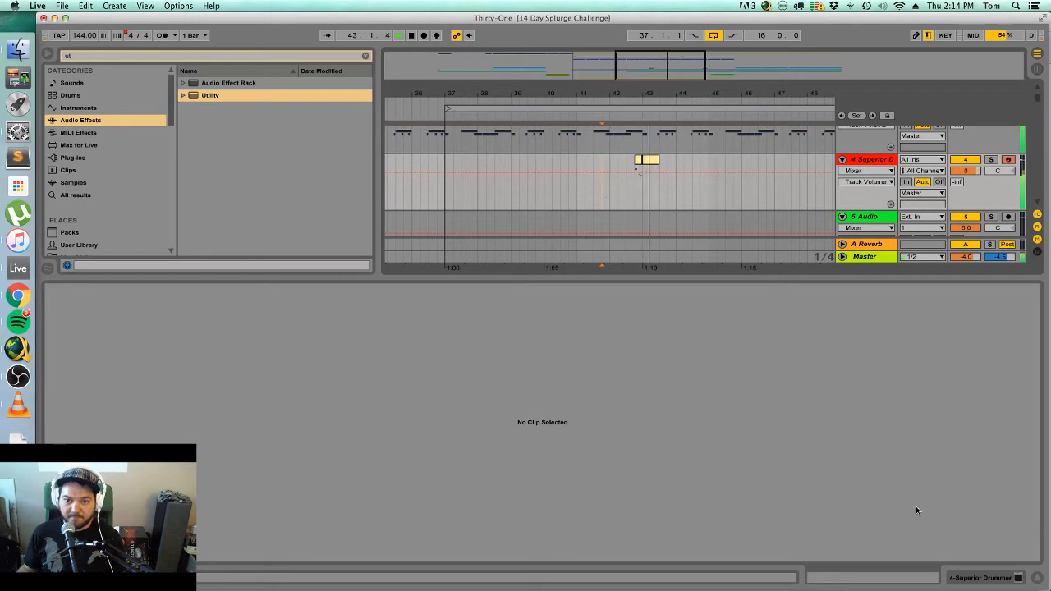
Shorten the Bass Group's mute in bar 42 so it runs only from 42.4 to 43.
click(1018, 578)
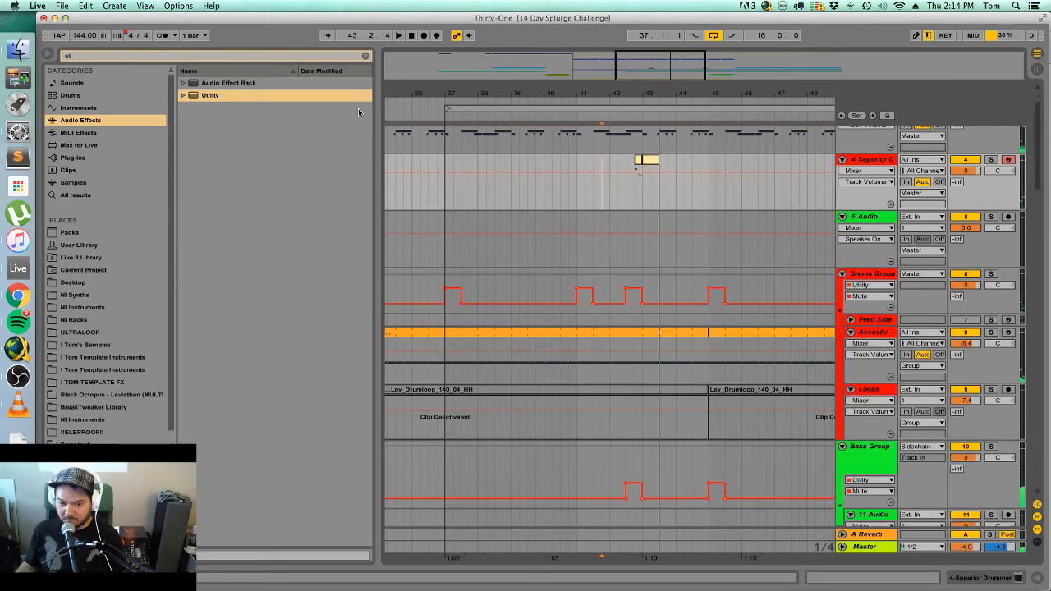
scroll(721, 281, down, 10)
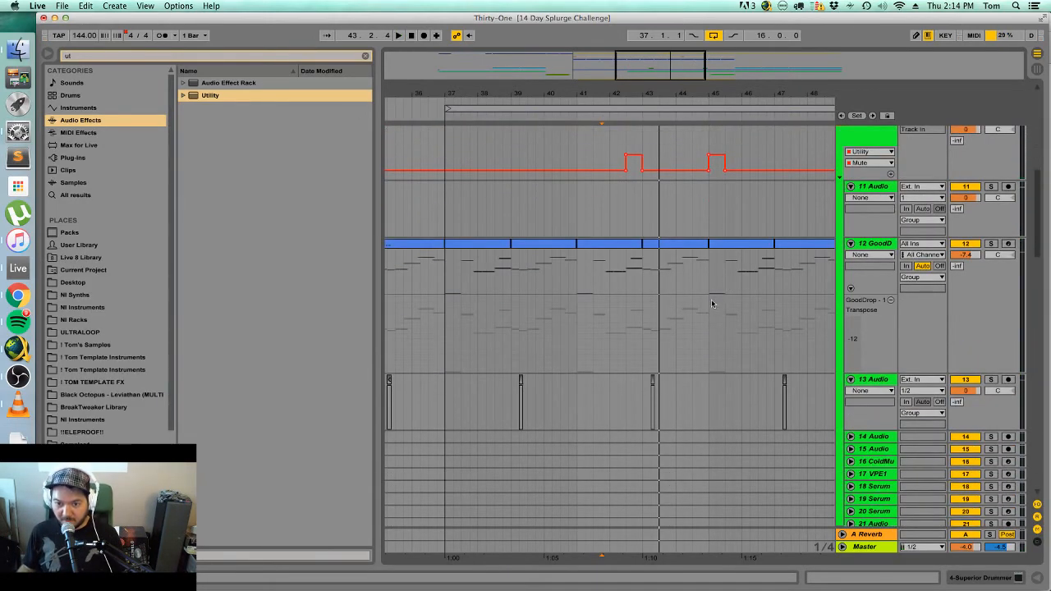
key(space)
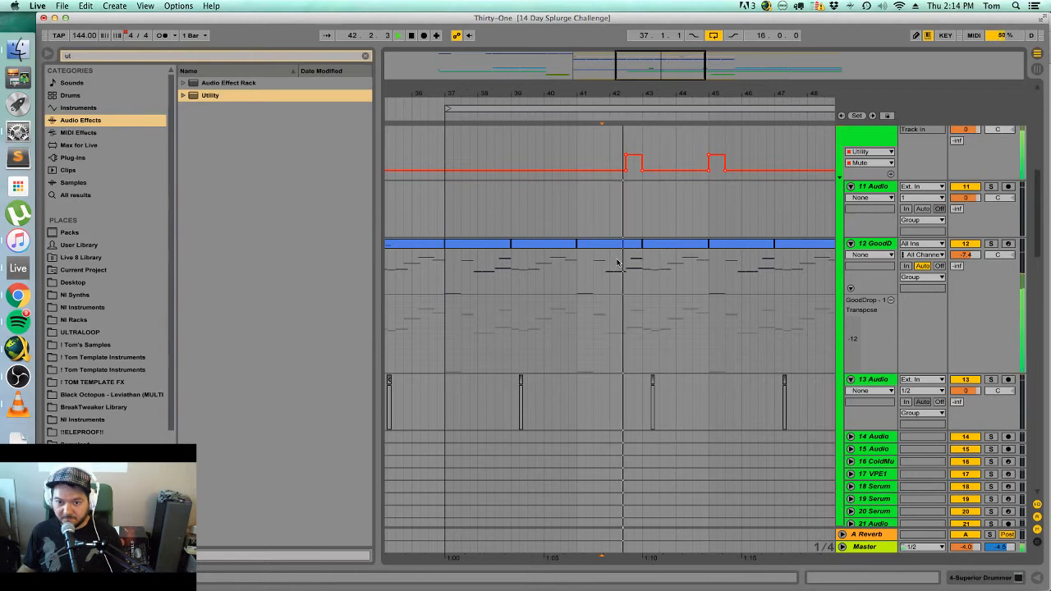
click(592, 263)
drag(627, 162, 634, 163)
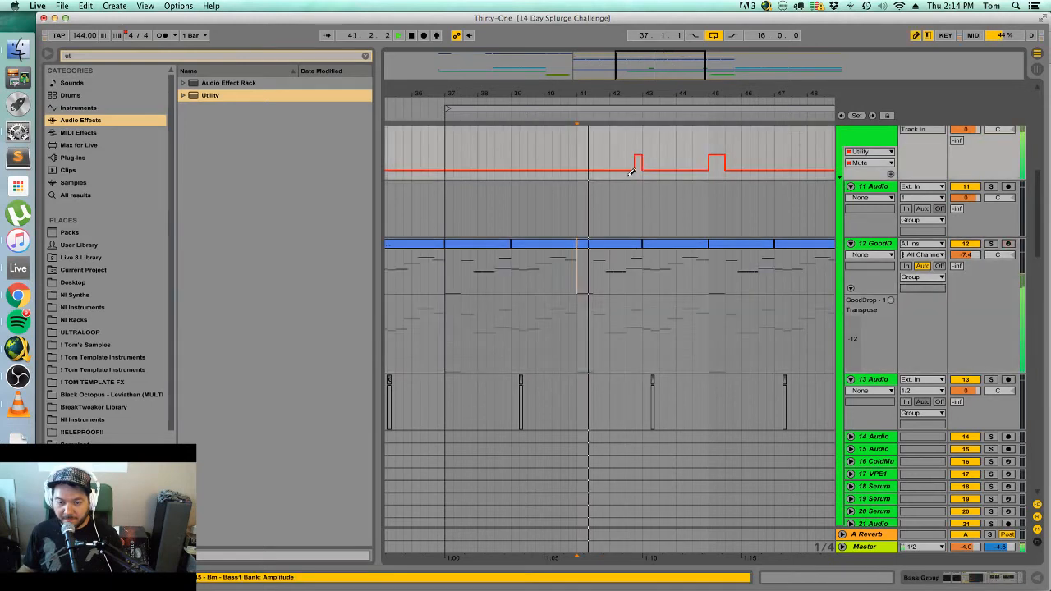
Split the GoodDrop clip at 42.3 and open the segment running to bar 43 for note editing.
click(634, 276)
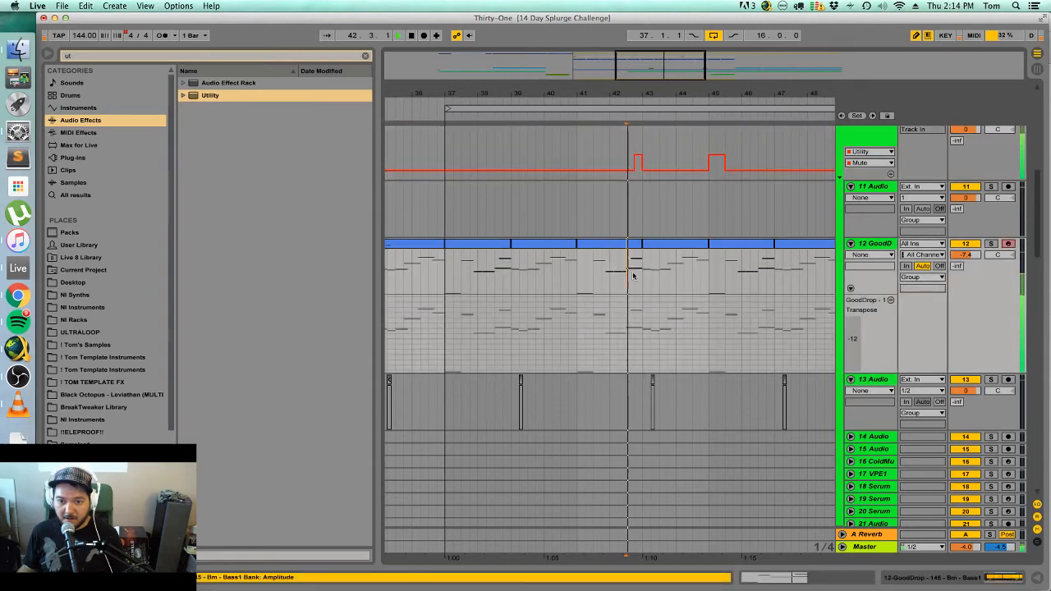
key(space)
double_click(634, 277)
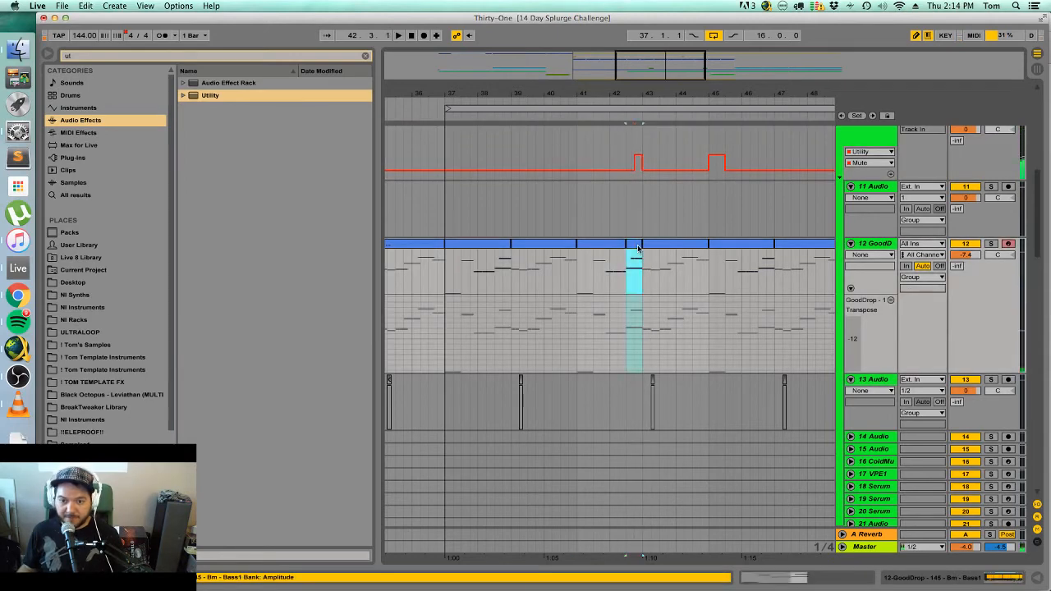
click(566, 363)
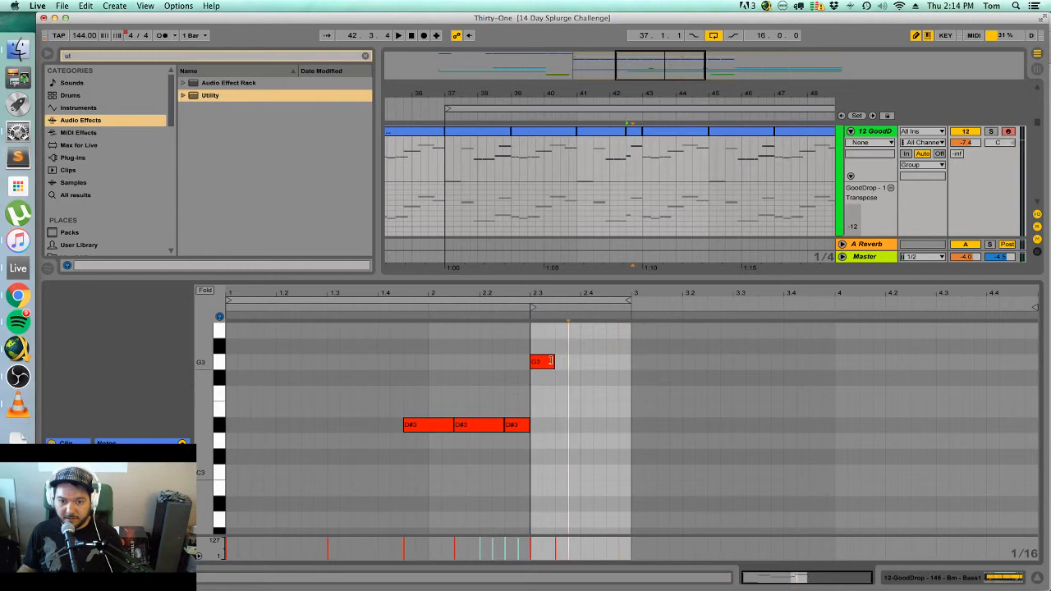
Lower the G3 note at 2.3 to A2, extend it across the rest of the segment and audition it.
key(super+z)
drag(552, 362, 566, 519)
key(space)
key(space)
key(space)
key(space)
click(559, 517)
key(space)
key(space)
scroll(574, 500, down, 5)
key(space)
key(space)
click(582, 400)
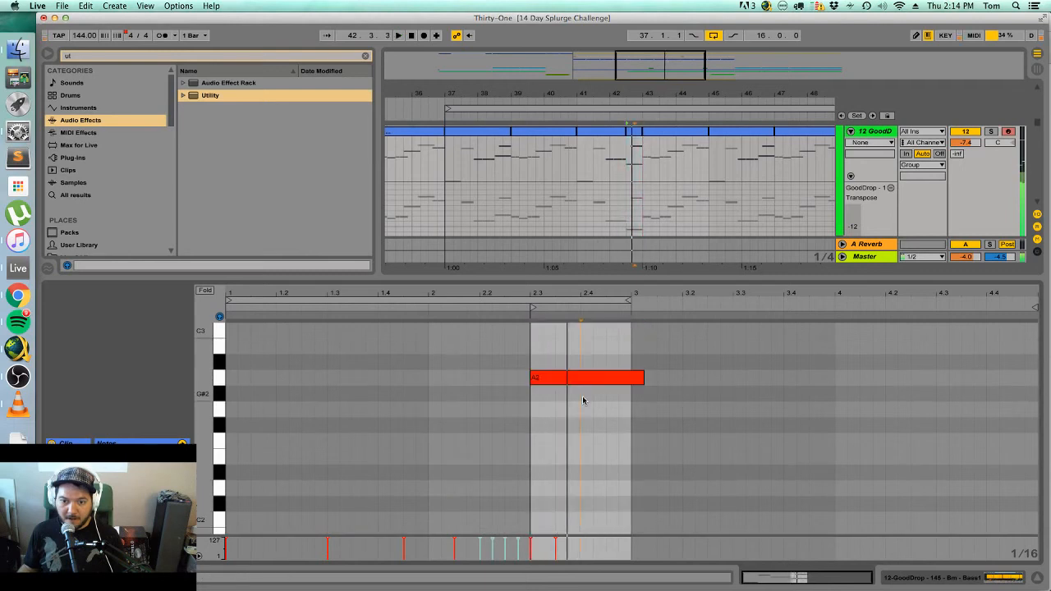
key(space)
Lower the long note at 2.3 to F#2 and audition it.
drag(581, 381, 575, 427)
scroll(574, 427, up, 5)
key(space)
Delete the G4 note and turn the long low note into four consecutive sixteenth-note F#2 hits filling beat 2.3.
scroll(575, 437, up, 6)
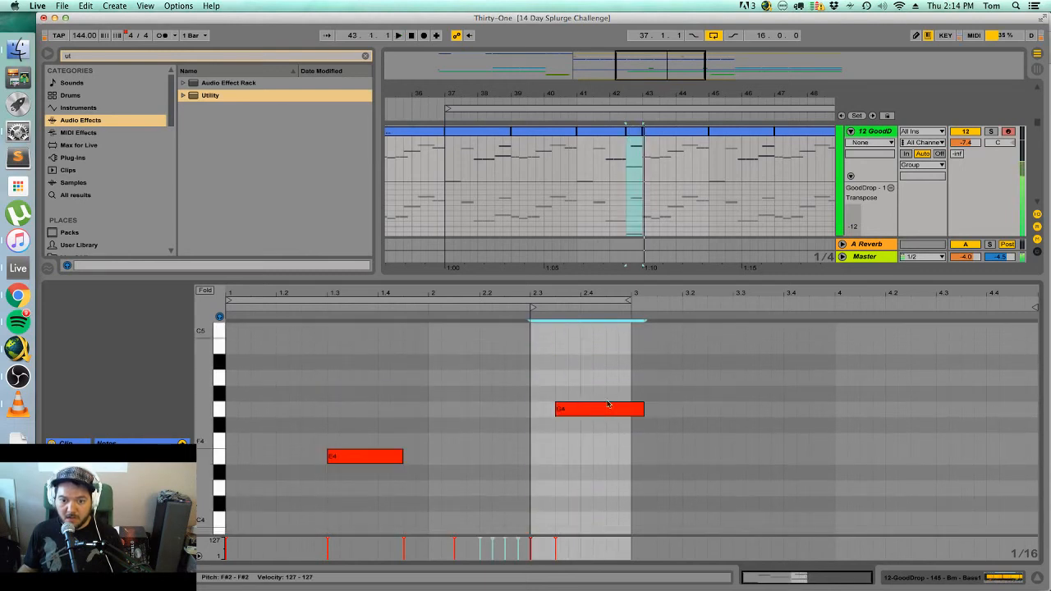
scroll(608, 405, down, 7)
drag(579, 377, 579, 397)
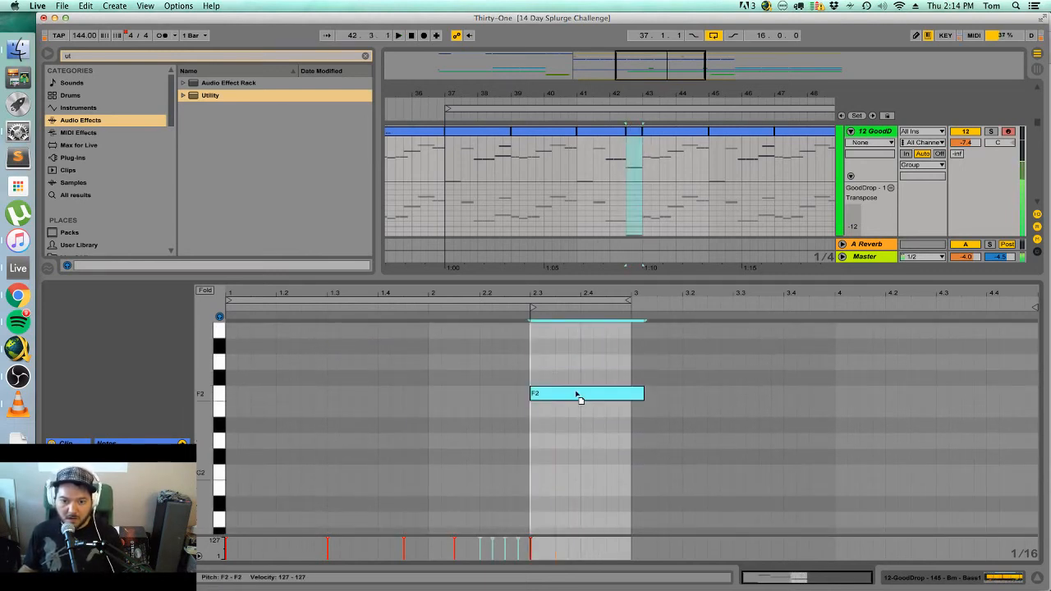
drag(642, 394, 554, 396)
key(space)
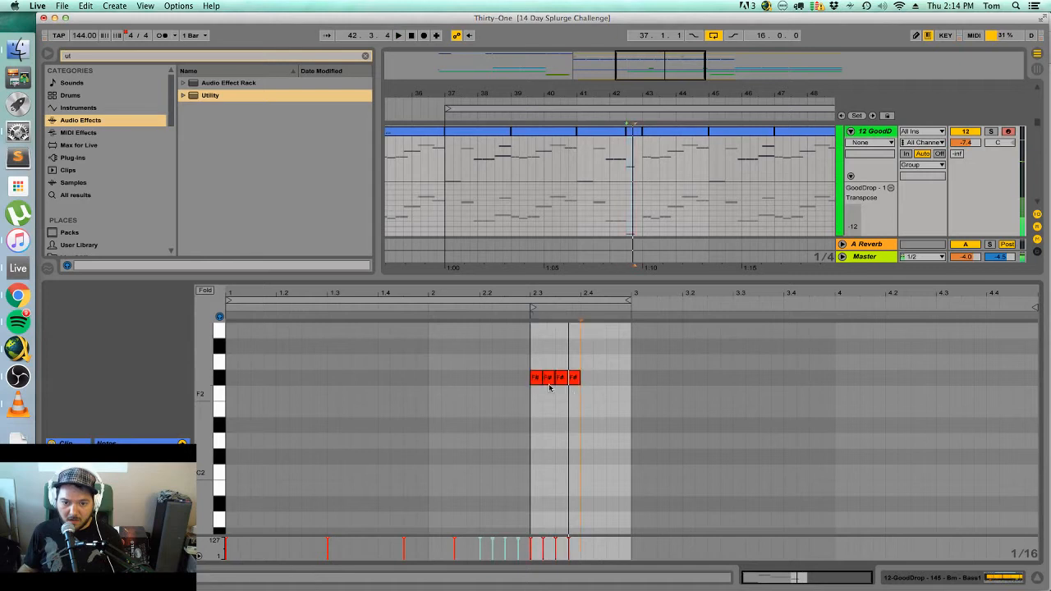
Arrange the four hits as a rising run of F#2, G2, A2 and A#2, and shorten them slightly.
drag(549, 386, 576, 346)
key(super+a)
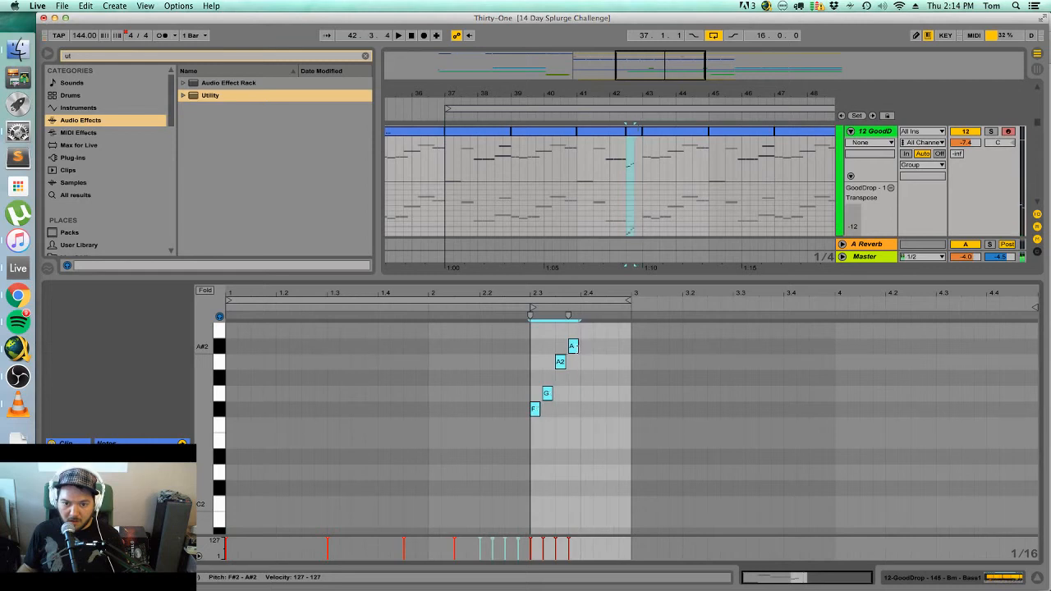
scroll(595, 436, up, 2)
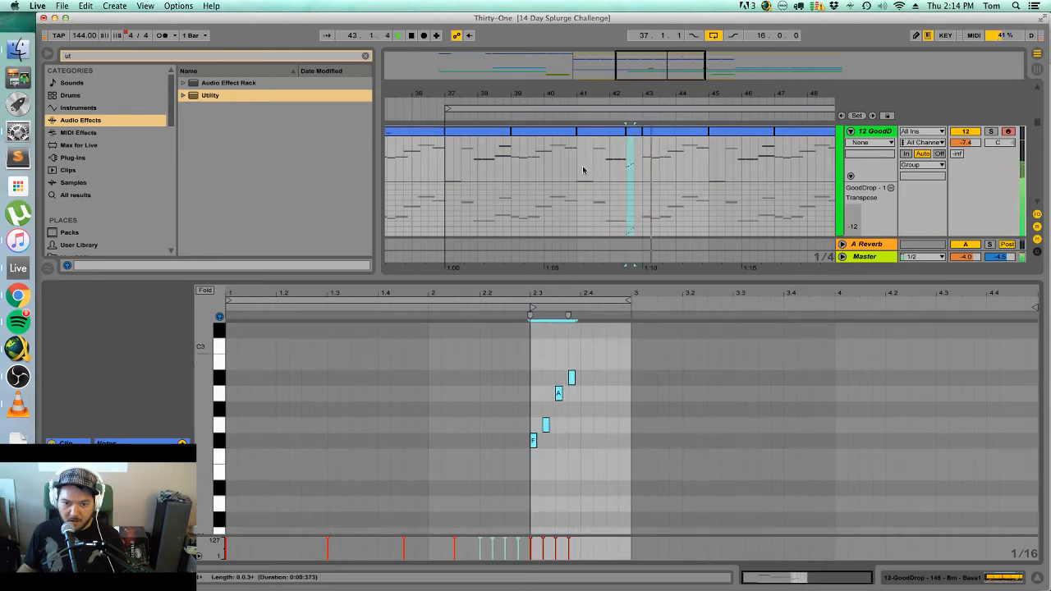
click(641, 130)
Duplicate the four-note run into beat 2.4 and transpose the copy so it rises from C3 to E3.
drag(580, 456, 531, 373)
key(super+d)
key(shift+Up)
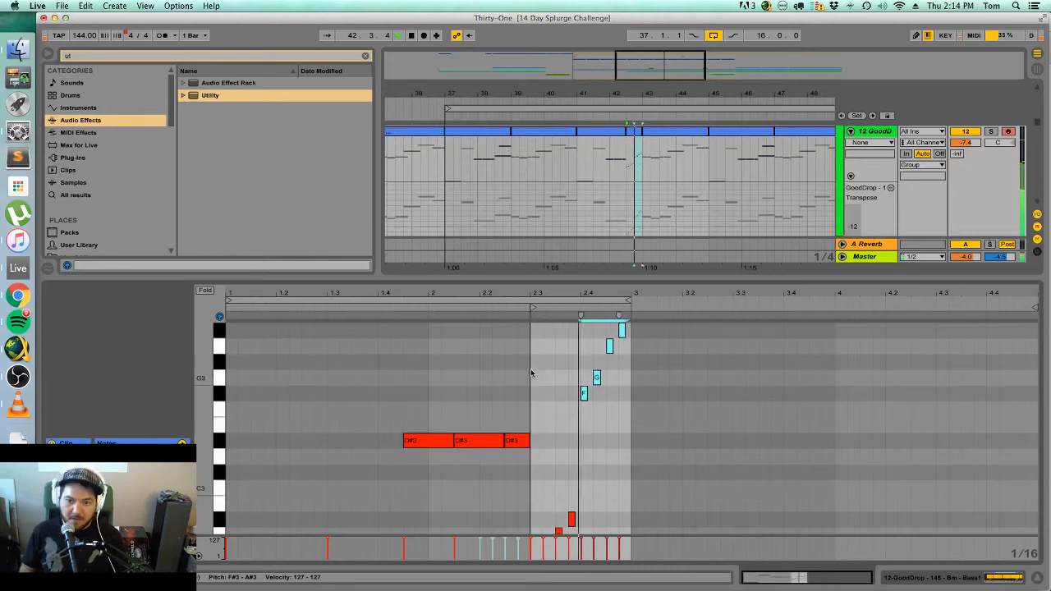
key(Down)
key(Down)
key(Down)
key(Down)
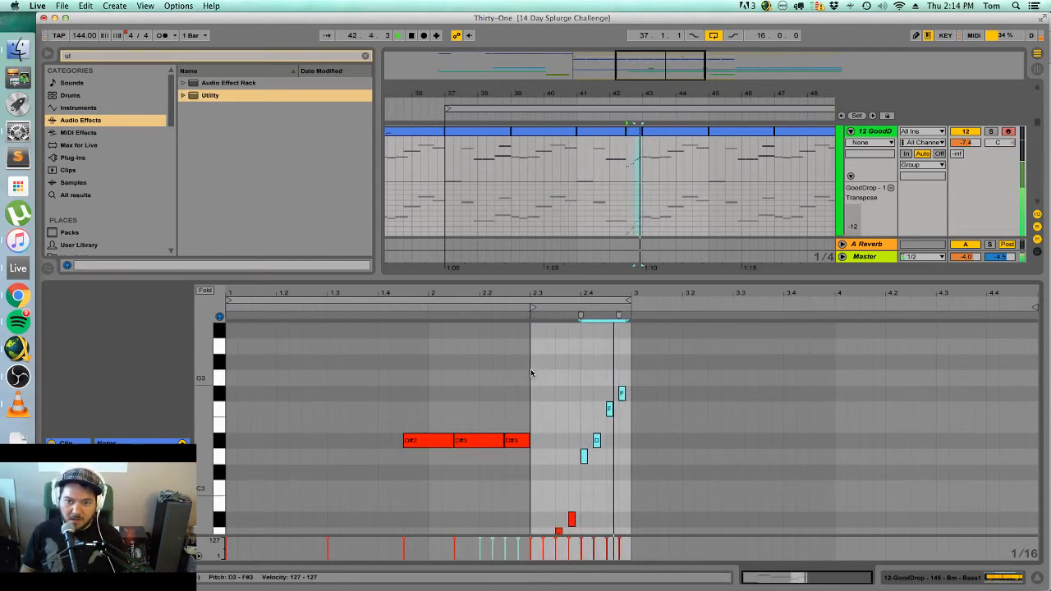
key(Down)
key(Down)
Remove the Bass Group's mute automation between 42.3 and 43.
scroll(752, 172, up, 3)
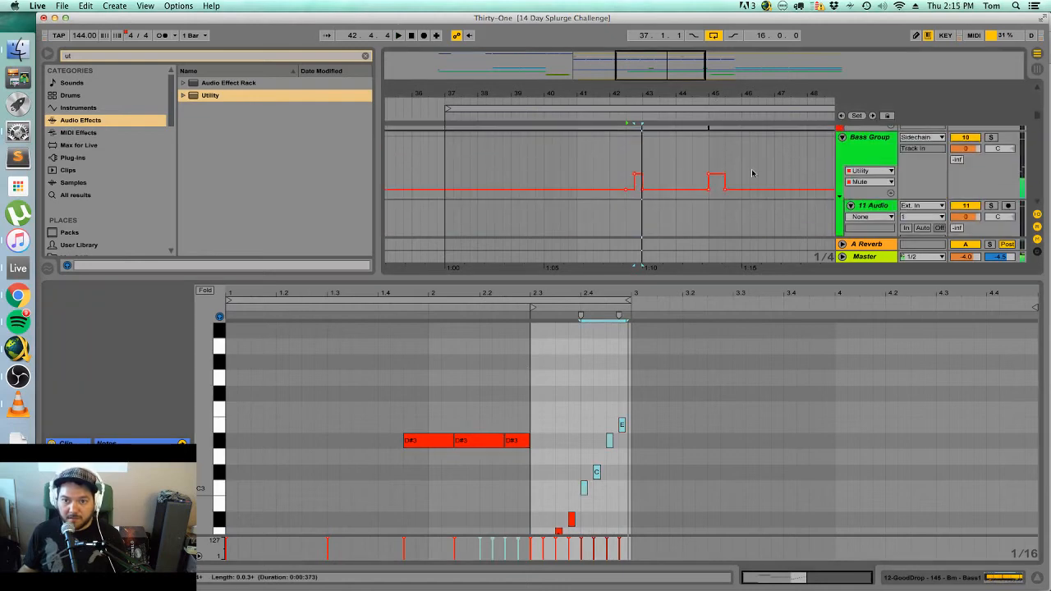
drag(639, 192, 631, 192)
click(628, 174)
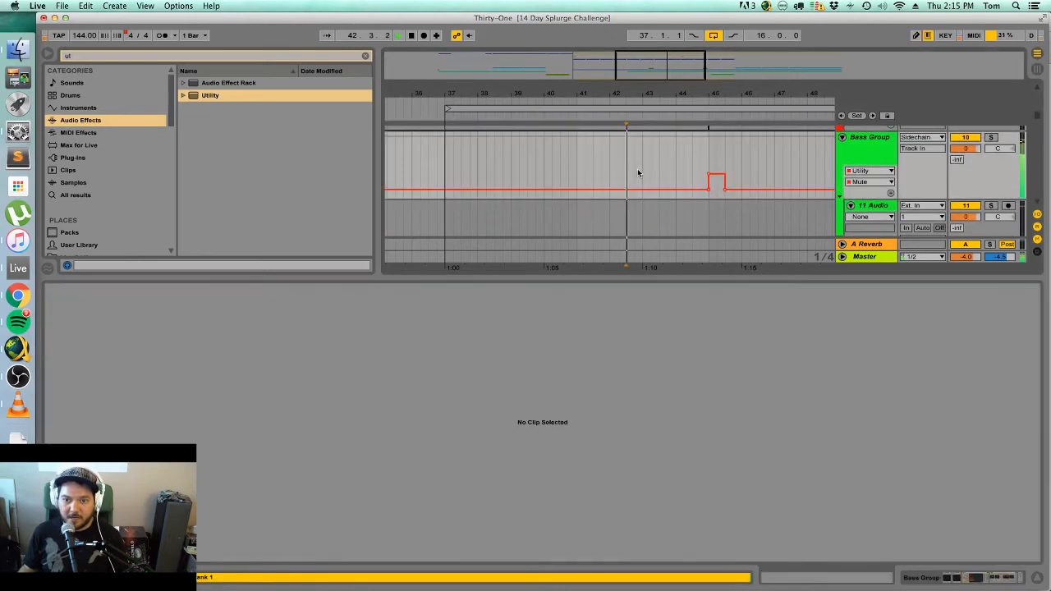
Delete the C#3 note from the copied run in the GoodDrop segment and audition the result.
scroll(644, 202, down, 3)
double_click(637, 135)
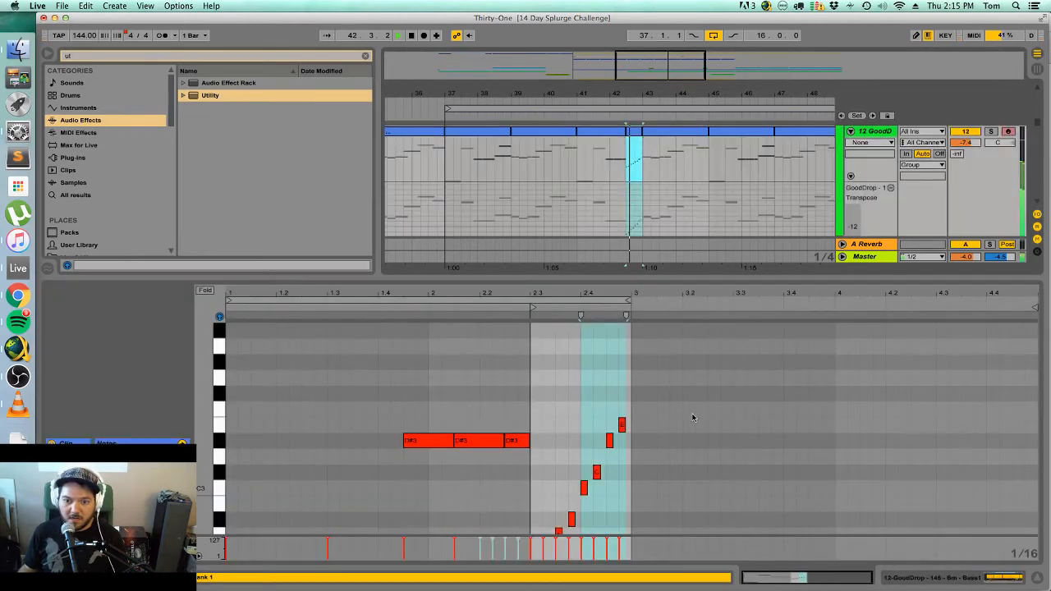
scroll(646, 458, down, 1)
scroll(616, 439, down, 1)
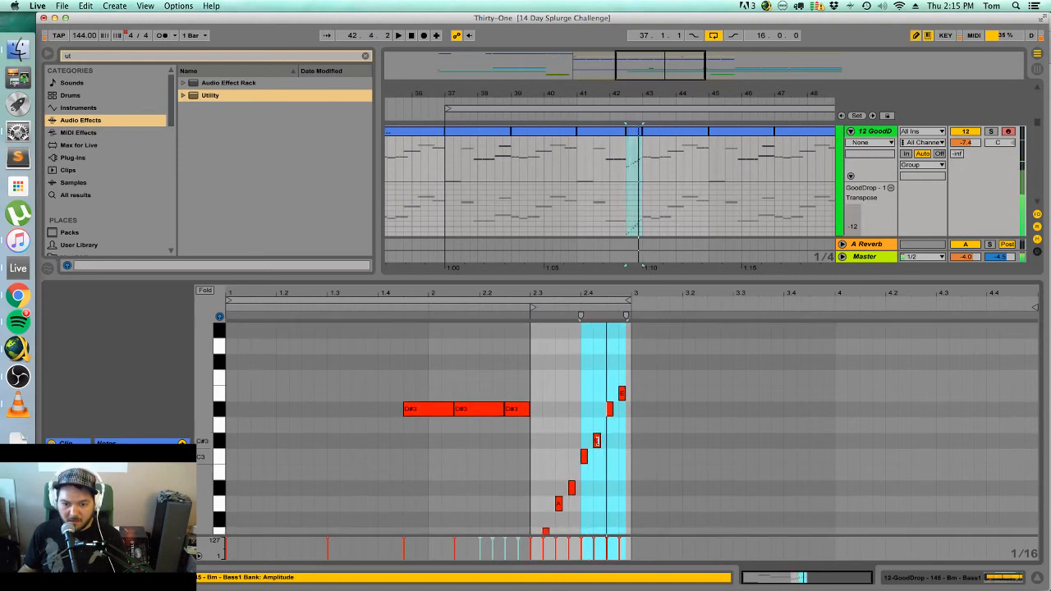
click(597, 441)
key(space)
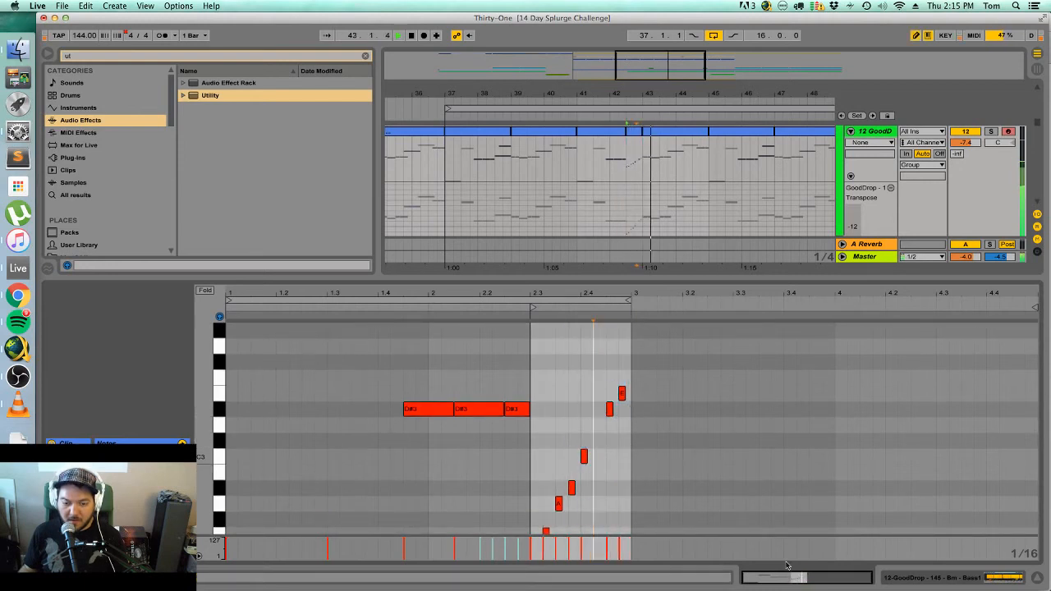
key(space)
Select all notes in the GoodDrop segment and lengthen them slightly.
scroll(636, 451, down, 1)
key(super+a)
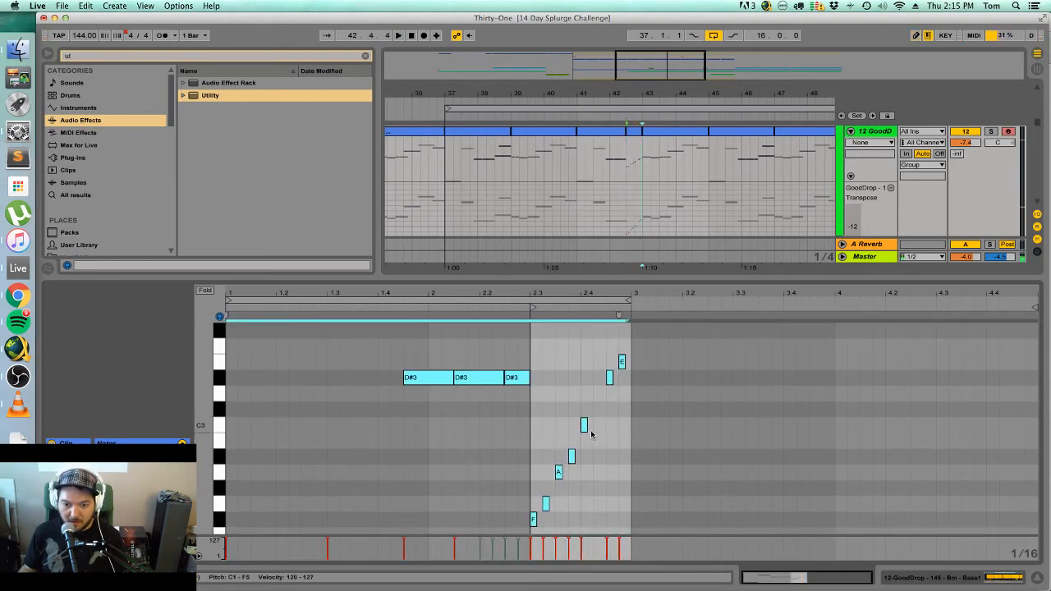
drag(587, 426, 592, 426)
click(567, 415)
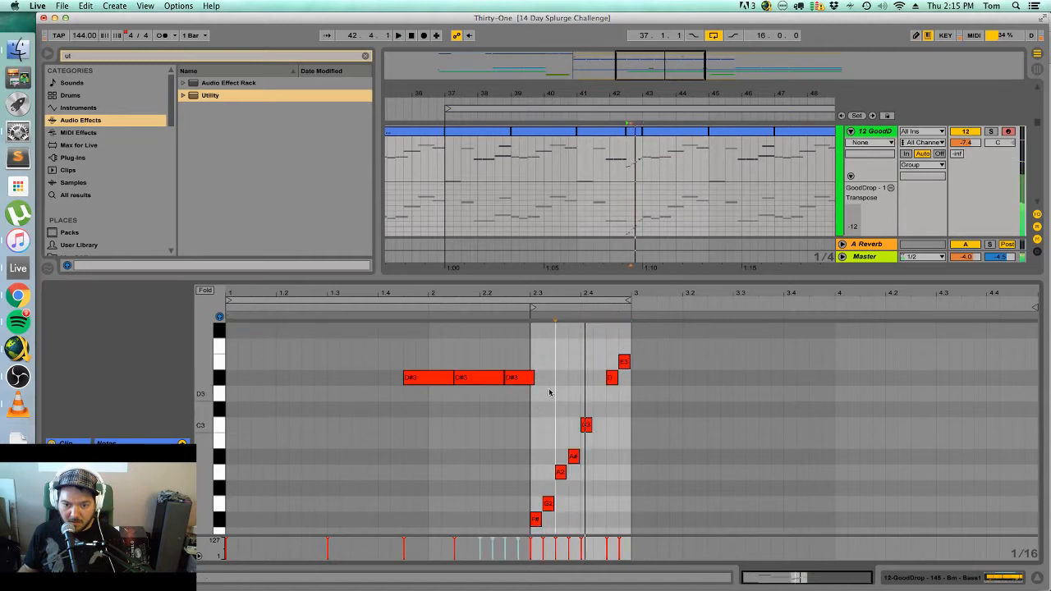
Delete the three D#3 notes that come before the rising run.
click(519, 377)
shift+click(414, 377)
key(Delete)
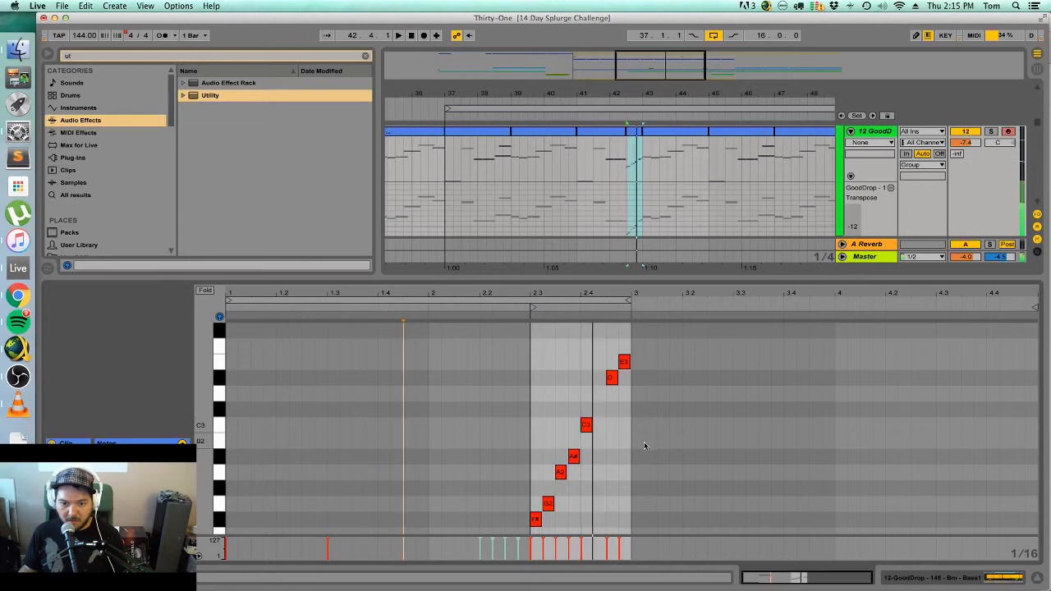
Shorten the last three notes of the run, C3, D#3 and E3, slightly and audition them.
key(space)
drag(647, 431, 582, 365)
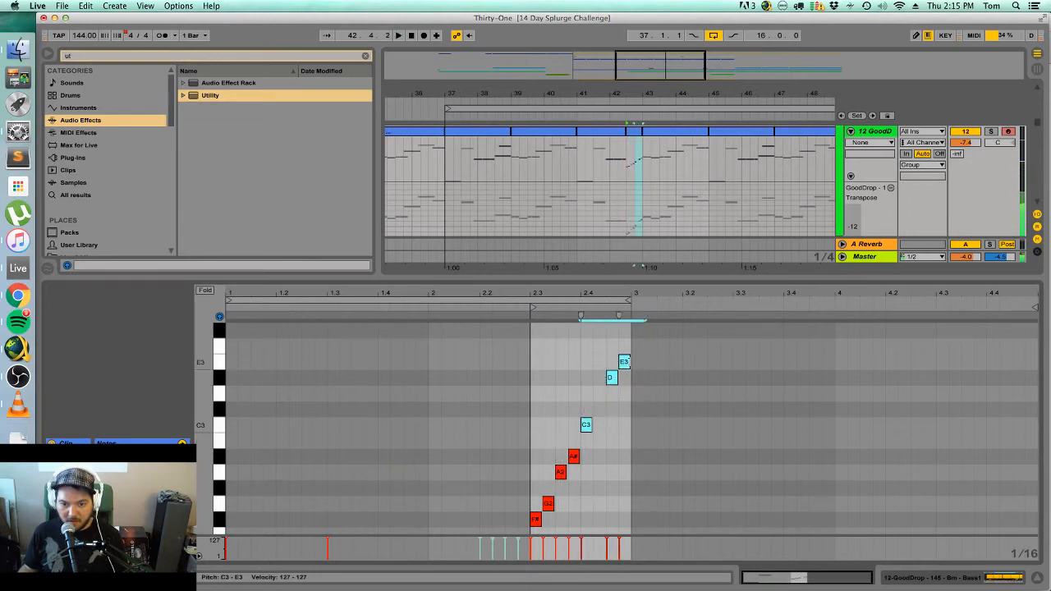
key(space)
click(646, 395)
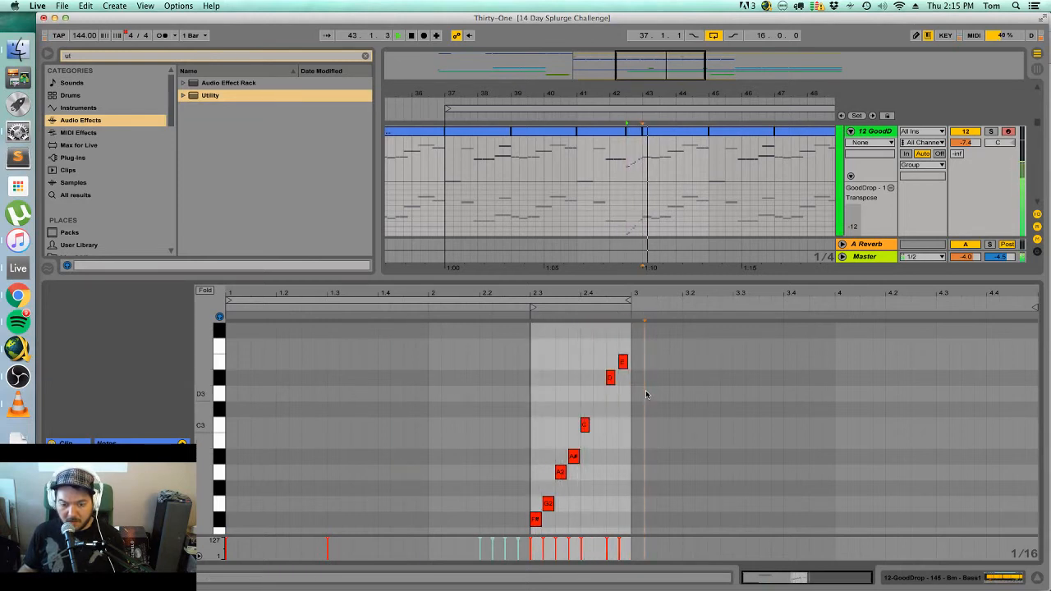
Play the arrangement from bar 37 with the clip editor closed and display the GoodDrop track's Transpose automation.
click(1036, 578)
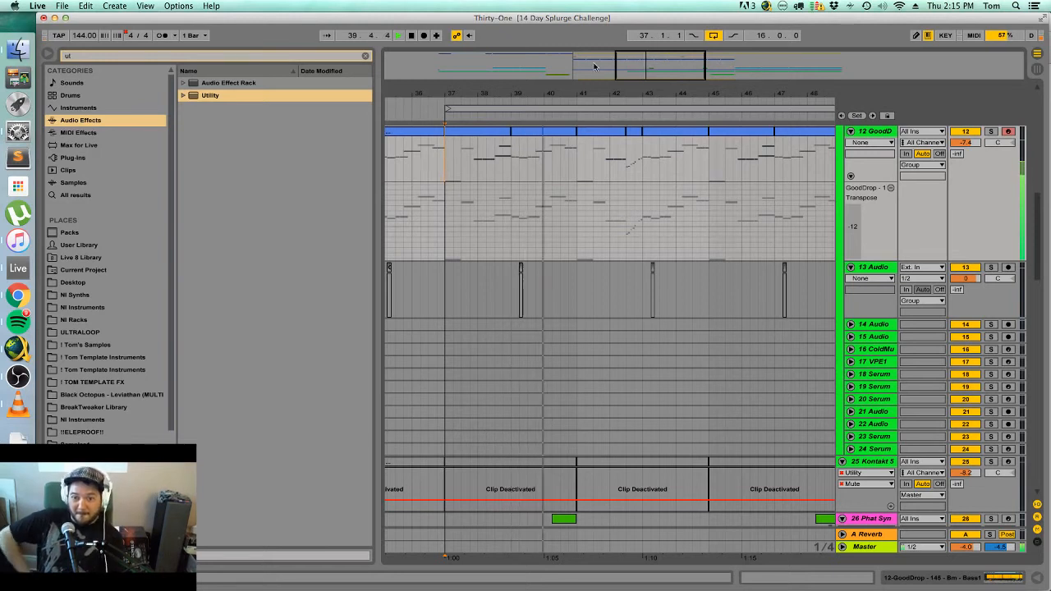
drag(653, 64, 661, 69)
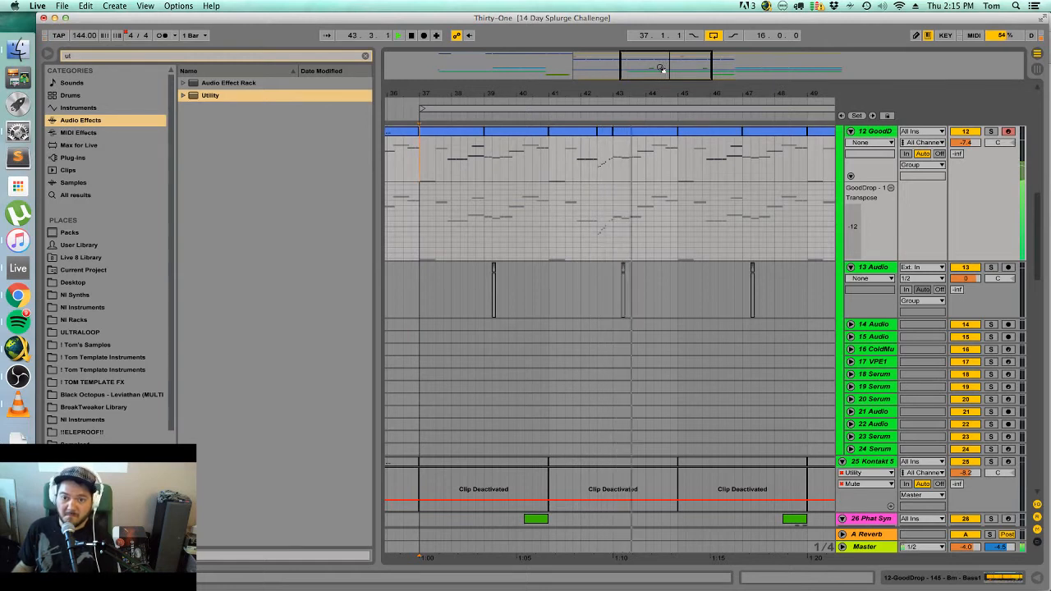
key(a)
scroll(703, 182, up, 3)
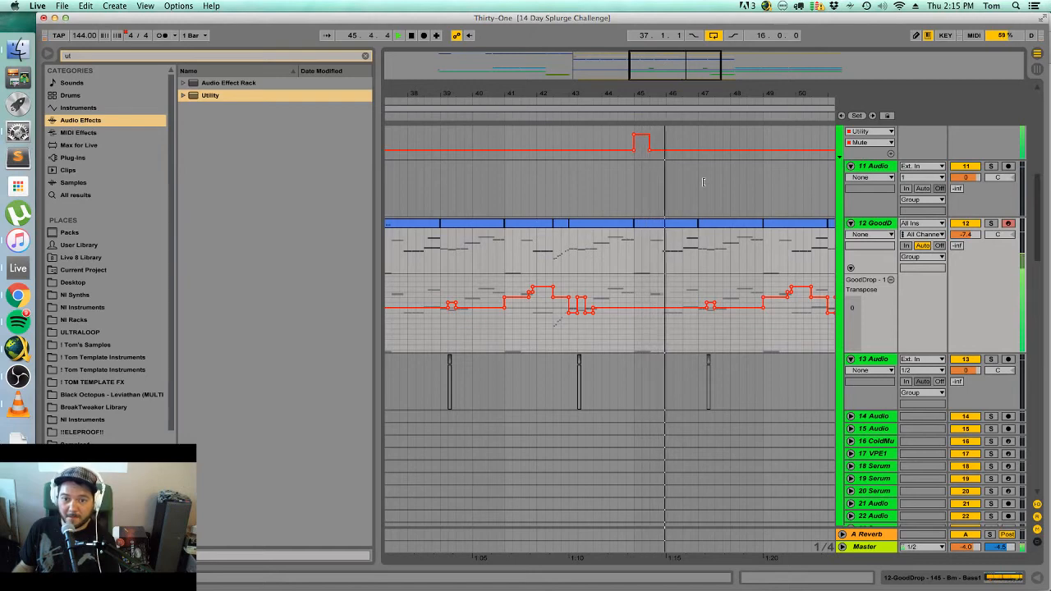
Listen to the section from bar 45, where the Bass Group is muted.
mouse_move(670, 93)
mouse_down()
mouse_move(664, 56)
mouse_move(662, 92)
mouse_up()
key(space)
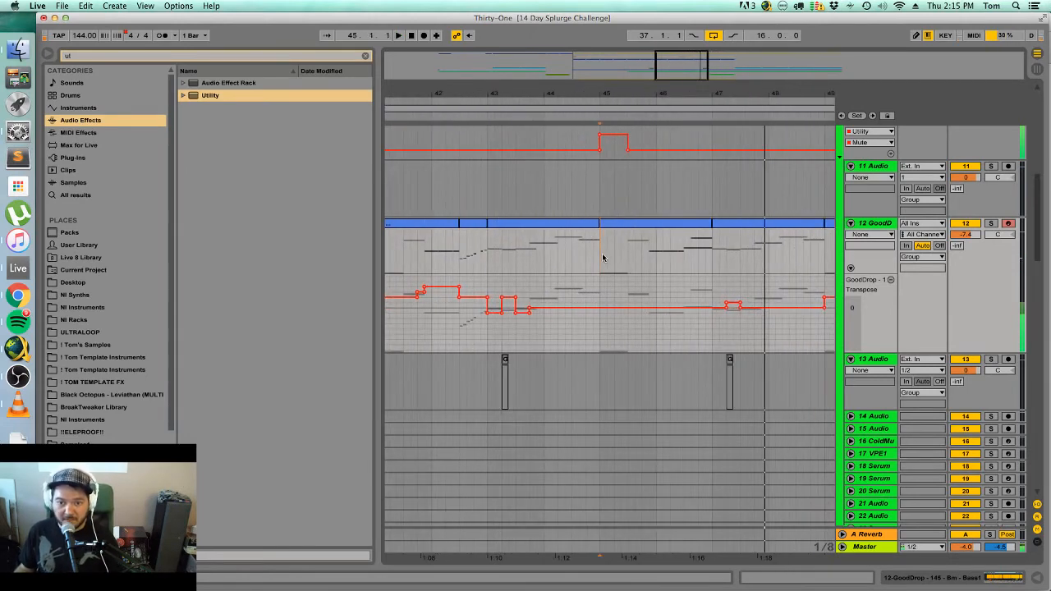
key(space)
scroll(596, 266, right, 3)
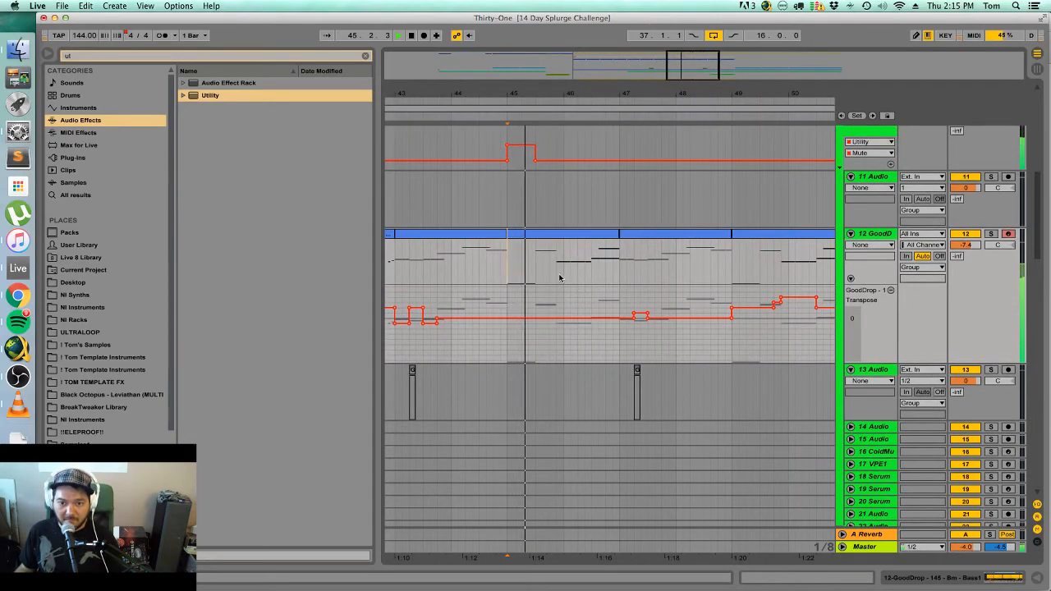
drag(559, 278, 591, 284)
key(super+d)
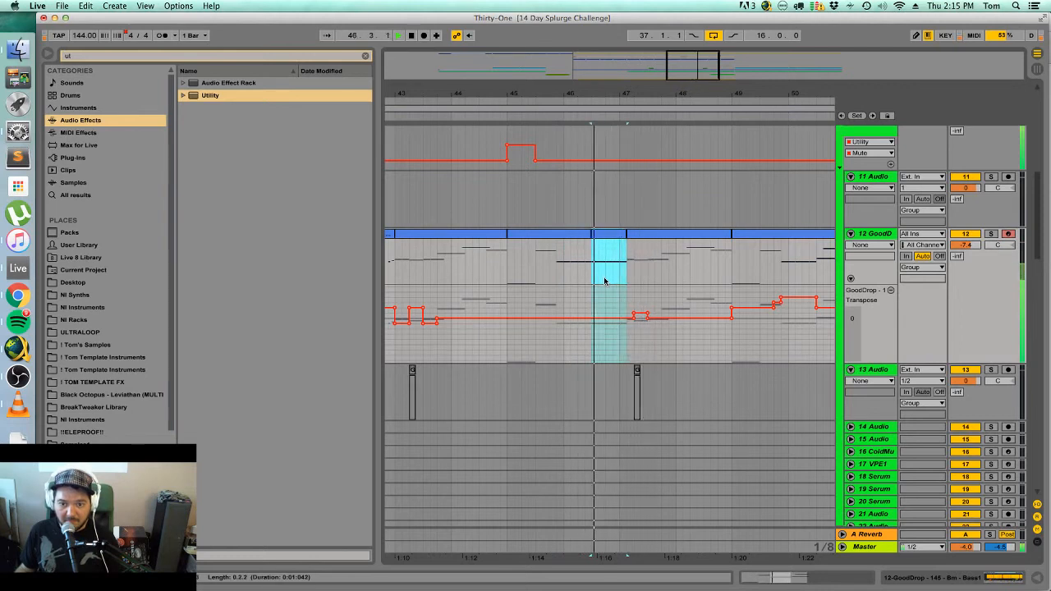
key(super+z)
Replay the section from bar 45 and open the GoodDrop clip at bar 45 for note editing.
key(space)
click(511, 273)
key(space)
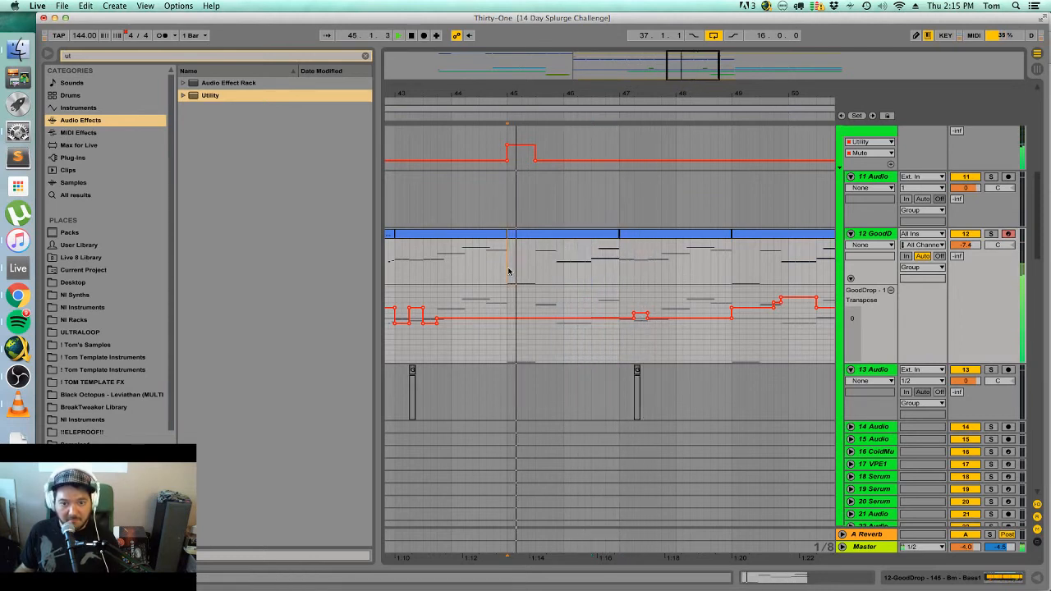
key(space)
mouse_move(558, 276)
mouse_down()
mouse_move(569, 281)
mouse_move(566, 272)
mouse_up()
click(562, 272)
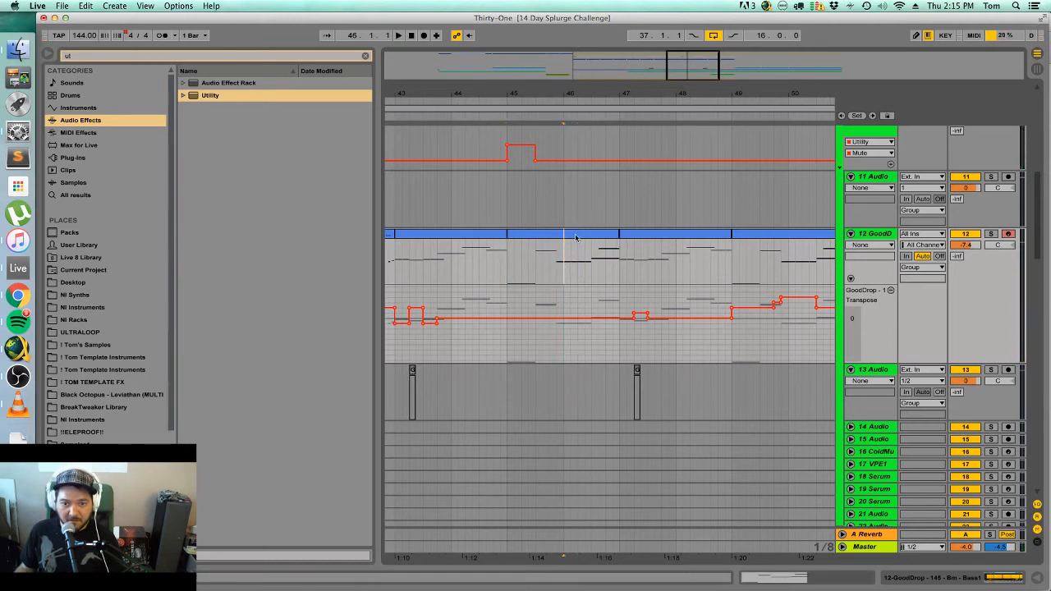
double_click(576, 238)
key(space)
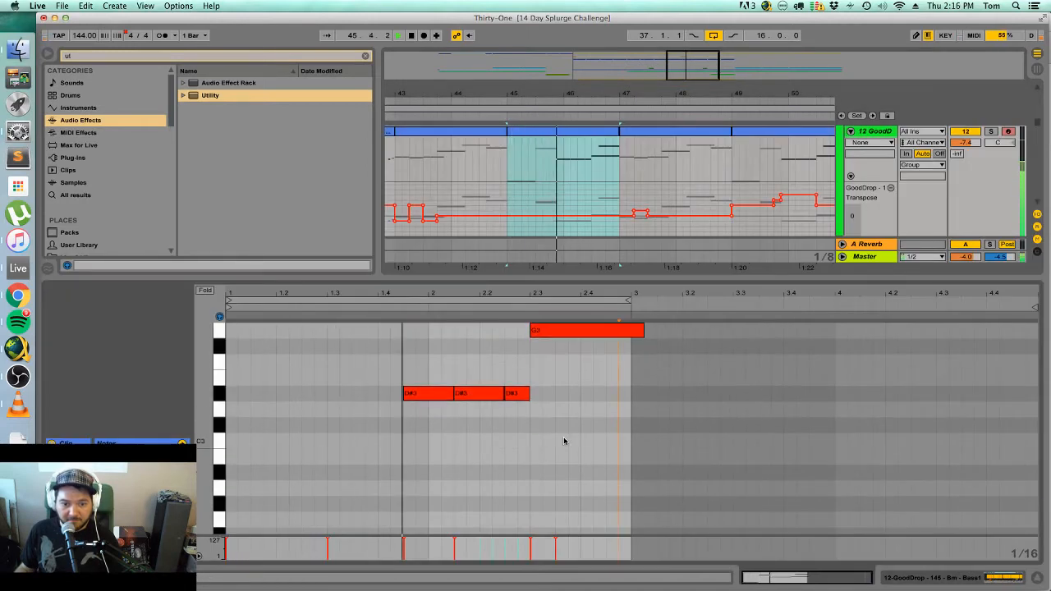
scroll(564, 442, up, 1)
key(space)
Shorten the first D#3 note to an eighth and duplicate it to turn the phrase into repeated eighth notes.
drag(452, 410, 413, 409)
key(super+d)
key(space)
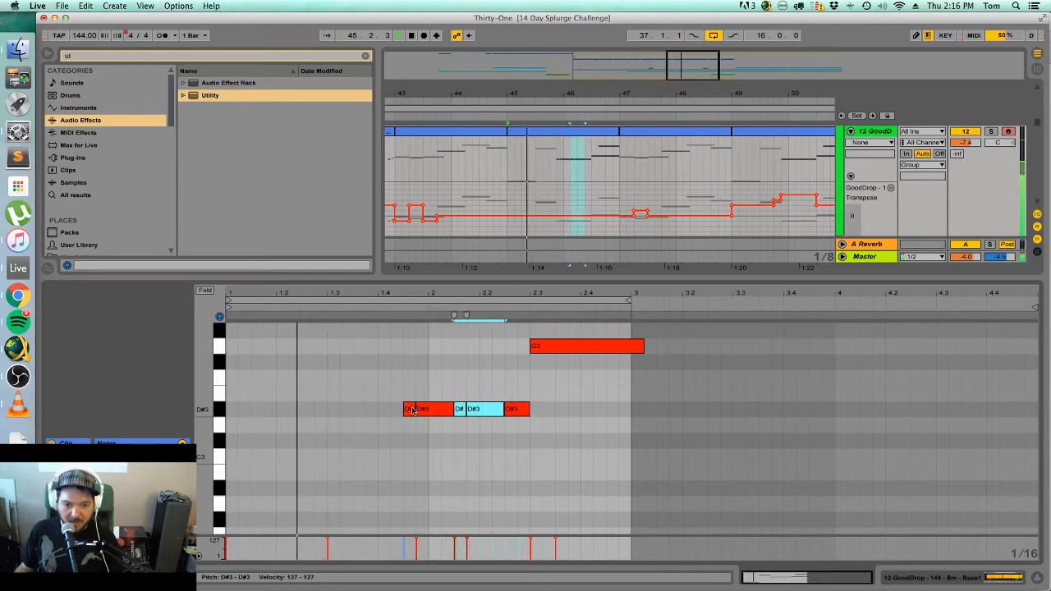
drag(413, 410, 427, 412)
key(space)
key(space)
key(super+d)
key(super+d)
key(super+d)
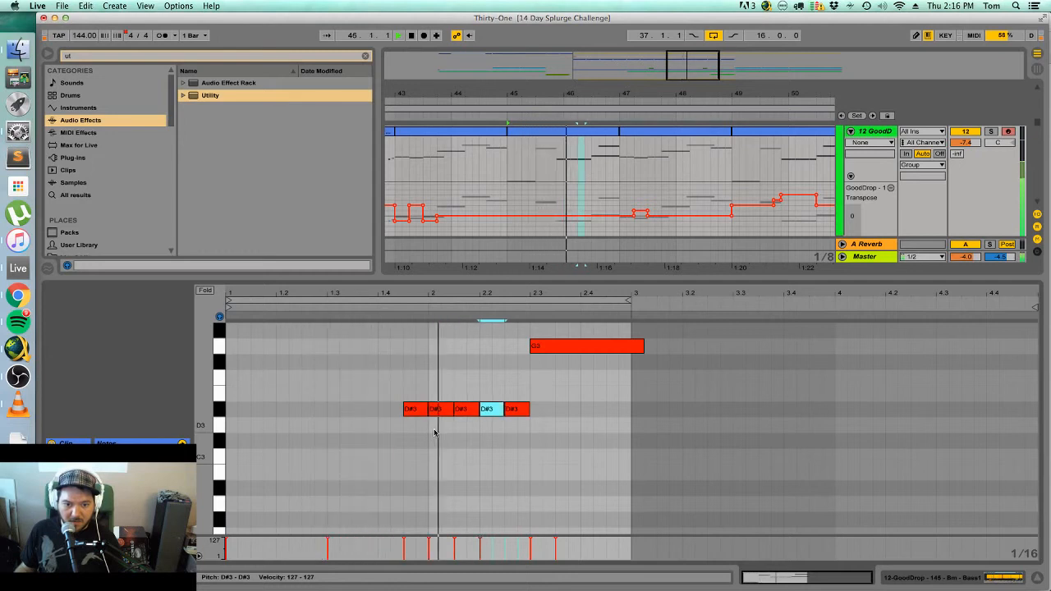
Turn the D#3 phrase into three dotted eighths by lengthening and duplicating the first note, and end it with a sixteenth D#3.
drag(427, 412, 439, 413)
key(super+d)
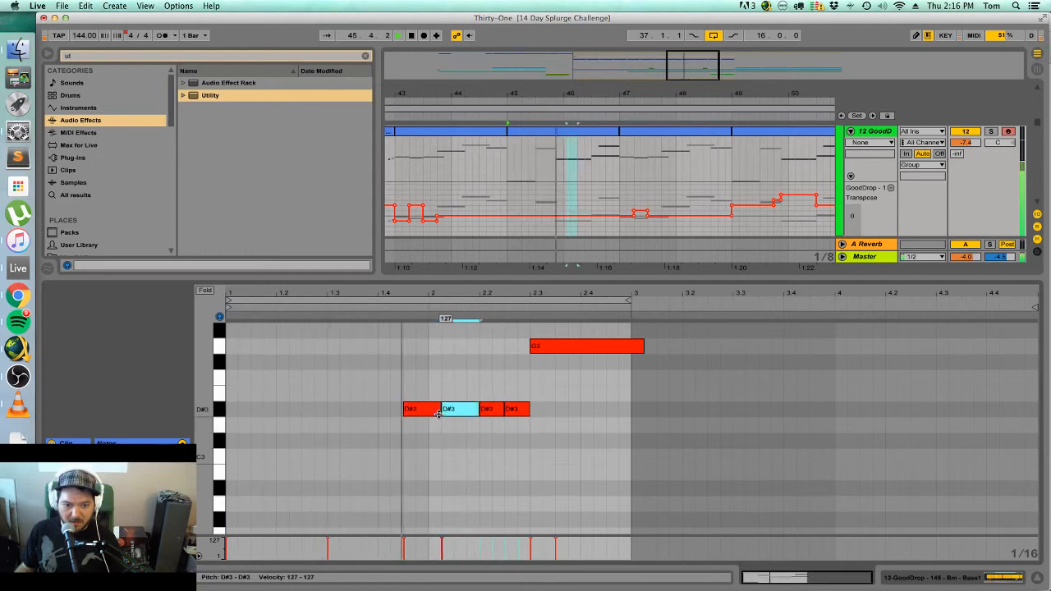
key(super+d)
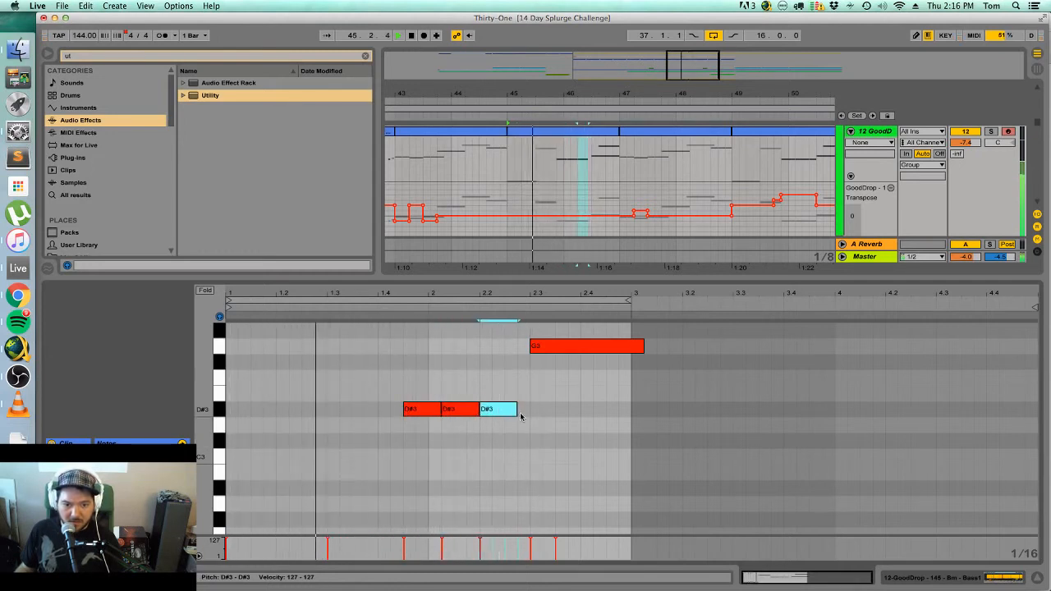
double_click(523, 412)
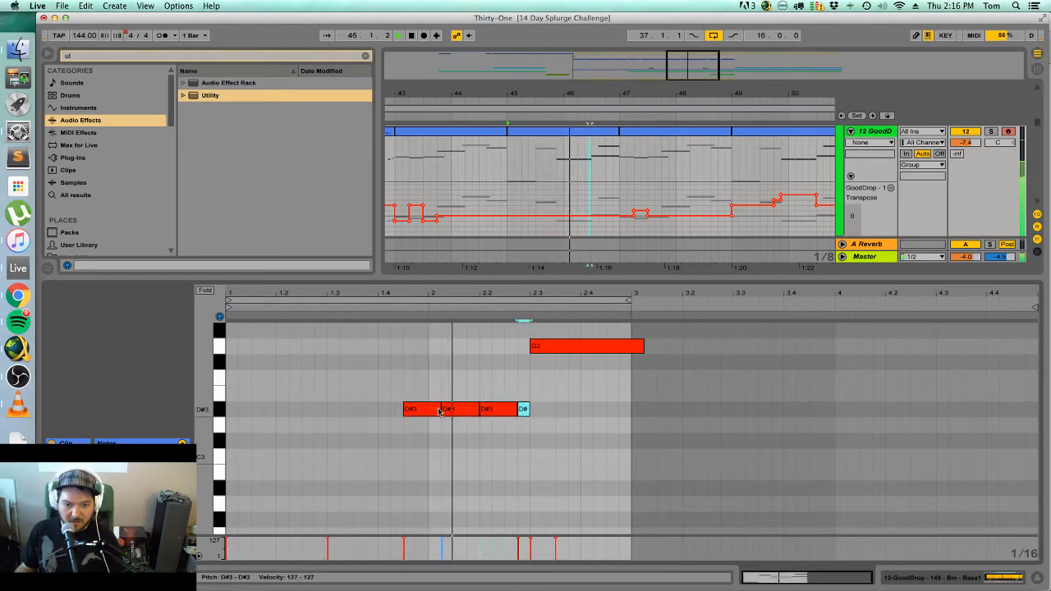
drag(442, 411, 503, 411)
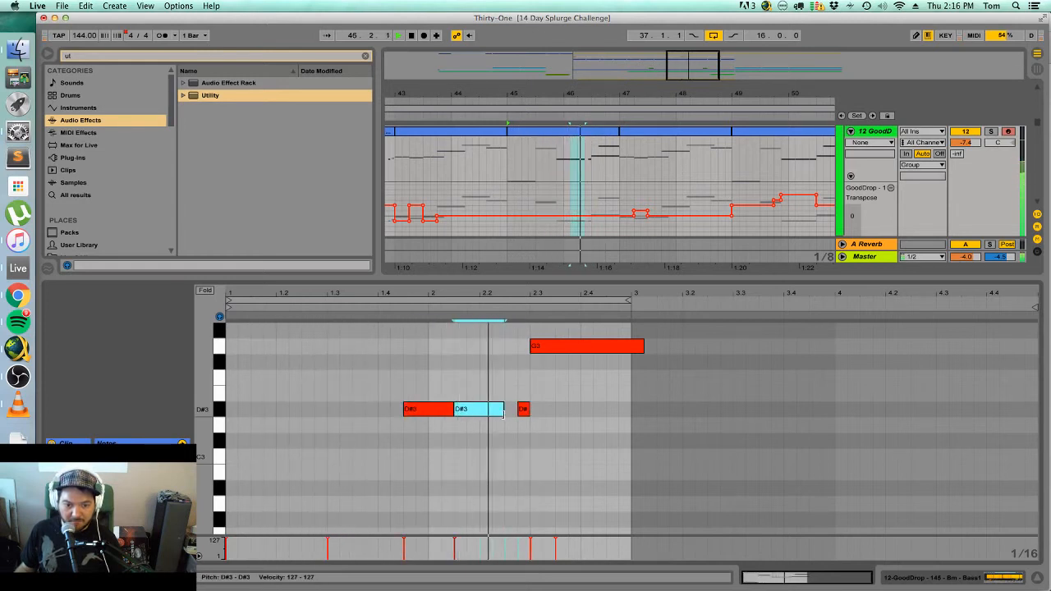
key(super+z)
key(super+z)
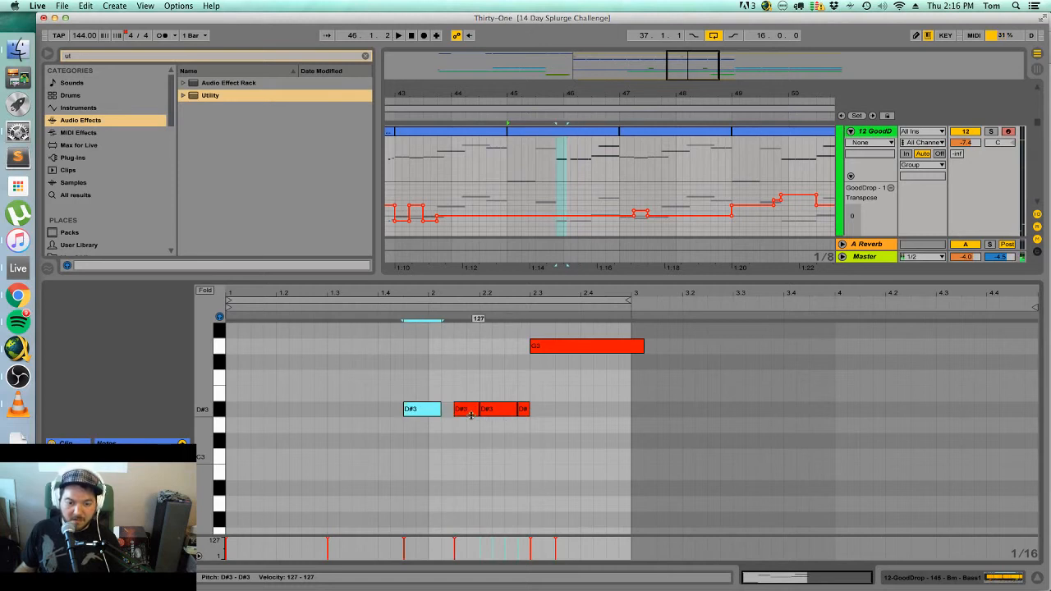
key(super+z)
Try an extra sixteenth D#3 before the phrase with the other notes shifted, audition it and remove the extra note.
drag(553, 432, 423, 410)
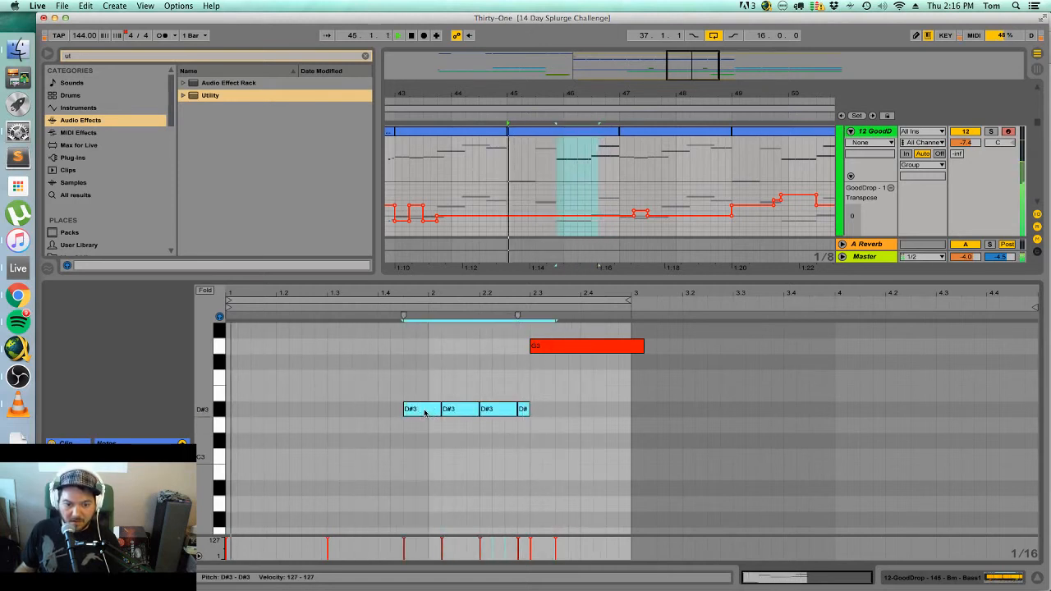
drag(424, 411, 436, 410)
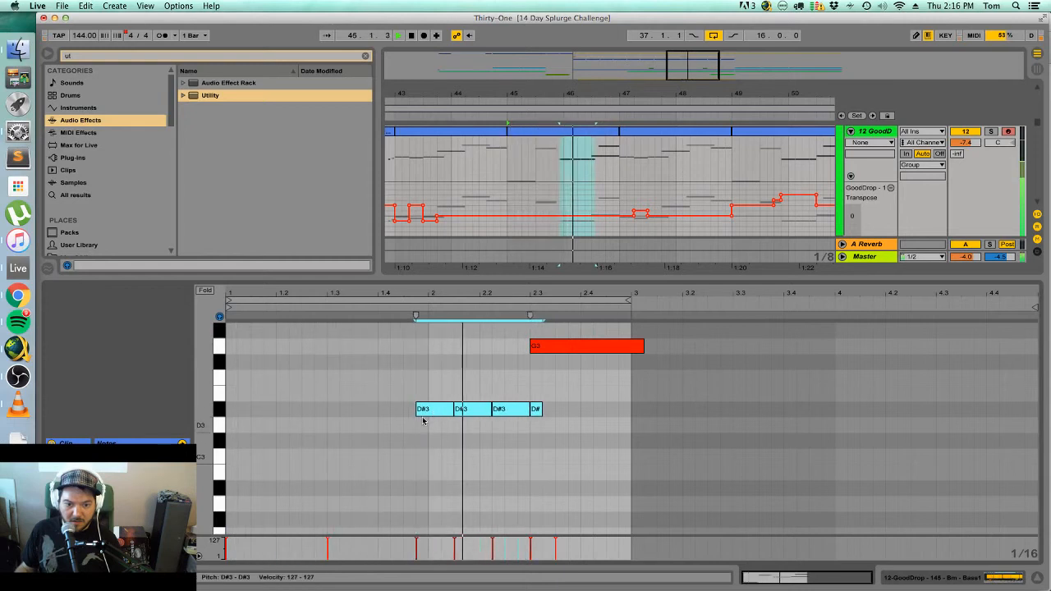
double_click(412, 409)
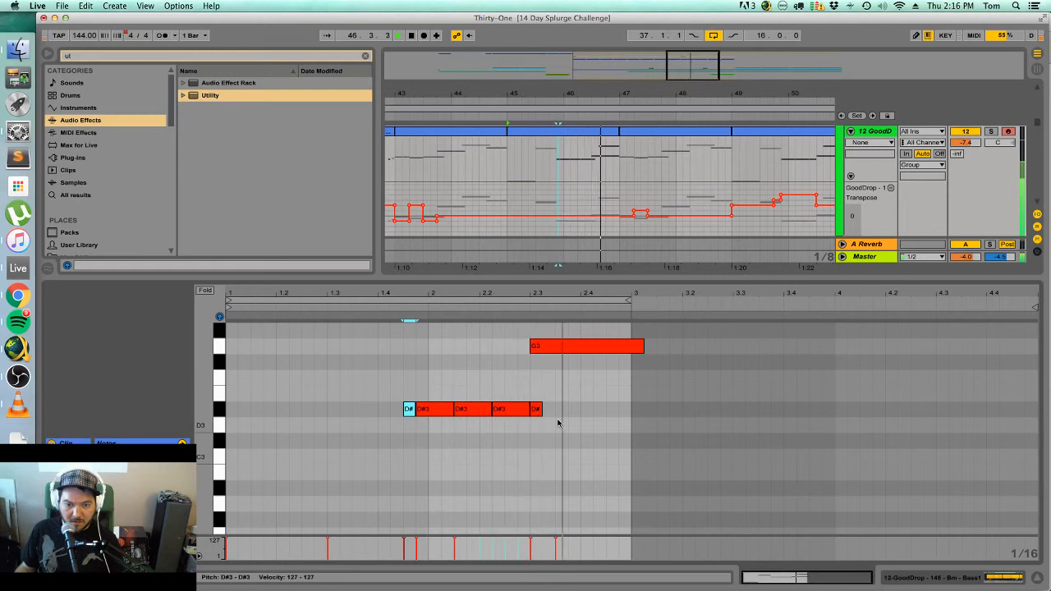
drag(563, 415, 424, 411)
click(403, 419)
key(space)
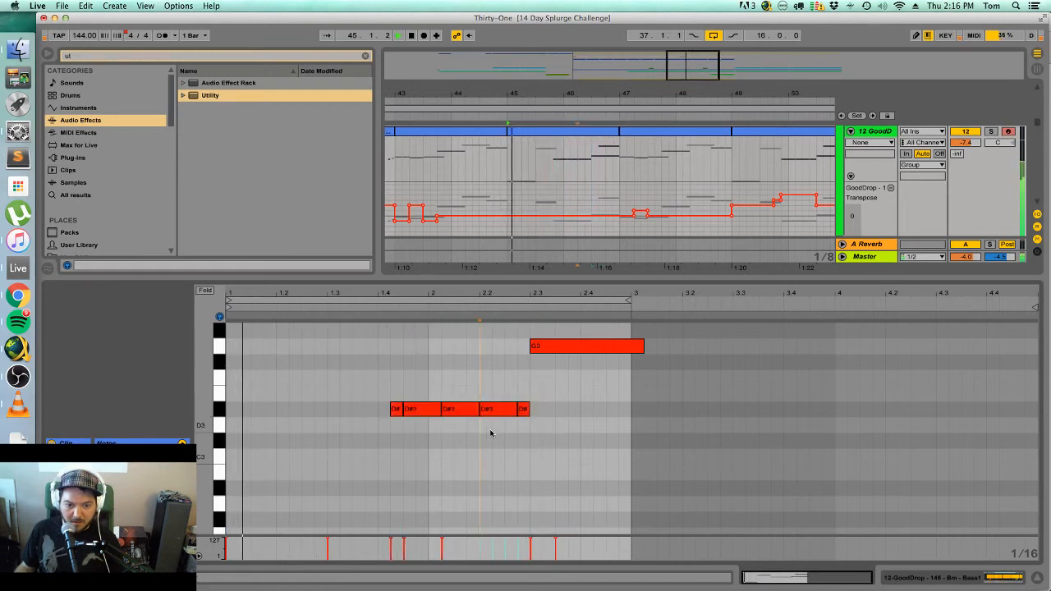
double_click(397, 415)
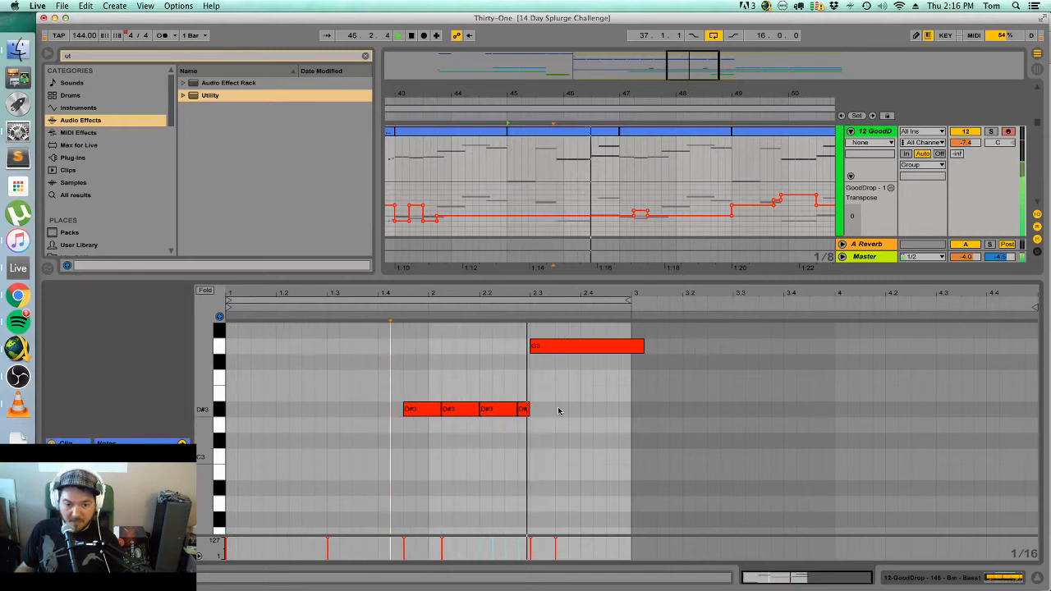
Try the four D#3 notes at F3 and at A#3, auditioning each pitch.
drag(558, 413, 419, 386)
key(space)
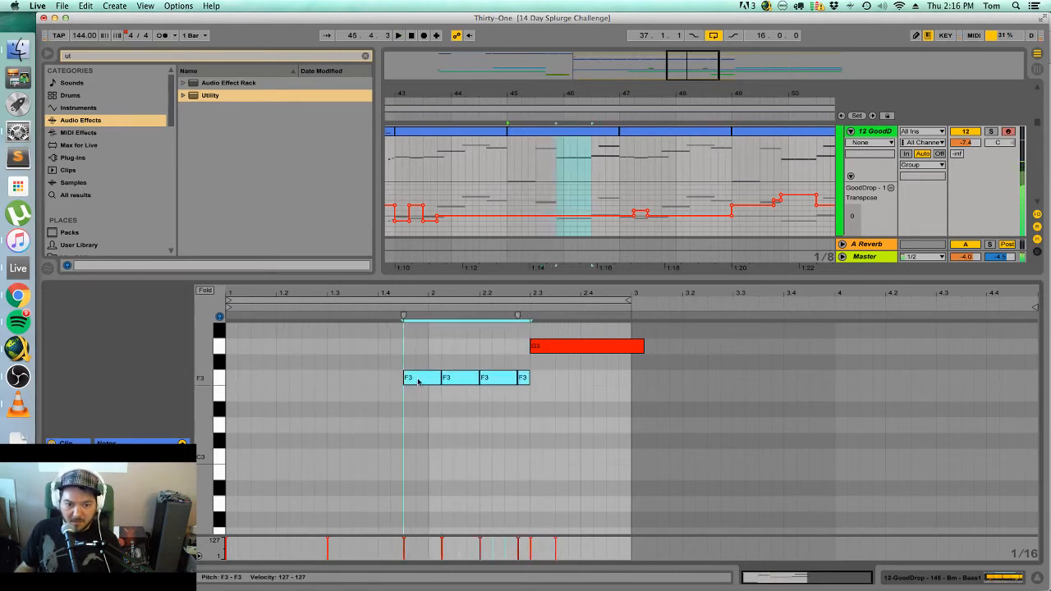
key(space)
scroll(418, 382, up, 3)
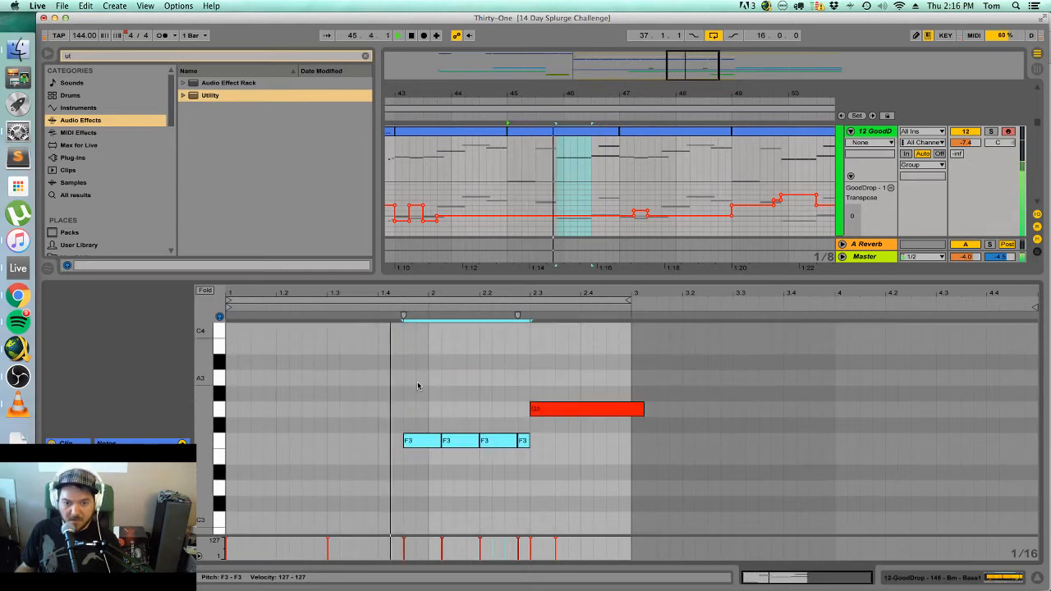
key(space)
drag(420, 444, 428, 371)
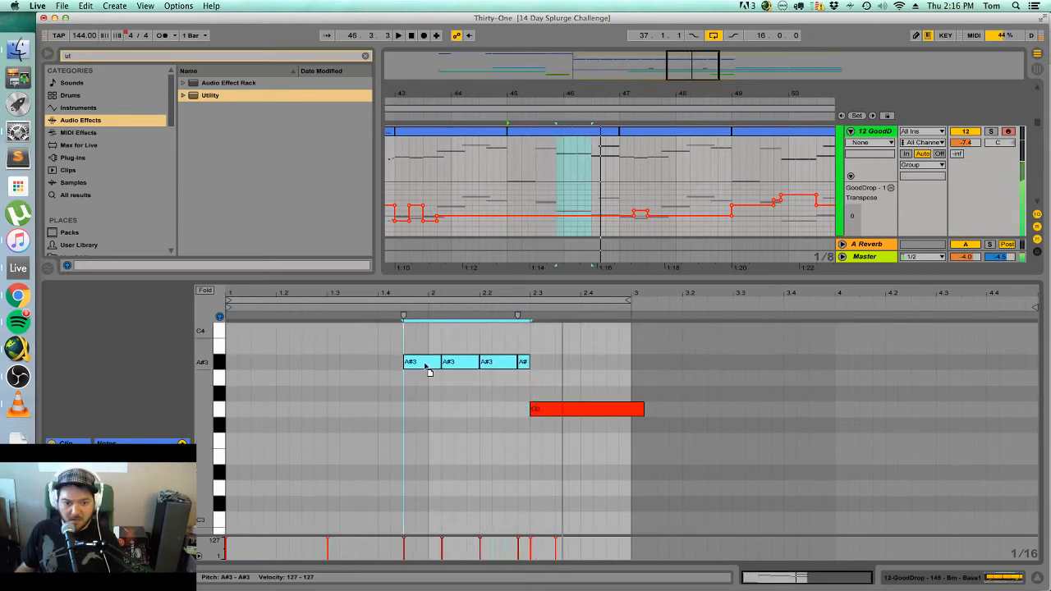
key(space)
scroll(428, 364, up, 3)
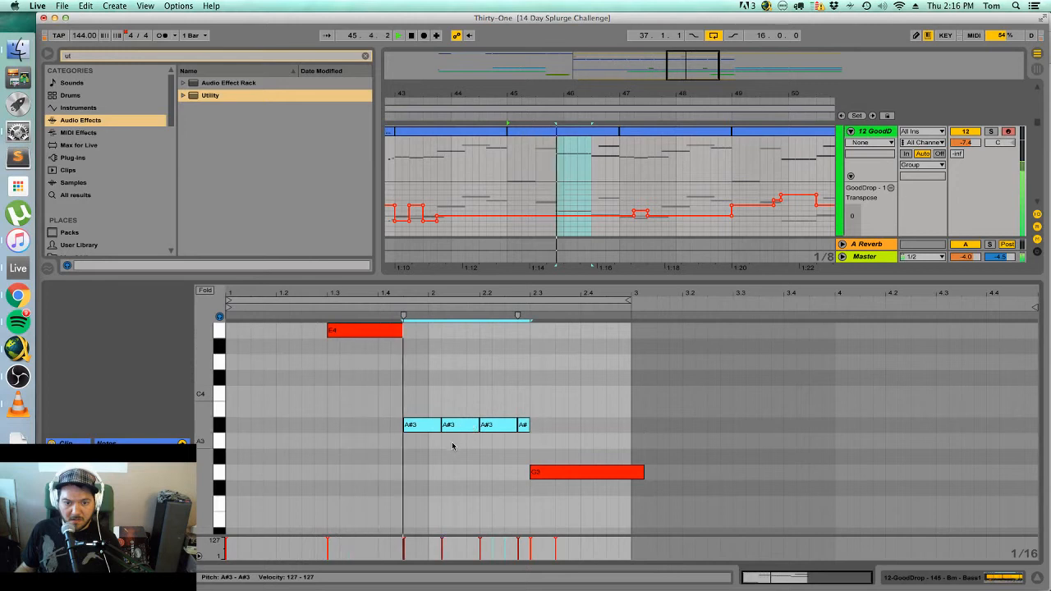
key(space)
Transpose the four selected notes up to F#5 and audition them.
drag(426, 425, 430, 372)
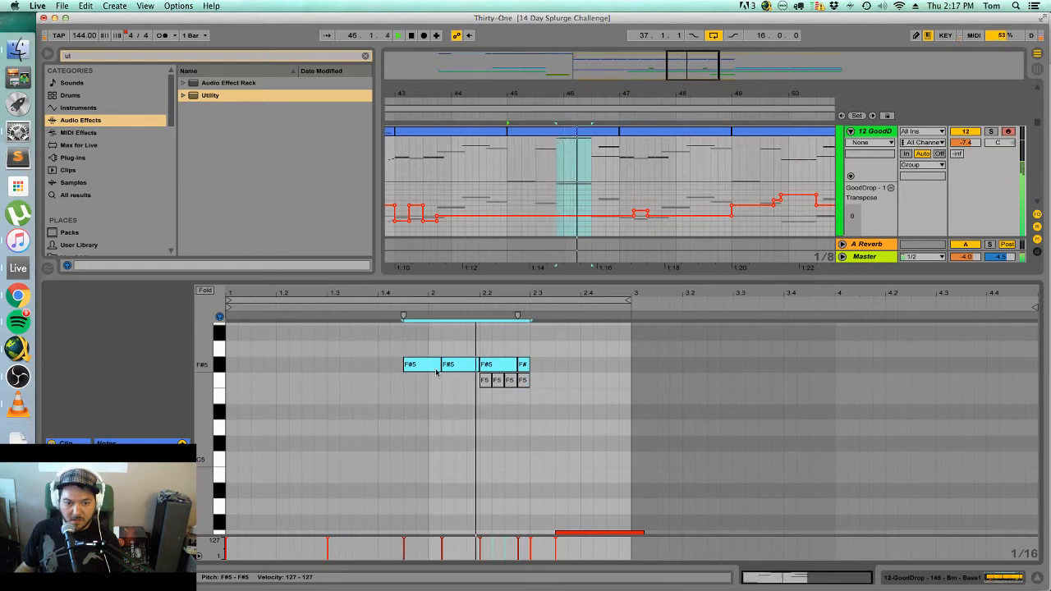
click(441, 387)
key(space)
Fill the phrase with five equal eighth-note F#5s using duplicates and audition it.
key(super+d)
key(super+d)
key(super+d)
key(super+d)
mouse_move(434, 366)
mouse_down()
mouse_move(424, 366)
mouse_move(557, 368)
mouse_move(529, 364)
mouse_up()
key(space)
click(555, 394)
click(539, 373)
key(space)
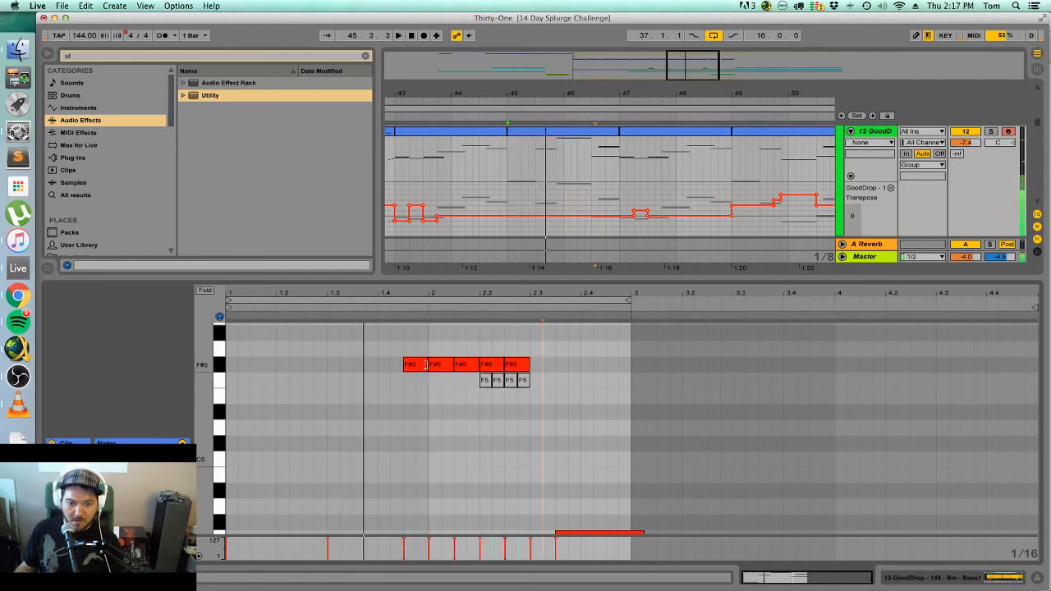
Lengthen the first F#5 to a dotted eighth, duplicate it to make three equal notes and audition the rhythm.
drag(430, 366, 440, 367)
key(super+d)
key(super+d)
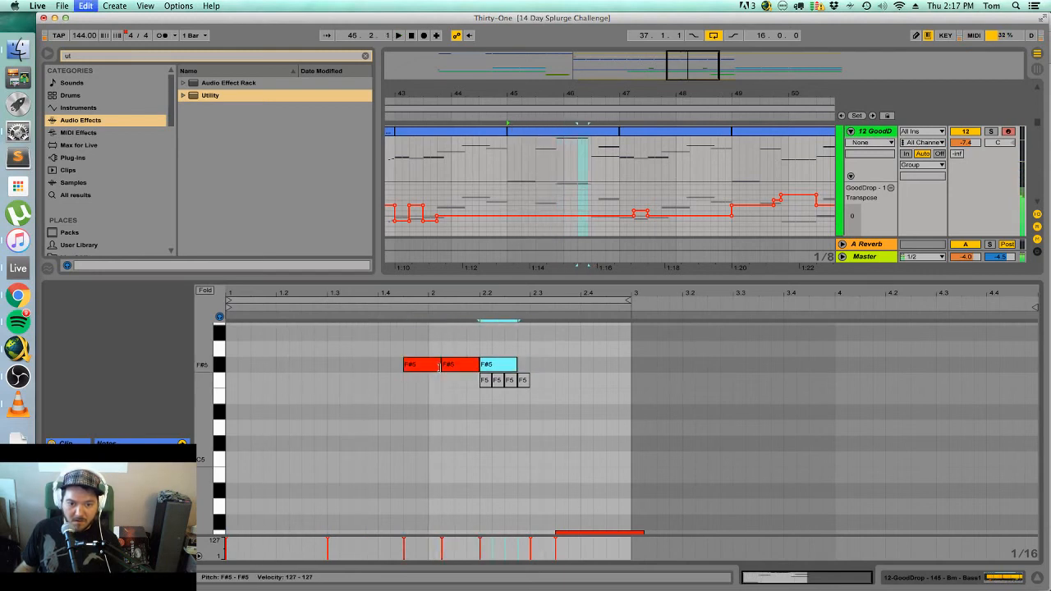
click(537, 365)
key(space)
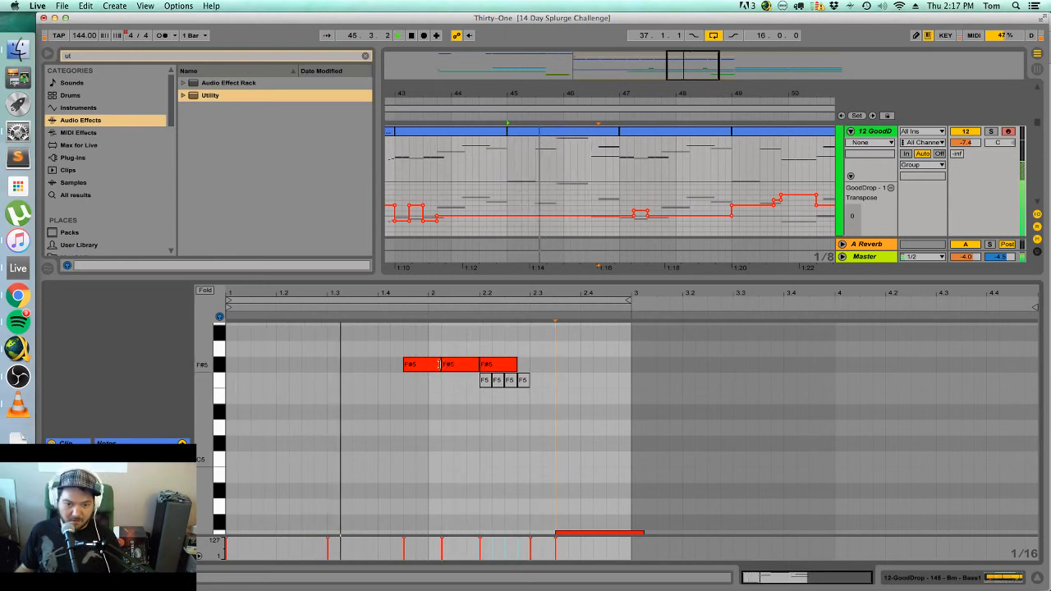
Shift and lengthen the F#5 notes so the first two last one beat each and a dotted eighth follows them.
drag(458, 370, 470, 372)
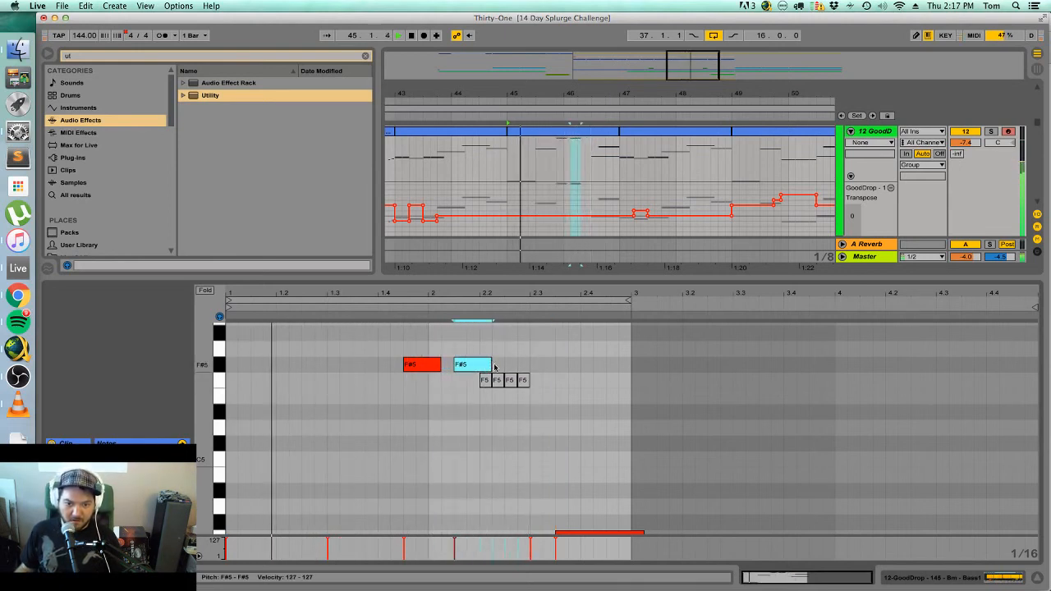
key(super+d)
drag(440, 364, 503, 365)
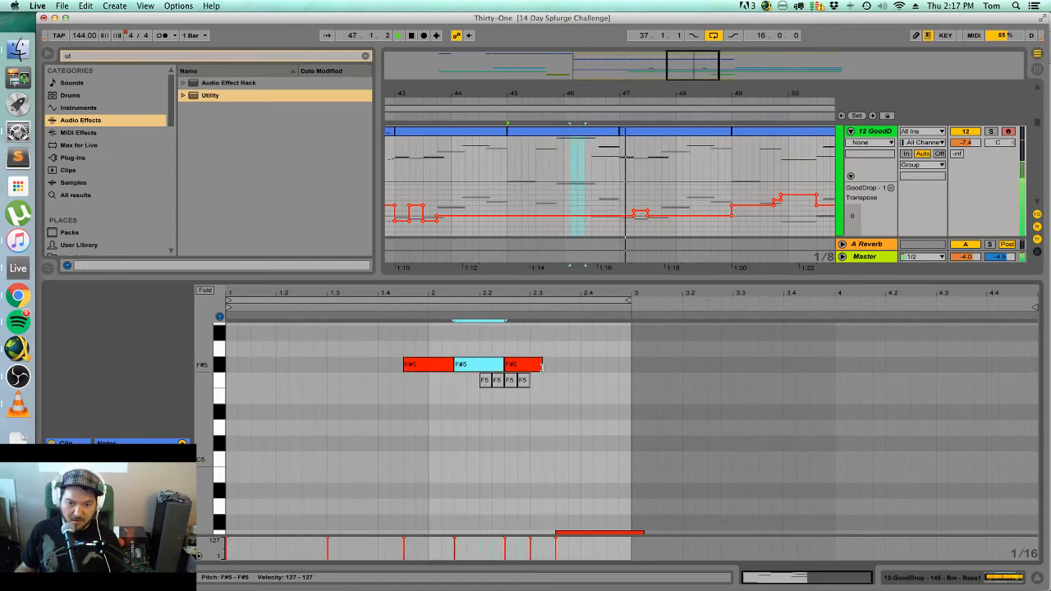
Inspect the GoodDrop clip at bar 37 and close the clip editor.
drag(708, 88, 696, 103)
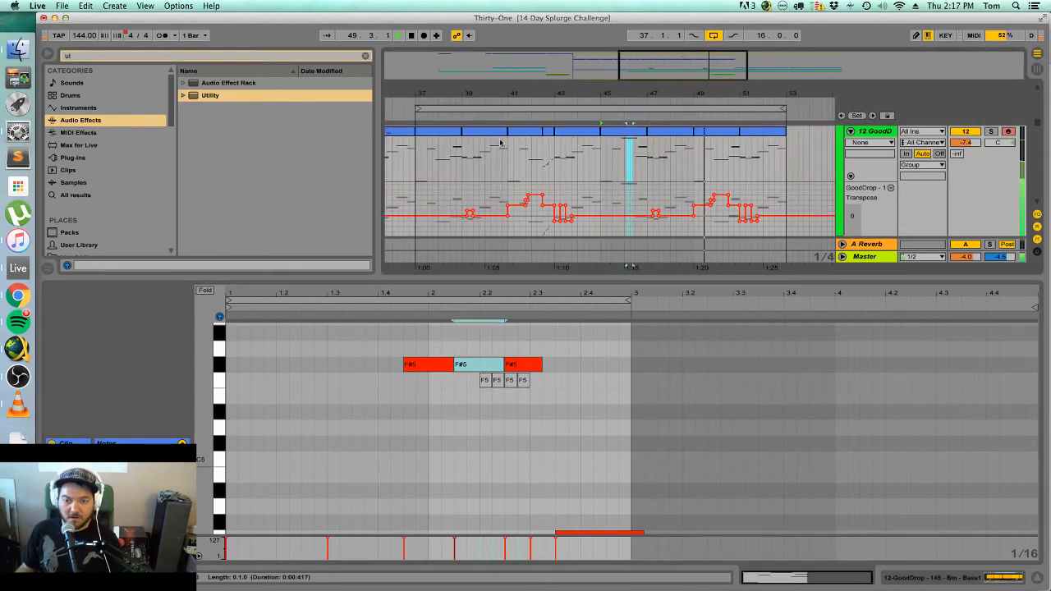
click(453, 139)
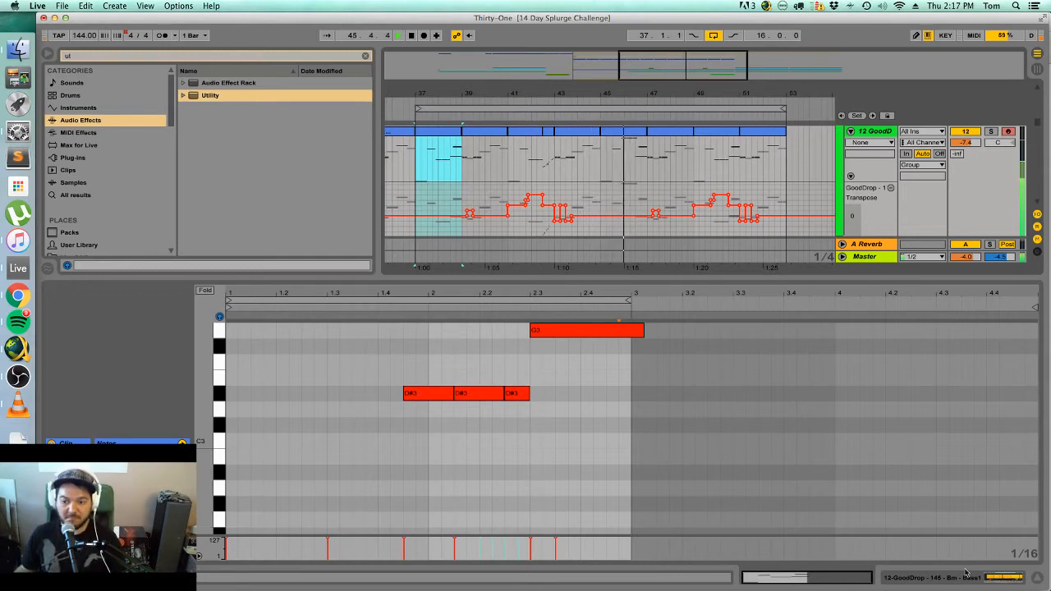
click(1036, 578)
scroll(608, 361, up, 6)
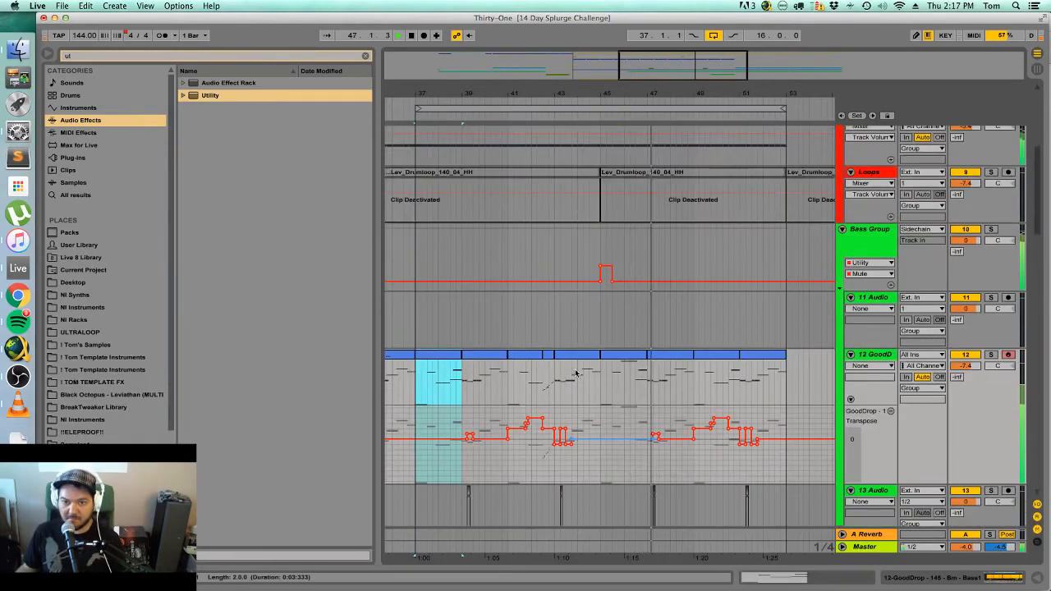
Draw a +1 st step in the GoodDrop Transpose automation around bar 46, inside the clip starting at bar 45, and audition it.
click(624, 357)
key(space)
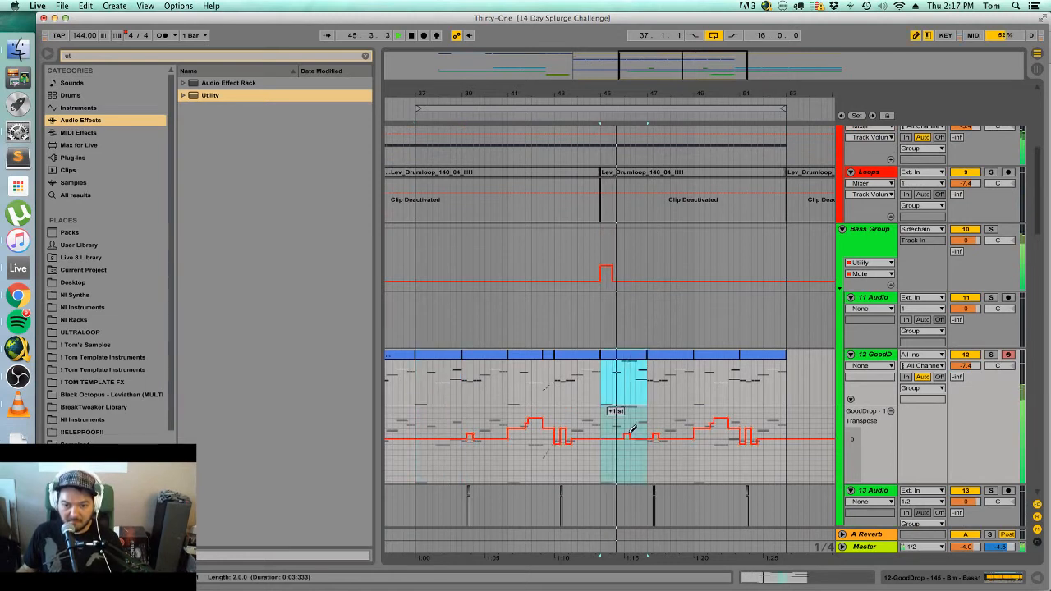
click(623, 432)
key(space)
key(space)
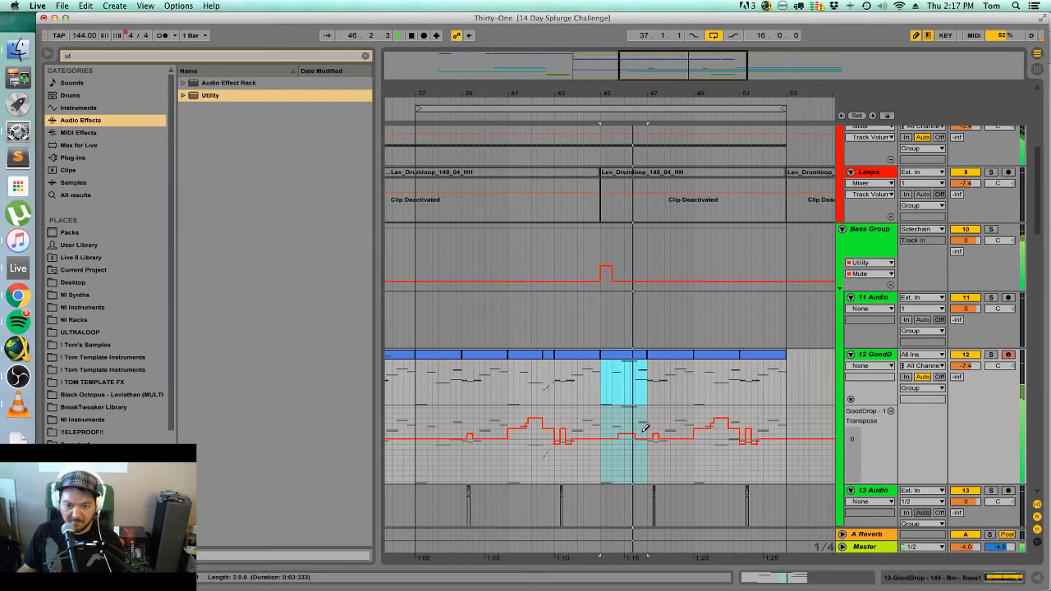
key(space)
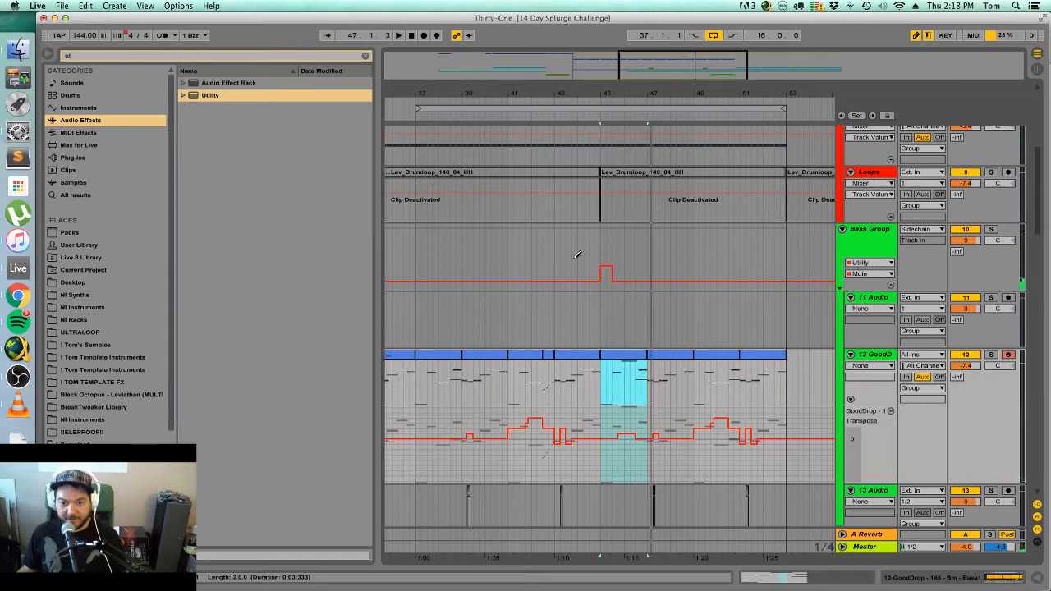
Copy the short Superior Drummer fill before bar 43, paste it just before bar 45 and audition it.
scroll(577, 257, up, 8)
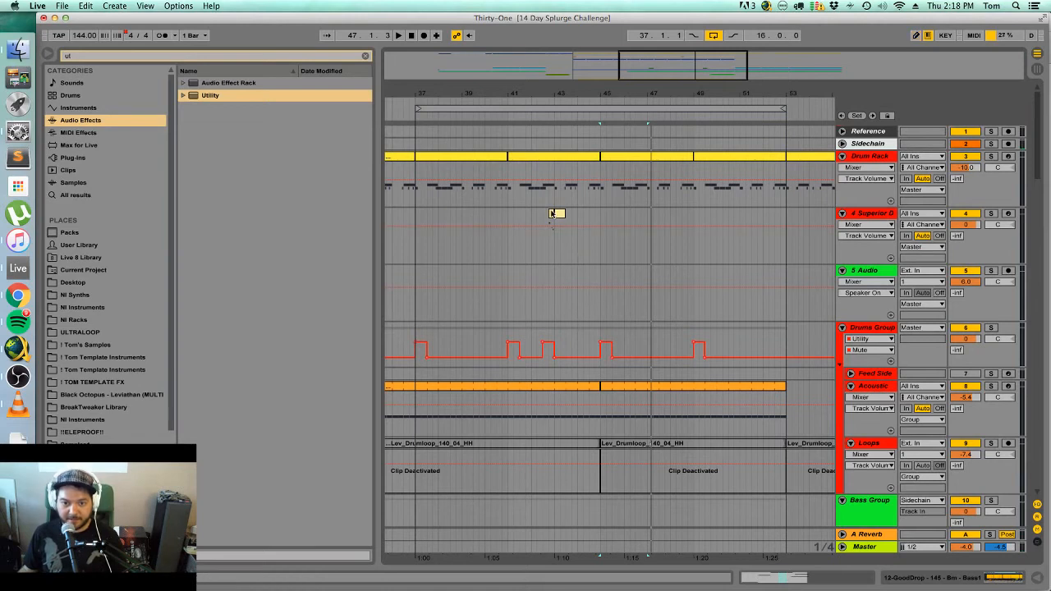
click(552, 213)
key(super+c)
click(596, 252)
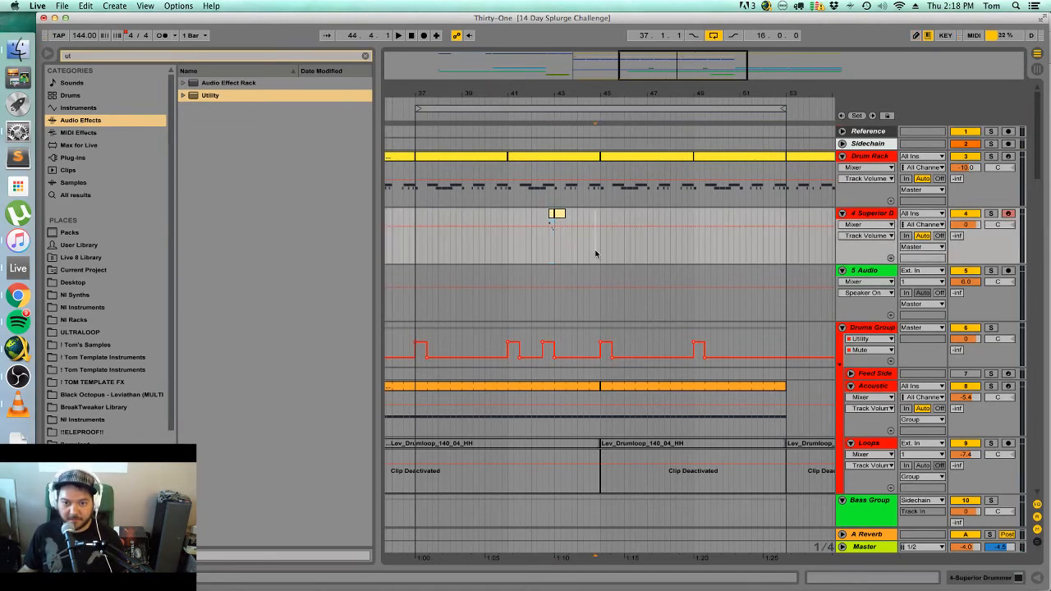
key(super+v)
key(space)
click(590, 253)
key(space)
key(space)
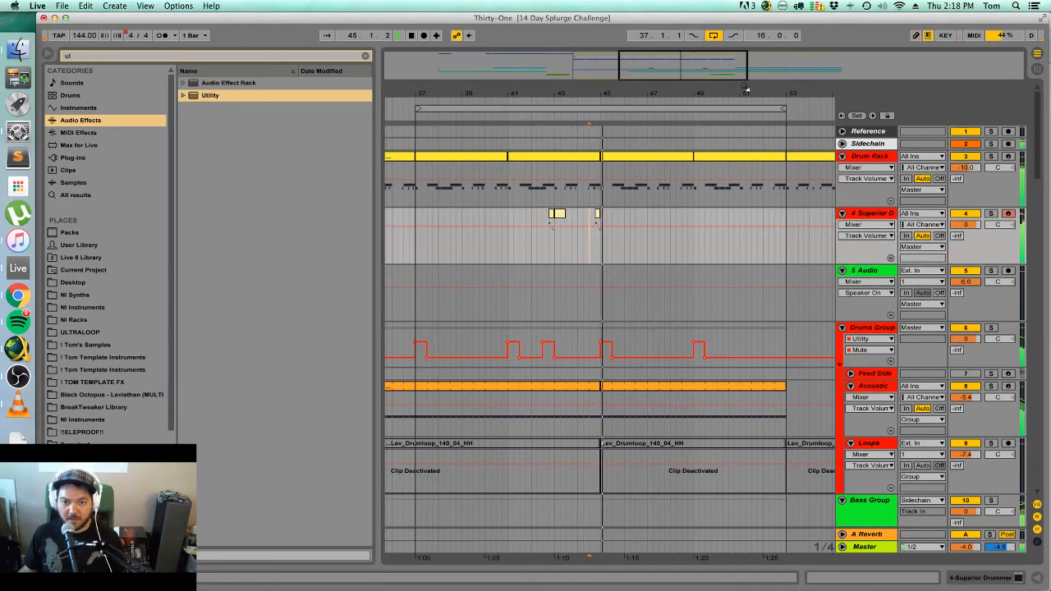
Copy the Superior Drummer clip that starts at bar 43 and paste it at bar 45, after the short fill.
drag(631, 94, 628, 137)
key(b)
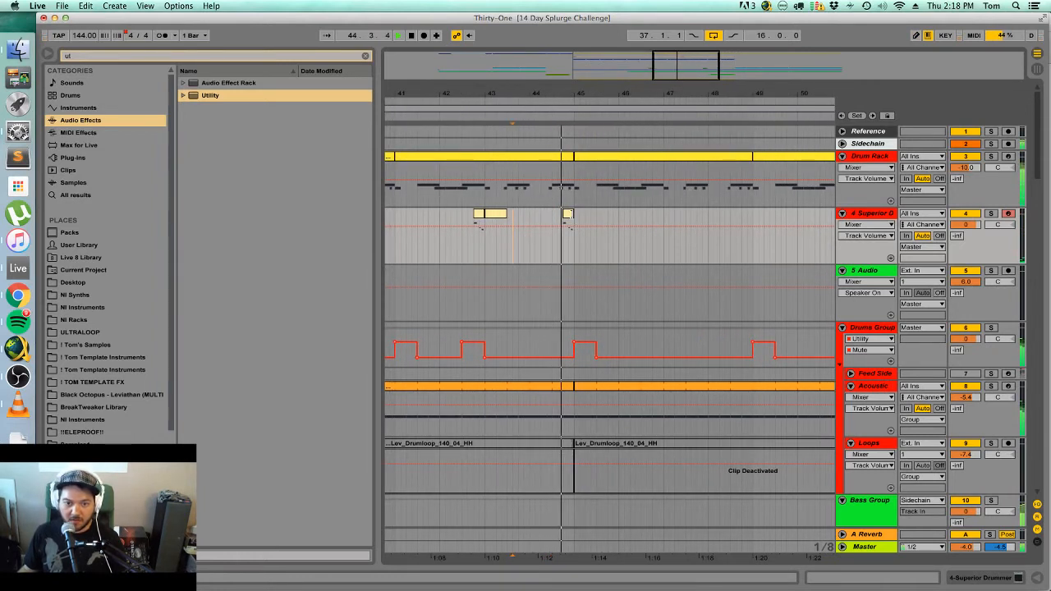
key(space)
key(space)
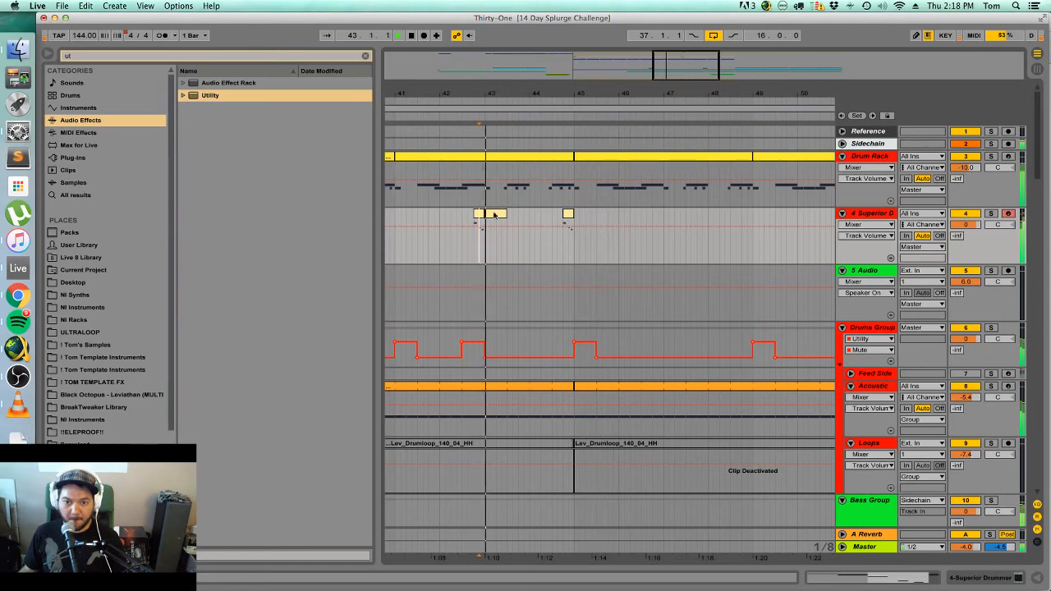
click(495, 214)
key(super+c)
click(576, 251)
key(super+v)
click(559, 251)
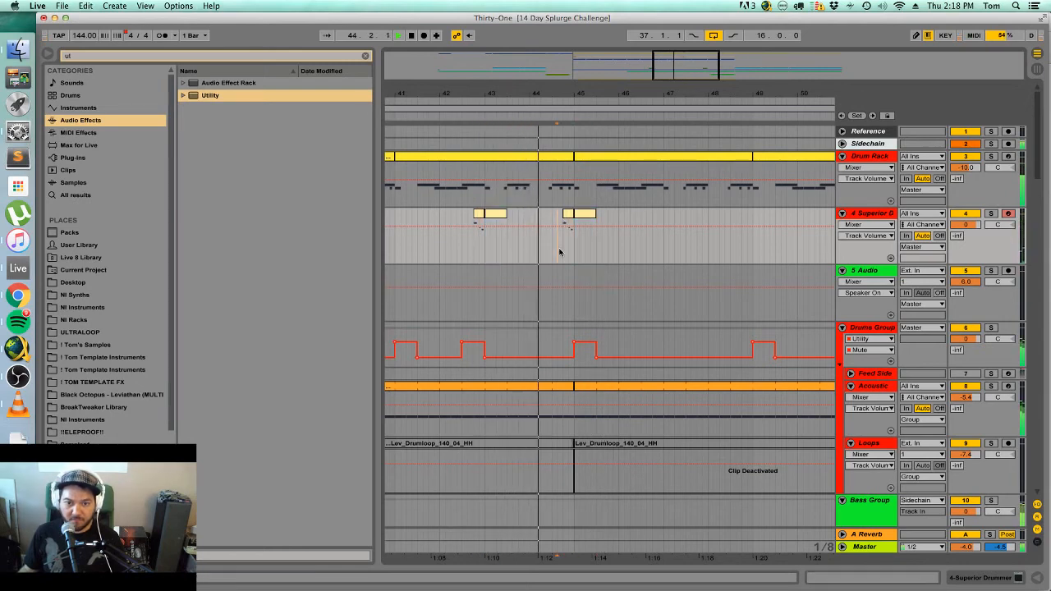
Extend the Bass Group's Mute automation to begin one beat before bar 45 and audition it.
scroll(575, 271, down, 8)
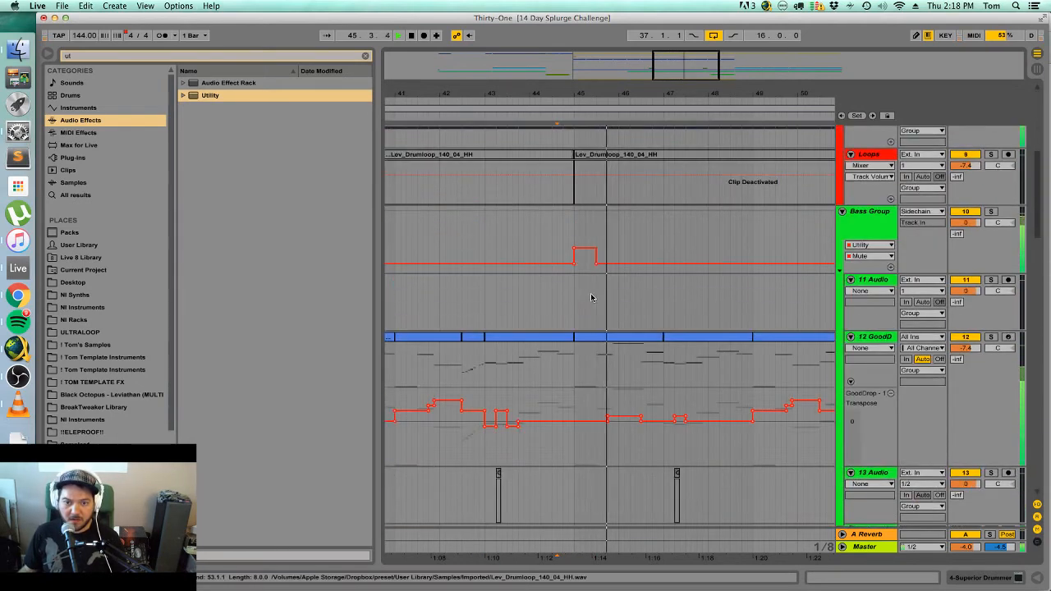
key(b)
click(573, 244)
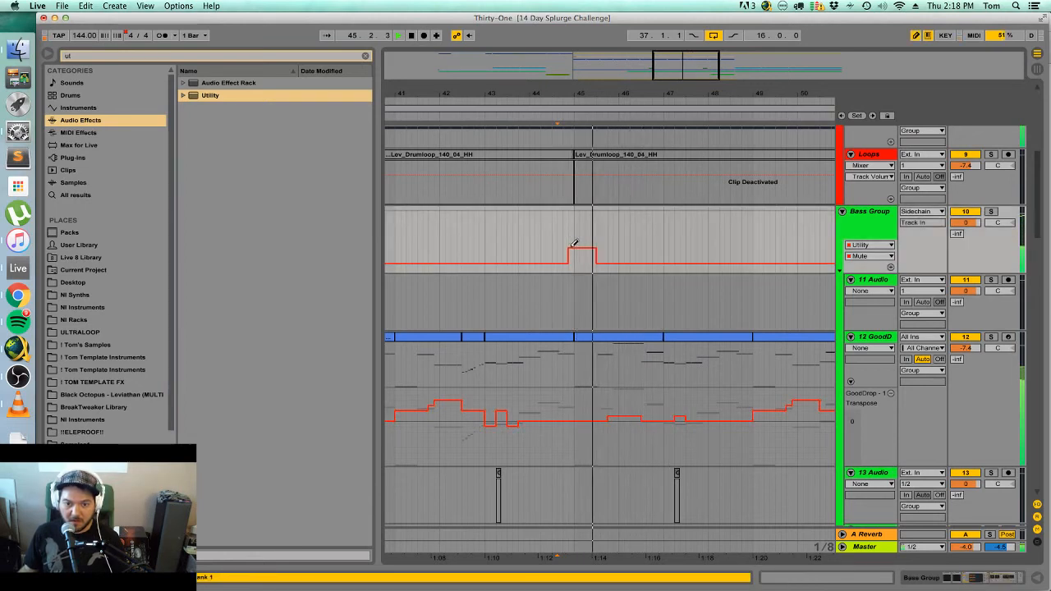
click(569, 247)
key(b)
key(space)
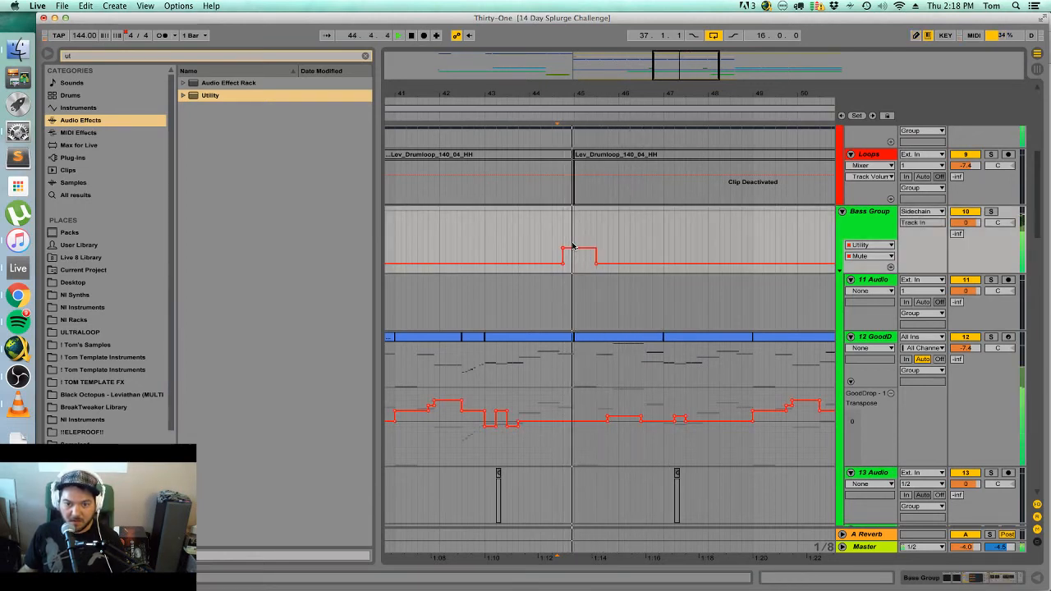
Extend the Drums Group's Mute automation to begin one beat before bar 45.
scroll(602, 380, down, 4)
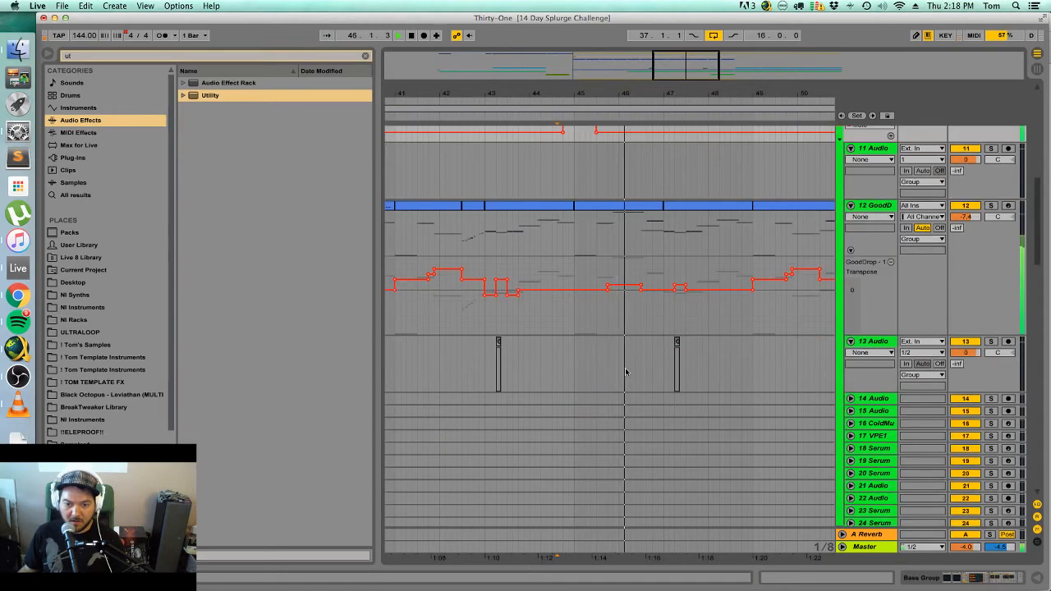
scroll(649, 373, up, 2)
scroll(659, 375, down, 4)
scroll(660, 375, up, 9)
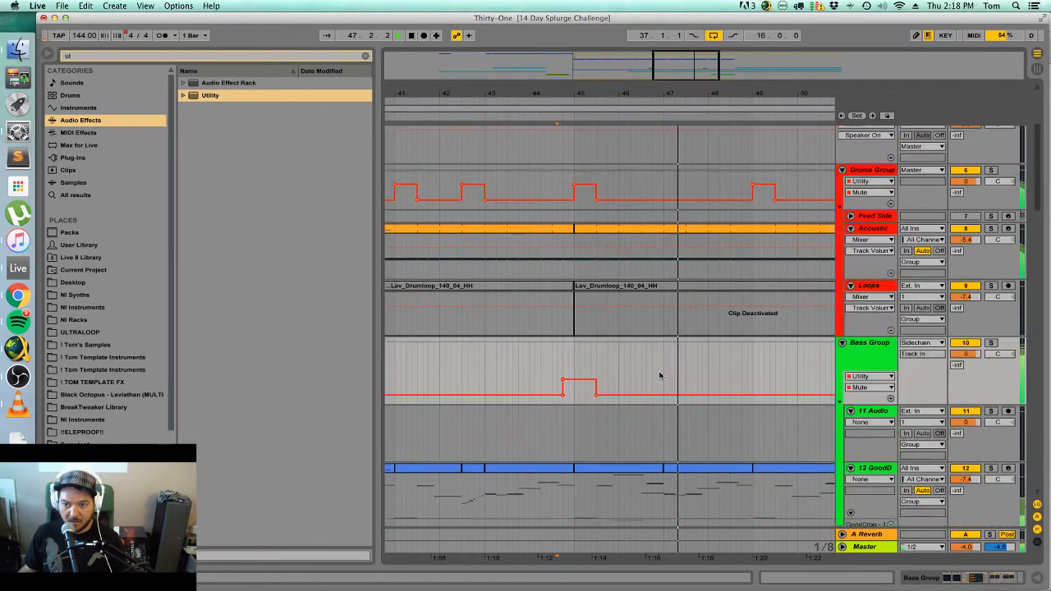
scroll(660, 375, up, 4)
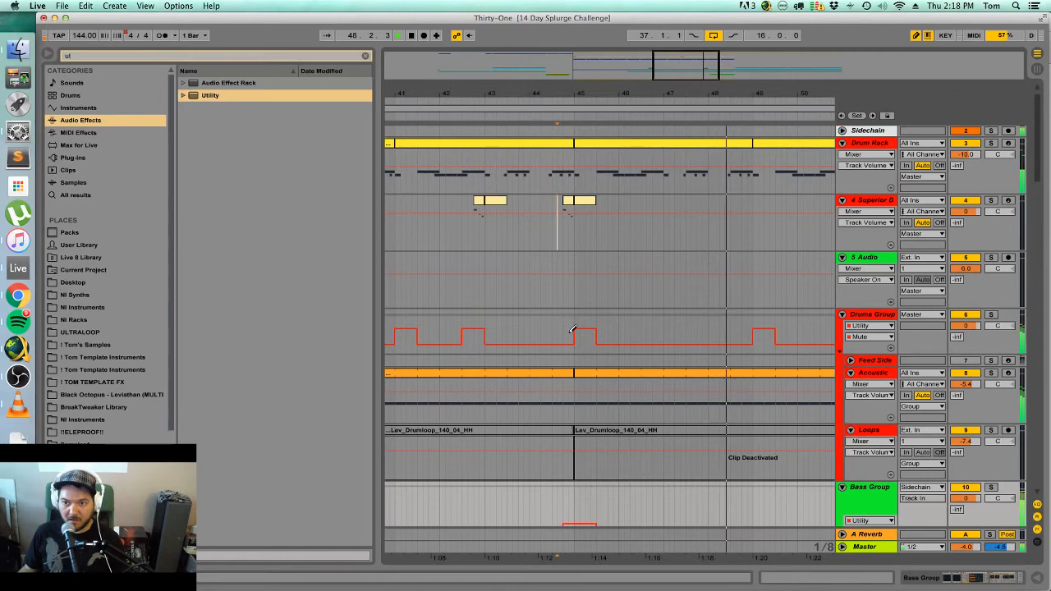
scroll(624, 393, down, 15)
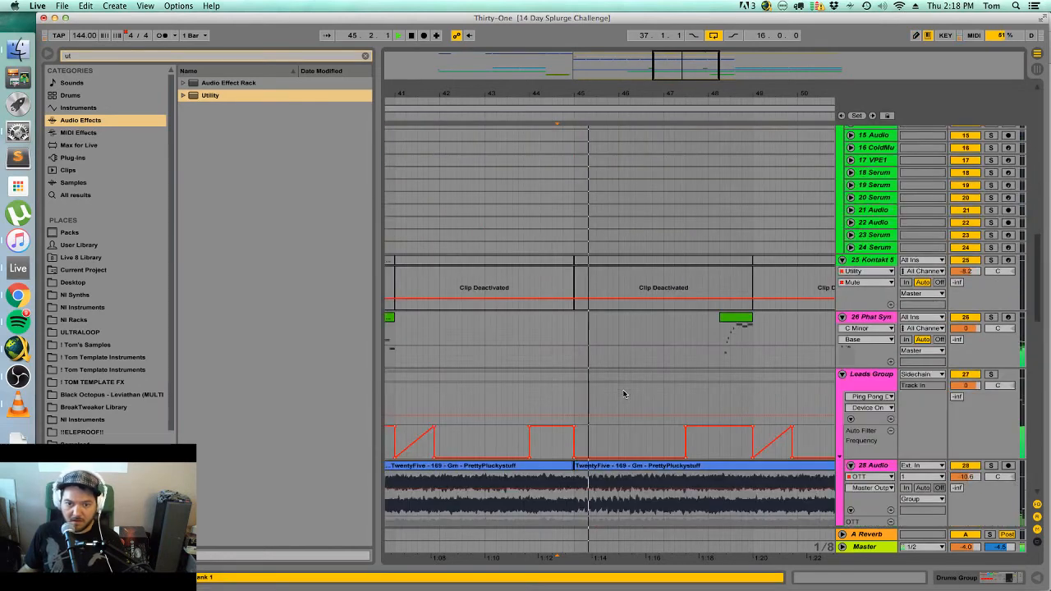
Drop the Leads Group's Auto Filter Frequency to 26.0 Hz just before bar 45 and audition from bar 43.
key(space)
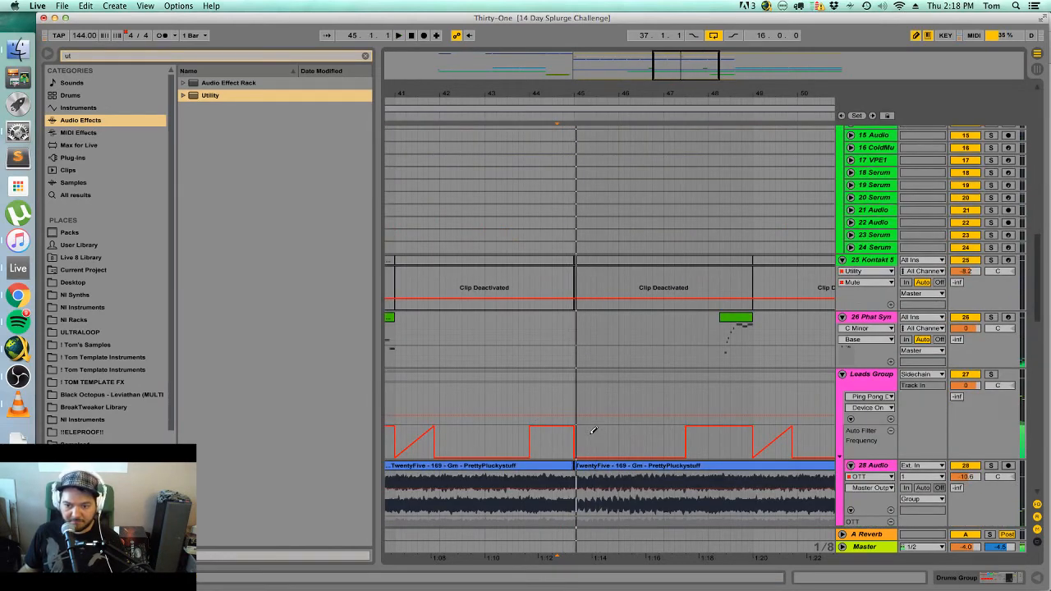
drag(573, 458, 573, 464)
key(space)
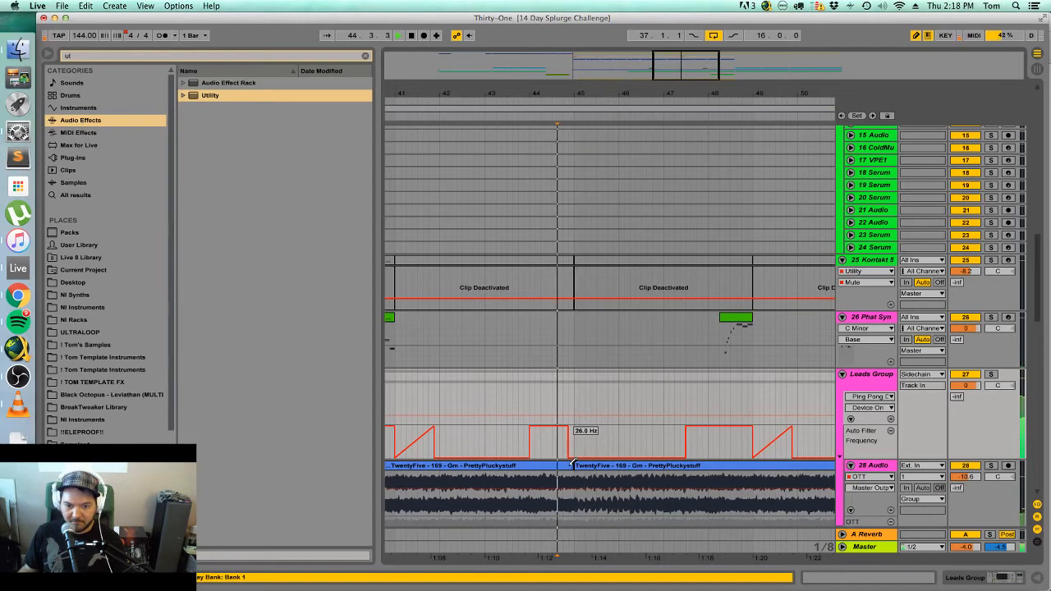
click(495, 432)
In the Superior Drummer fill before bar 45, replace the G4 note with two short F#3 notes at 1.2 and 1.2.2.
scroll(533, 427, up, 10)
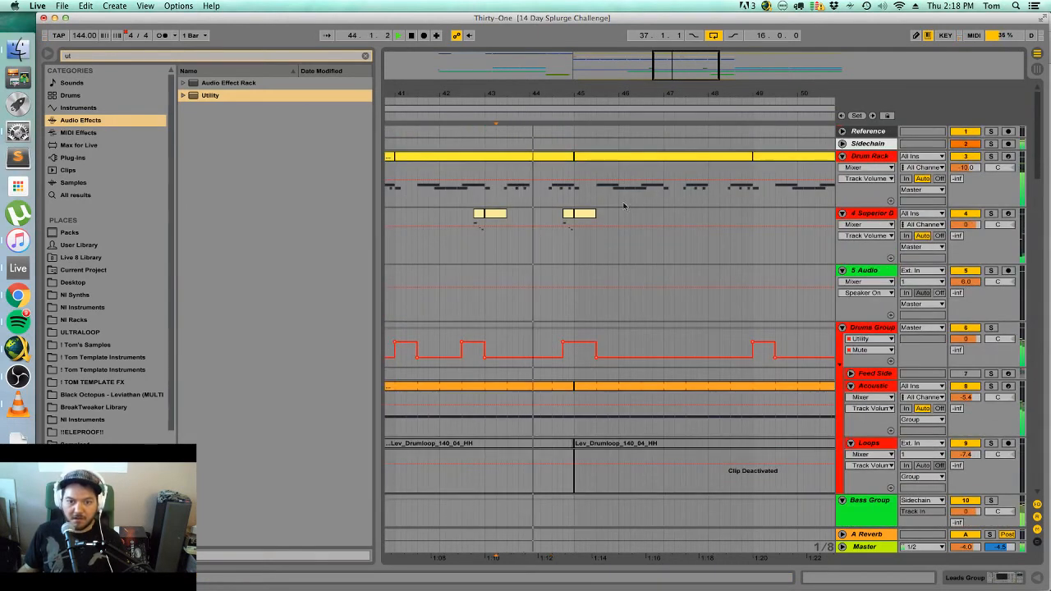
double_click(567, 214)
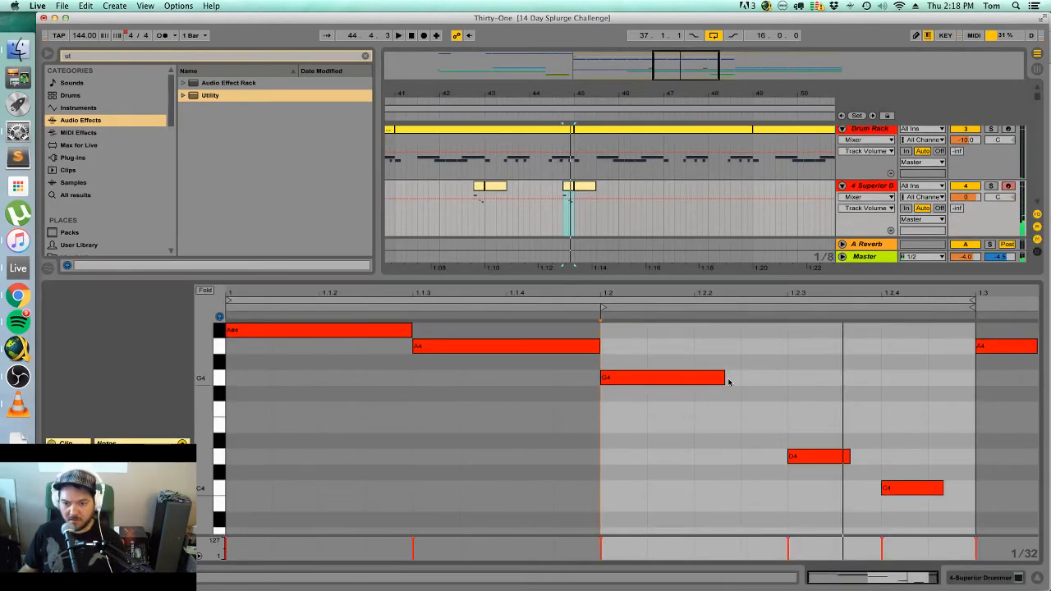
click(723, 378)
drag(656, 378, 655, 520)
key(space)
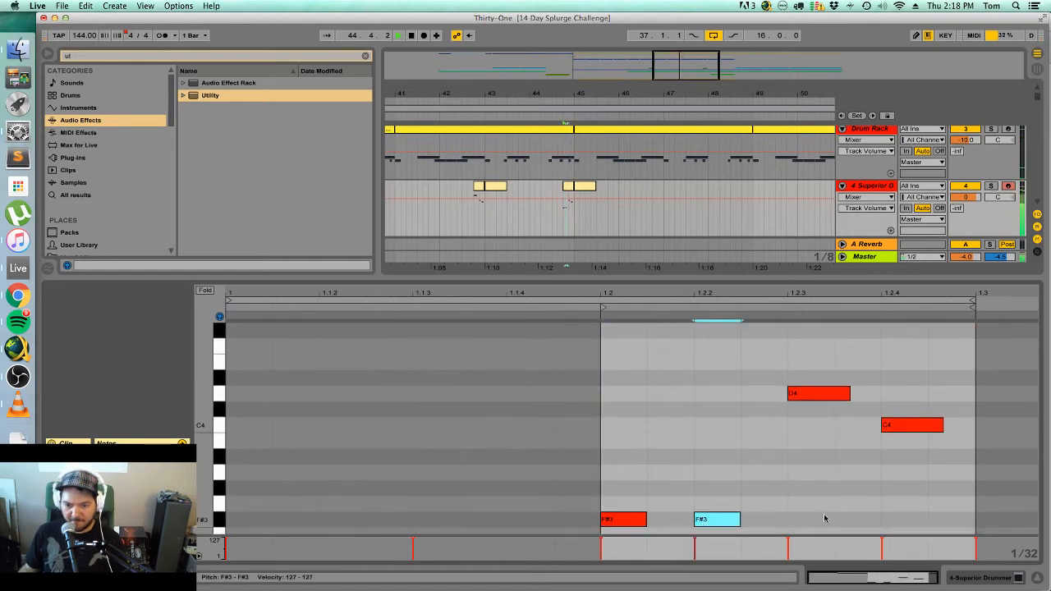
Move the fill's D4 note at 1.2.3 down to D2 and compare it with the fill before bar 43.
drag(809, 392, 822, 492)
key(space)
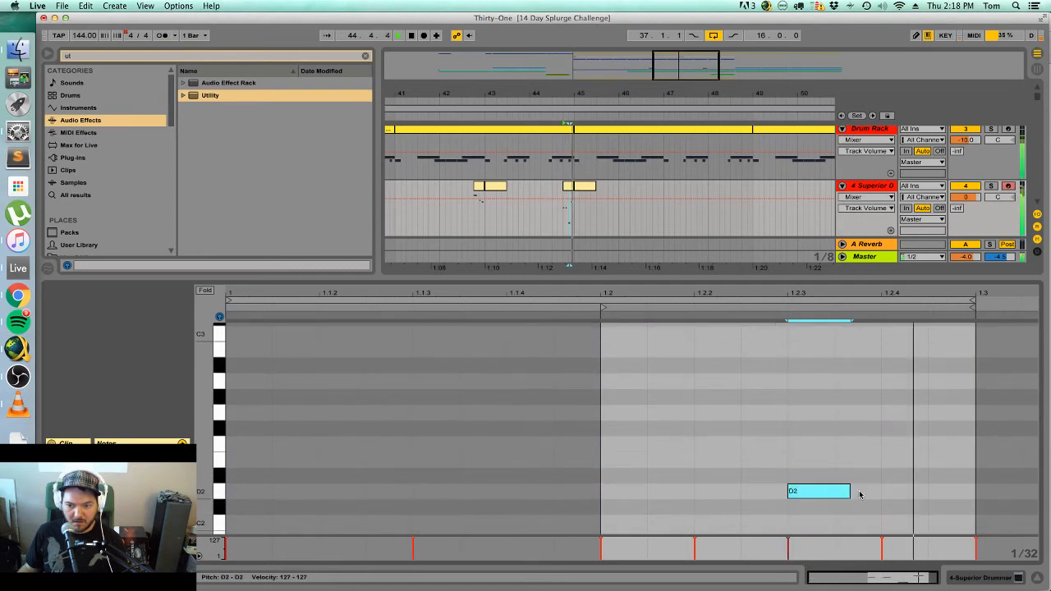
key(space)
click(482, 189)
key(space)
scroll(903, 483, down, 5)
key(space)
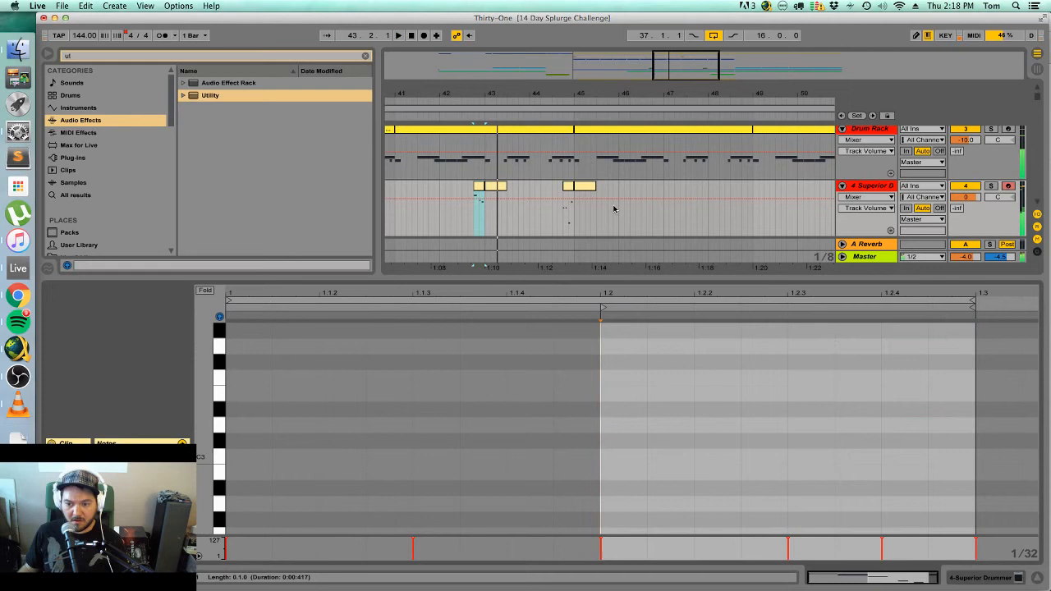
click(568, 192)
key(space)
scroll(900, 460, down, 3)
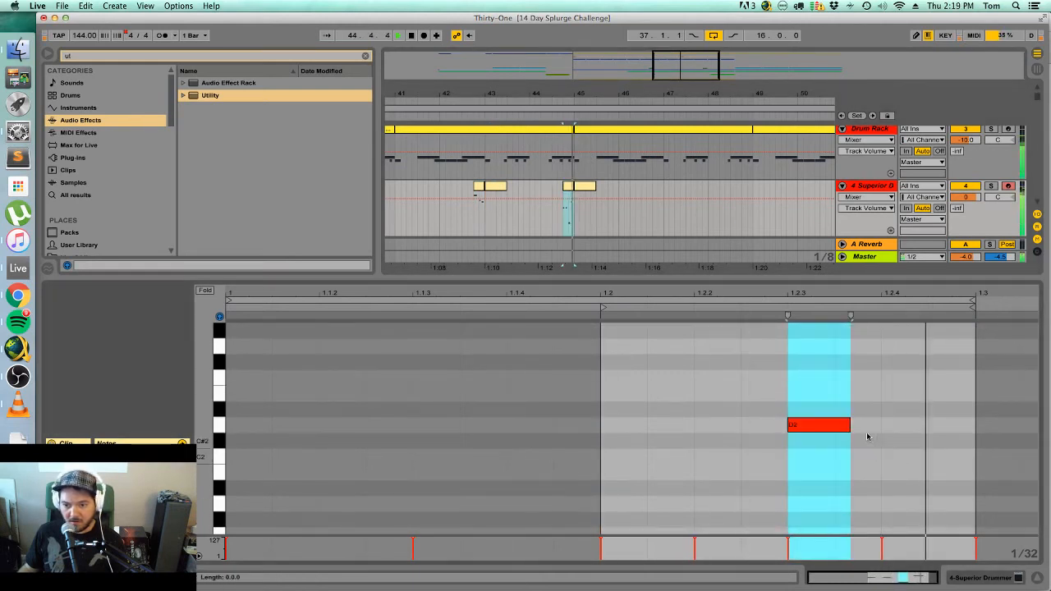
Make three evenly spaced D2 notes from 1.2.3 on a 1/32 triplet grid and delete the C4 note.
key(space)
key(b)
click(867, 424)
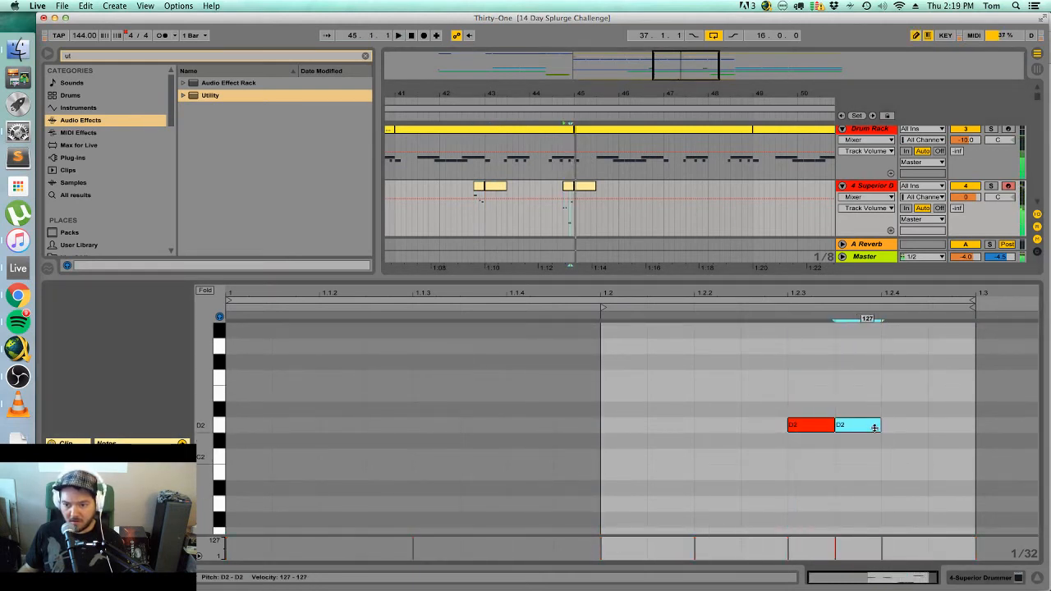
click(872, 424)
click(872, 424)
click(841, 425)
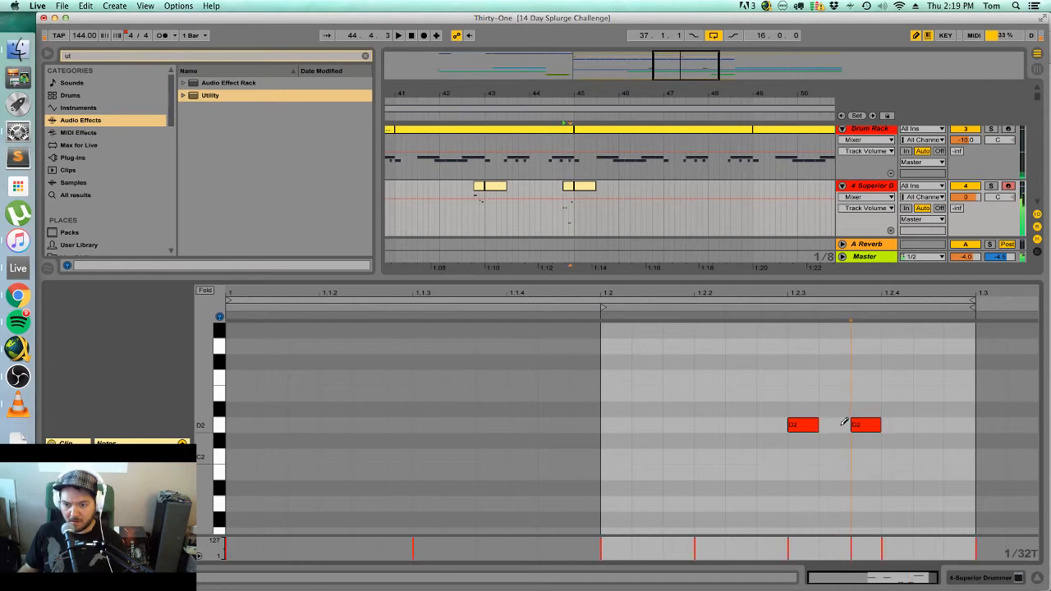
click(838, 423)
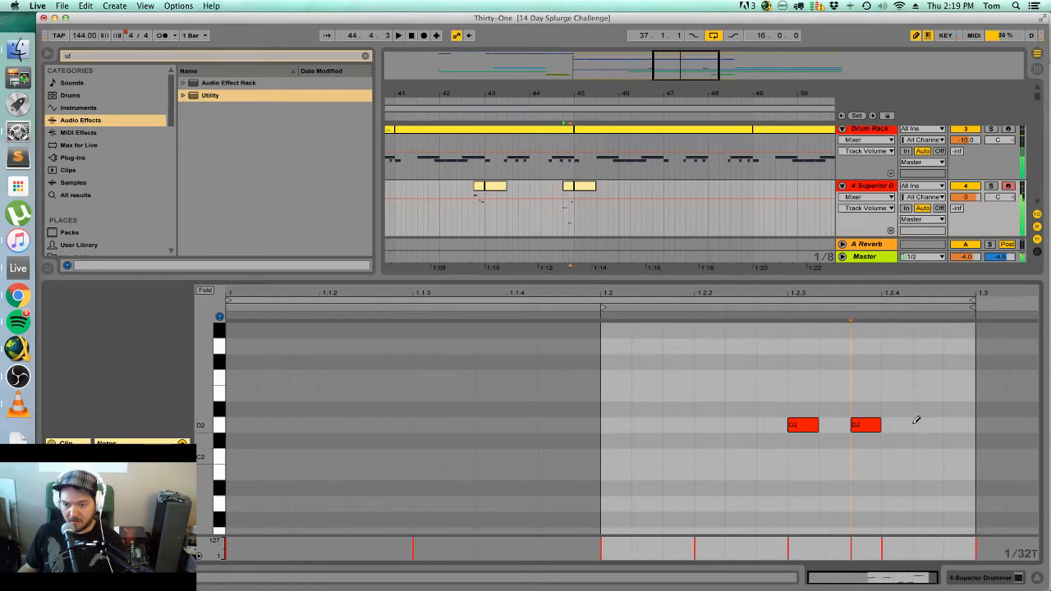
click(928, 423)
scroll(933, 422, up, 5)
scroll(936, 422, up, 3)
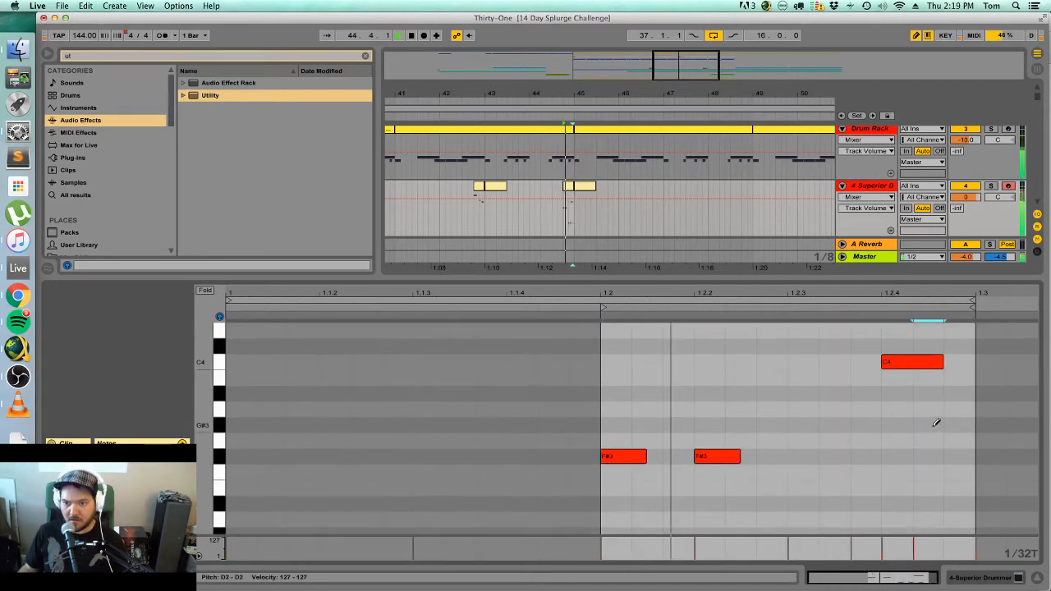
click(899, 359)
scroll(918, 435, down, 4)
scroll(918, 434, down, 4)
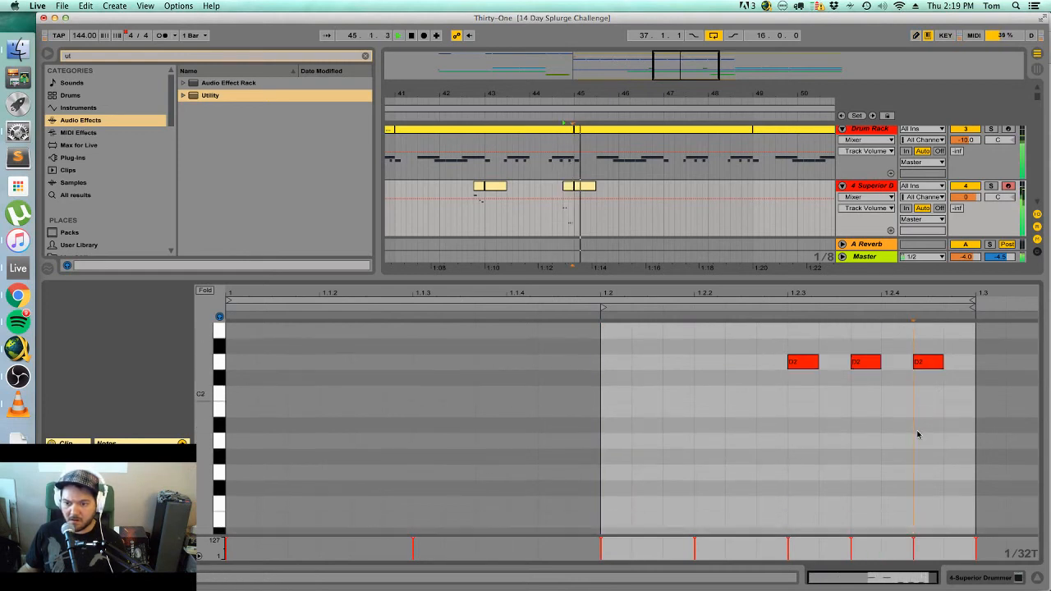
Lengthen the three D2 notes so the last one reaches 1.3, and audition from the fill before bar 43.
key(super+a)
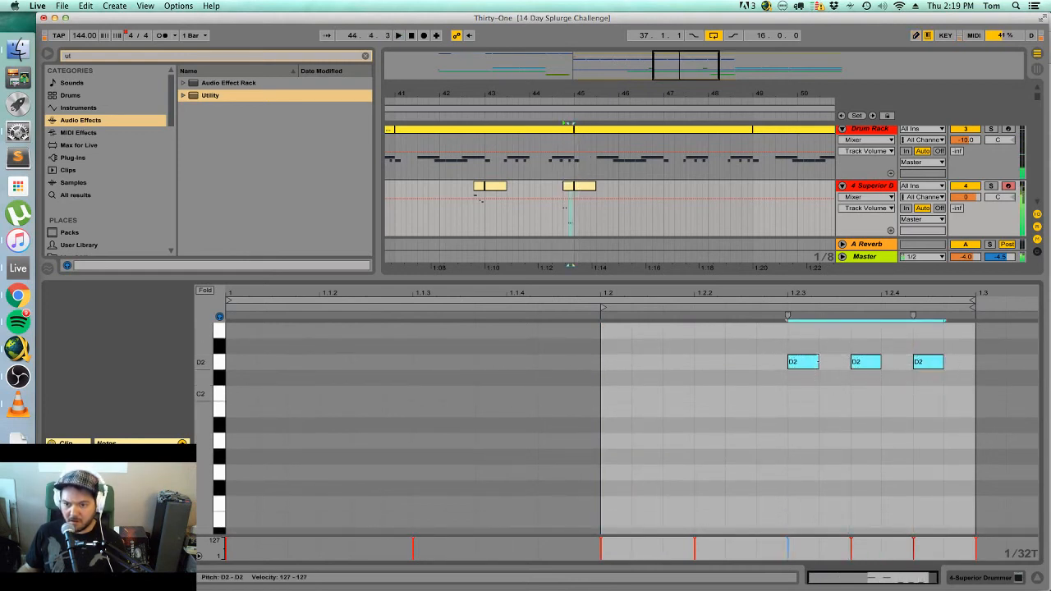
key(super+l)
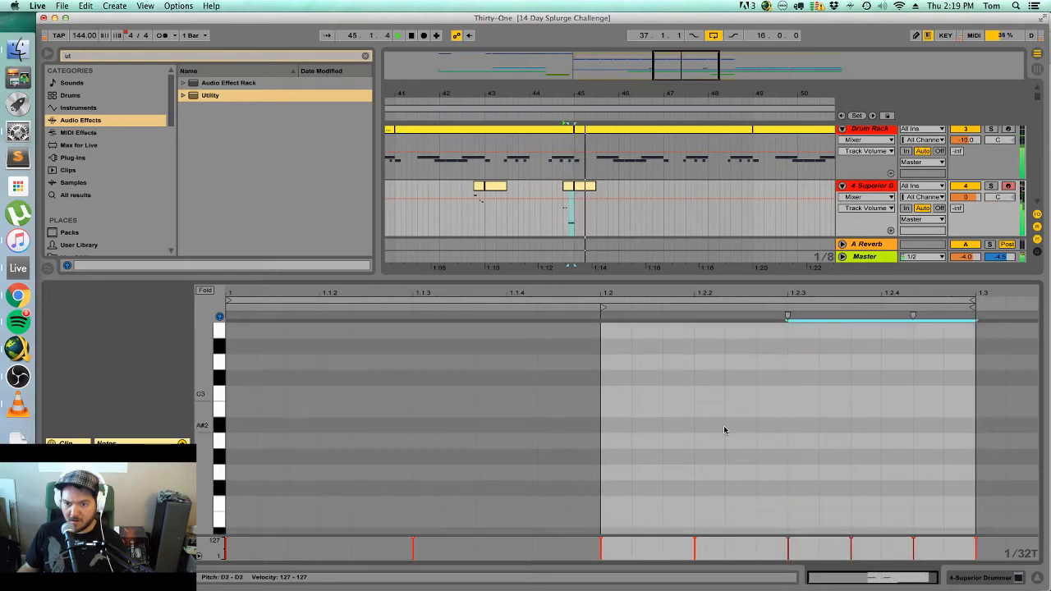
scroll(725, 430, up, 5)
click(474, 212)
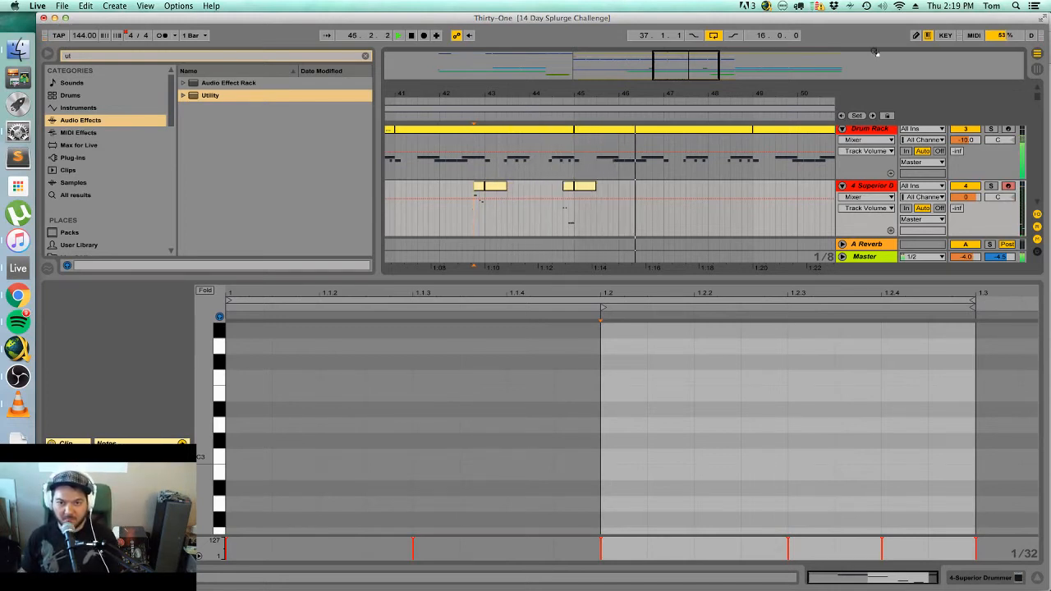
Close the clip editor and listen through the drop from bar 37 to 53 to review the arrangement.
drag(663, 53, 690, 58)
click(1039, 577)
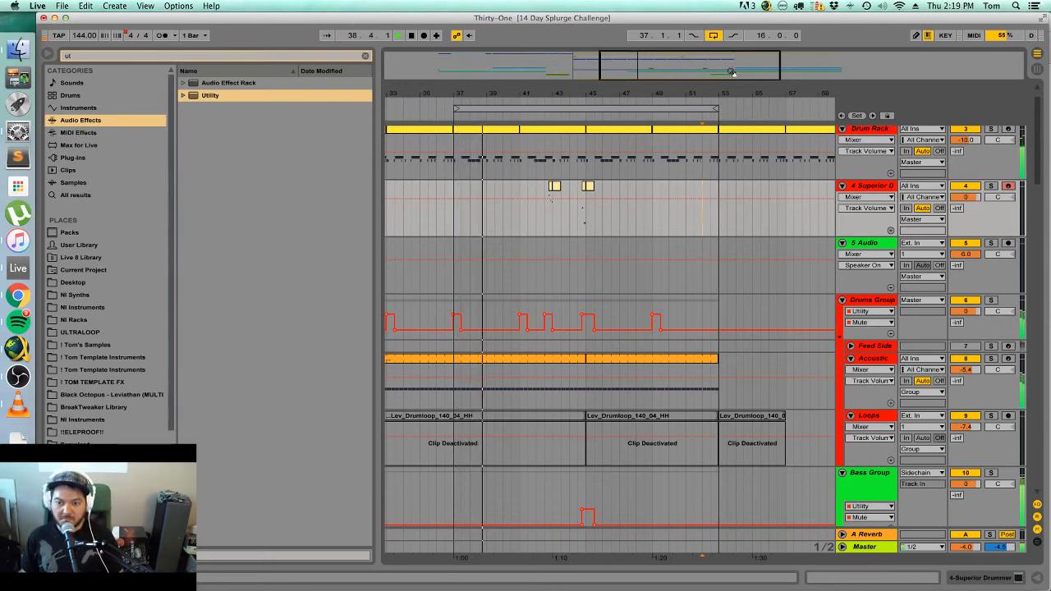
drag(730, 73, 767, 72)
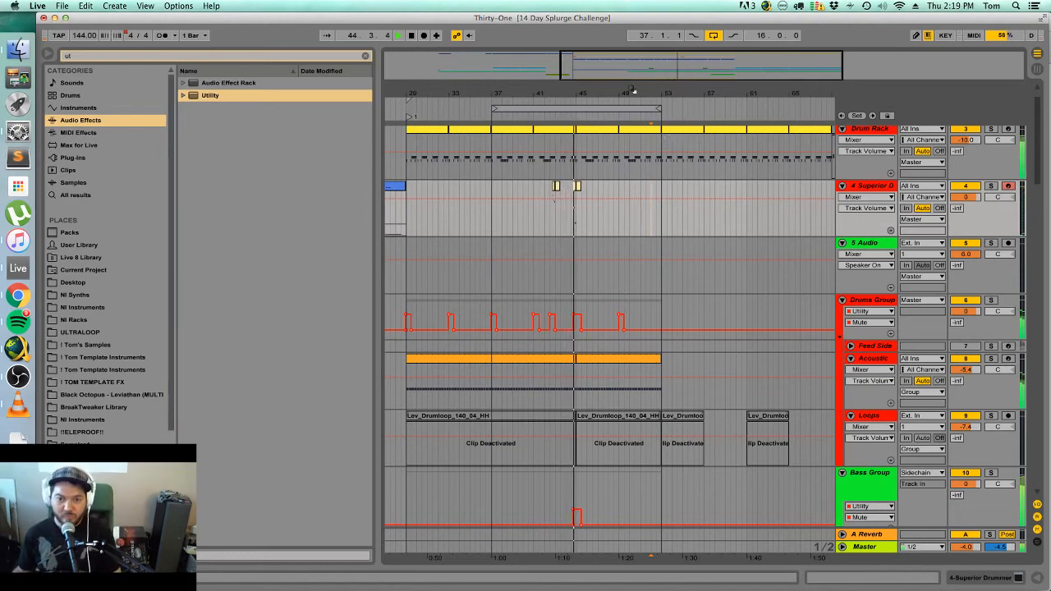
drag(704, 64, 703, 24)
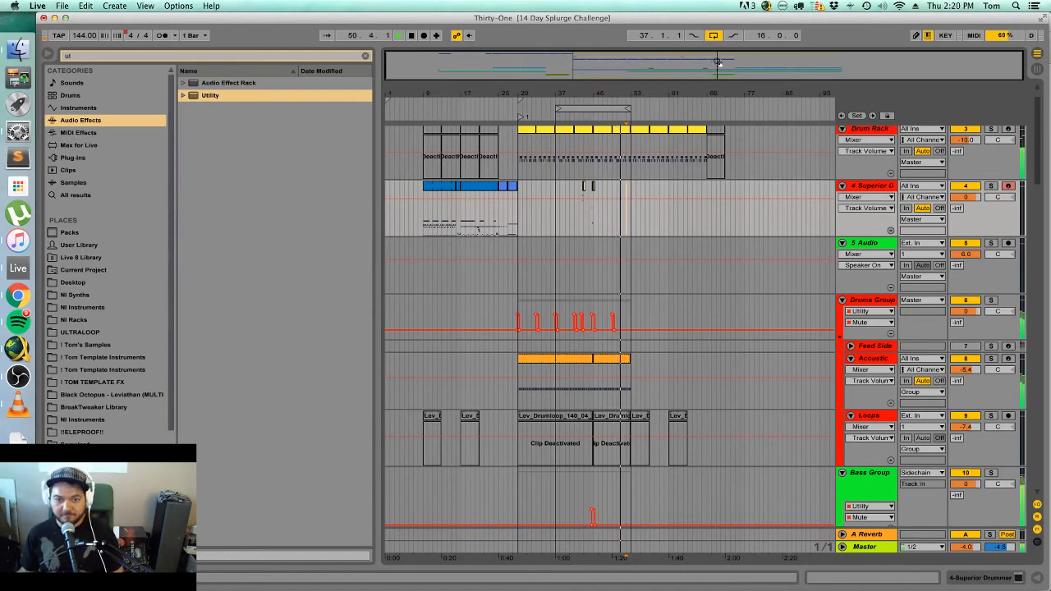
drag(719, 63, 591, 246)
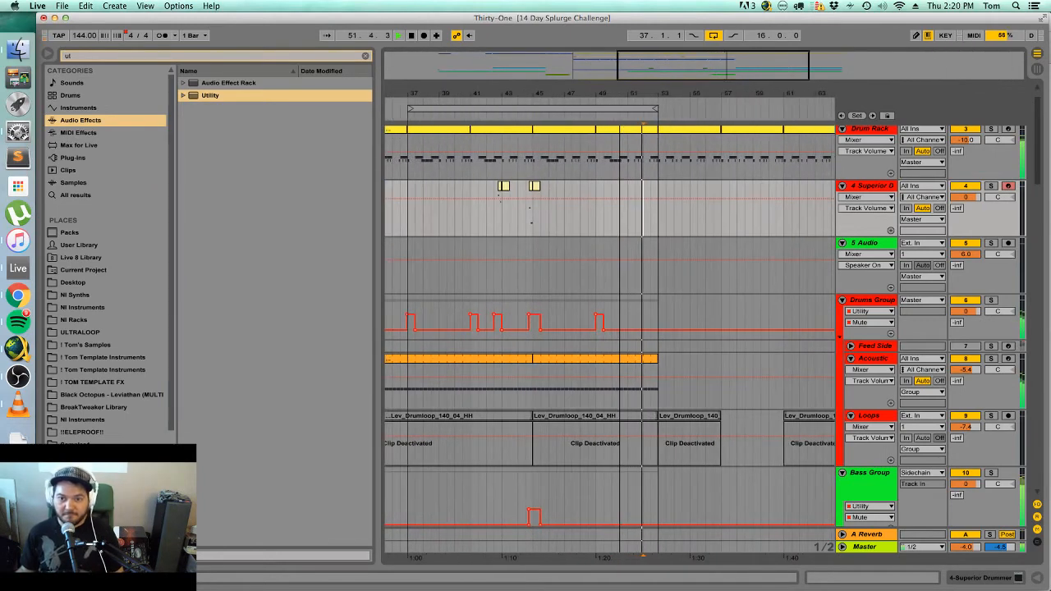
Copy the Phat Synth clip before bar 49, paste it at bar 51 and extend it to bar 53.
key(space)
scroll(628, 246, down, 10)
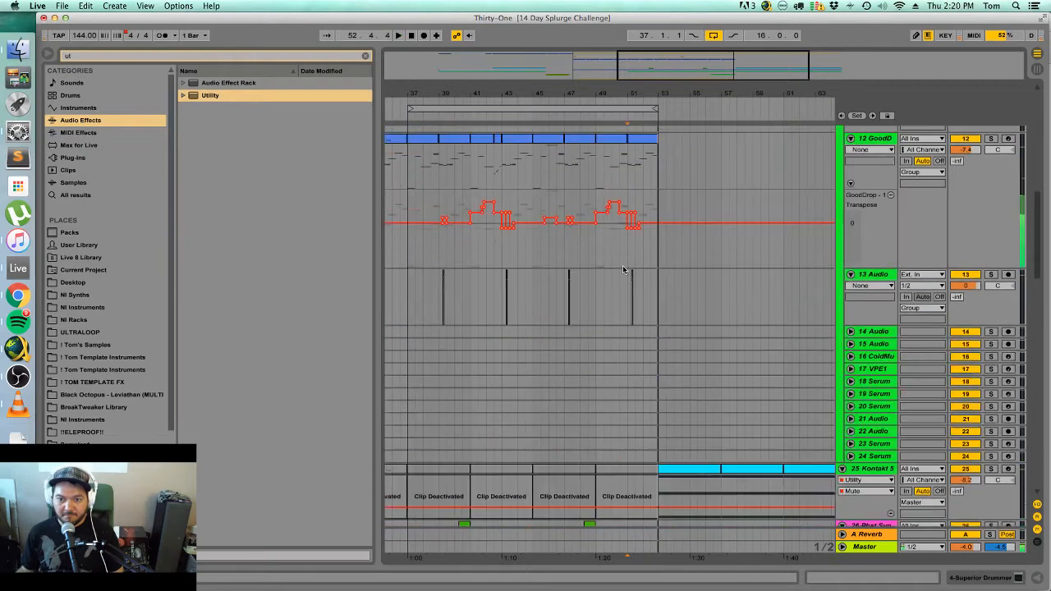
scroll(622, 269, down, 6)
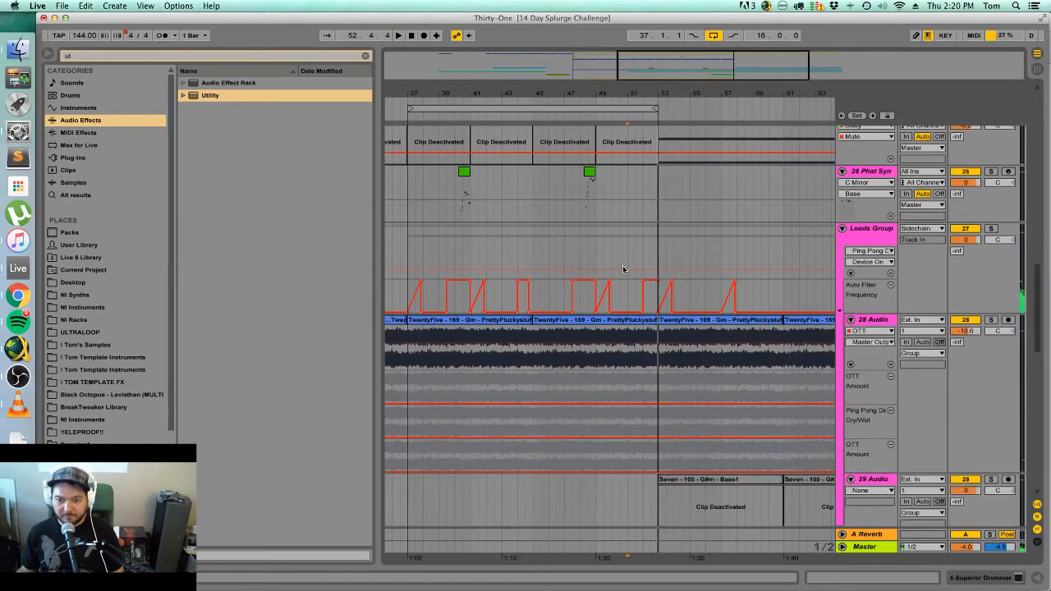
scroll(623, 269, up, 3)
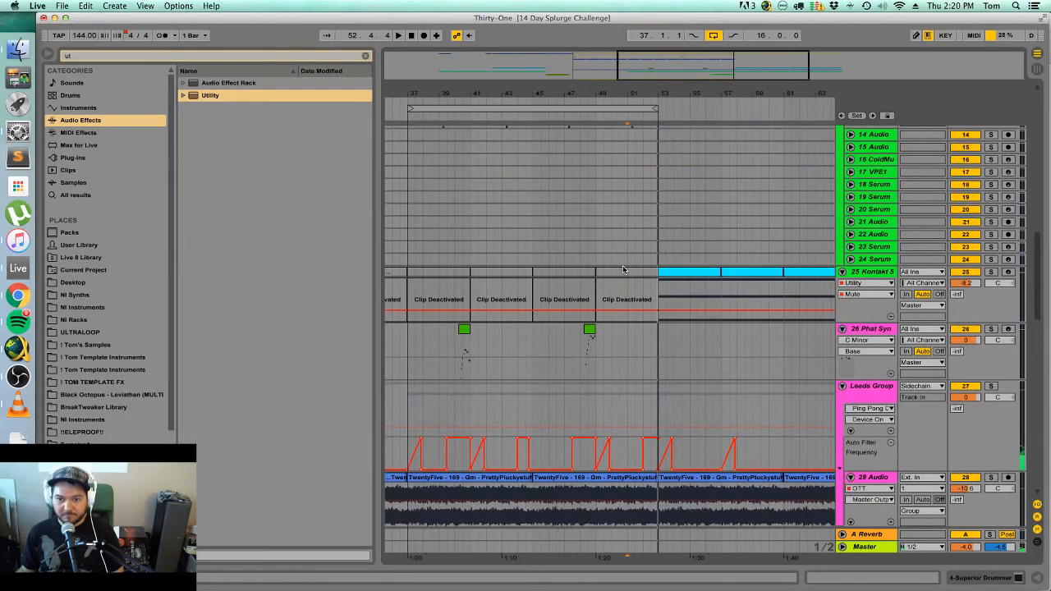
click(590, 332)
key(super+c)
click(629, 333)
key(super+v)
drag(639, 330, 658, 329)
Stretch all notes of the Phat Synth clip at bar 51 to double their length and audition the phrase.
double_click(641, 330)
key(super+a)
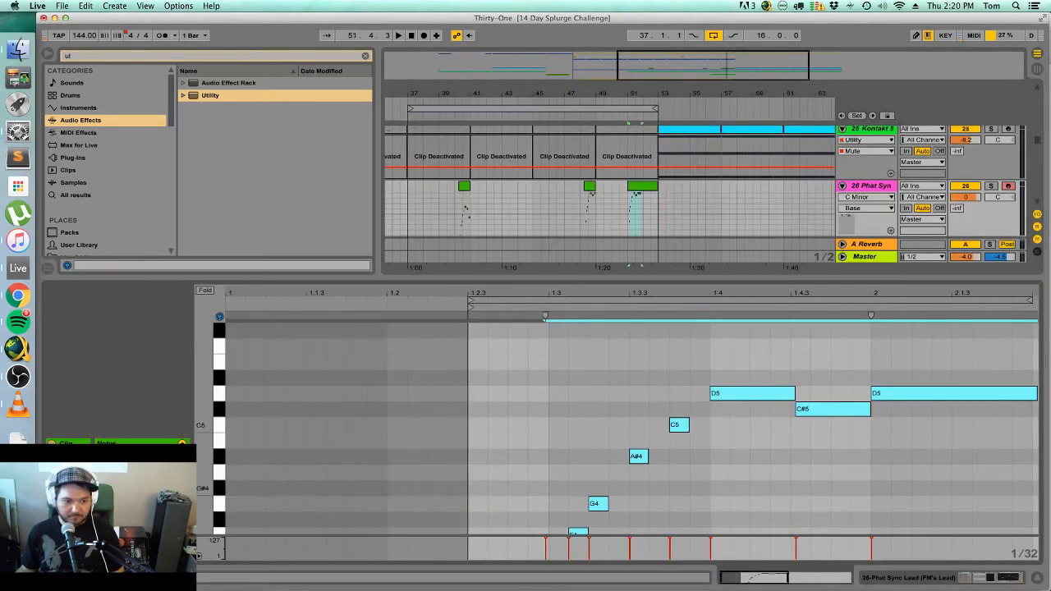
click(130, 458)
key(space)
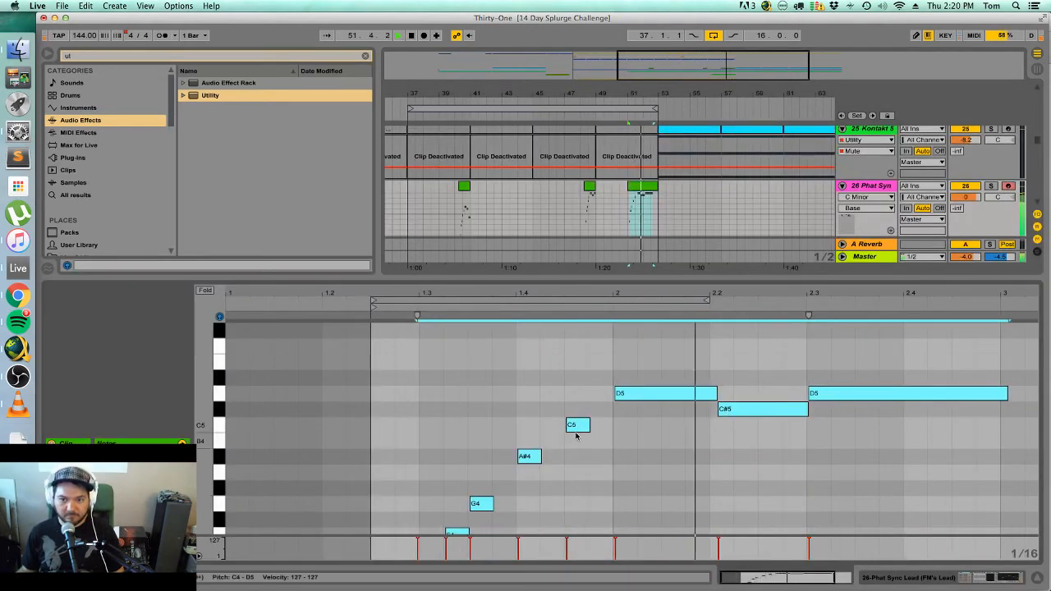
Delete the short leftover Phat Synth clip just before the longer phrase at bar 51.
drag(711, 66, 702, 195)
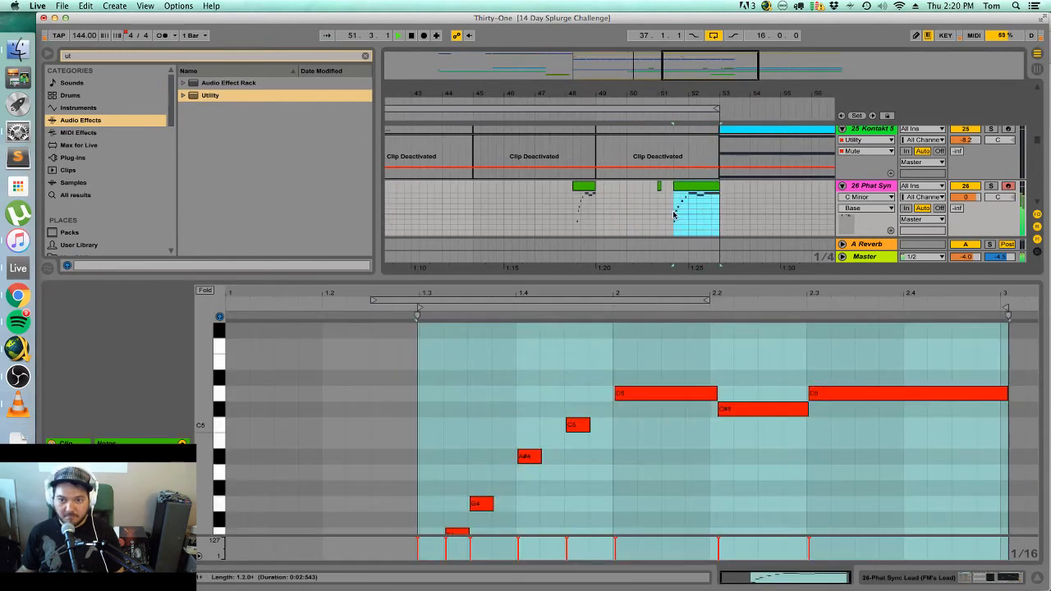
key(space)
key(space)
click(659, 195)
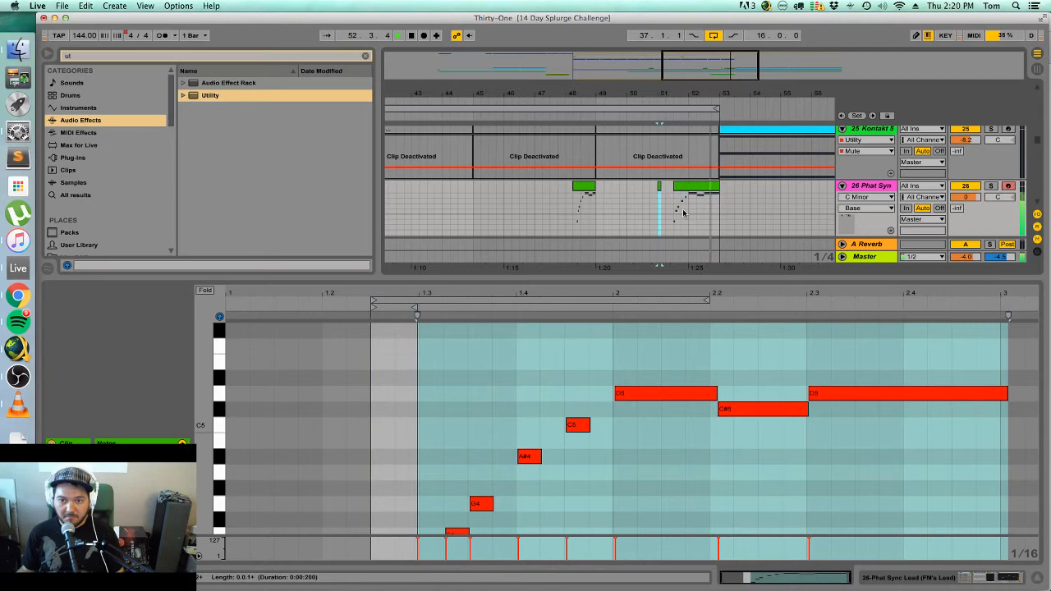
key(Delete)
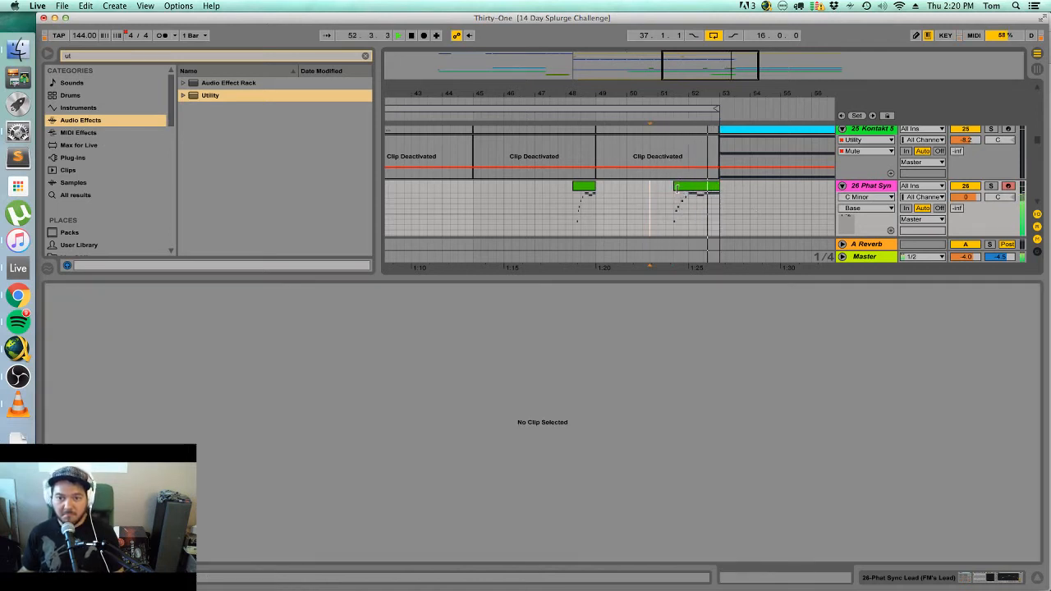
Move the first D5 note back to replace the C5 note in the bar 51 Phat Synth clip and extend it to 2.2.
click(688, 191)
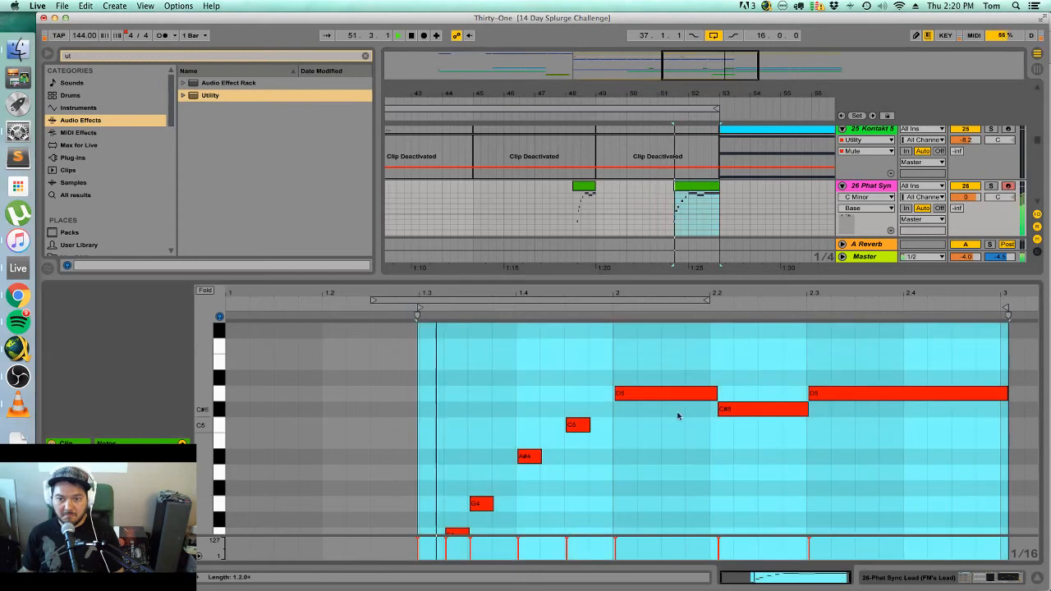
drag(660, 400, 592, 403)
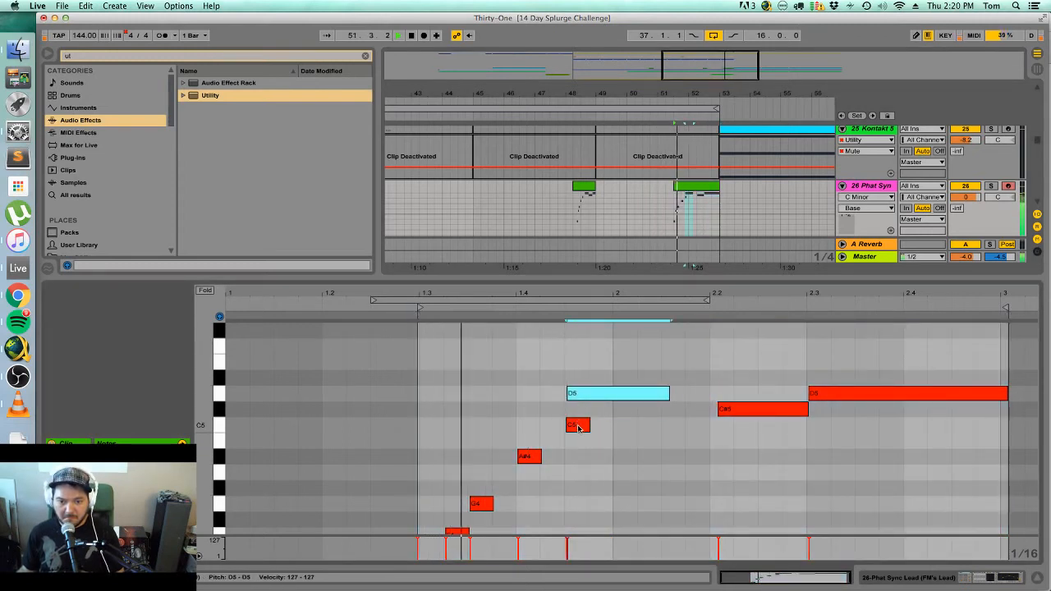
double_click(577, 425)
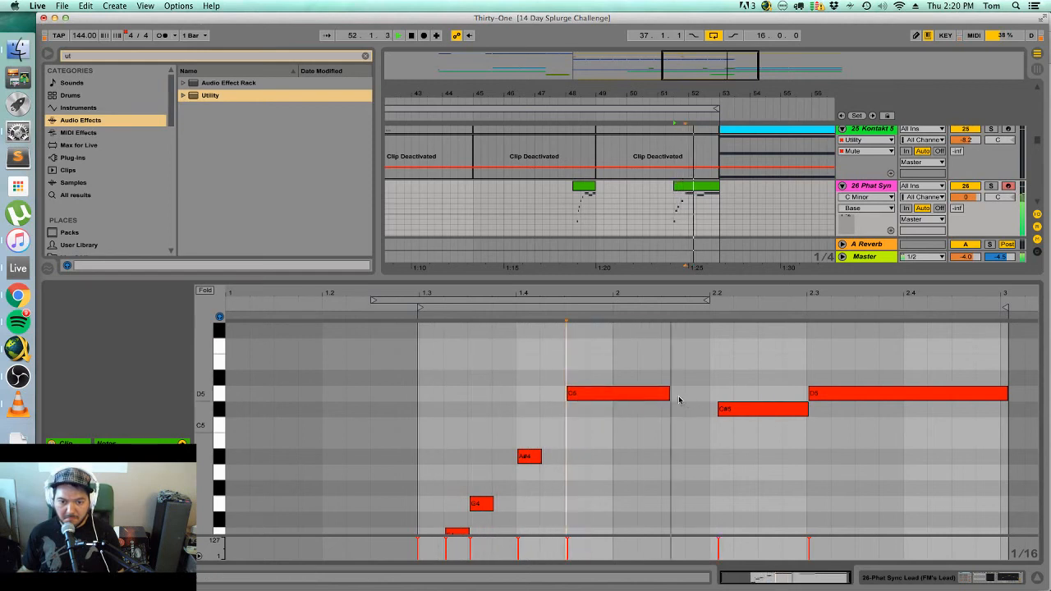
drag(670, 393, 701, 393)
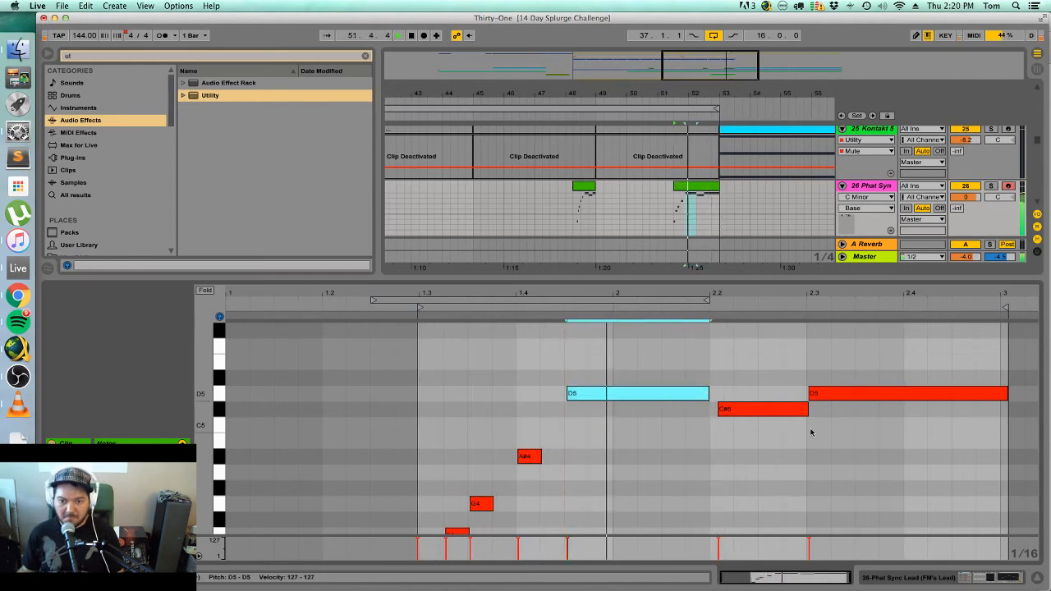
Lengthen the opening C4 note of the Phat Synth phrase to 2 and audition it.
scroll(521, 469, down, 5)
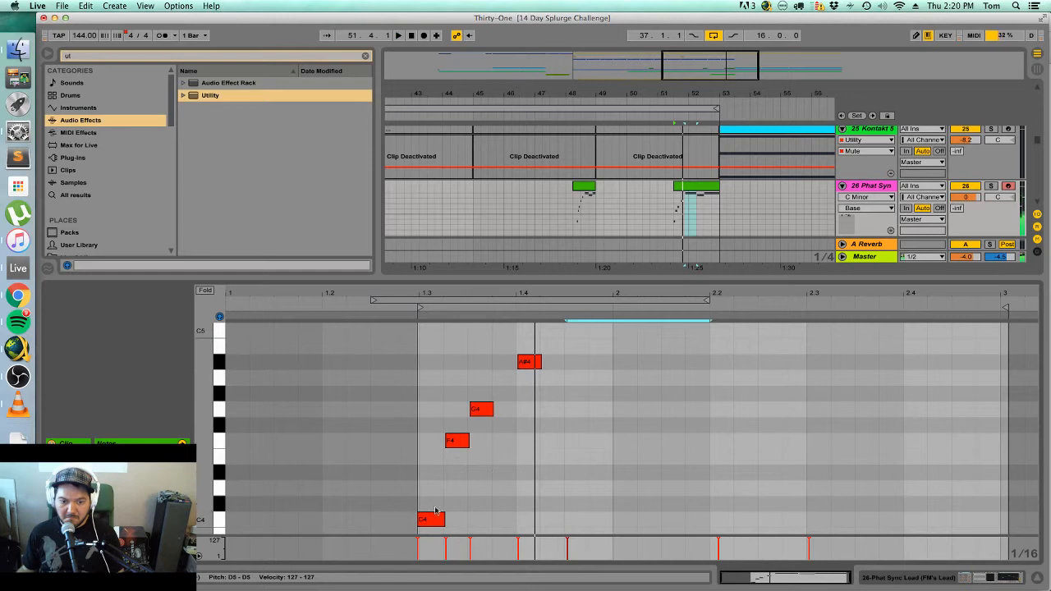
scroll(436, 511, down, 2)
double_click(429, 520)
key(space)
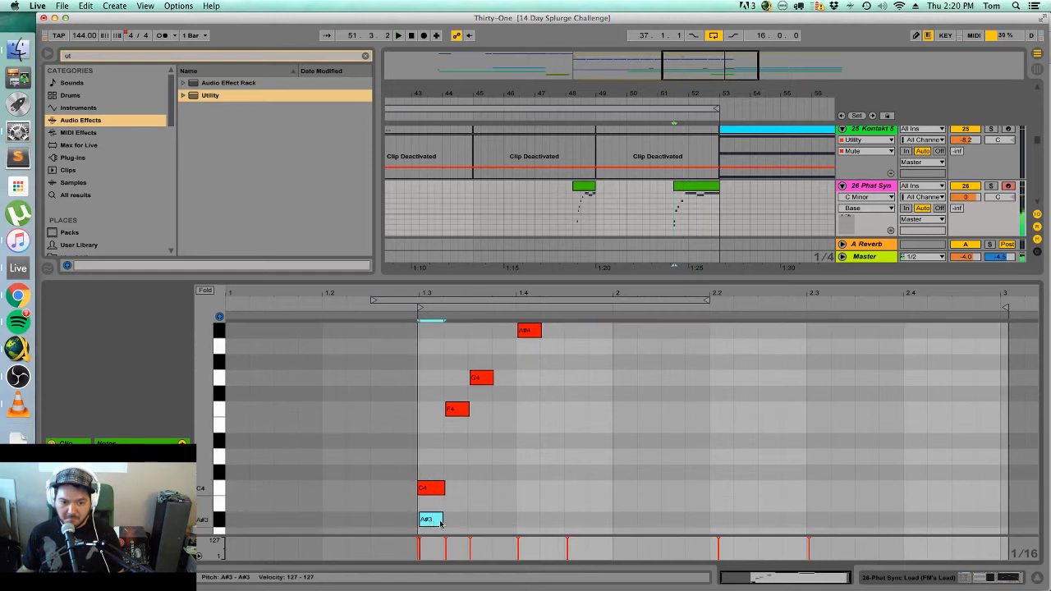
mouse_move(442, 487)
mouse_down()
mouse_move(708, 489)
mouse_move(617, 490)
mouse_up()
key(space)
Shorten the F4 and A#4 notes and nudge G4 slightly later to leave small gaps in the run, auditioning the phrase.
scroll(575, 477, up, 2)
click(563, 361)
key(space)
drag(564, 351, 456, 462)
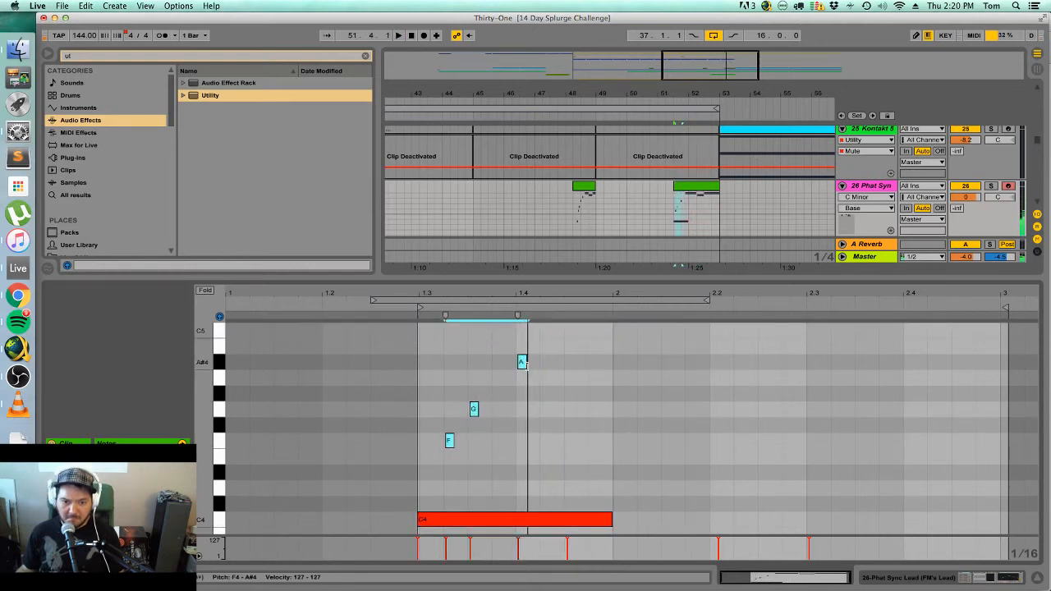
key(space)
click(488, 418)
drag(488, 416, 462, 444)
key(space)
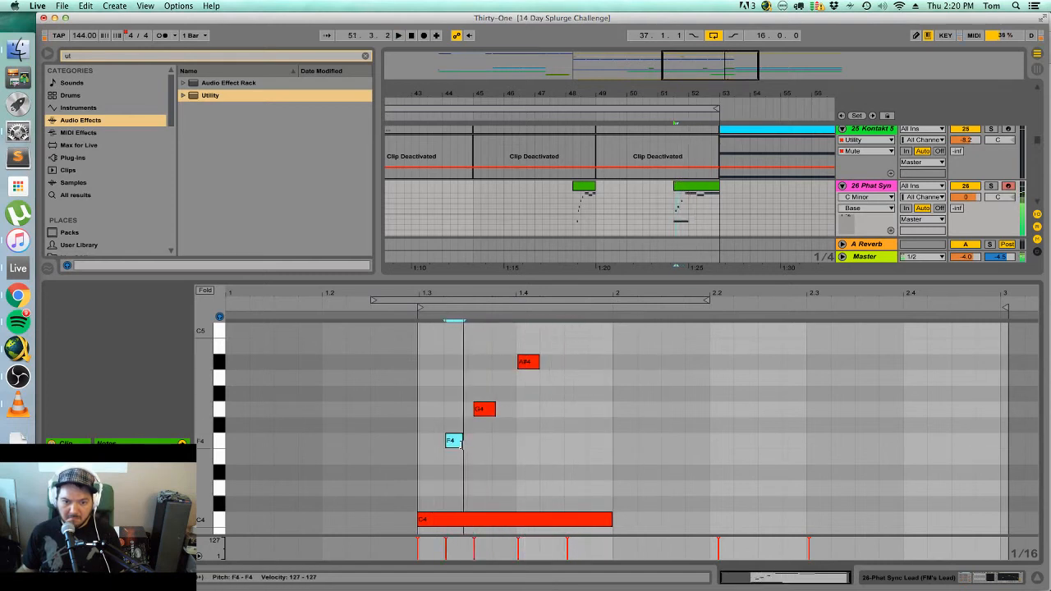
scroll(567, 437, up, 3)
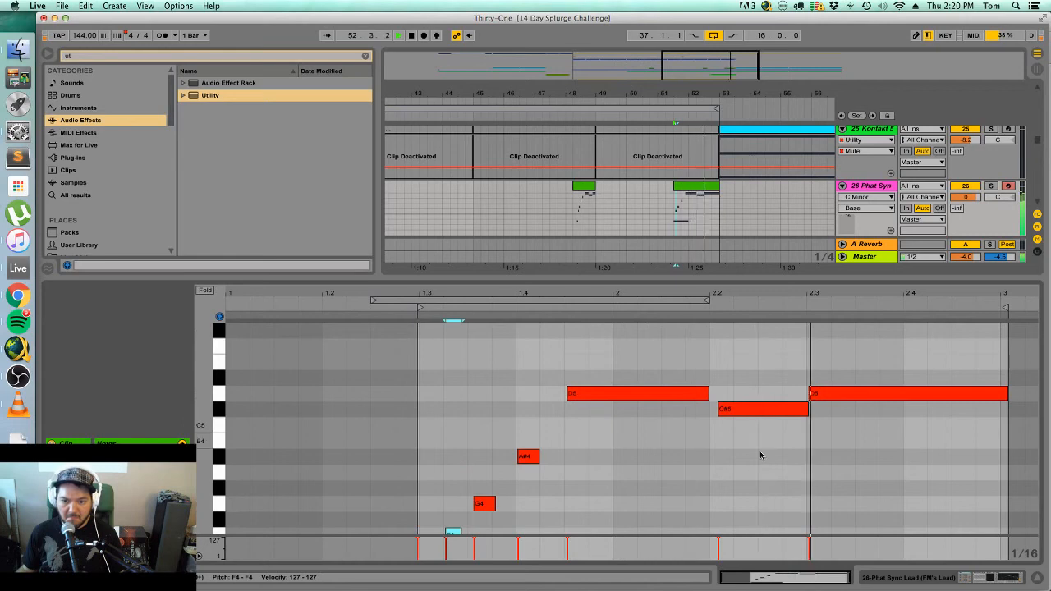
Close the clip editor, turn off arrangement looping and play from bar 51 through the transition.
click(1039, 577)
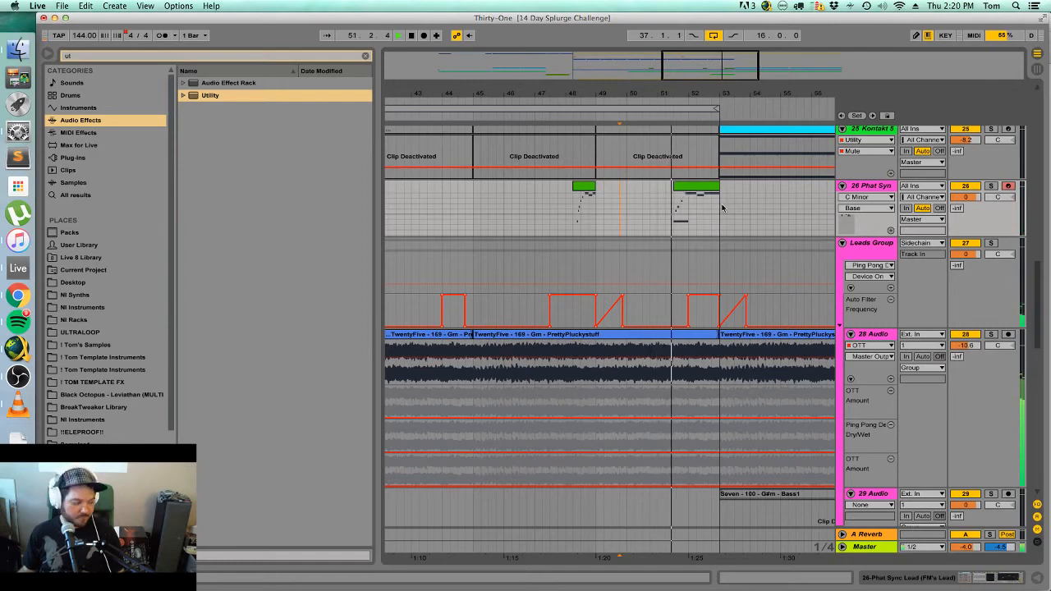
scroll(657, 247, up, 3)
scroll(657, 246, right, 5)
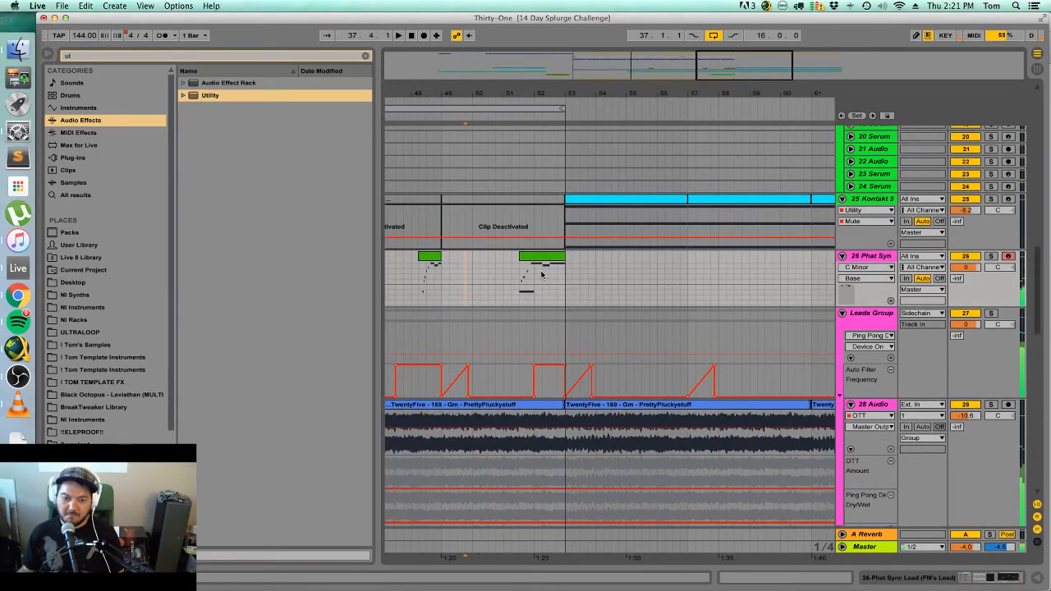
click(519, 276)
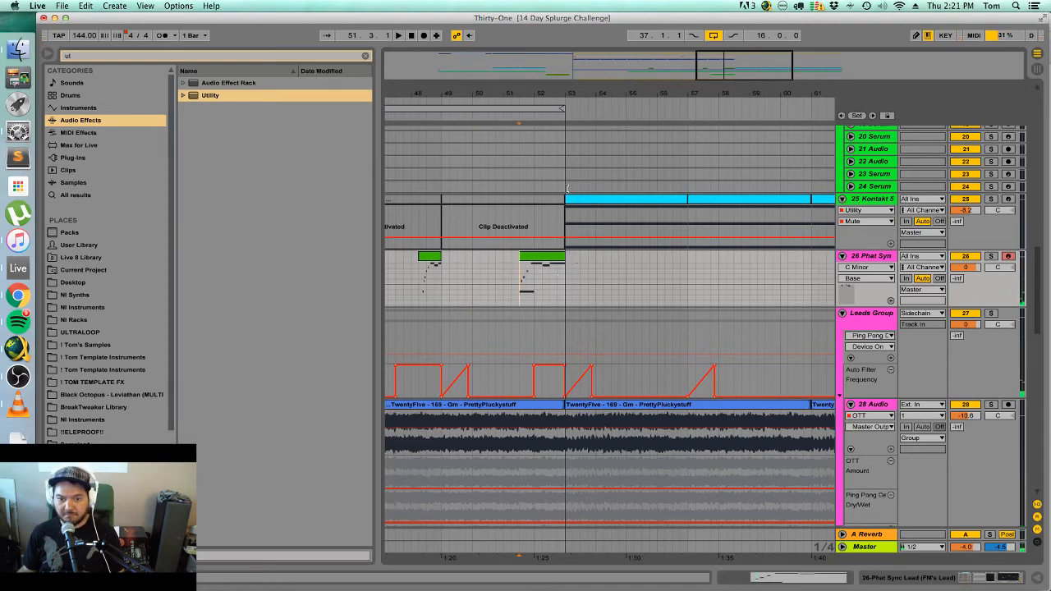
click(713, 35)
key(space)
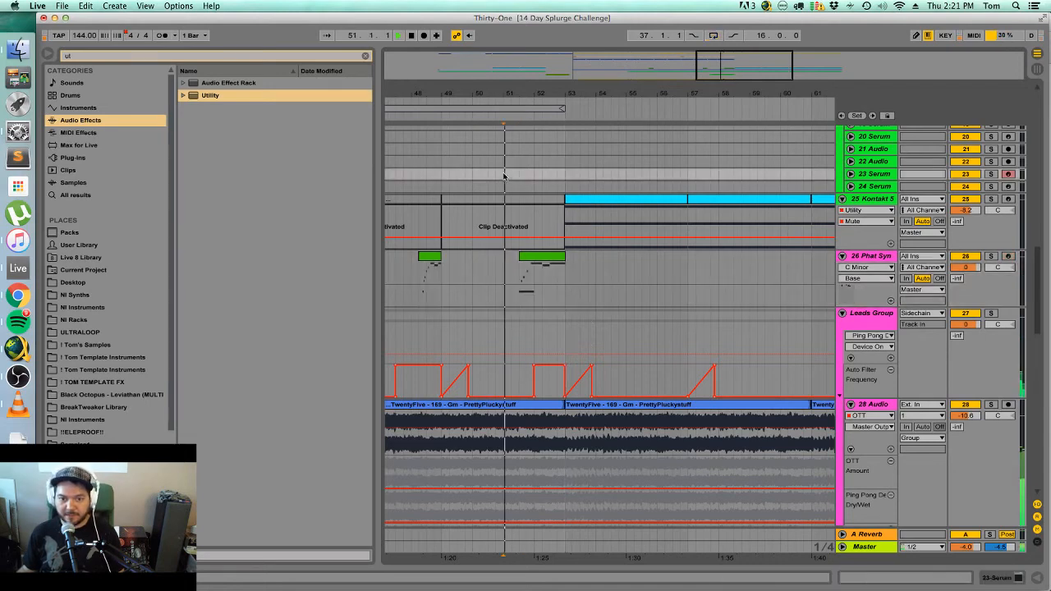
scroll(597, 311, up, 10)
scroll(582, 332, up, 5)
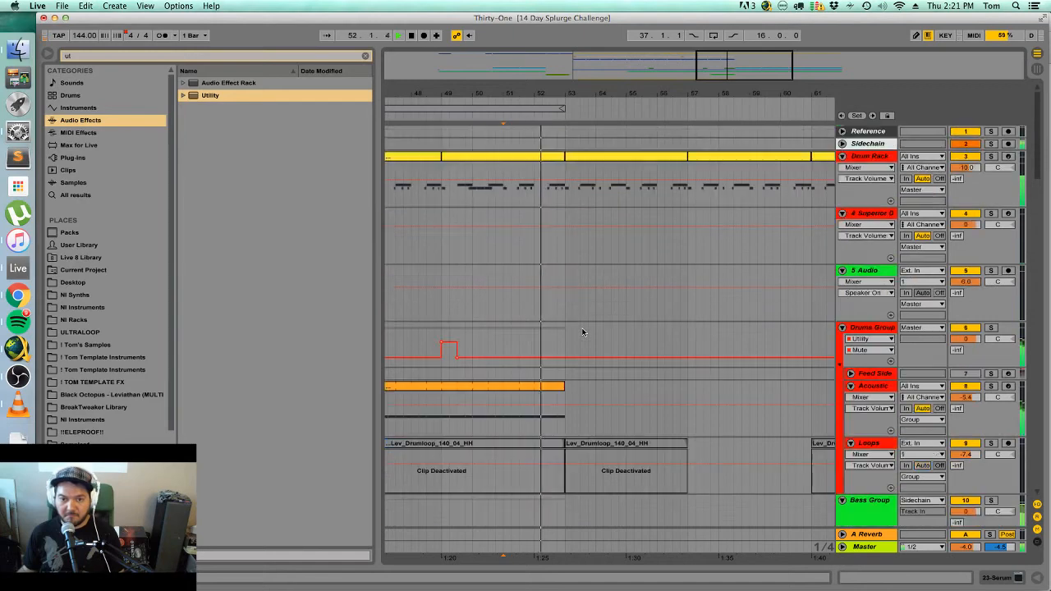
Delete the last half bar of the Drum Rack pattern before bar 53 and listen to the transition.
drag(549, 201, 565, 203)
key(Delete)
scroll(622, 375, down, 5)
scroll(624, 382, down, 10)
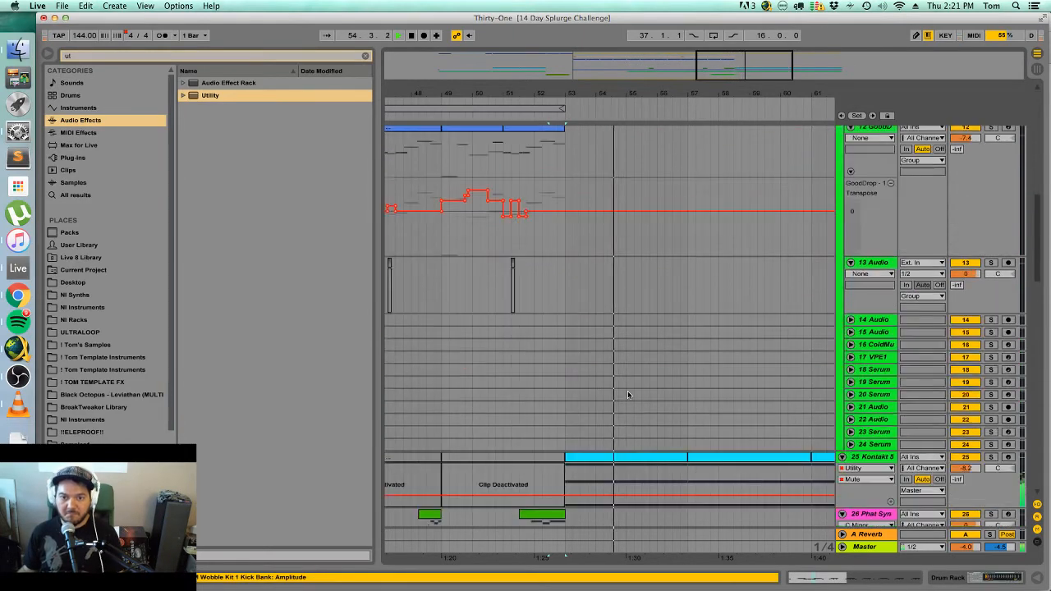
key(space)
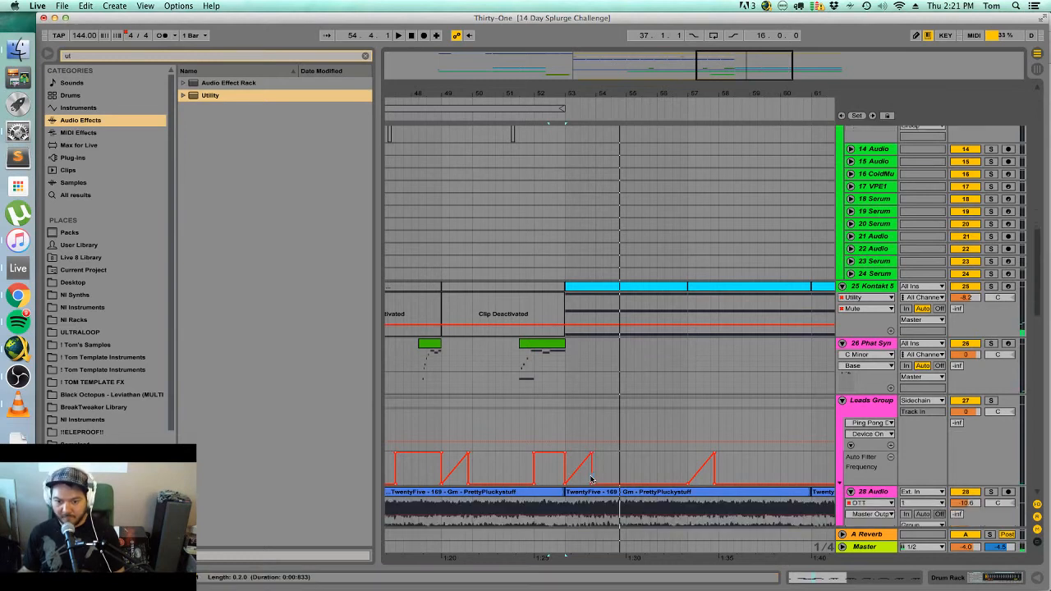
Redraw the Leads Group Auto Filter Frequency automation at about 19.9 kHz from bar 53 onward, removing the final drop.
drag(582, 457, 578, 438)
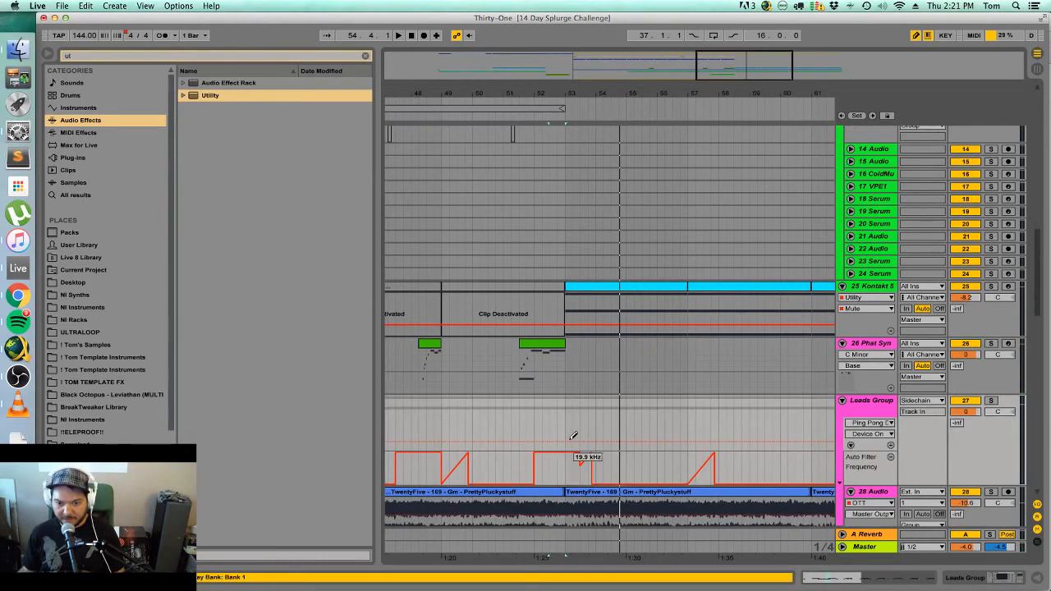
key(space)
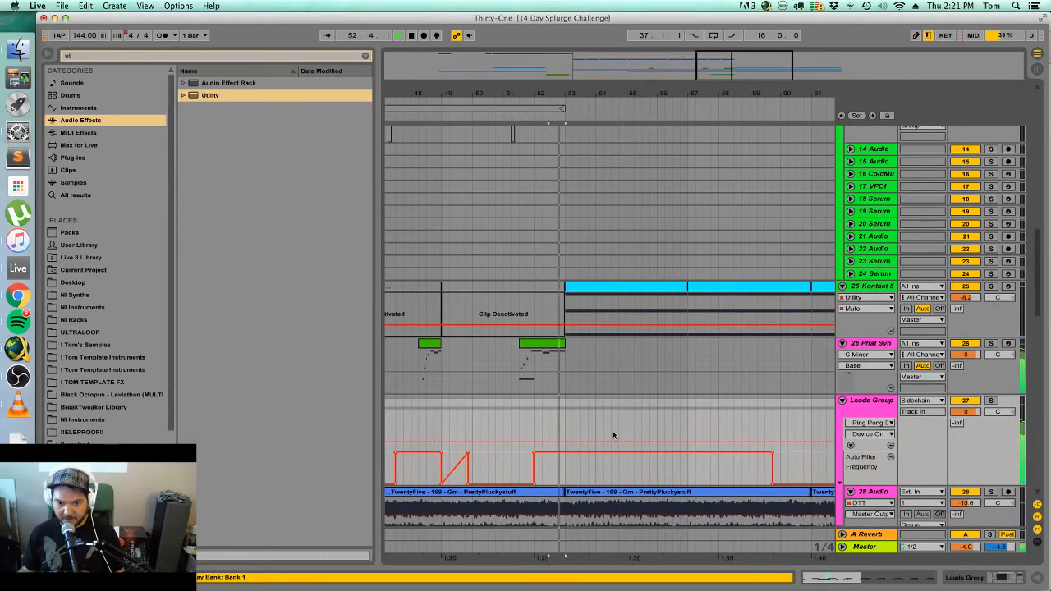
click(774, 494)
click(774, 485)
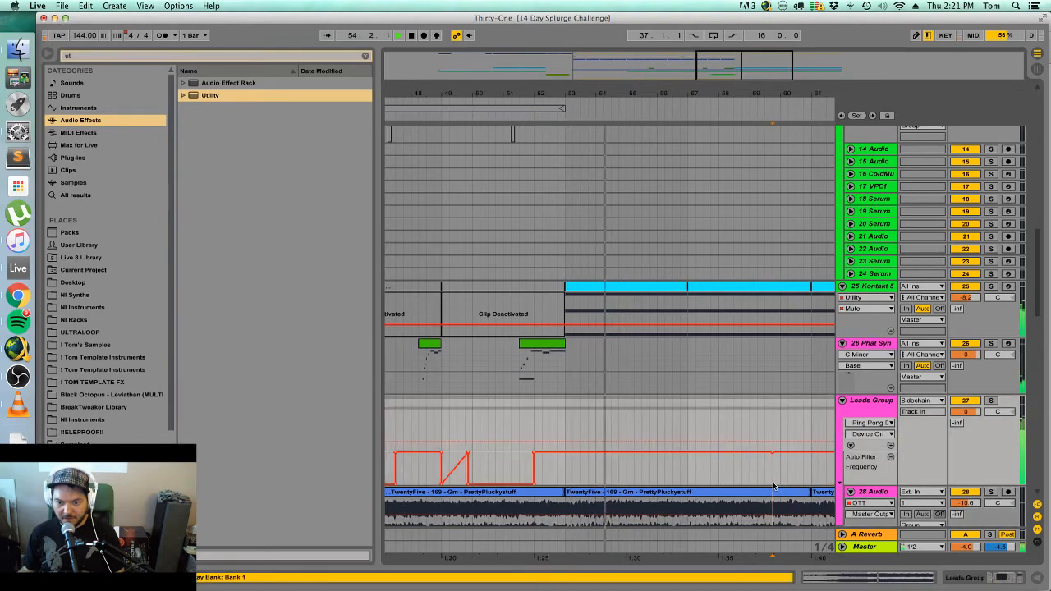
Review the rest of the arrangement, examining the X-Lead clips at bars 9 to 25 and 53 to 69.
key(minus)
scroll(683, 422, down, 10)
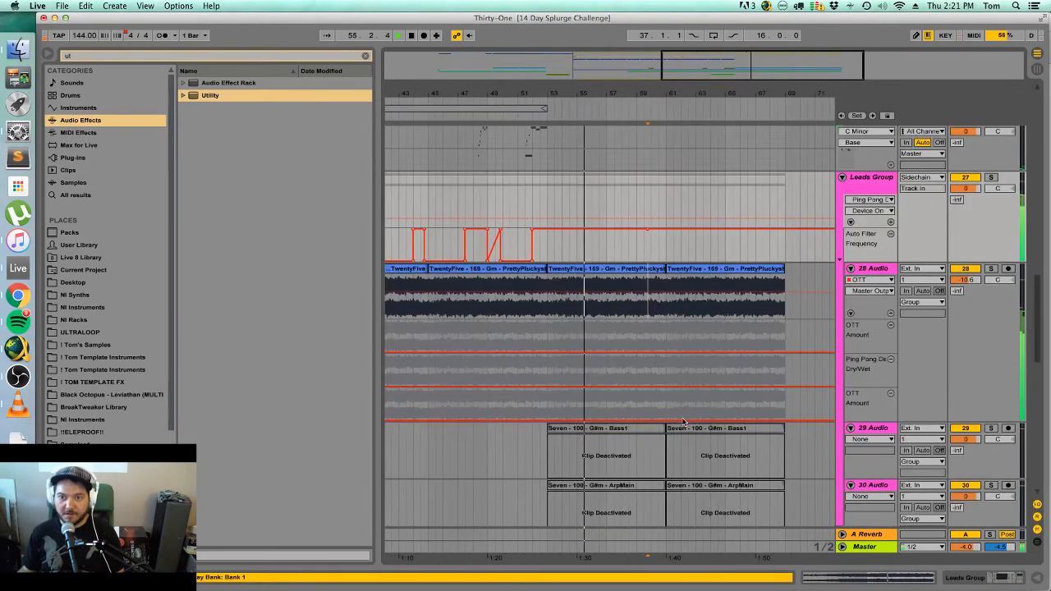
scroll(682, 422, up, 2)
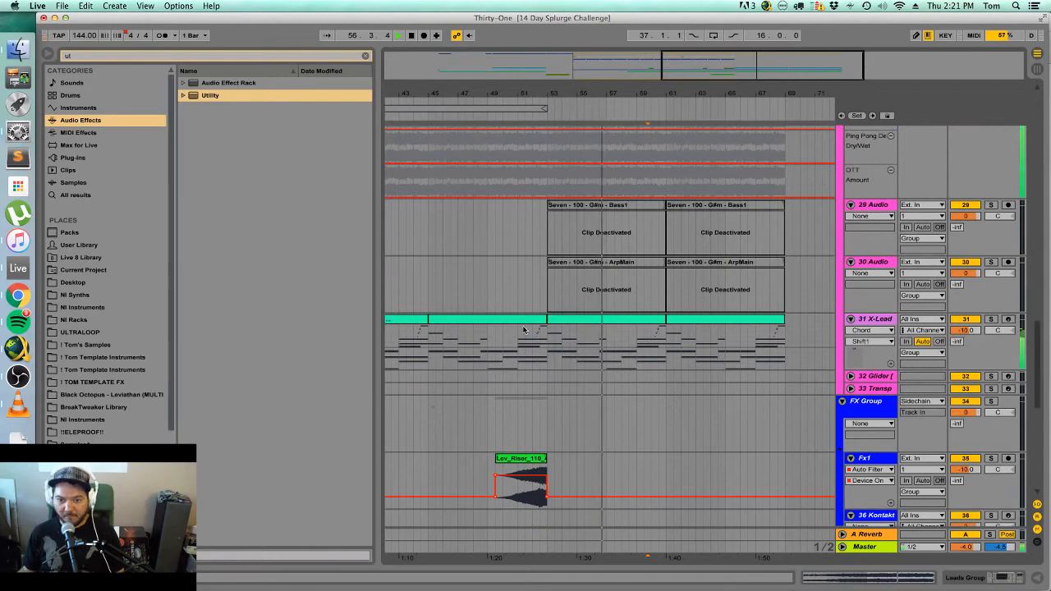
drag(704, 64, 702, 21)
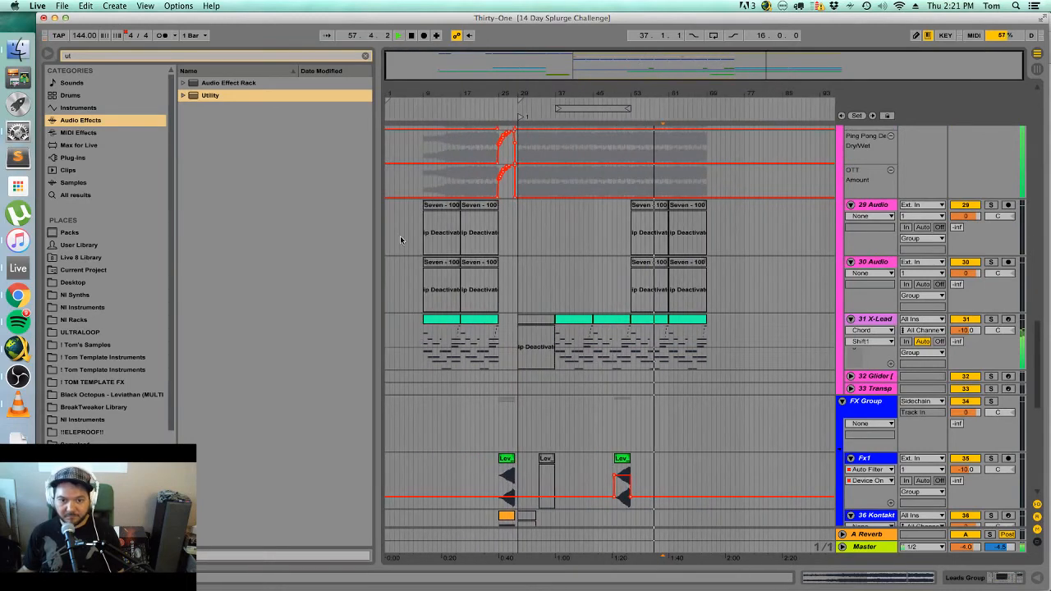
click(448, 319)
shift+click(481, 322)
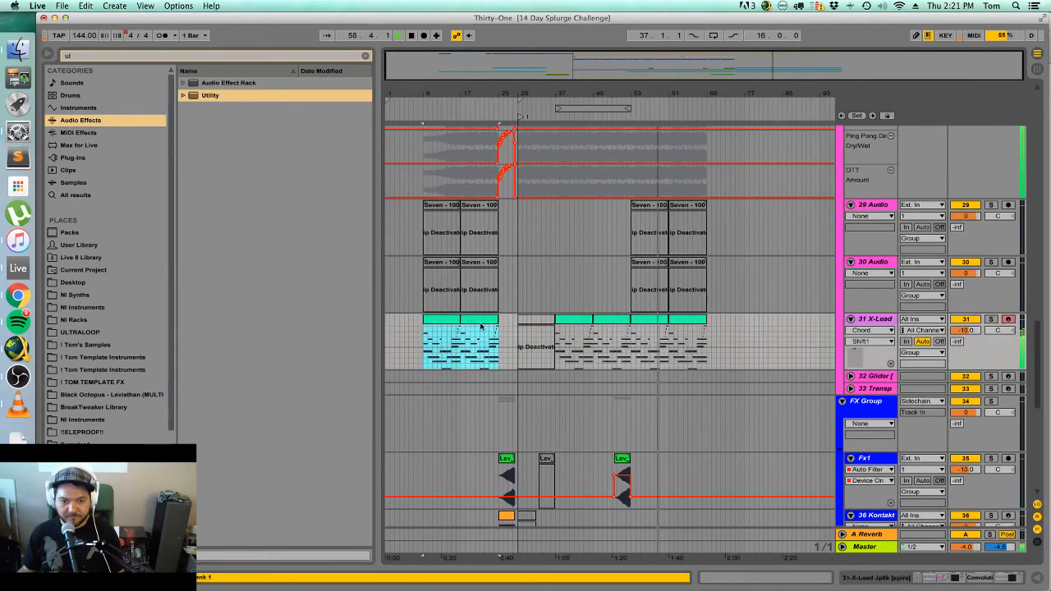
click(646, 322)
key(shift+Right)
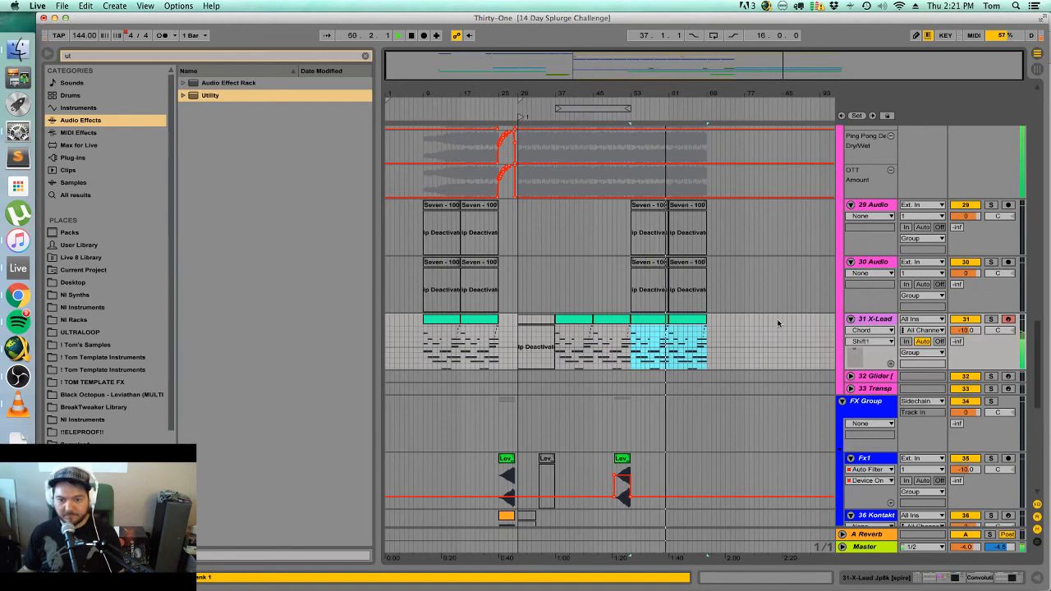
Try activating the ArpMain clips and the Bass1 clips from bar 53 to 69, deactivating each pair again.
drag(751, 281, 631, 282)
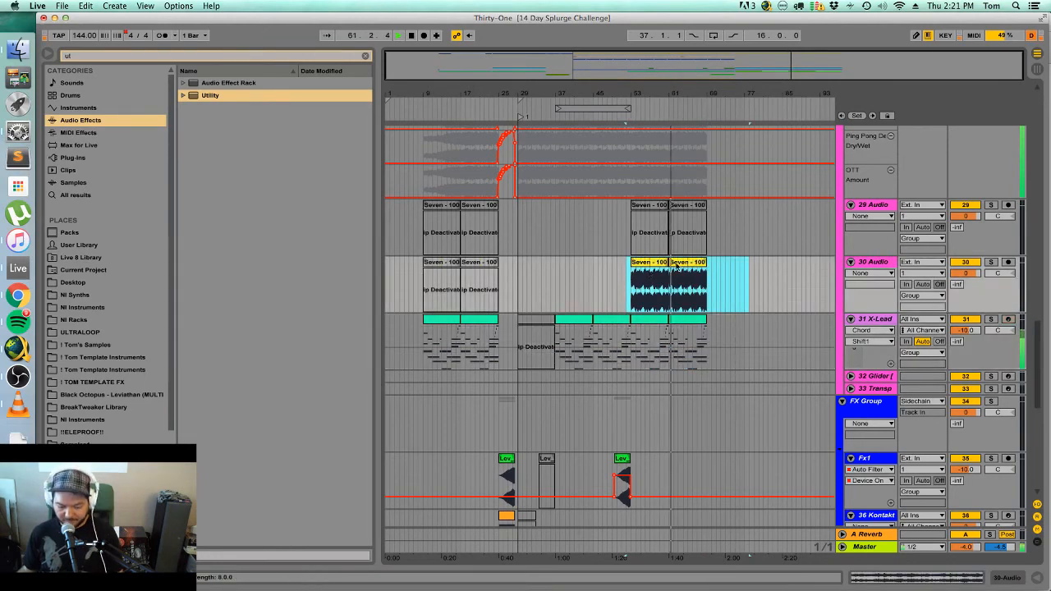
drag(721, 213, 608, 212)
key(0)
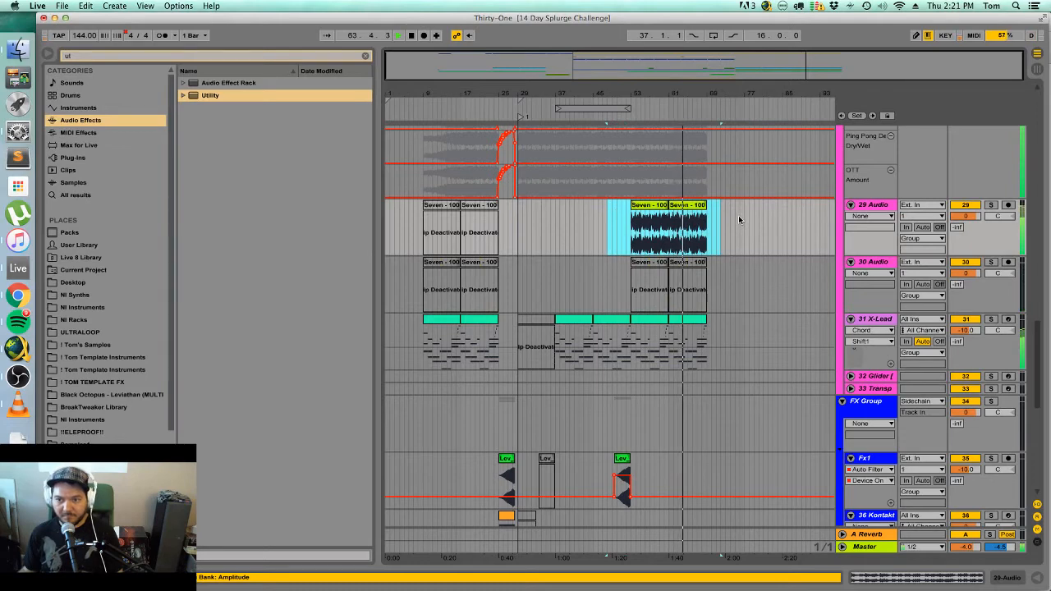
key(0)
Duplicate bars 37 to 53 of the Fx1 track so the riser repeats before bar 69.
drag(751, 68, 750, 103)
scroll(688, 328, up, 1)
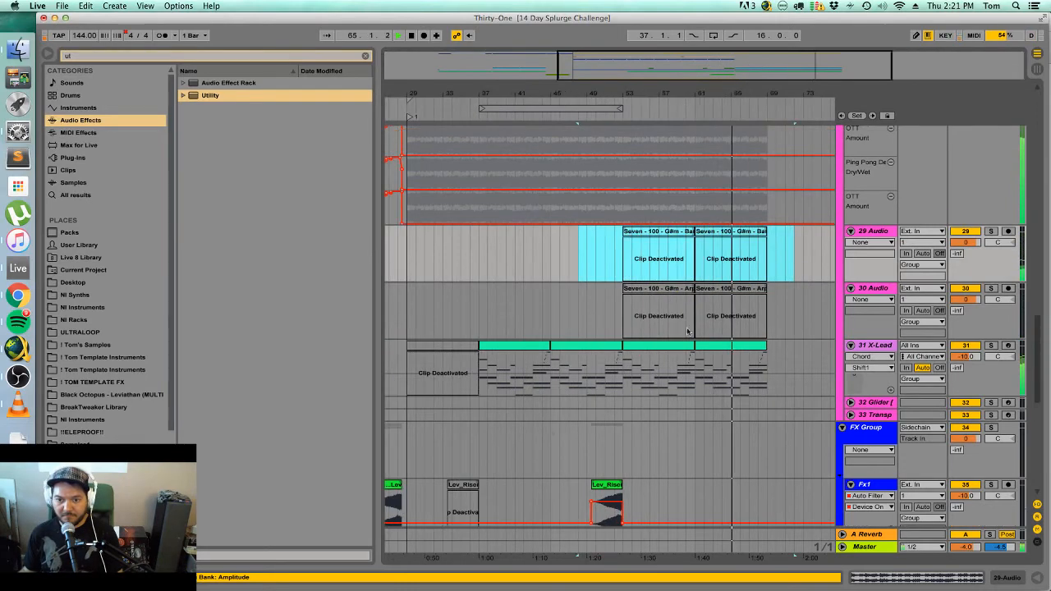
scroll(657, 394, down, 2)
drag(480, 451, 629, 448)
key(super+d)
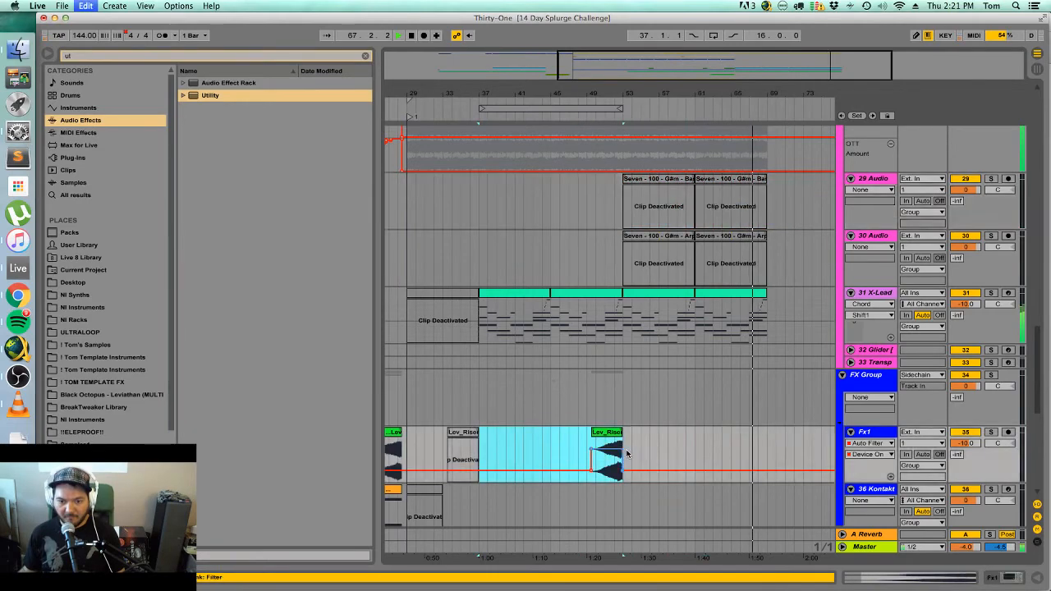
Duplicate the Lev_Impact_Landmine clip twice on track 42, align the copies to bars 53 and 61, and play from bar 53.
scroll(638, 354, down, 5)
scroll(584, 383, down, 5)
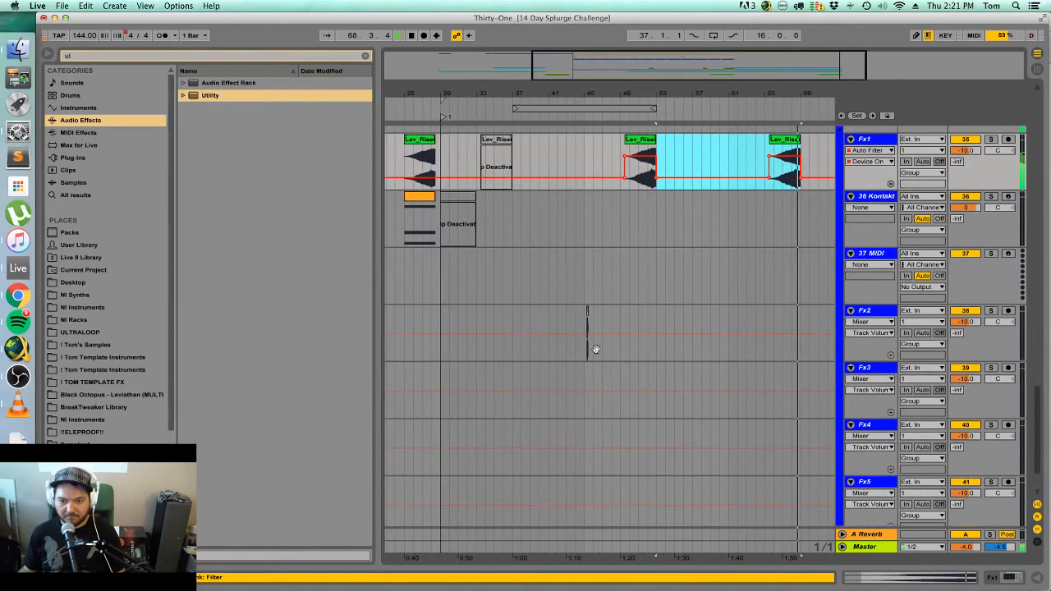
drag(470, 503, 683, 519)
key(super+d)
key(super+d)
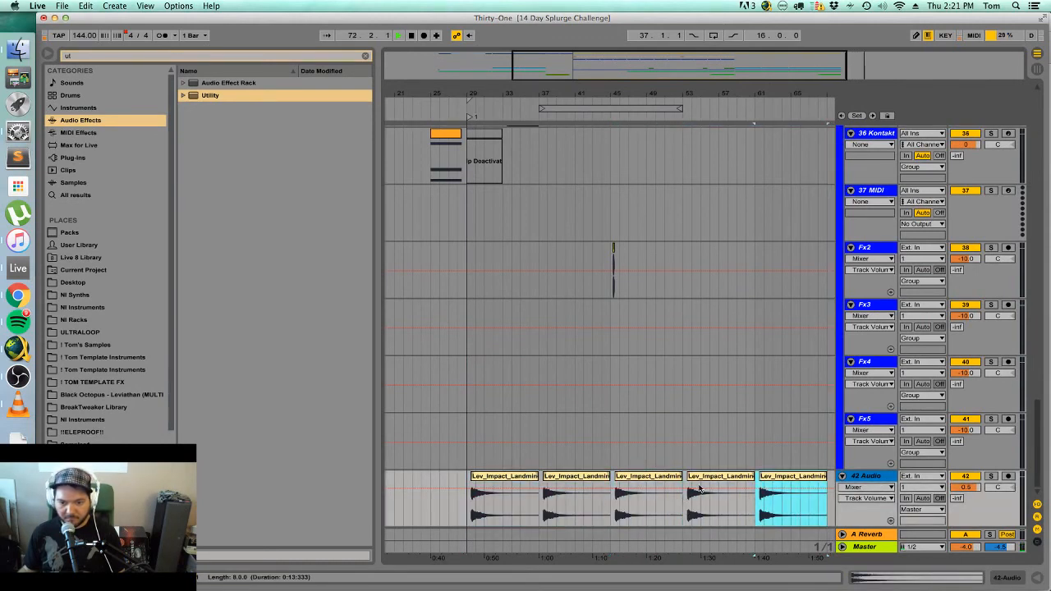
drag(712, 481, 707, 481)
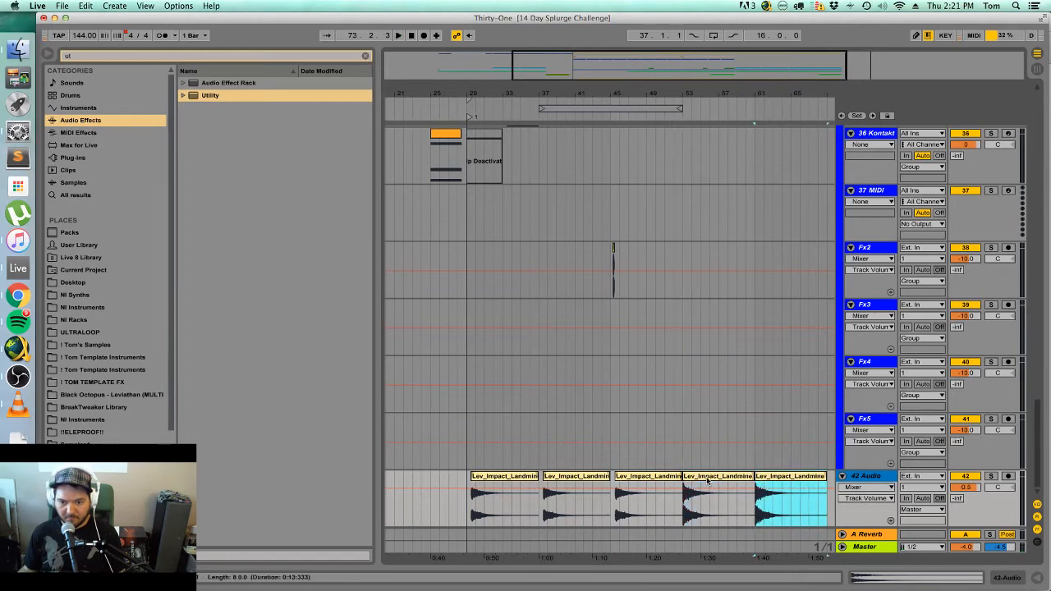
click(707, 482)
key(space)
scroll(711, 496, up, 10)
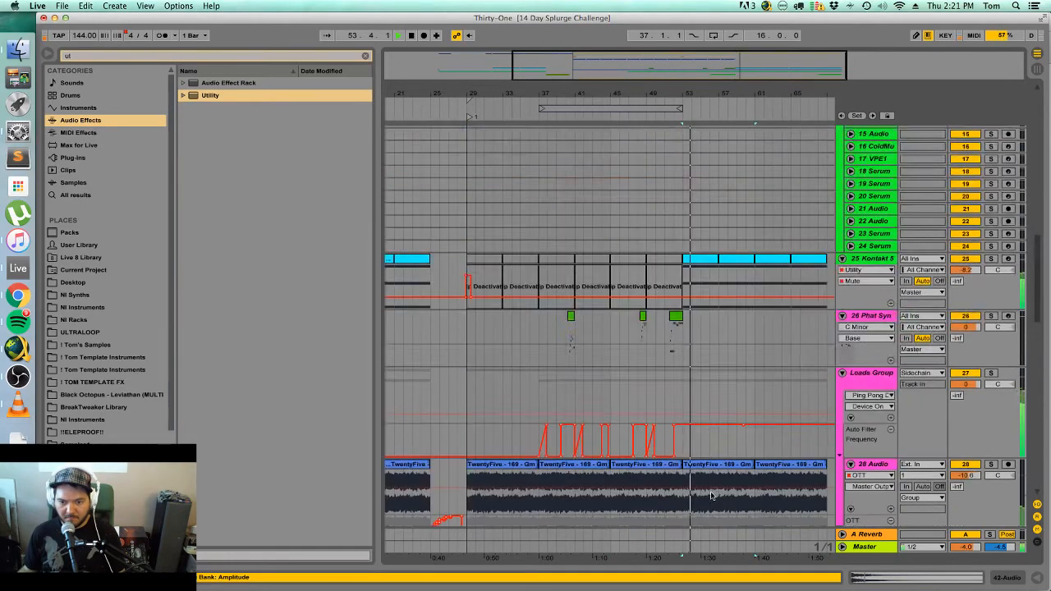
Examine the drum, bass and lead tracks around bars 53 to 69 during playback.
scroll(711, 495, up, 6)
scroll(697, 345, right, 5)
scroll(690, 346, down, 9)
scroll(677, 350, up, 6)
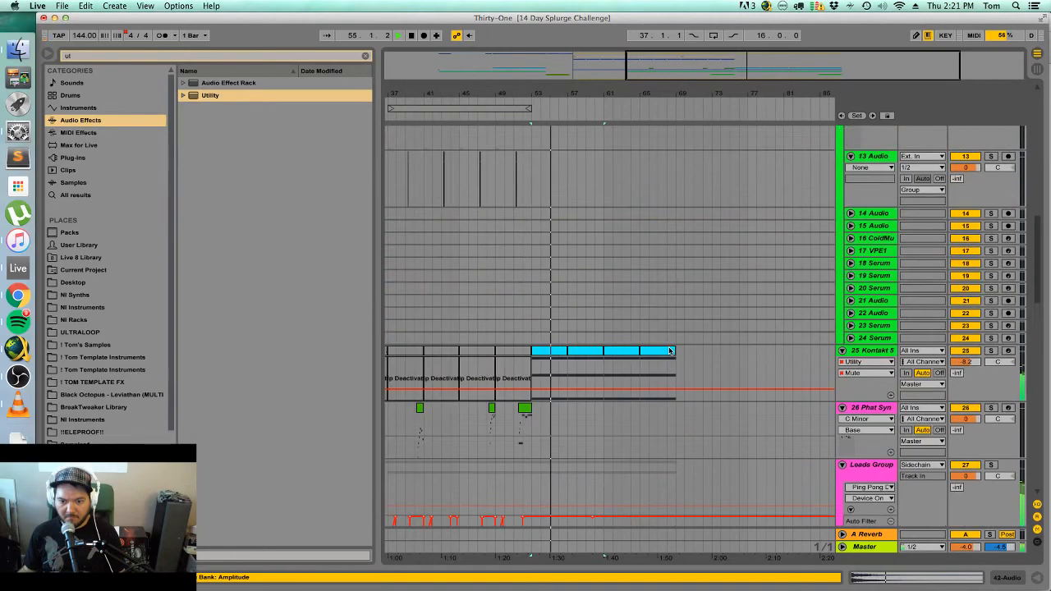
scroll(667, 345, up, 10)
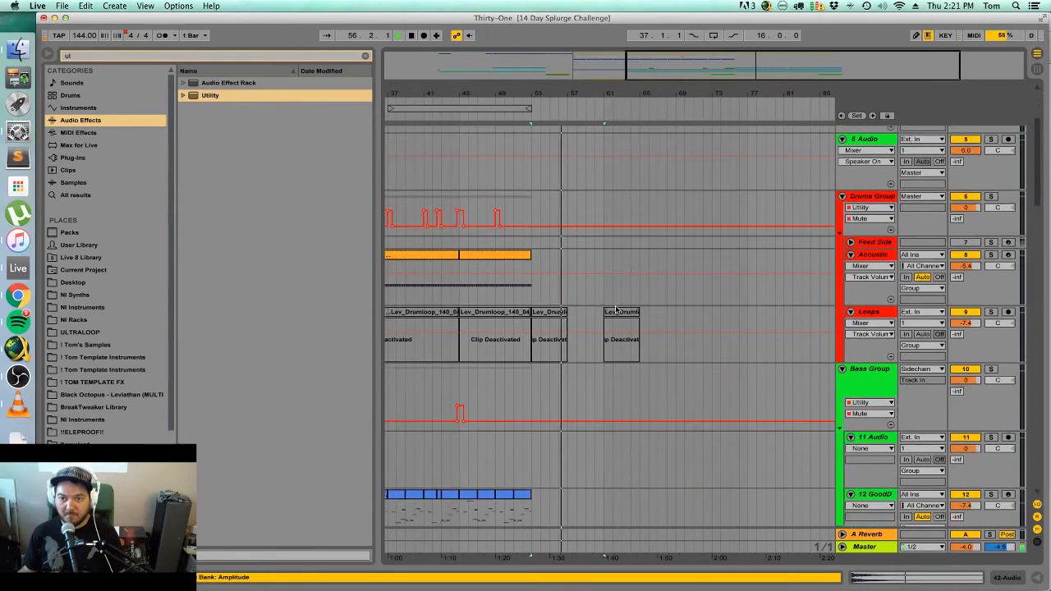
scroll(615, 309, up, 5)
scroll(615, 309, down, 12)
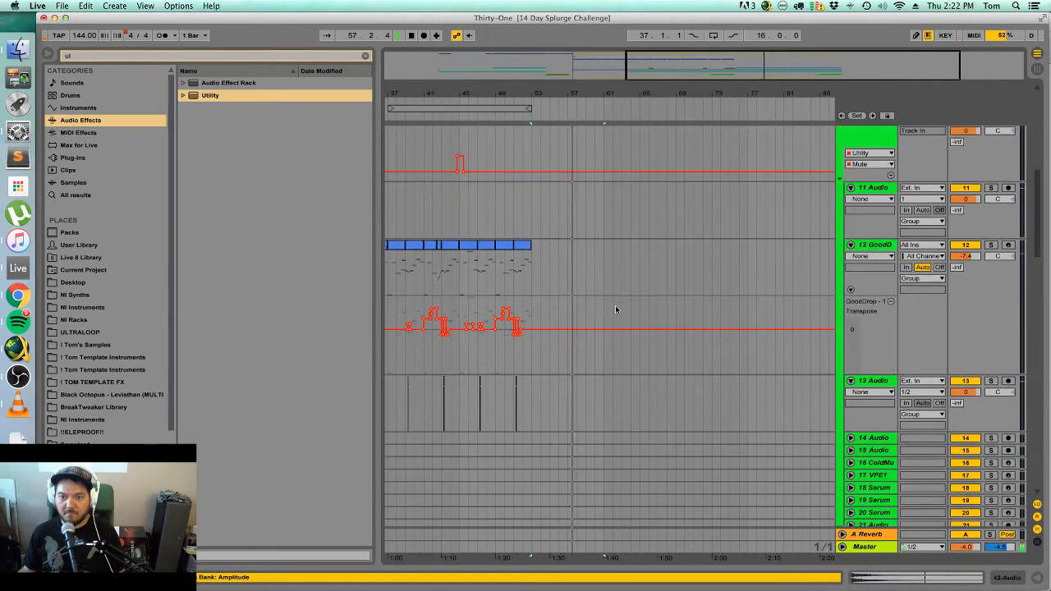
scroll(616, 310, down, 4)
drag(578, 94, 637, 187)
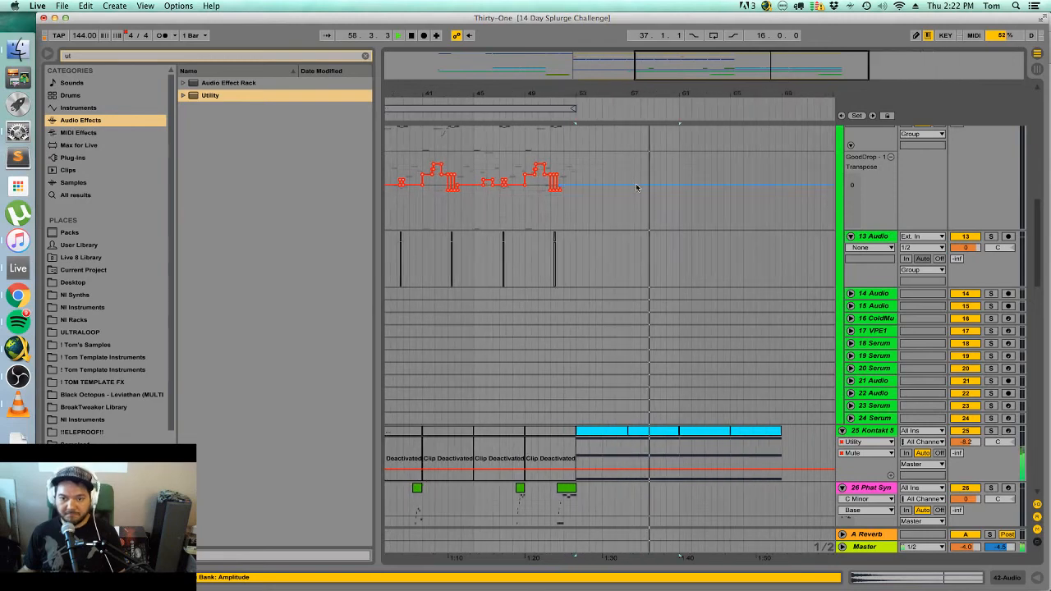
scroll(788, 275, up, 8)
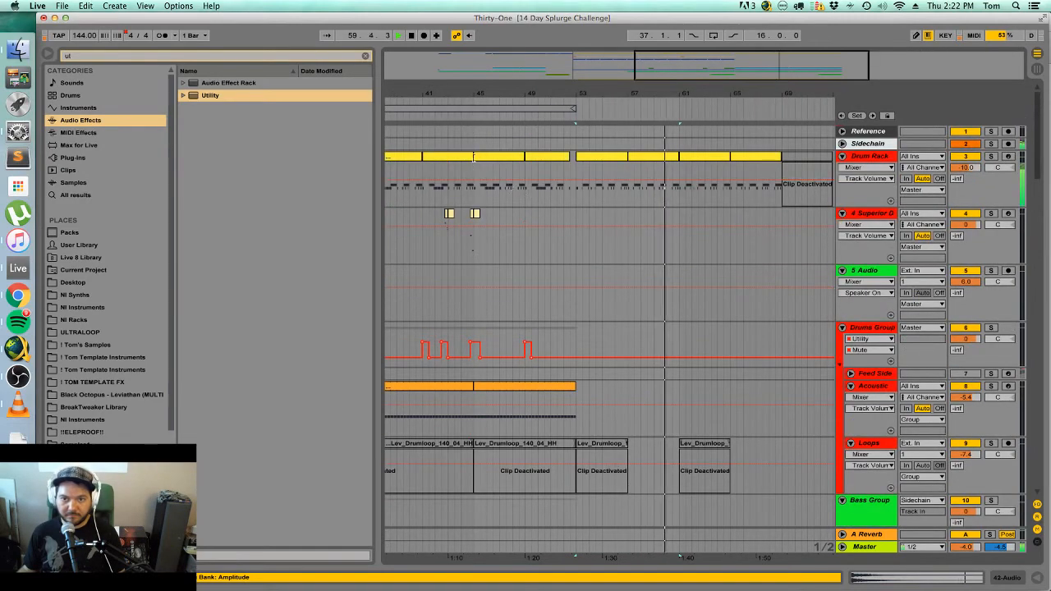
Copy the four Drum Rack clips from bars 37 to 53 so the copies start at bar 53.
click(500, 156)
drag(583, 144, 632, 144)
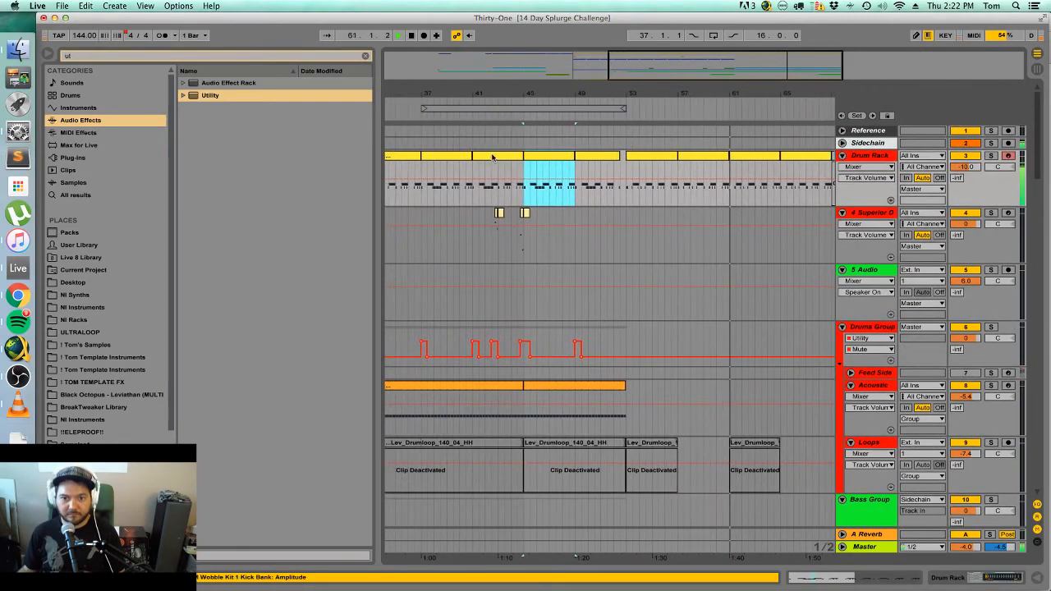
click(452, 157)
shift+click(608, 156)
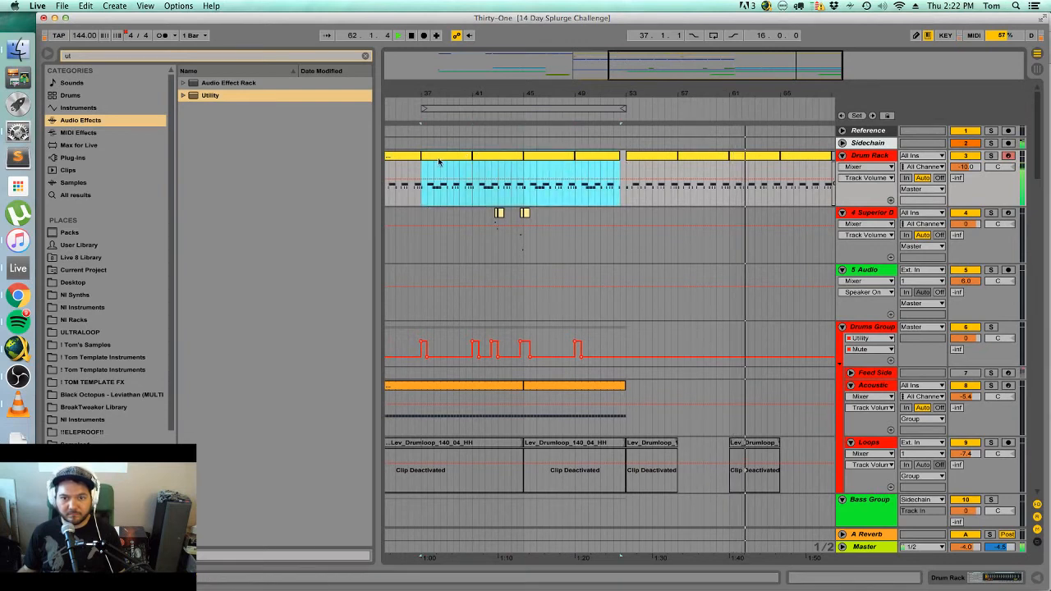
drag(440, 157, 657, 169)
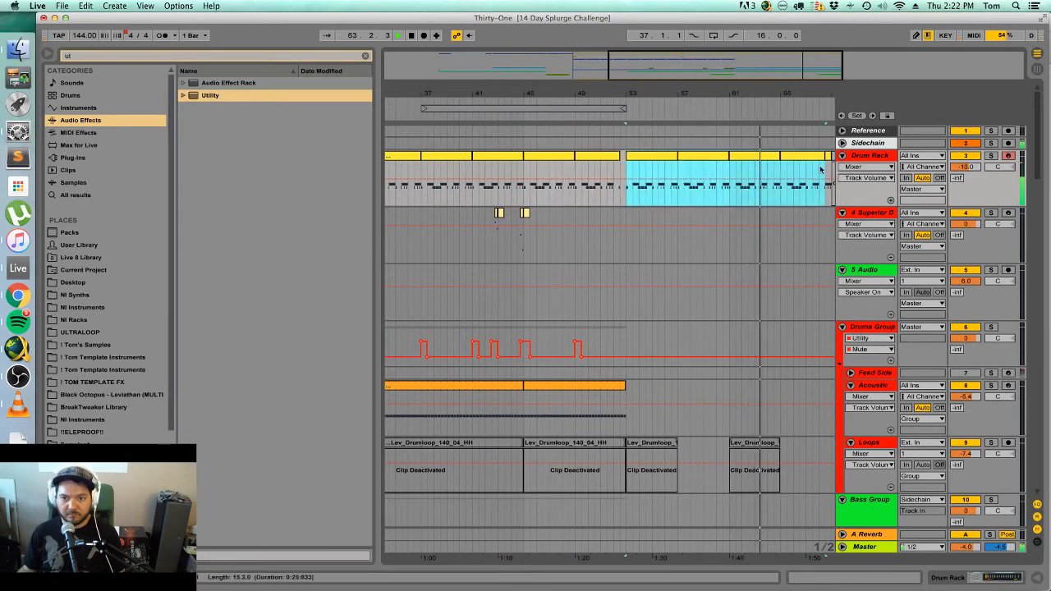
Duplicate the Acoustic clip before bar 53 twice to fill bars 53 to 69, and play from bar 53.
click(572, 387)
key(super+d)
key(space)
key(space)
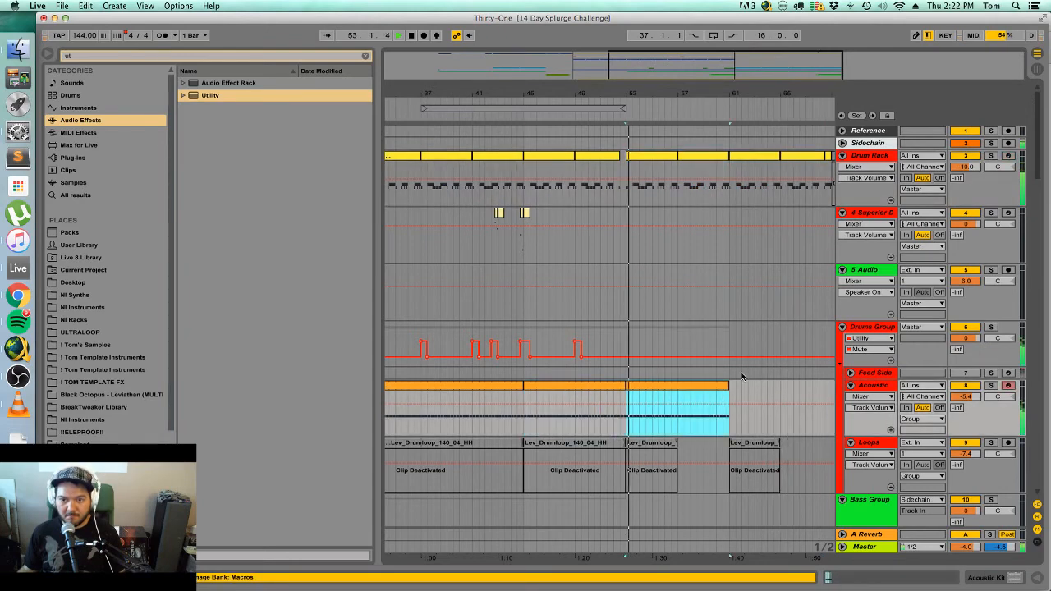
key(super+d)
Stop playback and move the ColdMusings track out of the Bass Group into the Leads Group, directly above the PrettyPluckystuff audio track.
scroll(657, 418, down, 10)
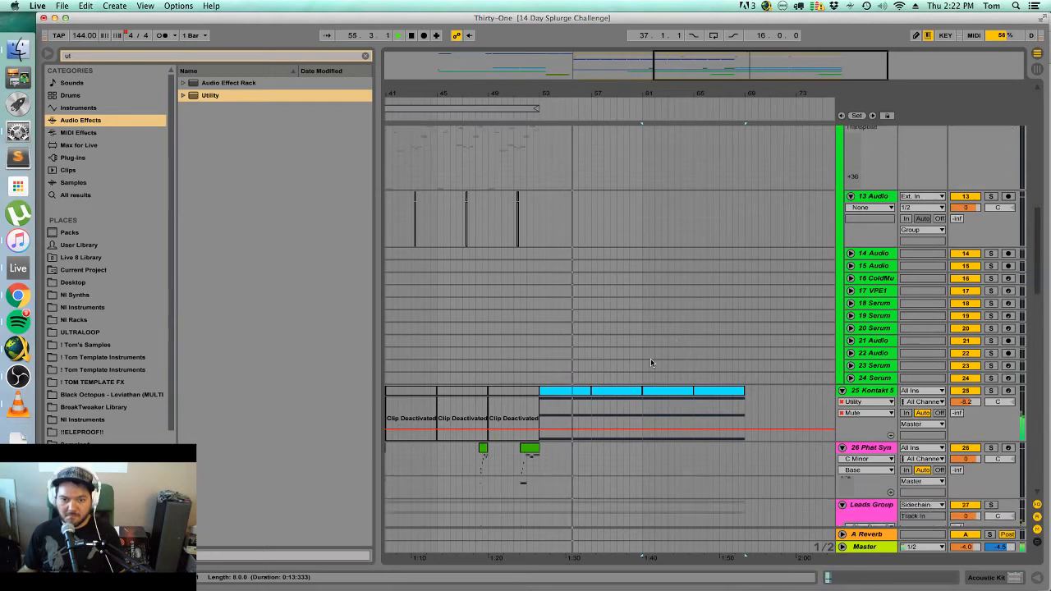
scroll(651, 376, down, 2)
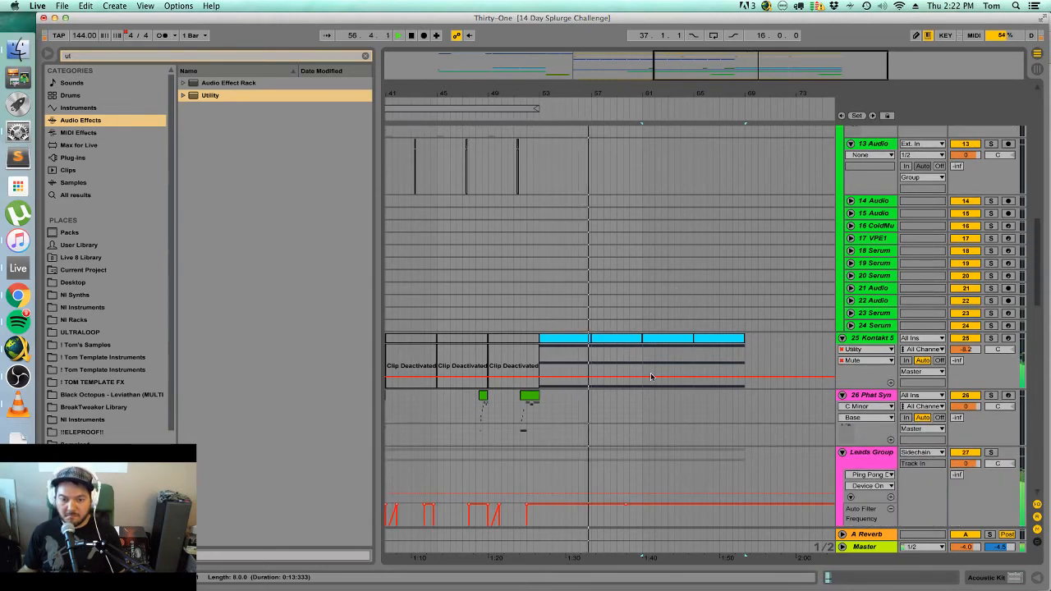
scroll(650, 373, down, 5)
scroll(714, 307, up, 5)
key(space)
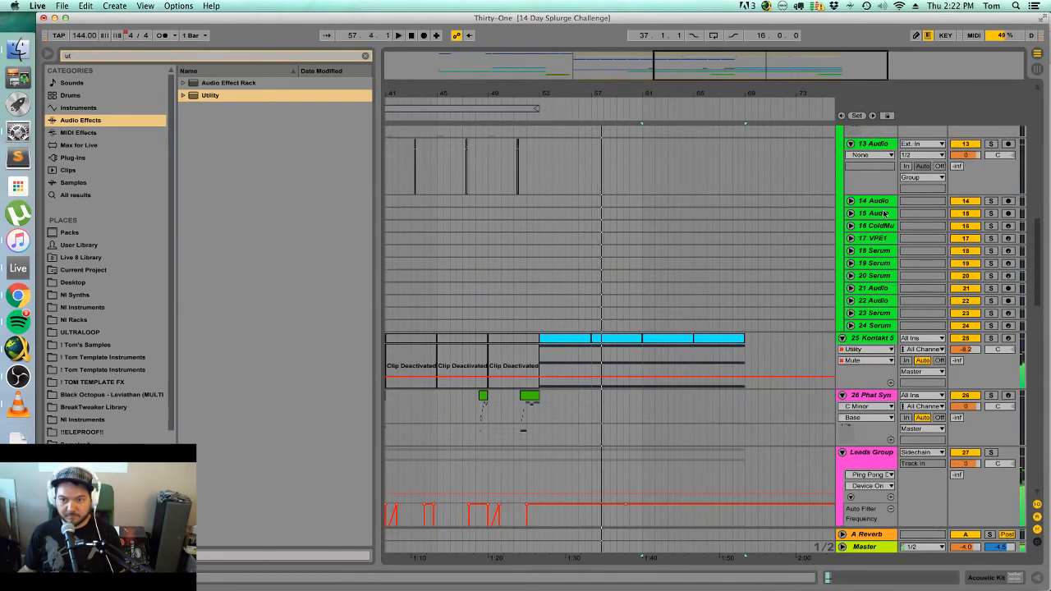
click(877, 229)
scroll(875, 534, down, 1)
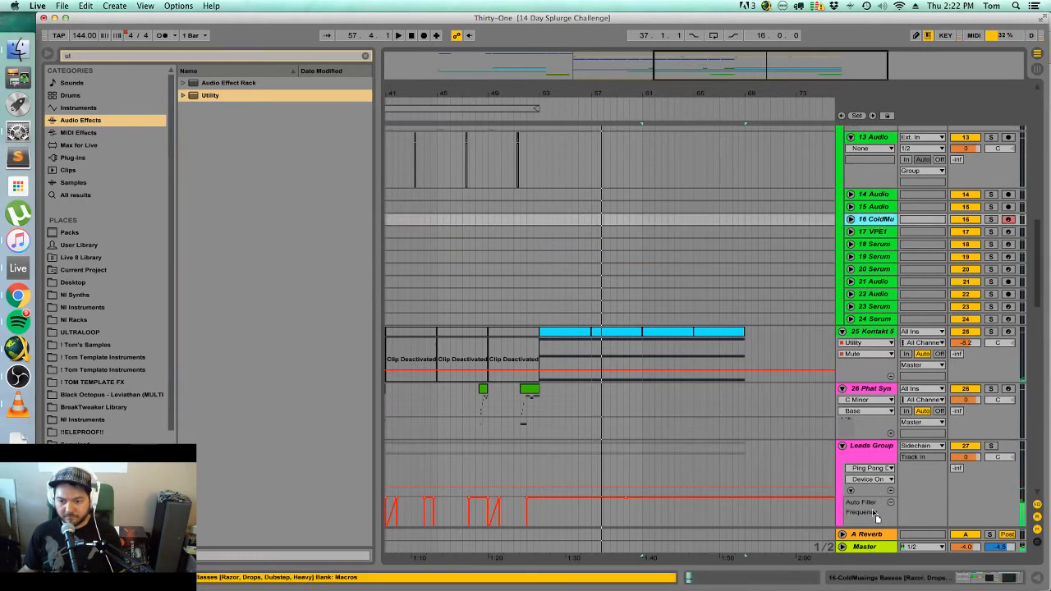
scroll(859, 549, down, 7)
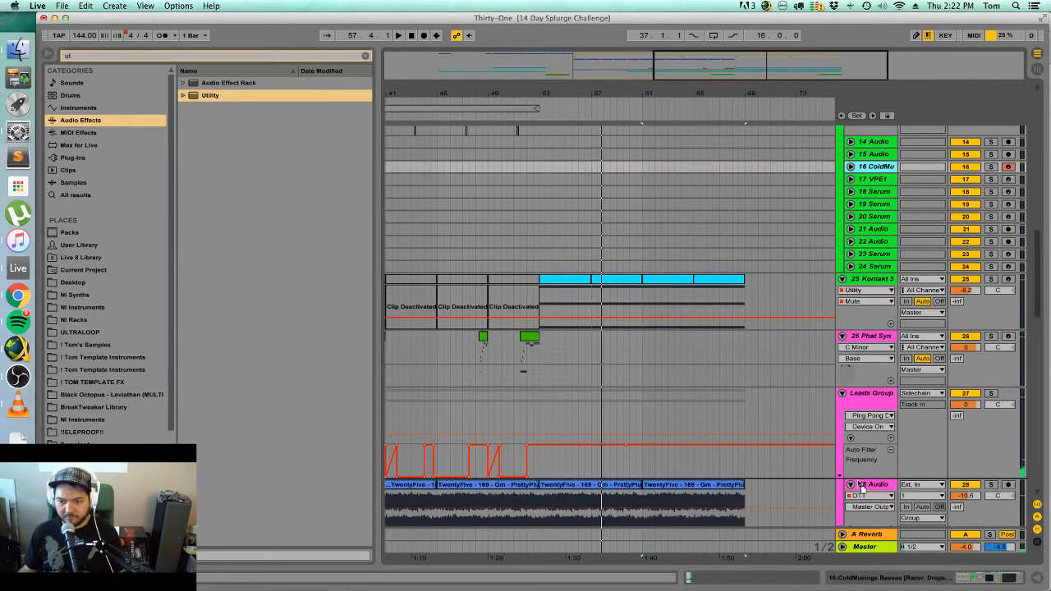
drag(852, 435, 852, 437)
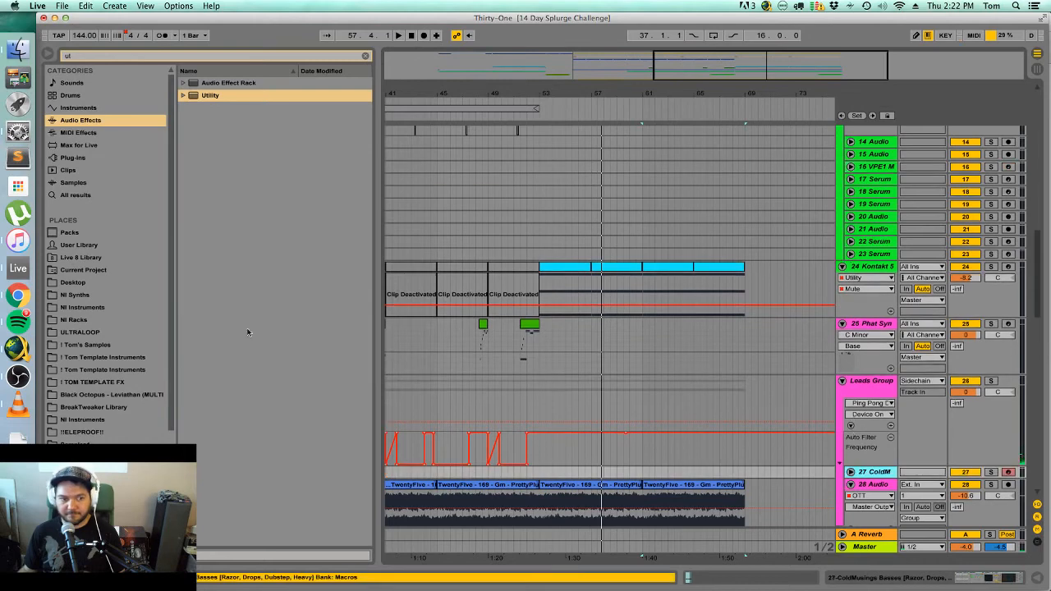
click(17, 296)
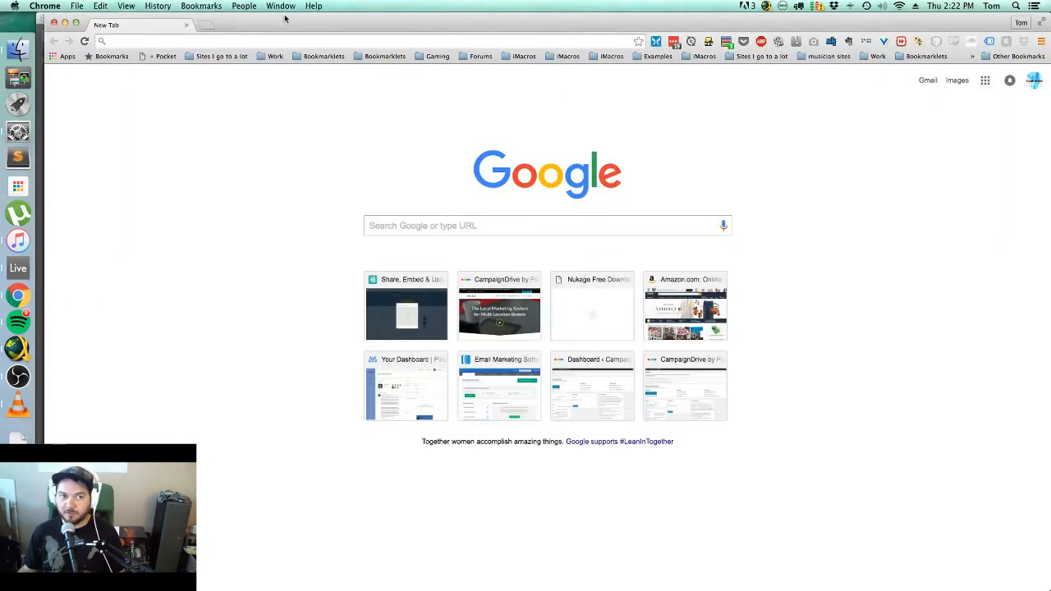
key(super+w)
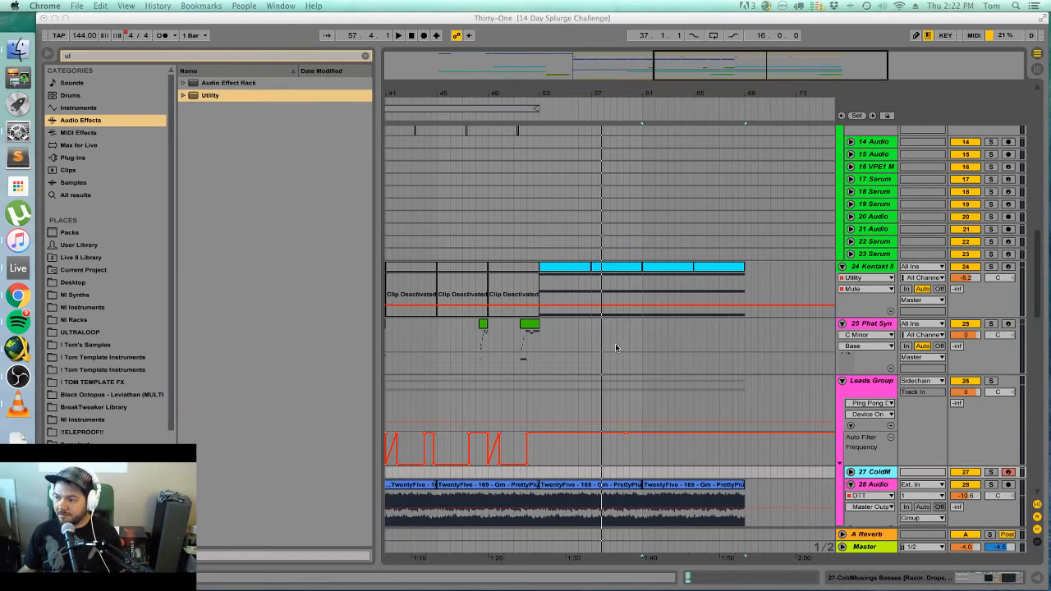
click(592, 294)
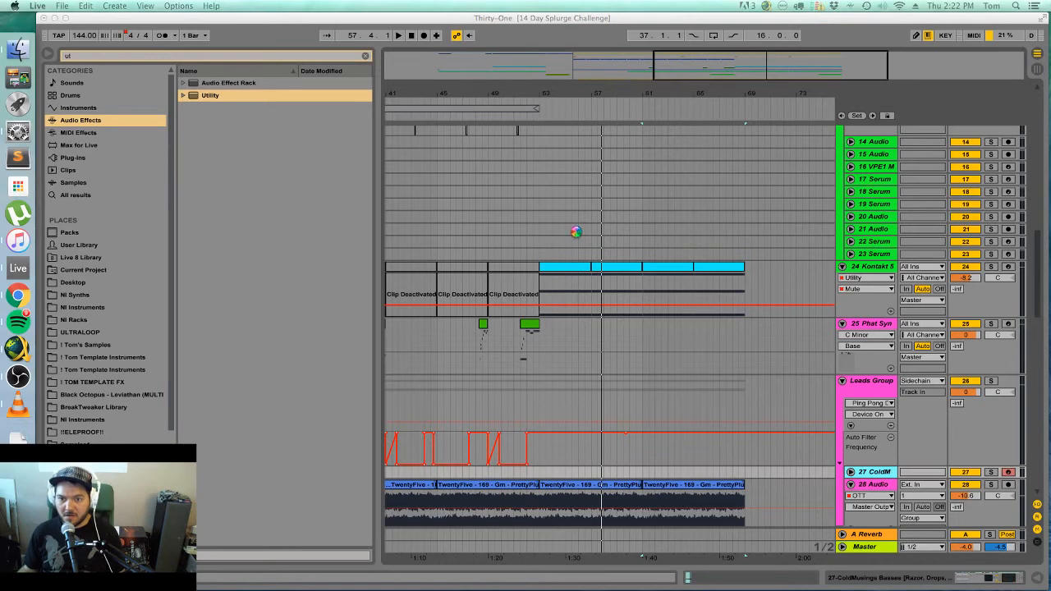
Listen briefly from bar 53 and examine the Bass Group, Kontakt and Leads Group tracks.
key(space)
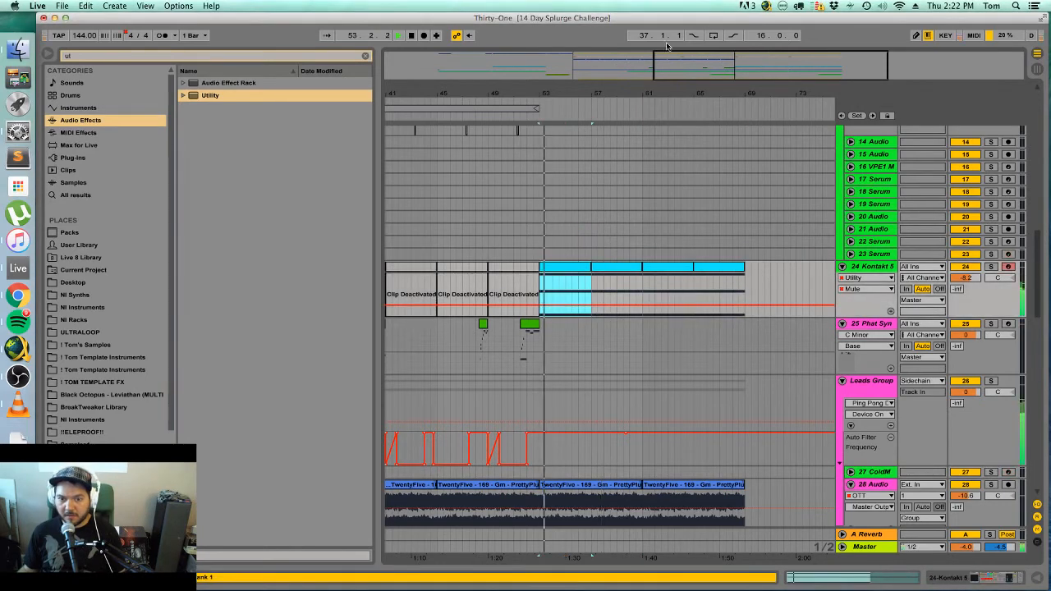
drag(677, 65, 731, 255)
key(space)
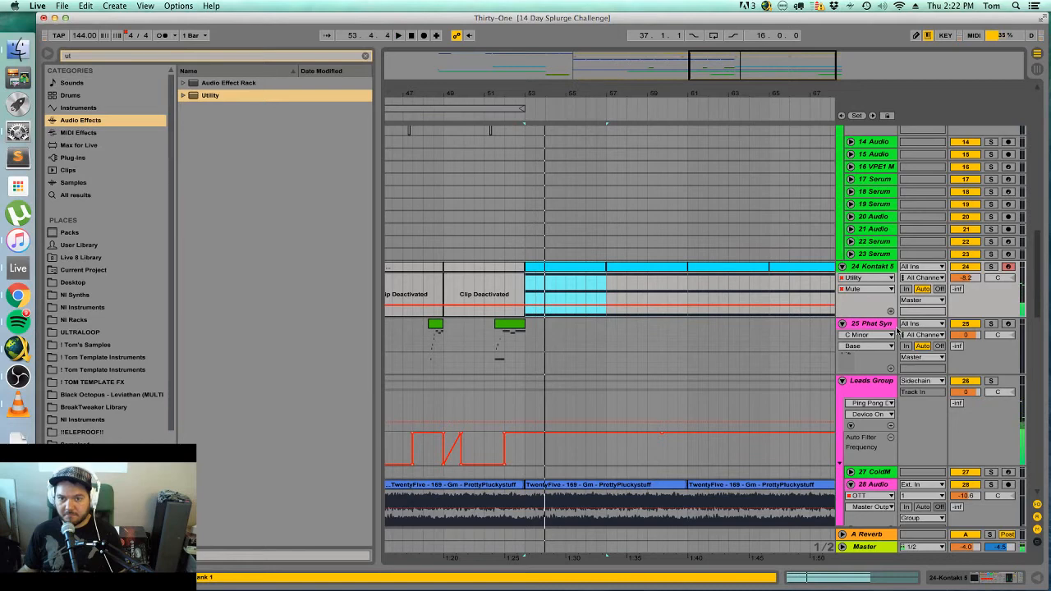
scroll(859, 332, up, 4)
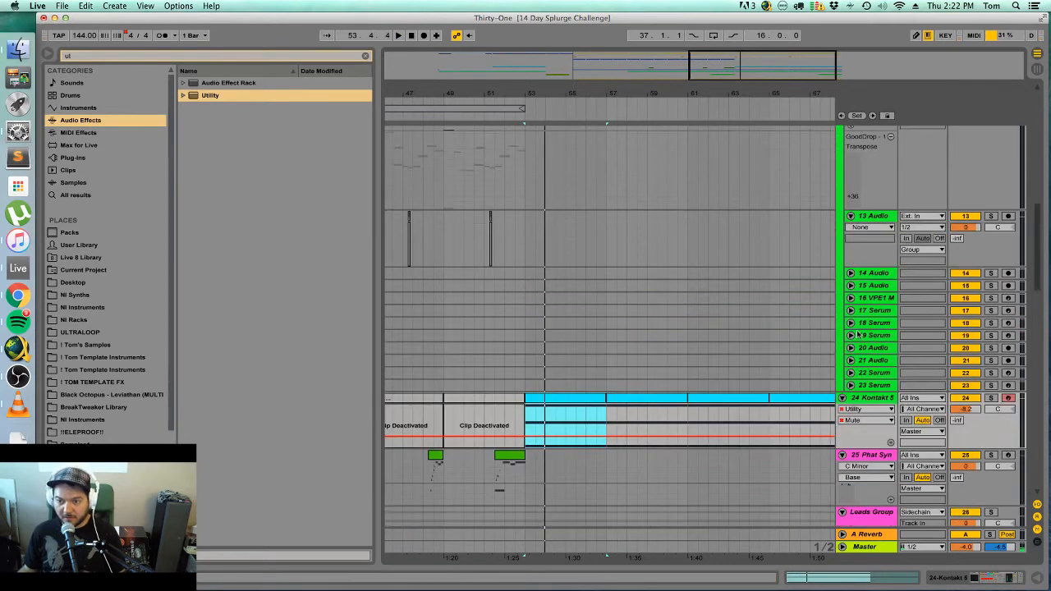
scroll(859, 333, down, 6)
scroll(858, 332, down, 4)
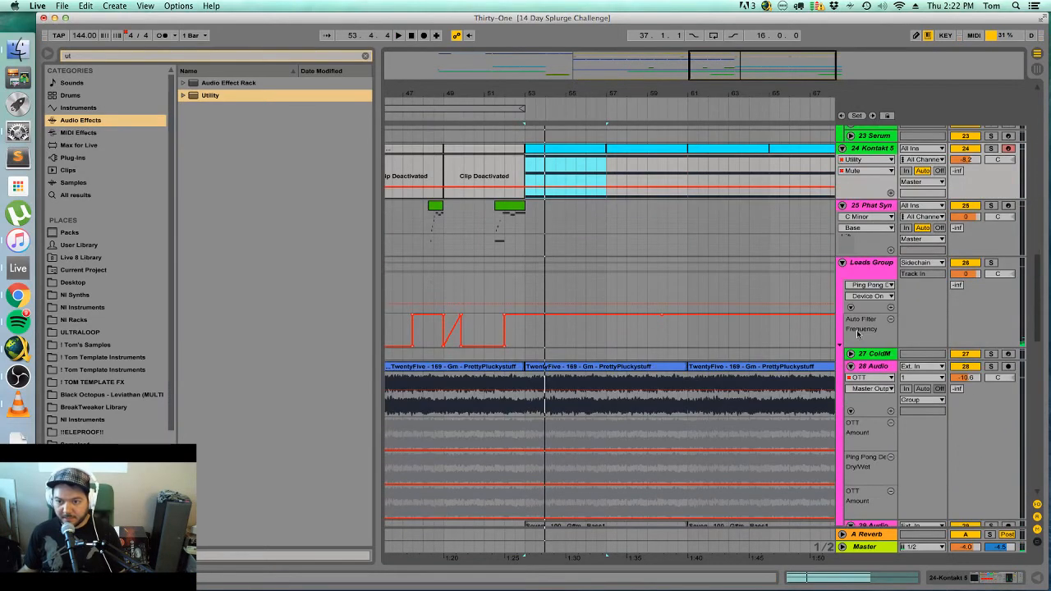
scroll(858, 333, up, 4)
scroll(858, 333, down, 3)
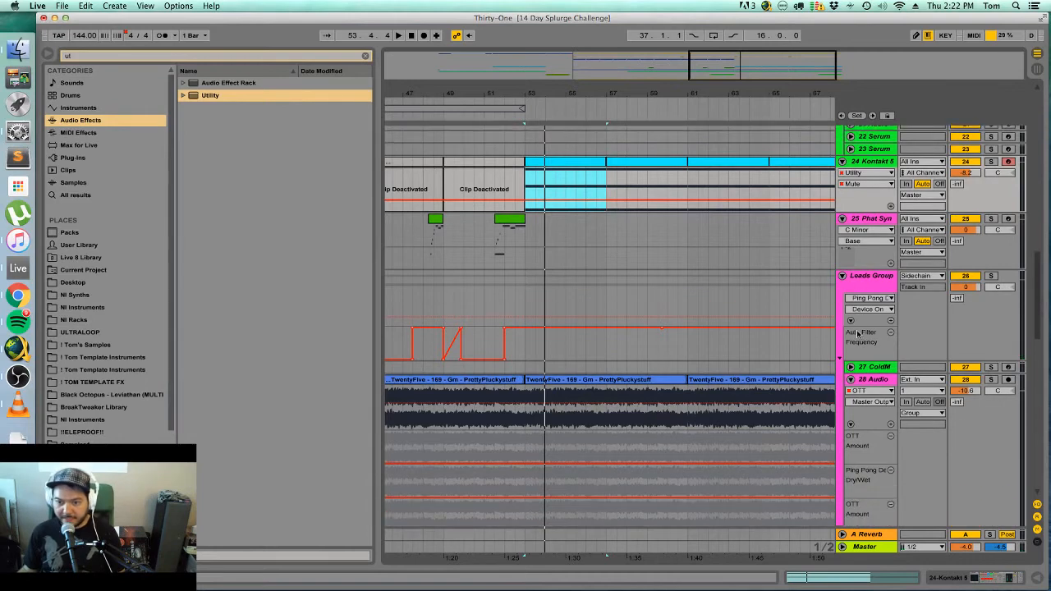
scroll(858, 333, down, 1)
Copy the two X-Lead clips from bars 53 to 69 onto the ColdMusings track, starting at bar 53.
click(868, 357)
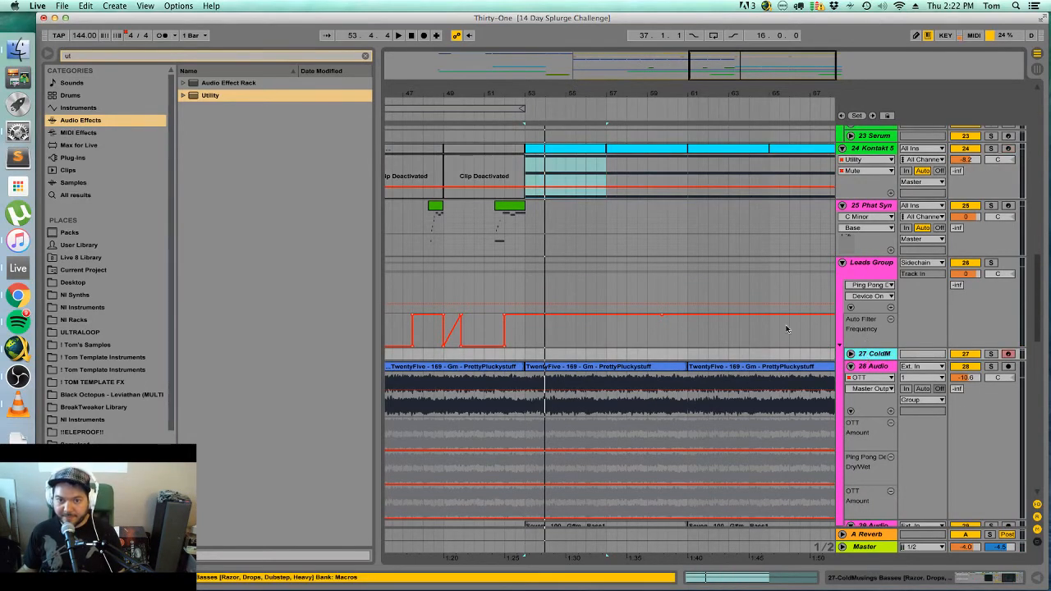
scroll(646, 303, up, 16)
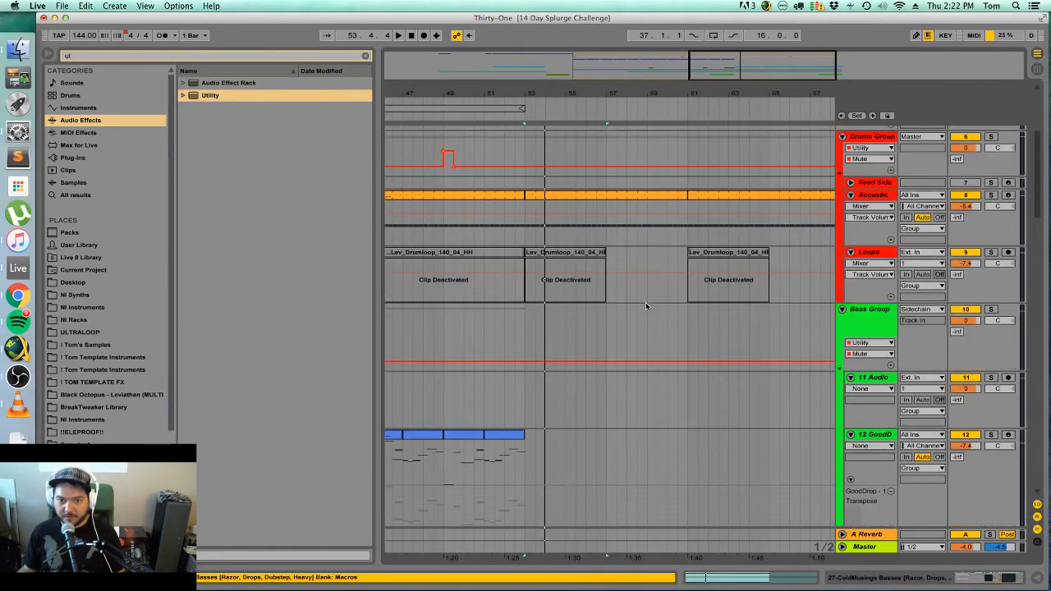
scroll(645, 302, down, 5)
scroll(644, 305, down, 20)
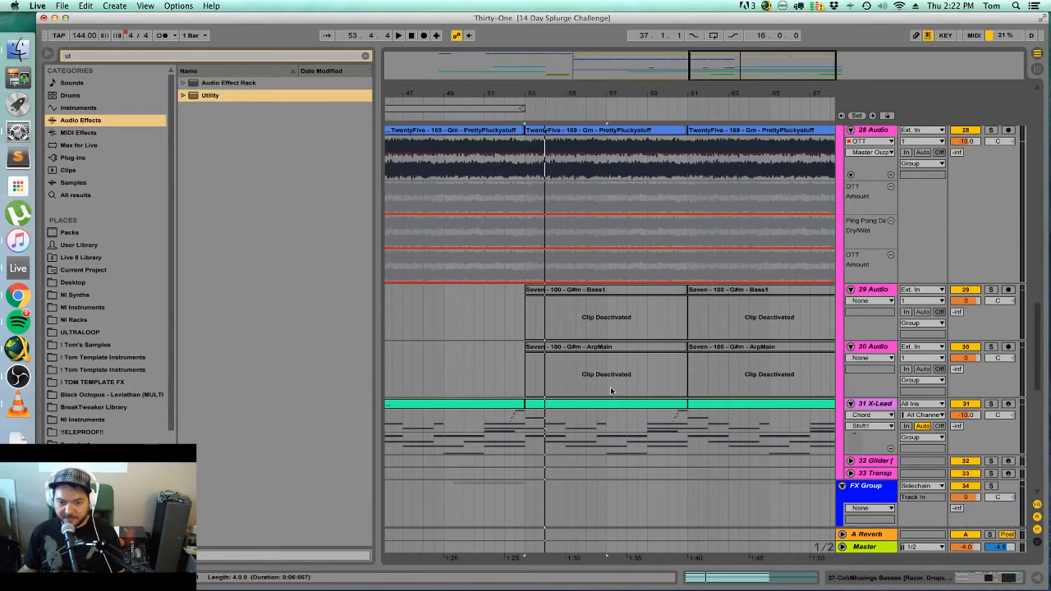
click(608, 406)
shift+click(751, 403)
key(super+c)
scroll(564, 292, up, 7)
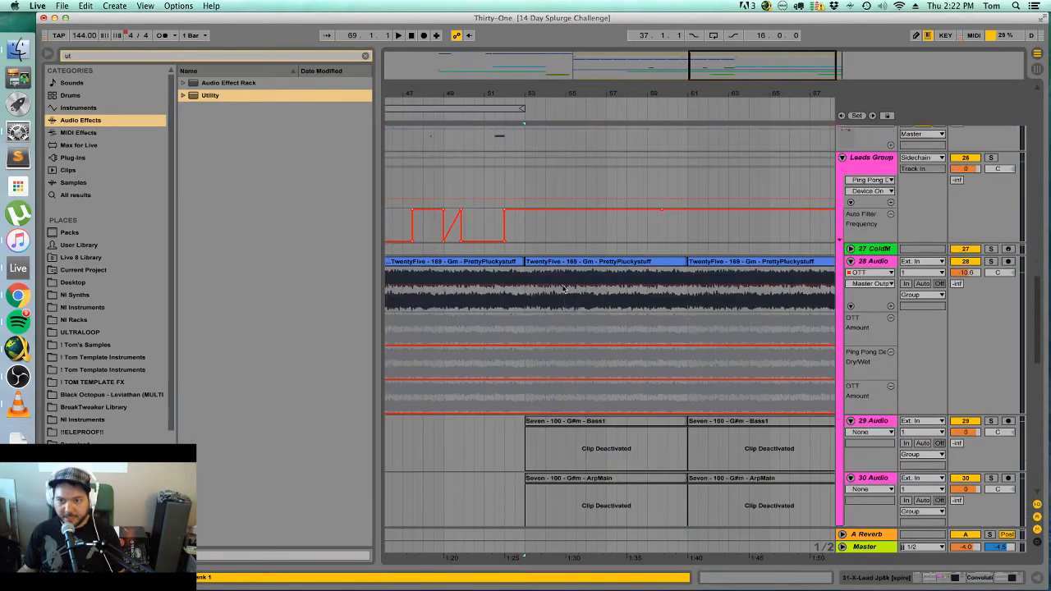
click(526, 262)
key(super+v)
Open the first ColdMusings clip in an enlarged note editor and delete the upper chord notes in bars 1 and 2.
double_click(552, 261)
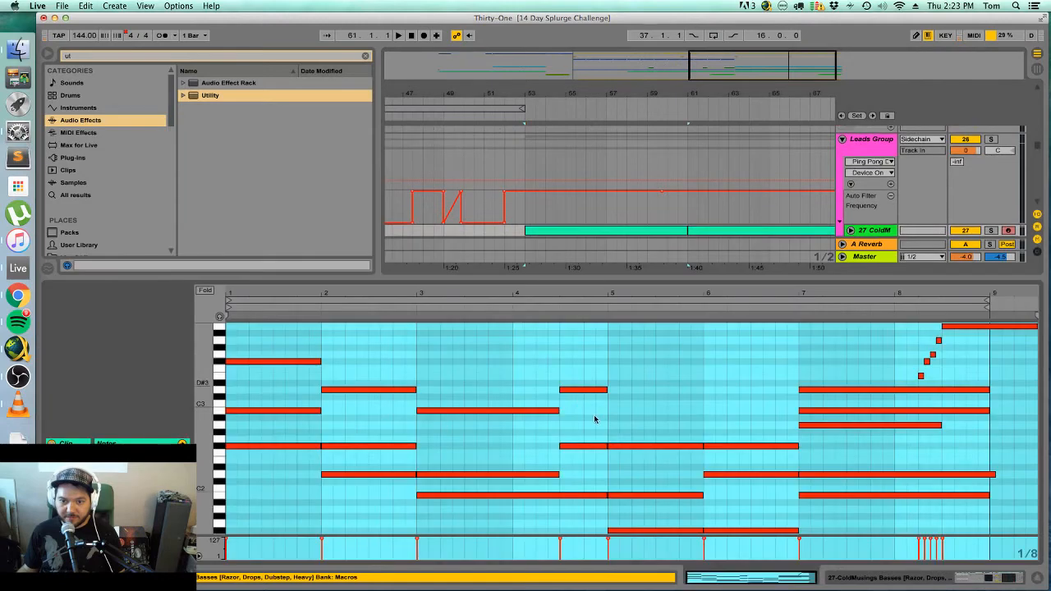
drag(543, 277, 543, 162)
scroll(287, 340, up, 2)
drag(287, 340, 330, 191)
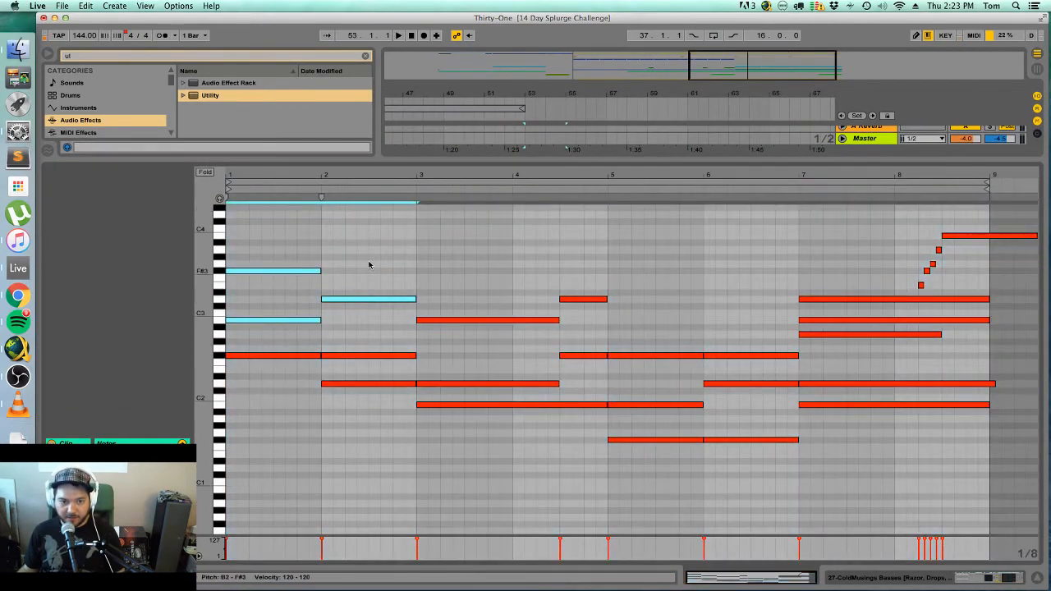
key(Delete)
drag(369, 263, 369, 364)
key(Delete)
Delete the upper chord notes in bars 3 and 4 and all notes from bar 5 onward.
drag(518, 267, 492, 395)
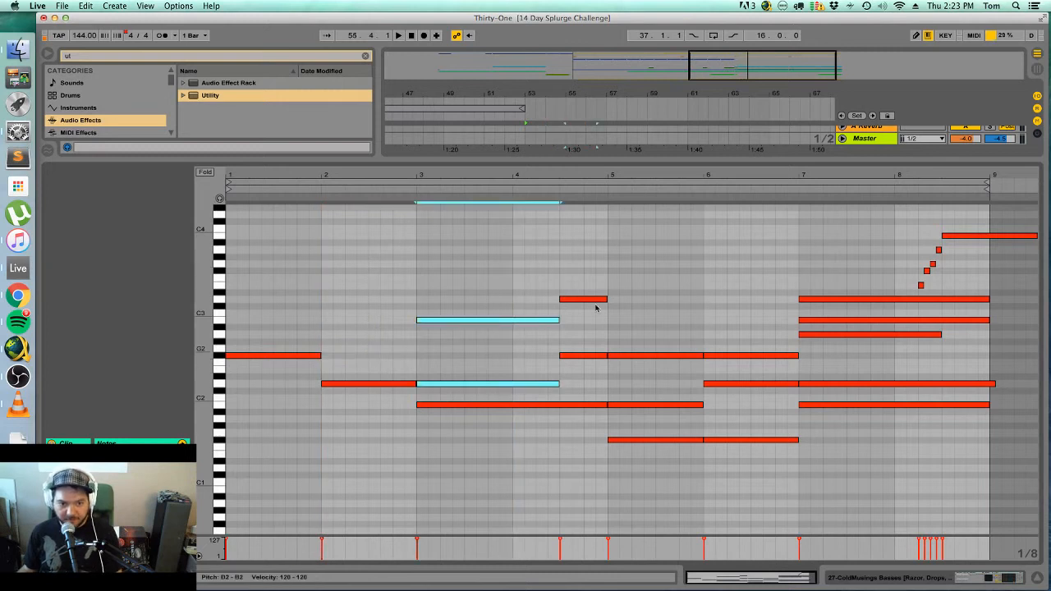
key(Delete)
drag(596, 266, 591, 375)
key(Delete)
drag(649, 472, 985, 206)
key(Delete)
scroll(810, 376, up, 4)
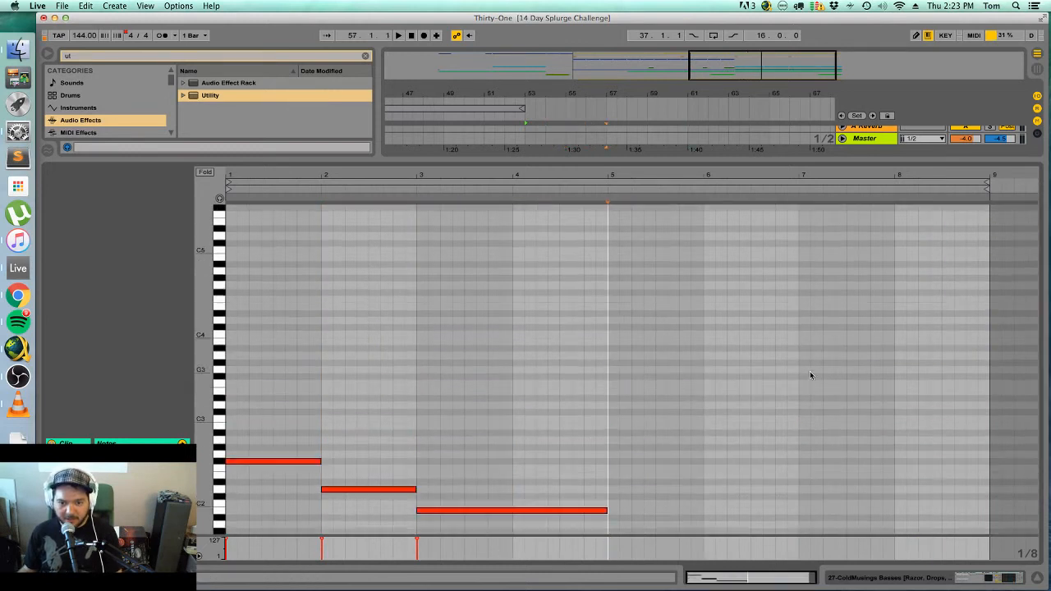
Set the clip's loop to its first four bars and play the bass line from bar 53 briefly.
drag(608, 359, 226, 361)
key(super+l)
key(space)
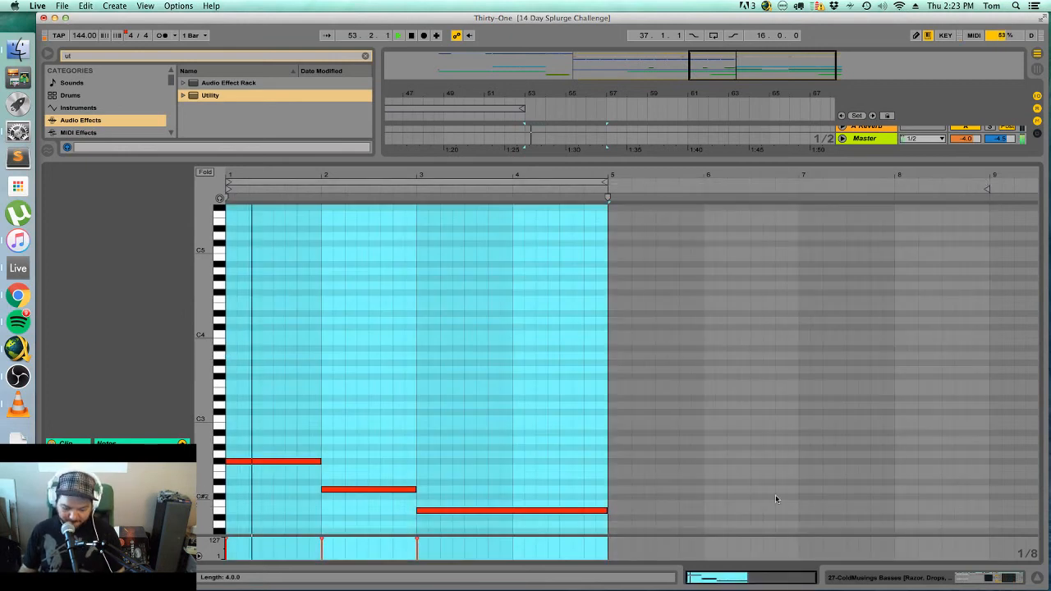
key(space)
Transpose all notes in the ColdMusings clip down one octave and show the clip's envelopes during playback.
click(577, 381)
key(super+a)
key(shift+Down)
key(space)
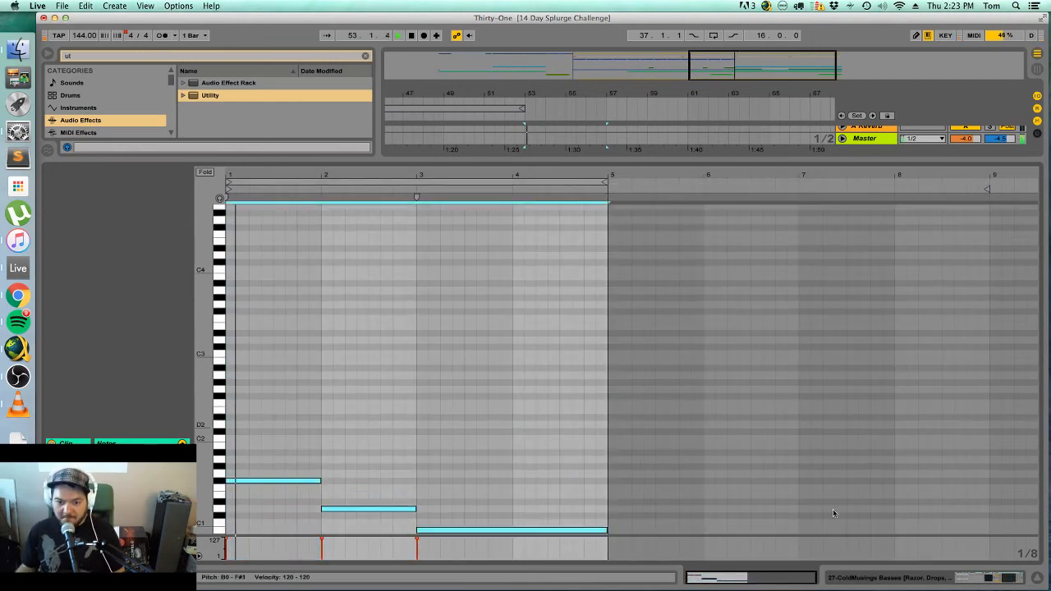
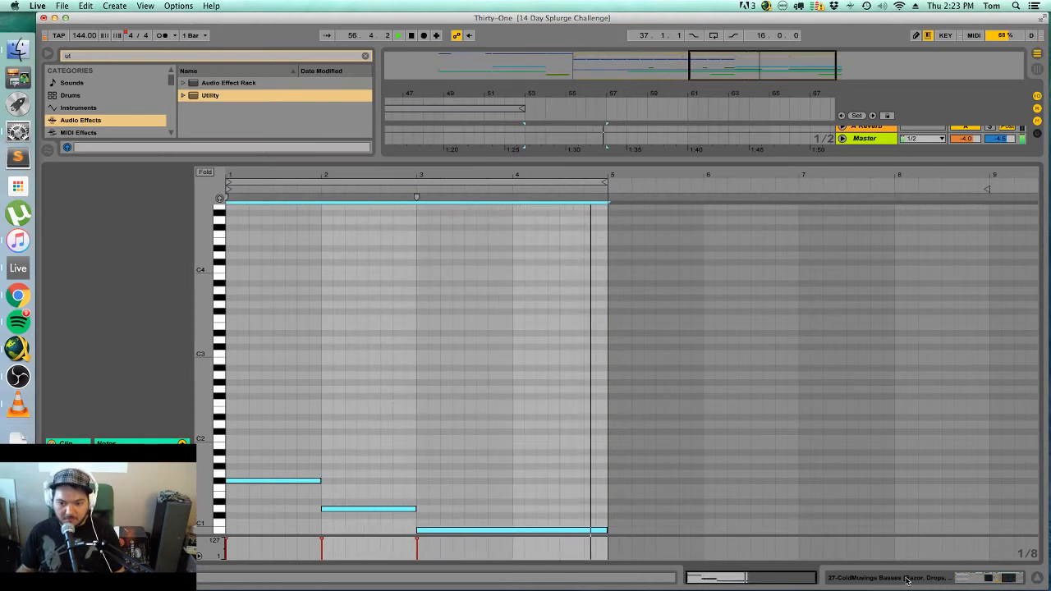
click(66, 554)
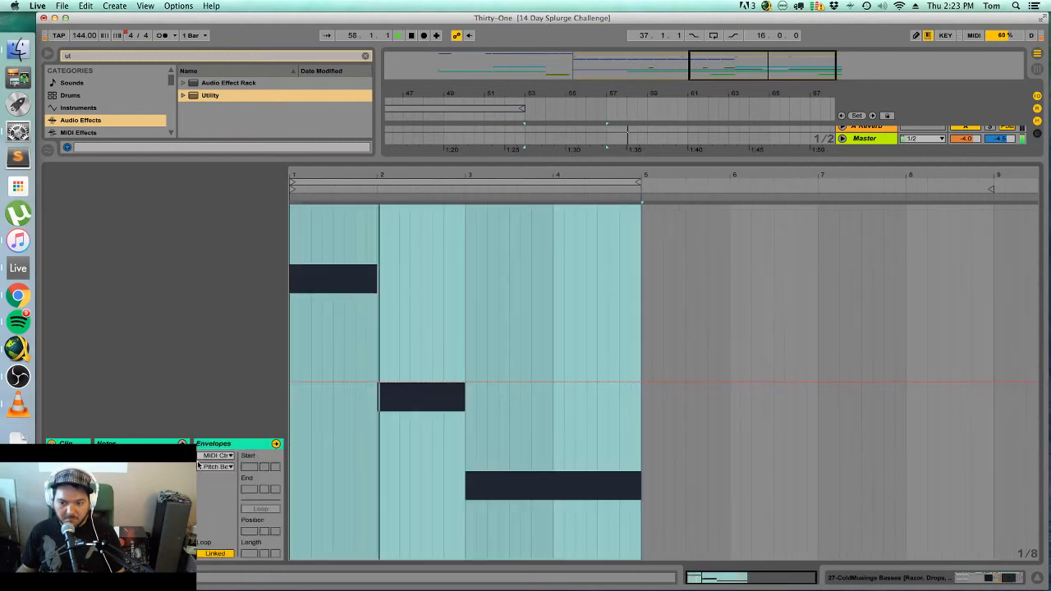
Start the second bass note an eighth note earlier, shortening the first note to match, and extend the second note to bar 3.
click(217, 456)
click(220, 466)
click(66, 554)
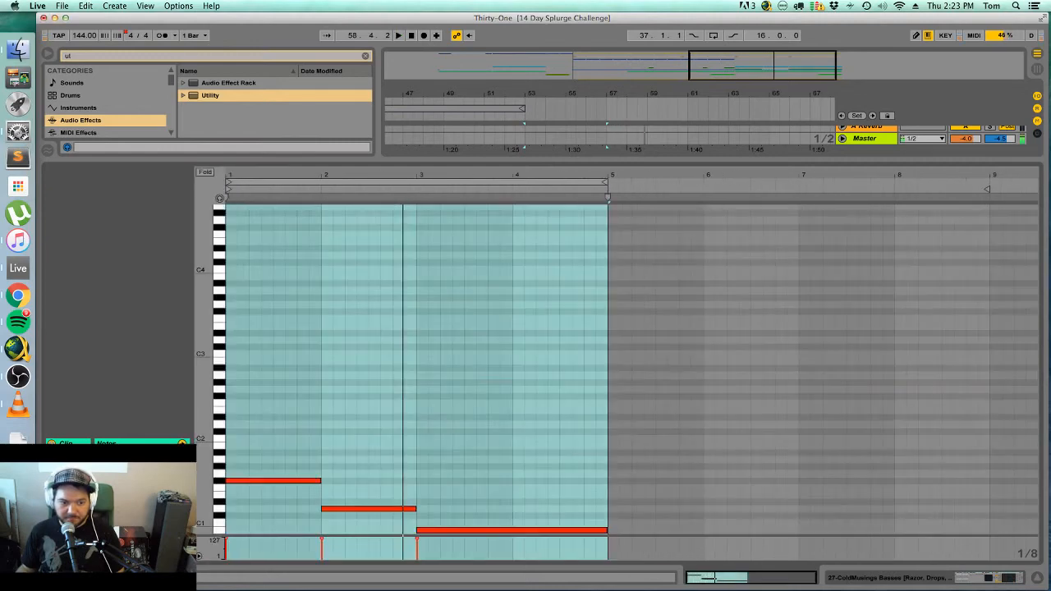
drag(334, 514, 310, 482)
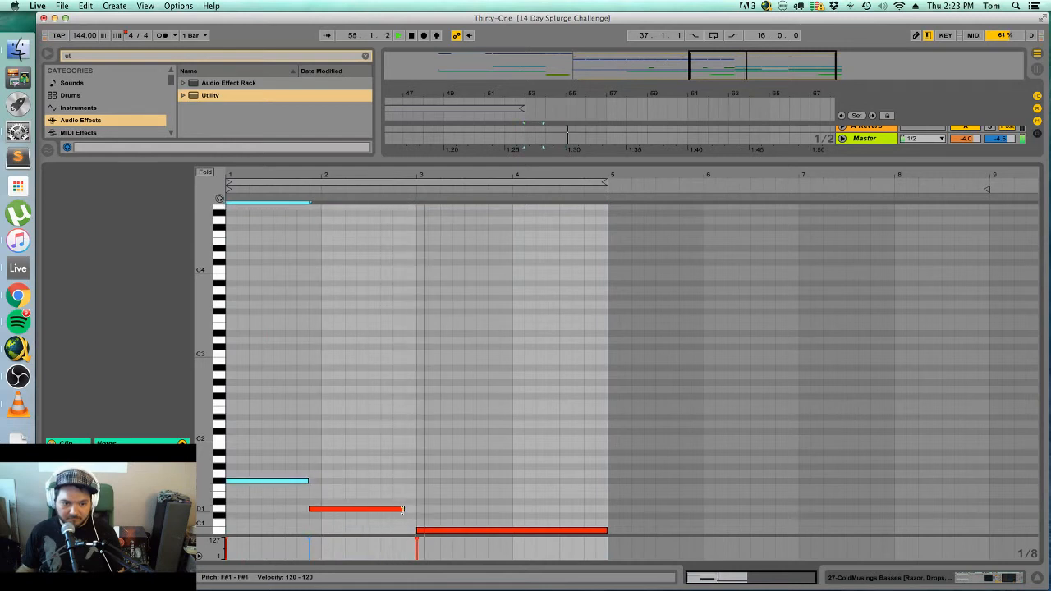
drag(404, 509, 417, 509)
Show the clip's 1 - Modulation envelope, draw a gradual rise across its first two bars and play it.
click(65, 554)
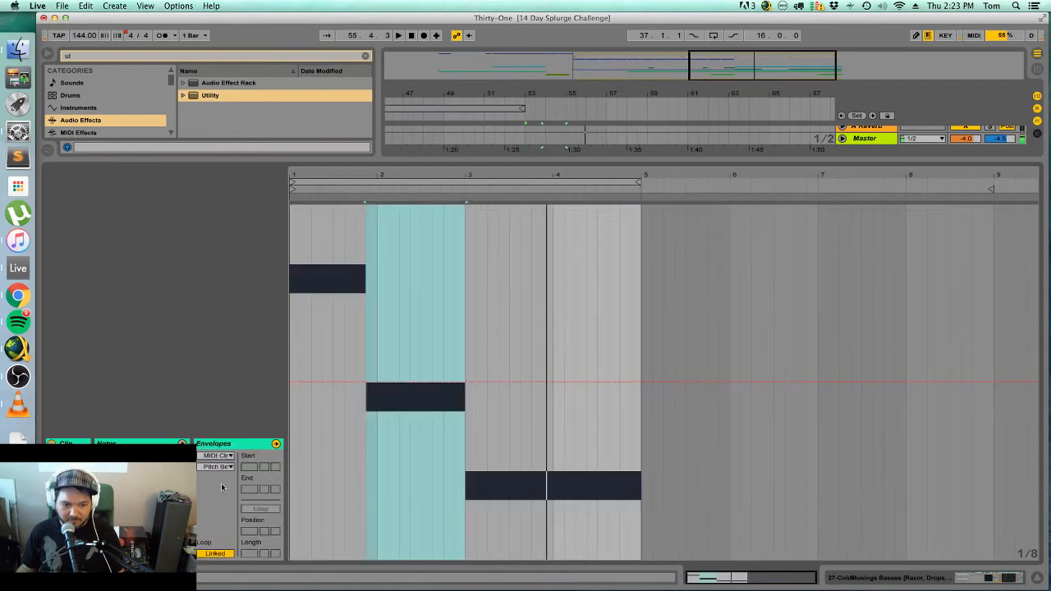
click(221, 456)
click(223, 459)
click(218, 466)
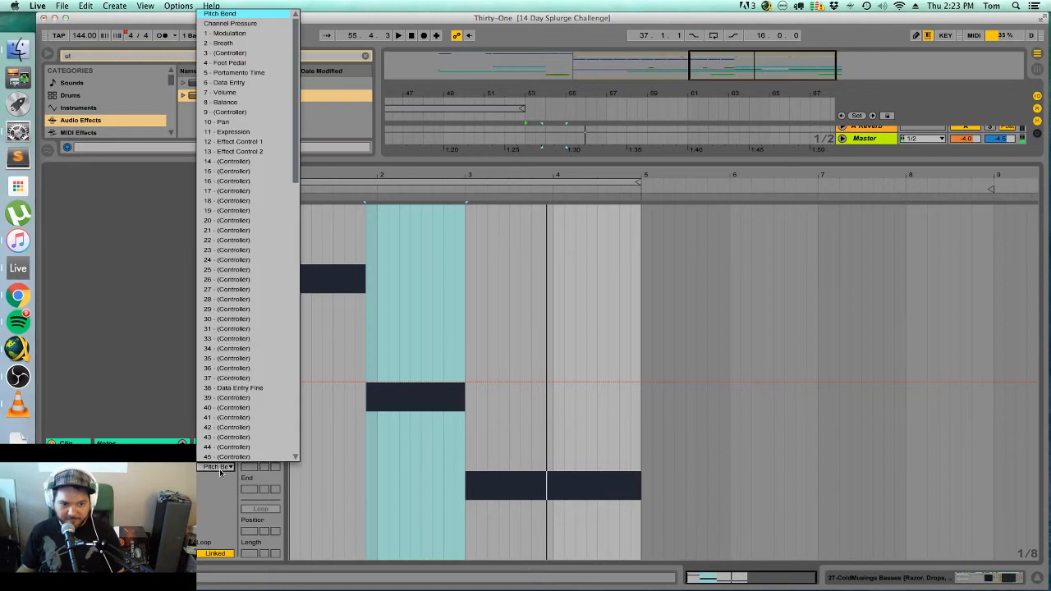
click(248, 33)
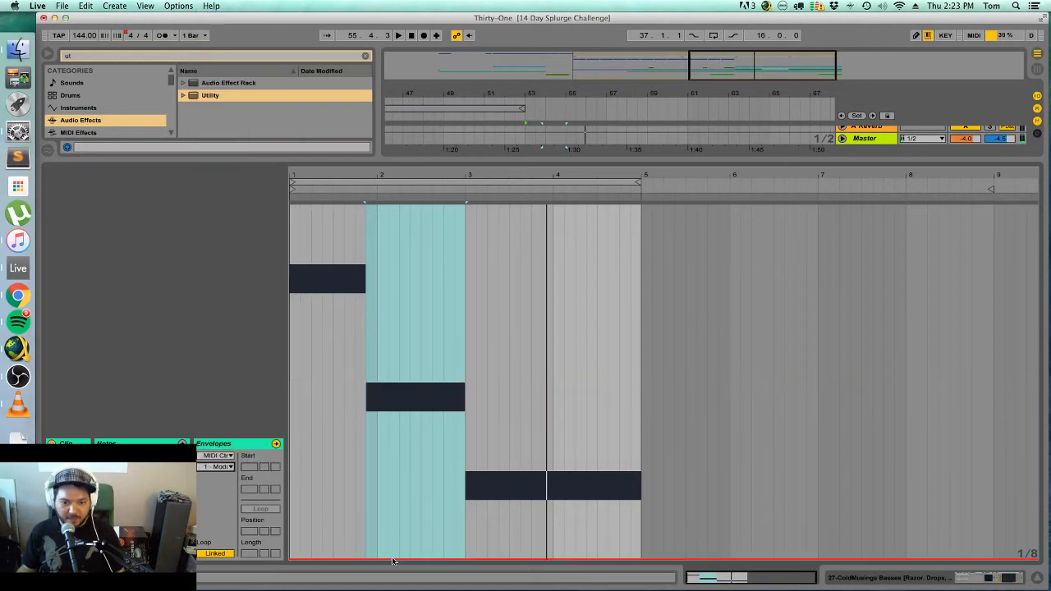
mouse_move(392, 560)
mouse_down()
mouse_move(421, 413)
mouse_move(375, 424)
mouse_move(326, 465)
mouse_up()
key(space)
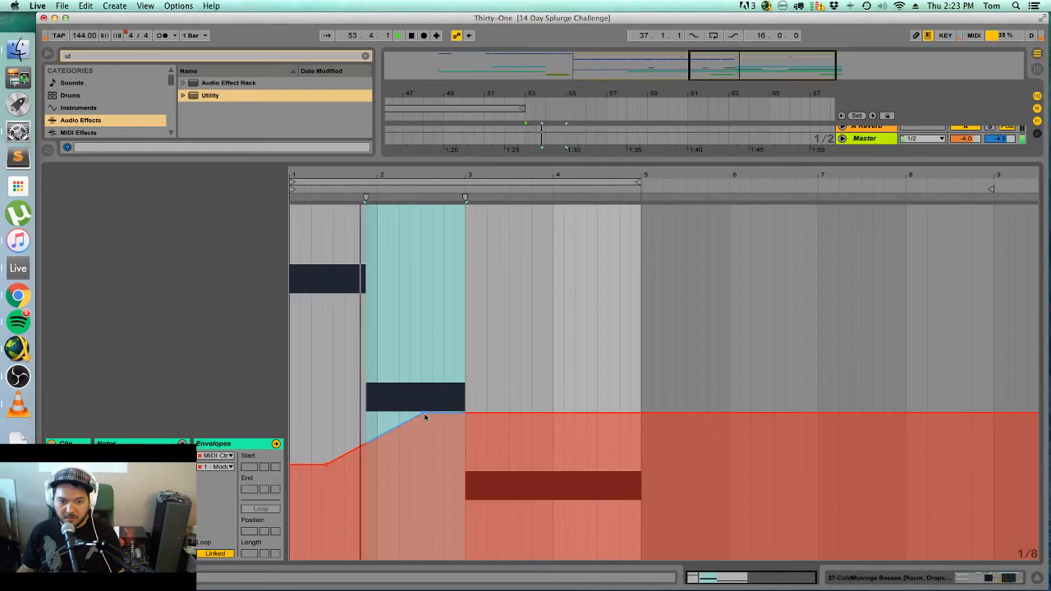
Show the ColdMusingsBasses rack's macro controls and chain selector zones, and play the bass line from bar 53.
key(shift+Tab)
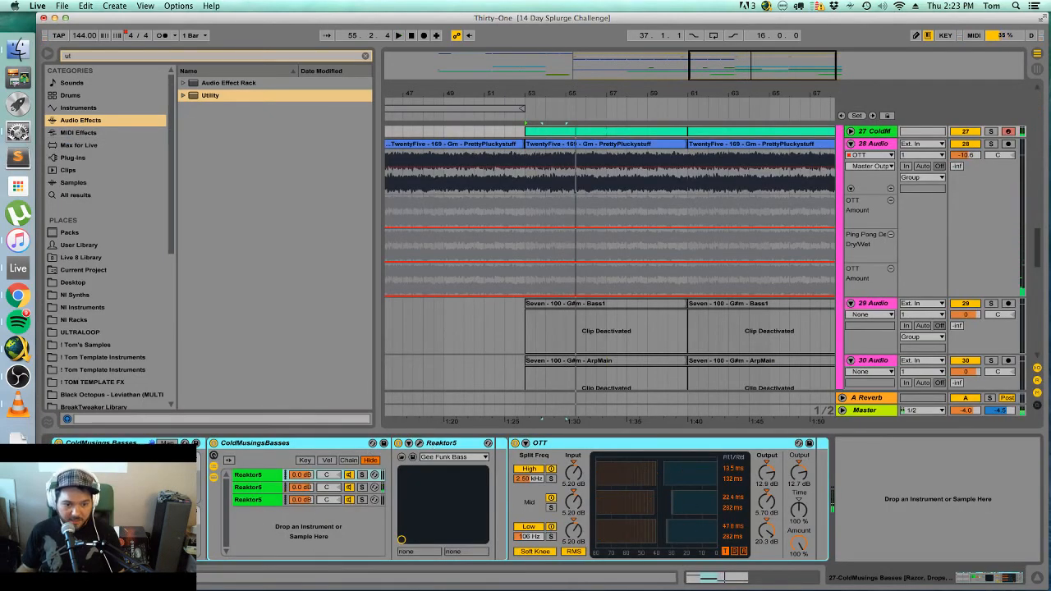
click(59, 466)
click(58, 466)
click(214, 455)
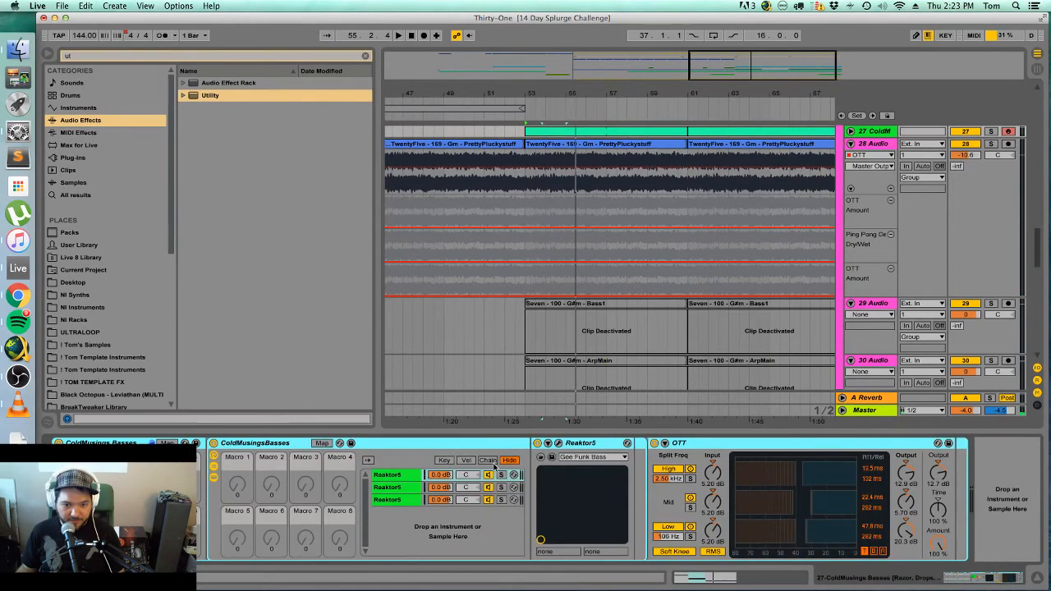
click(490, 461)
drag(530, 464, 538, 464)
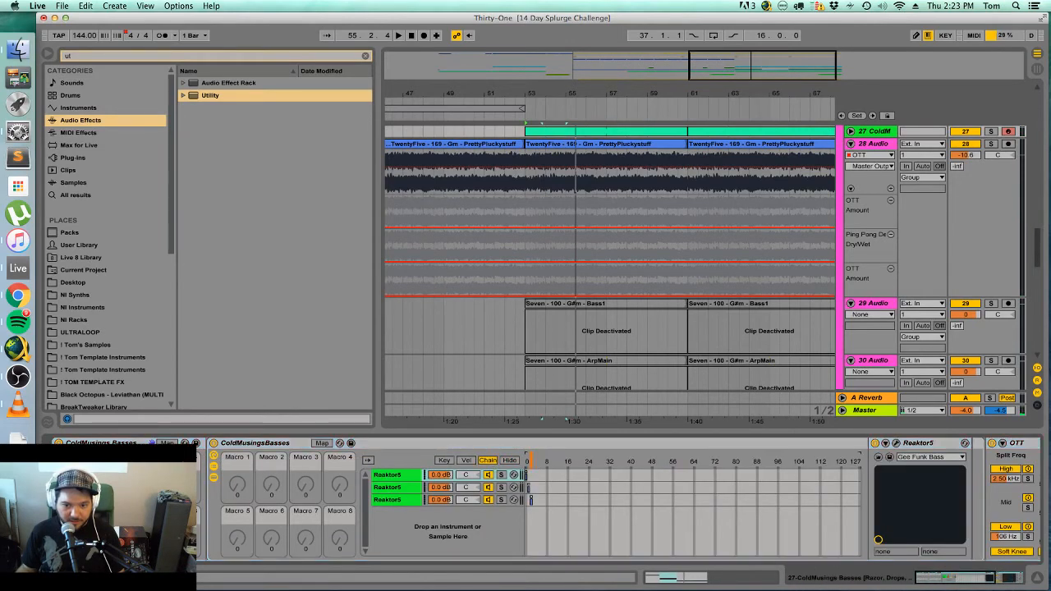
key(space)
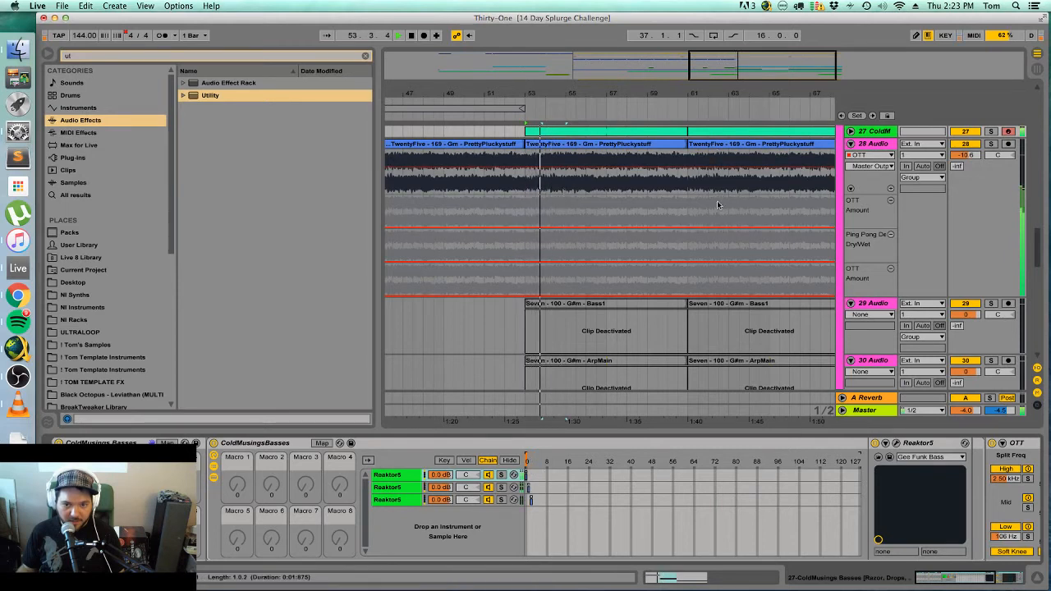
Raise the ColdMusings clip's Modulation envelope steeply from bar 2 into bar 3 and return to the device chain.
scroll(718, 203, up, 3)
double_click(624, 172)
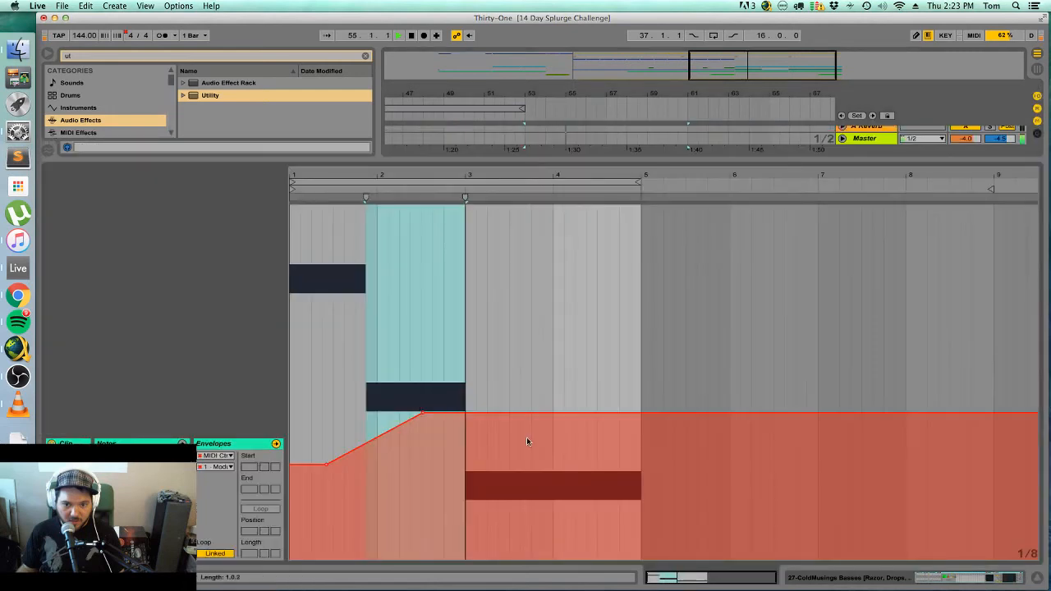
drag(577, 413, 508, 278)
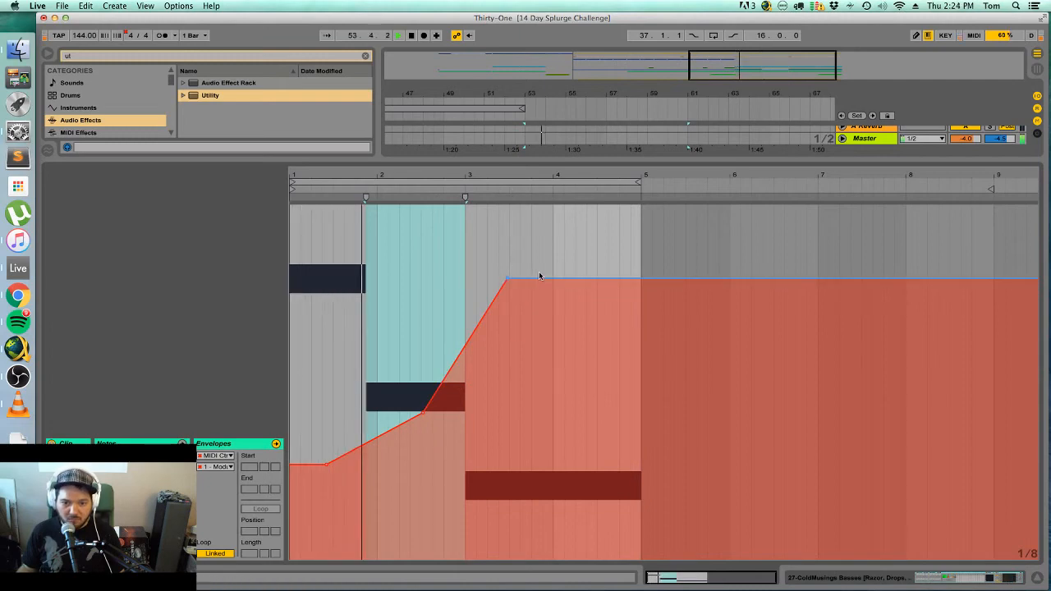
click(966, 575)
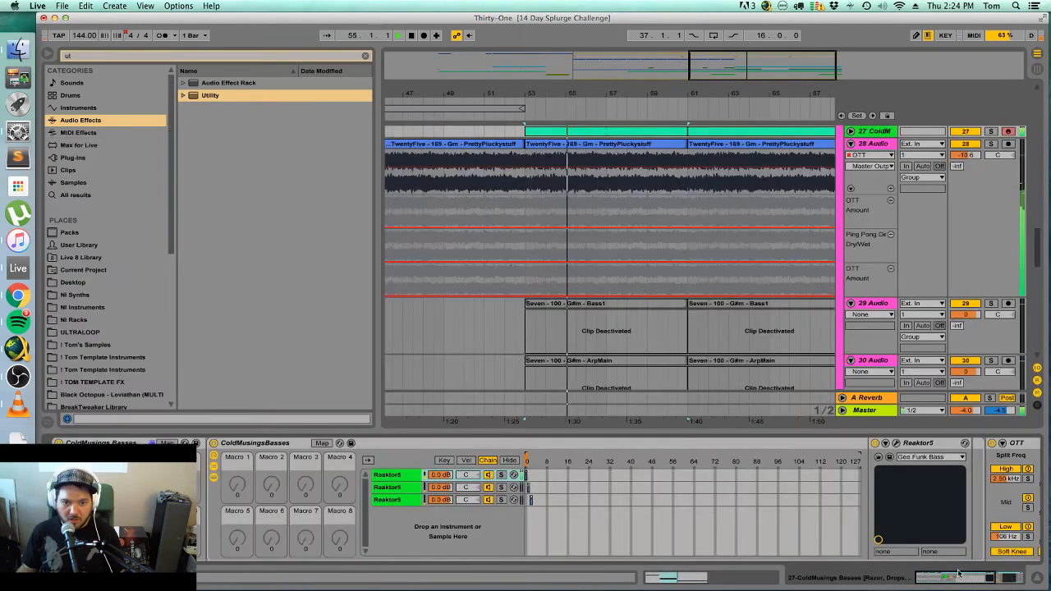
scroll(572, 145, up, 3)
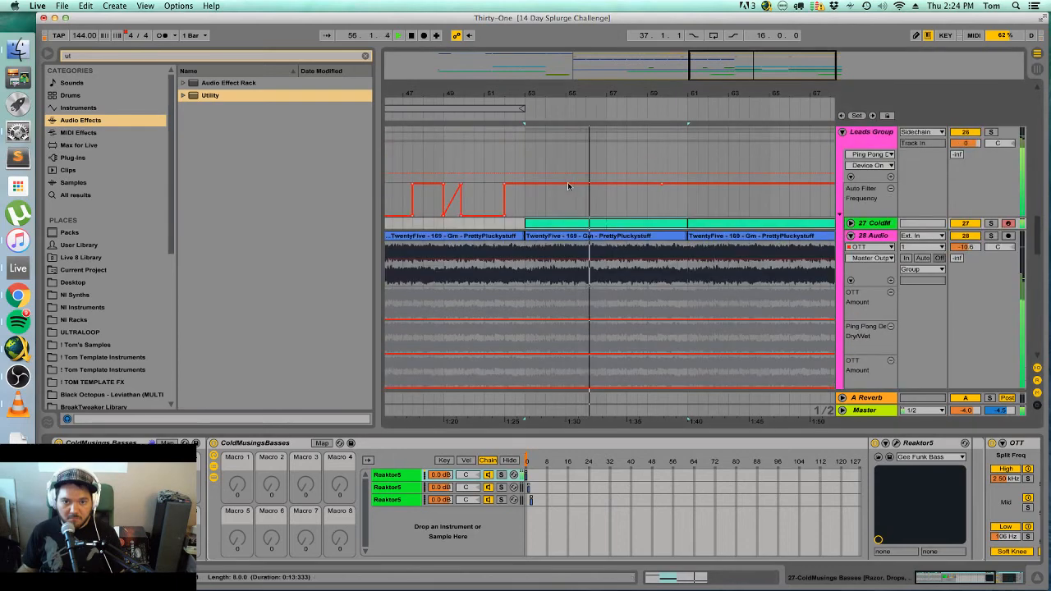
Draw the clip's Modulation envelope freehand at full level across nearly all eight bars and view the OTT device's response.
double_click(568, 224)
key(b)
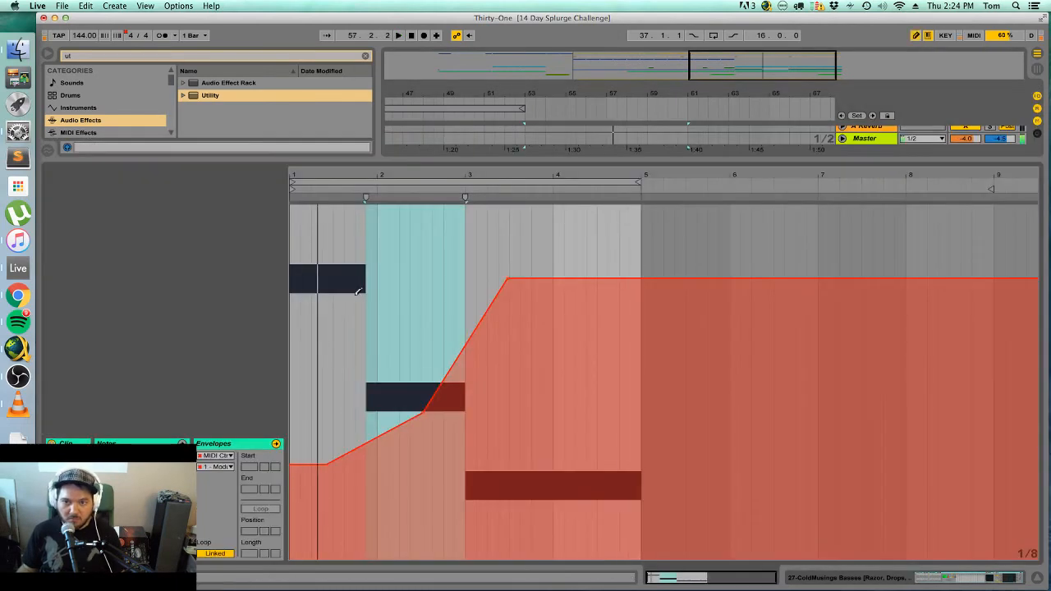
drag(358, 292, 803, 245)
drag(306, 215, 988, 202)
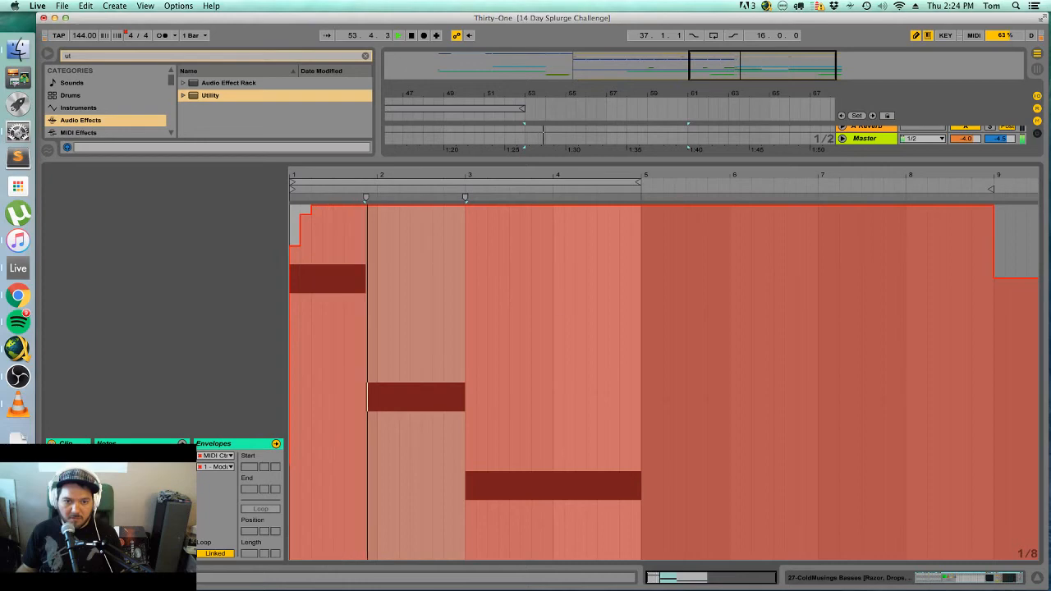
click(966, 582)
drag(966, 582, 995, 581)
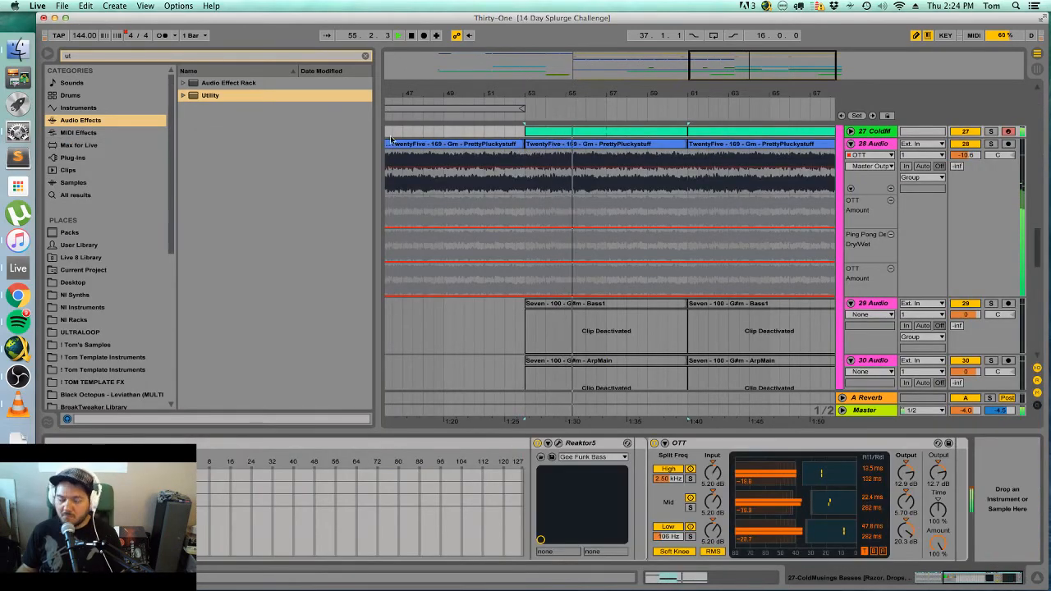
Clear the browser search, check the first ColdMusings clip's notes and stop playback.
scroll(582, 234, up, 2)
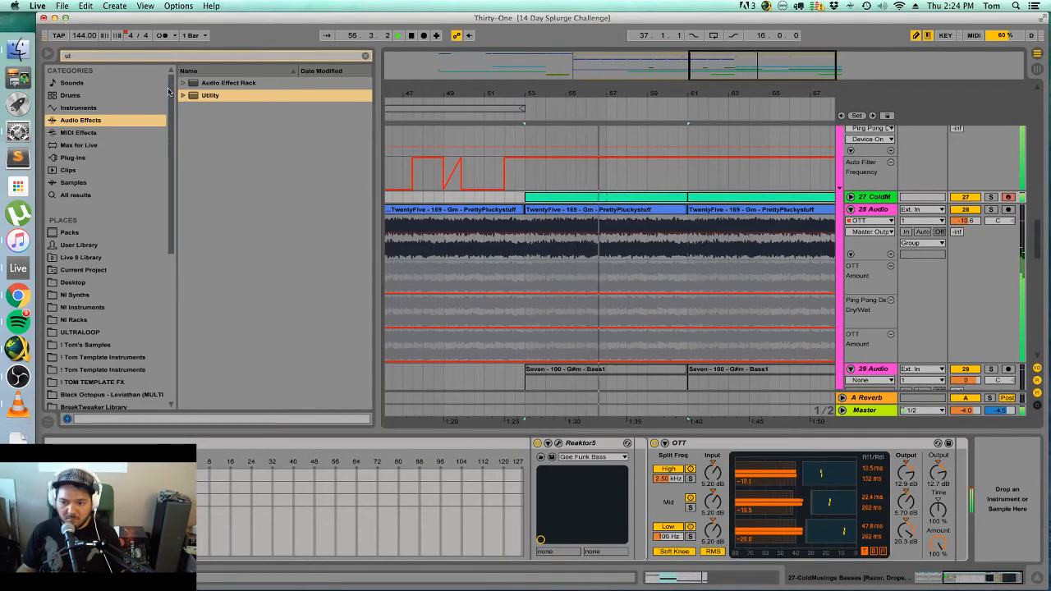
key(super+f)
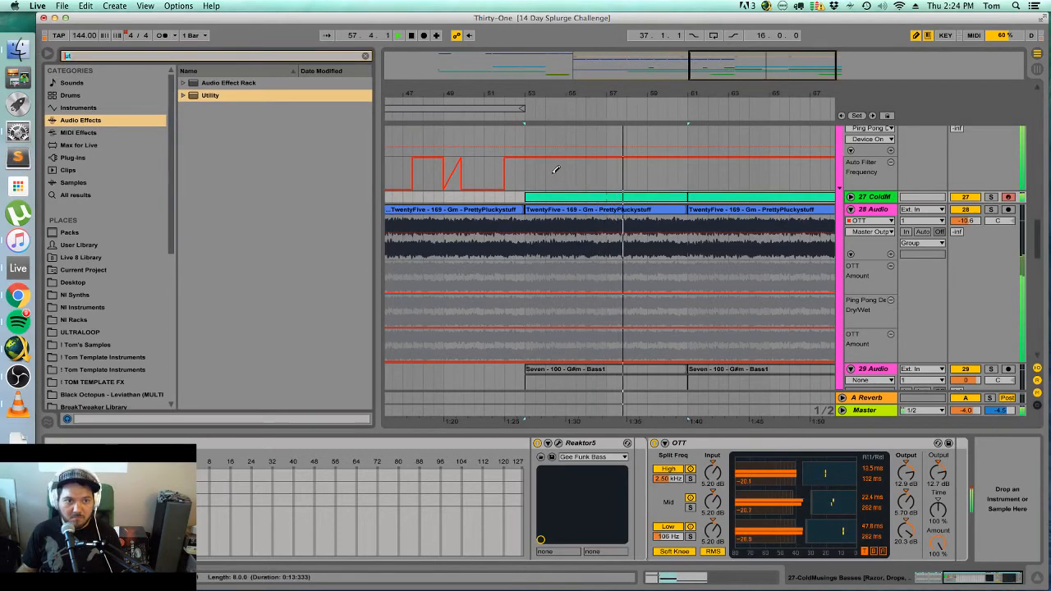
key(BackSpace)
double_click(542, 198)
key(space)
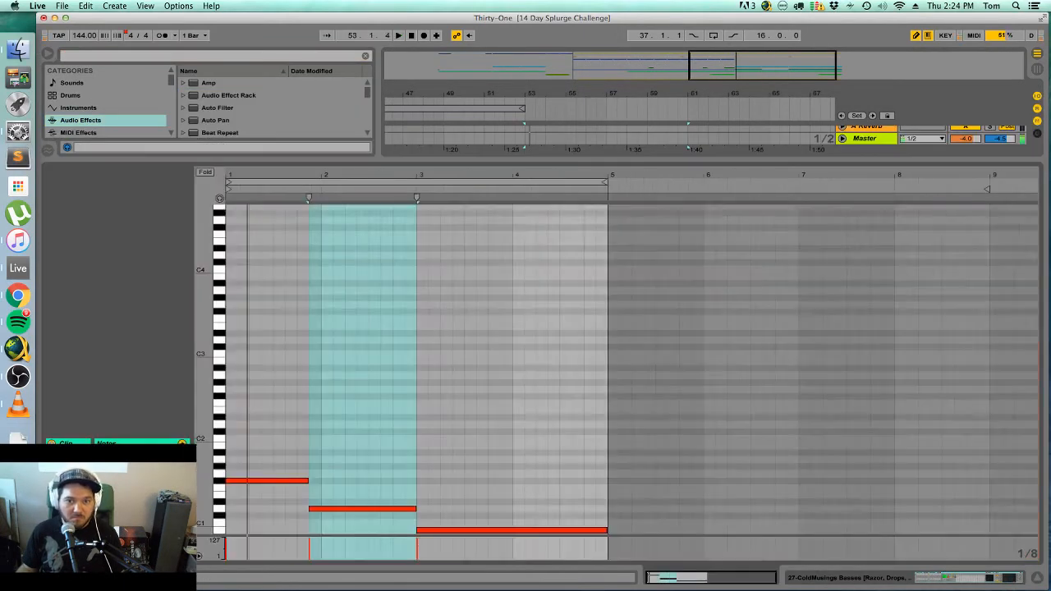
scroll(298, 442, down, 4)
key(b)
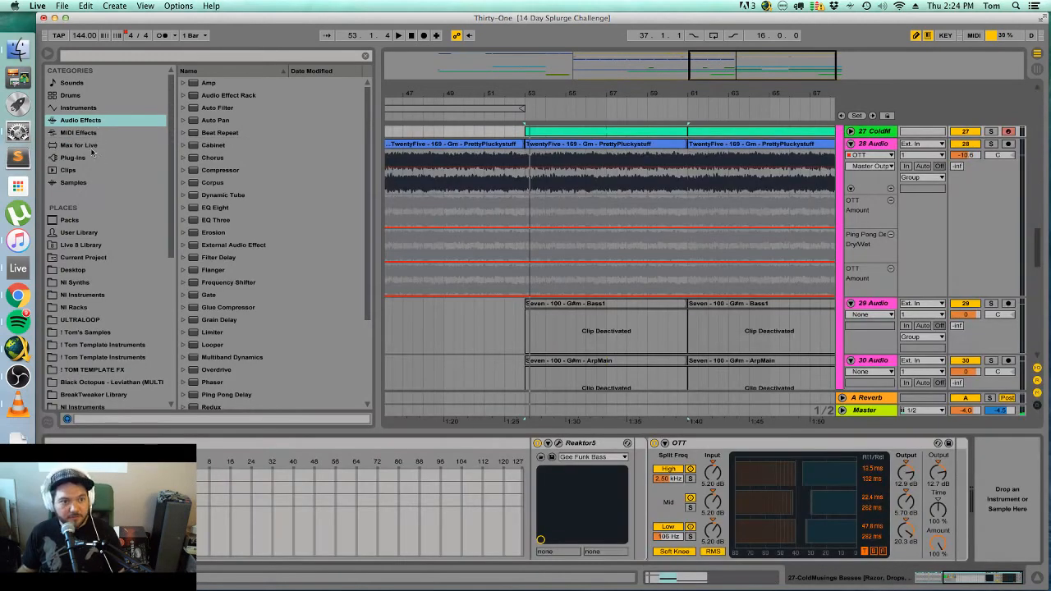
Add an Arpeggiator MIDI effect ahead of the ColdMusings rack and play the track soloed.
click(78, 132)
click(226, 56)
text(ar)
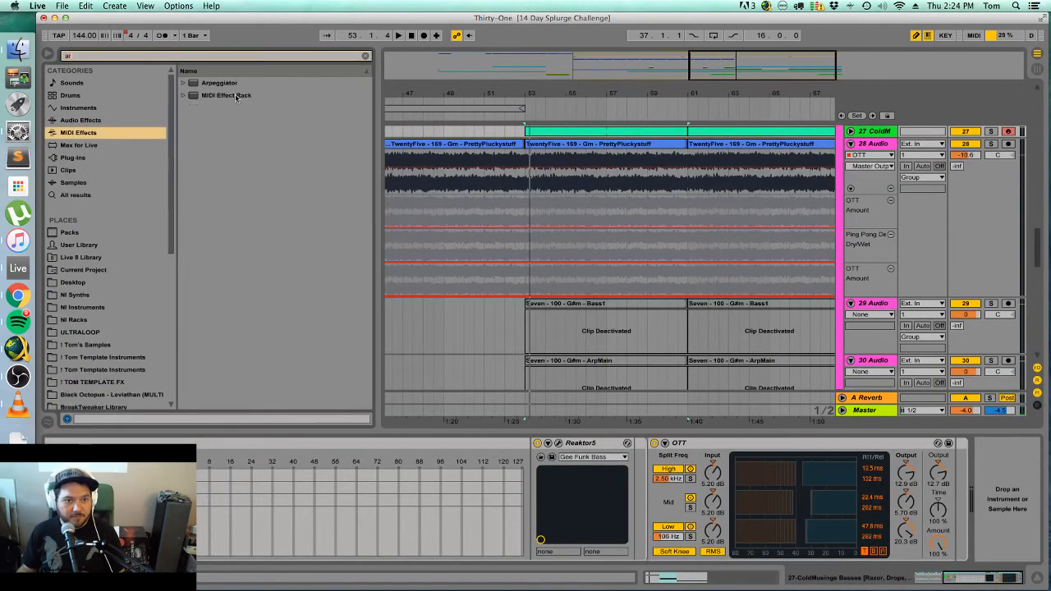
drag(218, 85, 405, 197)
drag(942, 476, 982, 485)
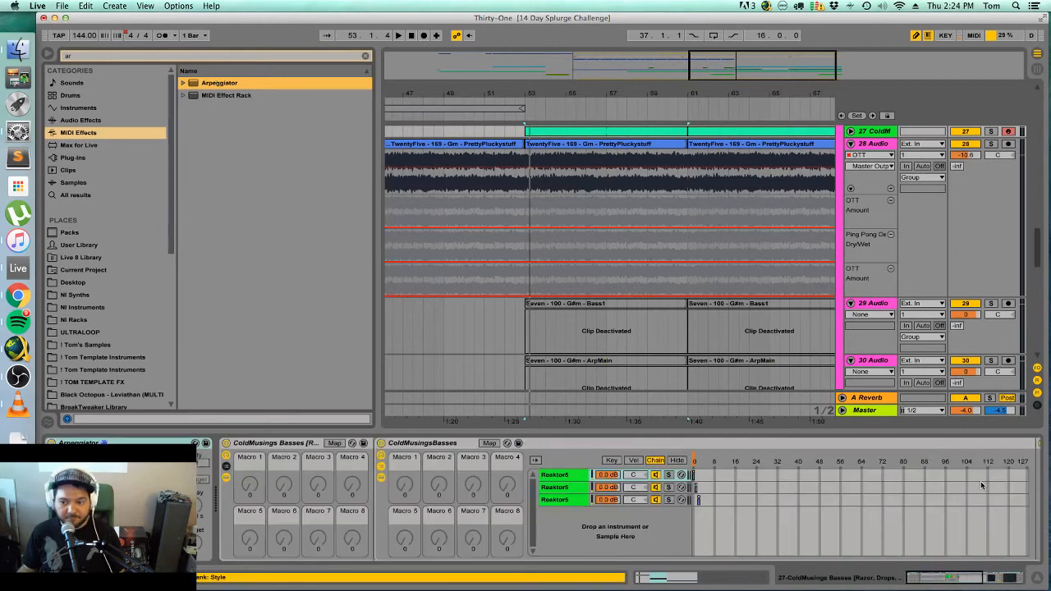
key(space)
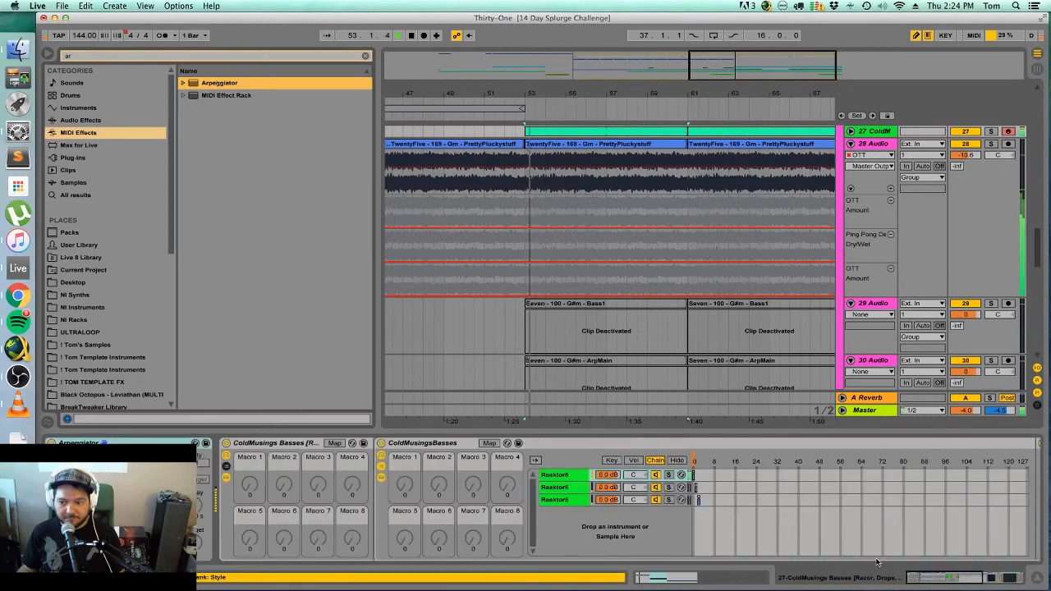
click(989, 131)
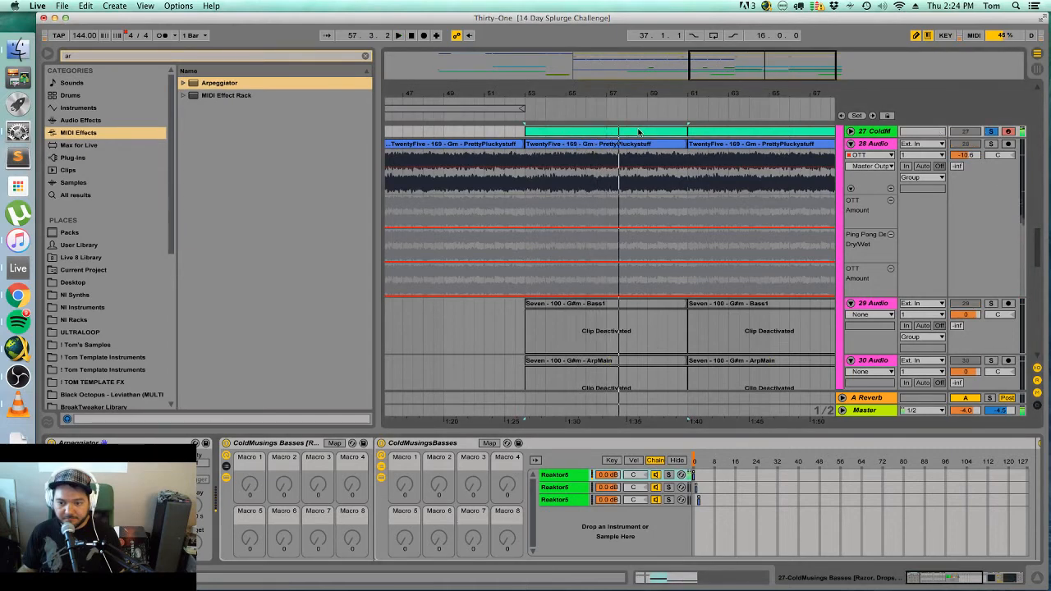
Transpose all notes in the ColdMusings clip up one octave, and lower the first two notes back down an octave.
double_click(639, 132)
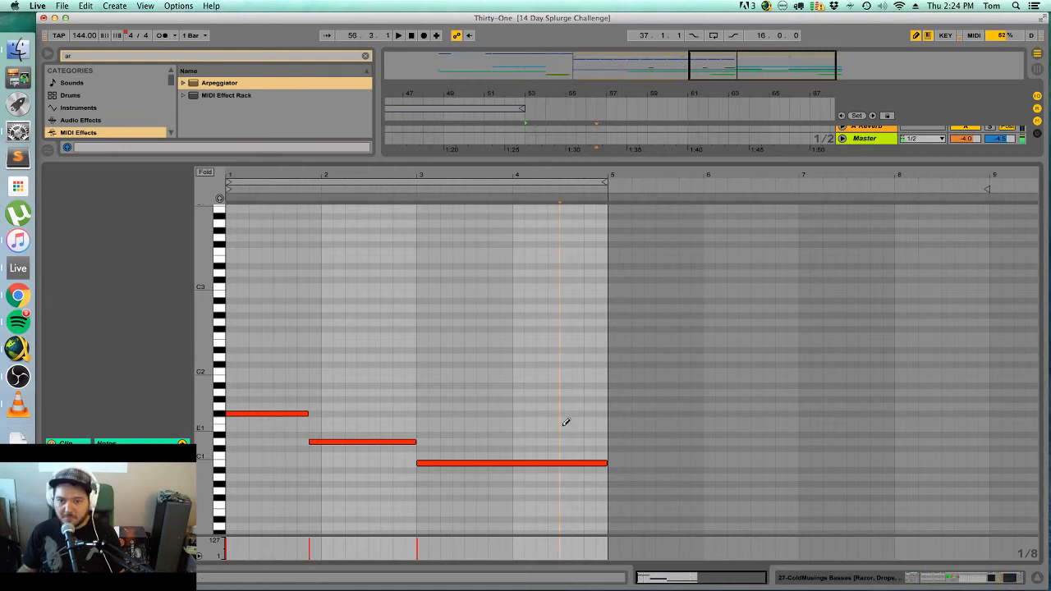
key(super+a)
key(shift+Up)
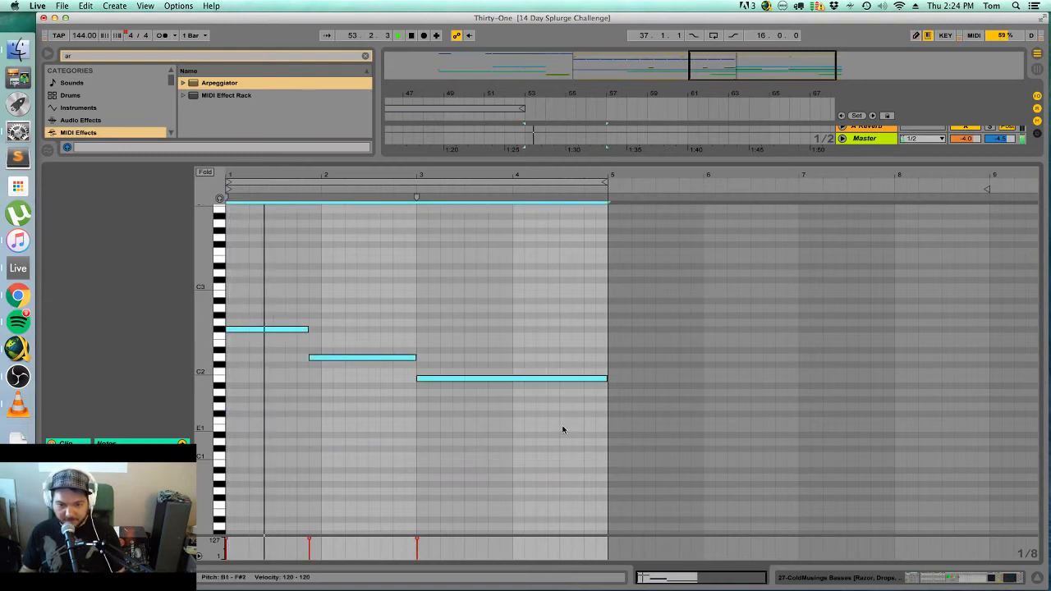
drag(383, 331, 301, 358)
key(shift+Down)
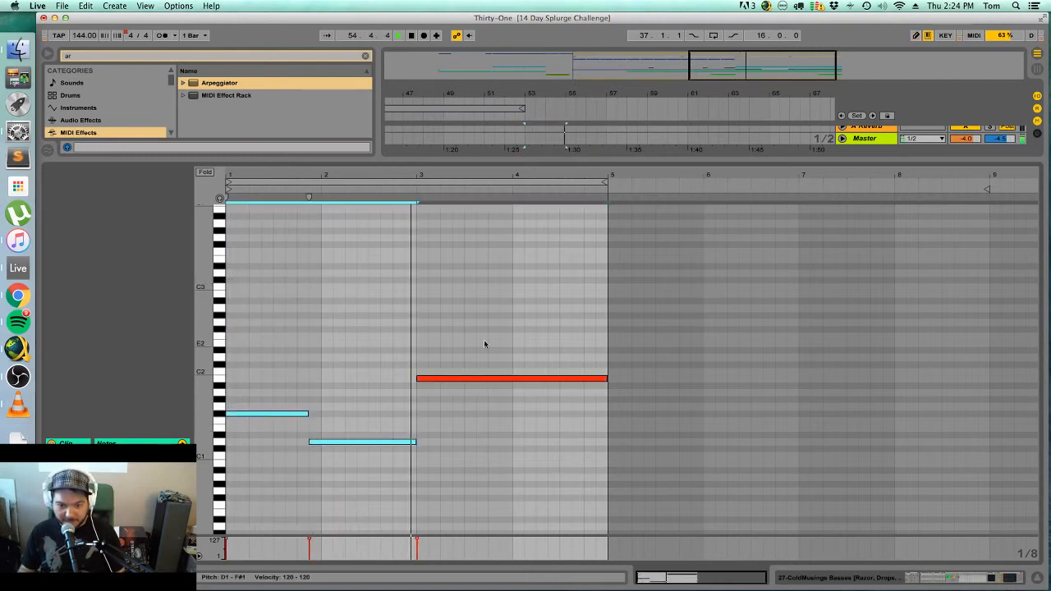
Unsolo the ColdMusings track, play it in the mix and lower the OTT's high-band output to 3.00 dB.
click(962, 577)
key(space)
click(991, 132)
key(space)
scroll(977, 164, up, 3)
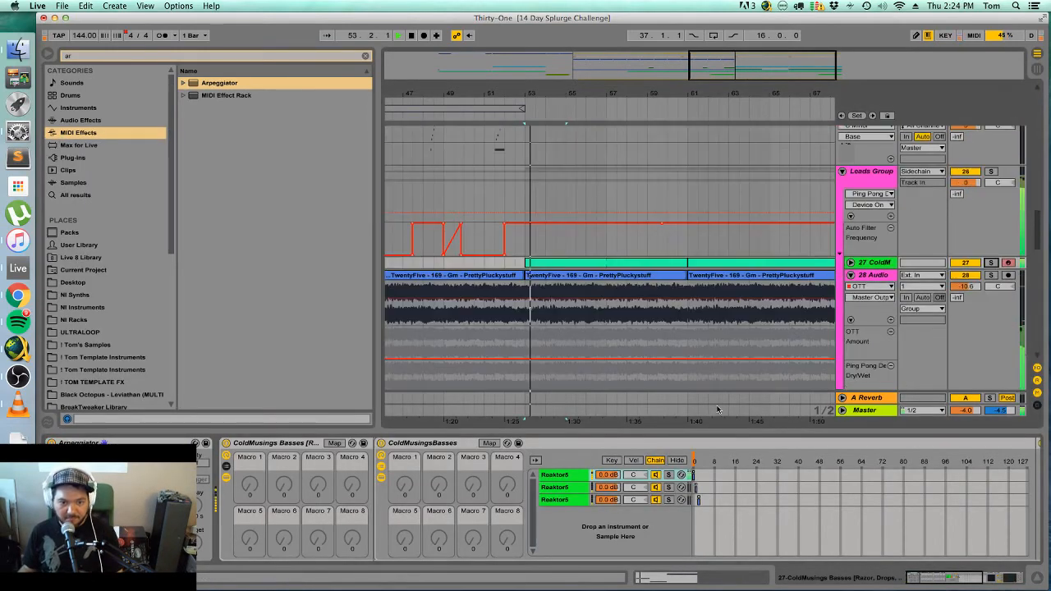
drag(932, 580, 1018, 575)
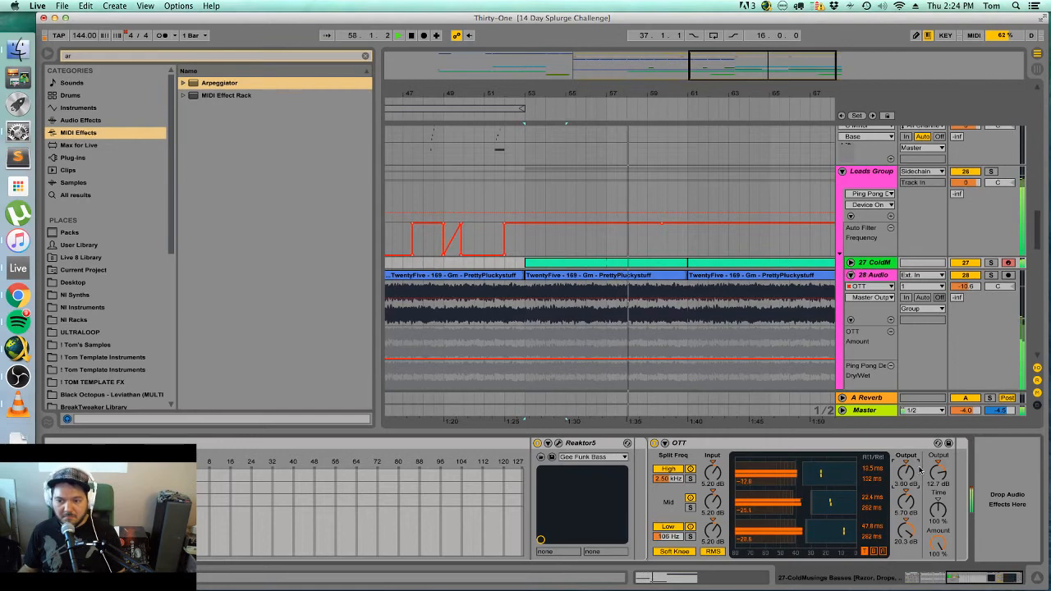
Stop playback, place the insert marker at bar 53 on the Leads Group and show the group's effects chain.
click(1038, 580)
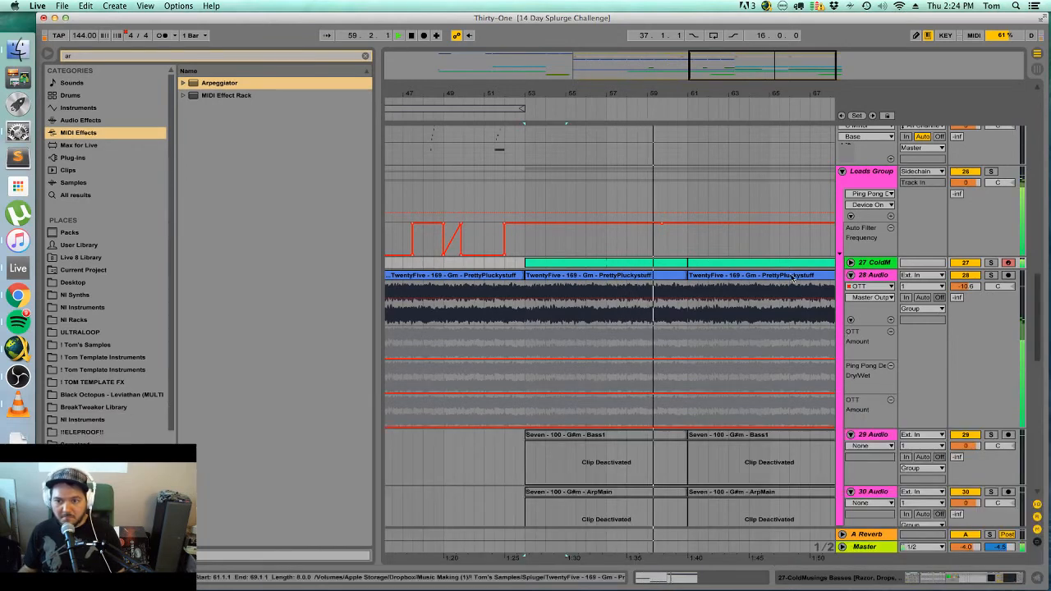
click(851, 276)
click(851, 276)
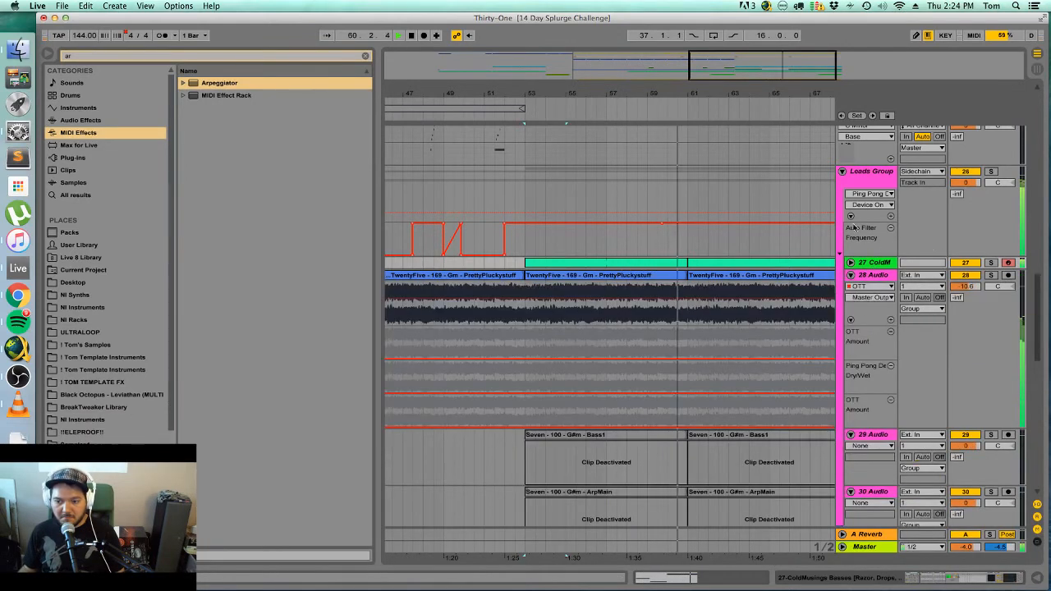
key(space)
click(605, 188)
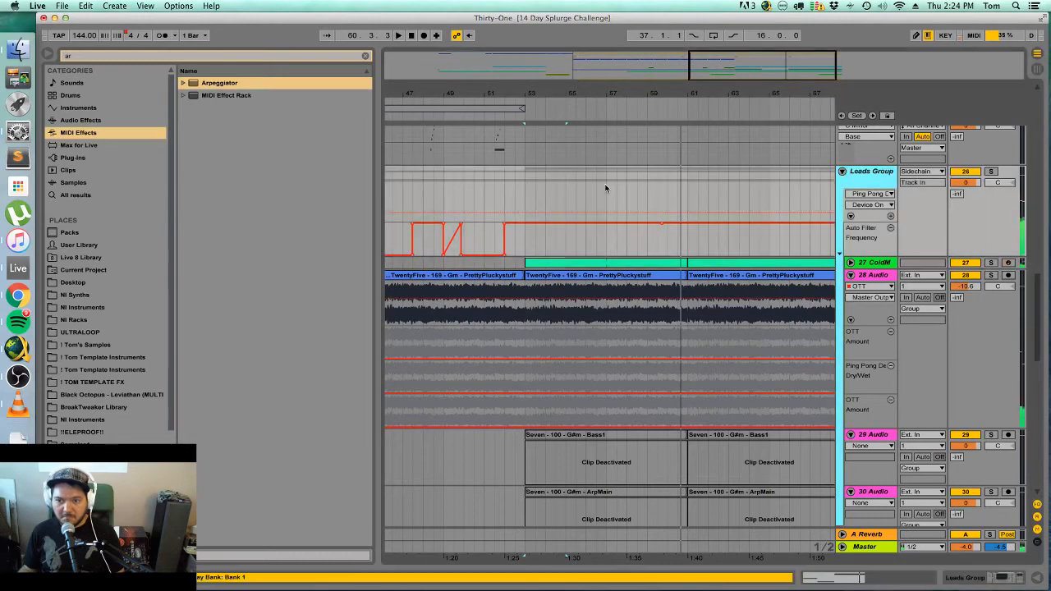
click(528, 197)
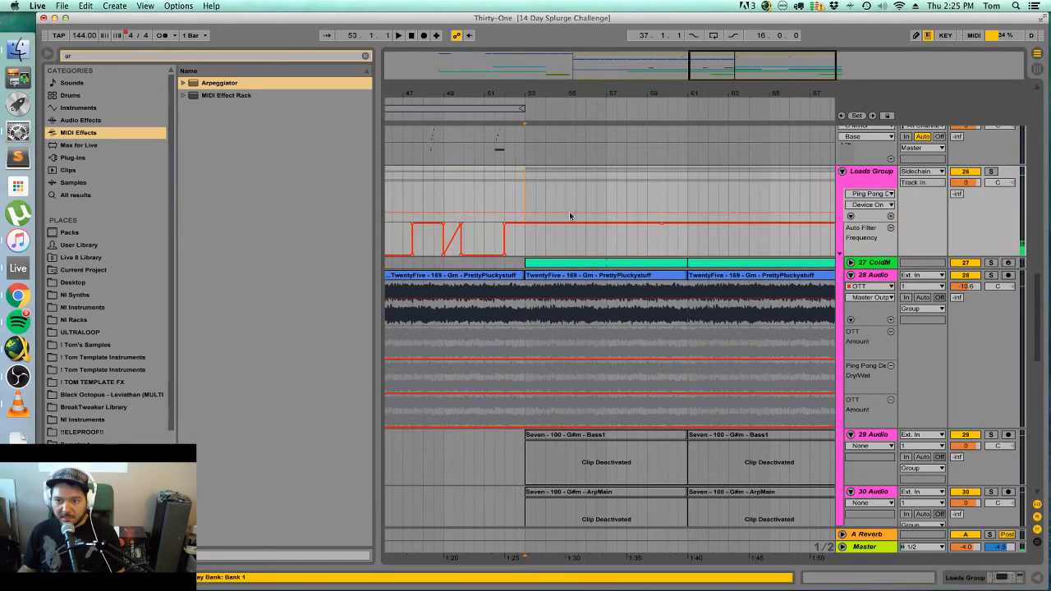
click(1038, 578)
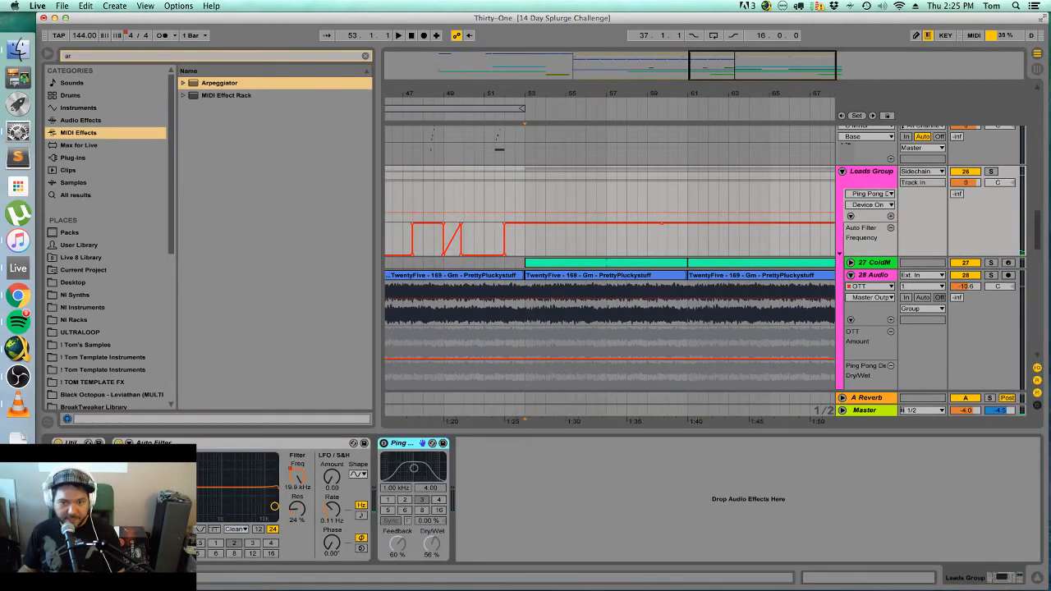
Automate the Leads Group's Utility Mute to switch on in the second half of bars 53 and 54.
click(70, 462)
key(space)
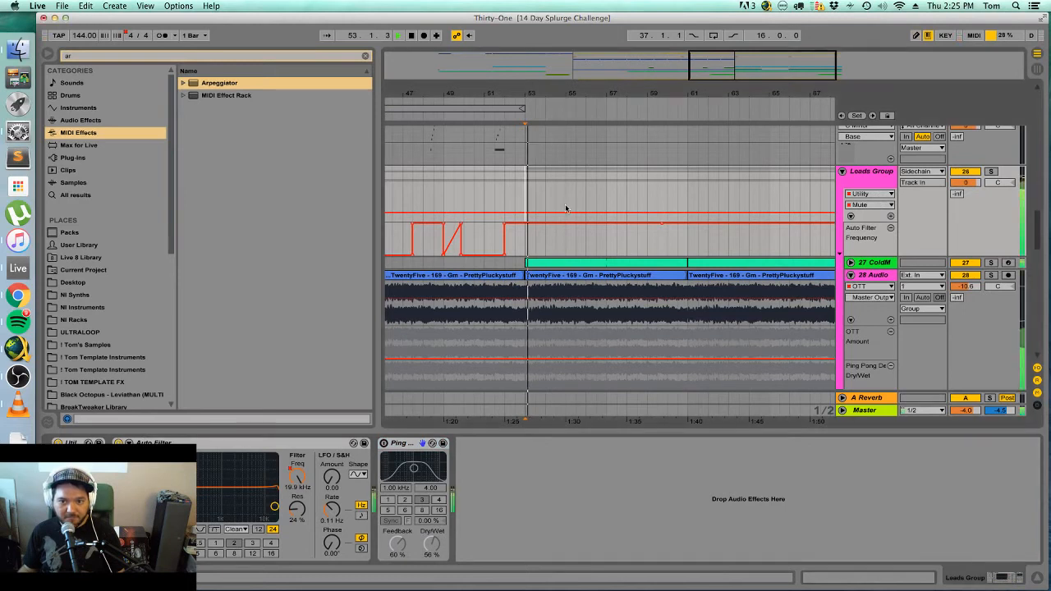
scroll(544, 190, up, 3)
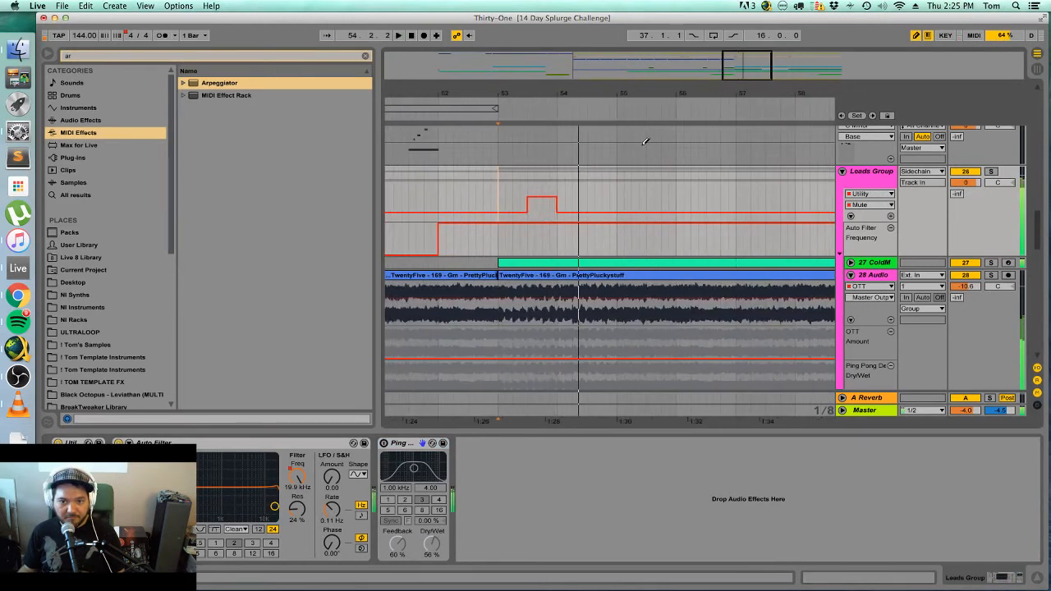
drag(534, 208, 536, 195)
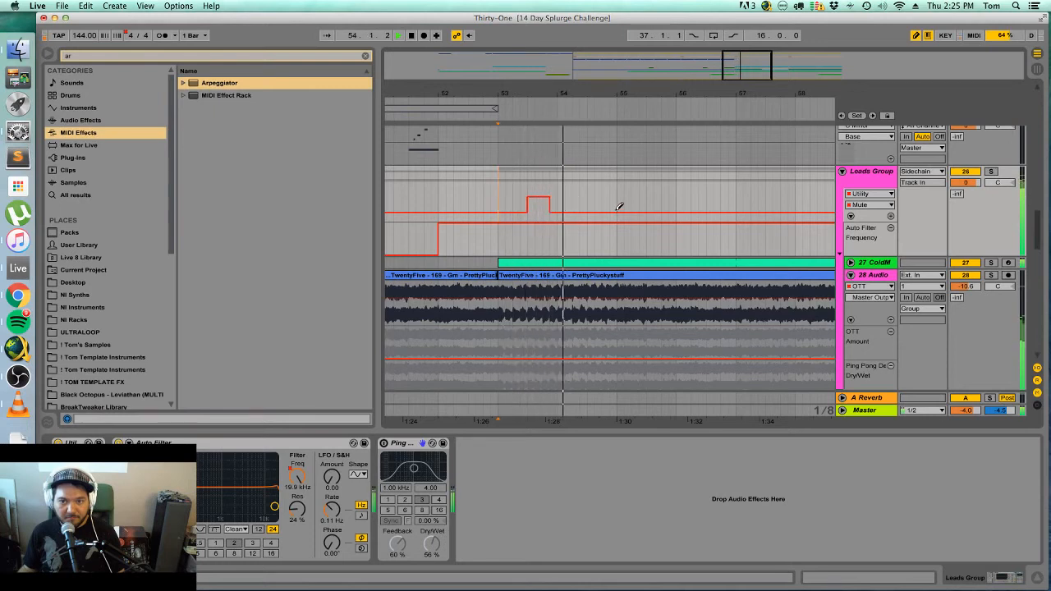
key(space)
key(space)
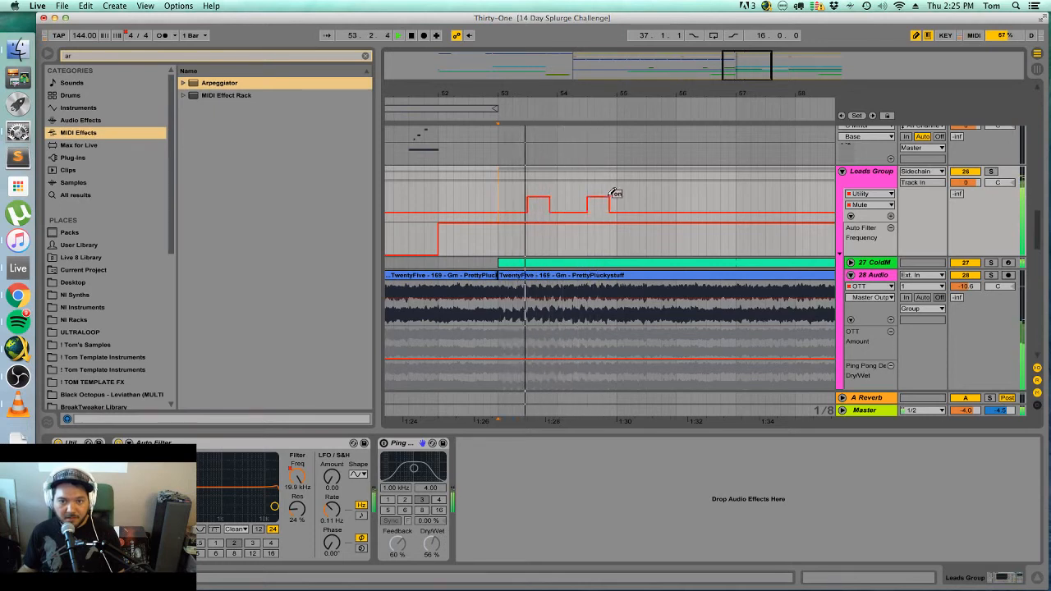
drag(611, 194, 617, 194)
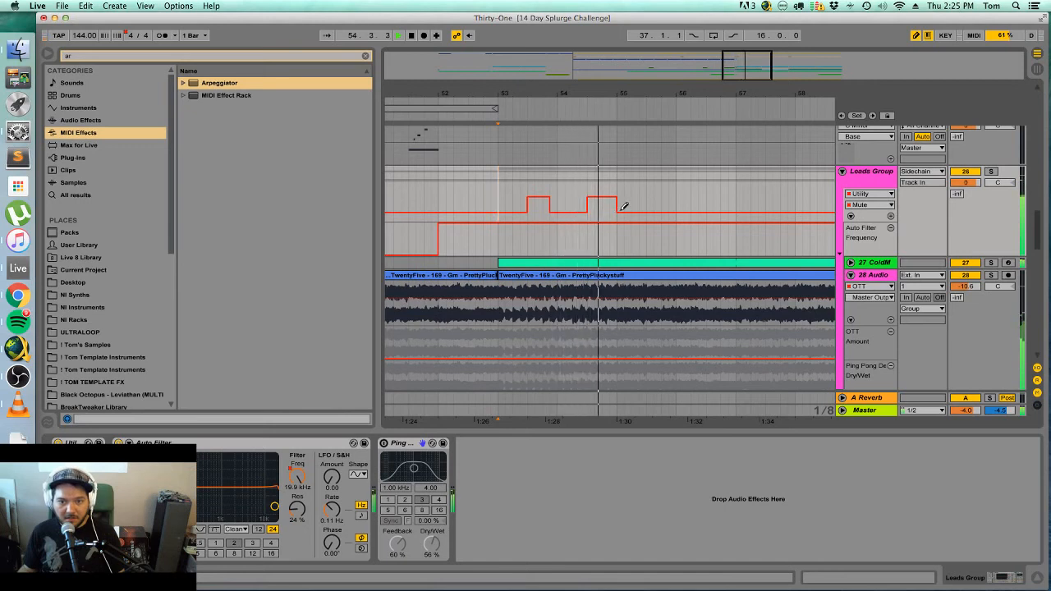
Show the Leads Group's Utility Mute automation in its own lane and duplicate its bars 53 to 56 onto bar 57.
drag(736, 69, 736, 46)
drag(500, 199, 615, 205)
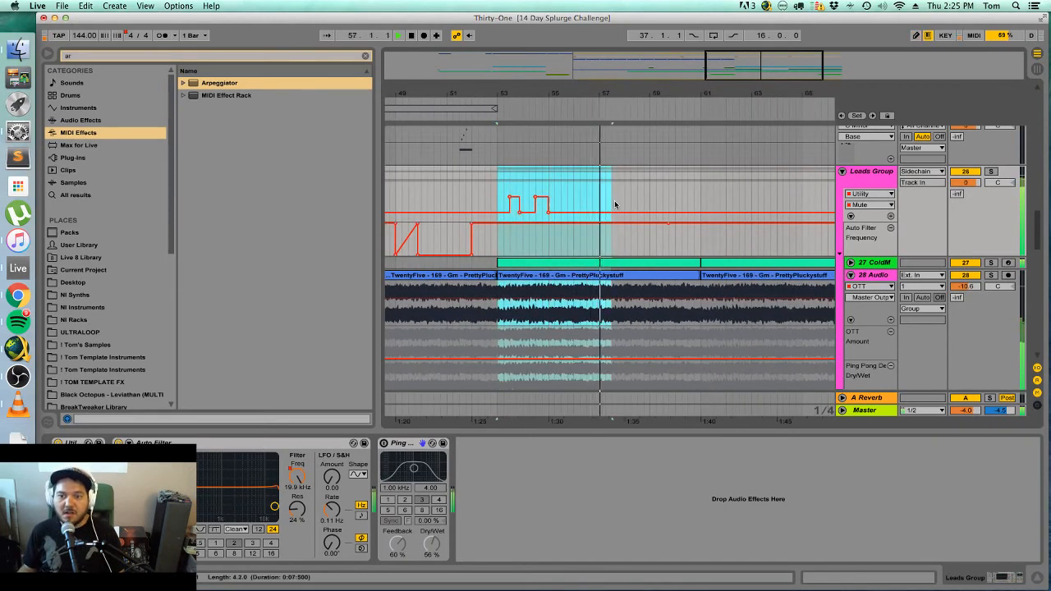
click(585, 205)
click(891, 216)
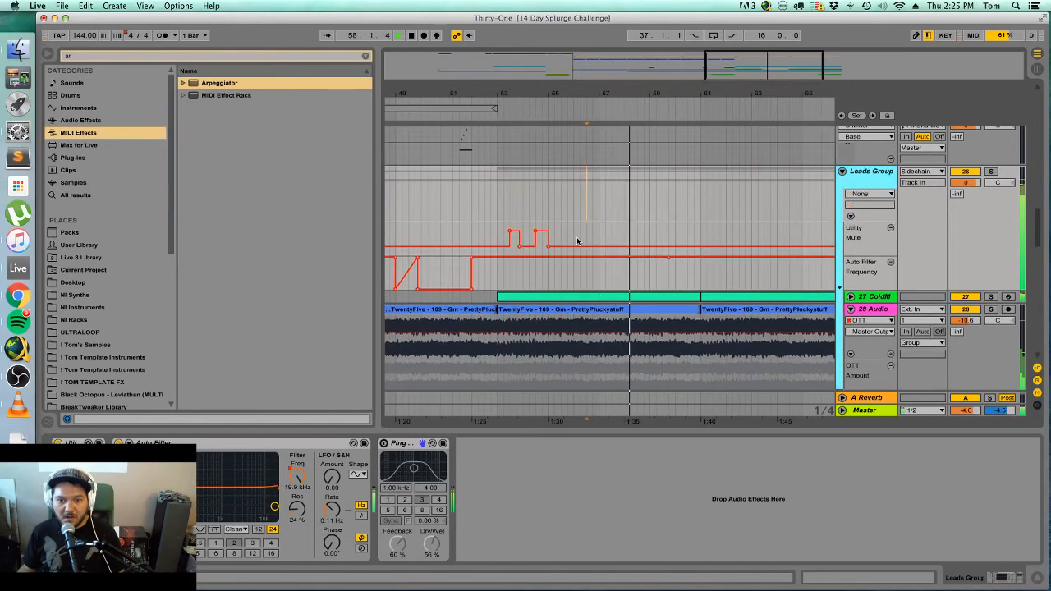
drag(600, 238, 504, 242)
key(super+d)
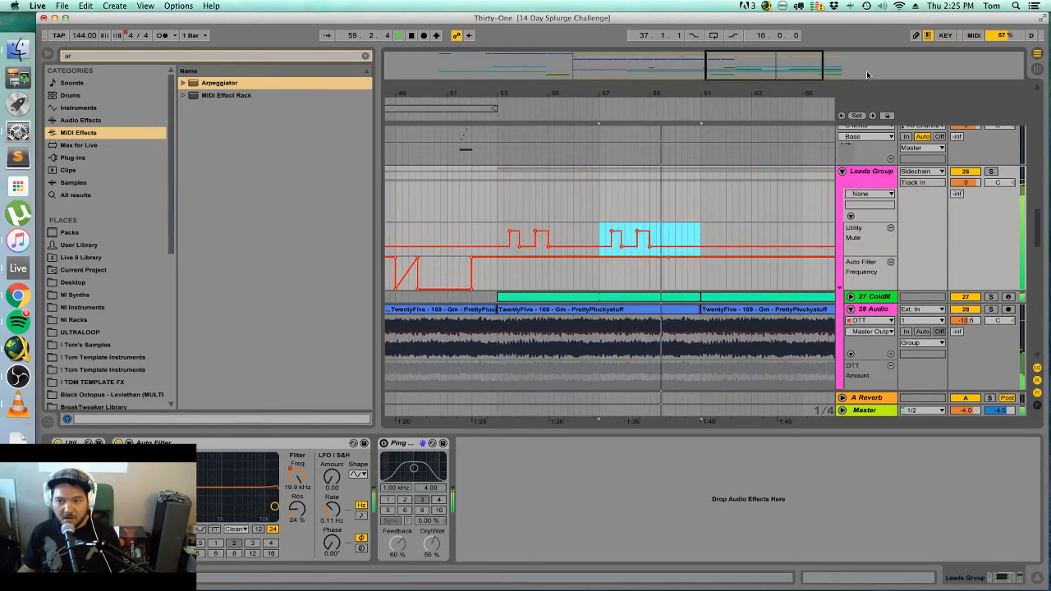
Play the arrangement from around bar 53 to hear the muted gaps in the leads.
key(minus)
click(534, 255)
key(space)
key(space)
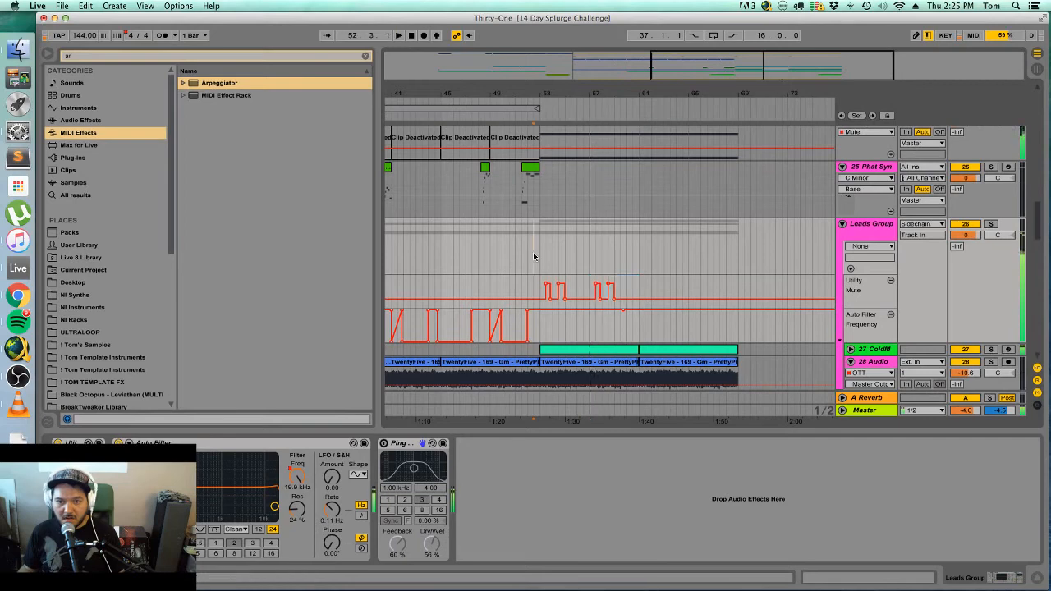
scroll(549, 258, up, 5)
scroll(600, 233, down, 10)
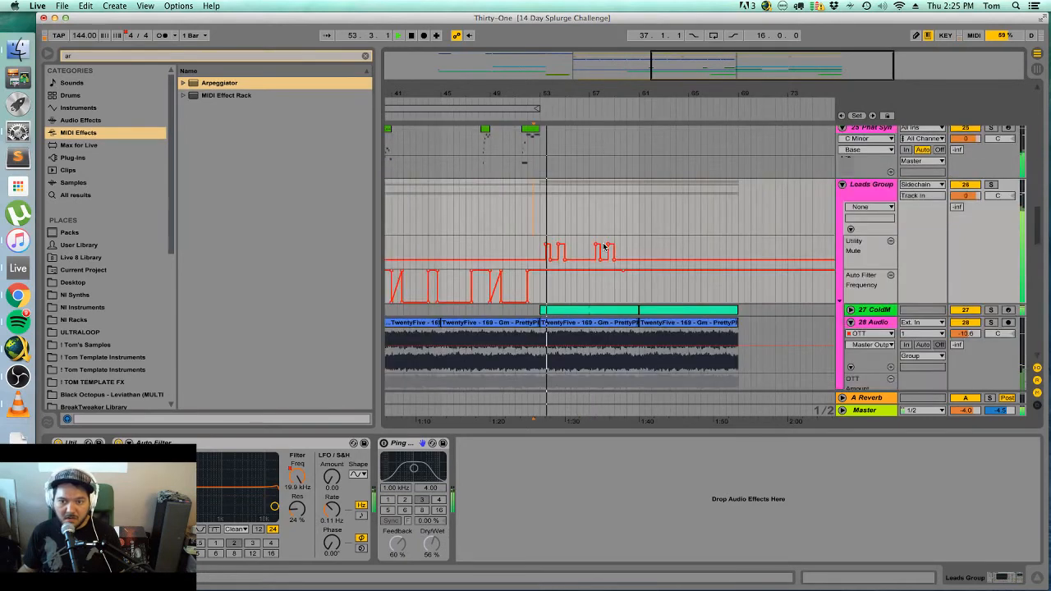
key(space)
click(542, 162)
key(space)
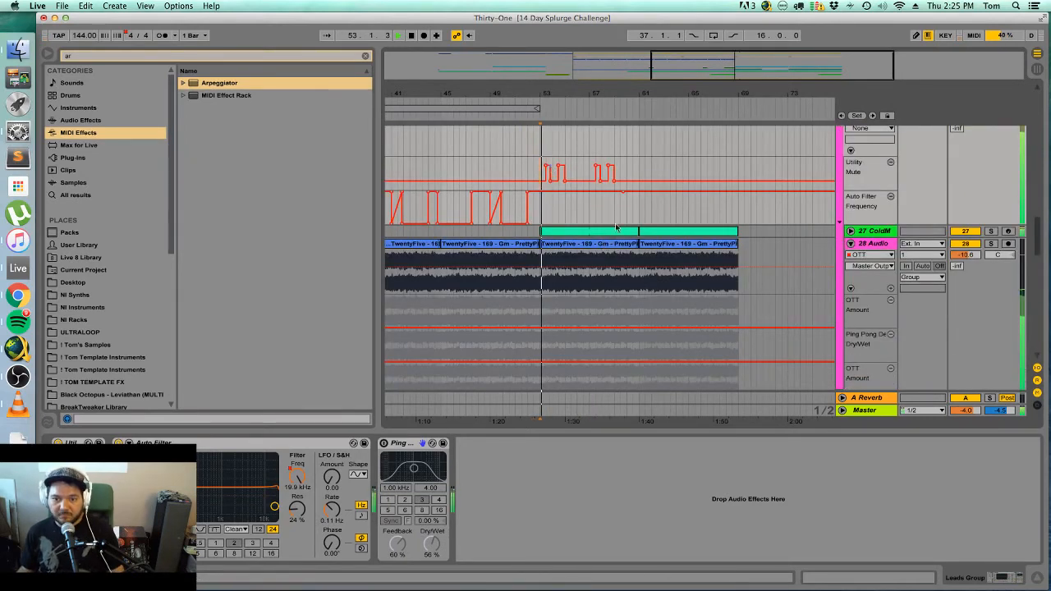
Cut a short gap halfway through bar 53 in the Lev_Impact_Landmine clip on the 42 Audio track and play from bar 53.
scroll(640, 263, down, 15)
key(space)
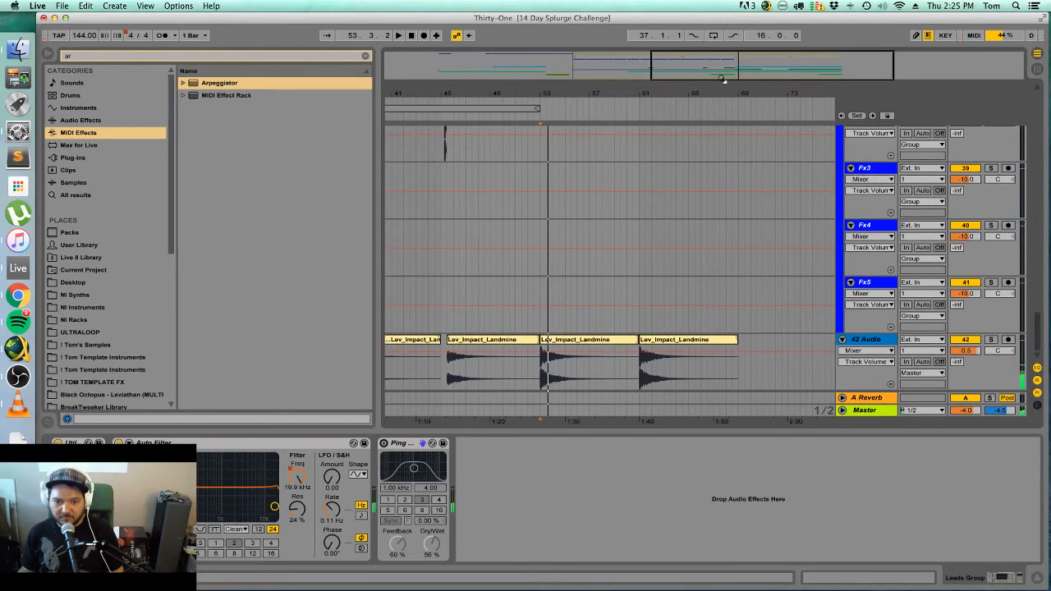
drag(722, 79, 722, 164)
key(space)
click(642, 379)
key(space)
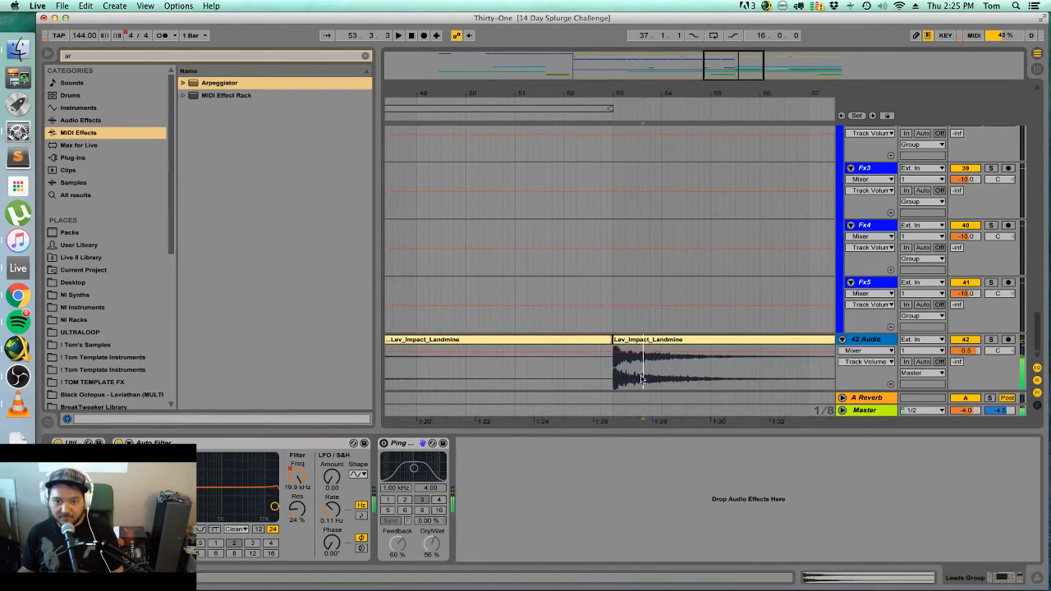
key(Delete)
click(615, 378)
key(space)
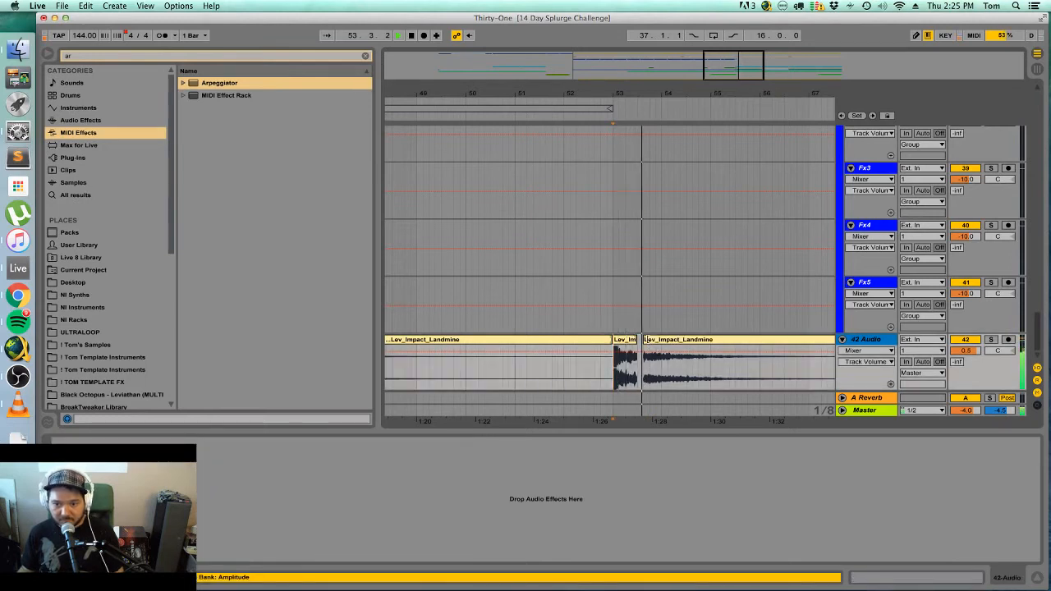
Trim the following Lev_Impact_Landmine piece to start at bar 54 and delete a short section of it late in bar 54.
drag(645, 338, 662, 339)
key(space)
key(space)
key(space)
click(632, 370)
key(space)
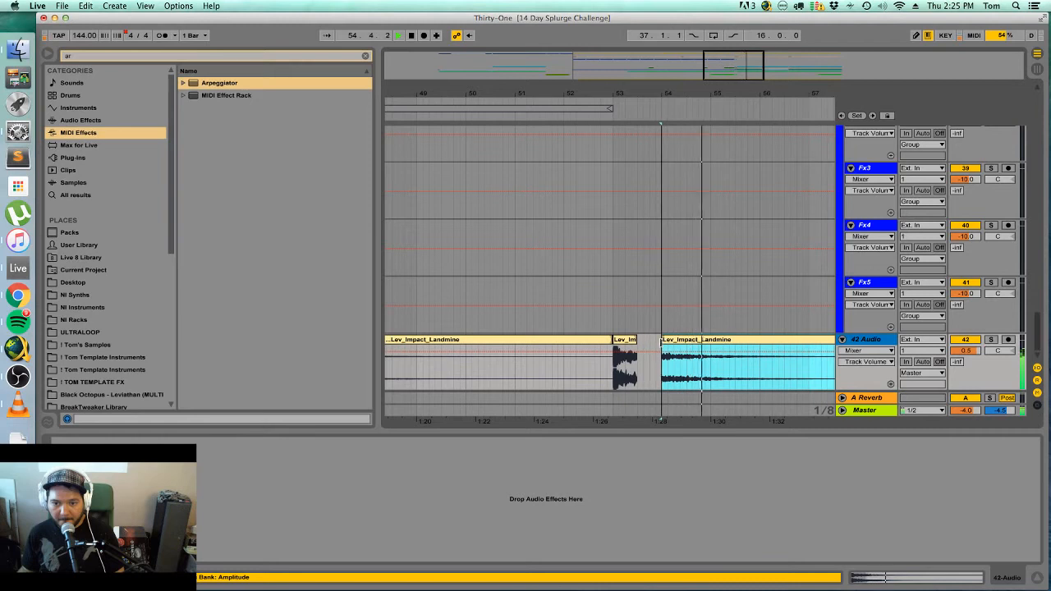
drag(697, 376, 716, 376)
key(super+e)
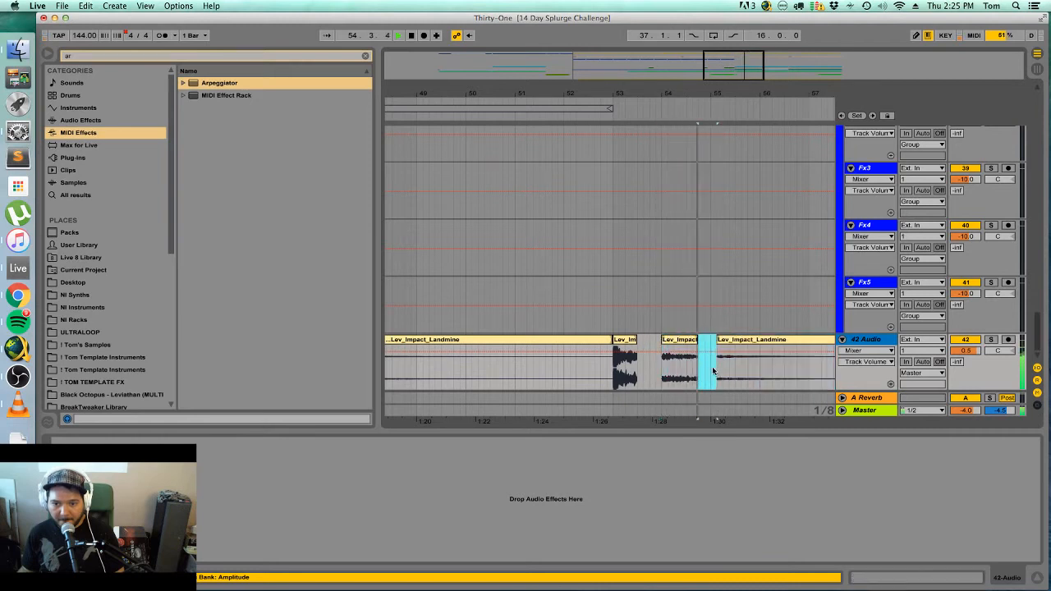
drag(718, 337, 575, 297)
Try muting the Drums Group with Utility Mute automation on the last beats of bars 53 and 54.
drag(746, 66, 791, 68)
scroll(642, 356, up, 10)
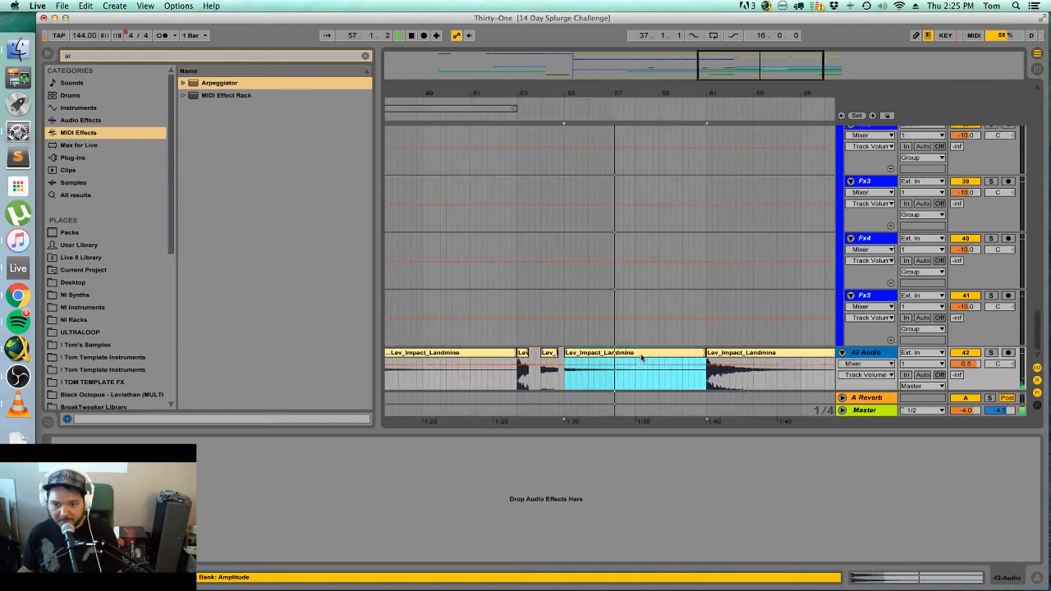
scroll(630, 326, up, 20)
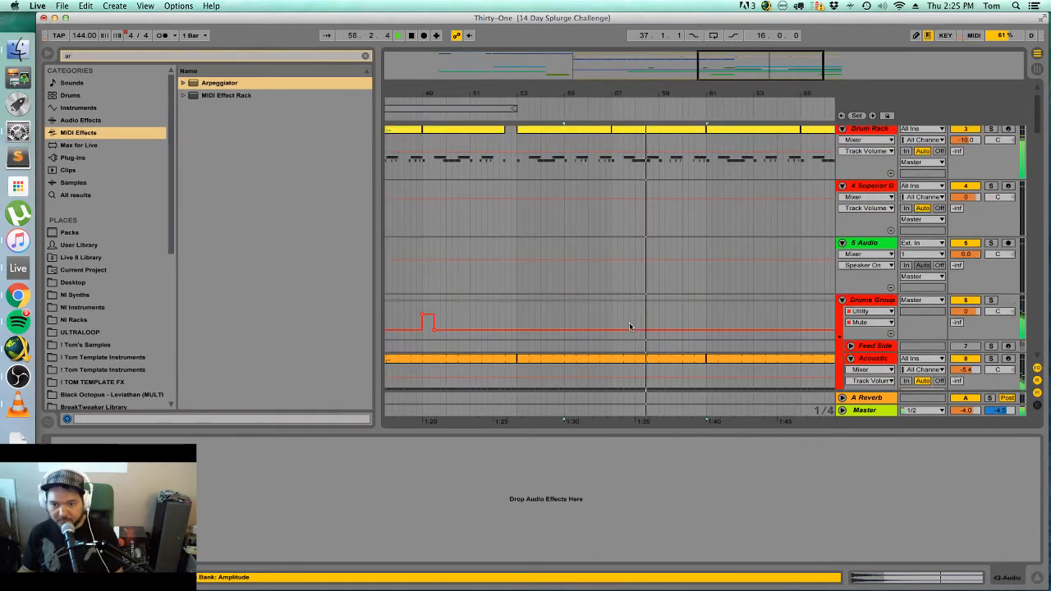
scroll(630, 326, down, 8)
scroll(630, 326, up, 5)
scroll(630, 326, down, 9)
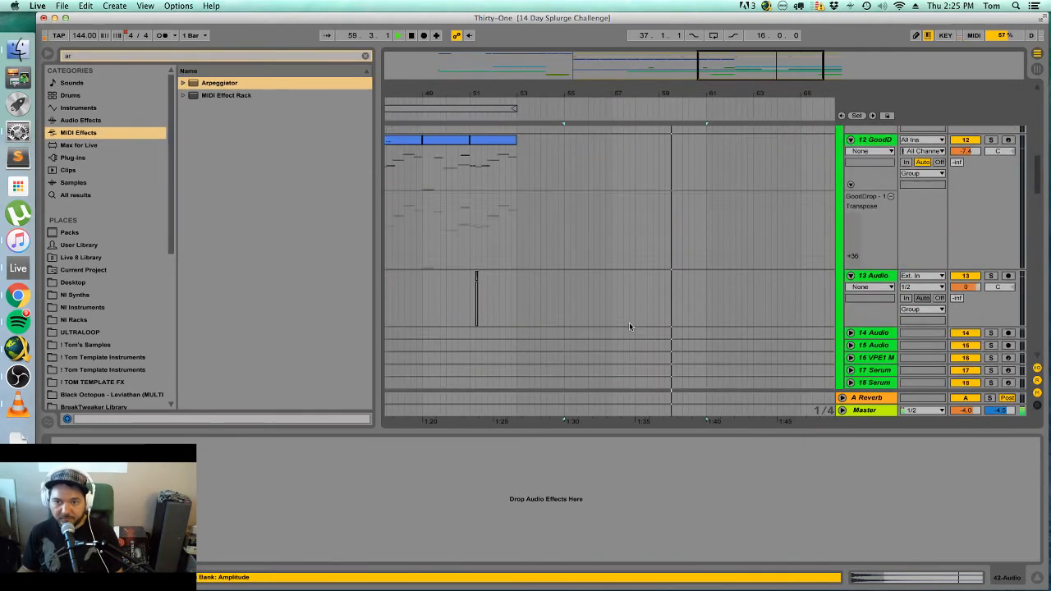
scroll(631, 325, up, 9)
scroll(631, 324, up, 6)
scroll(631, 324, down, 3)
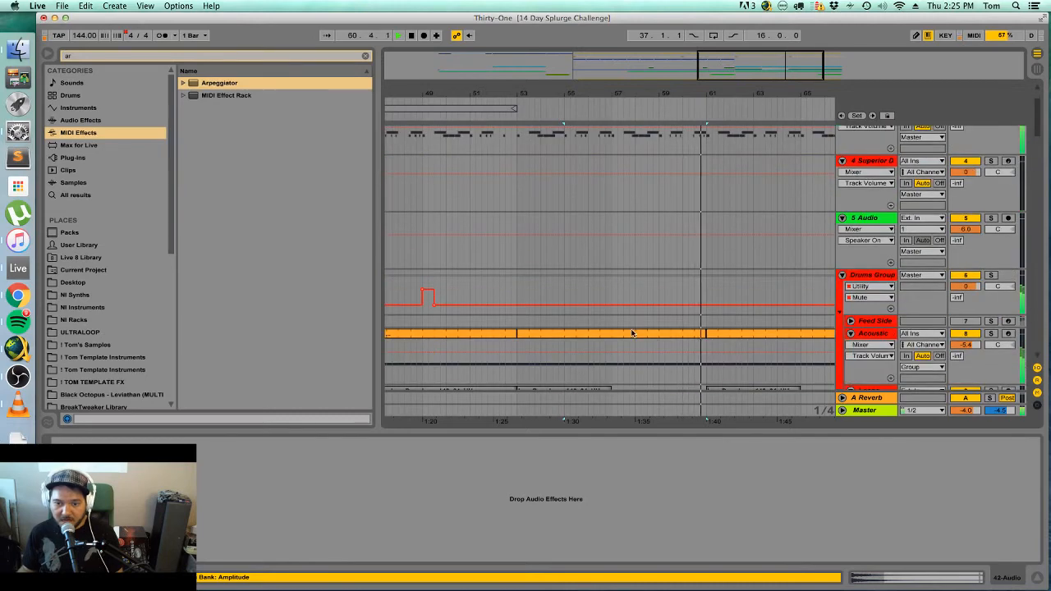
click(632, 333)
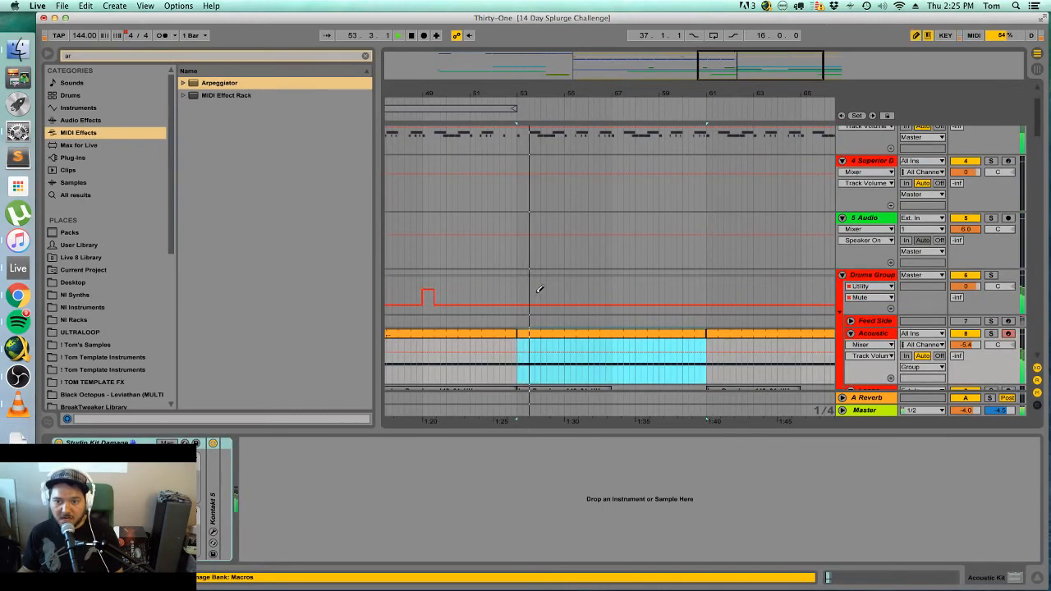
click(538, 289)
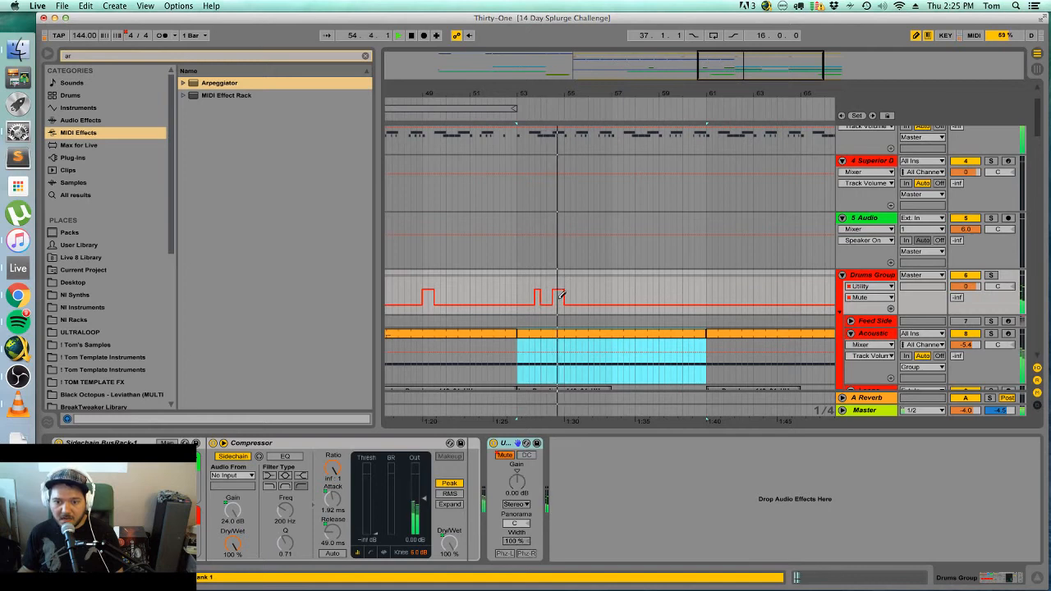
drag(564, 94, 563, 148)
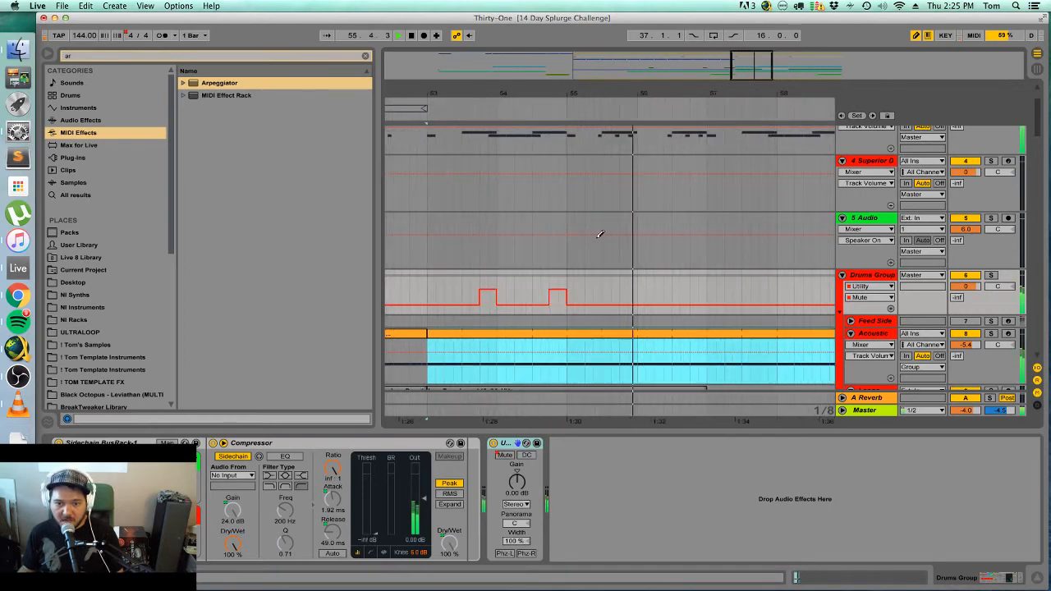
key(space)
key(space)
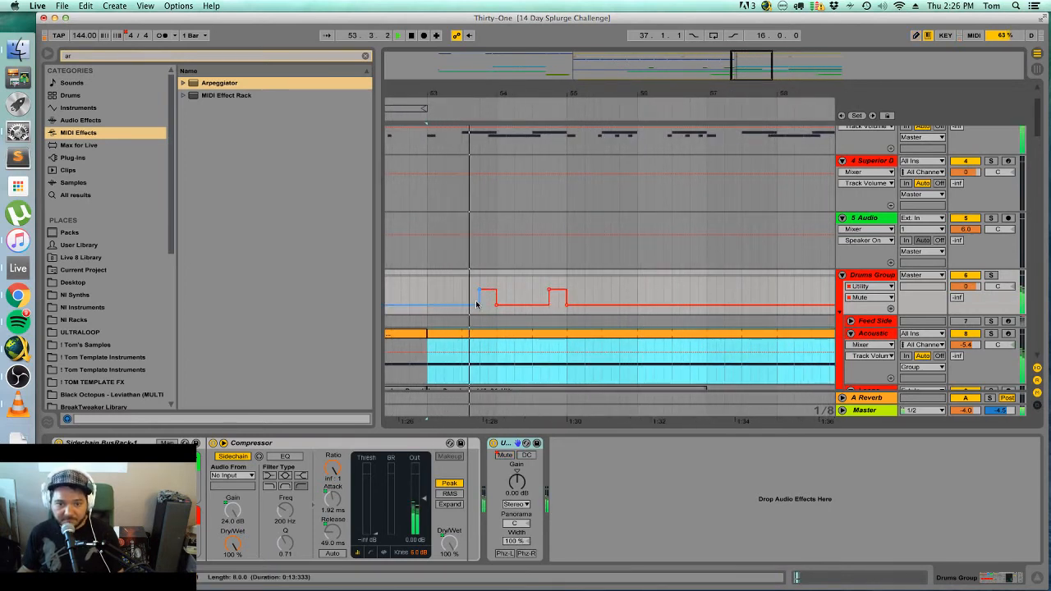
key(space)
key(b)
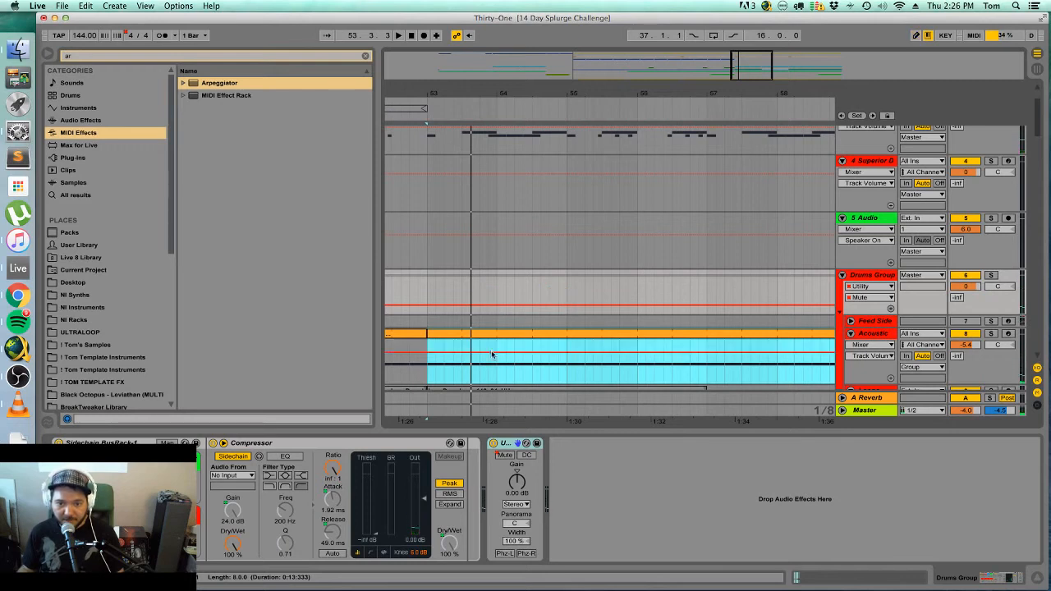
Delete the last beats of bars 53 and 54 from the Acoustic Kit clip and play from bar 53.
drag(497, 368, 480, 369)
key(Delete)
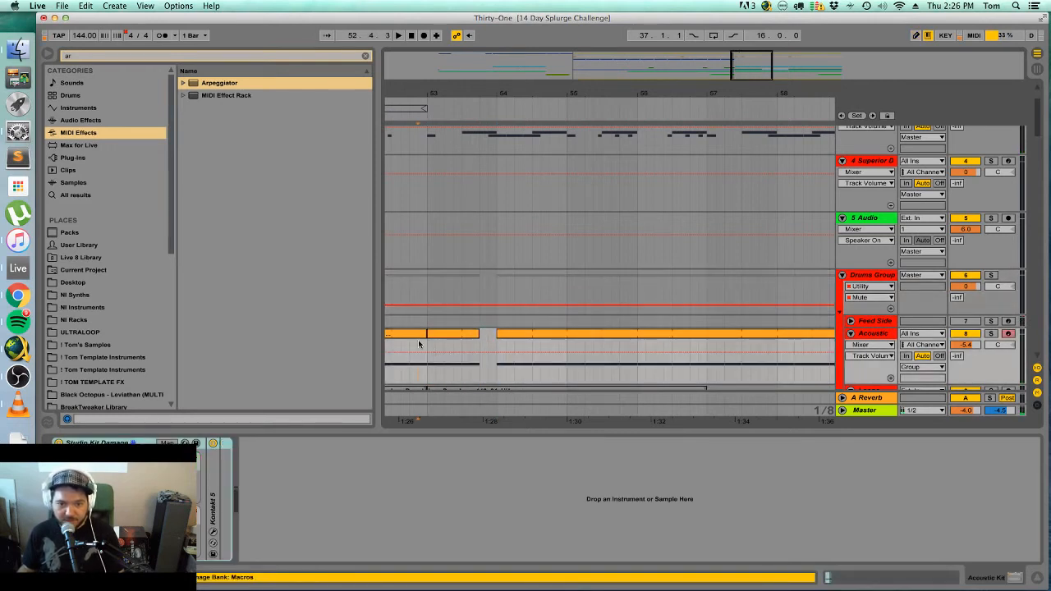
key(space)
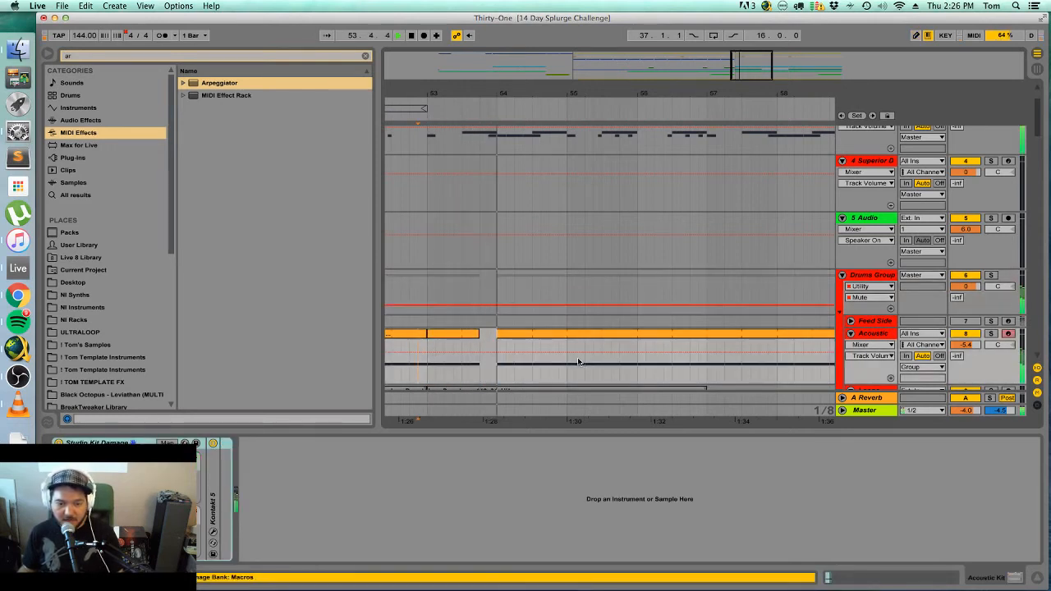
drag(548, 347, 566, 347)
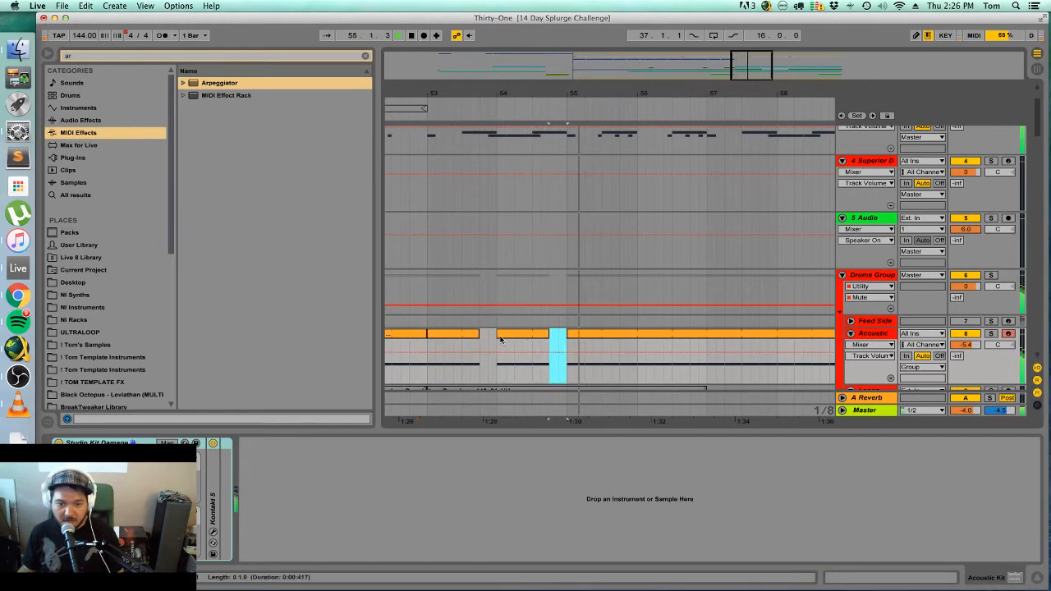
click(536, 337)
key(space)
click(460, 334)
key(space)
Try playing bar 53 with the PrettyPluckystuff clip on the 28 Audio track deactivated, and reactivate the clip.
scroll(608, 324, down, 15)
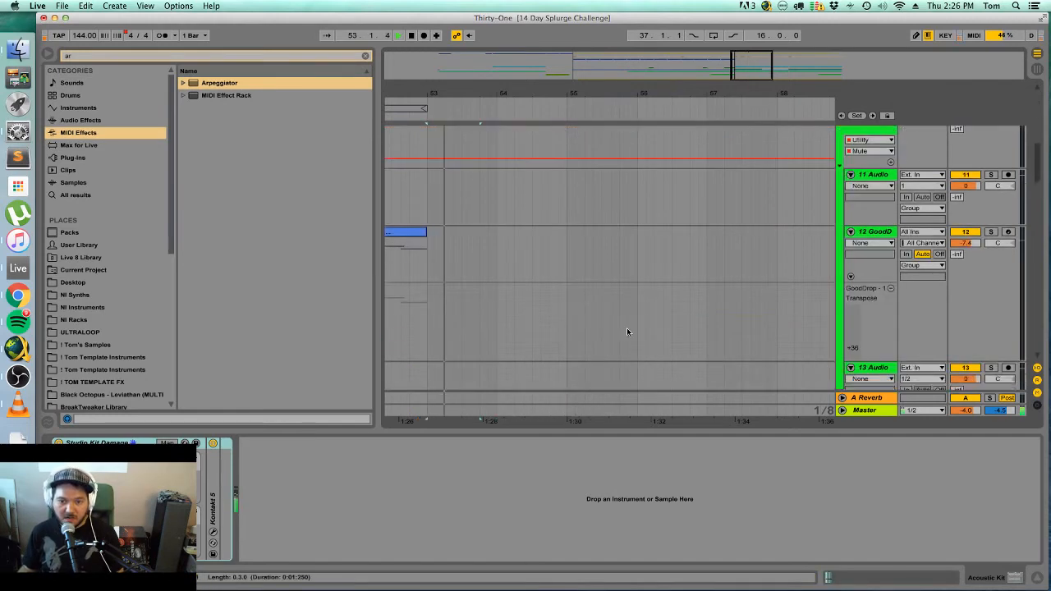
click(1034, 577)
scroll(632, 279, down, 10)
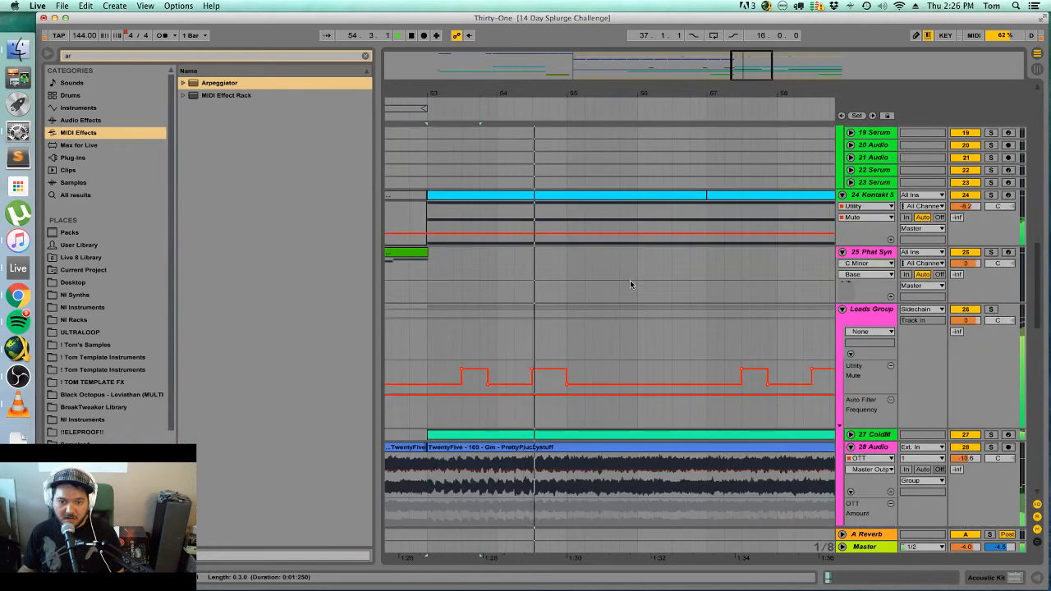
key(space)
click(757, 303)
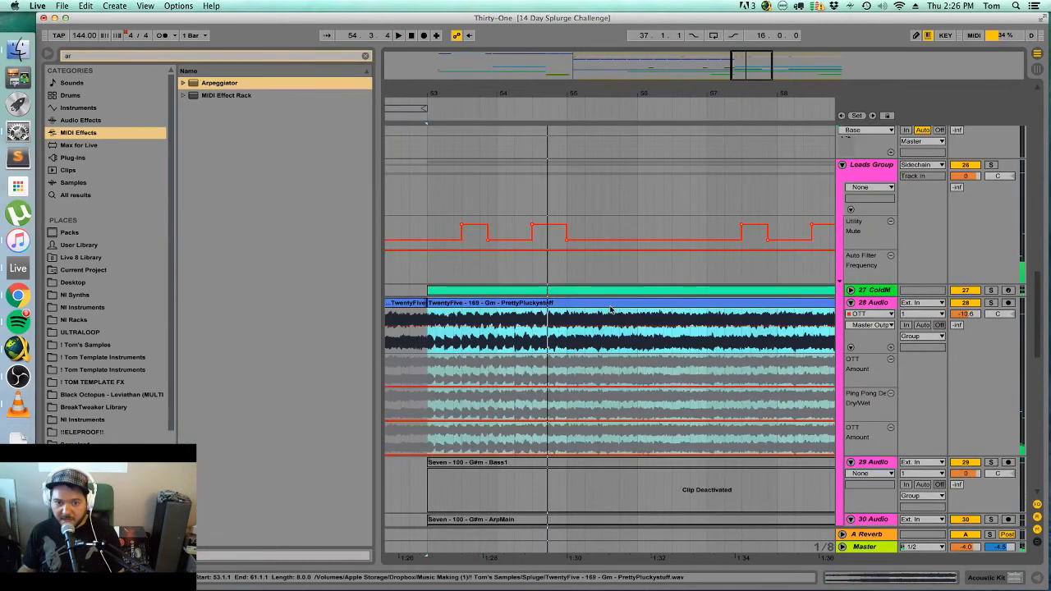
key(0)
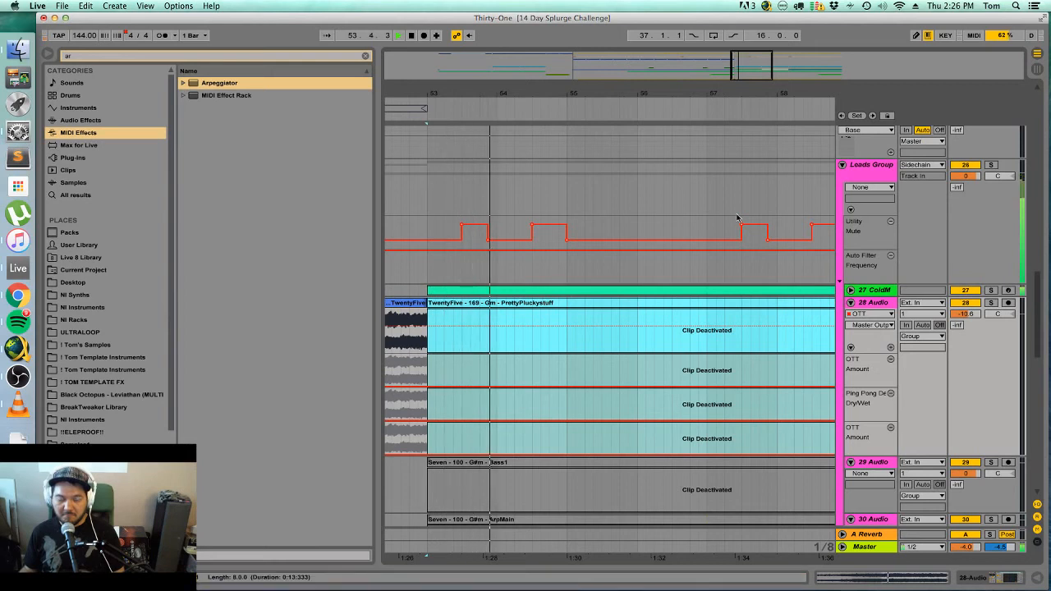
key(space)
key(0)
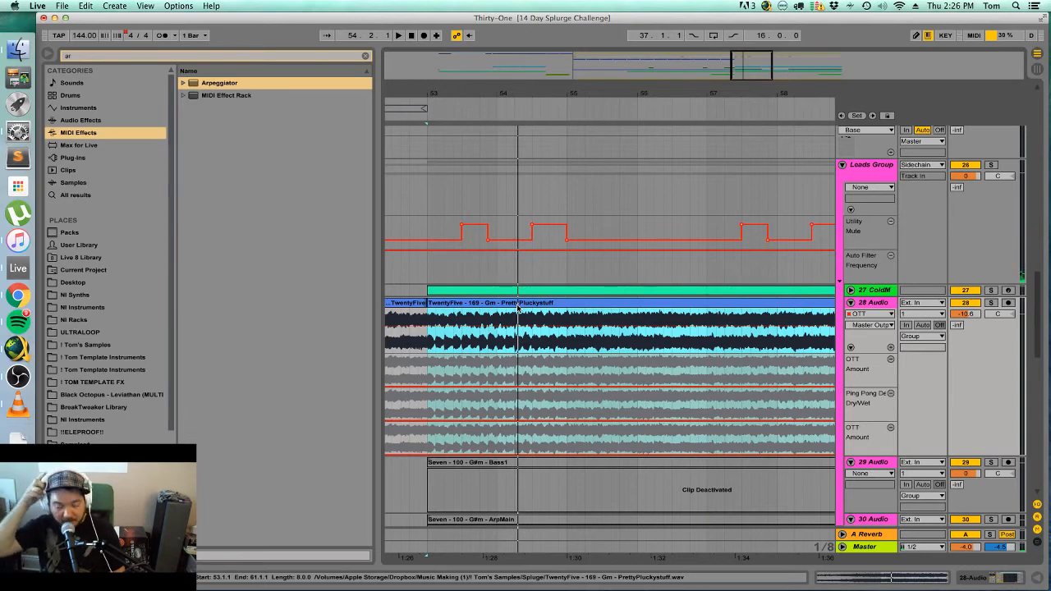
Inspect the 28 Audio track's devices and the PrettyPluckystuff clip's waveform, and play the arrangement.
double_click(889, 304)
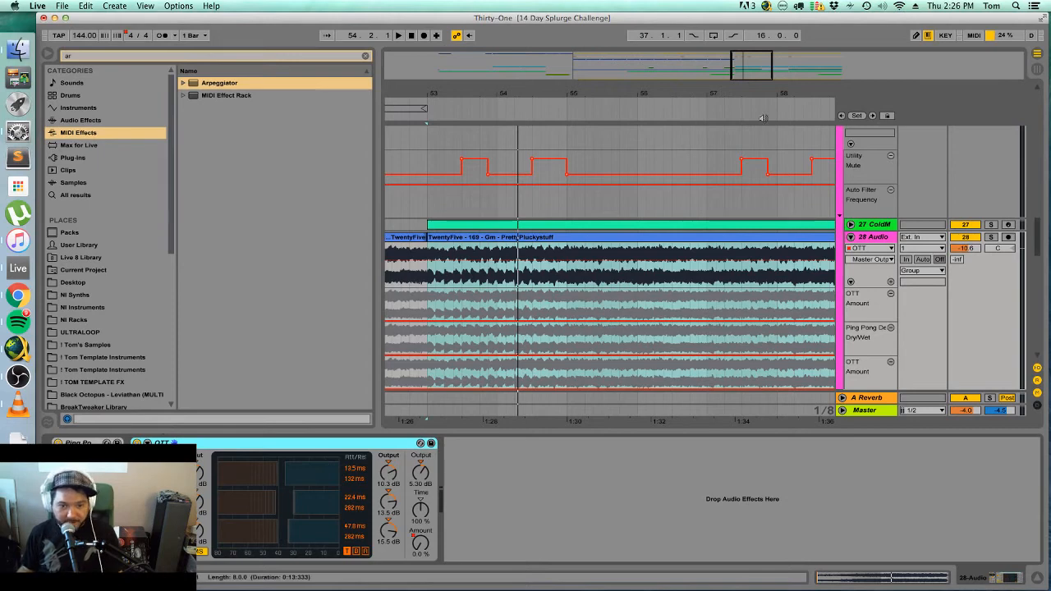
double_click(616, 235)
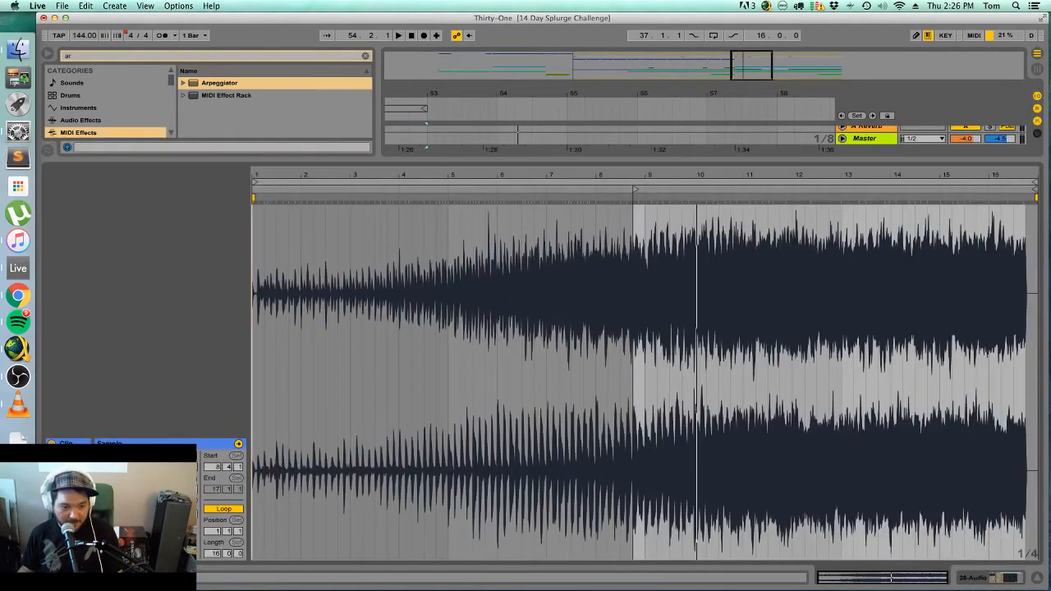
key(space)
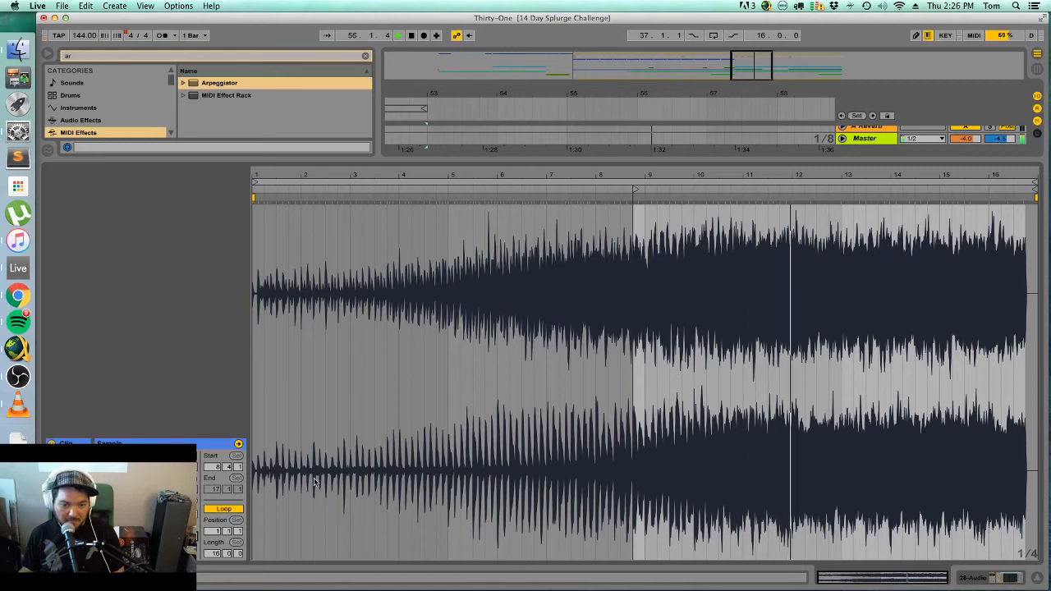
click(1037, 578)
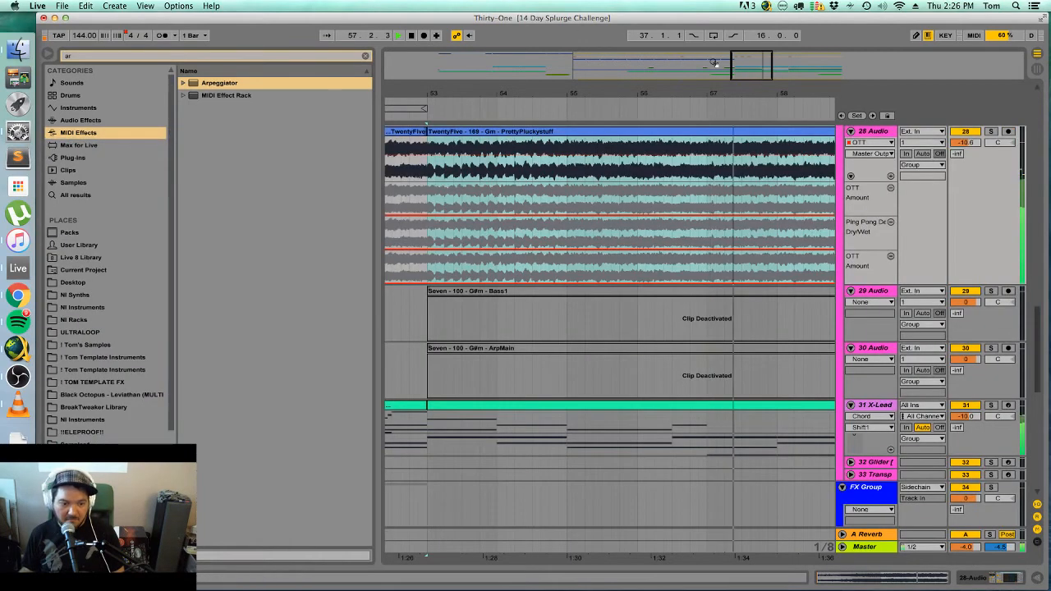
Play from bar 53 and review the Leads Group's Utility Mute automation against the PrettyPluckystuff clip through bar 59.
drag(752, 65, 764, 33)
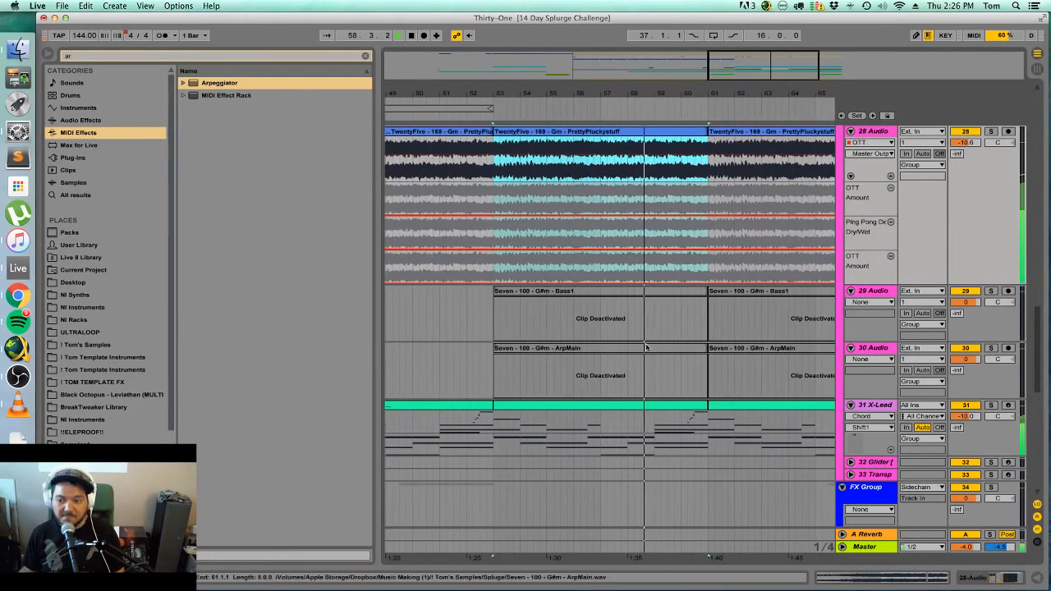
scroll(690, 354, up, 10)
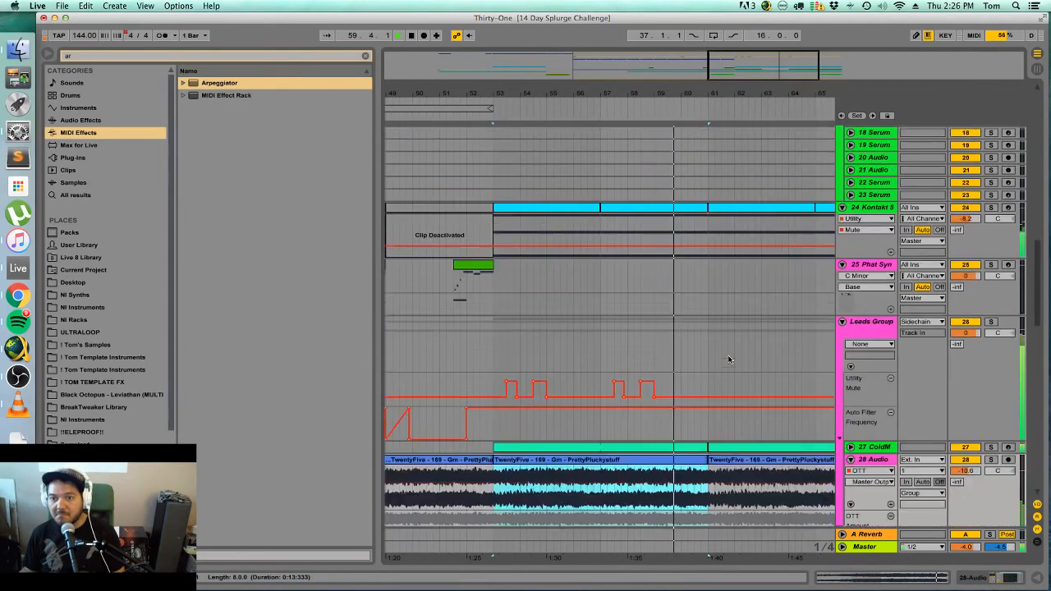
key(space)
drag(729, 68, 728, 94)
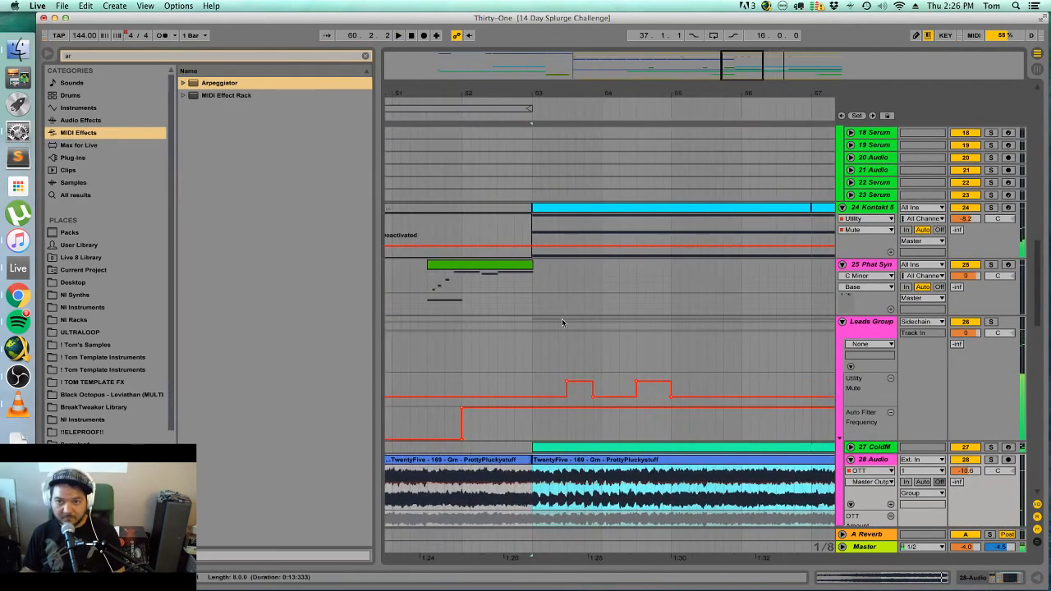
scroll(602, 384, right, 3)
scroll(601, 384, down, 1)
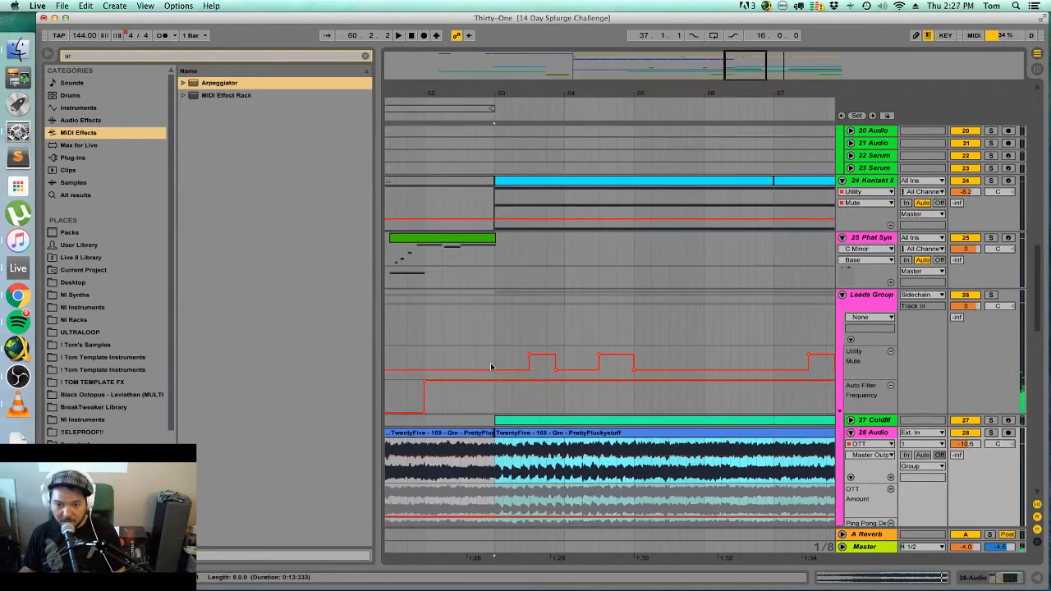
click(496, 358)
key(space)
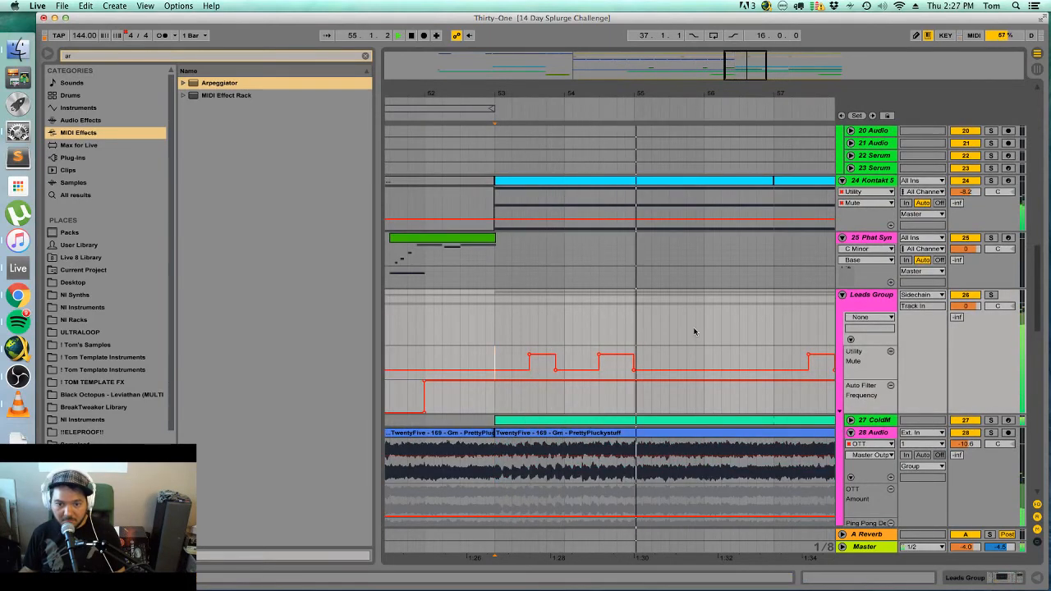
scroll(667, 318, right, 3)
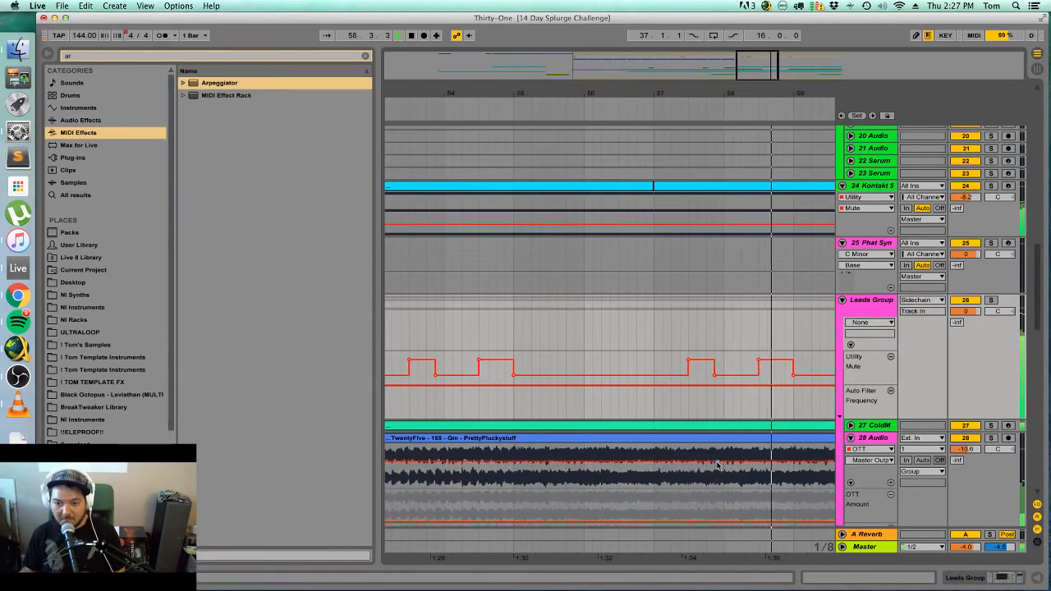
scroll(834, 444, down, 3)
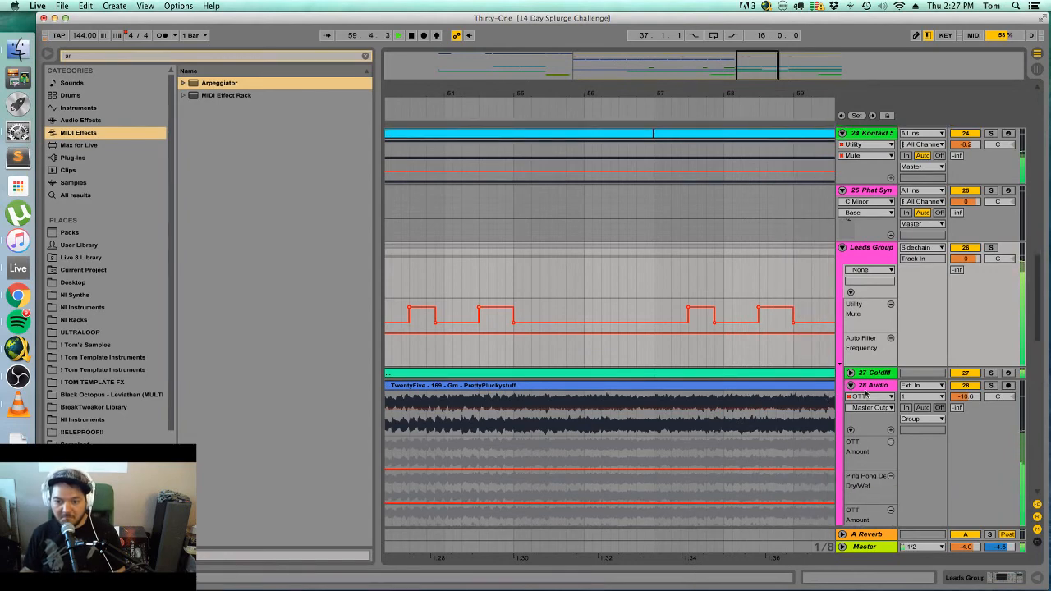
Play the arrangement from bar 53 and review the Leads Group tracks.
drag(794, 61, 794, 38)
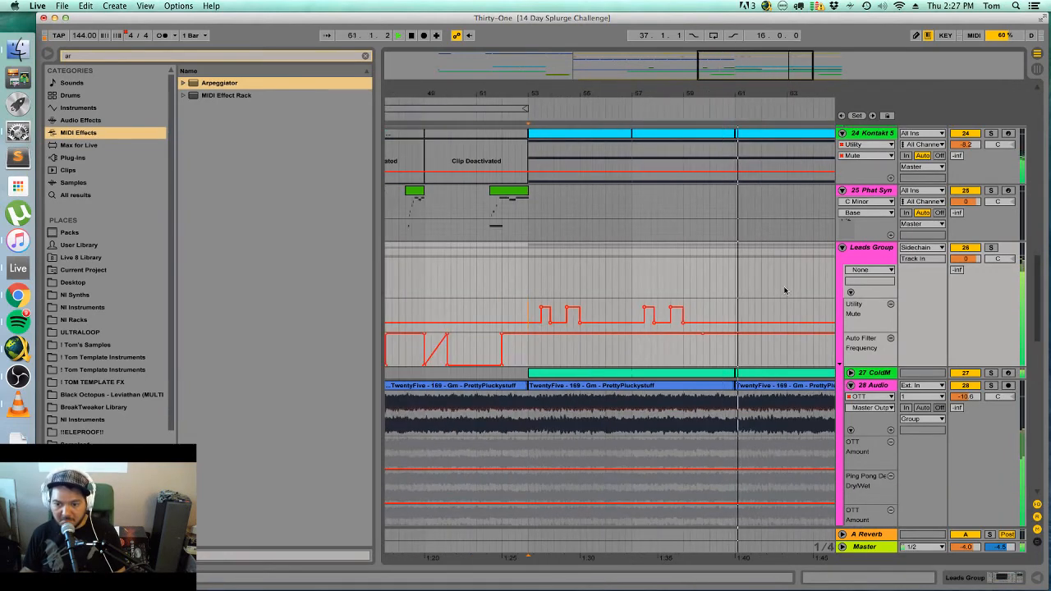
click(530, 310)
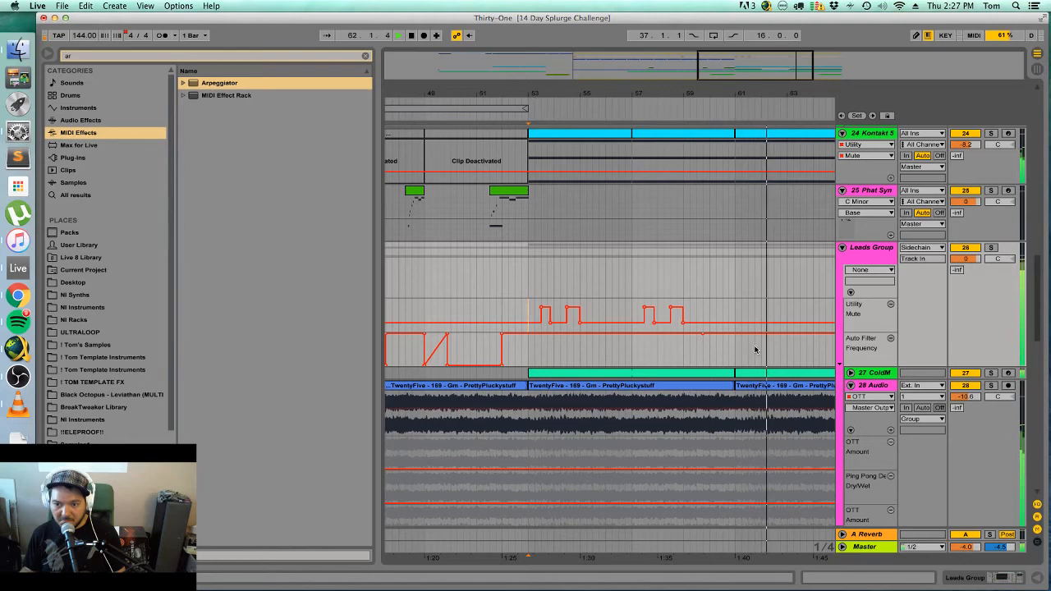
scroll(756, 351, down, 4)
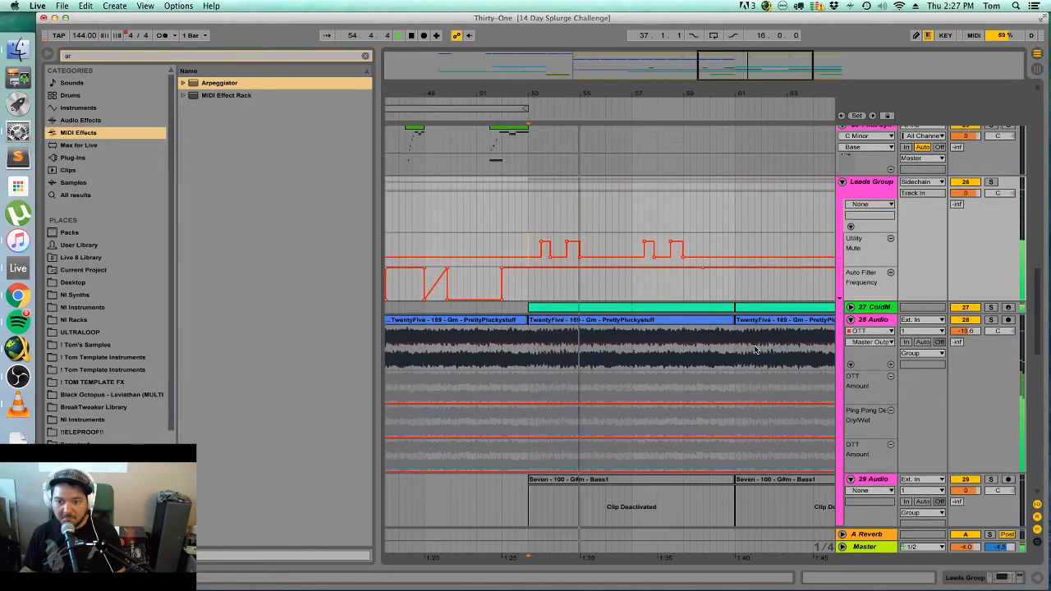
scroll(570, 315, up, 10)
key(space)
Add the Auto Pan audio effect after Utility on the 24 Kontakt 5 track.
click(629, 266)
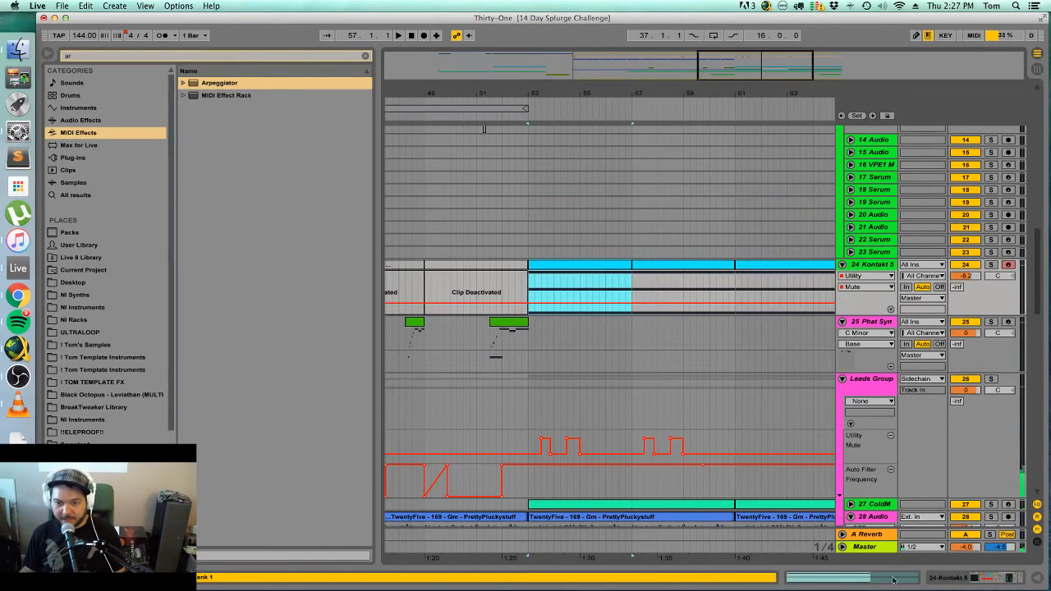
click(965, 577)
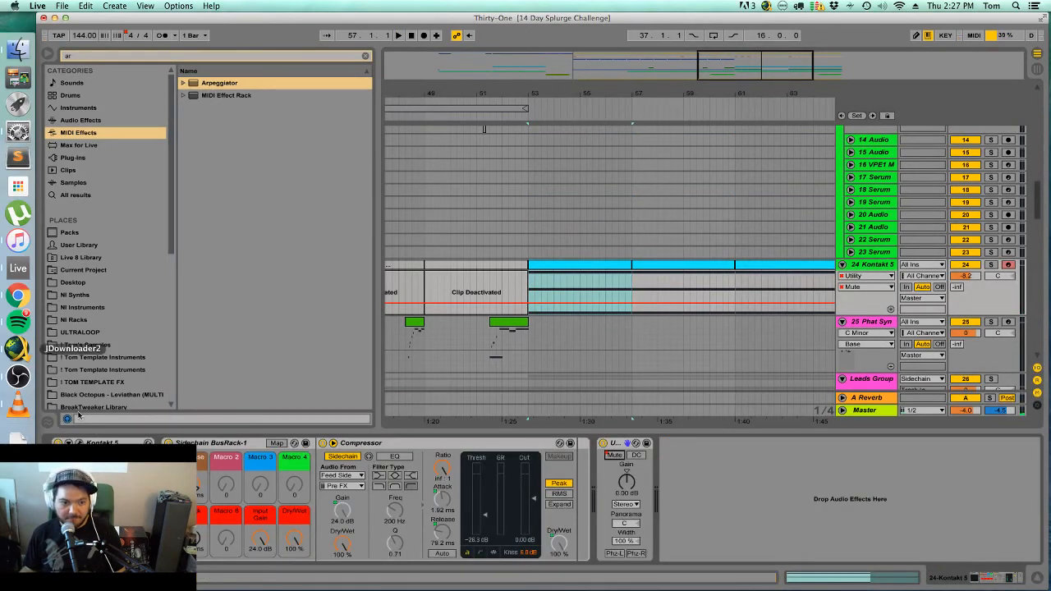
click(107, 121)
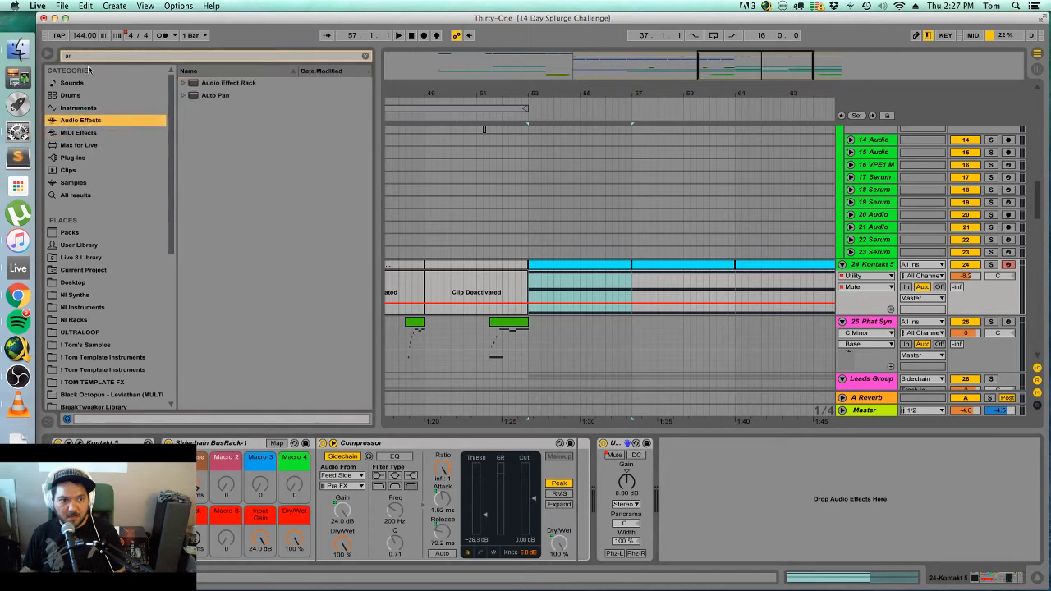
click(112, 121)
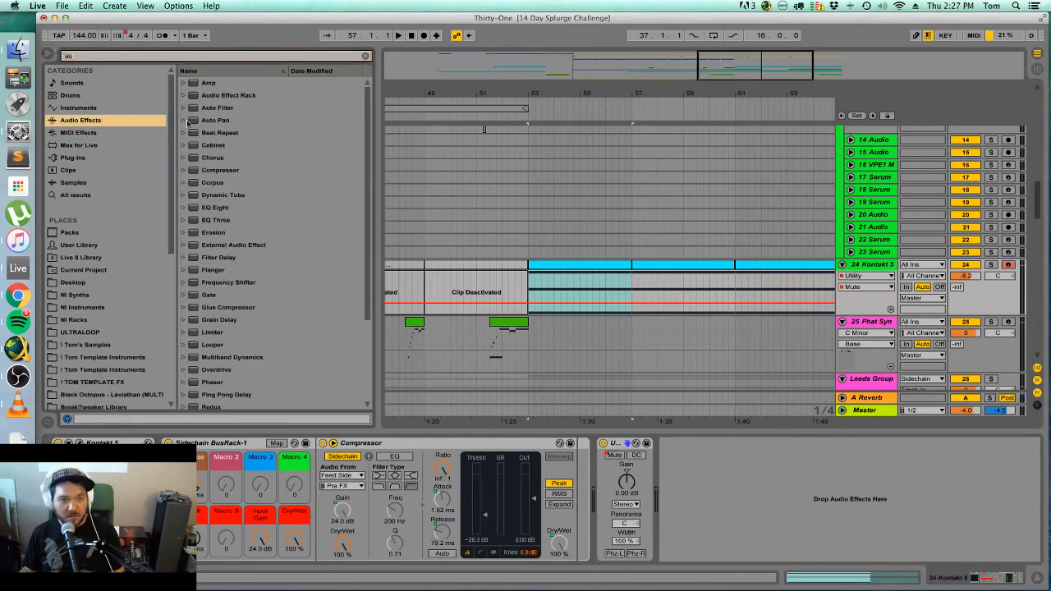
click(227, 121)
drag(797, 502, 797, 502)
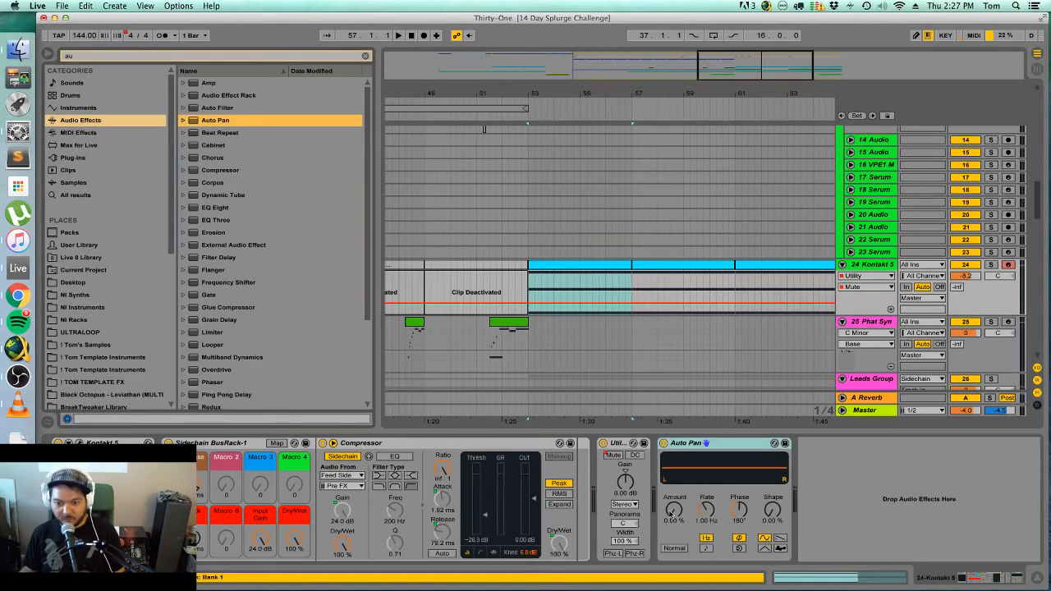
Set Auto Pan to 100% amount, a tempo-synced 1/16 rate and 0° phase, and switch it off after comparing during playback.
click(706, 548)
drag(707, 511, 708, 567)
mouse_move(739, 512)
mouse_down()
mouse_move(738, 575)
mouse_move(722, 511)
mouse_up()
key(space)
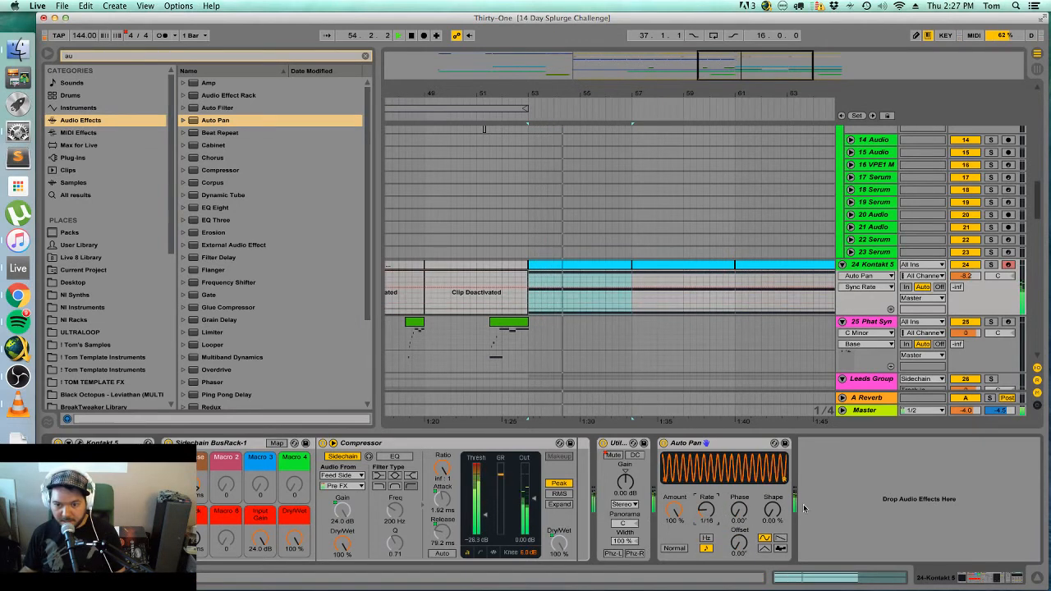
click(663, 444)
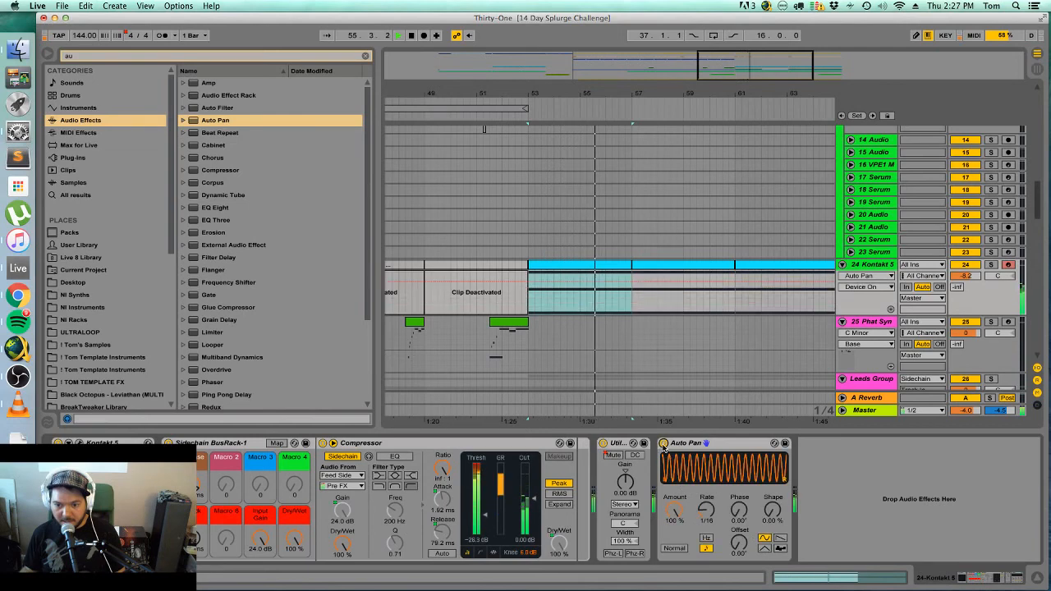
click(664, 443)
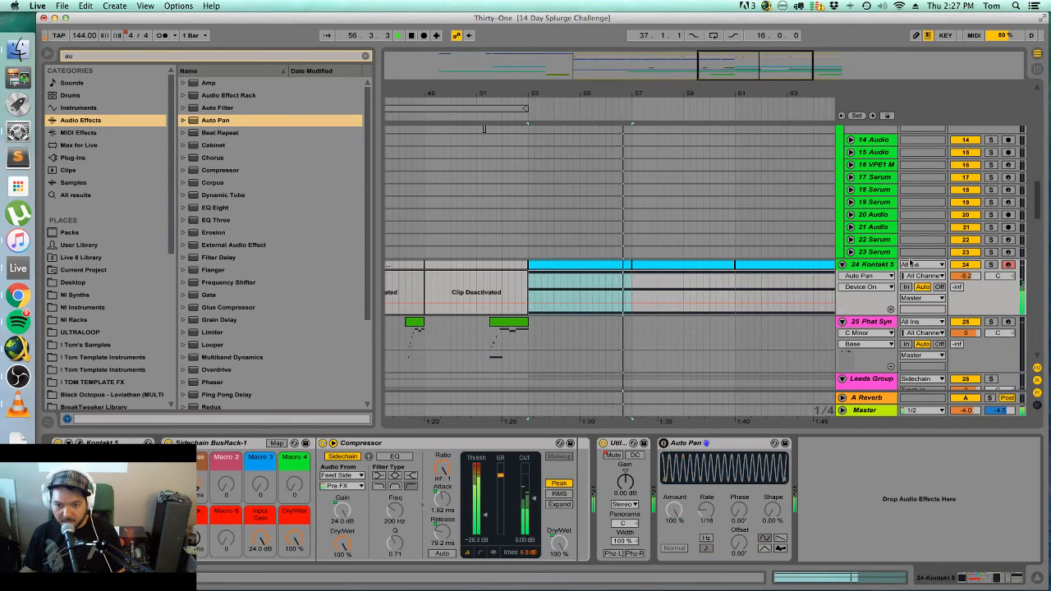
Deactivate the Kontakt 5 clips at bars 53 and 57 to audition the section without them, and reactivate both.
key(minus)
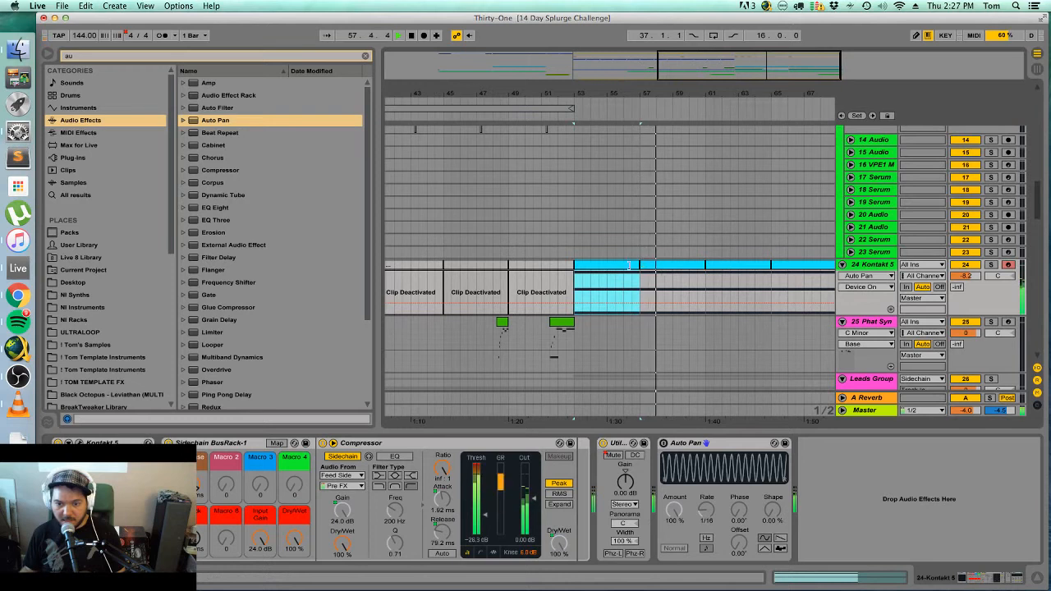
key(0)
click(663, 264)
key(0)
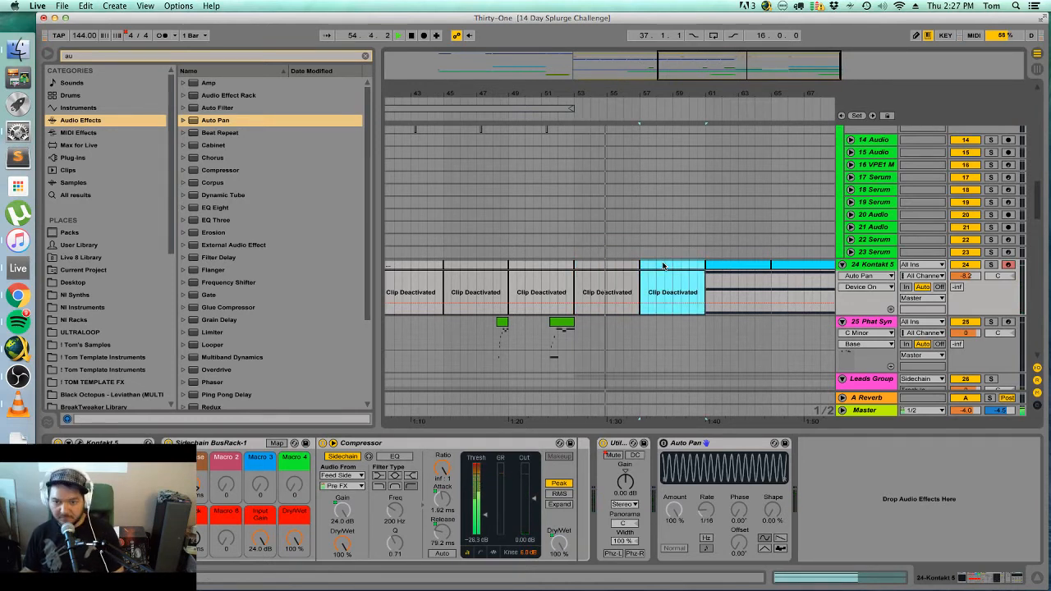
click(602, 267)
key(0)
click(672, 283)
key(0)
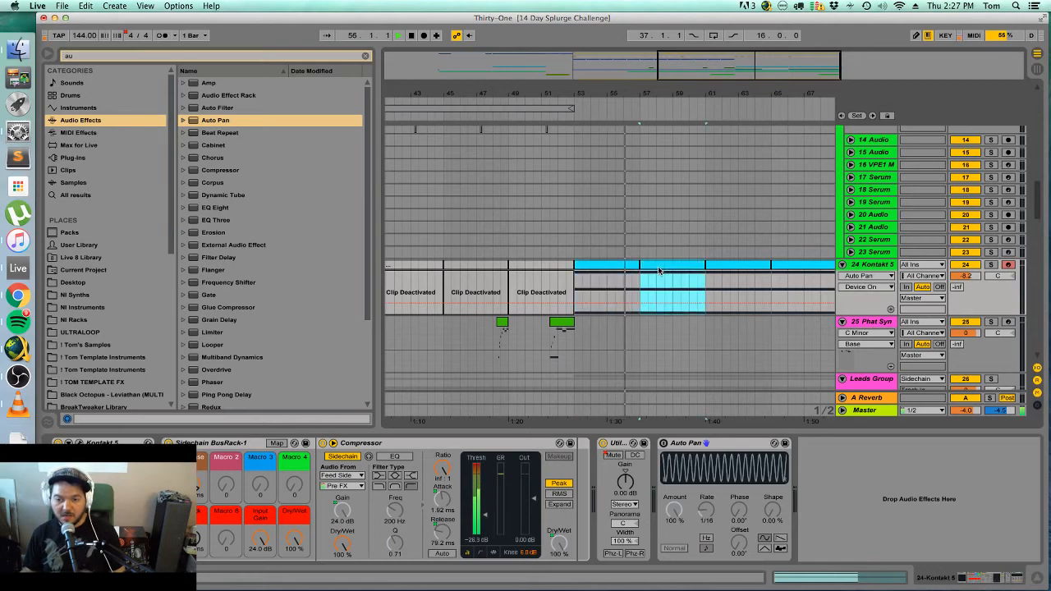
Copy the Leads Group's Utility Mute automation from bar 53 into a new Utility Mute lane on the Kontakt 5 track.
scroll(775, 302, down, 3)
click(875, 294)
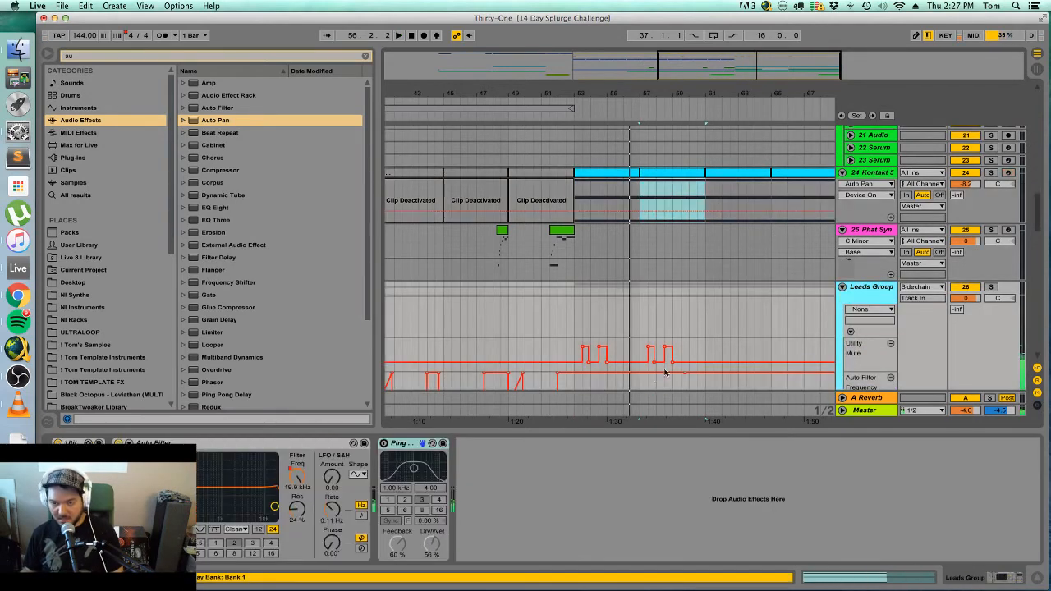
drag(698, 353, 579, 353)
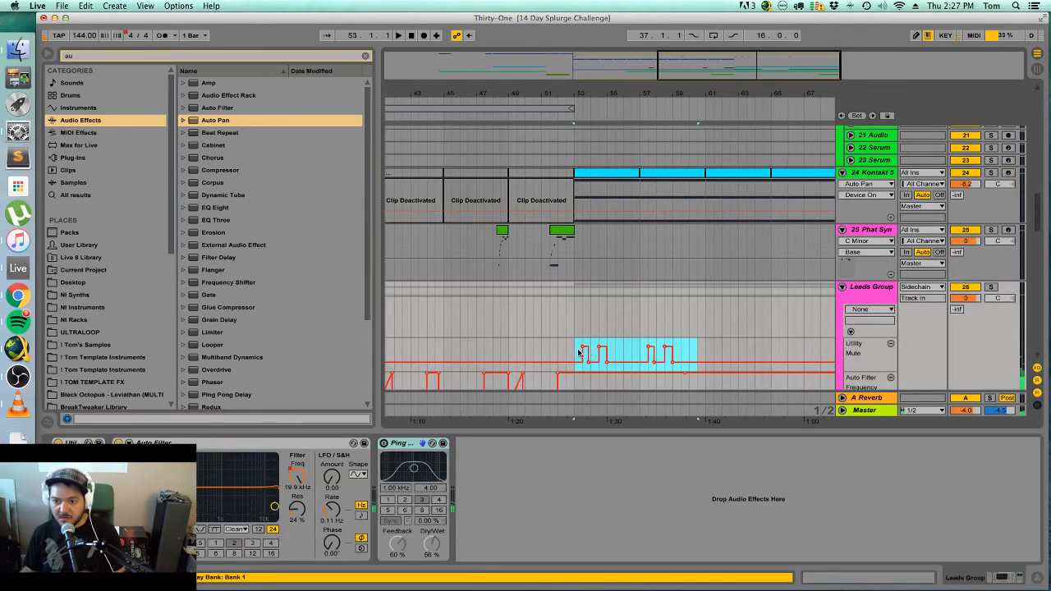
click(868, 174)
right_click(620, 457)
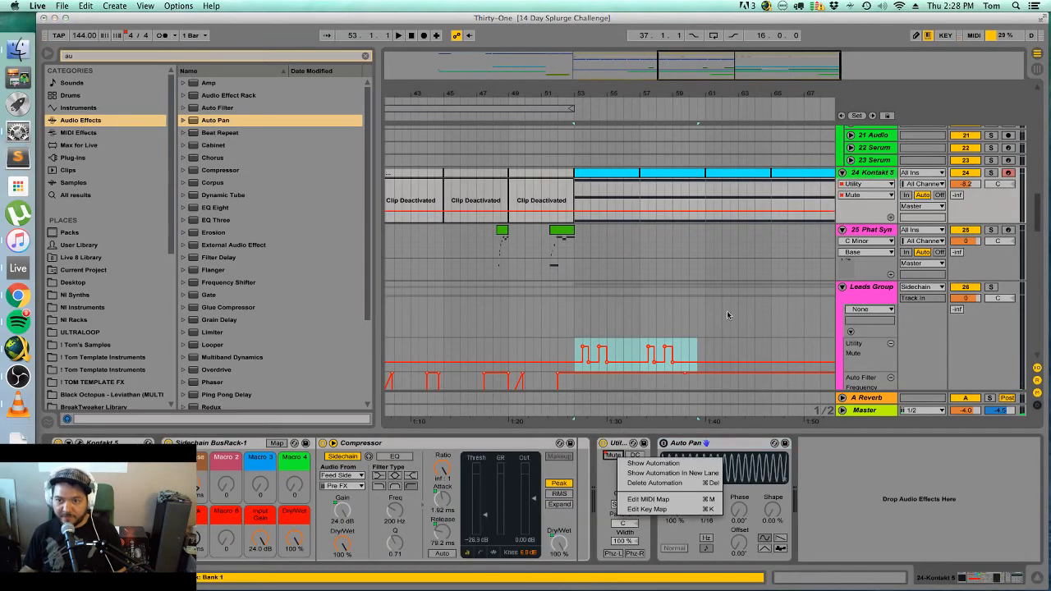
click(672, 473)
click(576, 235)
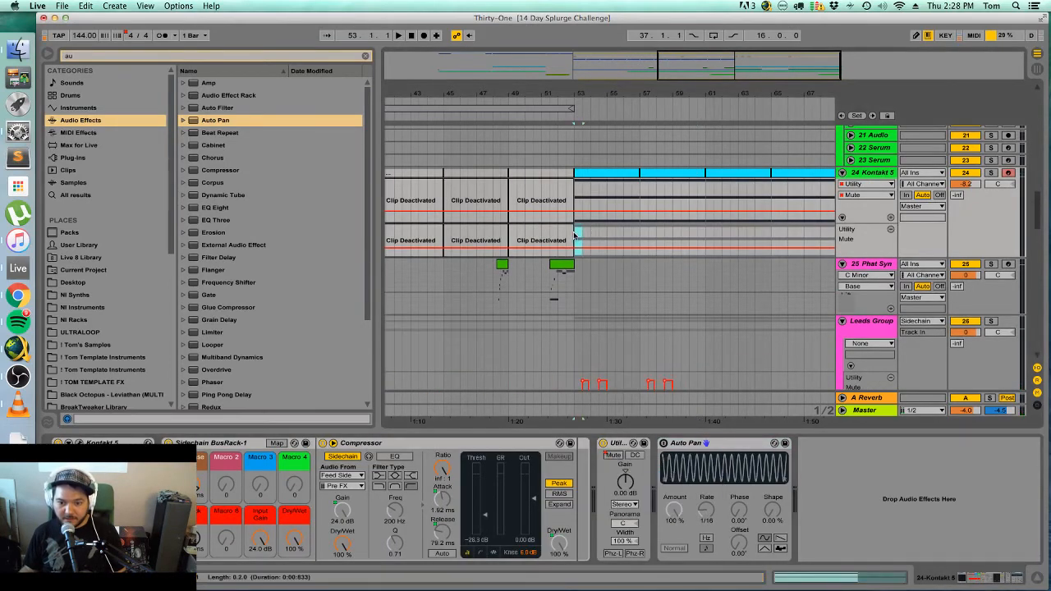
key(ctrl+v)
key(space)
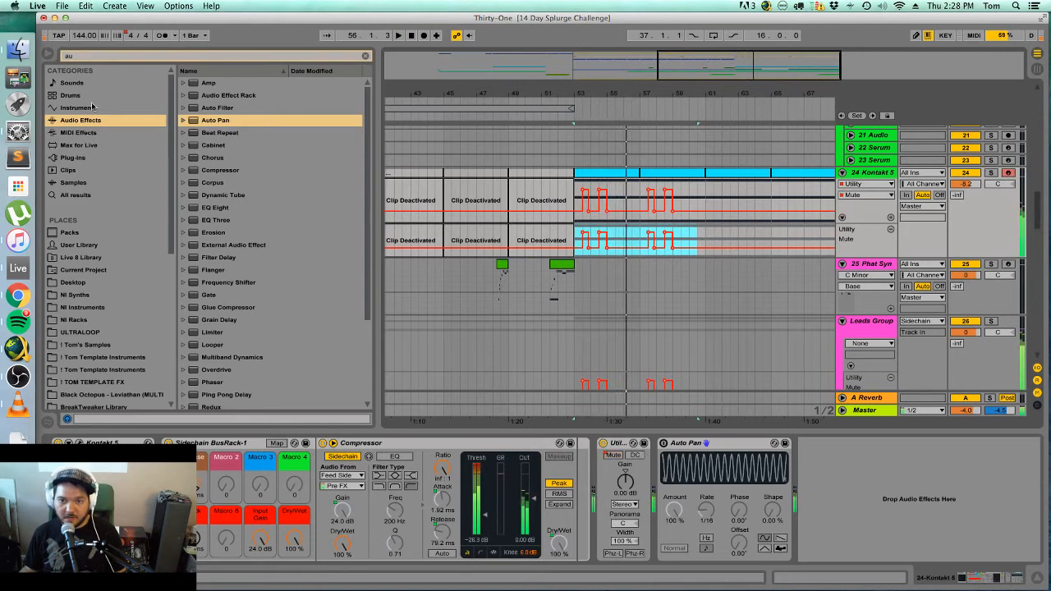
Set the Kontakt 5 track's A-Reverb send to 0 and shorten the return reverb's decay time to 1.40 s.
click(100, 133)
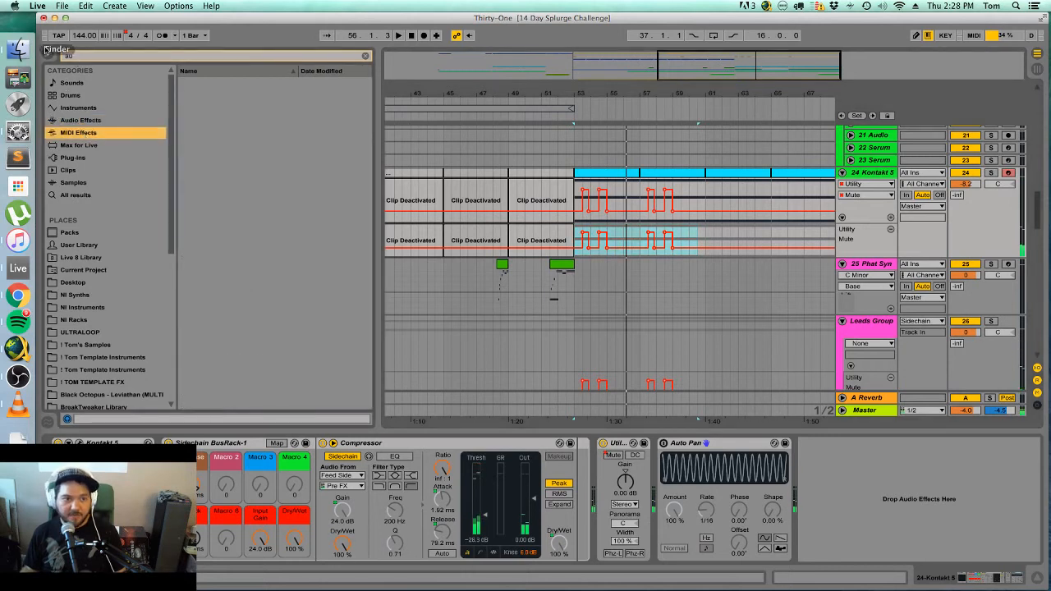
text(re)
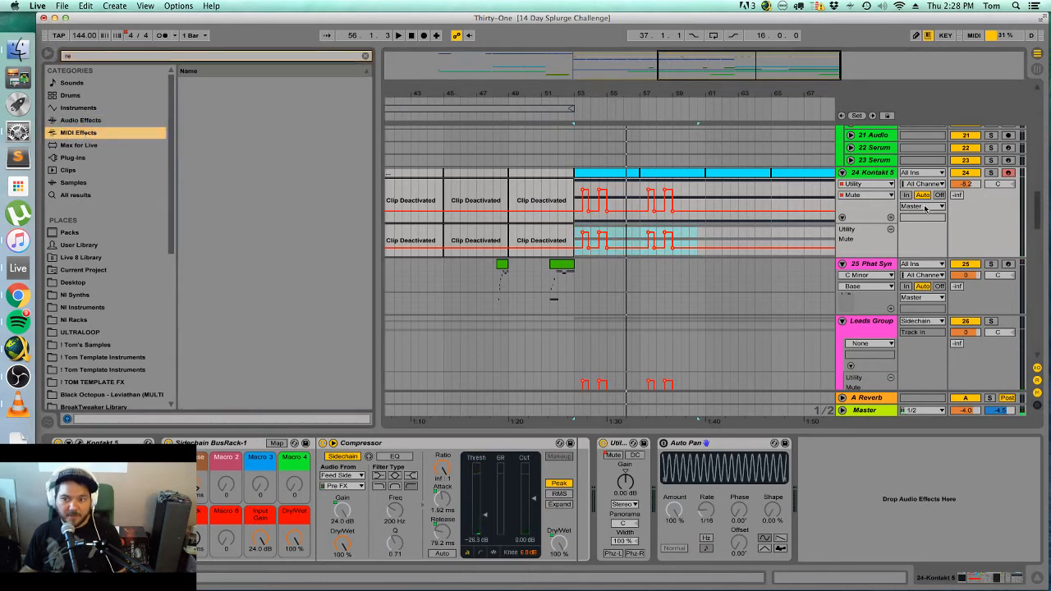
drag(957, 195, 958, 188)
key(space)
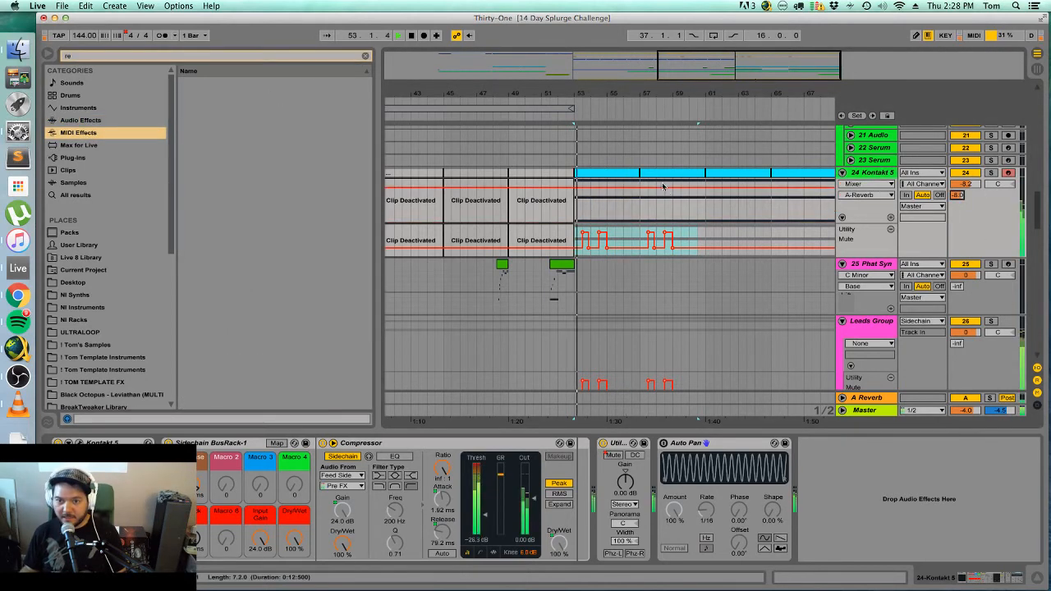
click(868, 398)
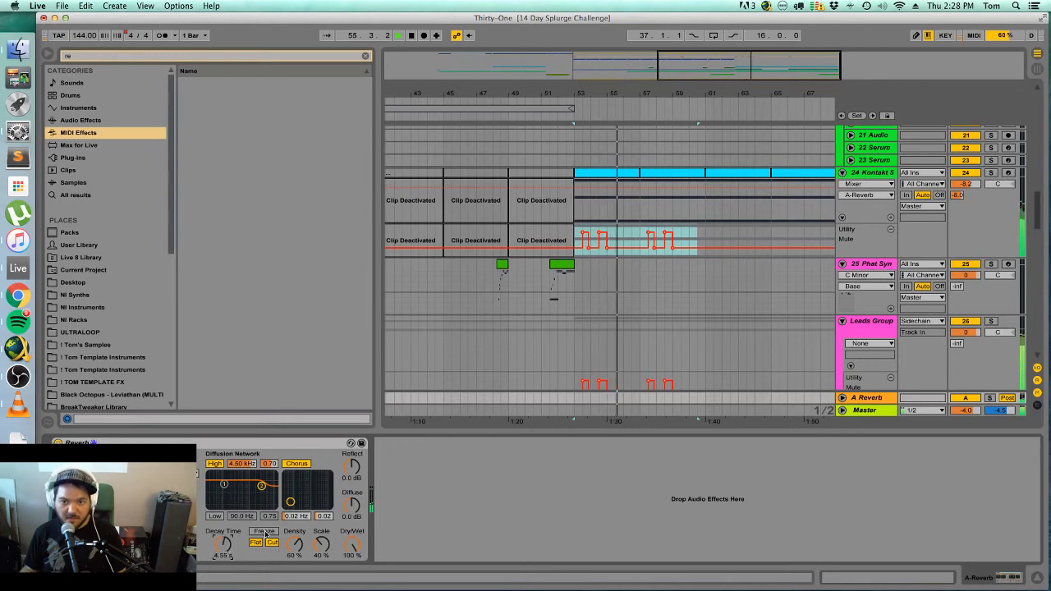
key(Delete)
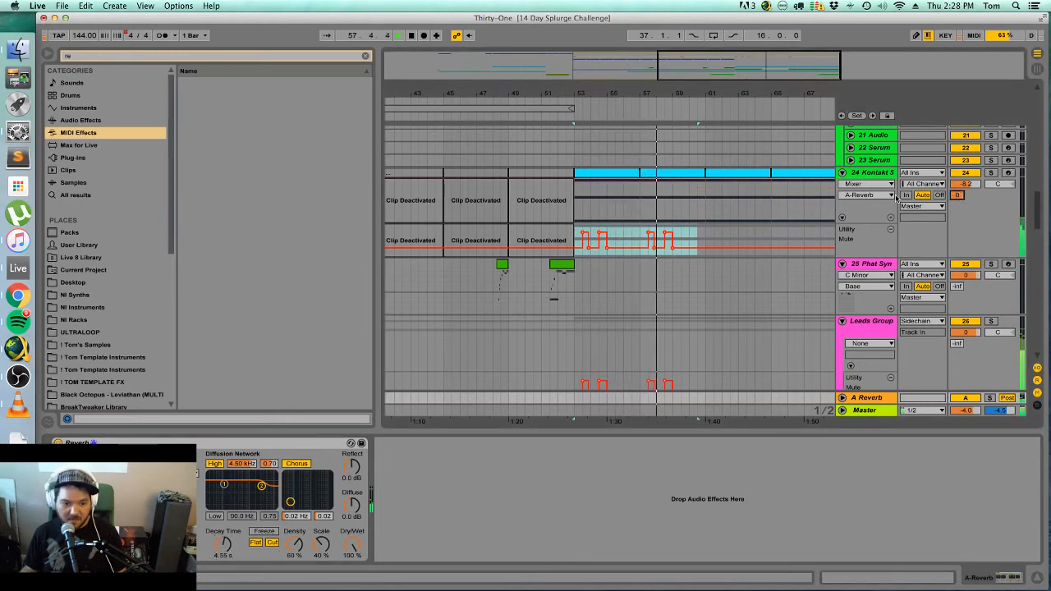
drag(215, 539, 215, 566)
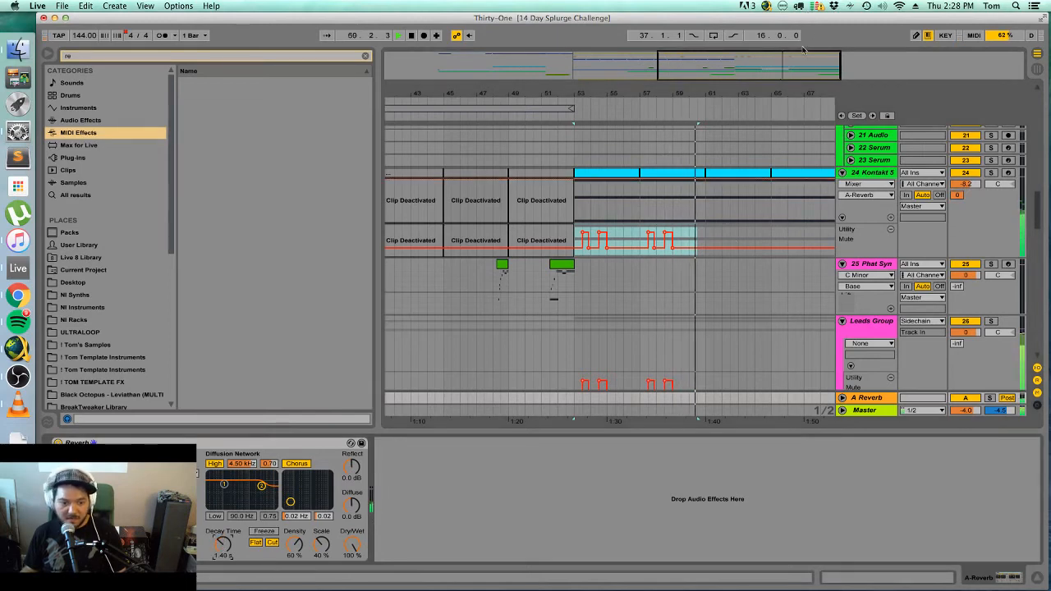
Look through the lead and FX tracks around bars 53 to 69 for parts that could vary from bar 61.
key(minus)
scroll(785, 229, down, 3)
scroll(782, 245, up, 1)
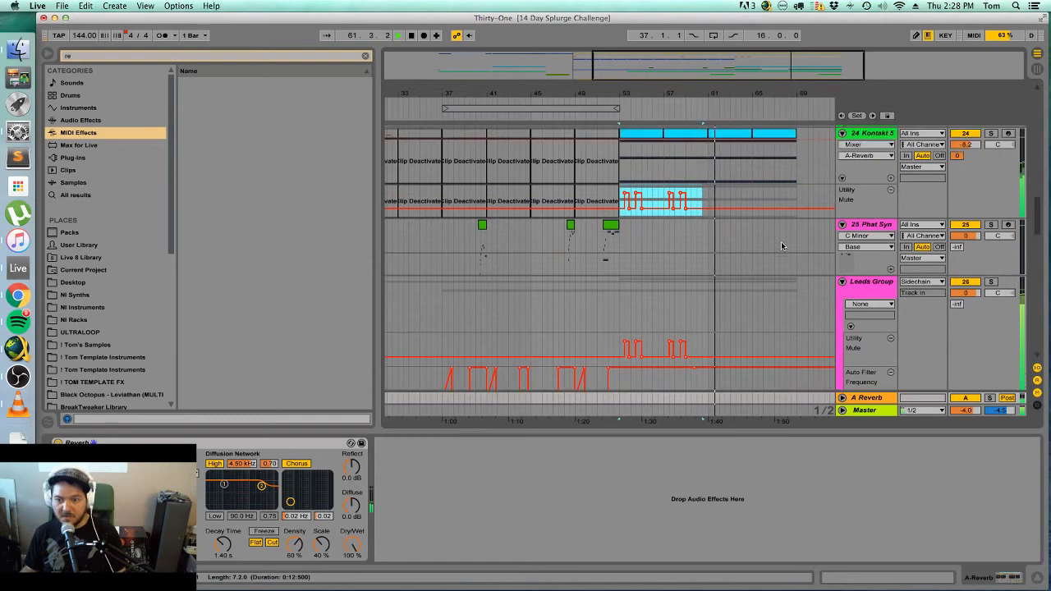
drag(621, 330, 711, 323)
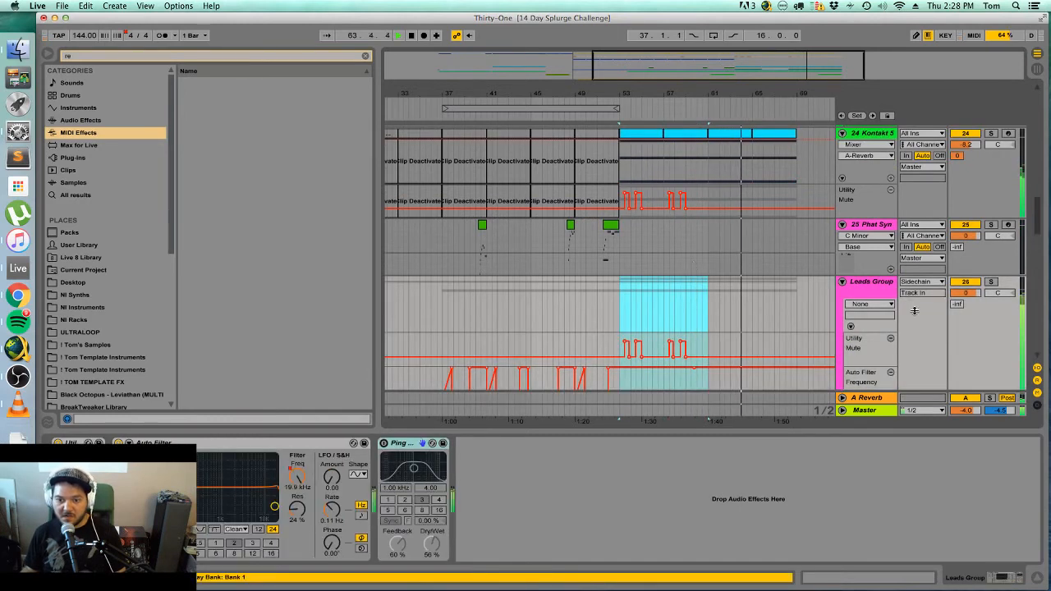
click(714, 314)
scroll(728, 362, down, 10)
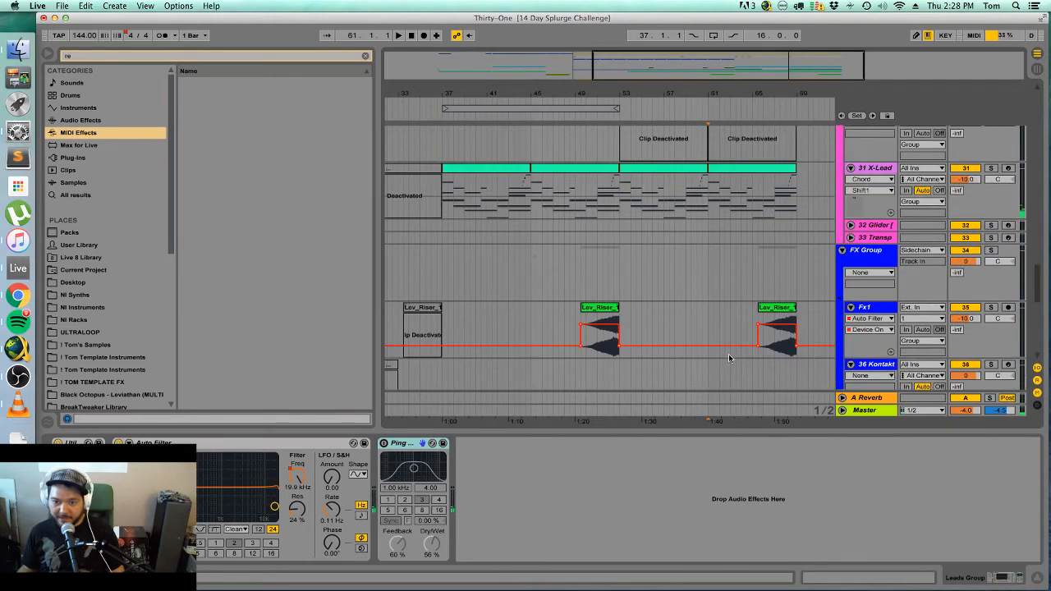
scroll(728, 357, down, 3)
scroll(729, 357, up, 6)
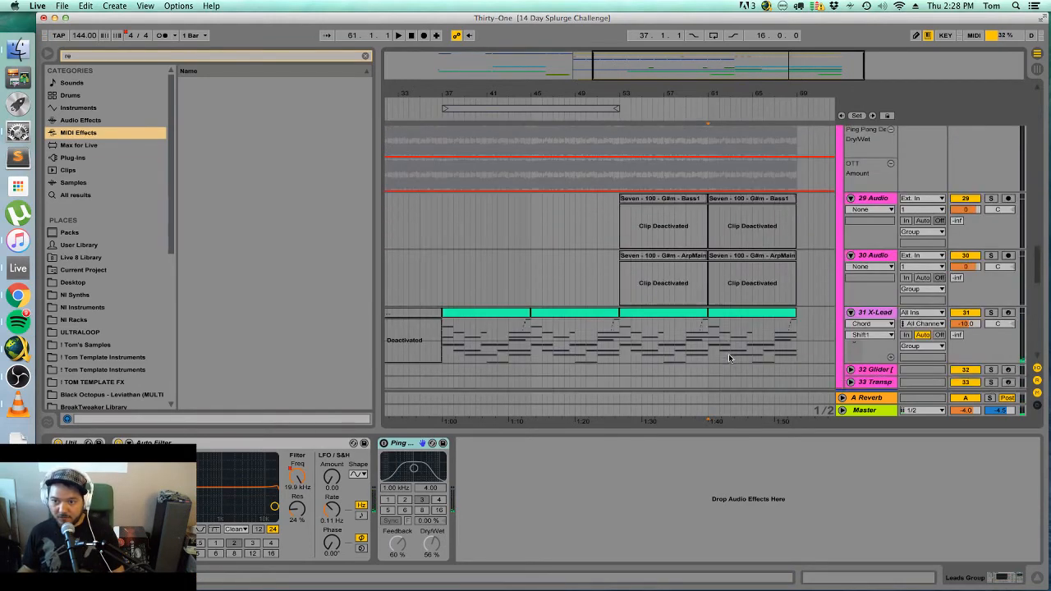
scroll(728, 357, down, 5)
scroll(728, 362, up, 5)
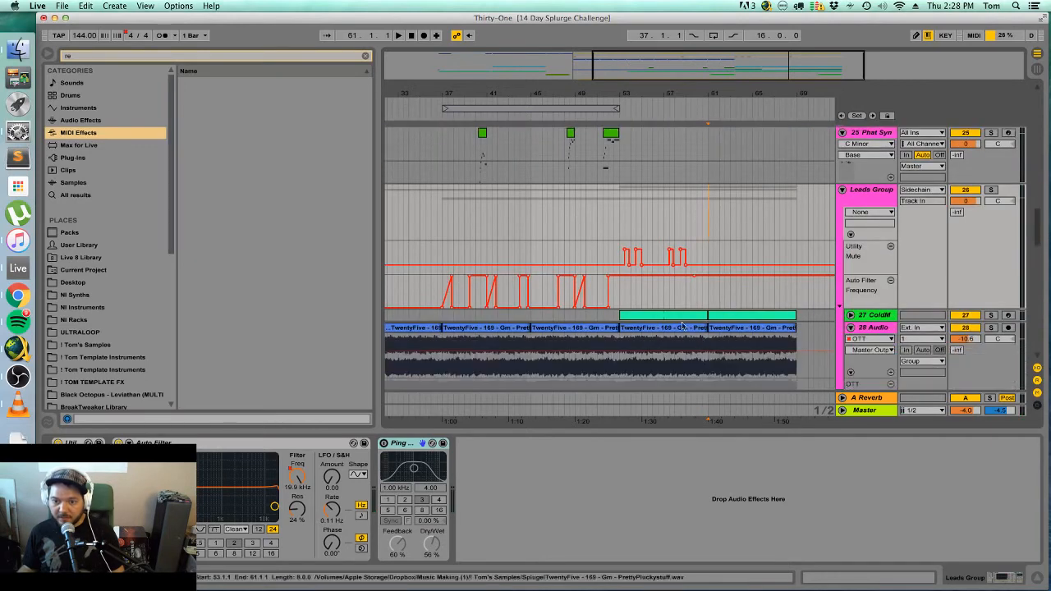
Play the track 27 ColdMusings clip from bar 61 and examine its device chain.
click(709, 315)
key(space)
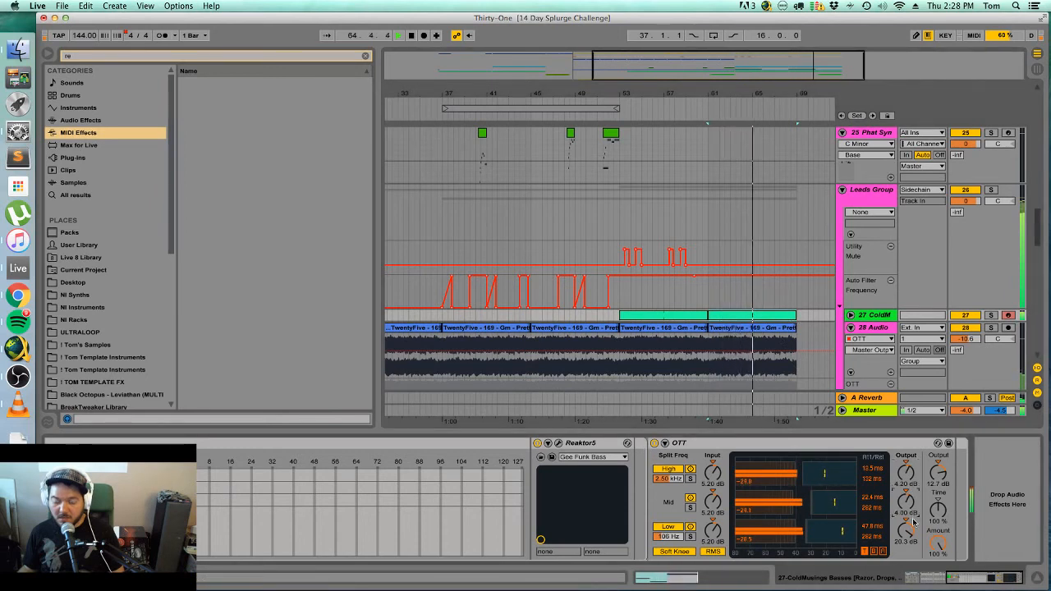
scroll(303, 500, left, 10)
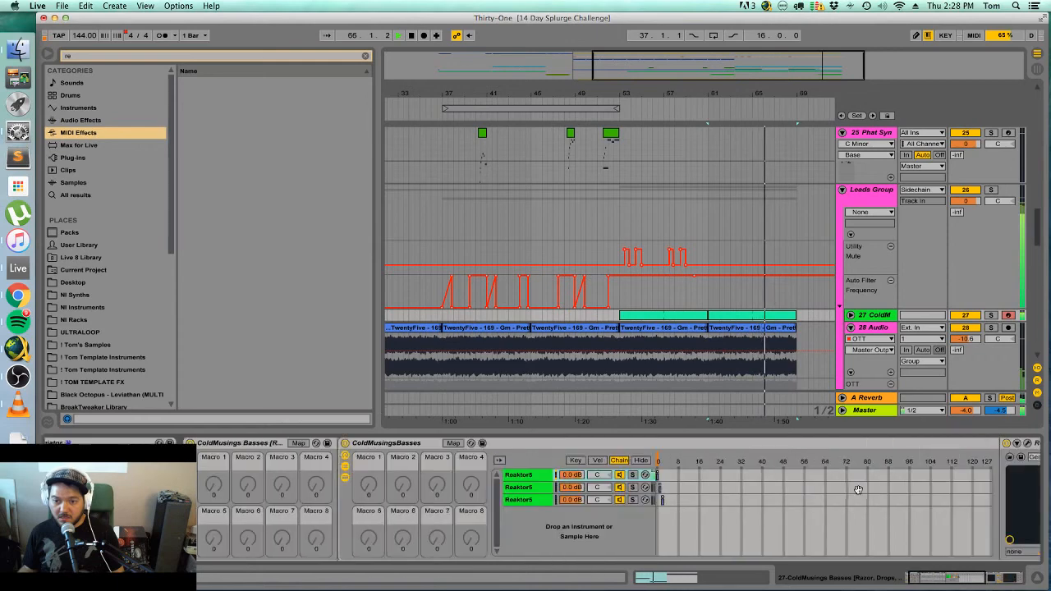
scroll(303, 500, right, 10)
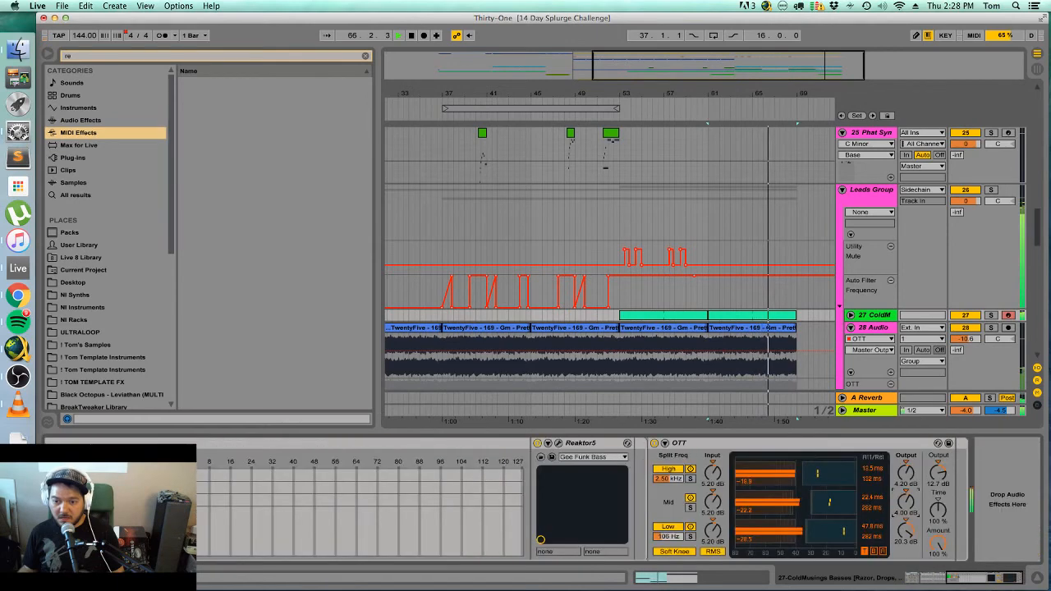
Unfold track 27 and show the Arpeggiator's Device On automation in a new lane.
click(851, 315)
scroll(739, 500, left, 10)
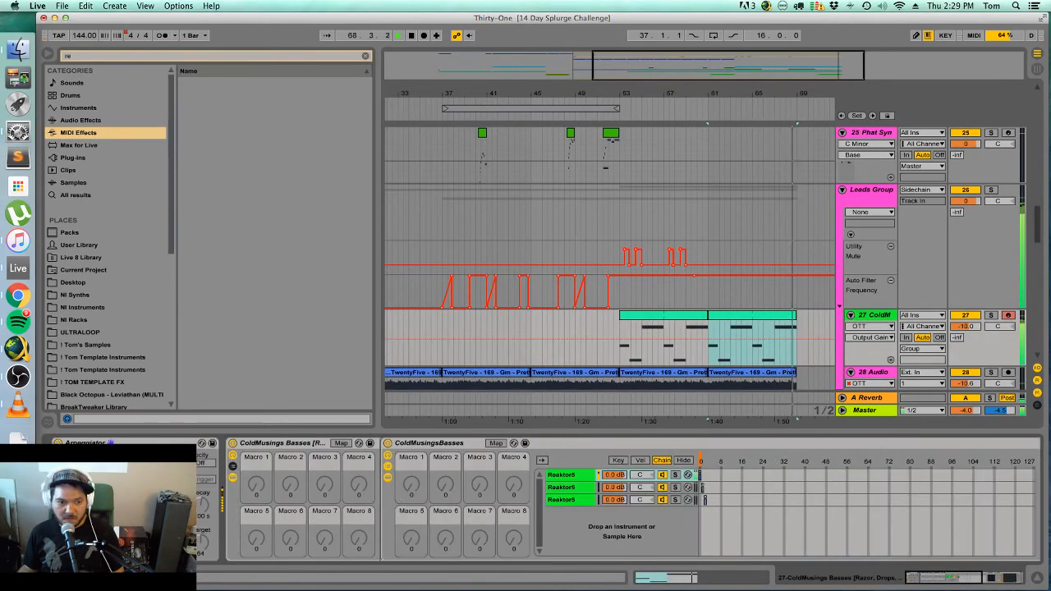
key(space)
right_click(58, 443)
click(107, 462)
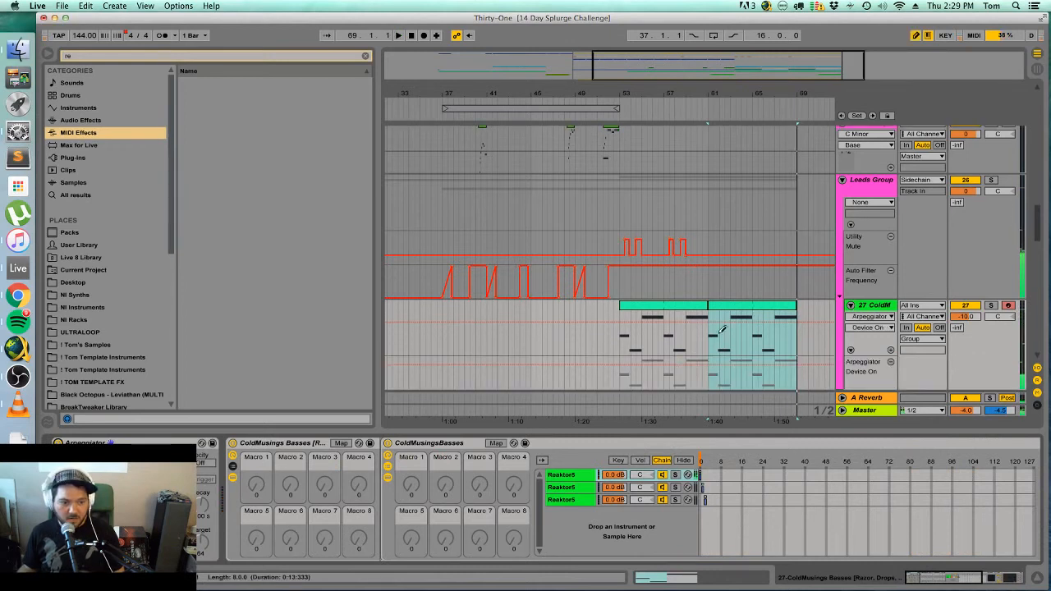
Automate track 27's Arpeggiator to off from bar 61 to 69 and play the section from bar 61.
drag(722, 330, 722, 365)
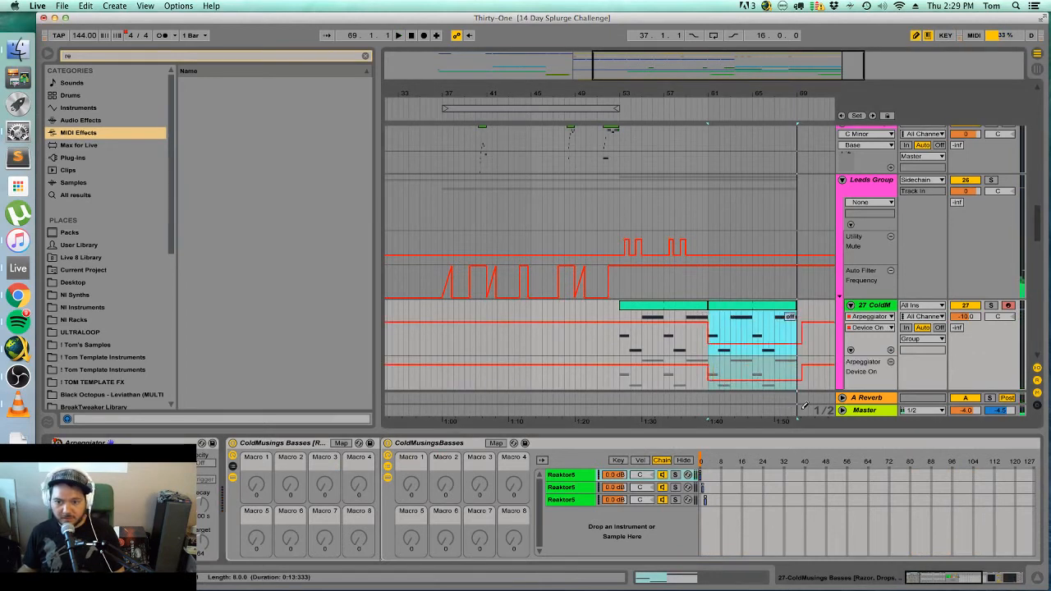
key(space)
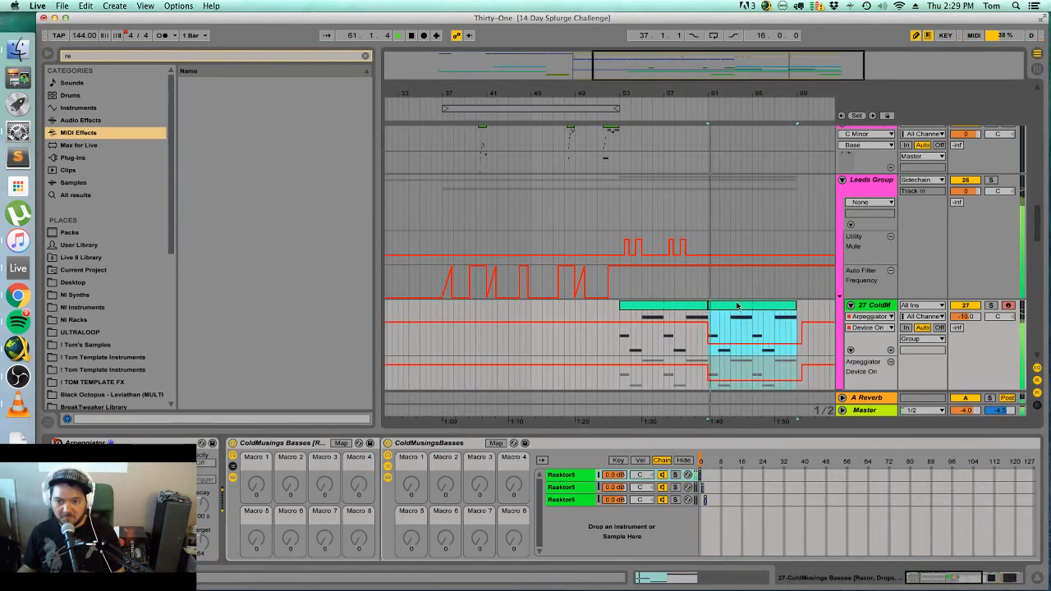
click(1040, 579)
key(minus)
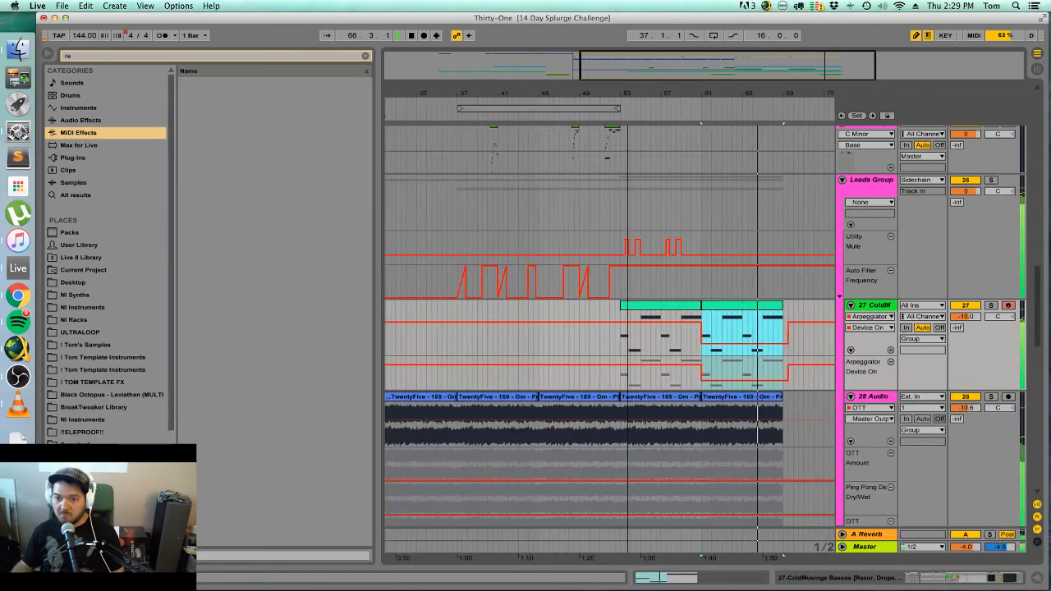
Play the arrangement from bar 37 and add a locator at that bar.
drag(732, 66, 732, 78)
scroll(762, 205, up, 20)
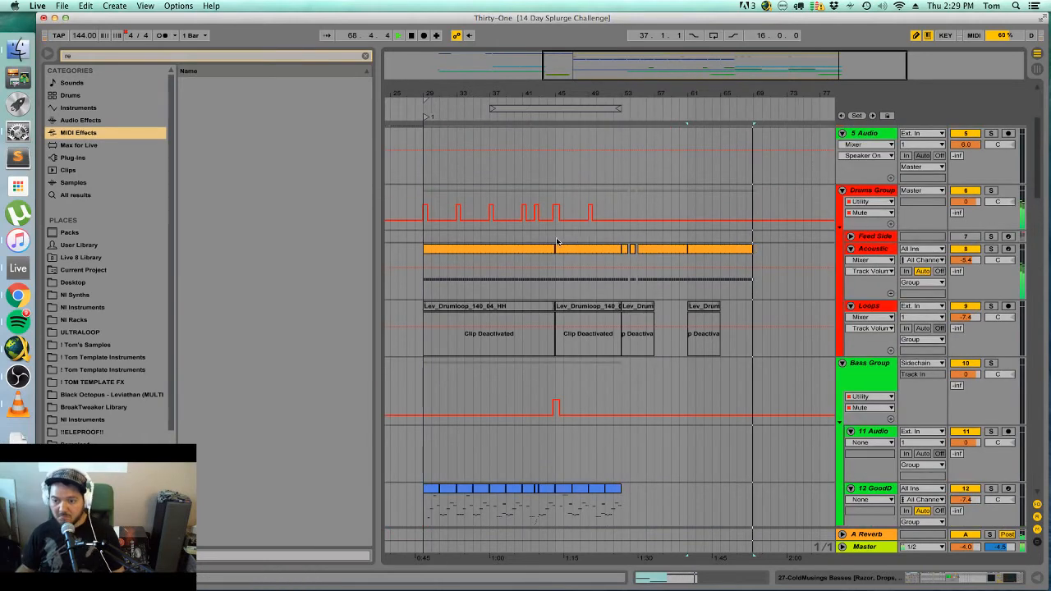
click(490, 151)
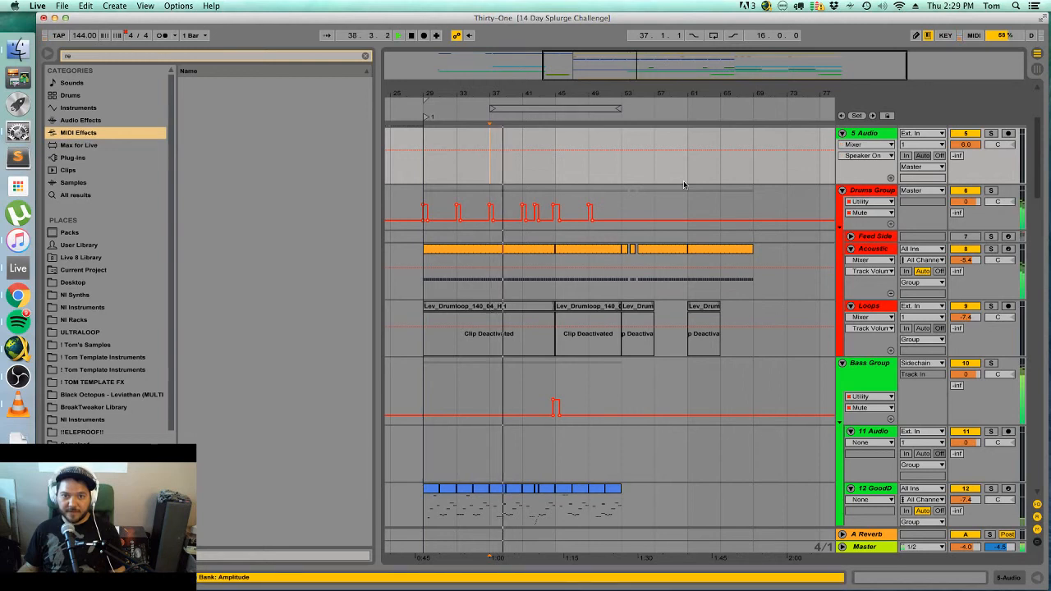
click(690, 151)
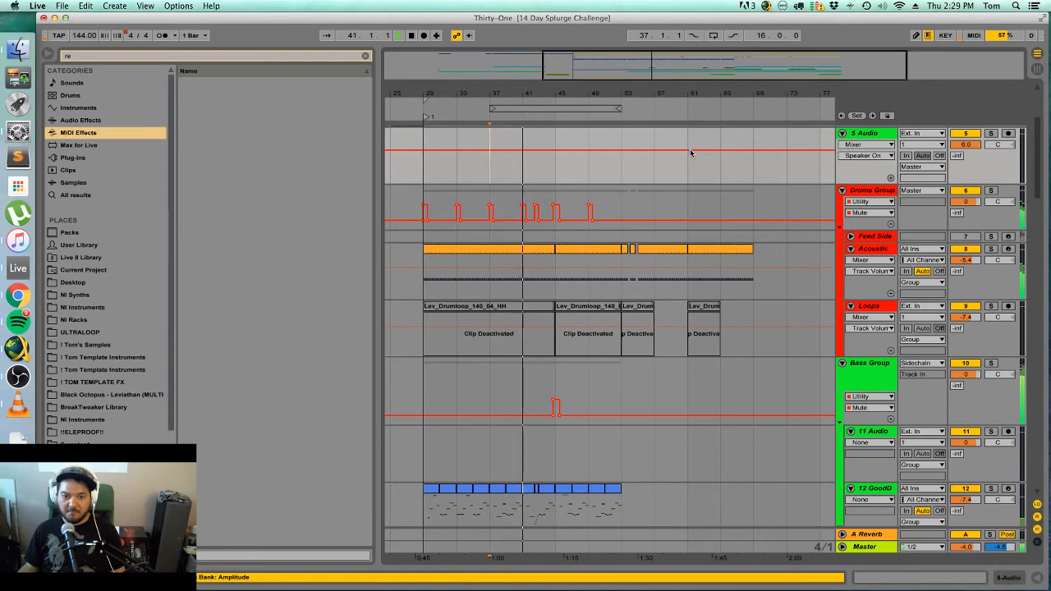
right_click(491, 123)
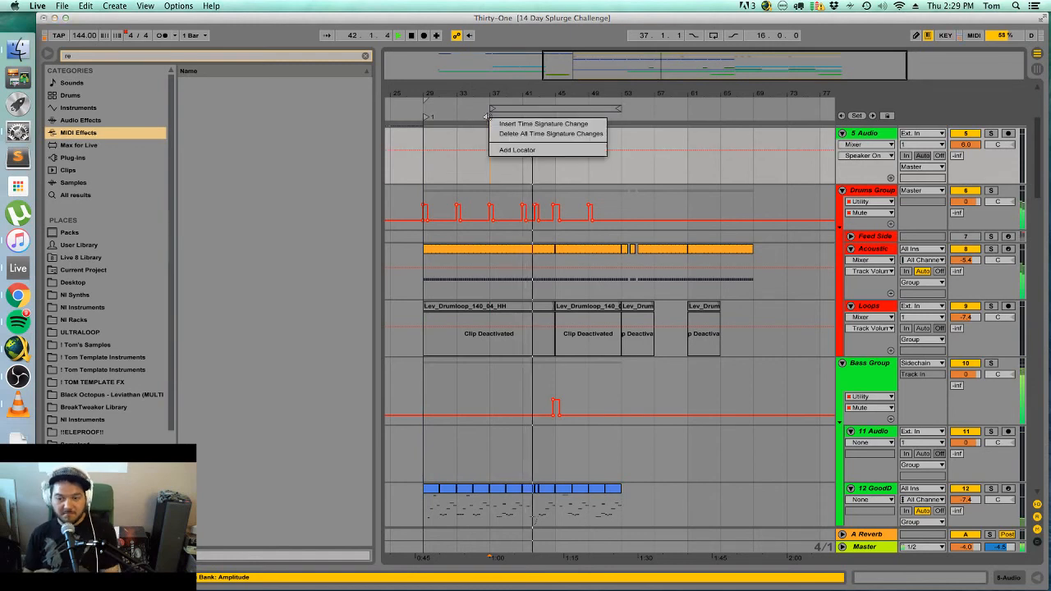
click(499, 148)
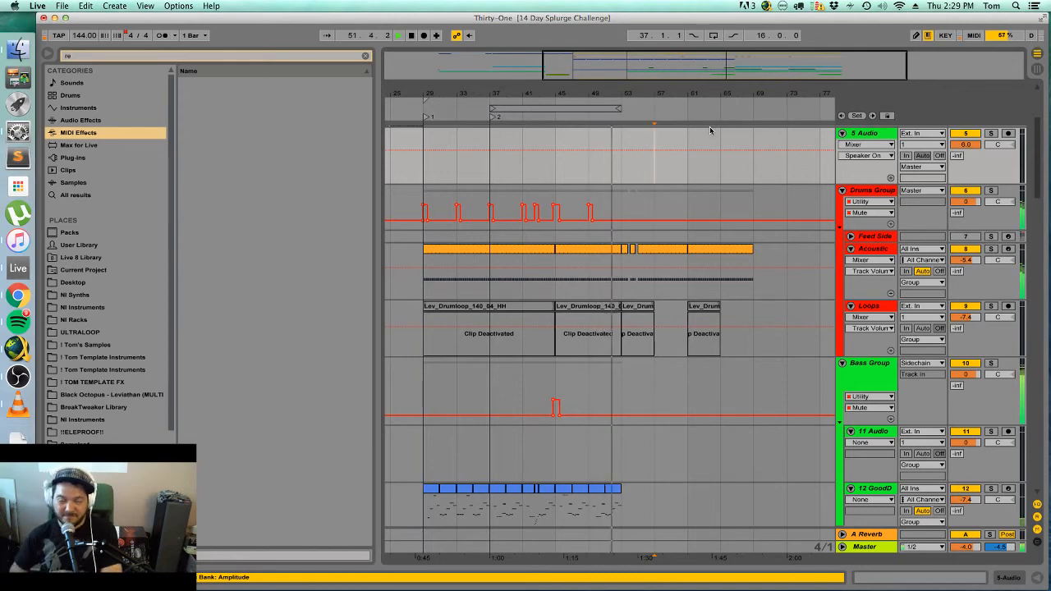
Lower the 25 Phat Synth track volume to -8.6 dB and select its clip just before bar 53.
scroll(707, 307, down, 4)
scroll(707, 303, down, 12)
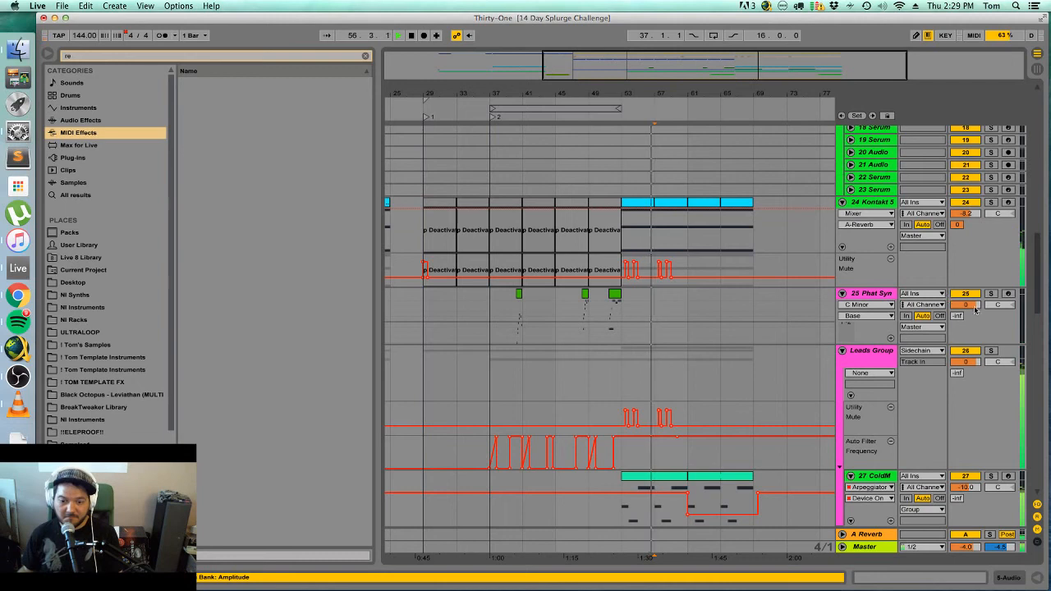
drag(976, 309, 975, 327)
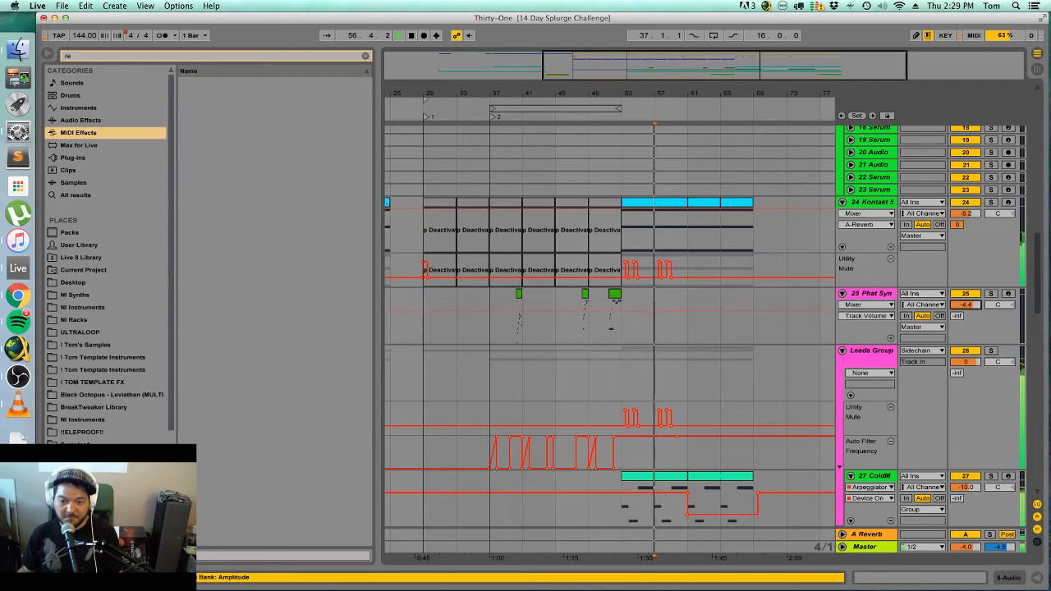
click(616, 297)
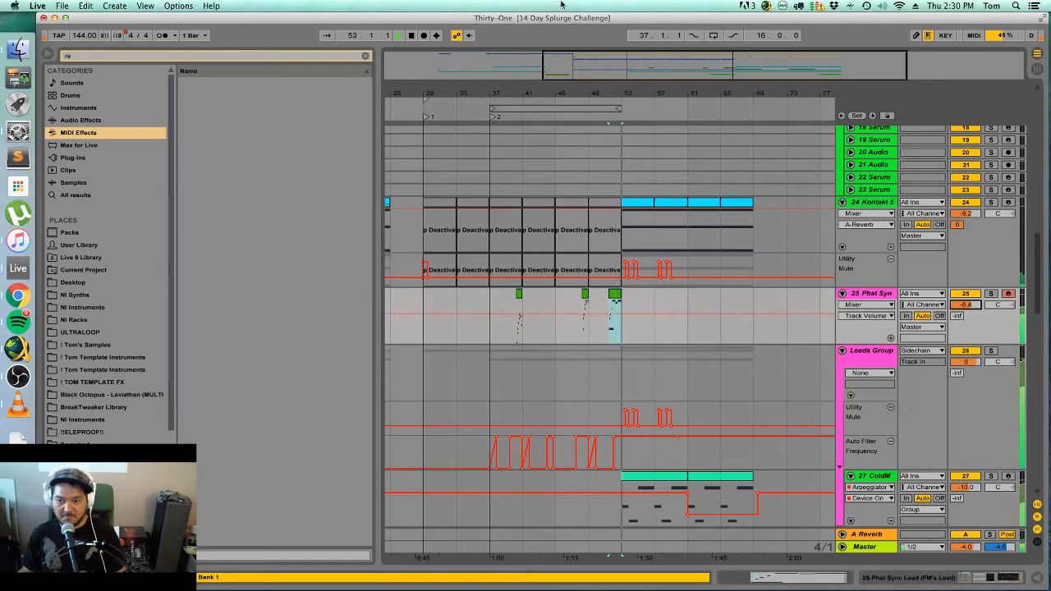
Deactivate the two short clips on the Acoustic track between bars 53 and 55 and play from bar 53.
drag(639, 93, 629, 272)
scroll(629, 272, up, 4)
scroll(628, 267, up, 10)
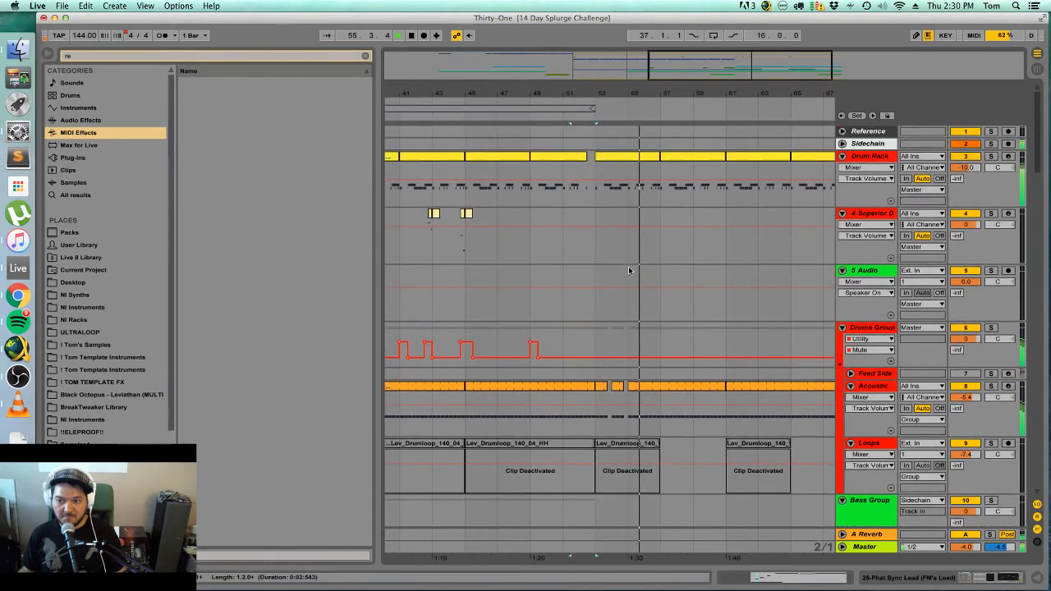
click(595, 232)
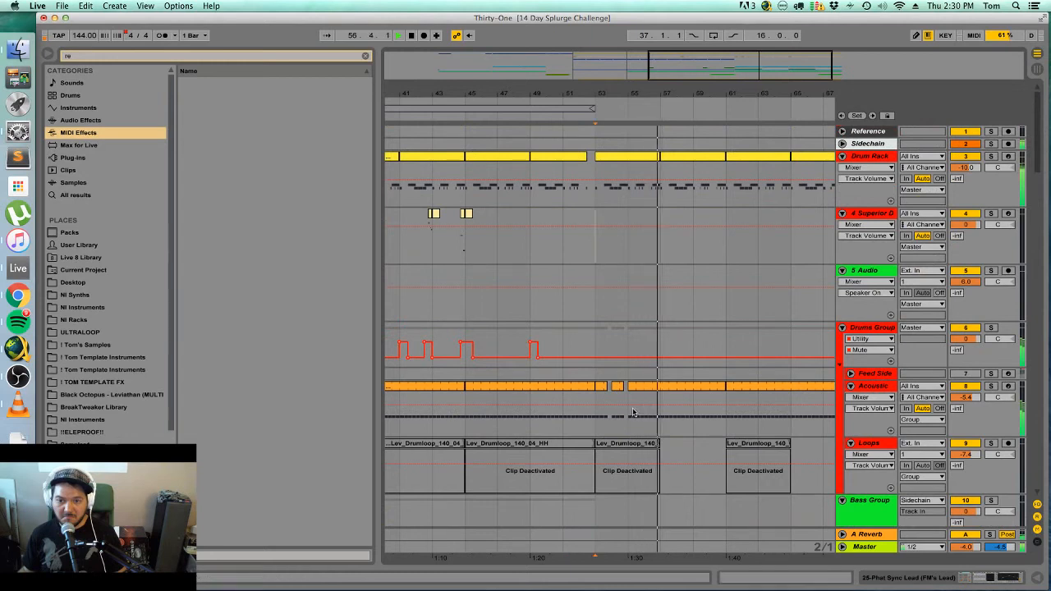
click(601, 387)
key(0)
click(618, 387)
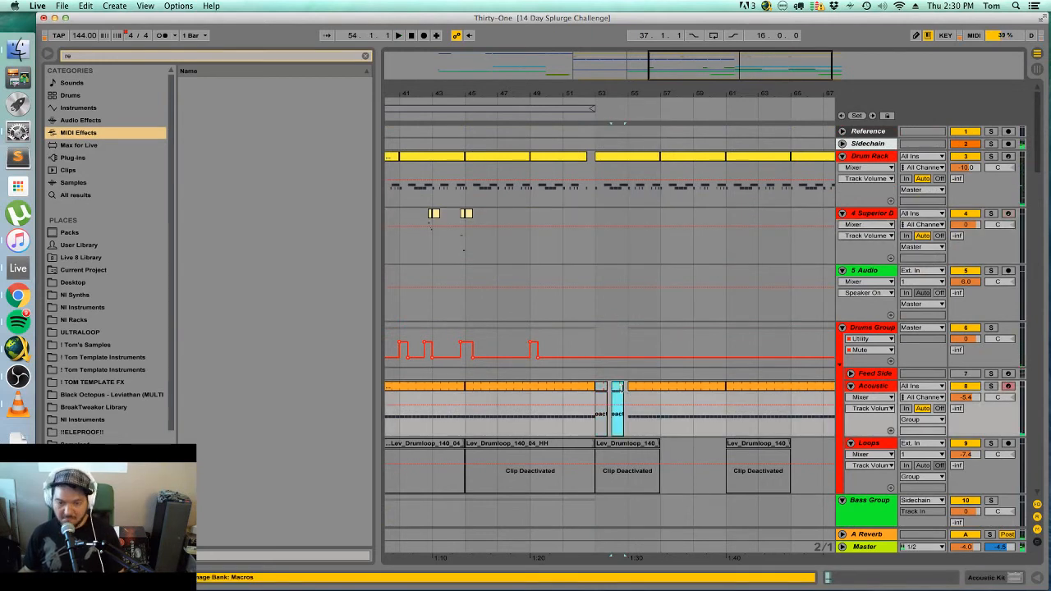
key(0)
key(space)
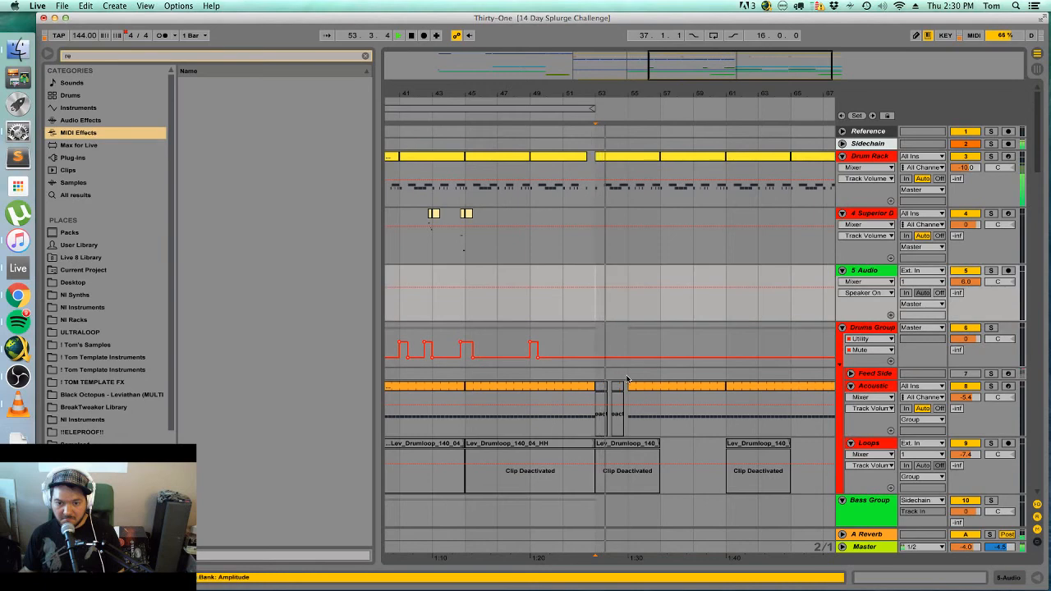
Try deactivating the three Lev_Impact_Landmine clips on track 42 between bars 53 and 61, playing from bar 53.
scroll(627, 379, down, 20)
scroll(629, 378, down, 15)
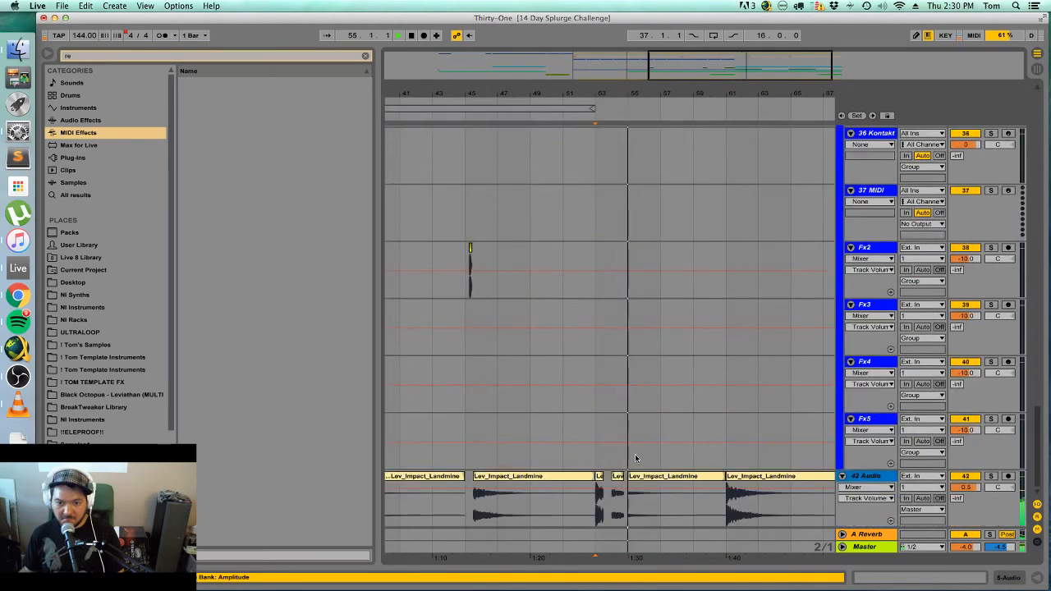
click(600, 501)
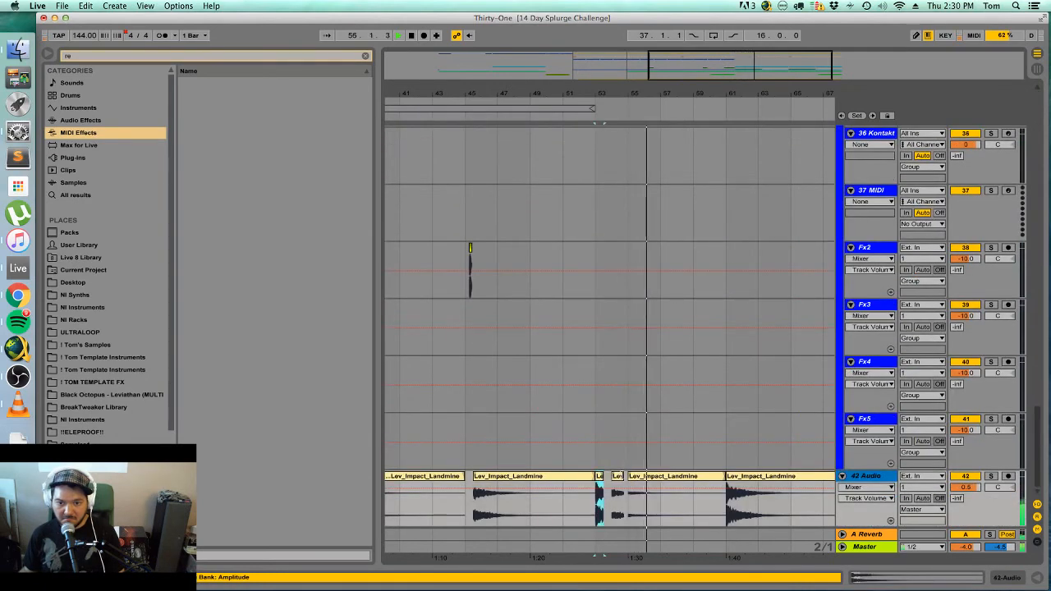
shift+click(657, 492)
key(0)
click(596, 451)
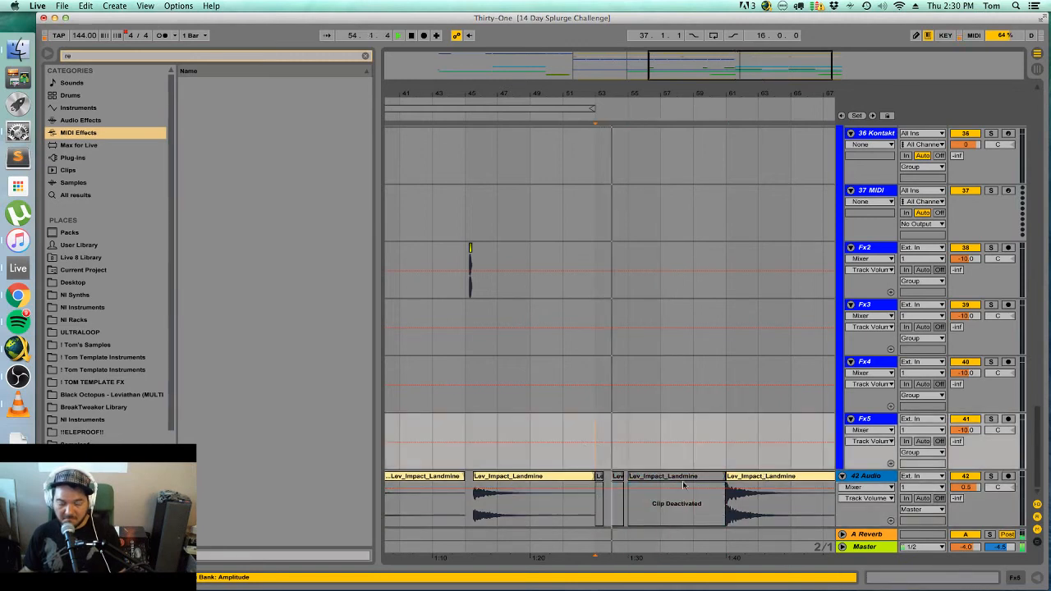
Reactivate the deactivated Lev_Impact_Landmine clips on track 42 between bars 53 and 61.
click(618, 493)
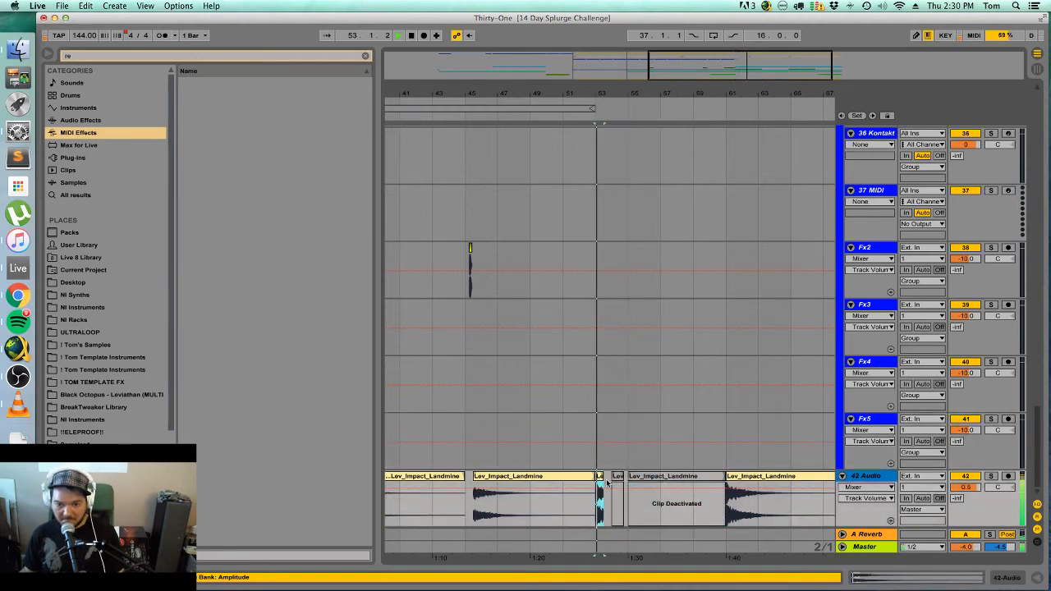
click(641, 478)
key(0)
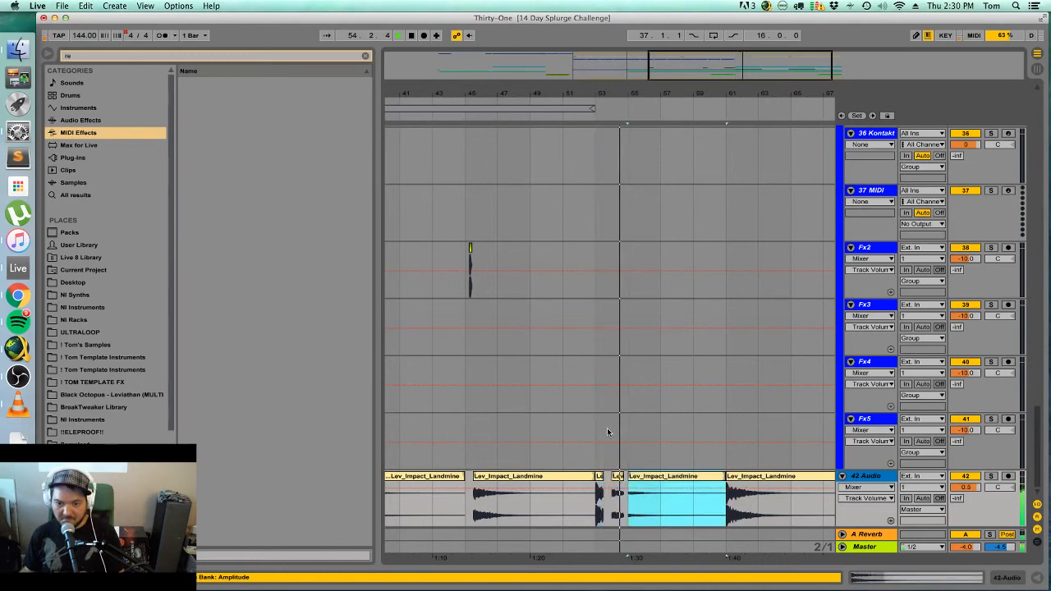
Move the Fx1 riser clip that ends at bar 53 two bars later and trim its start to bar 54.
scroll(608, 446, up, 5)
scroll(608, 445, up, 6)
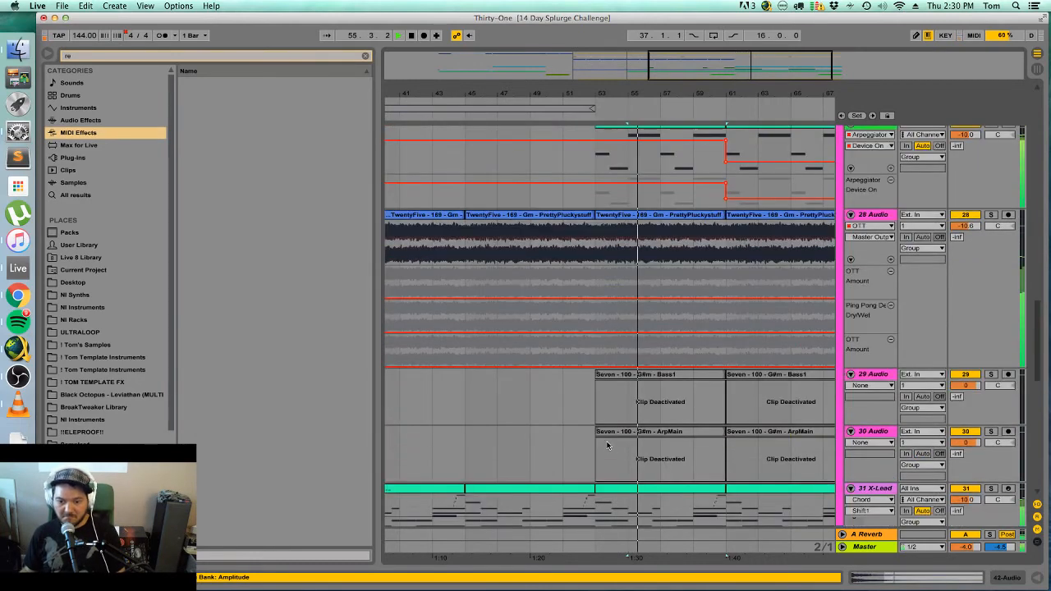
scroll(607, 446, down, 8)
scroll(600, 328, up, 3)
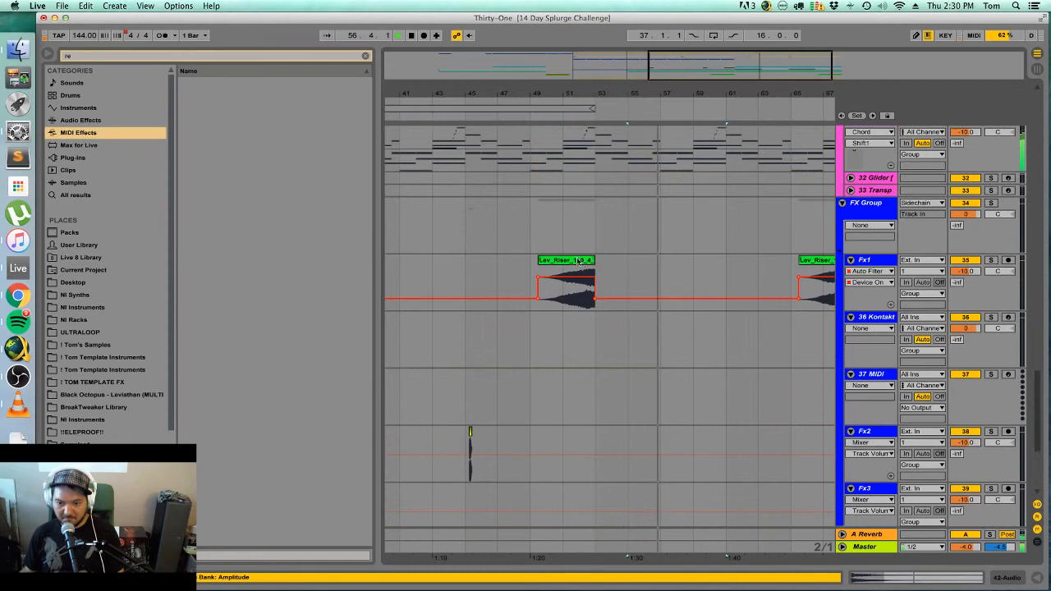
click(582, 267)
drag(543, 259, 599, 260)
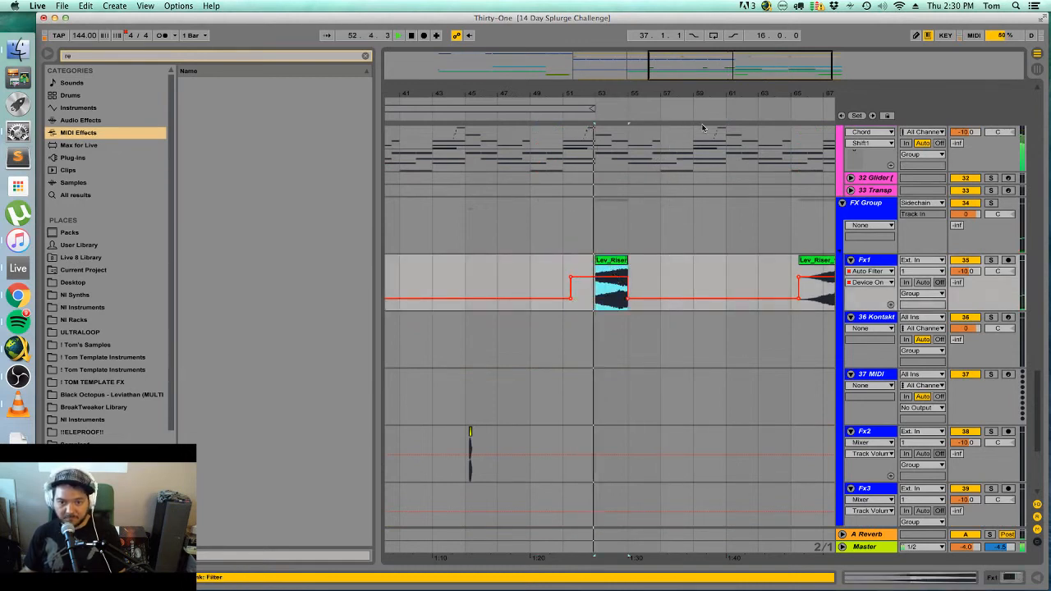
drag(765, 59, 754, 92)
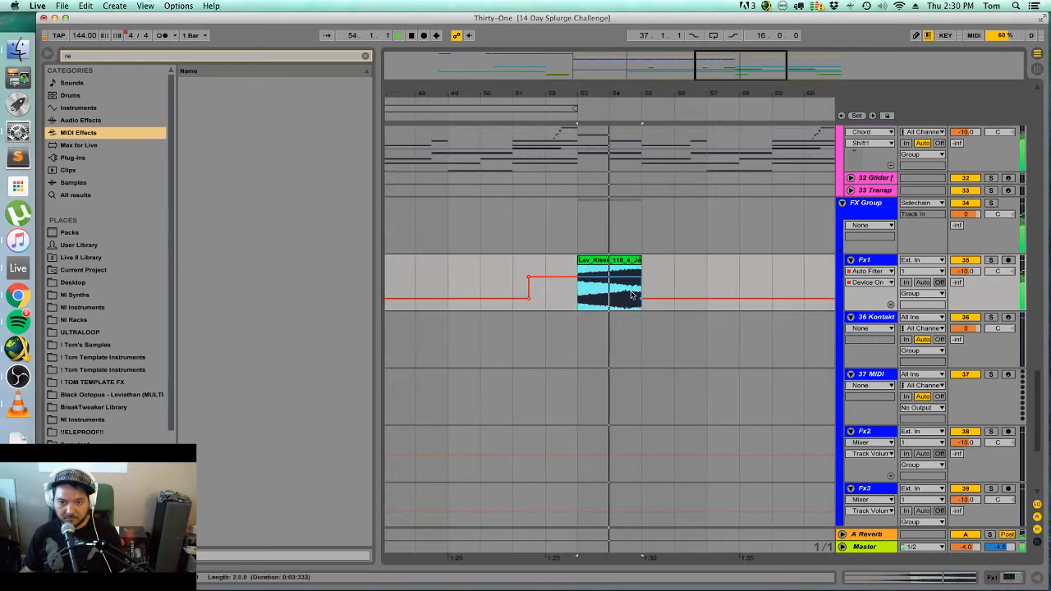
drag(579, 261, 610, 260)
click(608, 302)
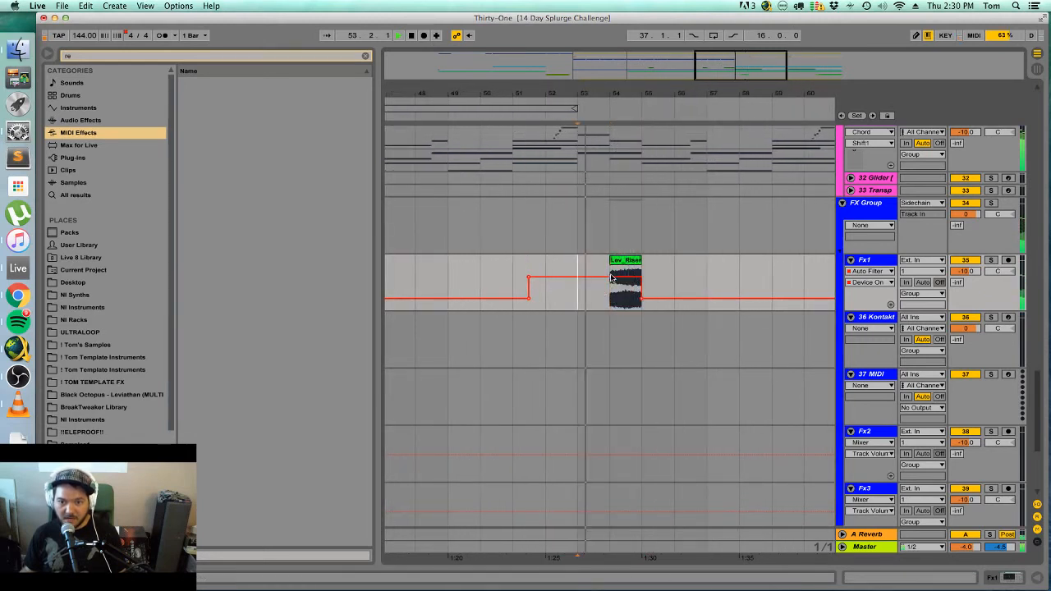
Show the fades of the trimmed riser clip on Fx1, add a long fade-in, and play from bar 54.
right_click(619, 261)
click(647, 399)
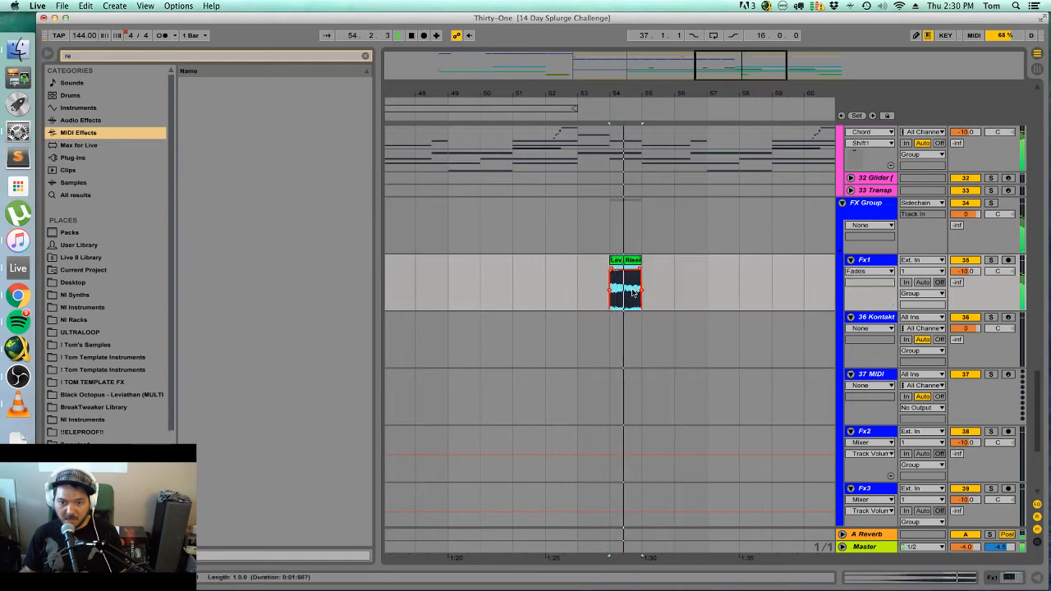
drag(611, 264, 637, 273)
click(609, 276)
key(space)
key(space)
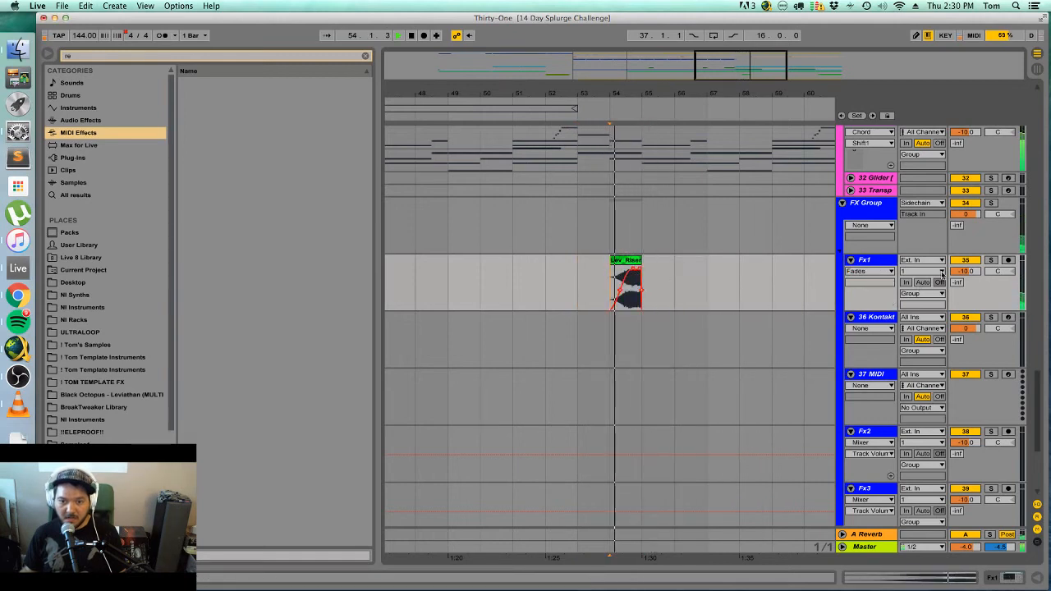
Check the Fx1 track's device view and hide it again.
click(879, 260)
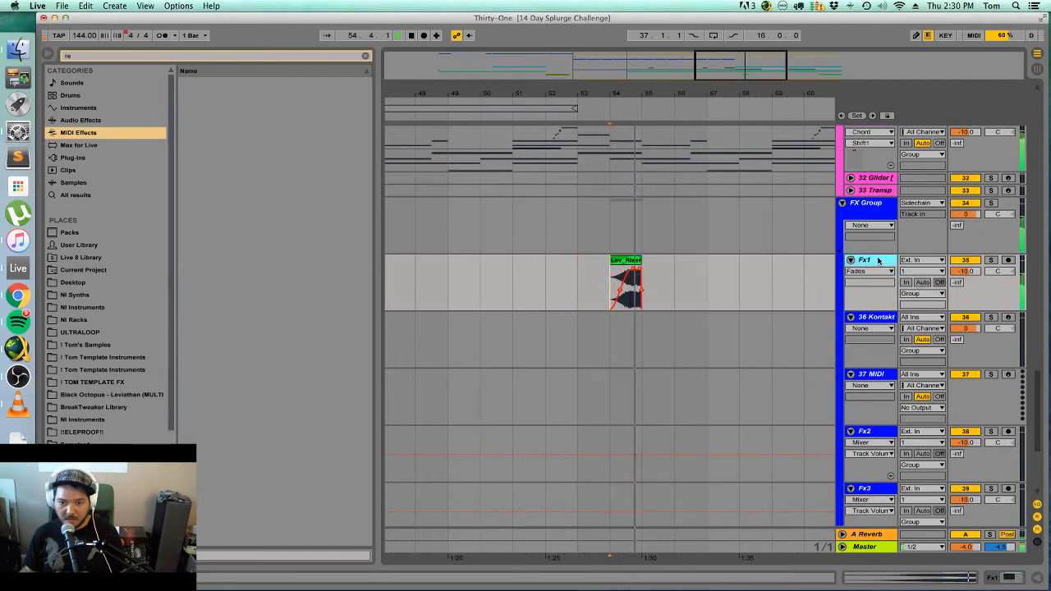
click(1034, 578)
click(1036, 579)
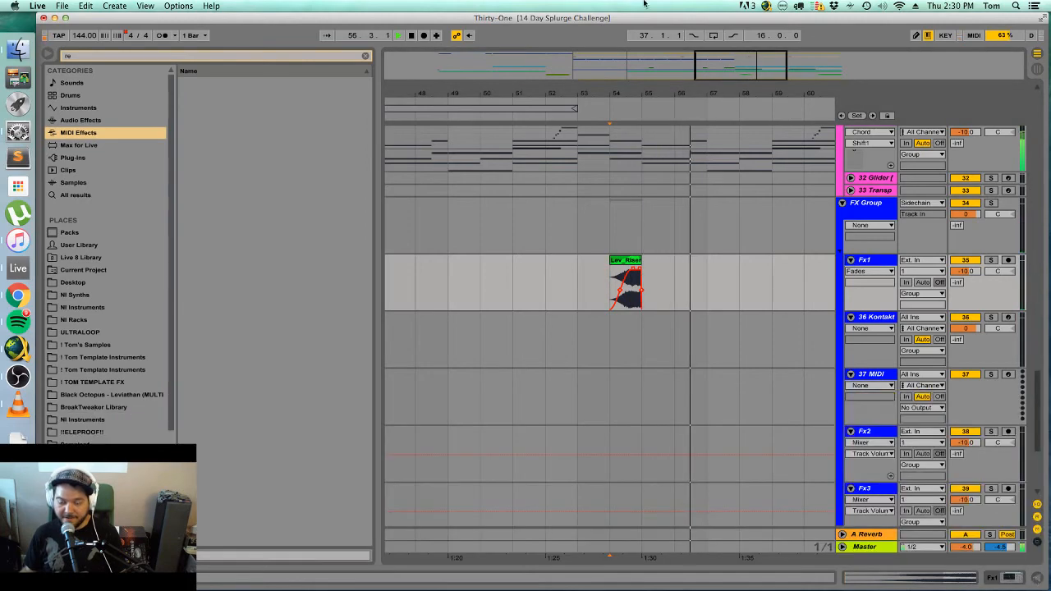
Try a large gain boost on the two TwentyFive clips of track 28 between bars 53 and 69, and undo it.
key(minus)
key(minus)
scroll(606, 270, up, 10)
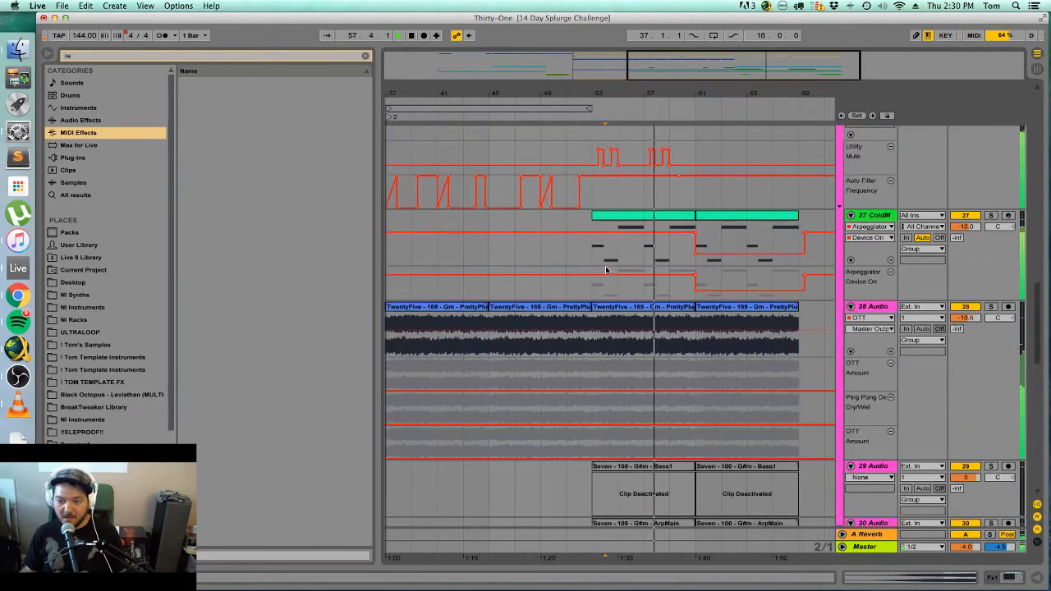
click(664, 307)
shift+click(760, 307)
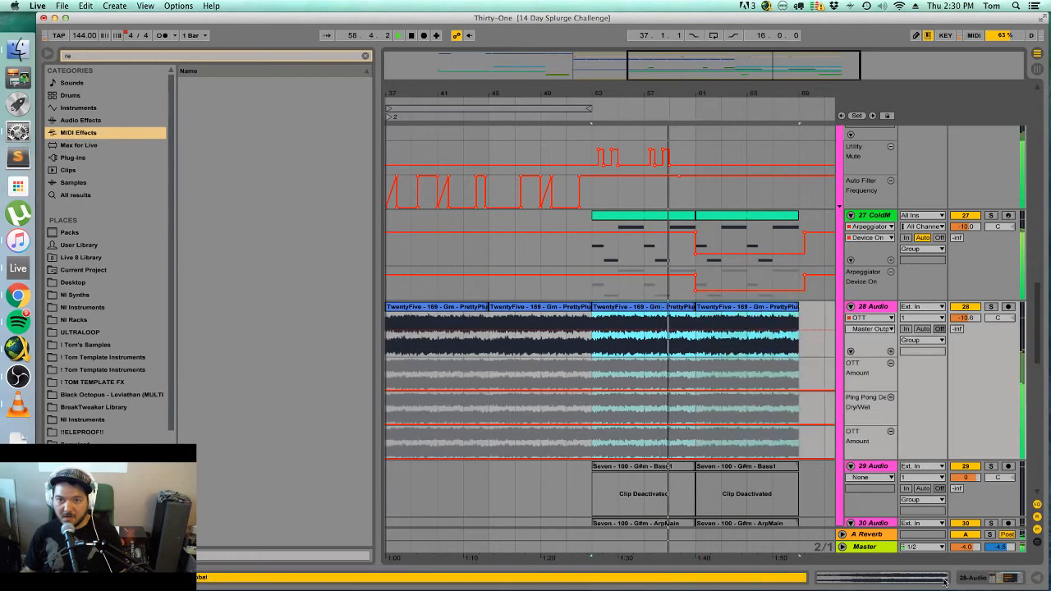
click(935, 580)
drag(192, 487, 191, 465)
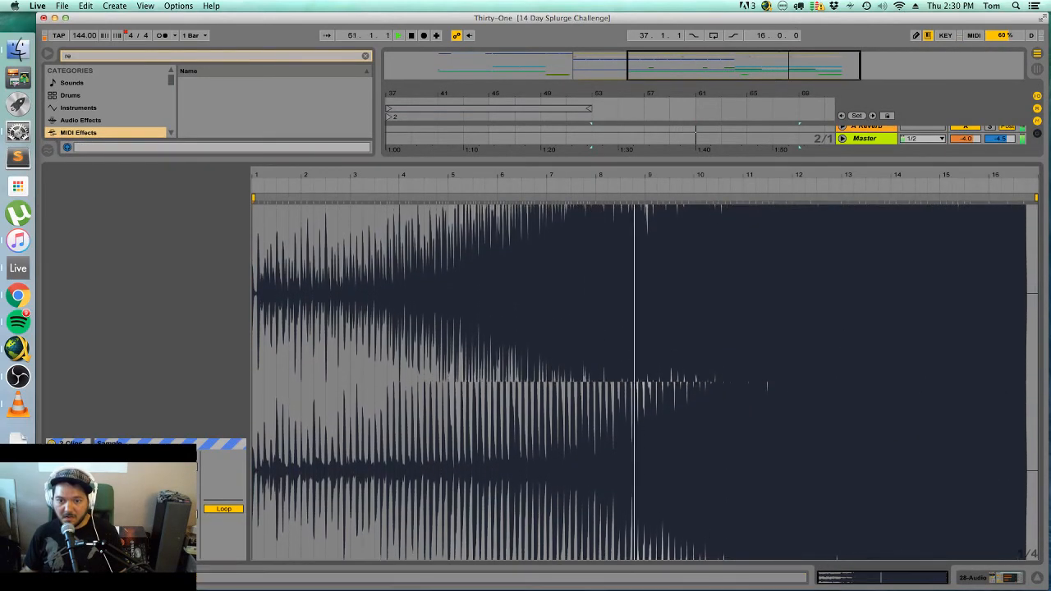
key(super+z)
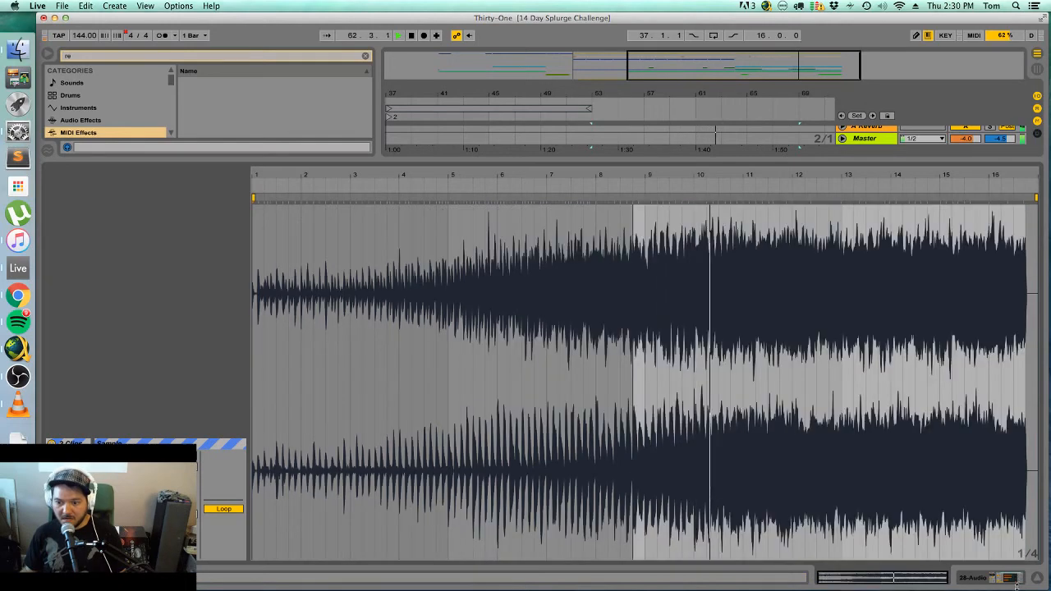
Raise the gain of the two selected TwentyFive clips on track 28 by a small amount.
click(1045, 577)
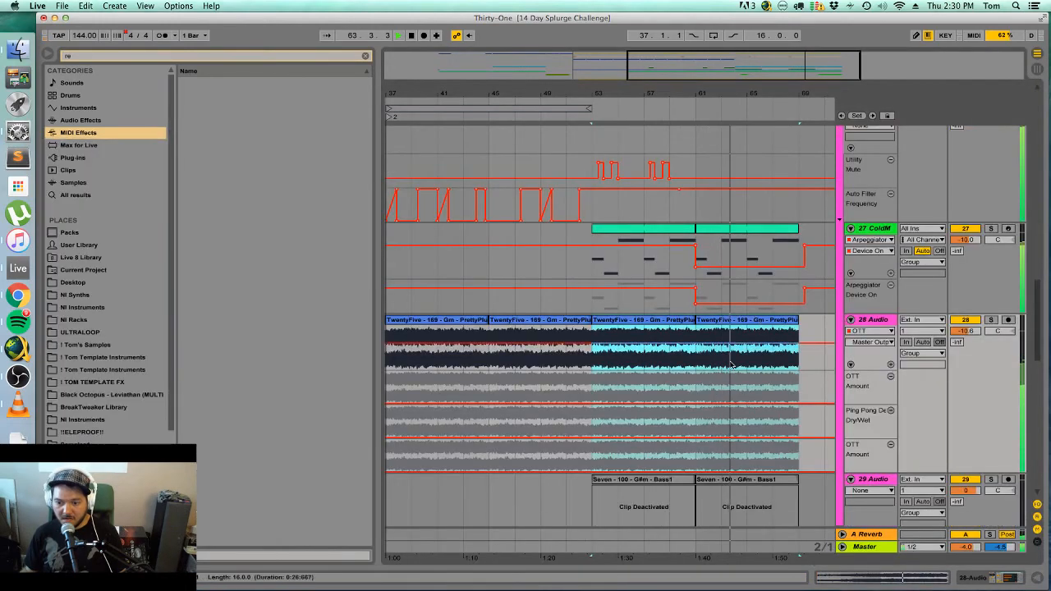
click(906, 580)
drag(136, 526, 135, 509)
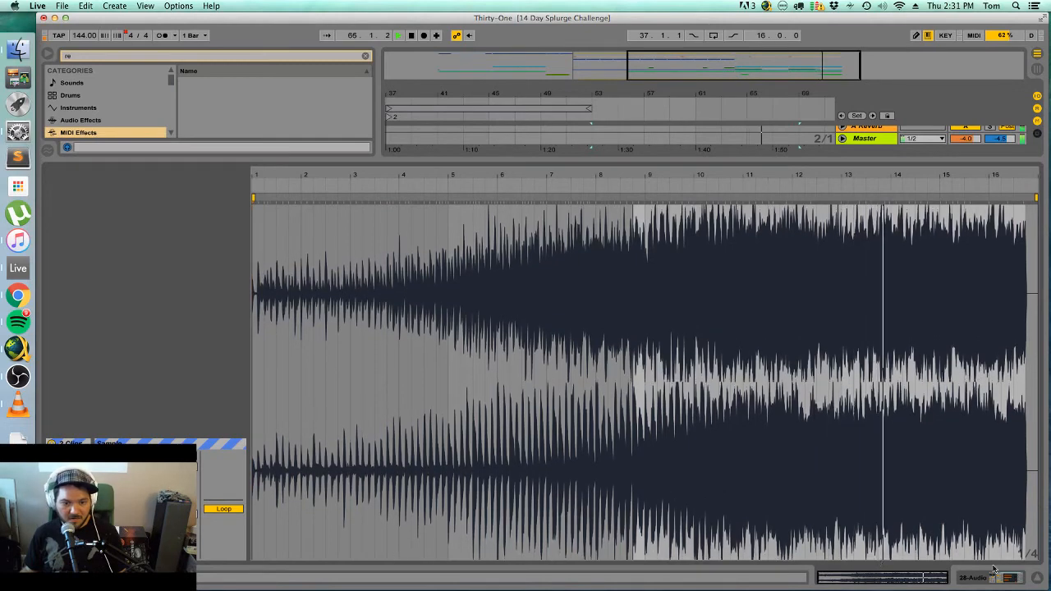
Show the devices of track 28, find EQ Eight among the audio effects, and add it after the OTT.
click(1033, 580)
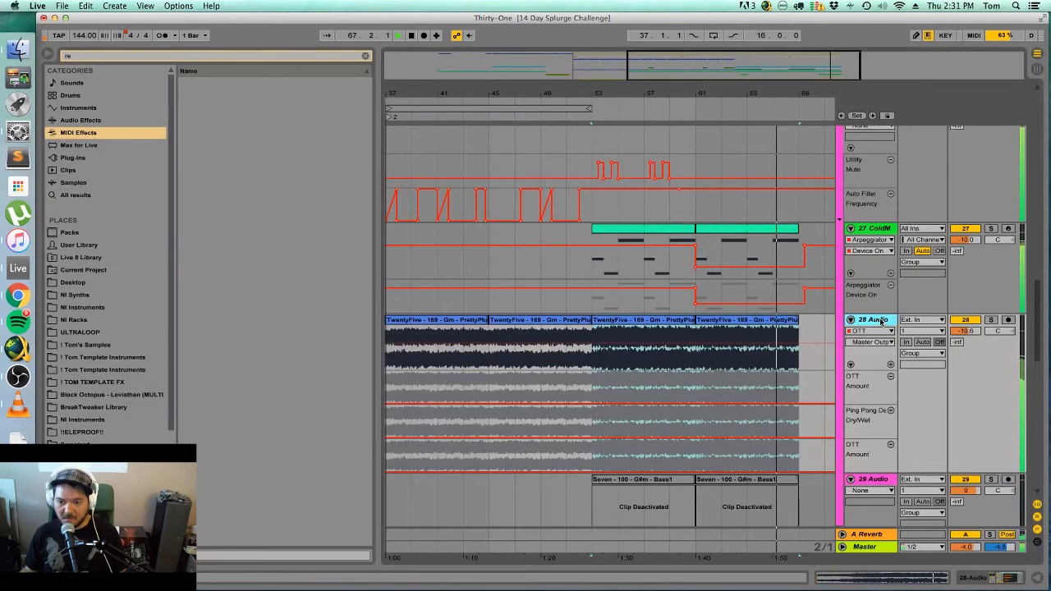
click(1007, 578)
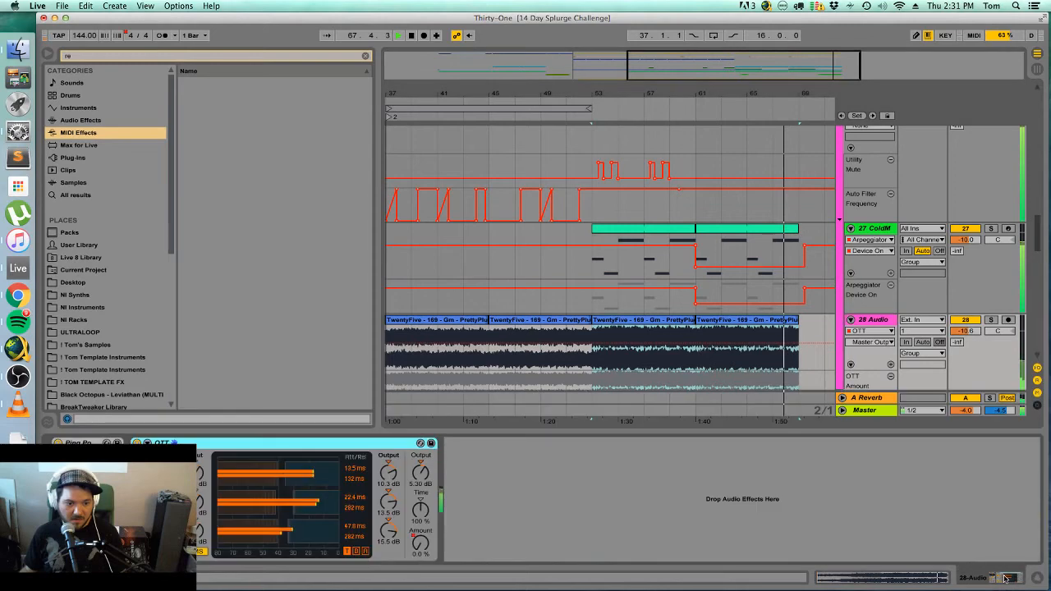
click(97, 56)
text(eq)
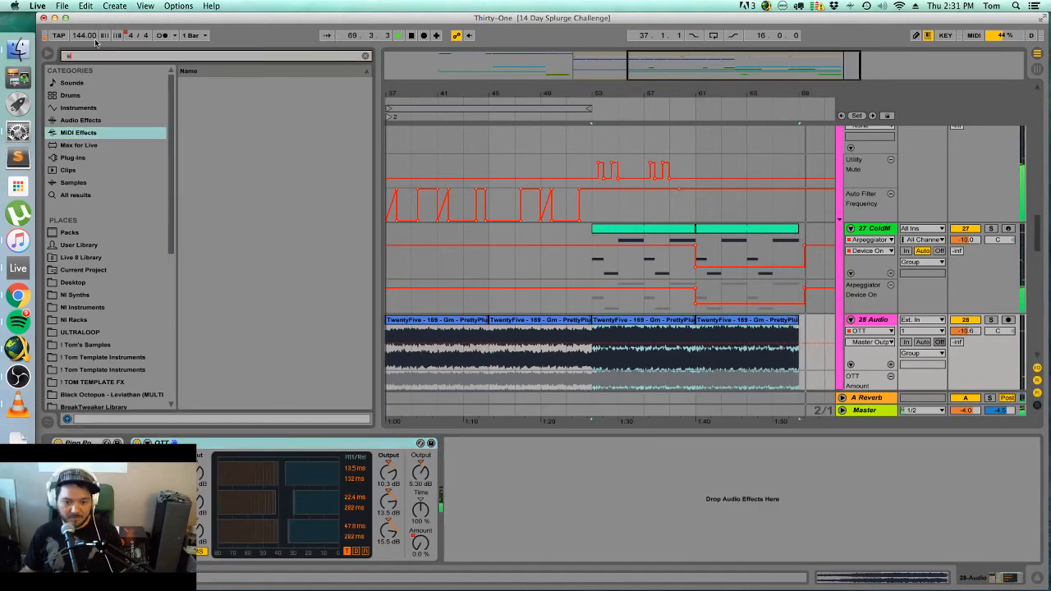
click(136, 110)
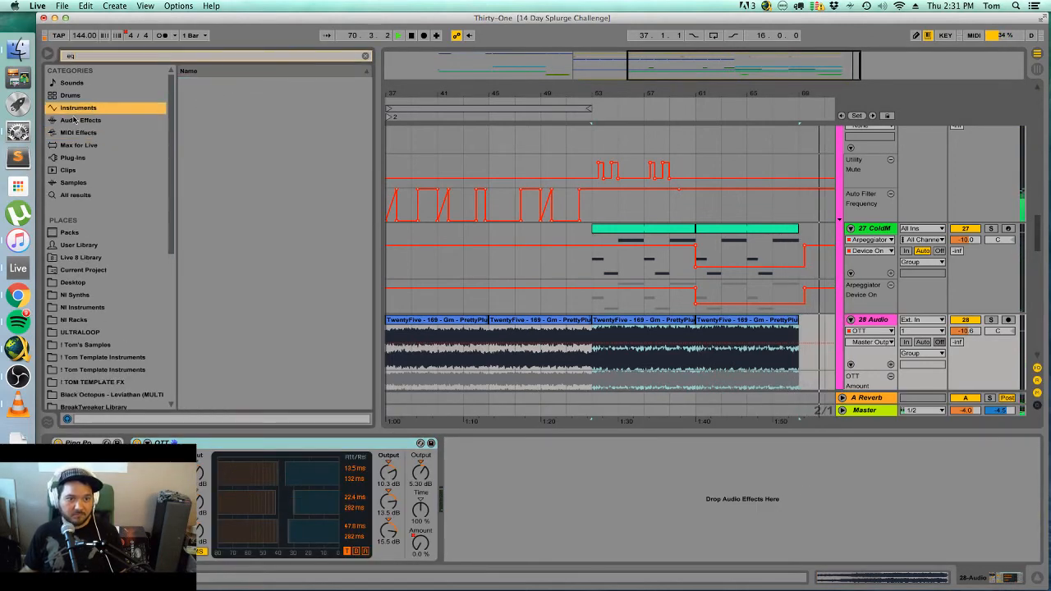
key(Down)
click(223, 95)
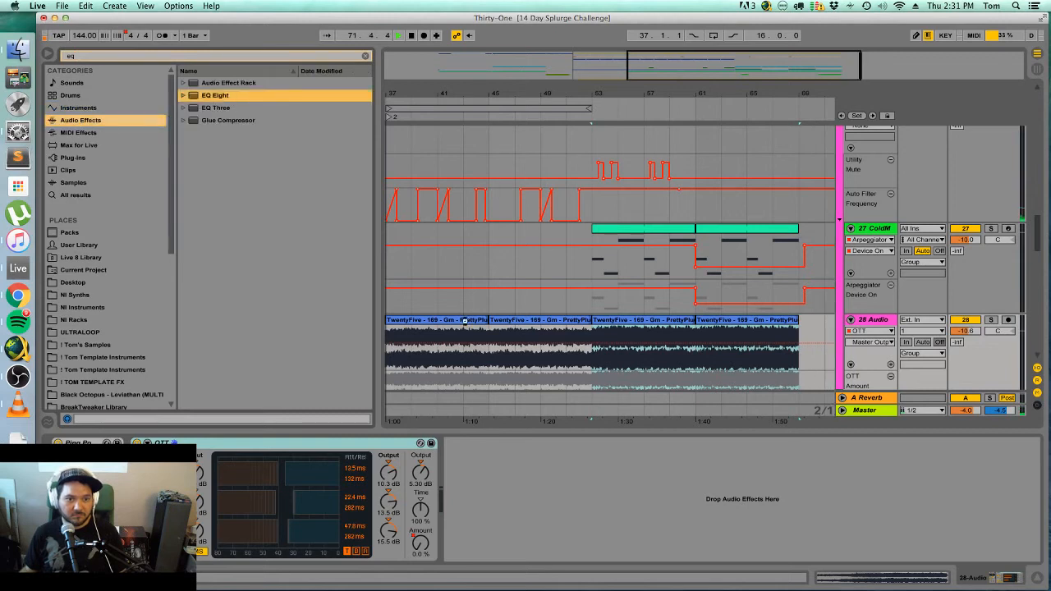
Set a low cut at about 183 Hz with band 1 of track 28's EQ Eight, play it back, and hide the devices.
drag(602, 474, 546, 500)
key(space)
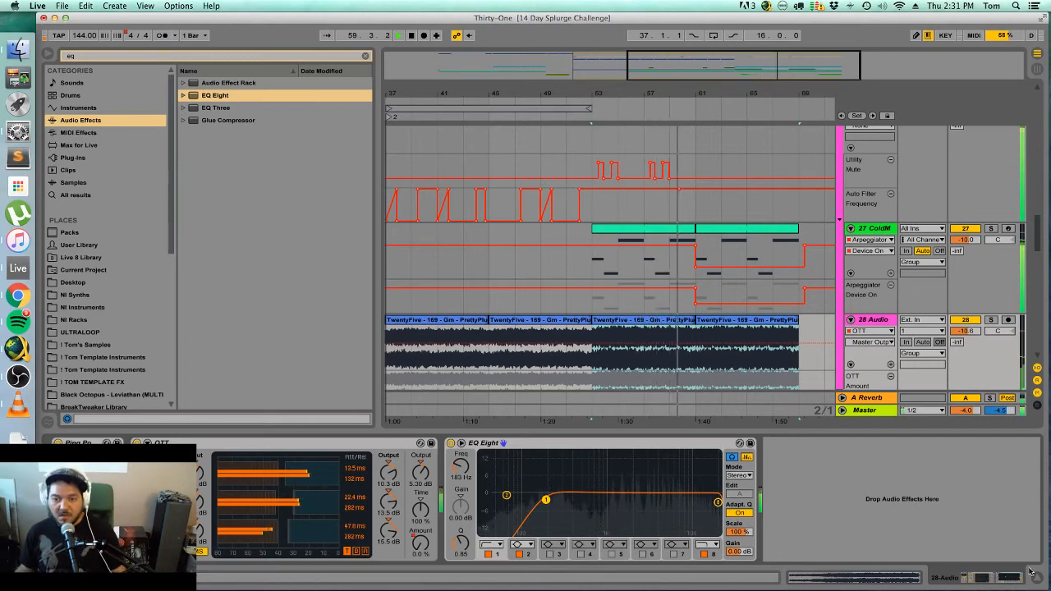
key(super+alt+l)
Consolidate the Drum Rack clips between bars 53 and 69 into a single clip.
scroll(770, 318, up, 5)
scroll(770, 318, up, 10)
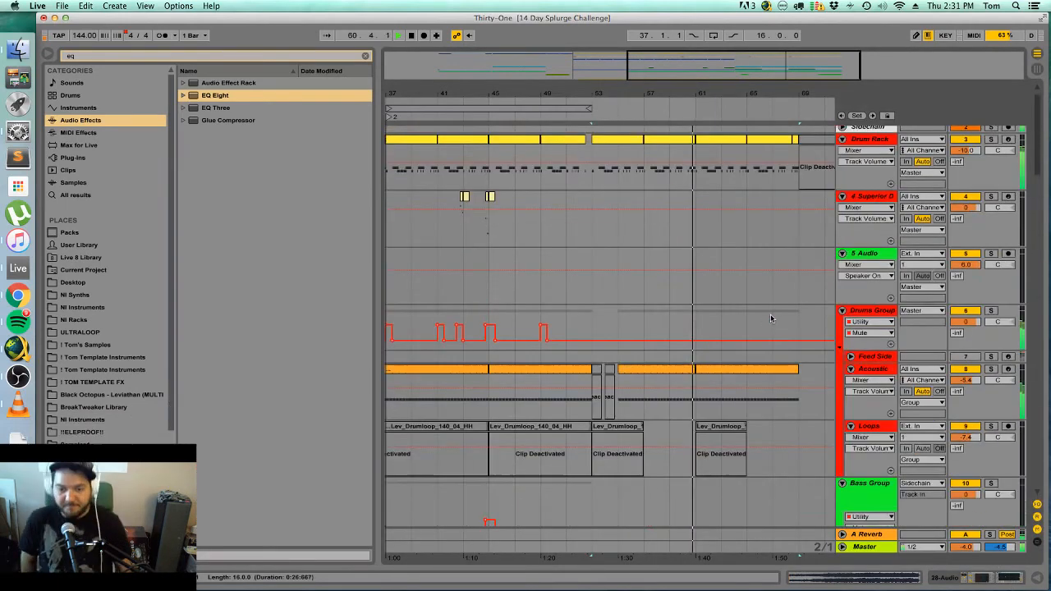
click(624, 196)
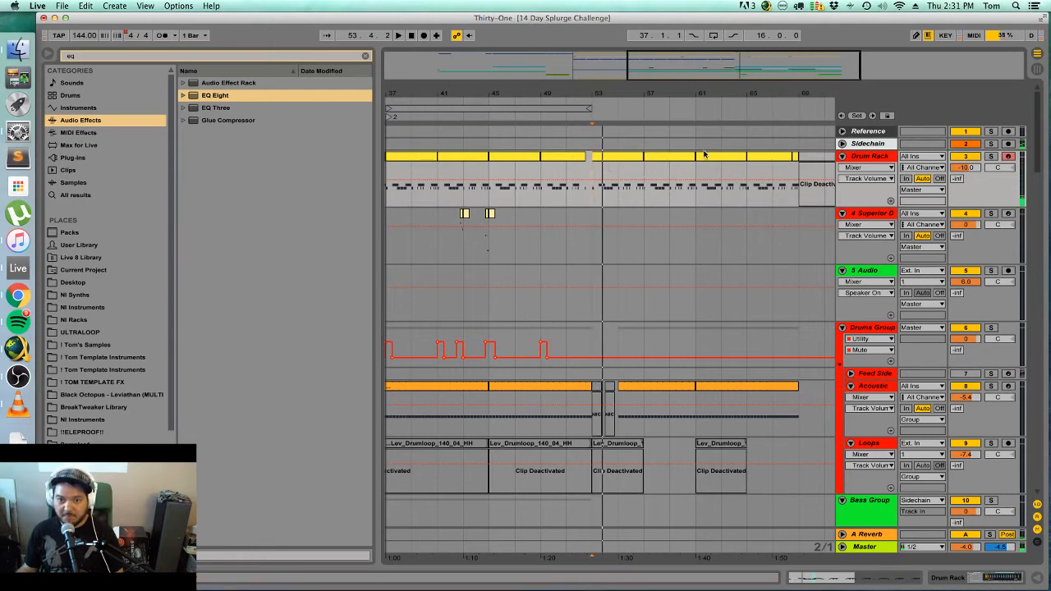
shift+click(800, 156)
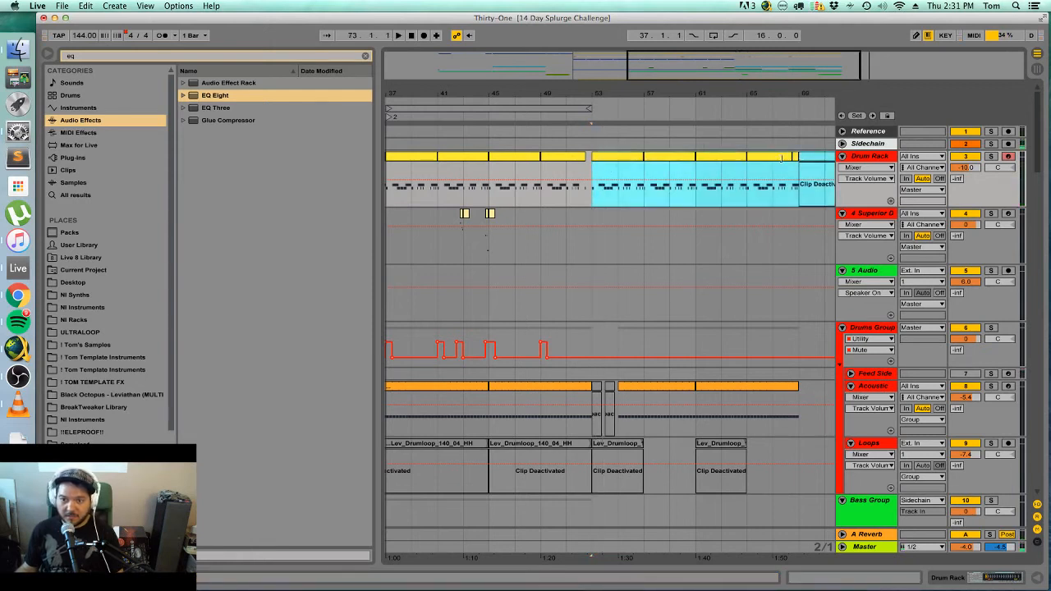
click(784, 157)
click(796, 156)
shift+click(624, 157)
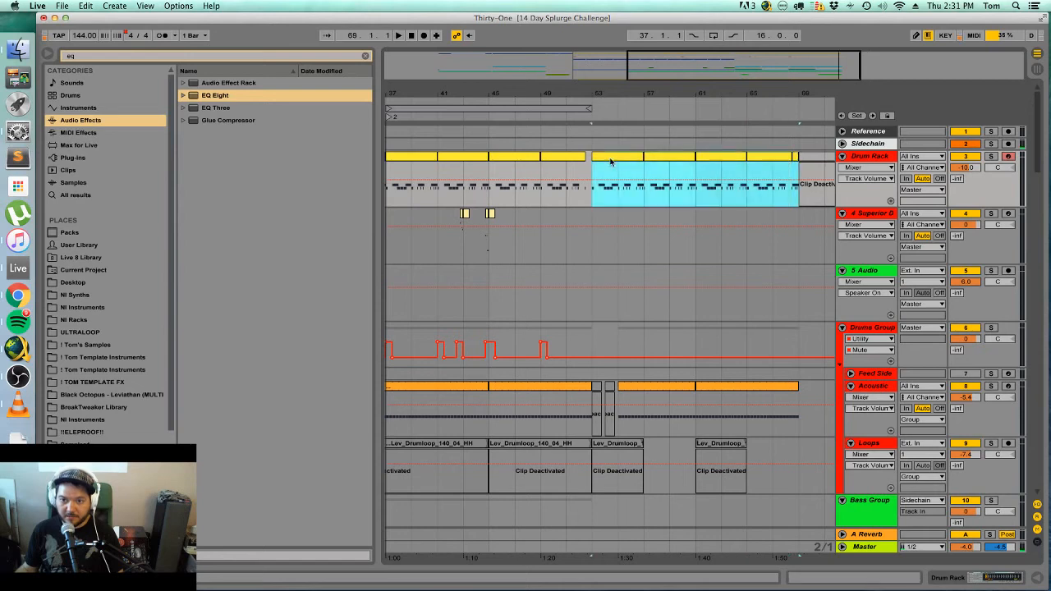
right_click(608, 158)
click(678, 238)
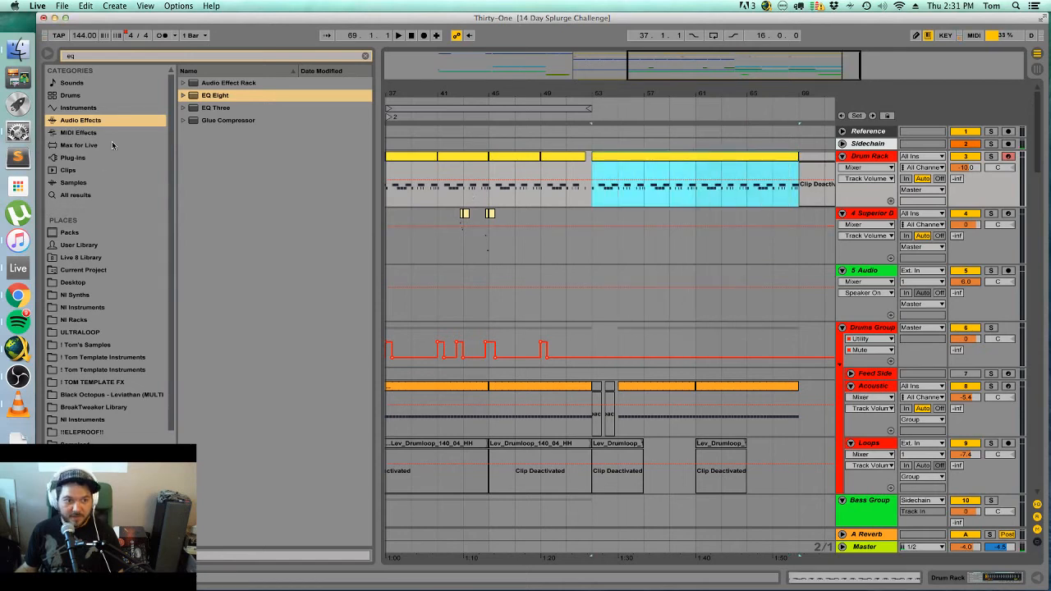
Search the Samples1 folder for "cymatics" and open the Snares folder of Cymatics.Jack.You.Drums.Vol.1.
click(115, 443)
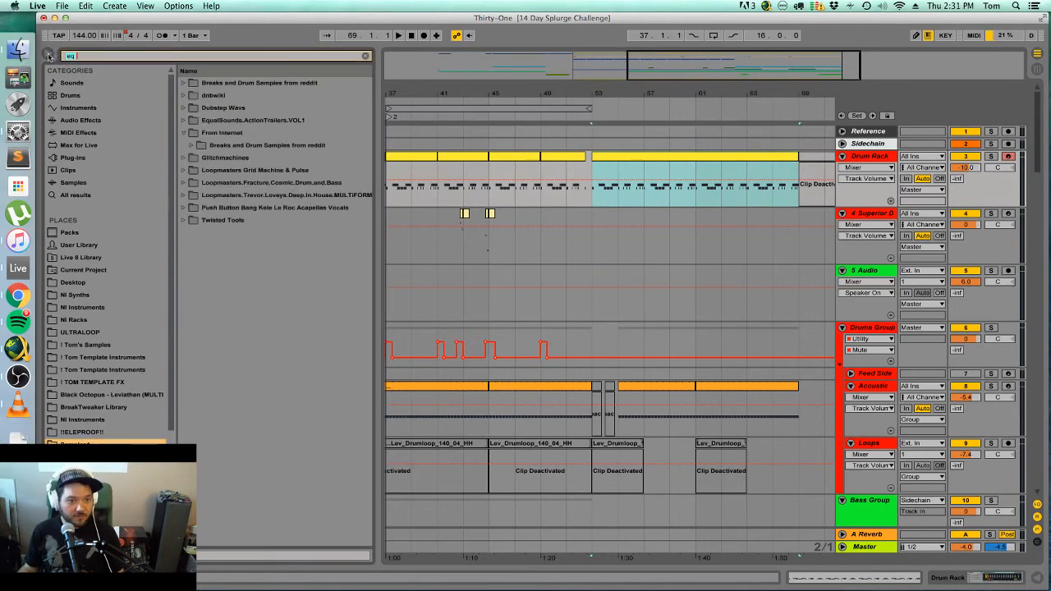
text(y)
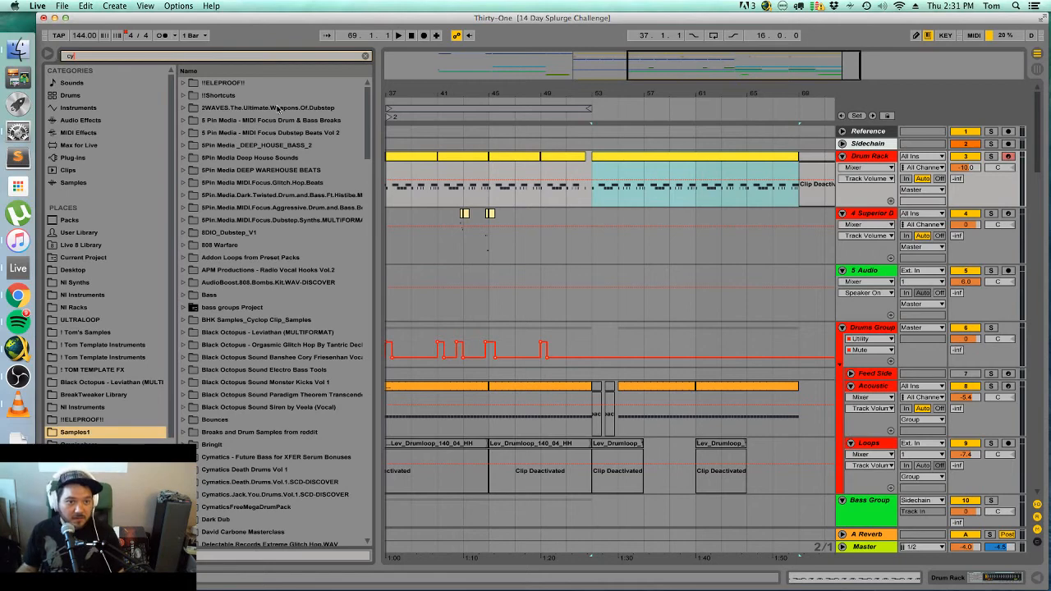
text(matics)
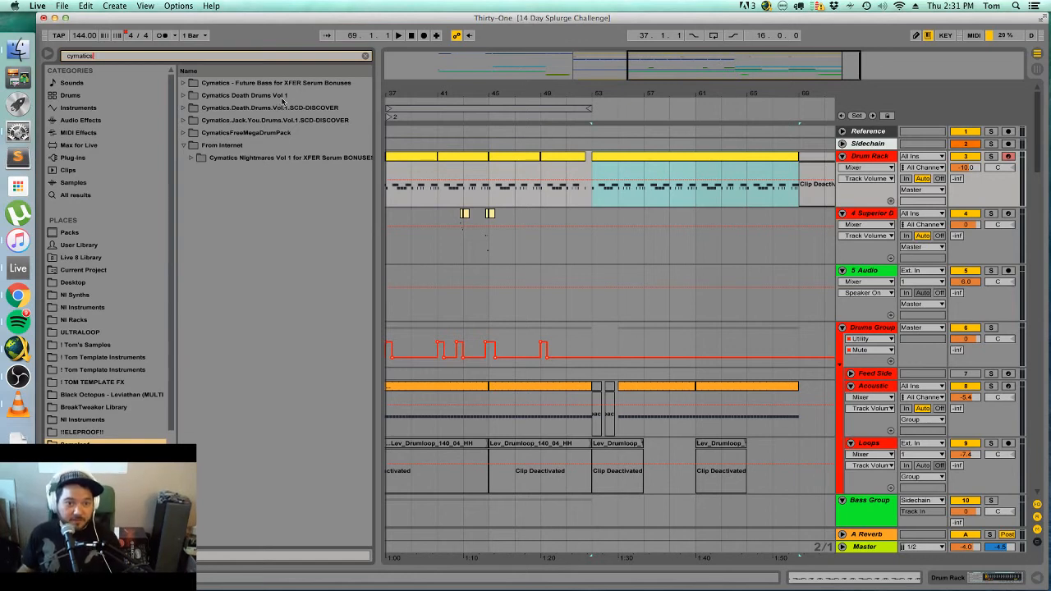
click(189, 121)
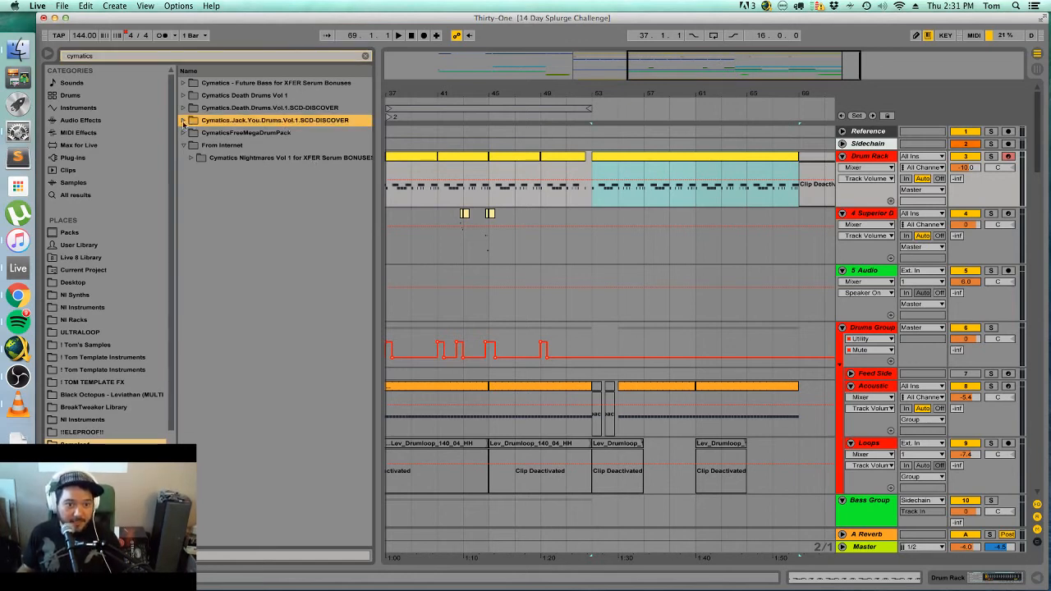
click(184, 120)
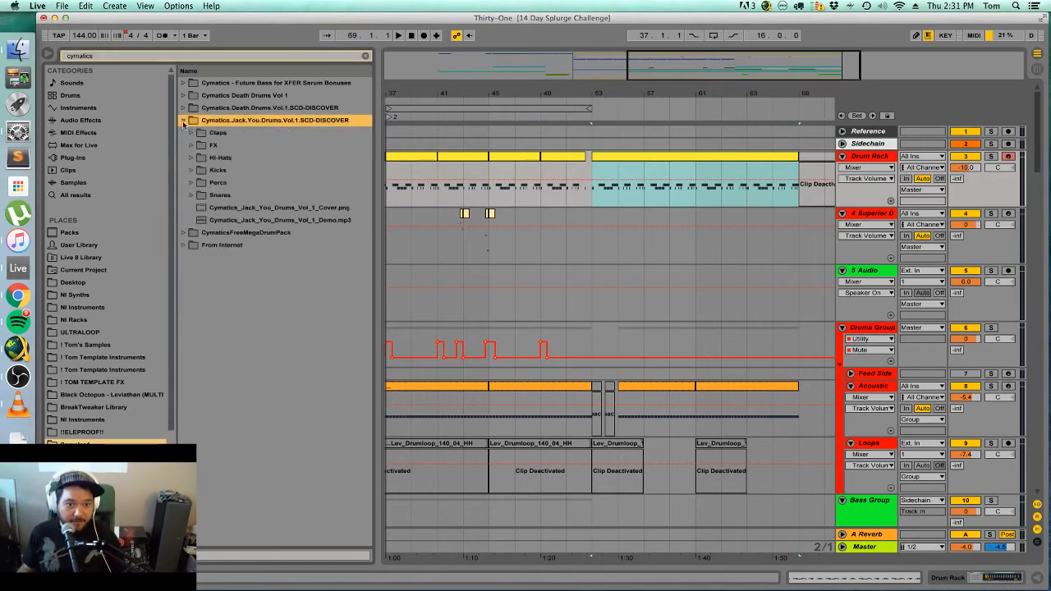
click(192, 197)
Audition samples throughout the Cymatics Jack You Snares folder, with the Drum Rack's devices shown.
click(253, 258)
click(256, 371)
scroll(255, 372, down, 2)
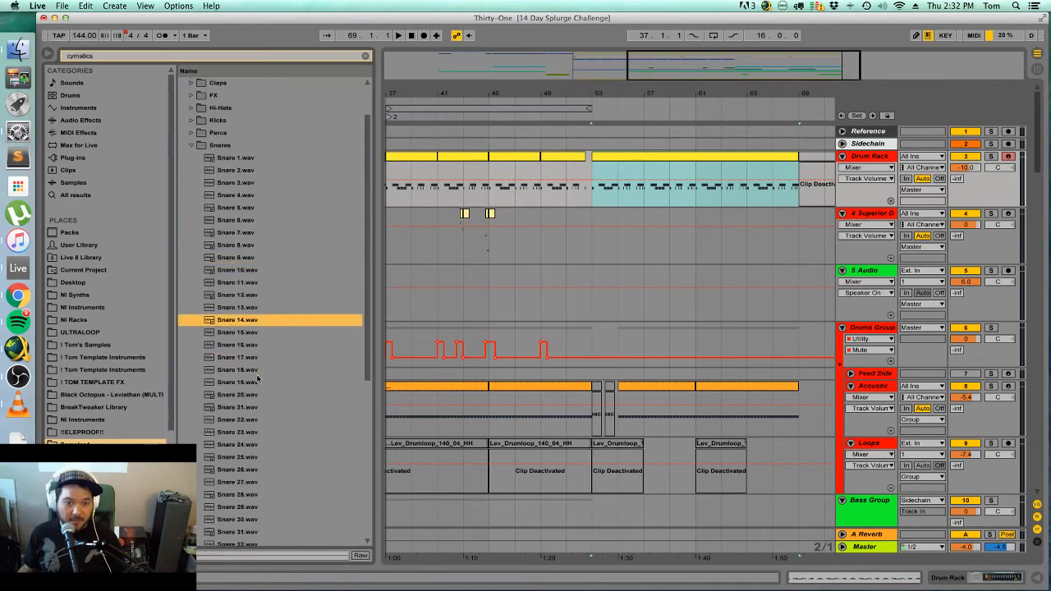
click(246, 408)
scroll(247, 407, down, 3)
click(234, 444)
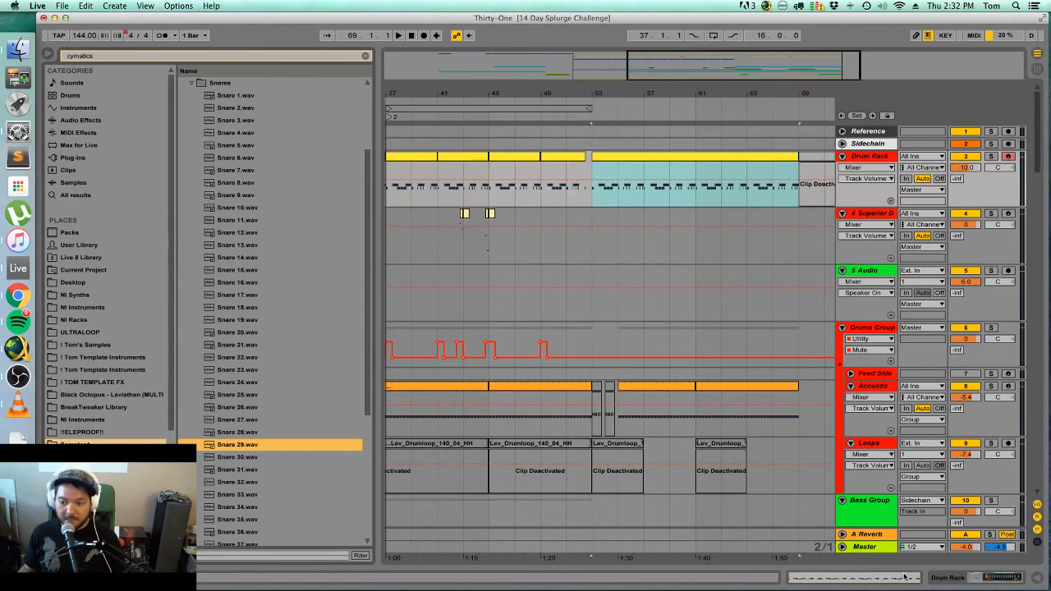
click(973, 579)
click(222, 395)
scroll(221, 396, down, 1)
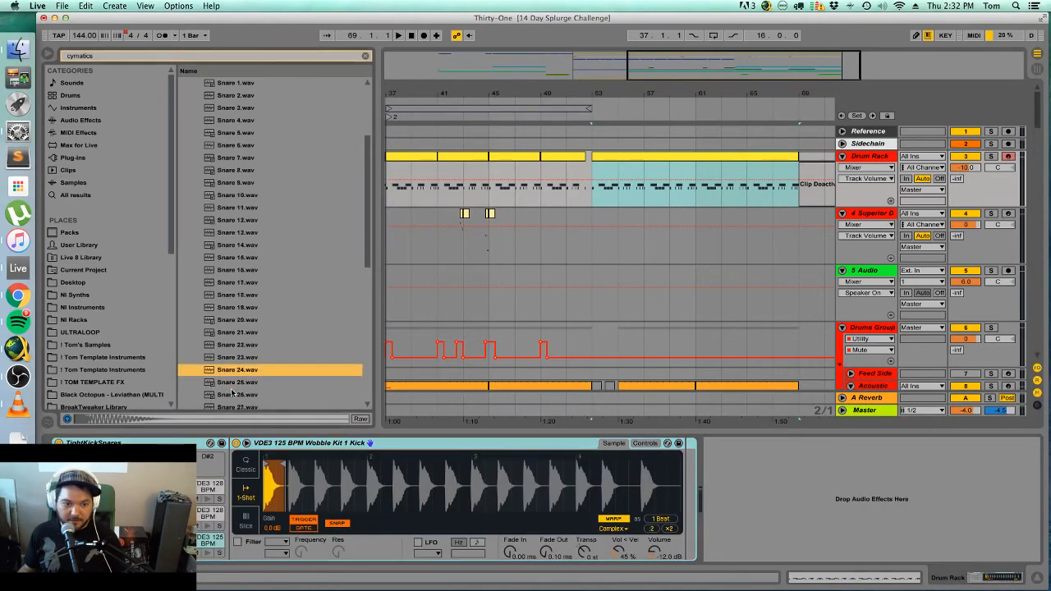
click(234, 395)
scroll(238, 395, down, 1)
click(257, 396)
scroll(260, 396, down, 5)
click(262, 259)
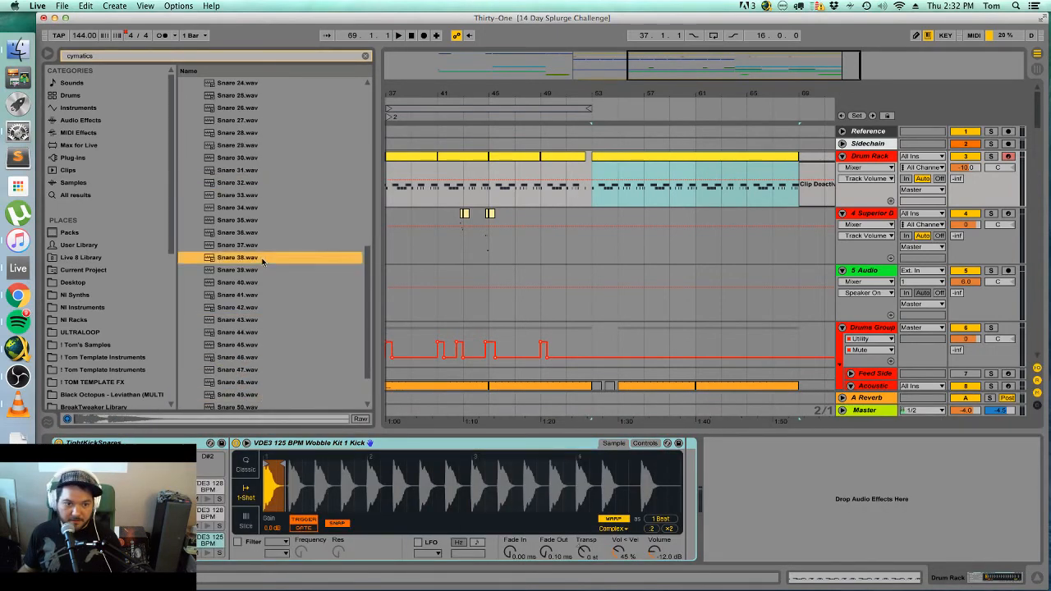
click(256, 295)
scroll(259, 308, down, 3)
click(257, 317)
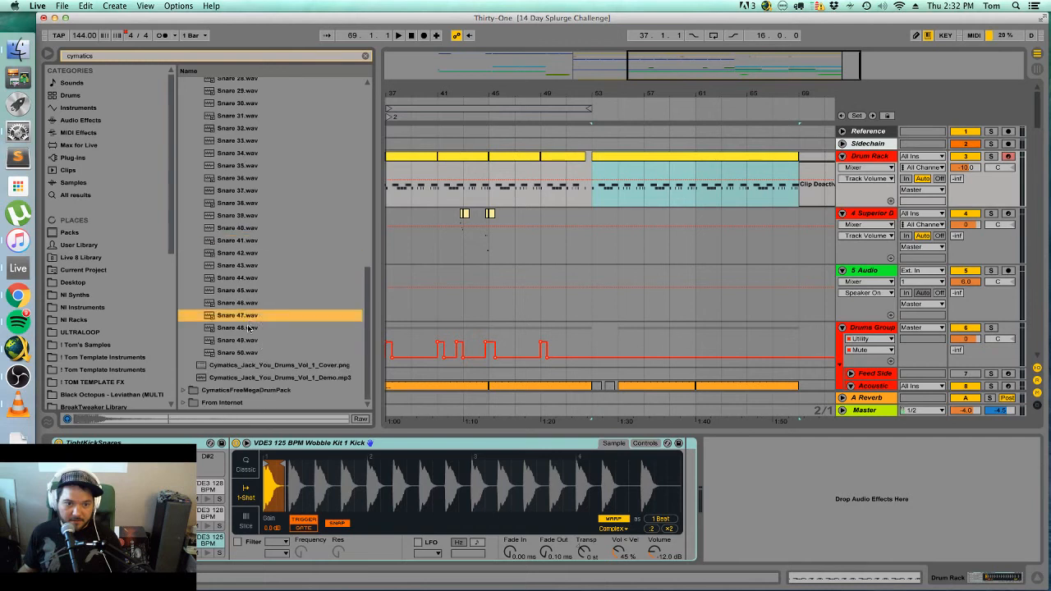
click(254, 340)
scroll(276, 283, up, 6)
click(269, 168)
scroll(268, 171, up, 2)
click(270, 118)
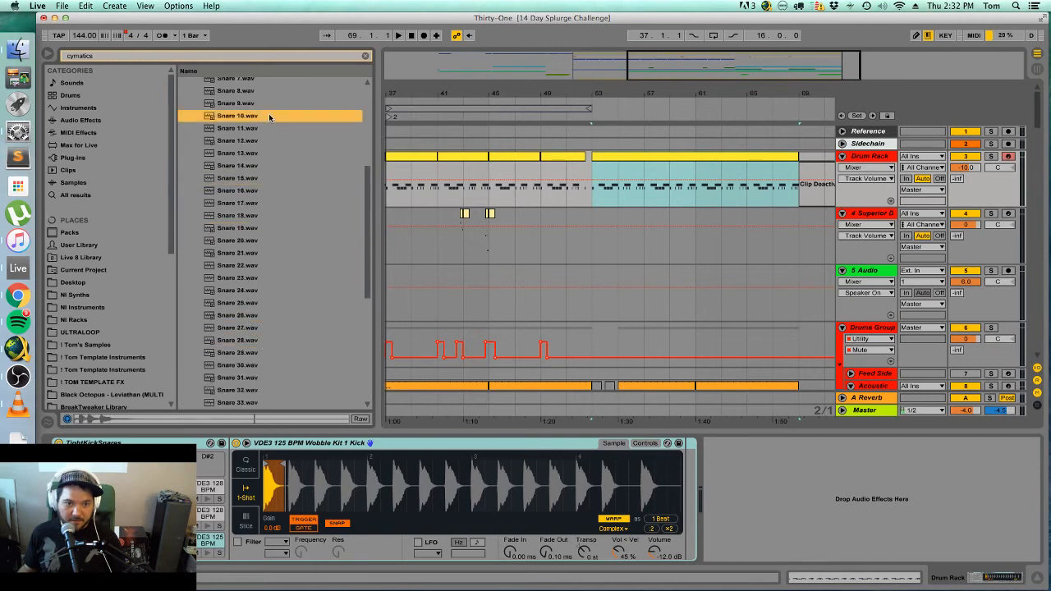
scroll(268, 164, up, 2)
scroll(262, 214, up, 2)
click(256, 168)
scroll(257, 175, up, 1)
click(251, 156)
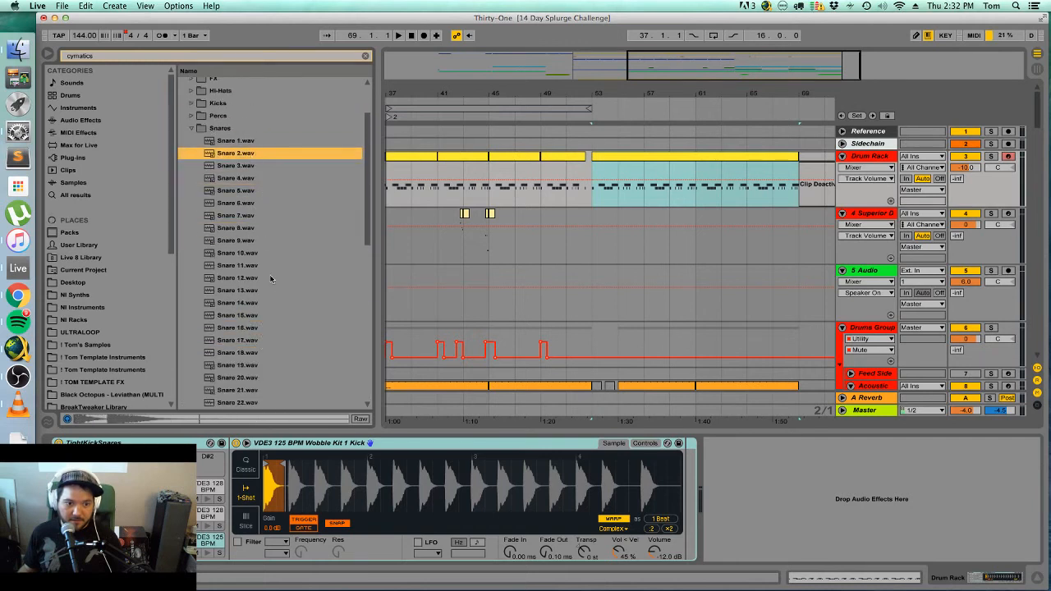
click(270, 278)
click(269, 313)
Compare the snare samples between Snare 8 and Snare 13, and load Snare 11.wav onto a Drum Rack pad.
click(251, 287)
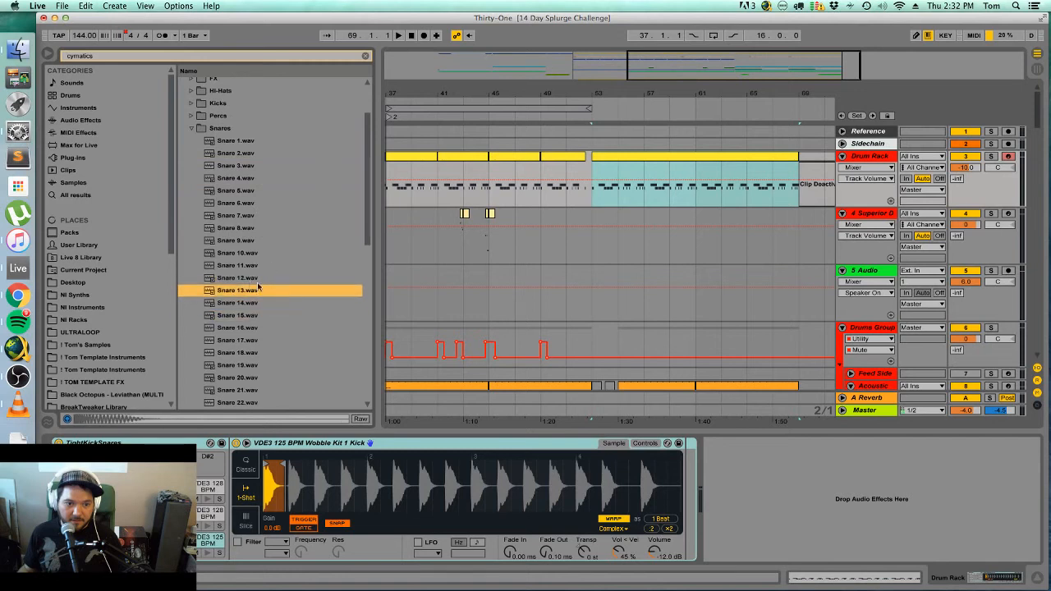
click(252, 268)
click(265, 228)
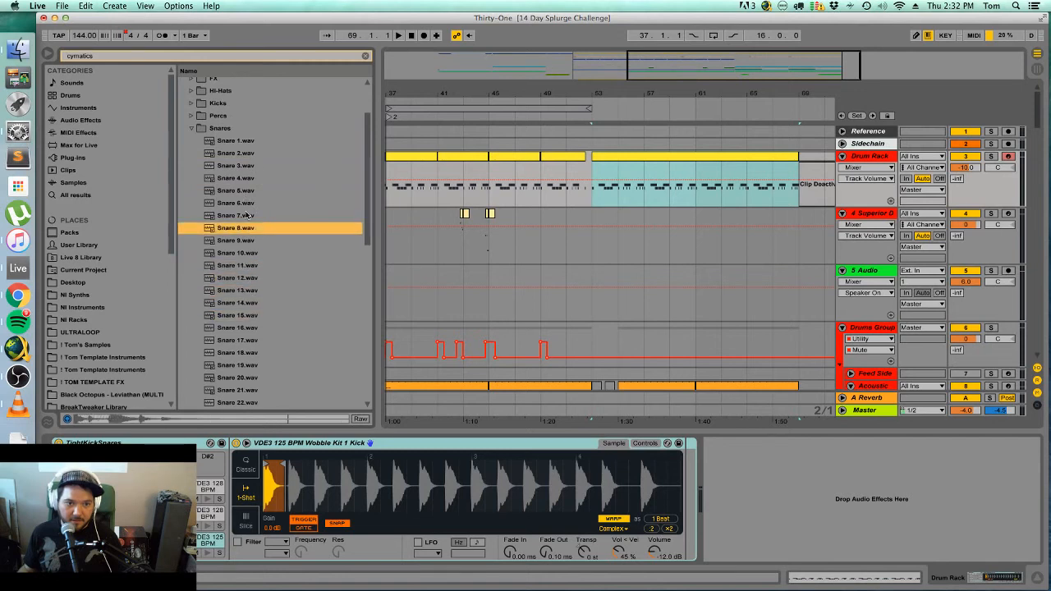
click(246, 253)
click(238, 267)
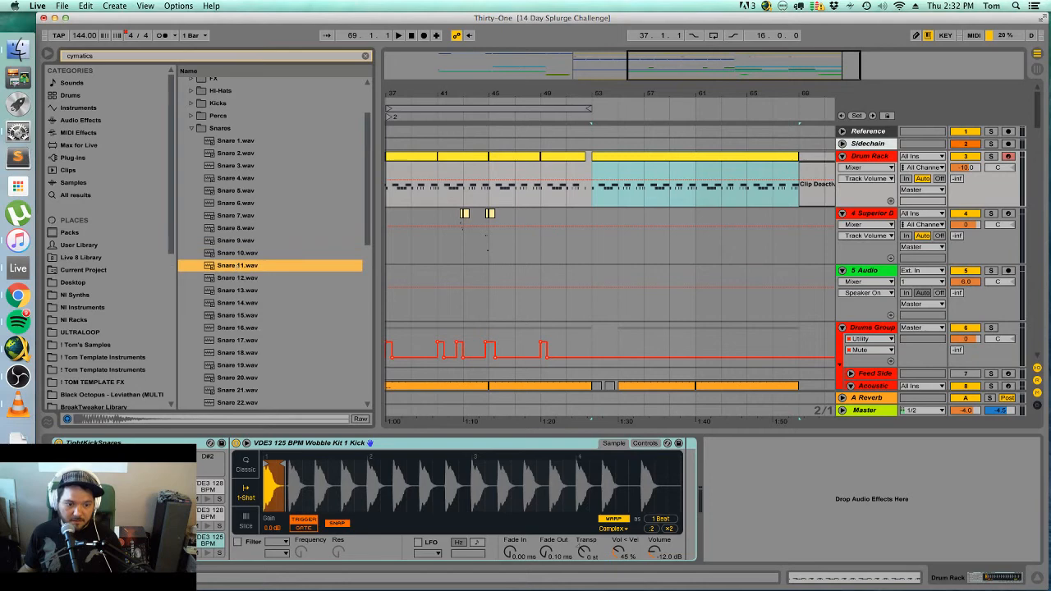
Move all Instrument Rack snare notes in the consolidated Drum Rack clip up to the Snare 11 row.
double_click(629, 157)
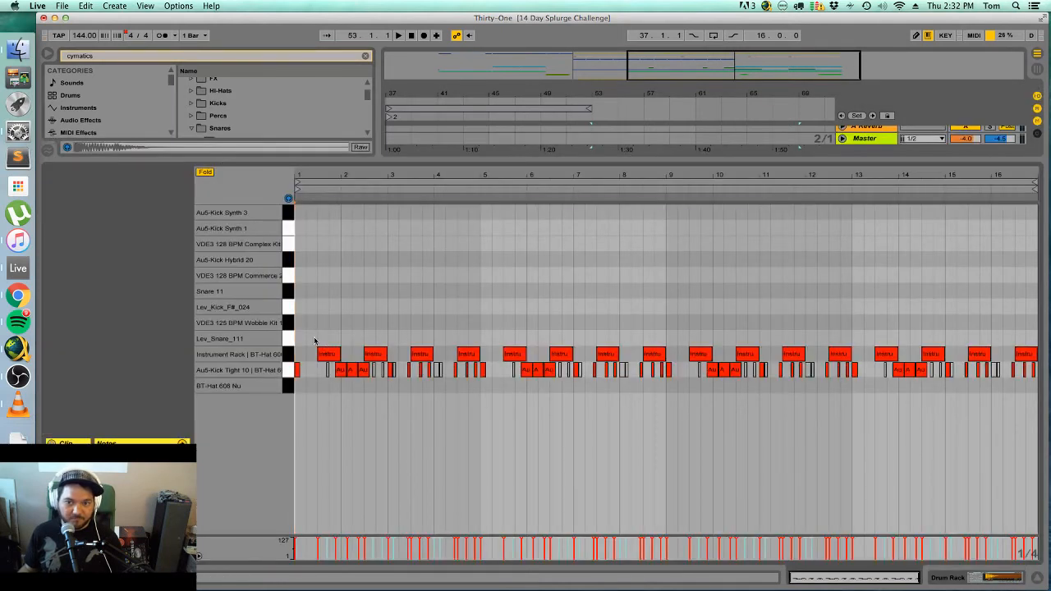
drag(314, 341, 1038, 362)
key(Up)
key(Up)
key(Up)
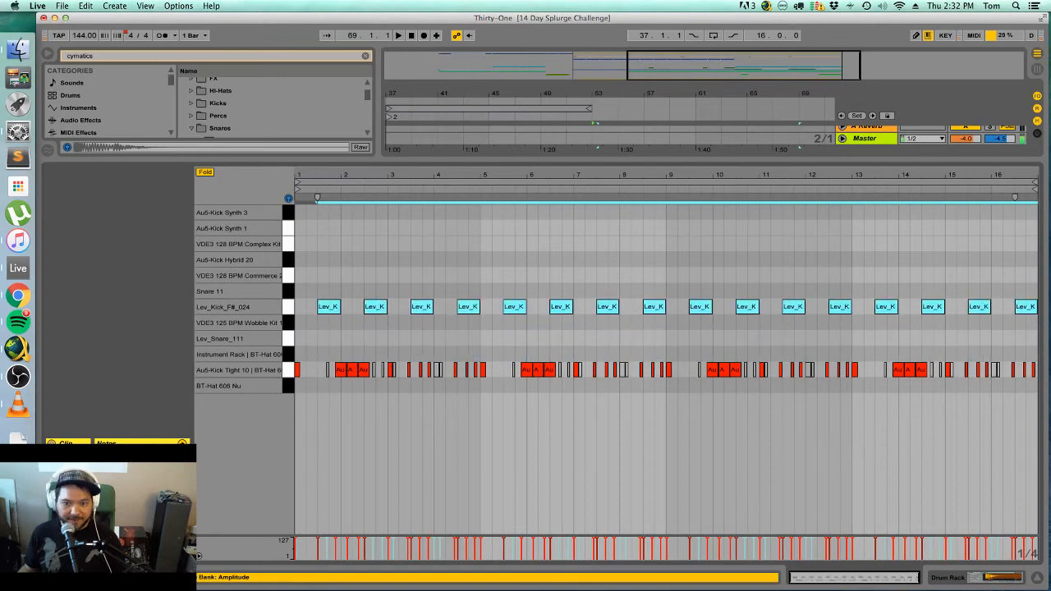
key(Up)
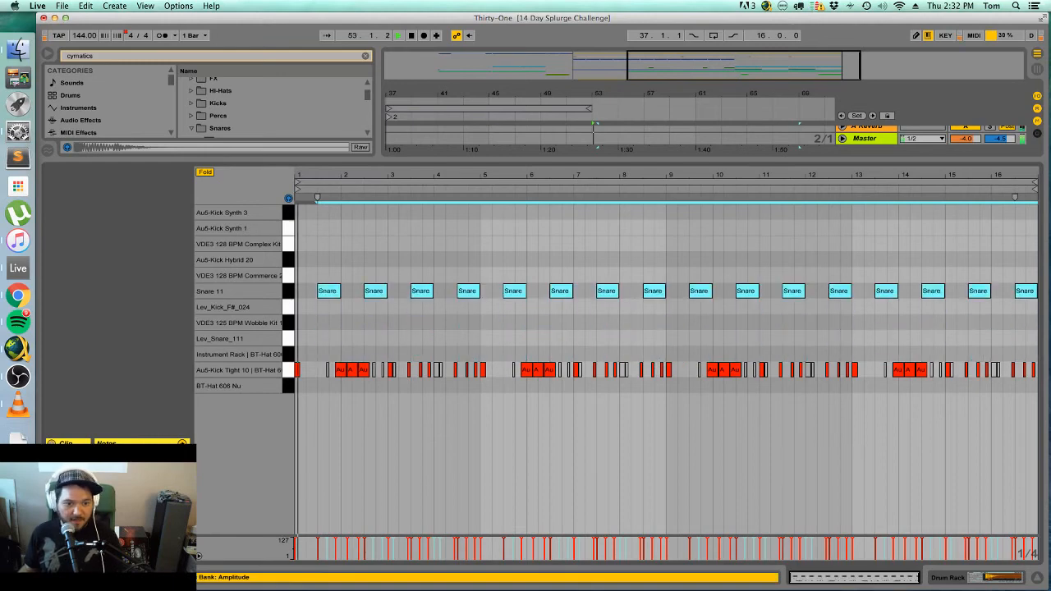
Close the clip's note editor and set the Snare 11 sampler's volume to -4.00 dB.
click(1037, 578)
scroll(573, 162, up, 2)
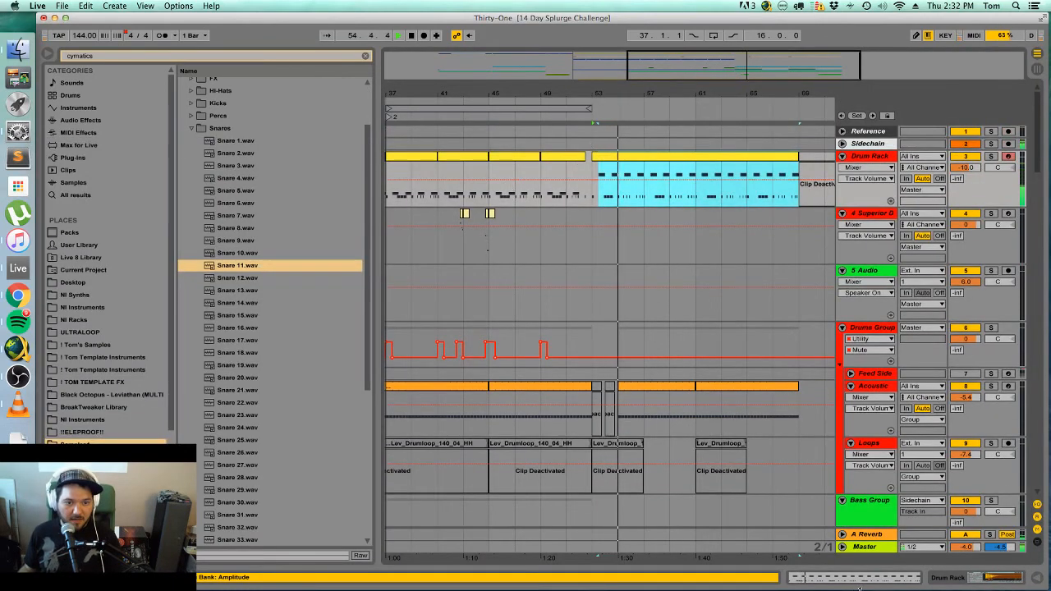
key(shift+Tab)
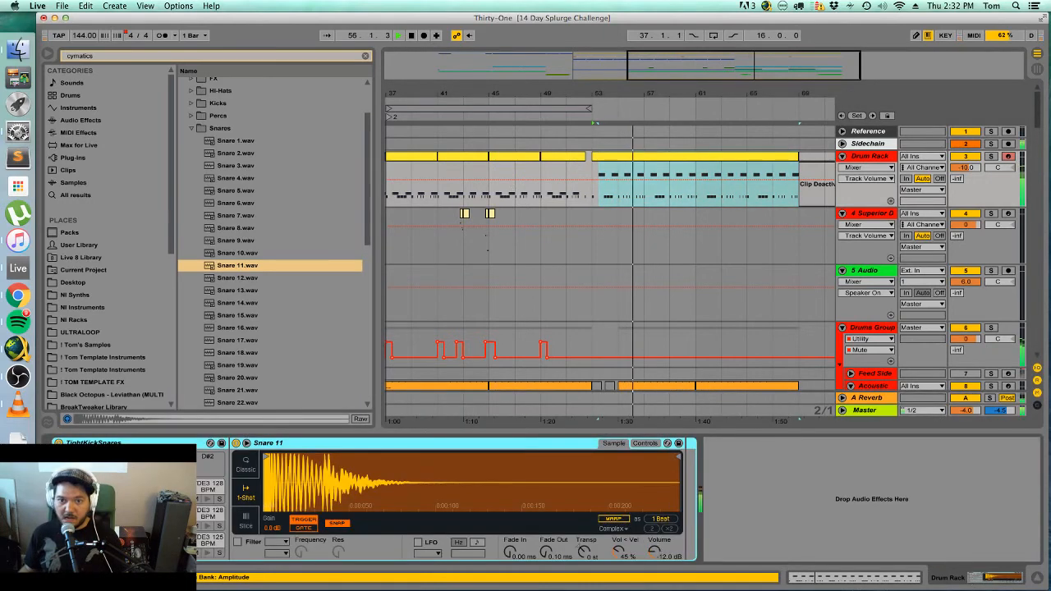
drag(655, 551, 654, 536)
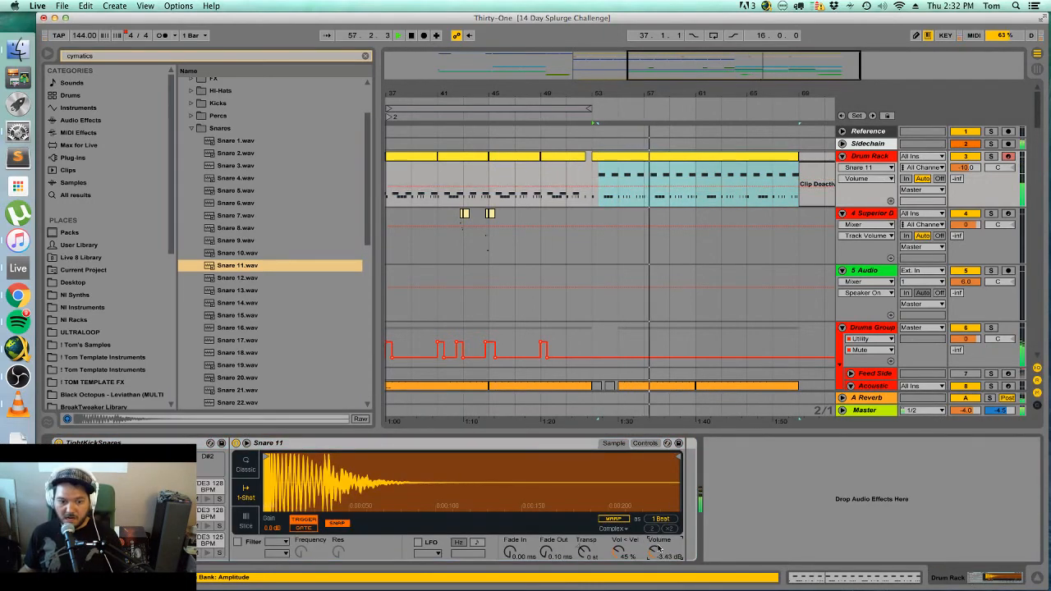
Look over the drum tracks and play the drop again from bar 53.
scroll(685, 285, down, 5)
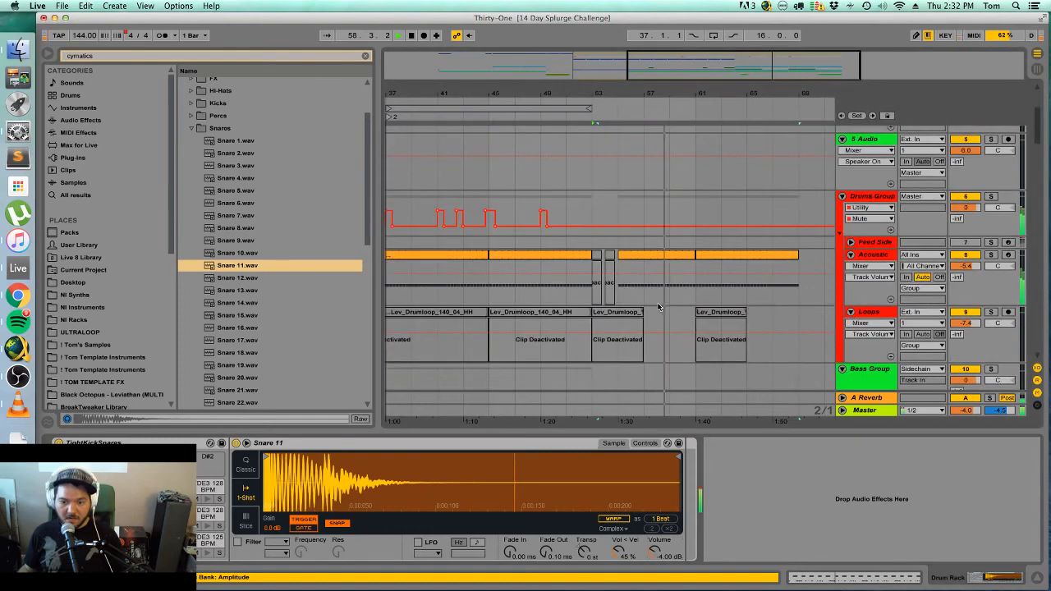
scroll(587, 206, down, 4)
scroll(666, 260, up, 6)
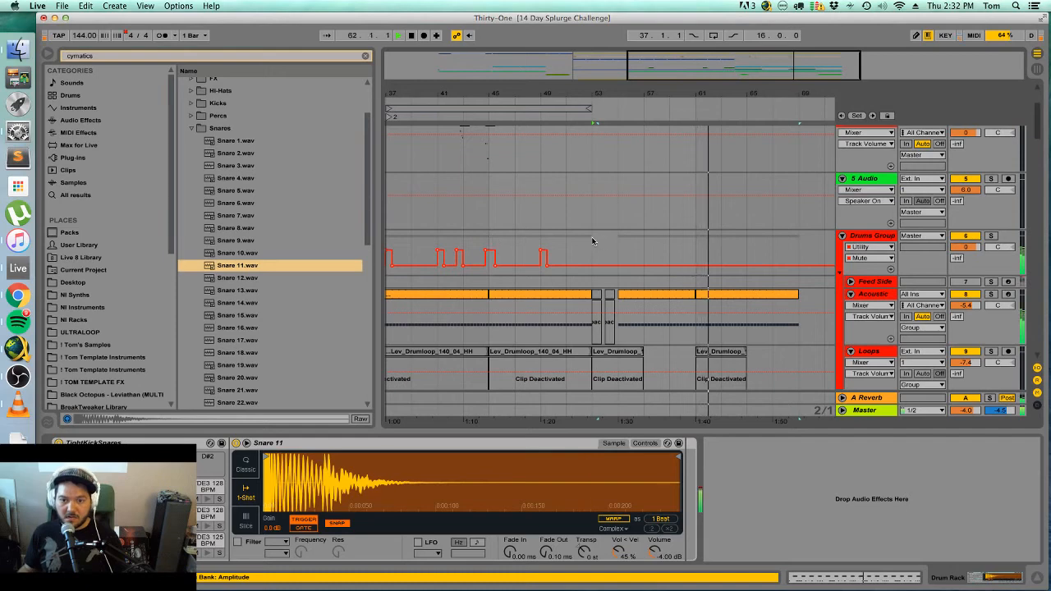
click(593, 240)
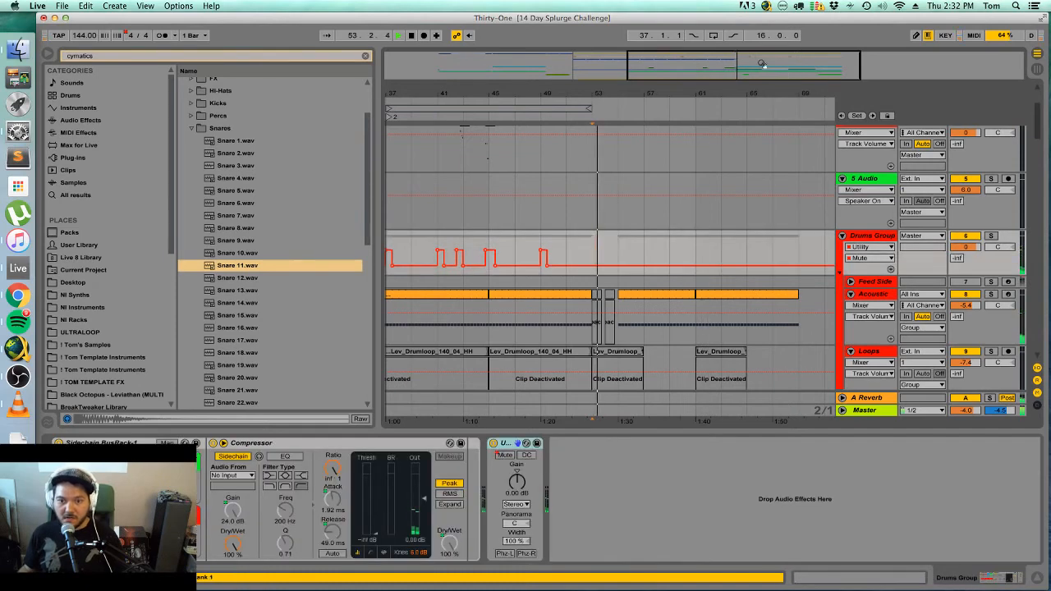
Deactivate the Acoustic Kit clips from bar 55 to bar 69 and play the arrangement from bar 51.
drag(762, 64, 653, 75)
drag(559, 331, 803, 327)
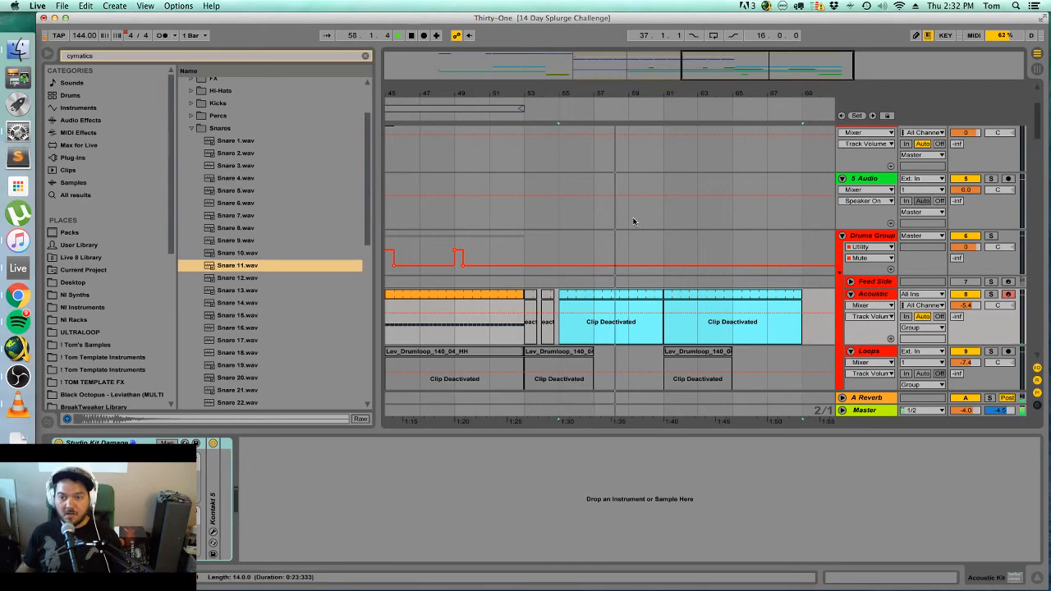
scroll(609, 249, up, 3)
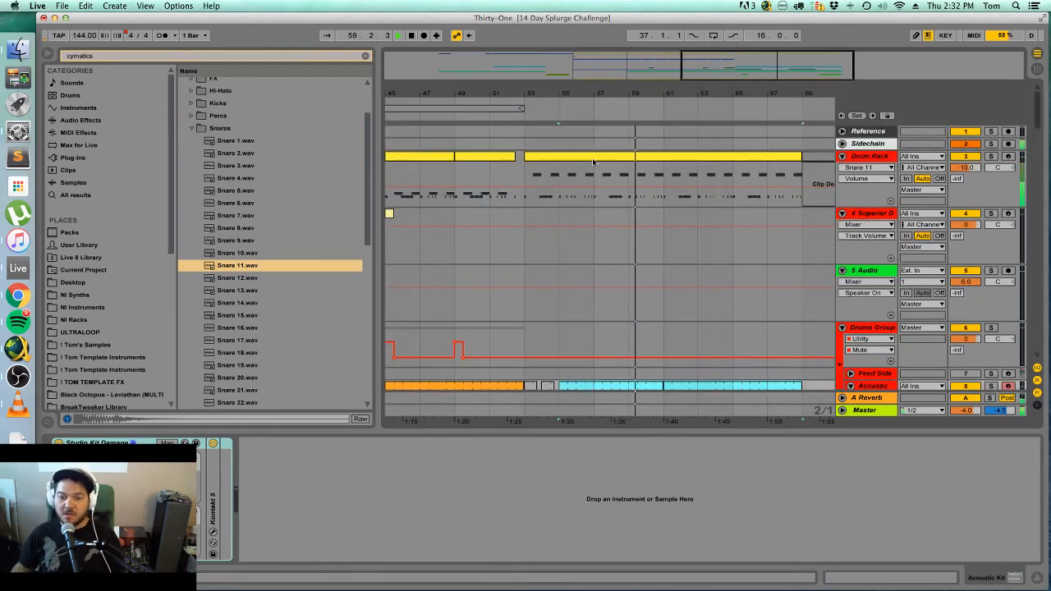
click(483, 144)
key(space)
key(space)
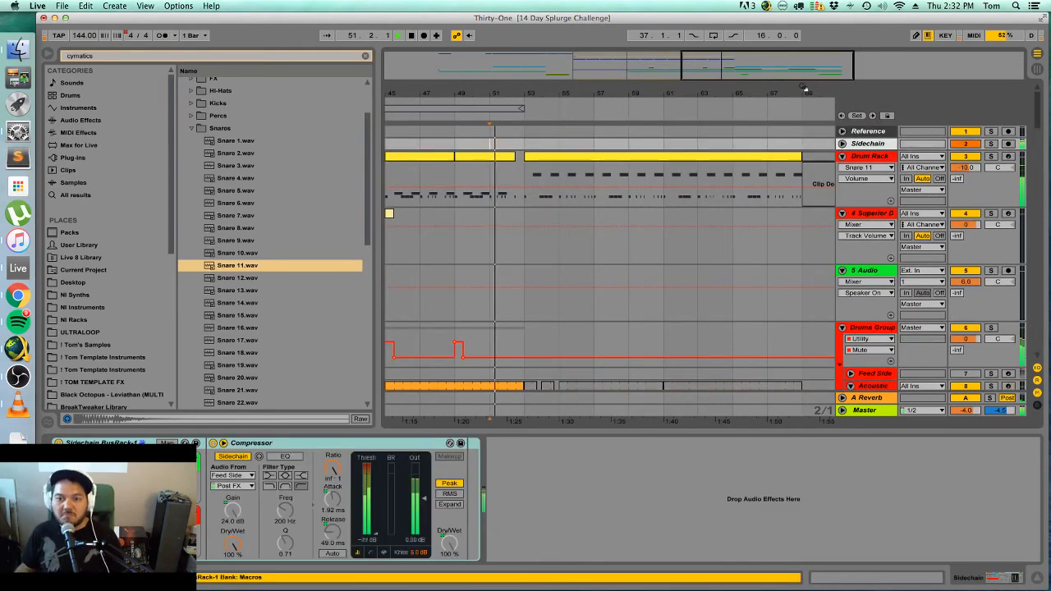
Reactivate all Acoustic Kit clips between bars 53 and 69 and play the drop from bar 53.
drag(808, 82, 790, 70)
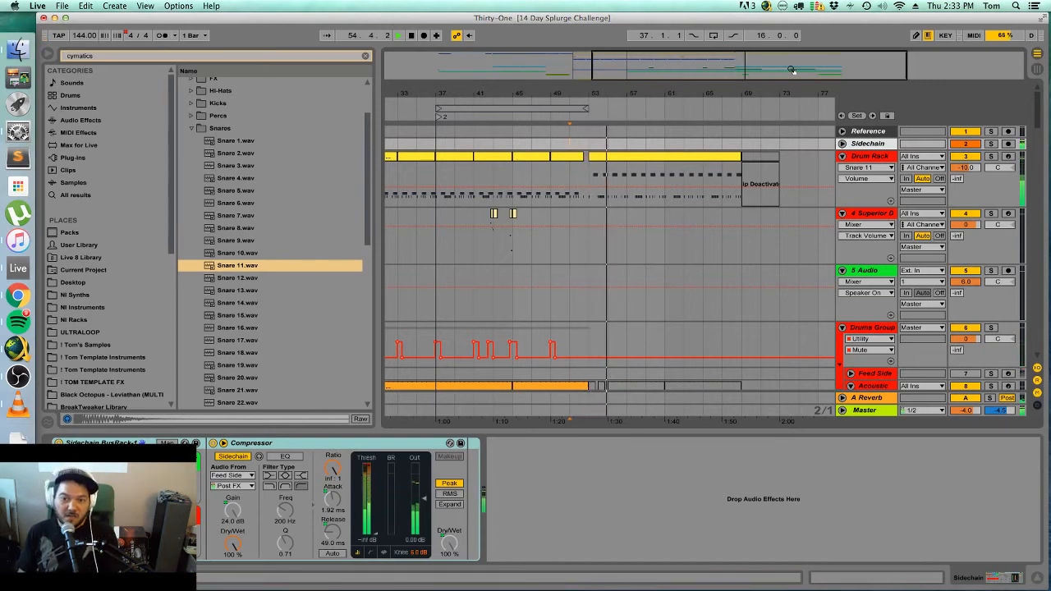
scroll(669, 299, down, 3)
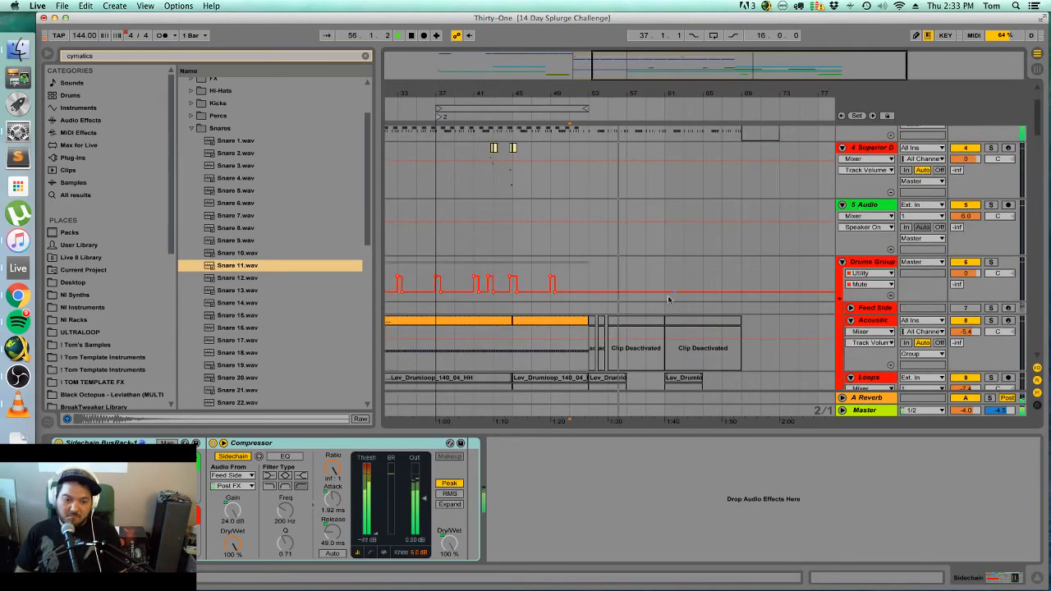
drag(746, 330, 586, 326)
key(0)
scroll(671, 279, up, 3)
key(space)
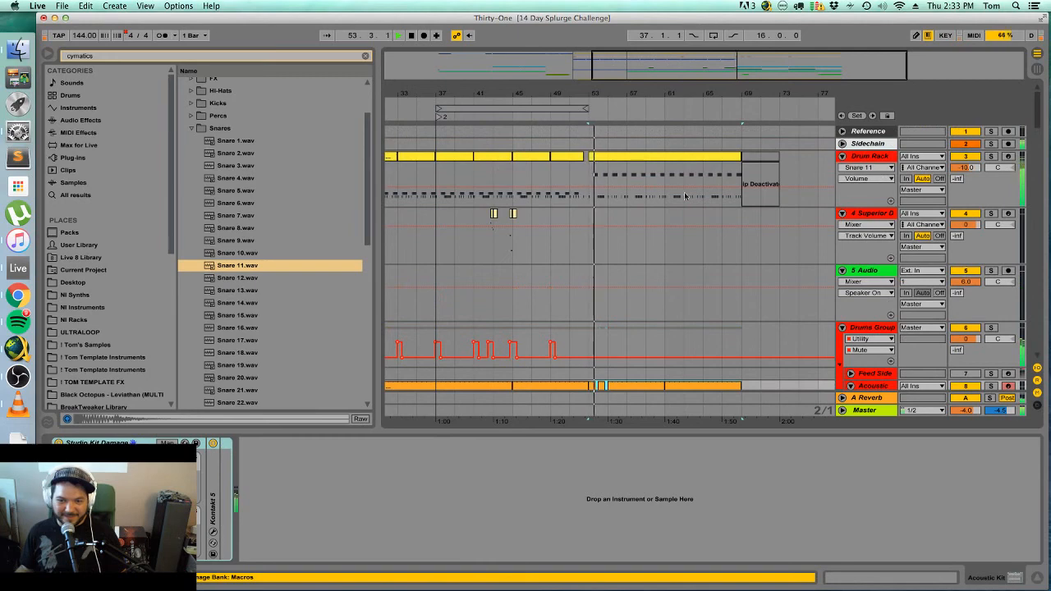
Replace the Acoustic Kit clips after bar 57 with two duplicates of the four-bar pattern that starts at bar 53.
scroll(669, 222, down, 5)
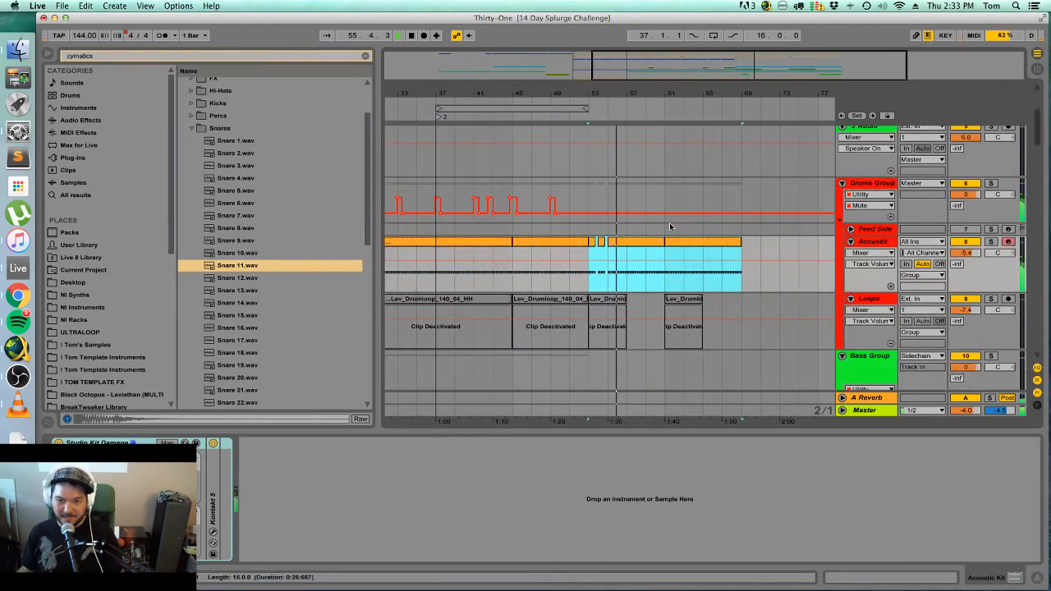
scroll(670, 222, up, 4)
scroll(669, 223, down, 2)
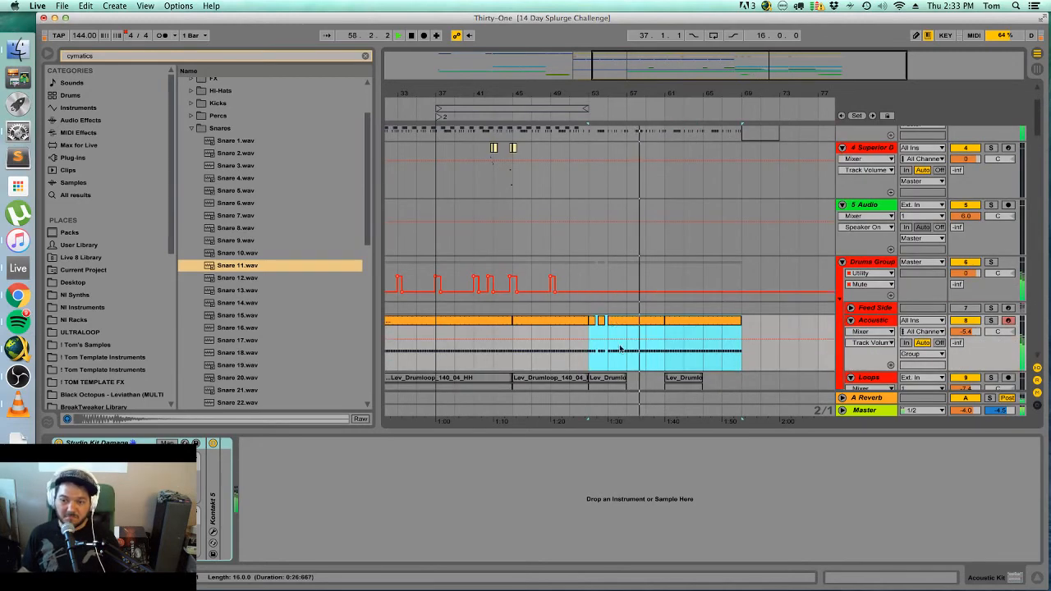
click(638, 328)
click(636, 322)
click(627, 330)
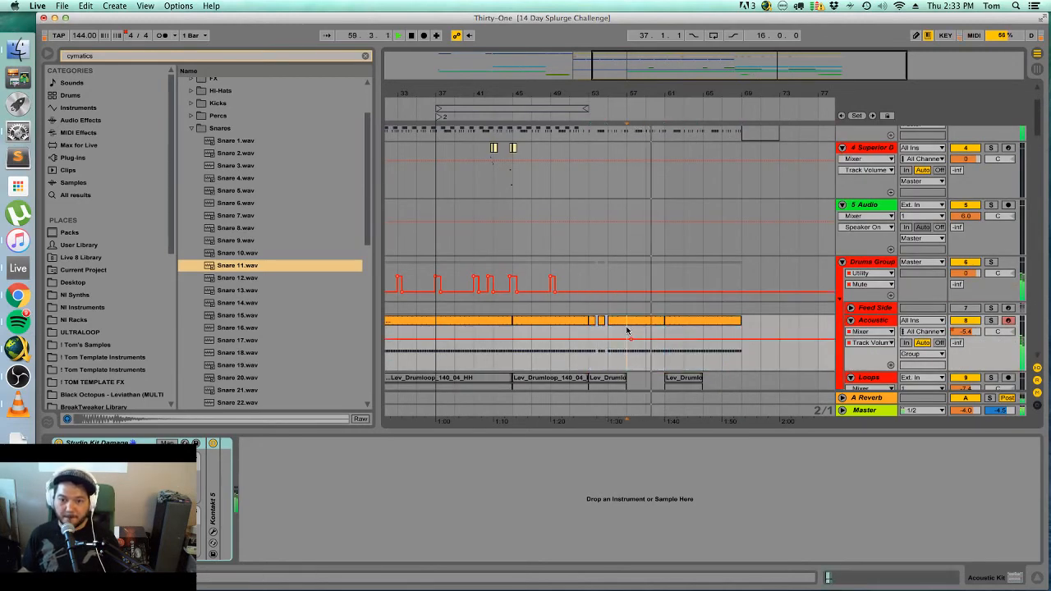
drag(627, 330, 664, 331)
key(Delete)
drag(759, 332, 593, 324)
key(Delete)
key(super+d)
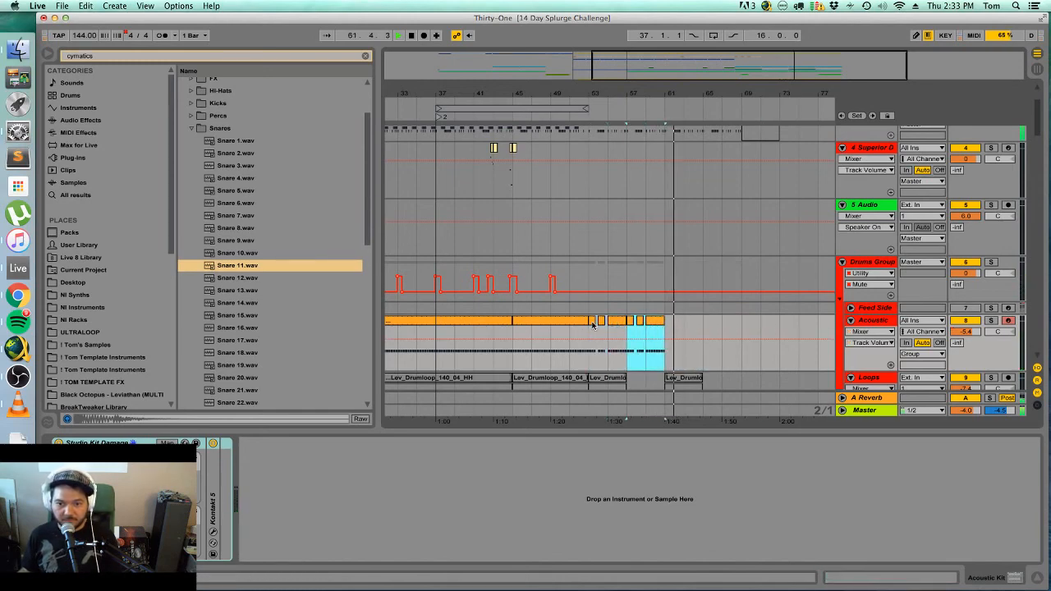
key(super+d)
Play from just before the drop and delete the Drum Rack clip's first two bars, bars 53 to 55.
scroll(717, 329, up, 3)
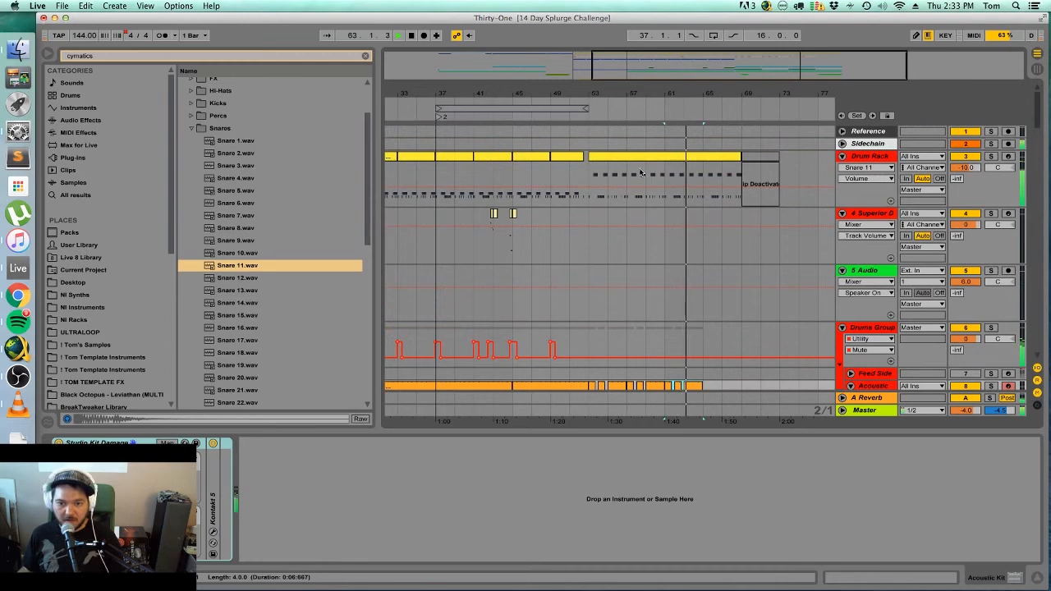
click(573, 187)
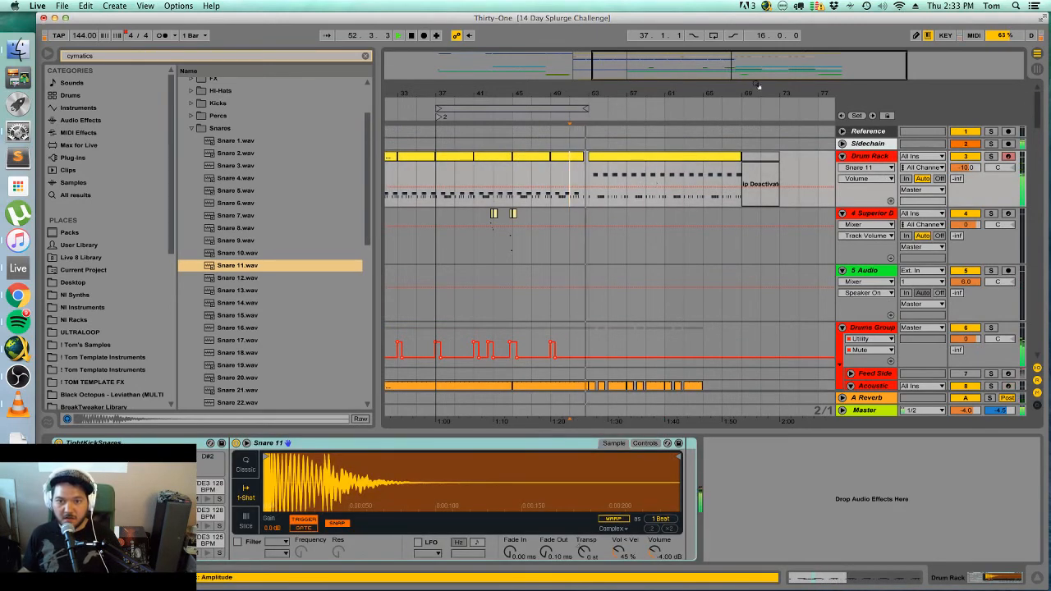
drag(757, 85, 764, 127)
drag(540, 178, 580, 179)
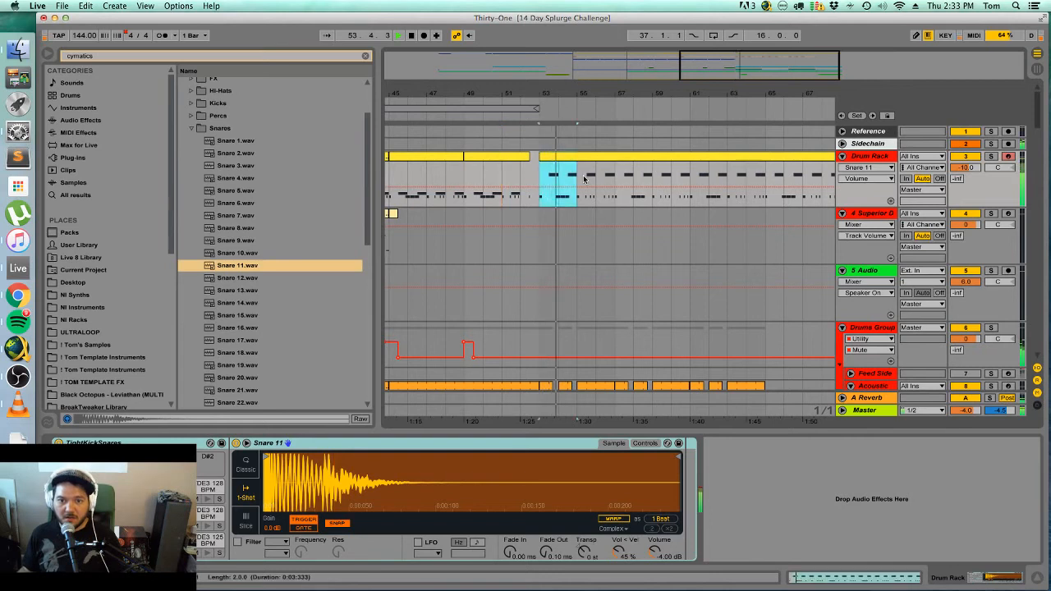
key(Delete)
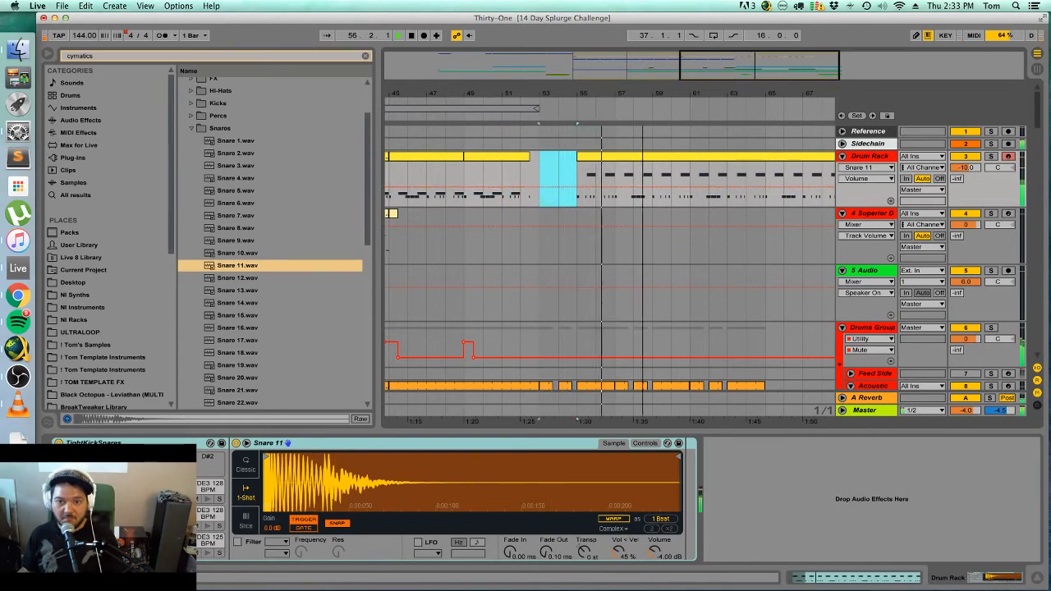
Split the Drum Rack clip at bar 61 and open its second part for note editing.
drag(795, 101, 740, 96)
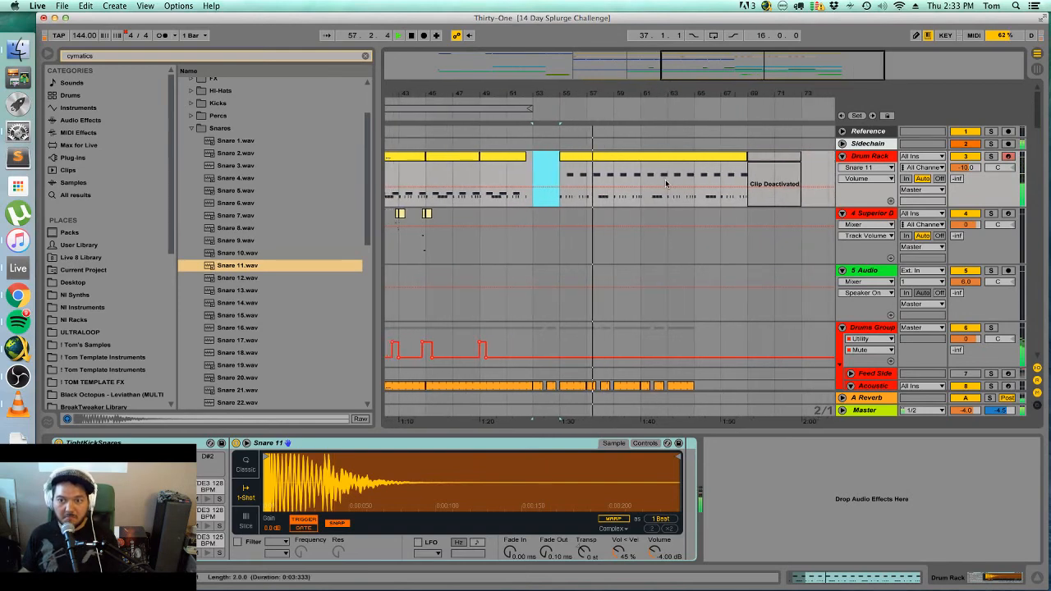
scroll(630, 287, down, 3)
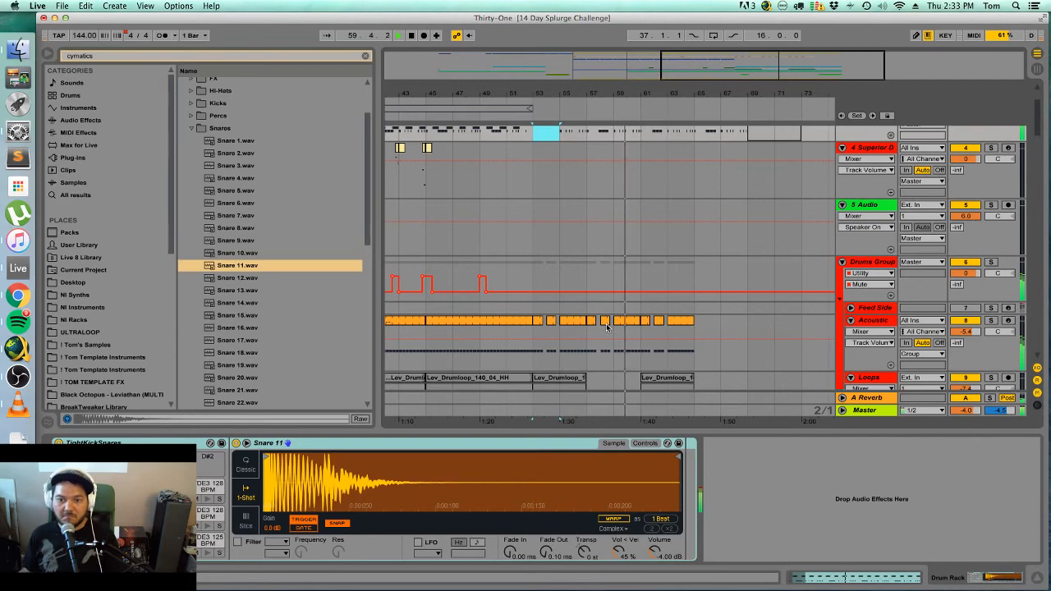
scroll(641, 246, up, 3)
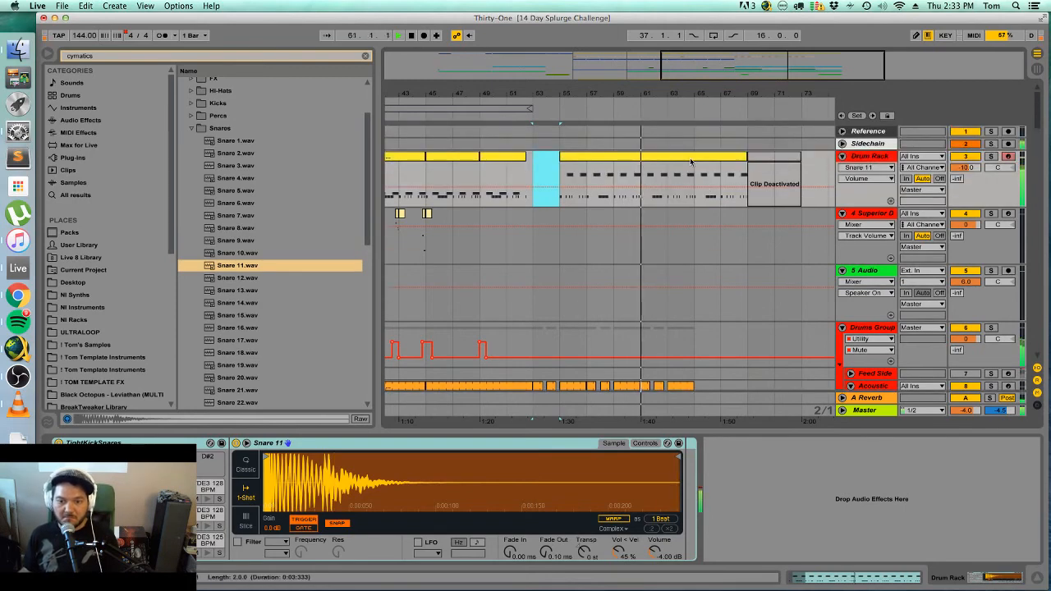
double_click(665, 165)
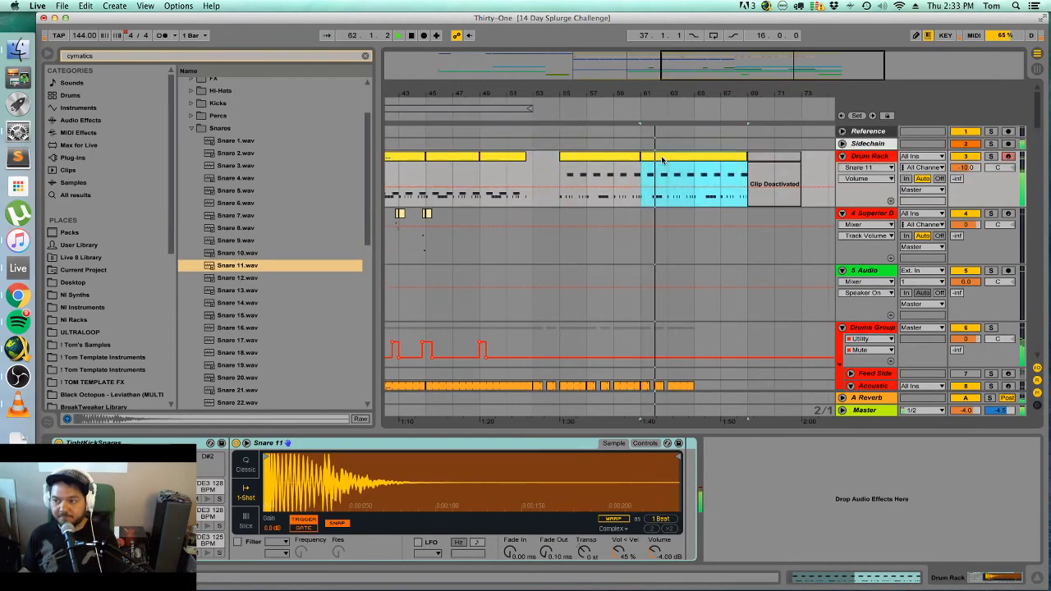
Move the Snare 11 notes from bar 61 onward down to the Instrument Rack snare row and close the note editor.
drag(1023, 301, 687, 270)
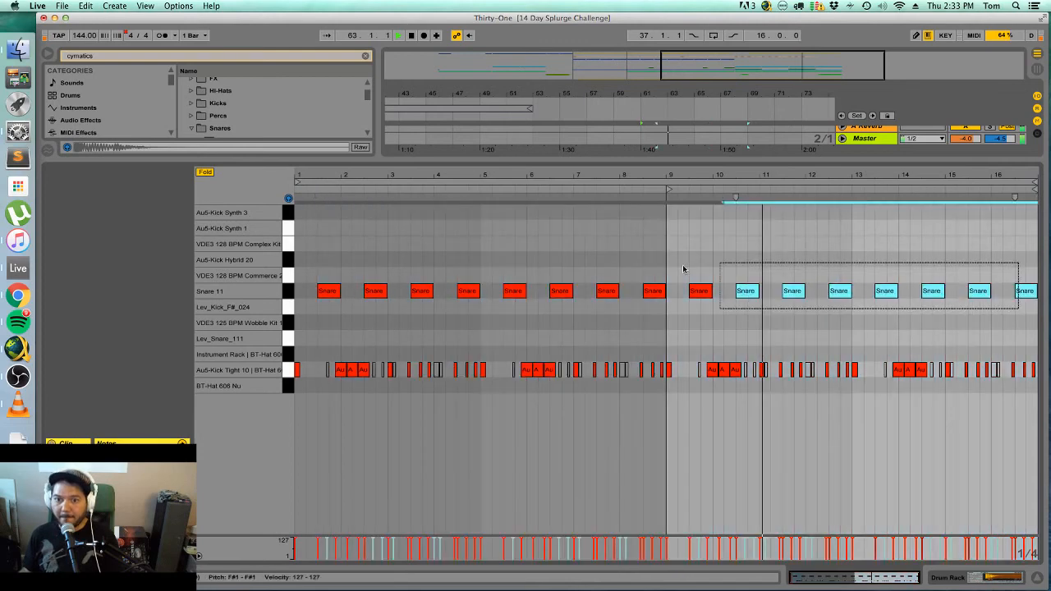
key(Down)
key(Down)
key(Down)
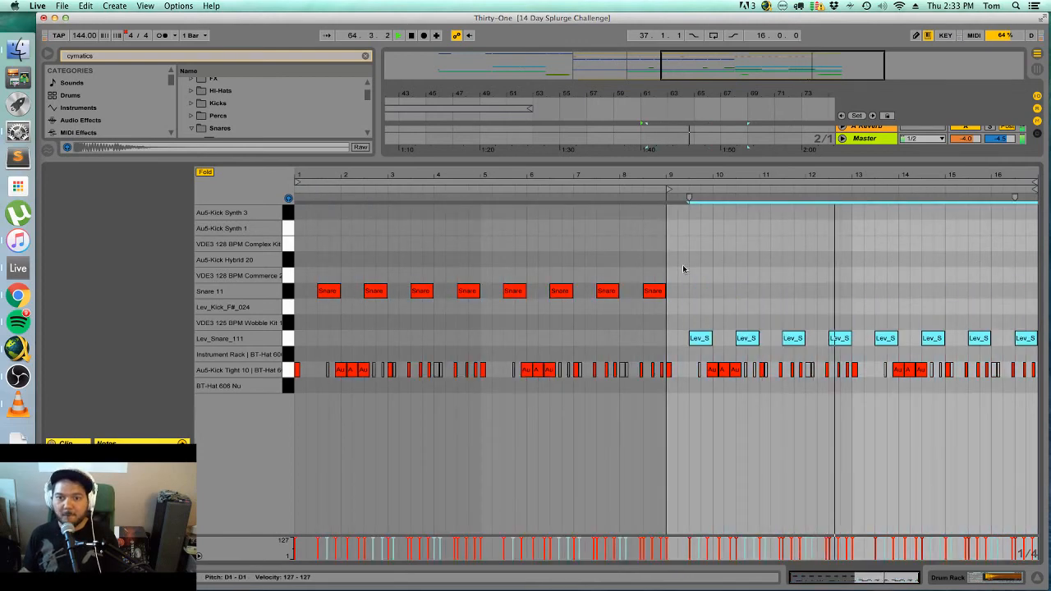
key(Down)
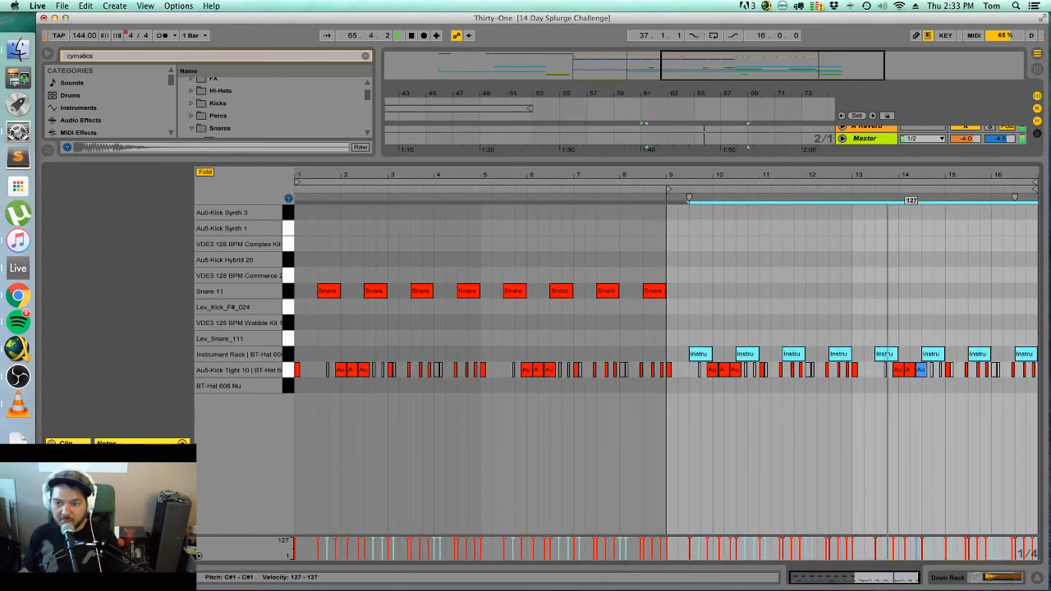
key(shift+Tab)
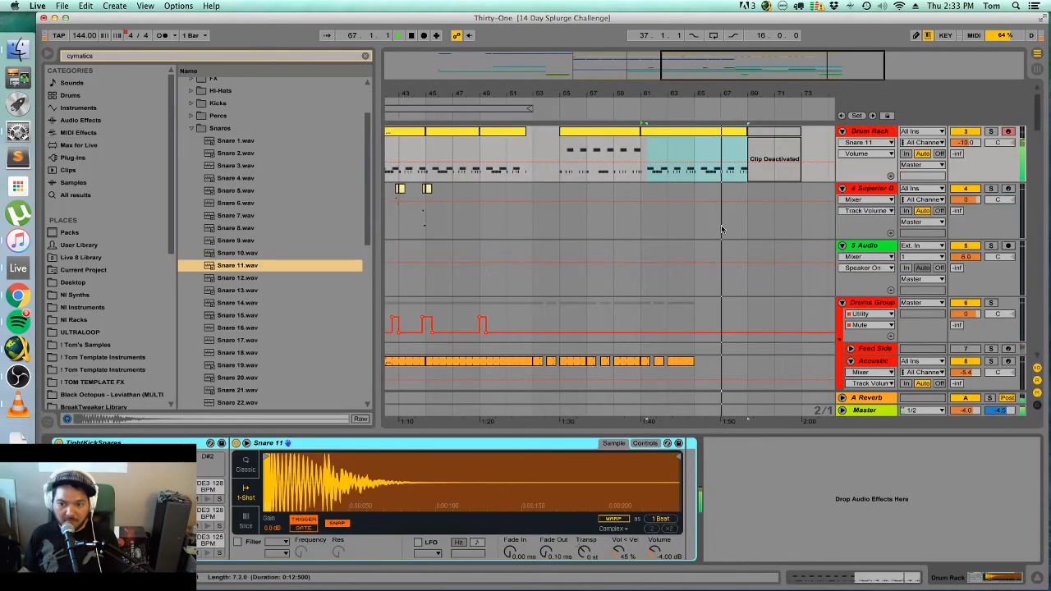
Play the drop again from just before bar 53 and look over the drum and bass tracks.
scroll(716, 234, up, 2)
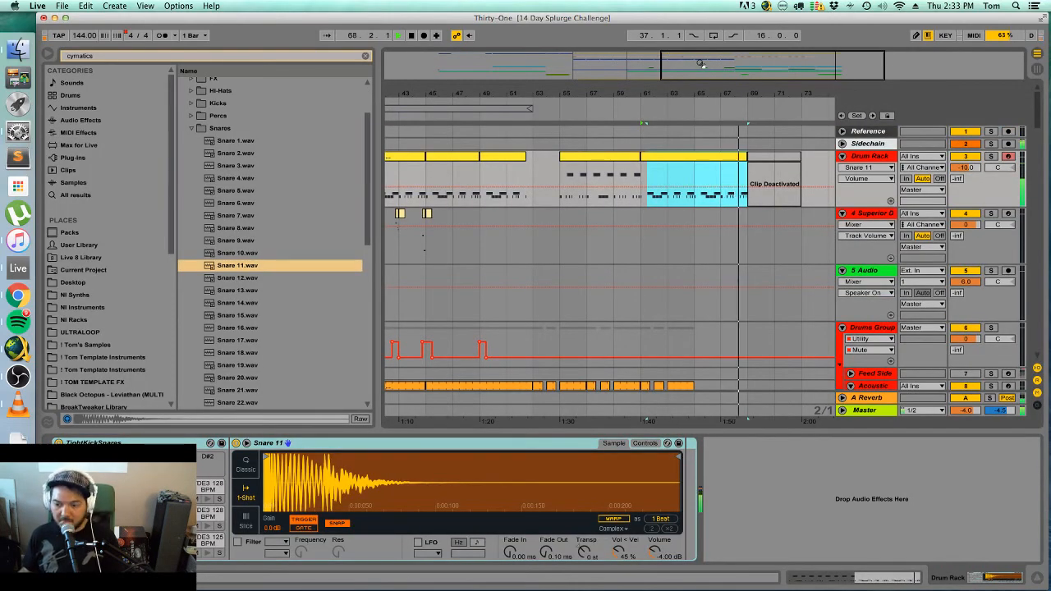
drag(809, 94, 770, 56)
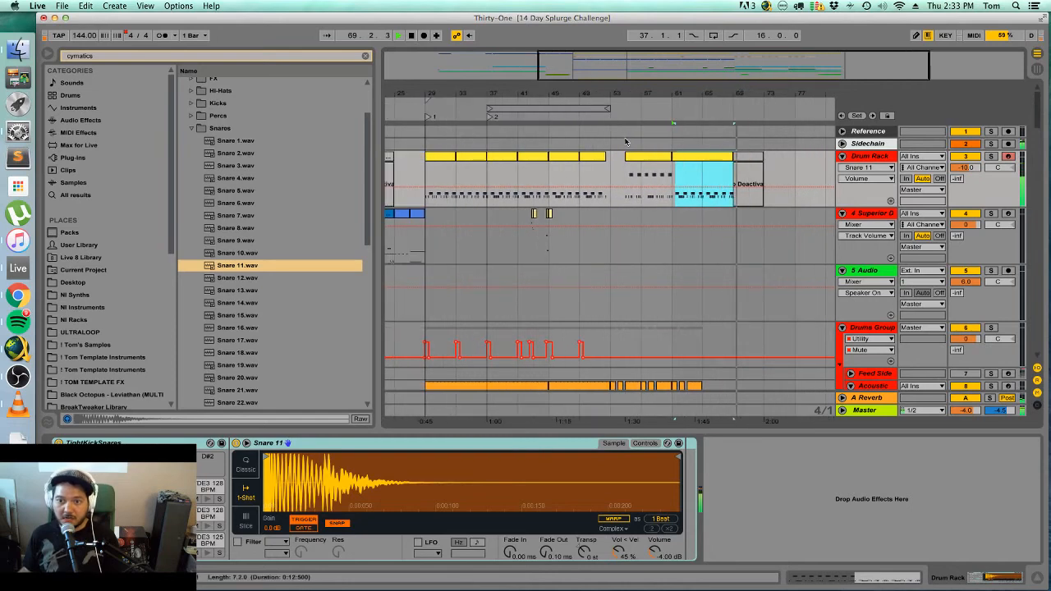
key(space)
click(632, 158)
key(space)
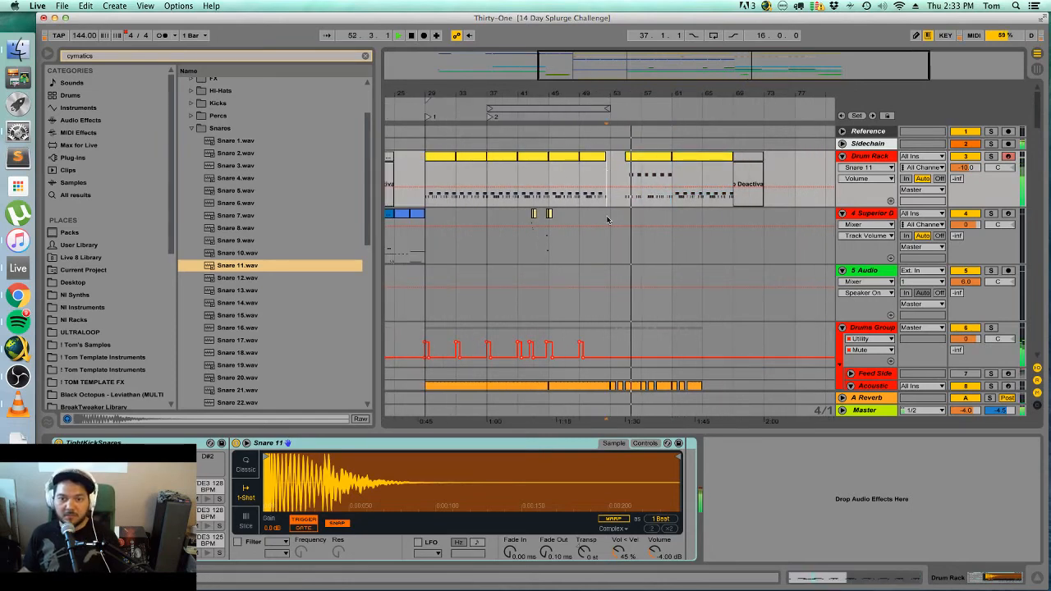
scroll(608, 213, down, 10)
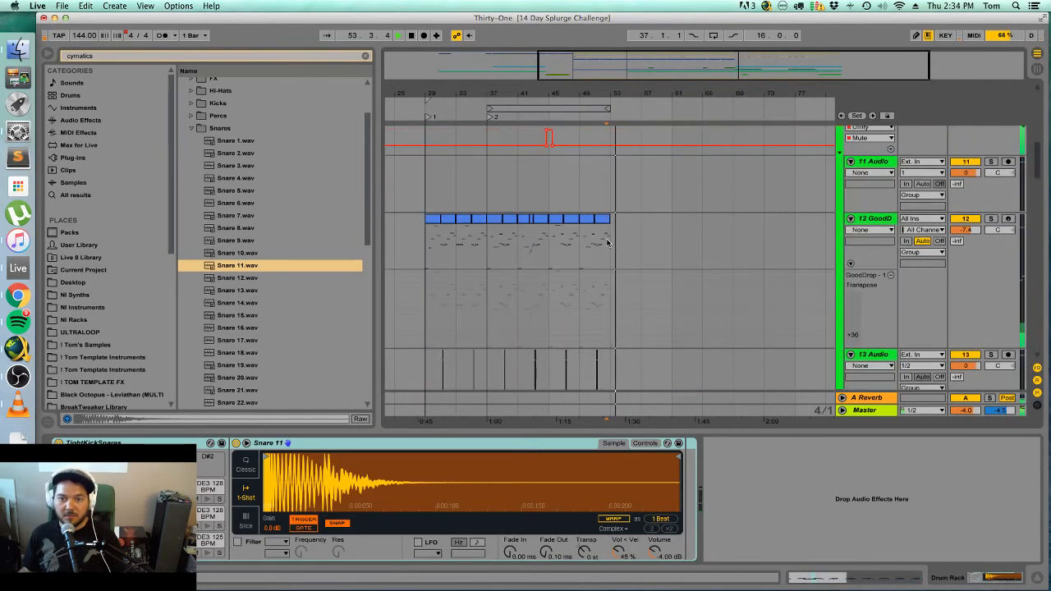
scroll(609, 243, up, 12)
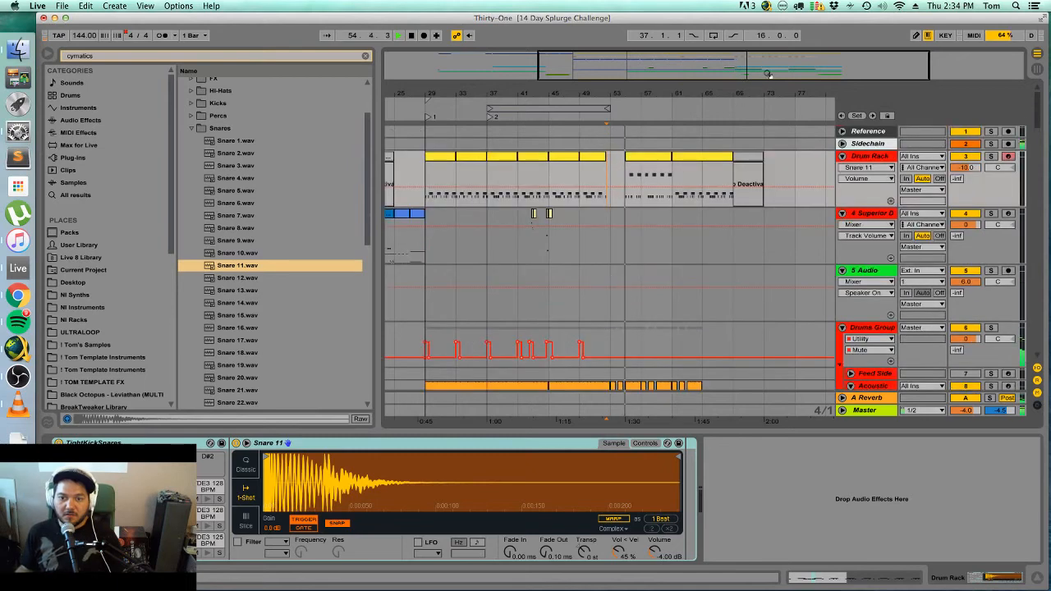
Extend the start of the Drum Rack drop clip back to bar 53.
drag(767, 74, 552, 177)
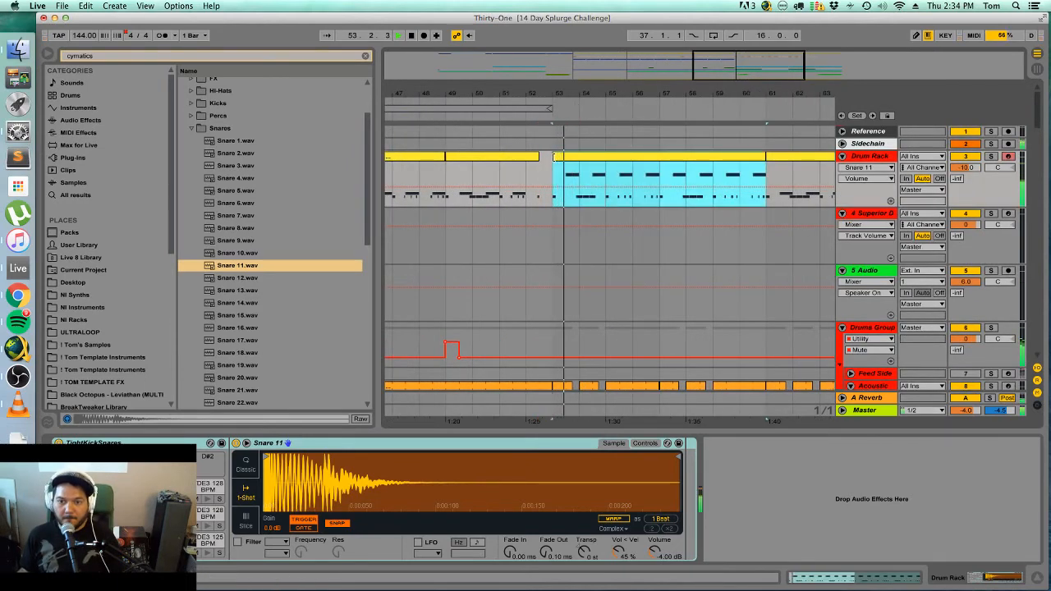
key(minus)
key(minus)
key(minus)
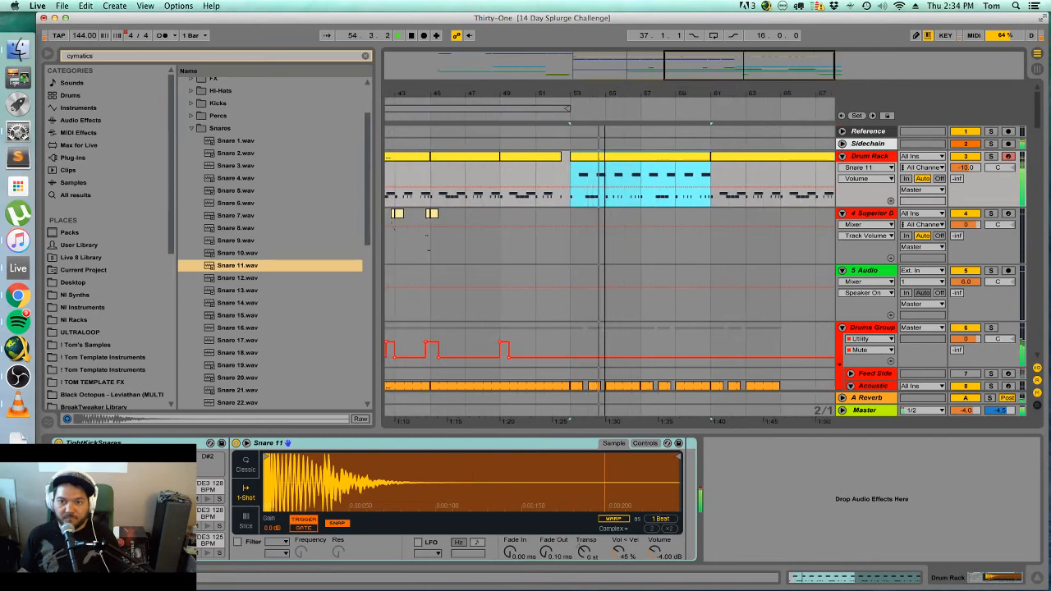
Play the lead-in from bar 47 and trim the end of the Drum Rack clip before the drop to about bar 51.
click(479, 180)
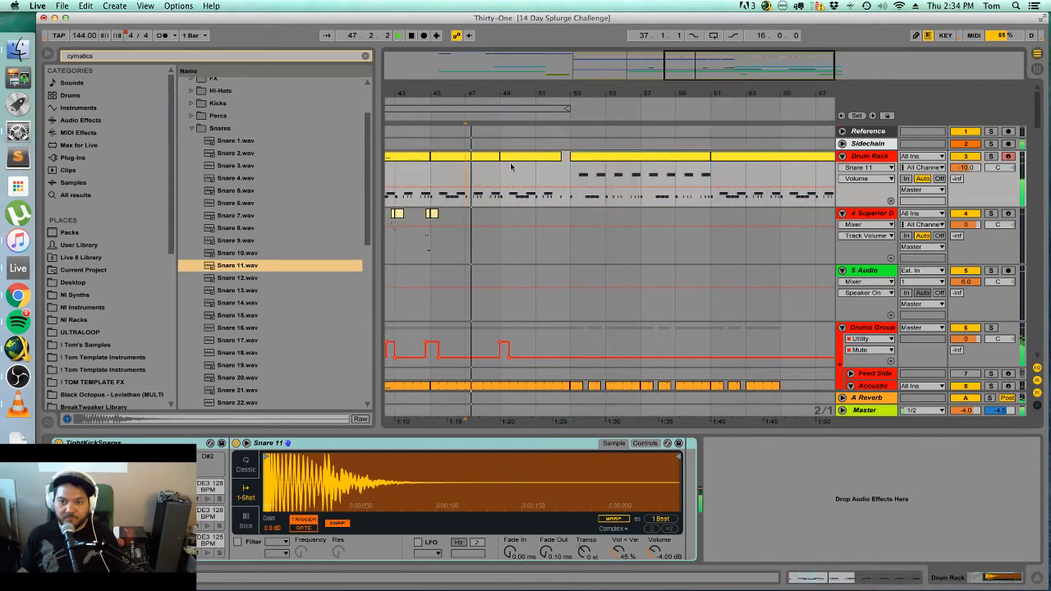
key(plus)
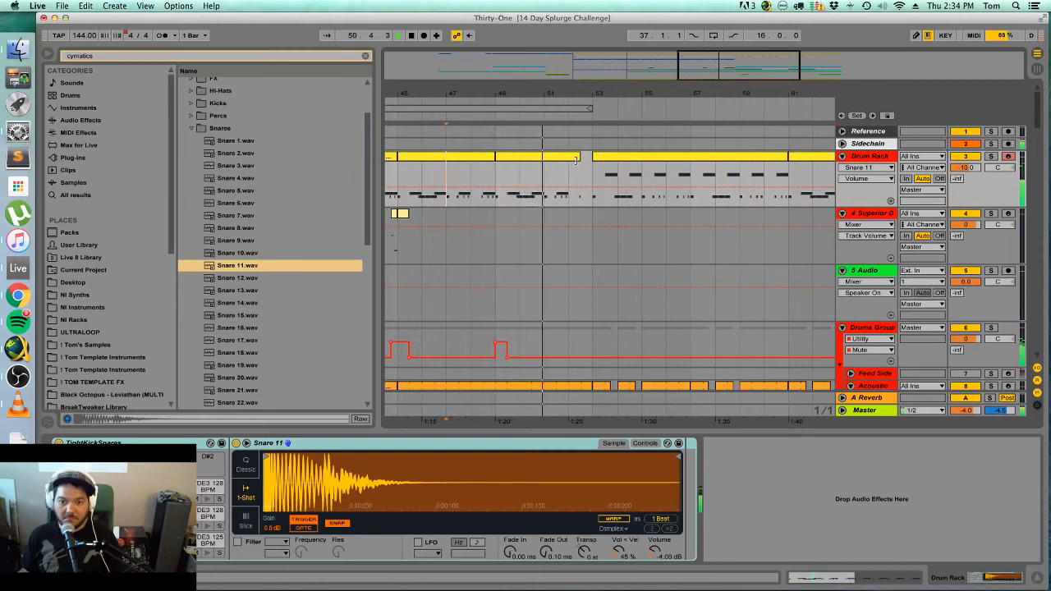
key(space)
drag(577, 160, 551, 158)
click(544, 196)
Copy the short Lev_Impact_Landmine clip from bar 53 to bar 51 on the 42 Audio track and extend it to bar 53.
scroll(592, 215, down, 20)
key(space)
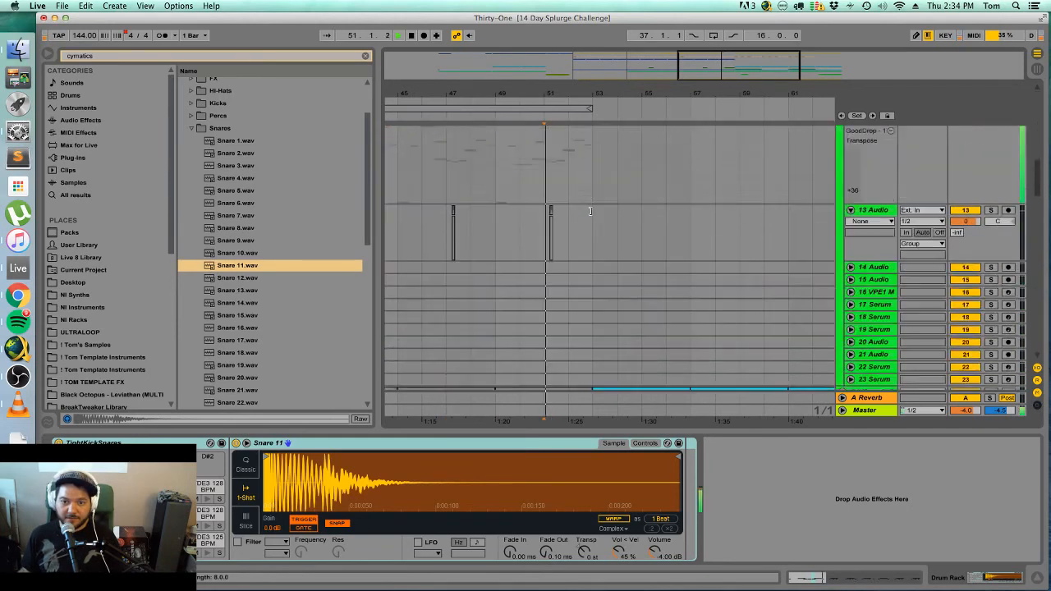
key(space)
scroll(593, 214, down, 15)
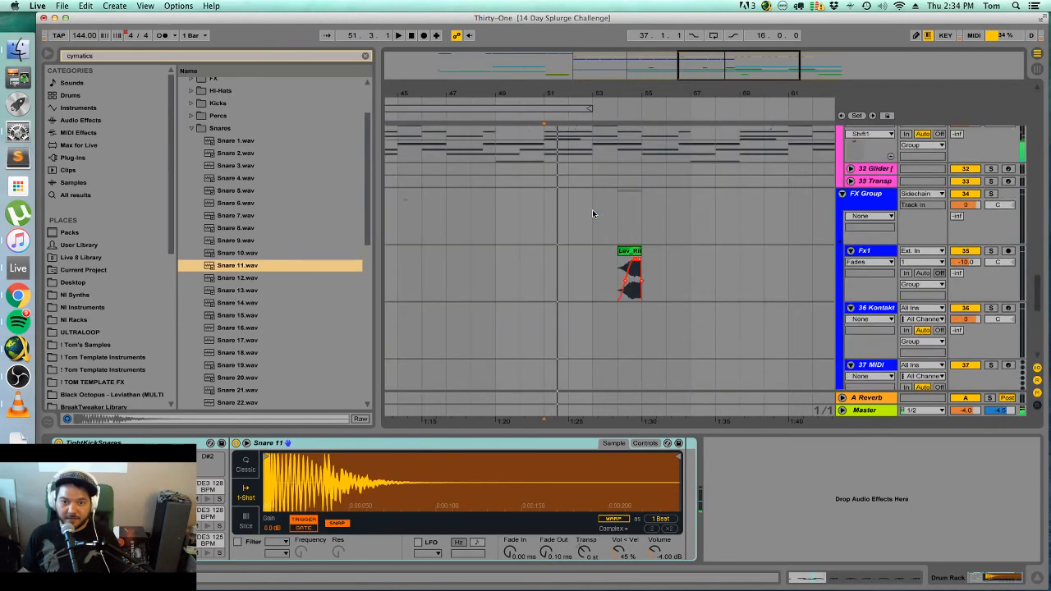
scroll(592, 212, up, 15)
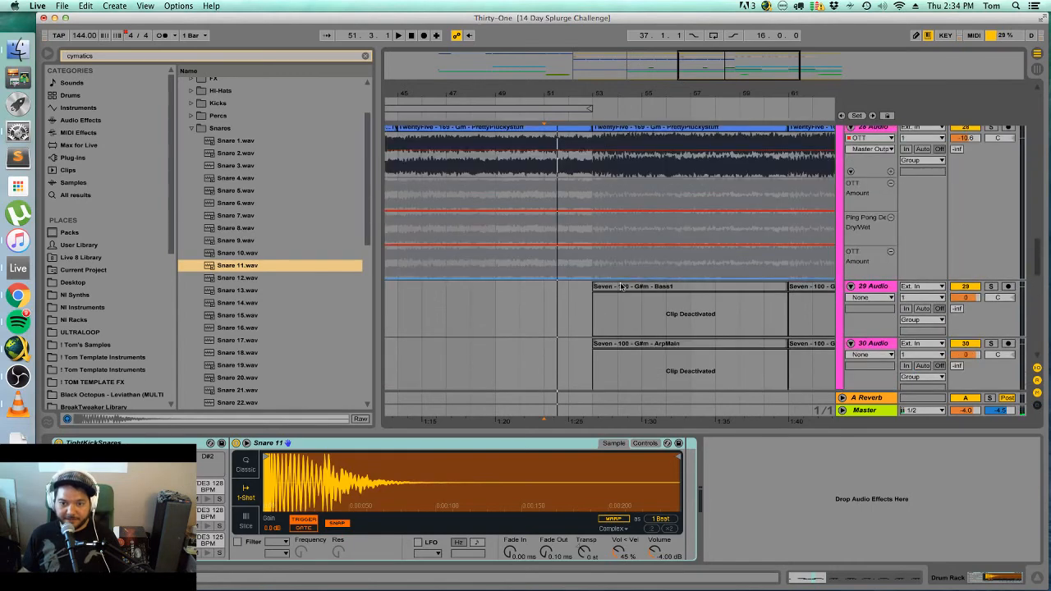
scroll(620, 286, down, 13)
scroll(620, 286, down, 6)
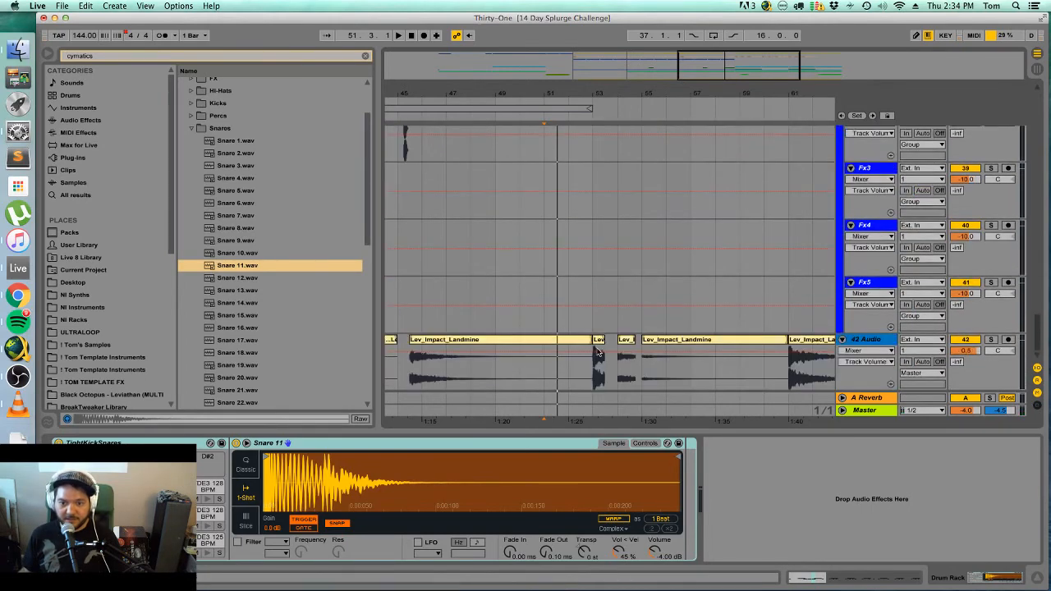
click(599, 341)
key(super+c)
click(544, 366)
key(super+v)
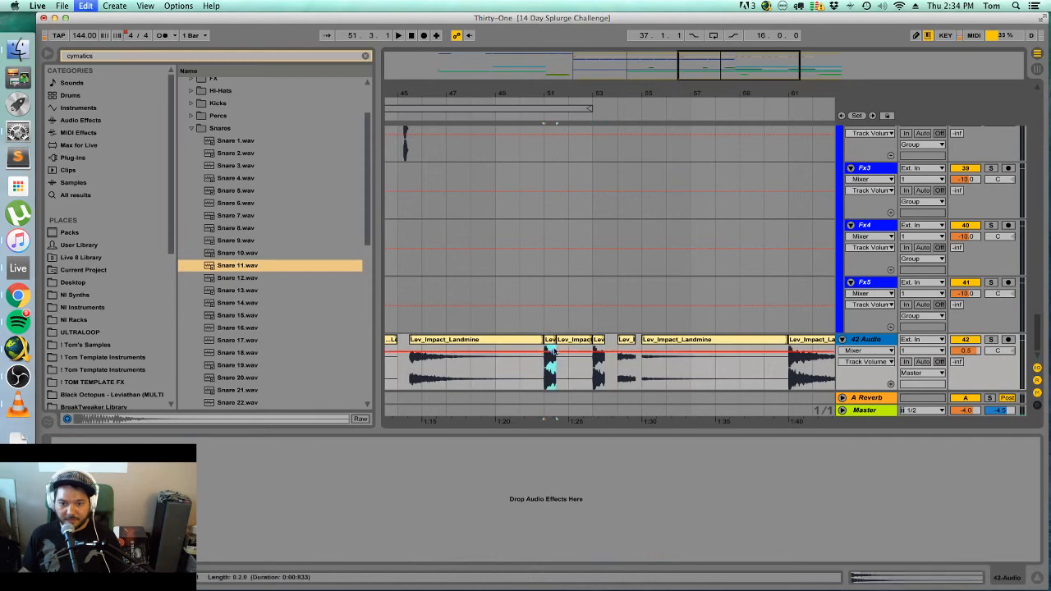
drag(554, 351, 594, 345)
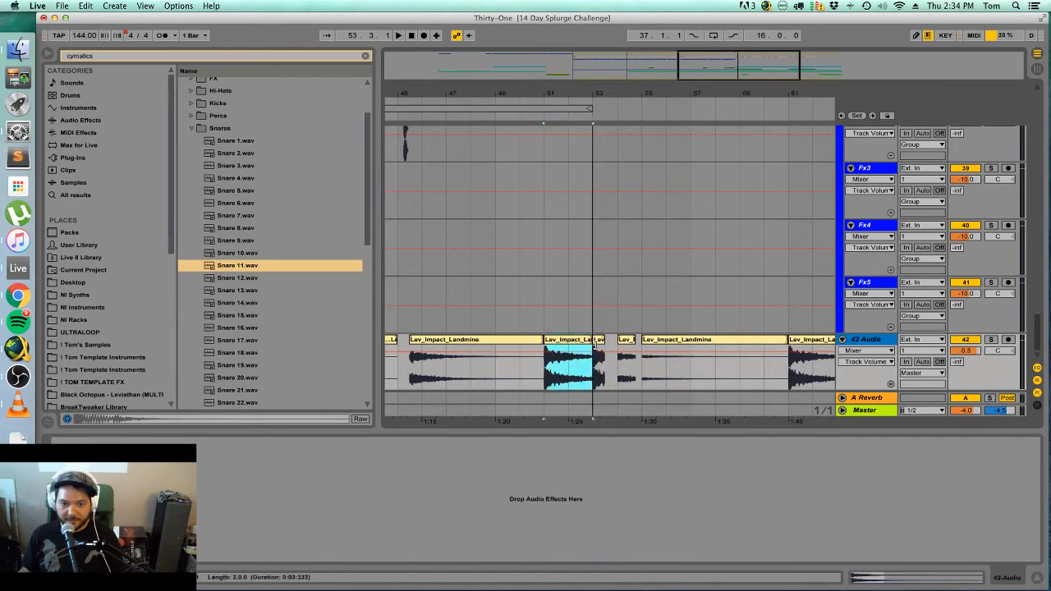
Play the transition from bar 51 and draw Utility Mute automation on the Drums Group from bar 51 to bar 53.
key(space)
scroll(597, 293, up, 10)
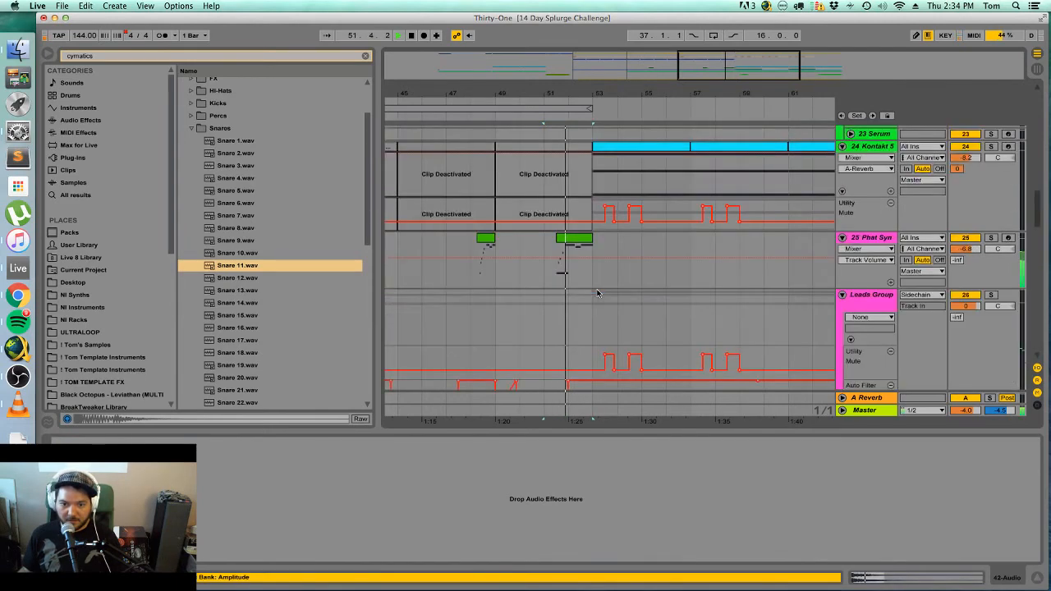
scroll(597, 293, up, 15)
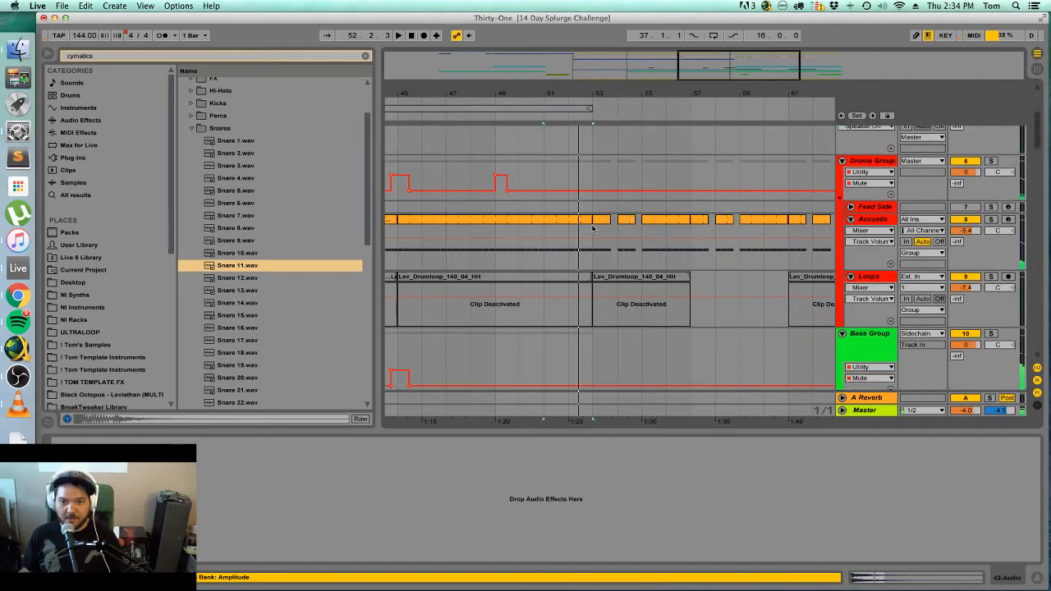
drag(554, 169, 585, 167)
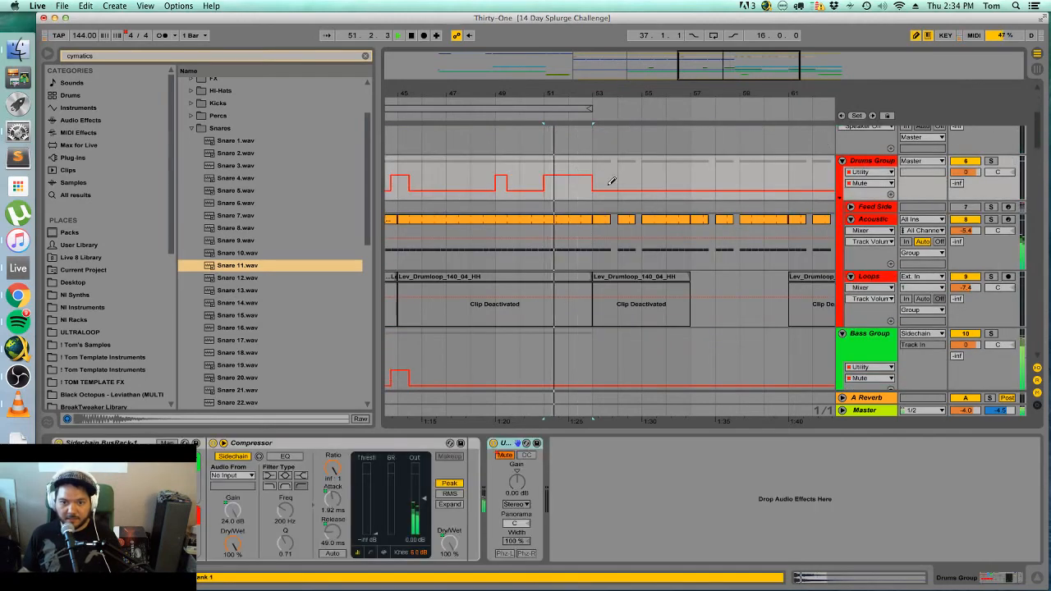
Deactivate the last GoodDrop bass clip, covering bars 51 to 53, on track 12.
scroll(575, 262, down, 5)
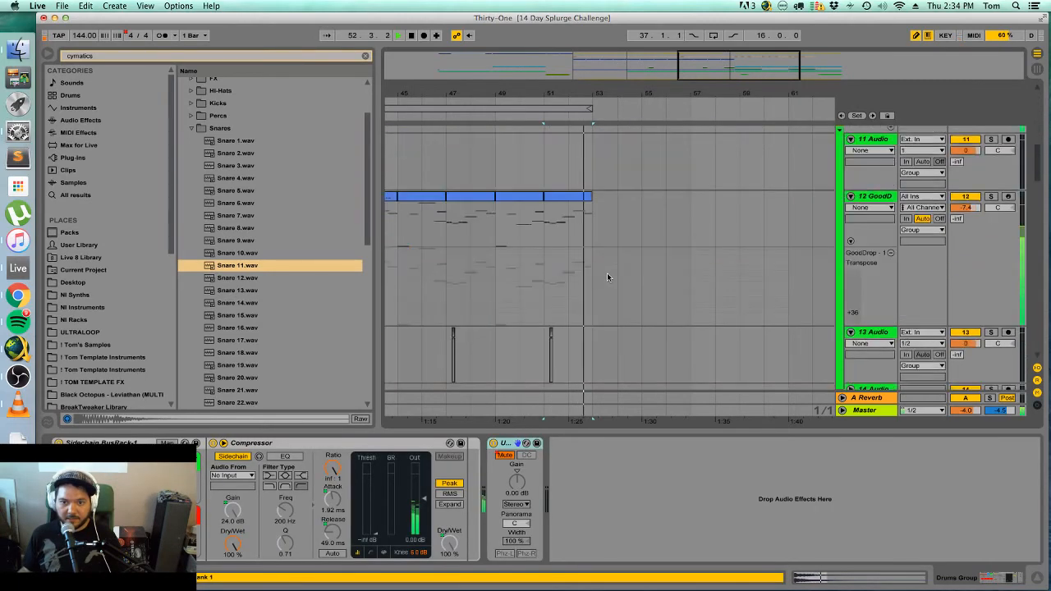
key(space)
click(565, 261)
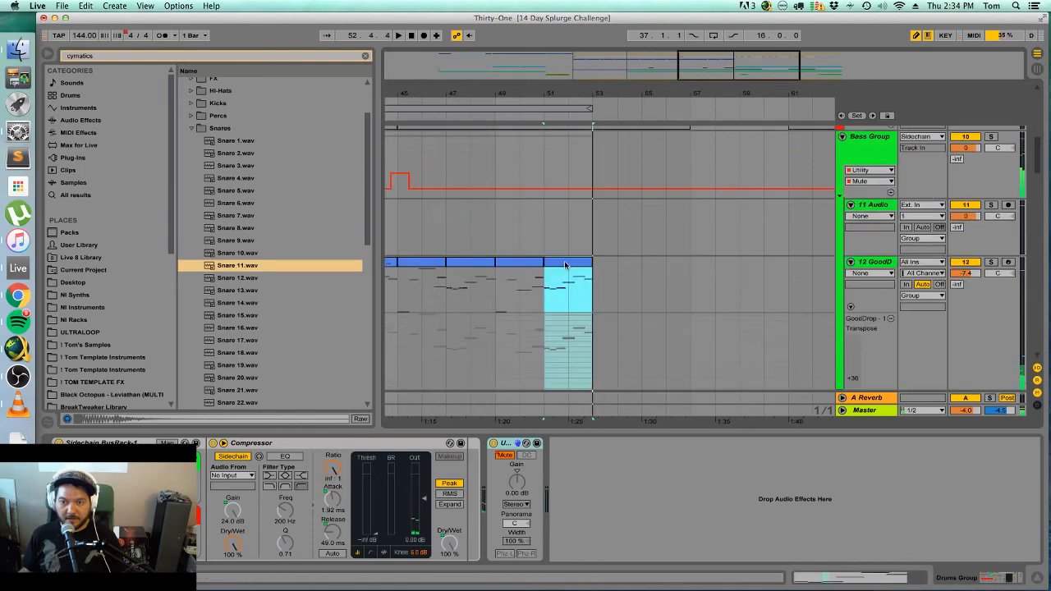
click(991, 262)
key(space)
click(991, 262)
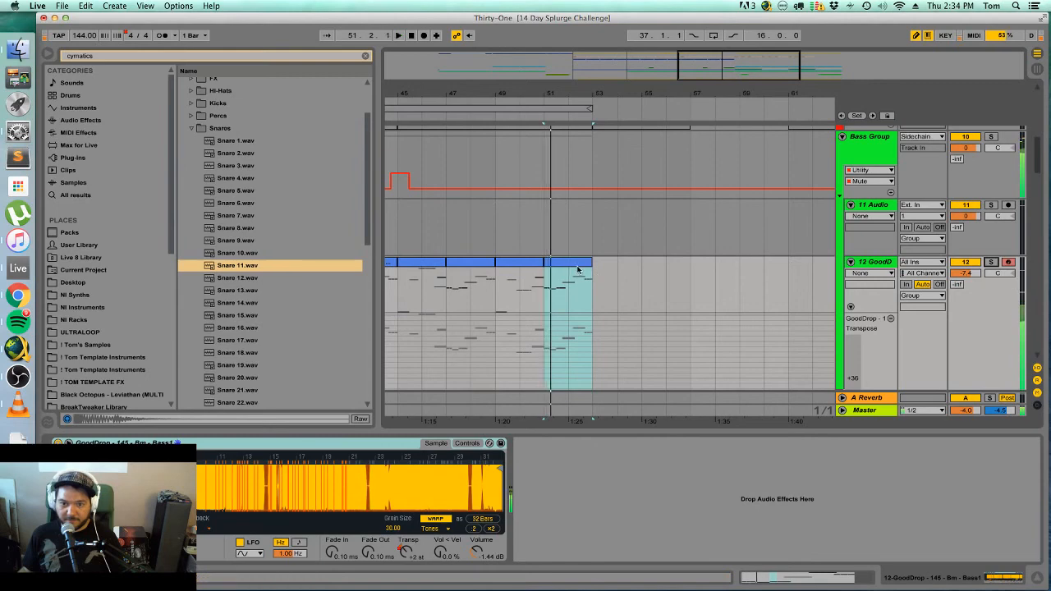
key(0)
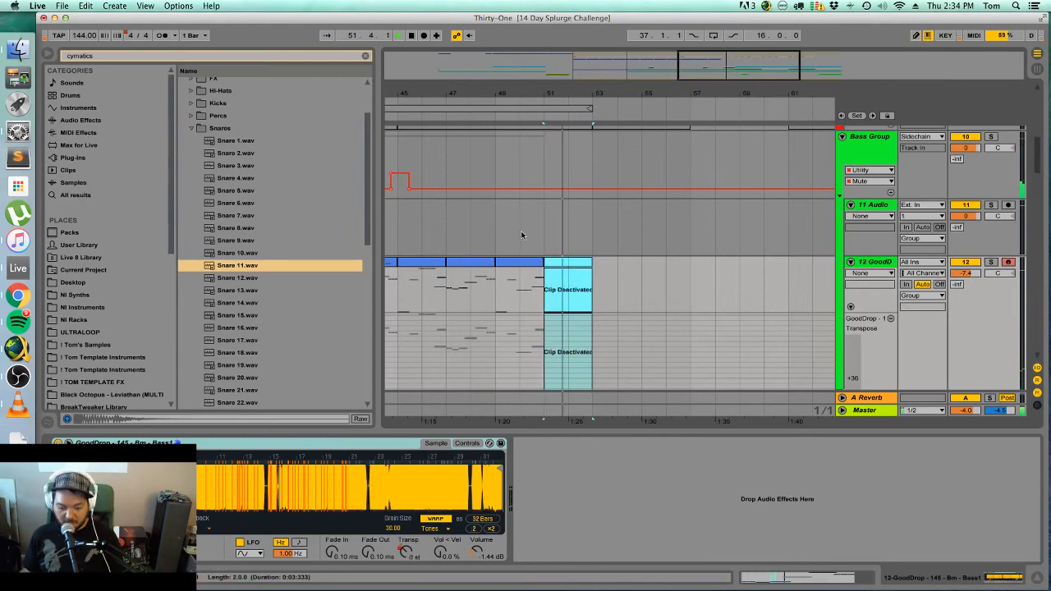
Reshape the Leads Group's Auto Filter Frequency automation into a ramp rising from bar 51 to 19.9 kHz just before bar 53.
click(610, 226)
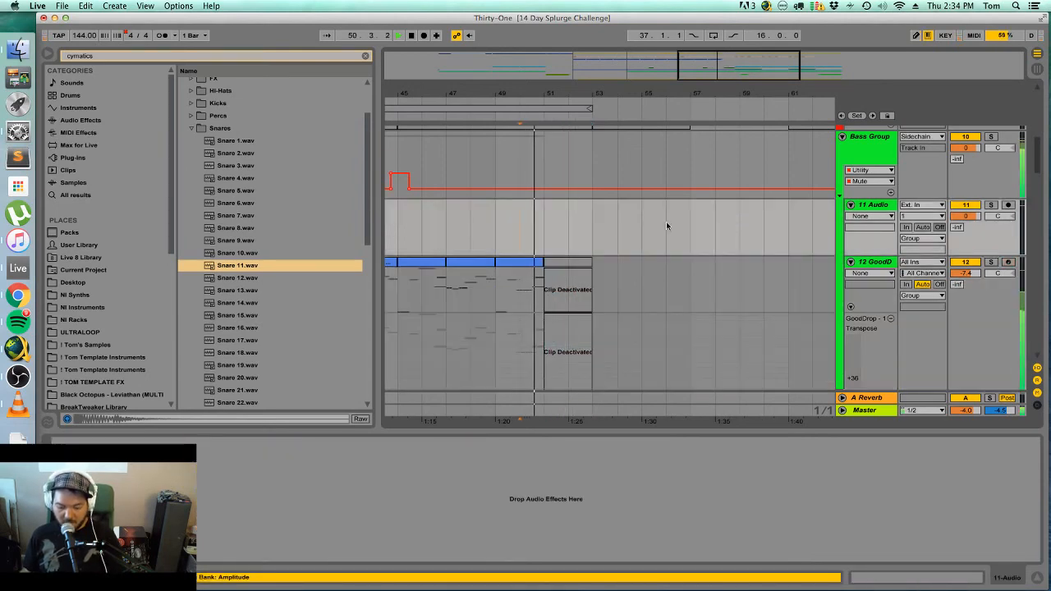
scroll(667, 224, down, 15)
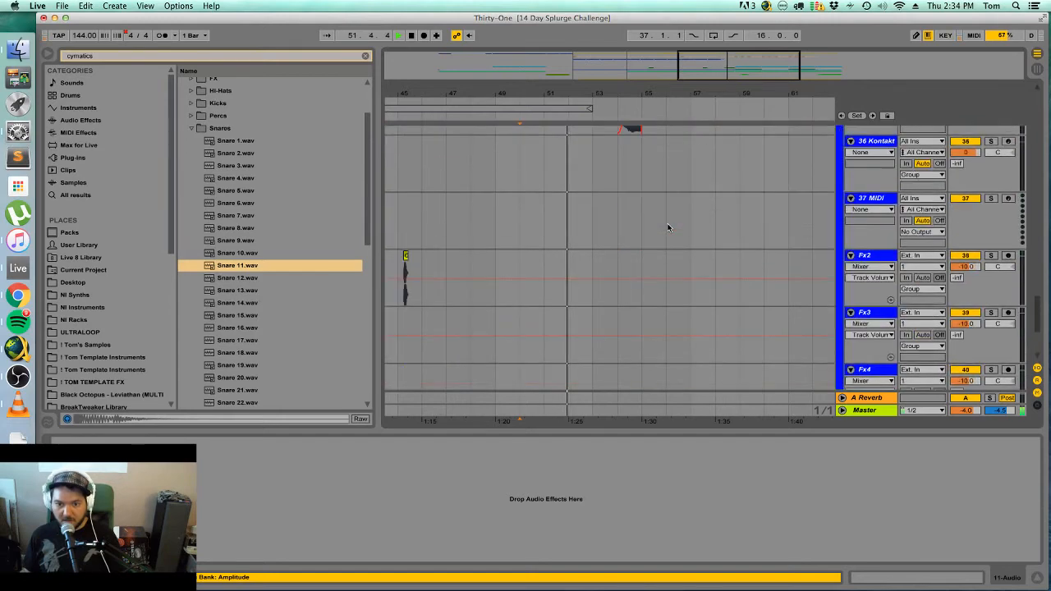
scroll(668, 228, up, 10)
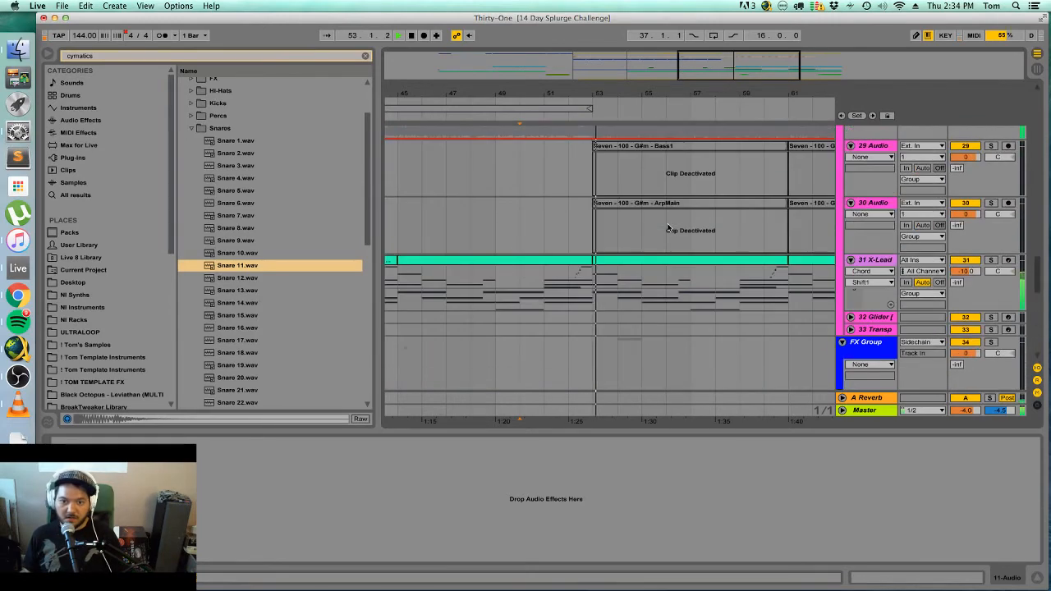
scroll(668, 227, down, 1)
scroll(667, 228, up, 5)
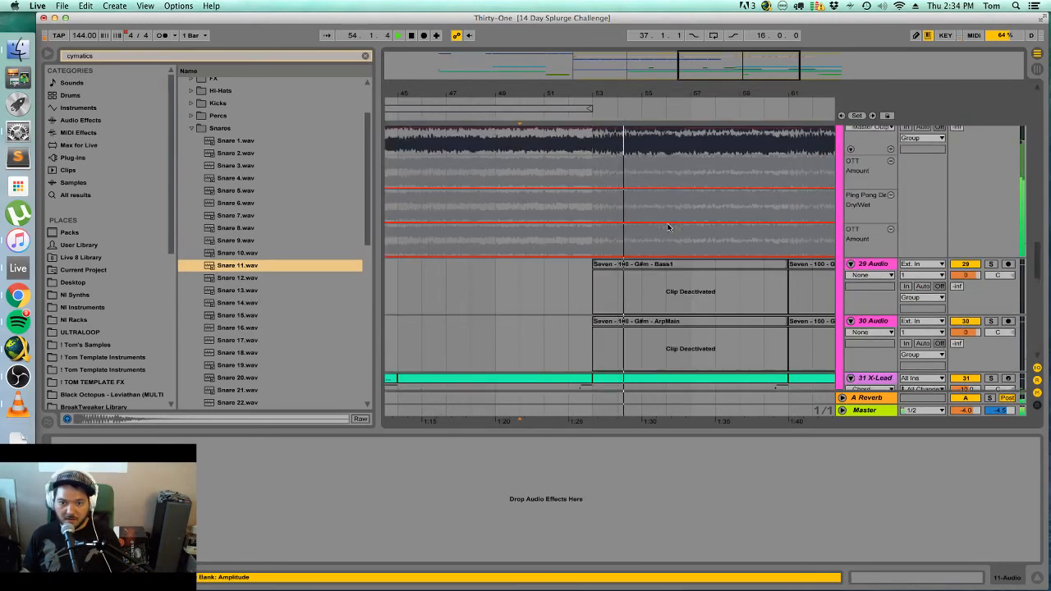
scroll(667, 228, up, 5)
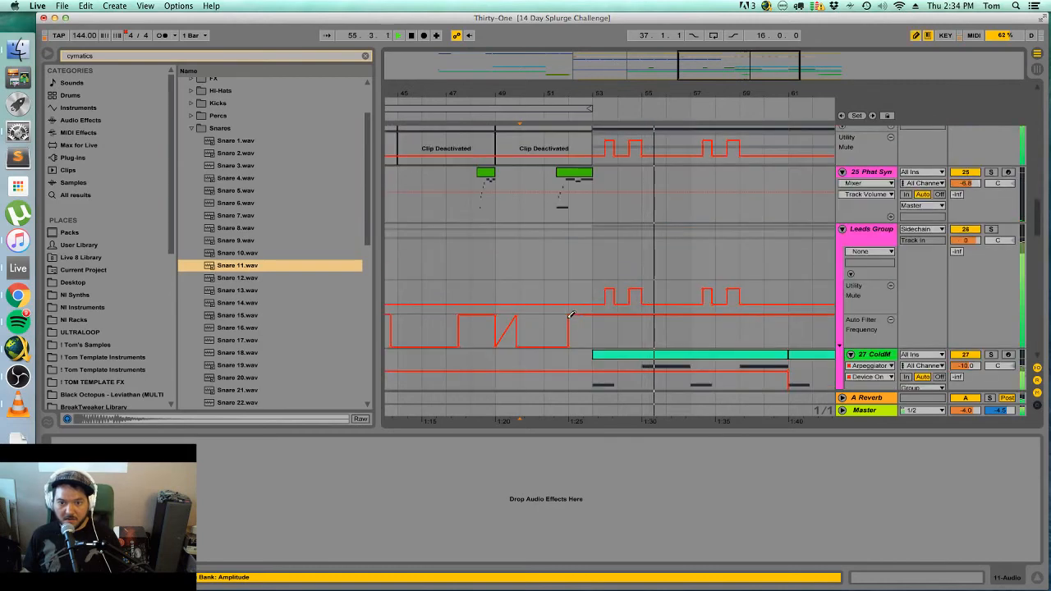
key(super+1)
drag(566, 311, 546, 310)
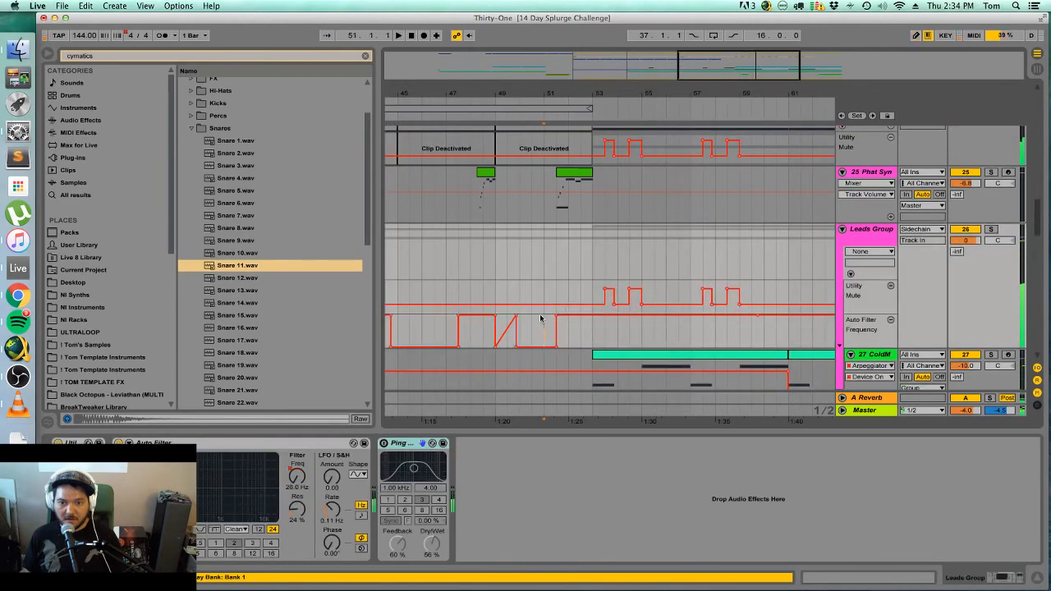
scroll(556, 337, down, 4)
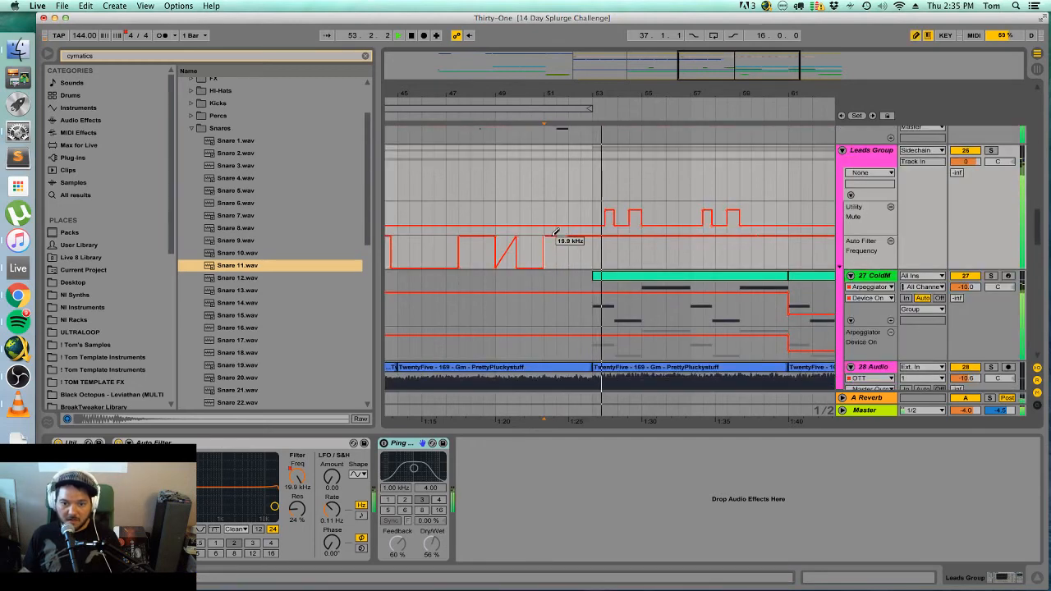
drag(547, 239, 585, 238)
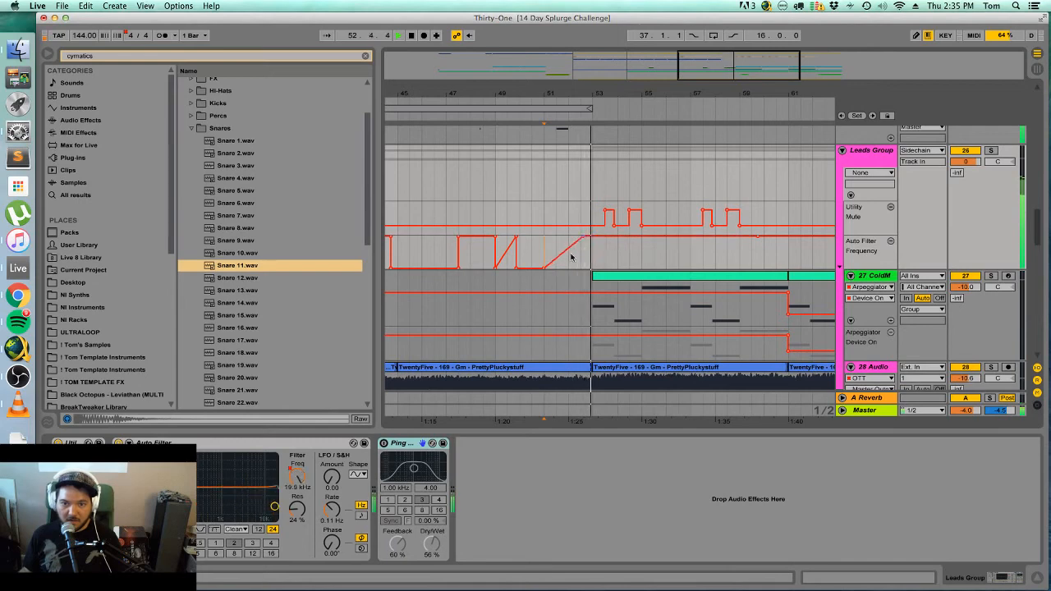
Play the transition from just before bar 51 into the drop and look over the FX, lead, bass and drum tracks.
scroll(531, 243, down, 15)
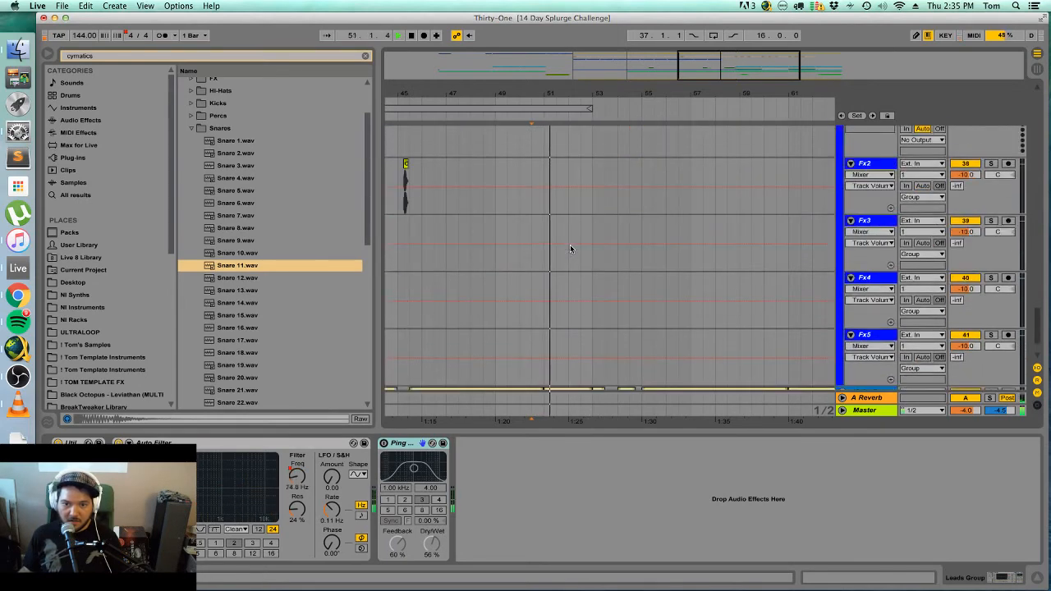
scroll(571, 248, down, 10)
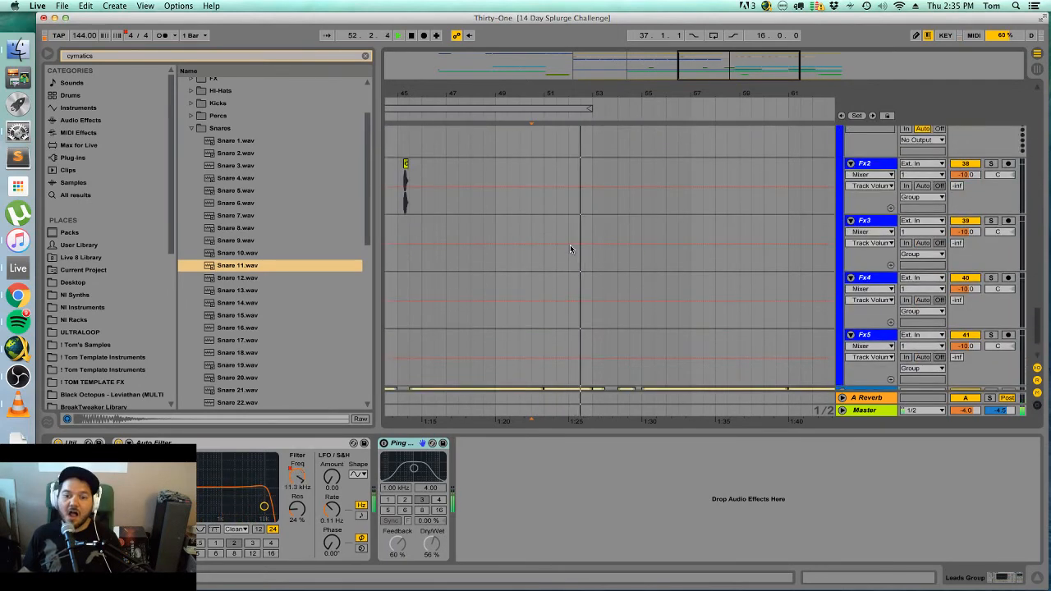
scroll(570, 248, up, 12)
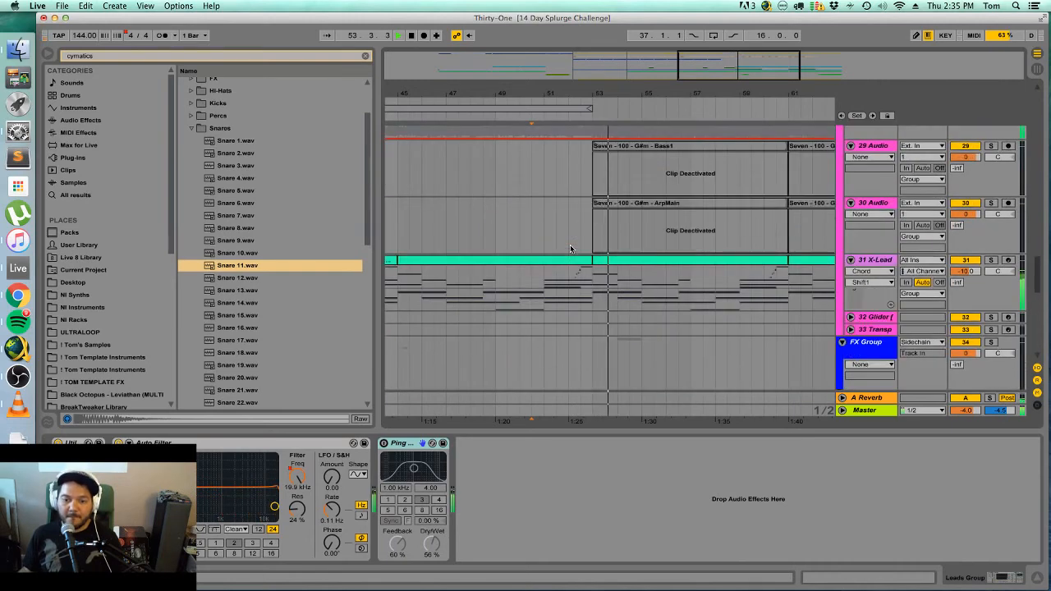
scroll(570, 248, up, 5)
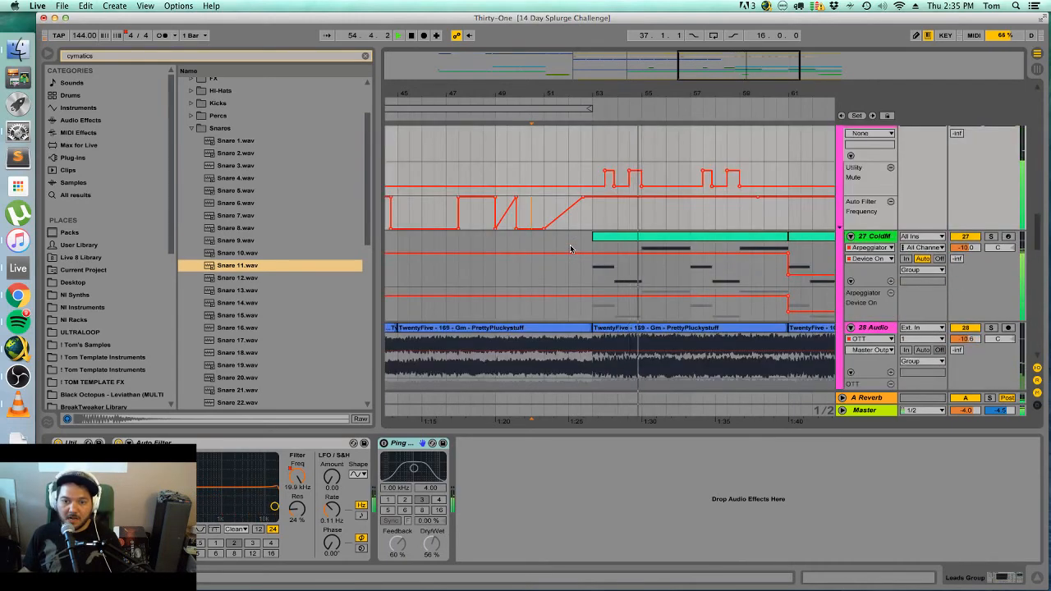
scroll(571, 248, up, 10)
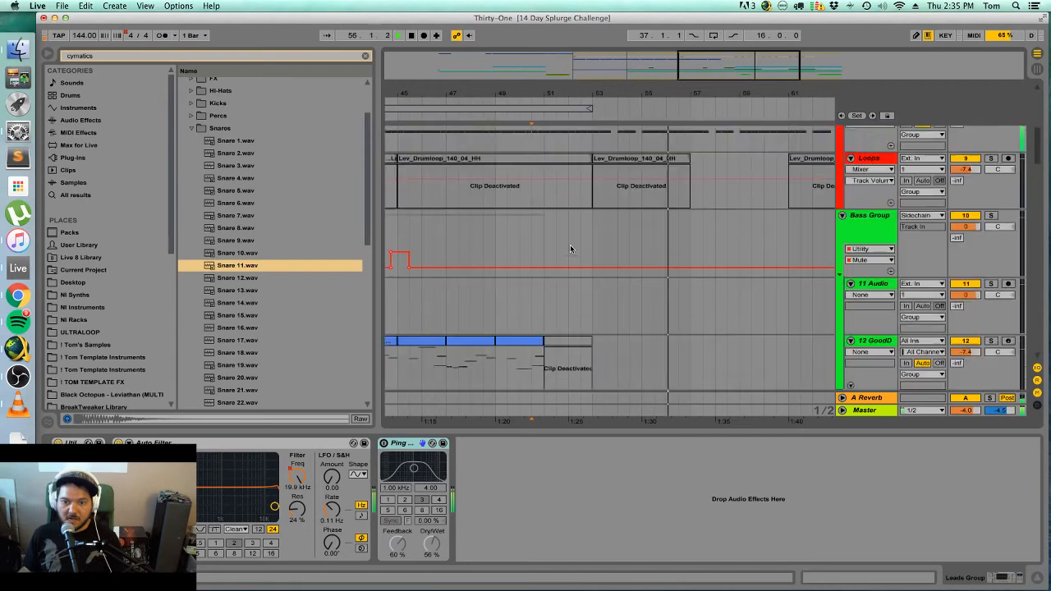
scroll(571, 248, up, 3)
scroll(571, 248, down, 9)
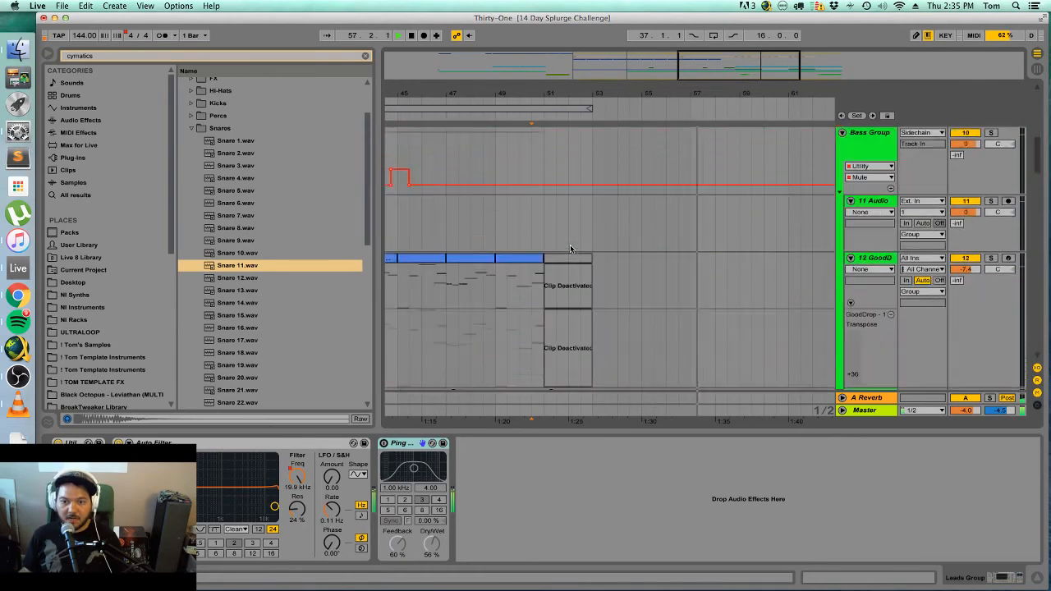
scroll(570, 248, up, 4)
scroll(570, 249, up, 2)
scroll(571, 248, down, 6)
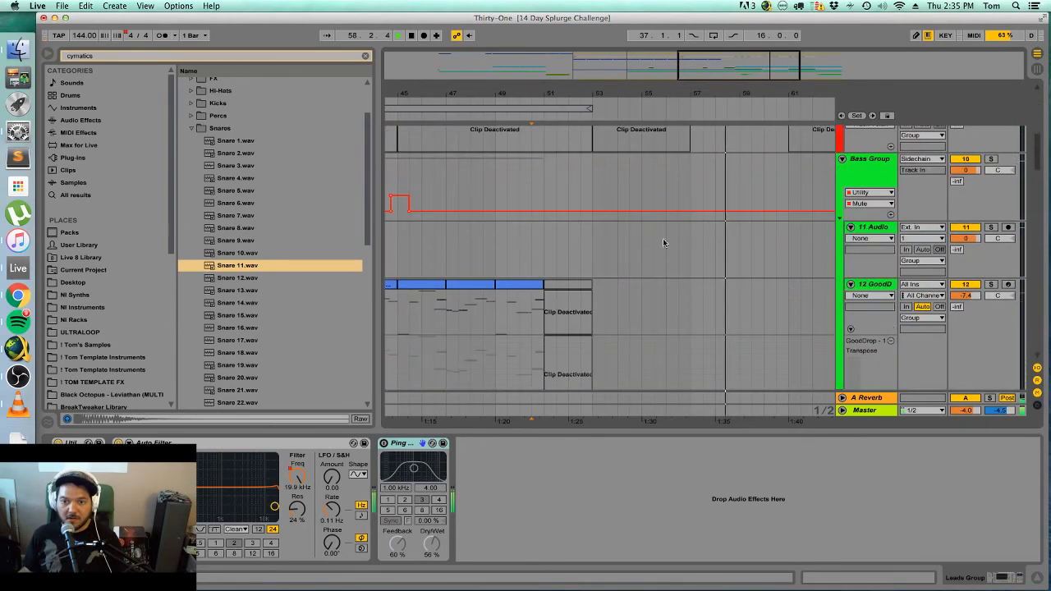
scroll(721, 244, up, 6)
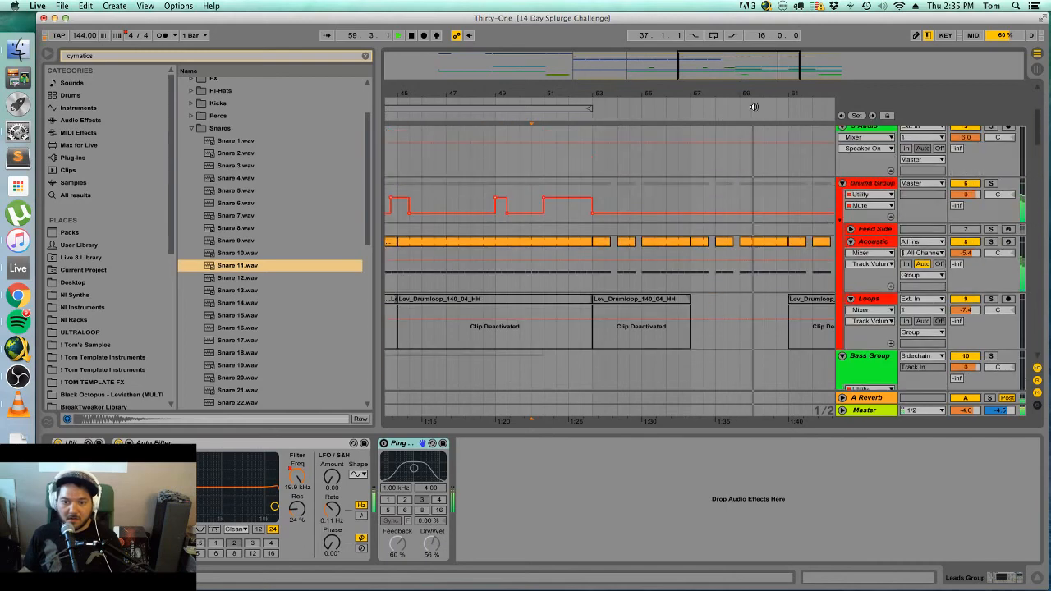
Move the Instrument Rack snare notes from bar 61 onward up to the Snare 11 row and close the note editor.
drag(742, 69, 743, 51)
scroll(506, 281, down, 15)
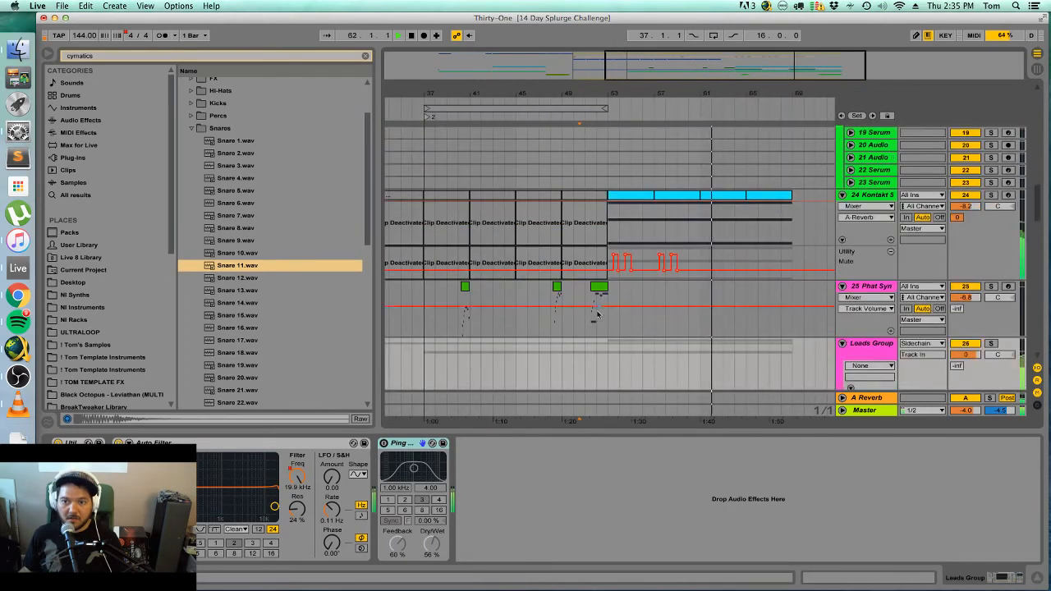
scroll(700, 337, down, 6)
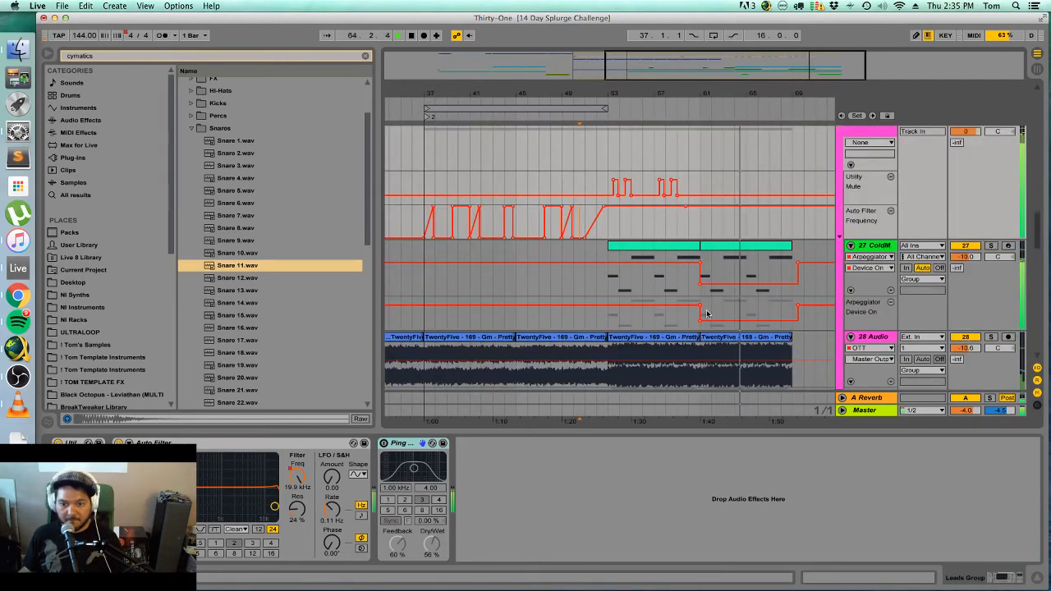
scroll(704, 328, up, 20)
scroll(721, 266, up, 2)
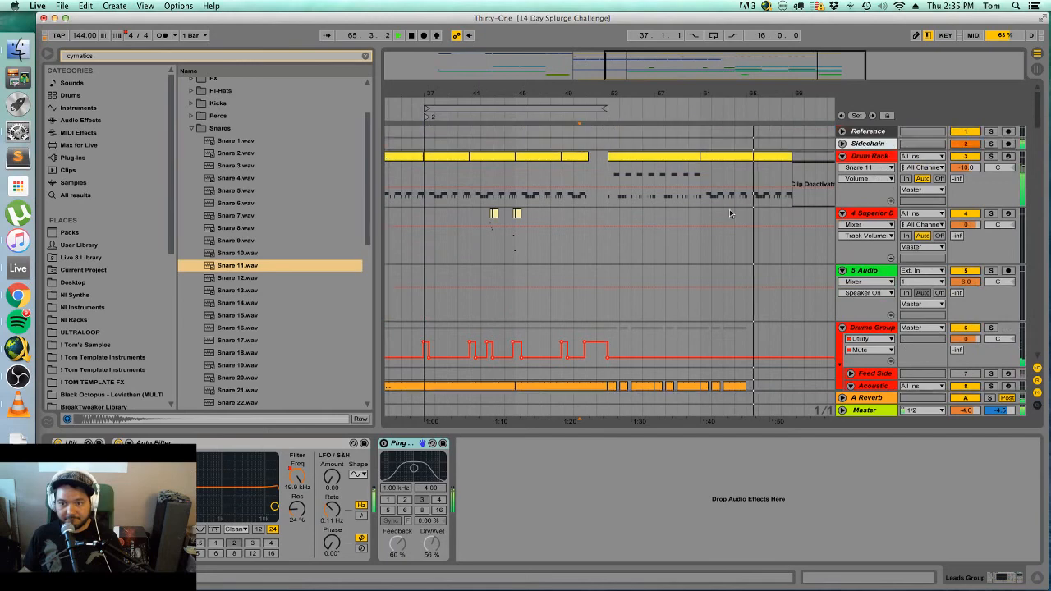
double_click(714, 157)
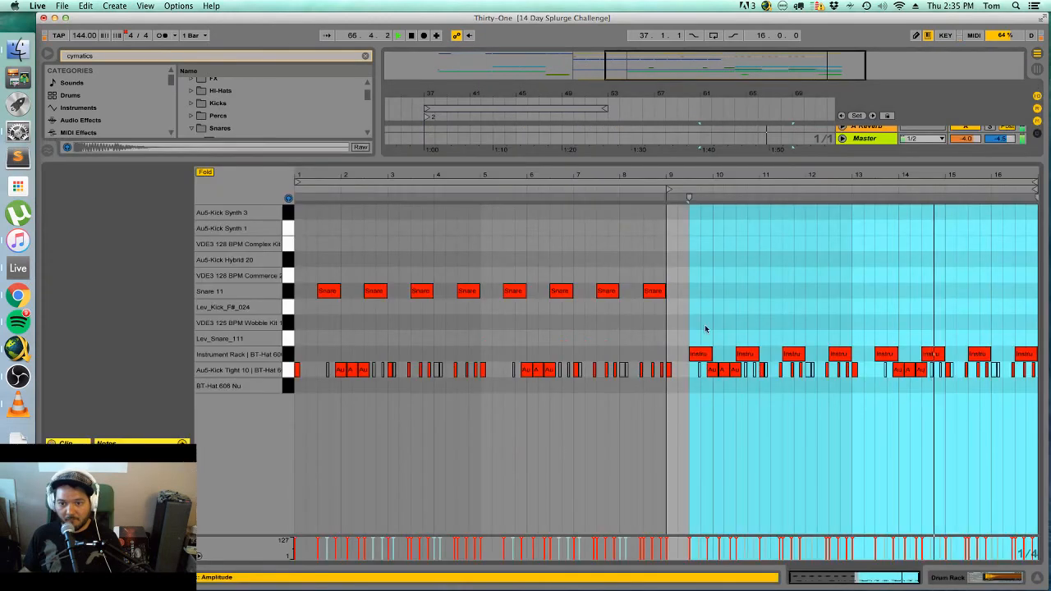
drag(687, 326, 1047, 355)
key(Up)
key(Up)
key(Up)
key(Up)
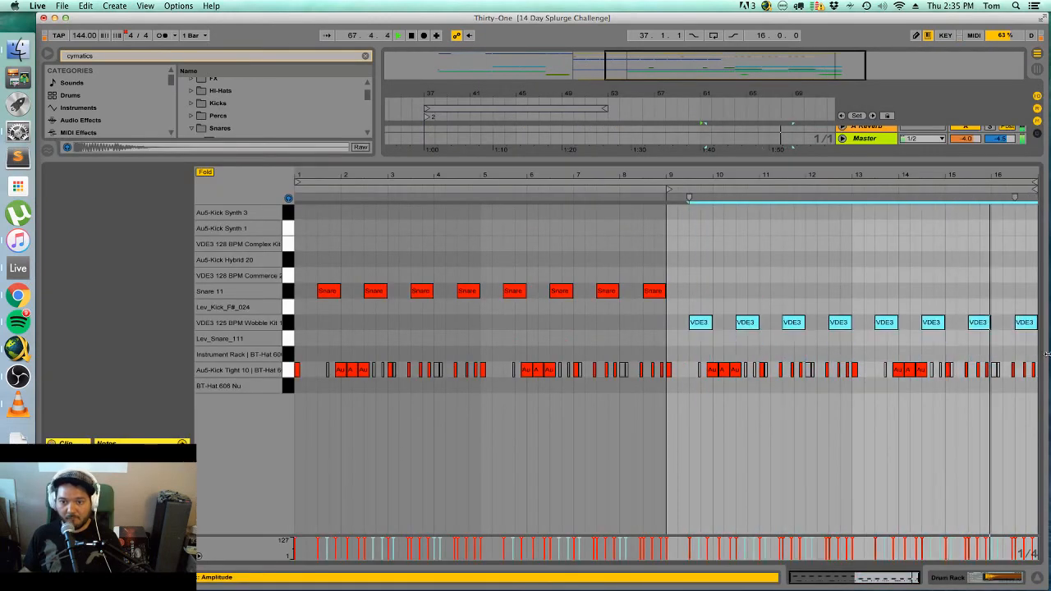
key(alt+super+l)
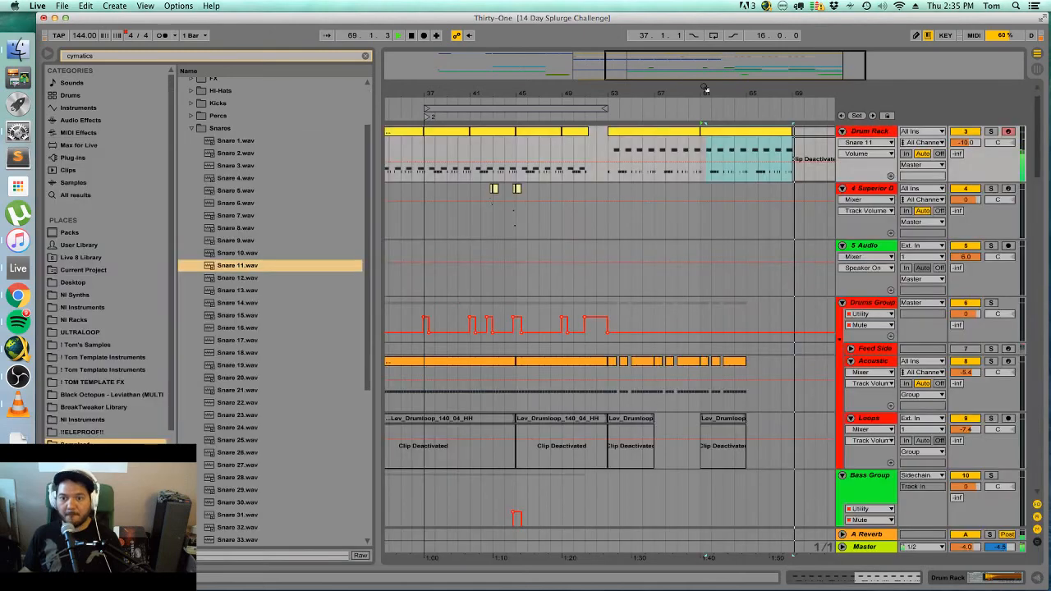
Move the short riser clip near bar 54 on the Fx1 track back so it ends at bar 53.
click(632, 134)
key(space)
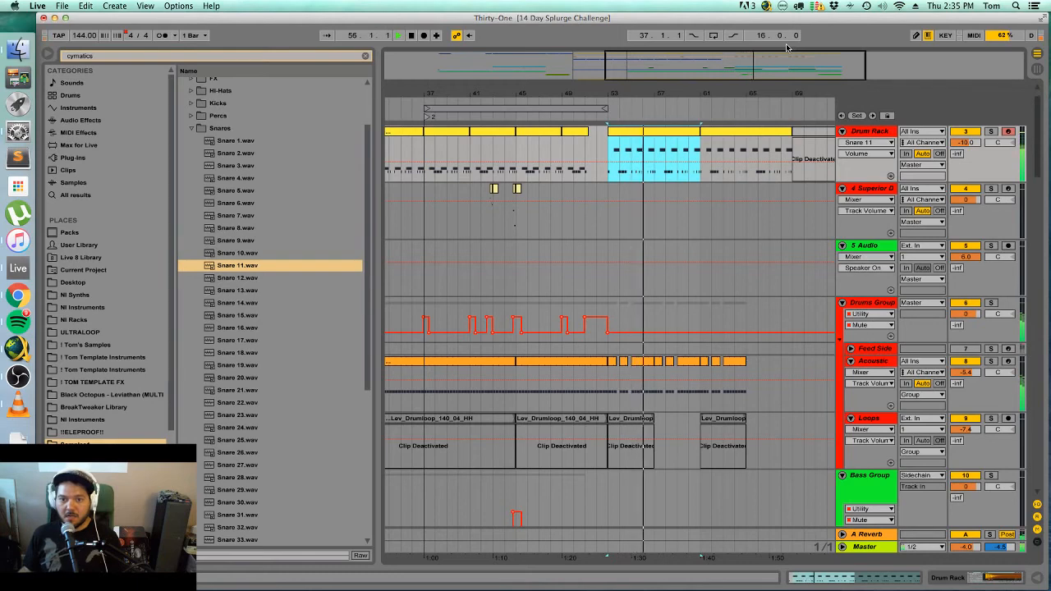
scroll(688, 255, down, 8)
scroll(688, 250, down, 15)
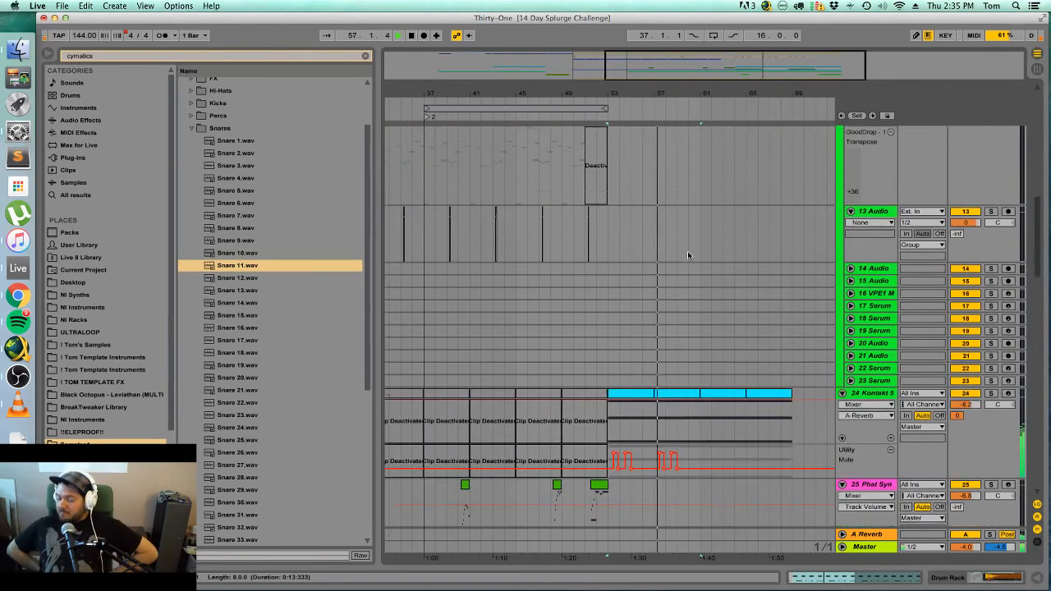
scroll(639, 351, down, 5)
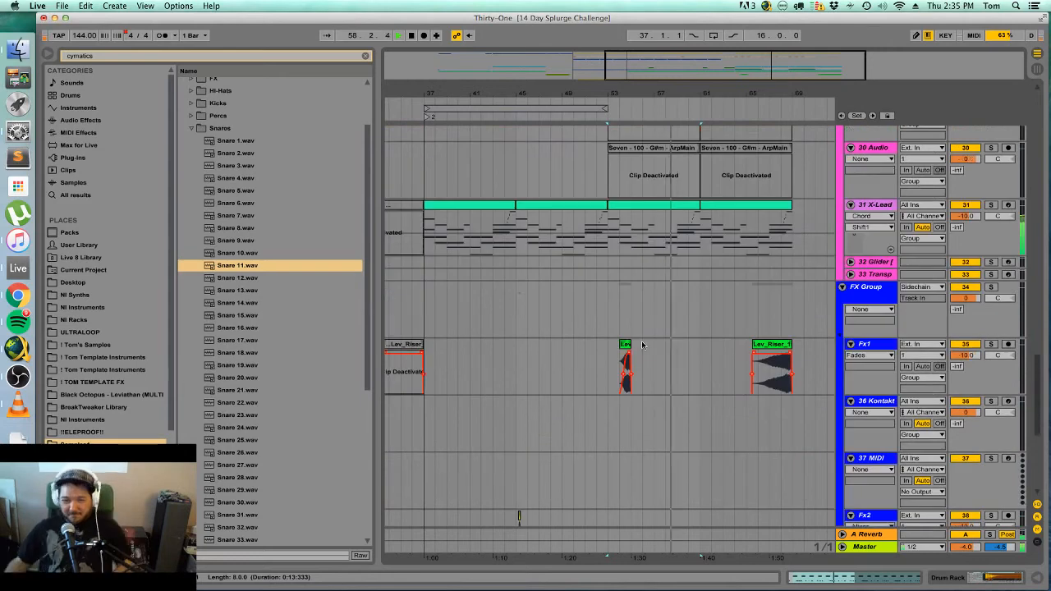
click(634, 353)
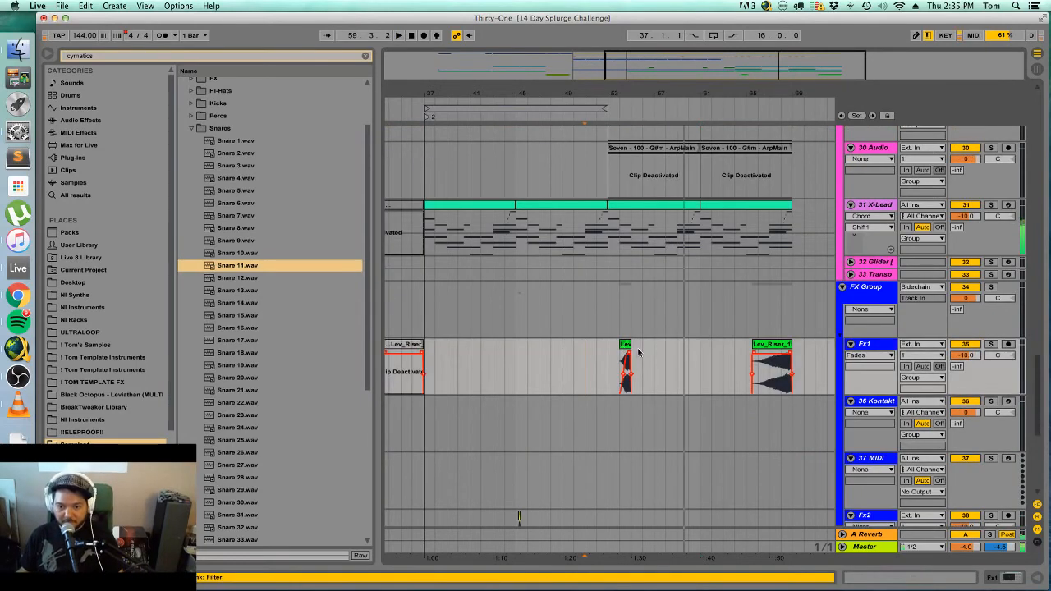
key(space)
key(space)
drag(628, 345, 604, 348)
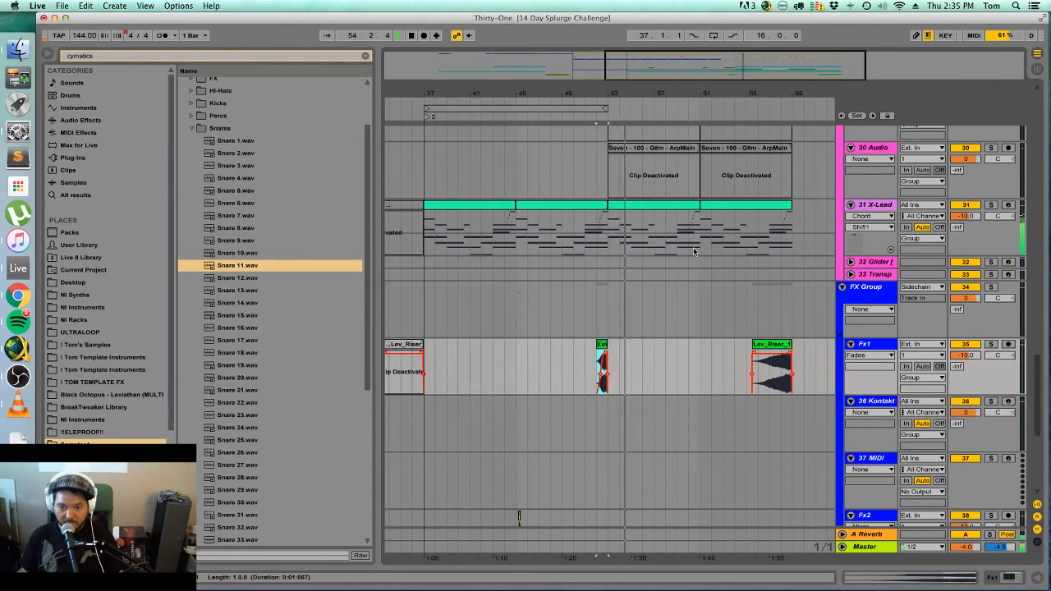
Duplicate the Acoustic track's clips from bars 61 to 65 so they fill bars 65 to 69.
scroll(704, 165, up, 5)
drag(748, 55, 748, 15)
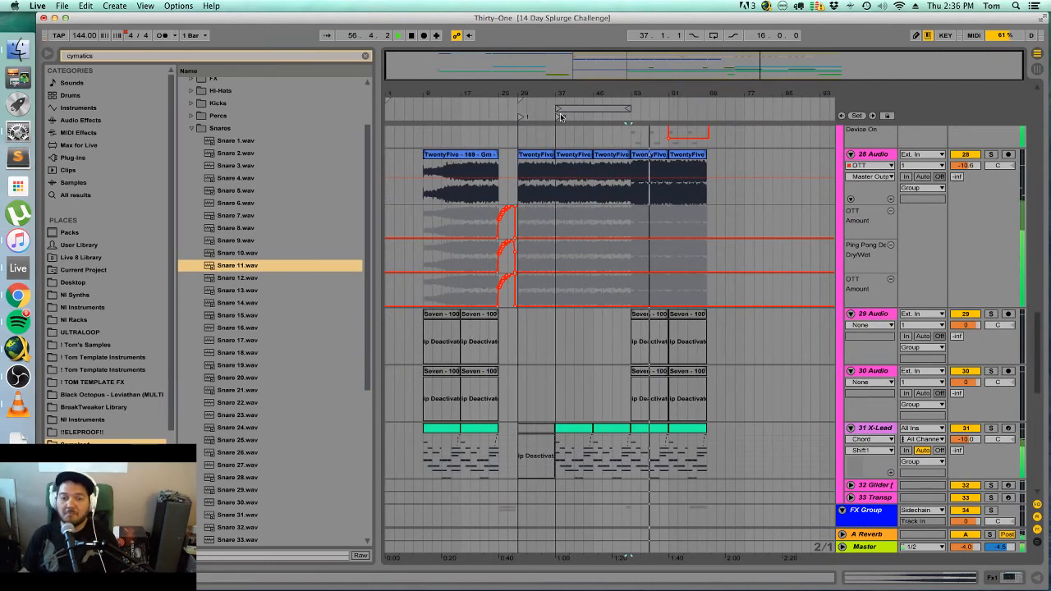
scroll(673, 245, up, 5)
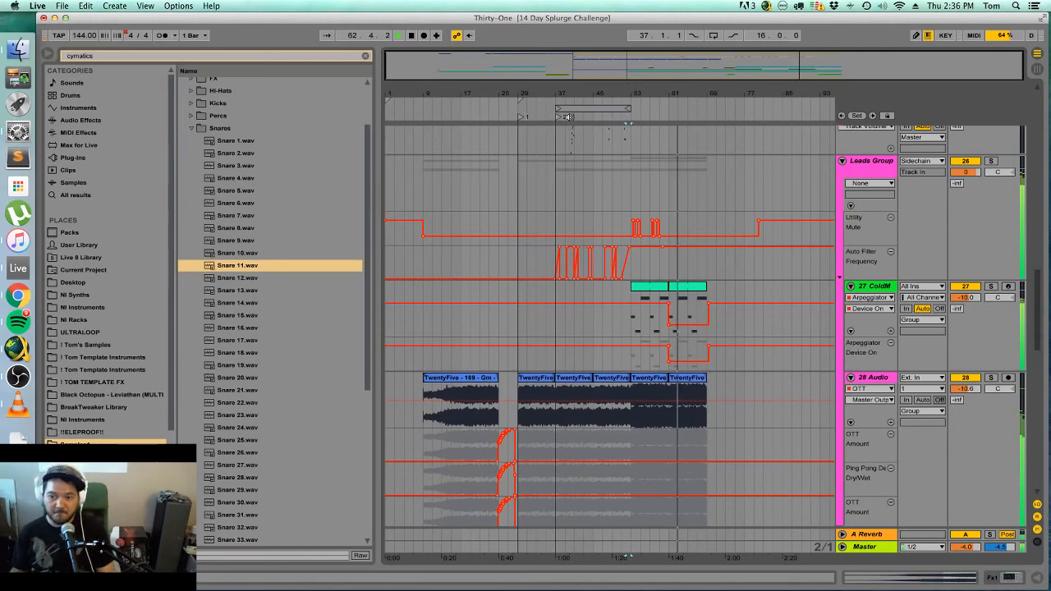
scroll(739, 301, up, 15)
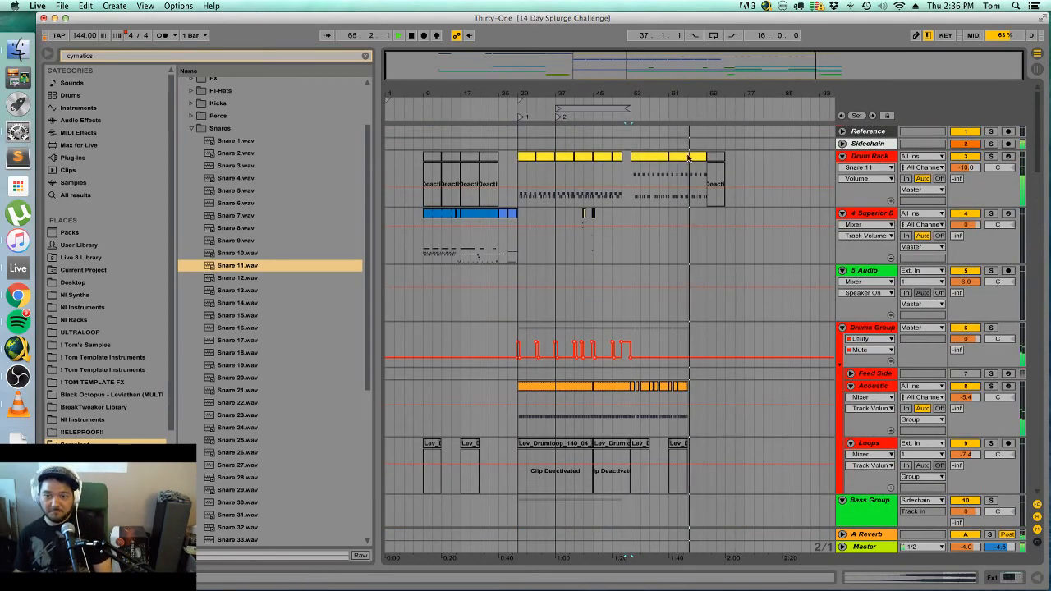
scroll(728, 251, down, 6)
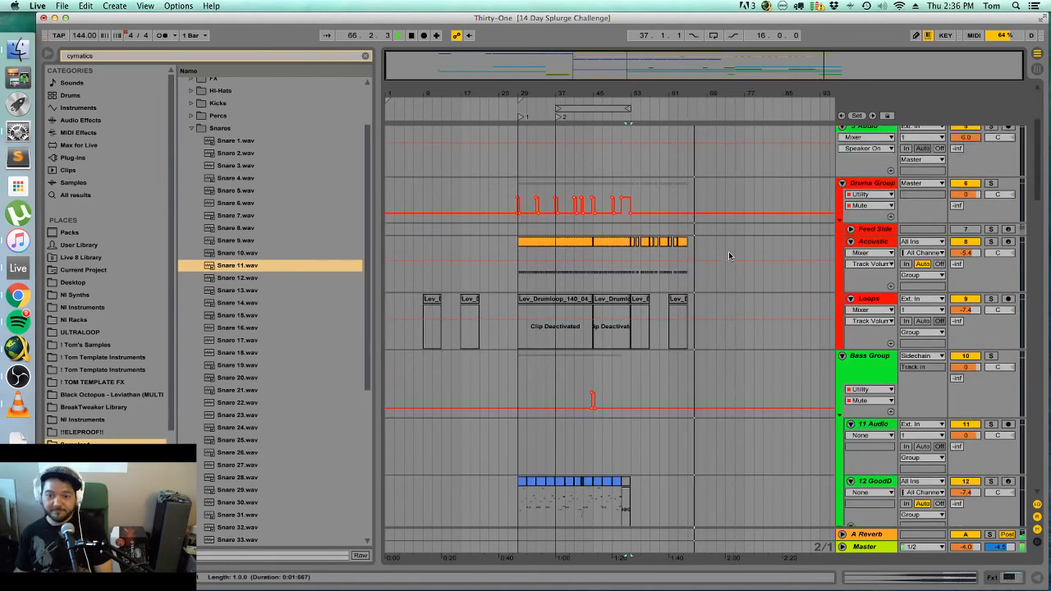
scroll(730, 251, up, 4)
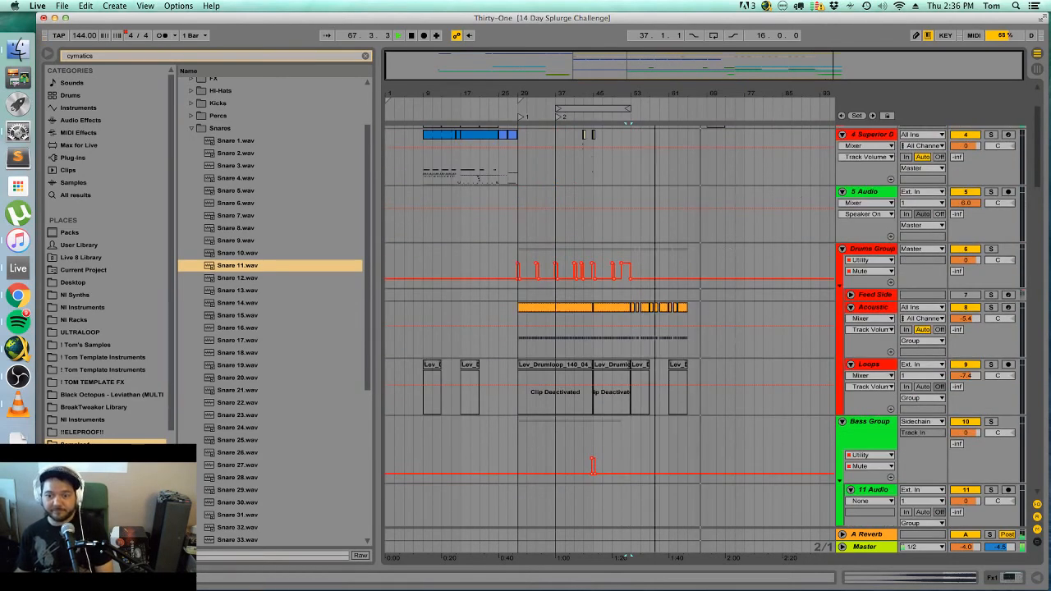
scroll(742, 315, up, 3)
click(718, 317)
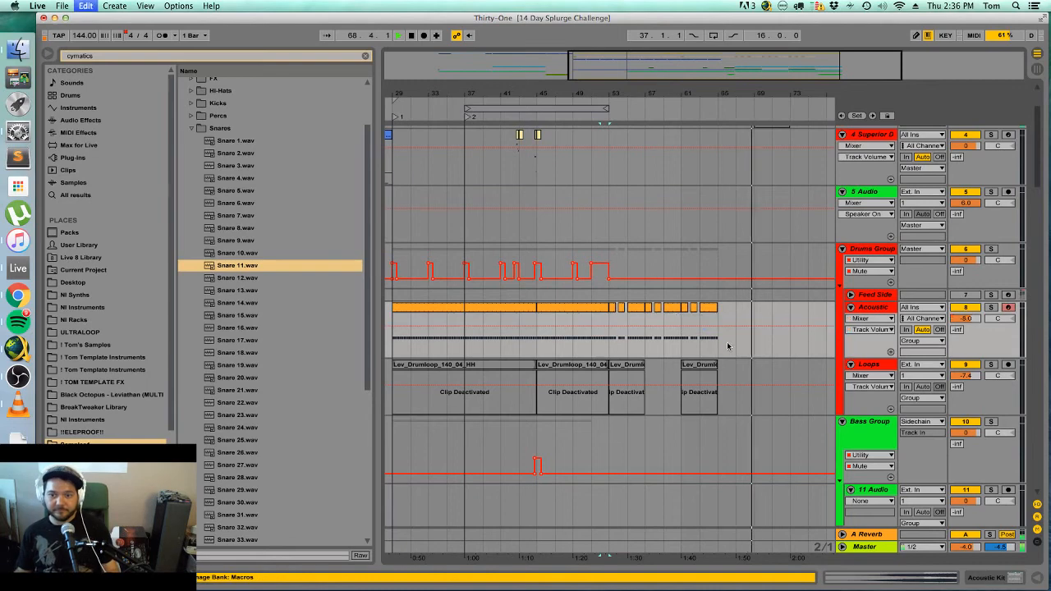
drag(704, 341, 687, 341)
key(super+d)
scroll(696, 338, down, 4)
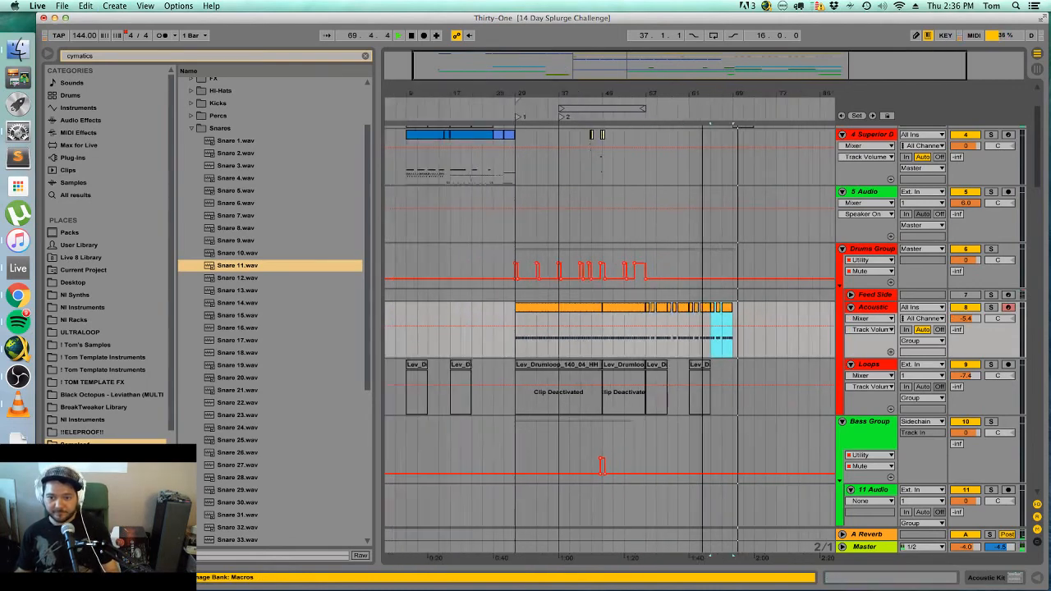
Play the arrangement from bar 29, and again from bar 37 through into the drop.
click(521, 226)
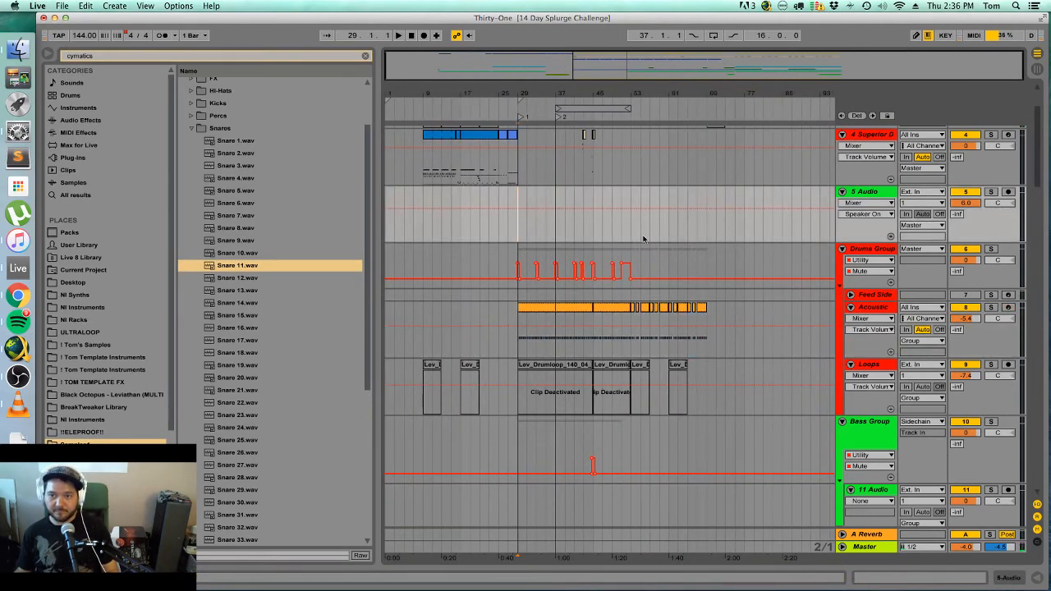
key(space)
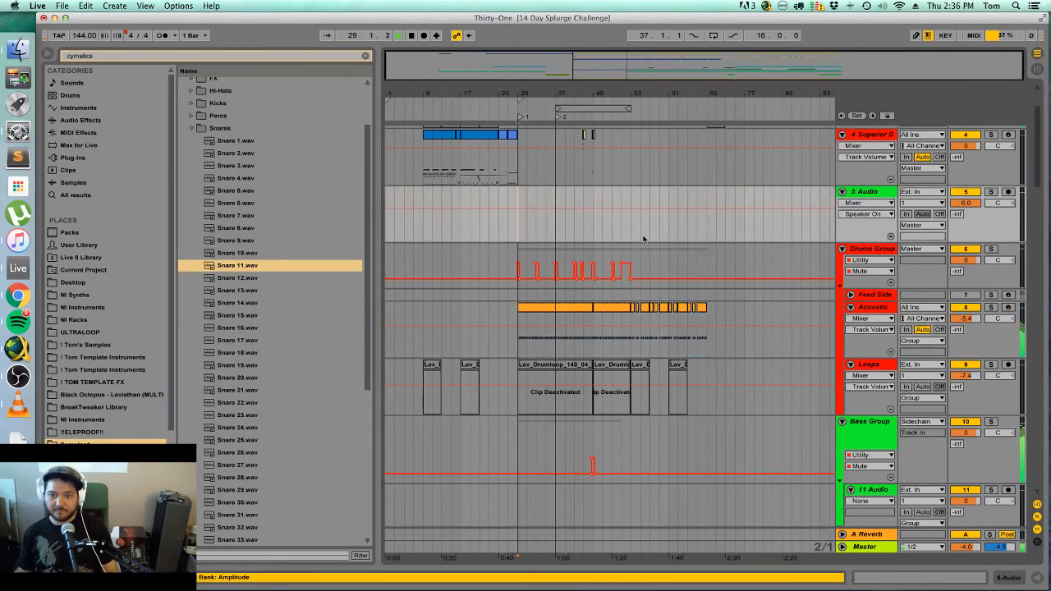
click(556, 231)
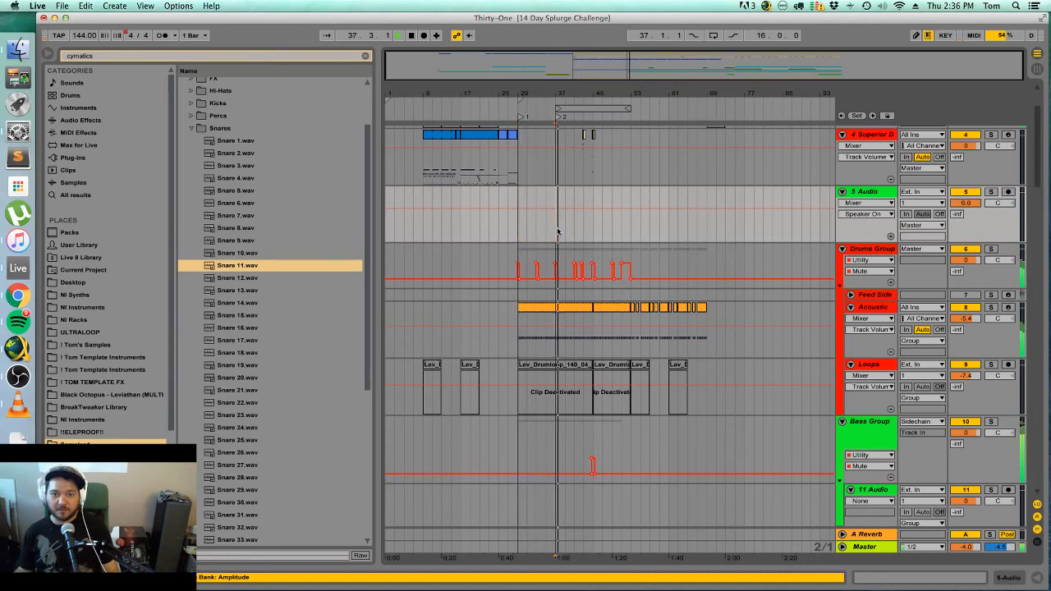
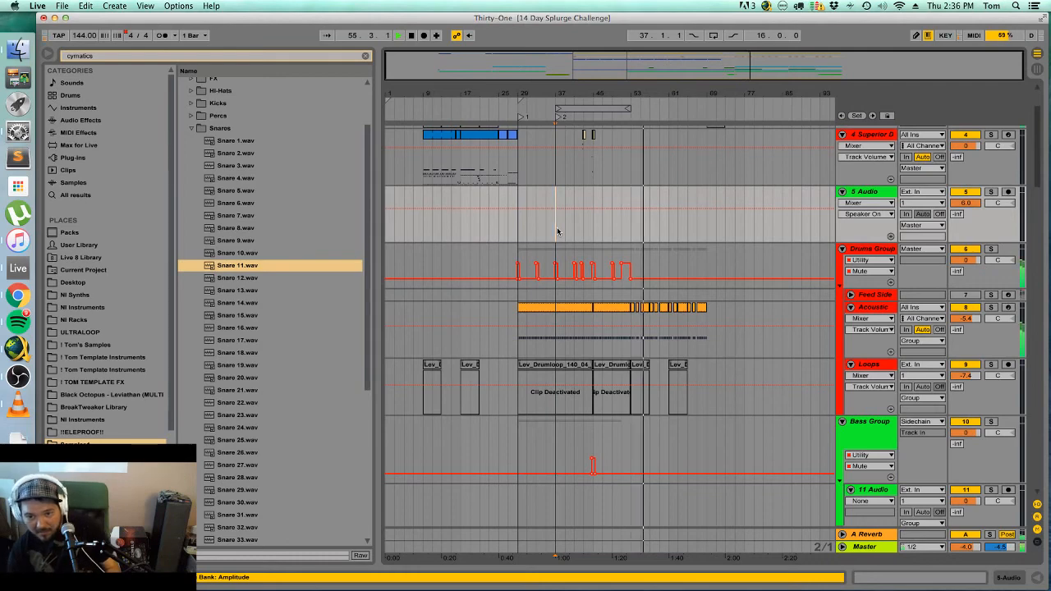
Mute the Drums Group on the last beat of bar 53 and show its Utility Mute automation in a separate lane.
drag(671, 91, 651, 250)
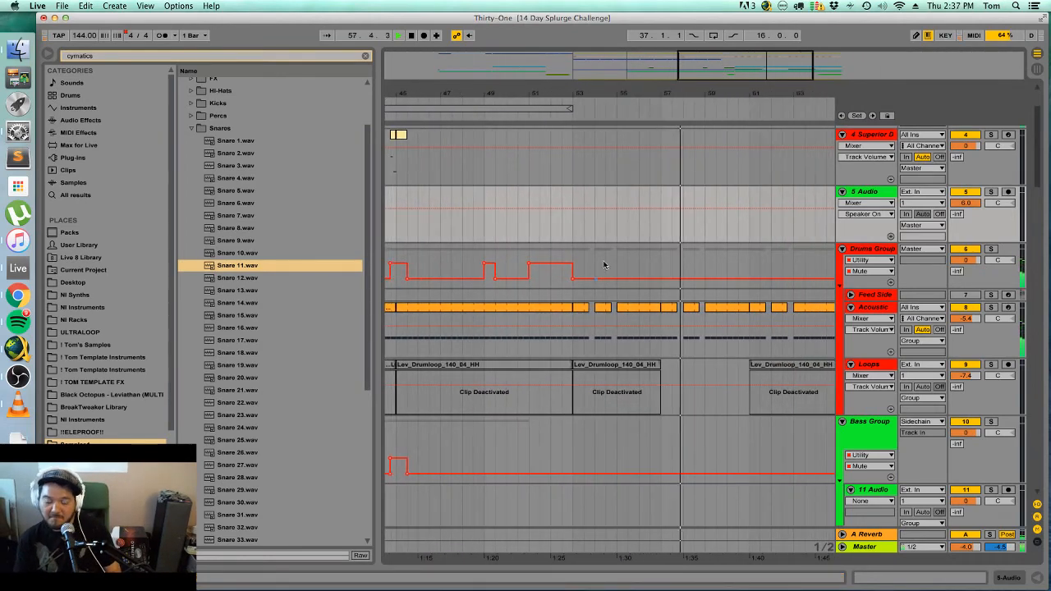
drag(726, 63, 640, 264)
click(632, 262)
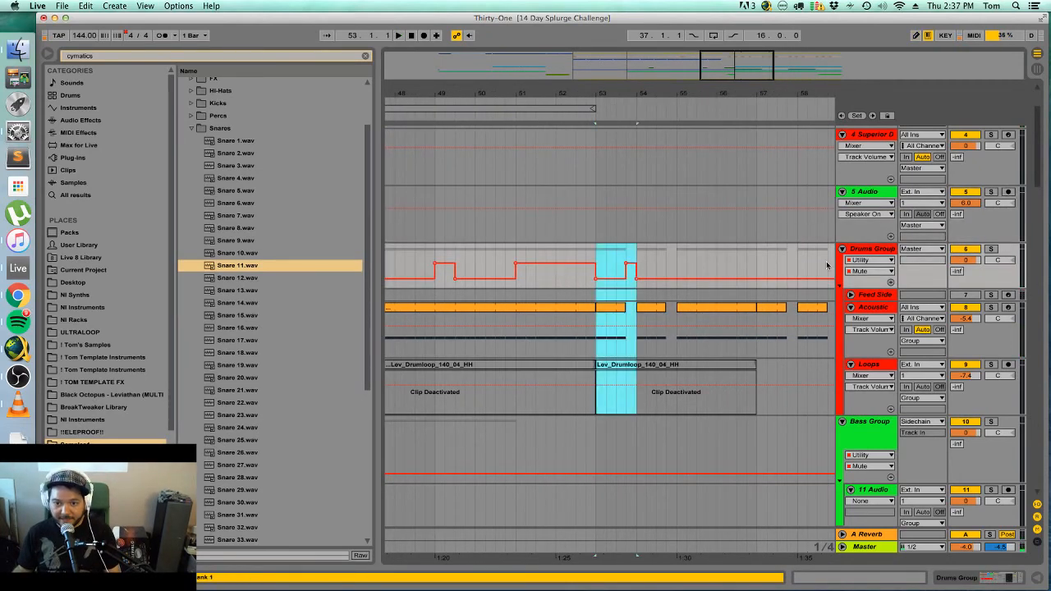
click(891, 282)
click(647, 298)
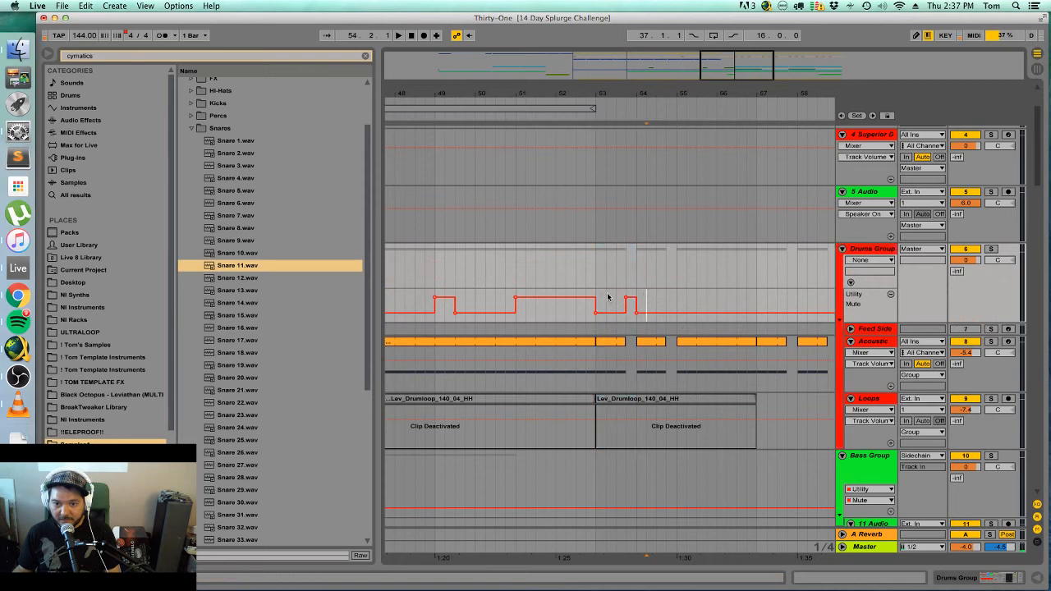
Duplicate bar 53's Drums Group mute onto the last beat of bar 54 and play it back from bar 53.
drag(598, 299, 669, 302)
key(super+d)
click(666, 294)
key(space)
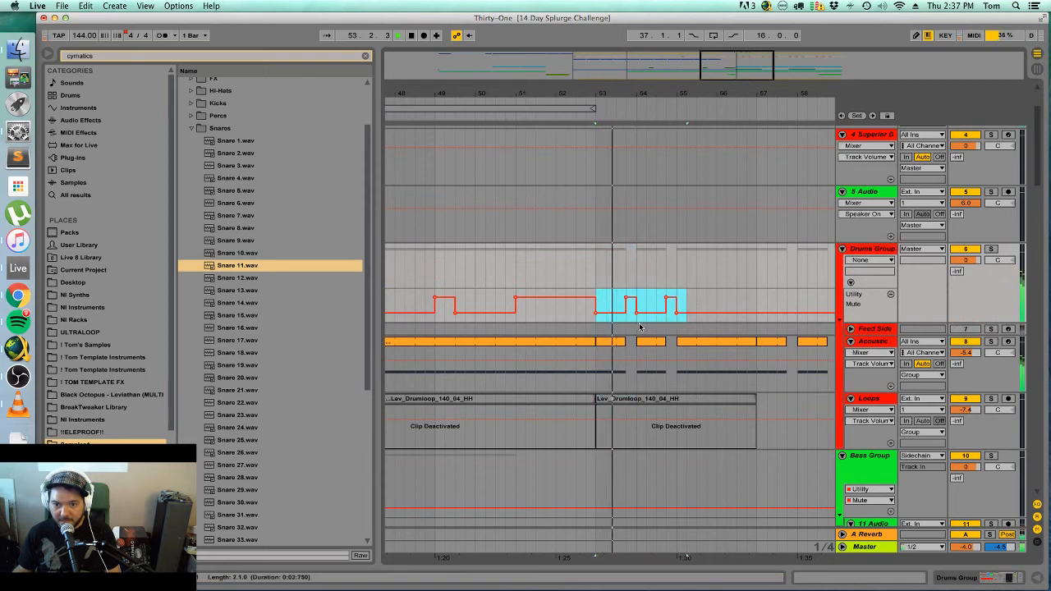
key(space)
Extend the Drums Group mutes in bars 53 and 54 so each covers the second half of its bar.
key(b)
click(622, 296)
key(space)
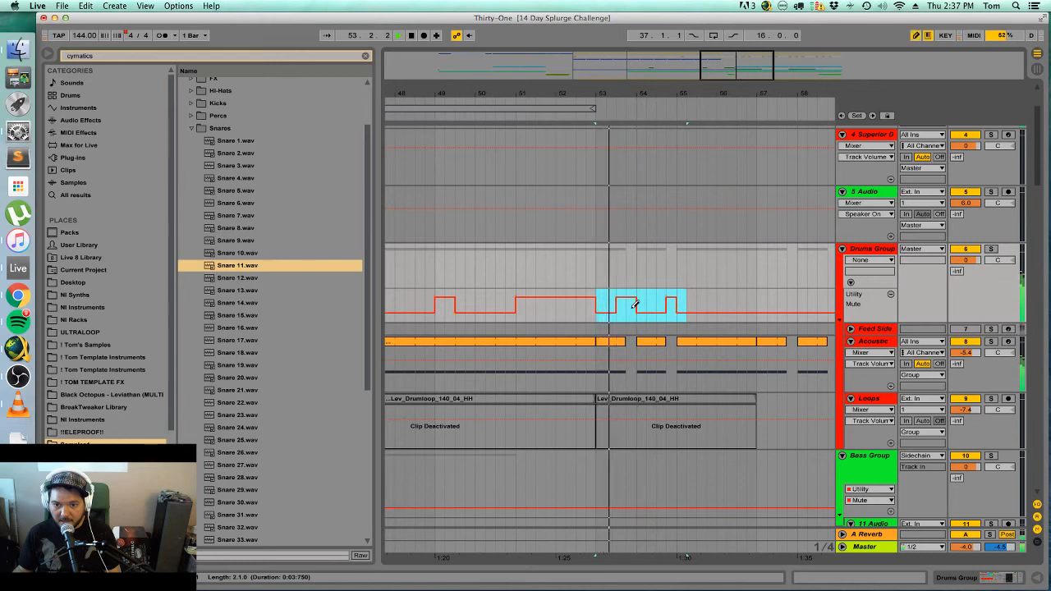
key(b)
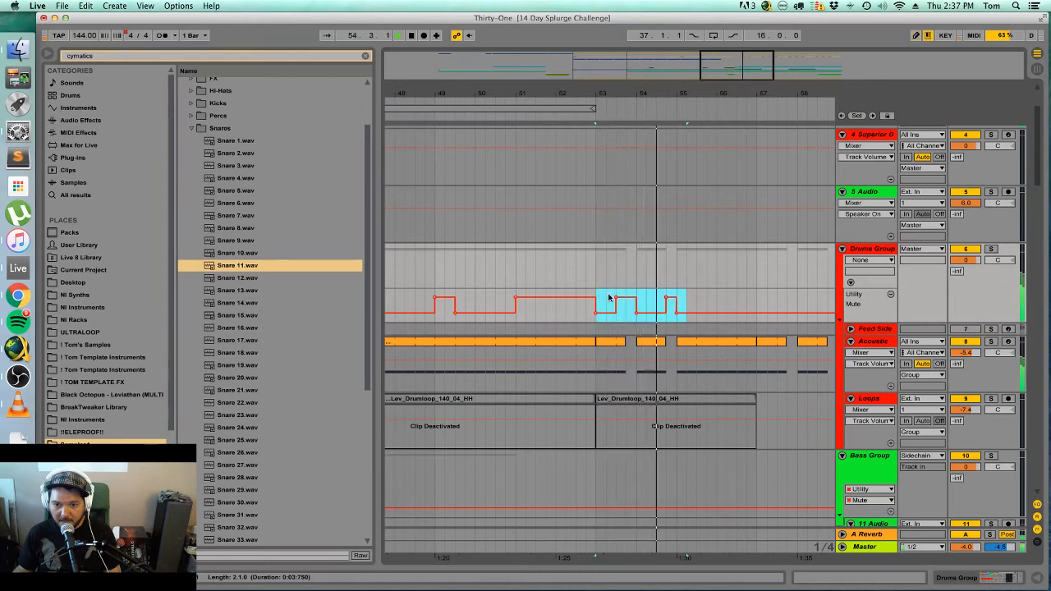
key(b)
click(663, 298)
key(space)
key(space)
key(b)
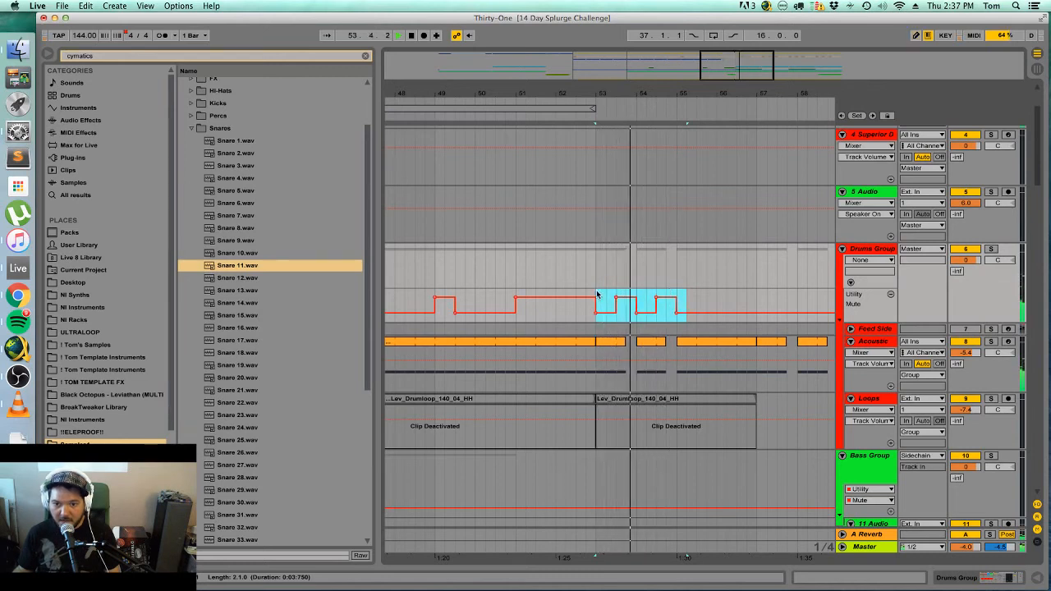
Copy the Drums Group Mute automation of bars 53 to 55 and paste it at bar 57.
drag(597, 295, 681, 299)
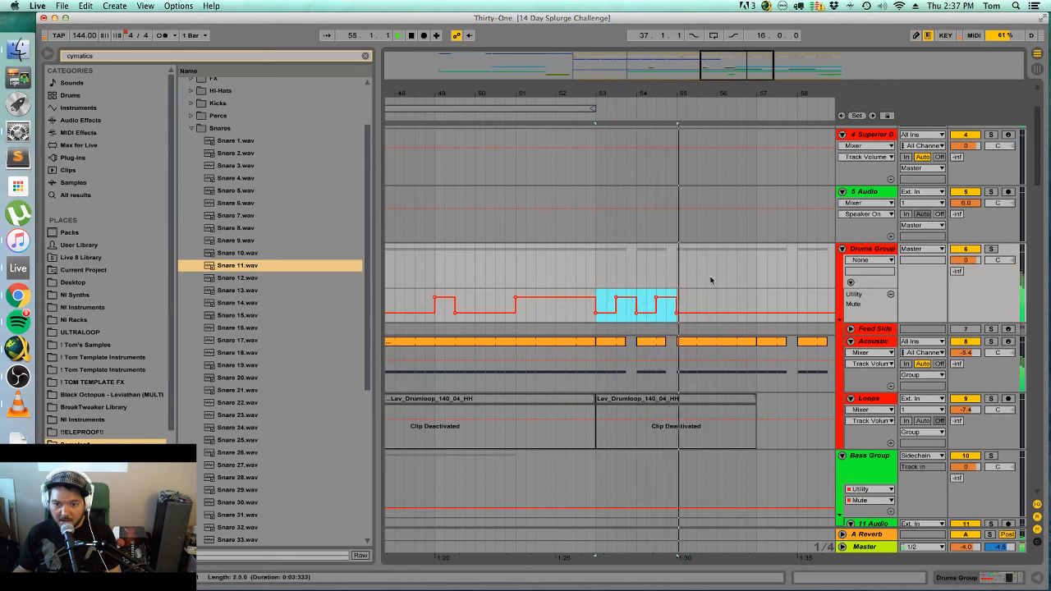
key(super+c)
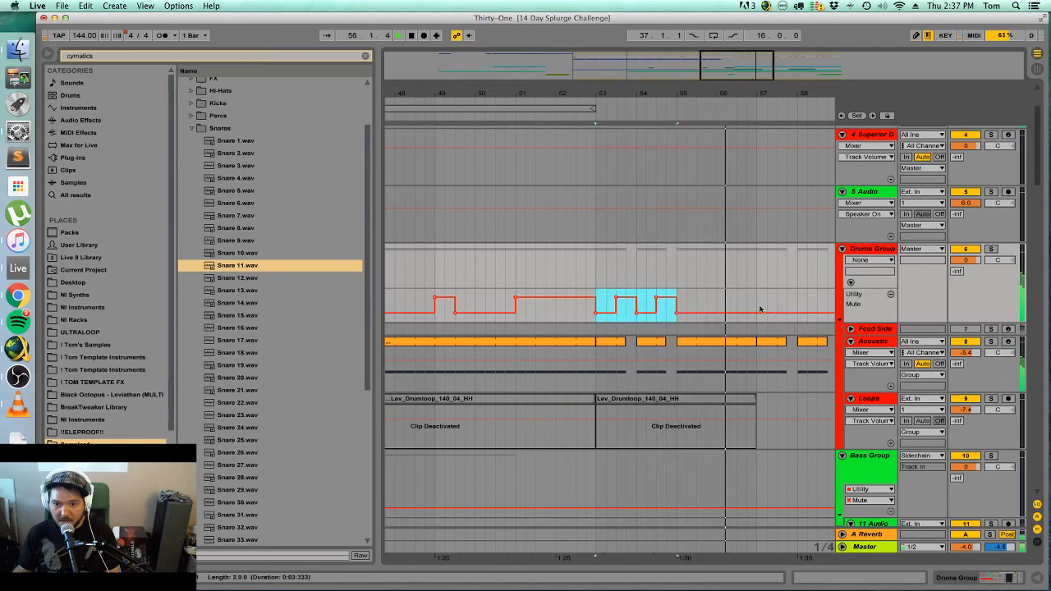
click(759, 307)
key(super+v)
drag(758, 65, 757, 53)
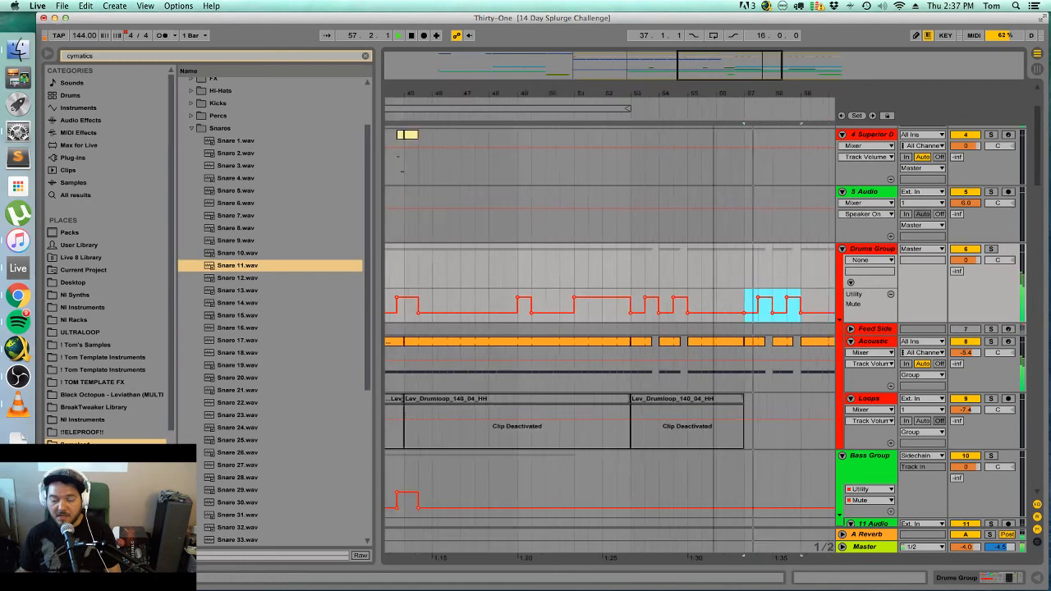
Try repeating the Drums Group mute pattern of bars 53 to 57 up to bar 73, and clear the copies from bar 61 onward.
key(minus)
drag(737, 302, 662, 304)
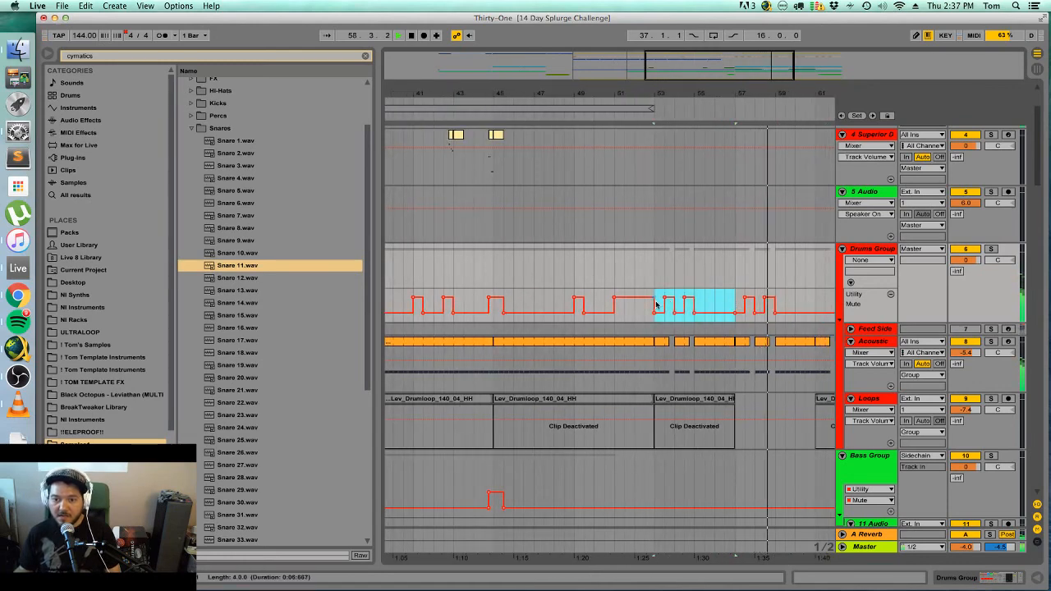
key(super+d)
key(super+d)
key(super+d)
key(super+d)
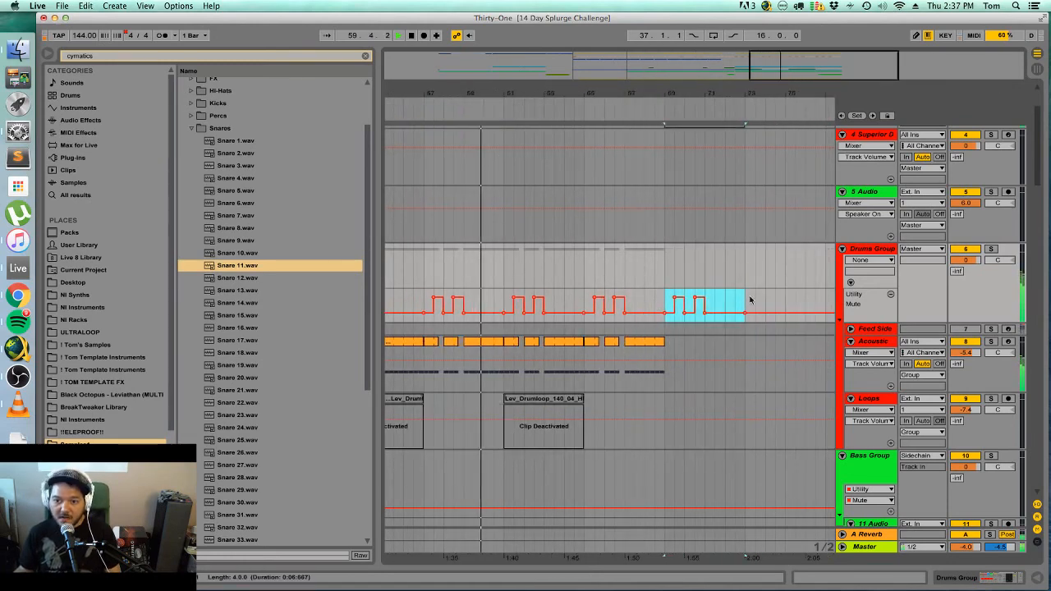
key(minus)
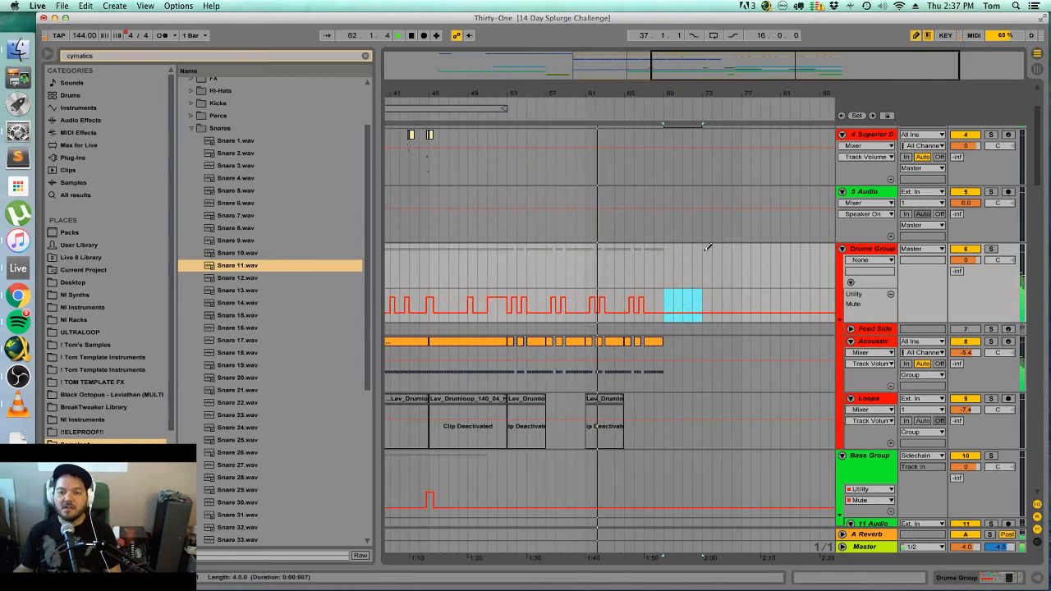
drag(606, 312, 681, 356)
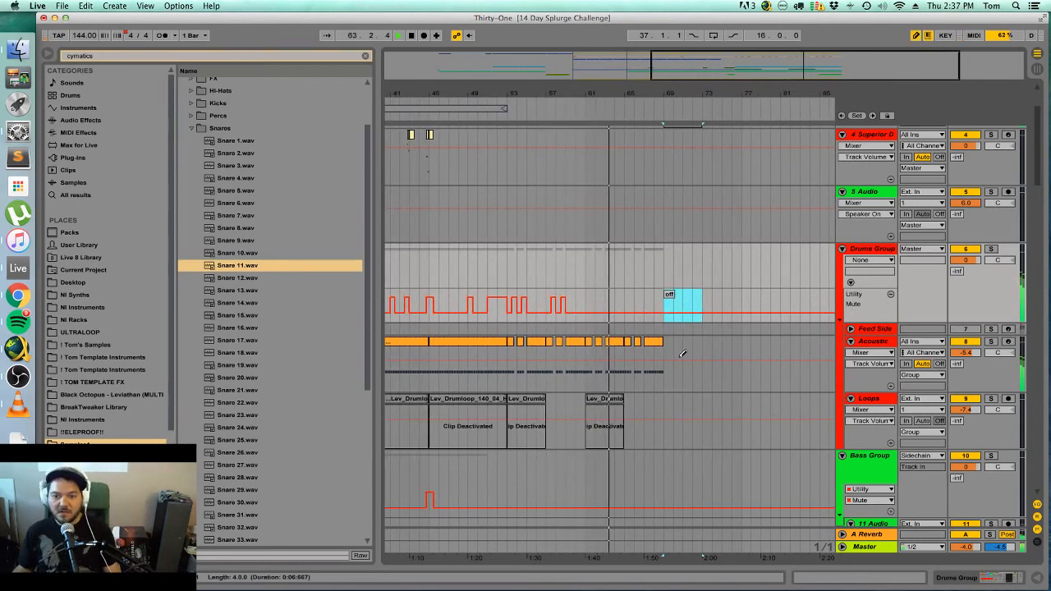
Draw the Arpeggiator Device On automation of track 27 to on from bar 65 to bar 69.
scroll(676, 391, down, 15)
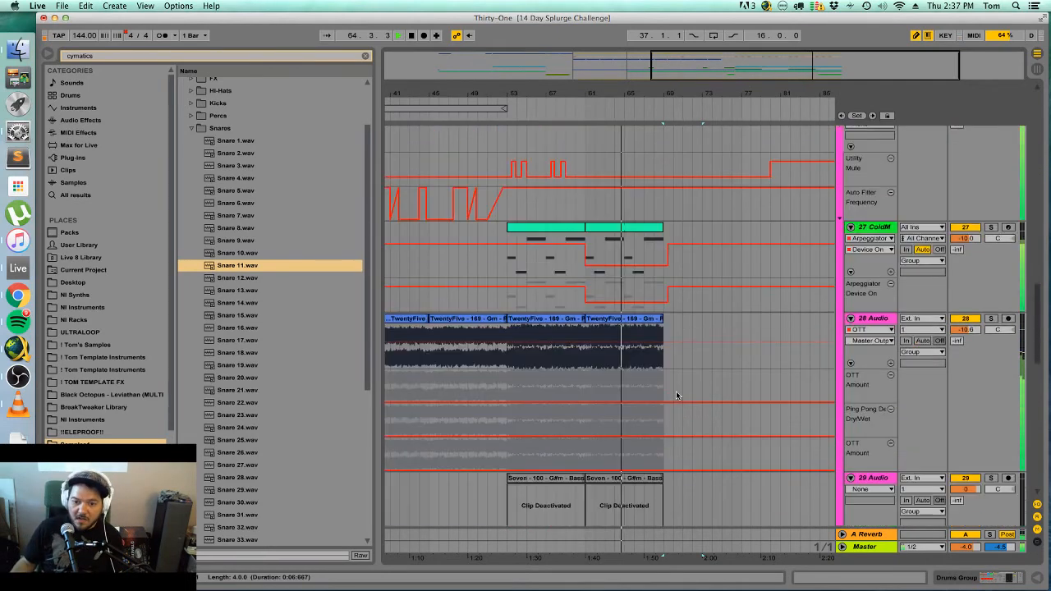
scroll(657, 354, up, 2)
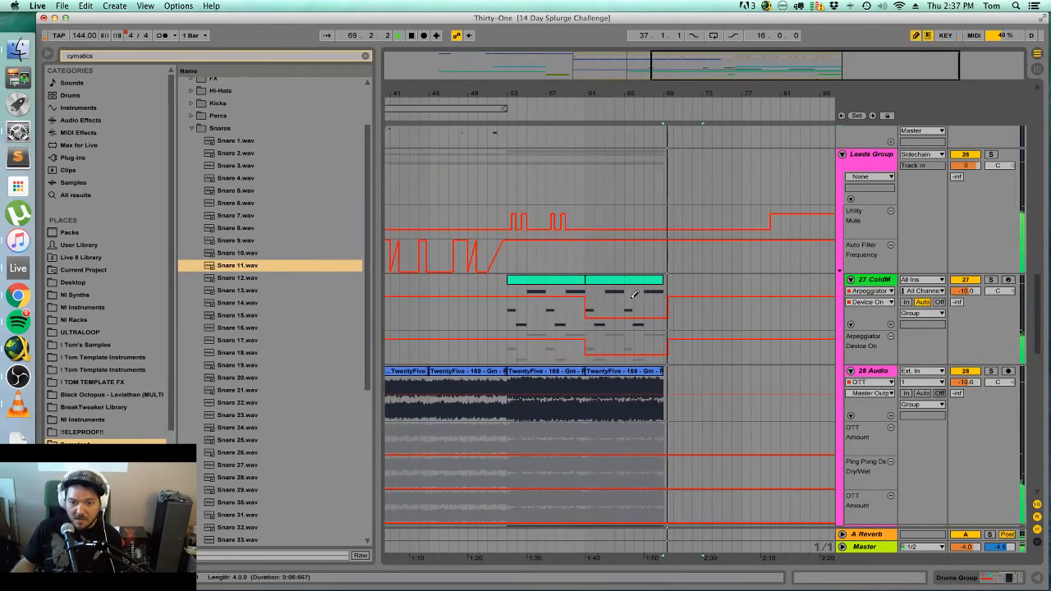
key(b)
drag(628, 292, 662, 292)
key(space)
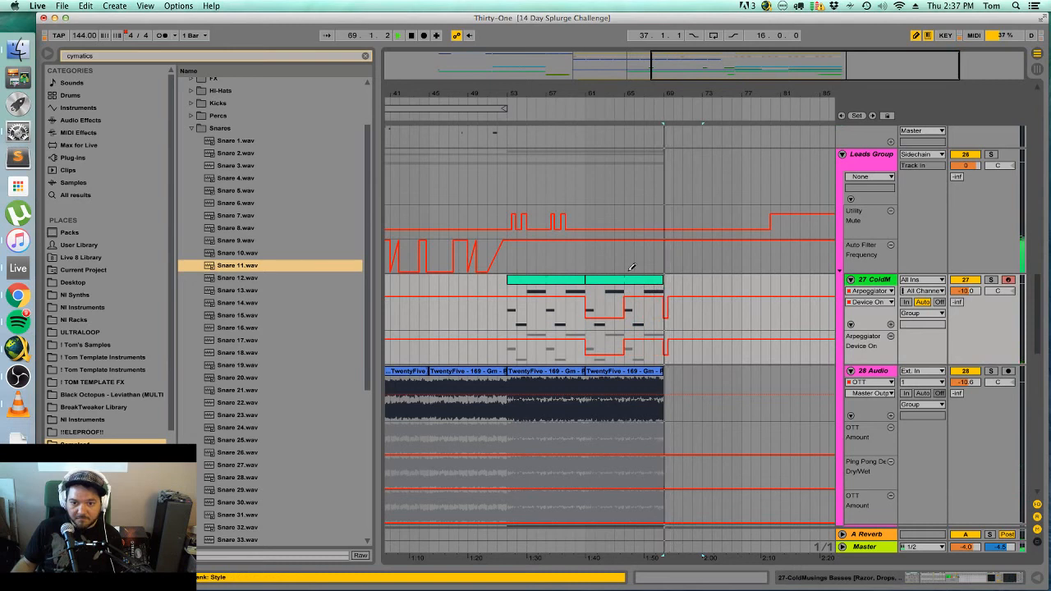
Play from bar 61, try switching track 27's Arpeggiator on over bars 61 to 65, and undo that change.
click(629, 280)
key(space)
drag(589, 293, 623, 291)
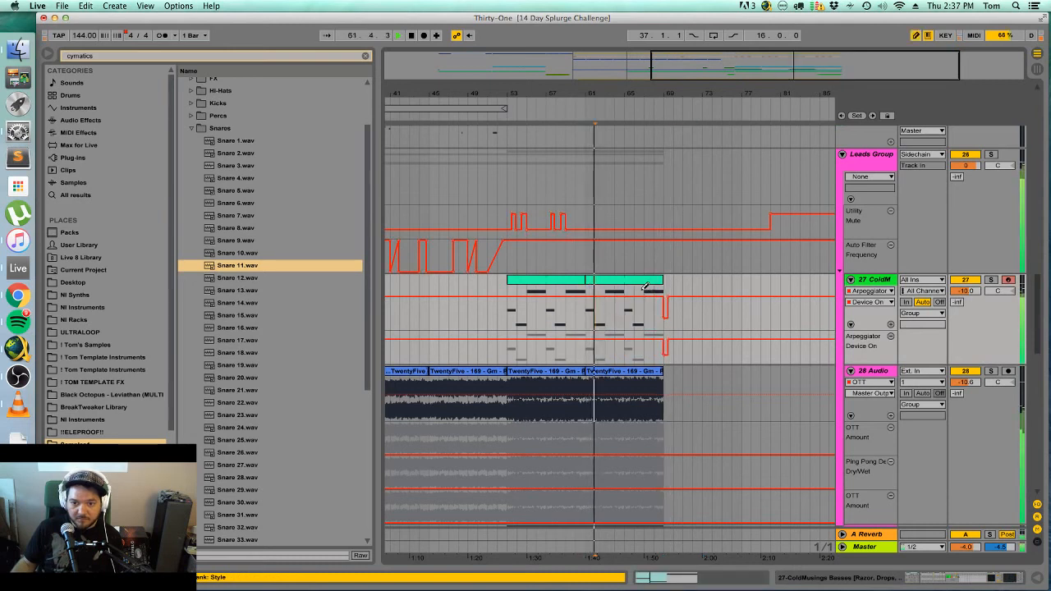
key(super+z)
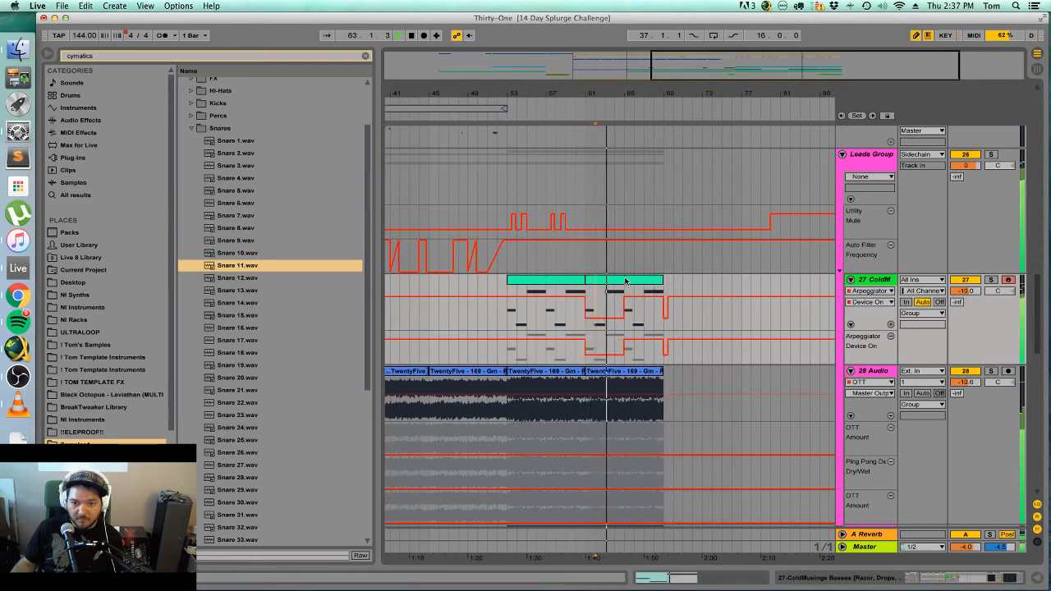
Inspect the notes in track 27's MIDI clip that starts at bar 61.
click(626, 281)
click(1037, 578)
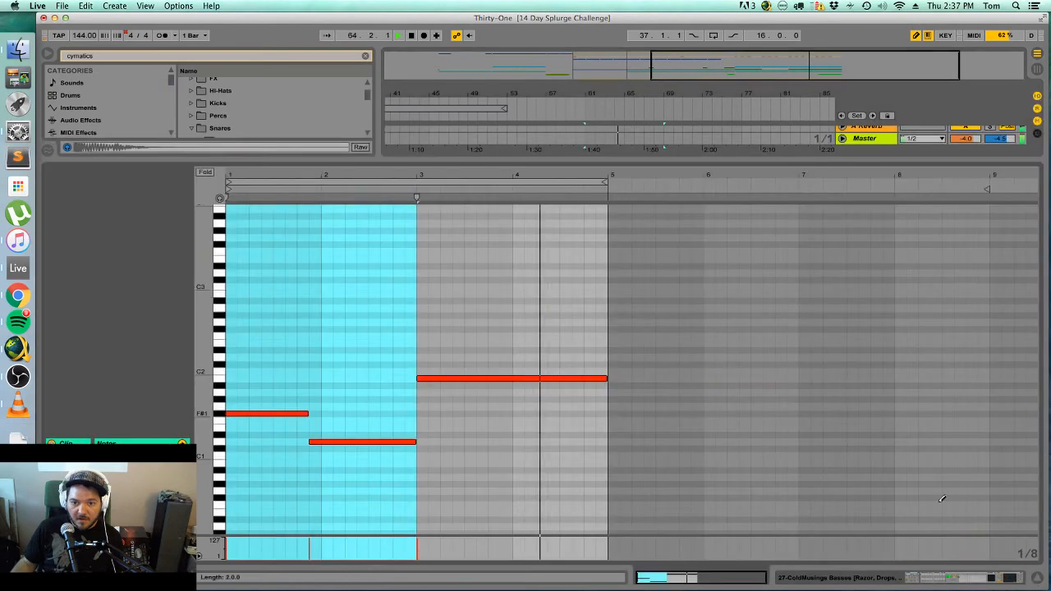
click(1039, 579)
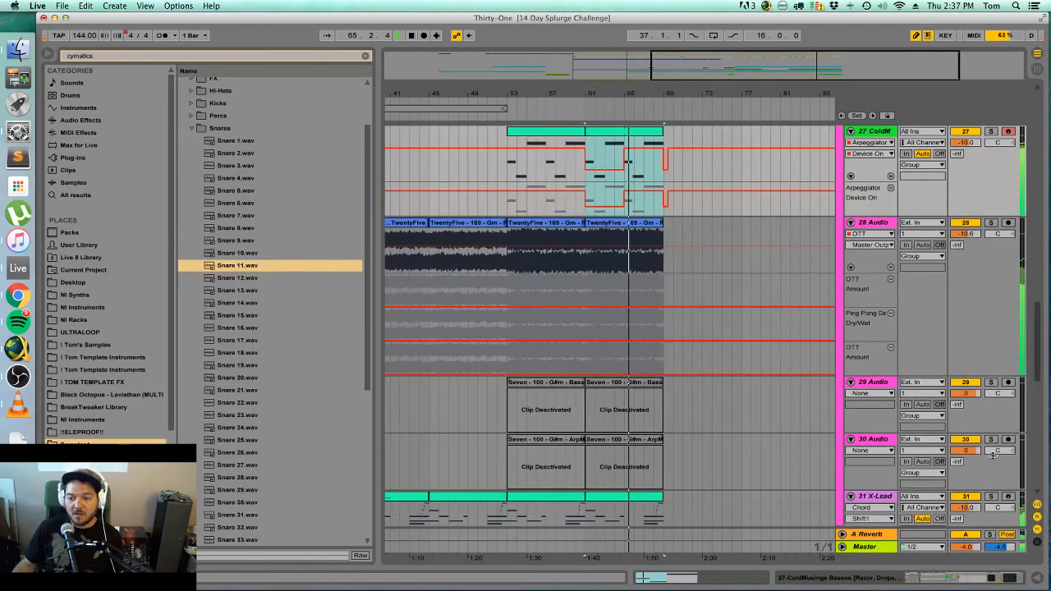
Draw the Leads Group Mute automation to on for the last half bar before bar 69 and play from bar 69.
scroll(993, 456, up, 5)
drag(751, 75, 746, 115)
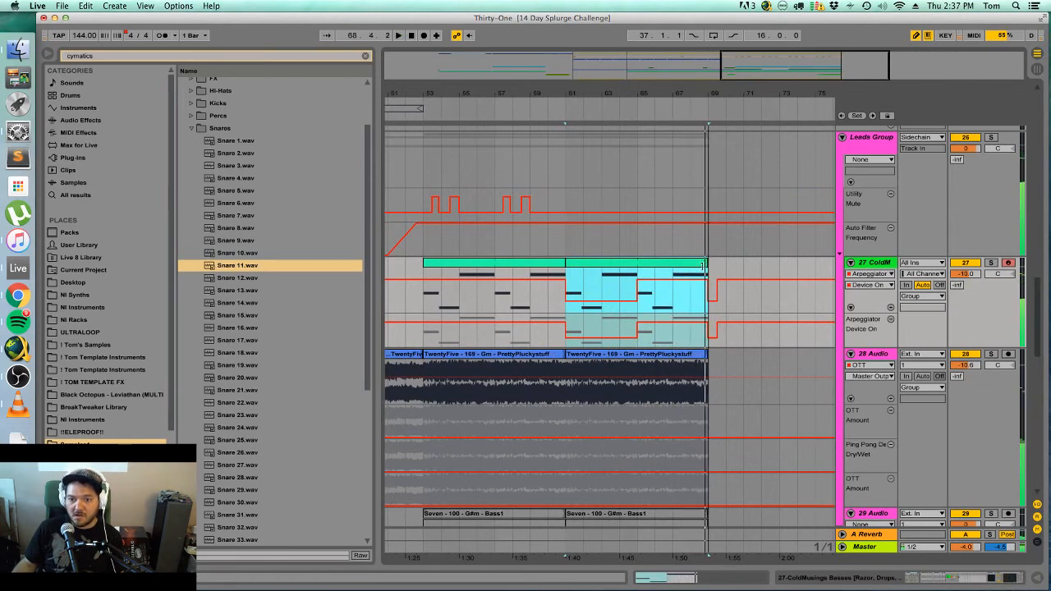
scroll(706, 264, up, 1)
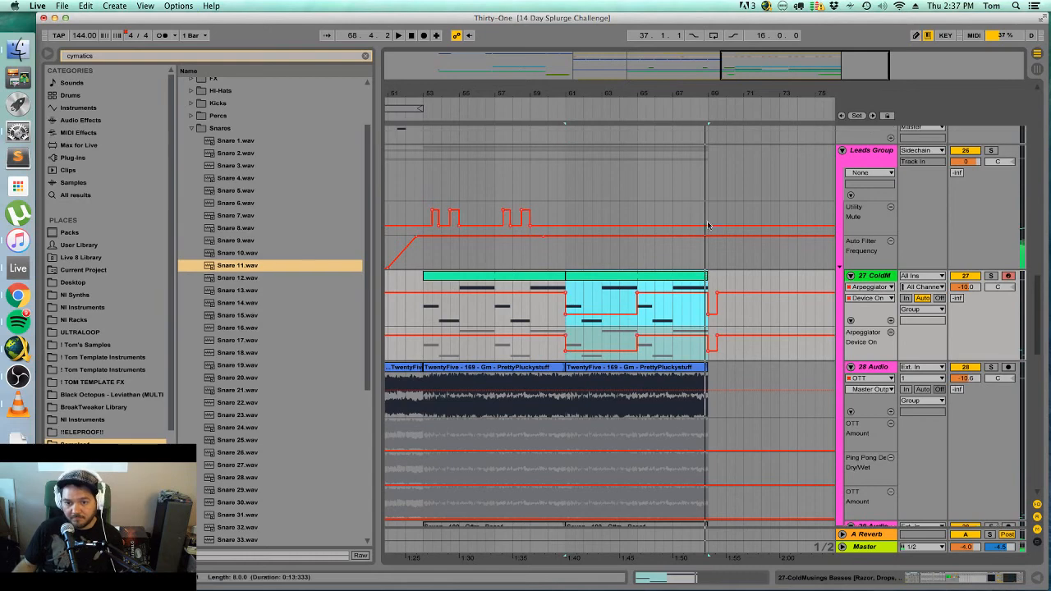
click(706, 214)
key(space)
scroll(727, 224, up, 4)
key(space)
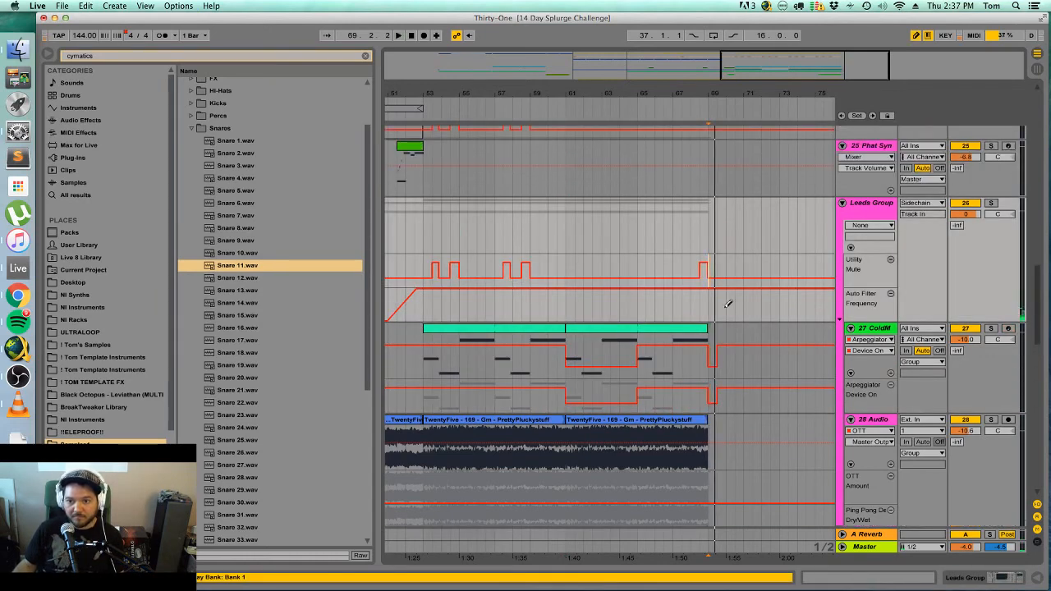
Draw the Bass Group Mute automation to on for the last half bar before bar 69.
scroll(722, 260, up, 5)
scroll(720, 260, down, 5)
scroll(721, 258, down, 6)
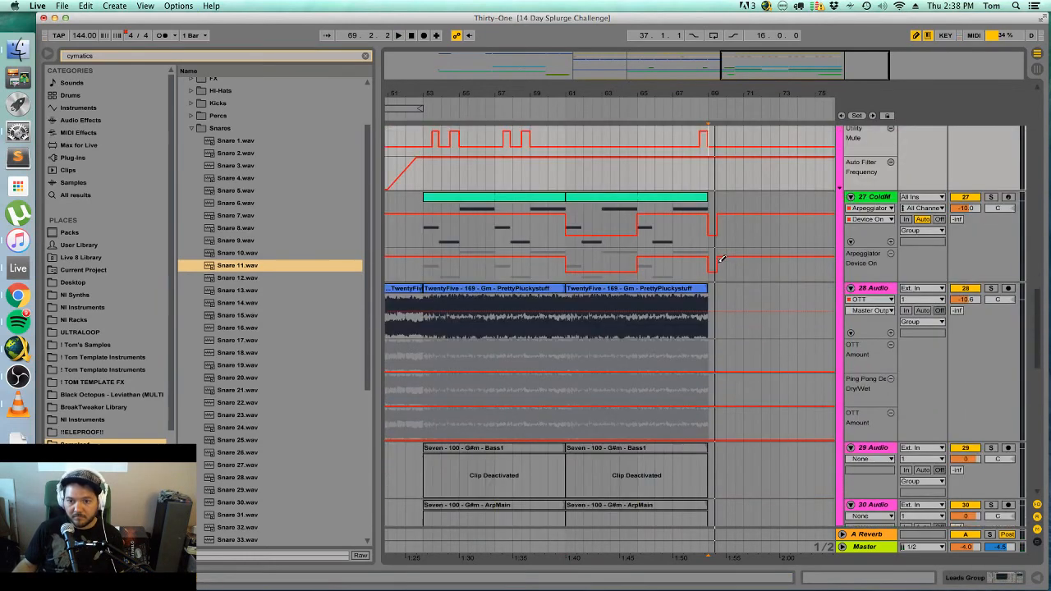
scroll(722, 260, up, 9)
scroll(722, 260, up, 12)
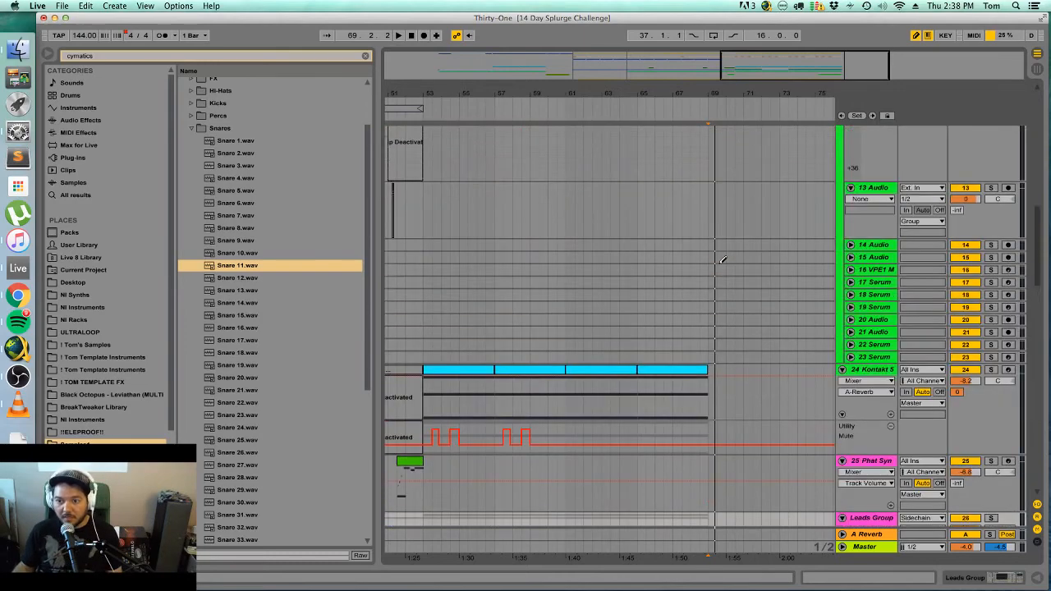
key(space)
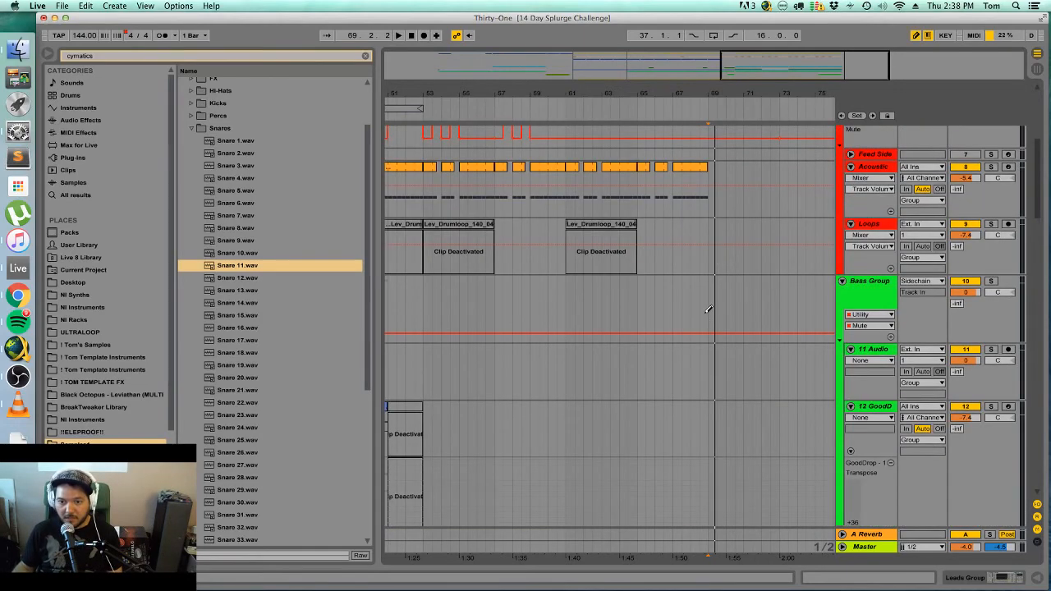
Shorten the riser clip on Fx1 so it ends at 68.3, half a bar before bar 69.
scroll(724, 337, down, 15)
scroll(756, 323, down, 7)
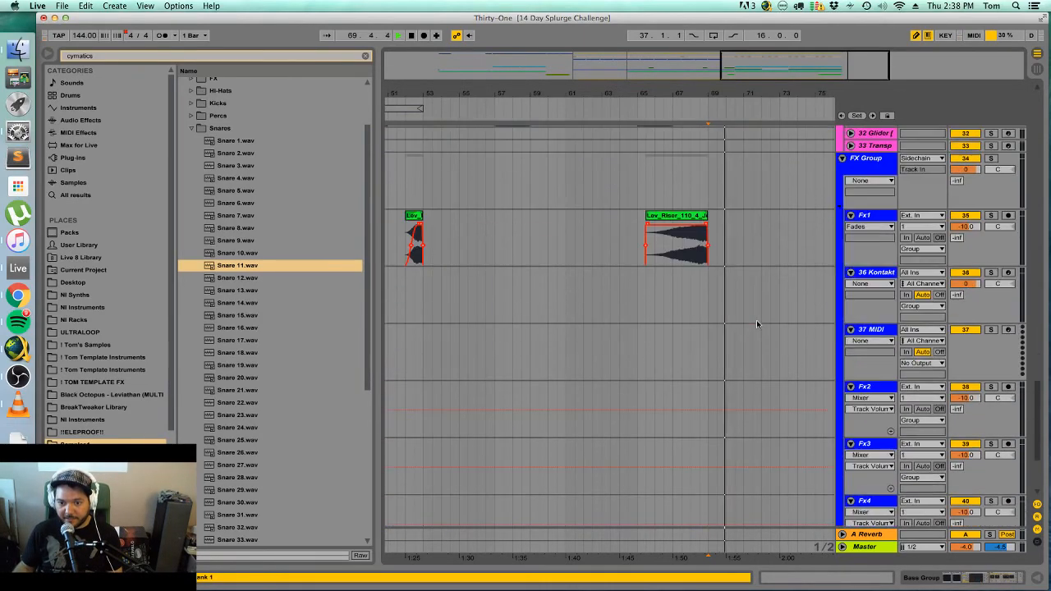
key(space)
drag(706, 217, 698, 219)
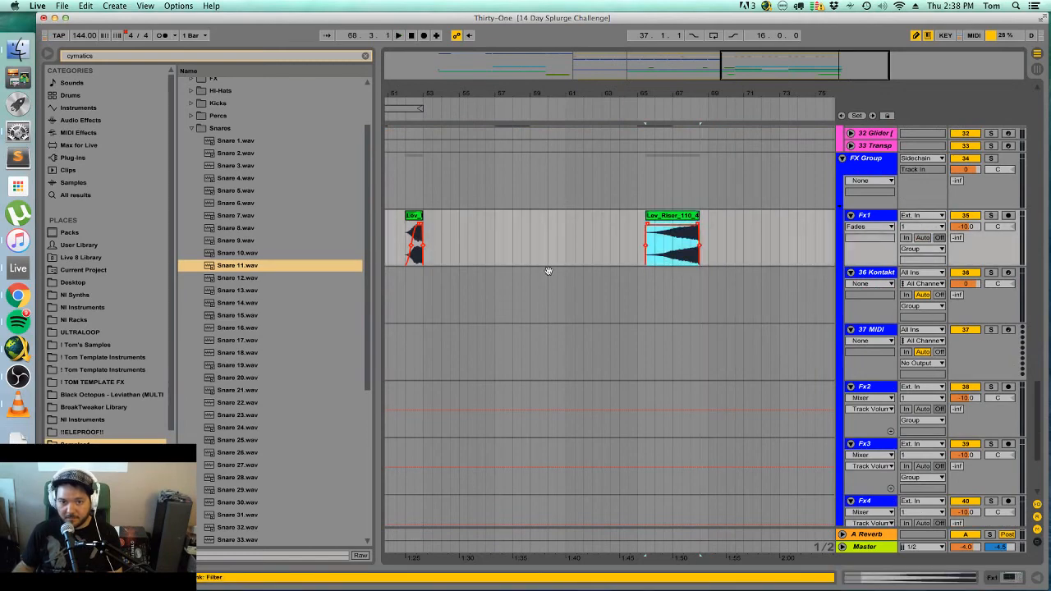
Paste a copy of the Lev_Impact_Landmine clip at 68.3 on the 42 Audio track and play the lead-in to it.
scroll(547, 271, left, 10)
drag(758, 56, 802, 64)
drag(689, 278, 601, 64)
click(744, 495)
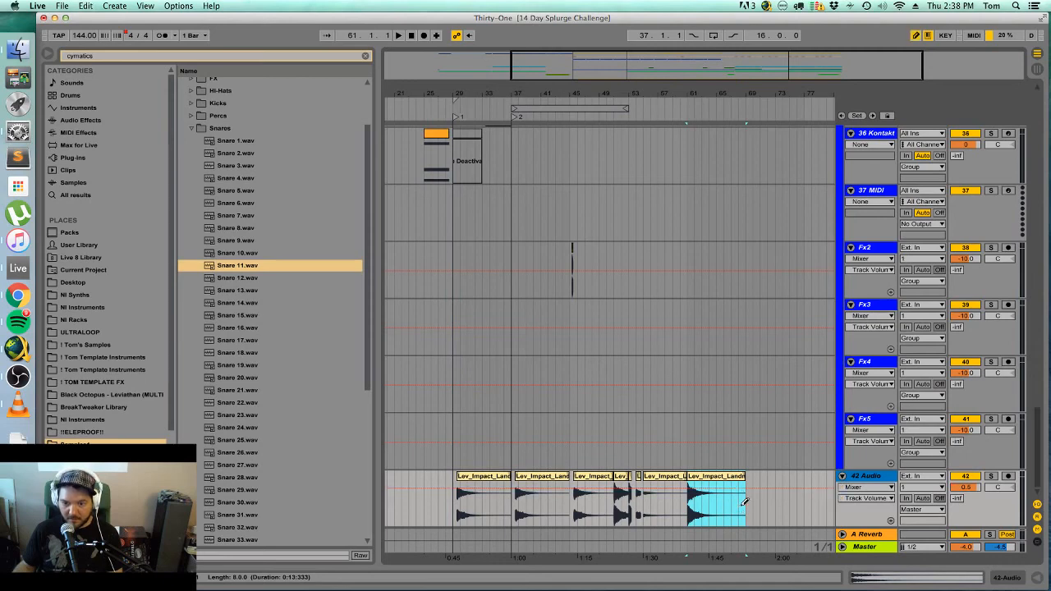
click(747, 506)
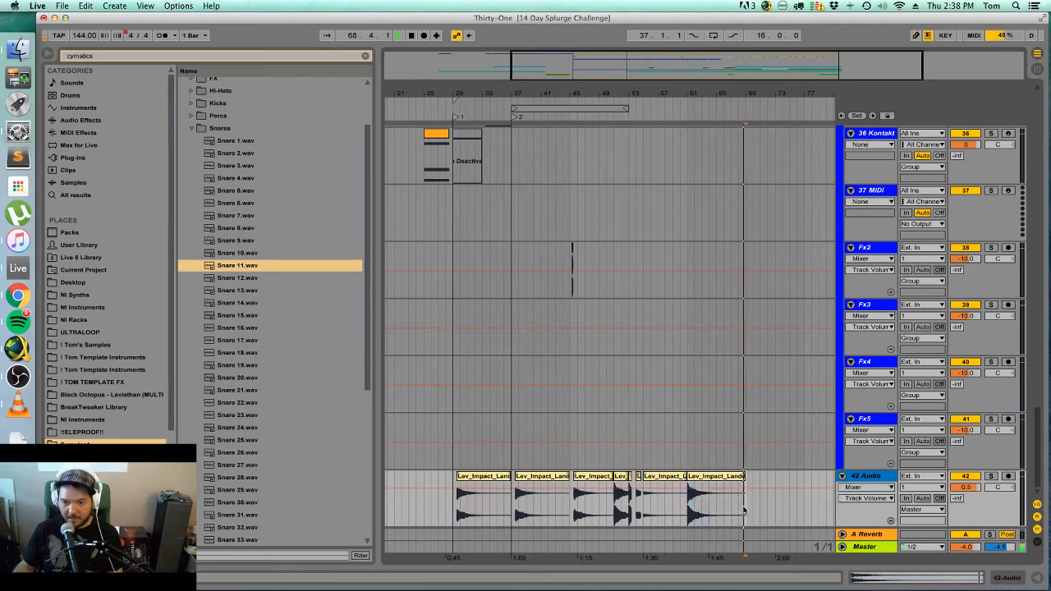
key(space)
key(plus)
key(plus)
key(plus)
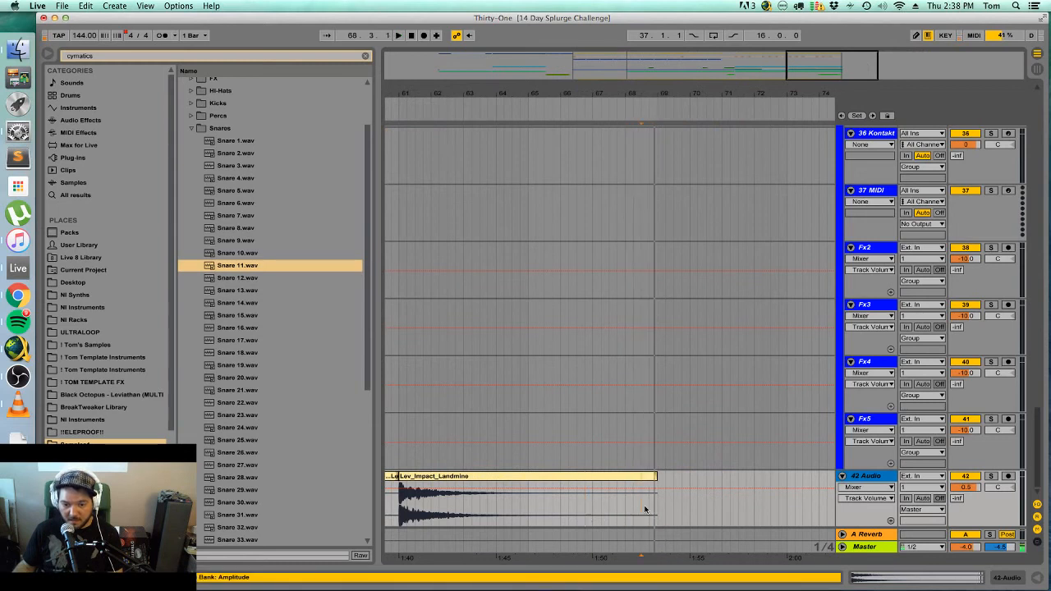
key(super+v)
click(626, 509)
key(space)
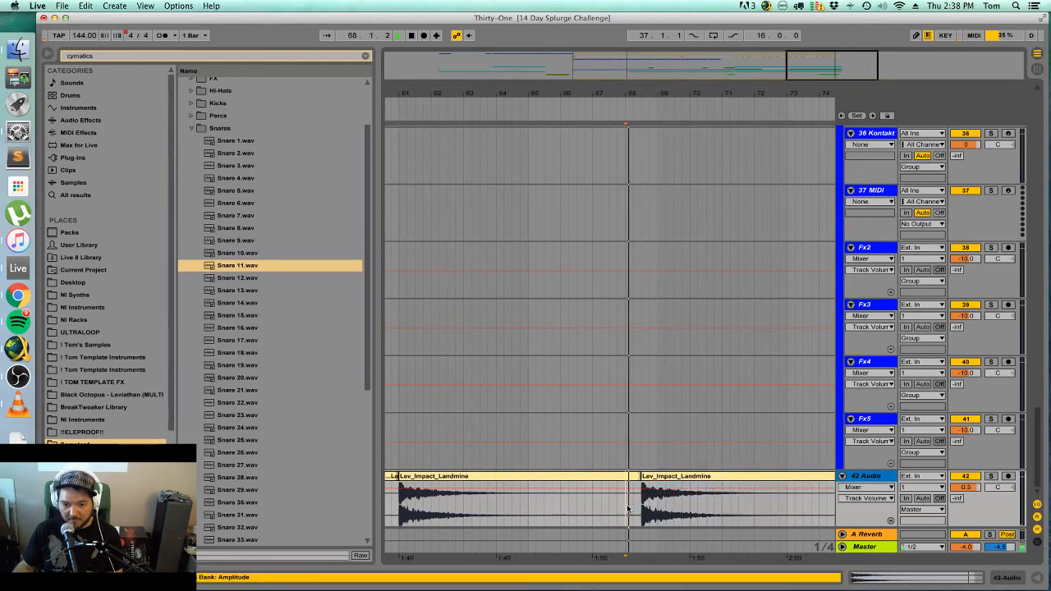
click(584, 506)
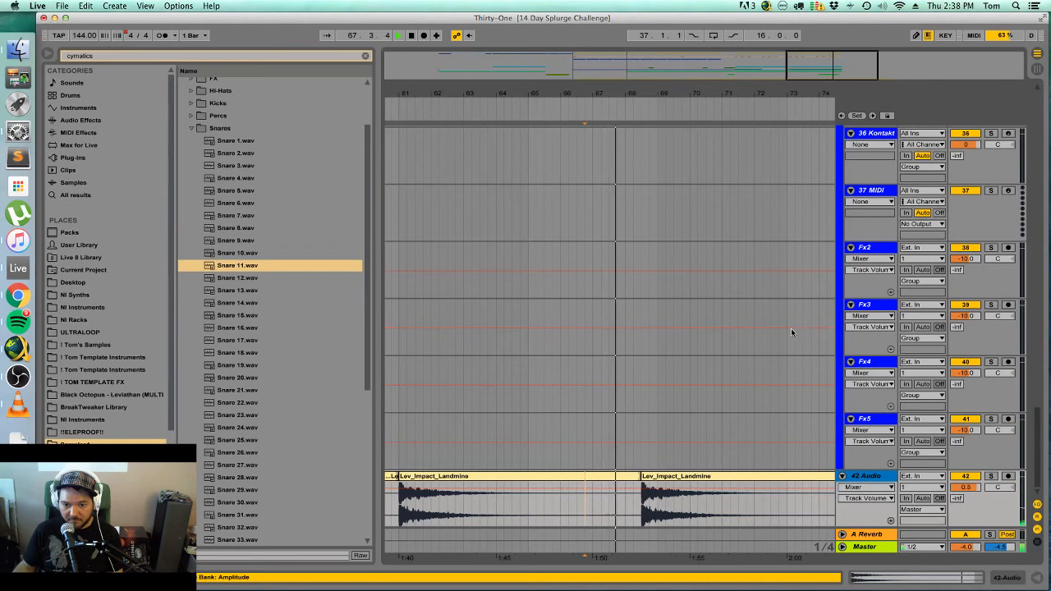
Delete the last half bar before bar 69 from the Drum Rack clip and play the transition.
scroll(664, 484, up, 10)
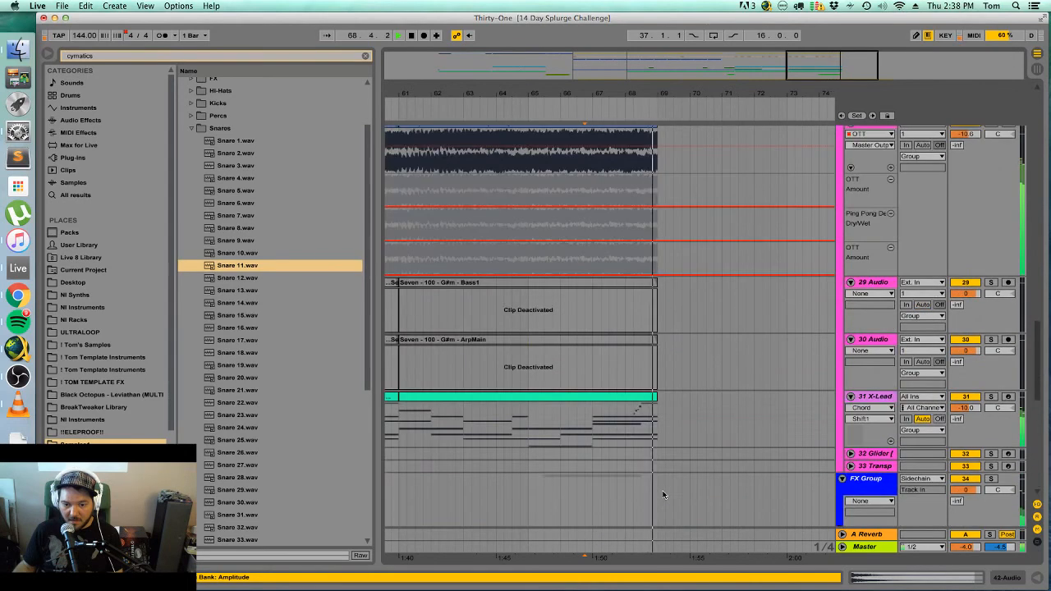
scroll(665, 496, up, 15)
key(space)
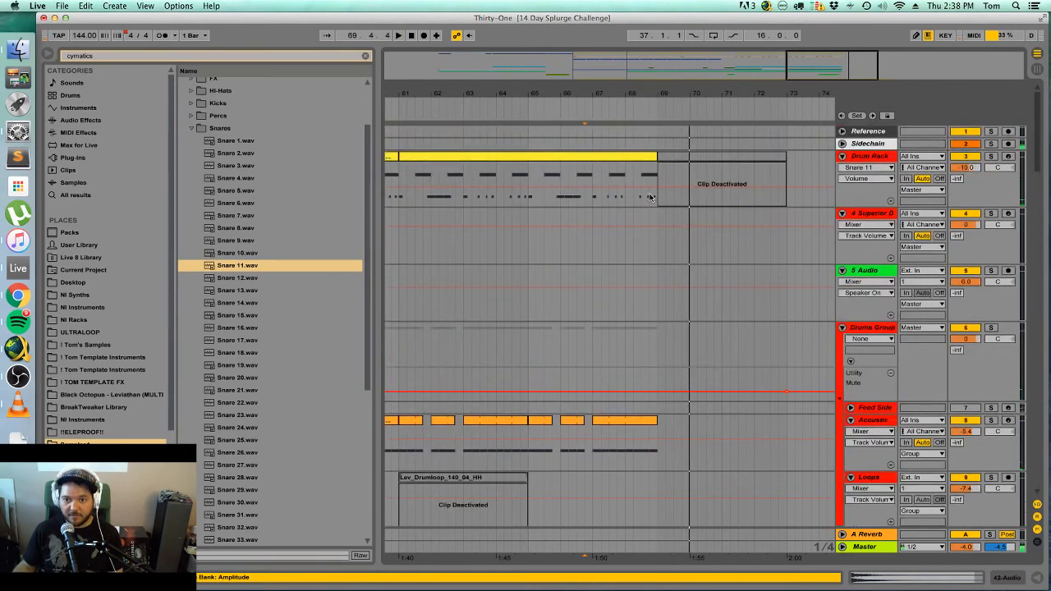
click(651, 201)
key(Delete)
key(space)
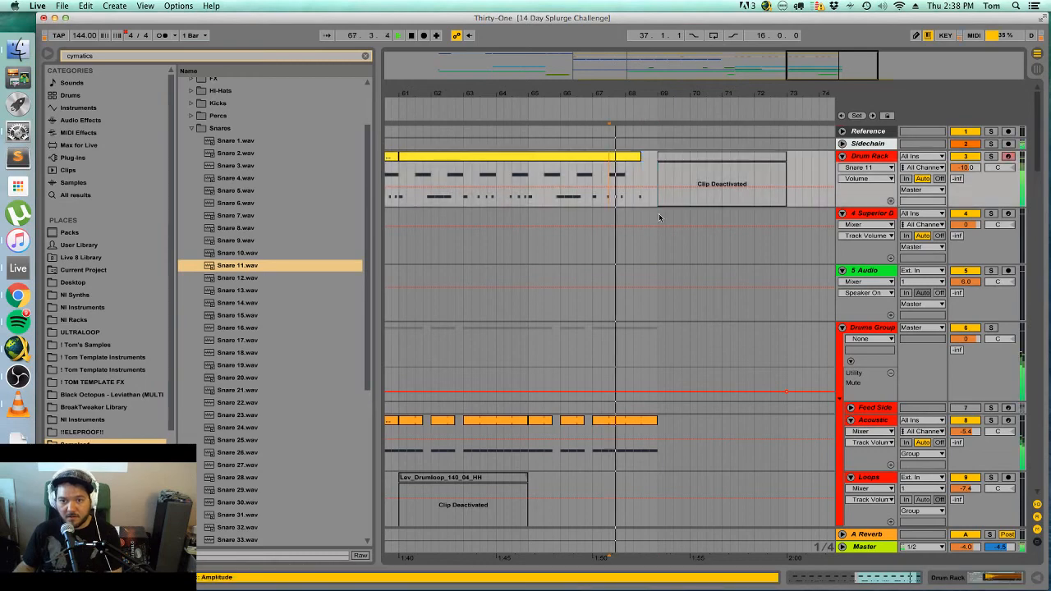
Mute the Drums Group from 68.3 to bar 69, and extend the Leads Group Mute automation to 72.3.
key(b)
click(649, 377)
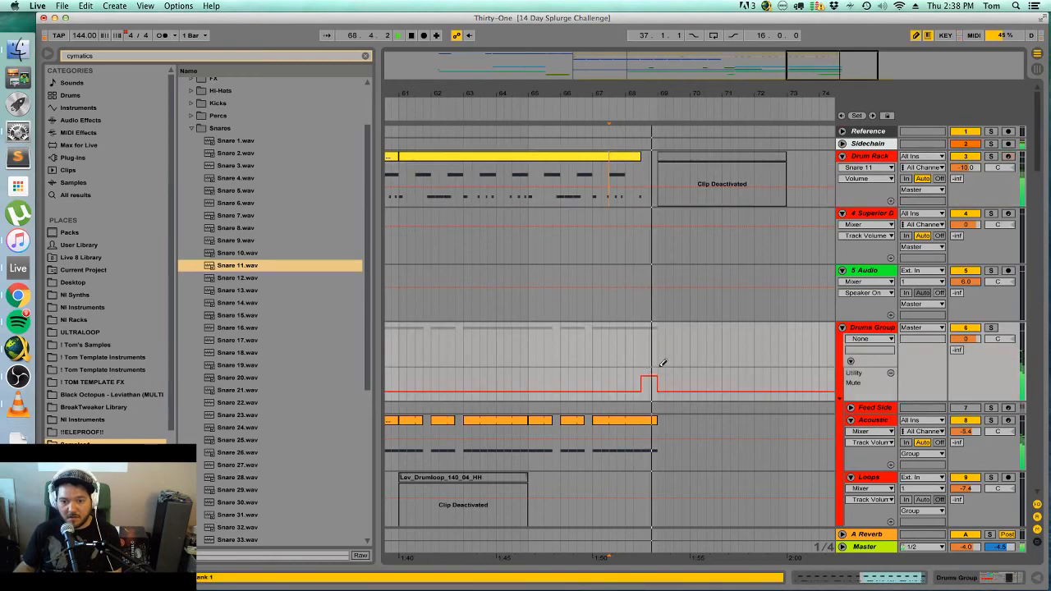
scroll(682, 374, down, 10)
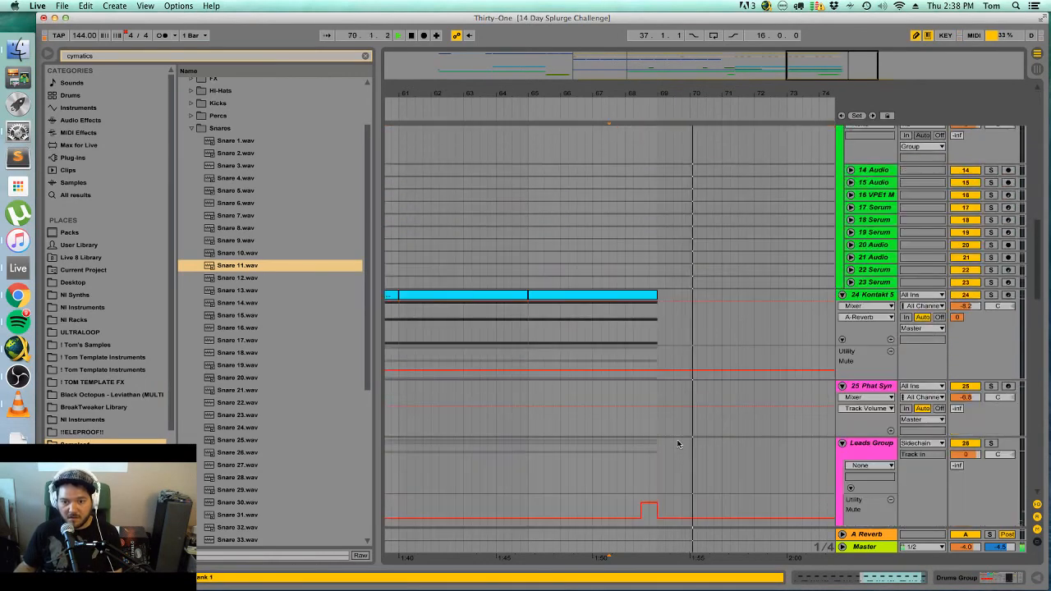
drag(654, 503, 770, 502)
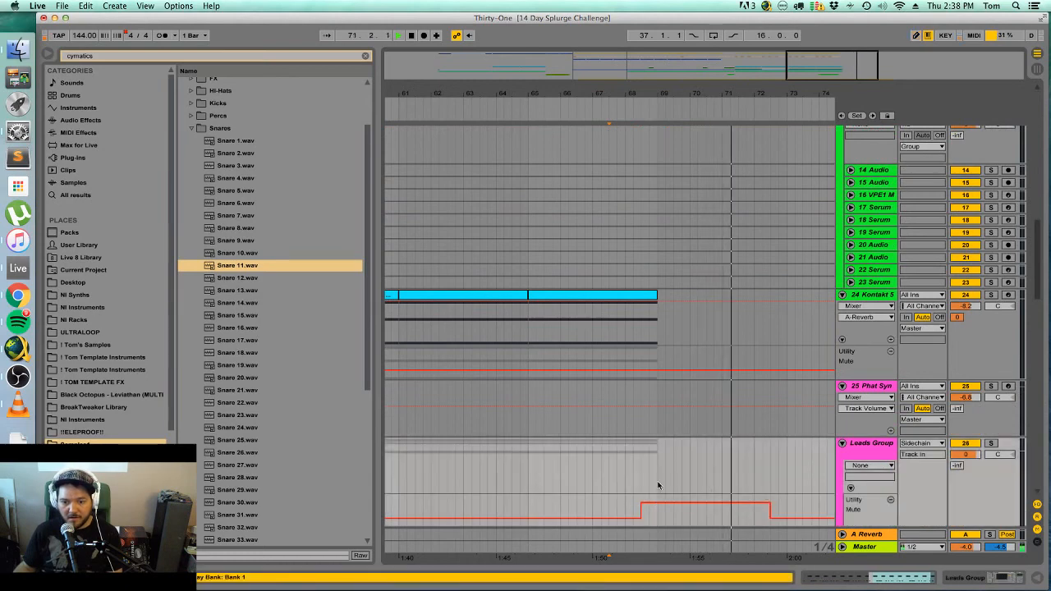
Loop bars 29 to 37 and cut that time range out of the whole arrangement.
drag(848, 67, 849, 22)
drag(855, 73, 857, 69)
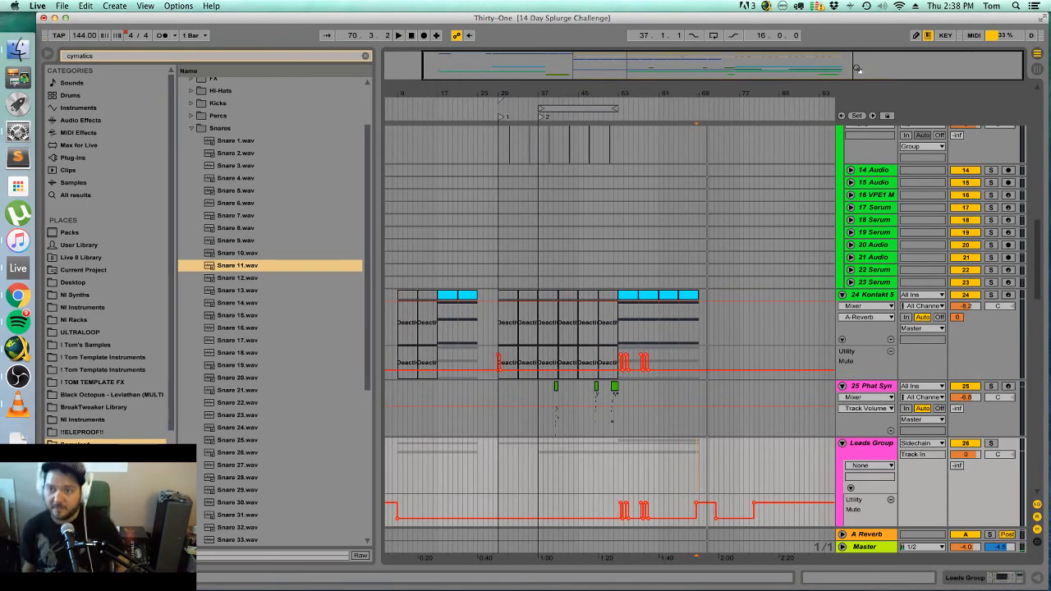
click(500, 257)
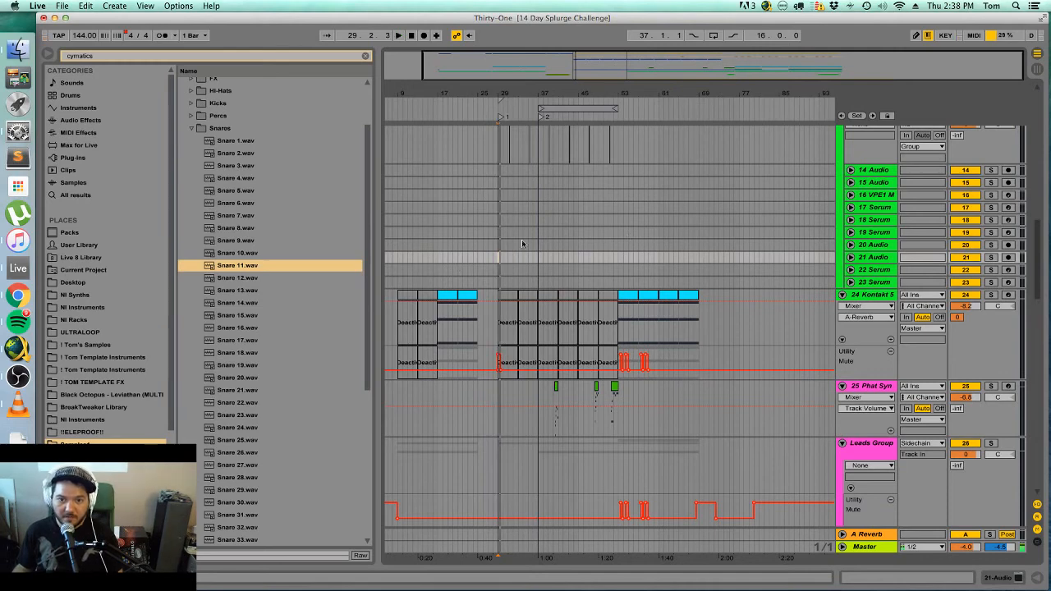
key(super+l)
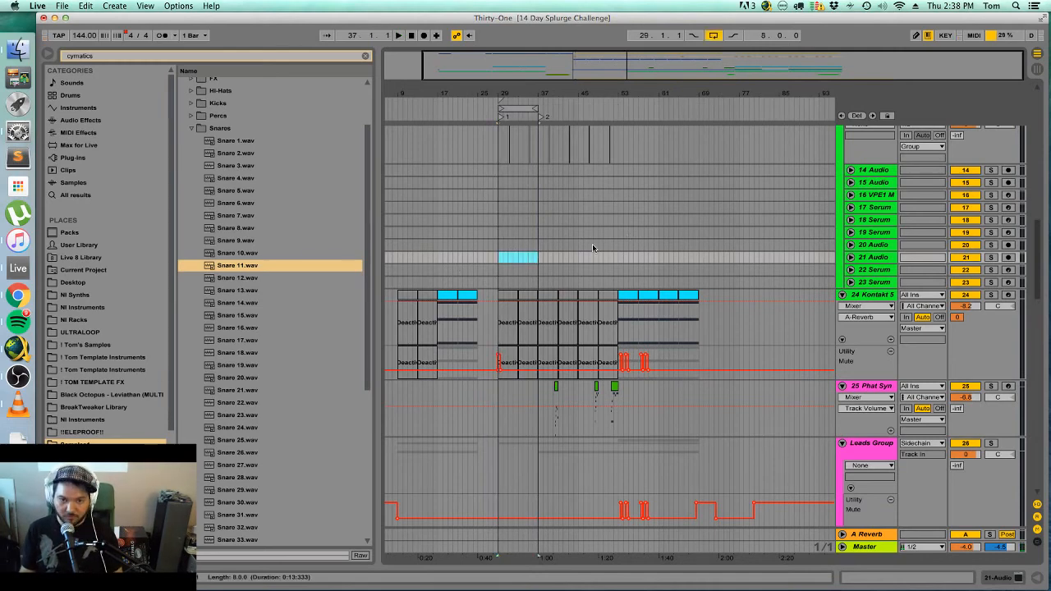
click(85, 6)
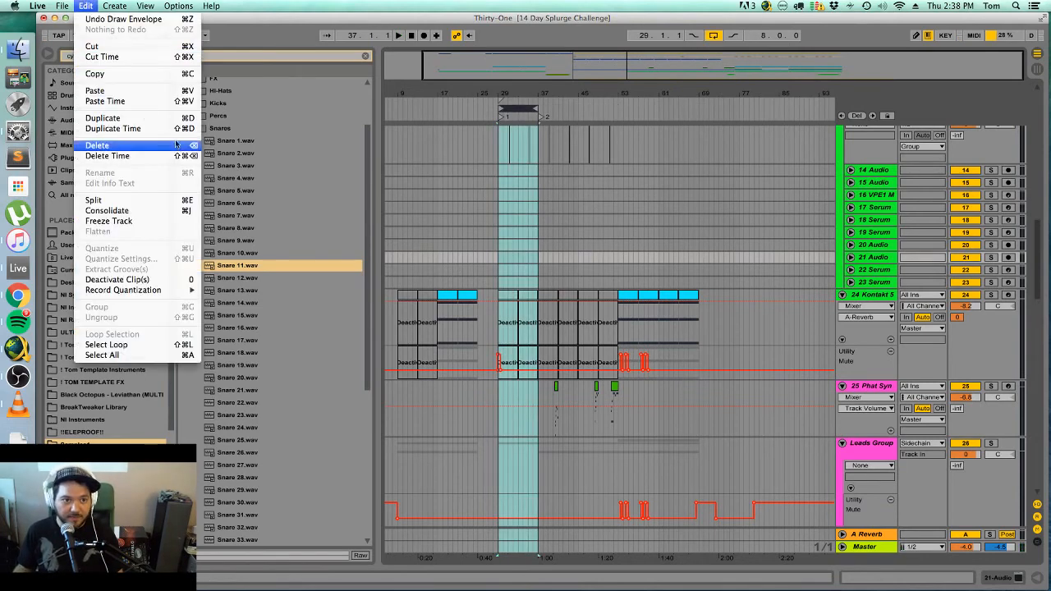
click(169, 64)
scroll(755, 119, up, 10)
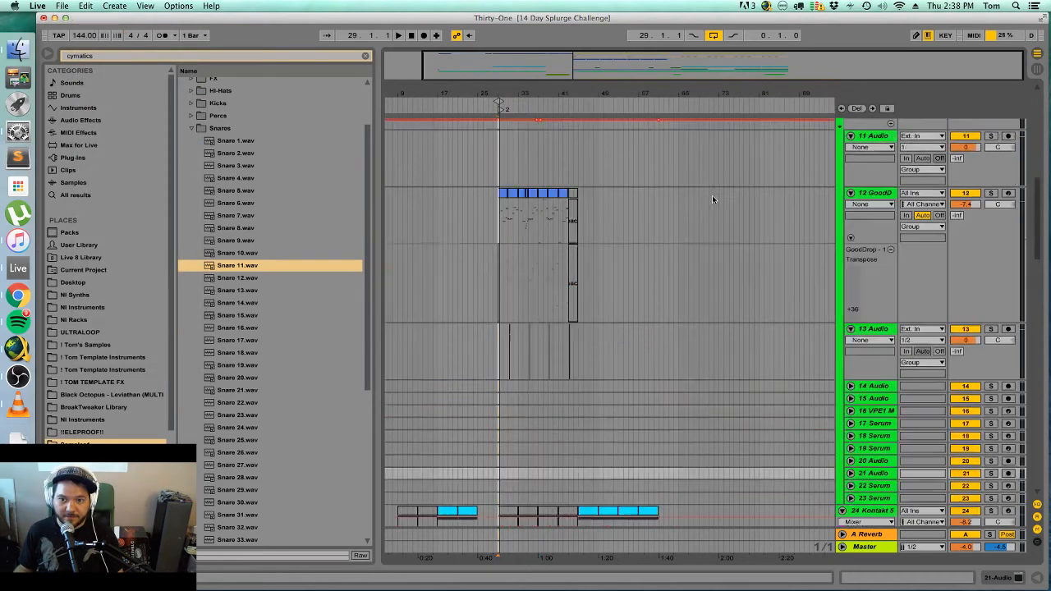
scroll(725, 140, up, 5)
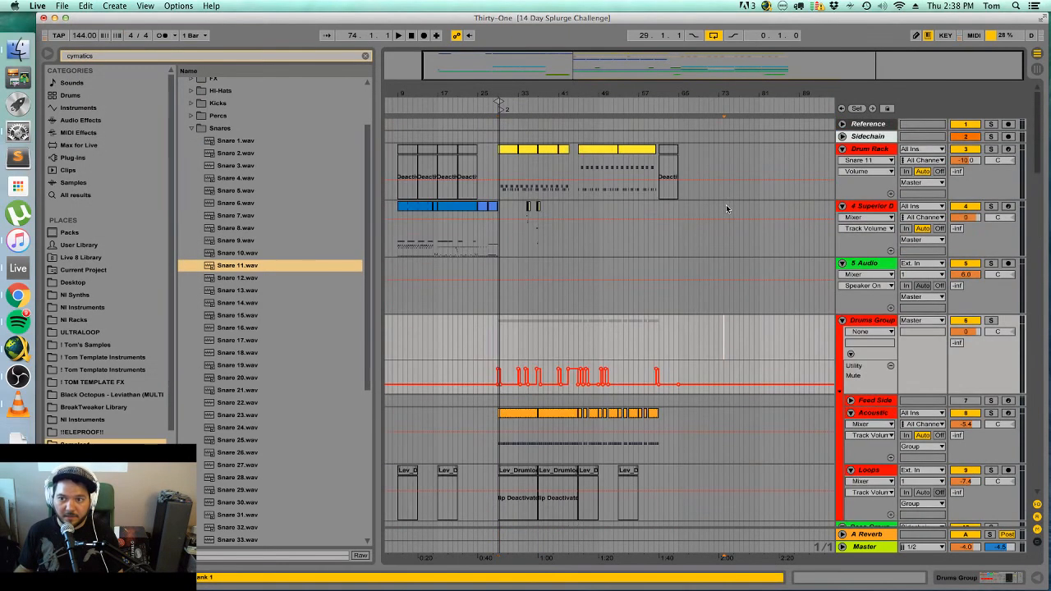
Paste the cut eight-bar time range into the arrangement at bar 81.
click(761, 125)
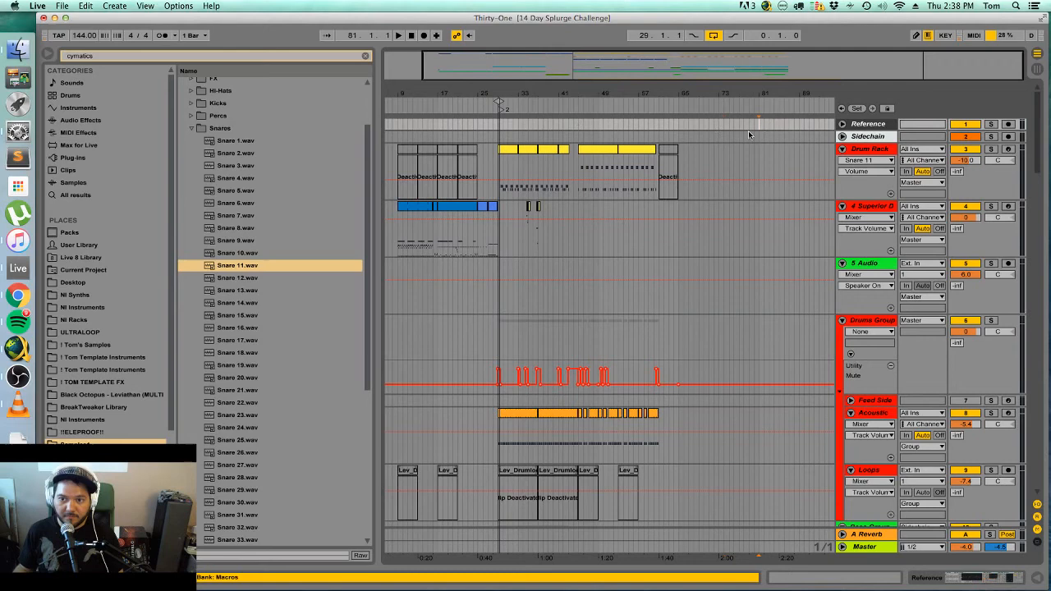
click(91, 6)
click(132, 107)
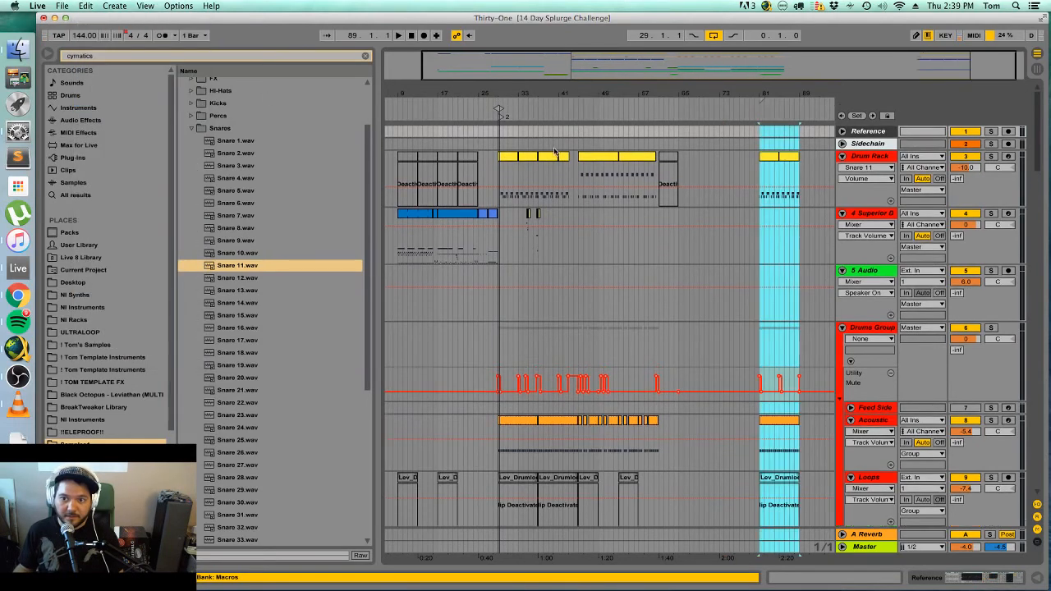
Play the intro from bar 9 and examine its clips and automation from the drum tracks down to the leads.
scroll(511, 278, left, 2)
click(480, 271)
key(space)
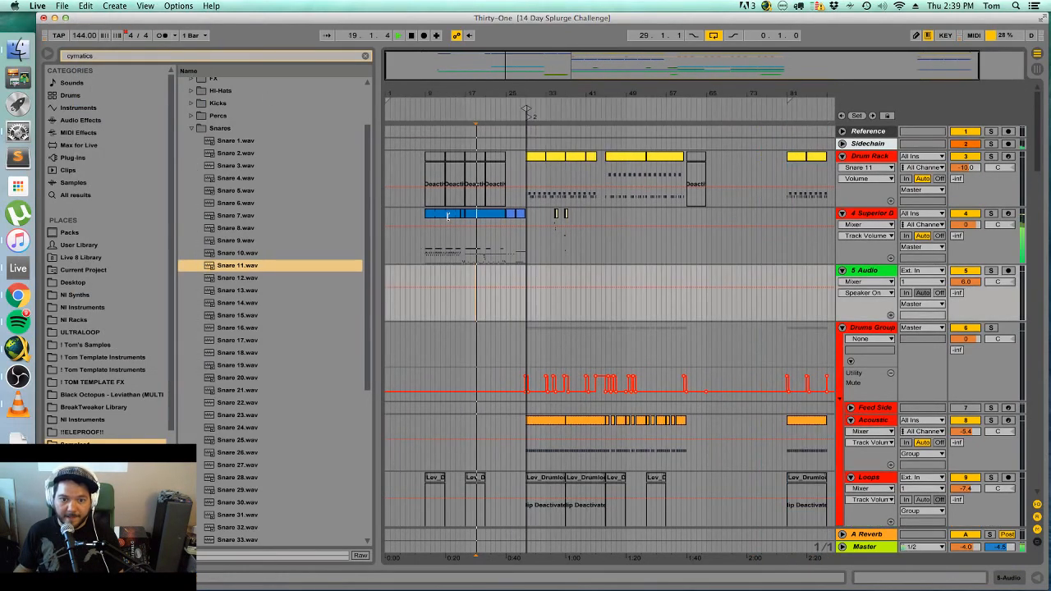
click(448, 215)
key(space)
key(space)
drag(752, 95, 814, 217)
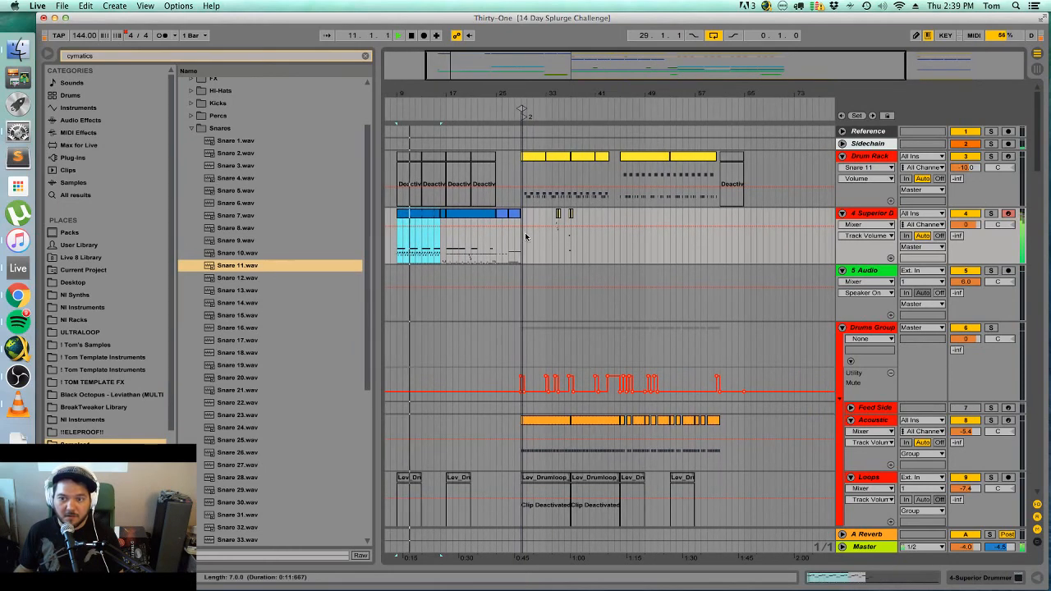
scroll(518, 254, down, 5)
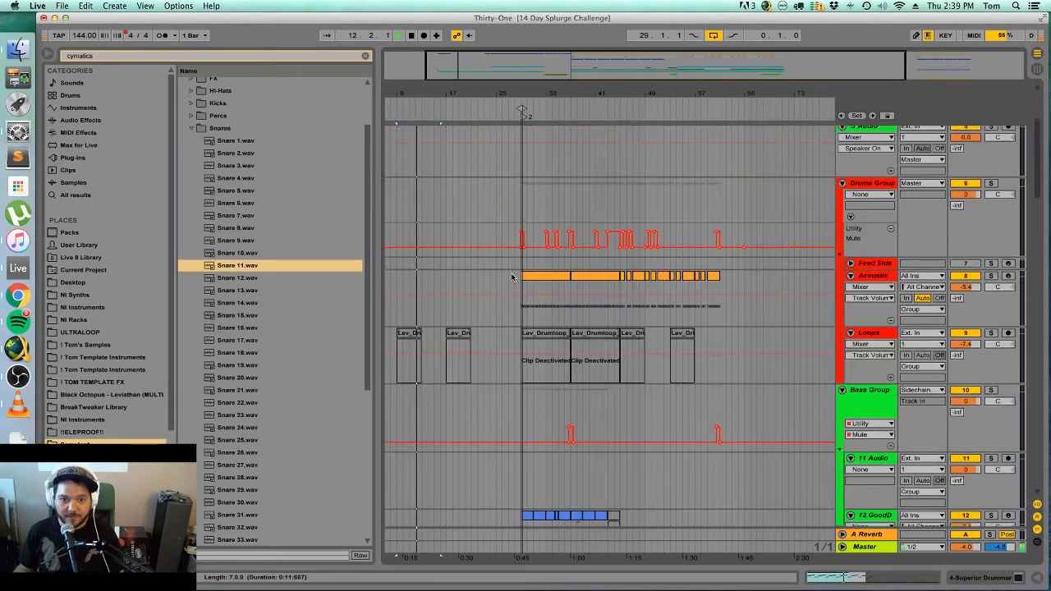
scroll(511, 277, down, 15)
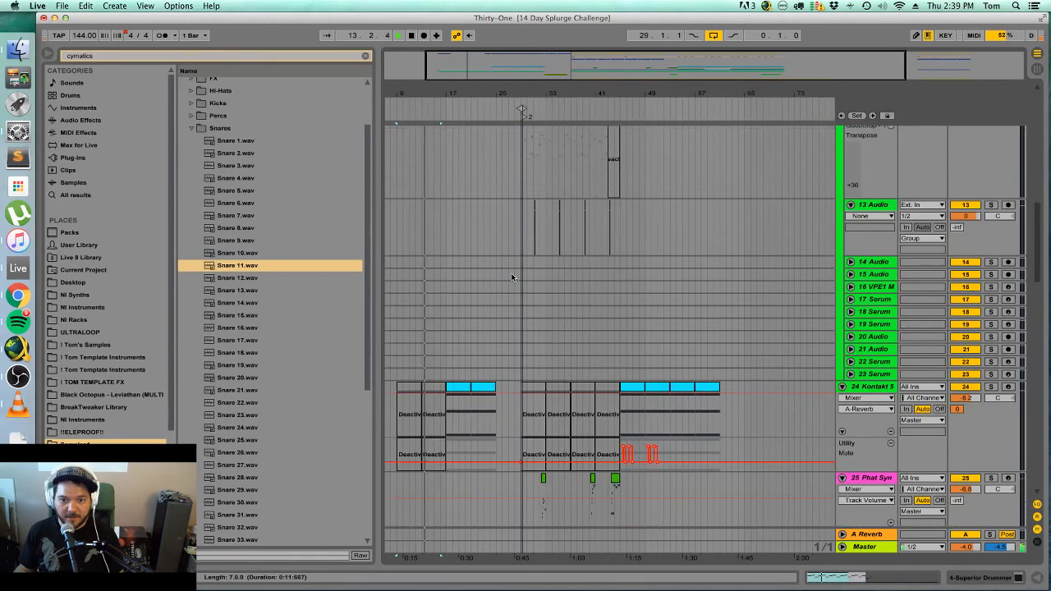
scroll(512, 277, down, 2)
scroll(505, 375, down, 1)
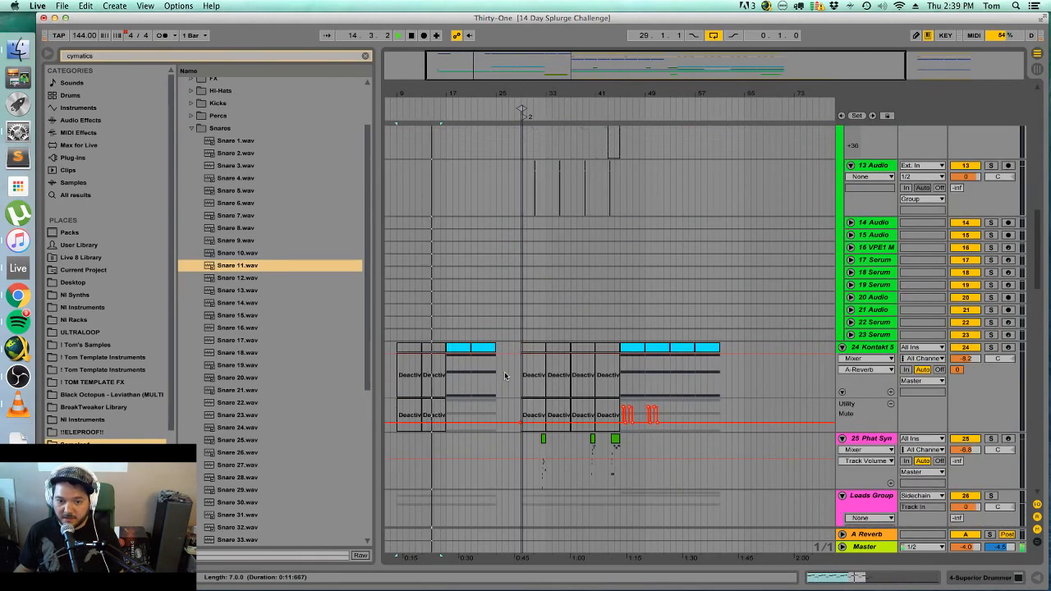
scroll(505, 376, down, 8)
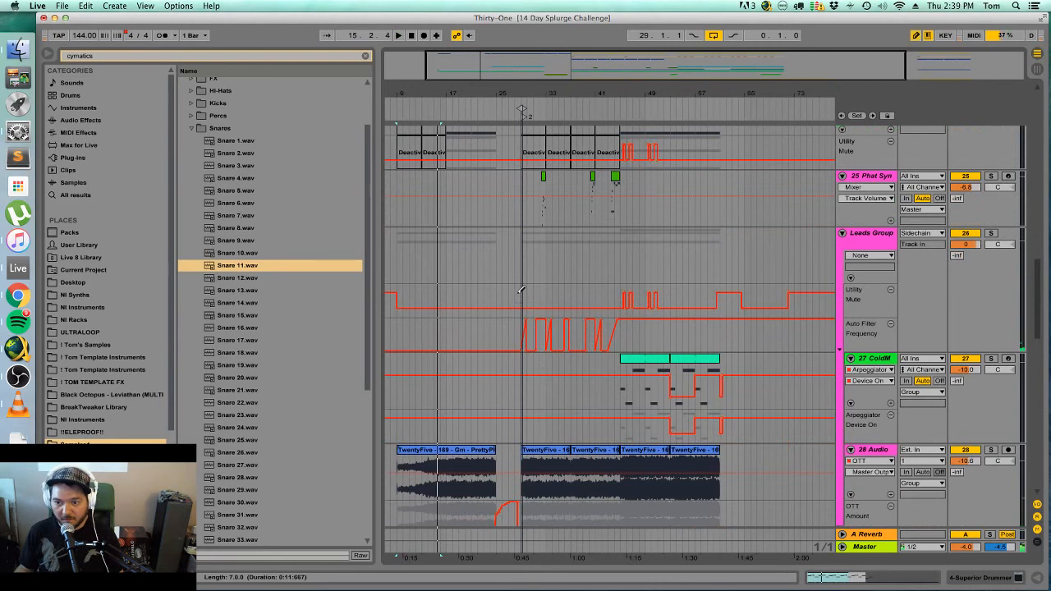
Open the Leads Group Auto Filter Frequency before bar 29 and extend its unmuted section back to bar 7.
click(520, 287)
key(space)
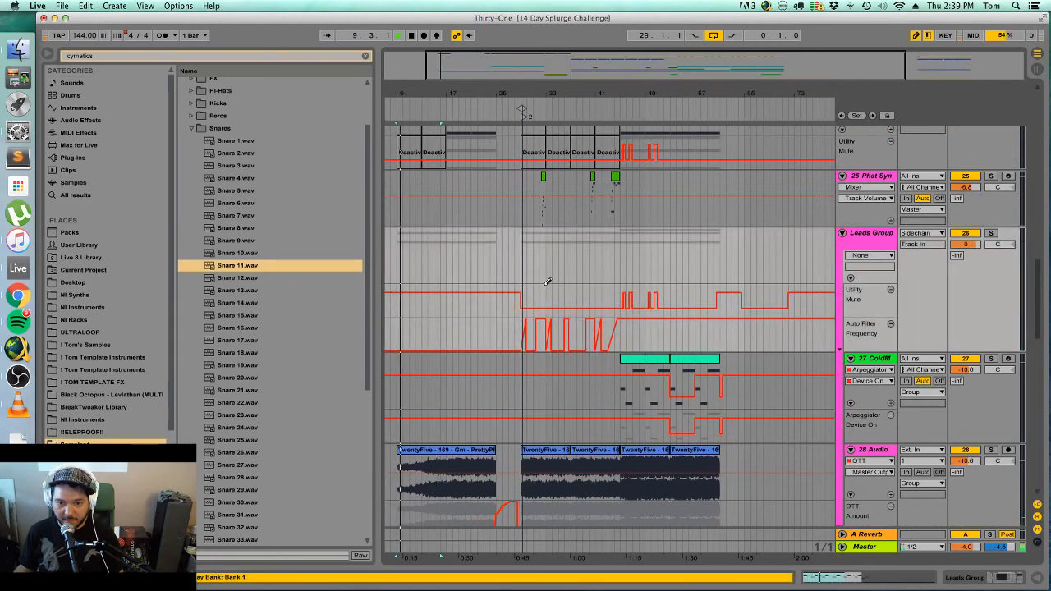
key(super+z)
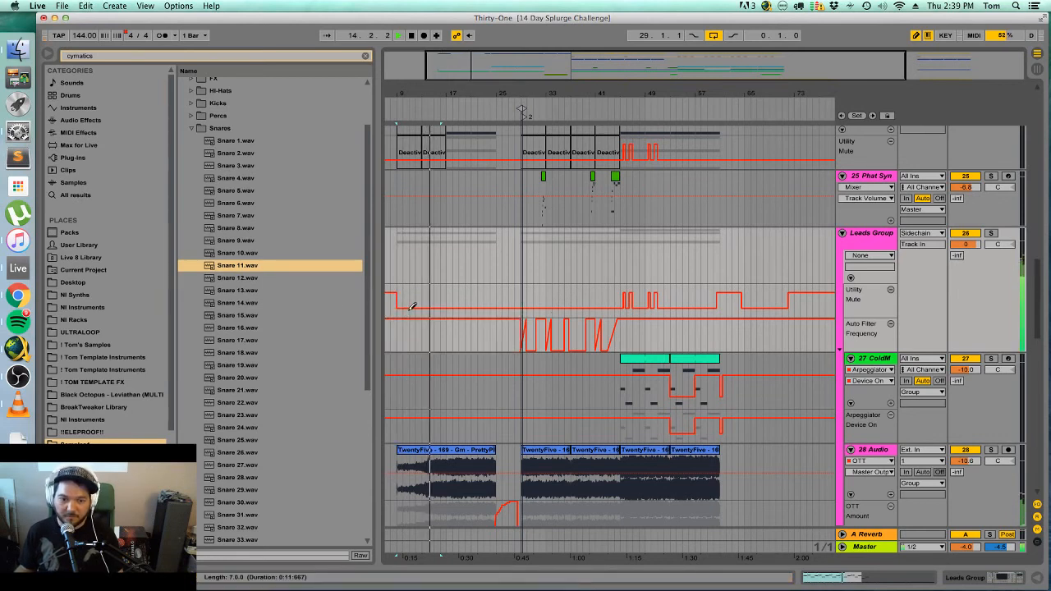
drag(412, 308, 389, 313)
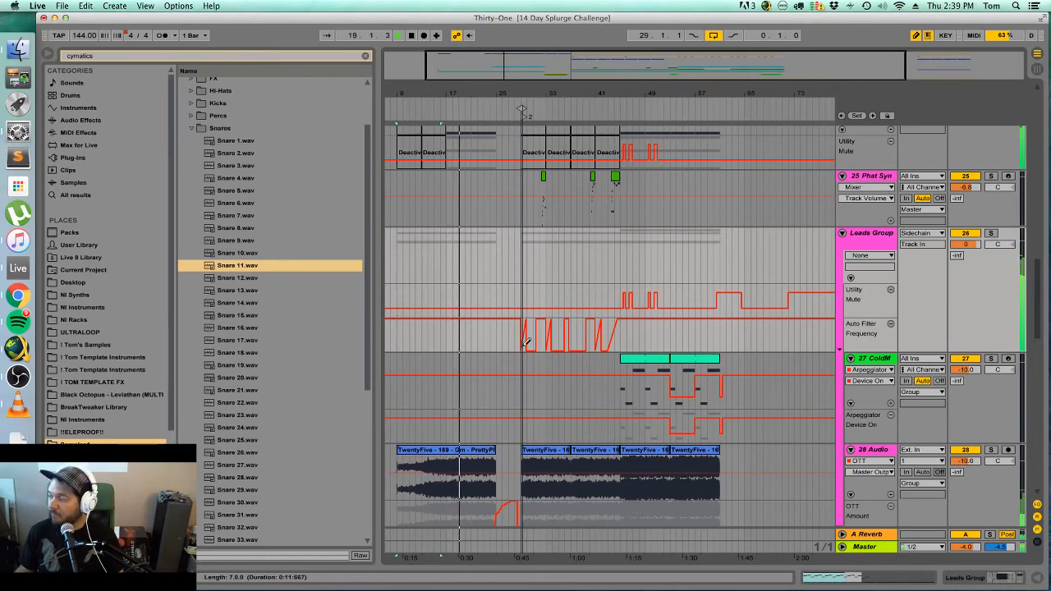
Turn off loop playback and play through the drop while examining the tracks from the drums down to the impacts.
scroll(650, 343, up, 5)
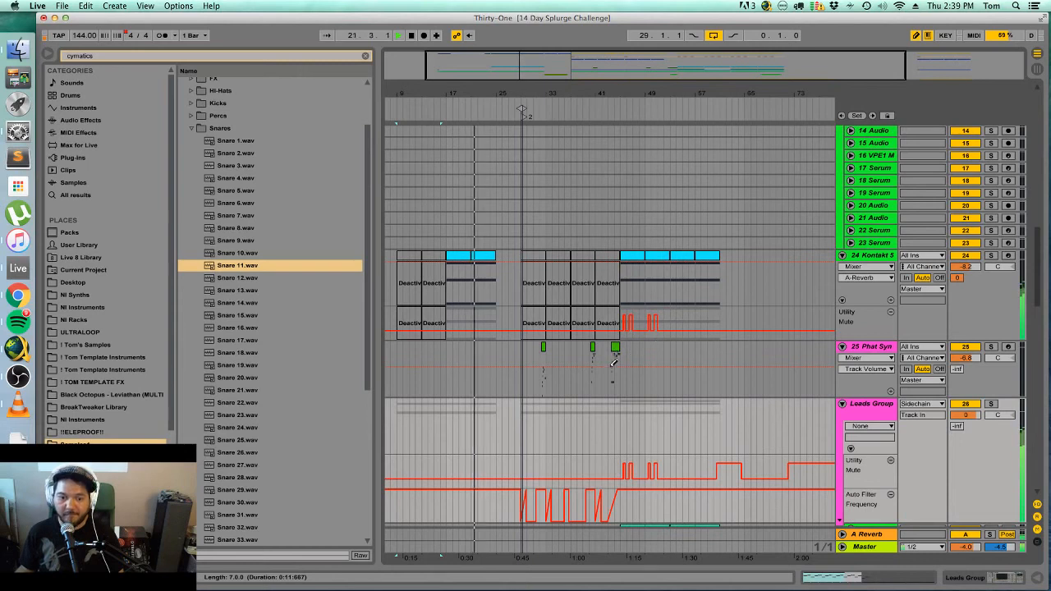
click(718, 36)
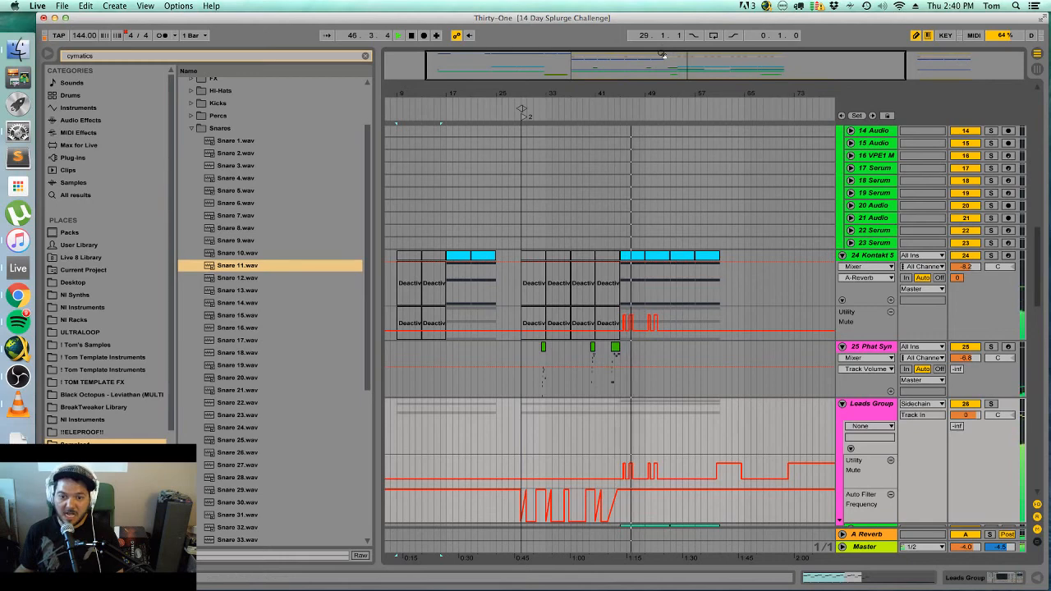
scroll(702, 321, down, 10)
scroll(702, 321, down, 15)
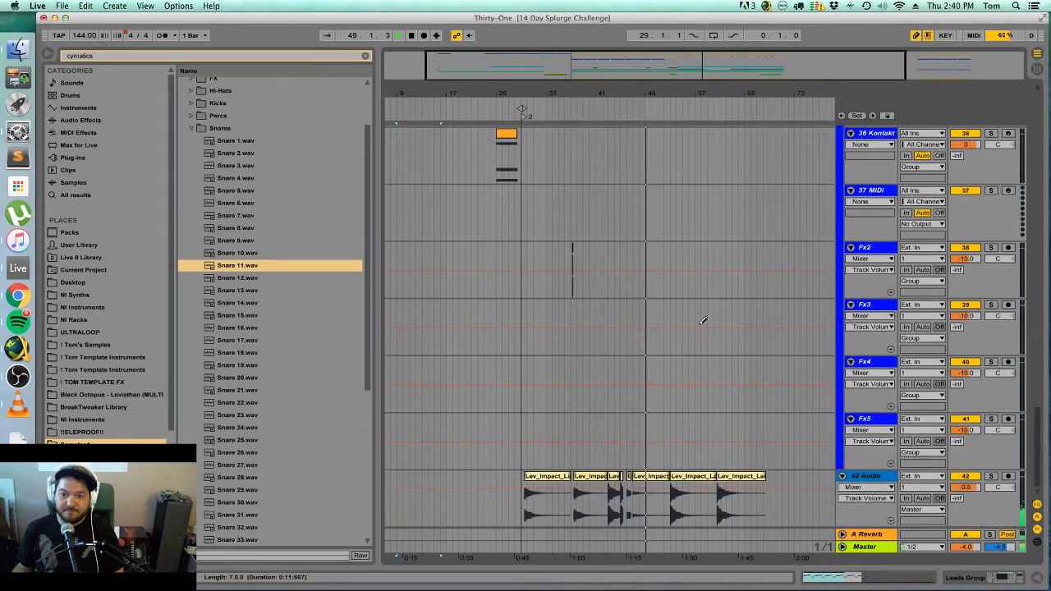
scroll(702, 321, up, 12)
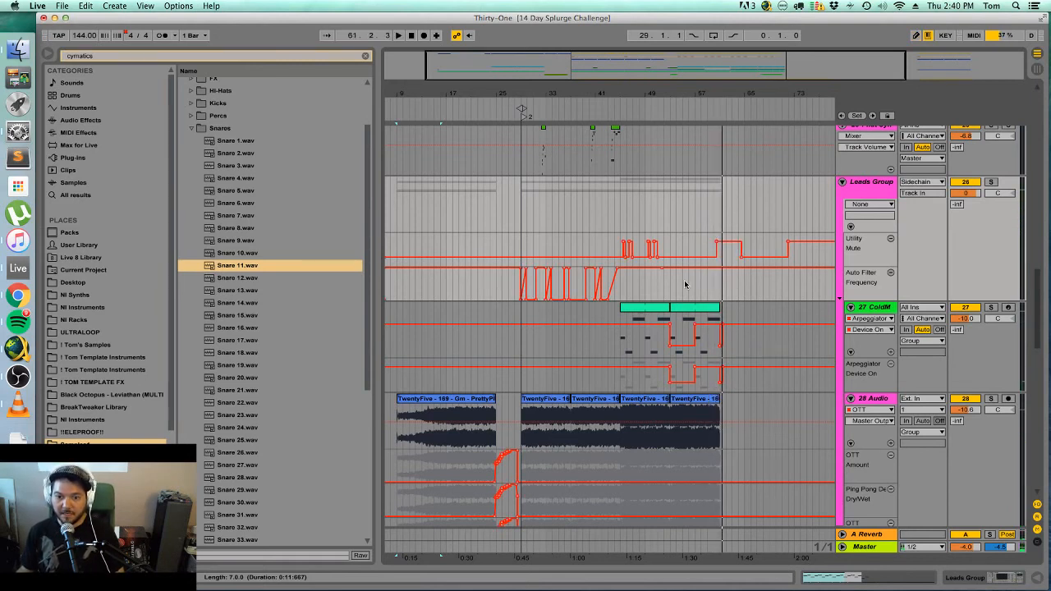
Select the 28 Audio clips from bar 9 to bar 61 and show the whole arrangement.
click(415, 400)
key(space)
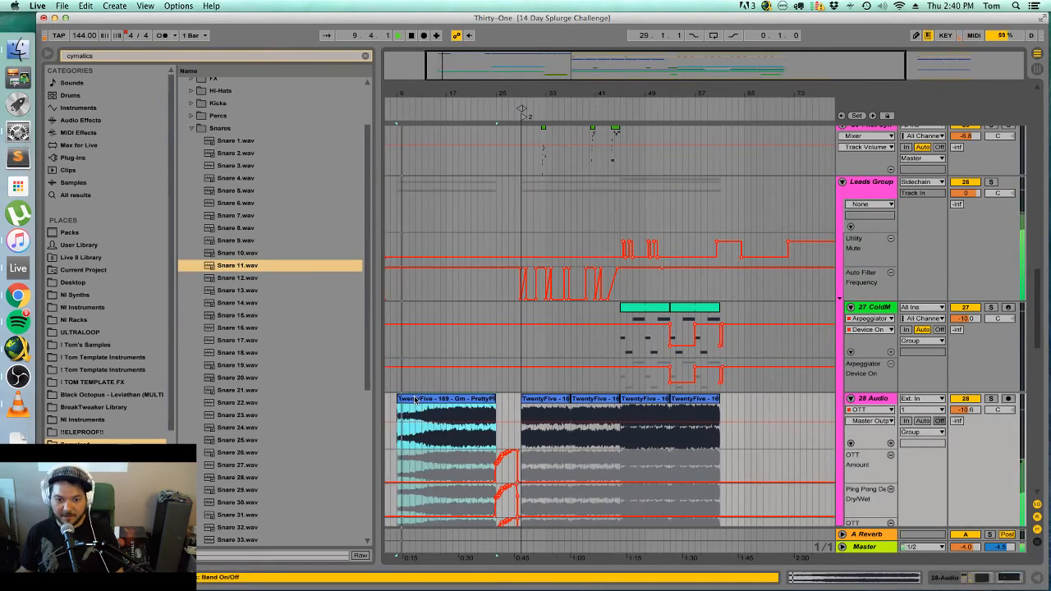
shift+click(716, 398)
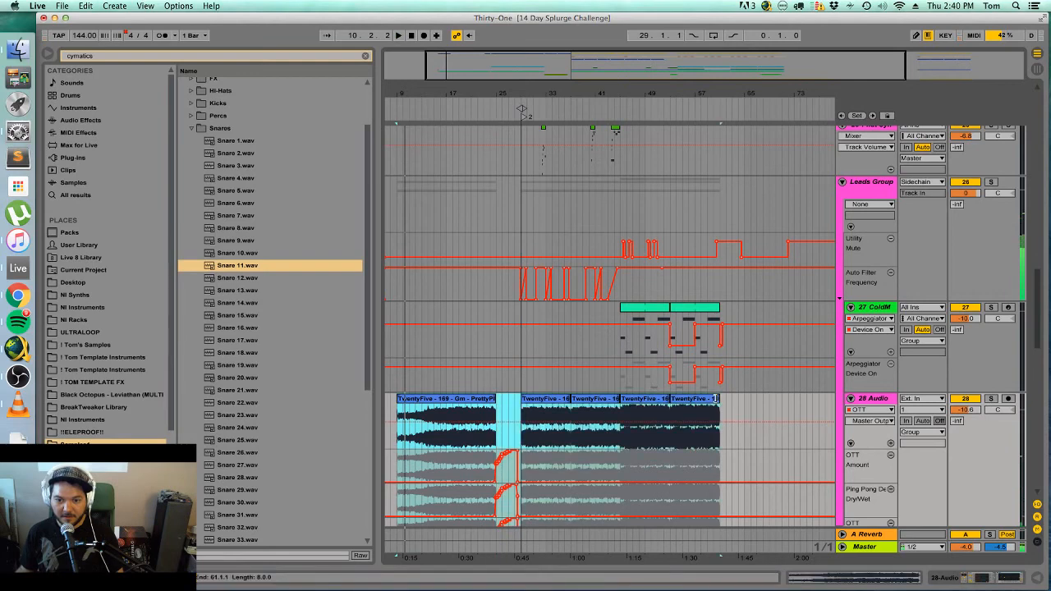
drag(419, 345, 650, 334)
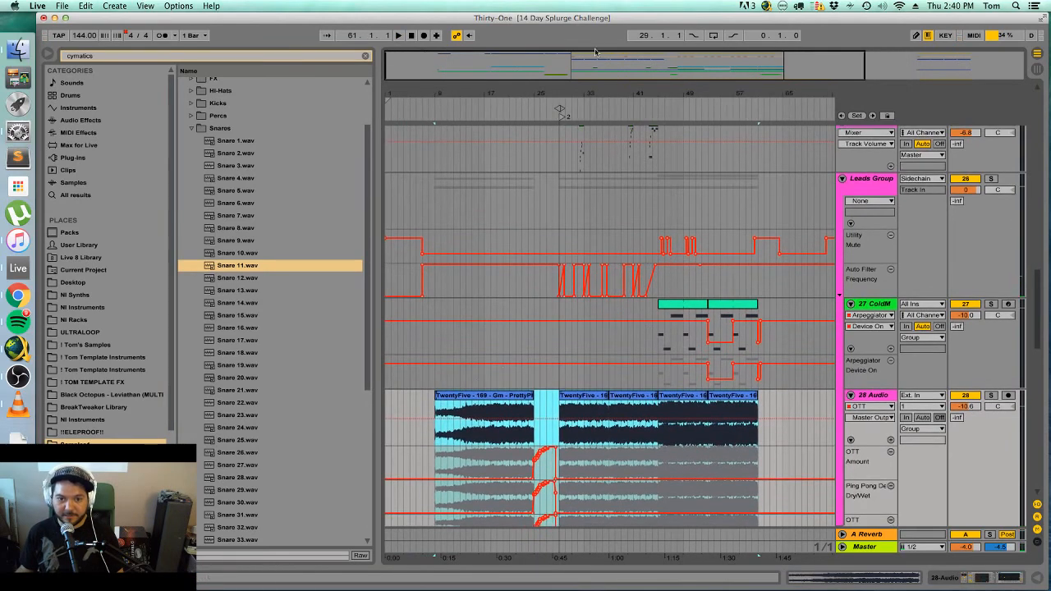
drag(794, 56, 833, 30)
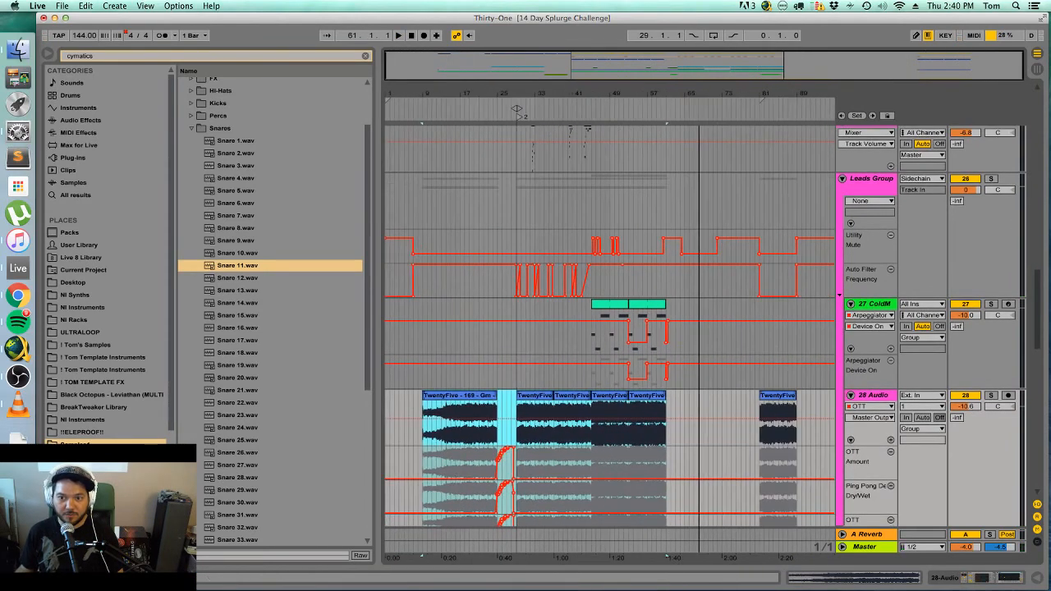
Play from bar 7 and examine the intro's clips on the Kontakt, lead and FX tracks.
click(416, 354)
key(space)
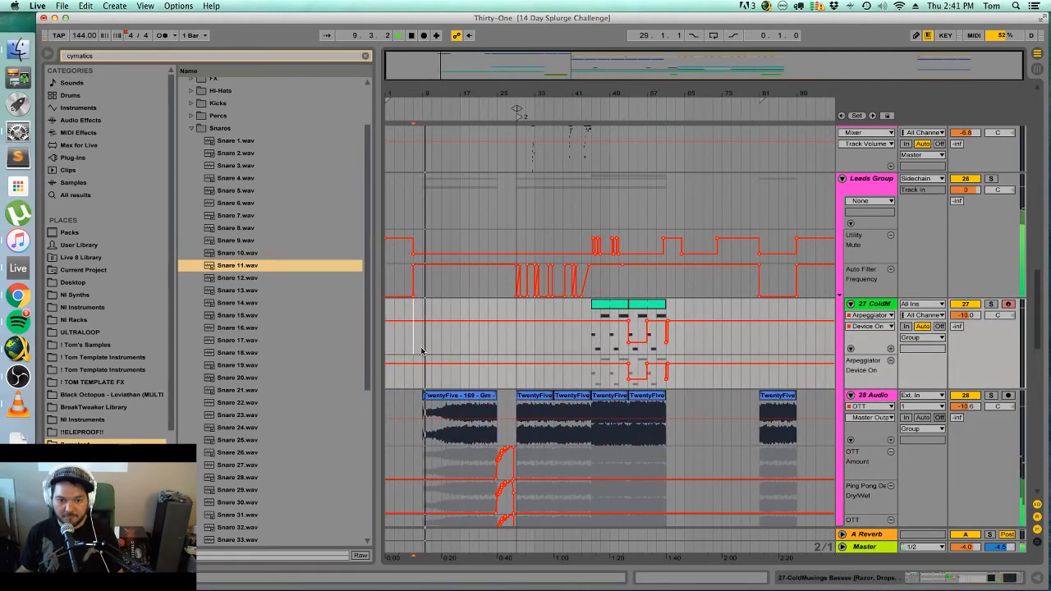
scroll(439, 361, up, 5)
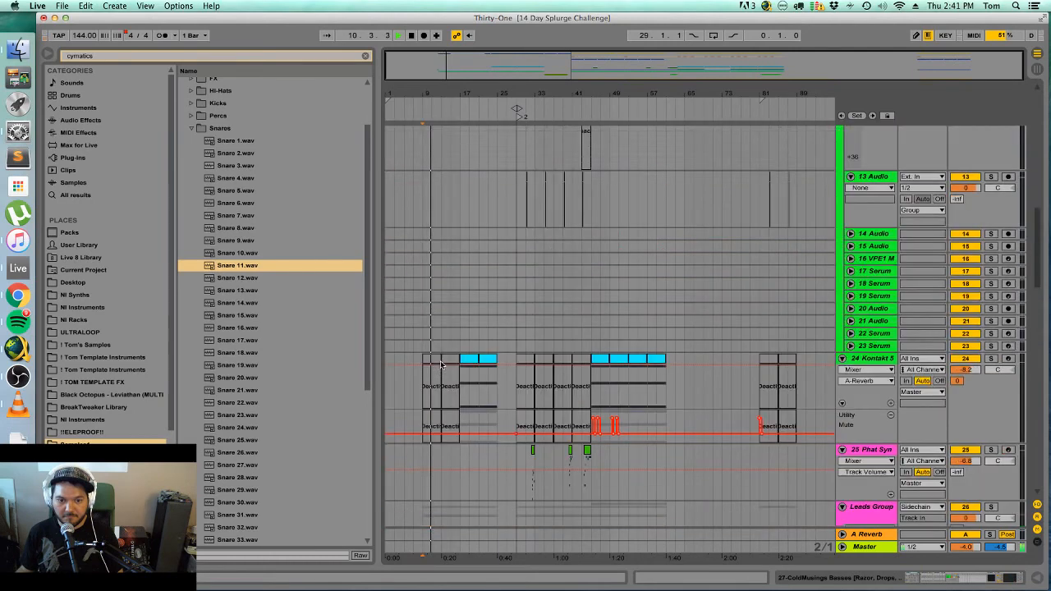
scroll(441, 364, down, 10)
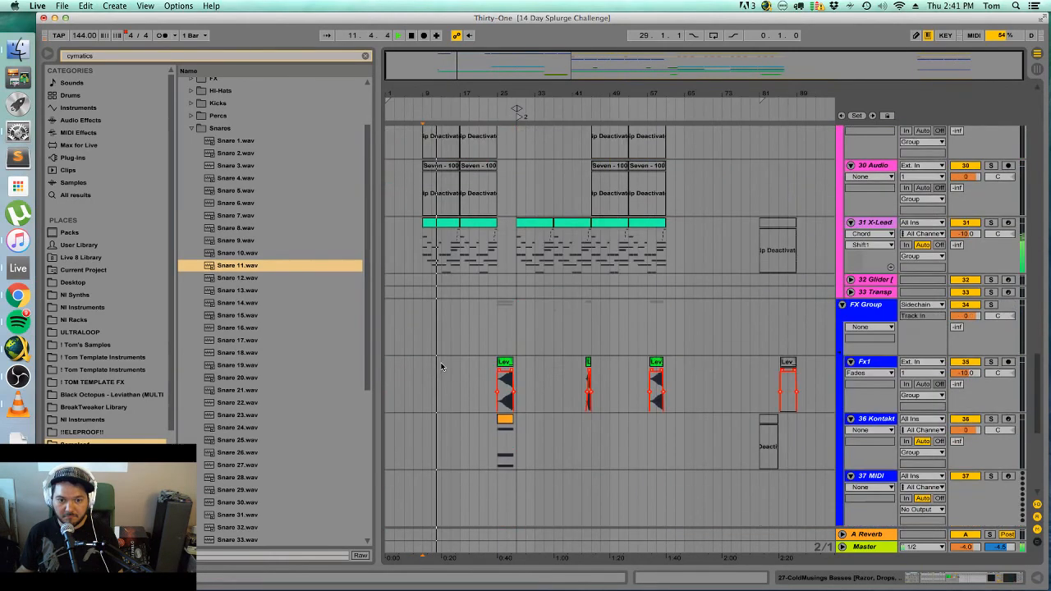
scroll(452, 285, up, 4)
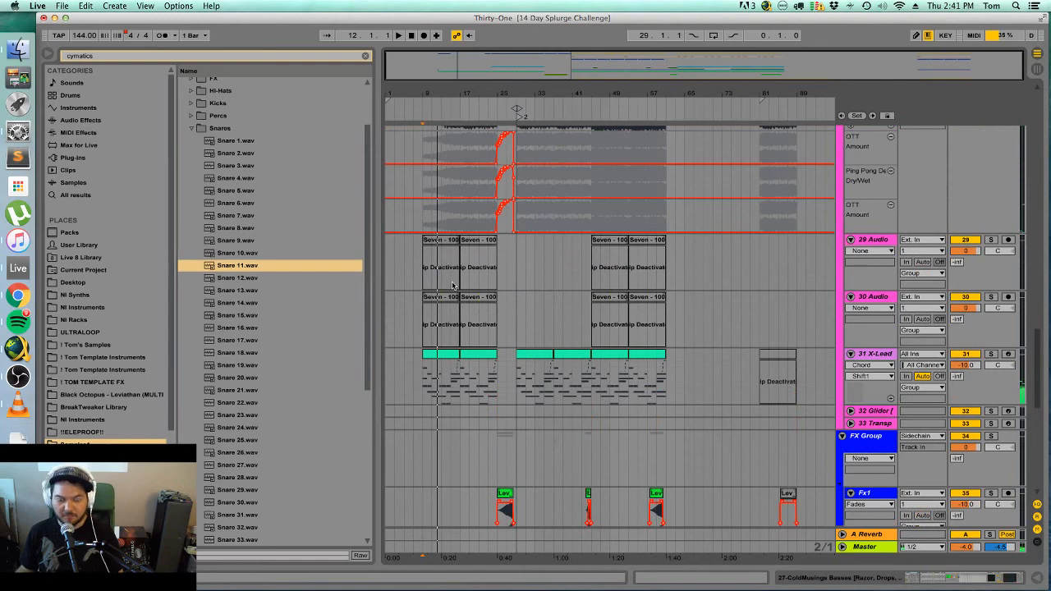
Examine the X-Lead track's device chain, including Convolution Reverb Pro's Damp settings and the effects after it.
click(444, 357)
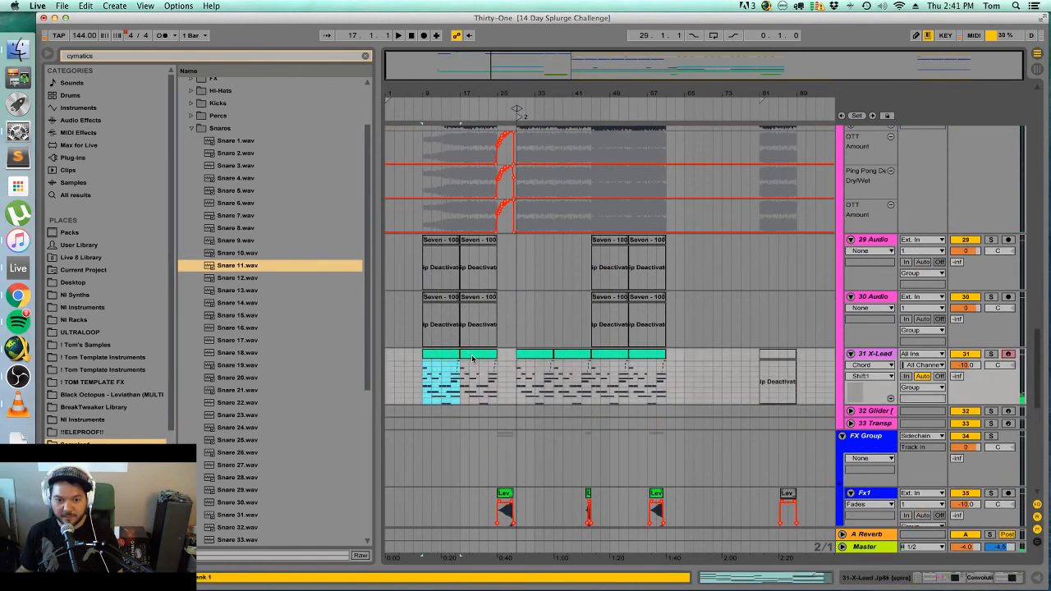
click(473, 356)
click(447, 361)
click(991, 577)
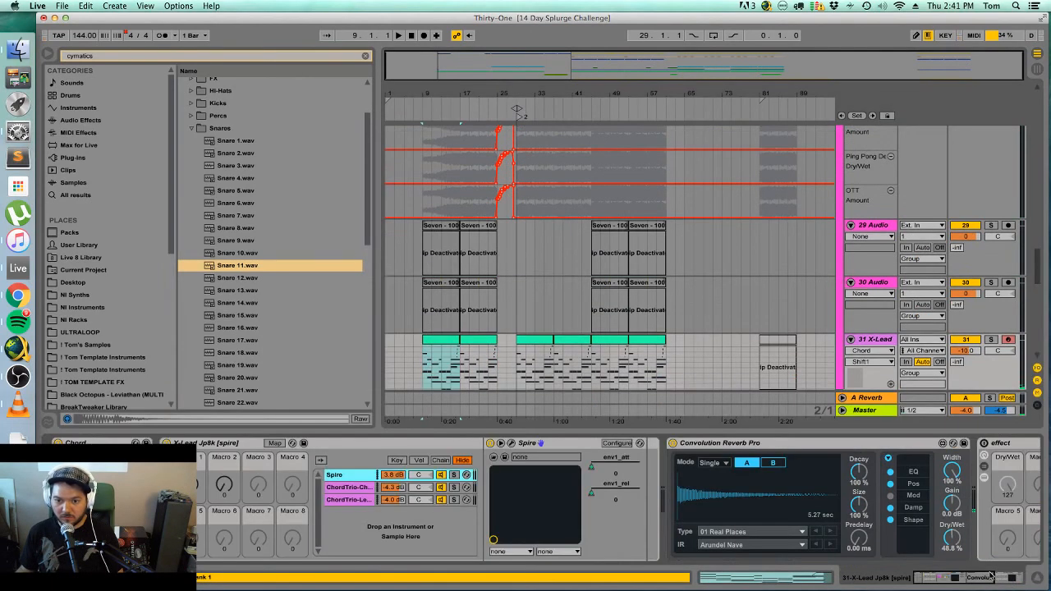
click(914, 508)
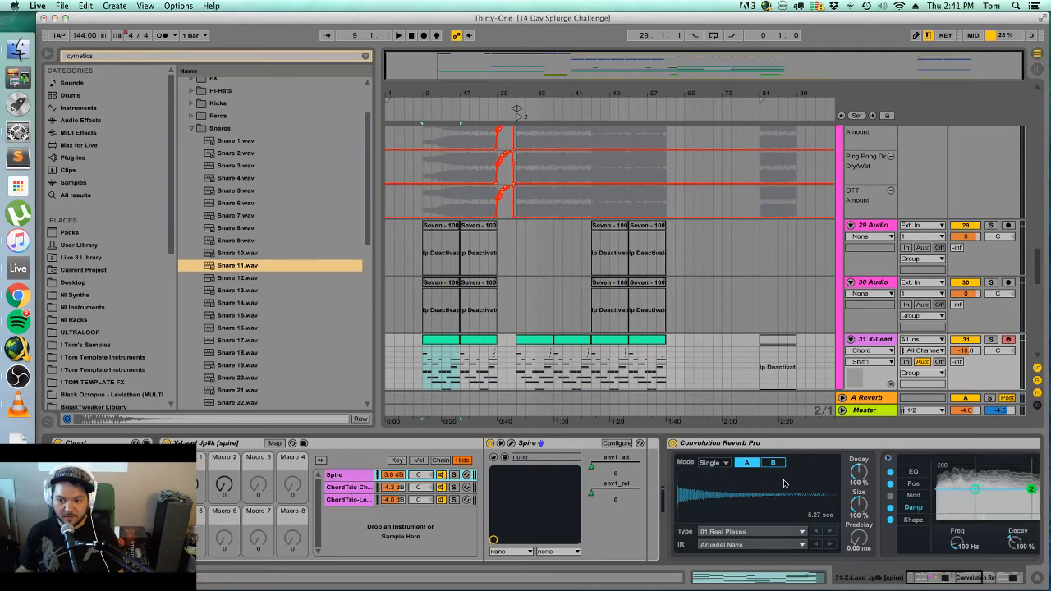
scroll(903, 493, right, 5)
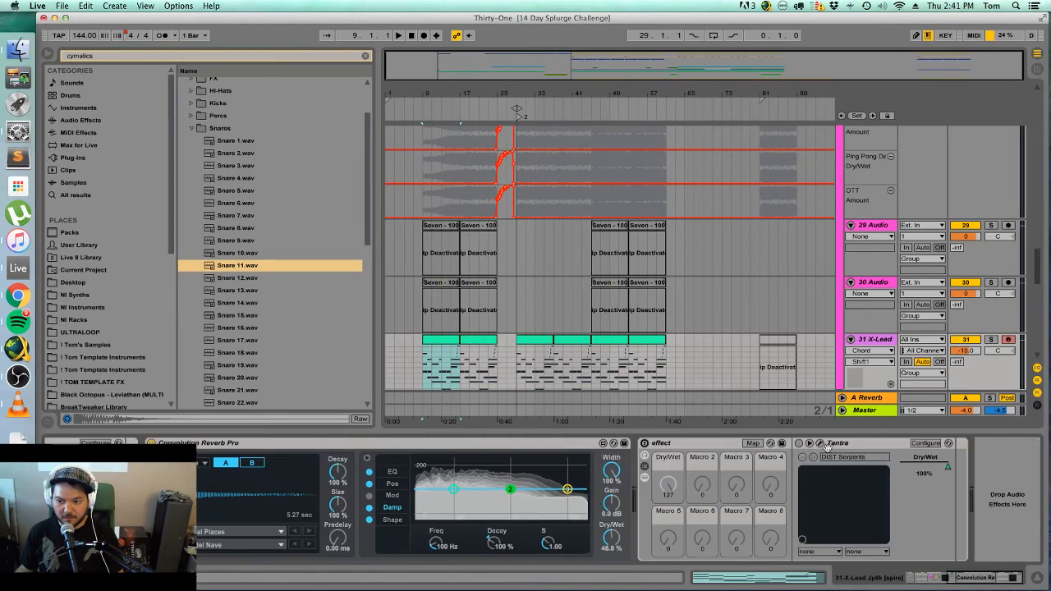
Find Auto Filter among the audio effects and add it after Tantra on the X-Lead track.
click(91, 107)
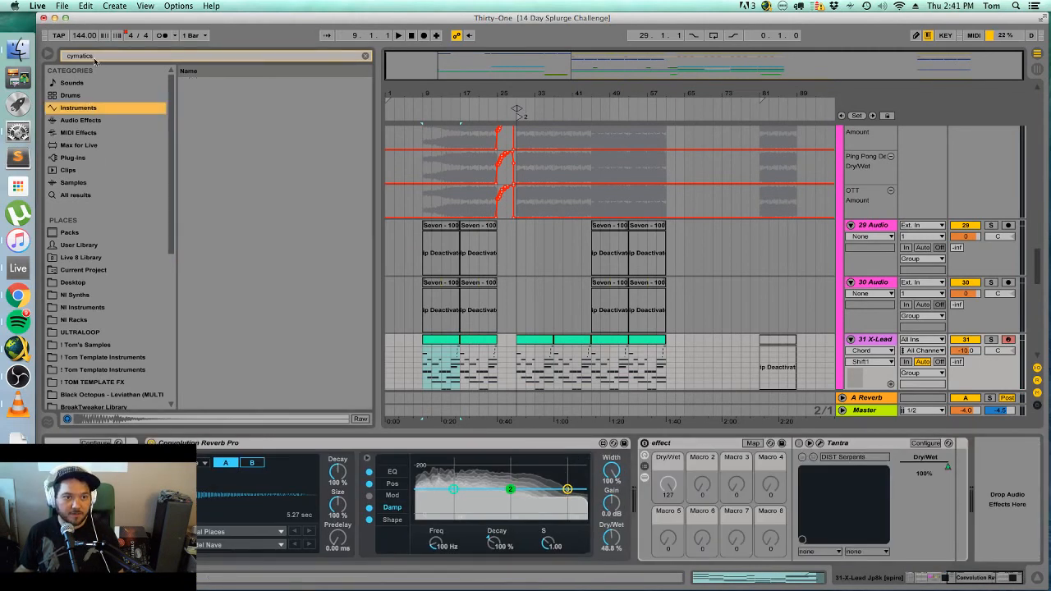
click(89, 120)
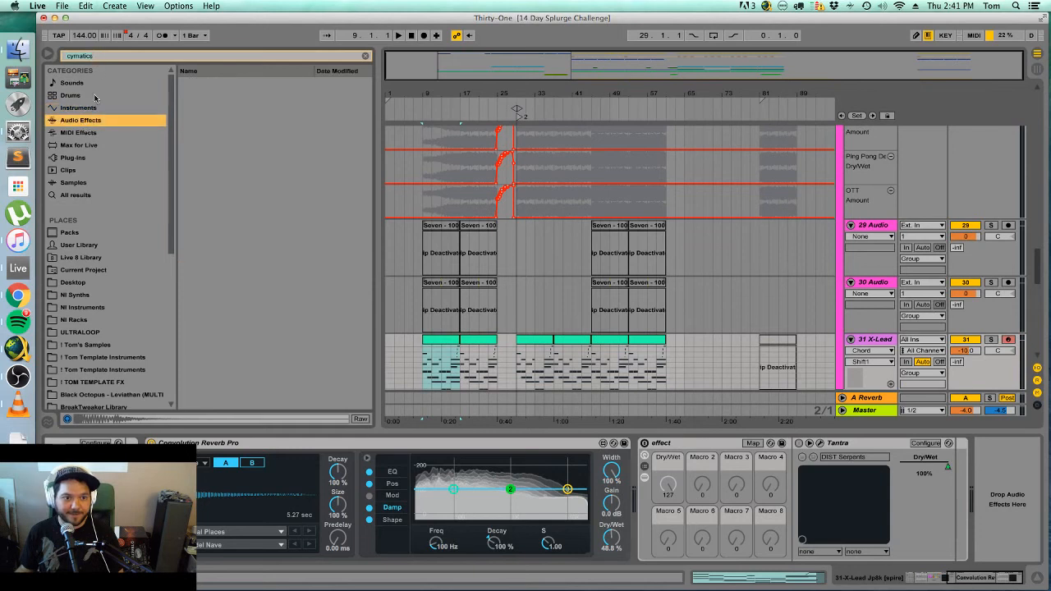
click(105, 56)
text(df)
key(BackSpace)
key(BackSpace)
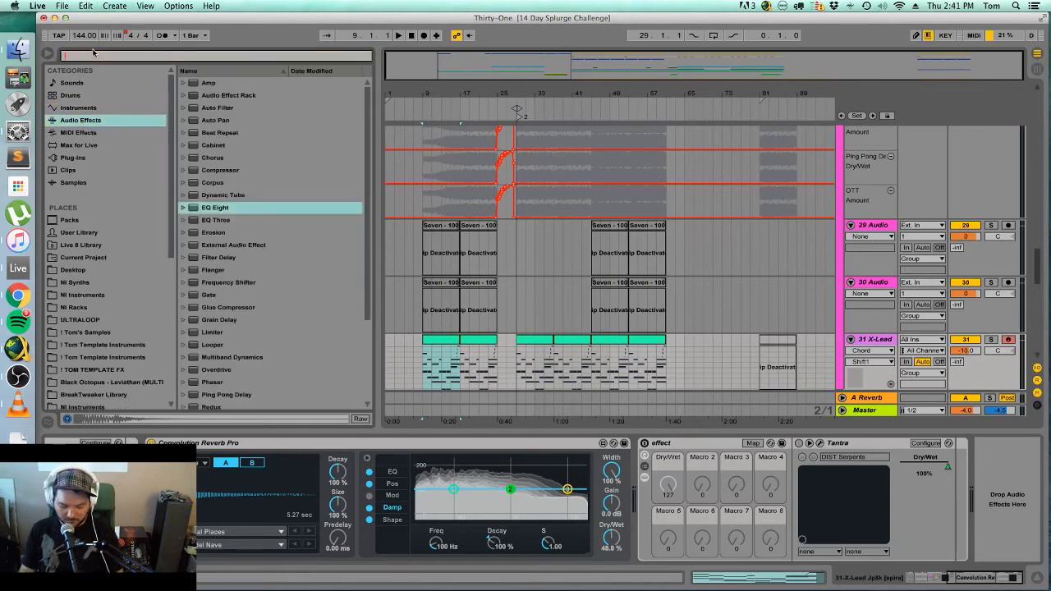
text(fil)
click(229, 95)
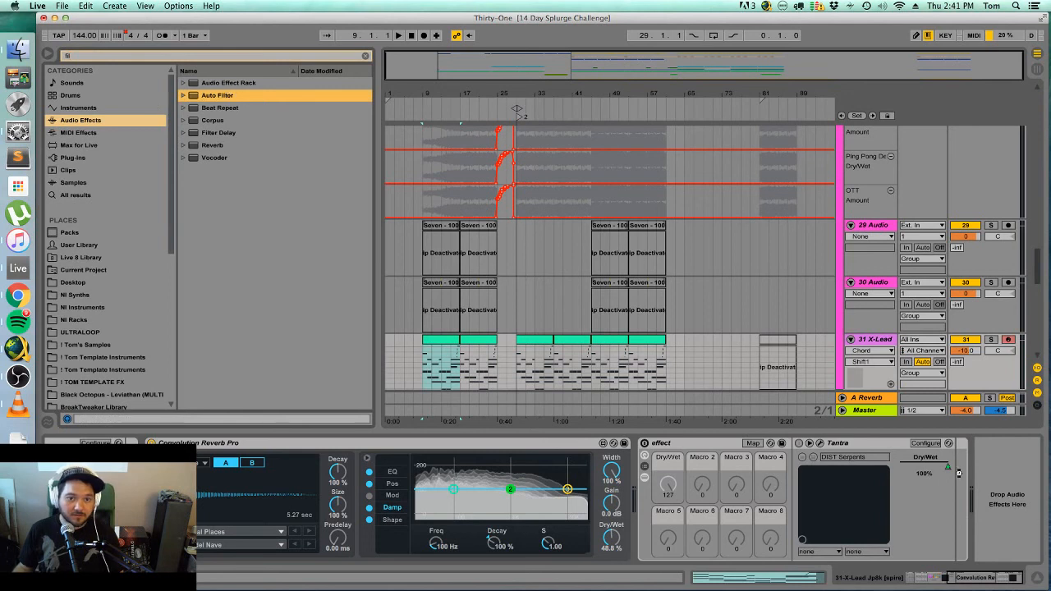
drag(959, 473, 959, 475)
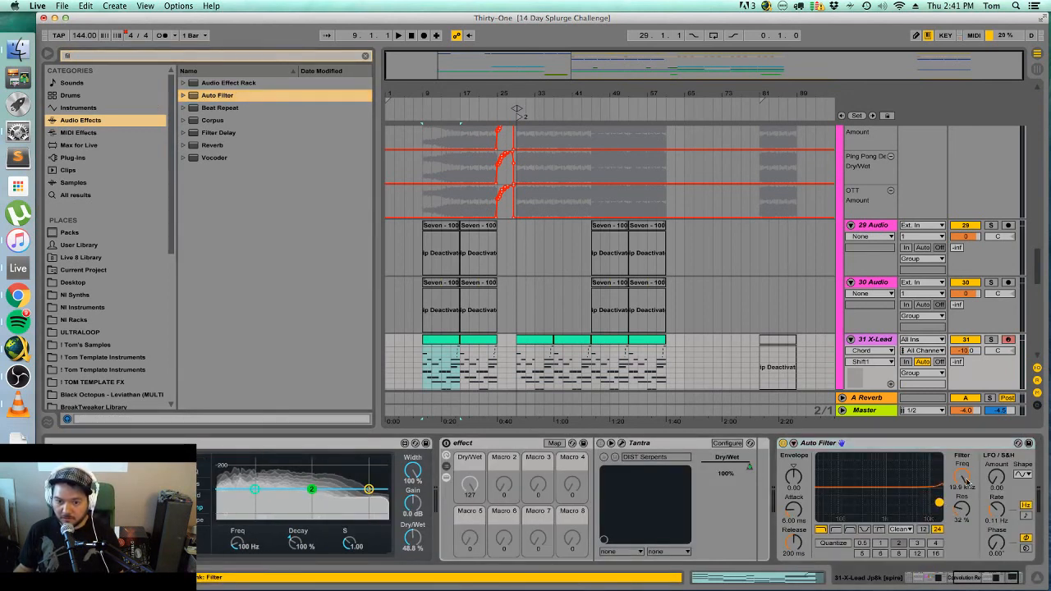
Automate X-Lead's Auto Filter Frequency as a rising ramp from about bar 7 to bar 25, and play it from bar 7.
drag(959, 476, 958, 526)
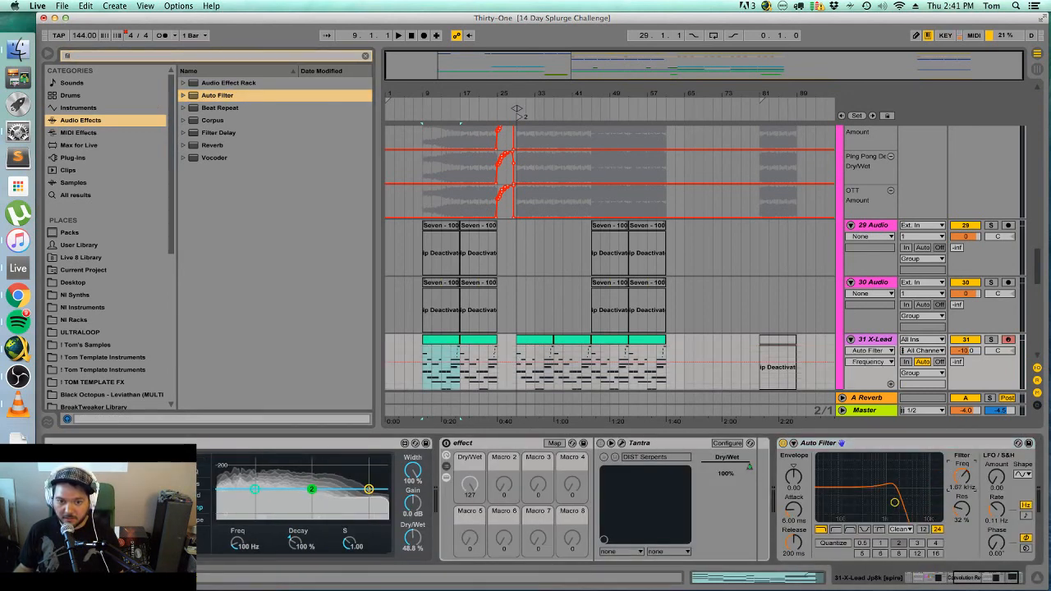
key(b)
click(474, 362)
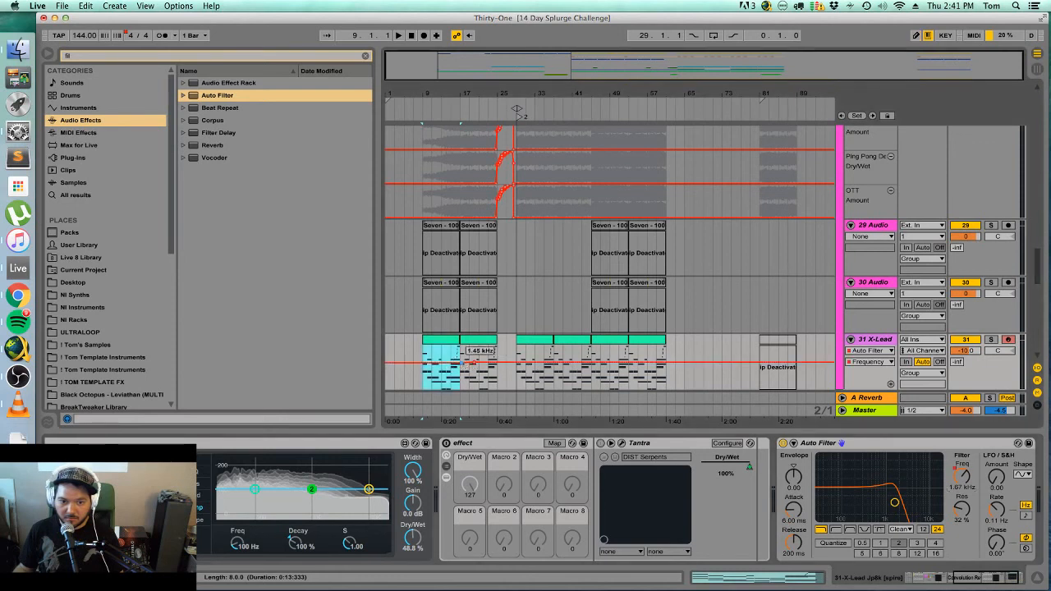
drag(414, 363, 413, 389)
drag(474, 364, 492, 348)
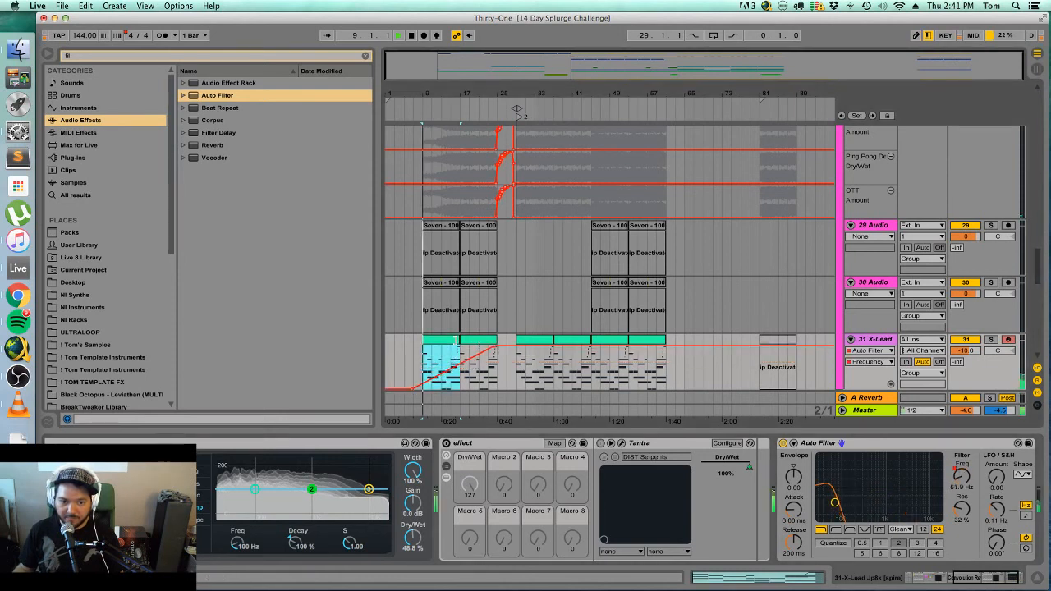
key(space)
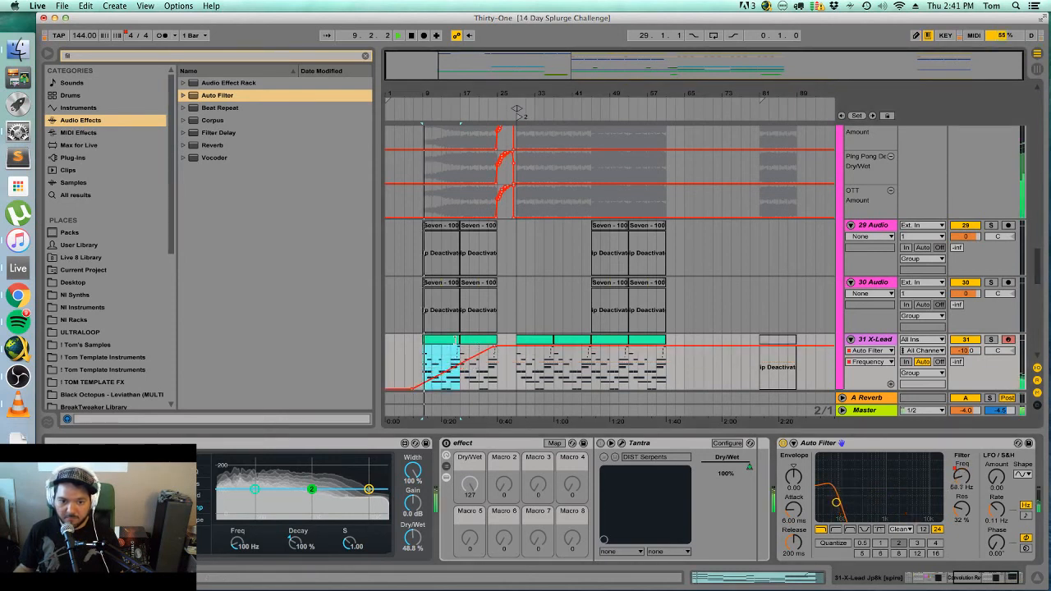
click(417, 368)
Delete the G1 to C2 notes from the Superior Drummer clip at bar 9, leaving the C1 notes and the long E2 note.
scroll(431, 283, up, 8)
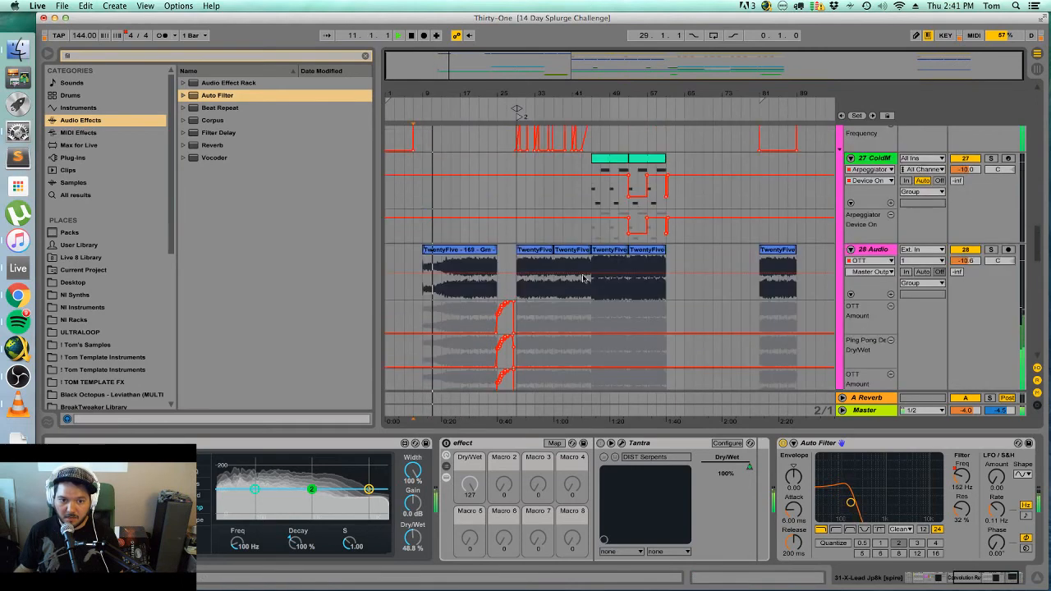
scroll(431, 283, up, 10)
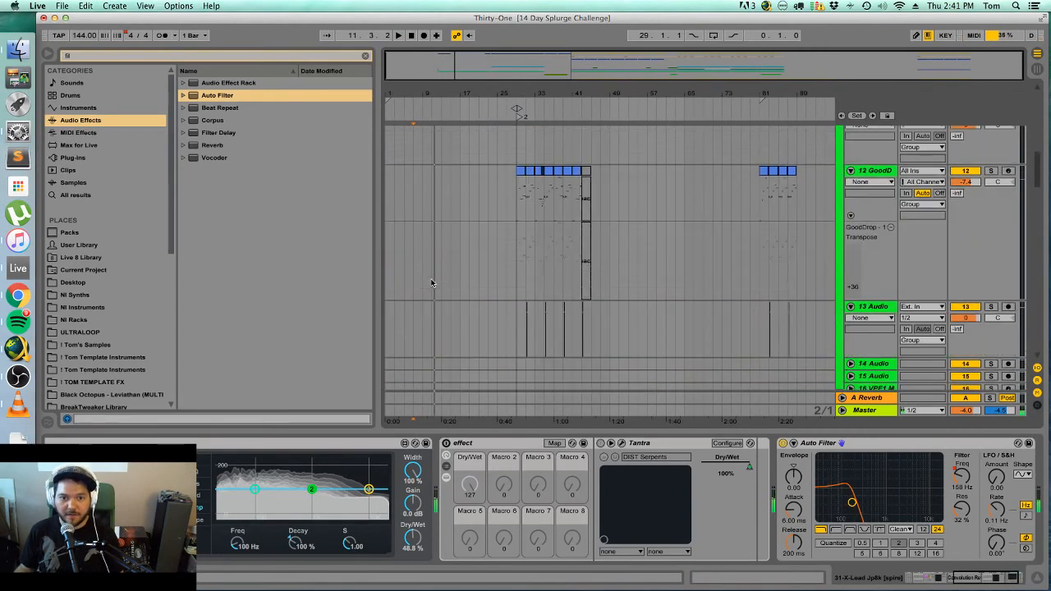
scroll(431, 283, up, 7)
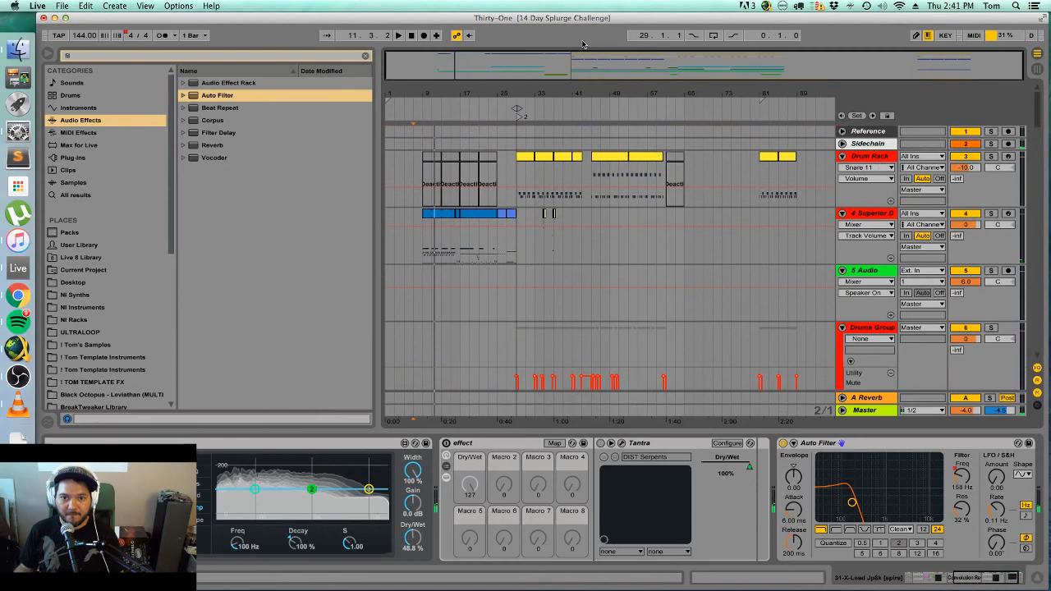
drag(567, 68, 436, 189)
click(510, 248)
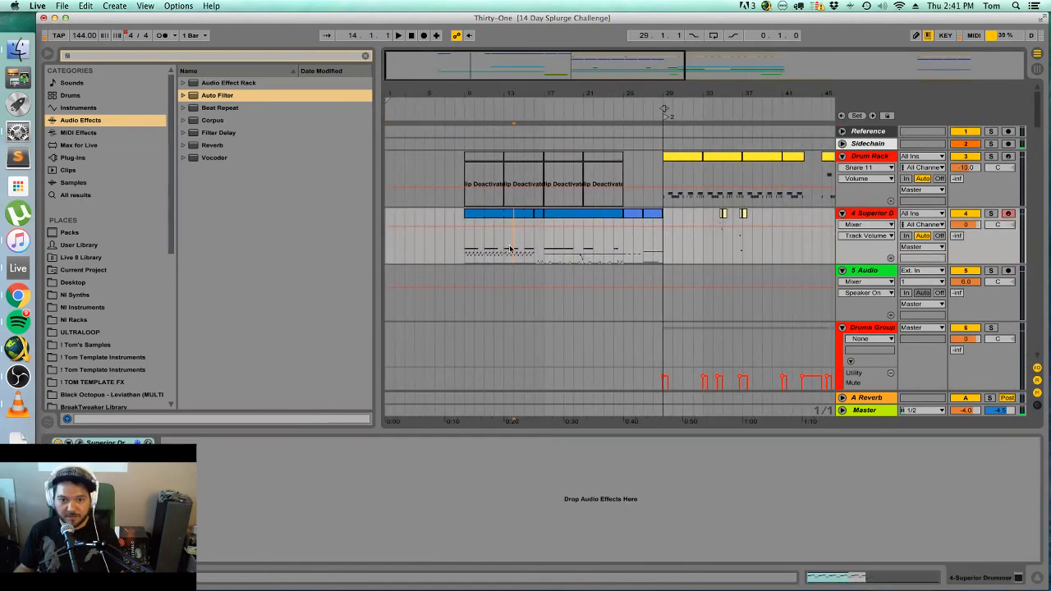
double_click(505, 233)
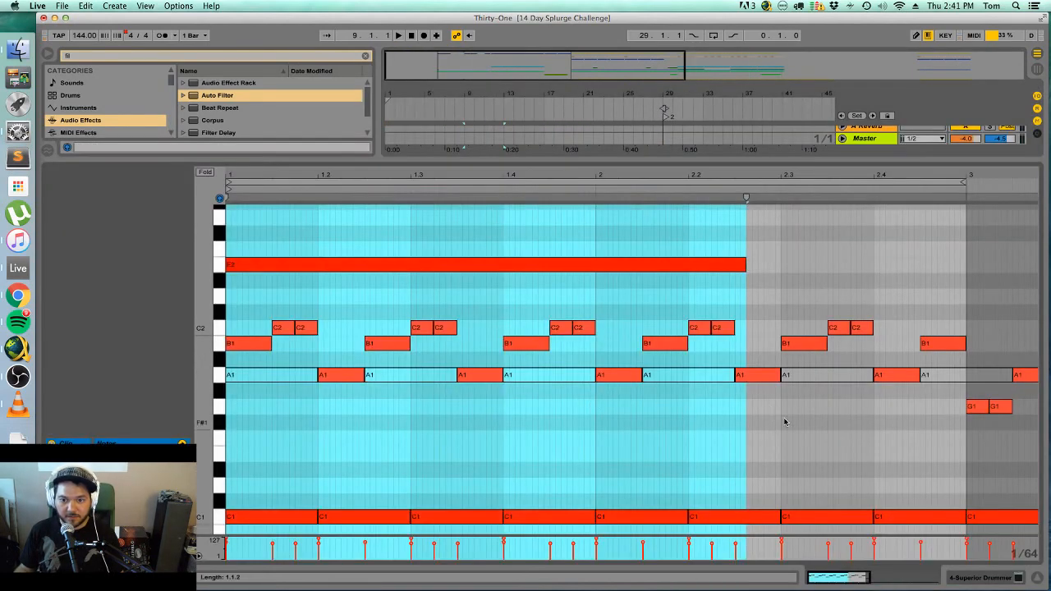
drag(1031, 433, 228, 316)
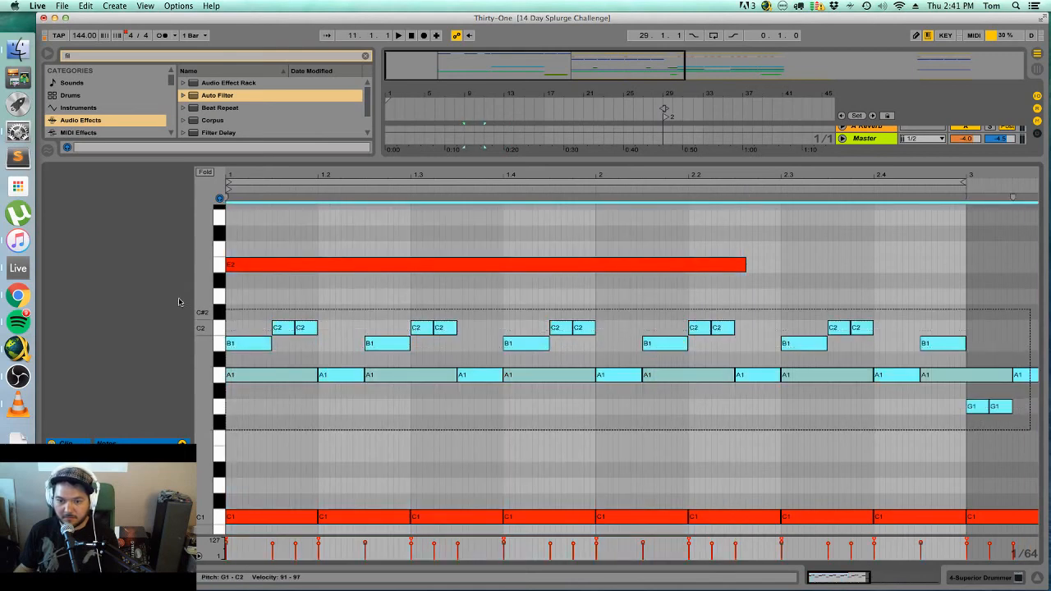
key(Delete)
Transpose the long E2 note in the Superior Drummer clip down to C#2.
click(241, 263)
key(Down)
key(Down)
key(Down)
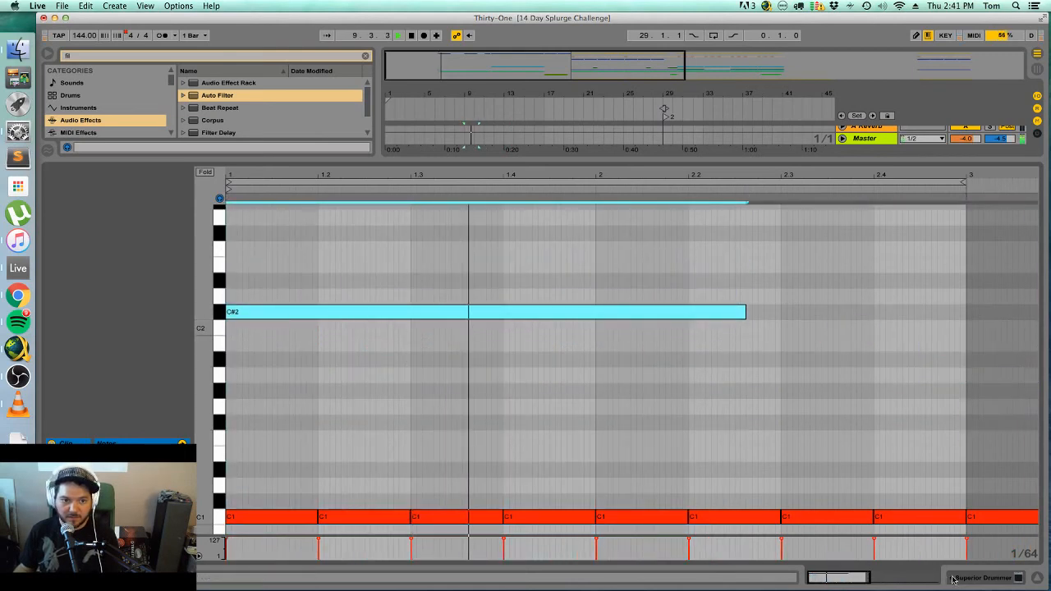
Deactivate the Superior Drummer clips from bar 9 to bar 16, leaving the short fill before bar 17 active.
click(822, 578)
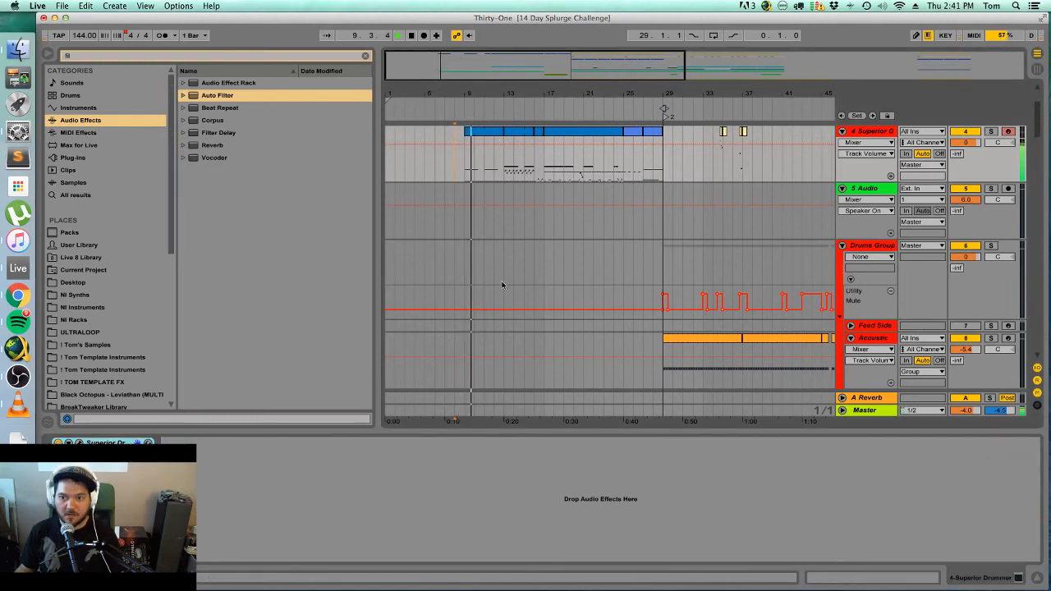
scroll(503, 279, down, 20)
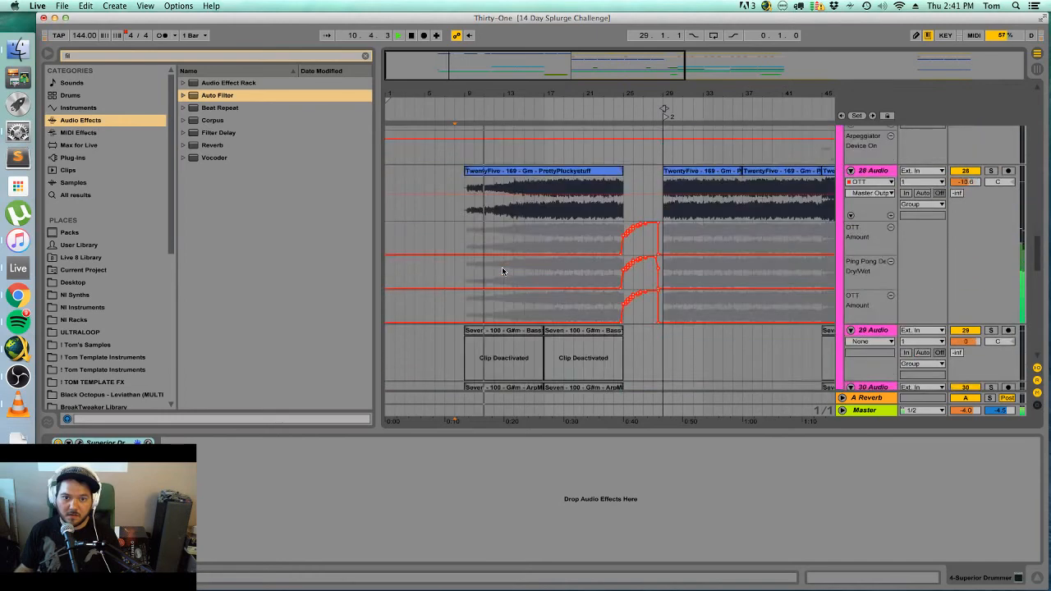
scroll(502, 271, down, 1)
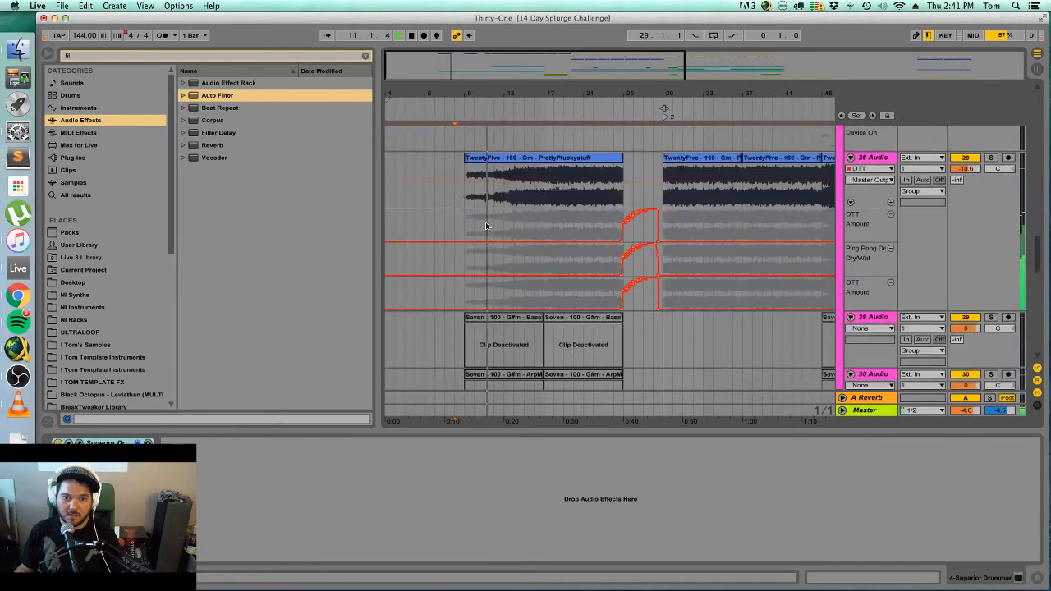
click(450, 160)
scroll(450, 246, up, 5)
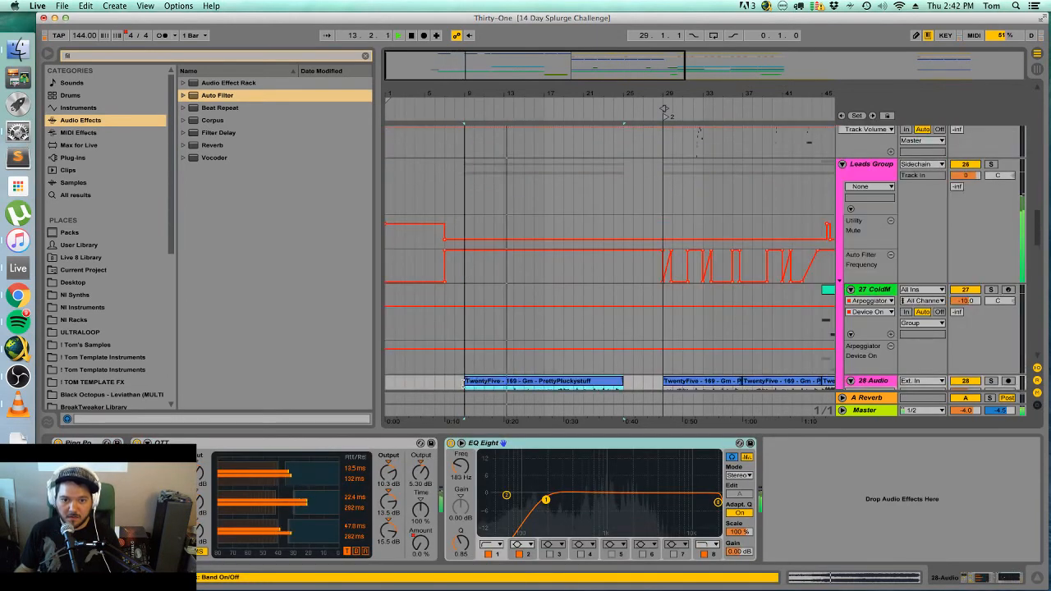
scroll(464, 353, up, 20)
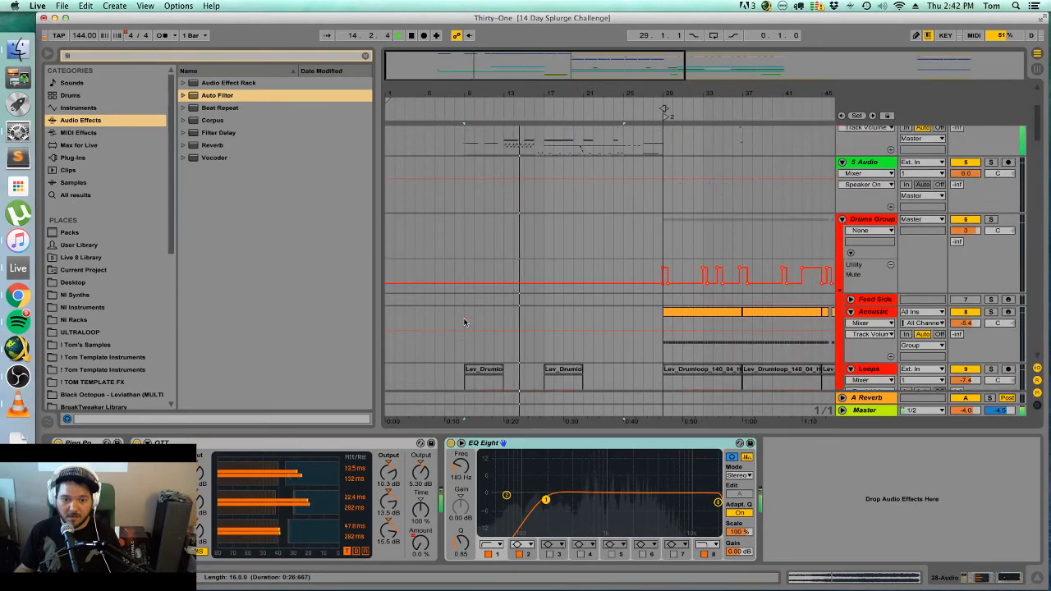
scroll(464, 322, up, 5)
key(space)
click(521, 215)
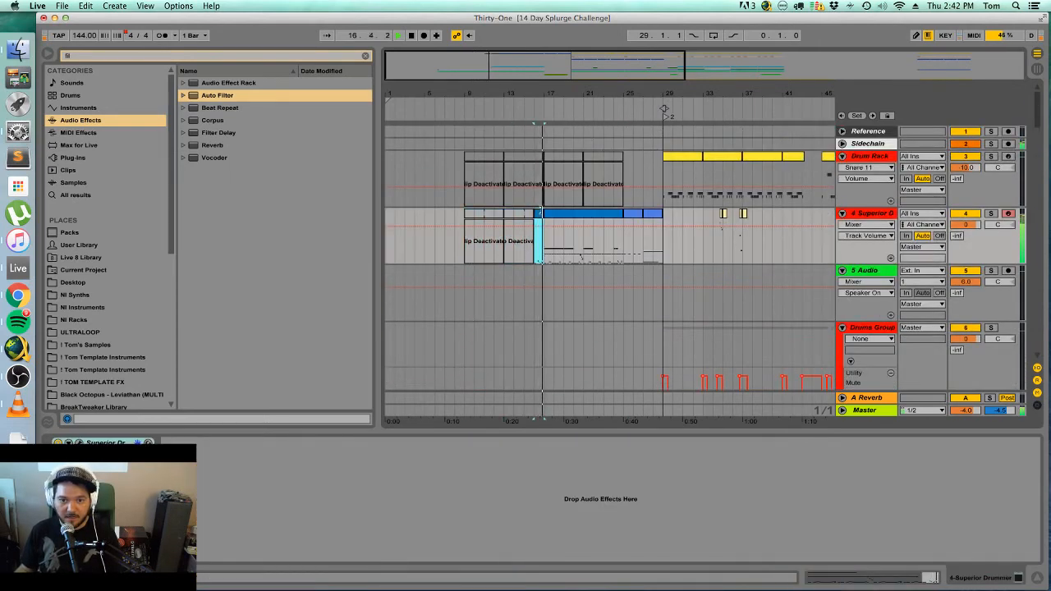
Open the short Superior Drummer clip at bar 16, select its opening C1 note, and return to the full arrangement.
double_click(541, 216)
click(951, 384)
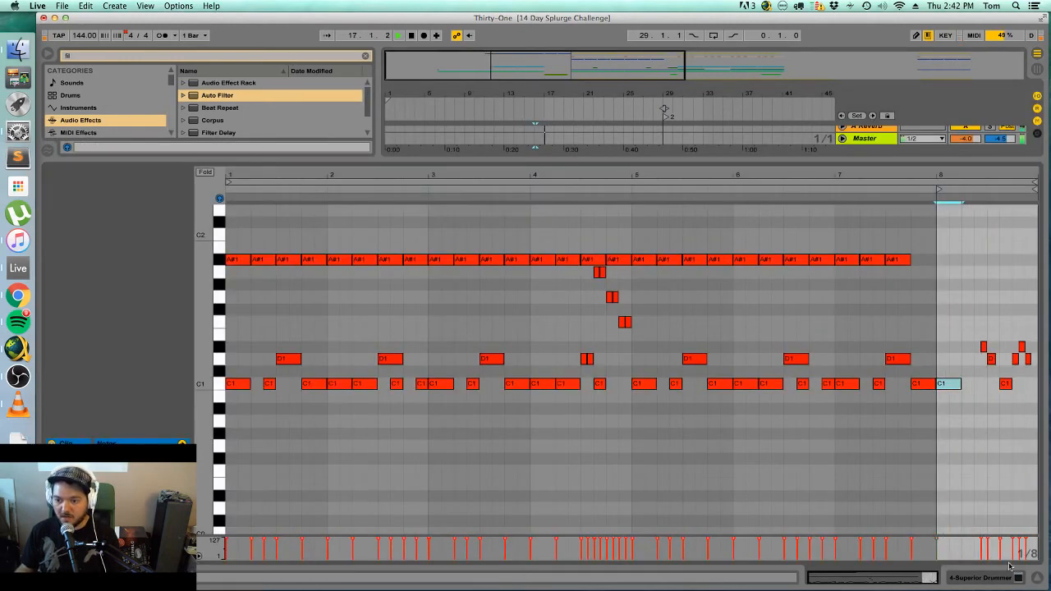
click(1033, 579)
Play on from bar 17 past the drop at bar 29, examining the drum, bass, lead and FX tracks.
scroll(497, 271, up, 3)
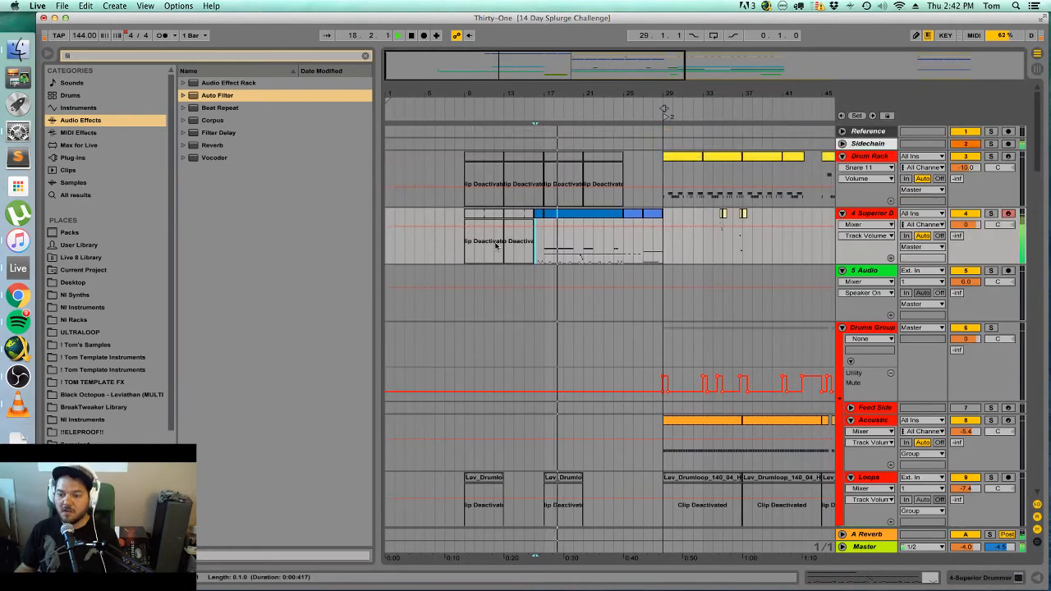
scroll(493, 308, down, 2)
scroll(493, 308, down, 12)
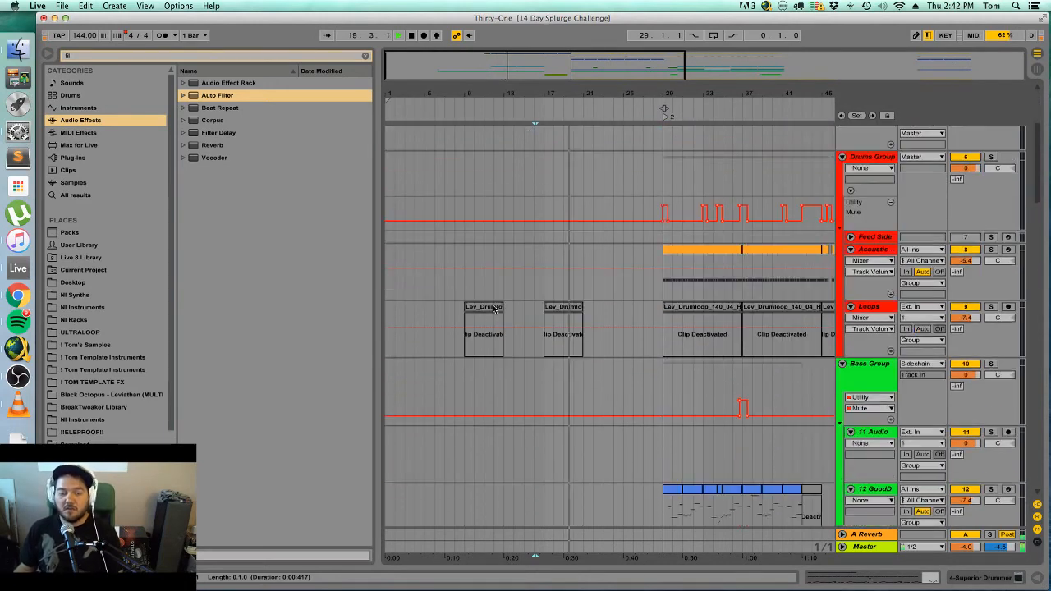
drag(697, 93, 697, 74)
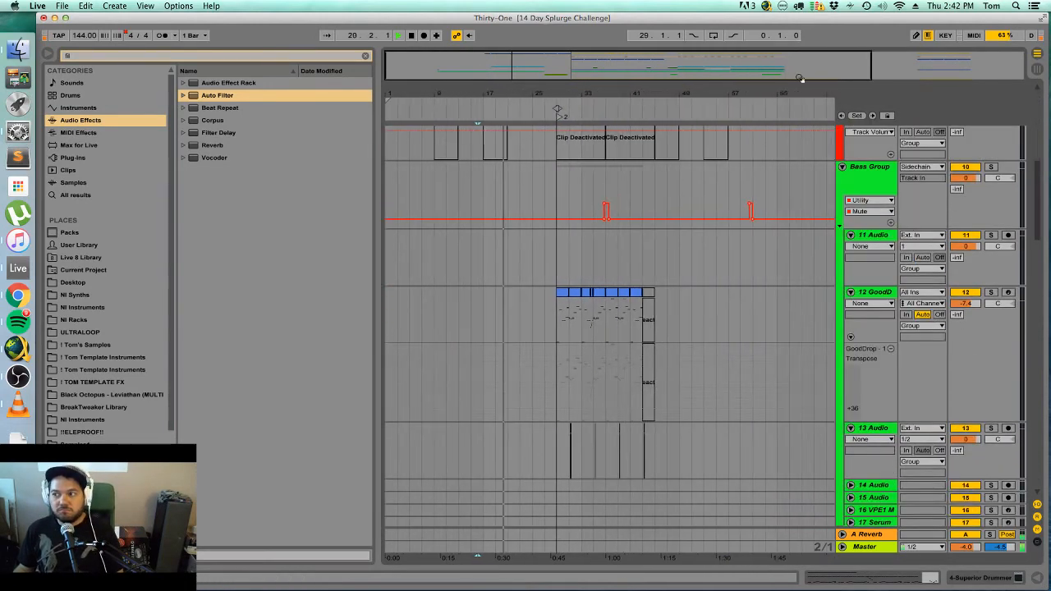
scroll(565, 257, up, 10)
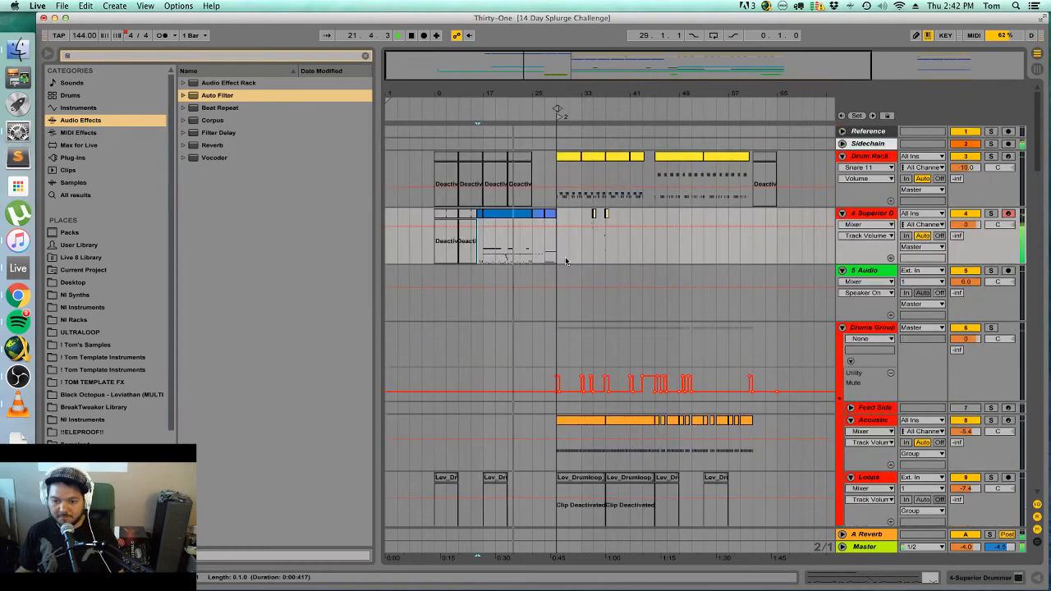
scroll(565, 261, down, 1)
scroll(563, 274, down, 20)
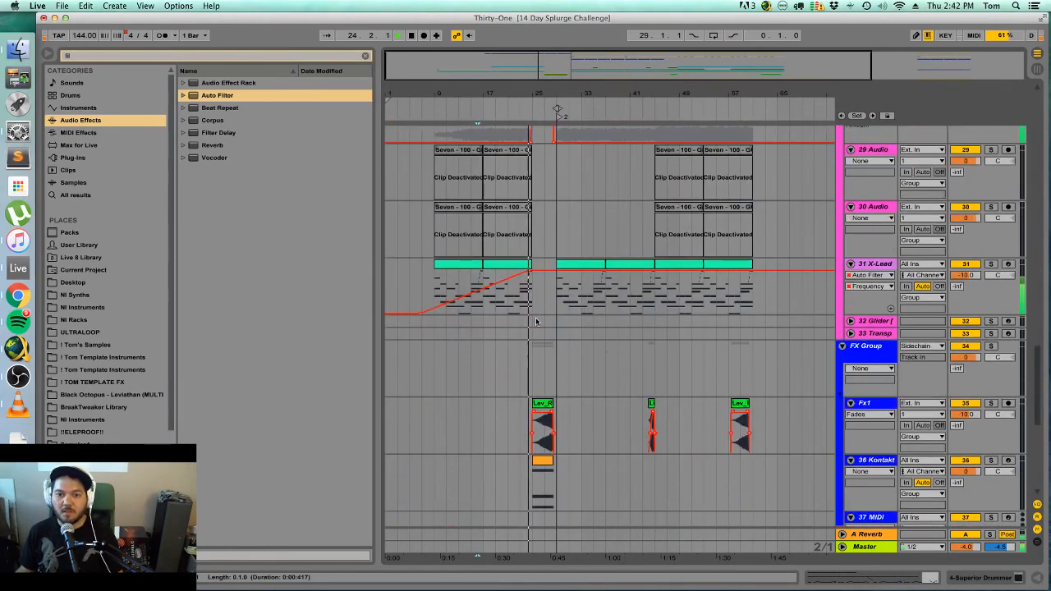
scroll(536, 321, up, 5)
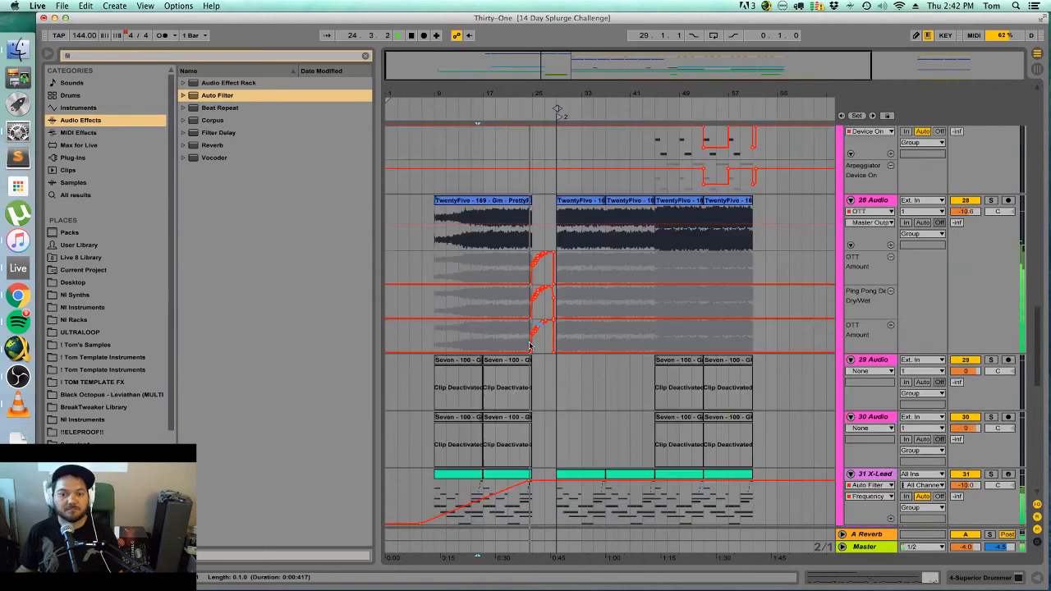
click(495, 201)
scroll(530, 337, up, 10)
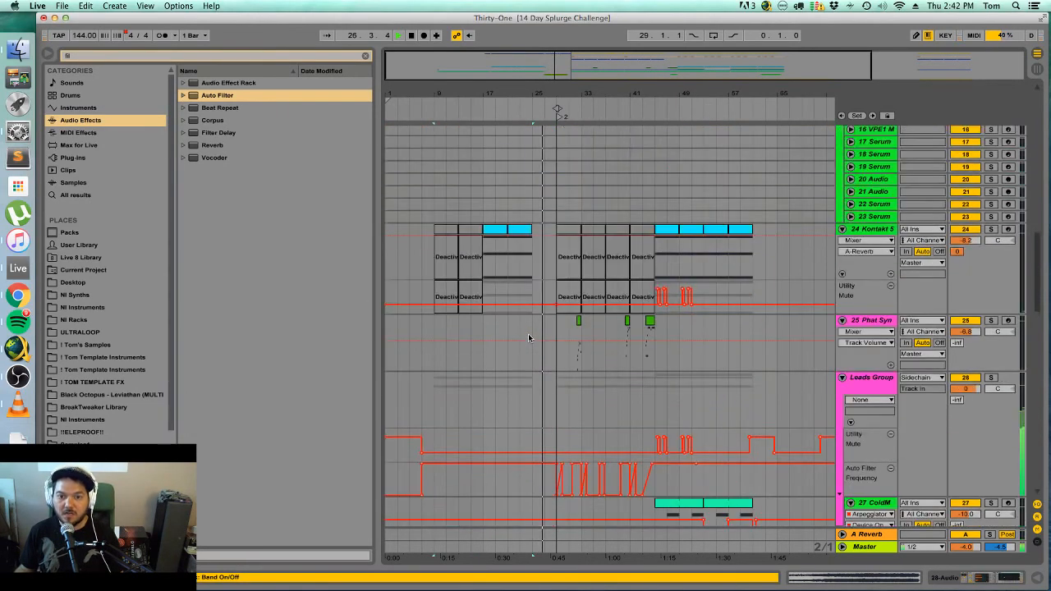
scroll(529, 338, up, 15)
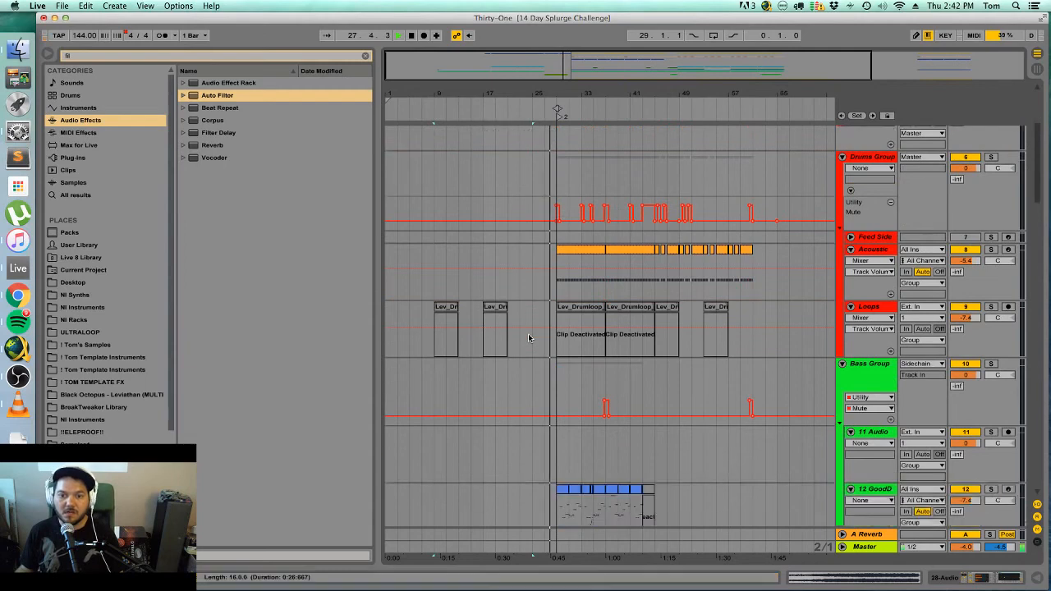
scroll(529, 338, up, 4)
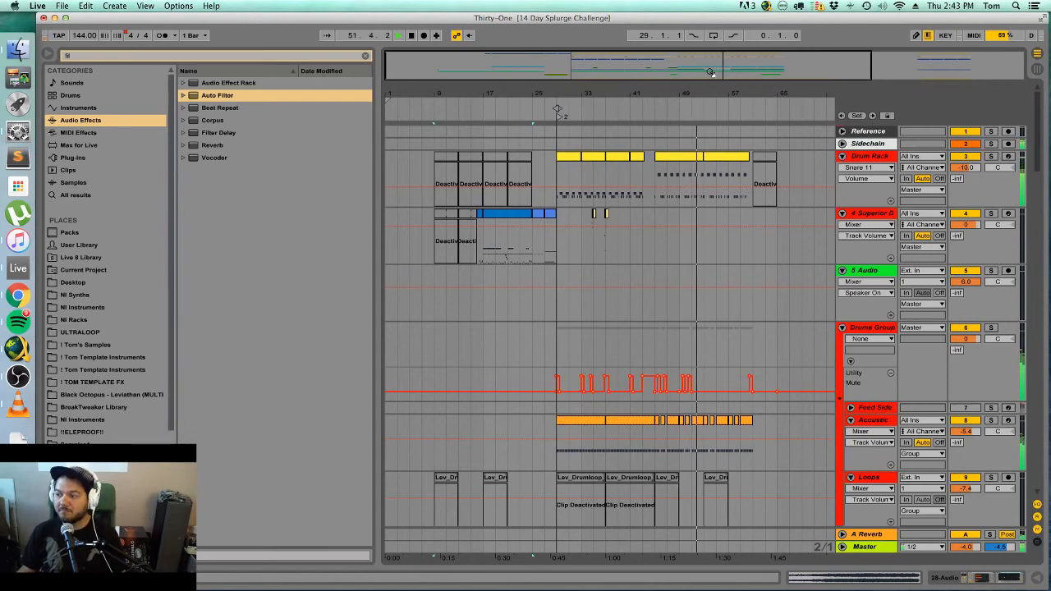
Reactivate the Lev_Drumloop clip at bar 53 on the Loops track and play the arrangement from that clip.
scroll(762, 326, down, 6)
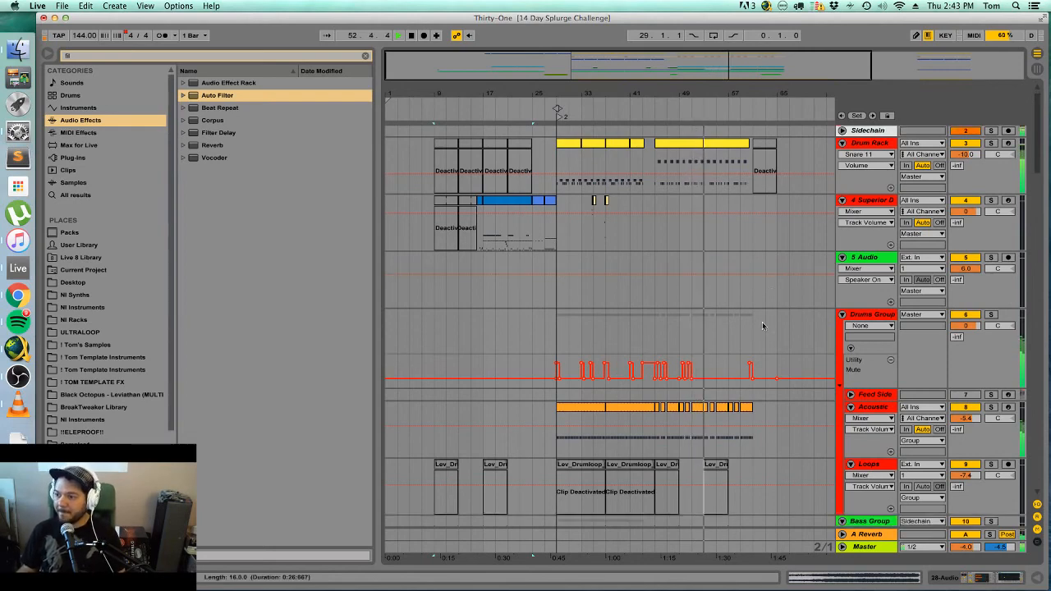
scroll(762, 326, down, 4)
scroll(762, 326, up, 6)
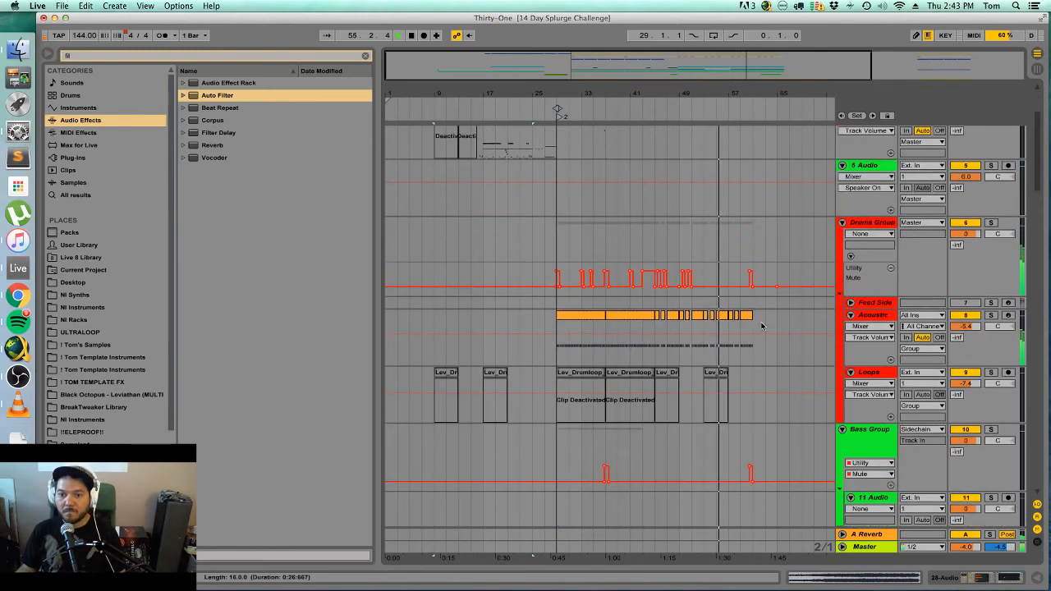
scroll(762, 326, up, 3)
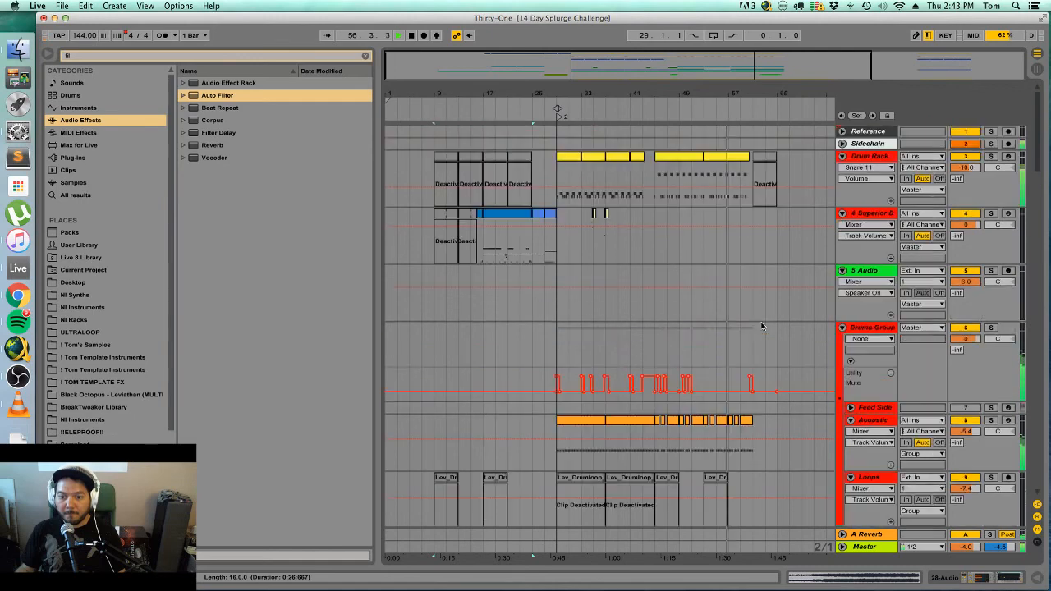
scroll(762, 326, down, 2)
scroll(762, 326, up, 2)
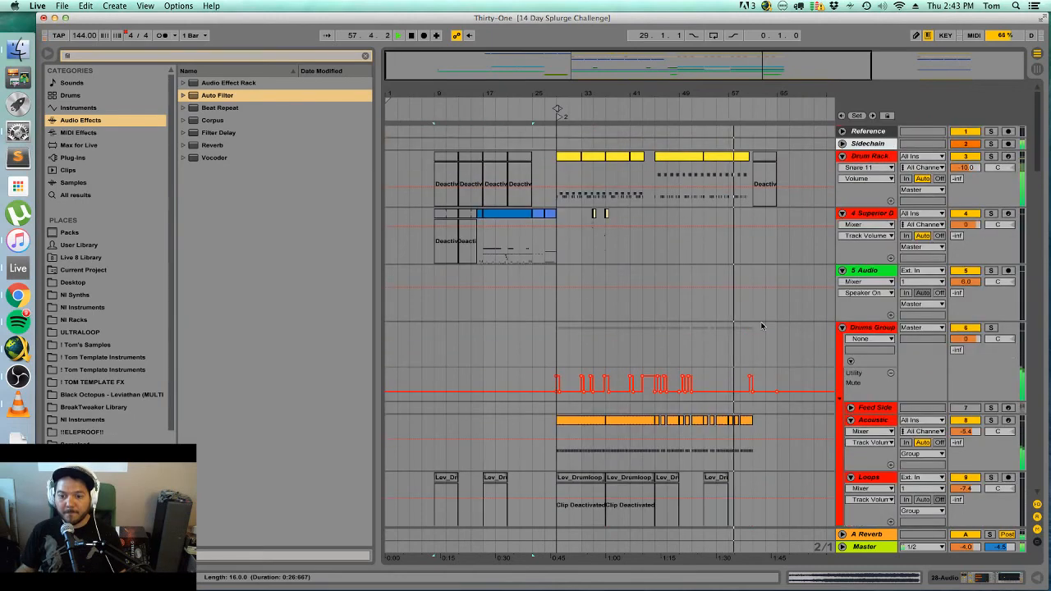
scroll(762, 326, down, 3)
scroll(762, 326, down, 3)
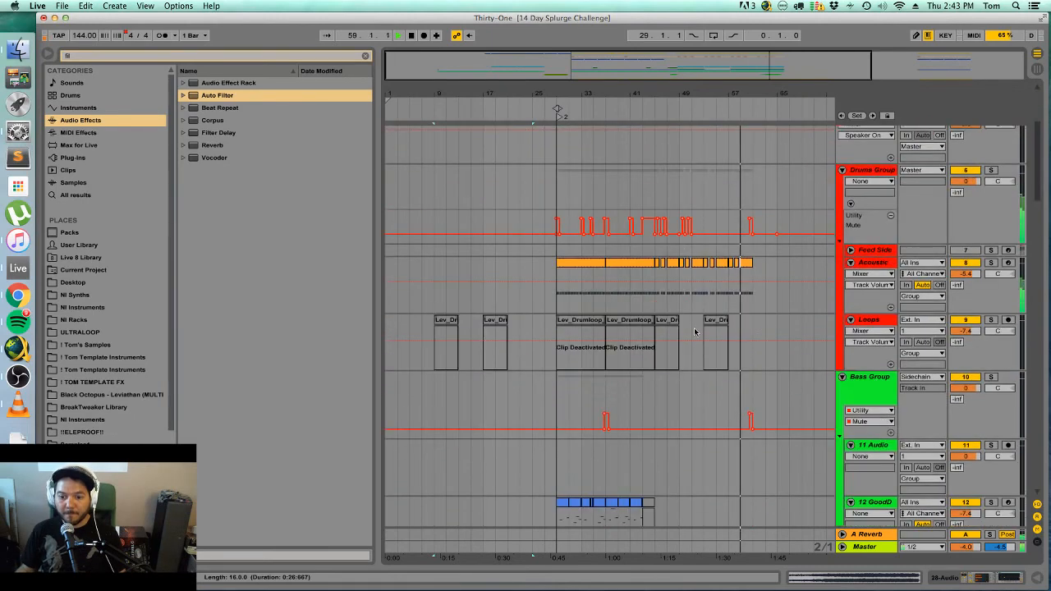
click(719, 323)
key(0)
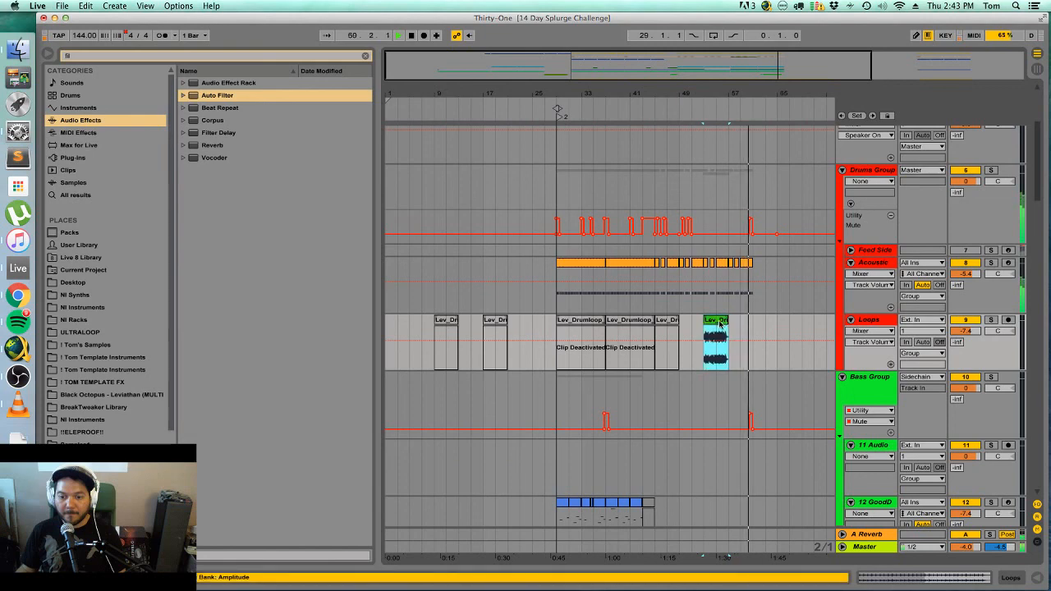
key(space)
key(space)
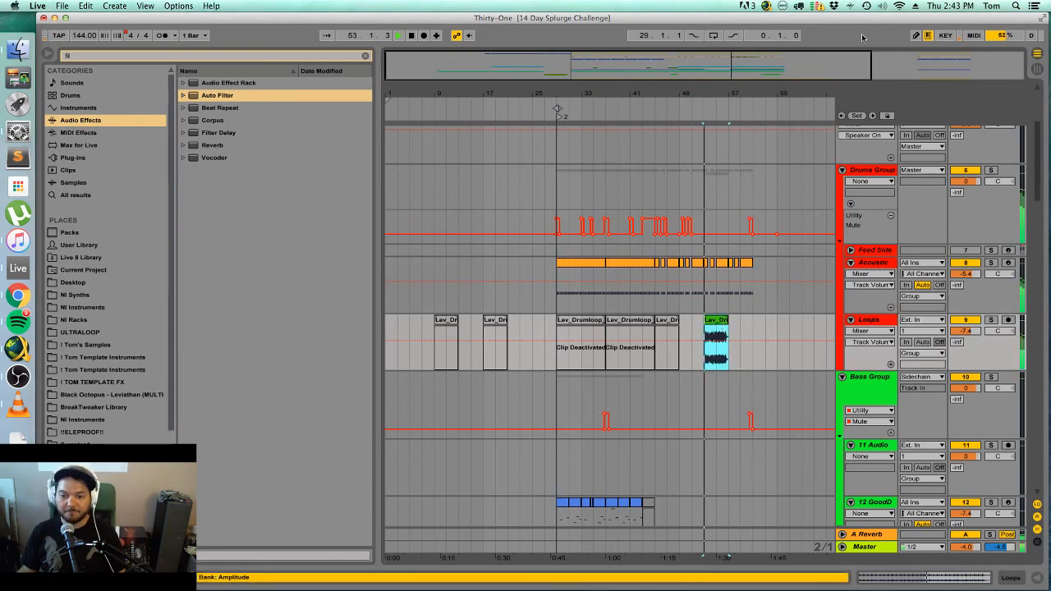
Duplicate the arrangement time from bar 9 to bar 61 across all tracks, using the 28 Audio clips as the range.
drag(777, 94, 777, 136)
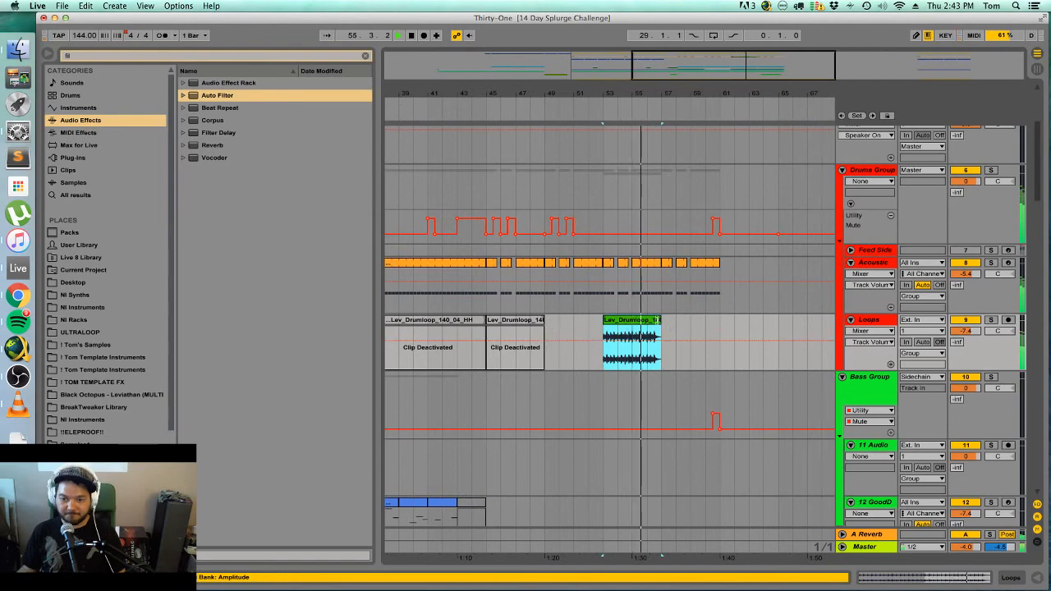
scroll(661, 296, down, 12)
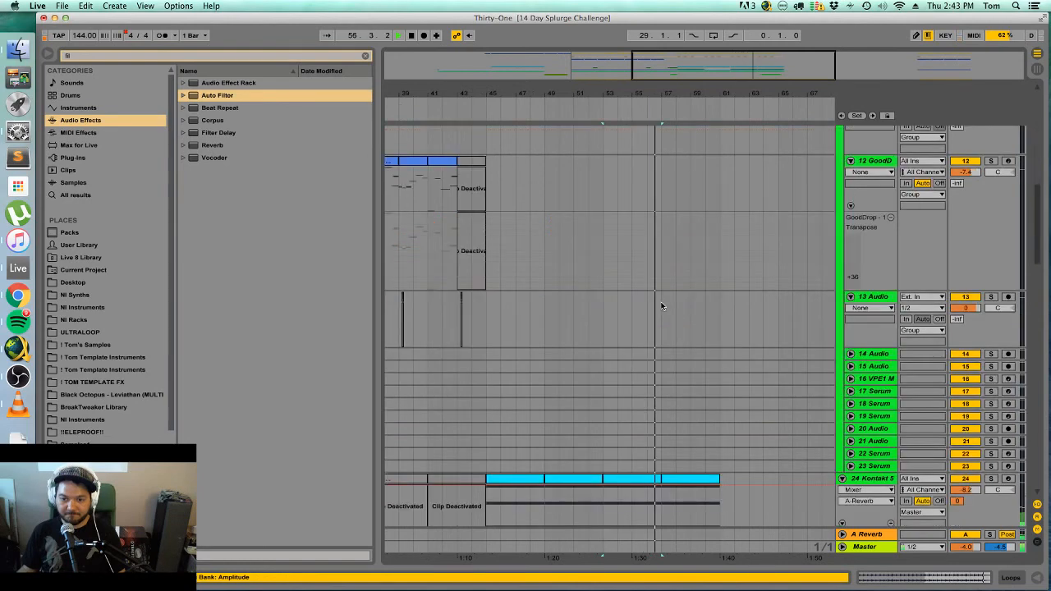
drag(738, 70, 738, 55)
scroll(681, 302, down, 6)
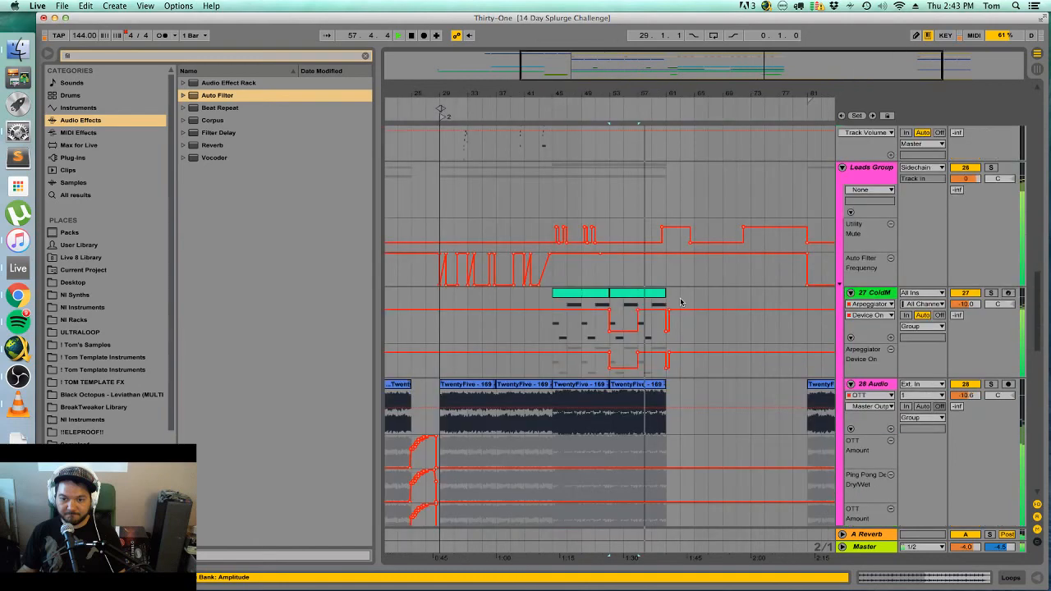
scroll(681, 302, down, 8)
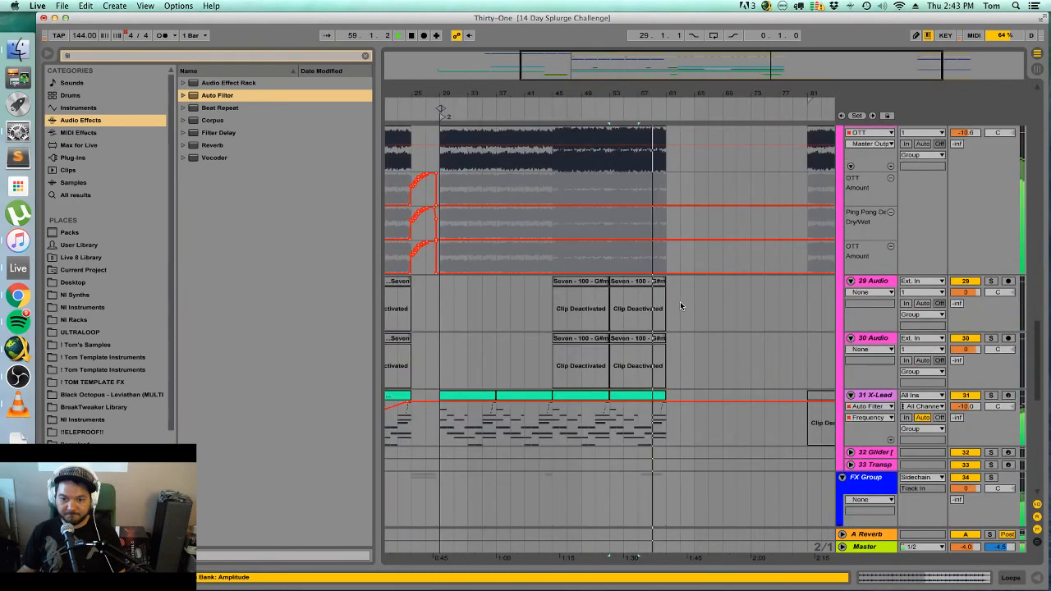
drag(828, 69, 835, 63)
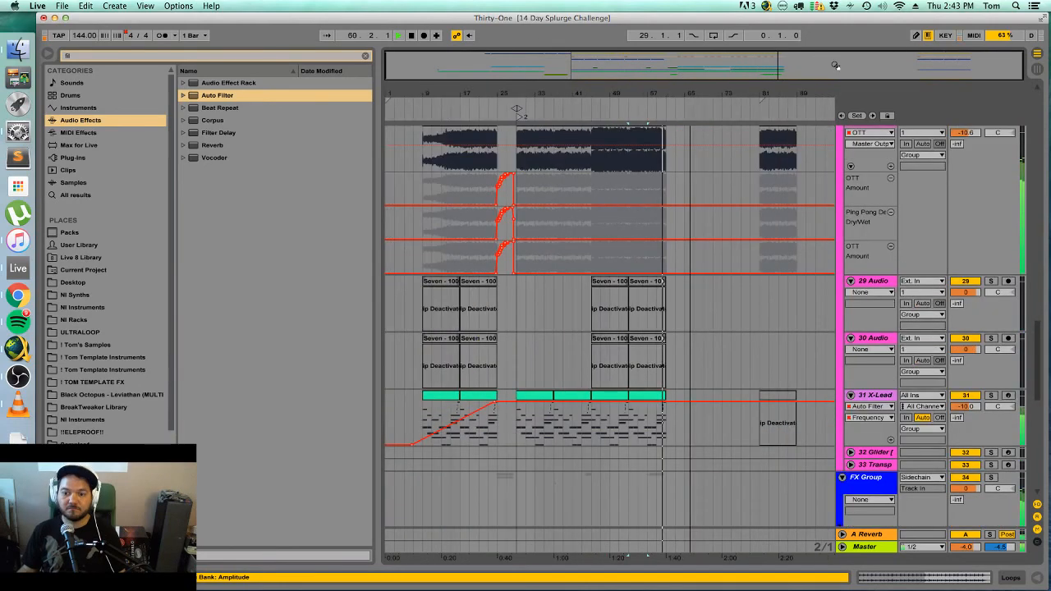
scroll(600, 297, up, 3)
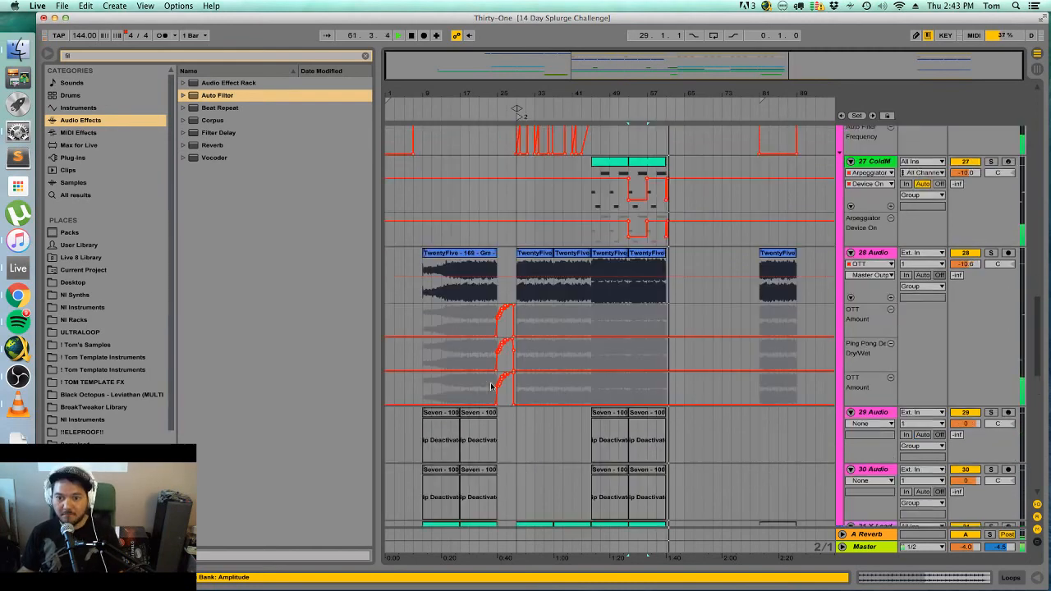
click(462, 256)
click(461, 256)
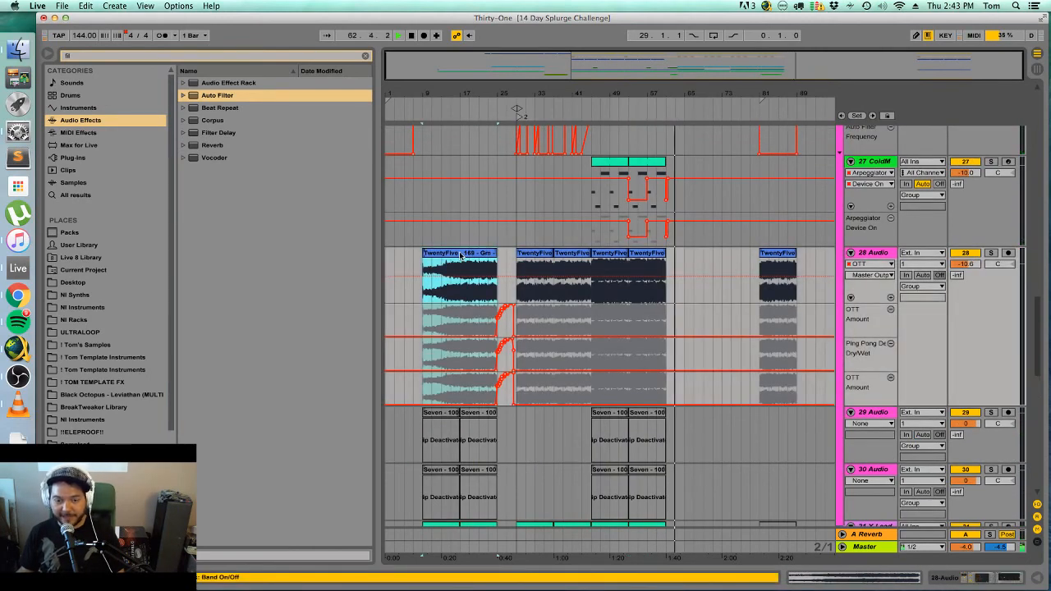
shift+click(660, 256)
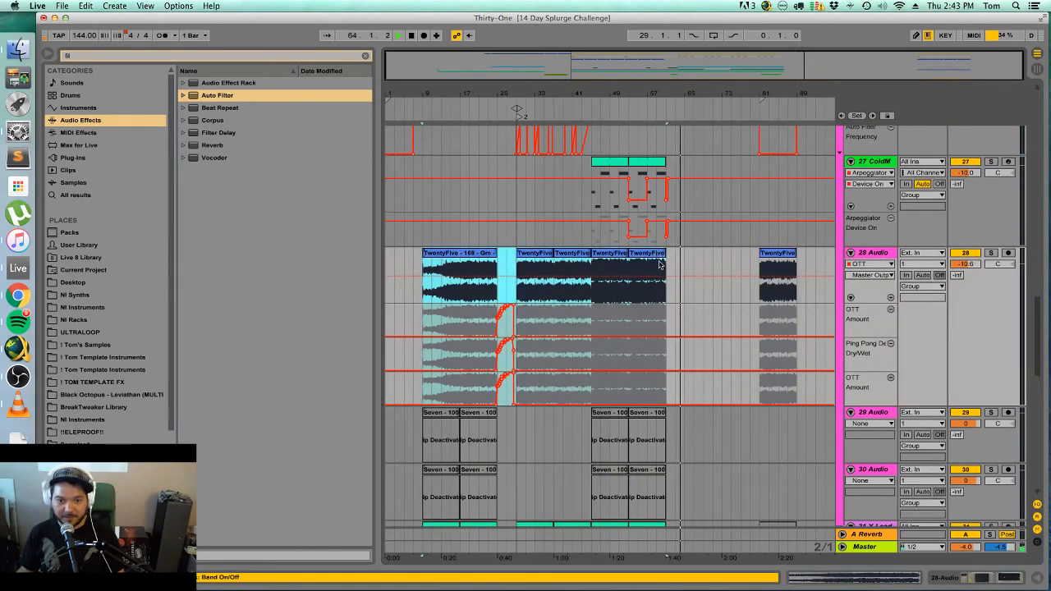
click(108, 5)
mouse_move(93, 5)
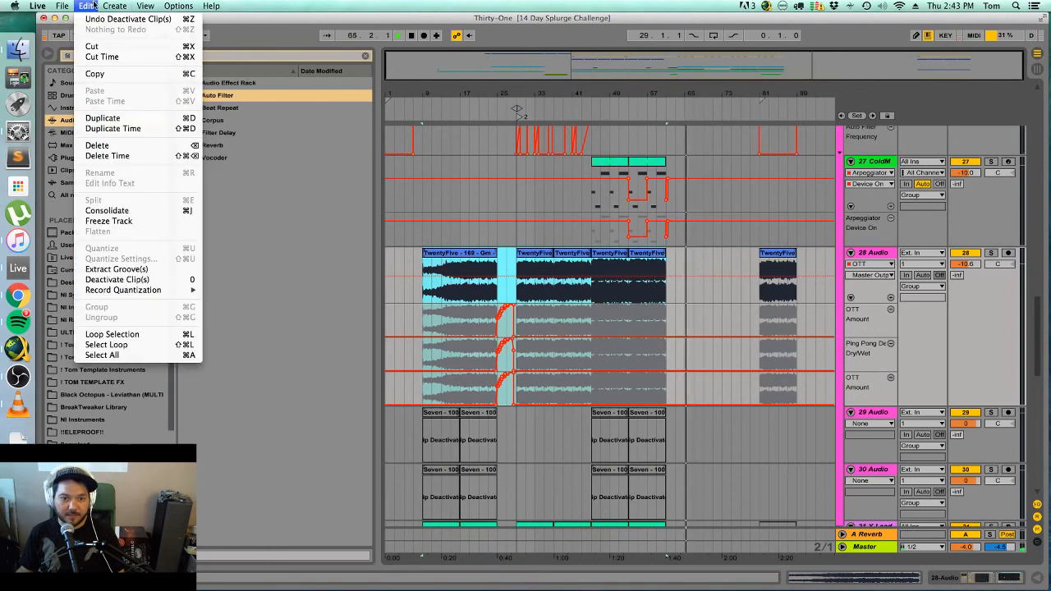
click(118, 128)
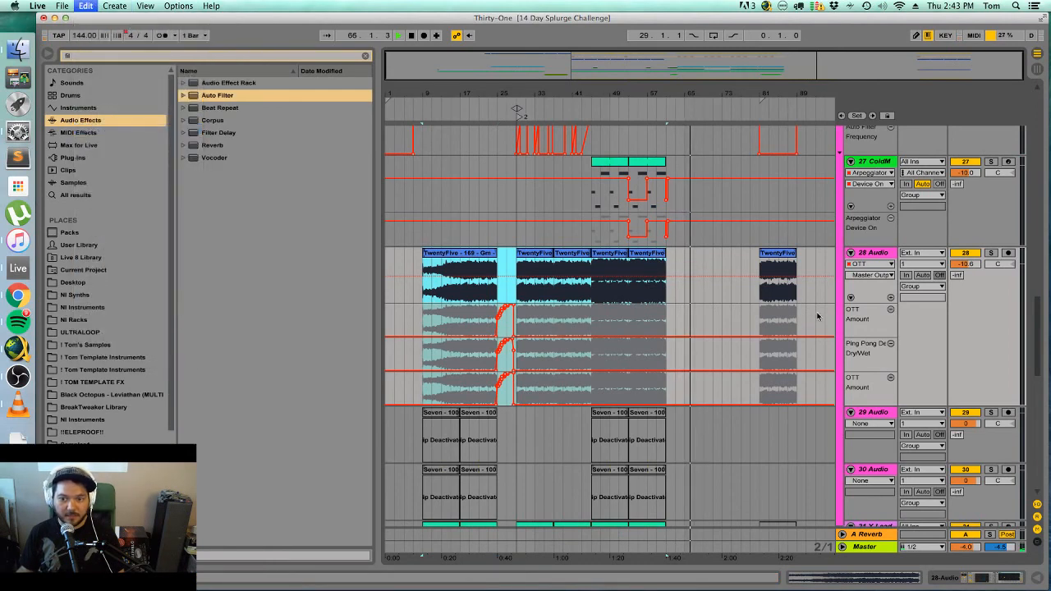
scroll(711, 315, down, 6)
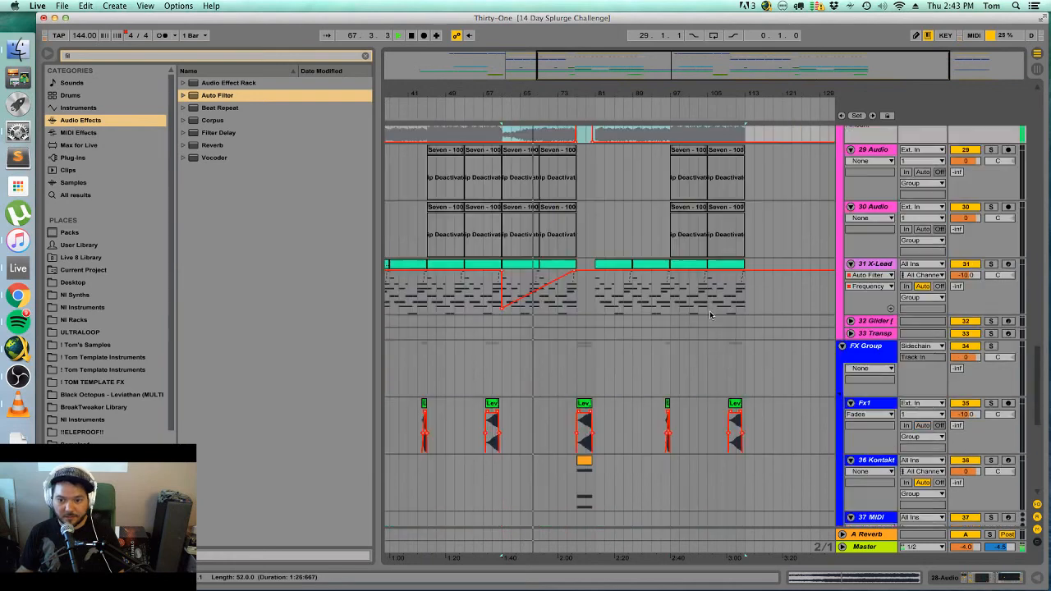
scroll(740, 364, down, 7)
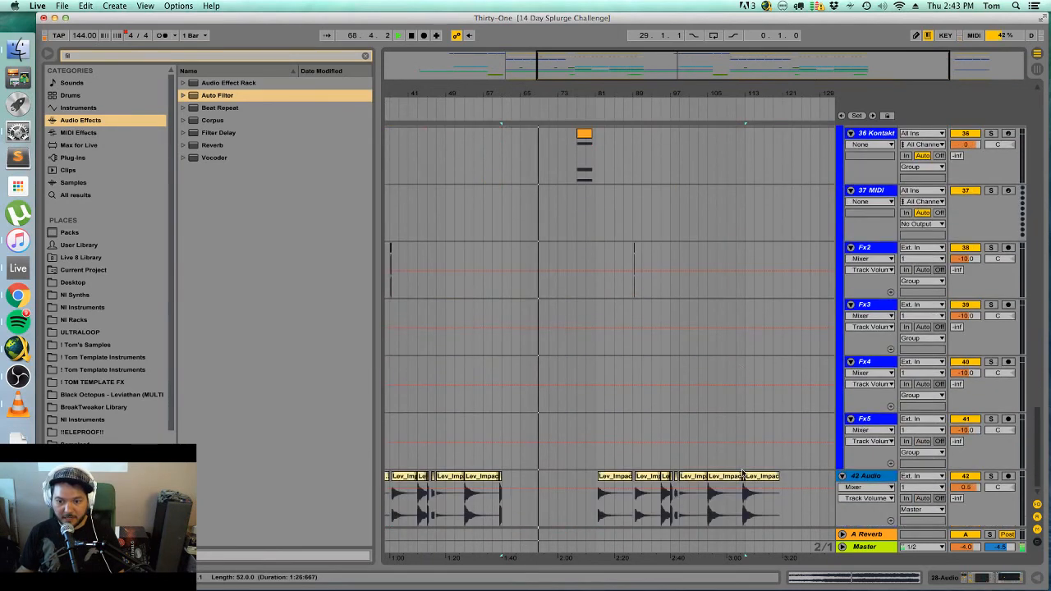
Play the arrangement from about bar 59, examining the transition into bar 61 across the audio, lead and drum tracks.
click(748, 486)
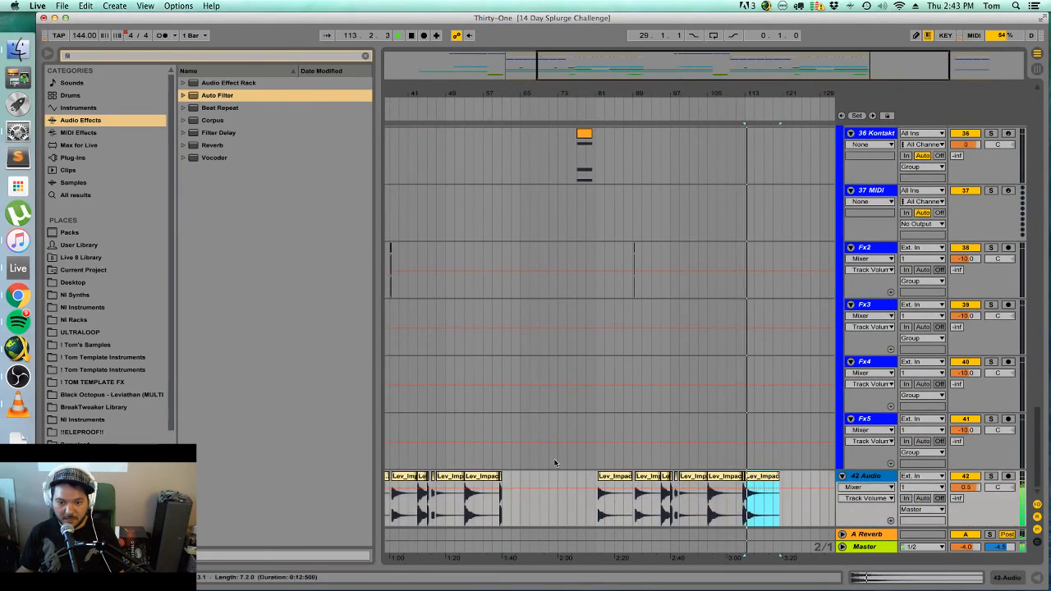
click(495, 457)
key(space)
scroll(625, 240, up, 15)
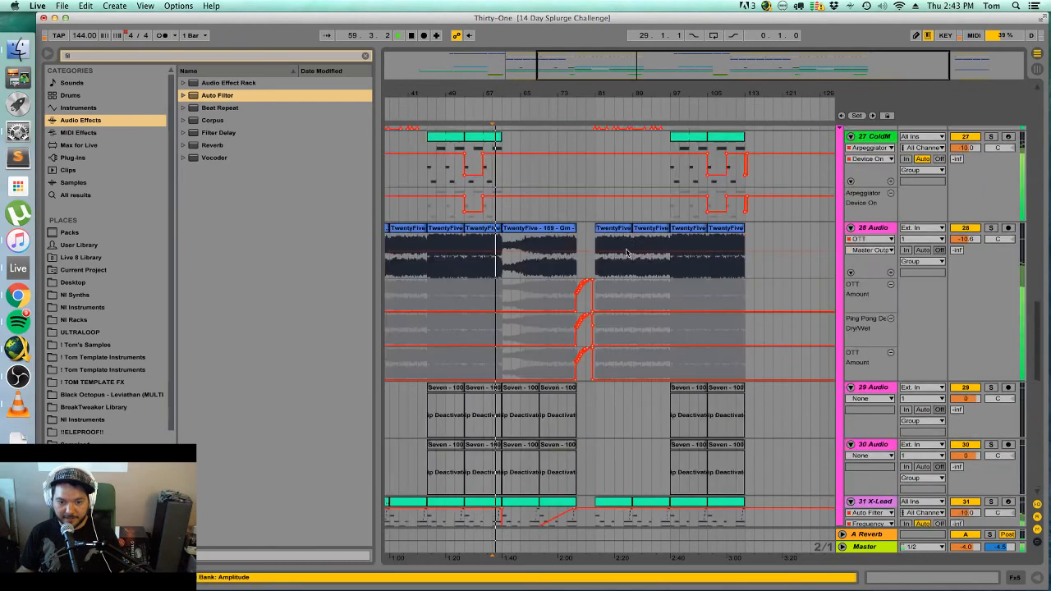
scroll(642, 222, up, 5)
scroll(646, 211, down, 5)
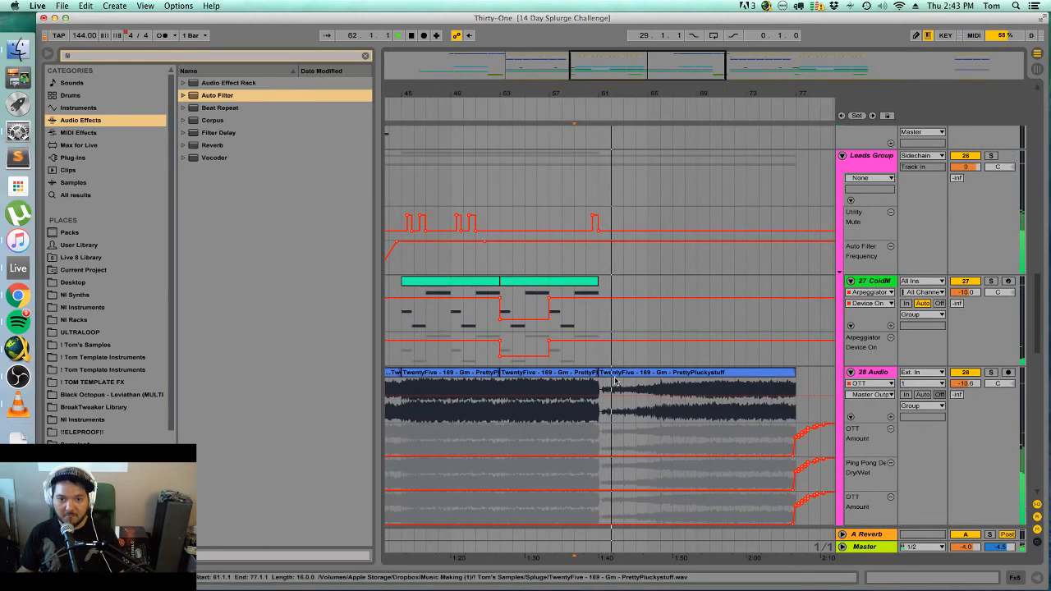
scroll(616, 381, up, 15)
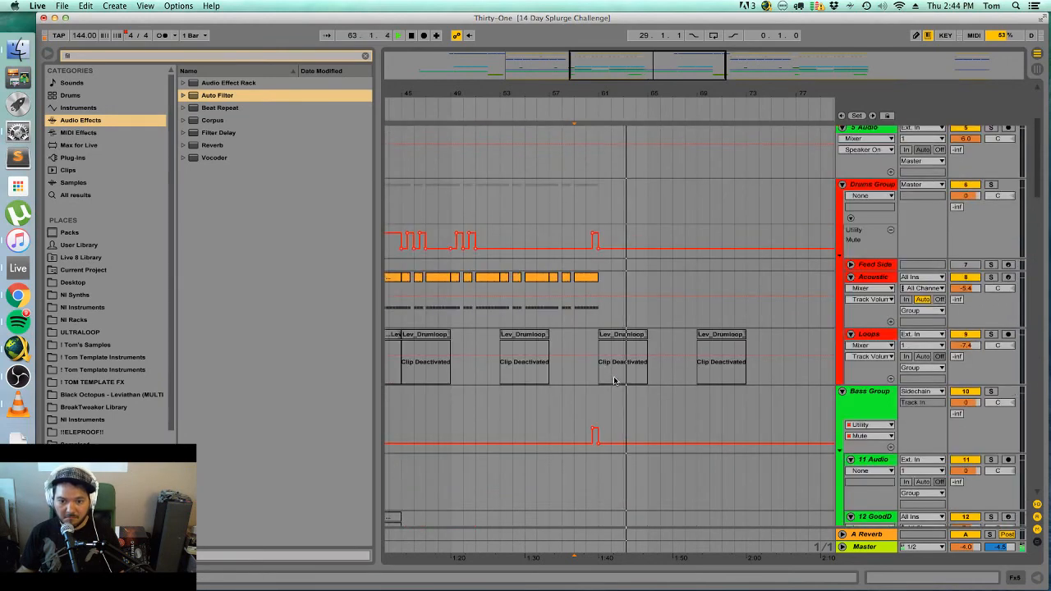
Shorten the last Acoustic clip before bar 61 to end where the Drums Group mute begins, and play from there.
click(593, 277)
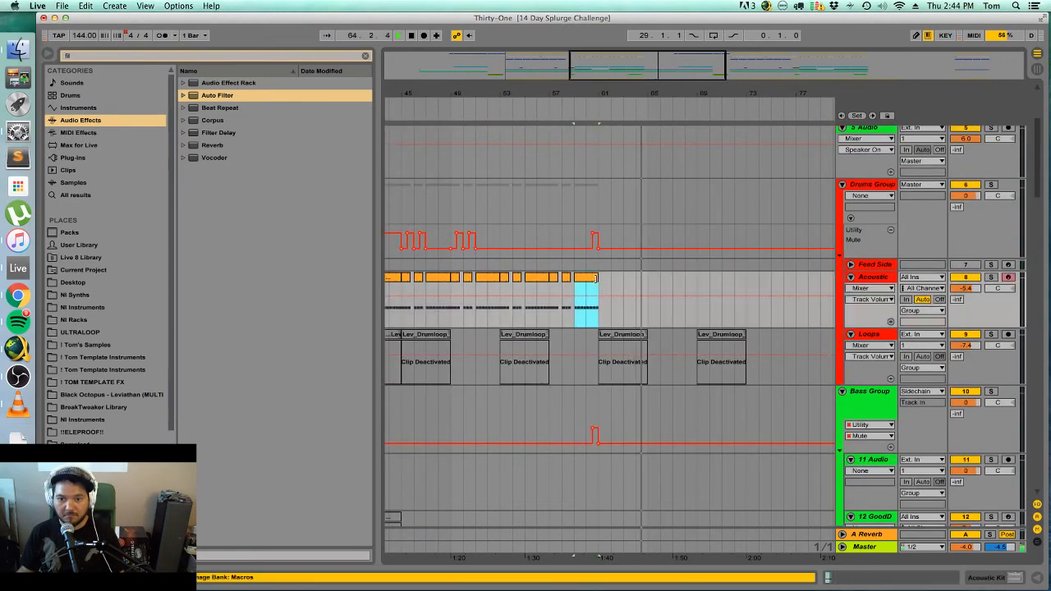
drag(593, 279, 589, 279)
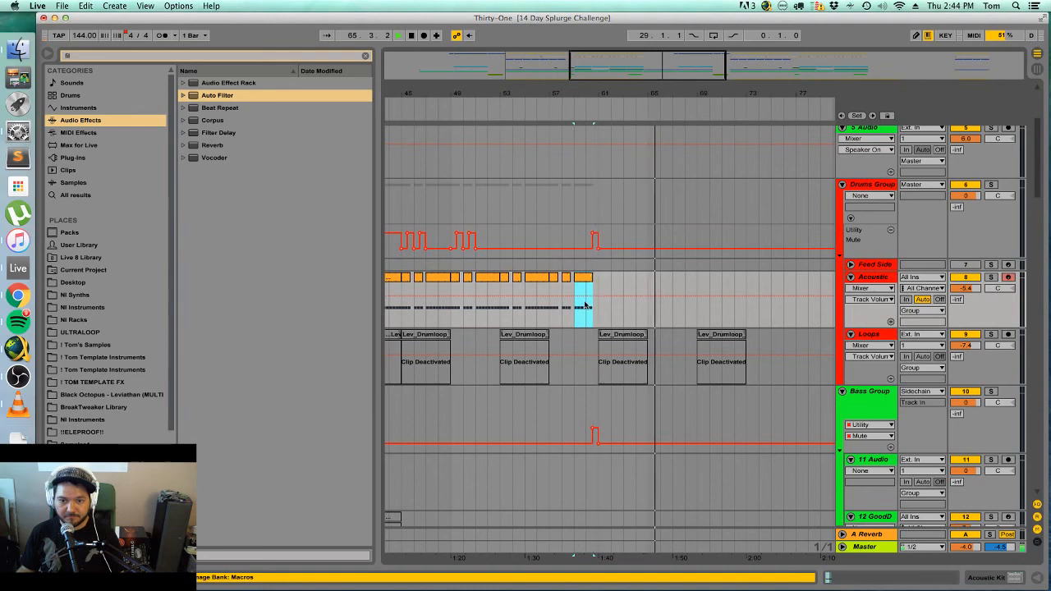
click(586, 307)
scroll(587, 318, down, 20)
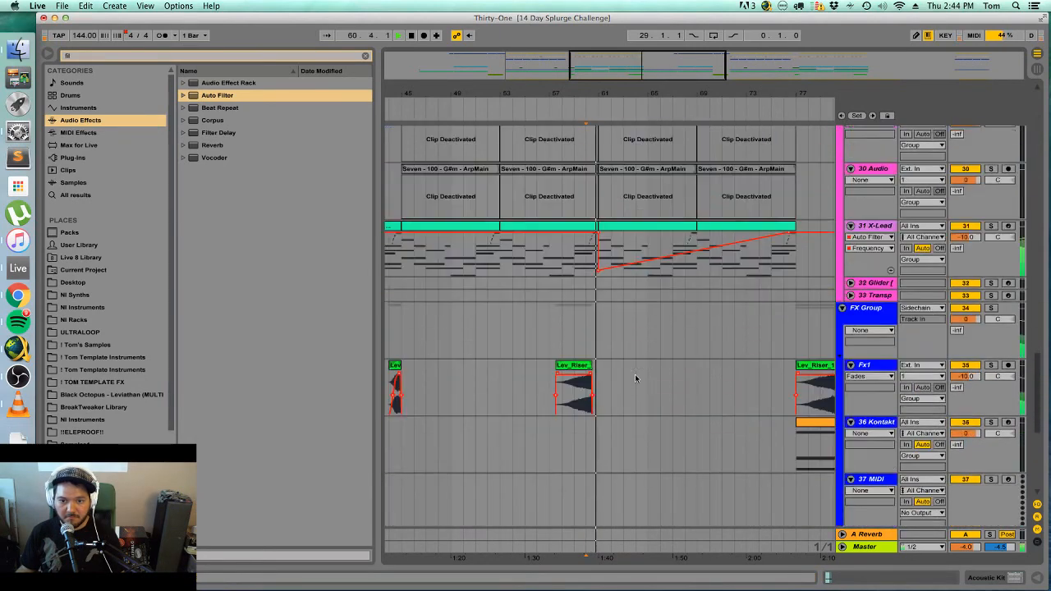
Extend the short Lev_Impact_Landmine clip just before bar 61 on 42 Audio to about bar 68, and play the transition.
scroll(633, 364, down, 5)
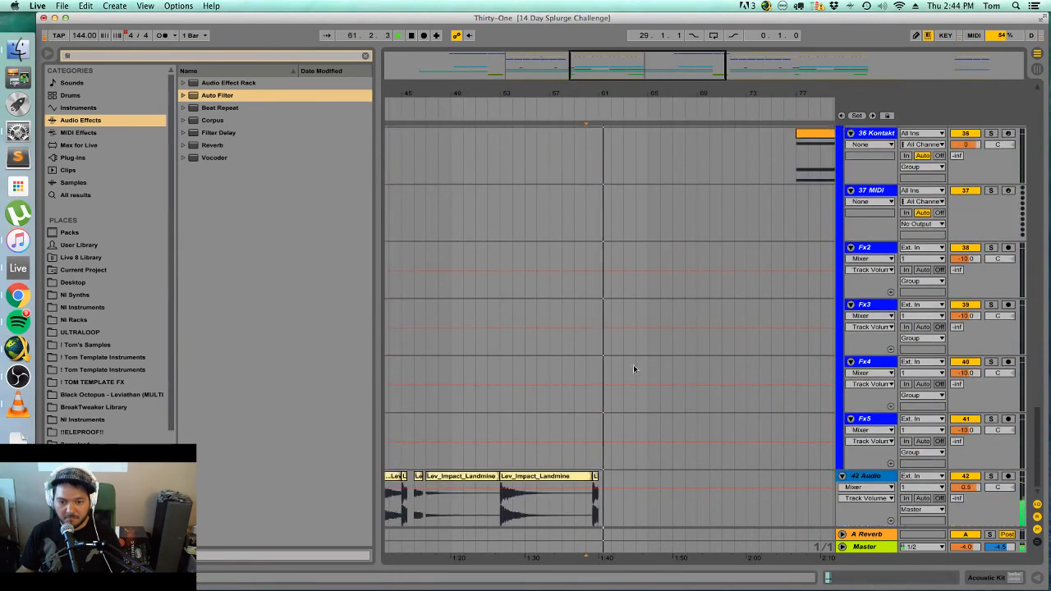
drag(596, 478, 690, 485)
click(574, 459)
key(space)
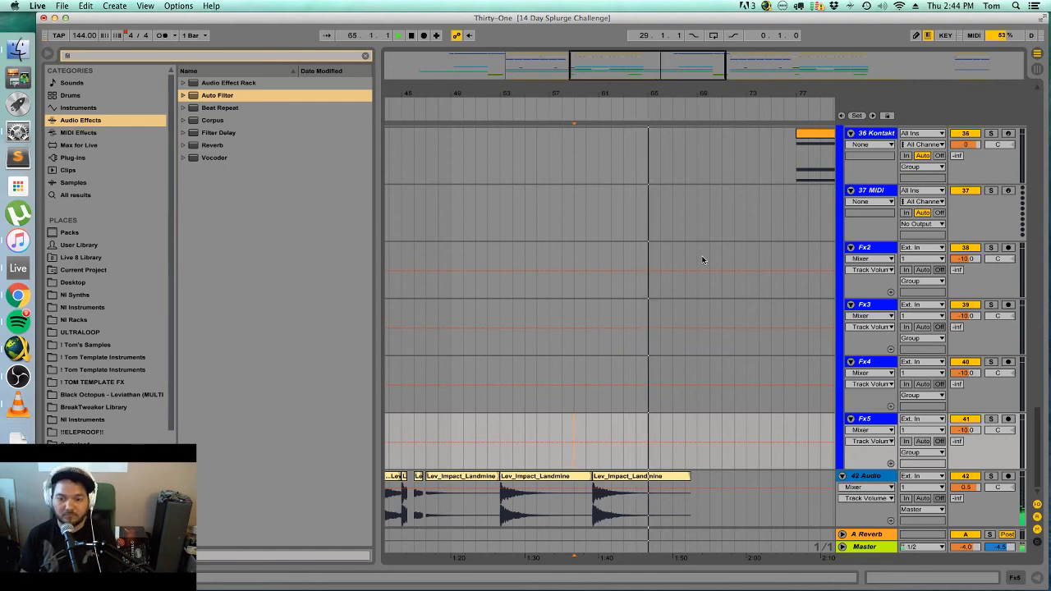
Play on into the duplicated main section while viewing the whole arrangement, and show the Master track's device chain.
scroll(702, 261, up, 15)
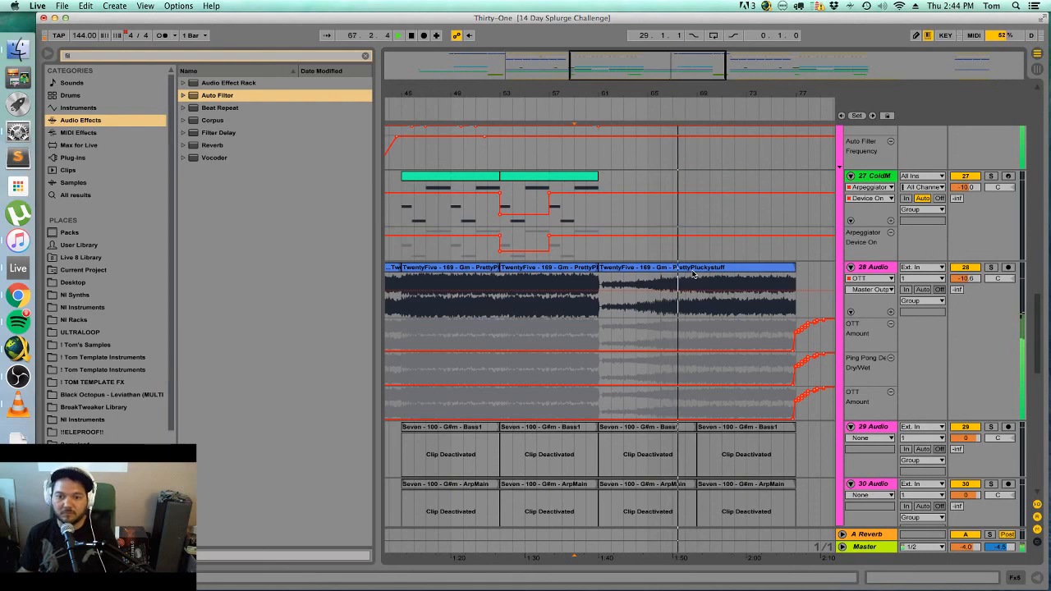
drag(680, 67, 692, 52)
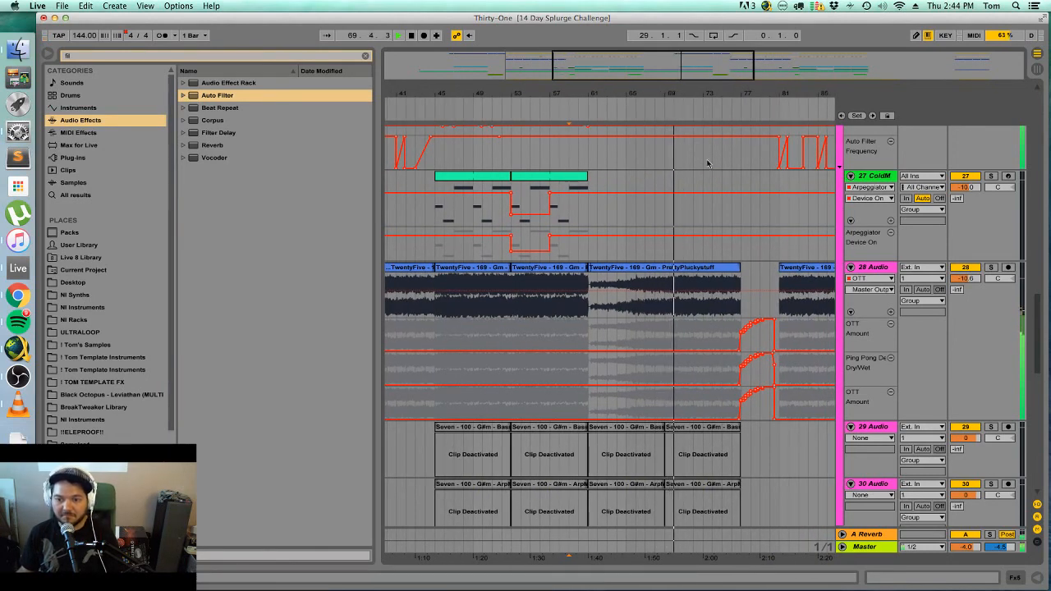
drag(706, 77, 733, 51)
drag(836, 72, 865, 71)
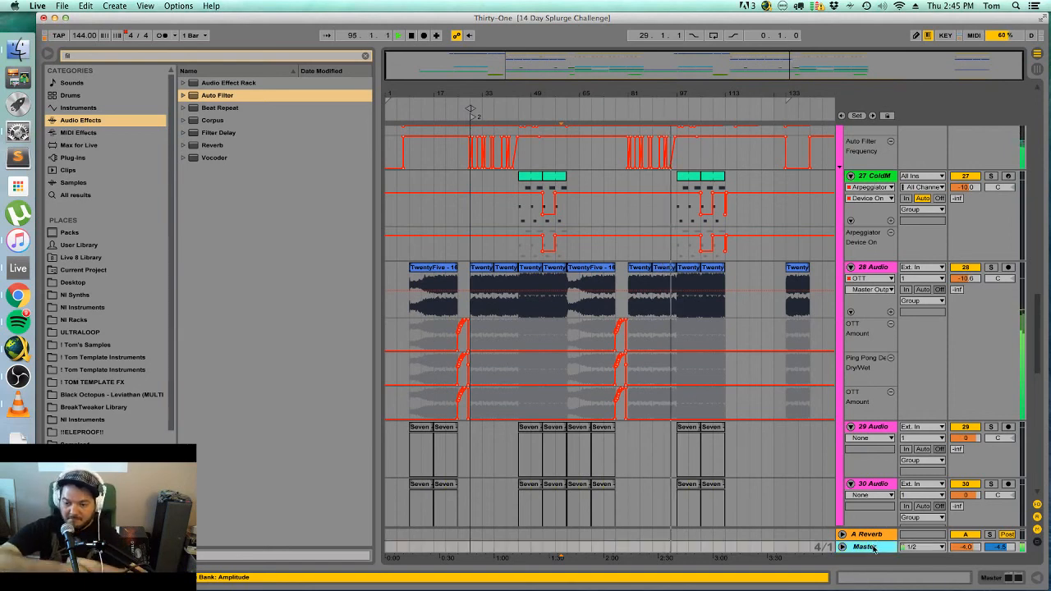
click(993, 577)
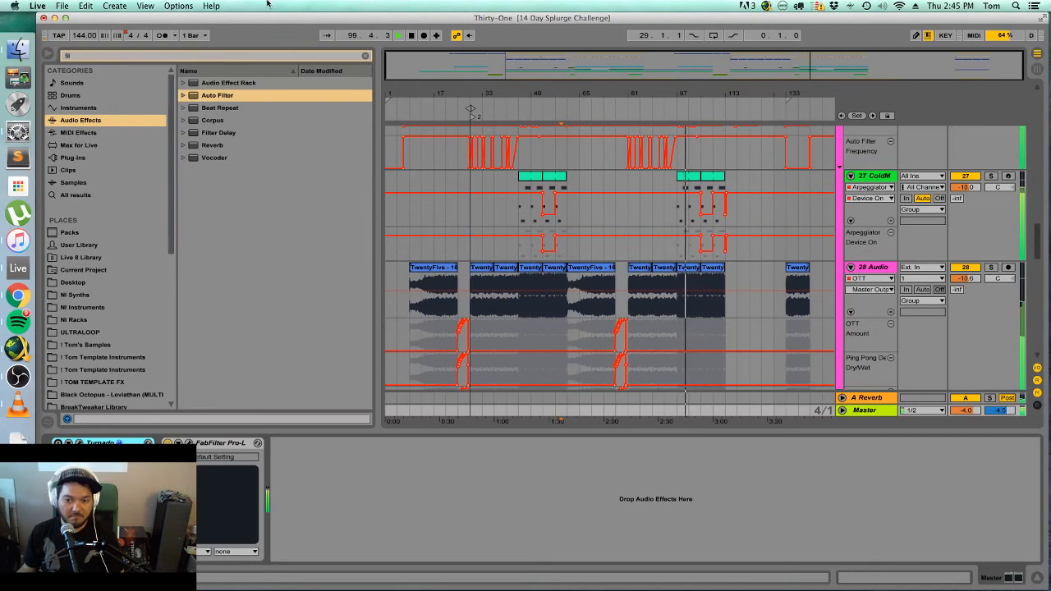
Audition the impacts from bar 97 on 42 Audio and shorten the Lev_Impact_Landmine clip at bar 98 to two beats.
drag(797, 76, 809, 127)
scroll(769, 237, down, 10)
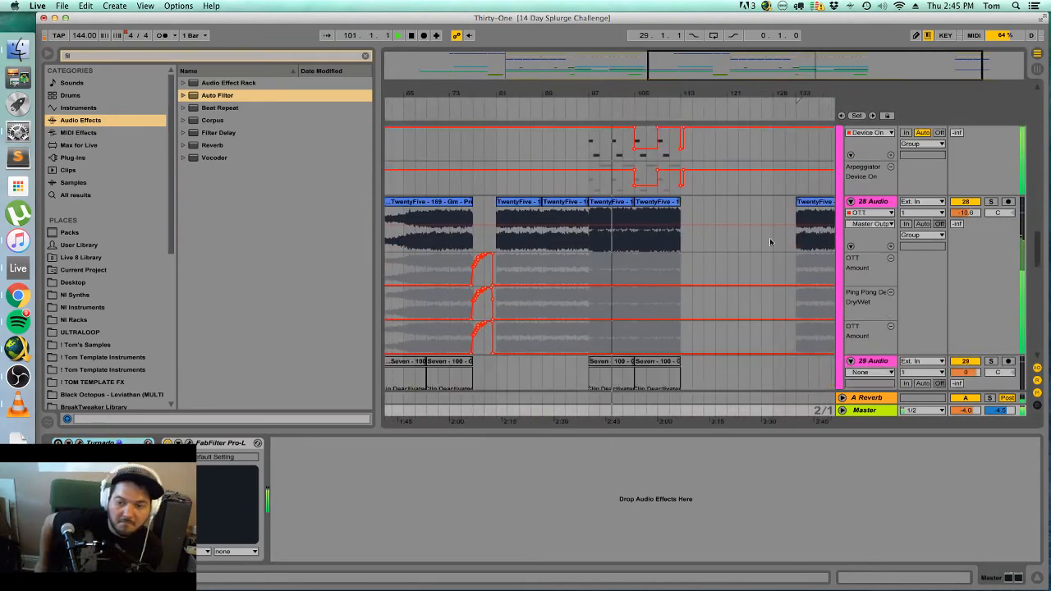
scroll(741, 276, down, 4)
drag(581, 94, 538, 312)
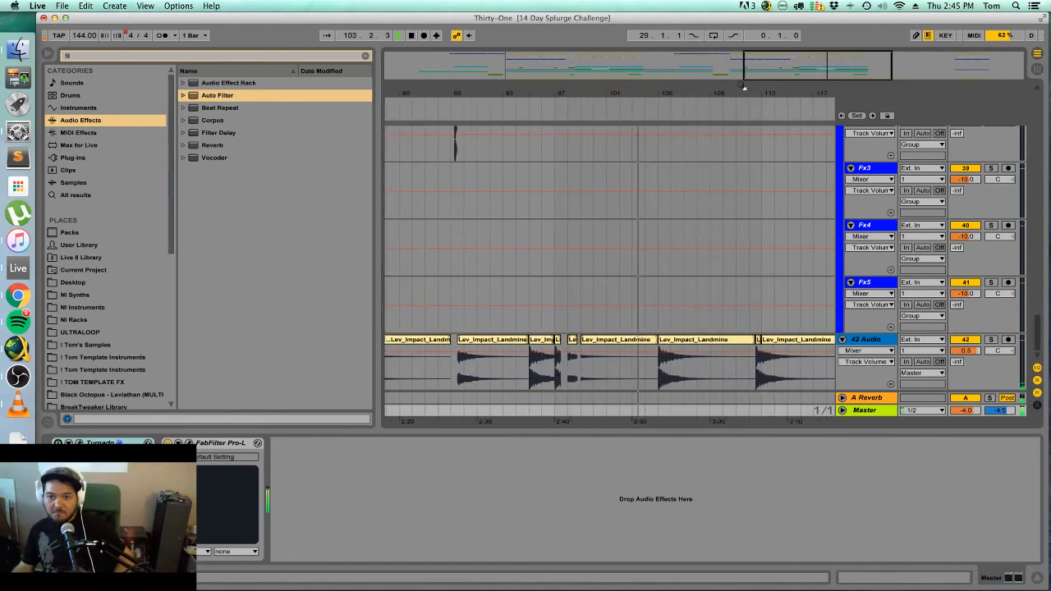
drag(746, 88, 793, 76)
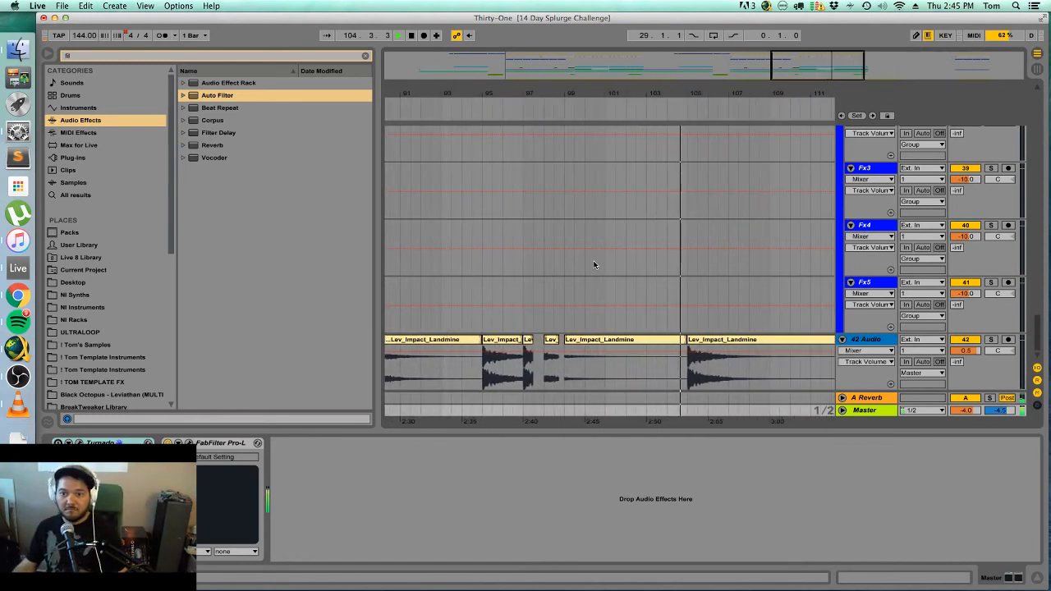
click(529, 353)
key(space)
key(space)
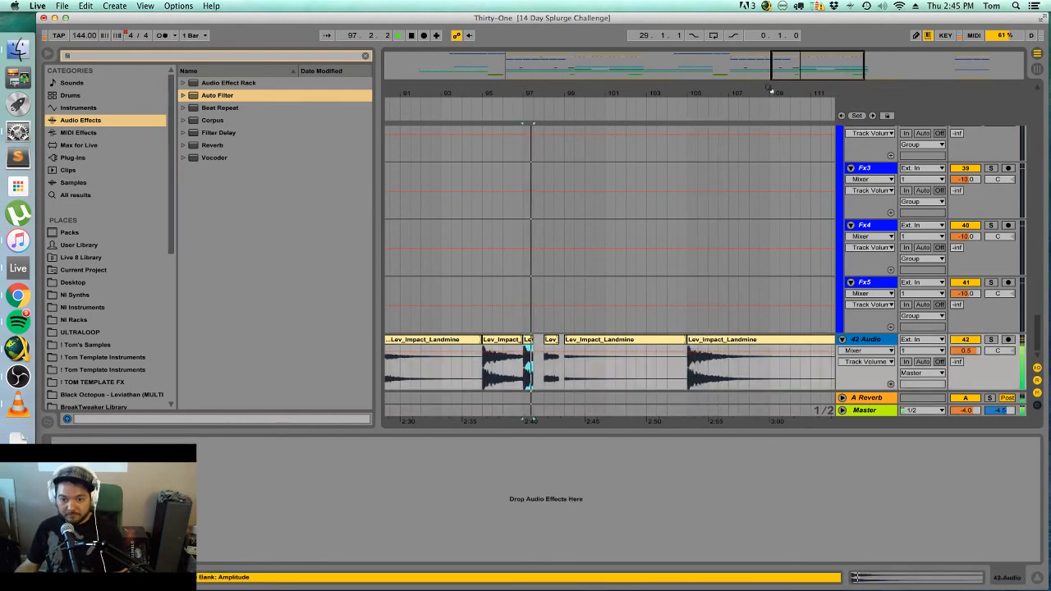
drag(561, 90, 561, 137)
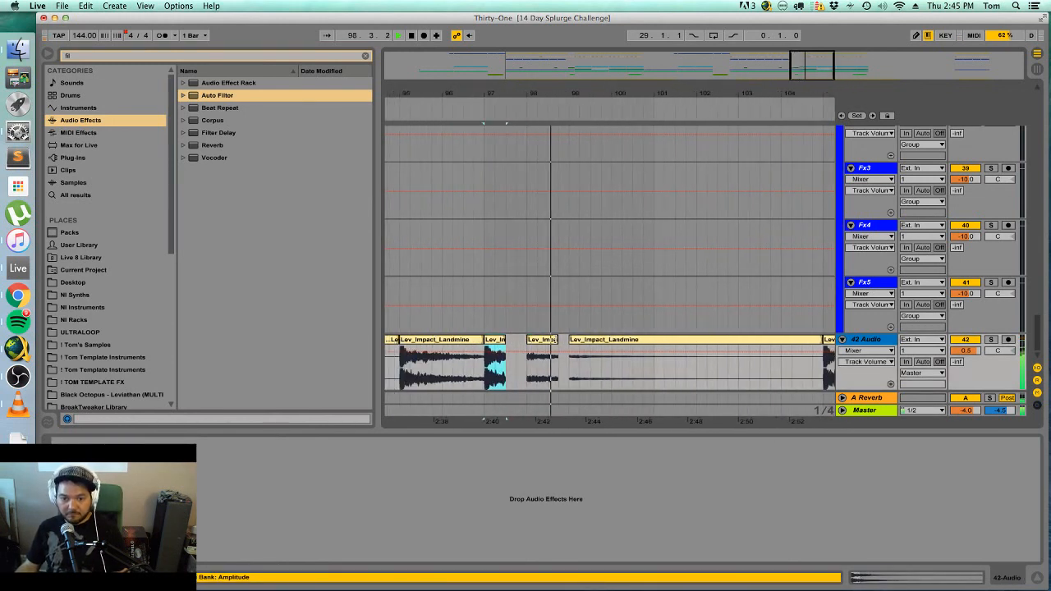
key(space)
click(548, 339)
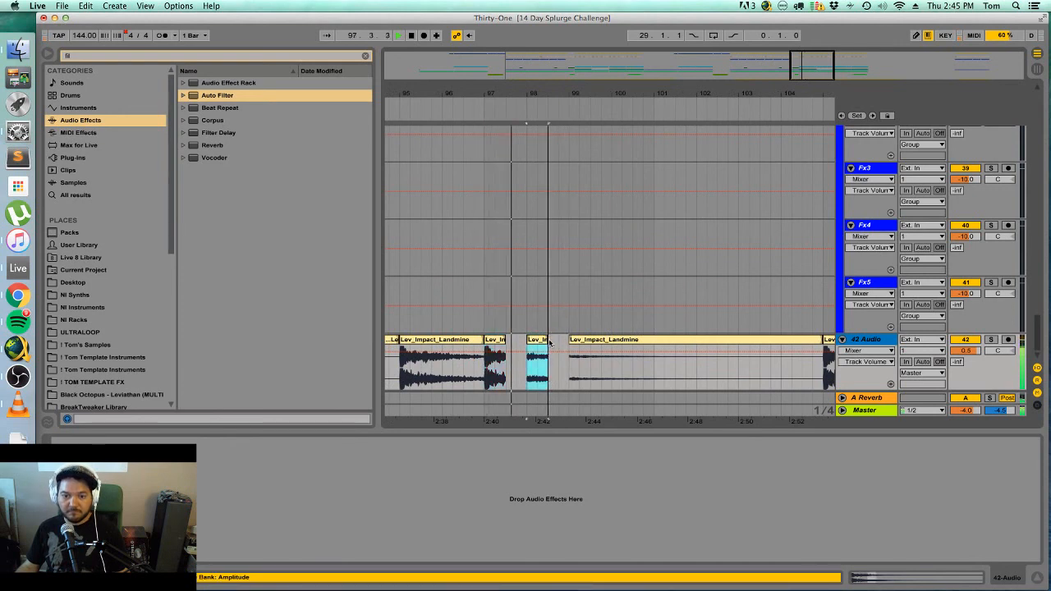
Shorten the matching Lev_Impact_Landmine clip at bar 46 to two beats, and hide the device view.
drag(810, 70, 581, 69)
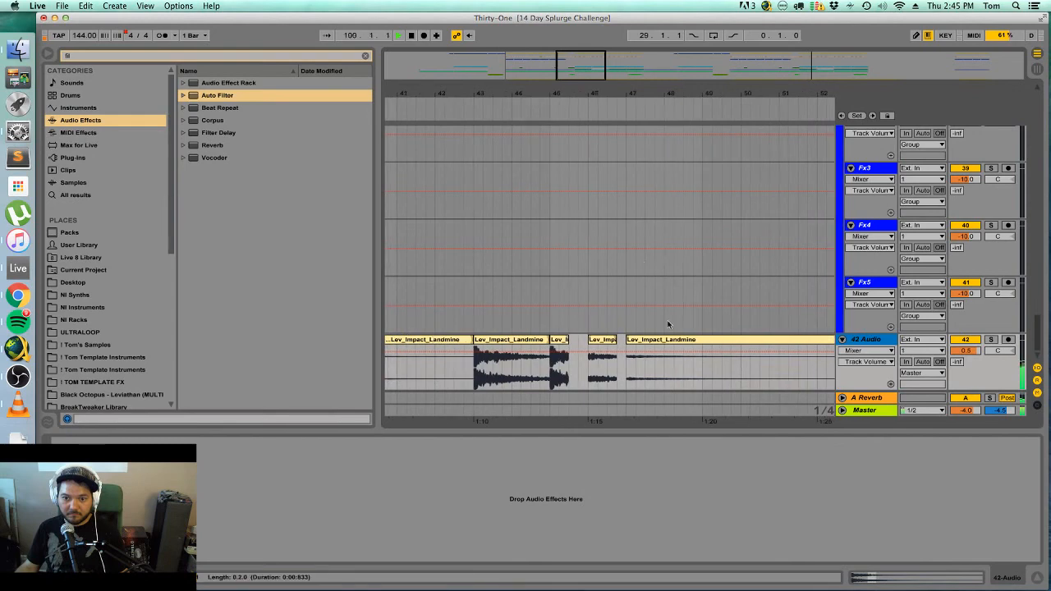
drag(614, 349, 608, 349)
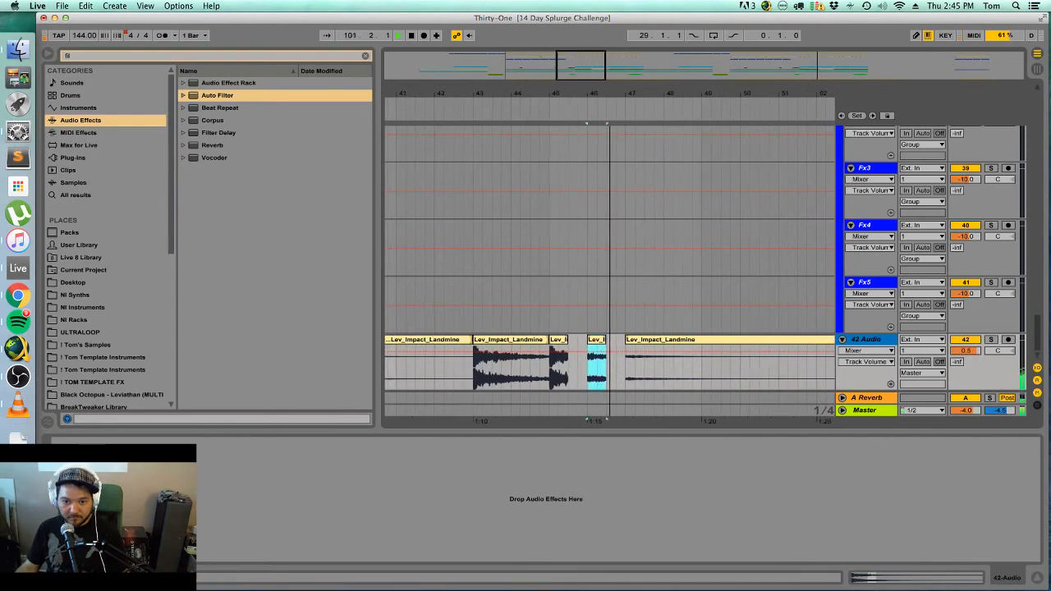
drag(597, 54, 596, 7)
scroll(767, 296, up, 10)
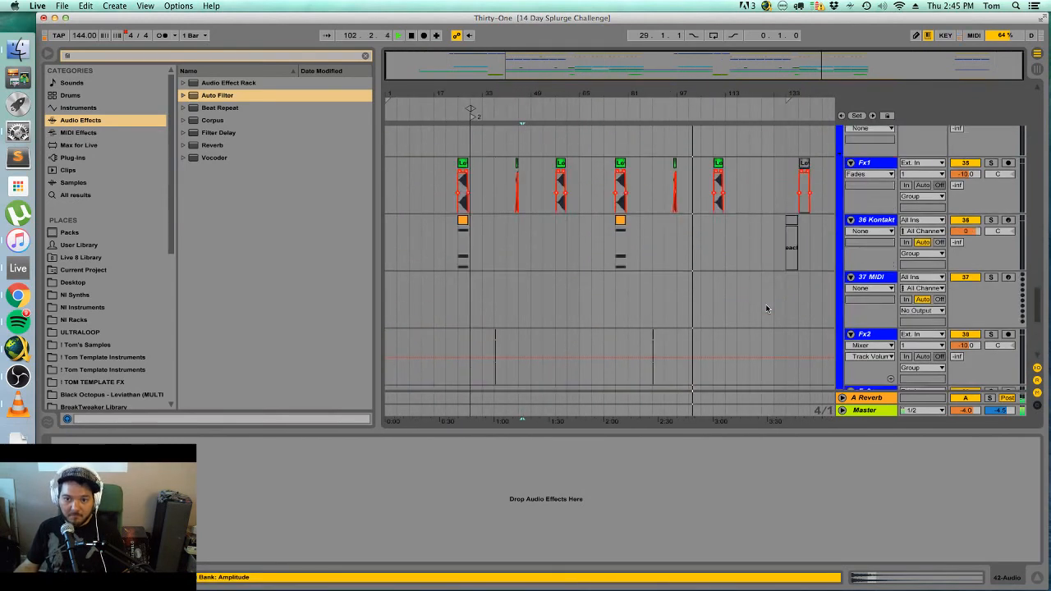
scroll(767, 308, down, 5)
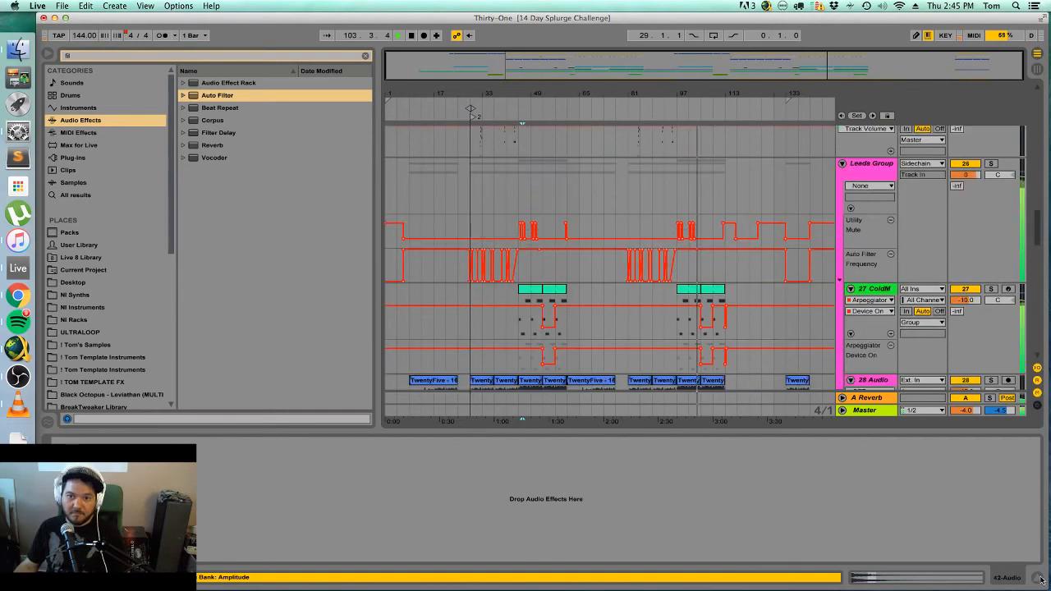
key(super+alt+l)
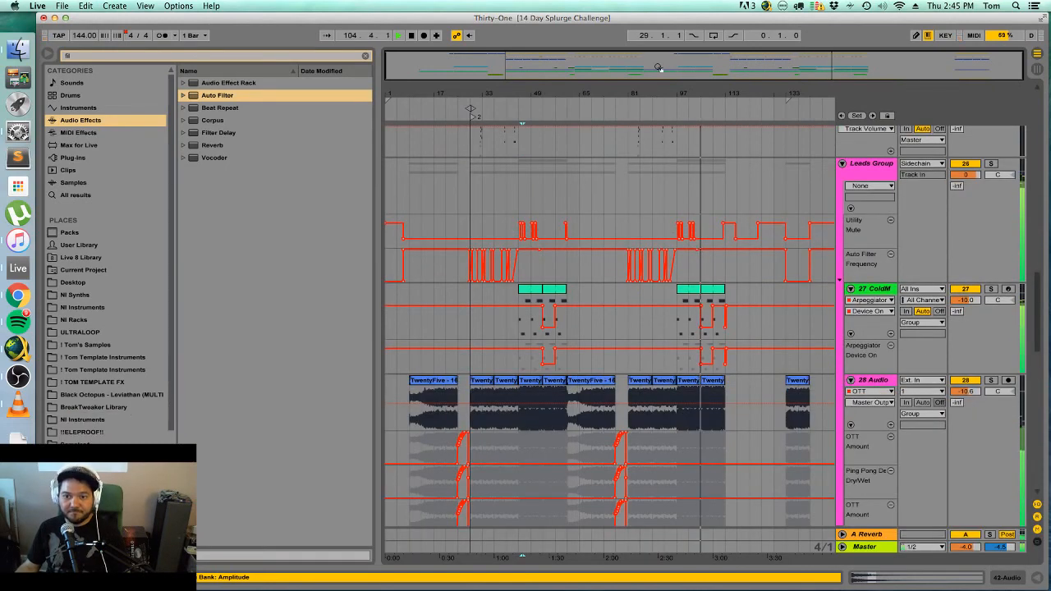
Fold the Drum Rack, Superior Drummer, 5 Audio and Drums Group tracks.
scroll(616, 306, up, 15)
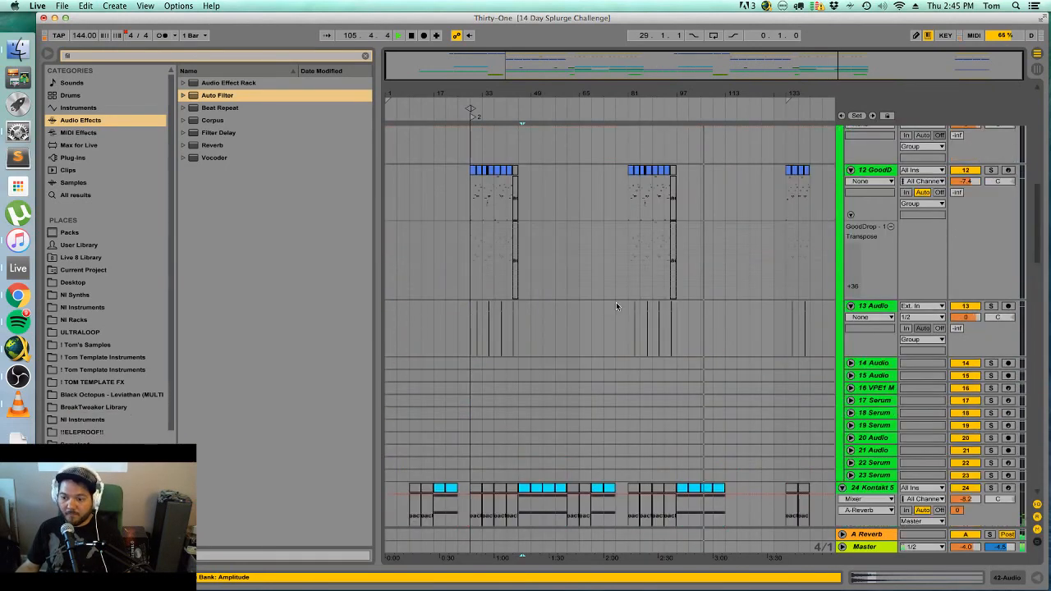
scroll(616, 307, up, 2)
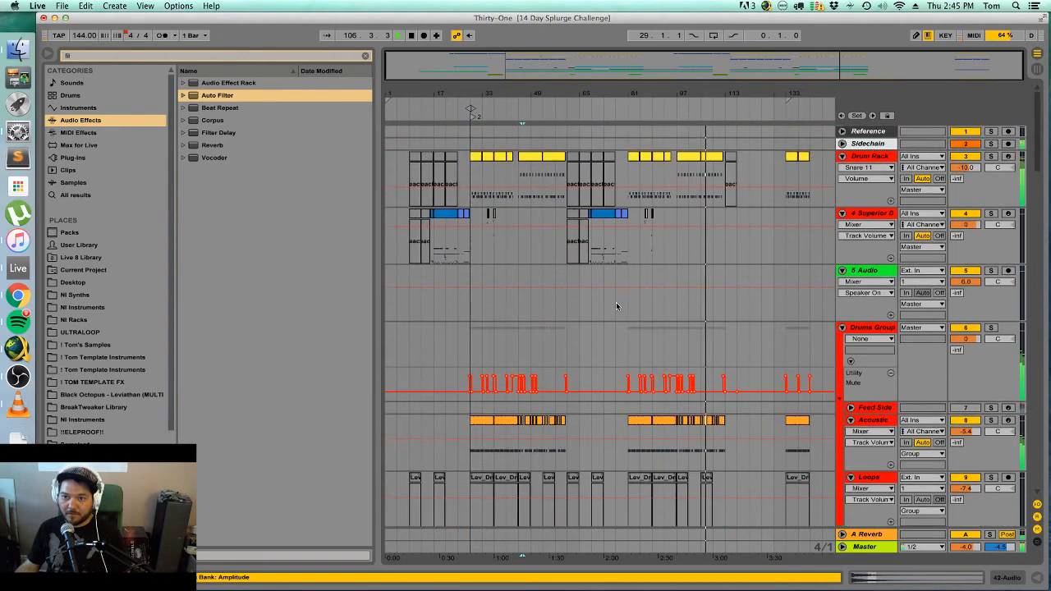
click(873, 134)
key(Down)
key(Down)
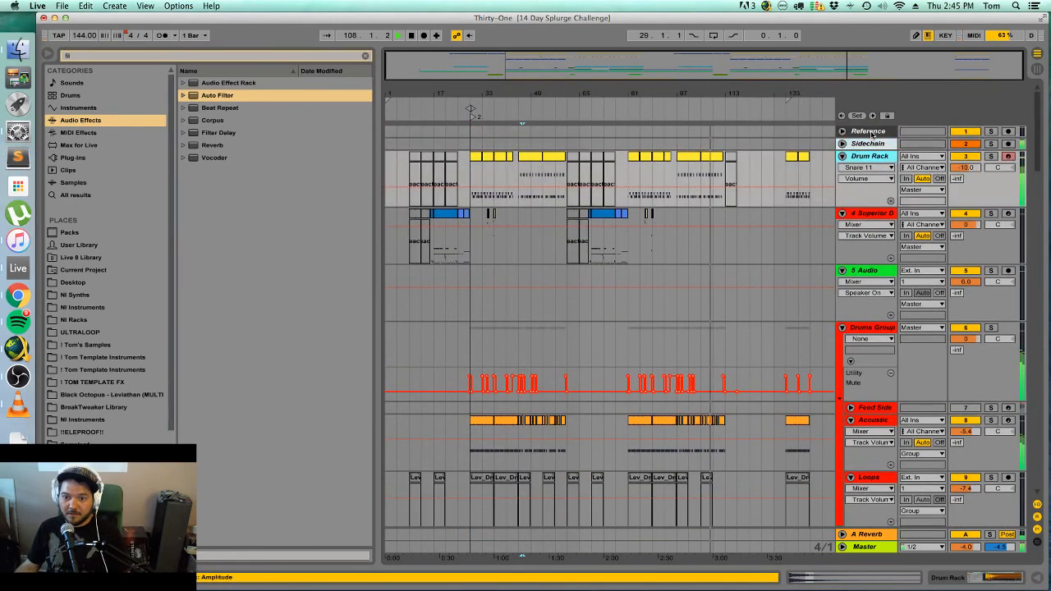
key(Down)
key(Left)
key(Down)
key(Left)
key(Down)
key(Left)
key(Up)
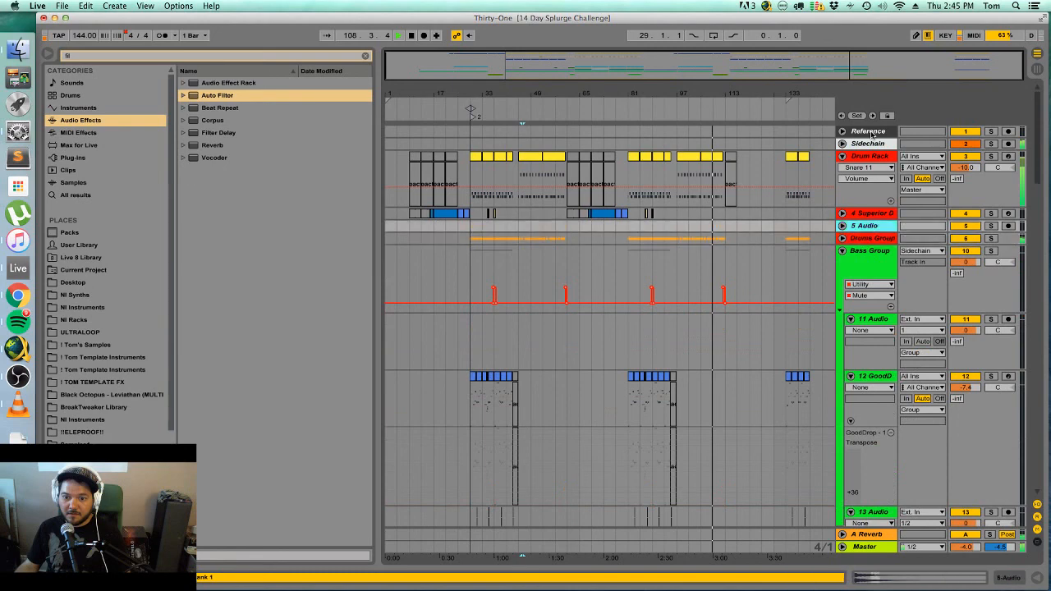
key(Up)
key(Up)
key(Left)
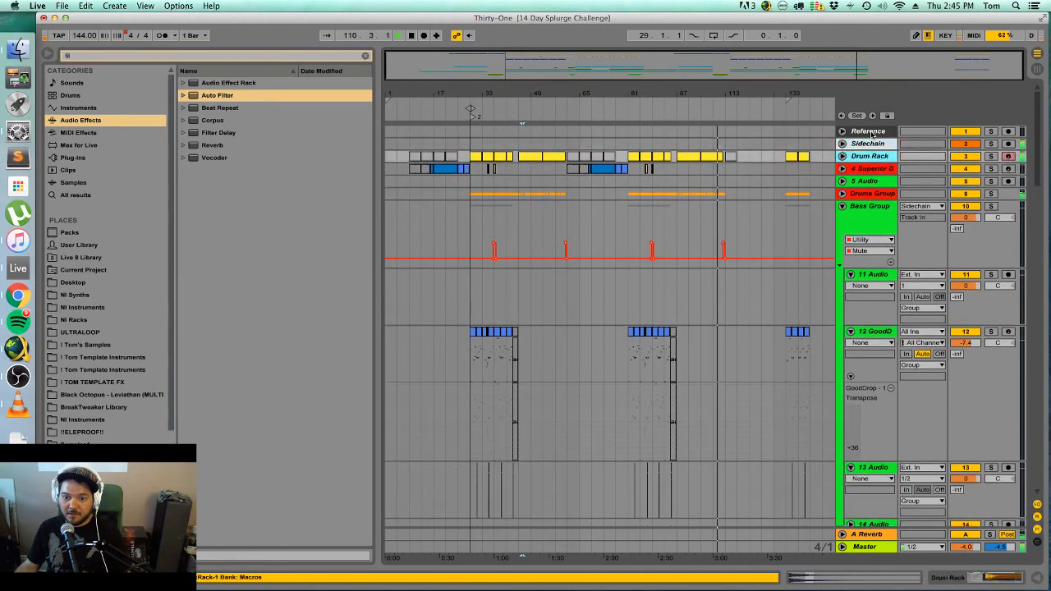
Fold the 11 Audio, 12 GoodDrop and 13 Audio tracks inside the Bass Group.
key(Down)
key(Down)
key(Down)
key(Down)
key(Down)
key(Down)
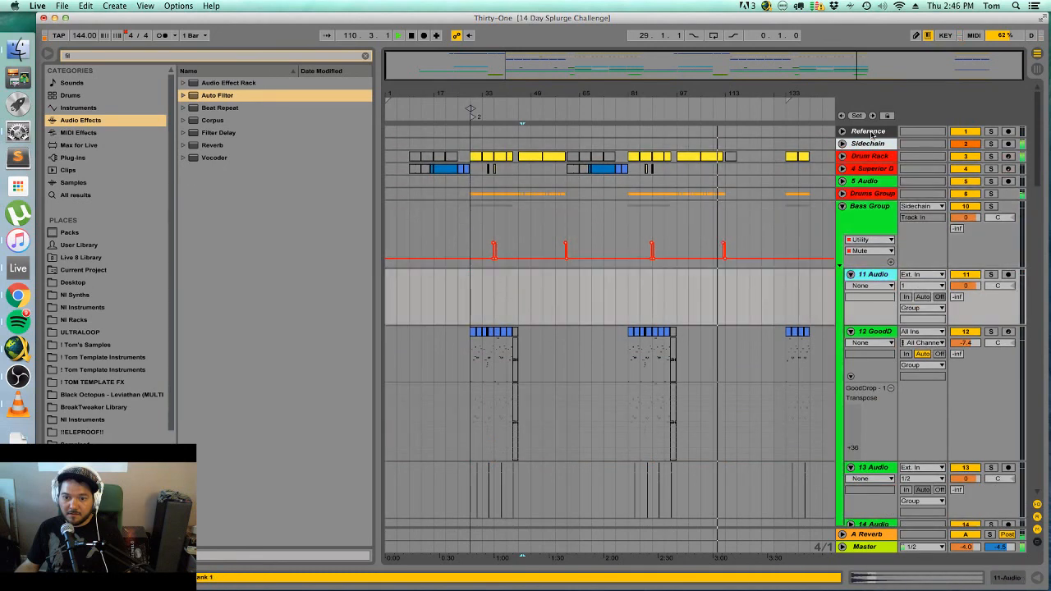
key(Down)
key(Left)
key(Down)
key(Up)
key(Up)
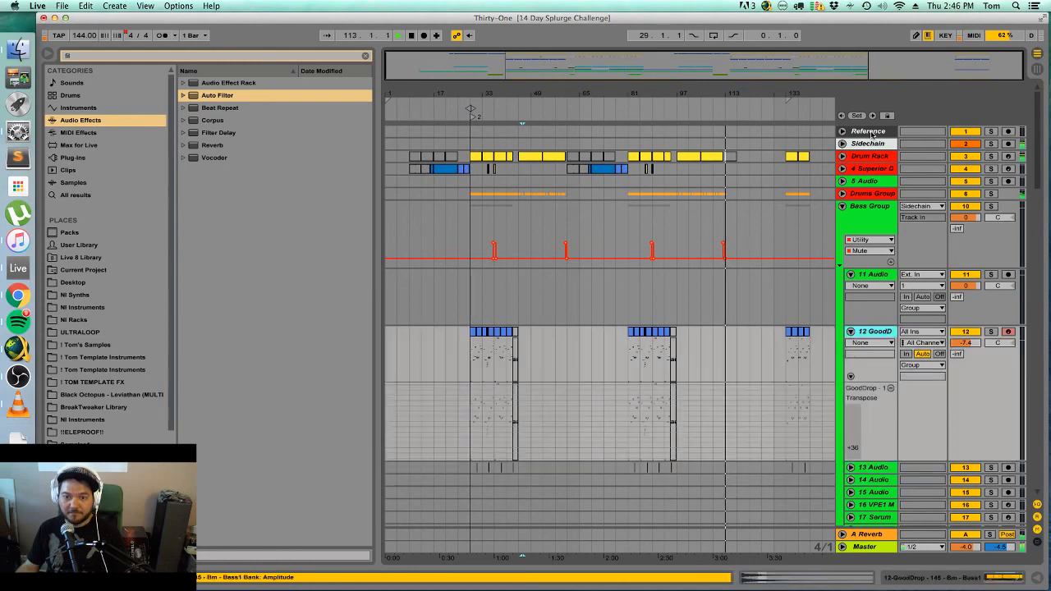
key(Up)
key(Left)
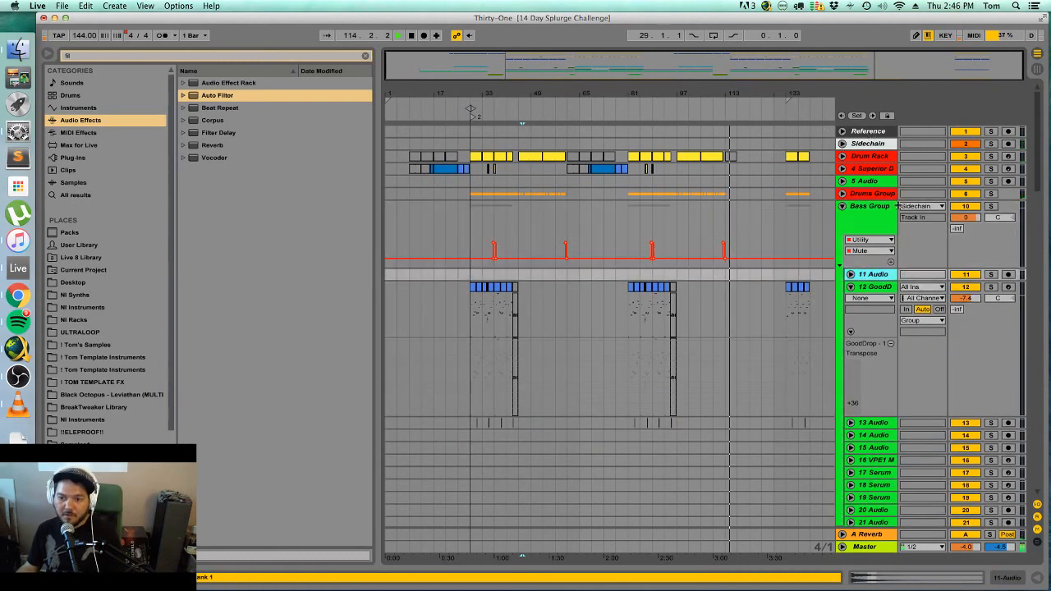
click(883, 287)
key(Left)
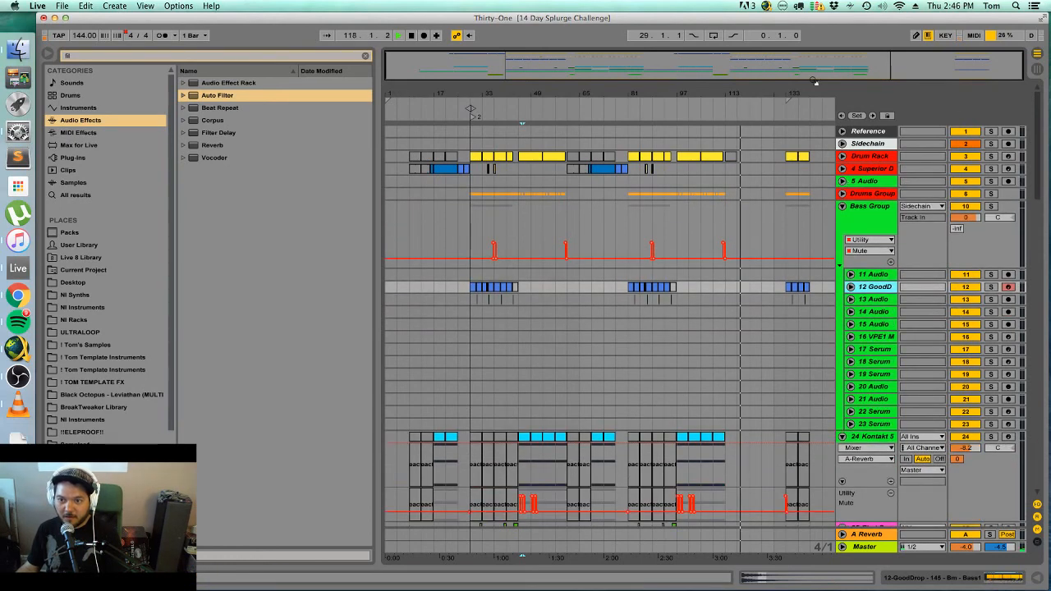
Focus on the end of the second main section around bar 113 and unfold the Drums Group.
drag(813, 79, 878, 154)
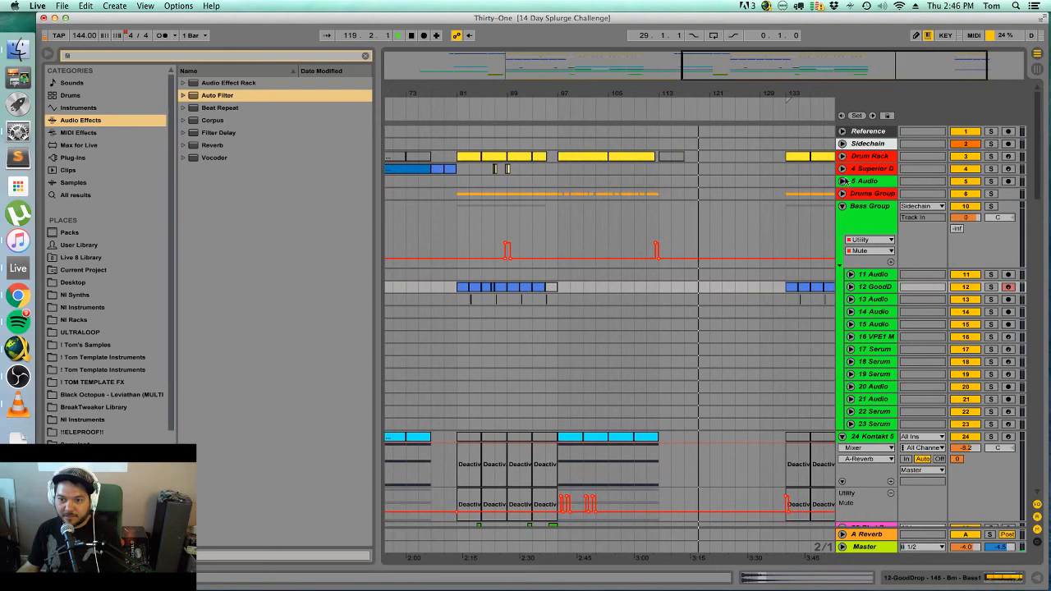
click(844, 181)
click(844, 181)
click(842, 194)
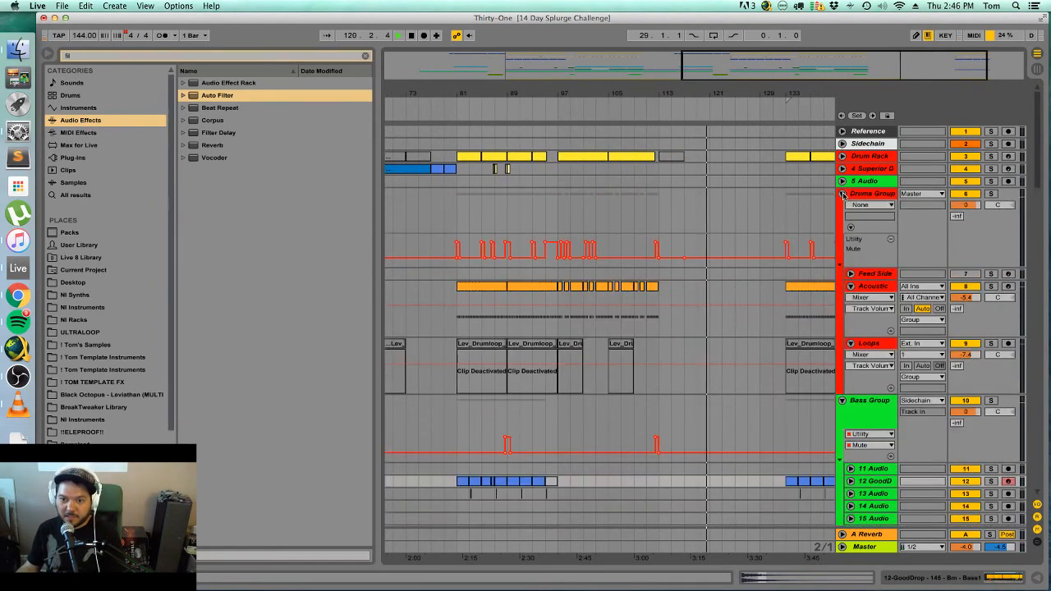
Fold the Drums Group and examine the bass, lead and FX tracks around the end of the second main section.
click(843, 194)
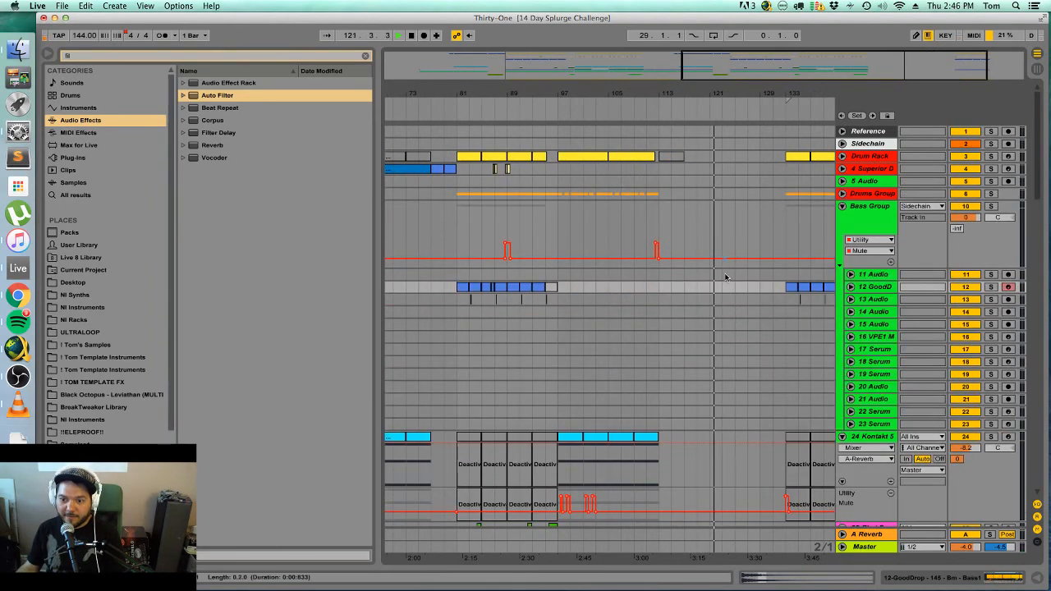
scroll(725, 277, down, 5)
scroll(726, 277, down, 5)
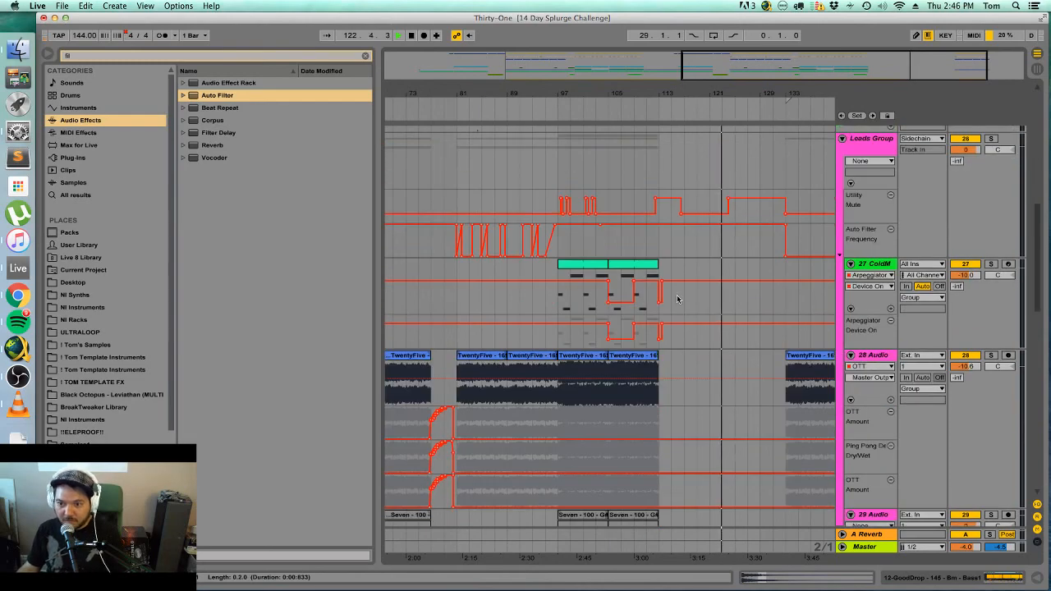
scroll(676, 299, down, 5)
scroll(677, 299, down, 6)
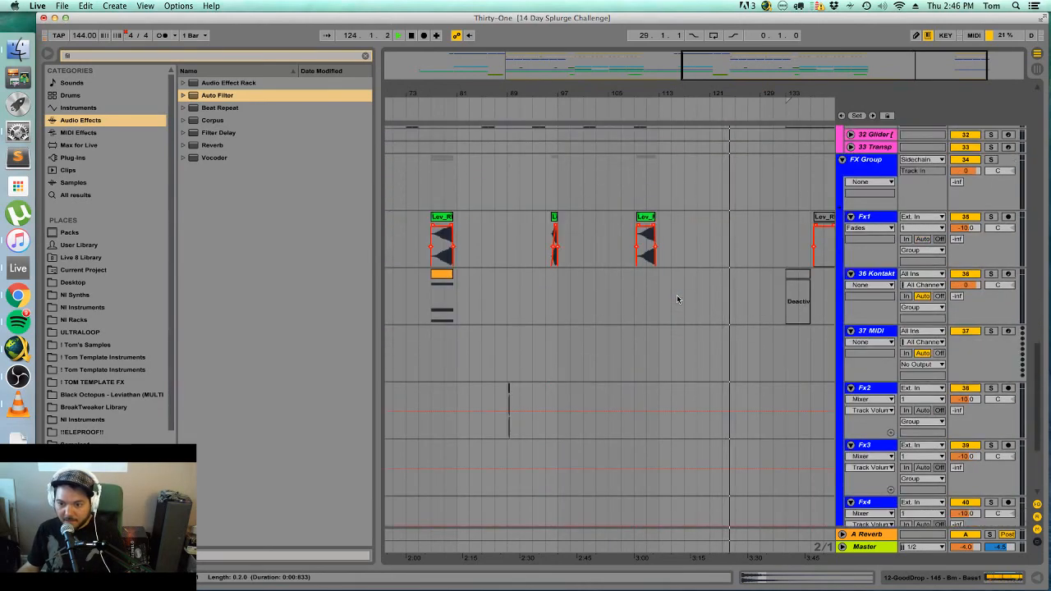
scroll(677, 299, up, 15)
scroll(677, 299, down, 5)
scroll(677, 299, up, 5)
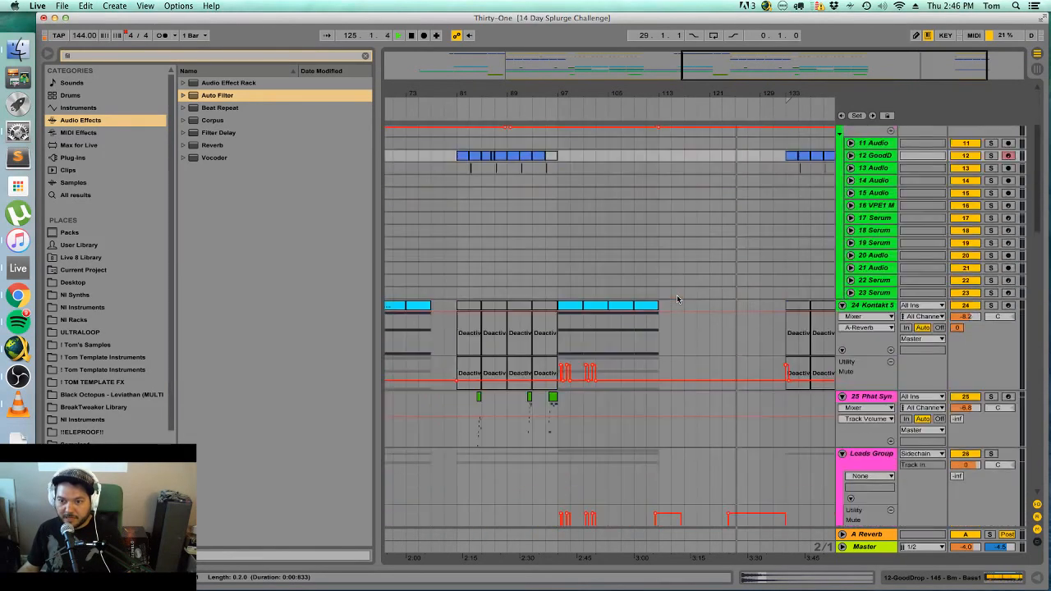
scroll(685, 263, down, 10)
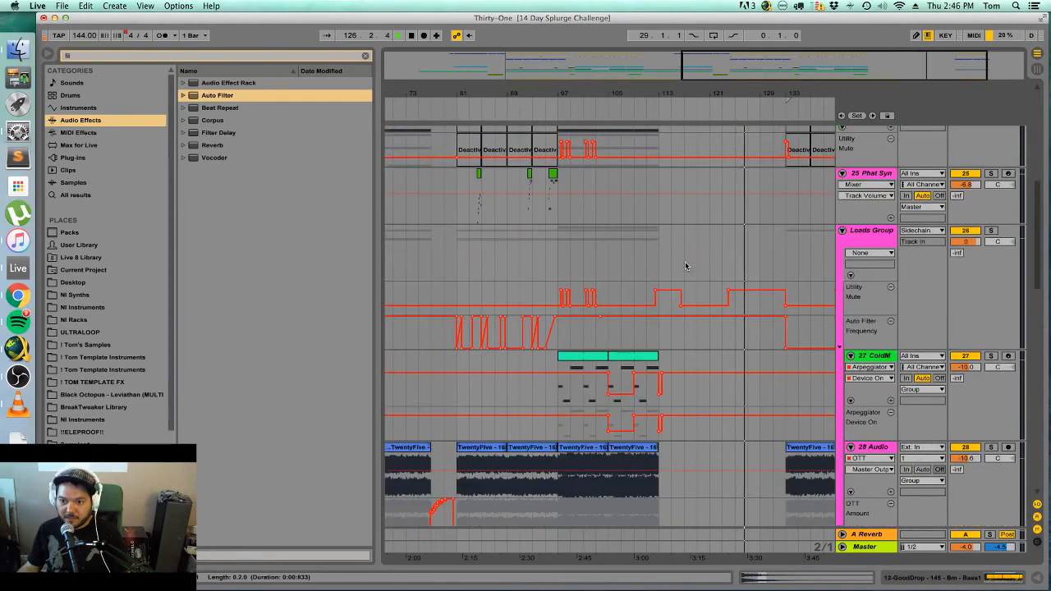
Recolour the 24 Kontakt 5 track light blue to match its clips.
scroll(698, 257, up, 6)
scroll(701, 256, down, 5)
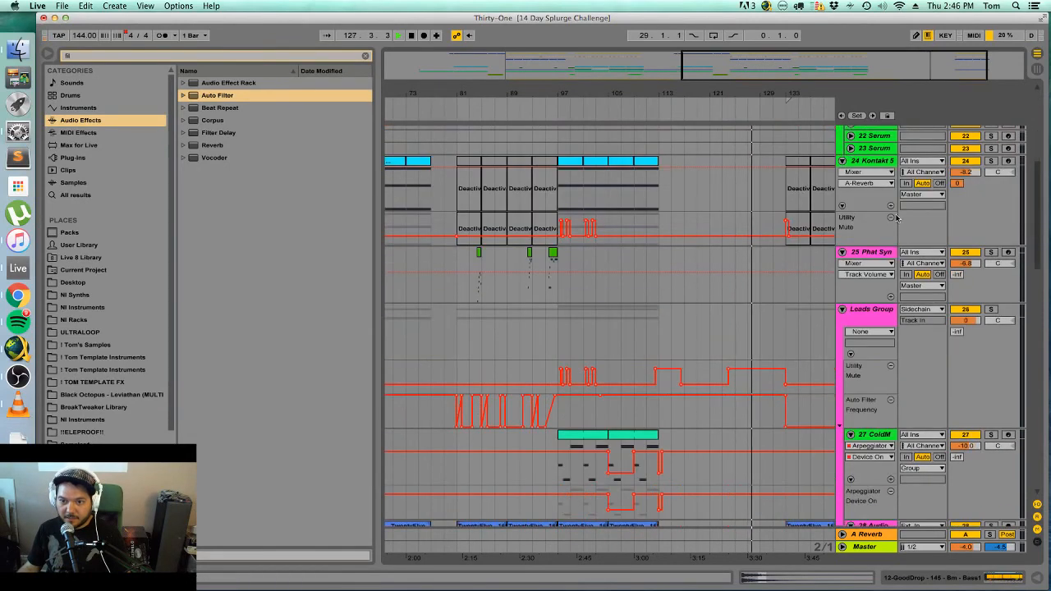
right_click(893, 164)
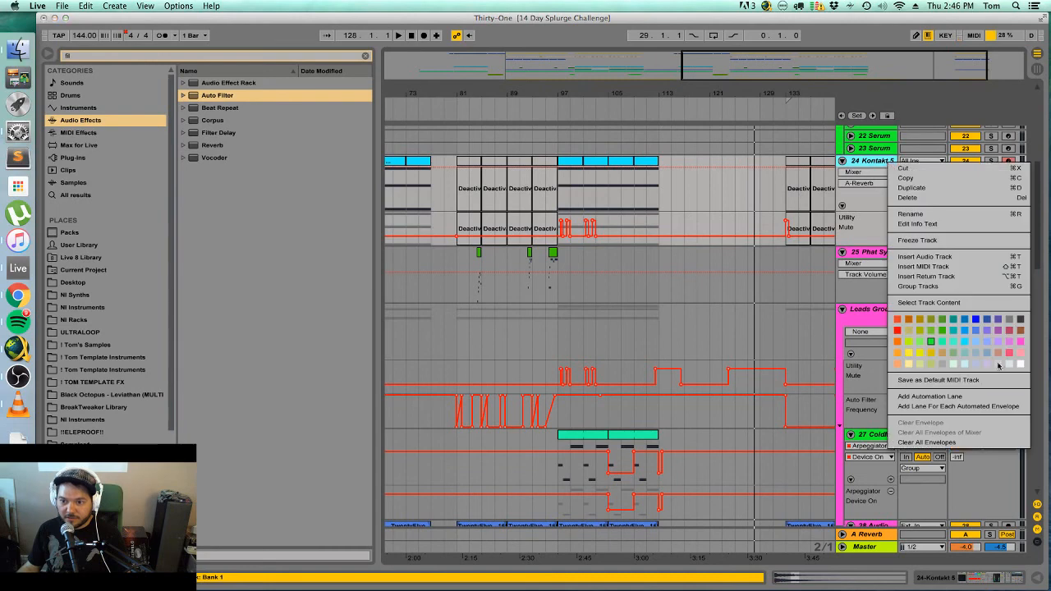
click(965, 342)
Play from bar 97 and draw Utility Mute automation on 24 Kontakt 5 from bar 113 to about bar 119.
click(592, 161)
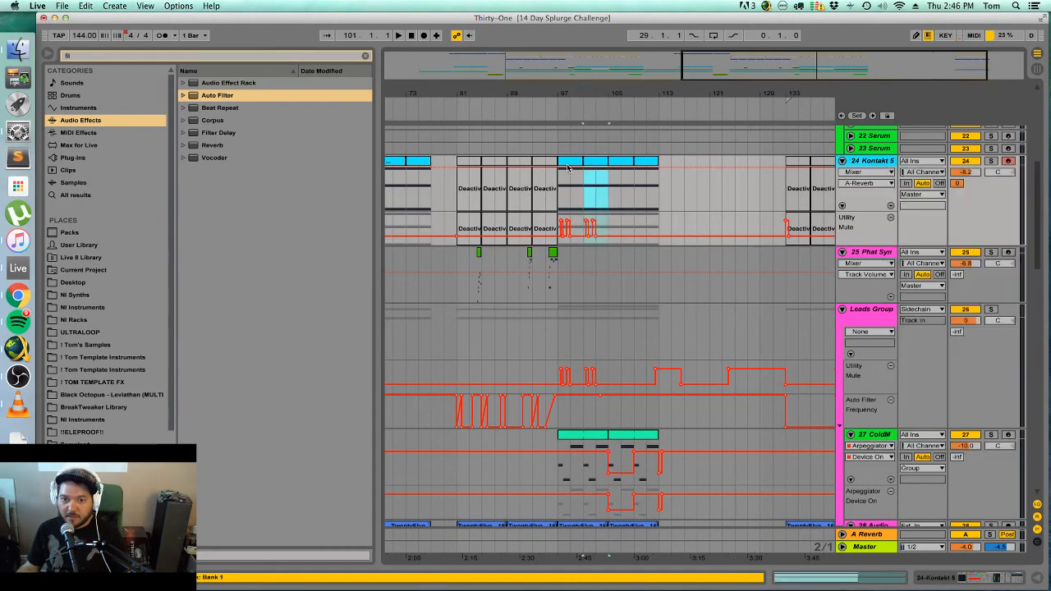
click(567, 163)
key(space)
drag(753, 92, 745, 157)
key(b)
drag(751, 218, 815, 217)
key(b)
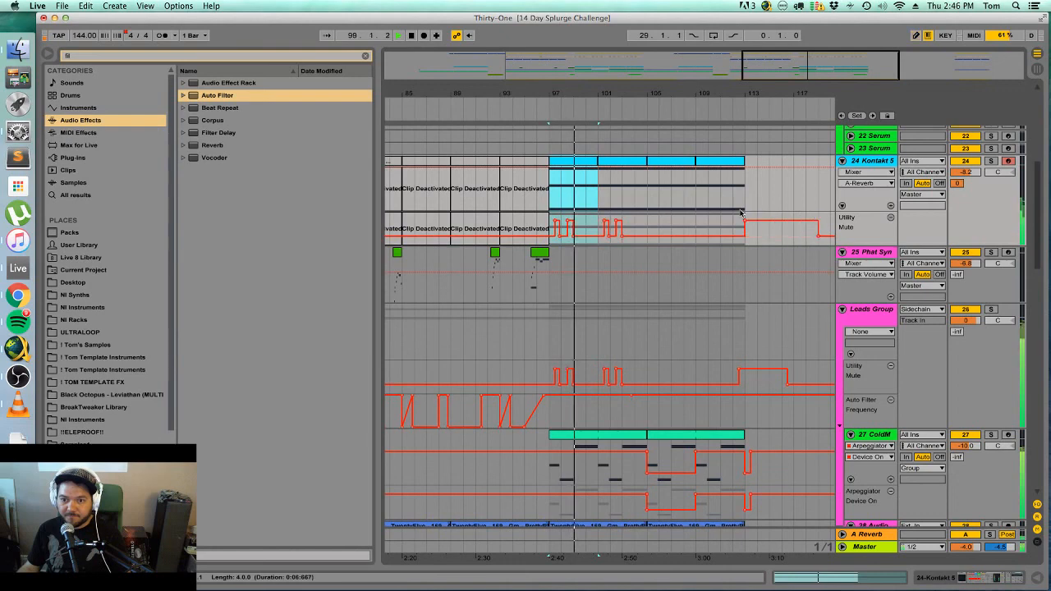
Audition the end of the second main section leading into the mute at bar 113.
click(745, 199)
key(space)
key(space)
click(721, 200)
key(space)
key(space)
Audition the end of the first main section and draw Utility Mute automation on 24 Kontakt 5 from bar 61 to 69.
drag(880, 57, 881, 16)
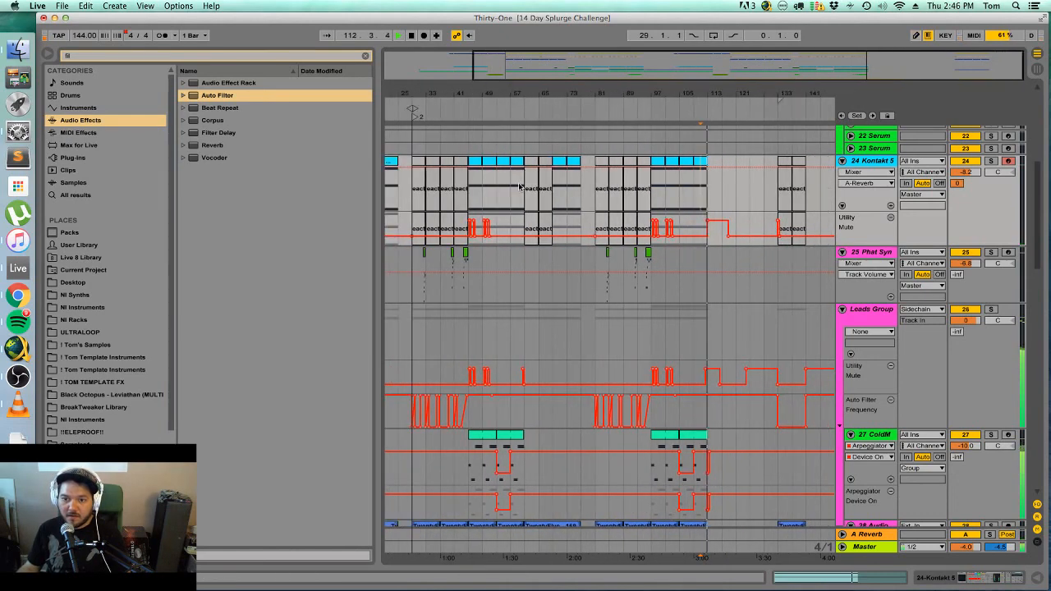
click(524, 176)
key(space)
key(space)
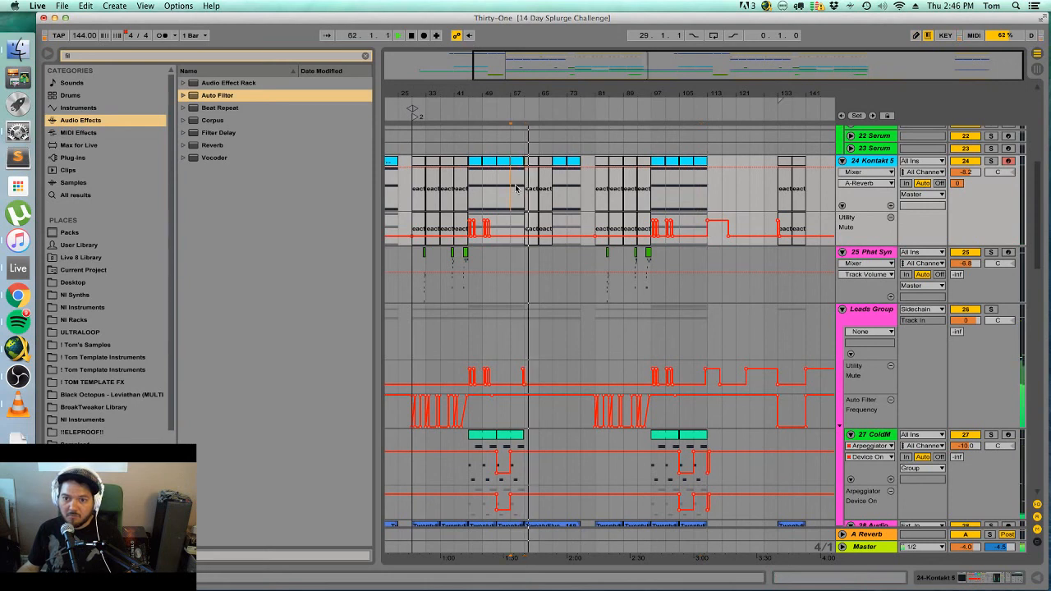
key(space)
key(space)
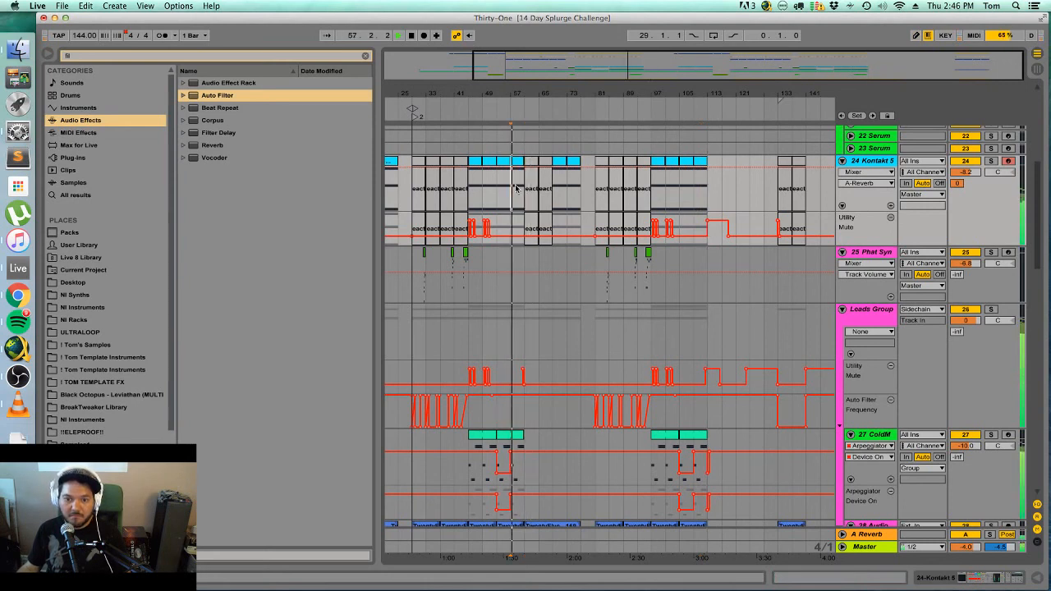
key(b)
mouse_move(532, 186)
mouse_down()
mouse_move(542, 185)
mouse_move(551, 218)
mouse_up()
key(b)
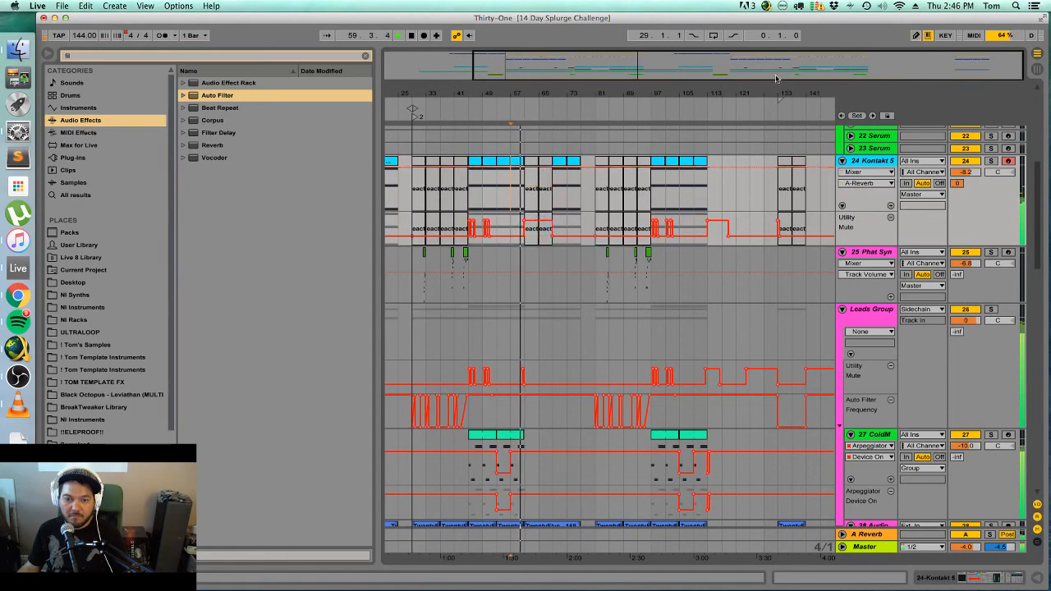
Extend the 24 Kontakt 5 mute to start just before bar 61, and replay from bar 57.
drag(602, 70, 605, 83)
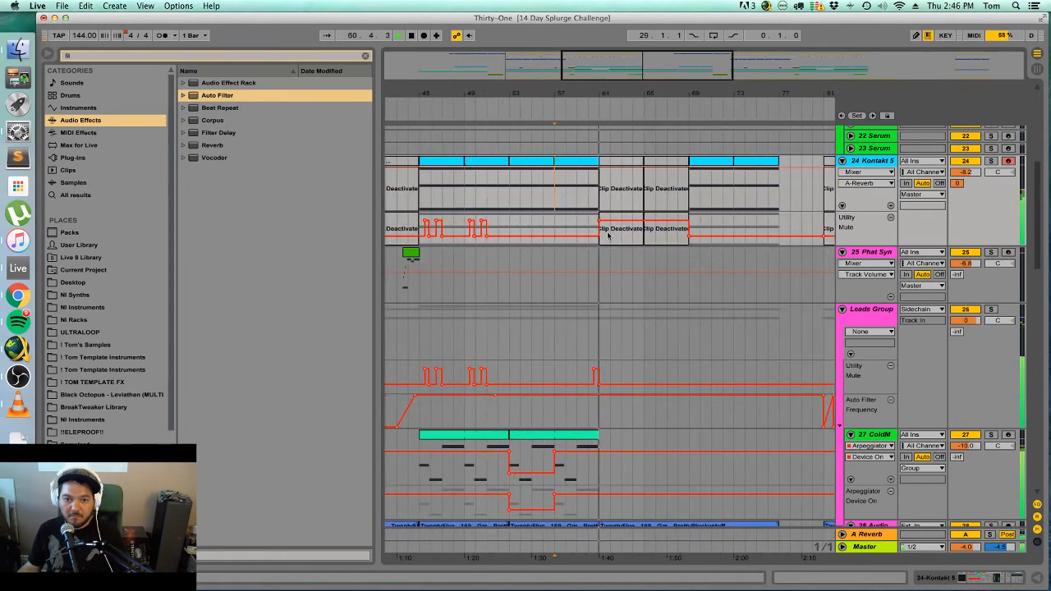
key(b)
key(space)
key(space)
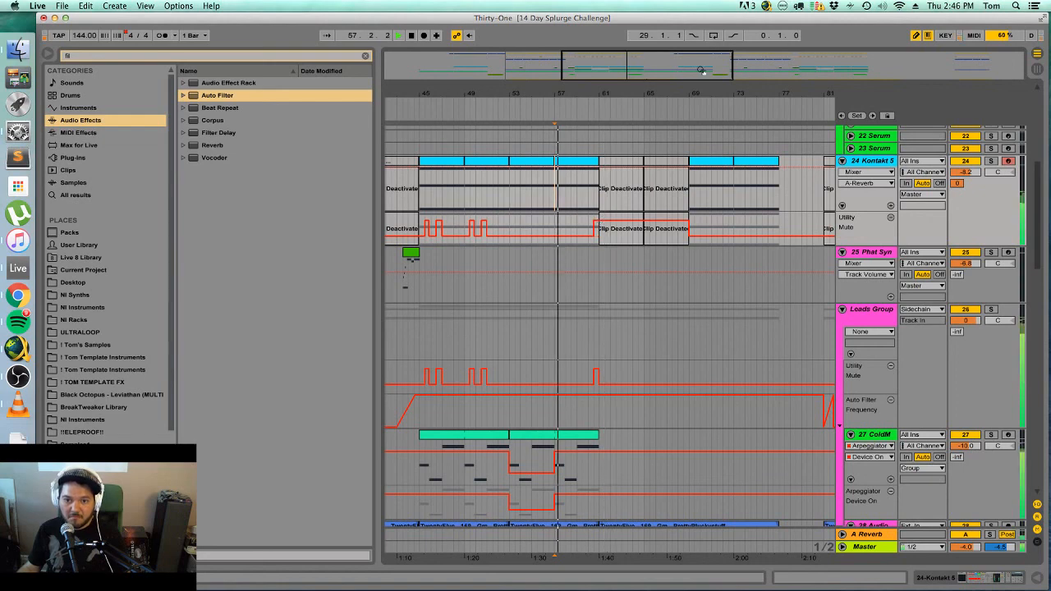
Listen on past the bar 61 transition and review the layout of the whole arrangement.
mouse_move(704, 66)
mouse_down()
mouse_move(884, 59)
mouse_move(860, 85)
mouse_move(716, 62)
mouse_move(700, 65)
mouse_move(704, 76)
mouse_up()
scroll(650, 275, up, 5)
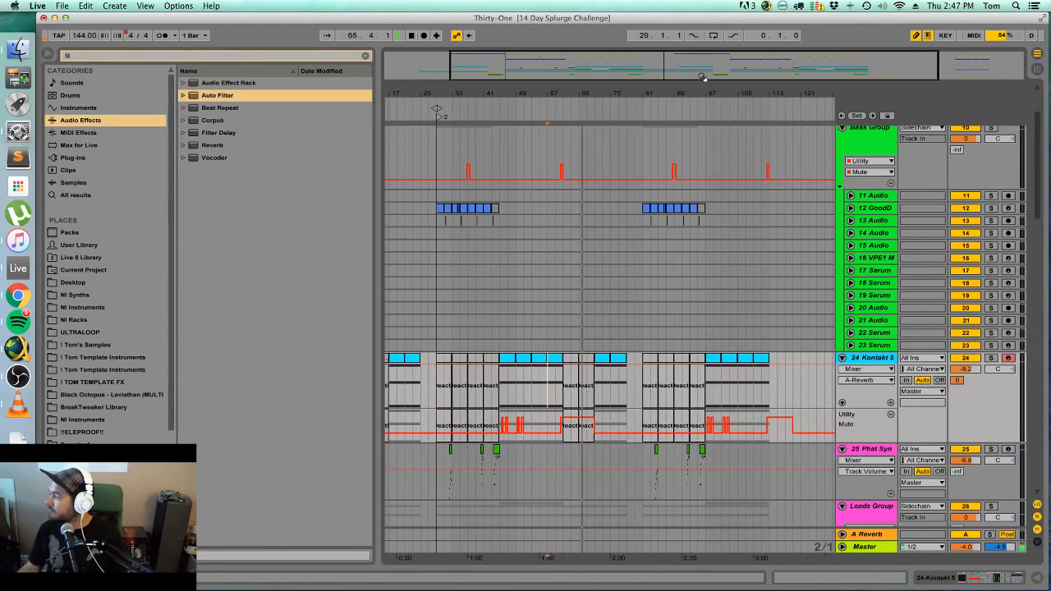
drag(703, 77, 711, 94)
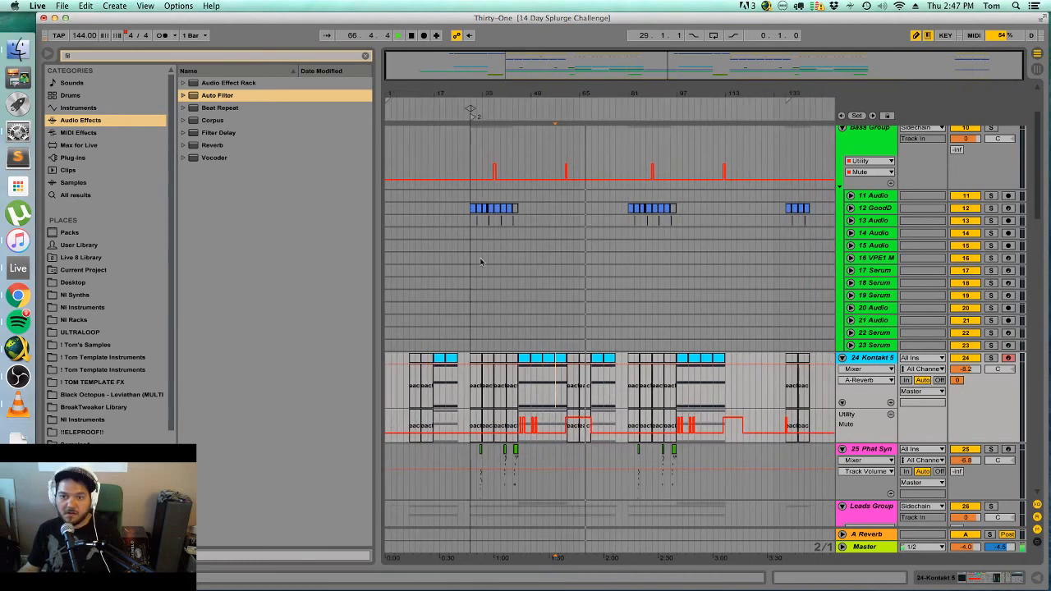
click(472, 293)
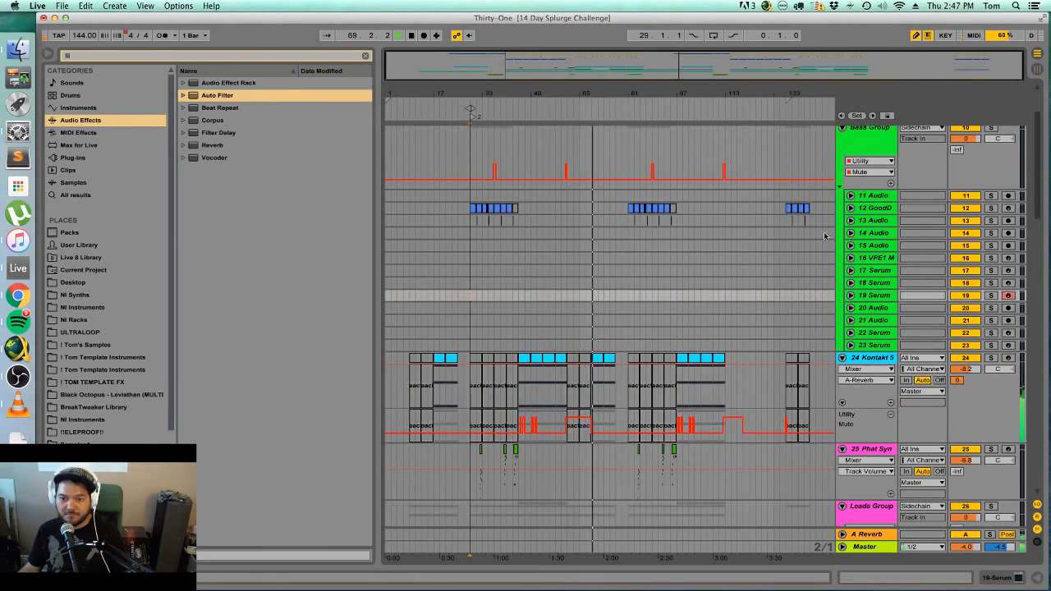
scroll(822, 247, down, 10)
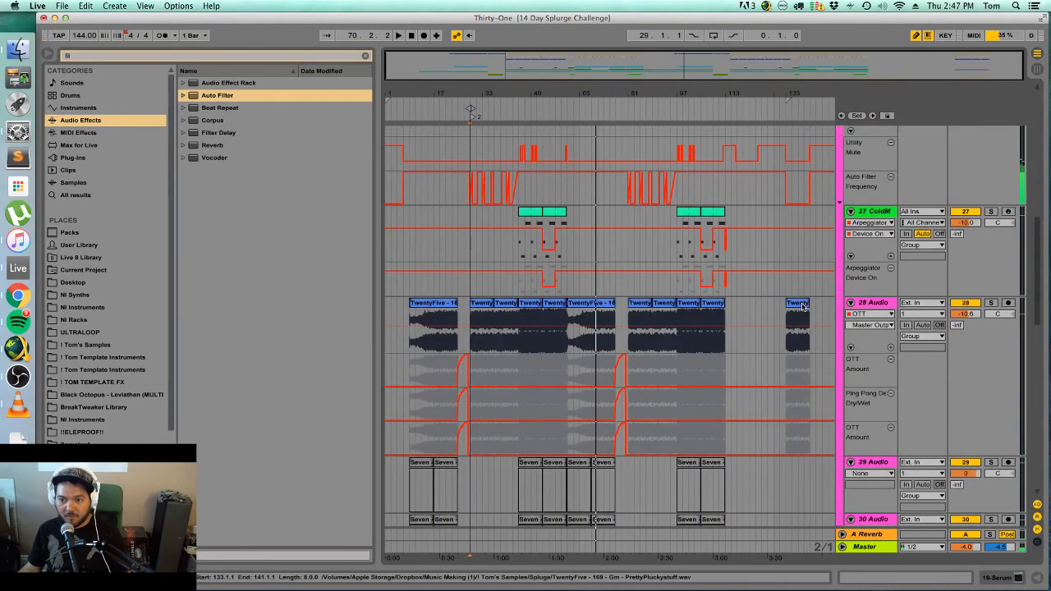
Fold the 28 Audio, 29 Audio, 30 Audio and 31 X-Lead tracks inside the Leads Group.
click(441, 306)
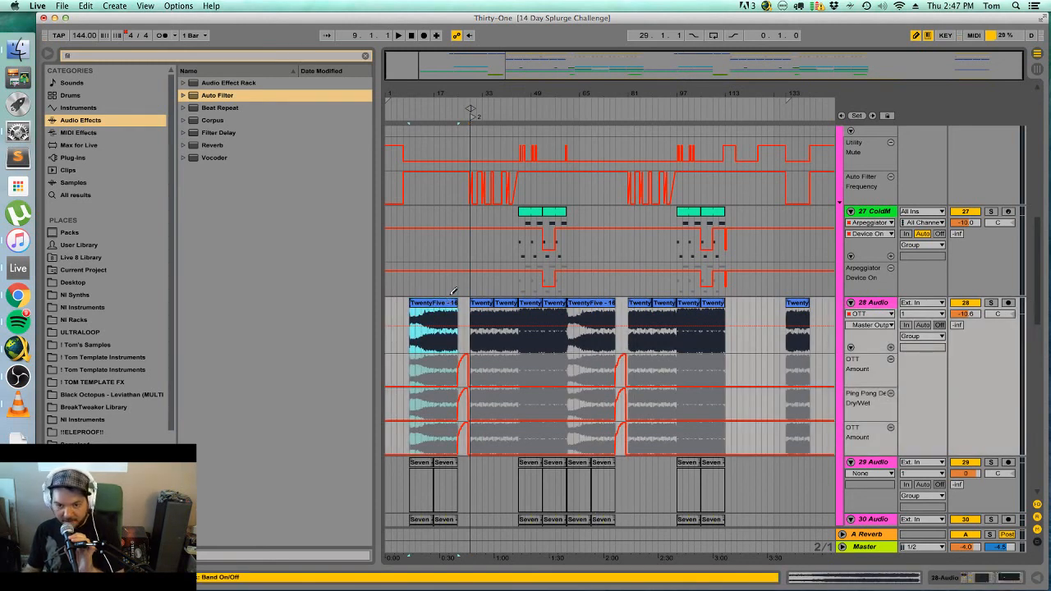
click(882, 307)
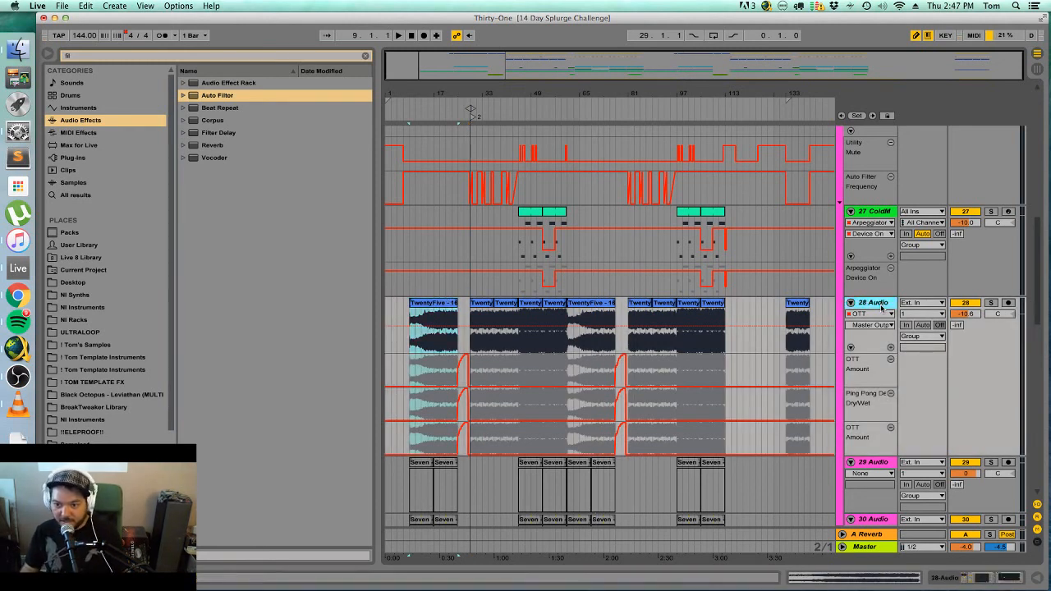
key(Left)
key(Down)
key(Down)
key(Left)
key(Up)
key(Left)
key(Down)
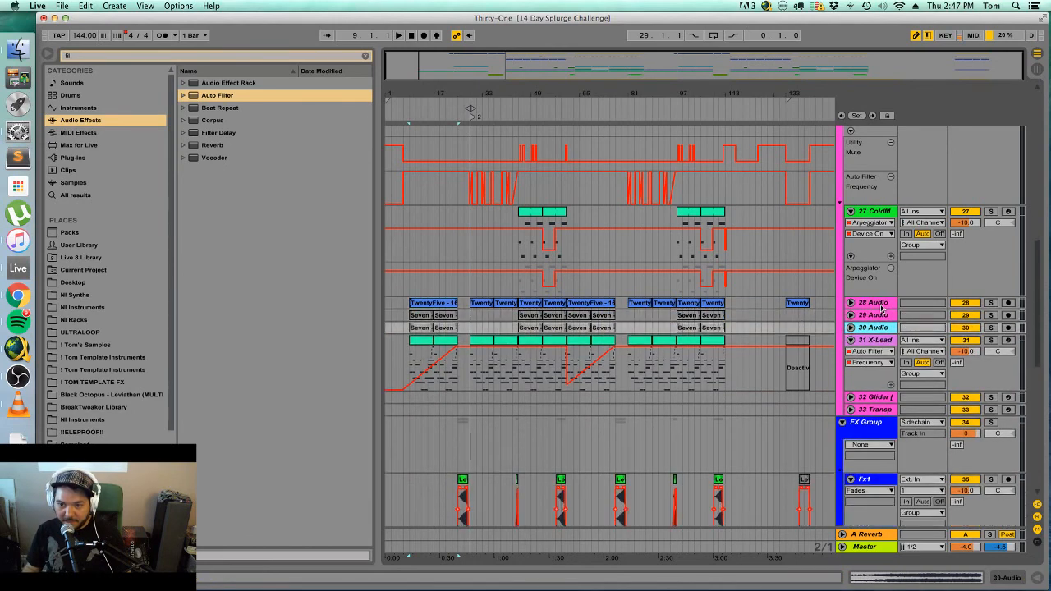
key(Down)
key(Left)
Fold the 27 ColdMusings track at the start of the Leads Group.
key(Down)
key(Up)
key(Up)
key(Up)
key(Up)
key(Up)
key(Up)
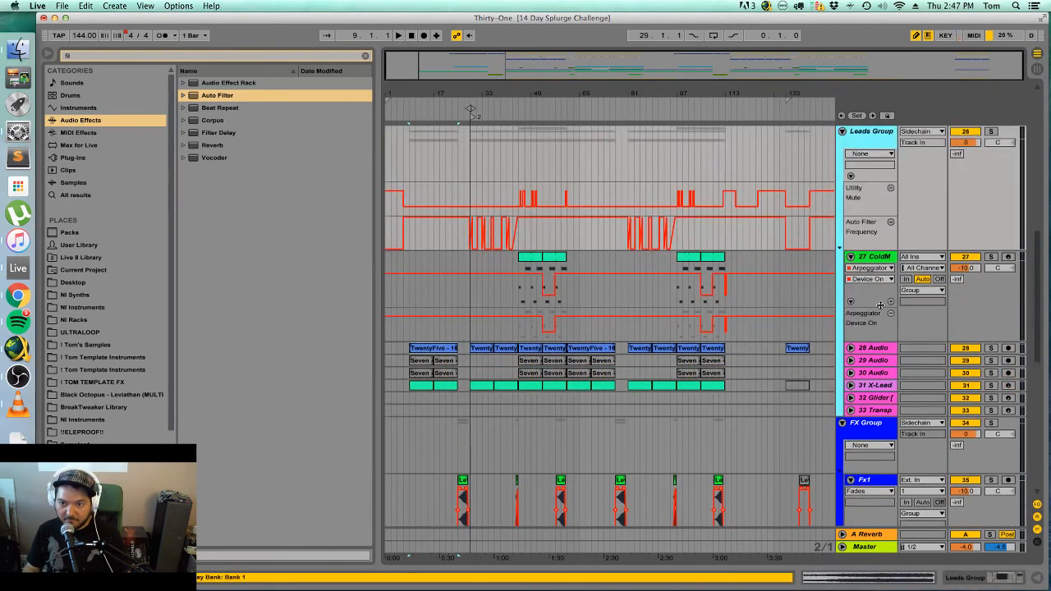
key(Down)
key(Left)
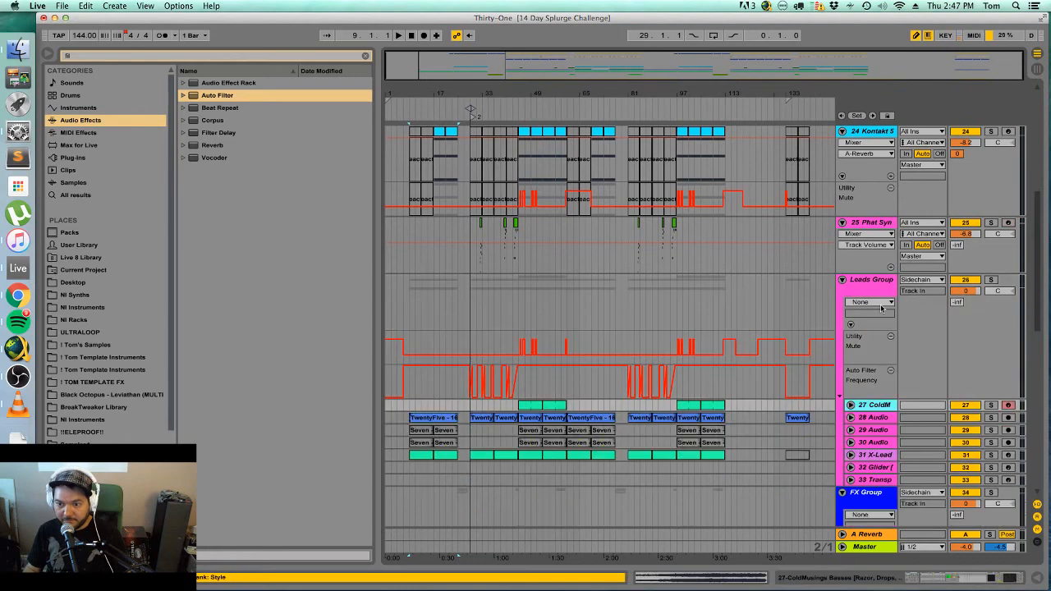
Fold the 25 Phat Syn and 24 Kontakt 5 tracks.
key(Up)
key(Up)
key(Up)
key(Down)
key(Left)
key(Up)
key(Left)
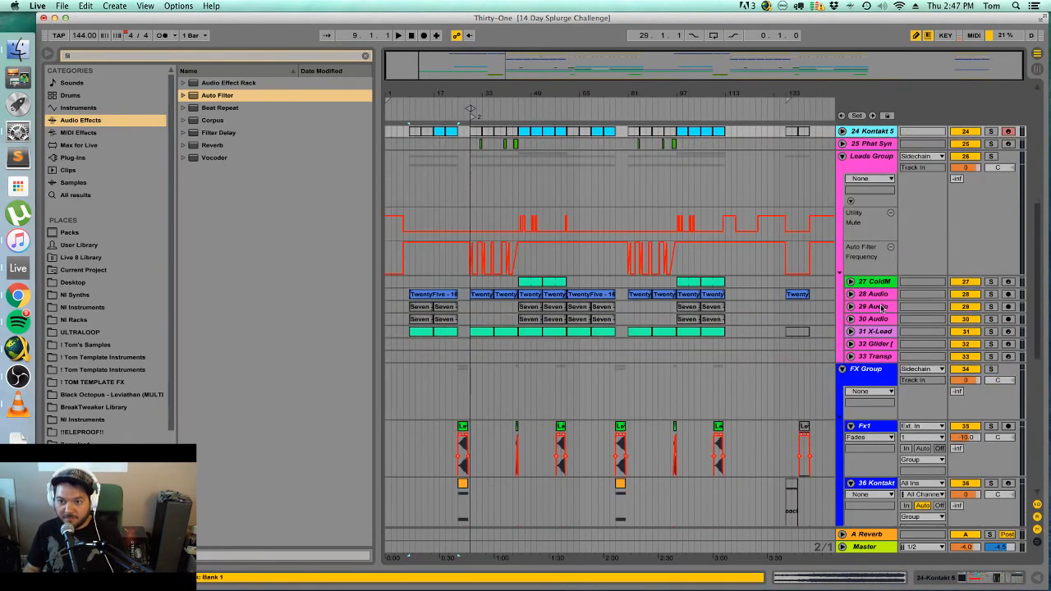
Fold the Bass Group so its member tracks are hidden.
key(Up)
key(Up)
key(Up)
key(Up)
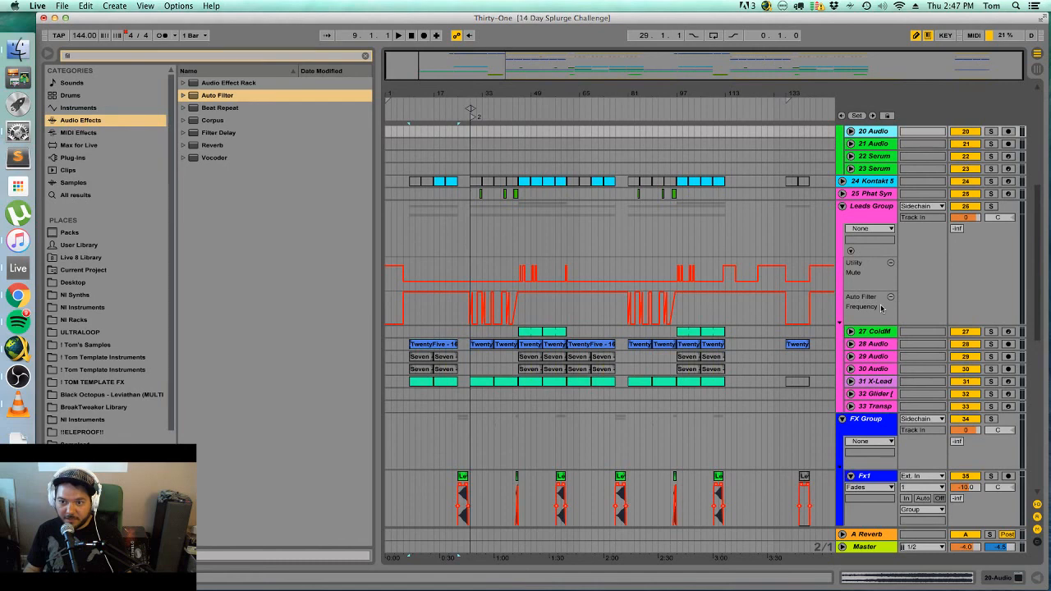
key(Up)
key(Up)
key(Up)
key(Up)
key(Up)
key(Up)
key(Up)
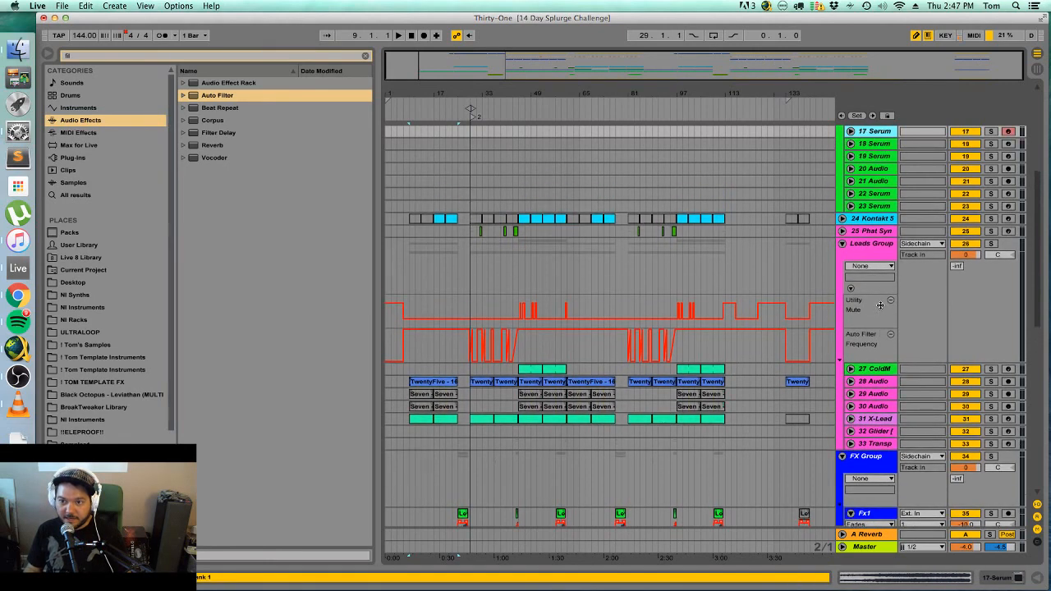
key(Up)
key(Up)
key(Up)
key(minus)
key(Up)
key(Up)
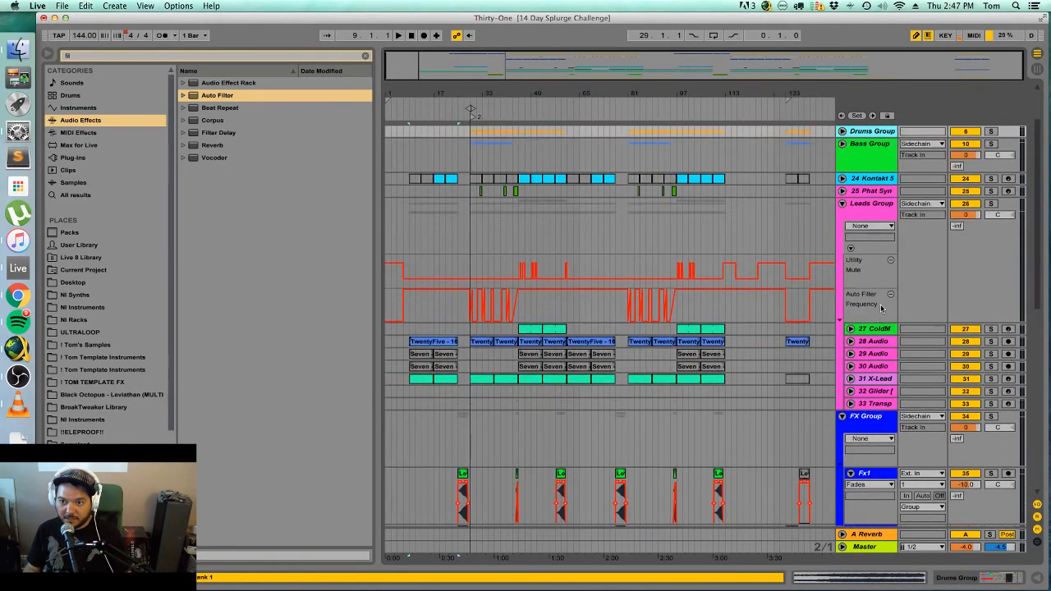
key(Up)
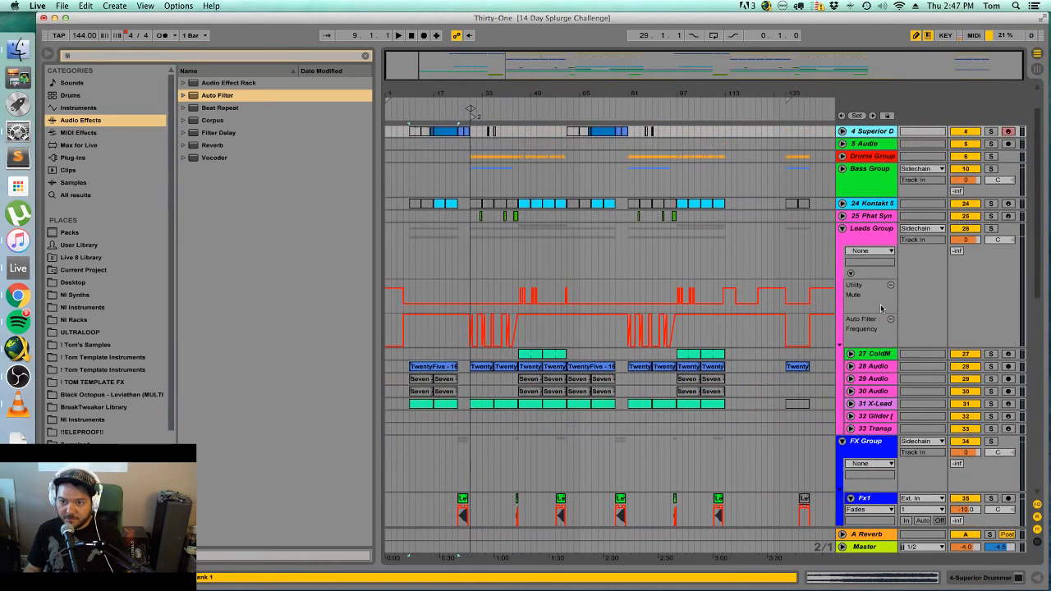
Fold the Fx1 and 36 Kontakt tracks inside the FX Group.
key(Down)
key(Down)
key(Down)
key(Down)
key(Down)
key(Down)
key(Down)
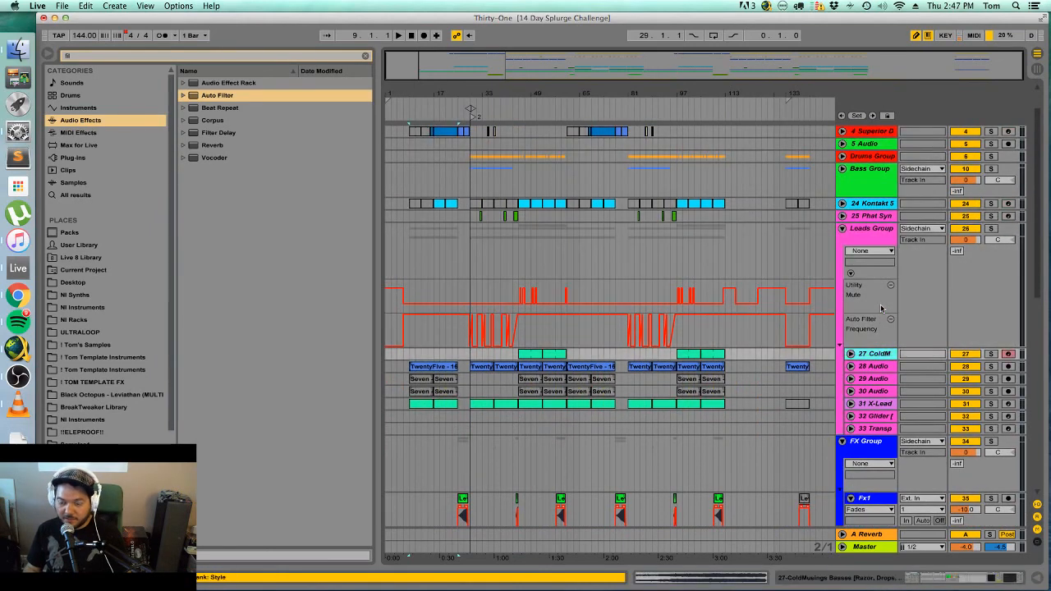
key(Down)
key(Down)
key(Down)
key(Down)
key(Down)
key(Down)
key(Down)
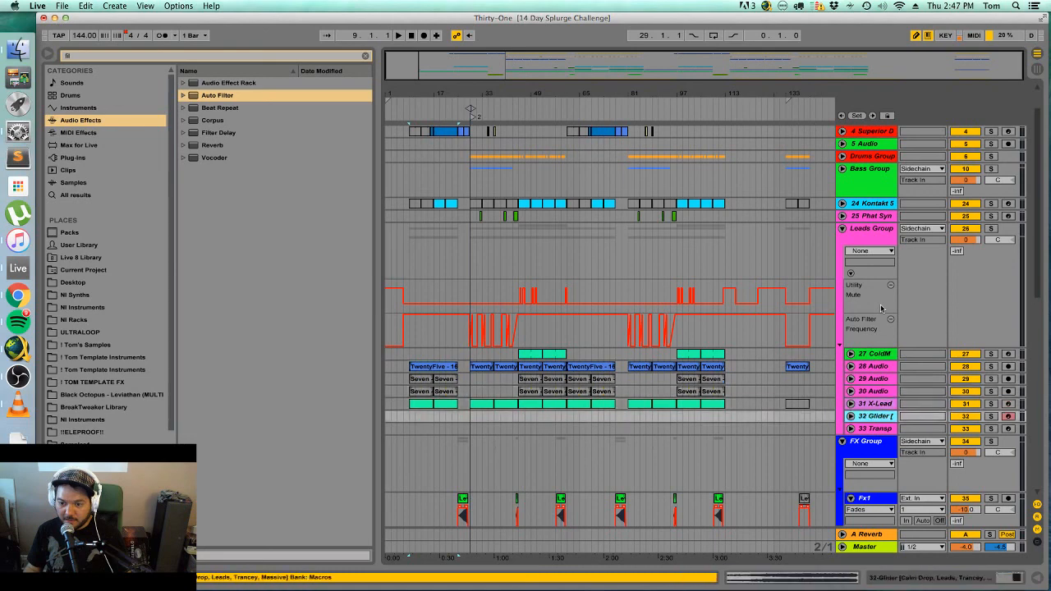
key(Down)
key(Down)
key(Down)
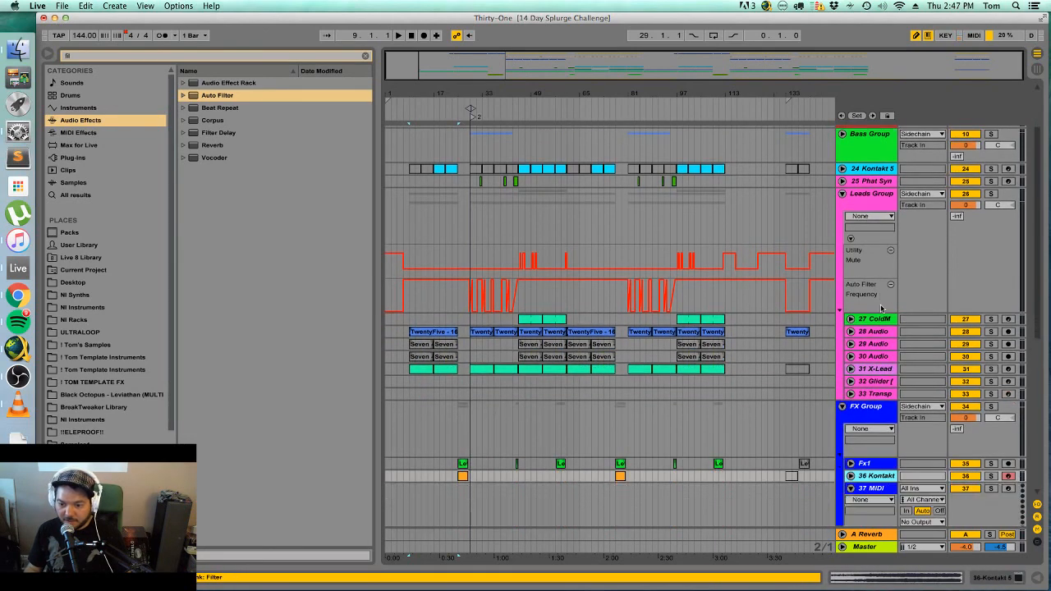
Fold the 37 MIDI, Fx2, Fx3, Fx4 and Fx5 tracks in the FX Group.
key(Down)
key(Down)
key(Down)
key(Down)
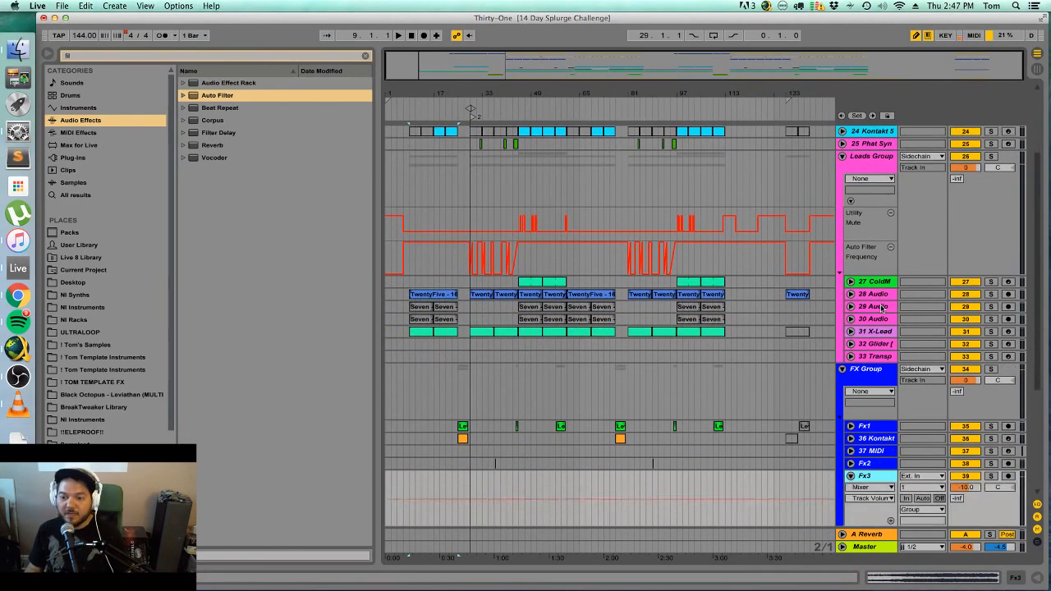
key(Left)
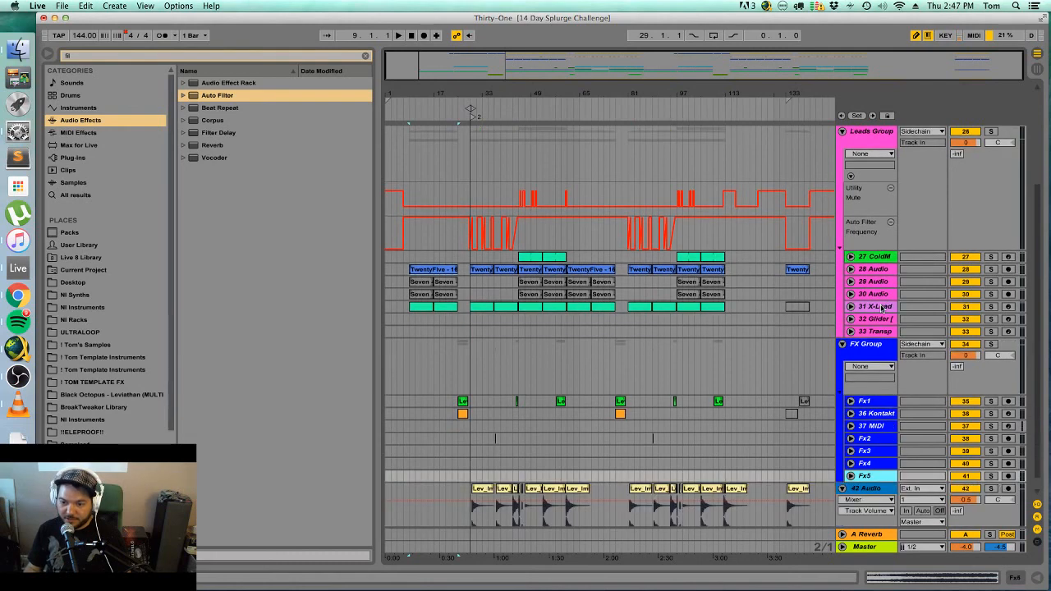
Fold the 42 Audio track and move the track selection back up into the FX Group.
key(Down)
key(Down)
key(Up)
key(Left)
key(Up)
key(Up)
key(Up)
key(Up)
key(Up)
key(Up)
key(Up)
key(Up)
key(Up)
key(Up)
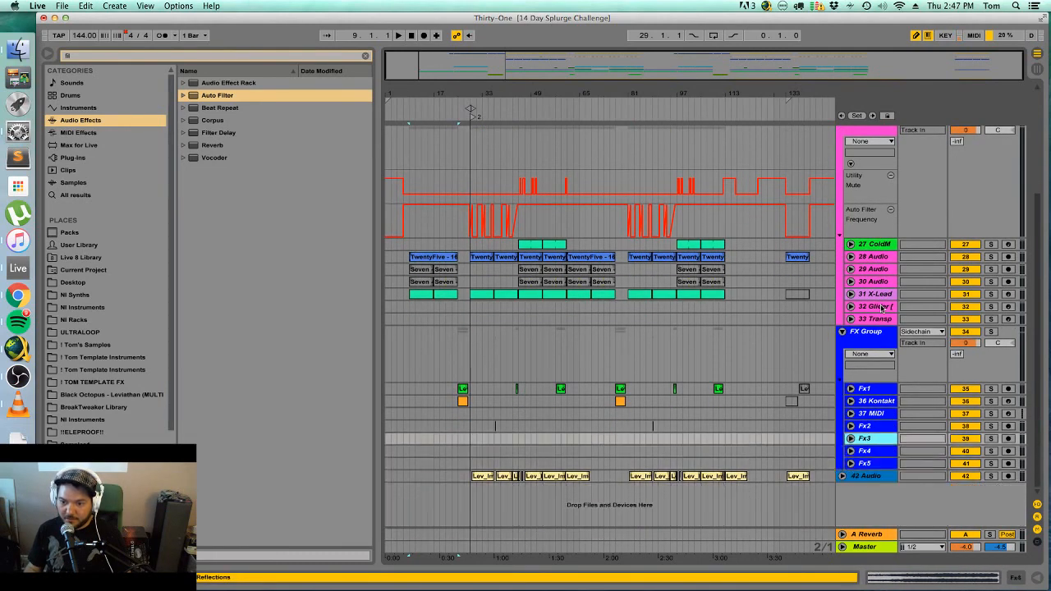
Fold the Leads Group so its member tracks are hidden.
key(Up)
key(Up)
key(Up)
key(Up)
key(Up)
key(Up)
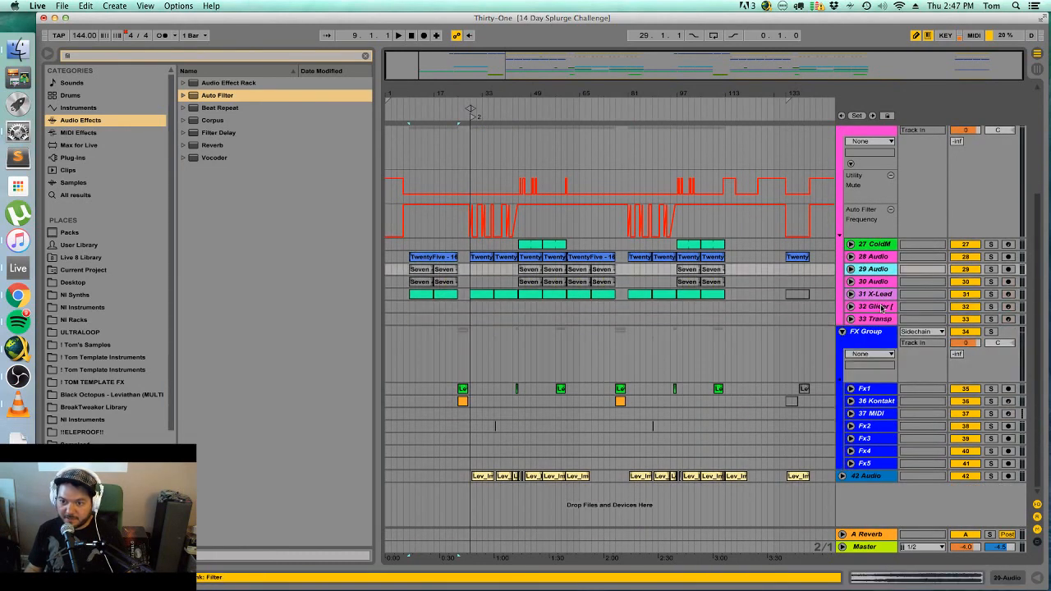
key(Left)
key(Up)
key(Up)
key(Up)
key(Up)
key(Up)
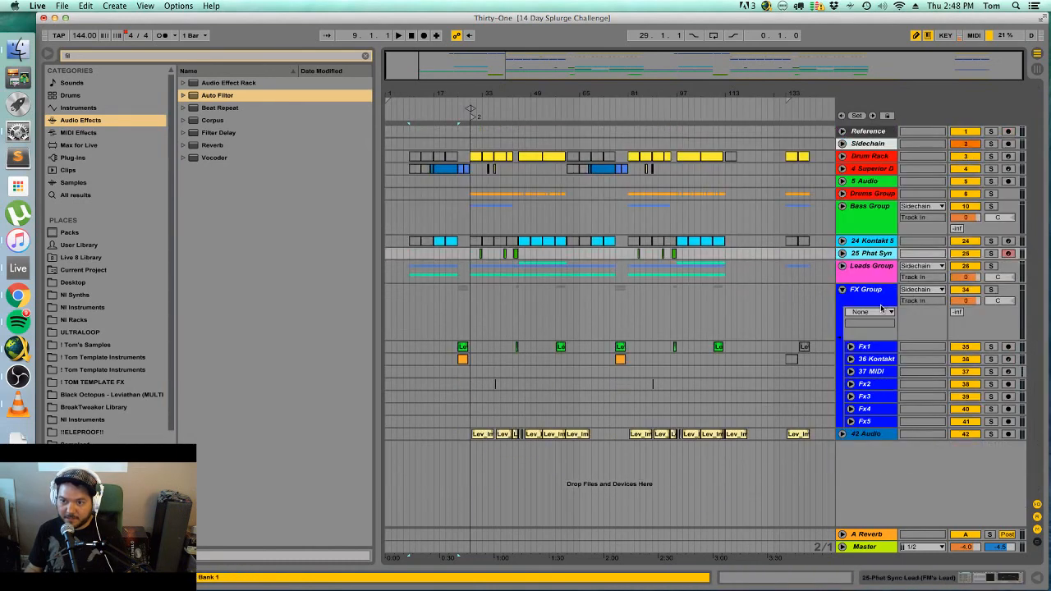
key(Up)
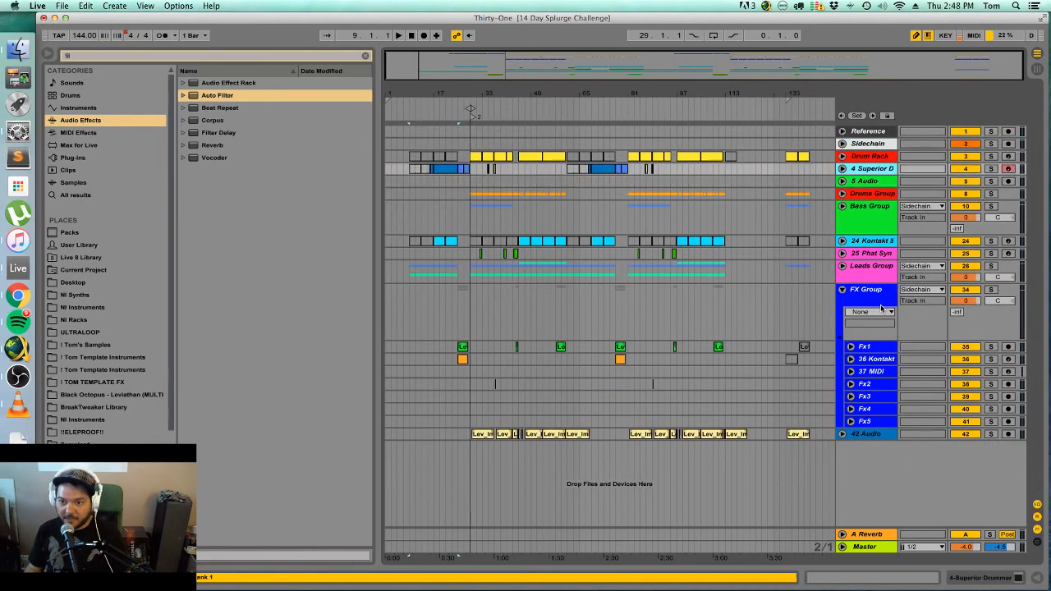
key(Up)
key(Up)
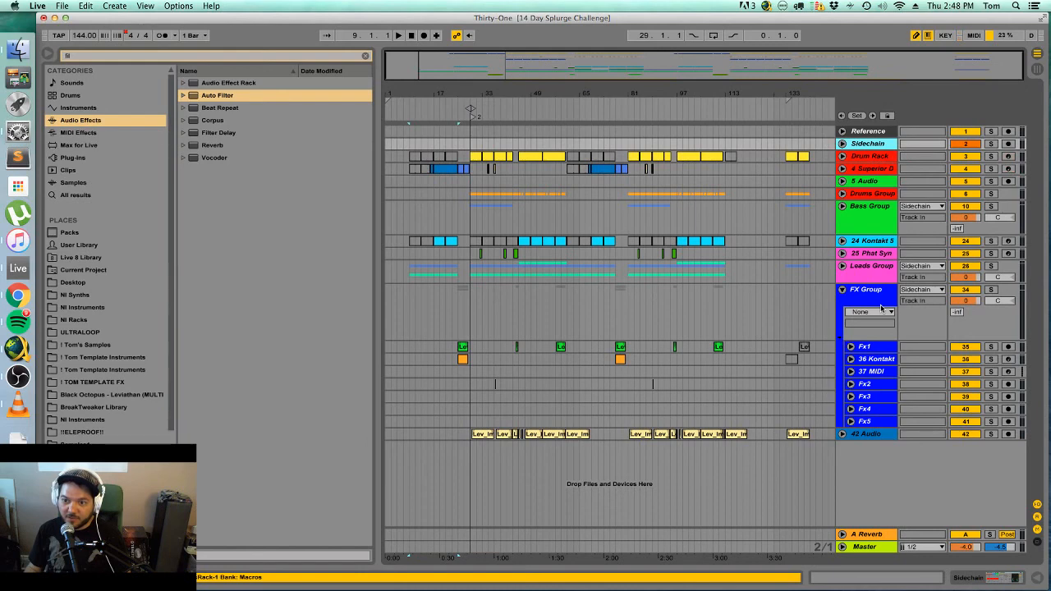
key(Up)
Fold the FX Group so its member tracks are hidden.
key(Down)
key(Down)
key(Down)
key(Down)
key(Down)
key(Down)
key(Down)
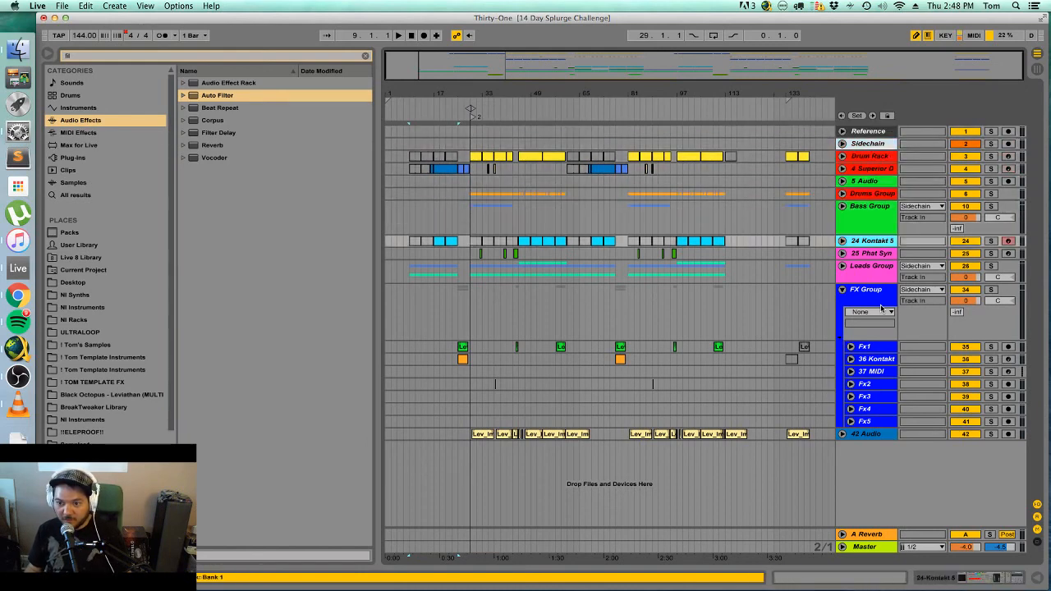
key(Down)
key(Down)
key(Down)
key(Left)
key(Down)
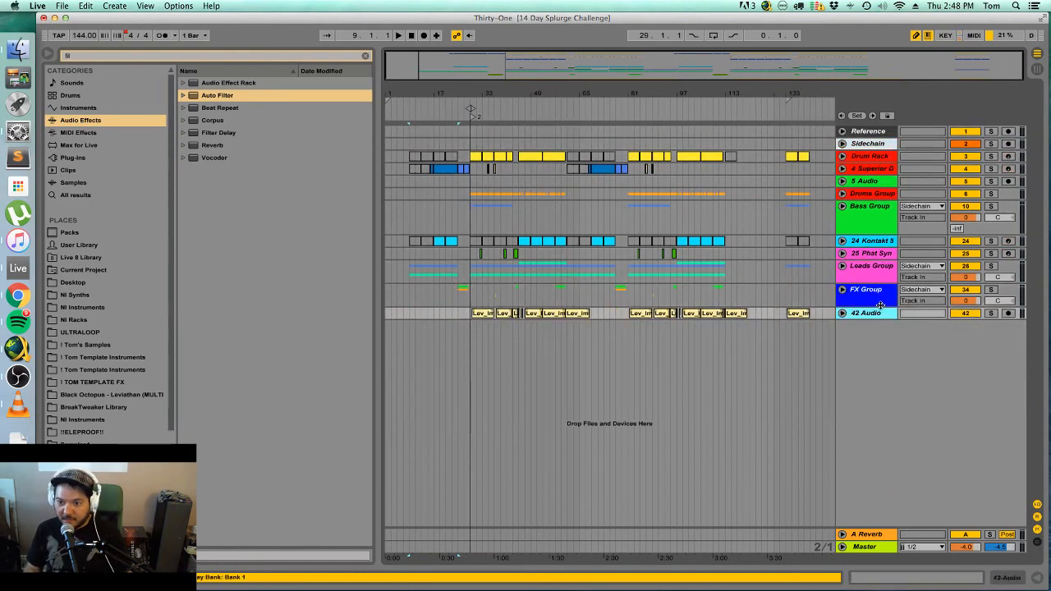
key(Up)
key(Up)
key(Up)
key(Up)
key(Up)
key(Up)
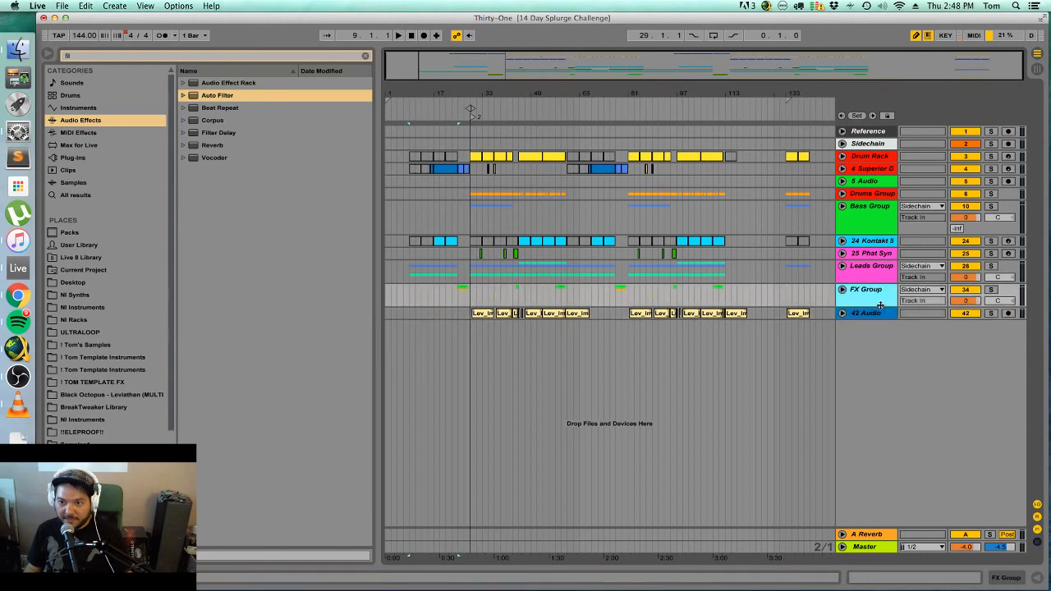
key(Up)
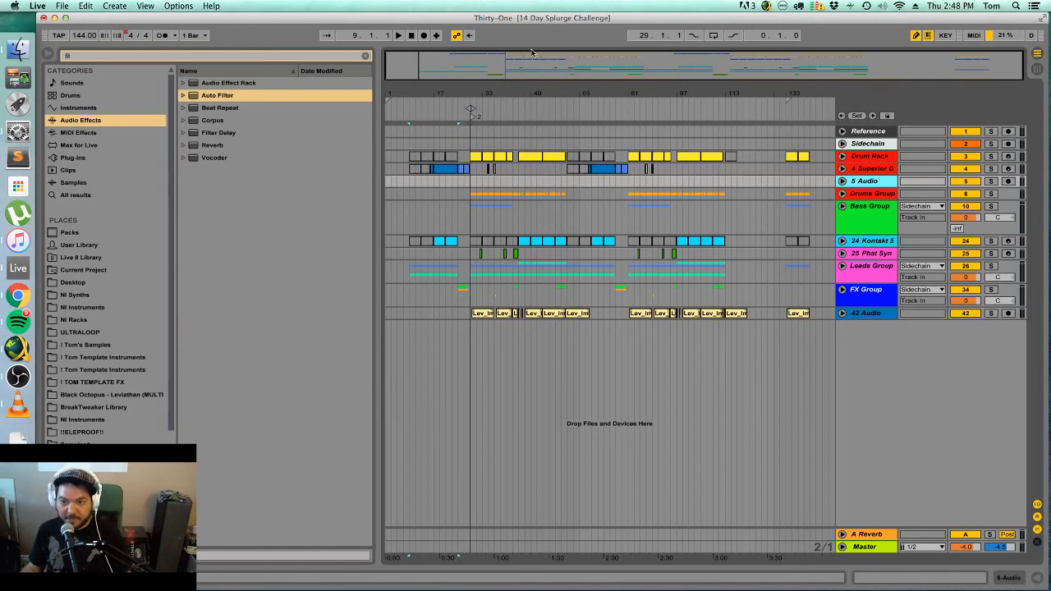
Play the arrangement from bar 29 and restart playback from the very beginning of the song.
click(471, 184)
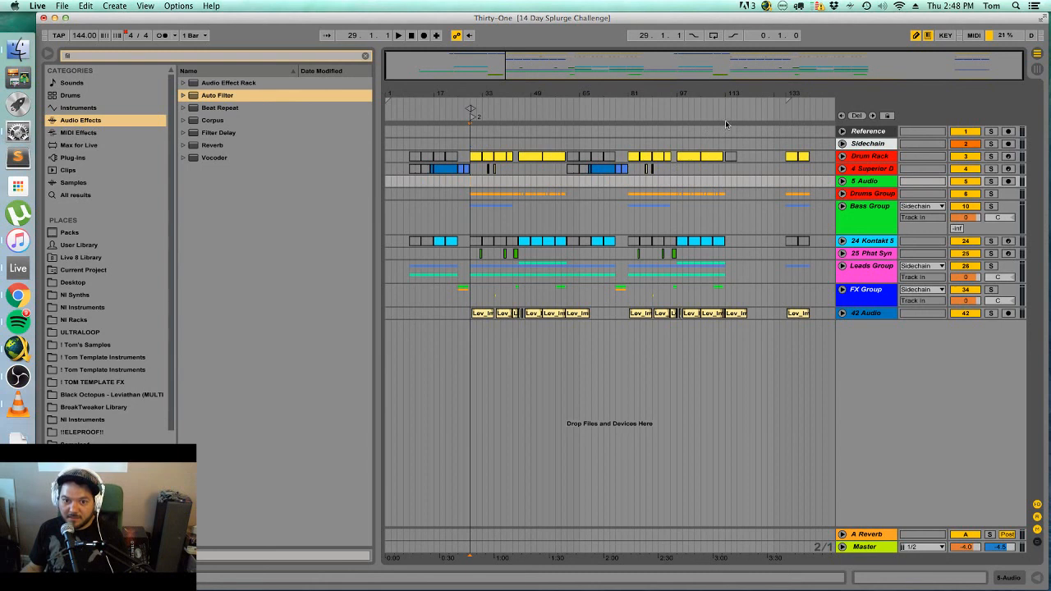
click(9, 376)
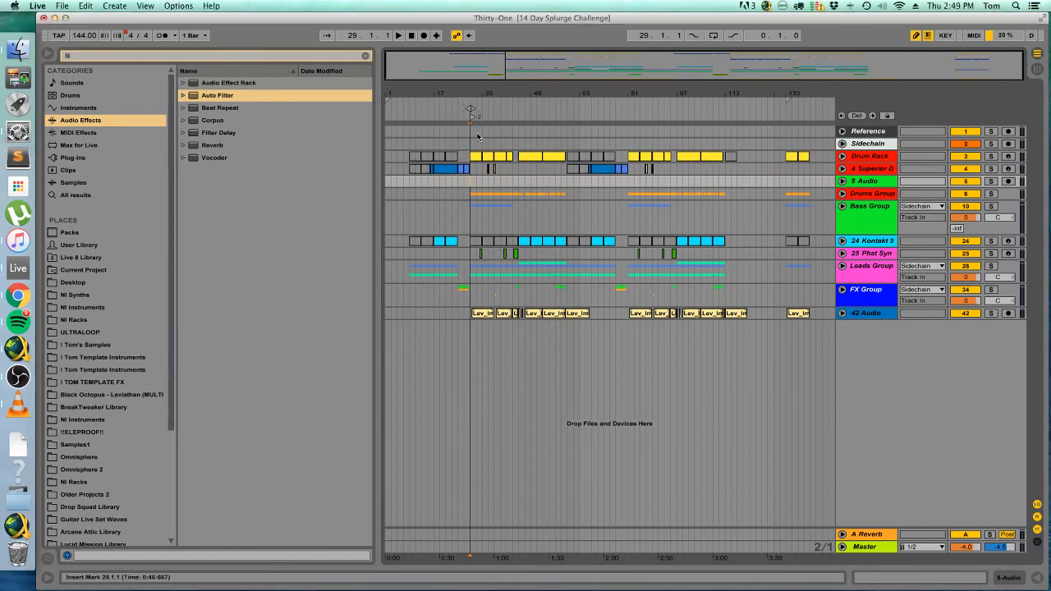
click(470, 133)
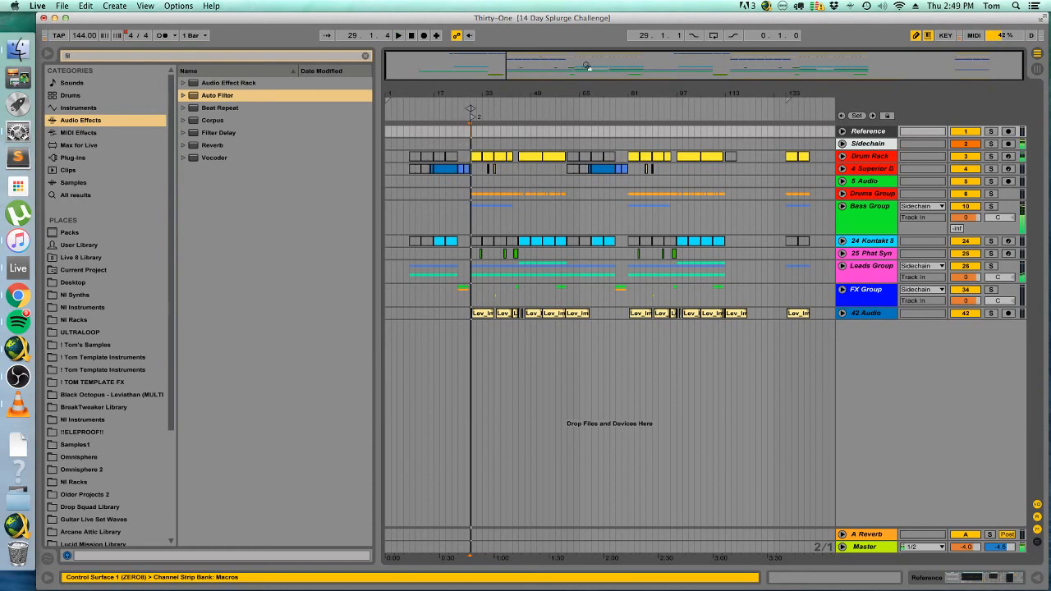
click(404, 133)
key(space)
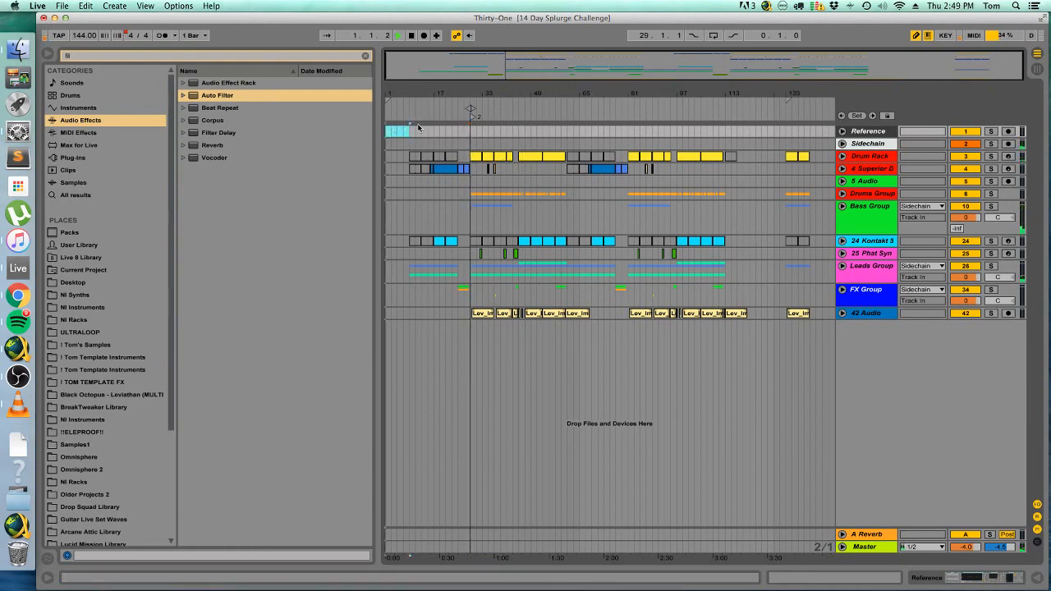